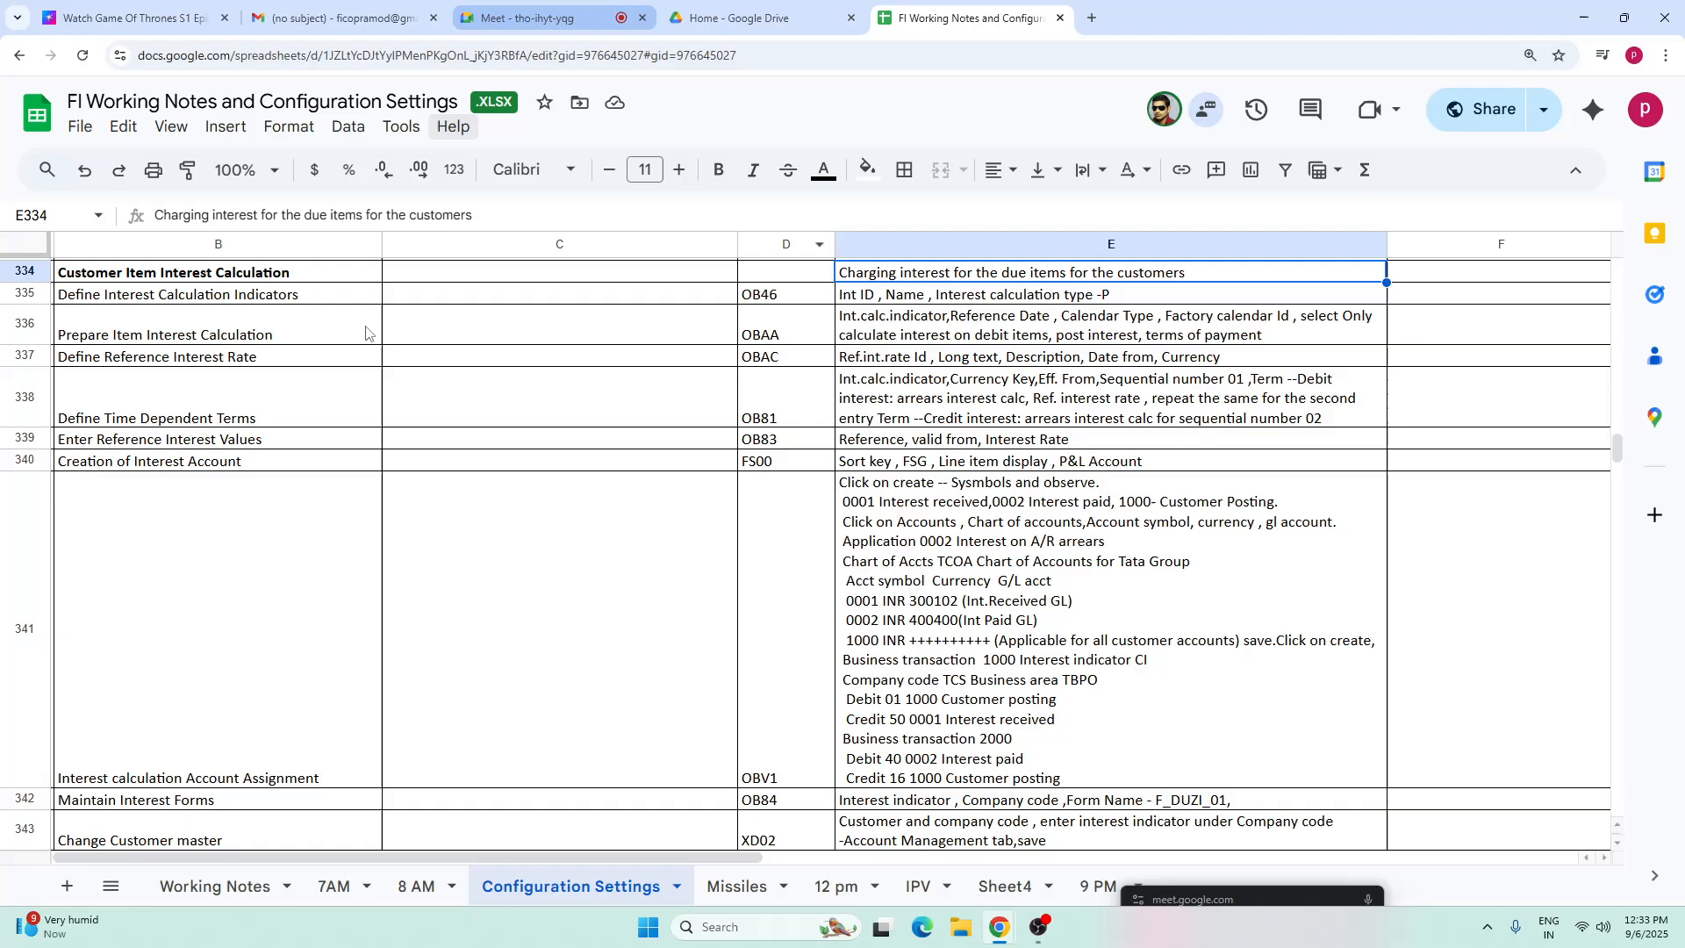
- Review the Customer Item Interest Calculation heading and its description in row 334 of the Configuration Settings sheet
left_click(139, 302)
left_click(219, 275)
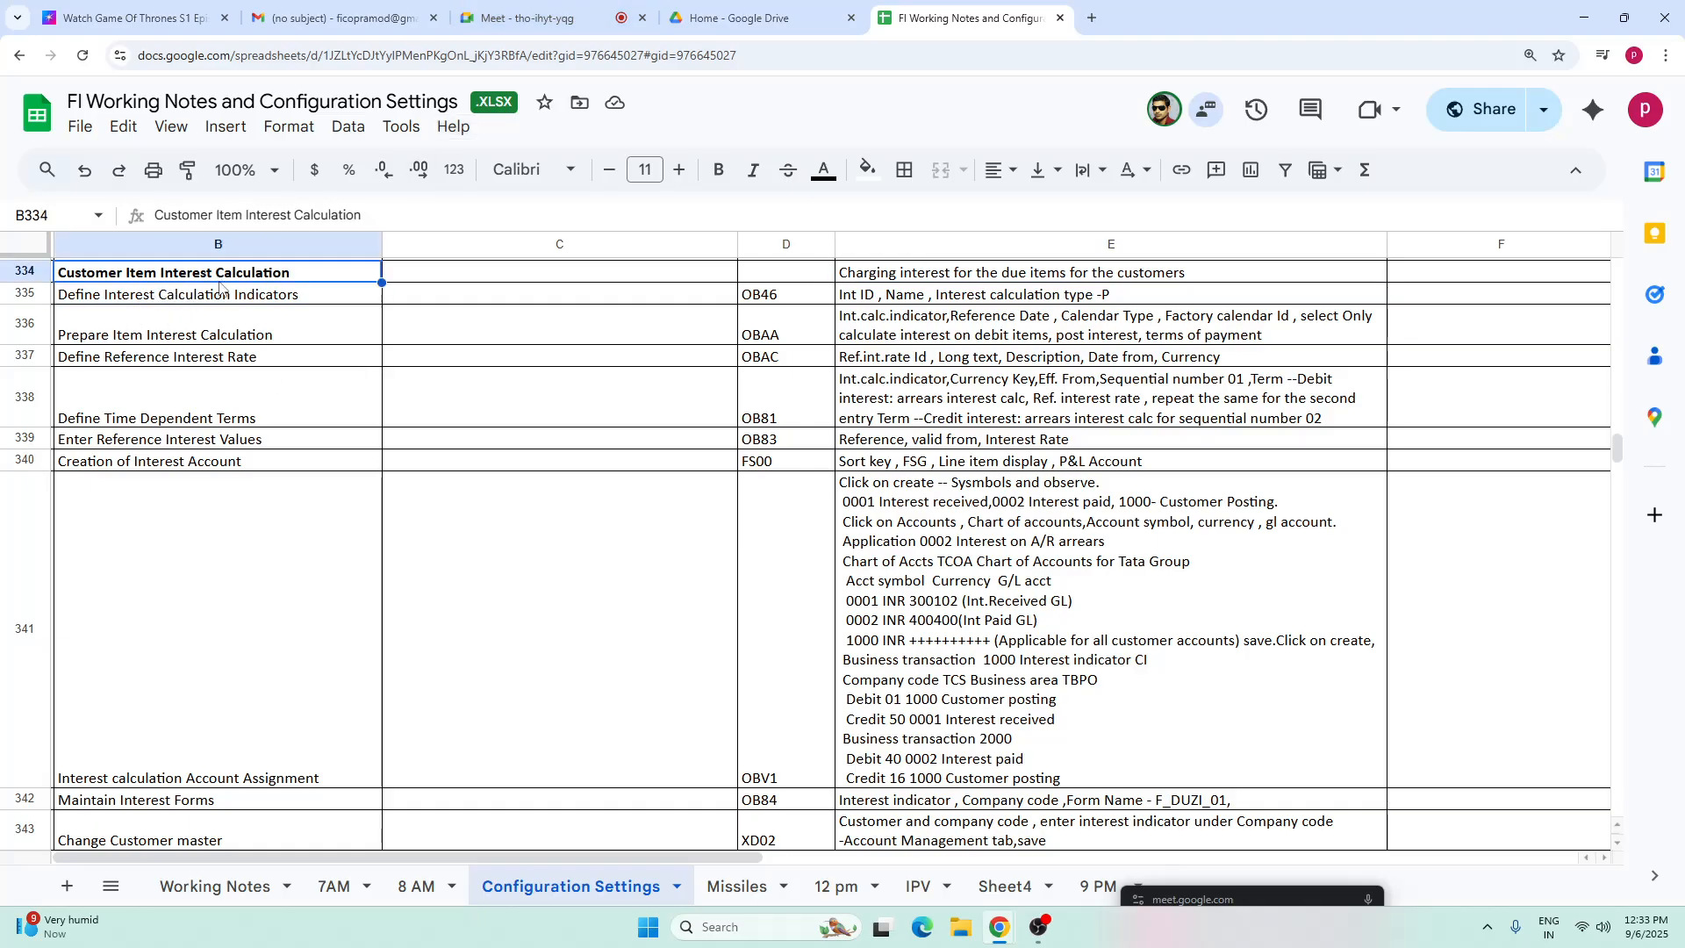
key("Up")
key("Up")
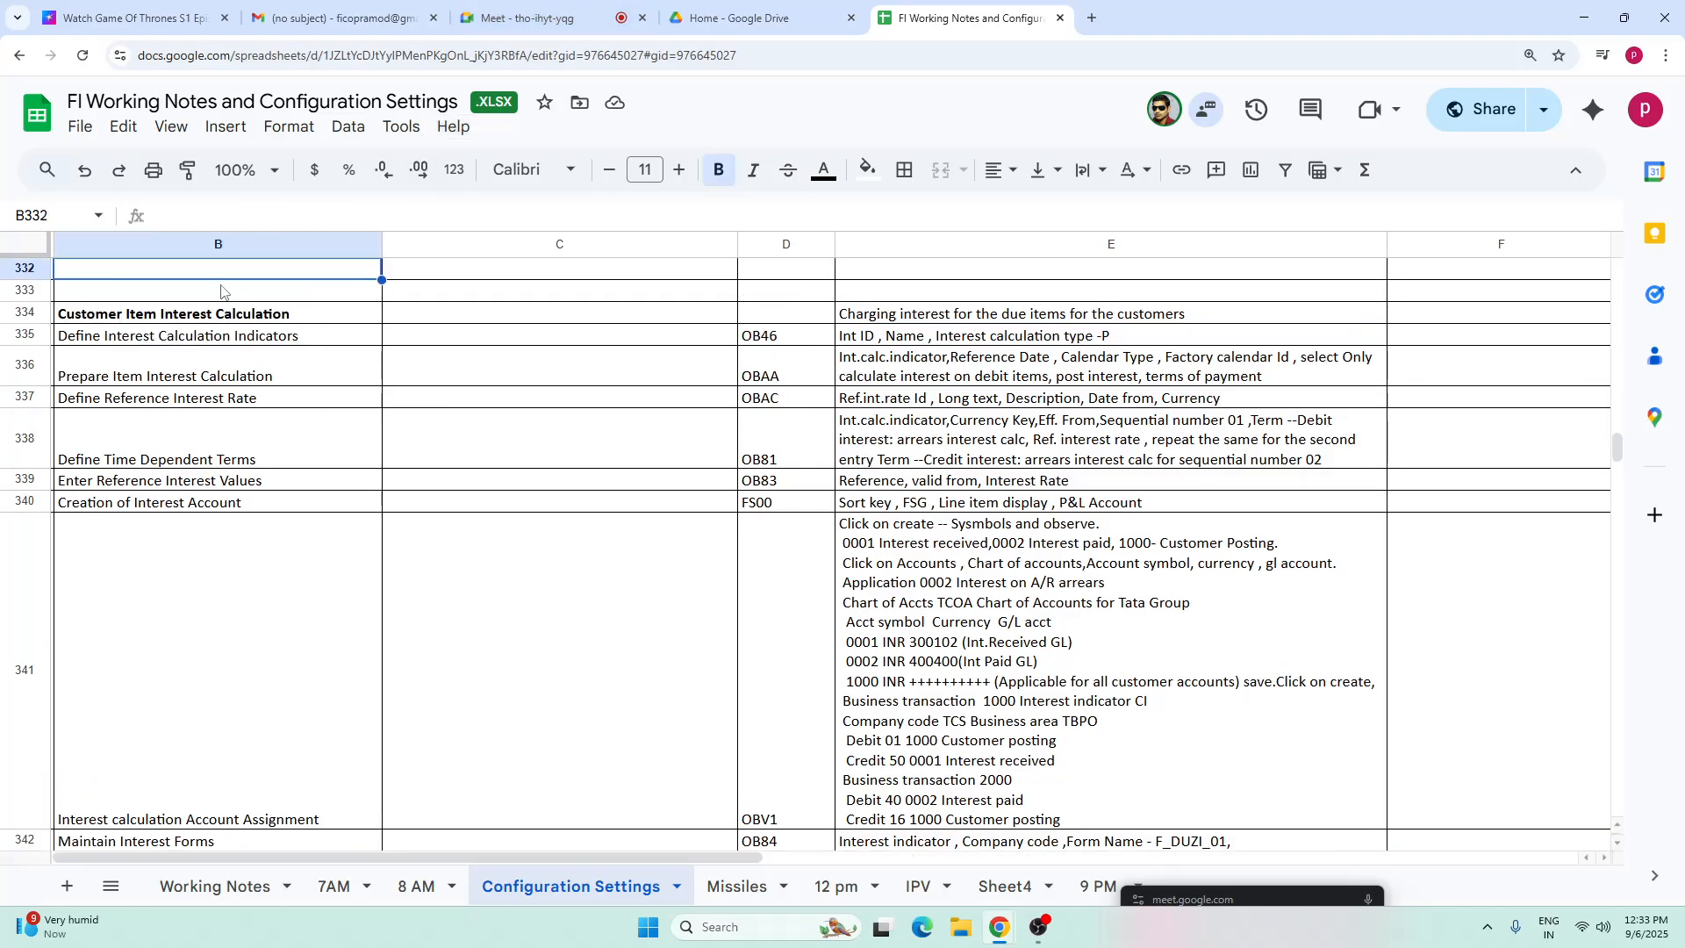
left_click(221, 291)
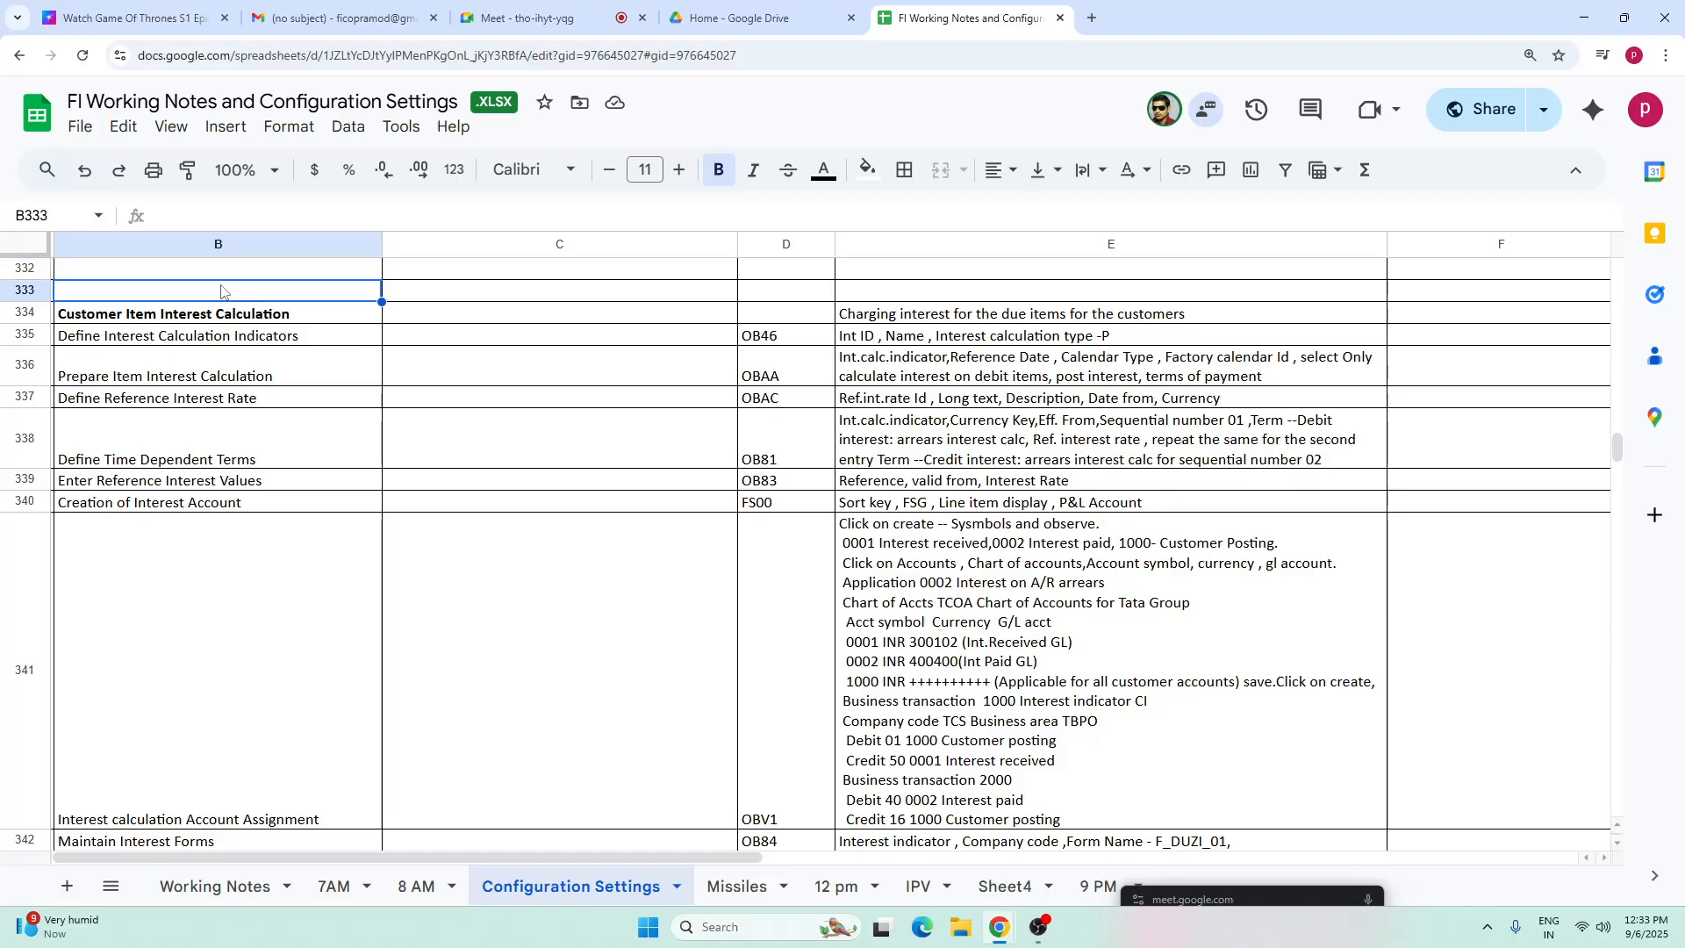
left_click(889, 318)
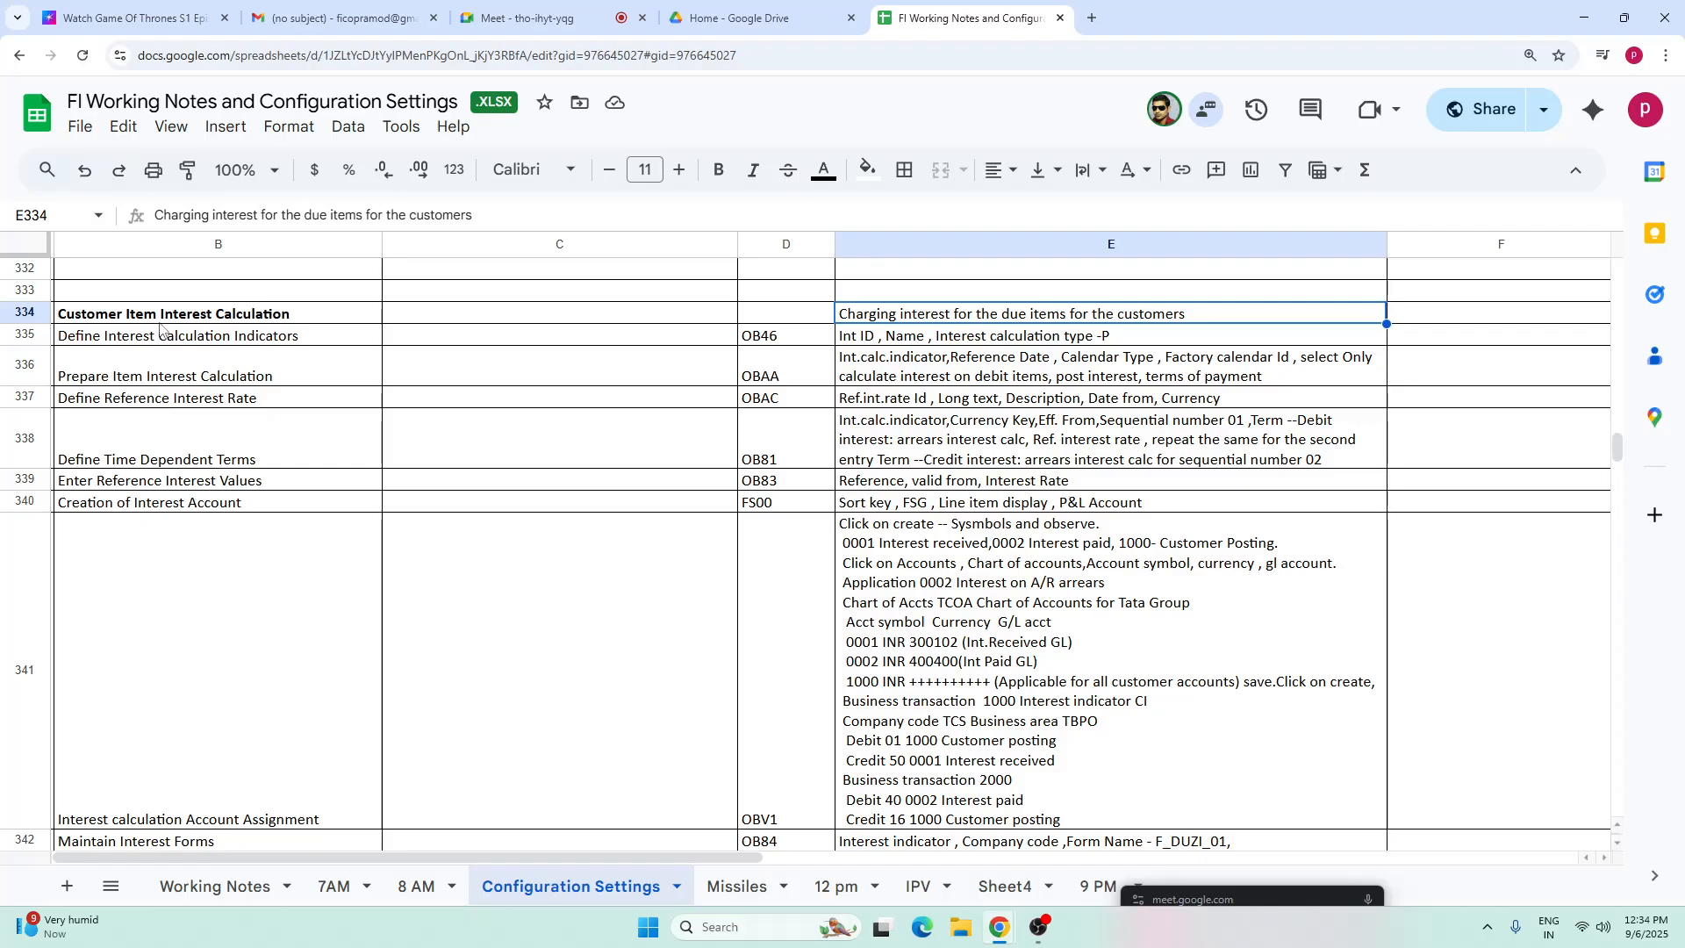
mouse_move(1207, 902)
left_click_drag(1208, 902, 1192, 944)
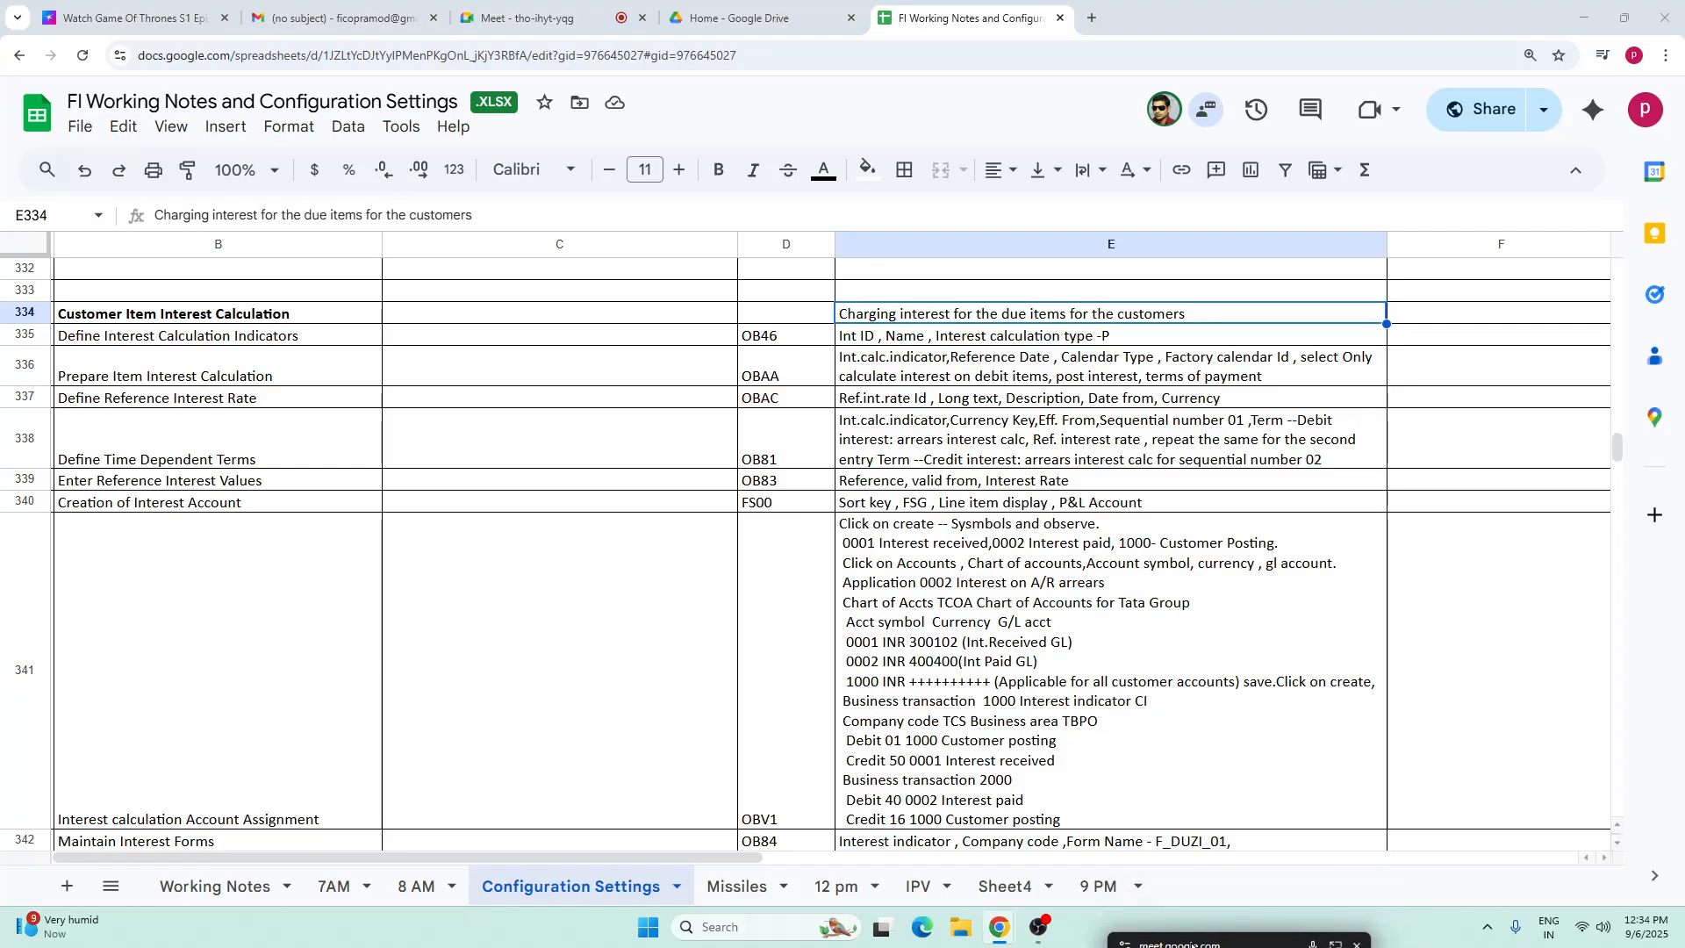
left_click(259, 318)
left_click(1075, 318)
left_click(221, 325)
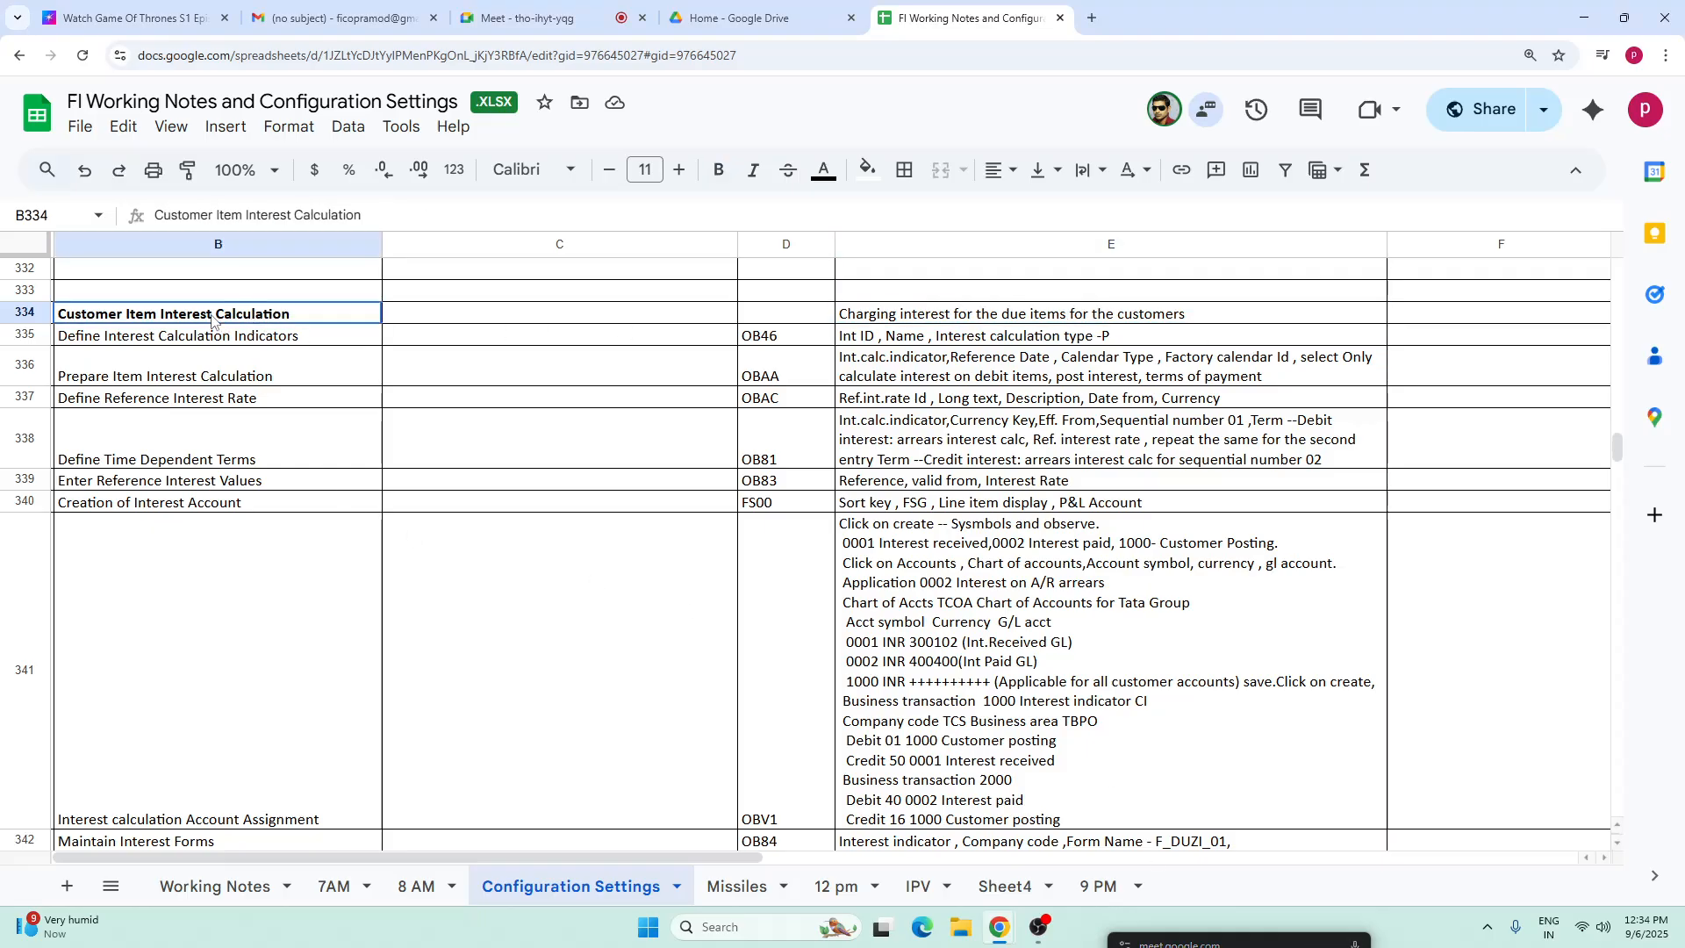
left_click(1032, 322)
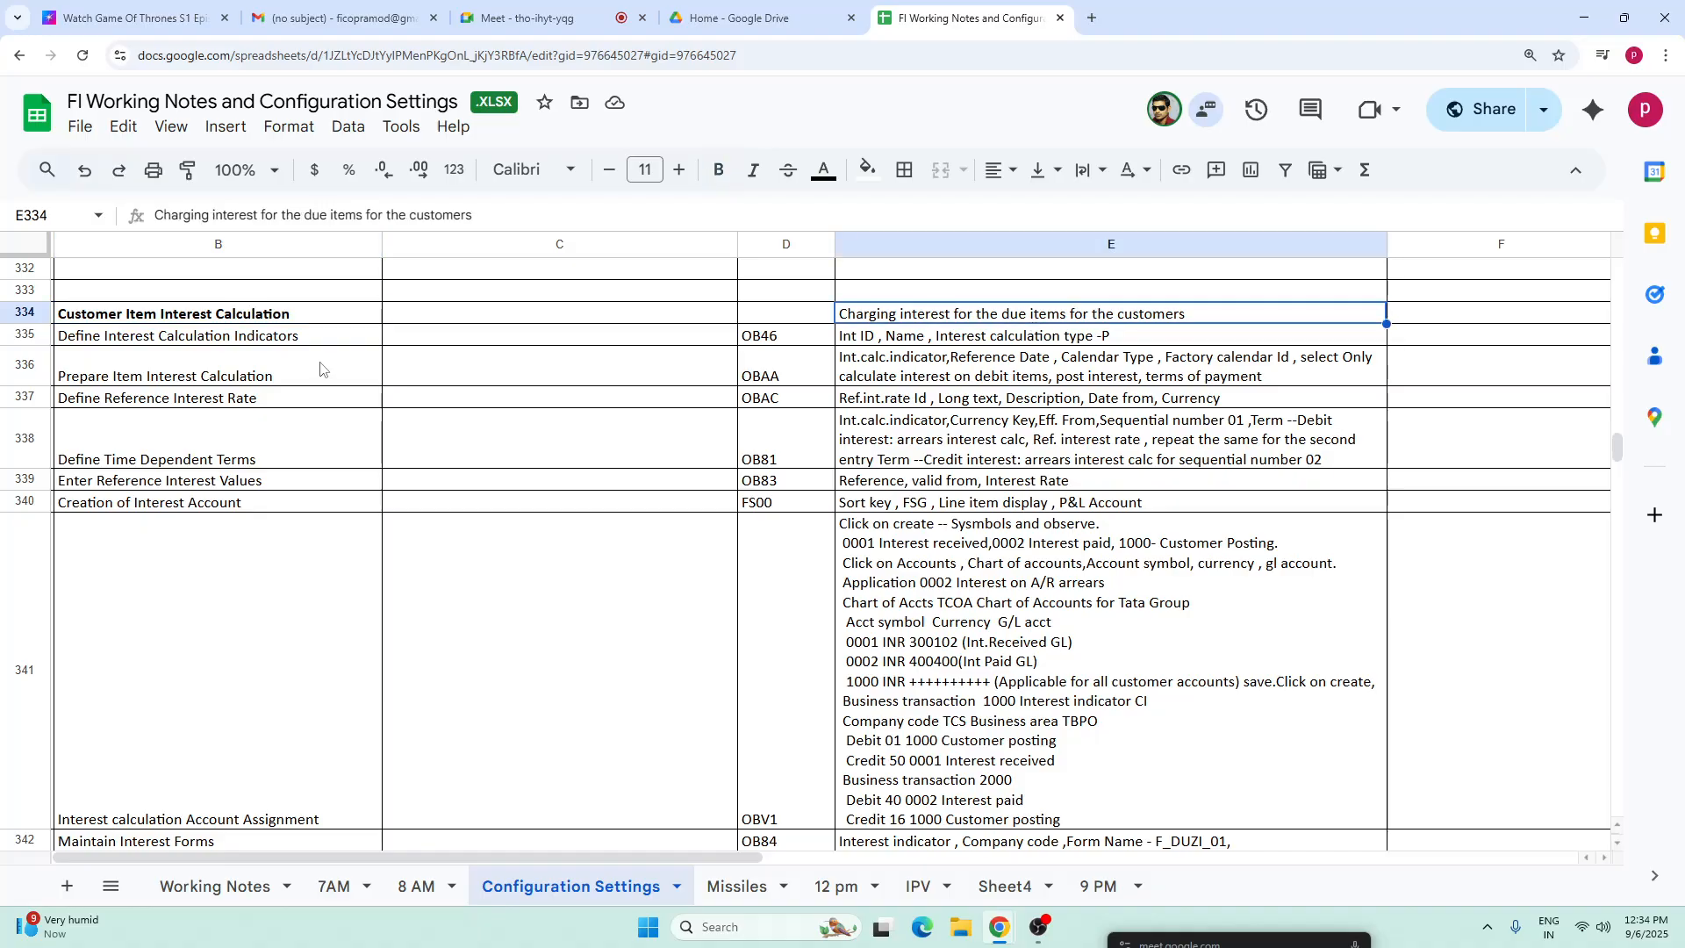
left_click(190, 323)
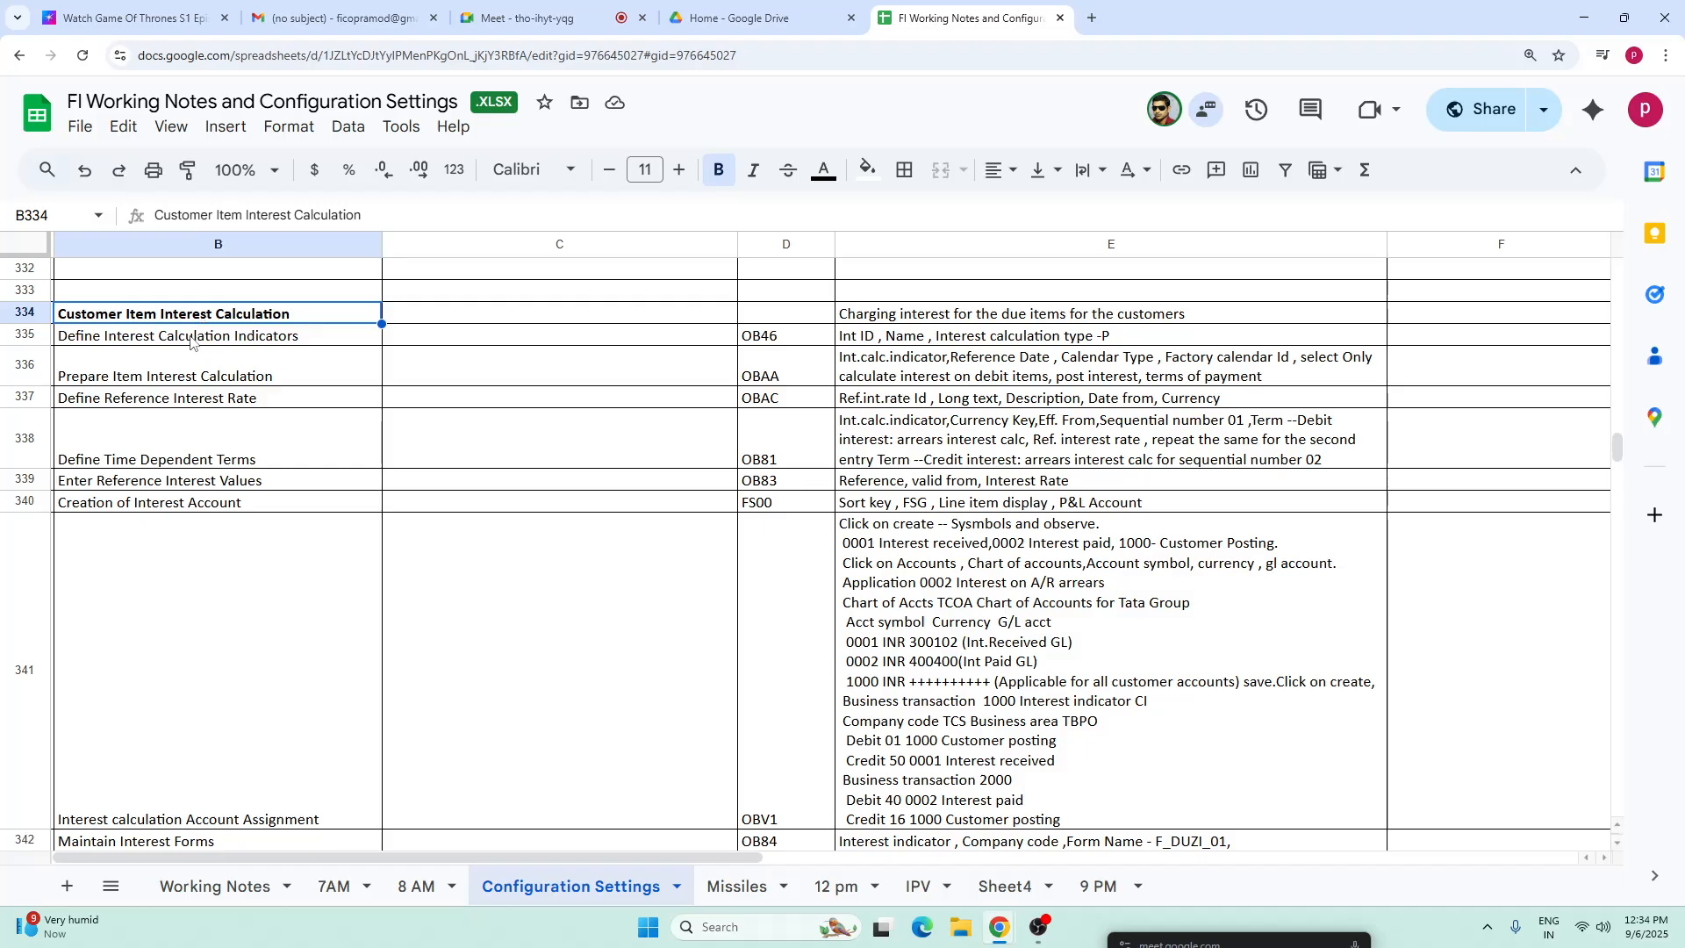
- Read the Define Interest Calculation Indicators row, including its transaction code and required fields
left_click(192, 343)
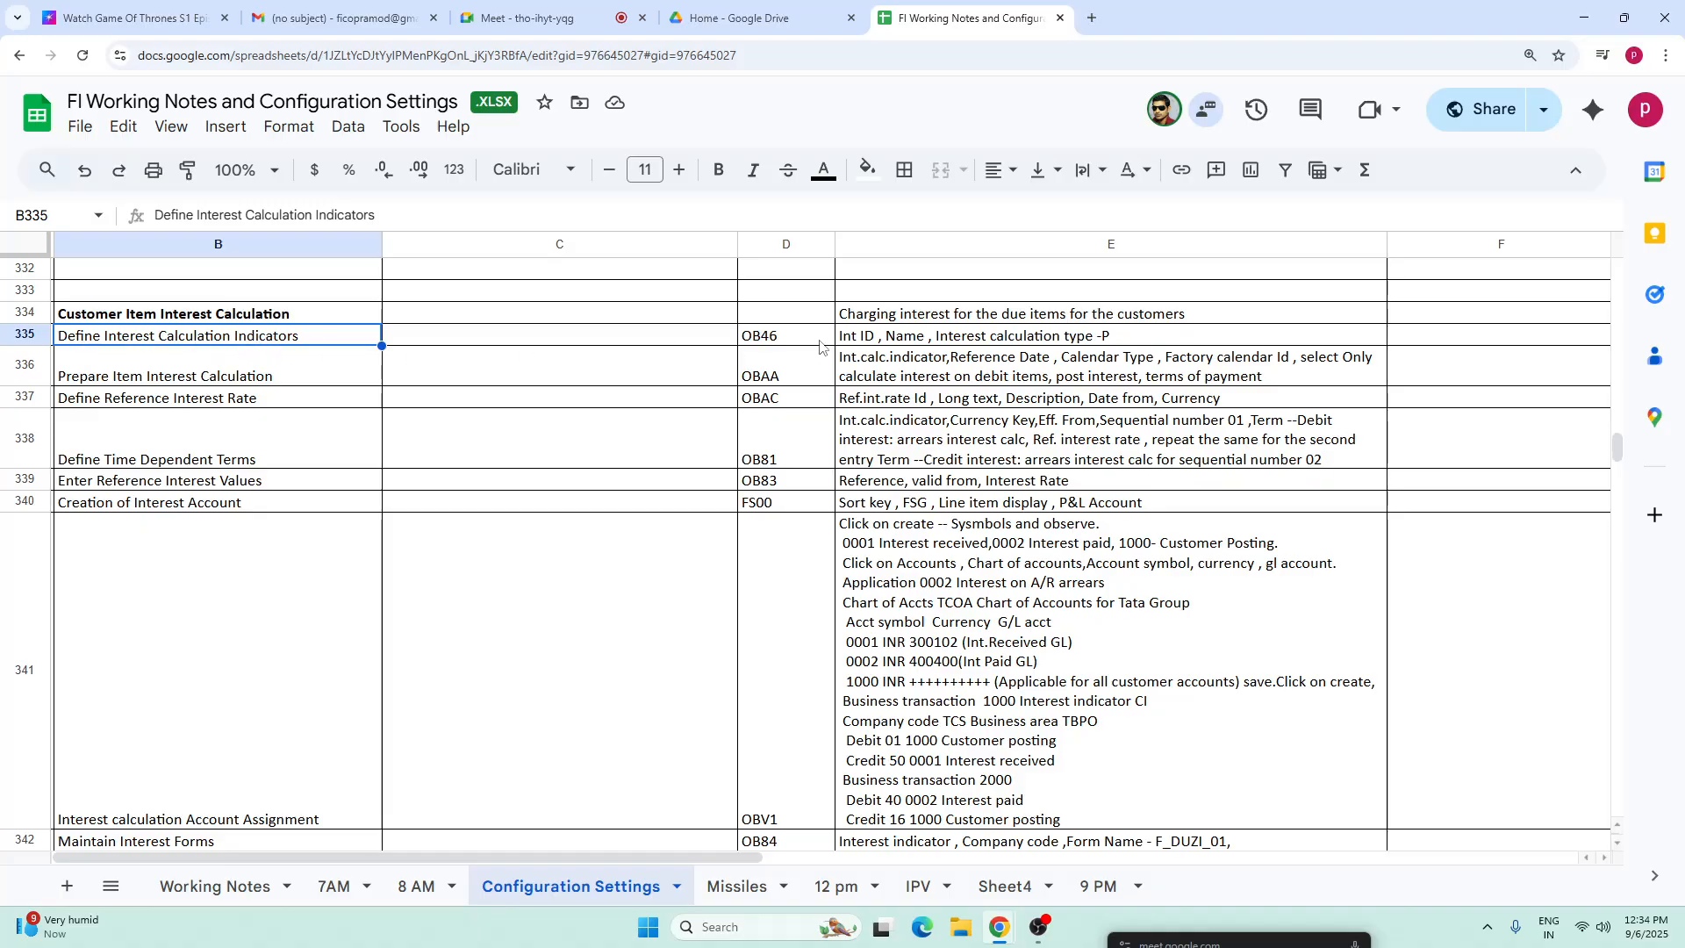
left_click(782, 337)
left_click(871, 344)
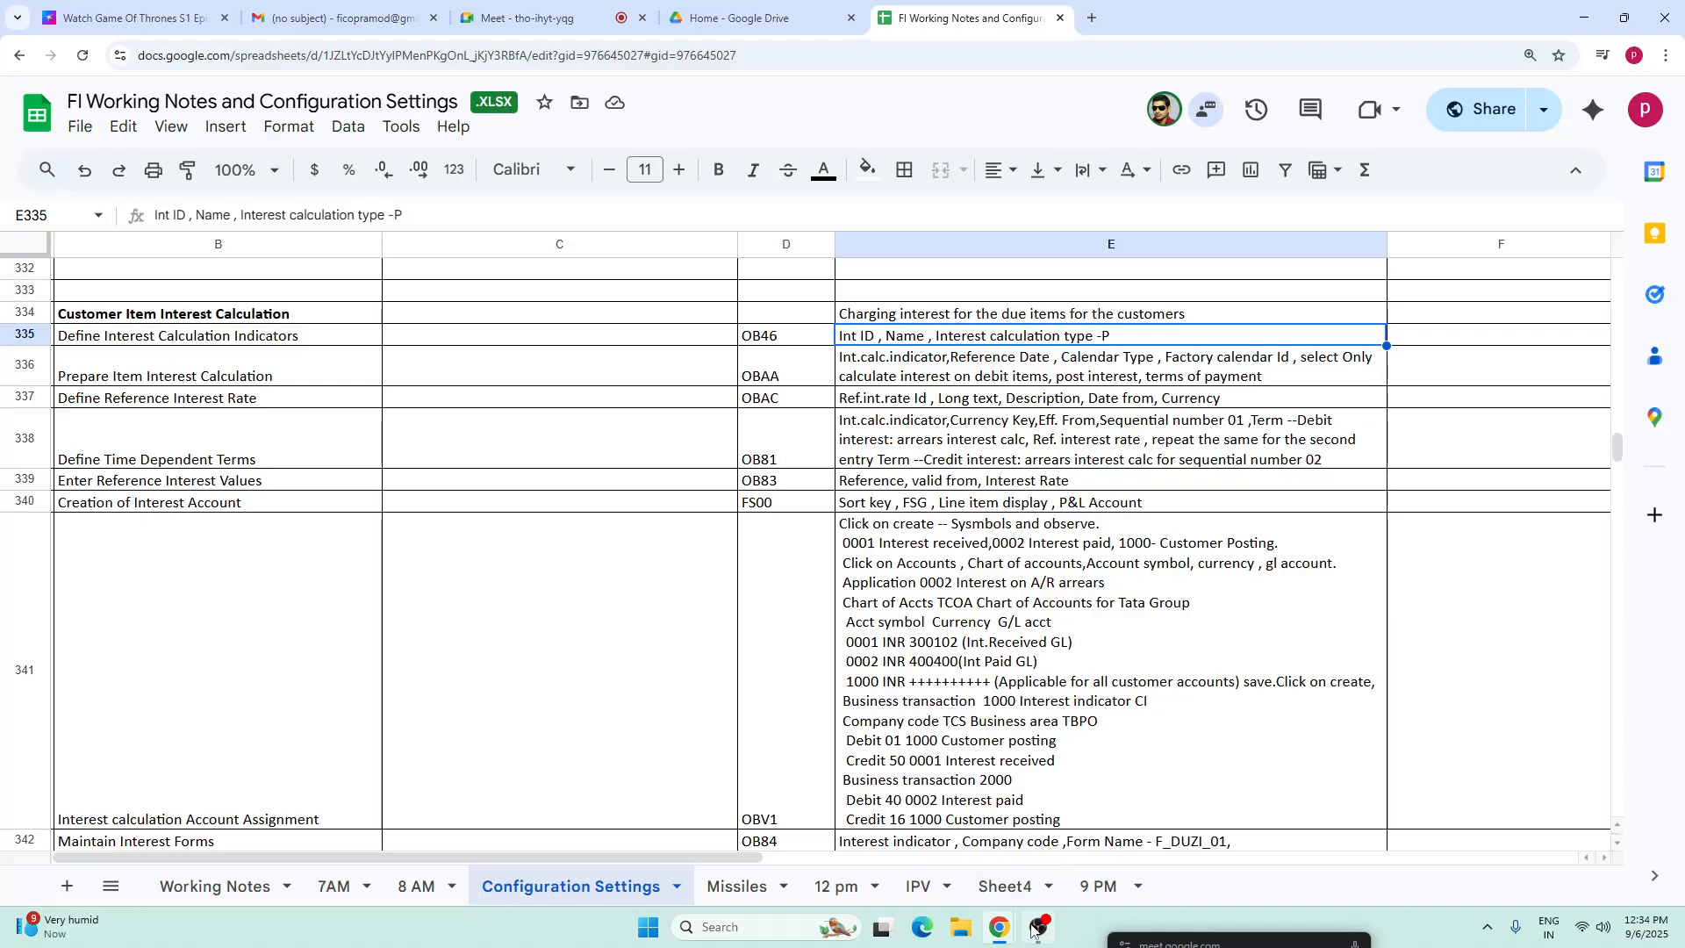
- Switch to Remote Desktop Connection and connect to the remote Windows machine
left_click(756, 928)
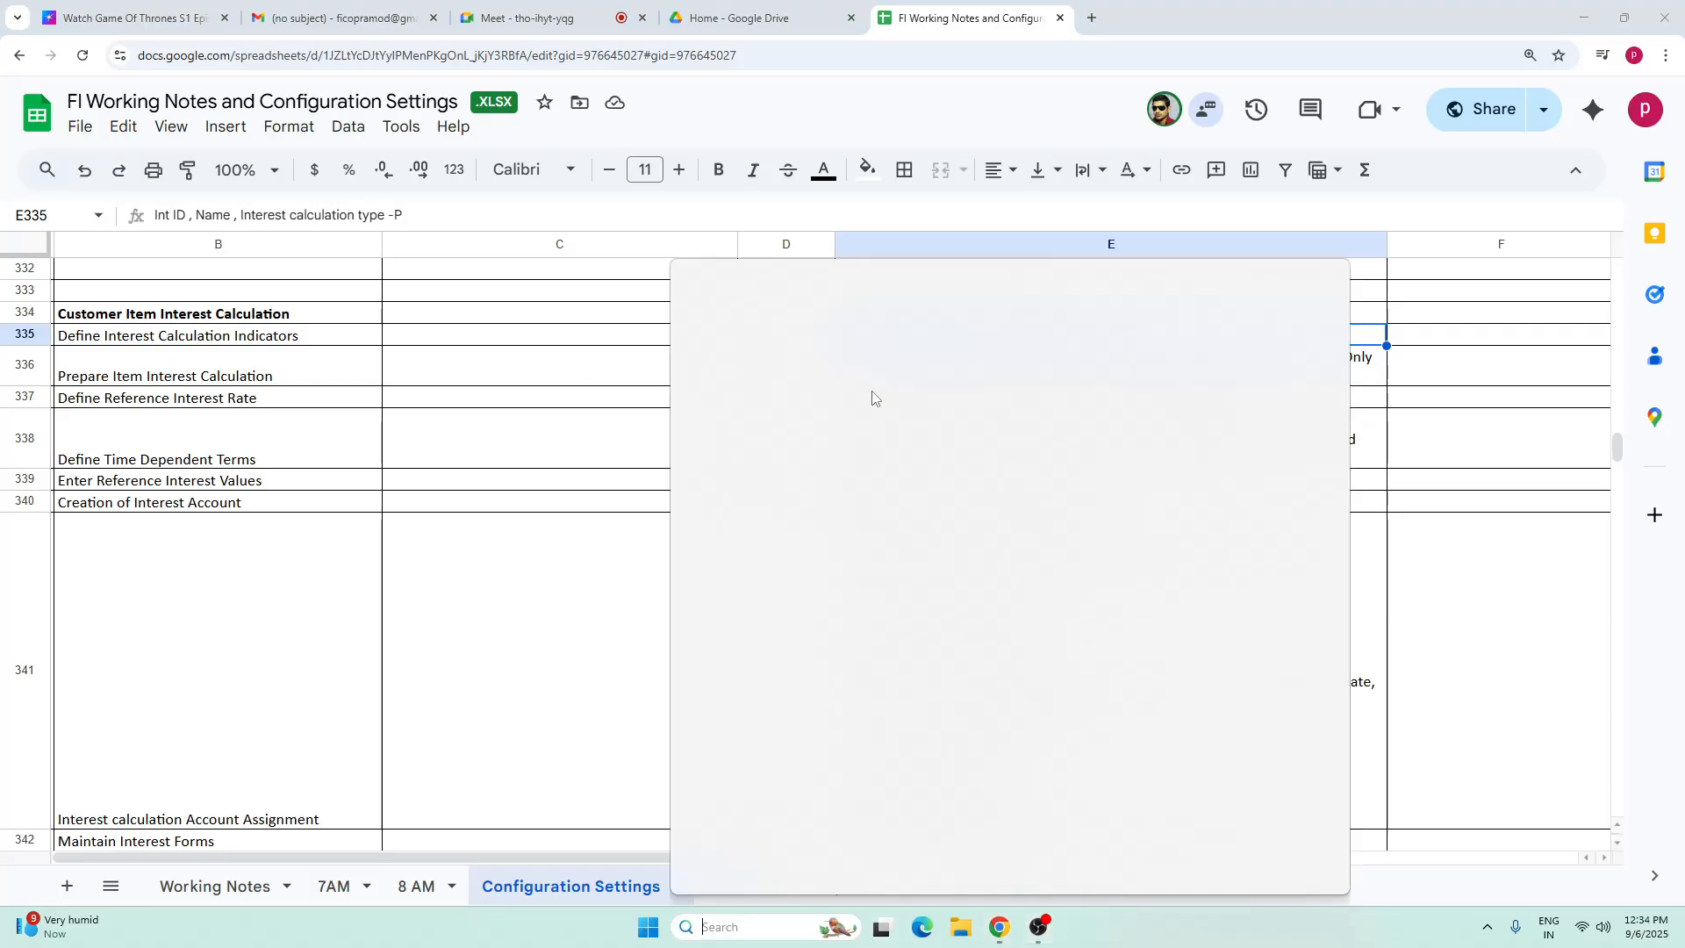
left_click(794, 373)
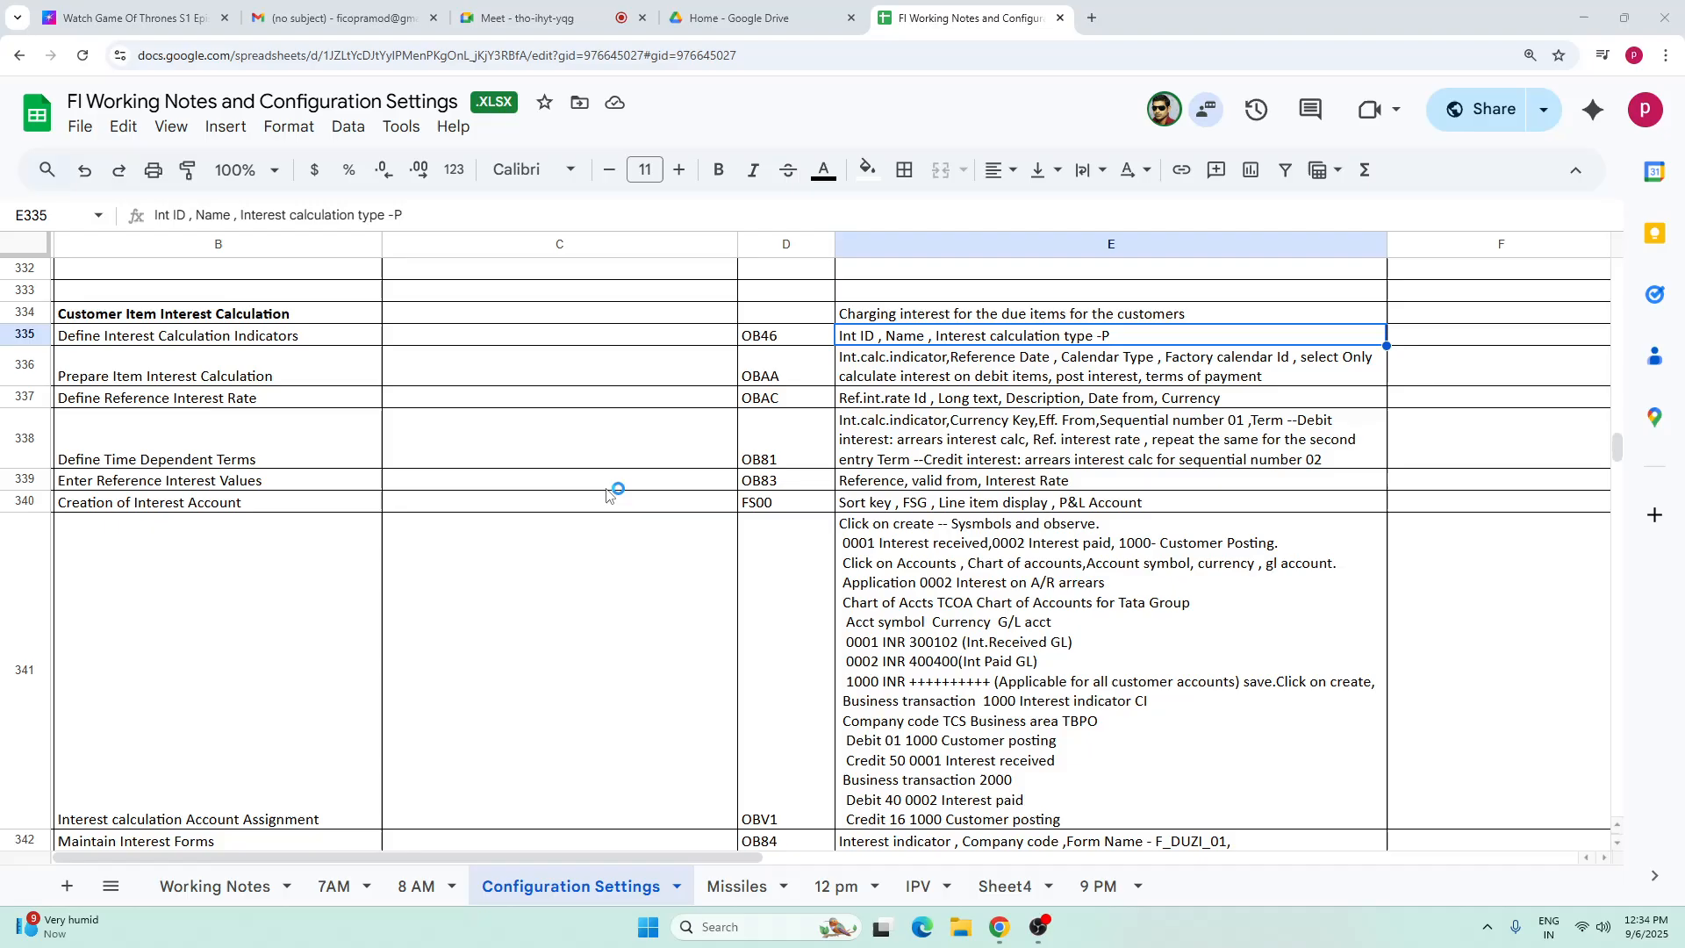
key("Return")
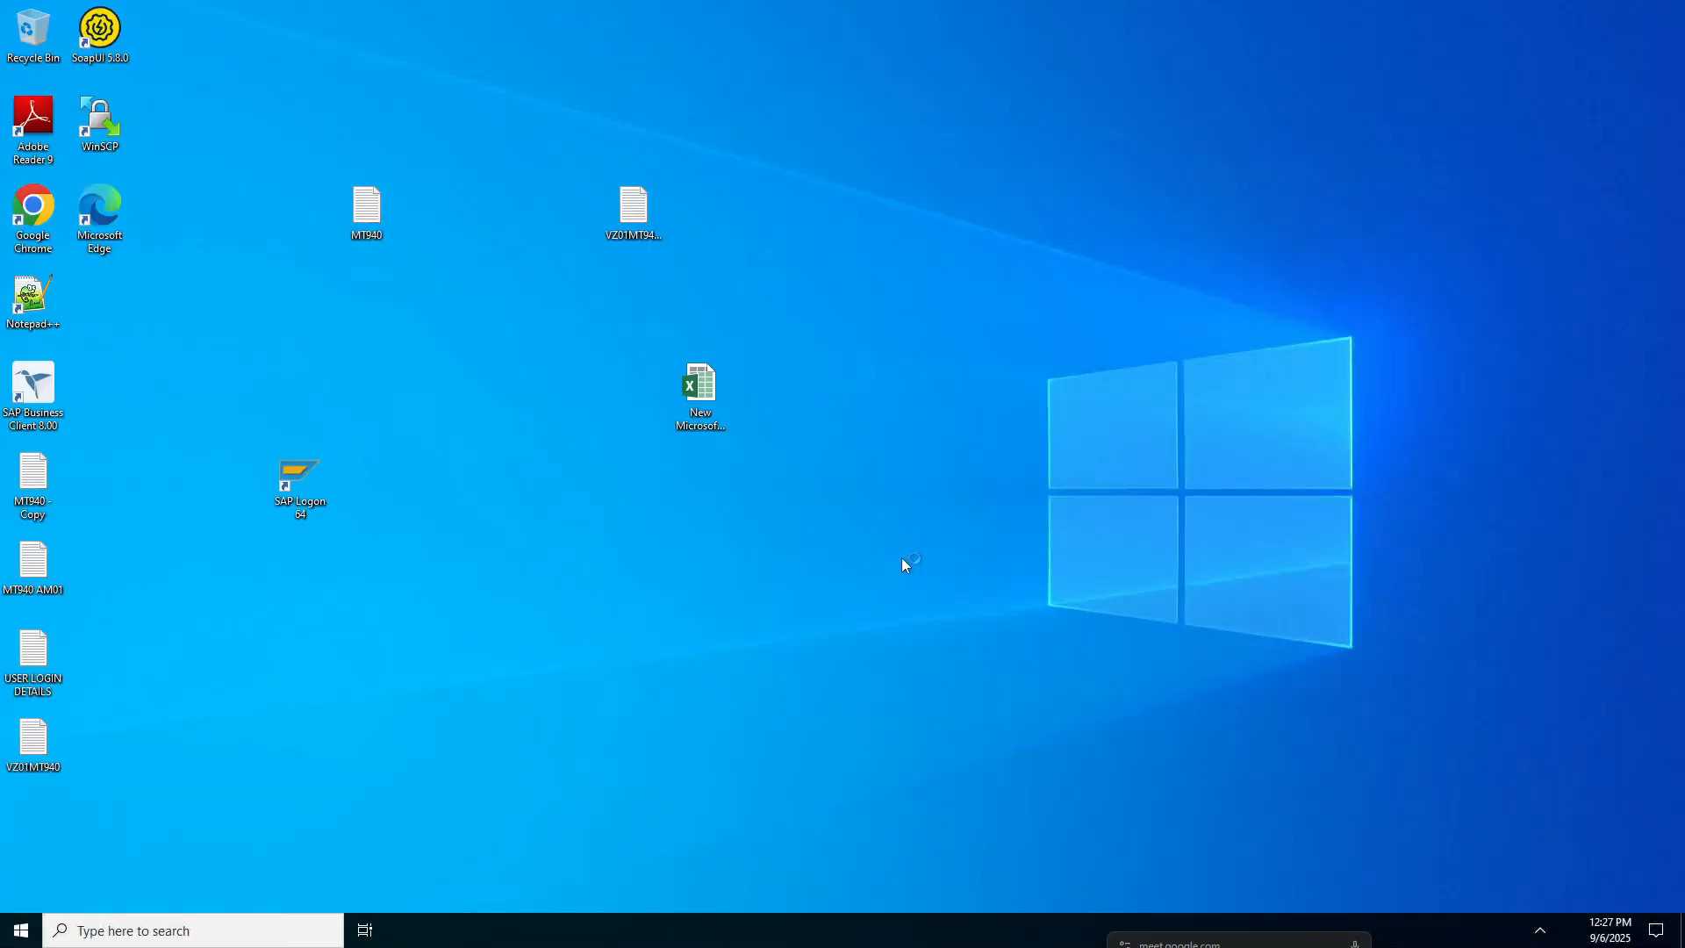
right_click(891, 533)
right_click(893, 502)
left_click(933, 552)
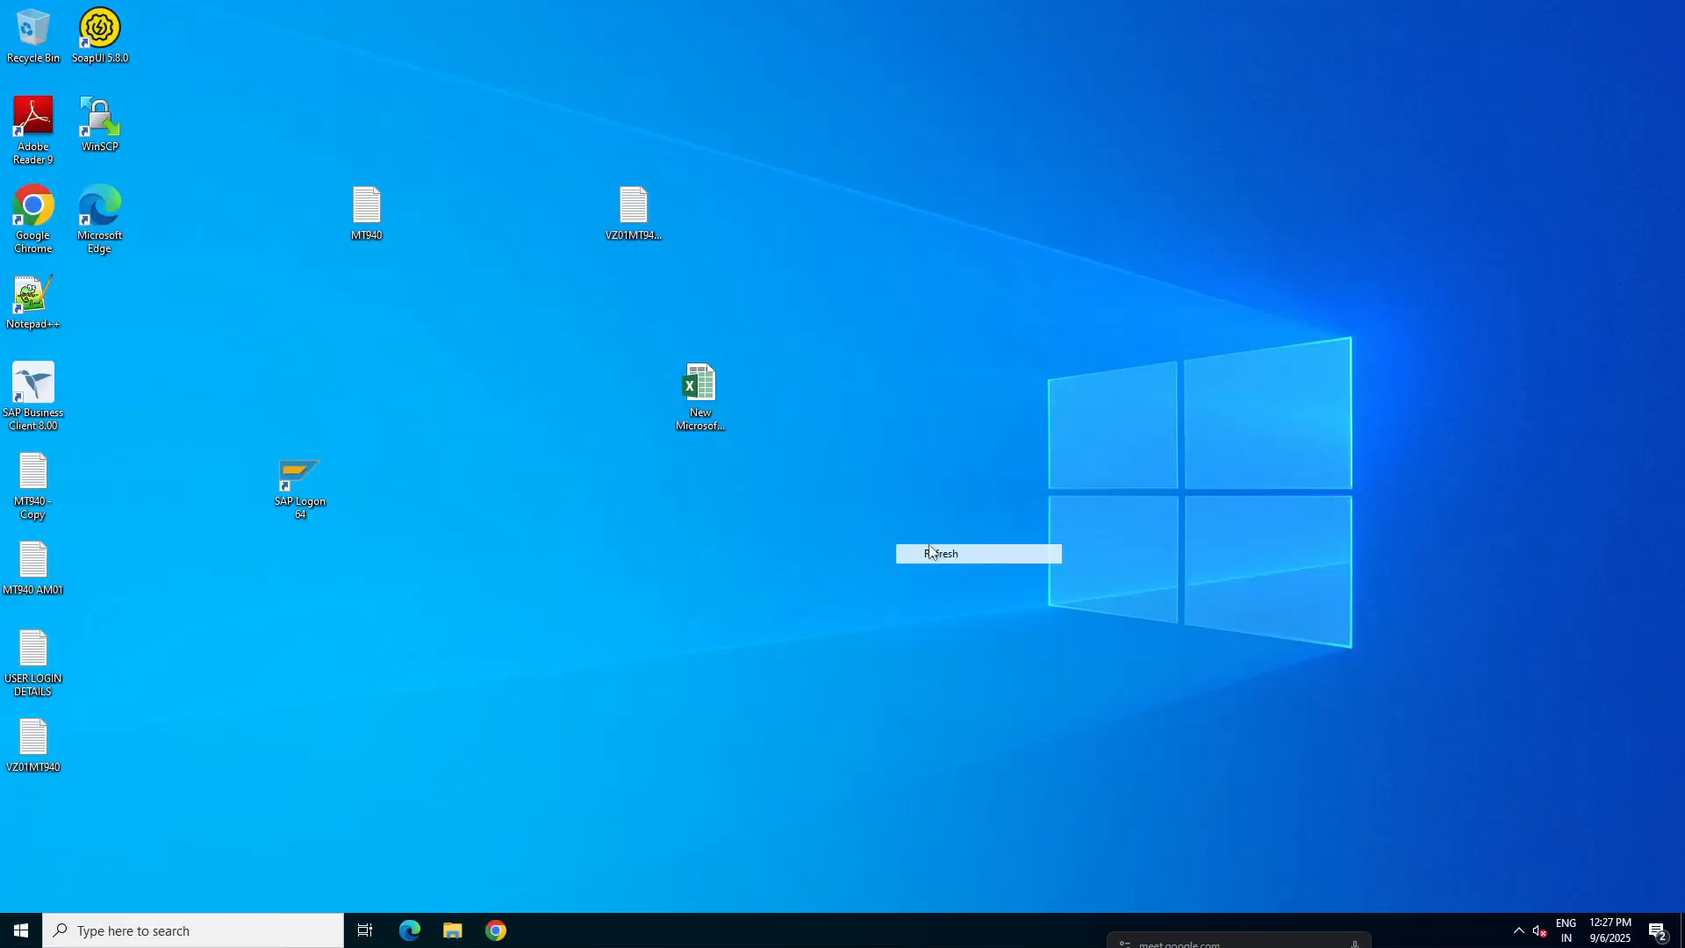
right_click(877, 494)
left_click(950, 549)
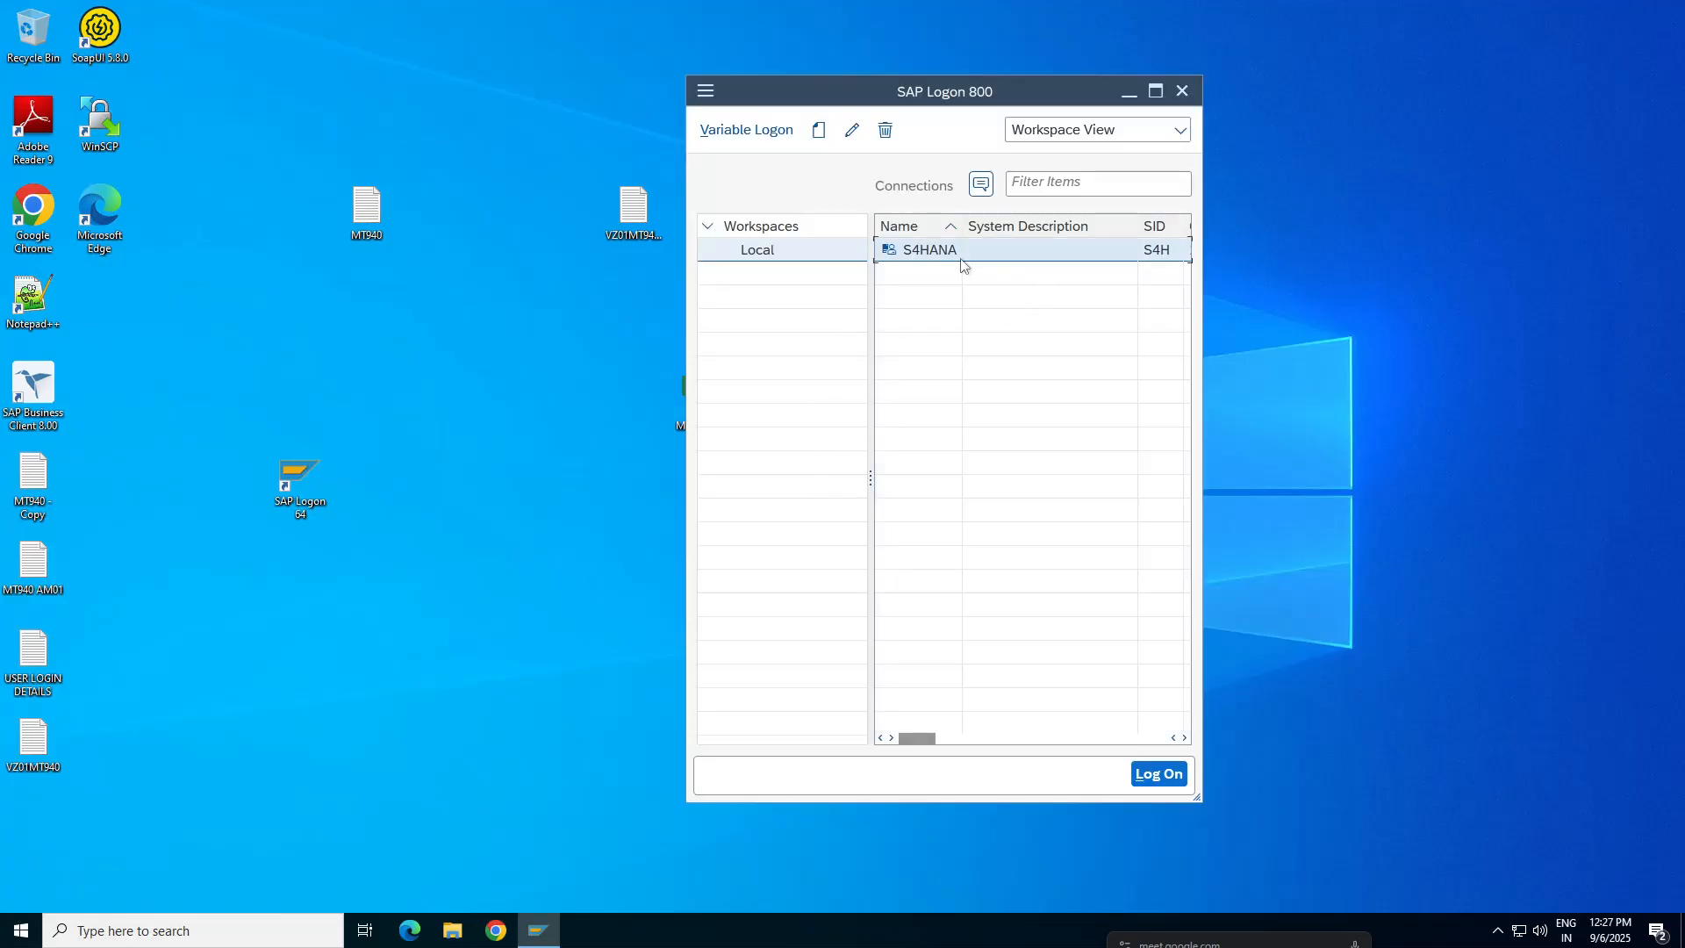
- Open the S4HANA connection in SAP Logon and log on to client 100 with the saved user and the account password
double_click(947, 252)
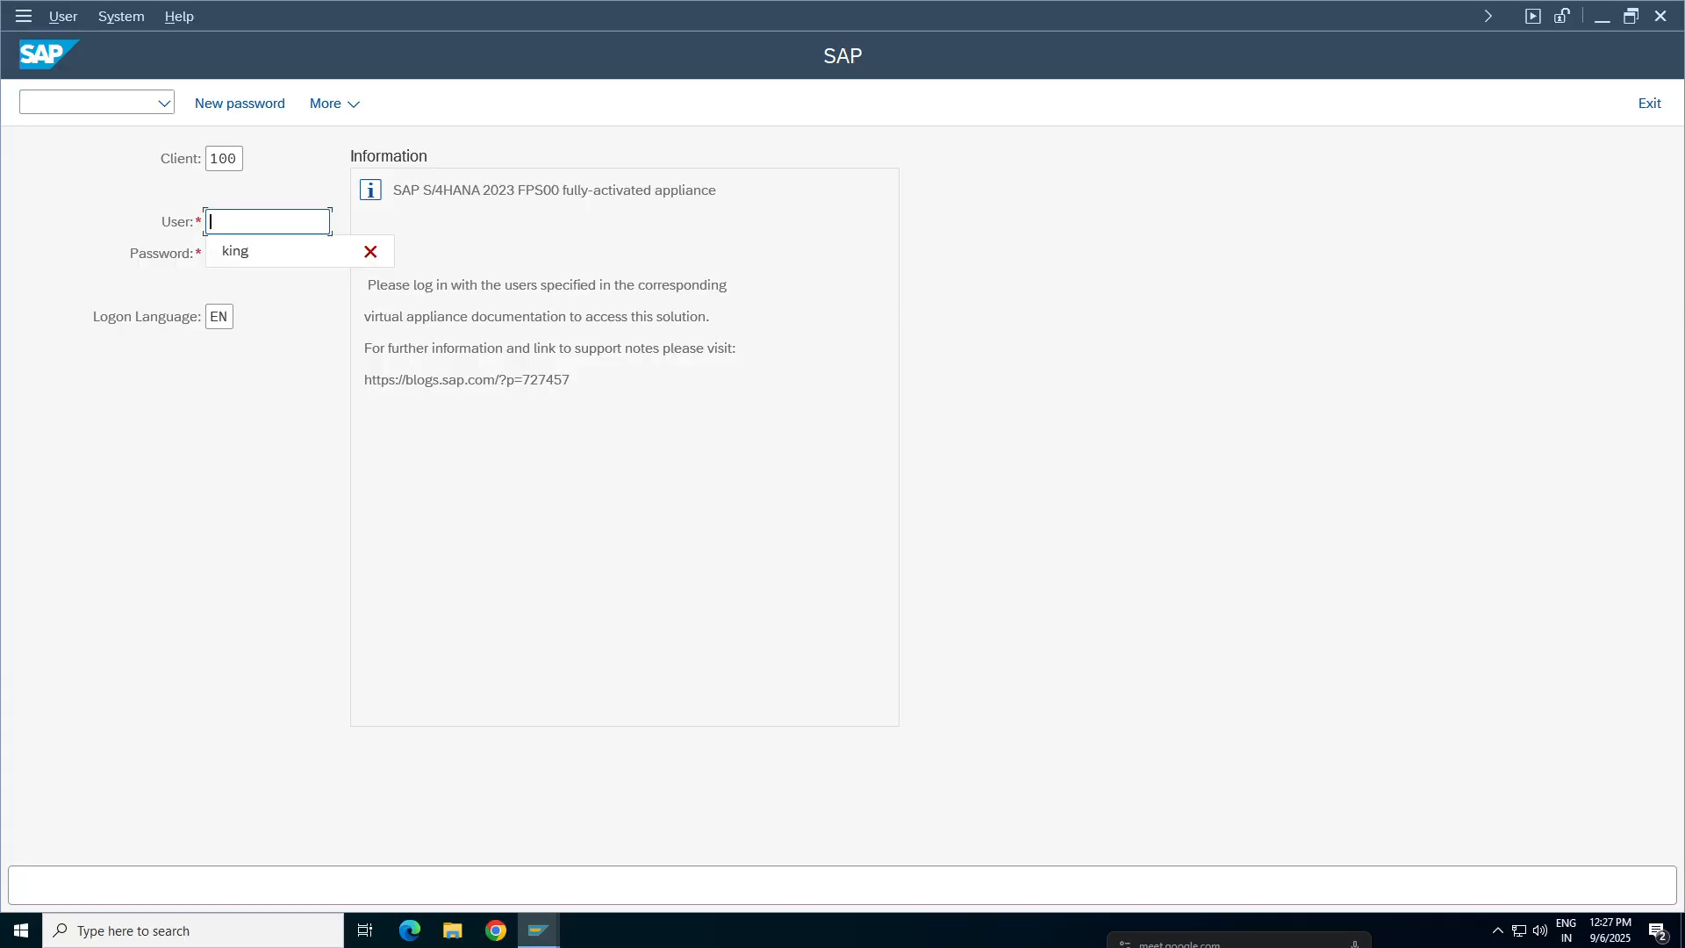
left_click(233, 254)
left_click(248, 258)
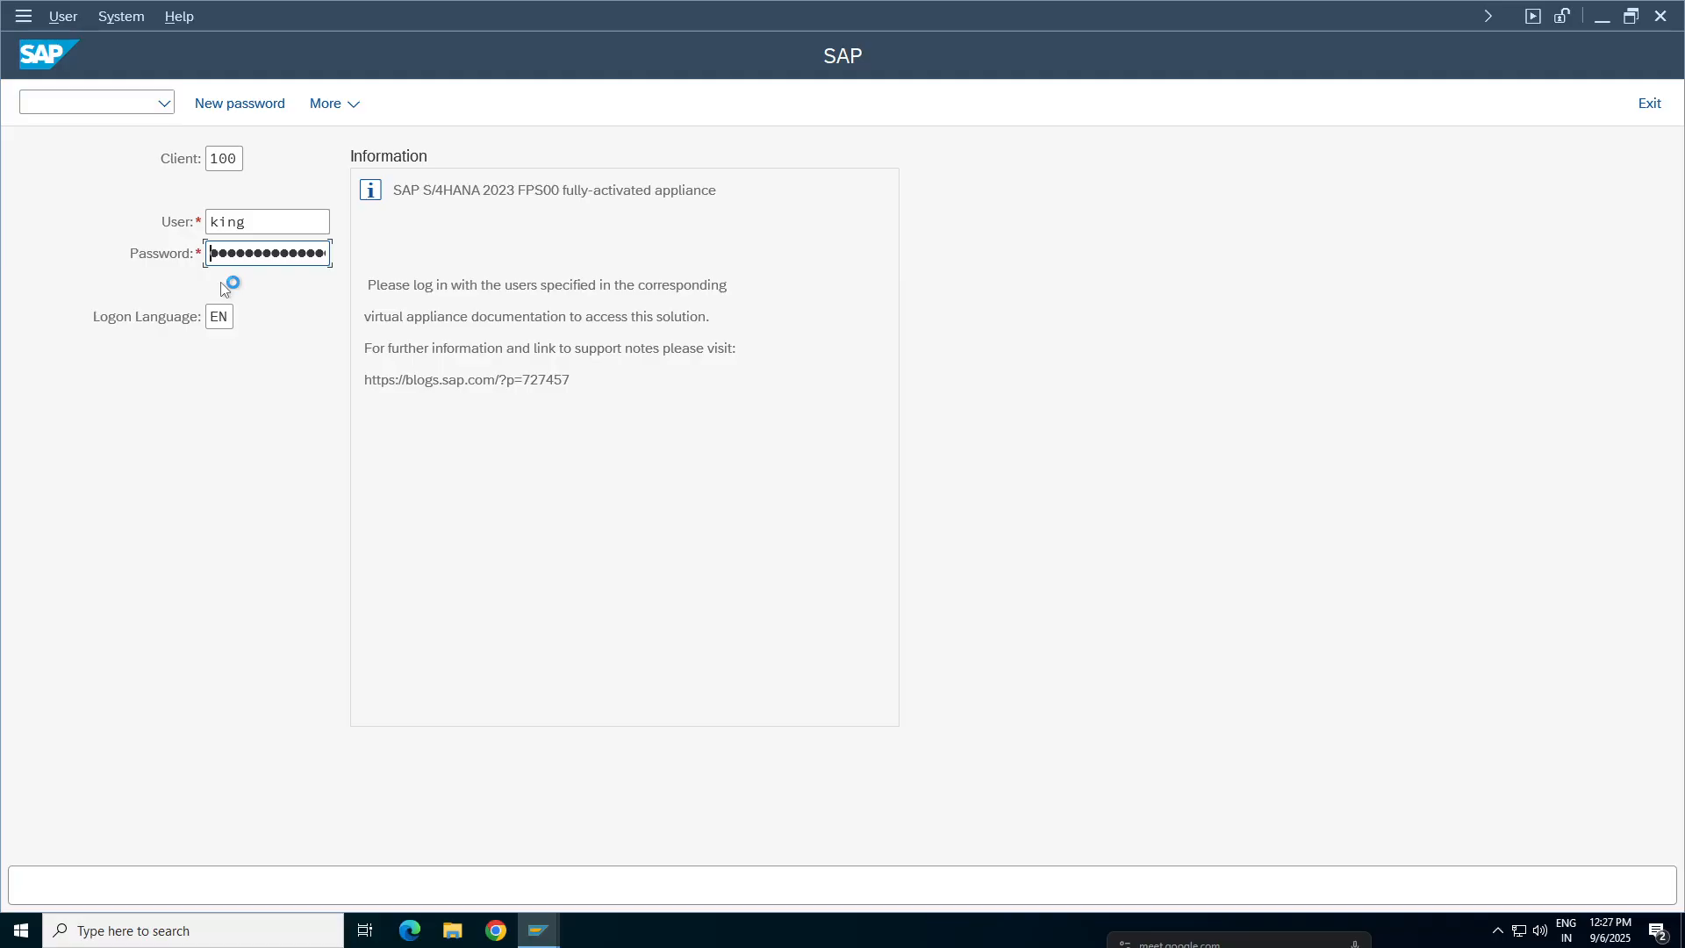
type("●")
key("Return")
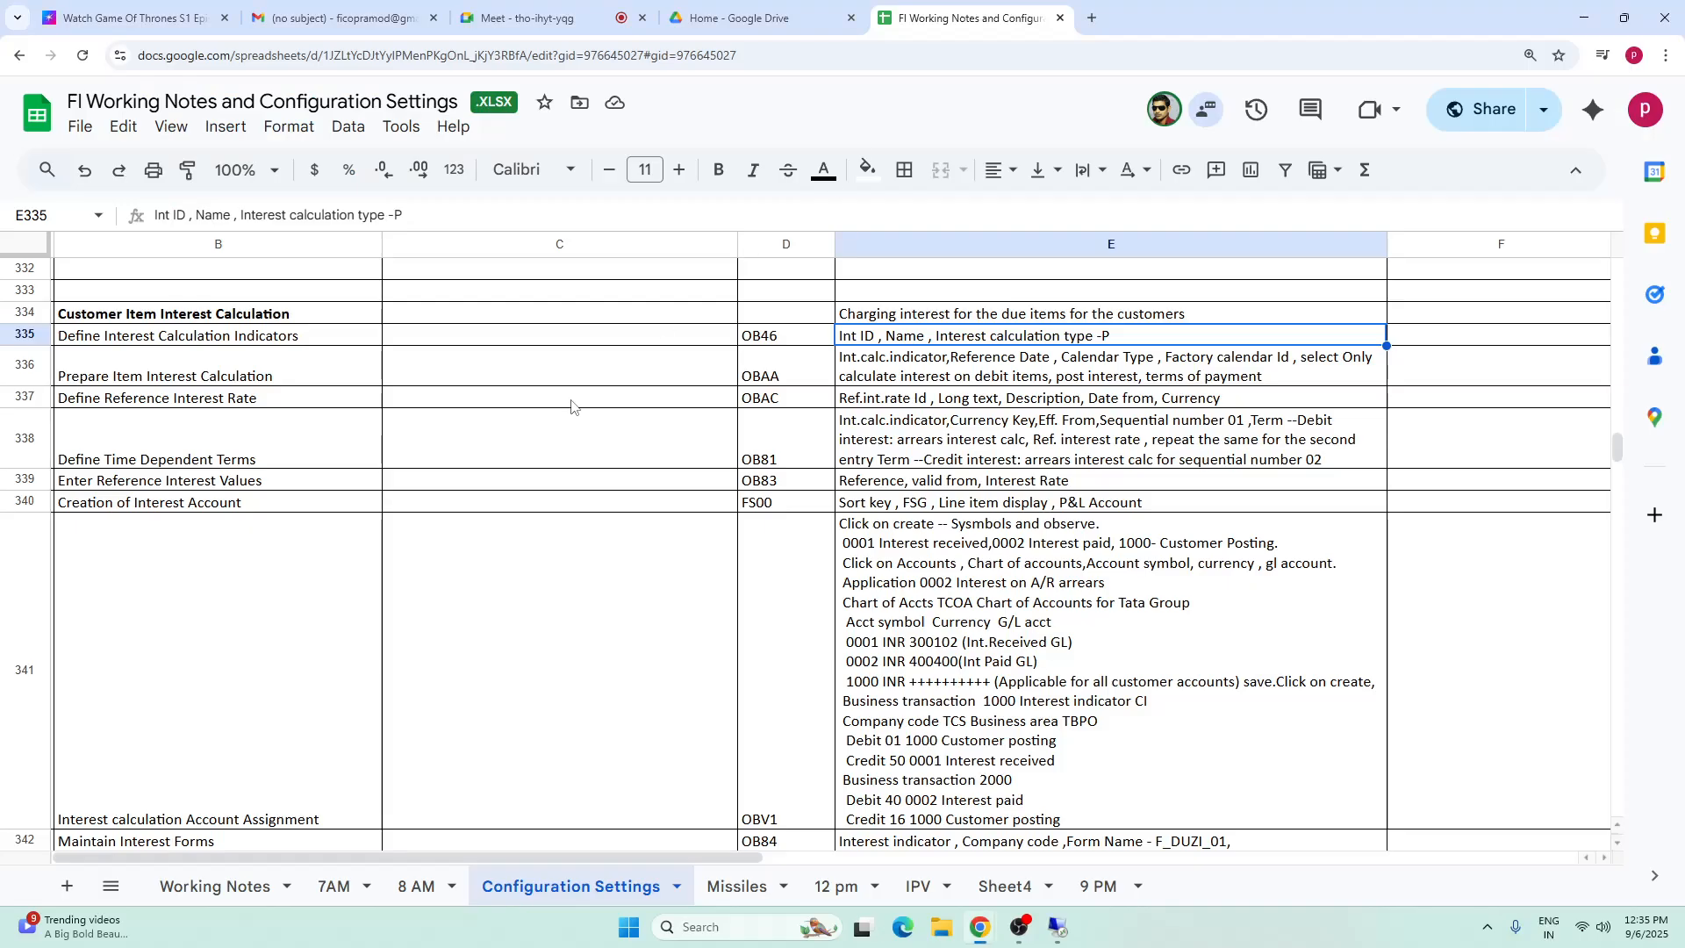
- Switch to the Configuration Settings sheet and recheck the transaction code and fields for Define Interest Calculation Indicators
left_click(775, 337)
left_click(234, 340)
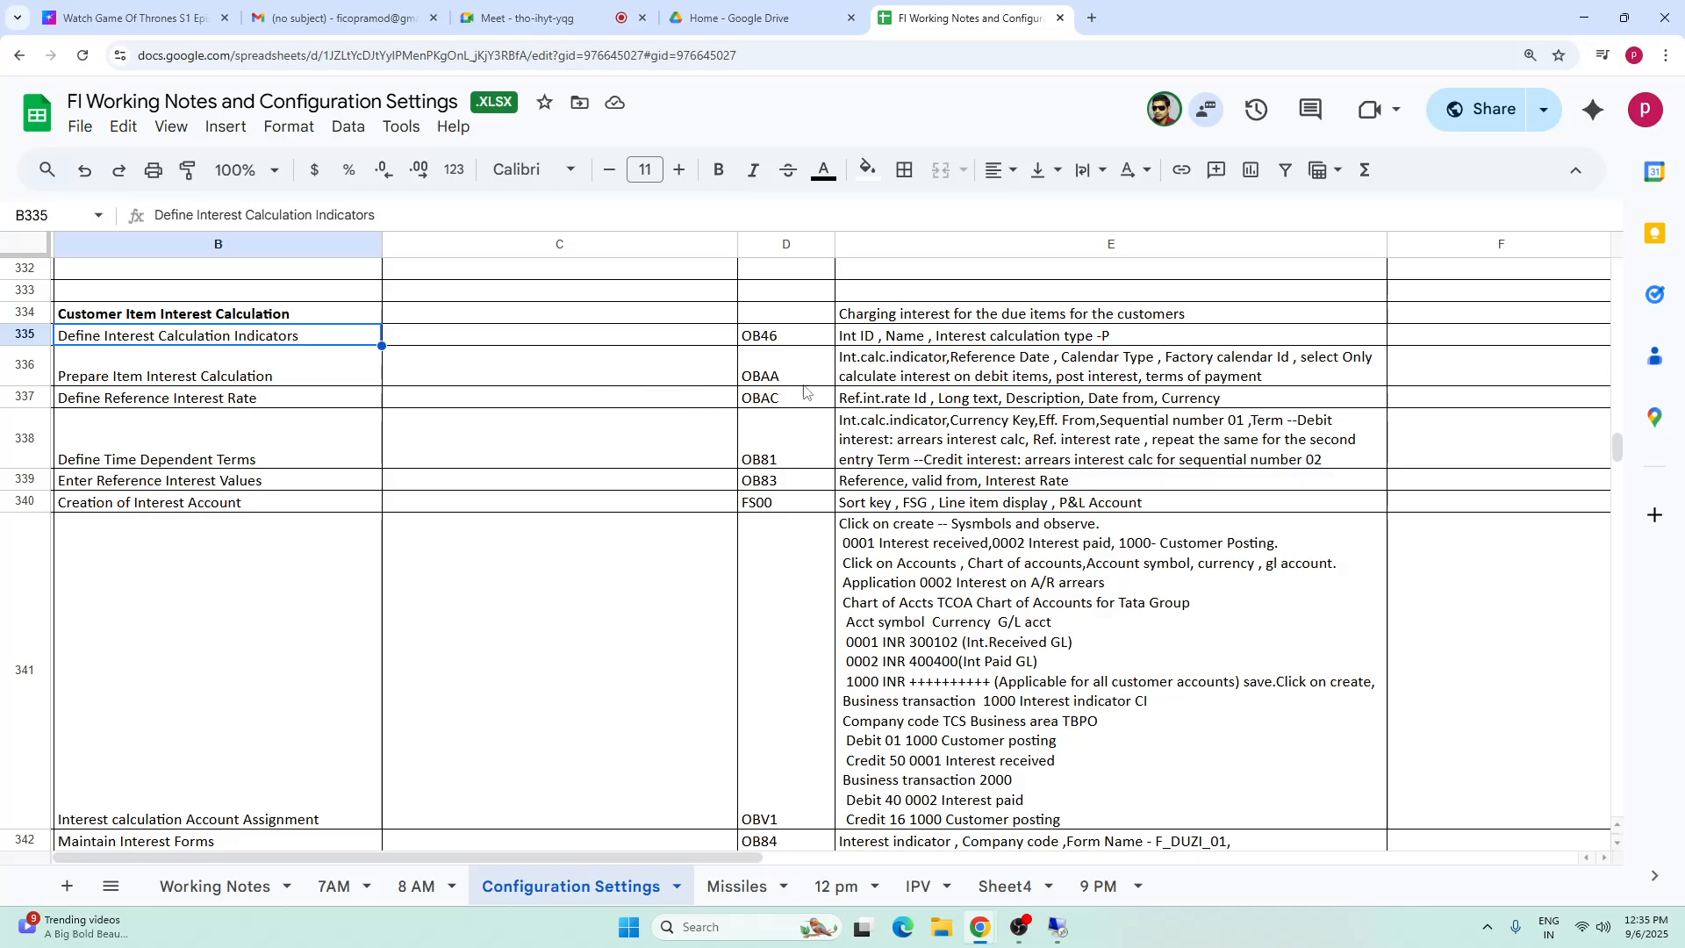
left_click(948, 342)
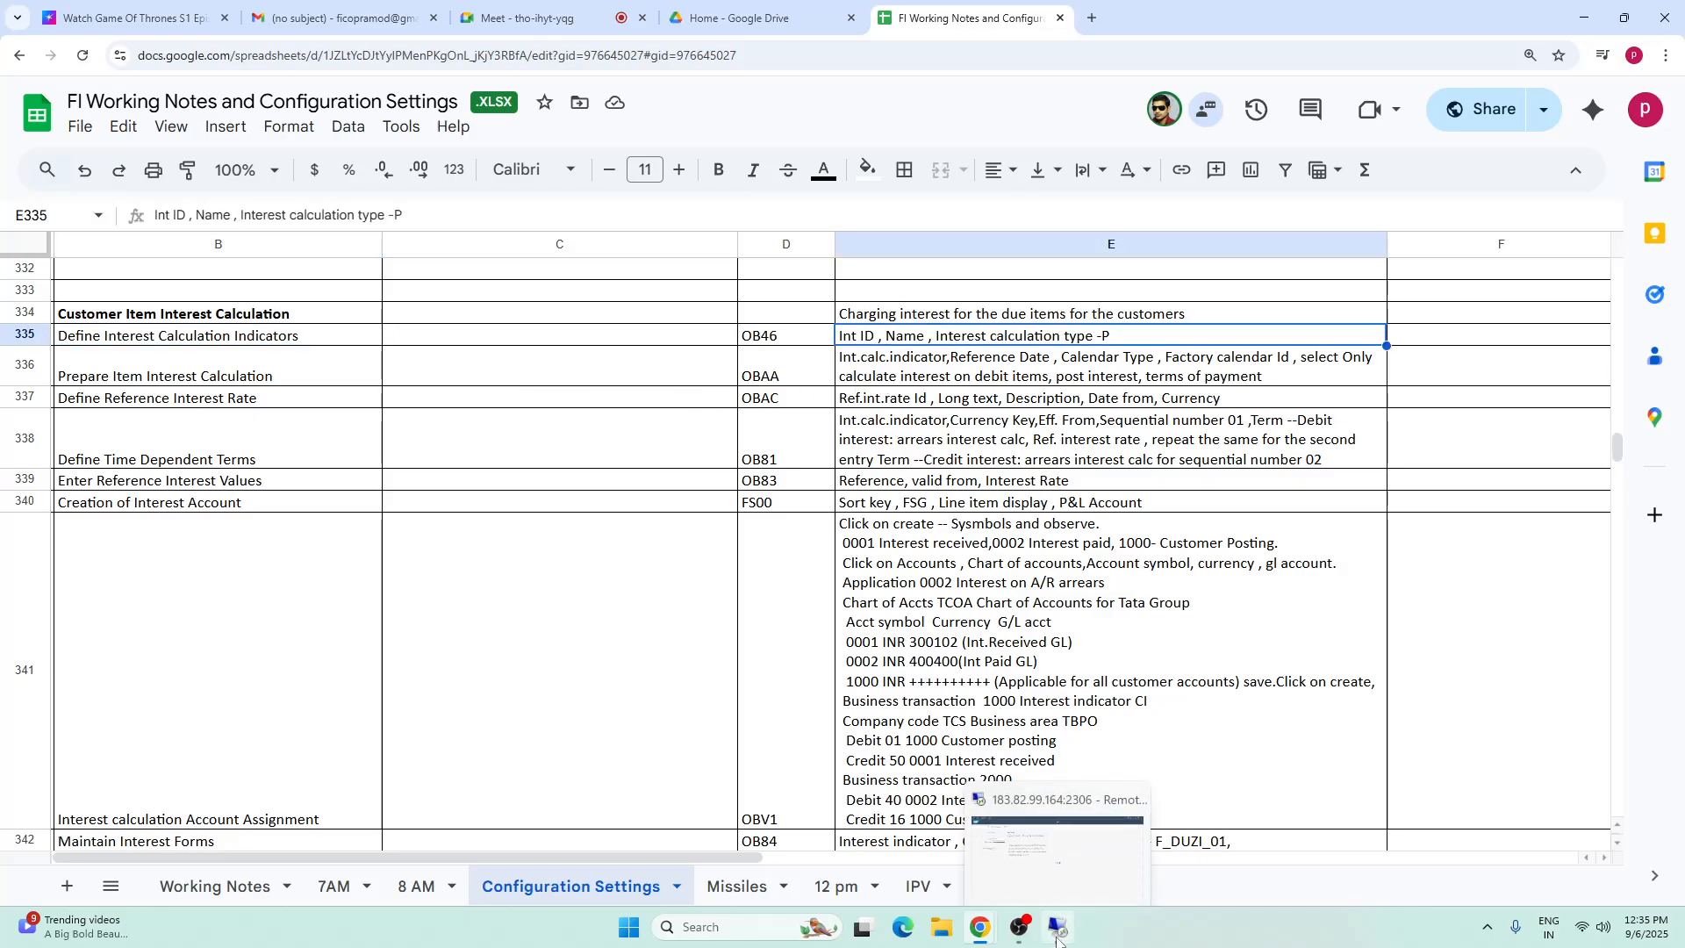
- Switch back to the remote SAP session and display the SAP Reference IMG through Customizing: Execute Project
left_click(1058, 936)
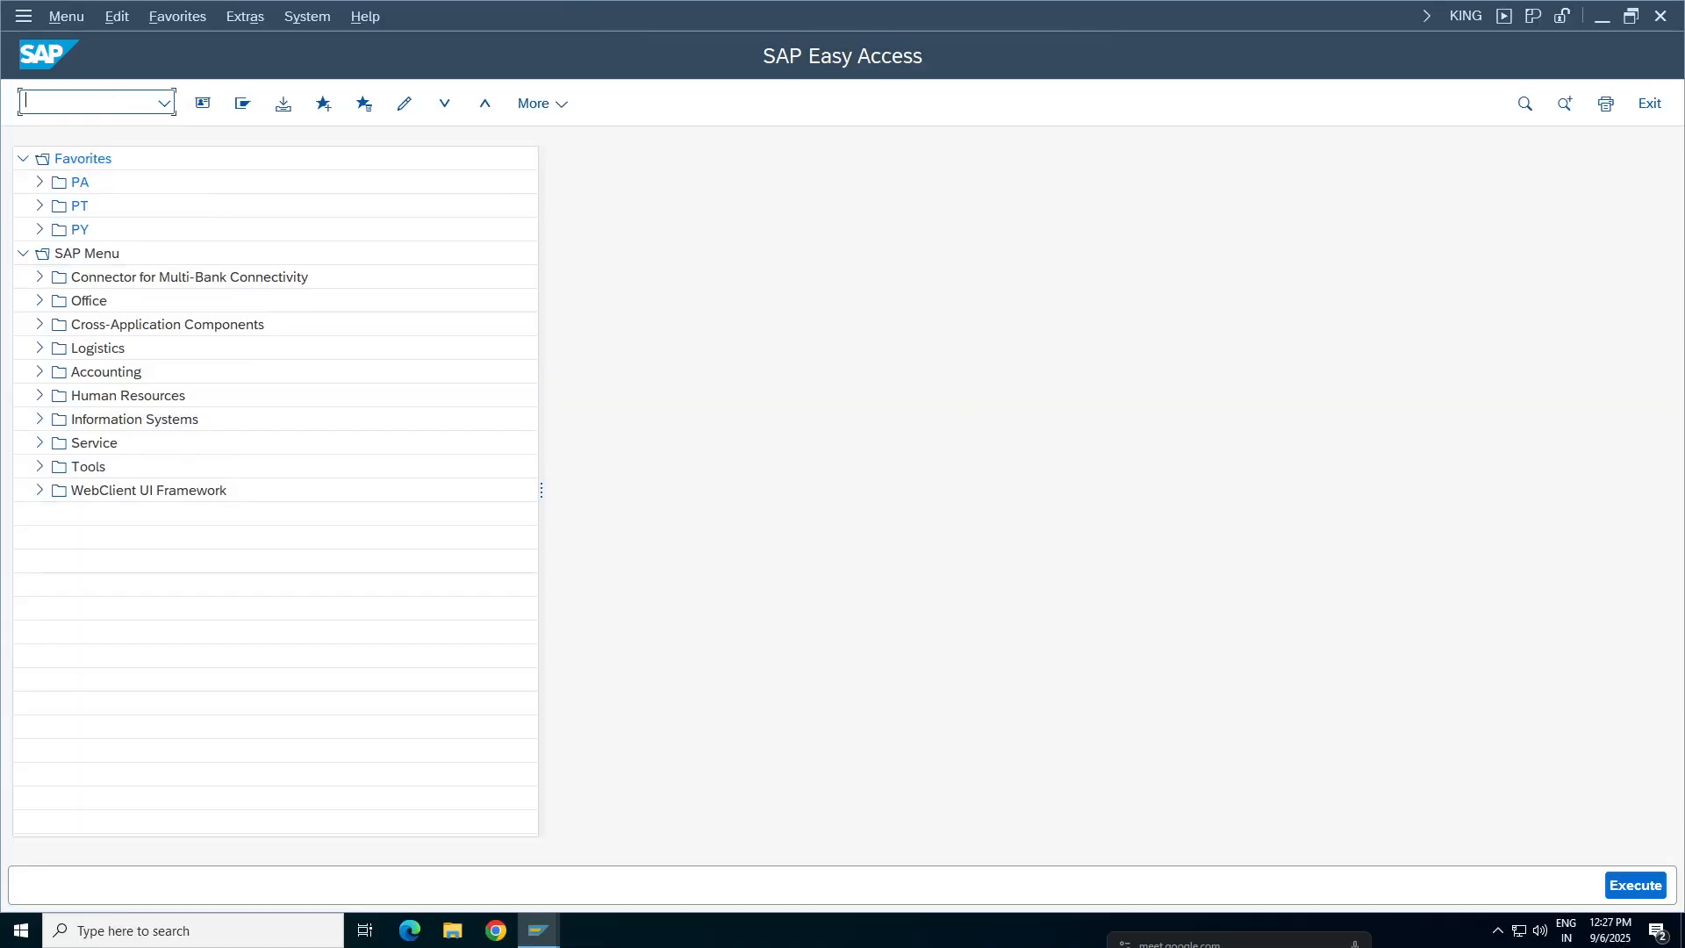
key("Return")
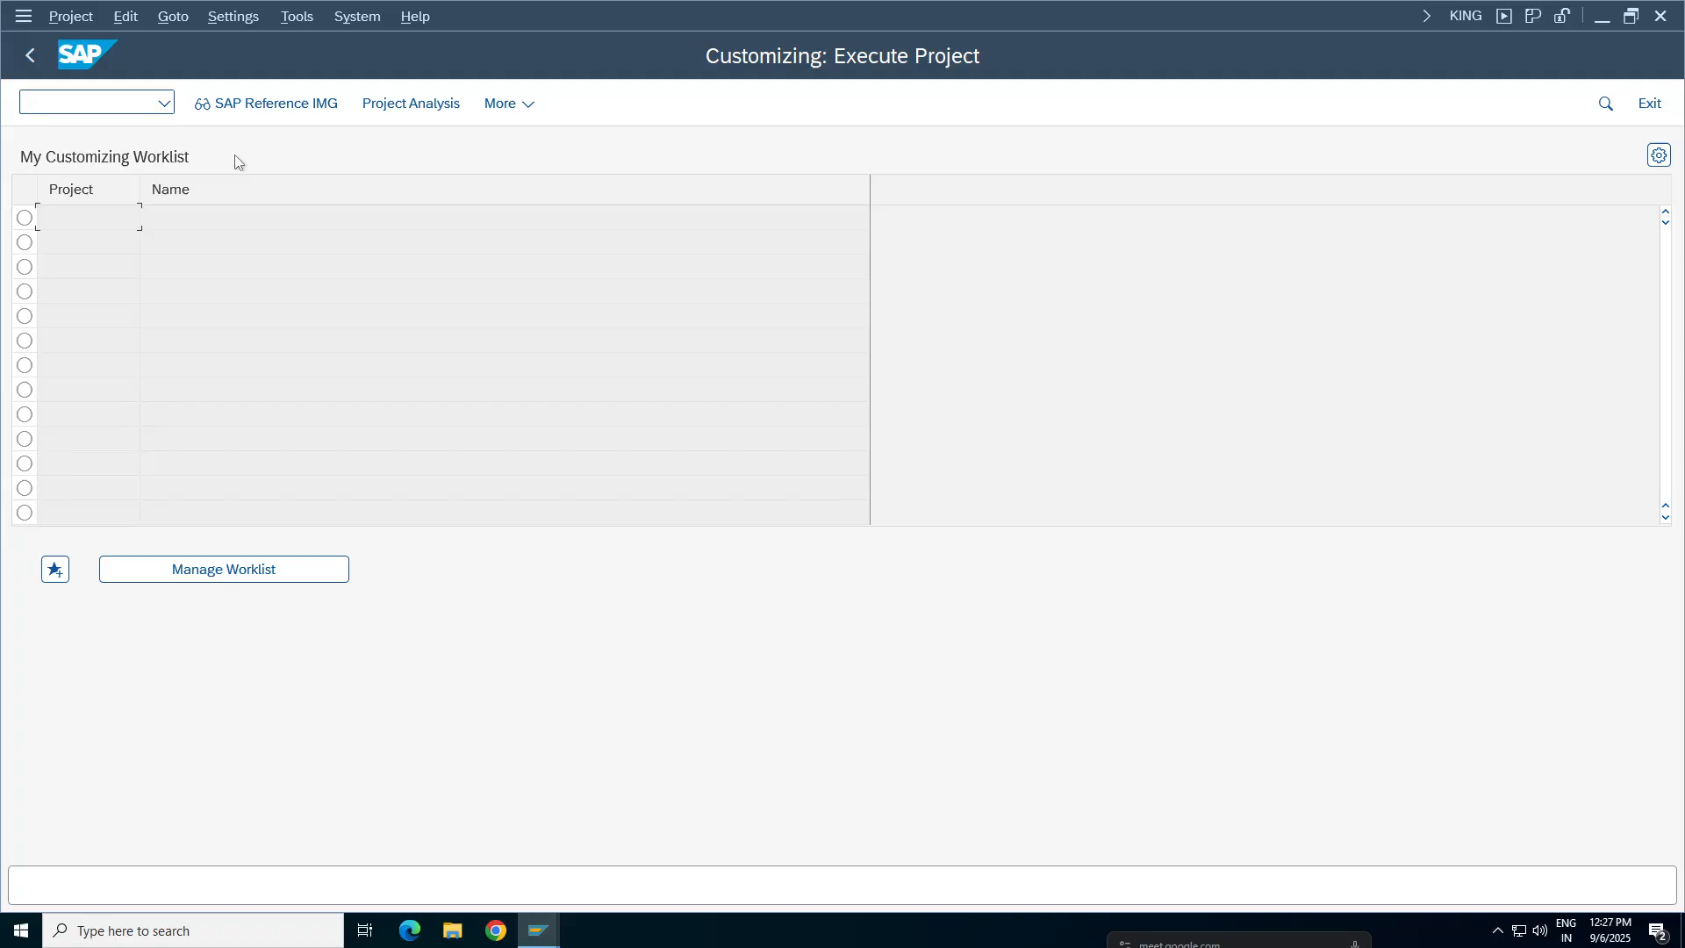
key("F5")
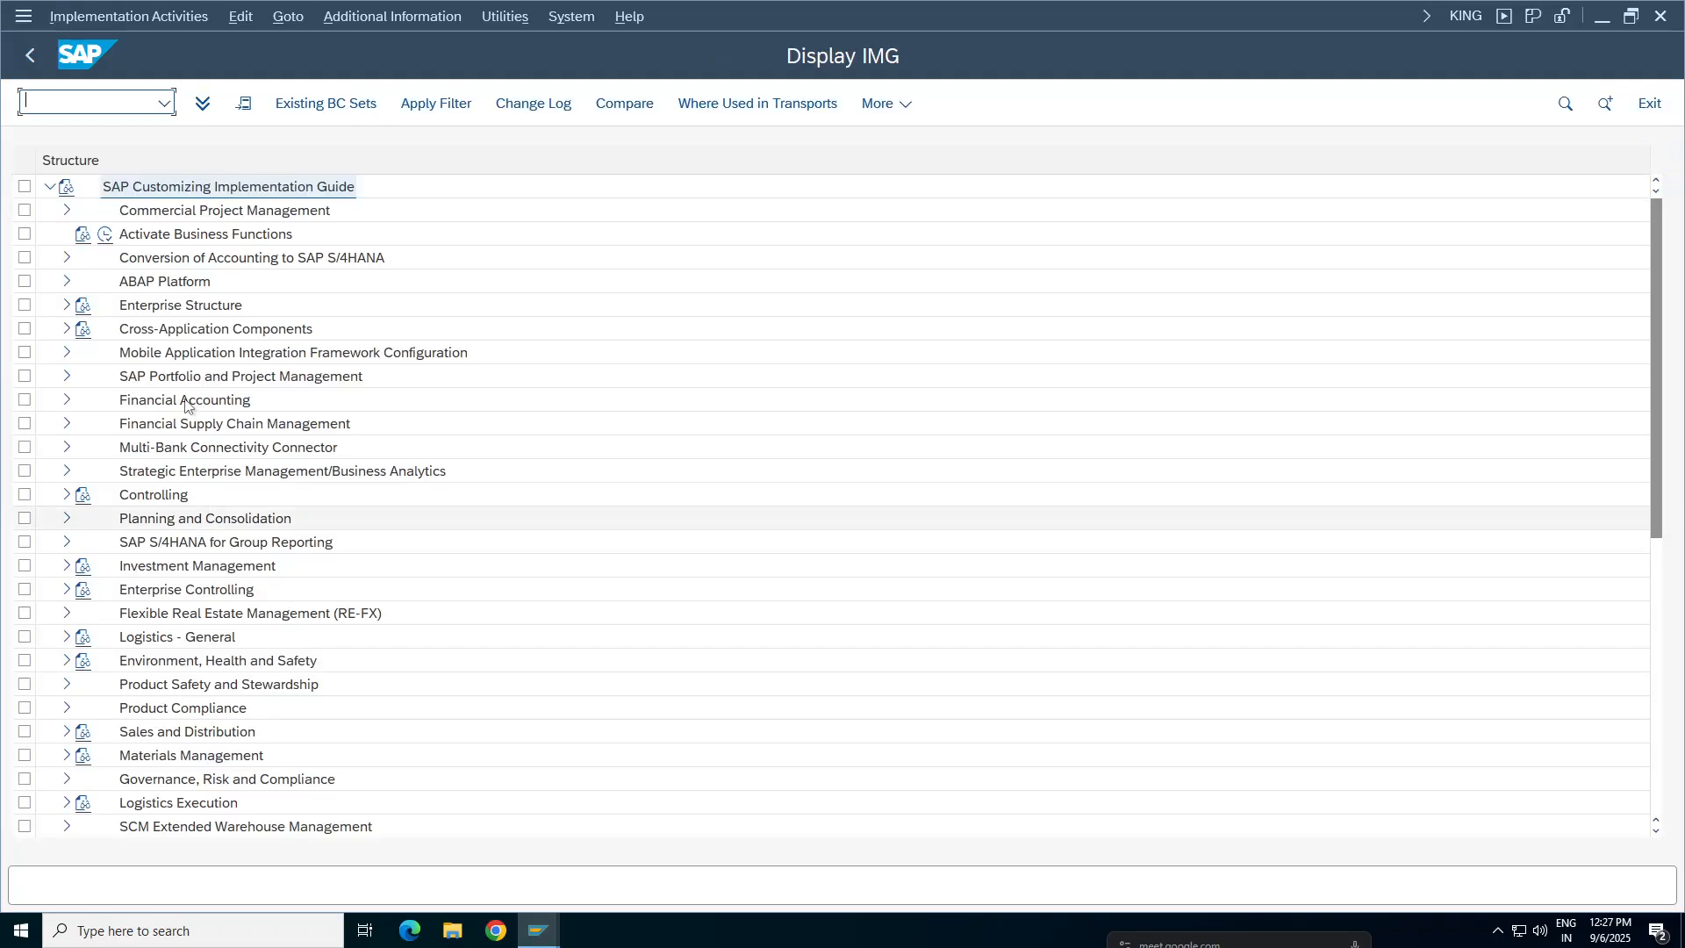
- Expand Financial Accounting, Accounts Receivable and Accounts Payable, and Business Transactions in the IMG structure
double_click(153, 403)
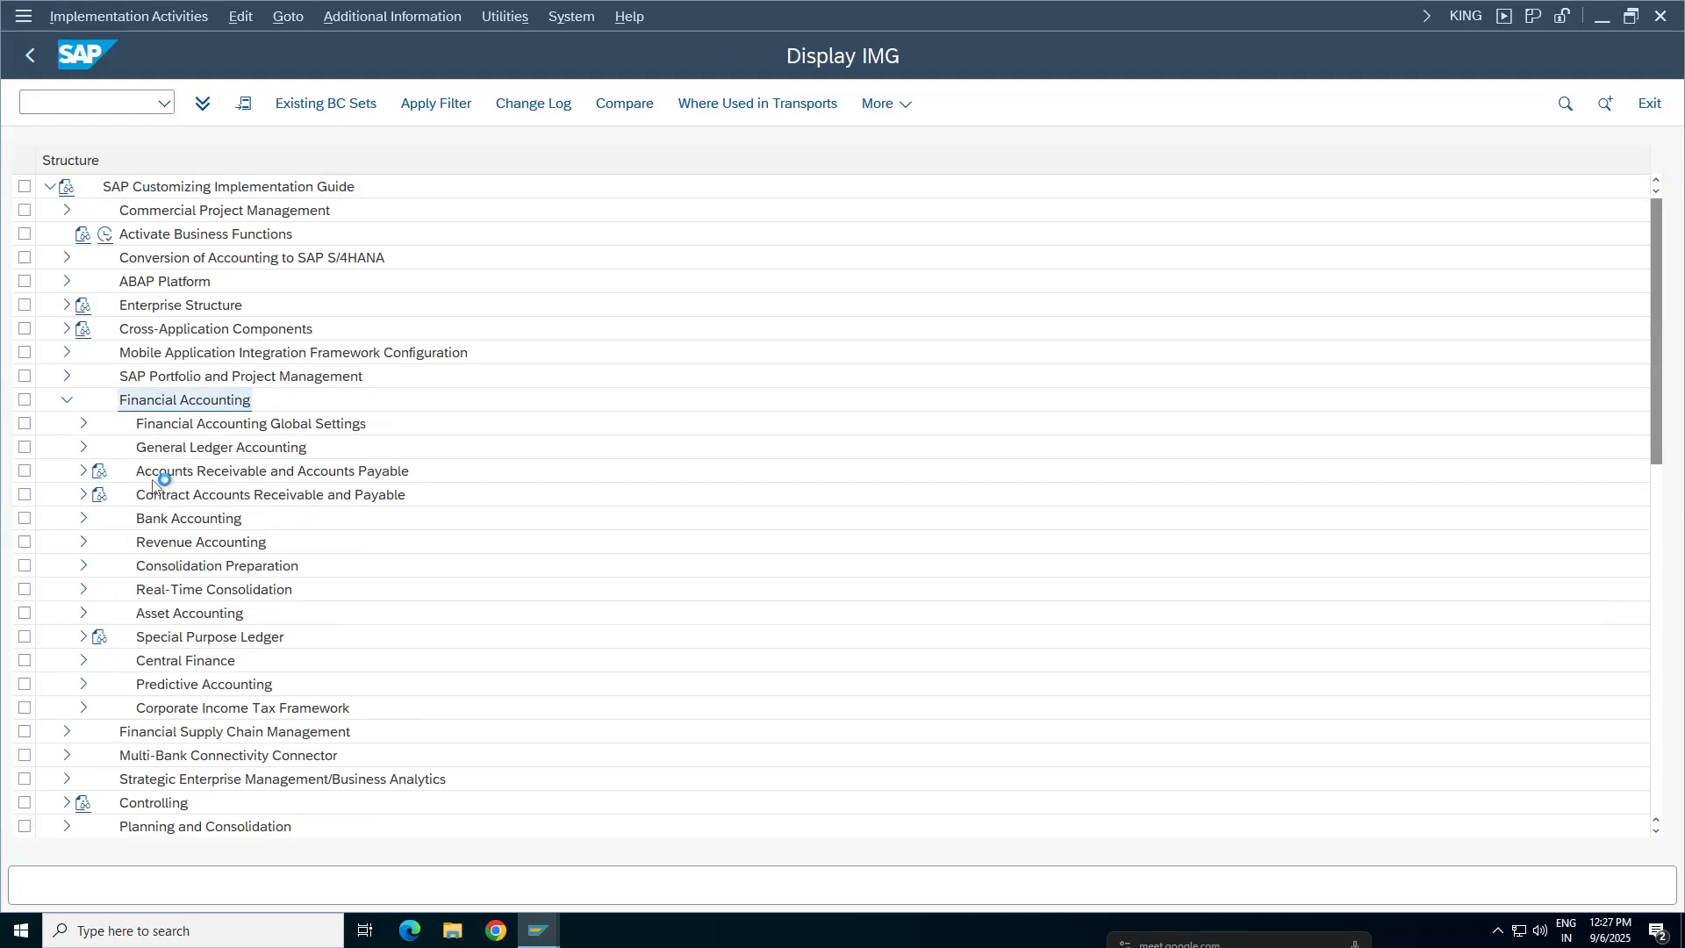
double_click(183, 474)
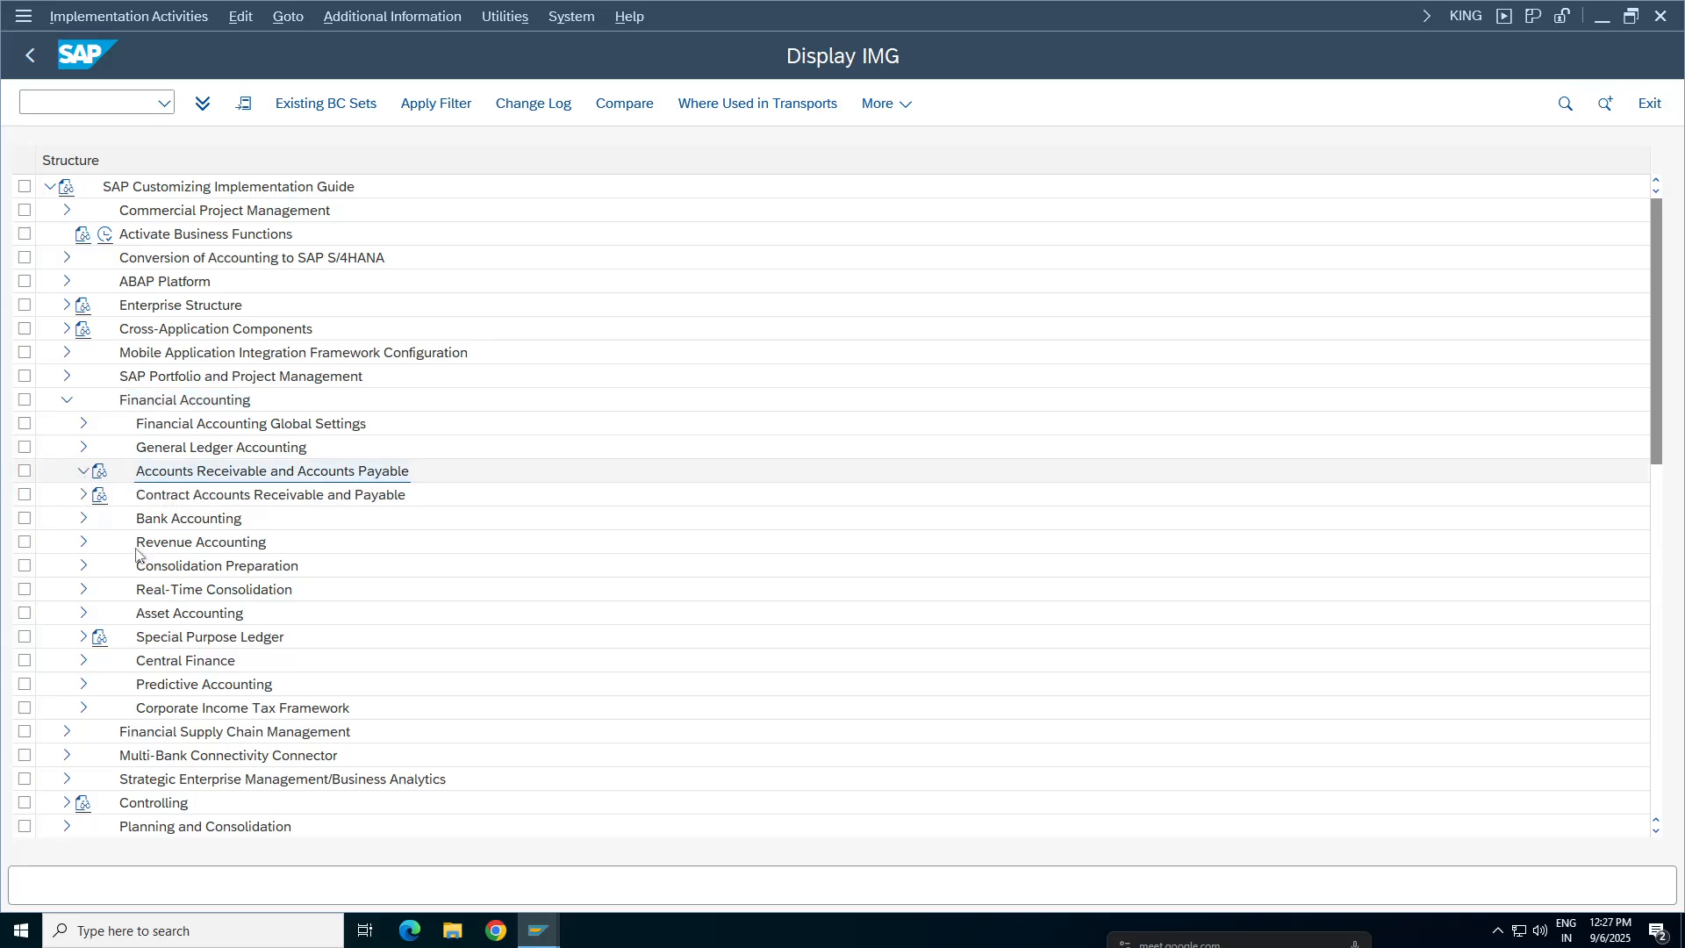
double_click(189, 542)
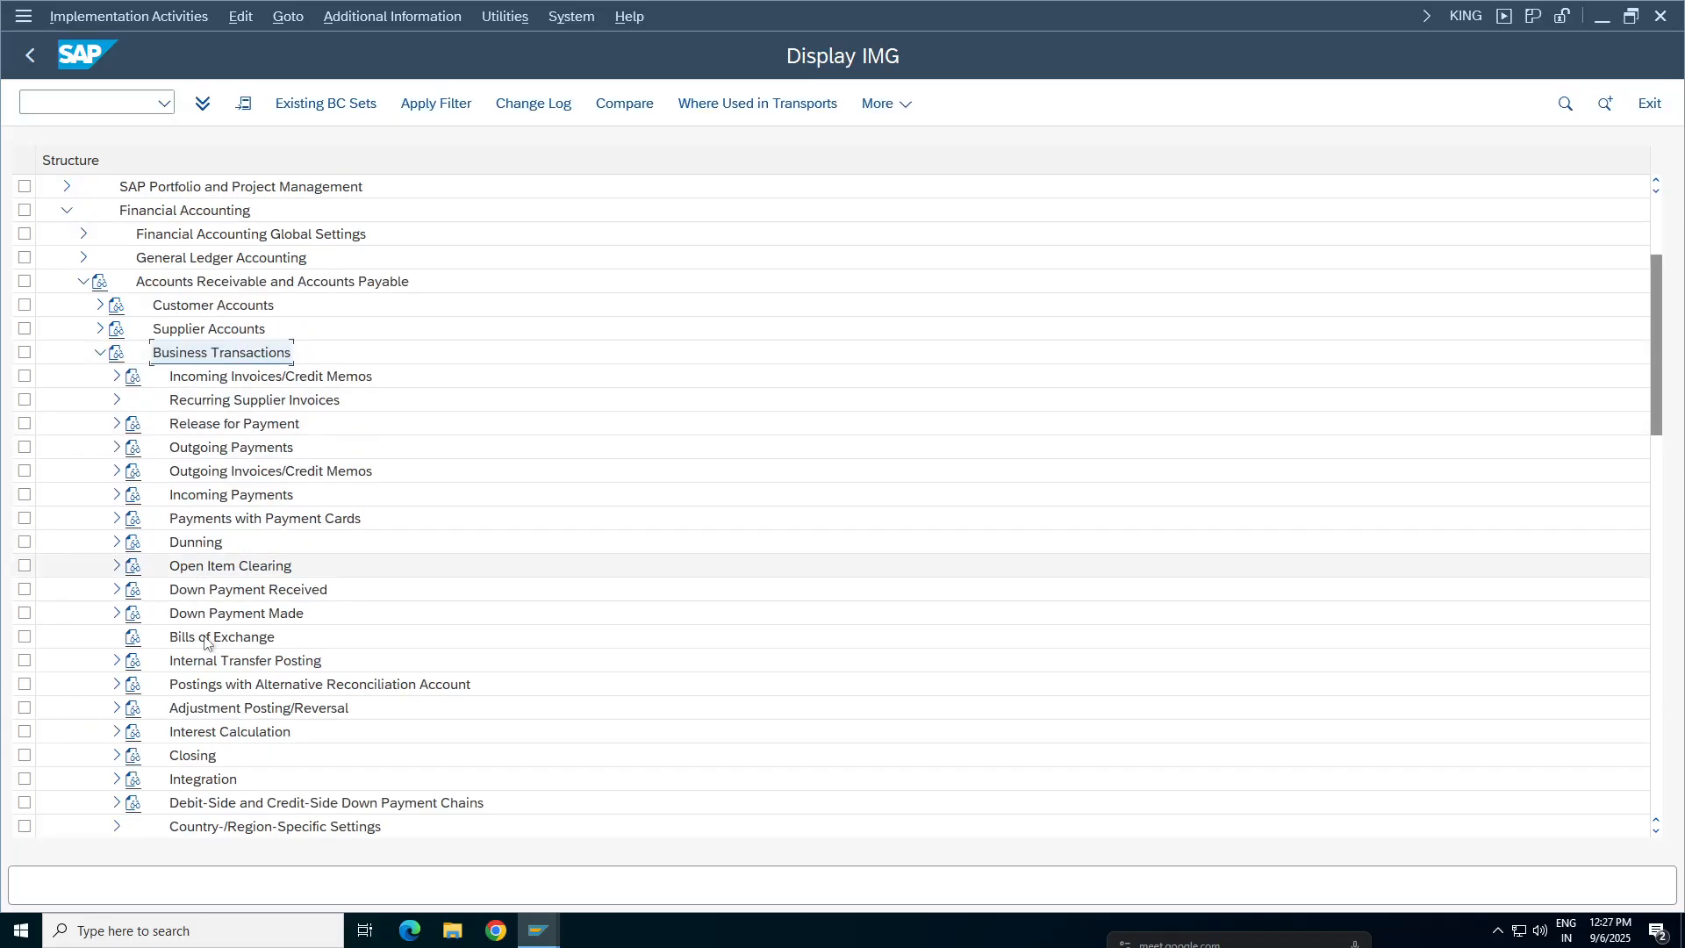
- Expand Interest Calculation under Business Transactions, including its Interest Calculation Global Settings node
left_click(227, 732)
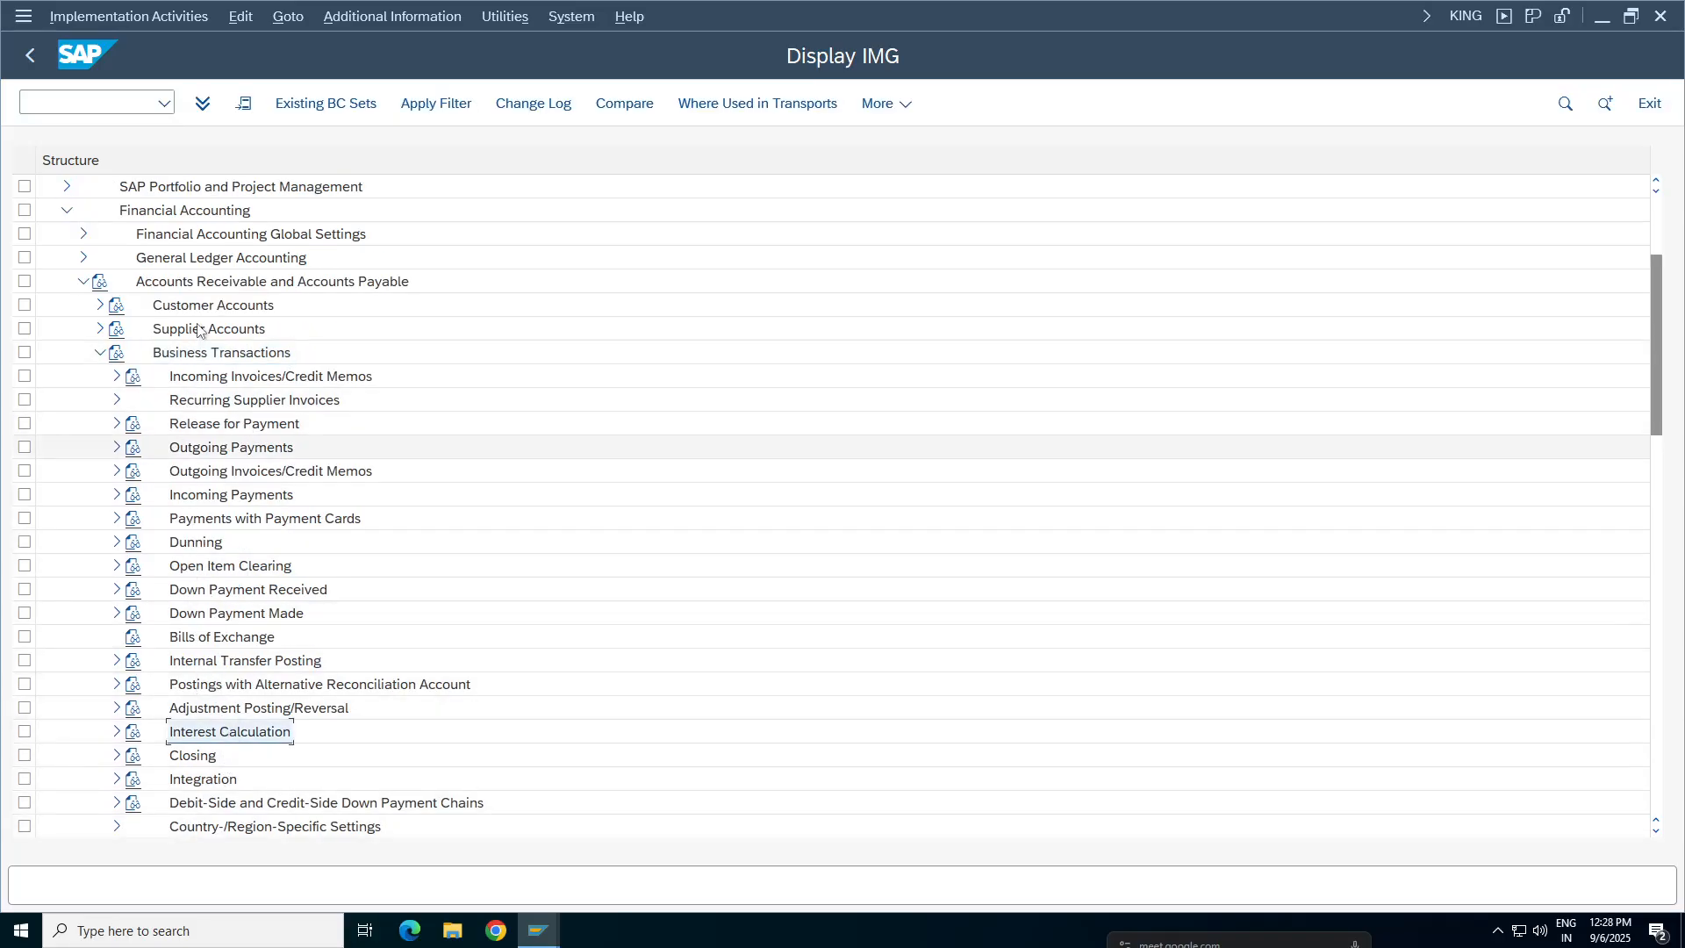
left_click(175, 213)
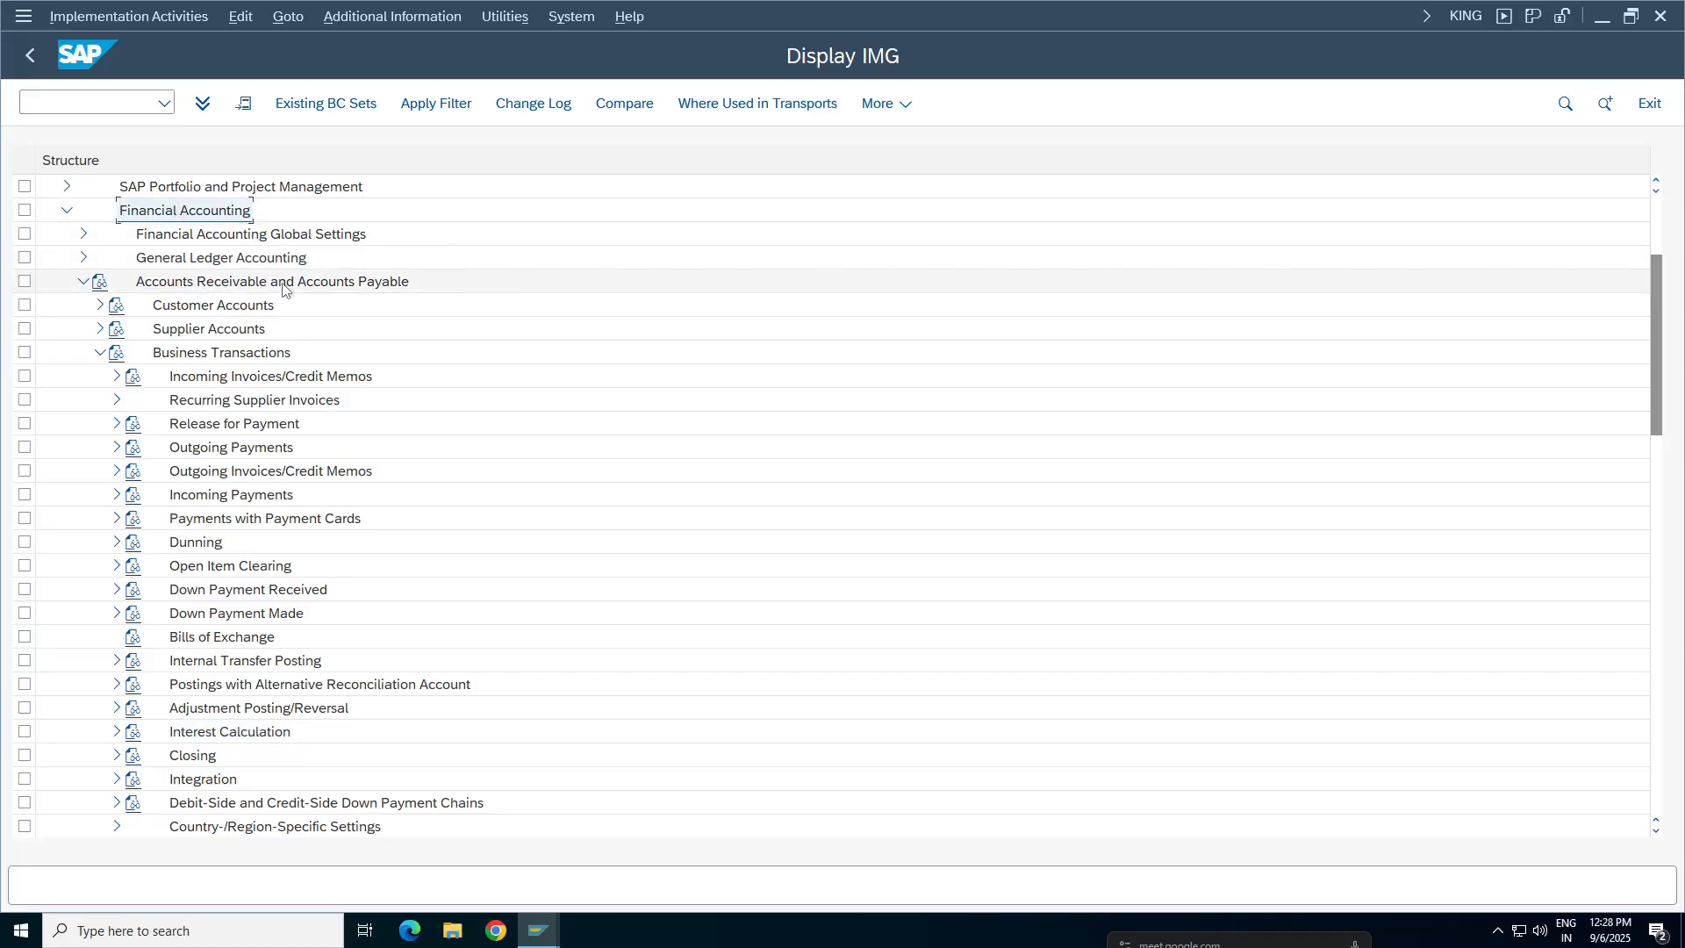
left_click(145, 282)
left_click(213, 356)
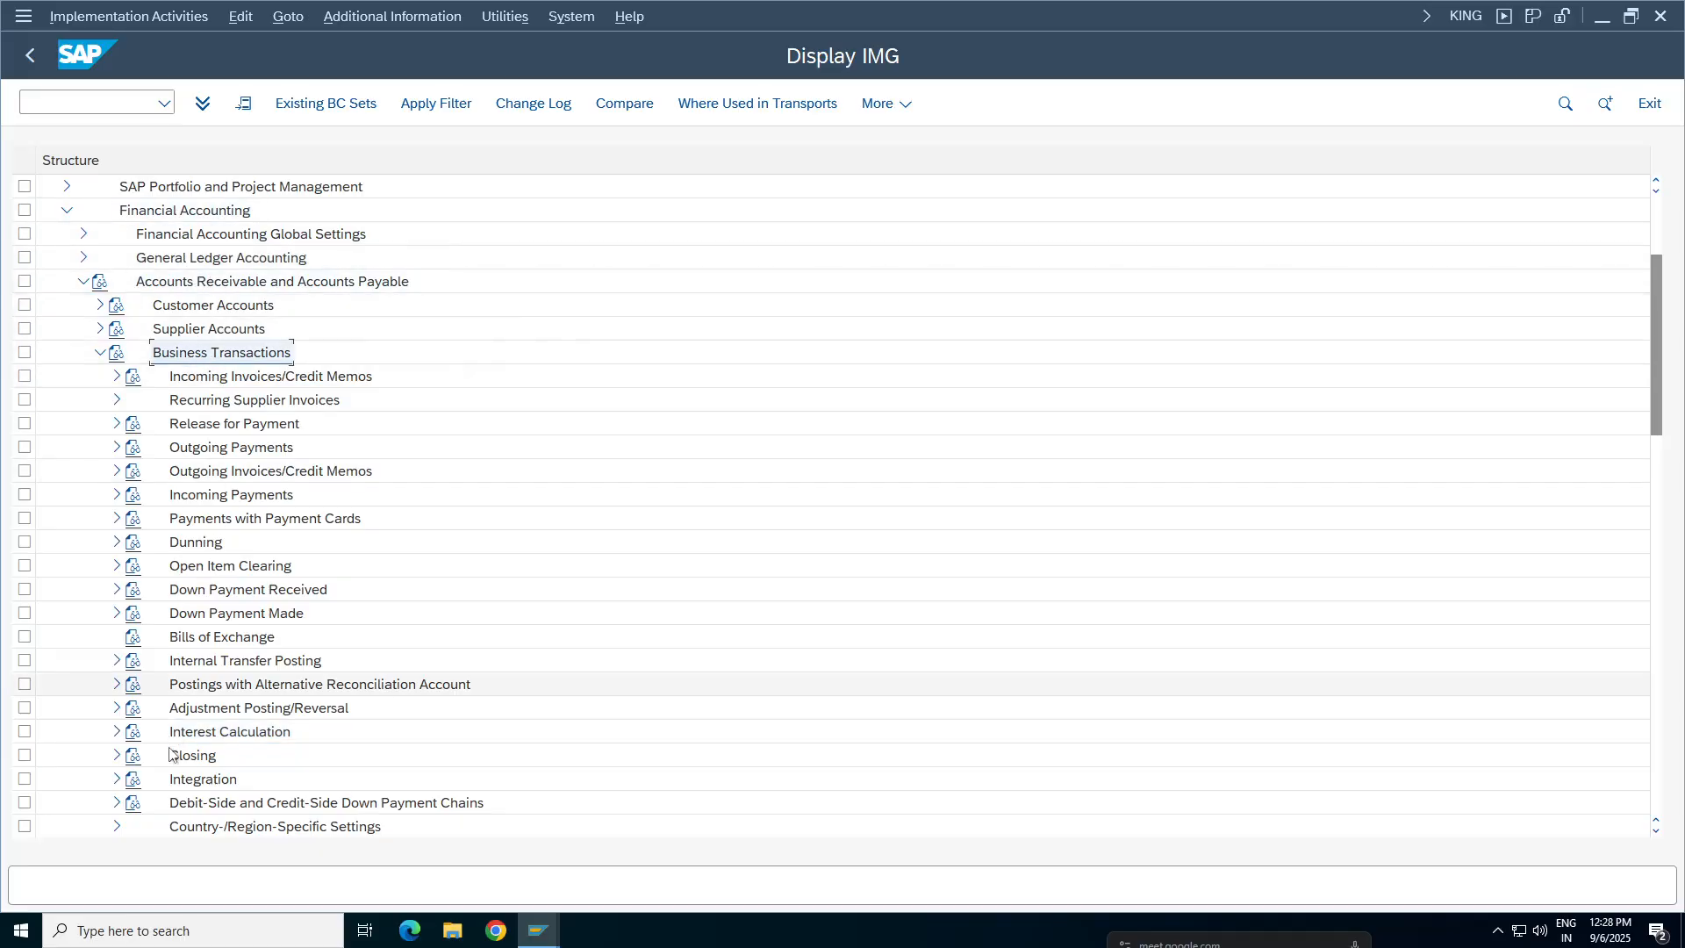
left_click(207, 739)
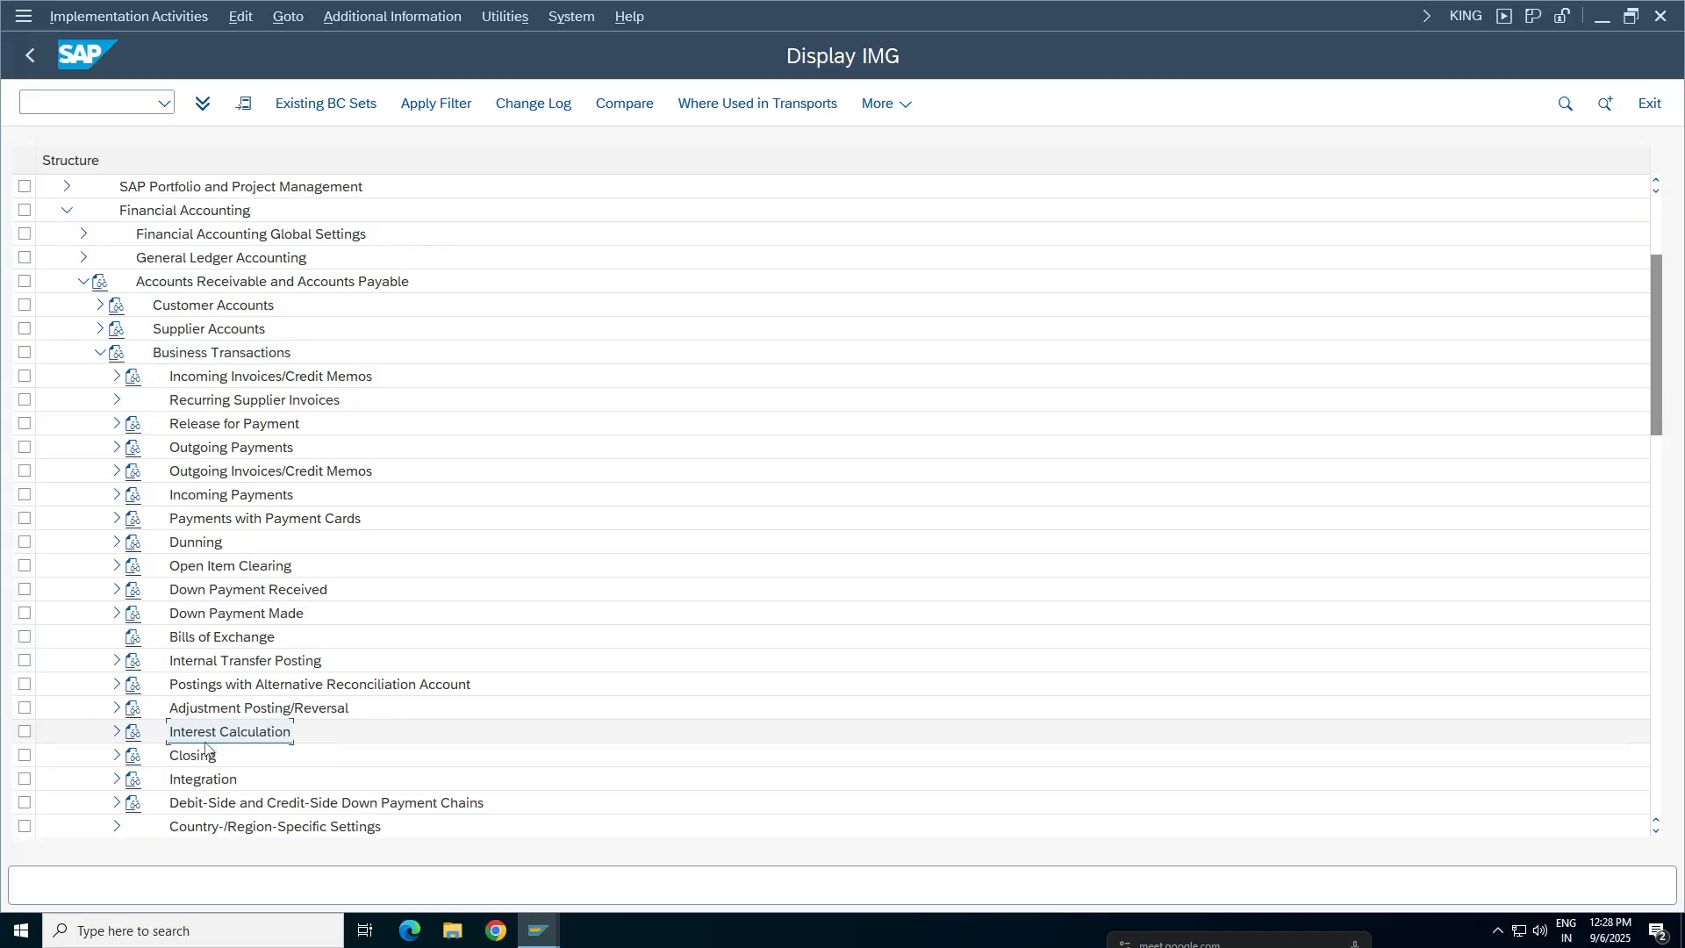
left_click(117, 734)
left_click(264, 732)
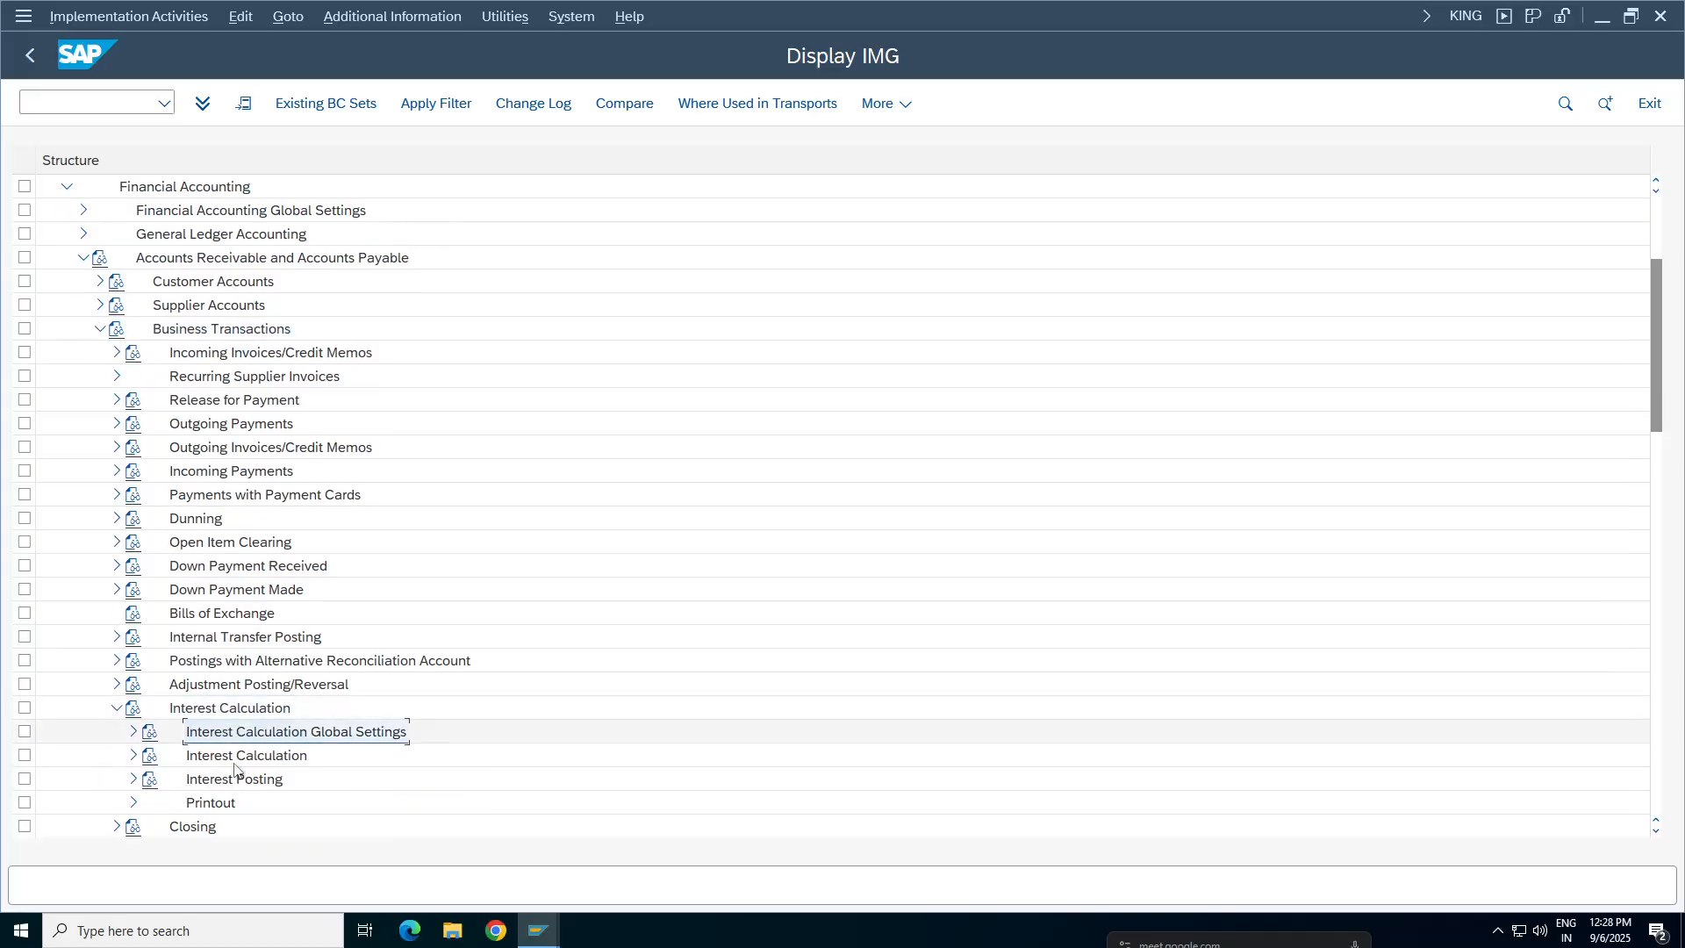
left_click(254, 756)
left_click(255, 780)
left_click(254, 756)
left_click(263, 732)
left_click(133, 731)
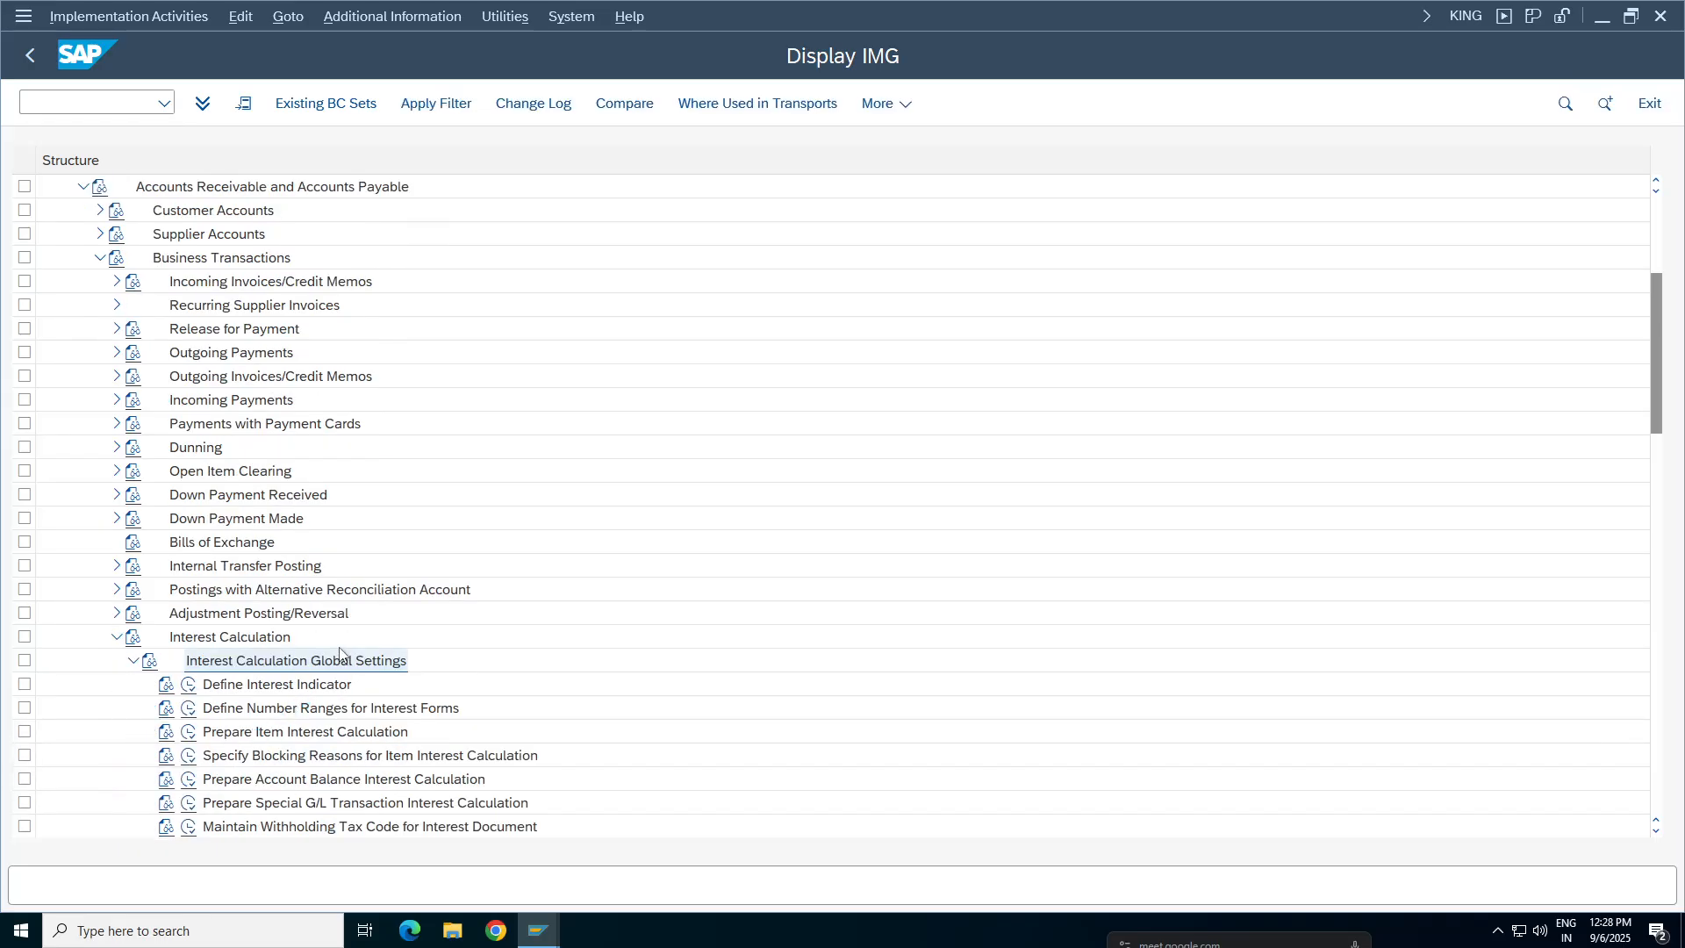
- Open the Define Interest Indicator activity under Interest Calculation Global Settings
left_click(282, 688)
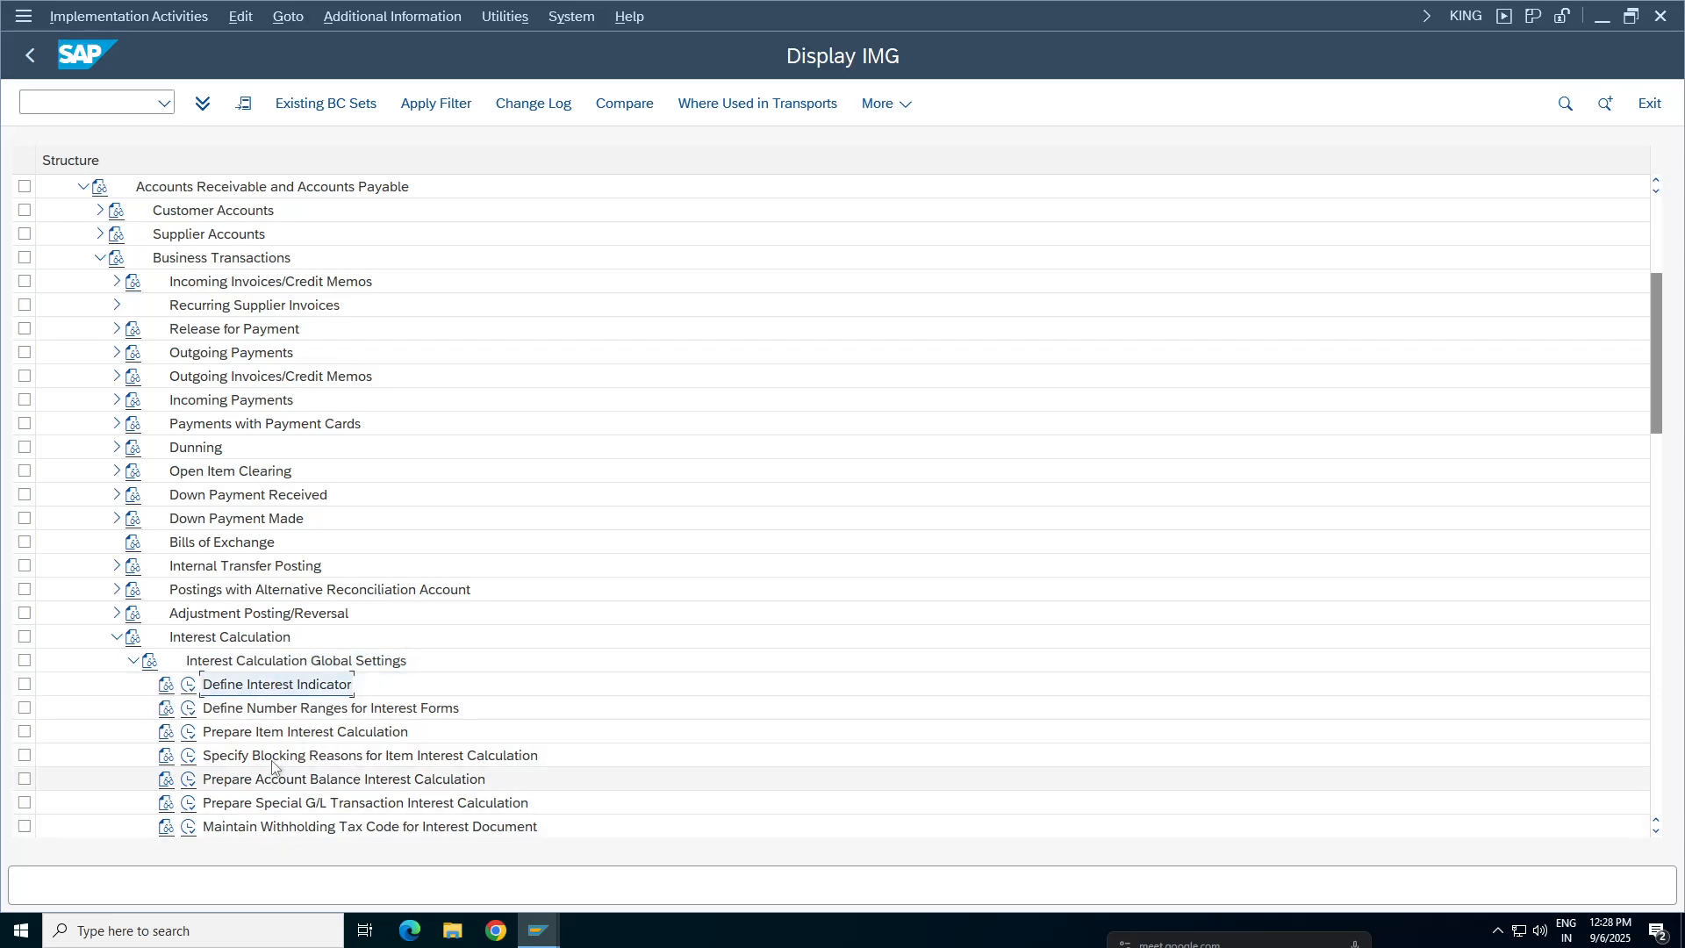
left_click_drag(1655, 417, 1655, 442)
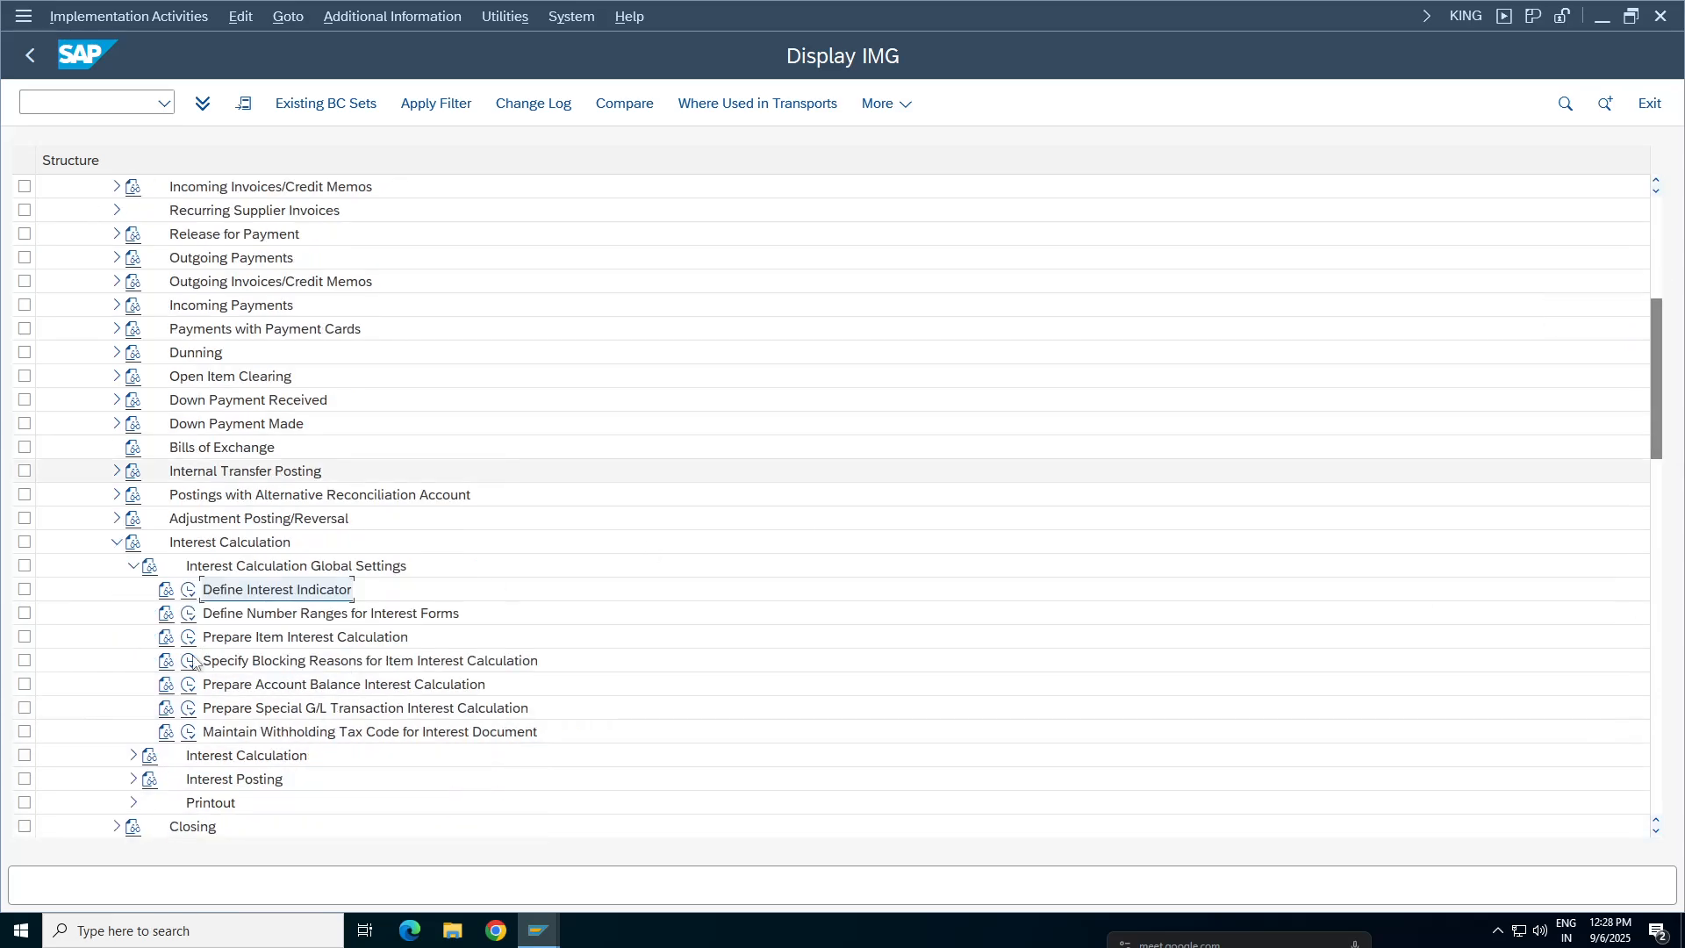
left_click(244, 612)
left_click(250, 594)
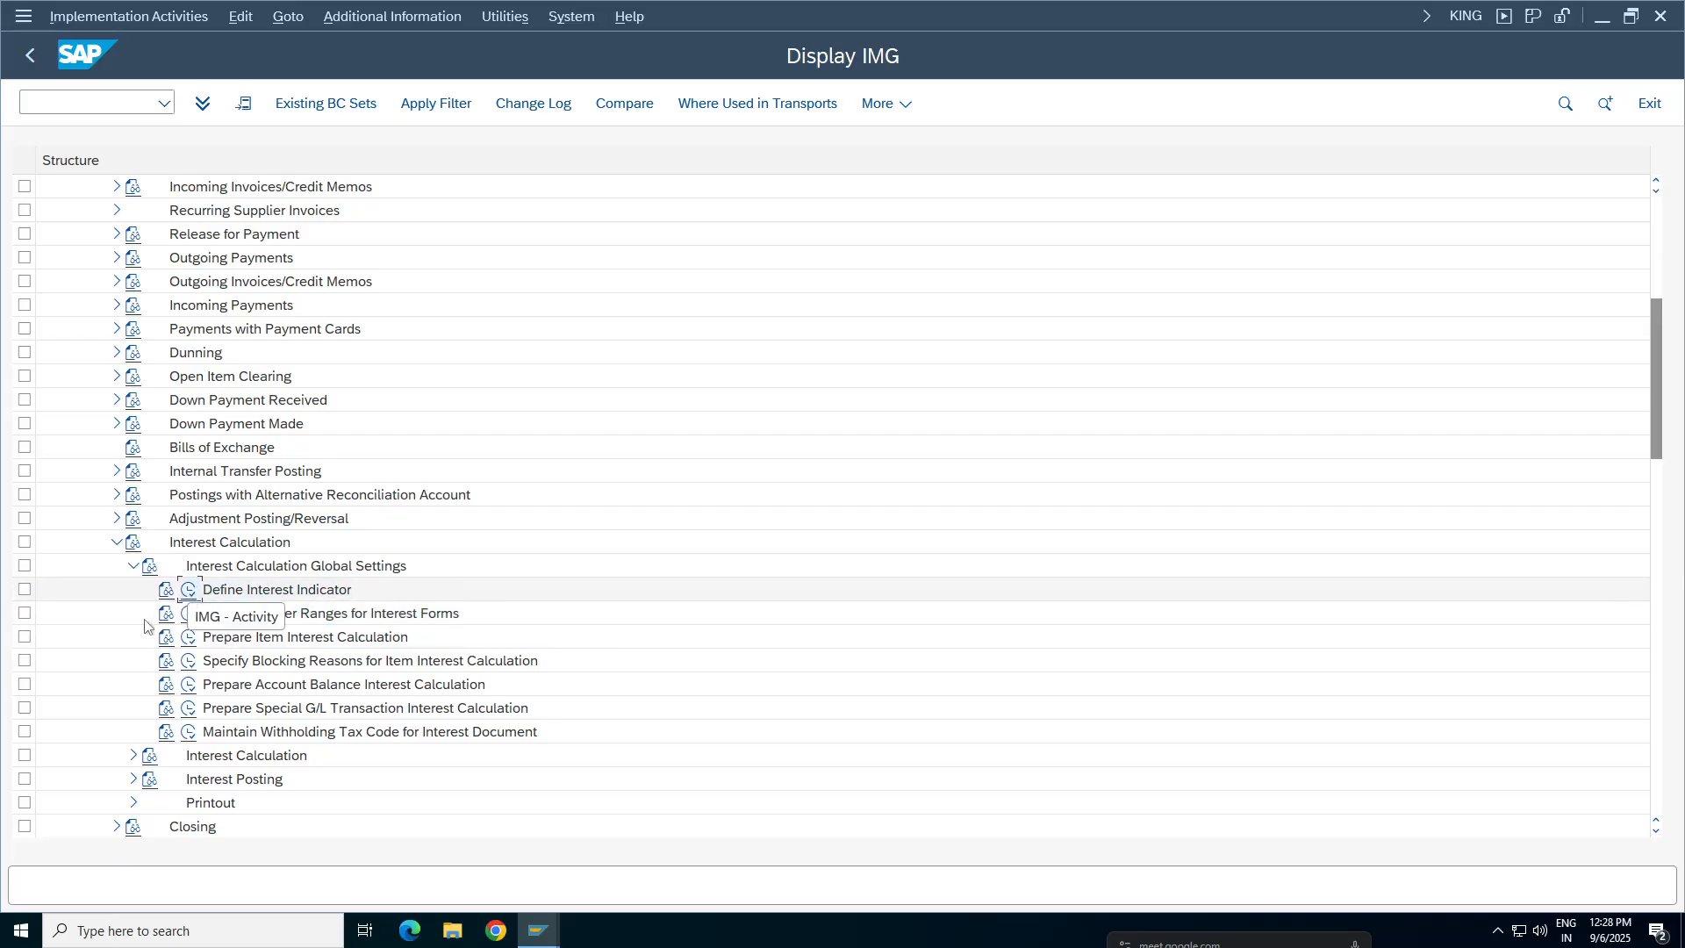
left_click(189, 588)
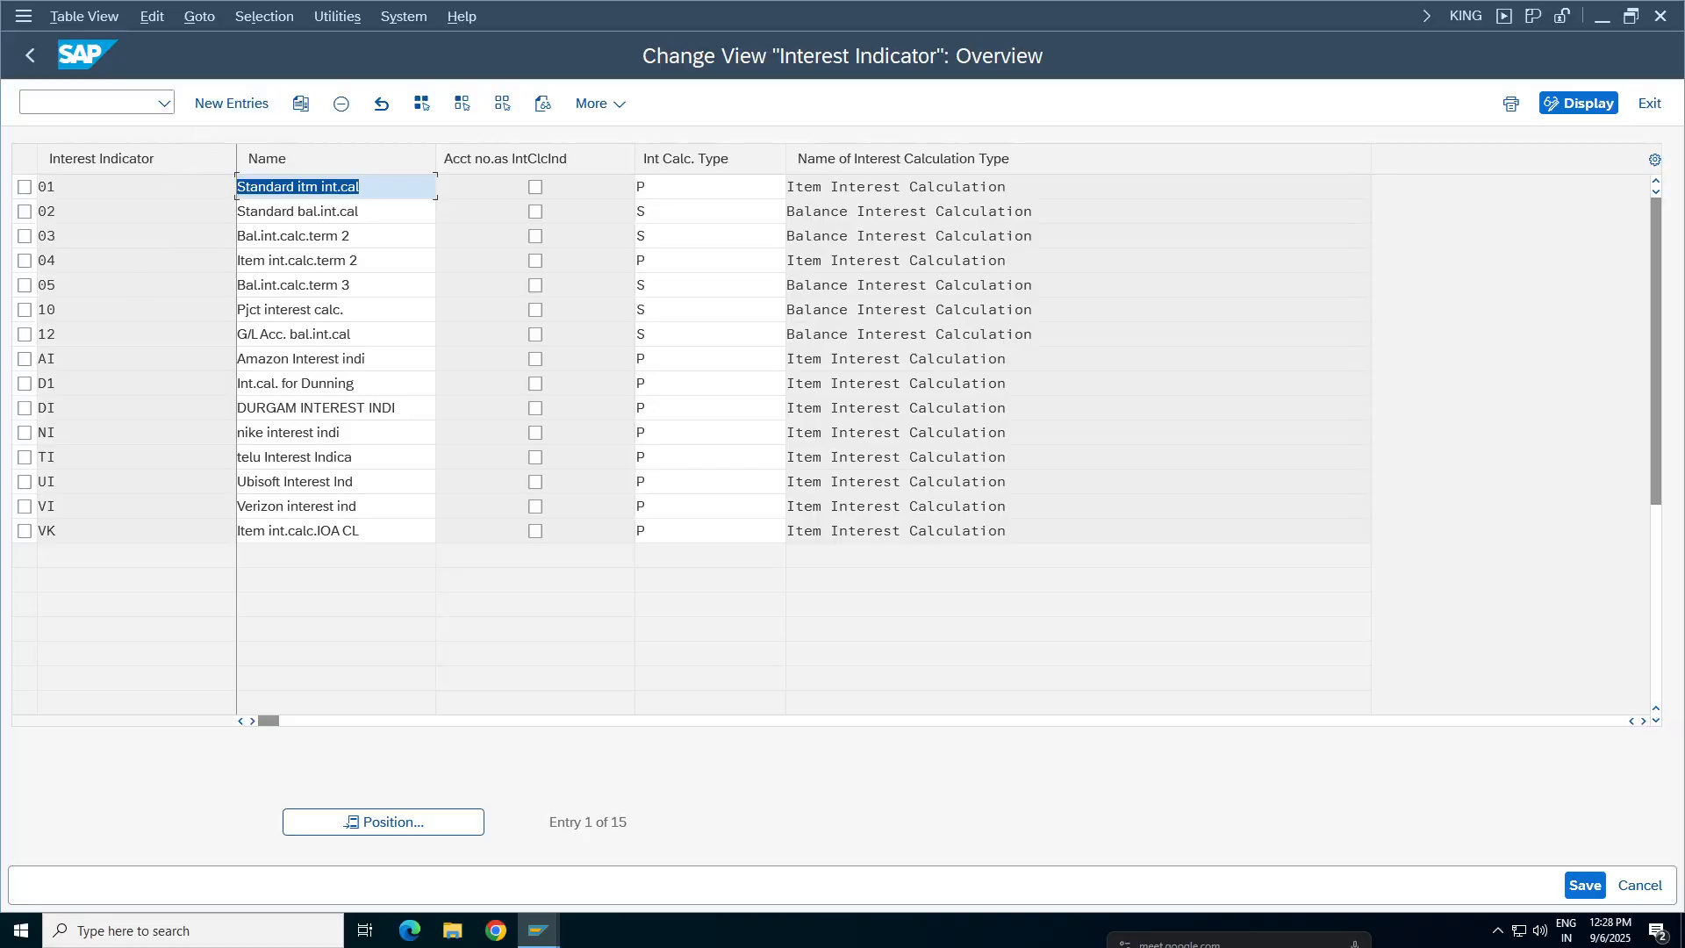
- Examine the available interest calculation types for indicator 01, comparing item, balance and penalty interest, and keep type P
left_click(762, 187)
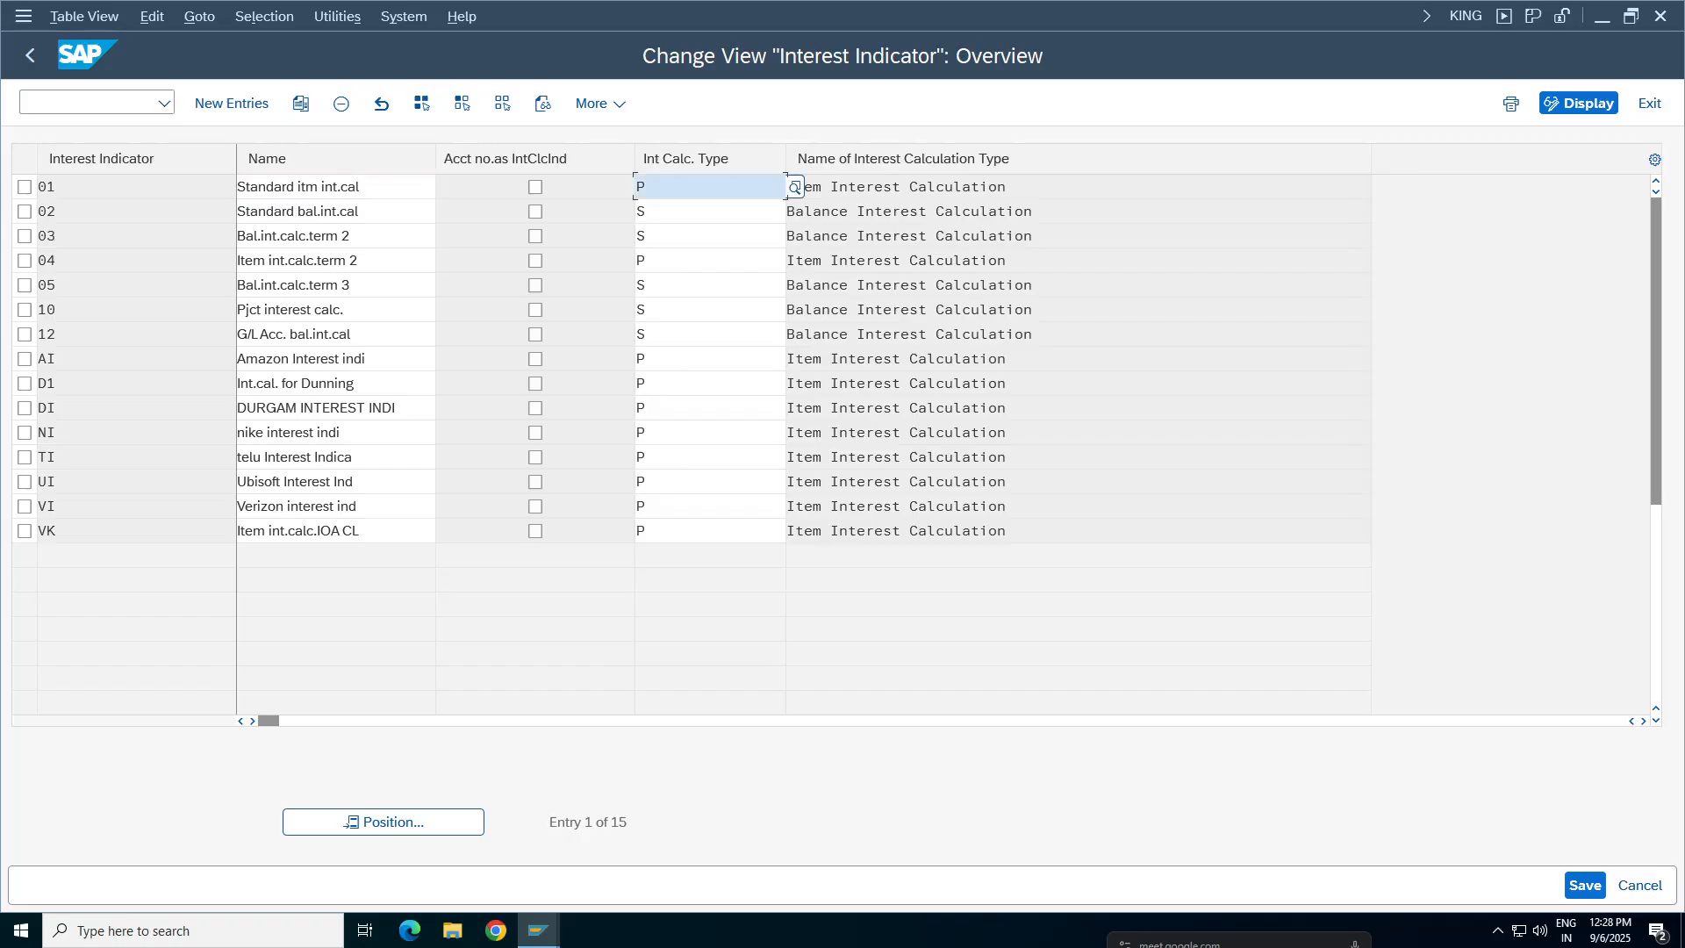
left_click(796, 188)
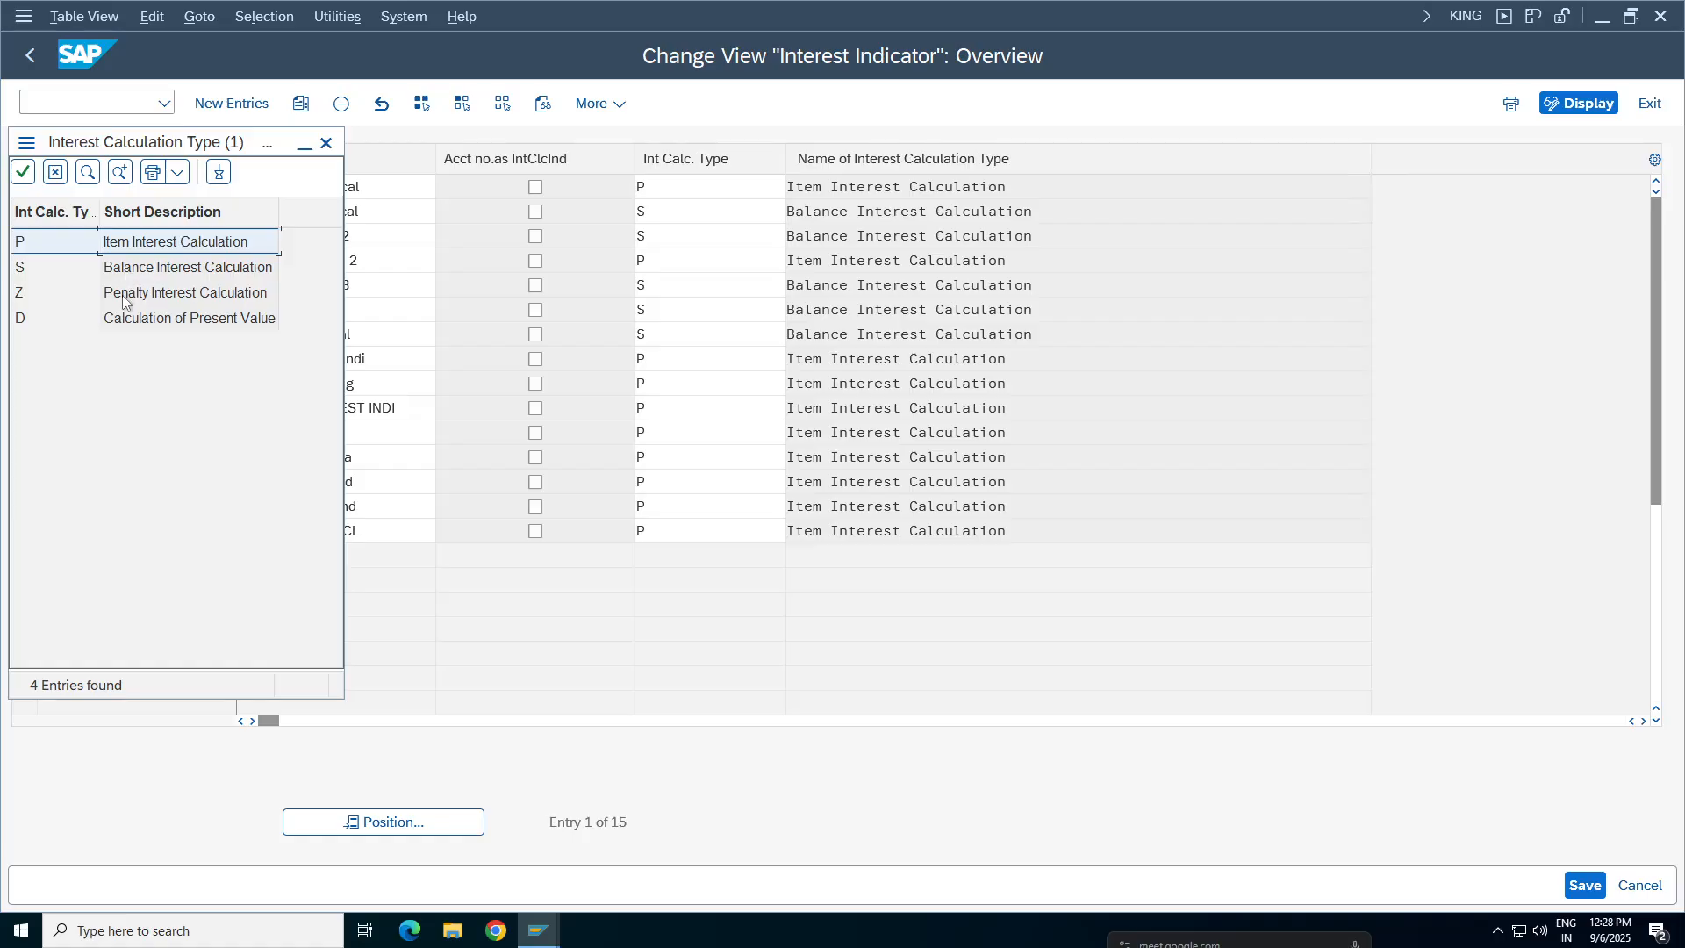
left_click(152, 272)
left_click(154, 295)
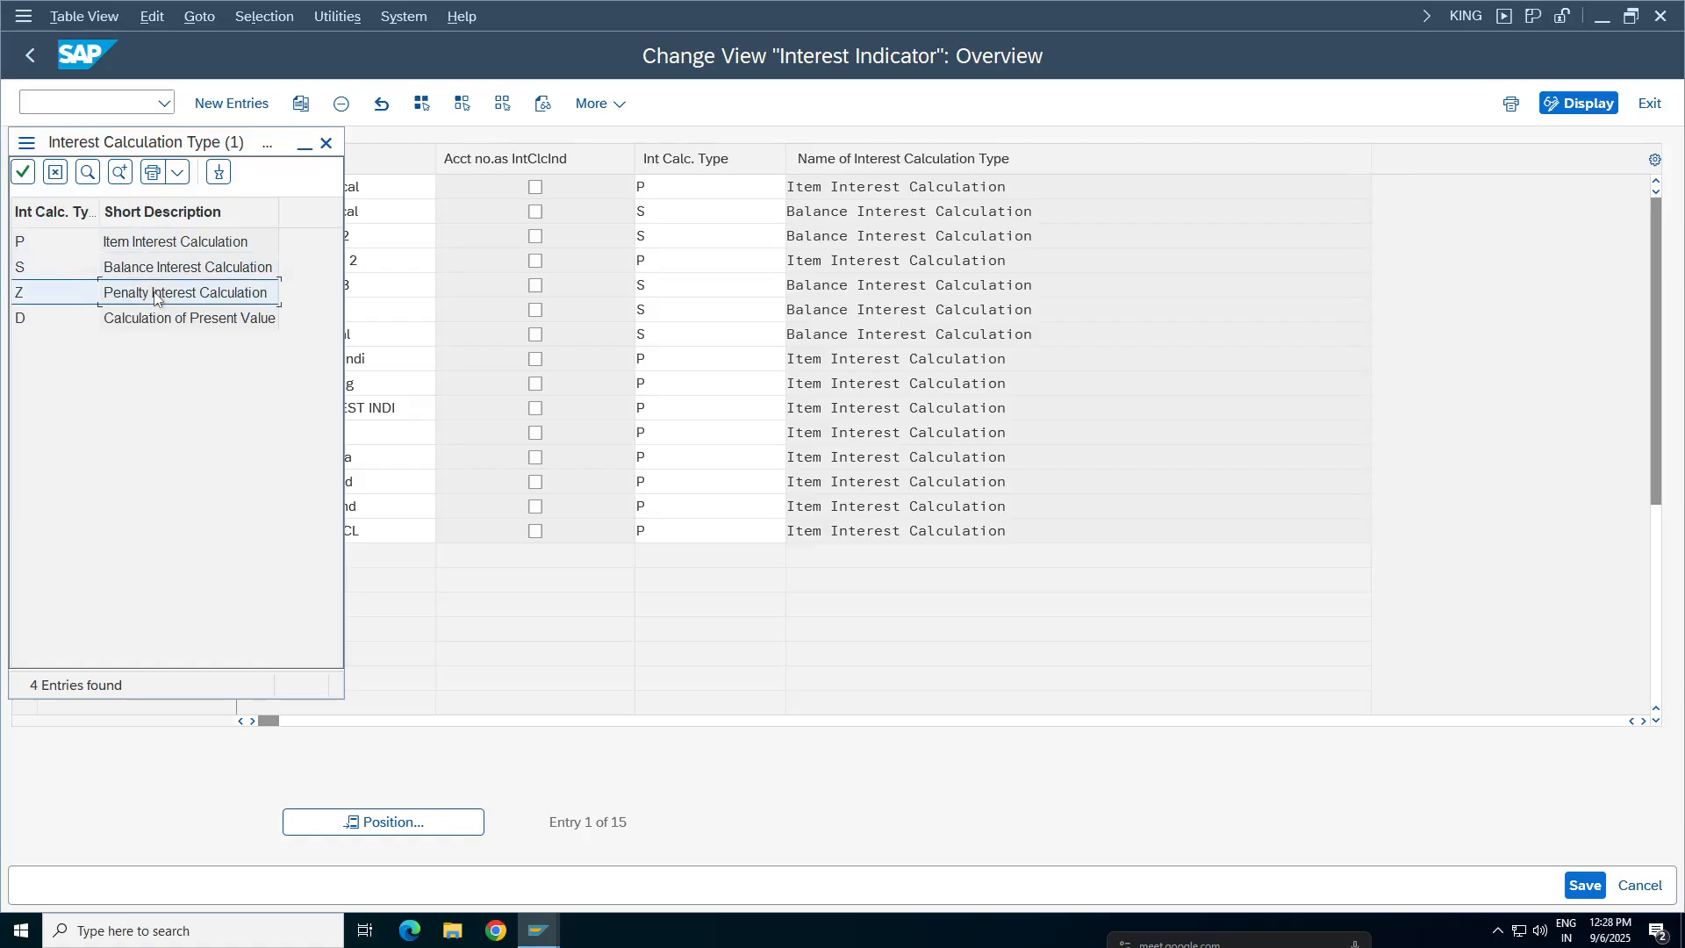
left_click(136, 250)
left_click(133, 269)
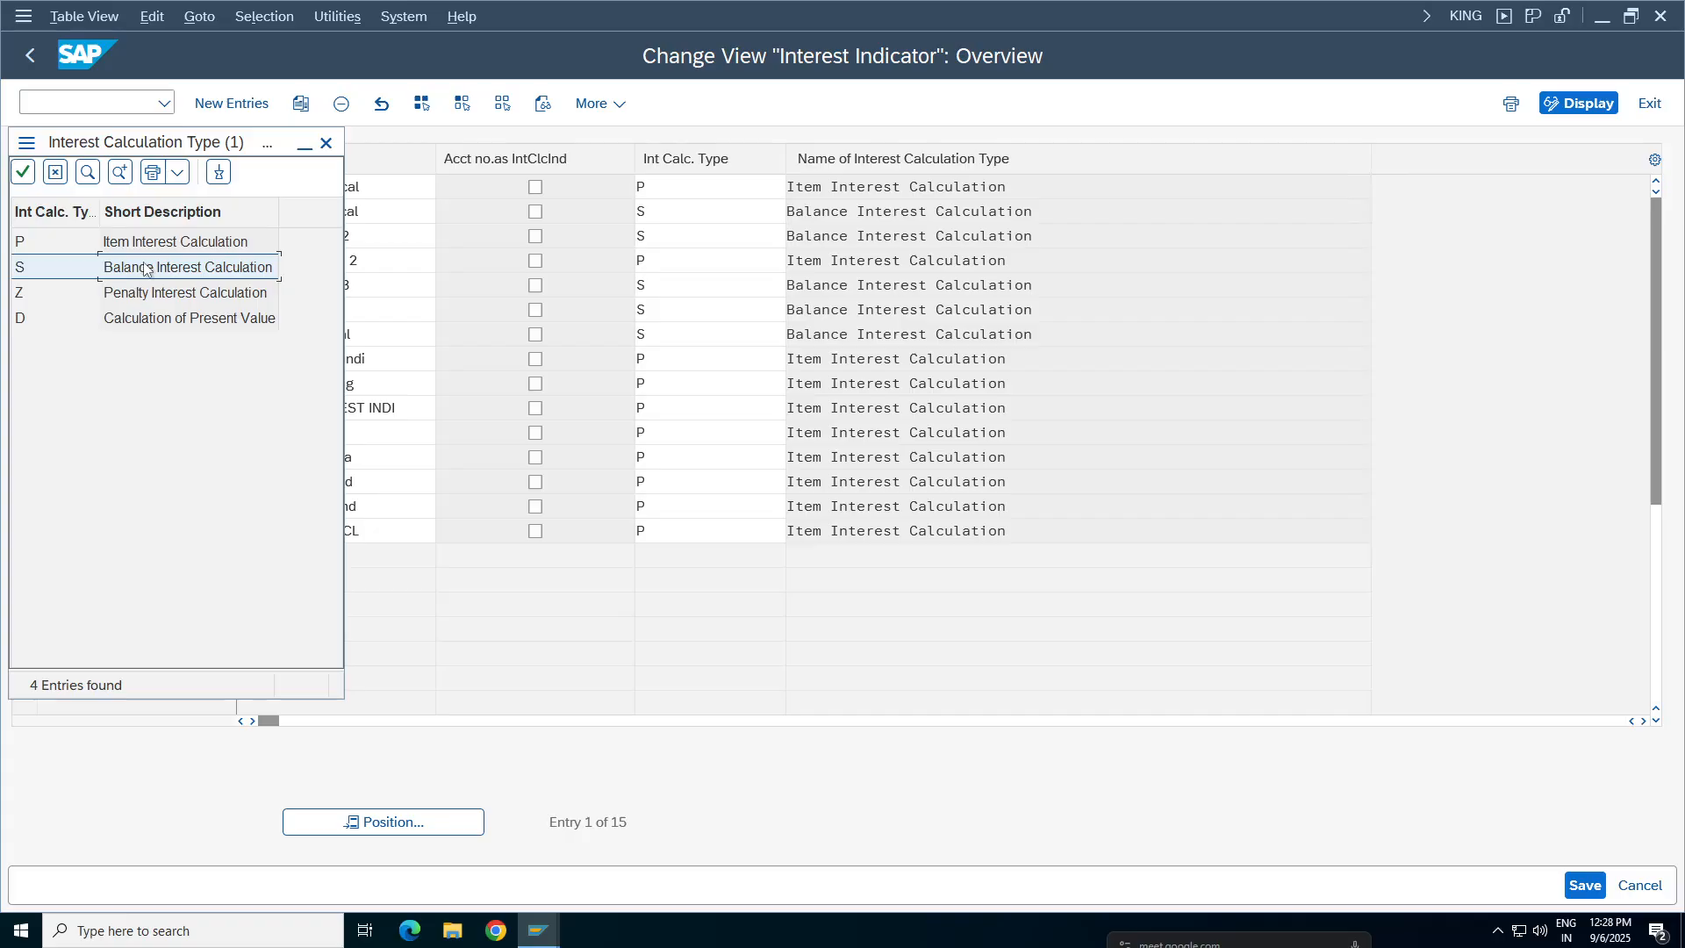
left_click(130, 246)
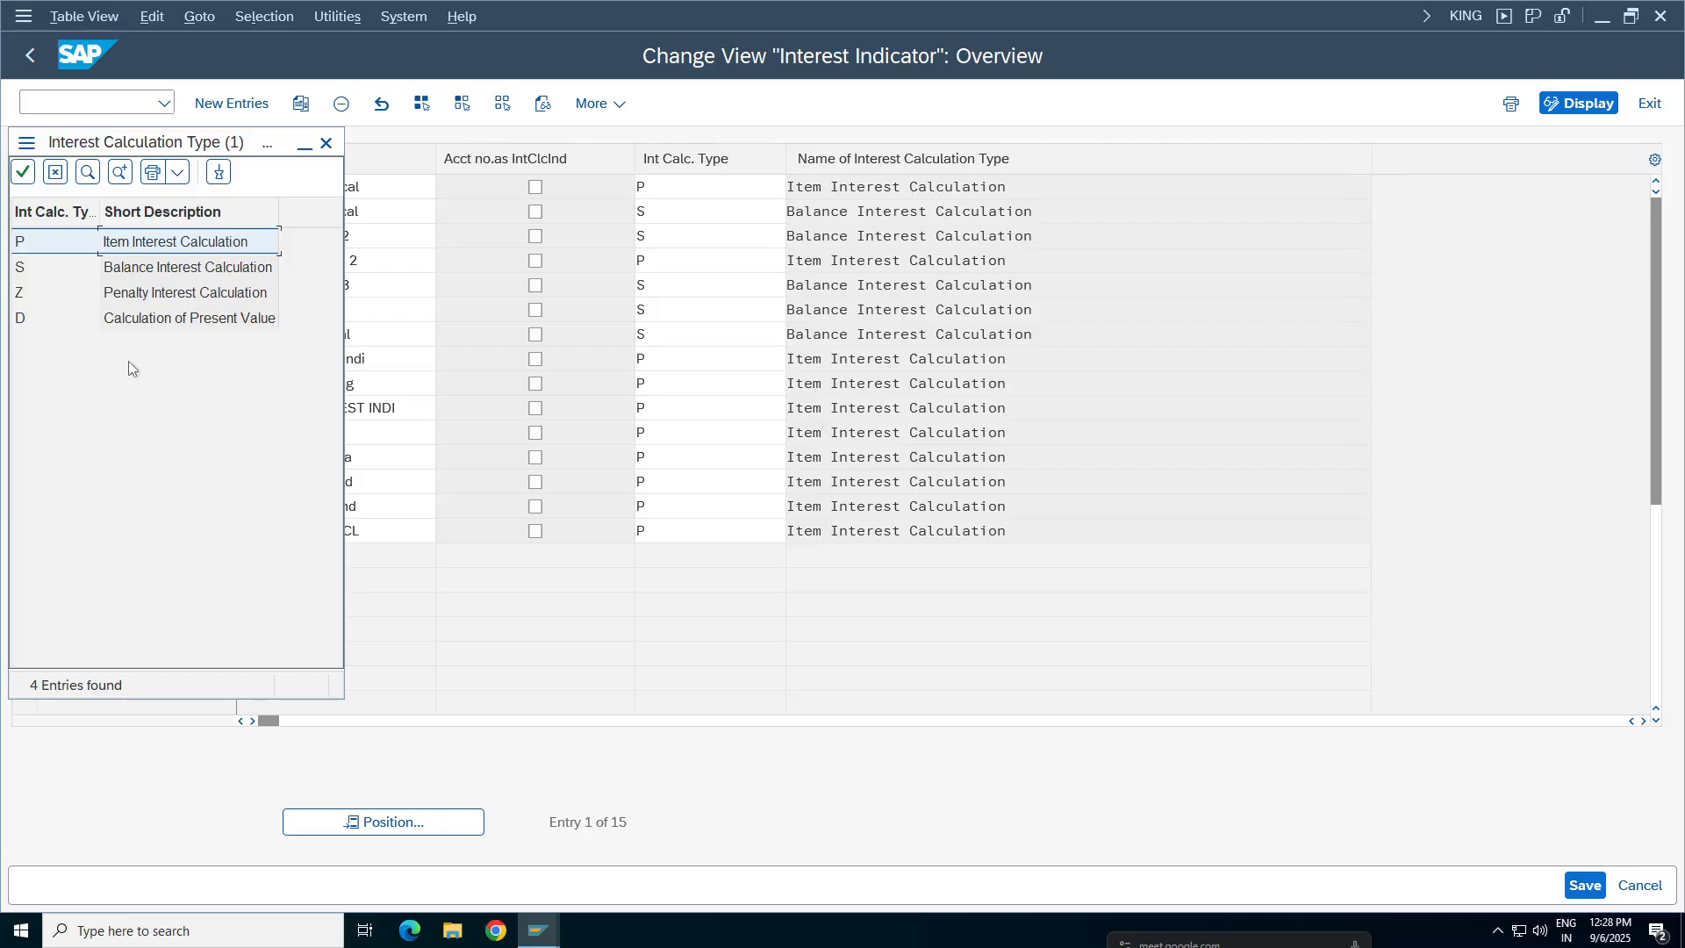
left_click(163, 272)
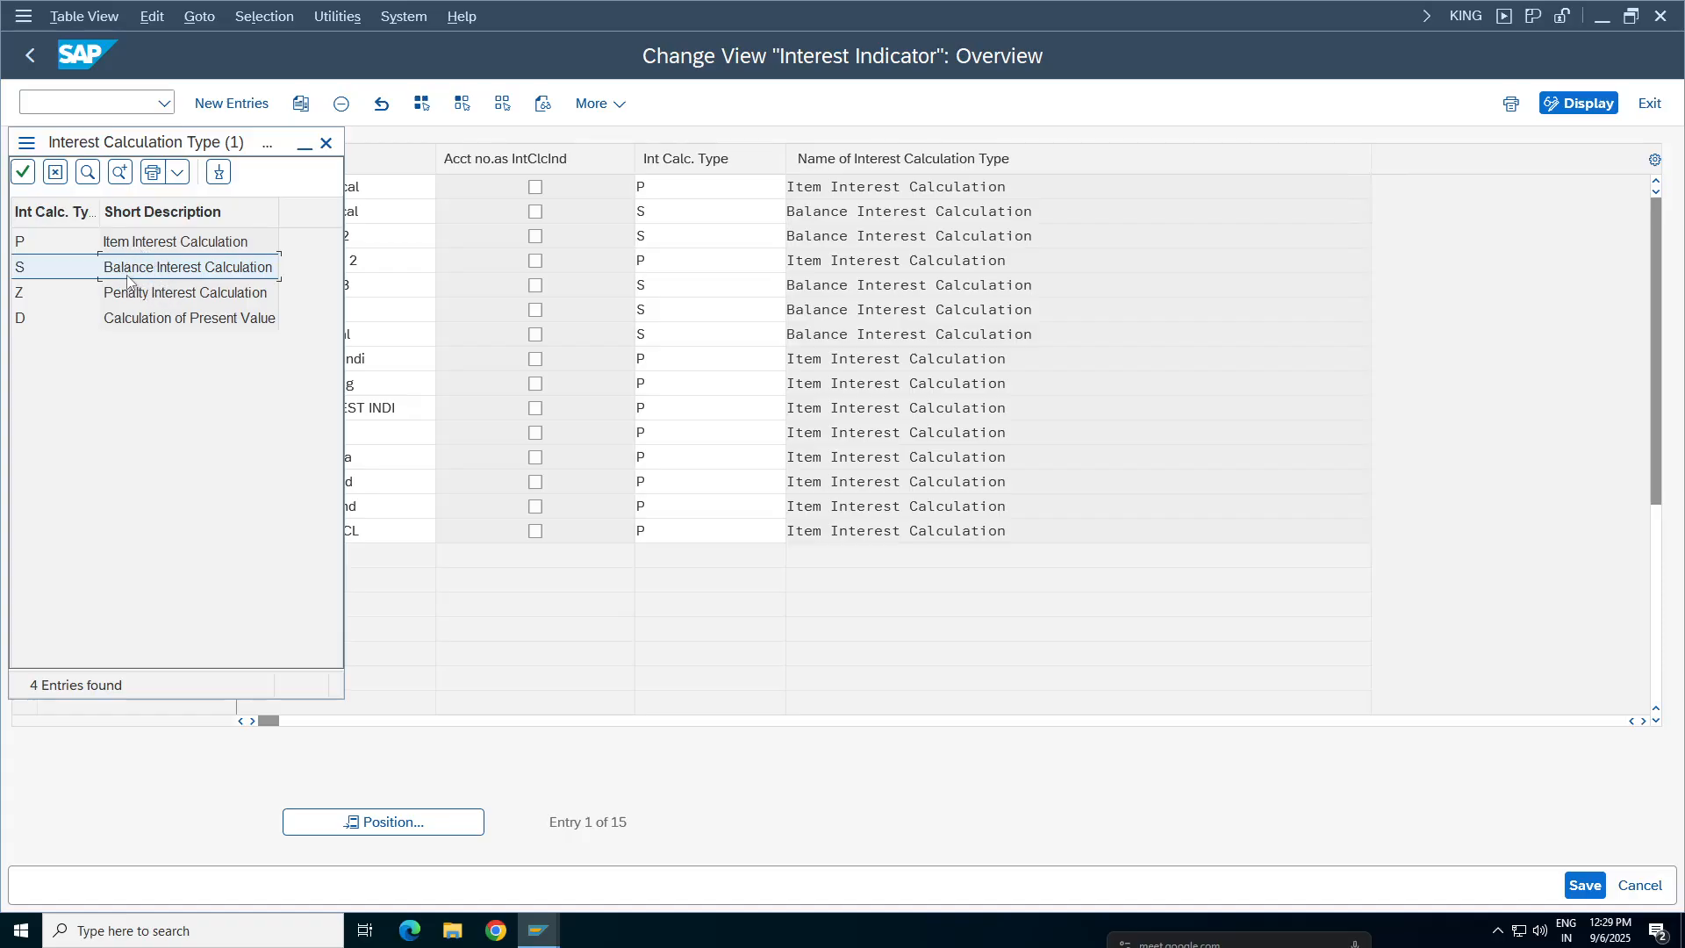
left_click(165, 244)
double_click(165, 244)
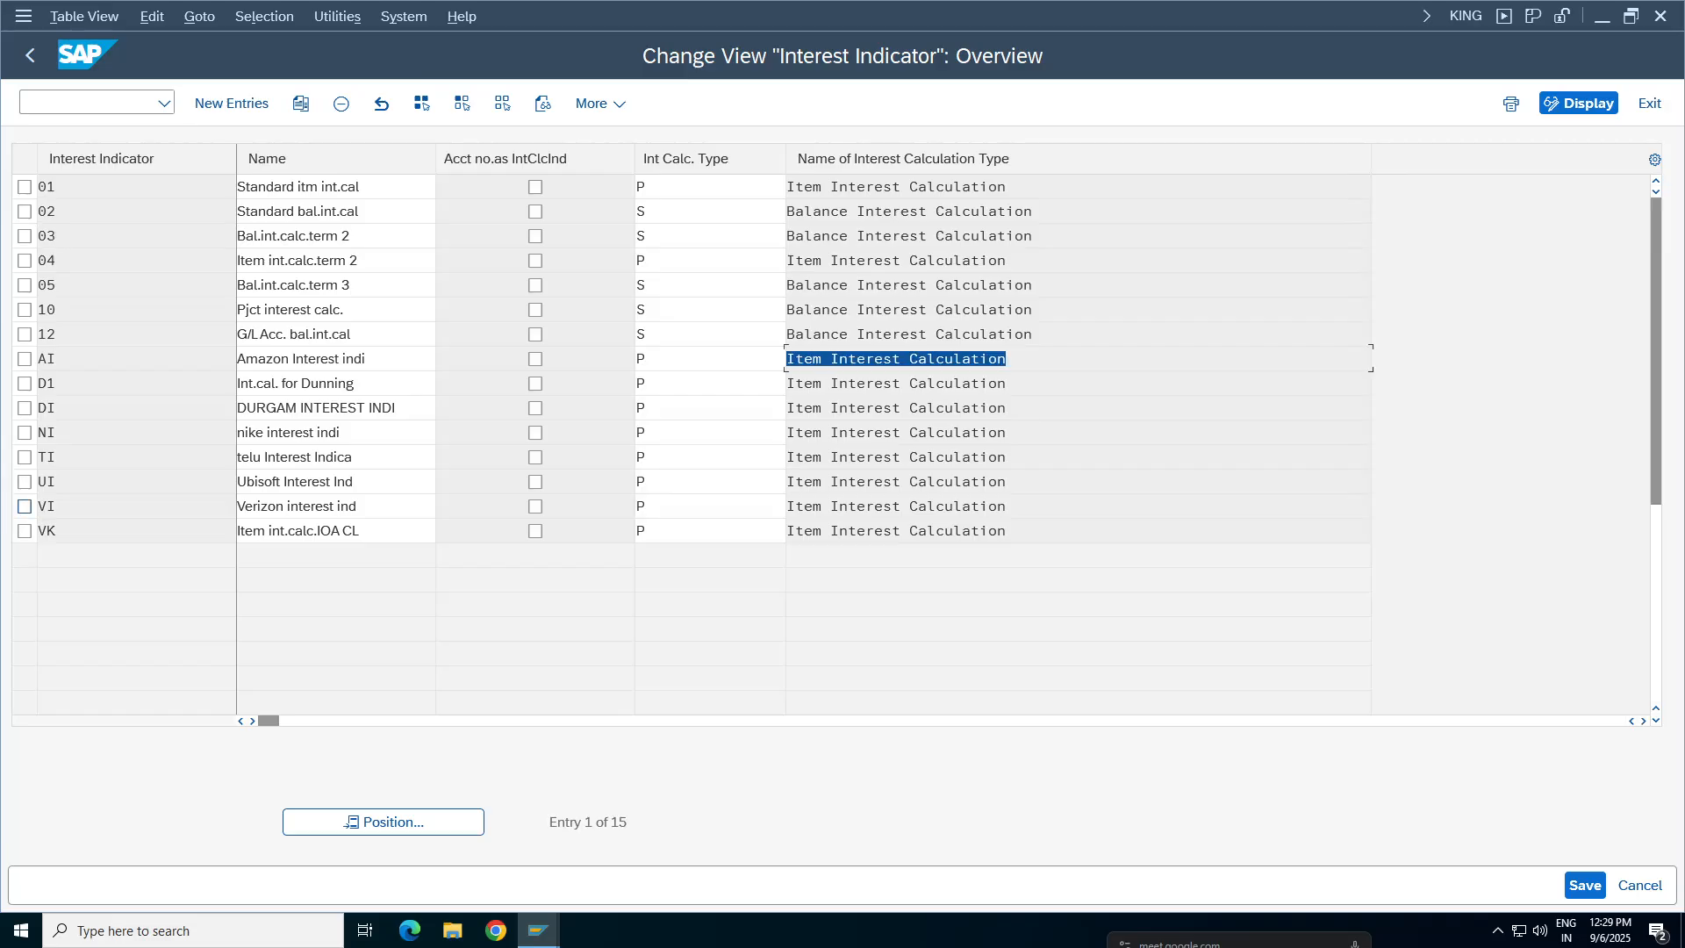
- Review the existing company interest indicators, including NI, DI and VI, as references
left_click(339, 432)
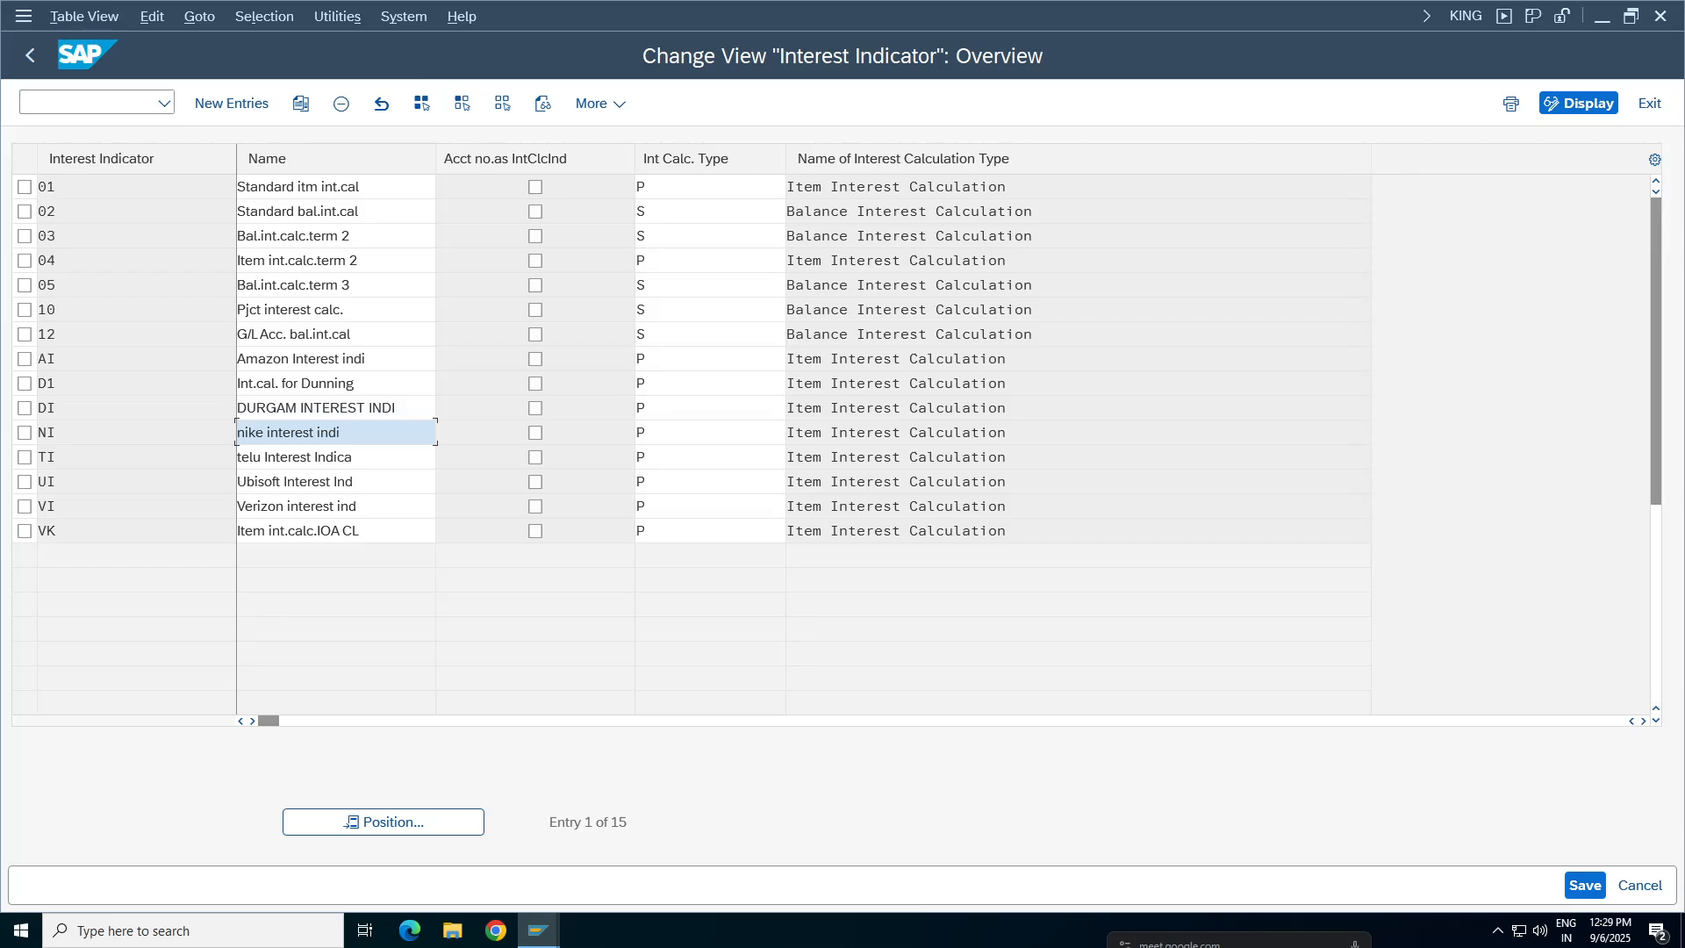
left_click(70, 408)
left_click(351, 408)
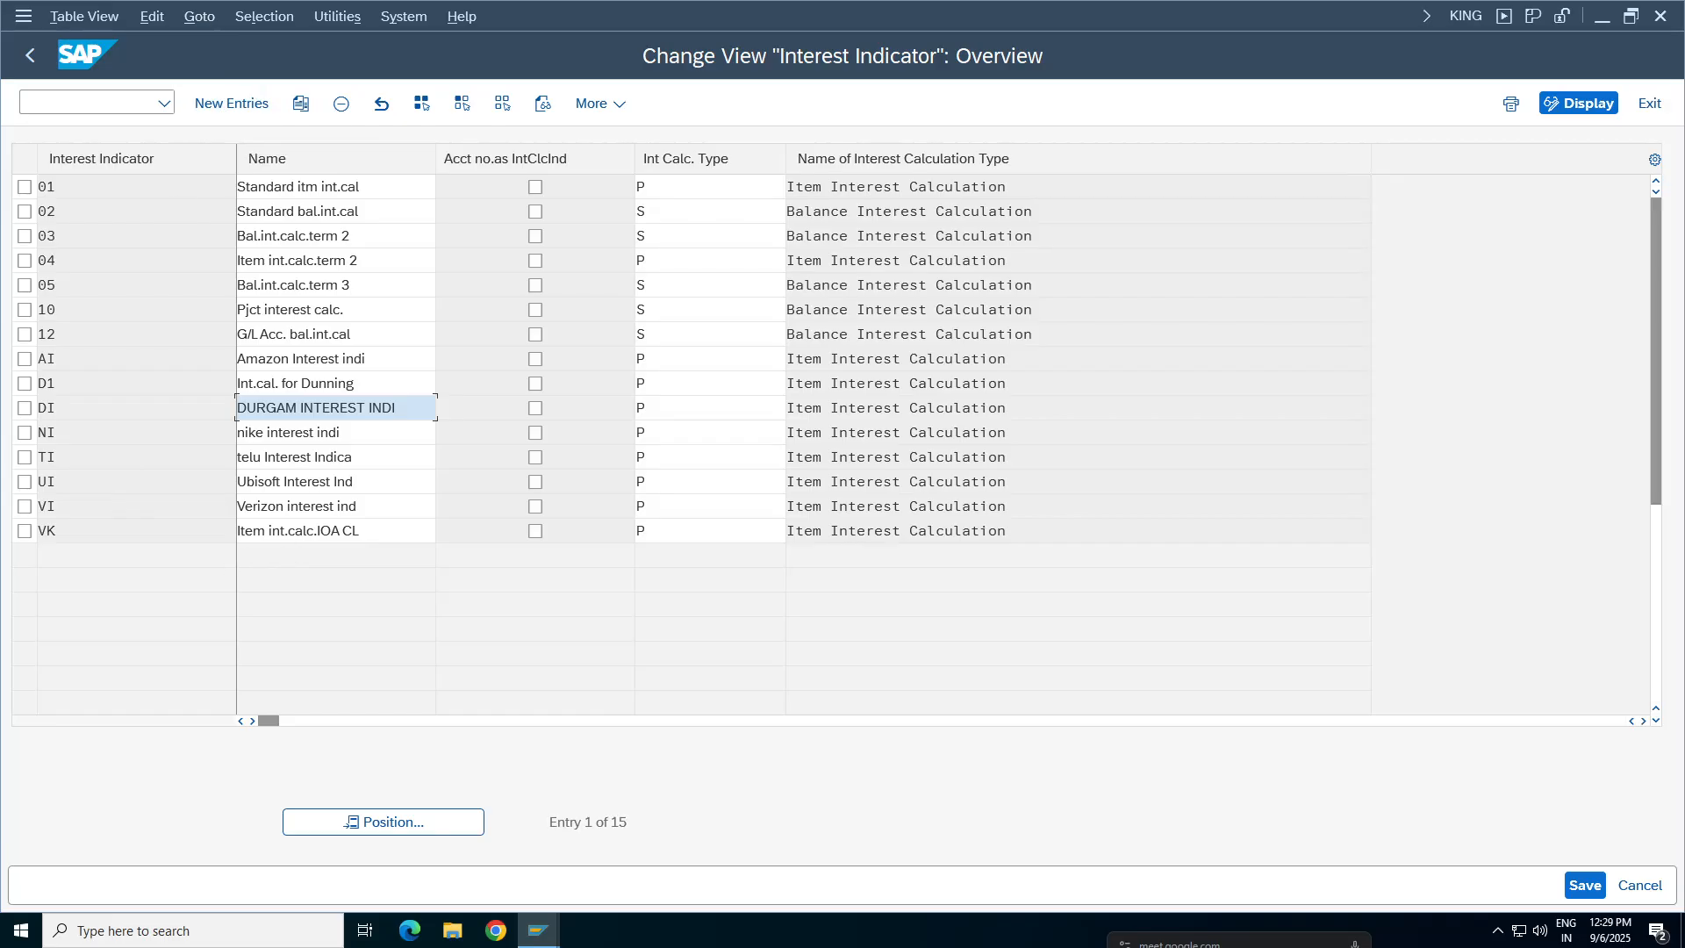
double_click(286, 507)
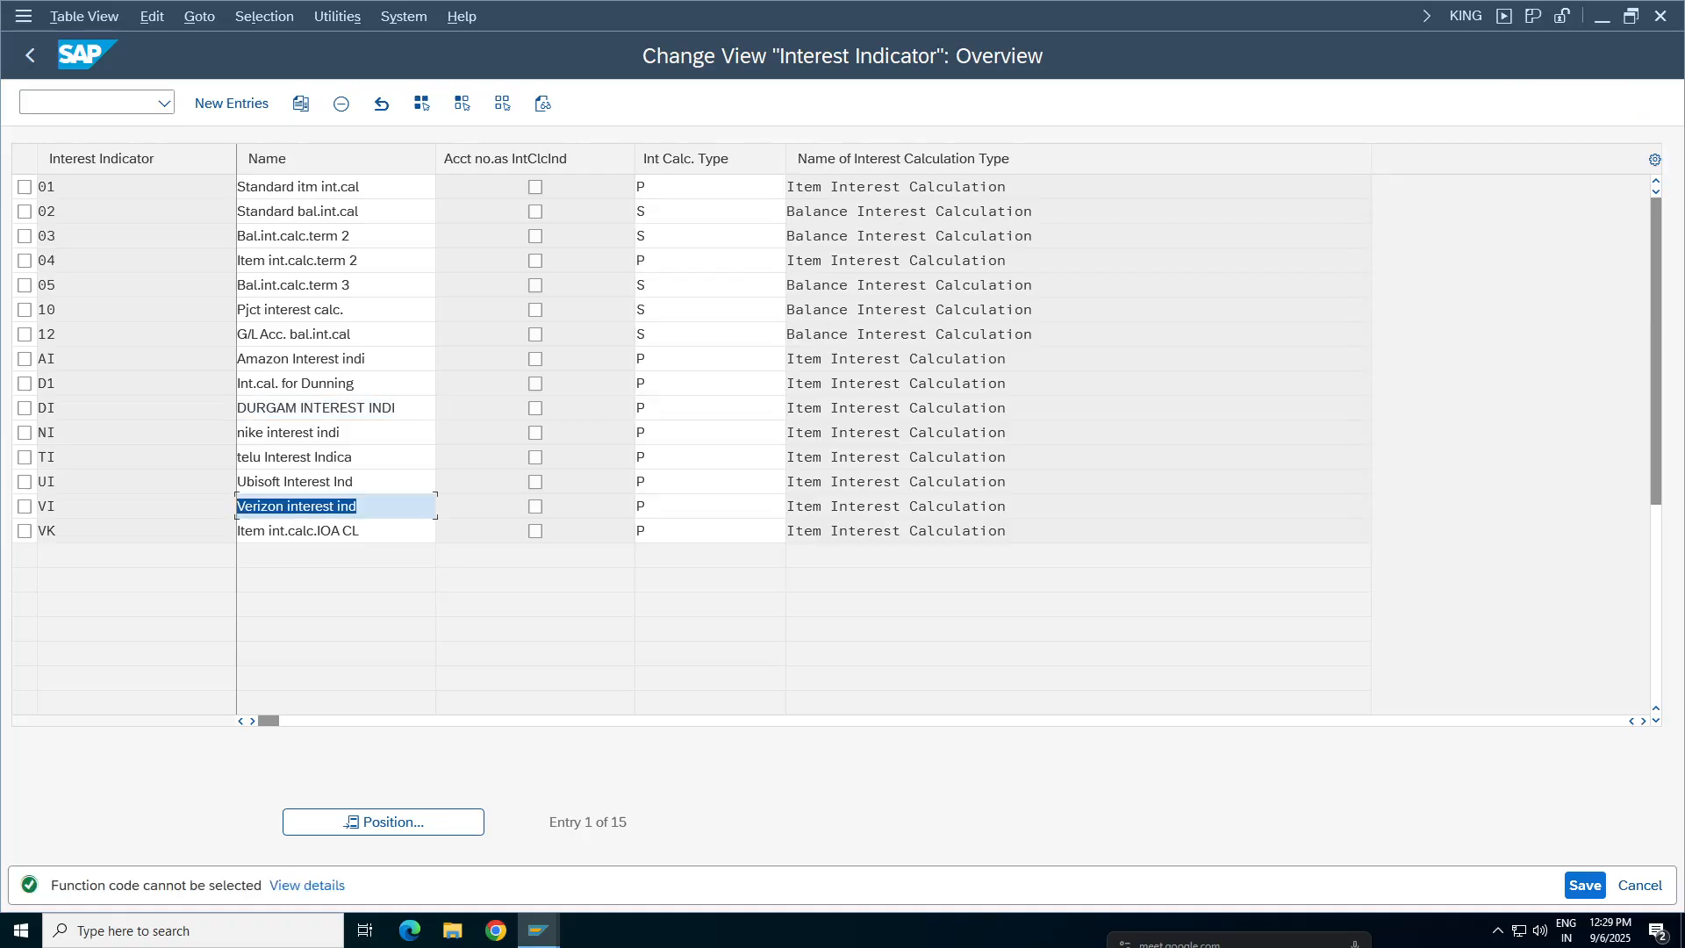
left_click(24, 507)
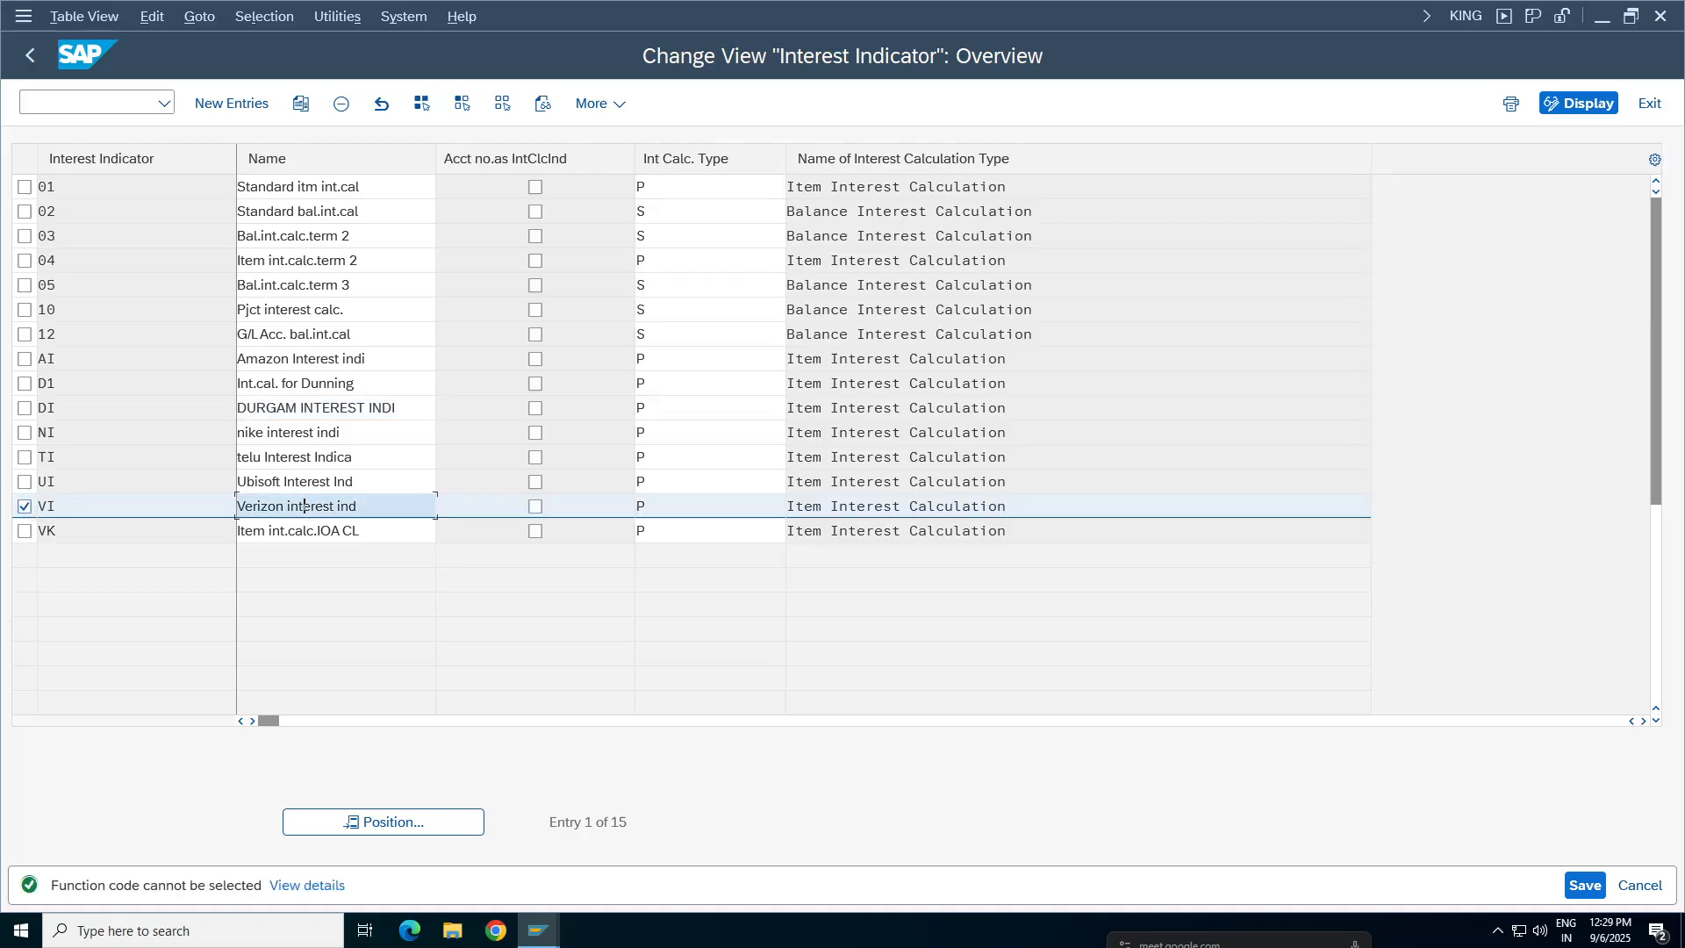
- Create a new interest indicator TA with the name "TA98 Interest Indica"
left_click(230, 103)
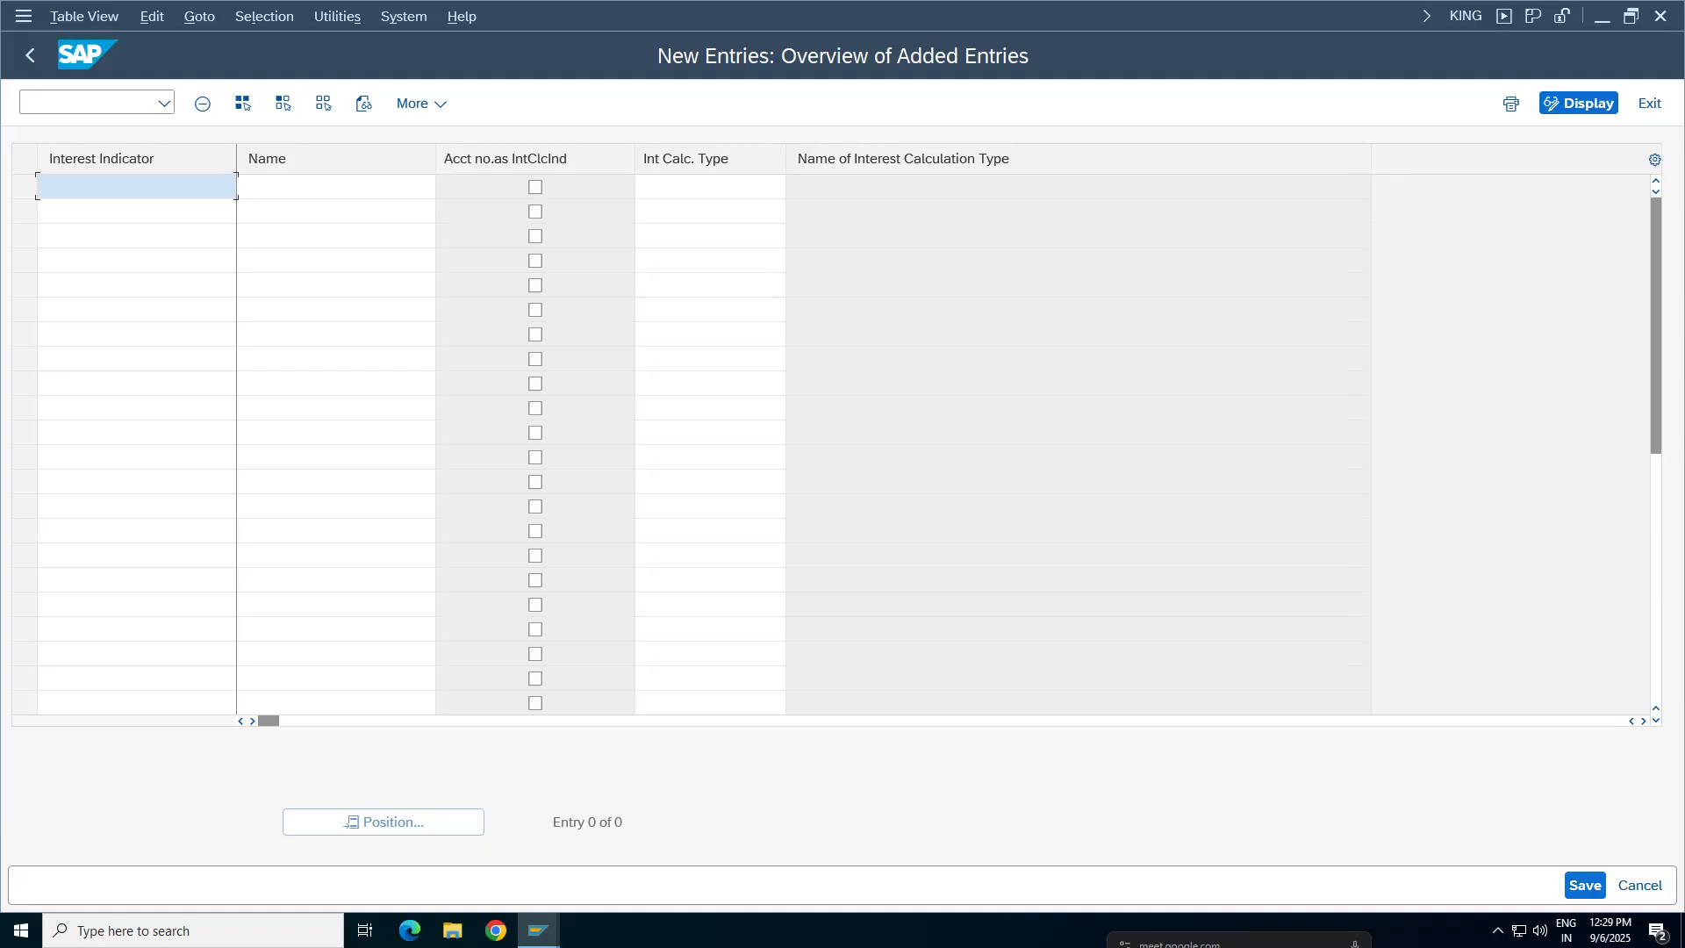
type("TA")
key("ctrl+a")
key("Tab")
type("TA9")
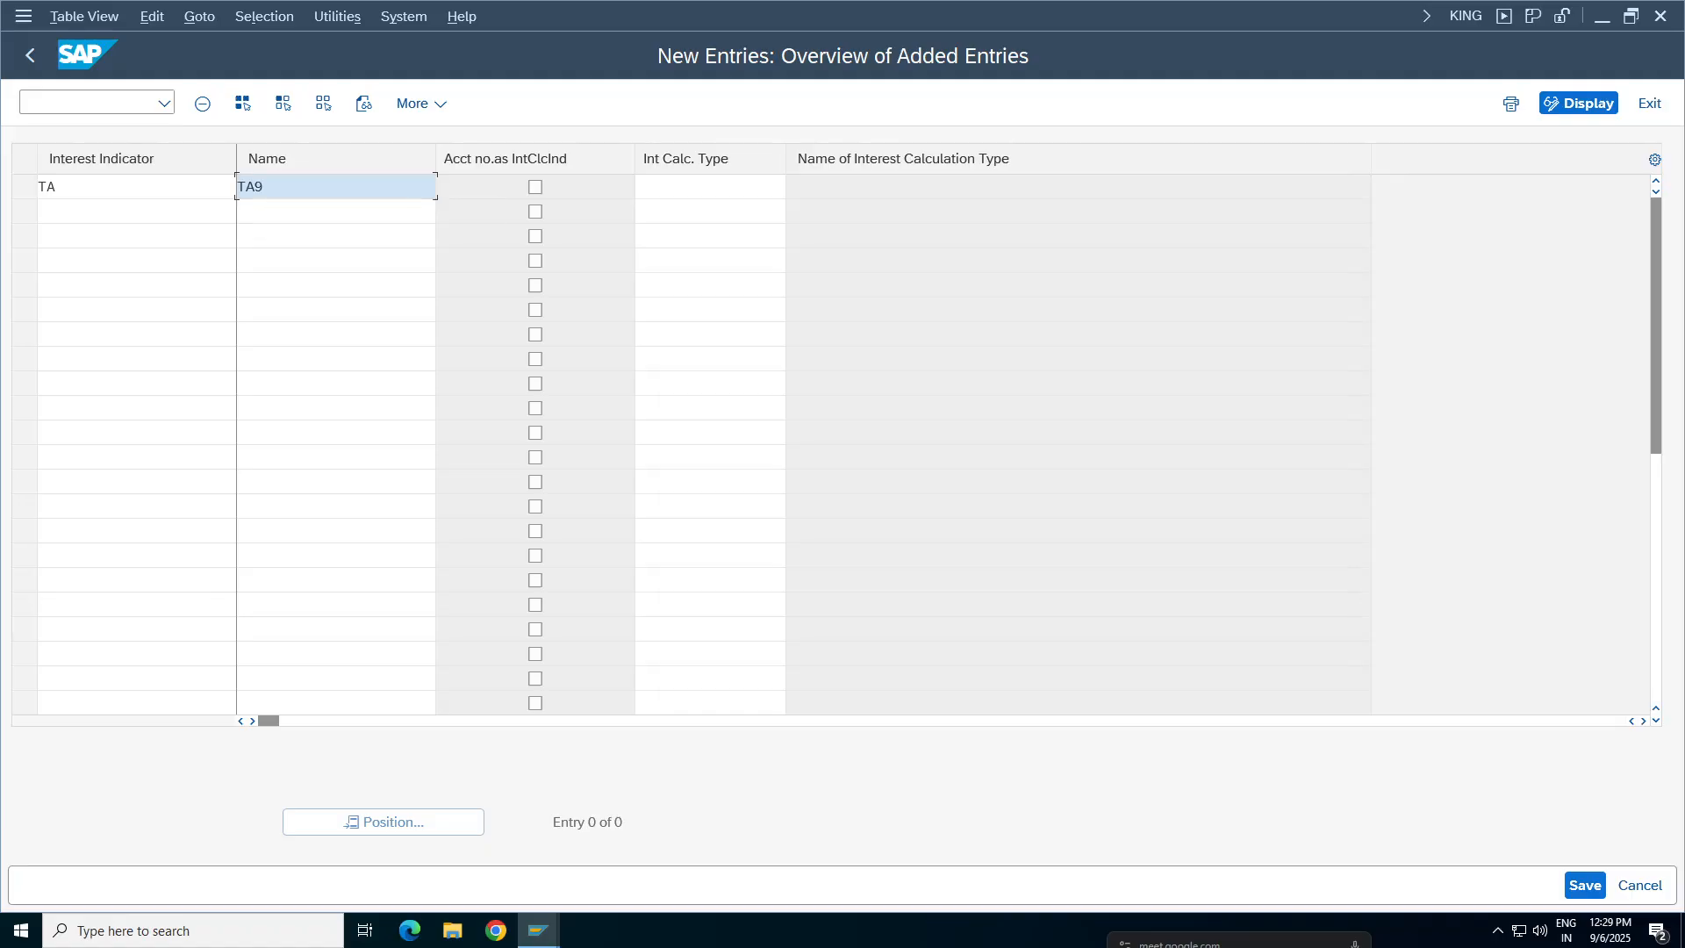
type("8 Interest Indica")
- Assign interest calculation type P, Item Interest Calculation, to the new indicator TA
left_click(694, 187)
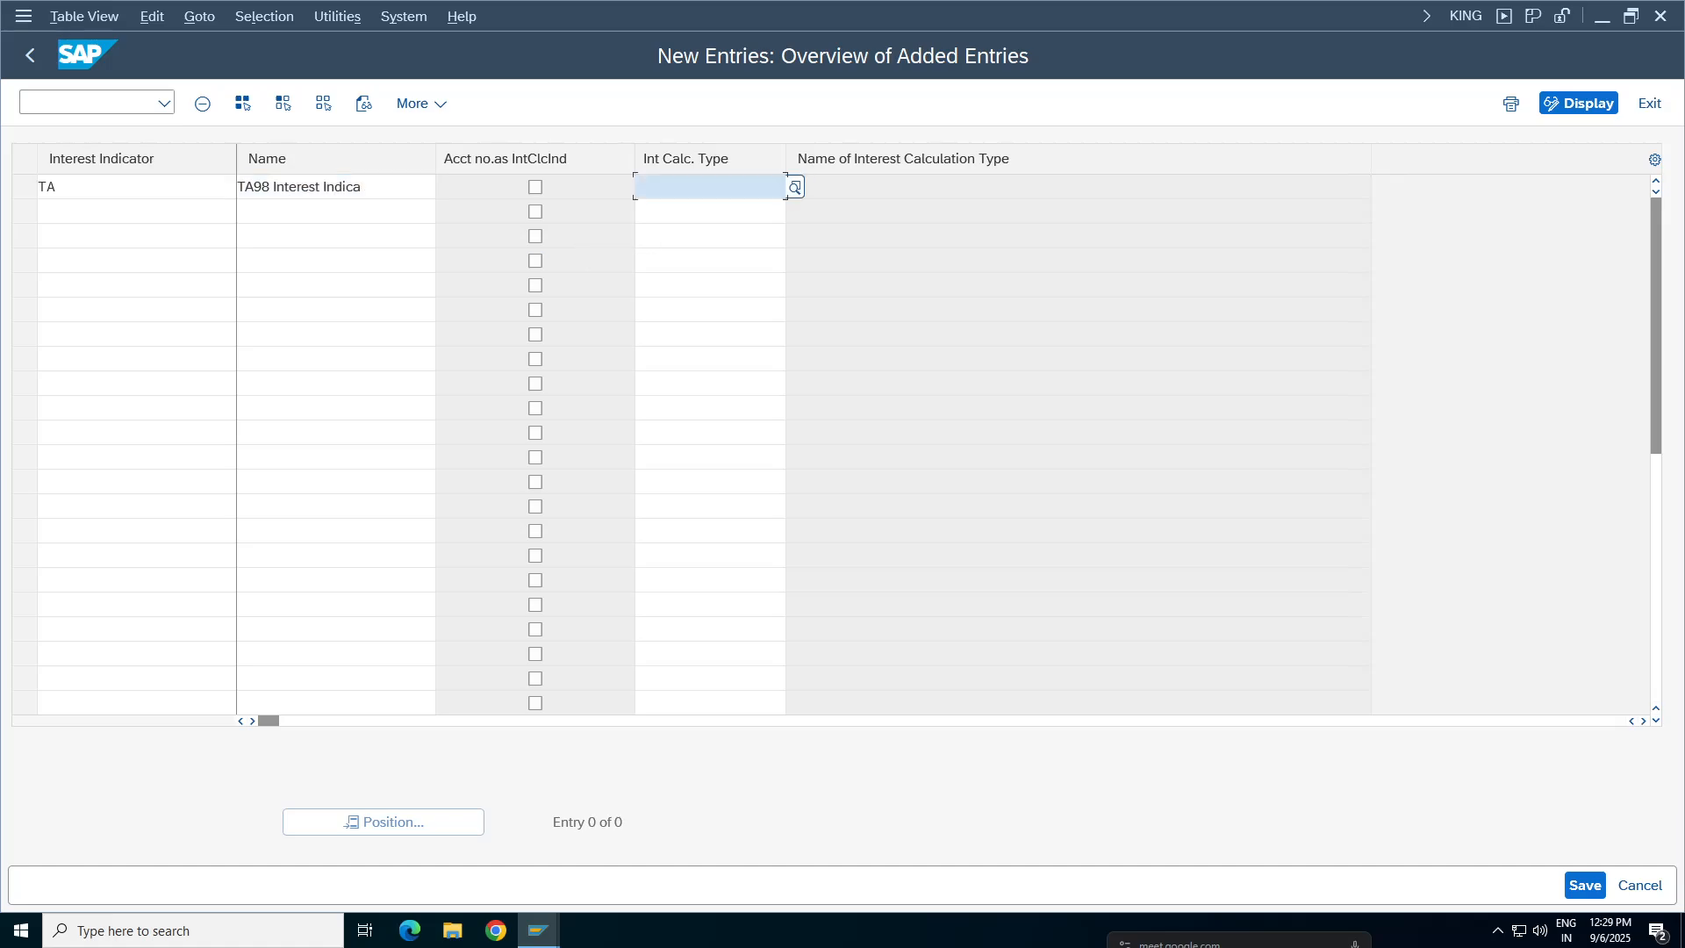
left_click(795, 187)
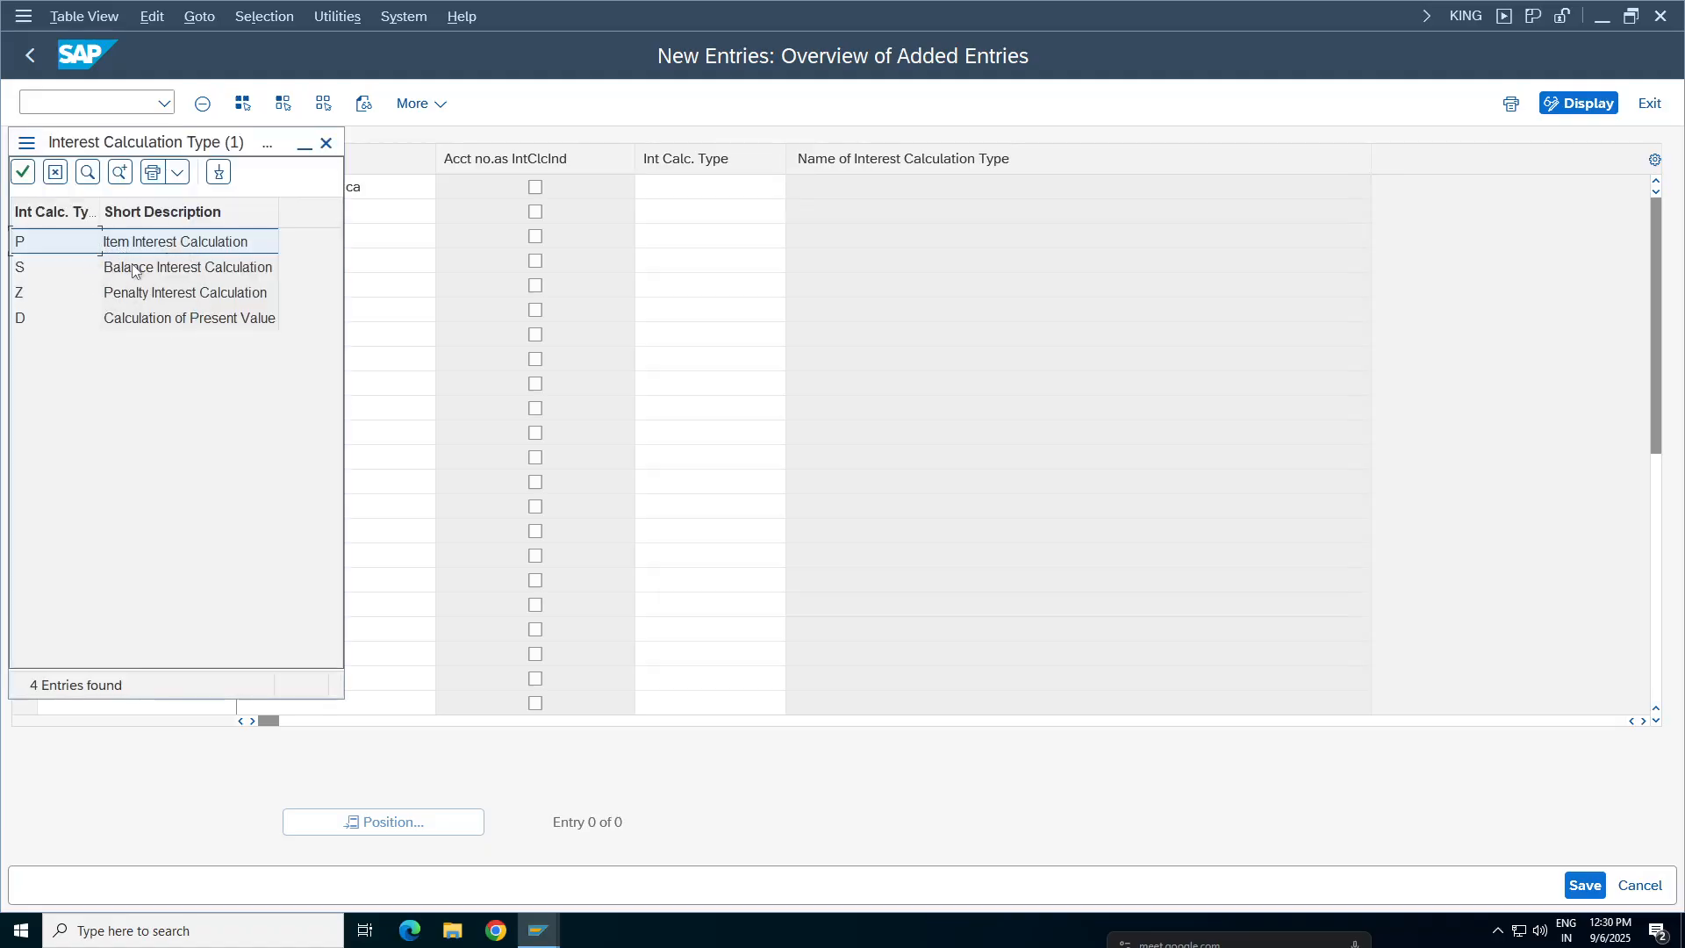
double_click(158, 244)
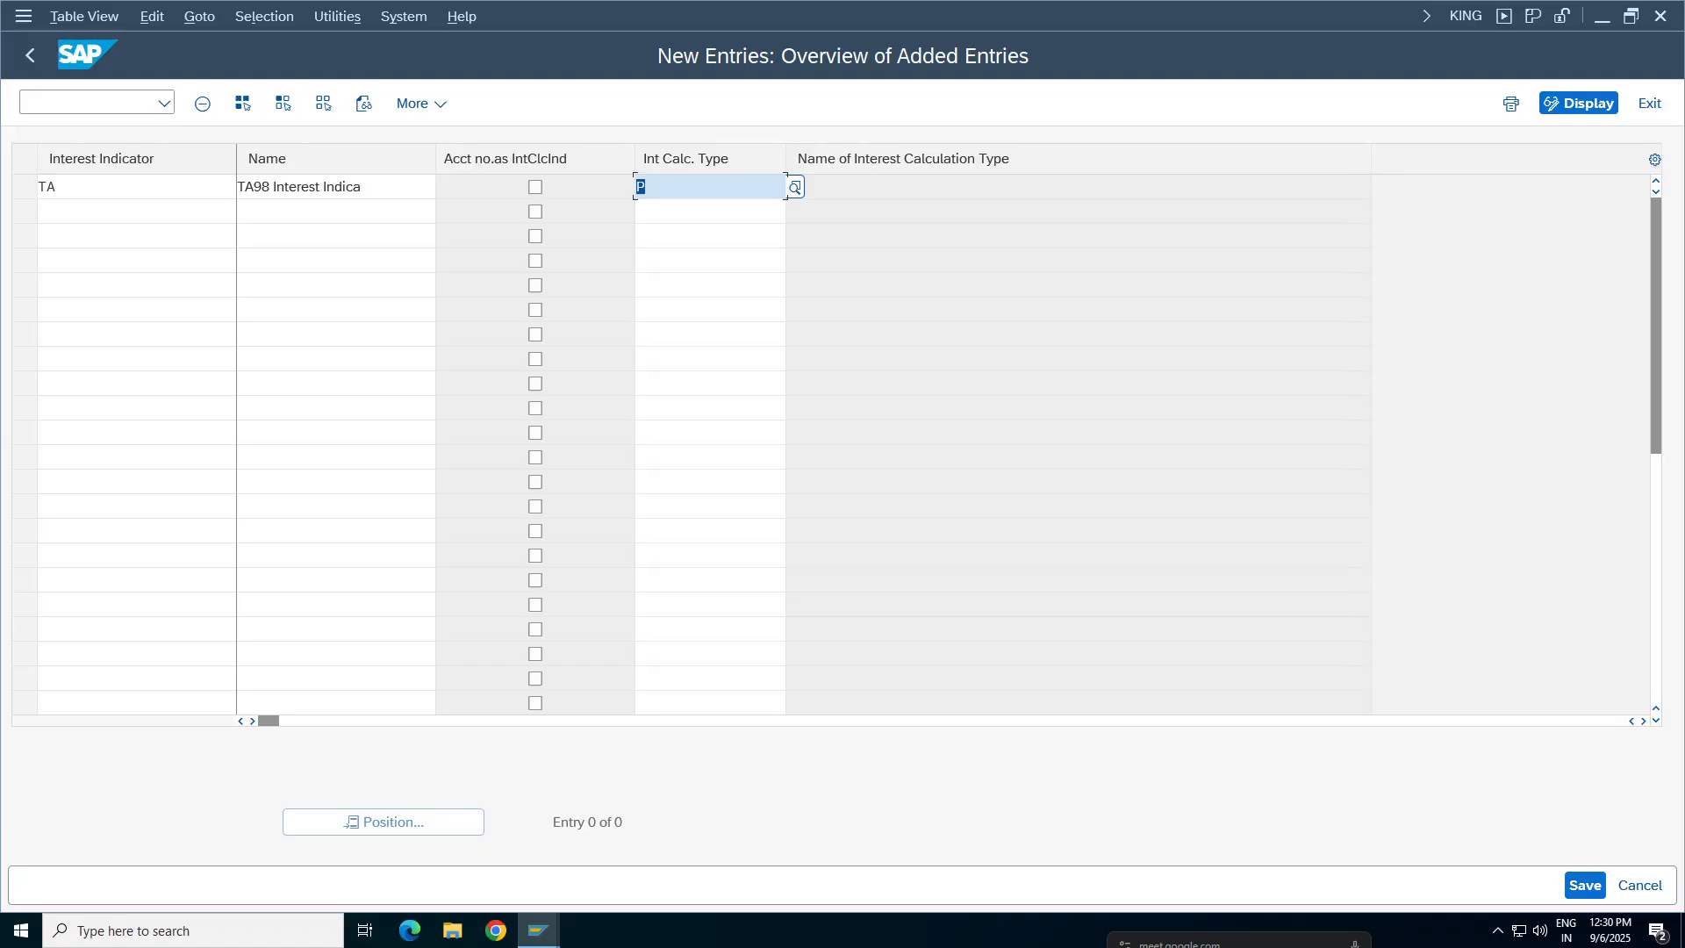
key("Return")
key("shift+Tab")
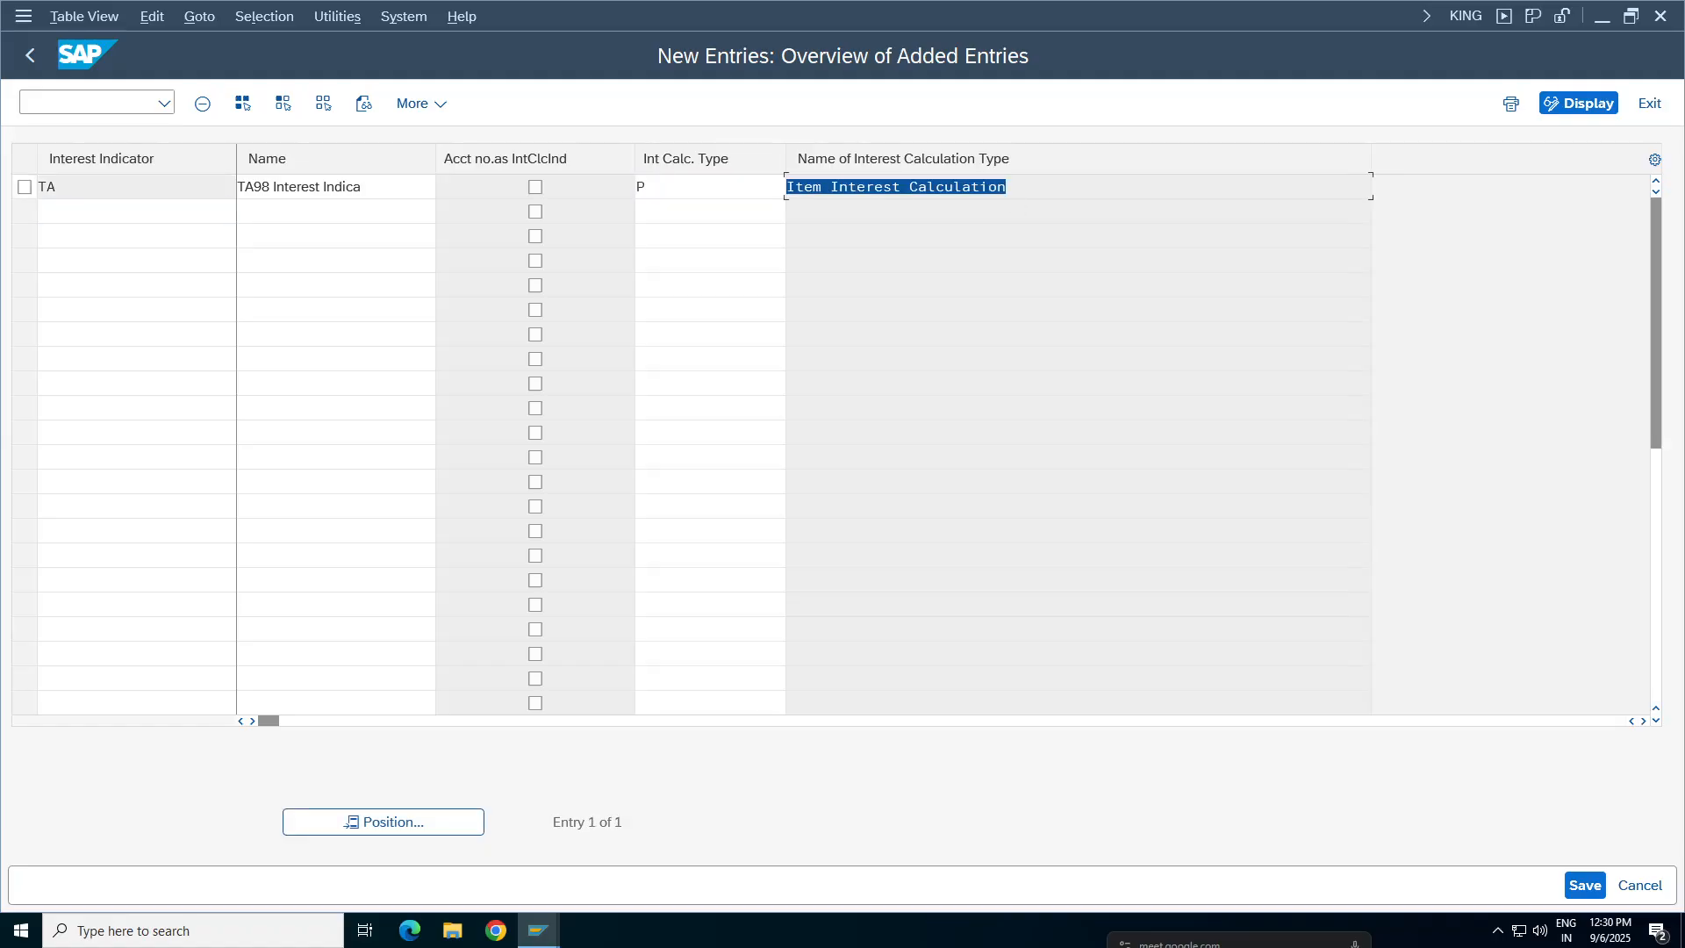
- Save interest indicator TA and return to the IMG structure
left_click(1592, 887)
left_click(503, 458)
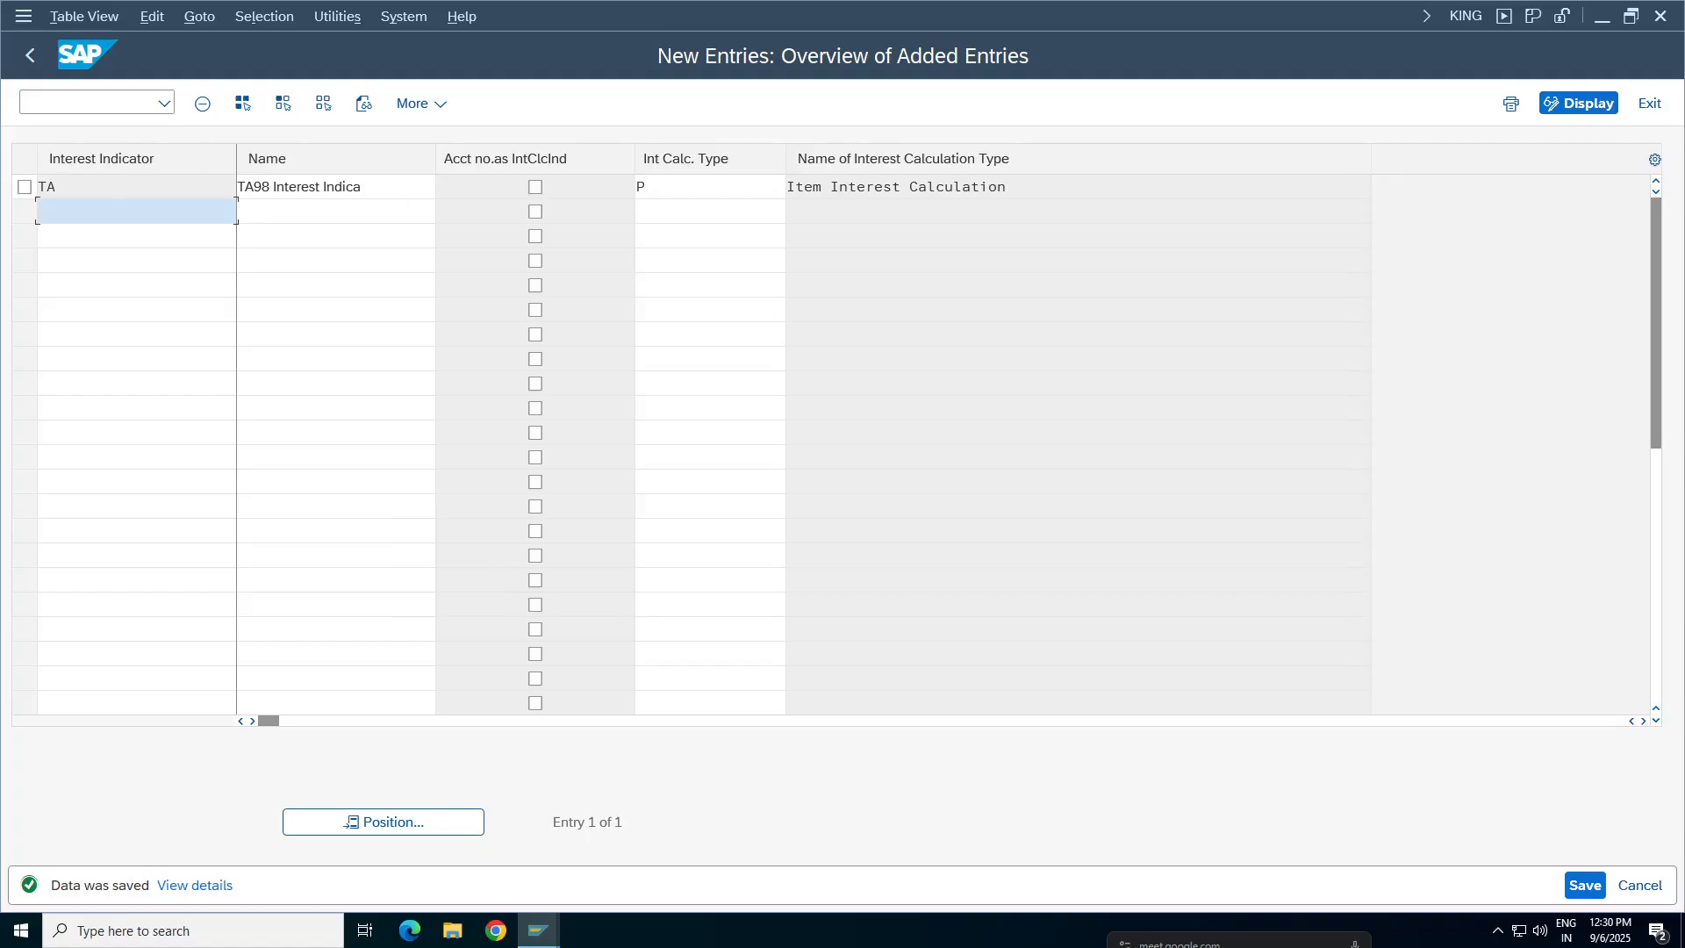
double_click(137, 186)
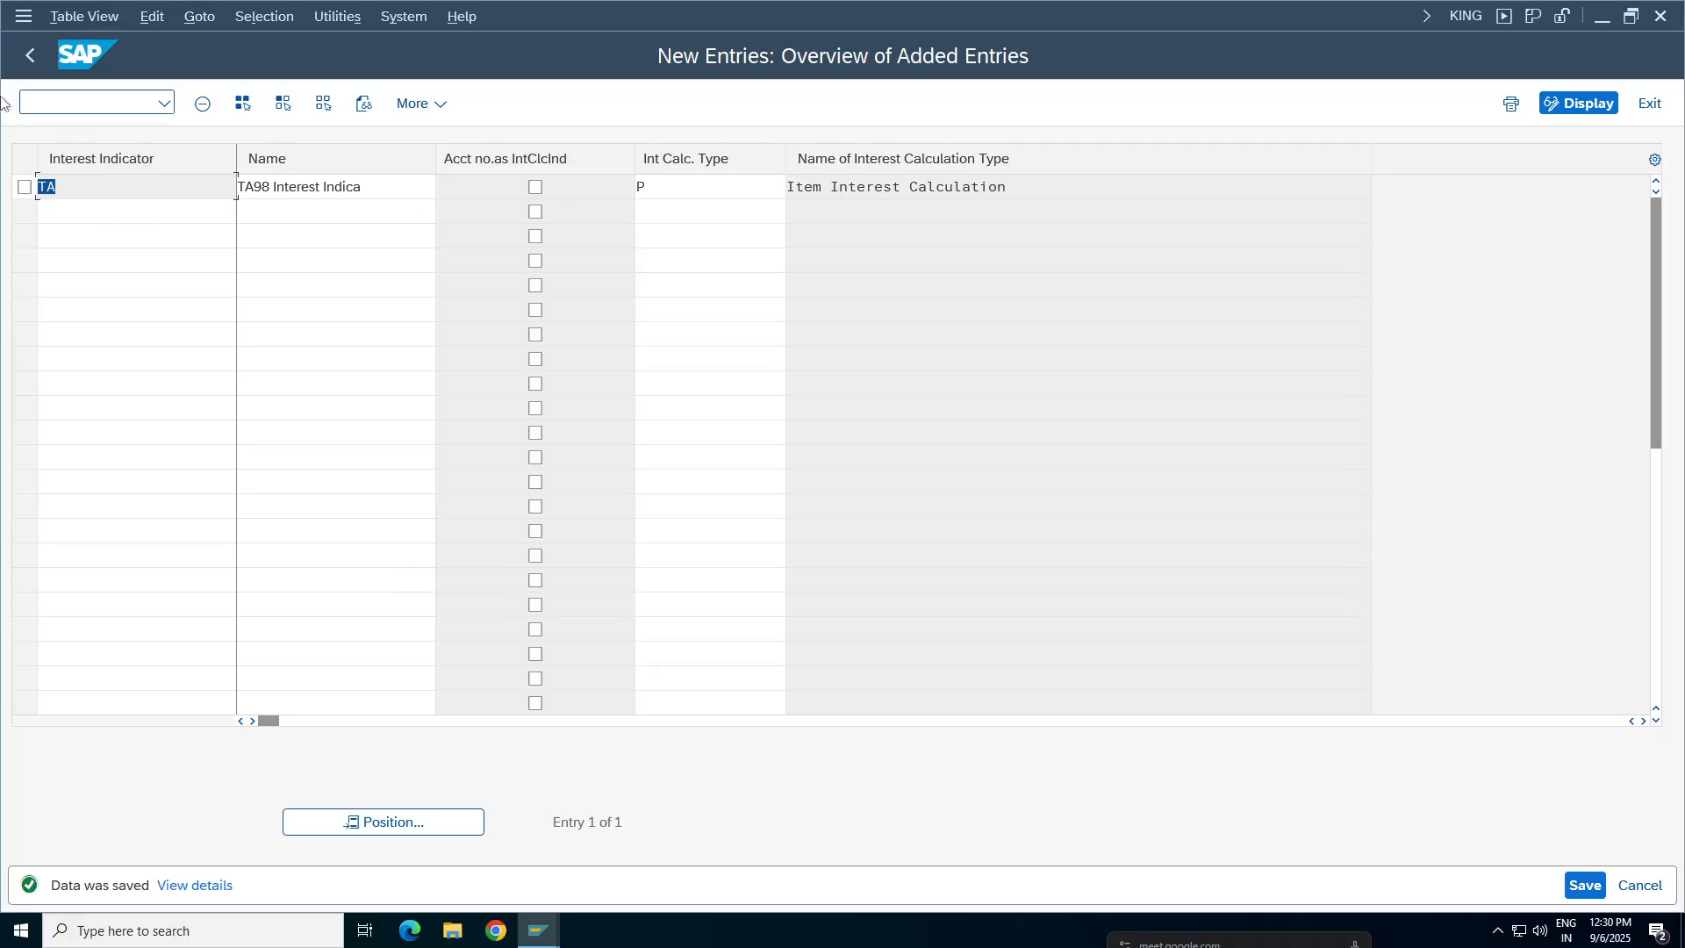
left_click(30, 55)
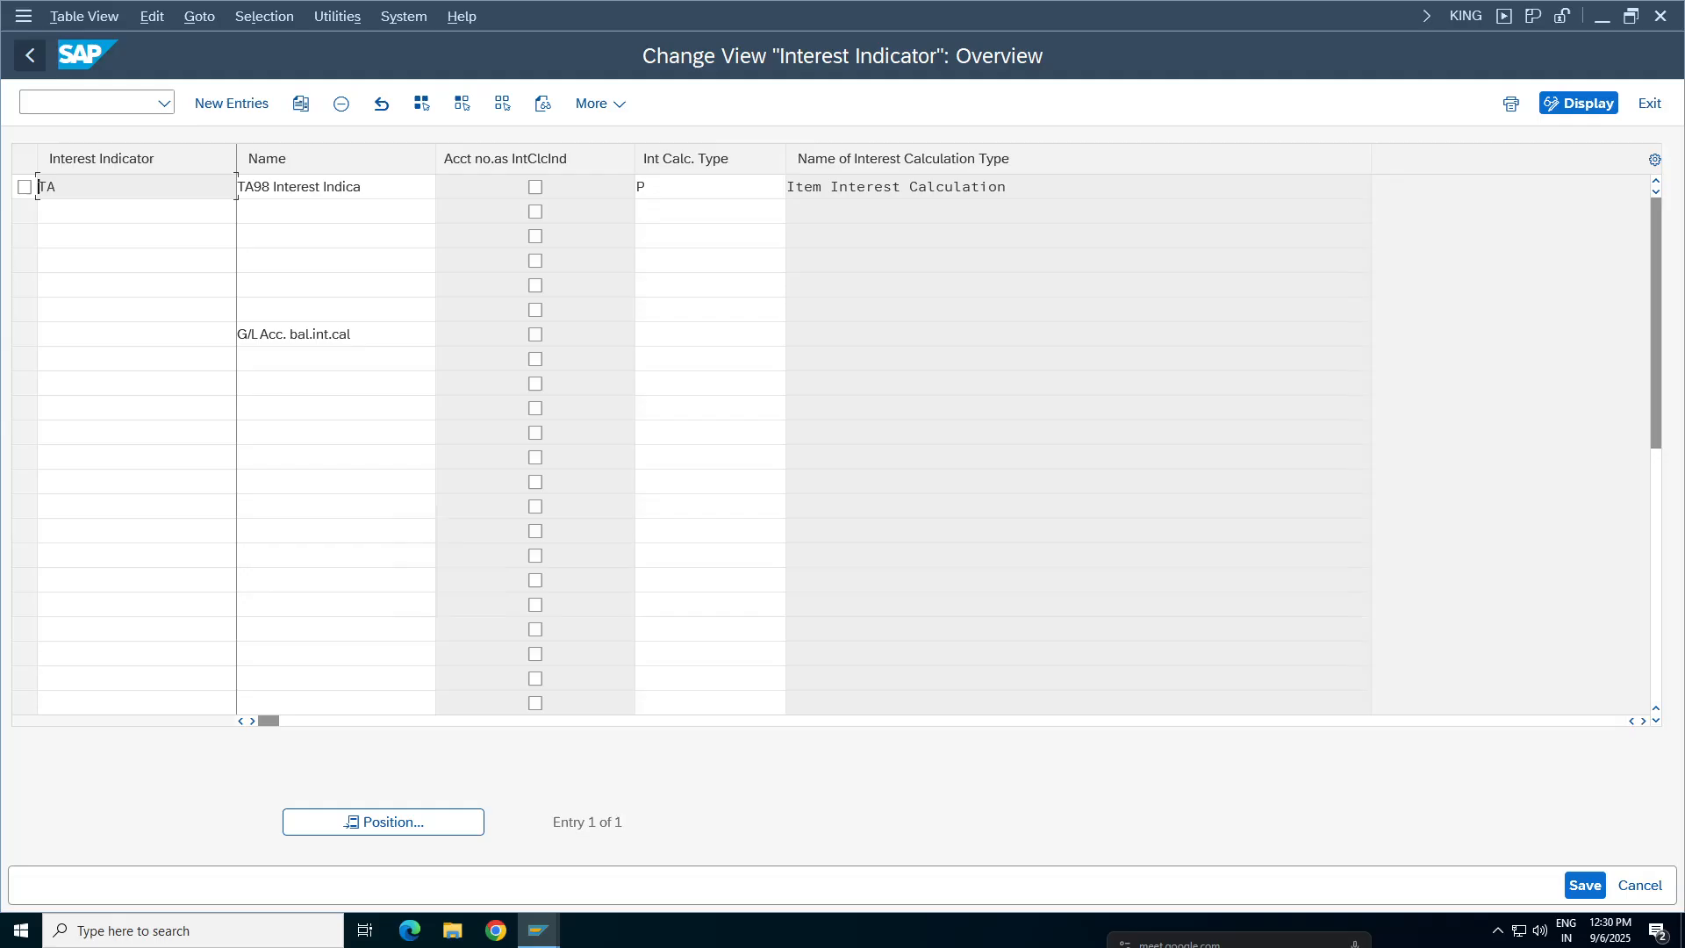
left_click(30, 56)
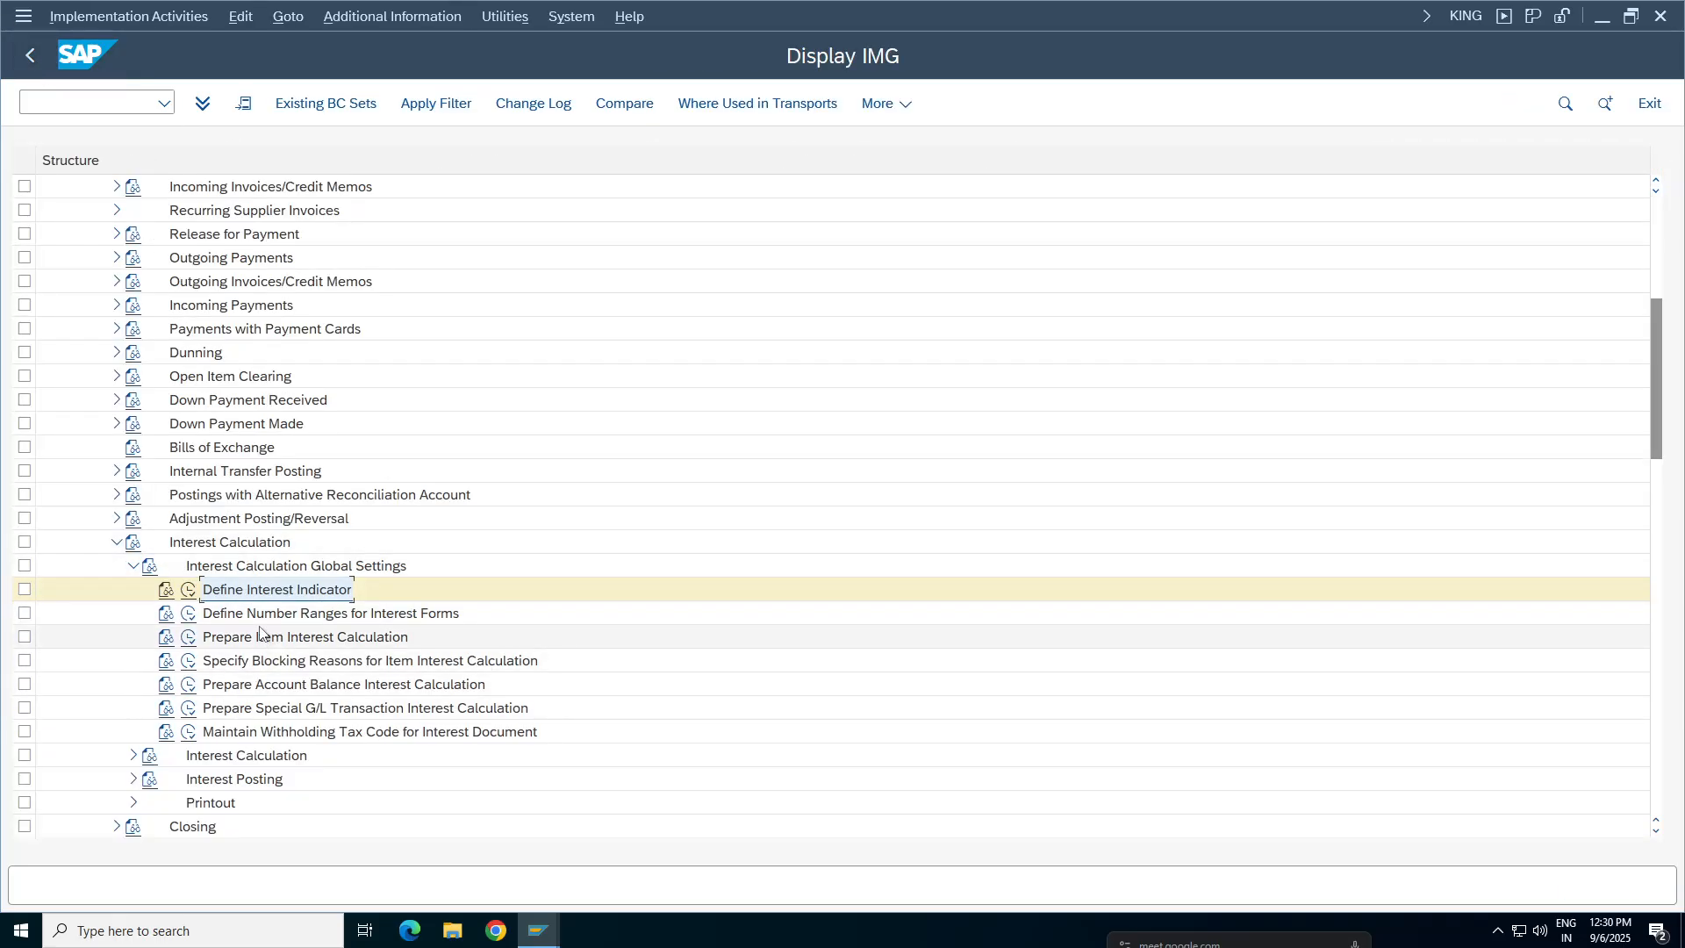
- Check the accounting document number range intervals of company code TA98 through Define Number Ranges for Interest Forms, returning to the IMG
left_click(188, 612)
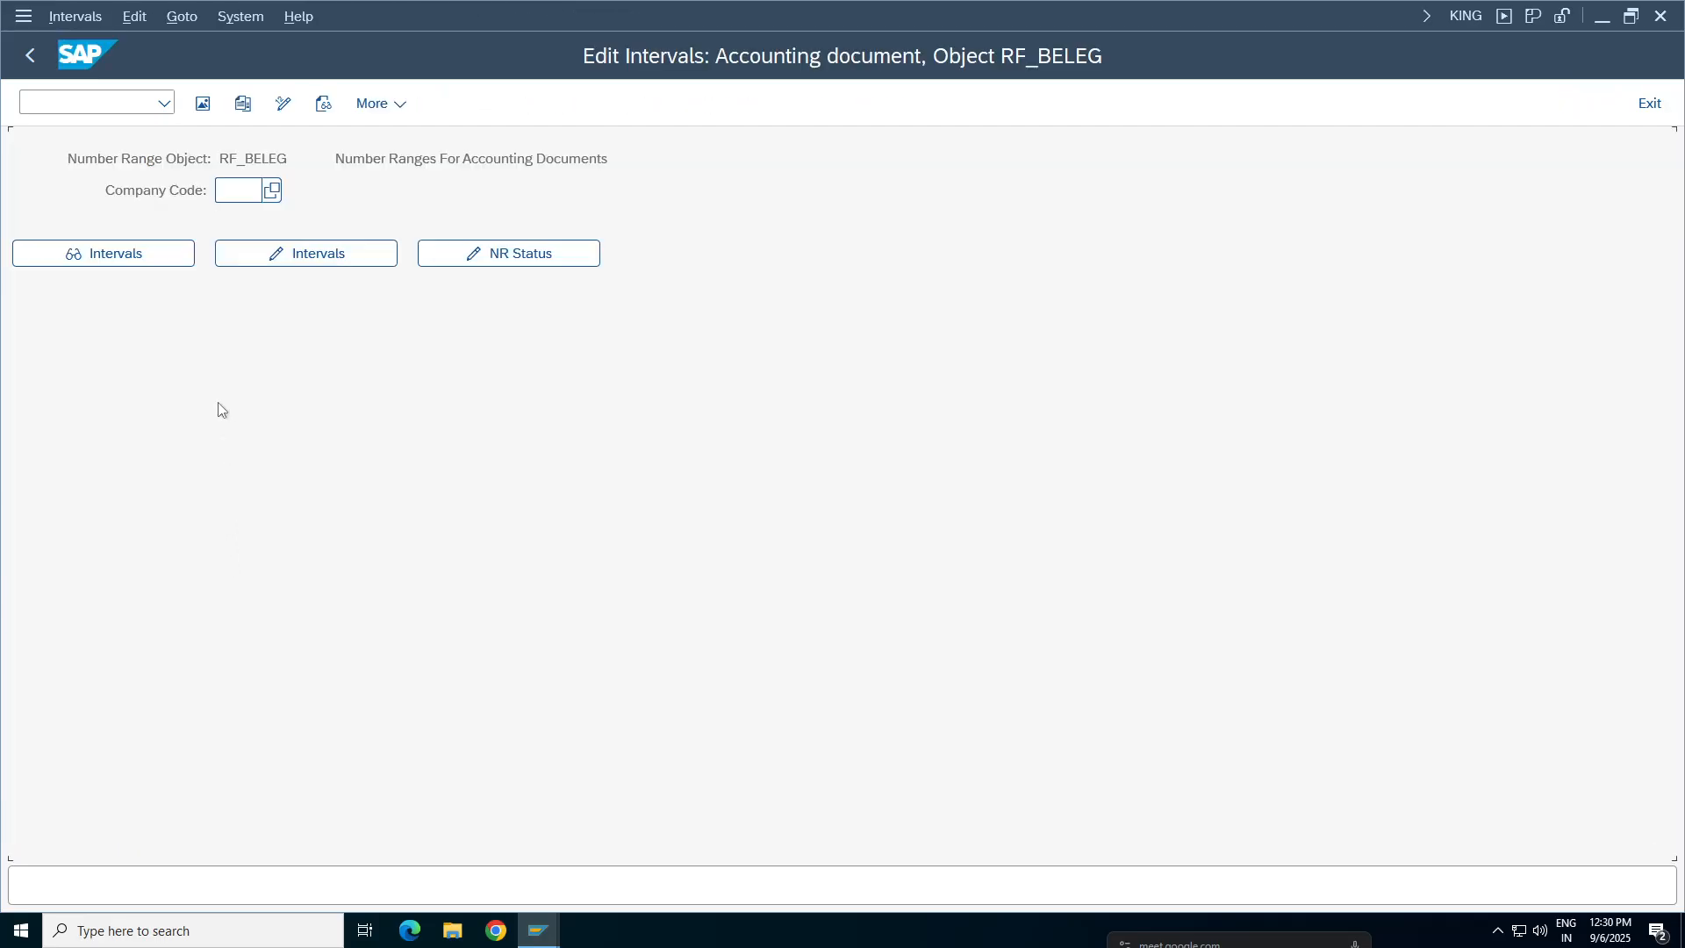
left_click(261, 189)
key("BackSpace")
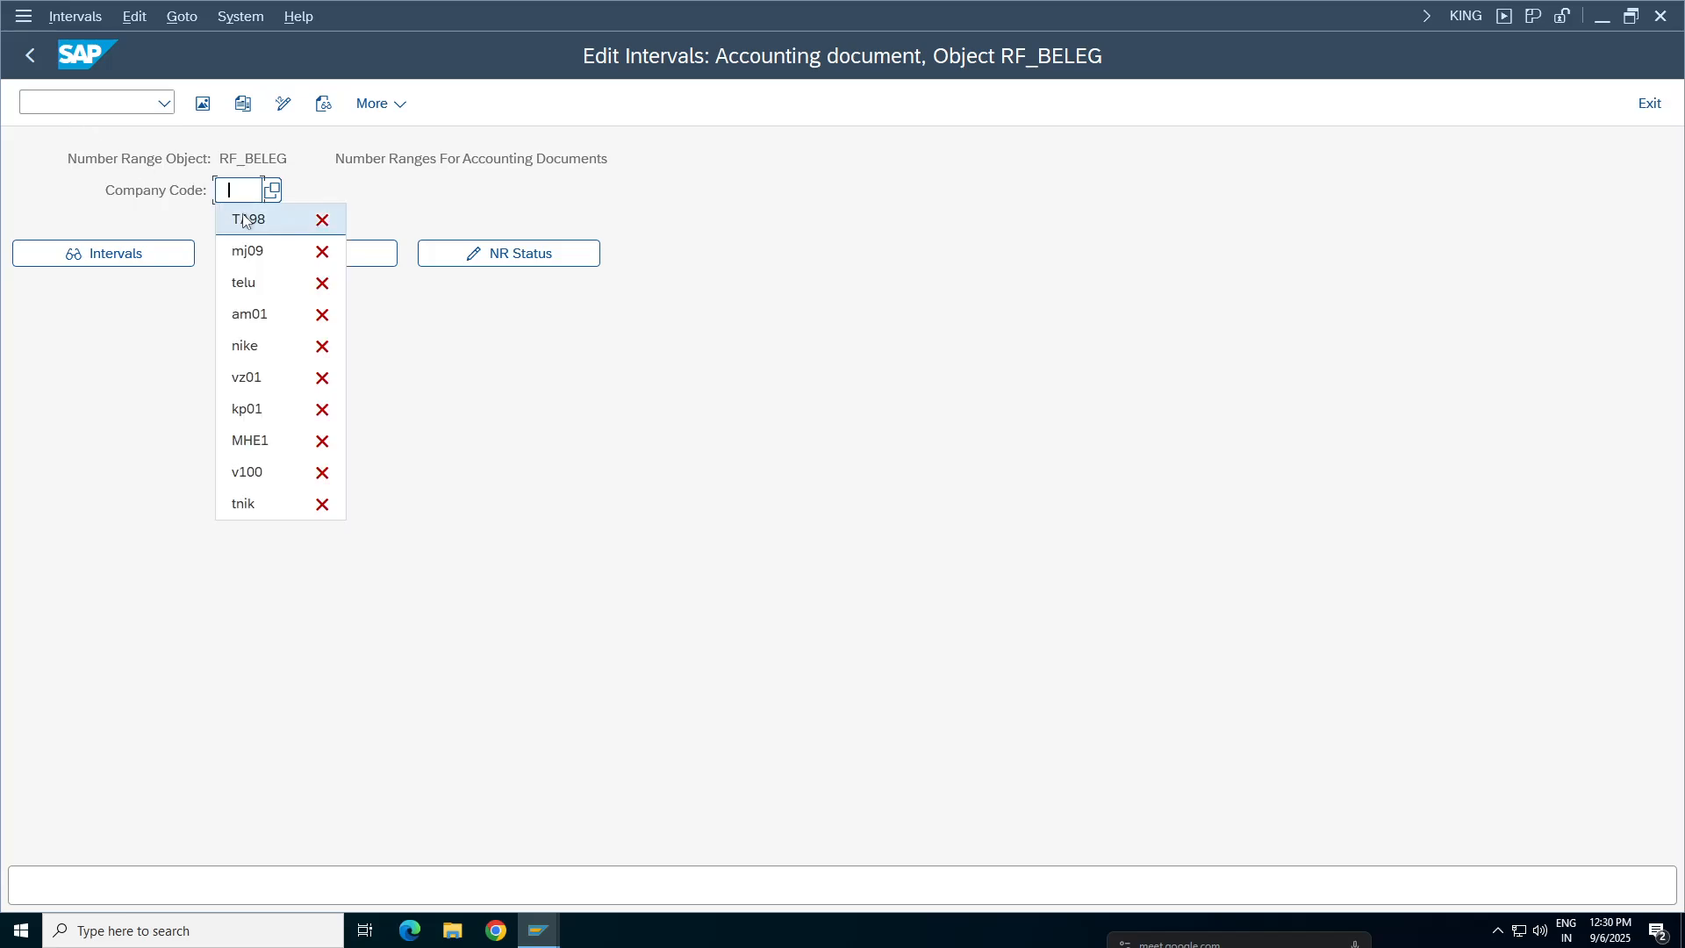
left_click(248, 221)
left_click(104, 258)
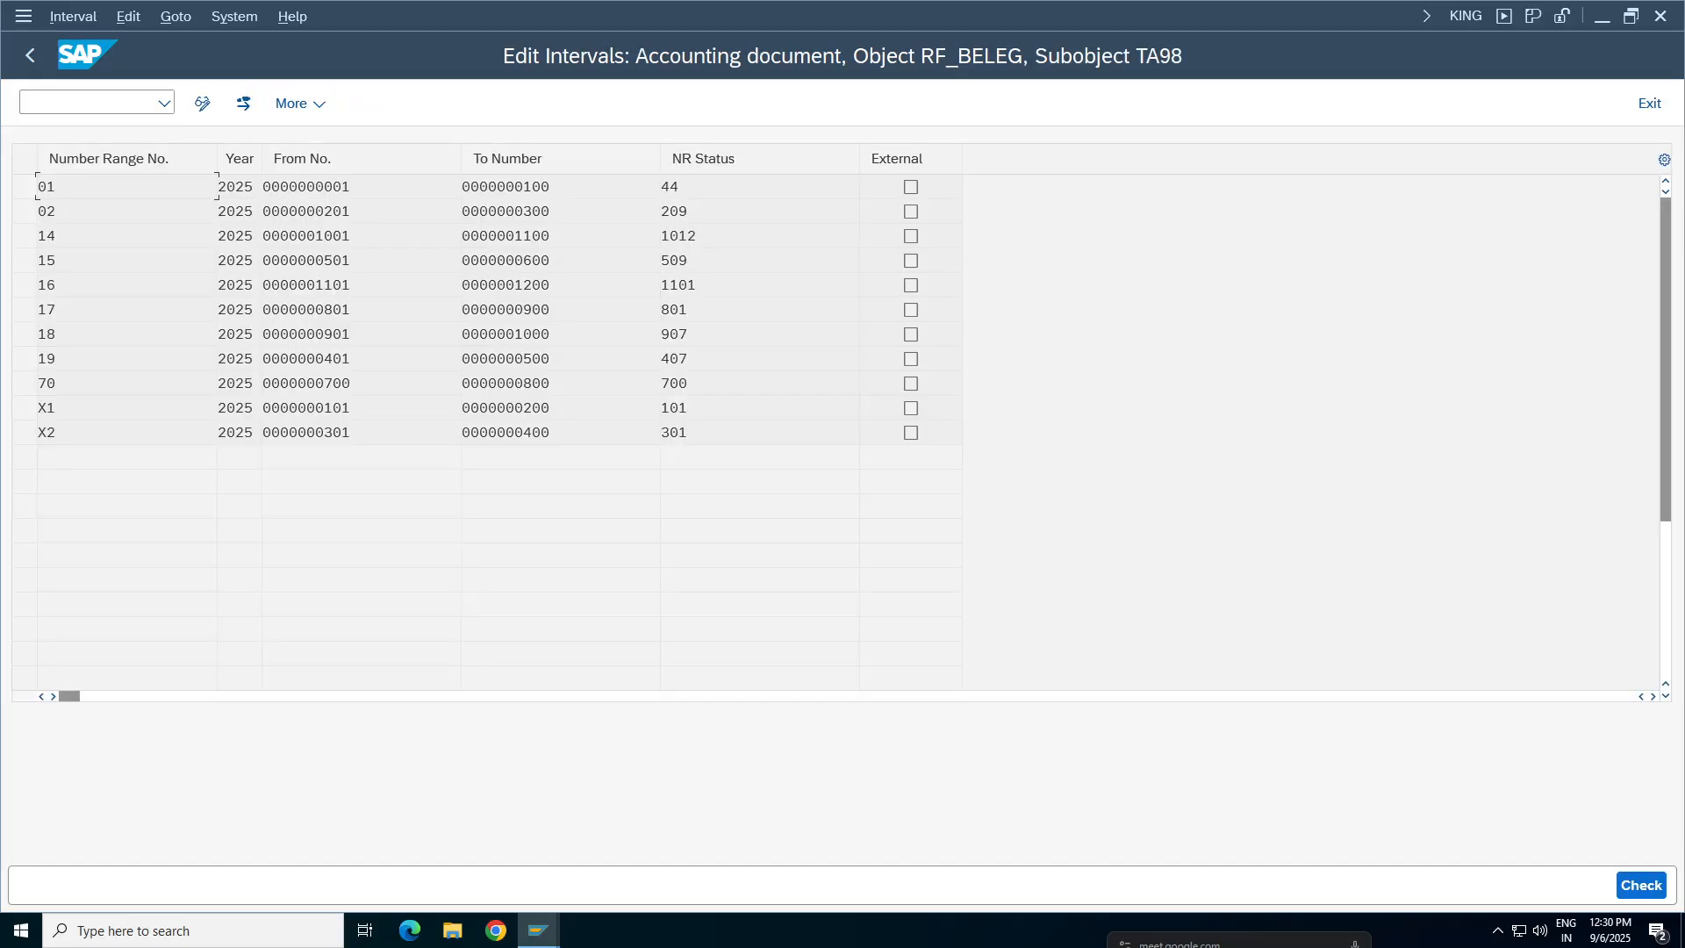
left_click(25, 57)
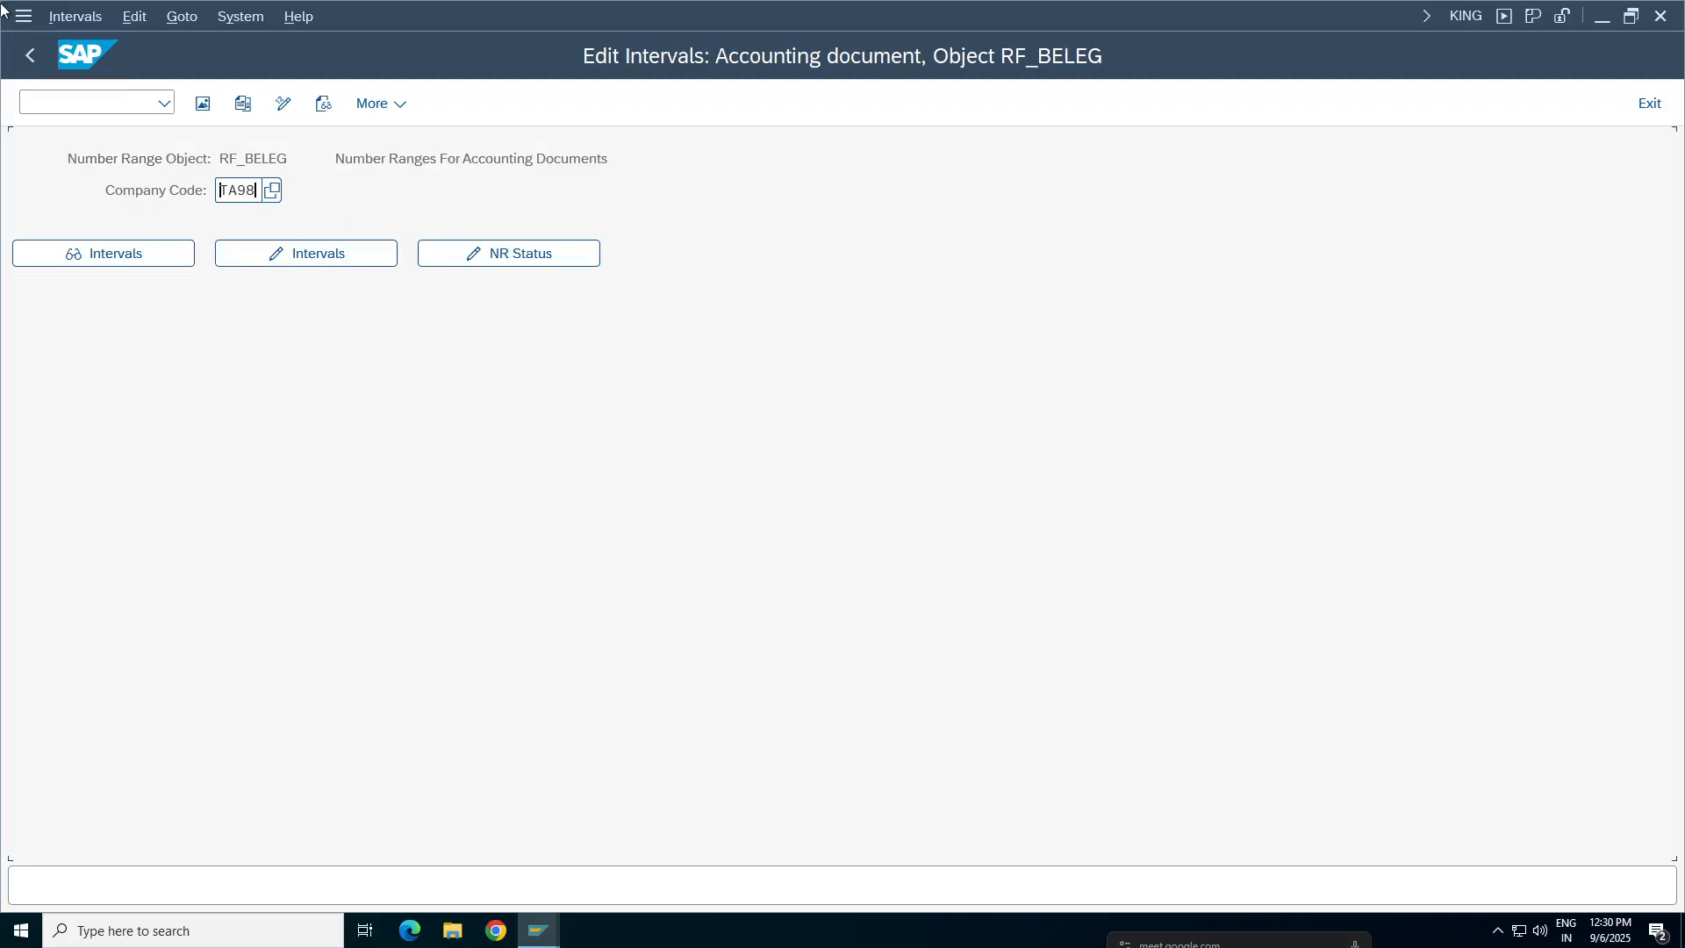
left_click(26, 56)
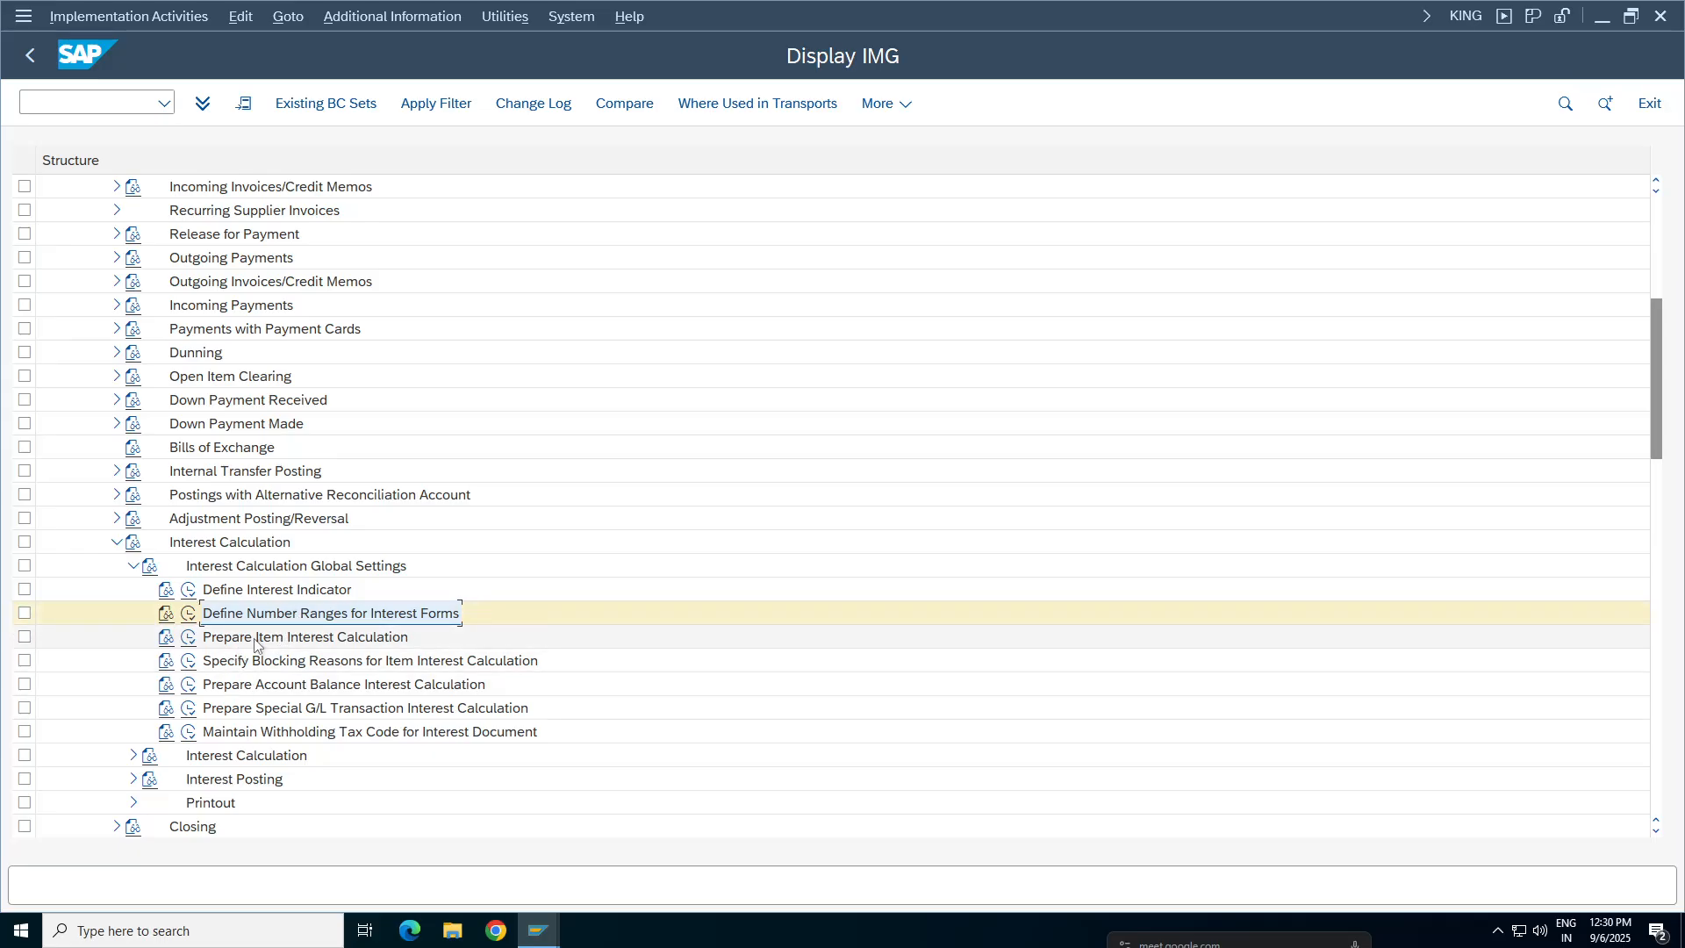
- Open Prepare Item Interest Calculation and display the details of interest indicator VK
left_click(189, 637)
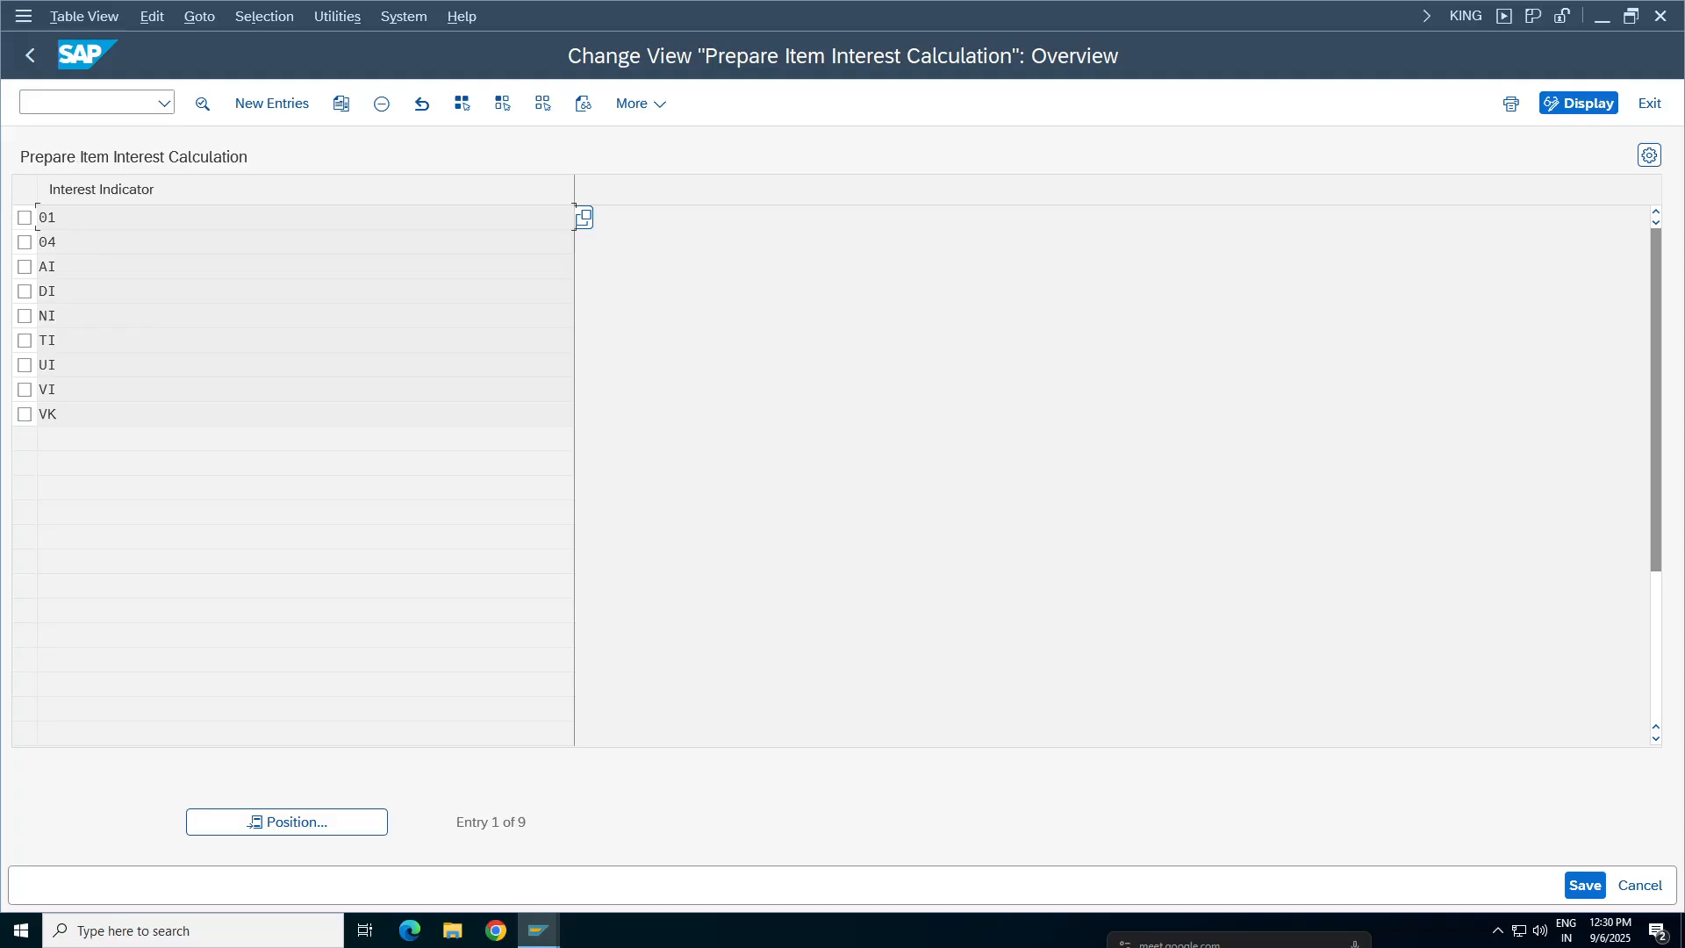
double_click(87, 405)
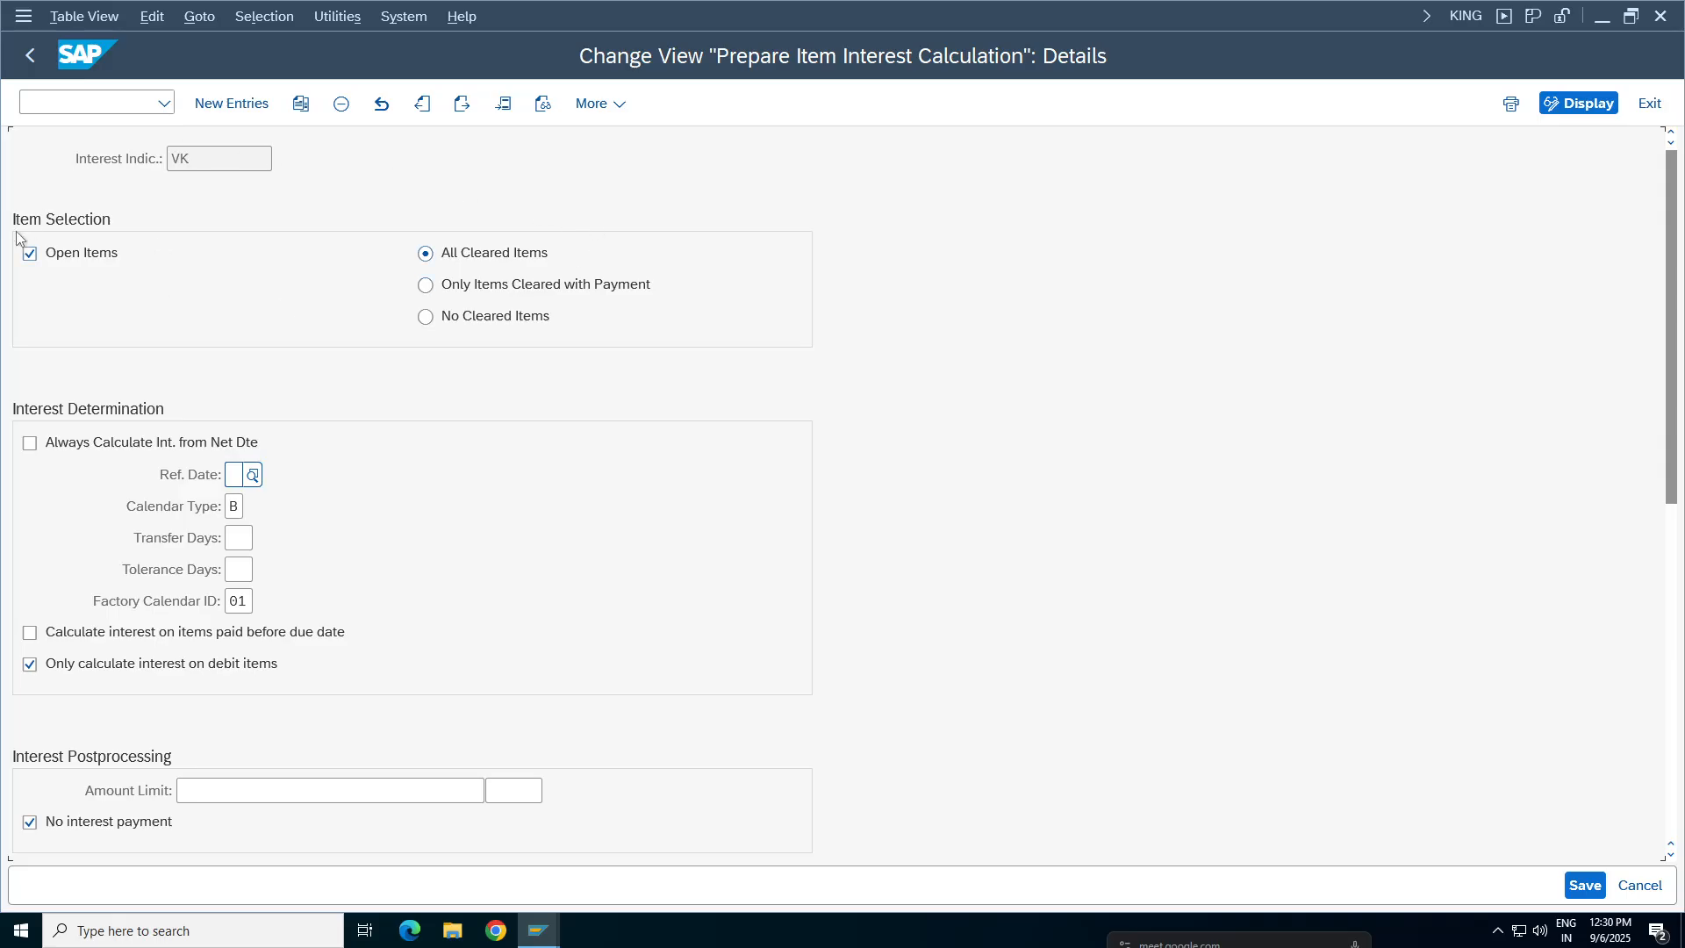
double_click(270, 159)
- Examine the calendar type options and the factory calendar ID in VK's interest determination settings
left_click(235, 506)
key("F4")
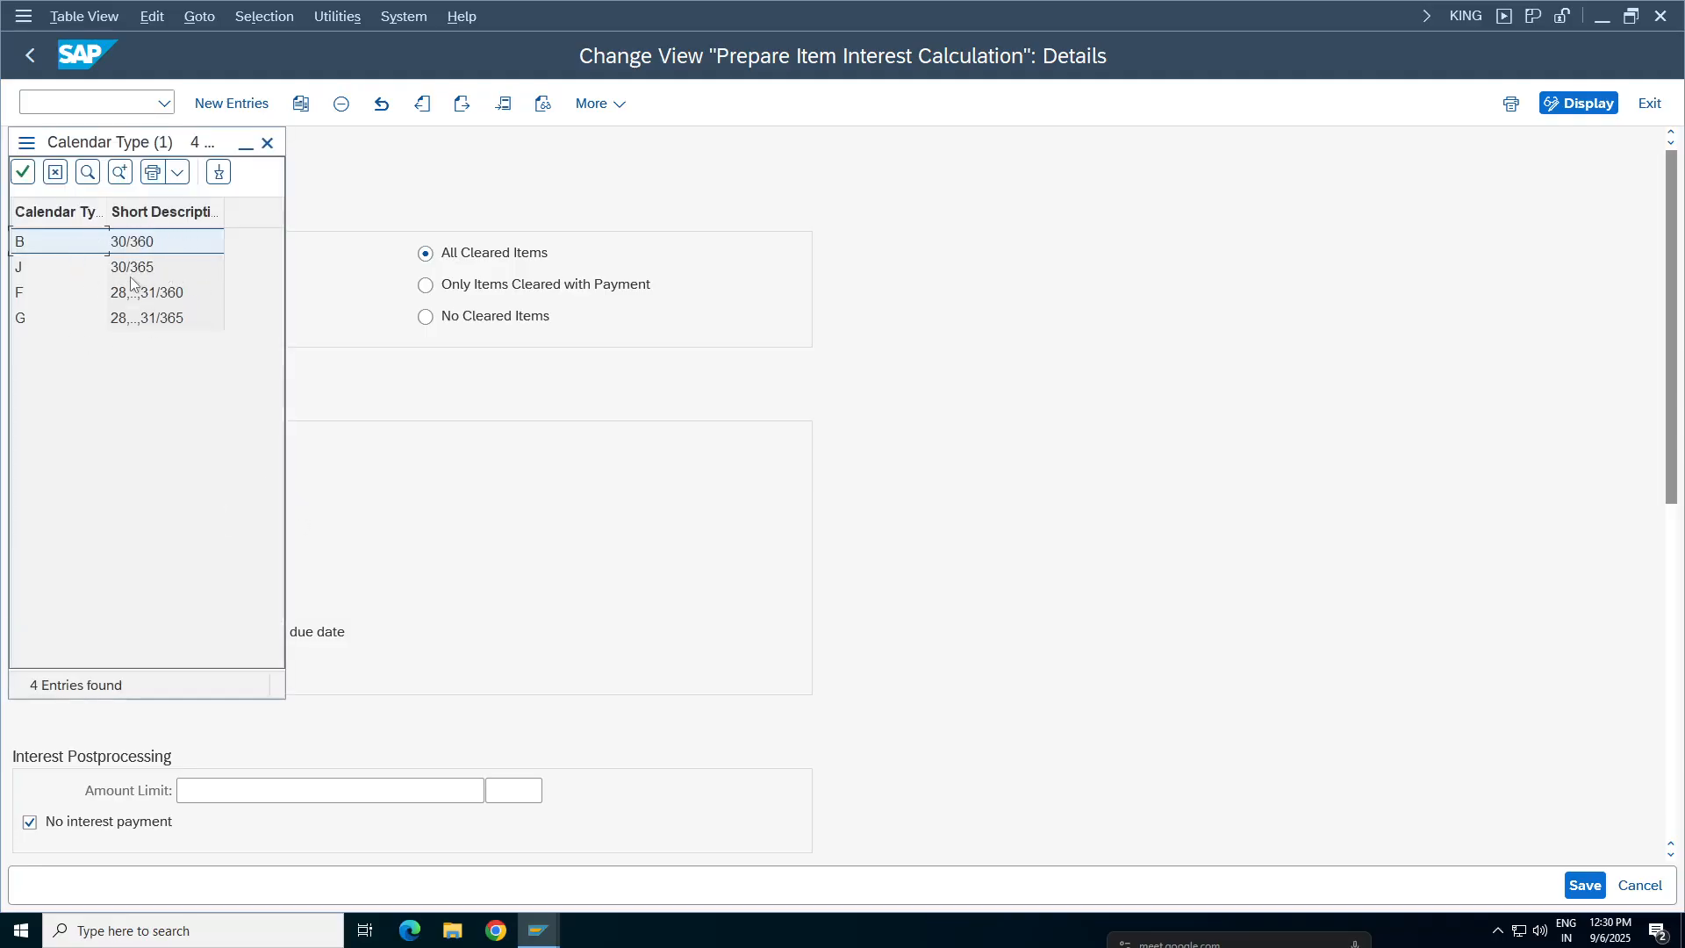
left_click(268, 142)
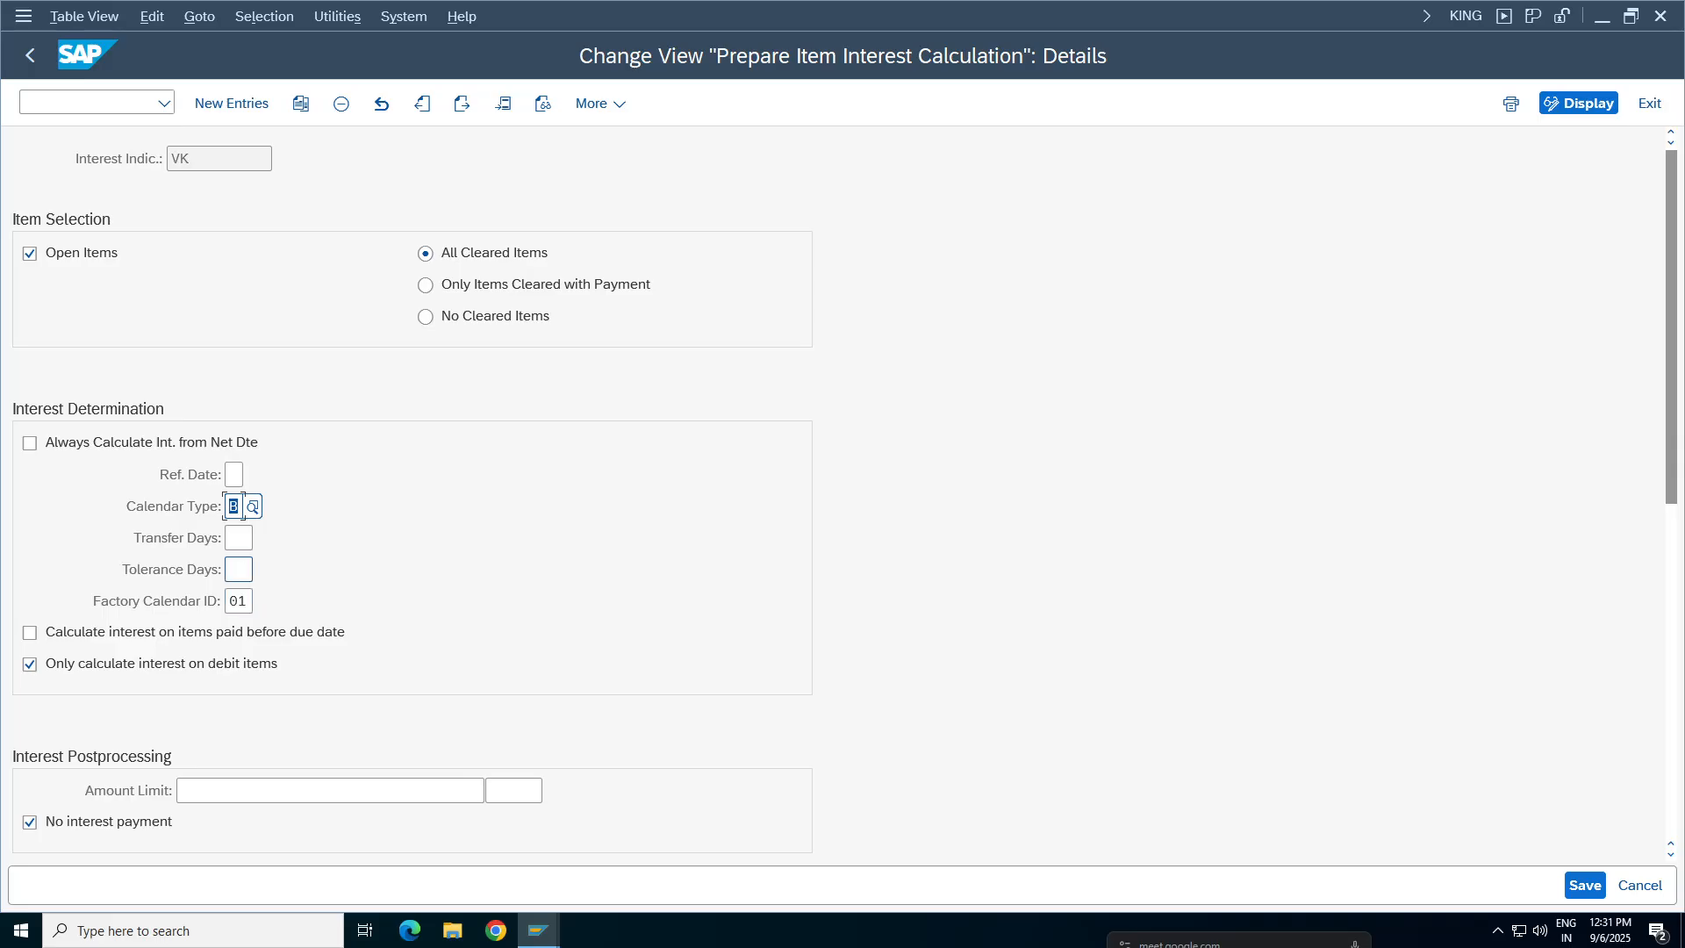
left_click(237, 602)
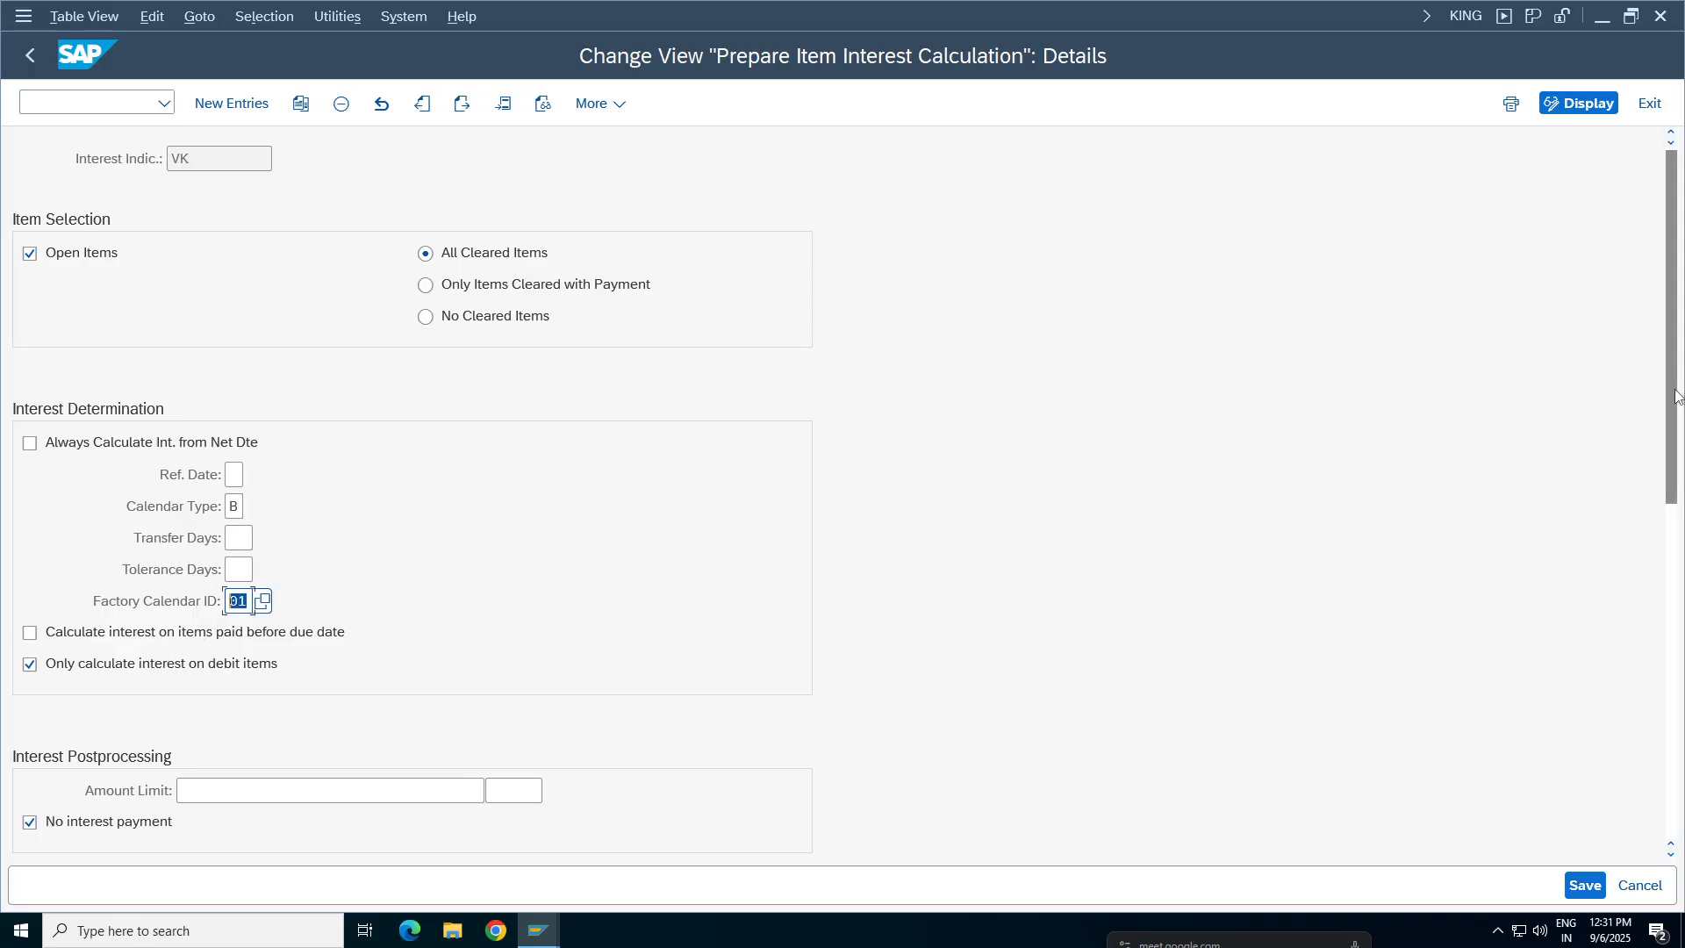
- Review interest indicator VK's determination, postprocessing, output and posting settings, then return to the indicator overview
scroll(1672, 400, "down", 1)
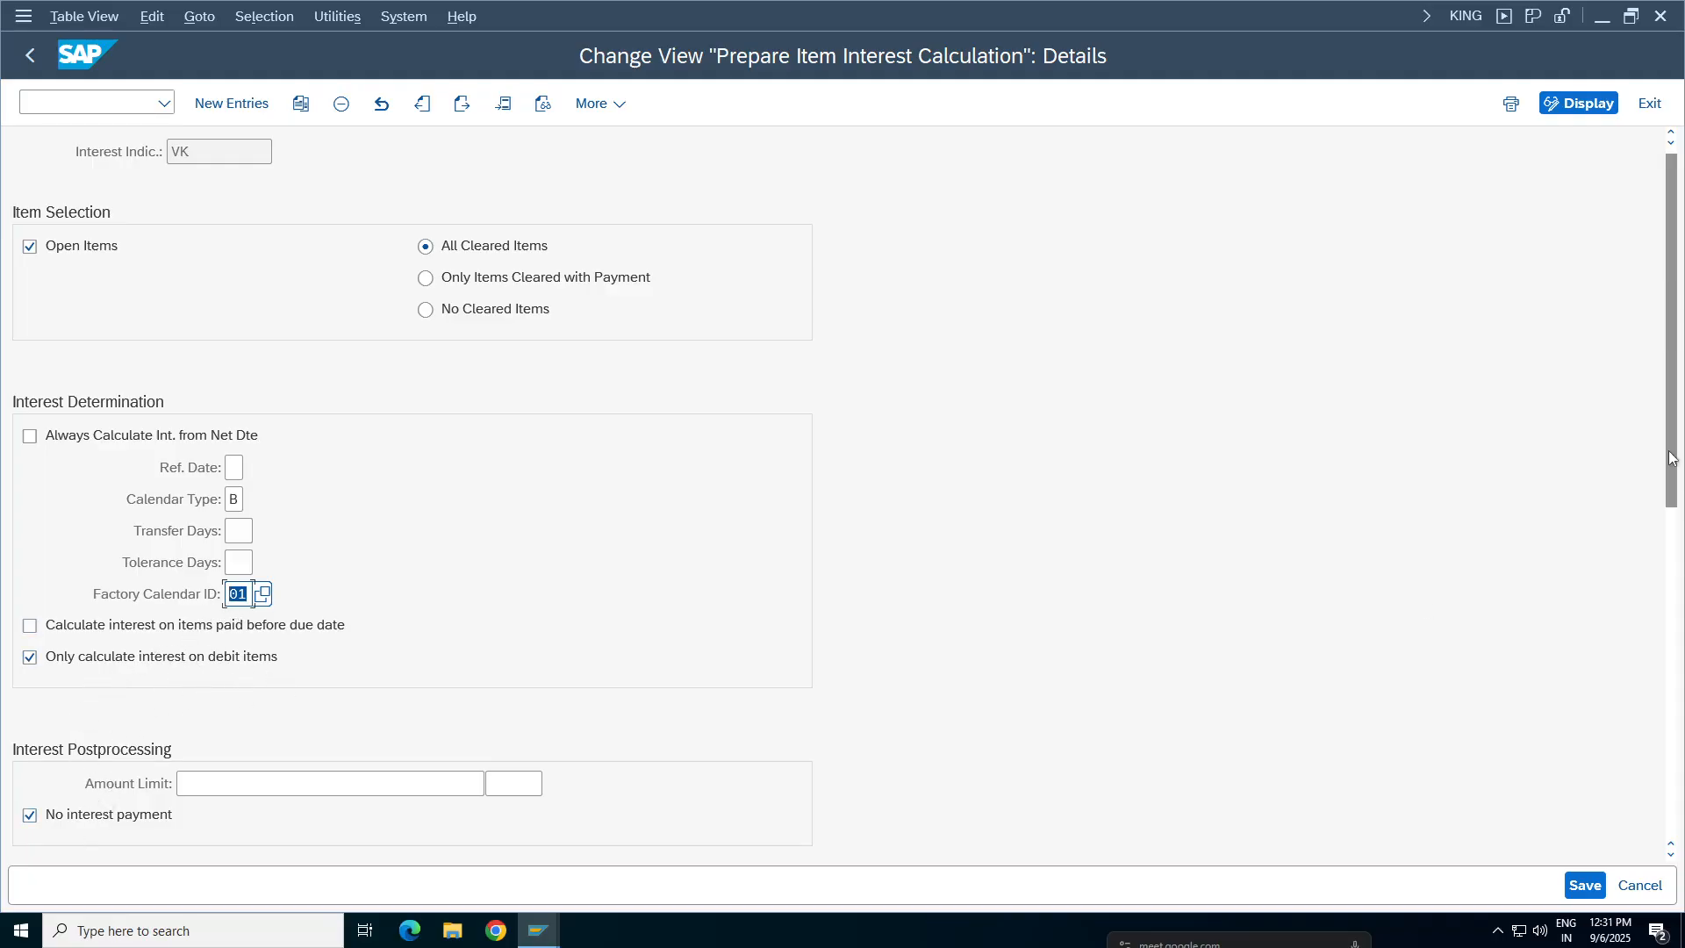
scroll(1670, 457, "down", 1)
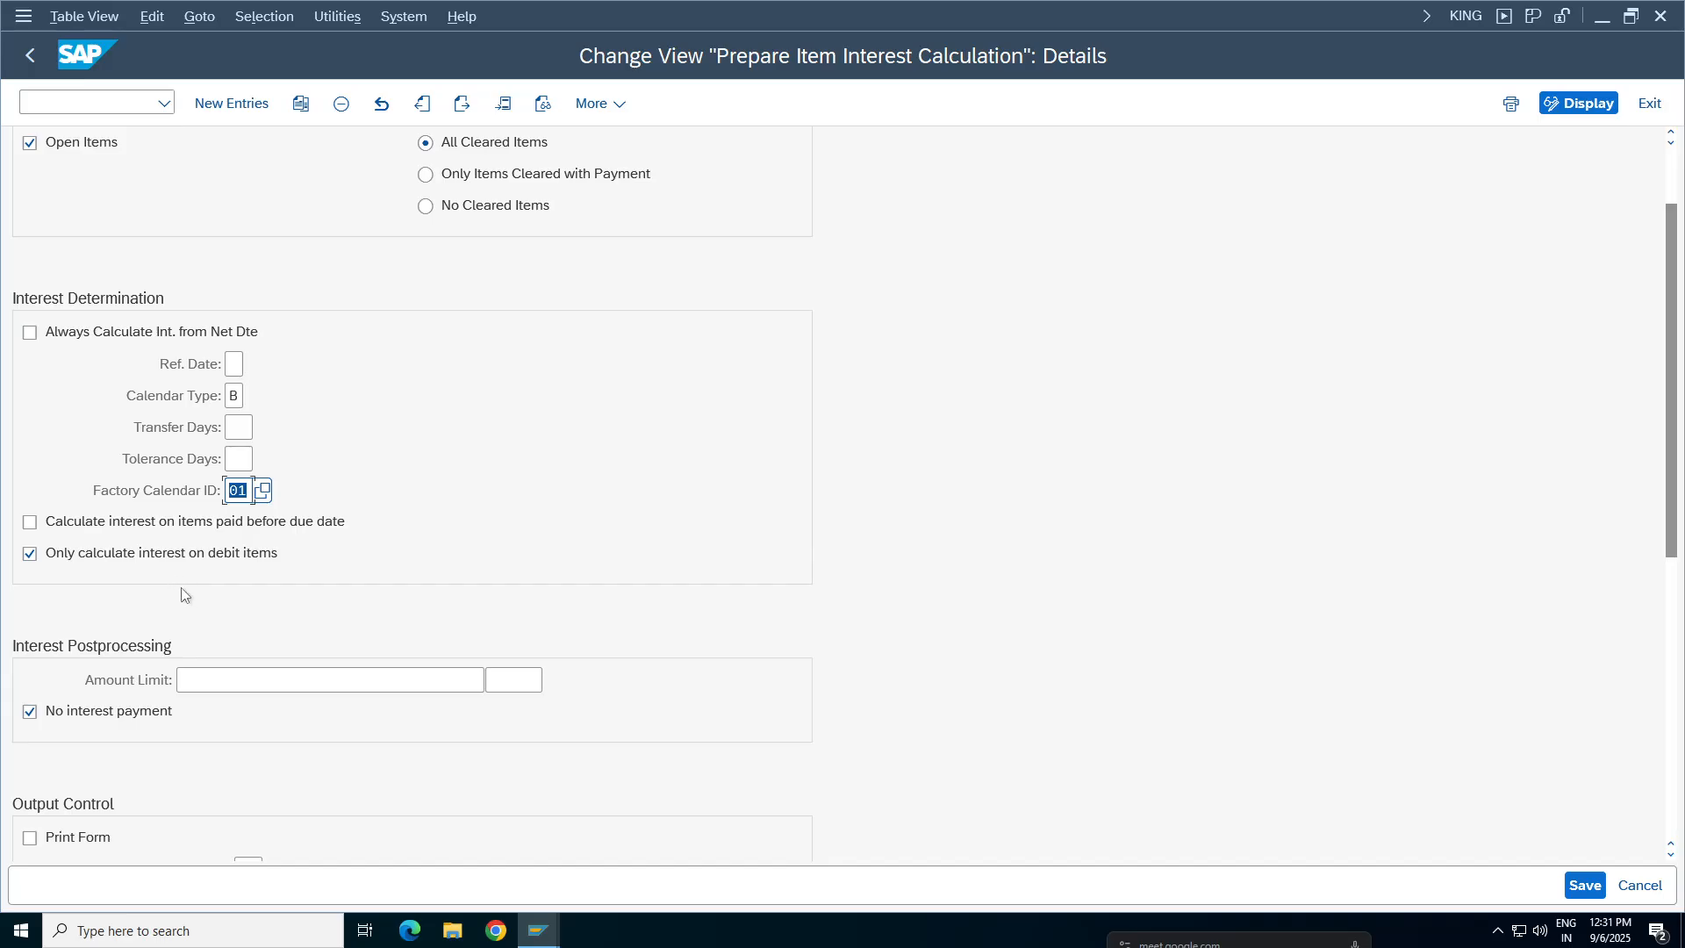
left_click_drag(1674, 519, 1675, 577)
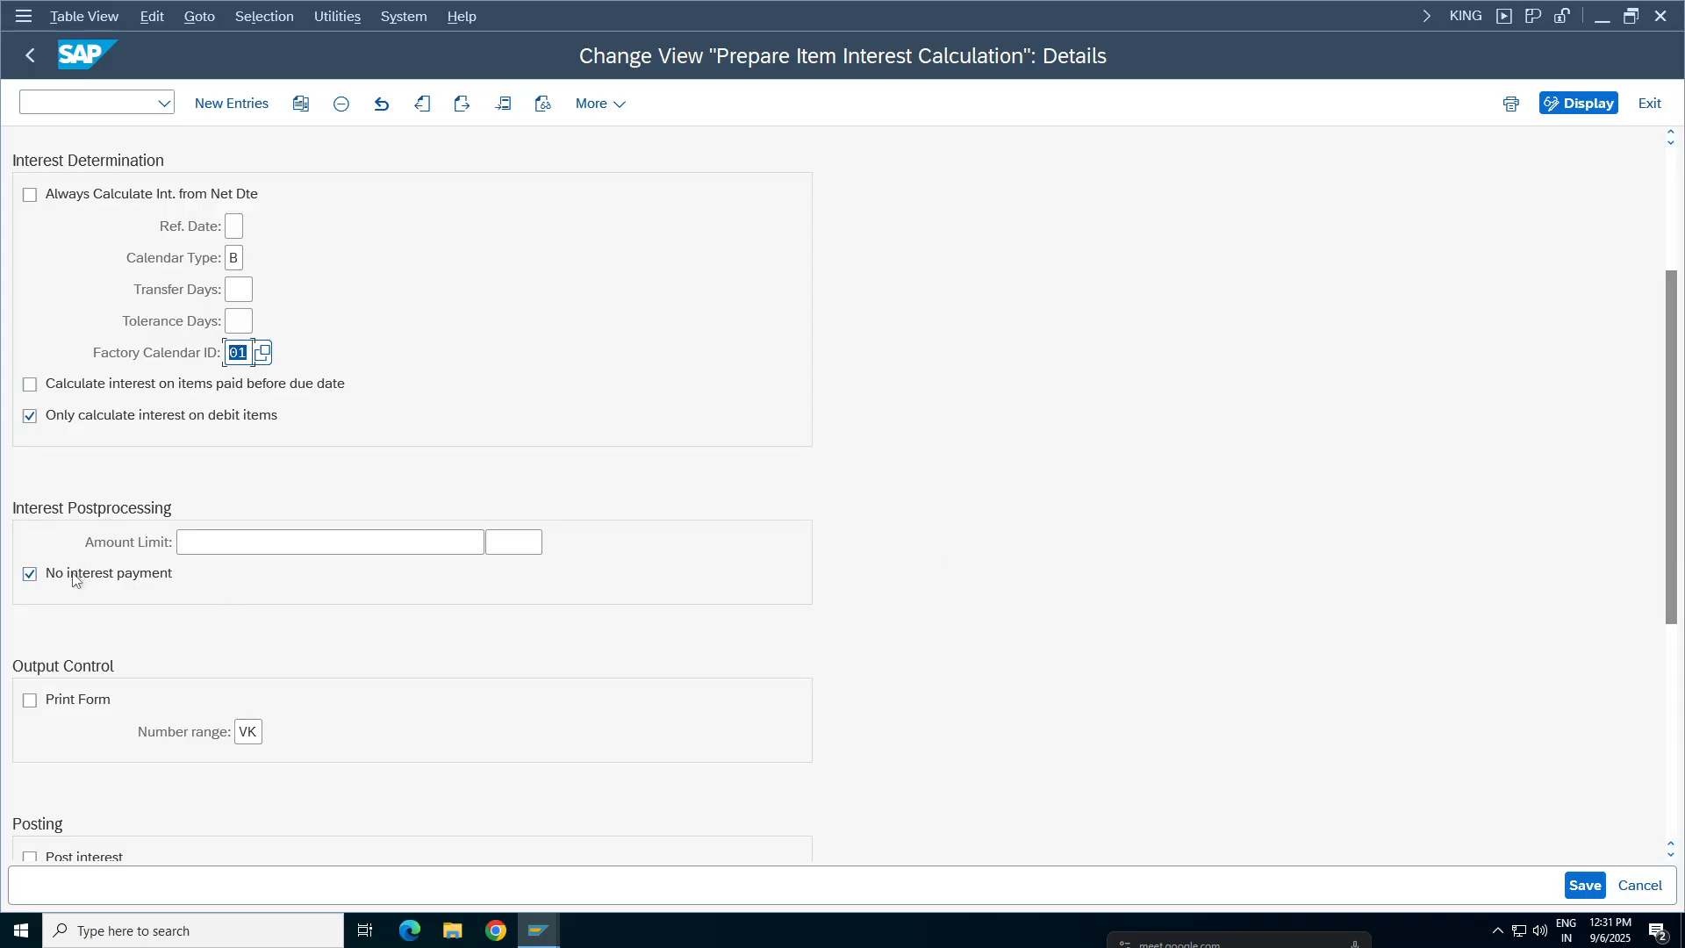
left_click_drag(1677, 570, 1682, 798)
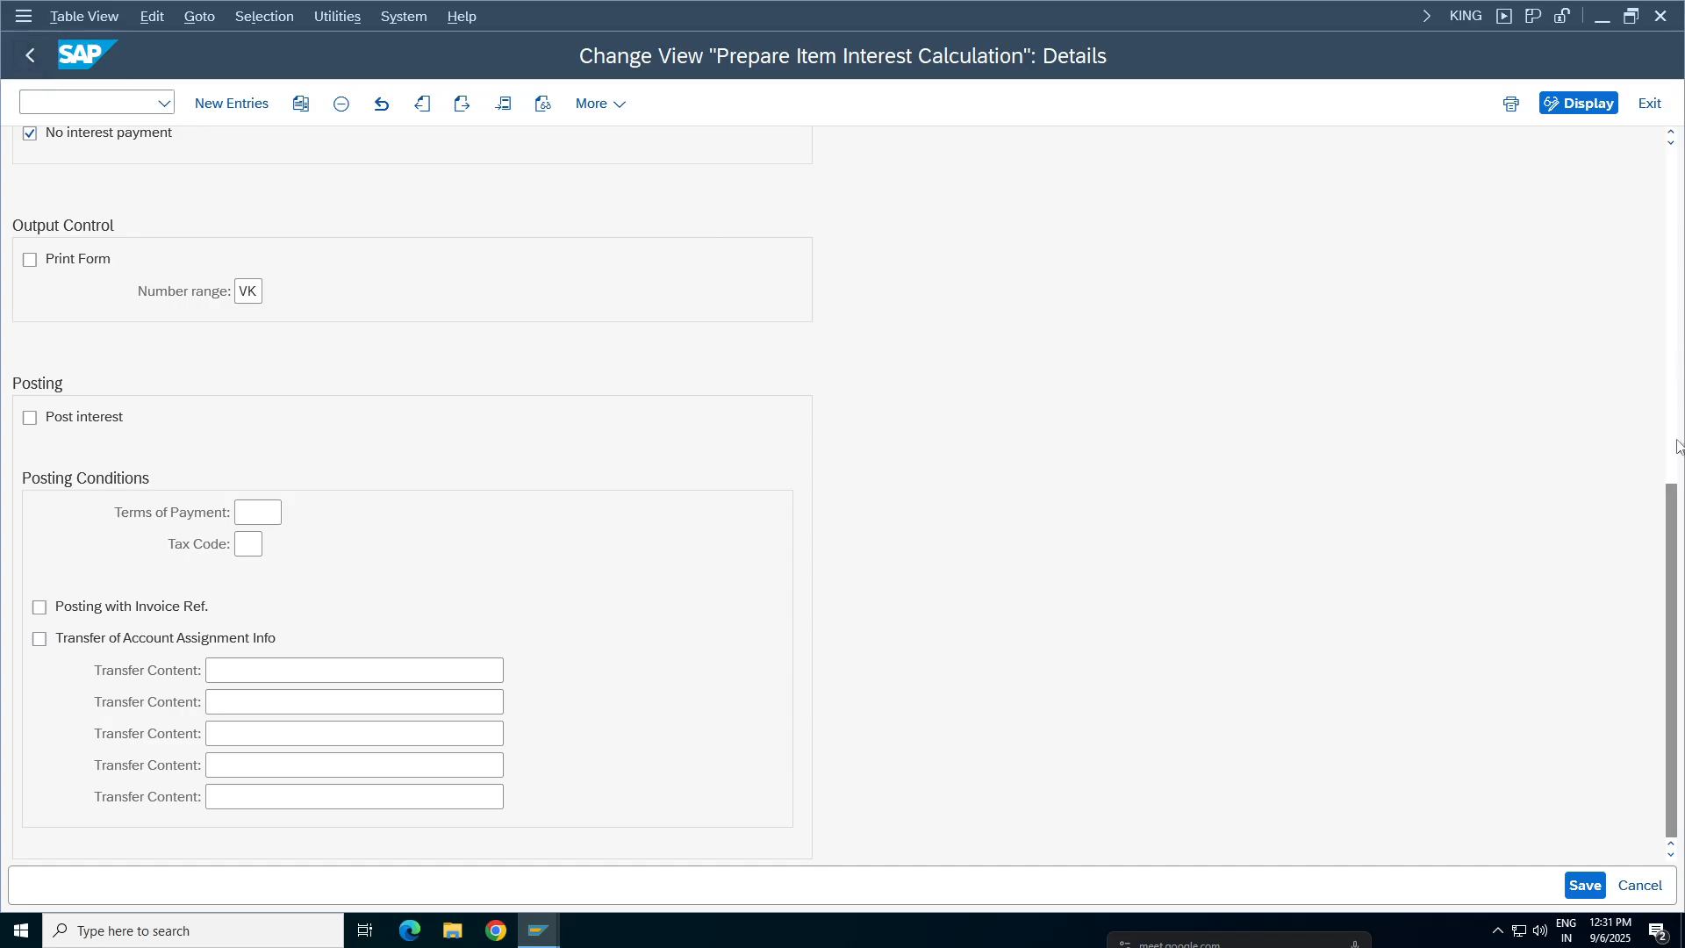
left_click_drag(1677, 505, 1643, 303)
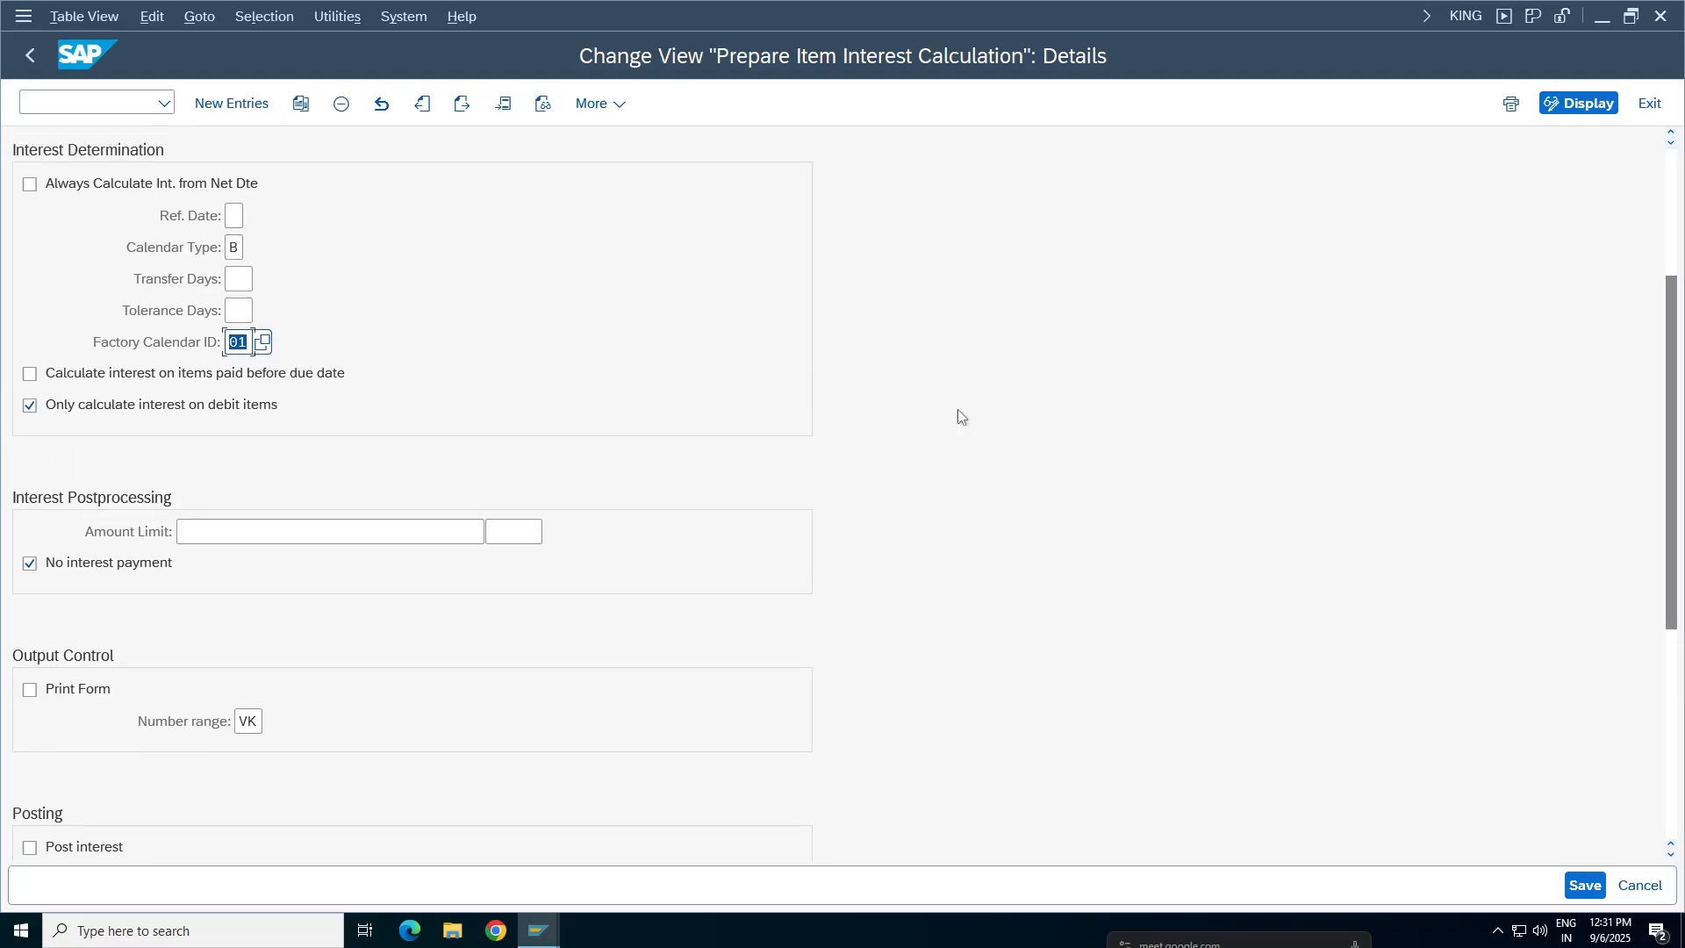
left_click(27, 58)
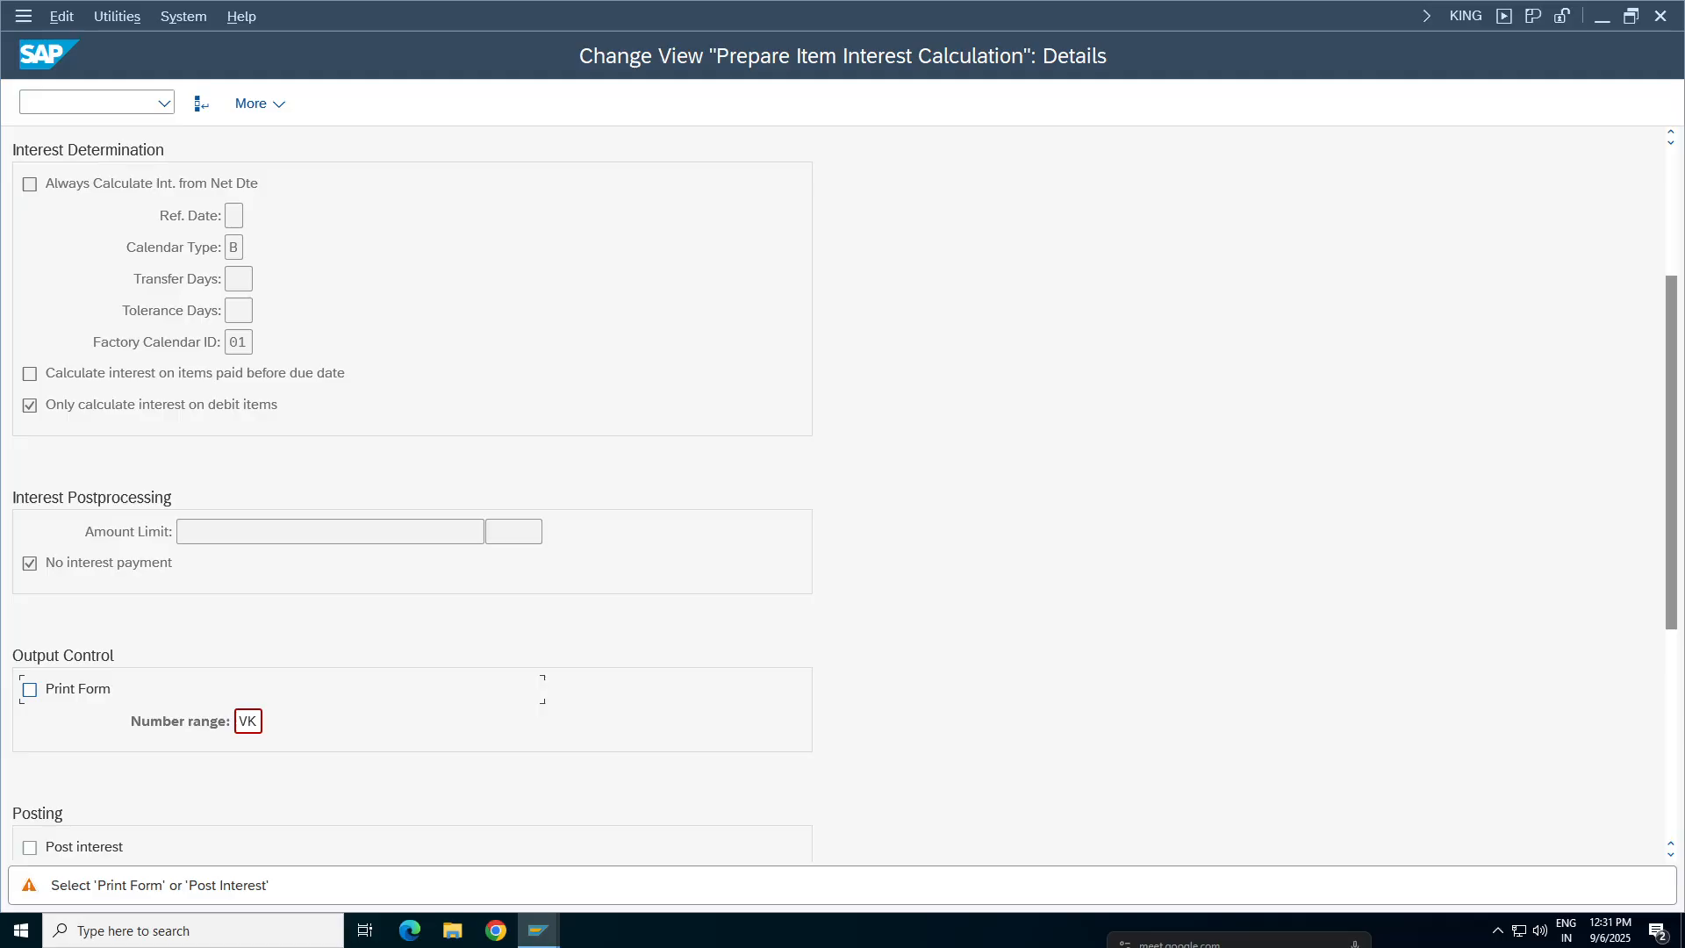
key("Return")
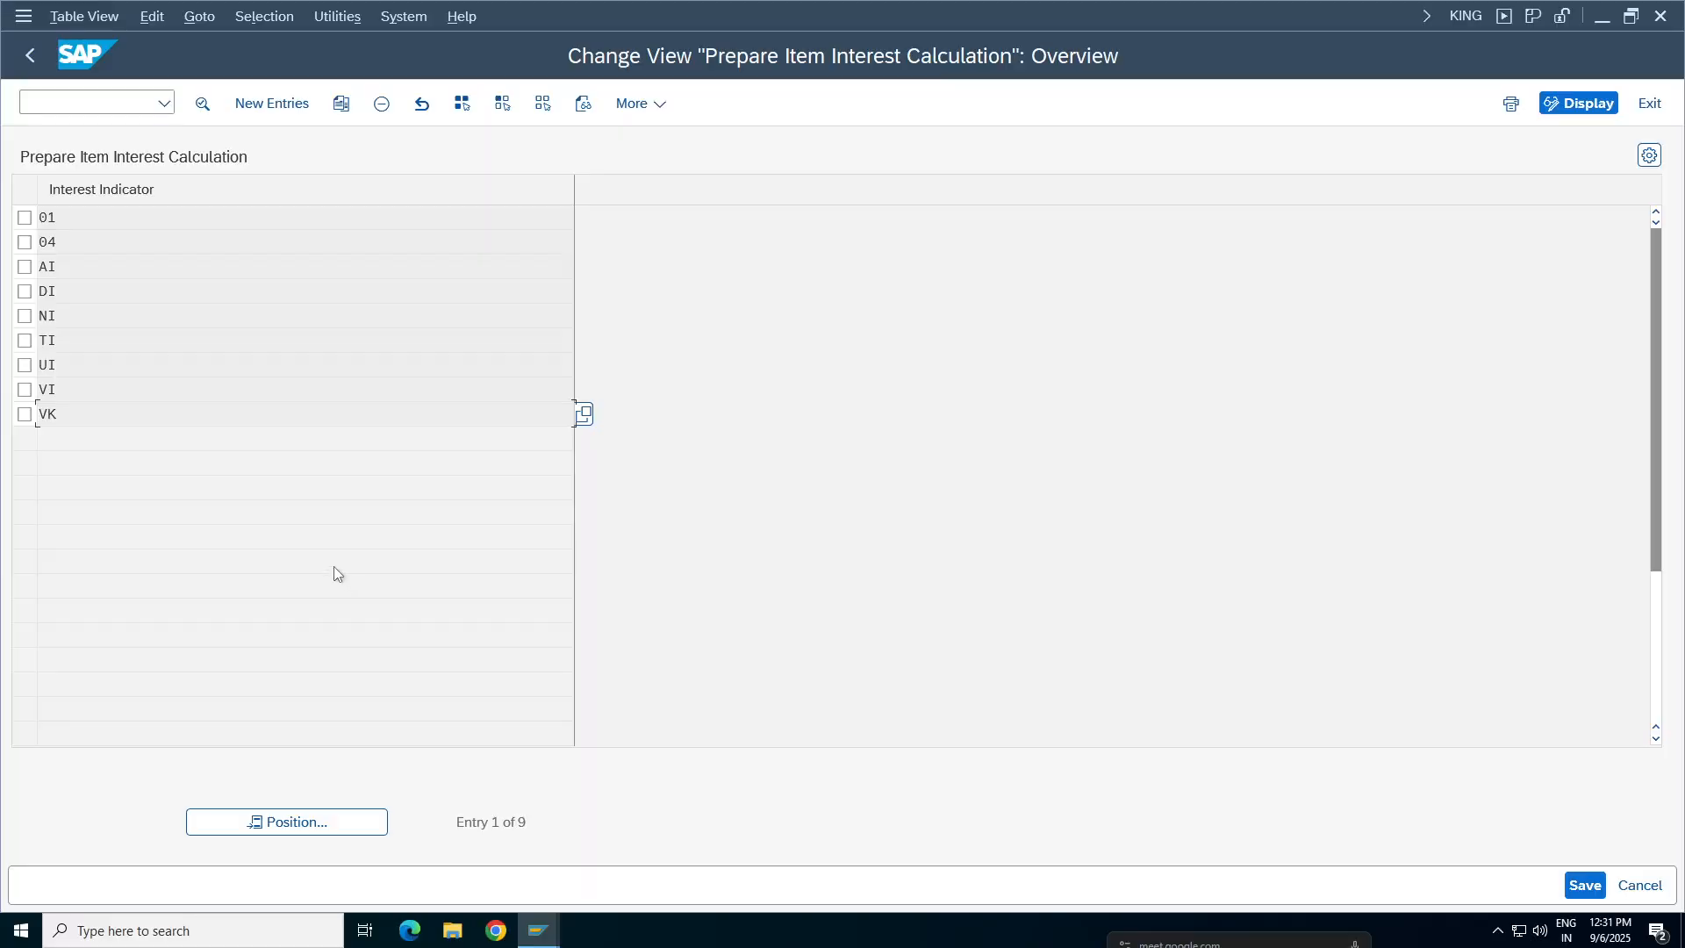
- Check the item interest calculation details of indicators VI and TI for comparison, returning to the overview
double_click(93, 389)
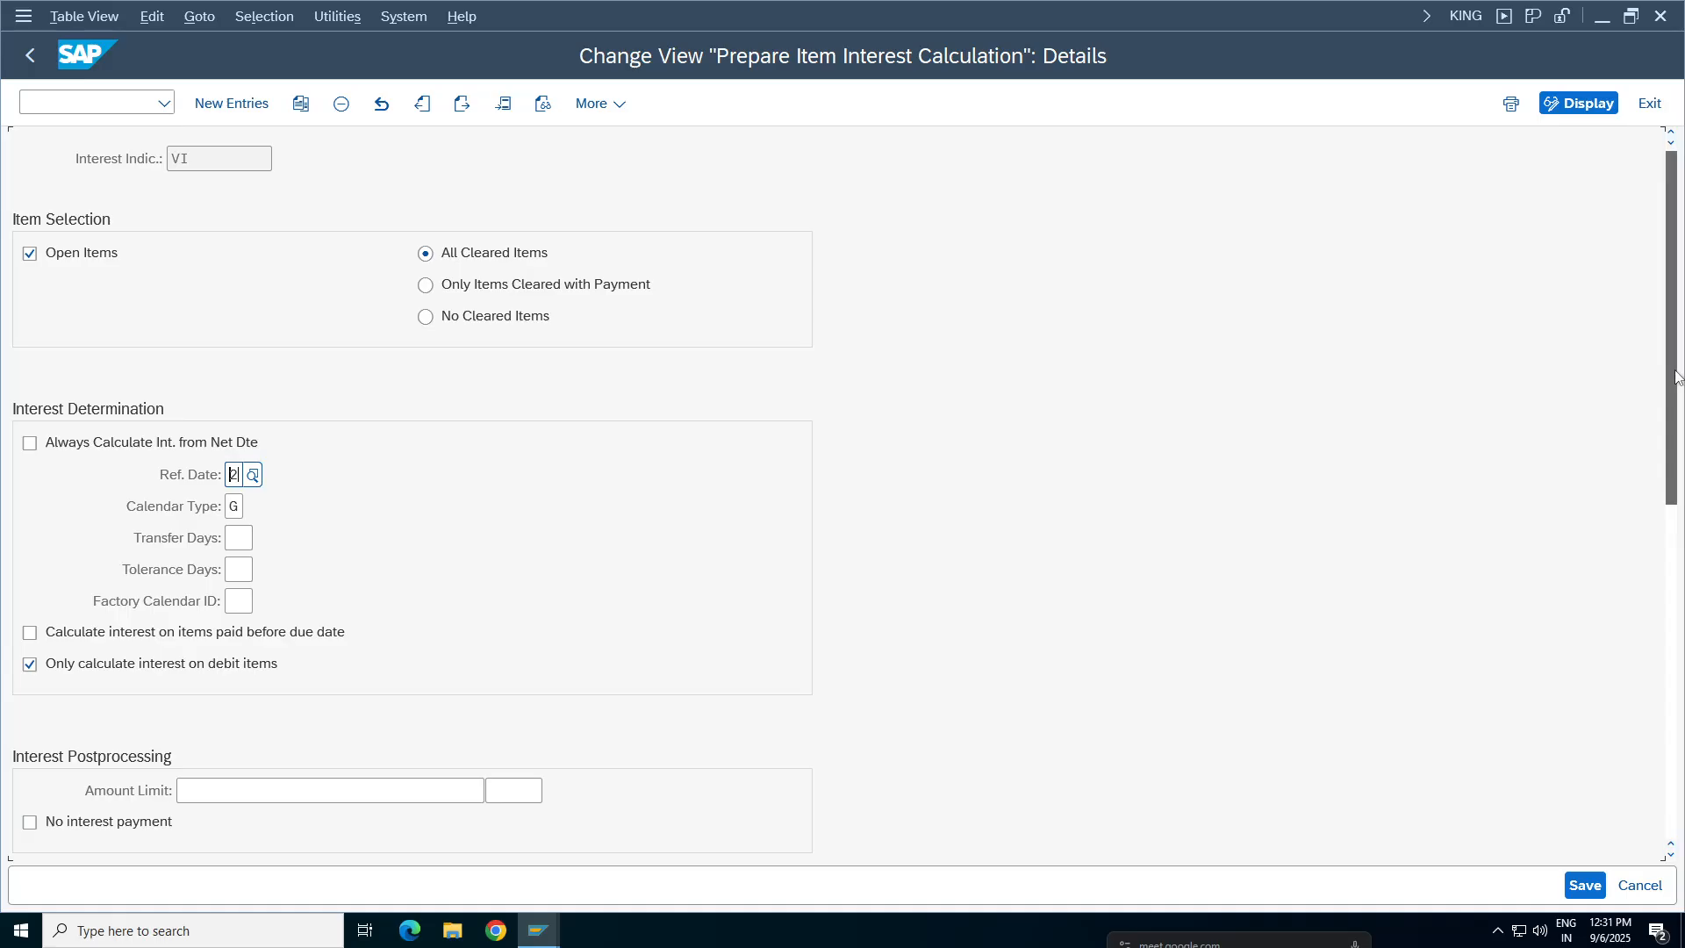
left_click_drag(1680, 382, 1671, 204)
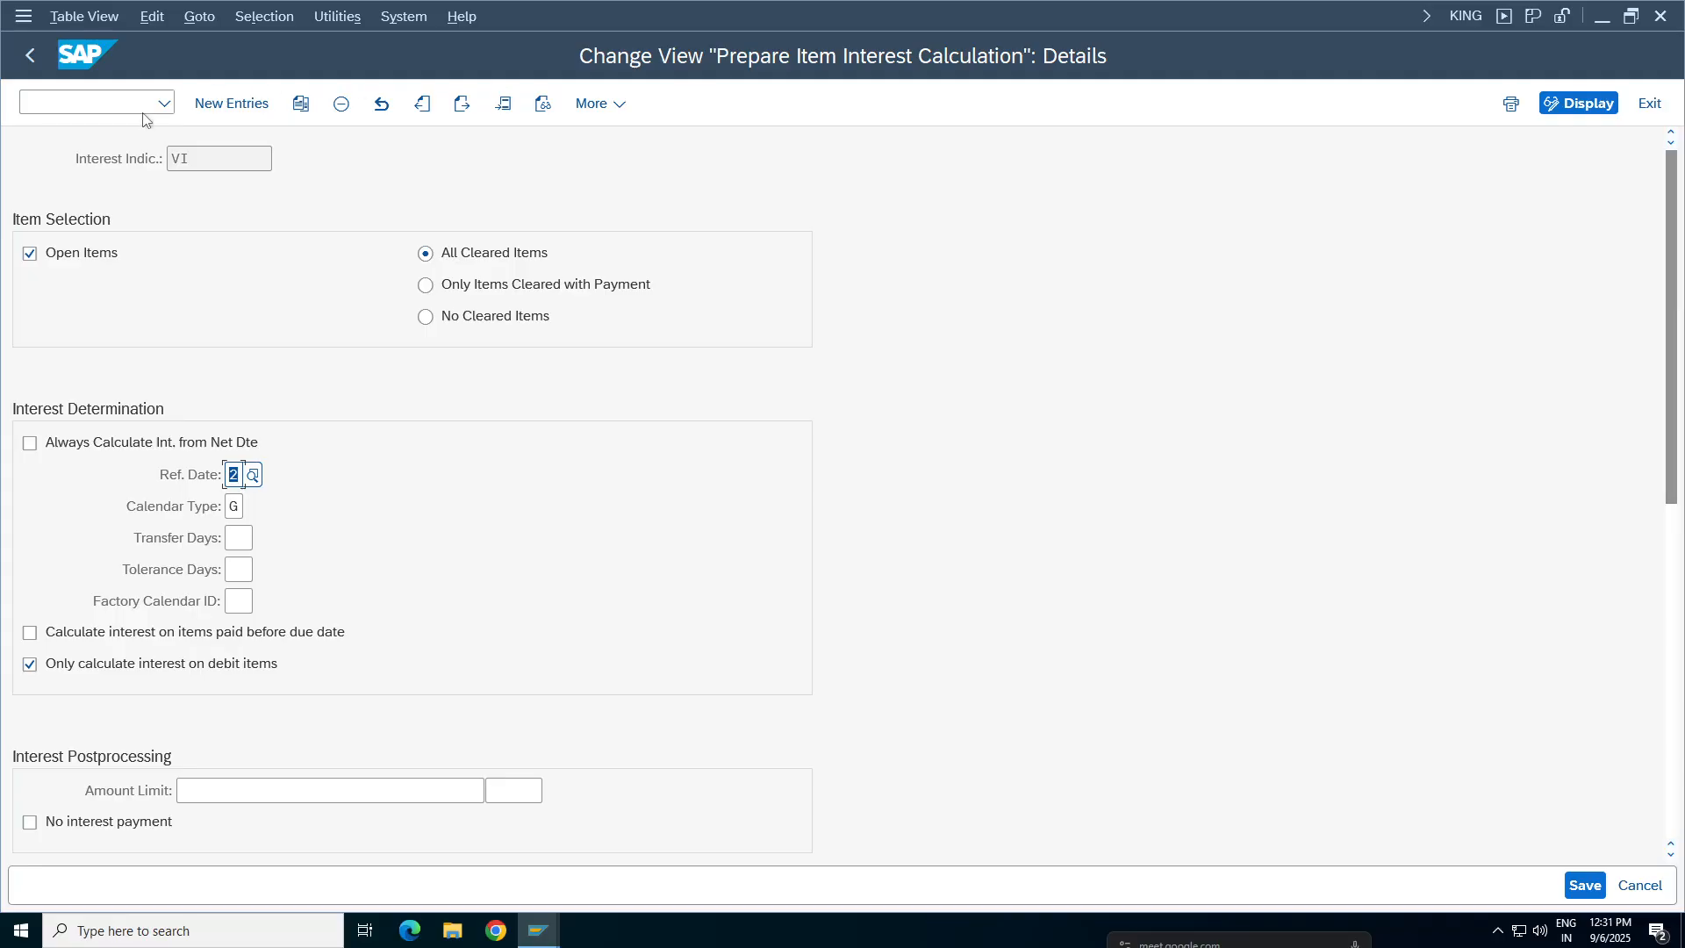
left_click(30, 55)
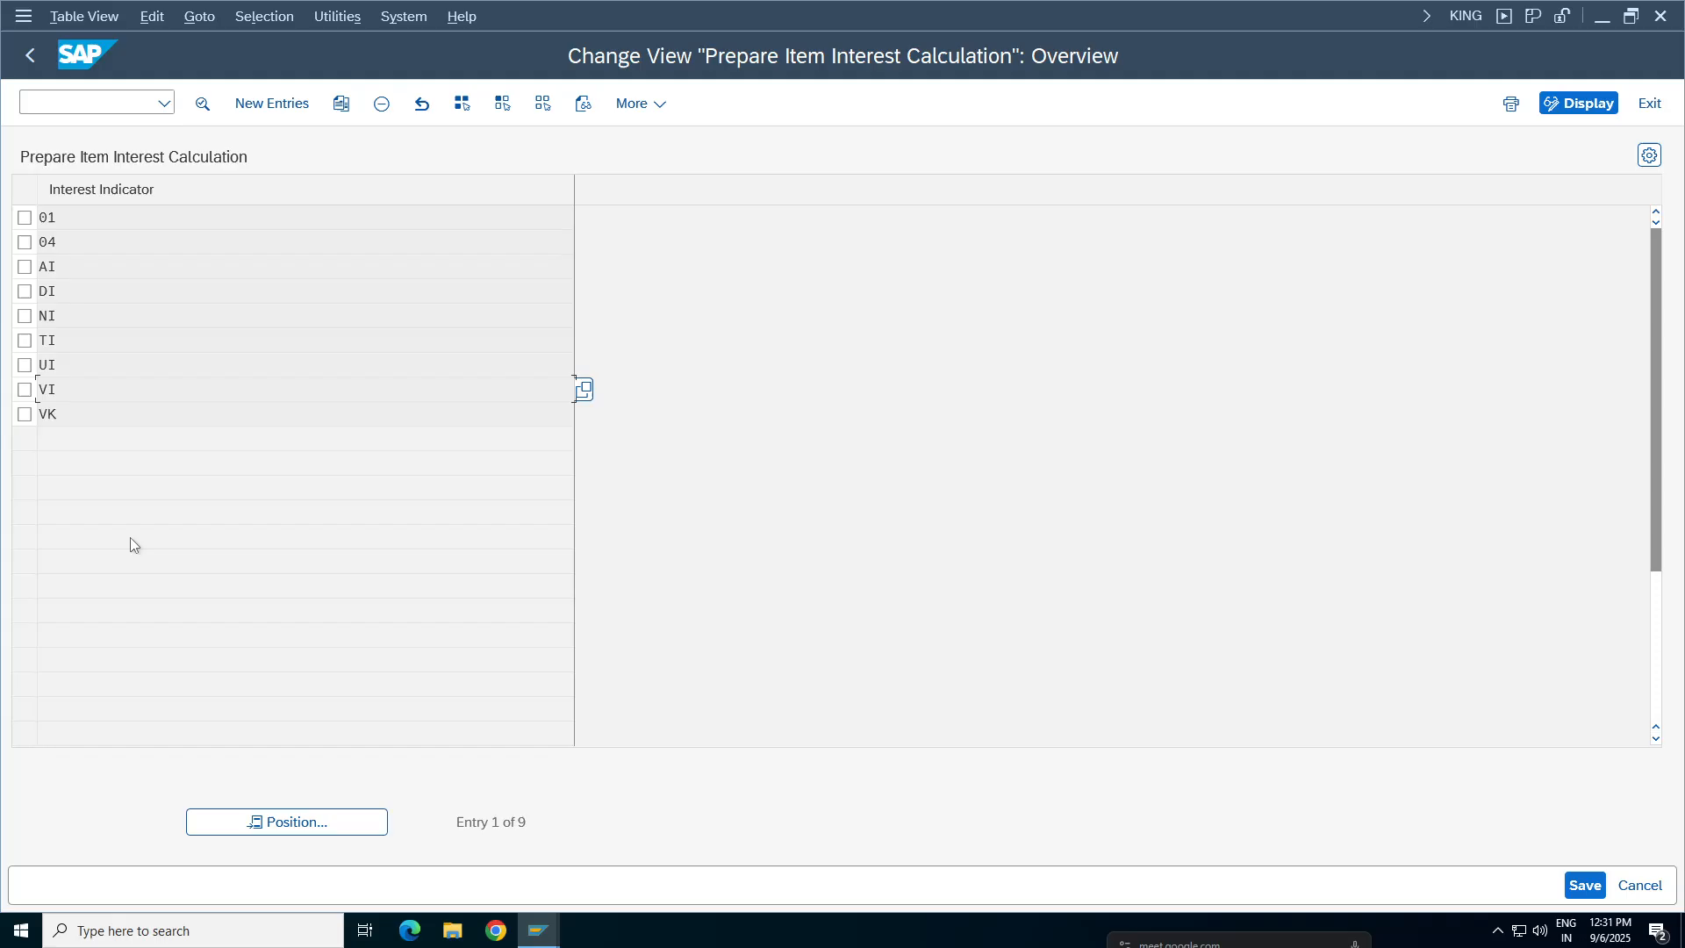
double_click(329, 345)
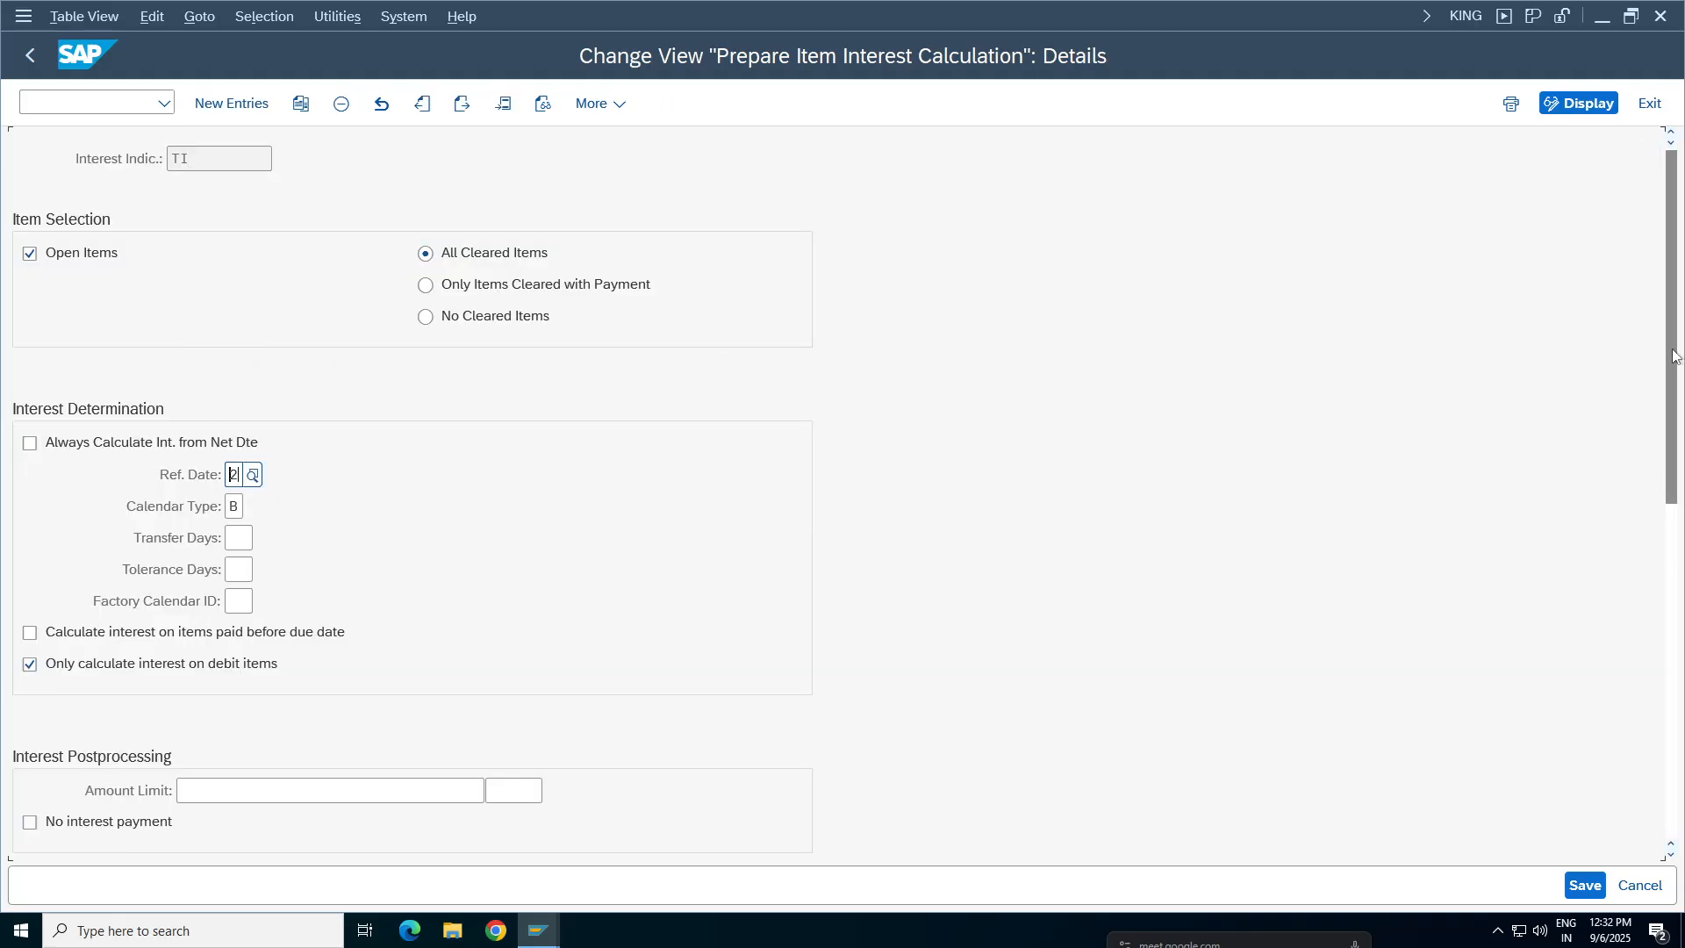
left_click_drag(1675, 356, 1666, 700)
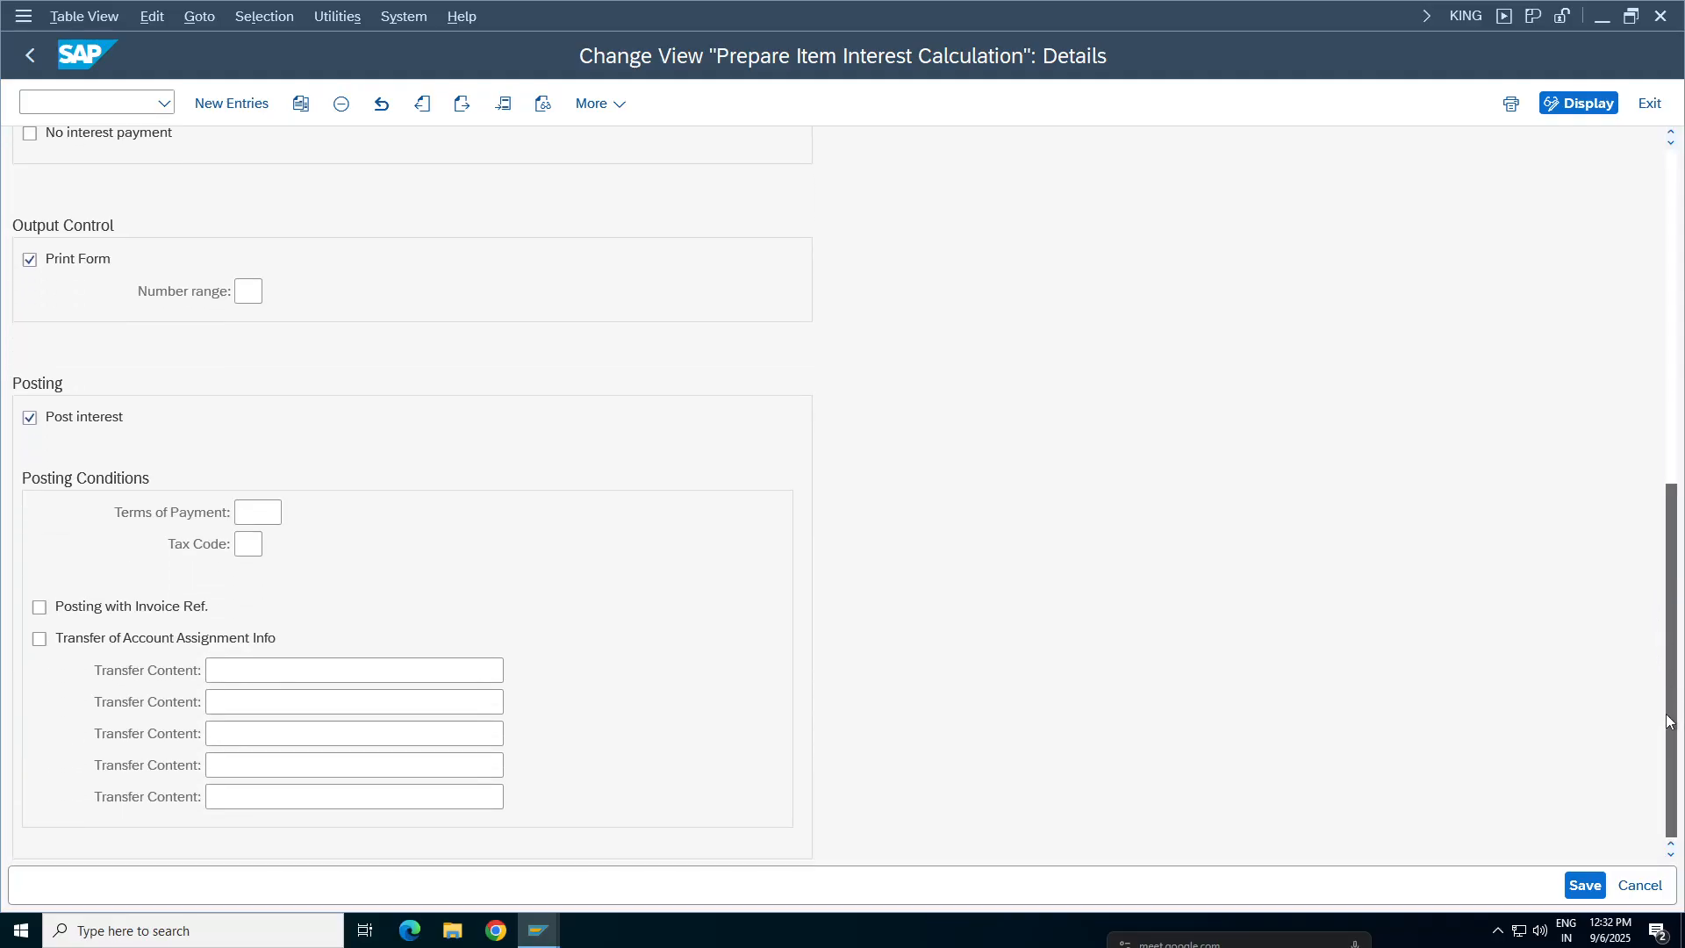
left_click(30, 54)
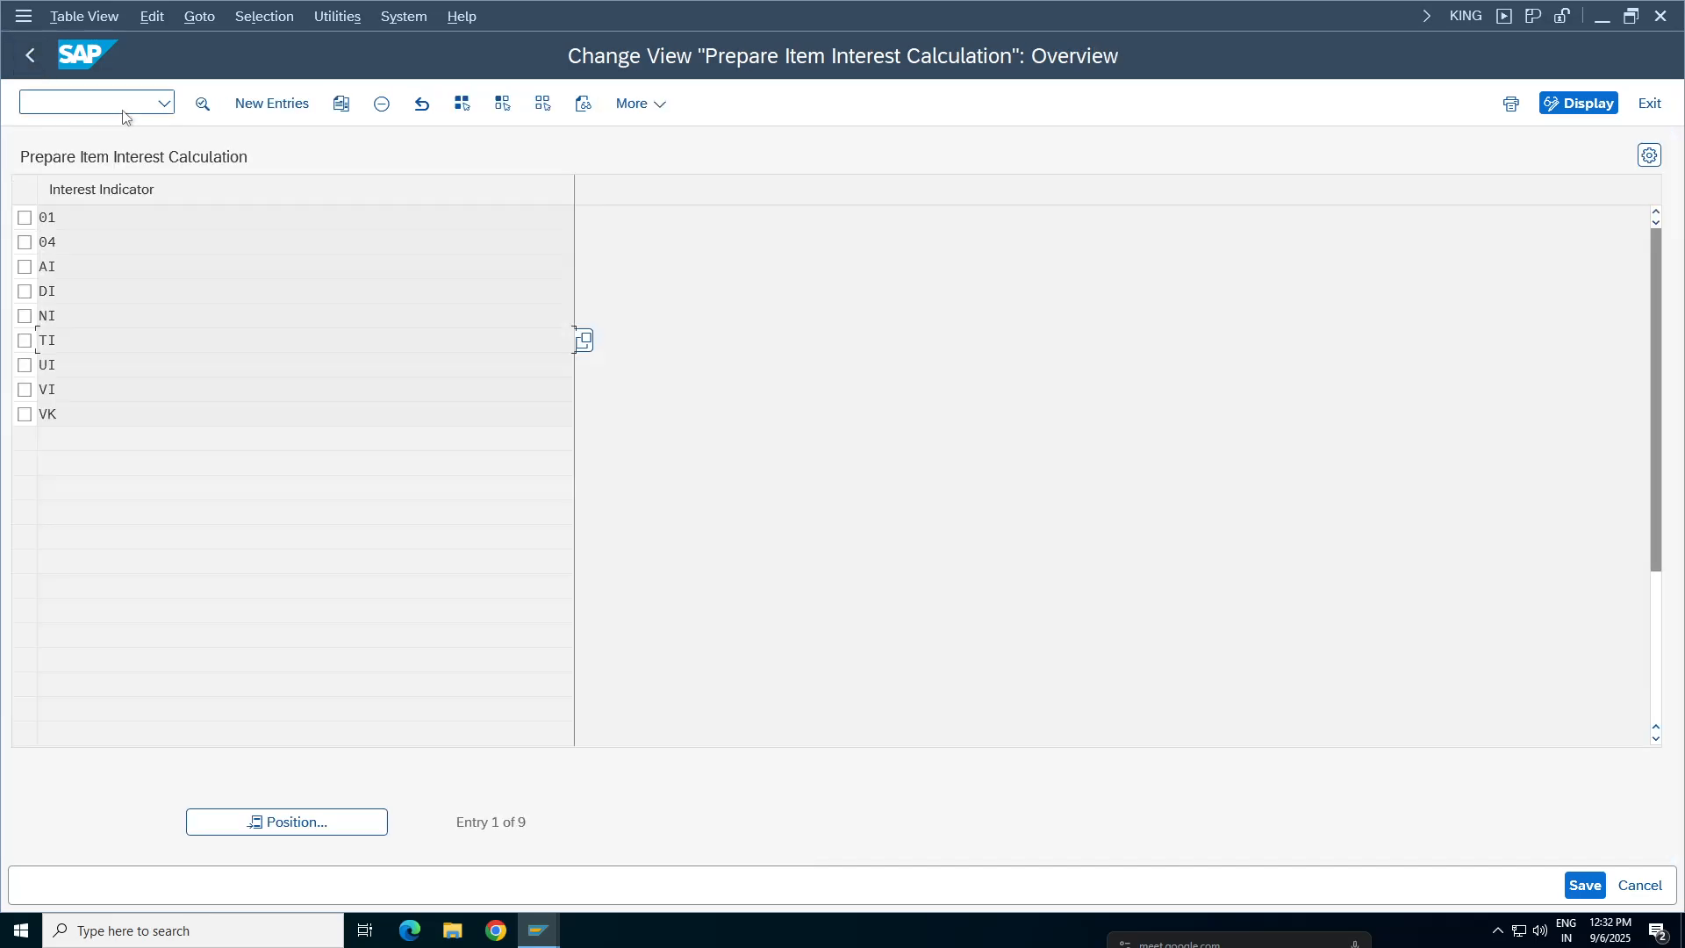
- Create a new item interest calculation entry for indicator TA with reference date 2 (Document Date)
left_click(301, 105)
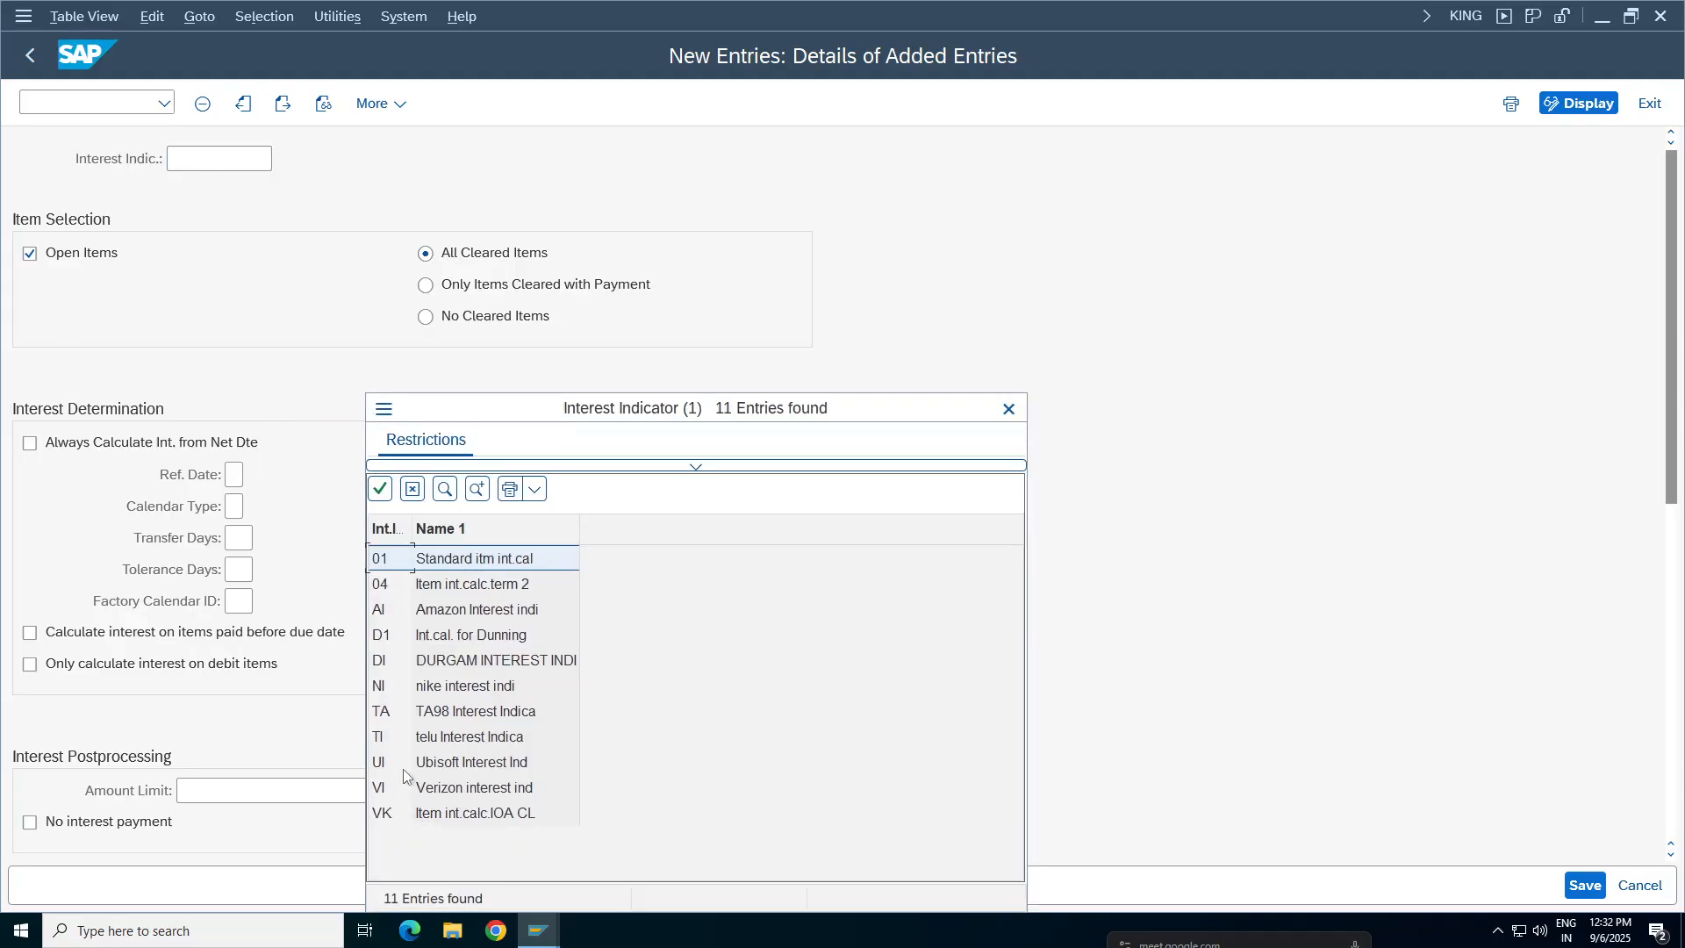
double_click(474, 712)
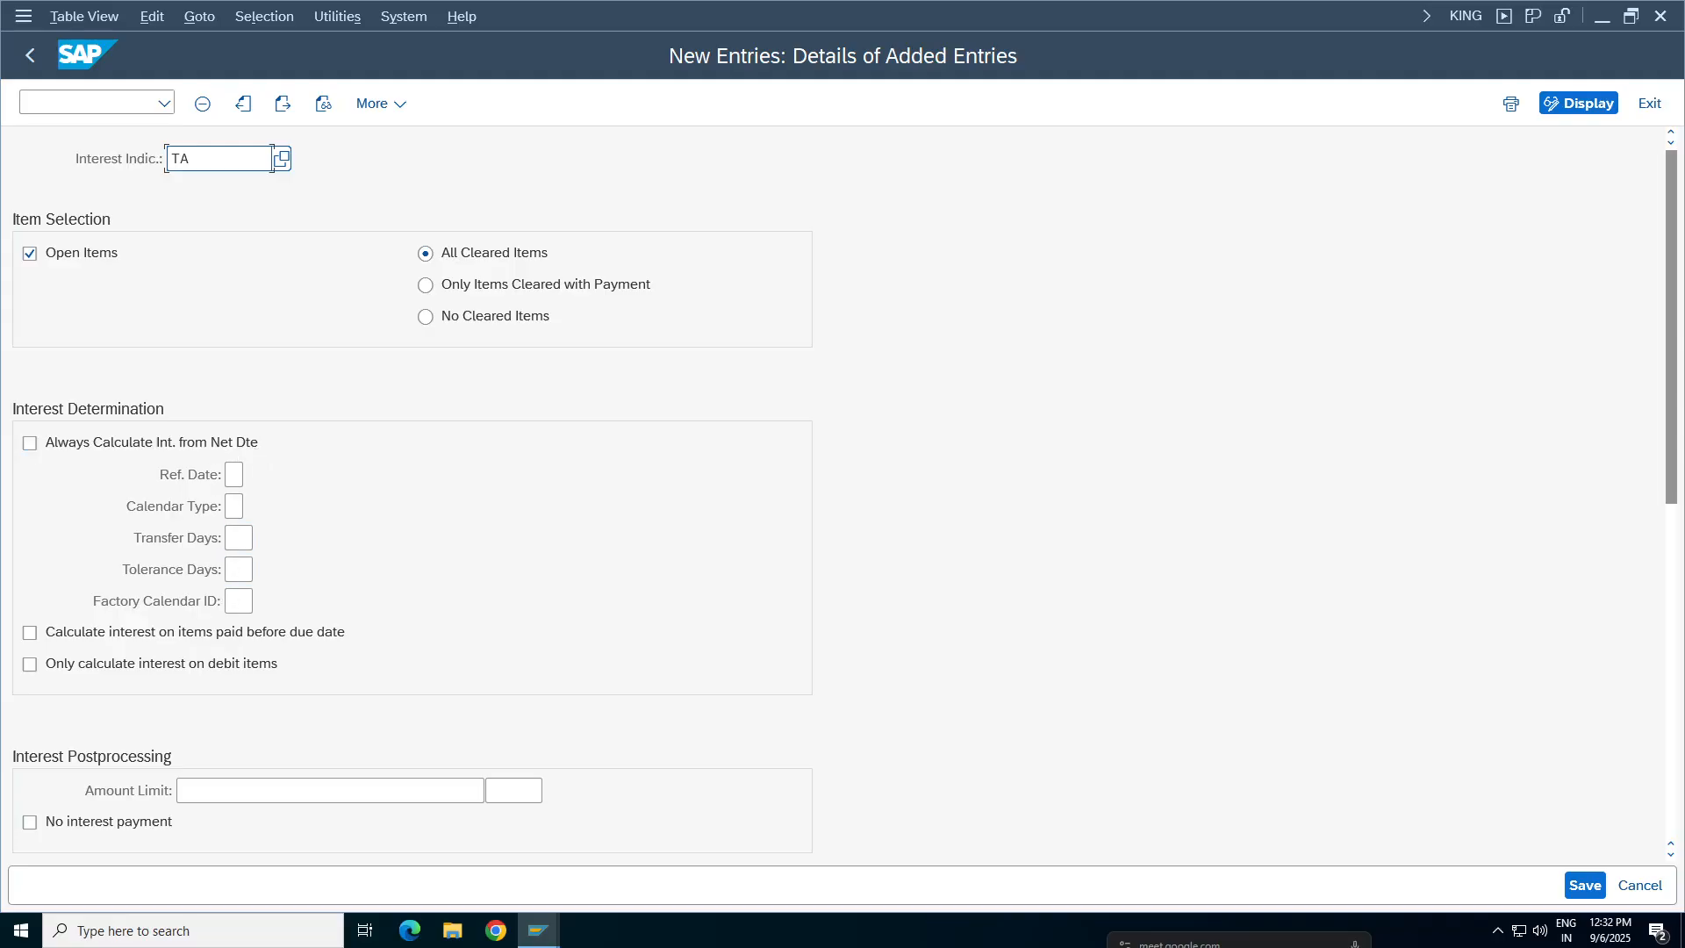
left_click(242, 475)
left_click(253, 475)
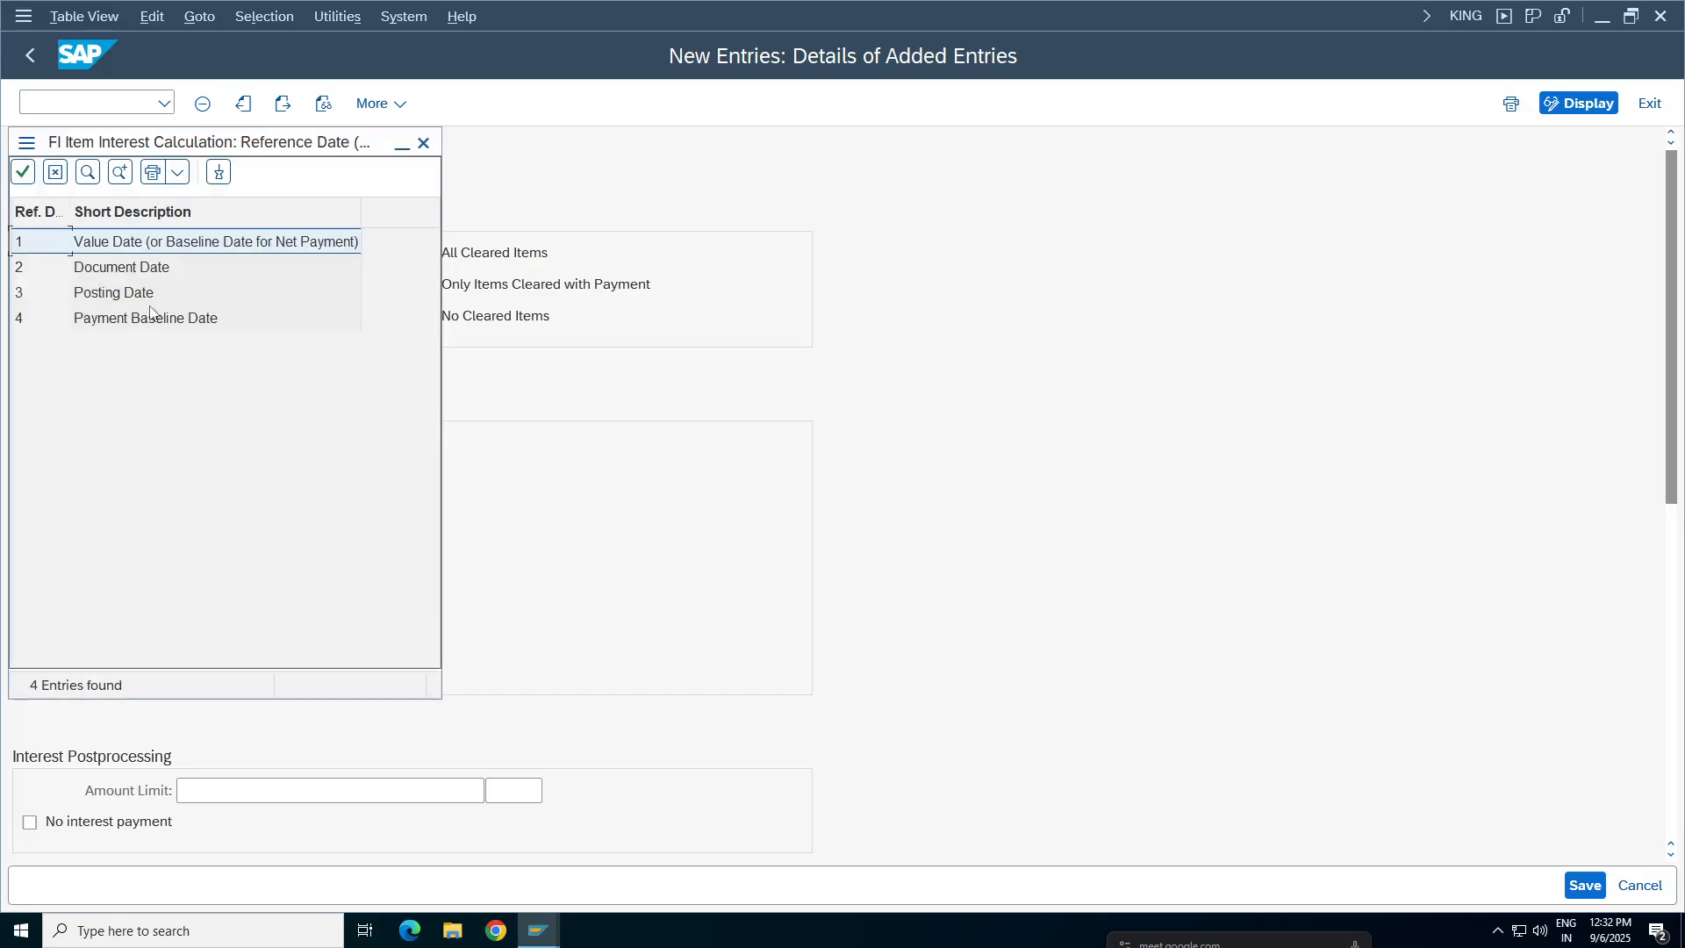
left_click_drag(222, 150, 859, 160)
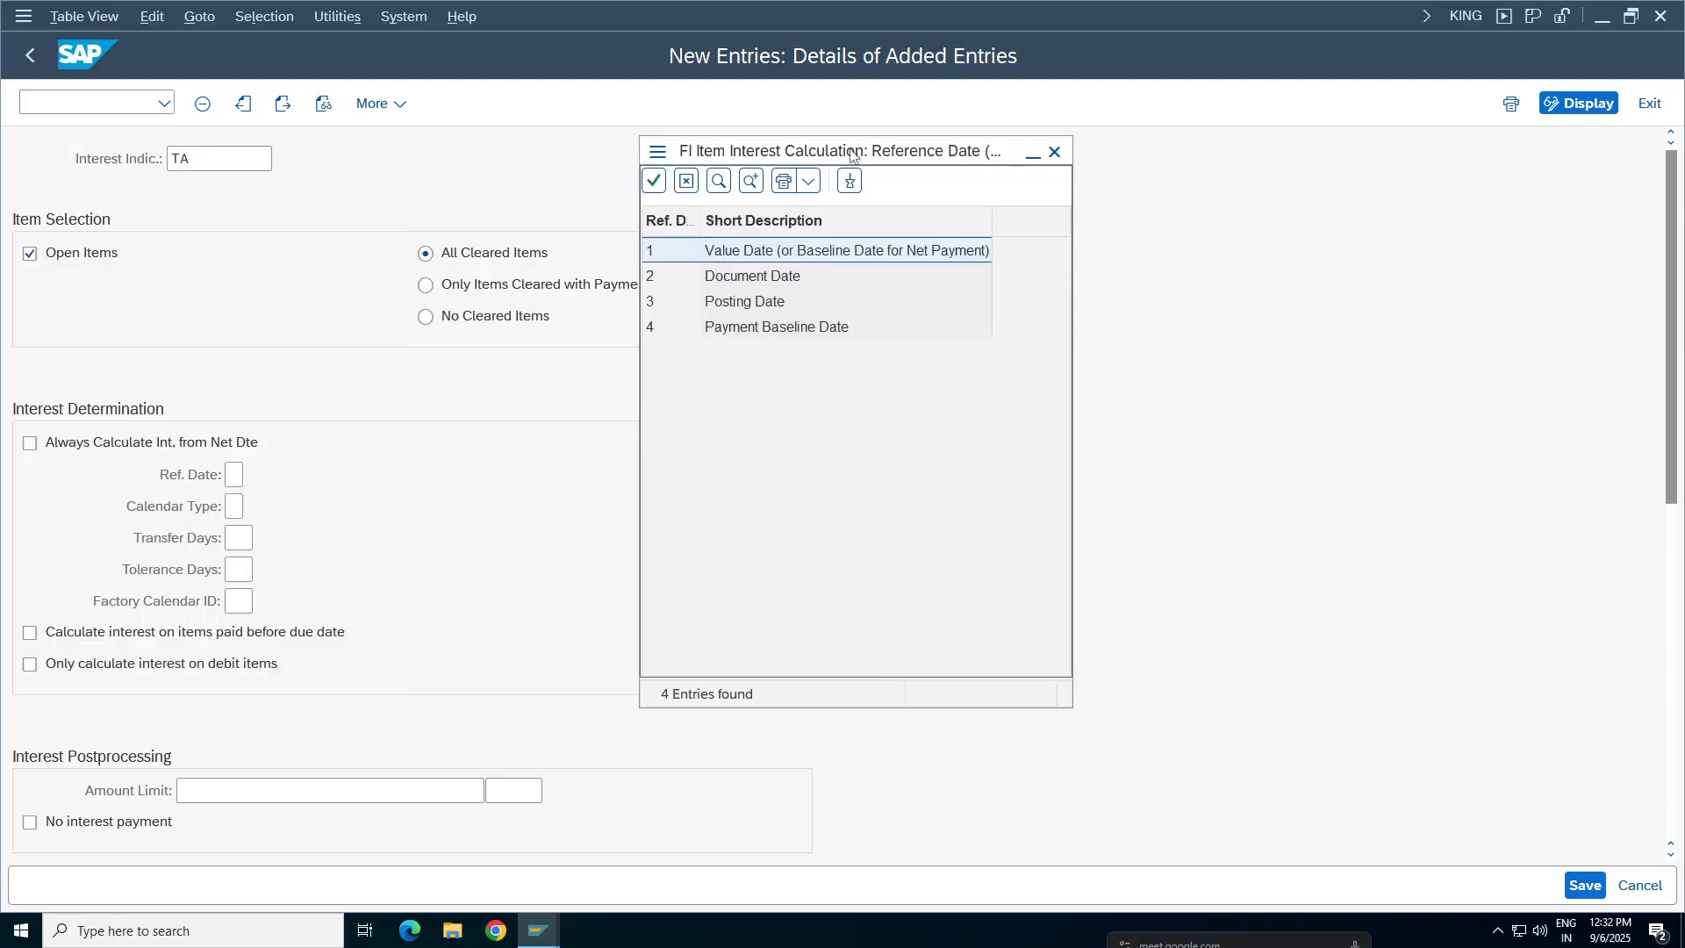
double_click(739, 279)
key("Tab")
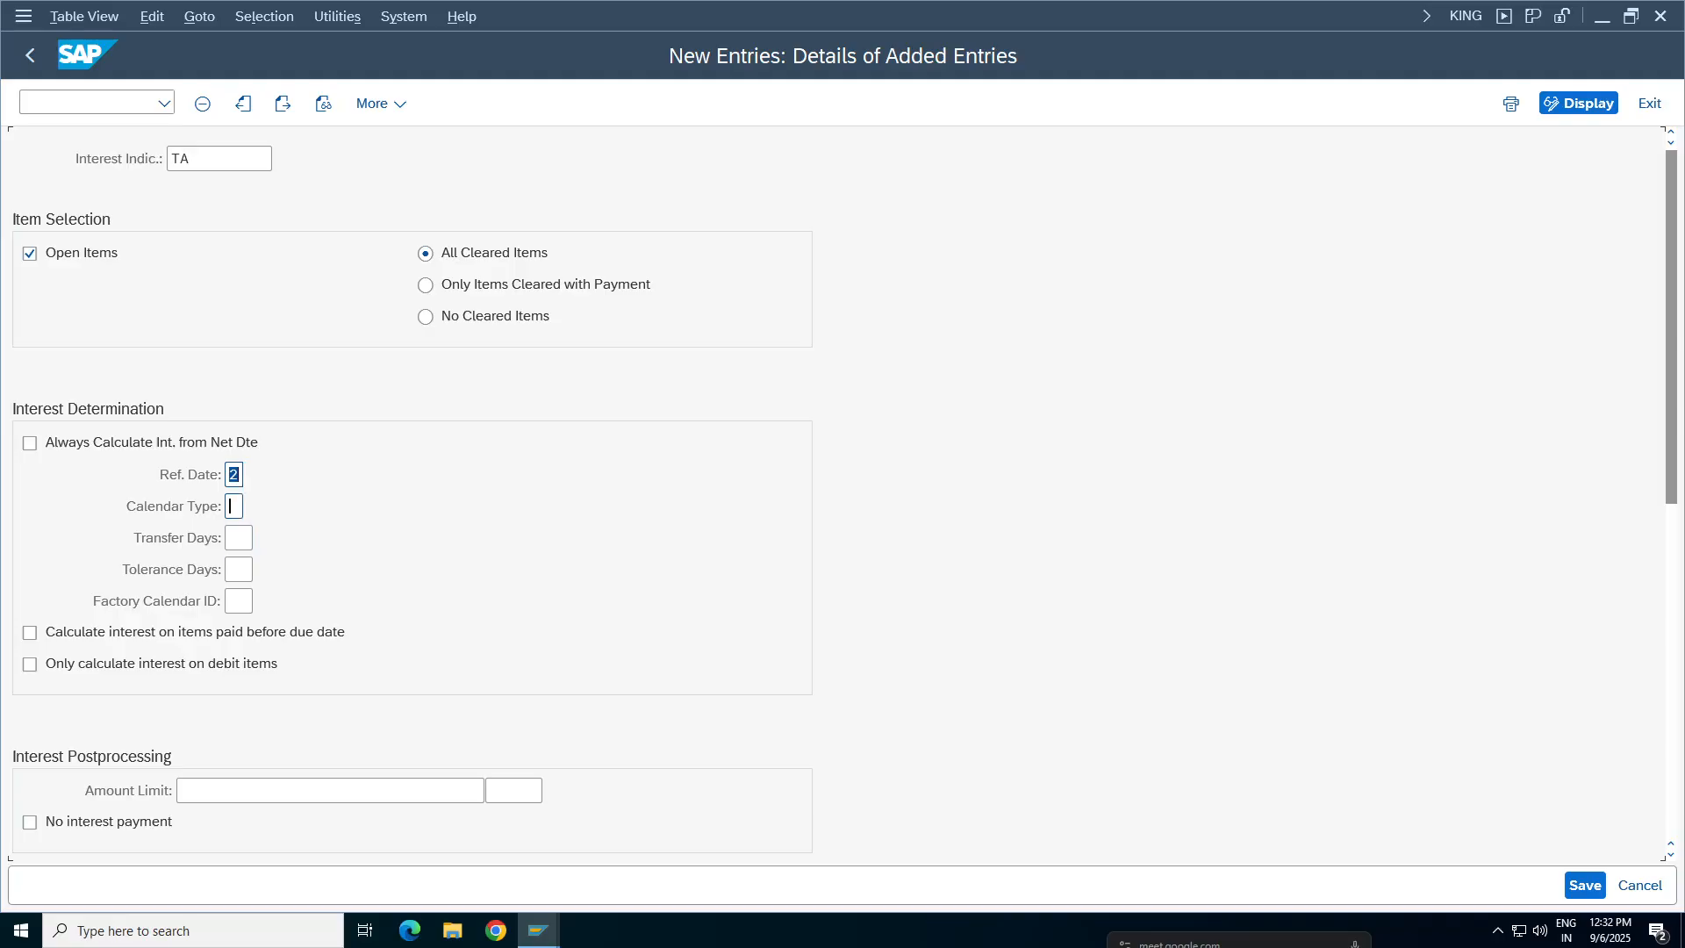
- Set TA's calendar type to B (30/360) and its factory calendar ID to 01, Germany (Standard)
key("F4")
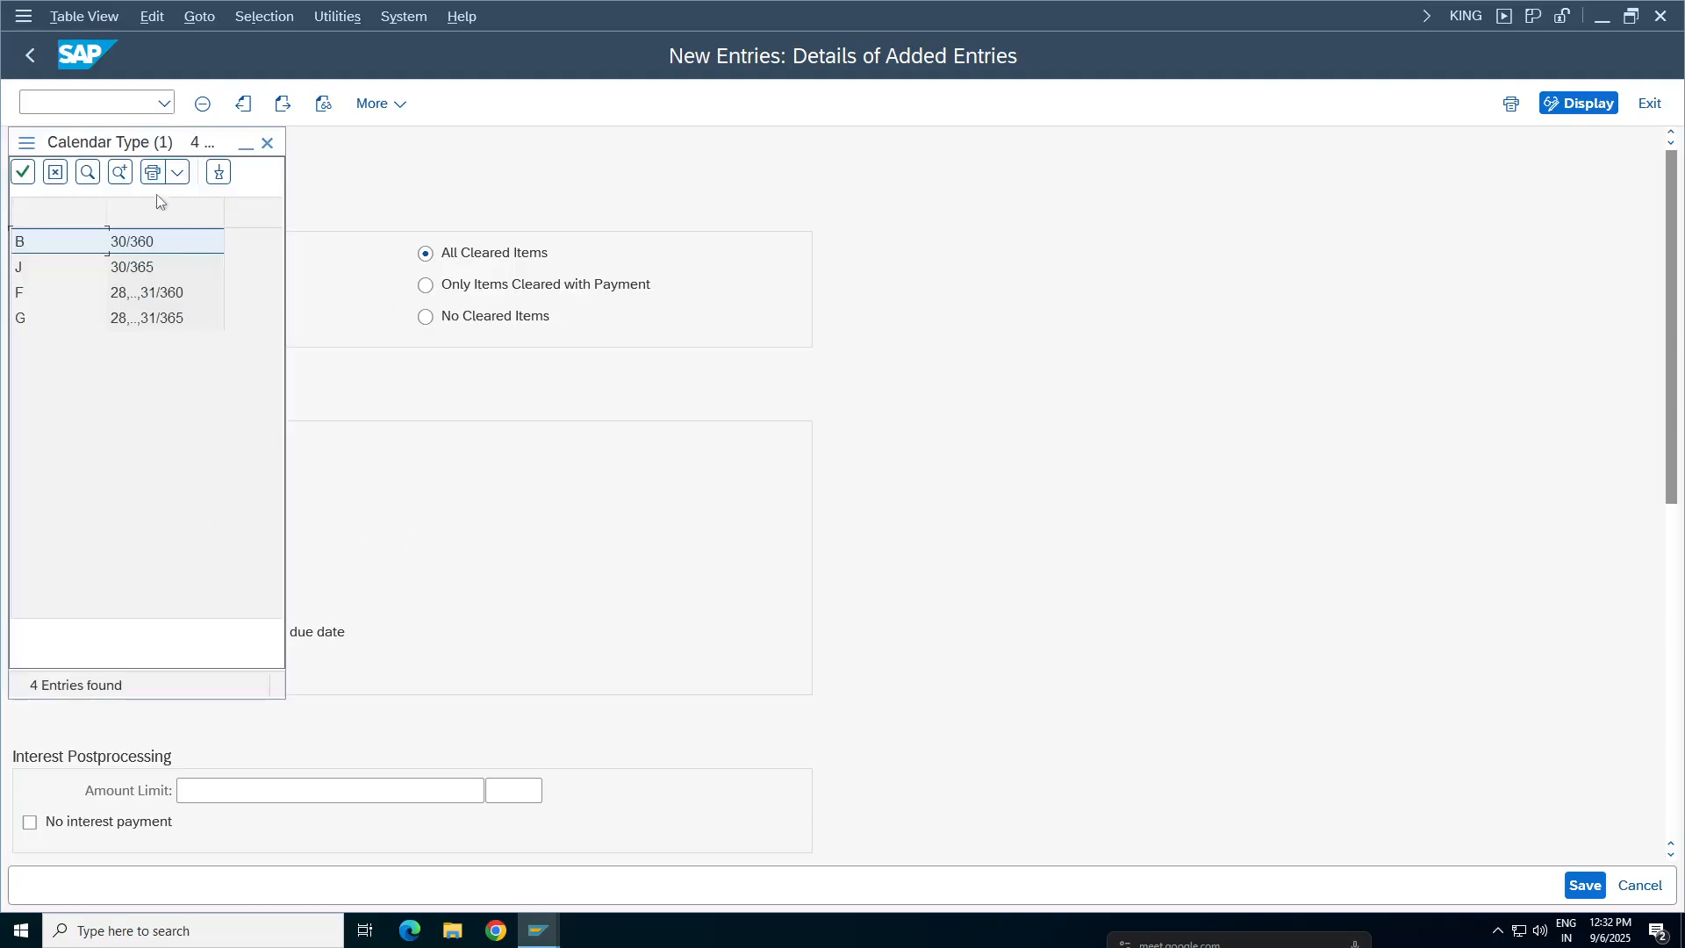
left_click_drag(138, 147, 1115, 194)
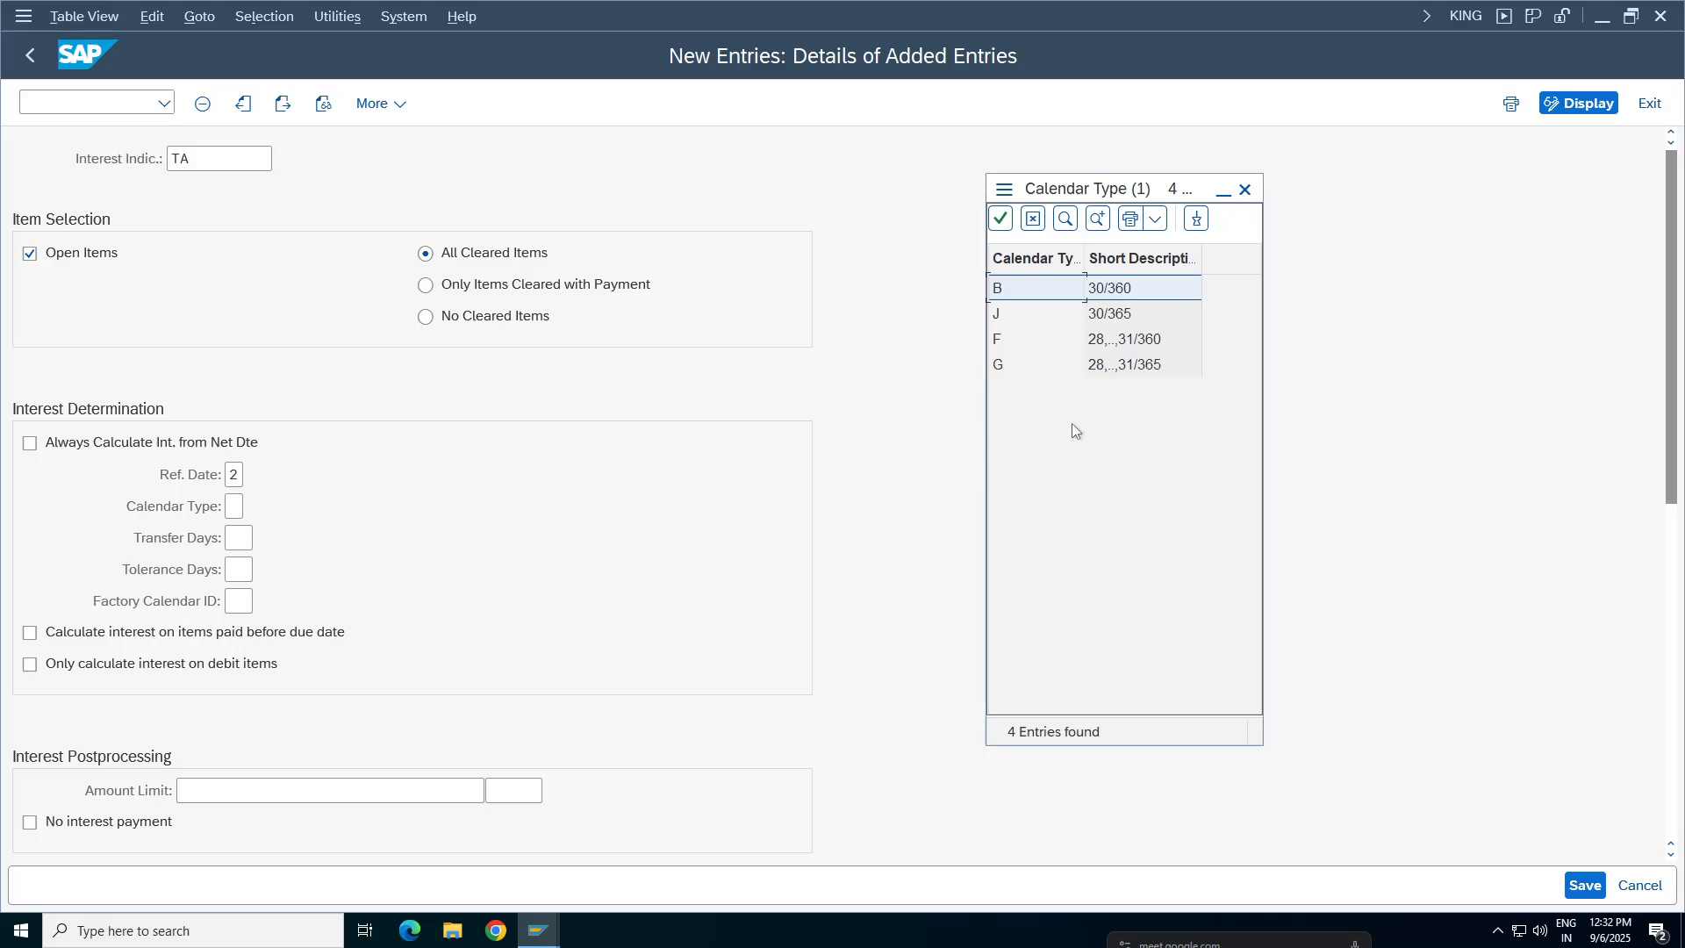
double_click(1139, 292)
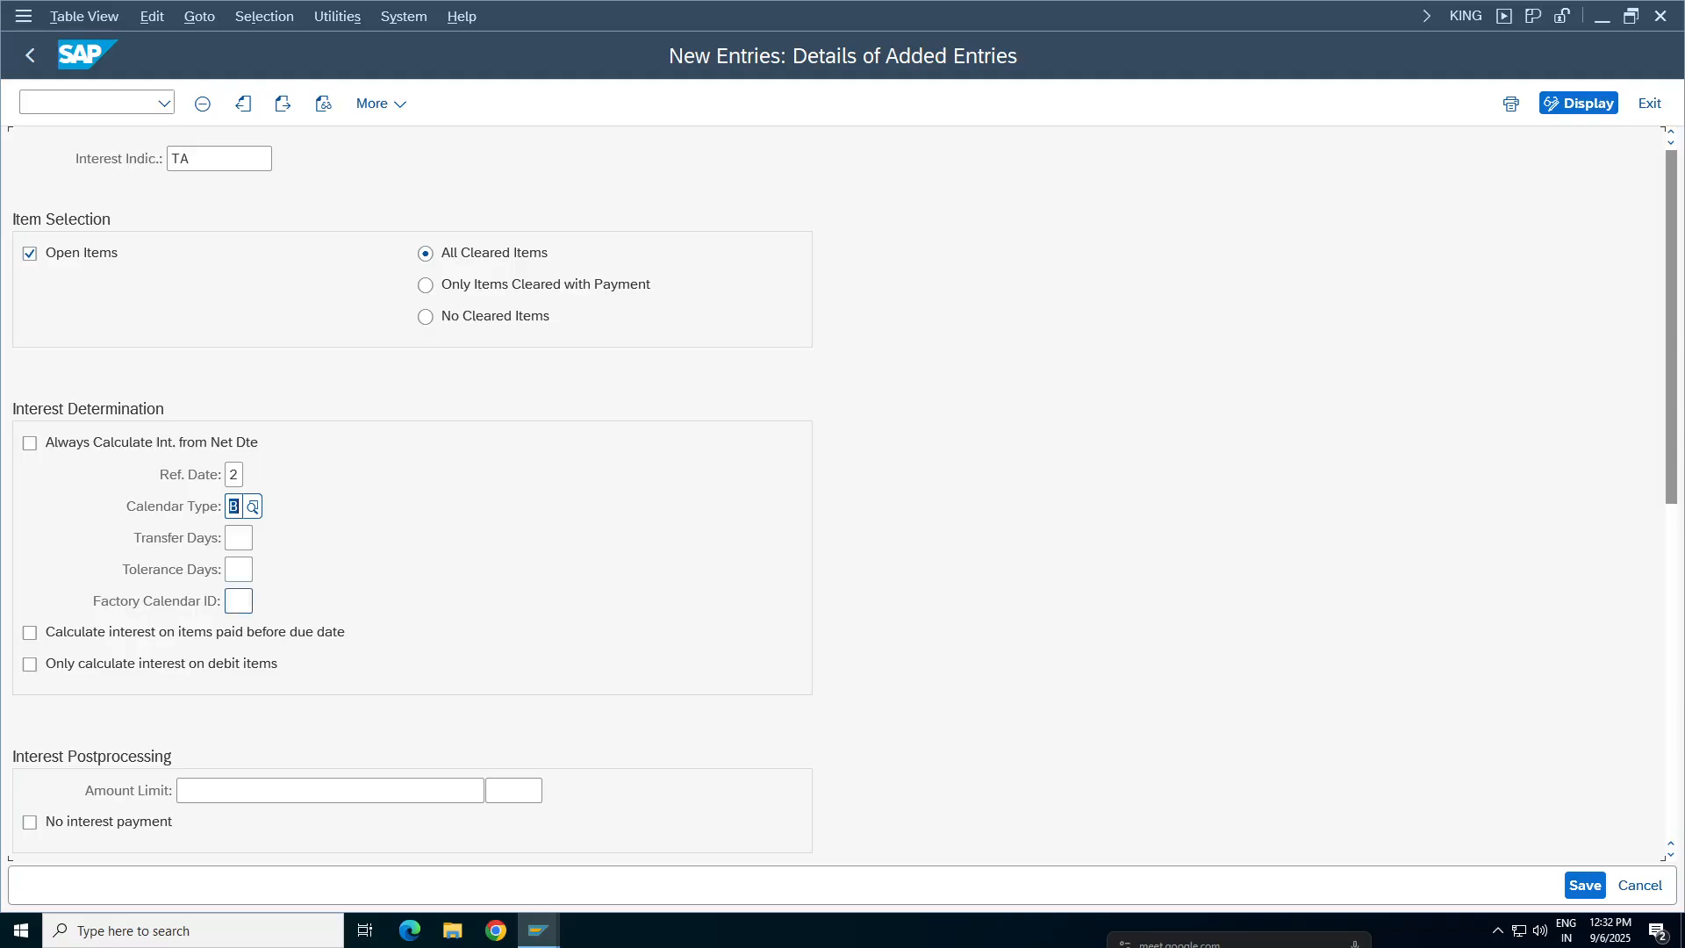
left_click(239, 604)
left_click(262, 603)
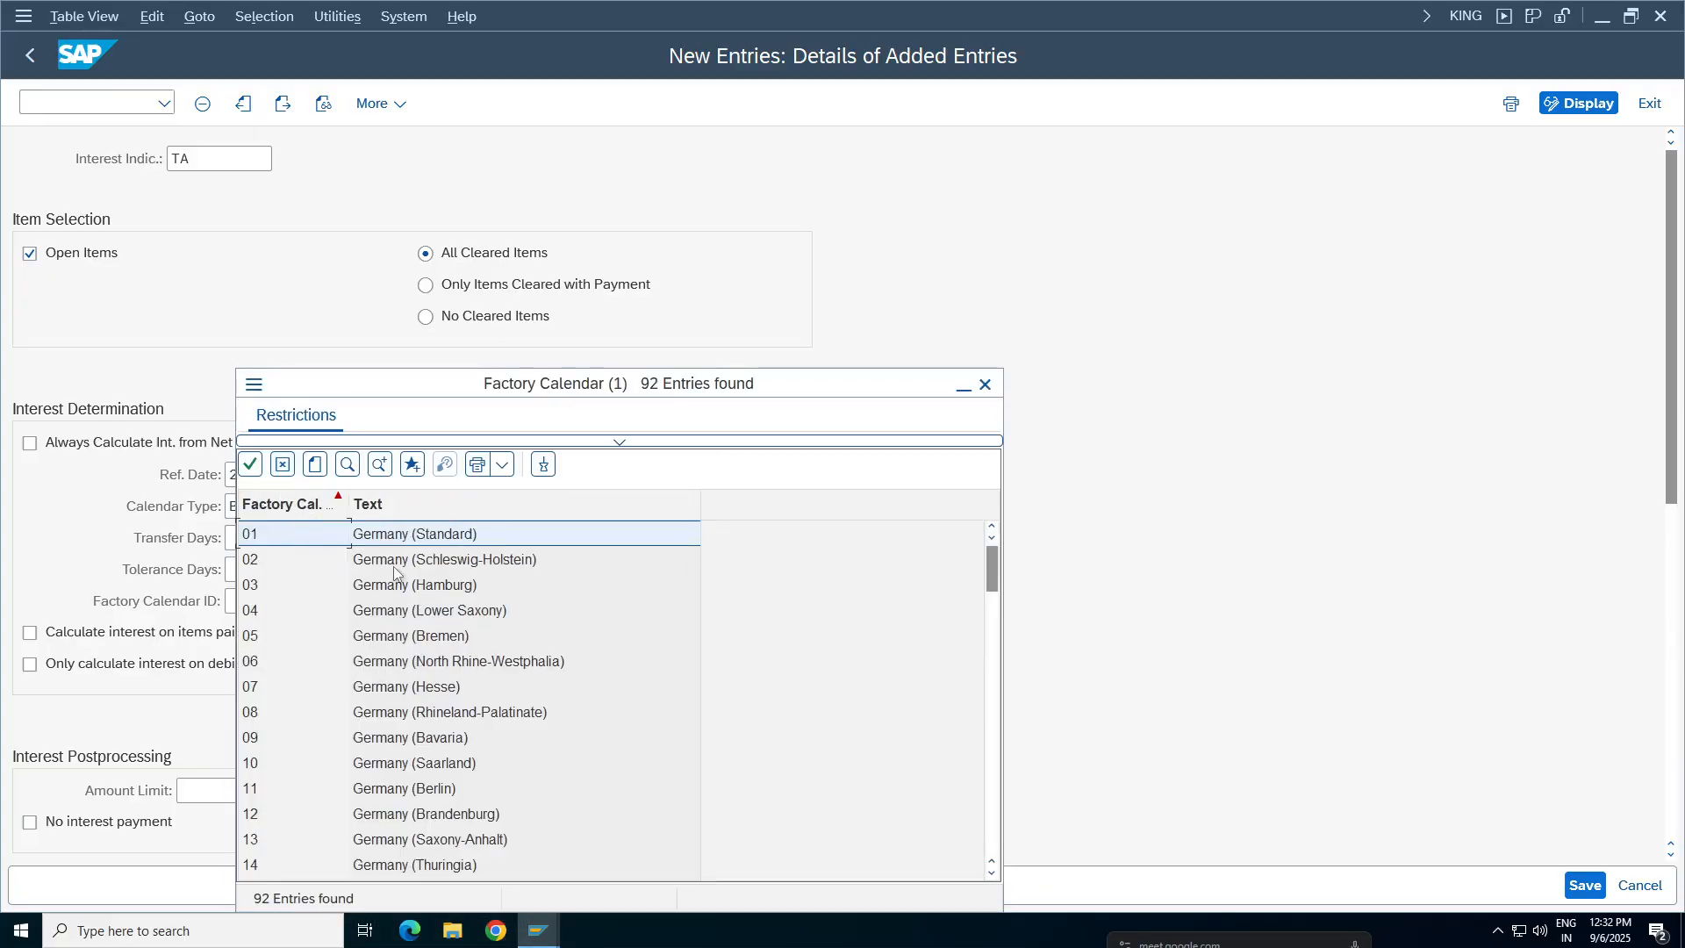
double_click(399, 539)
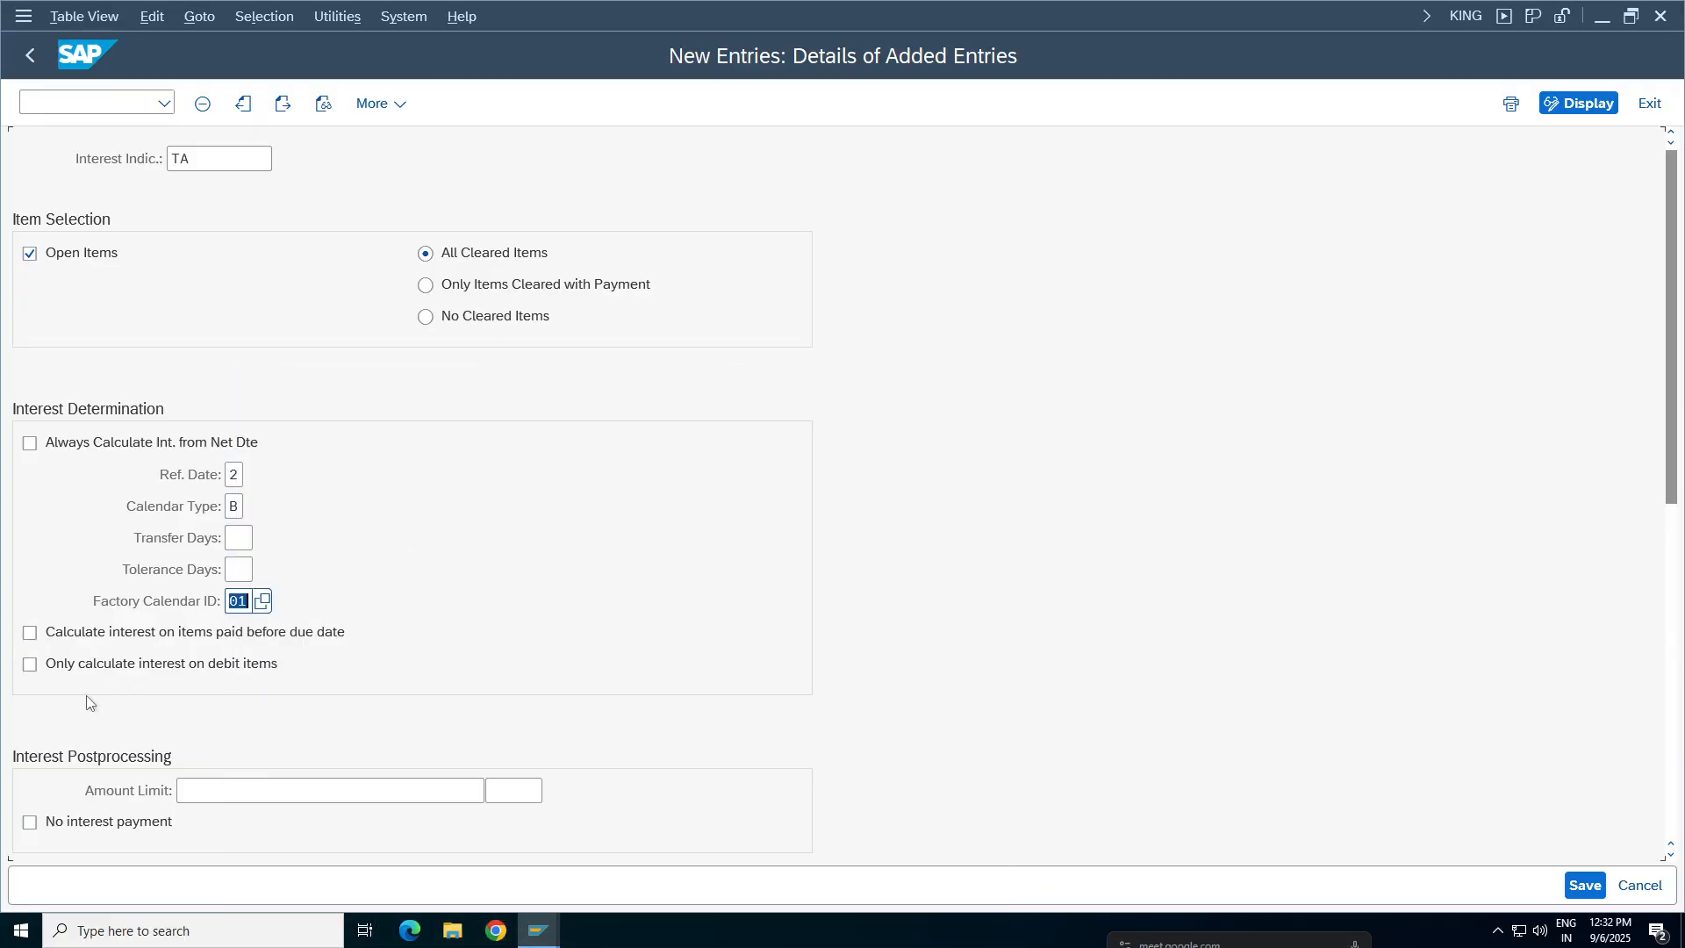
- Restrict TA's interest calculation to debit items only and enable Print Form and Post interest
left_click(88, 667)
left_click_drag(1672, 489, 1678, 682)
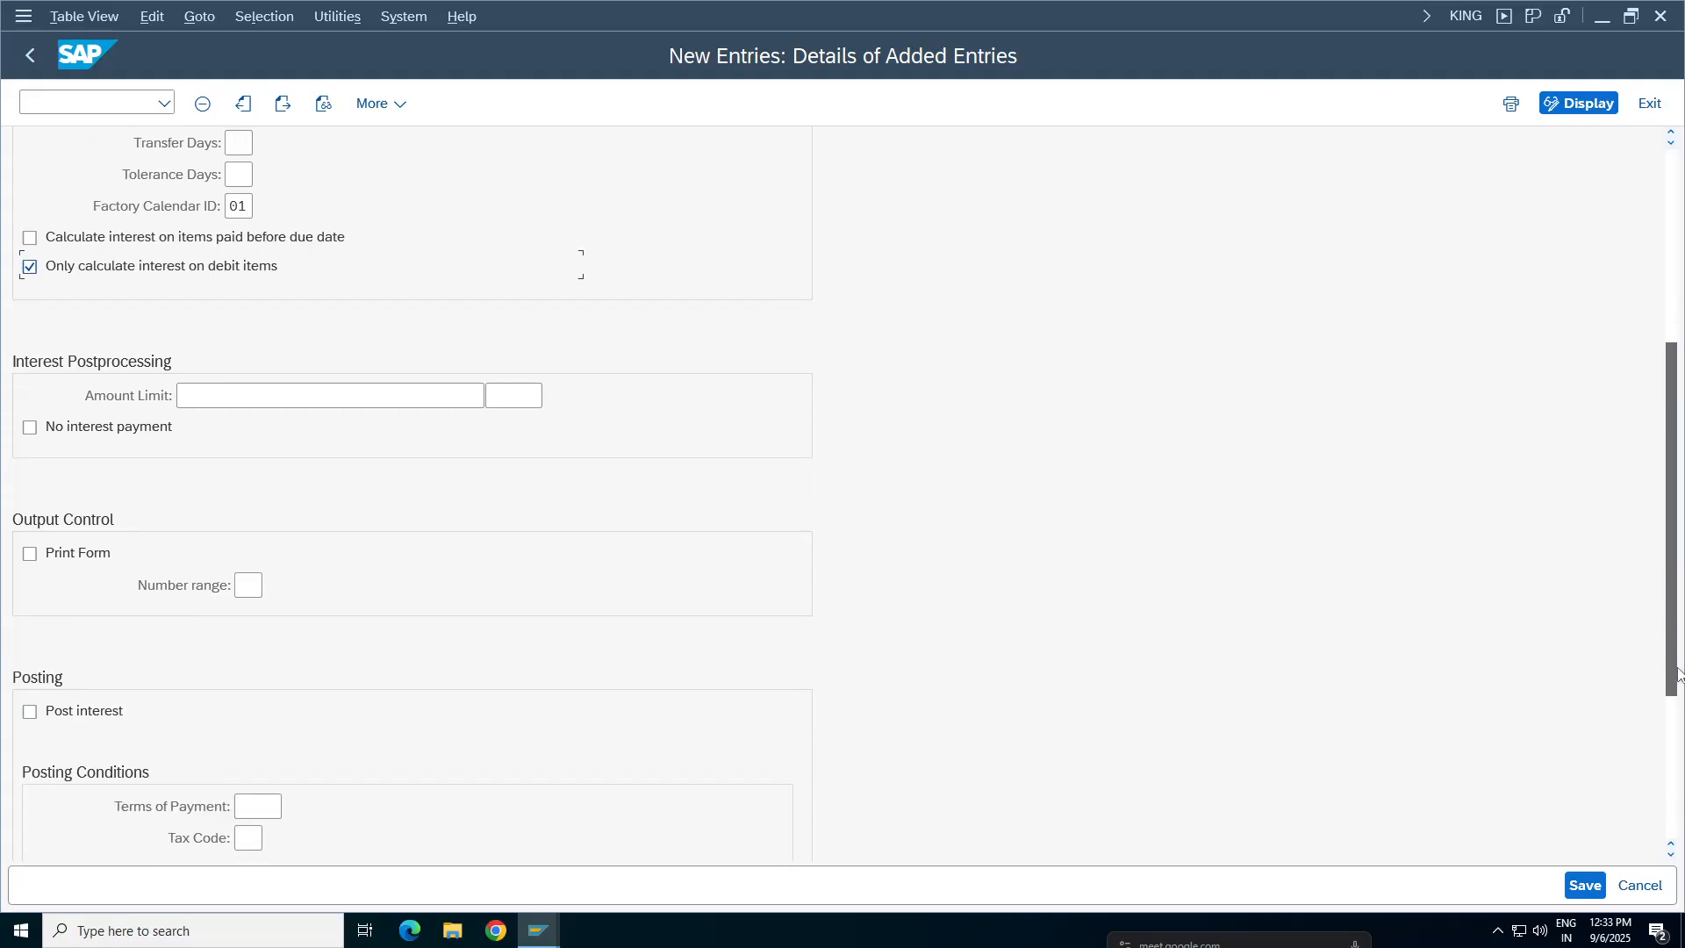
left_click(29, 555)
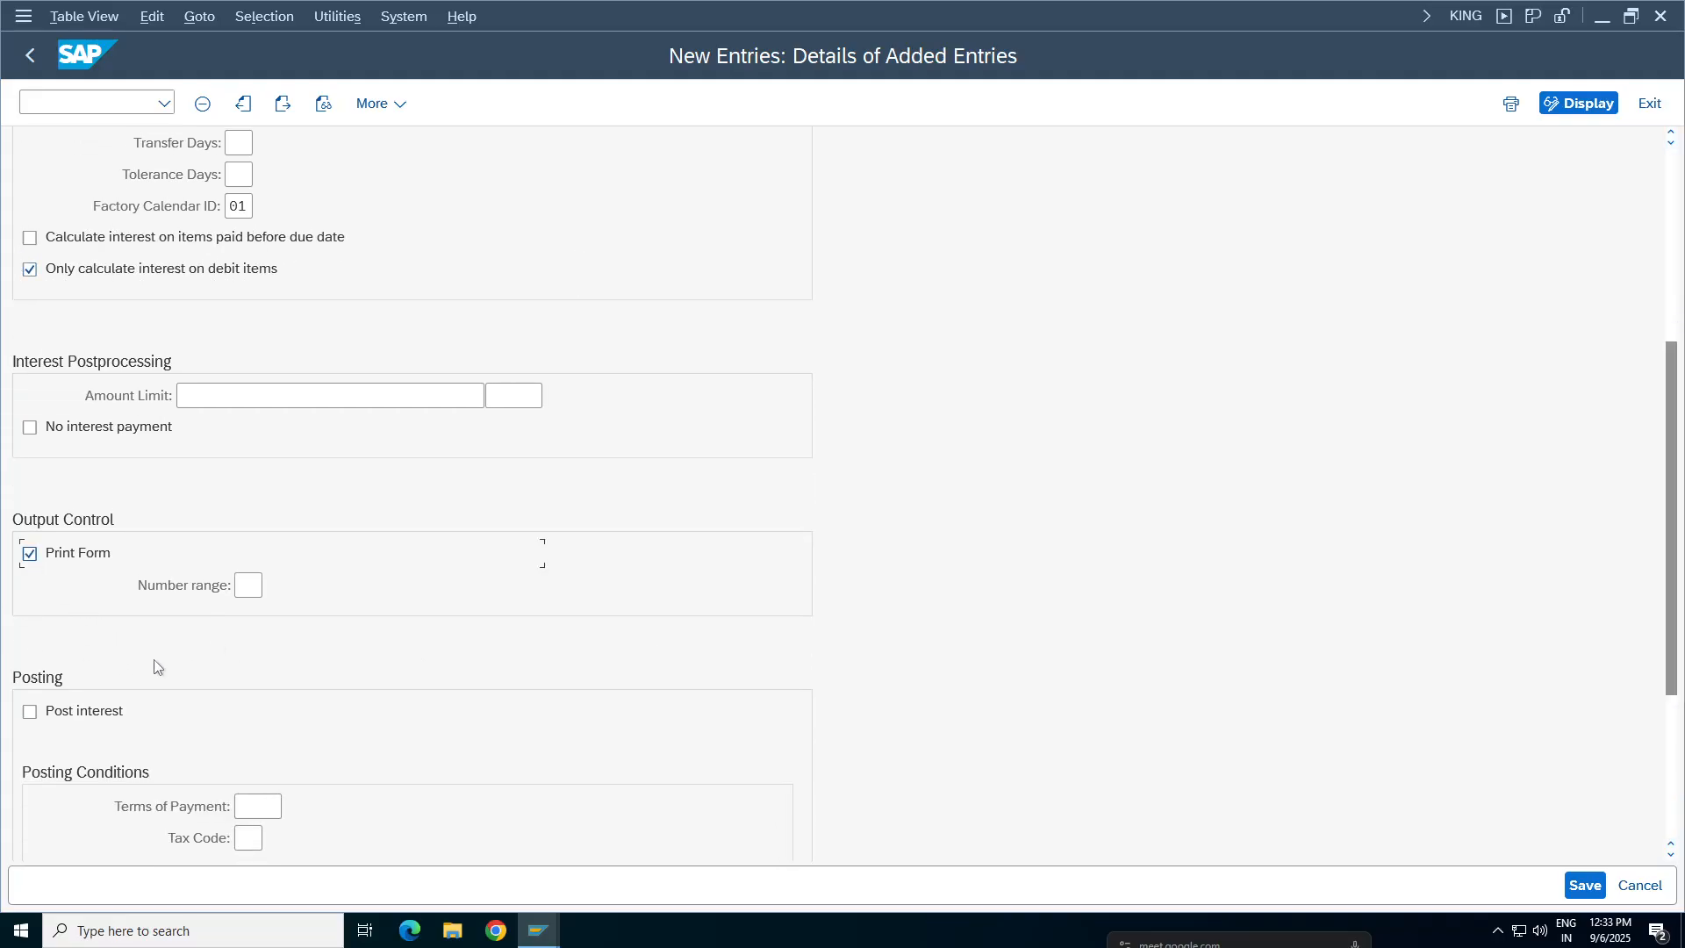
left_click(30, 713)
left_click_drag(1681, 639, 1620, 586)
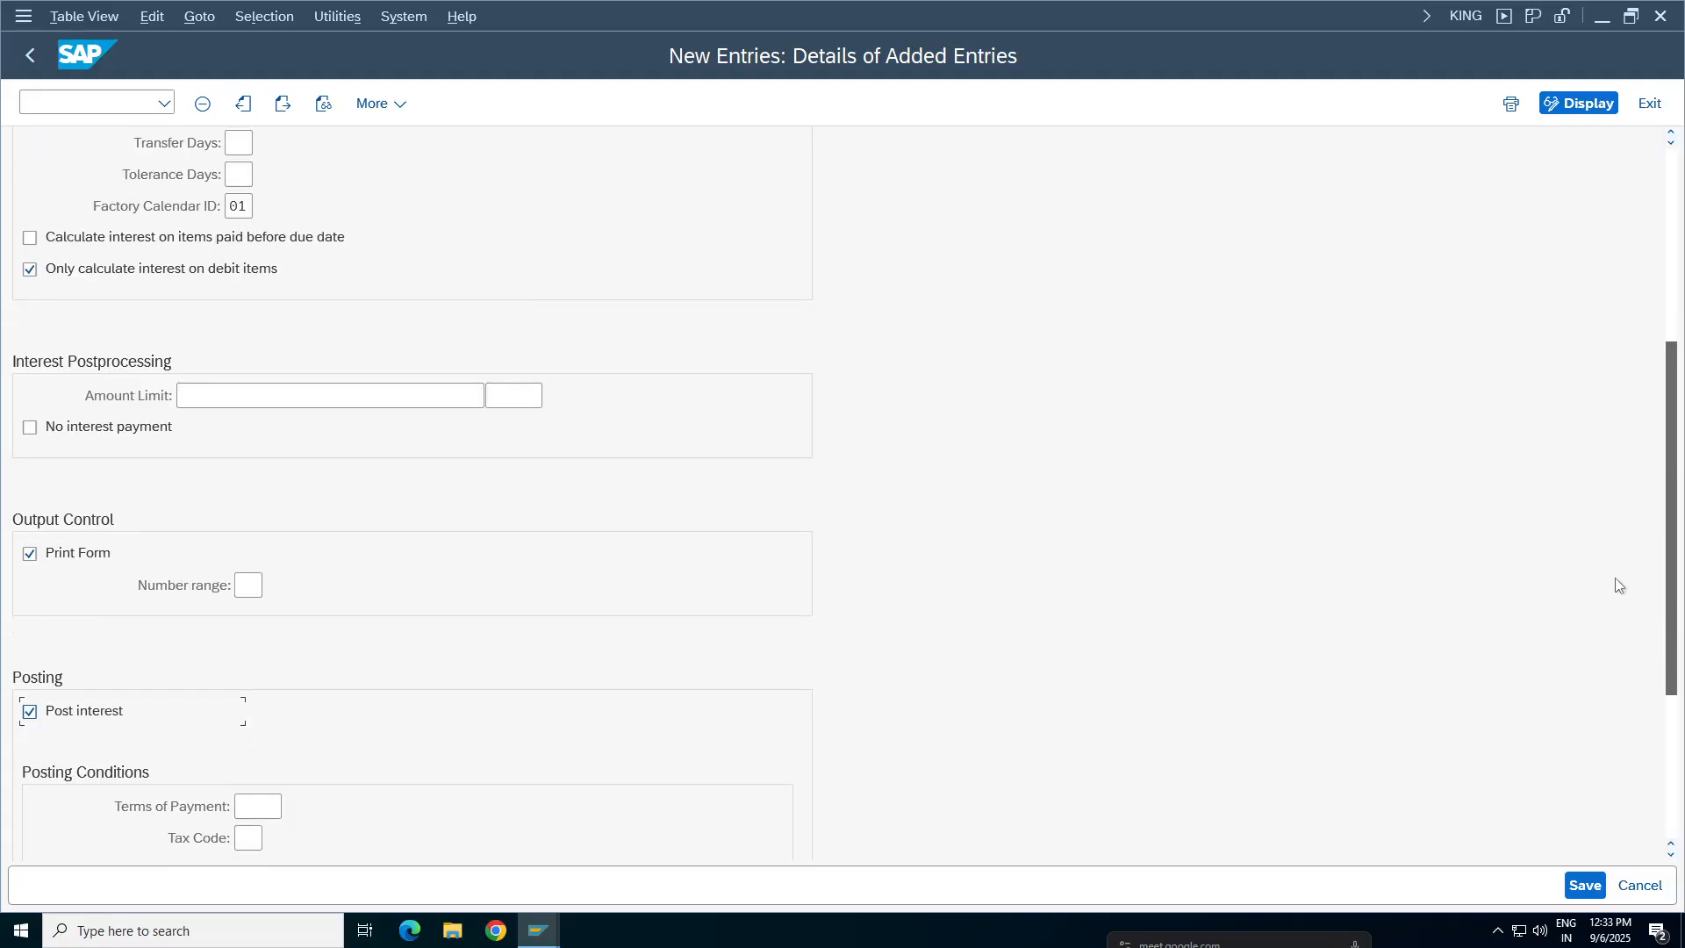
- Review the complete settings of the new TA entry and save it
scroll(357, 323, "up", 5)
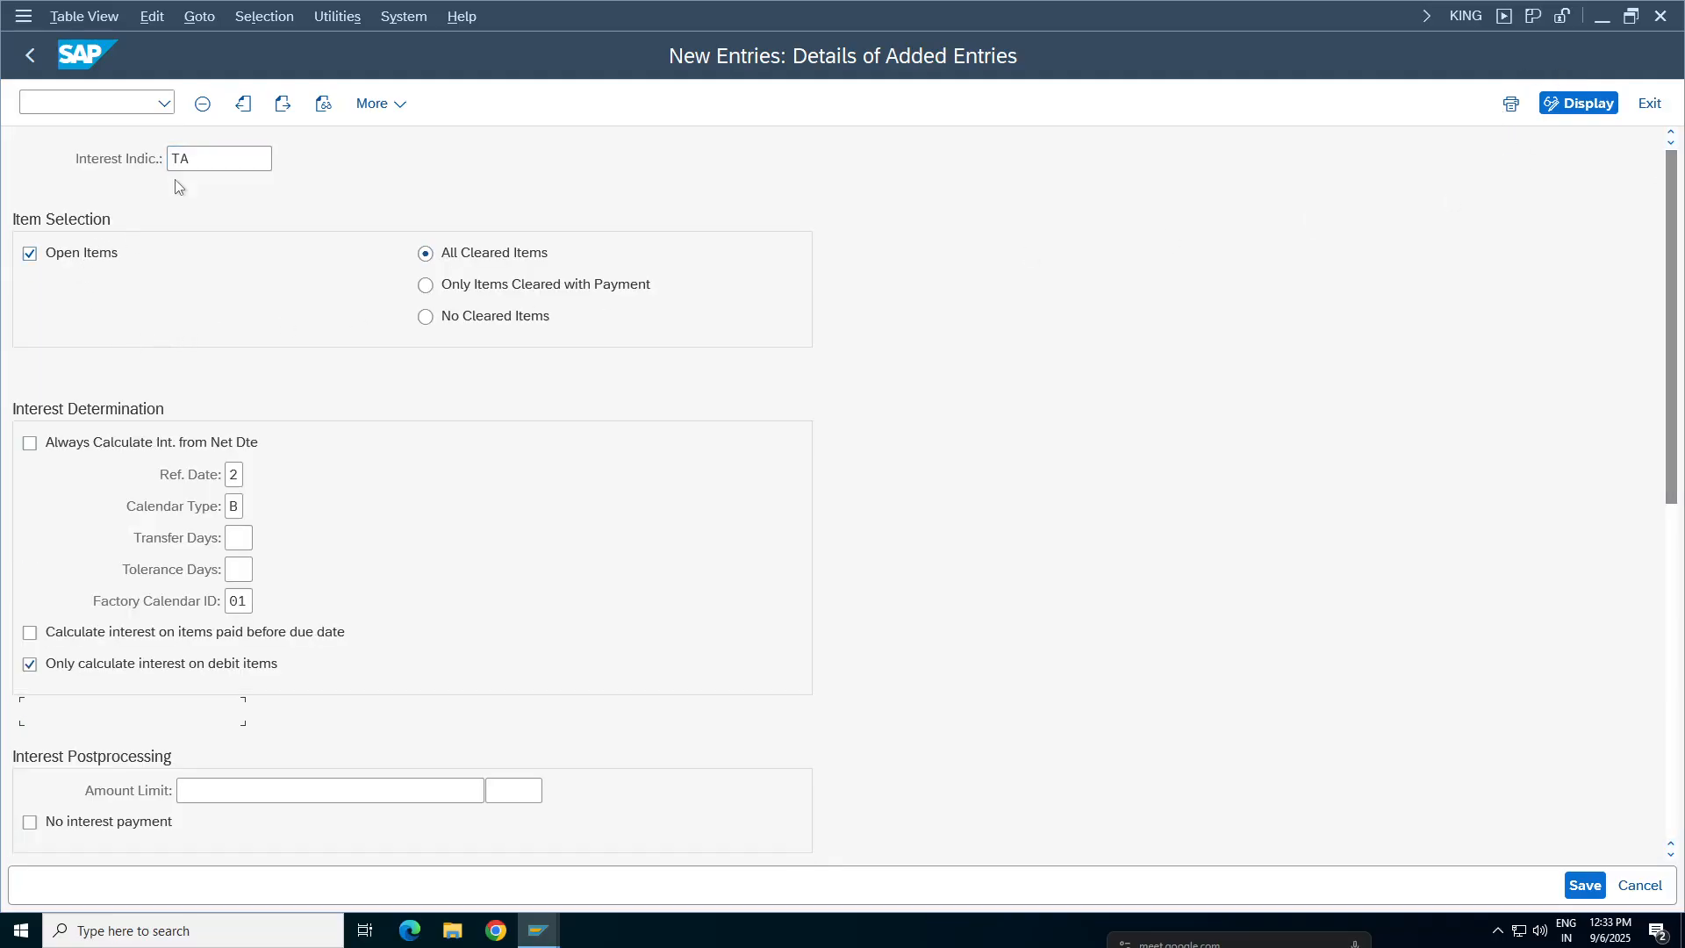
left_click(201, 160)
left_click_drag(1678, 247, 1679, 547)
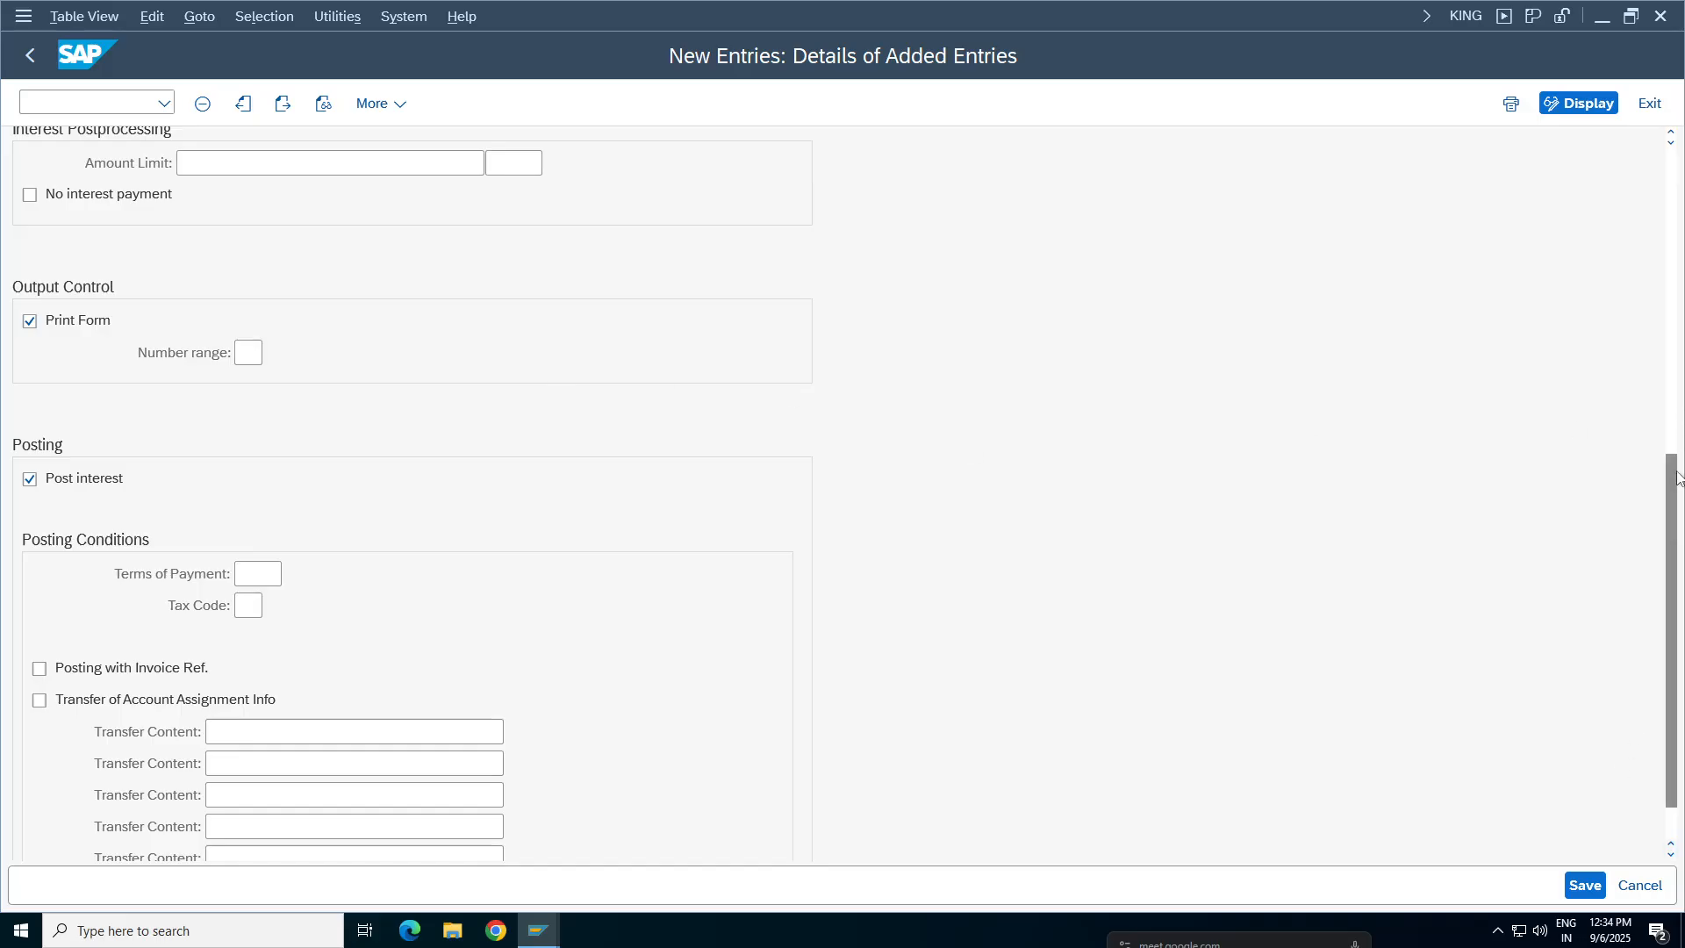
left_click_drag(1678, 478, 1673, 154)
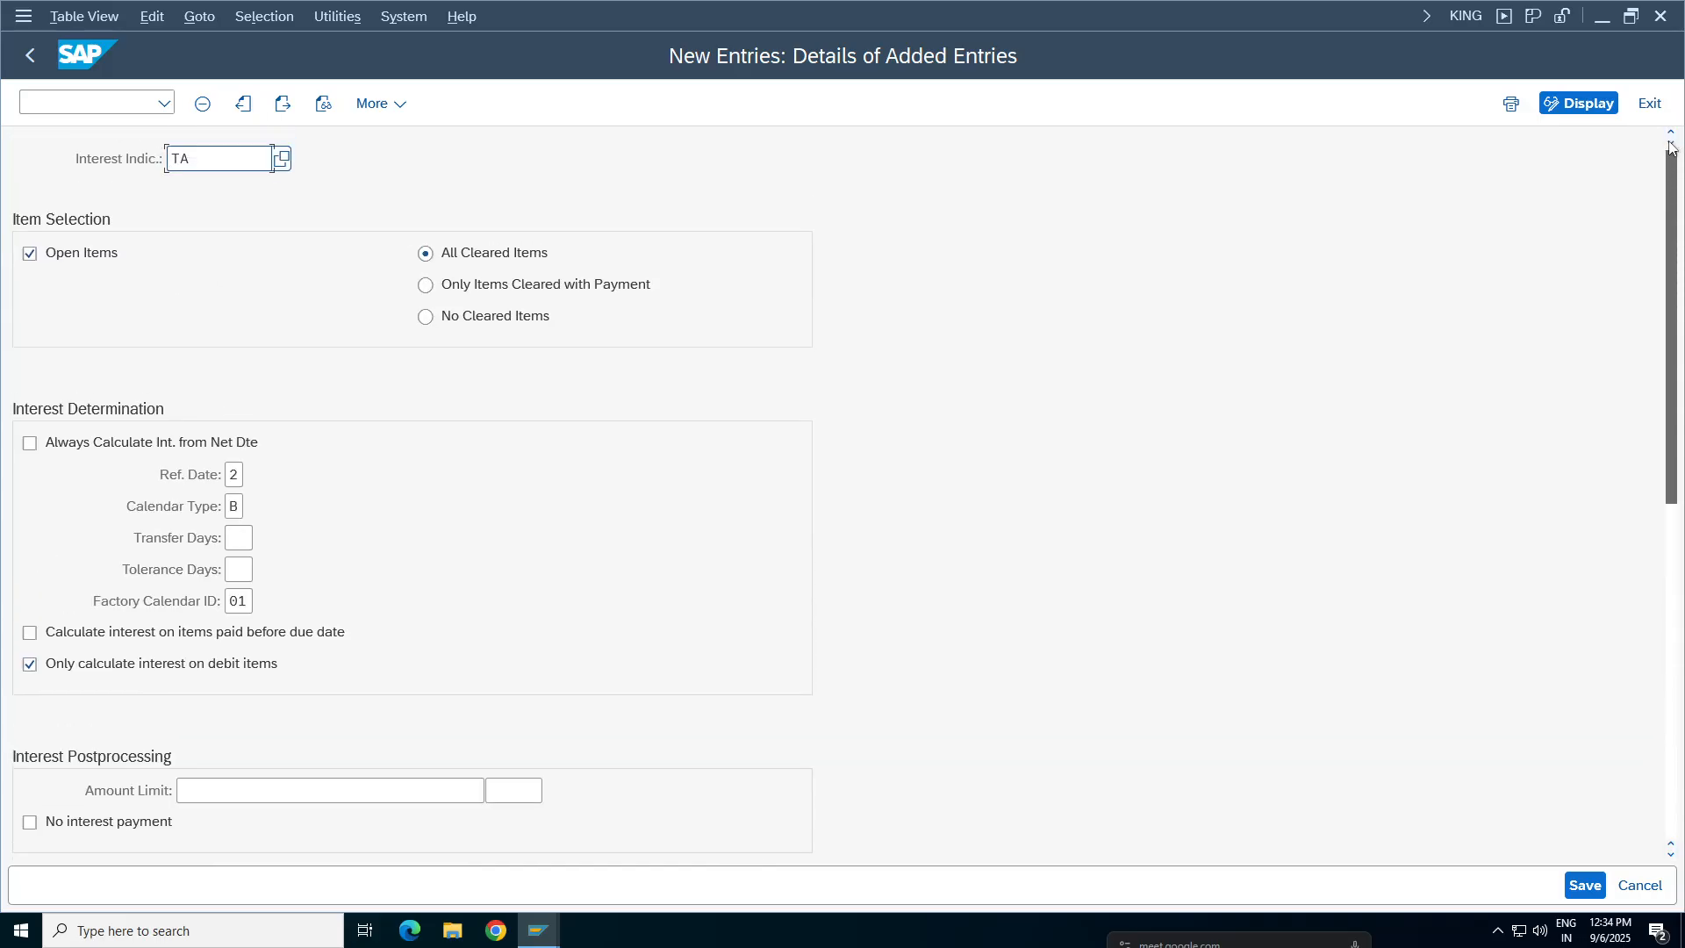
left_click(1585, 884)
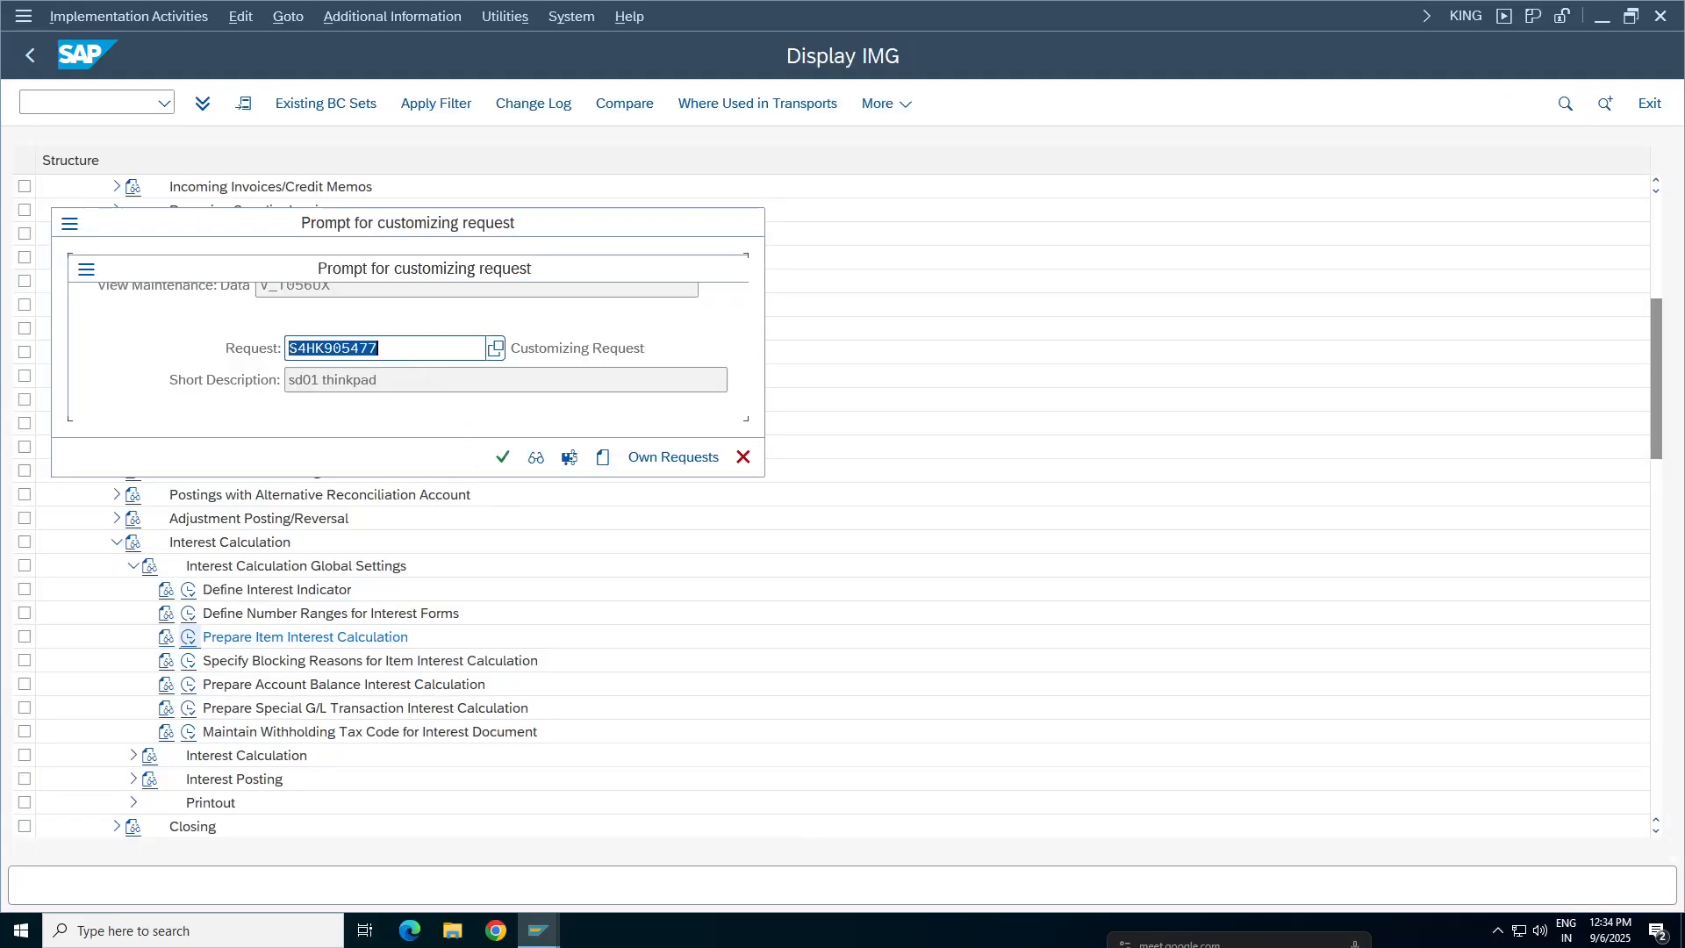
- Search own requests for ta98, choose the Tata Group Tata98 customizing request, and save the TA entry to it
left_click(654, 459)
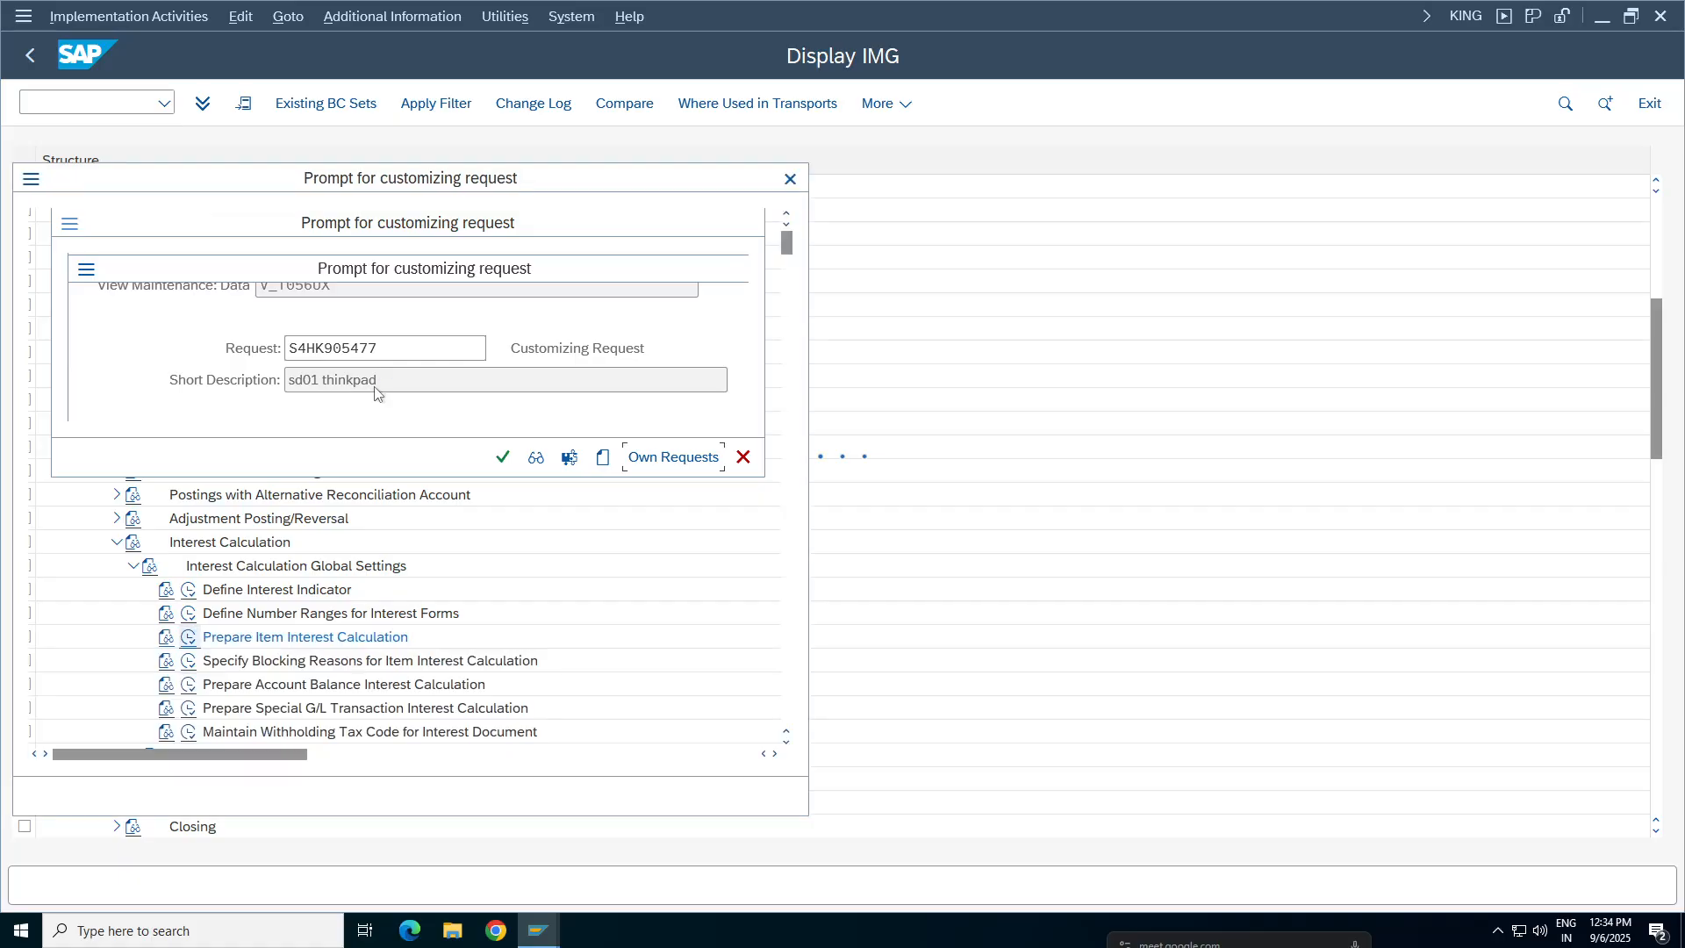
key("ctrl+f")
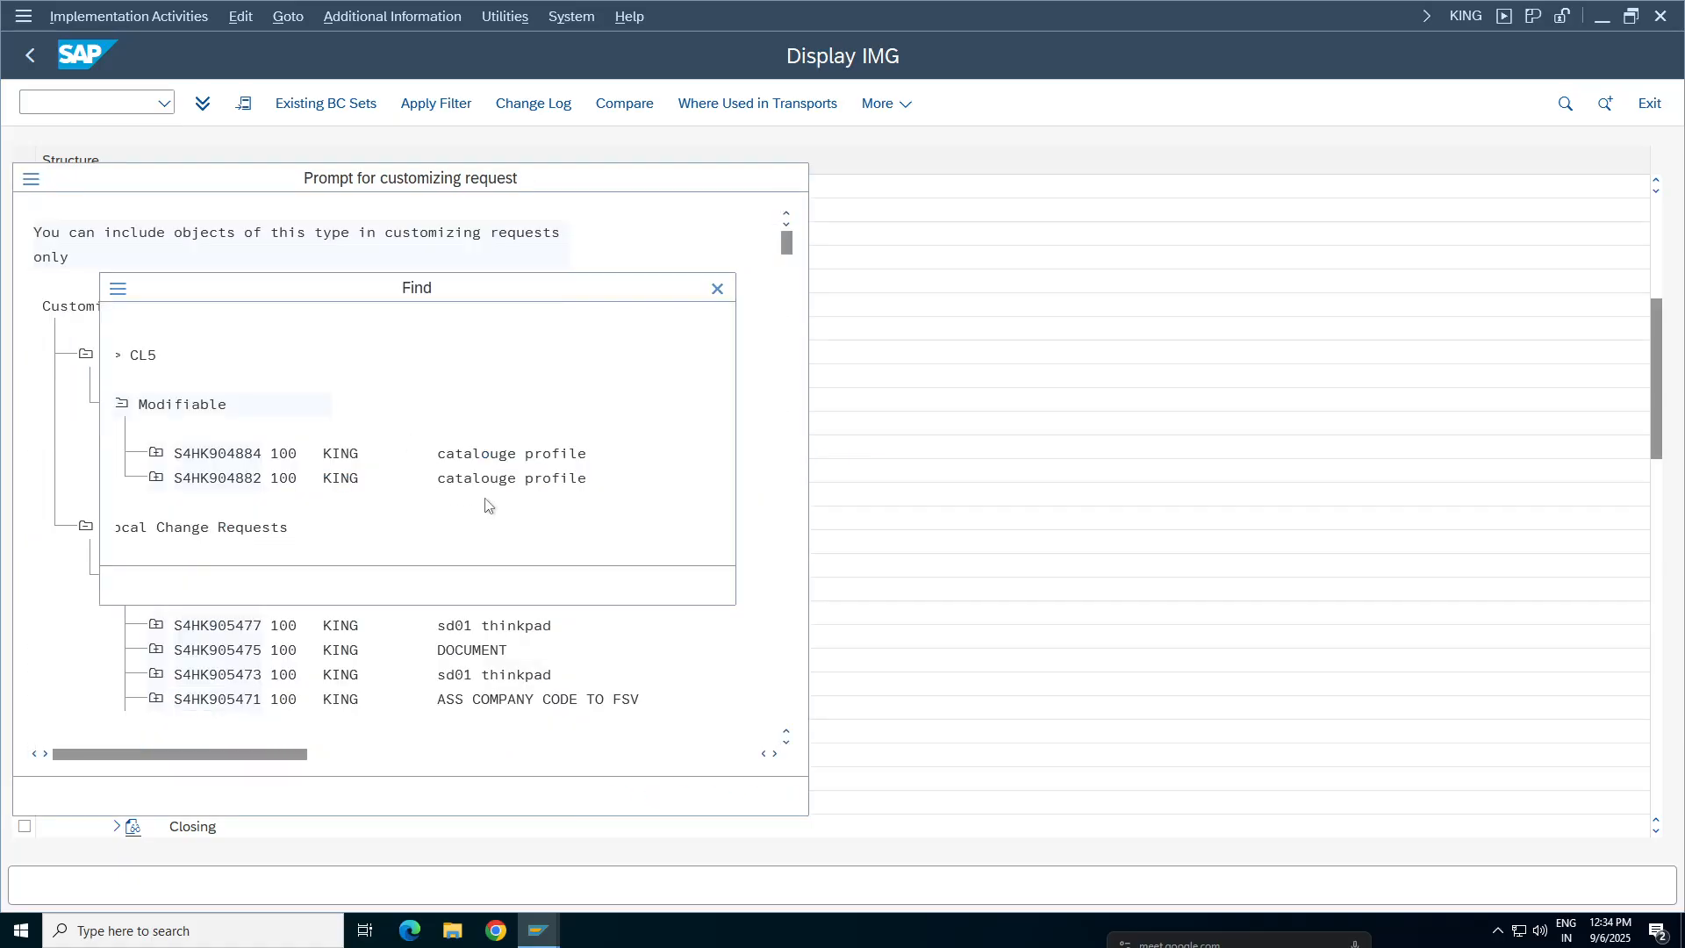
type("ta9")
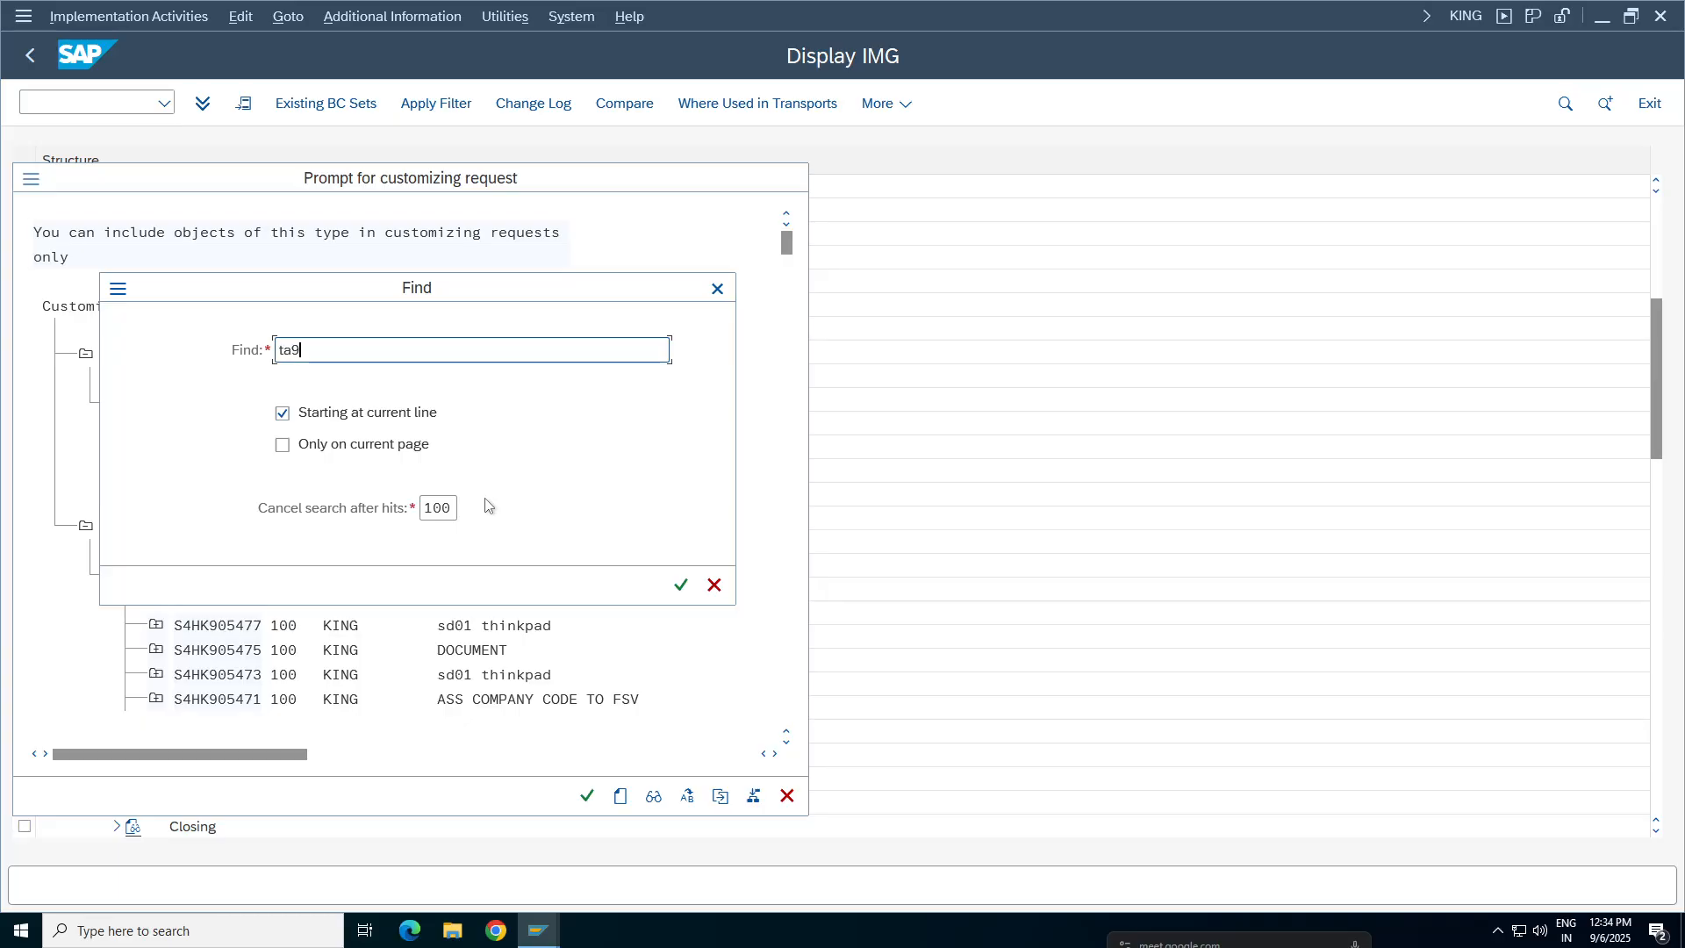
type("8")
key("Return")
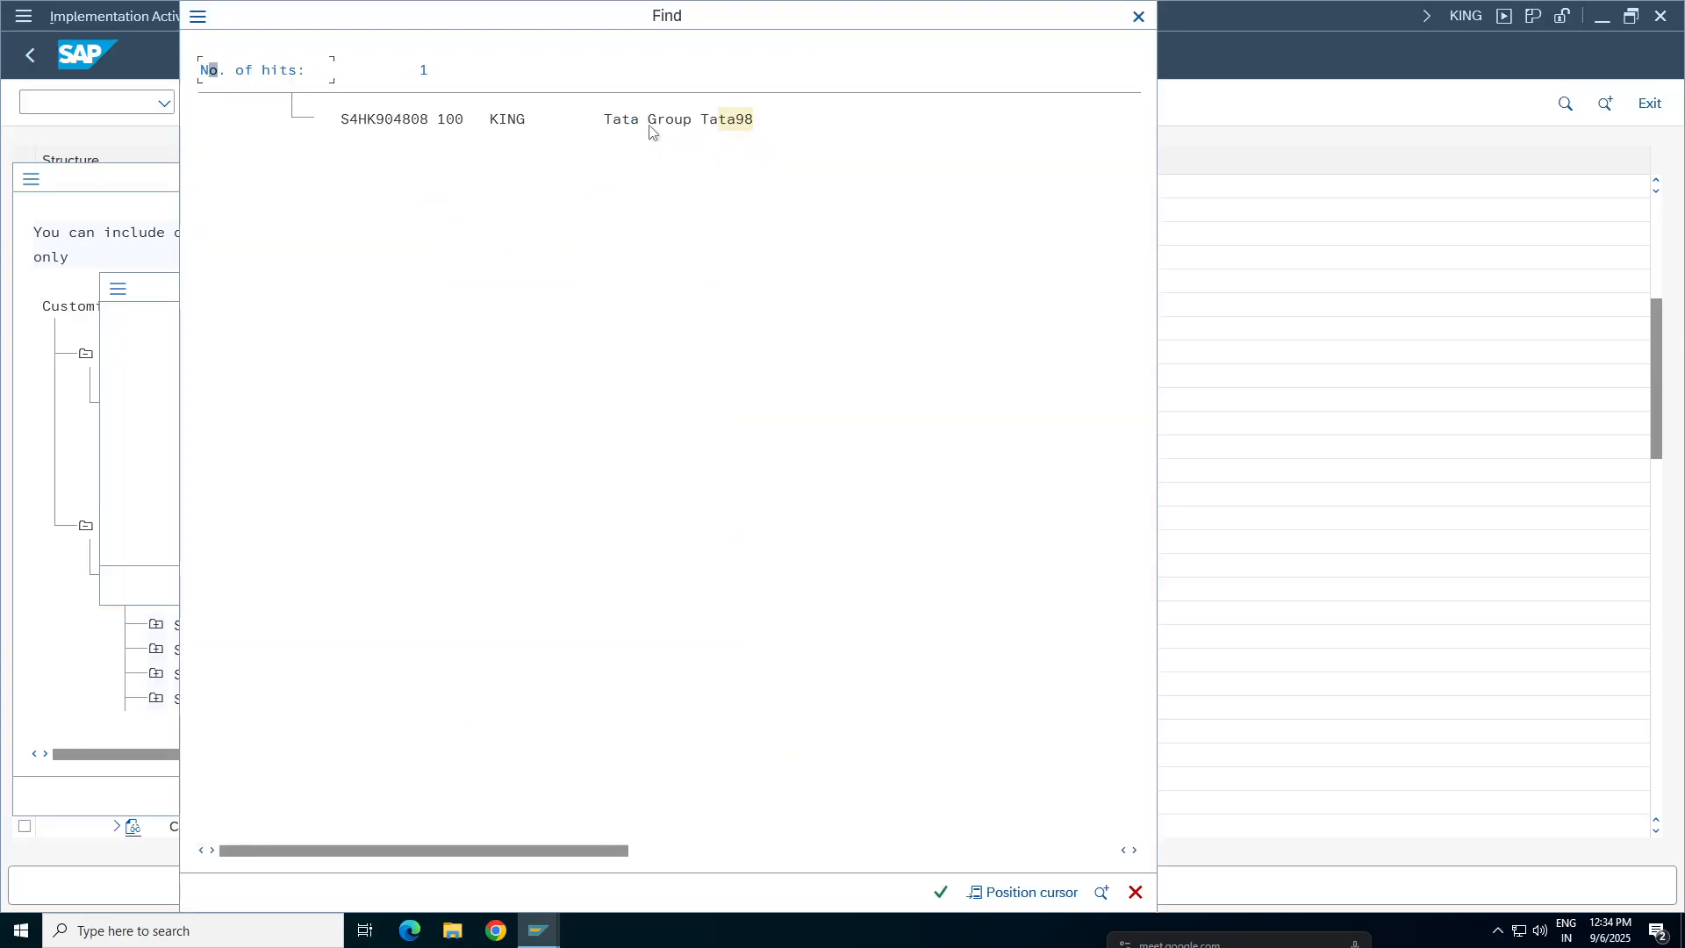
double_click(649, 123)
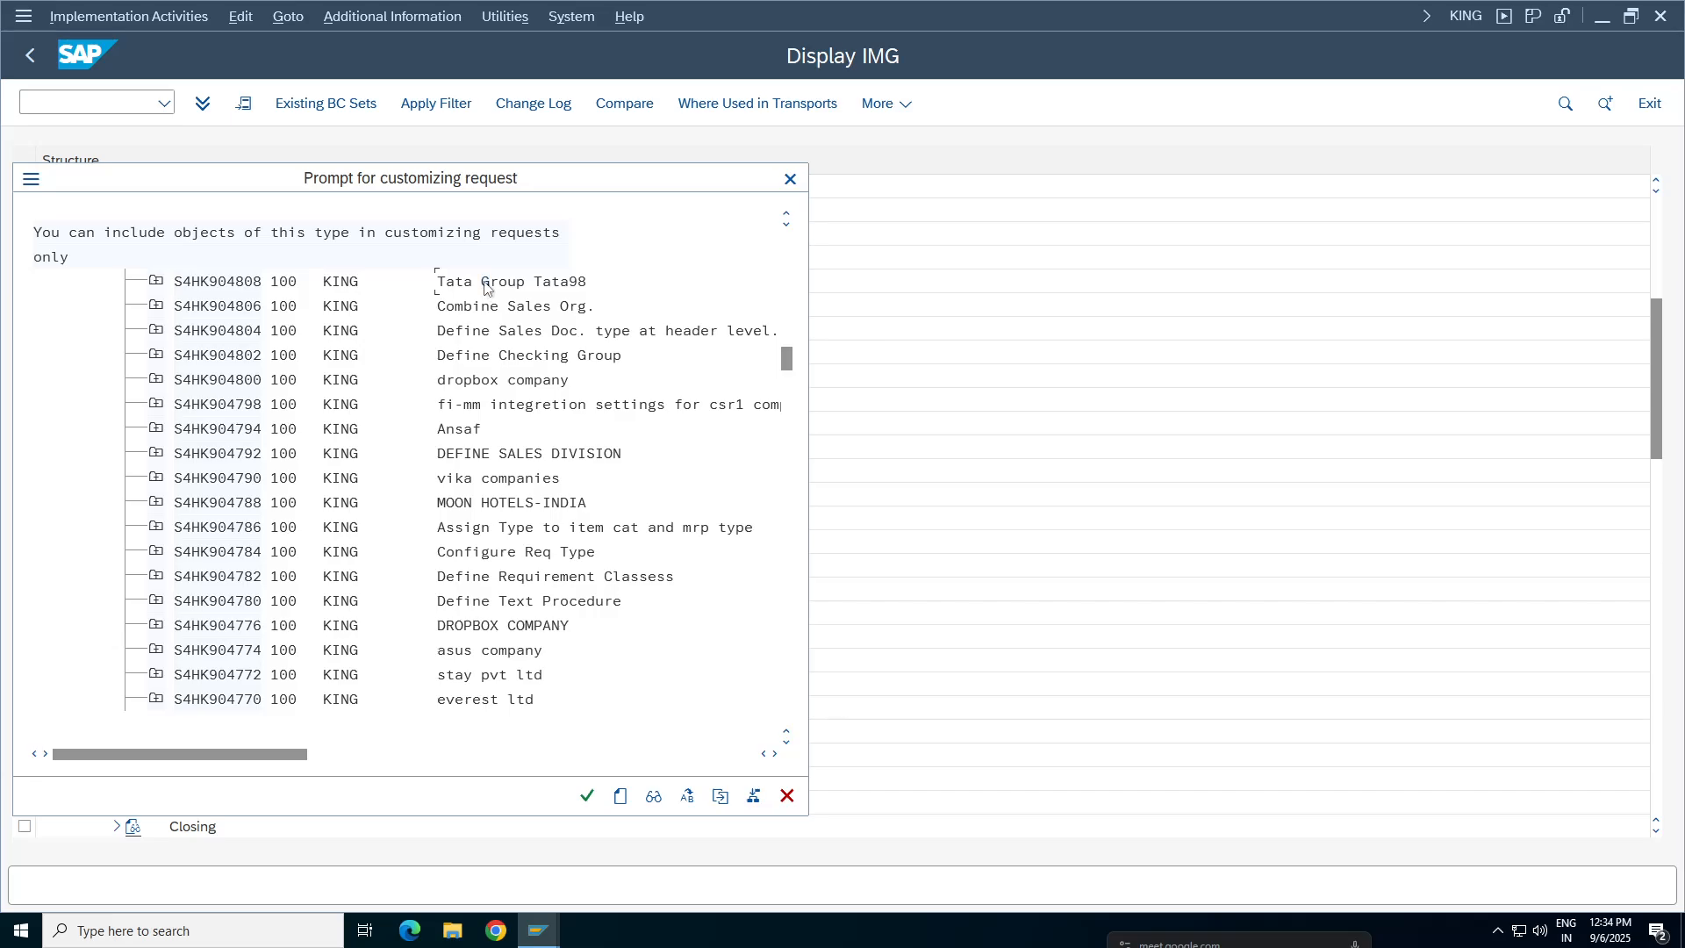
double_click(484, 288)
left_click(500, 456)
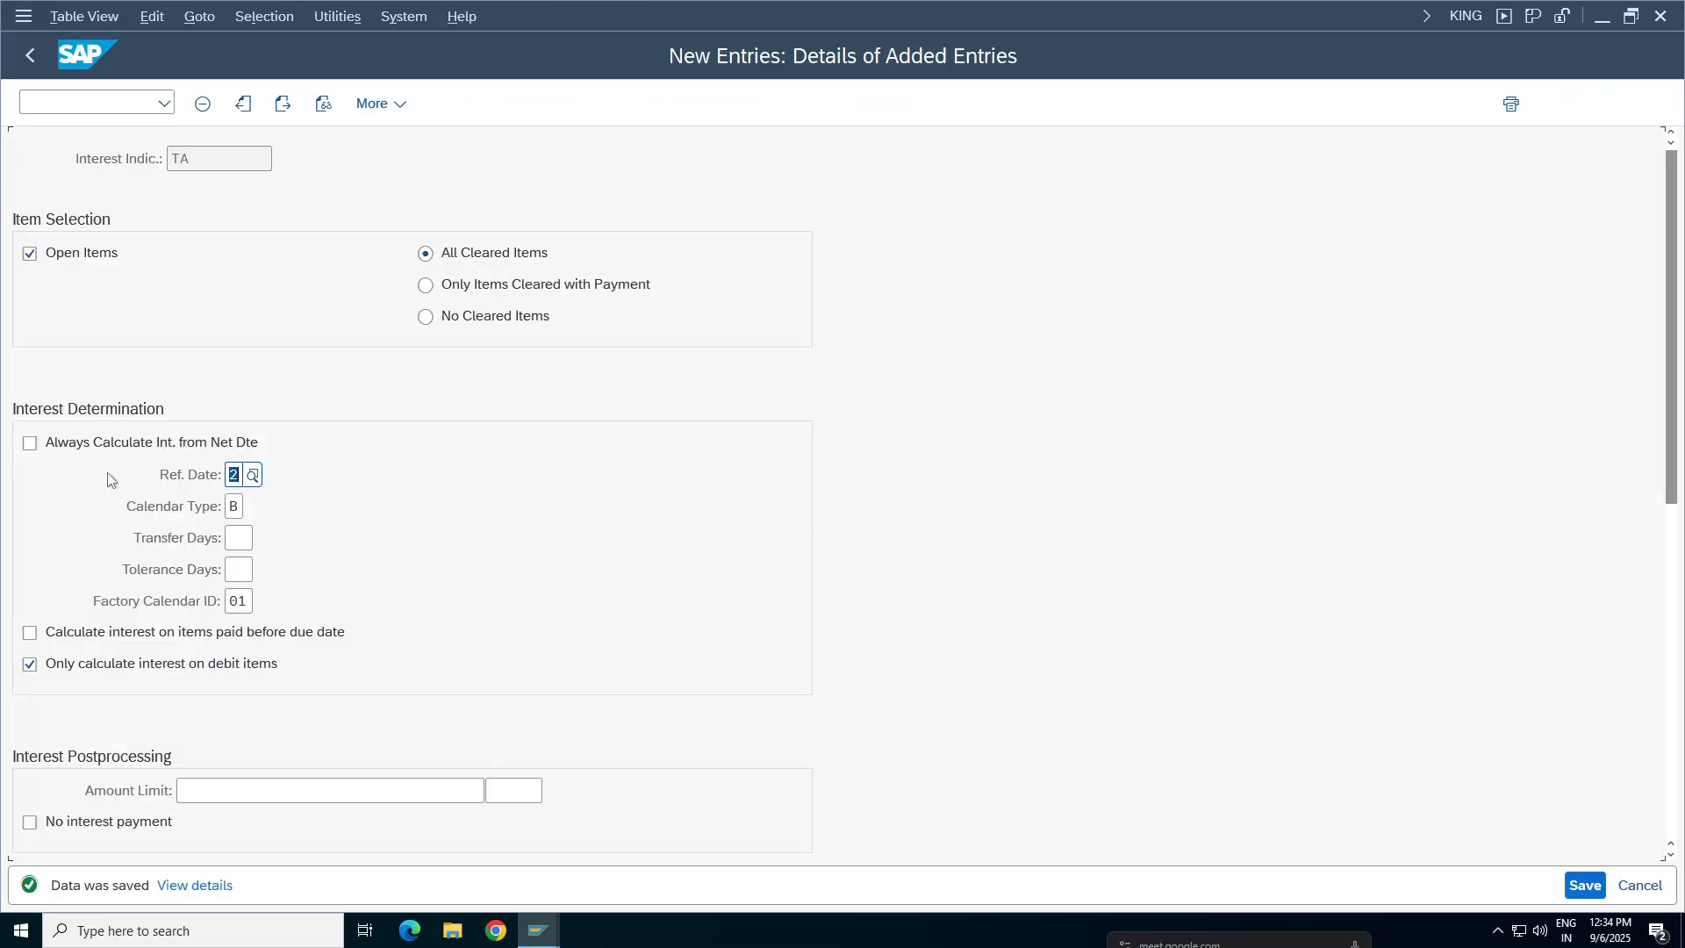
- Leave the saved TA entry and the item interest calculation overview to return to the IMG structure
left_click(34, 57)
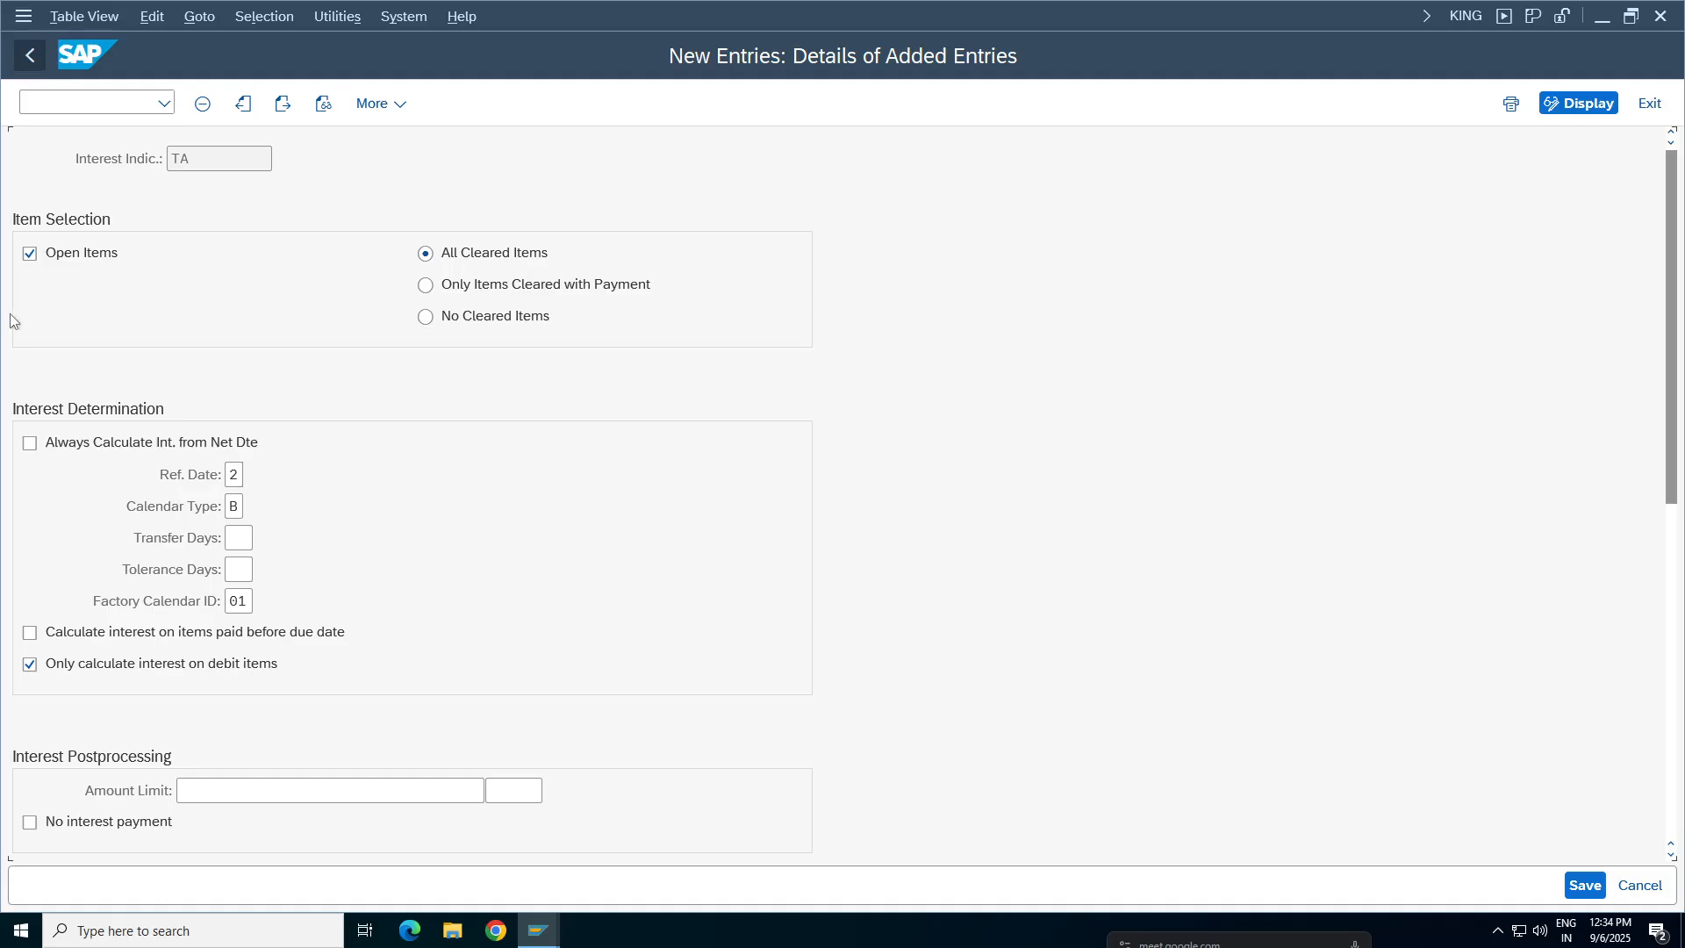
left_click(30, 55)
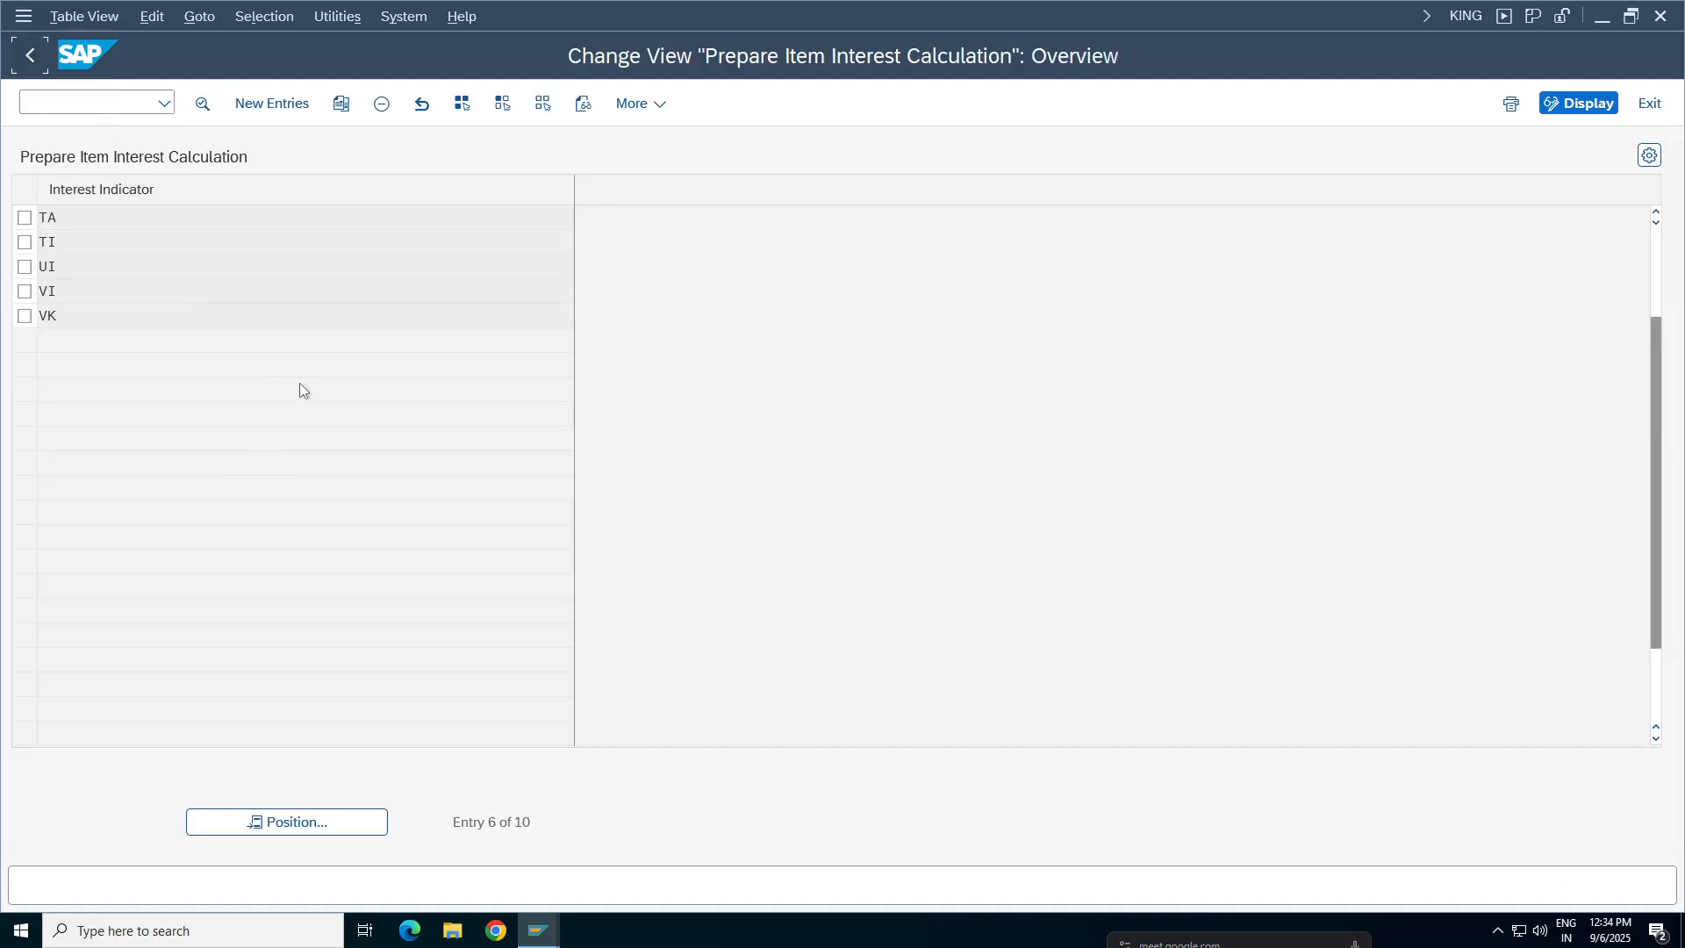
left_click(263, 591)
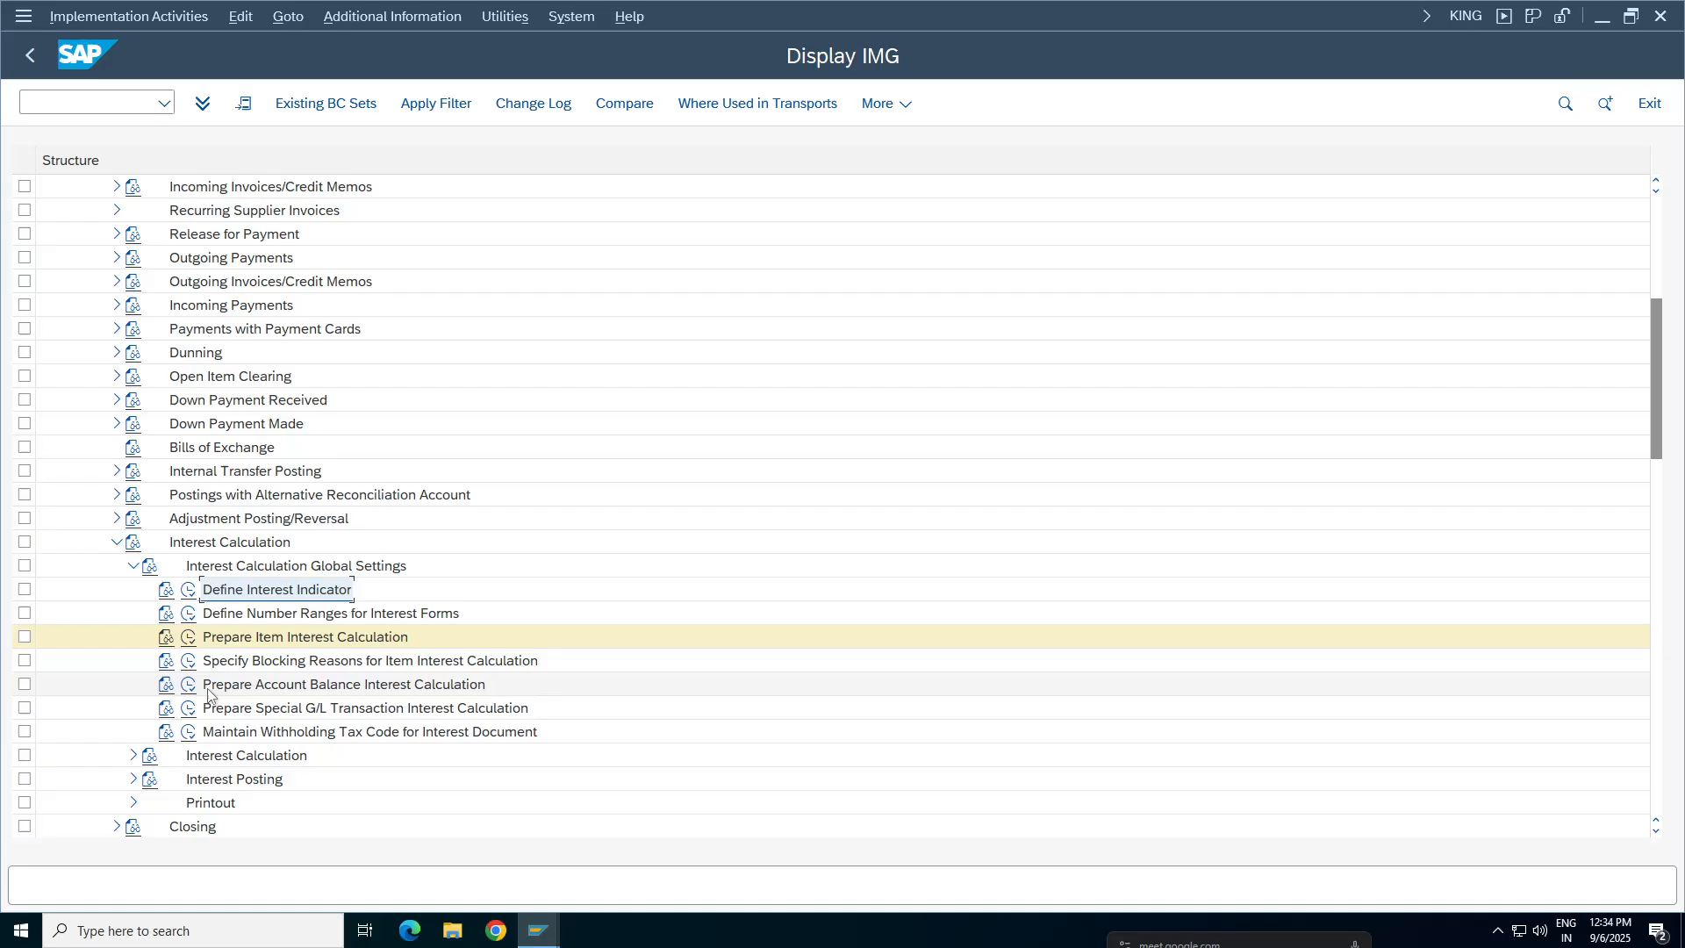
left_click(277, 640)
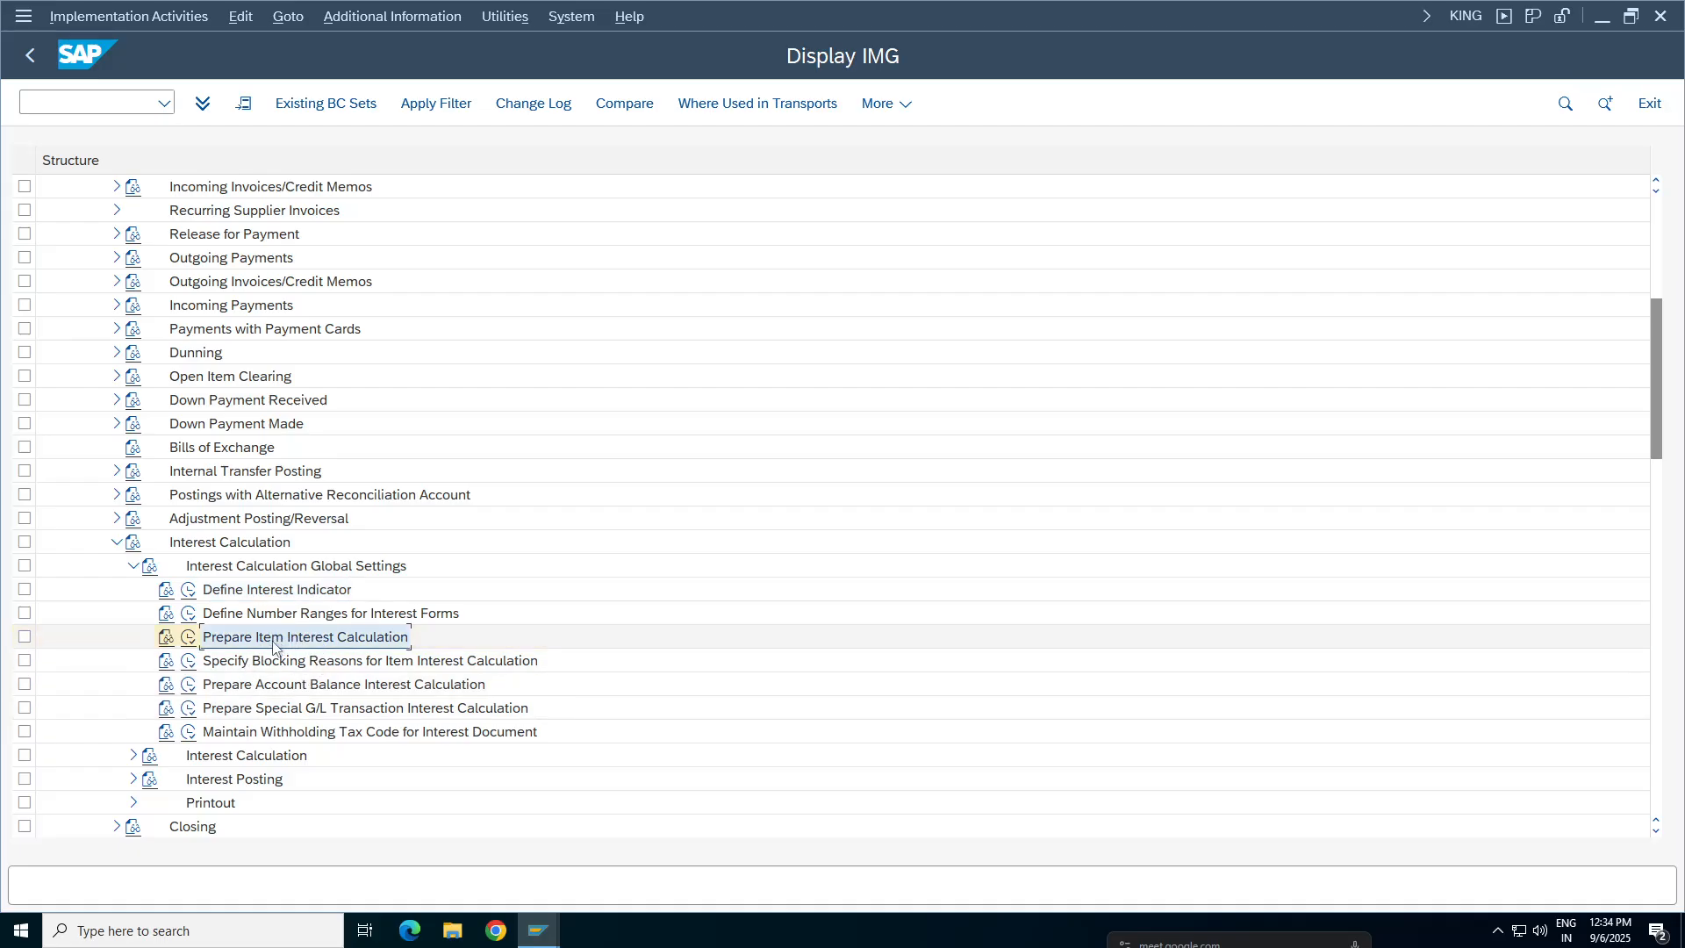
left_click(263, 591)
left_click(263, 641)
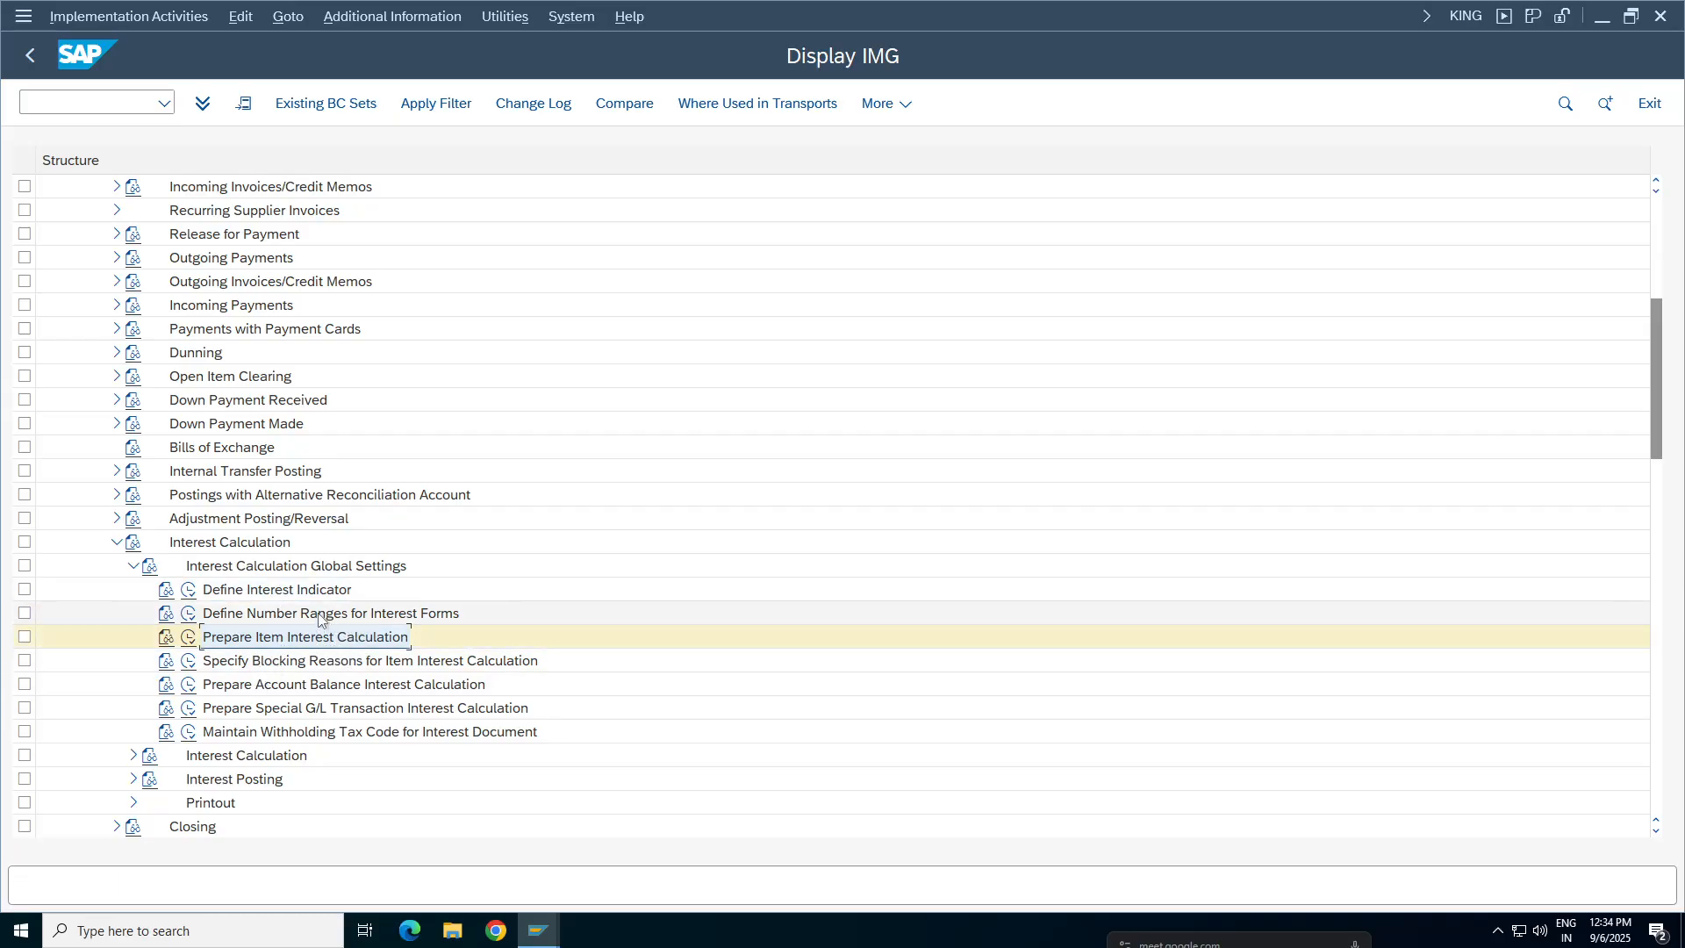
key("Up")
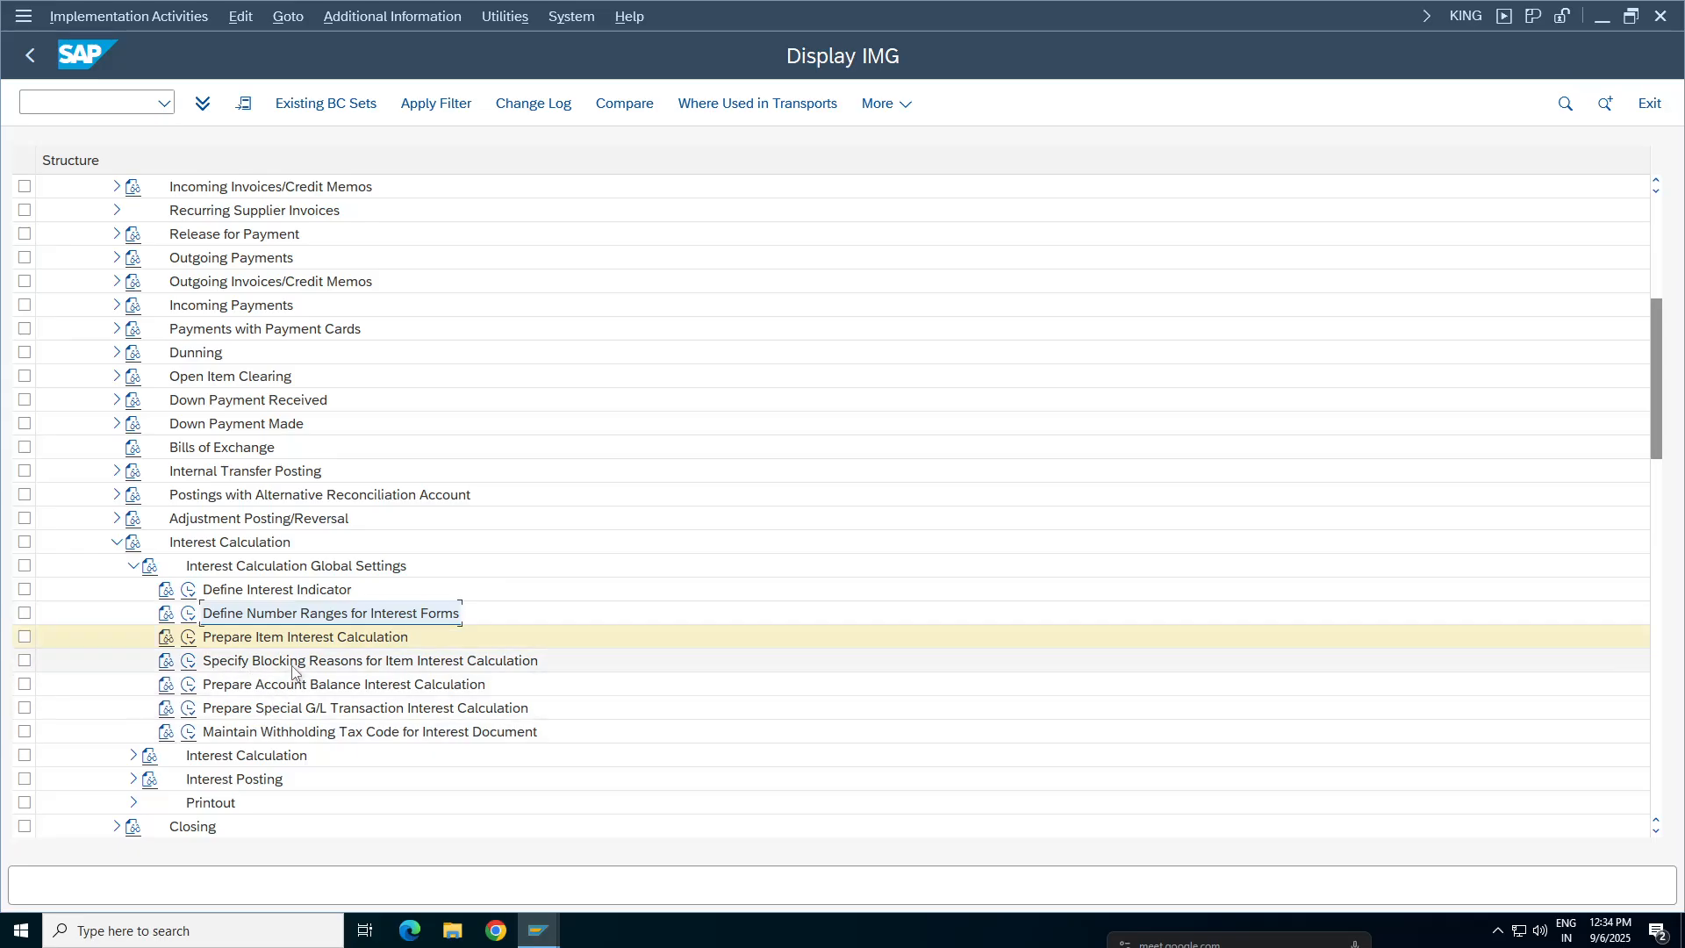
left_click(295, 667)
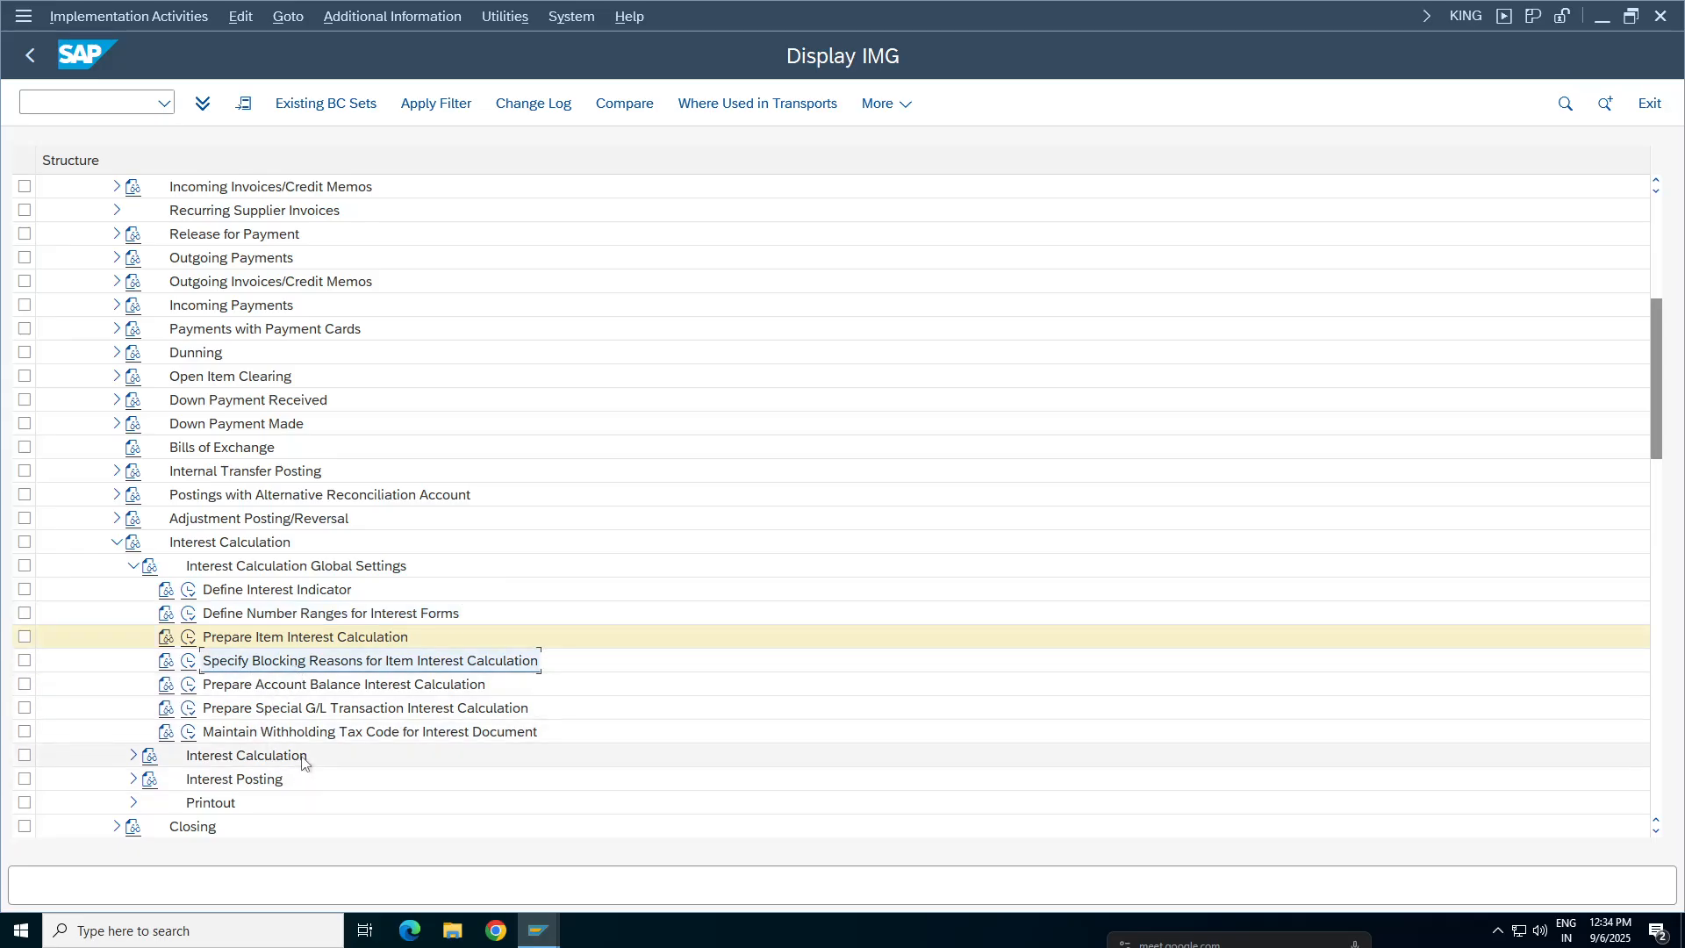
left_click(286, 640)
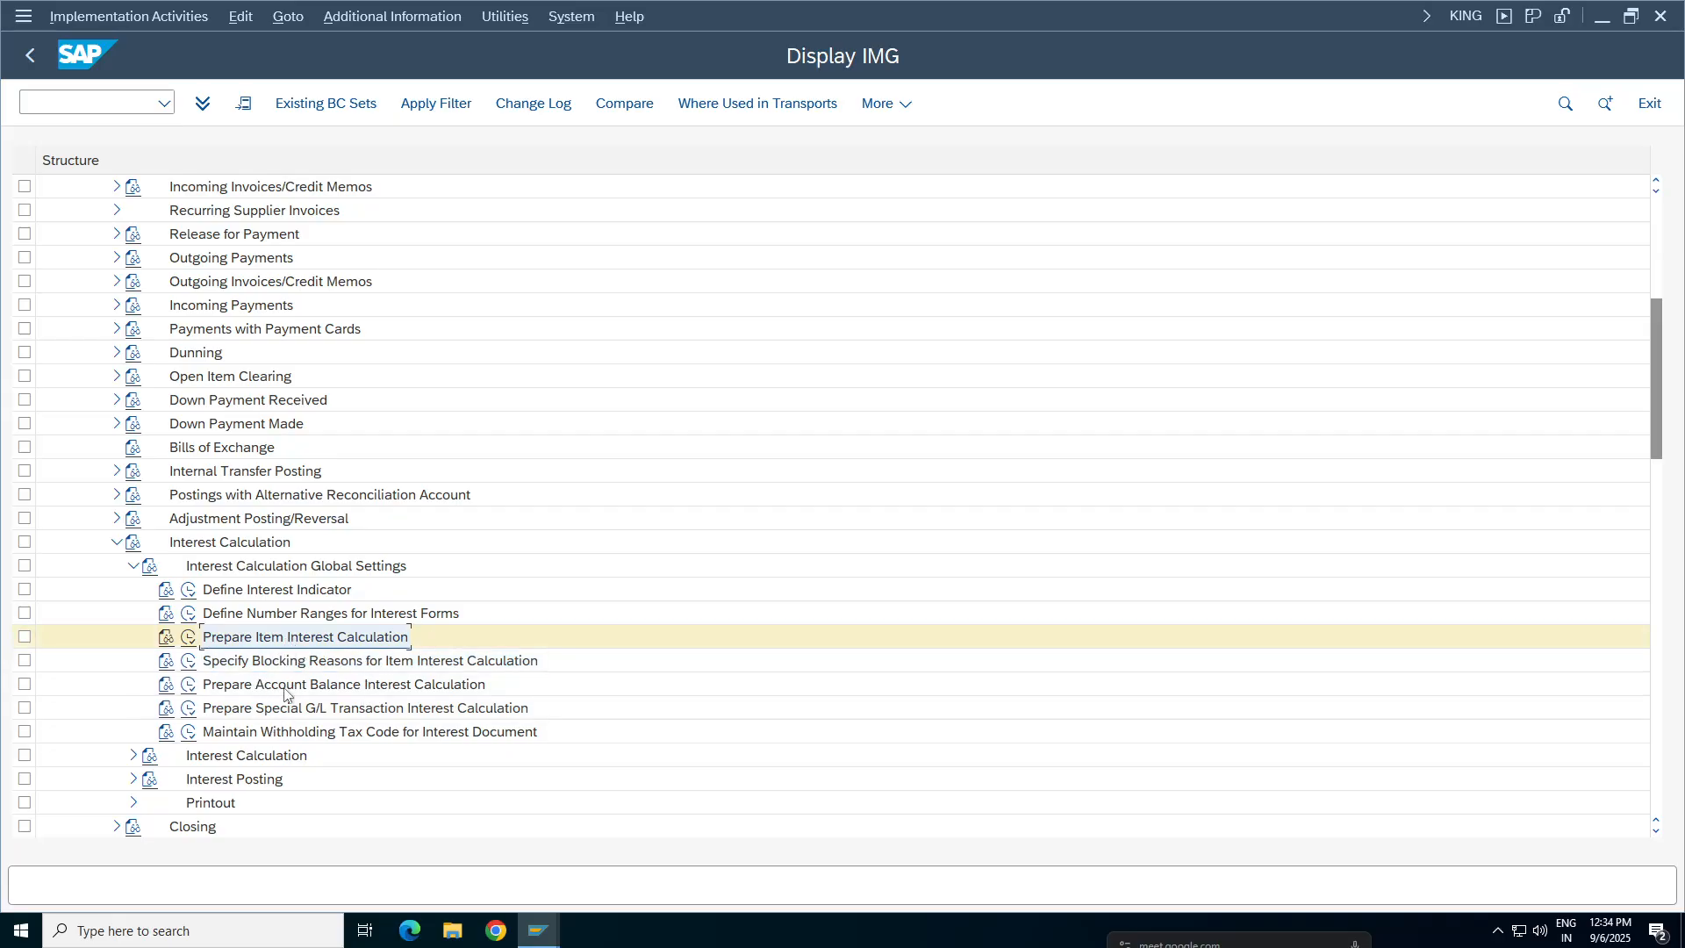
- Collapse the Interest Calculation Global Settings node and select the Interest Calculation subnode beneath it
left_click(134, 566)
left_click(230, 594)
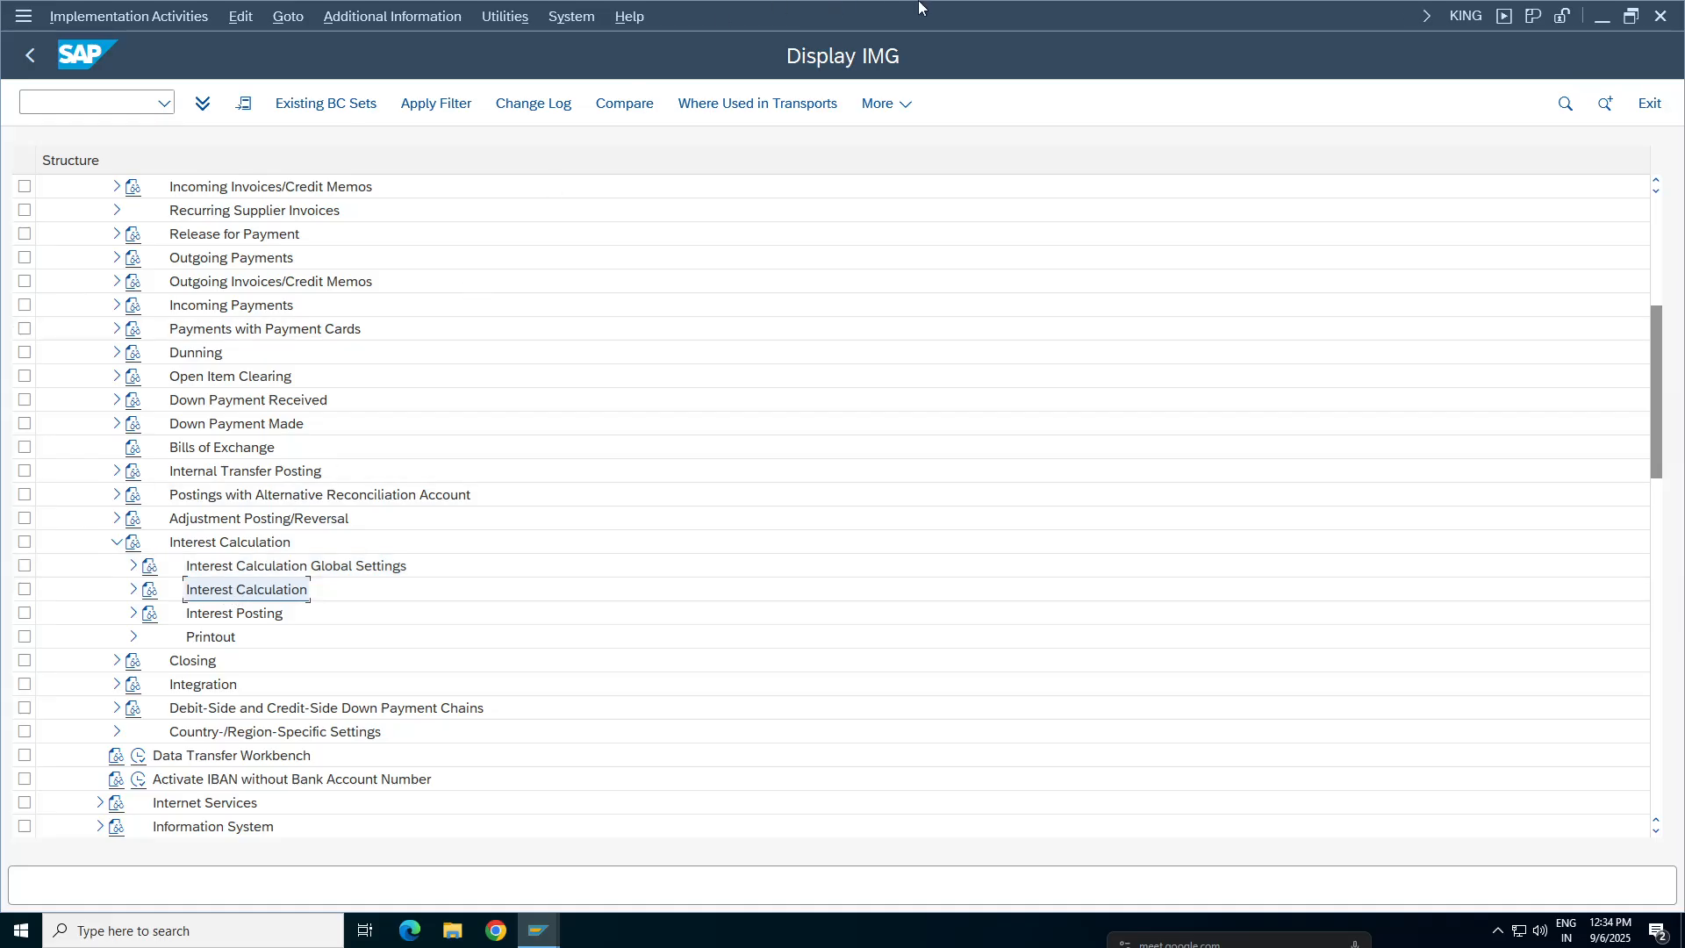
- Switch to the Google Sheets configuration notes, review the customer item interest calculation rows through Define Reference Interest Rate, and return to SAP
left_click(1020, 10)
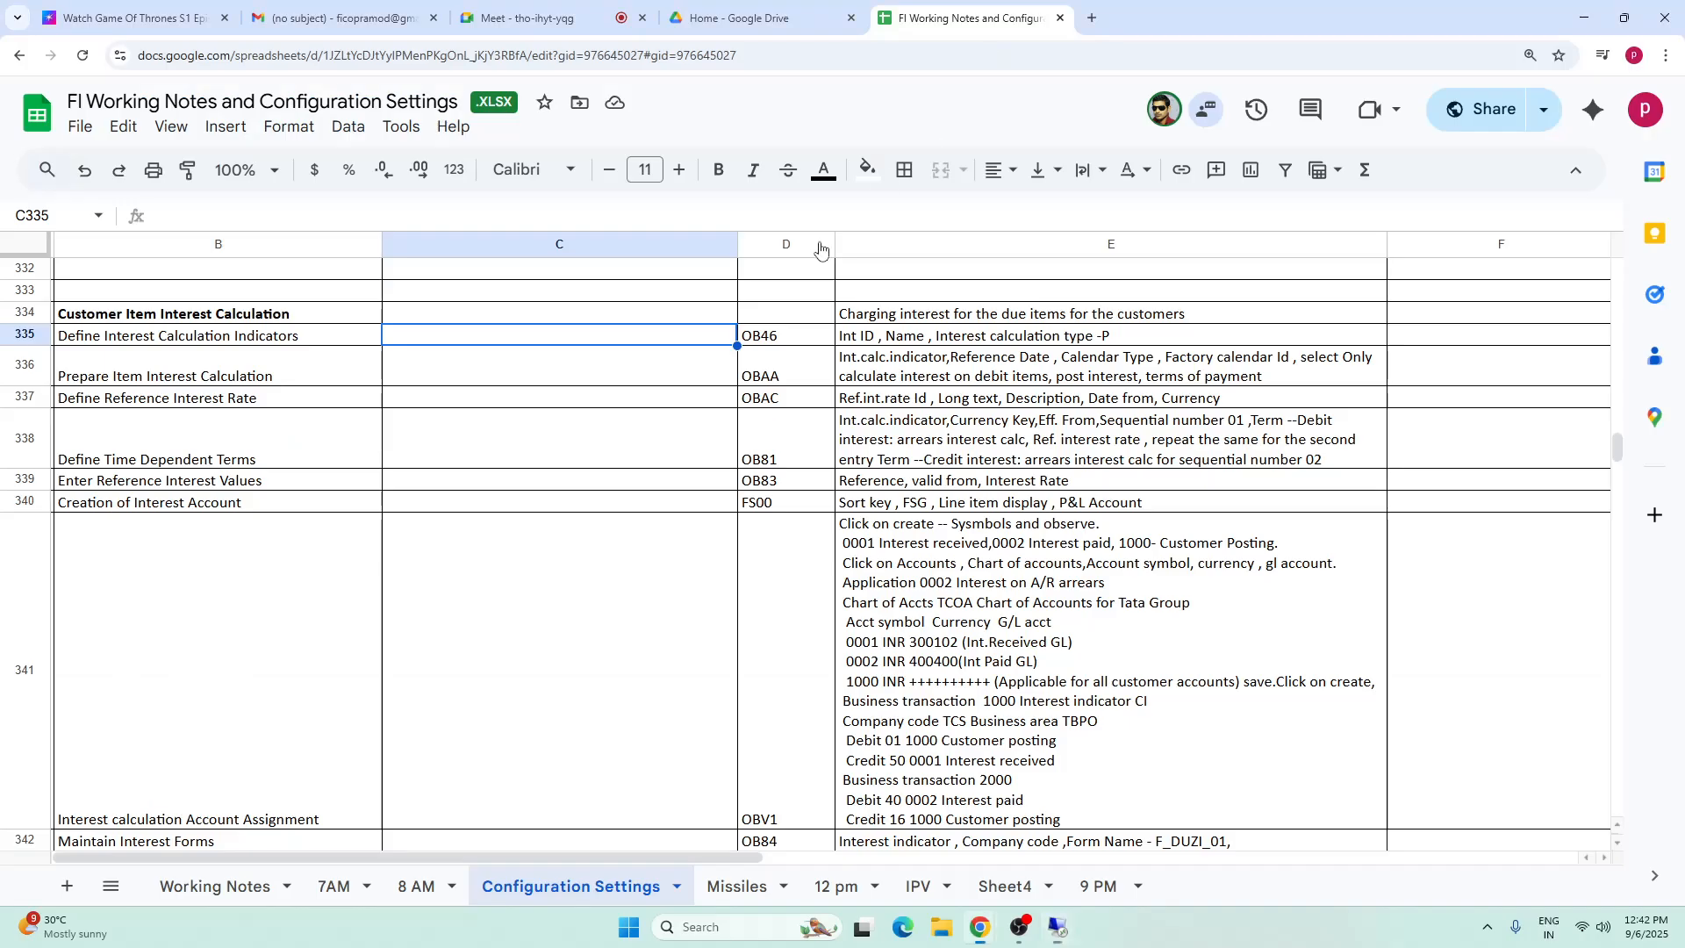
left_click(134, 419)
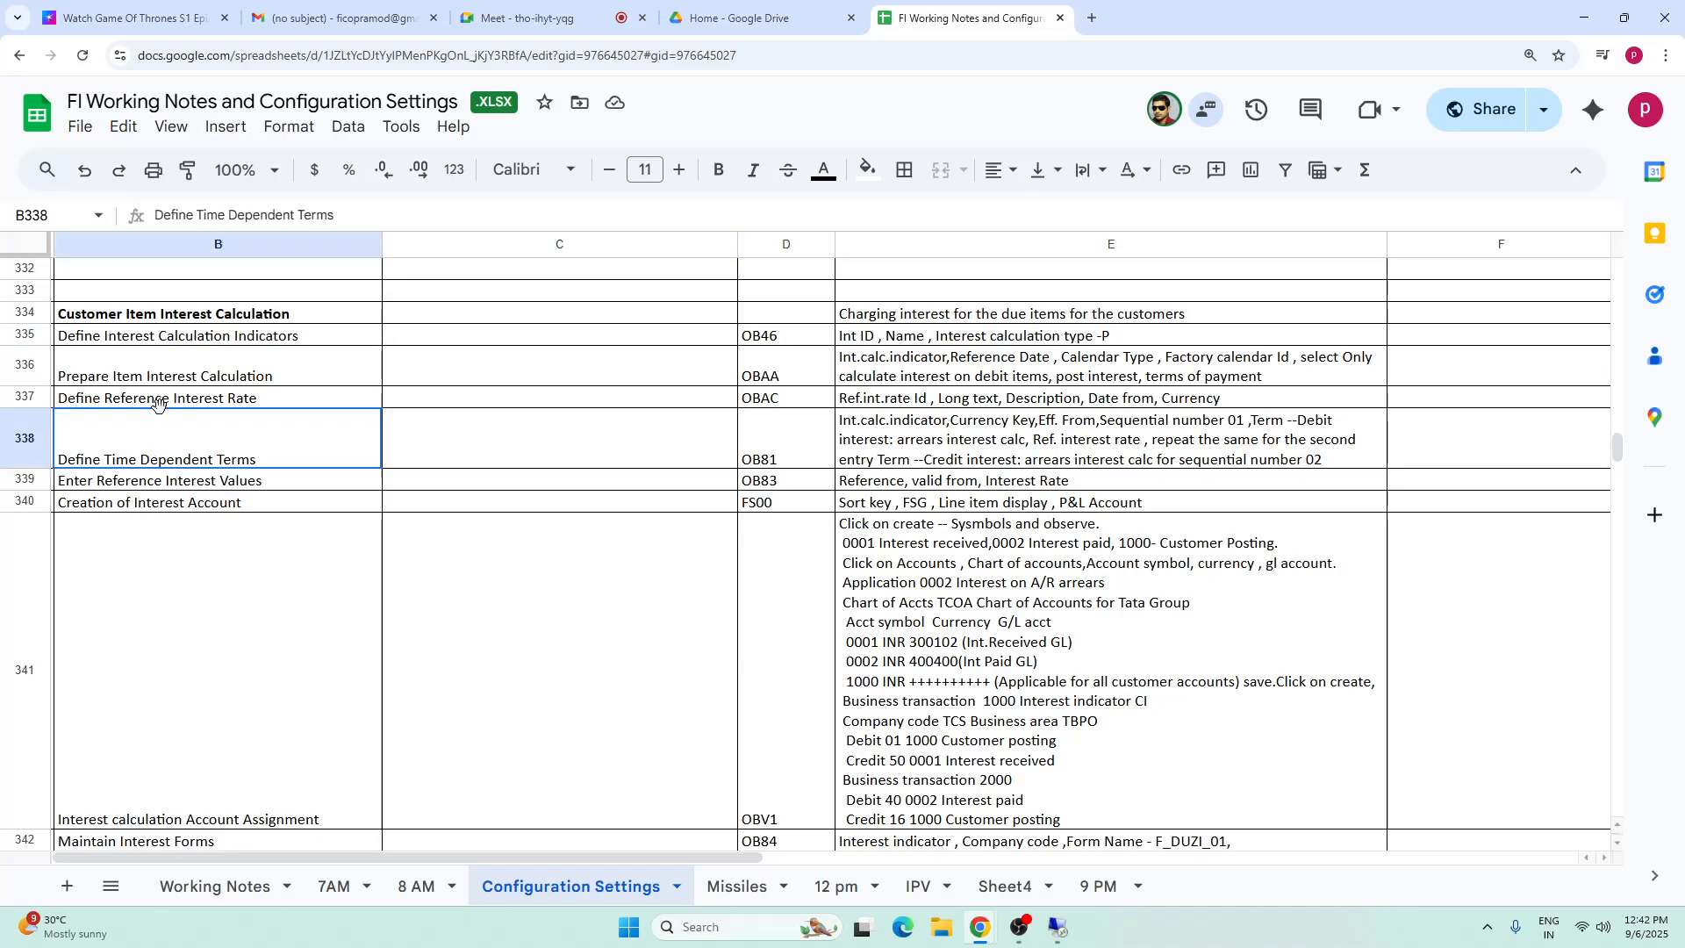
left_click(211, 343)
left_click(1014, 341, "shift")
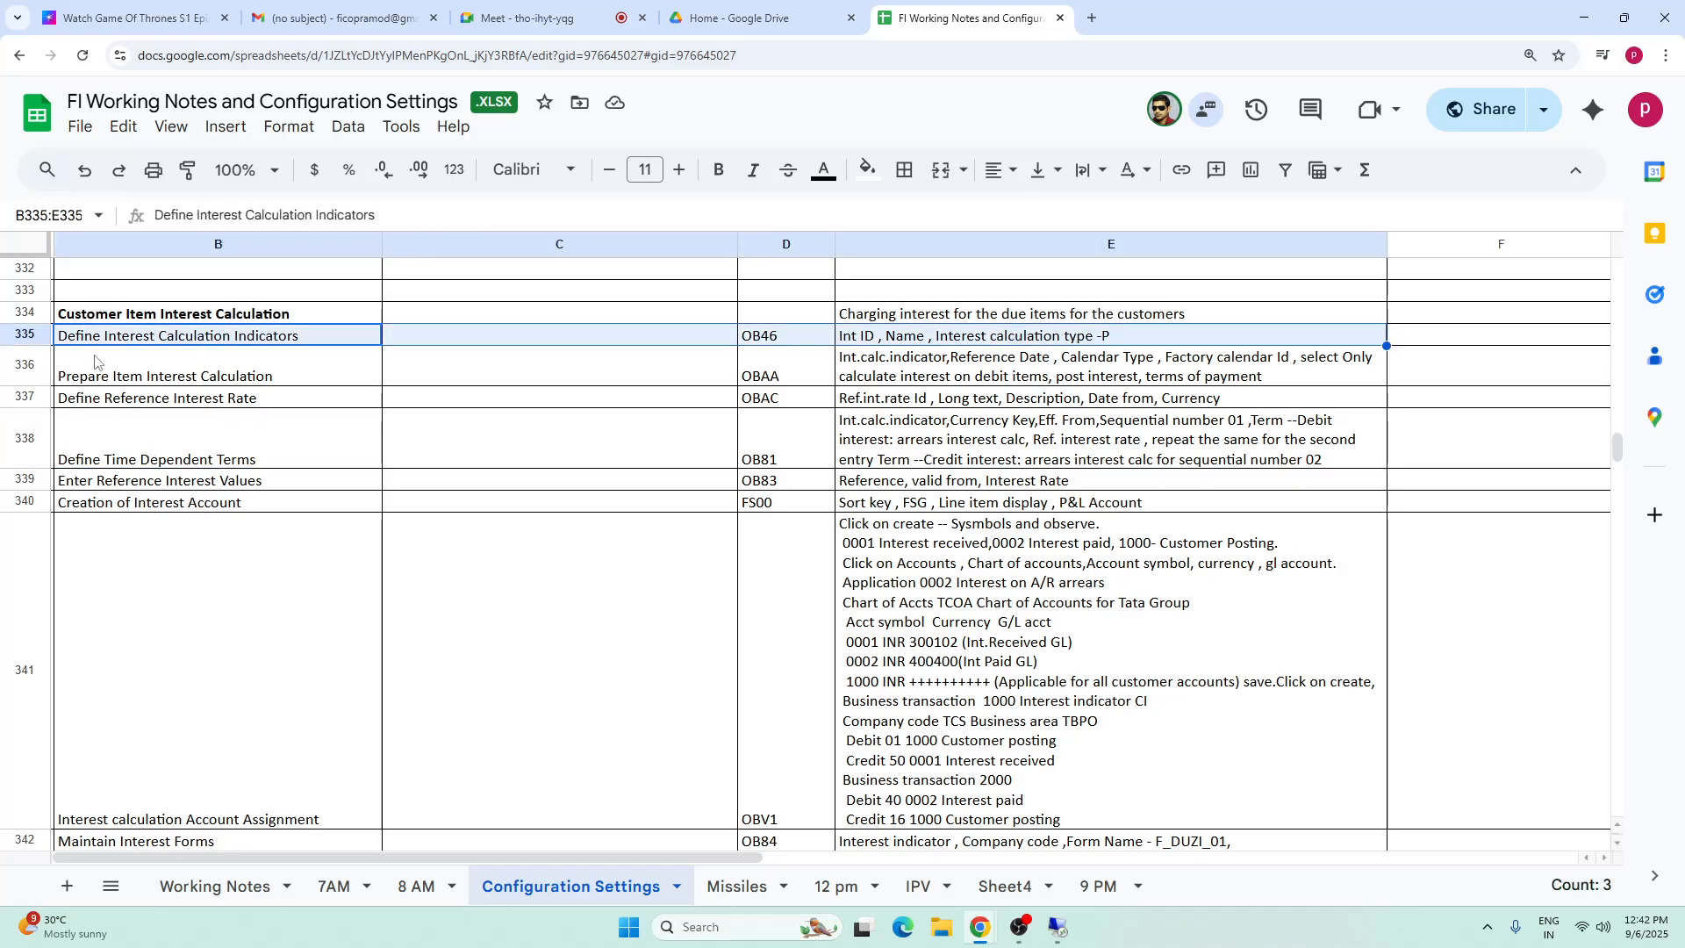
left_click_drag(97, 386, 959, 344)
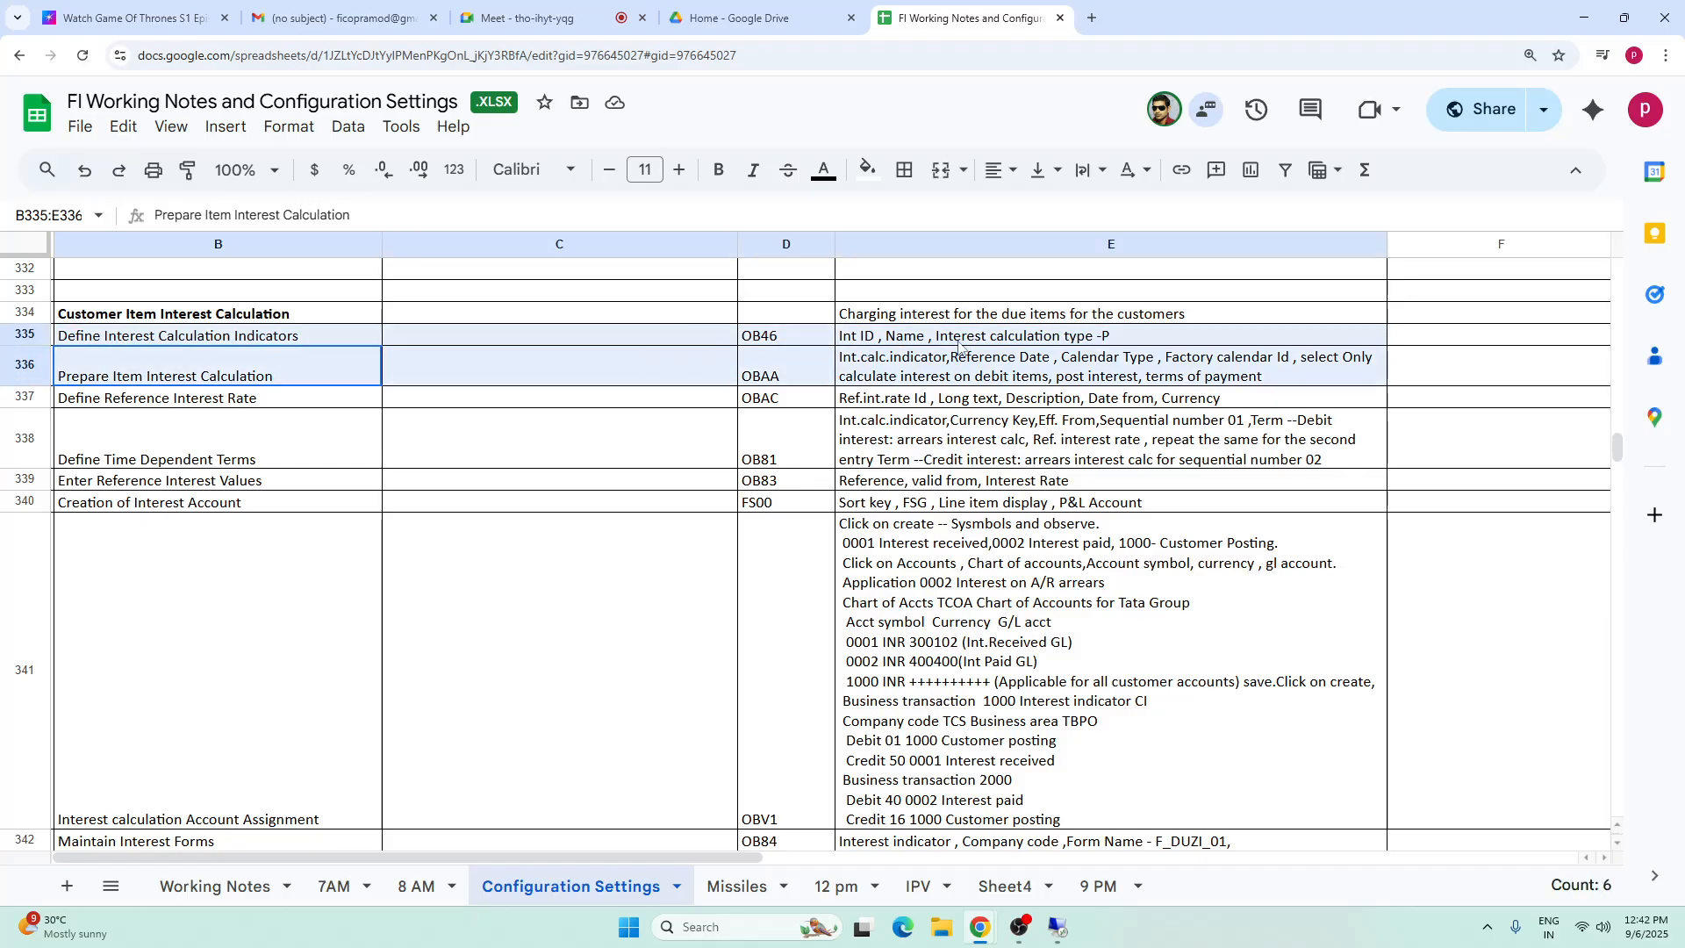
left_click(106, 400)
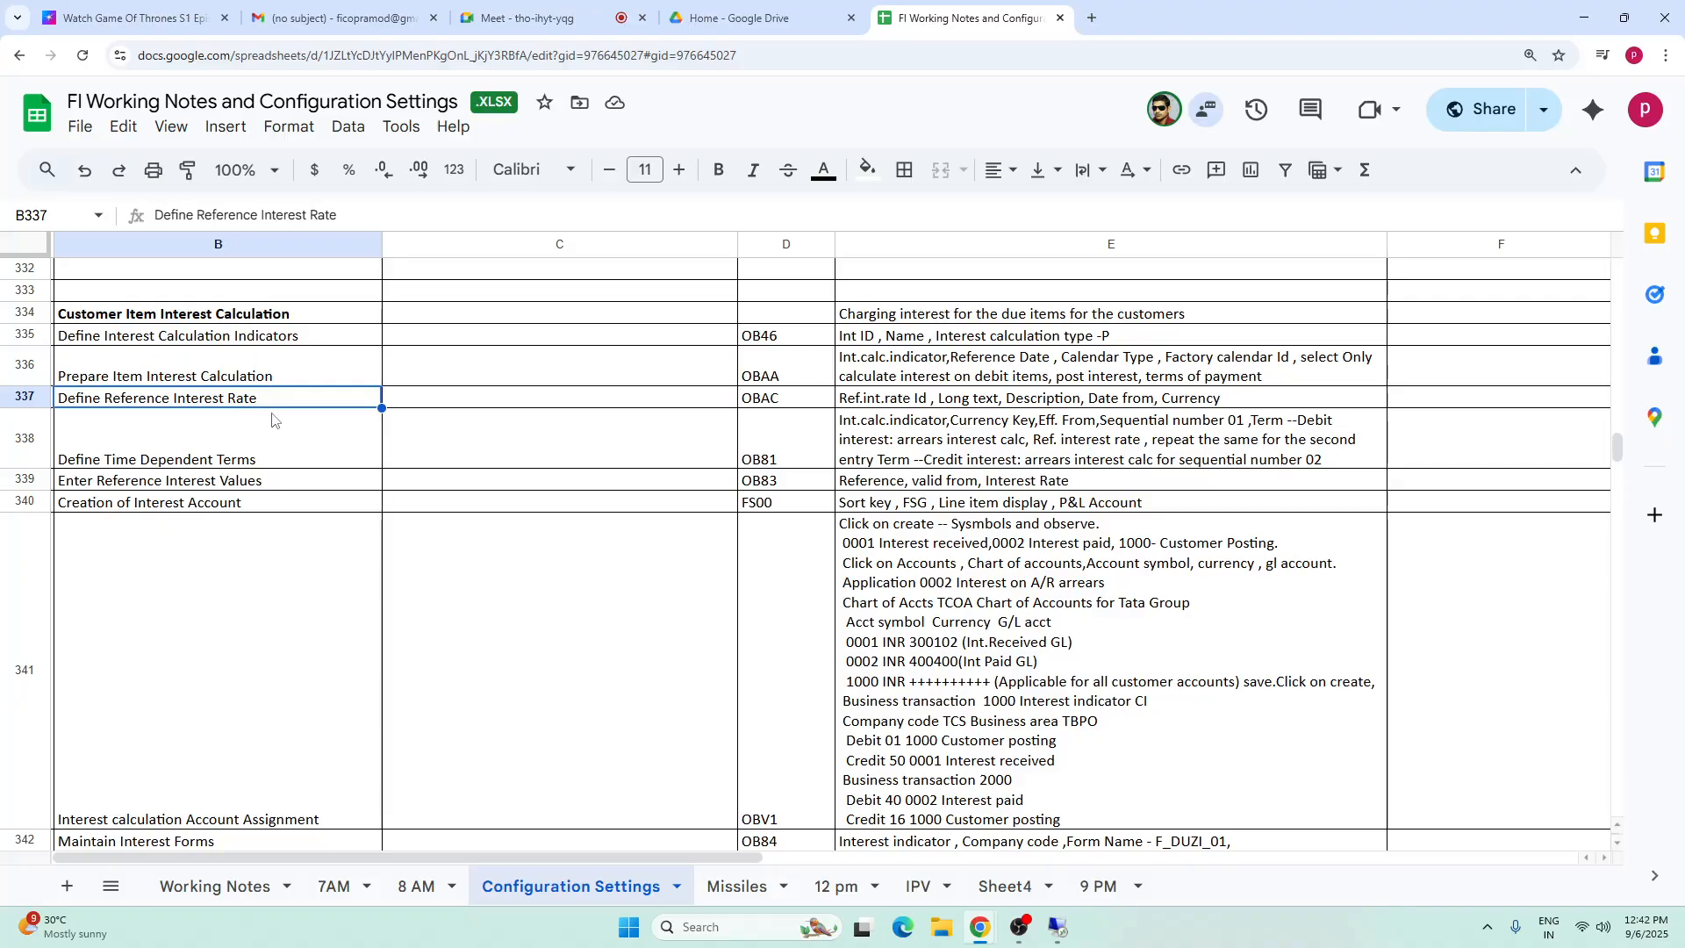
left_click(957, 405)
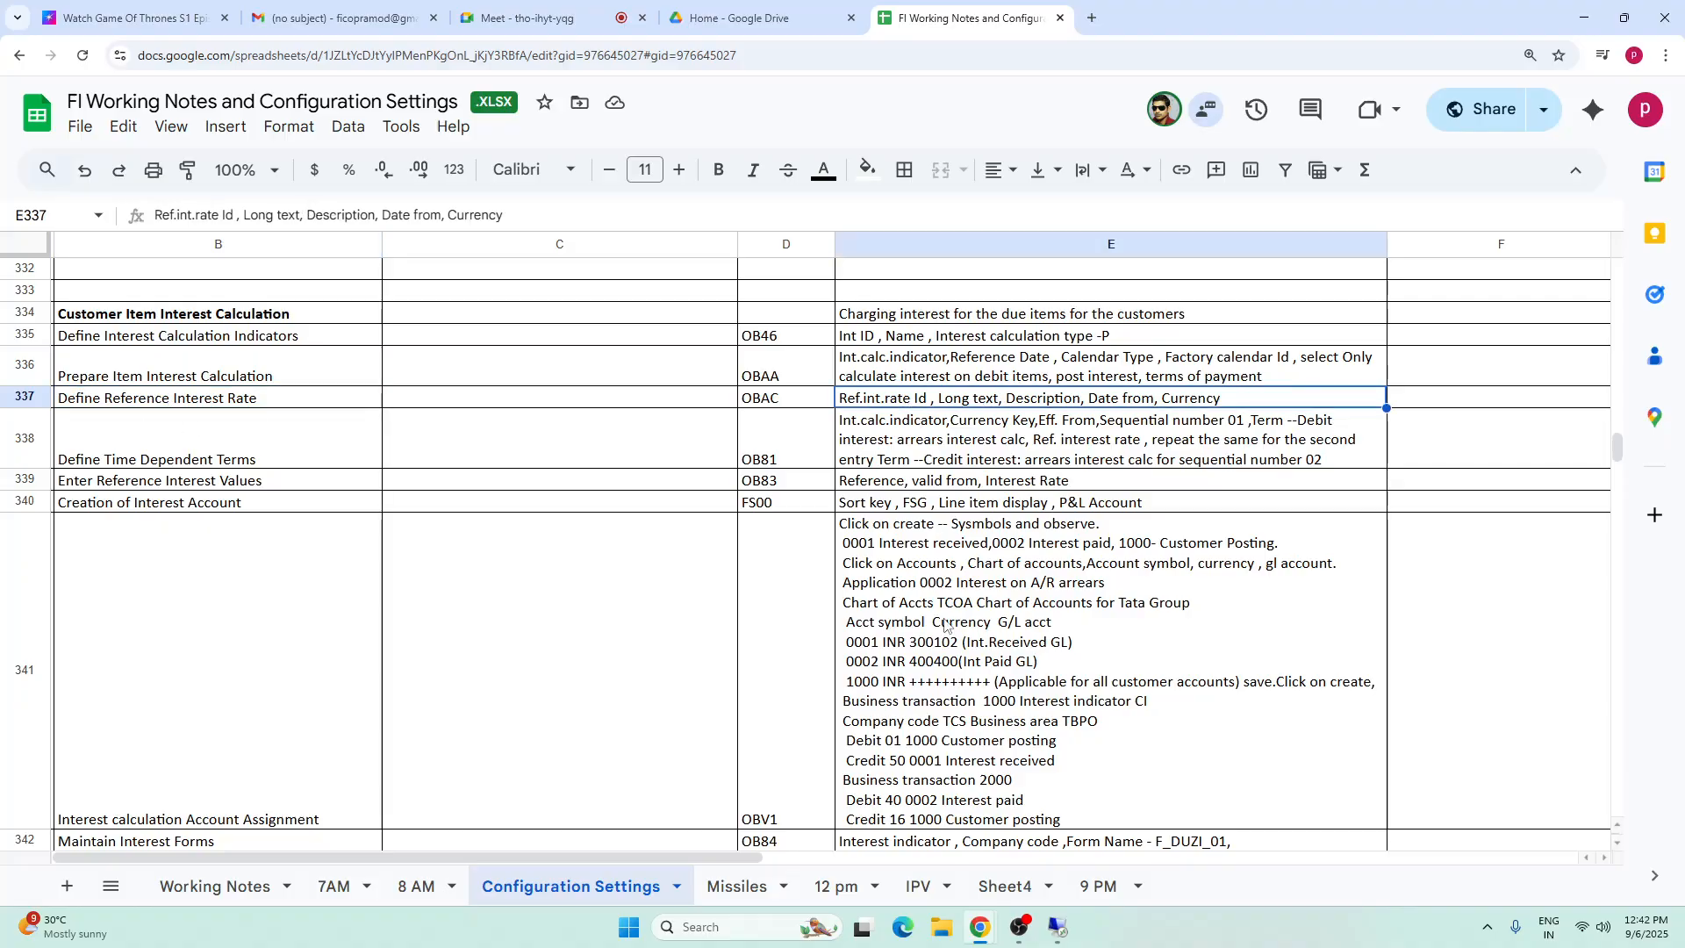
left_click(1057, 928)
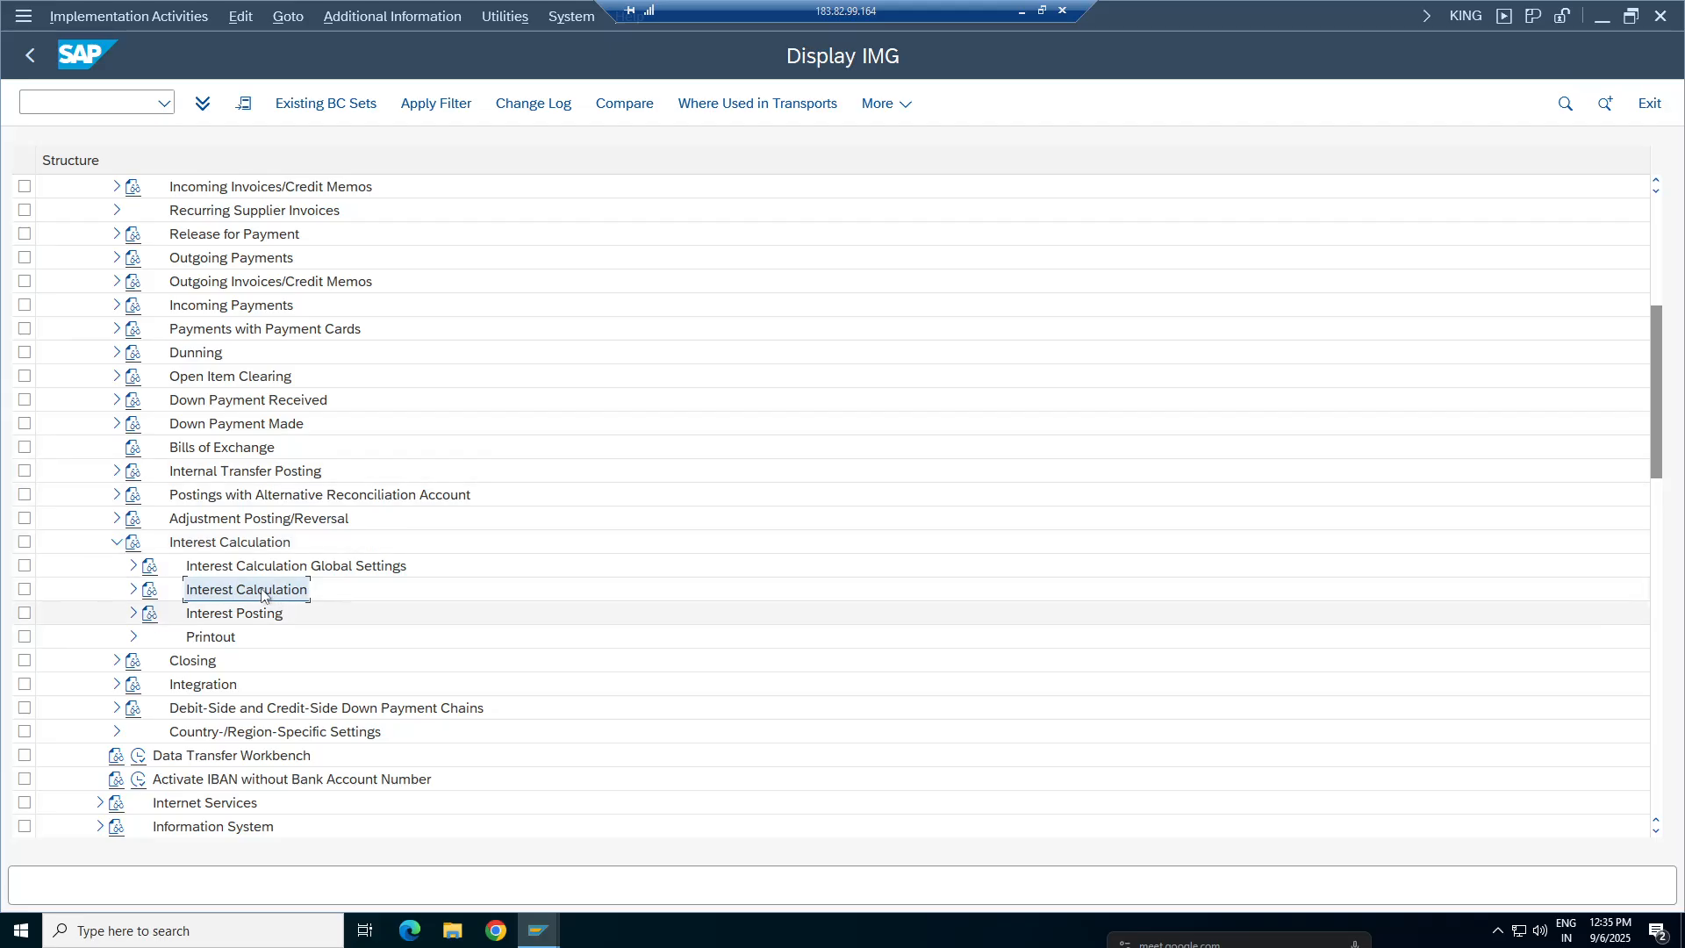
- Open the Define Reference Interest Rates activity under Interest Calculation and start a new entry with reference interest rate TA
left_click(134, 591)
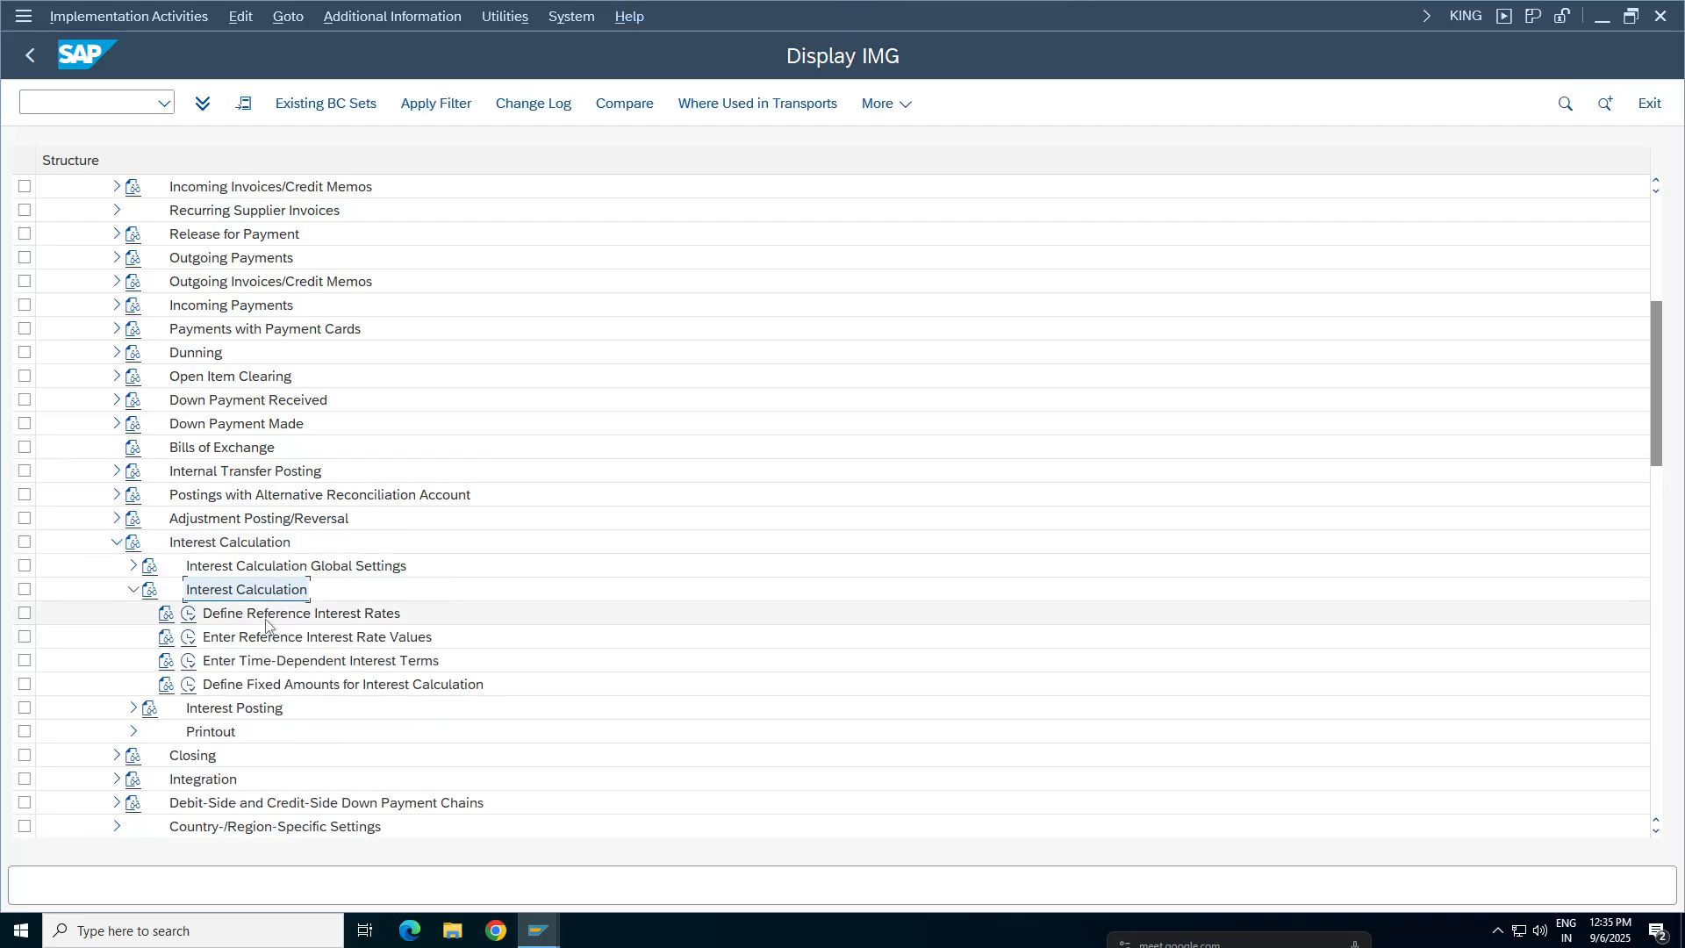
left_click(235, 617)
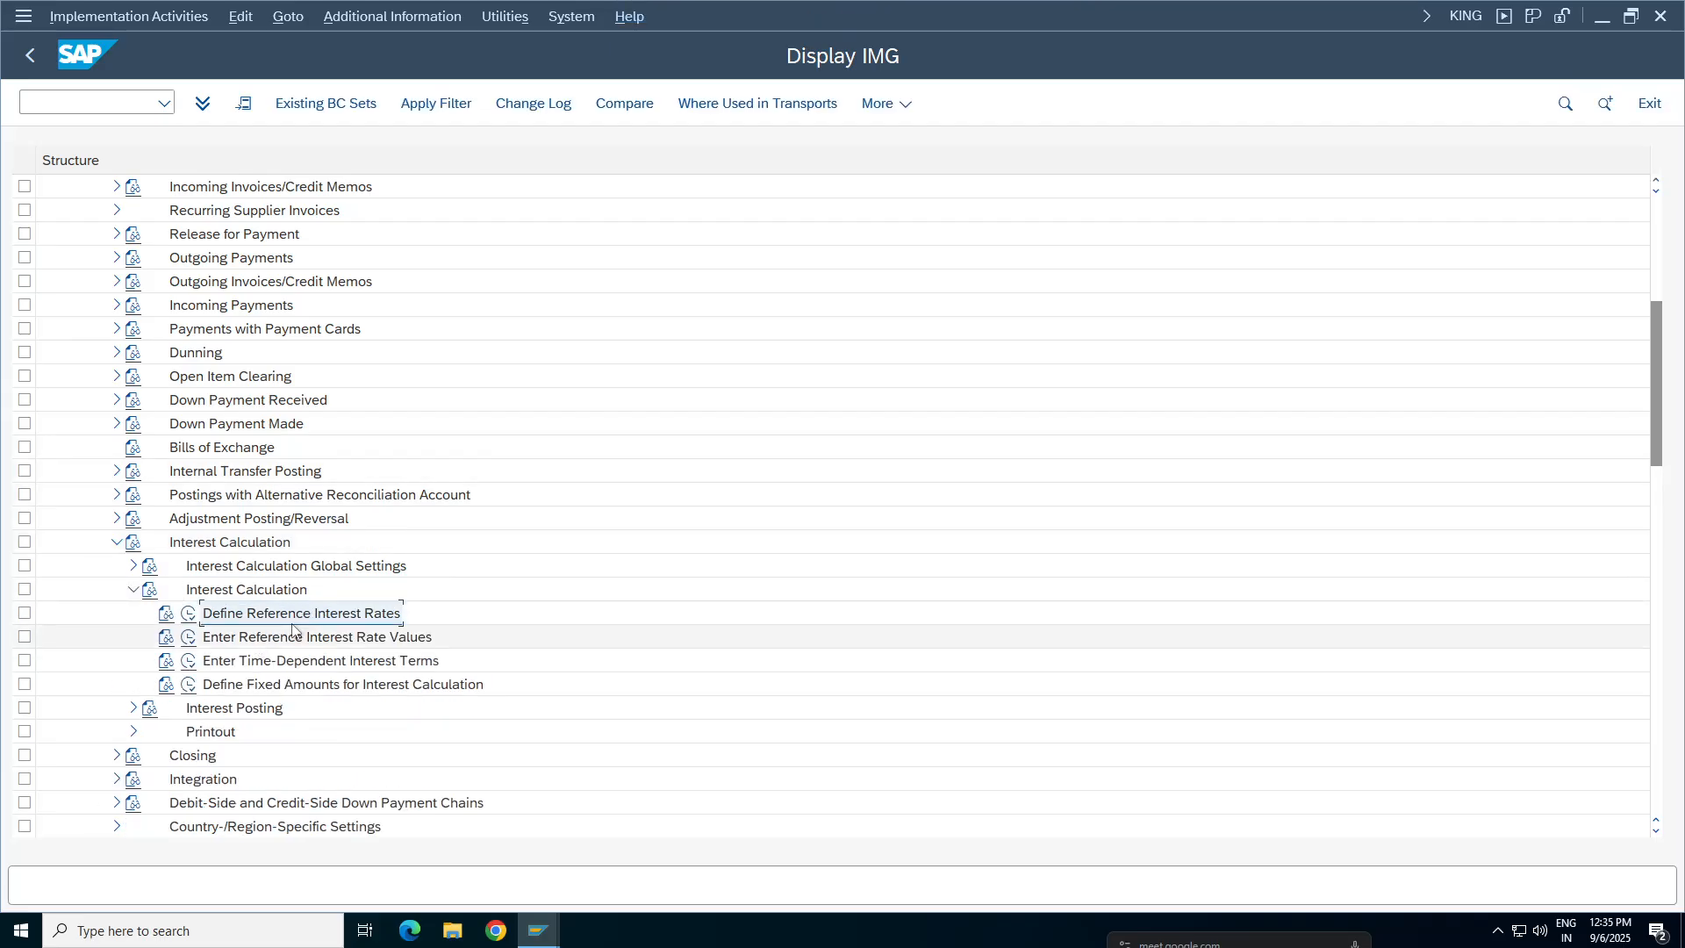
left_click(188, 613)
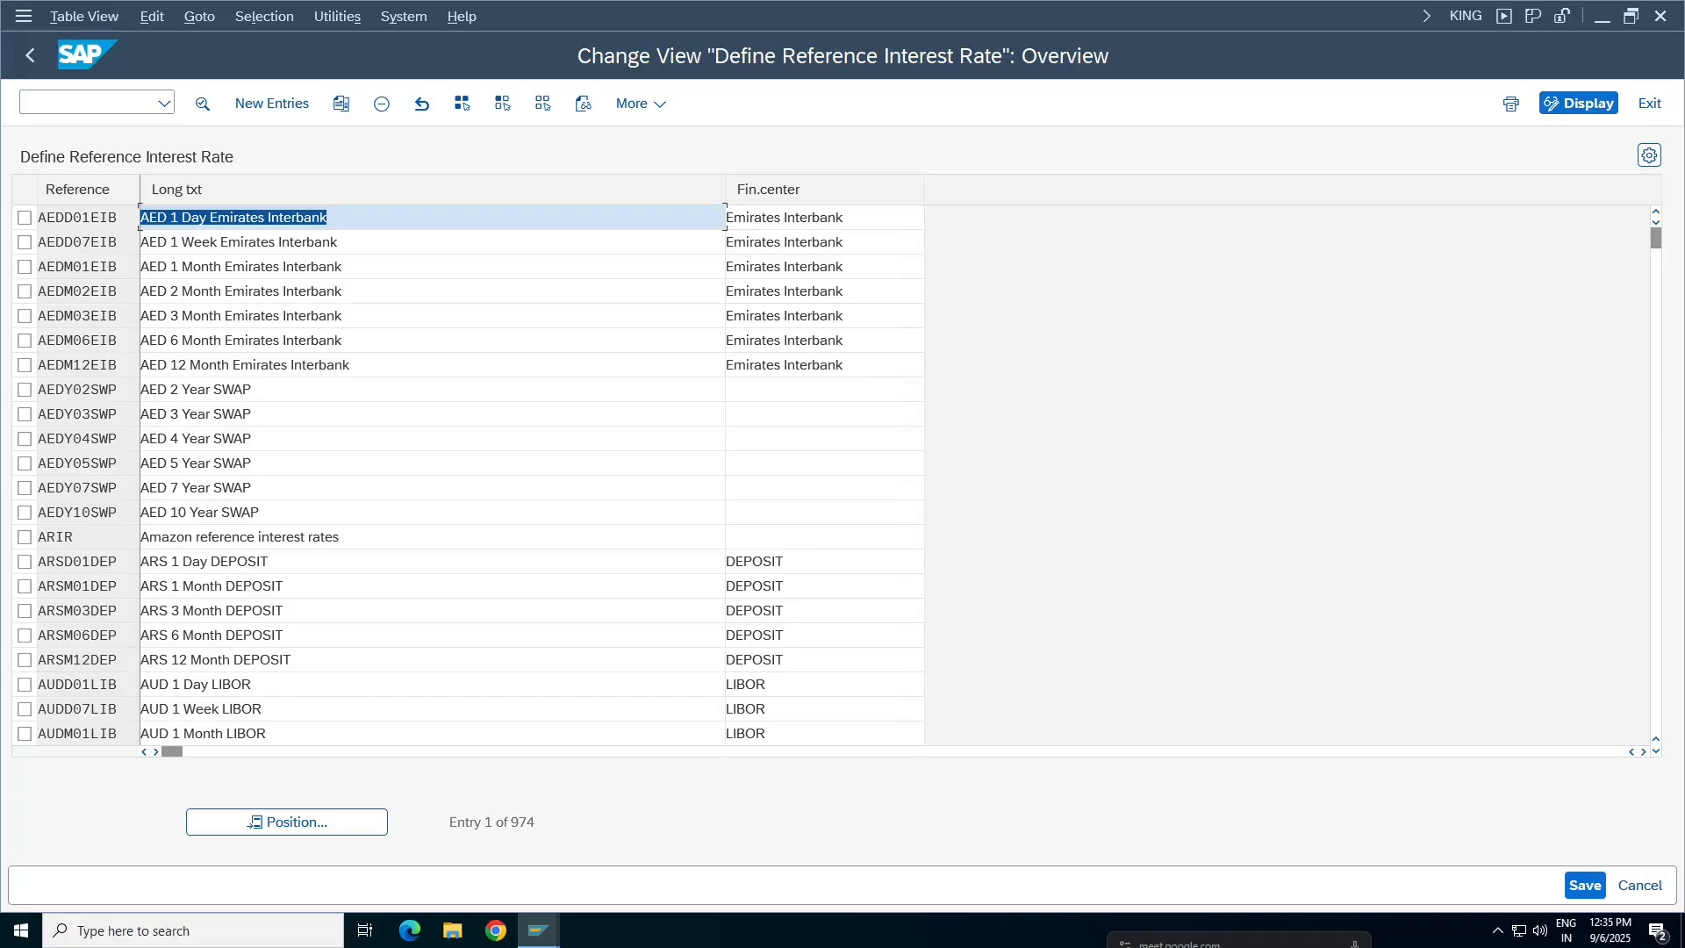
left_click(272, 104)
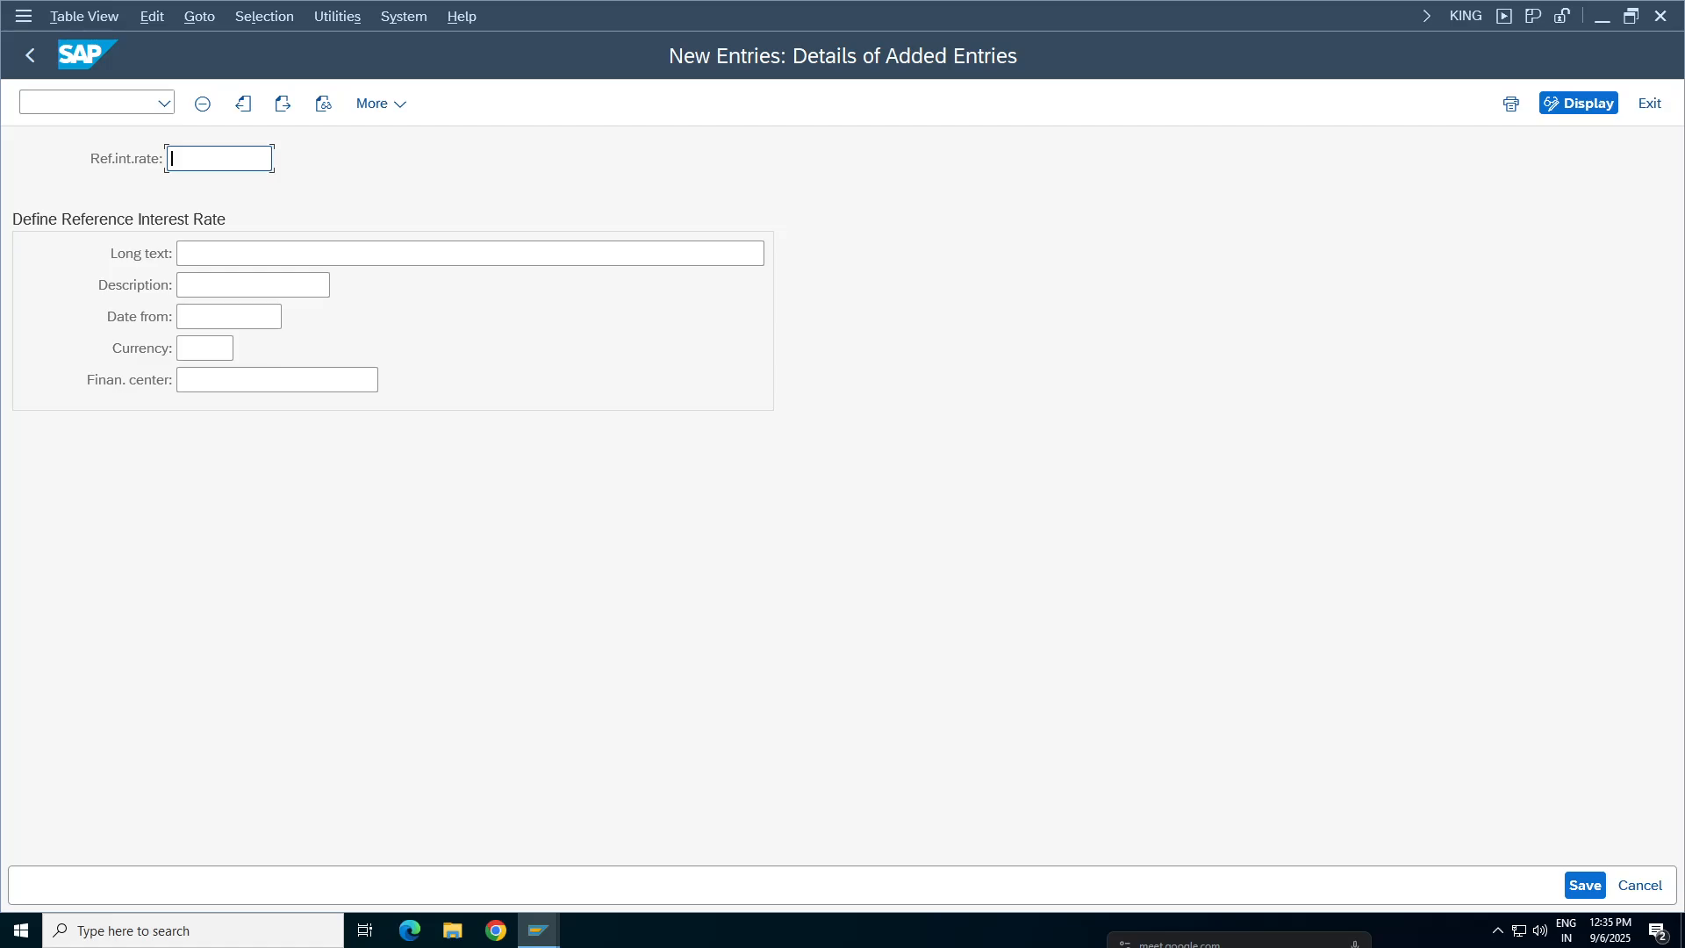
type("TAjjjjjjj")
key("BackSpace")
key("BackSpace")
key("BackSpace")
key("BackSpace")
key("BackSpace")
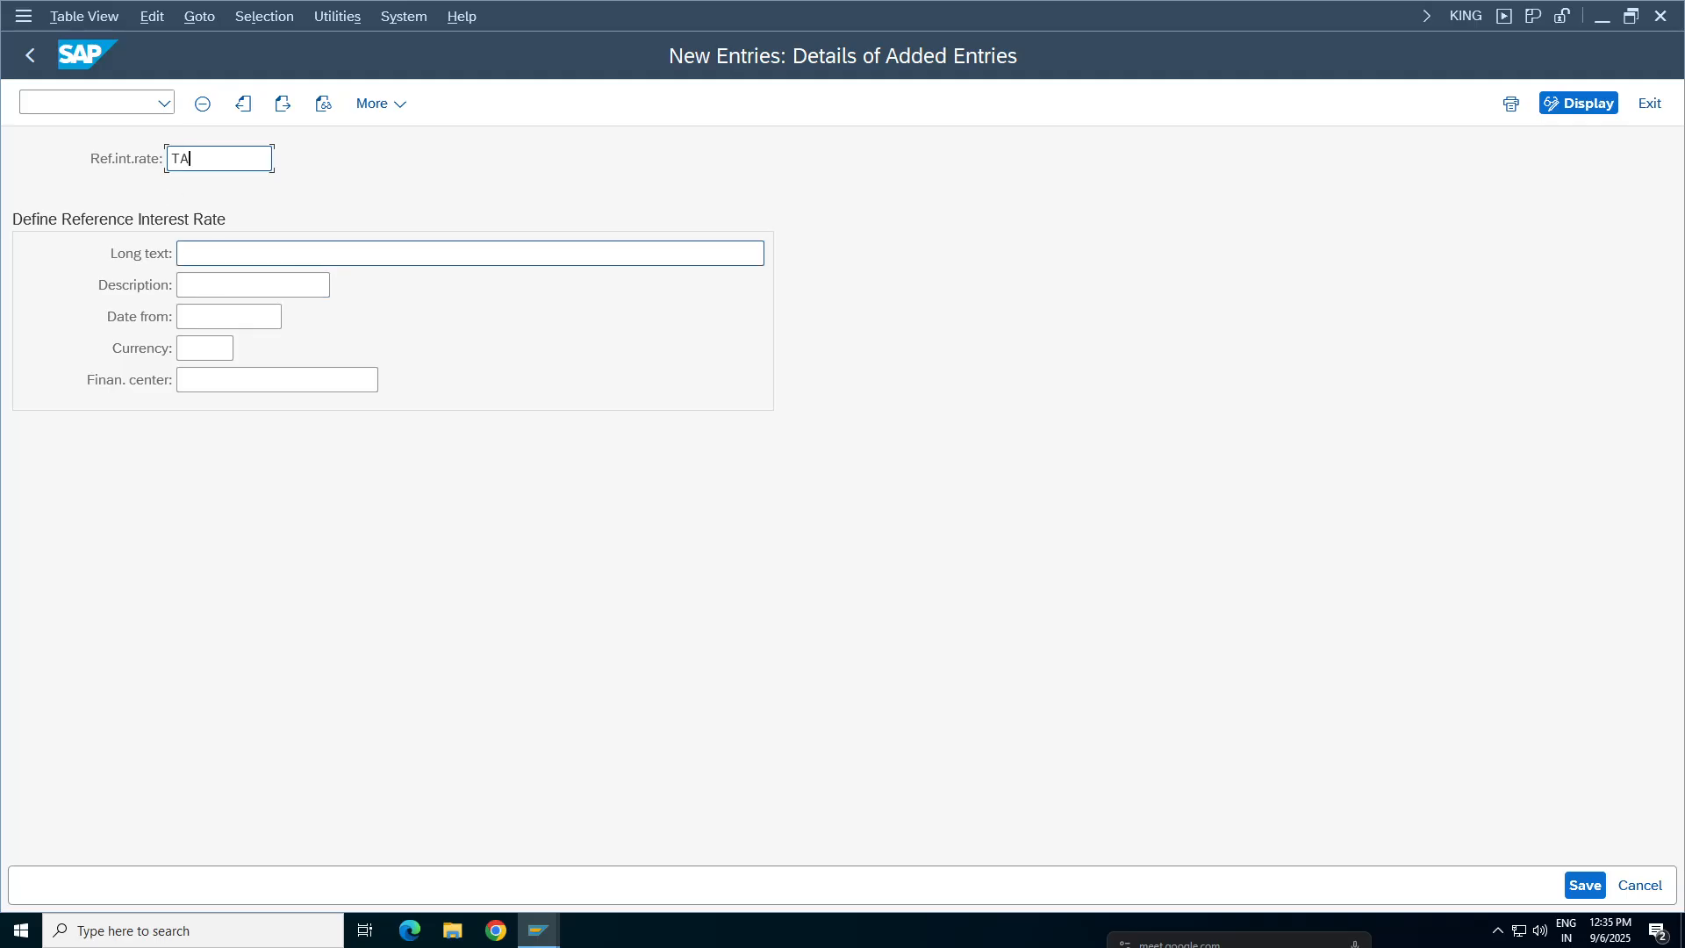
- Give reference interest rate TA the long text "Referenceinterest rate for TA98" and the description "Reference ta98"
left_click(219, 253)
type("Reference")
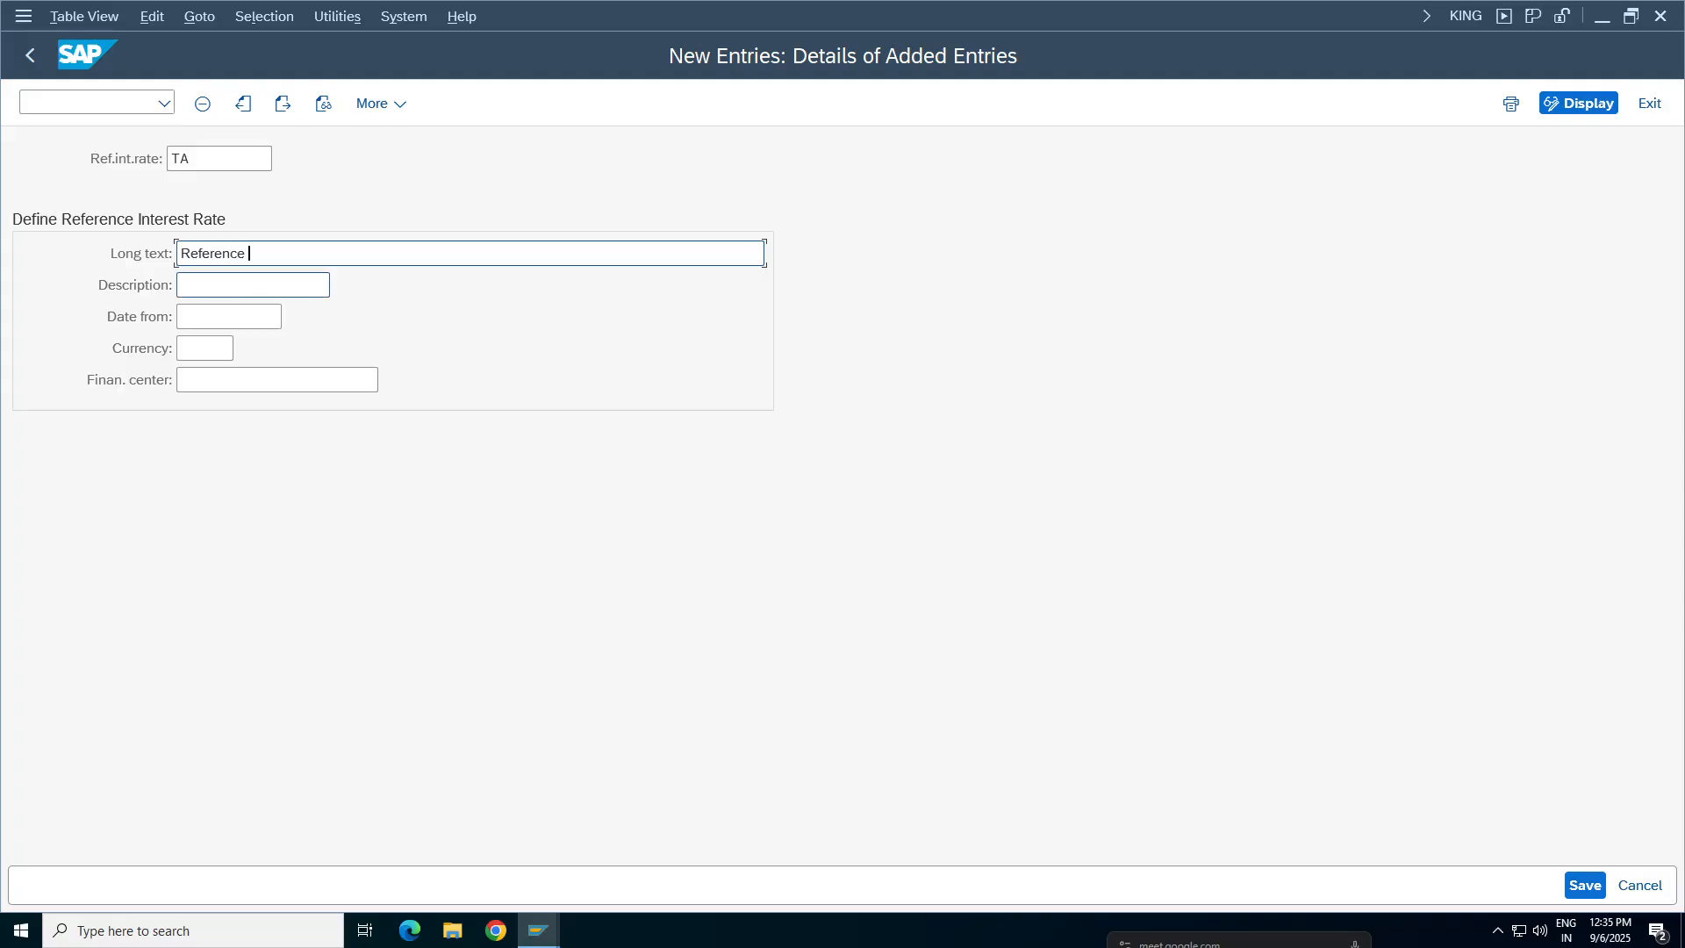
type("interest rate ")
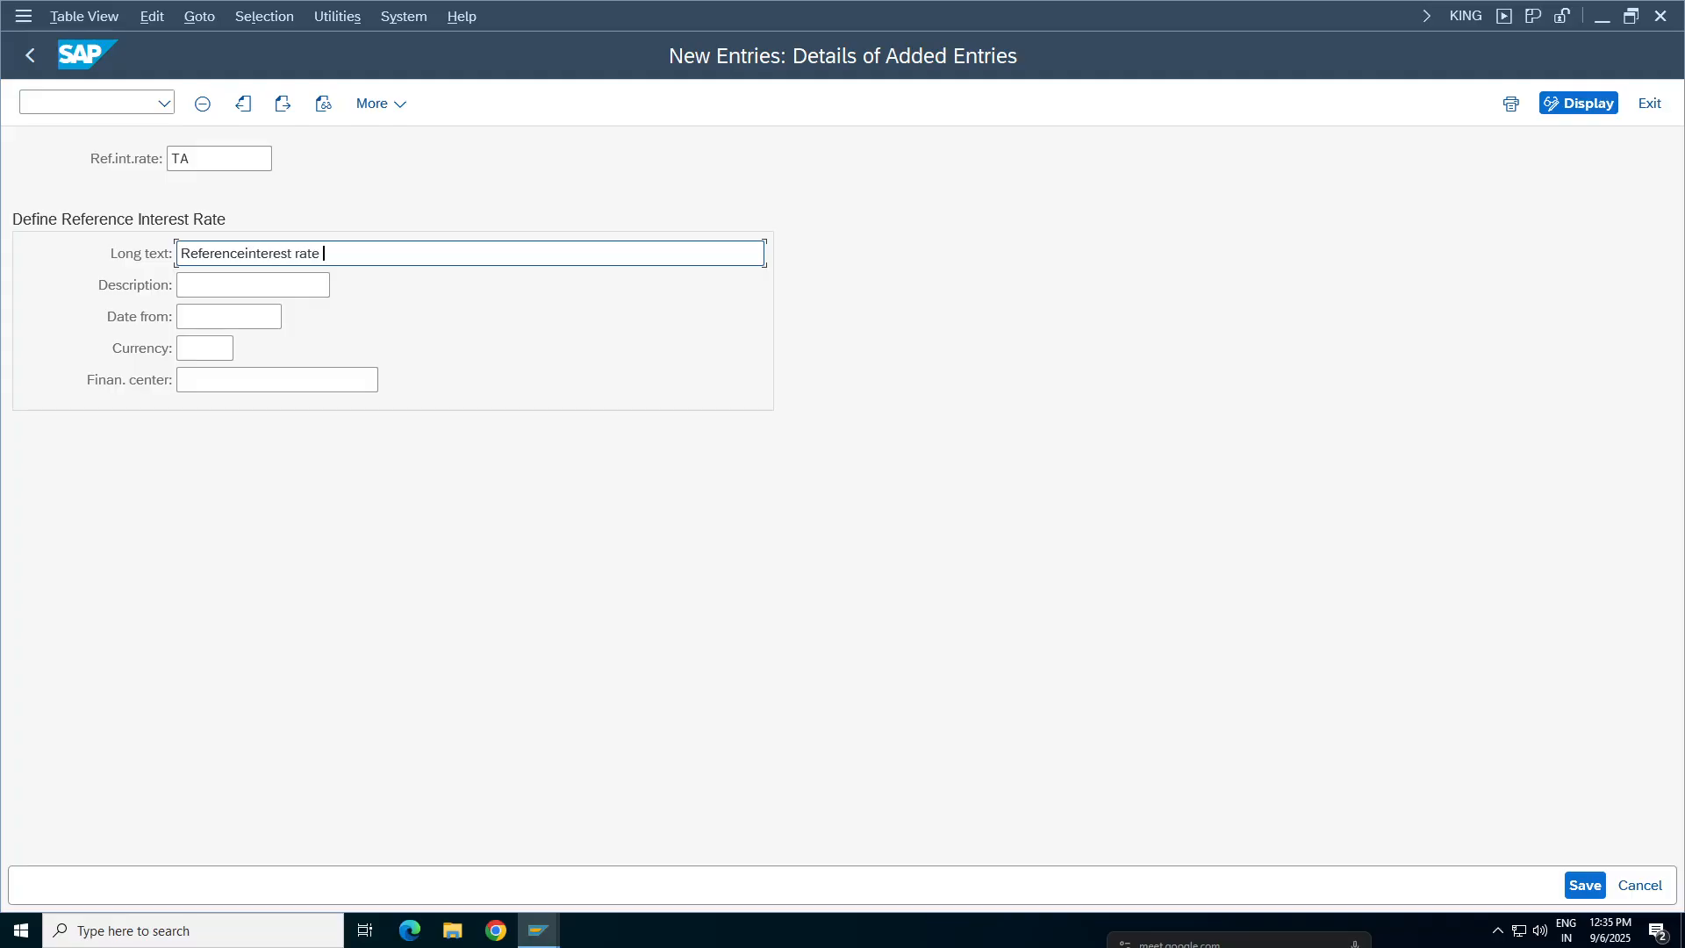
type("for TA98")
left_click(206, 285)
left_click_drag(385, 254, 38, 236)
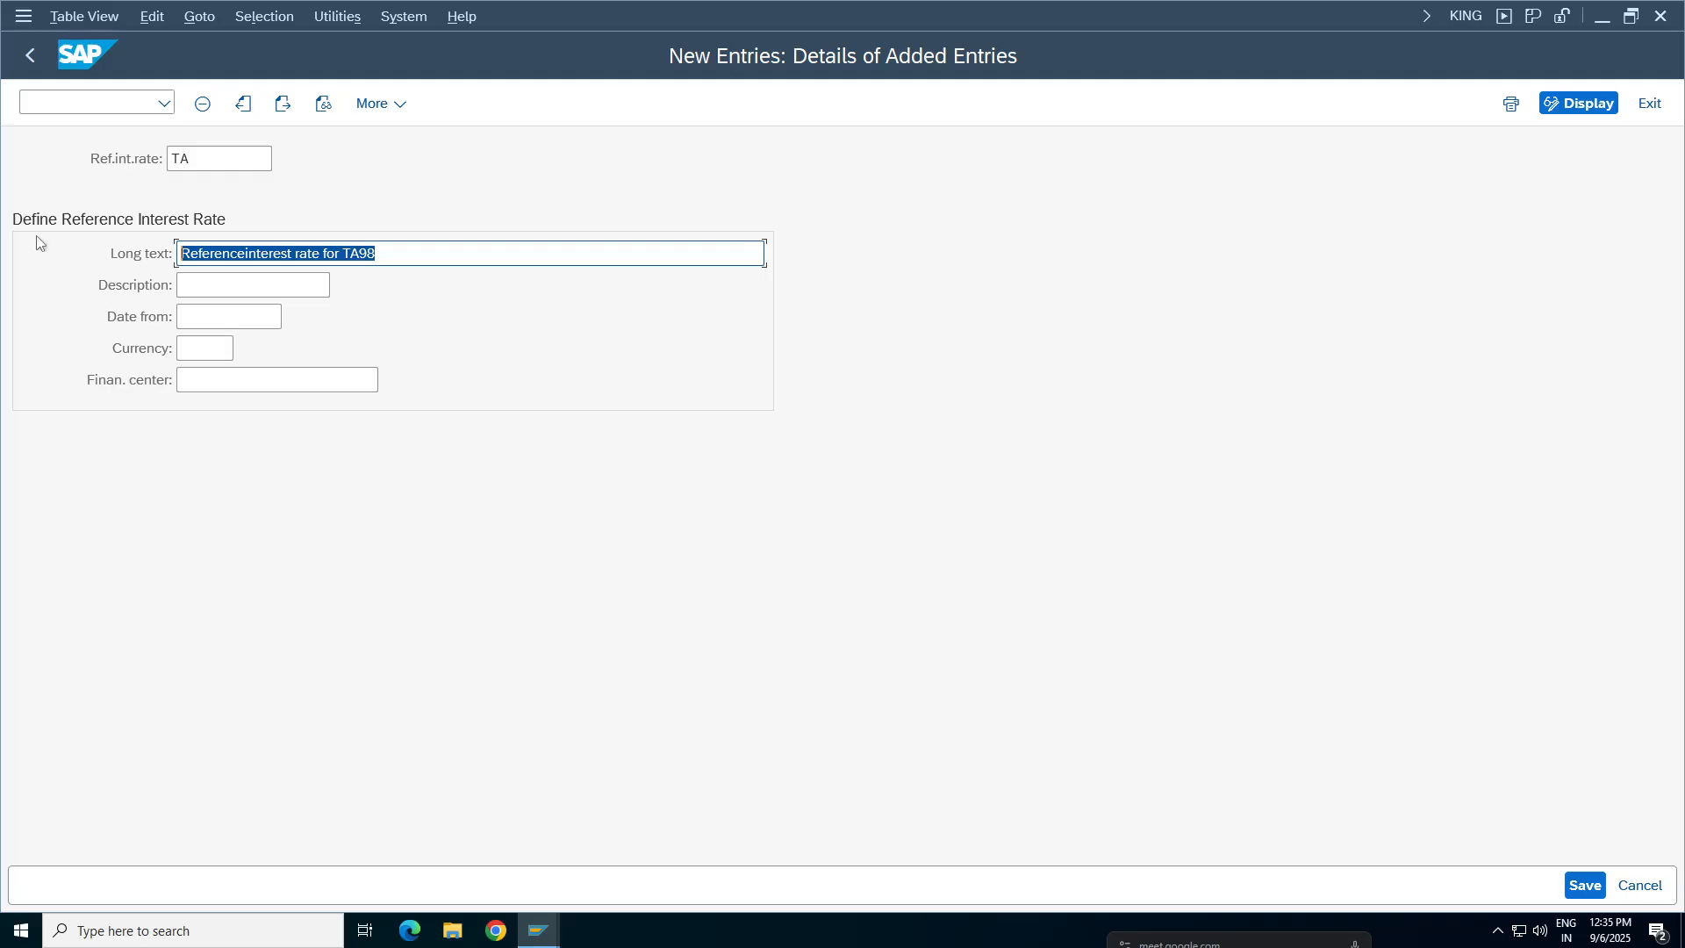
left_click(180, 290)
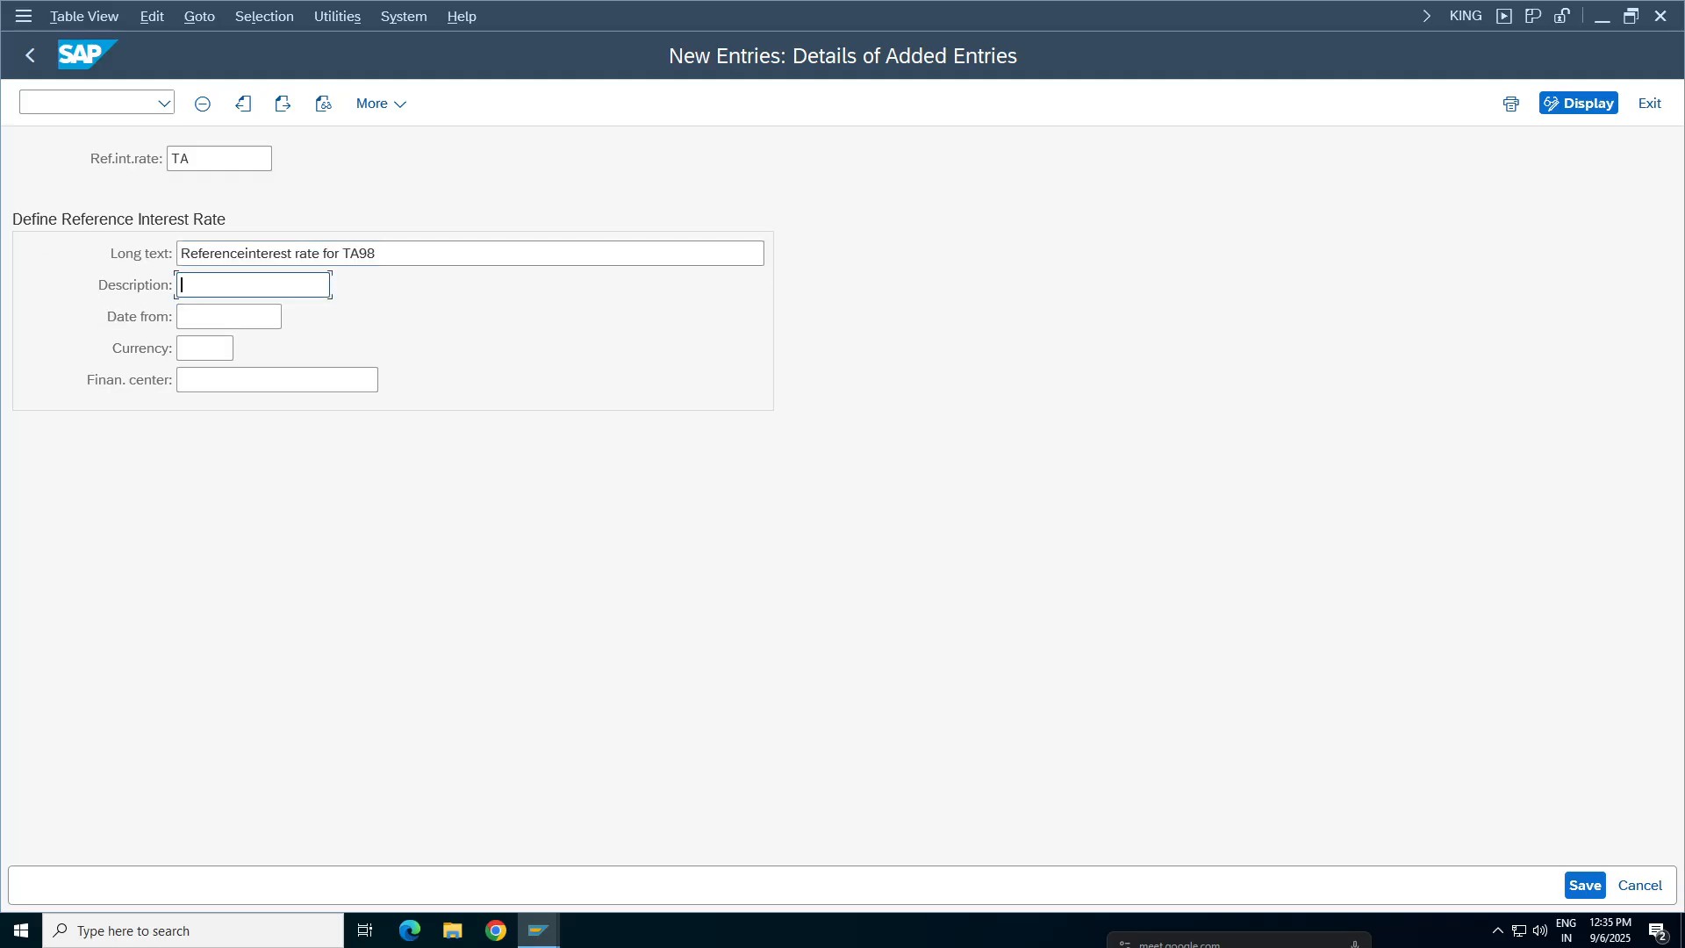
type("Referenceintere")
left_click(279, 316)
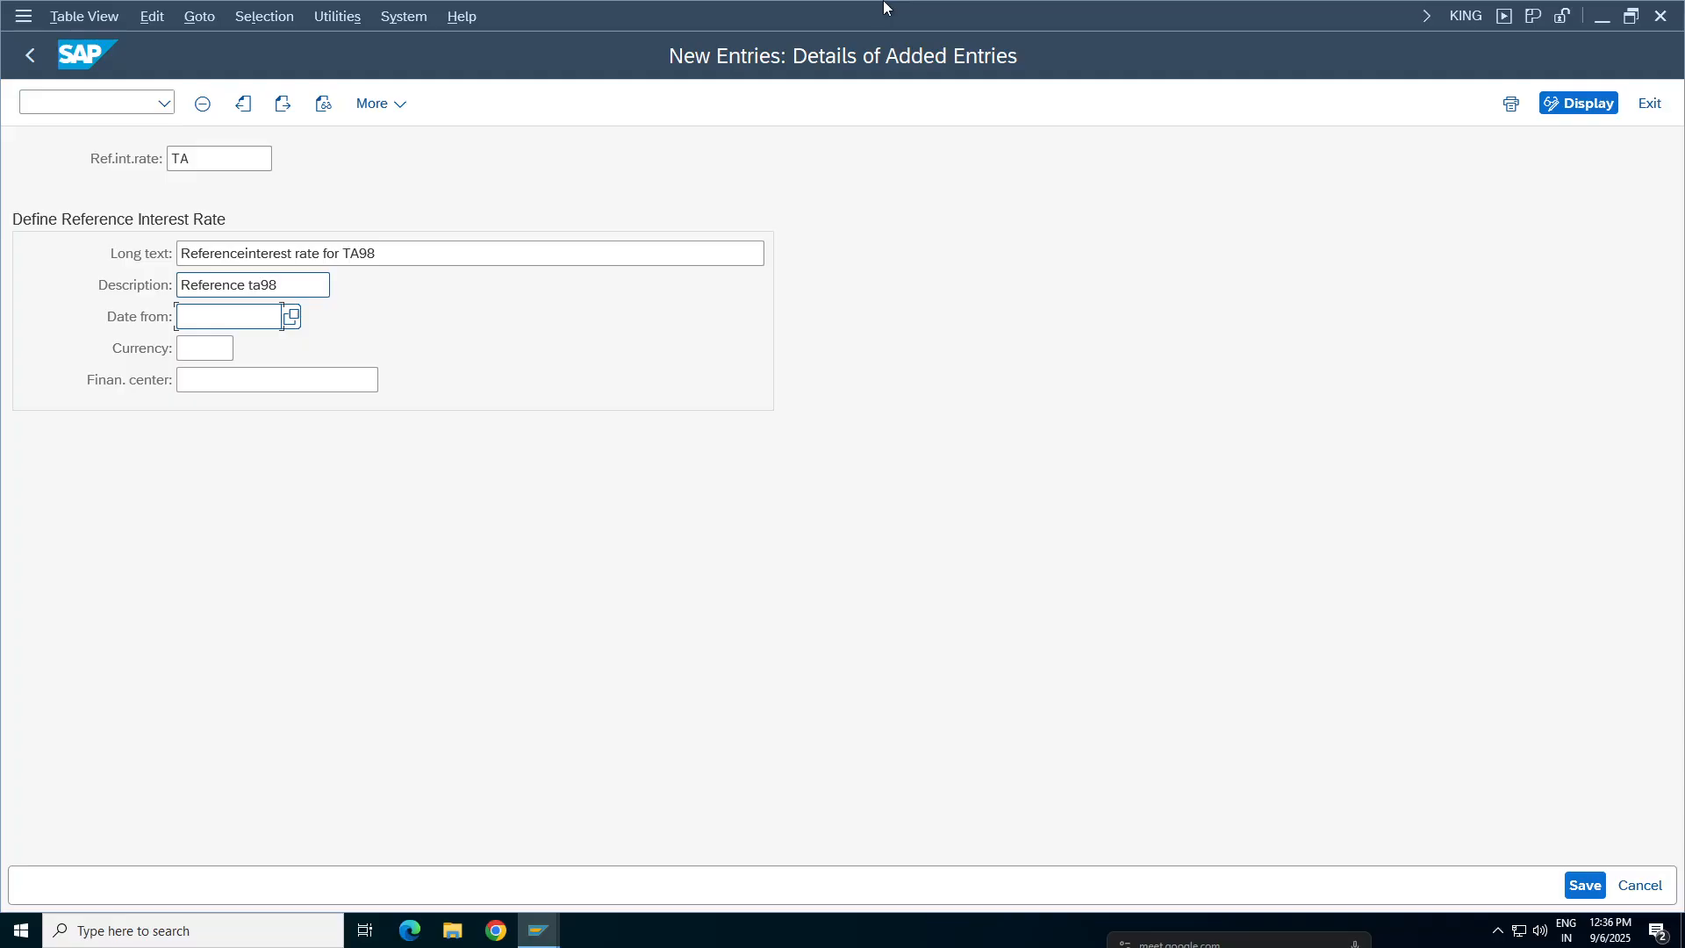
- Switch to the Google Meet call in the browser and admit the waiting participant
left_click(1021, 13)
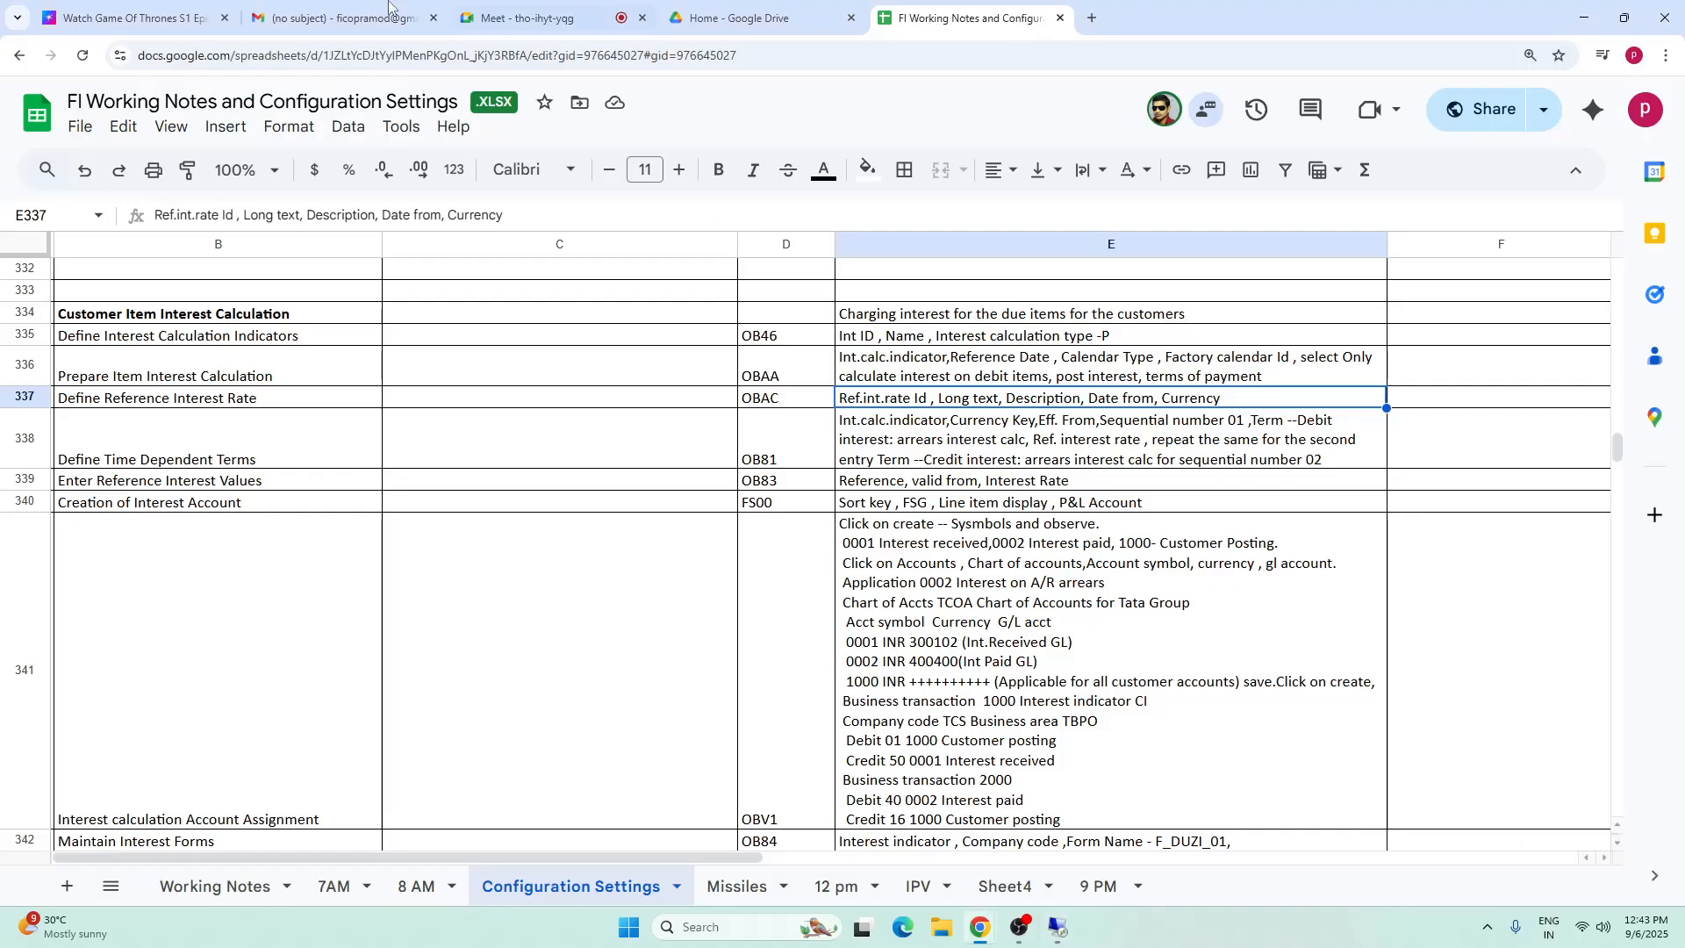
left_click(526, 17)
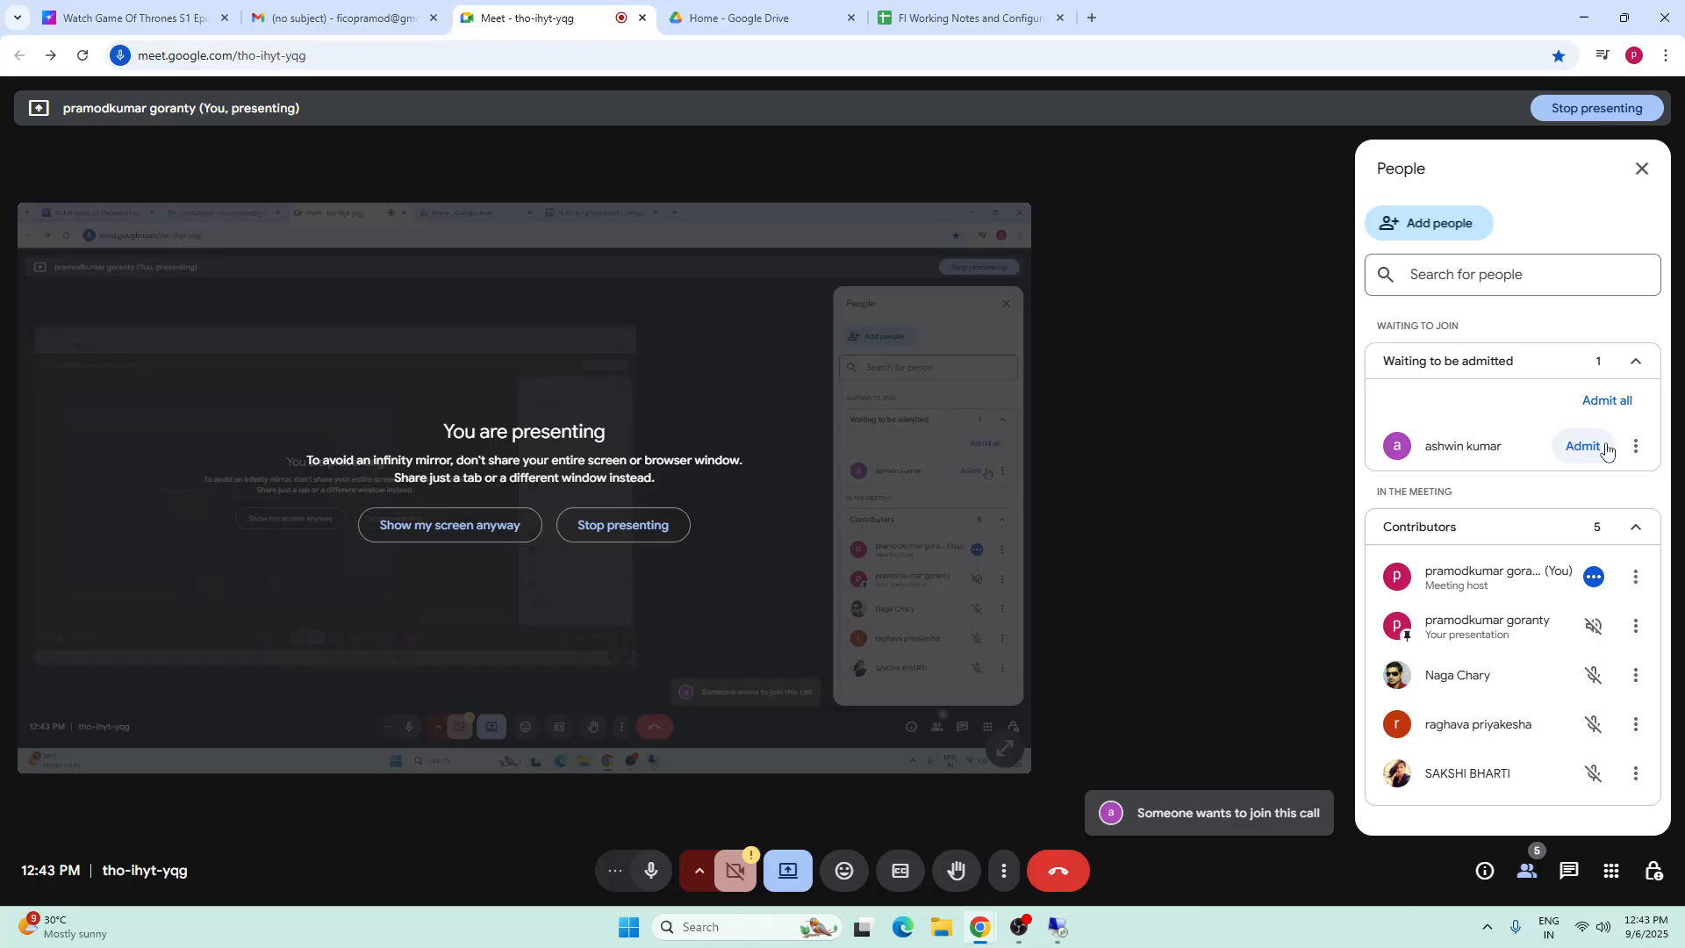
left_click(1579, 447)
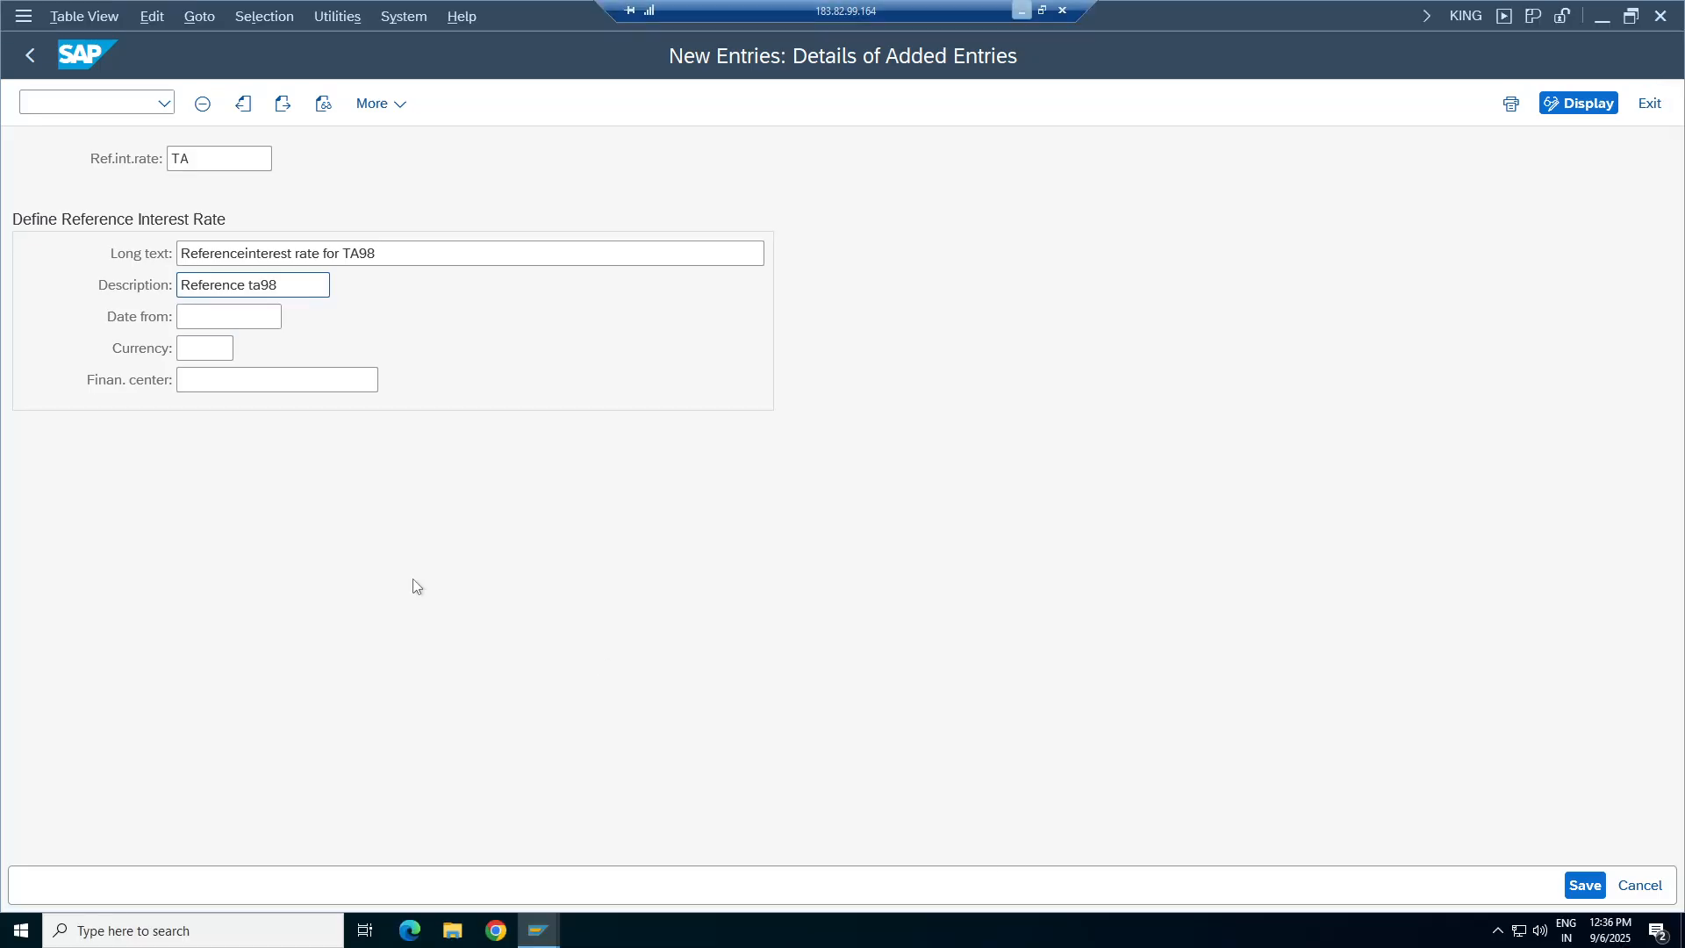
- Set the reference interest rate's start date to 01.04.2025 and currency to INR, save it, and return to the IMG structure
left_click(279, 316)
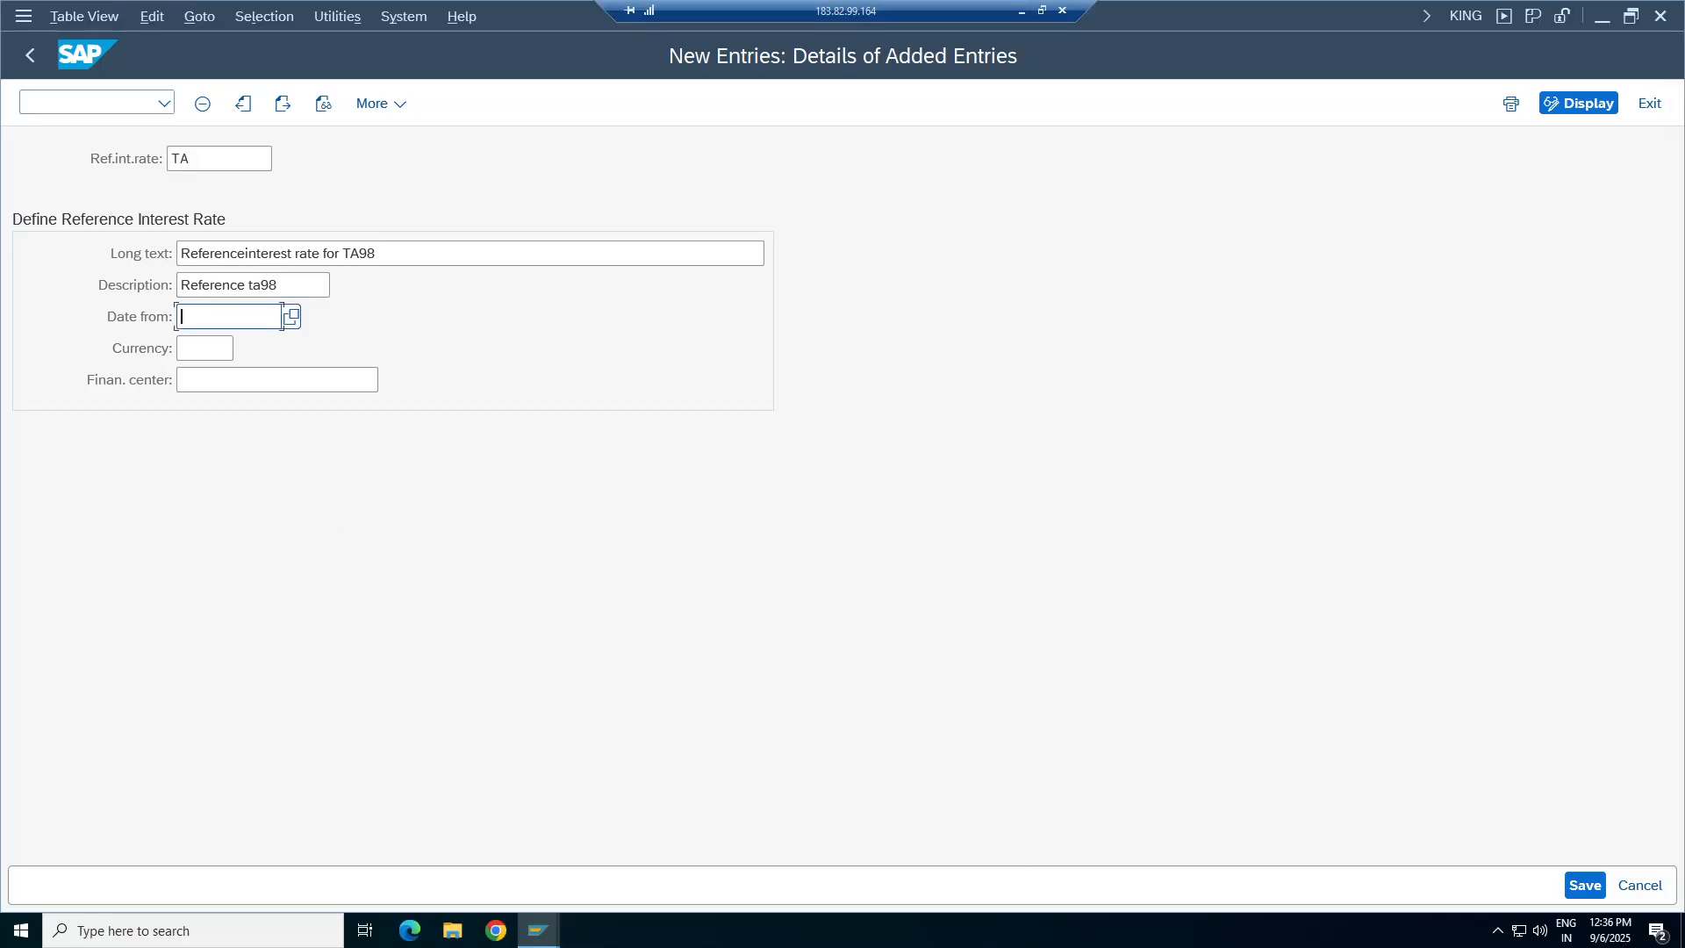
type("01.04")
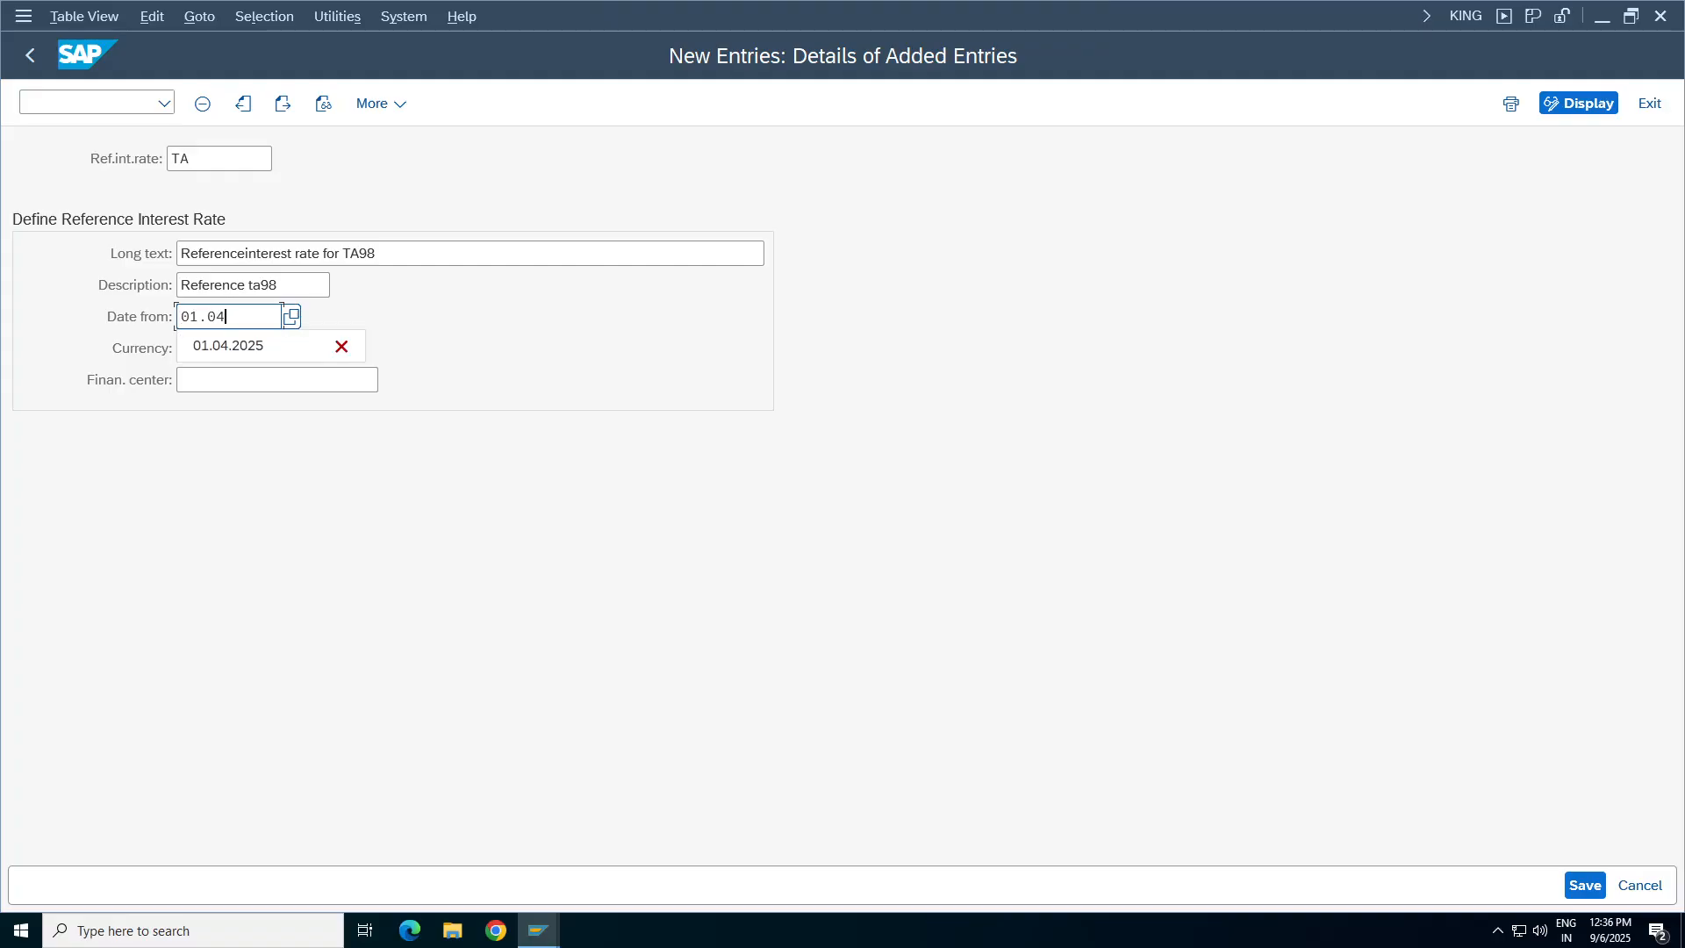
left_click(232, 348)
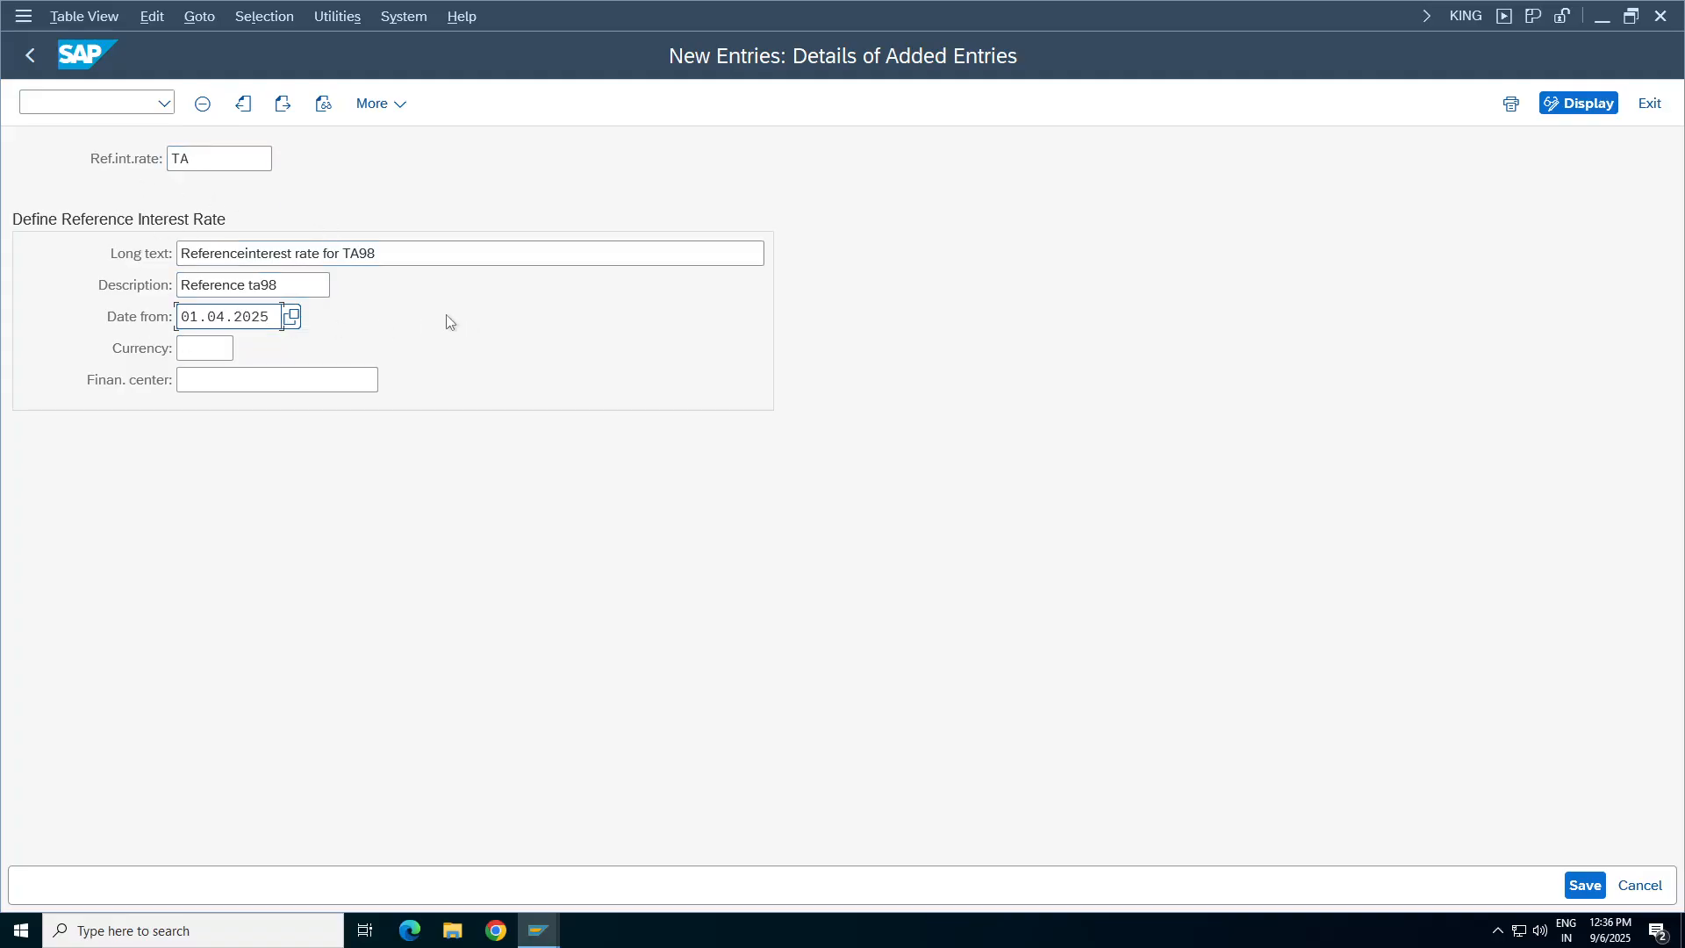
left_click(232, 348)
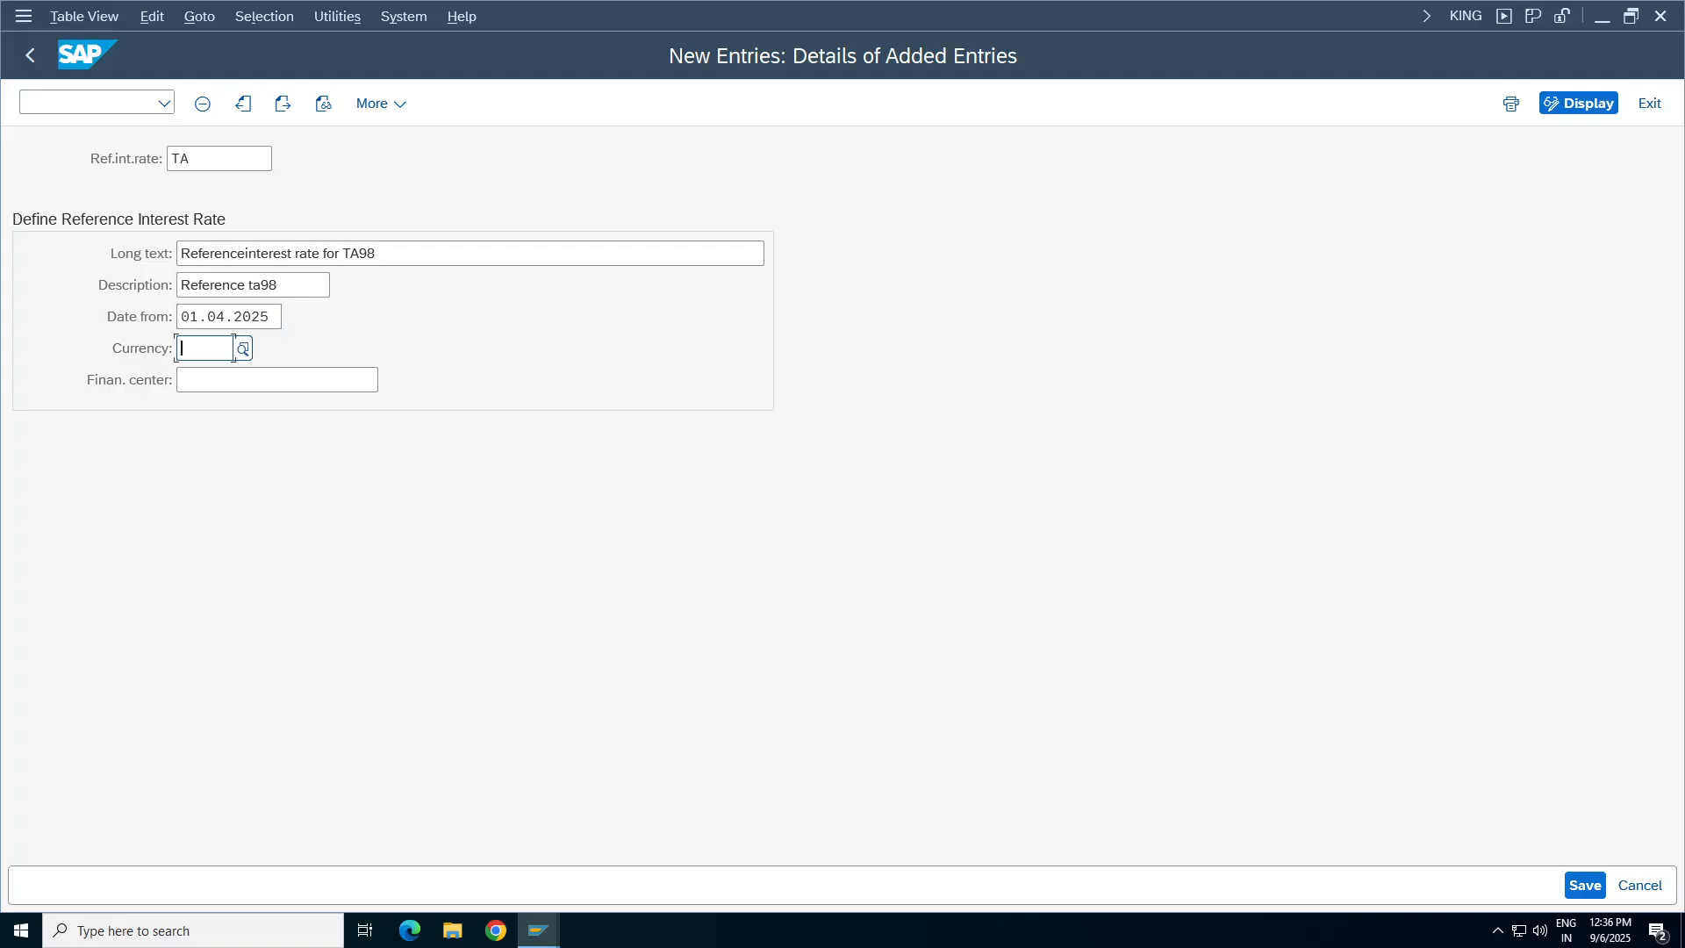
type("inr")
left_click(1602, 887)
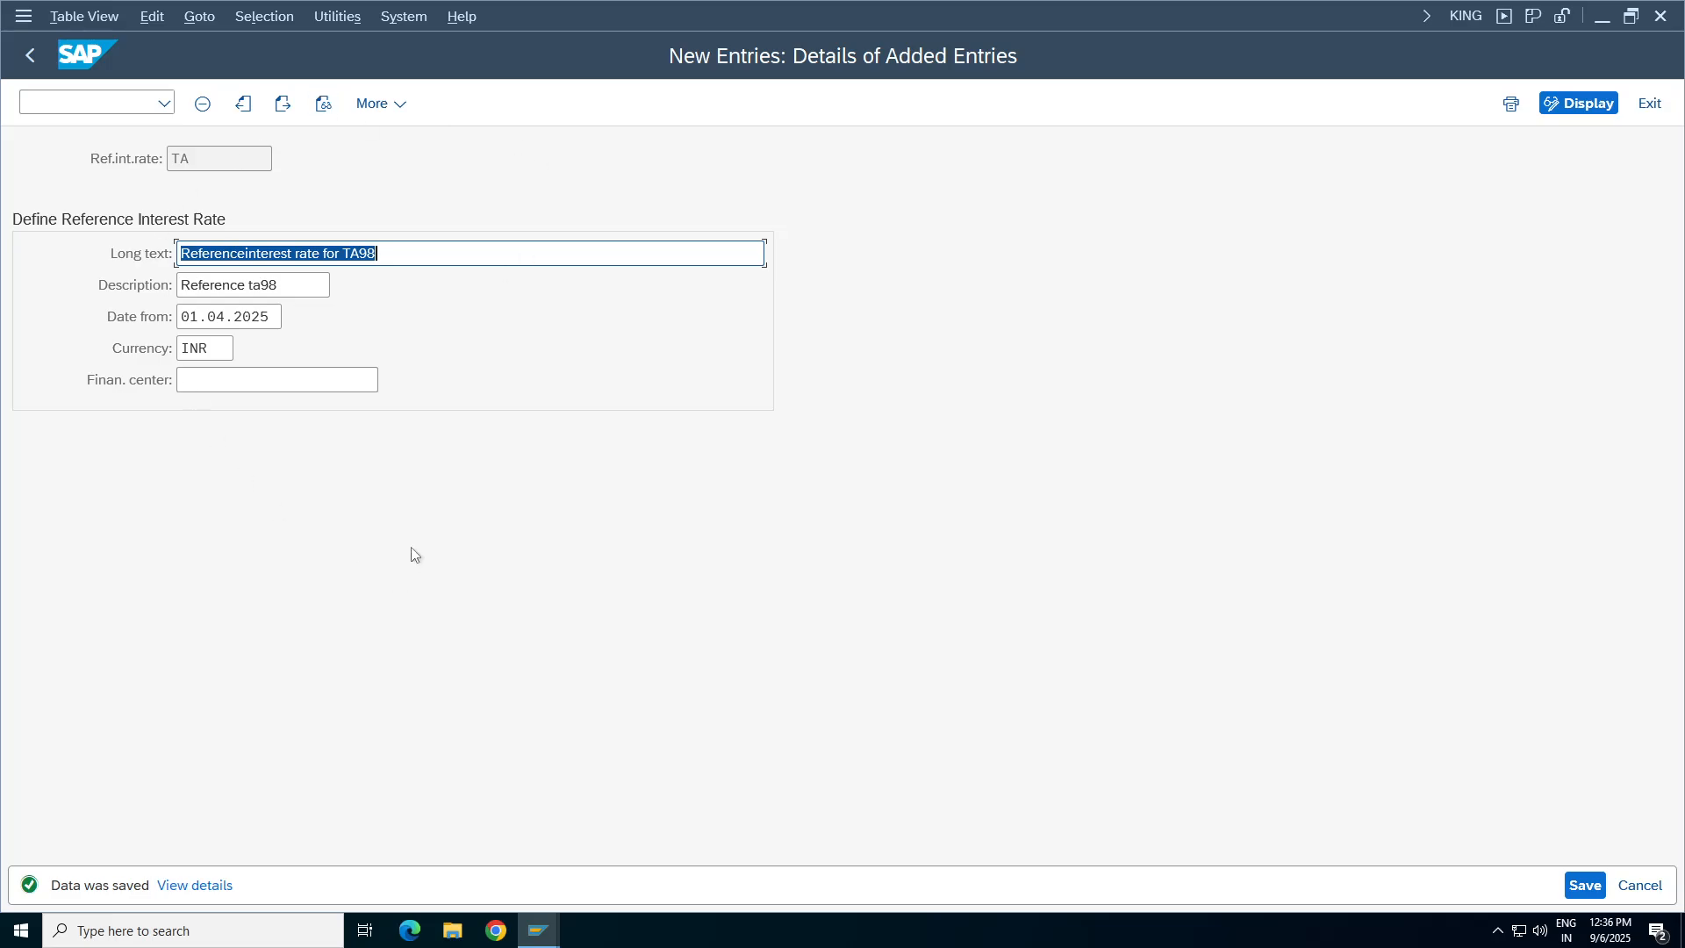
left_click(31, 58)
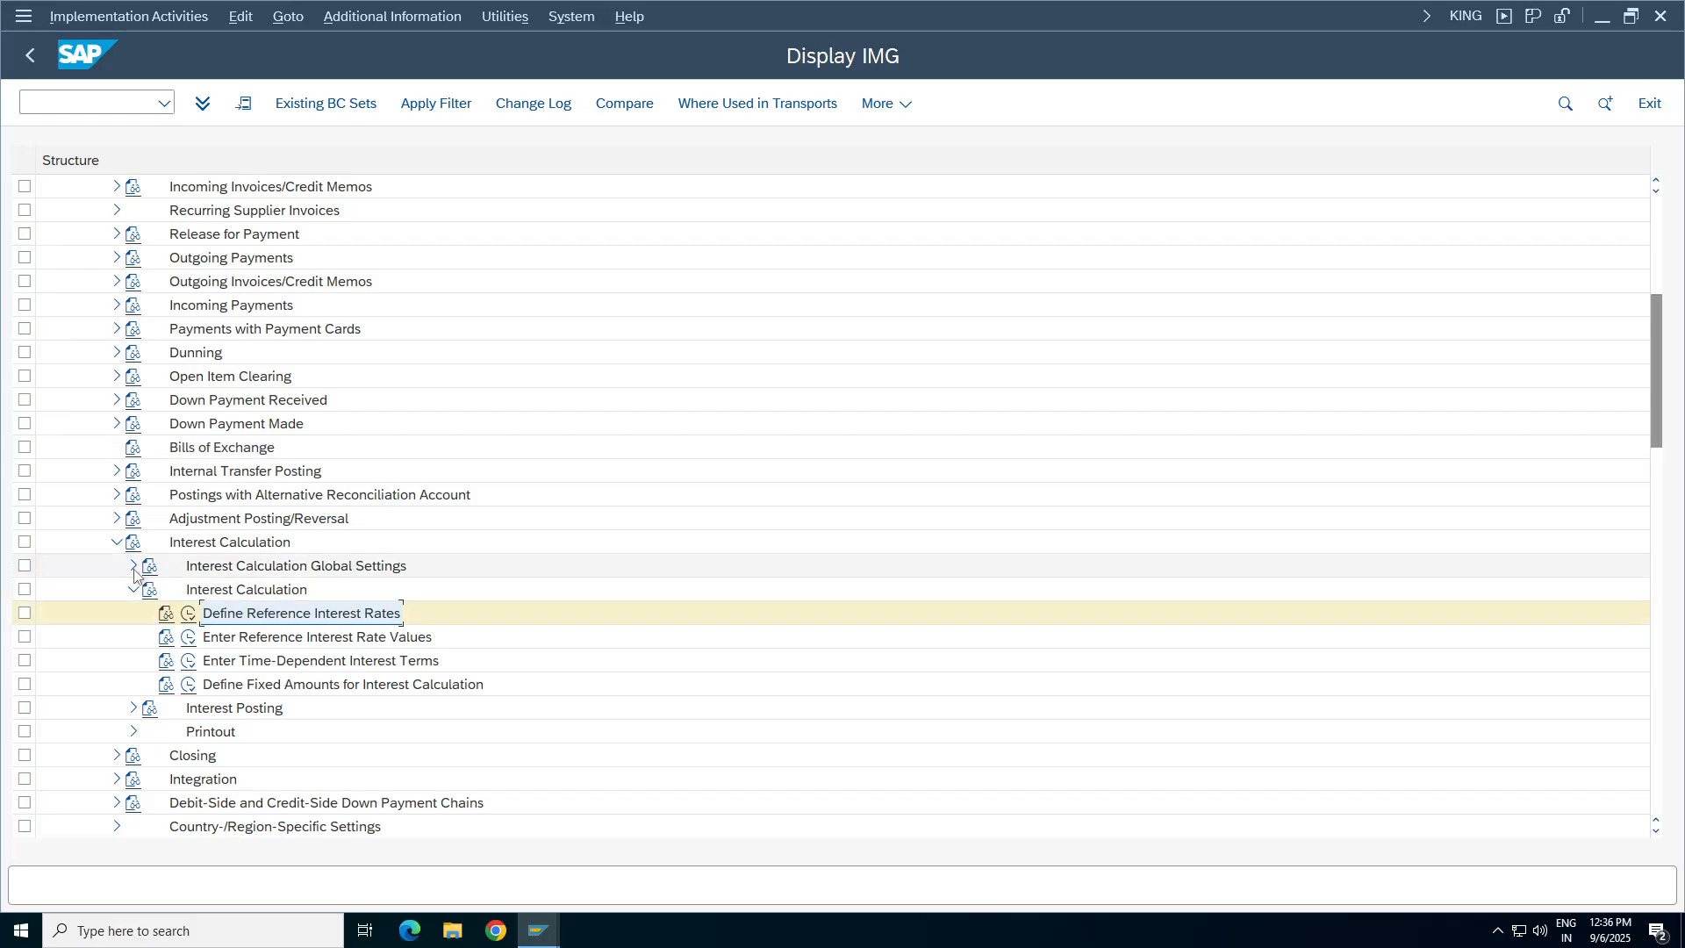
left_click(133, 568)
left_click(272, 592)
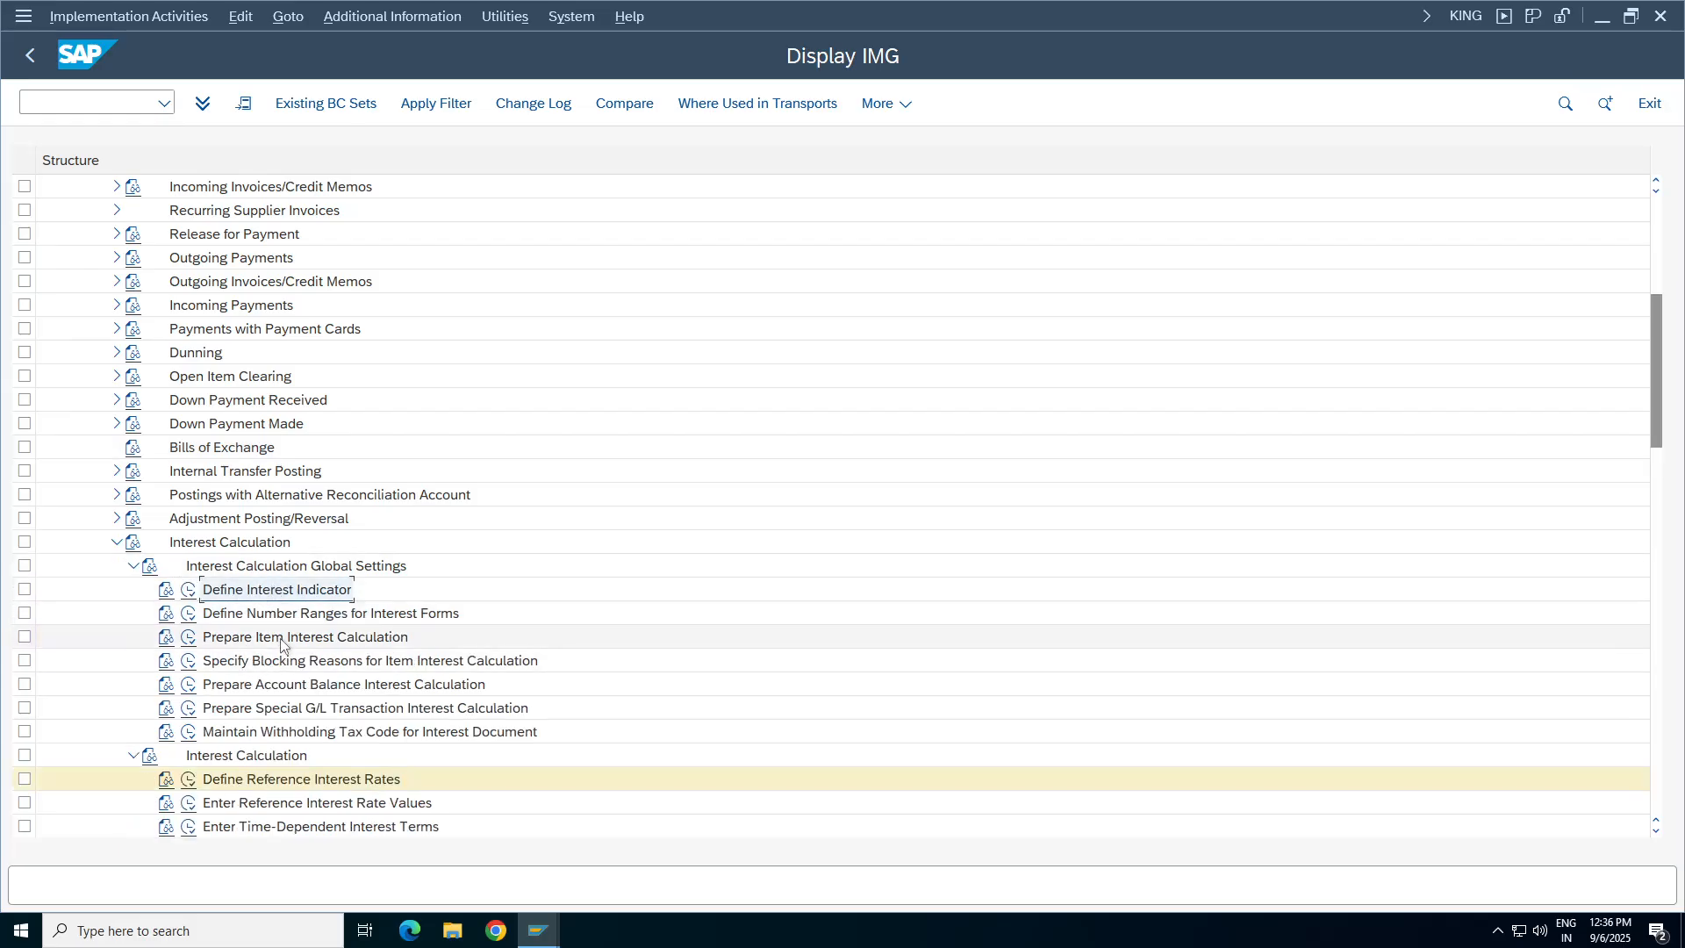
left_click(283, 639)
left_click(268, 780)
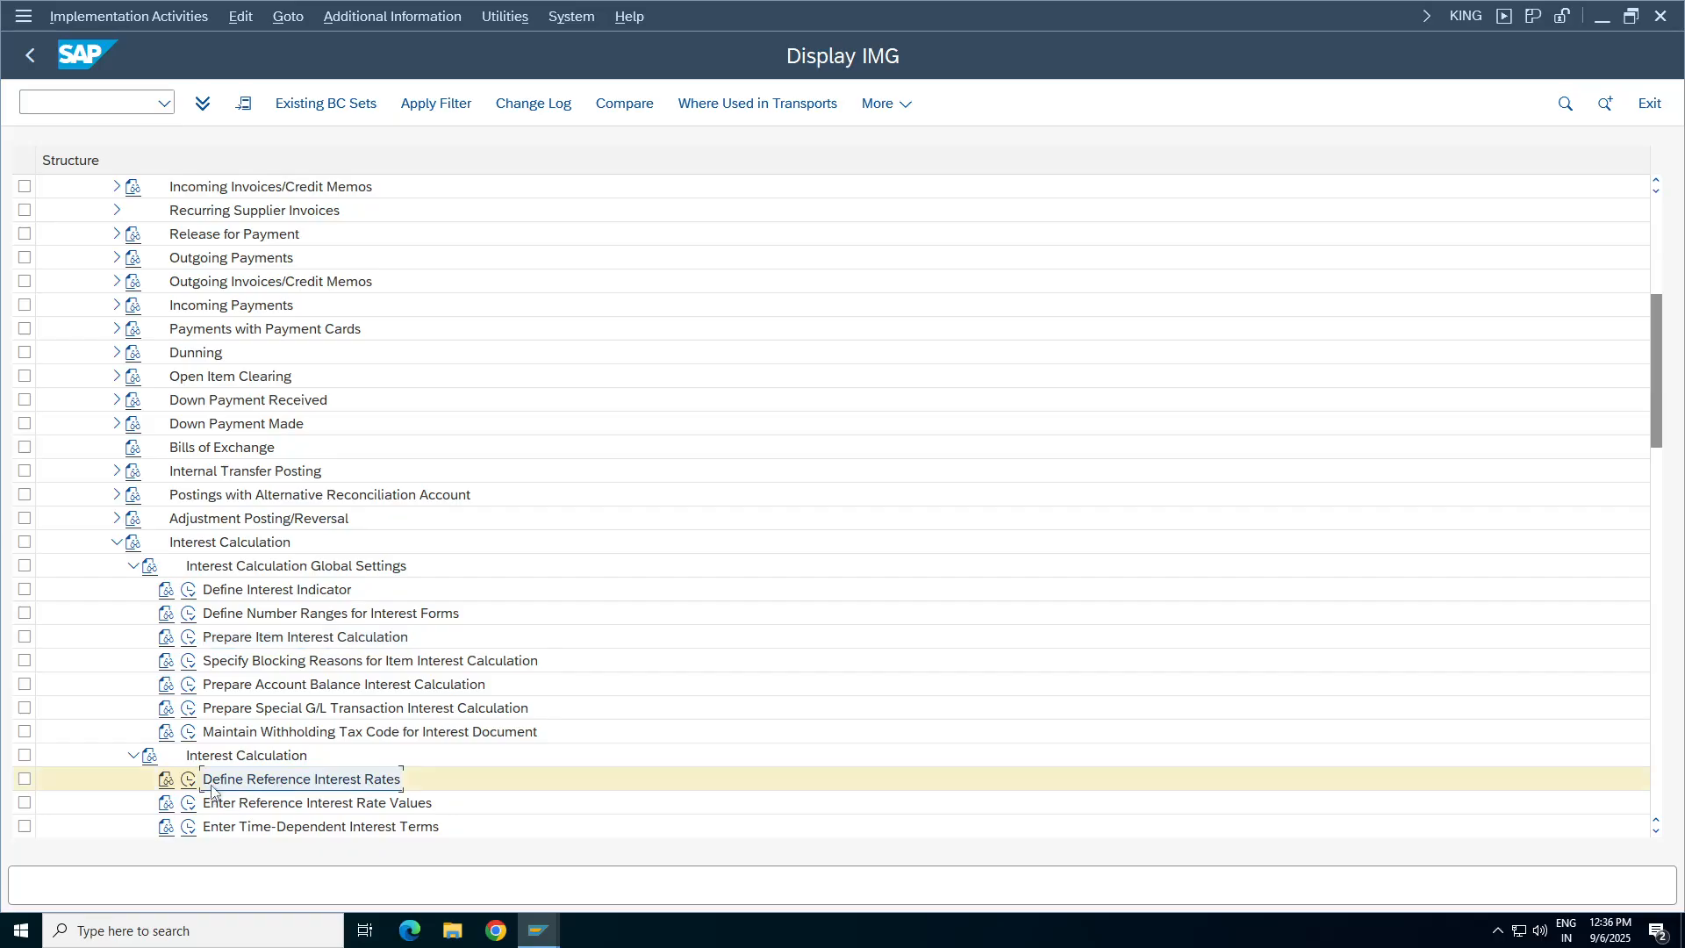
left_click(134, 565)
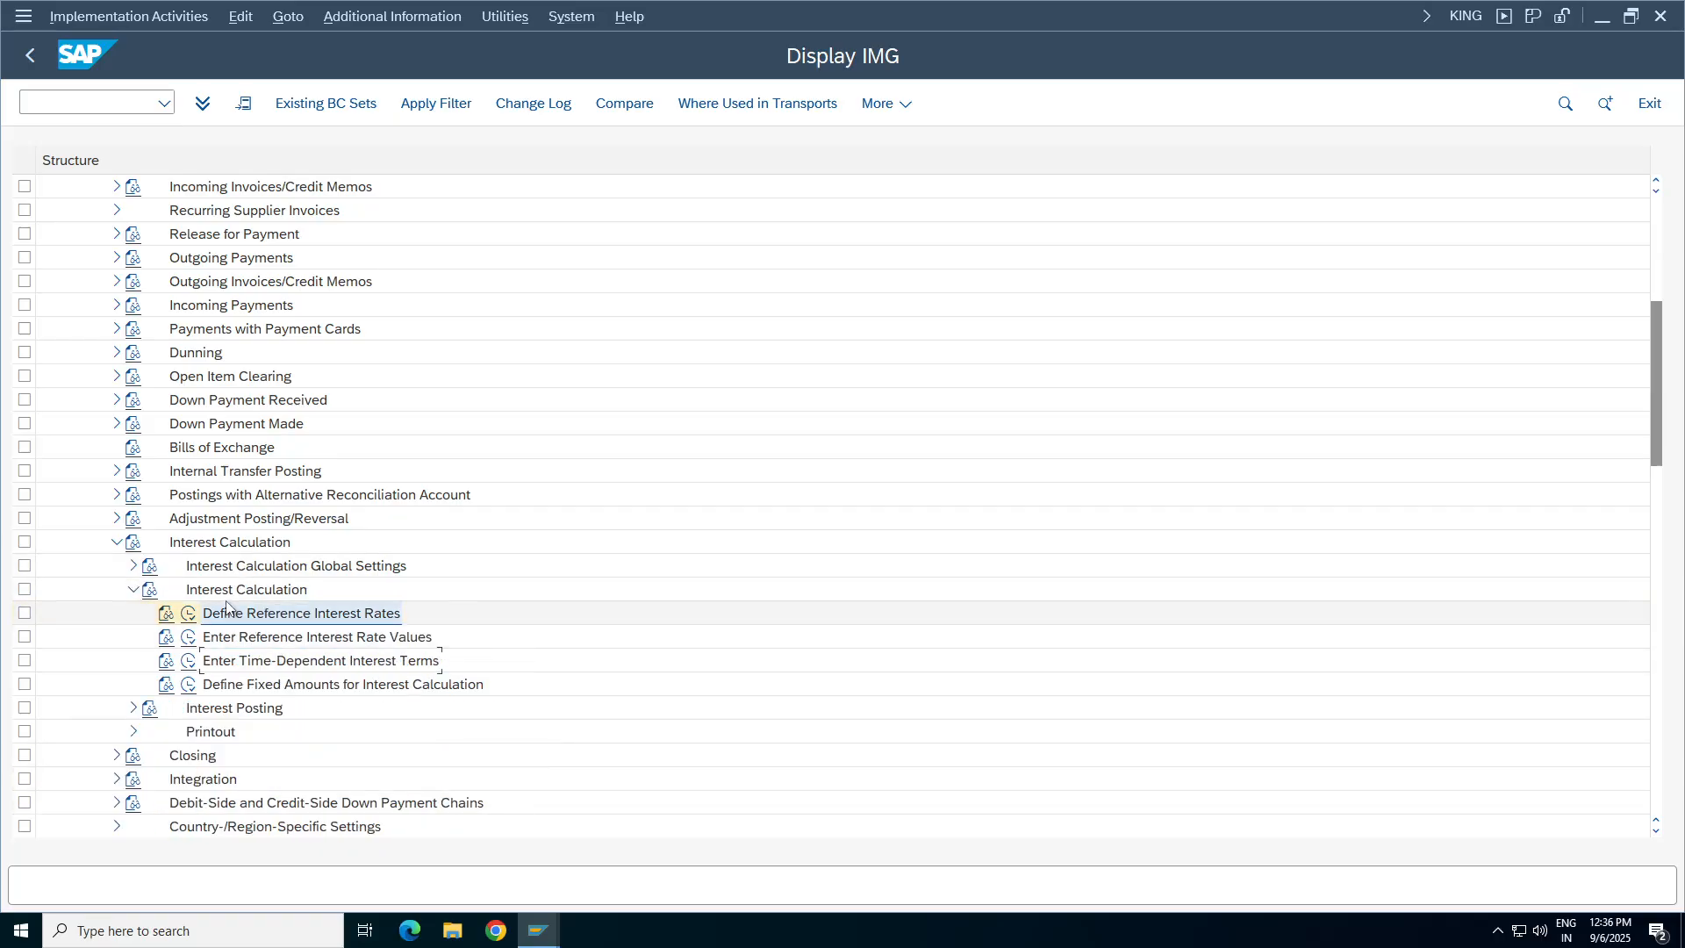
- Open the Enter Reference Interest Rate Values activity and start a new entry for reference TA
left_click(279, 645)
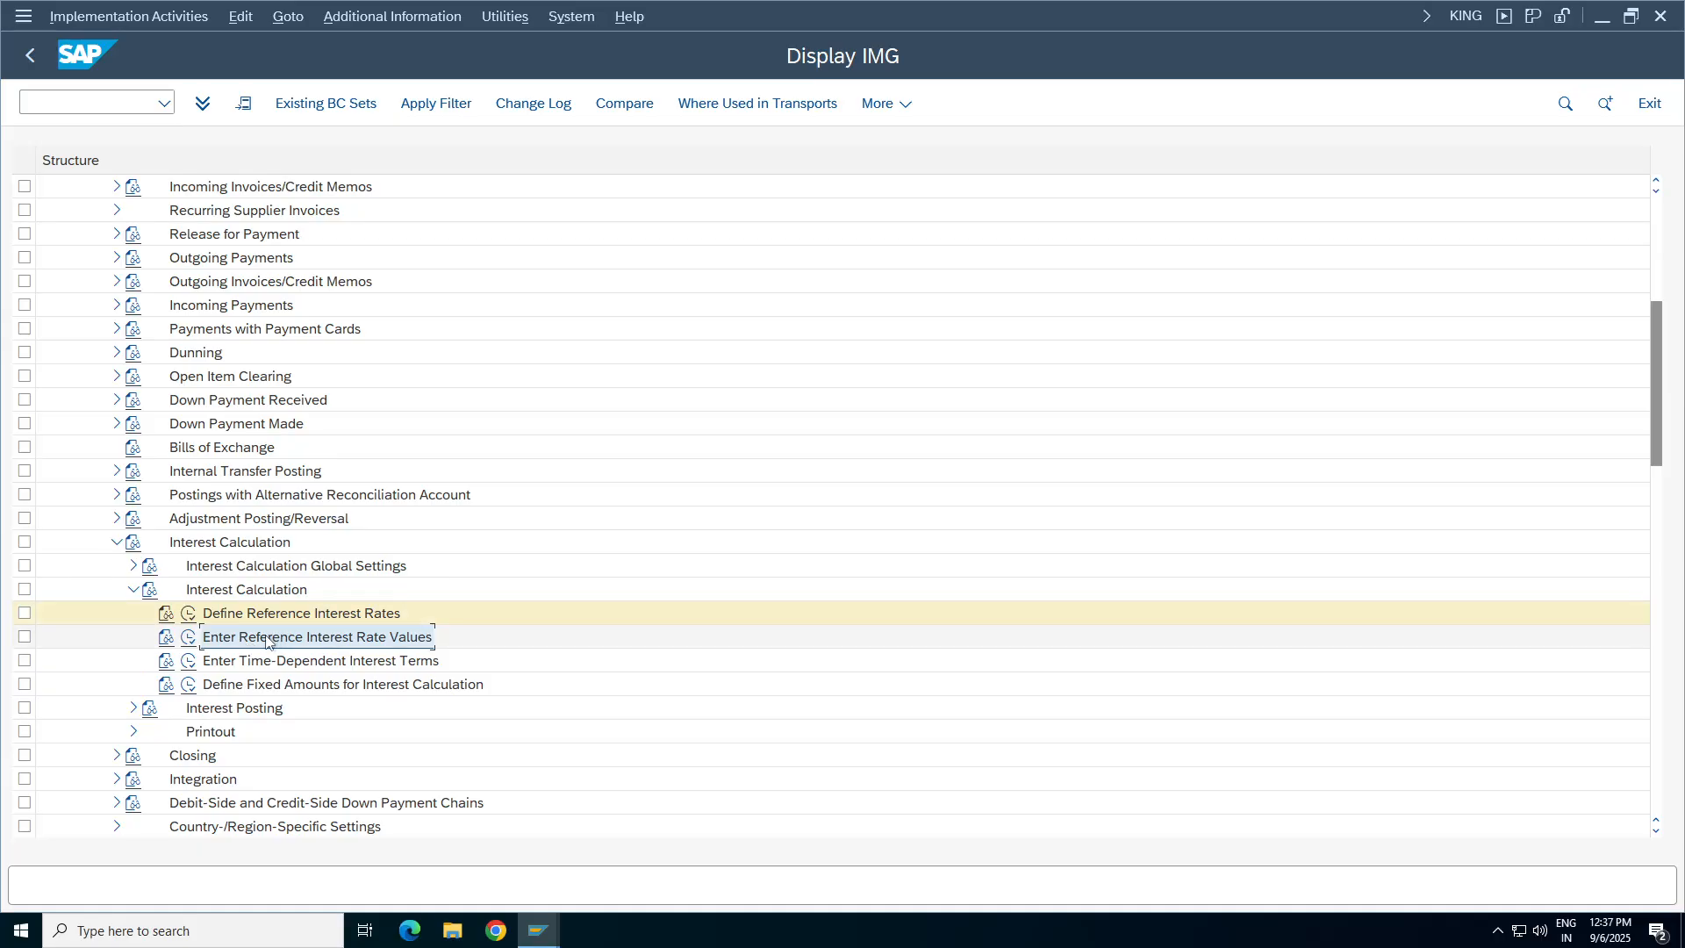
double_click(203, 647)
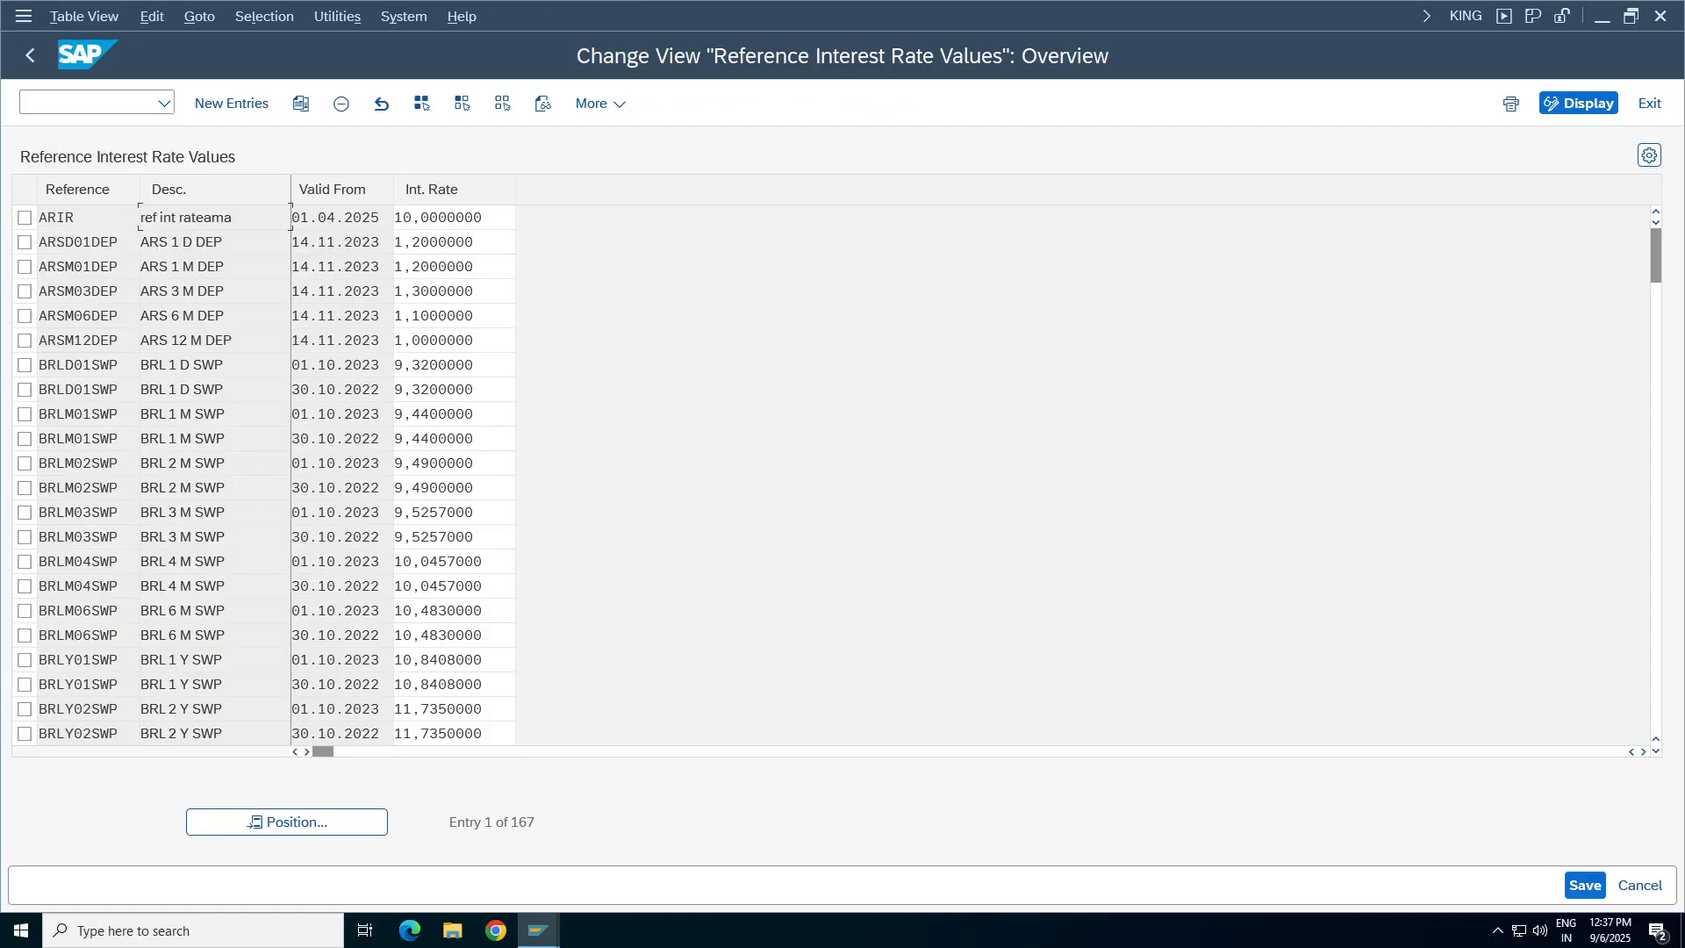
left_click(250, 103)
left_click(80, 220)
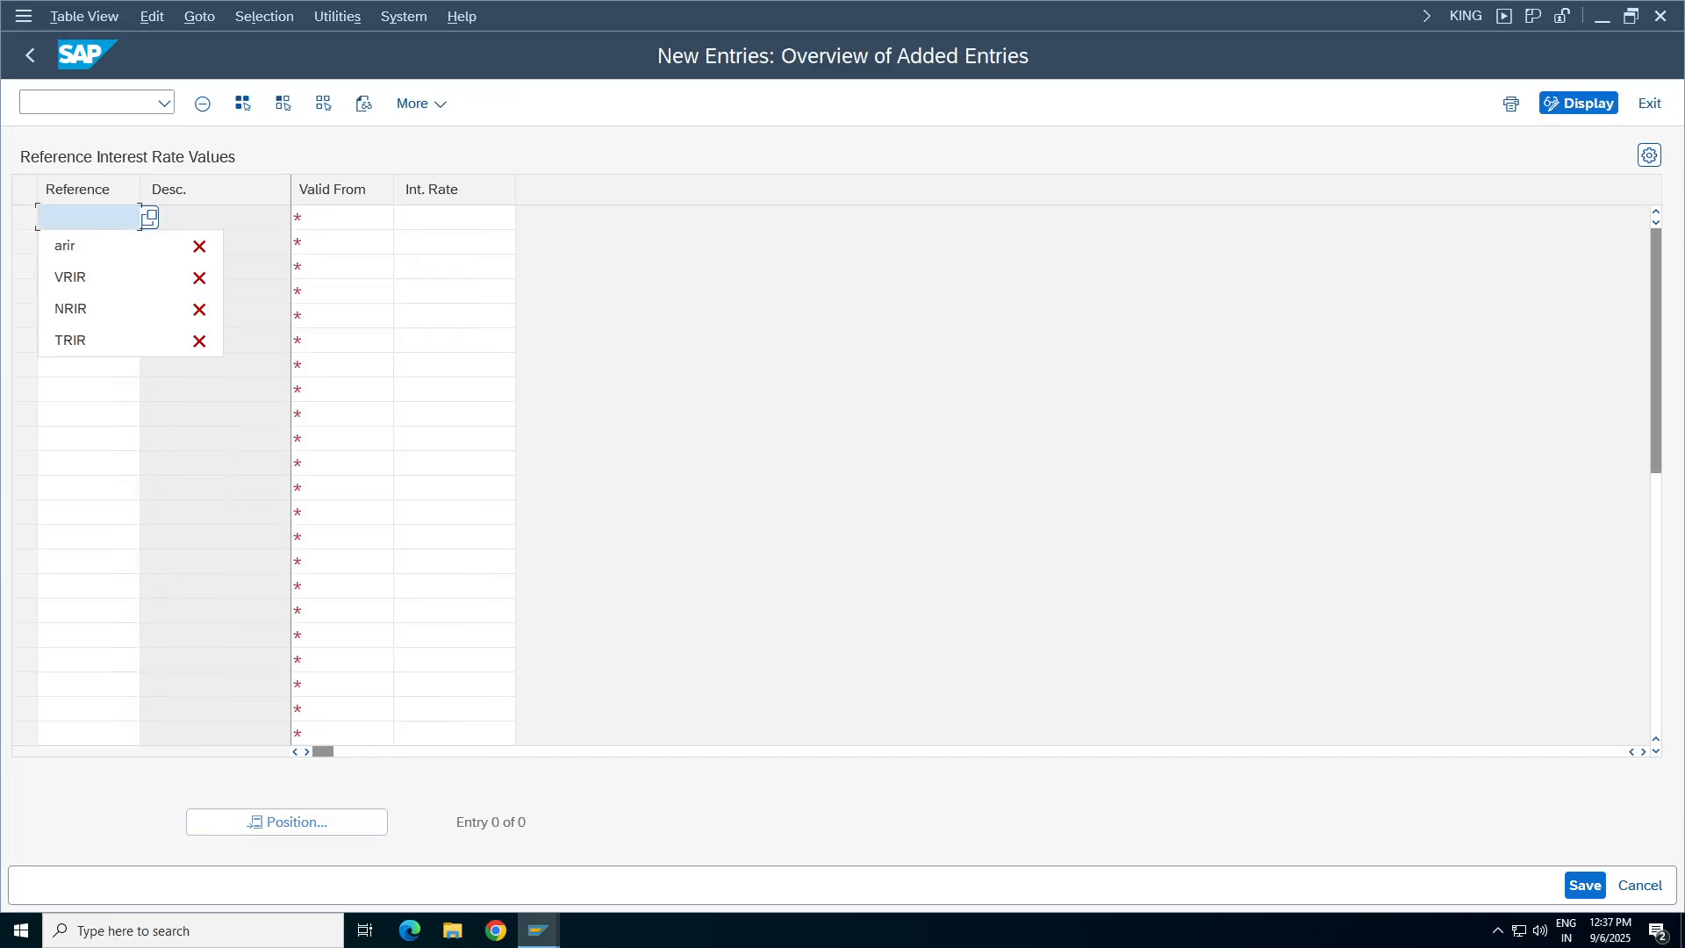
left_click(150, 217)
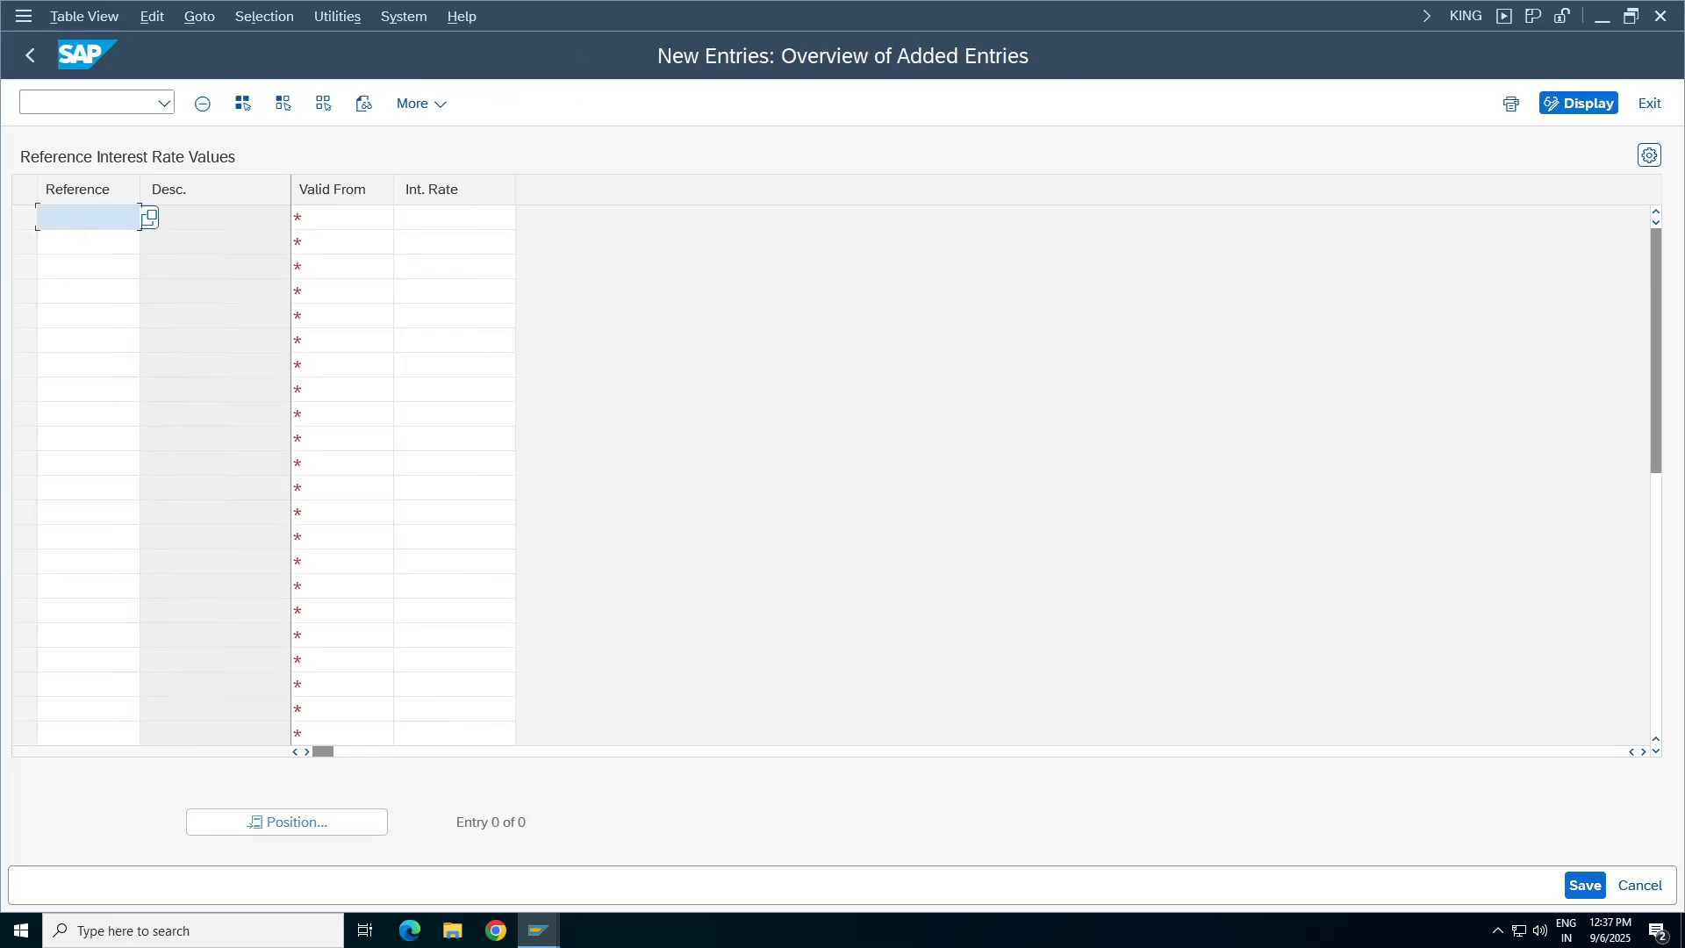
type("TA")
key("Return")
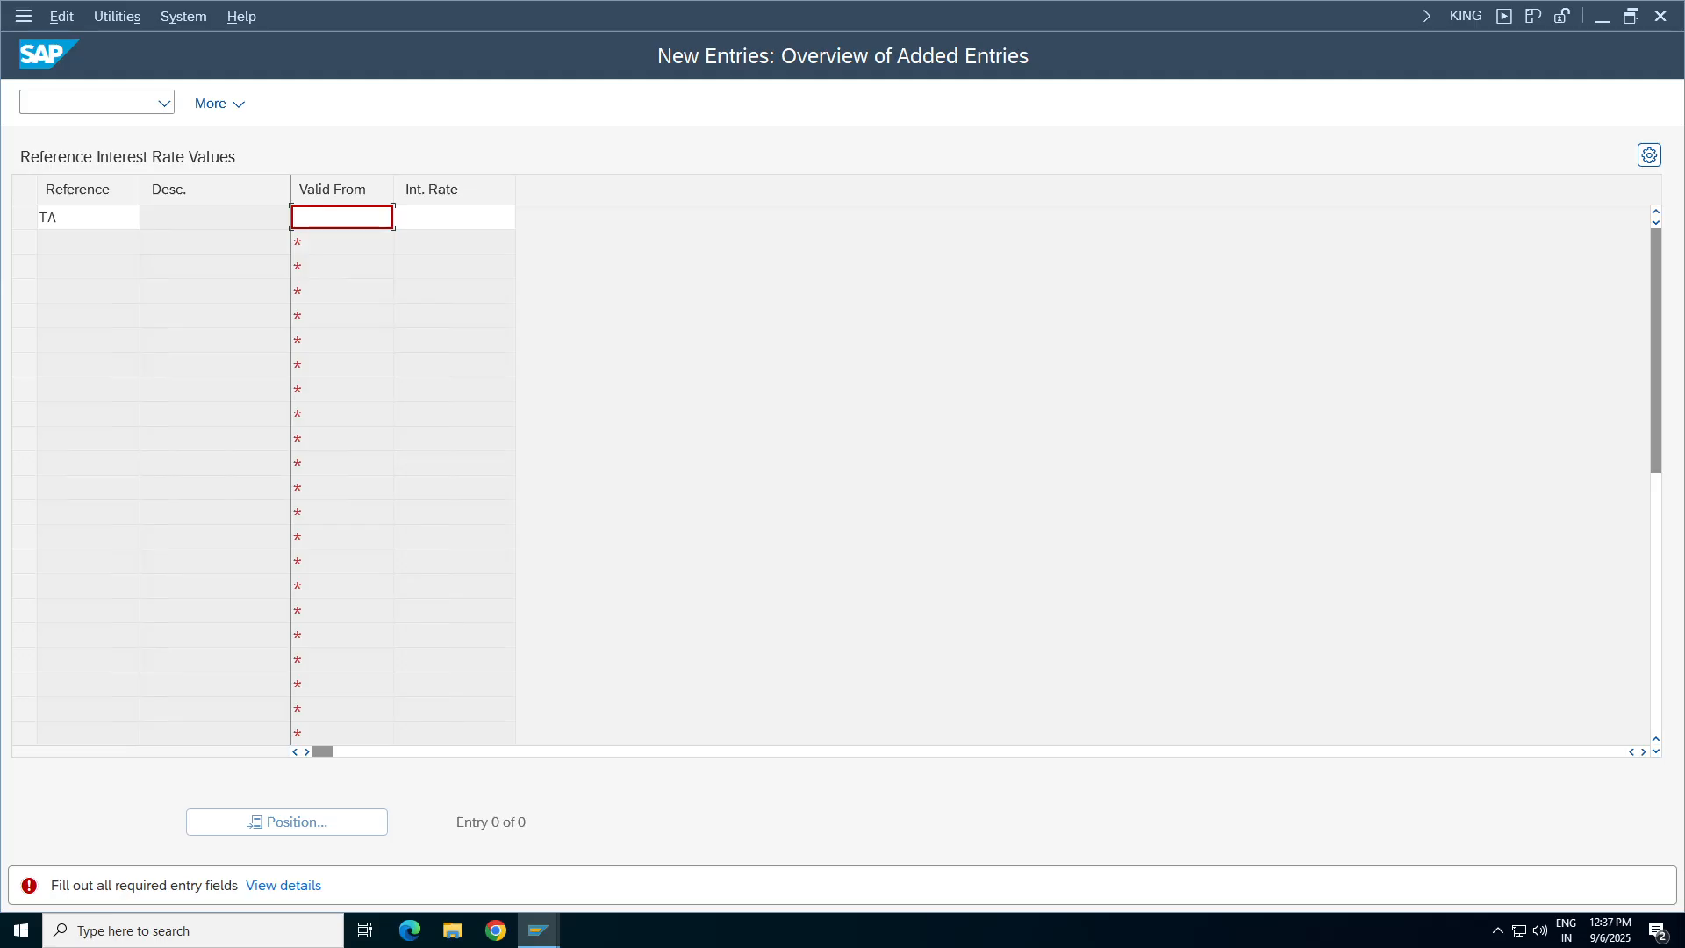
- Give reference TA the valid-from date 01.04.2025 and an interest rate of 10, save the entry, and return to the IMG structure
type("01.04.202")
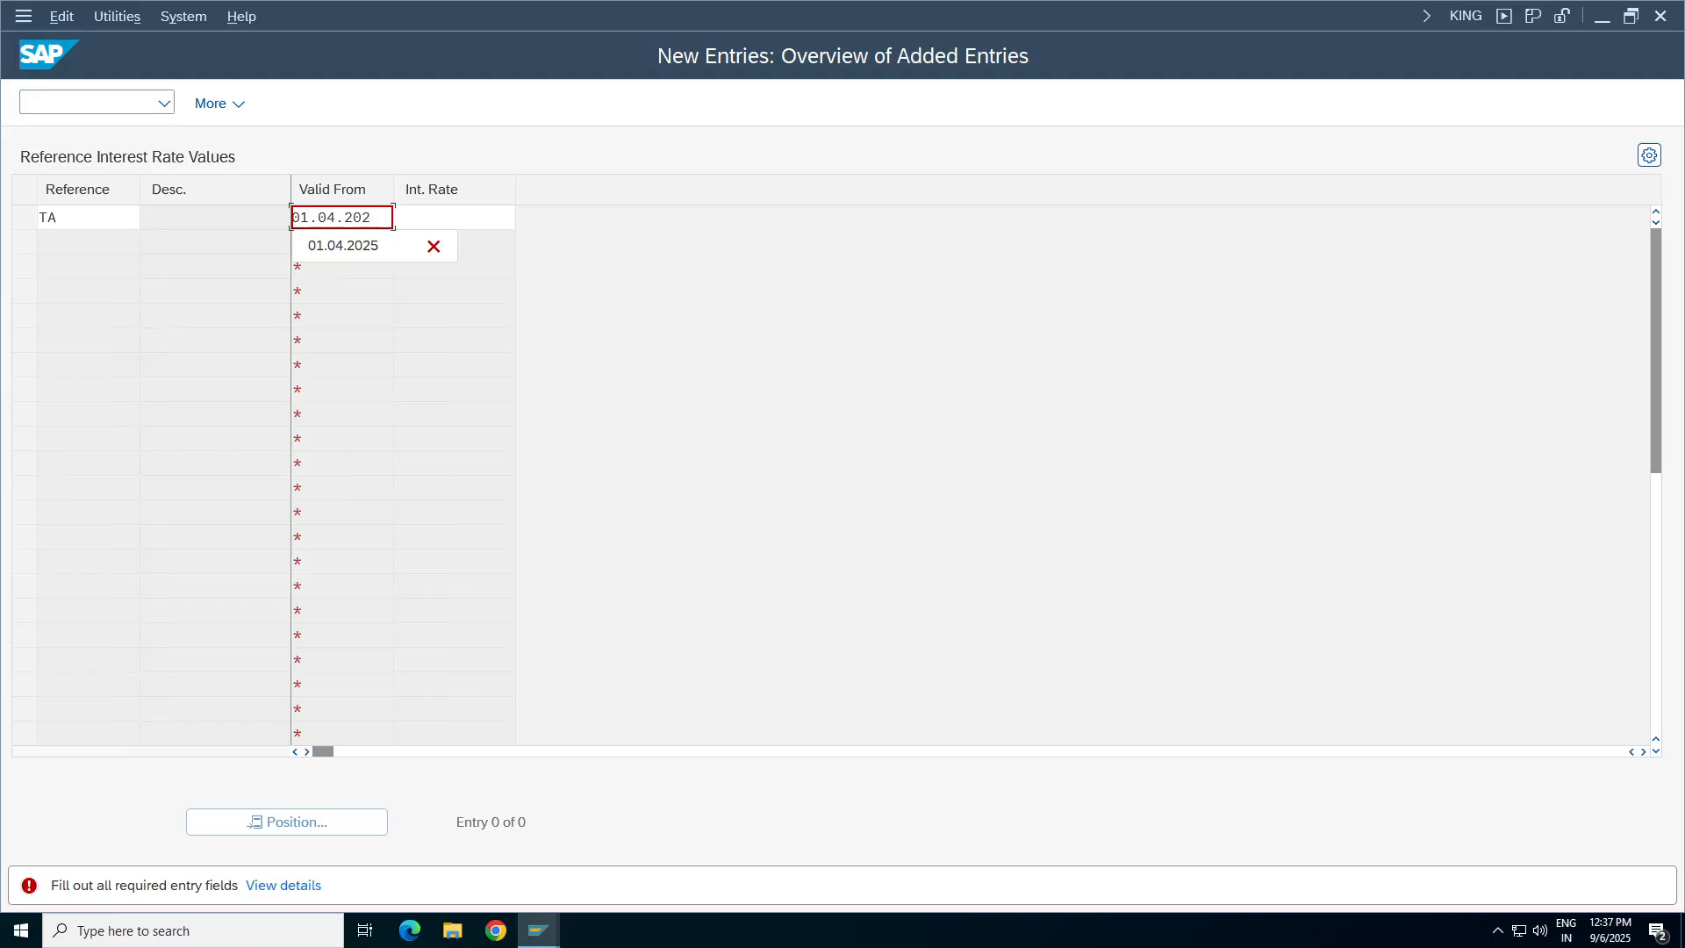
type("5")
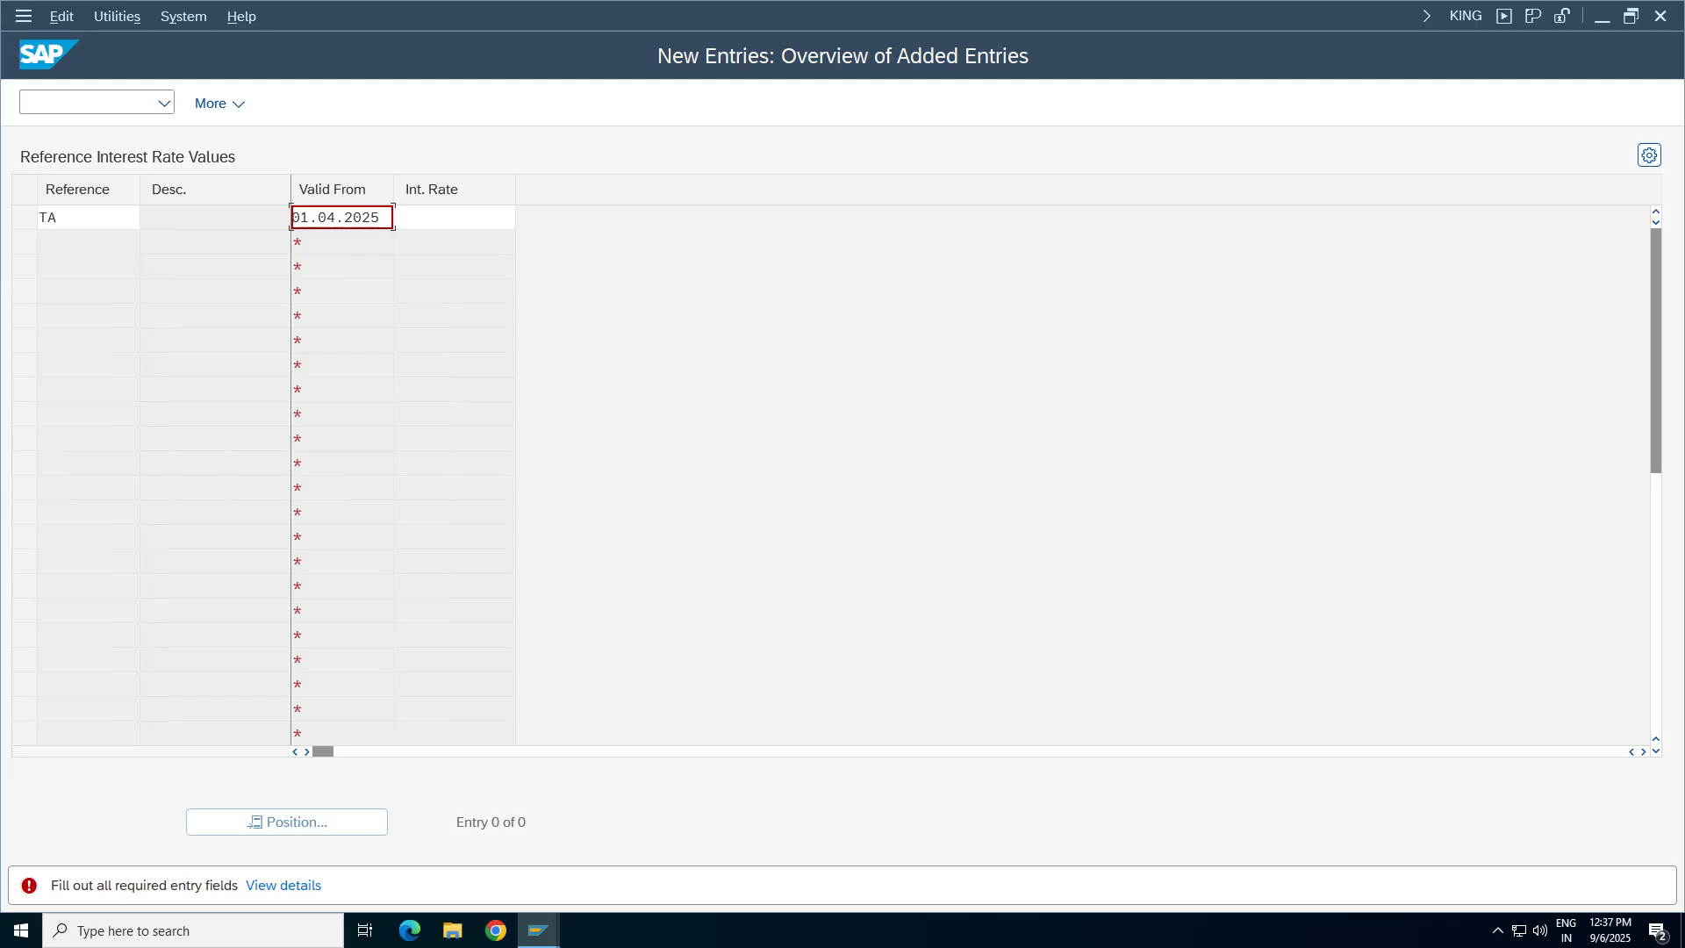
left_click(454, 218)
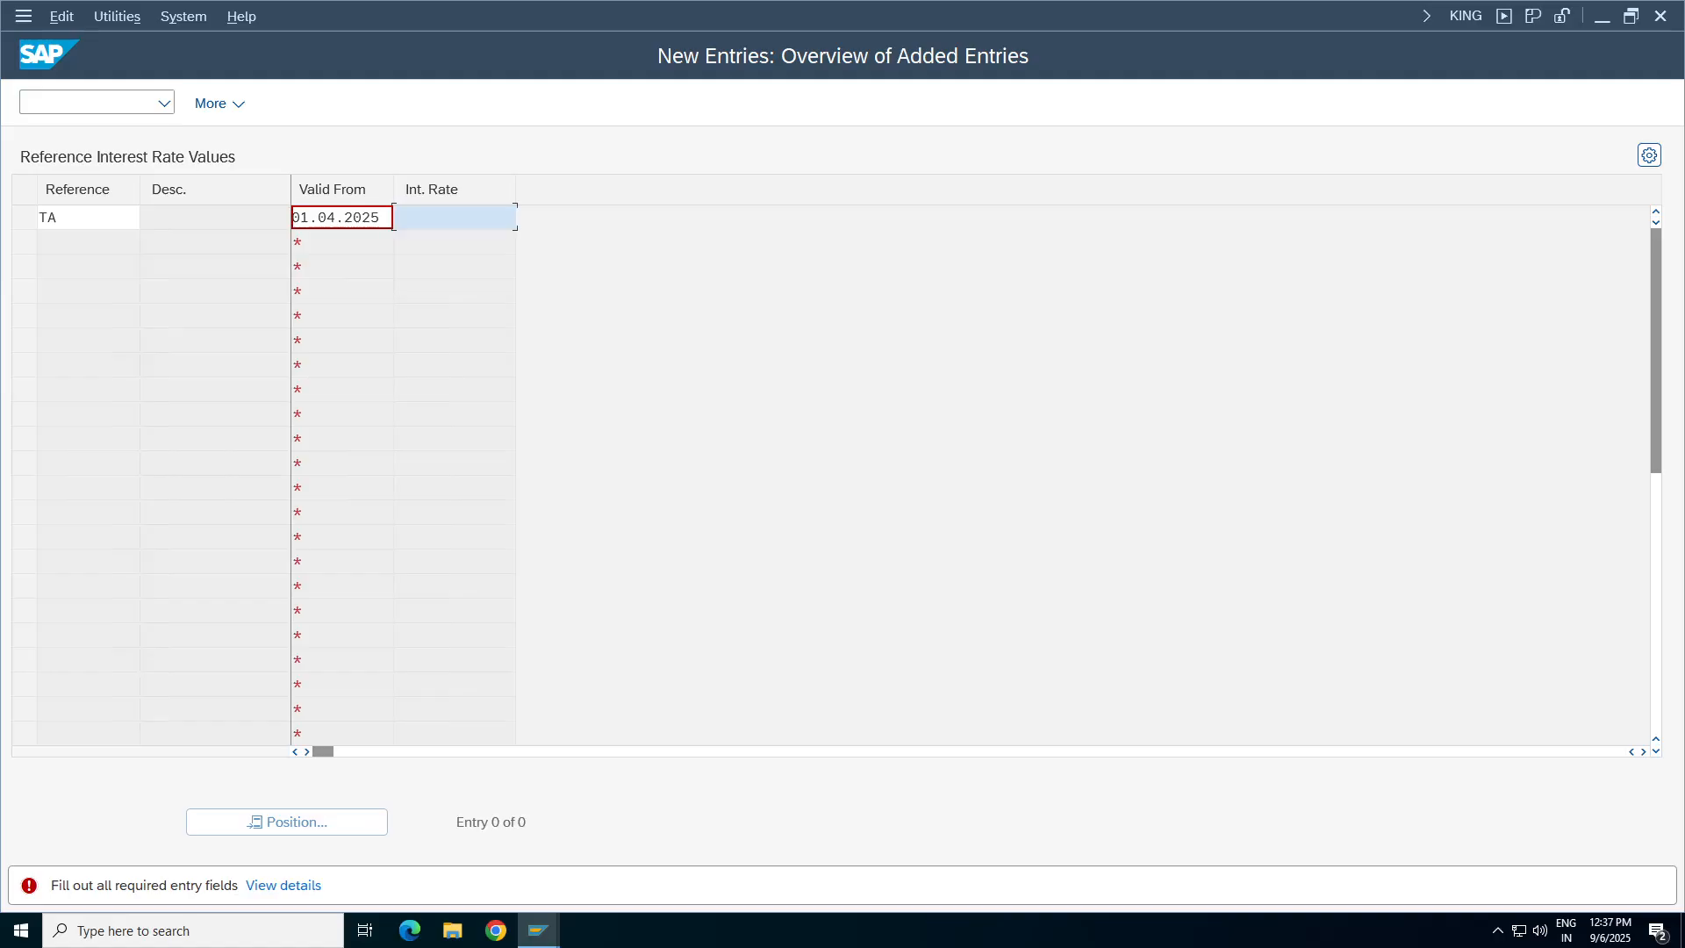
key("BackSpace")
left_click(480, 252)
key("Return")
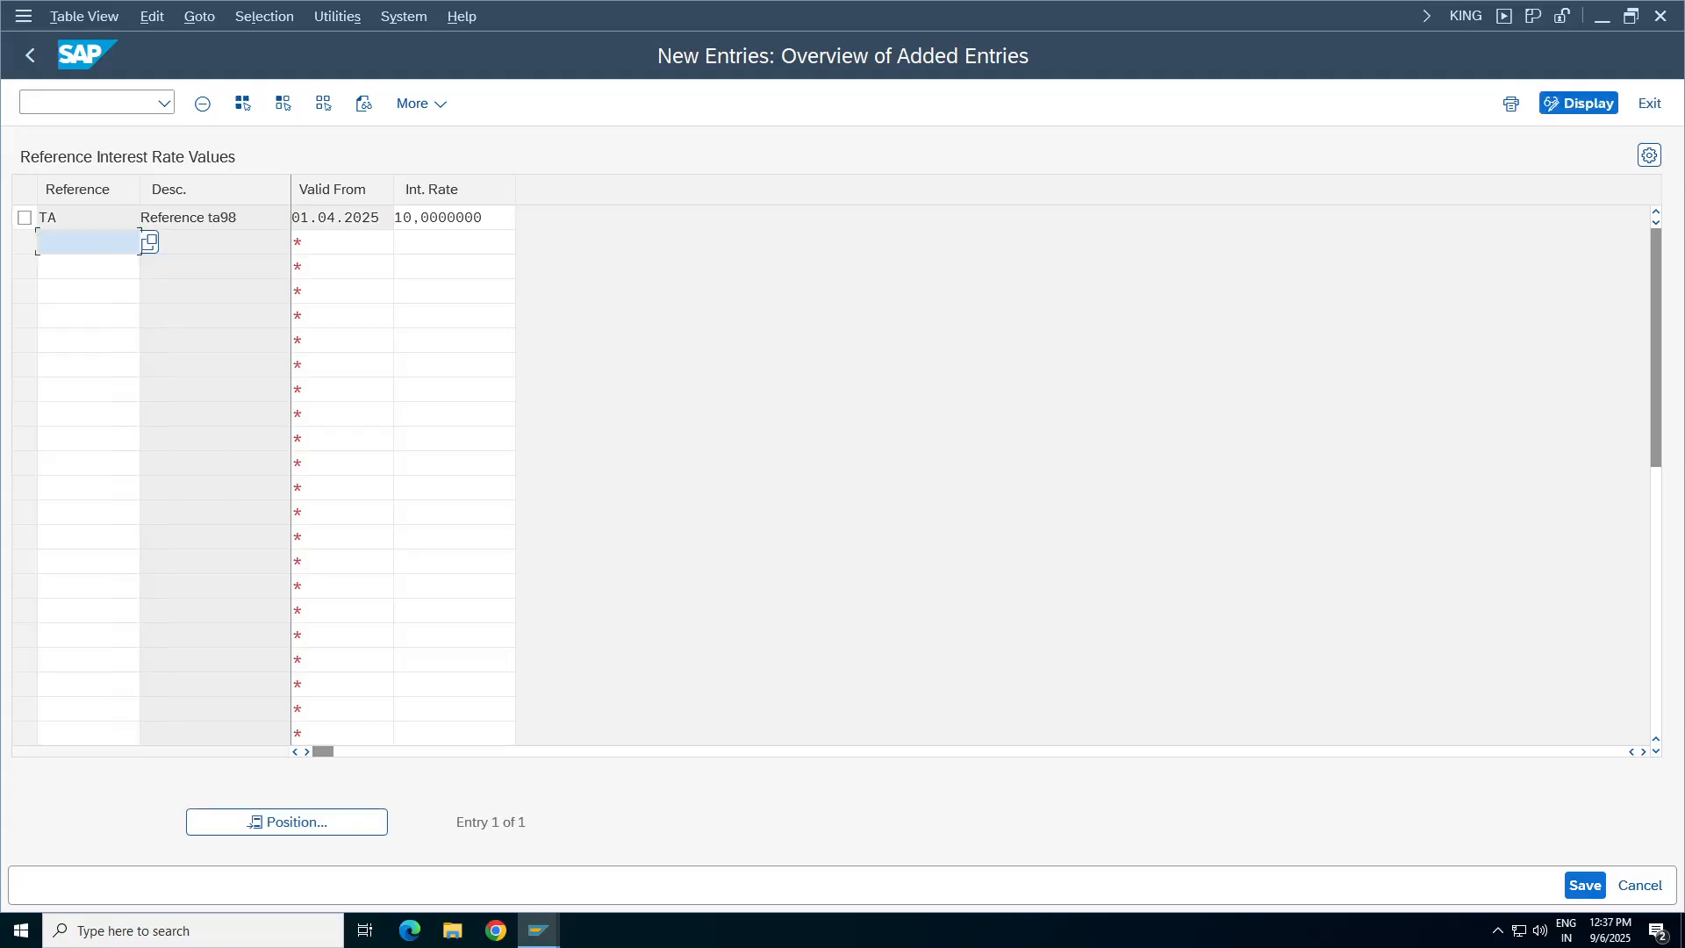
key("shift+Tab")
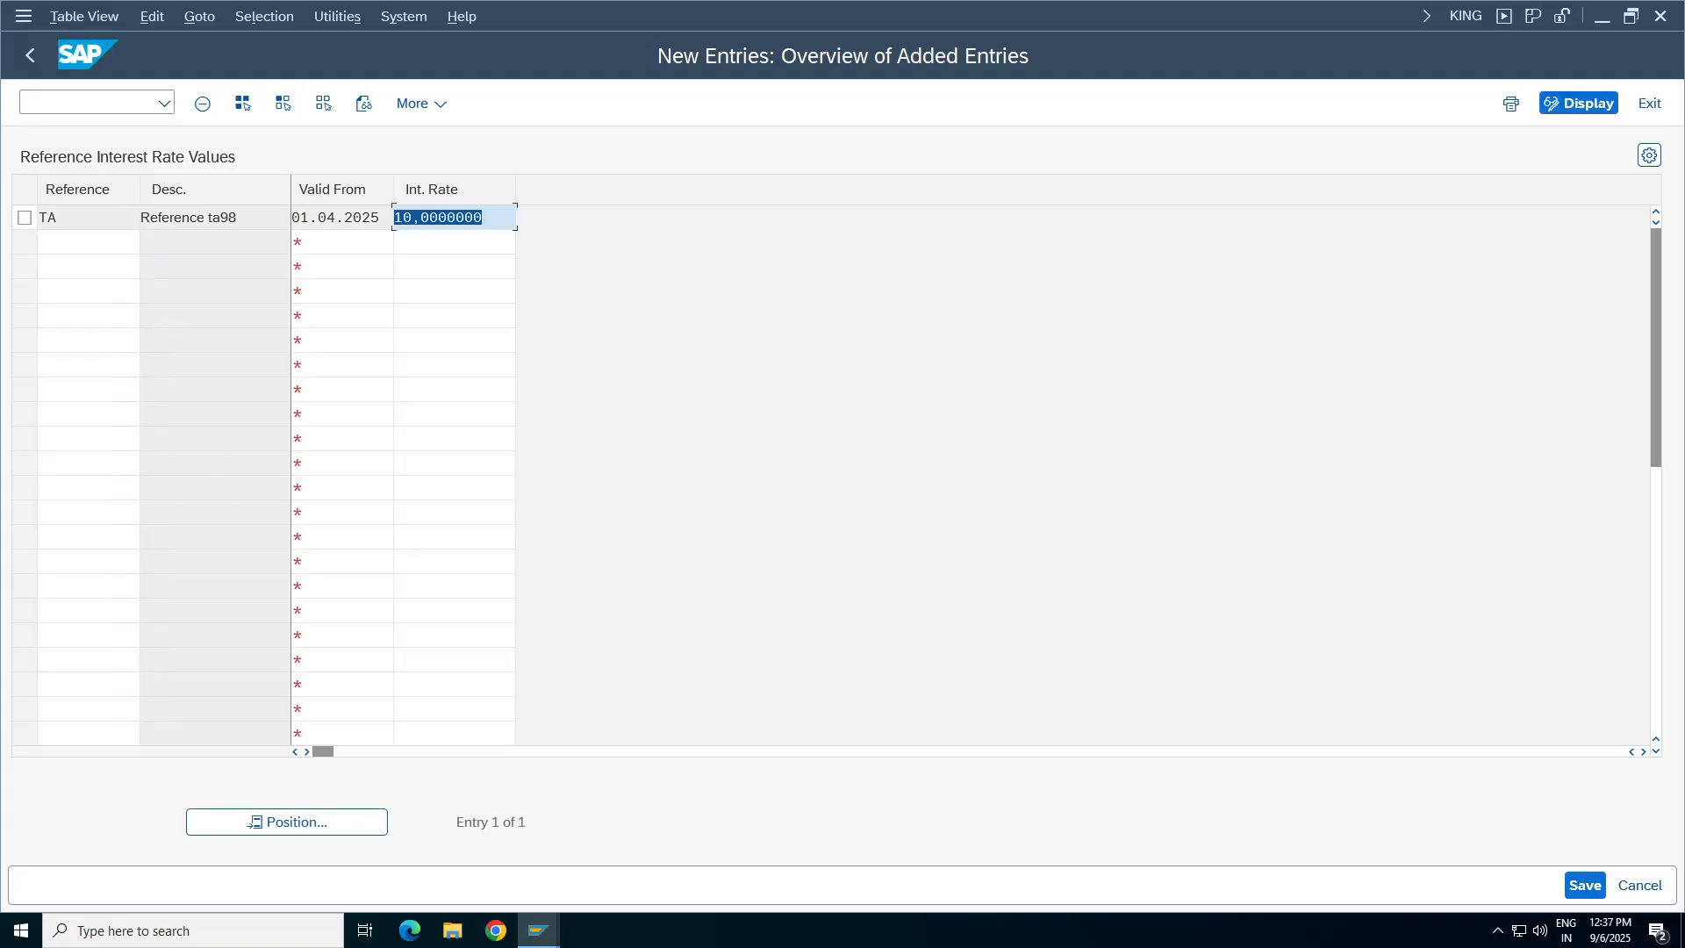
left_click(1584, 885)
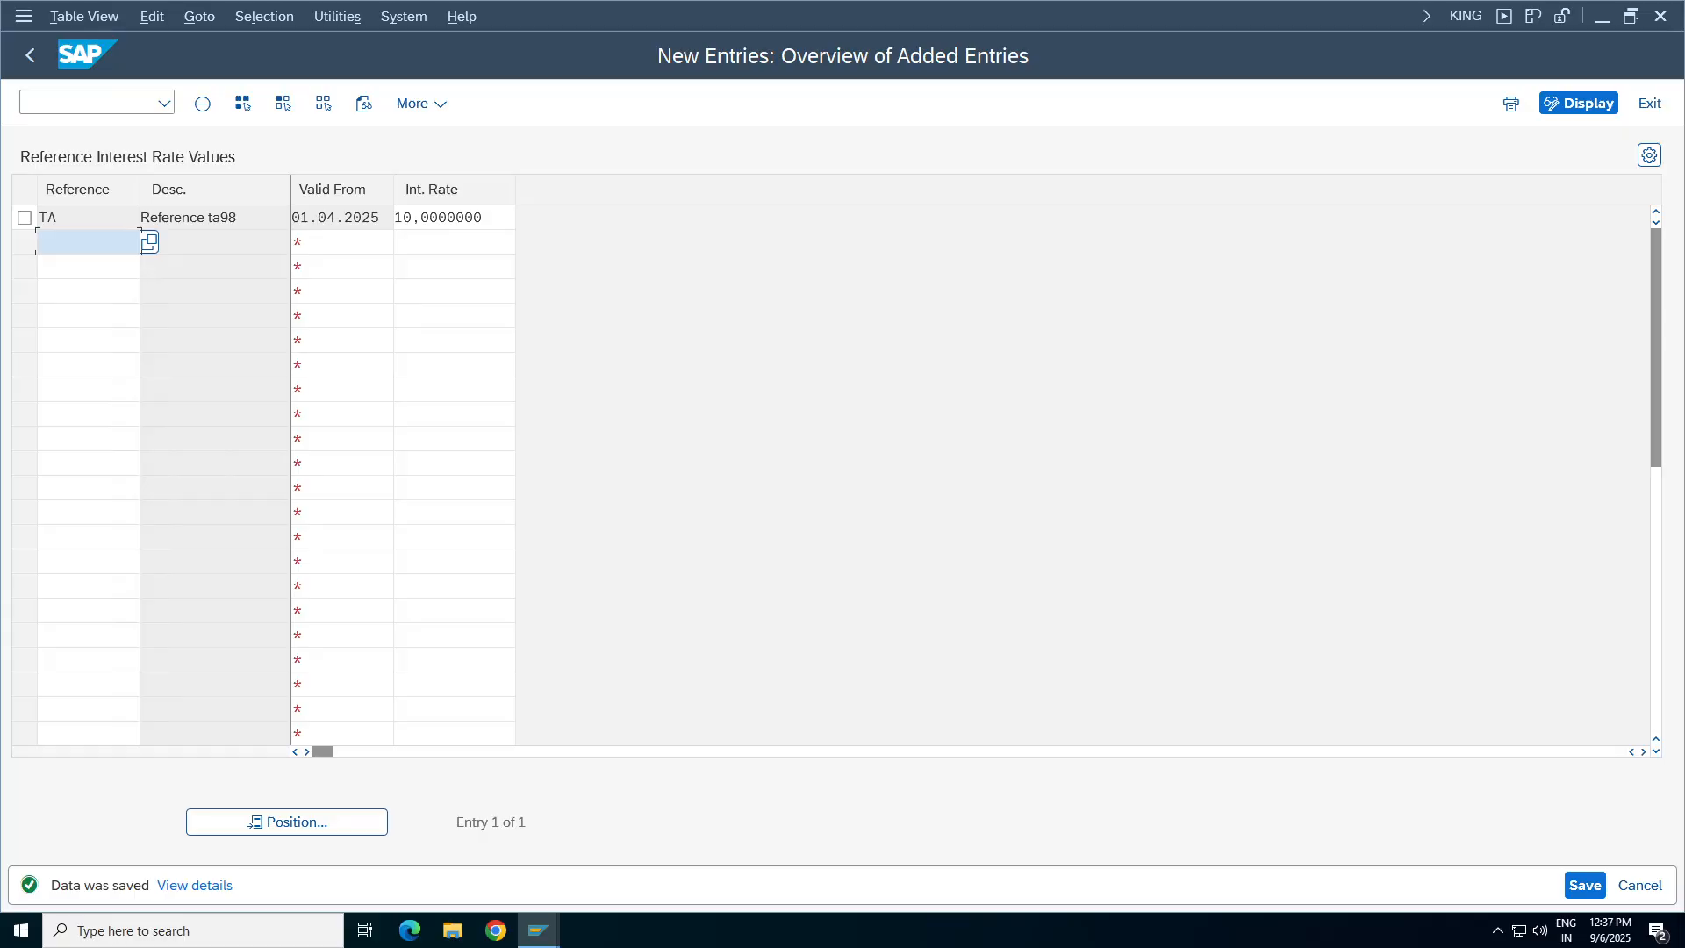
key("shift+Tab")
left_click(30, 55)
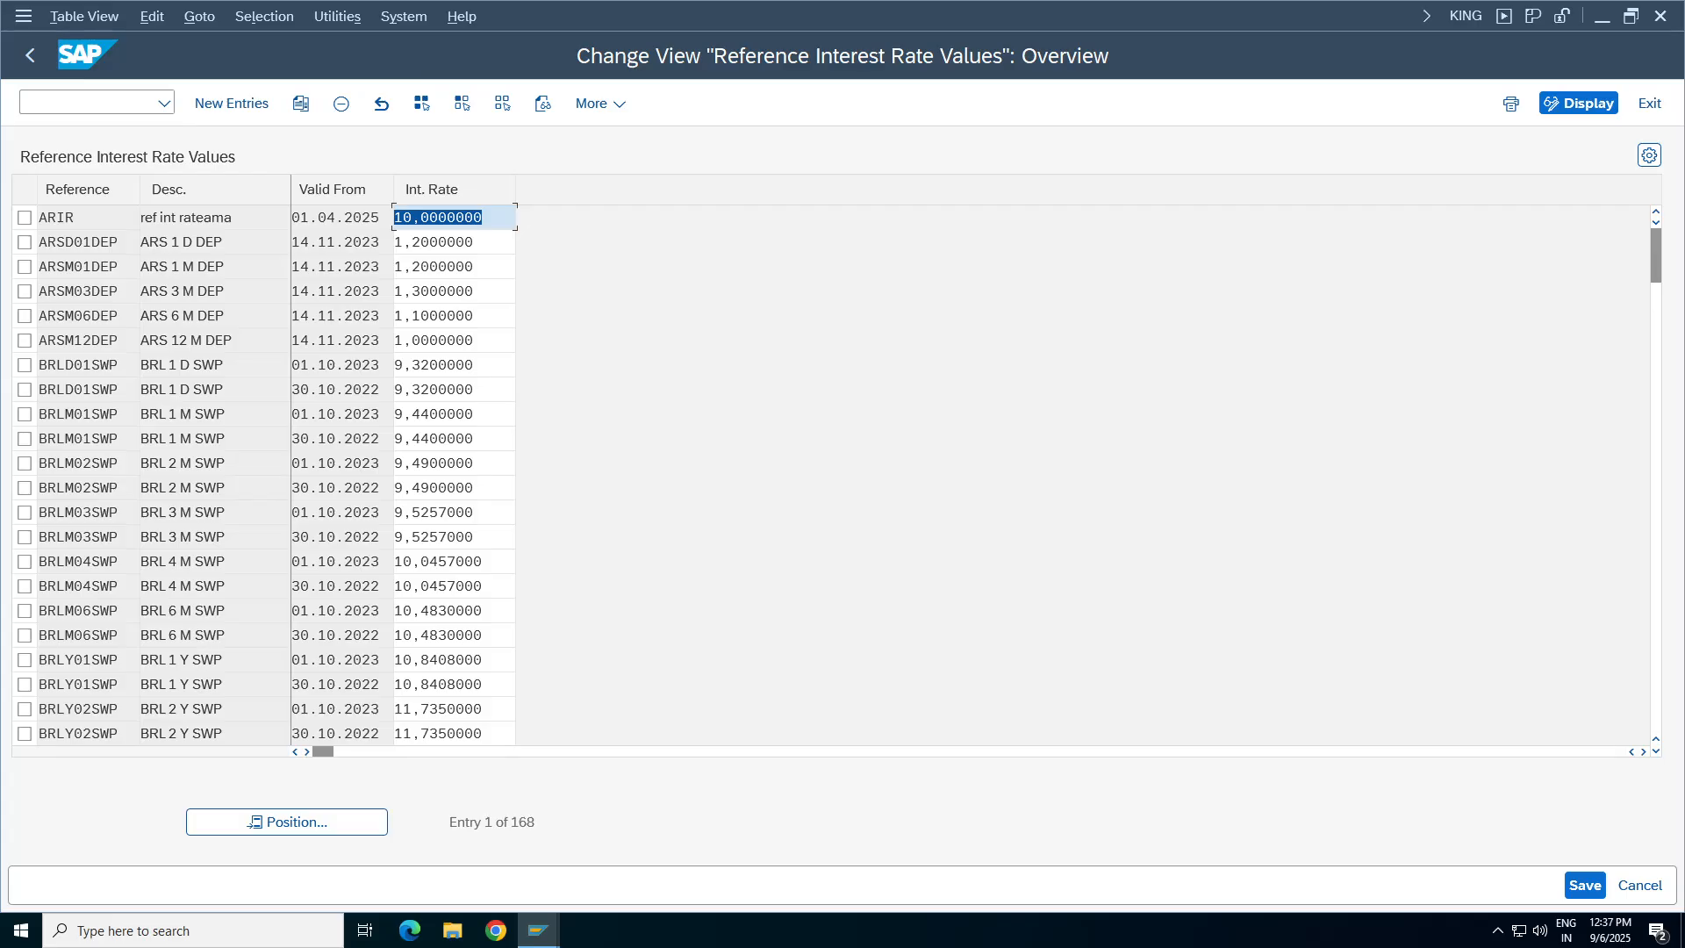
left_click(30, 54)
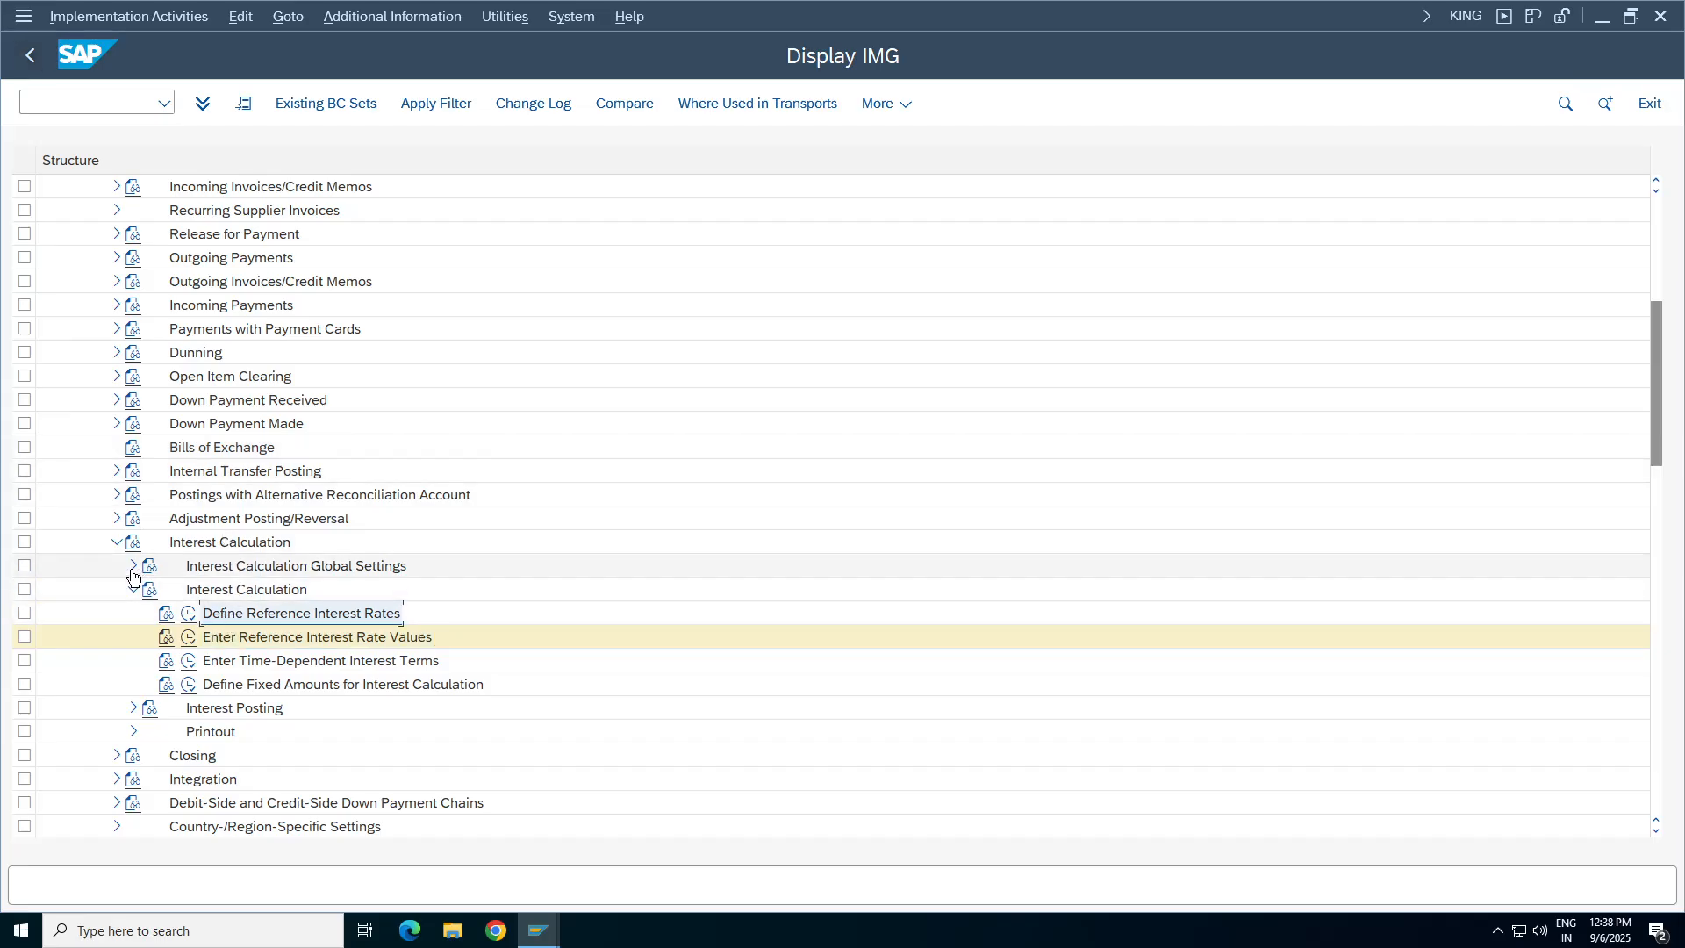
- Examine the calendar type options in interest indicator TA's Prepare Item Interest Calculation settings, and return to the IMG structure
left_click(133, 565)
left_click(223, 642)
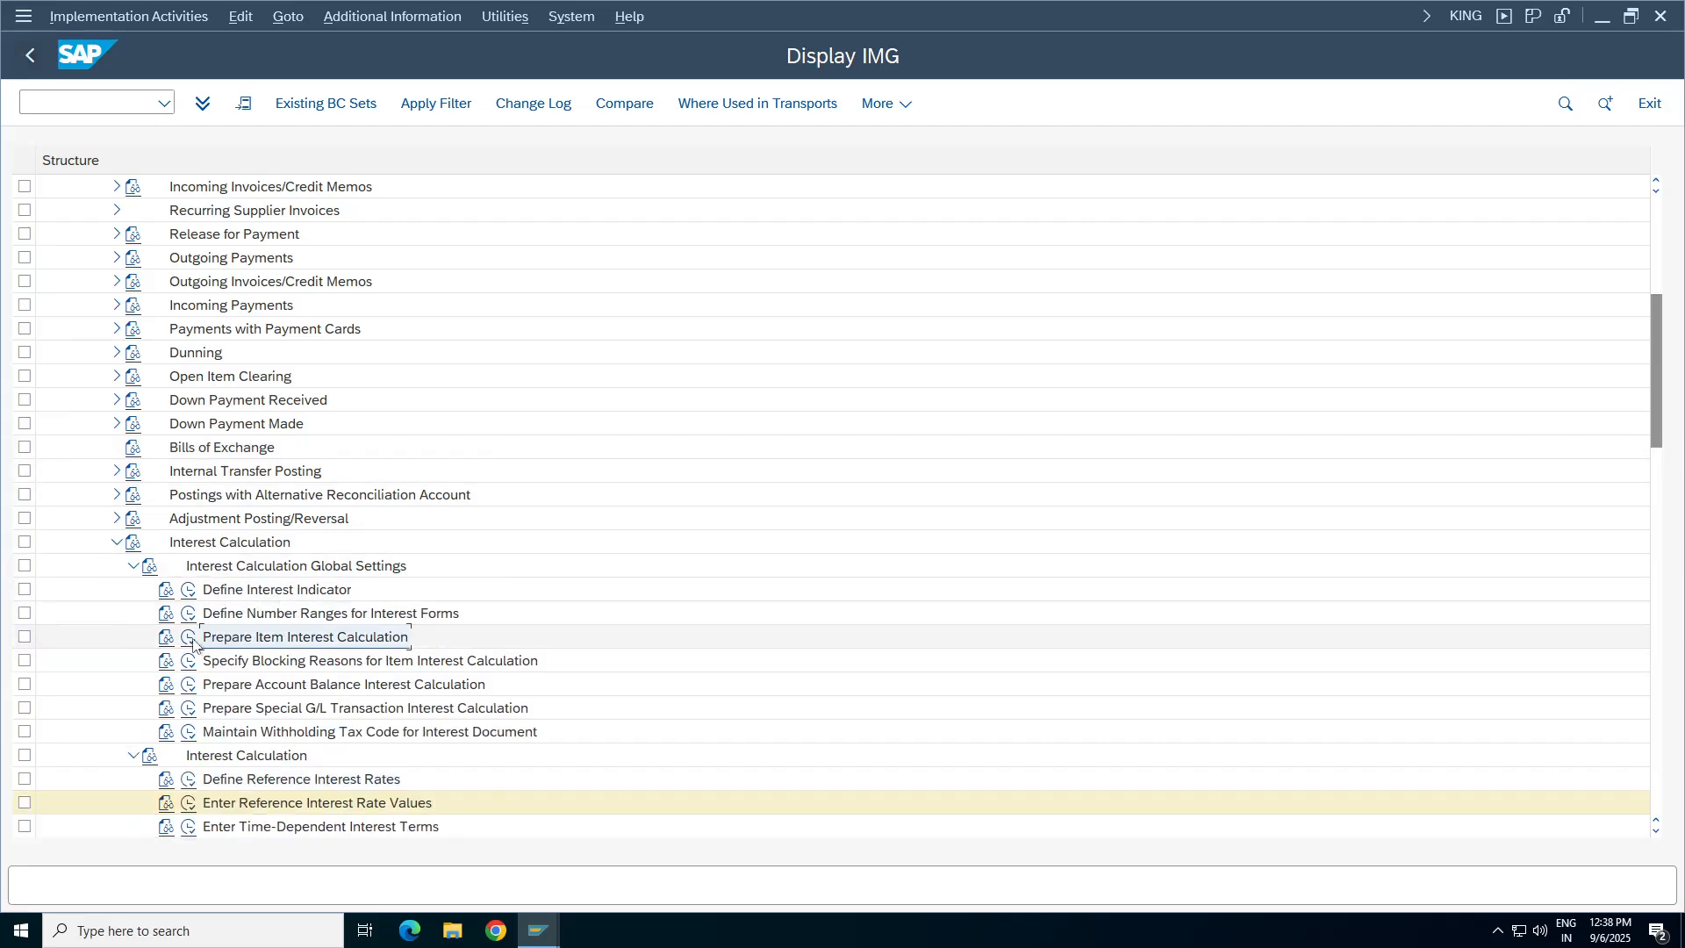
left_click(189, 636)
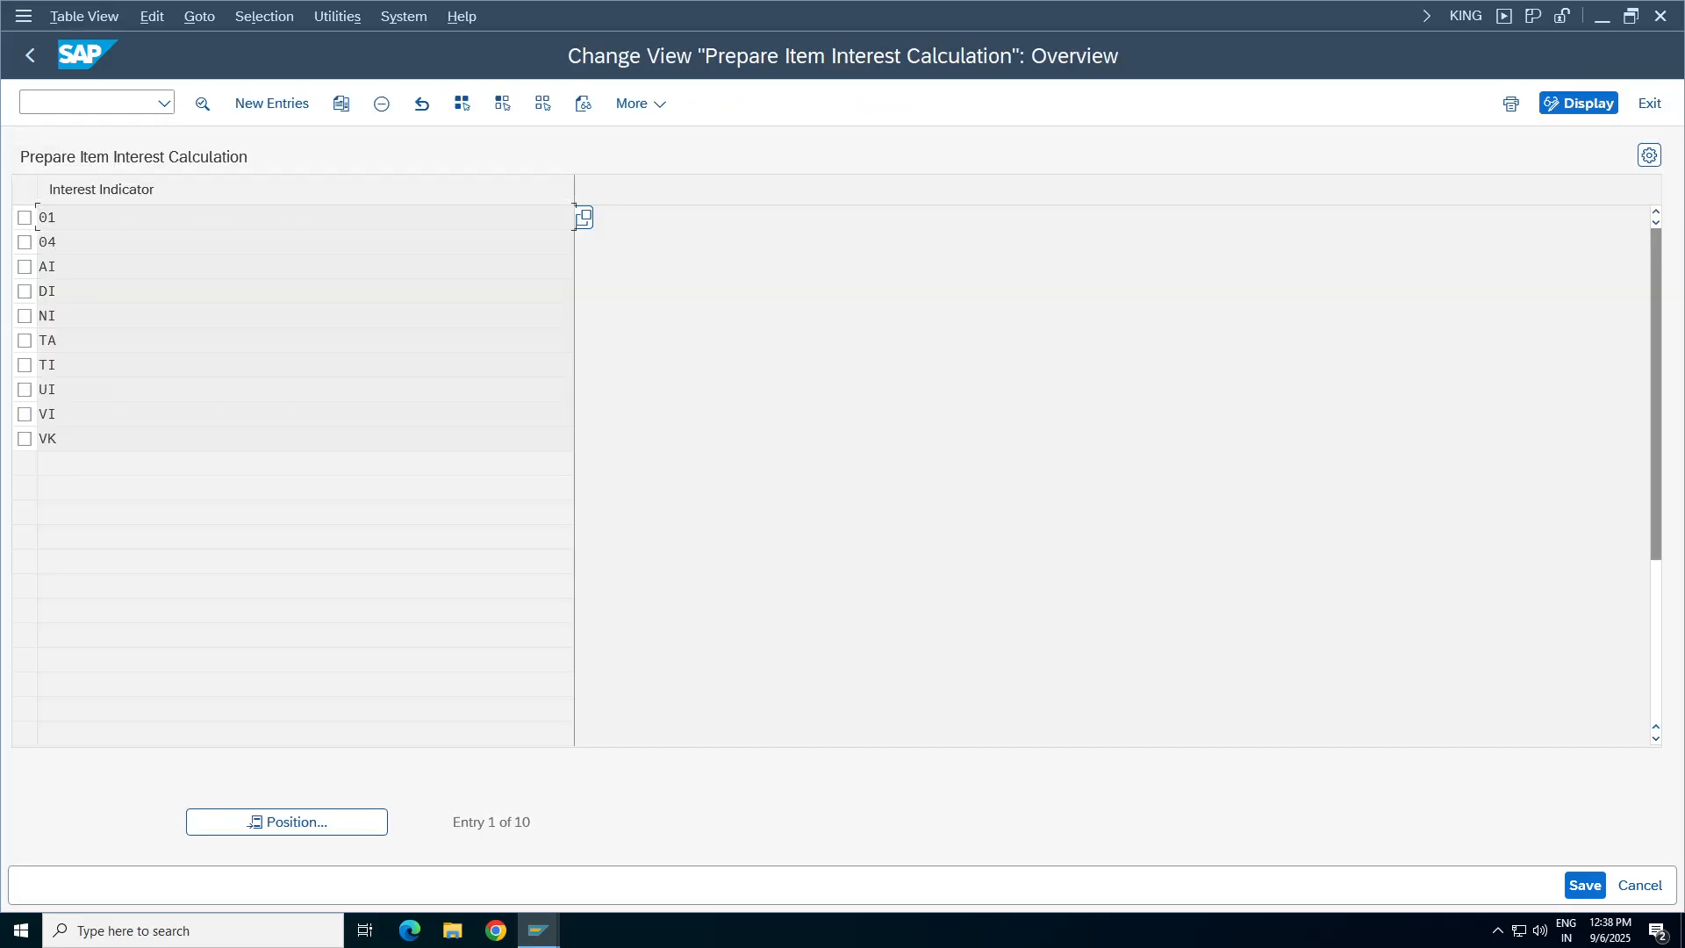
double_click(48, 340)
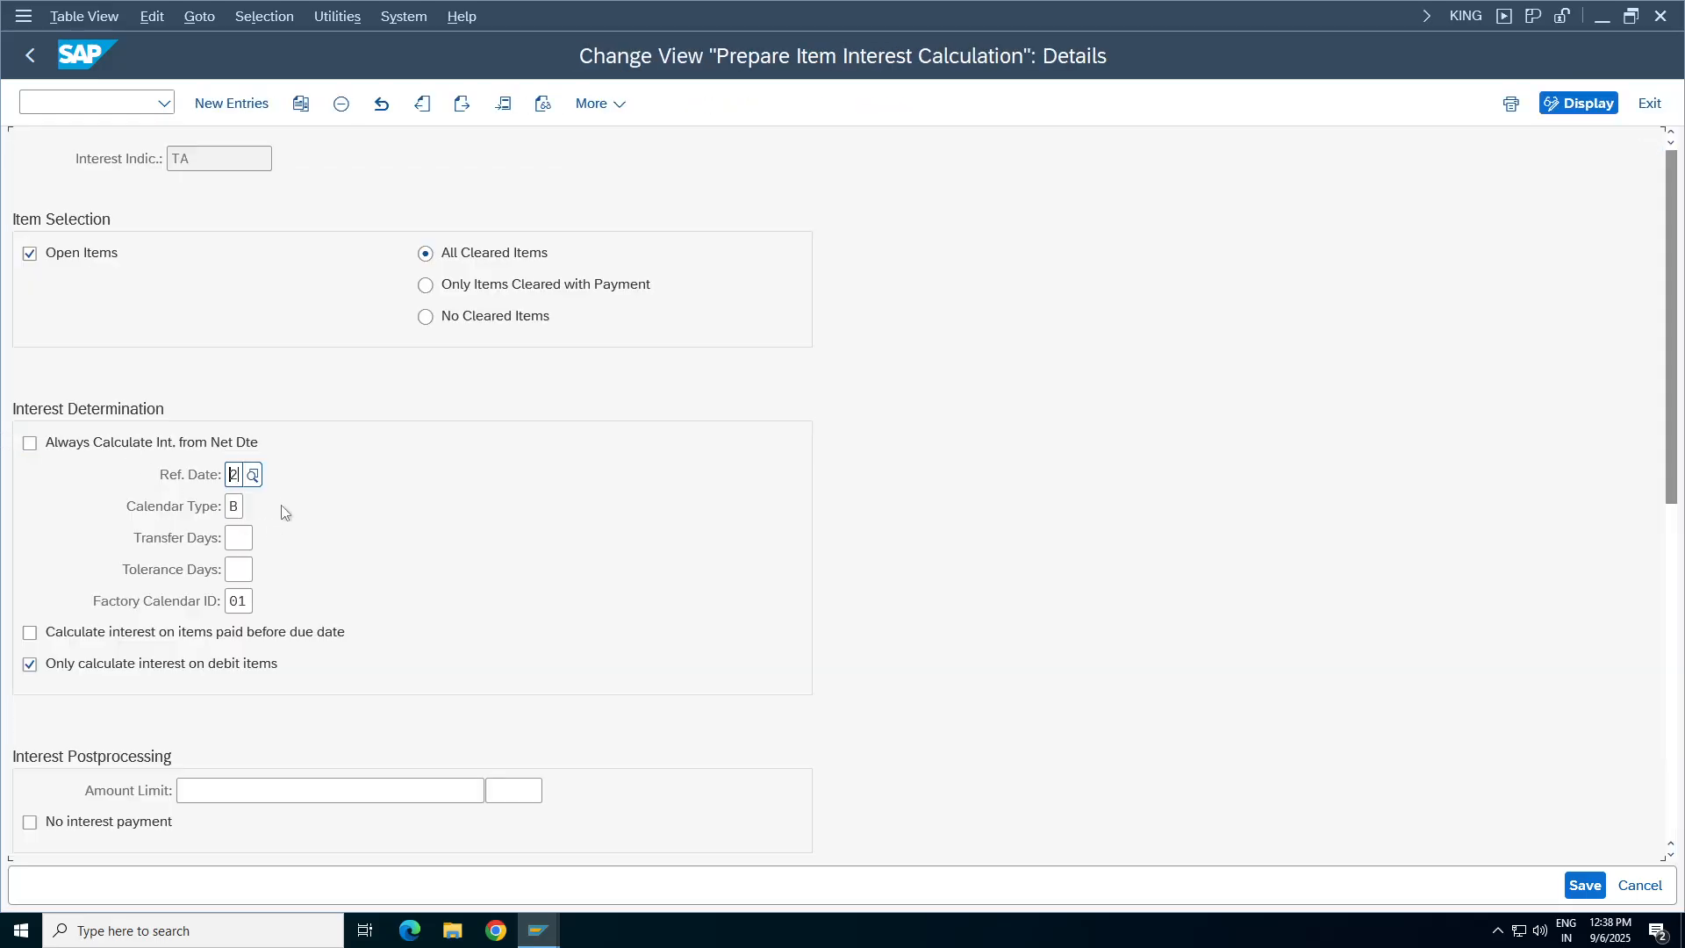
left_click(238, 506)
left_click(253, 507)
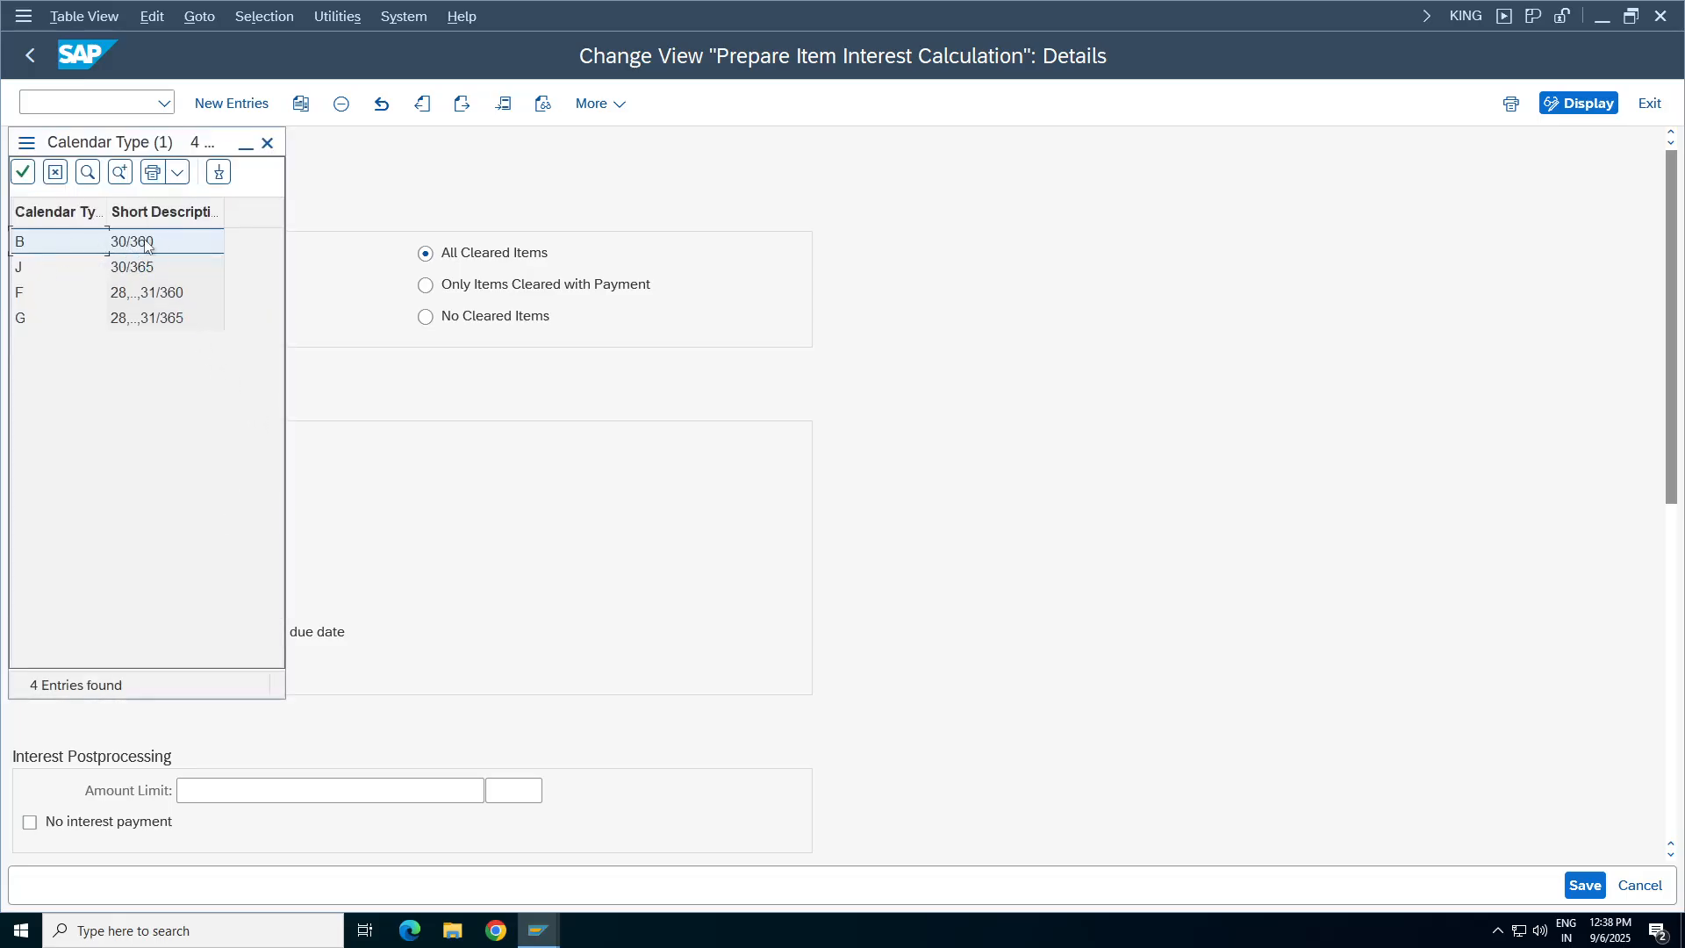
left_click(268, 144)
left_click(30, 58)
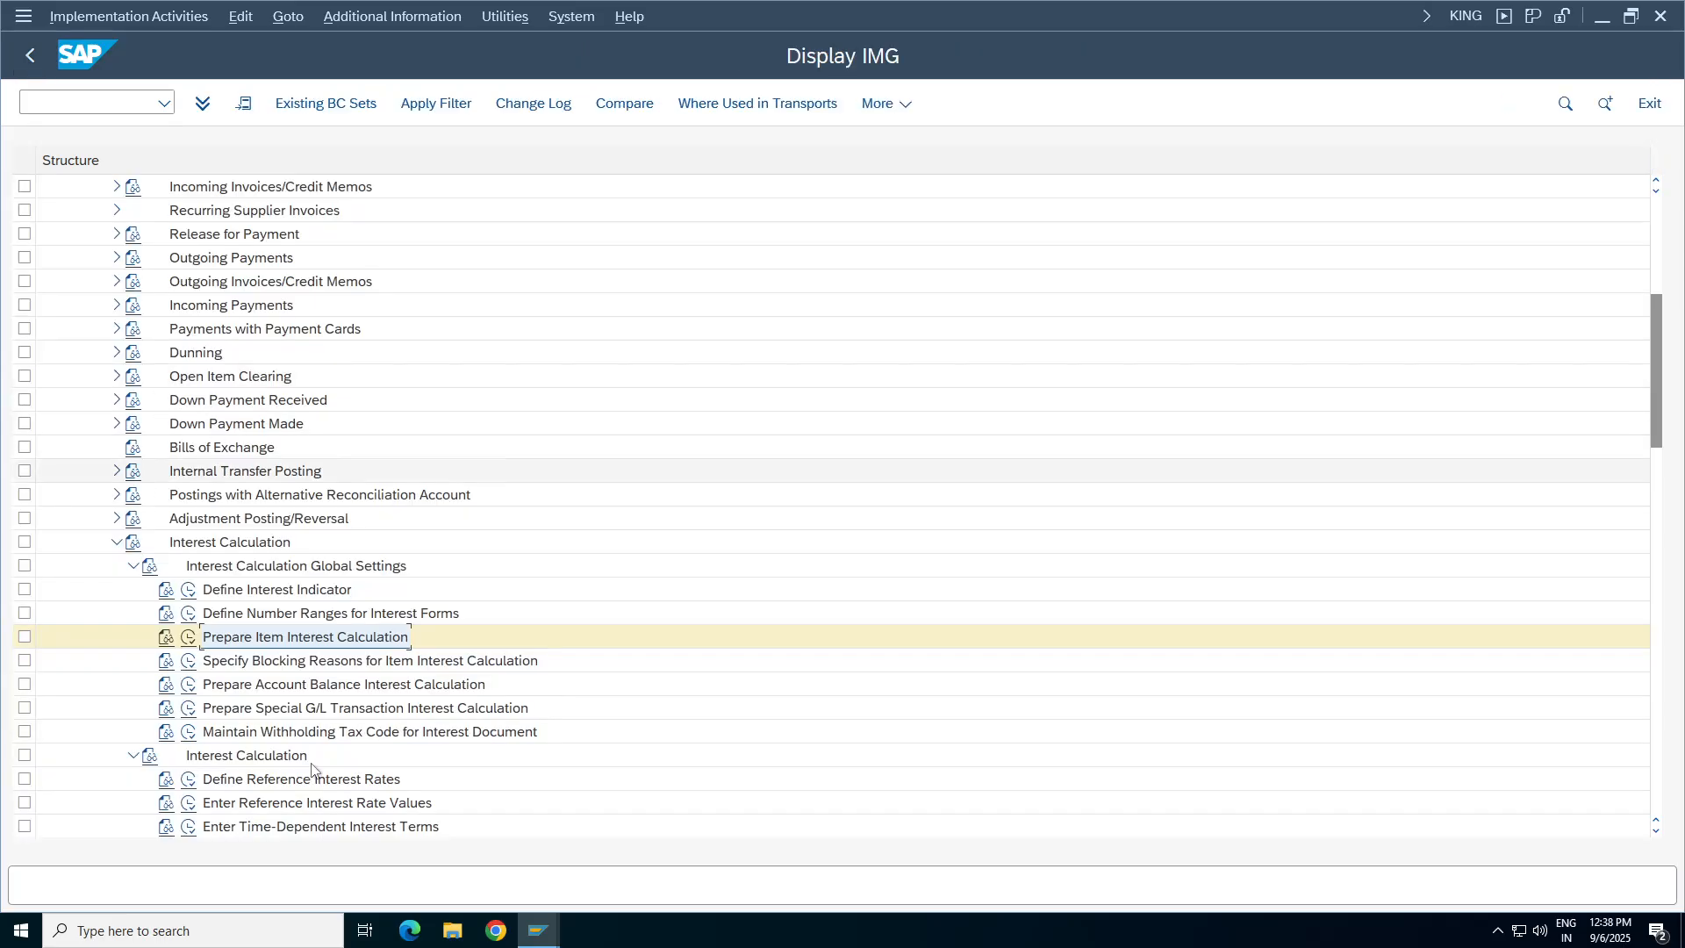
left_click(133, 568)
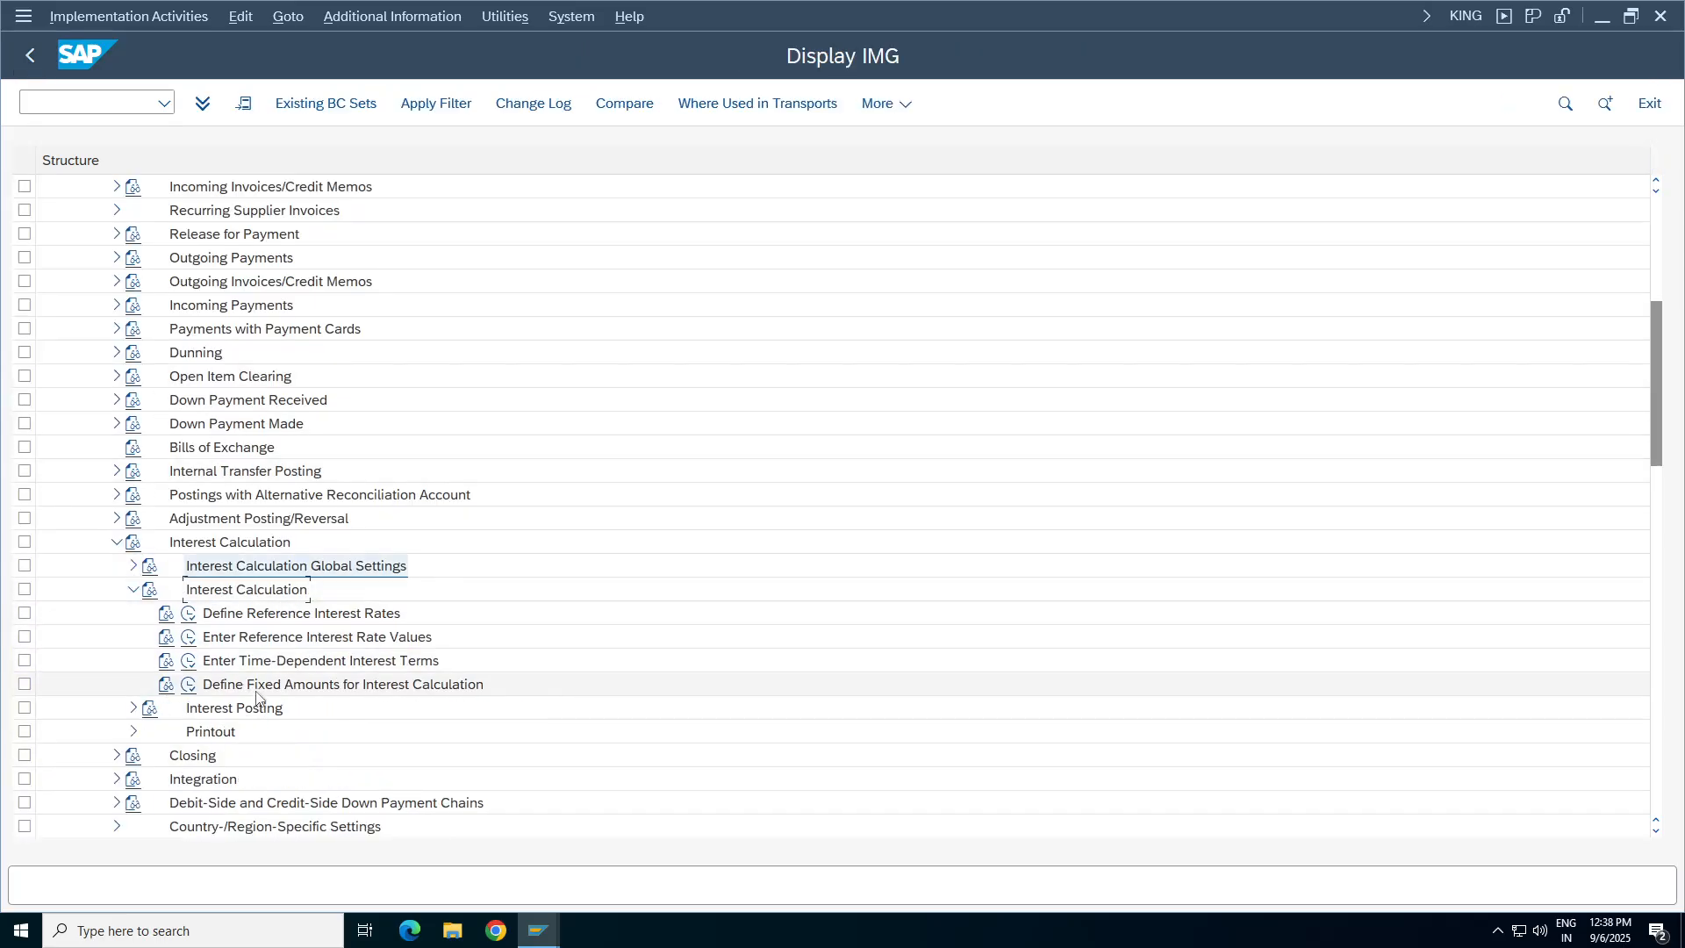
left_click(268, 614)
left_click(273, 641)
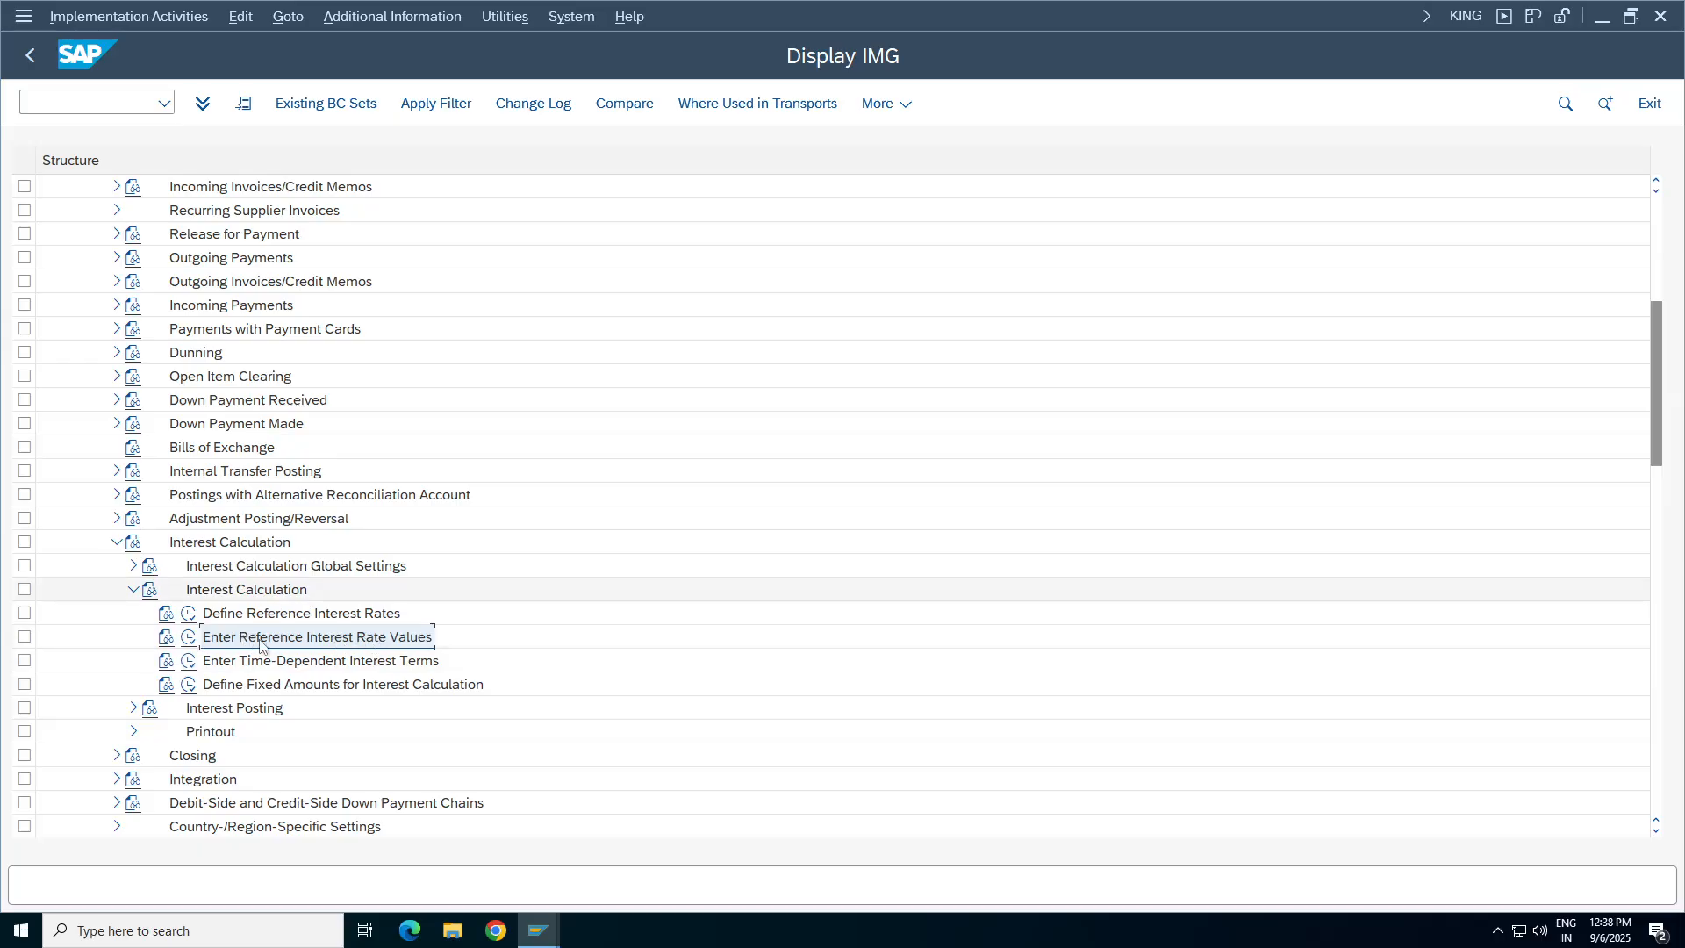
left_click(354, 622)
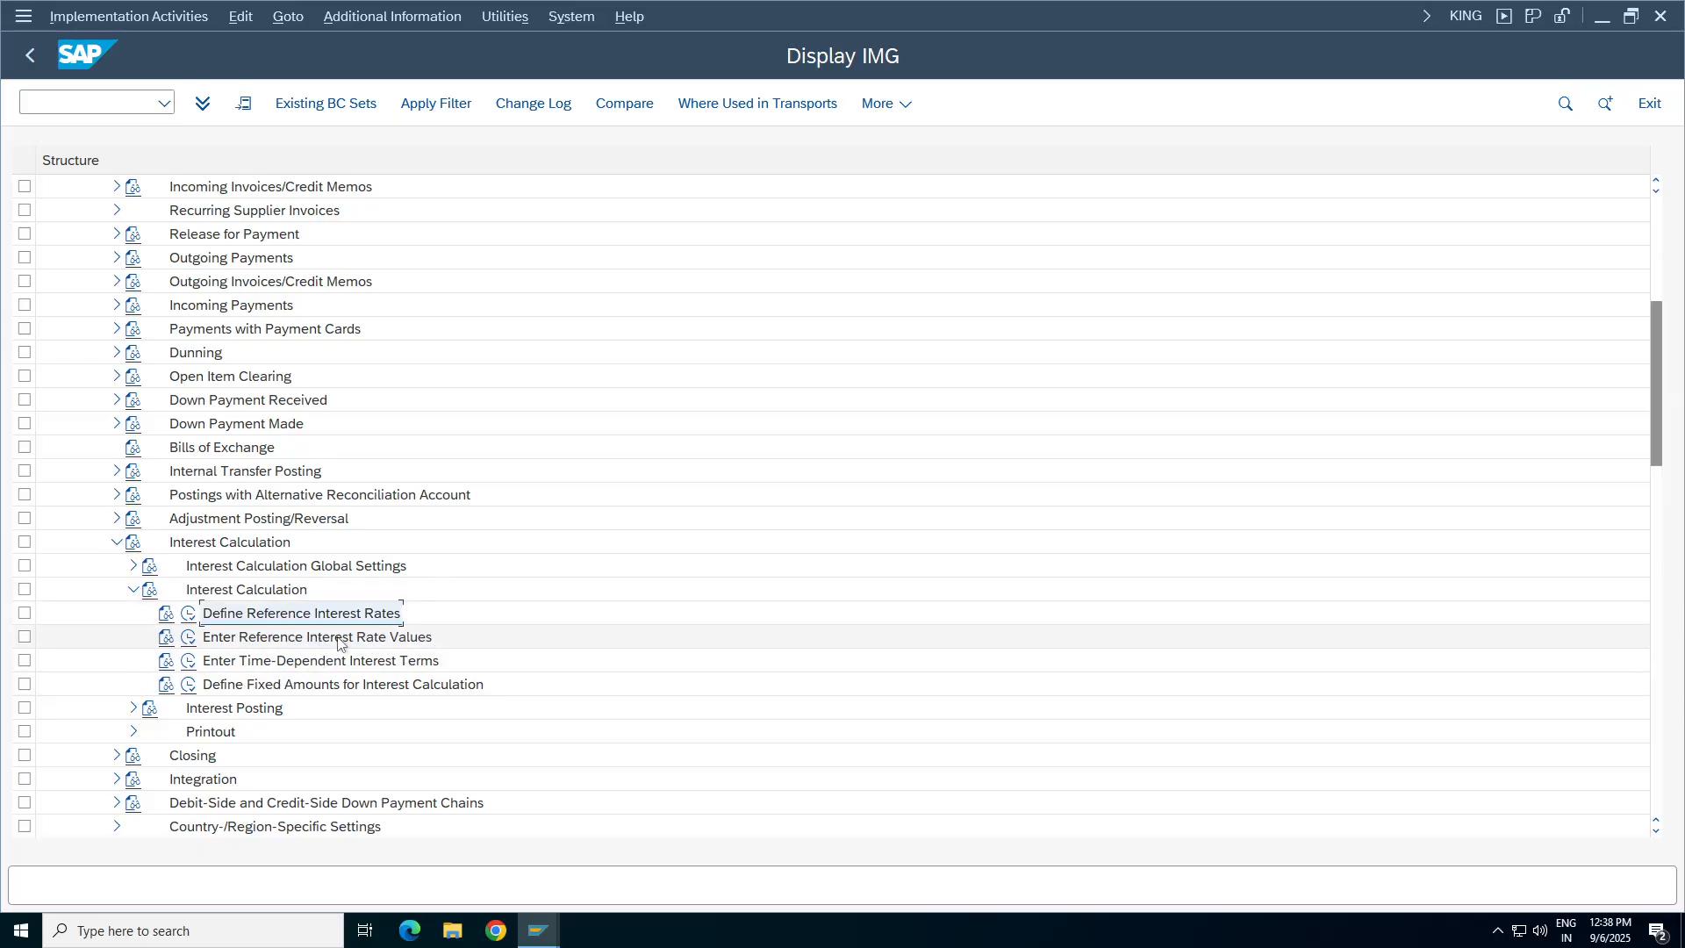
left_click(321, 639)
- Open the Enter Time-Dependent Interest Terms activity, look through the existing terms, and start a new entry
left_click(298, 664)
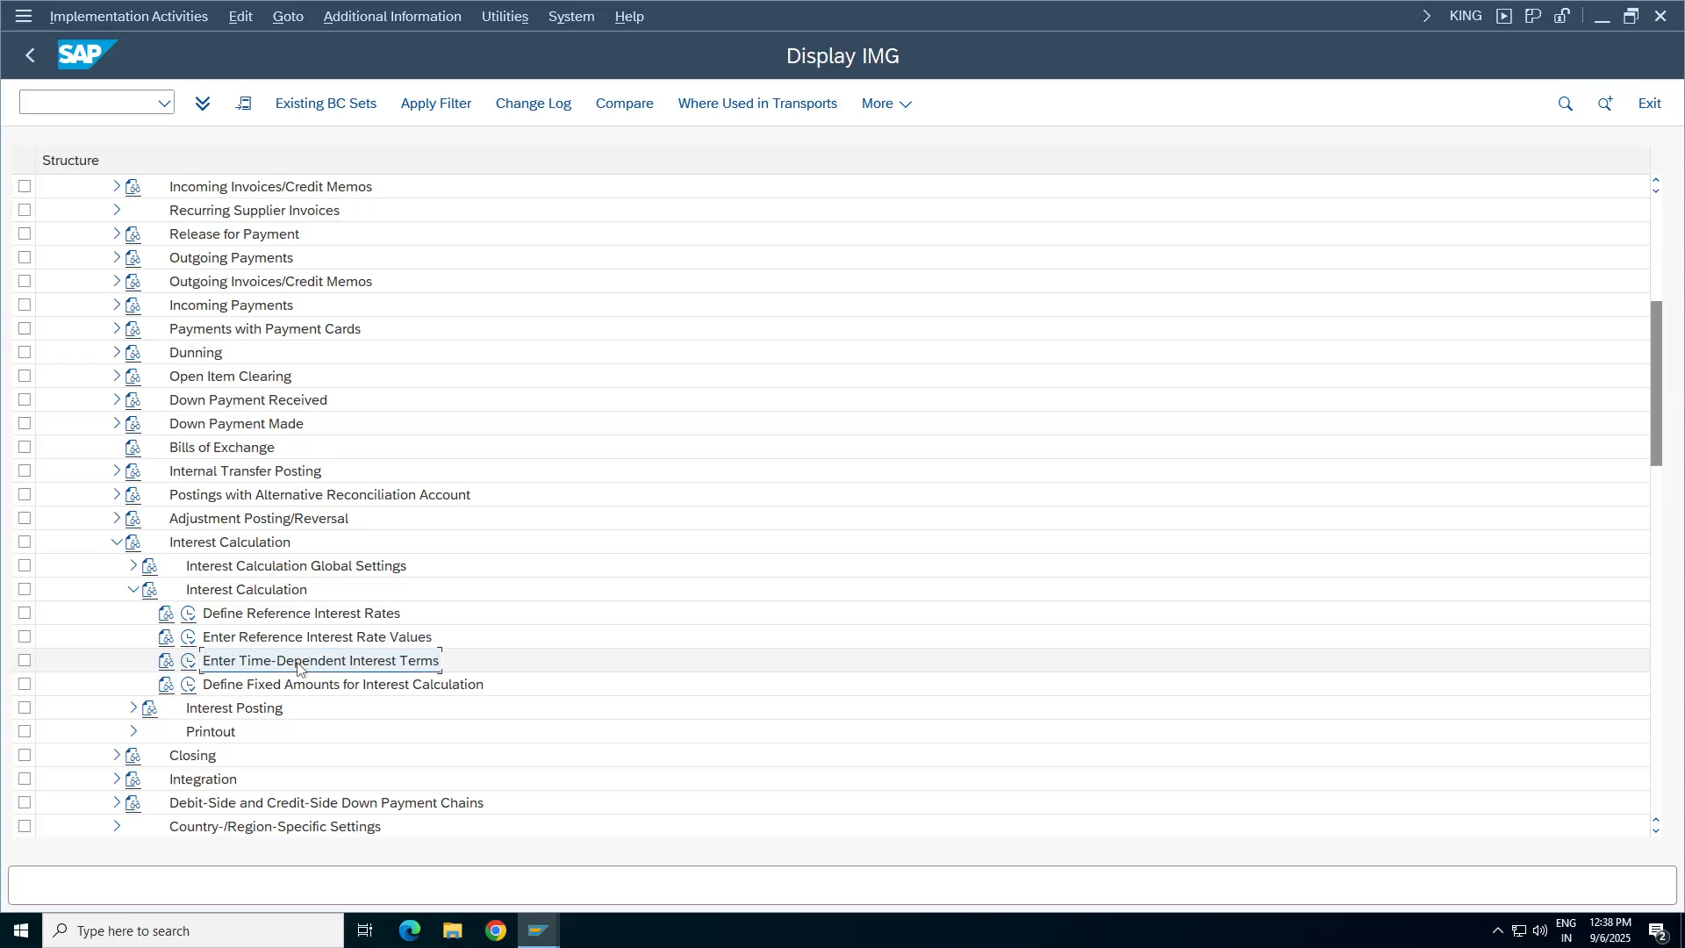
left_click(188, 664)
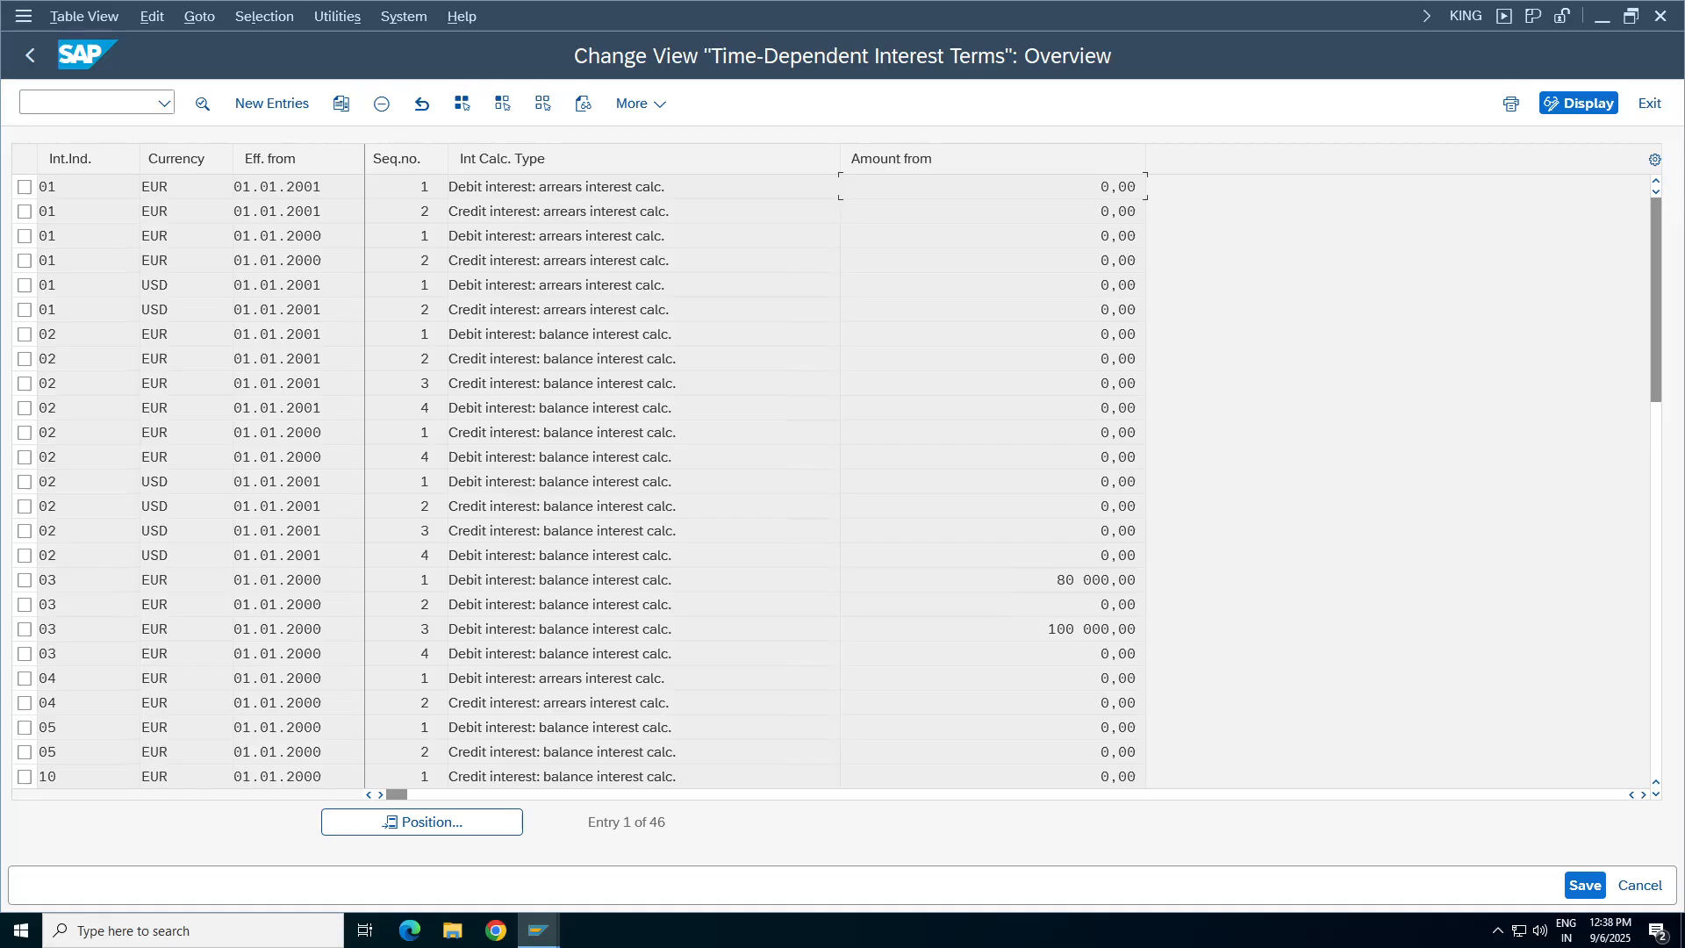
scroll(497, 671, "down", 8)
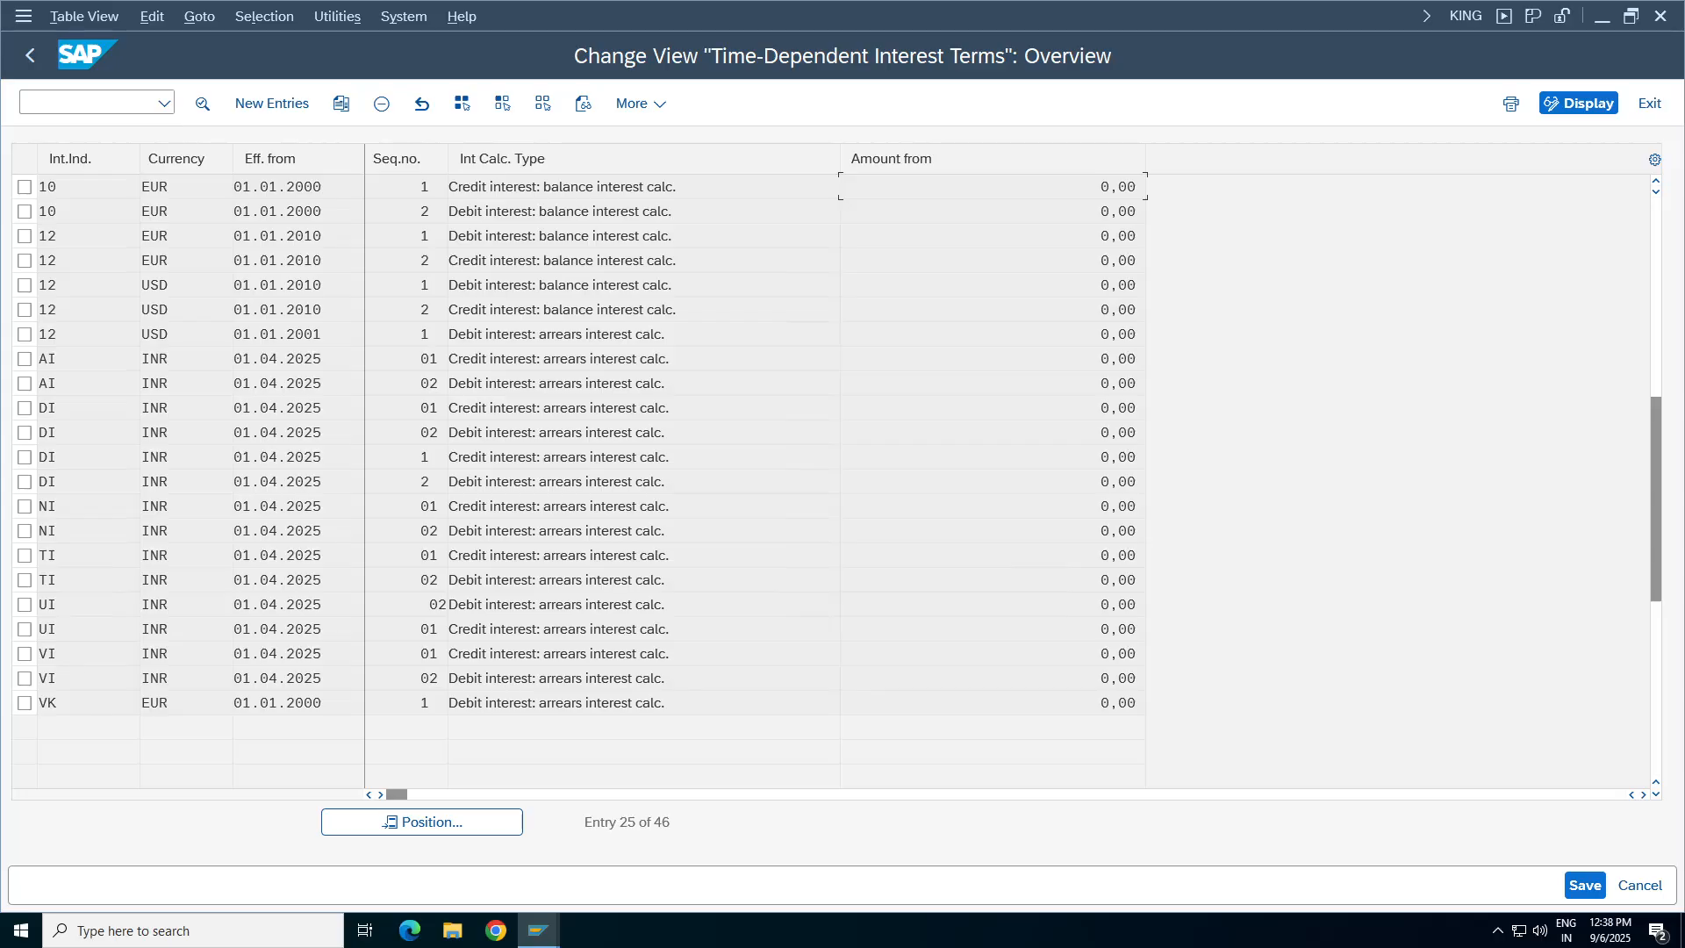
left_click(272, 104)
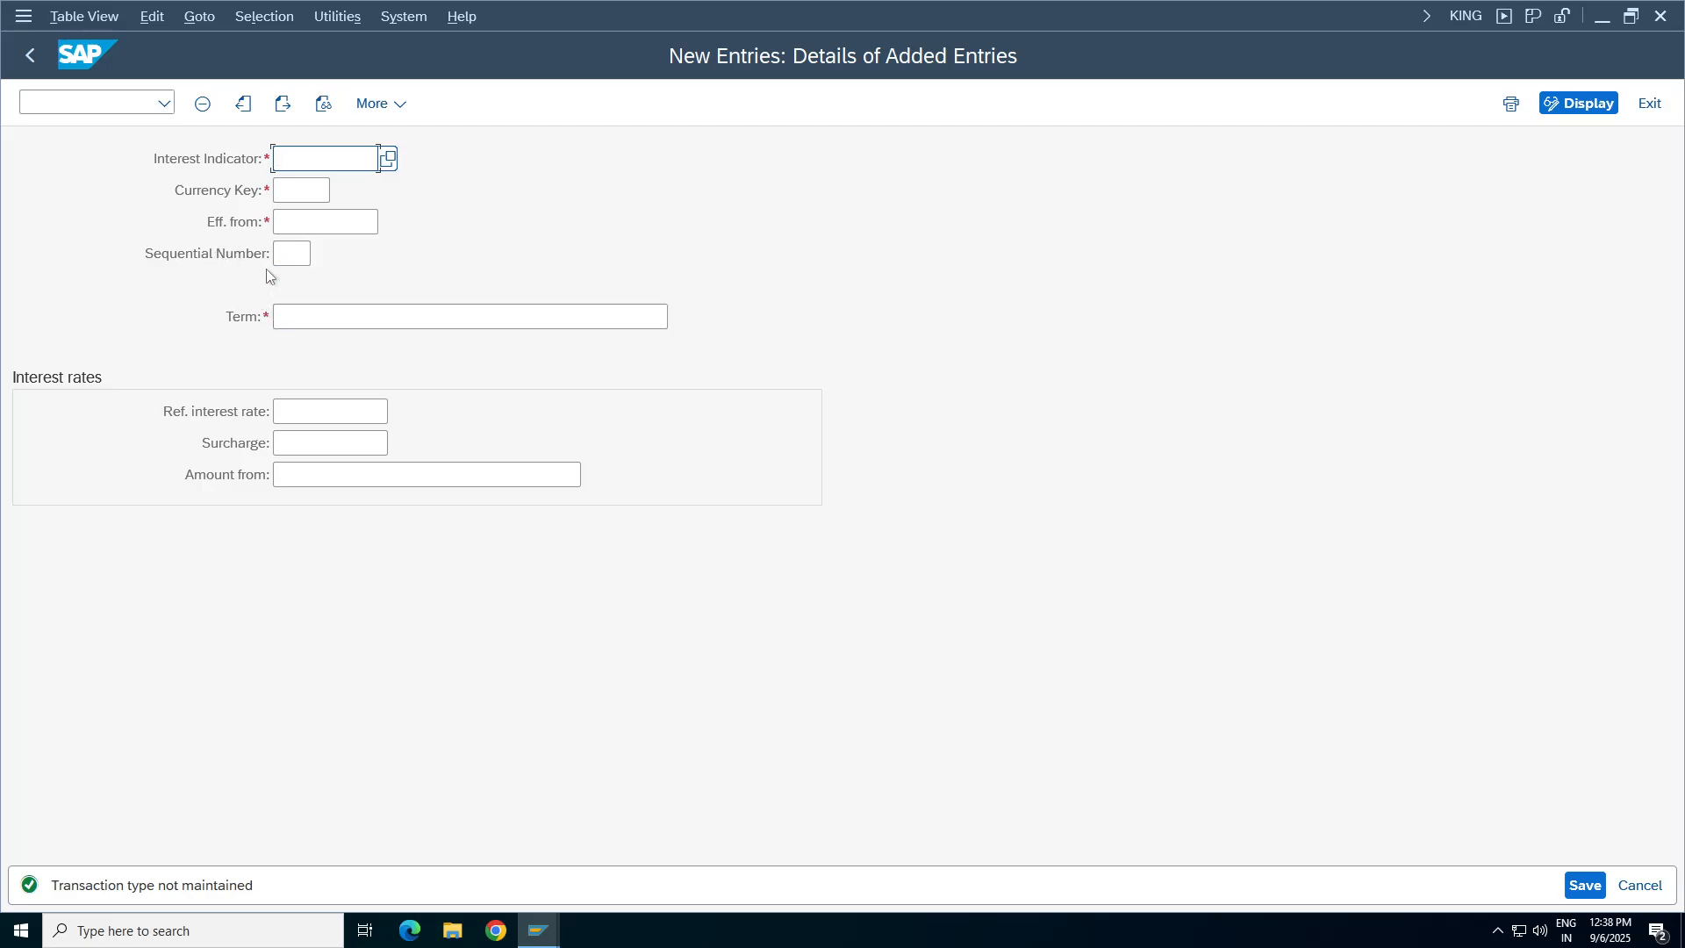
- Enter interest indicator TA and currency key INR for the new time-dependent interest term
left_click(298, 255)
left_click(376, 159)
type("TA")
key("Tab")
type("INr")
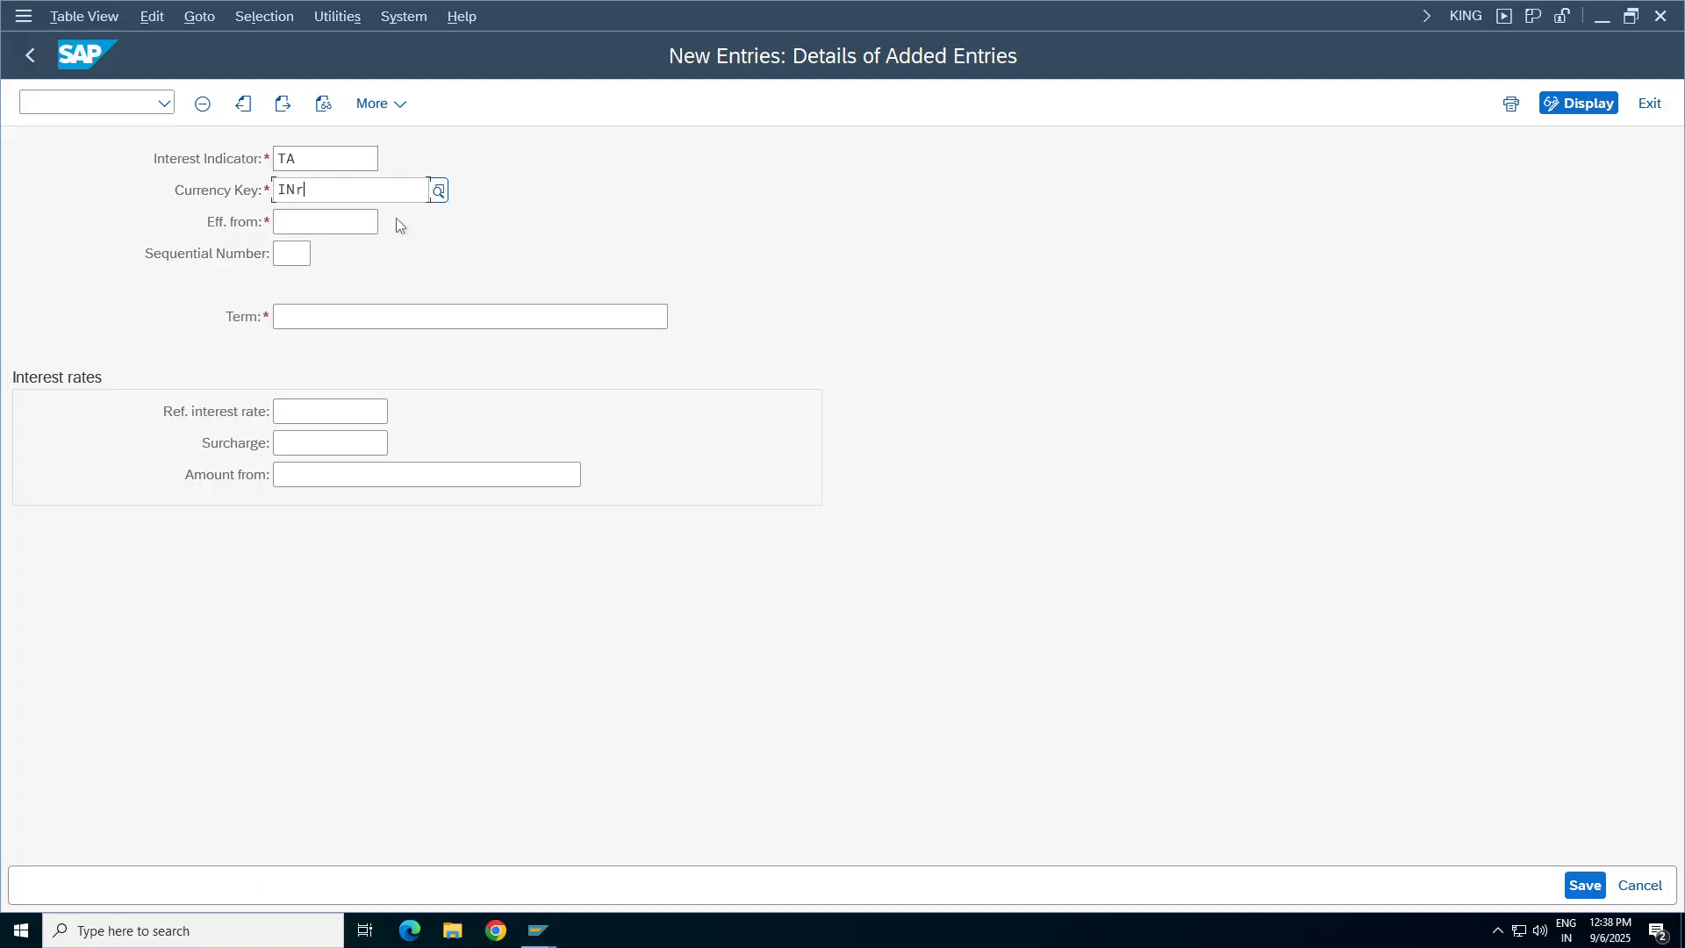
key("Tab")
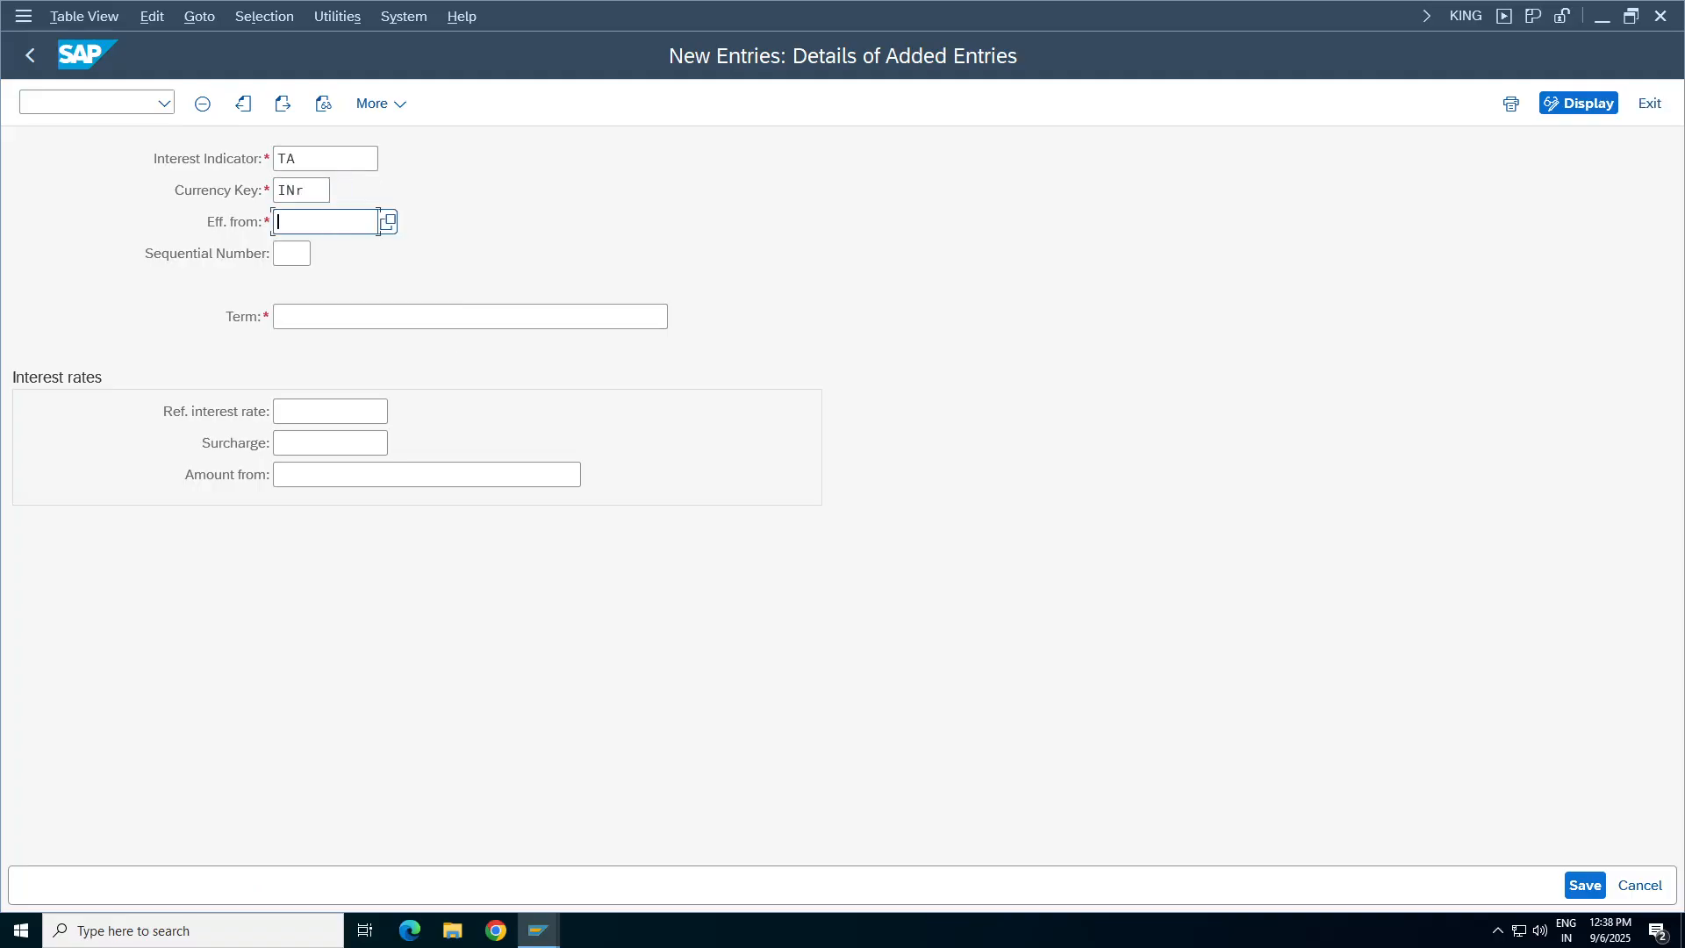
left_click_drag(317, 190, 263, 199)
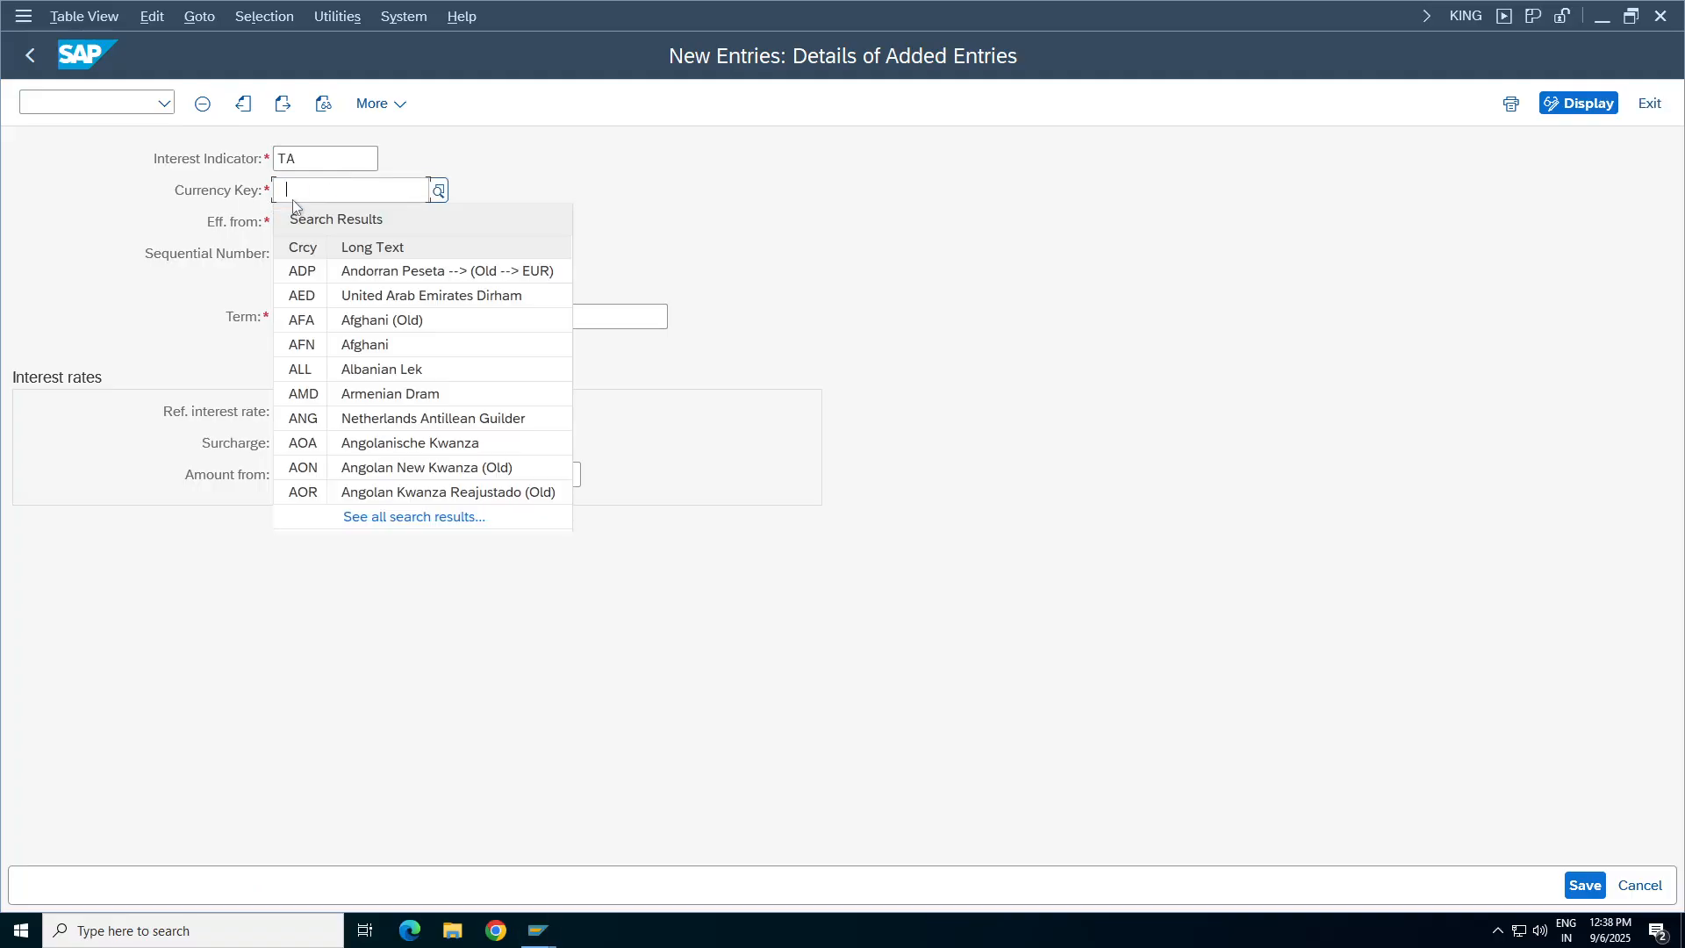
key("BackSpace")
type("INR")
key("Tab")
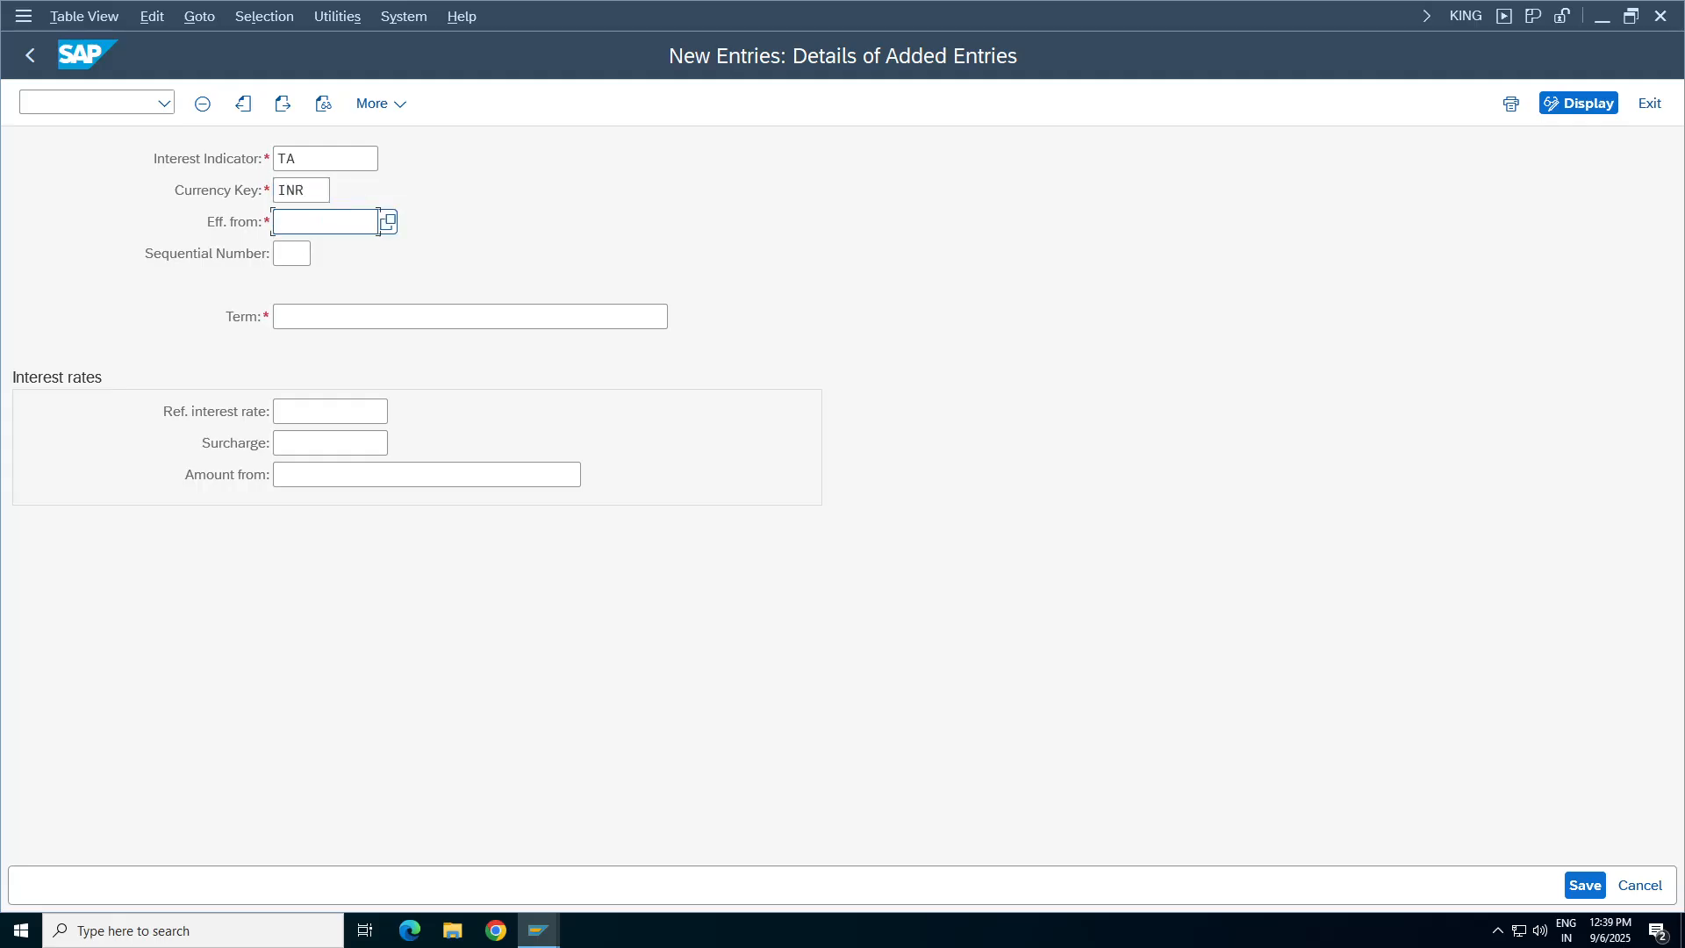
- Set the term's effective-from date to 01.04.2025 and its sequential number to 01
left_click(314, 251)
key("Tab")
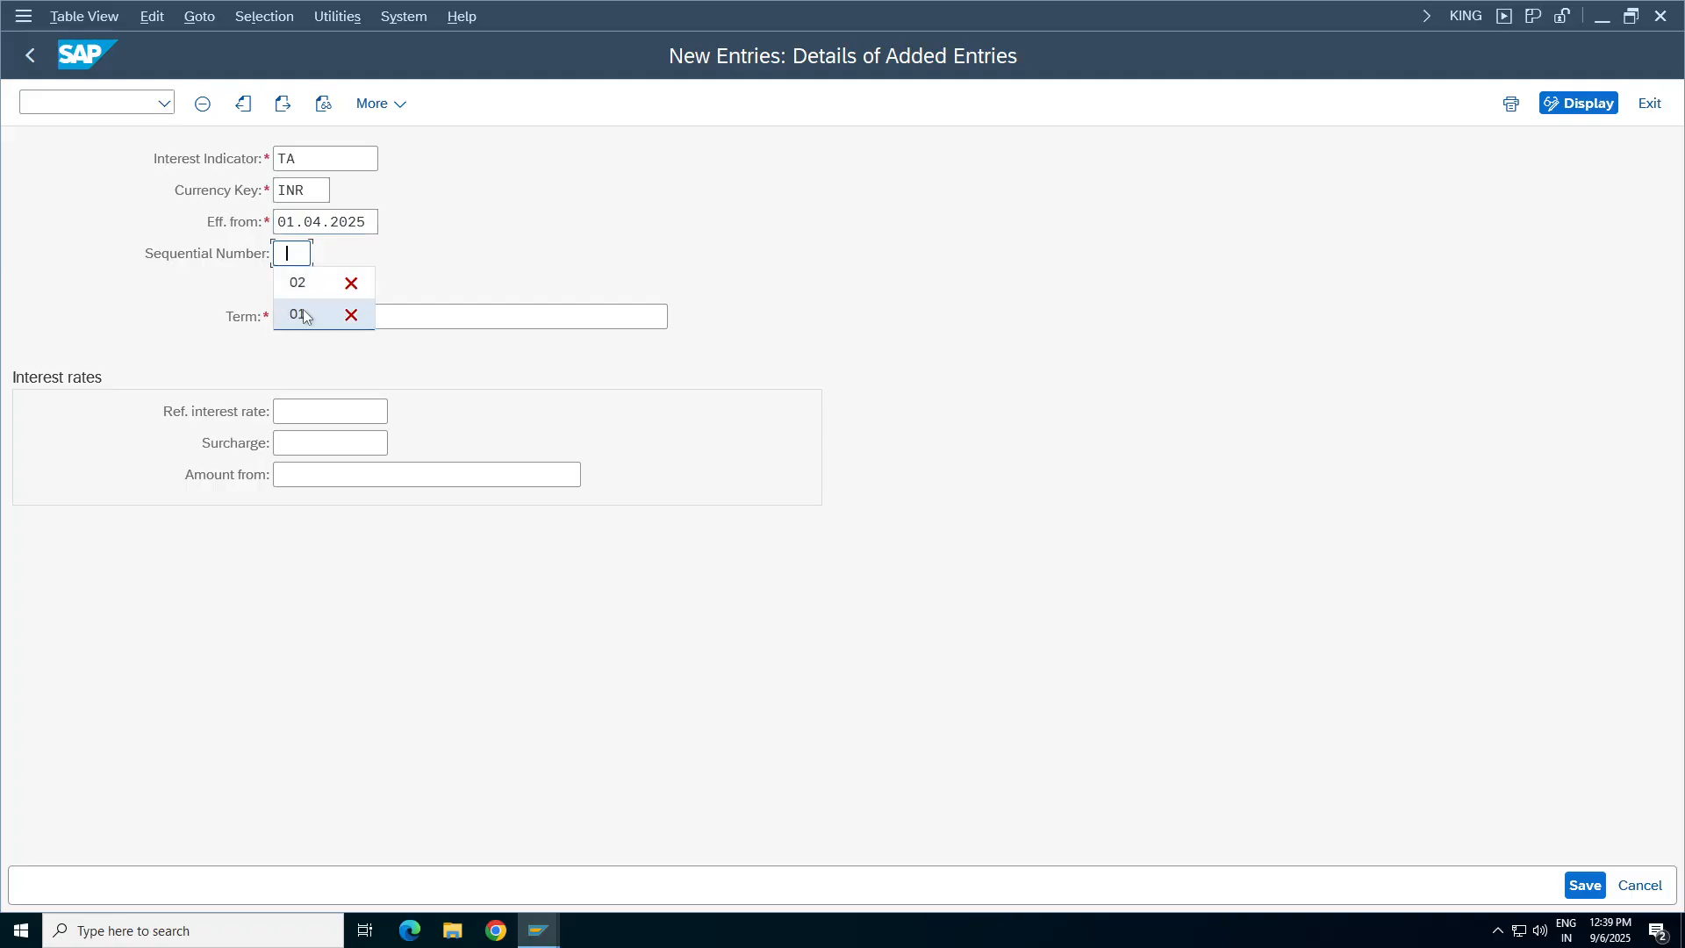
left_click(305, 317)
left_click_drag(301, 254, 275, 255)
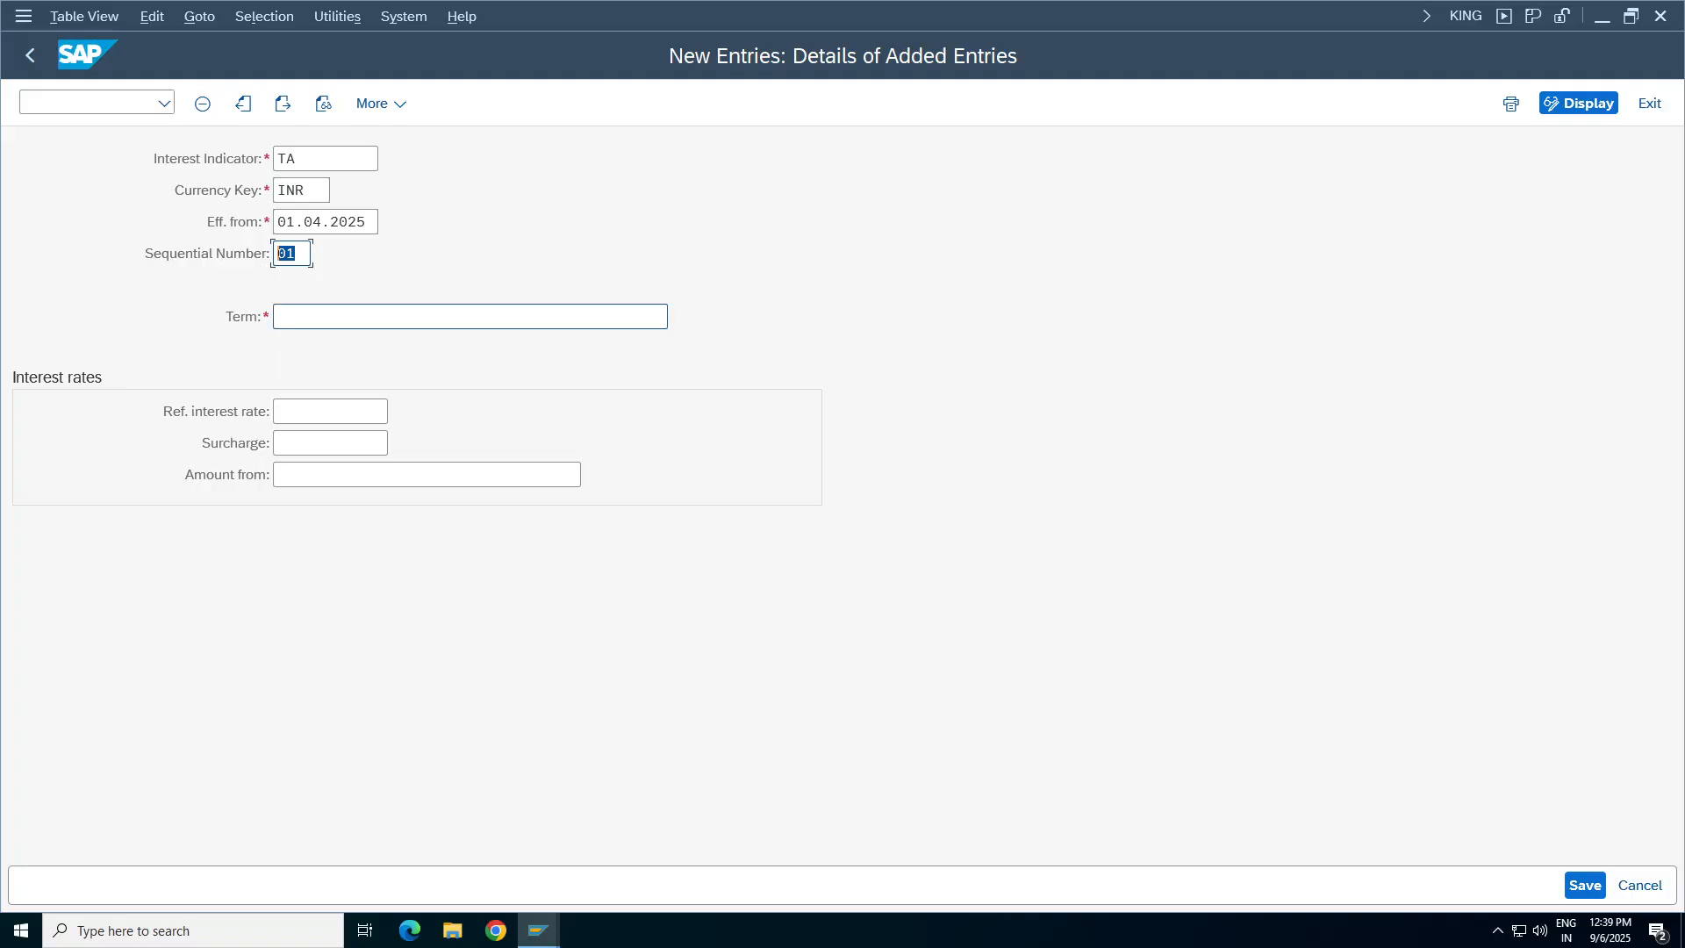
key("Tab")
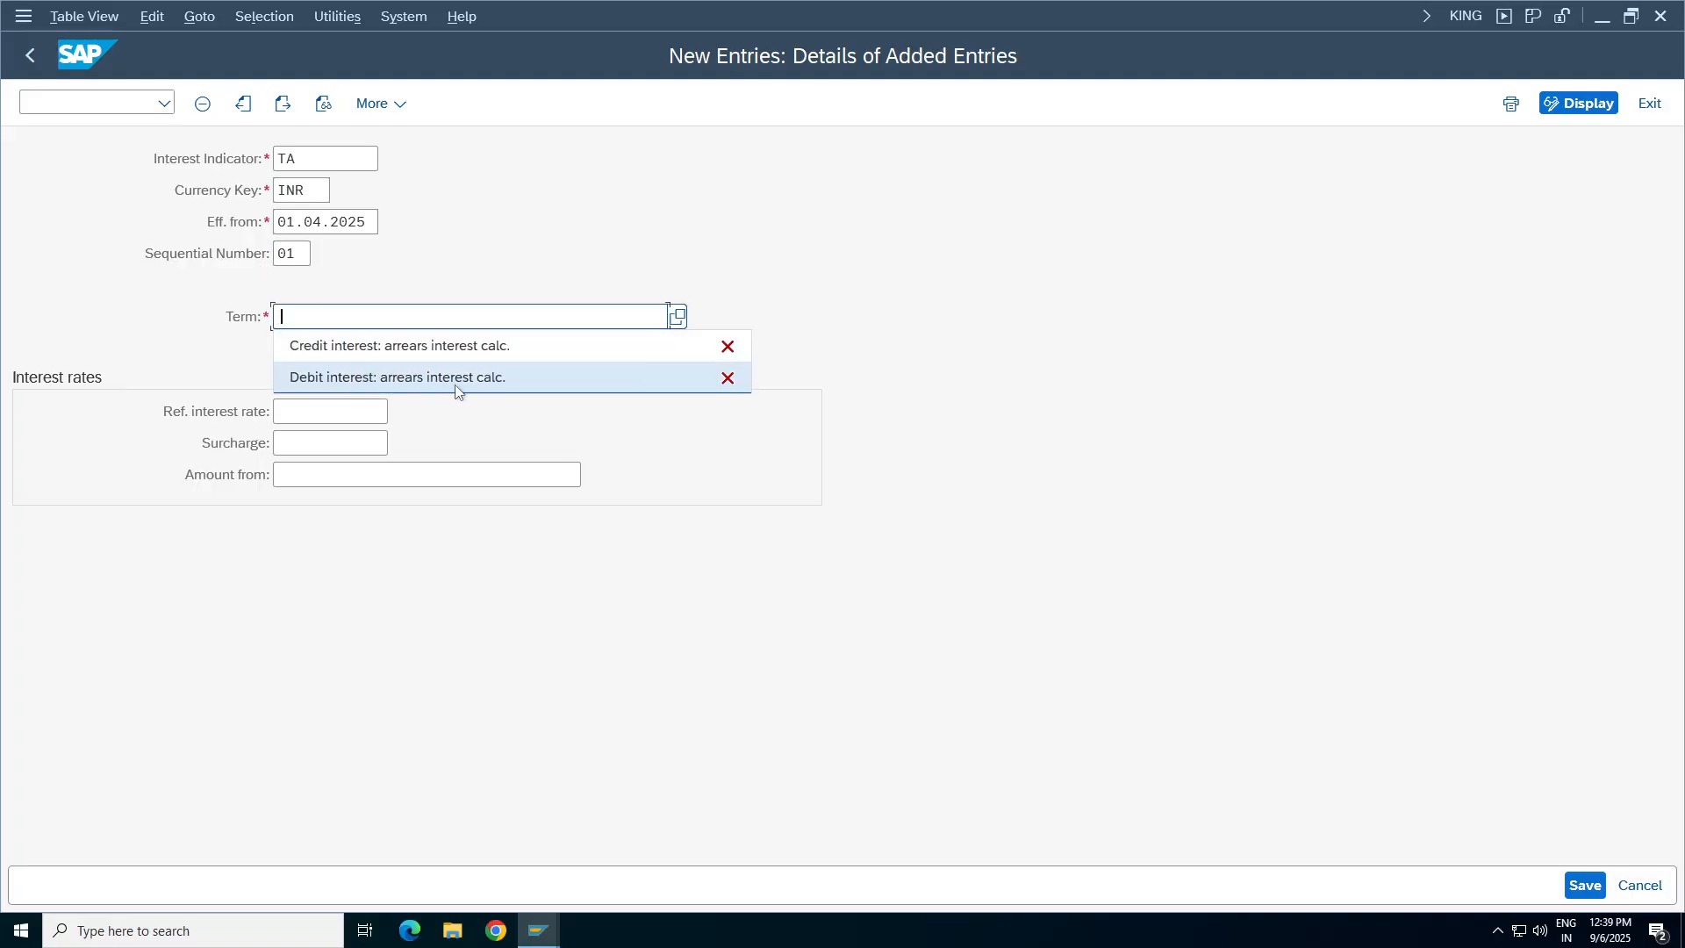
- Assign the term Credit interest: arrears interest calc. and the reference interest rate TA to the entry
left_click(424, 361)
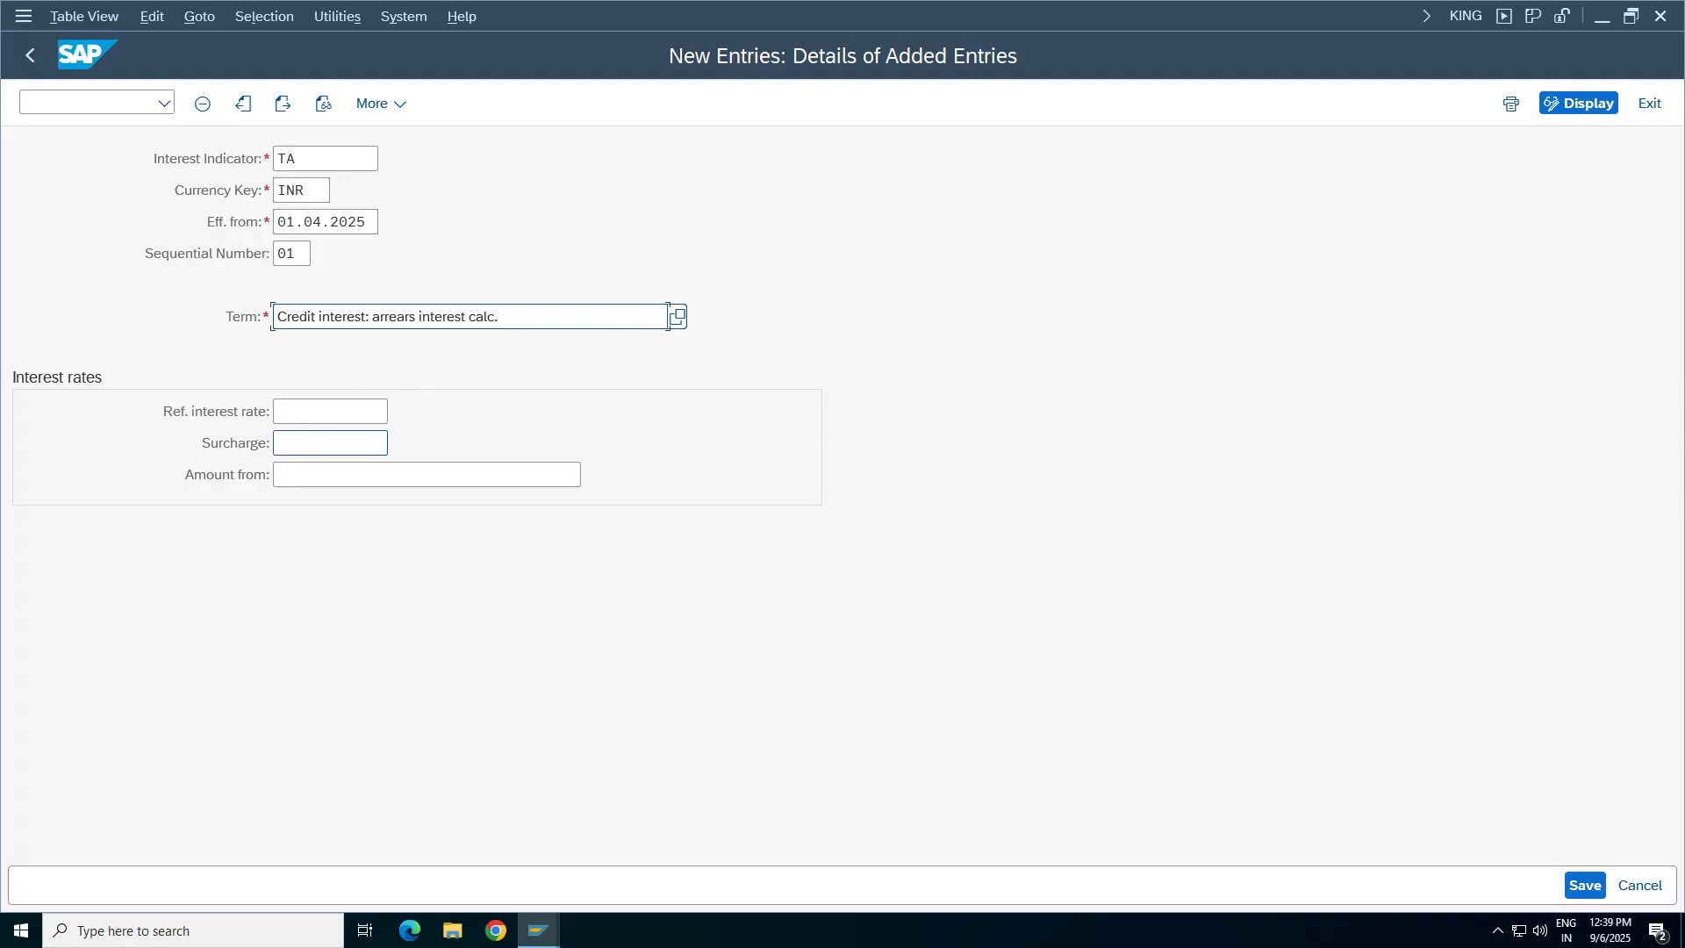
left_click(307, 410)
left_click(303, 441)
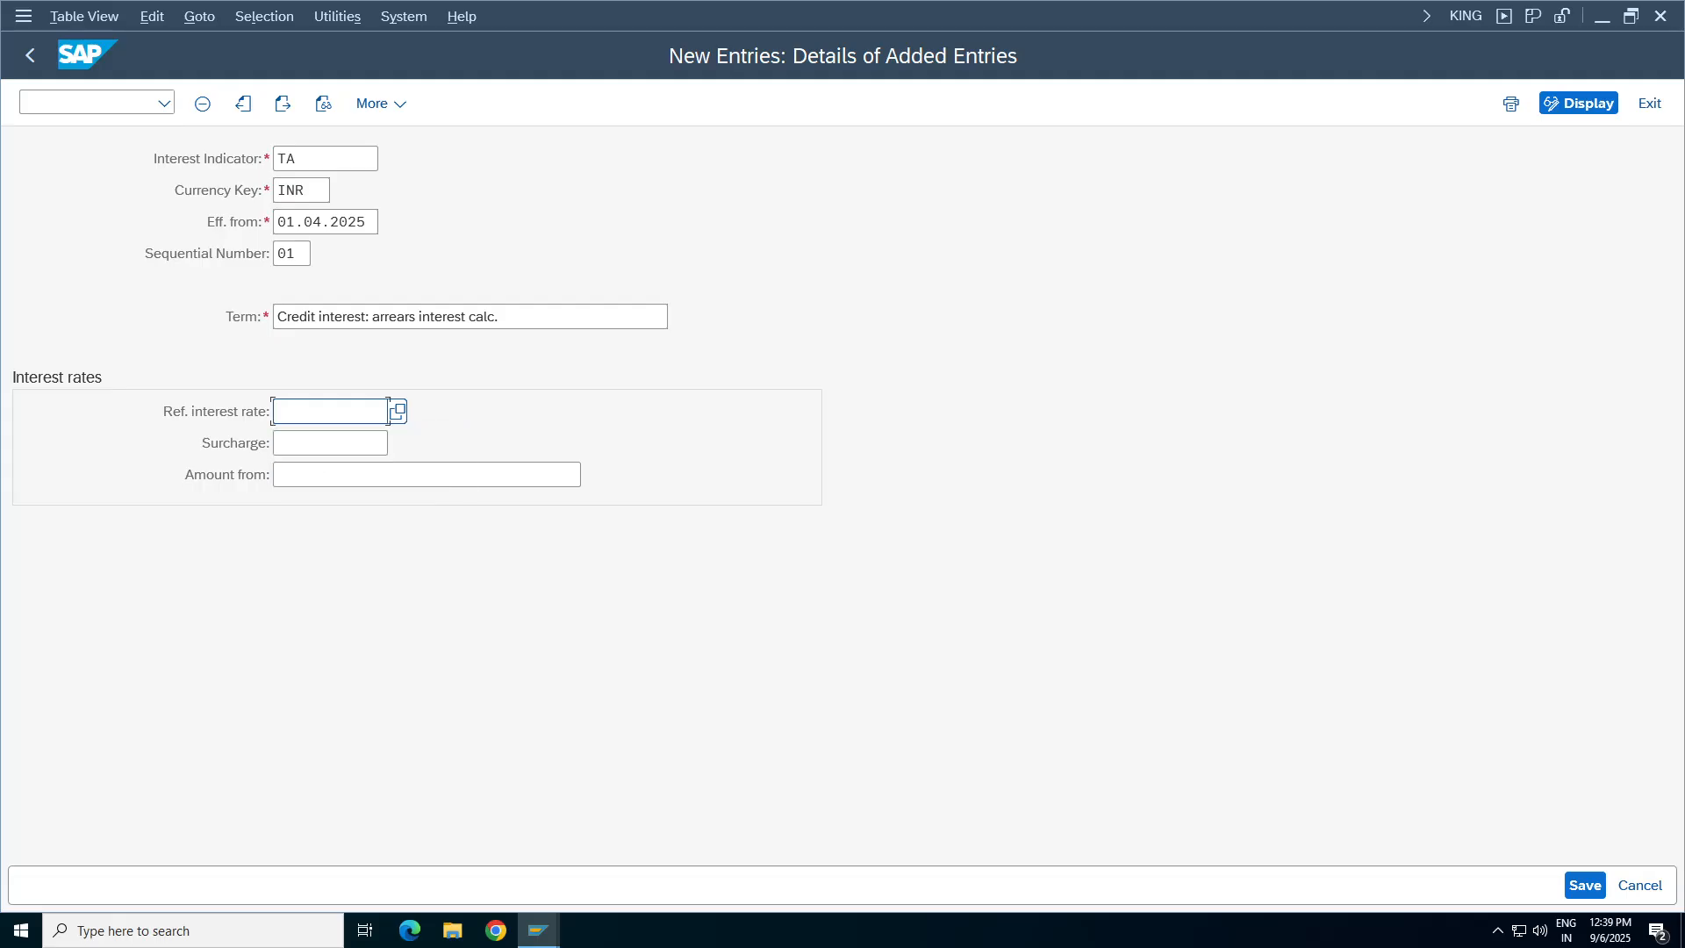
type("TA")
key("Return")
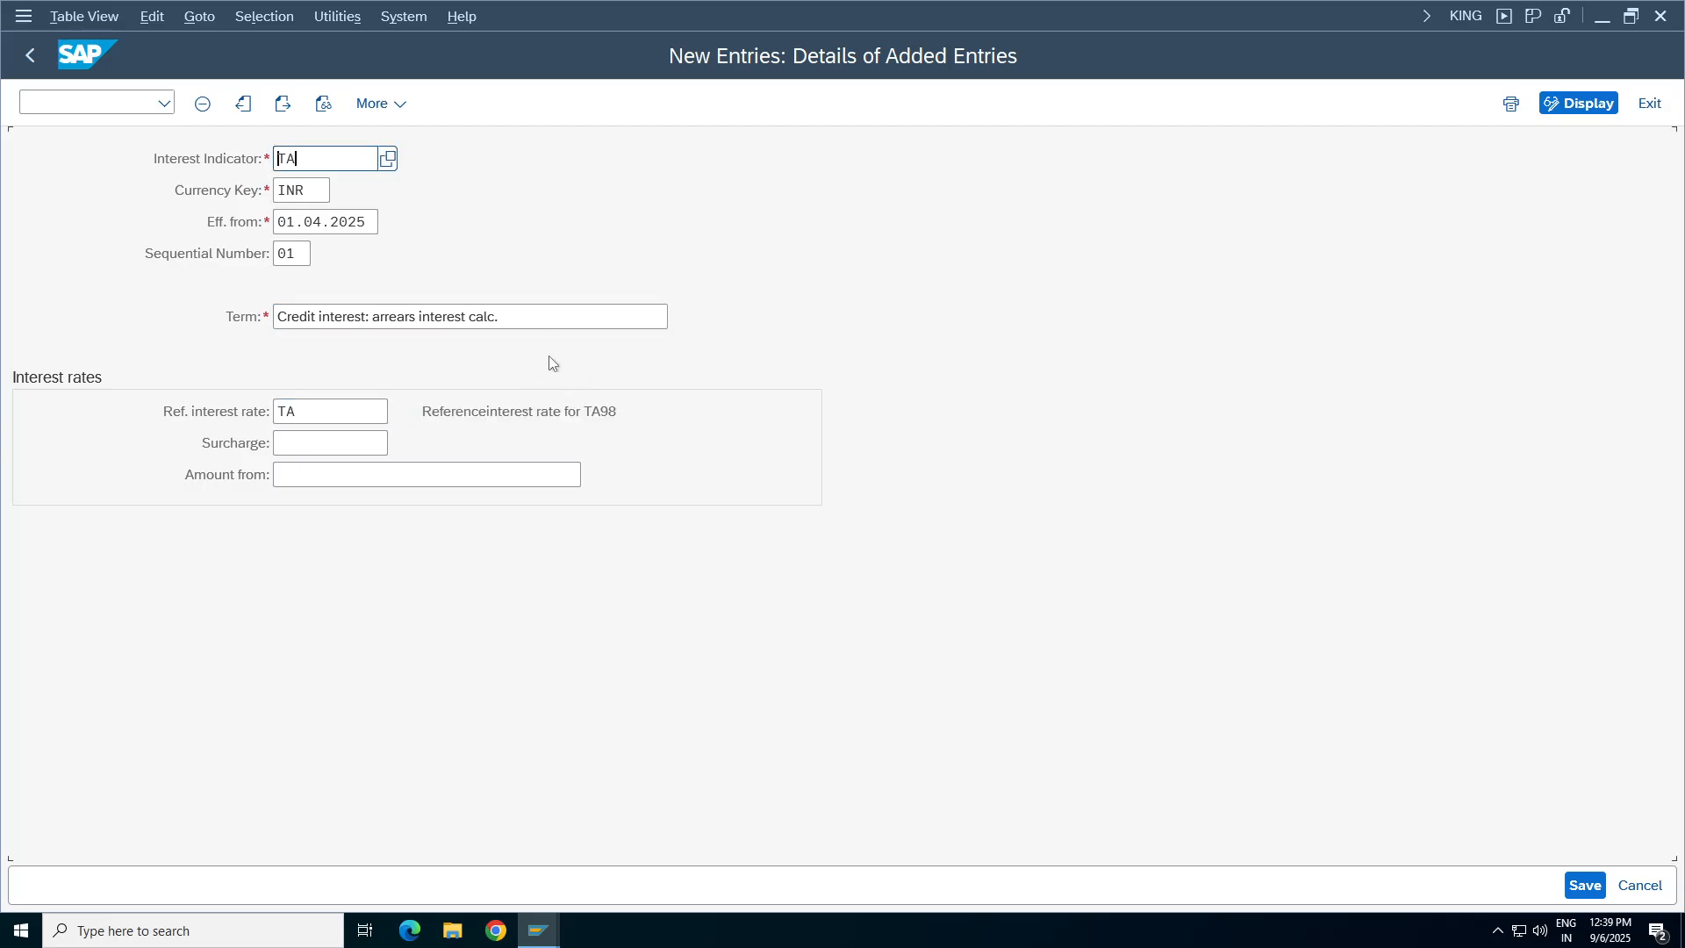
- Review the available interest calculation types, select Credit interest: arrears interest calc. as the term, and save the entry
left_click(562, 317)
key("F4")
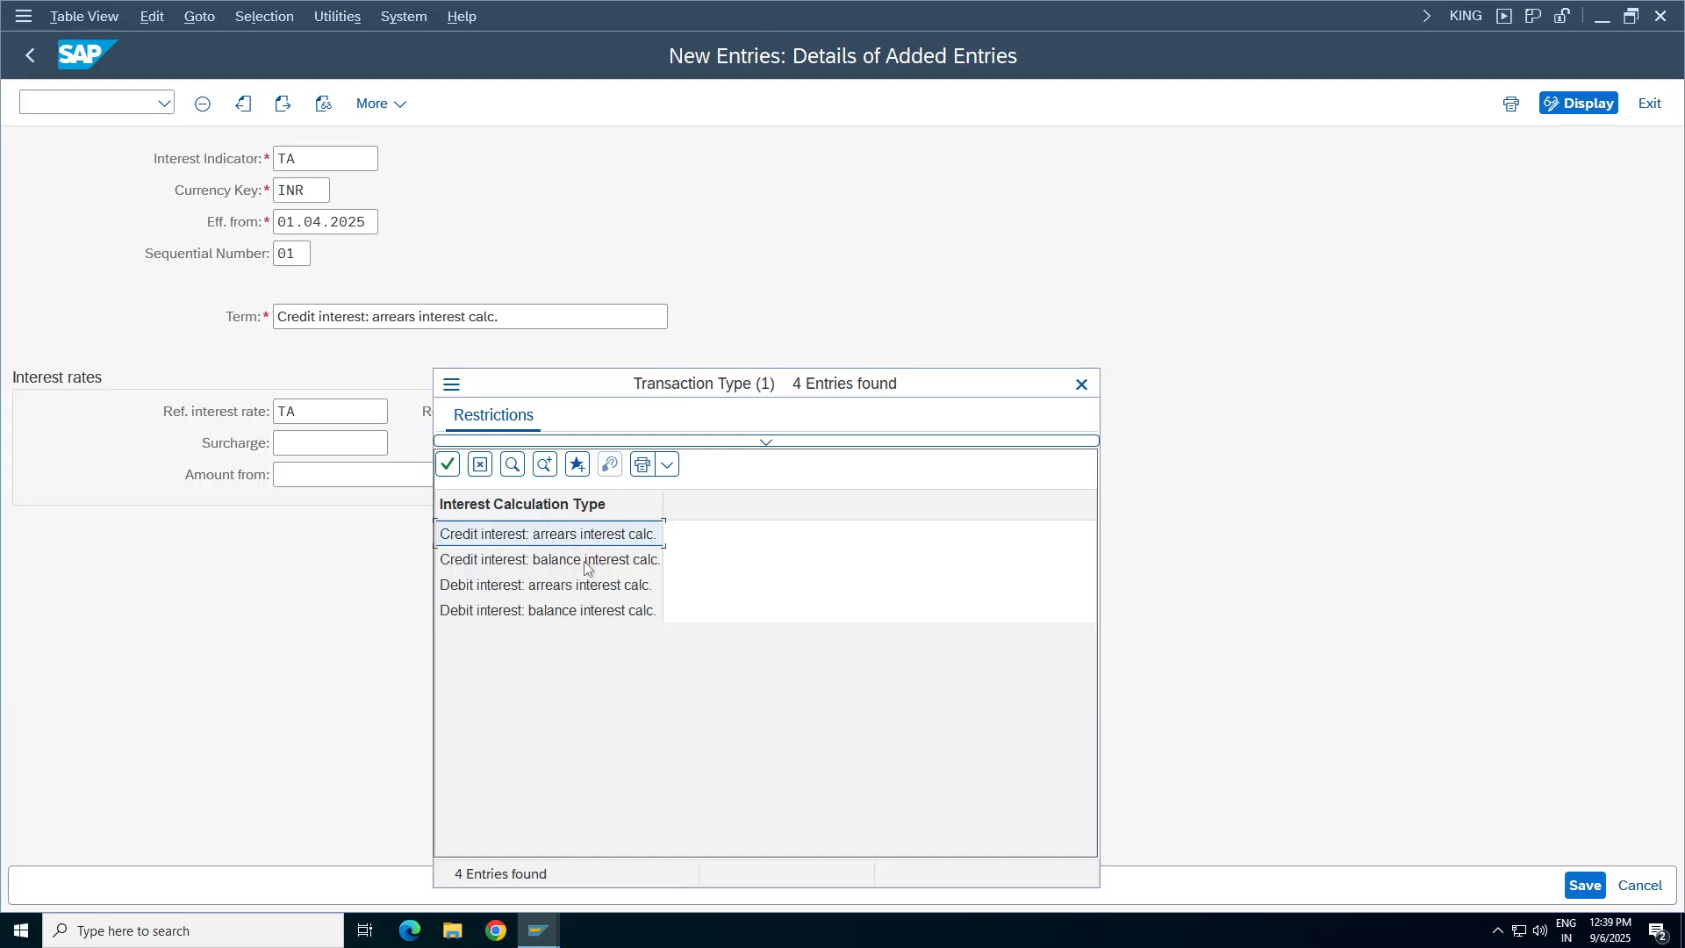
left_click(1081, 386)
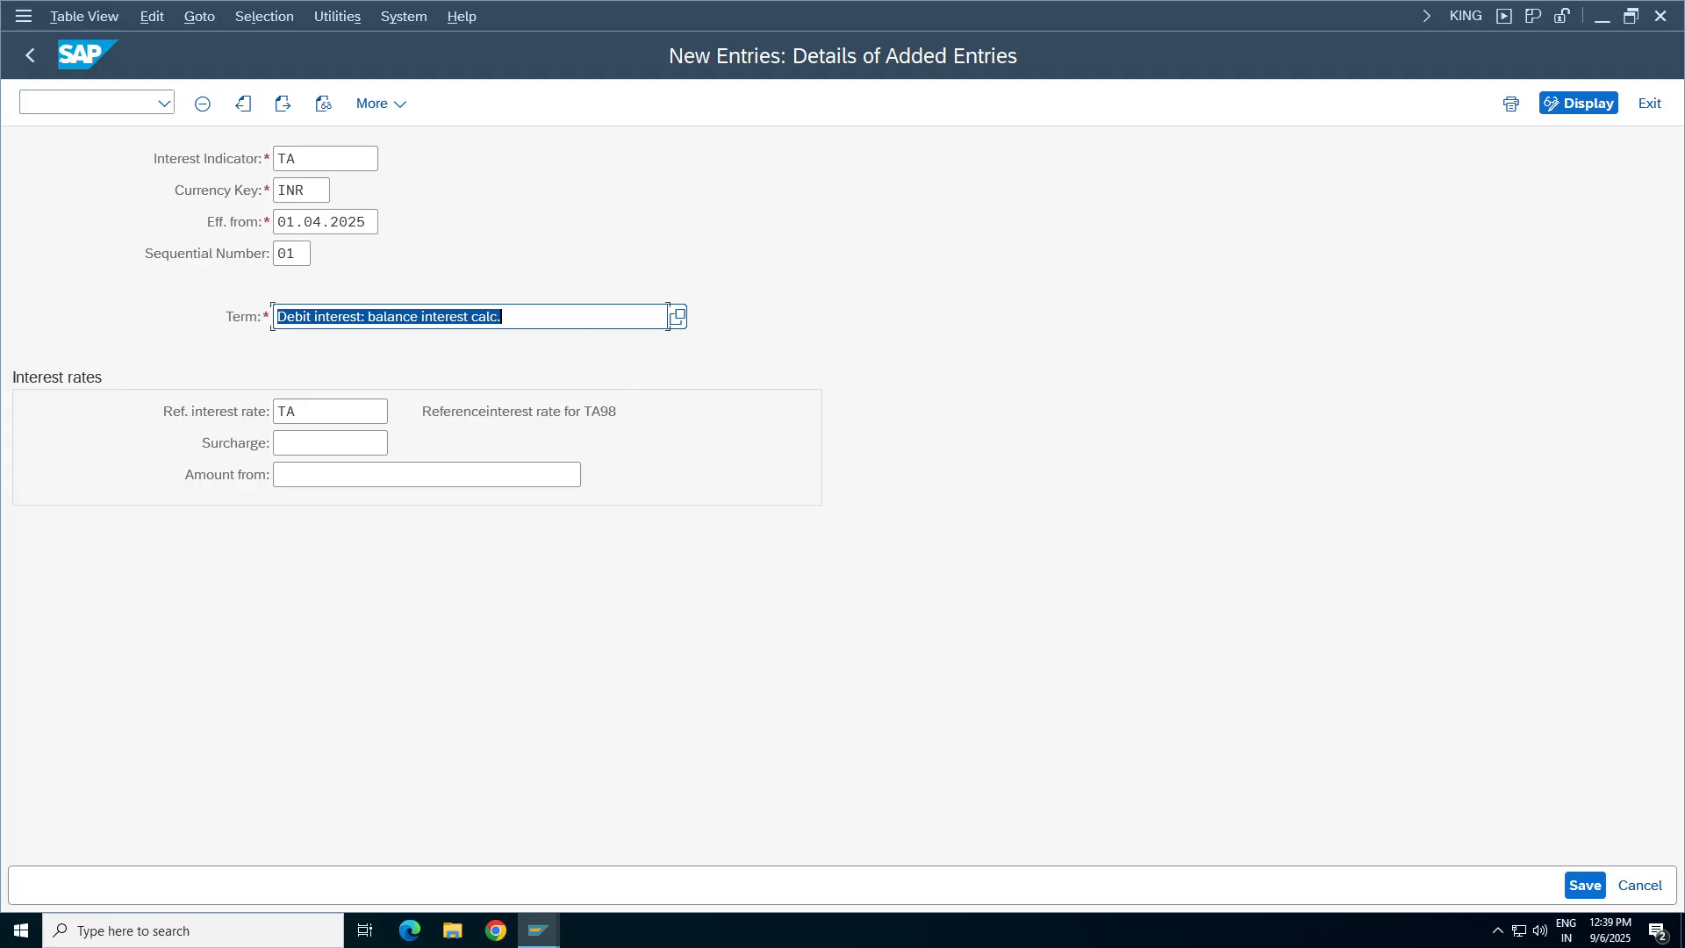
left_click(676, 316)
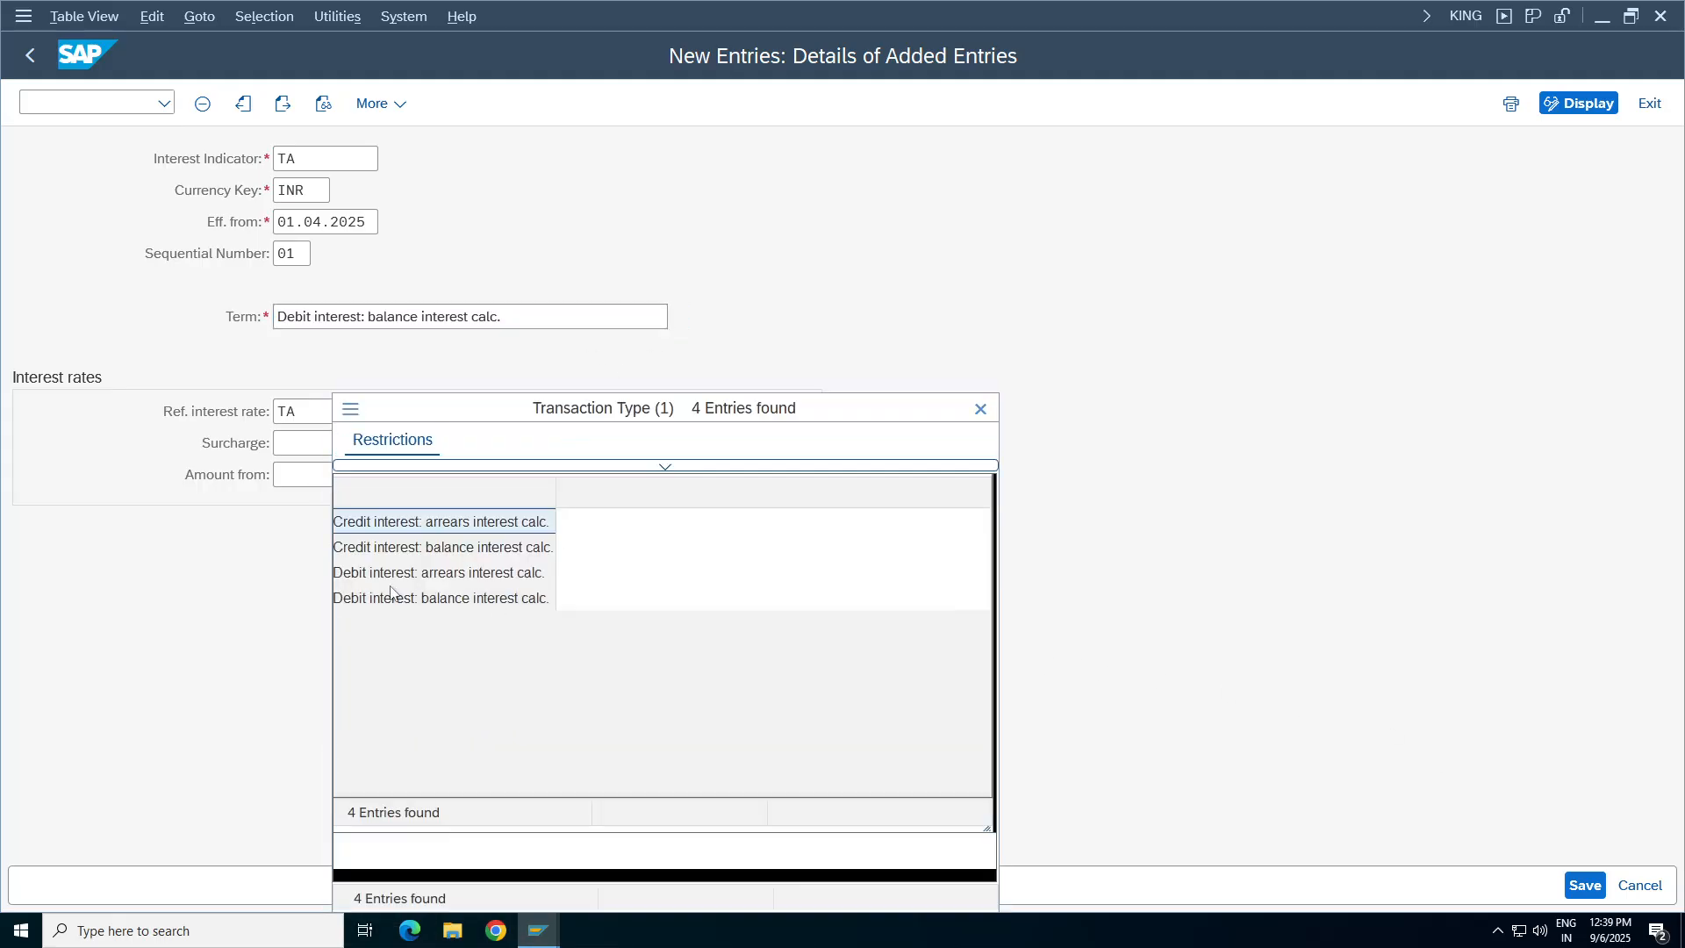
double_click(451, 555)
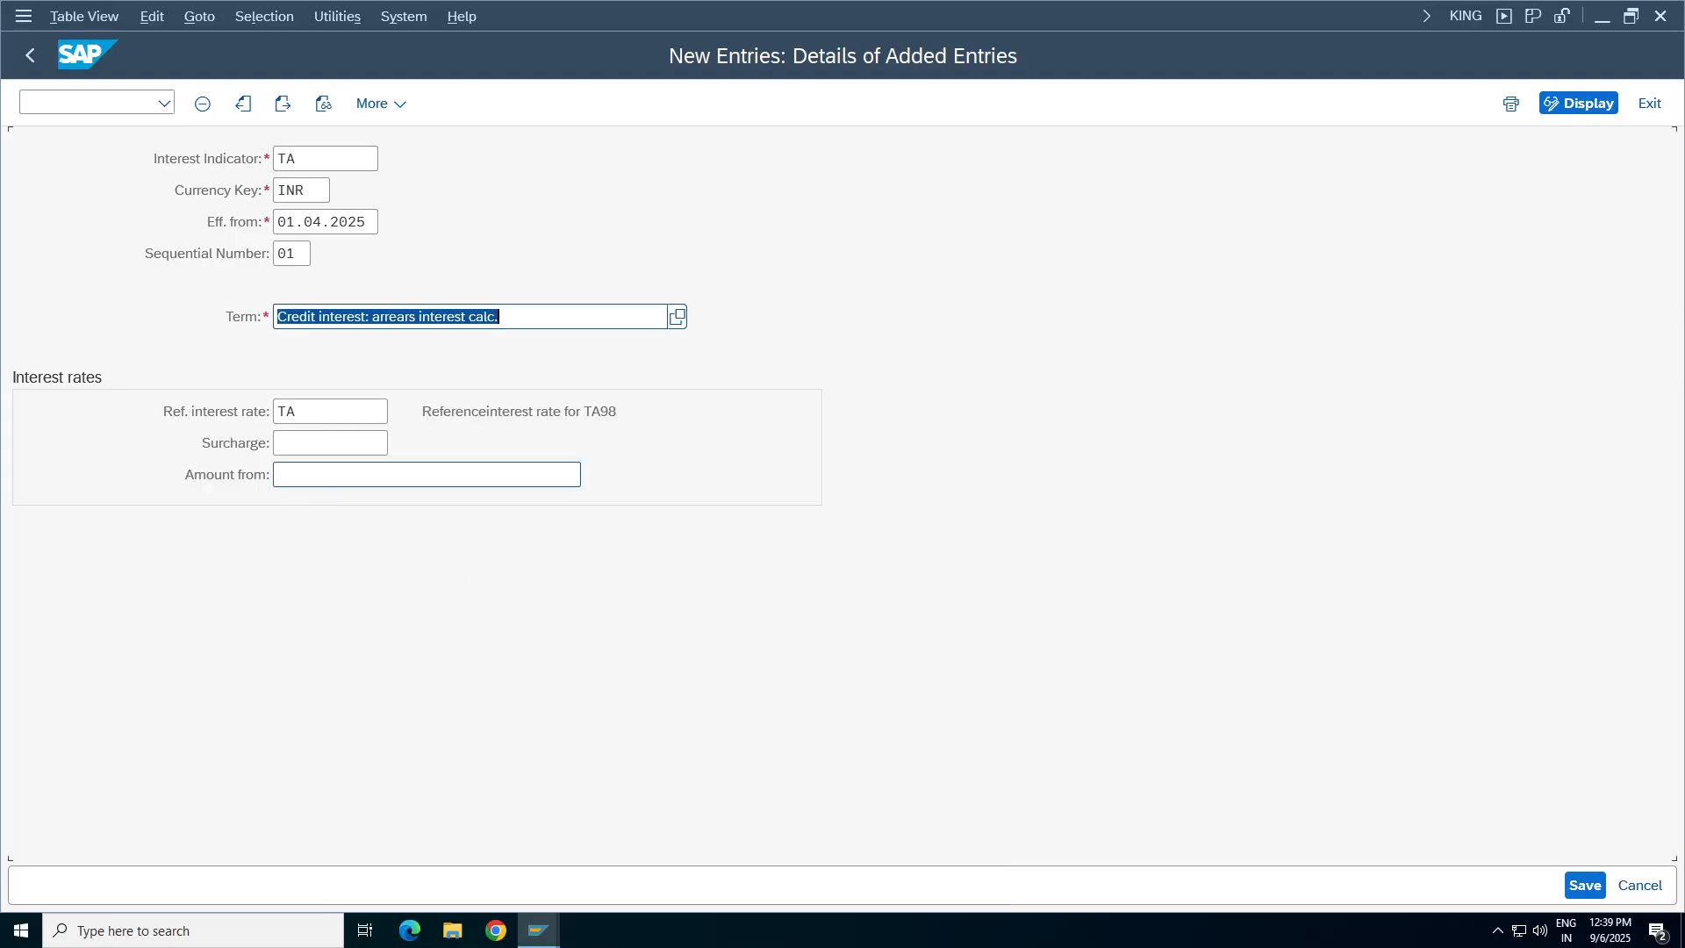
left_click(1585, 885)
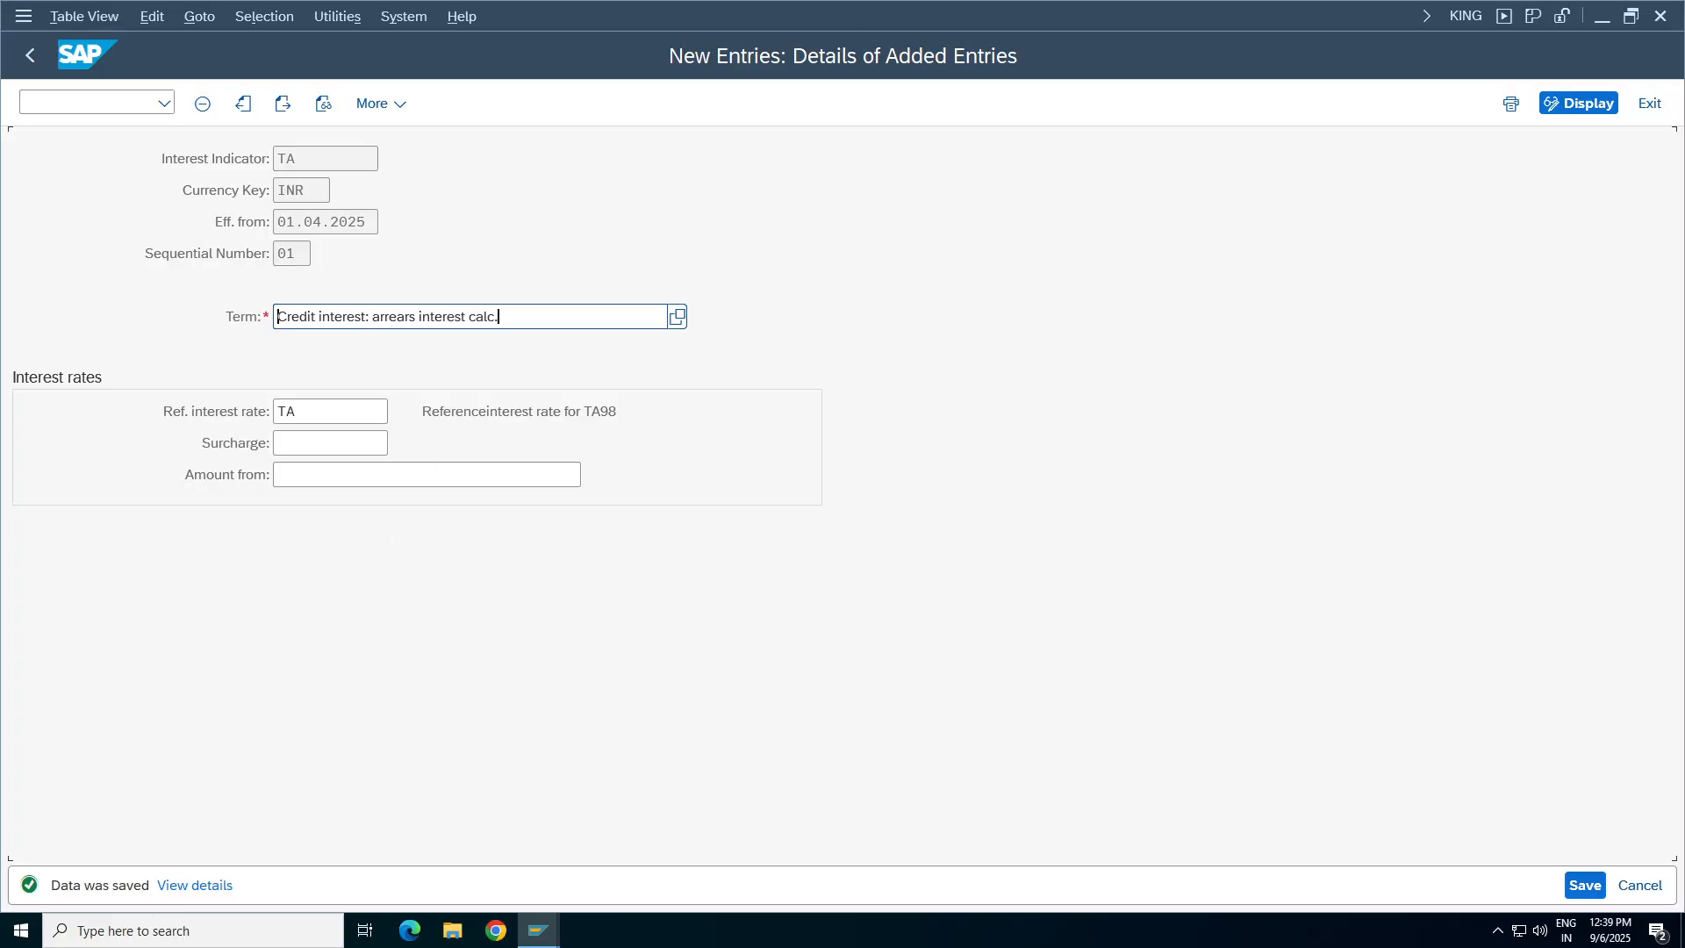
- Start the next entry with interest indicator TA, currency INR, effective-from date 01.04.2025 and sequential number 02
left_click(282, 103)
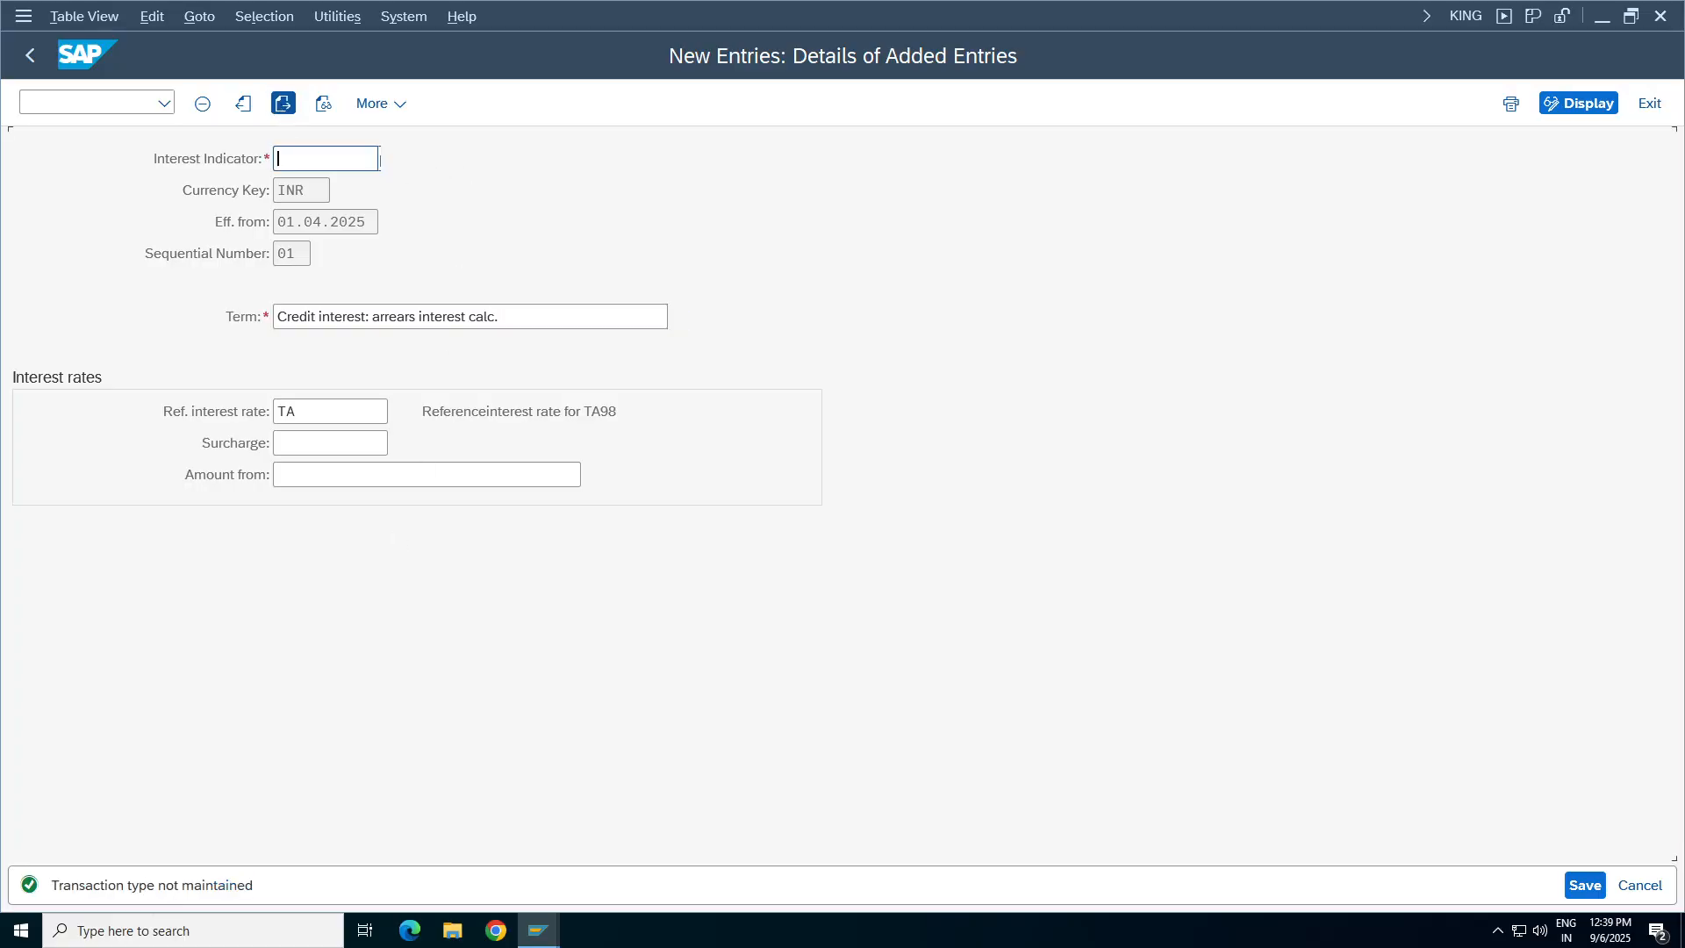
left_click(303, 192)
left_click(303, 192)
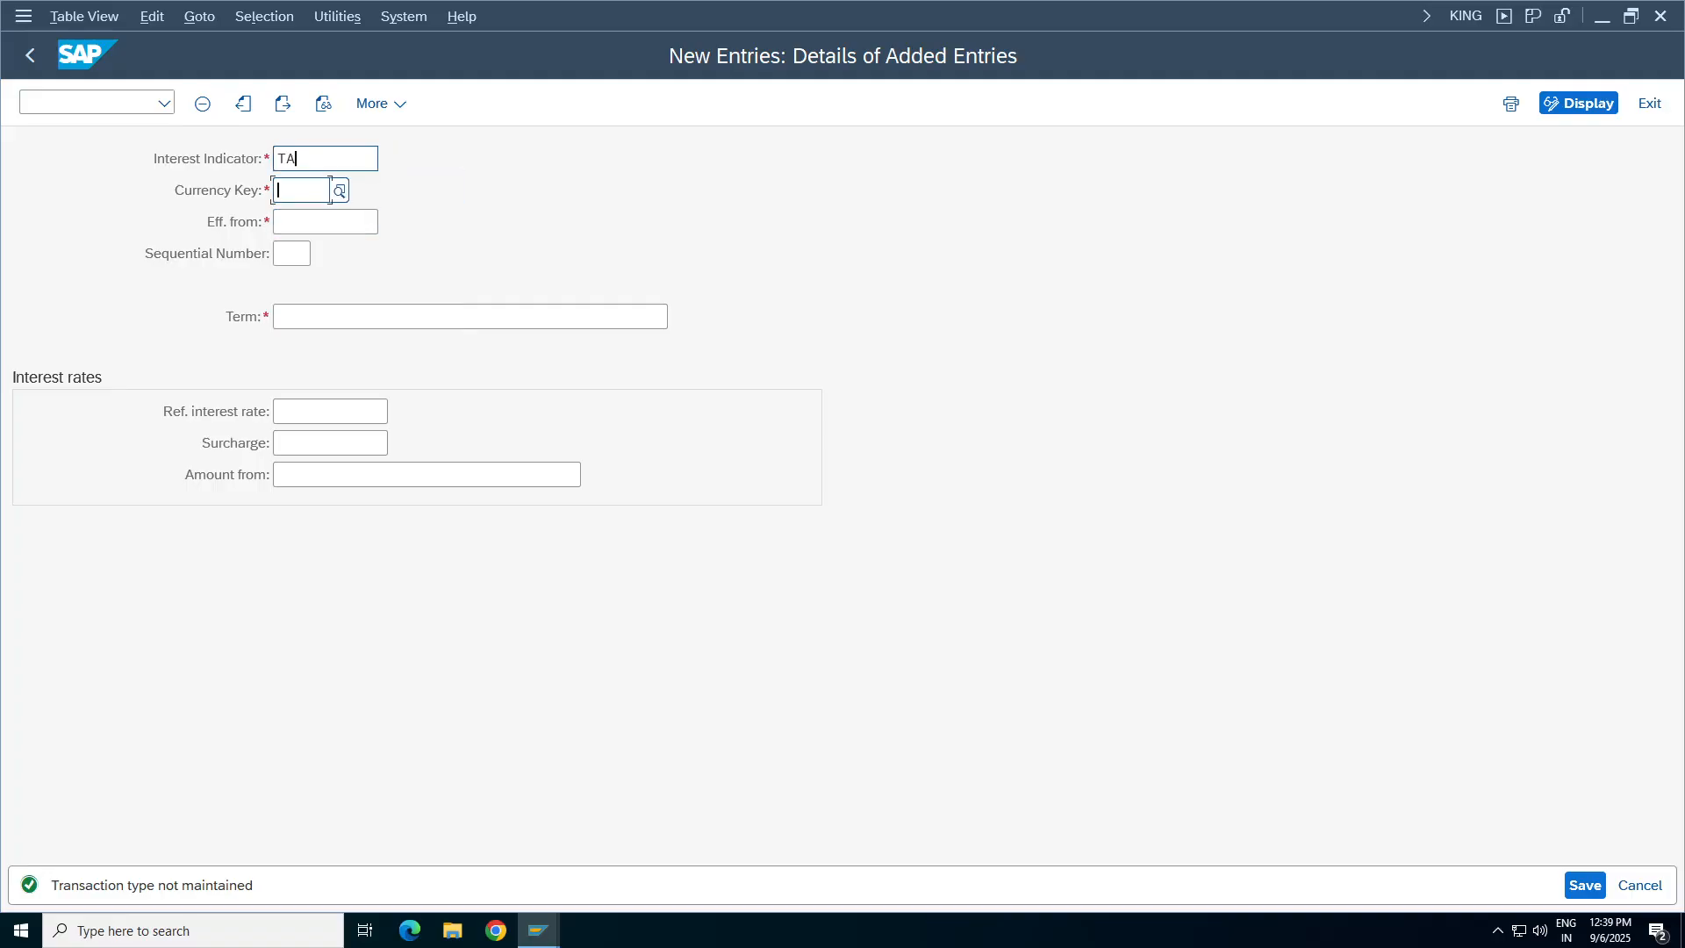
left_click(299, 220)
left_click(298, 253)
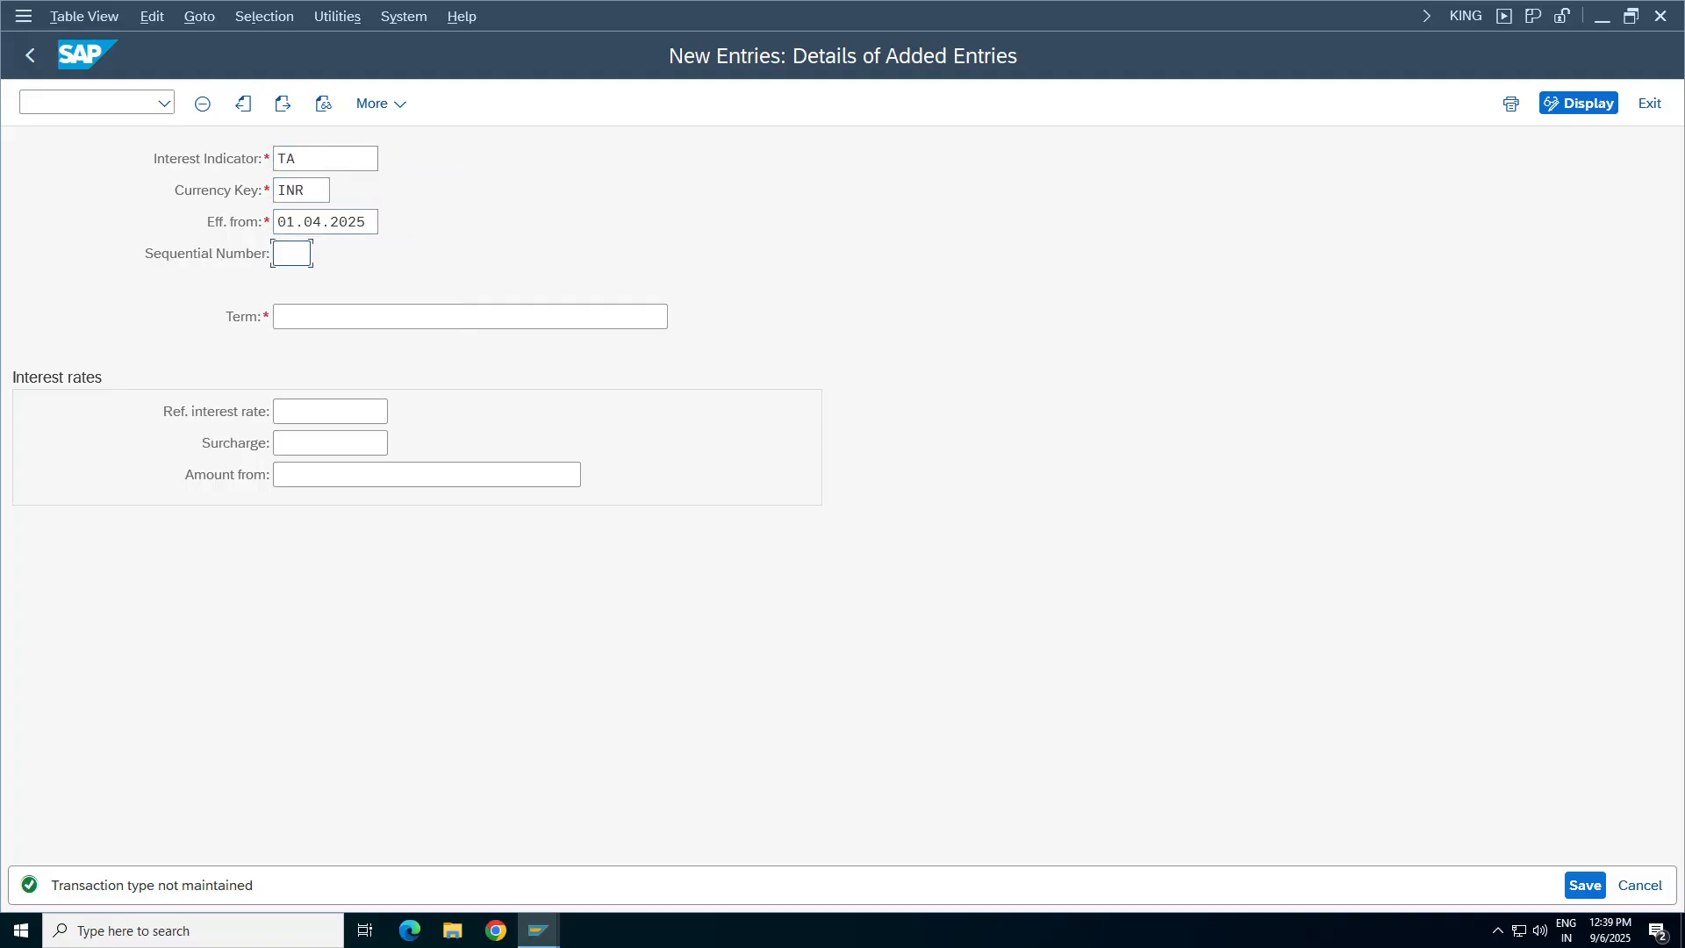
left_click(300, 315)
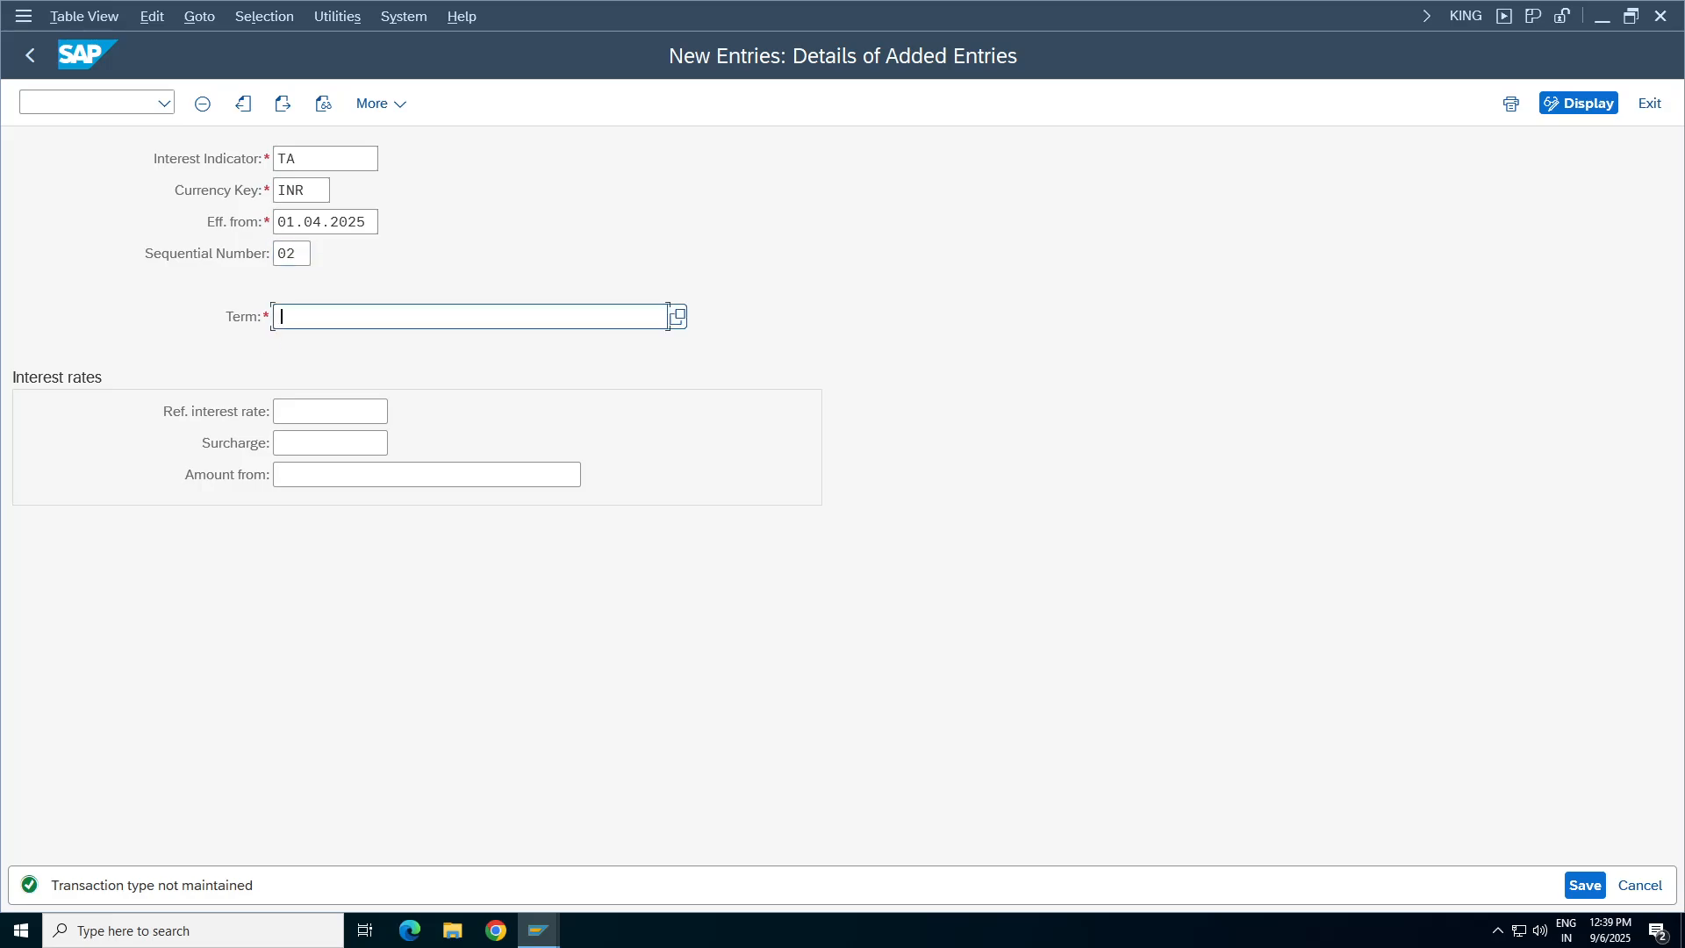
- Assign Debit interest: arrears interest calc. and reference interest rate TA to the second entry, and save it
left_click(330, 376)
left_click(304, 446)
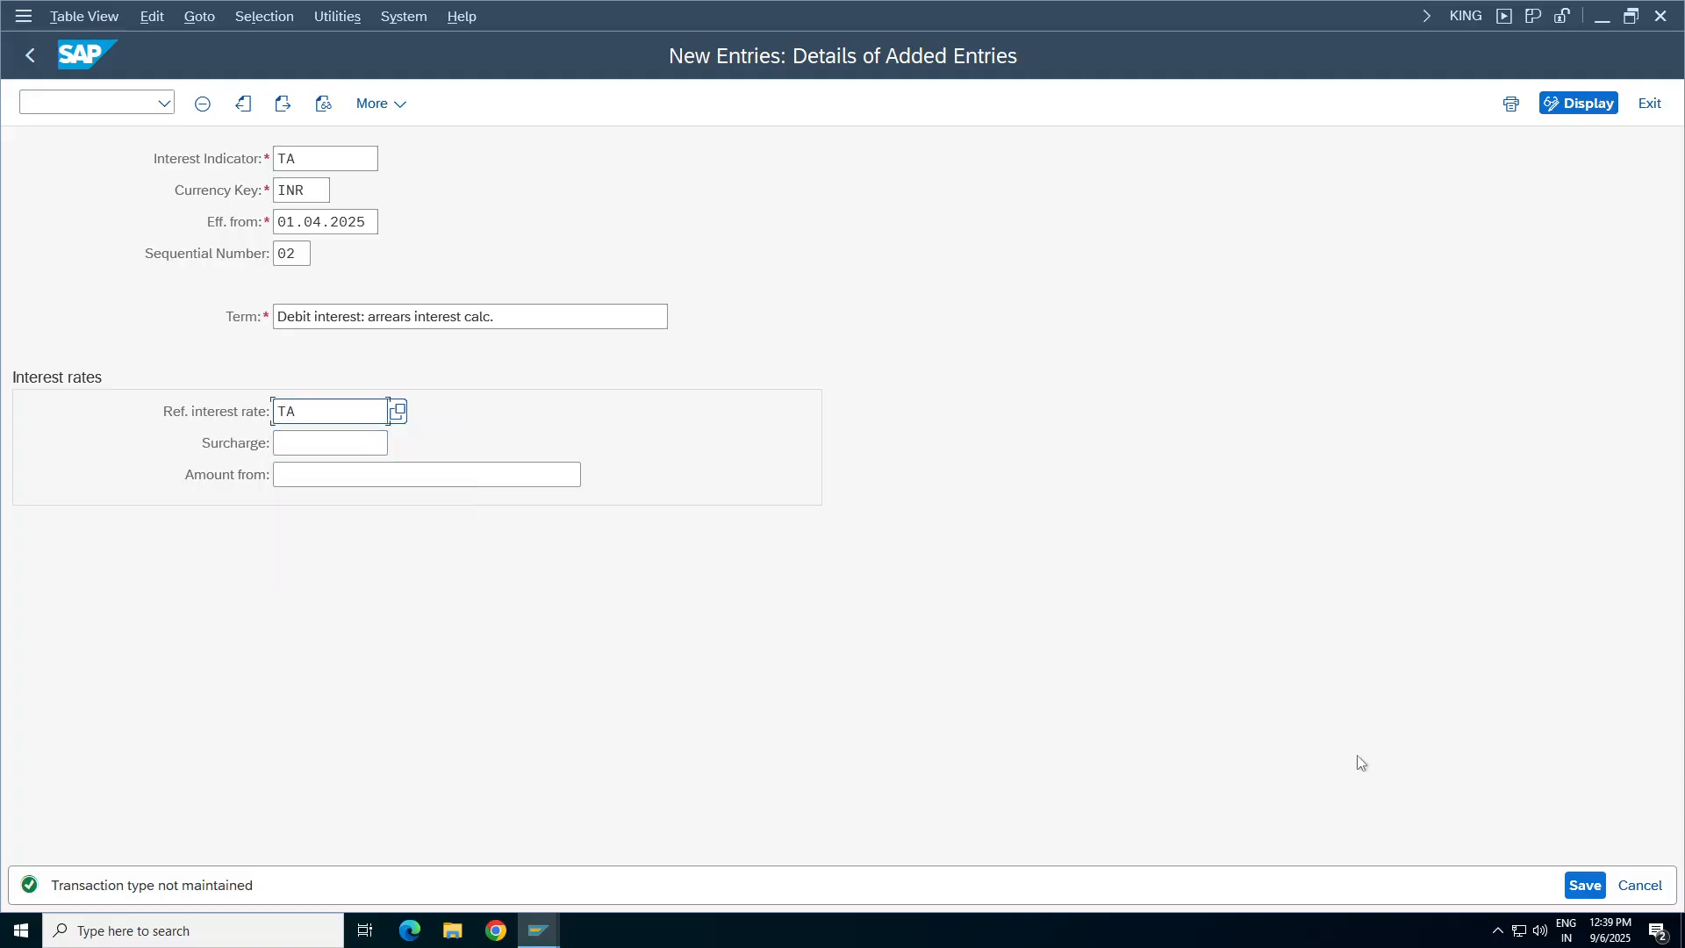
left_click(1585, 886)
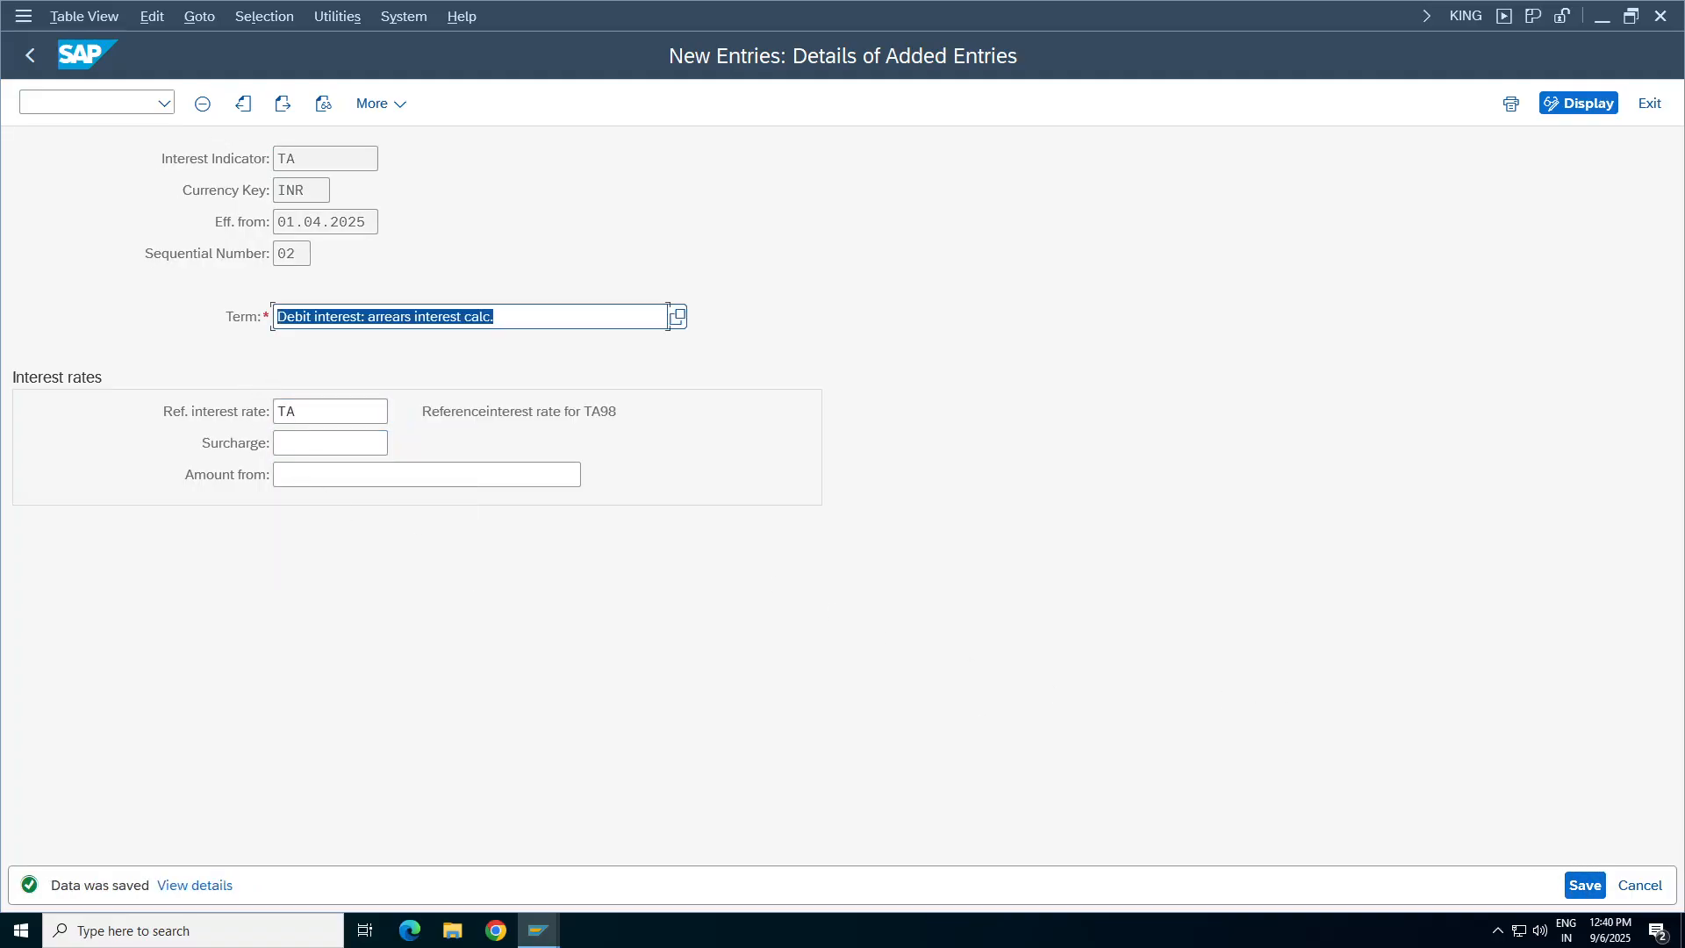
- Check the two added TA interest terms in the overview, and return to the IMG structure
left_click(29, 55)
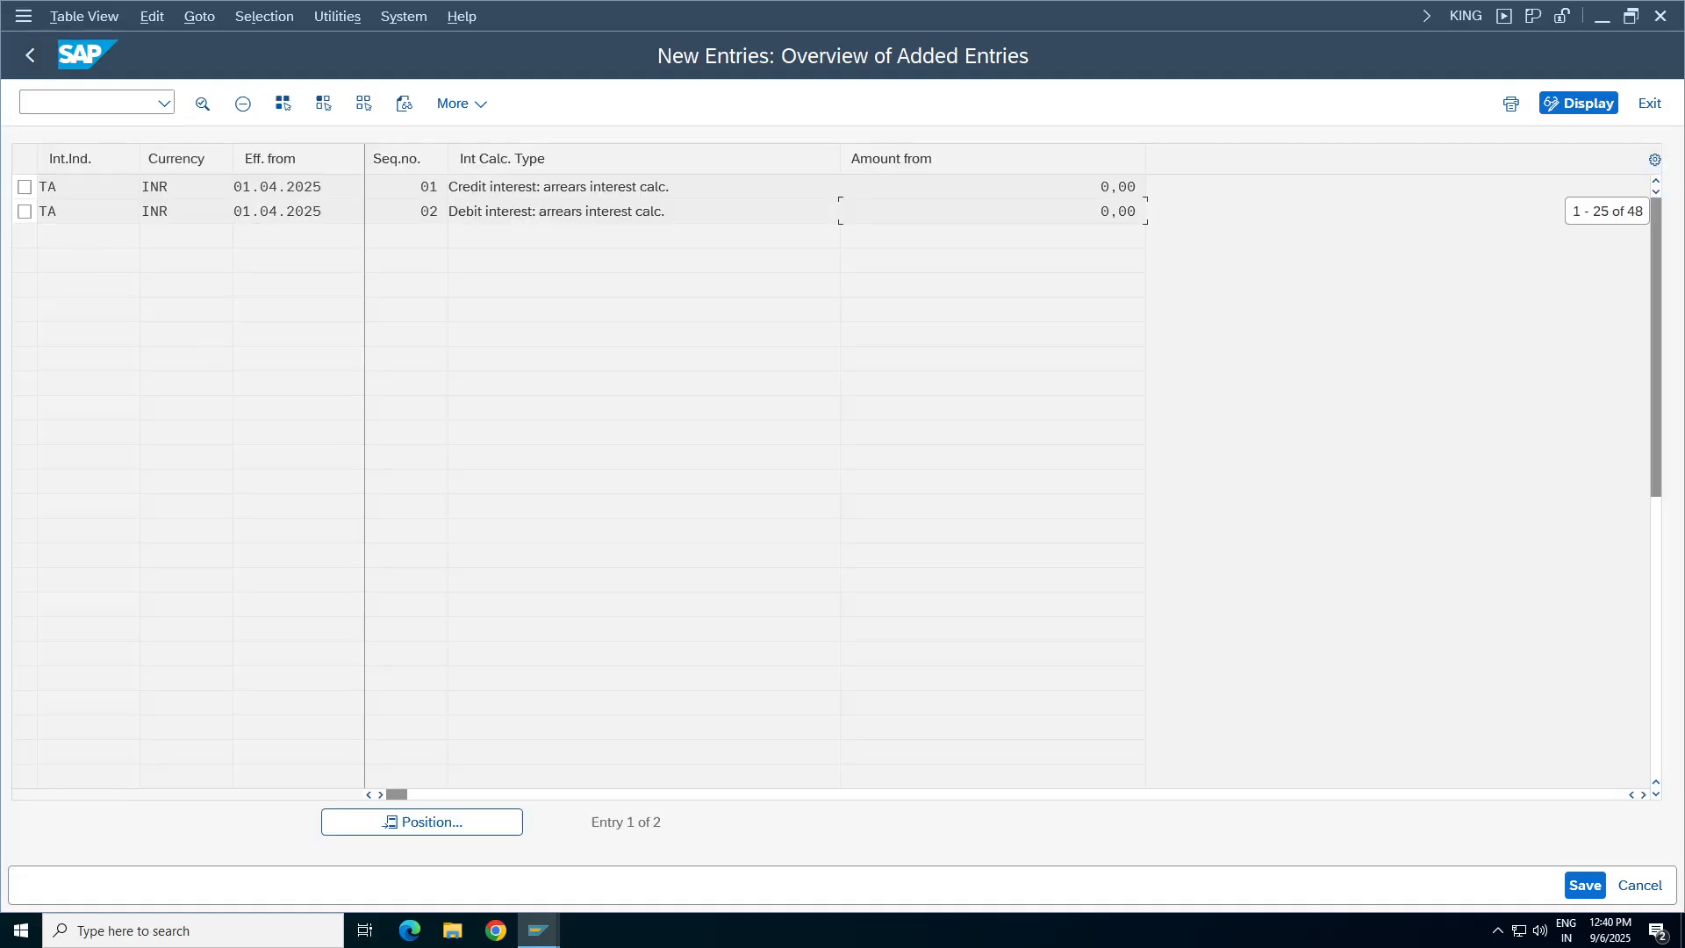
left_click(25, 187)
left_click(26, 212)
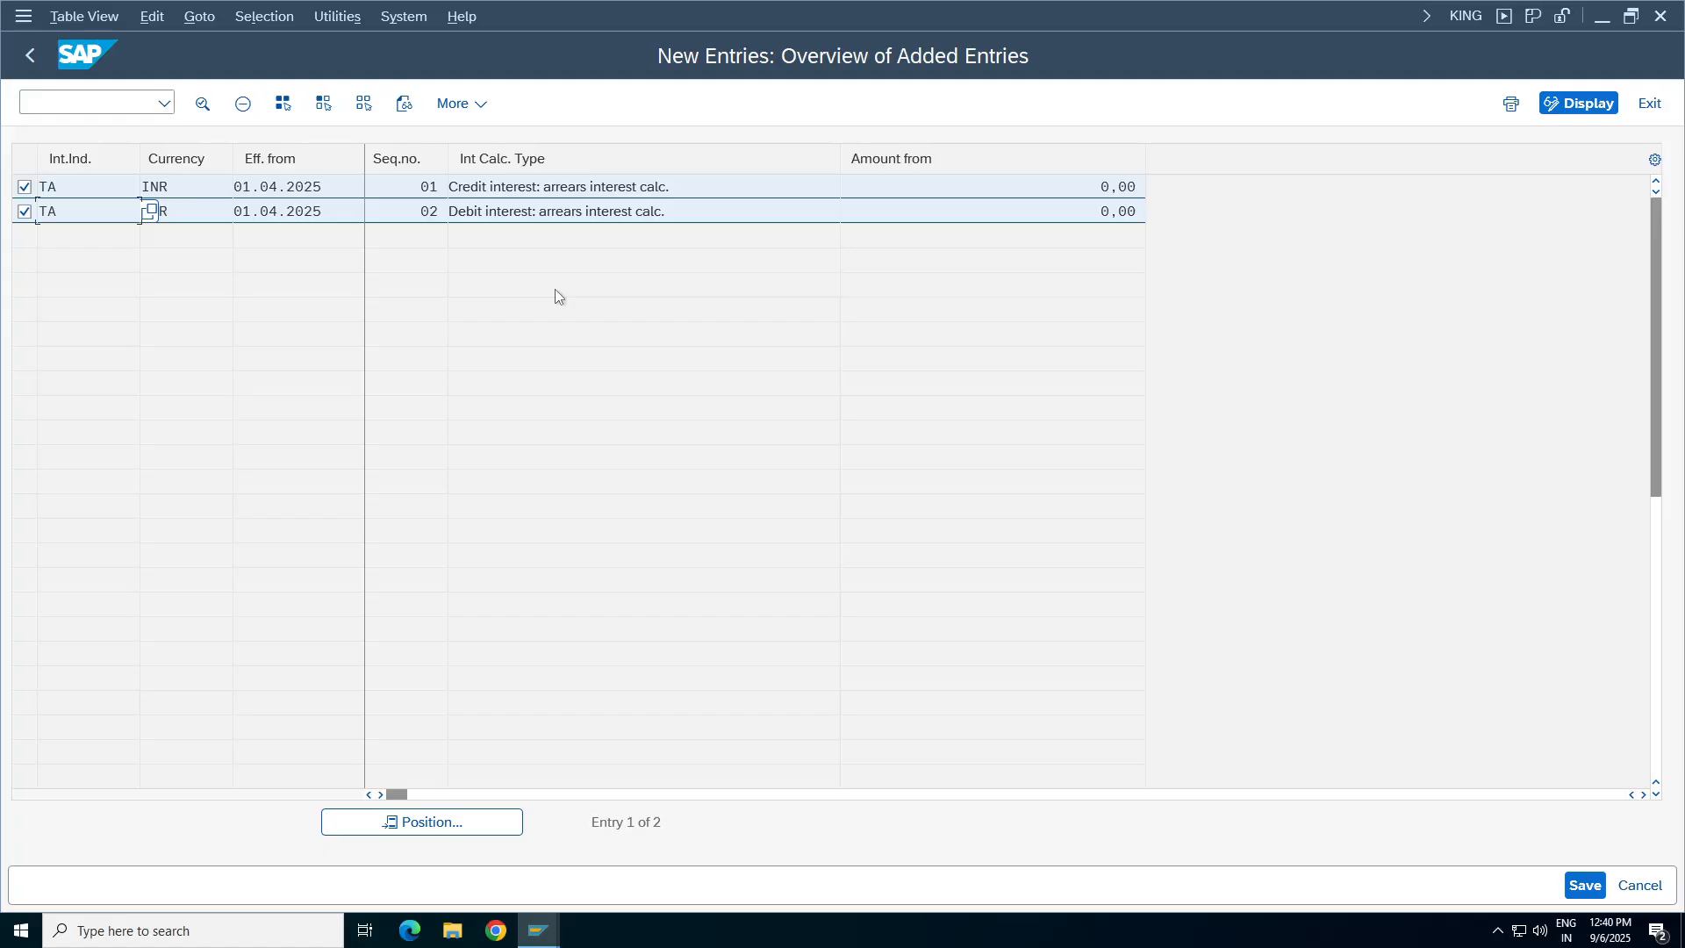
left_click(30, 54)
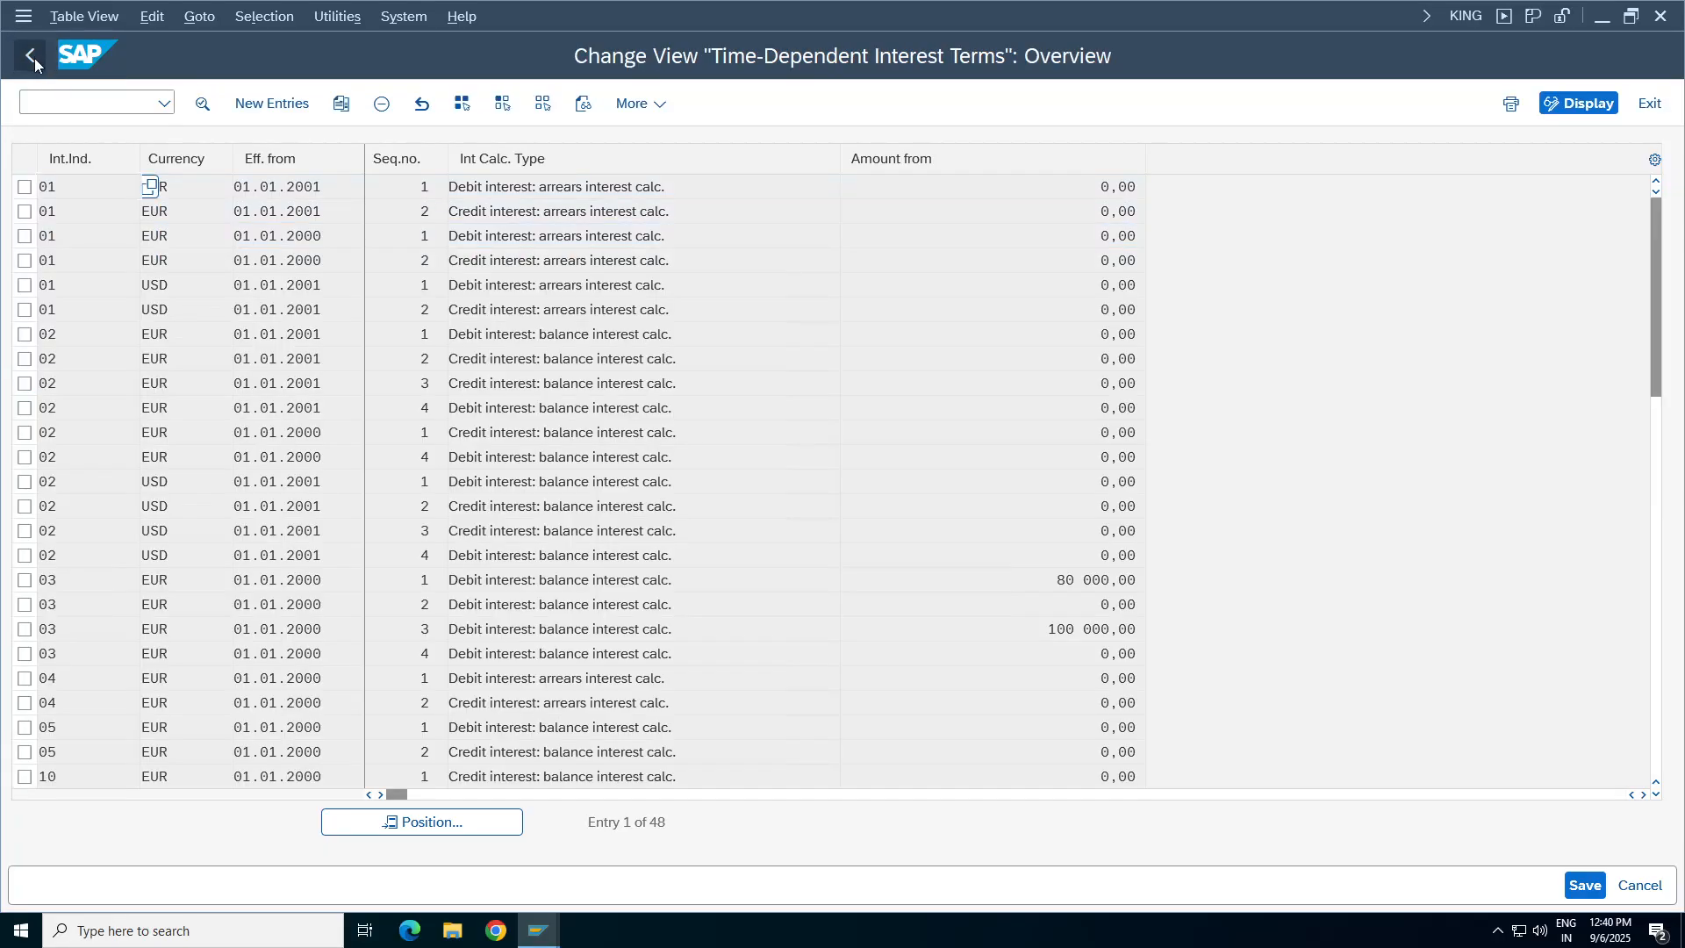
key("F3")
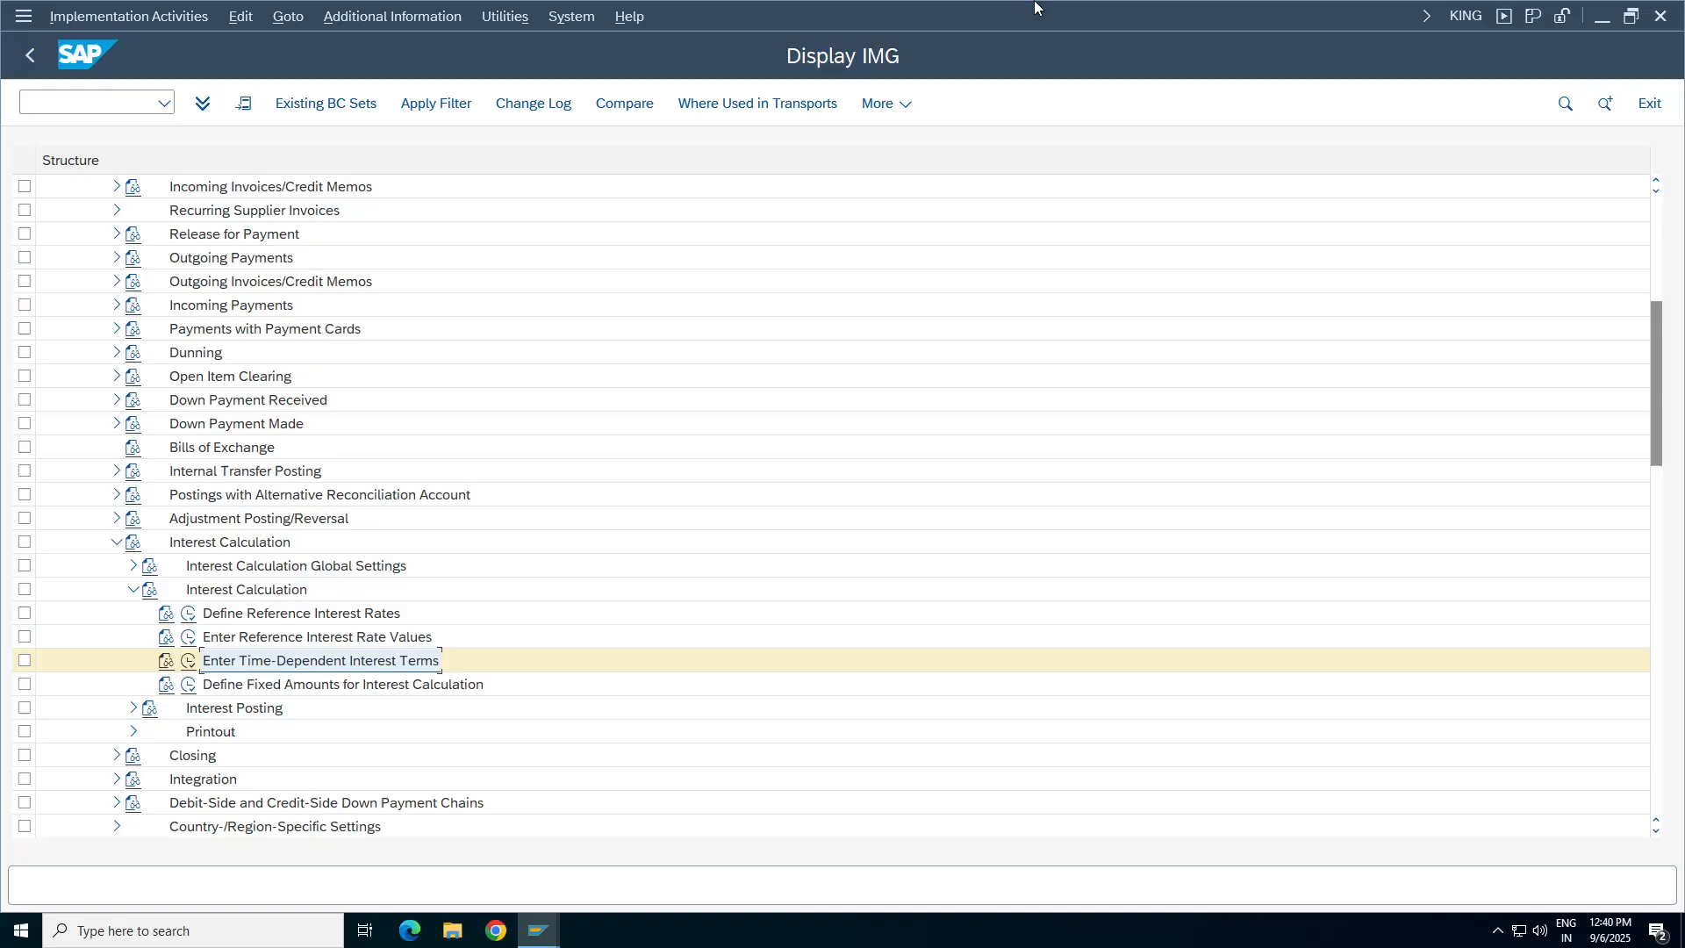
- Switch to the Google Sheets configuration notes, review the Customer Item Interest Calculation rows 335 to 340, and return to SAP
left_click(1022, 12)
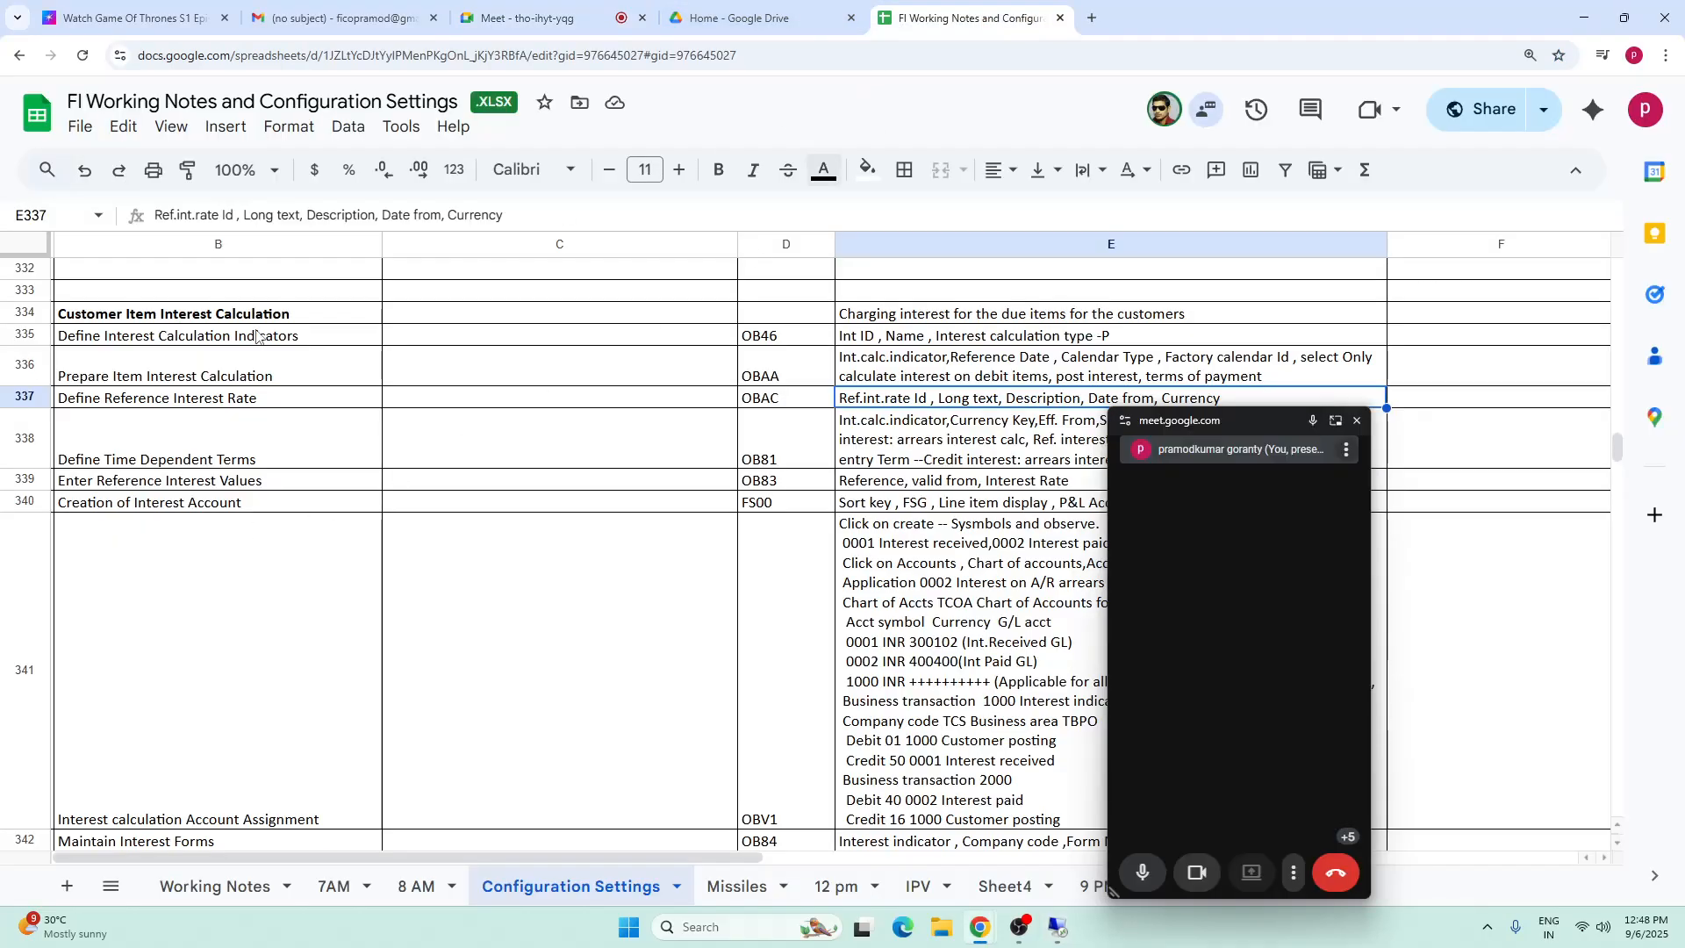
left_click(115, 428)
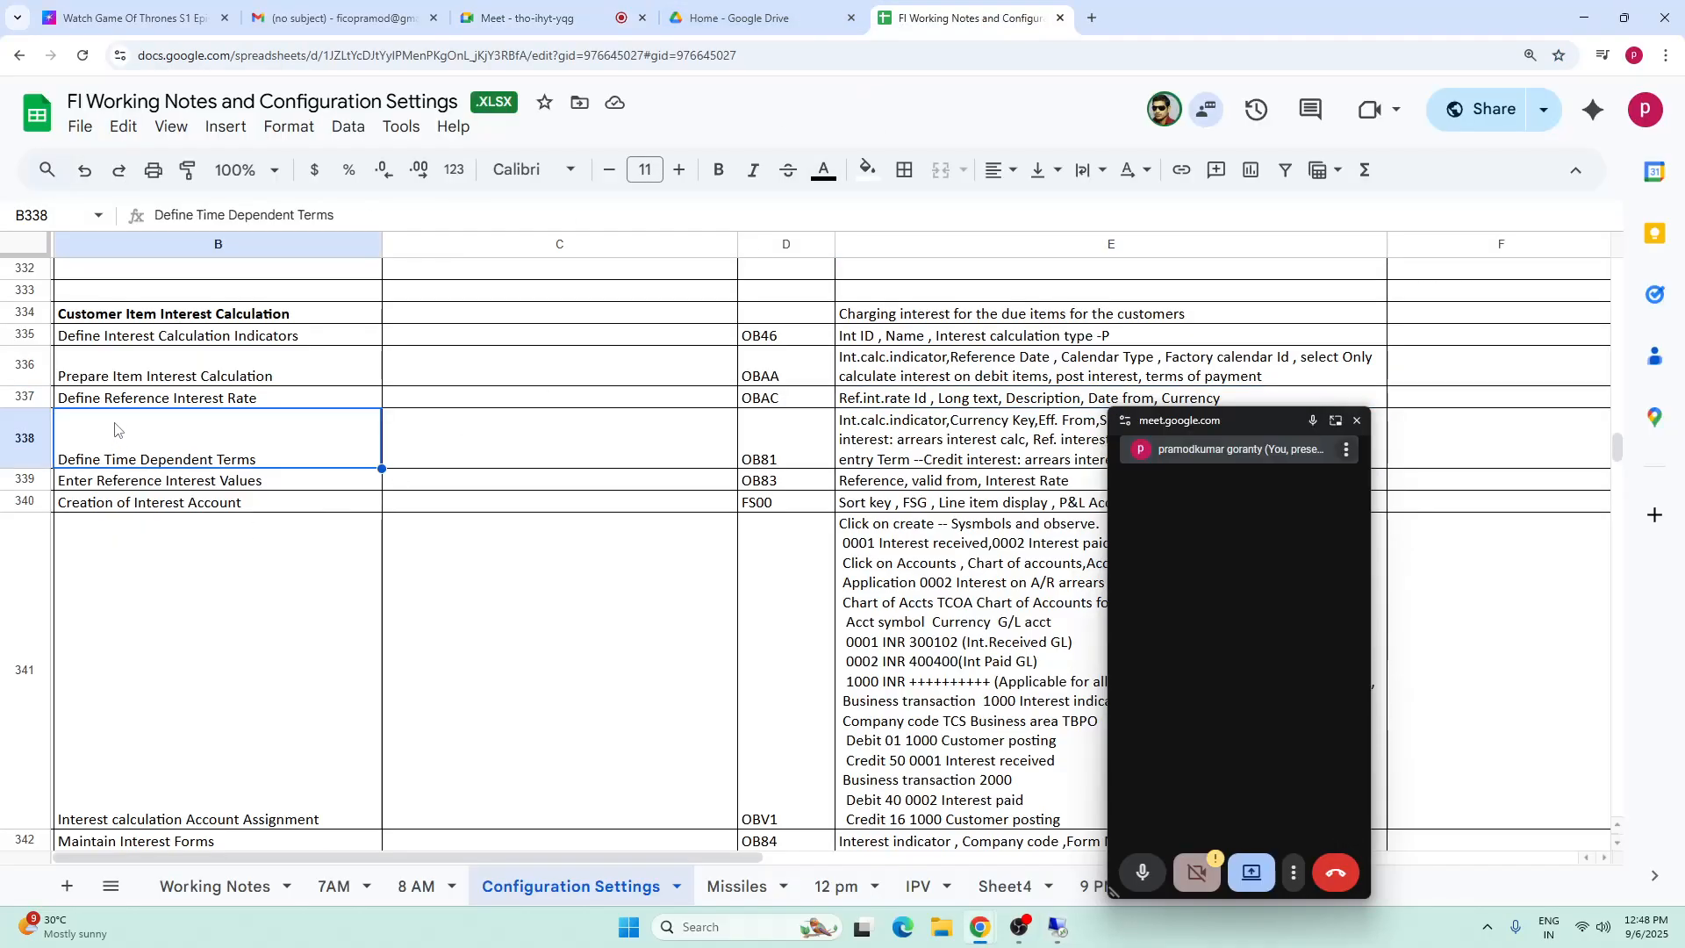
left_click_drag(1207, 425, 1522, 932)
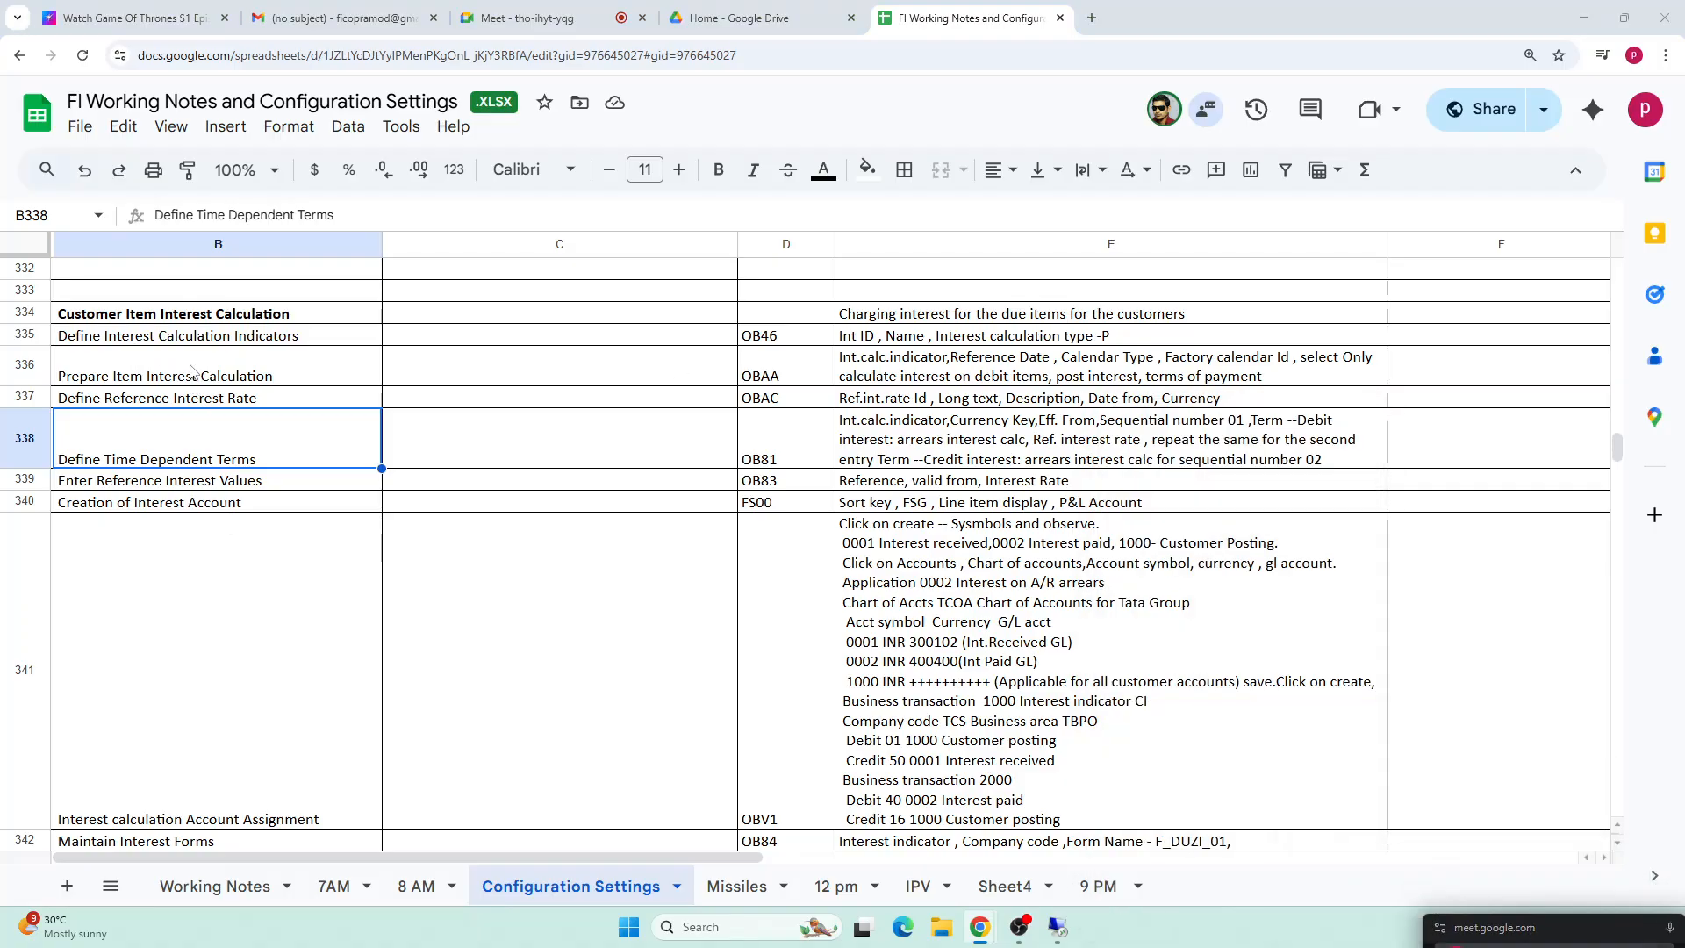
left_click_drag(193, 342, 983, 497)
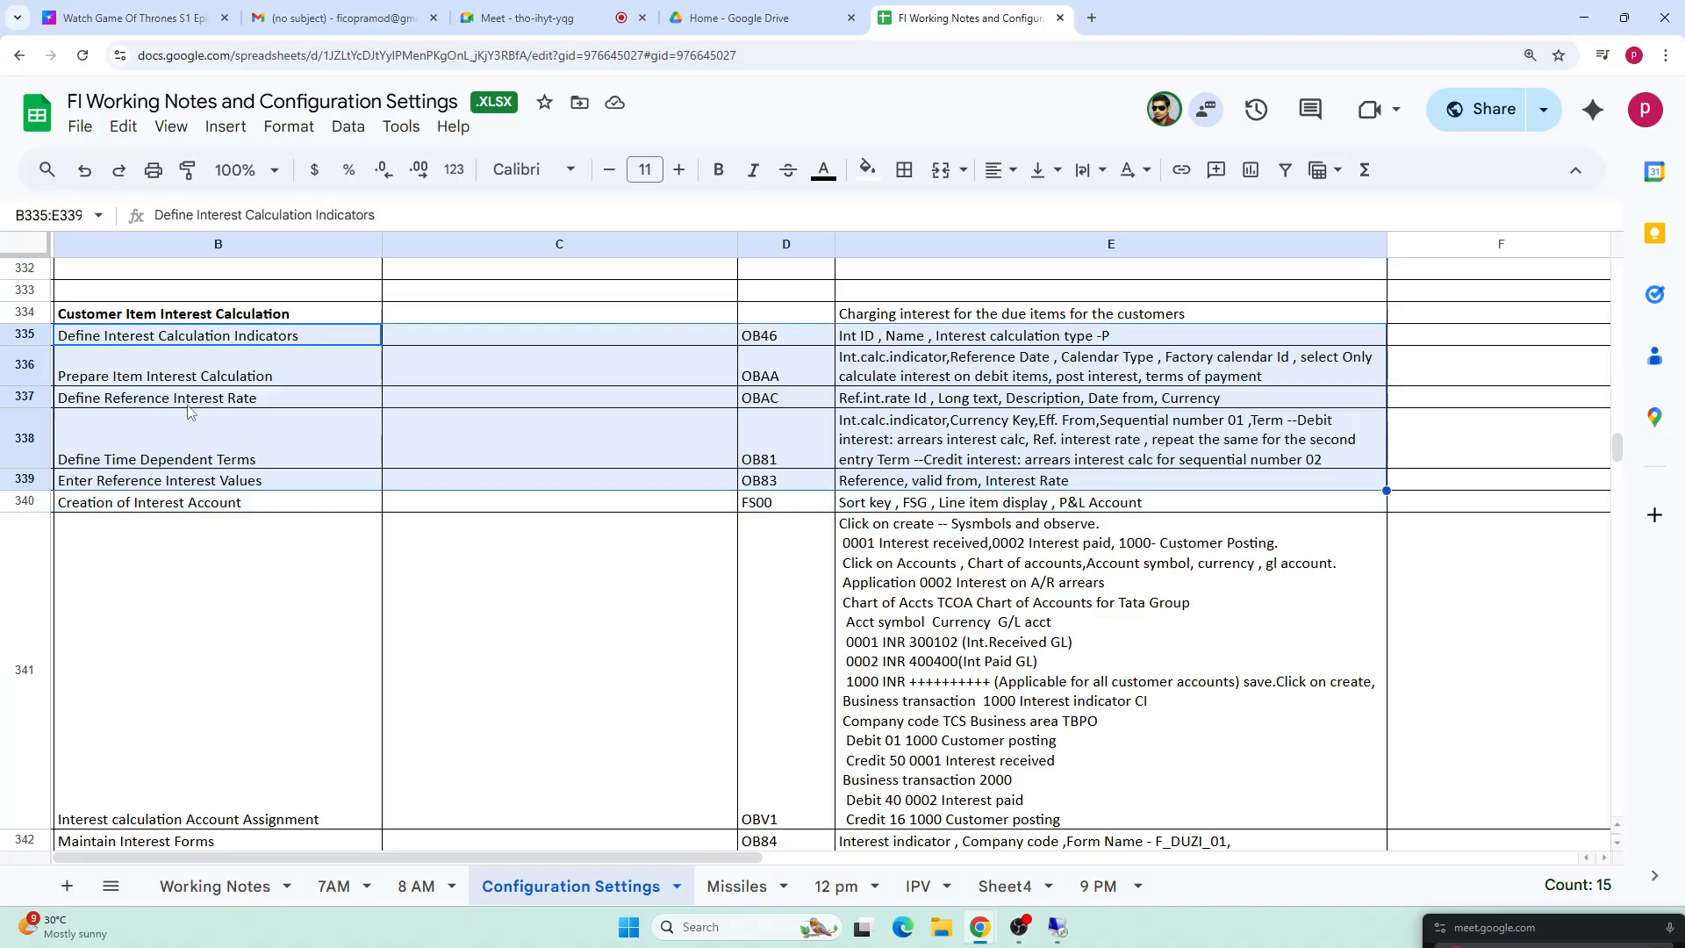
left_click(169, 508)
left_click(1058, 927)
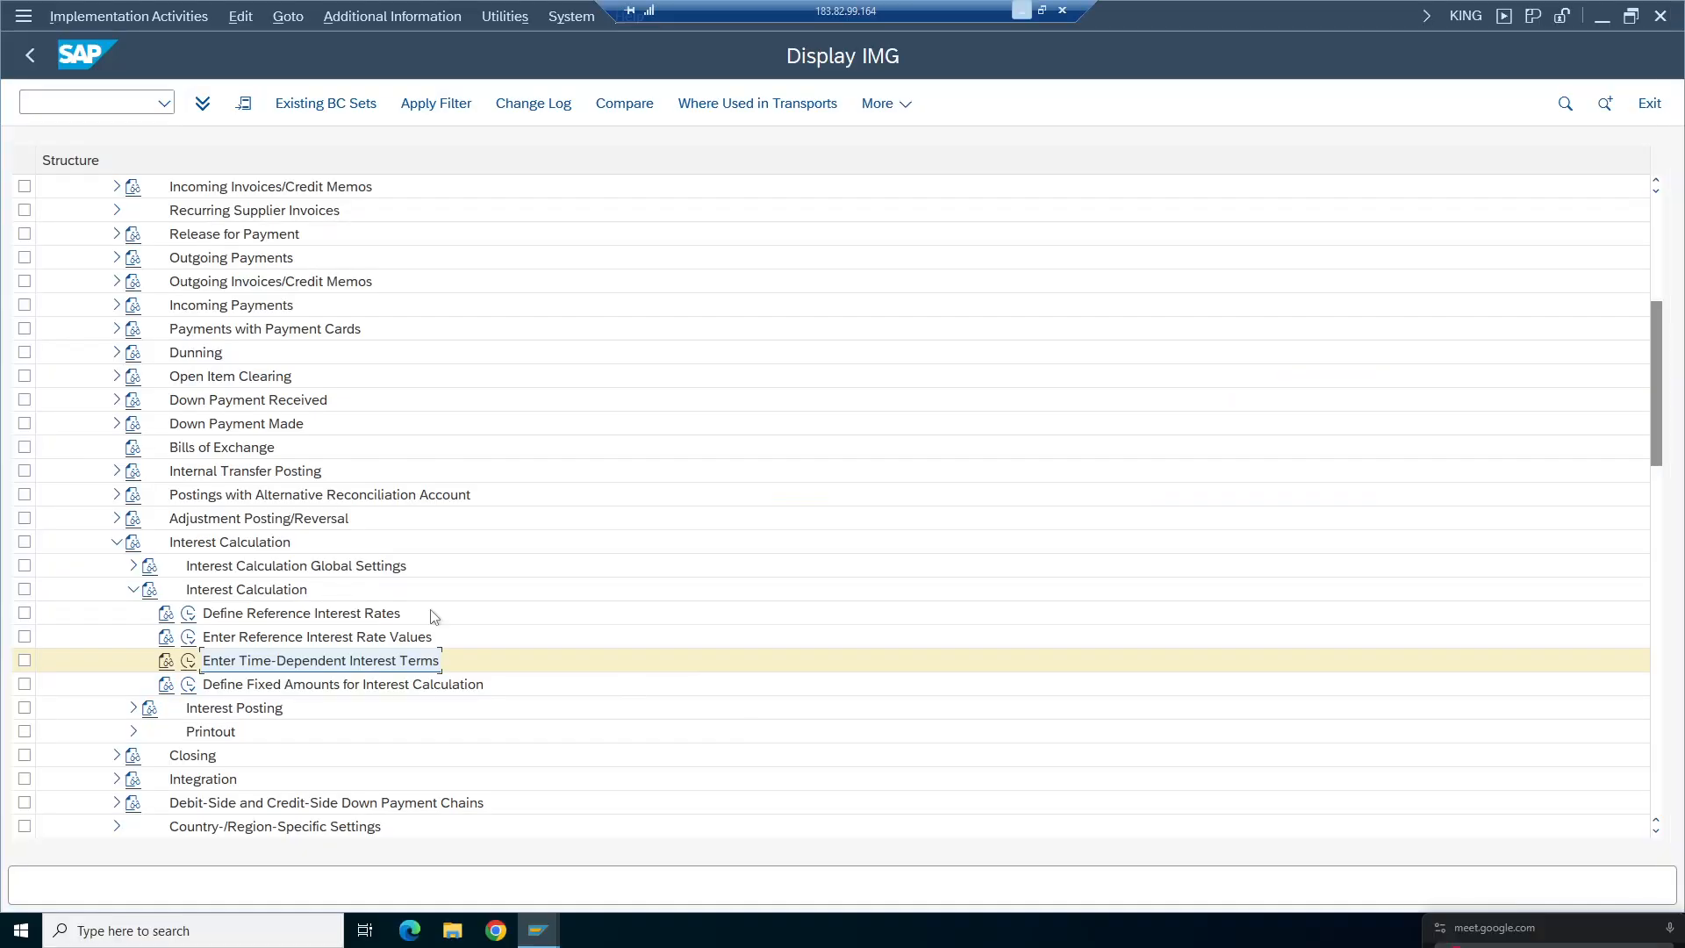
- Expand Interest Posting in the IMG structure and open Account Determination for Item Interest Calculation (AR)
left_click(229, 709)
left_click(132, 589)
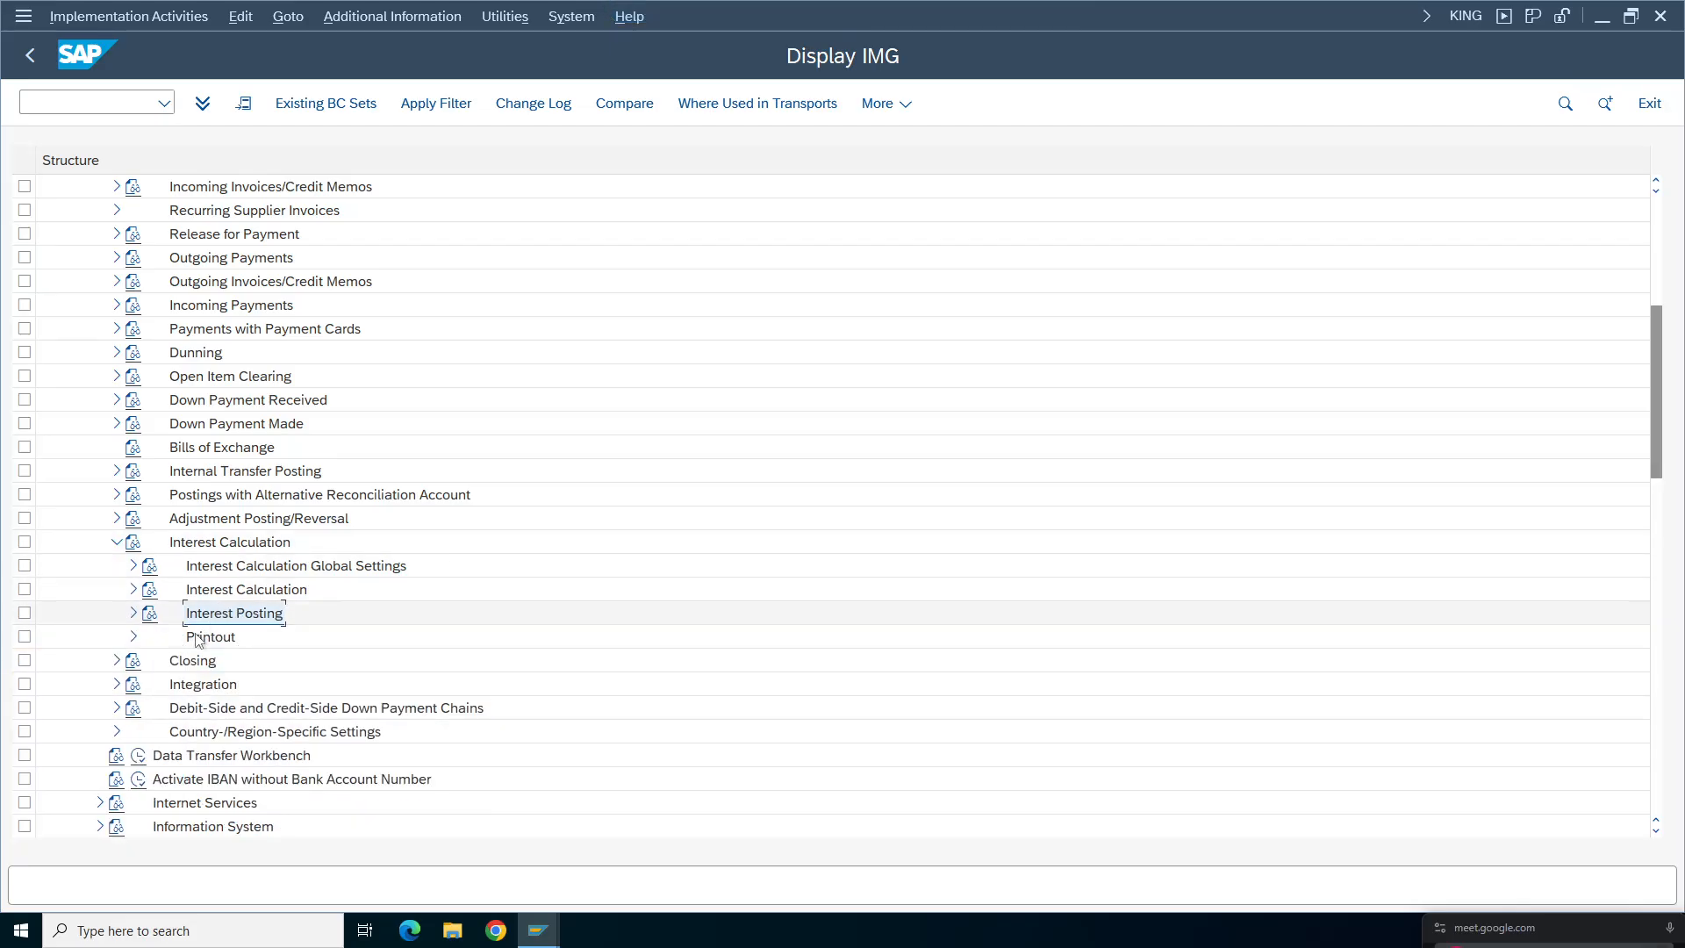
left_click(132, 613)
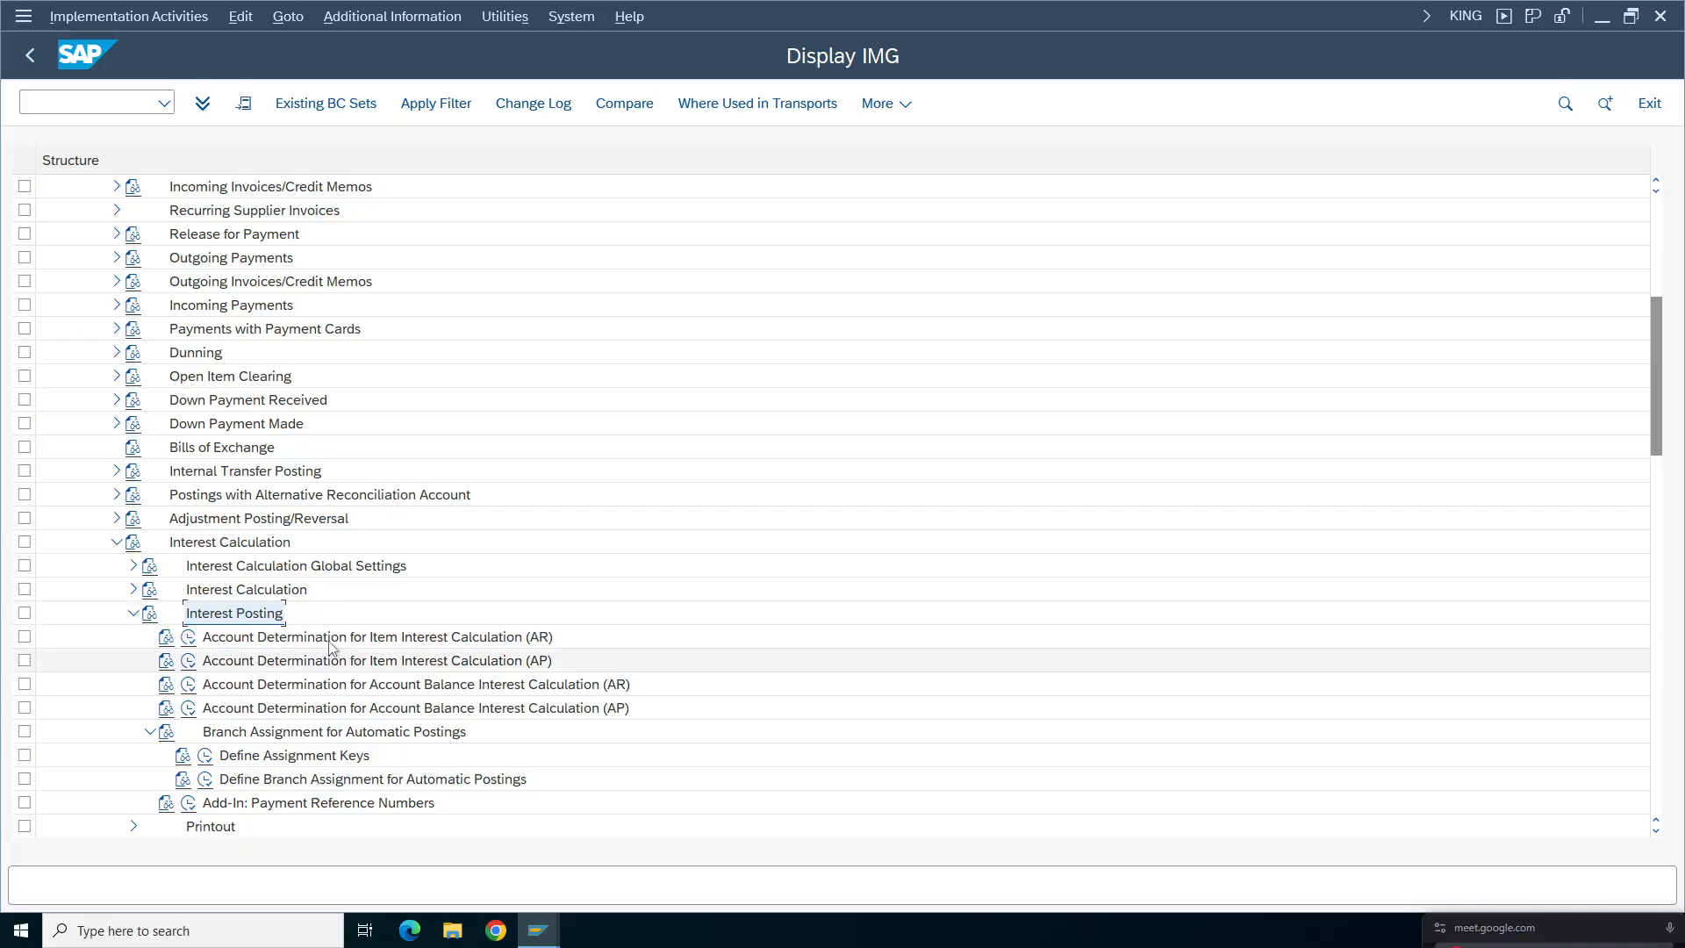
left_click(300, 639)
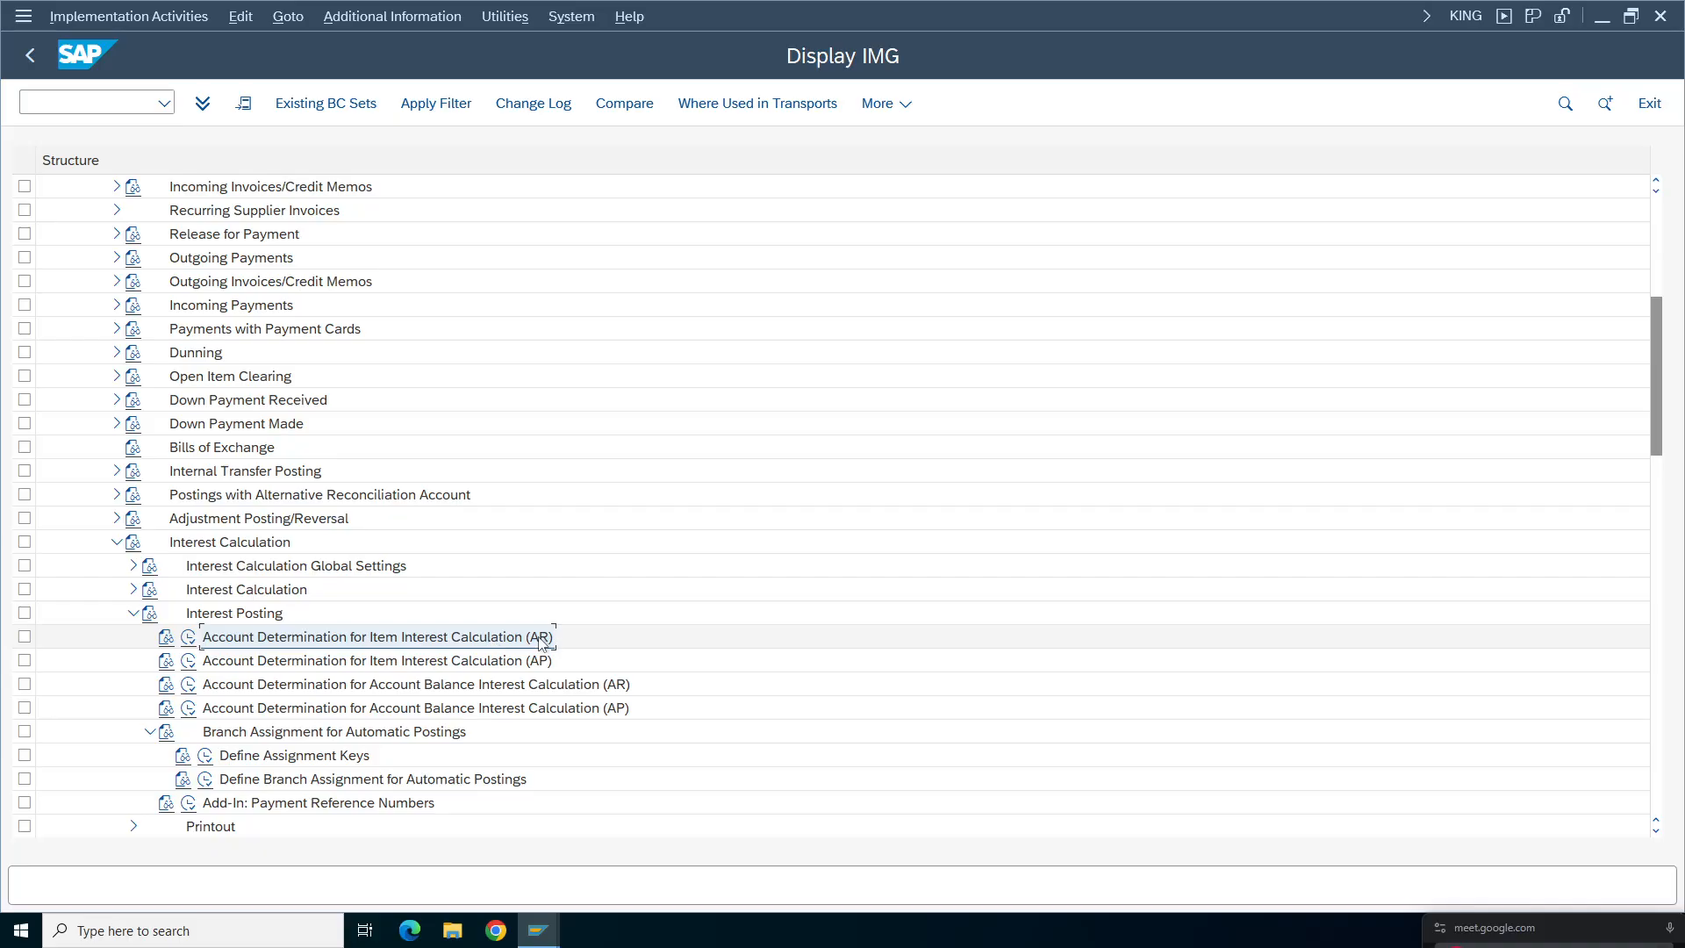
left_click(529, 667)
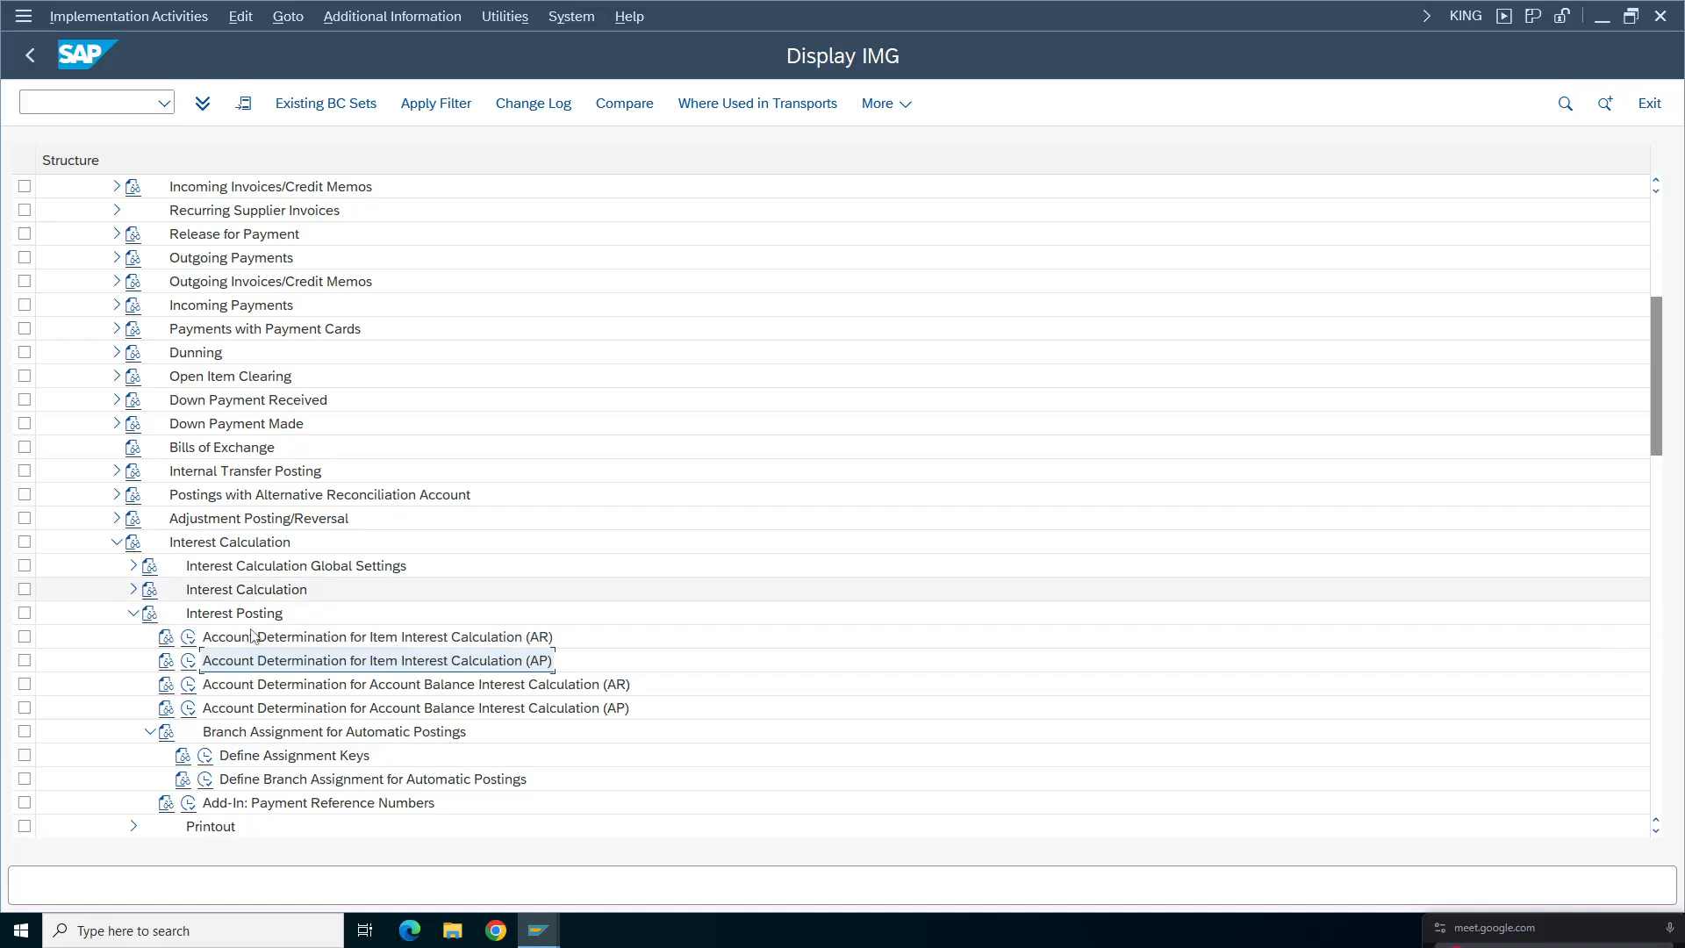
left_click(188, 638)
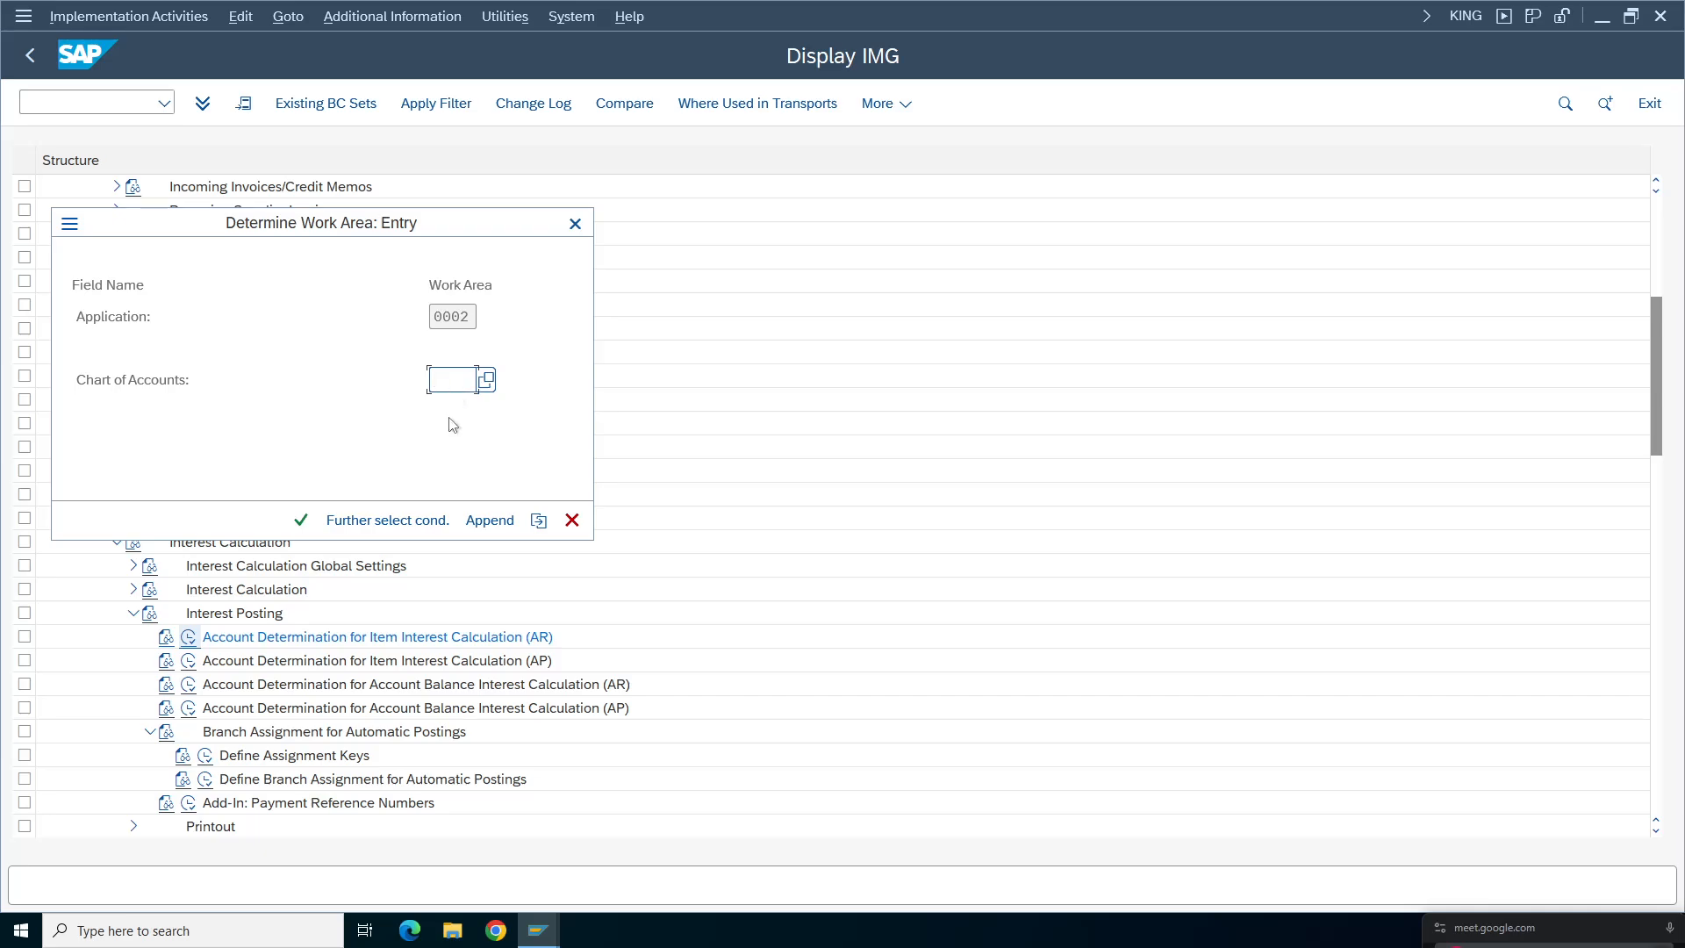
- Enter chart of accounts TA98 as the work area and open the Account Symbols view for application 0002
type("ta98")
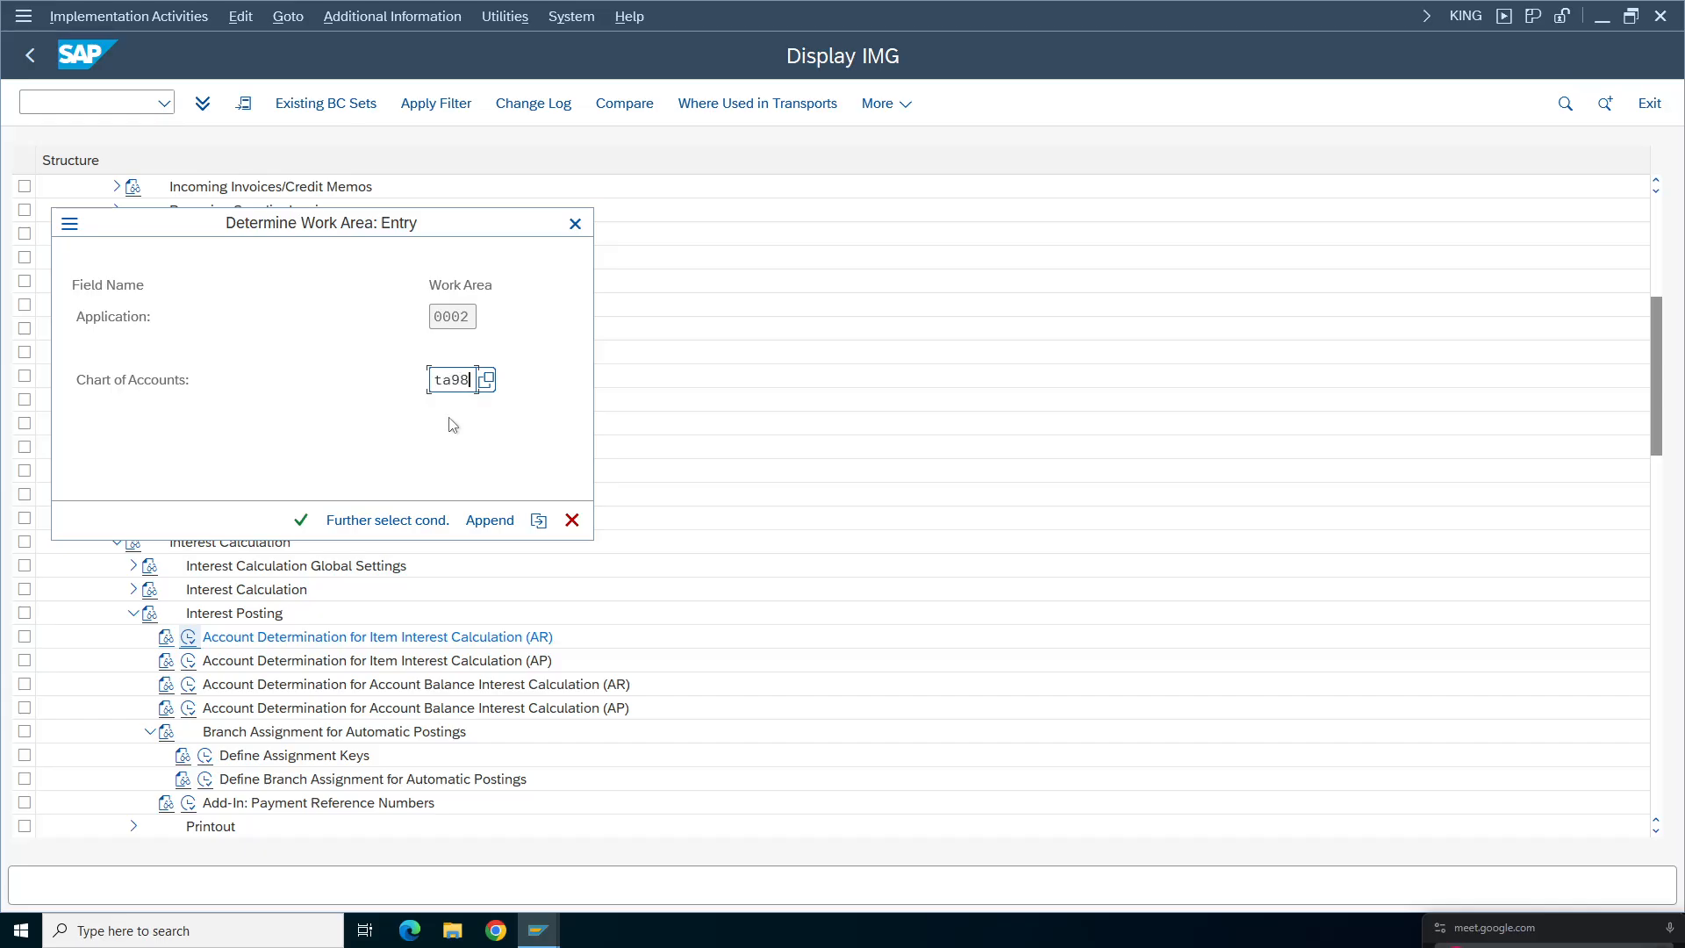
key("Return")
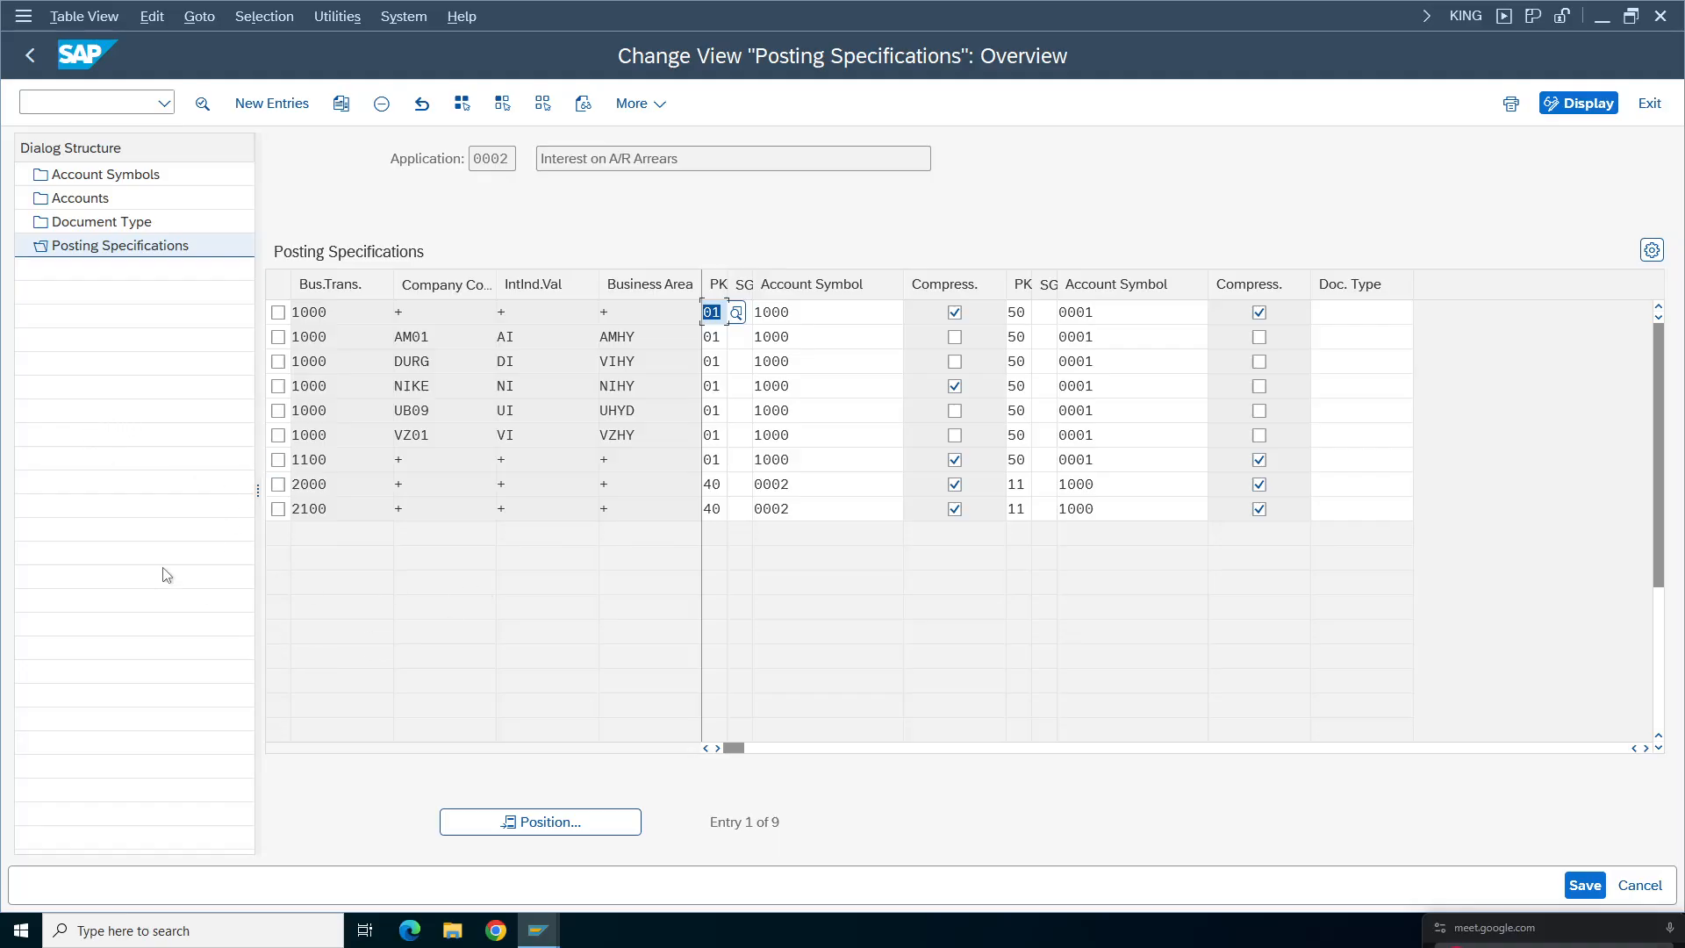
double_click(97, 176)
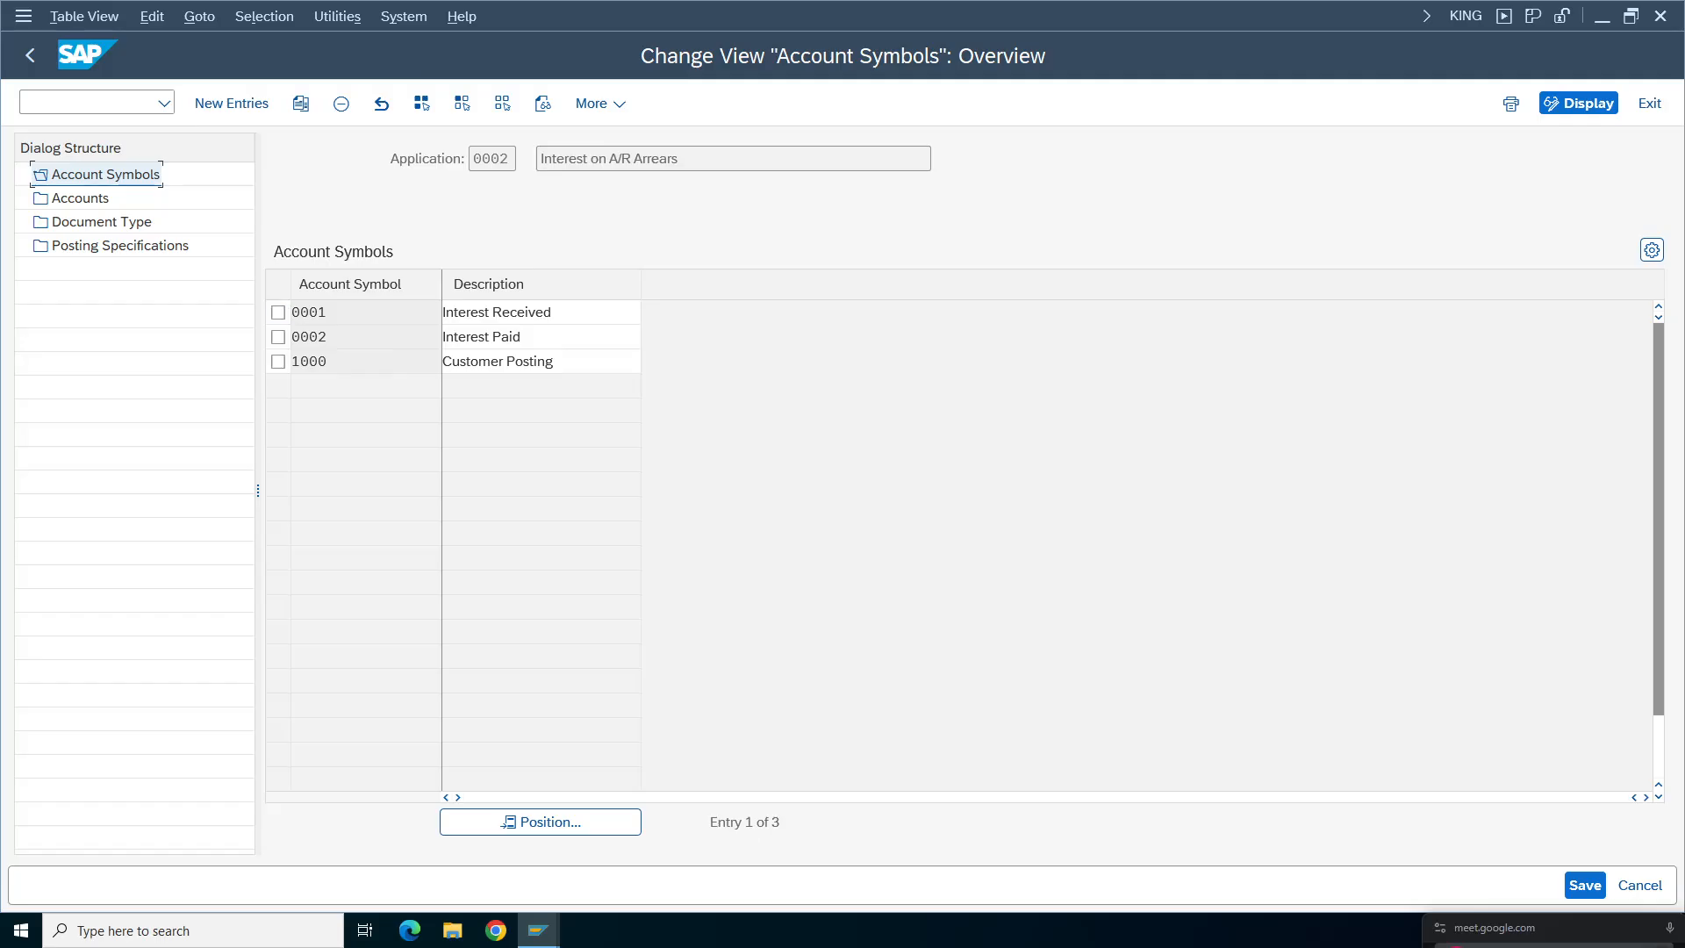
- Examine the descriptions of account symbols 0001, 0002 and 1000 for interest on A/R arrears
left_click(588, 321)
key("ctrl+shift+Left")
key("ctrl+shift+Left")
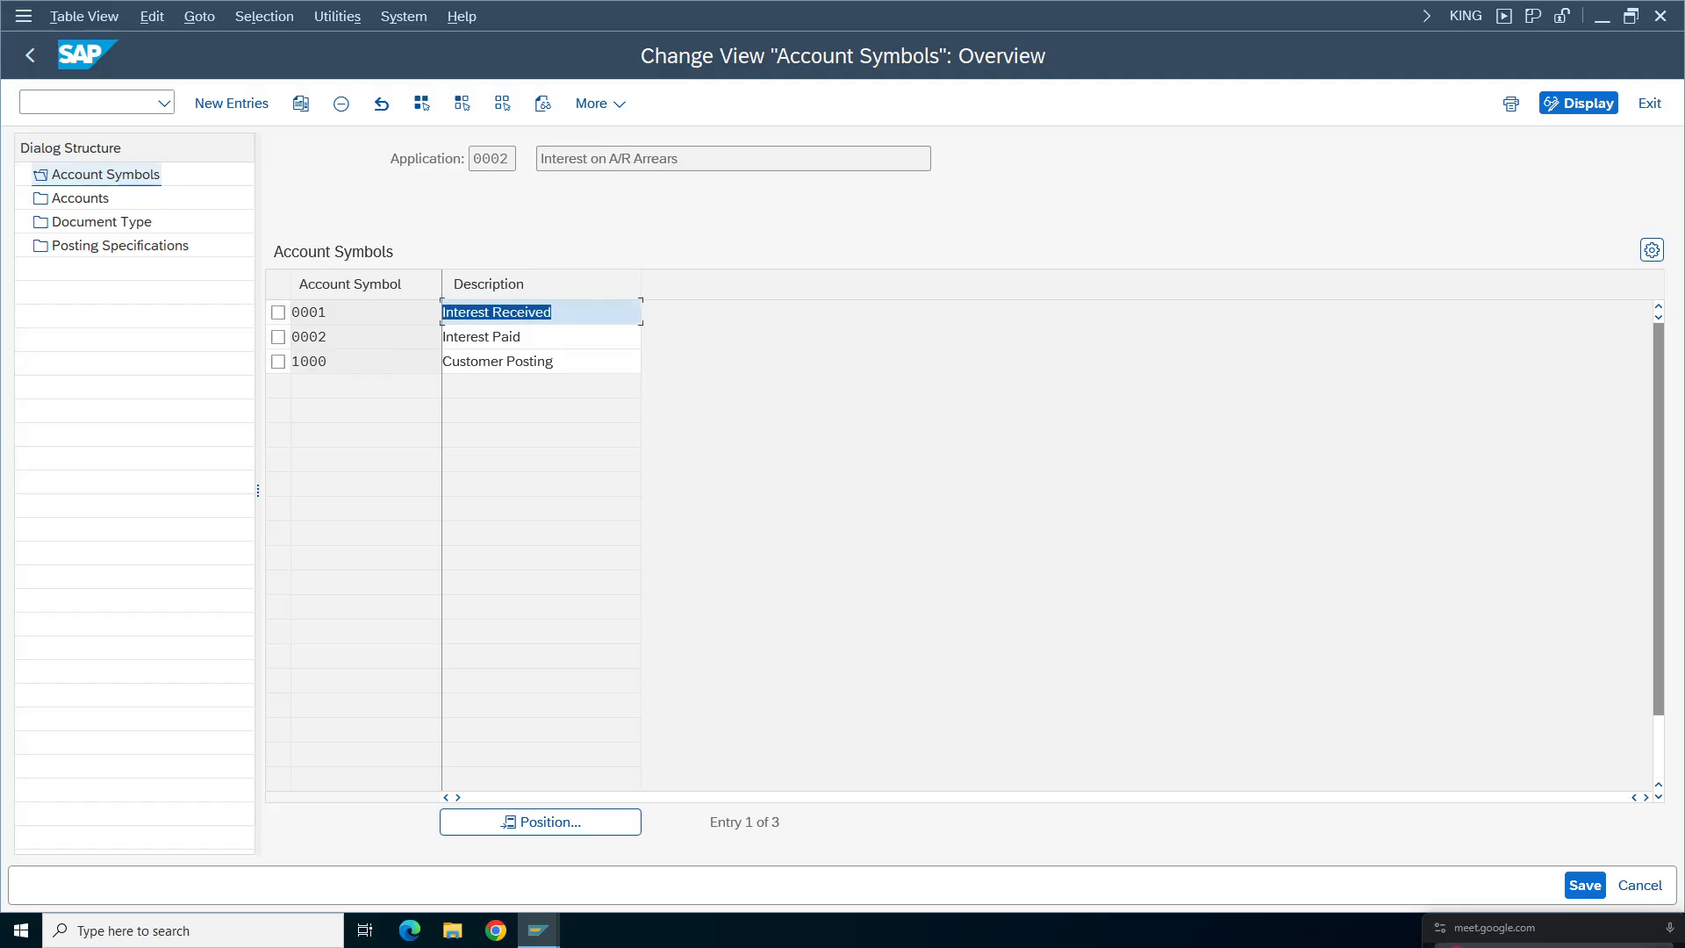
left_click_drag(575, 341, 444, 363)
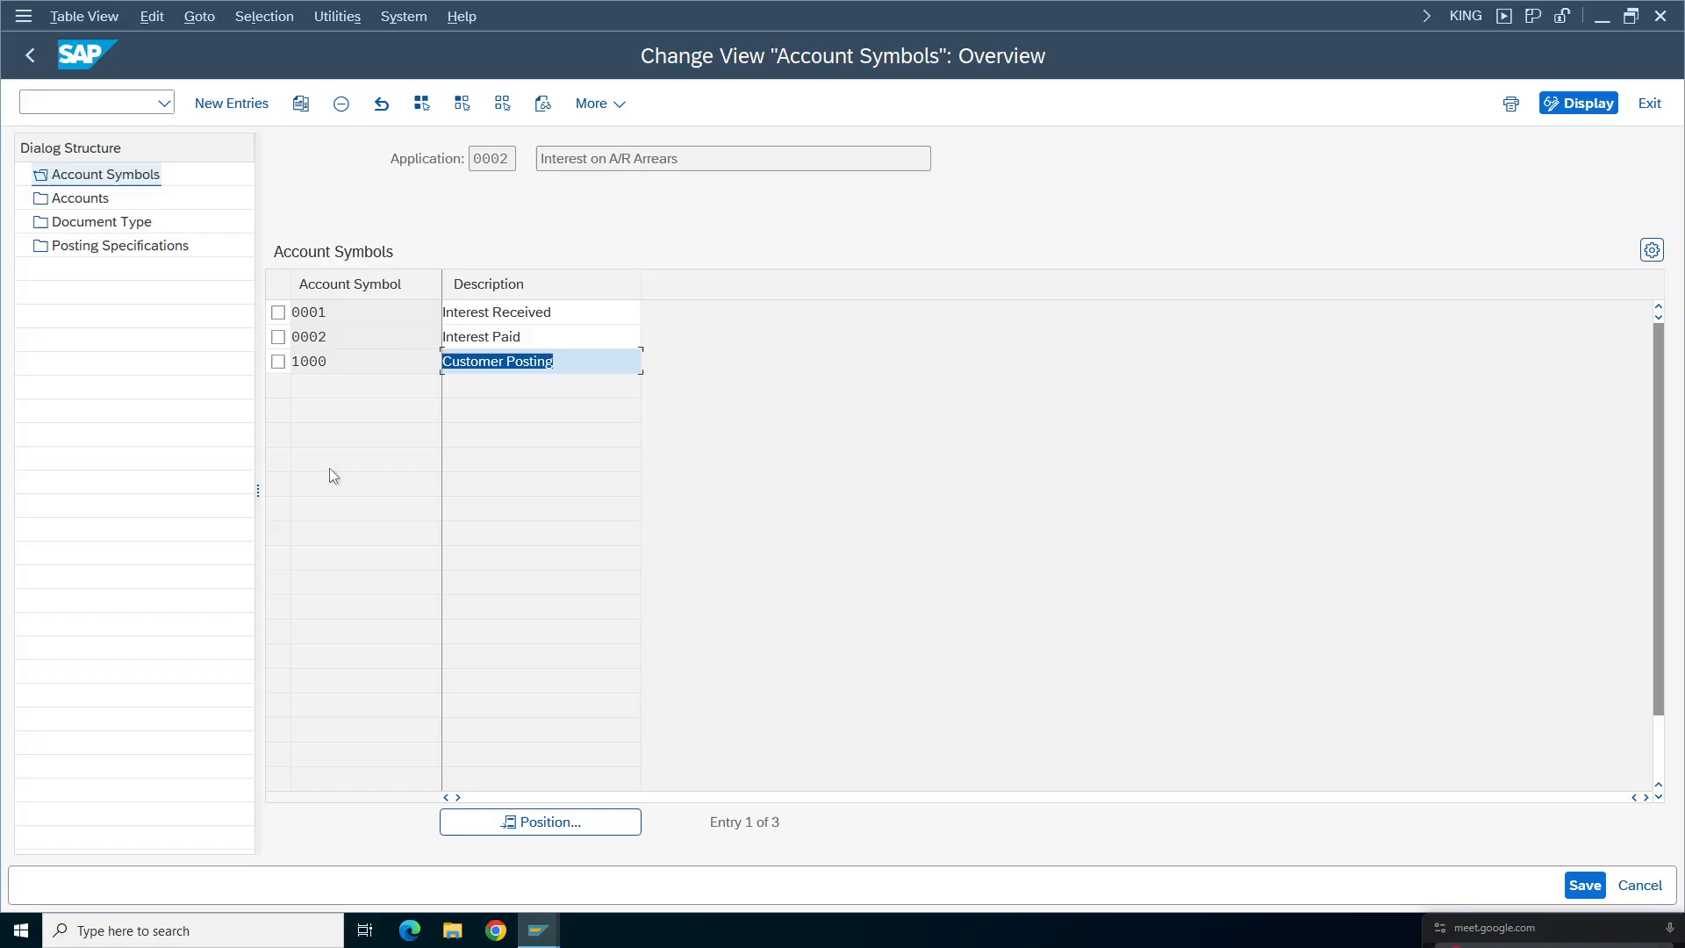
left_click_drag(530, 337, 443, 337)
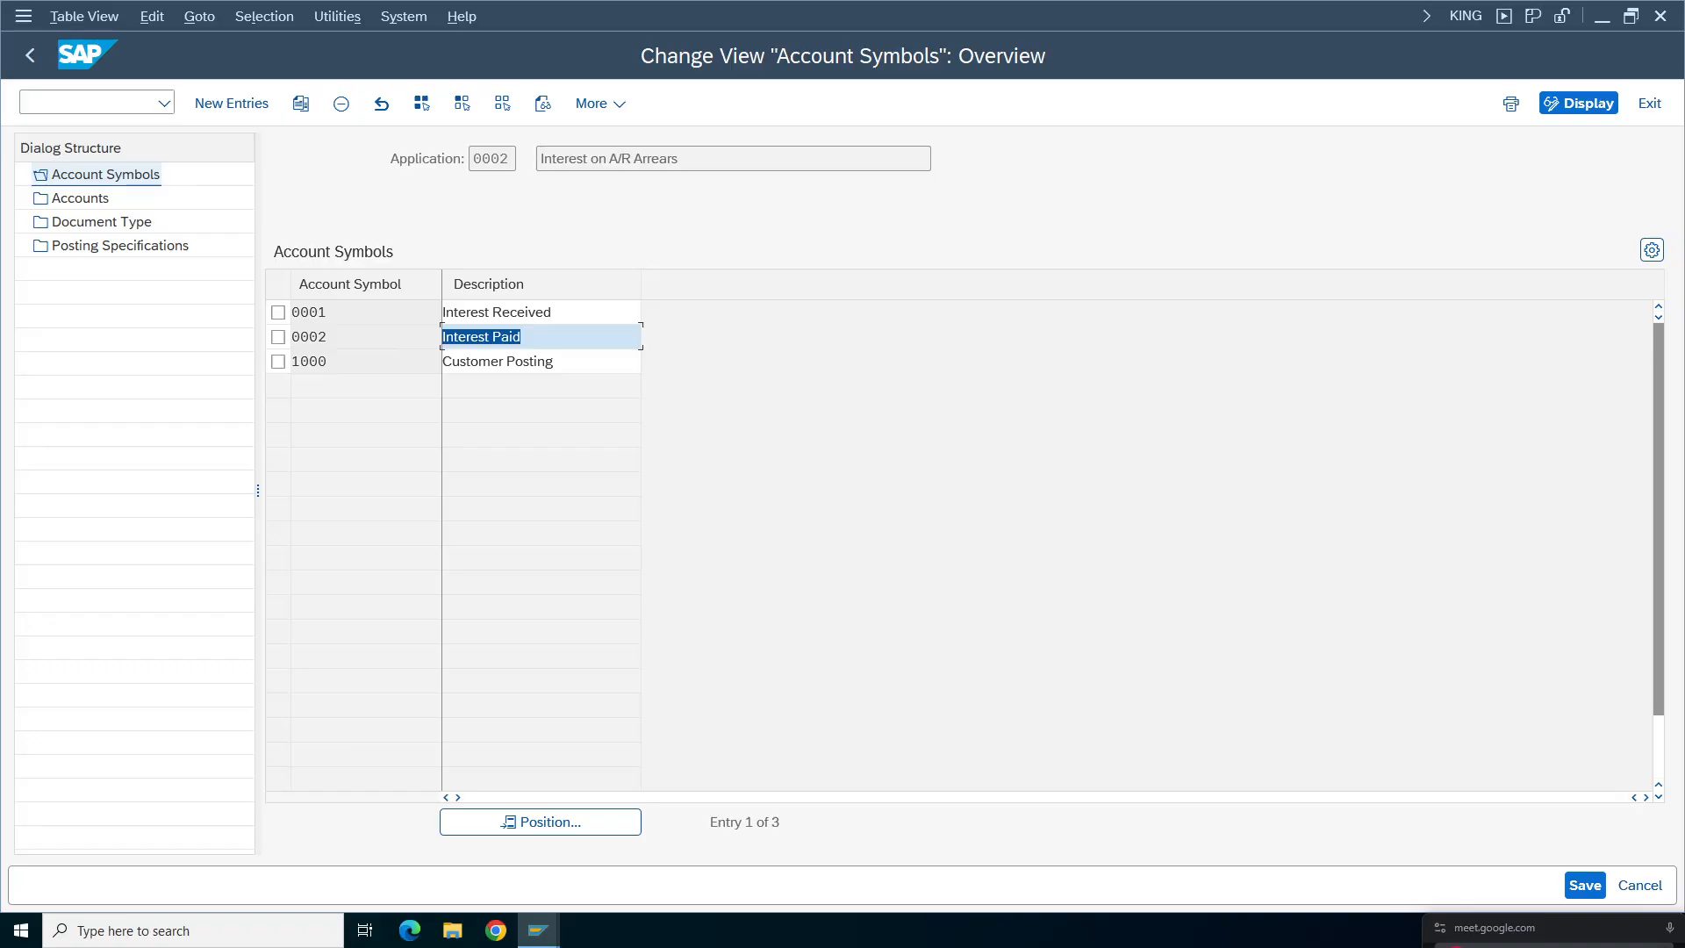
left_click_drag(551, 312, 489, 313)
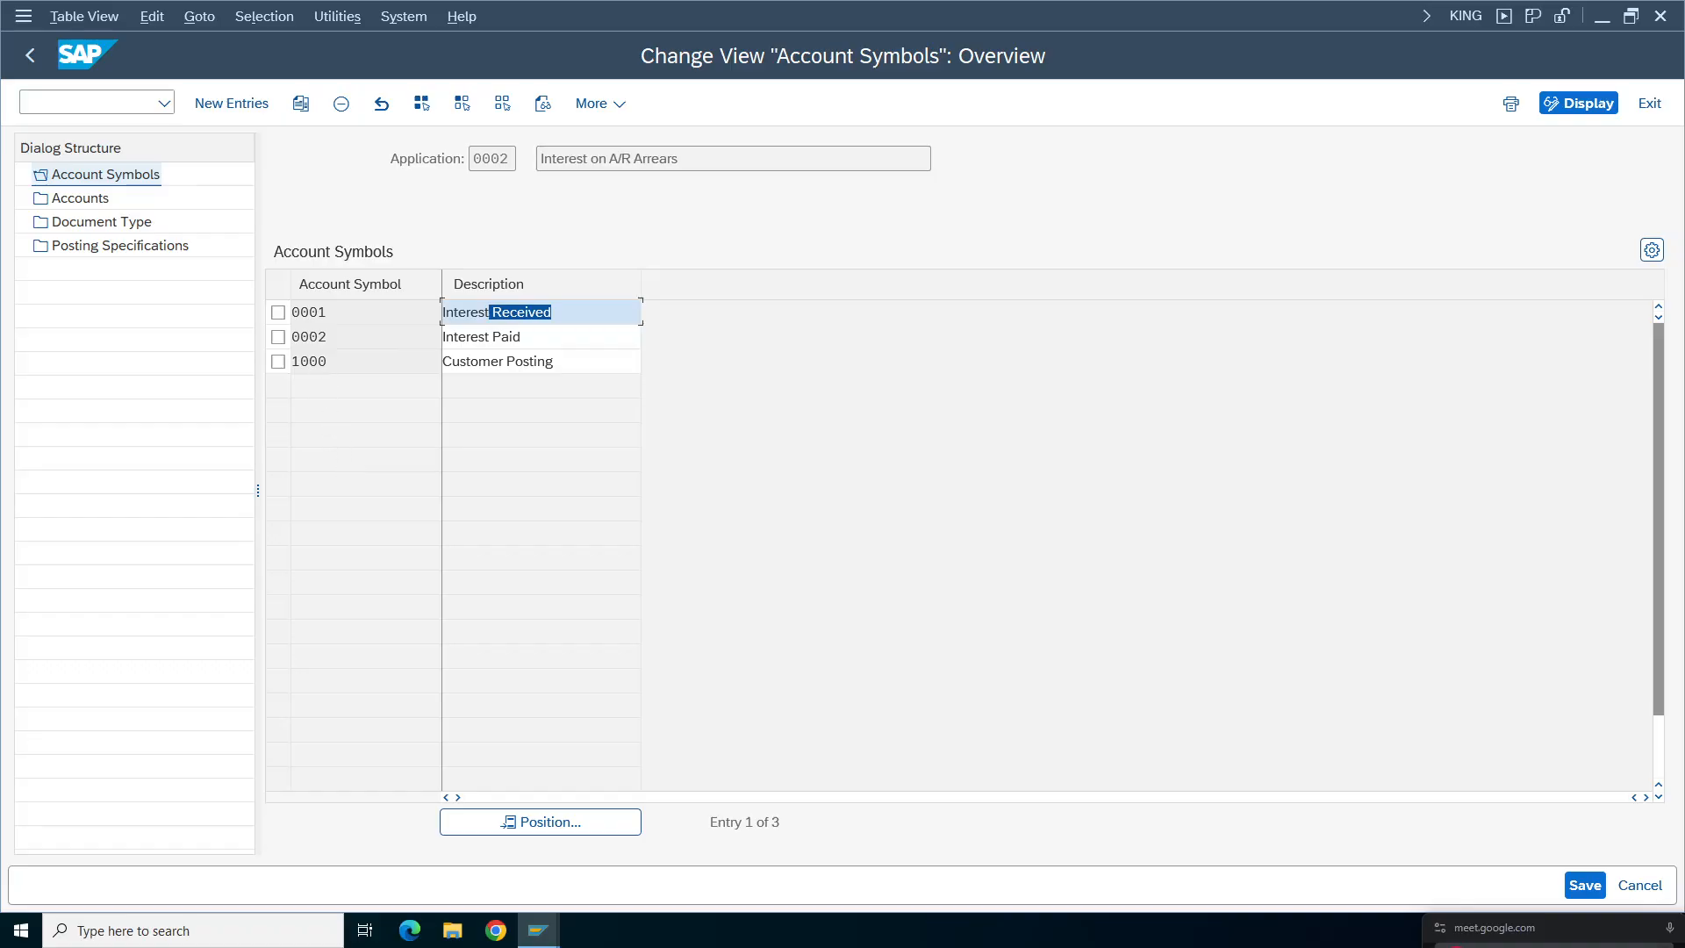
left_click_drag(556, 313, 443, 312)
left_click(279, 313)
key("ctrl+c")
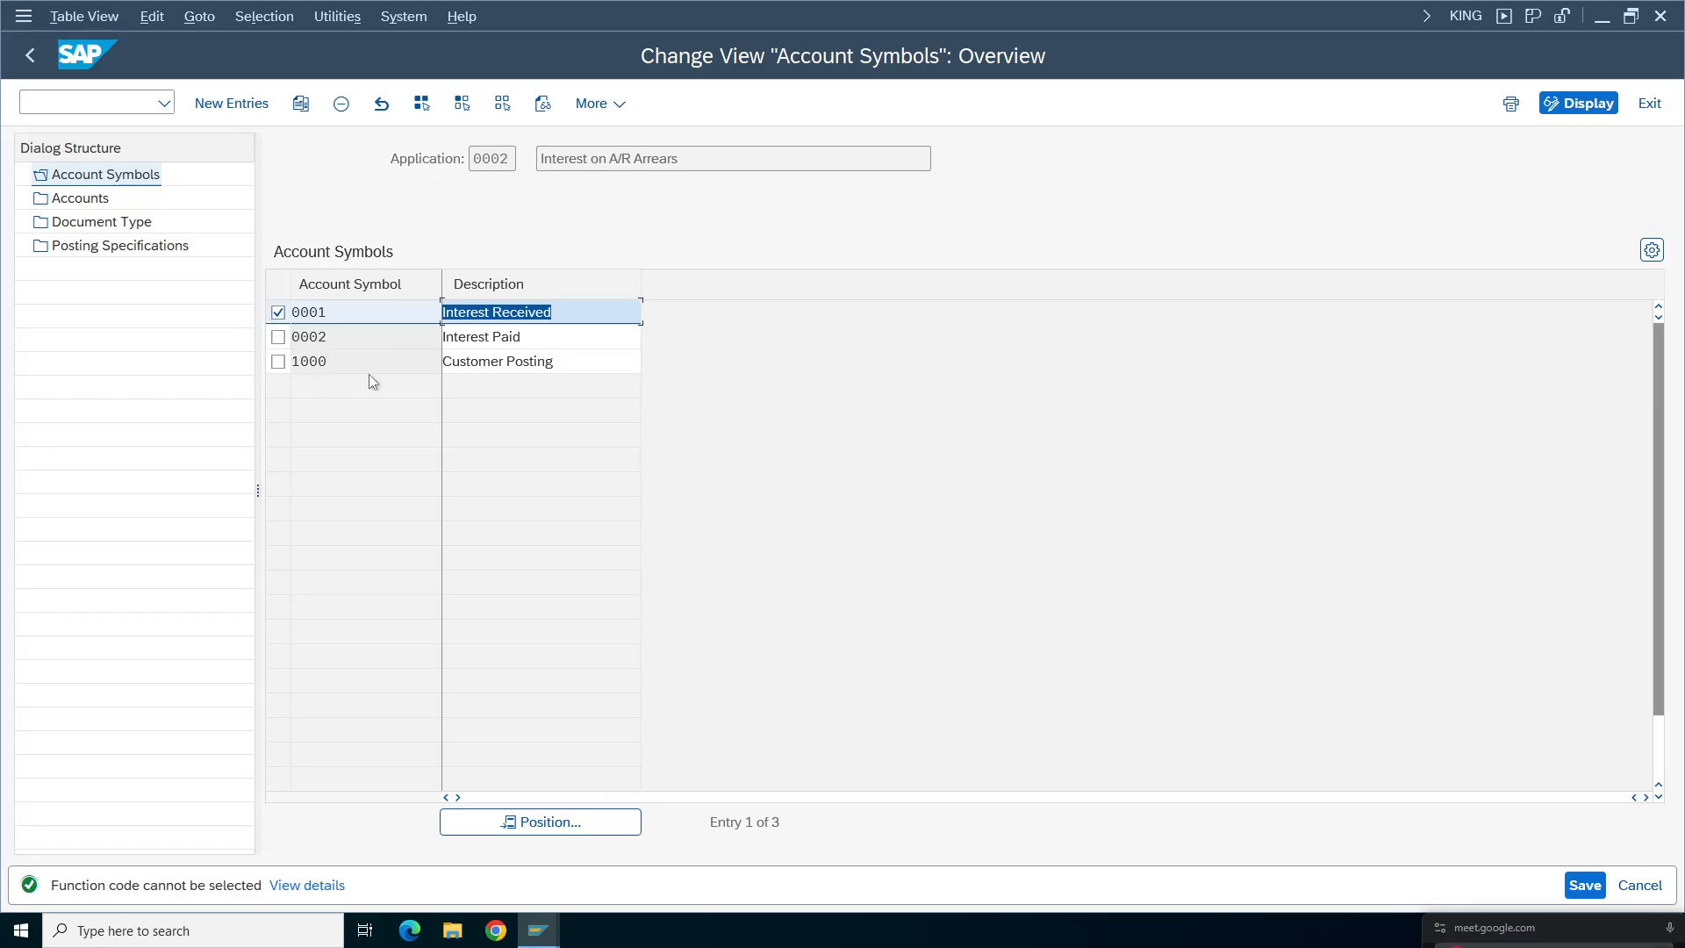
left_click(279, 314)
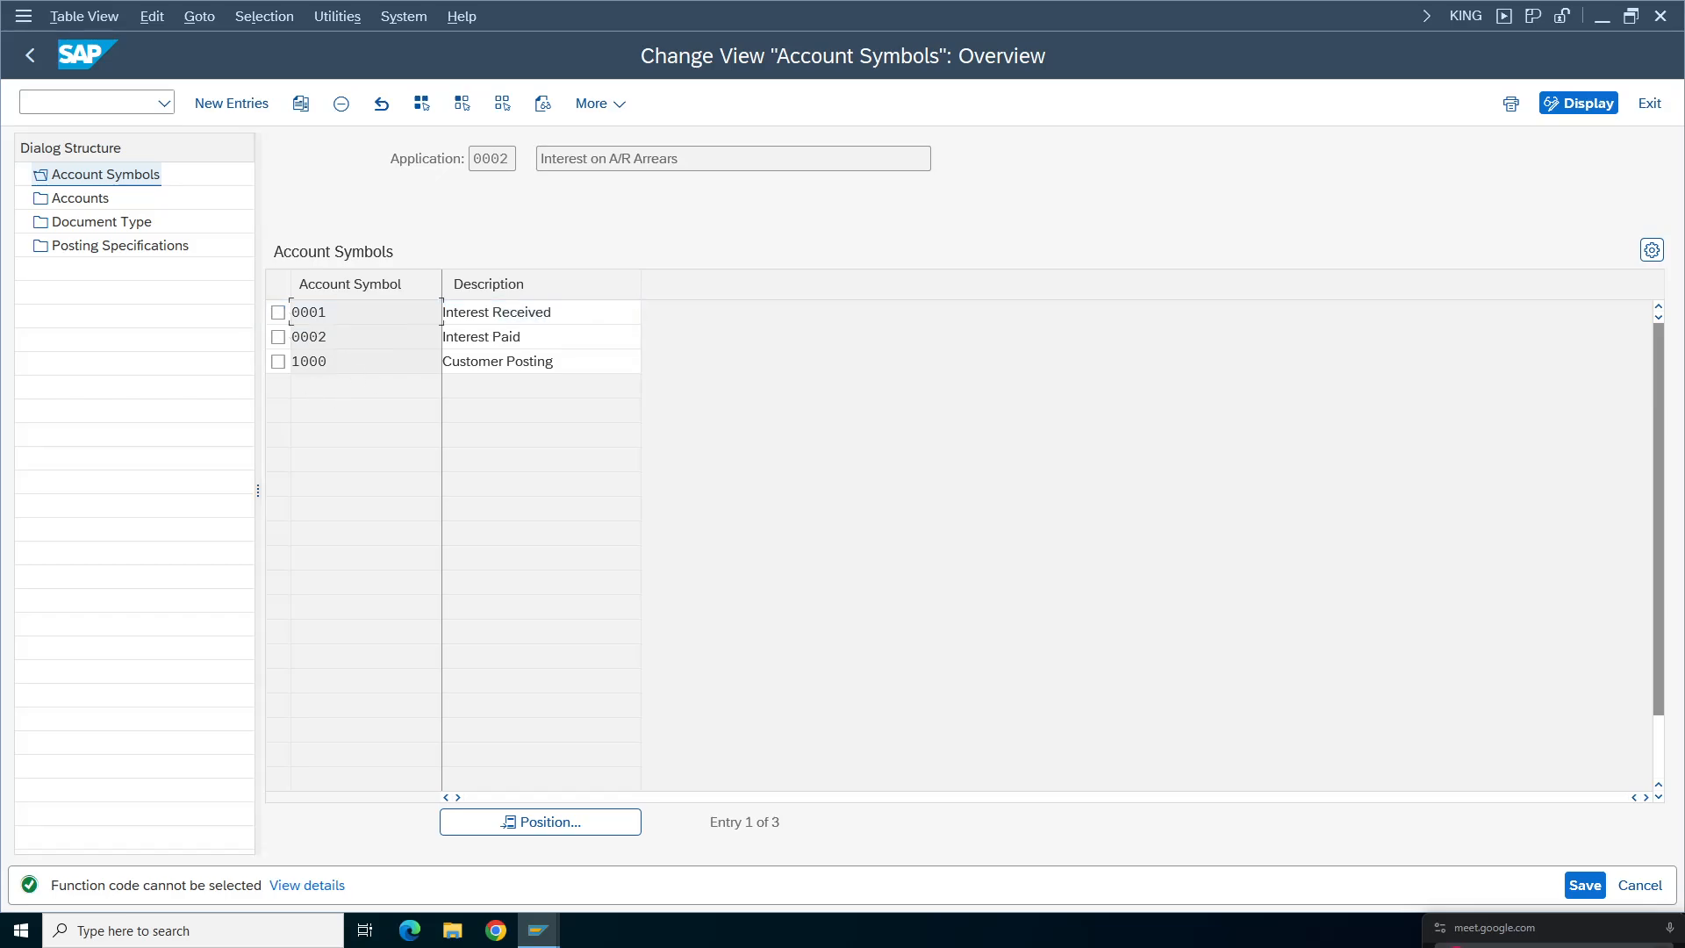
left_click(493, 337)
left_click_drag(556, 362, 438, 361)
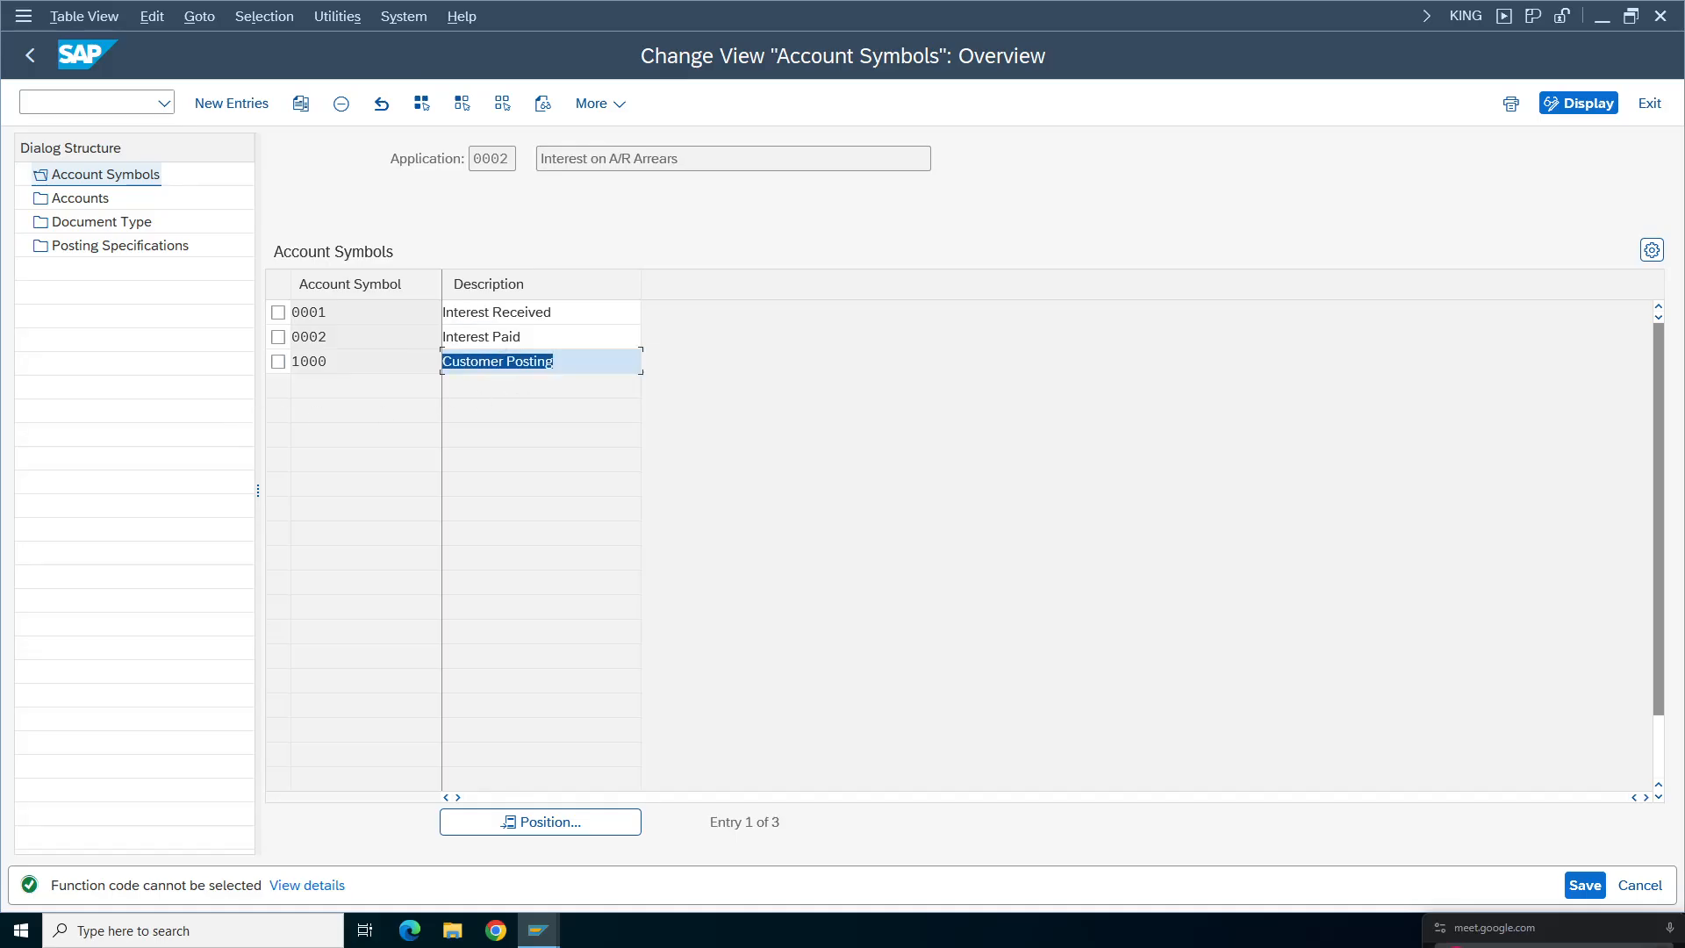
- Switch to the Google Sheets notes and go to the blank rows below the existing notes on the Missiles sheet
left_click(1021, 13)
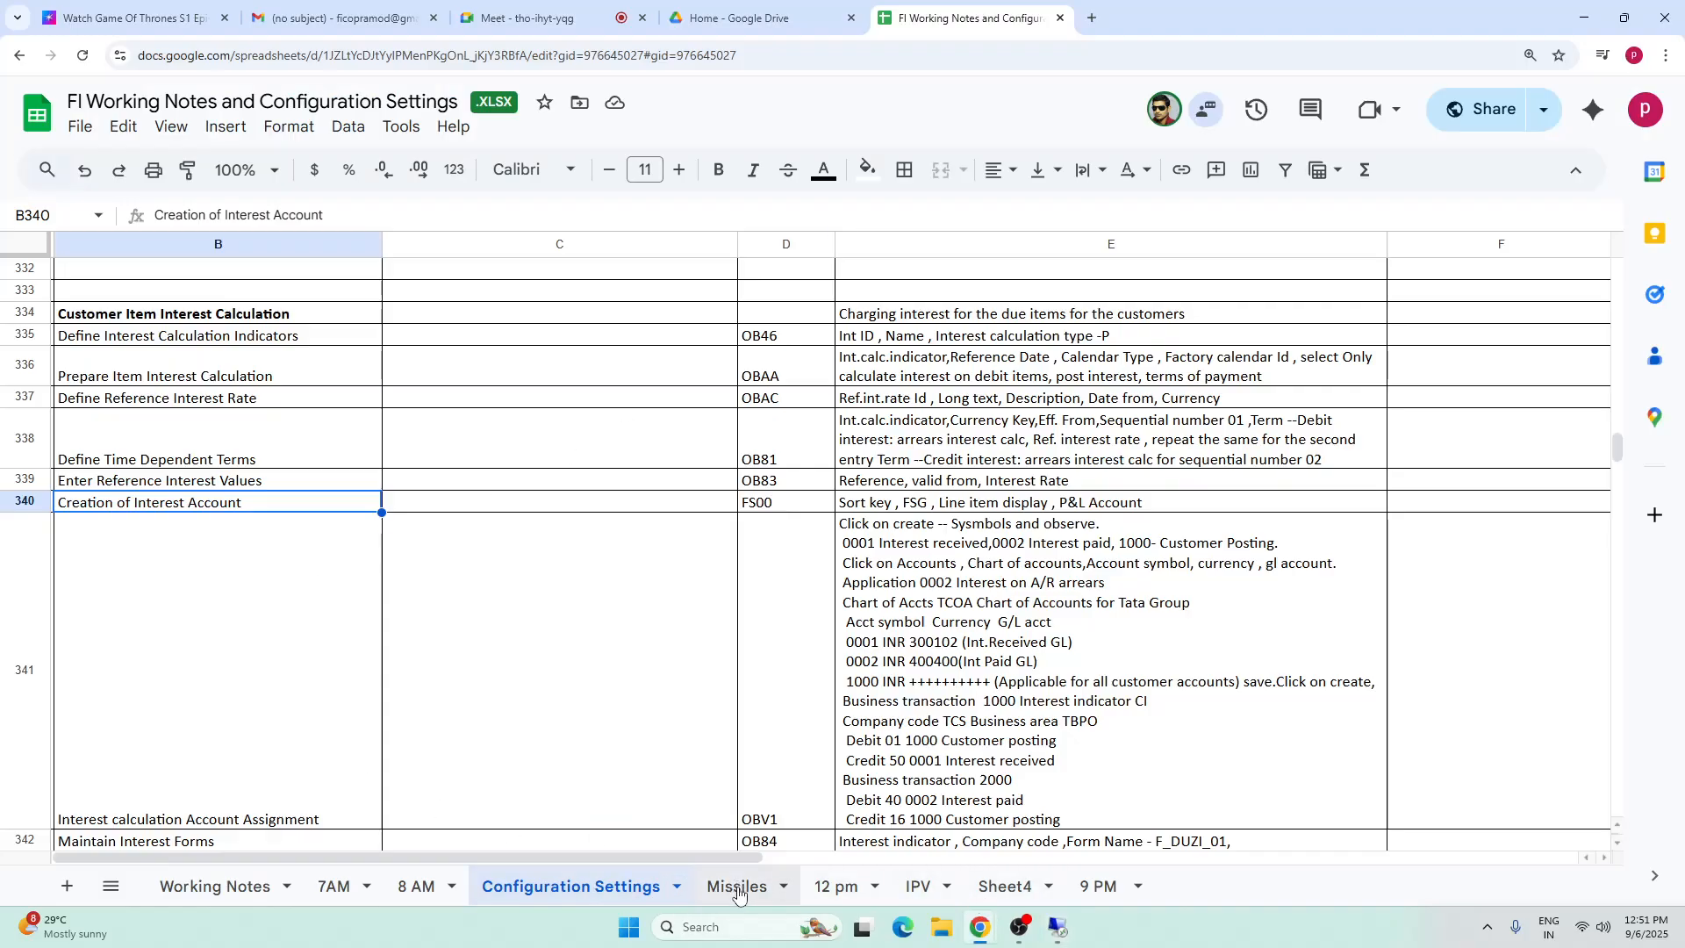
left_click(281, 780)
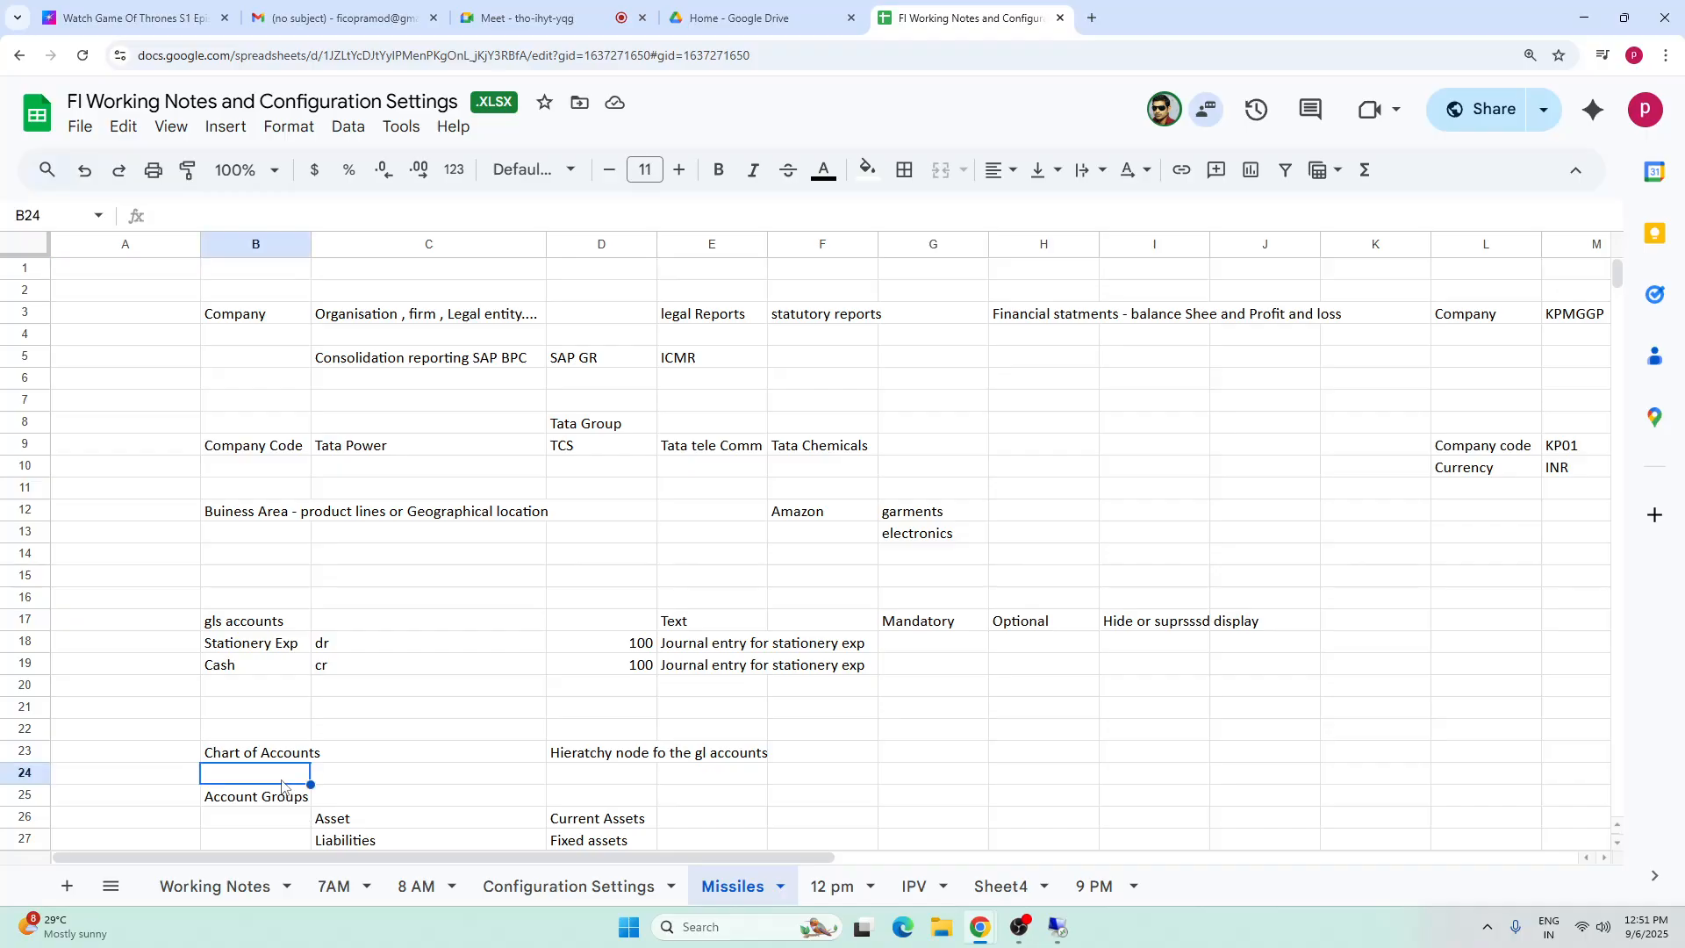
key("Page_Down")
key("Page_Down")
key("Page_Down")
key("Page_Down")
key("Page_Down")
key("Page_Down")
key("Page_Down")
key("Page_Down")
key("Page_Down")
key("Page_Down")
key("Page_Down")
key("Page_Down")
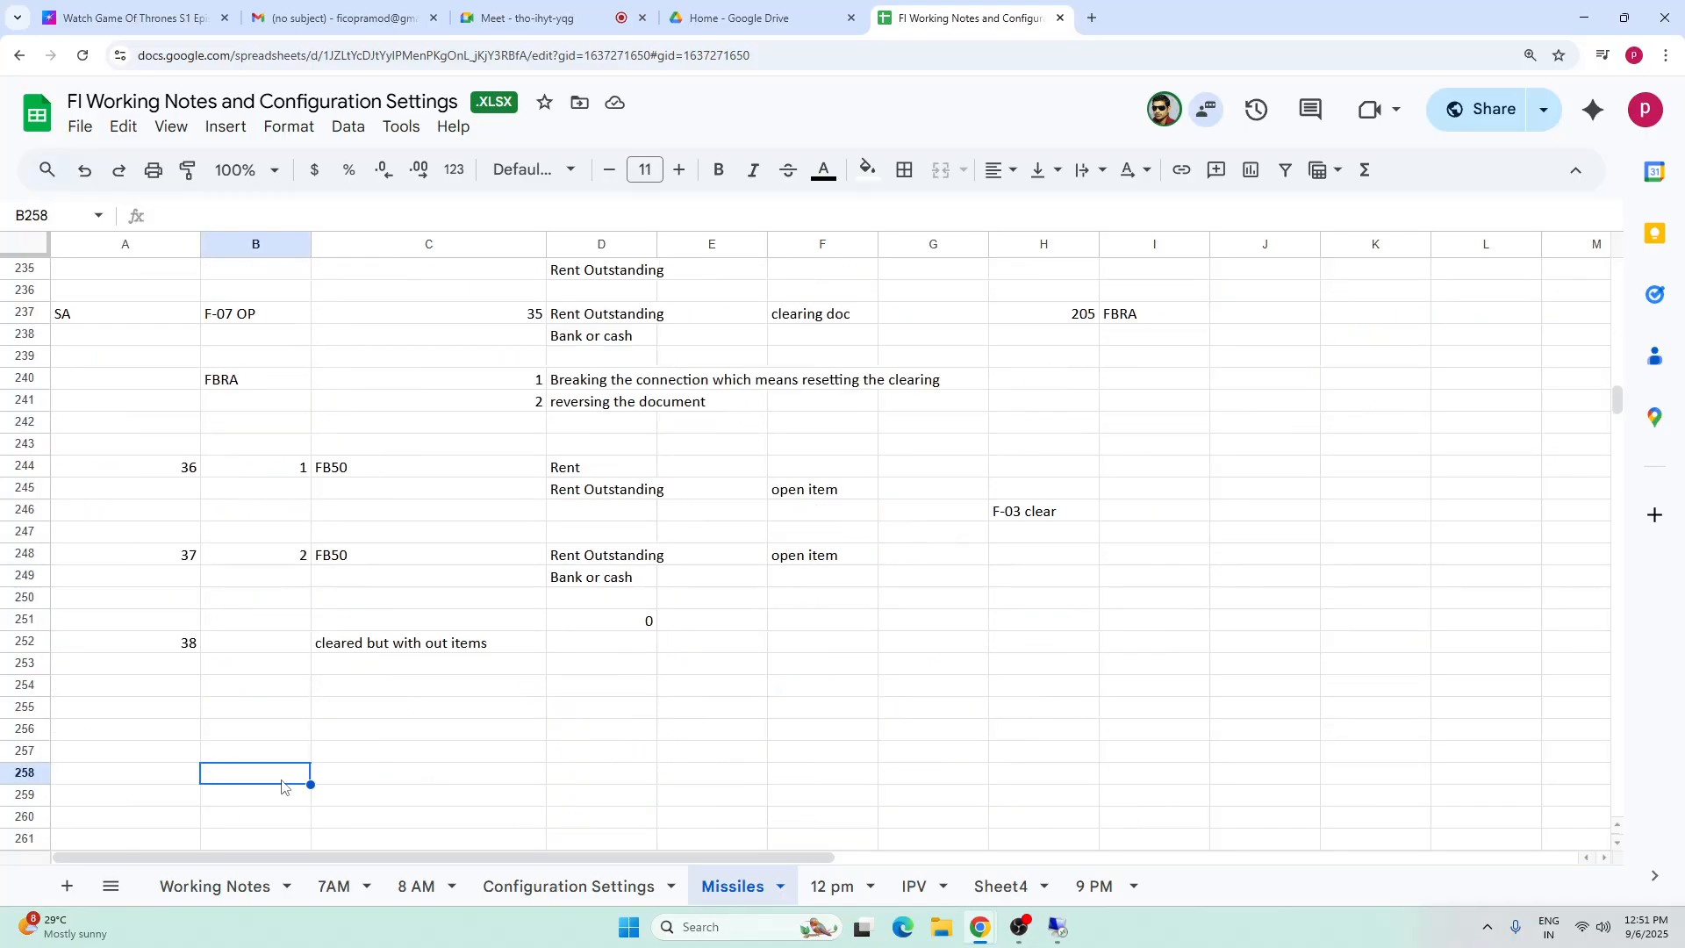
key("Page_Down")
key("Page_Down")
key("Page_Down")
key("Page_Down")
key("Page_Down")
key("Page_Down")
key("Page_Down")
key("Page_Down")
key("Page_Down")
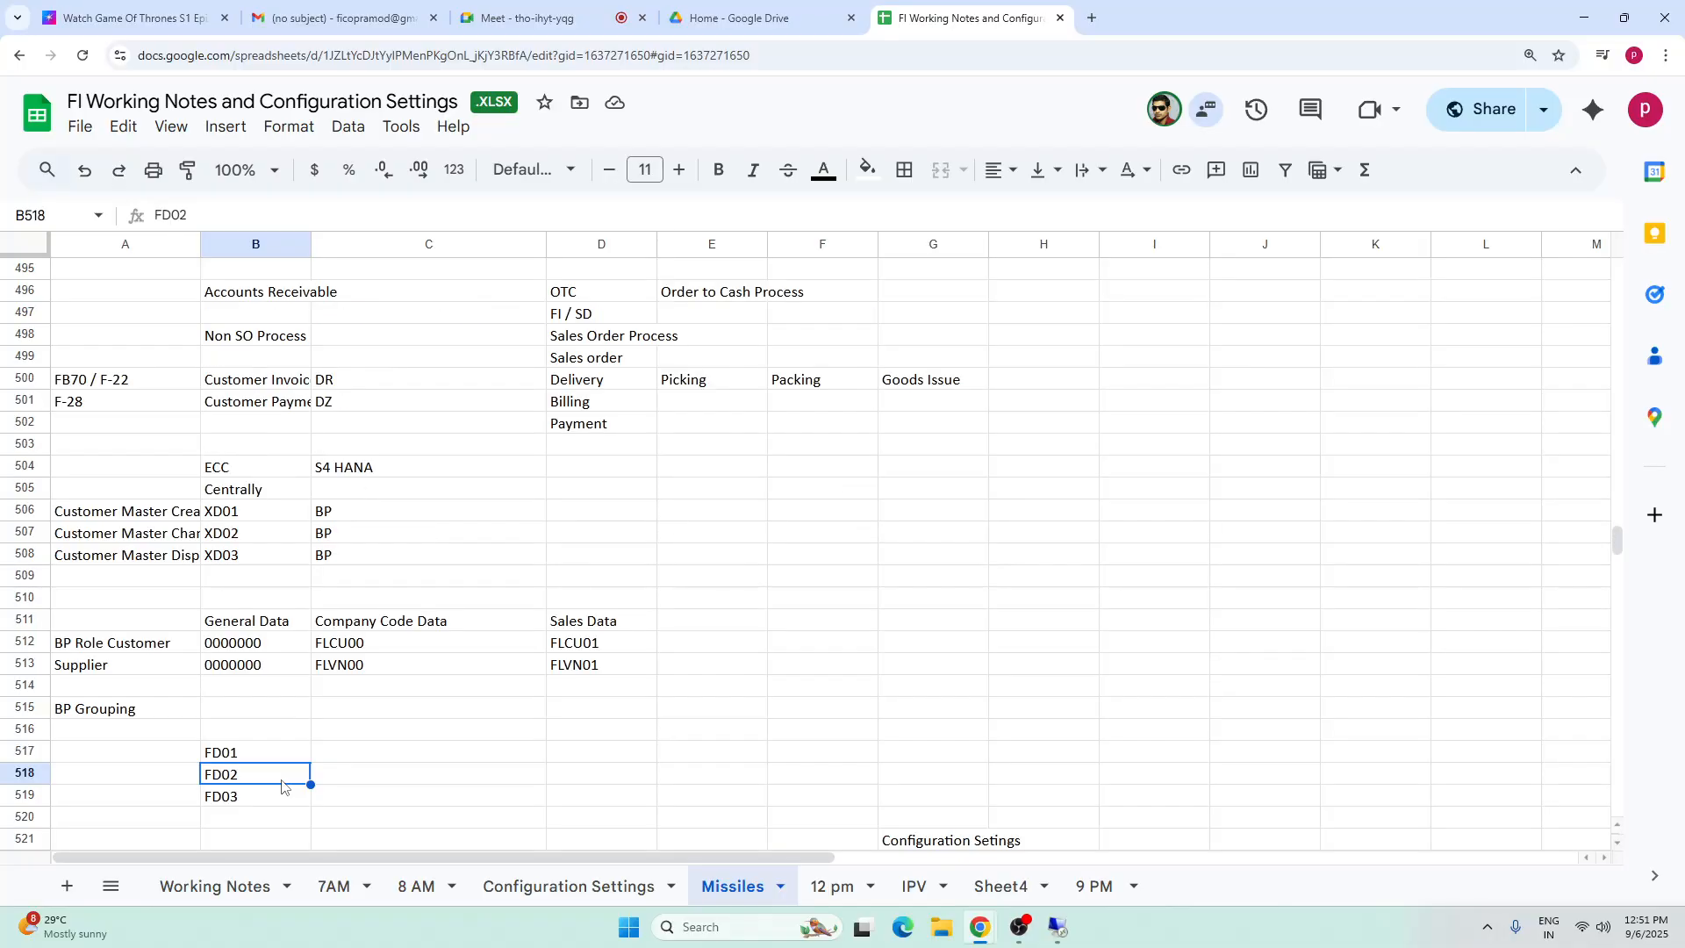
key("Page_Down")
key("Page_Down")
key("Page_Down")
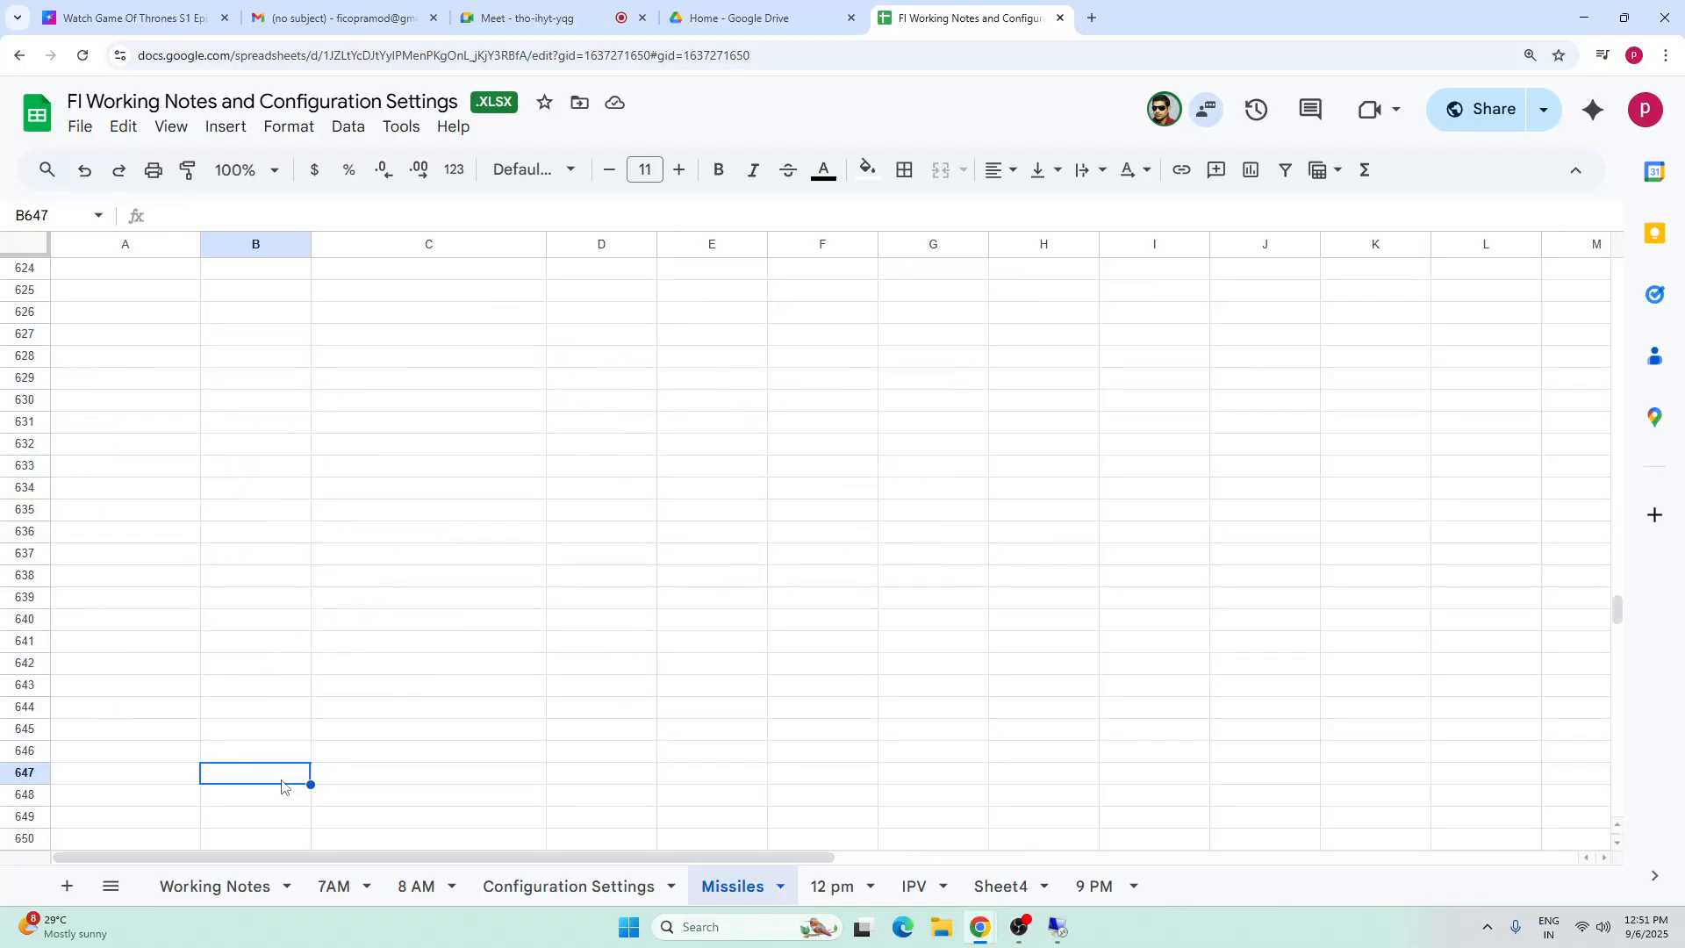
- Enter Interest and Debited in C627 and D627, and Customer and Credit in C628 and D628
left_click(446, 335)
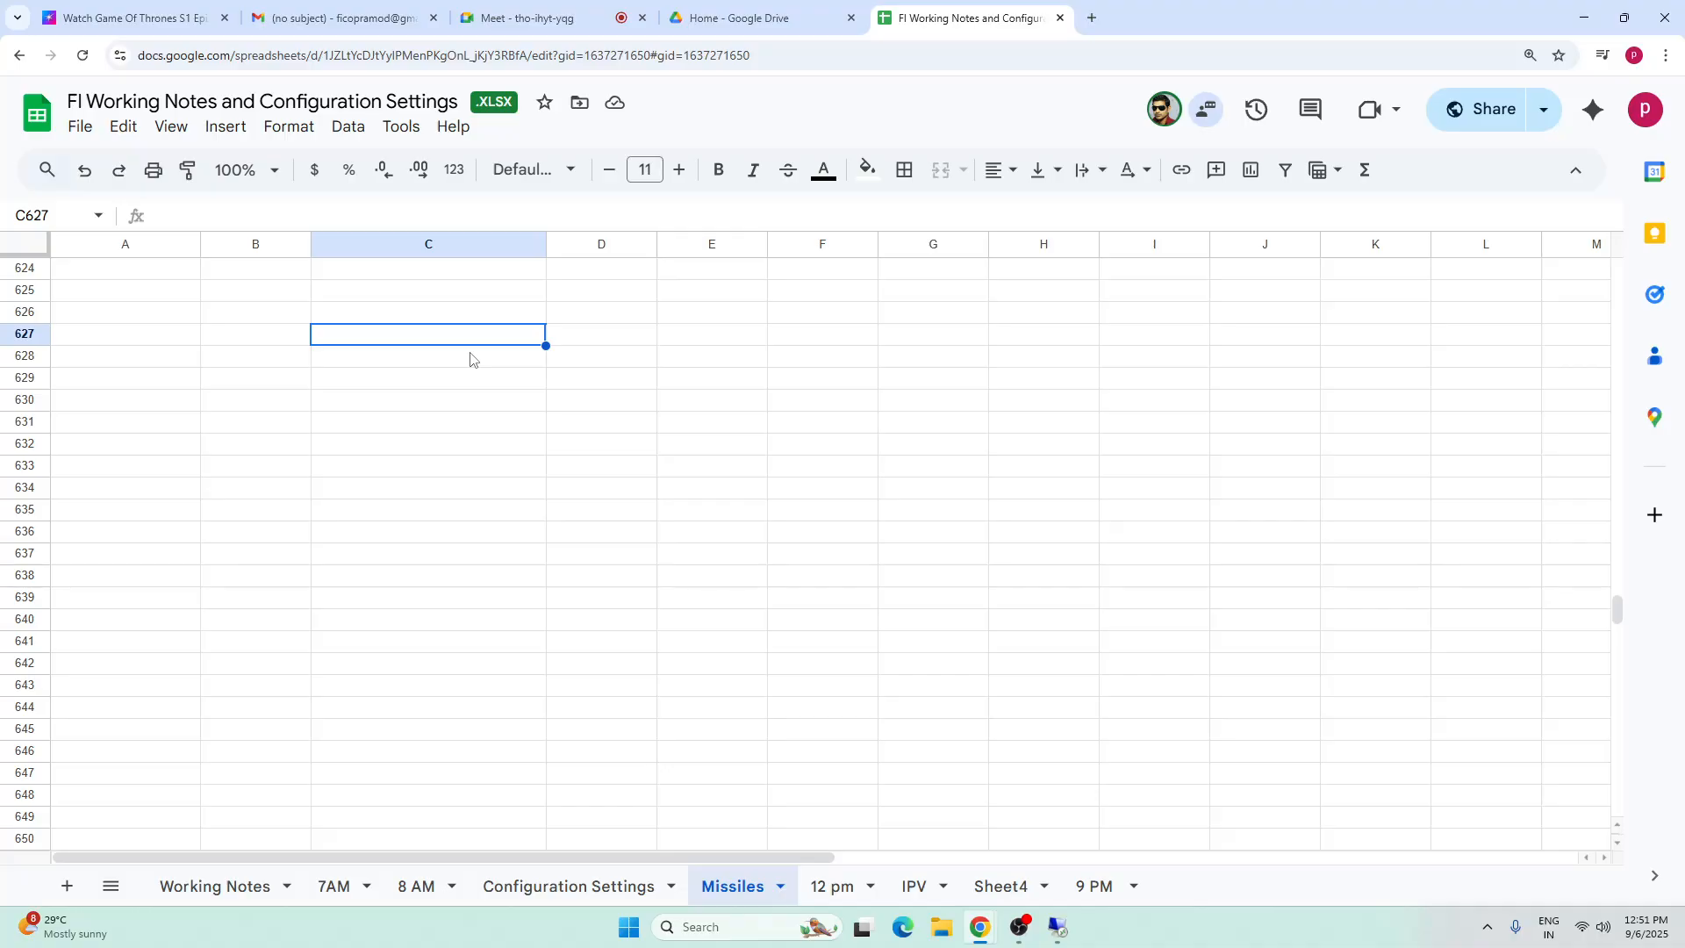
type("Interest")
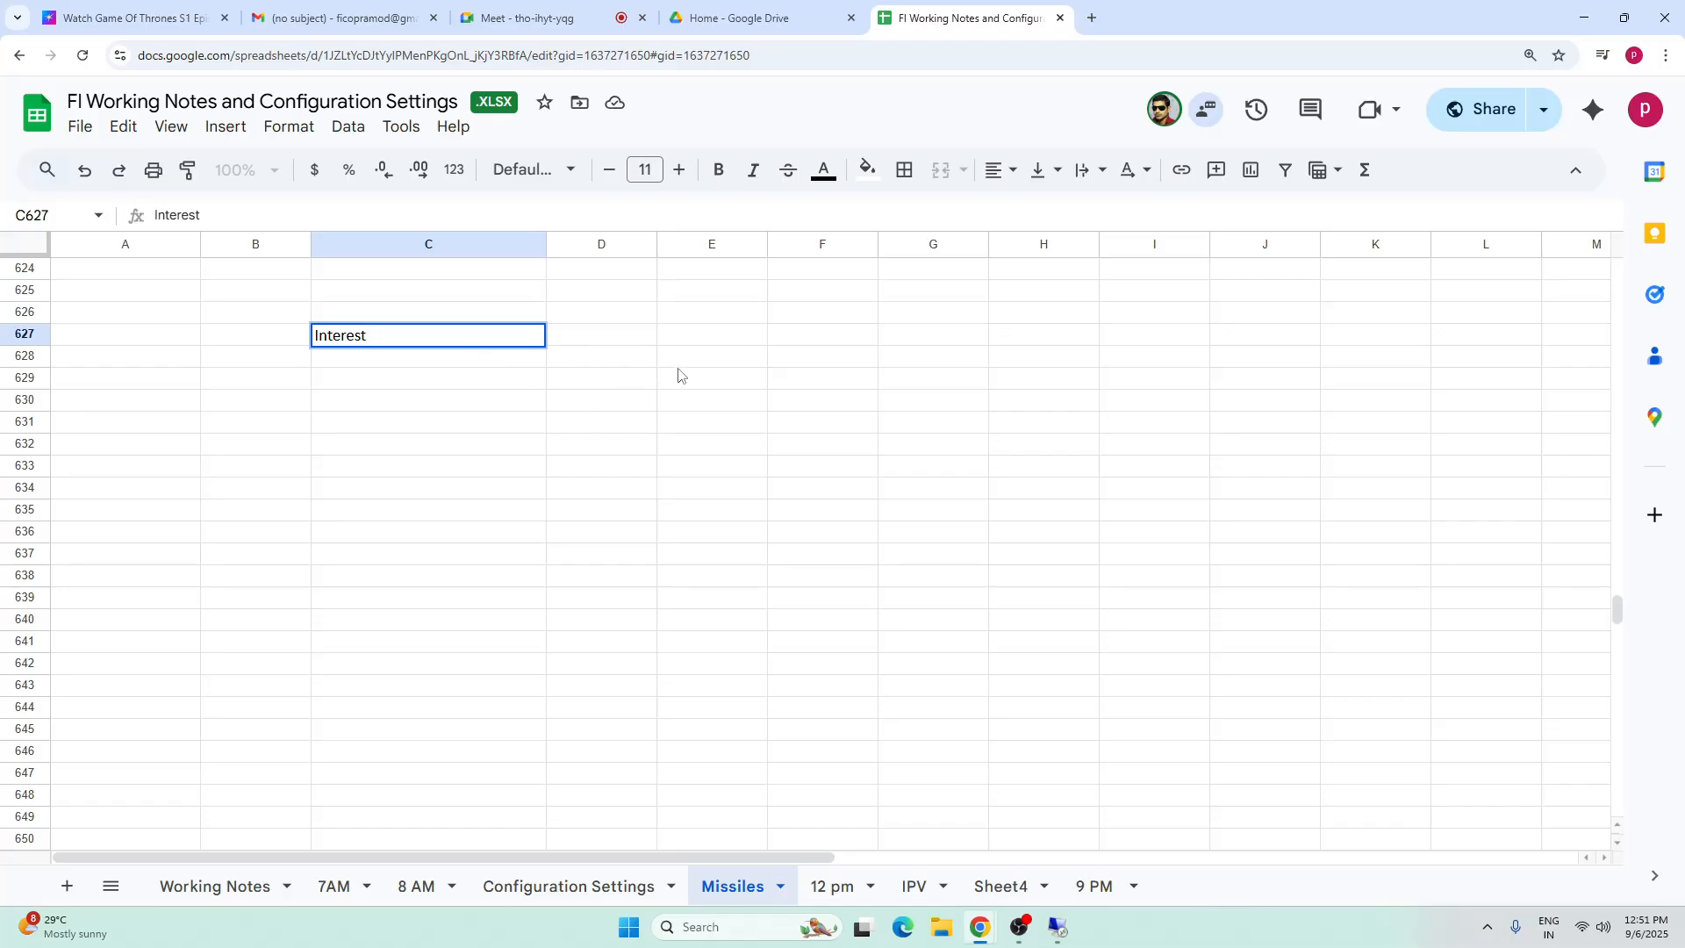
key("Tab")
type("Debited")
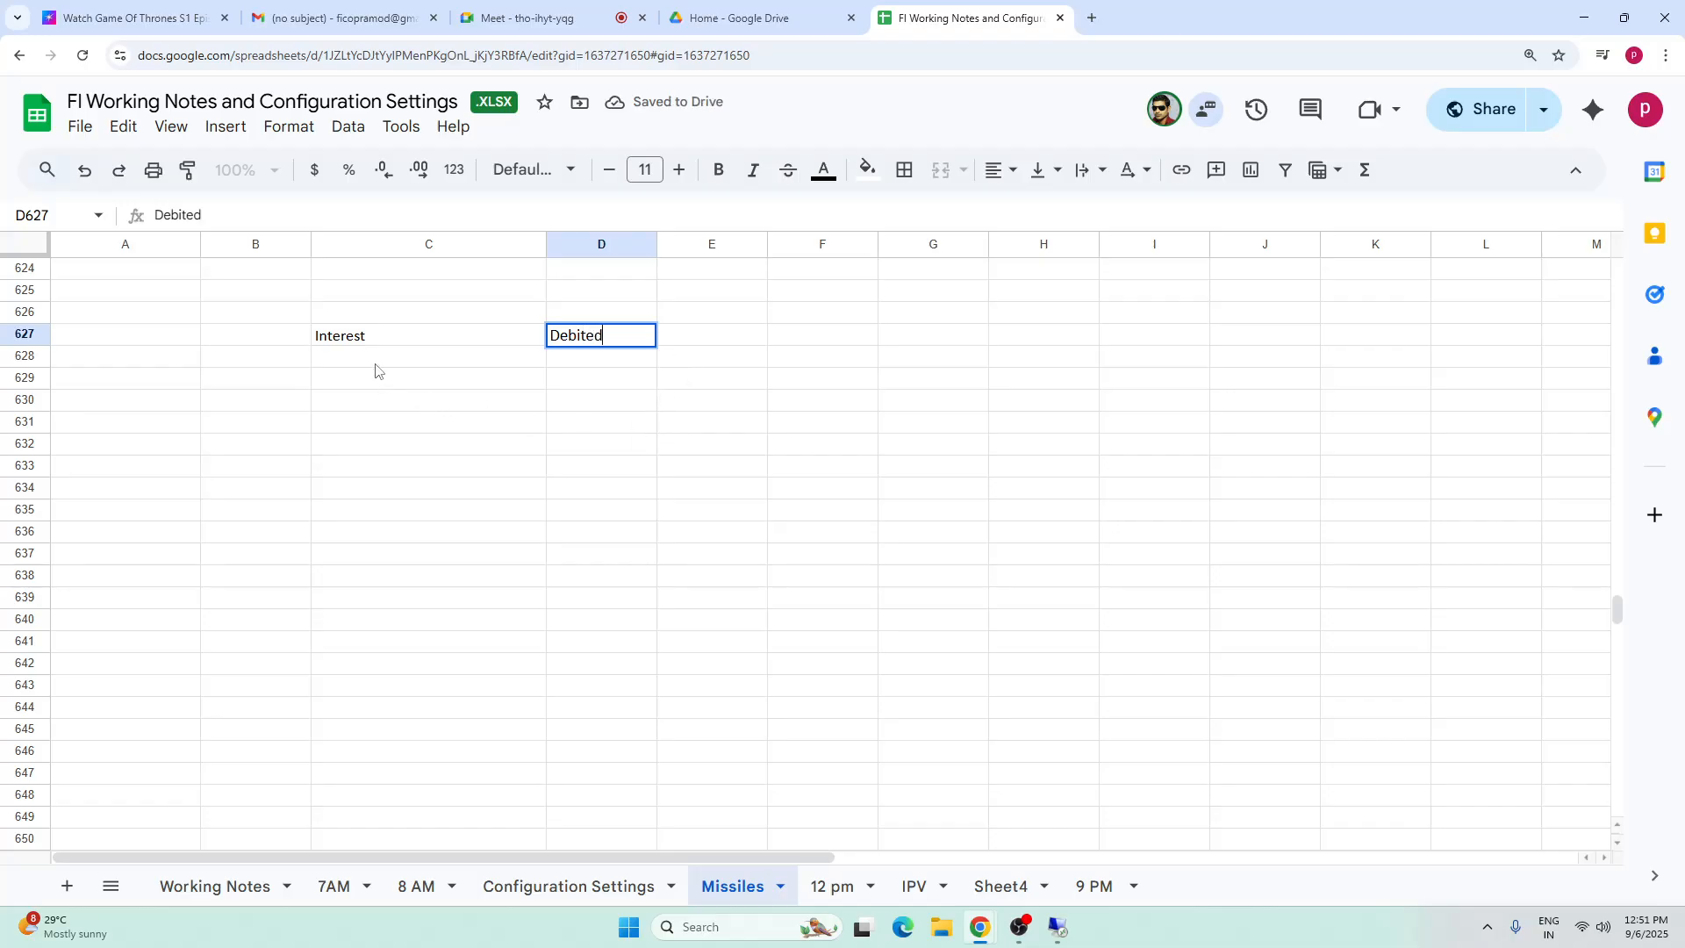
key("Return")
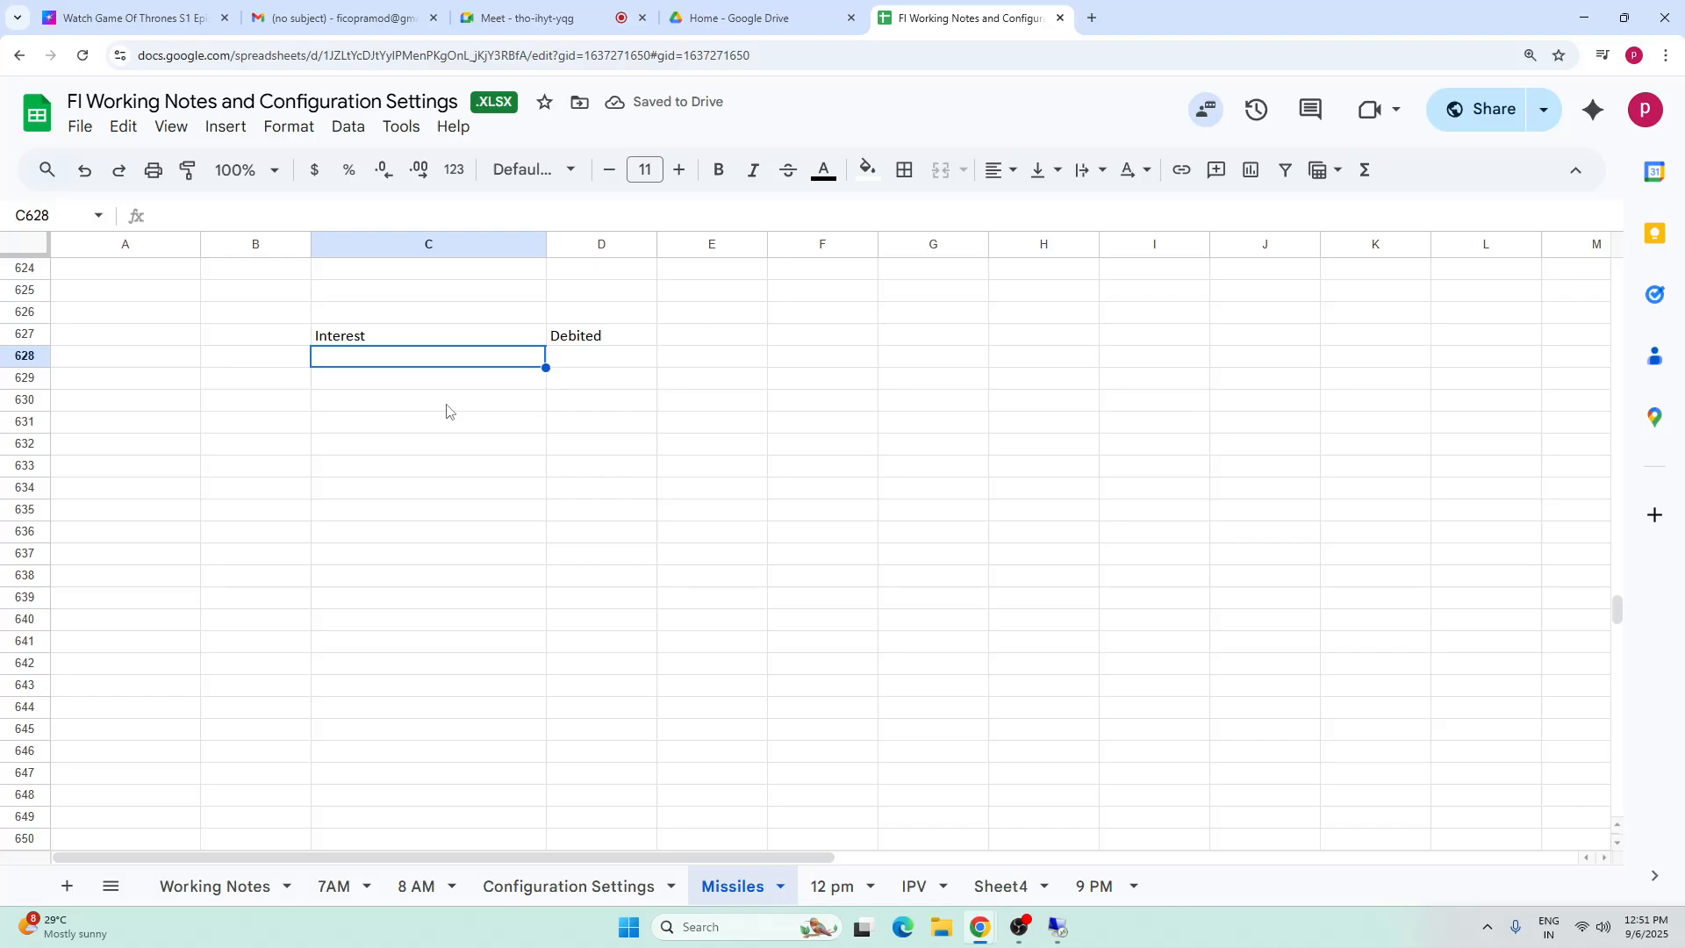
type("Cus")
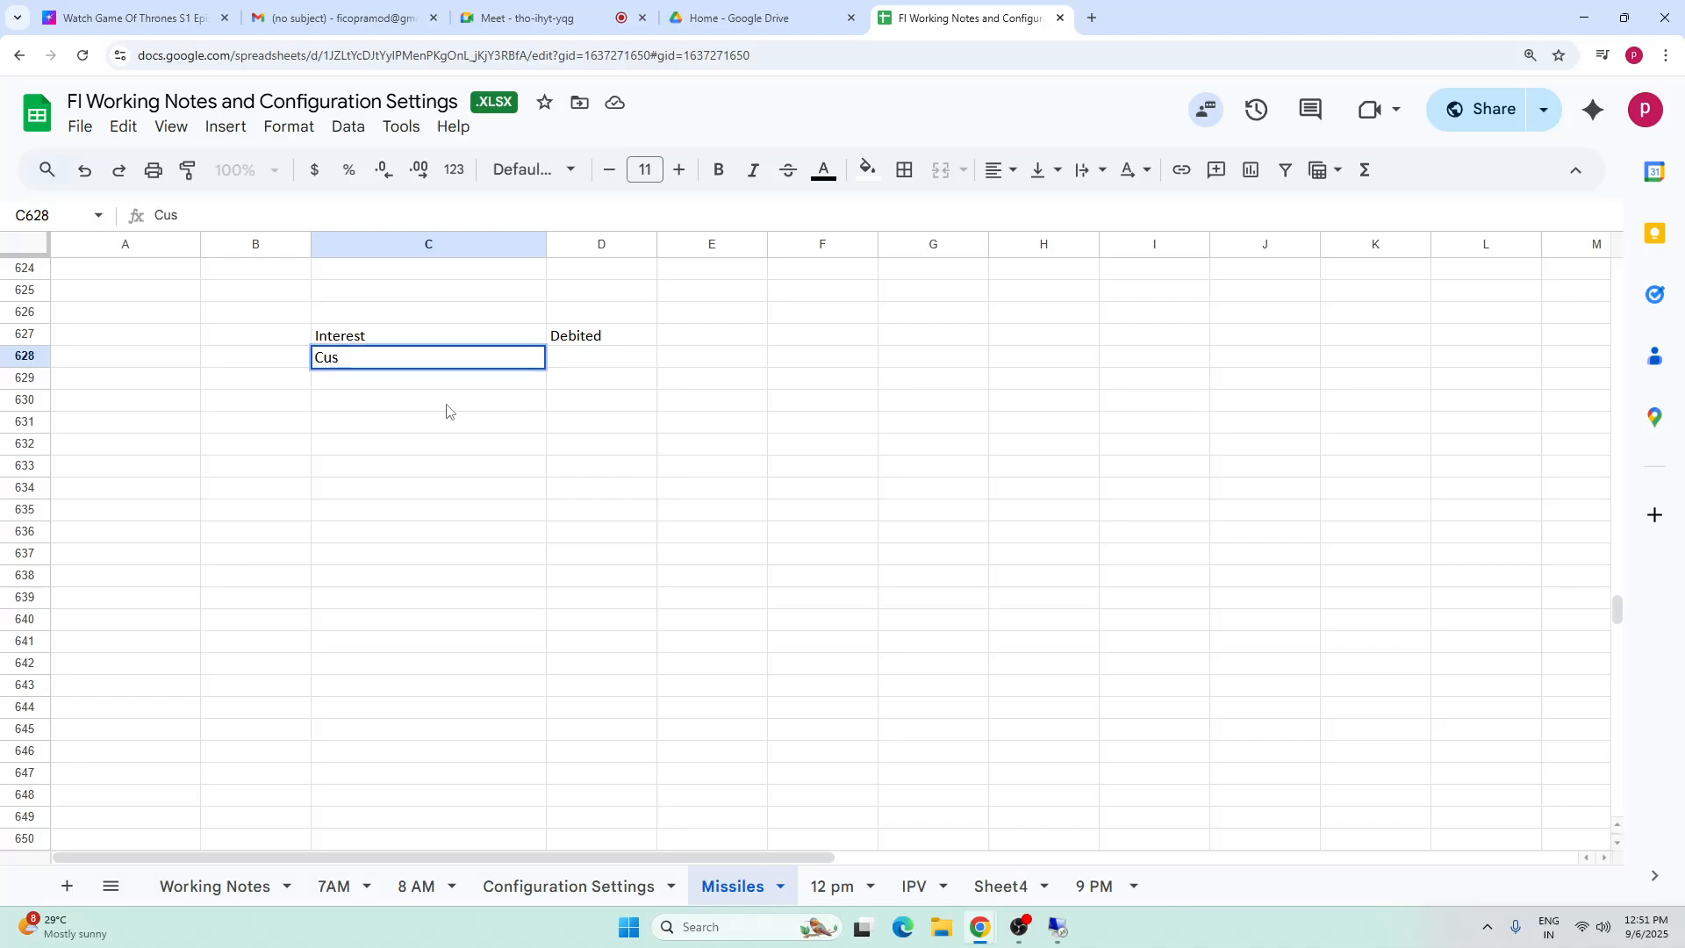
type("tomer")
key("Tab")
type("Cred")
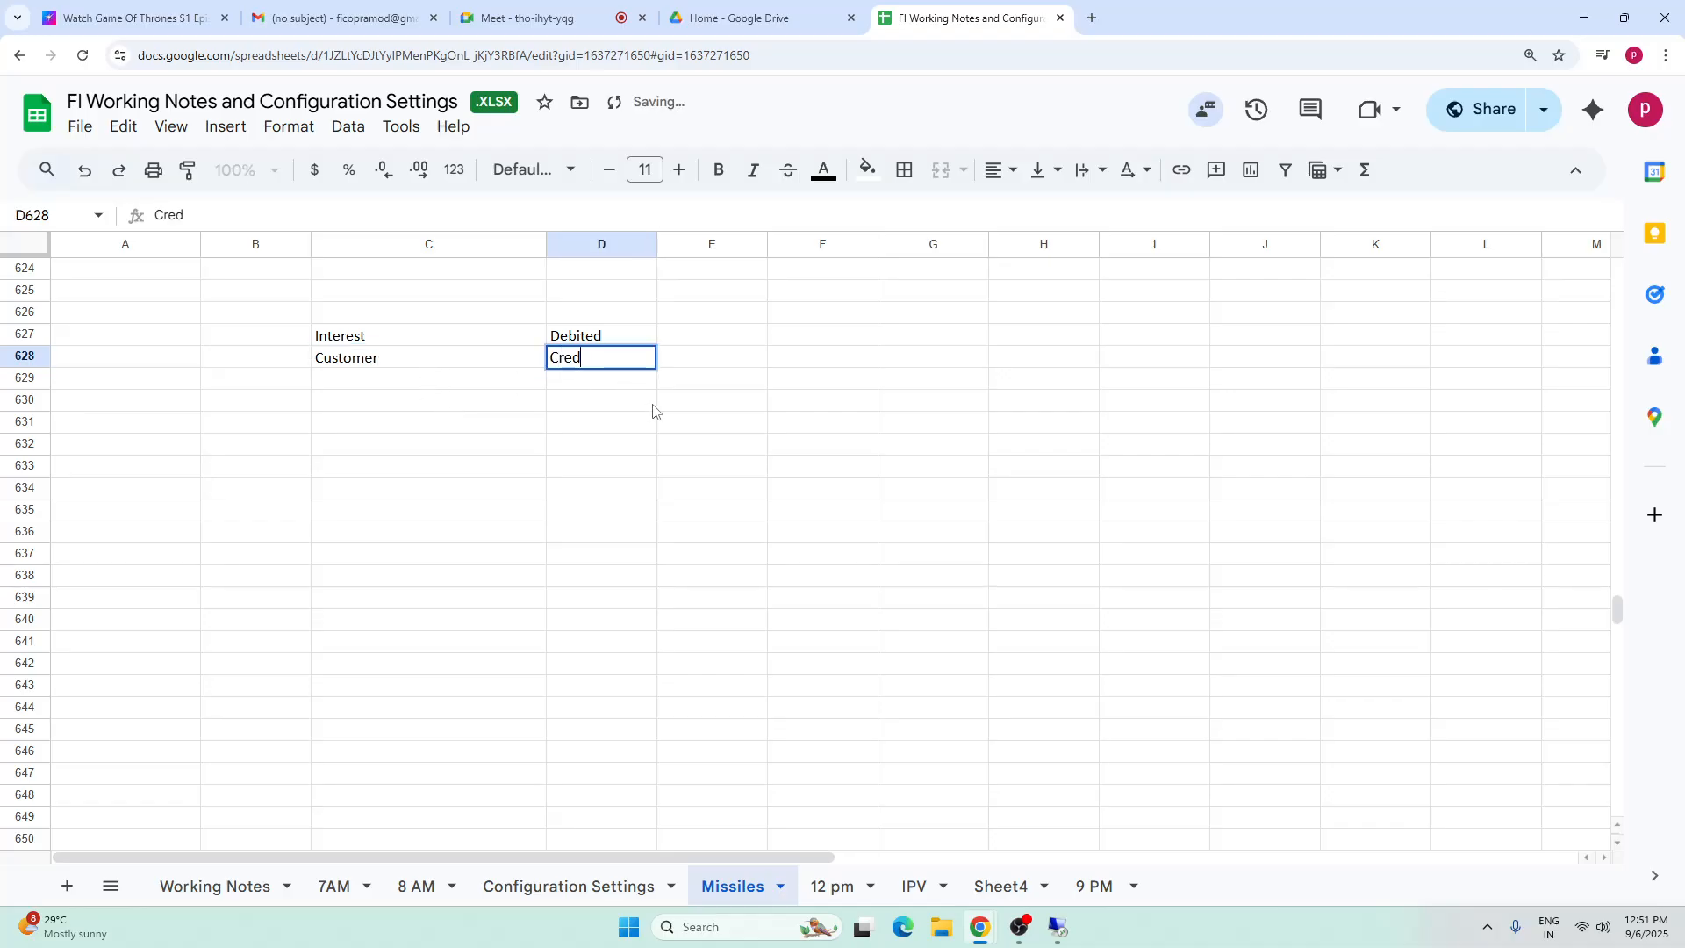
type("it")
- Enter the label "Nominal Accont" in cell F627
left_click(857, 341)
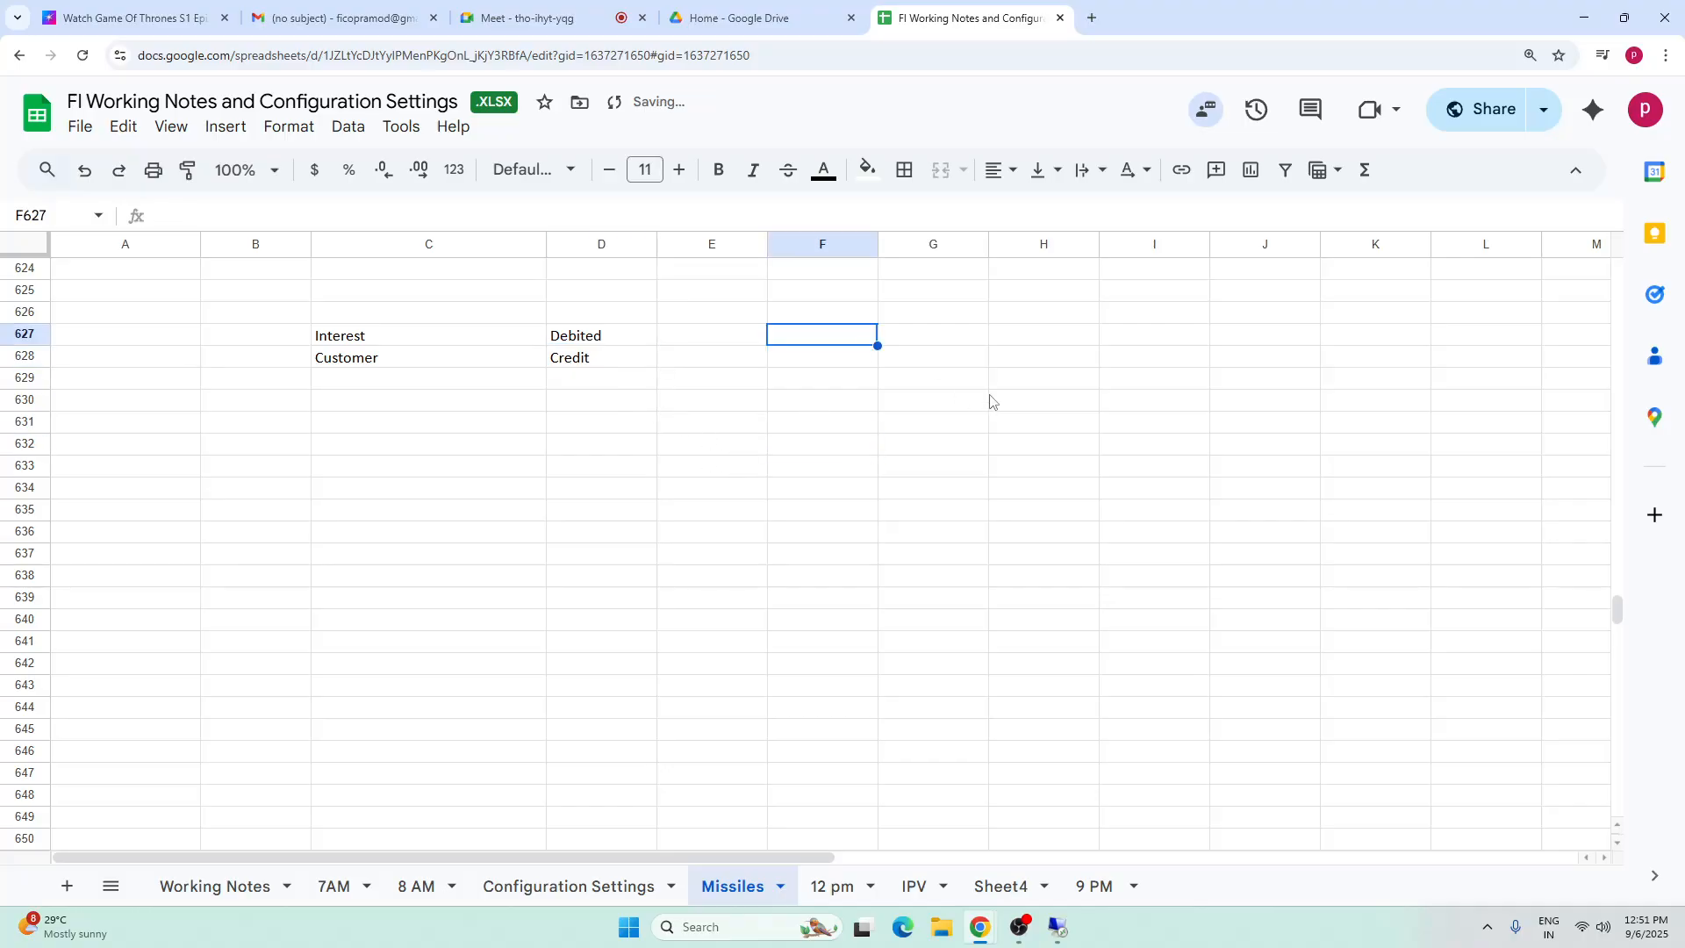
type("Nomm")
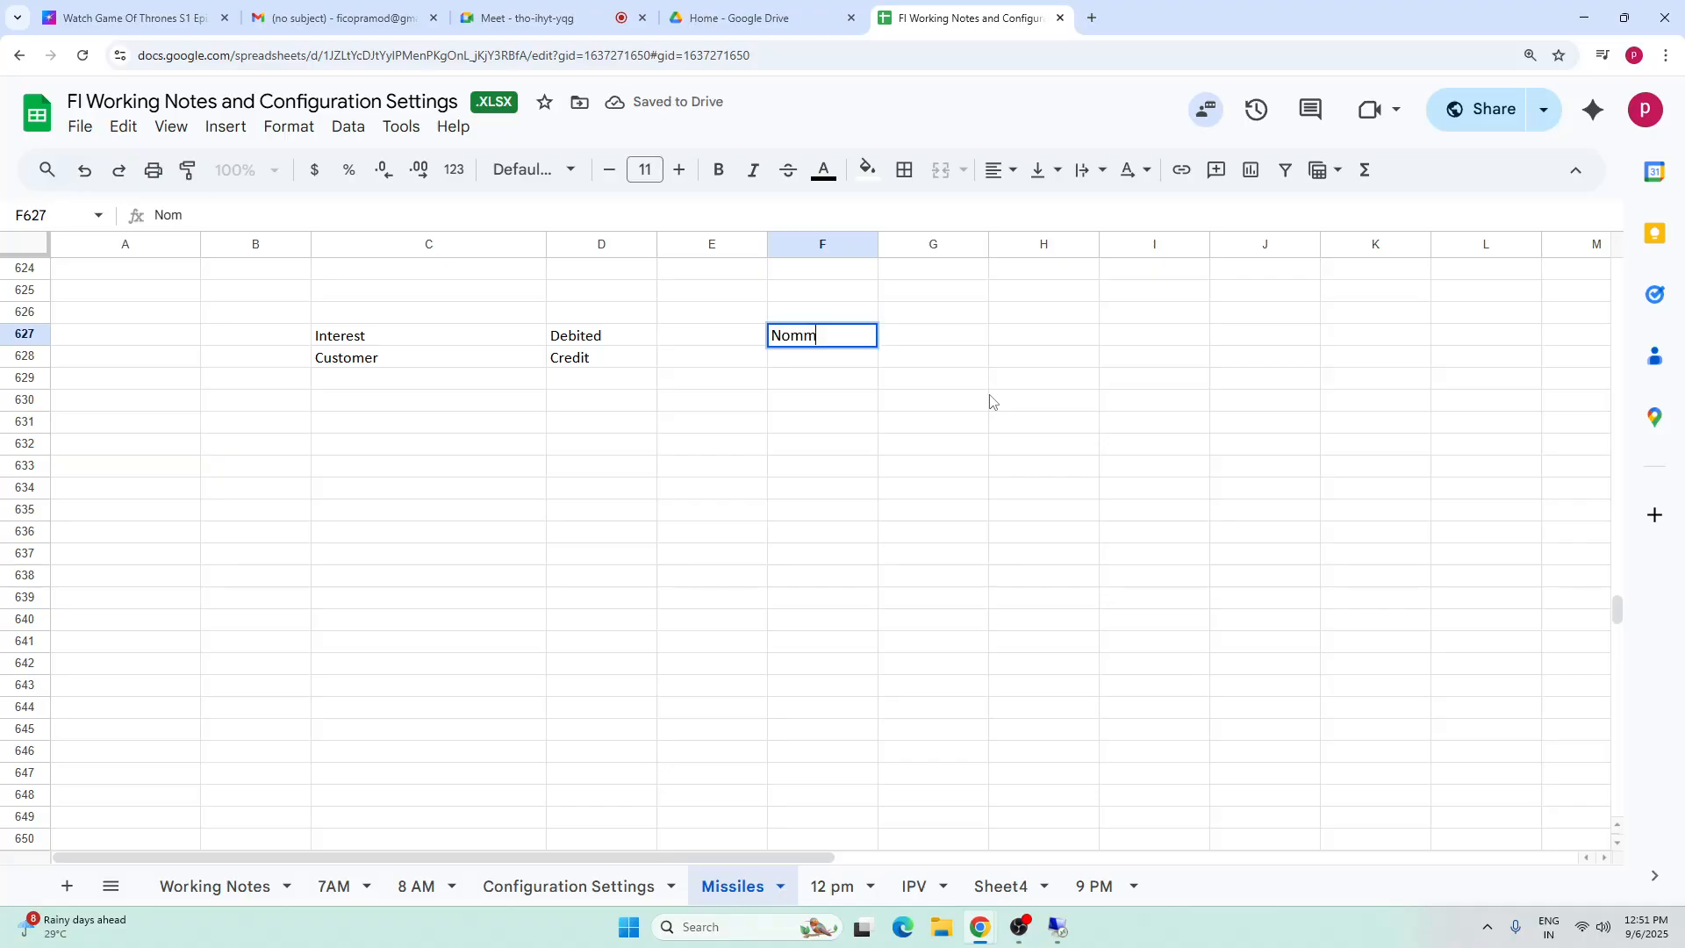
key("BackSpace")
key("BackSpace")
type("minal ")
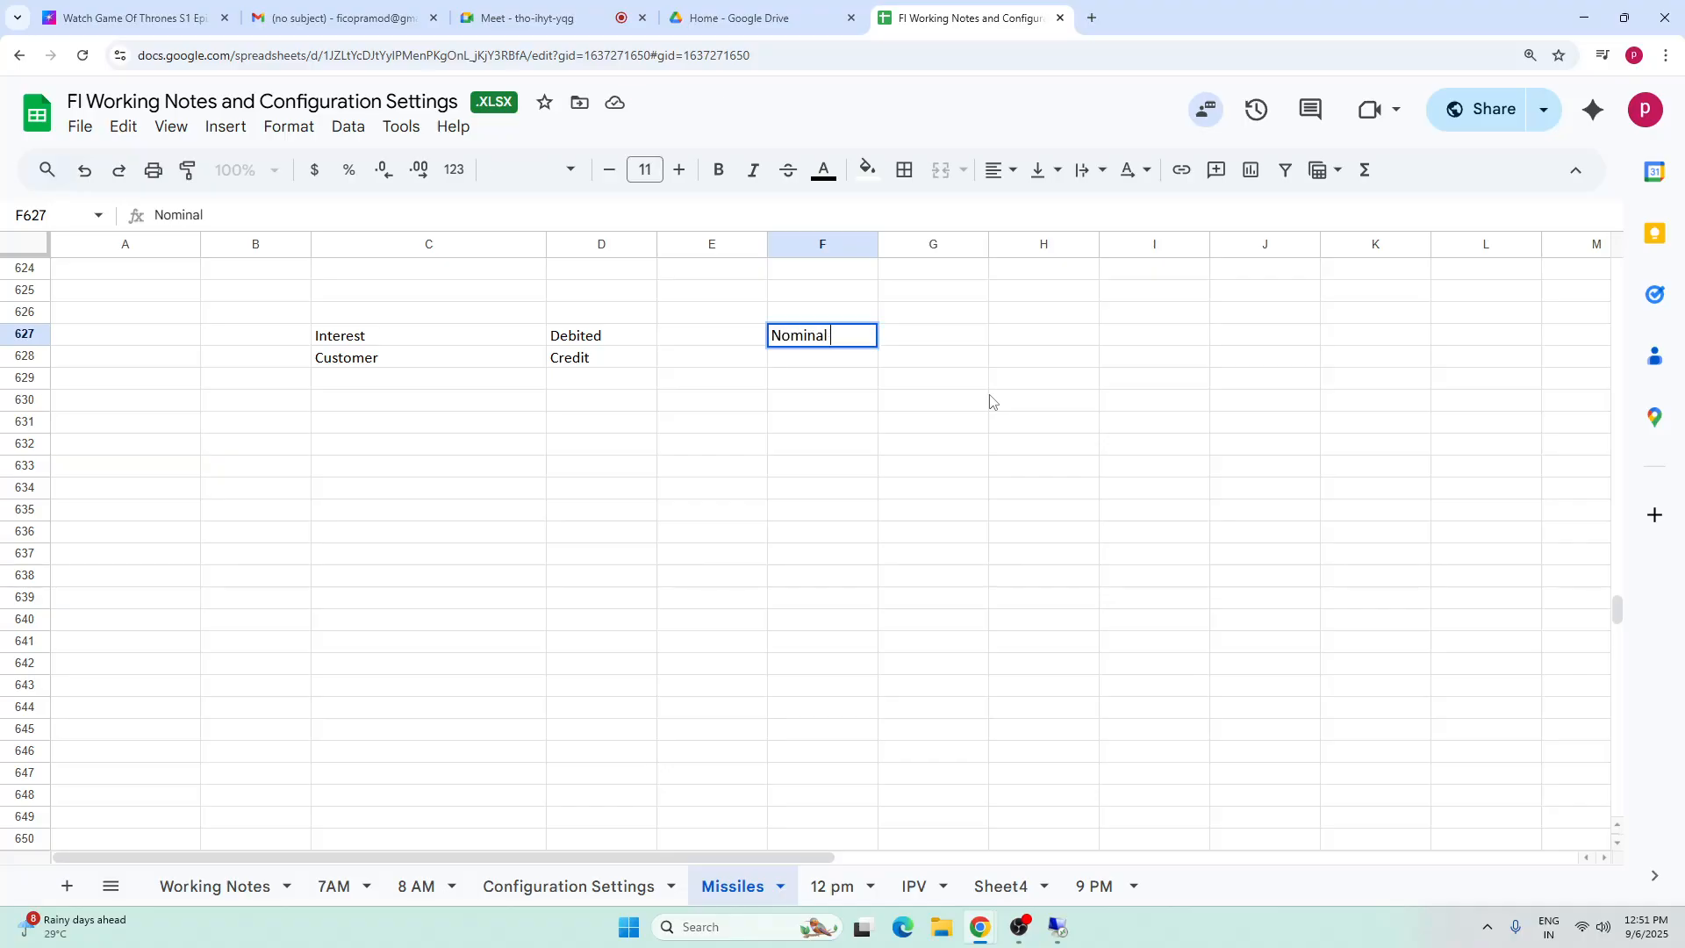
type("Accont")
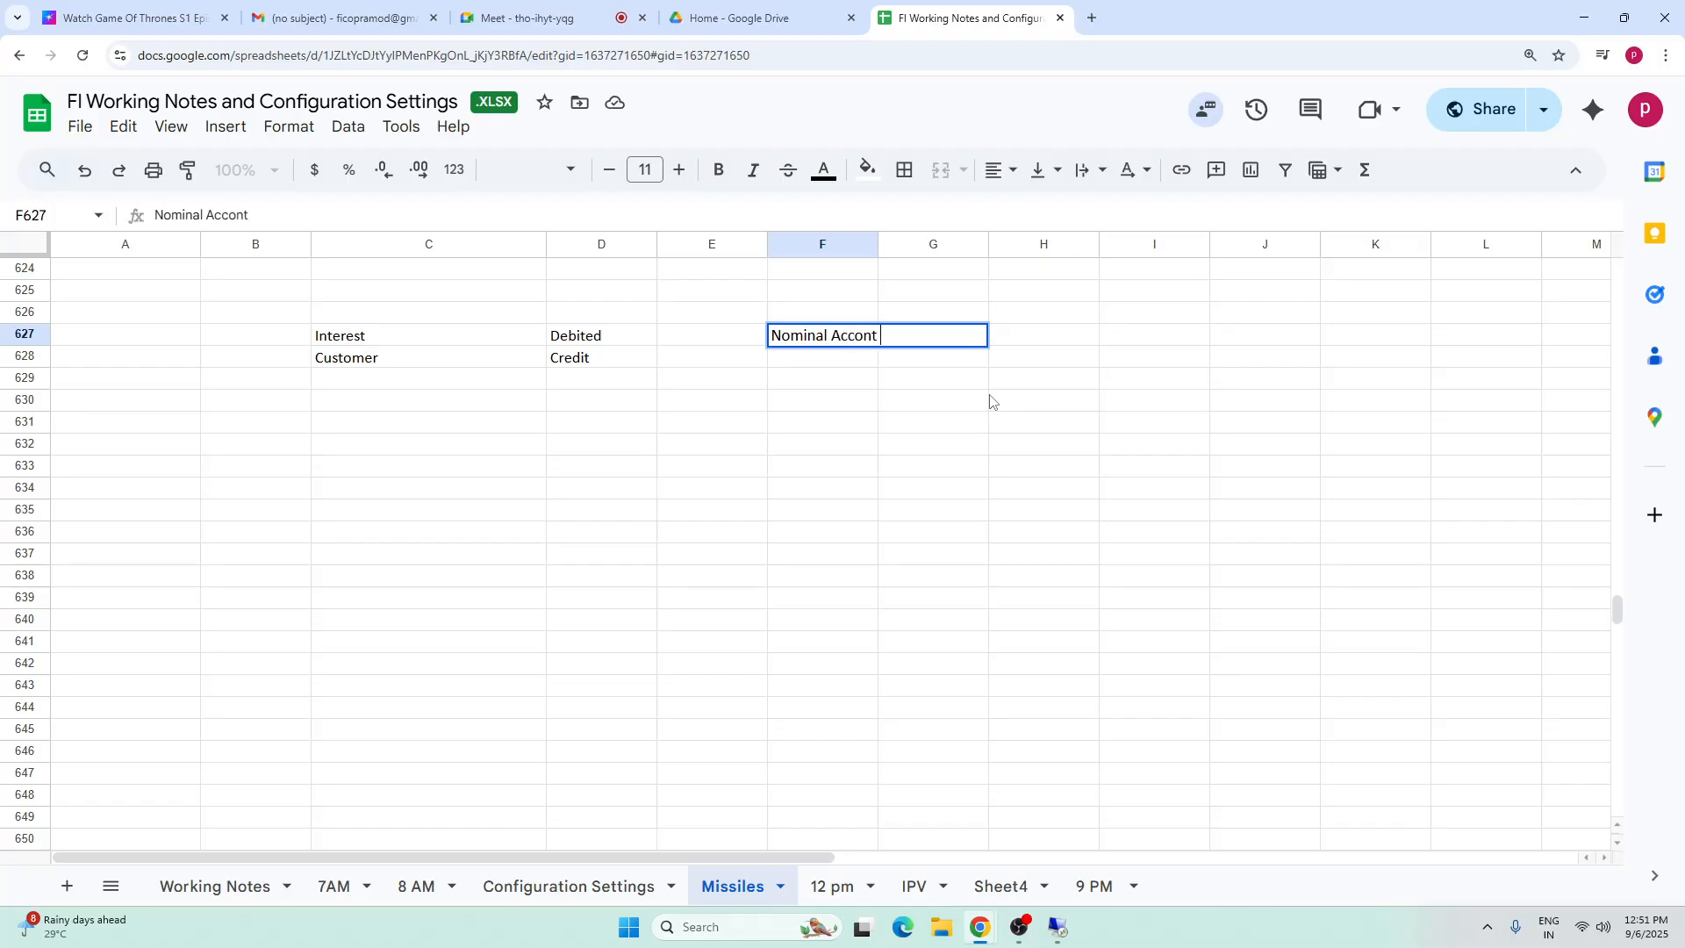
left_click(1084, 395)
- Enter the nominal account rules "Debit all exp and losses" in H627 and "Credit all incomes and gains" in H628
left_click(1070, 337)
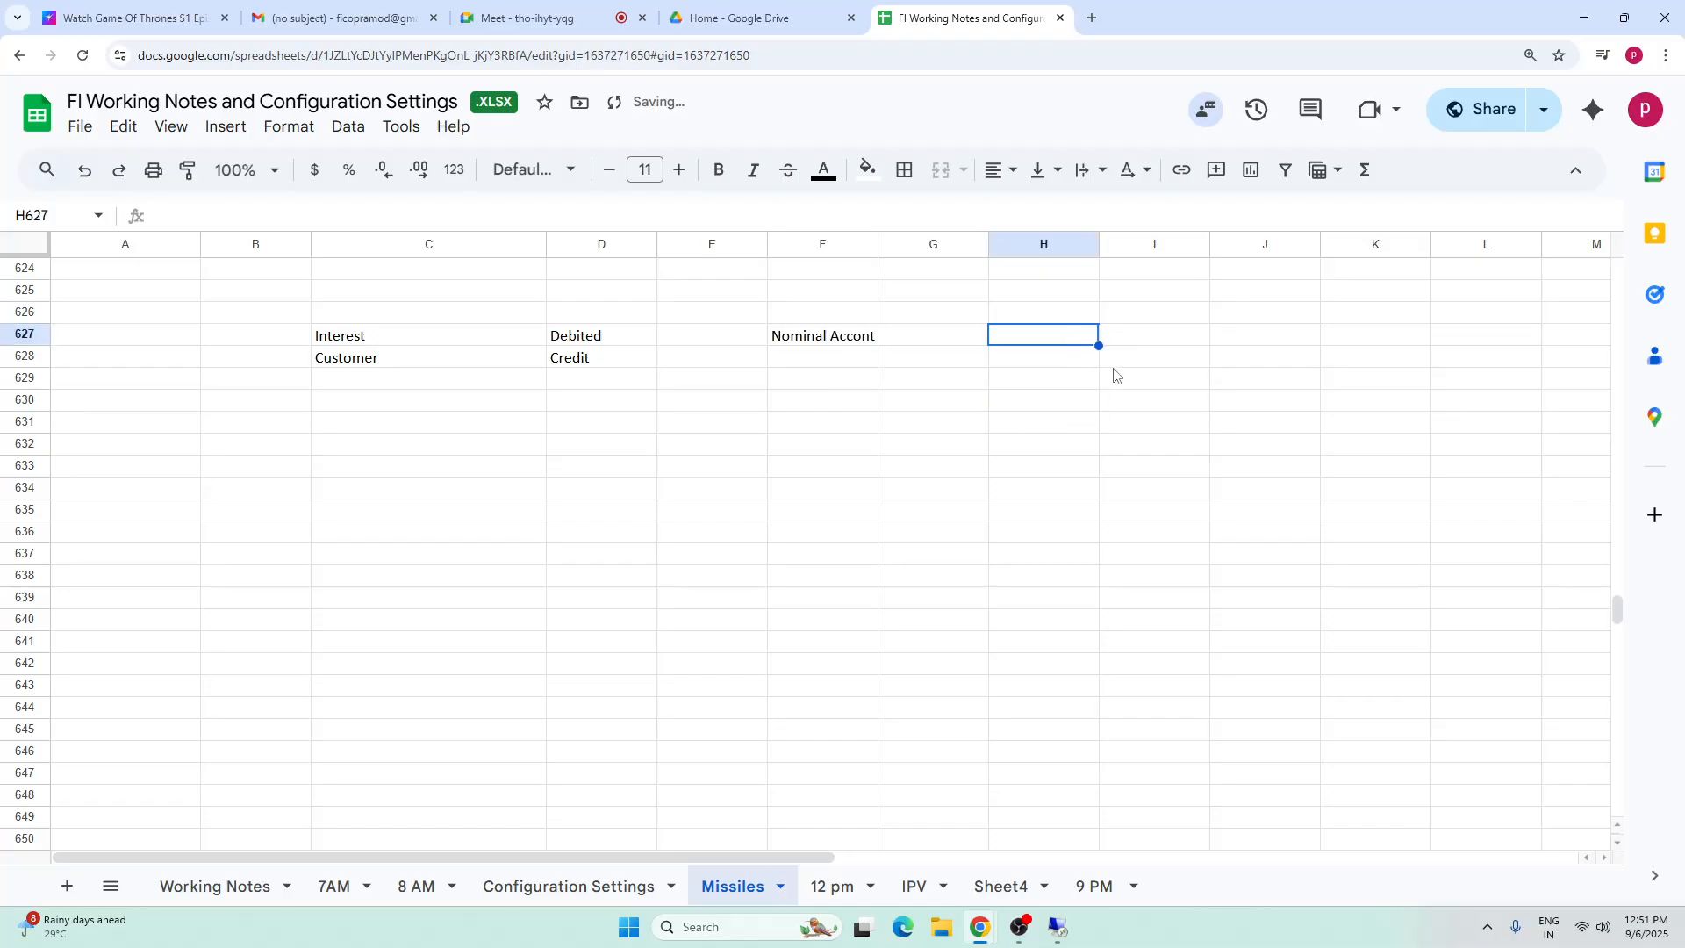
type("Debit al")
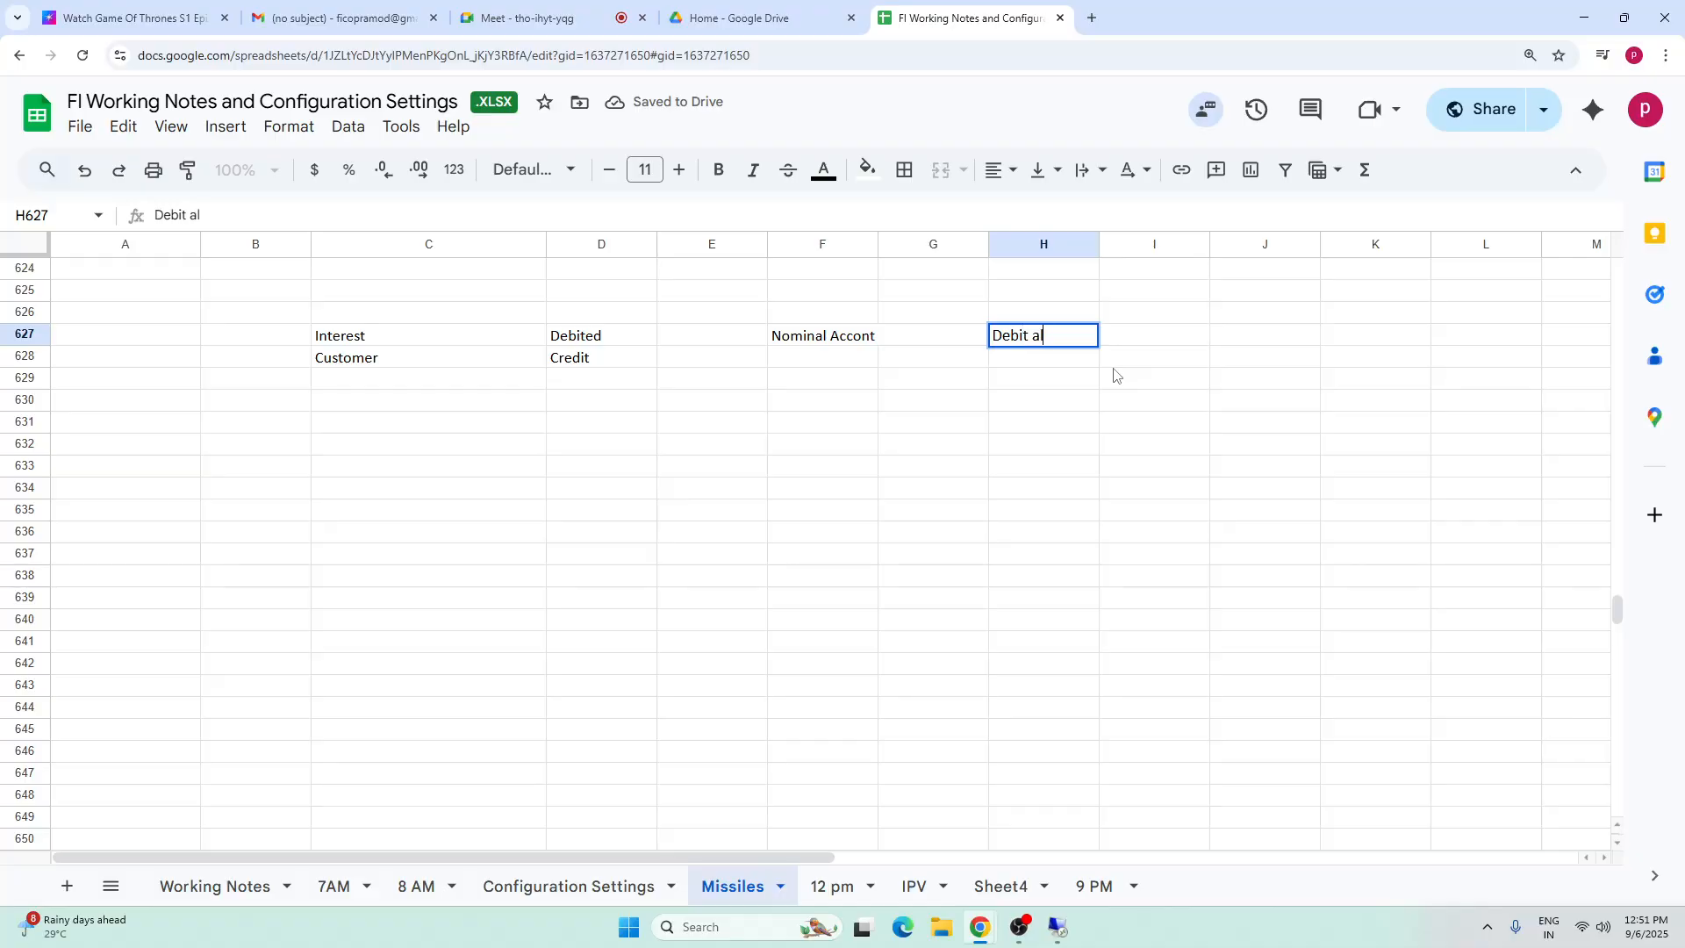
type("l exp and losses")
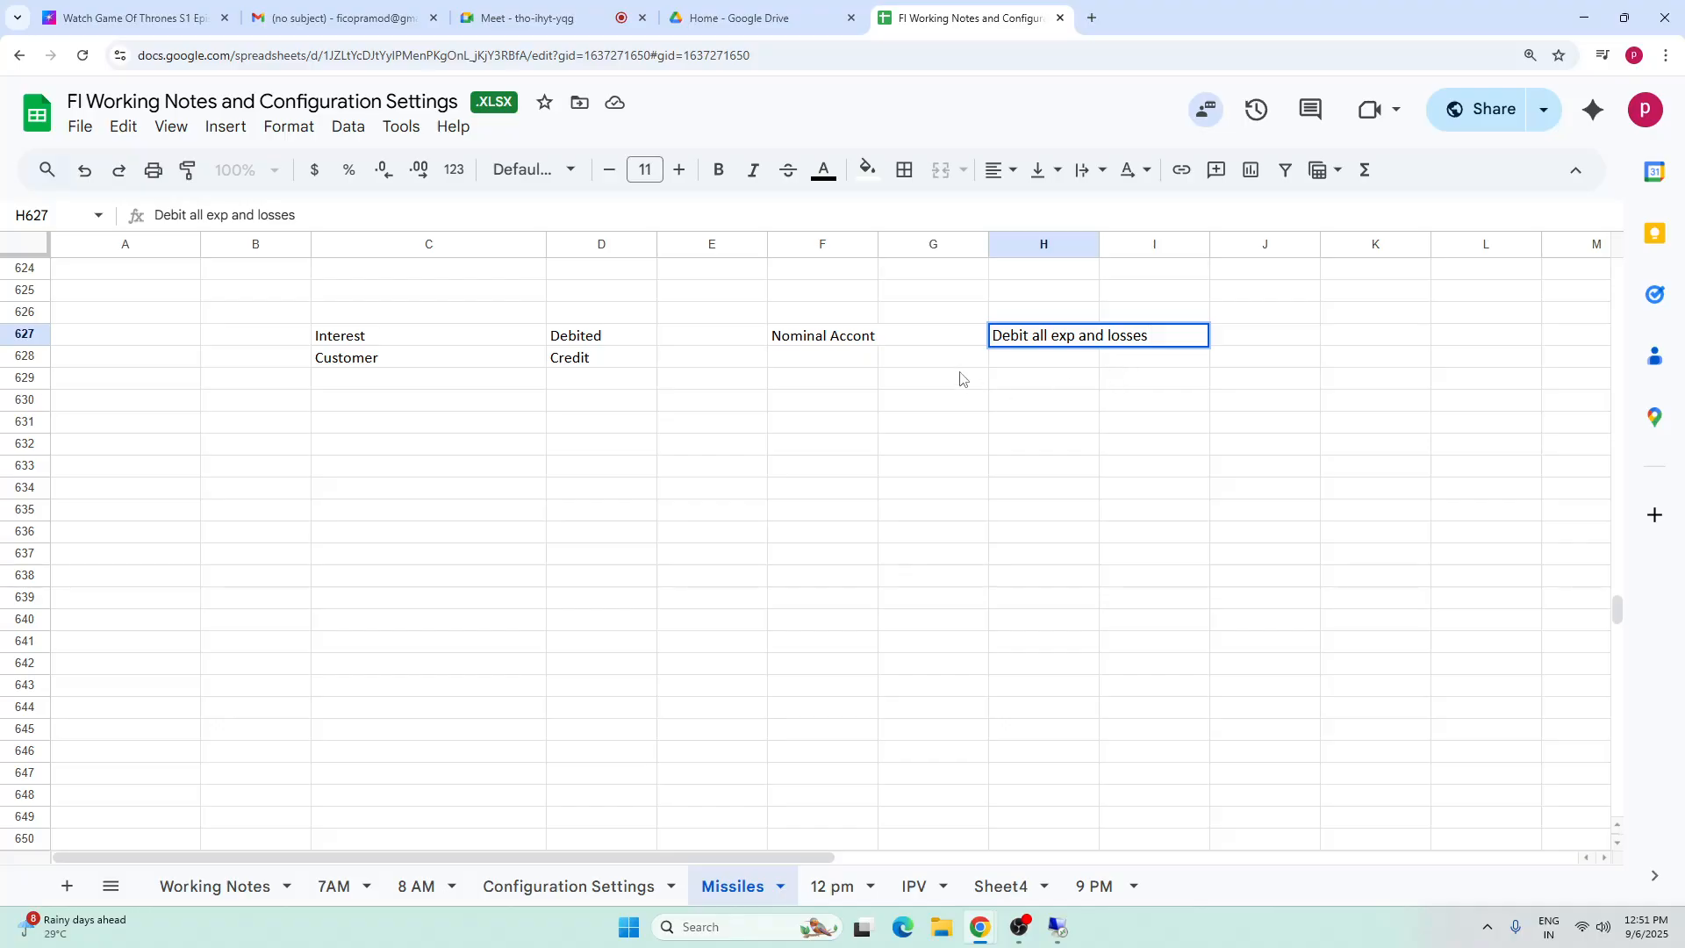
key("Return")
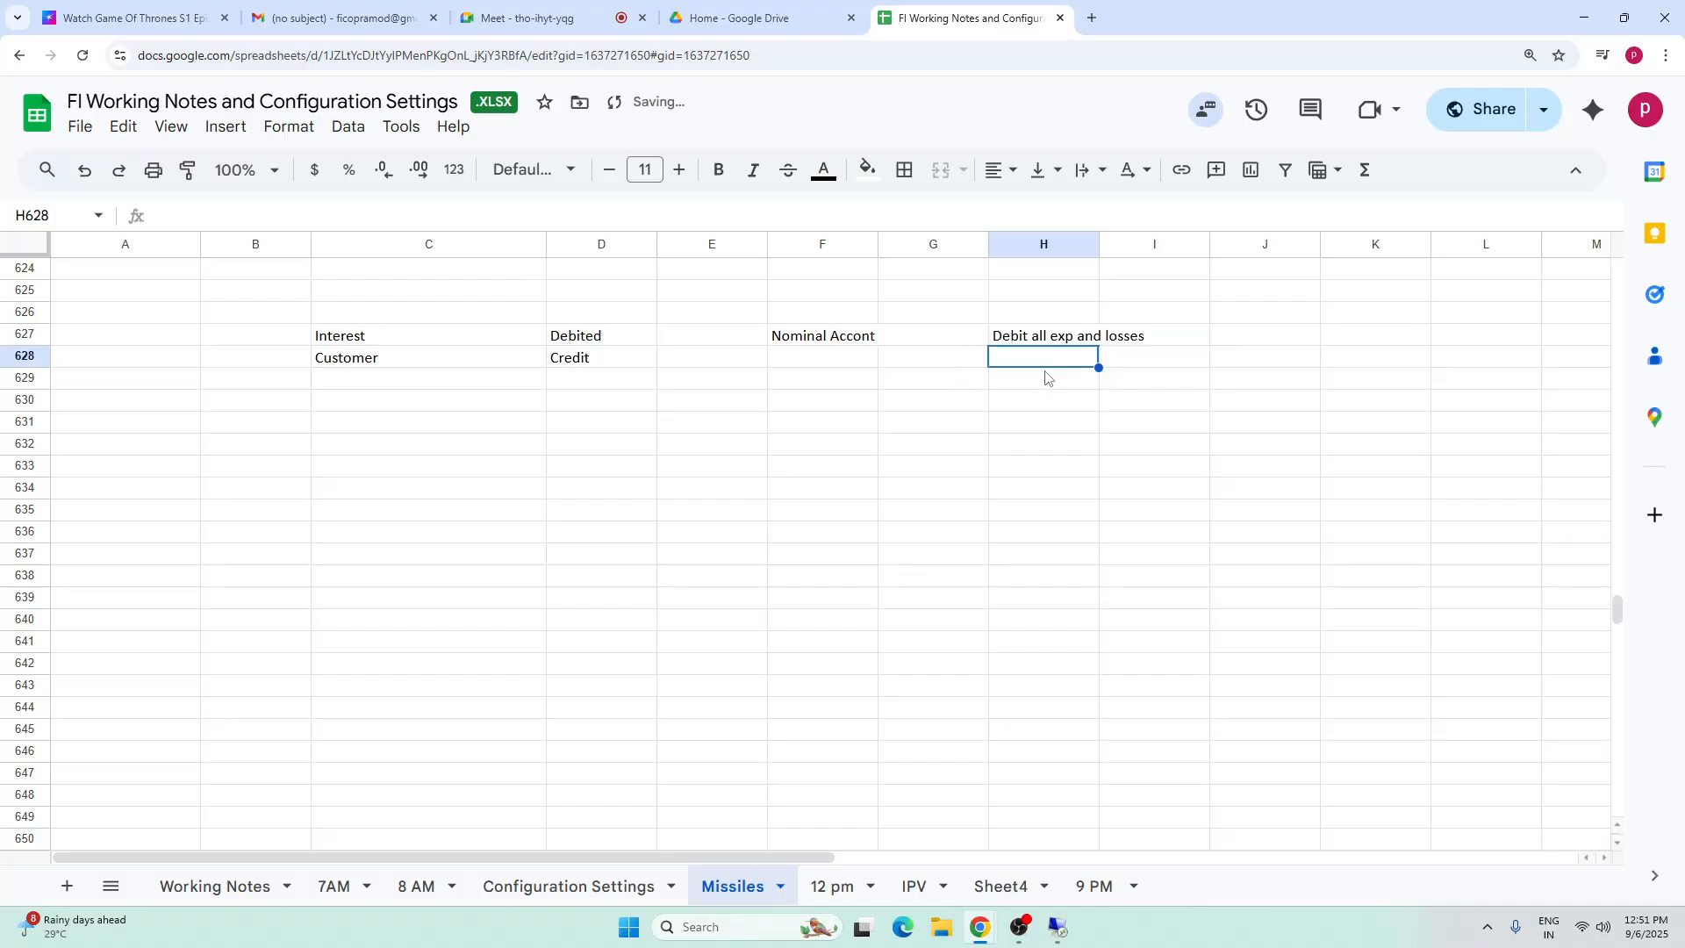
type("Credit")
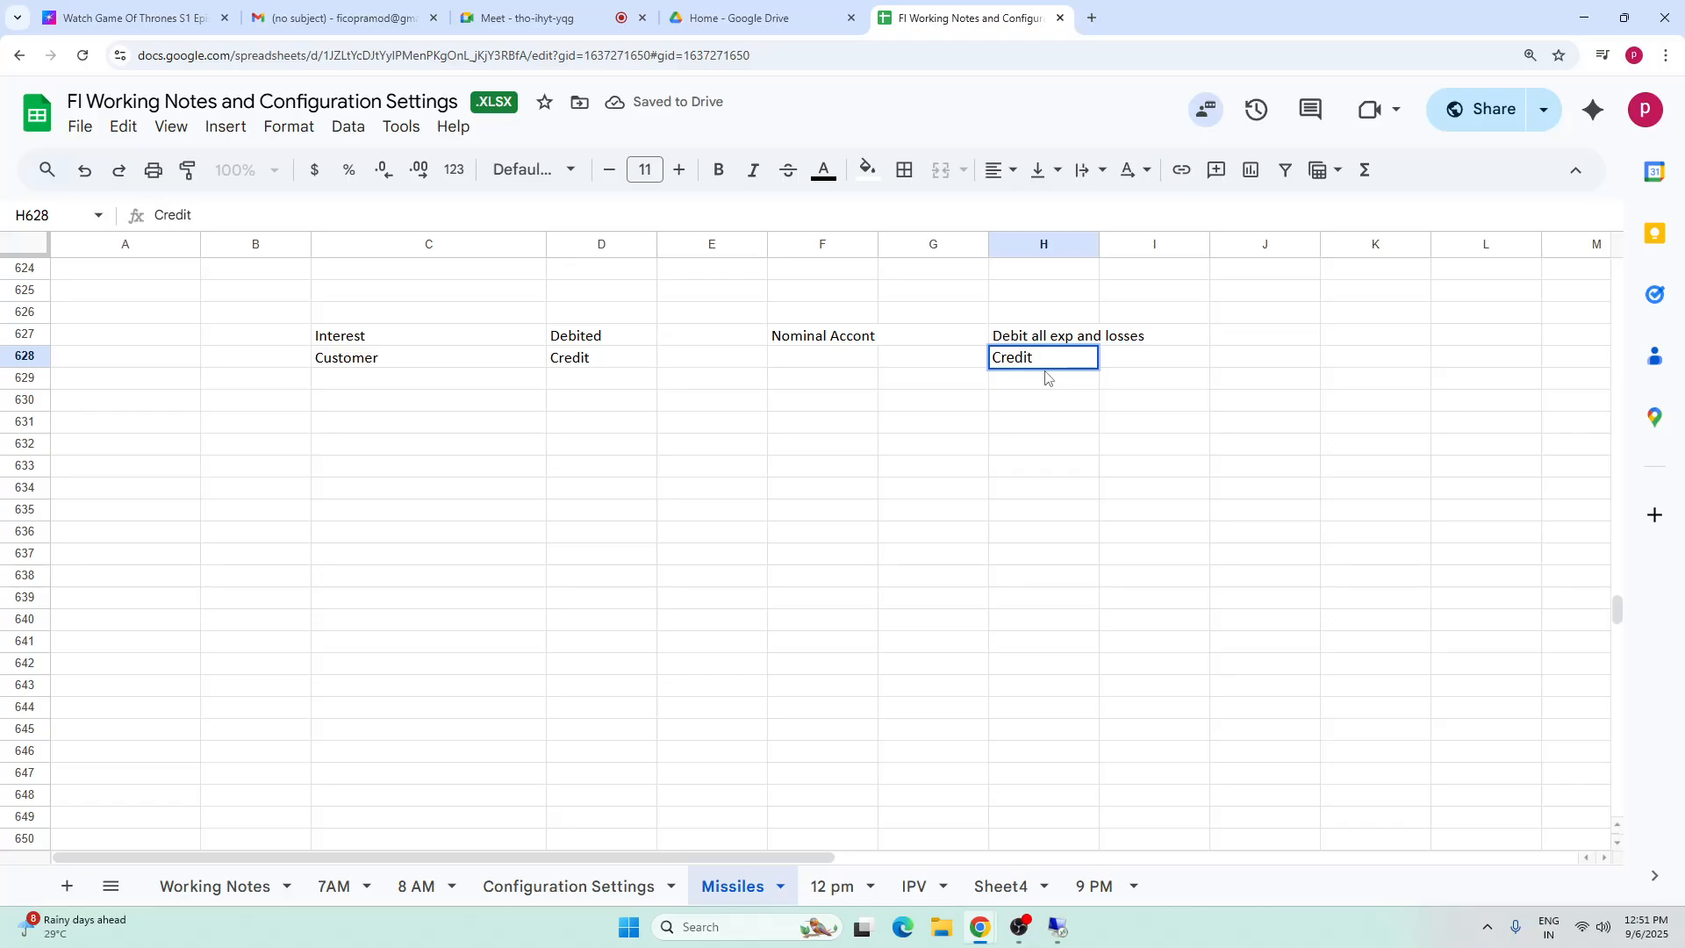
type(" all incomes an")
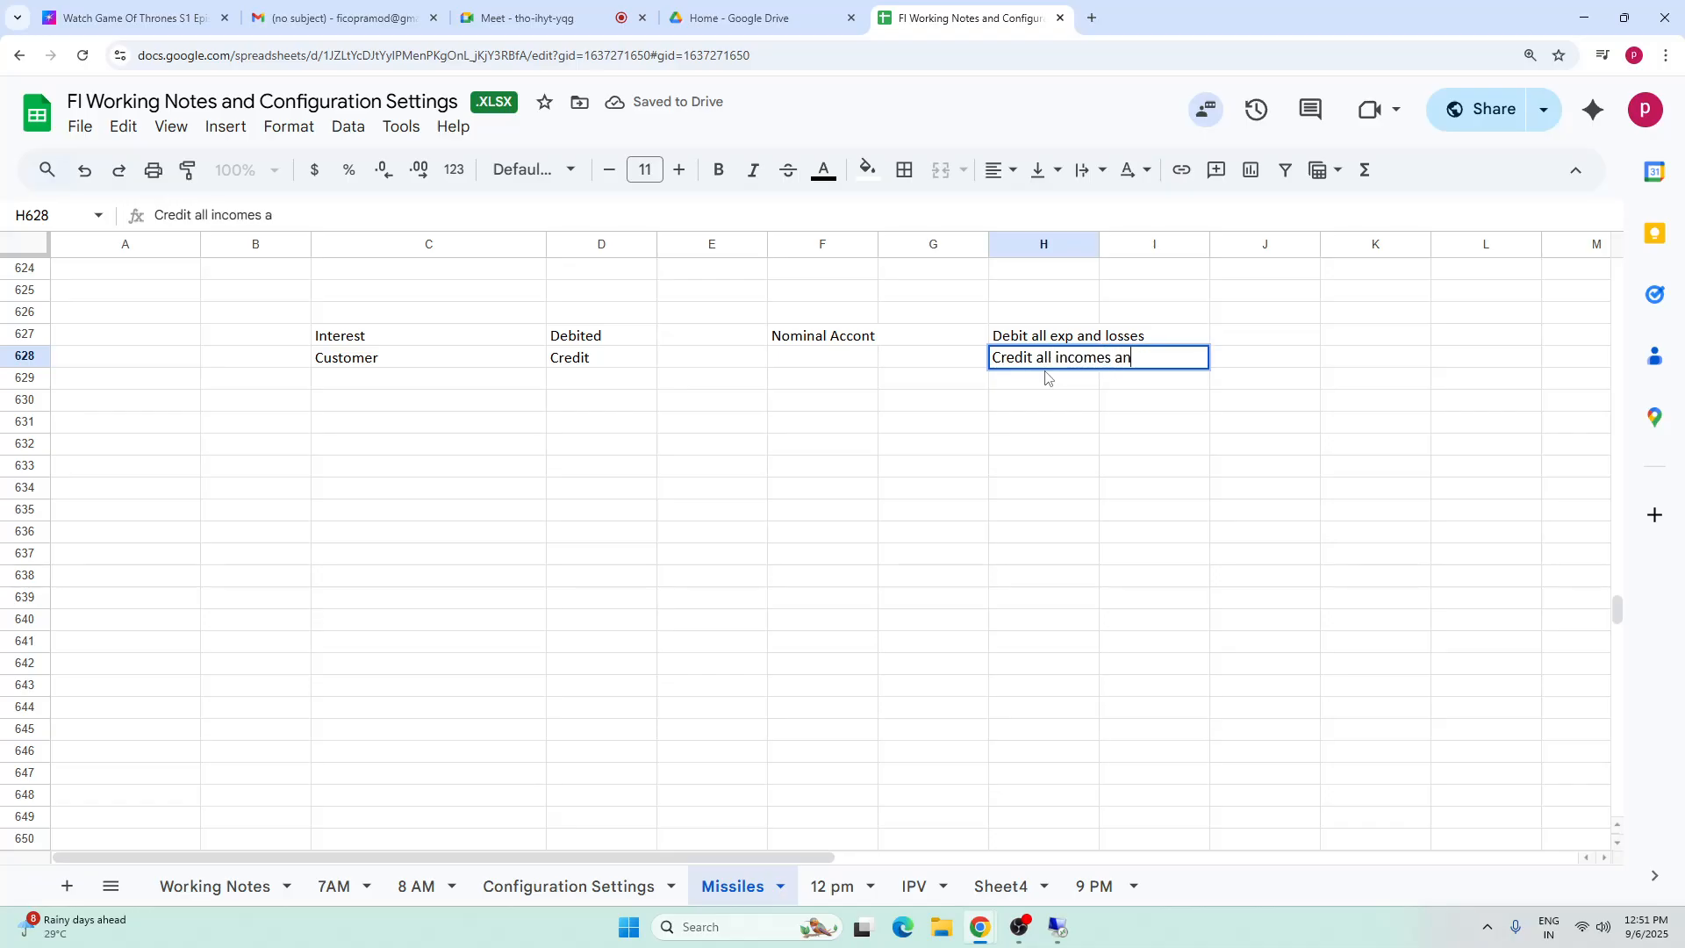
type("d gains")
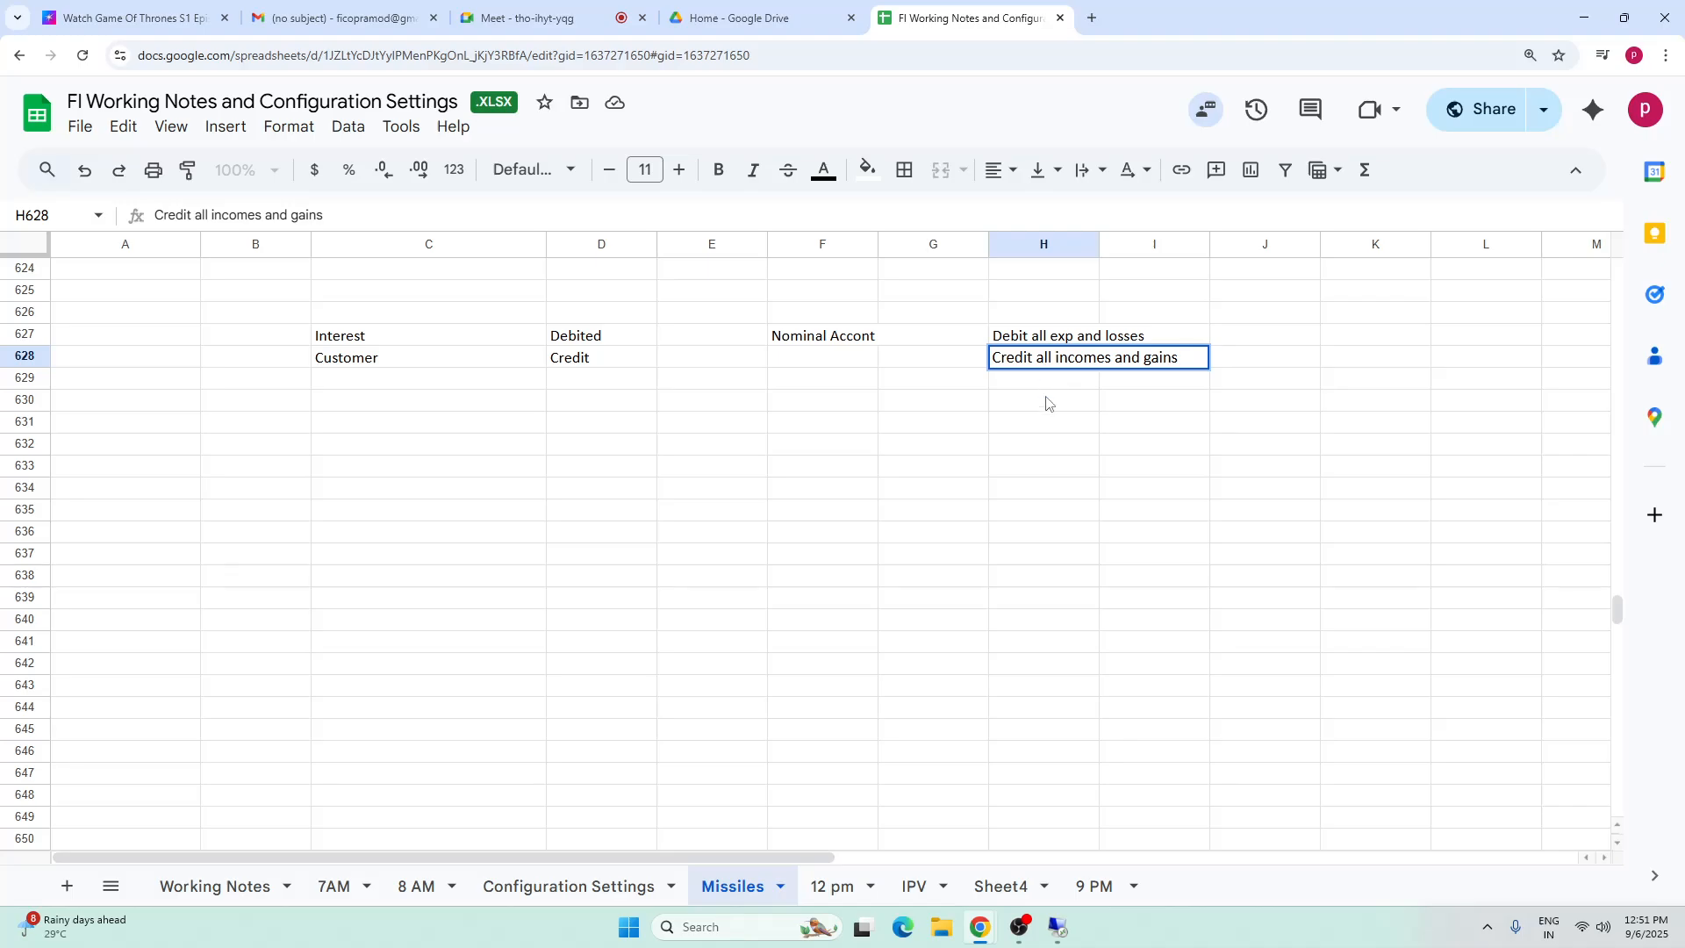
left_click(1077, 453)
- Enter the label "Personal account" in cell F631
left_click(840, 428)
type("P")
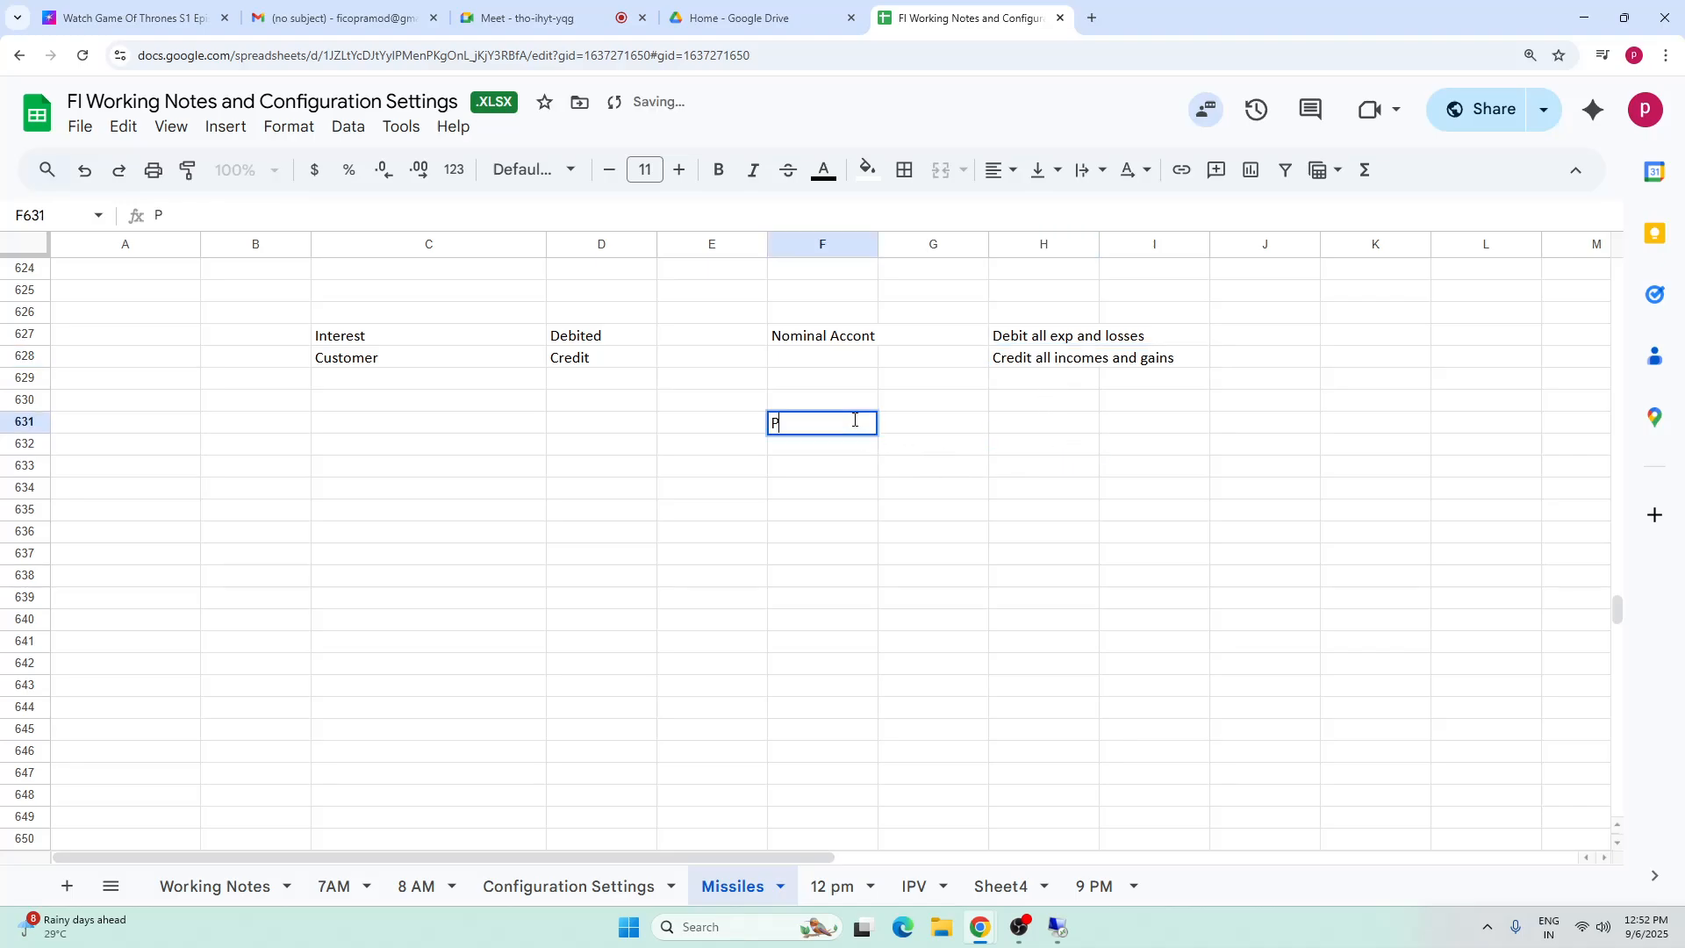
type("ersonal ")
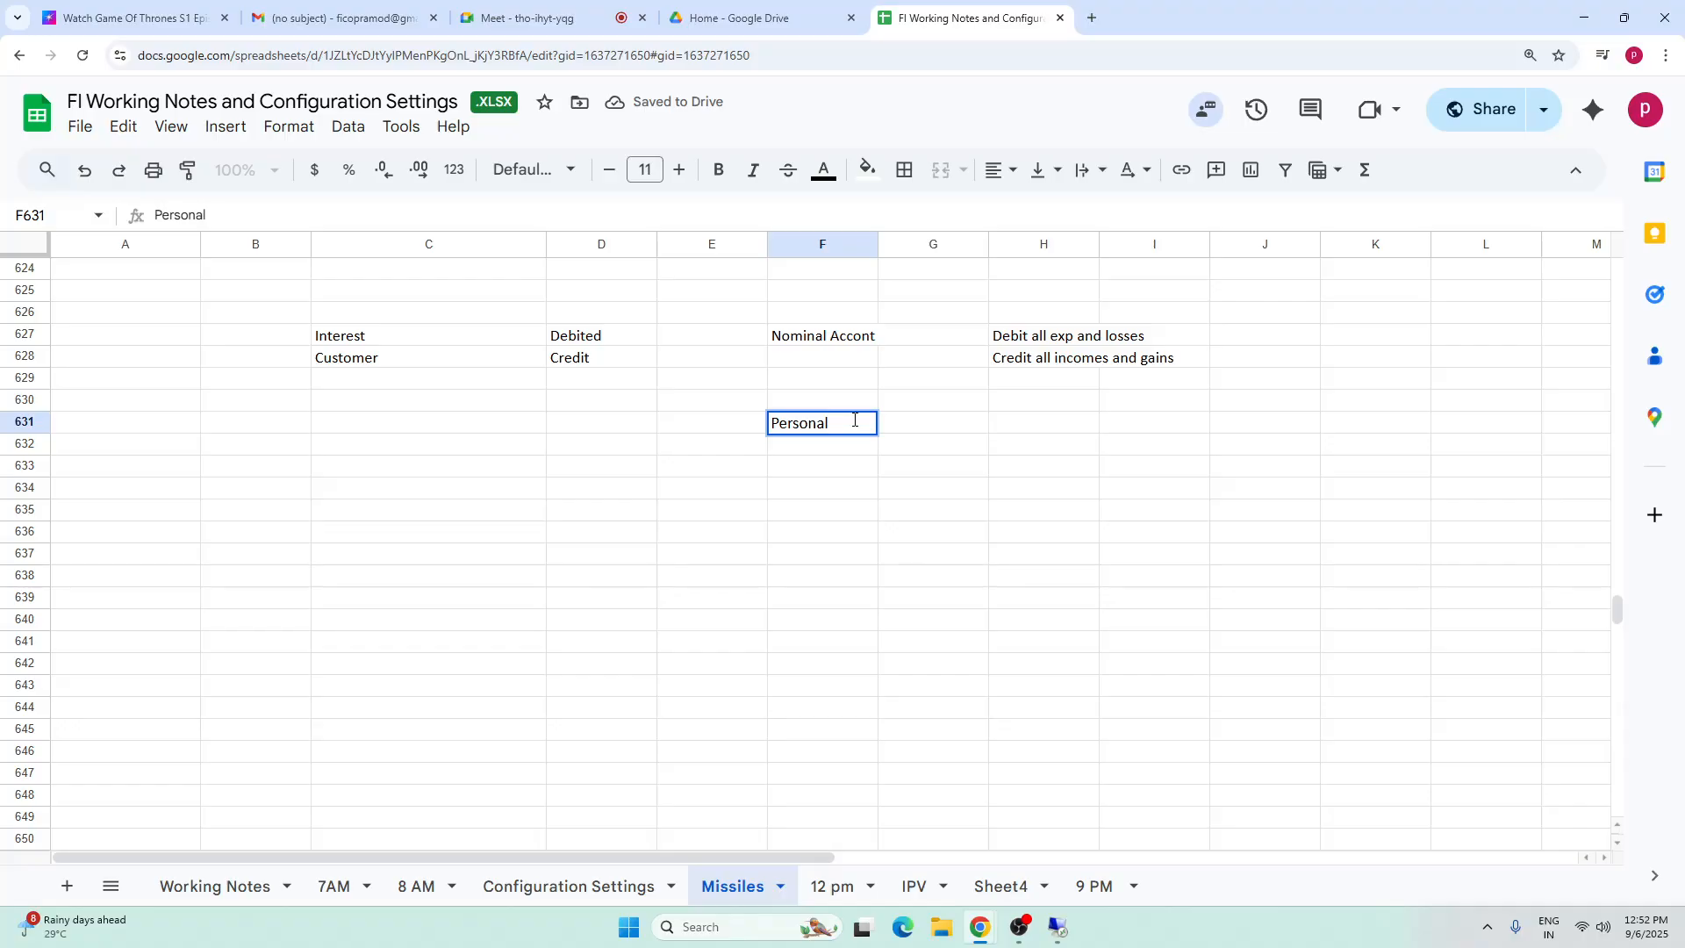
type("account")
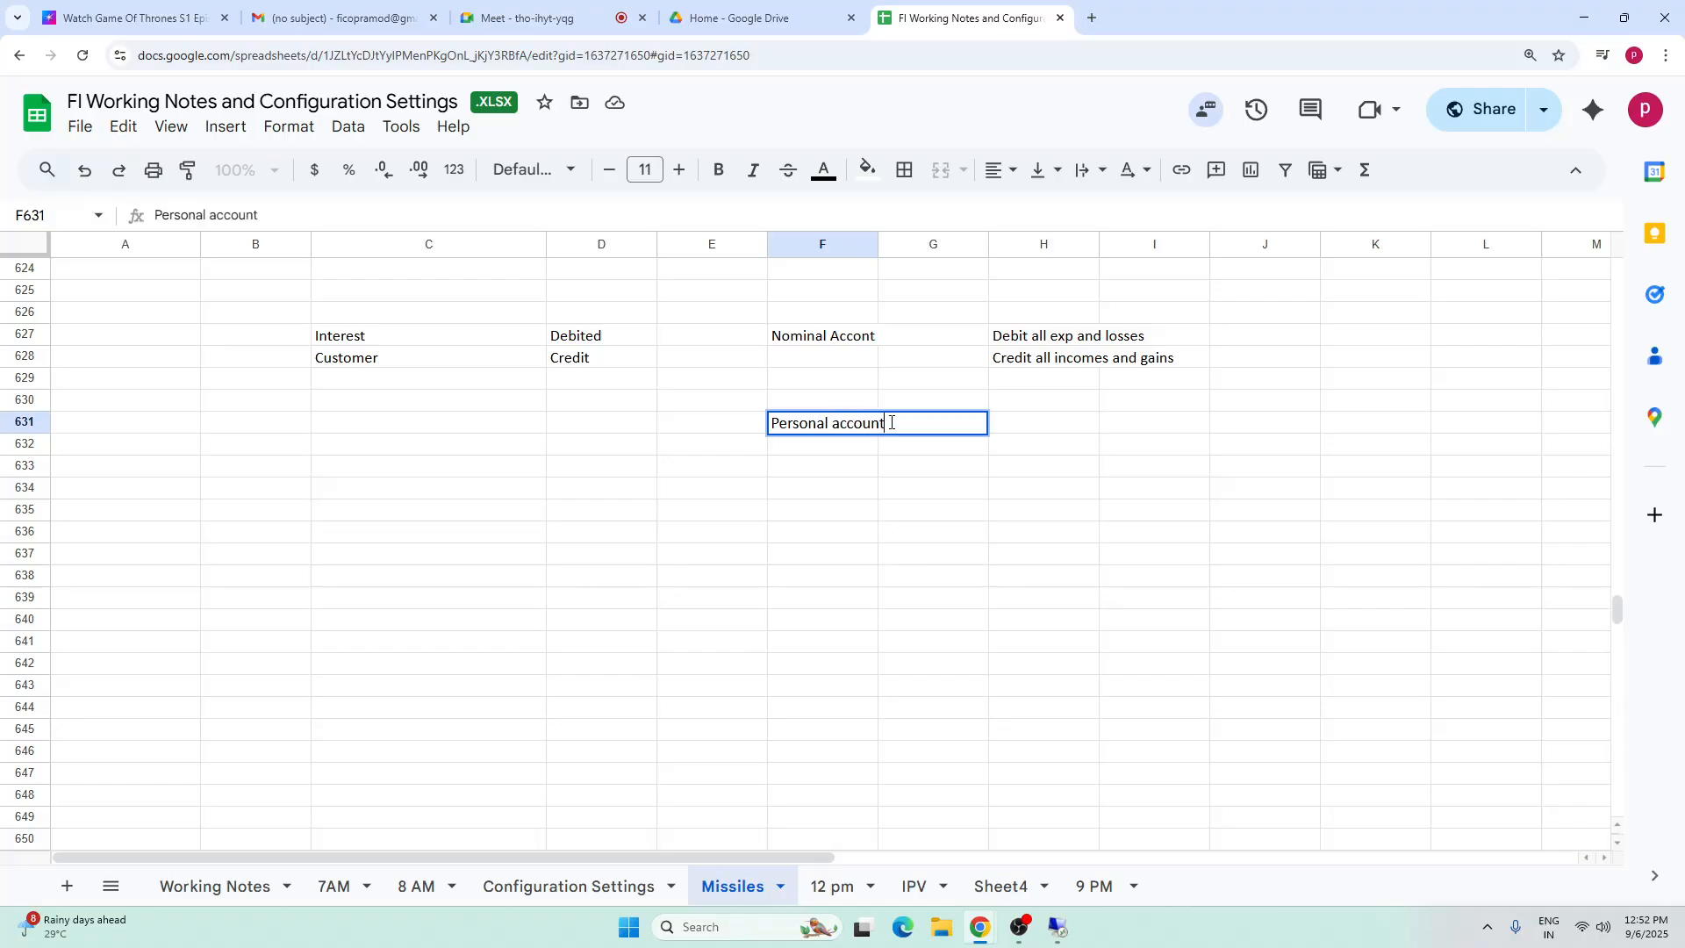
- Enter the personal account rules "Debit the recevier" in H631 and "Credit the giver" in H632
left_click(1061, 424)
type("De")
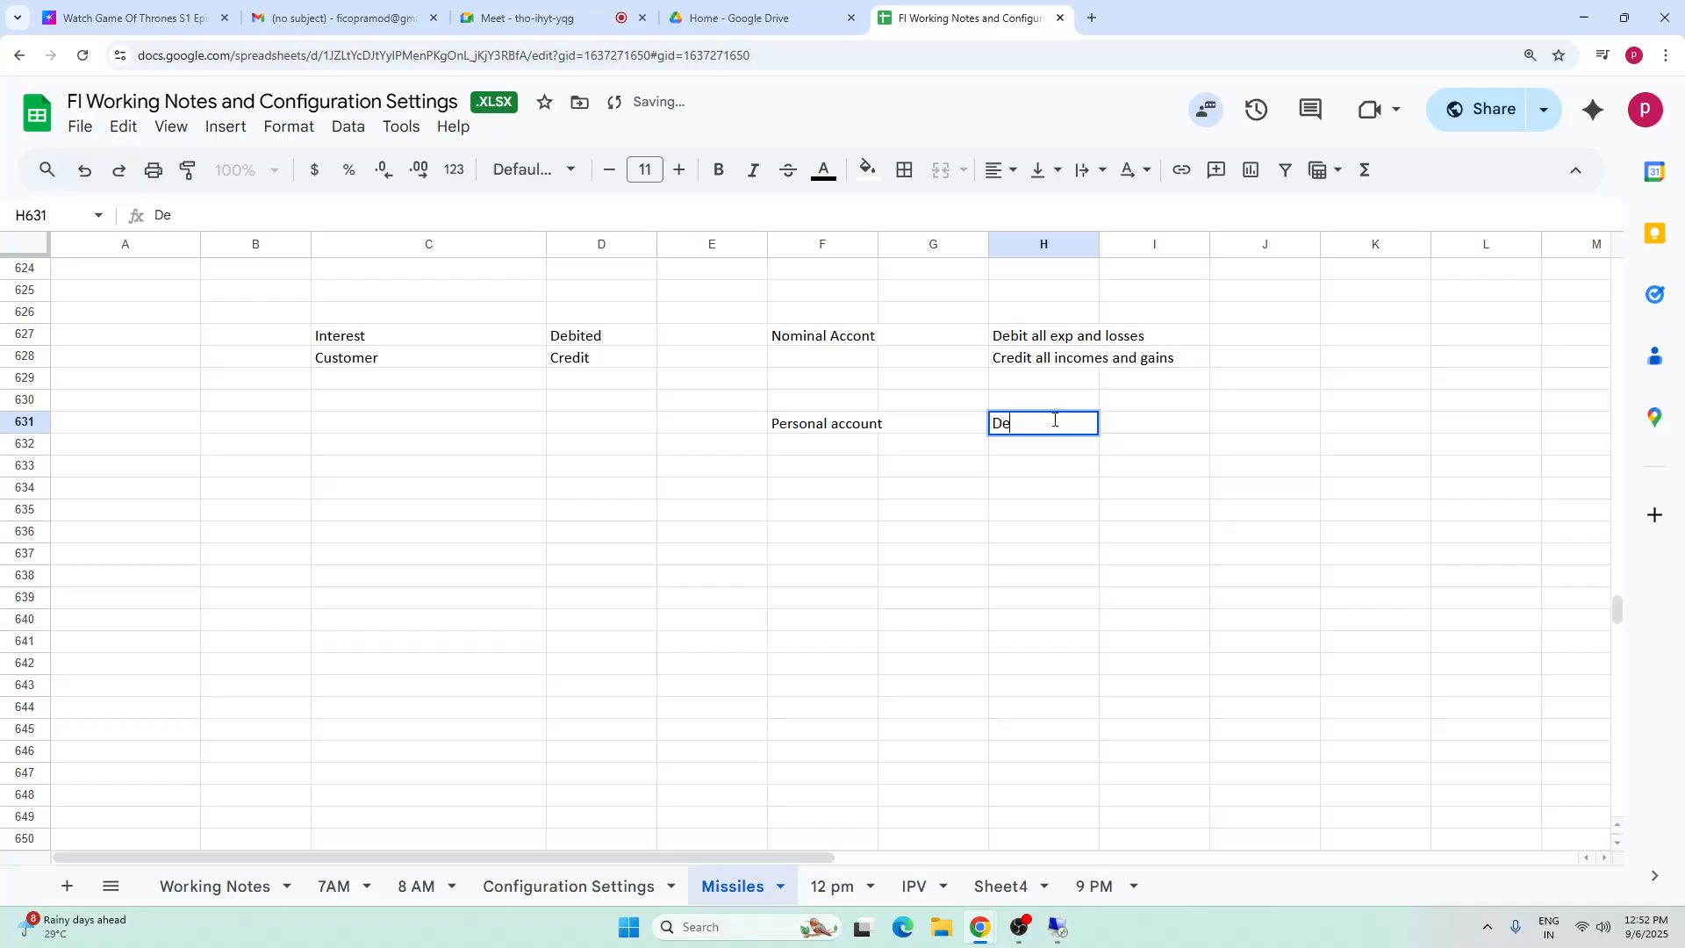
type("bit the recevi")
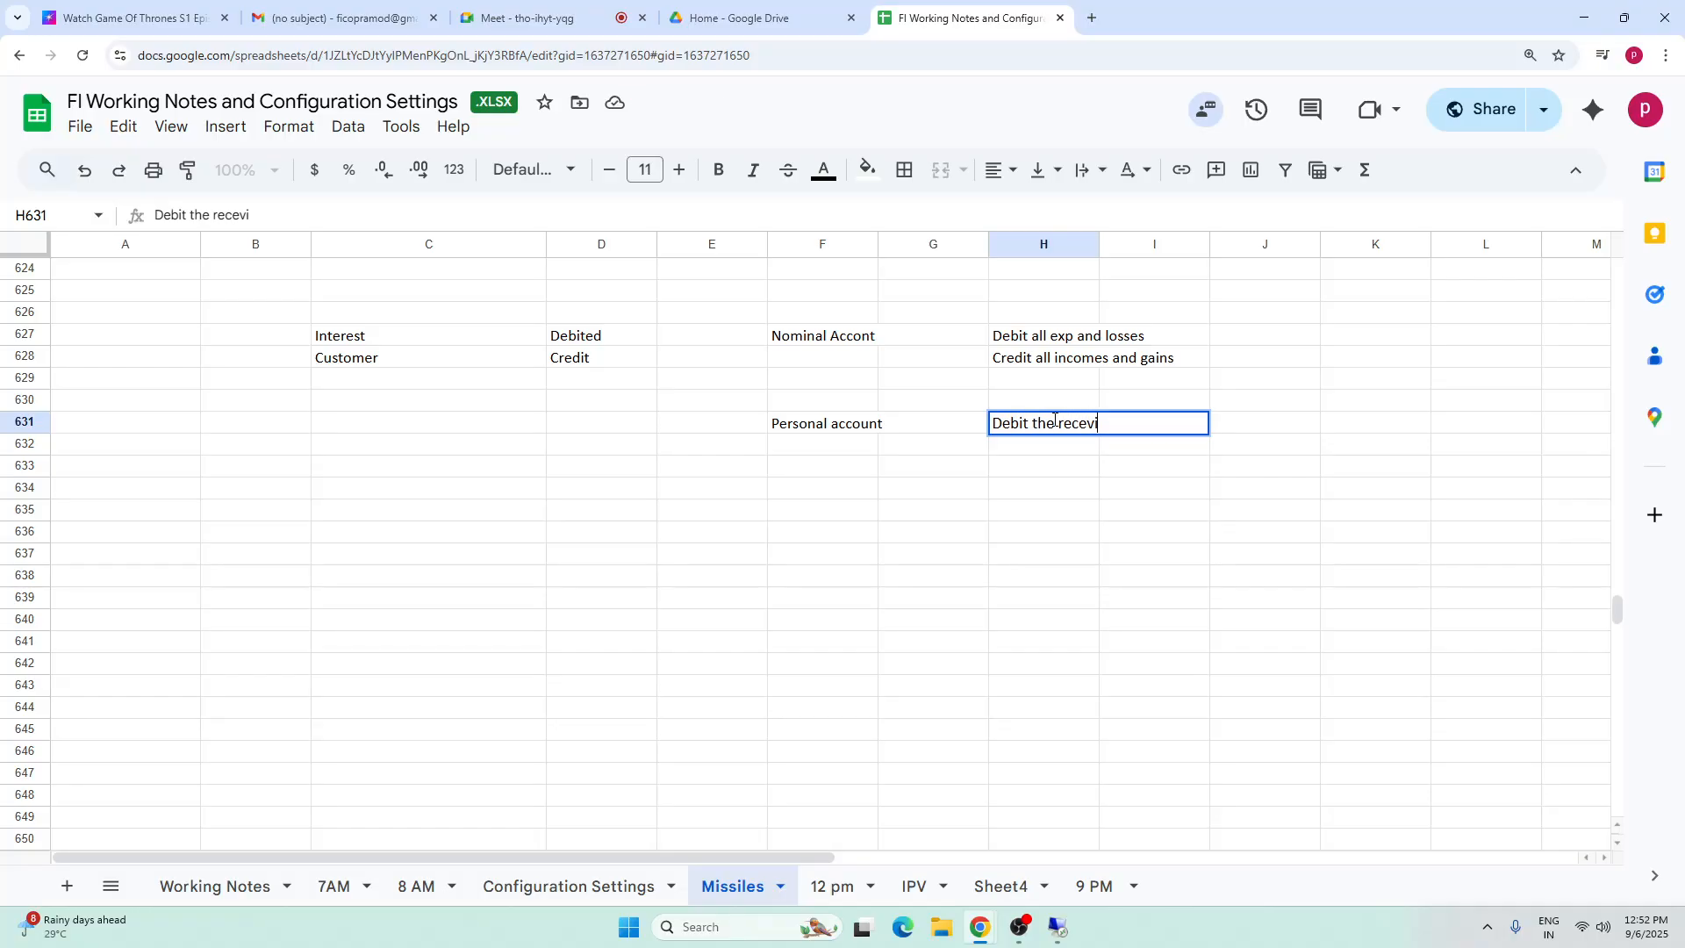
type("er")
left_click(1023, 449)
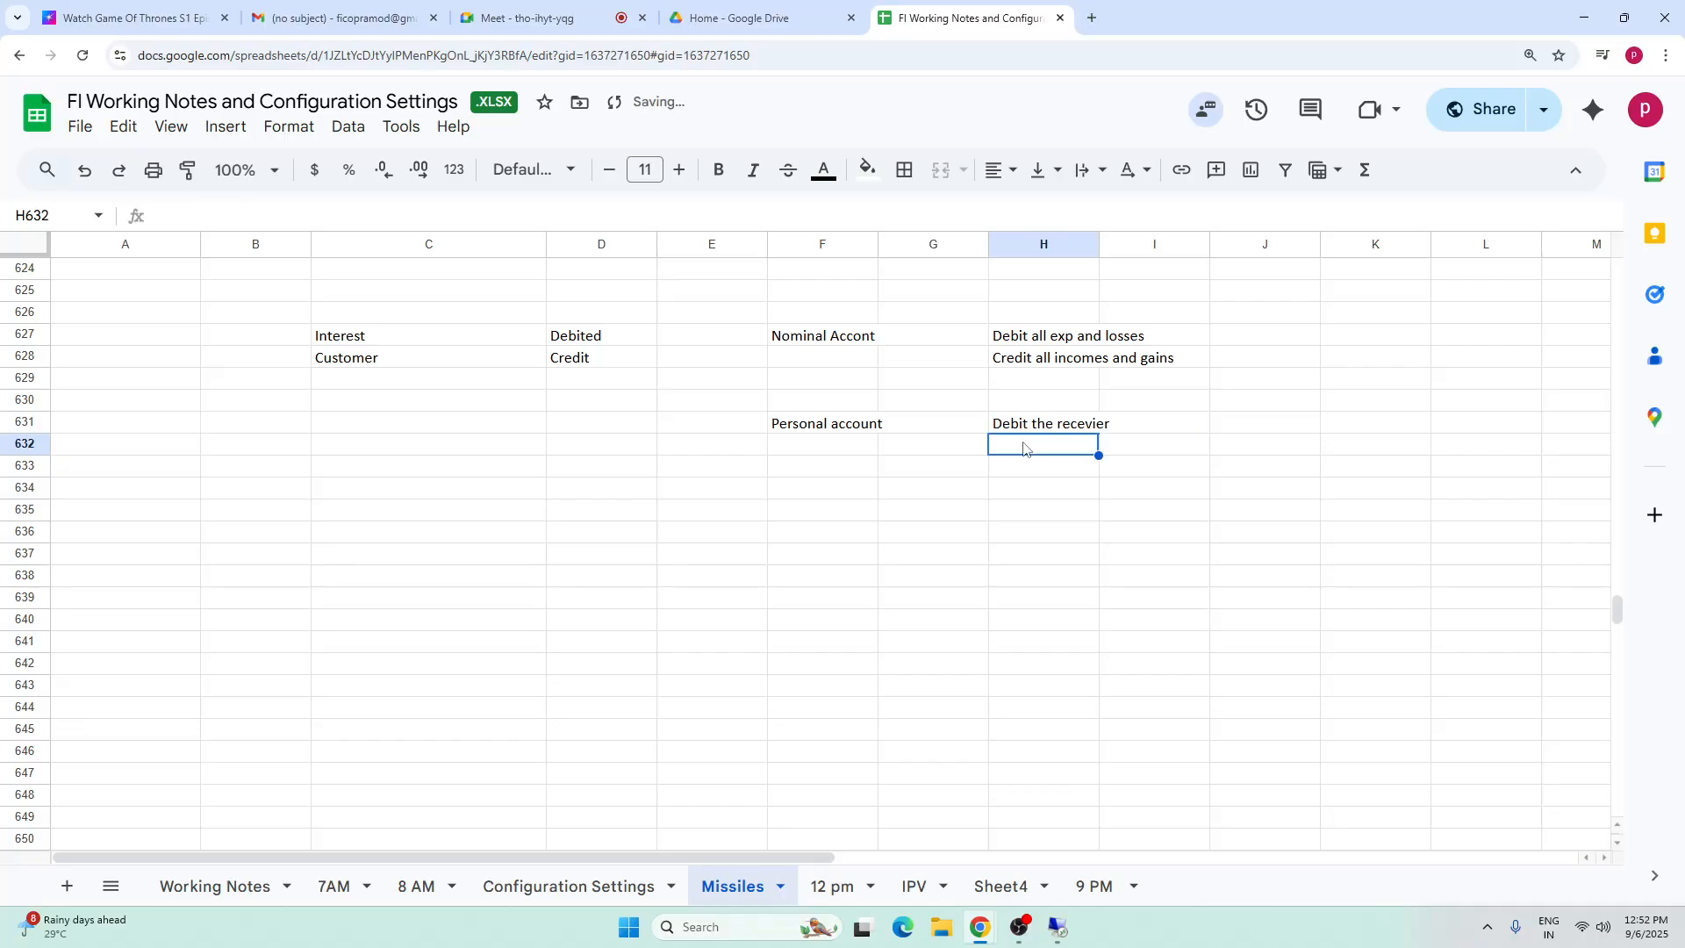
type("Credit the")
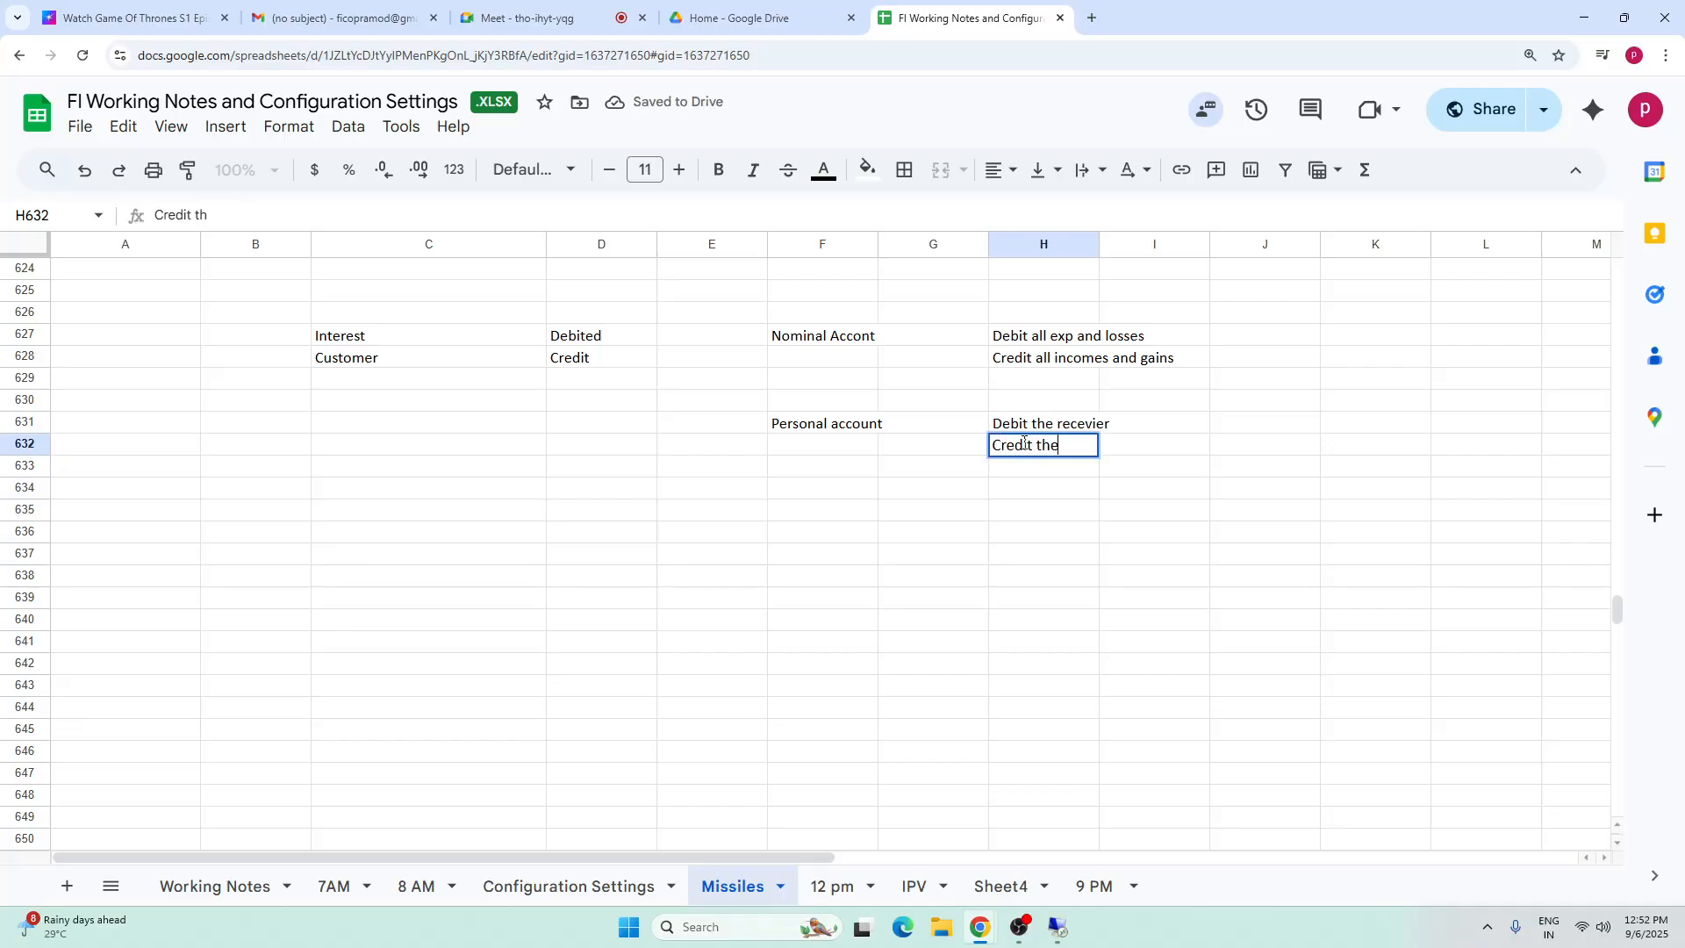
type(" giver")
left_click(1083, 531)
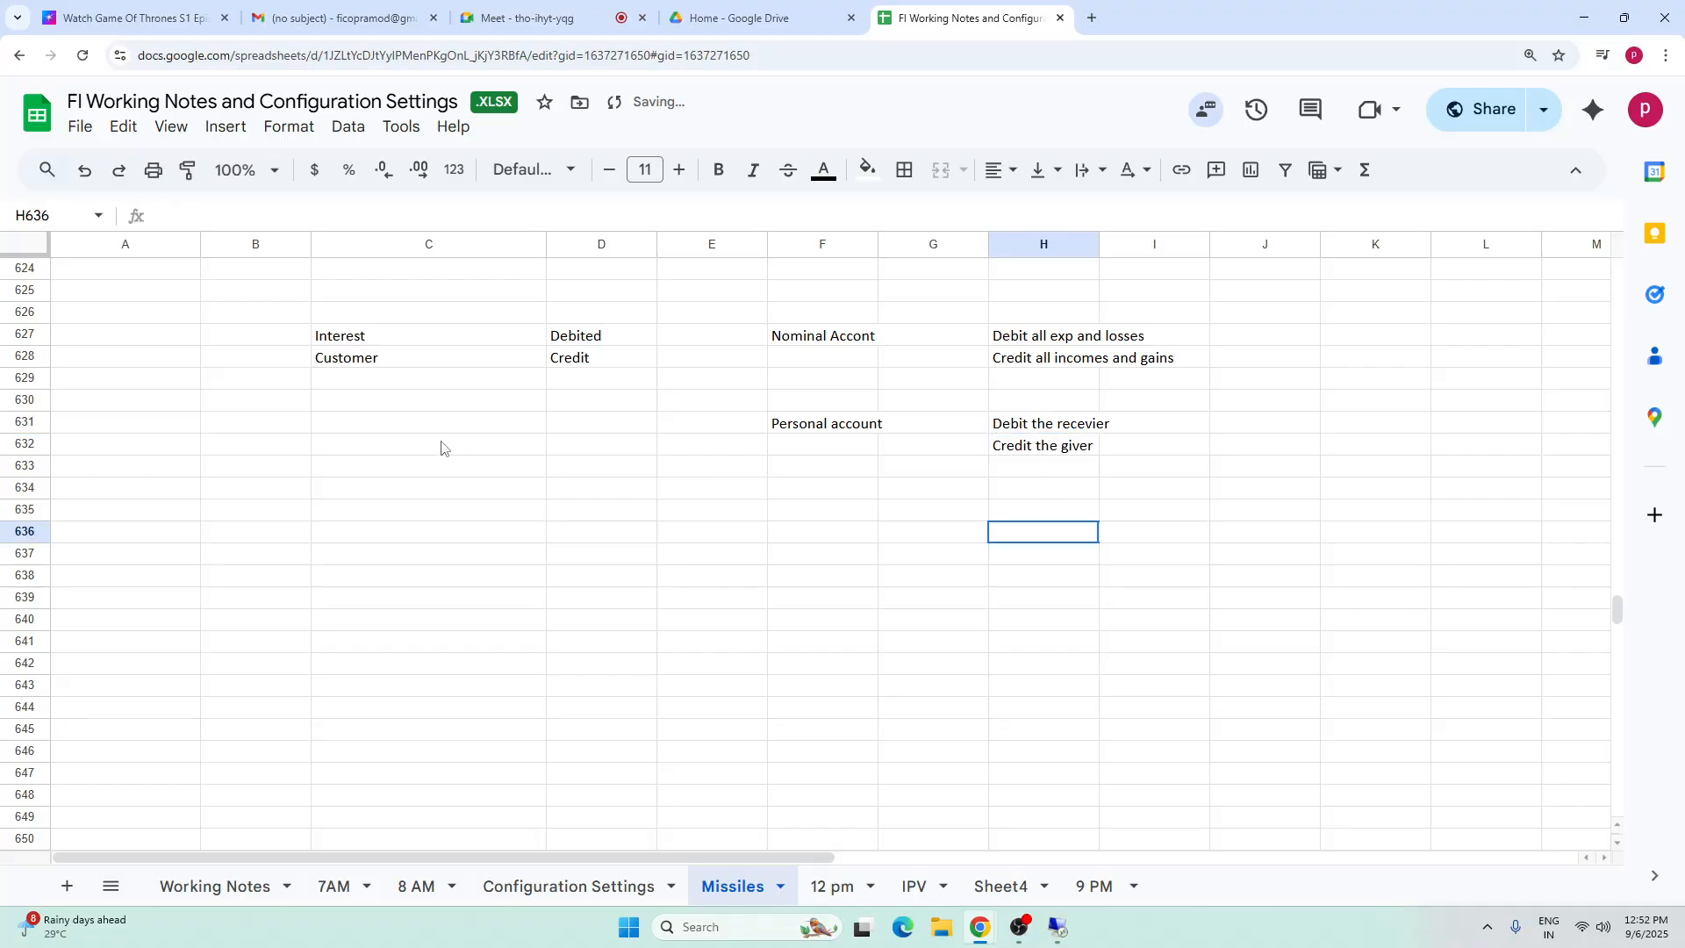
- Change the Interest entry in D627 to Credit
left_click(588, 340)
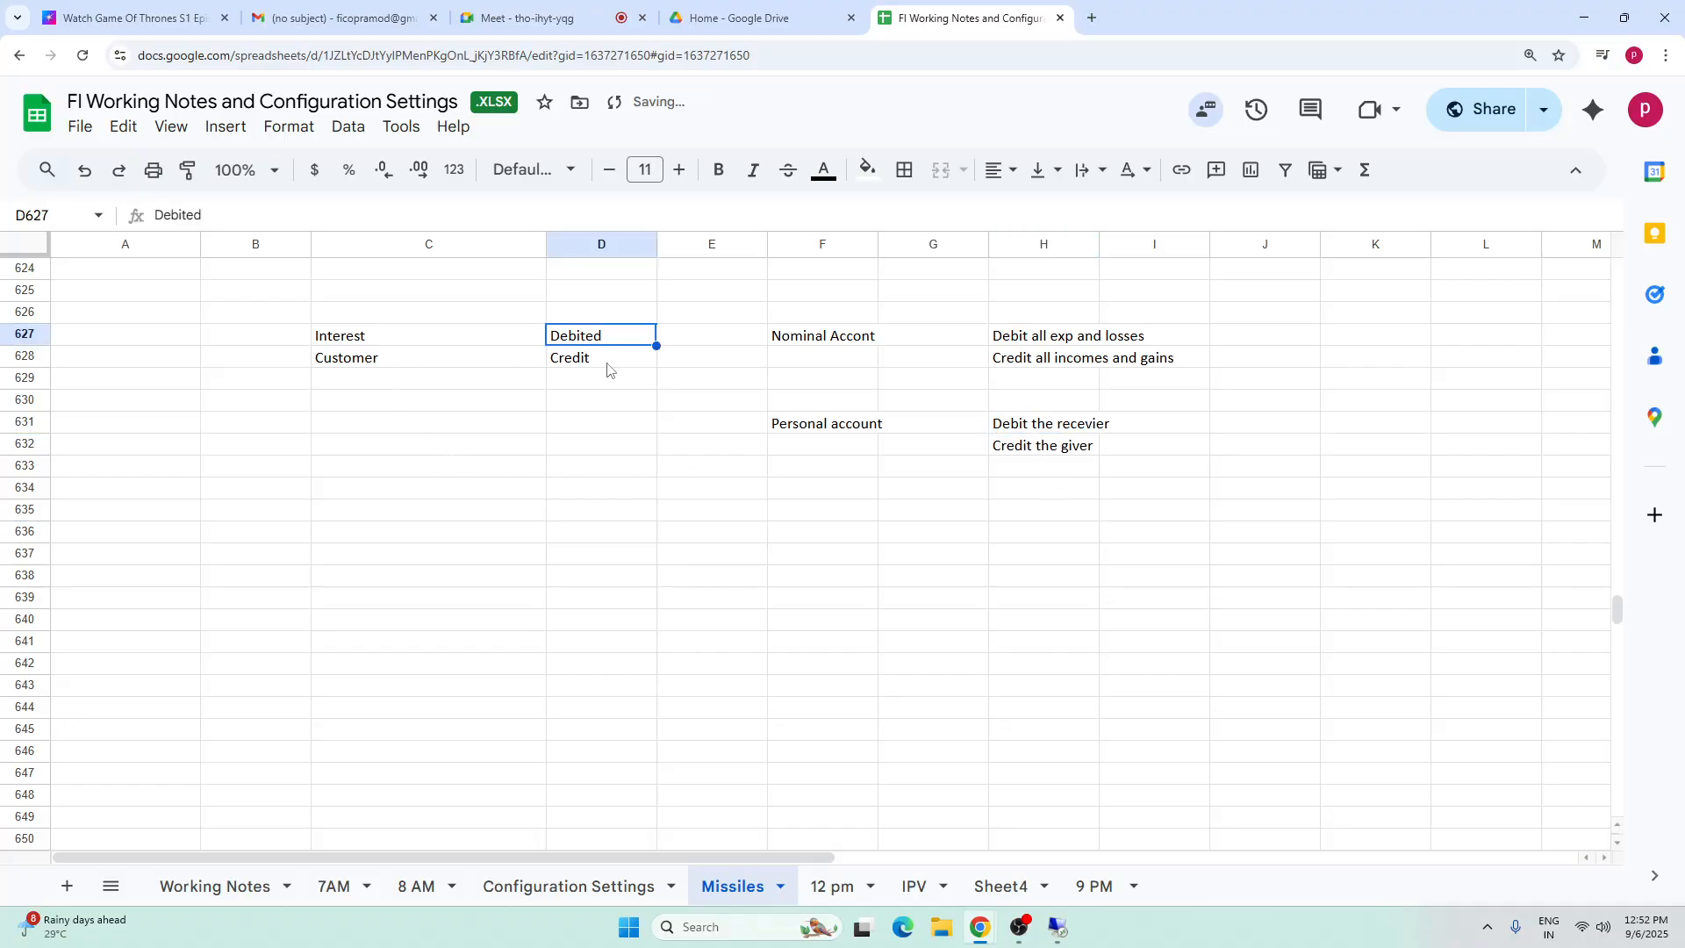
type("Deb")
key("BackSpace")
key("BackSpace")
key("BackSpace")
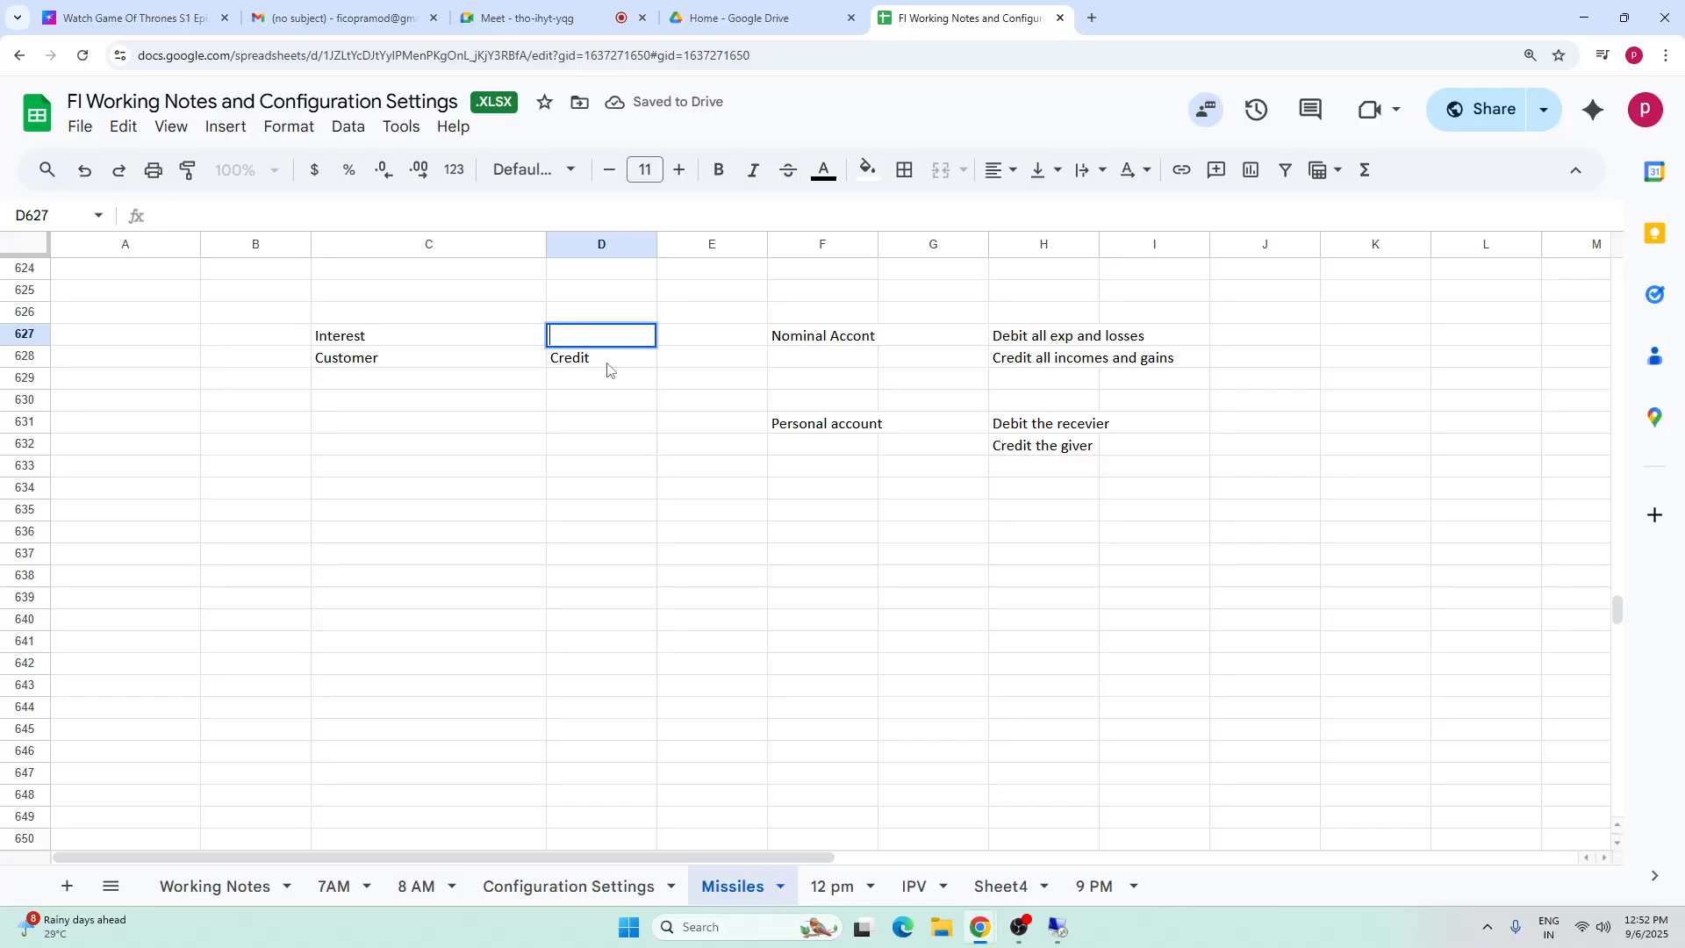
left_click(597, 364)
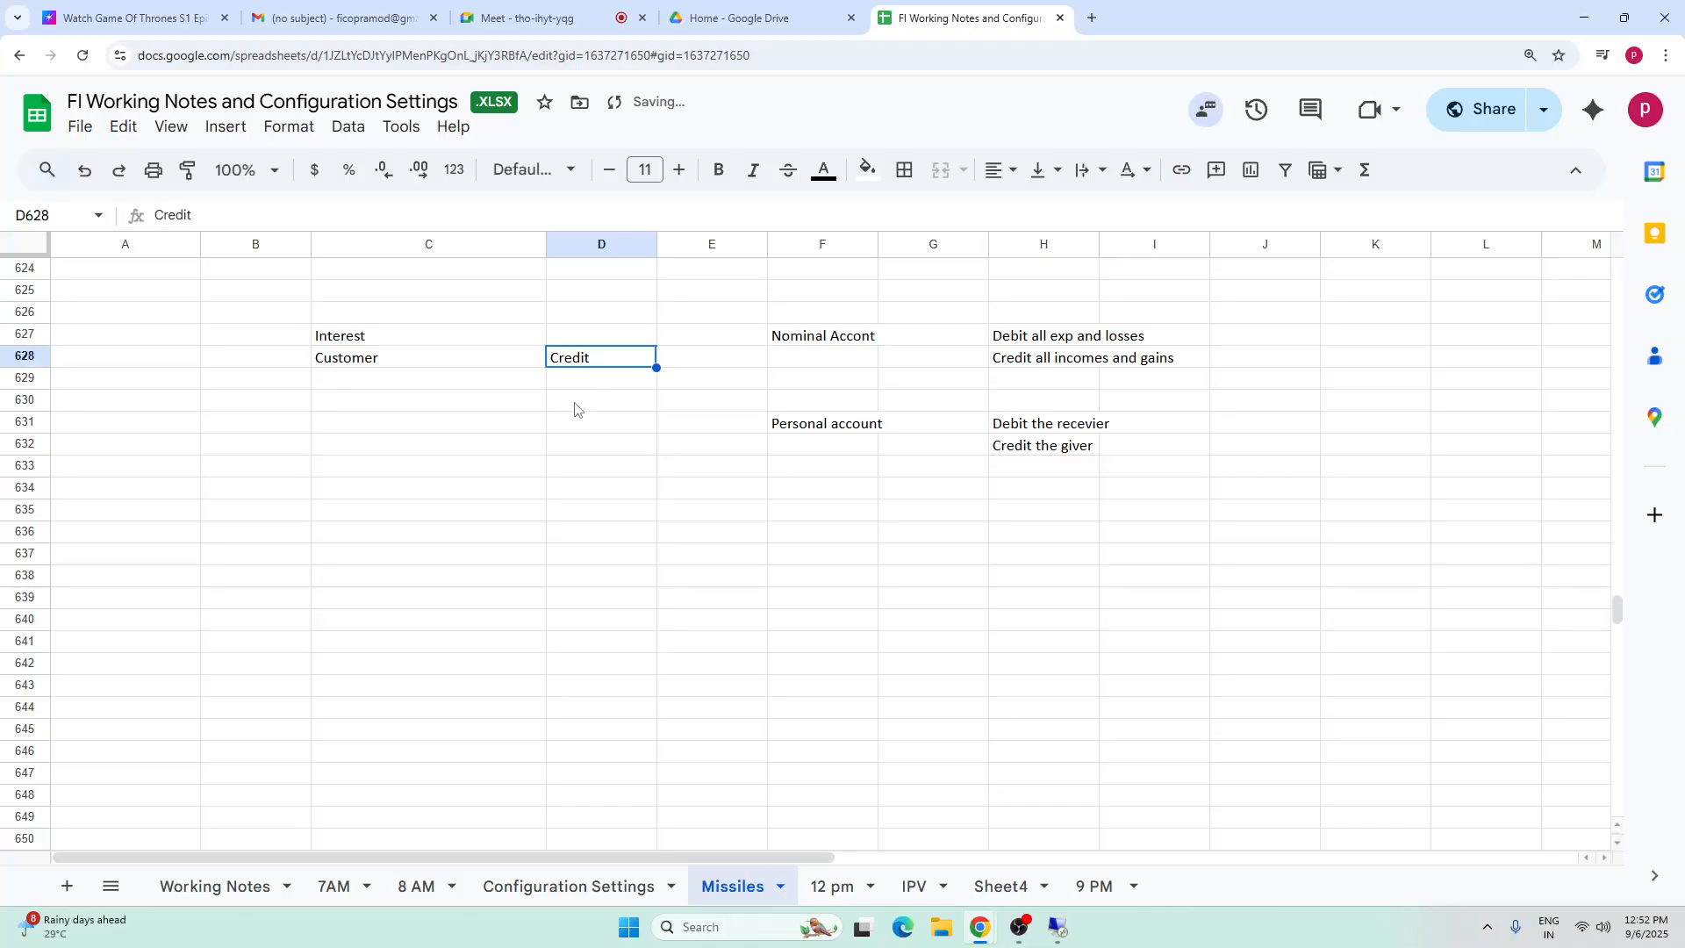
left_click(1049, 362)
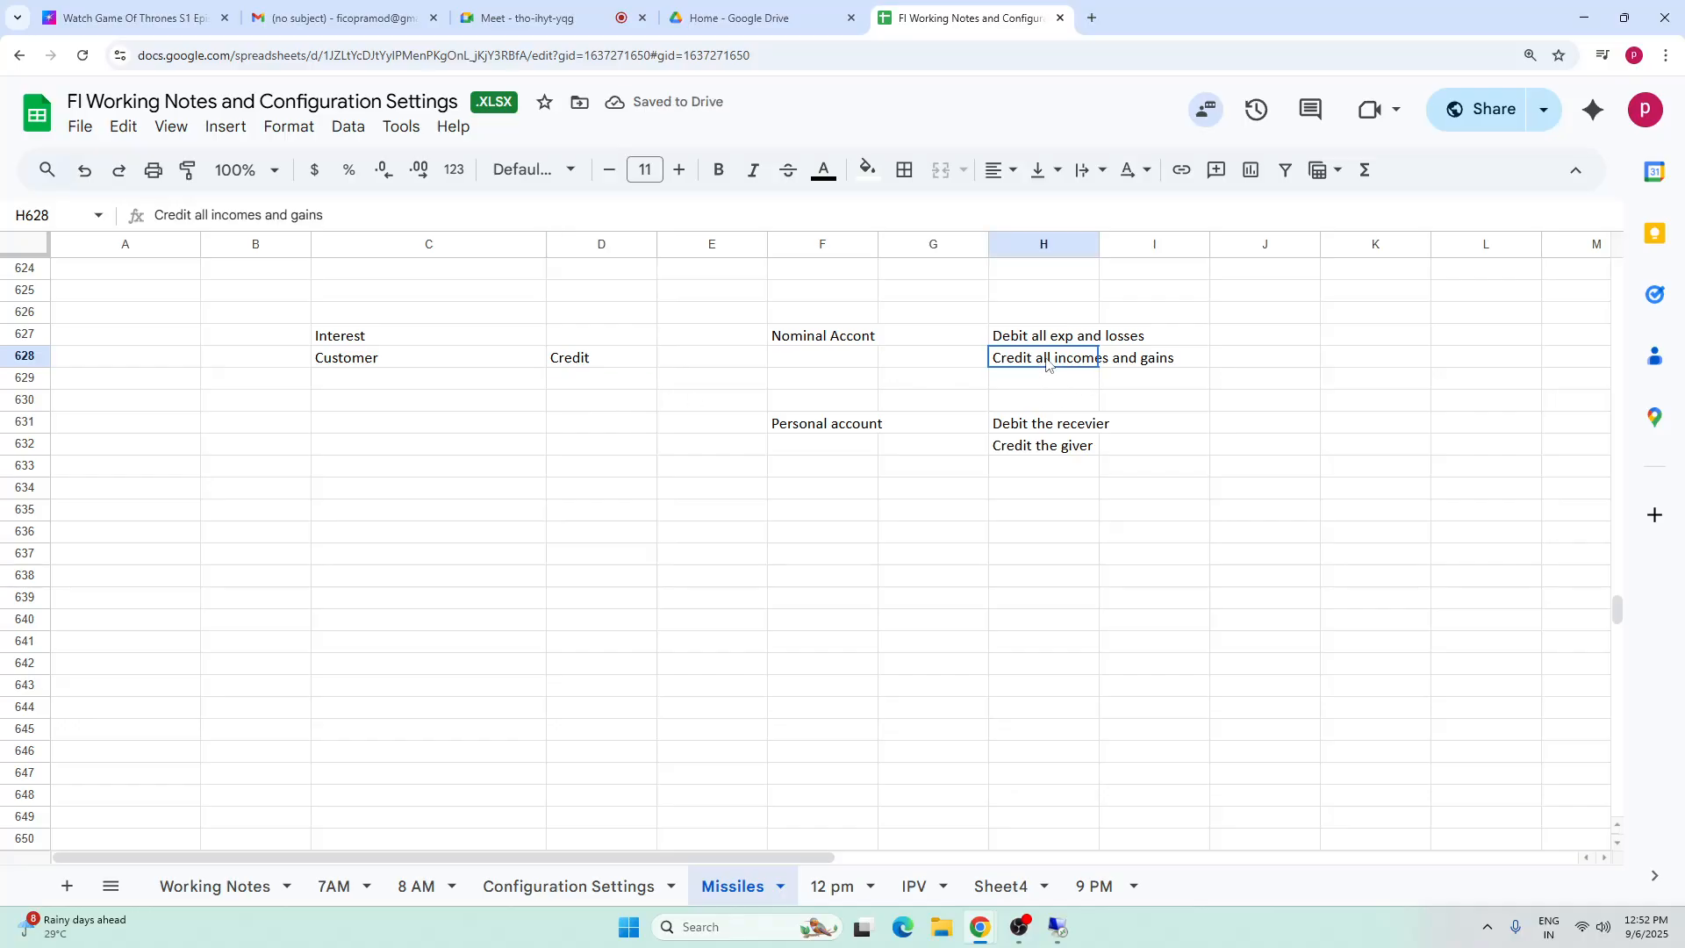
left_click(630, 342)
type("Credit")
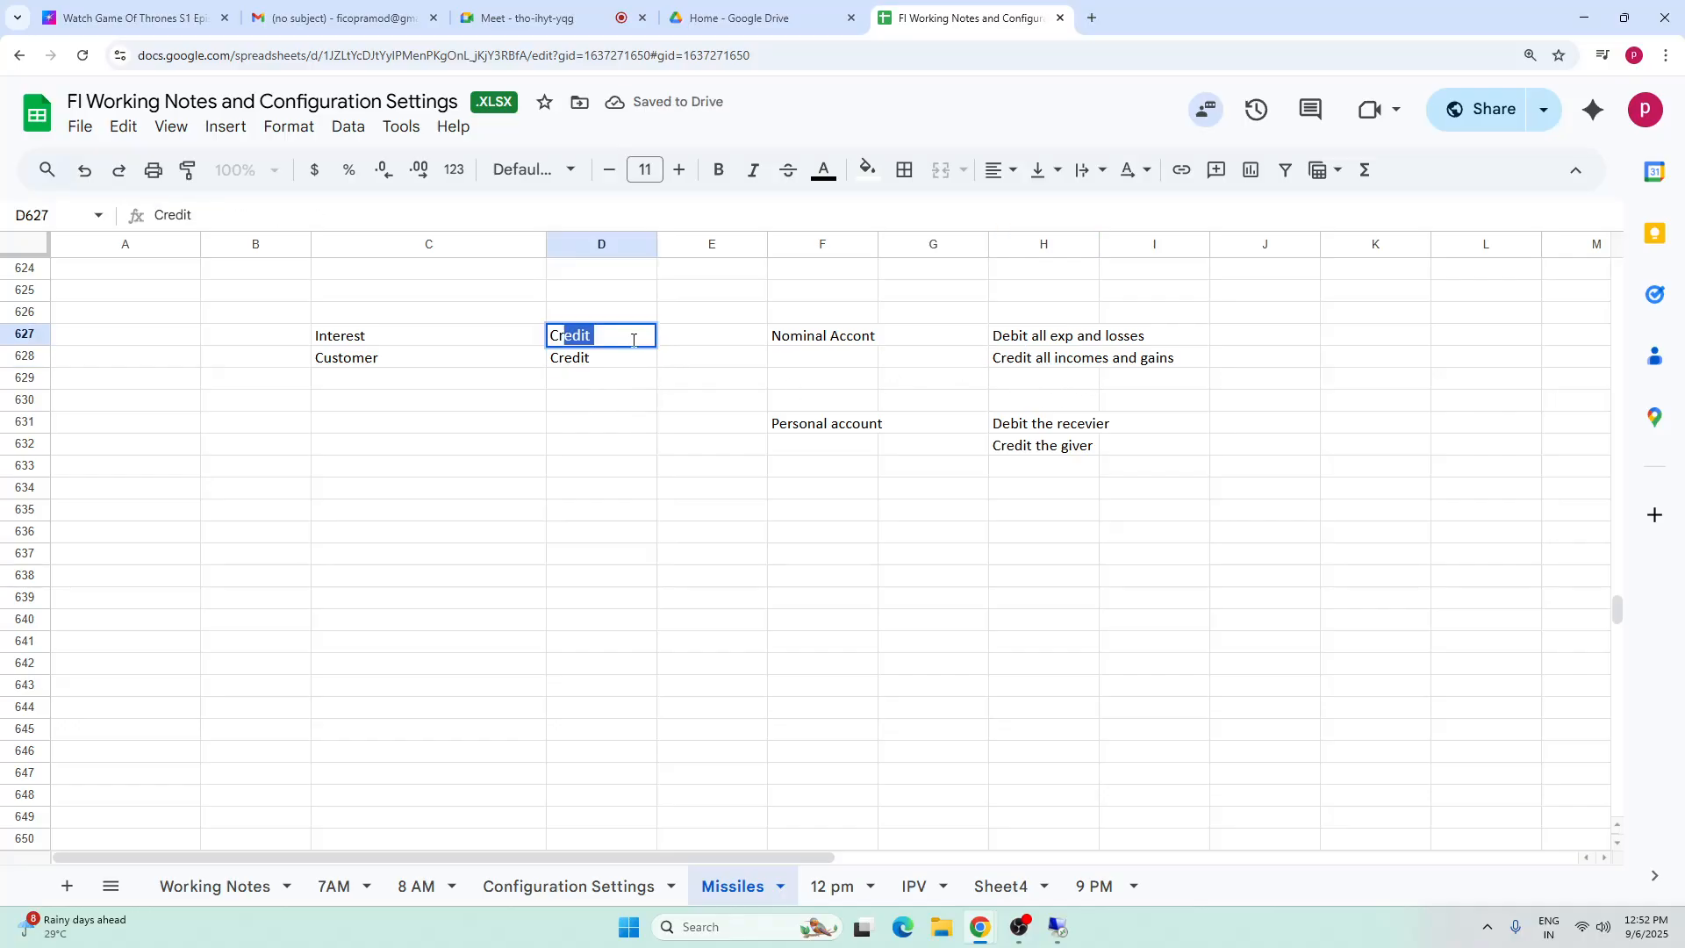
left_click(692, 489)
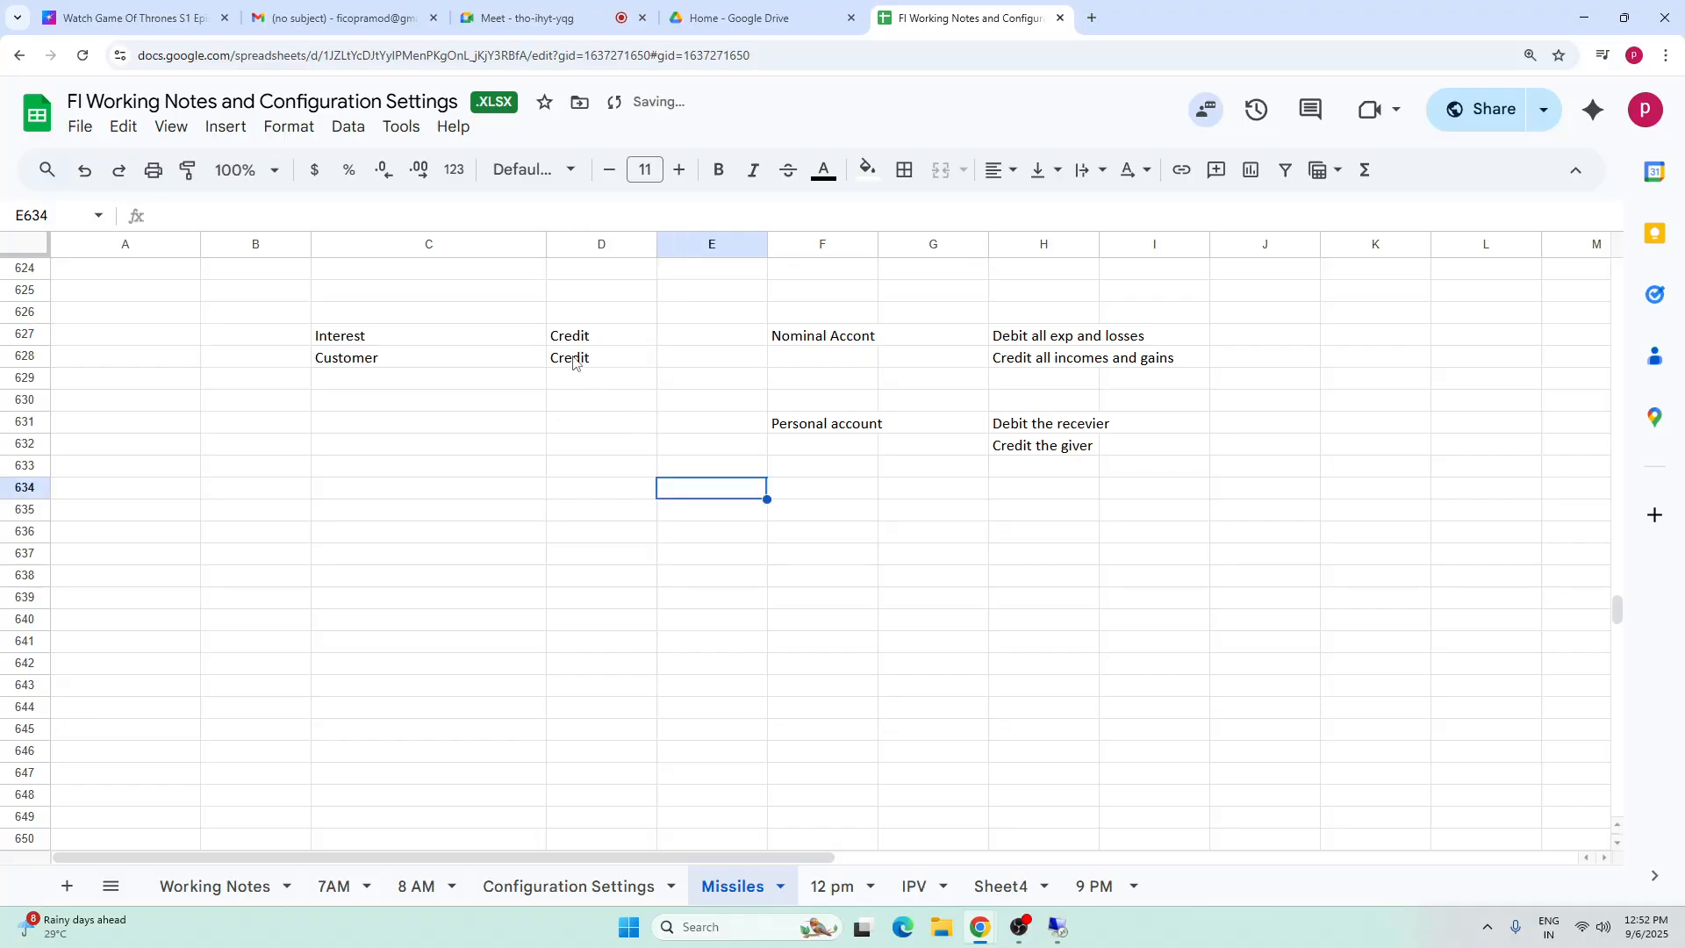
- Change the Customer entry in D628 to Debit
left_click(599, 360)
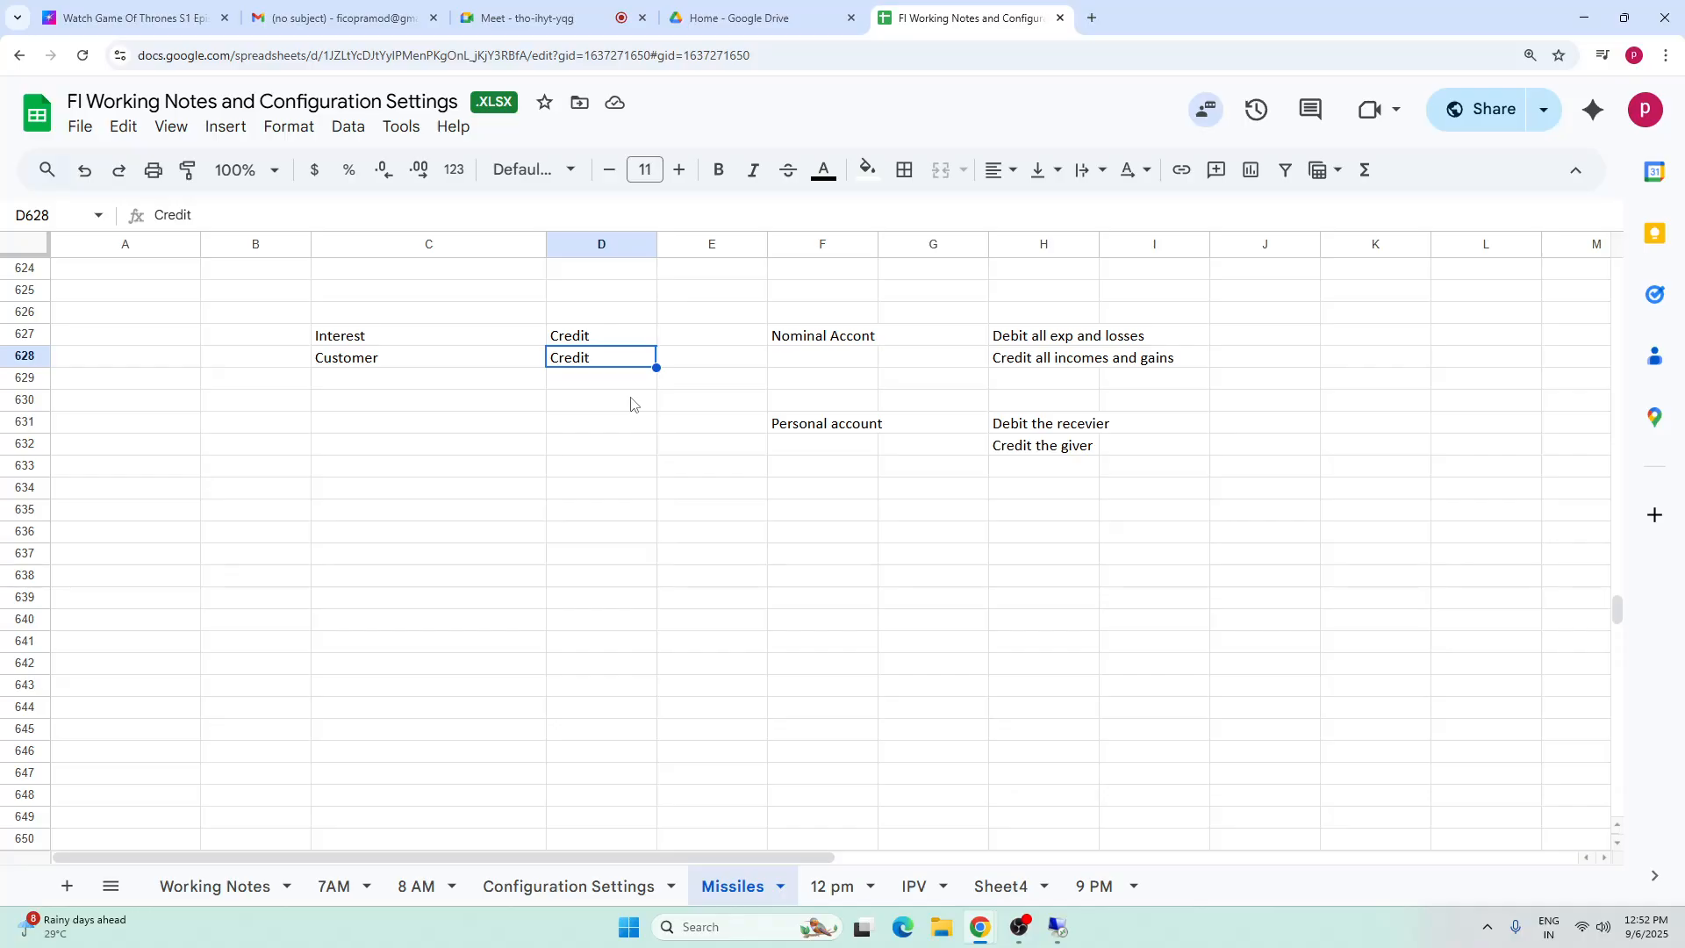
type("Debit")
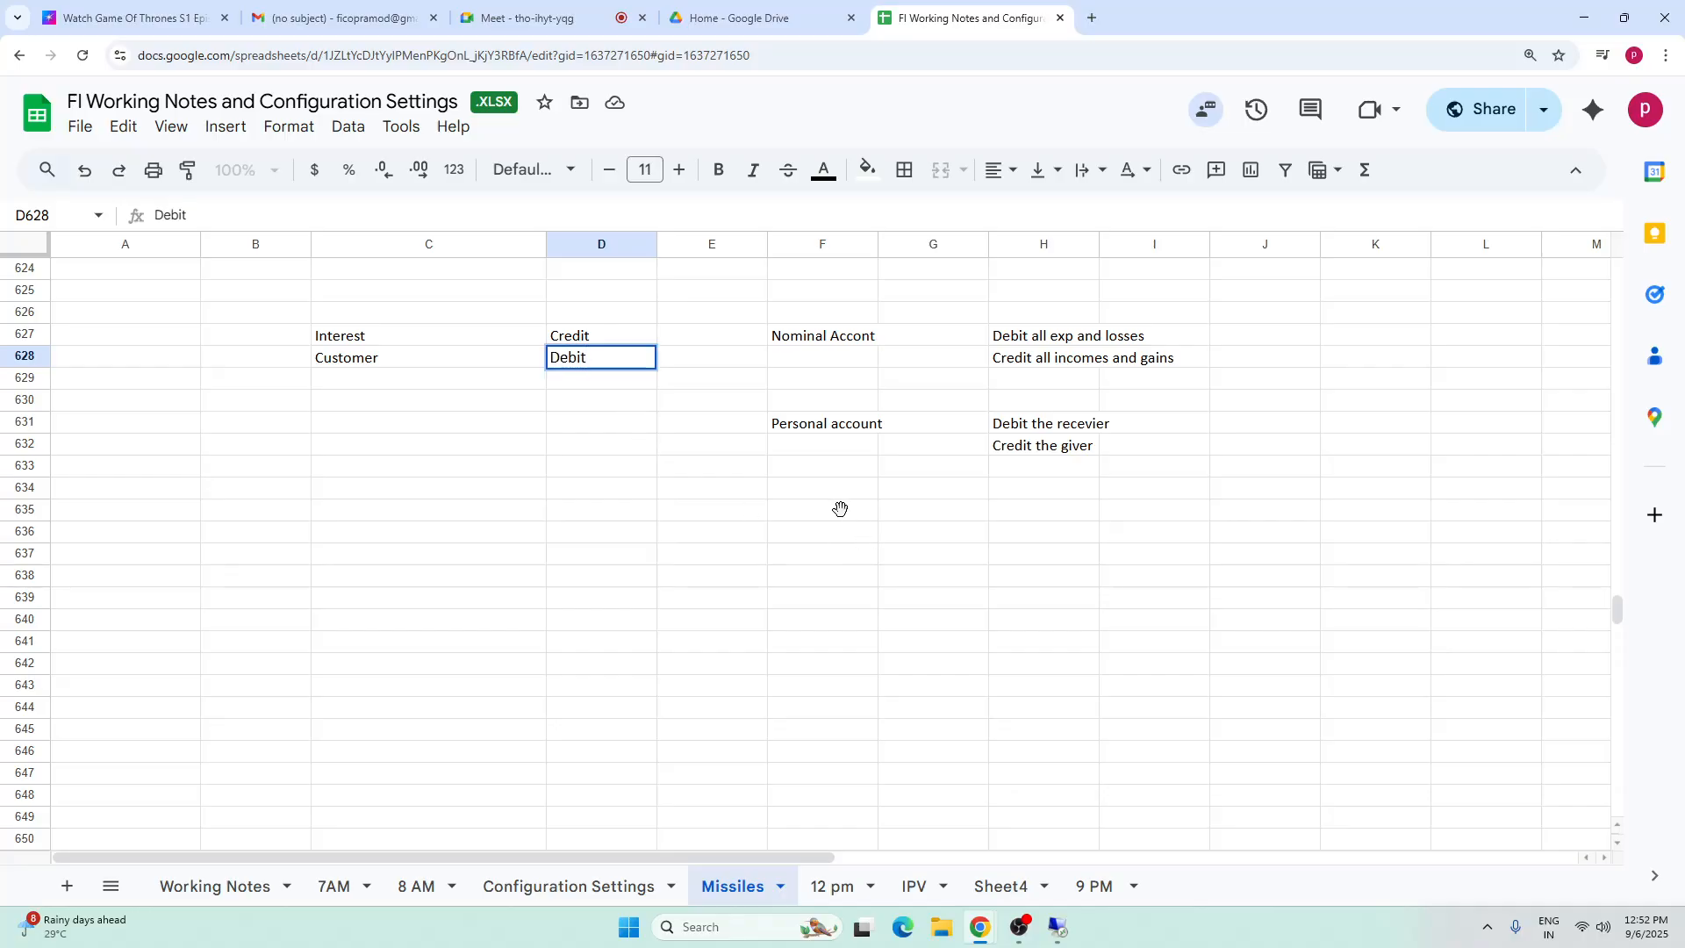
left_click(822, 553)
- Compare the Interest and Customer entries with the nominal and personal account rules
left_click_drag(395, 342, 606, 338)
left_click(836, 346)
left_click(1050, 368)
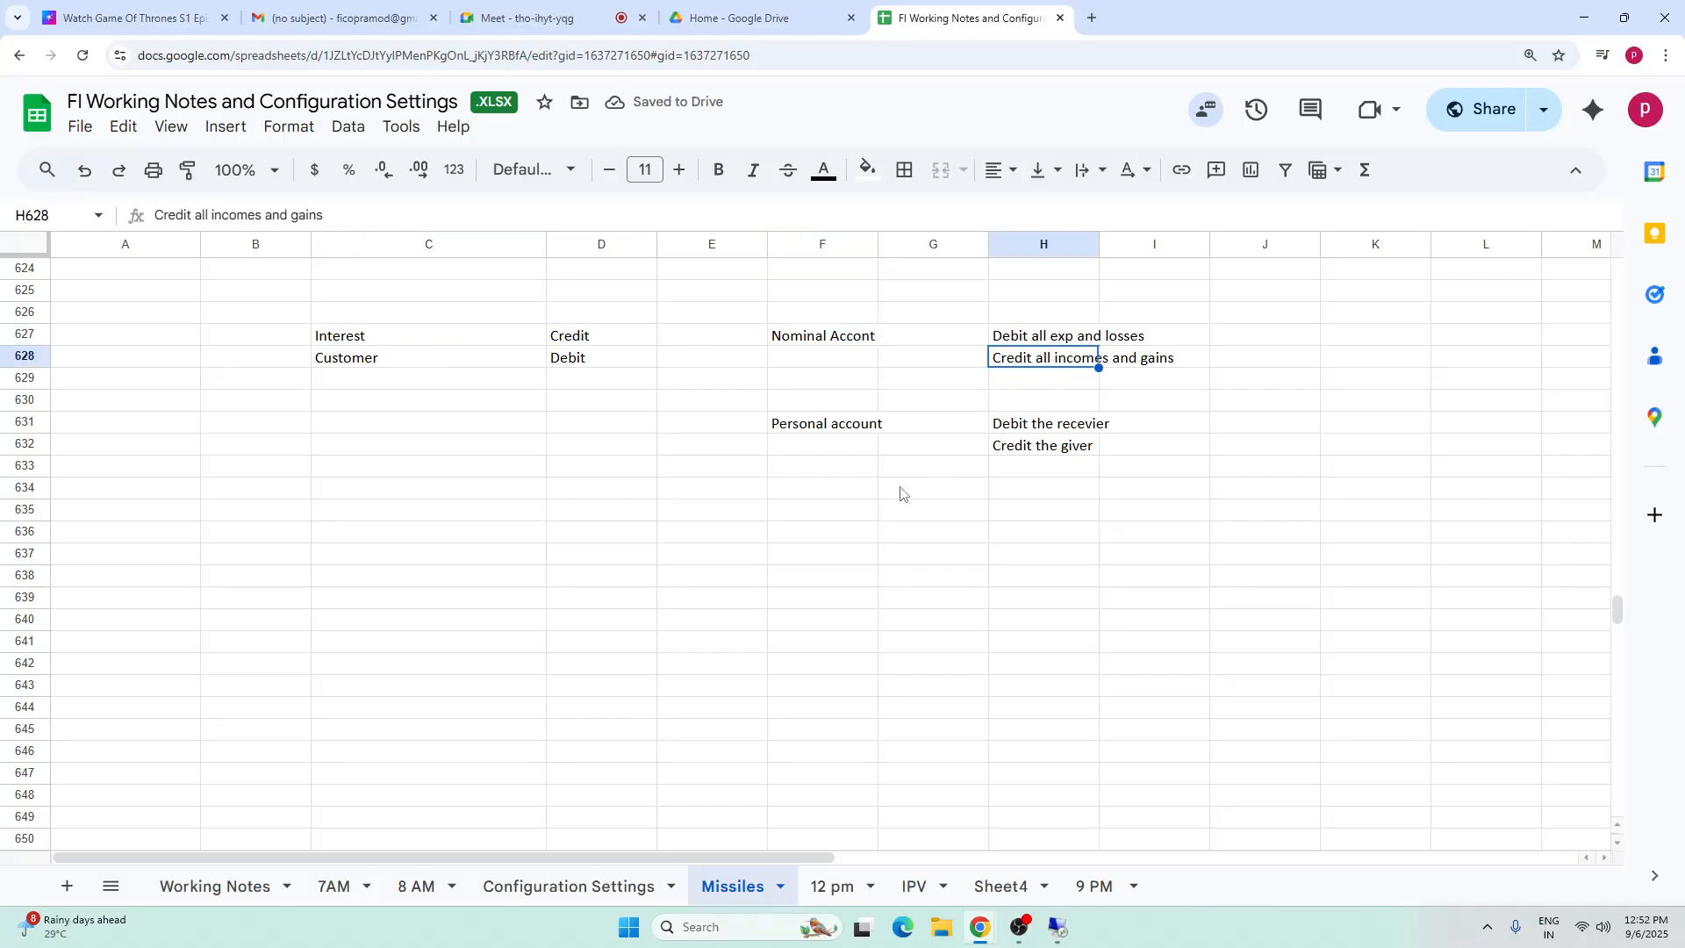
left_click(819, 424)
left_click(1032, 450)
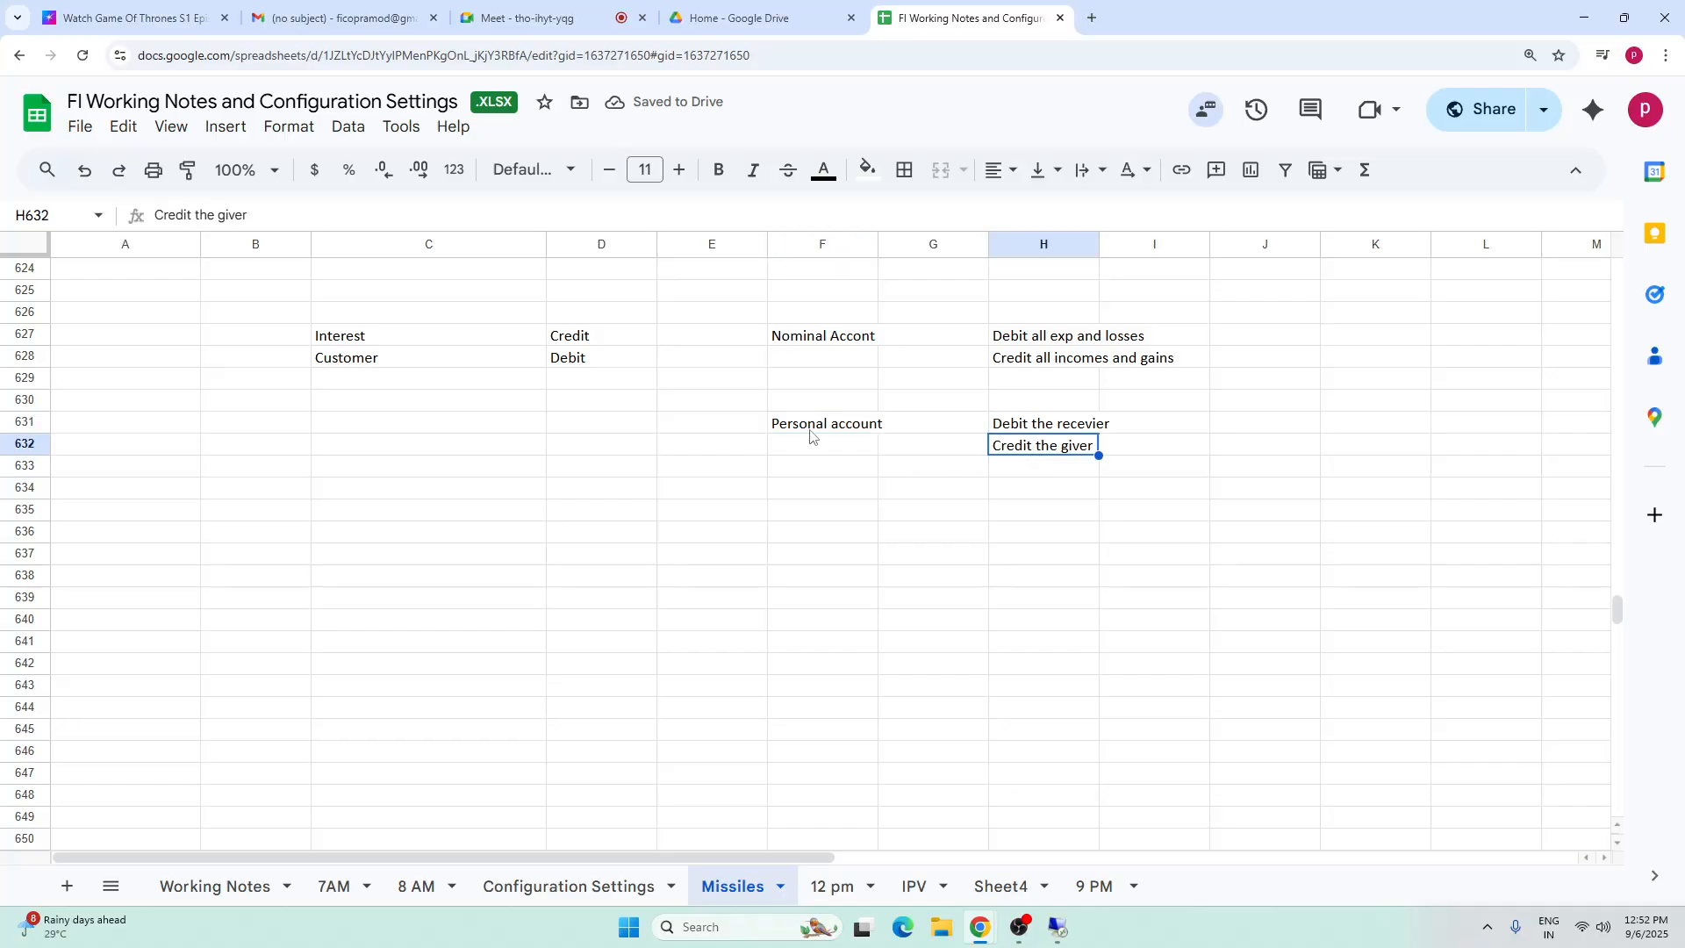
left_click(811, 430)
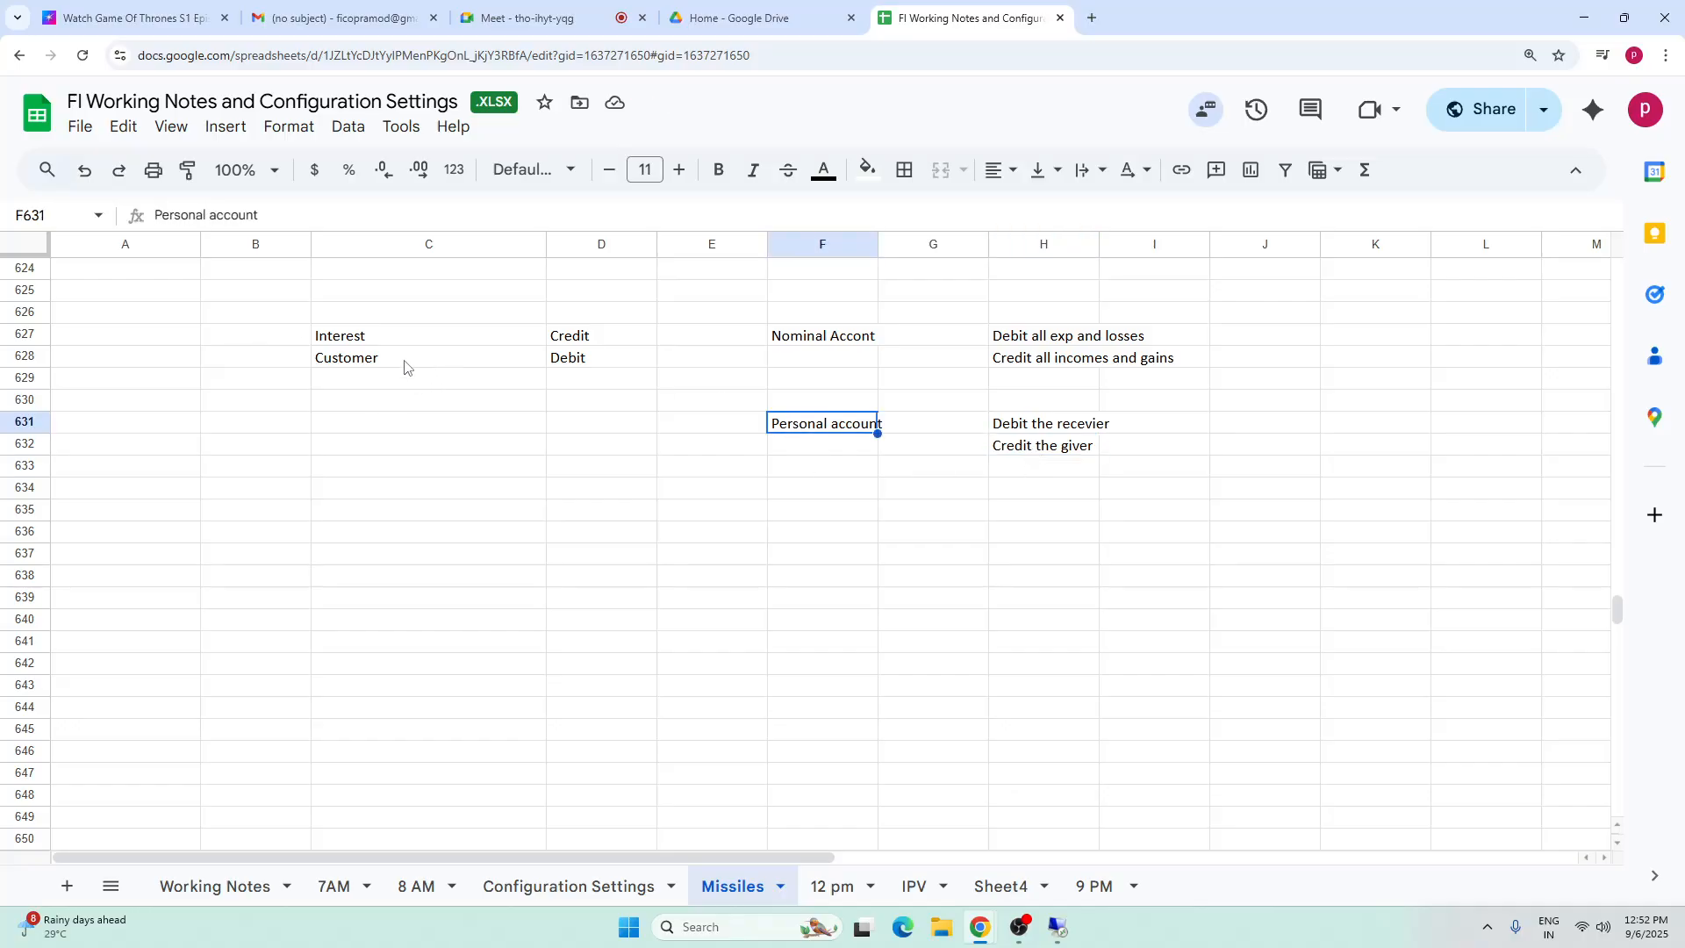
left_click_drag(390, 358, 569, 360)
left_click(584, 420)
left_click(474, 360)
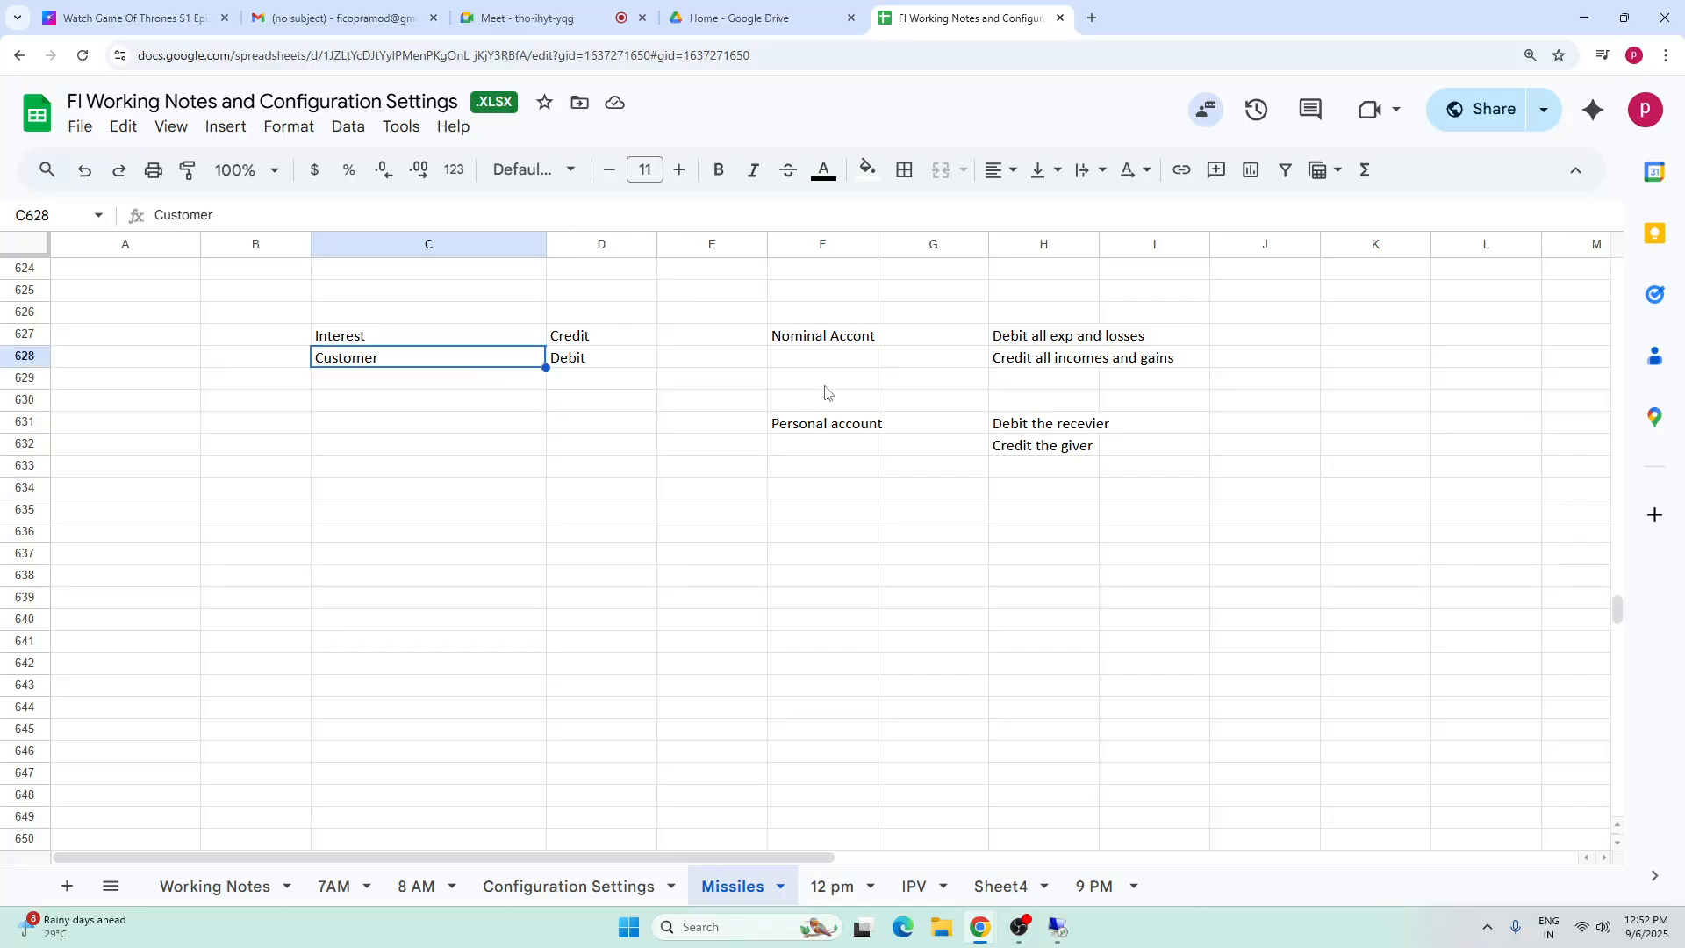
left_click(1038, 451)
left_click(443, 362)
left_click(575, 360)
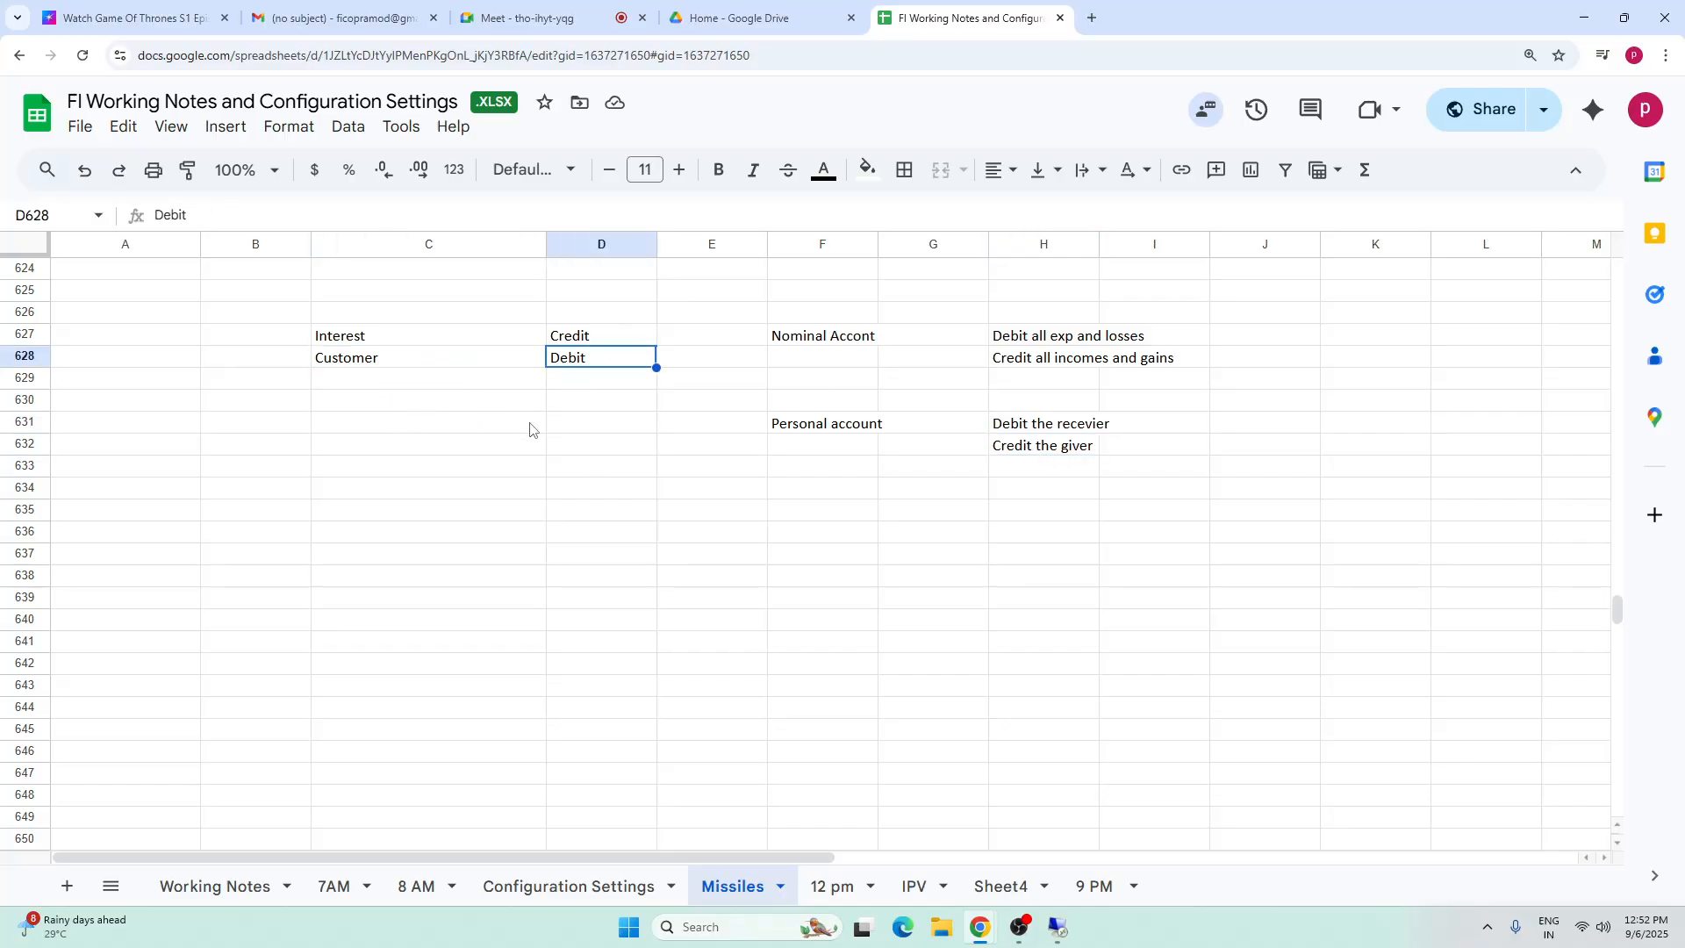
left_click(380, 360)
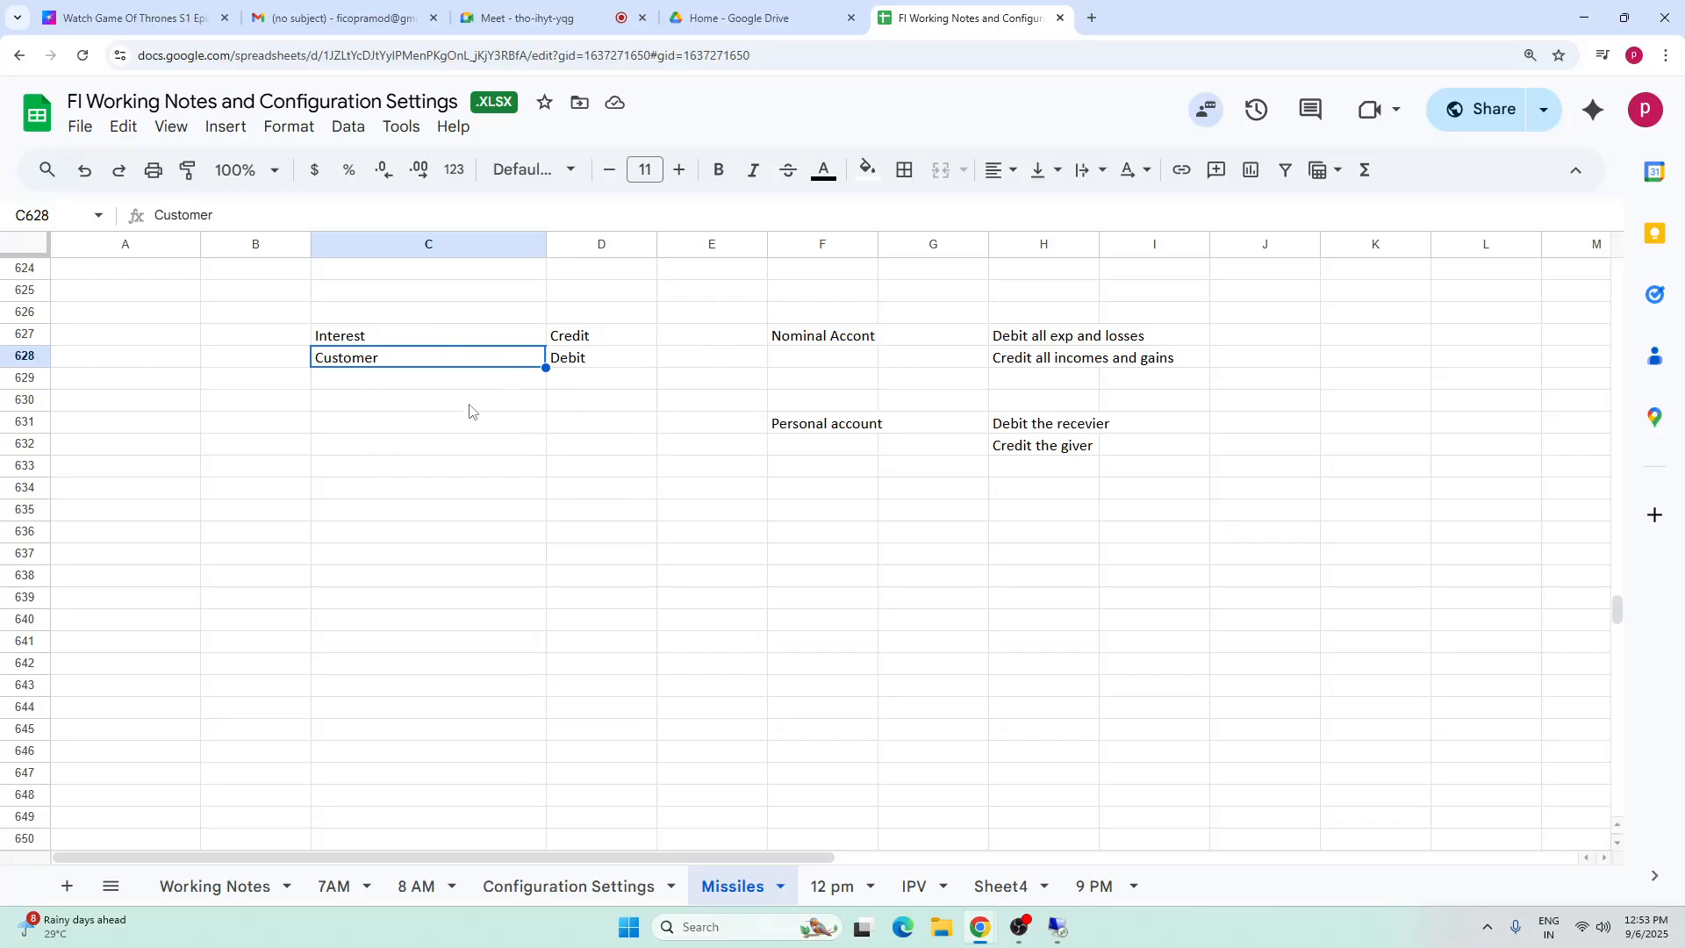
left_click_drag(398, 344, 621, 342)
left_click_drag(435, 532, 439, 551)
key("ctrl+z")
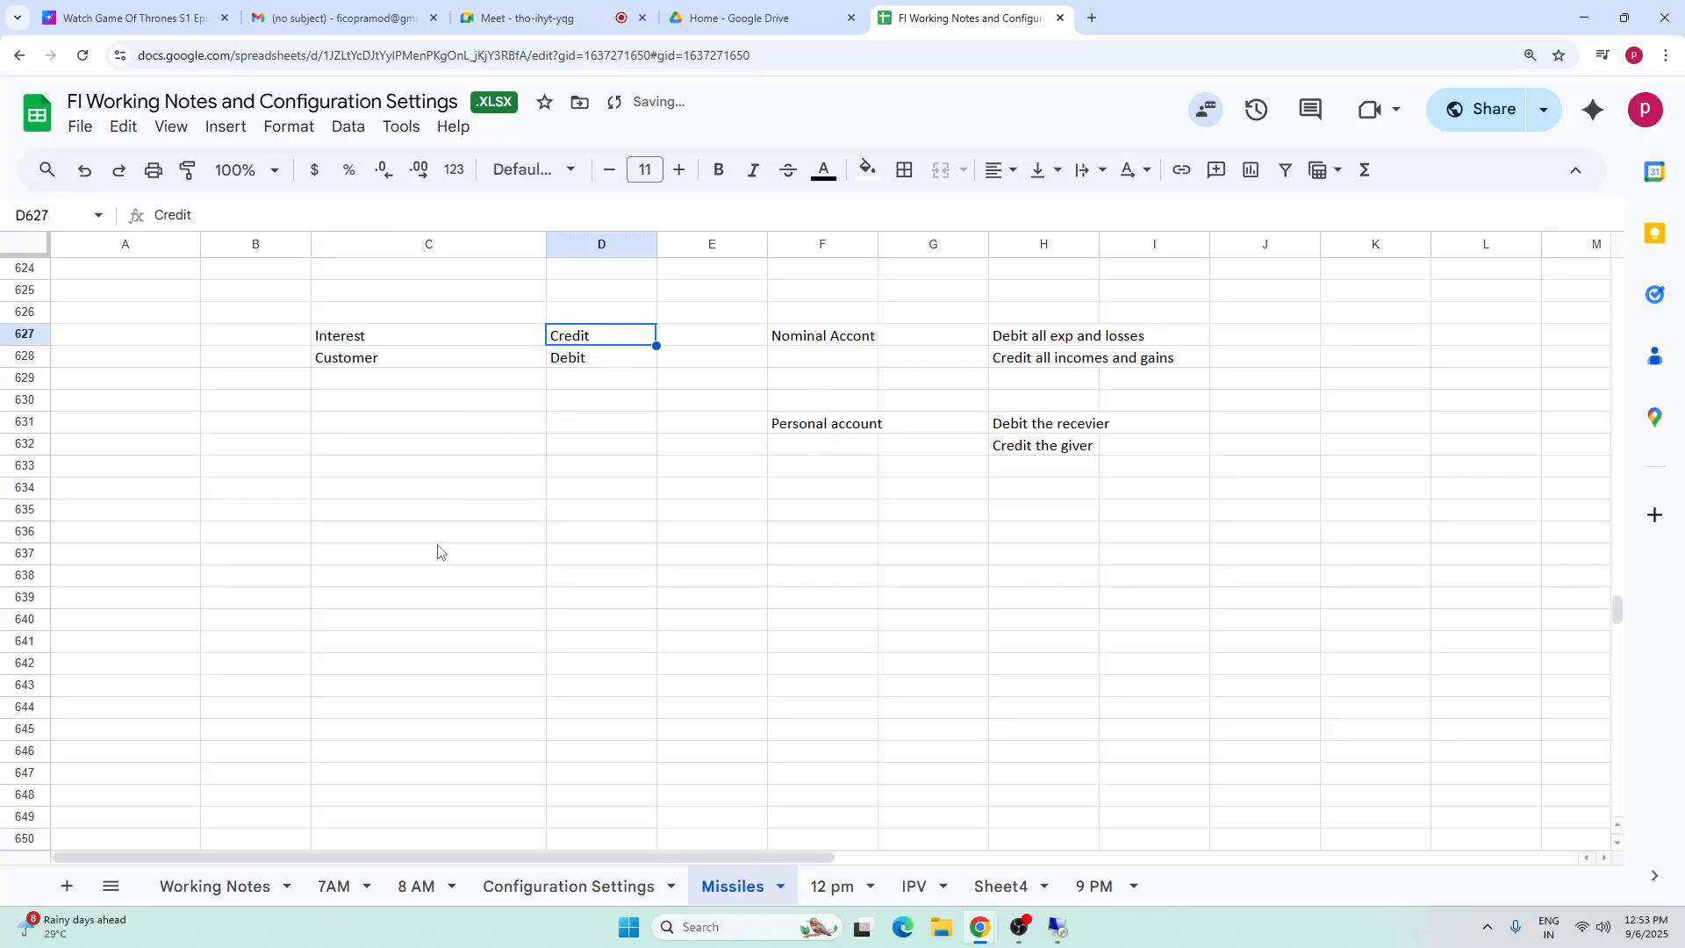
left_click(485, 446)
left_click(413, 340)
left_click(611, 344, "shift")
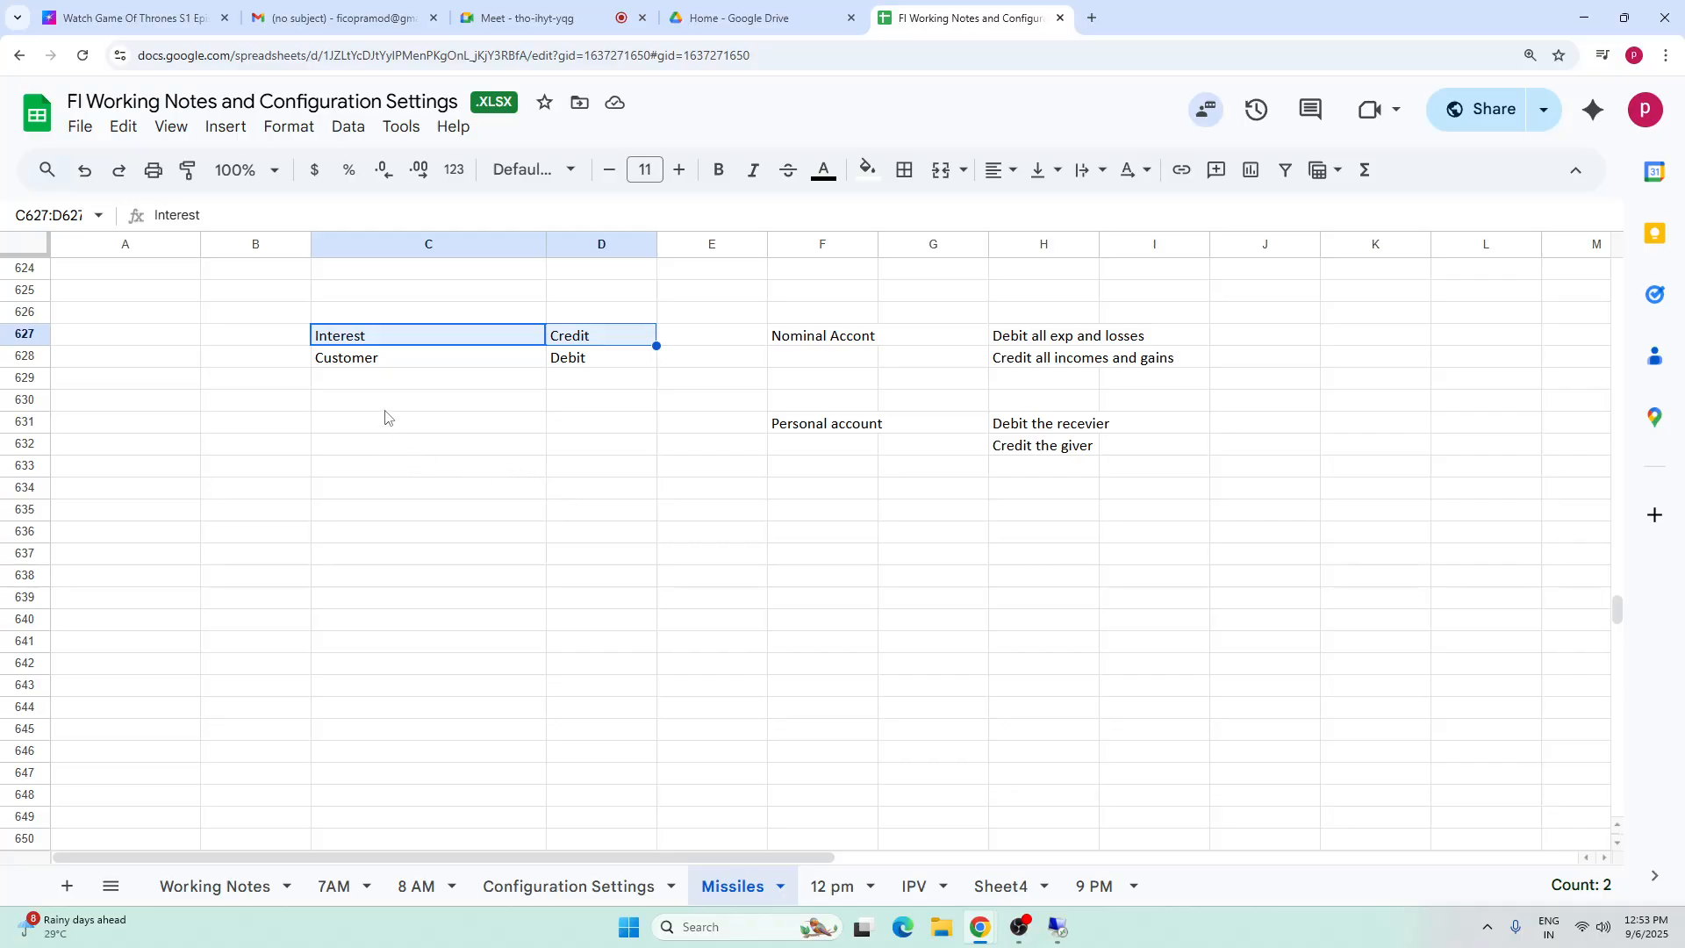
- Enter the heading "sales invoice" in cell C634
left_click(386, 487)
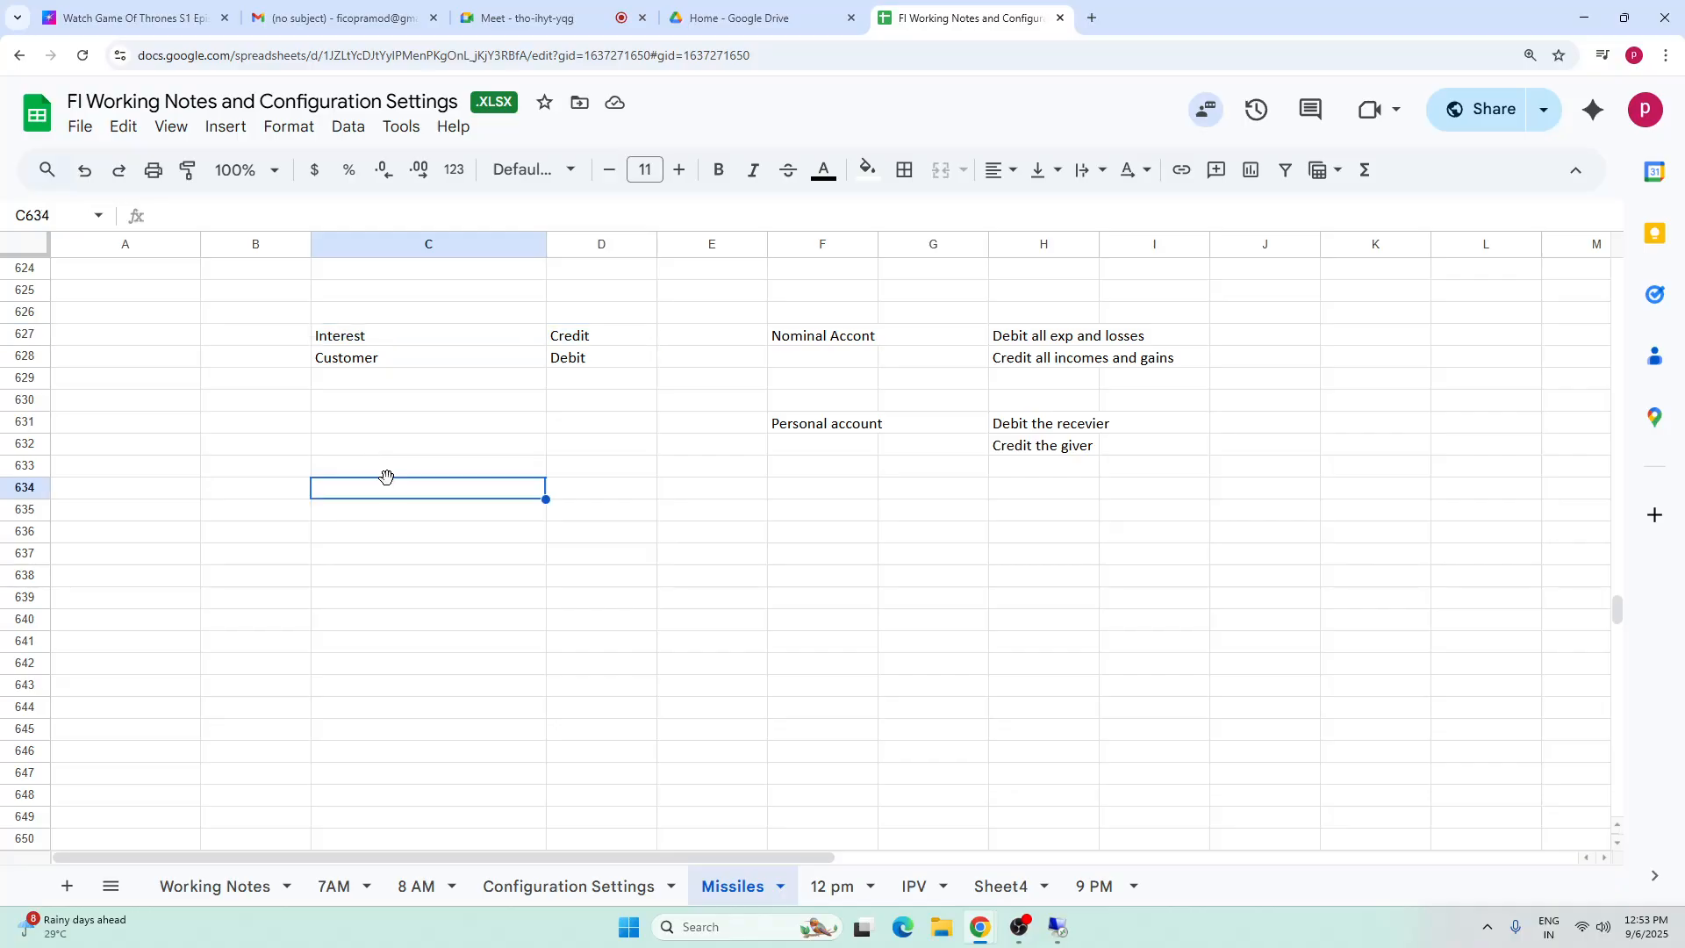
type("sales invoice")
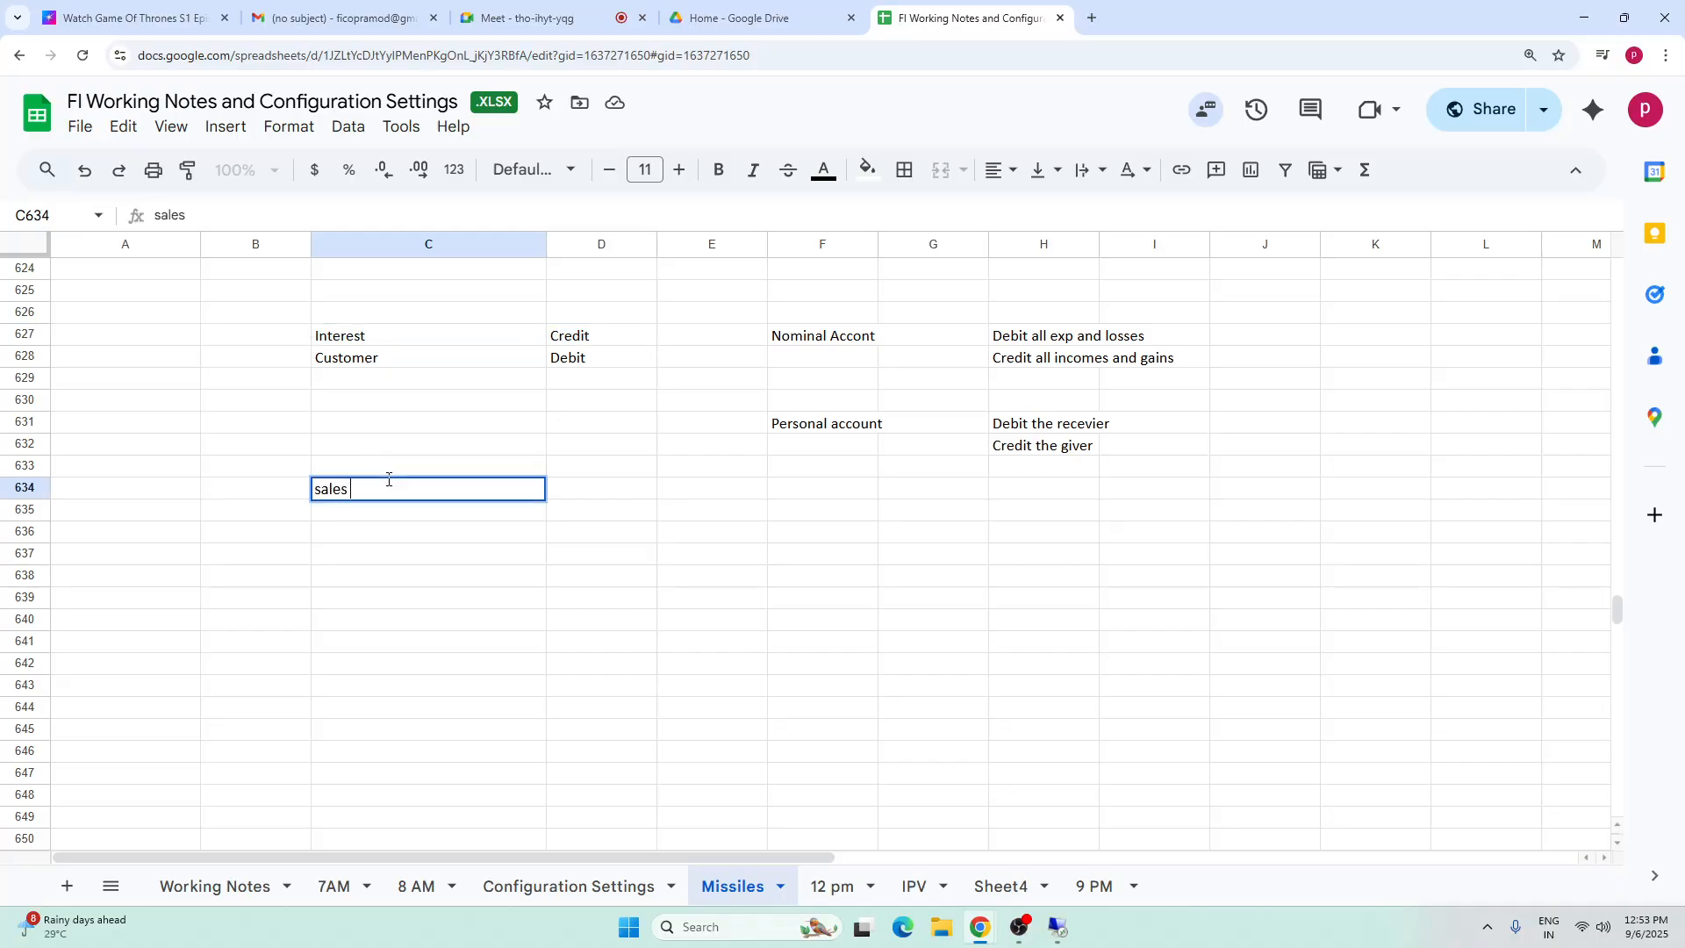
left_click(544, 548)
left_click(553, 533)
left_click(421, 537)
left_click(601, 538)
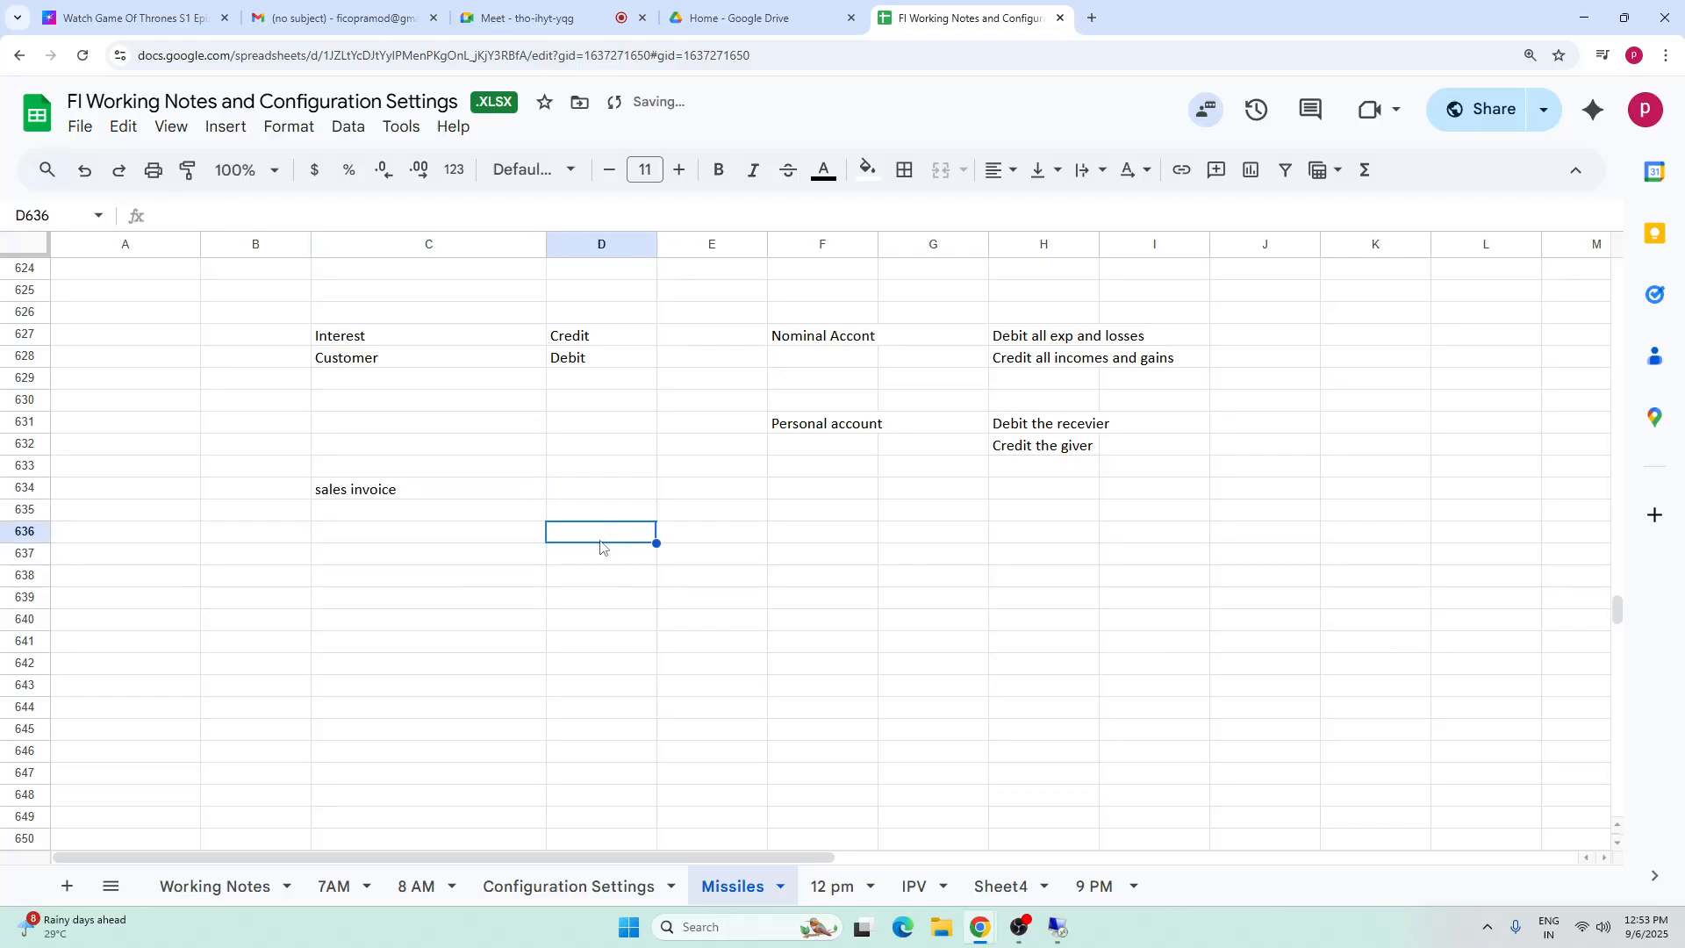
- Enter Customer in C636 with Dr in D636, and Sales in C637
left_click(418, 534)
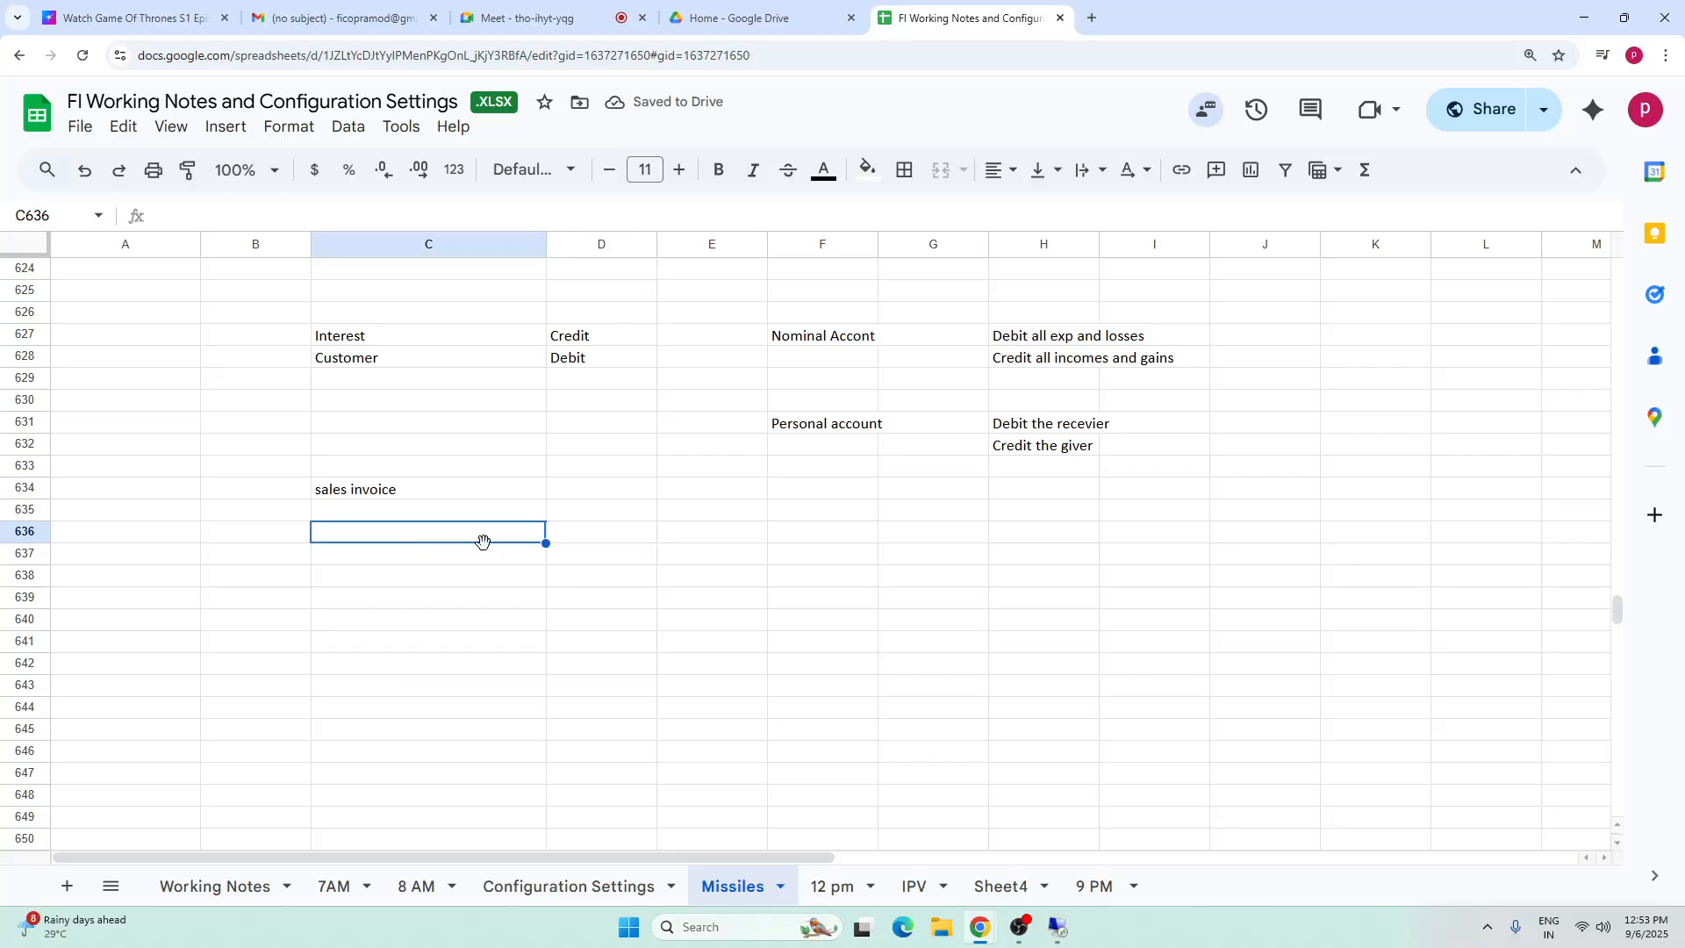
type("Customer")
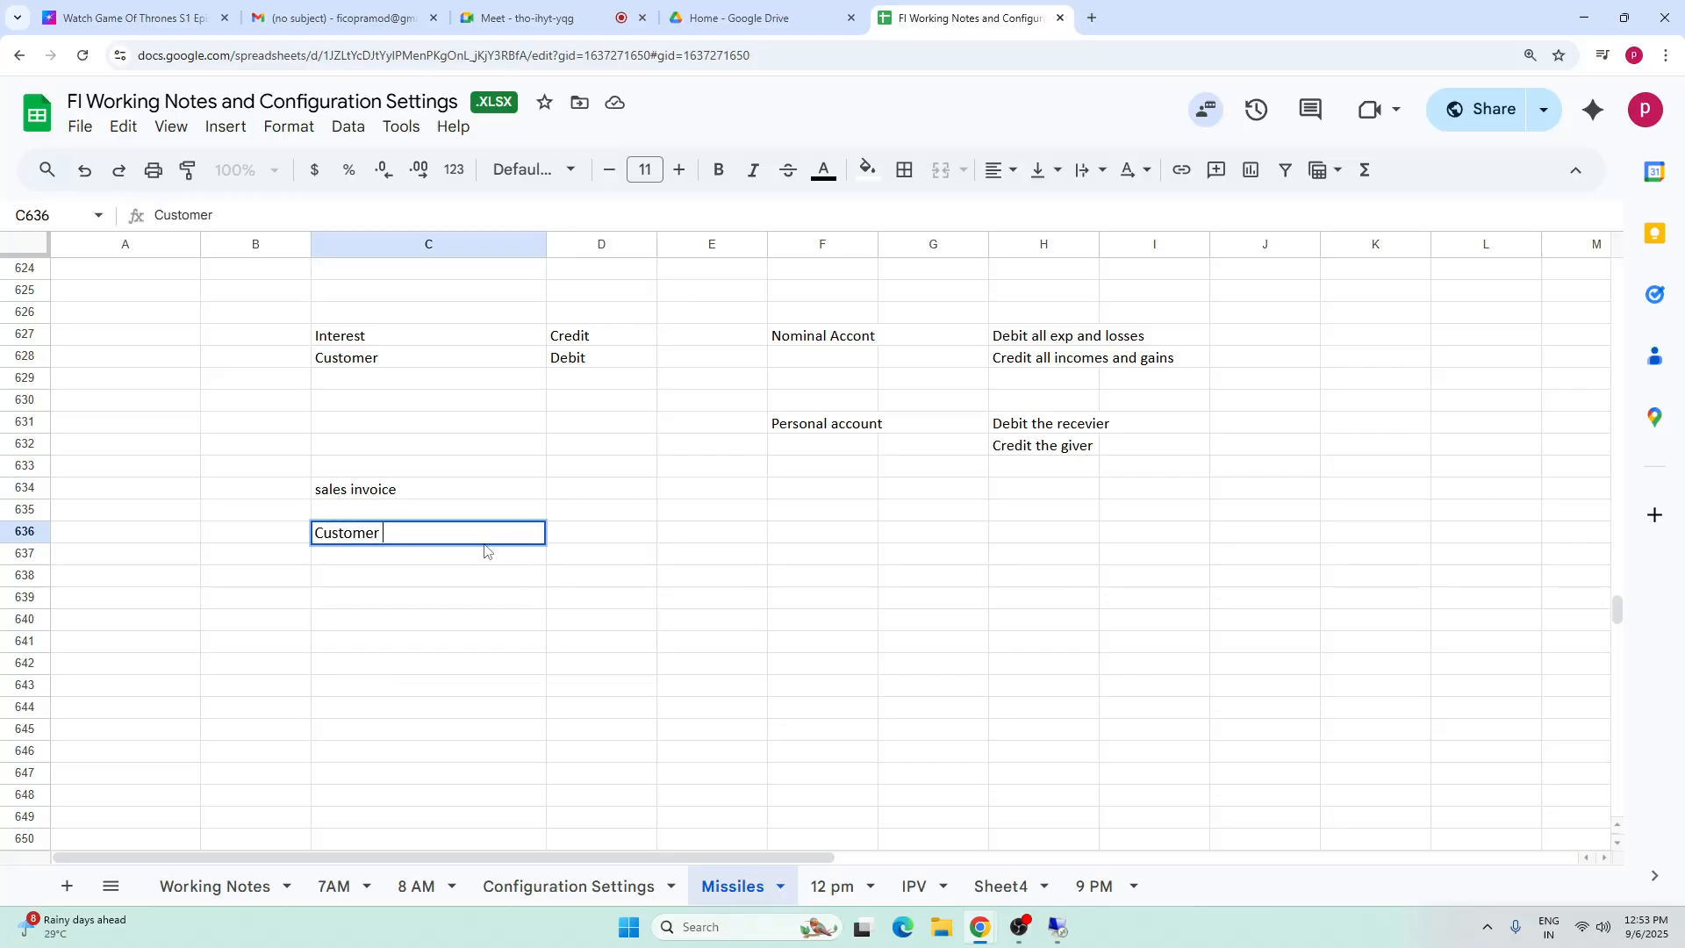
key("Tab")
type("Dr")
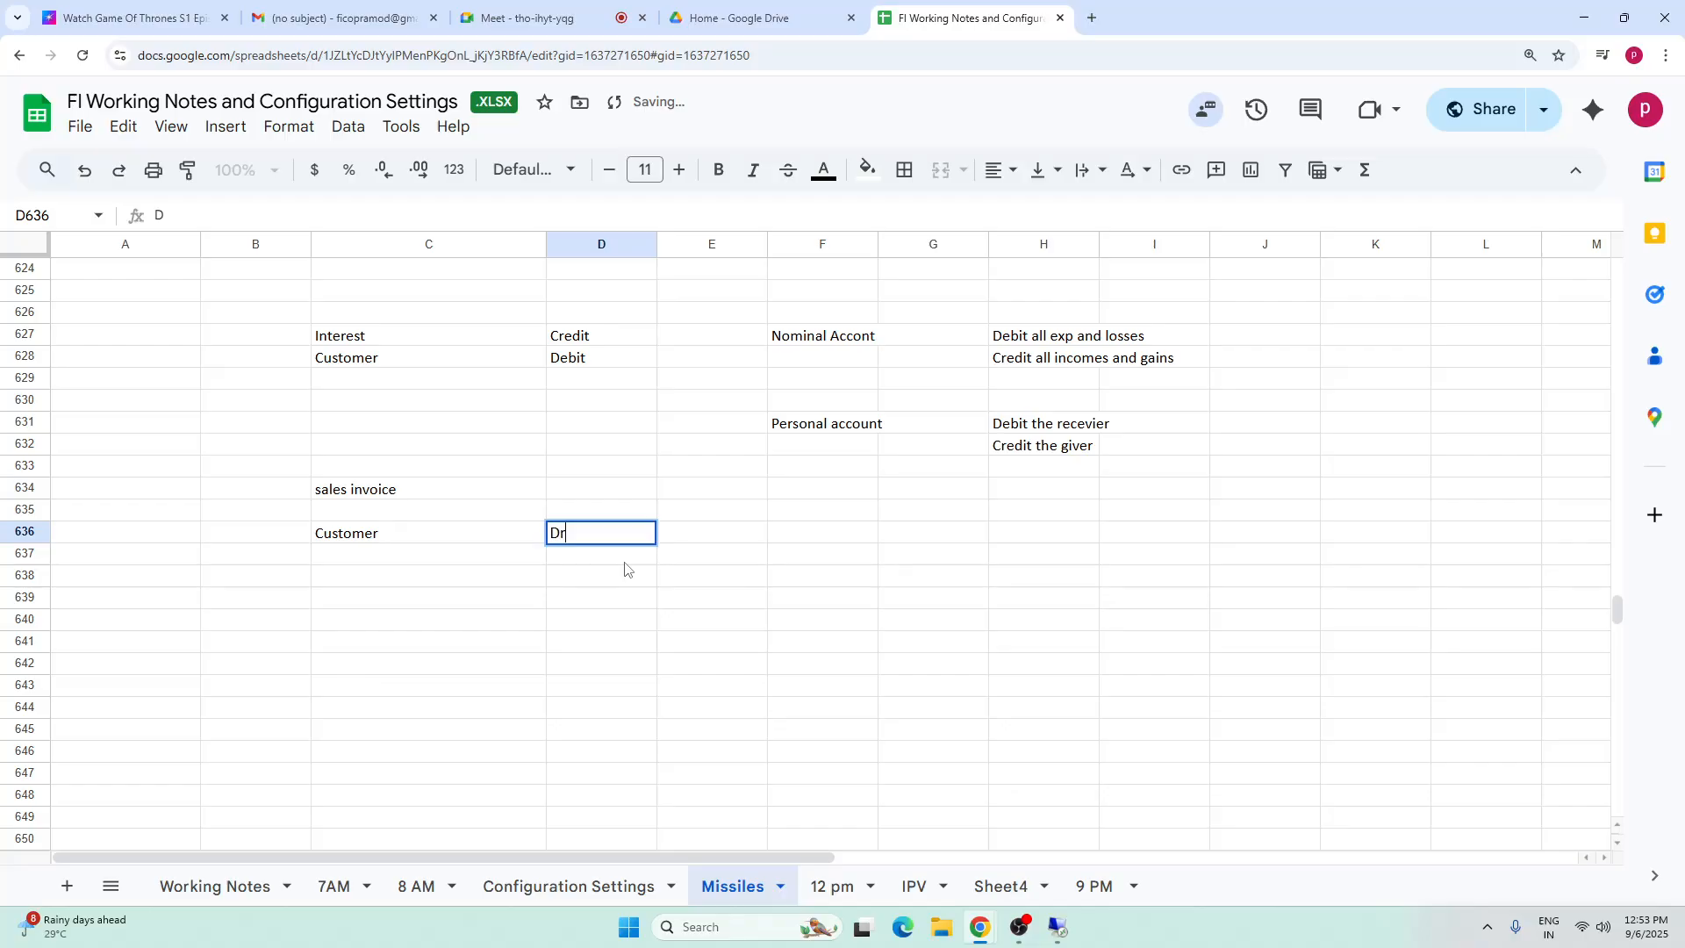
left_click(441, 561)
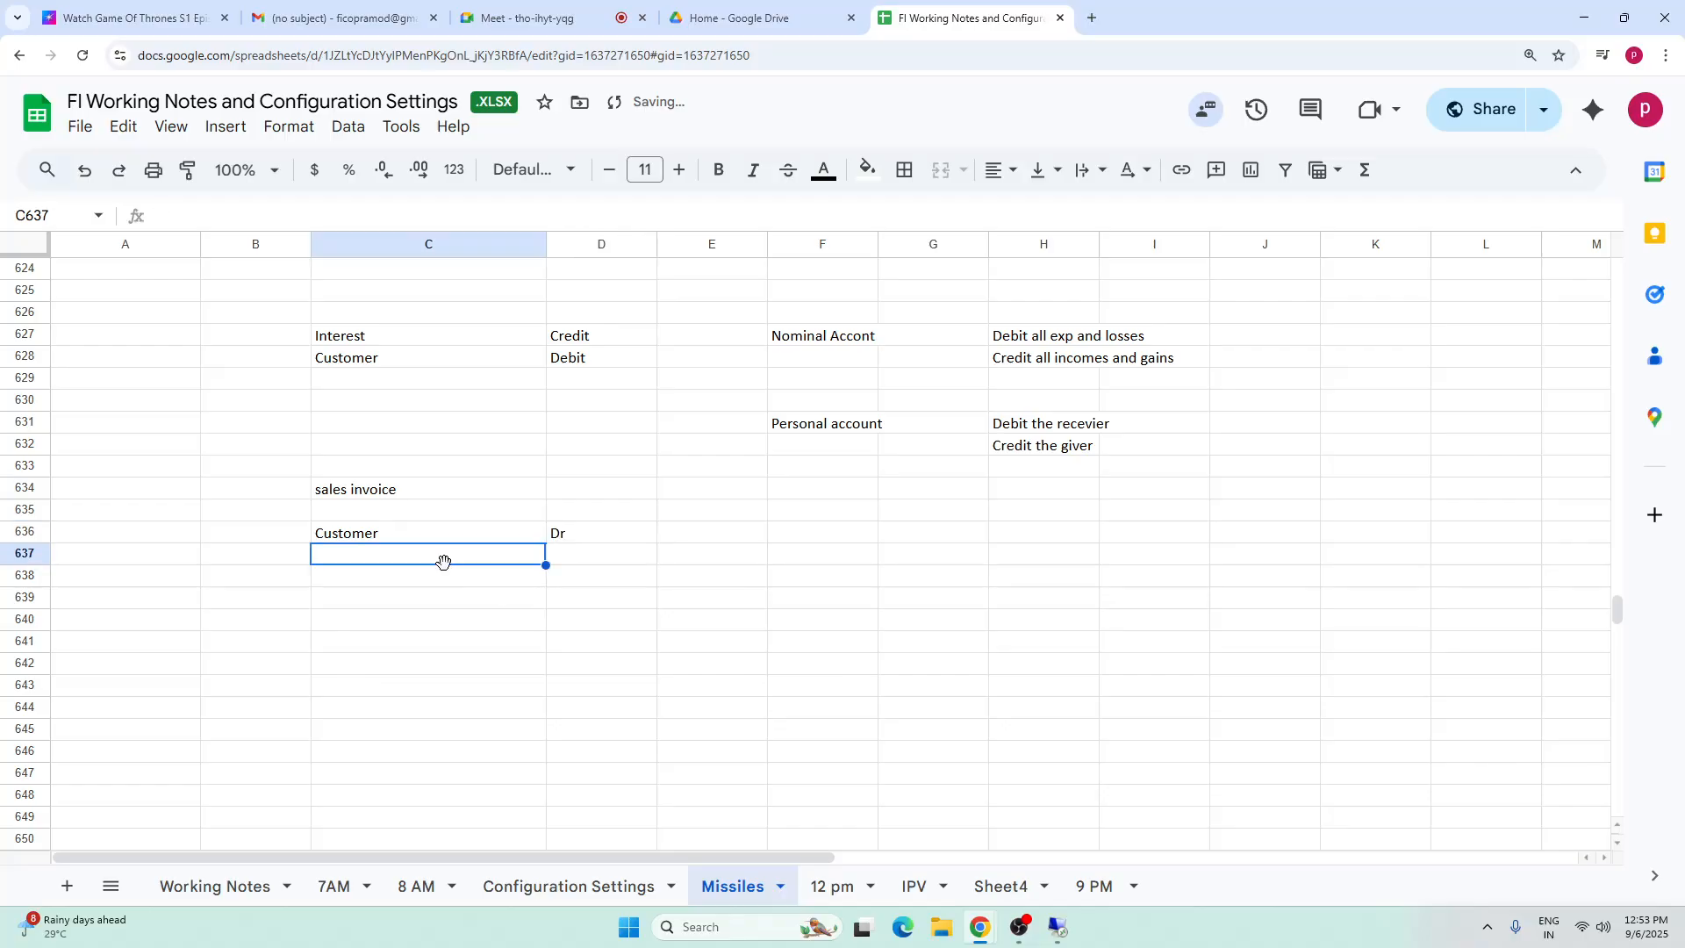
type("Sales")
left_click(705, 627)
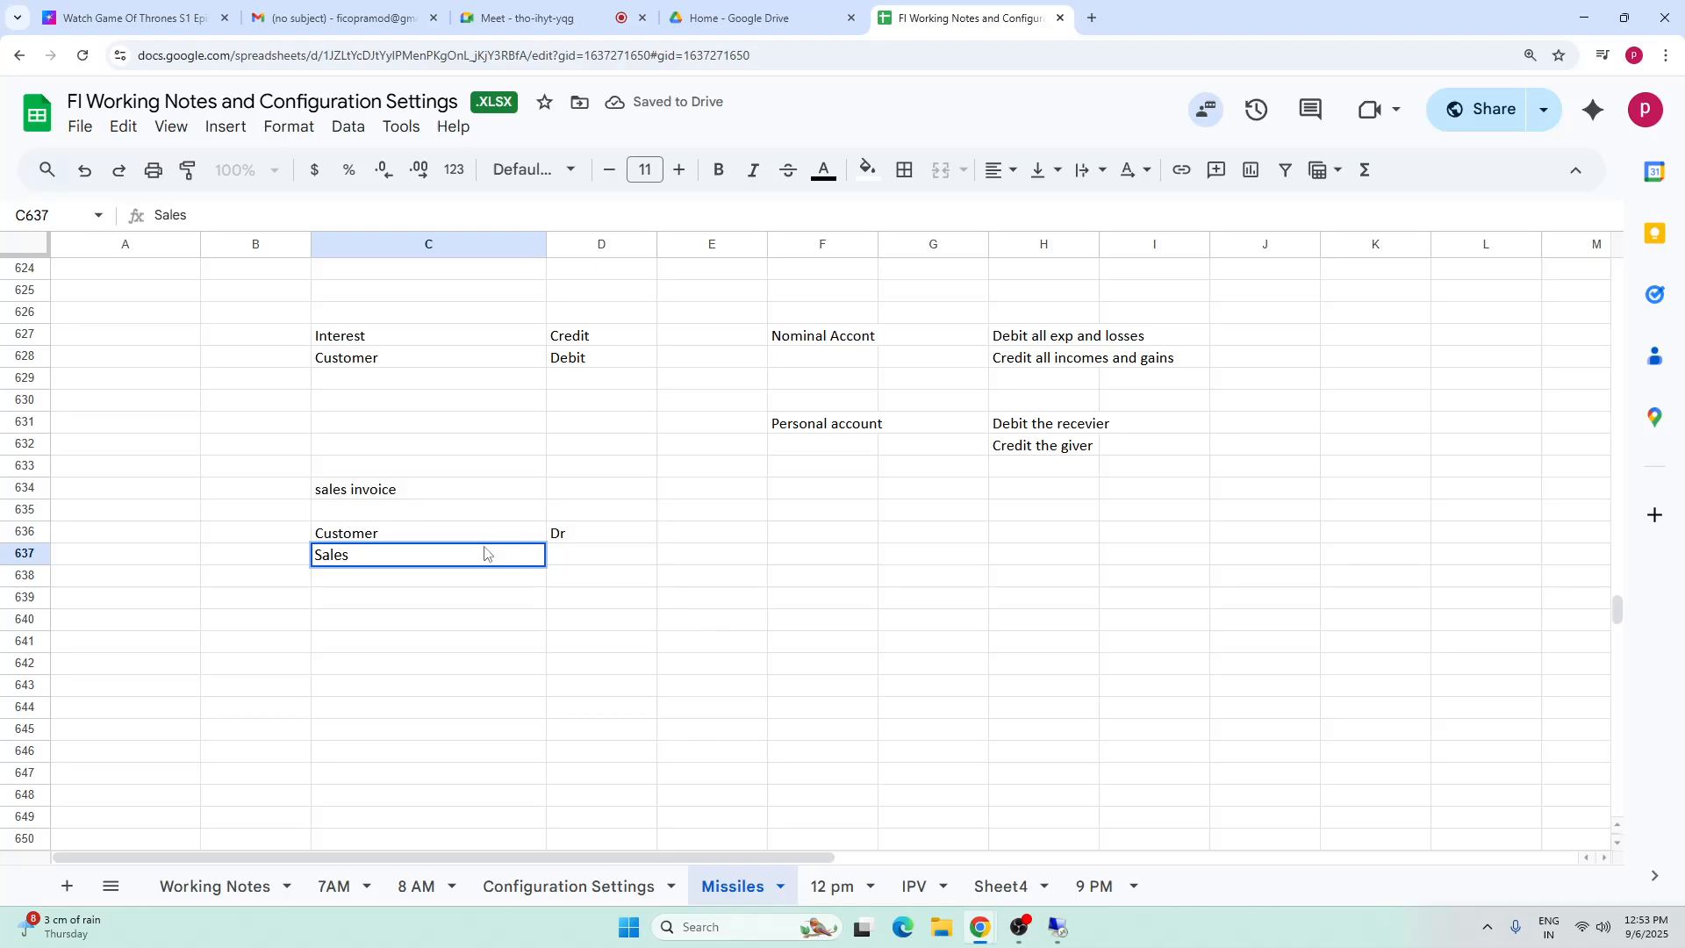
left_click(482, 551)
- Move the Interest and Credit cells from row 627 to row 629, below the Customer entry
left_click_drag(402, 345, 574, 338)
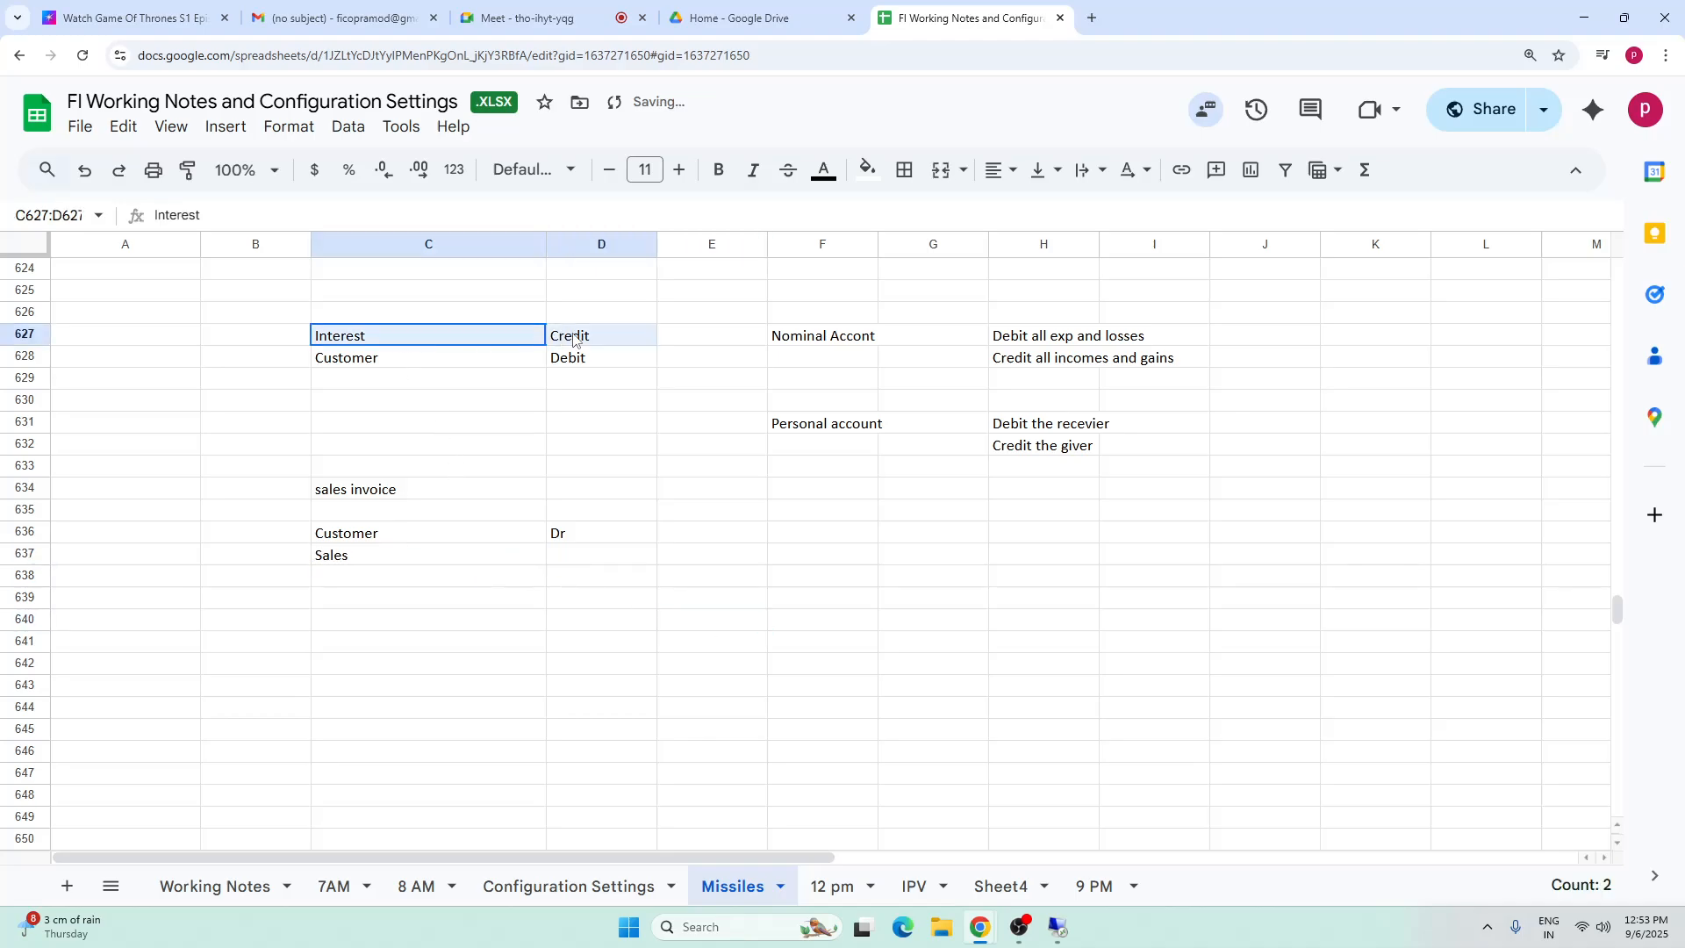
key("ctrl+c")
left_click(531, 387)
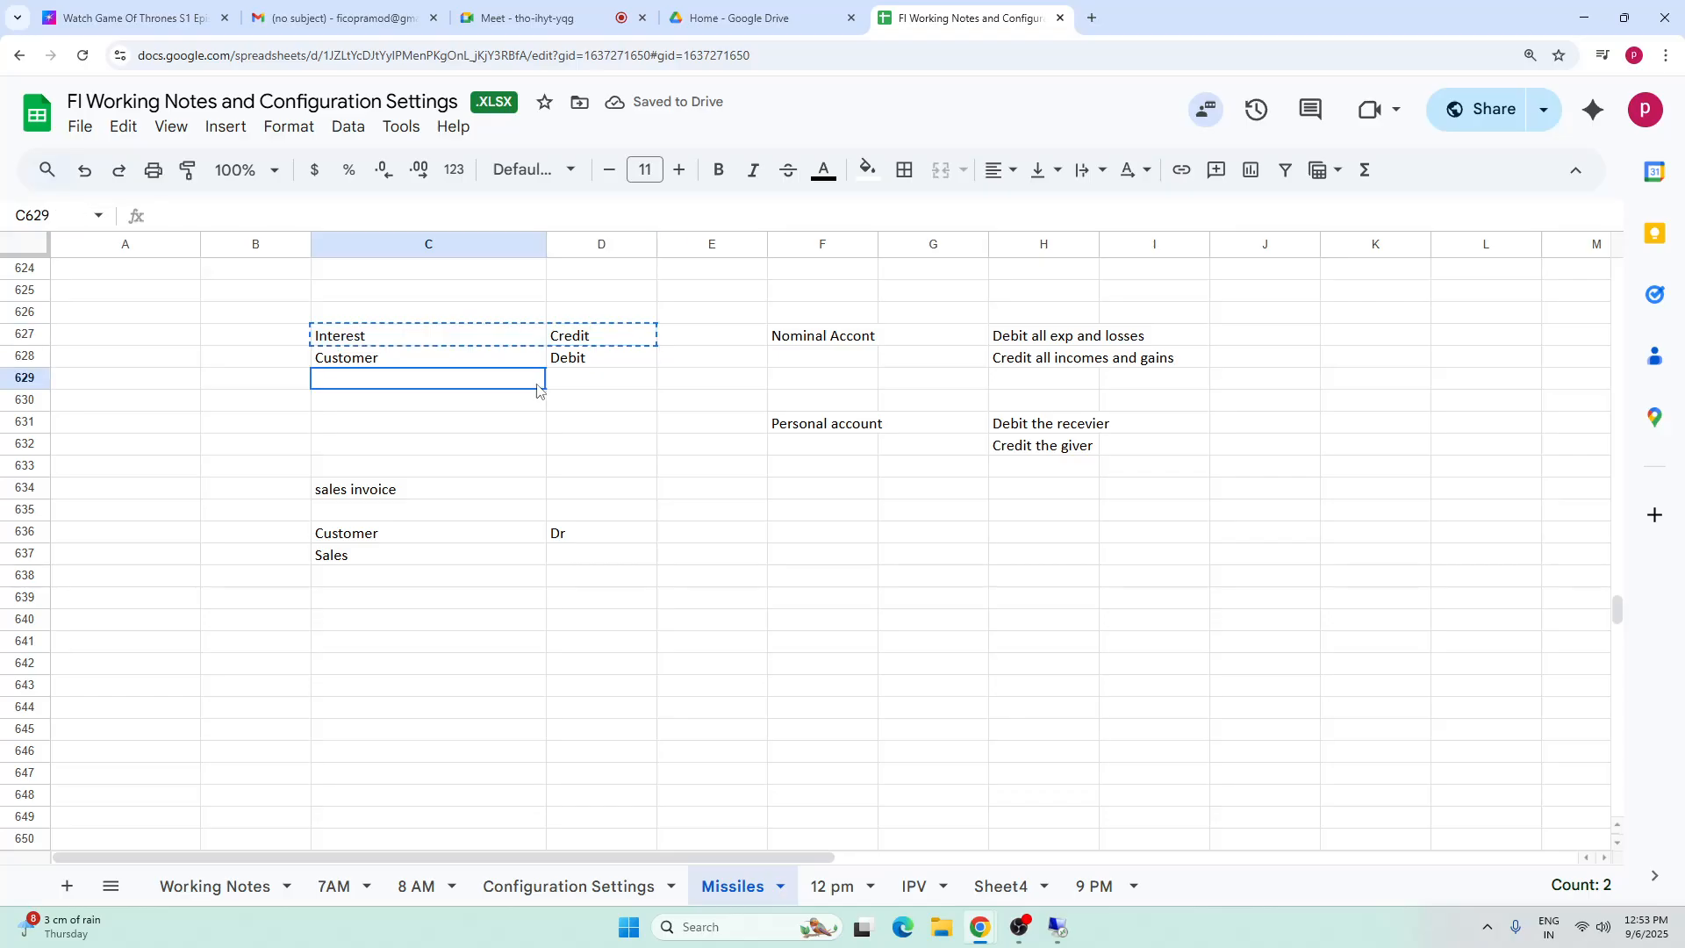
key("ctrl+v")
- Enter Cr in D637 for the Sales line of the sales invoice
left_click(603, 491)
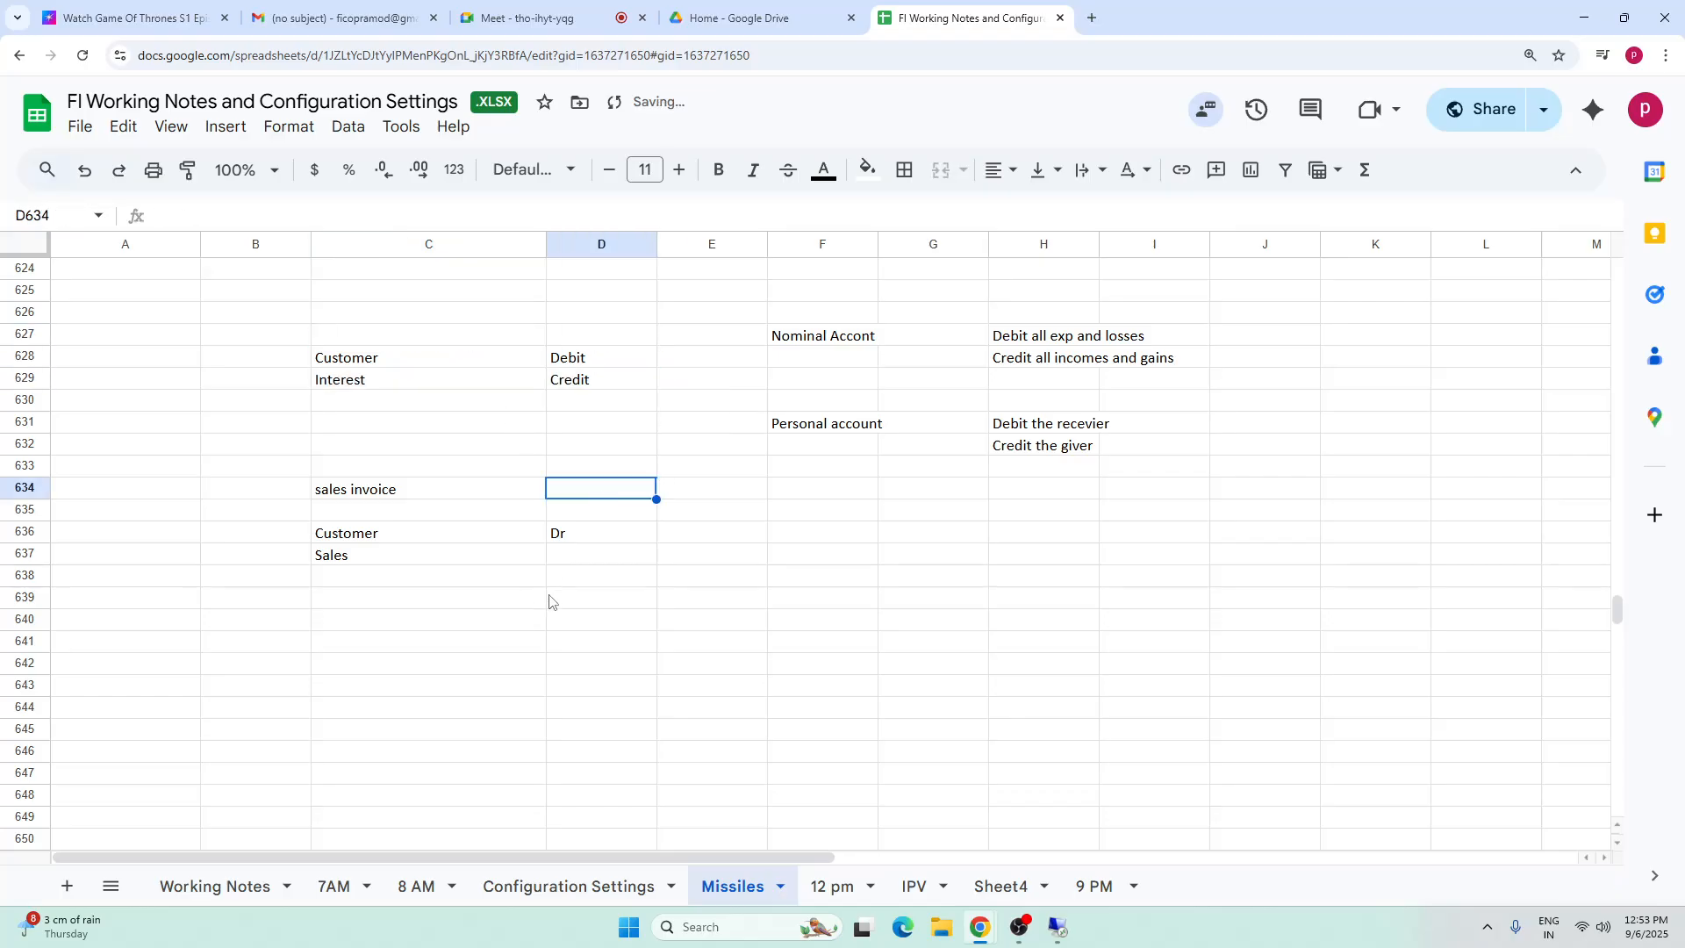
left_click(572, 560)
type("Cr")
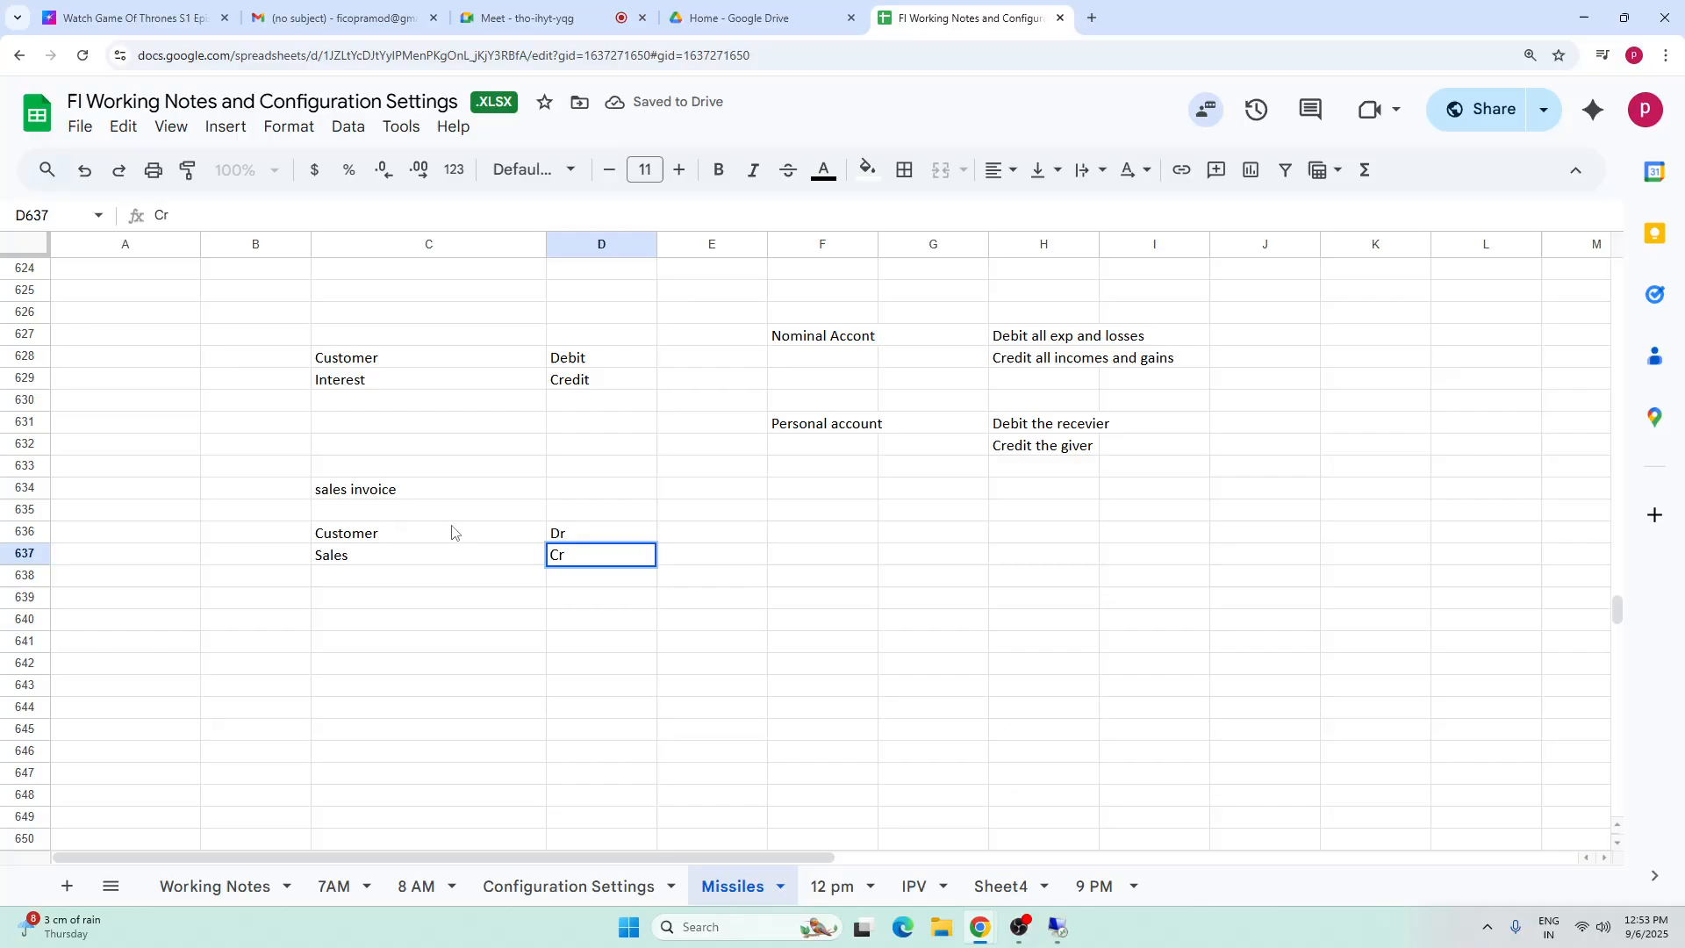
left_click(376, 563)
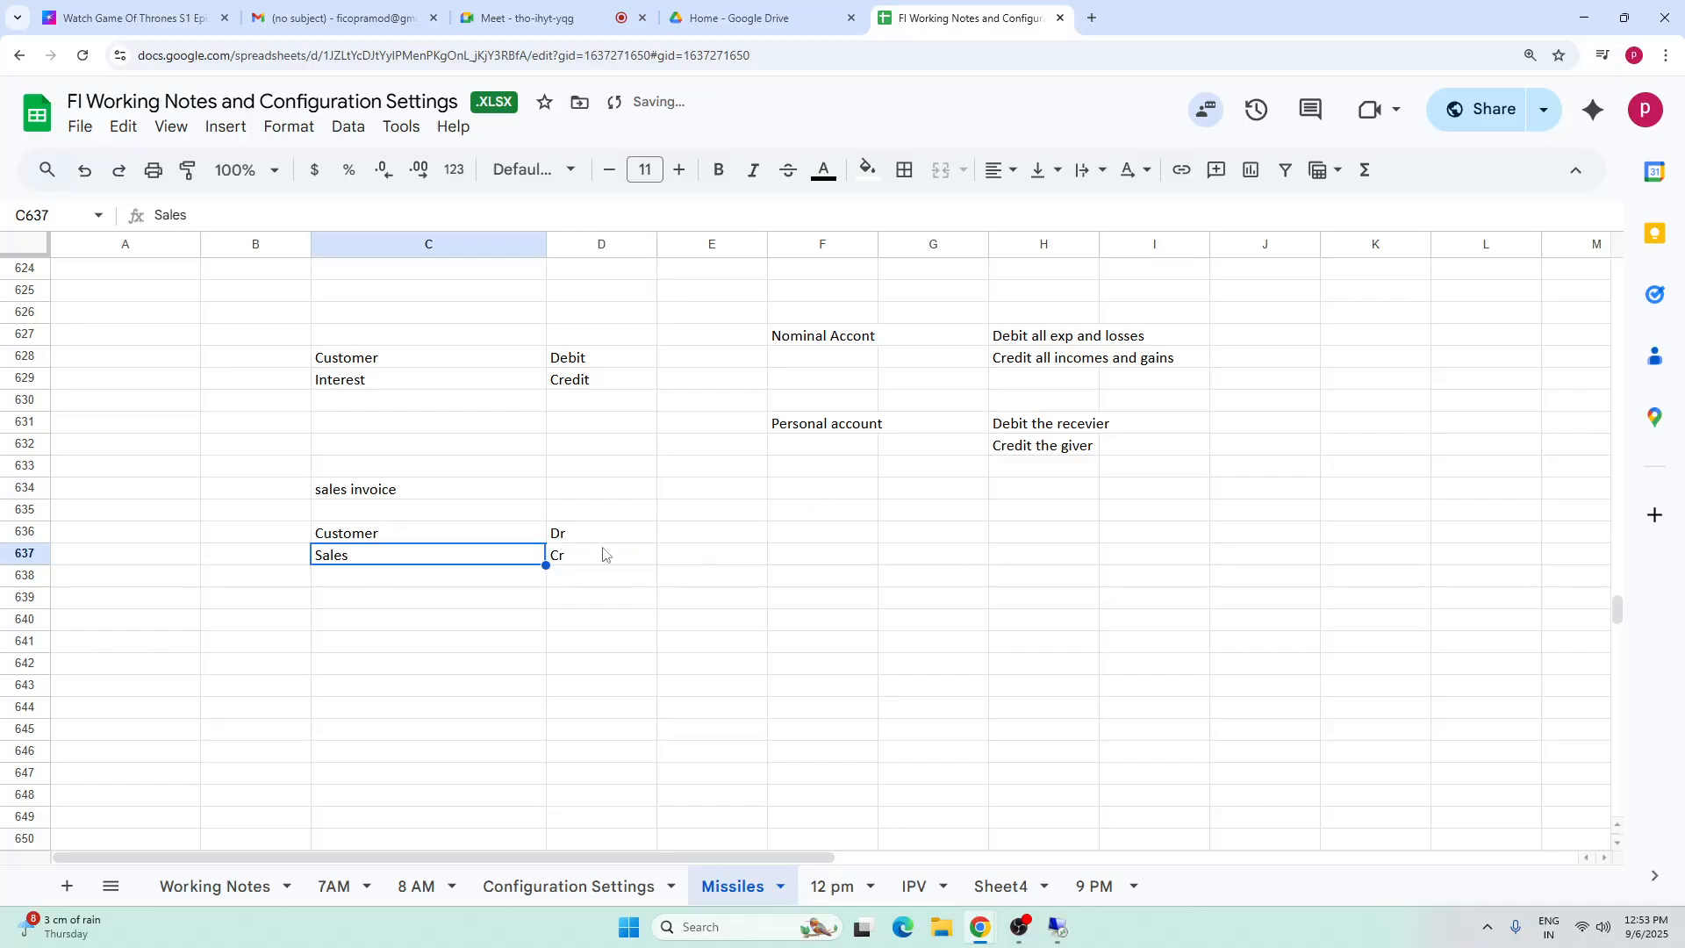
- Compare the Sales and Interest entries with the nominal account rule for incomes and gains in H628
left_click(1038, 363)
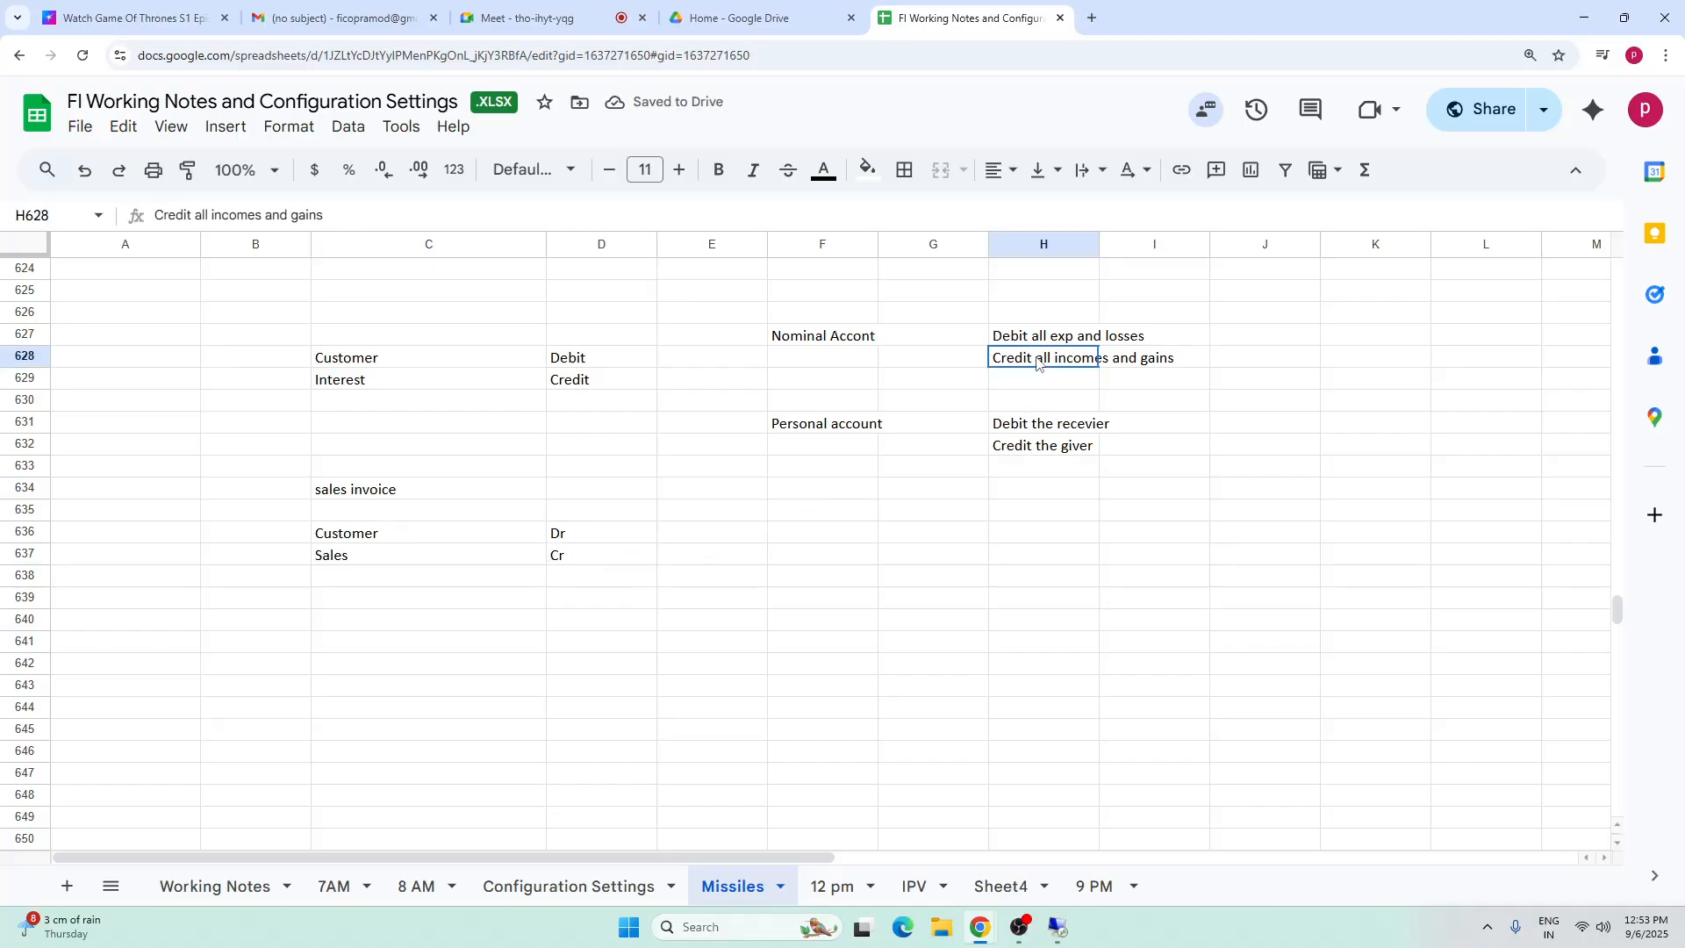
left_click(443, 559)
left_click(430, 385)
left_click(1058, 364)
left_click(456, 559)
left_click(1027, 358)
left_click(389, 534)
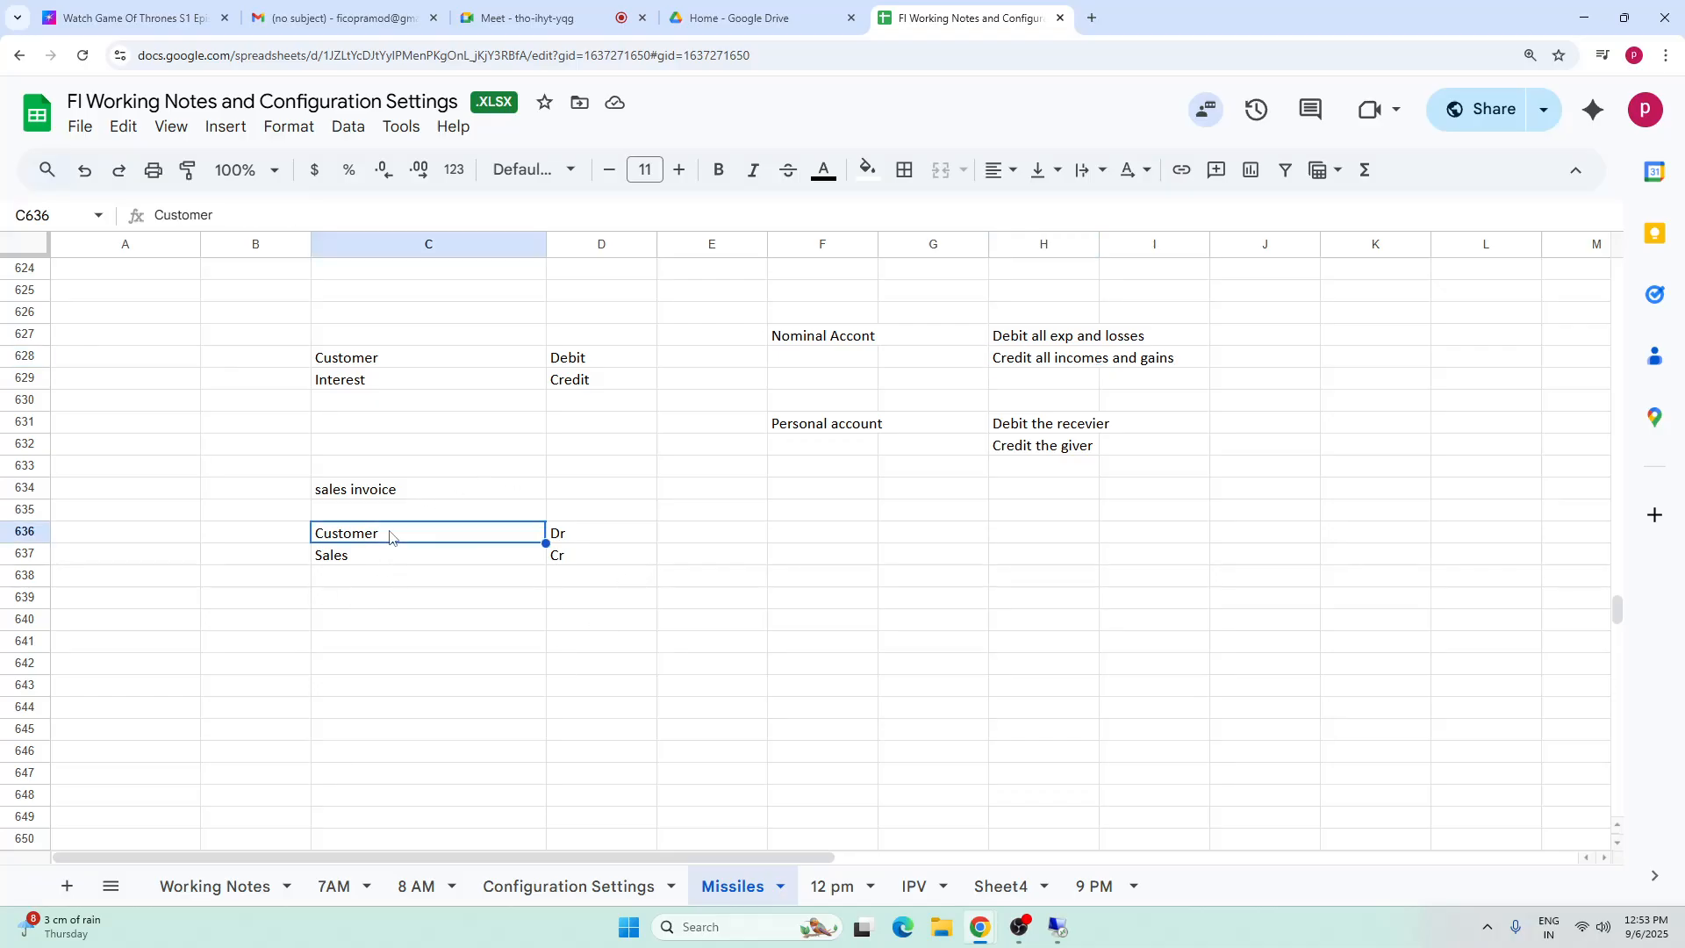
left_click(371, 625)
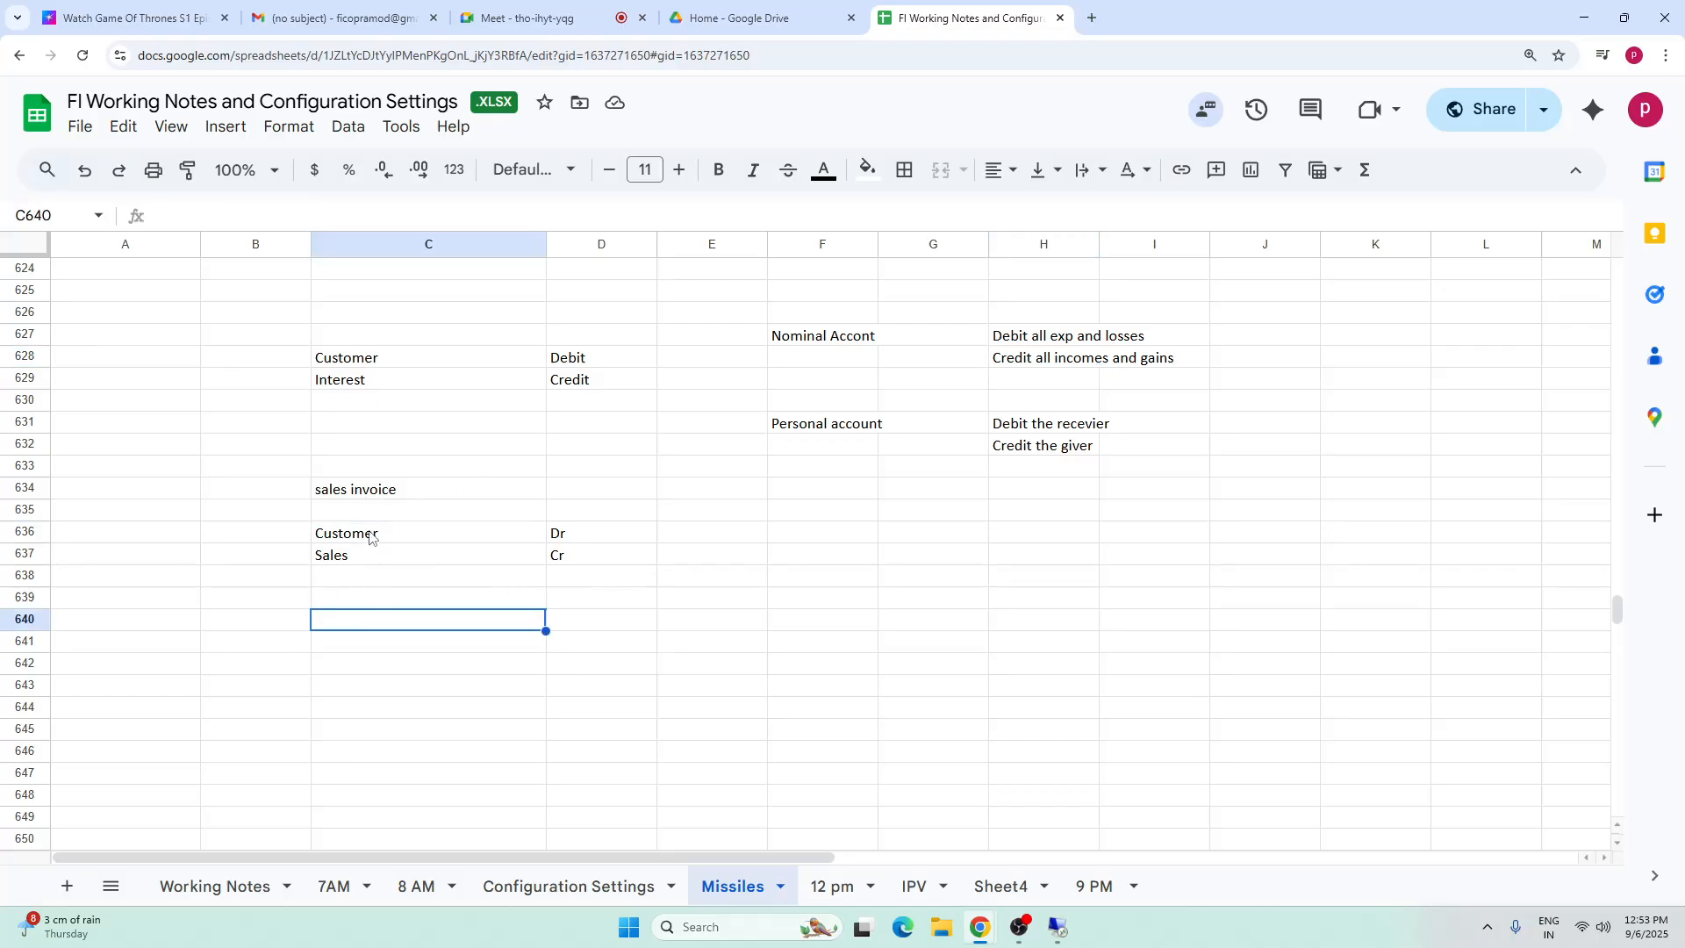
- Examine the sales invoice entry's customer debit and sales credit lines and compare them with the customer interest entry above
left_click(474, 538)
left_click(596, 560, "shift")
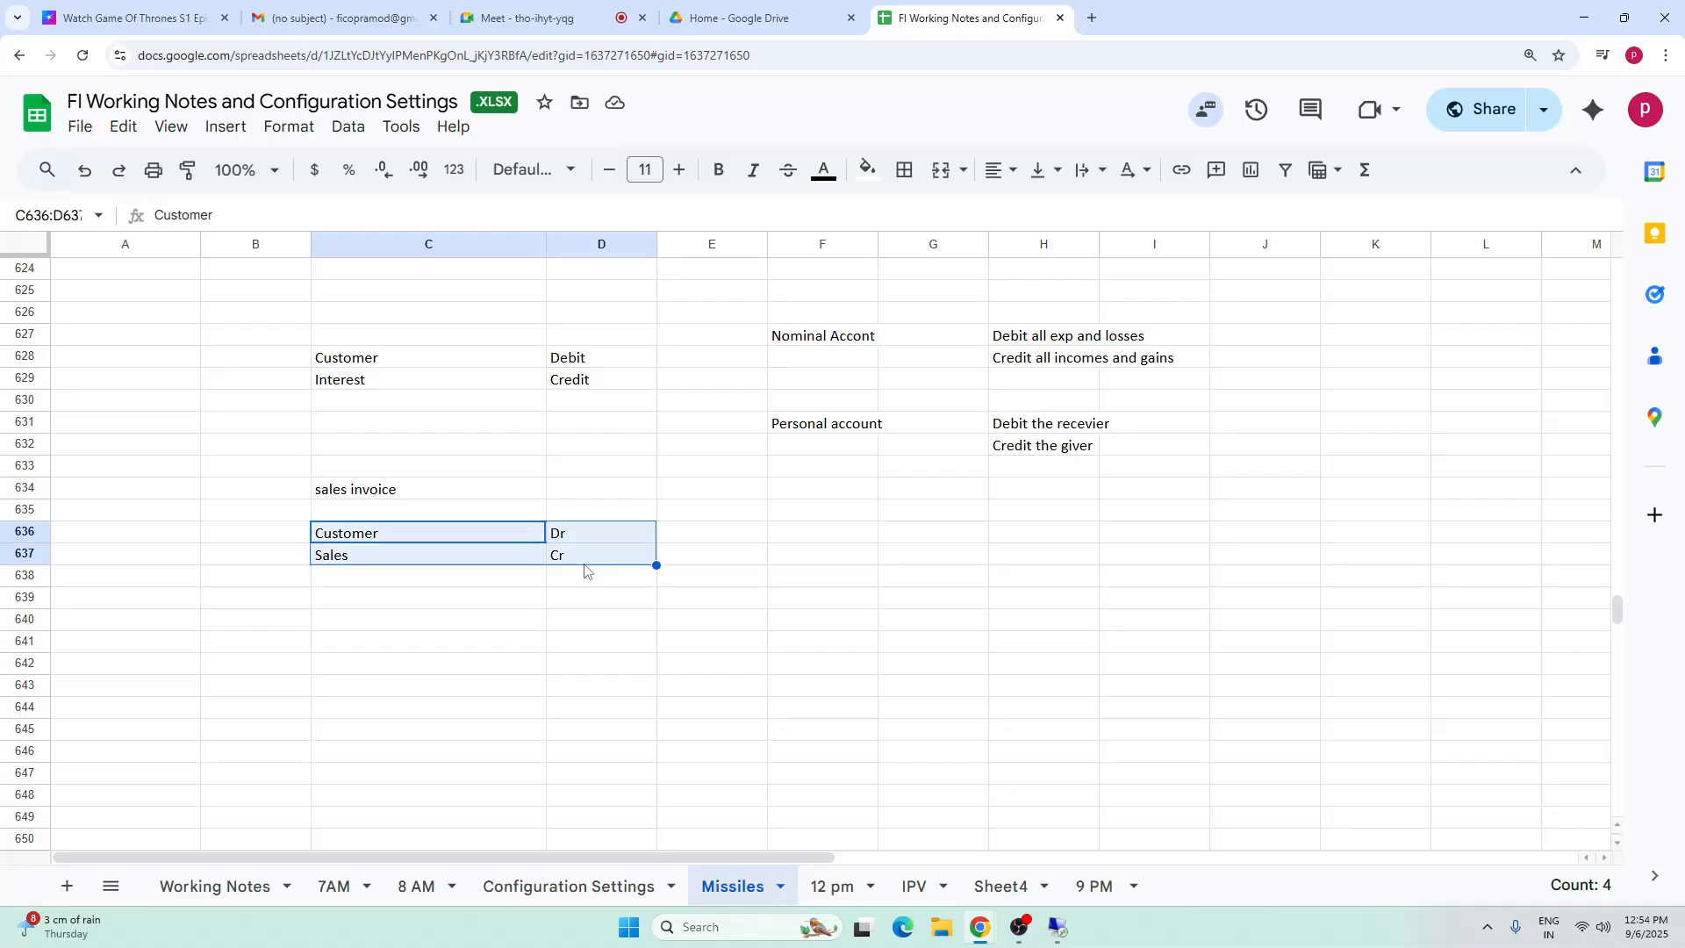
left_click(387, 665)
left_click(580, 560)
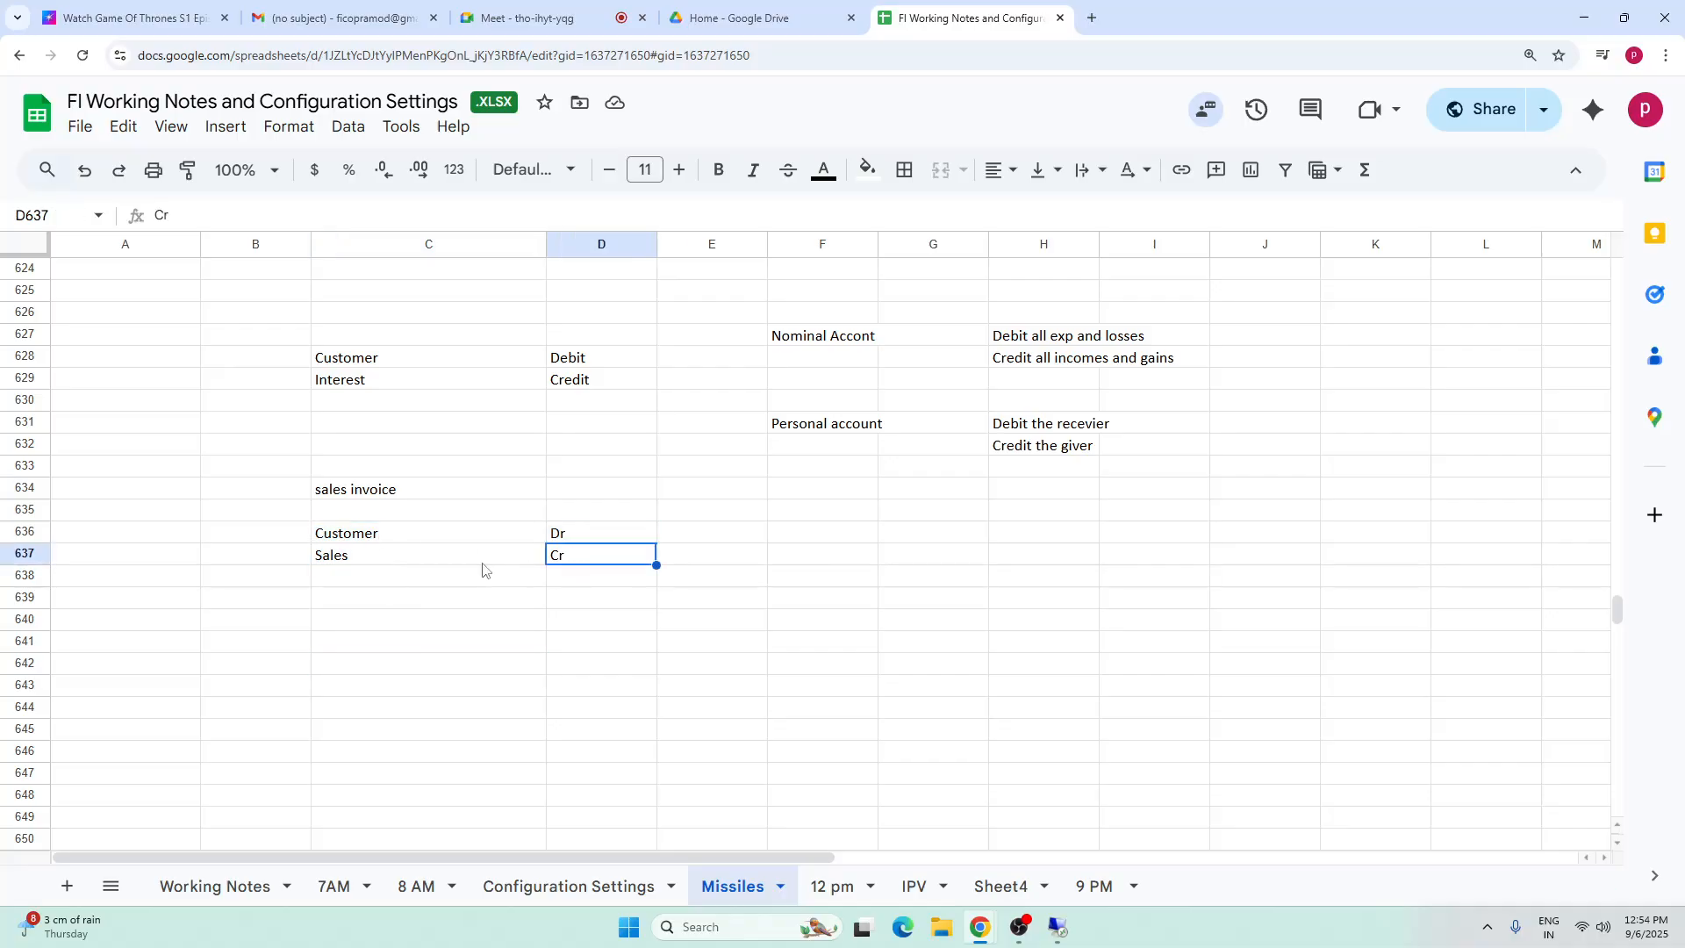
left_click(369, 560)
left_click_drag(403, 538, 625, 559)
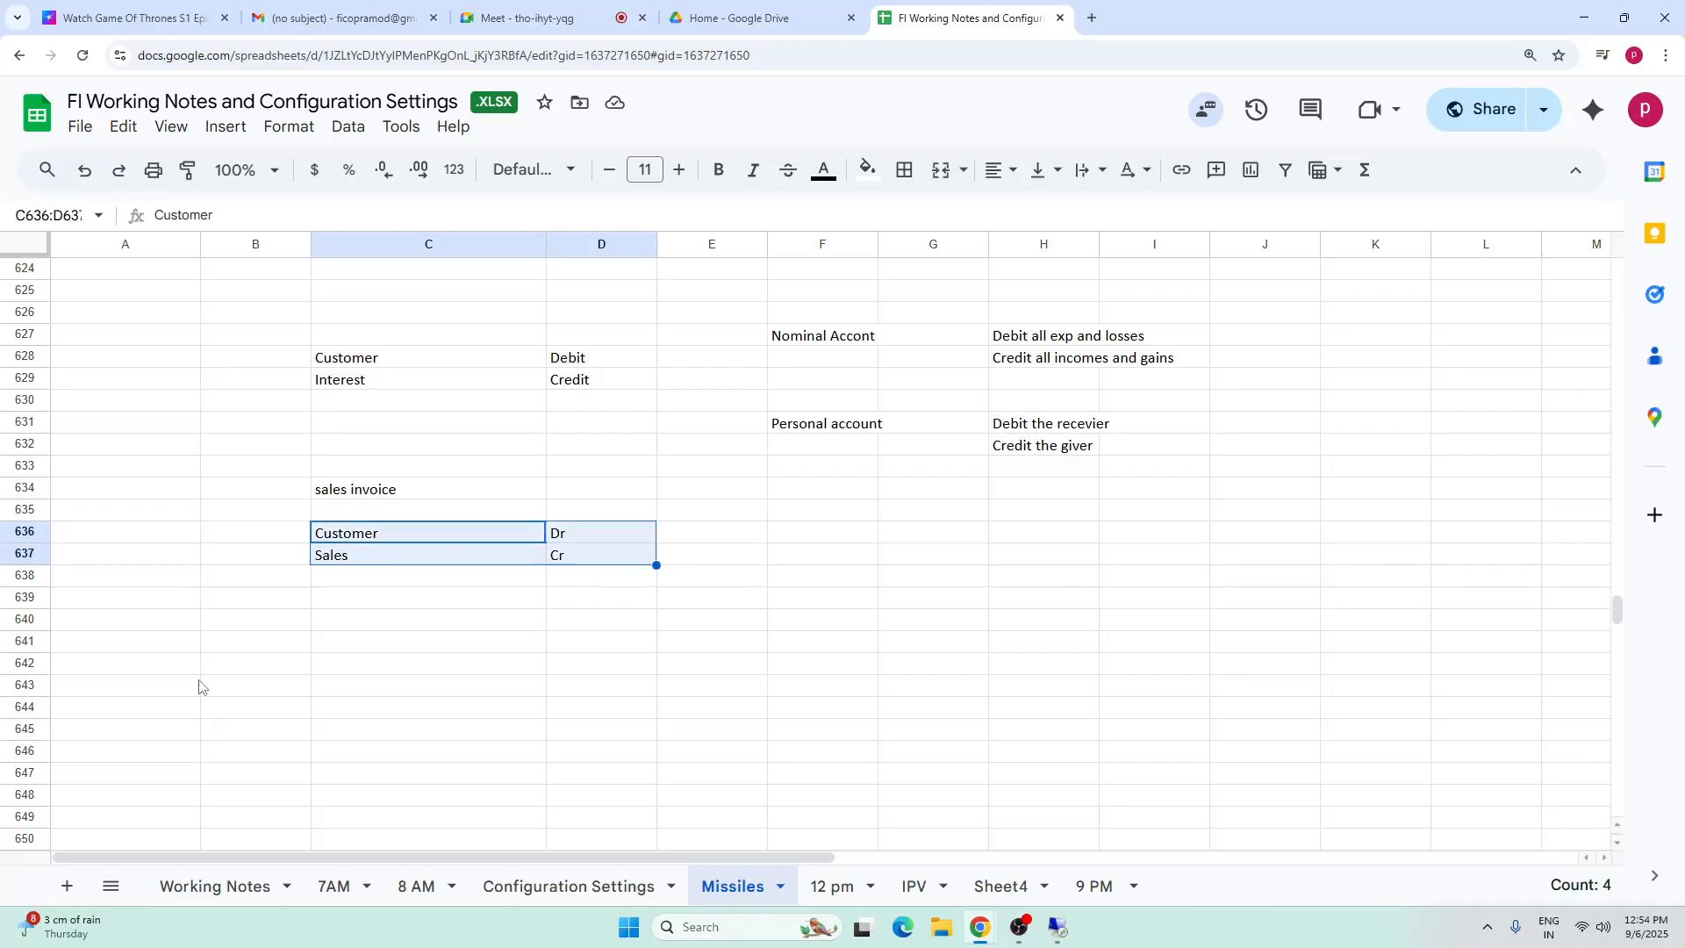
left_click(344, 647)
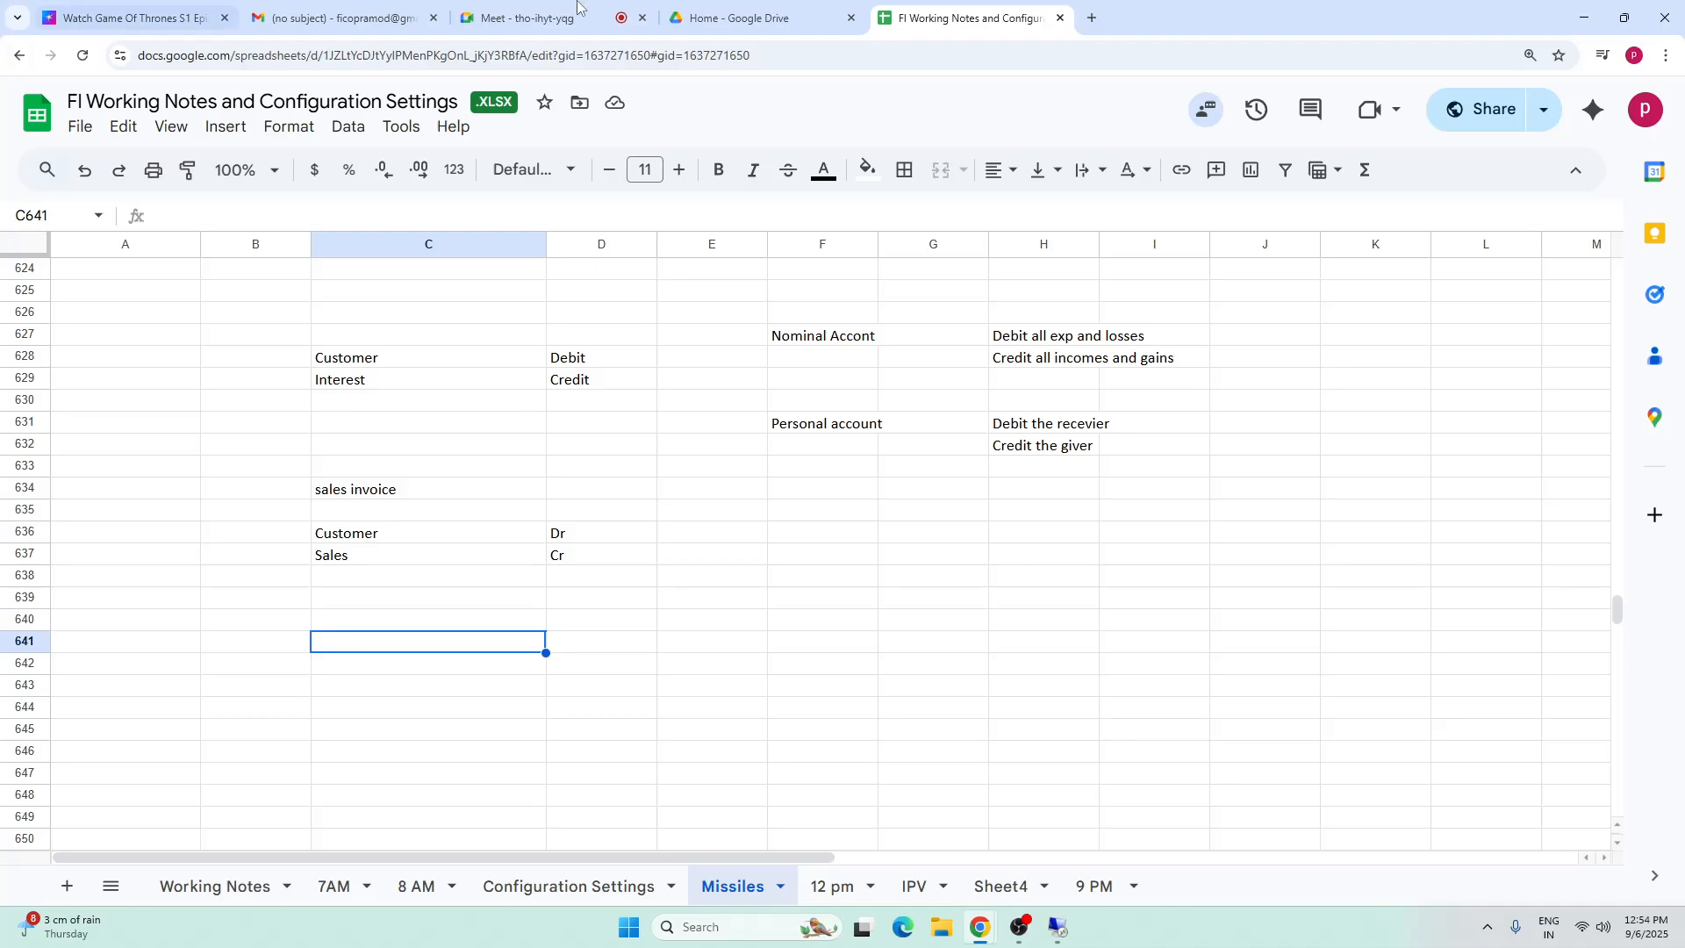
left_click(386, 559)
left_click(369, 384)
left_click(399, 561)
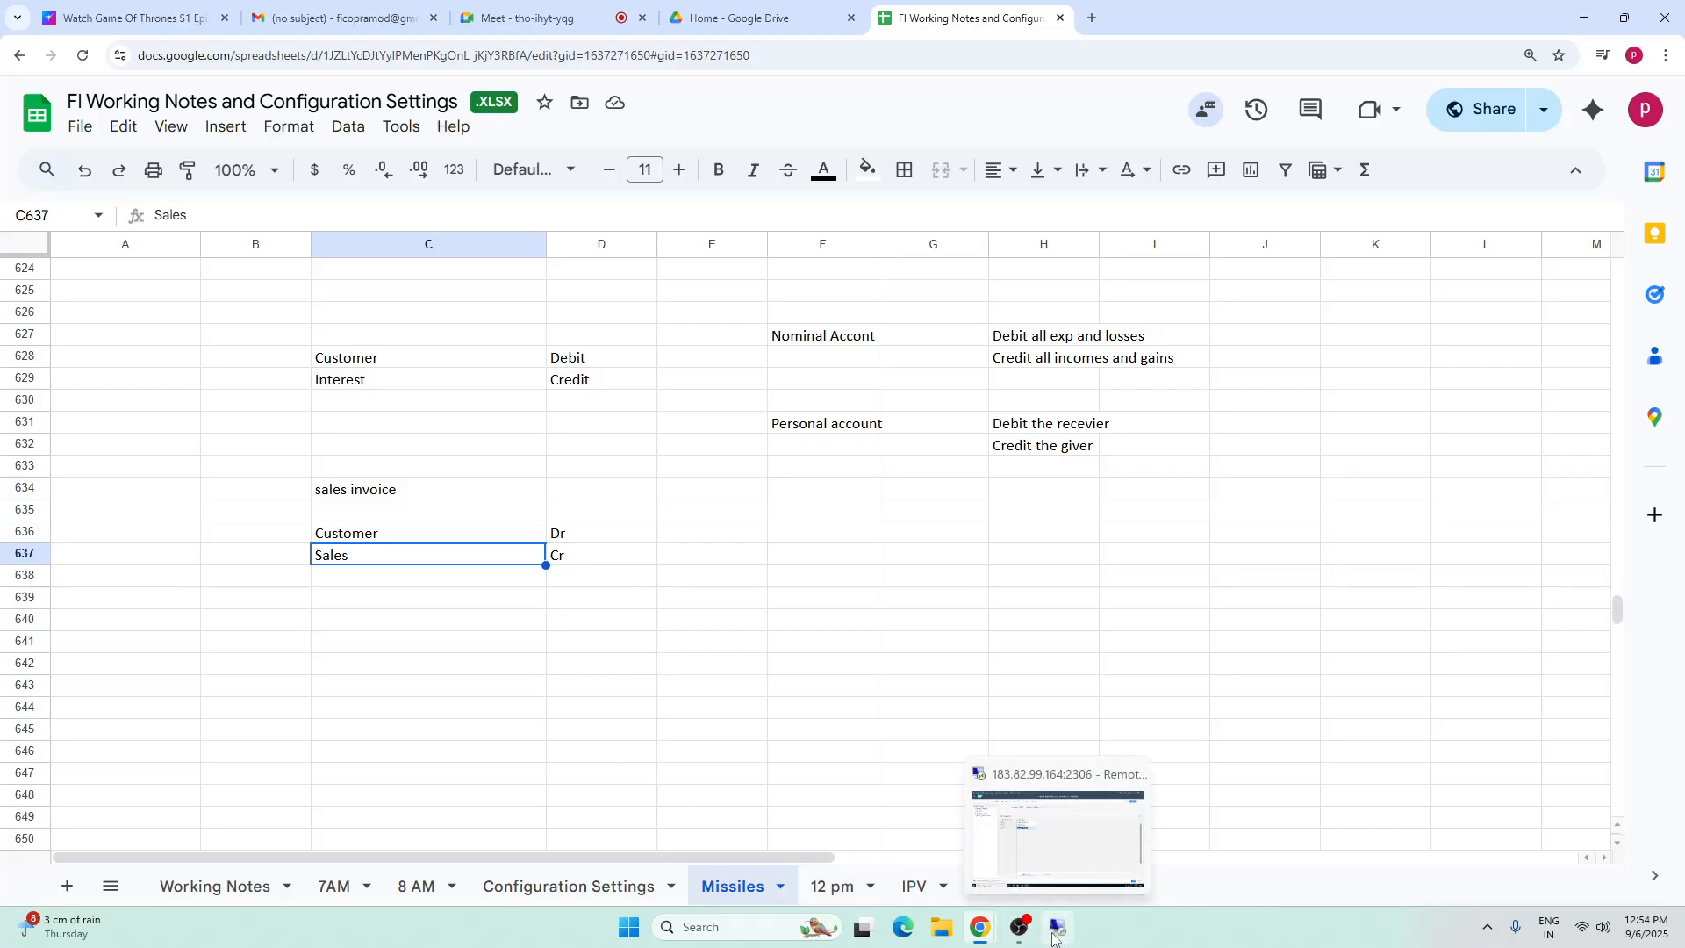
- Switch to the SAP remote session and start new entries in the Accounts view for chart of accounts TA98
left_click(1057, 825)
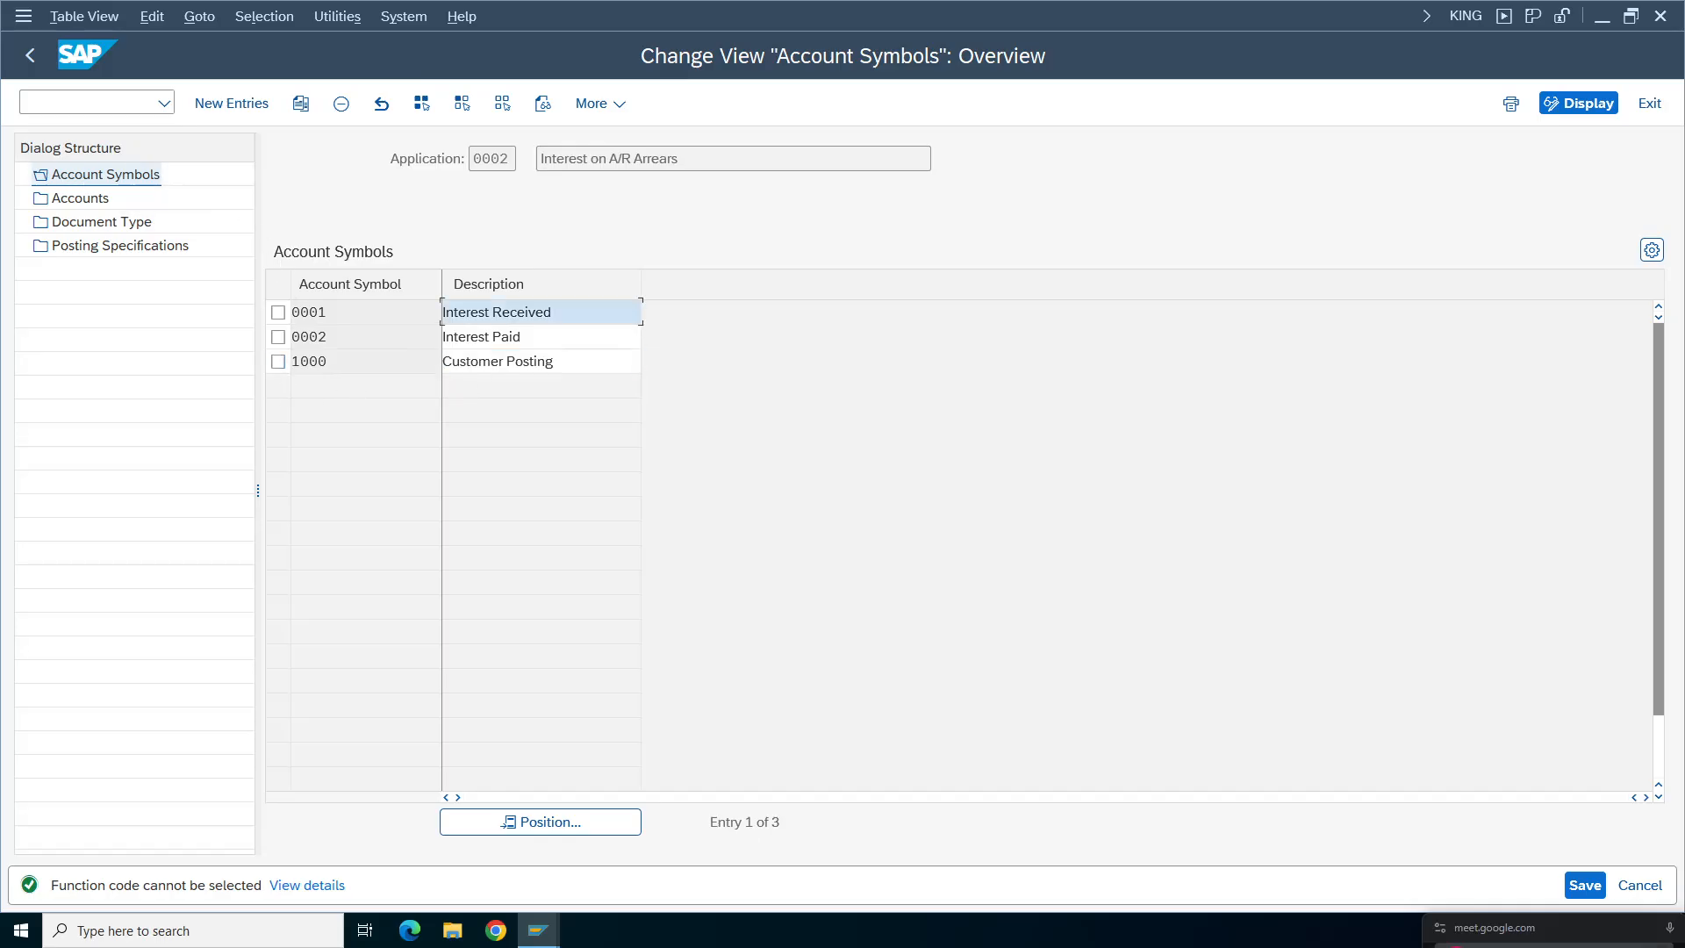
left_click(79, 200)
double_click(80, 201)
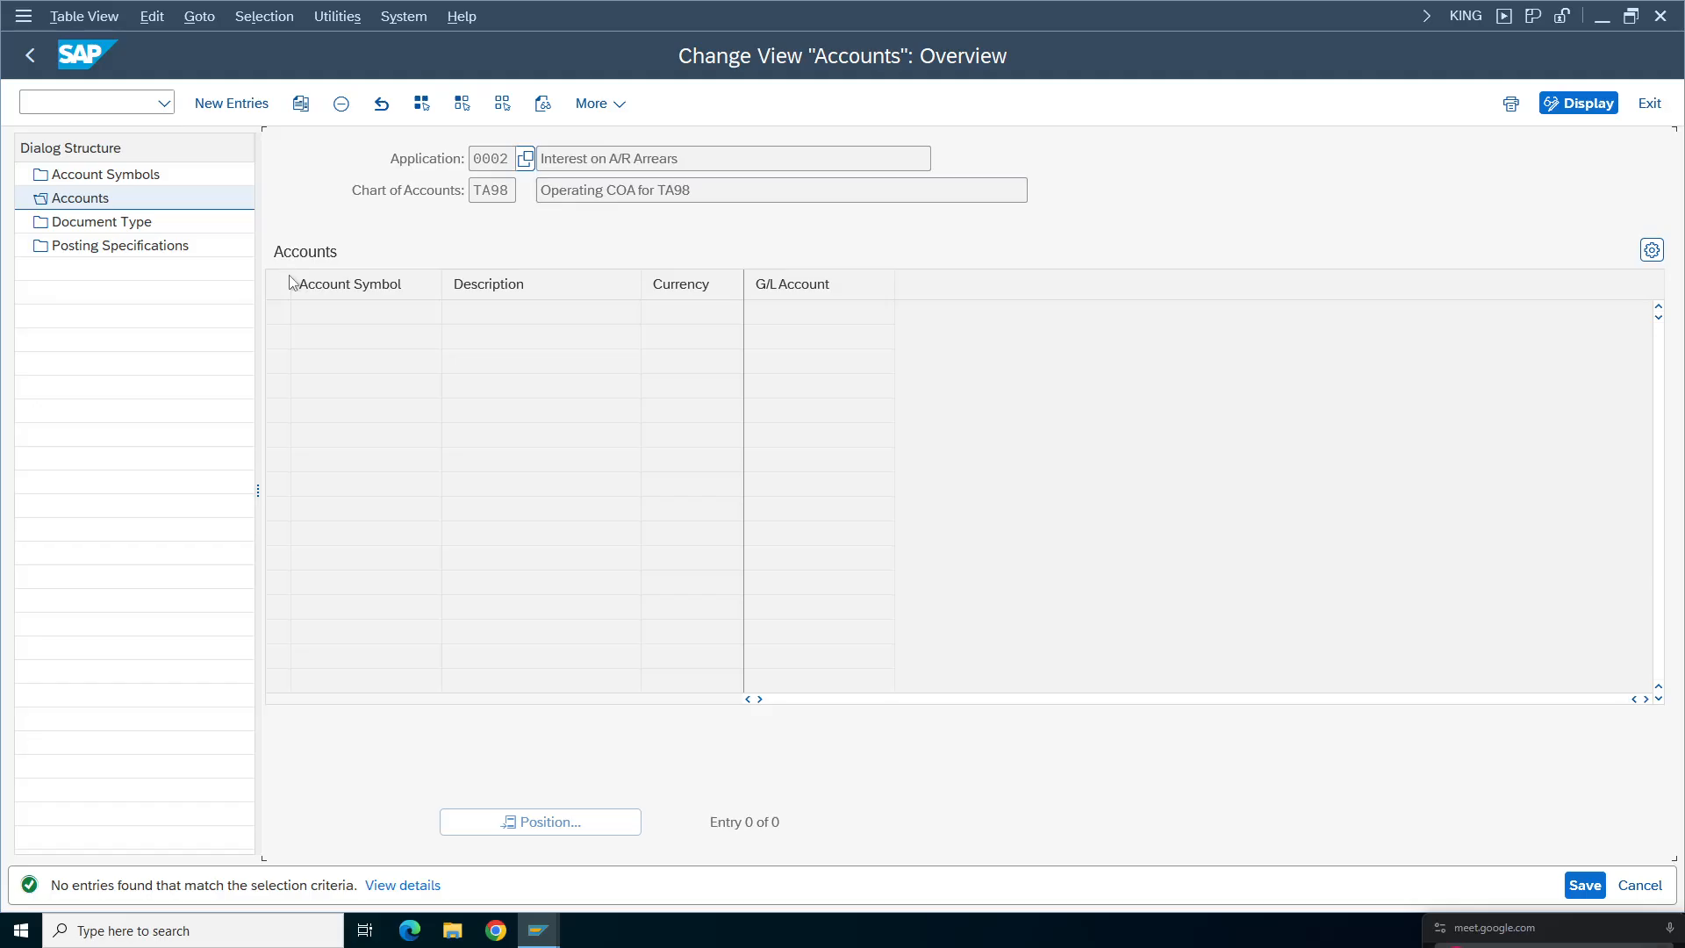
left_click_drag(703, 190, 391, 196)
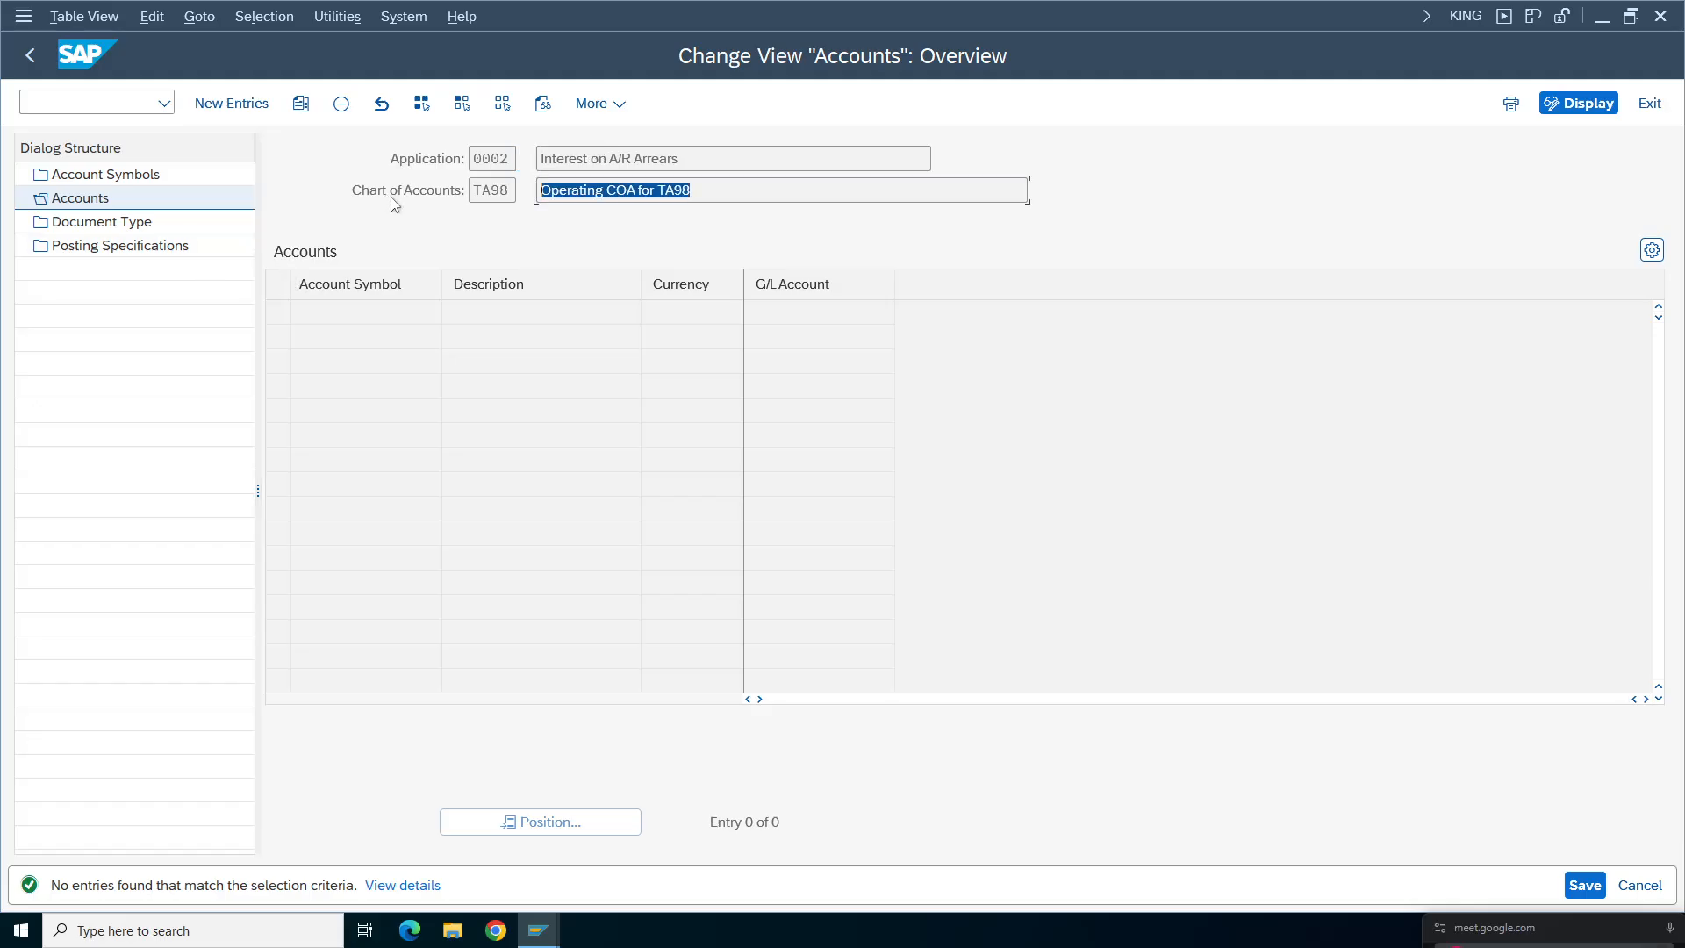
left_click(491, 190)
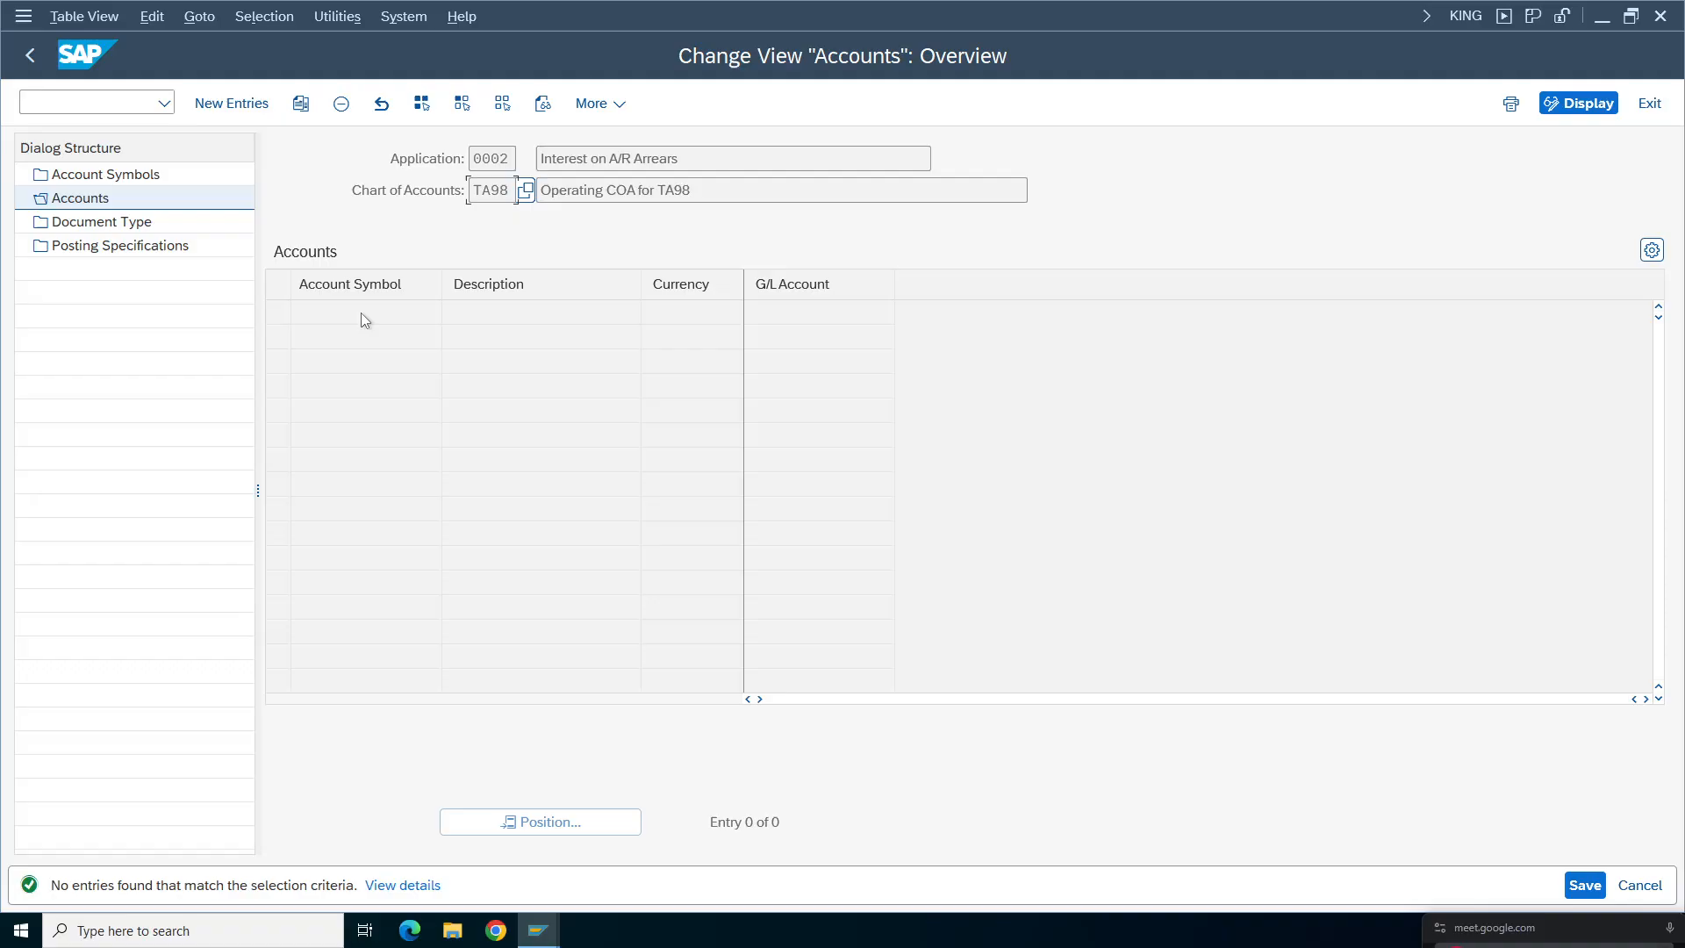
left_click(238, 106)
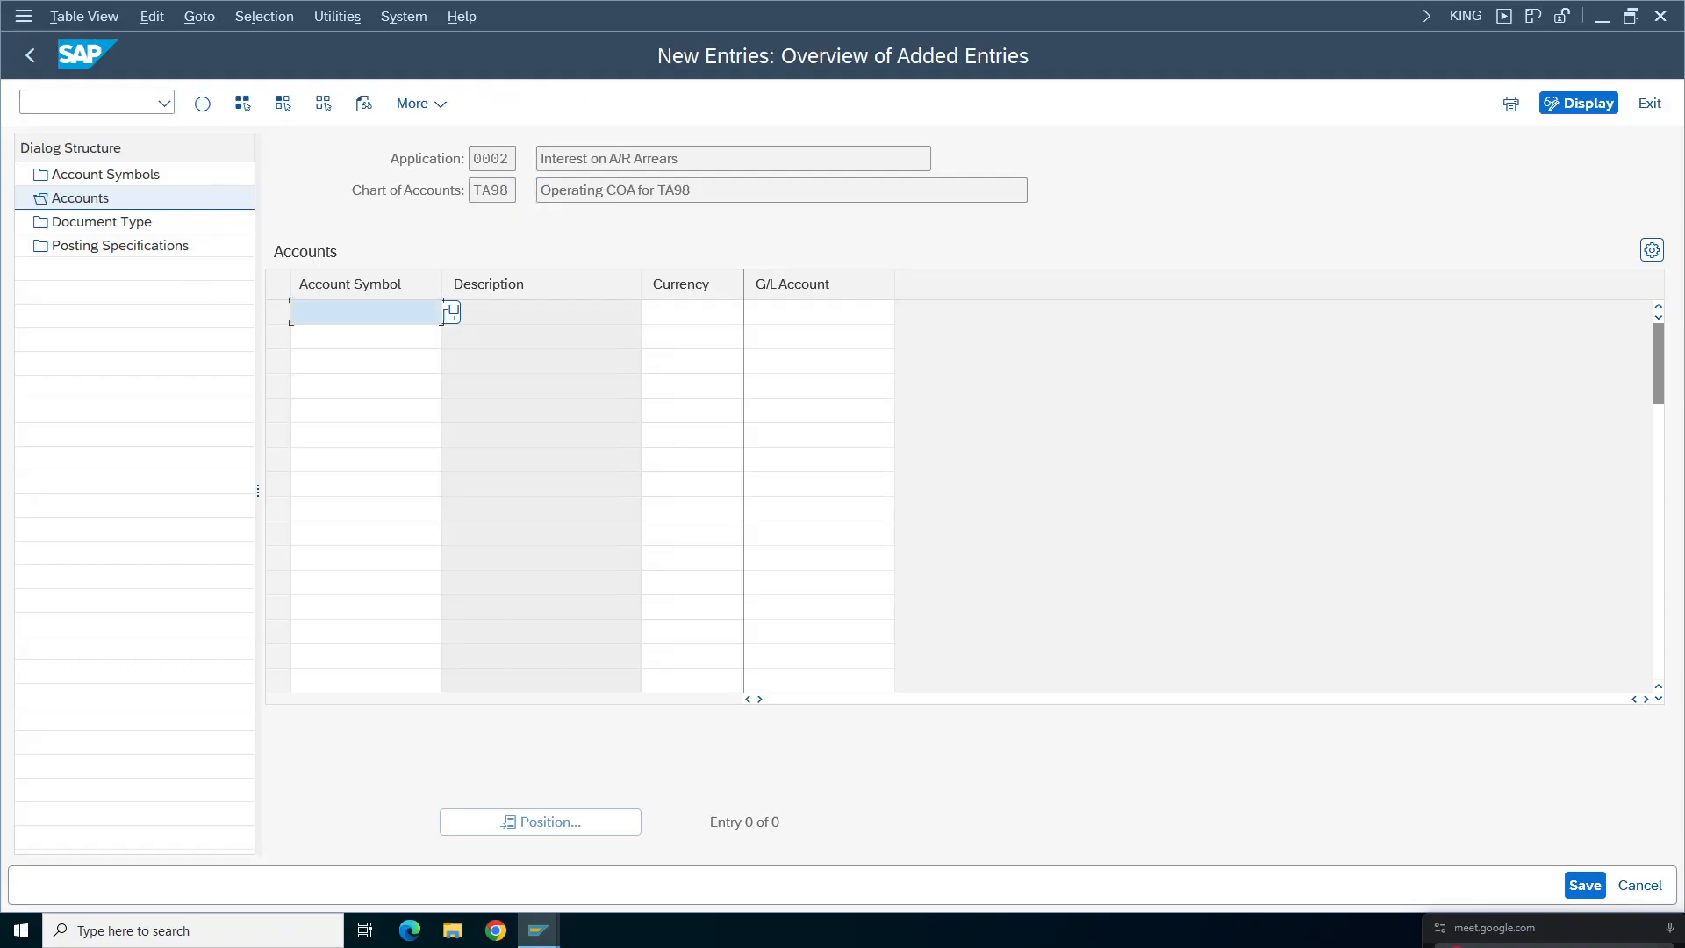
- Enter account symbol 0001 (Interest Received) with currency INR in the first accounts row
left_click(352, 314)
left_click(451, 314)
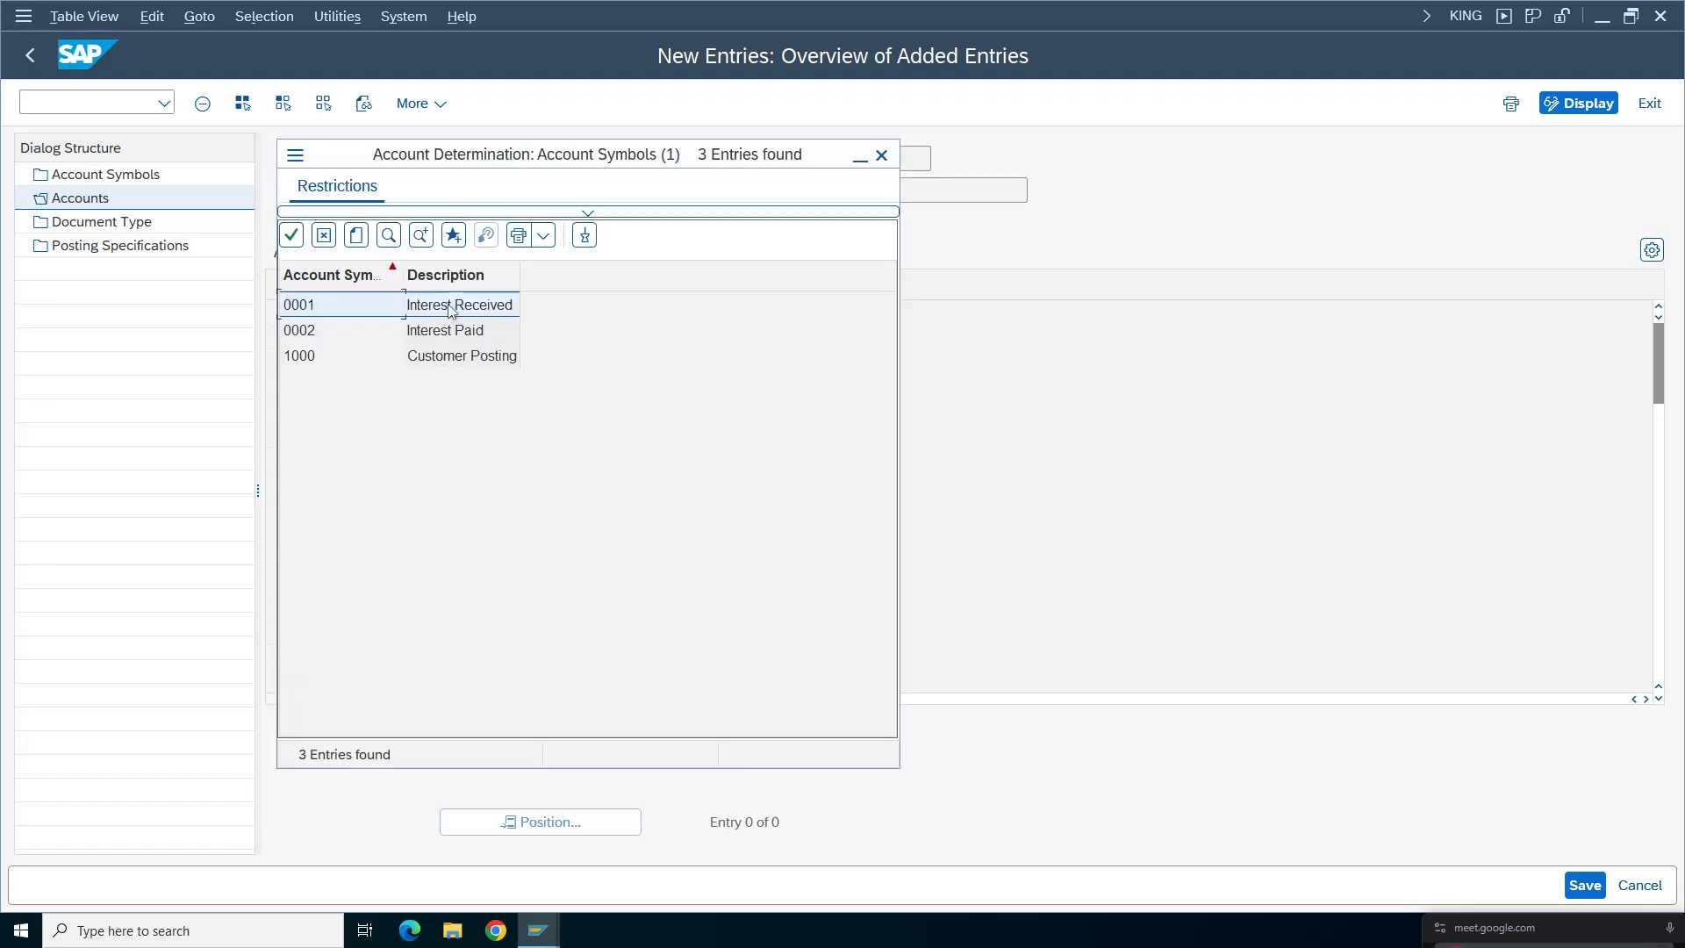
left_click(449, 303)
left_click(417, 345)
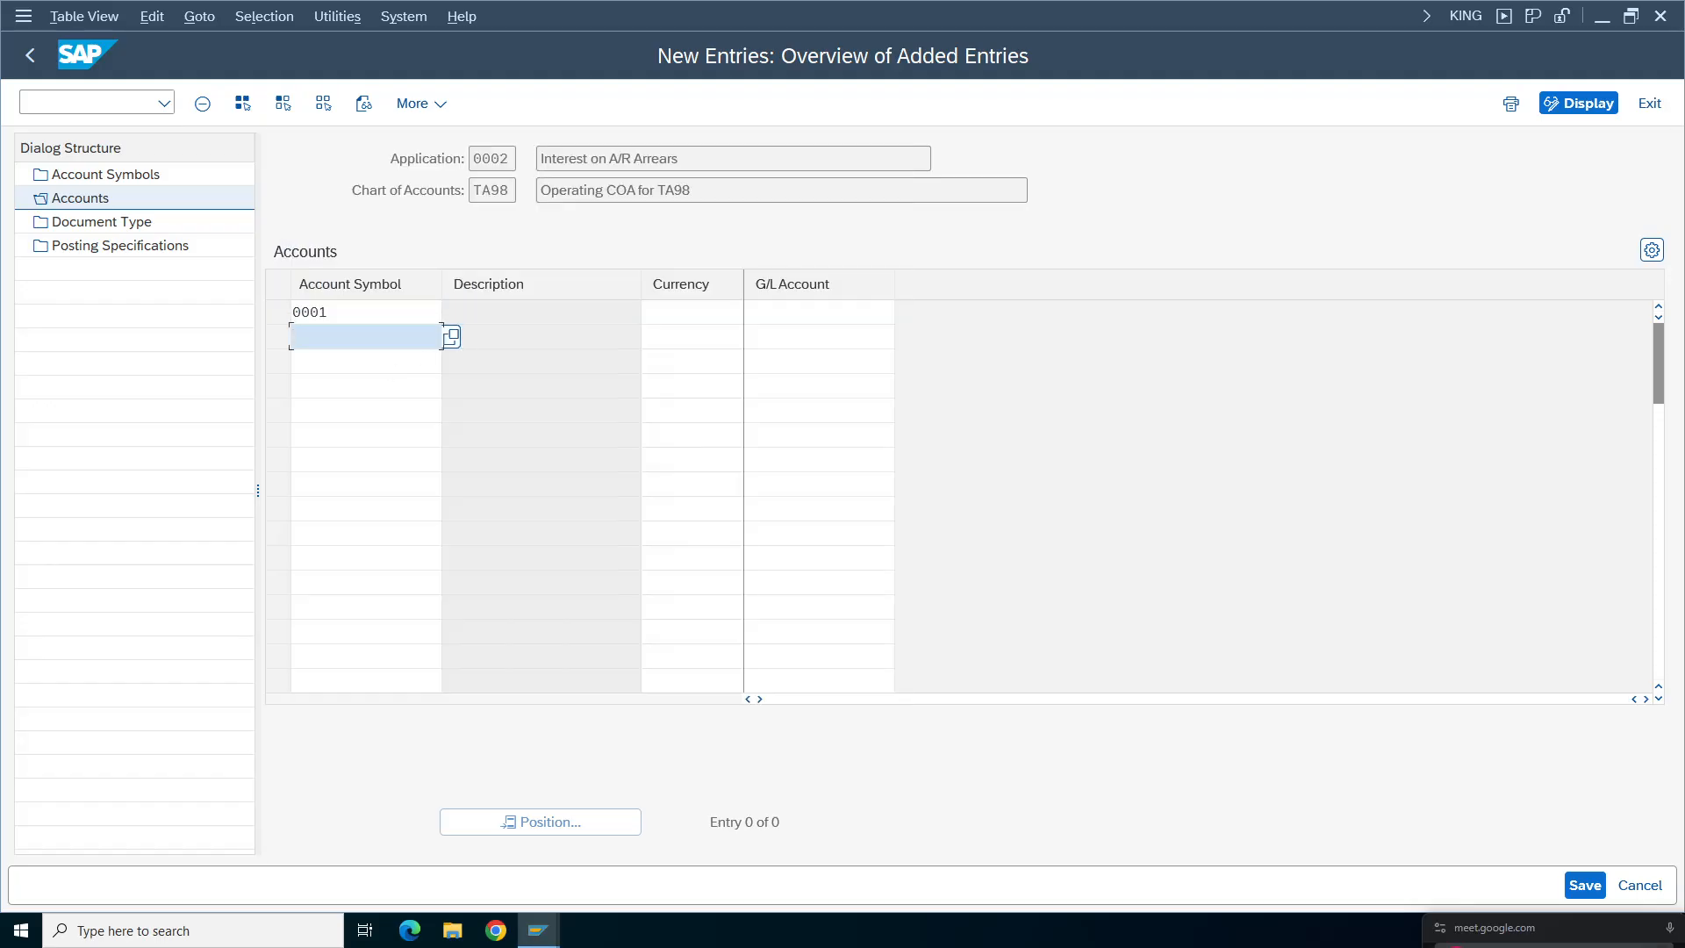
left_click(692, 313)
type("inr")
key("Tab")
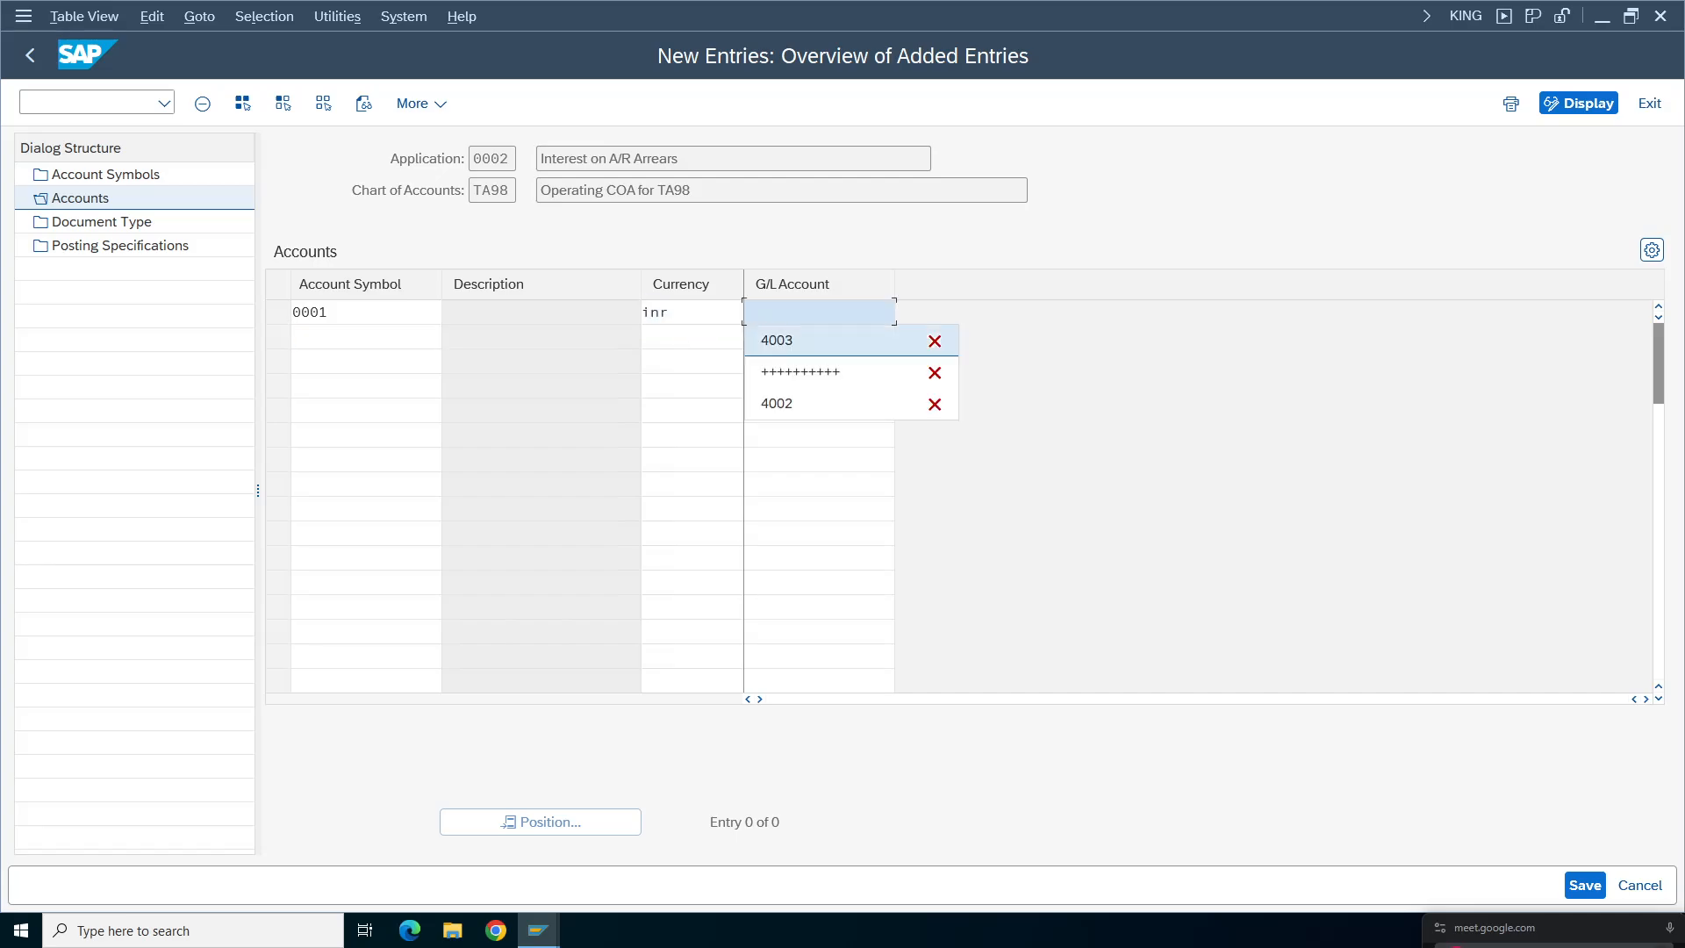
- Enter account symbol 1000 (Customer Posting) with currency INR in the second accounts row
key("Tab")
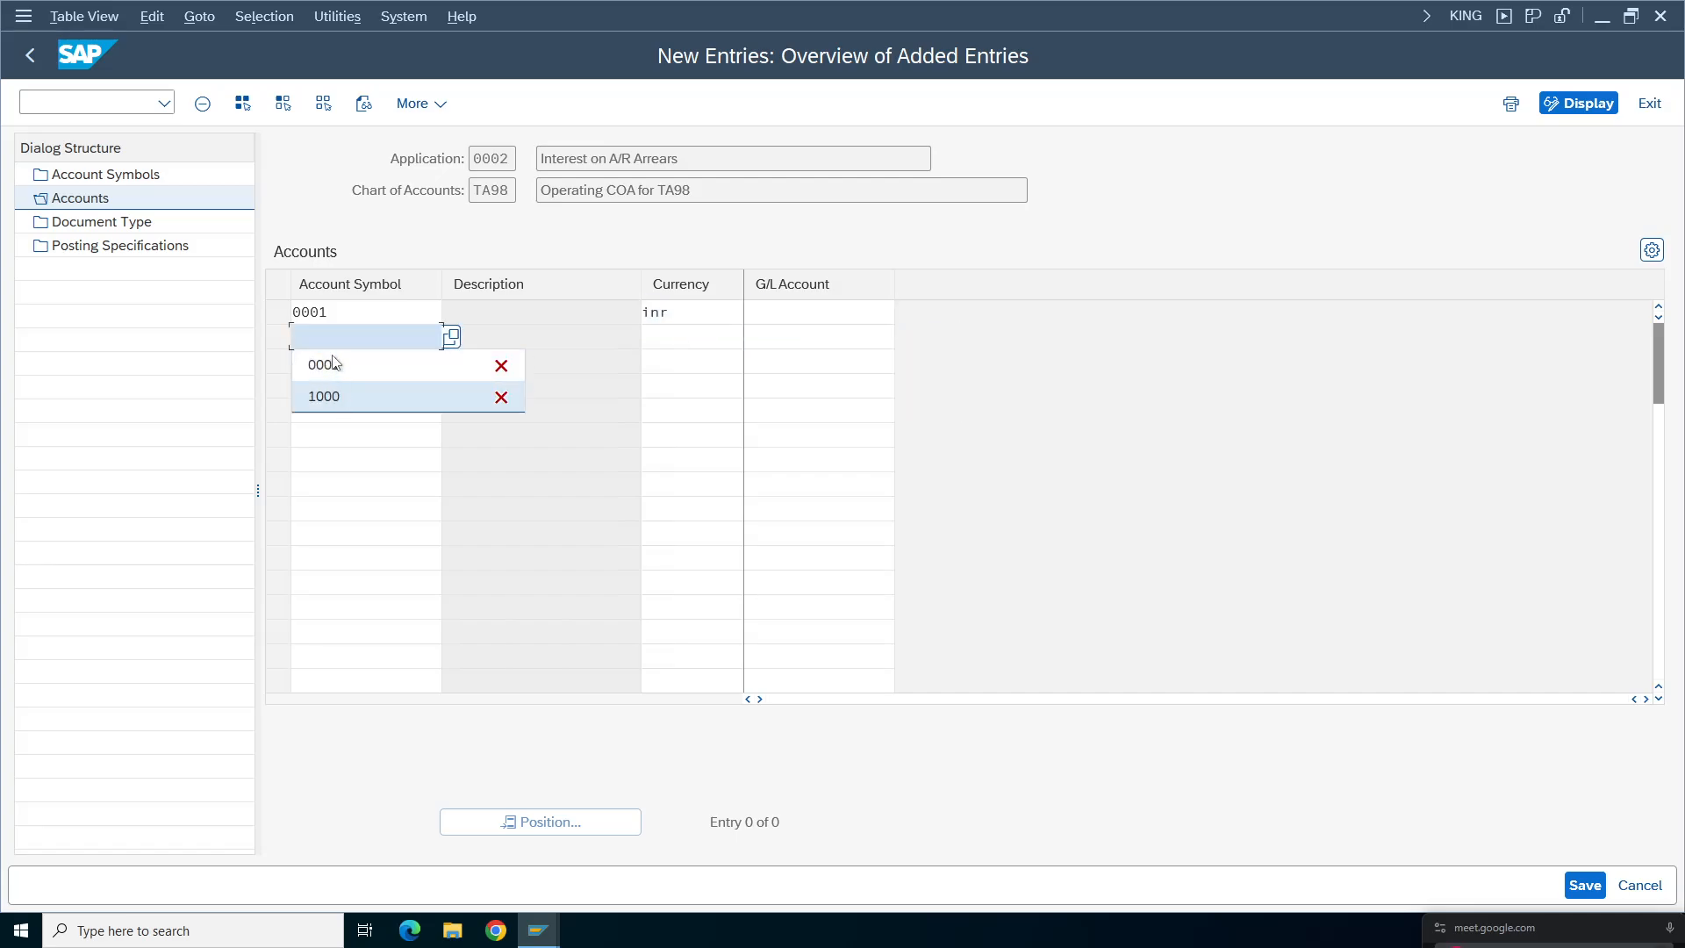
left_click(452, 338)
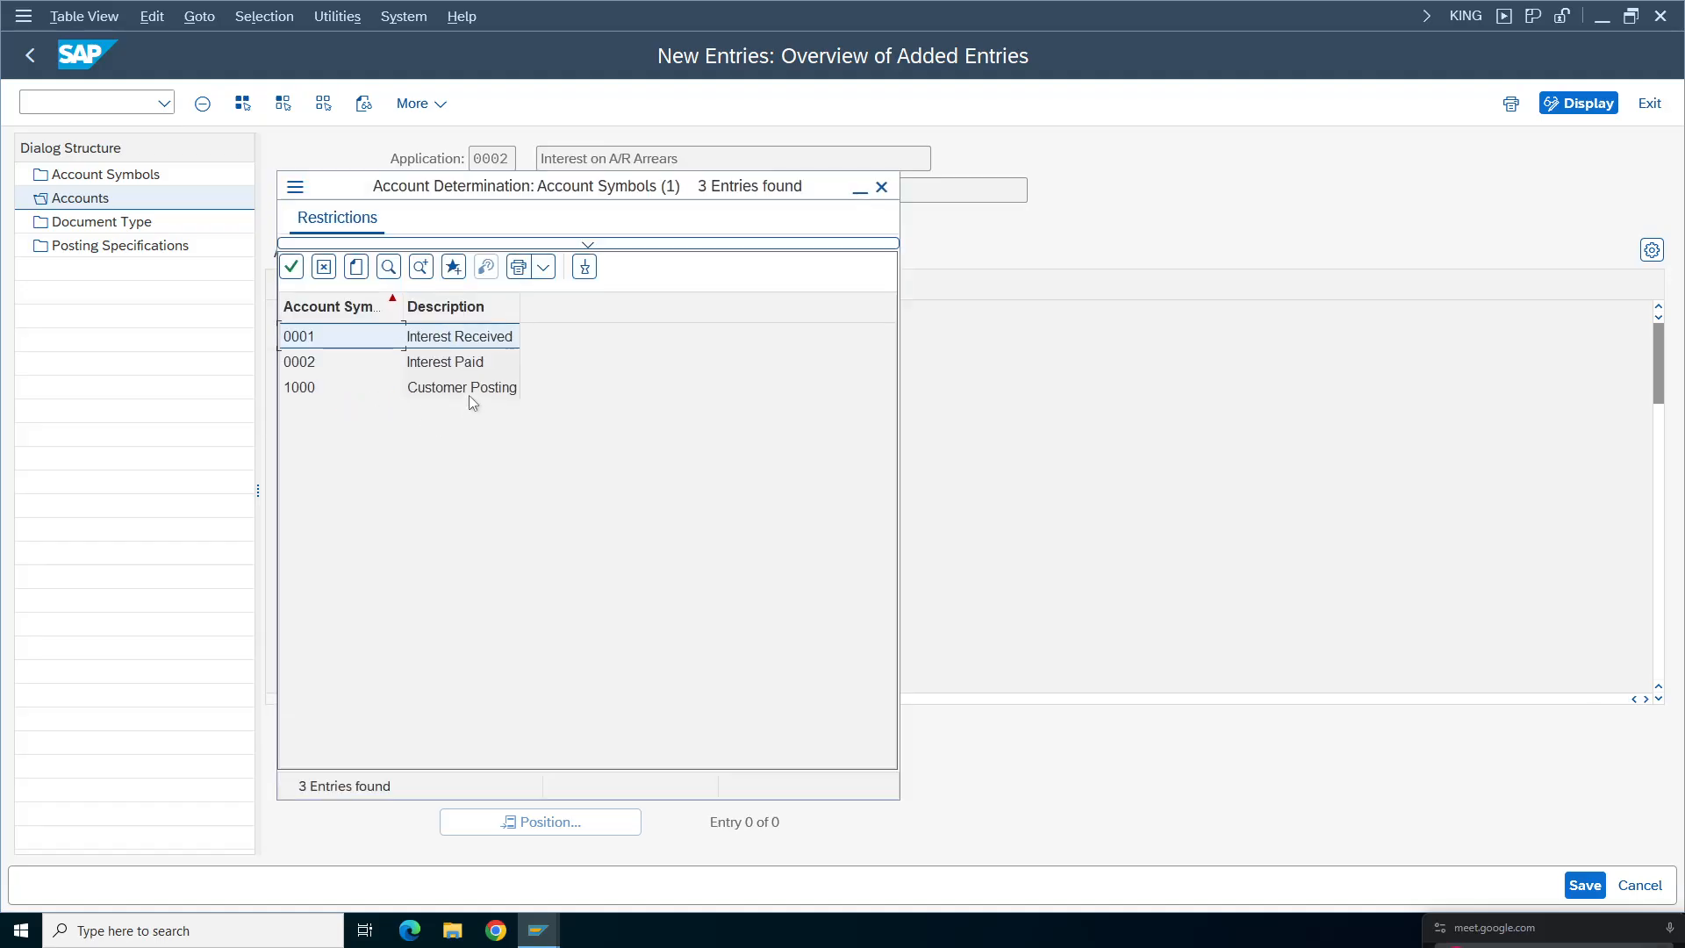
double_click(469, 394)
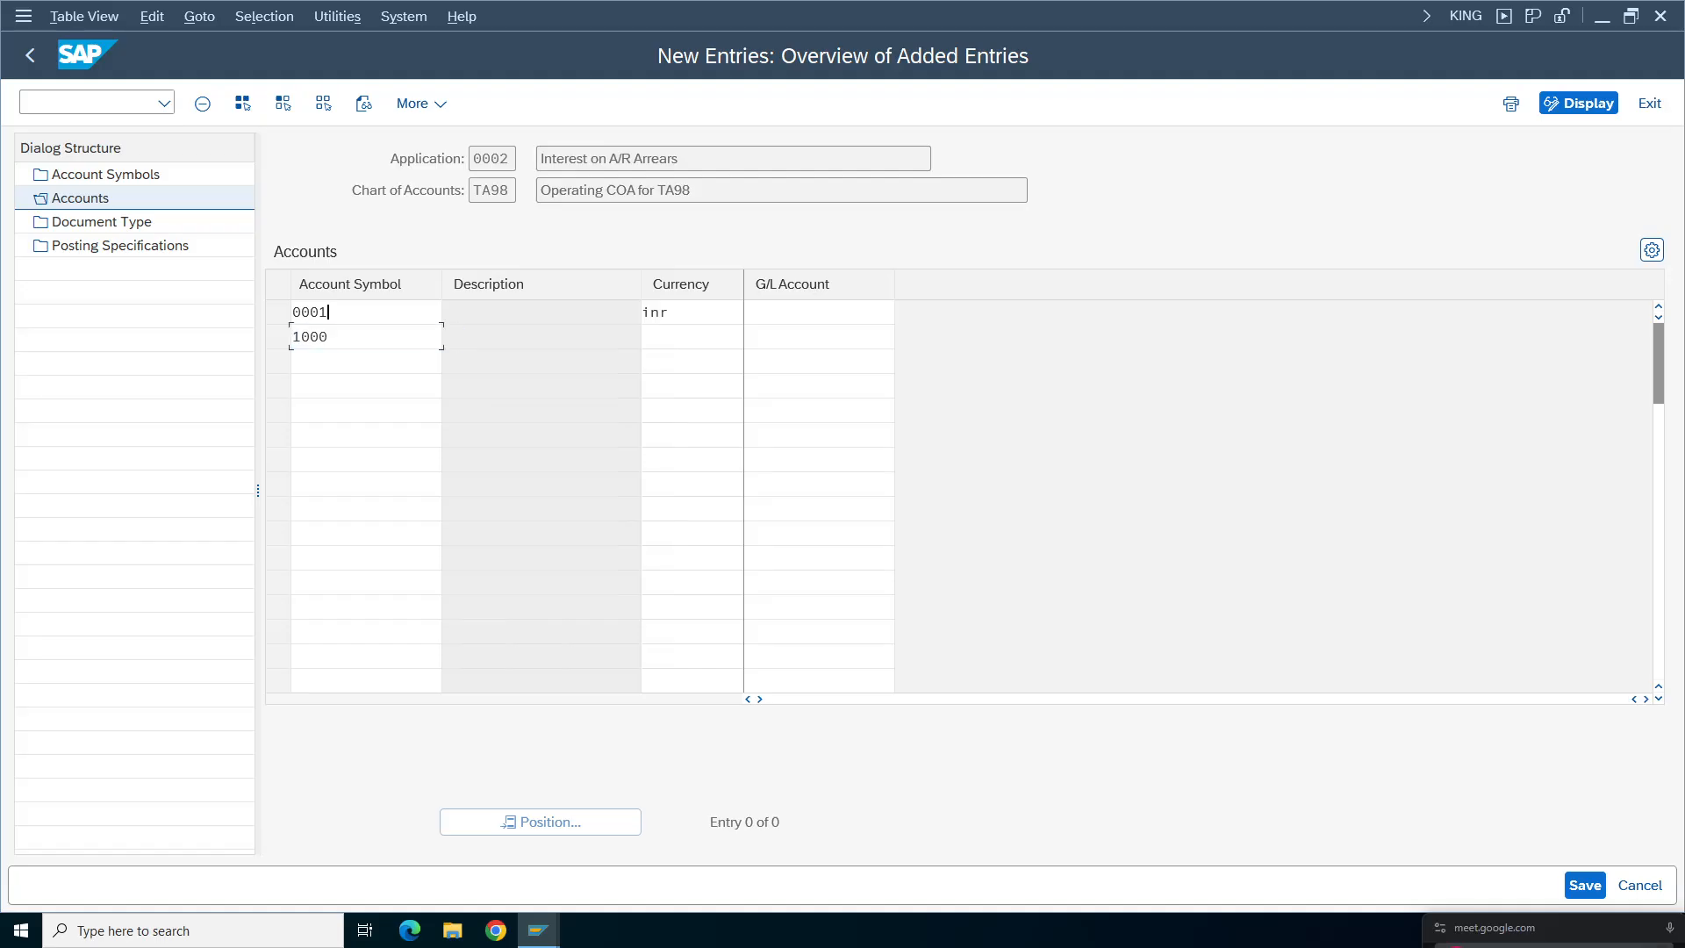
left_click(340, 312)
key("ctrl+a")
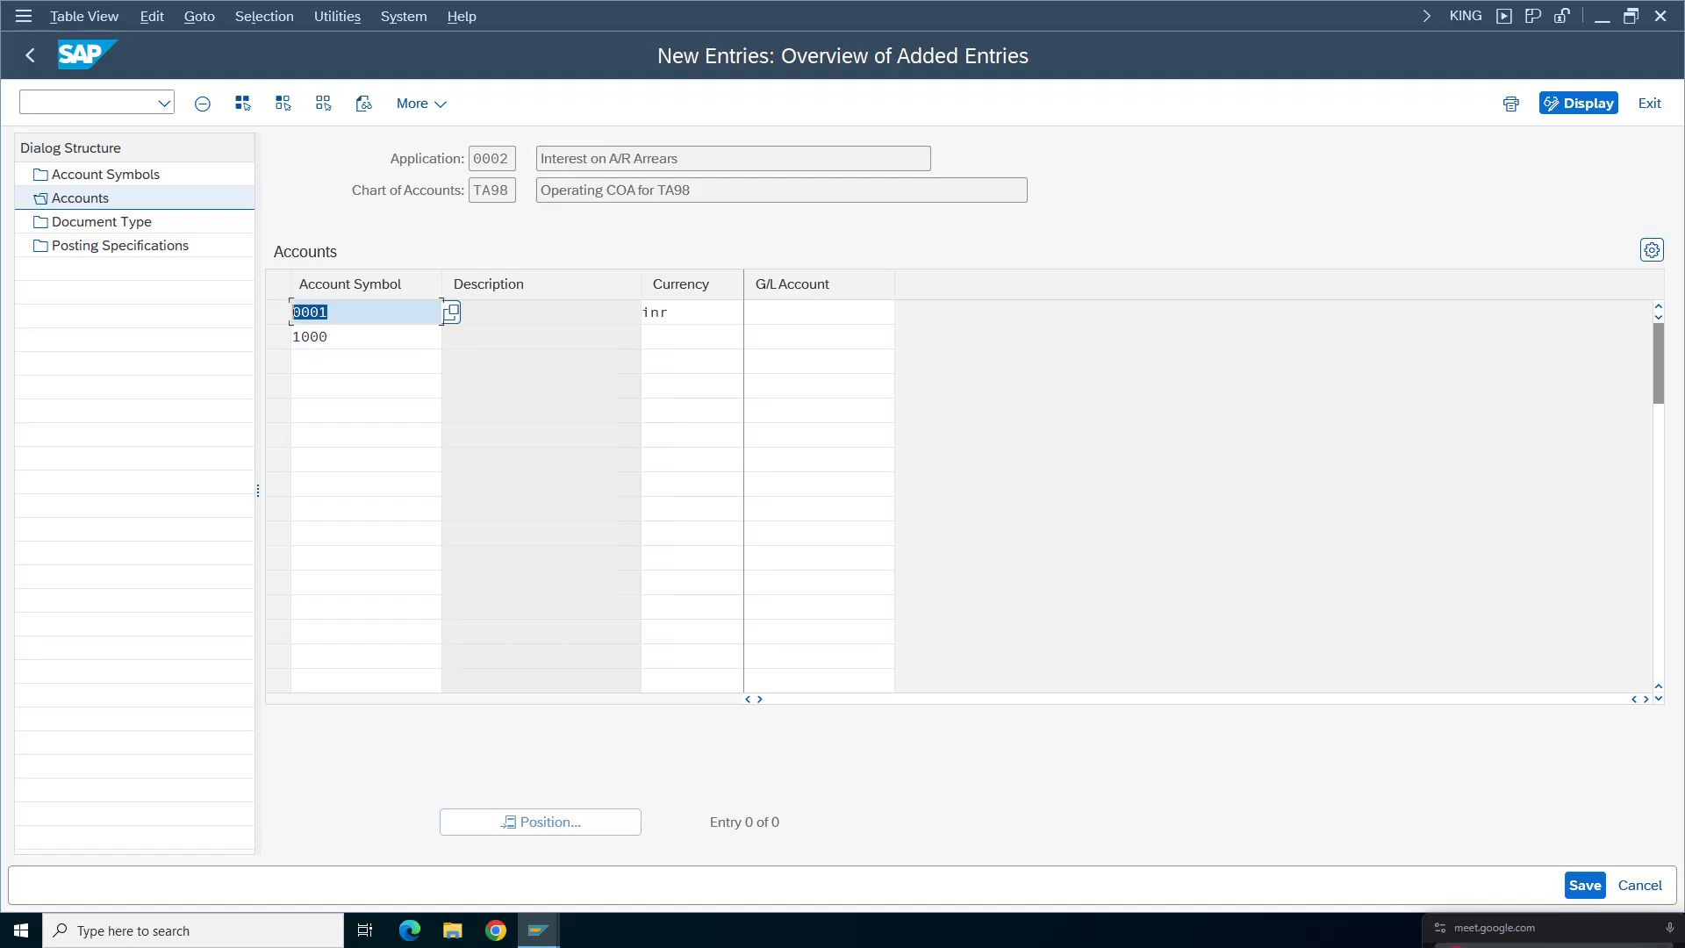
key("Down")
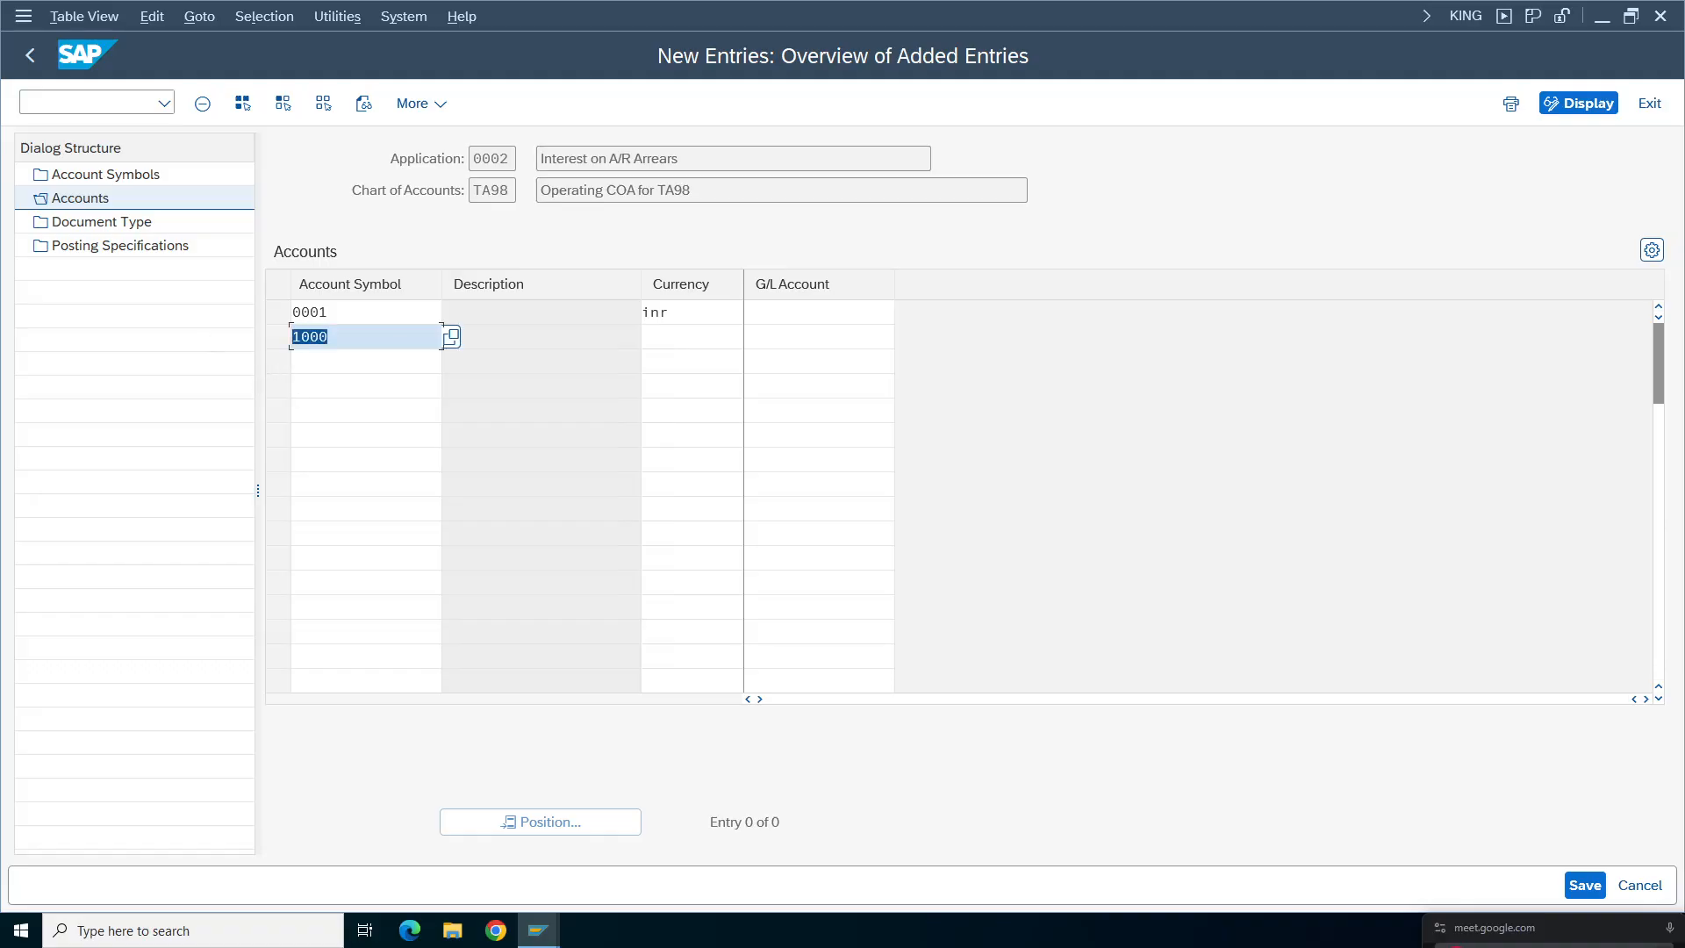
double_click(681, 337)
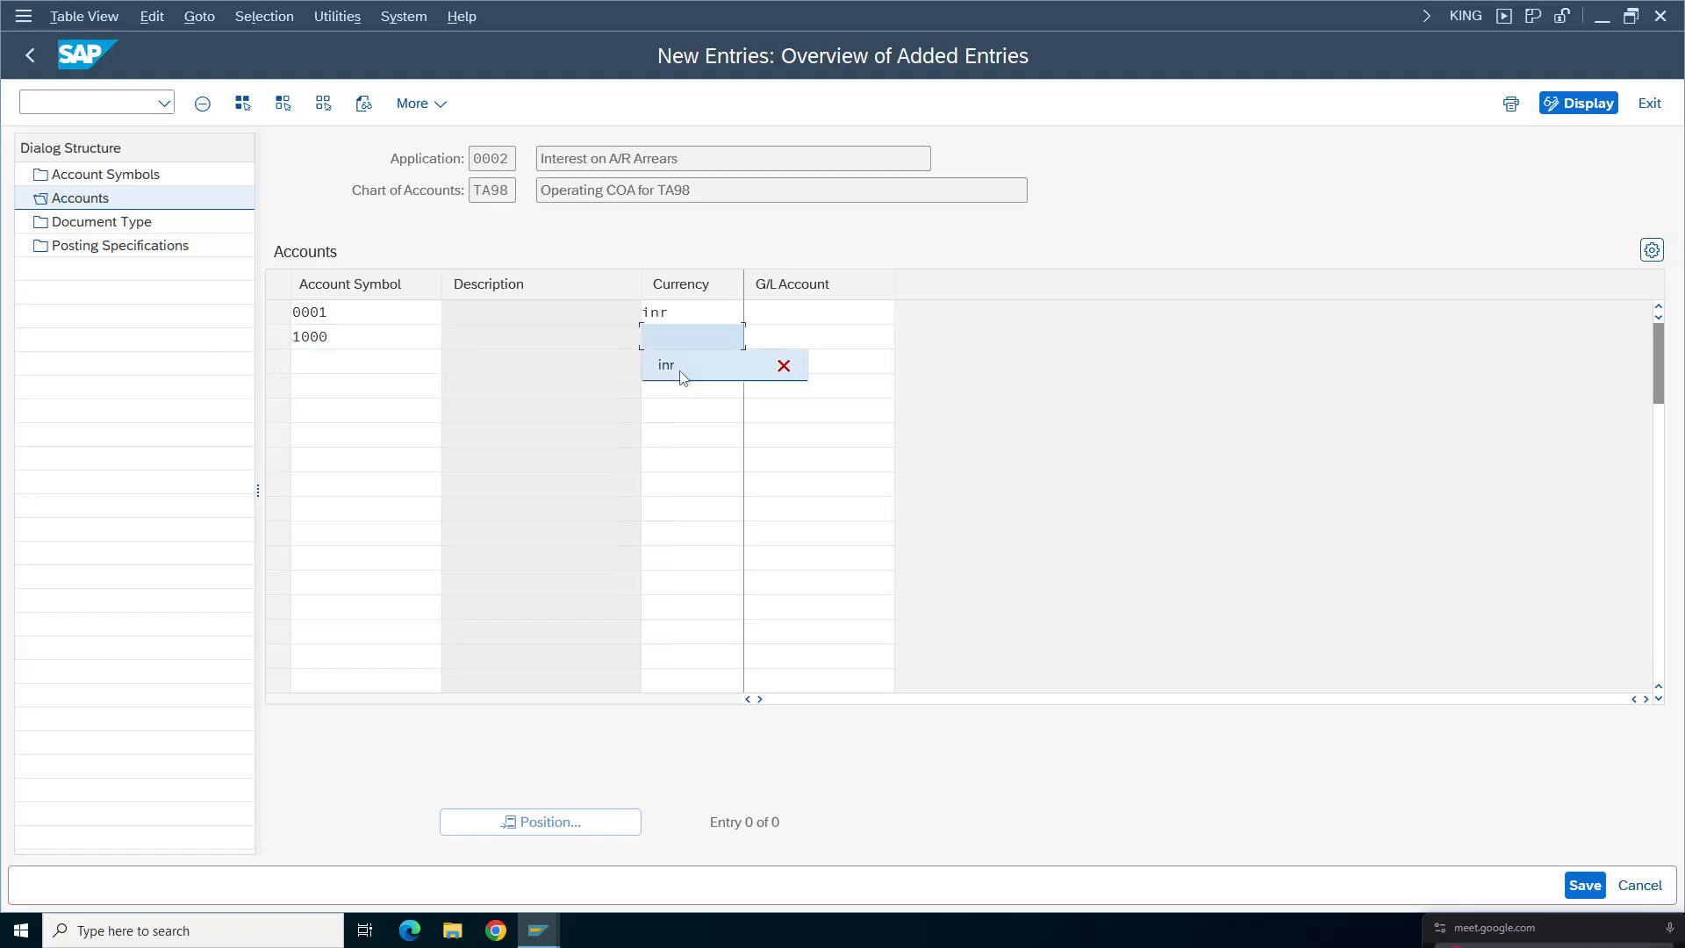
left_click(680, 369)
- Set the G/L account of the symbol 1000 row to the mask ++++++++++
left_click(852, 313)
left_click(1083, 328)
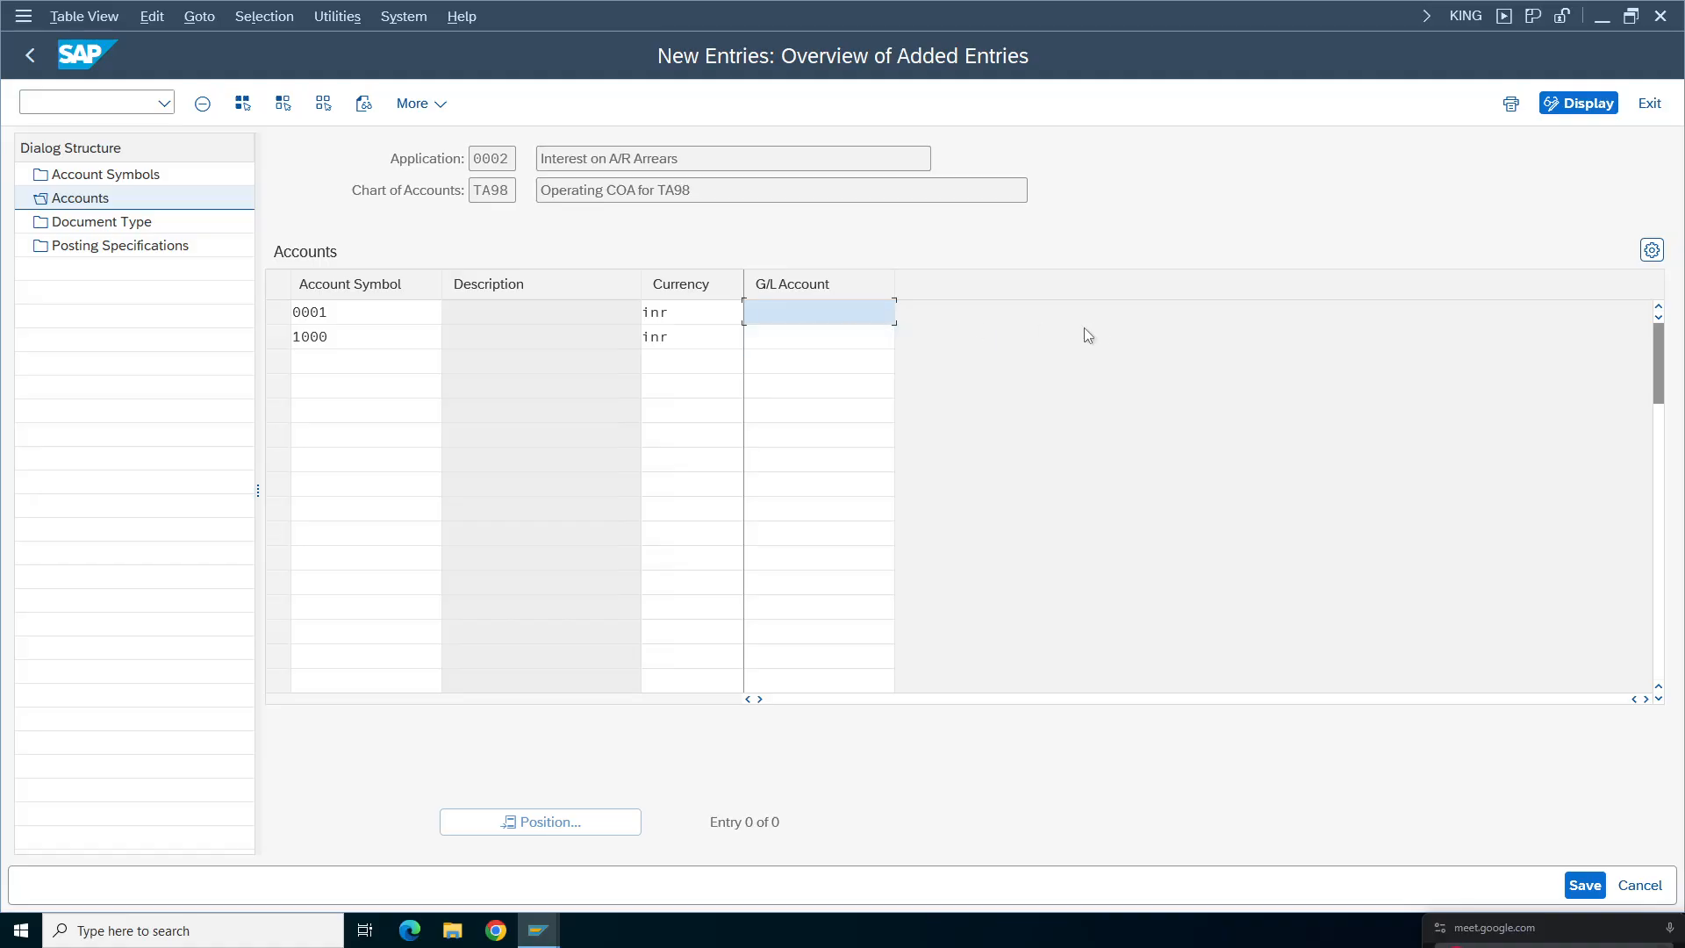
left_click(691, 337)
left_click(779, 338)
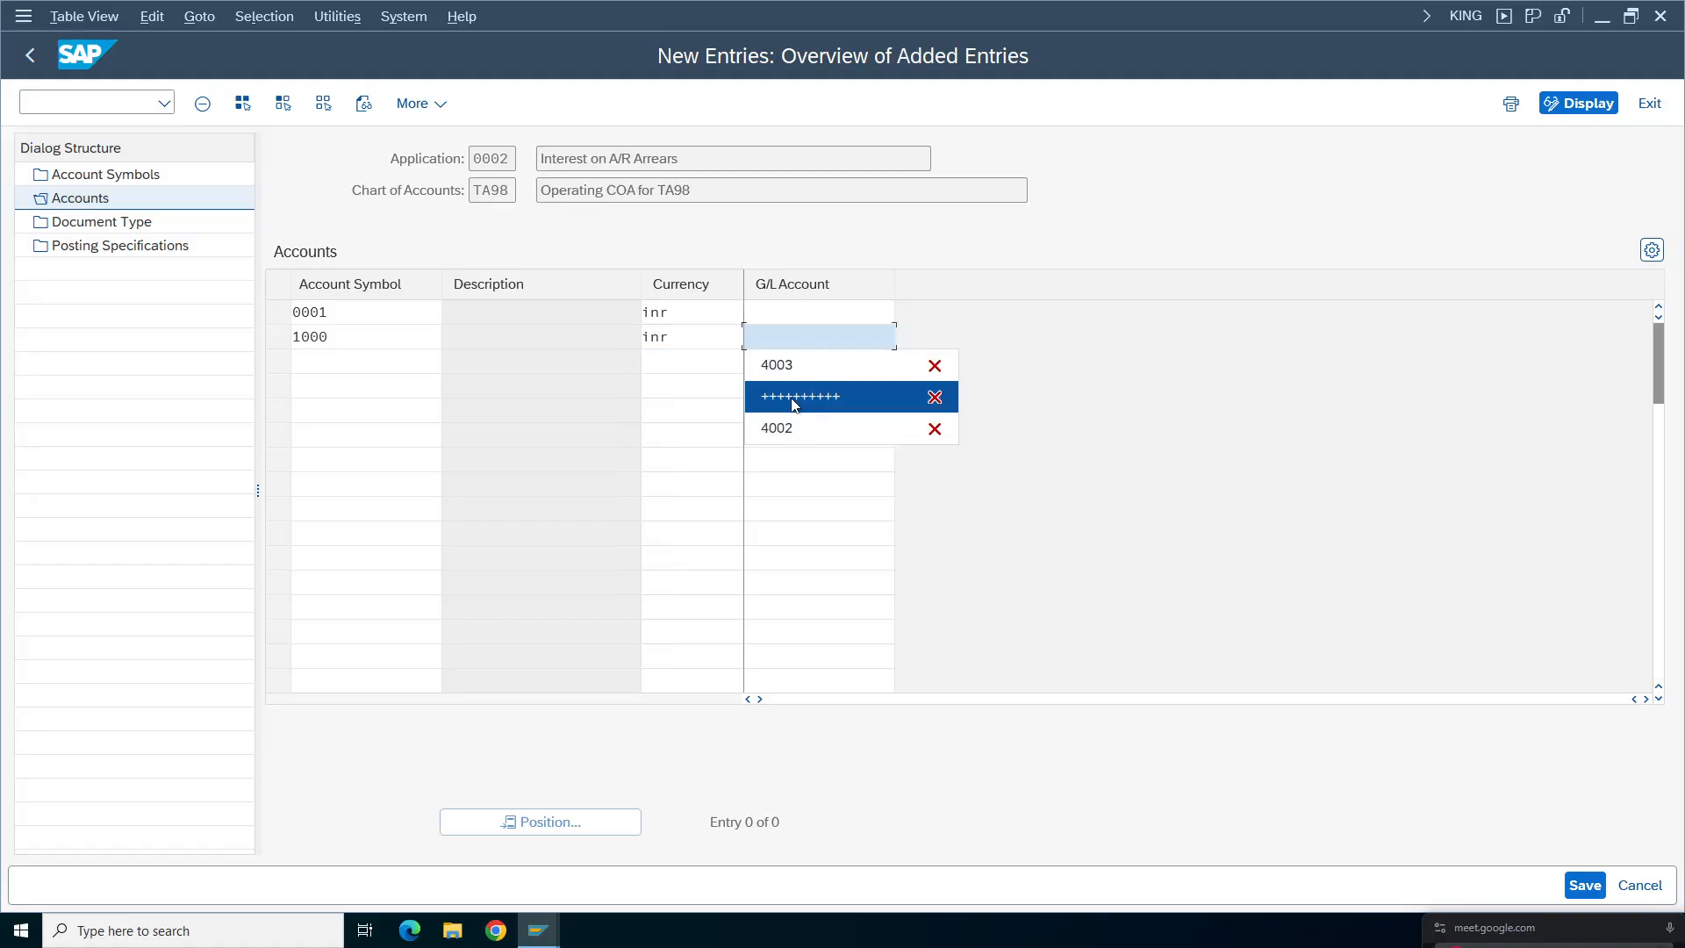
left_click(791, 392)
key("ctrl+a")
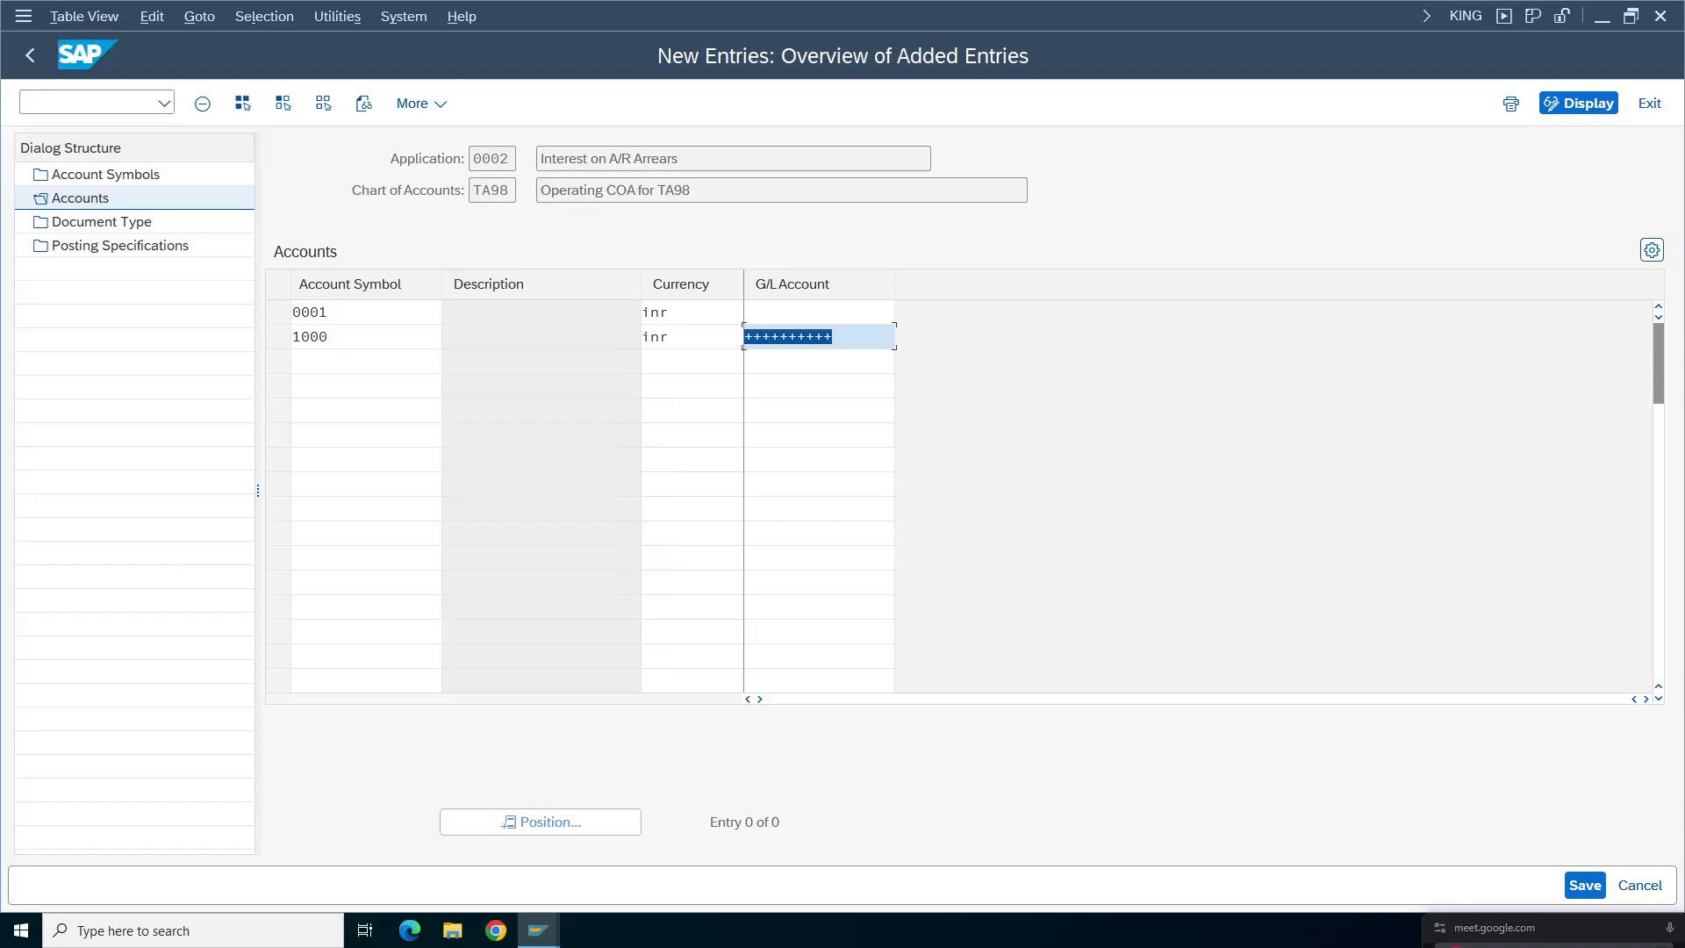
key("Up")
left_click_drag(834, 337, 283, 396)
left_click(746, 312)
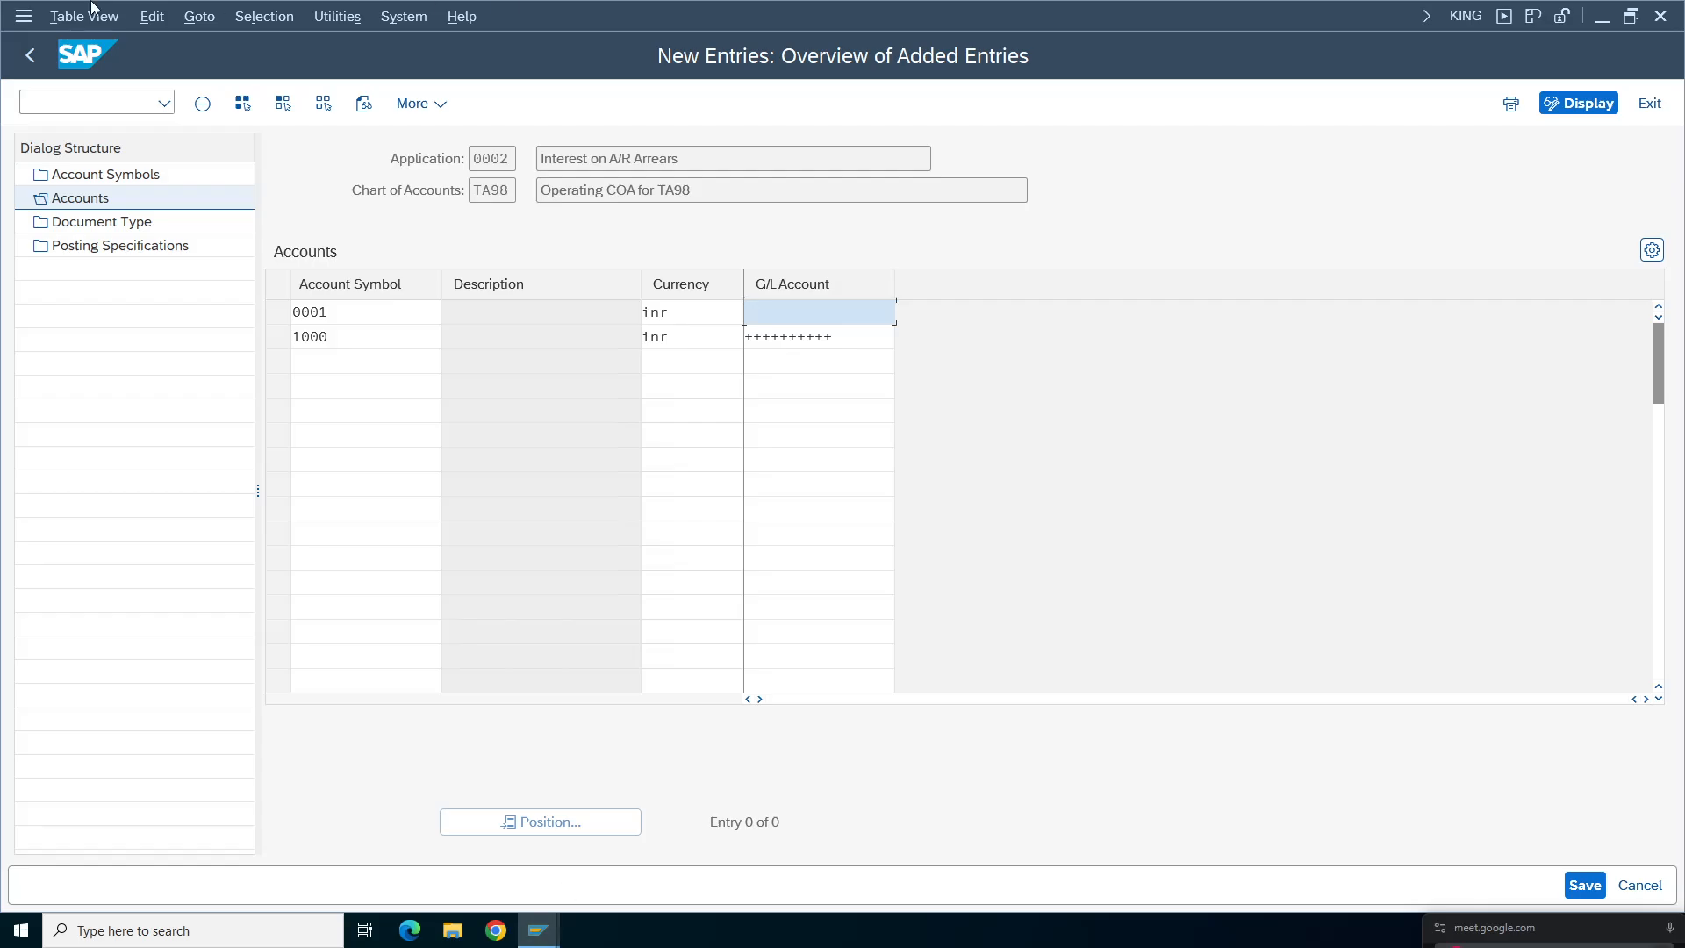
- Open transaction FS00 in a new SAP session and change its company code to TA98
left_click(24, 16)
left_click(110, 236)
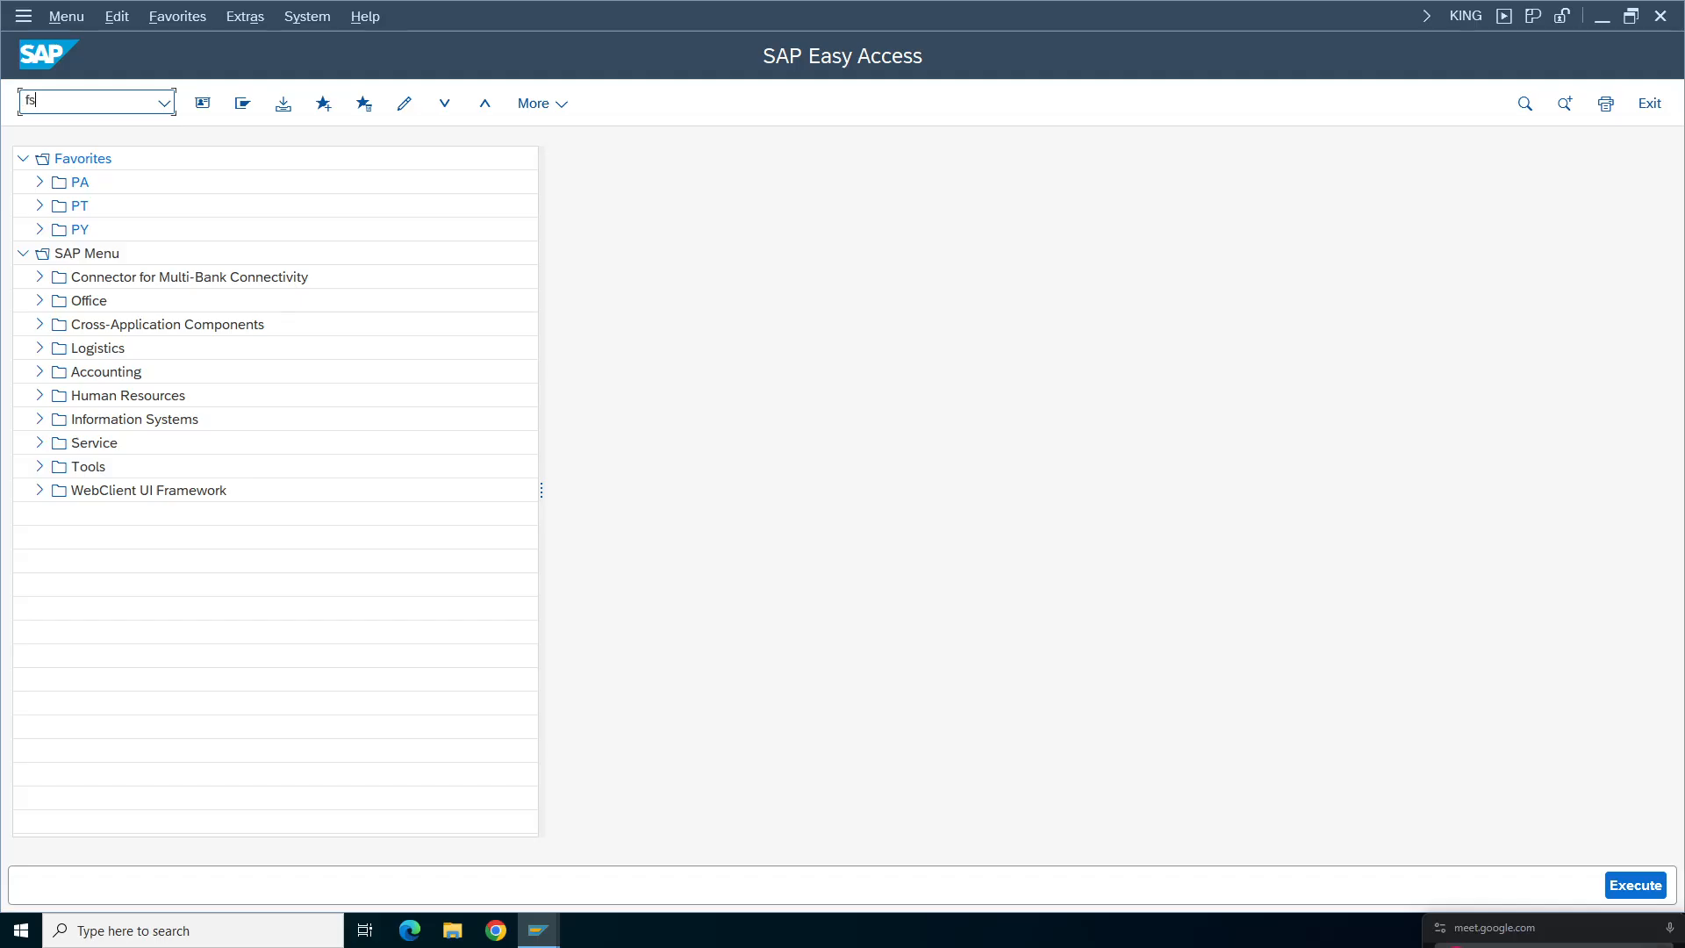
type("fs00")
key("Return")
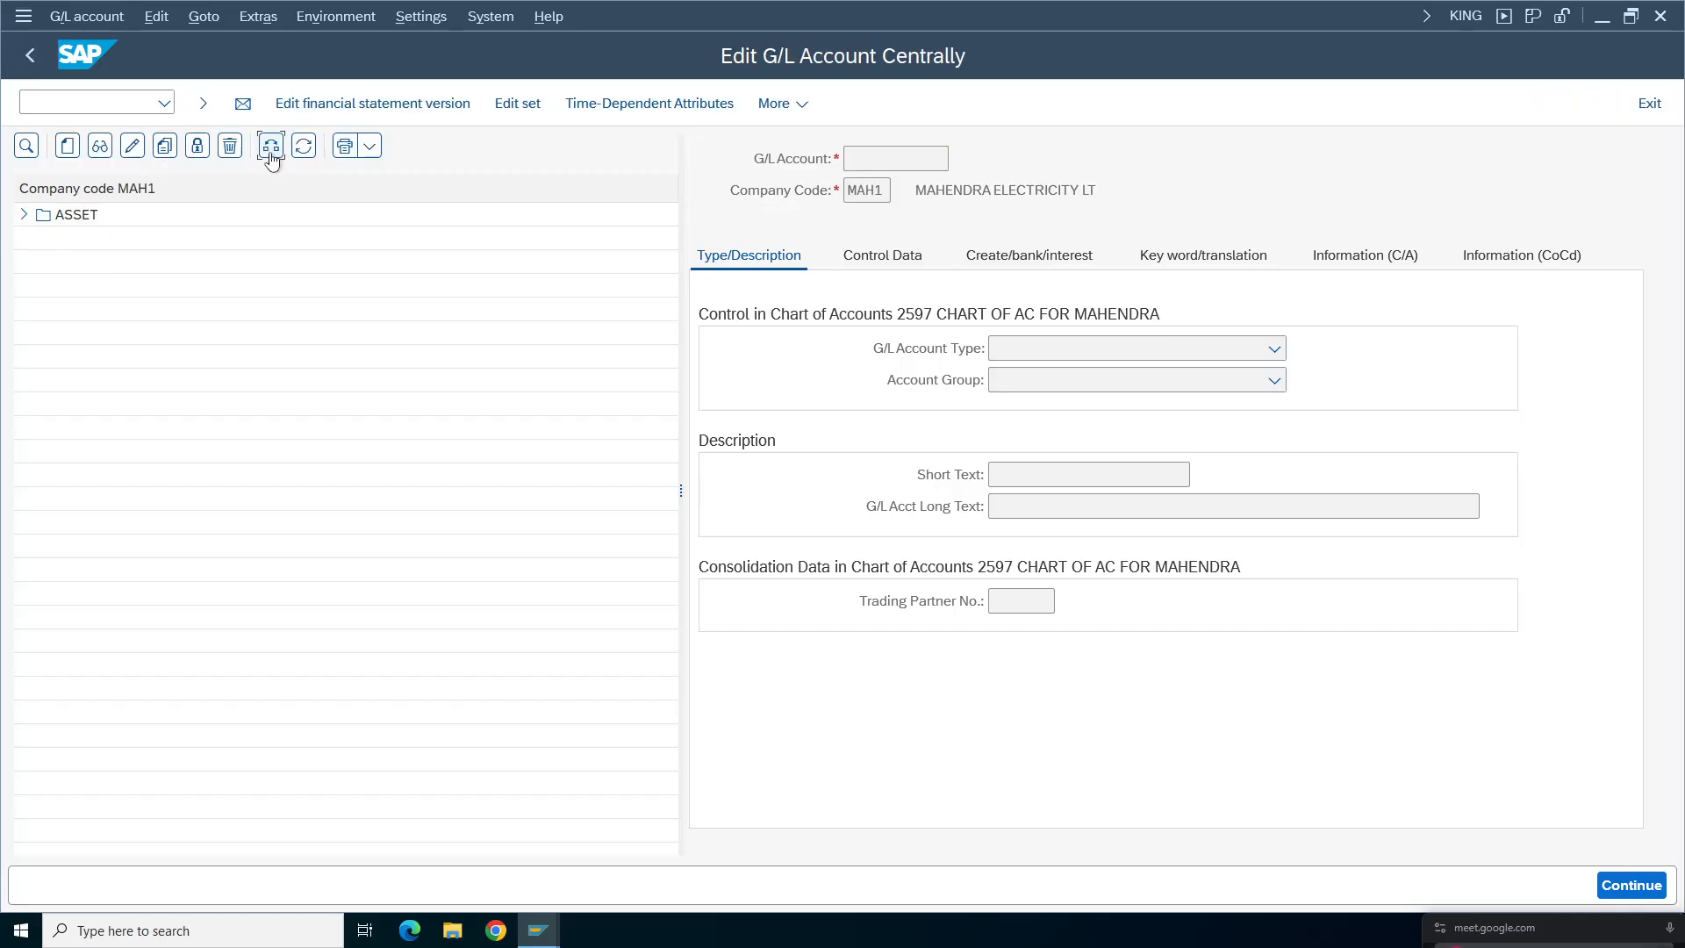
left_click(272, 146)
type("ta98")
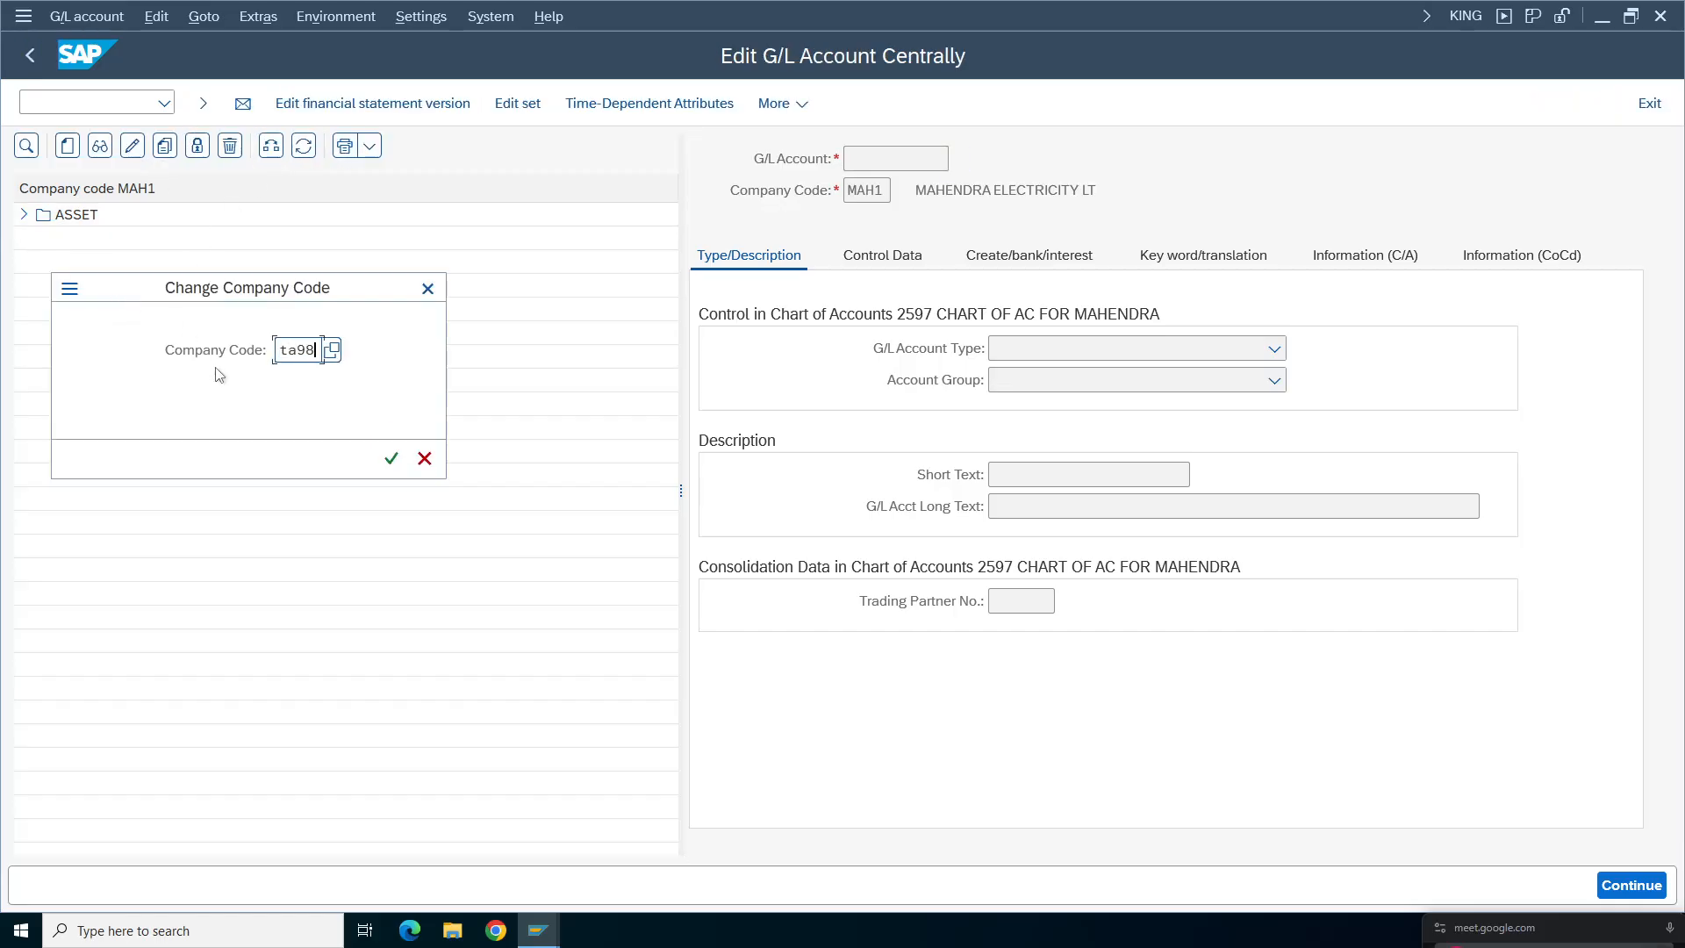
key("Return")
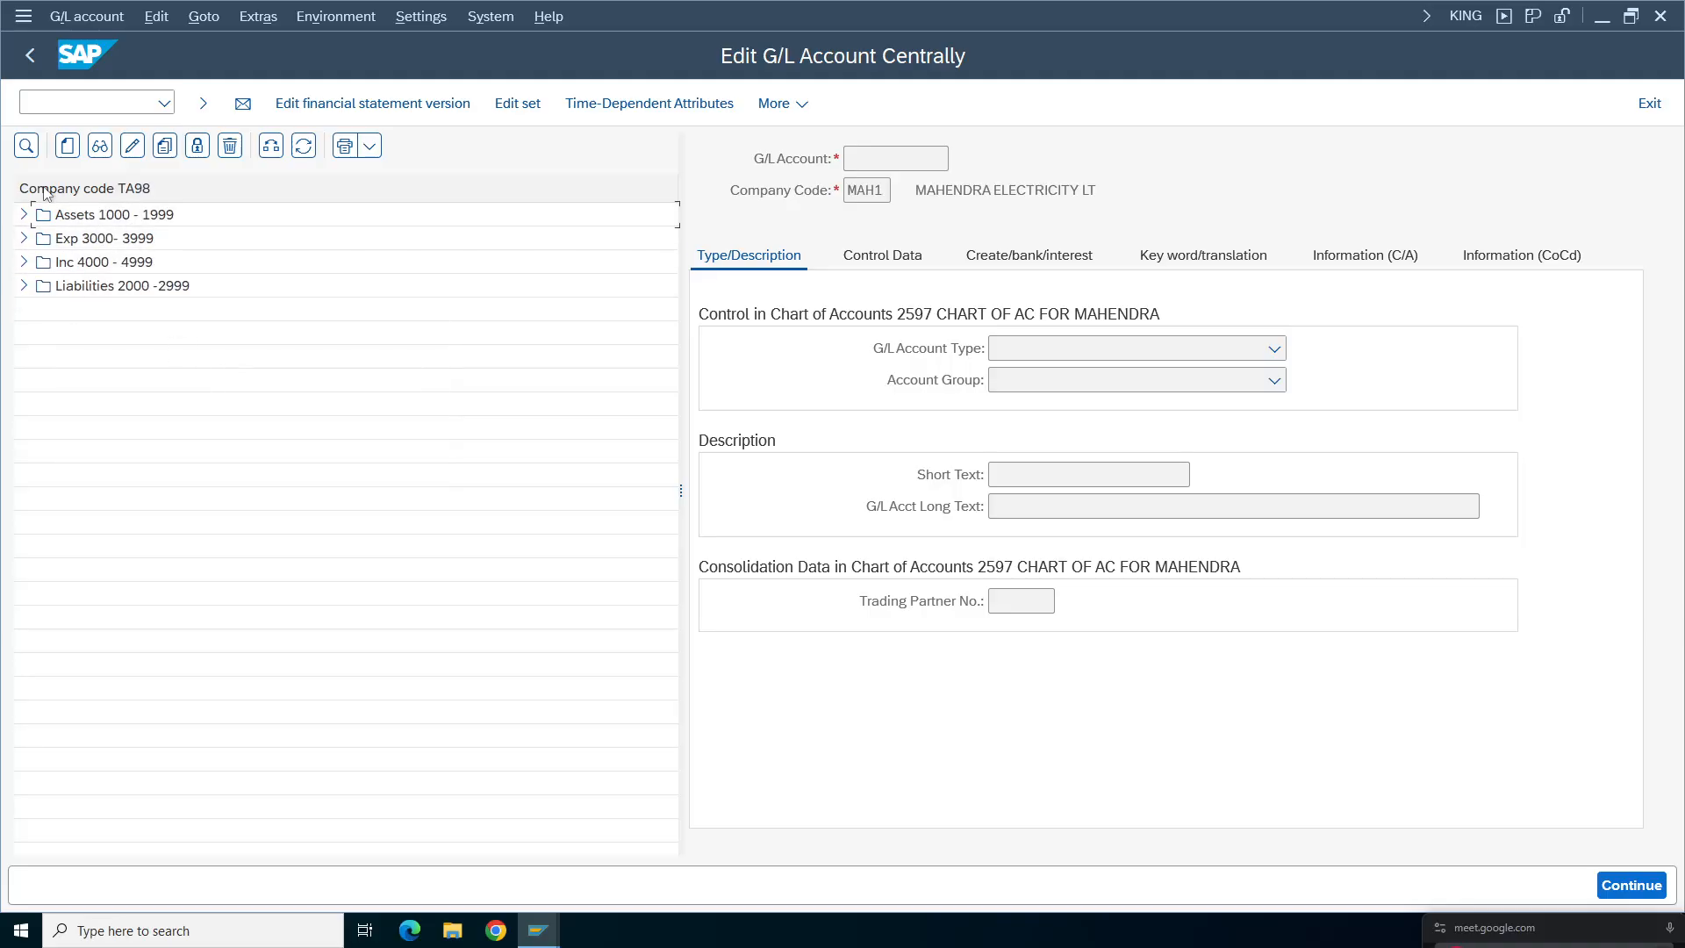
- Copy the Discount Received account 4000 from the Inc 4000 - 4999 group to new G/L account 4002 in company code TA98
left_click(24, 261)
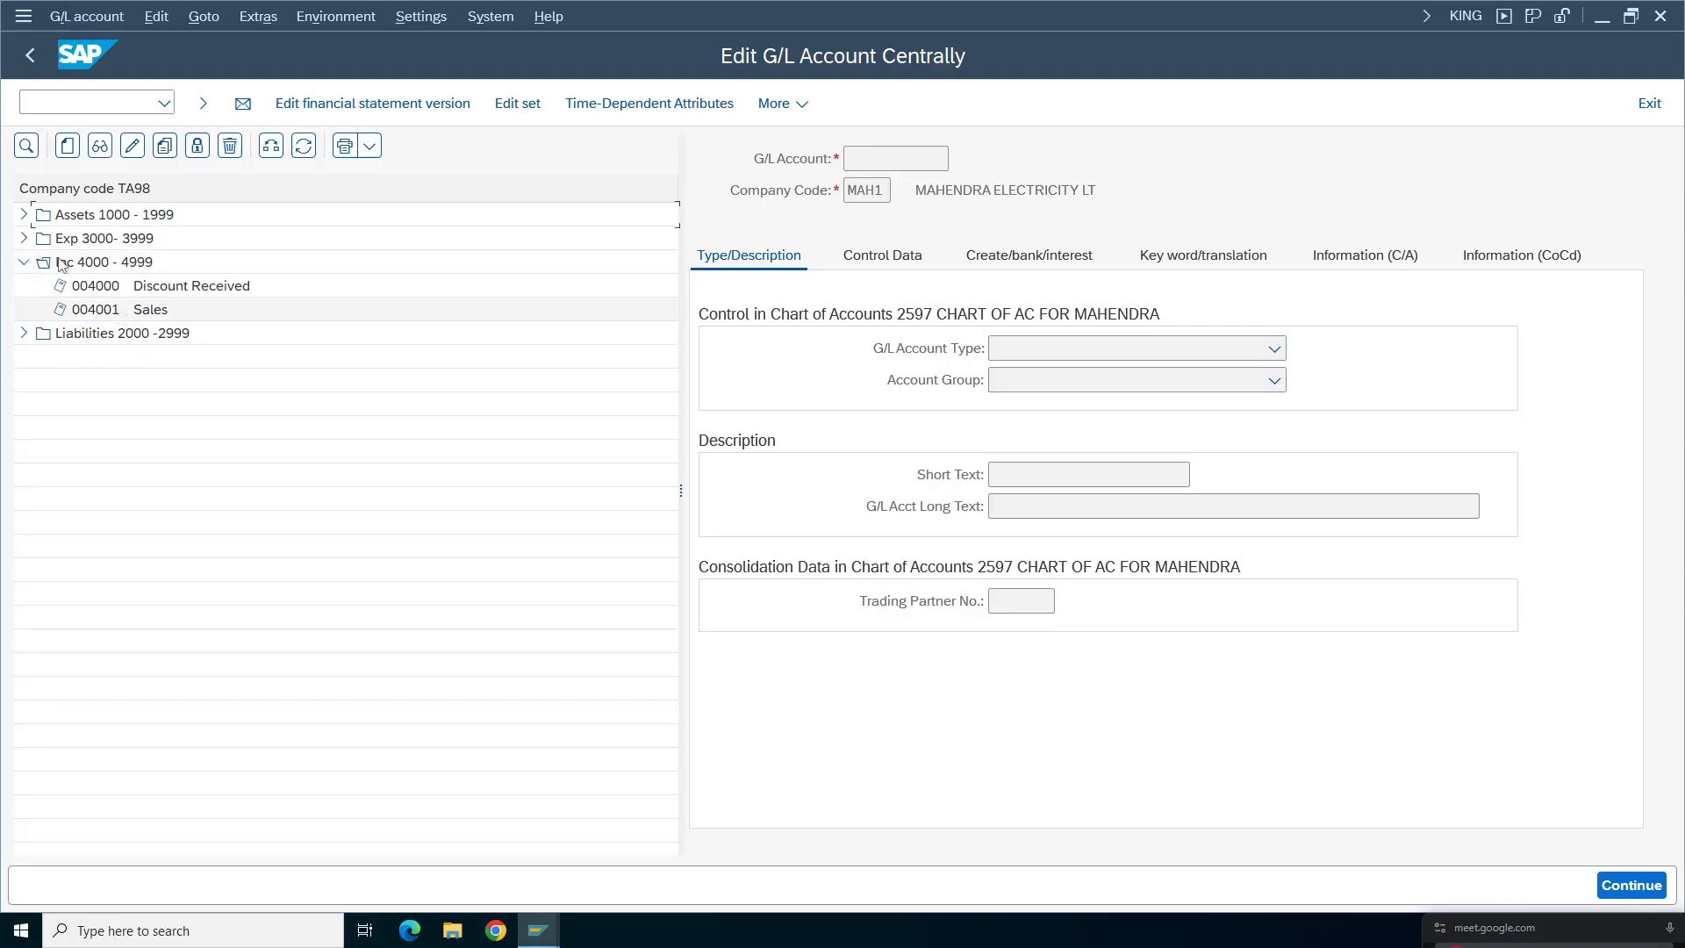
left_click(145, 294)
left_click(165, 145)
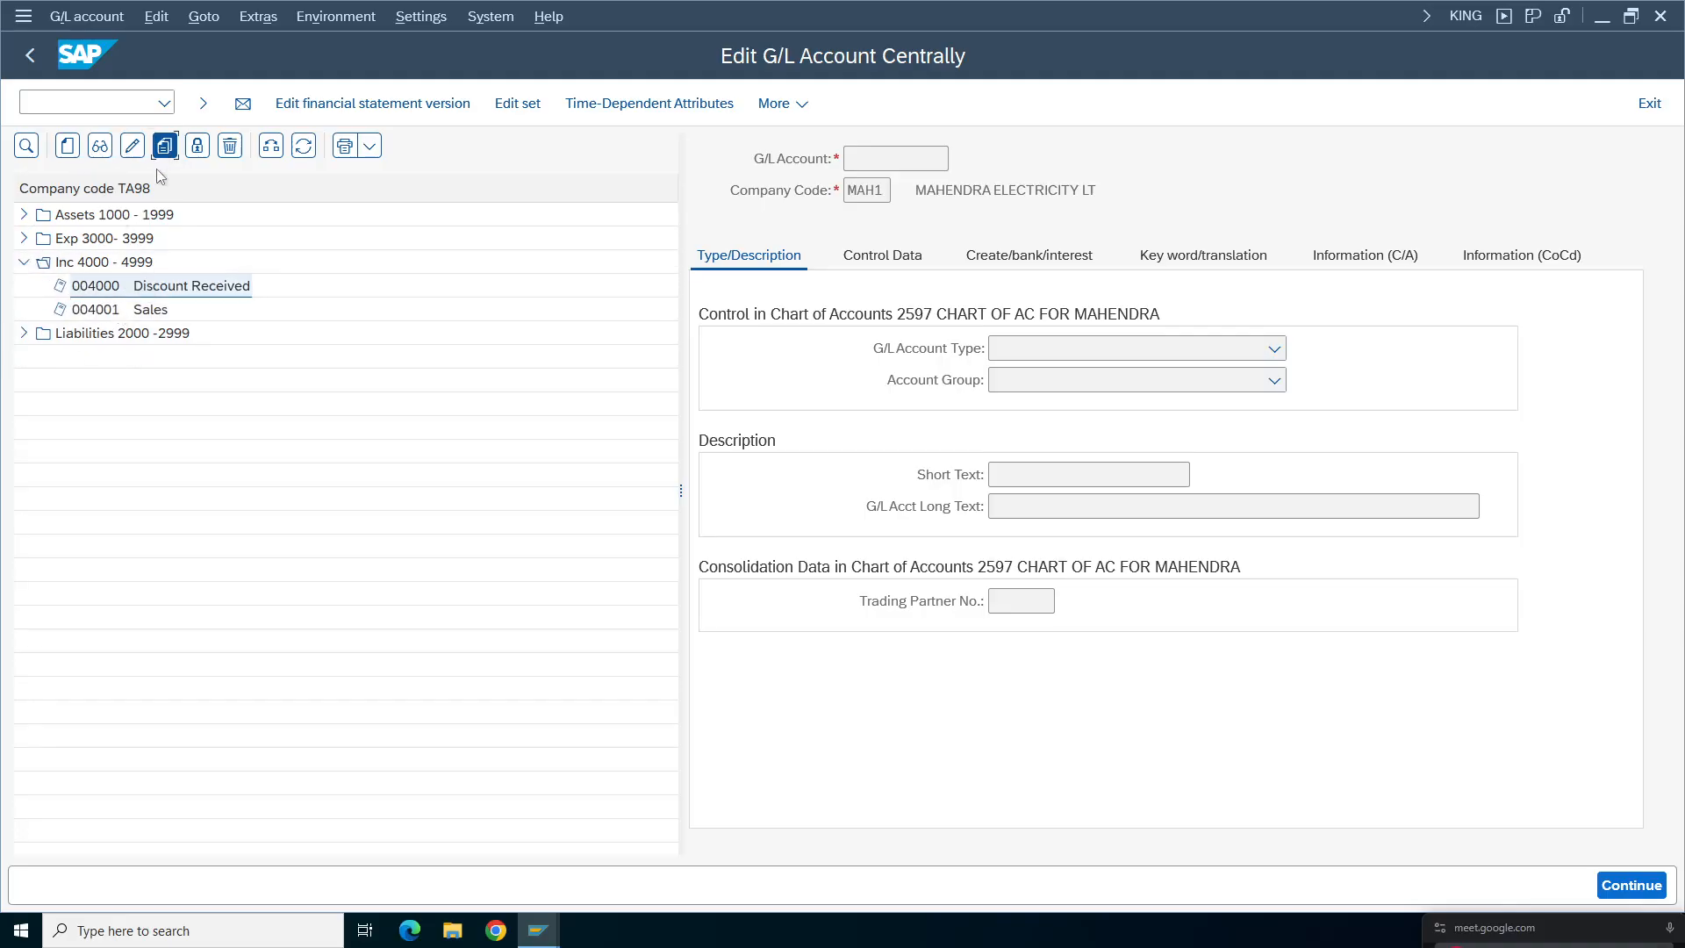
left_click(693, 427)
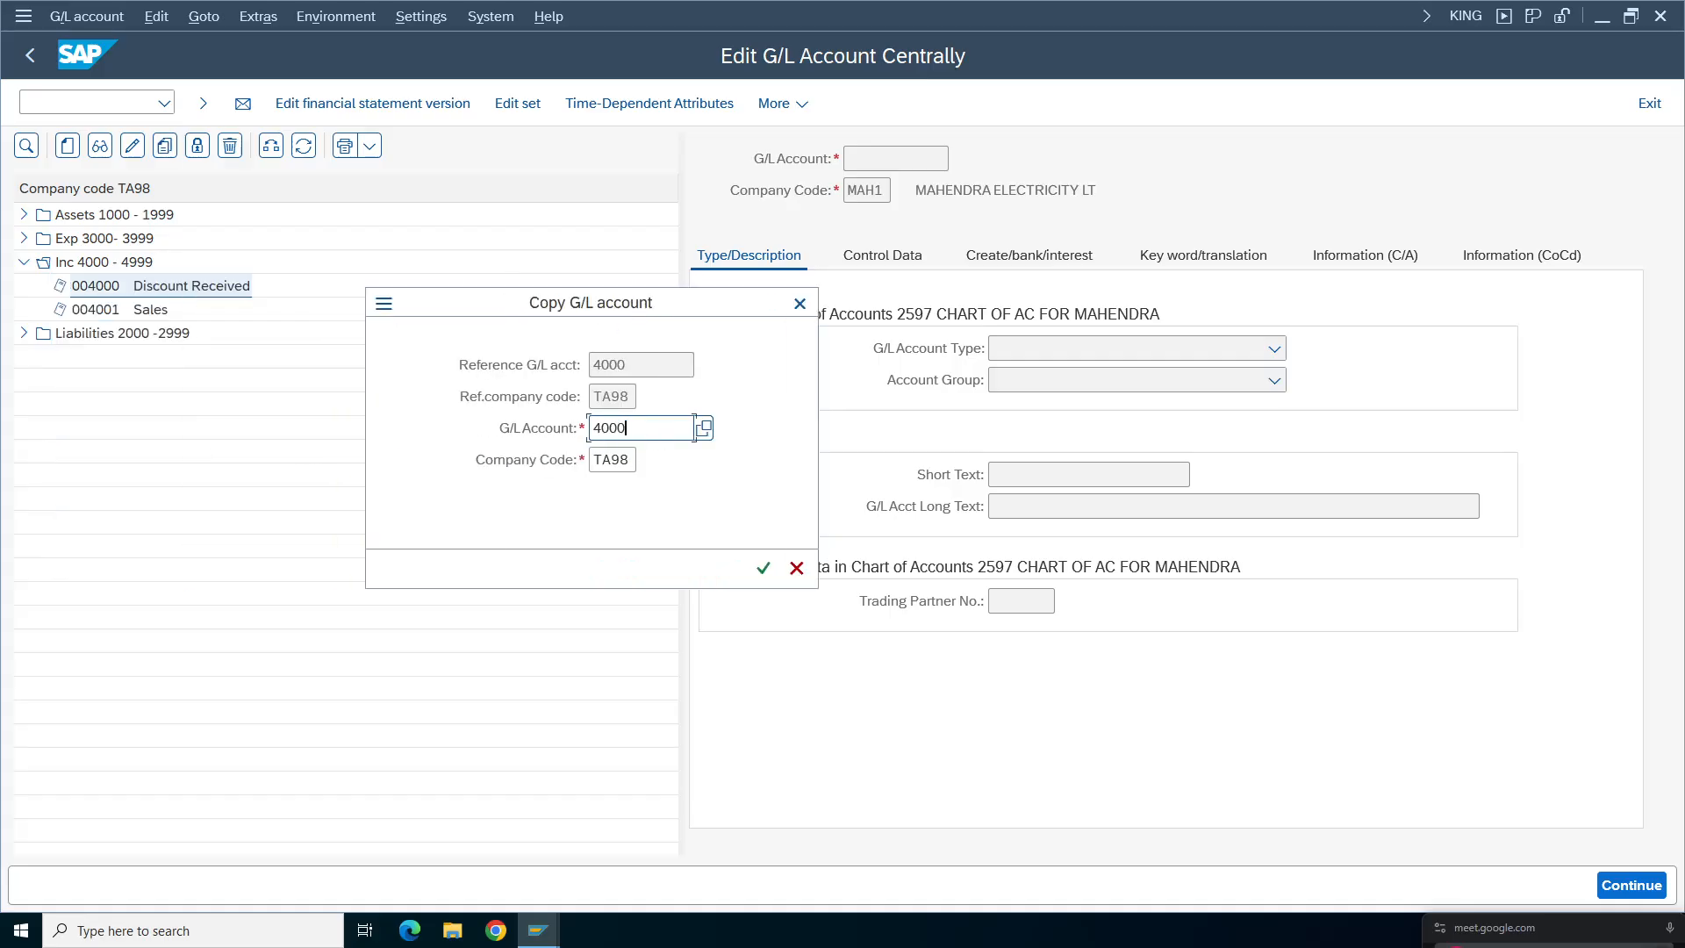
key("BackSpace")
type("2")
left_click(763, 567)
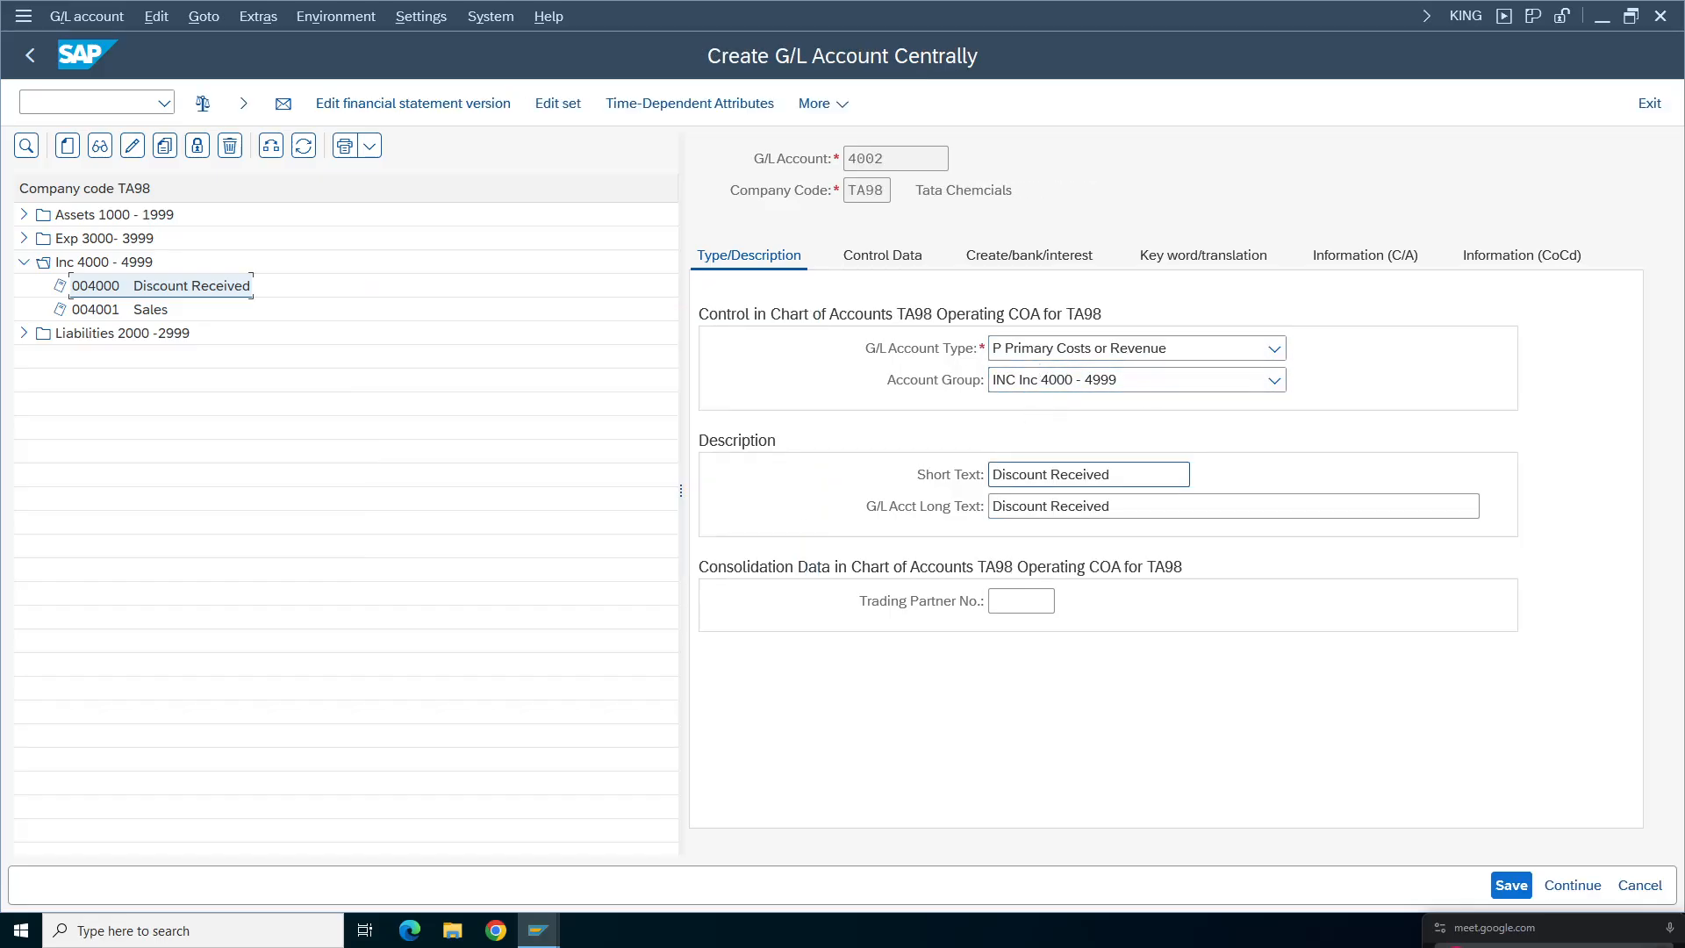
- Change the short text of G/L account 4002 to "Interest Received"
left_click_drag(1127, 475, 847, 487)
key("BackSpace")
type("Inte")
- Change the long text of G/L account 4002 to "Interest Received" and save the account
left_click(1046, 516)
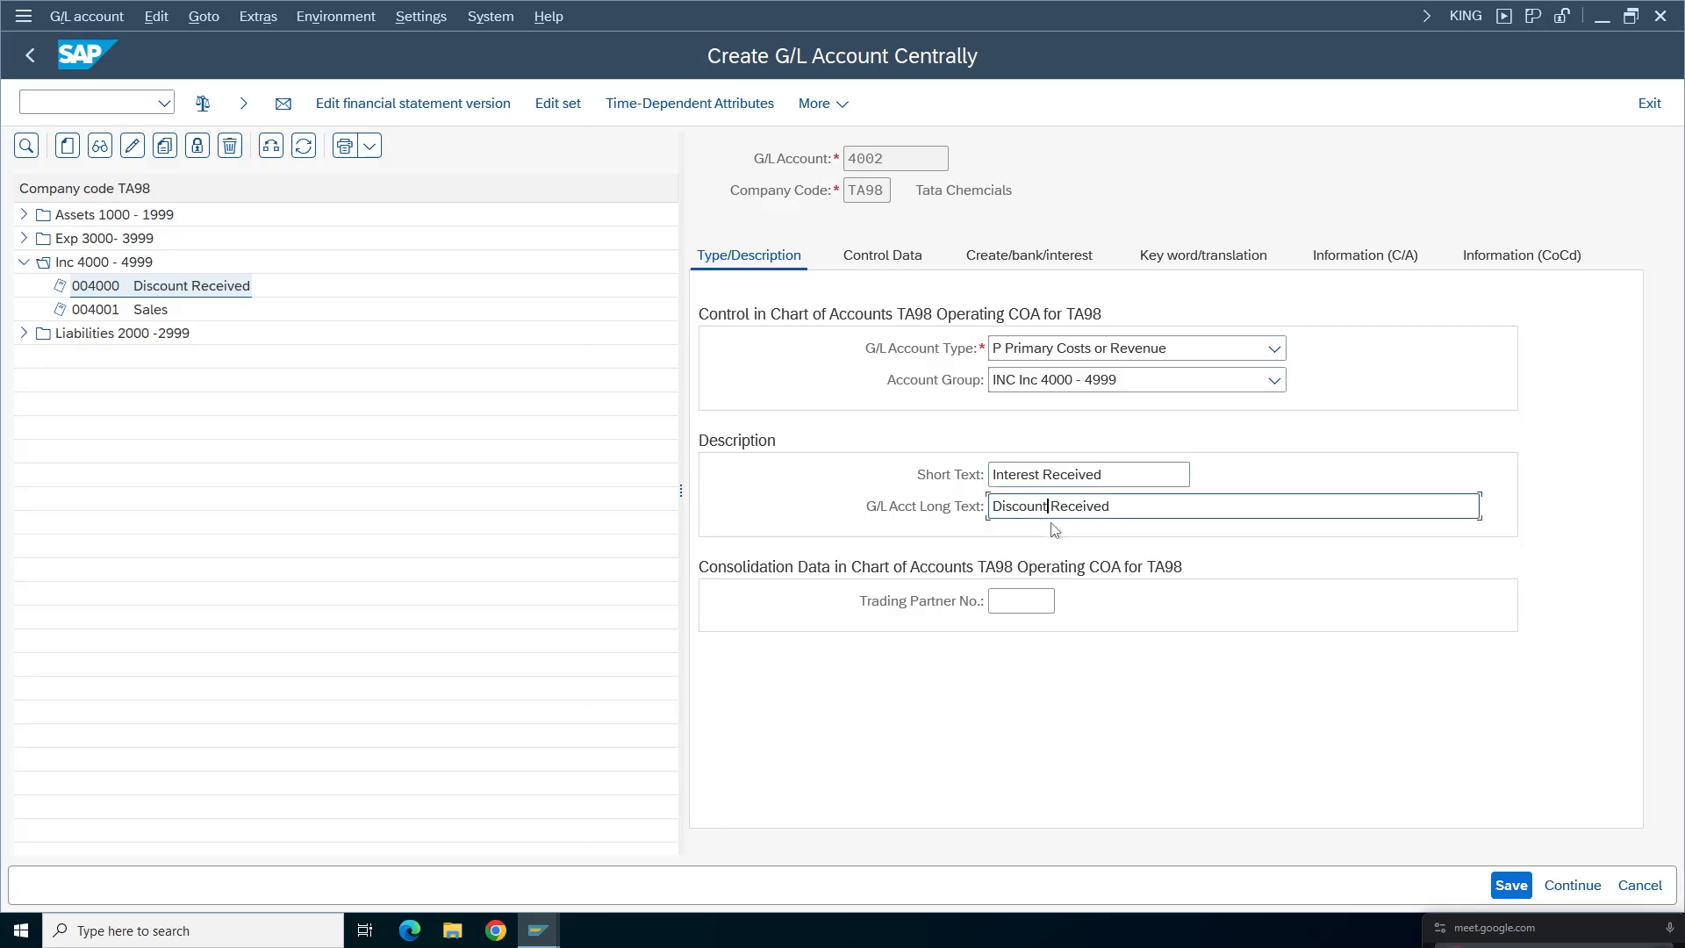
key("shift+F3")
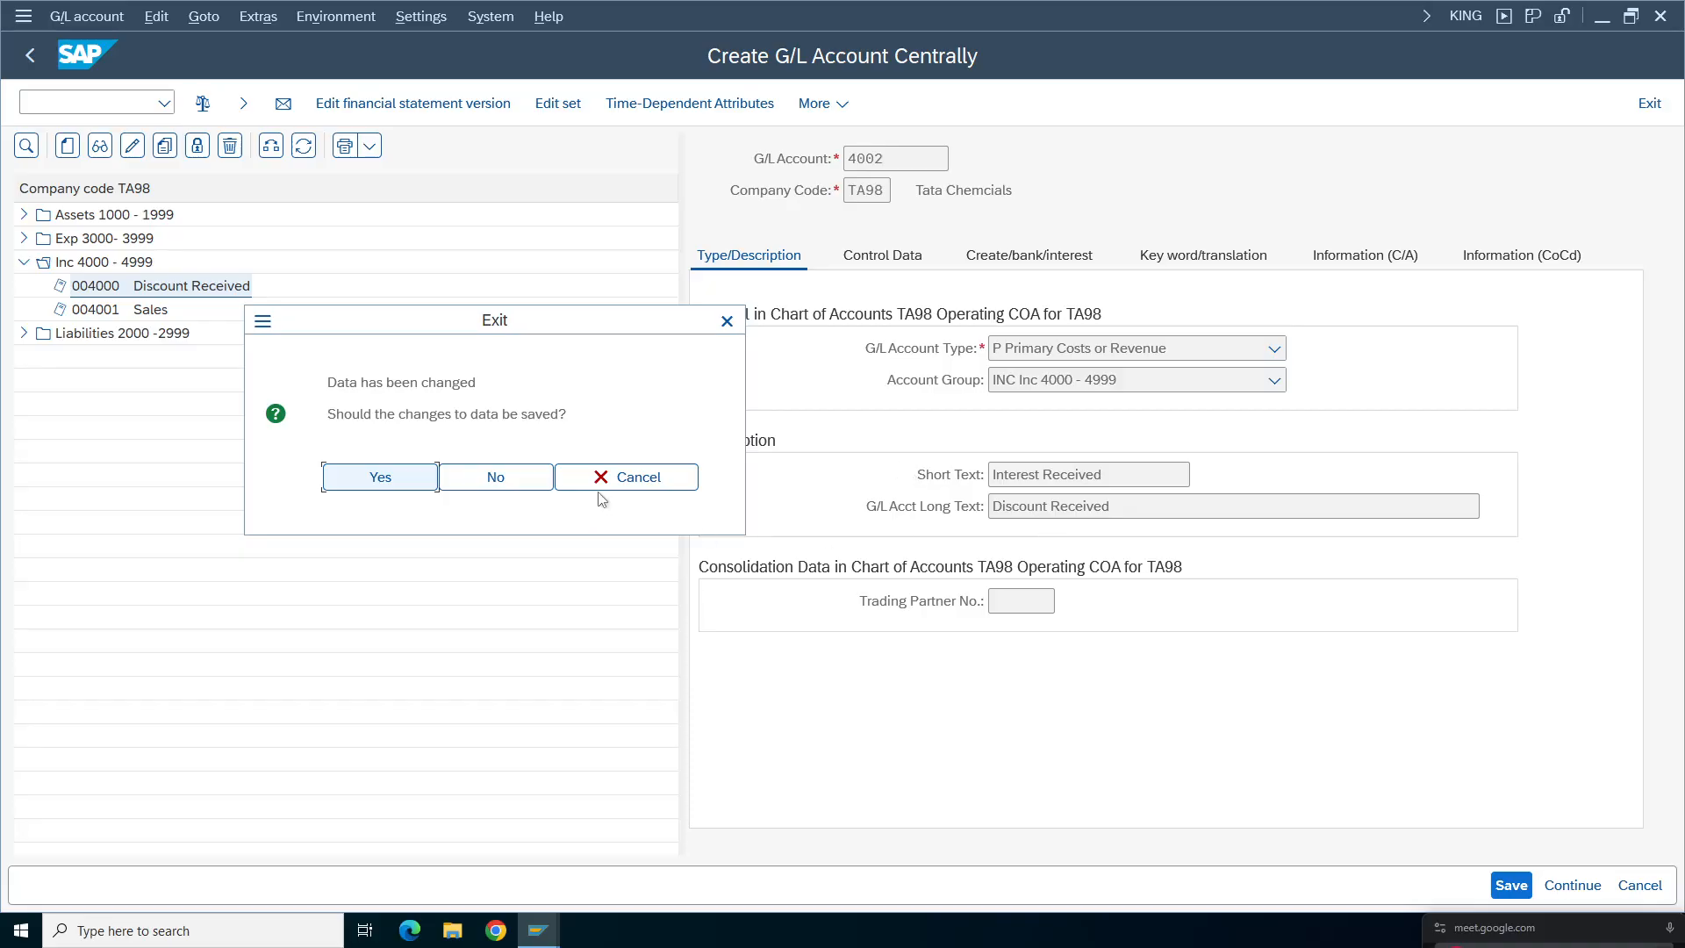
left_click(617, 473)
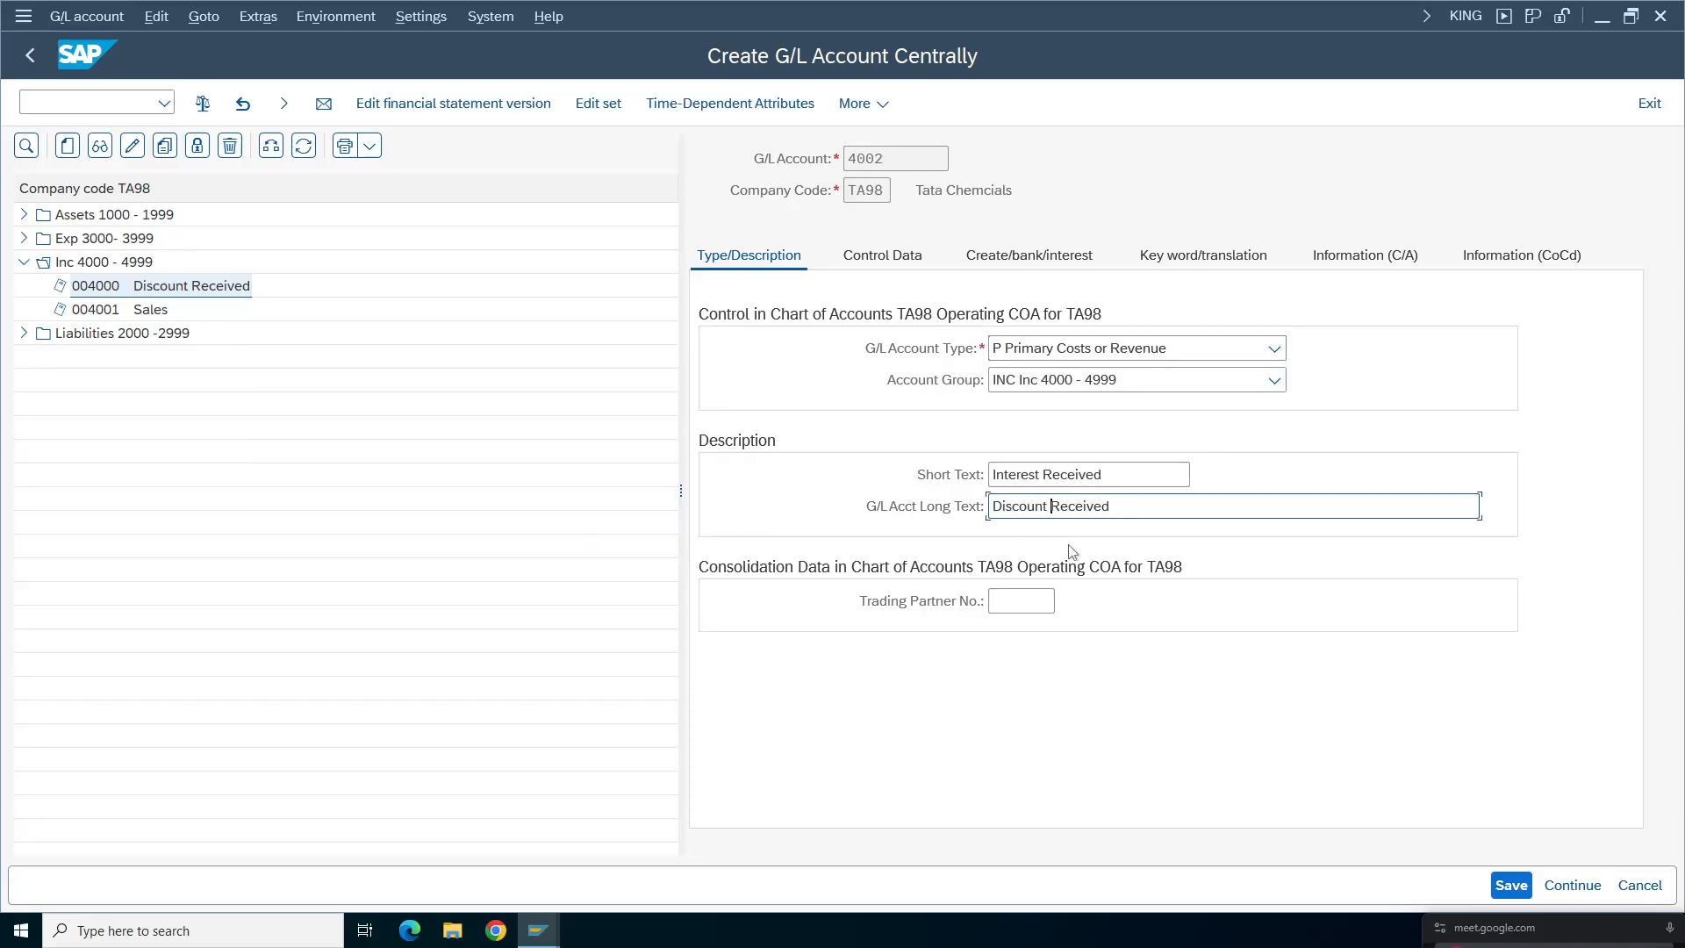
key("BackSpace")
key("BackSpace")
key("BackSpace")
key("BackSpace")
key("BackSpace")
key("BackSpace")
key("BackSpace")
key("BackSpace")
key("BackSpace")
type("Inter")
type("t")
left_click(1511, 885)
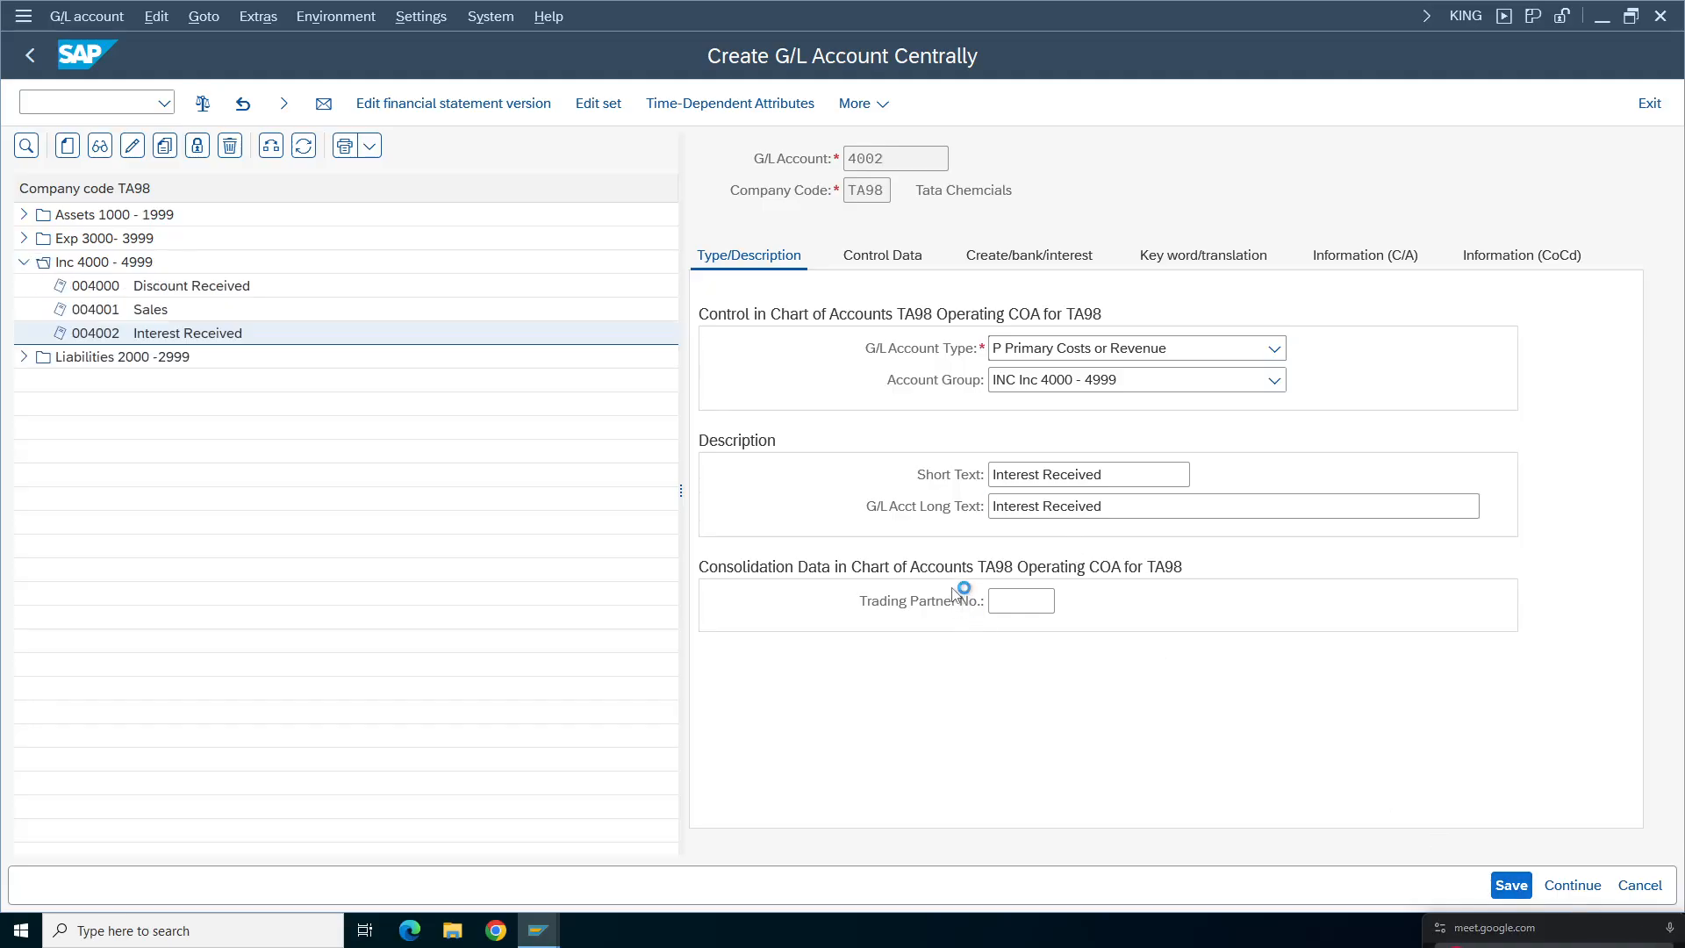
- Examine the cost element category and field status group of G/L account 4002 in its control data and creation settings
left_click(904, 265)
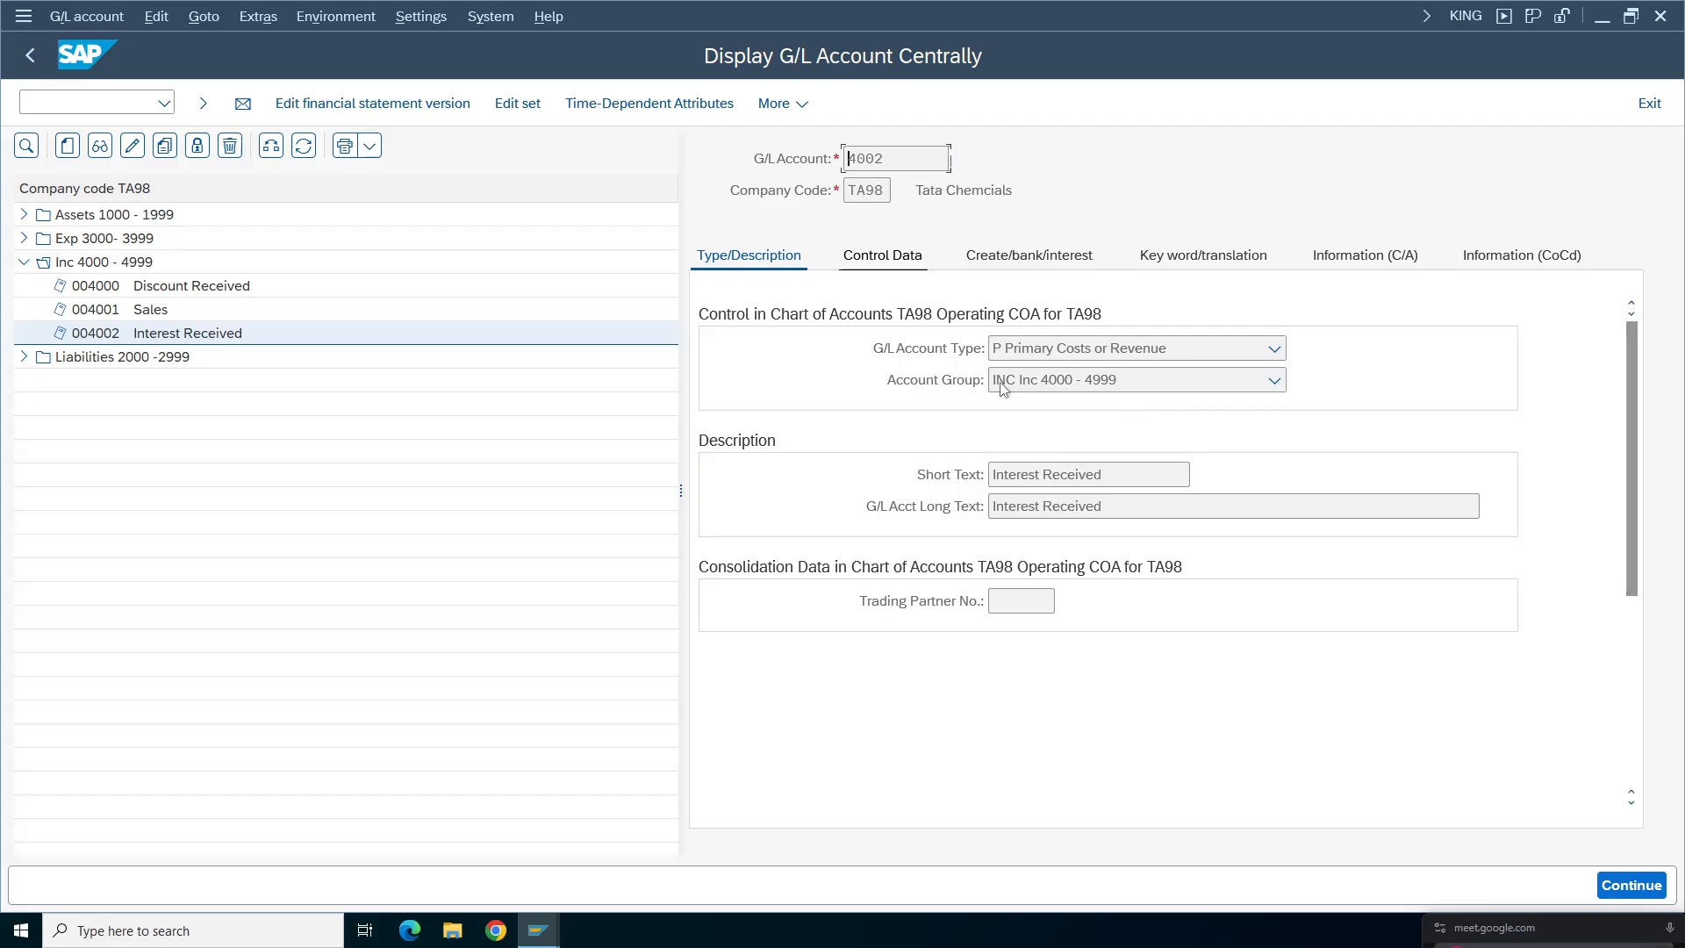
left_click_drag(1632, 331, 1652, 597)
left_click_drag(1117, 665, 1050, 665)
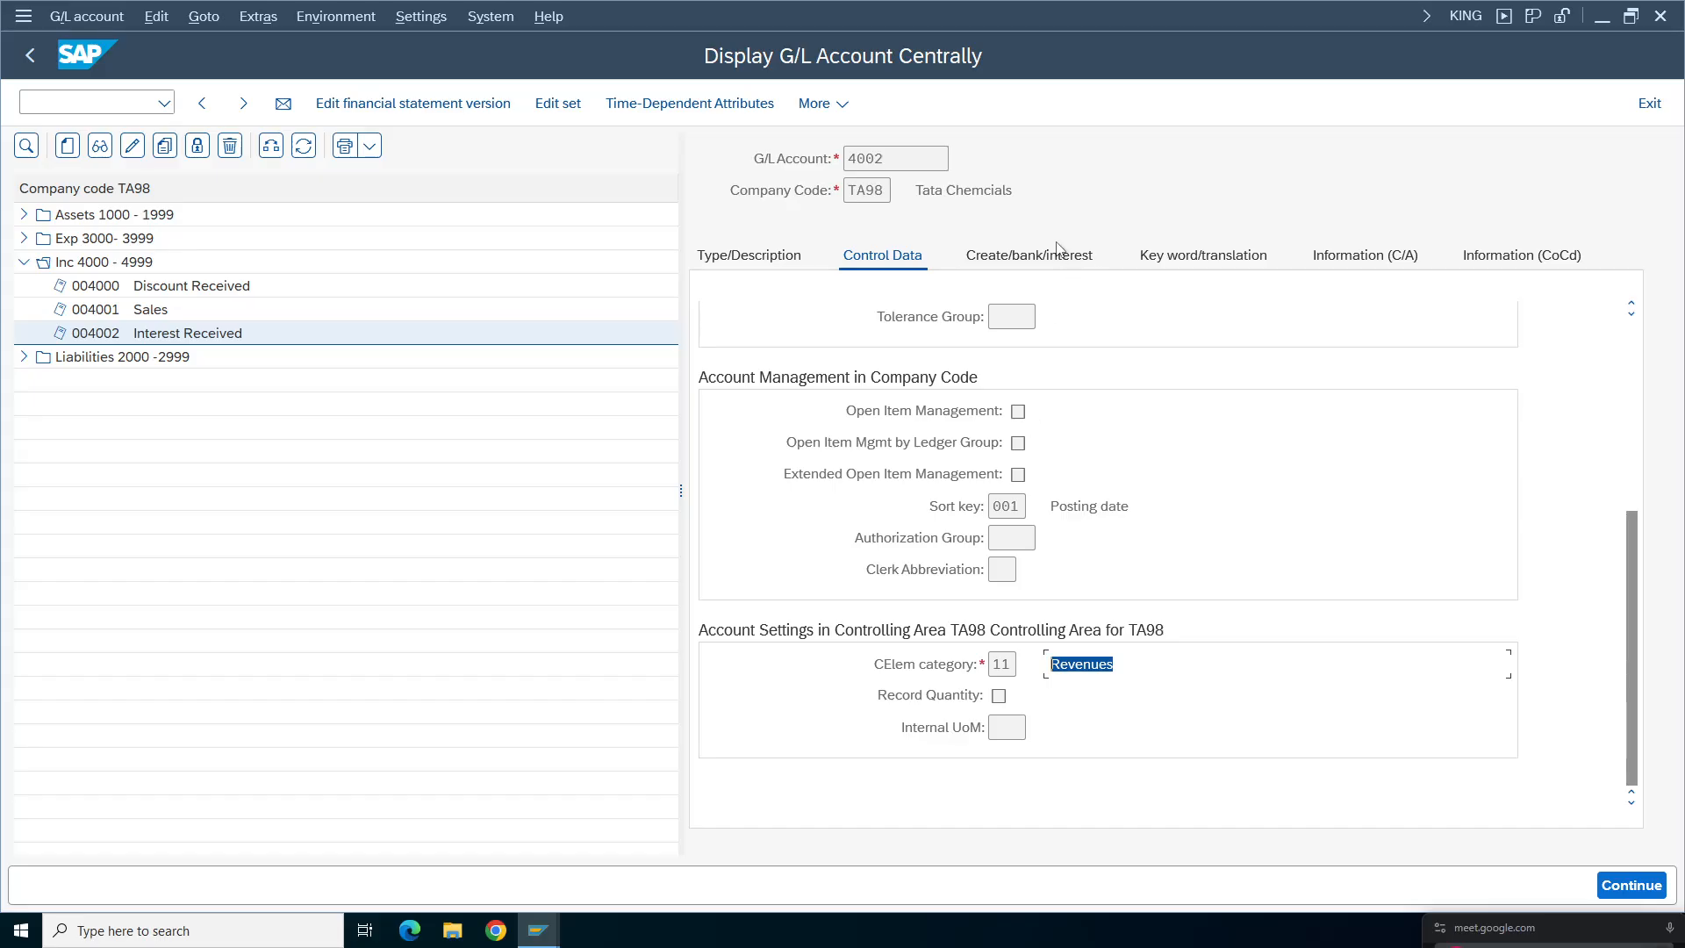
left_click(1046, 249)
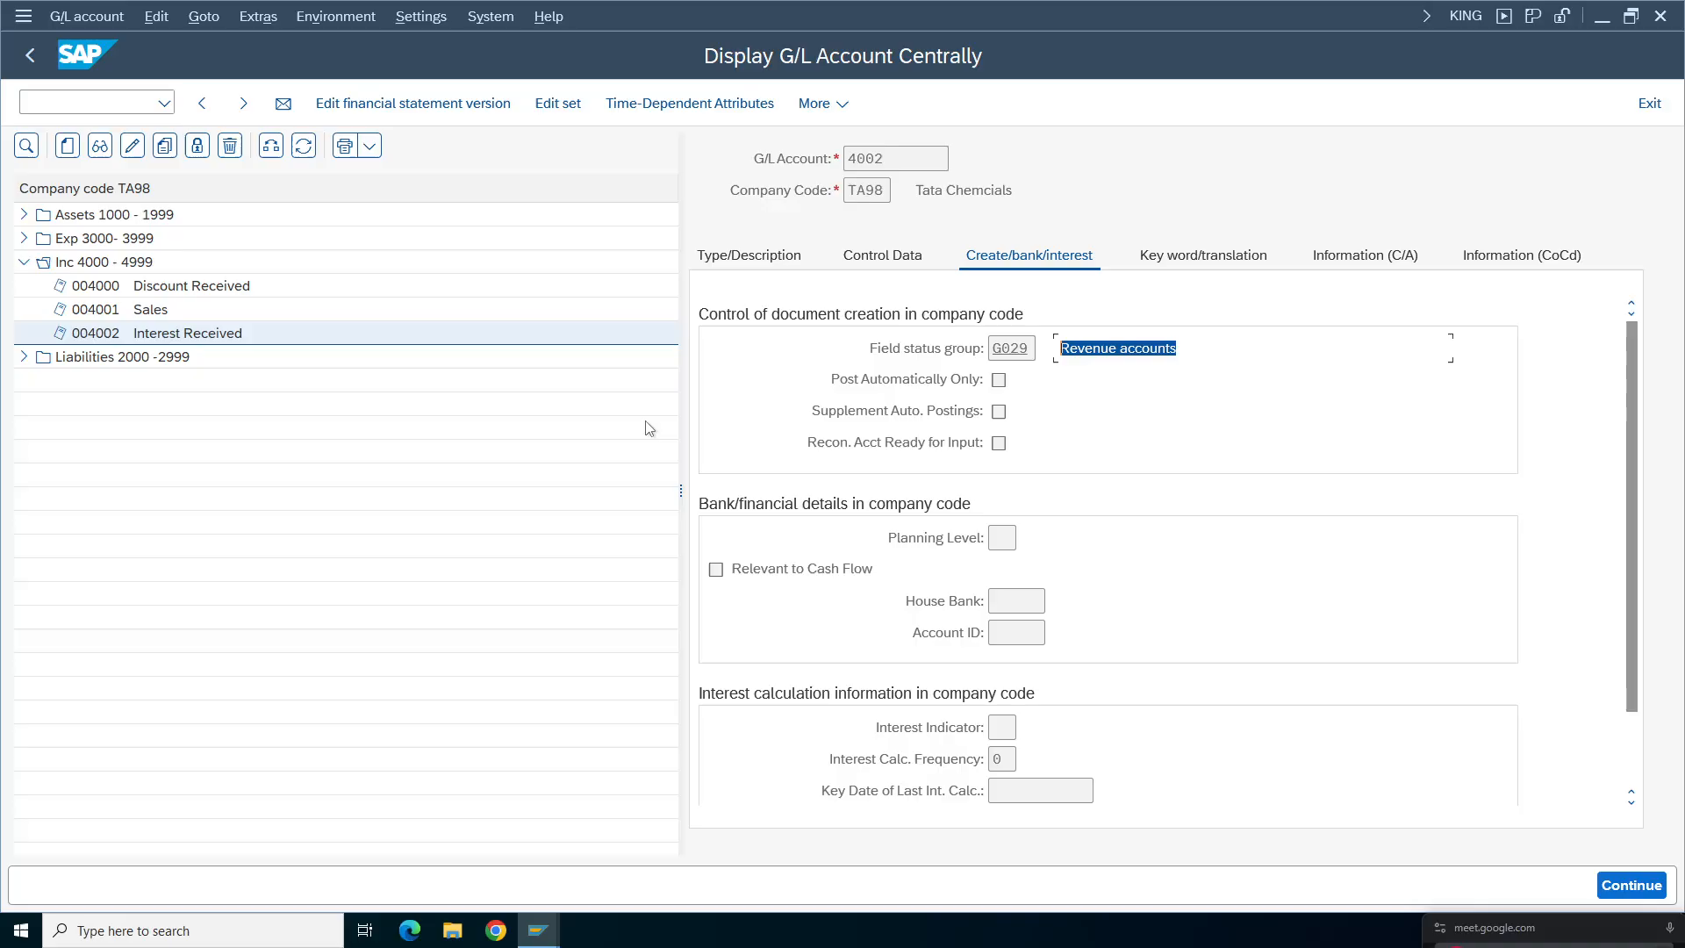
left_click(215, 340)
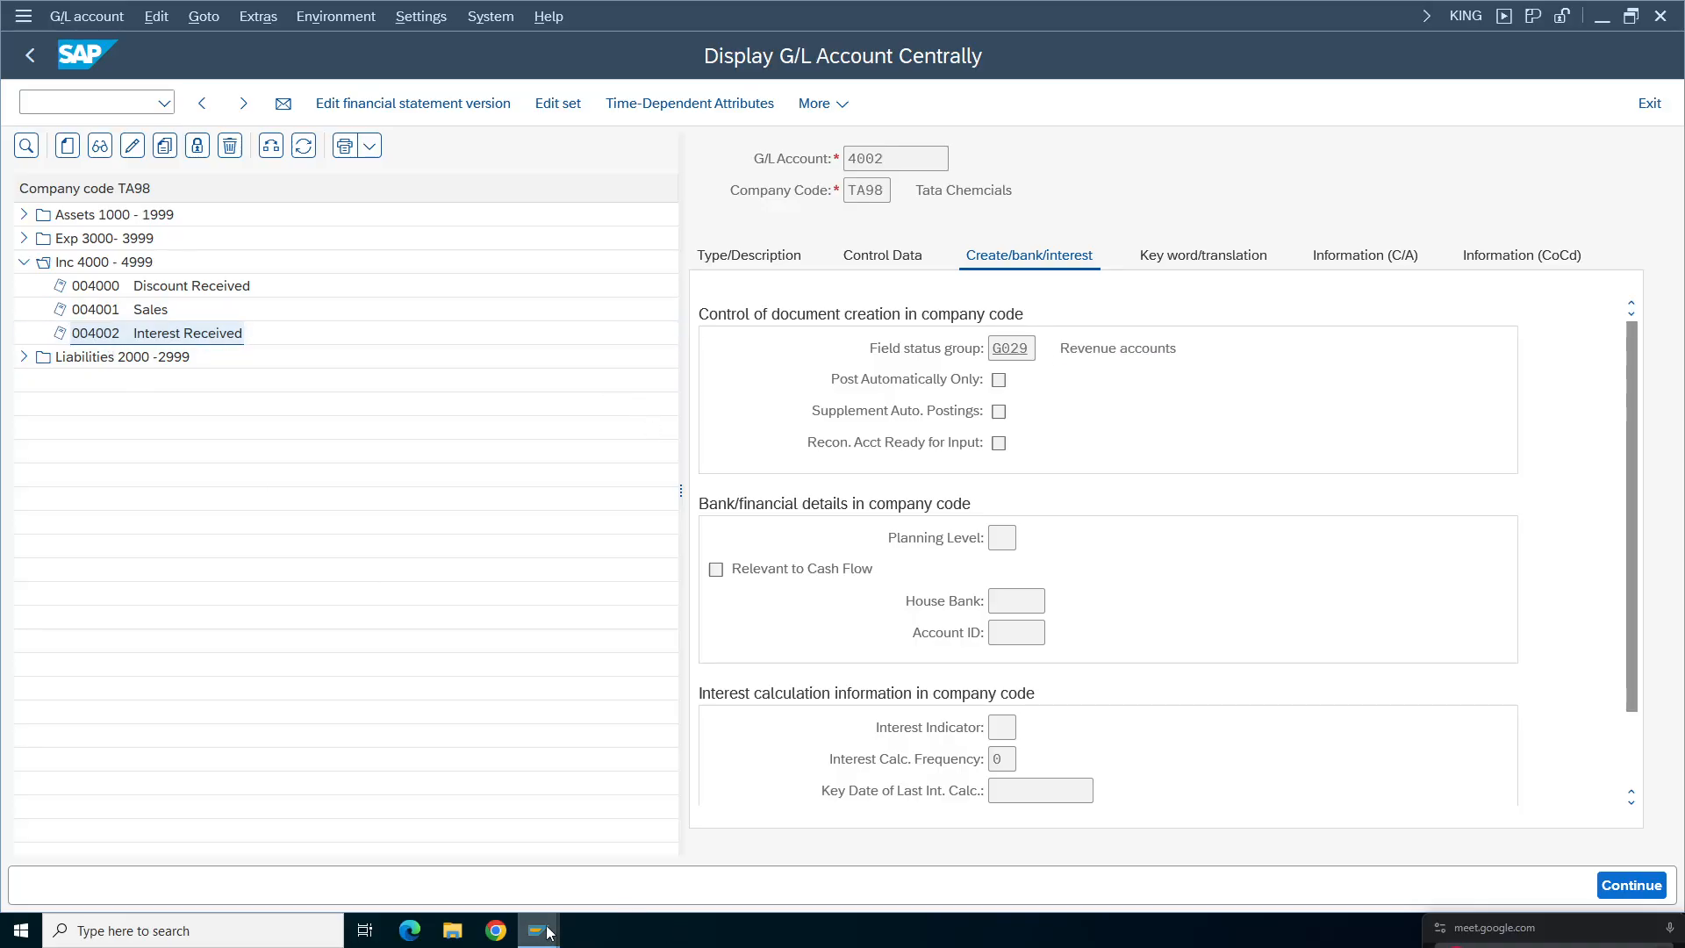
- Return to the account determination session, assign G/L account 4002 to account symbol 0001 and save the account entries
left_click(489, 847)
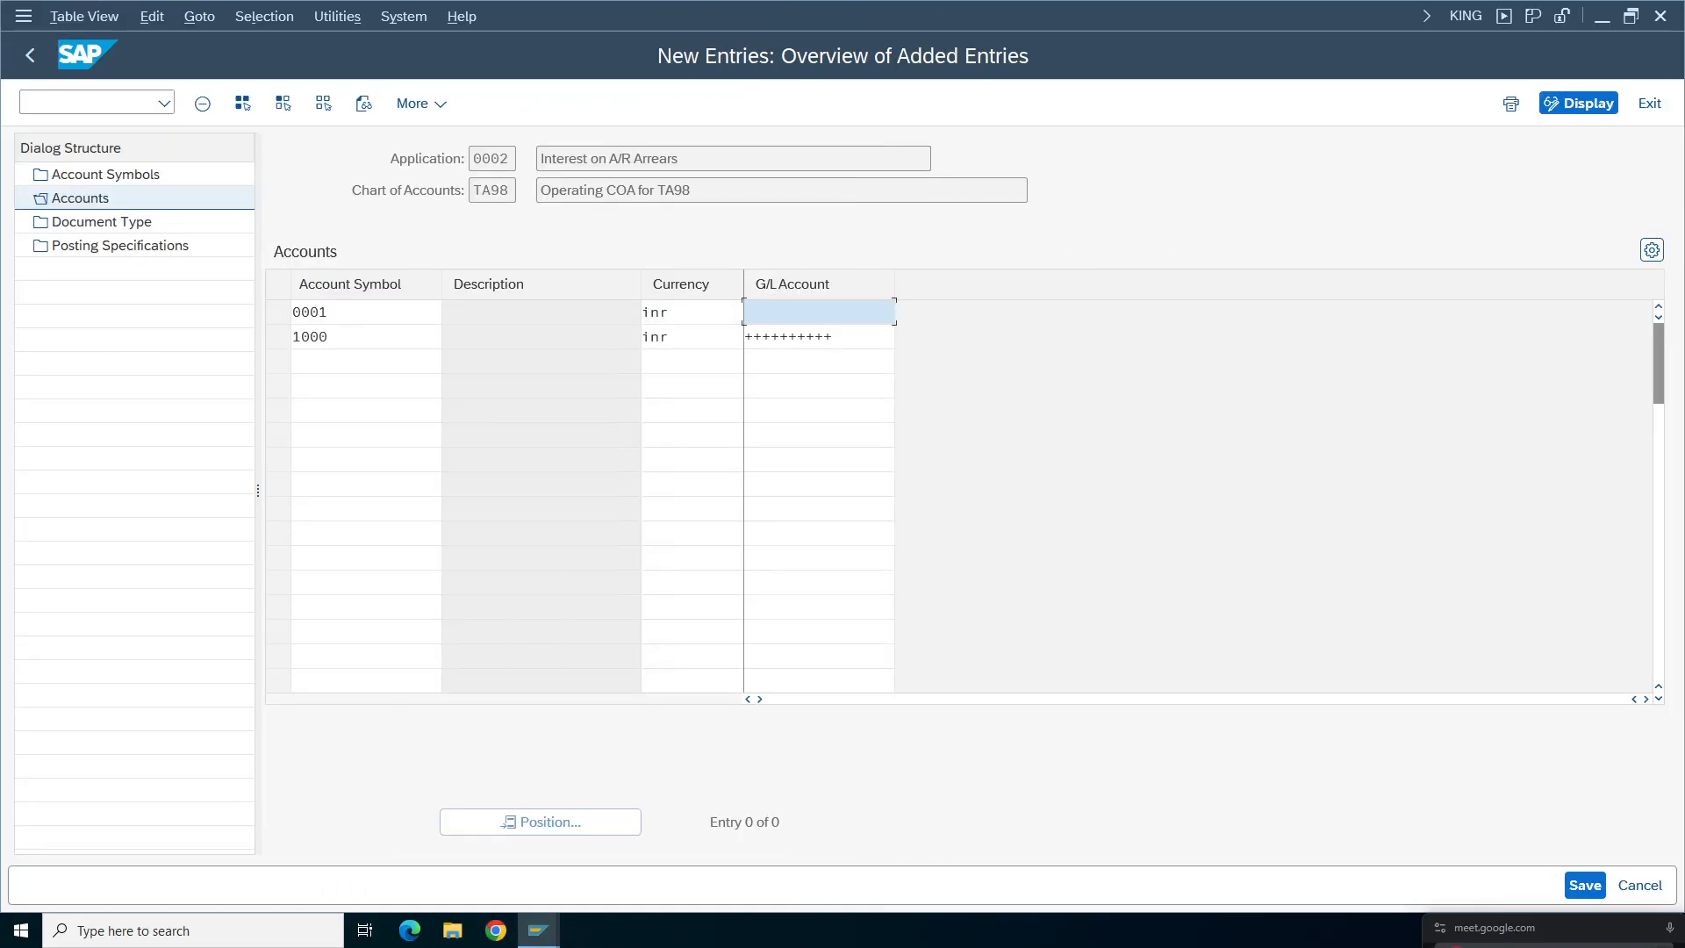
type("4002")
left_click(1582, 882)
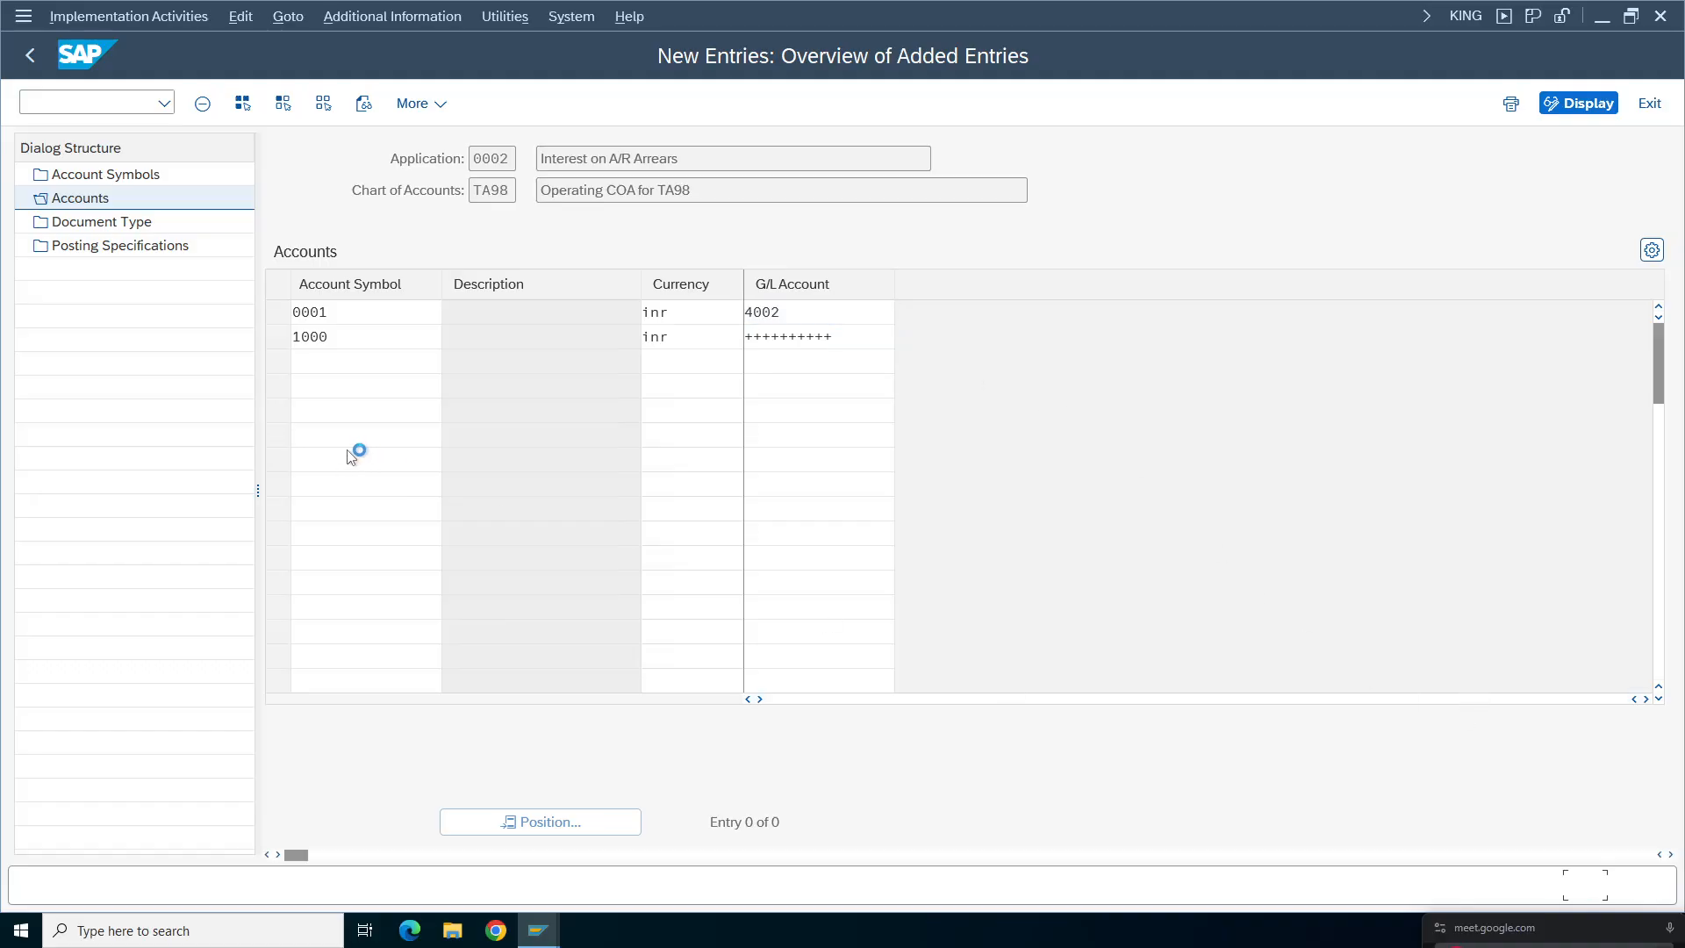
left_click(502, 457)
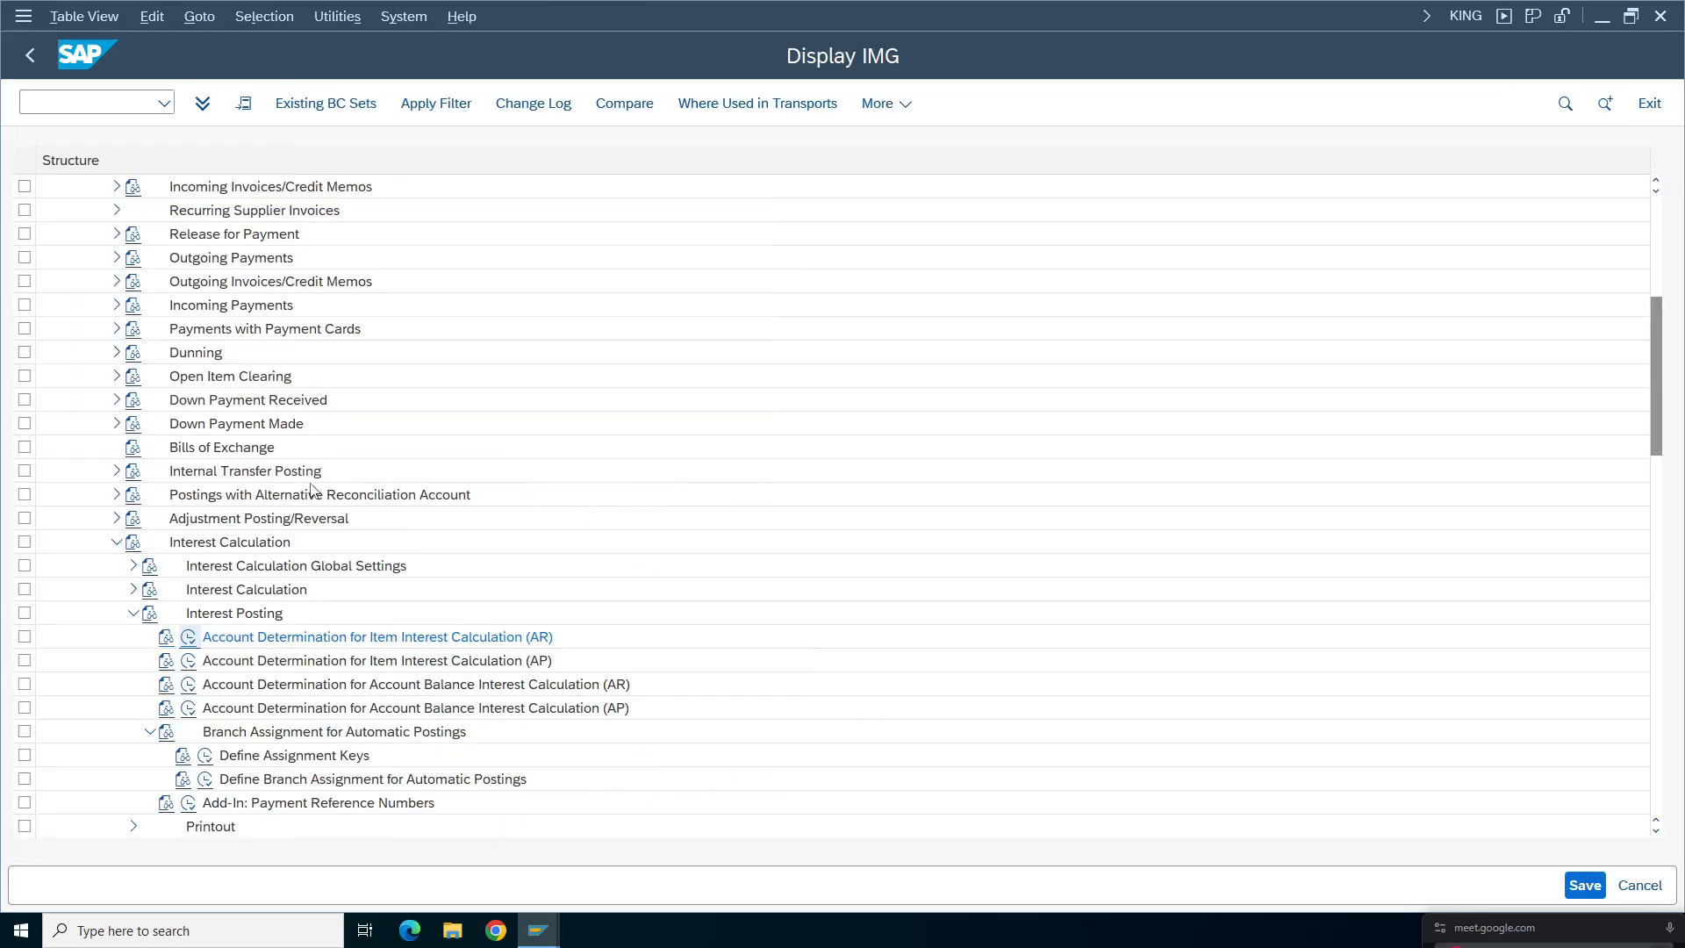
- Open the document type setting for Interest on A/R Arrears and check the assigned document type and its description
double_click(70, 225)
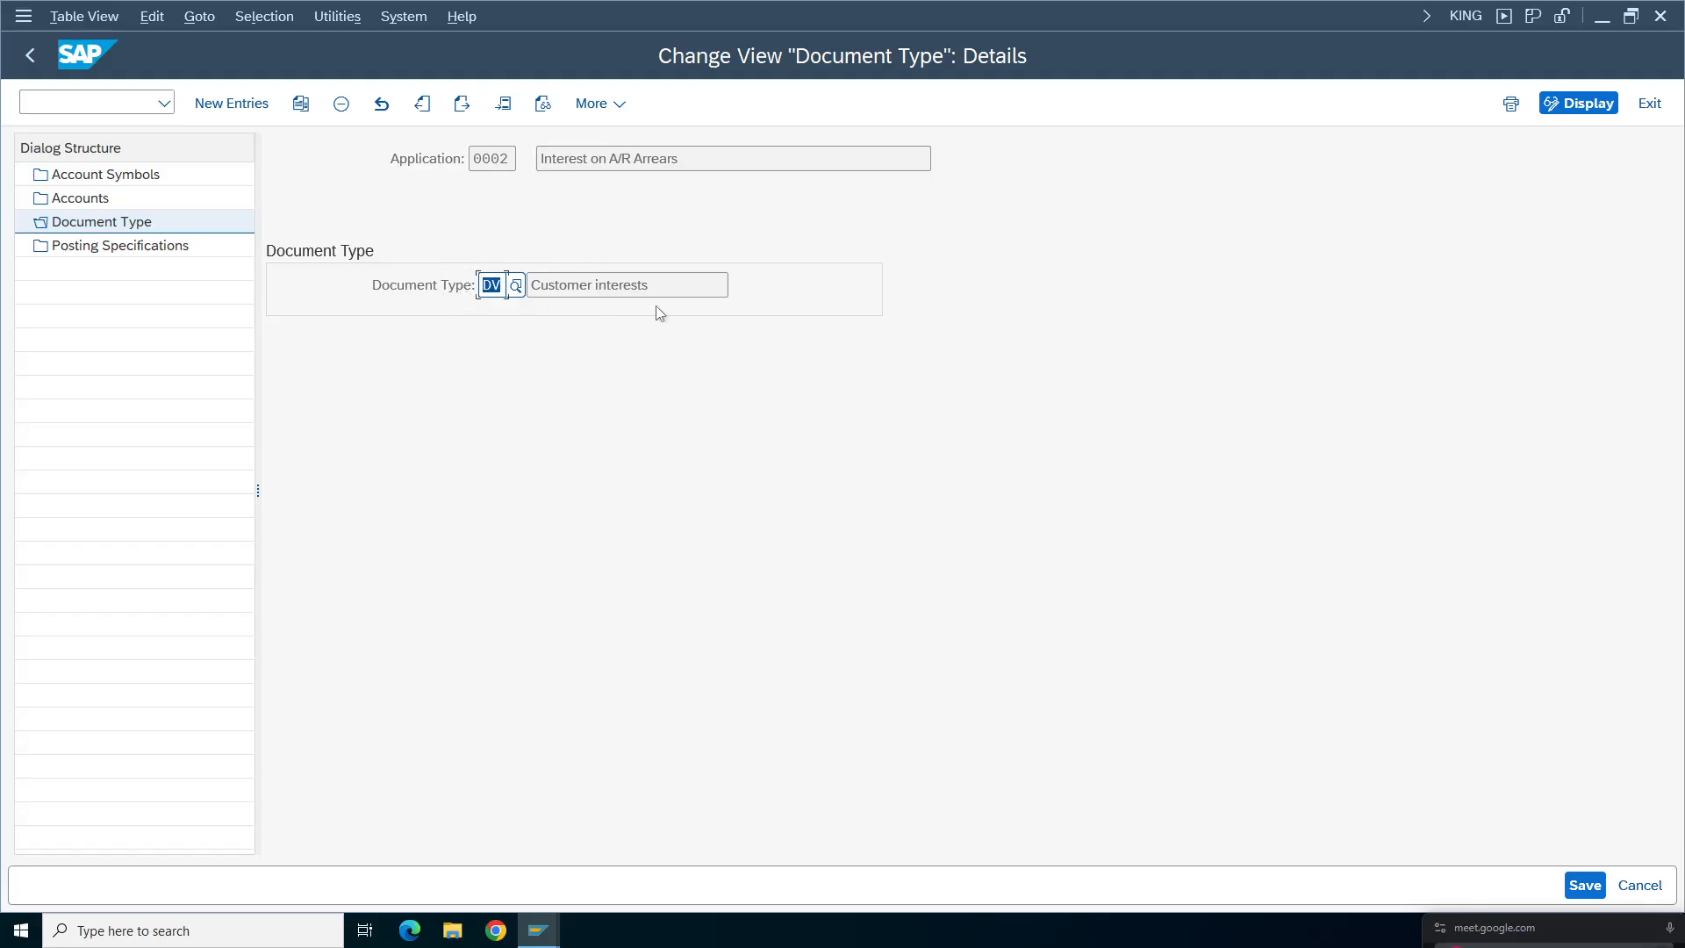
key("Tab")
key("Tab")
key("Tab")
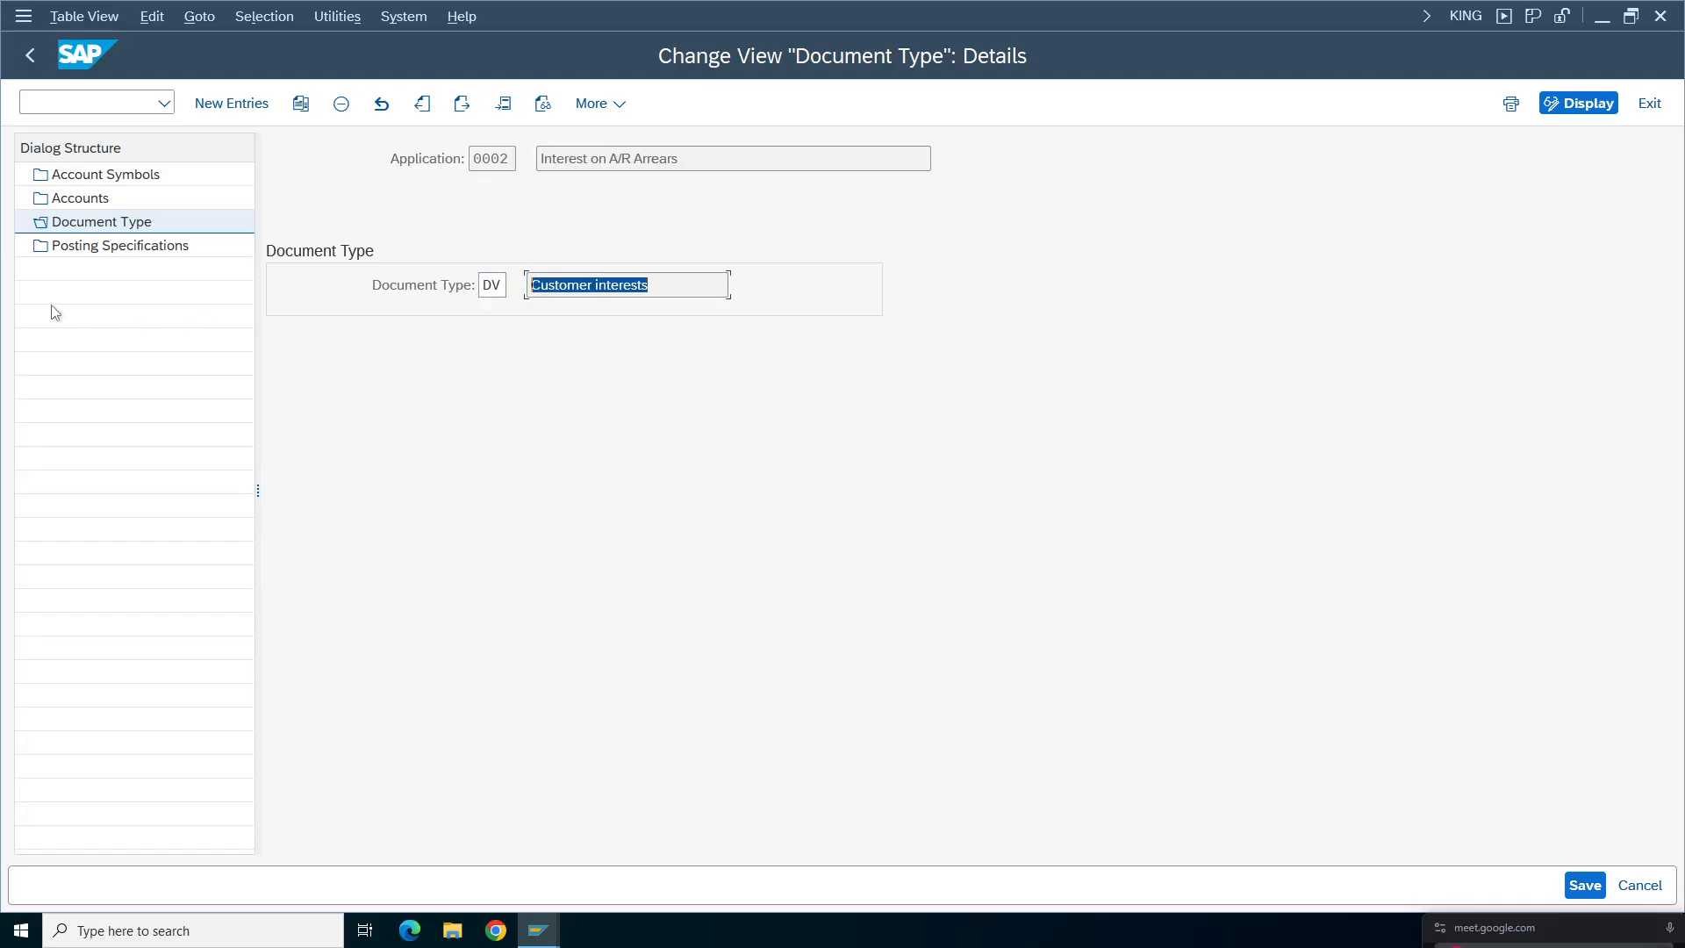
- Open the posting specifications, select the AM01 entry and examine its business transaction, posting keys and account symbols
double_click(121, 249)
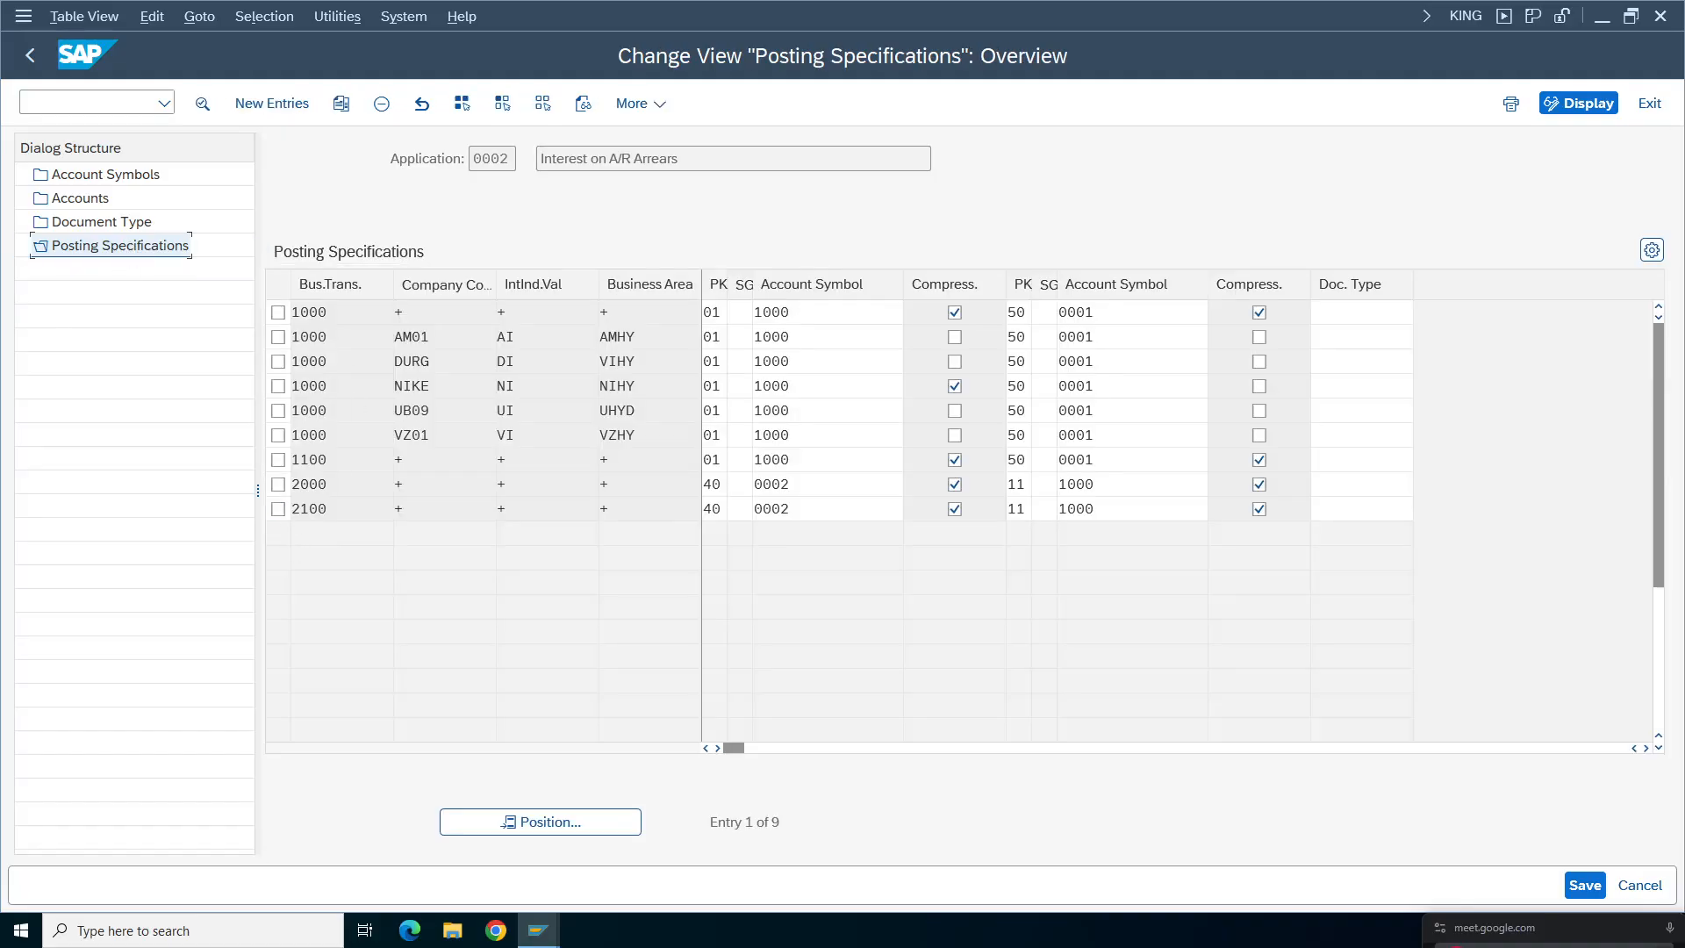
left_click(279, 336)
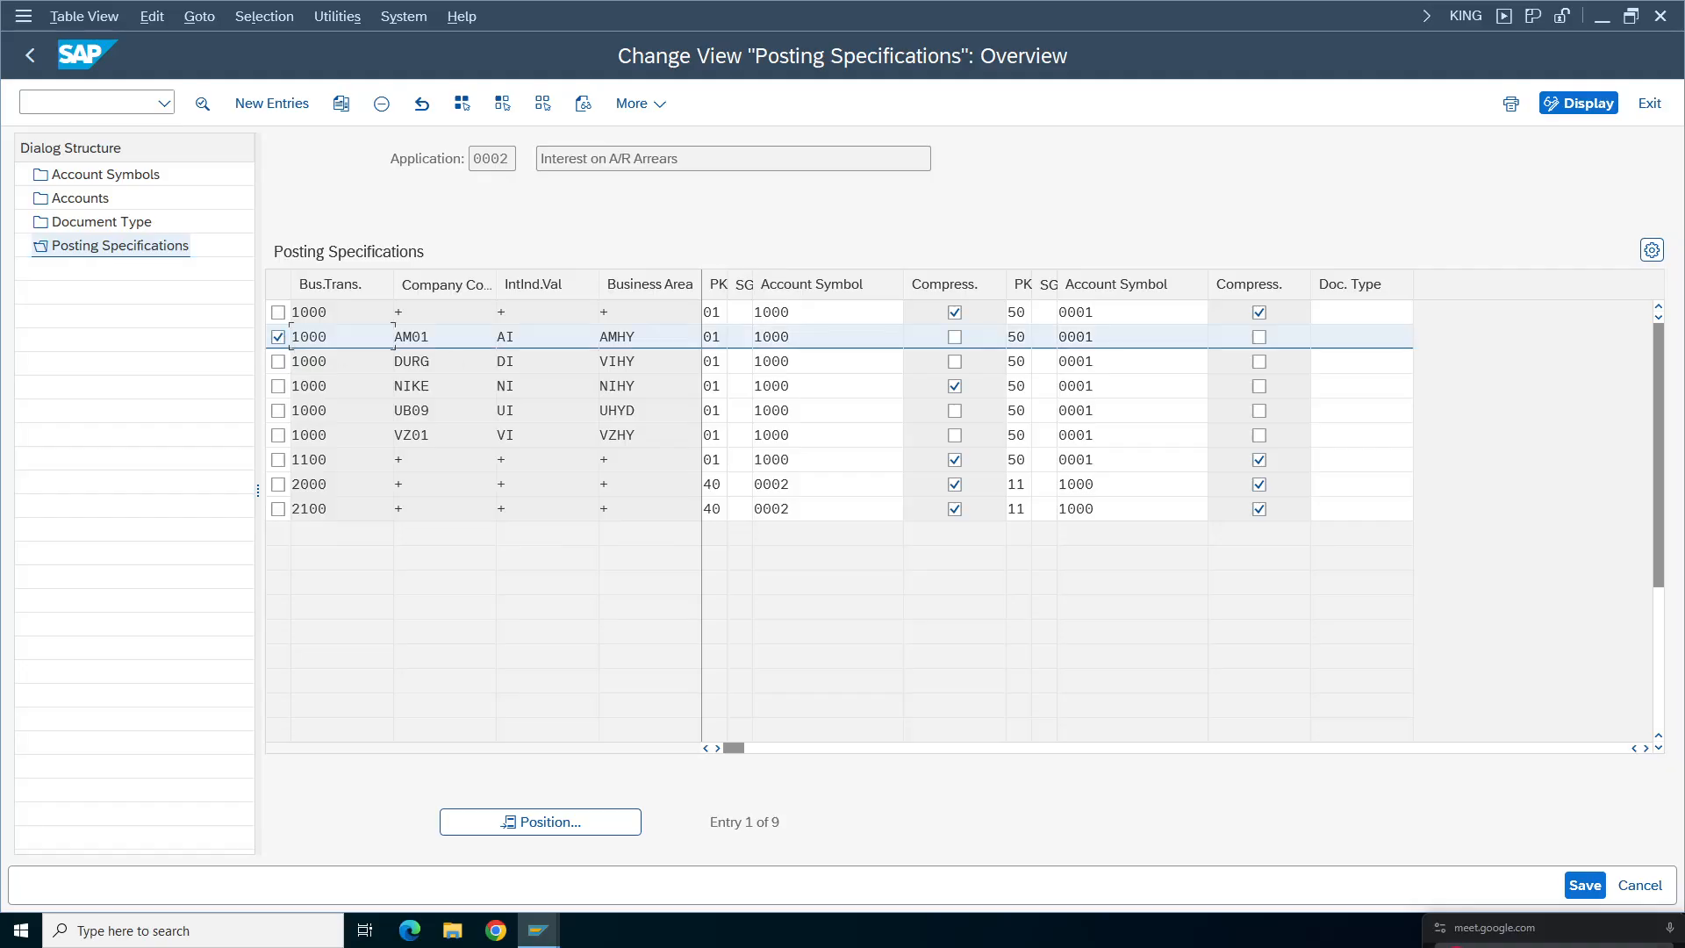
double_click(308, 337)
left_click(316, 337)
key("Tab")
key("Tab")
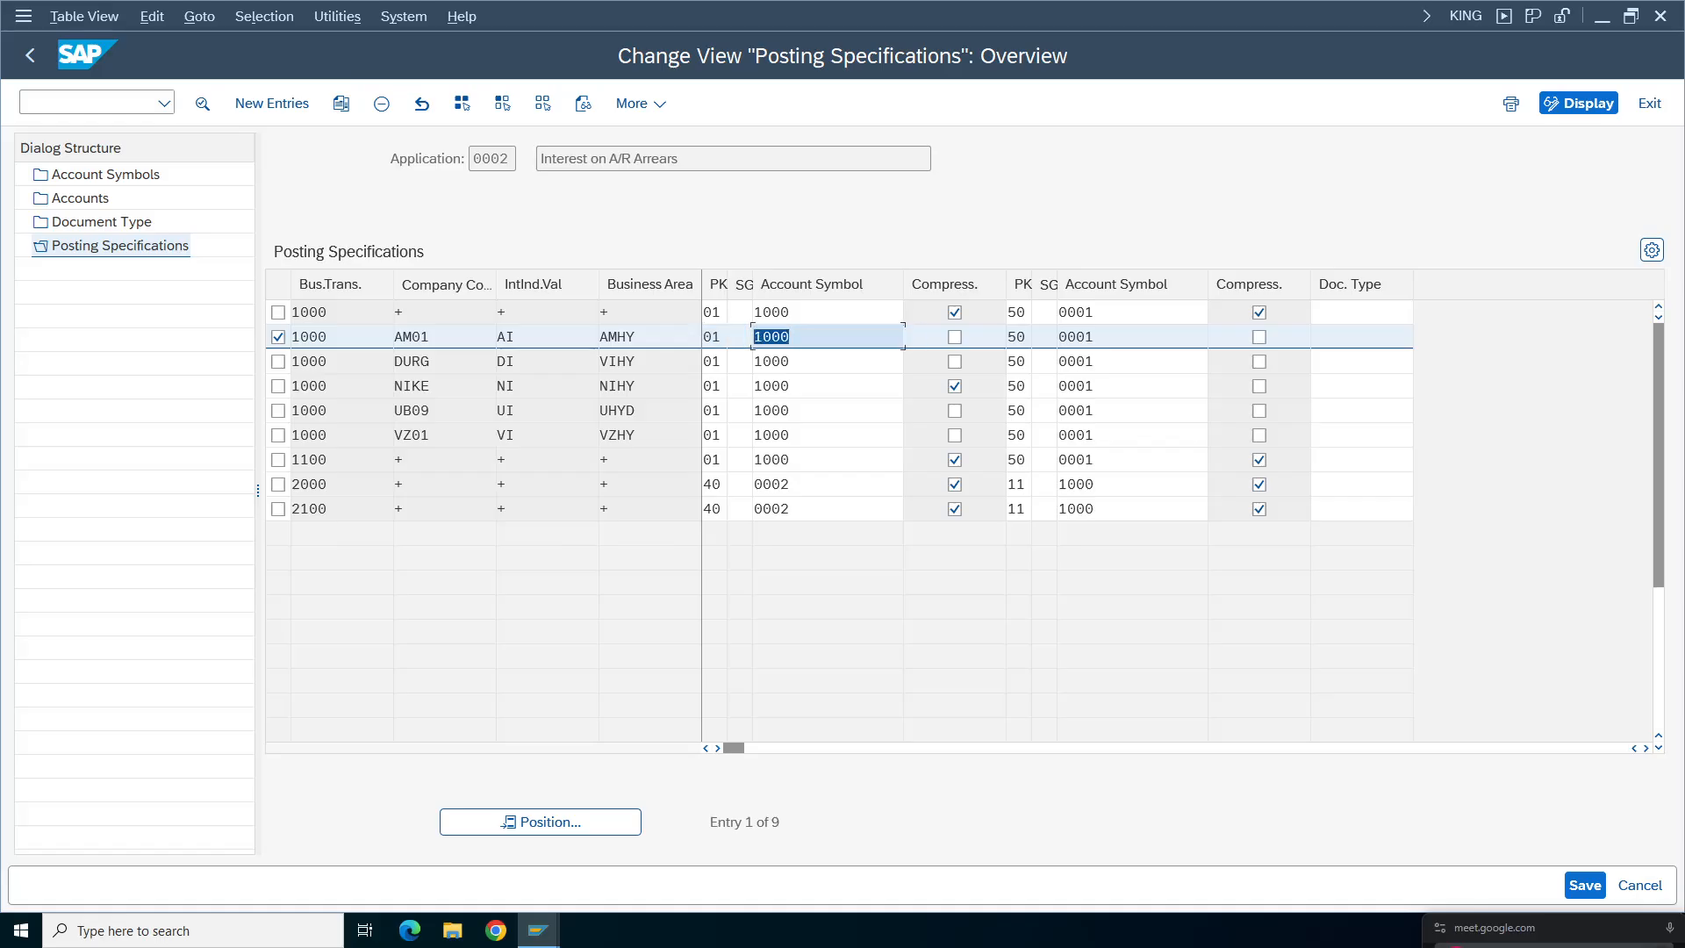
left_click_drag(1095, 337, 1057, 337)
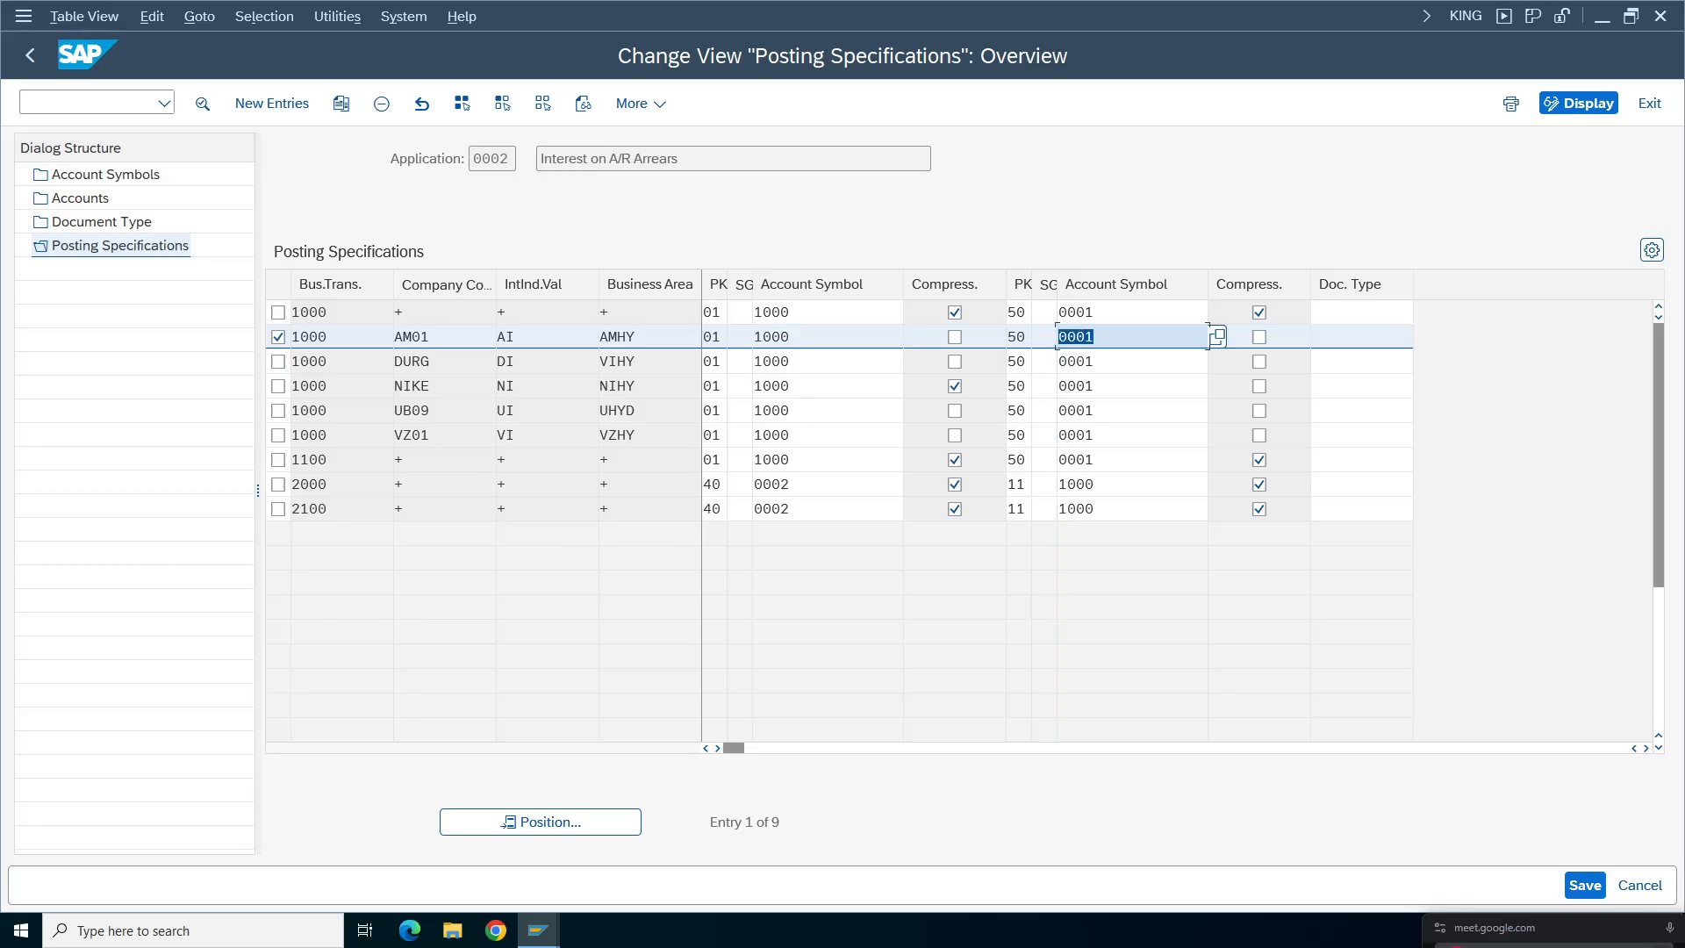
left_click(1018, 337)
left_click(1099, 337)
- Start a copy of the AM01 posting specification and check the possible business transactions, keeping 1000 Interest received posting
left_click(339, 105)
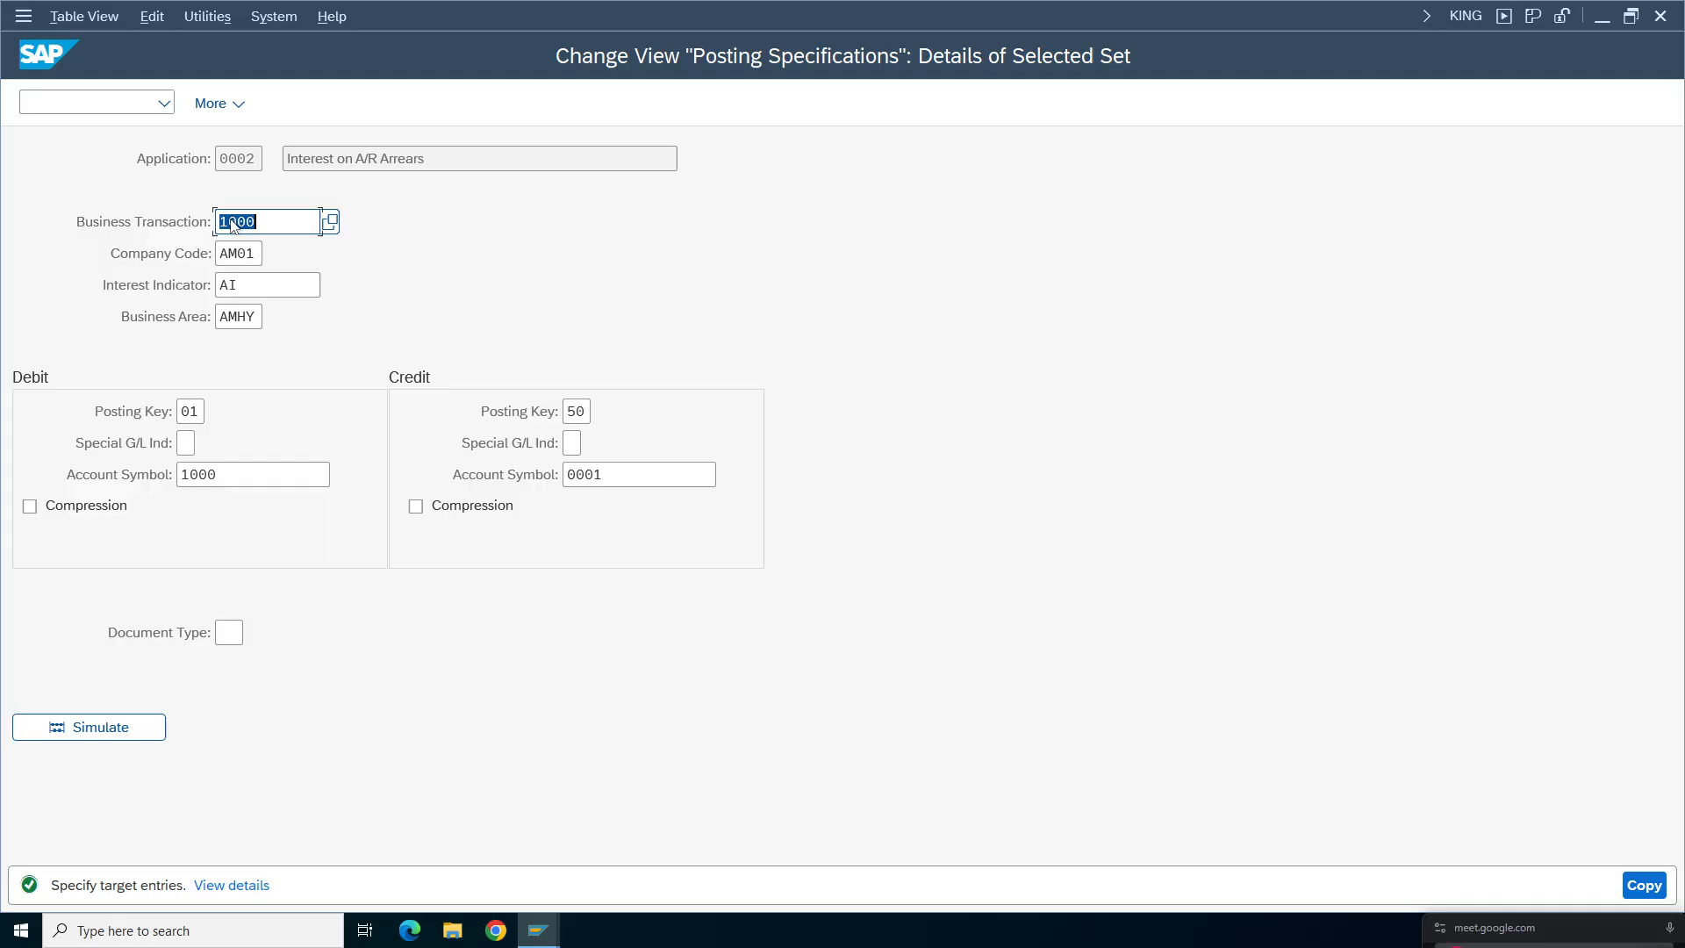
left_click(274, 222)
left_click(331, 223)
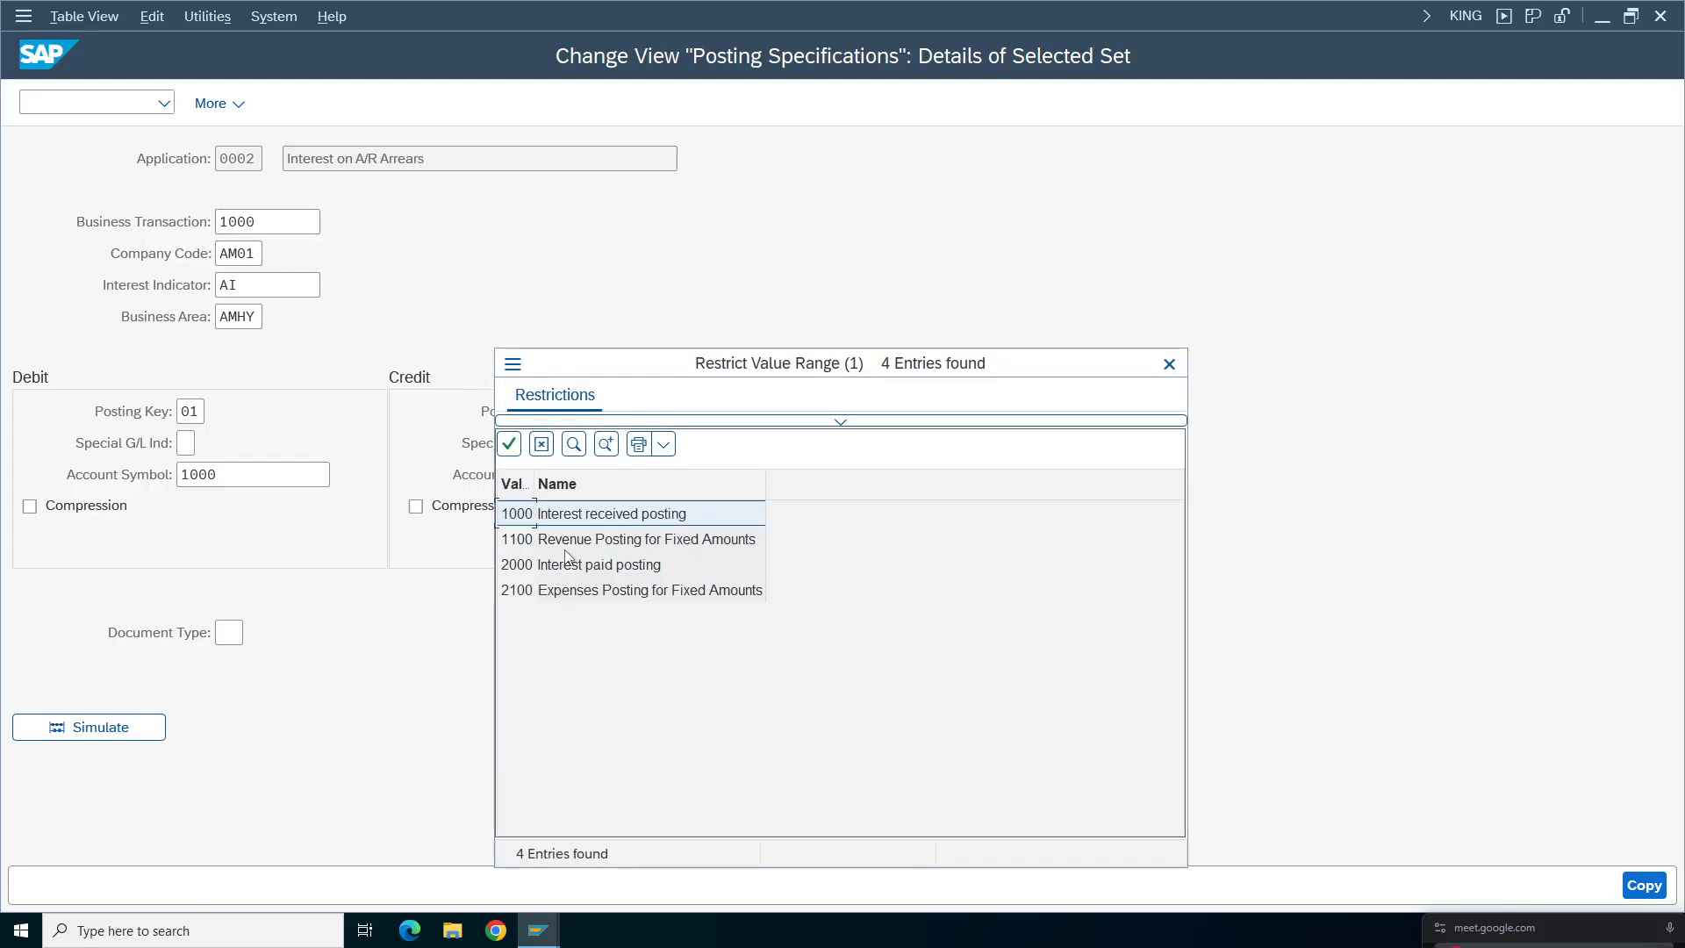
left_click(605, 524)
left_click(1169, 364)
left_click(252, 221)
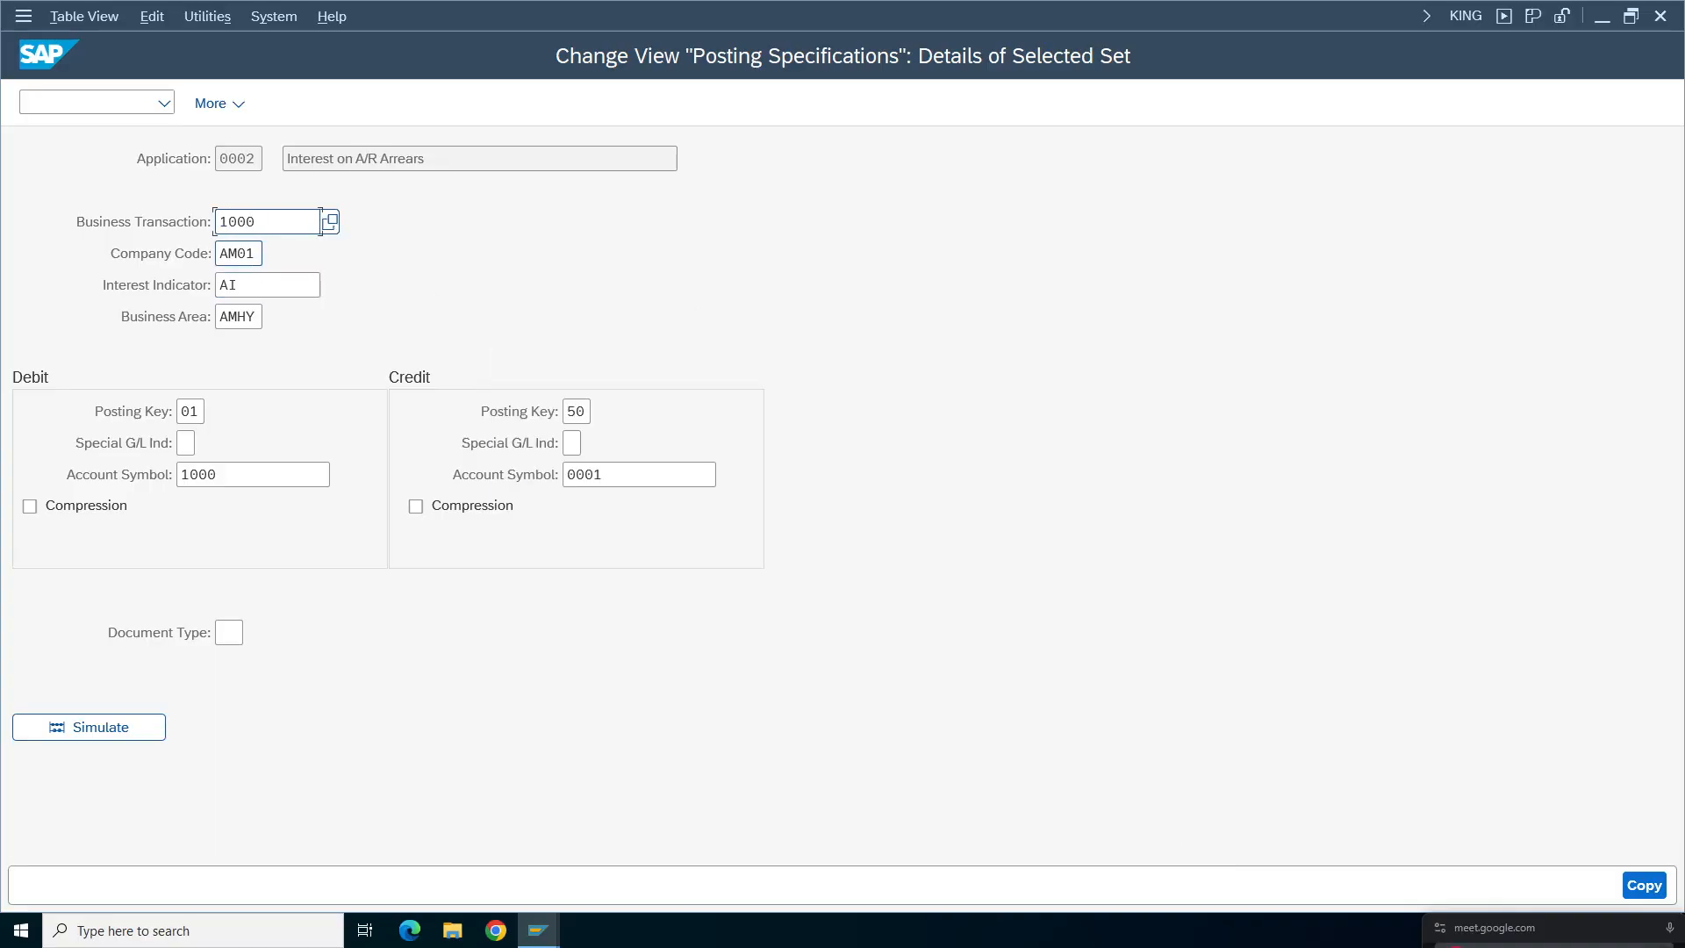
- Set the company code of the copied posting specification to TA98
left_click(262, 253)
key("BackSpace")
key("BackSpace")
key("BackSpace")
key("BackSpace")
type("ta9")
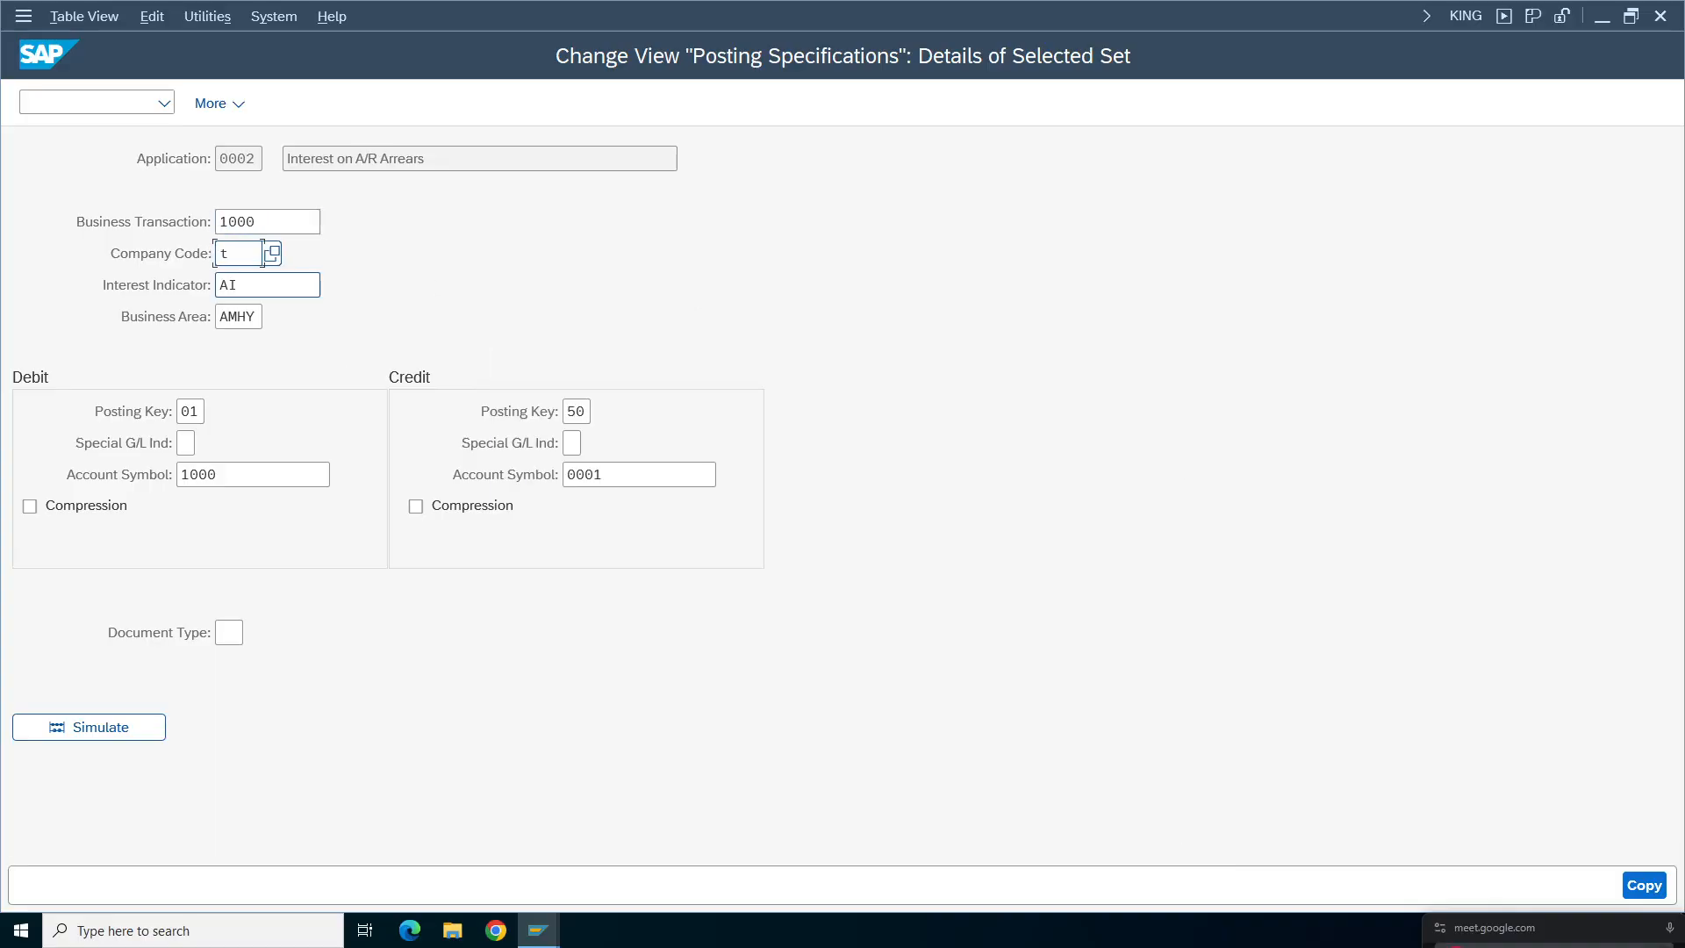
- Set the interest indicator to TA and the business area to TCHY in the copied posting specification
left_click(318, 286)
key("BackSpace")
key("BackSpace")
type("TA")
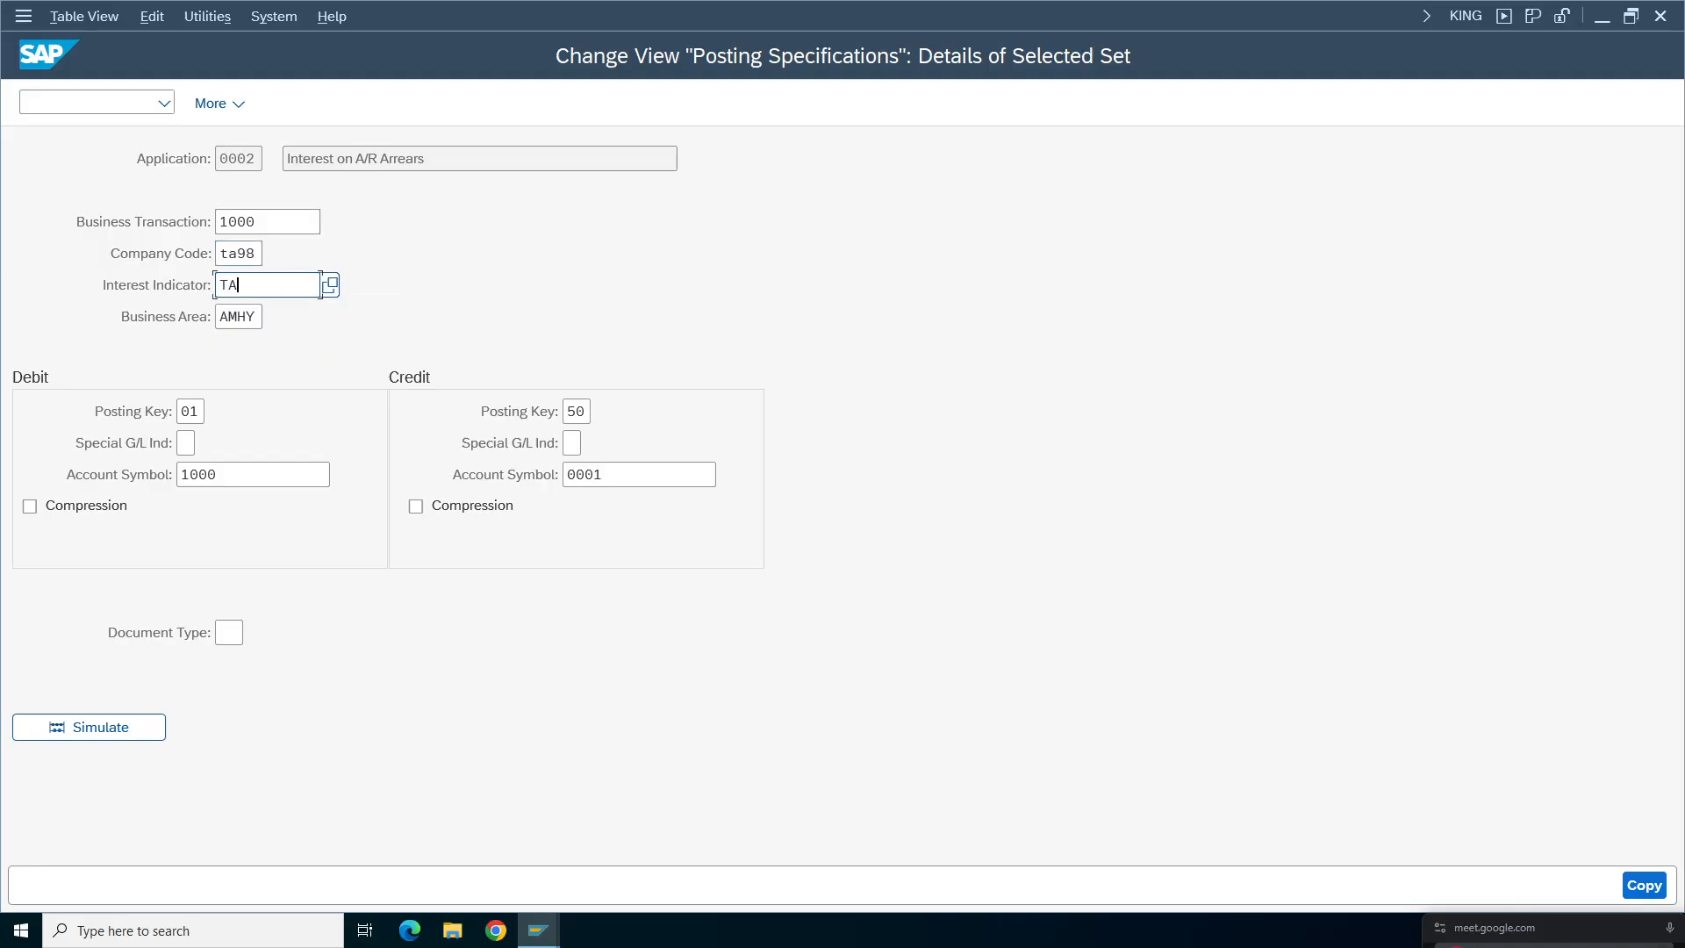
left_click(246, 323)
key("BackSpace")
key("BackSpace")
key("BackSpace")
key("BackSpace")
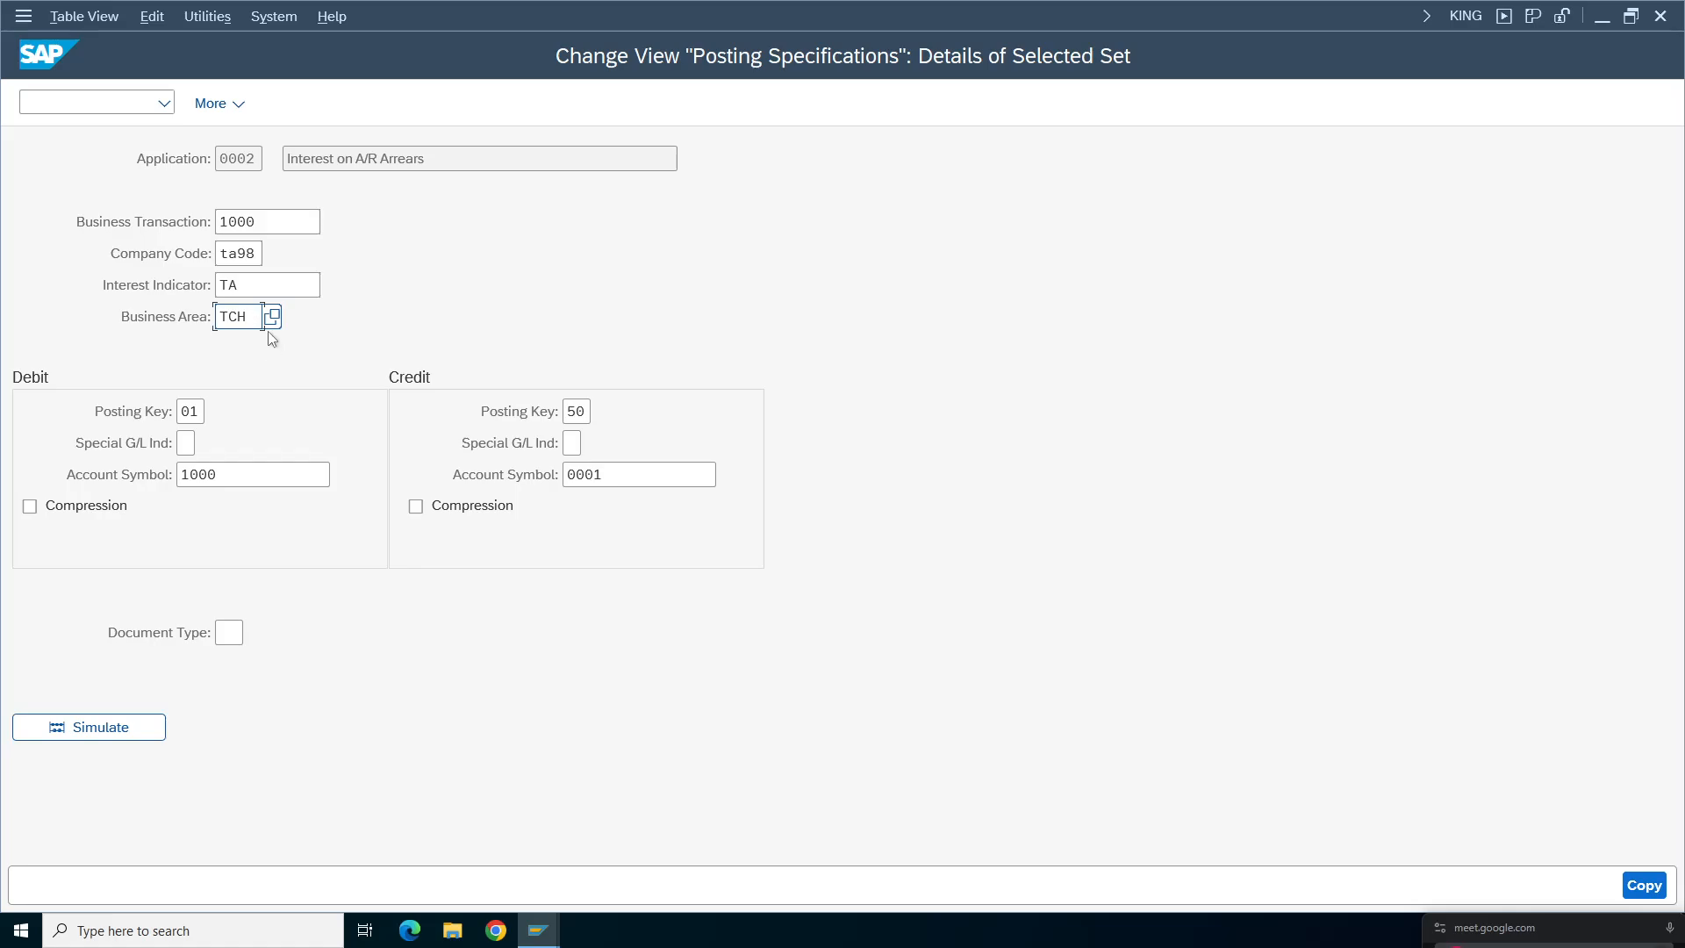
- Keep debit posting key 01 with symbol 1000 and credit posting key 50 with symbol 0001, and complete the copy
left_click(203, 410)
left_click(178, 474)
left_click_drag(179, 474, 330, 474)
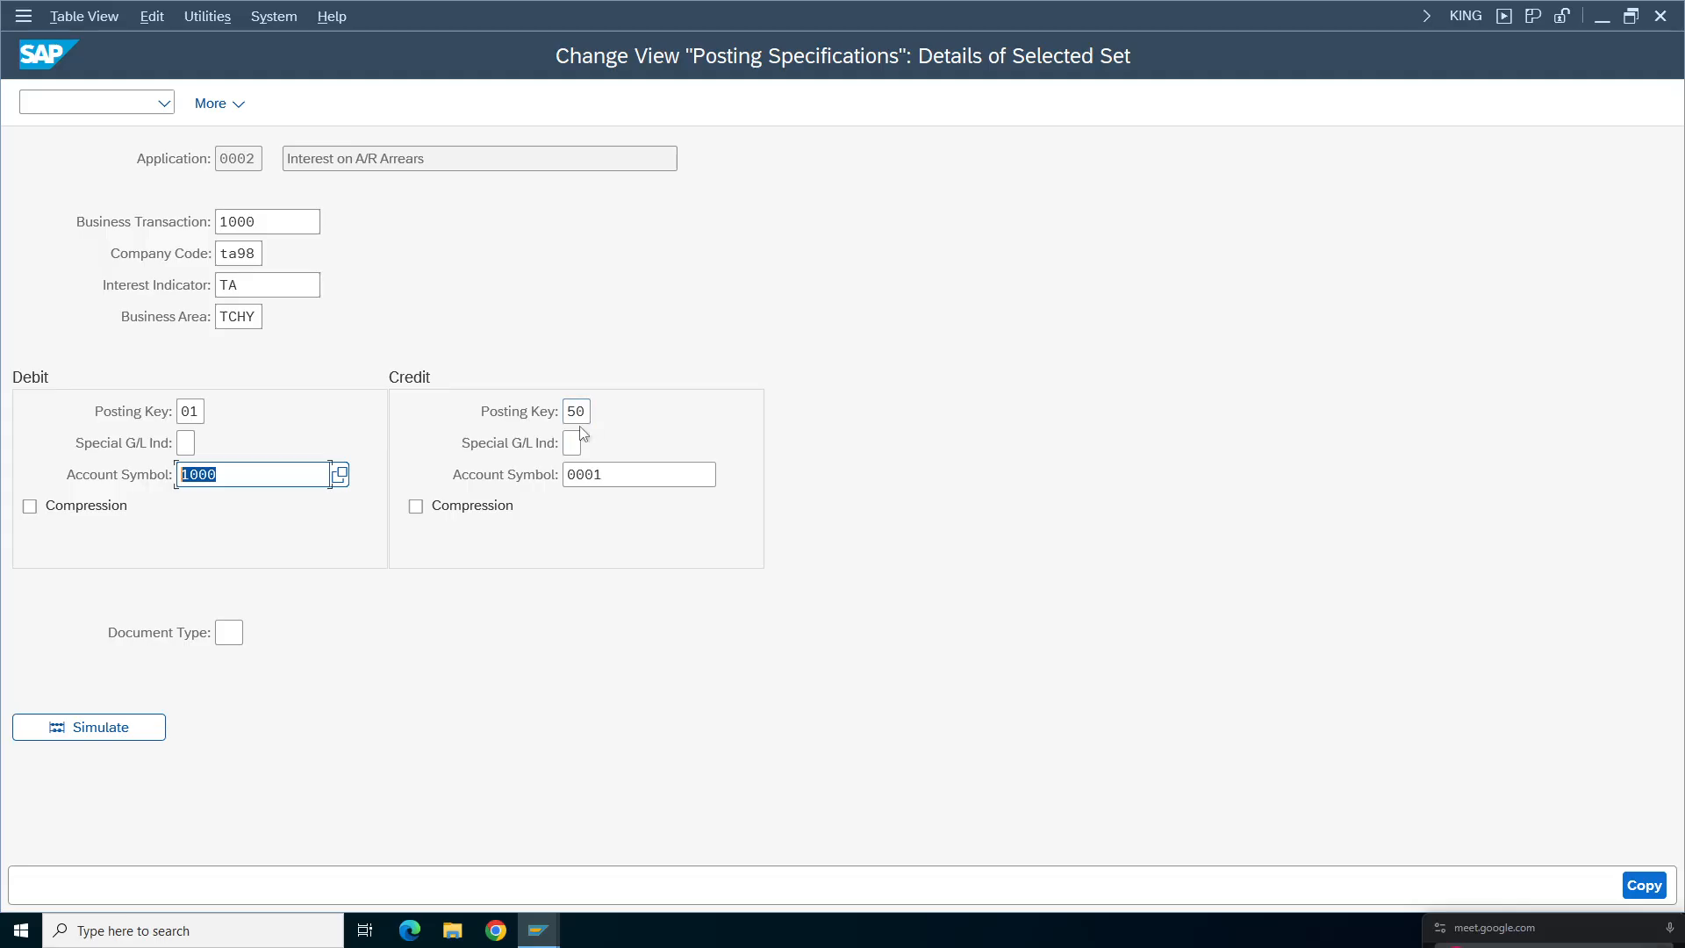
left_click(717, 474)
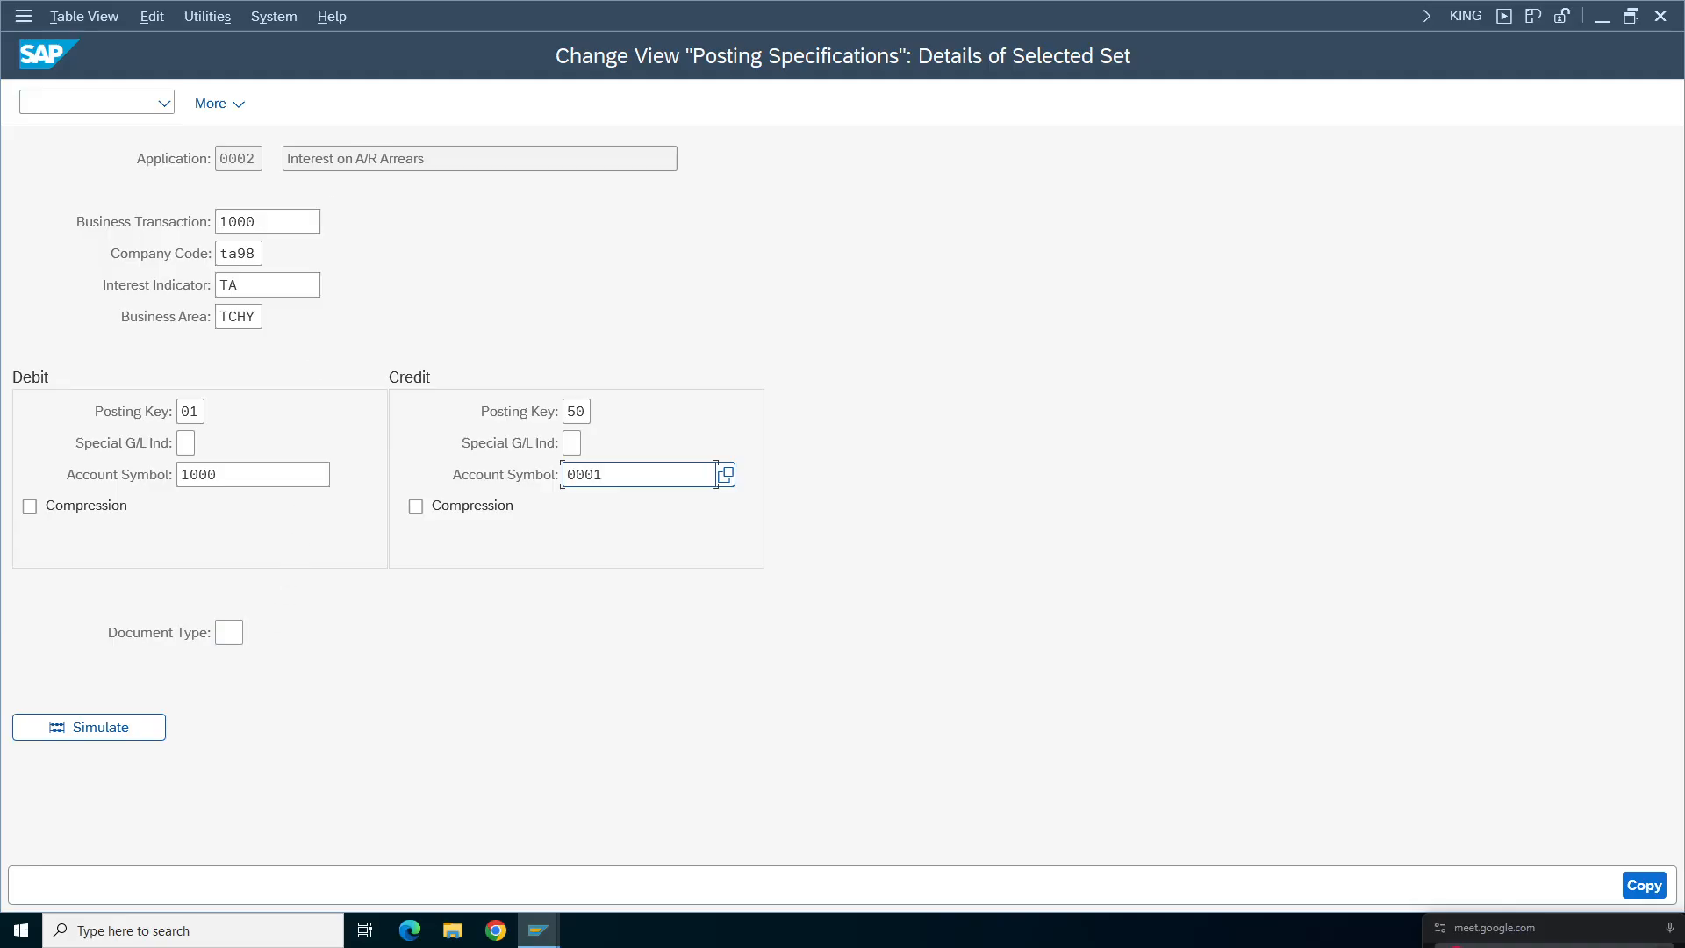
left_click(1644, 885)
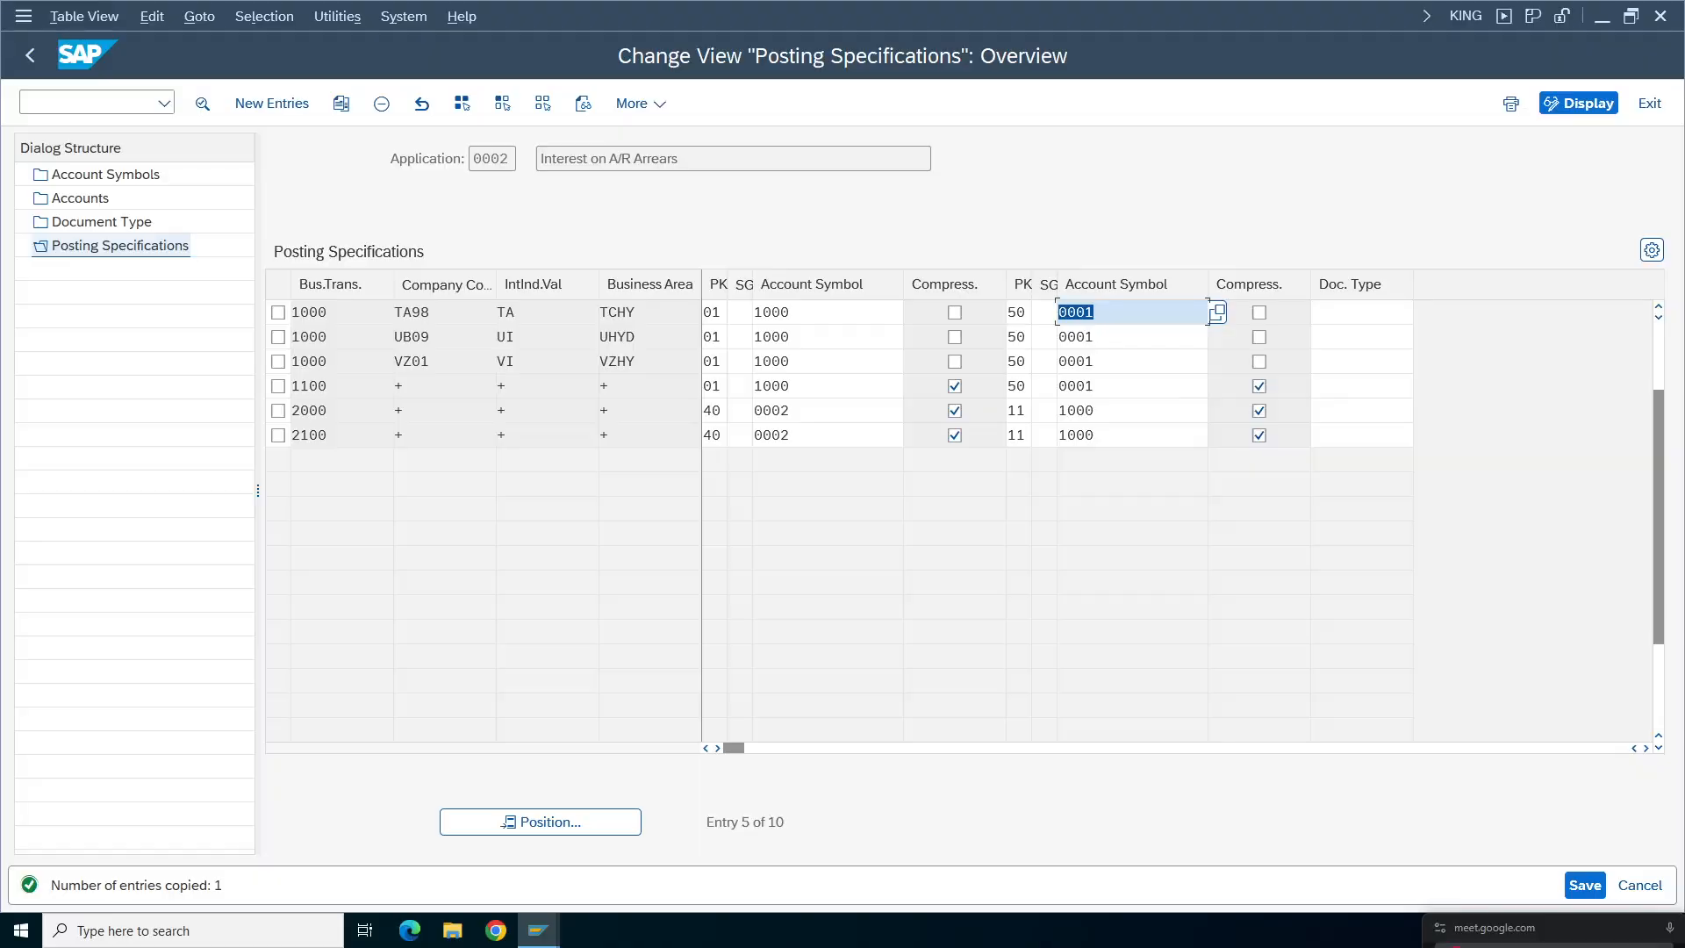
- Select the new TA98 posting specification, save it and check its document type field
left_click(278, 313)
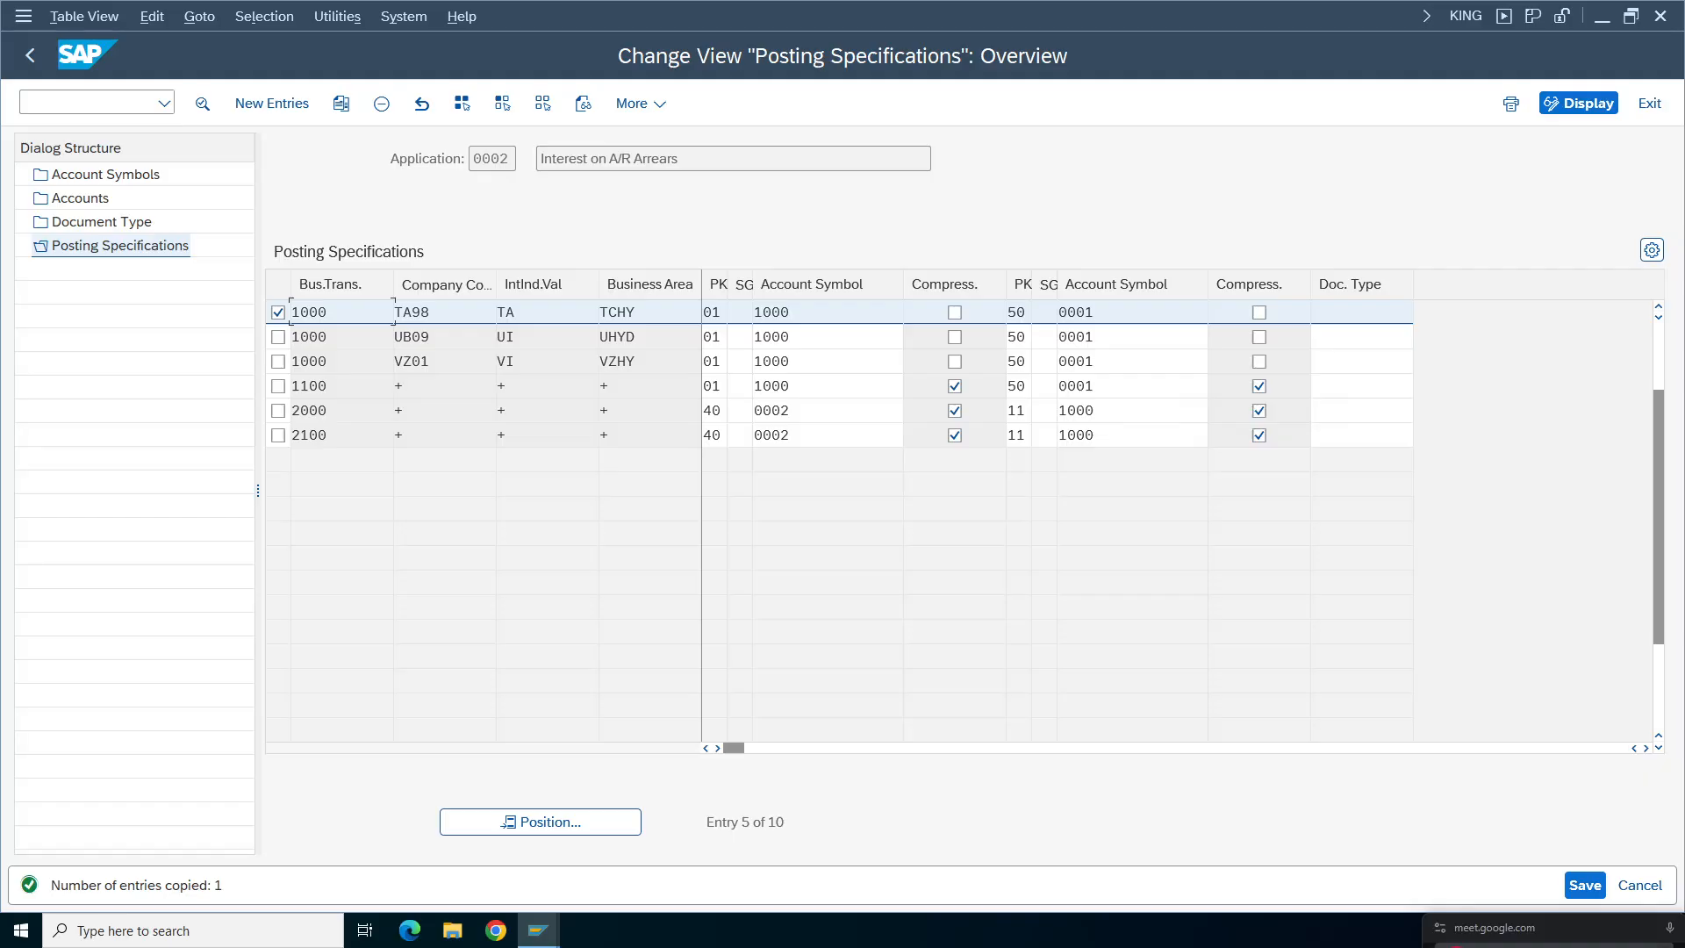
left_click(1585, 885)
left_click(1360, 312)
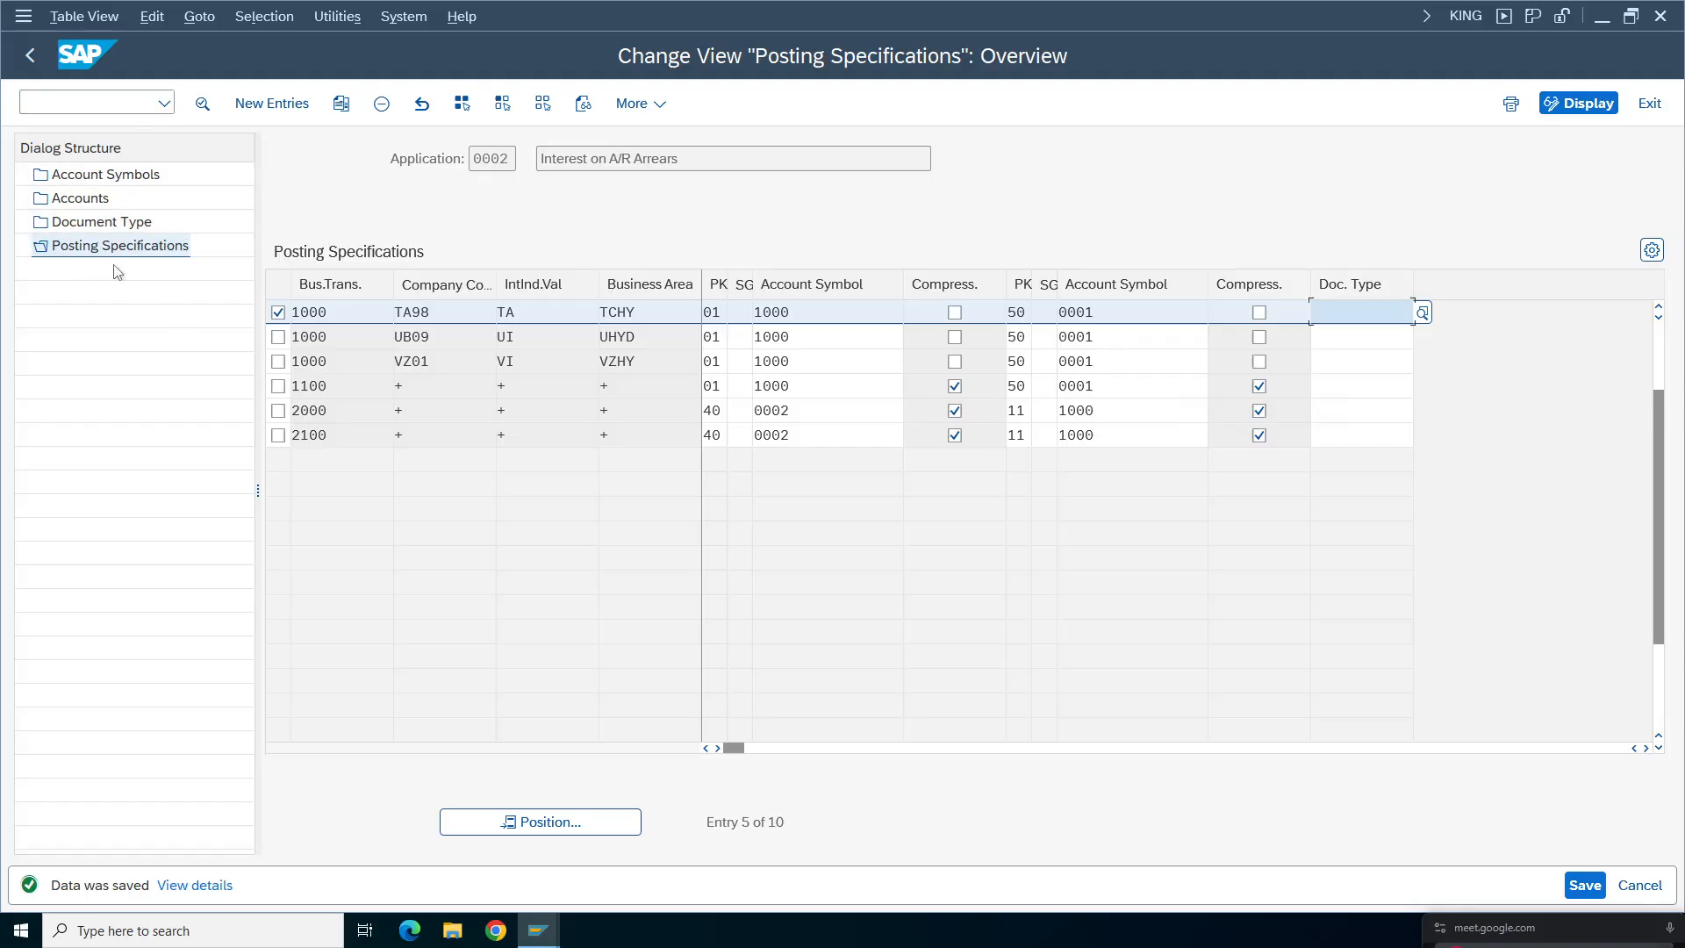
- Open the account symbols and mark 0001 Interest Received and 1000 Customer Posting for review
double_click(105, 174)
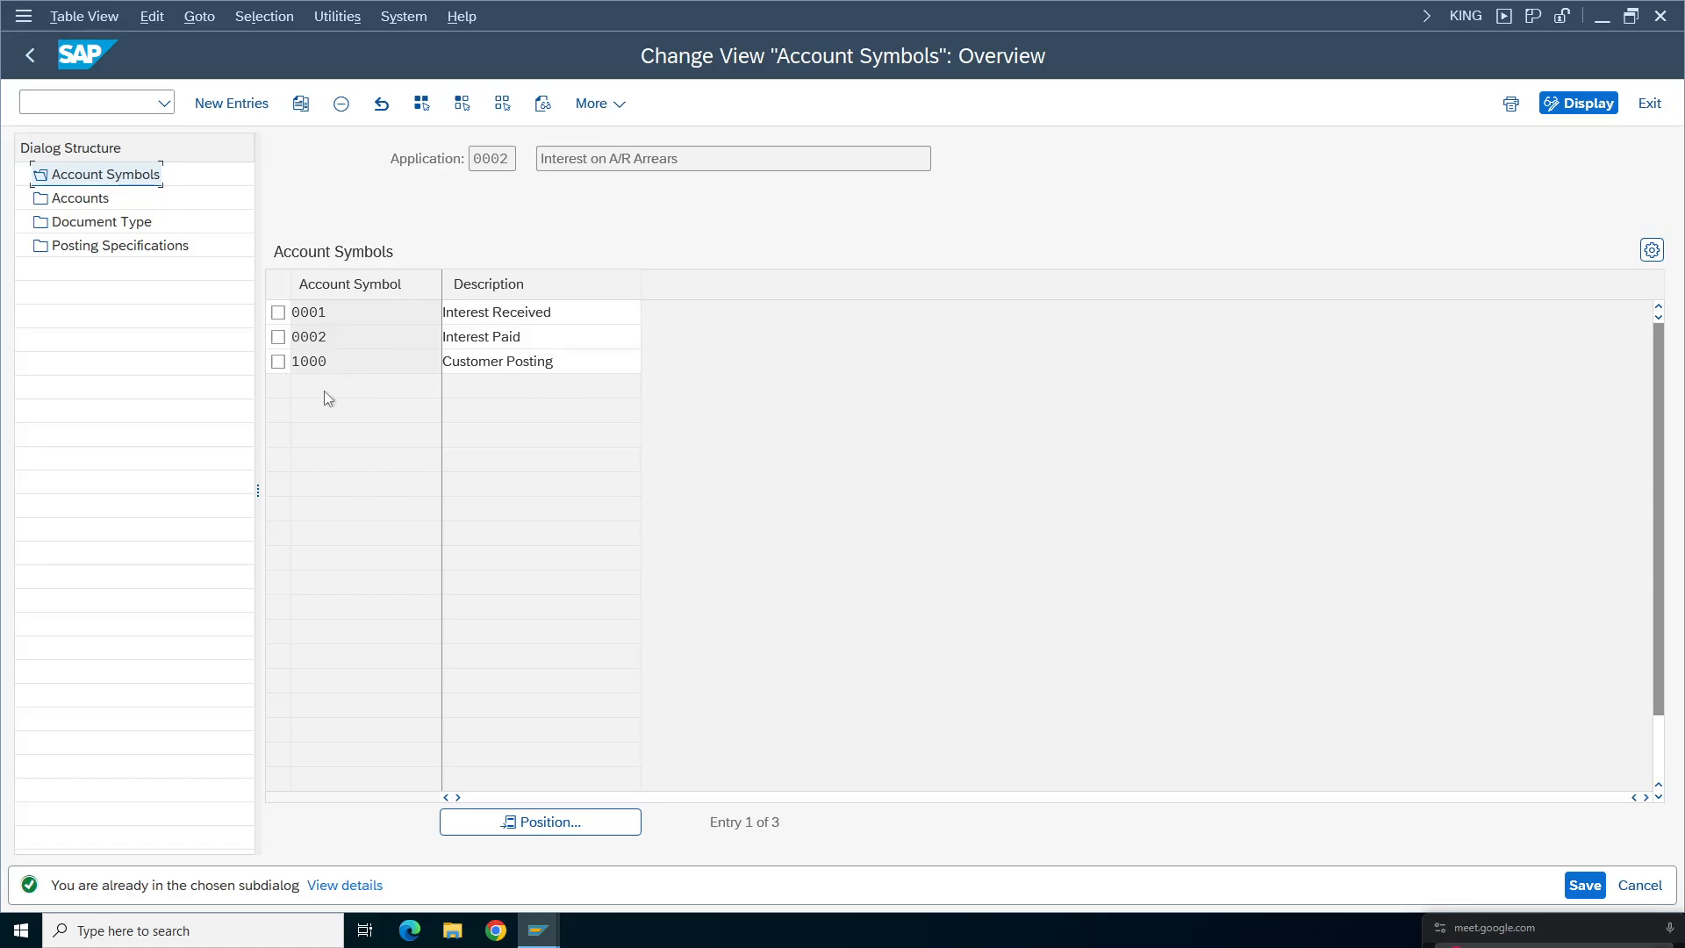
left_click(546, 313)
left_click(526, 337)
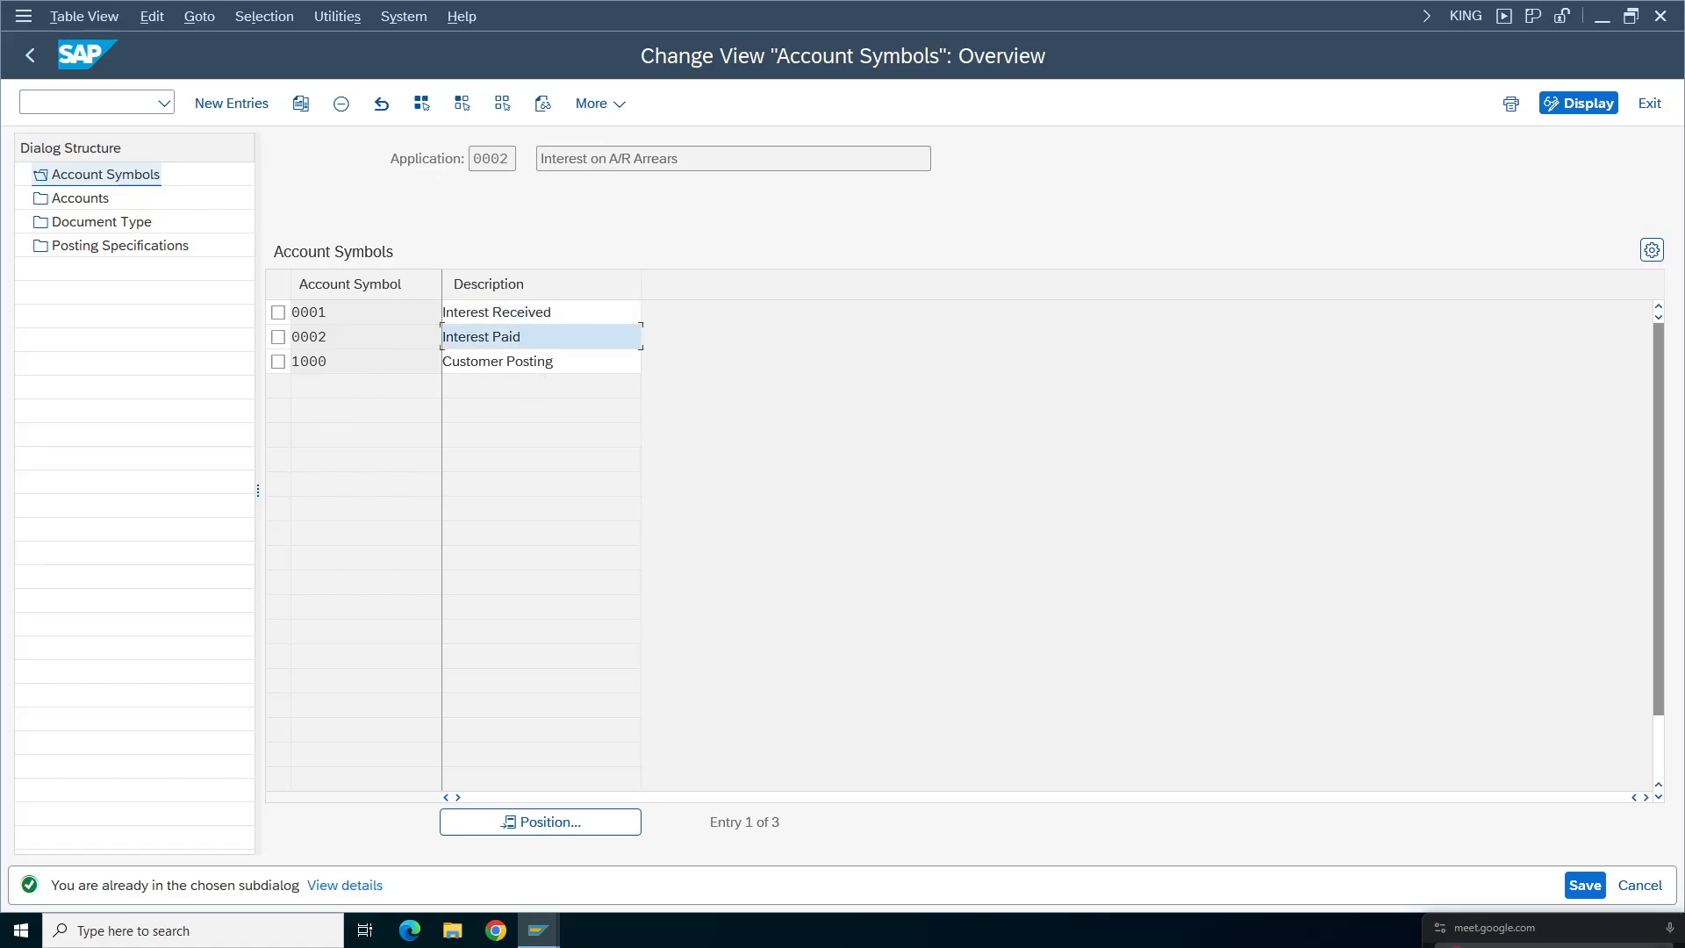
left_click(519, 361)
left_click(278, 312)
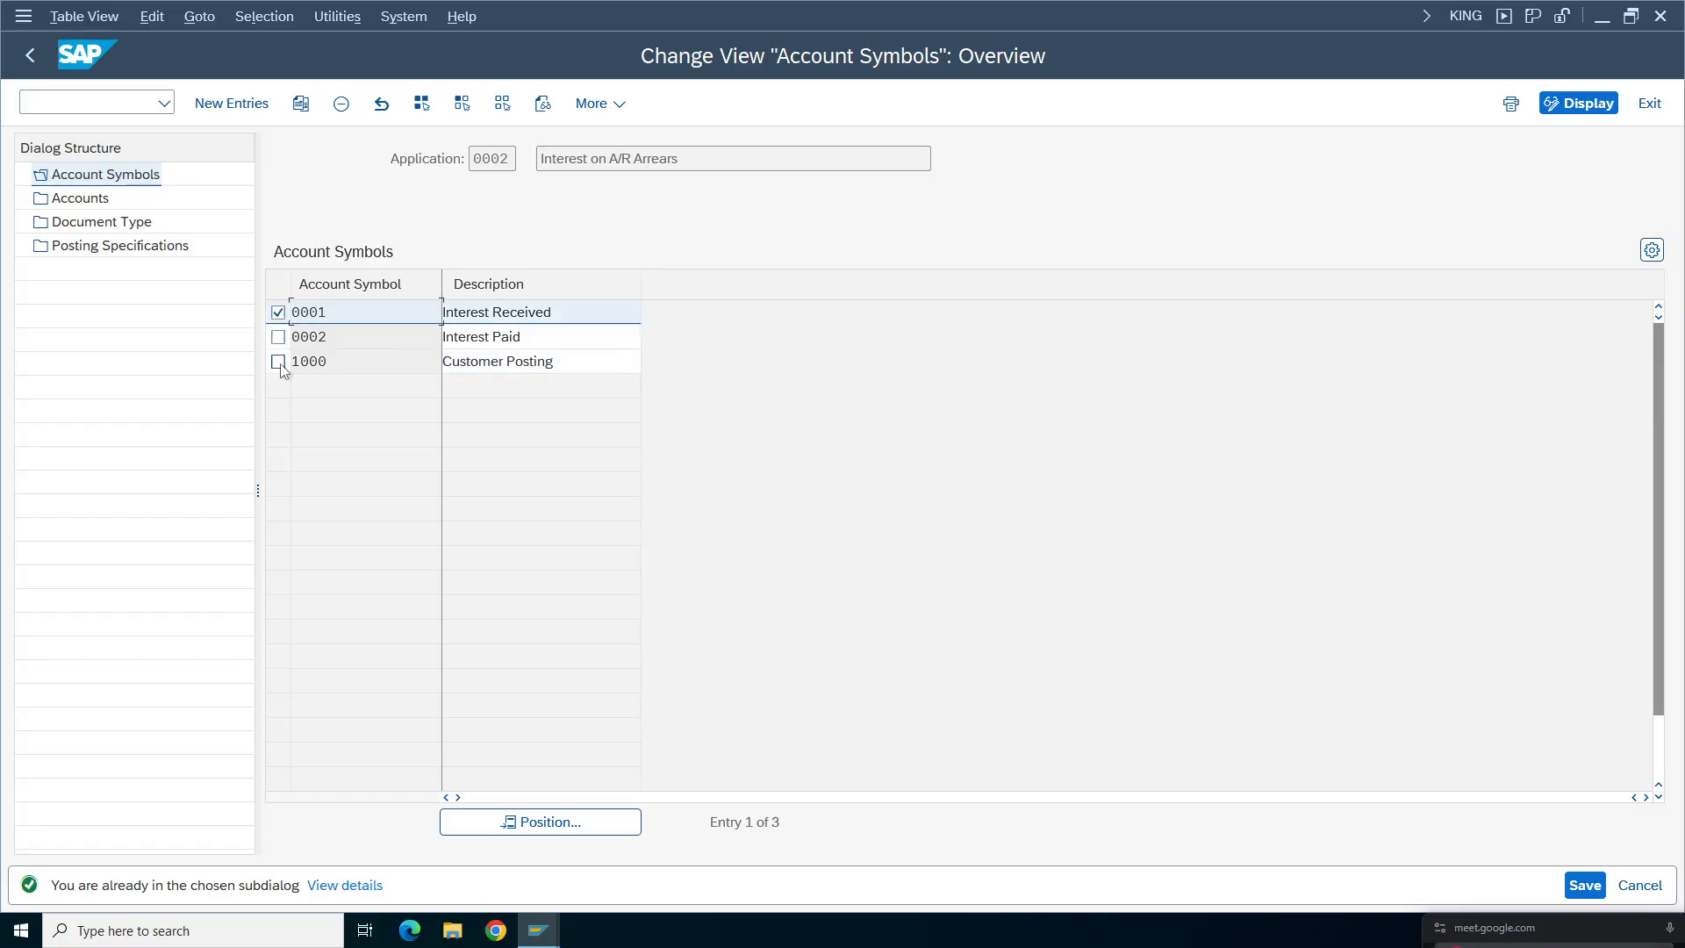
left_click(278, 362)
- Switch to the Google Sheets notes to review the Customer debit and Interest credit entry, and compare it with the SAP account symbols
left_click(1022, 10)
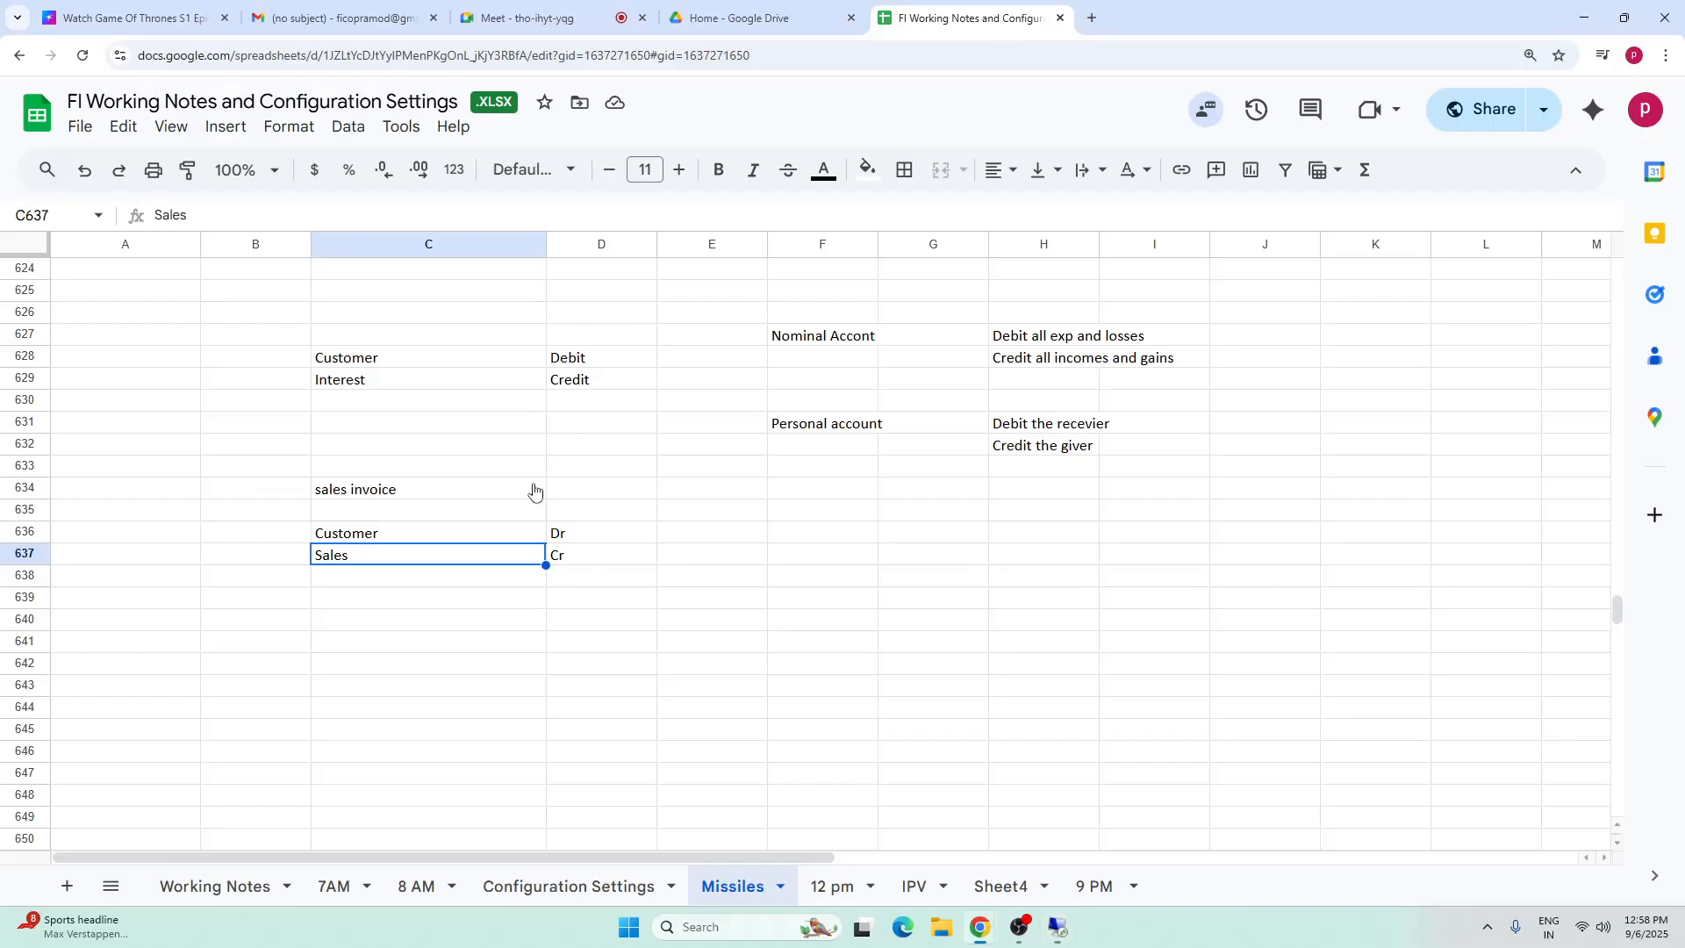
left_click_drag(355, 357, 702, 386)
left_click(1058, 928)
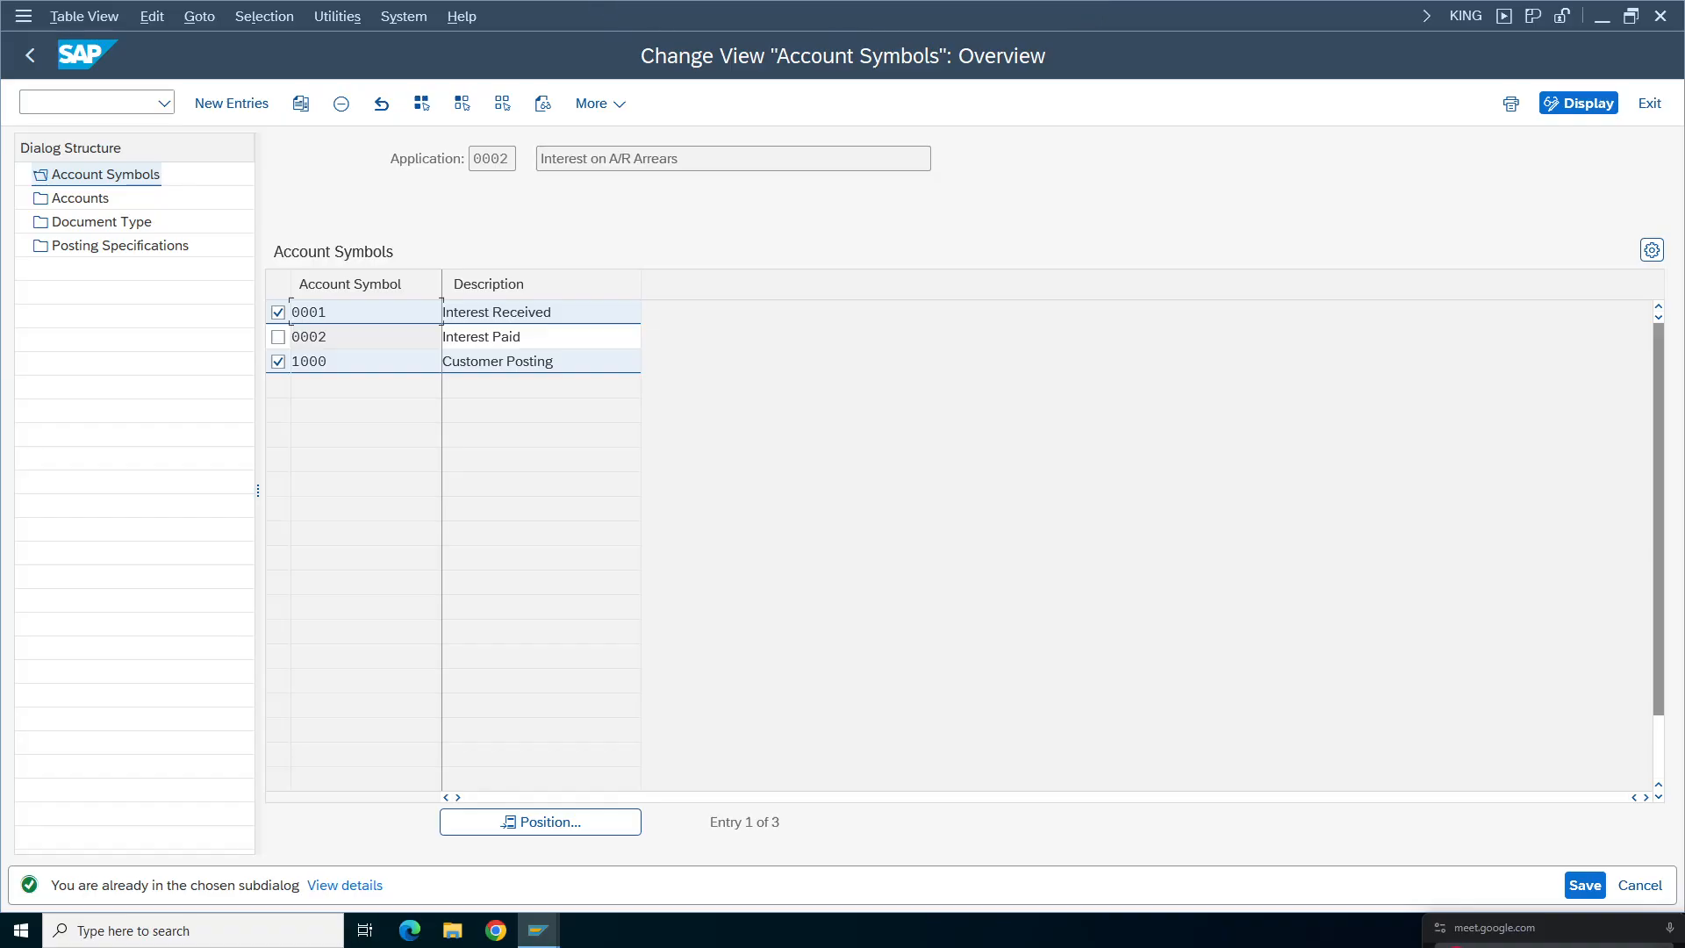
left_click_drag(293, 313, 333, 362)
key("Tab")
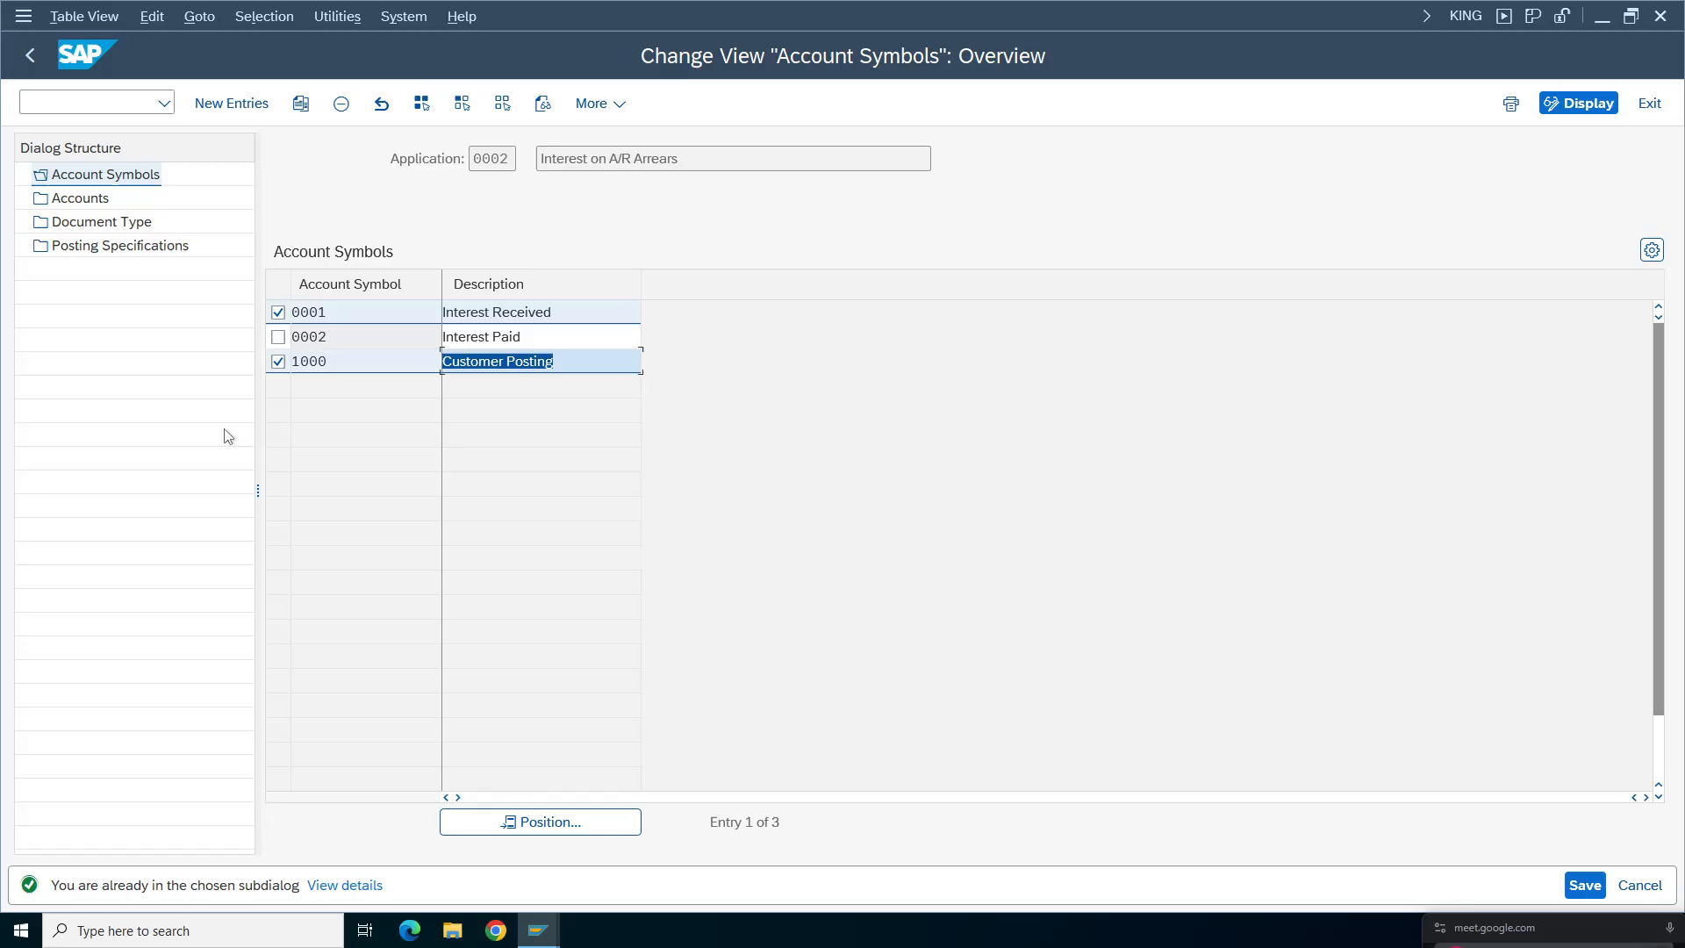
- Open the account assignments for chart of accounts TA98 and review the G/L accounts of the Interest Received and Customer Posting symbols
double_click(83, 200)
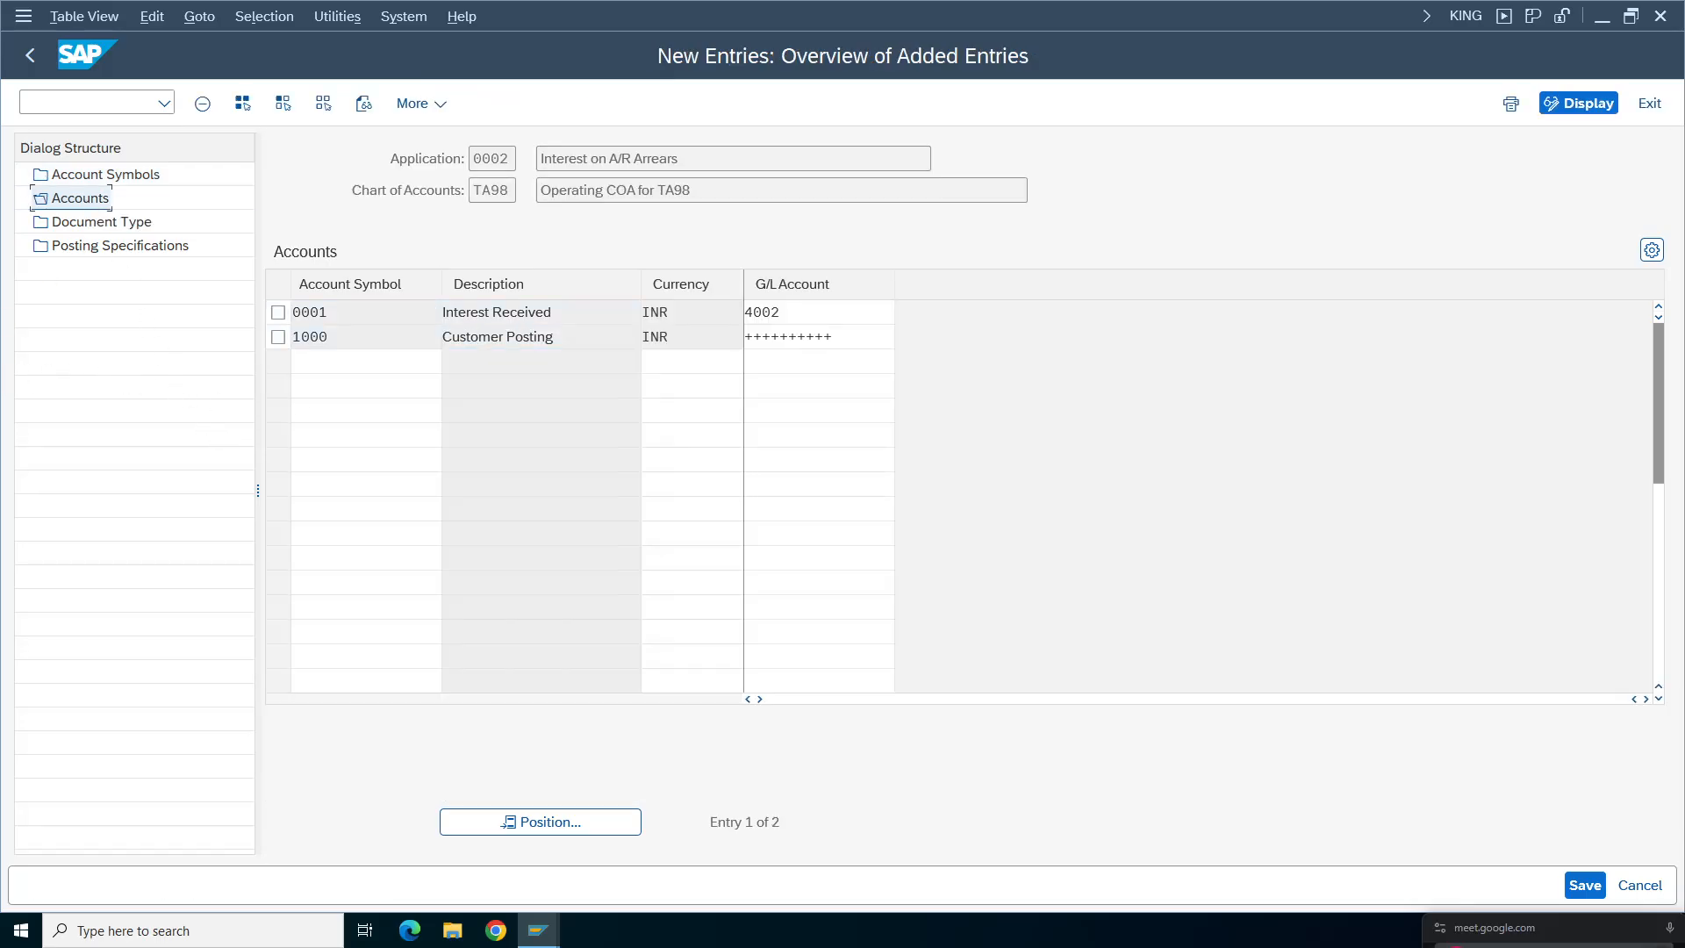
key("Down")
key("Tab")
key("Down")
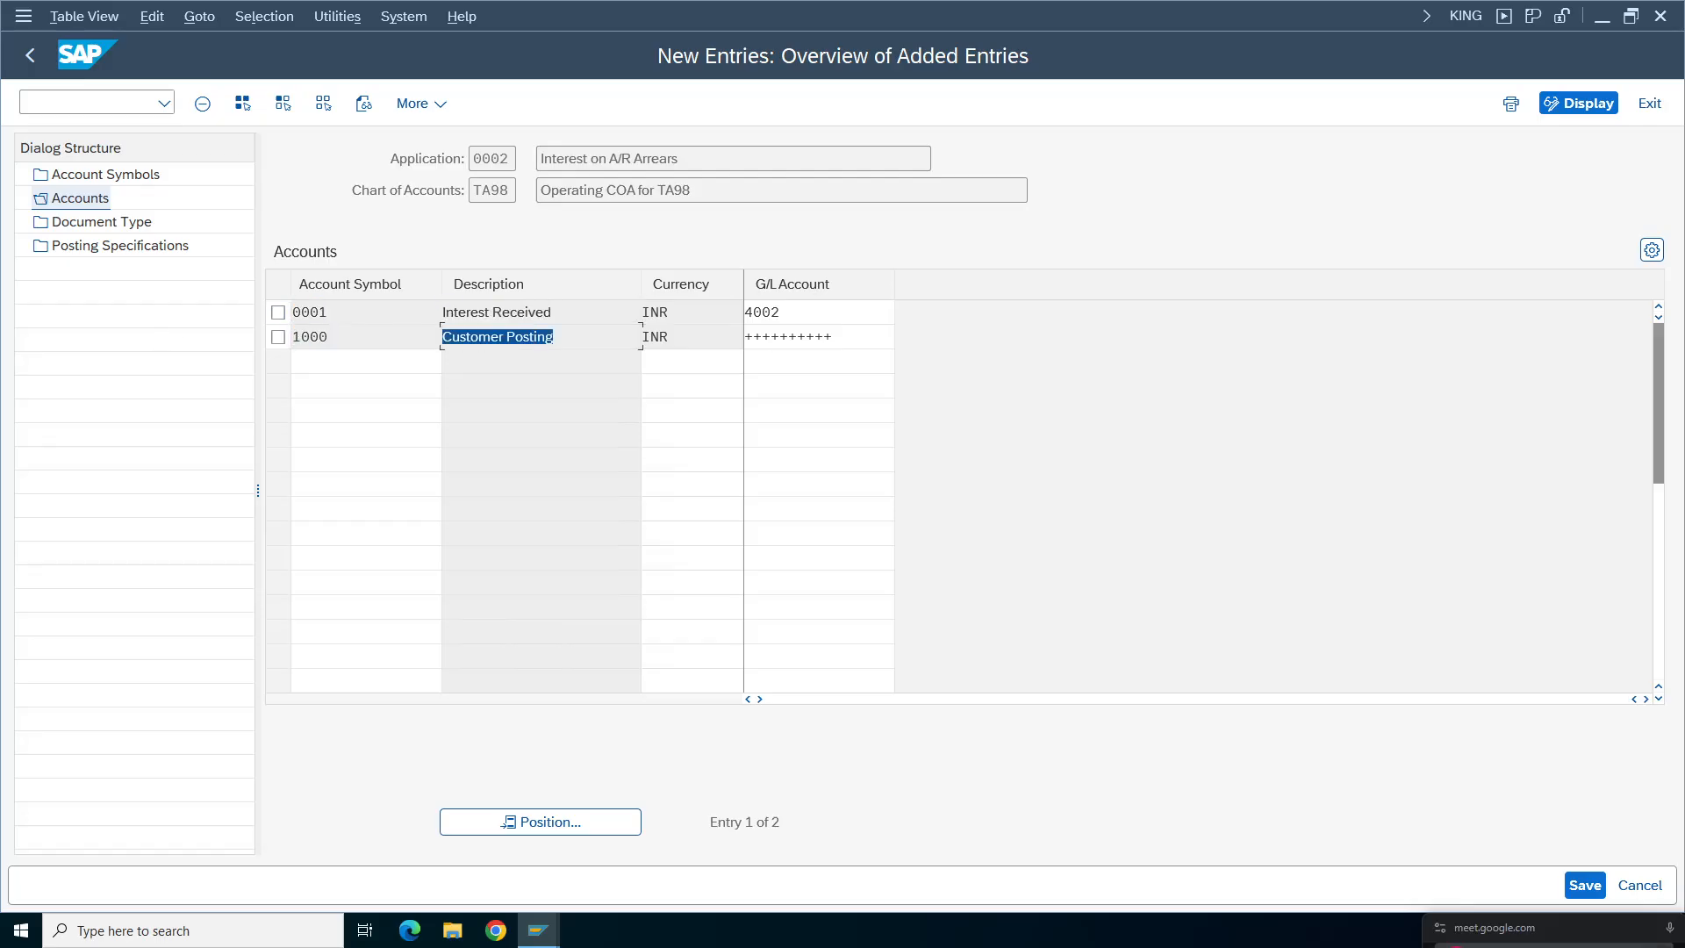
key("Tab")
key("Tab")
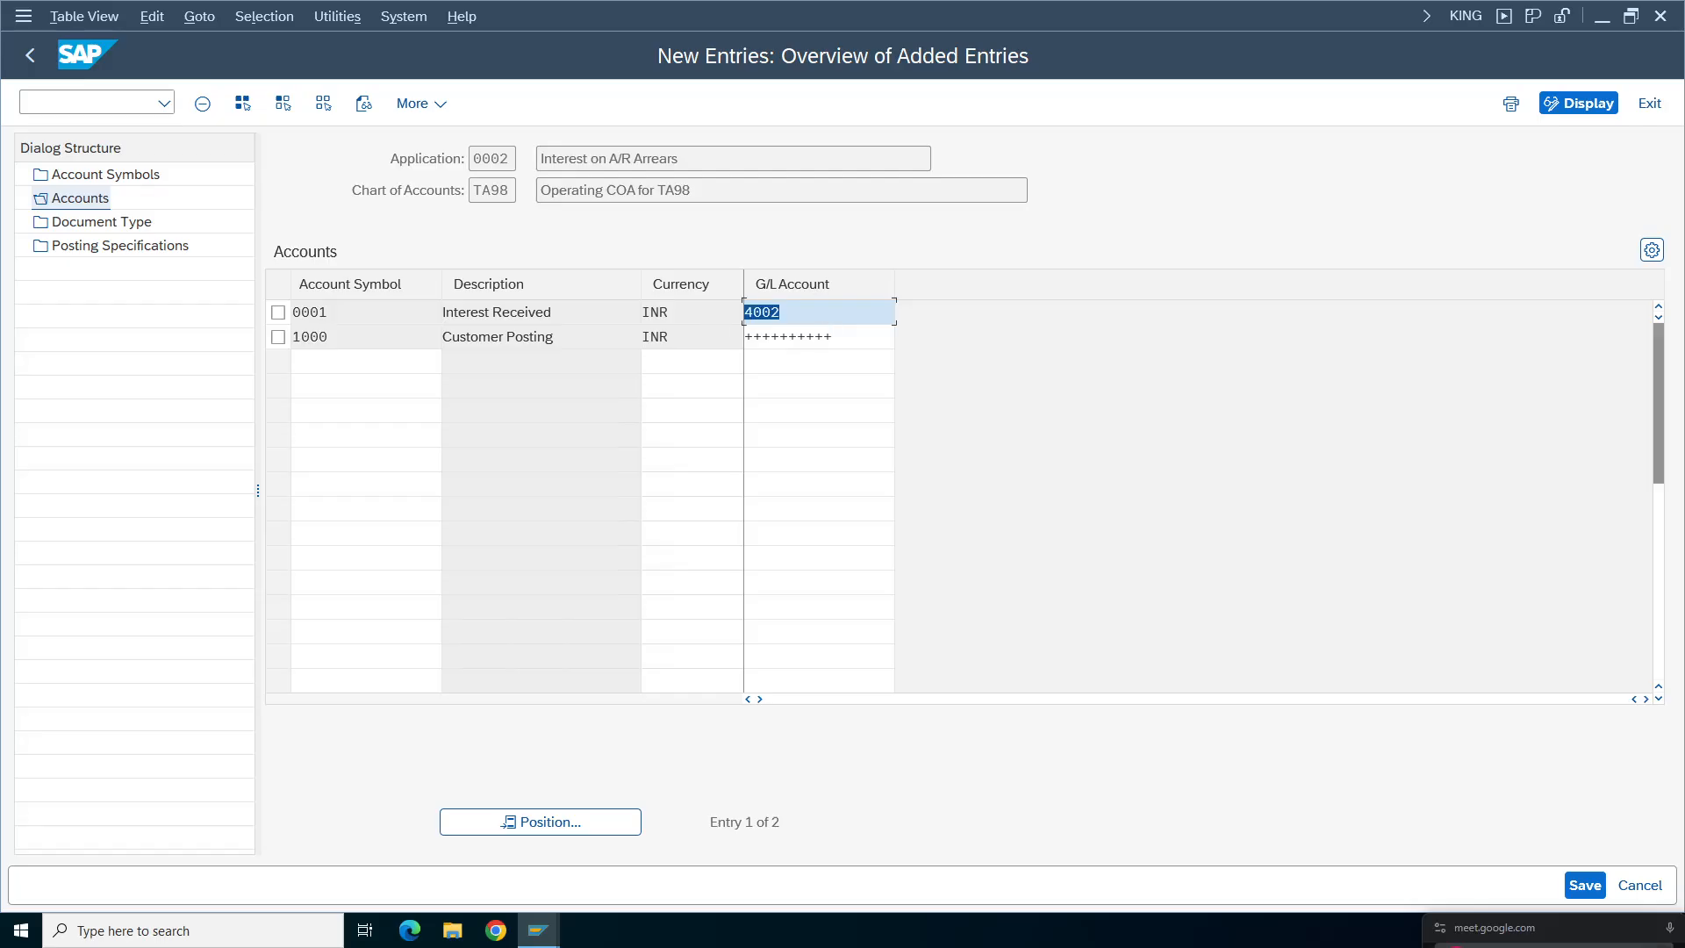
key("Down")
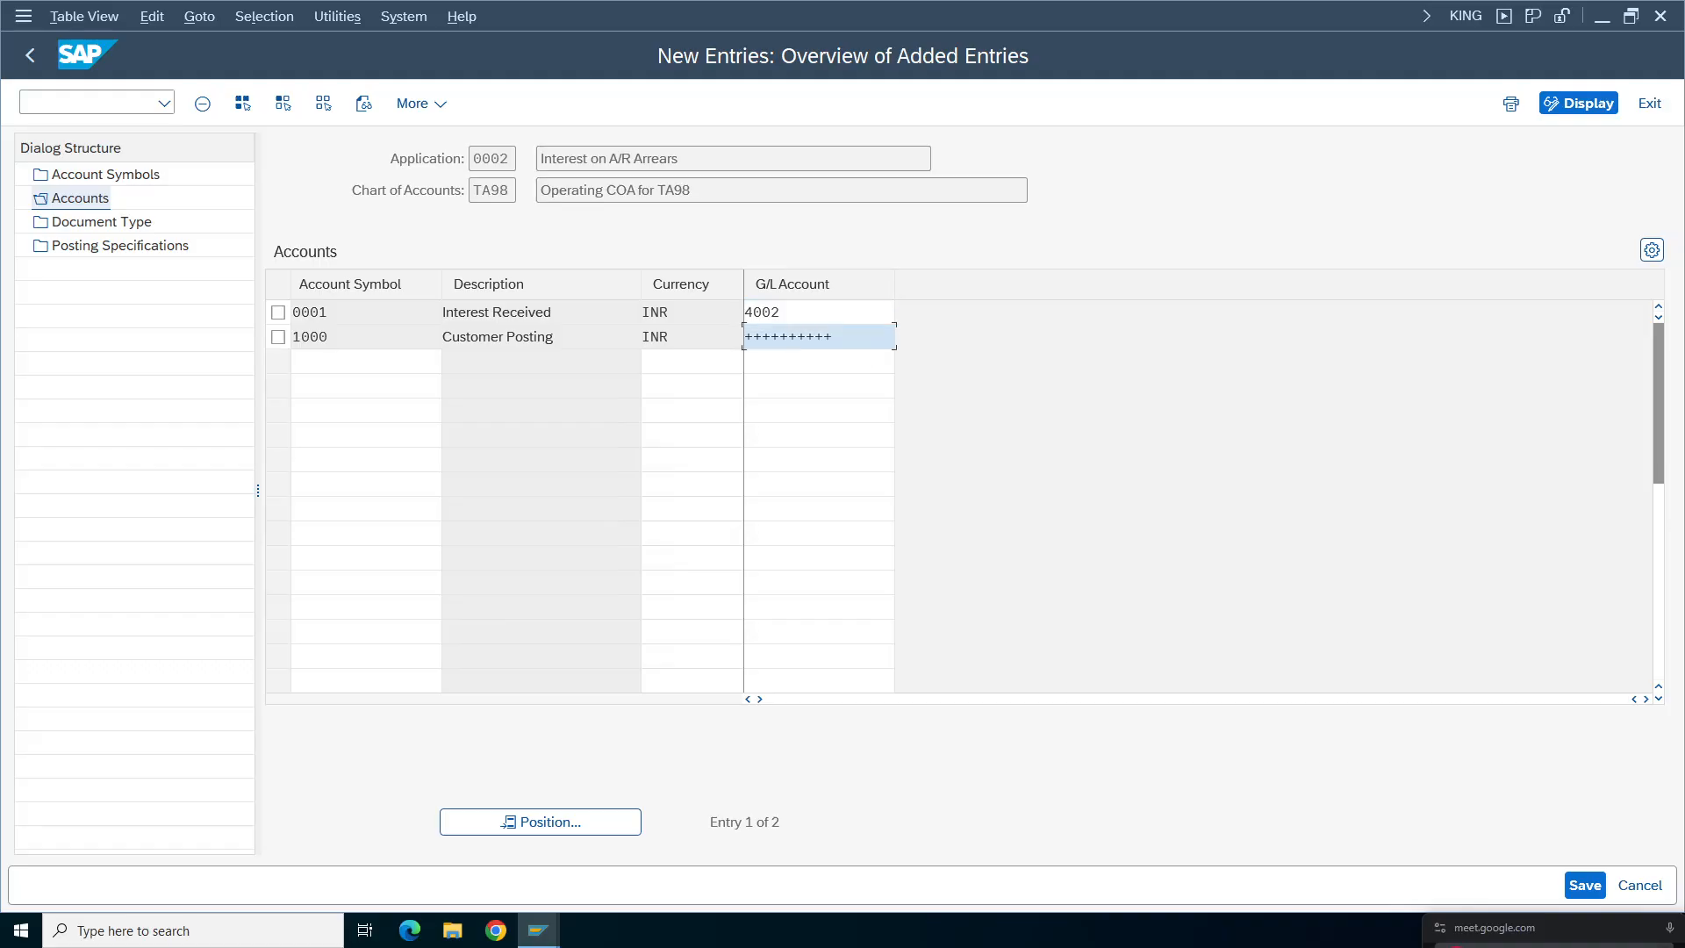
key("Left")
key("Left")
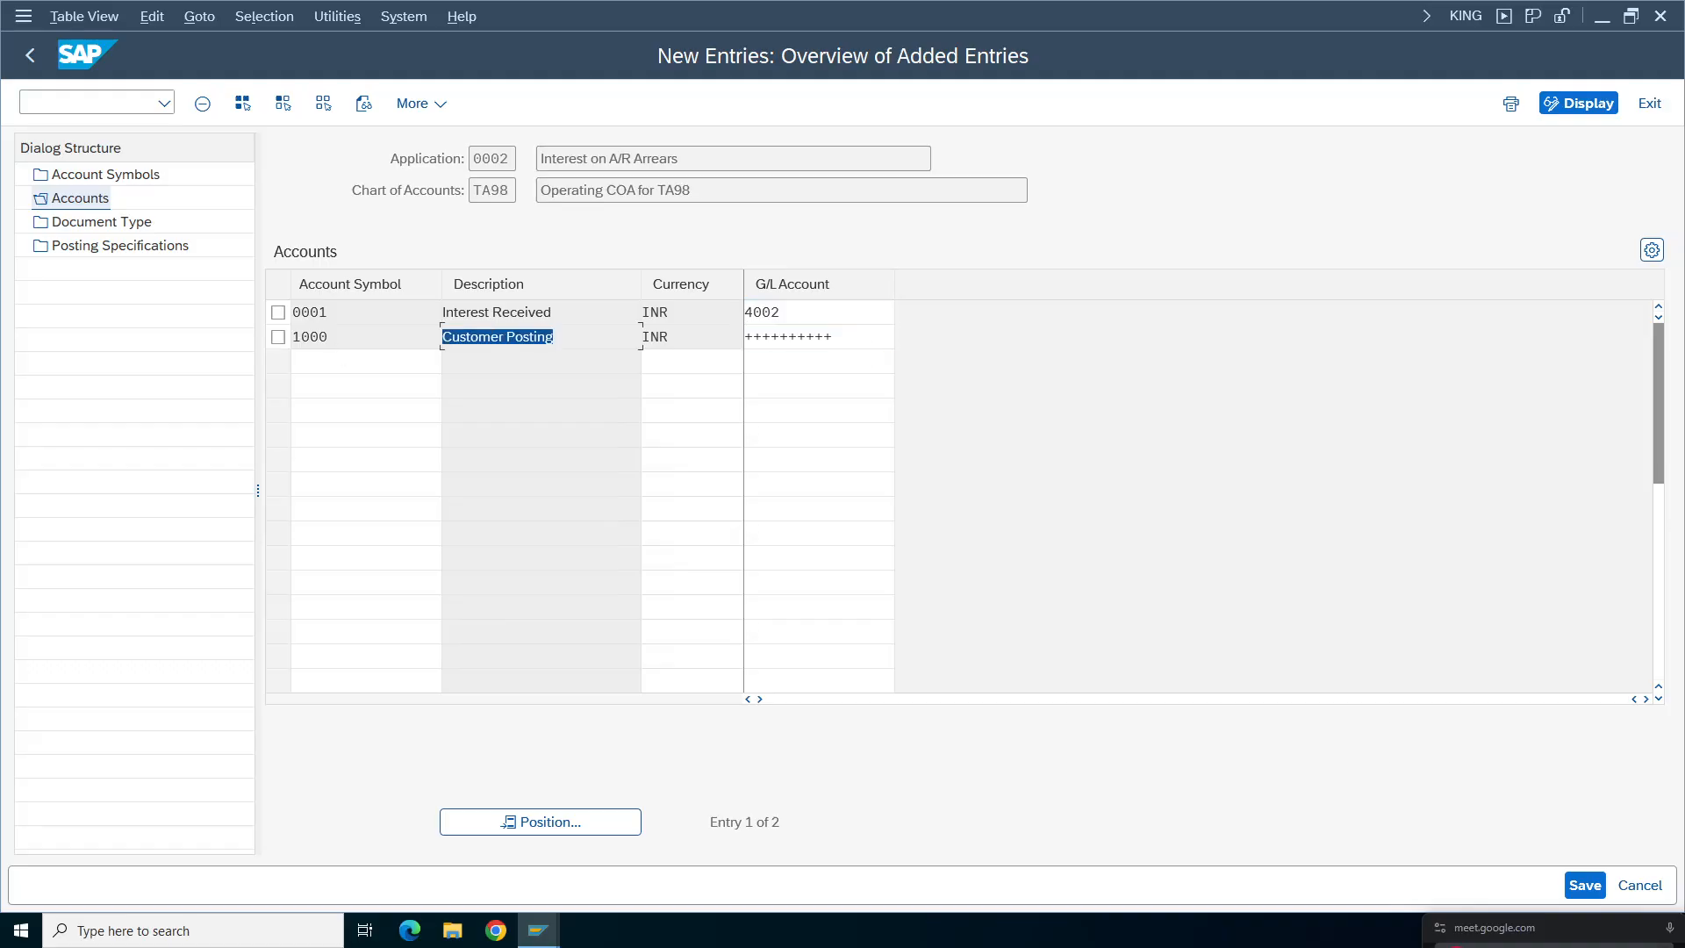
- Review the Customer Posting G/L account, the Document Type setting and the TA98 entry in the Posting Specifications
left_click(794, 337)
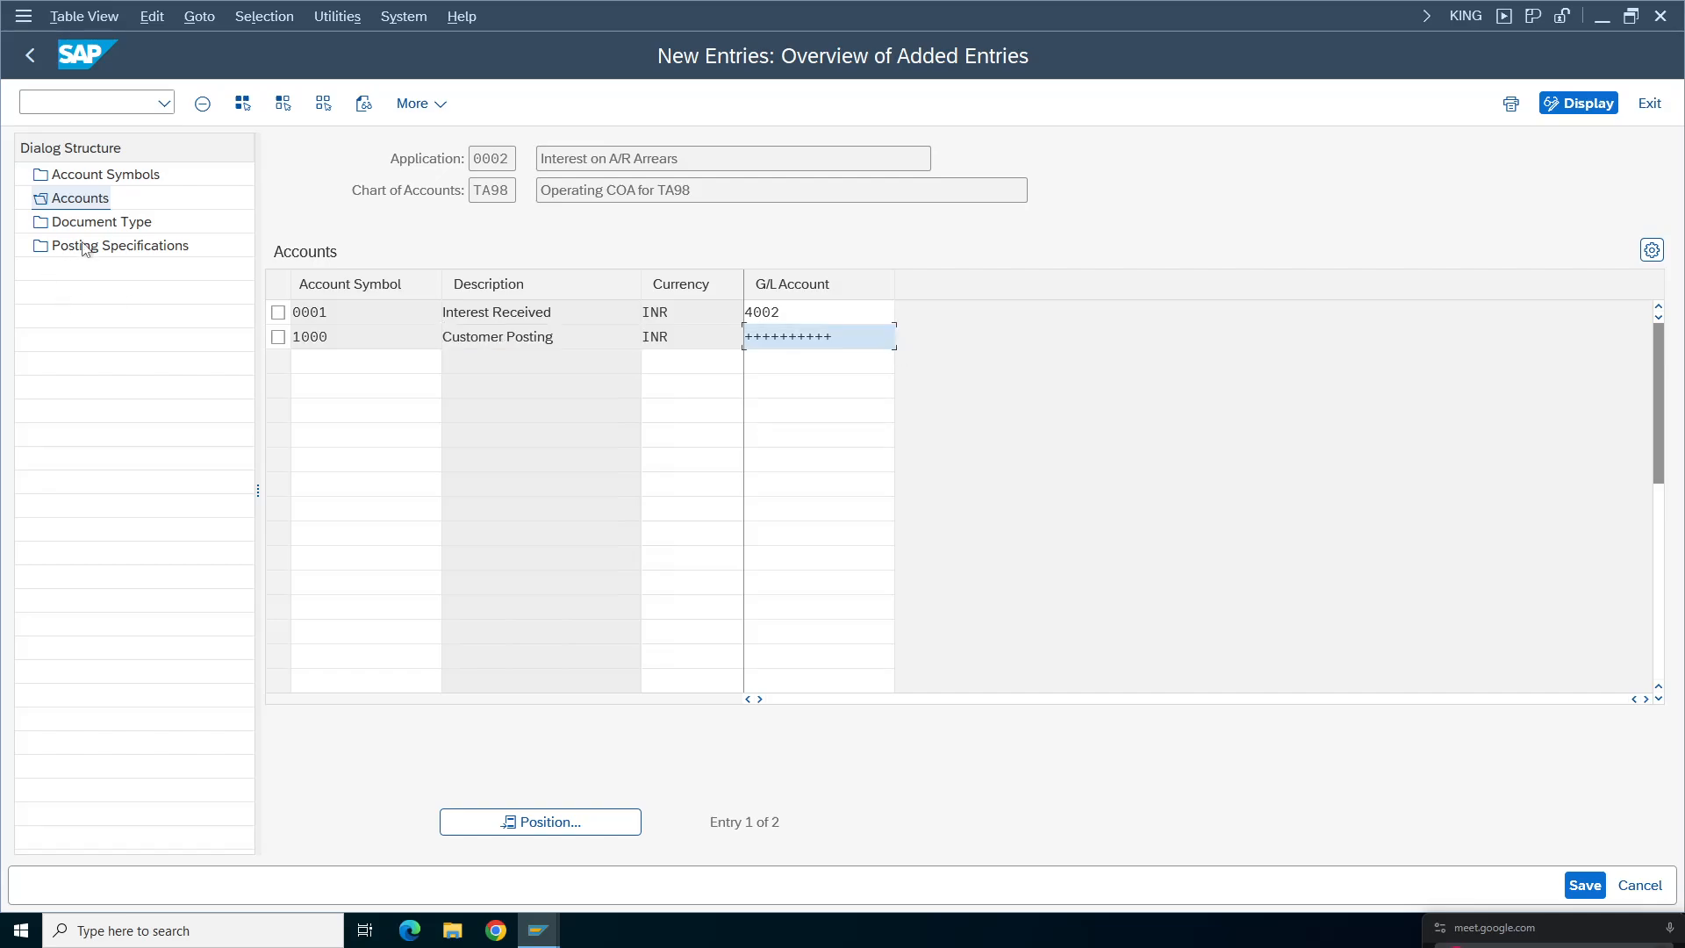
double_click(106, 222)
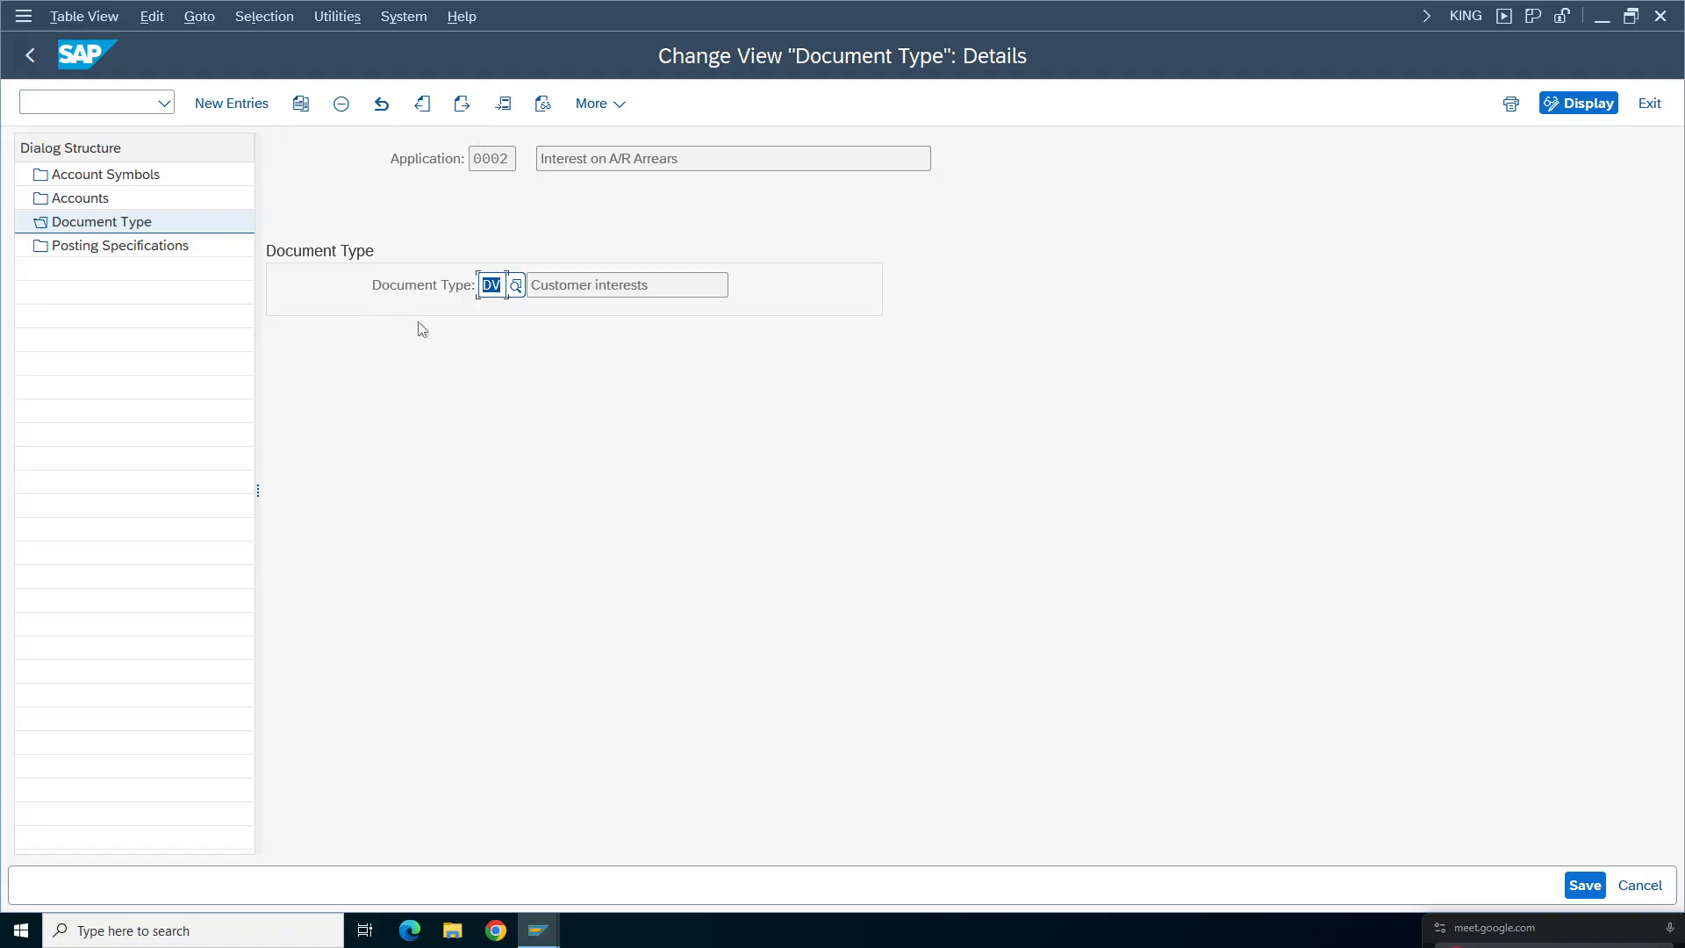
key("Tab")
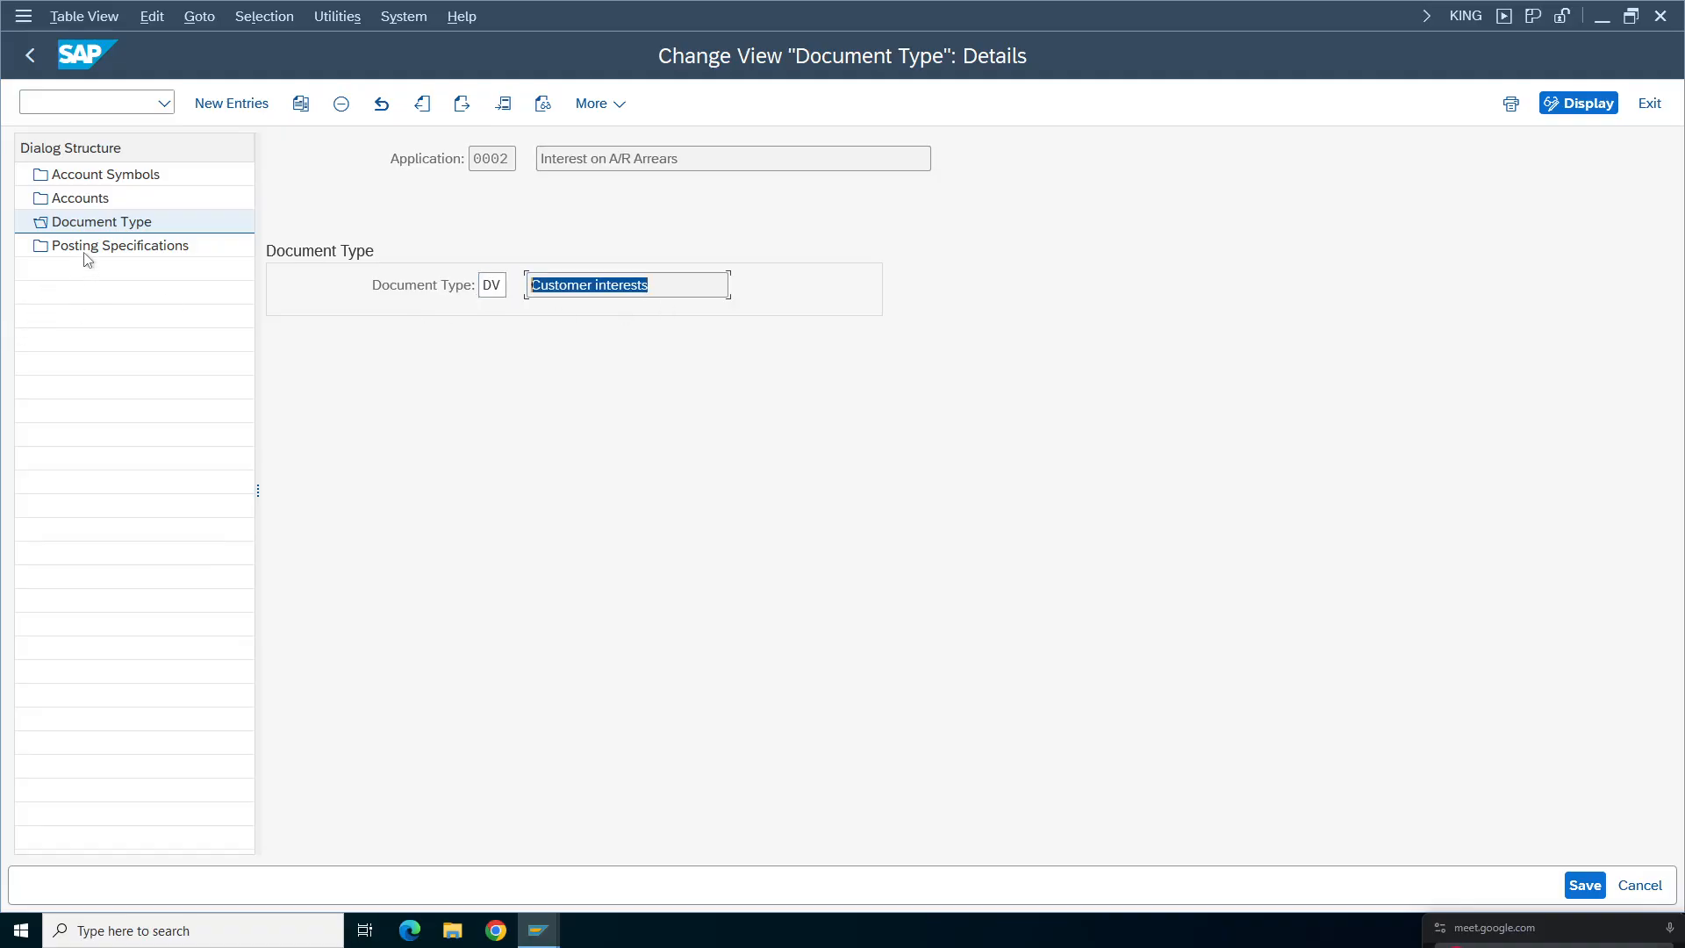
left_click(141, 246)
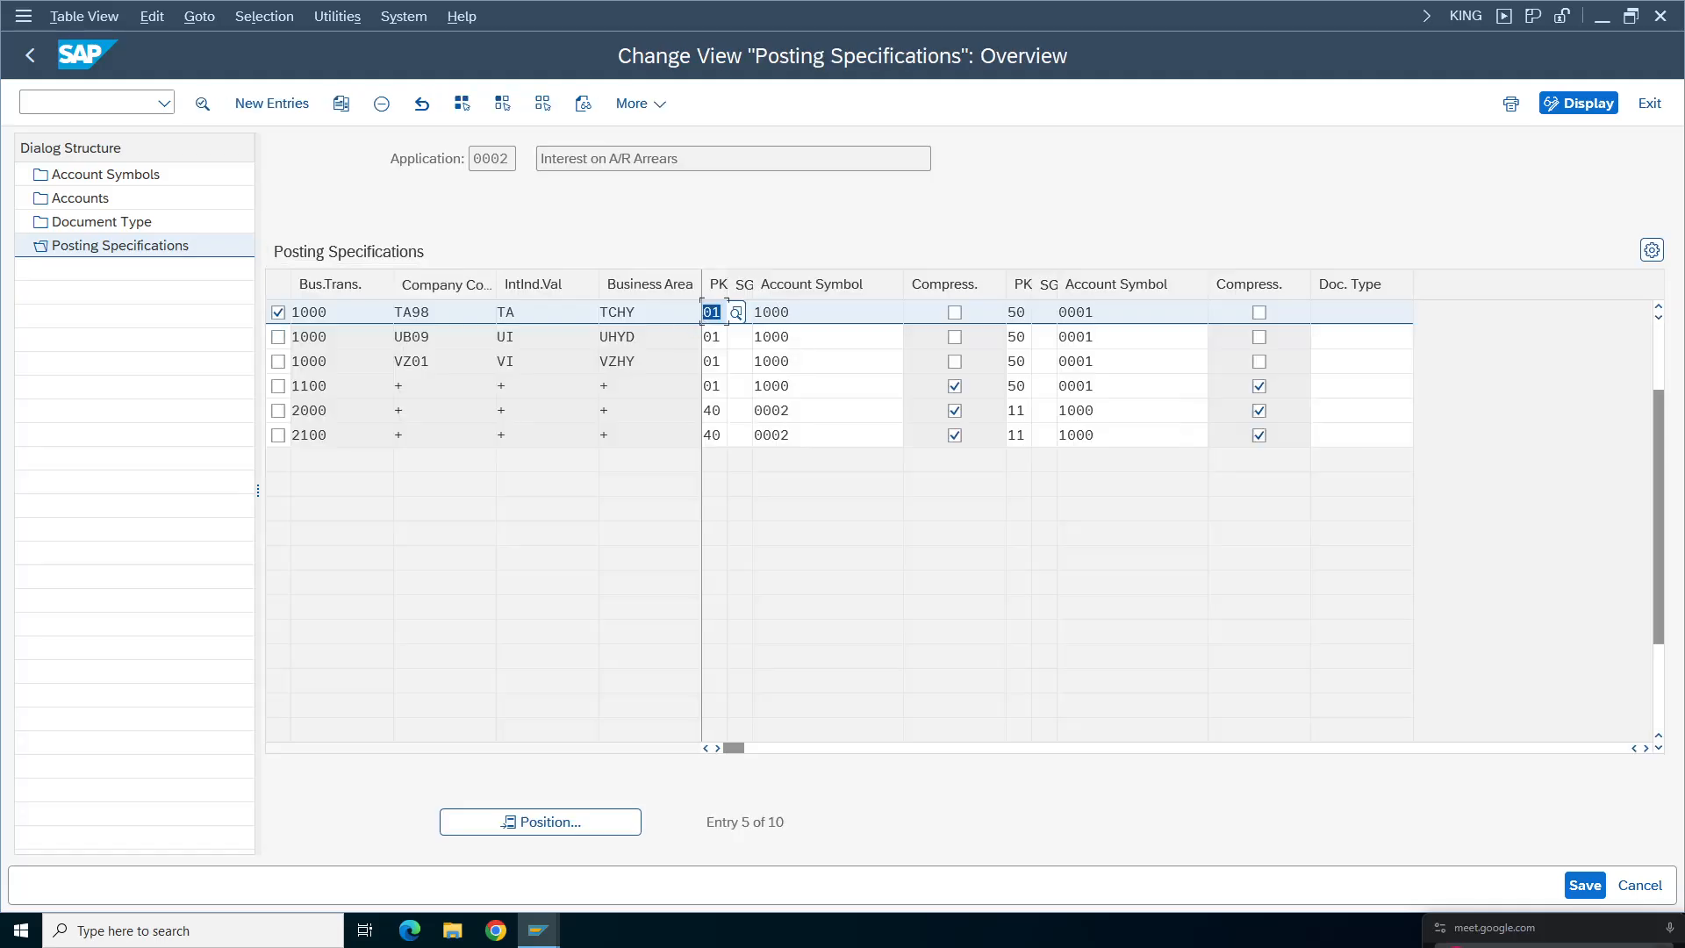
key("Tab")
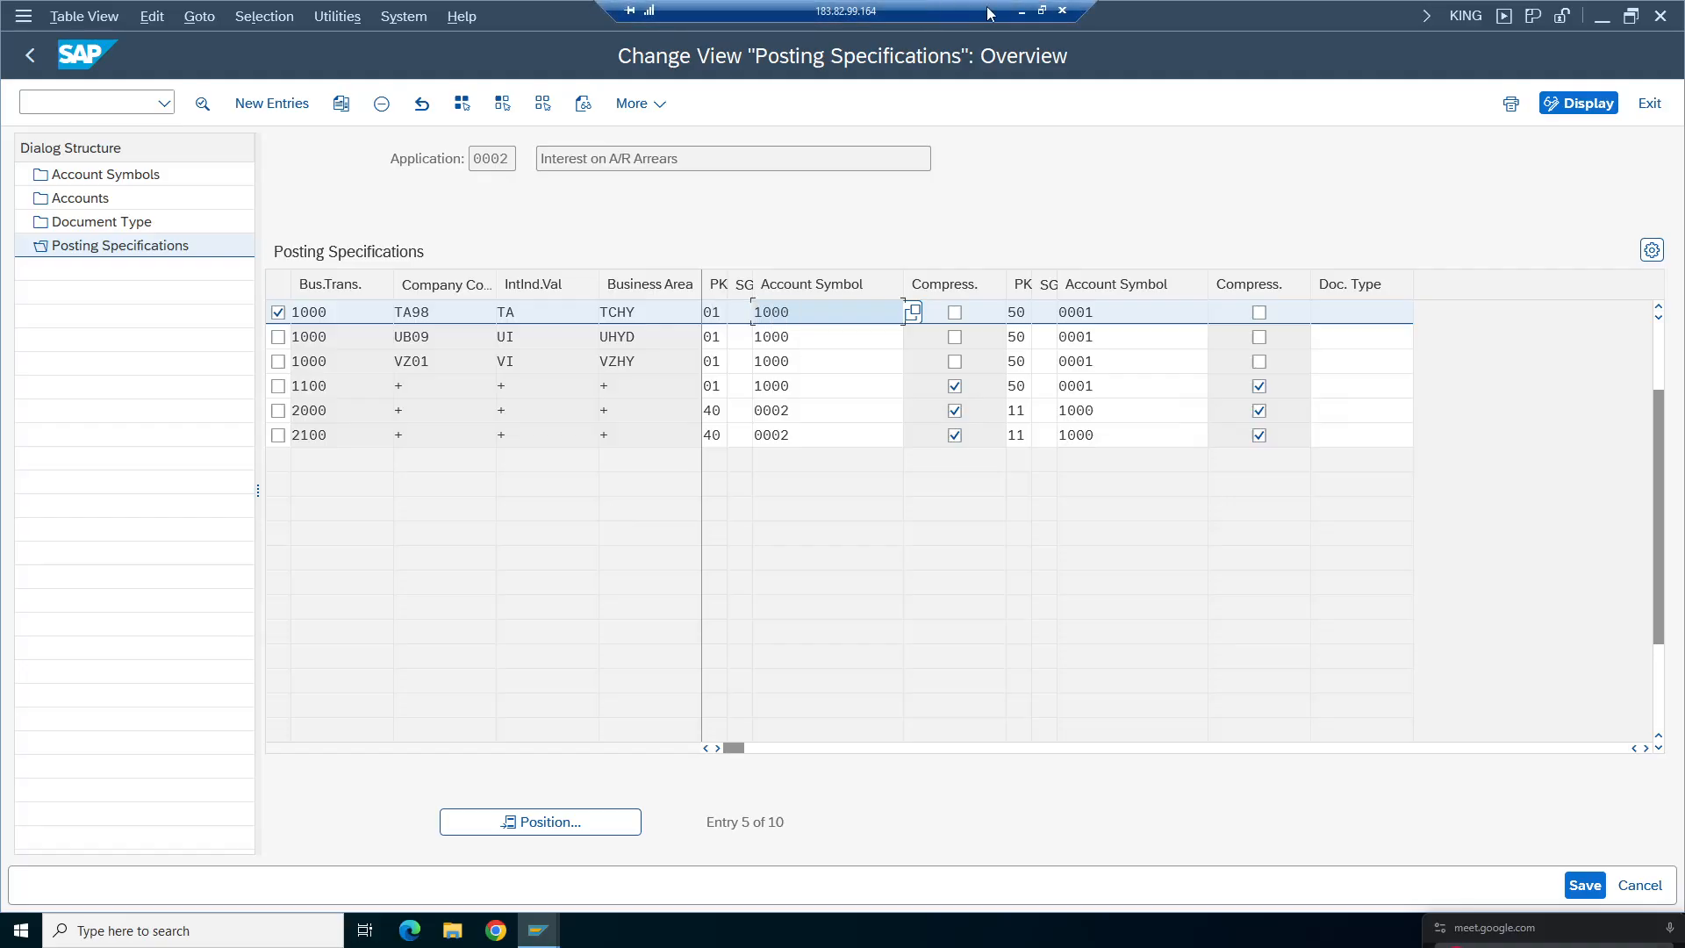
- Switch to the Google Sheets notes to check the Customer debit and Interest credit entry, and return to SAP
left_click(1022, 12)
left_click(369, 359)
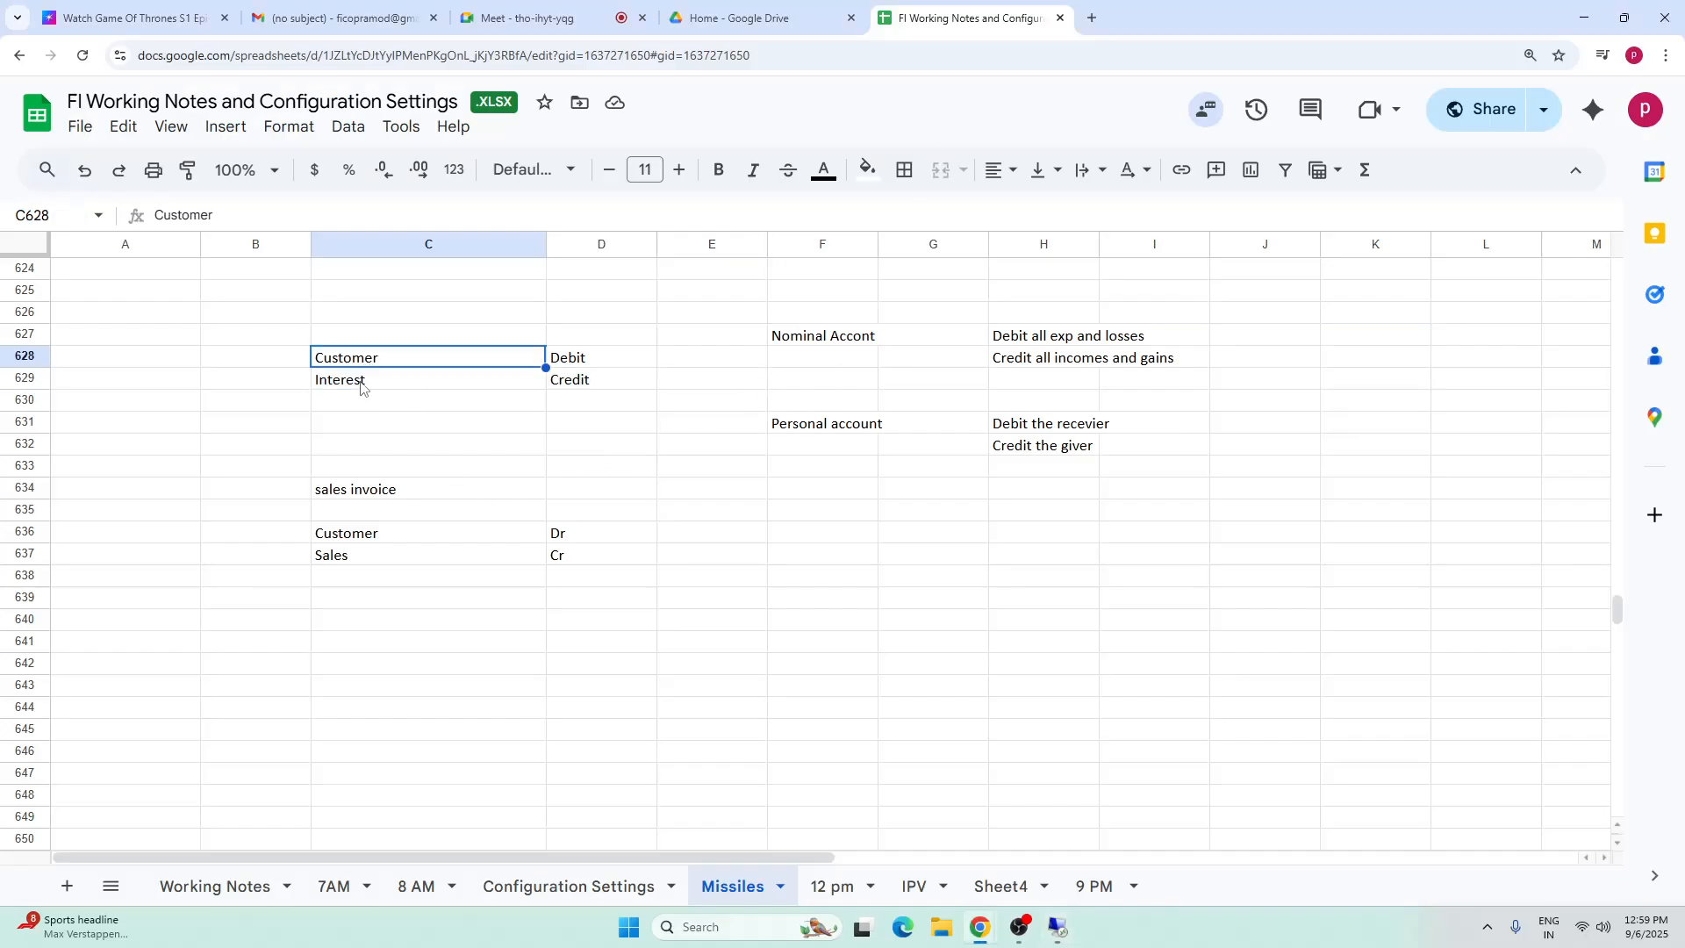
left_click(301, 360)
left_click(296, 384)
left_click(1057, 927)
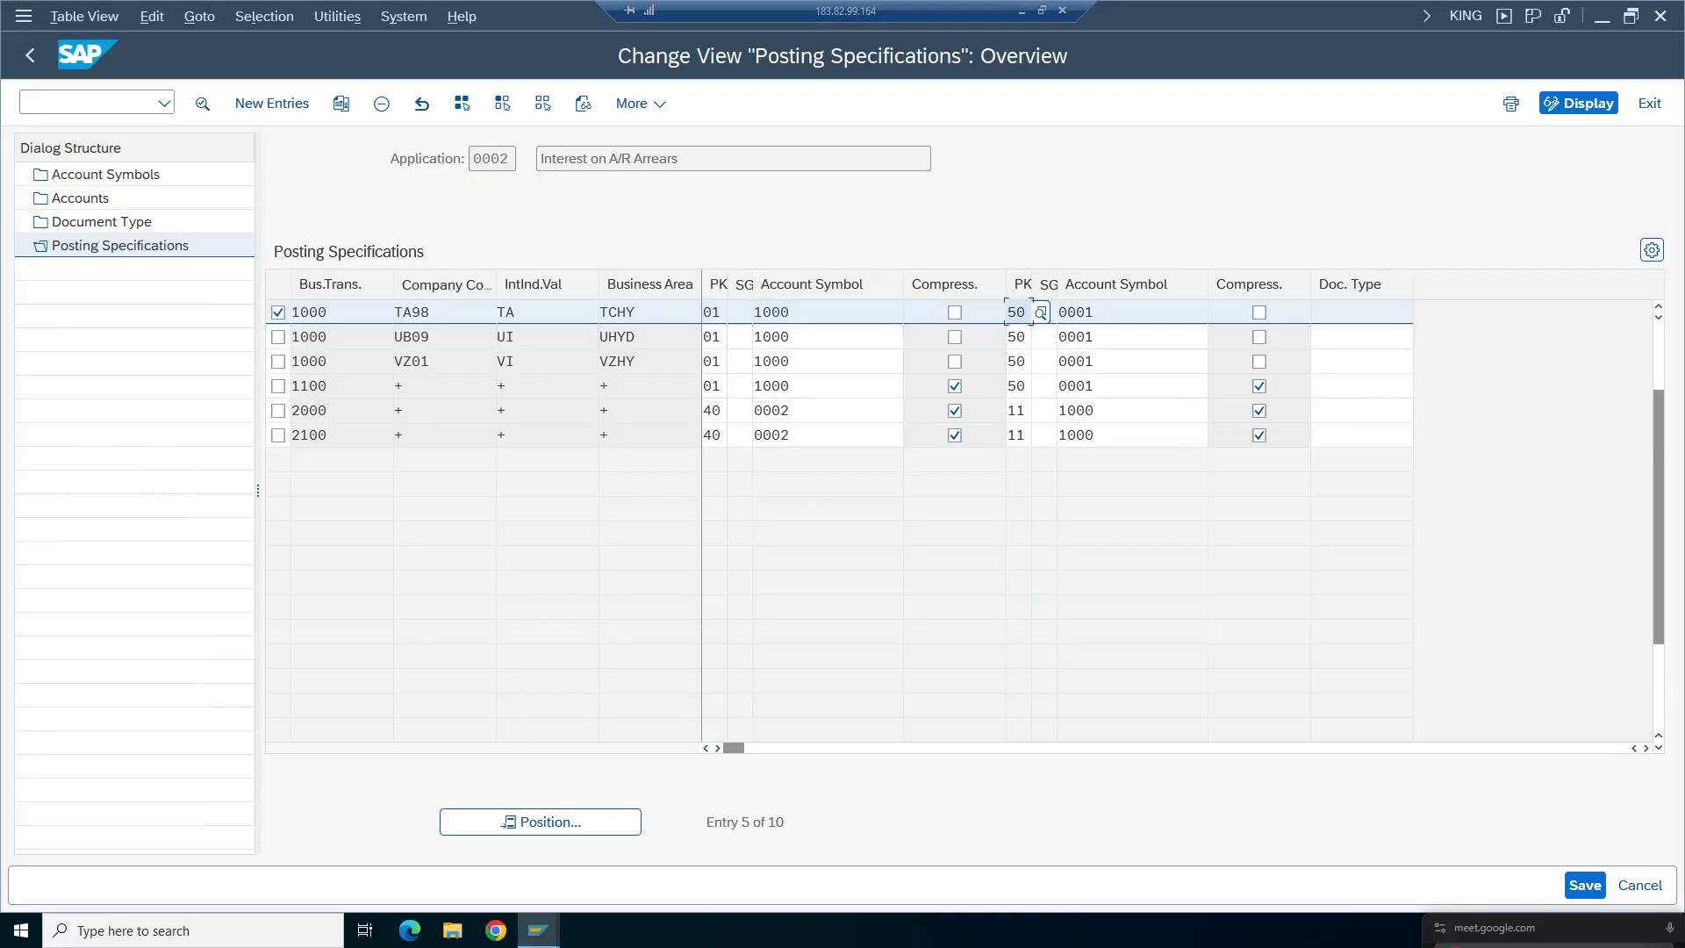
- Check the debit posting key in the TA98 posting specification's details, save the posting specifications and return to the IMG structure
double_click(945, 318)
left_click_drag(457, 410, 436, 420)
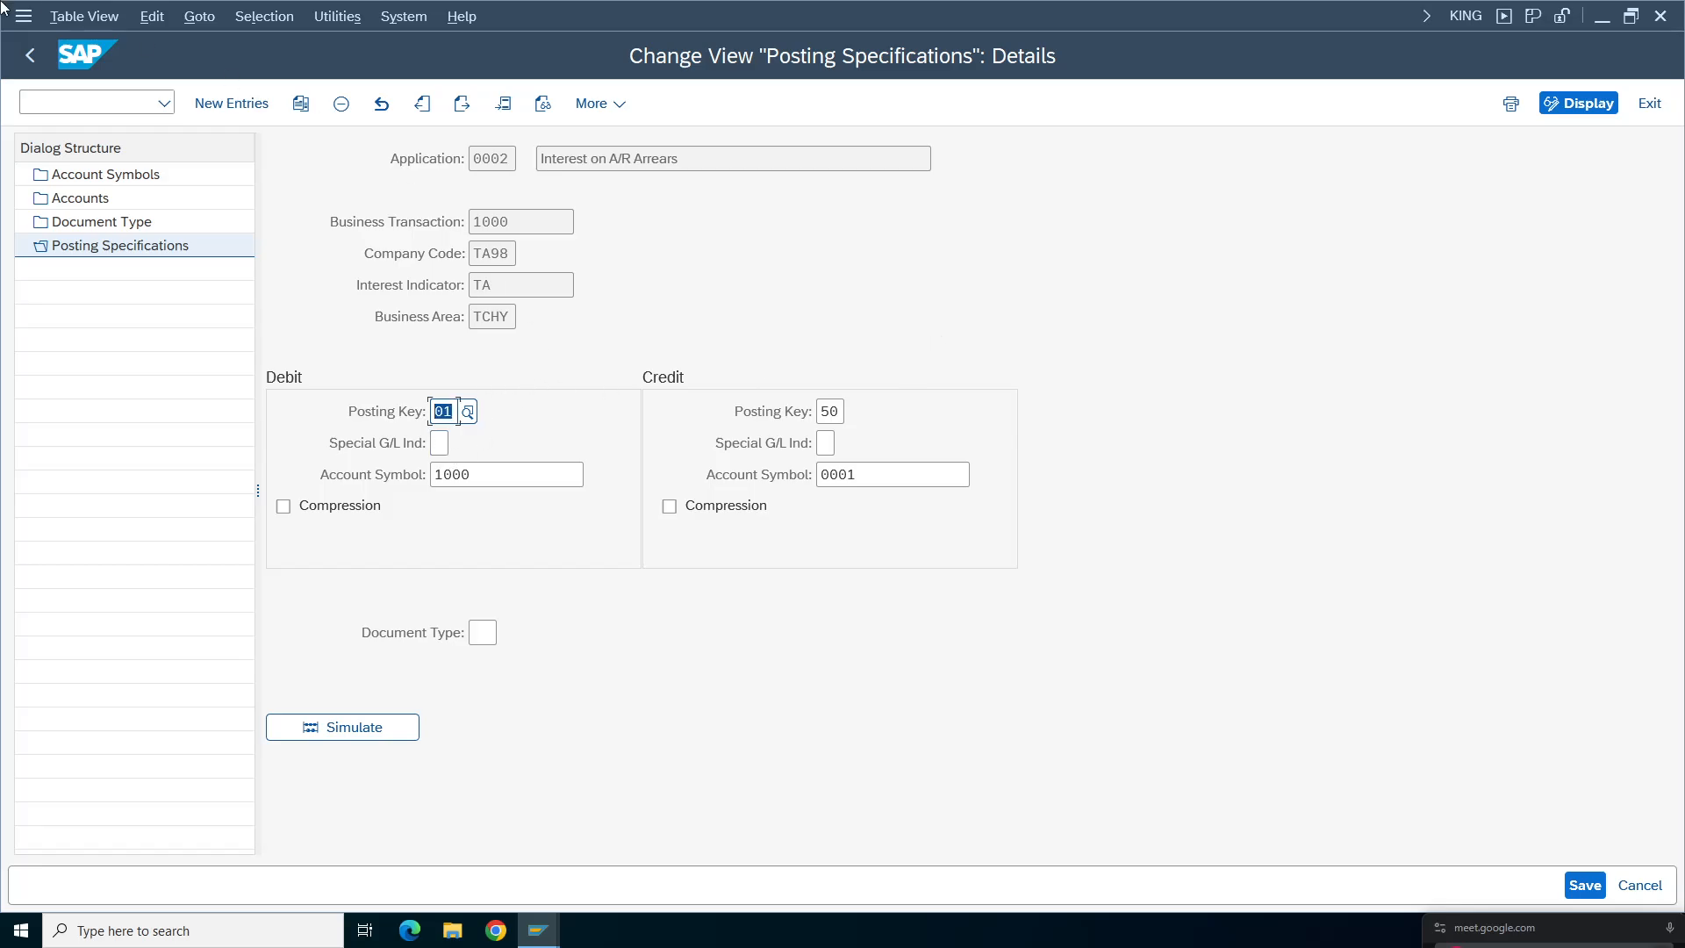
left_click(29, 60)
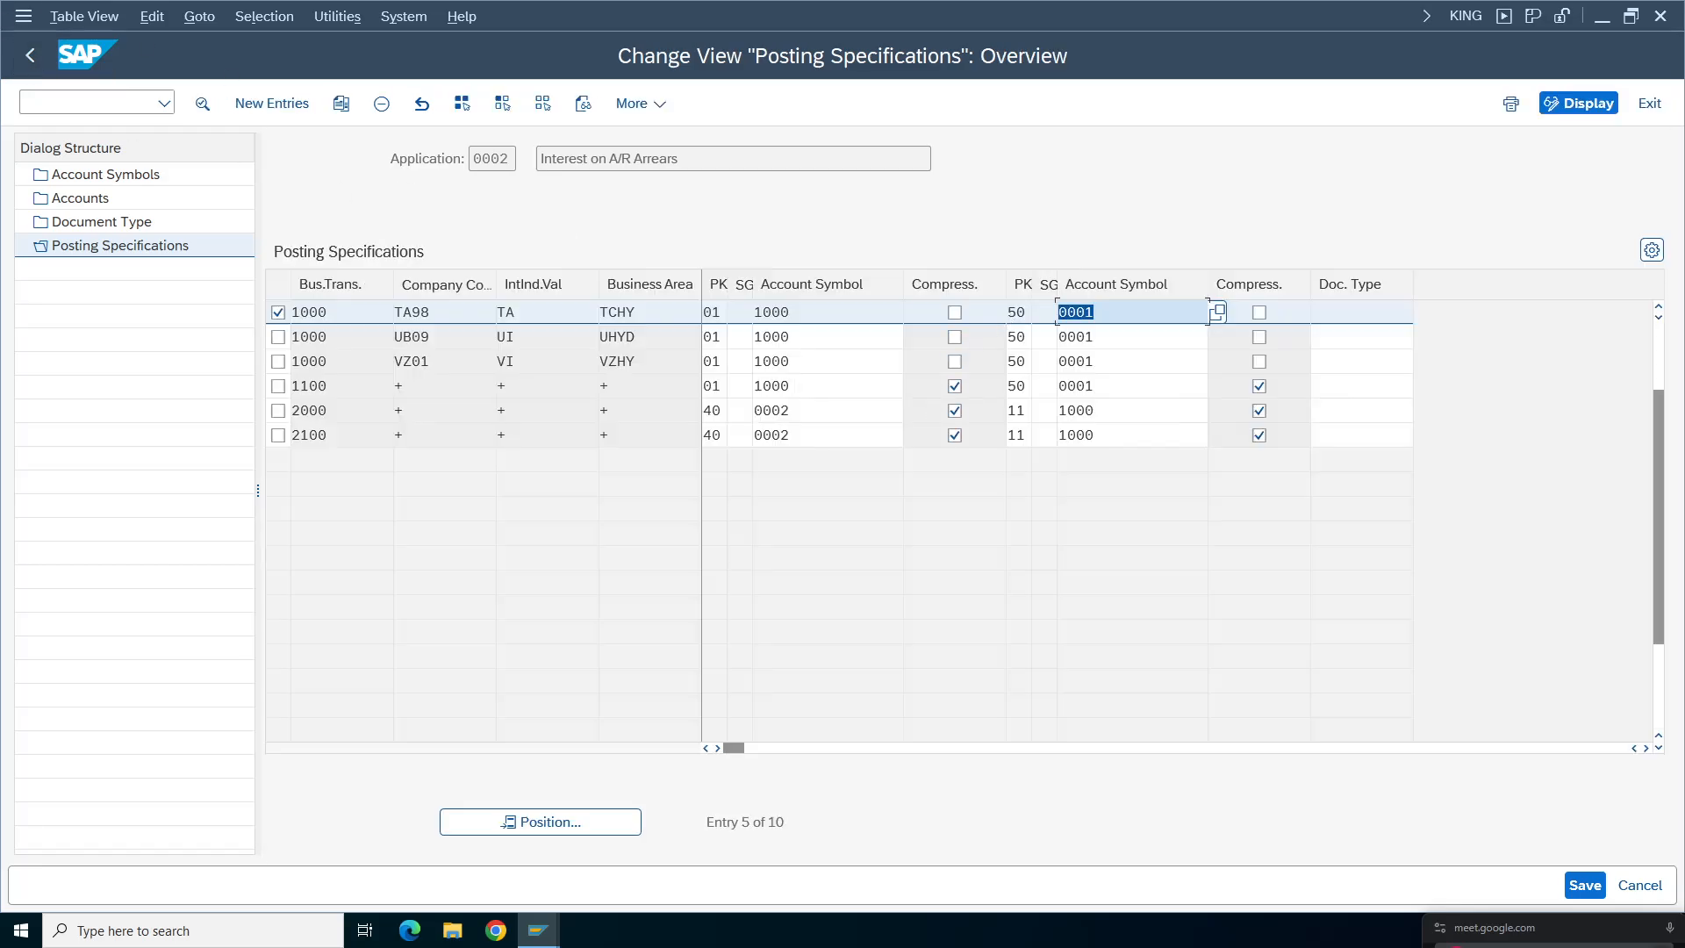
double_click(343, 444)
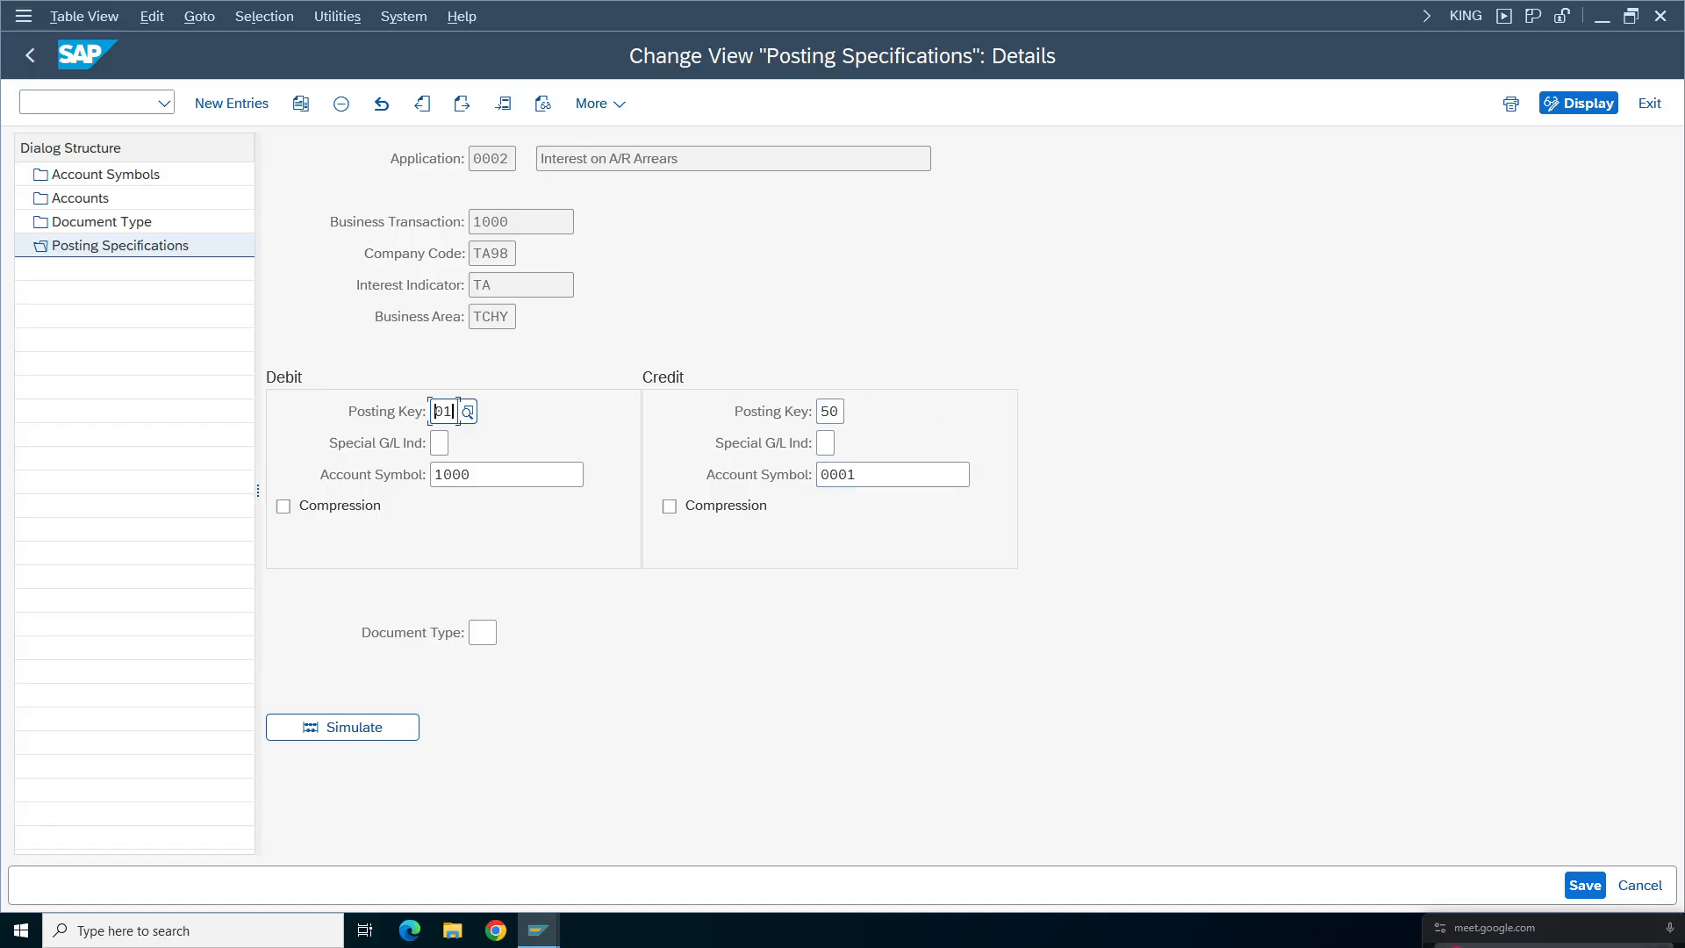
left_click_drag(435, 411, 455, 411)
left_click(32, 55)
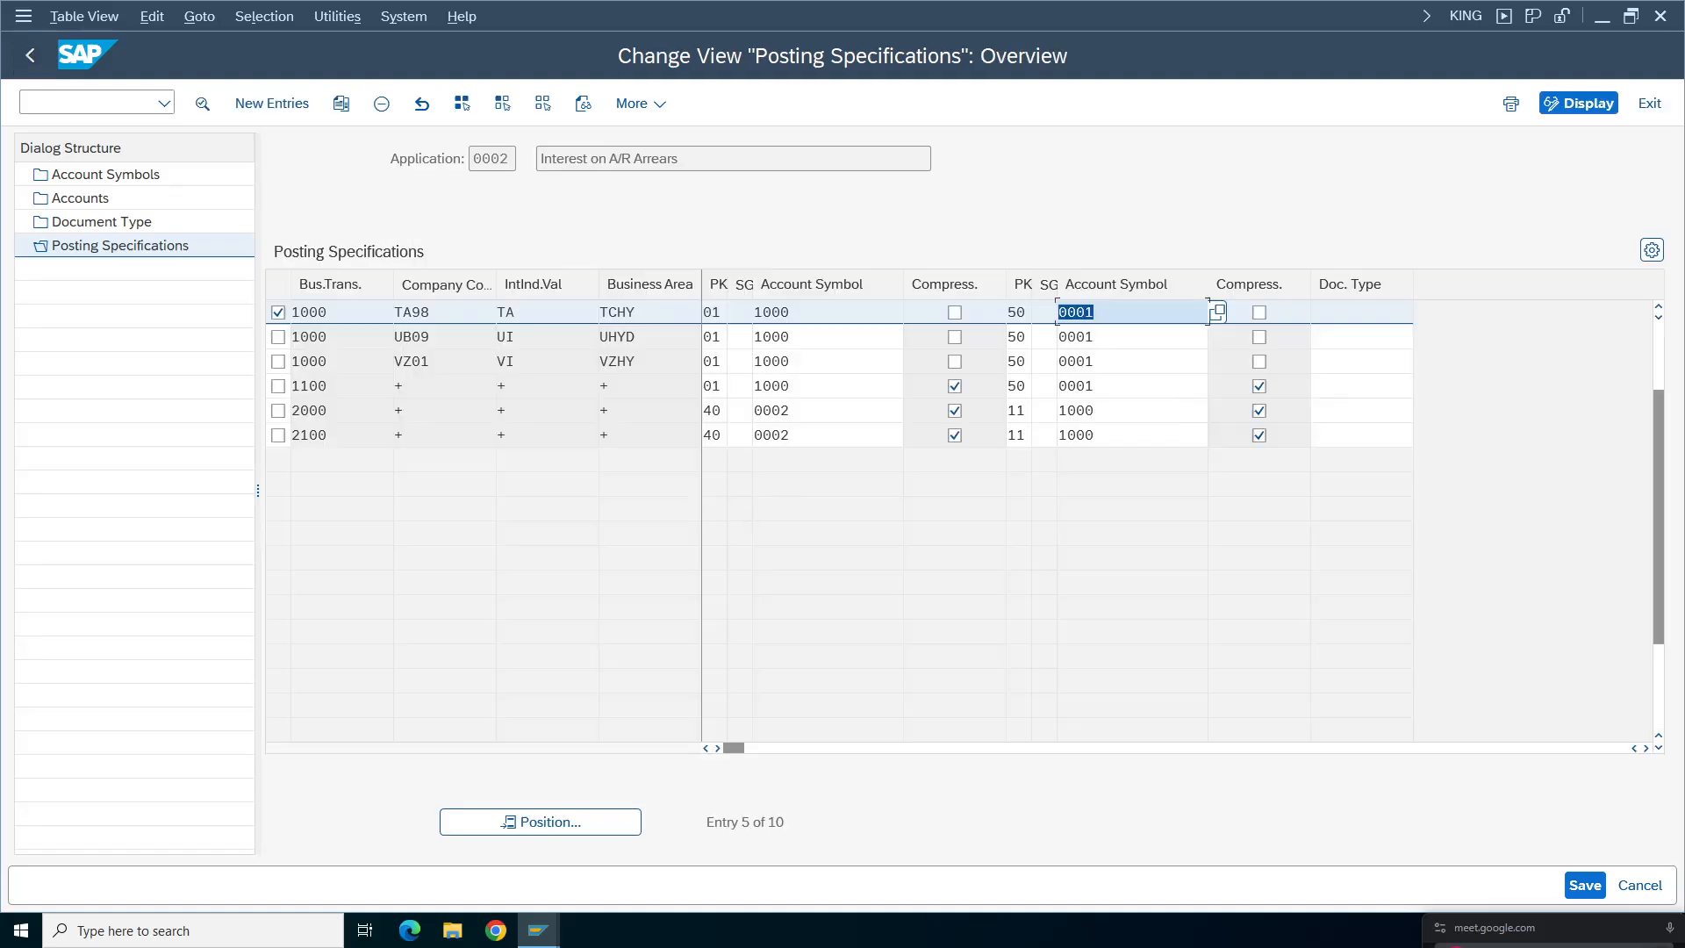
left_click(1585, 885)
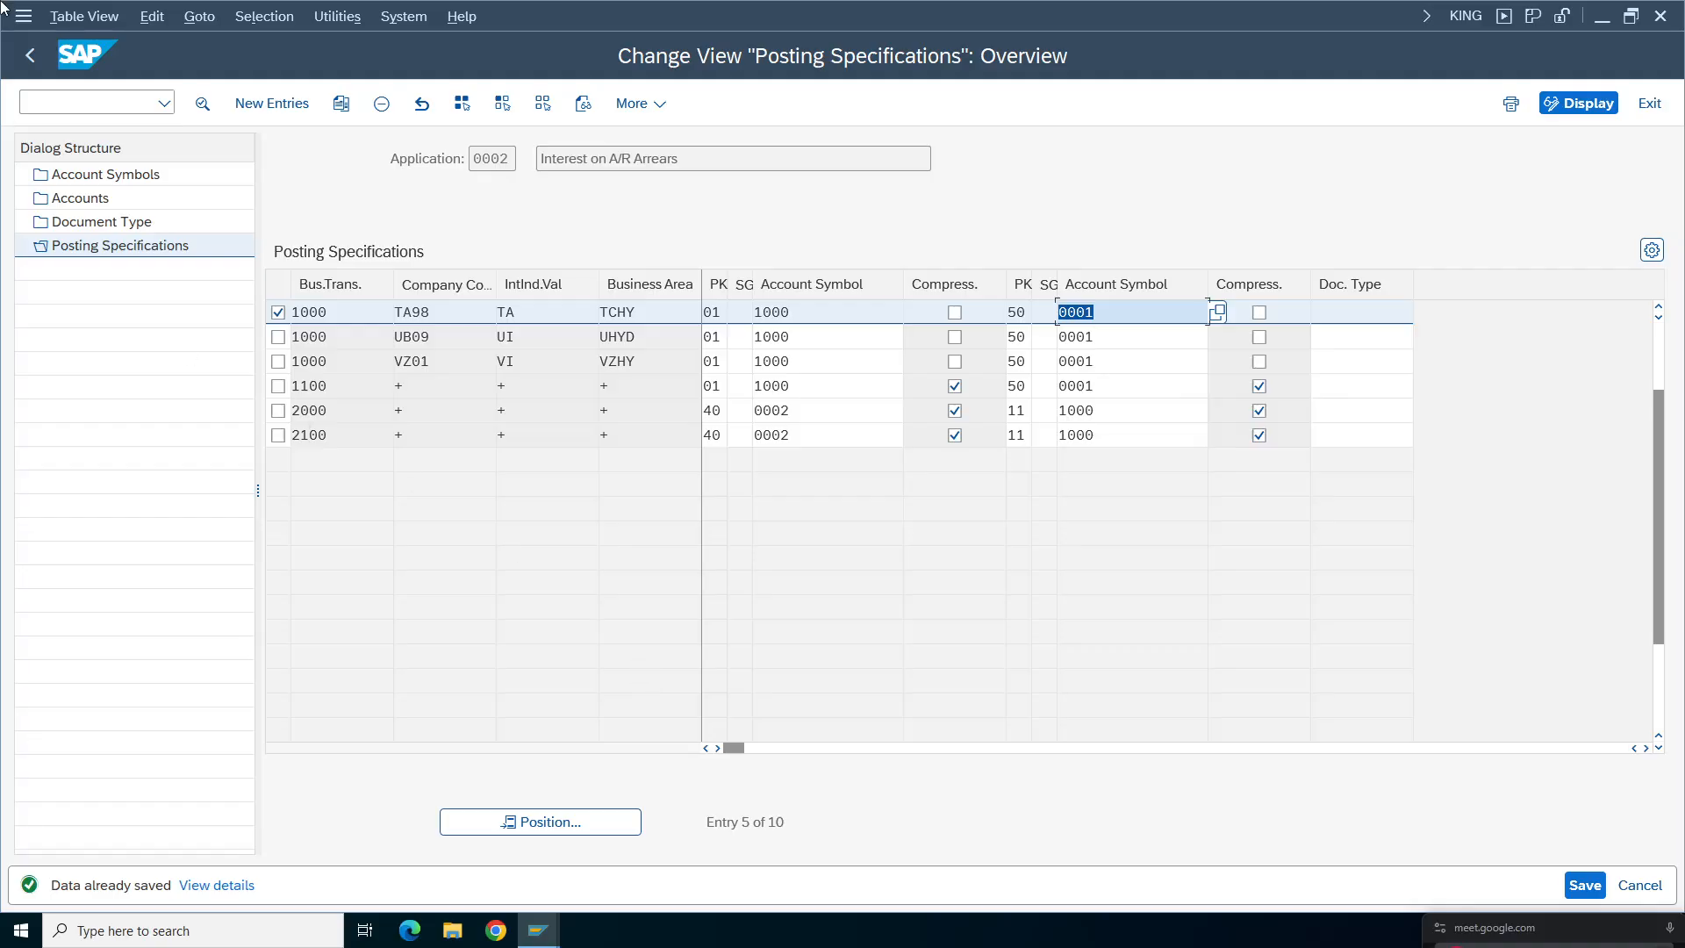
left_click(26, 60)
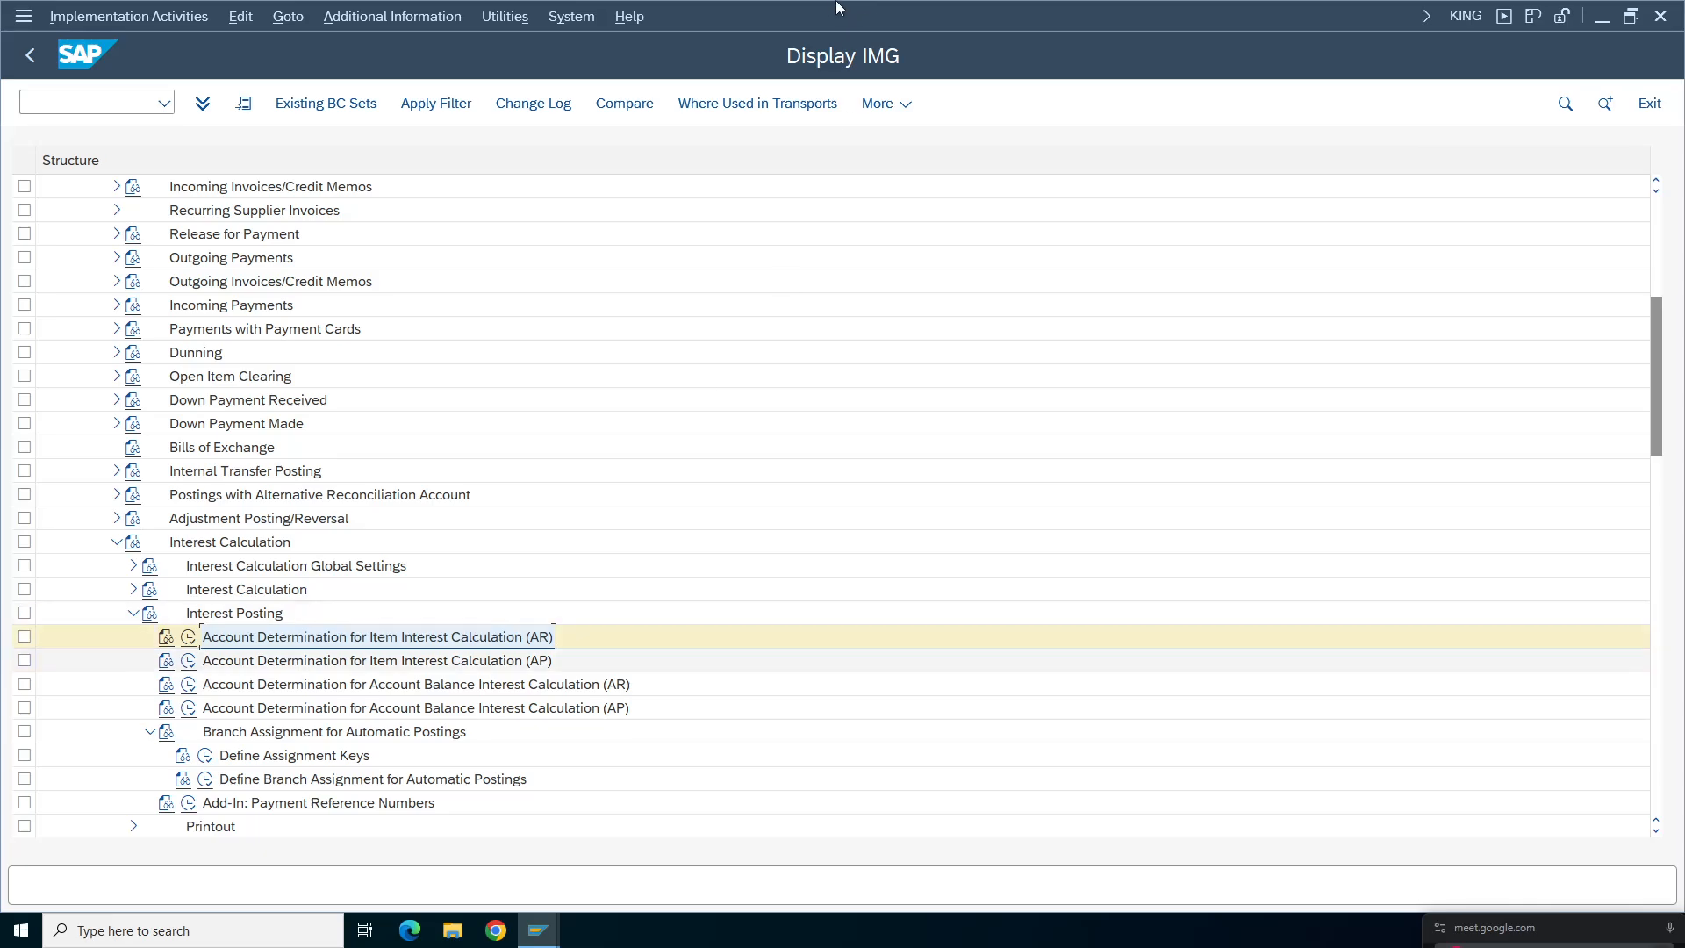
- Switch to the Google Sheets notes and review the customer item interest steps on Configuration Settings, highlighting the OBV1 customer debit and interest received credit lines
left_click(1022, 11)
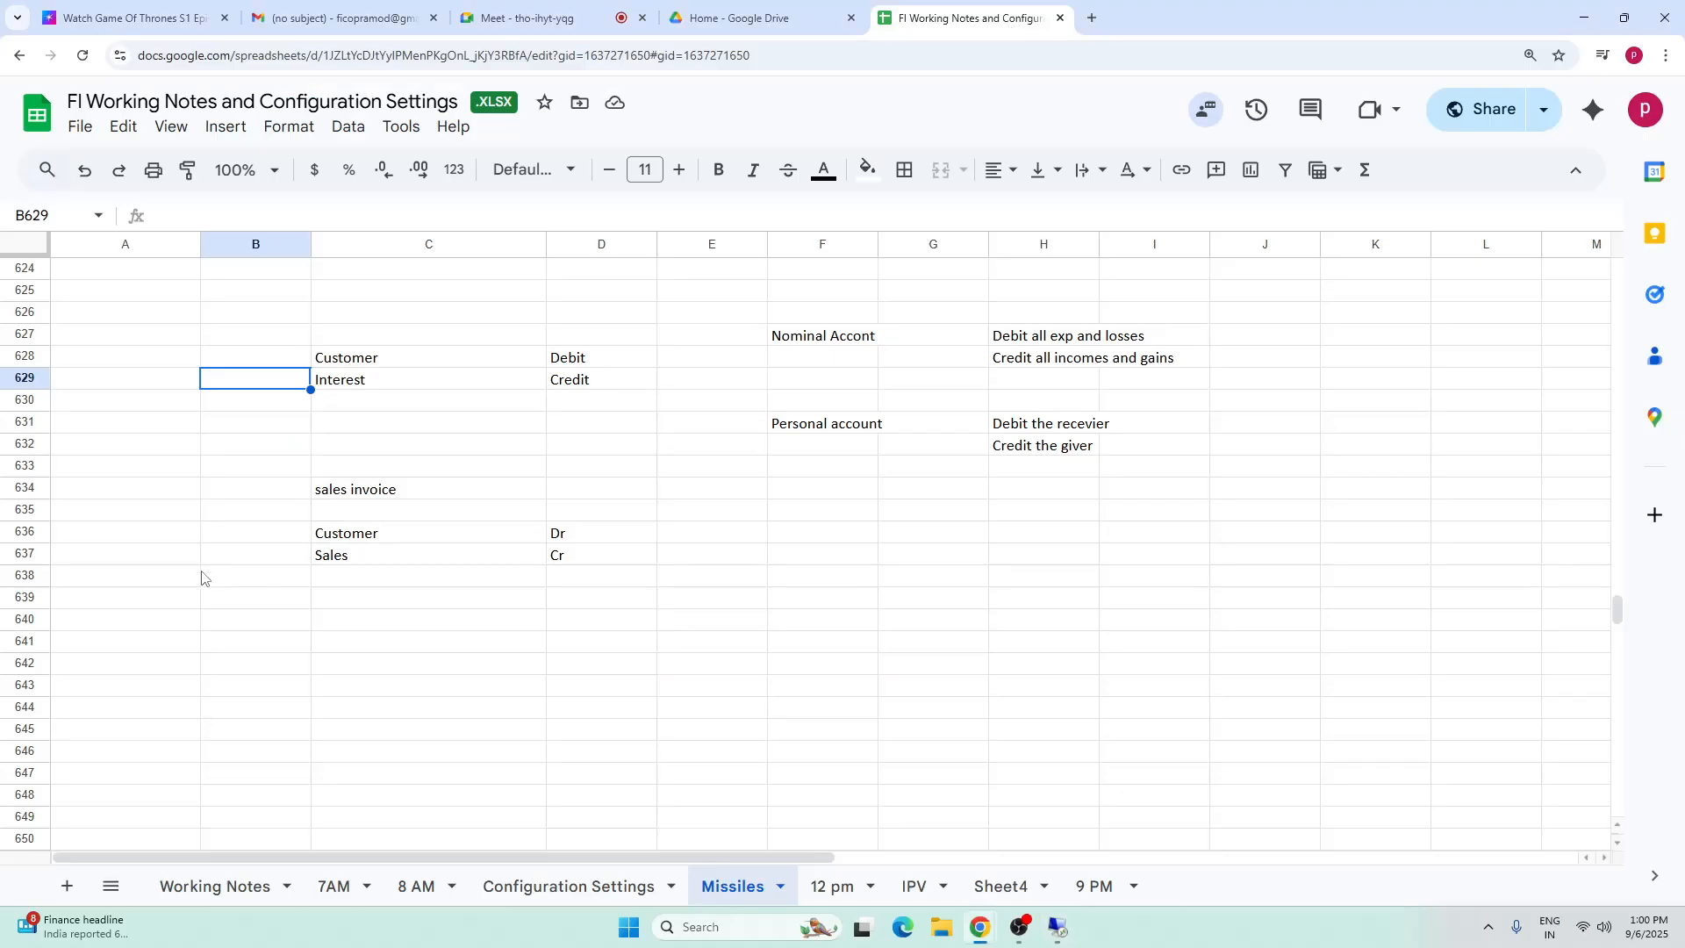
left_click(527, 886)
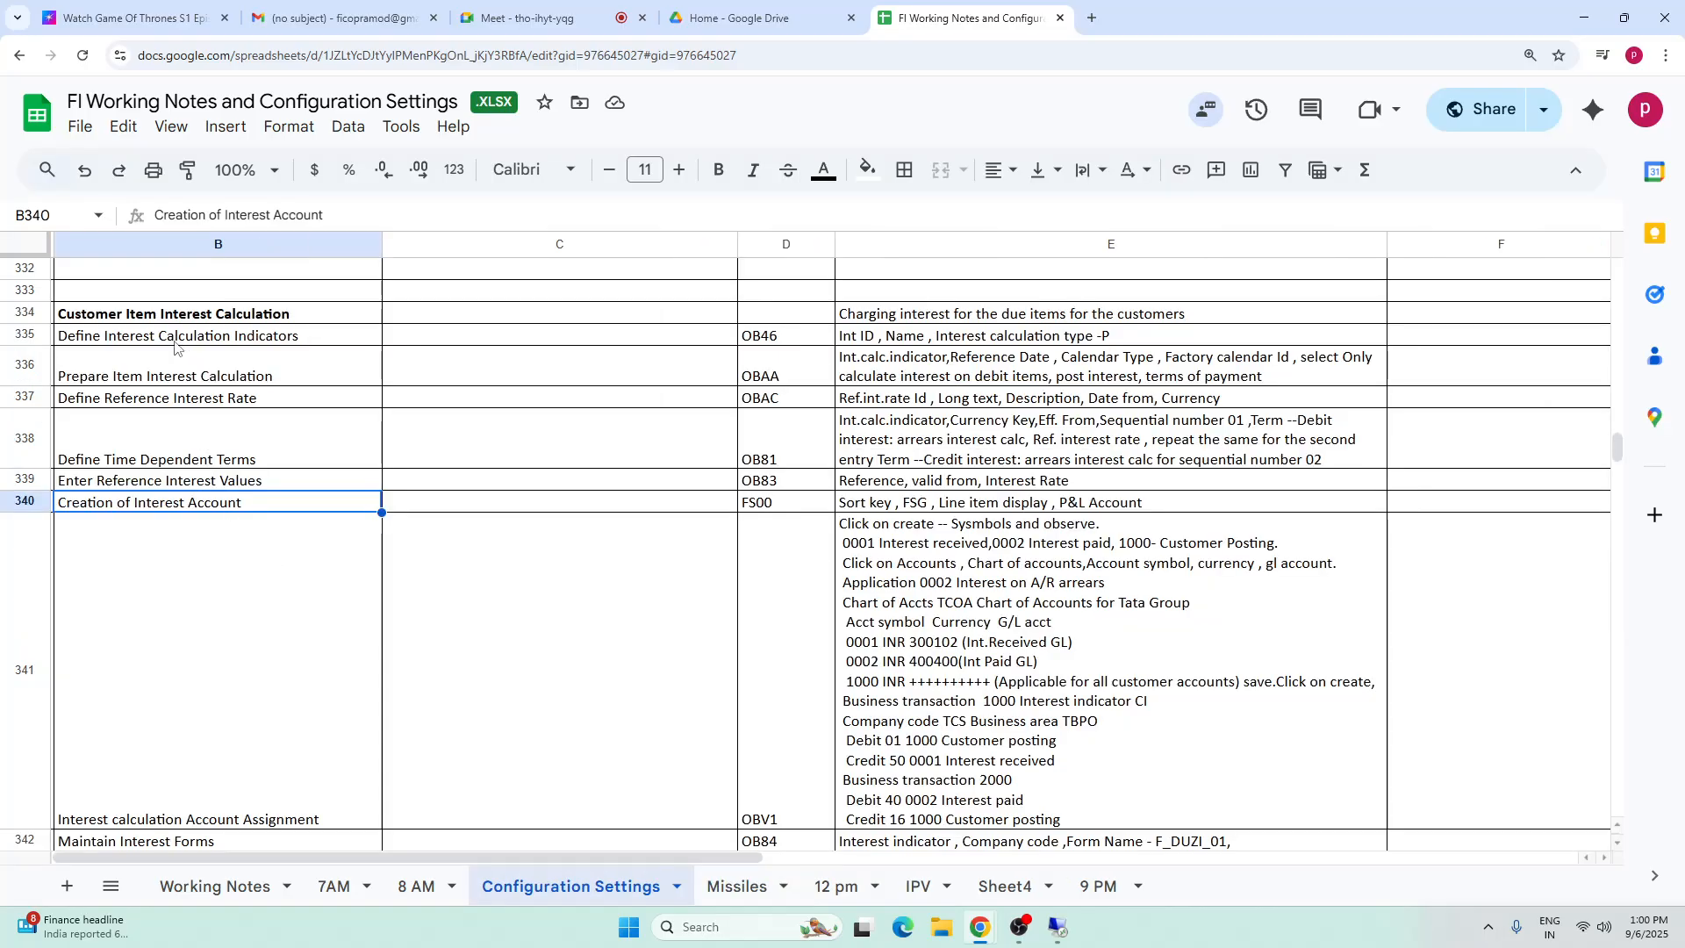
left_click_drag(180, 342, 760, 800)
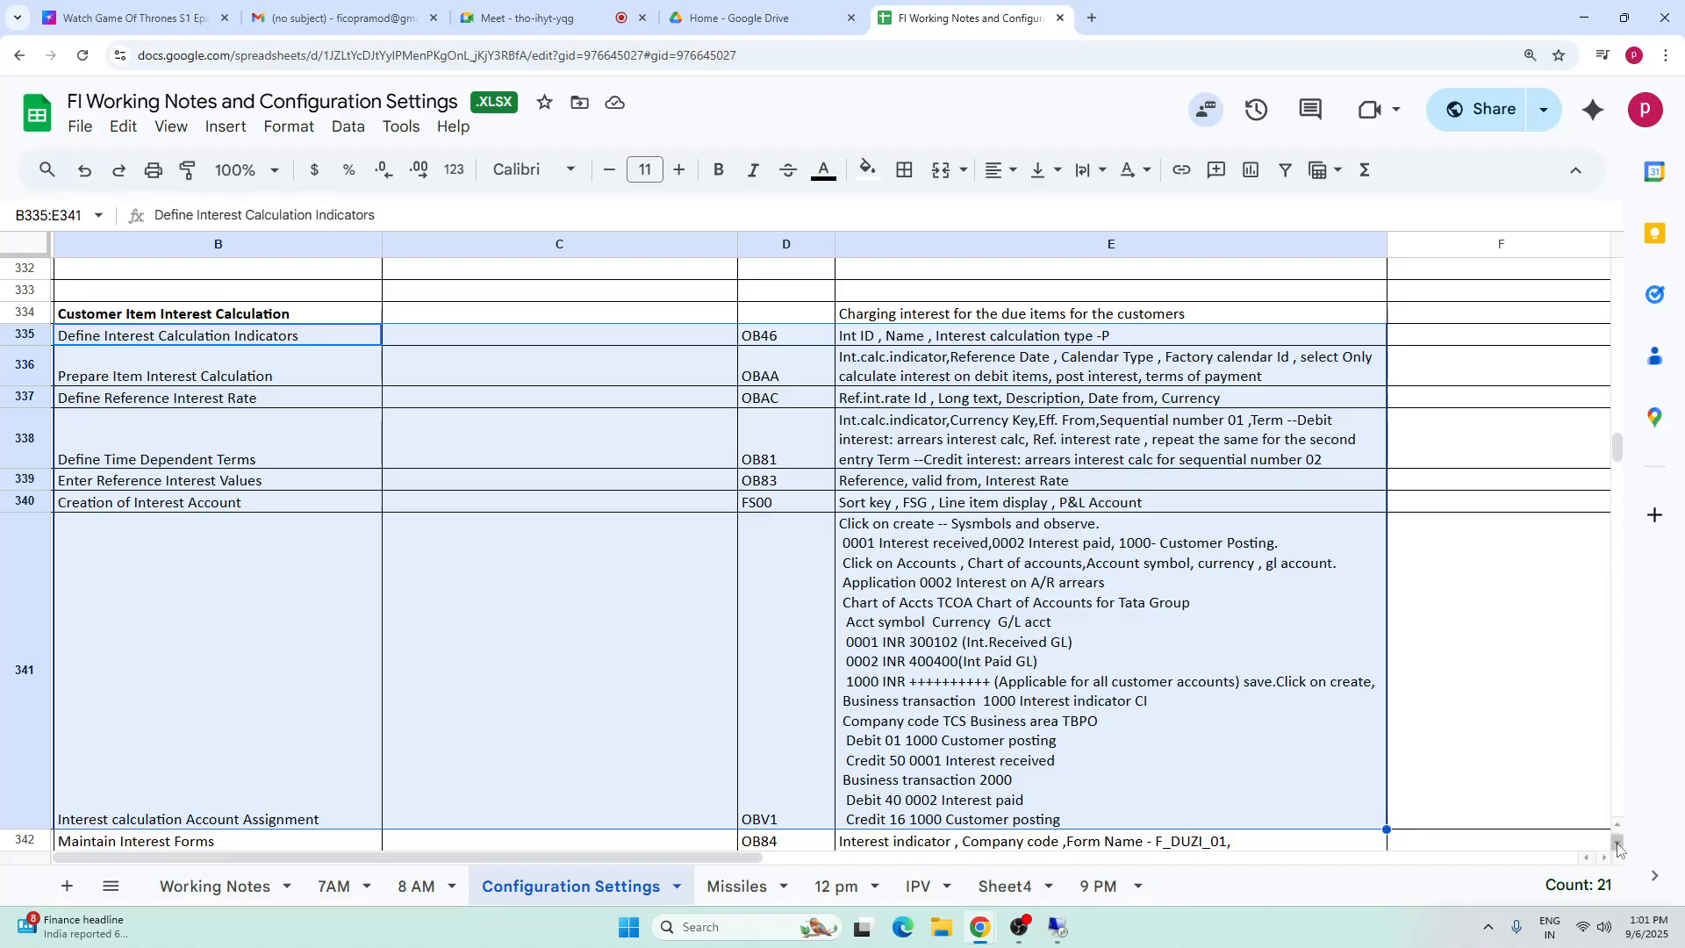
scroll(1619, 843, "down", 2)
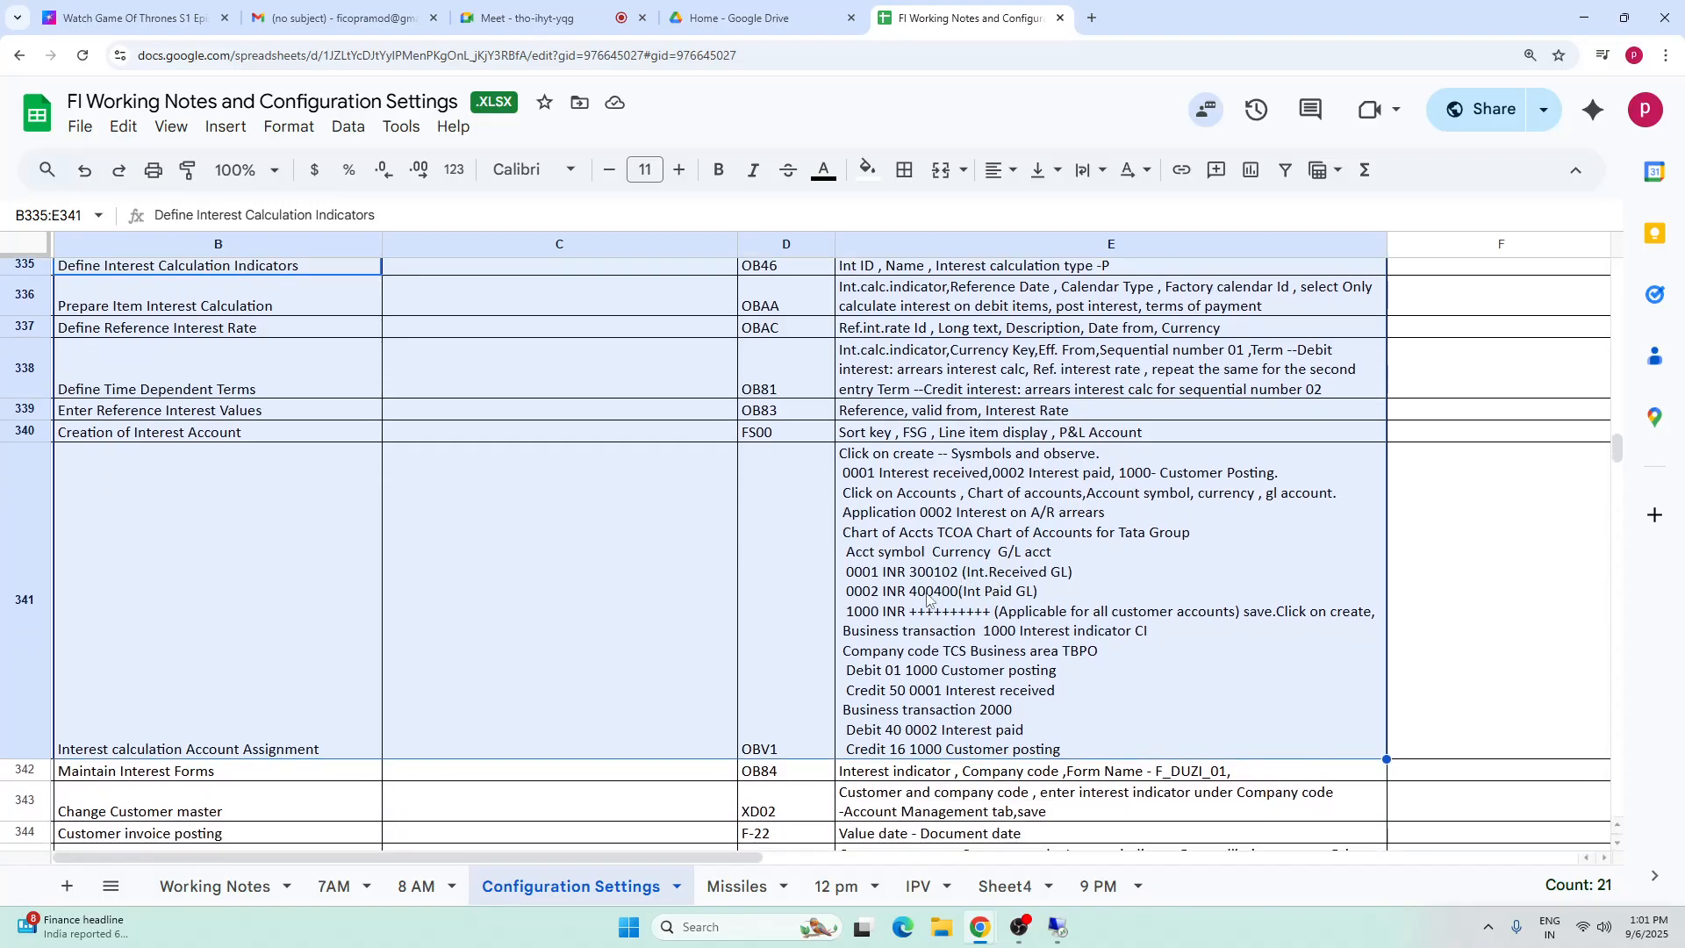
double_click(981, 715)
left_click_drag(1066, 697, 813, 684)
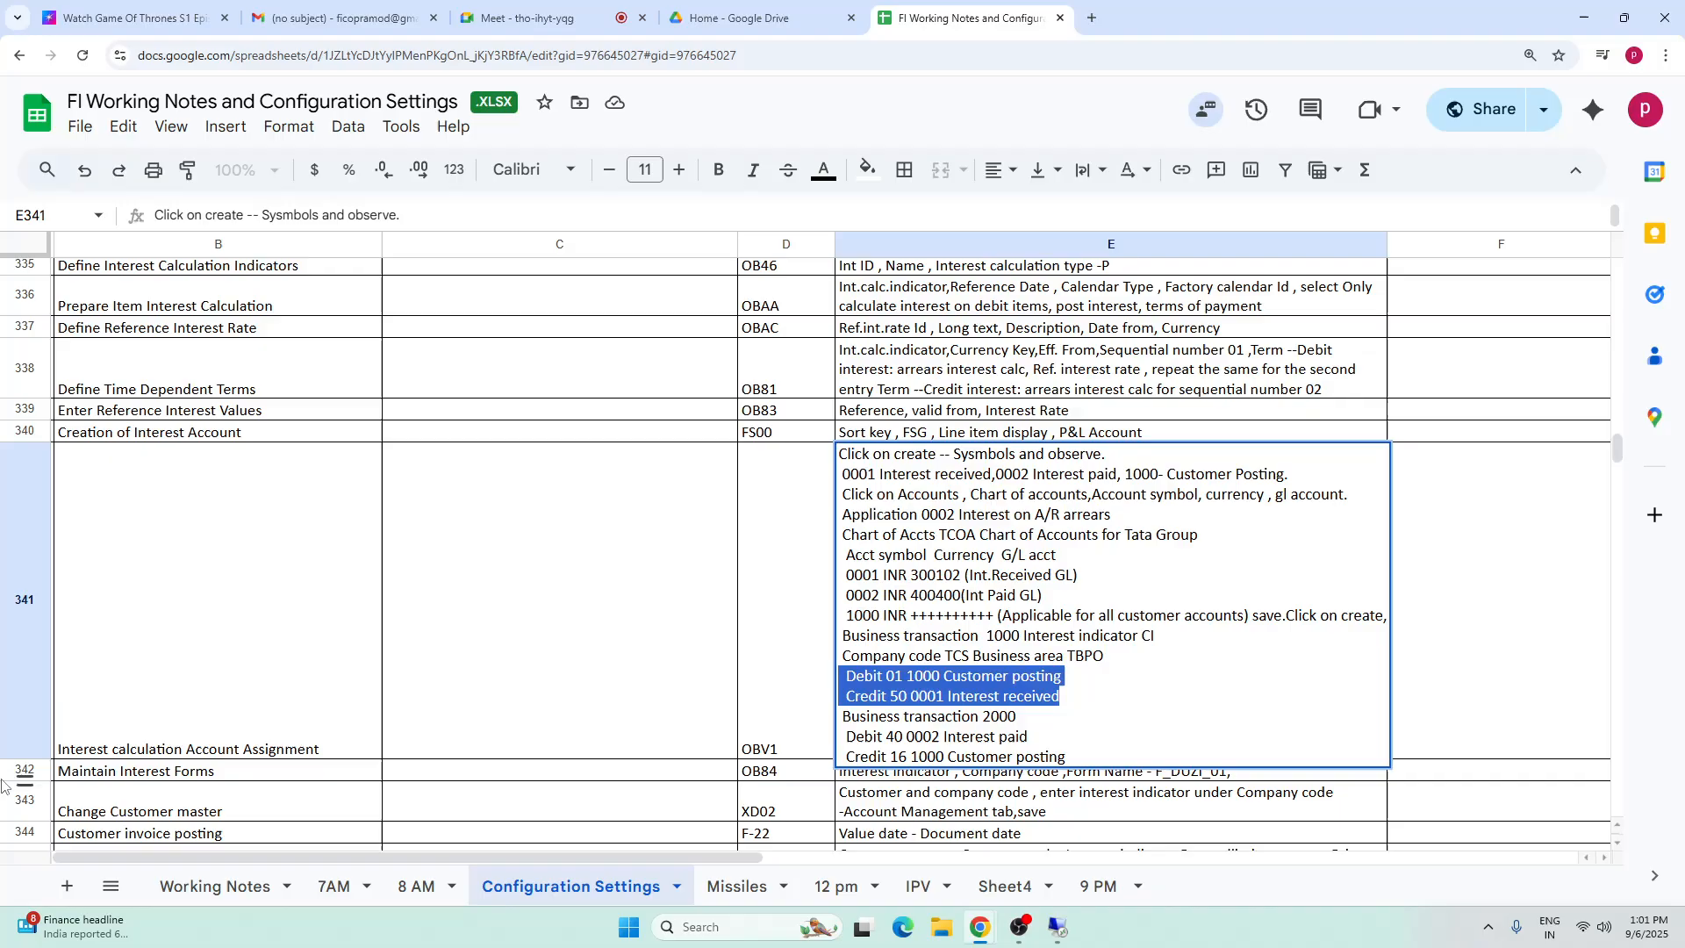
- Review the Maintain Interest Forms row in the notes, including transaction OB84 and the required fields
left_click(215, 772)
left_click(797, 772)
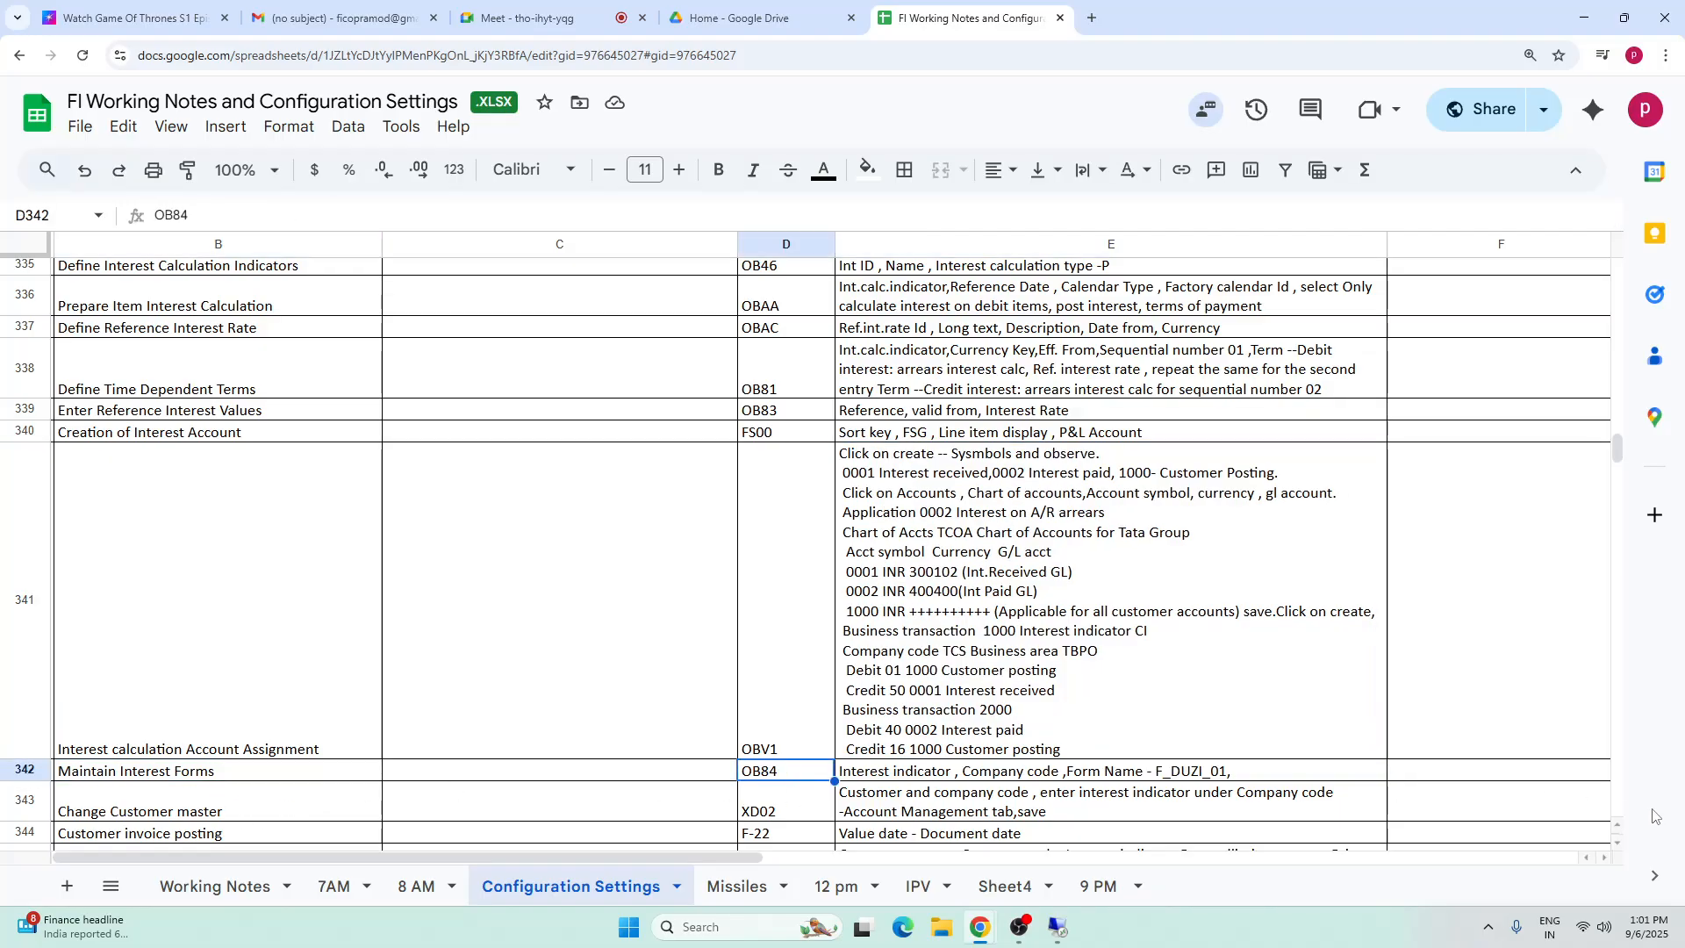
left_click(1619, 845)
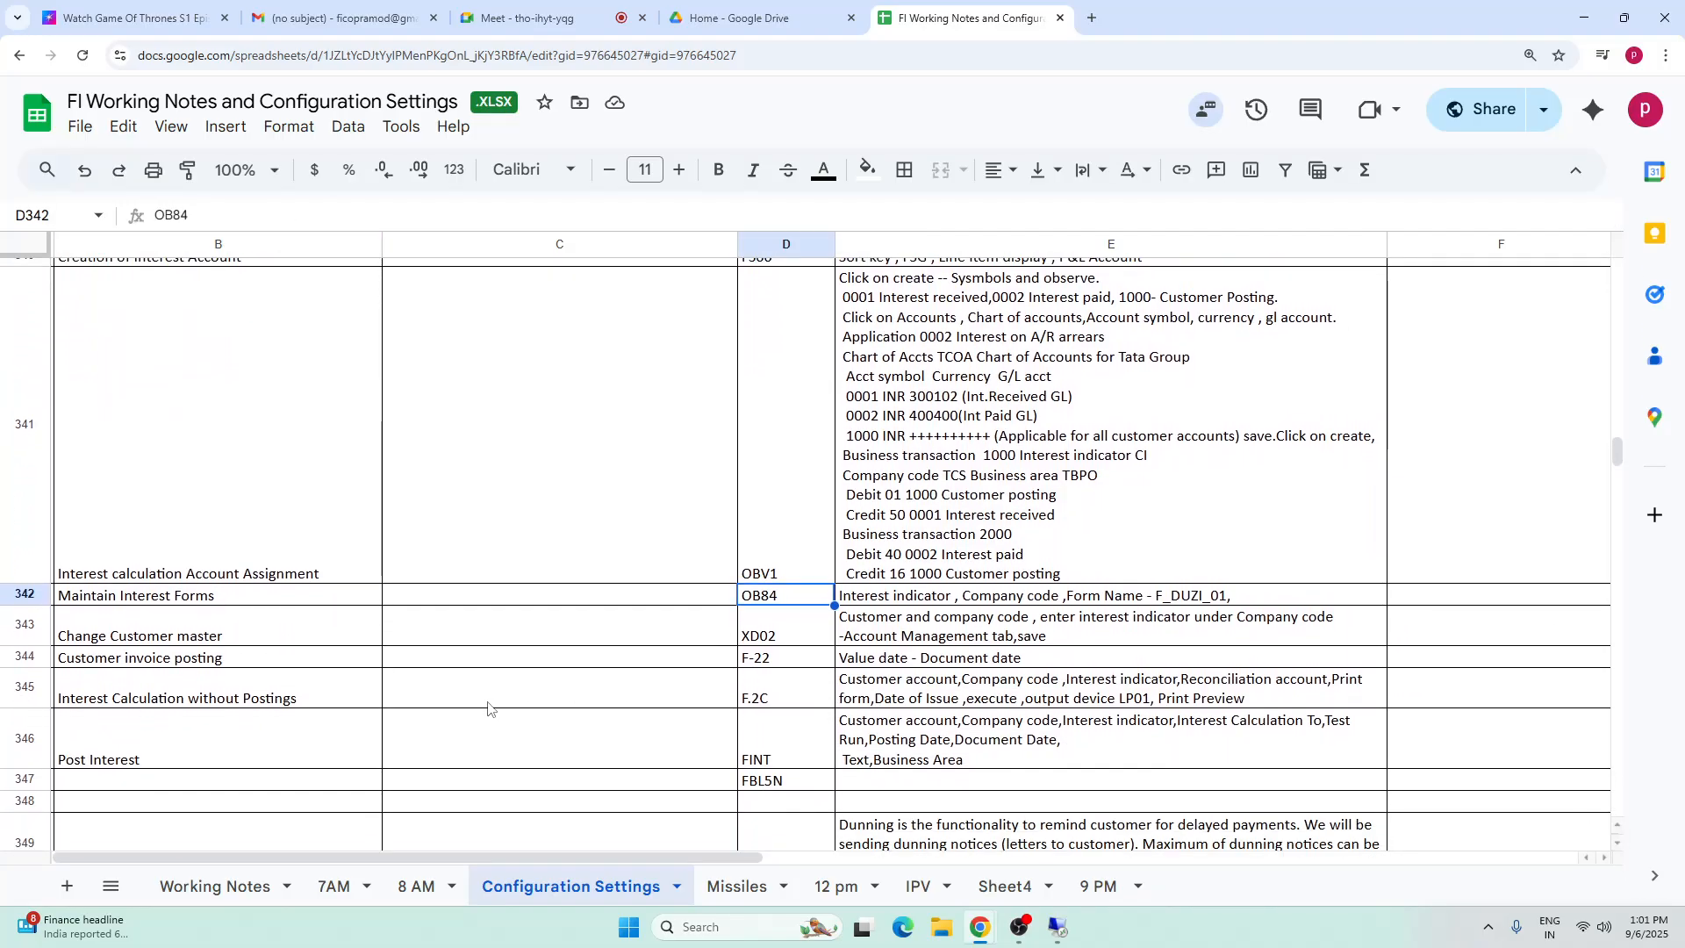
left_click(176, 693)
left_click_drag(175, 595, 1062, 604)
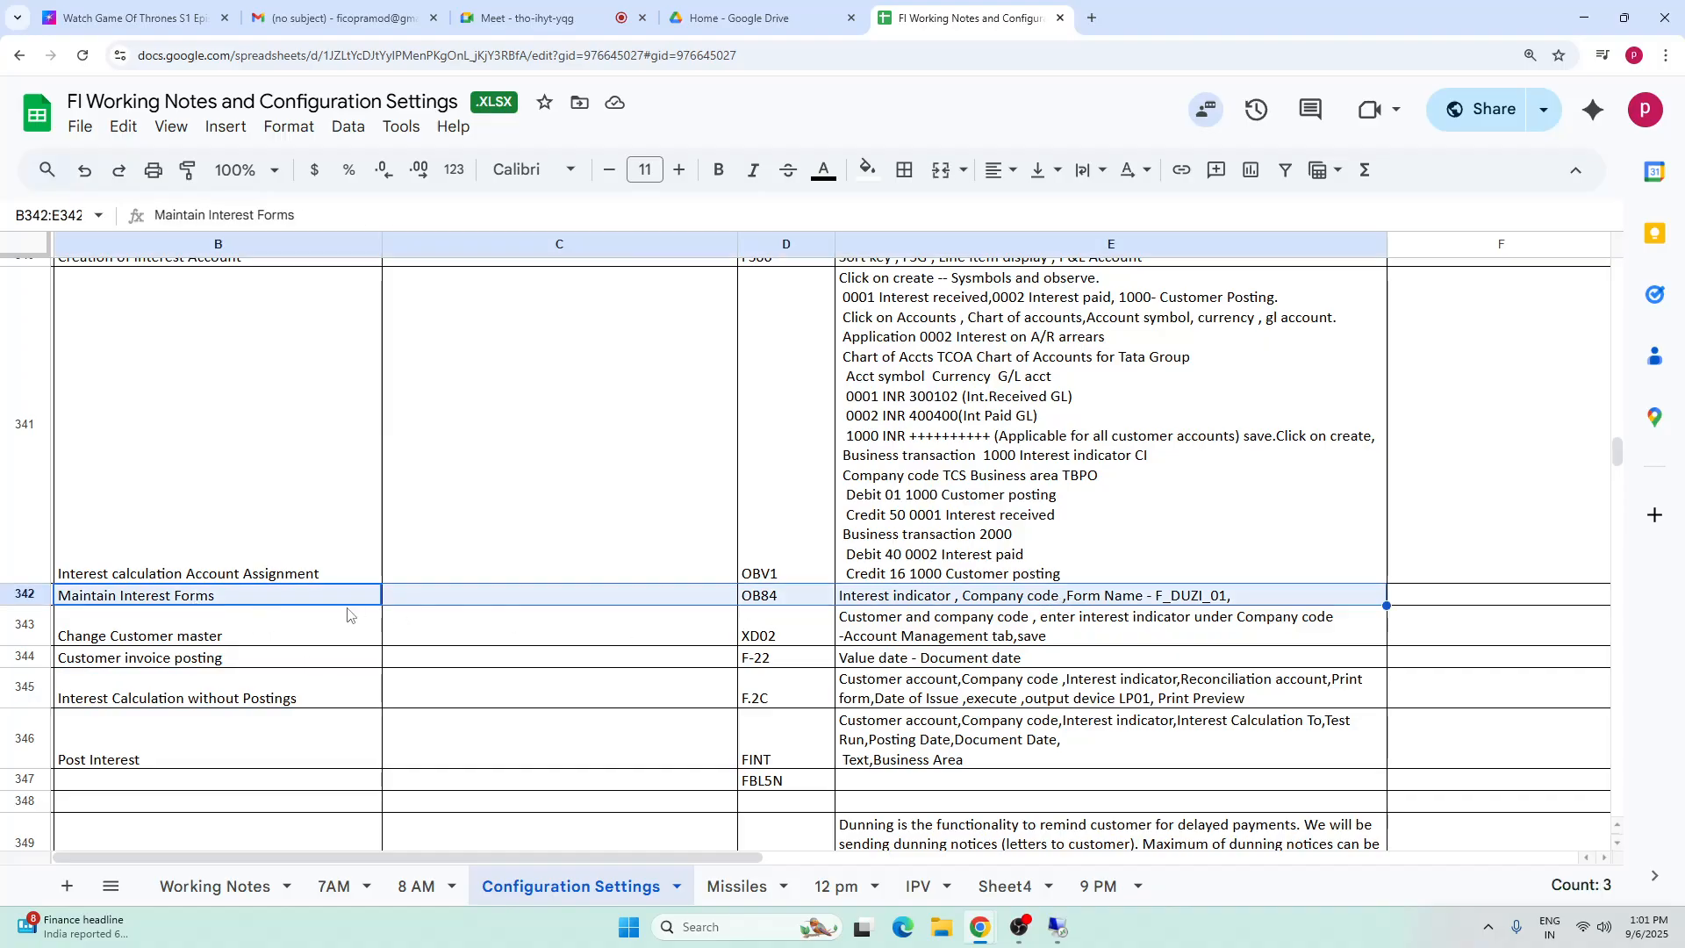
left_click(887, 600)
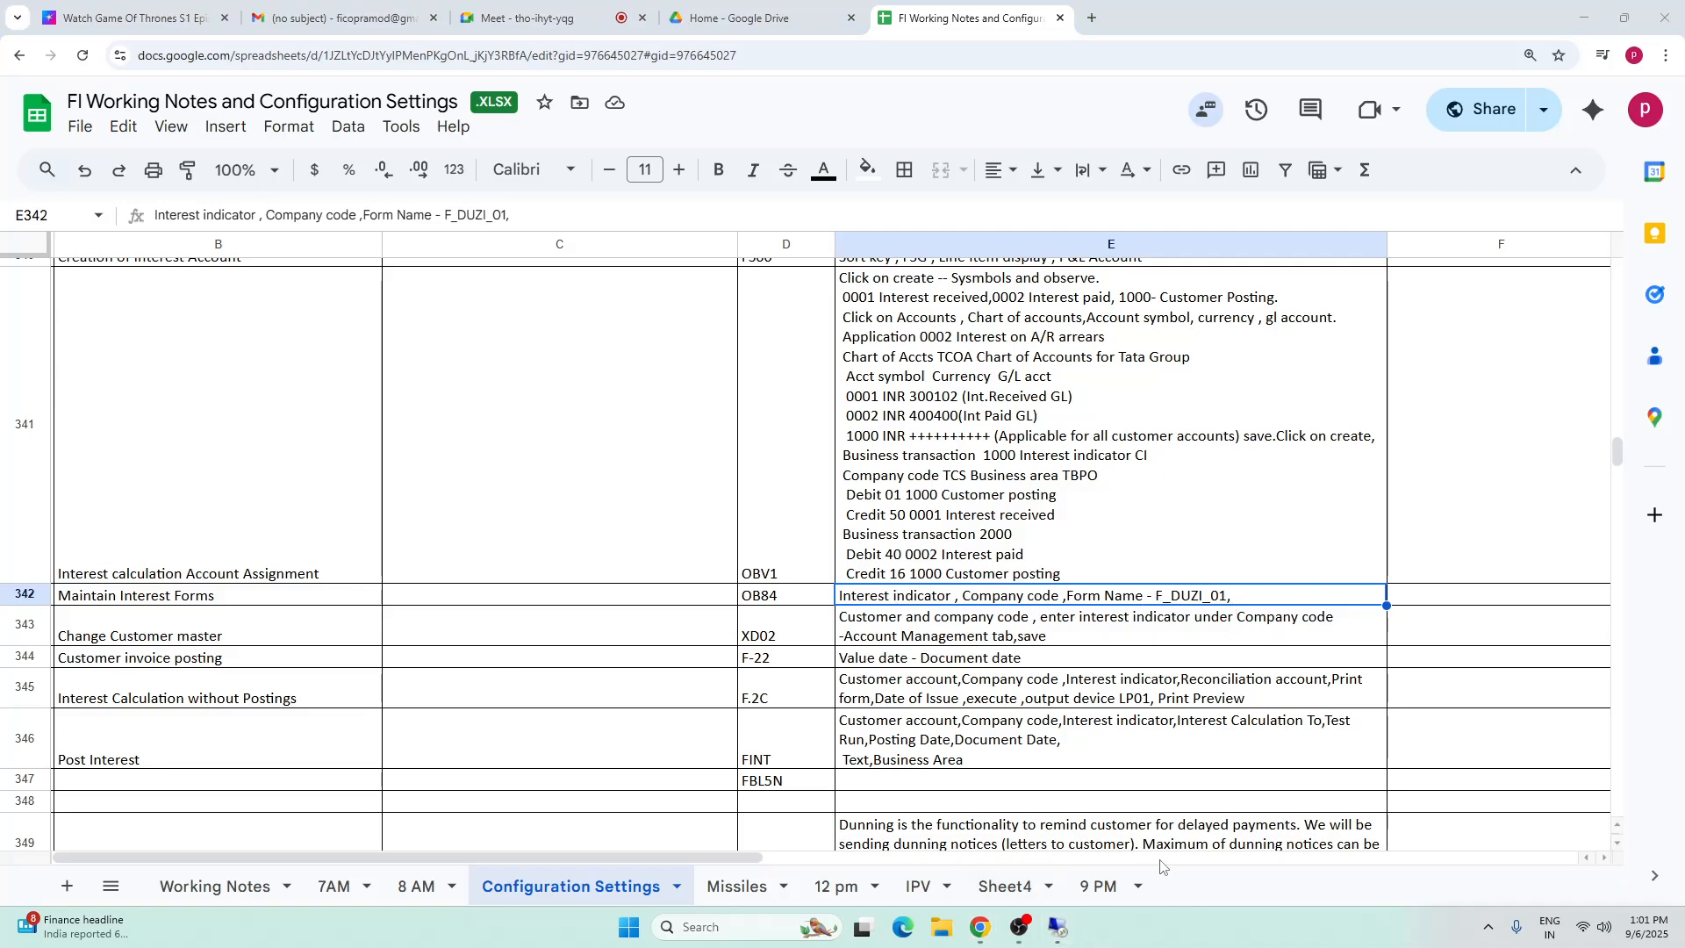
- Switch back to SAP and open the Assign Forms for Interest Indicators activity from Interest Calculation's Printout node
left_click(1058, 928)
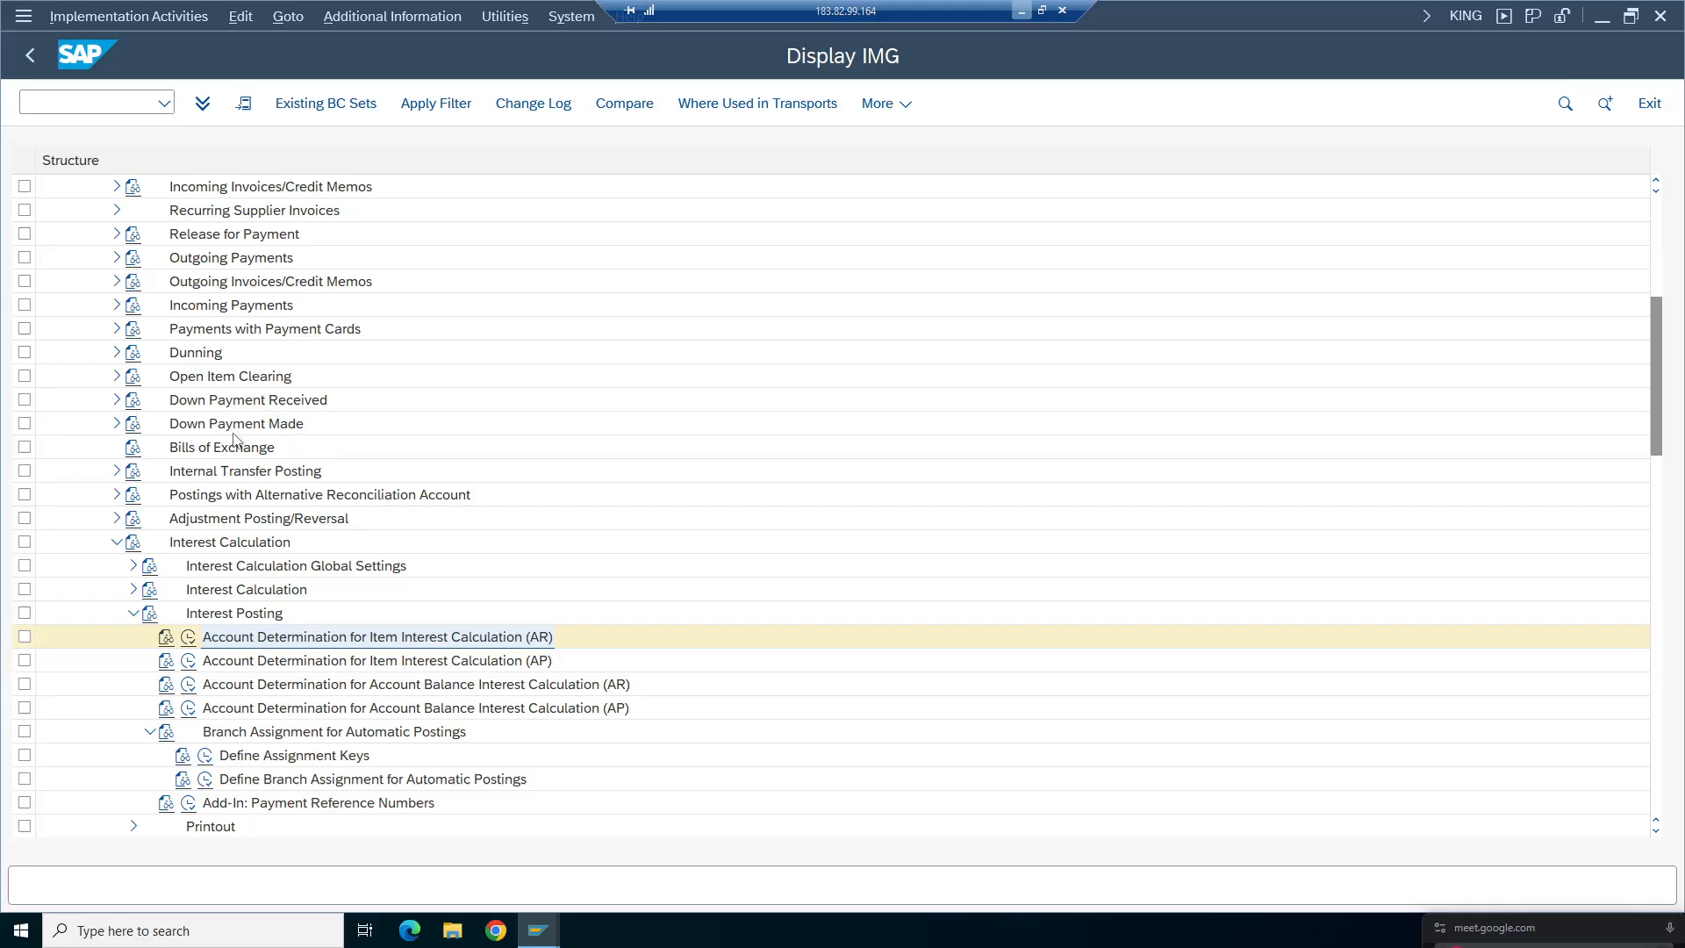
left_click(133, 613)
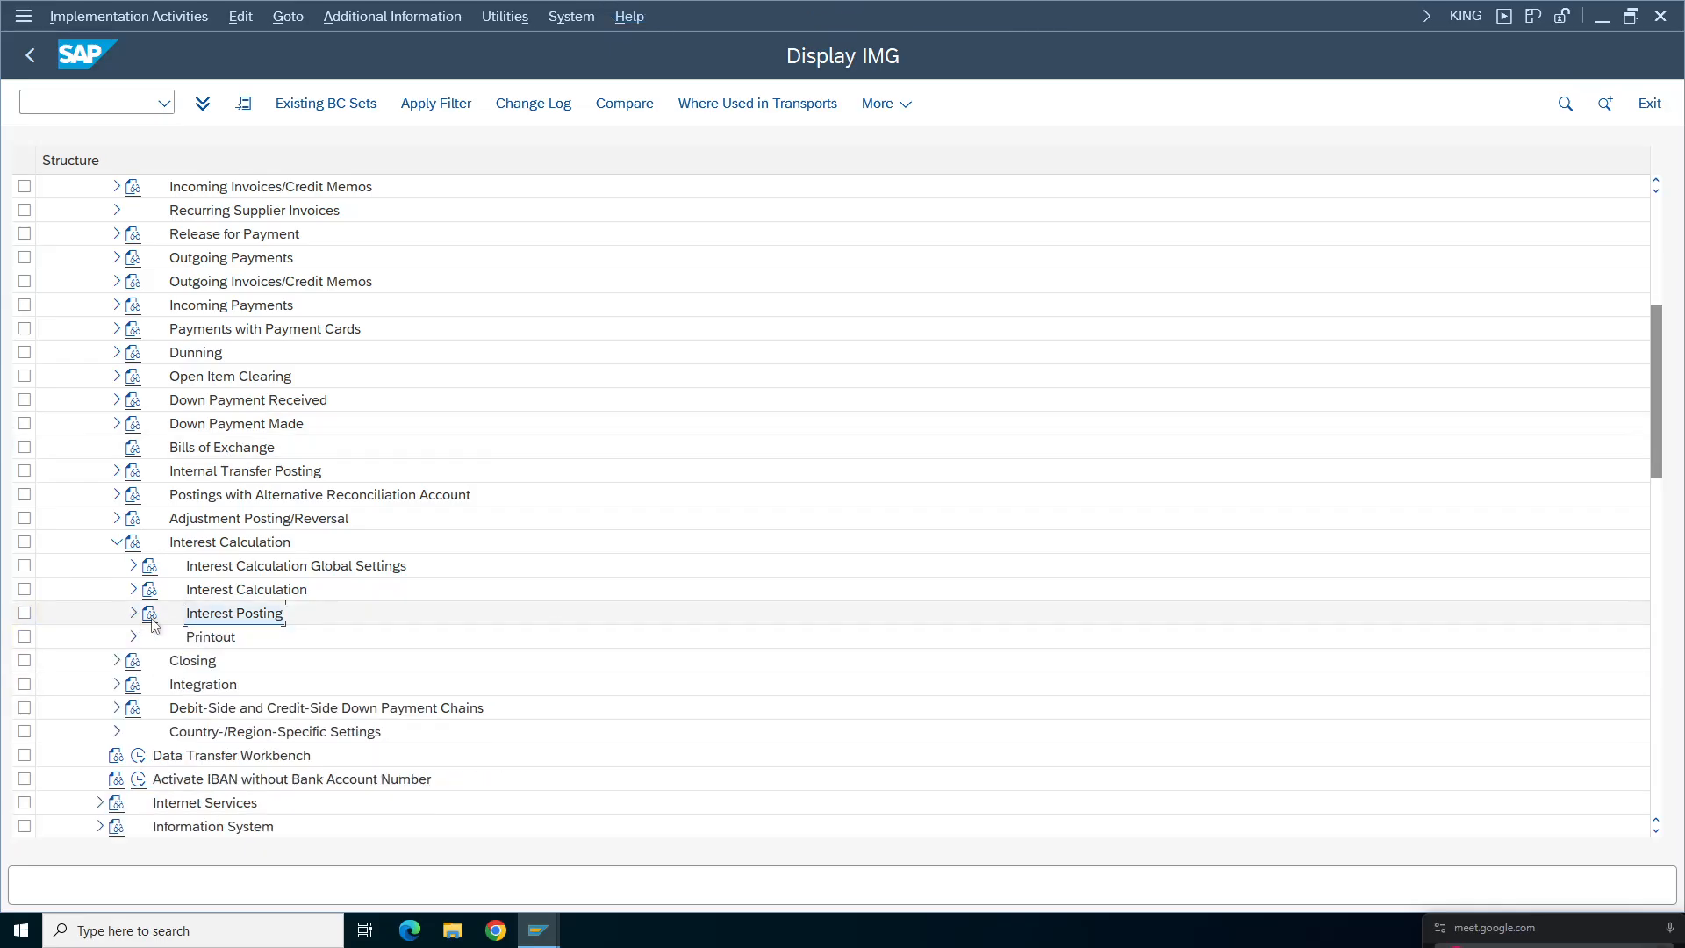
double_click(230, 633)
left_click(254, 665)
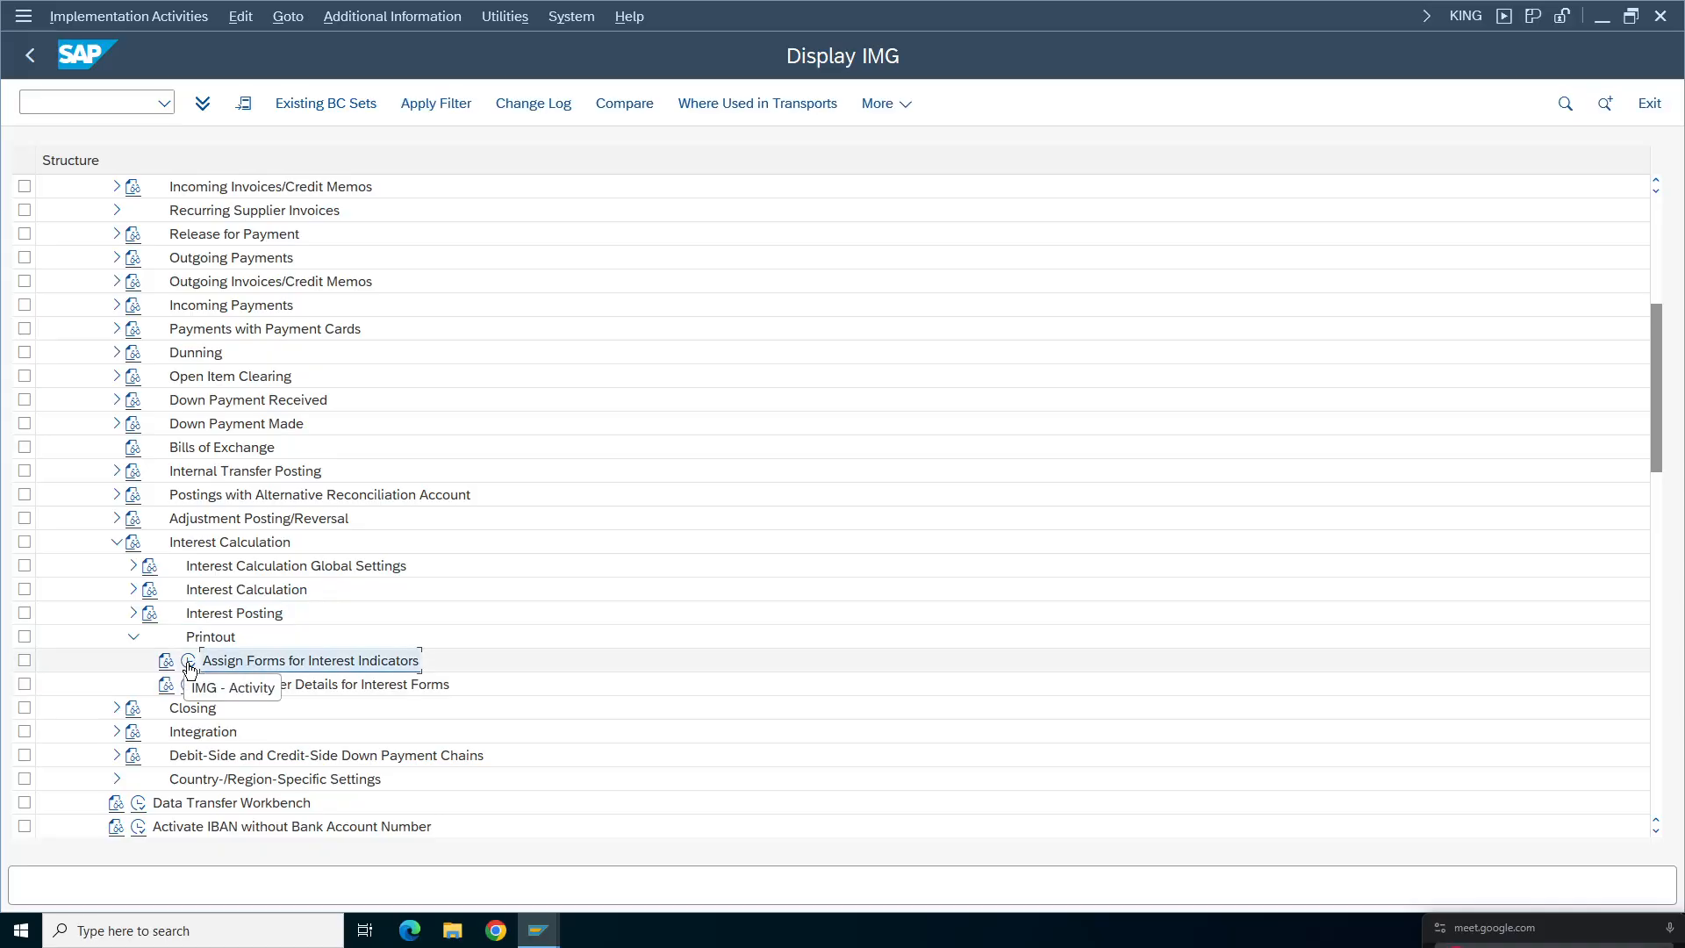
left_click(188, 660)
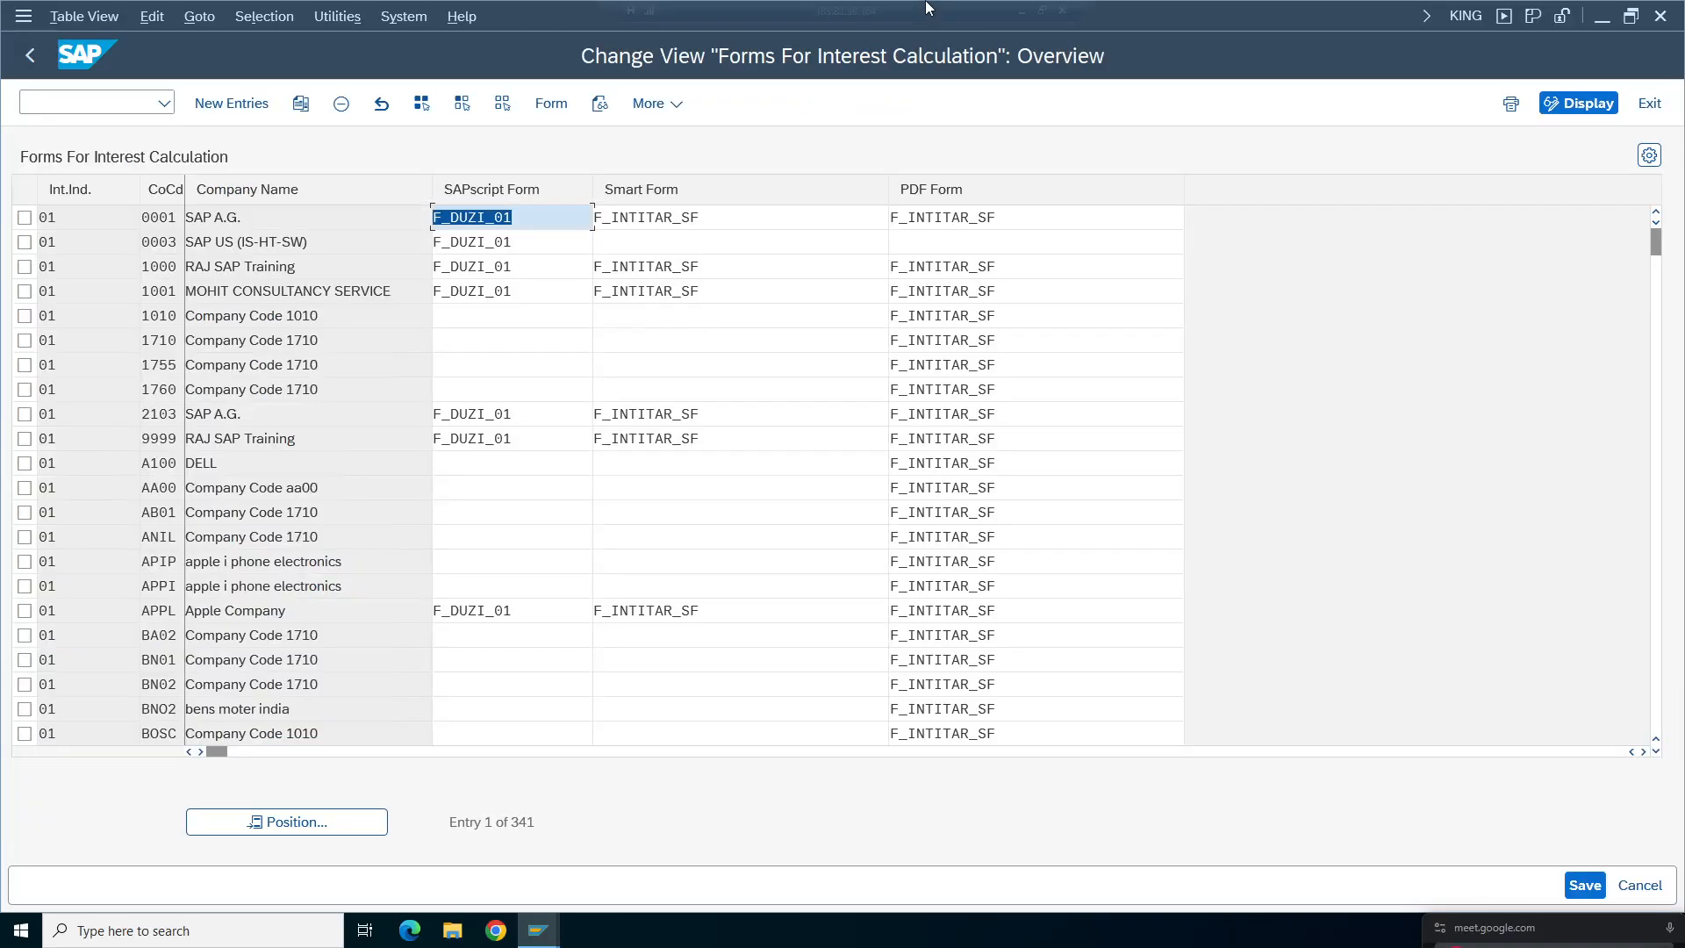
- Recheck the interest indicator, company code and form name instructions in the Google Sheets notes, and return to SAP
left_click(1021, 10)
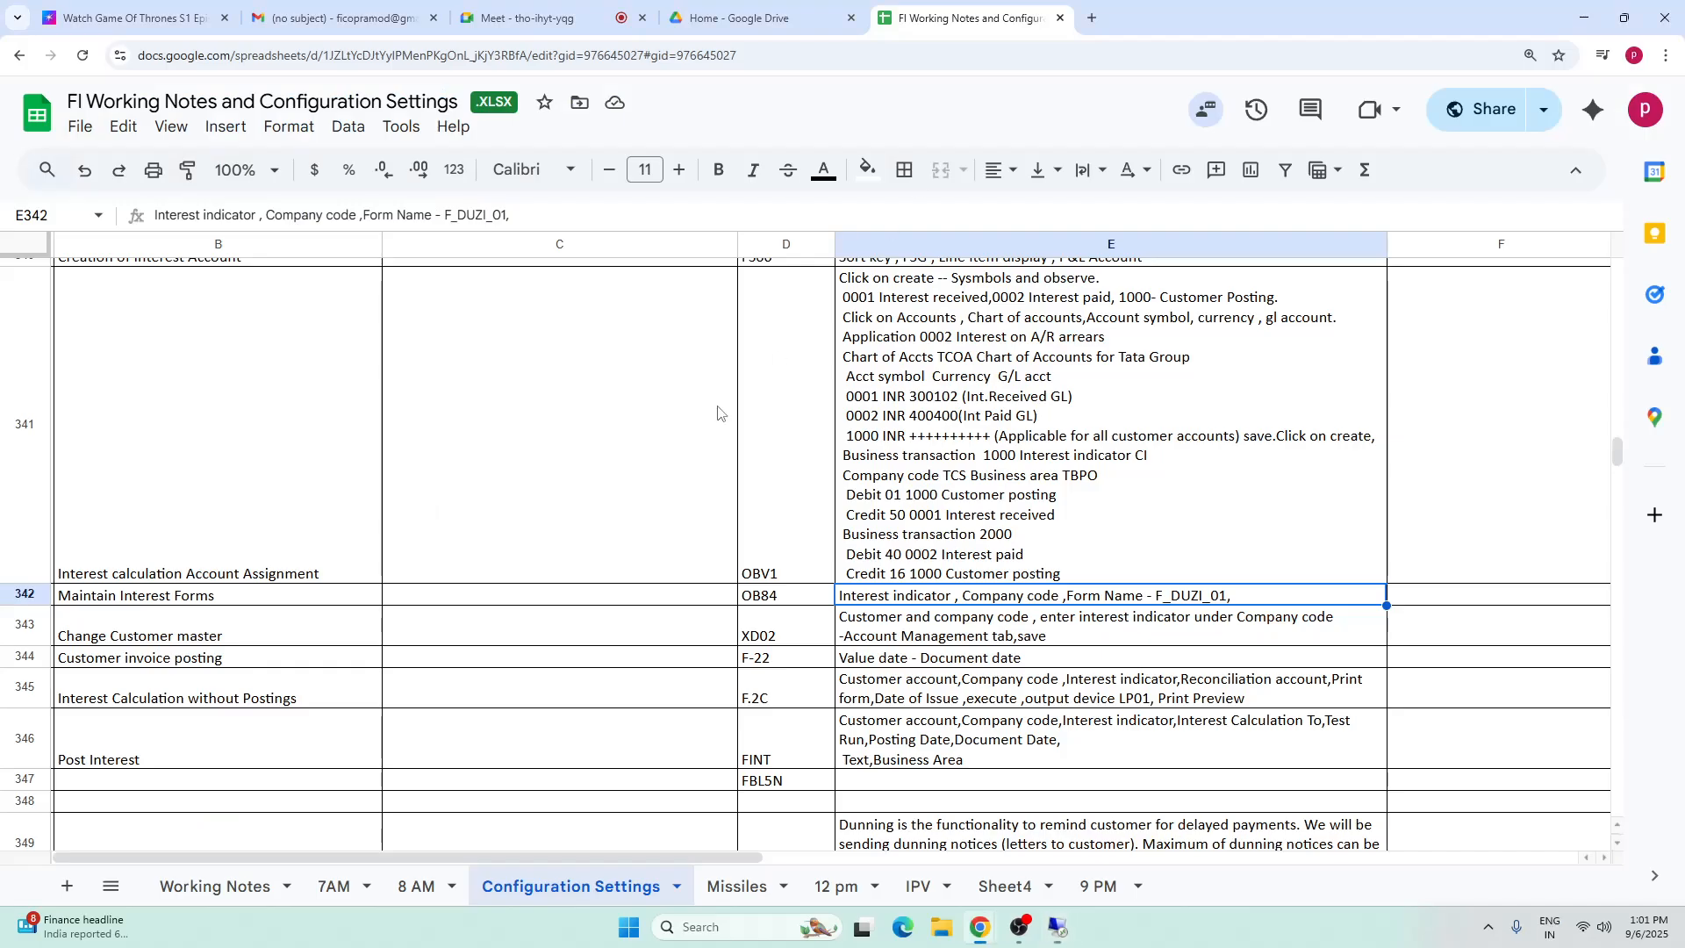
left_click(175, 597)
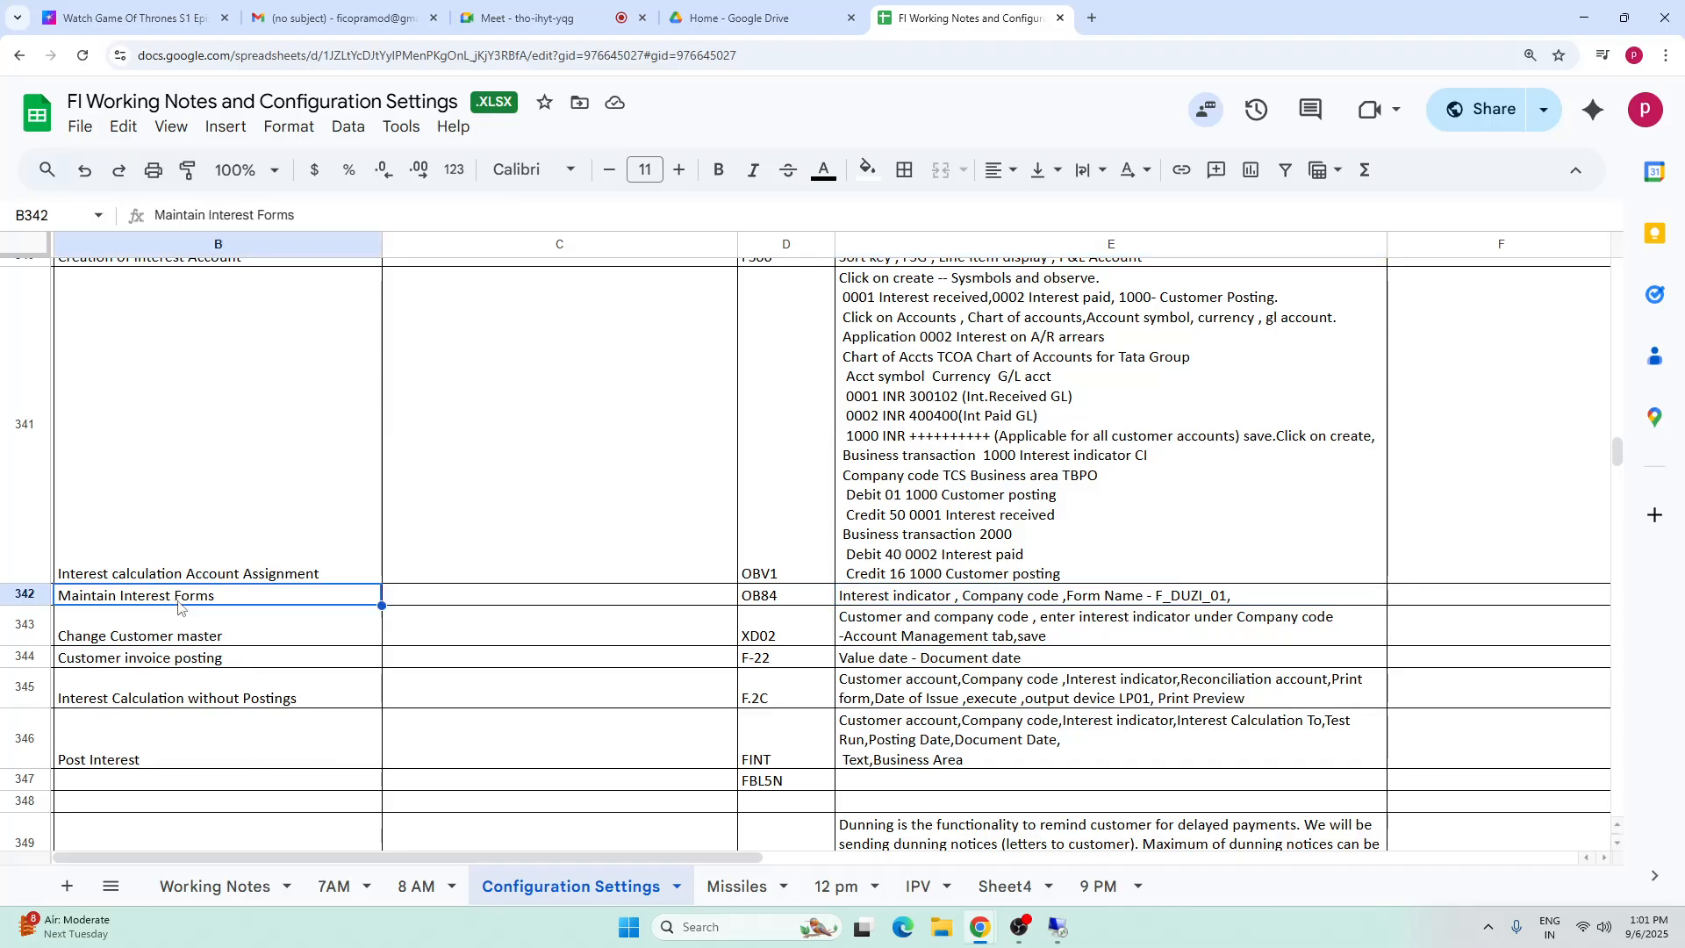
left_click(912, 597)
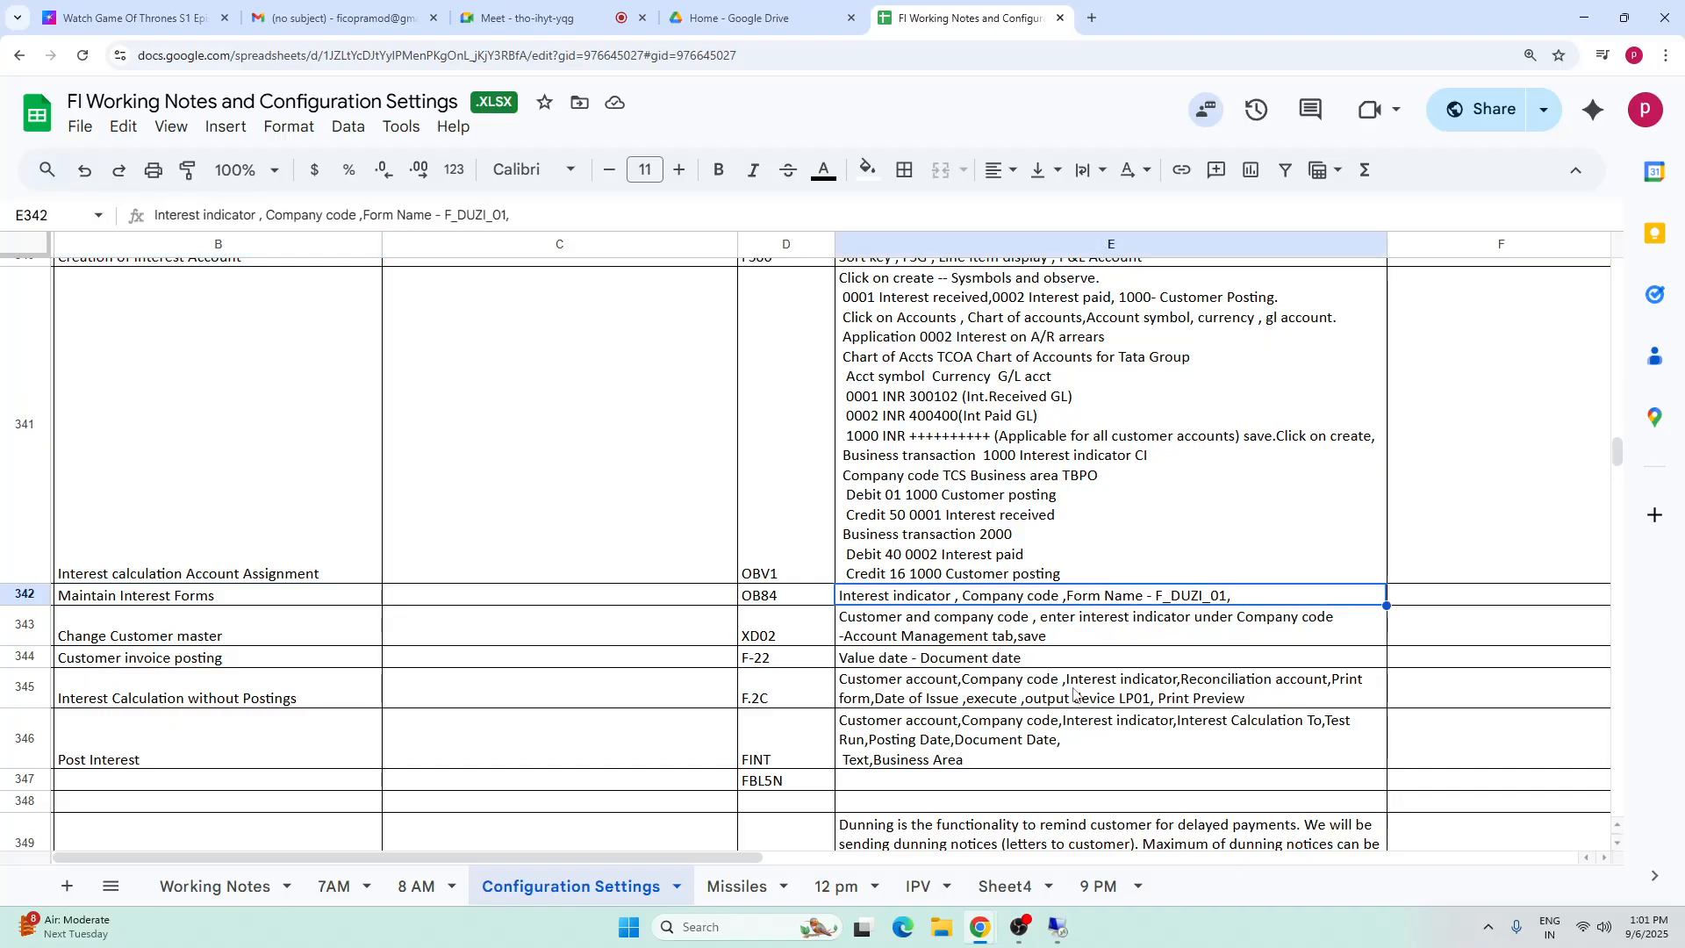
left_click(1059, 928)
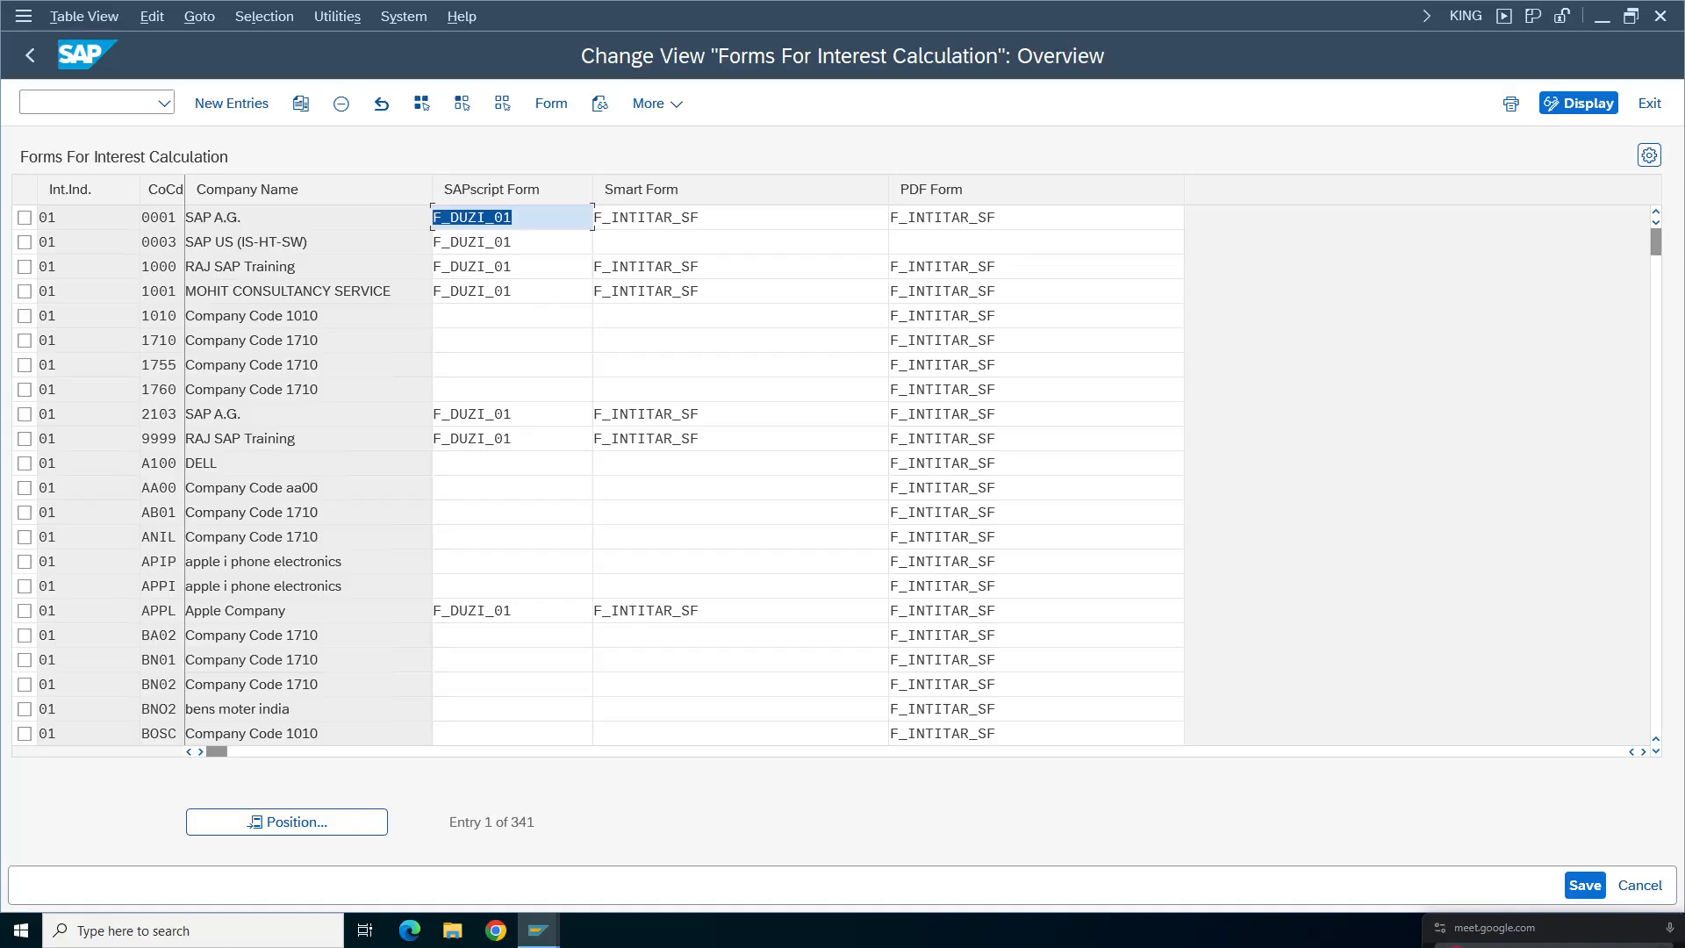
- Browse the interest calculation form assignments and position the list at interest indicator am
left_click(309, 660)
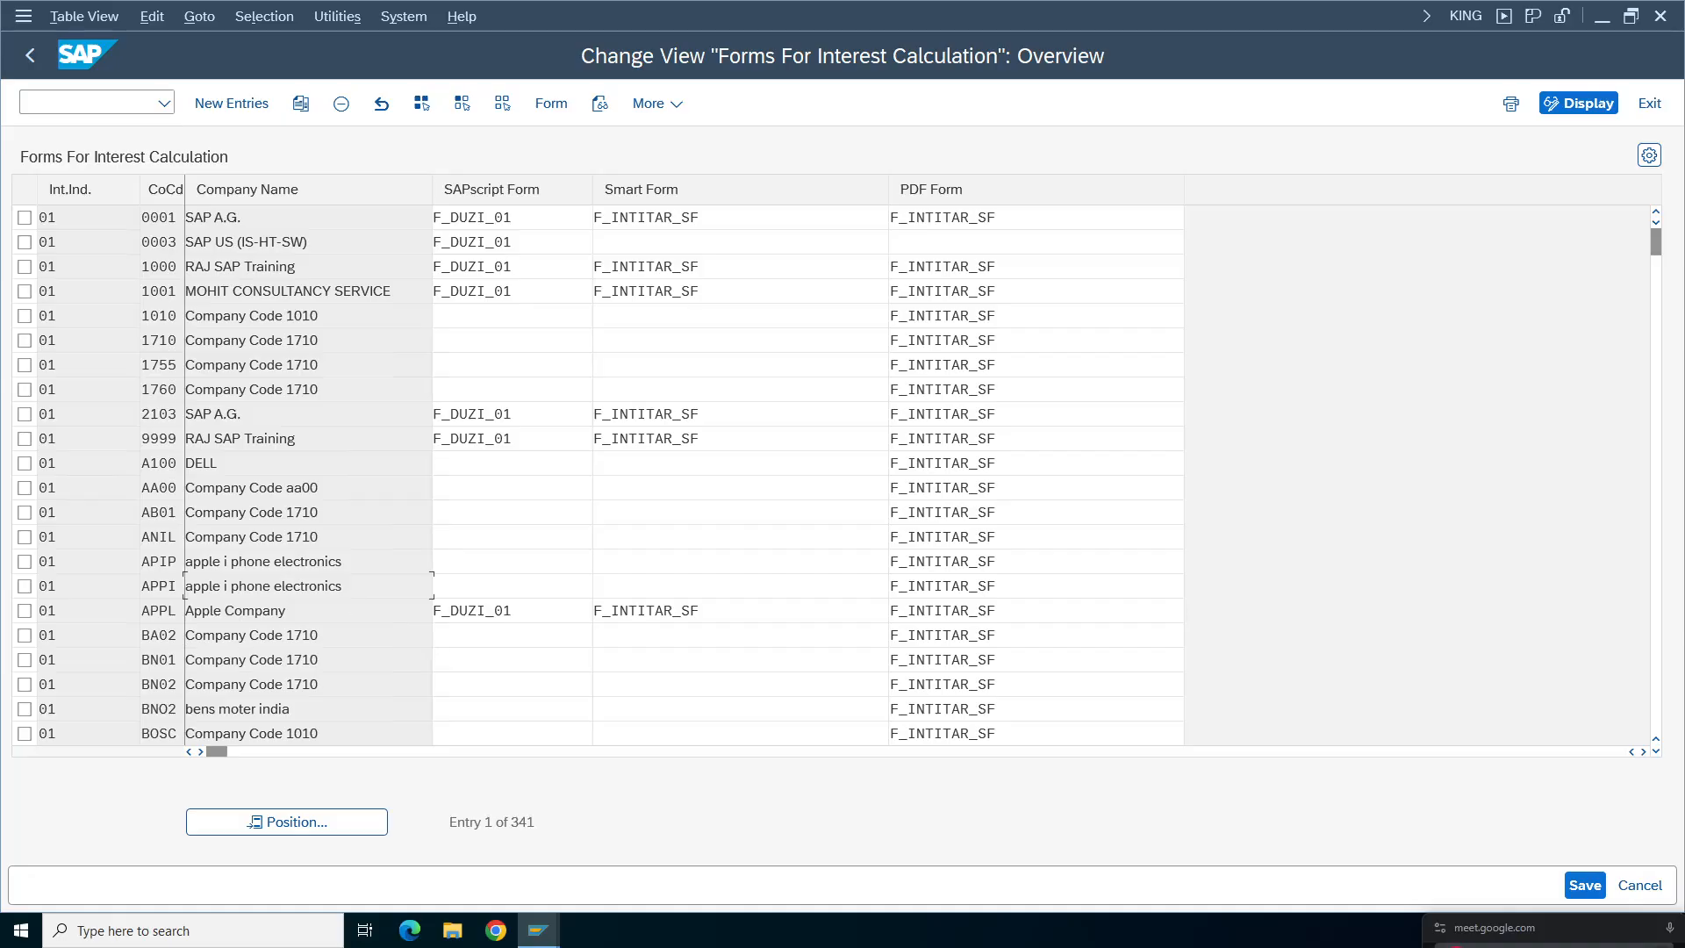
scroll(597, 474, "down", 7)
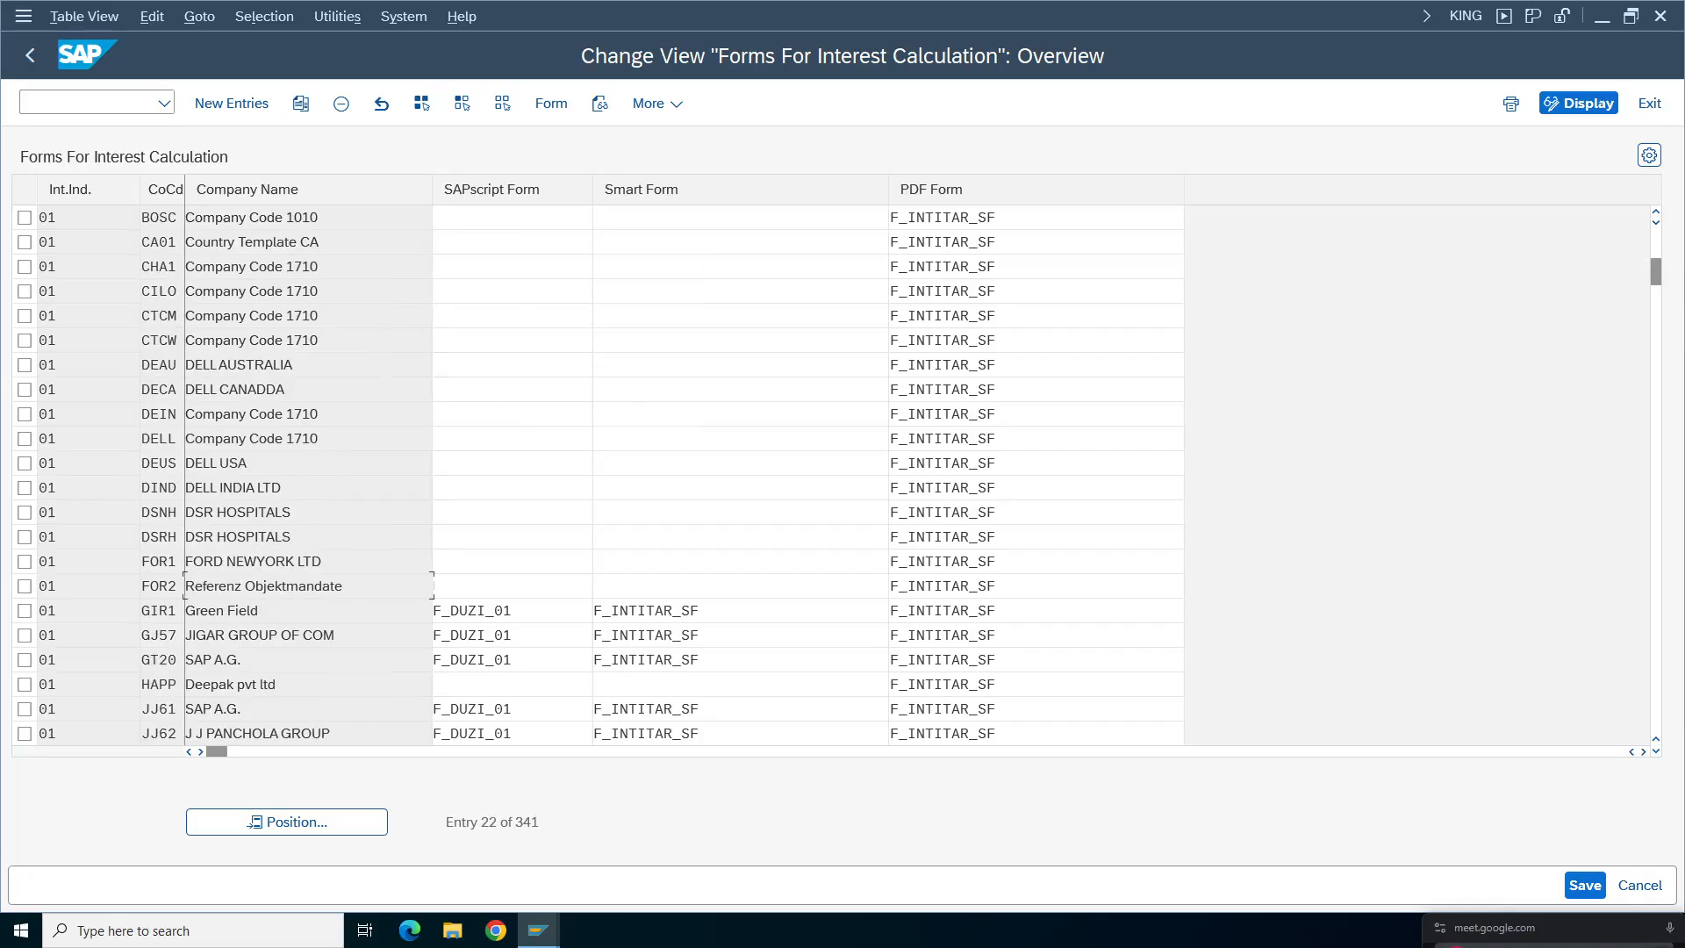
scroll(834, 474, "down", 7)
scroll(834, 474, "down", 7)
scroll(833, 474, "down", 20)
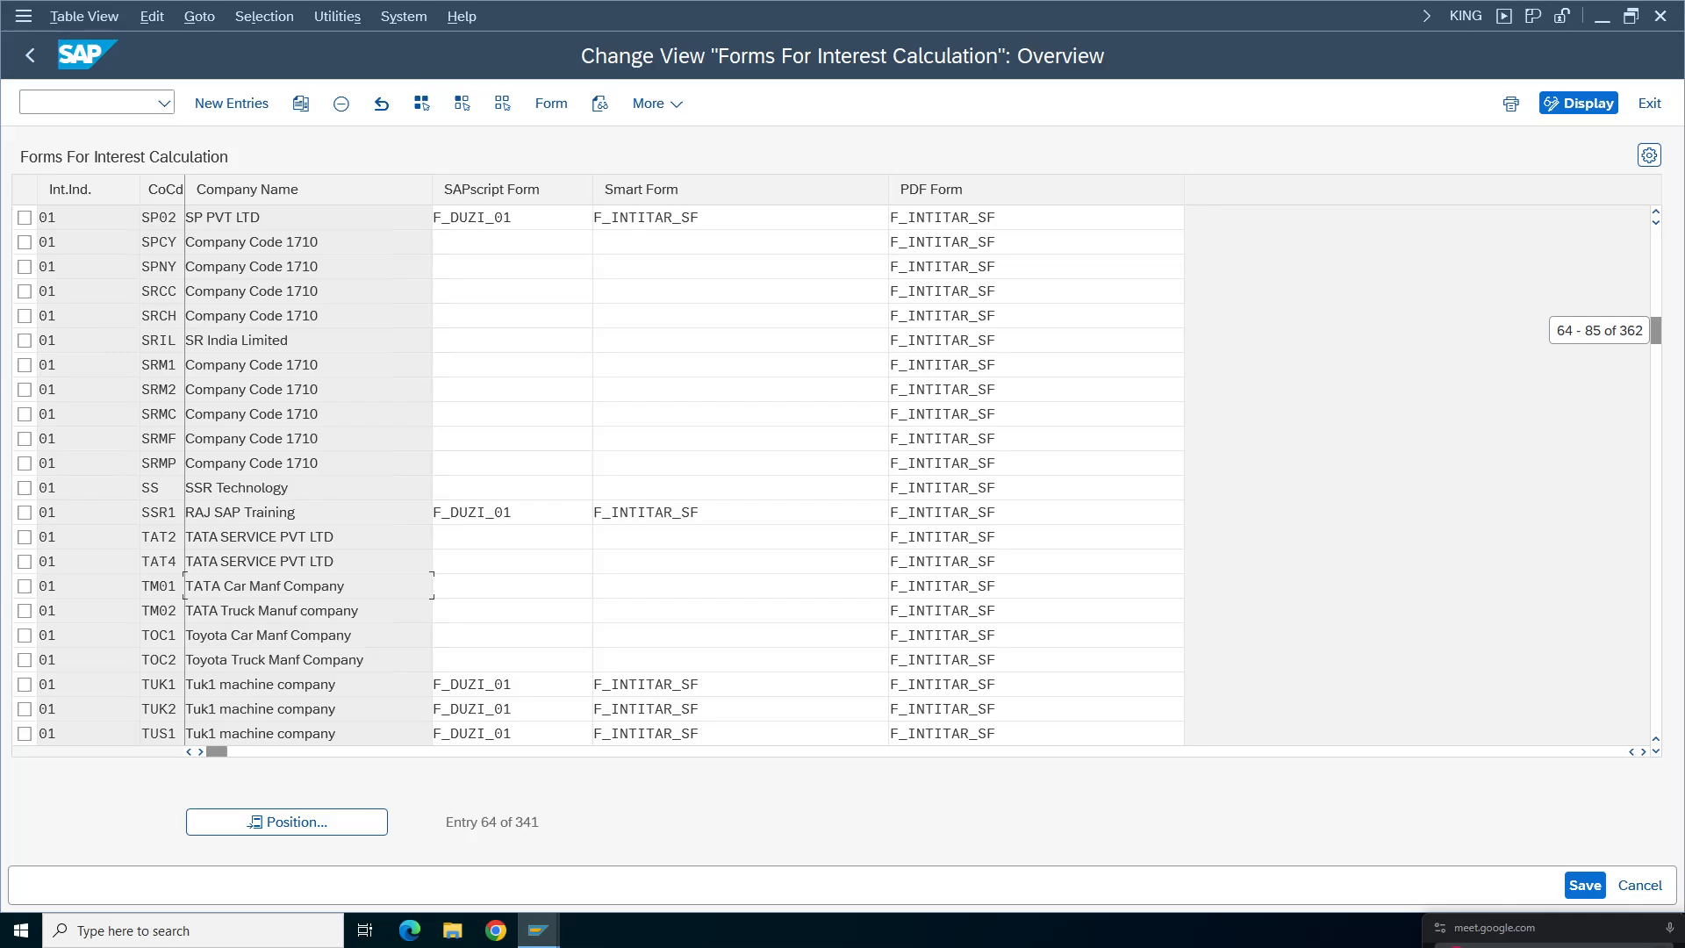
left_click(290, 822)
type("ae")
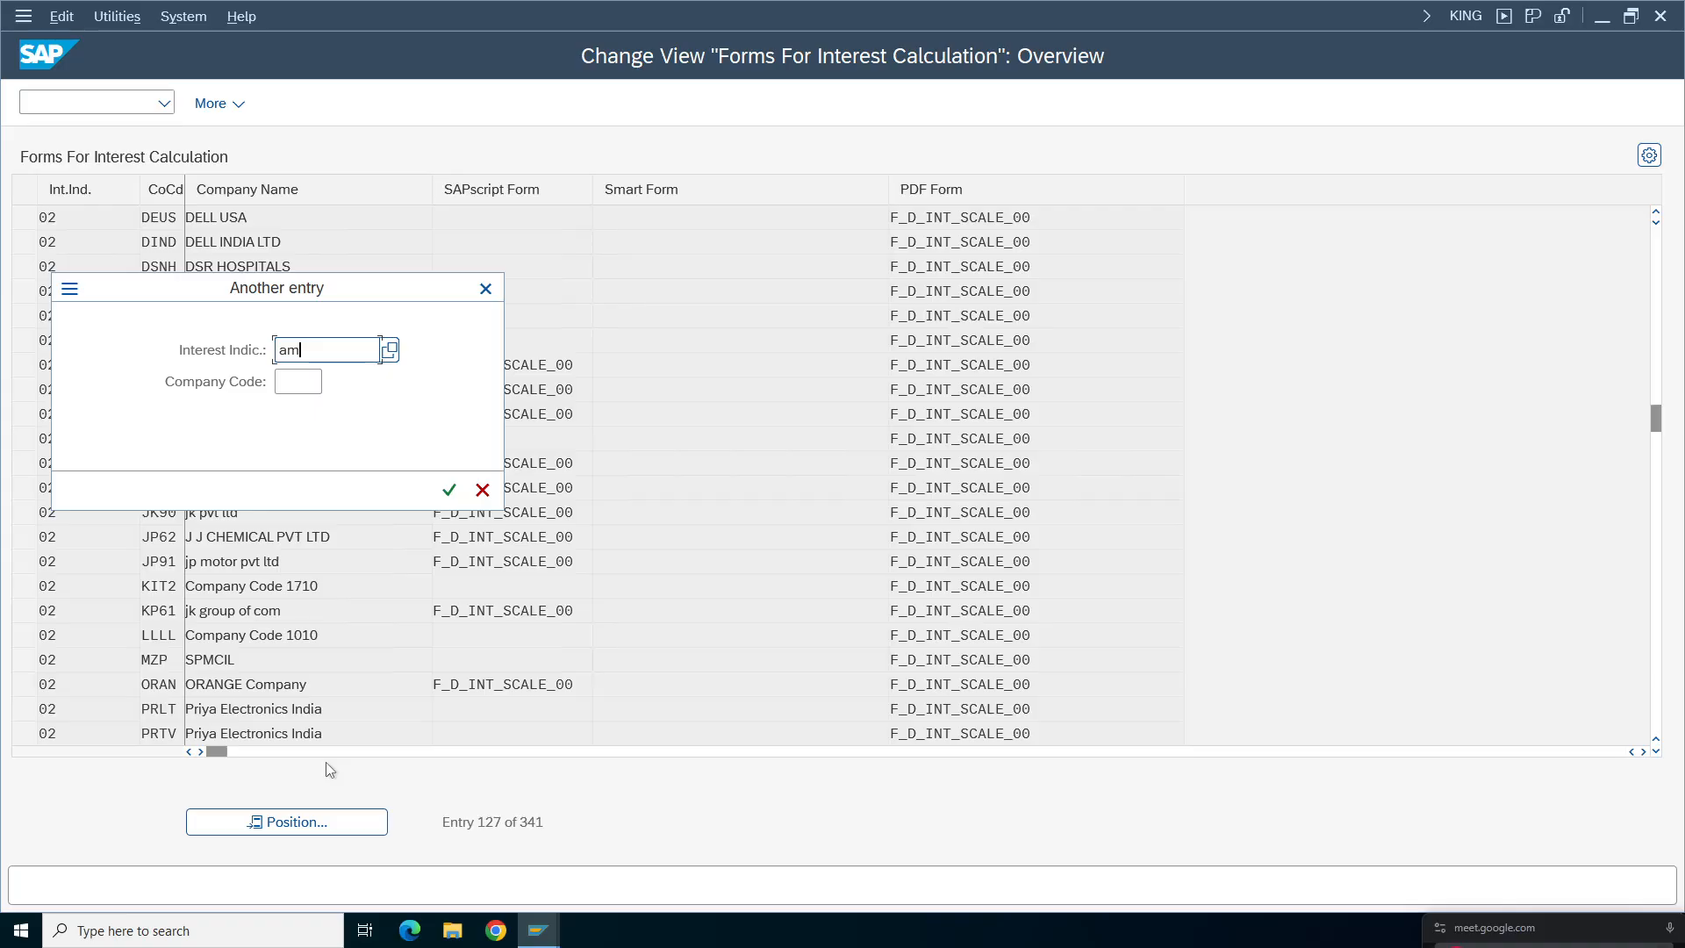
key("Return")
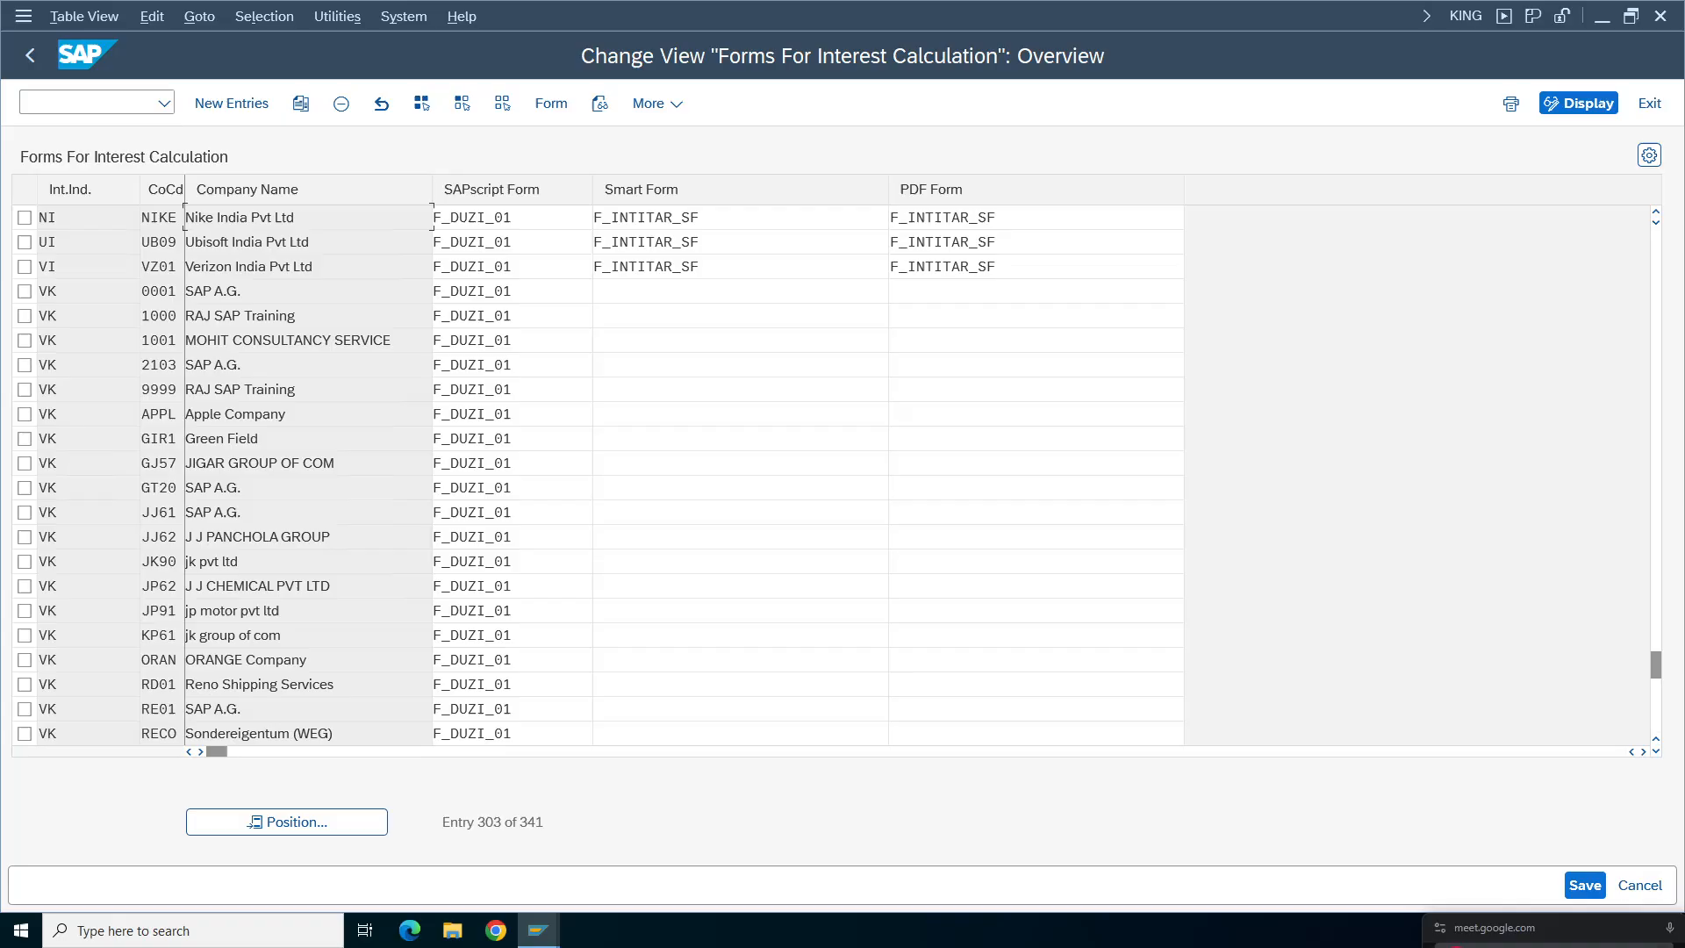
- Examine the SAPscript, Smart Form and PDF form names assigned to existing interest indicators and company codes
scroll(834, 474, "up", 7)
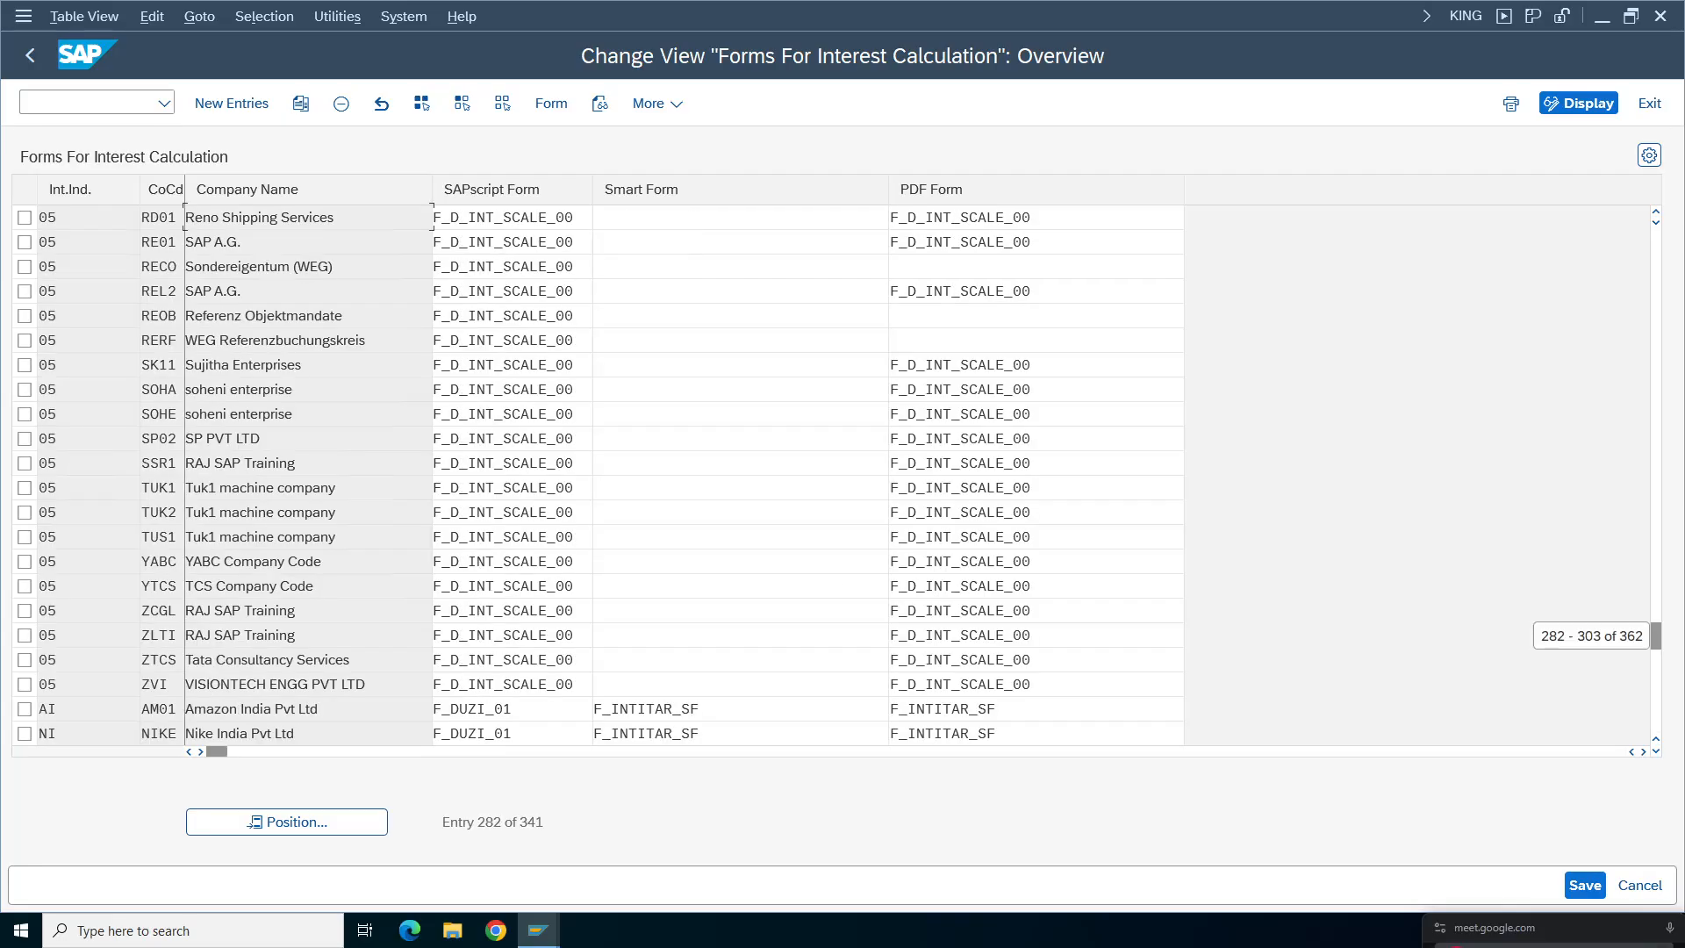
scroll(834, 475, "up", 7)
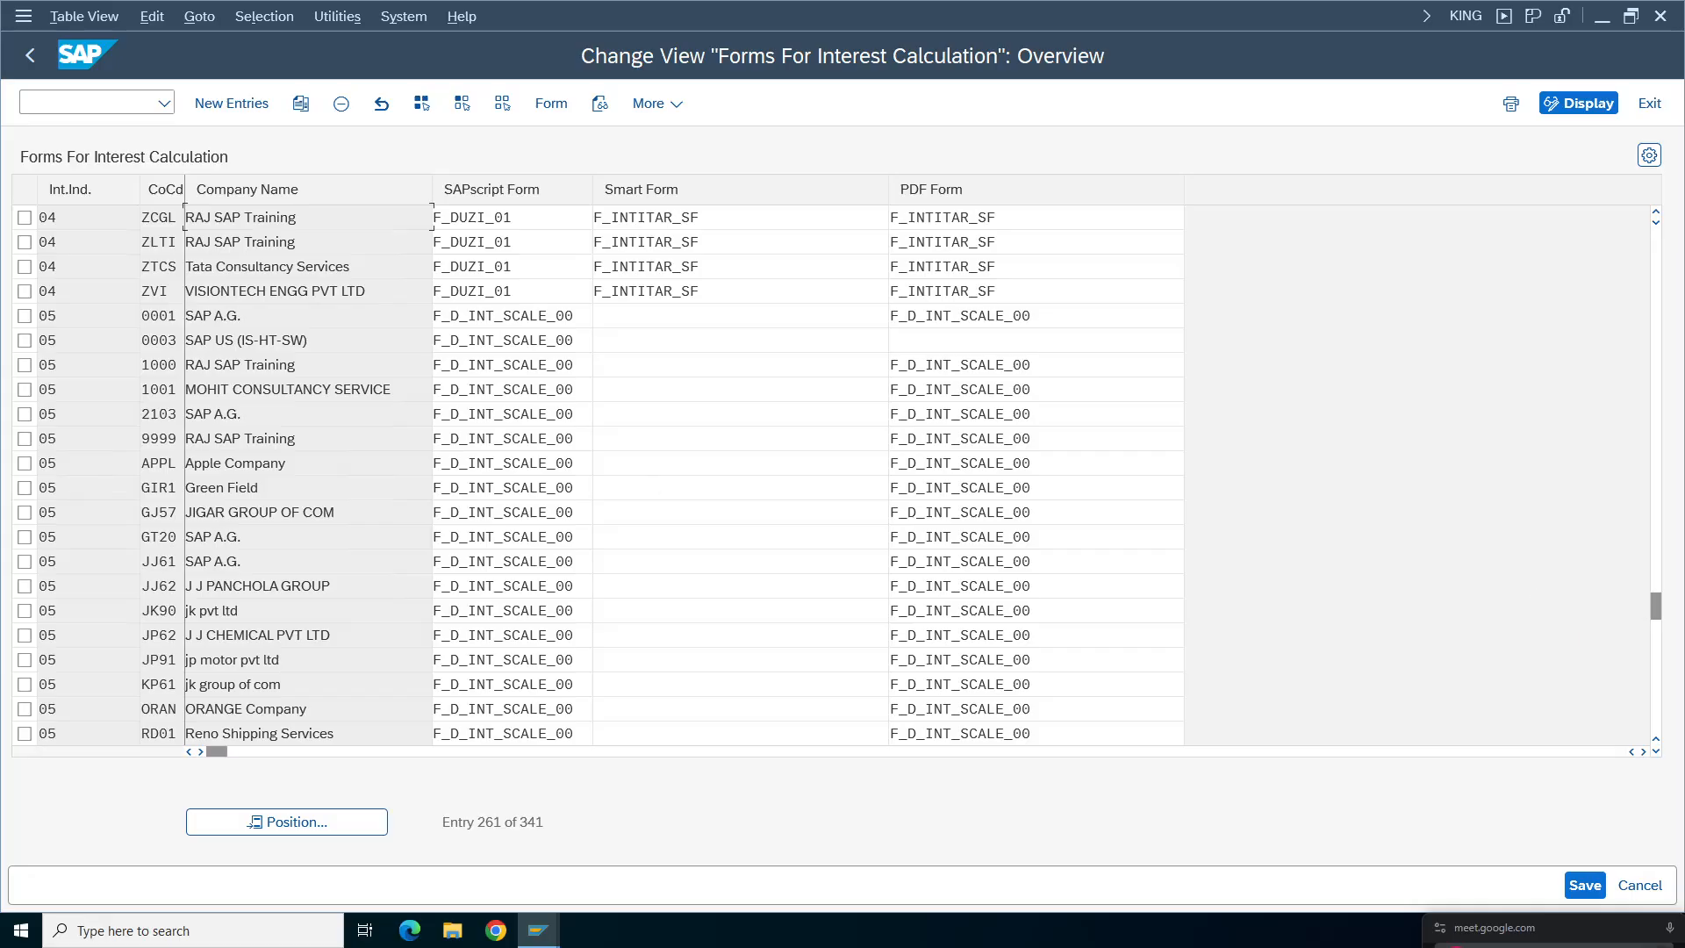
scroll(833, 475, "up", 14)
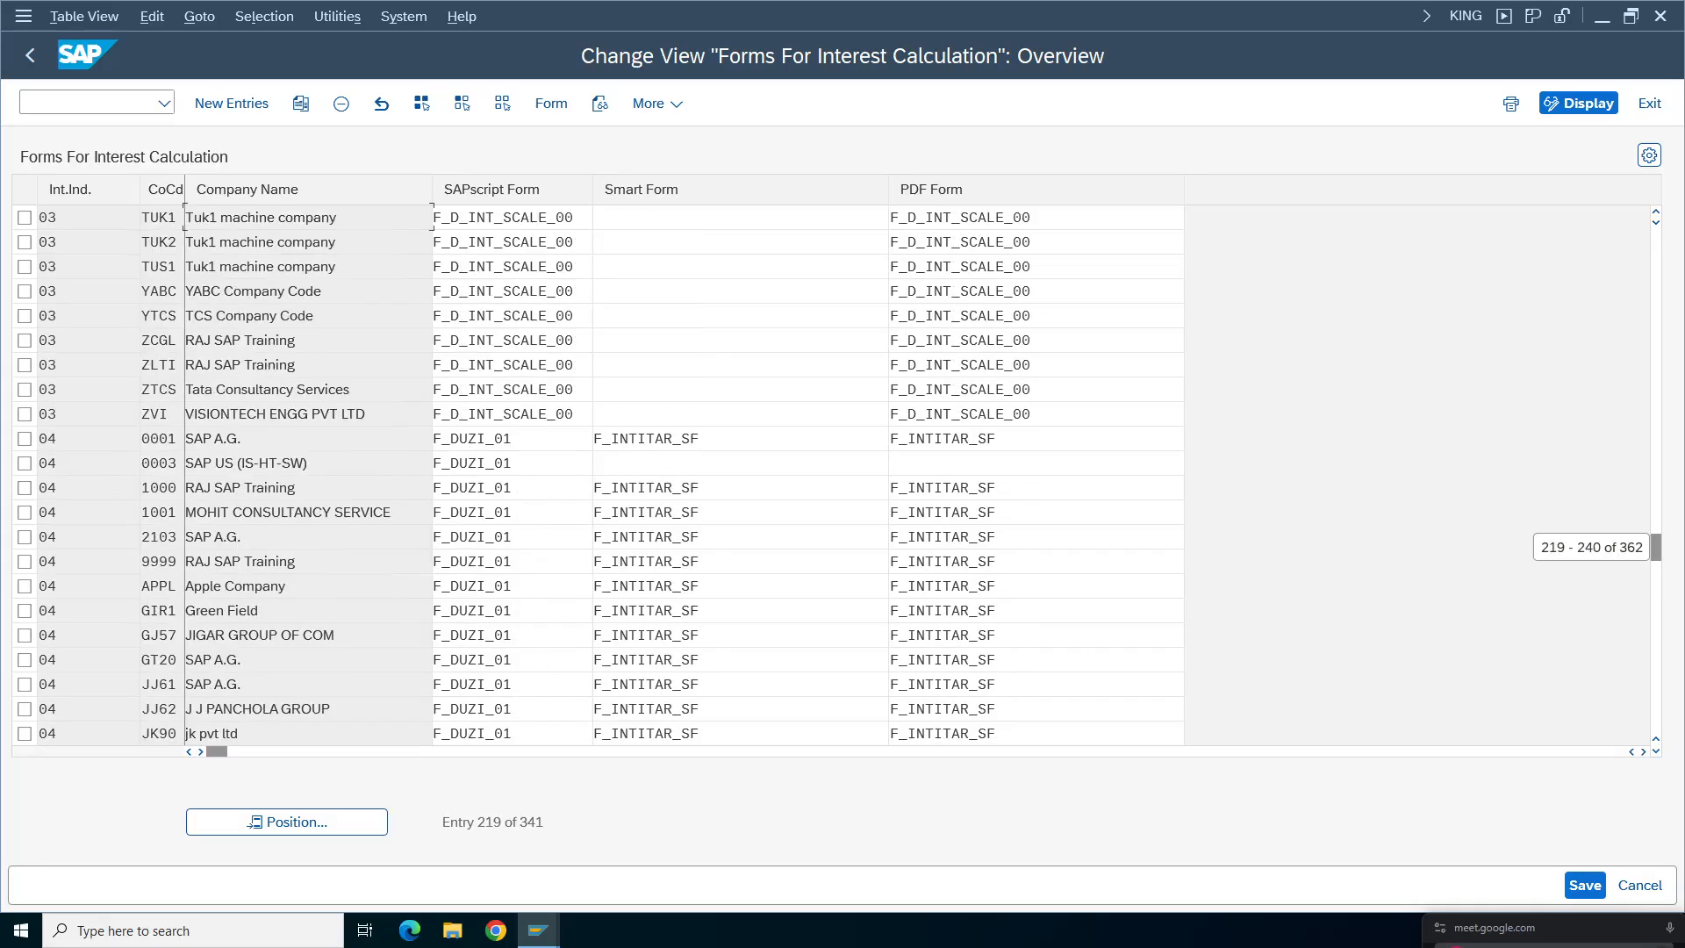
scroll(658, 489, "up", 20)
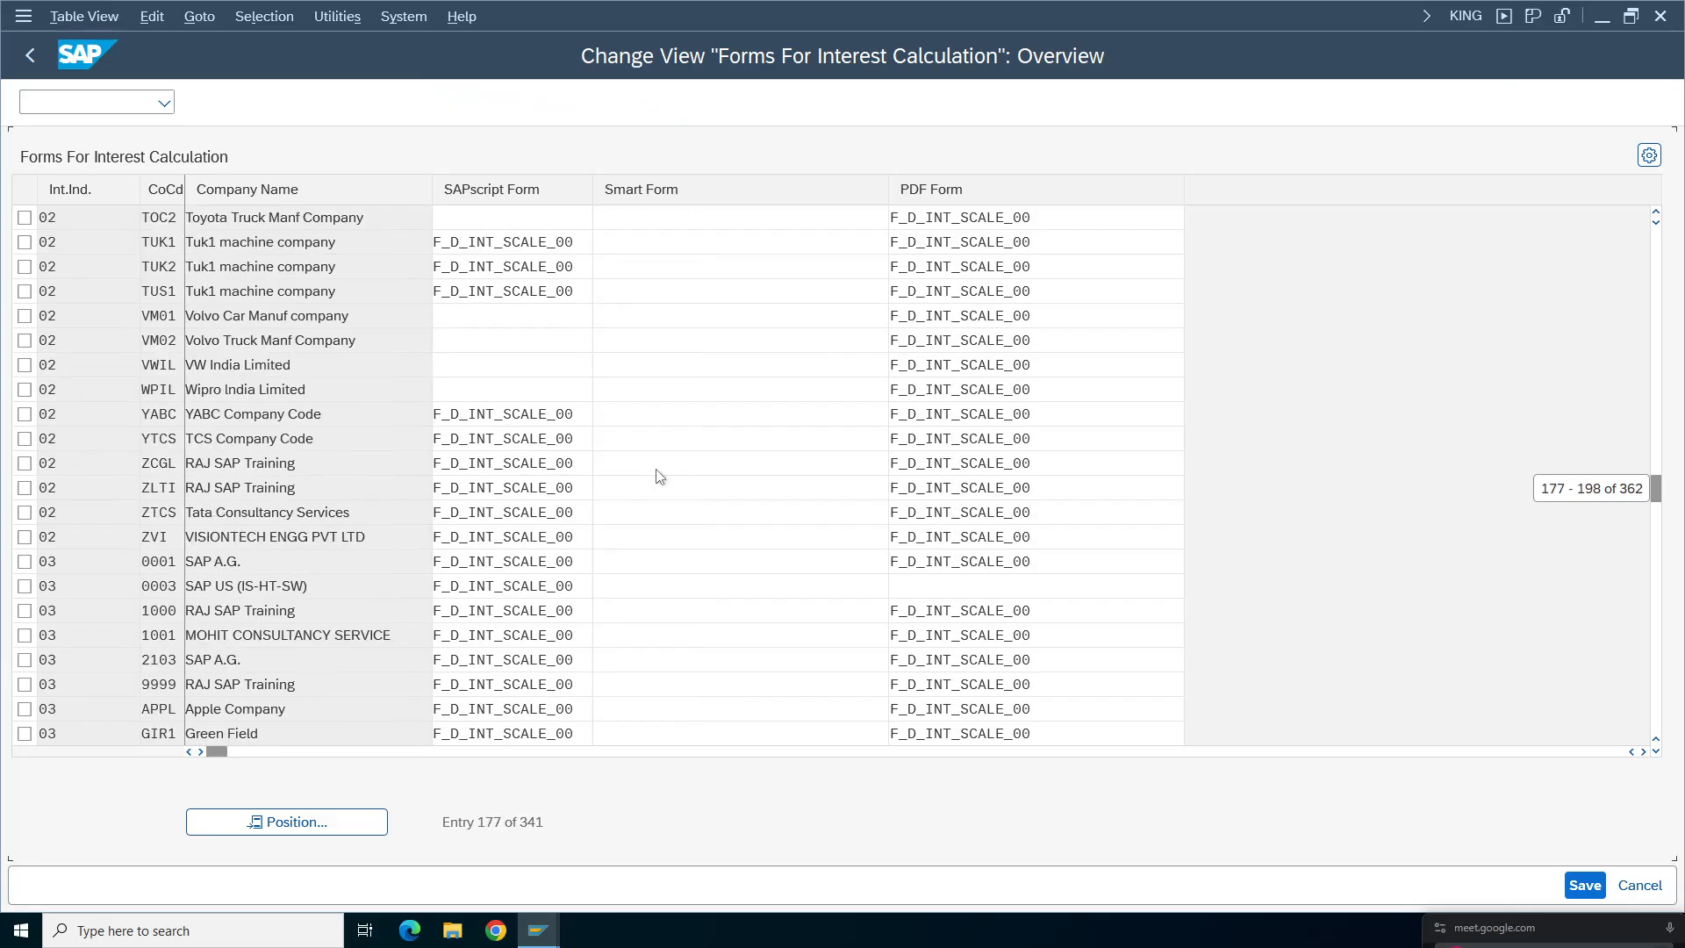
scroll(658, 478, "up", 20)
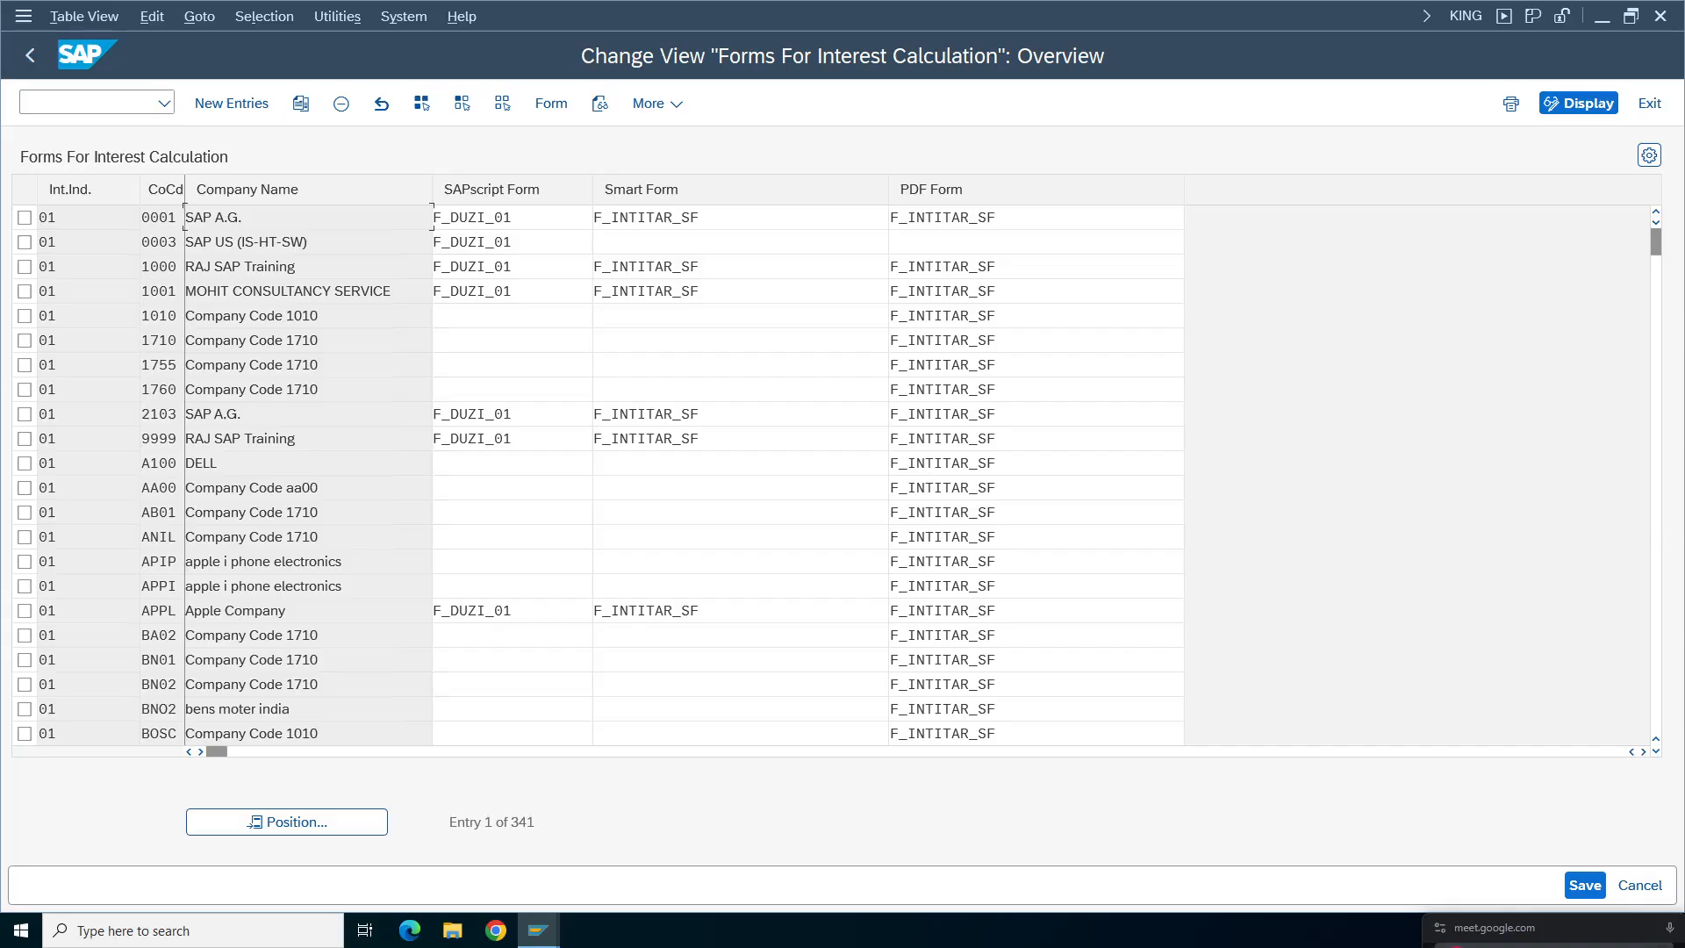
scroll(363, 506, "down", 14)
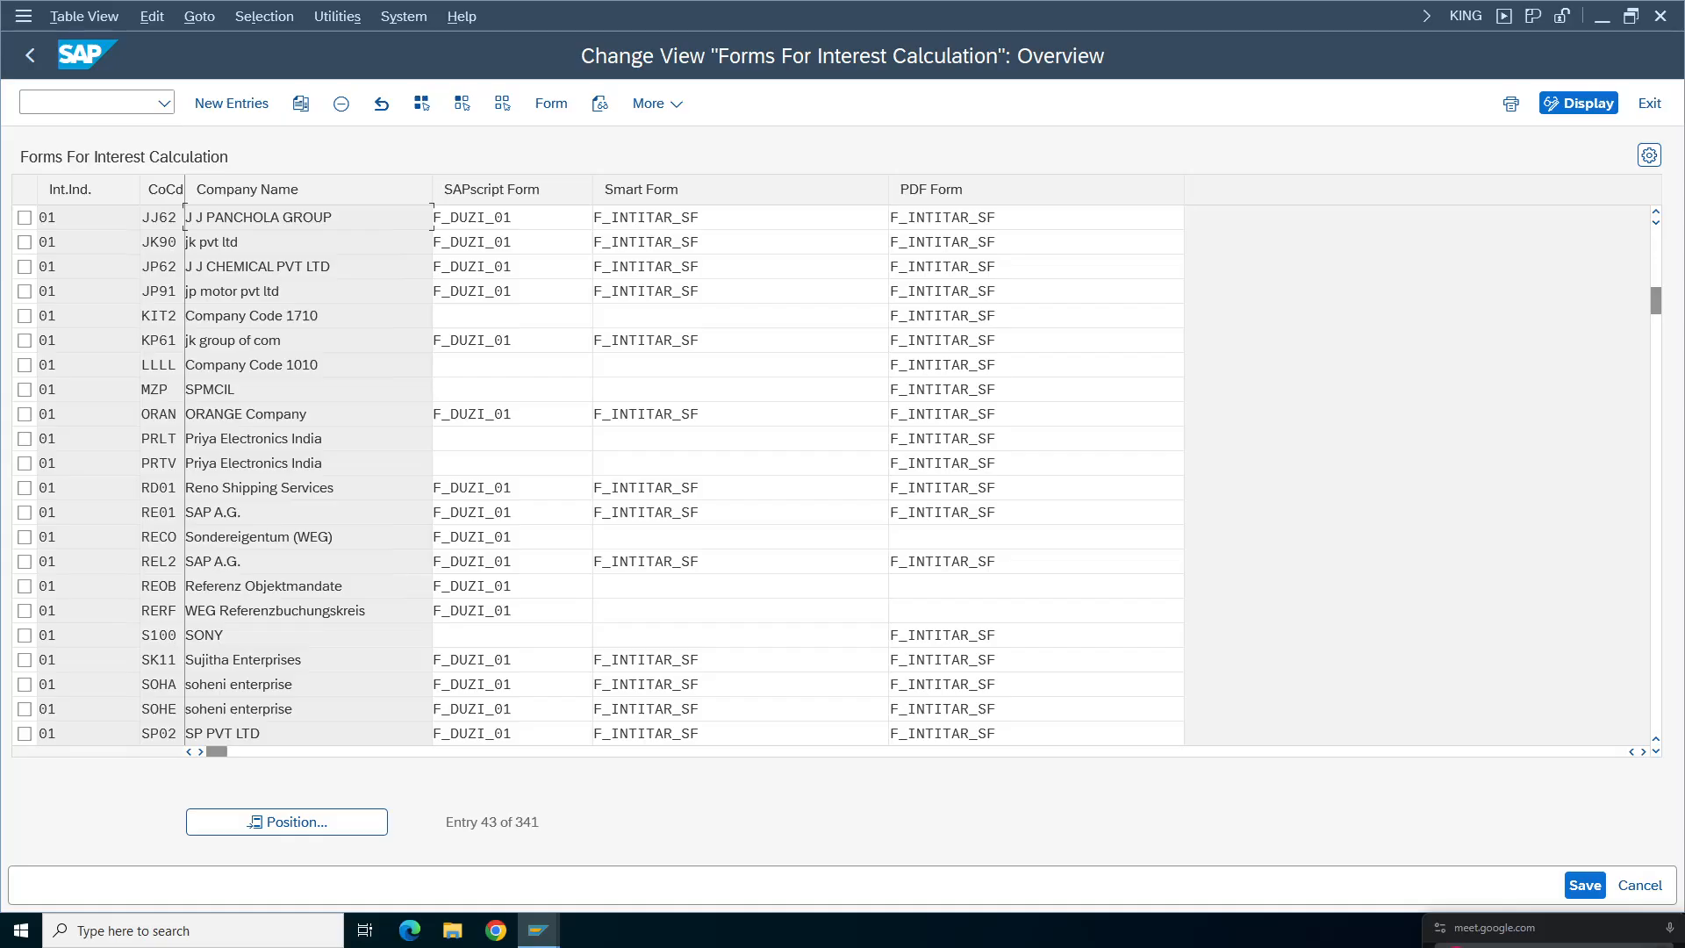
scroll(597, 475, "down", 7)
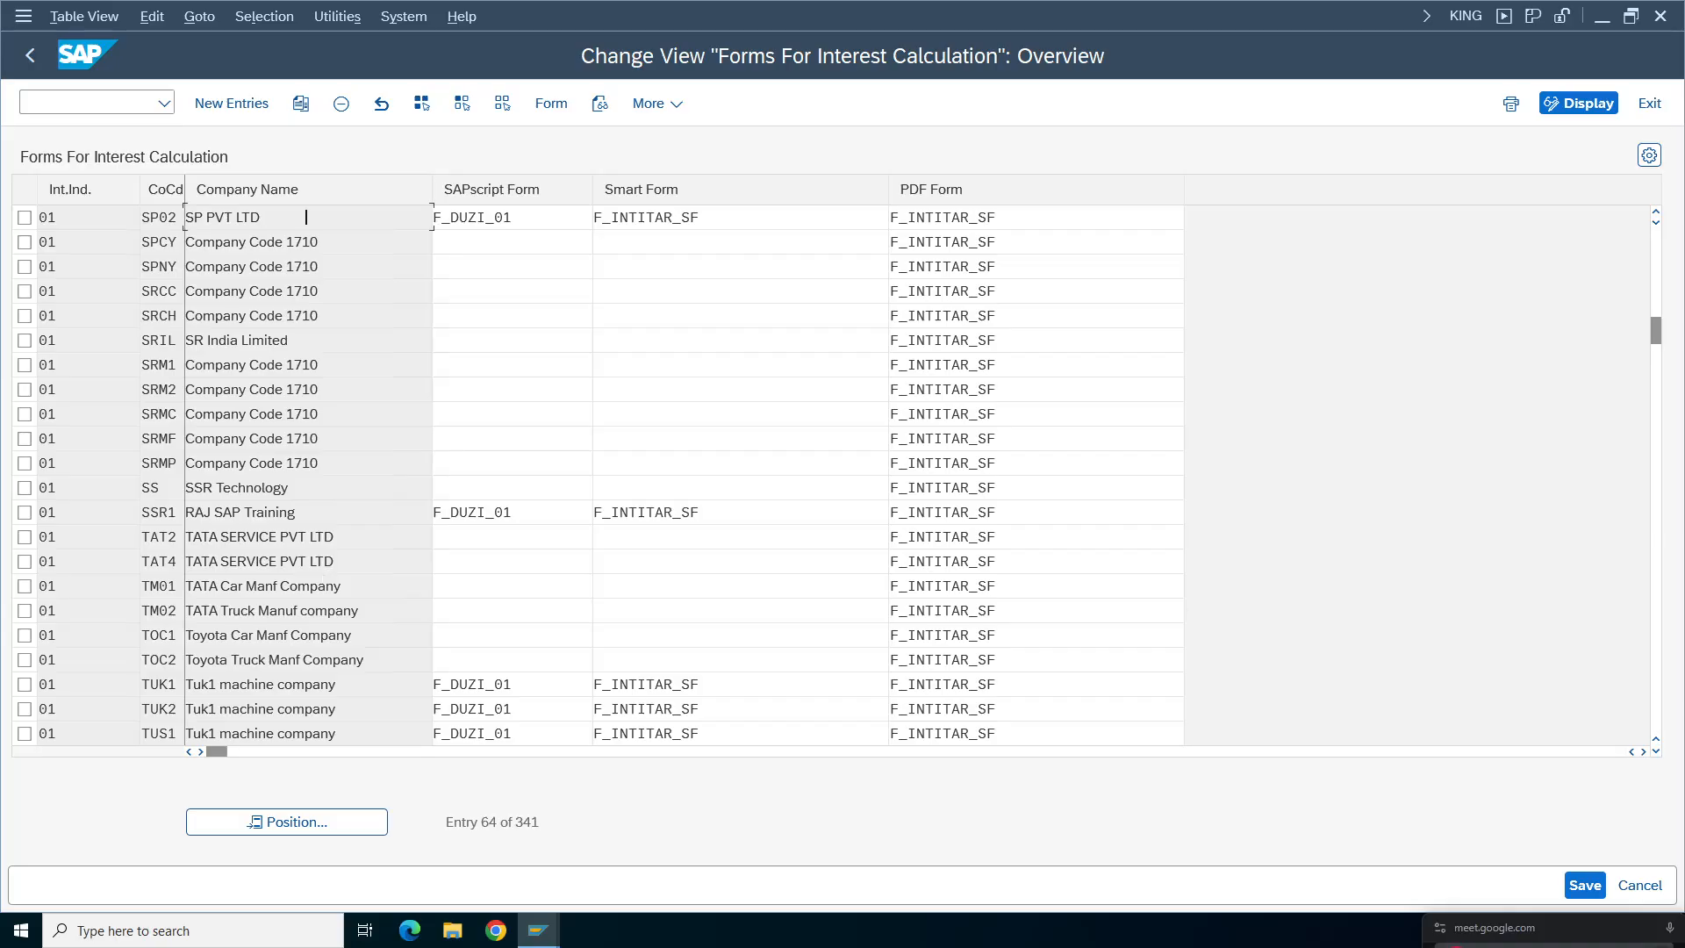
scroll(596, 475, "down", 7)
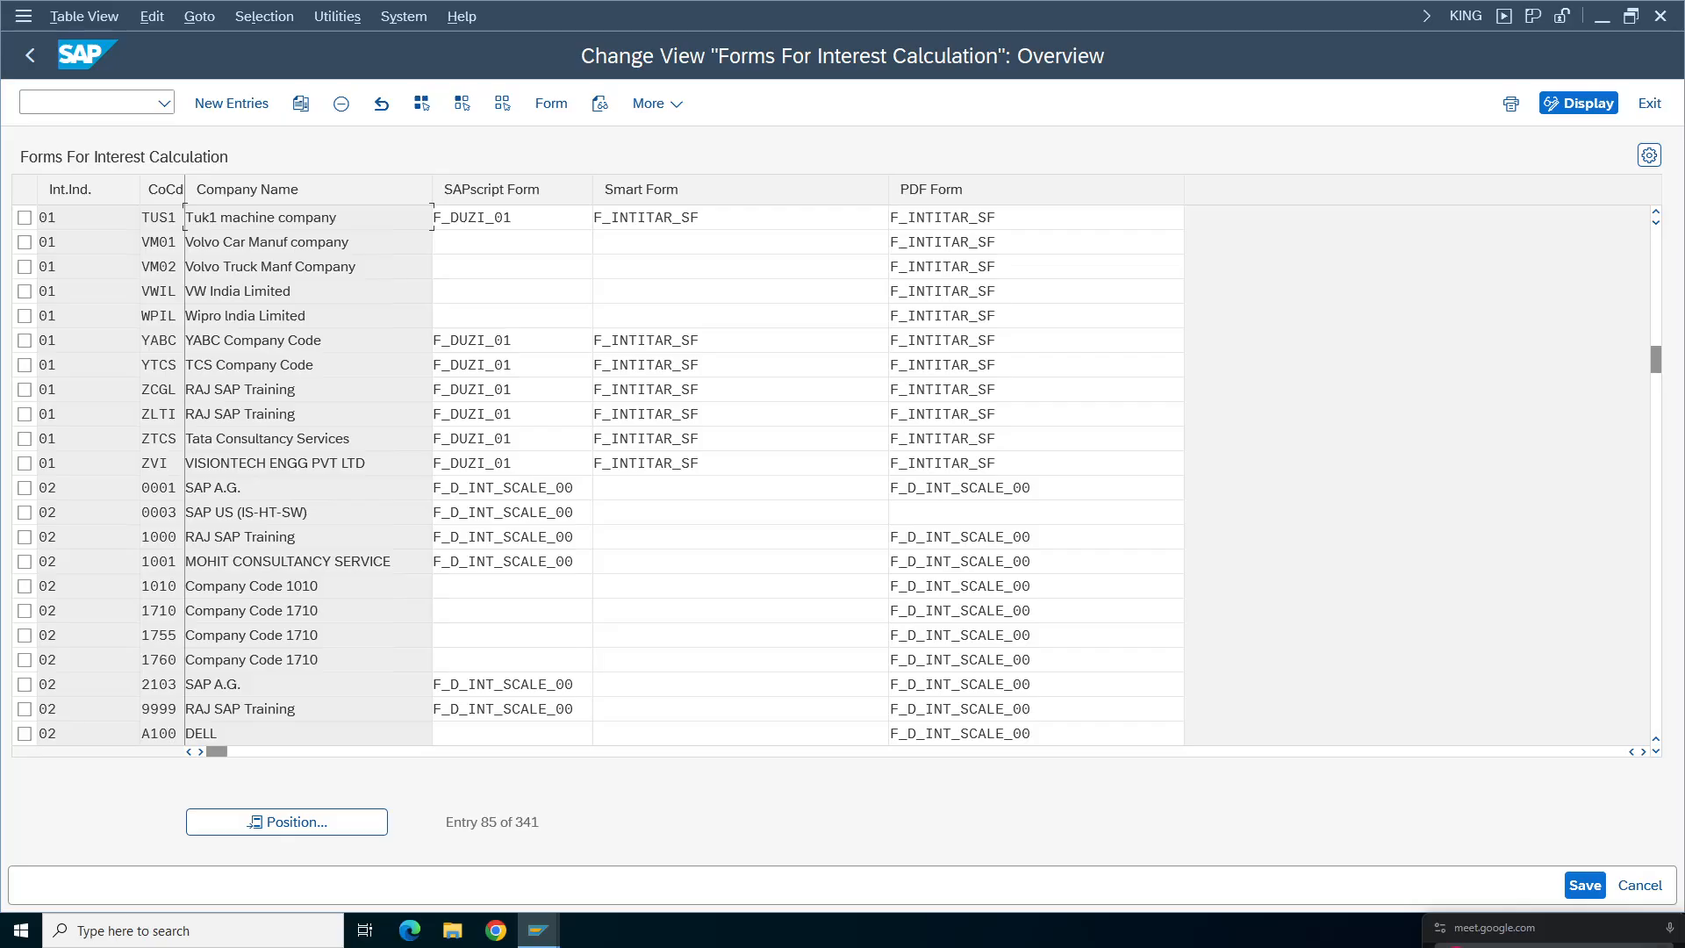
scroll(320, 570, "down", 1)
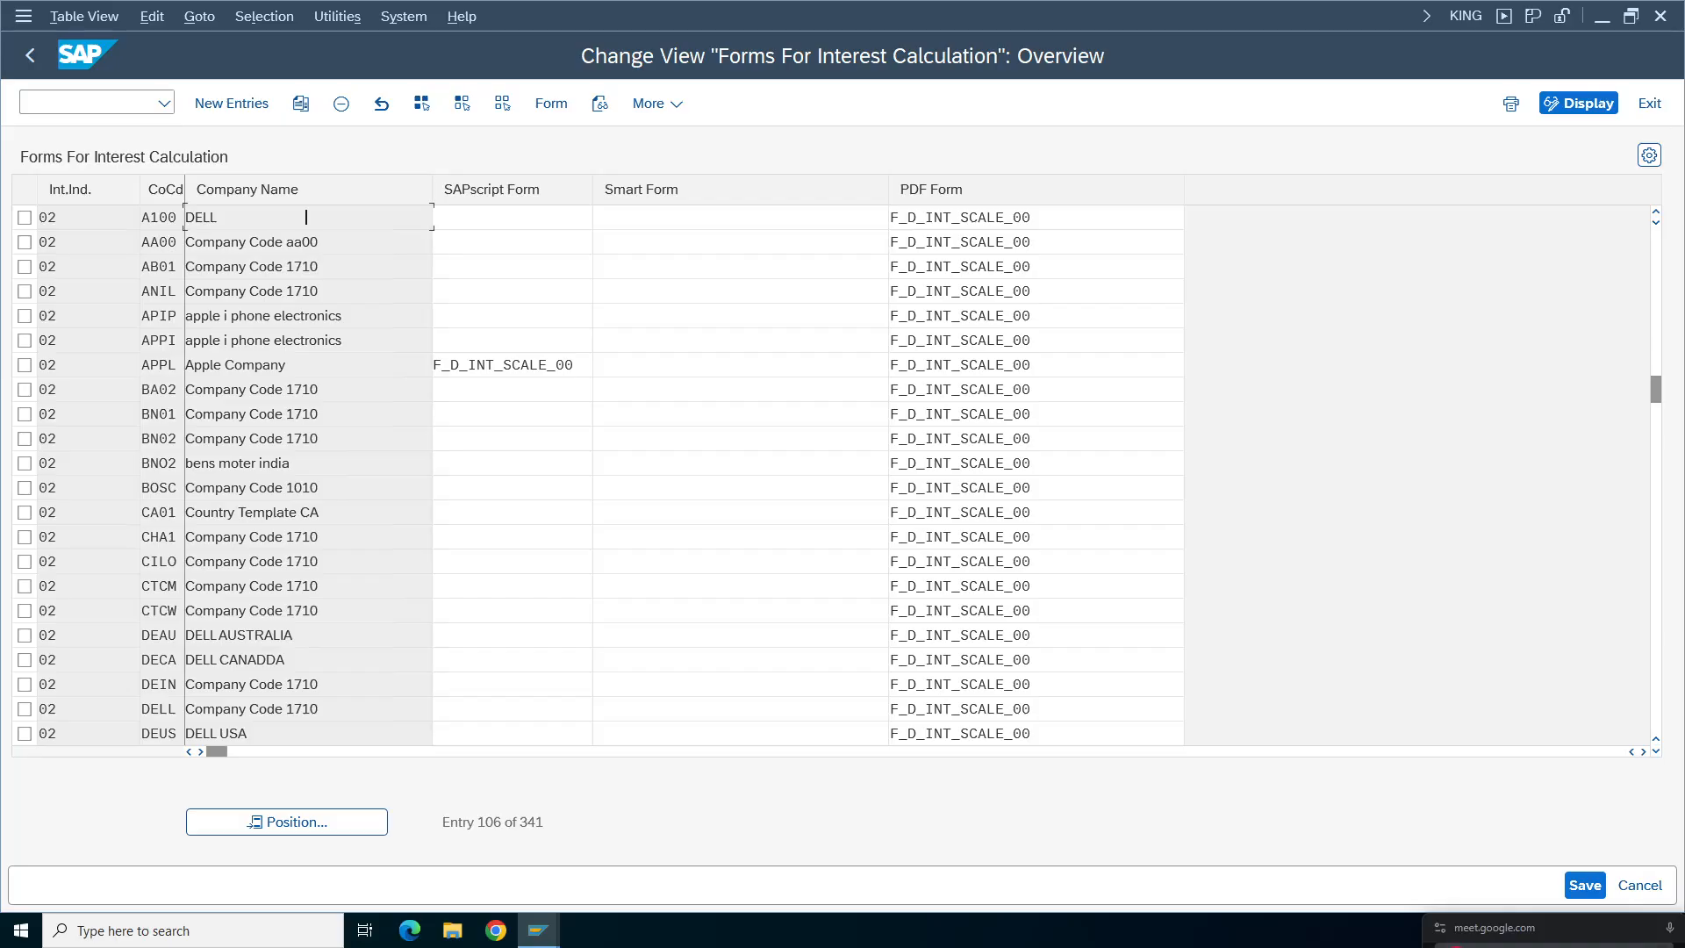
scroll(302, 317, "up", 1)
scroll(302, 317, "up", 1)
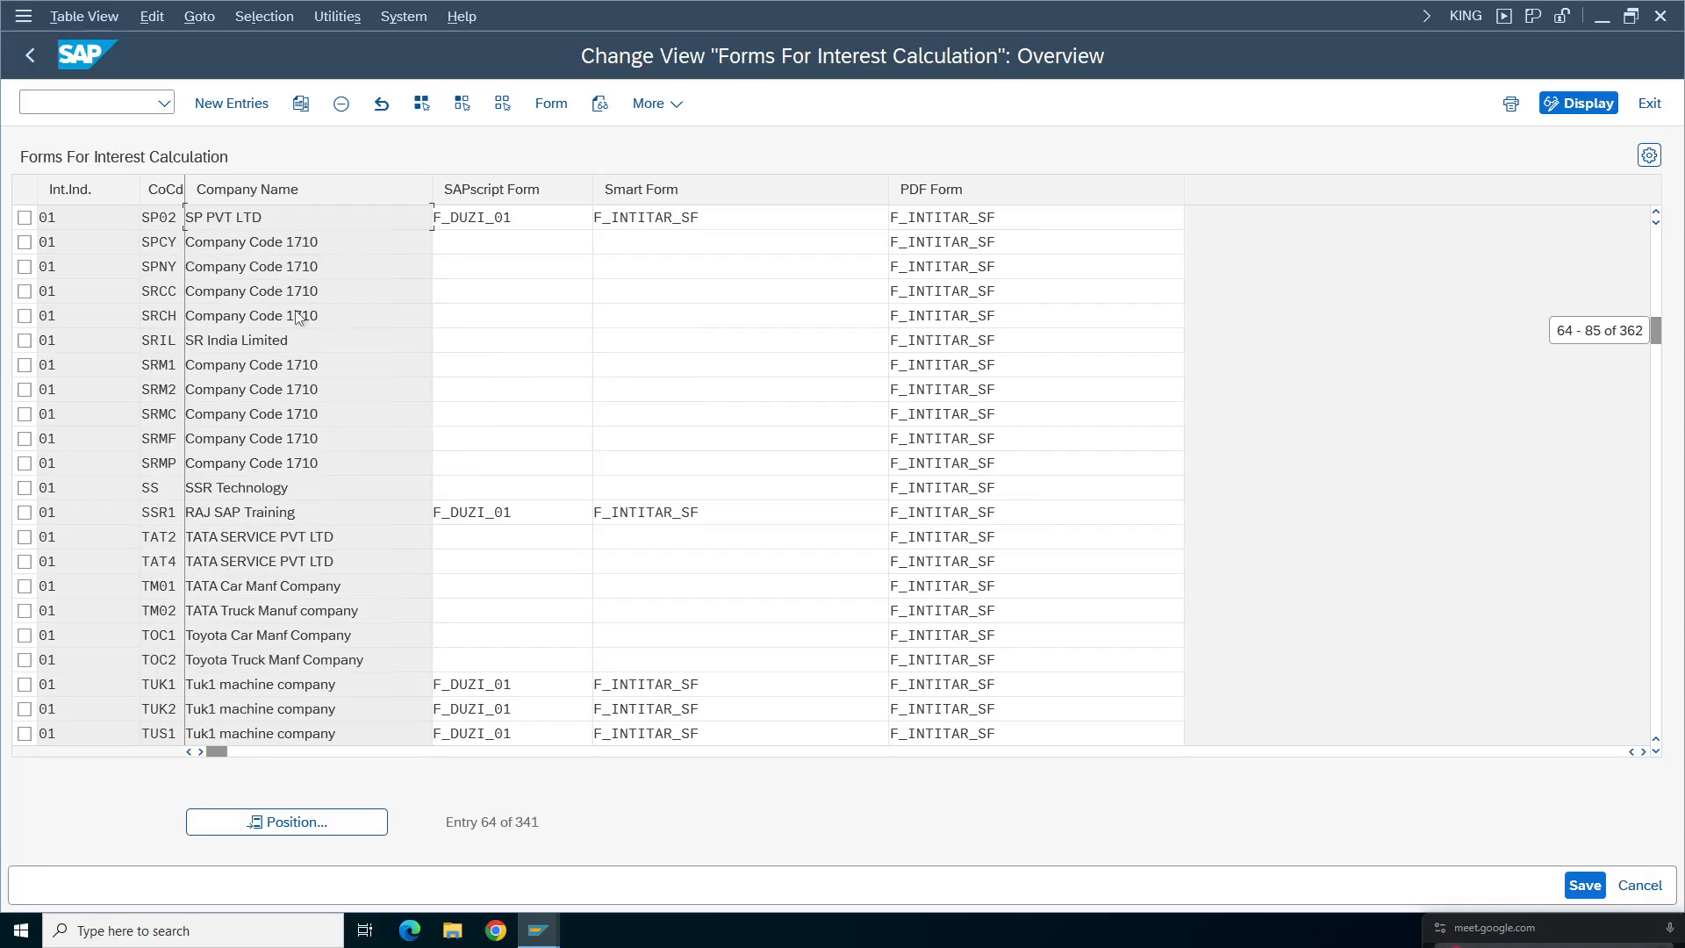
scroll(302, 317, "up", 1)
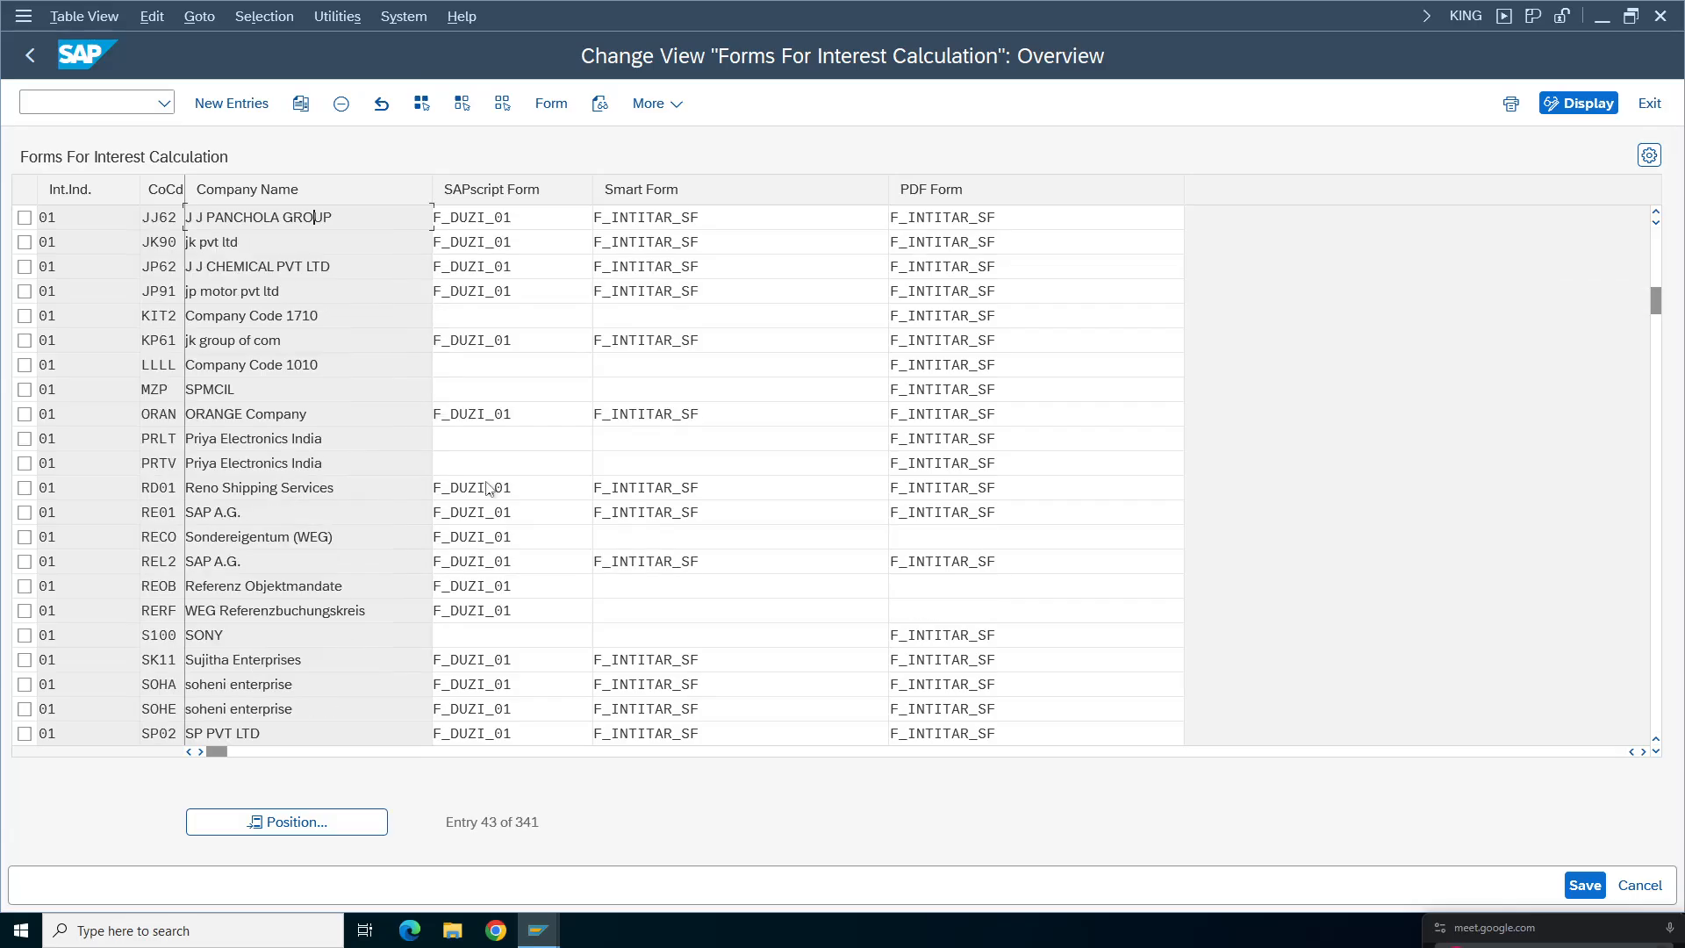
key("Tab")
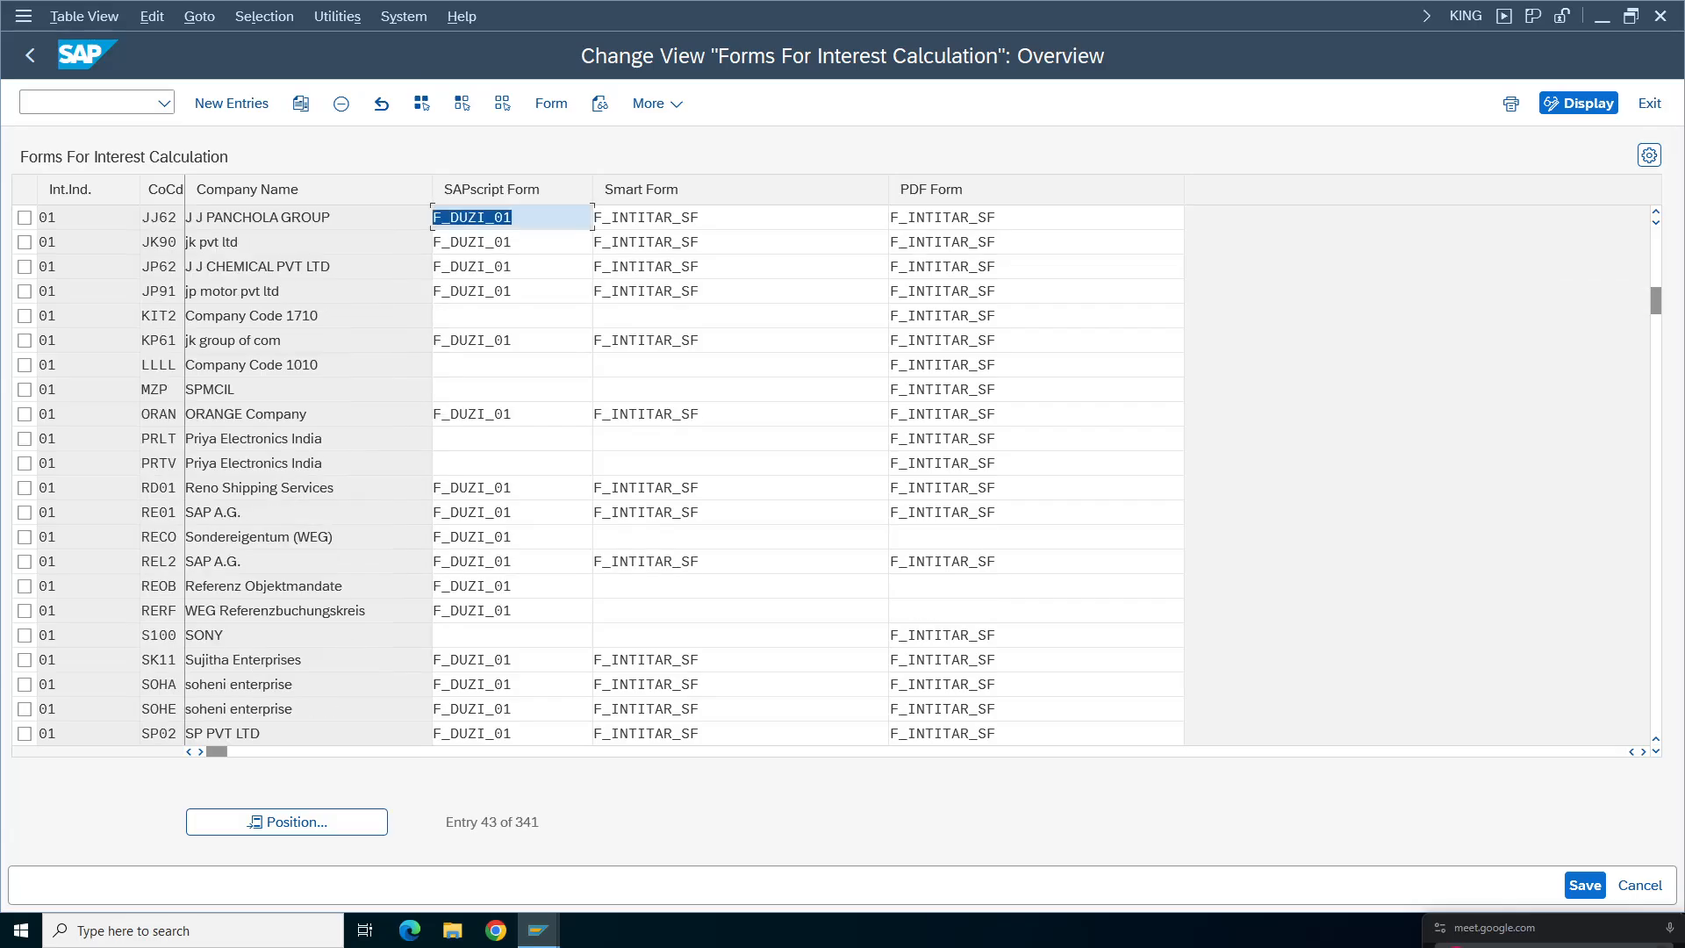
left_click(707, 488)
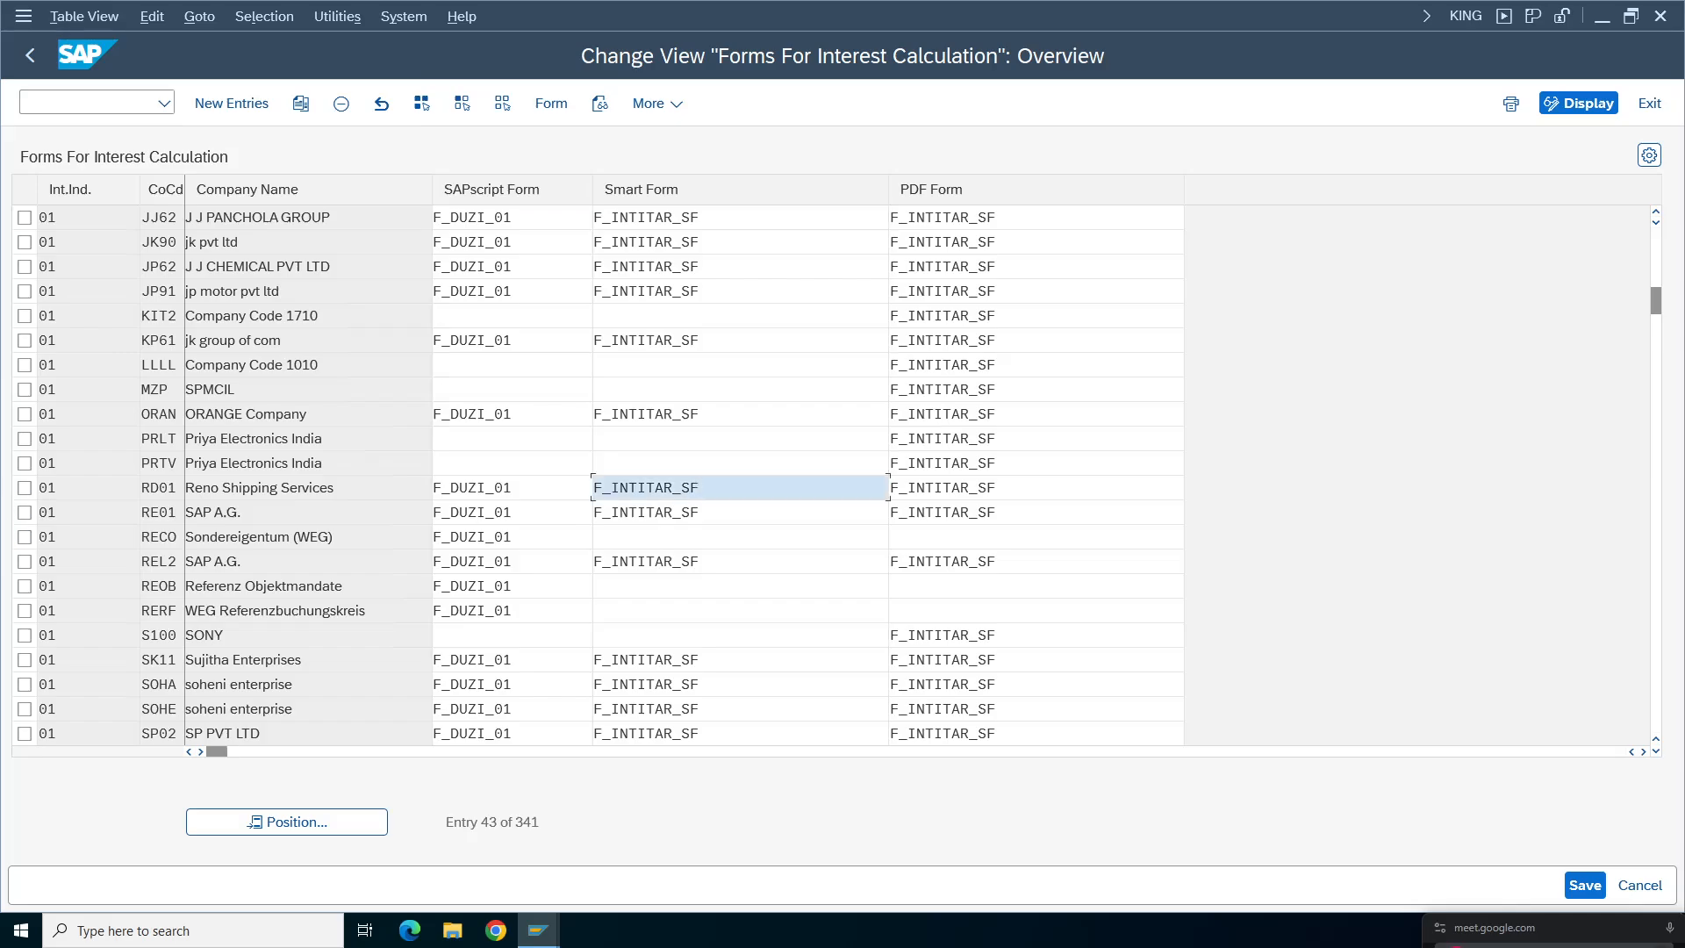
- Start a new interest form assignment for interest indicator TA and company code TA98
left_click(233, 103)
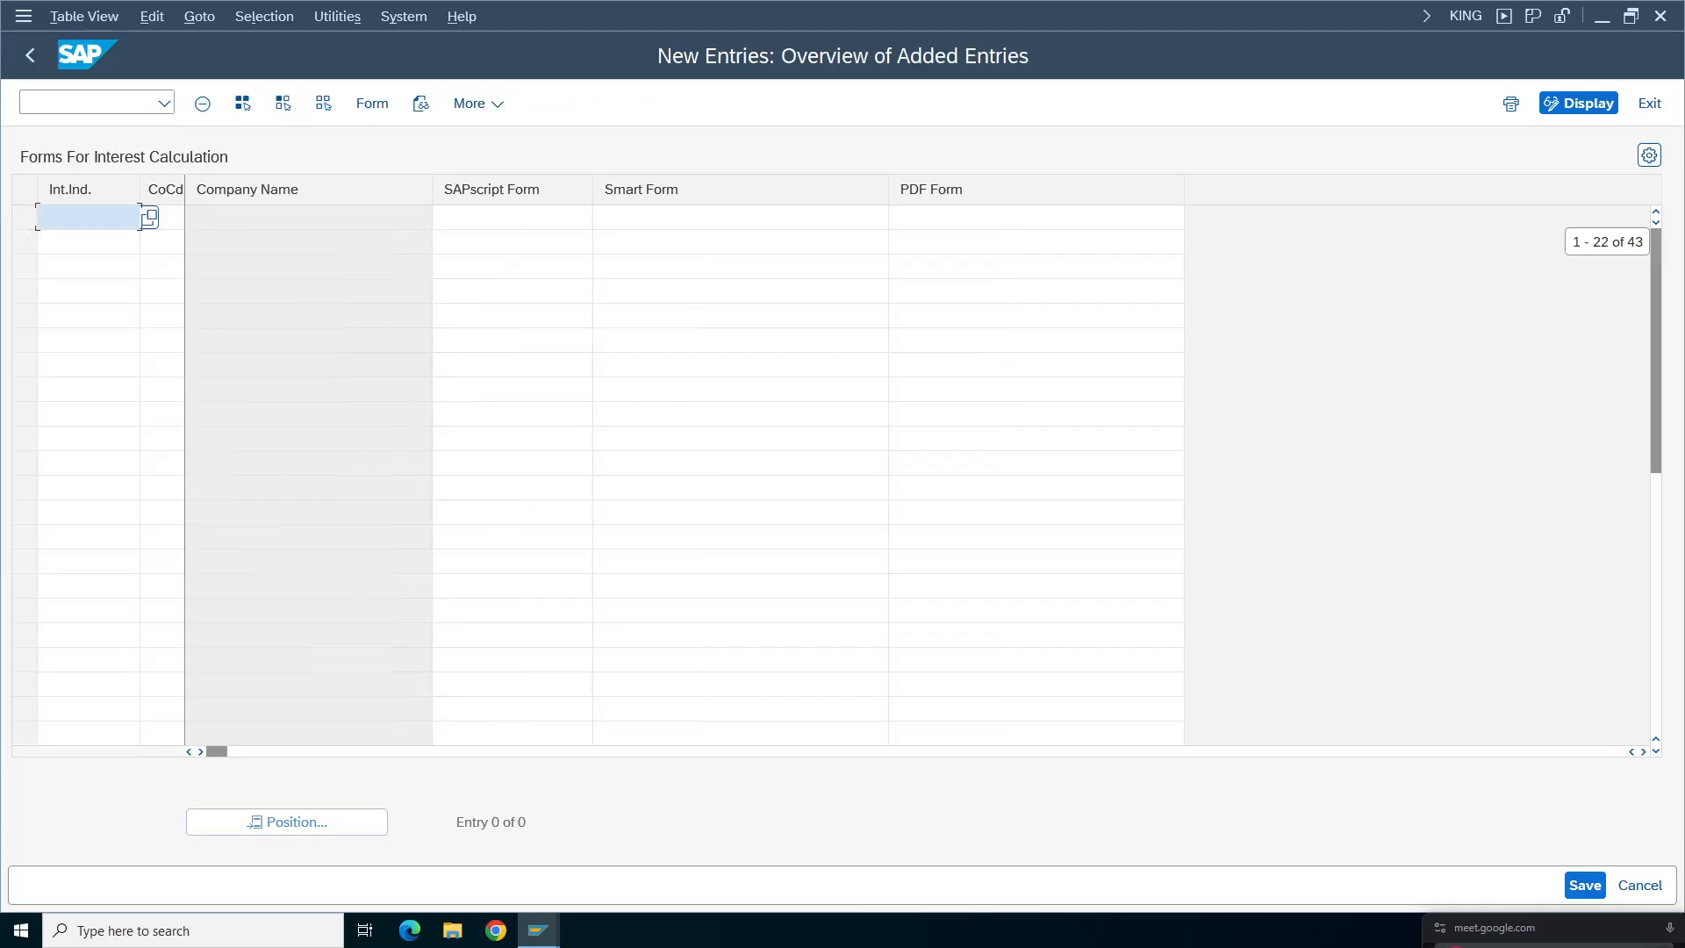
left_click(79, 218)
left_click(79, 218)
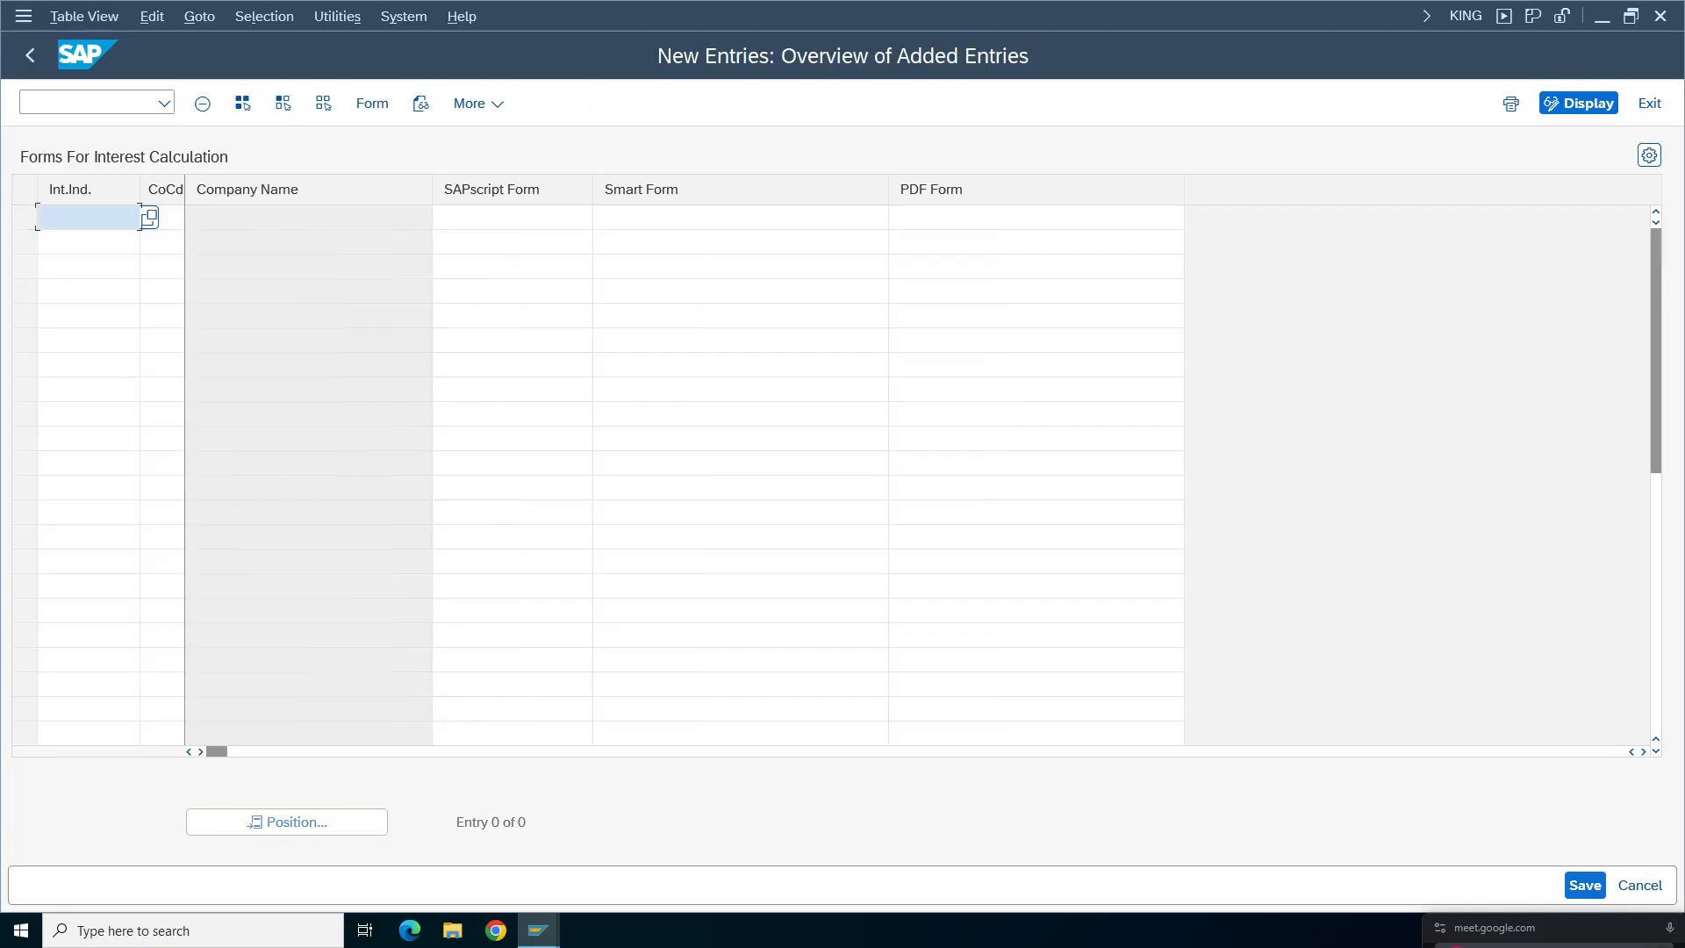
type("TA")
key("Tab")
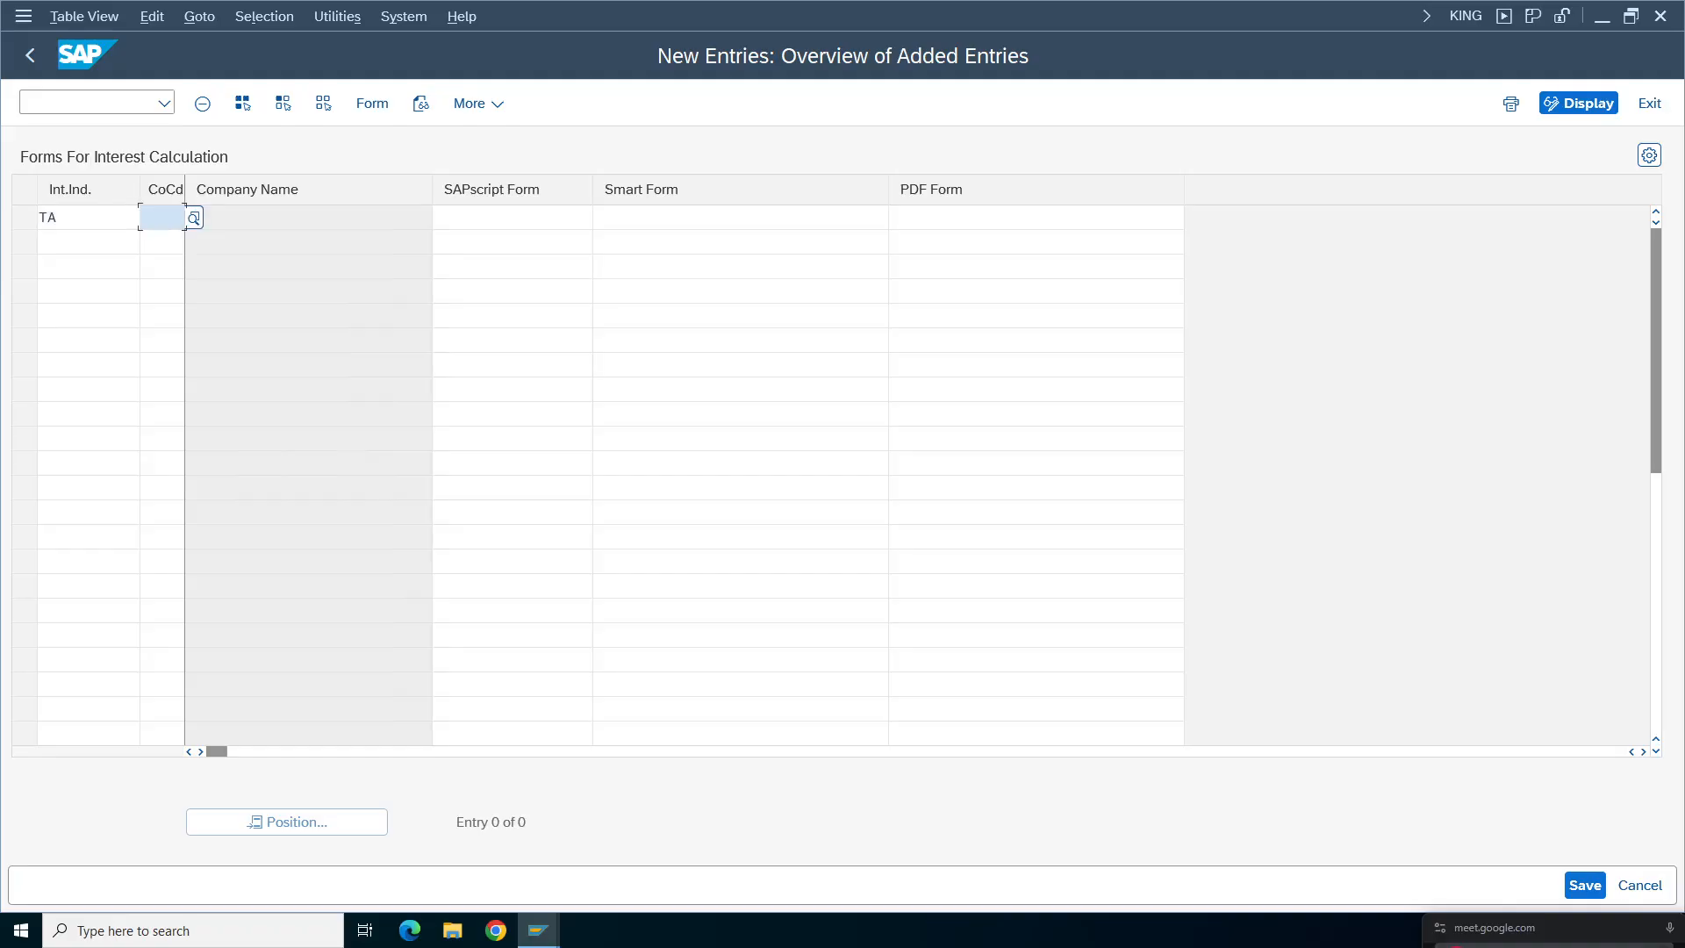
type("TA98")
key("Tab")
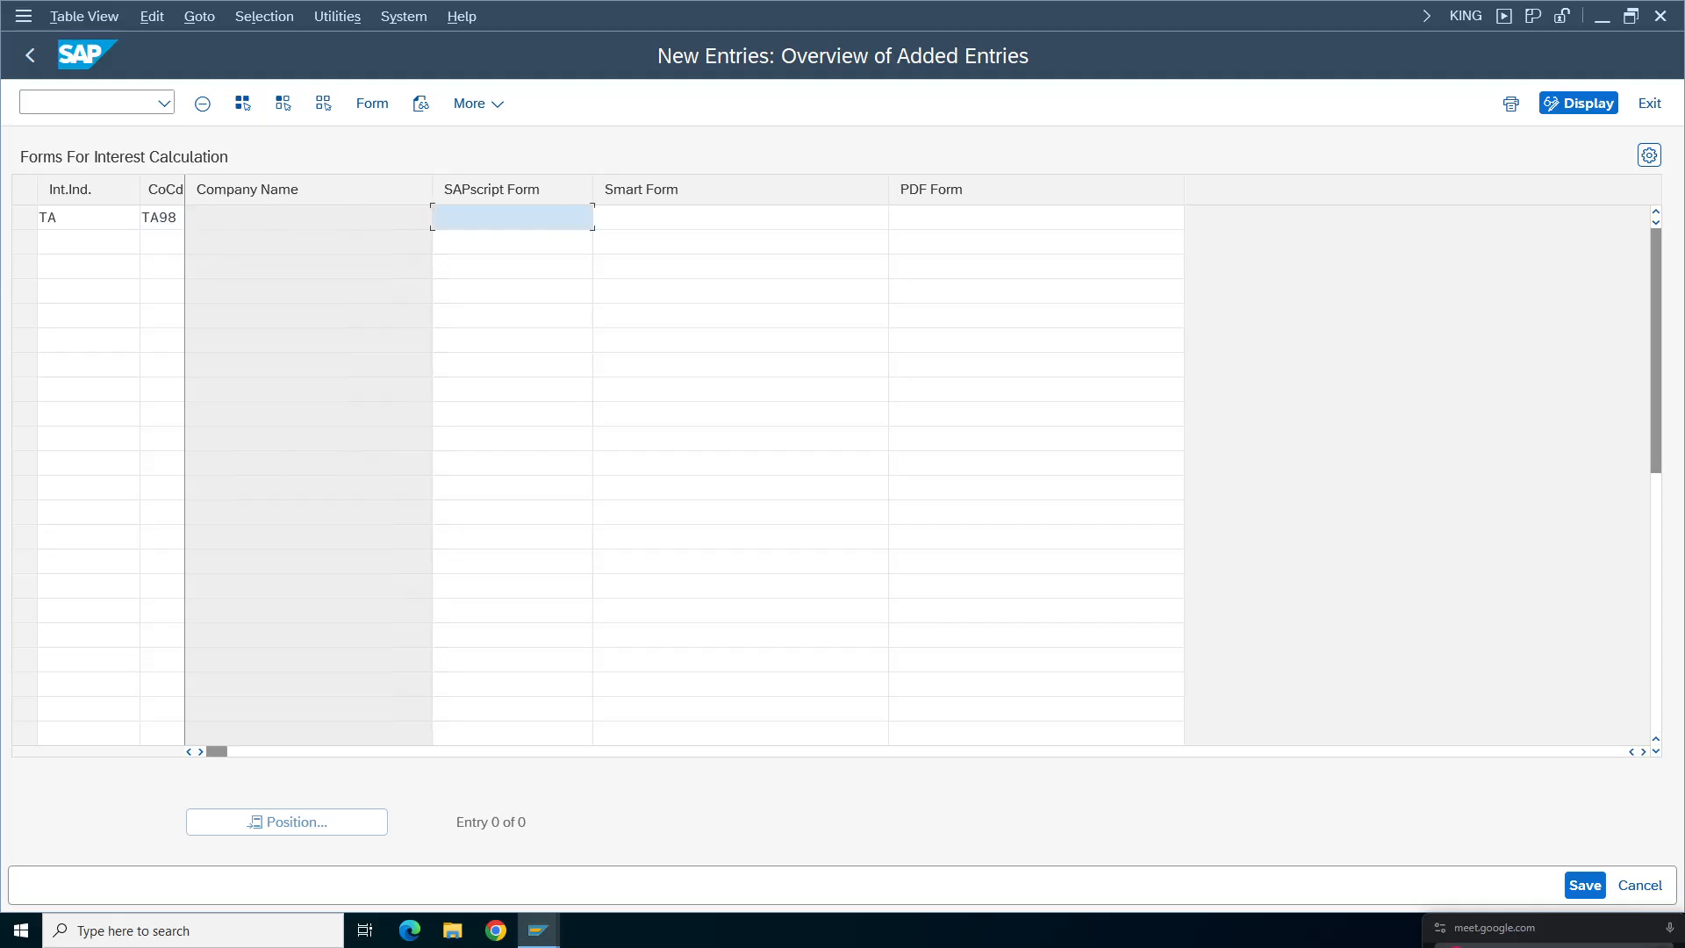
- Assign SAPscript form F_DUZI_01 and F_INTITAR_SF as both Smart Form and PDF form, and save the entry
left_click(511, 219)
left_click(509, 249)
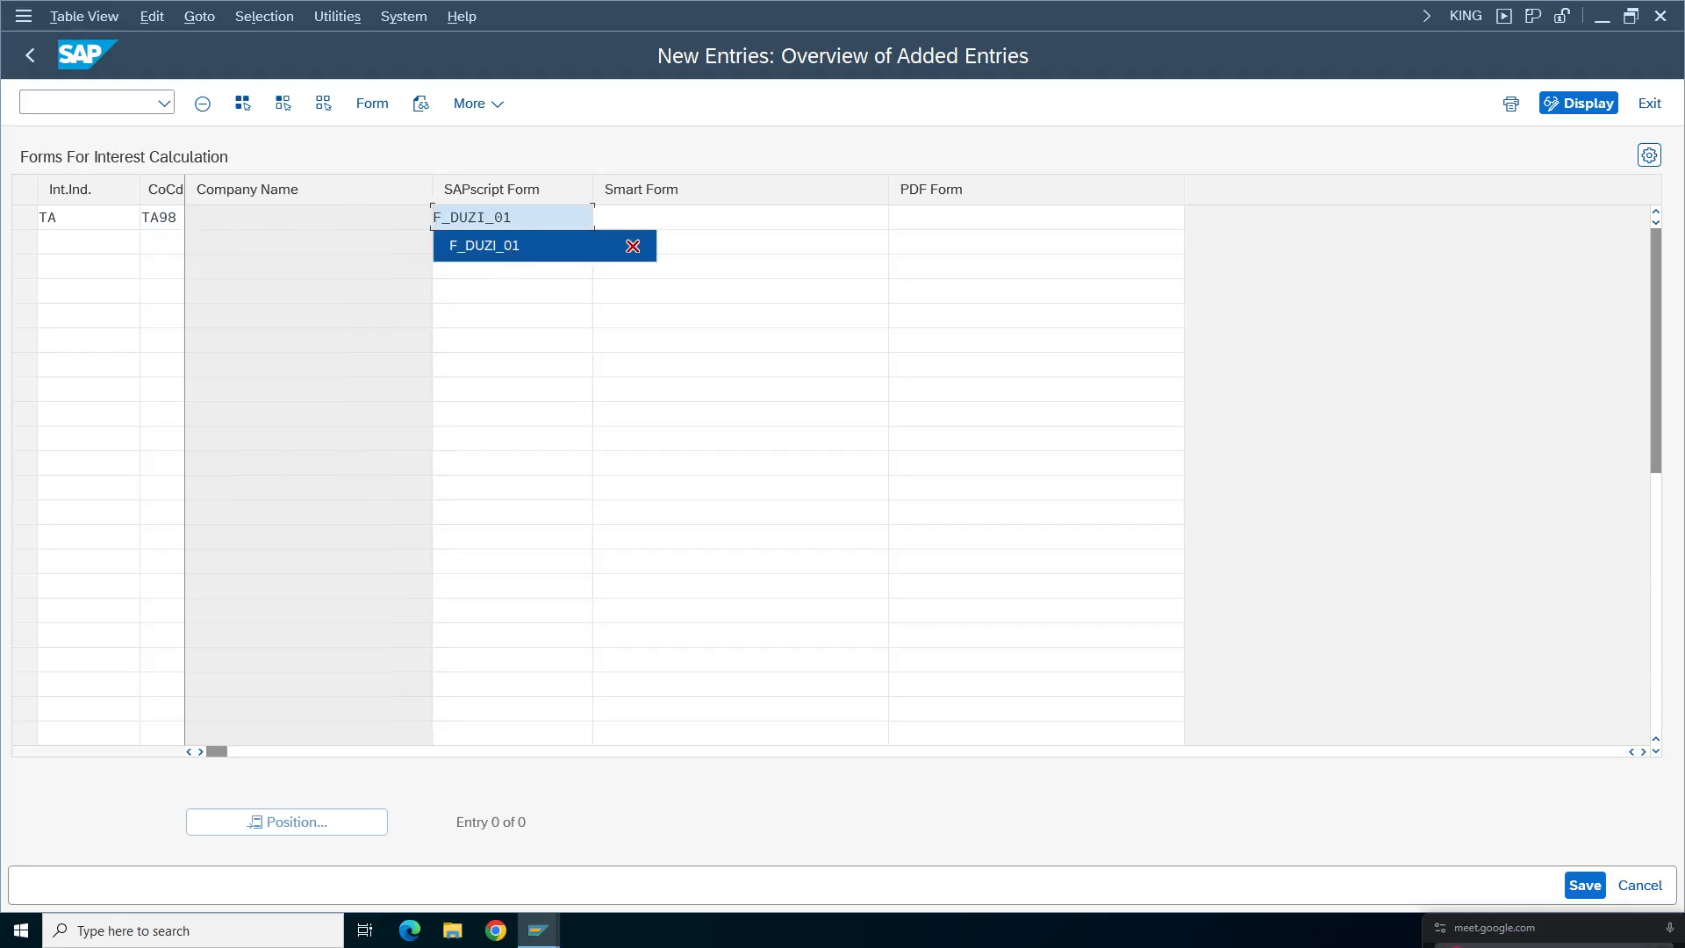
left_click(654, 220)
left_click(659, 247)
left_click(934, 218)
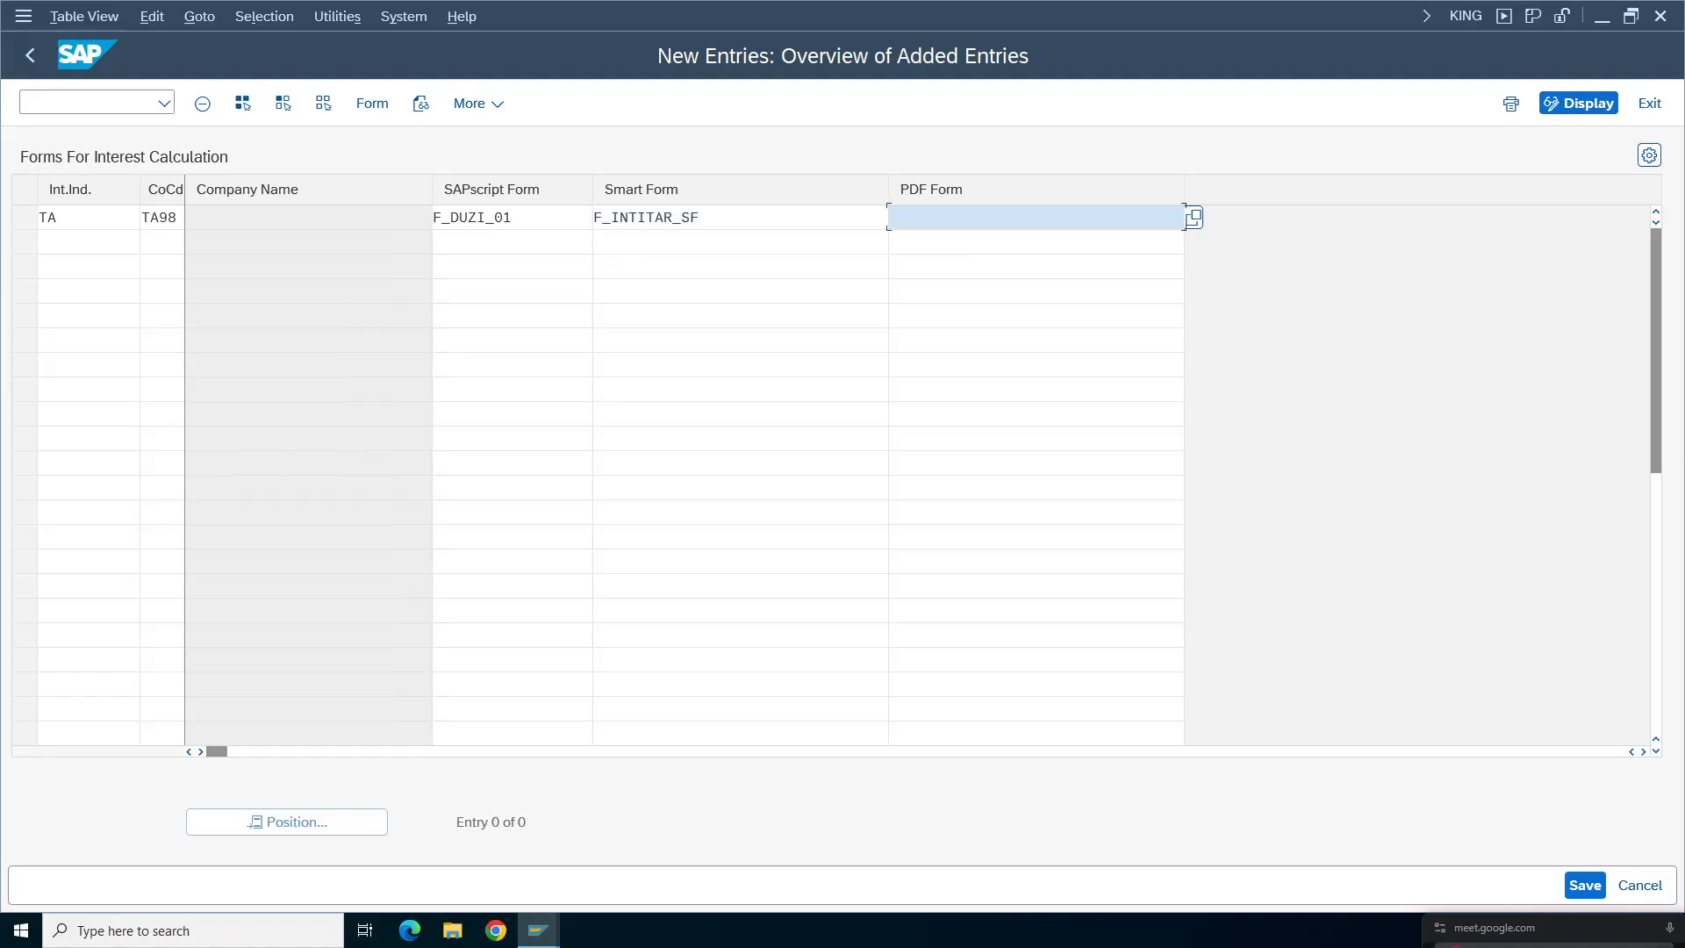
left_click(937, 247)
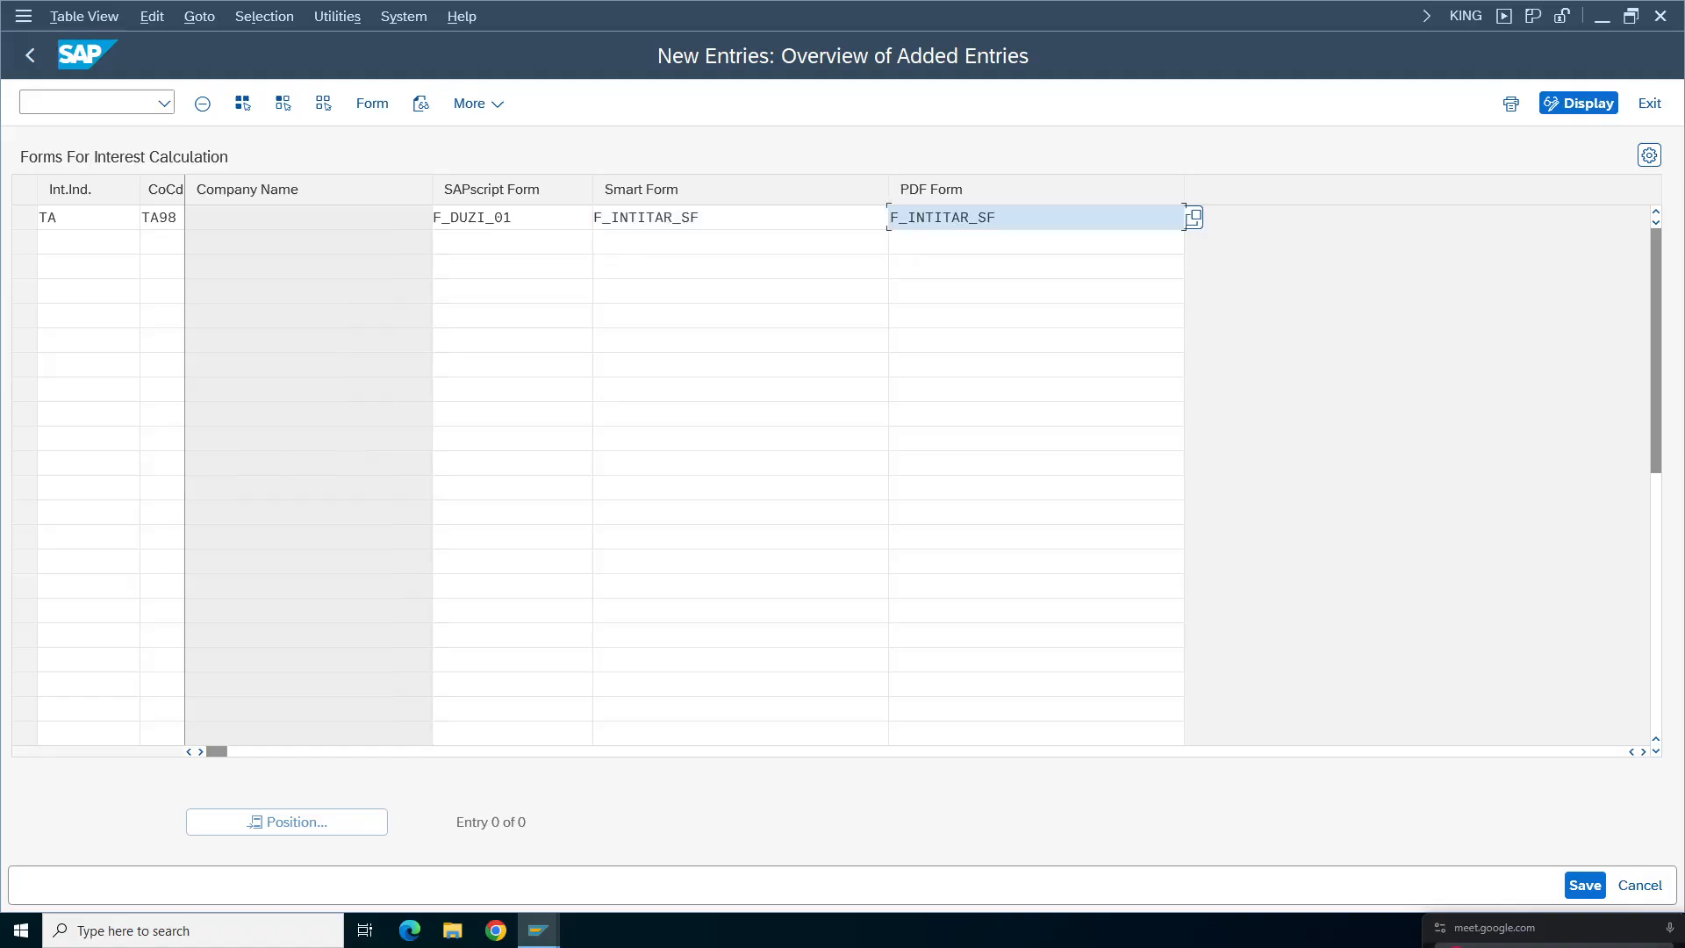
left_click(1585, 885)
left_click(502, 457)
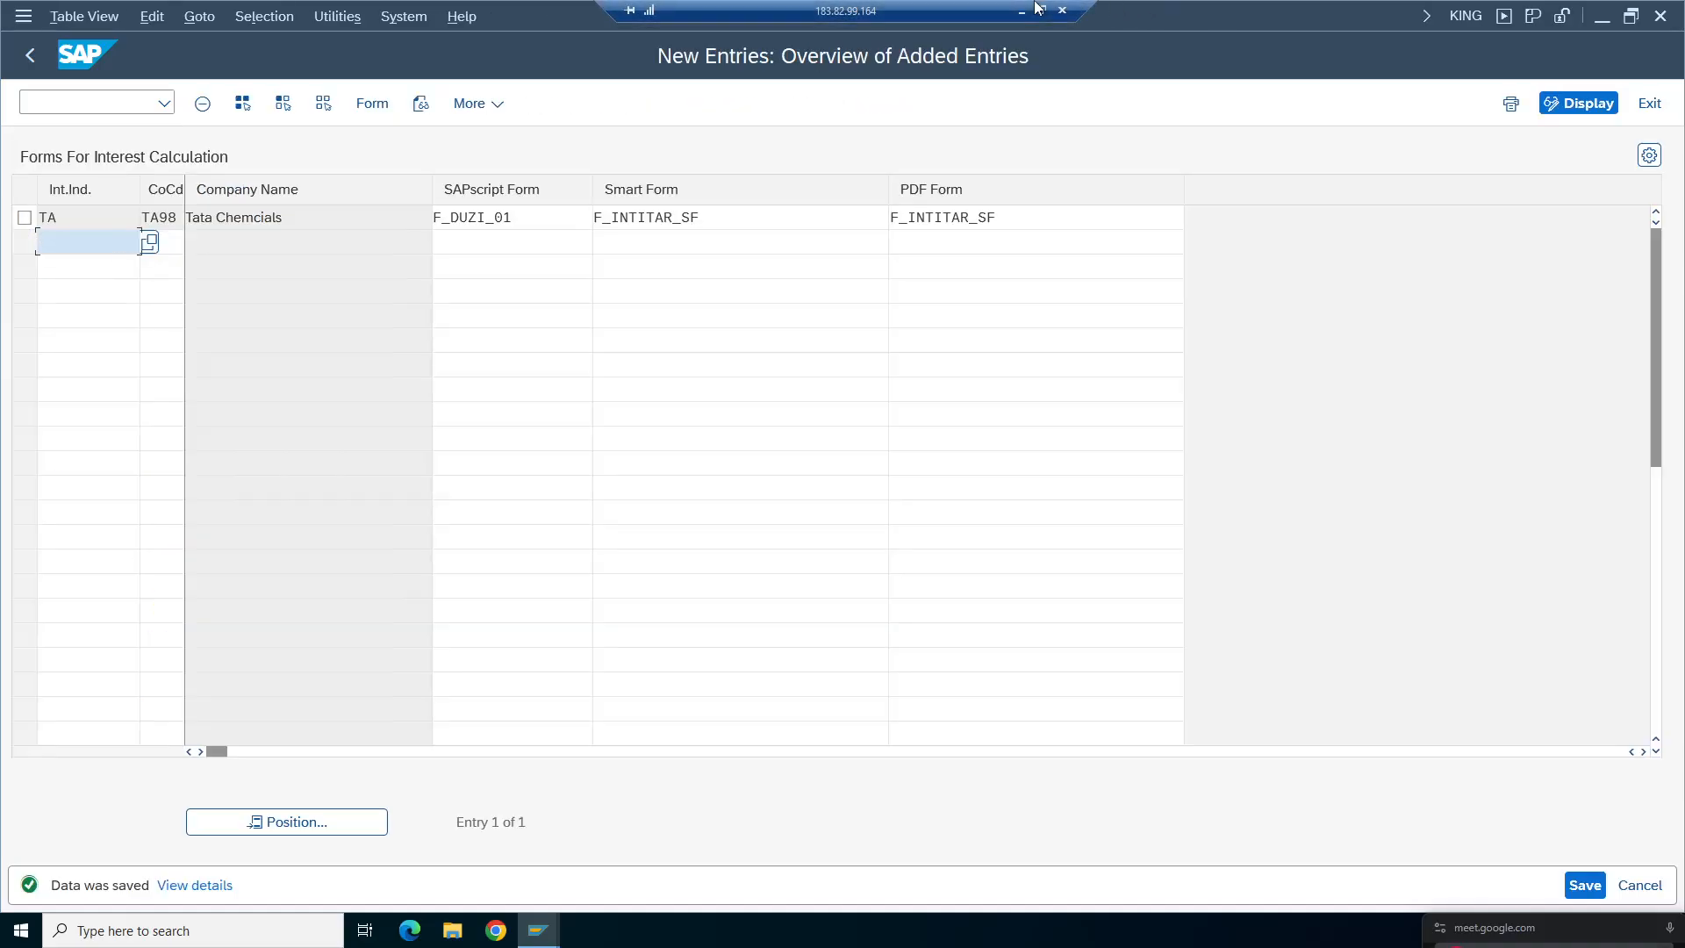
- Check the form name in the Google Sheets notes against the saved TA98 entry's SAPscript form in SAP
left_click(1031, 8)
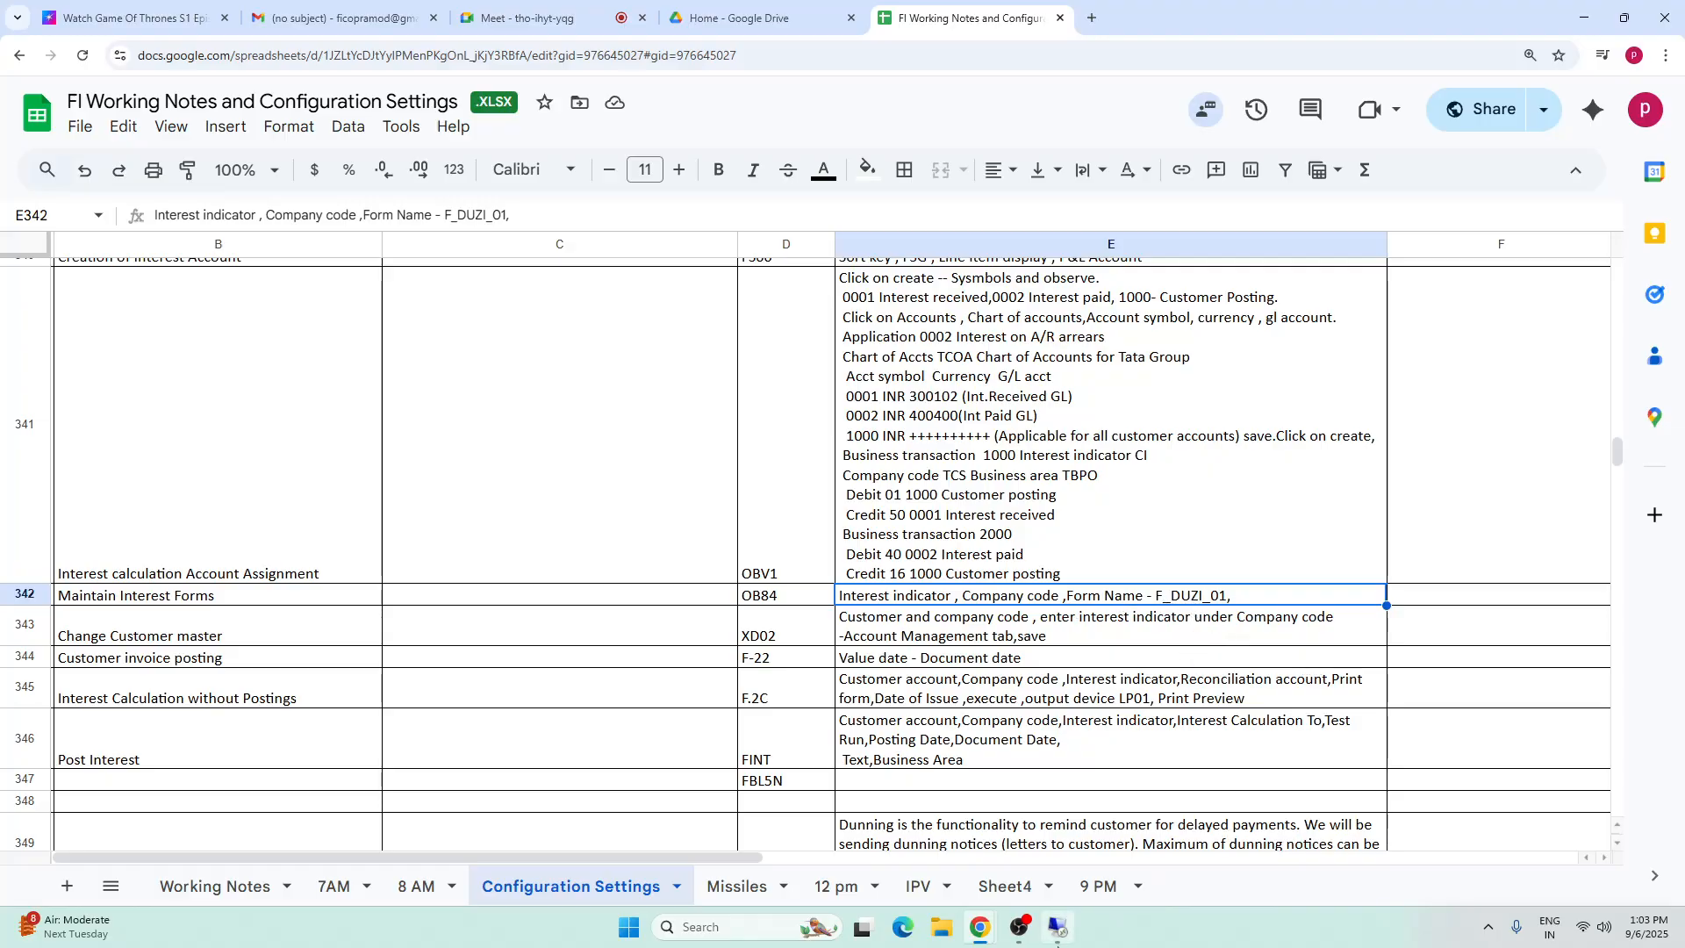
left_click(1058, 927)
left_click_drag(517, 218, 433, 218)
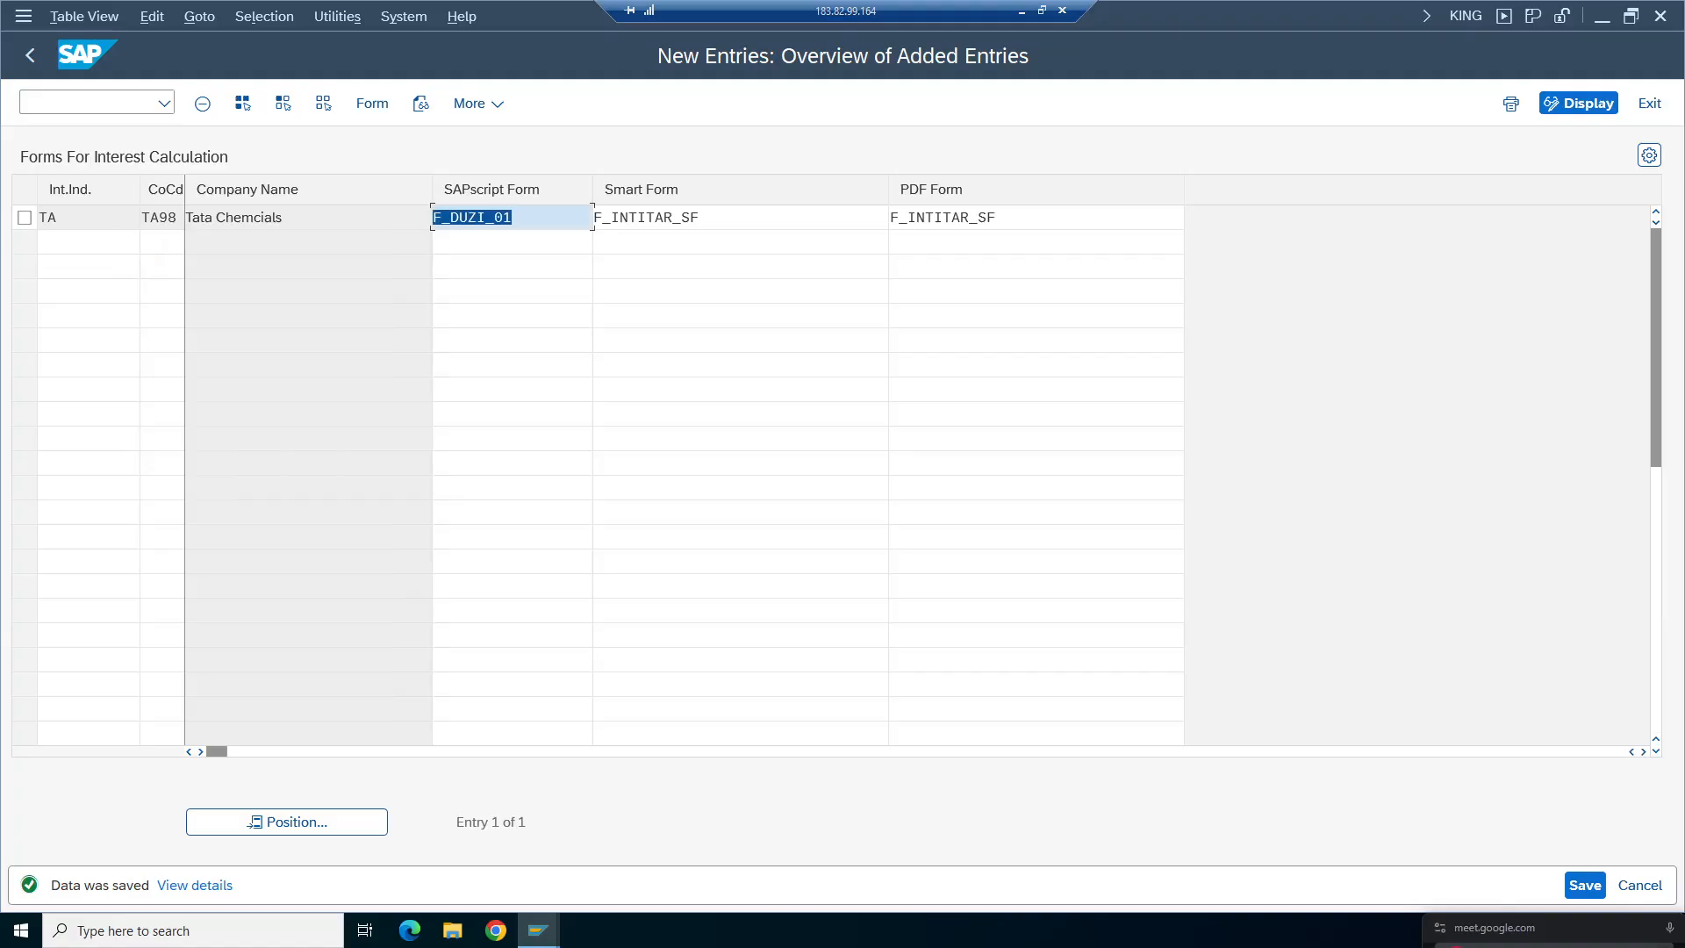
left_click(740, 315)
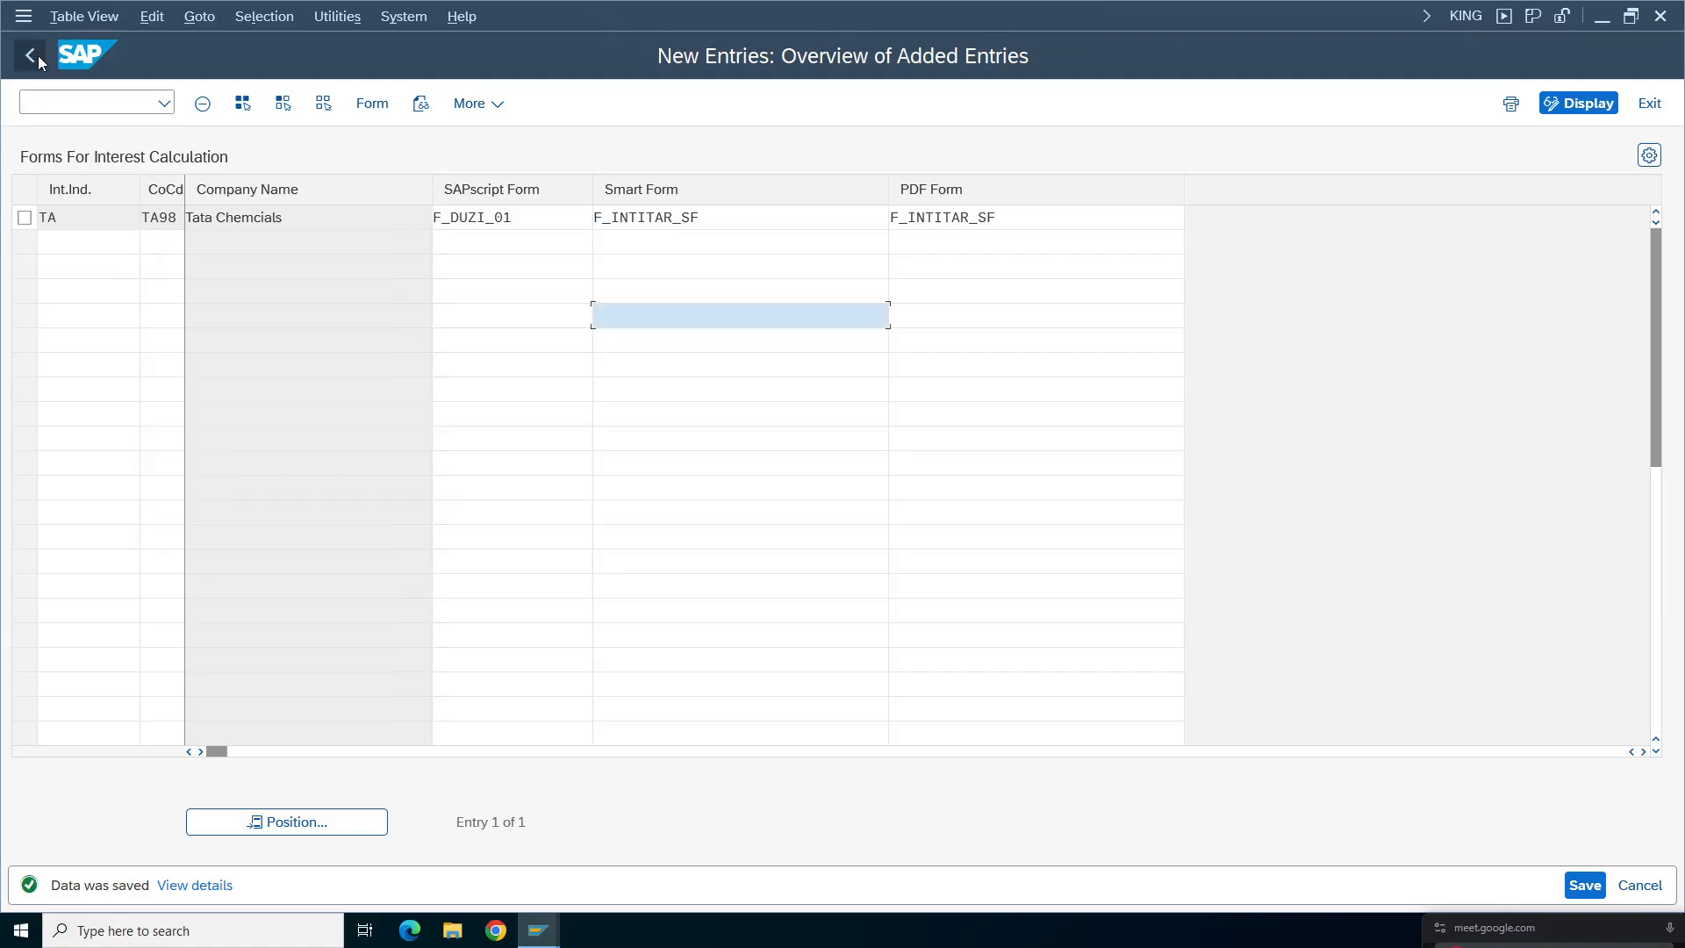
- Return to the IMG structure, revisit the Assign Forms for Interest Indicators activity, and collapse the Printout node
left_click(30, 55)
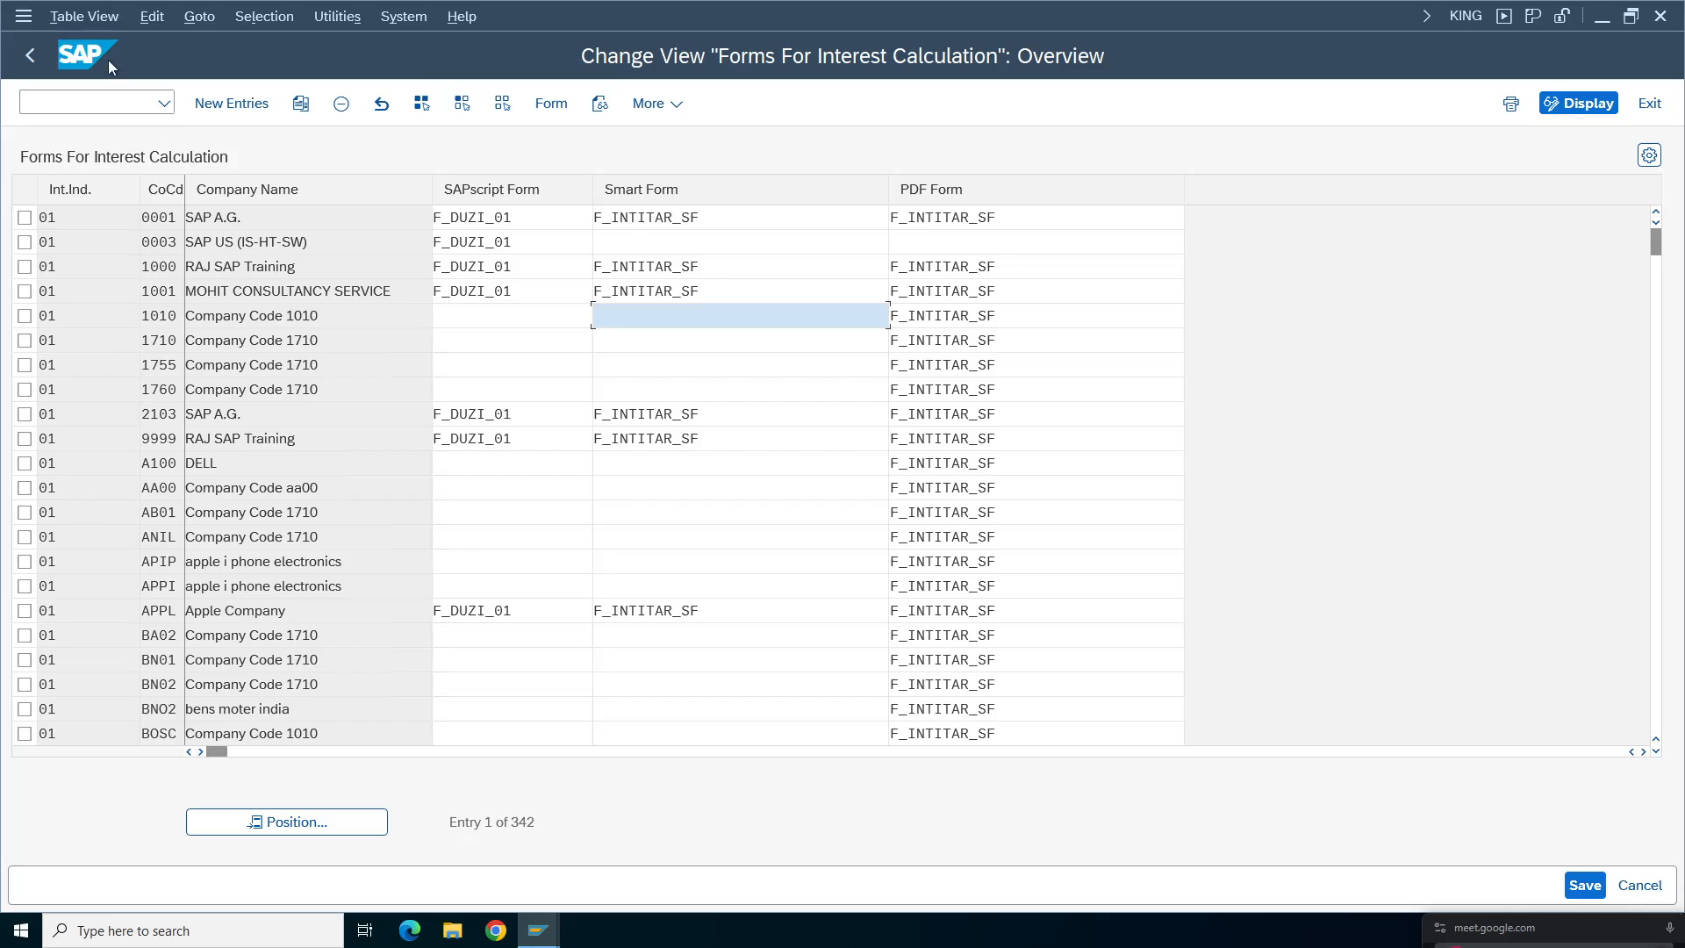
left_click(29, 55)
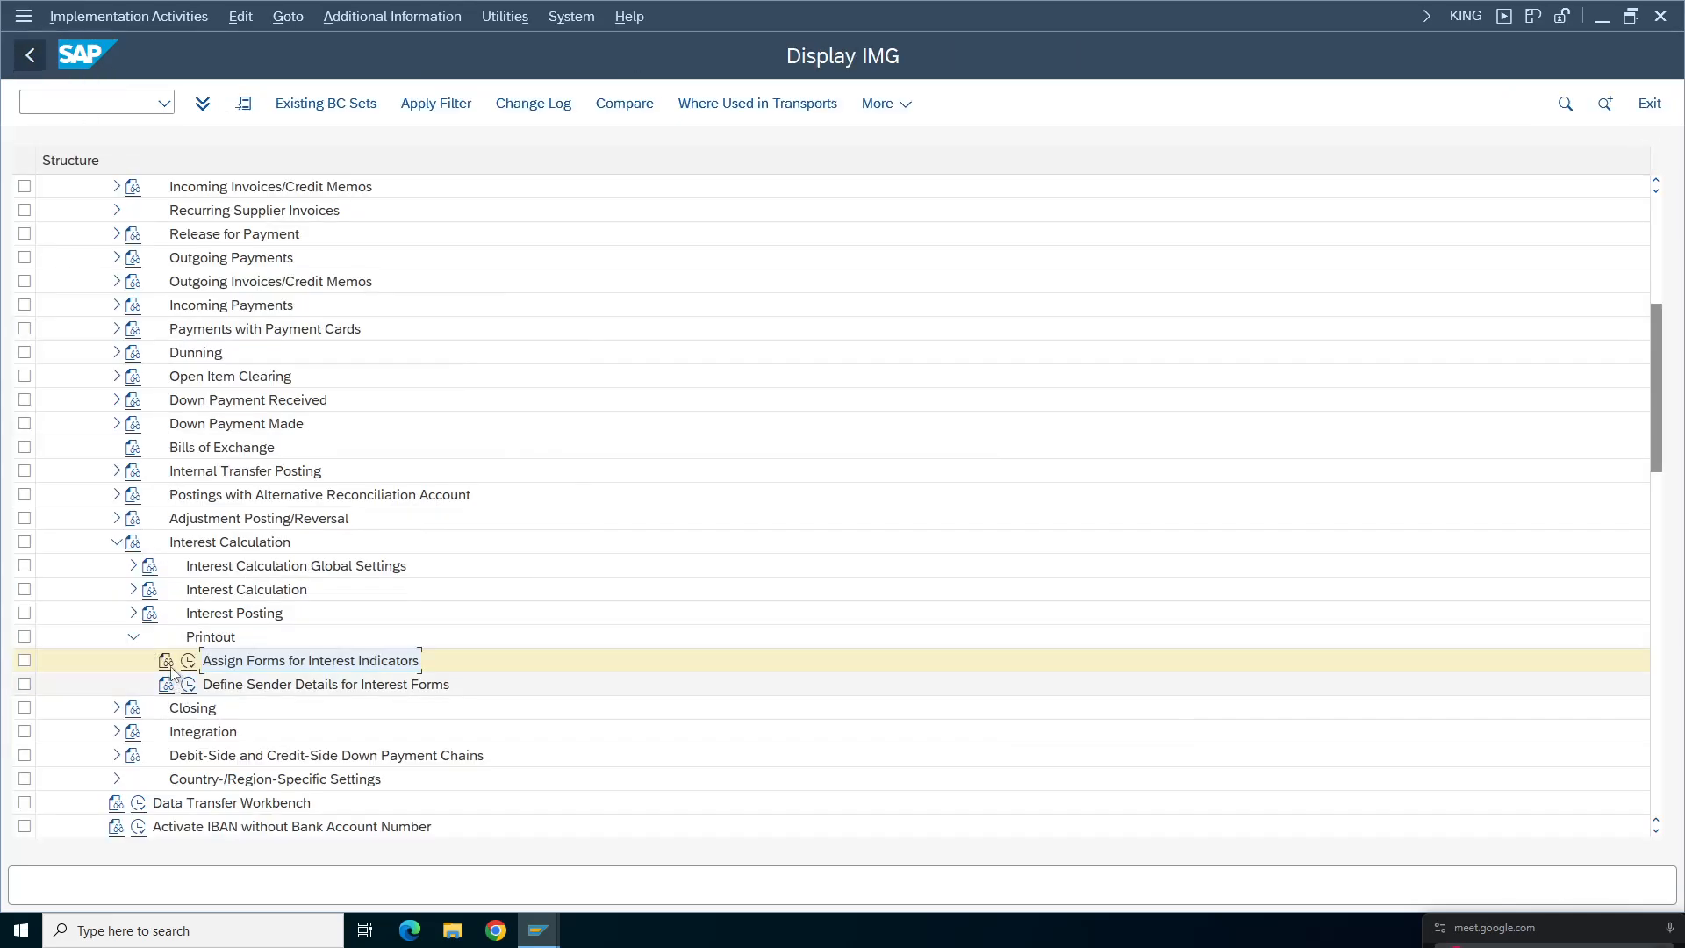
left_click(167, 662)
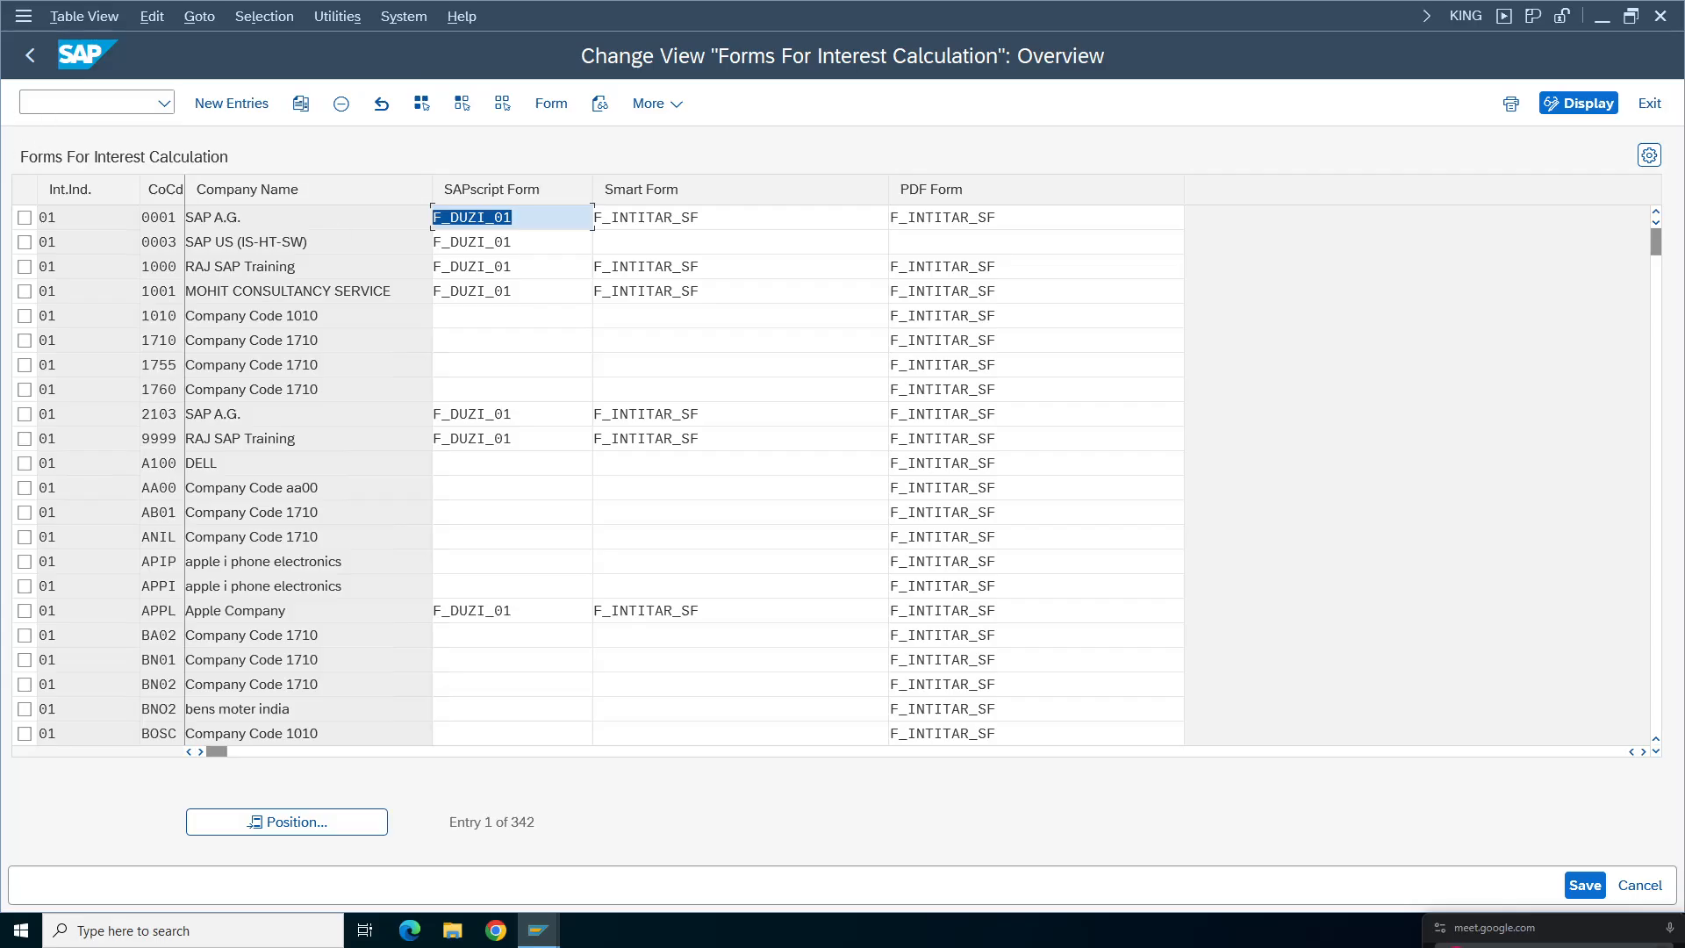
left_click(30, 55)
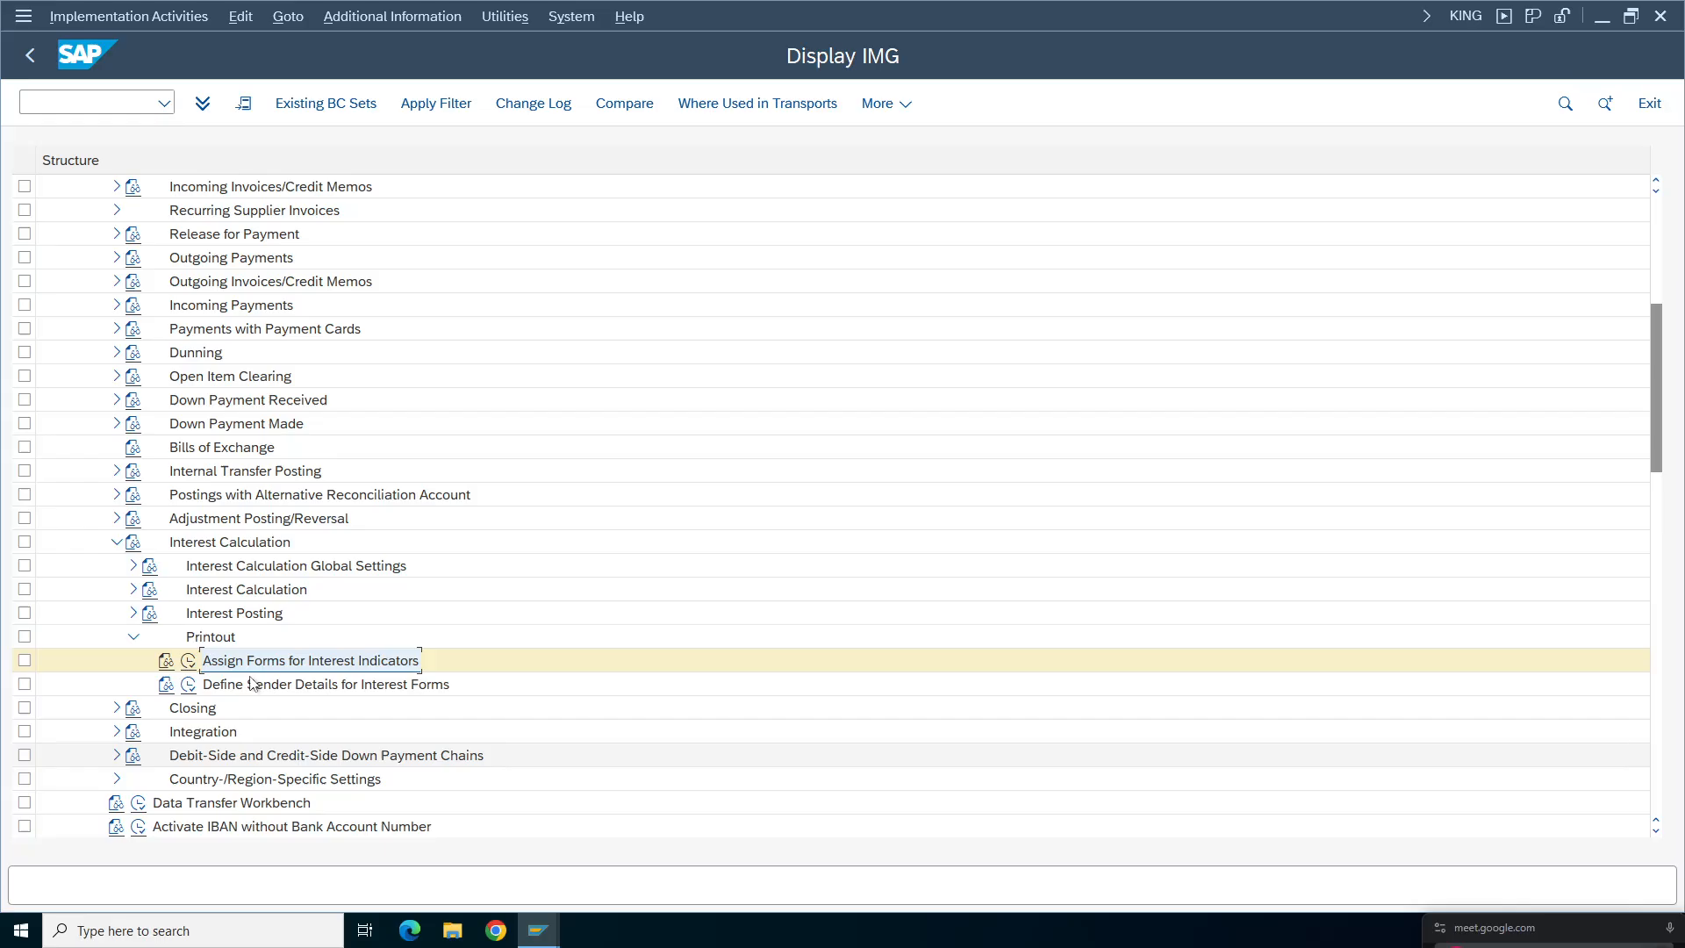
left_click(186, 662)
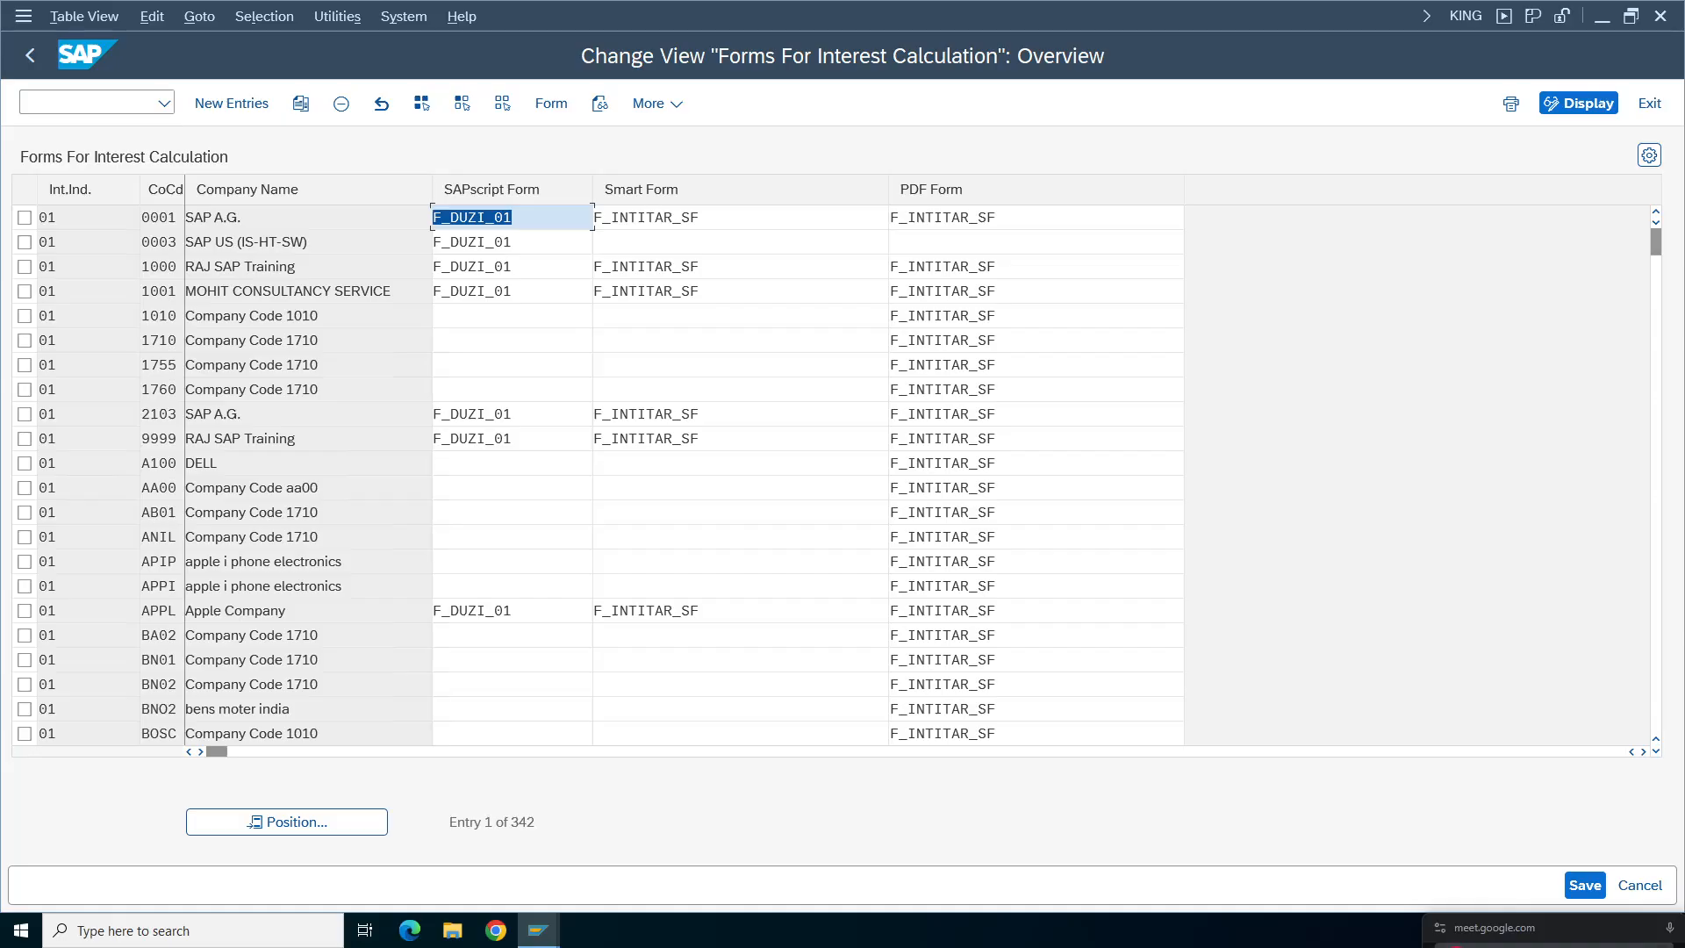
left_click(513, 217)
left_click(30, 55)
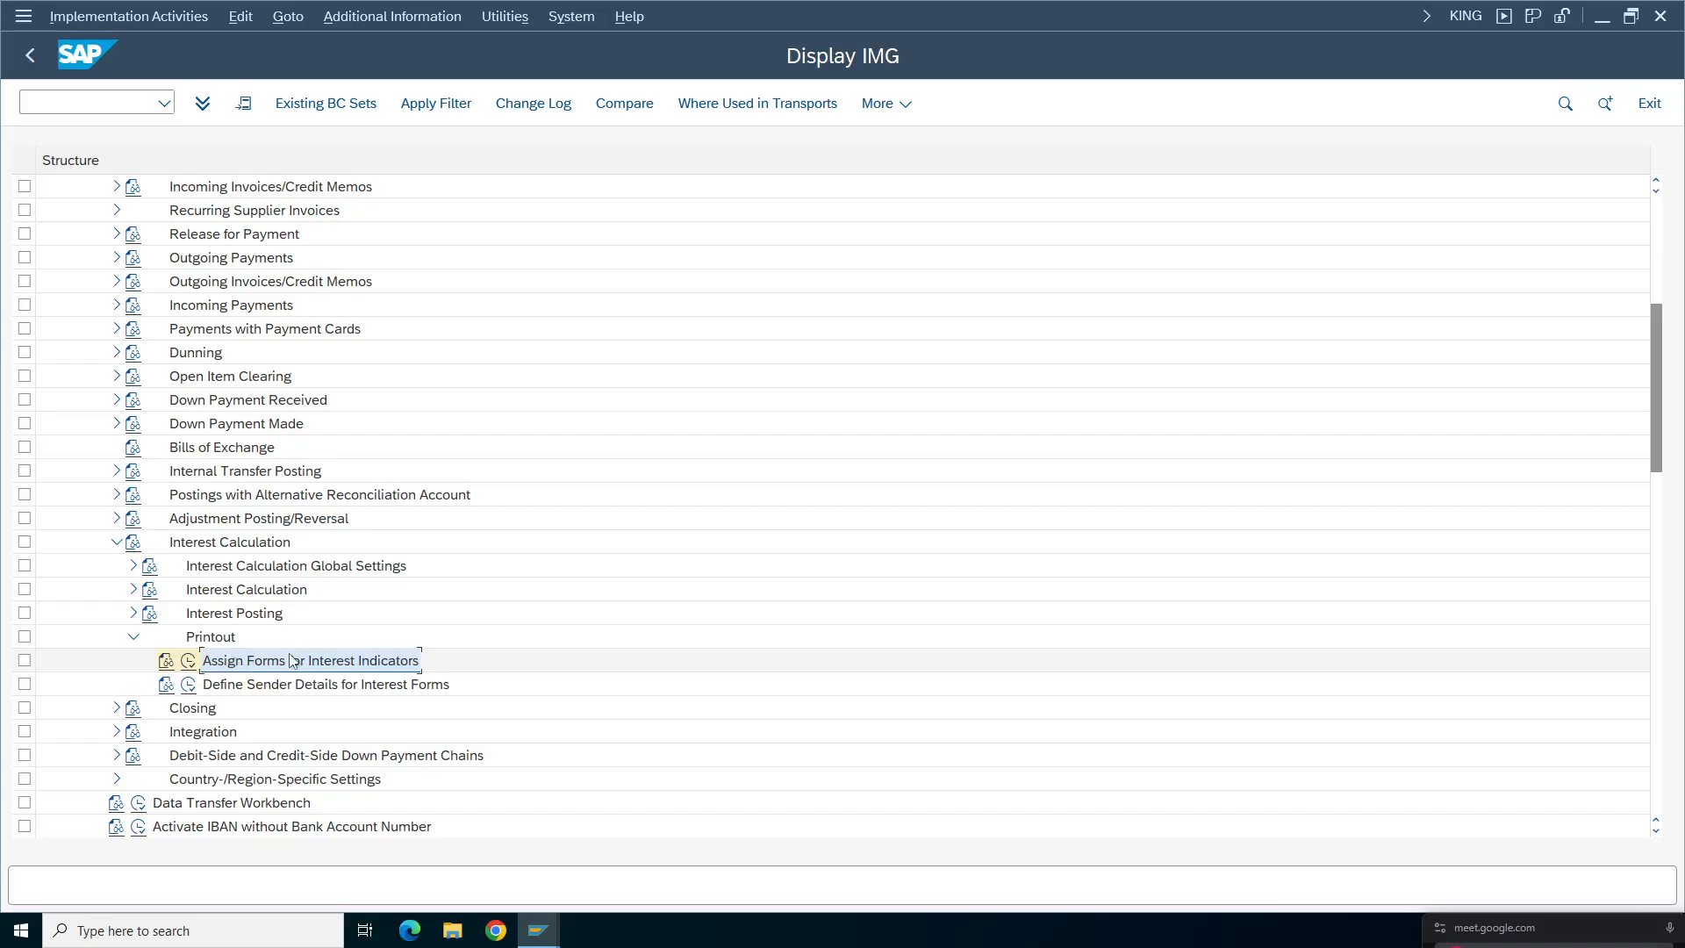
left_click(132, 637)
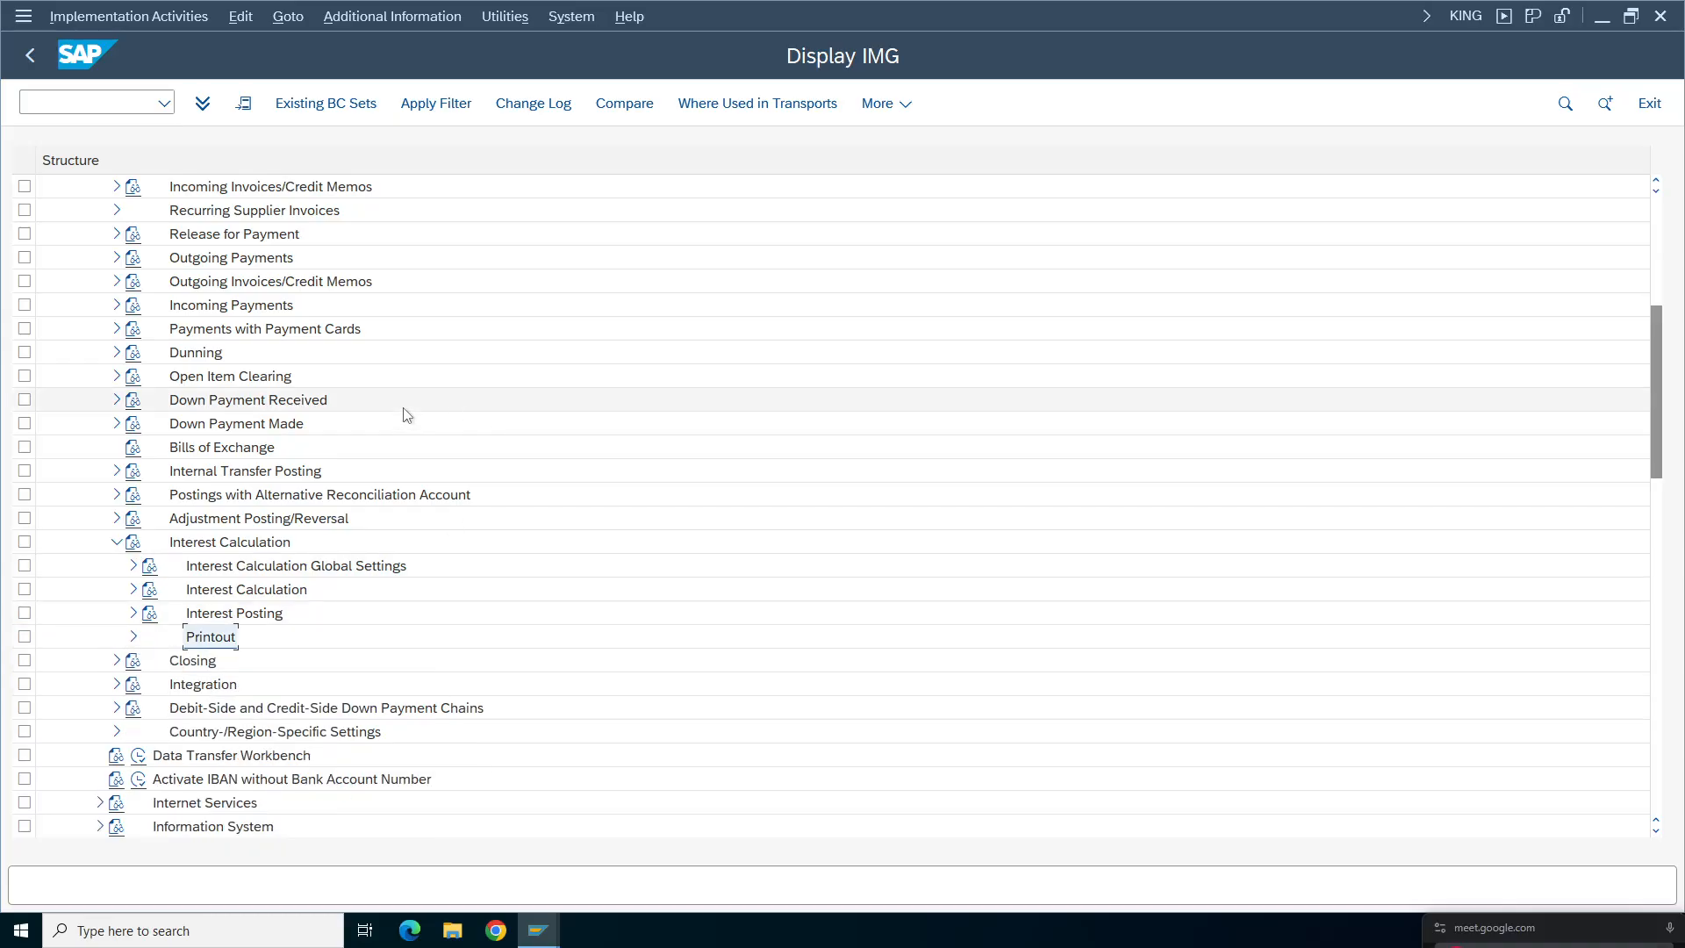
- Switch to the Google Sheets notes and review the Change Customer master row, including transaction XD02 and its instructions
mouse_move(964, 8)
left_click(1022, 11)
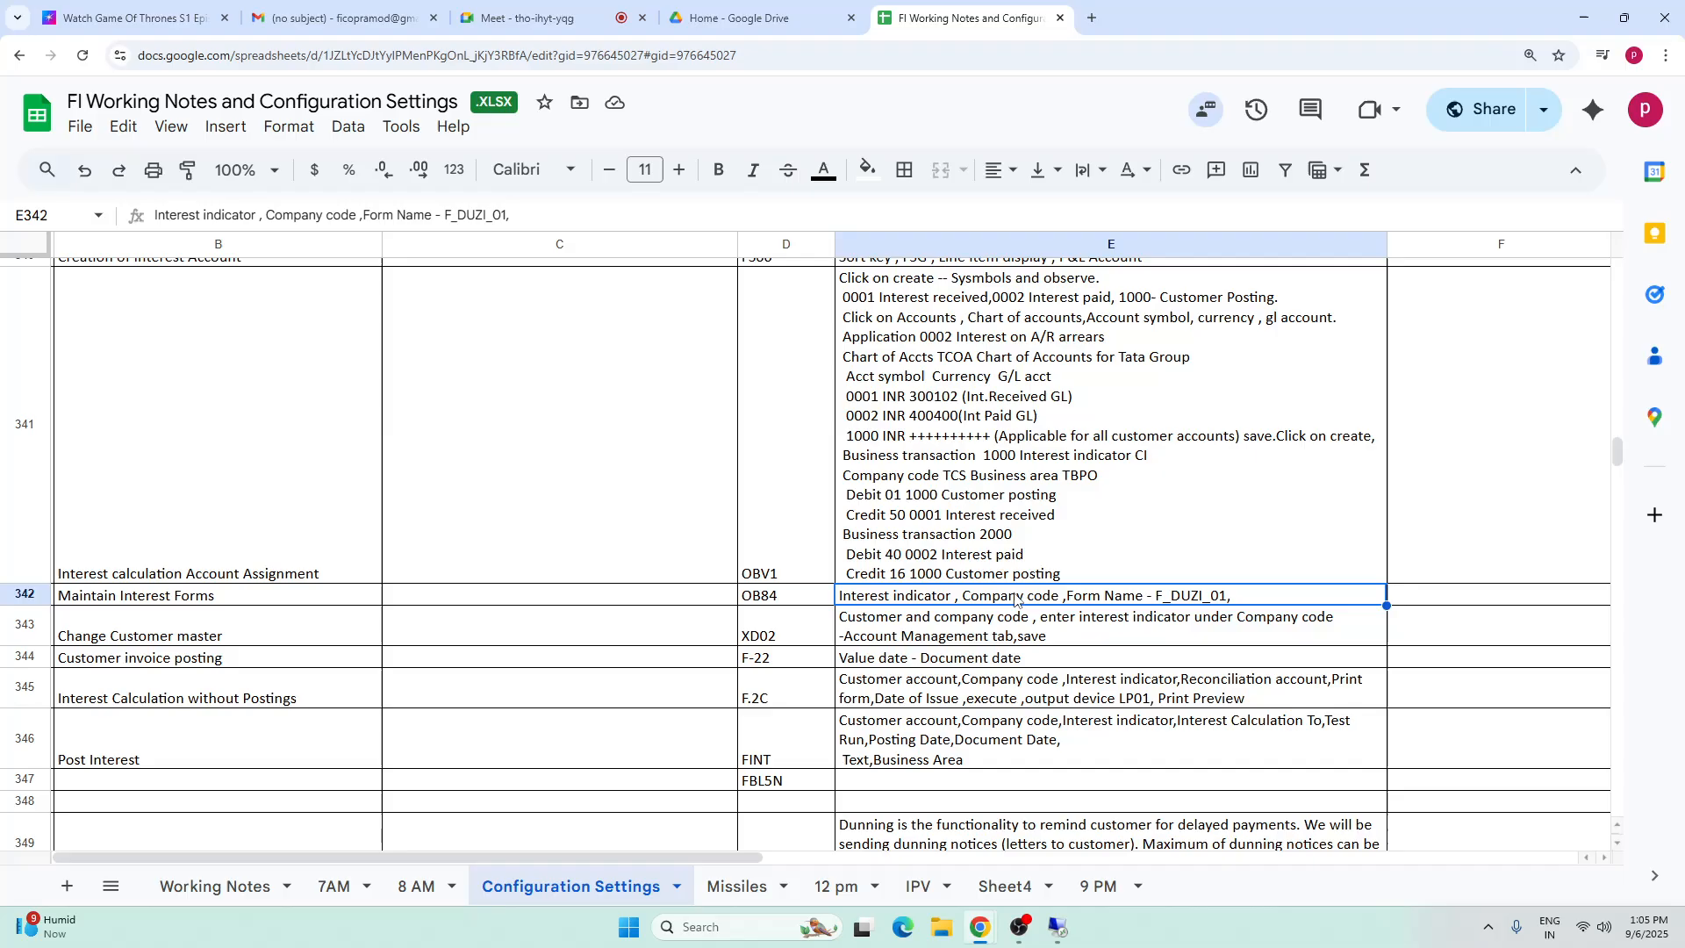
left_click(104, 630)
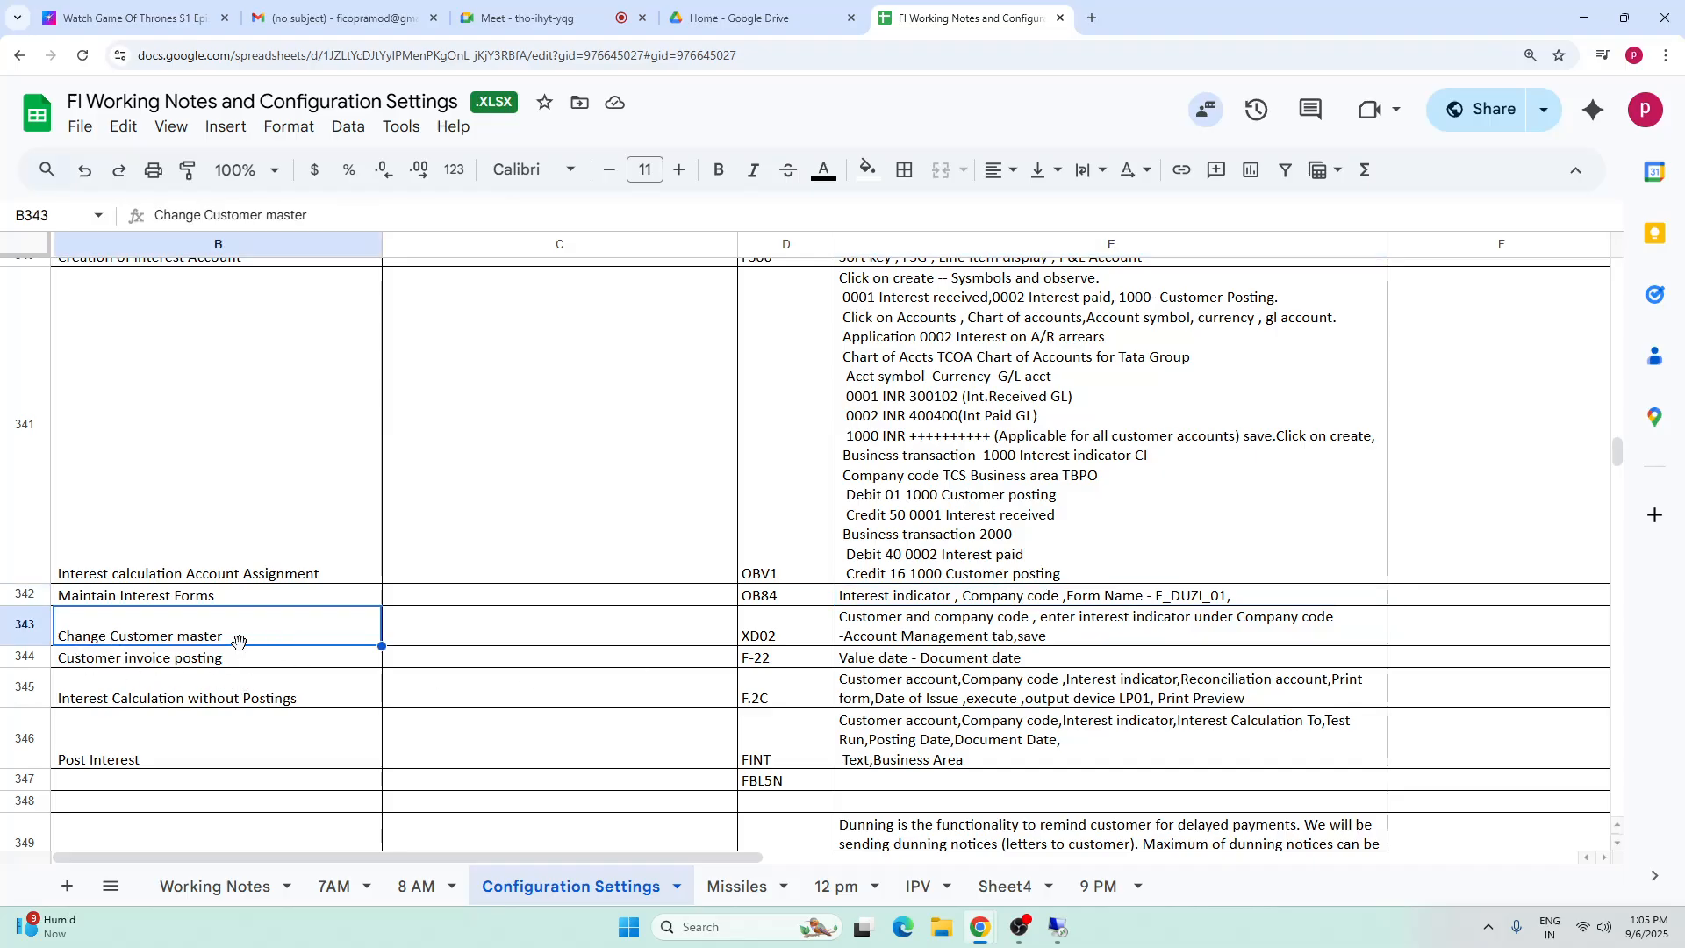
left_click(784, 632)
left_click(138, 628)
left_click(780, 631)
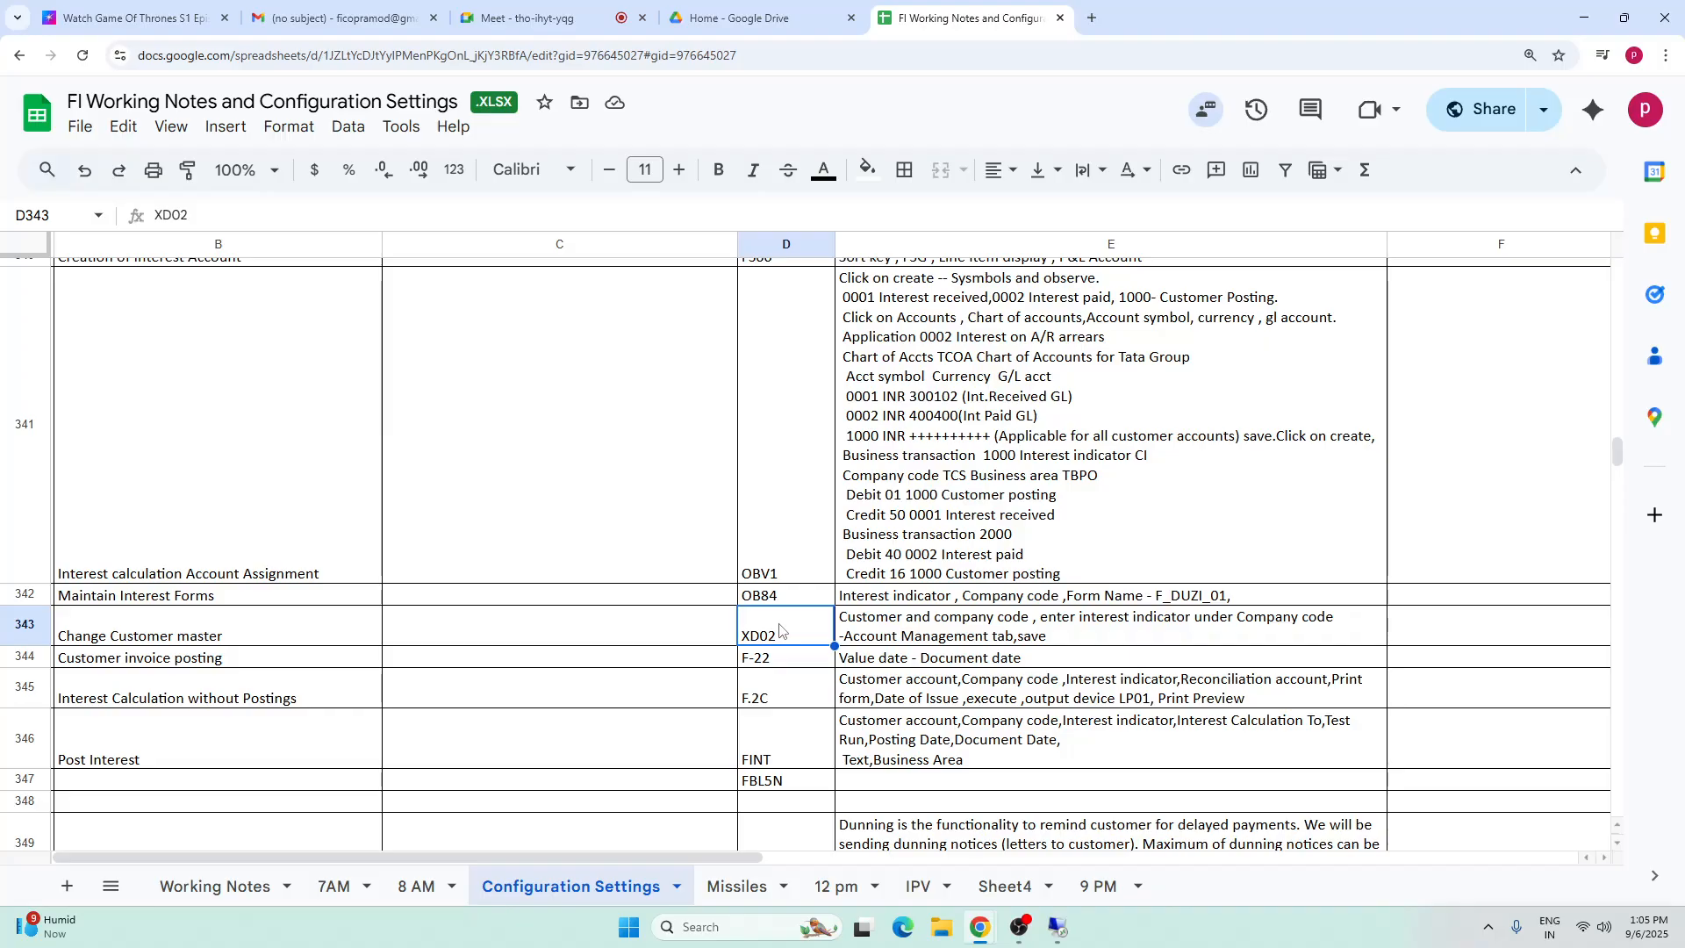
left_click(1090, 625)
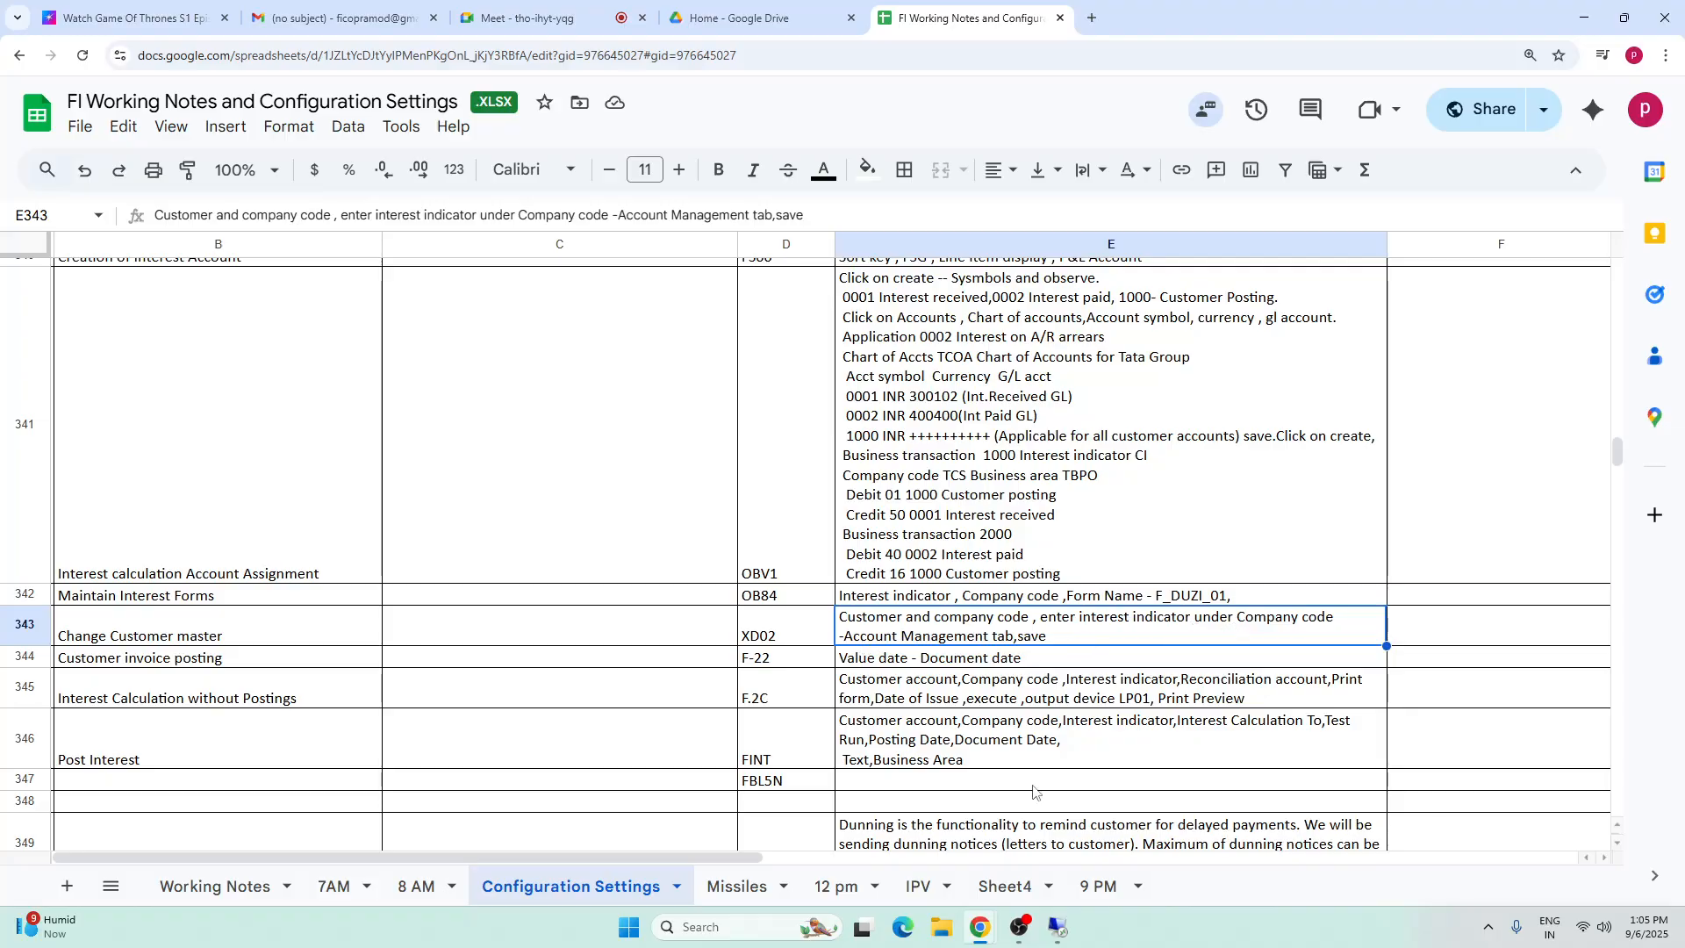
- Return to SAP, start XD02 in a new session, and open customer HCL Tech in company code TA98 for change
left_click(1061, 937)
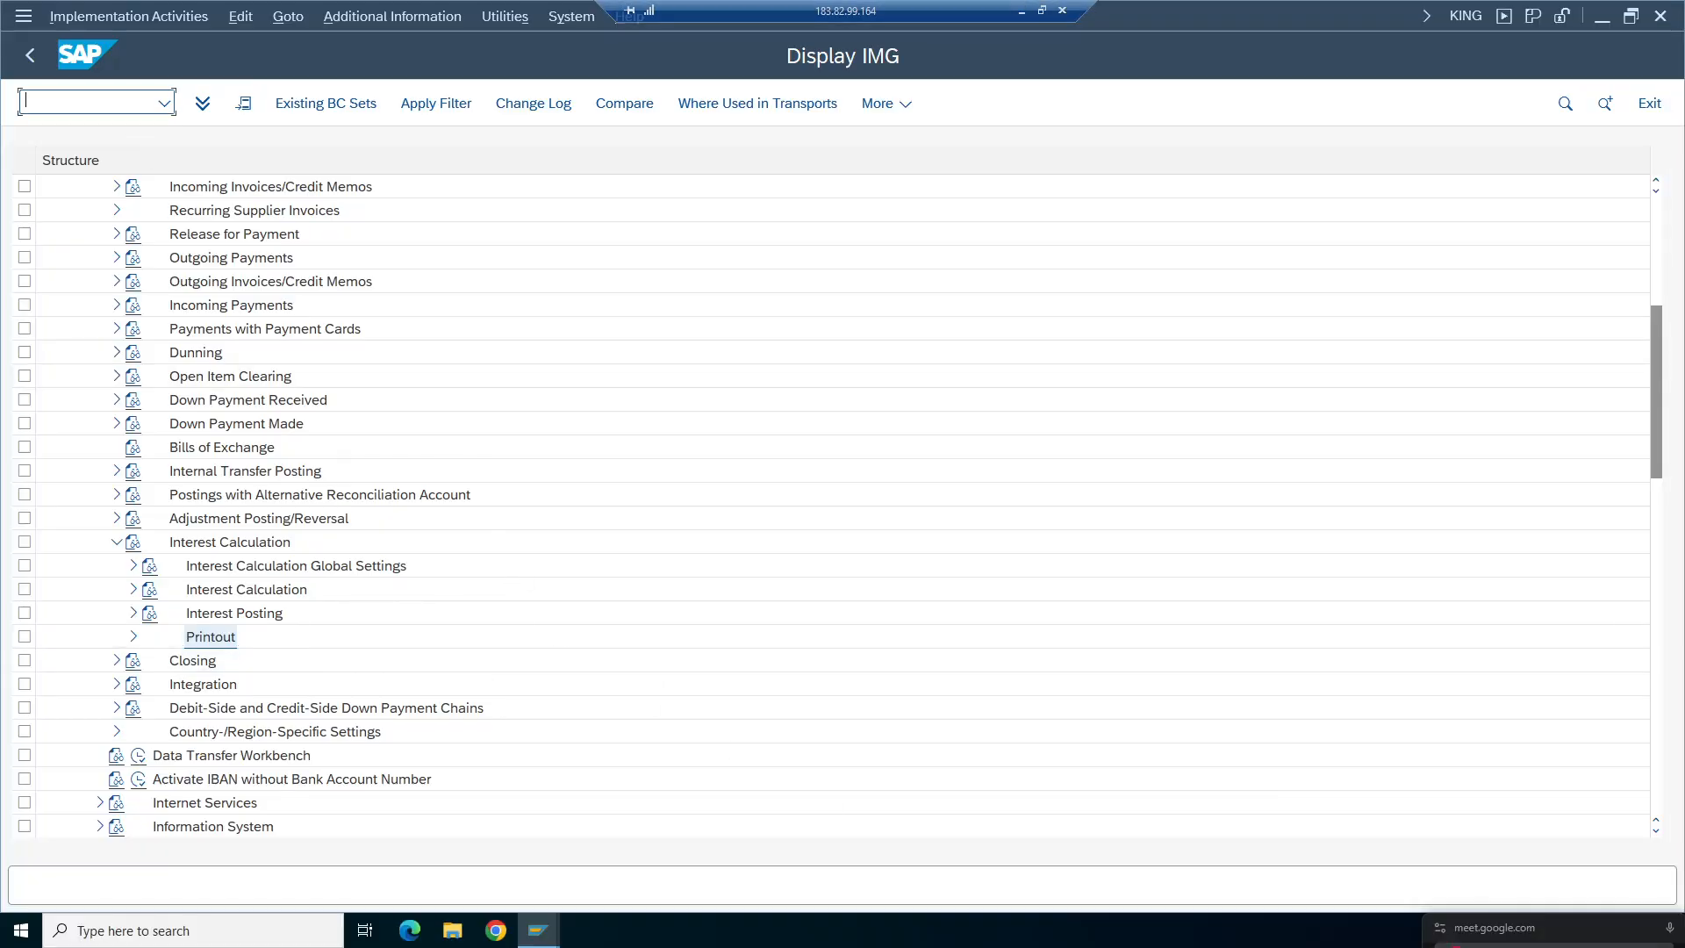
type("/oxd02")
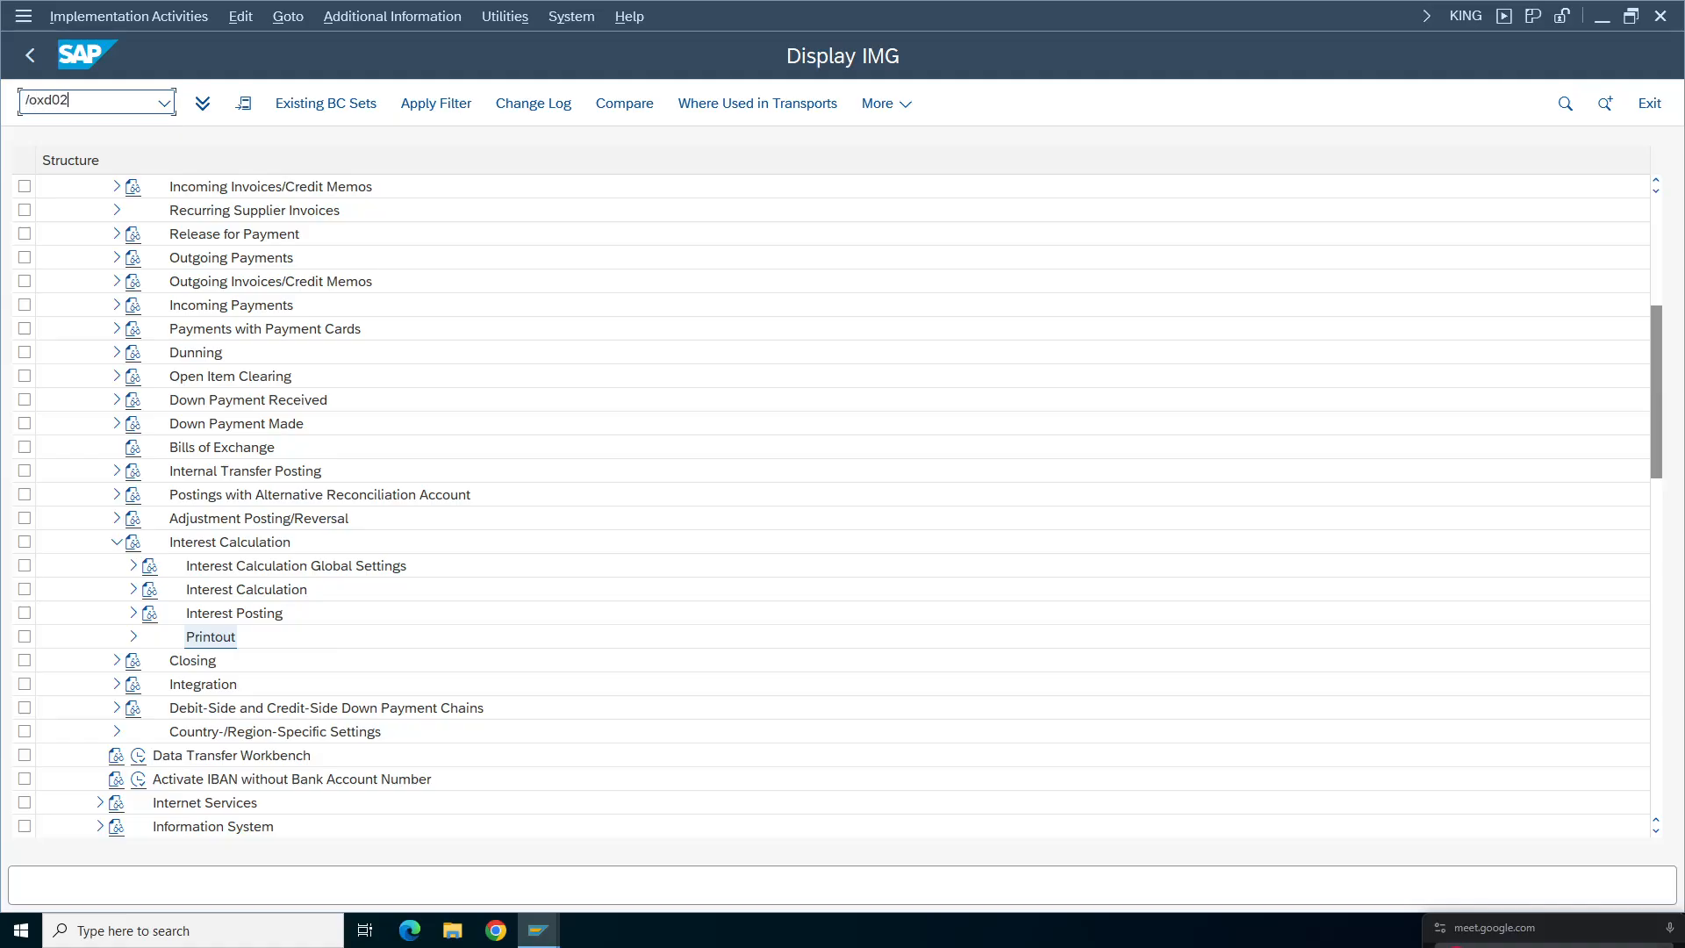
key("Return")
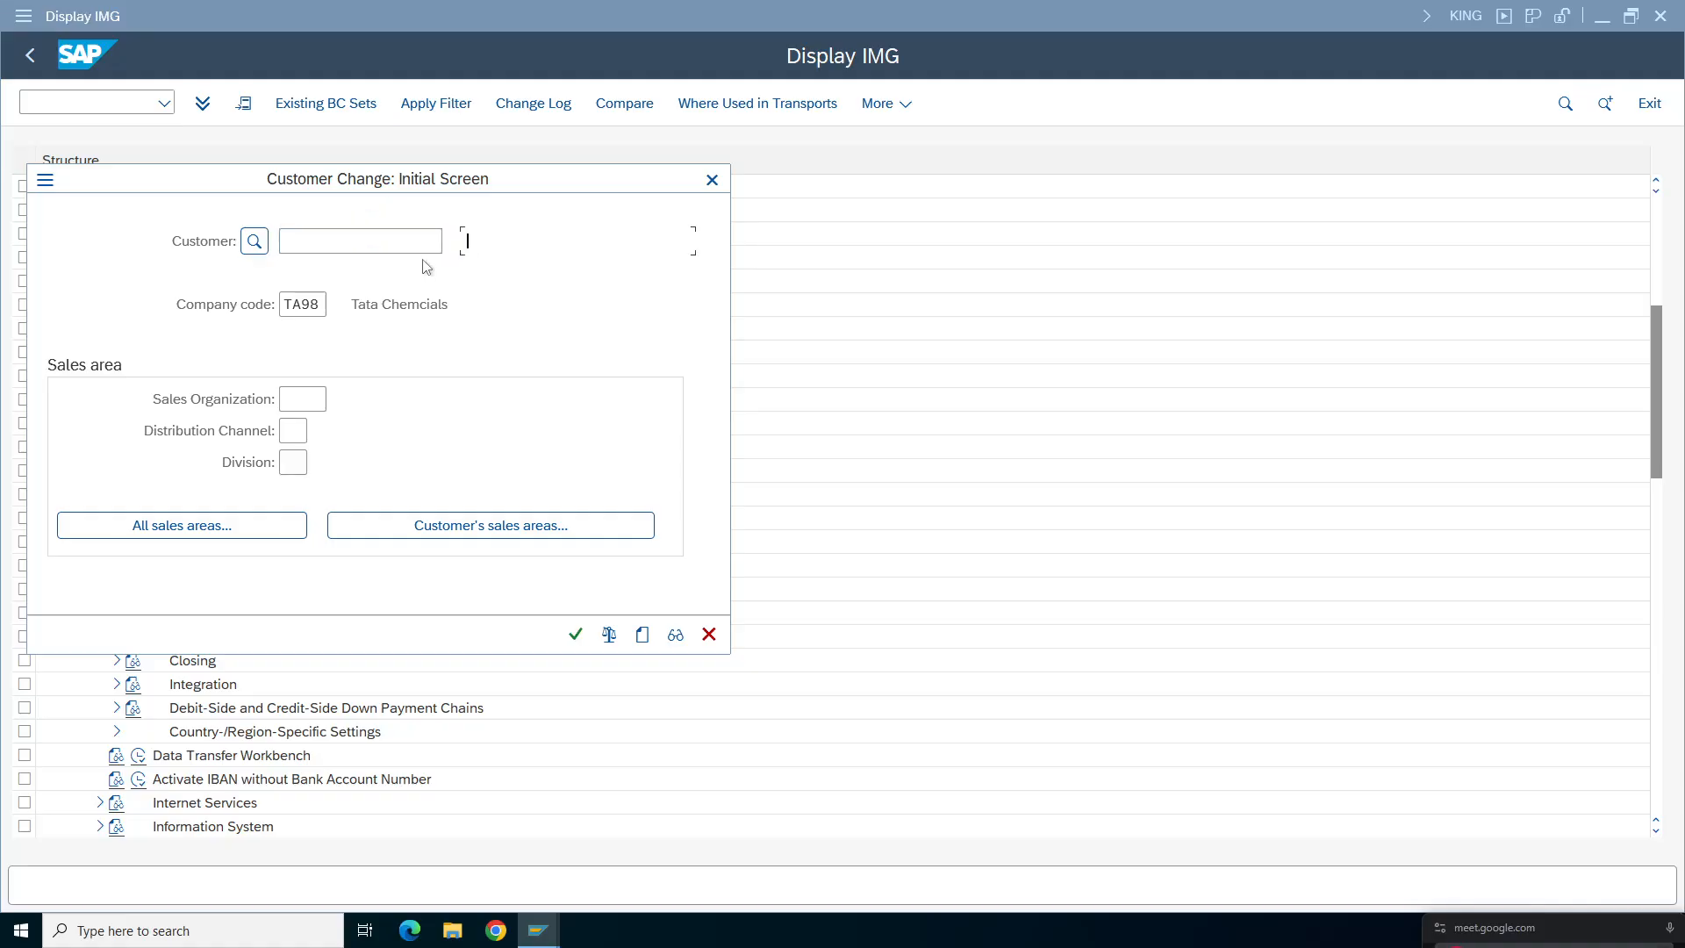
left_click(452, 245)
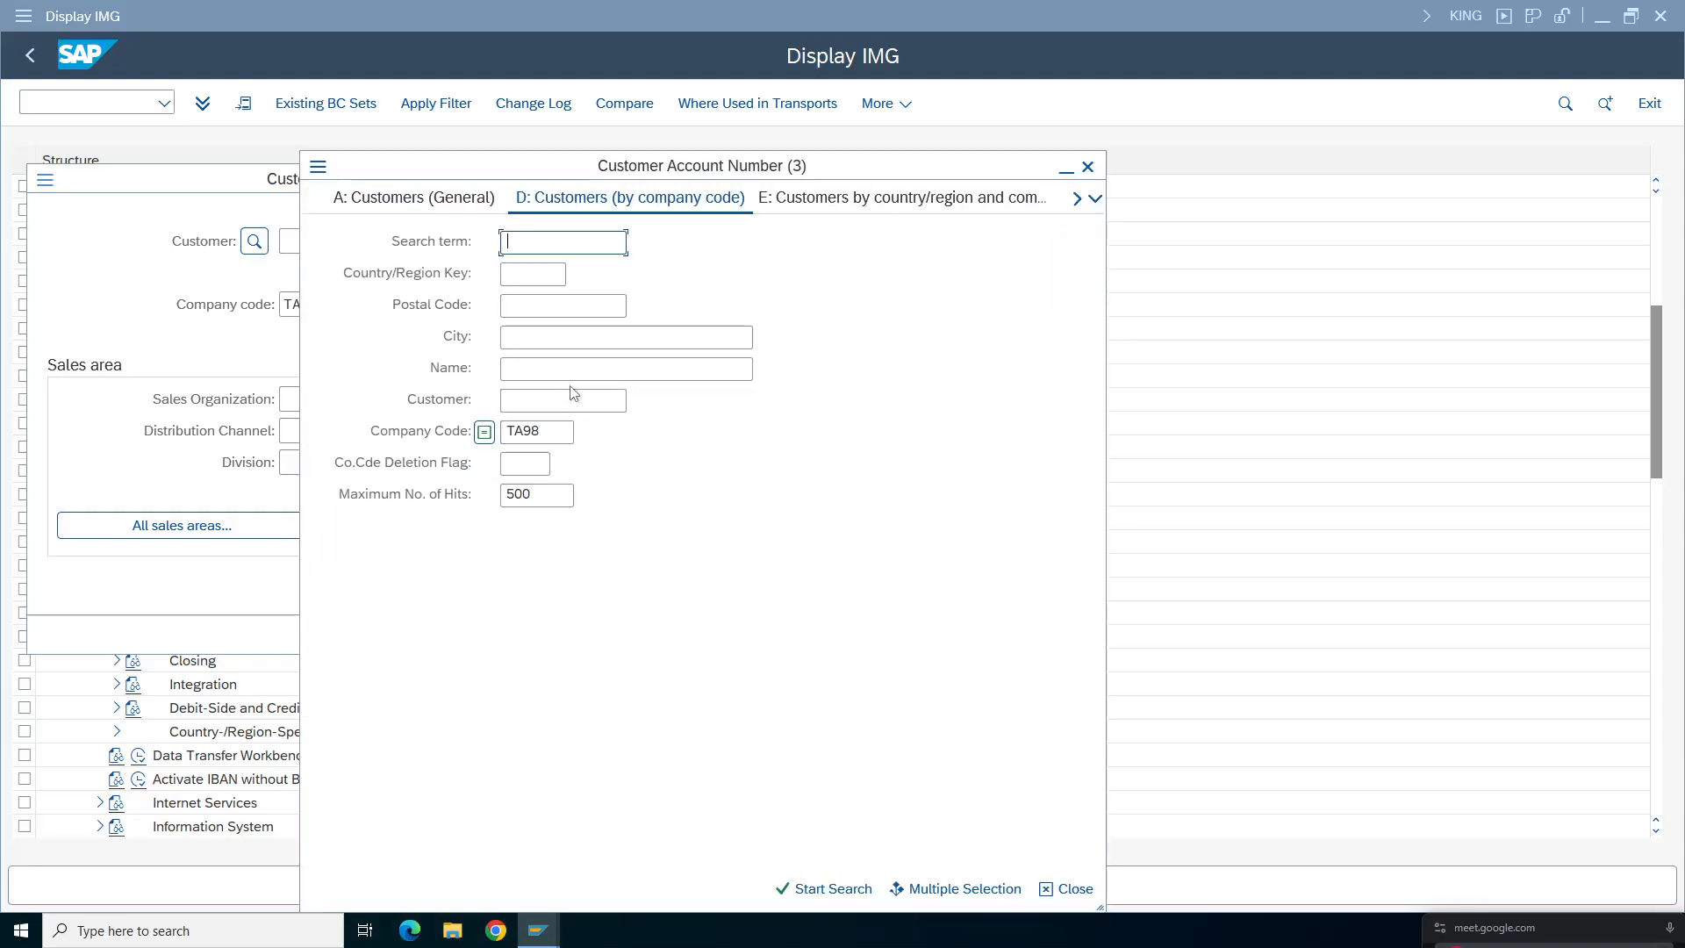
key("Return")
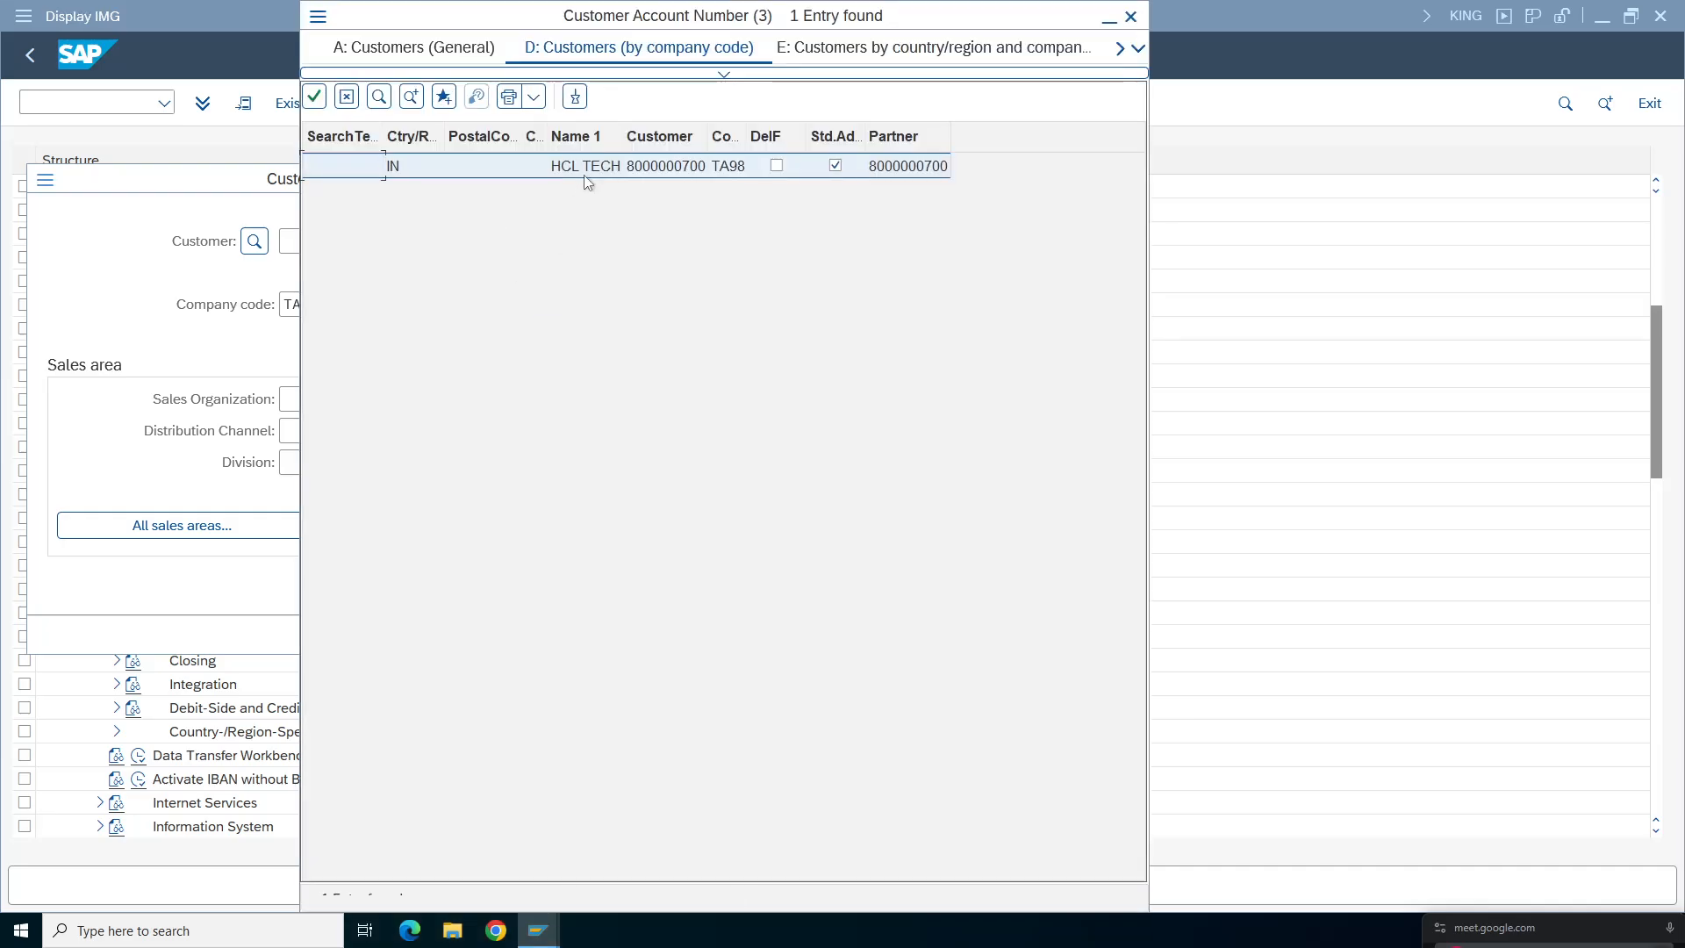
double_click(588, 174)
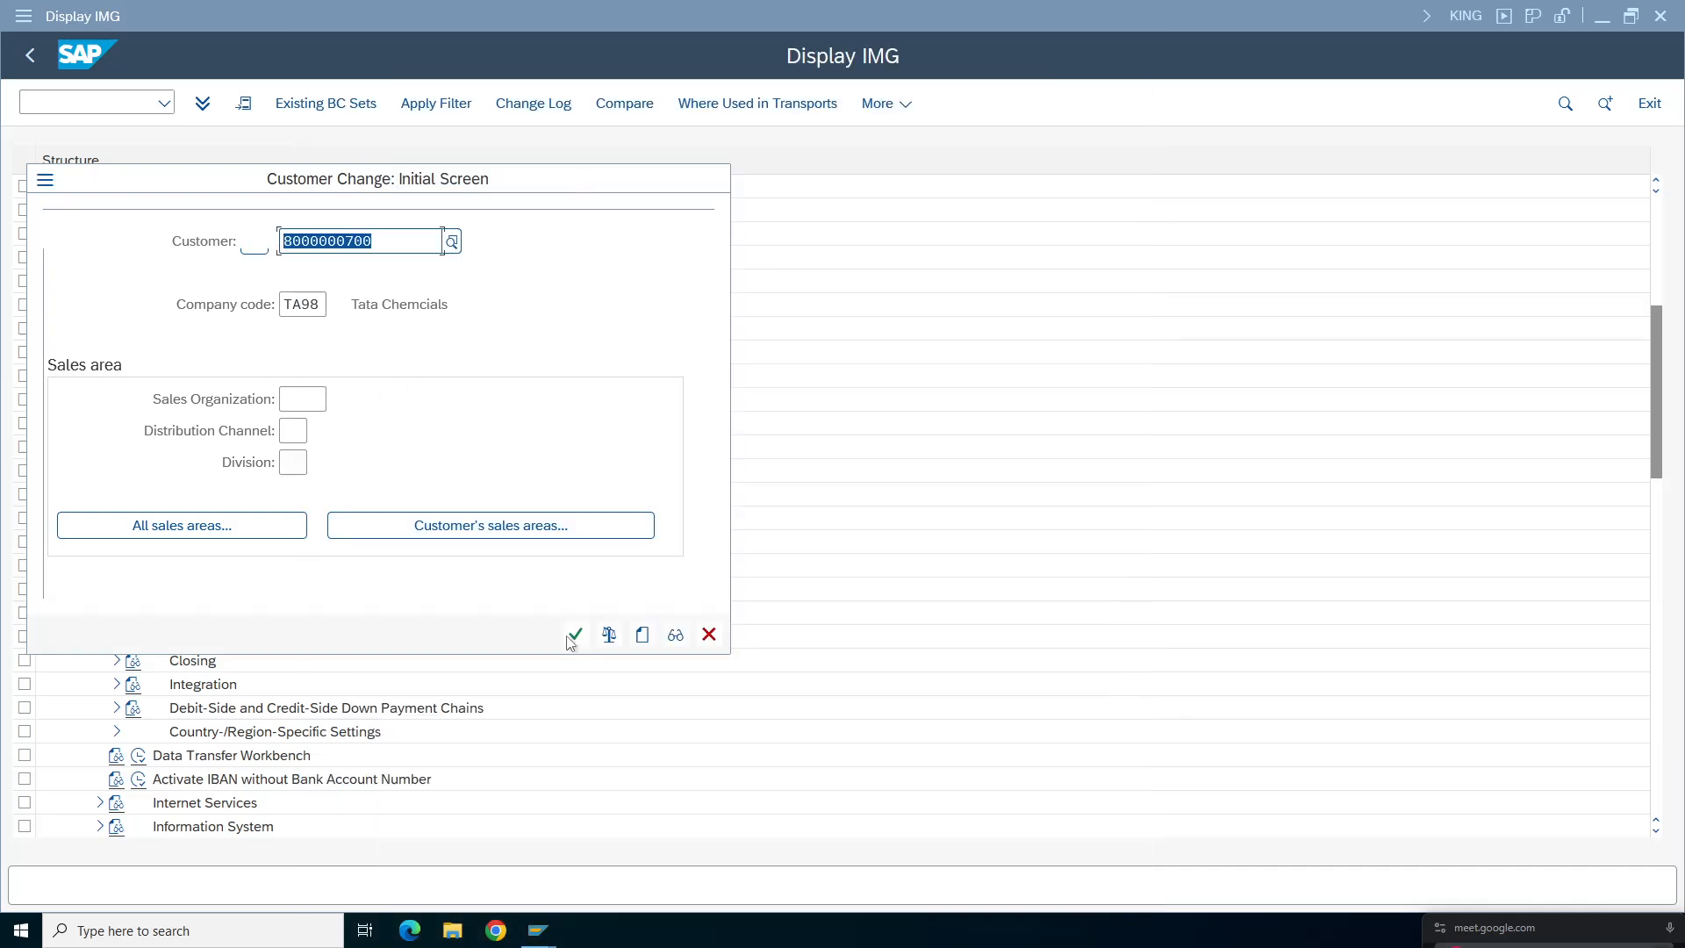
left_click(575, 634)
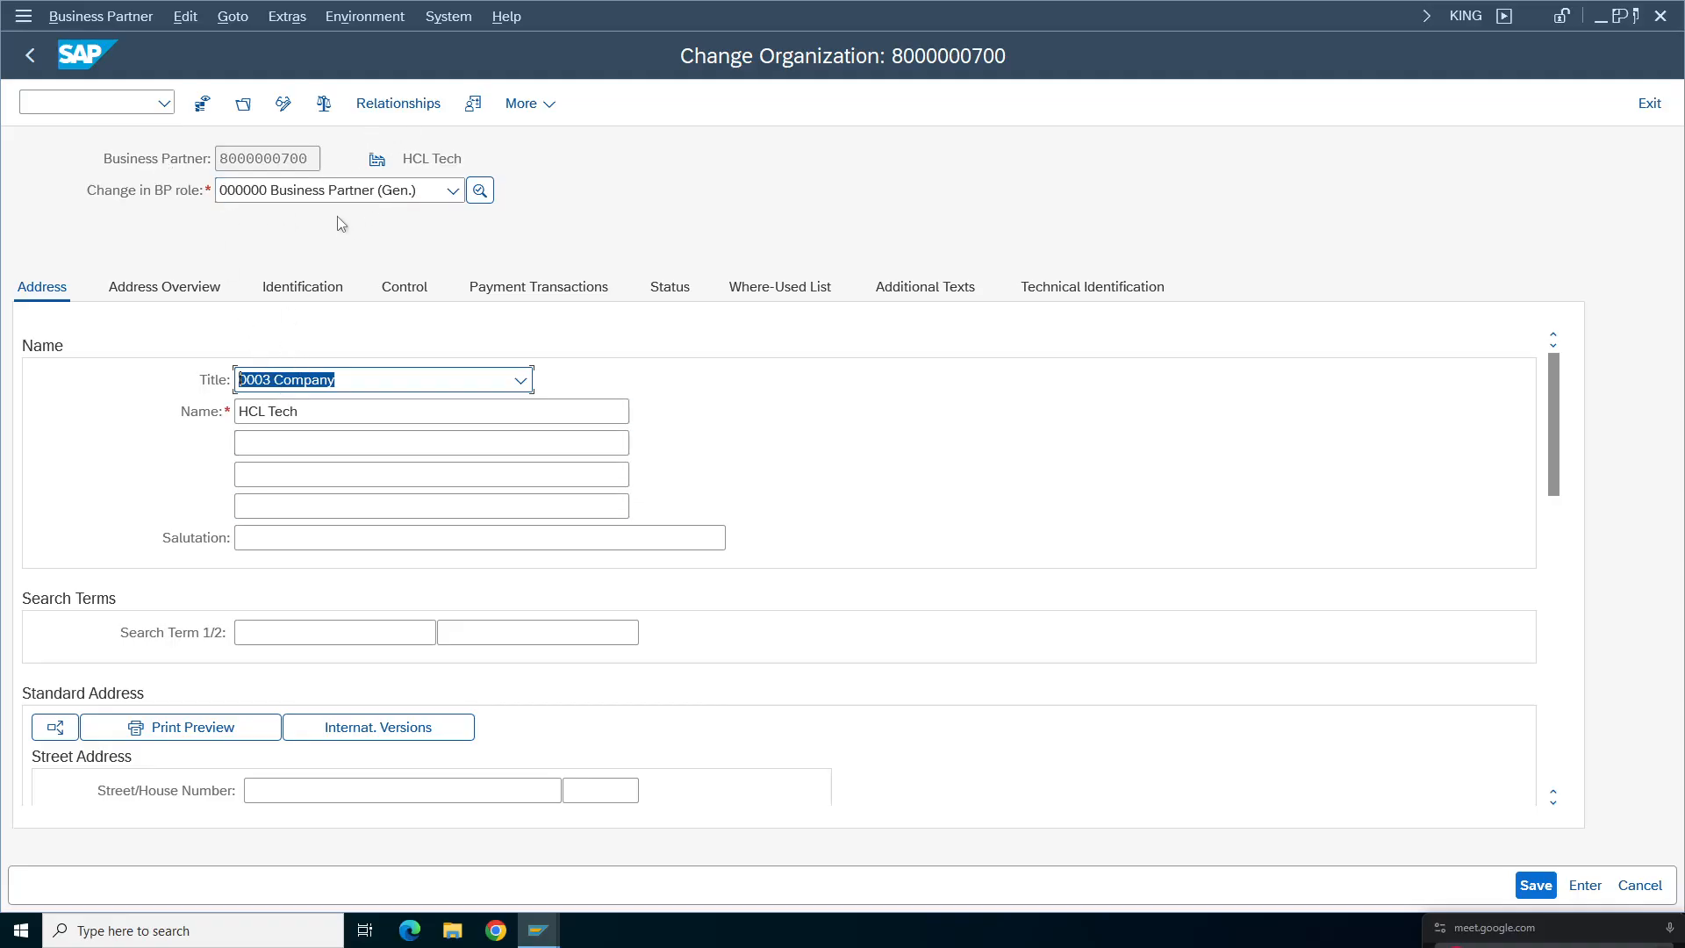
- Change the business partner role to FLCU00 Customer (FI) and open the customer's company code data
left_click(410, 197)
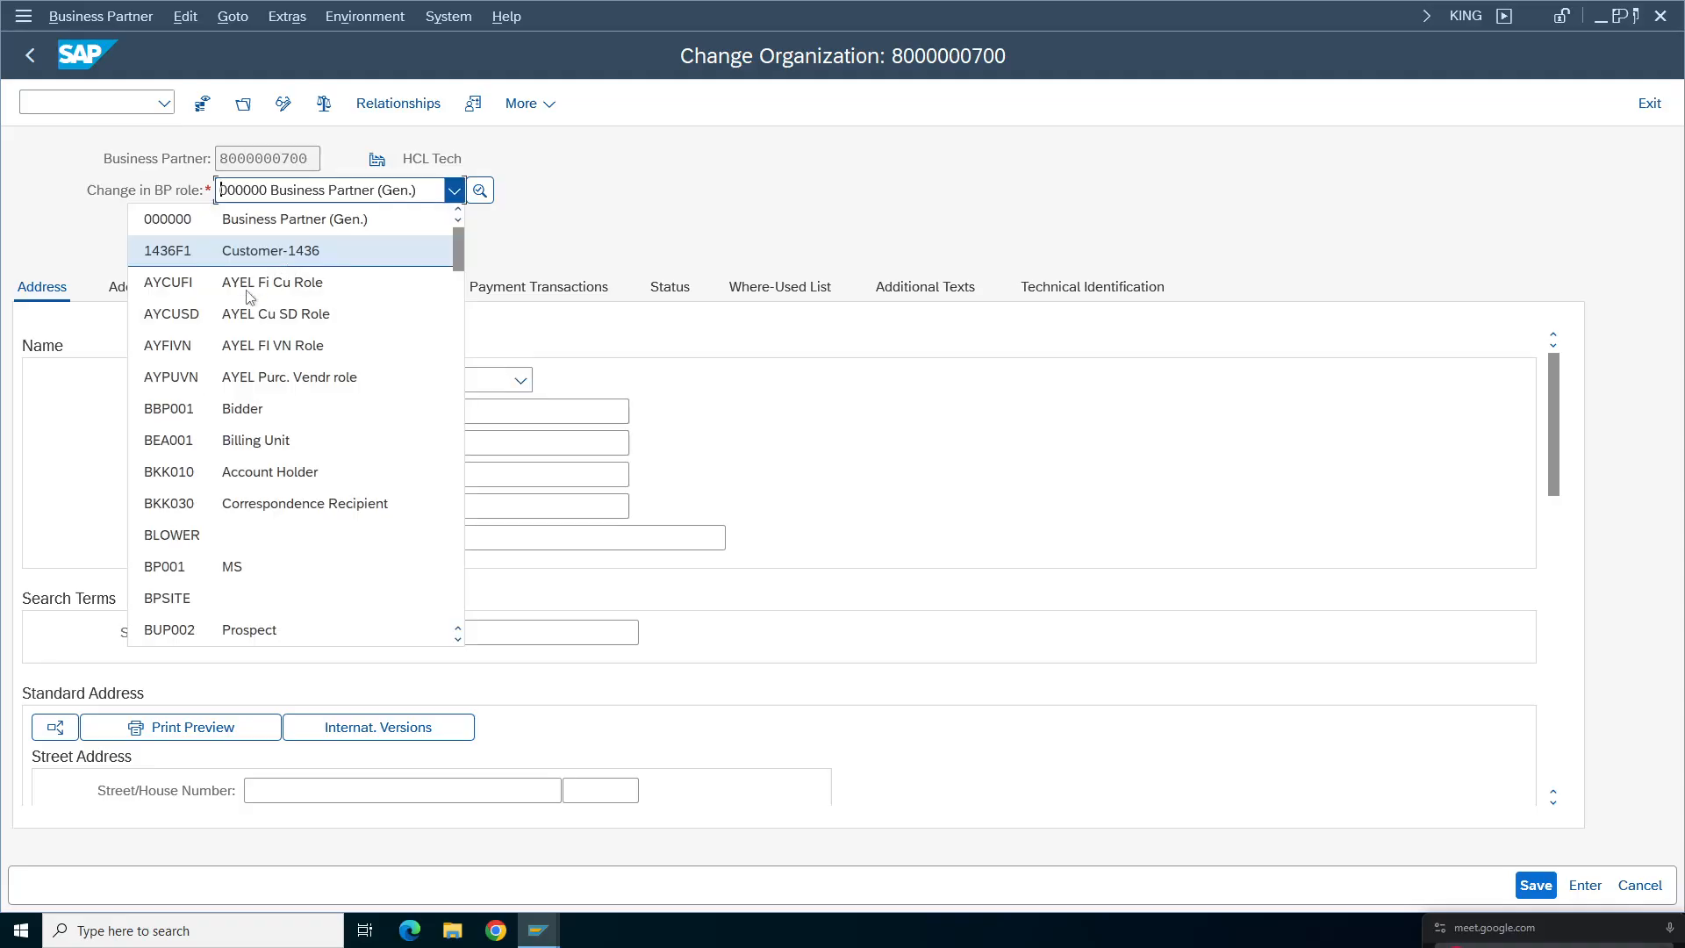
left_click(619, 213)
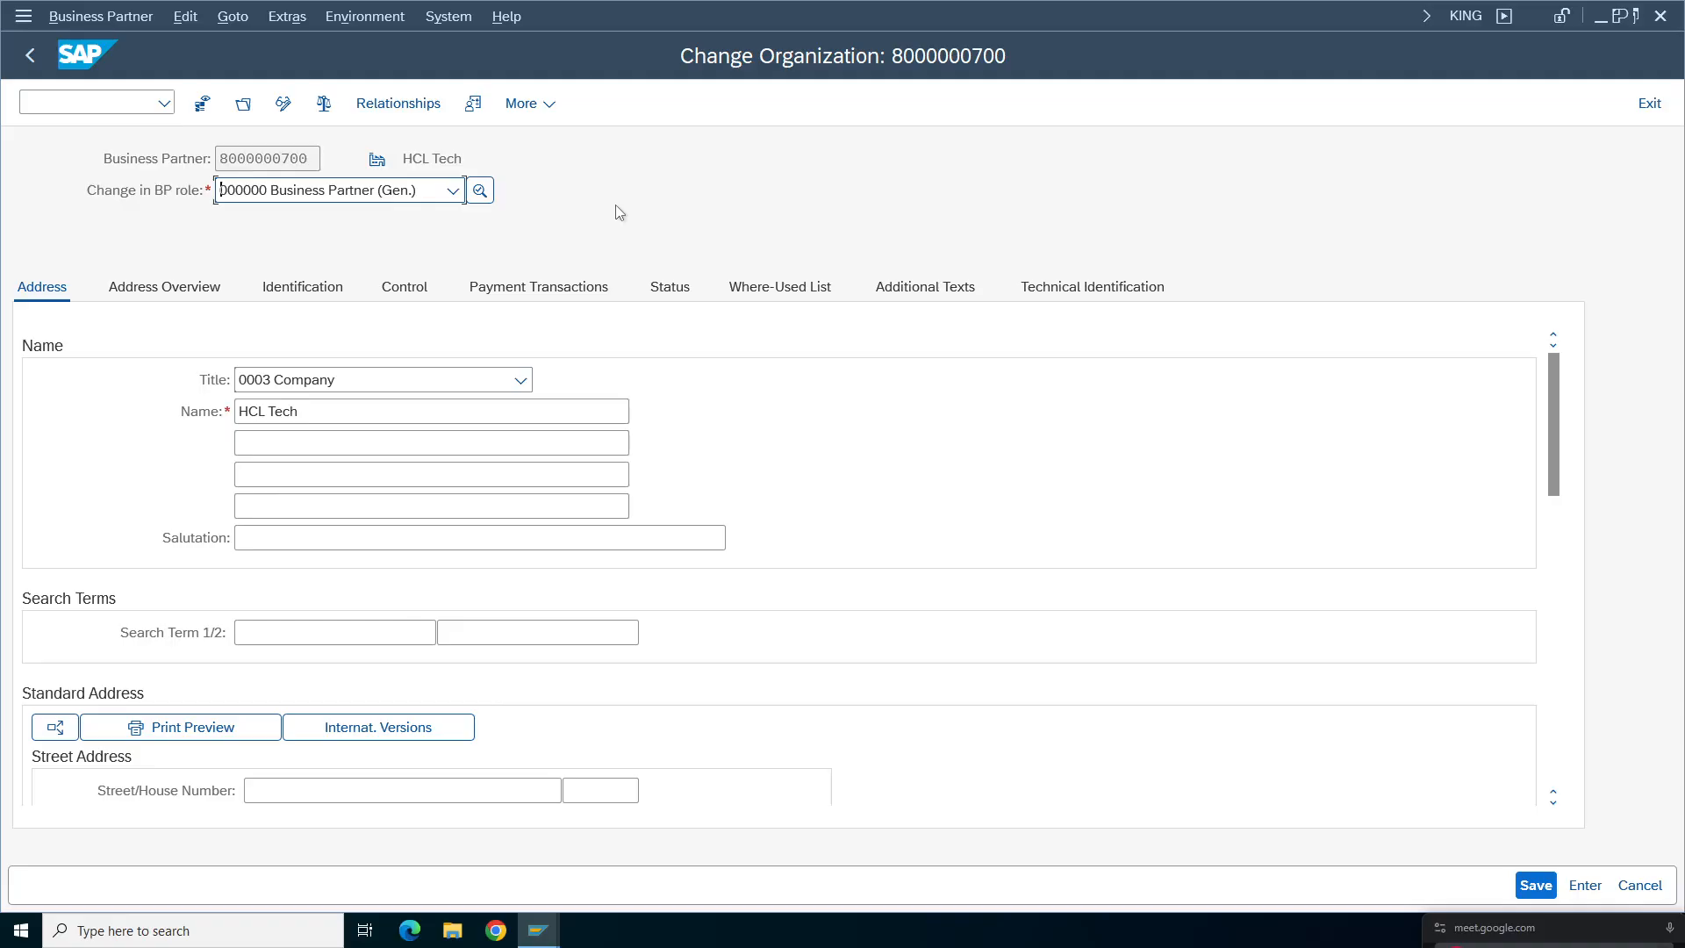
left_click(454, 191)
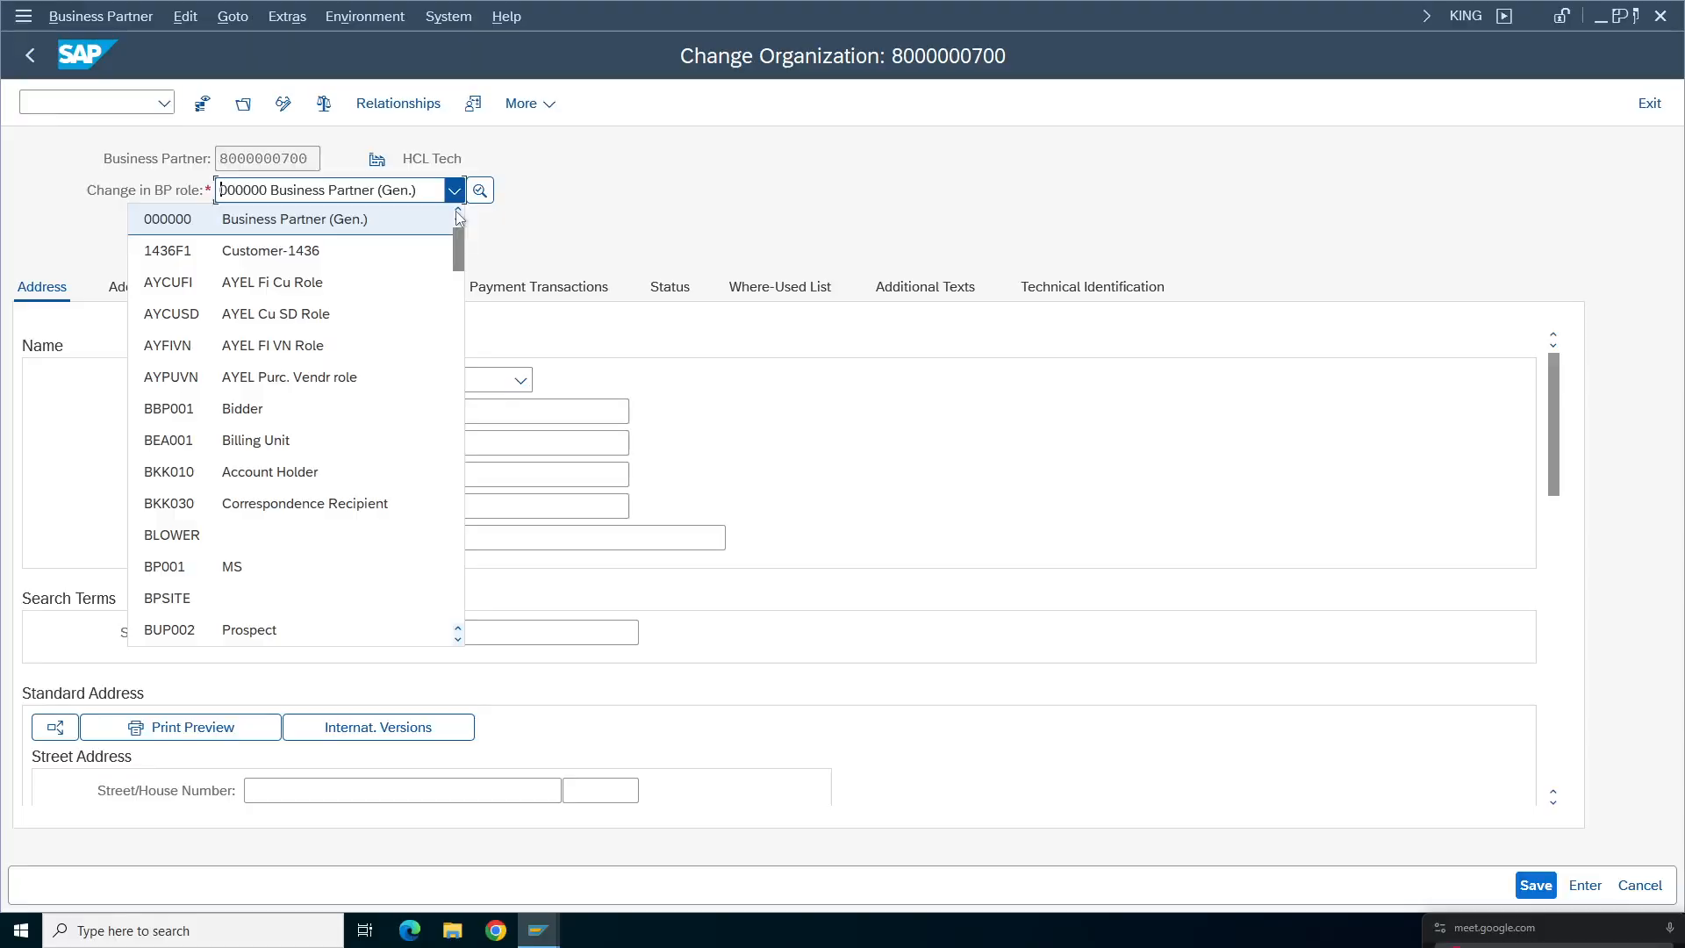
key("f")
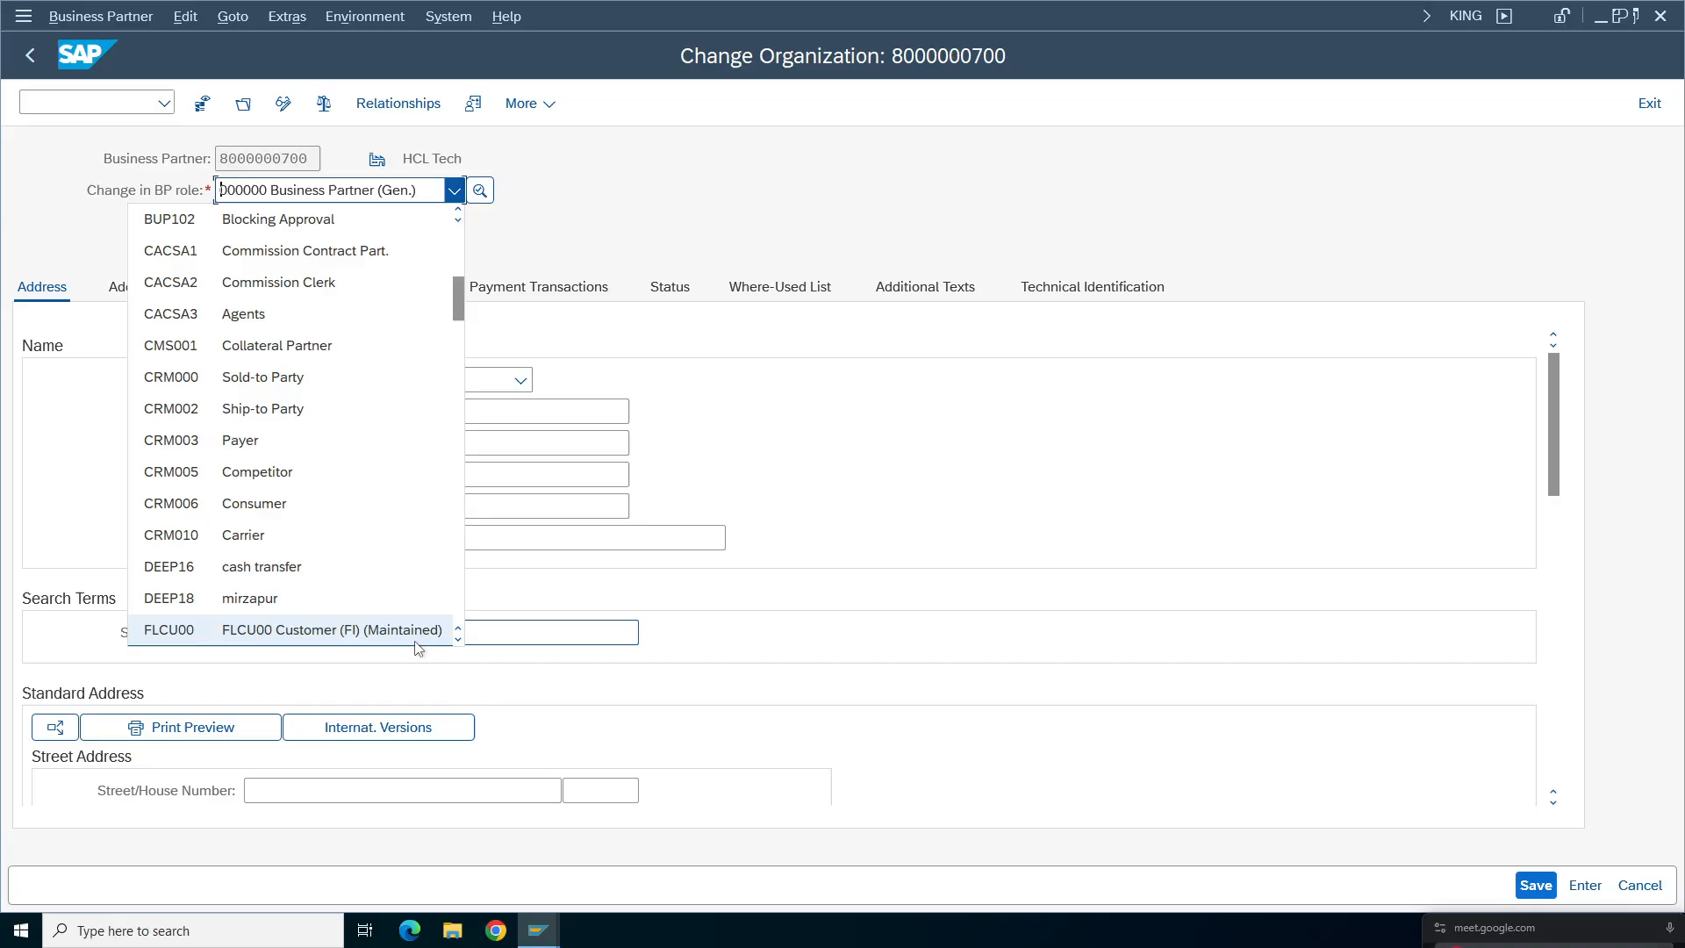
left_click(343, 630)
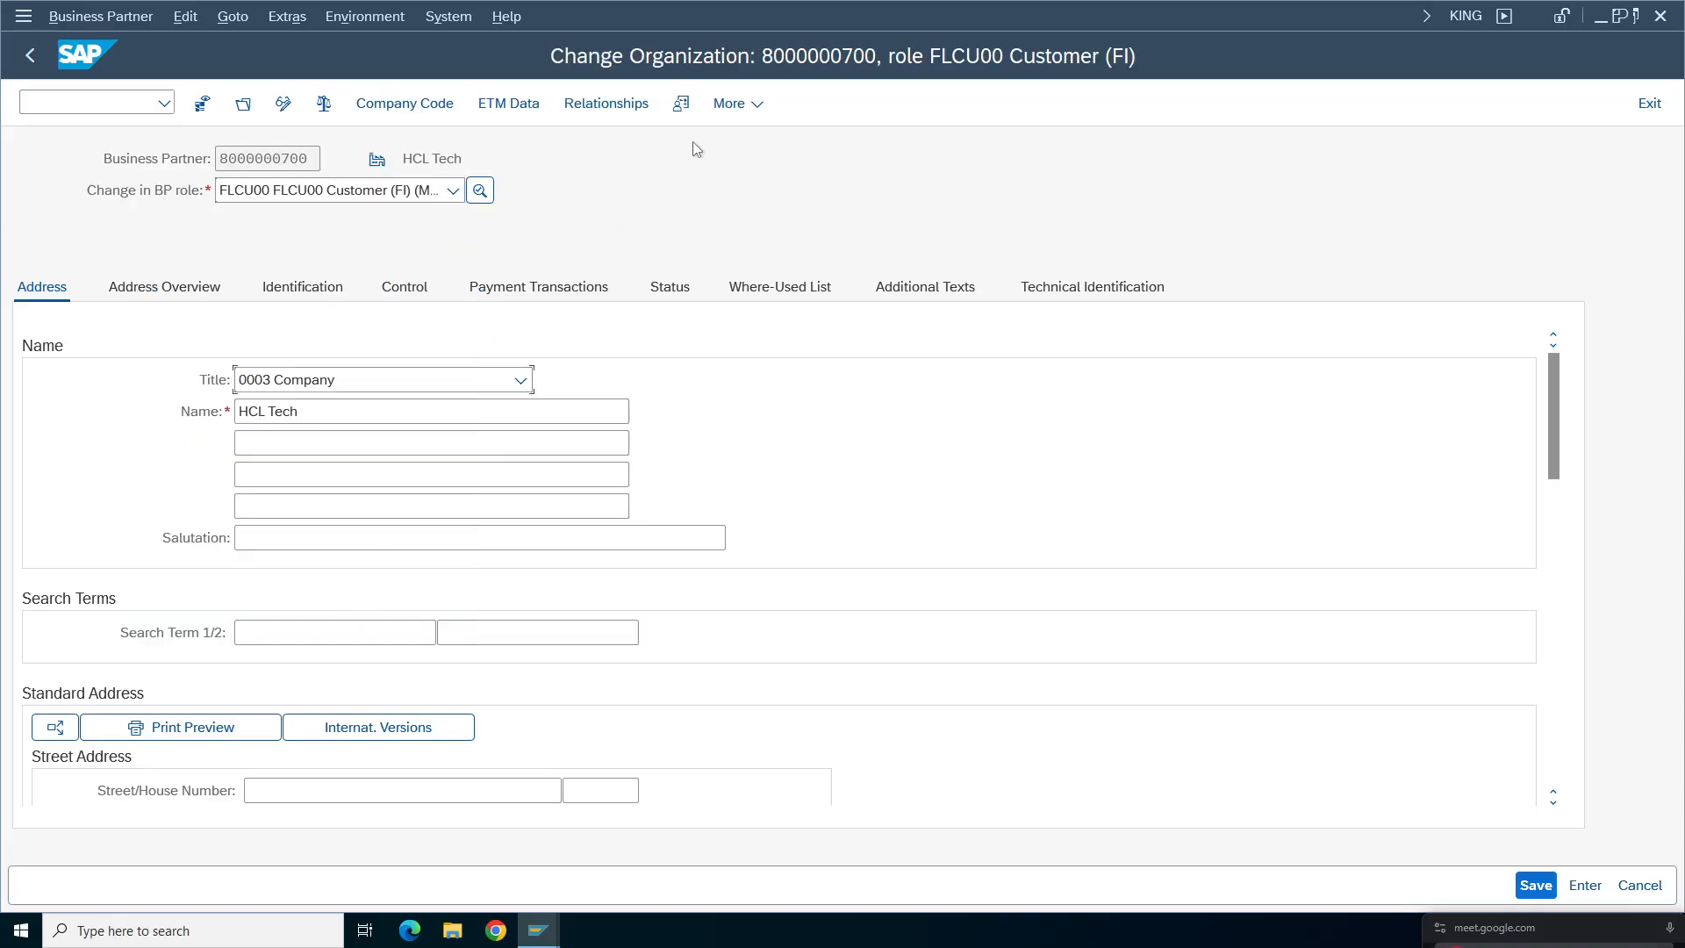
left_click(418, 105)
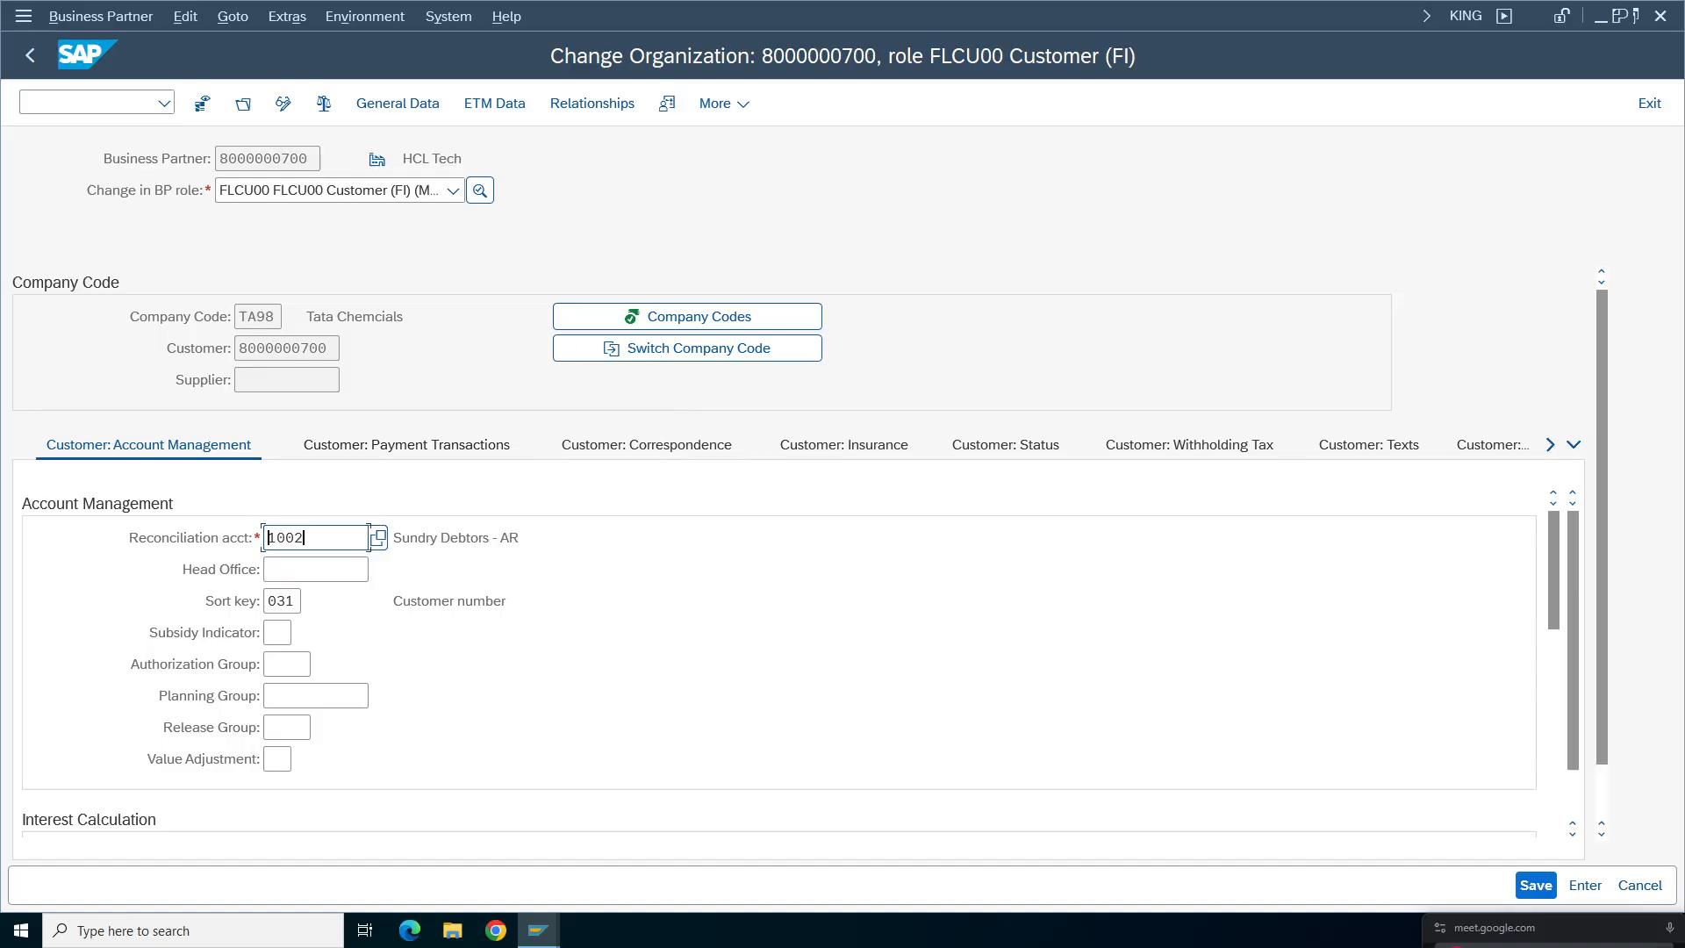
- Set the interest indicator to TA in the customer's account management data and save the master record
left_click(662, 452)
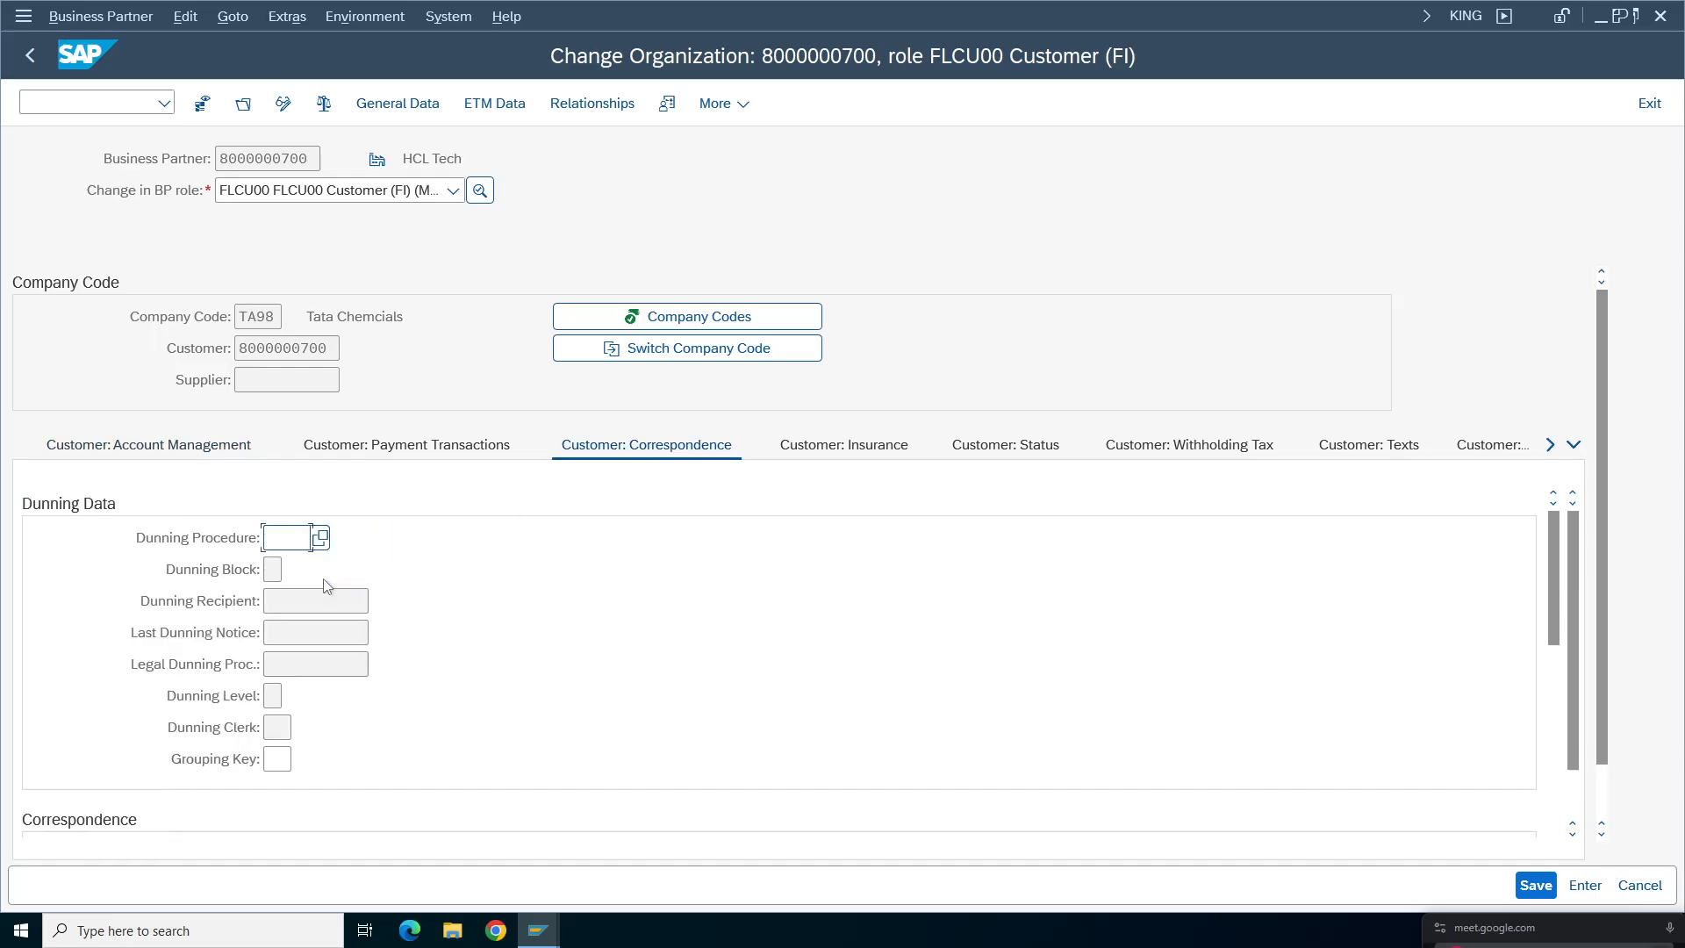
left_click(386, 449)
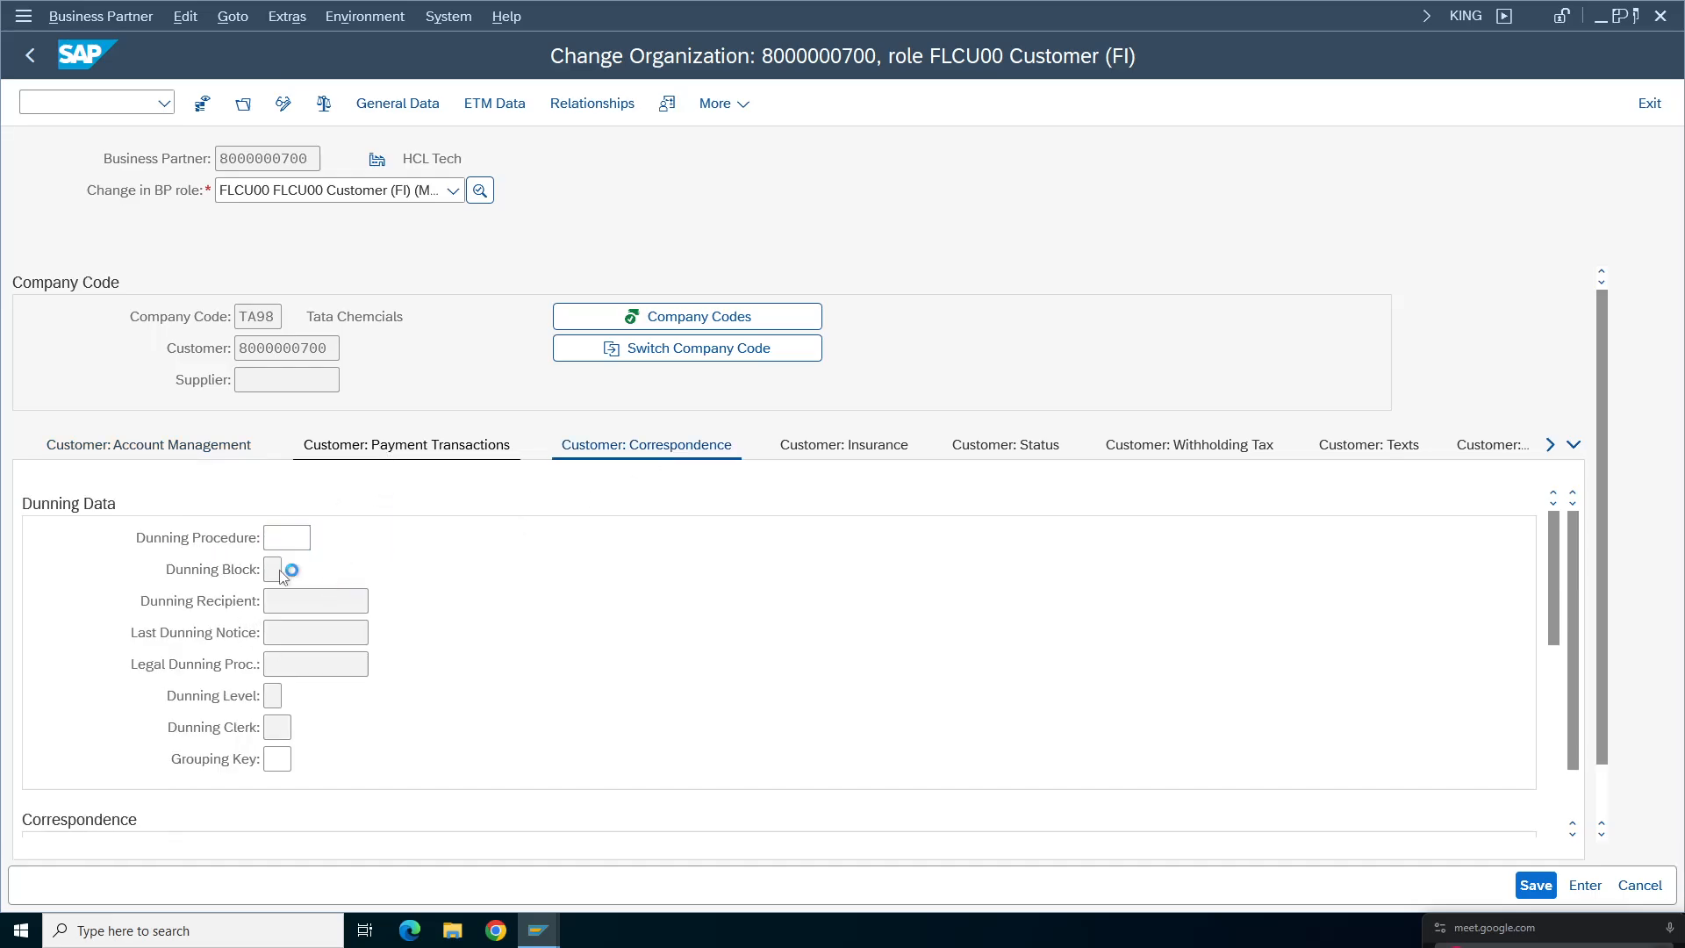
left_click(196, 456)
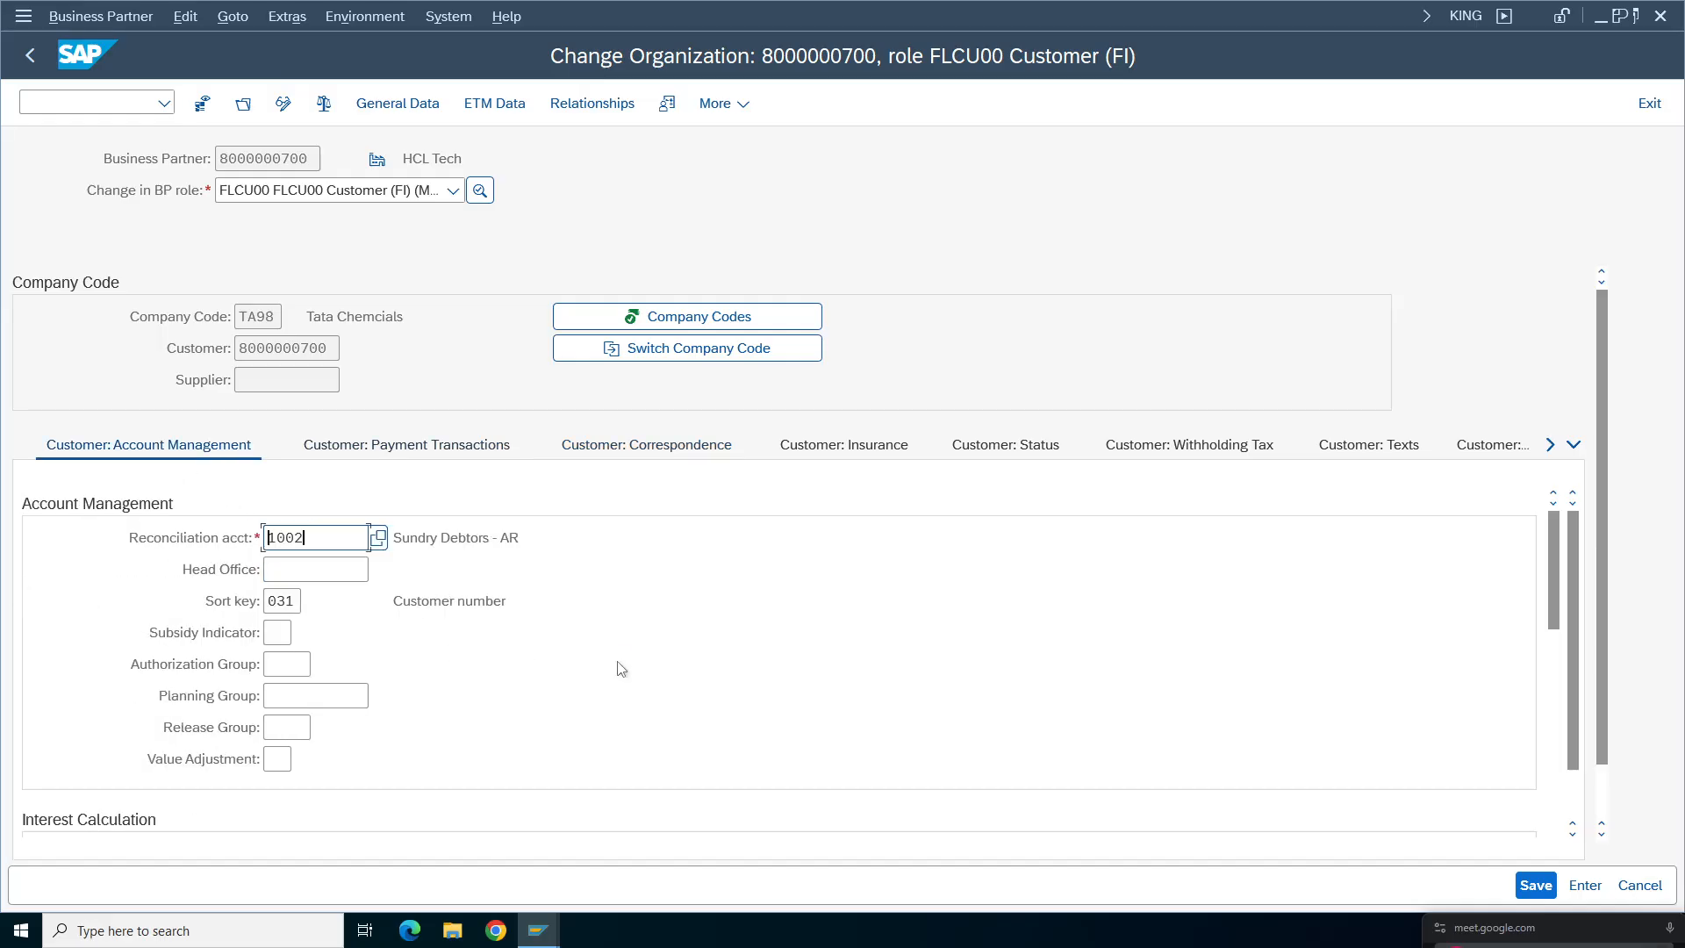
scroll(137, 626, "down", 3)
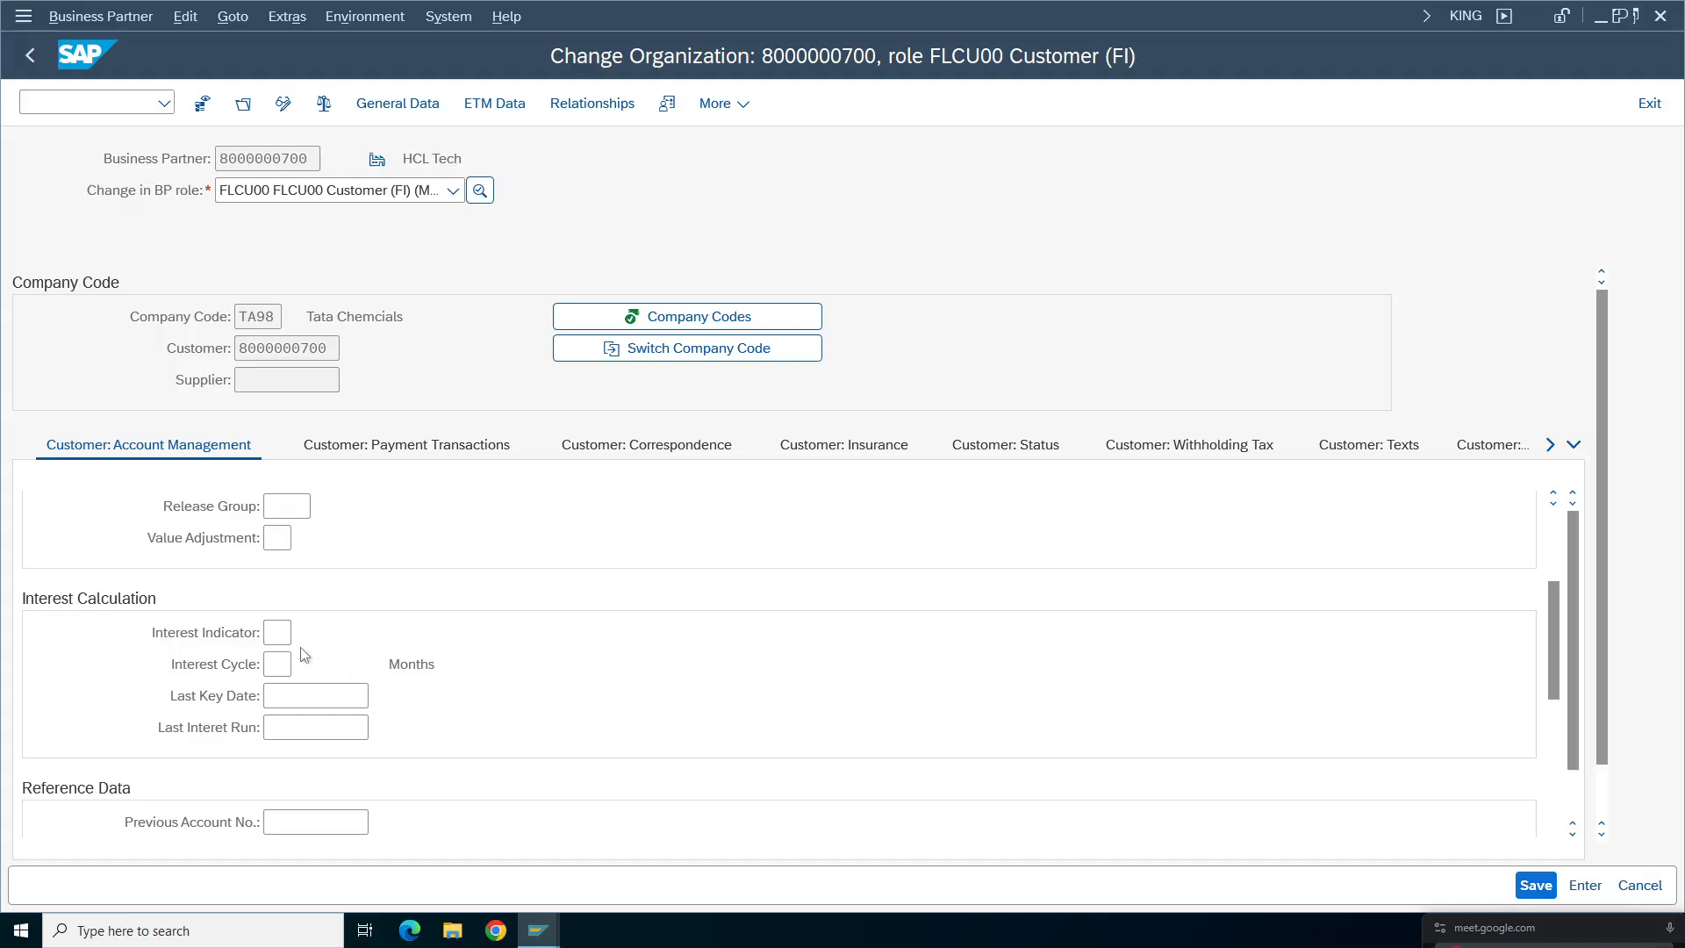
left_click(270, 633)
type("ta")
left_click(1545, 887)
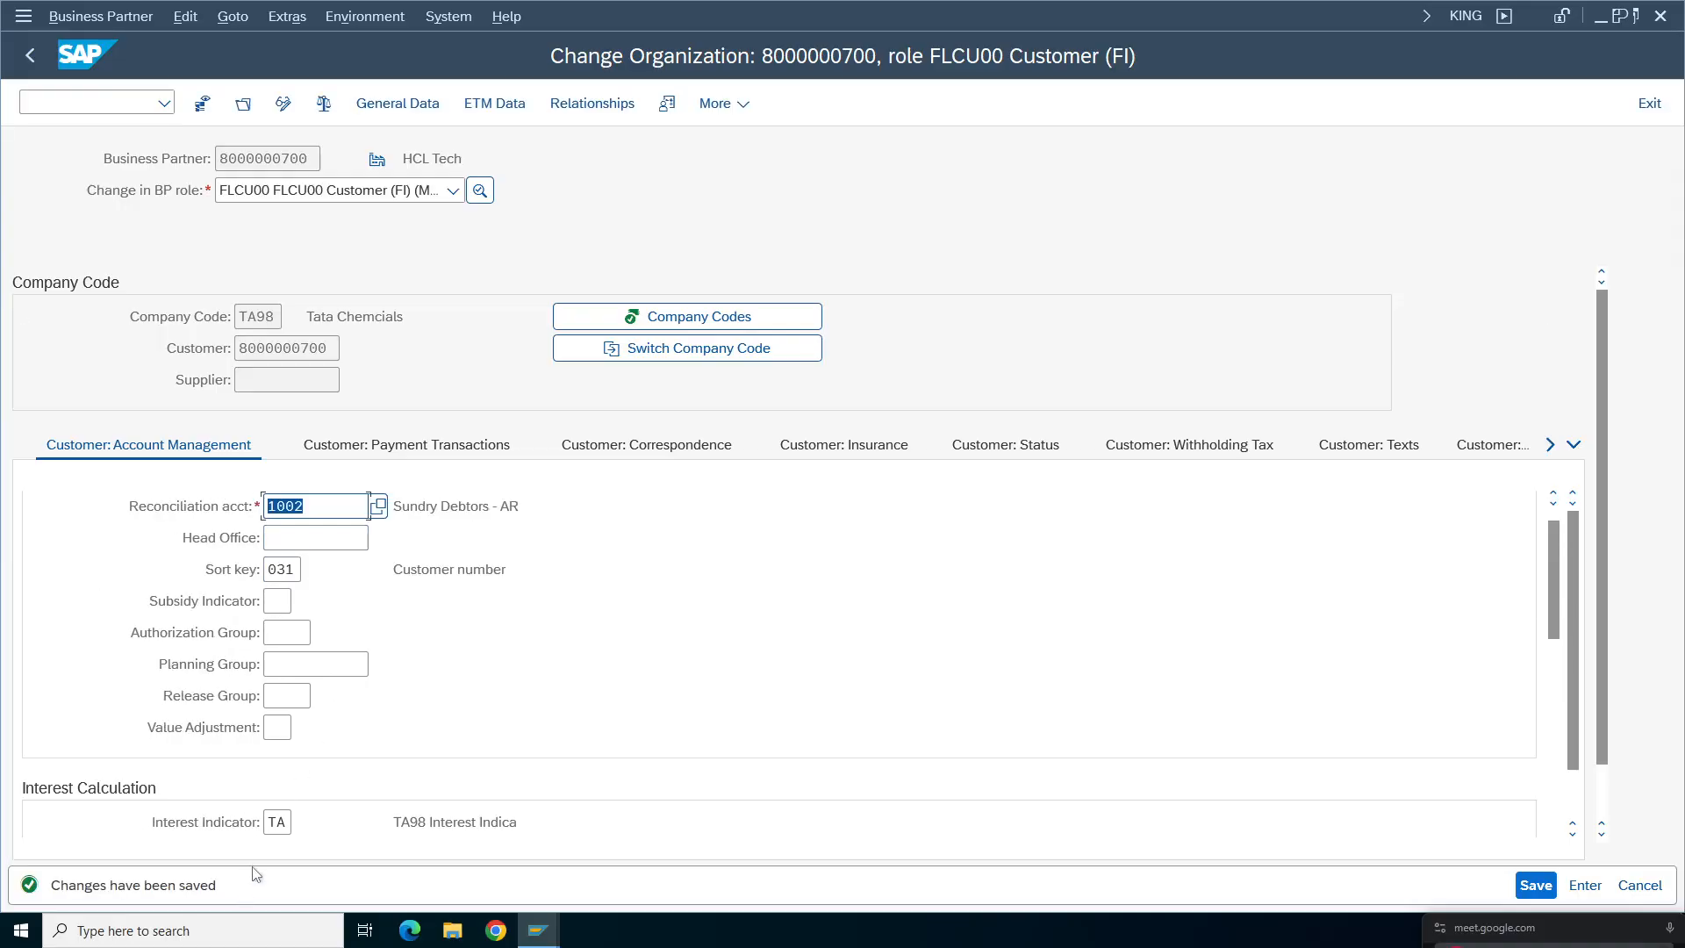
left_click_drag(524, 823, 211, 825)
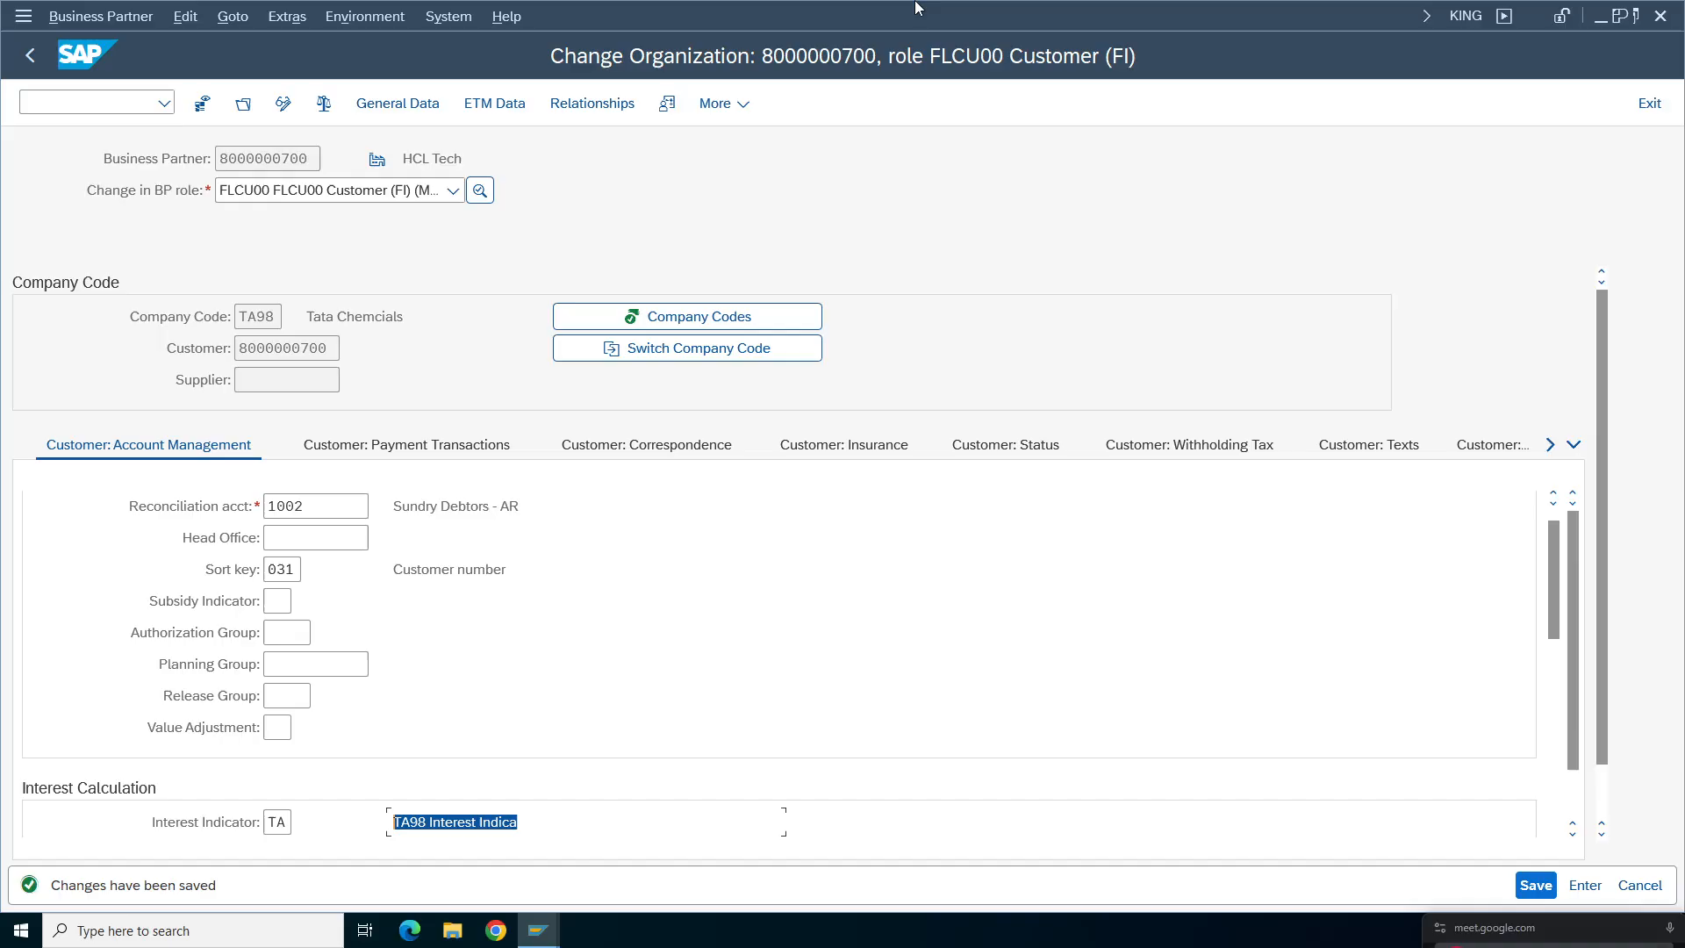
- Switch to the Google Sheets notes and review the rows for customer invoice posting, interest calculation without postings, and post interest
mouse_move(915, 3)
left_click(1025, 11)
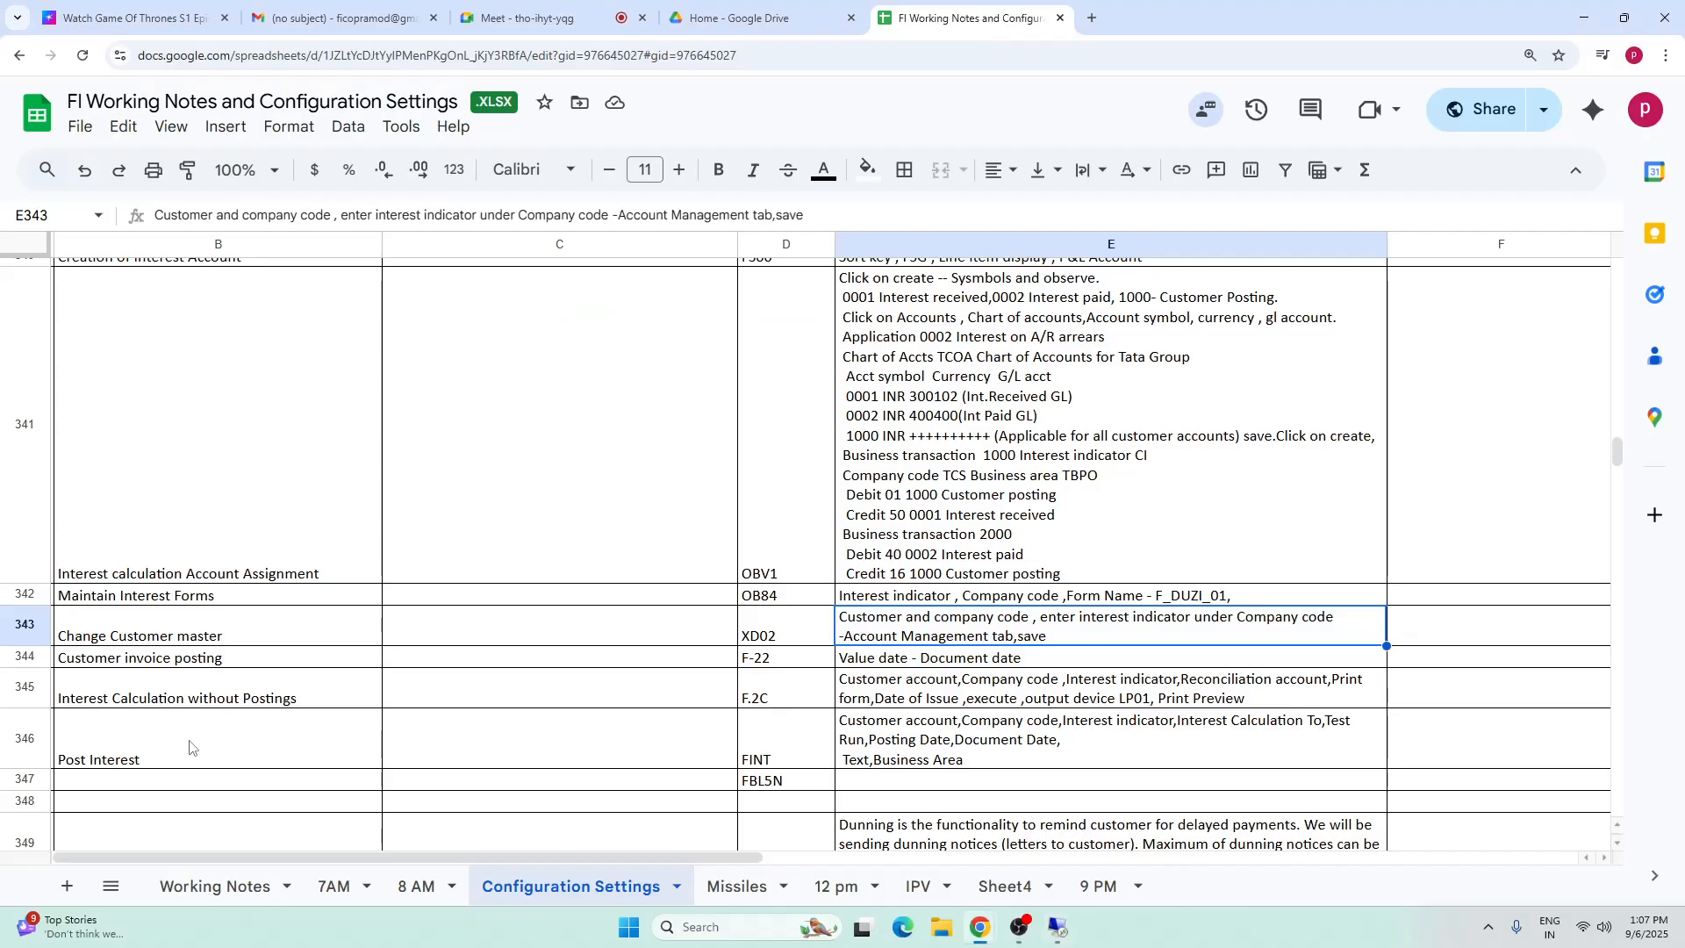
left_click(147, 658)
left_click(199, 720)
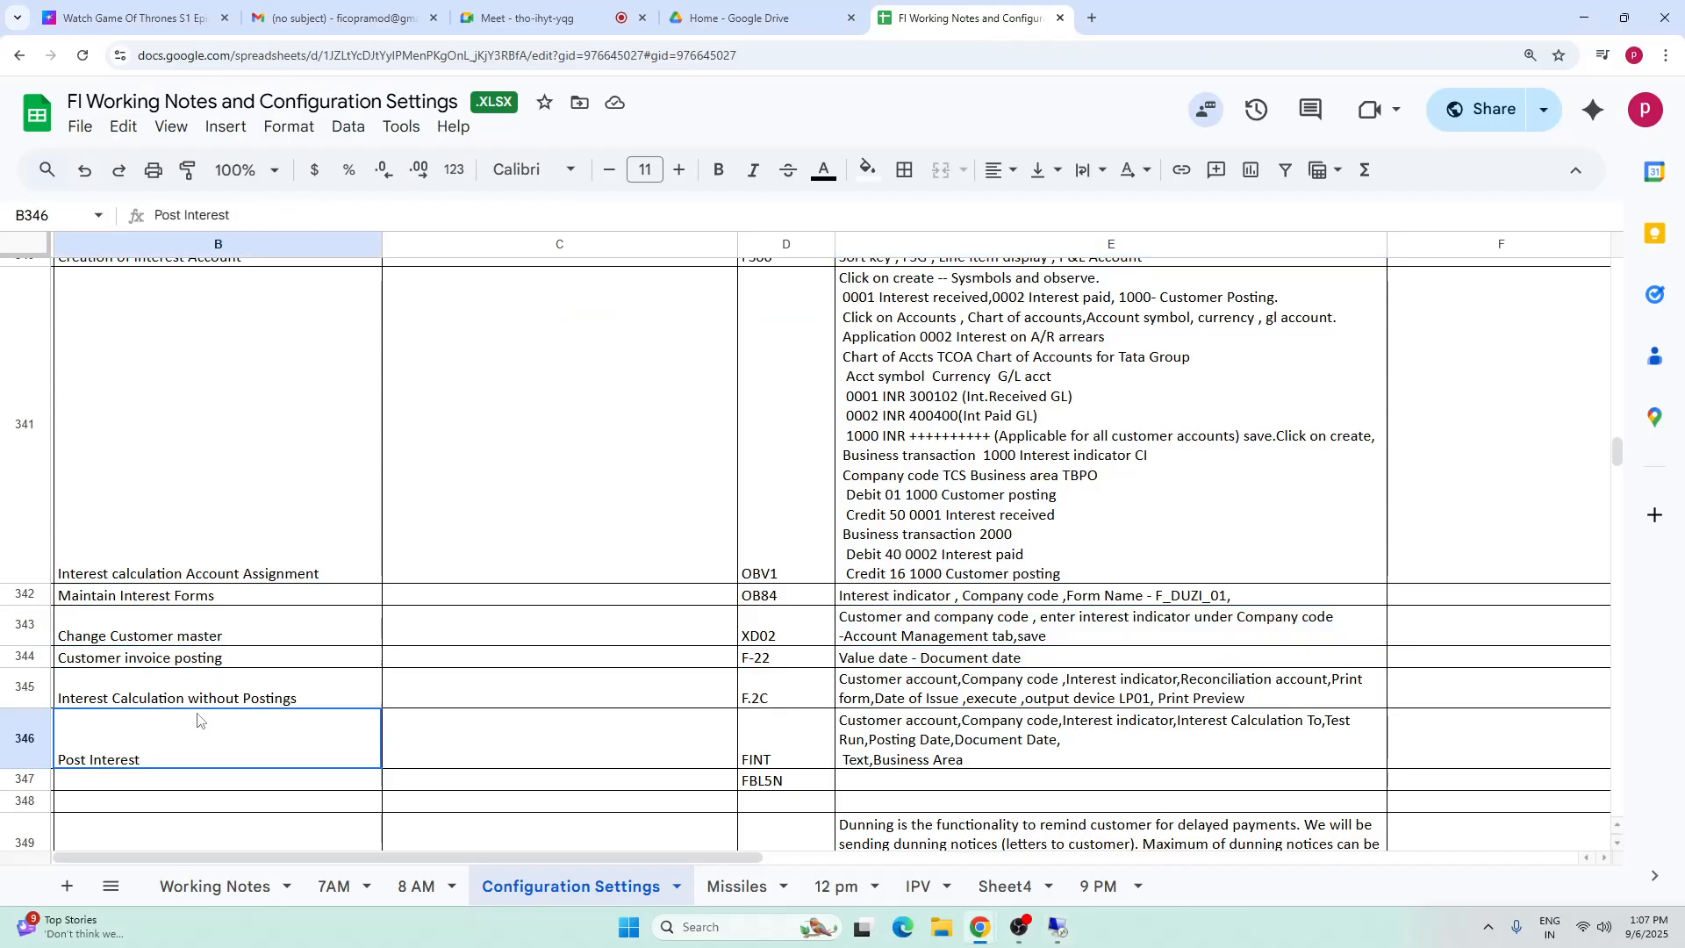
left_click(187, 660)
left_click(949, 658, "shift")
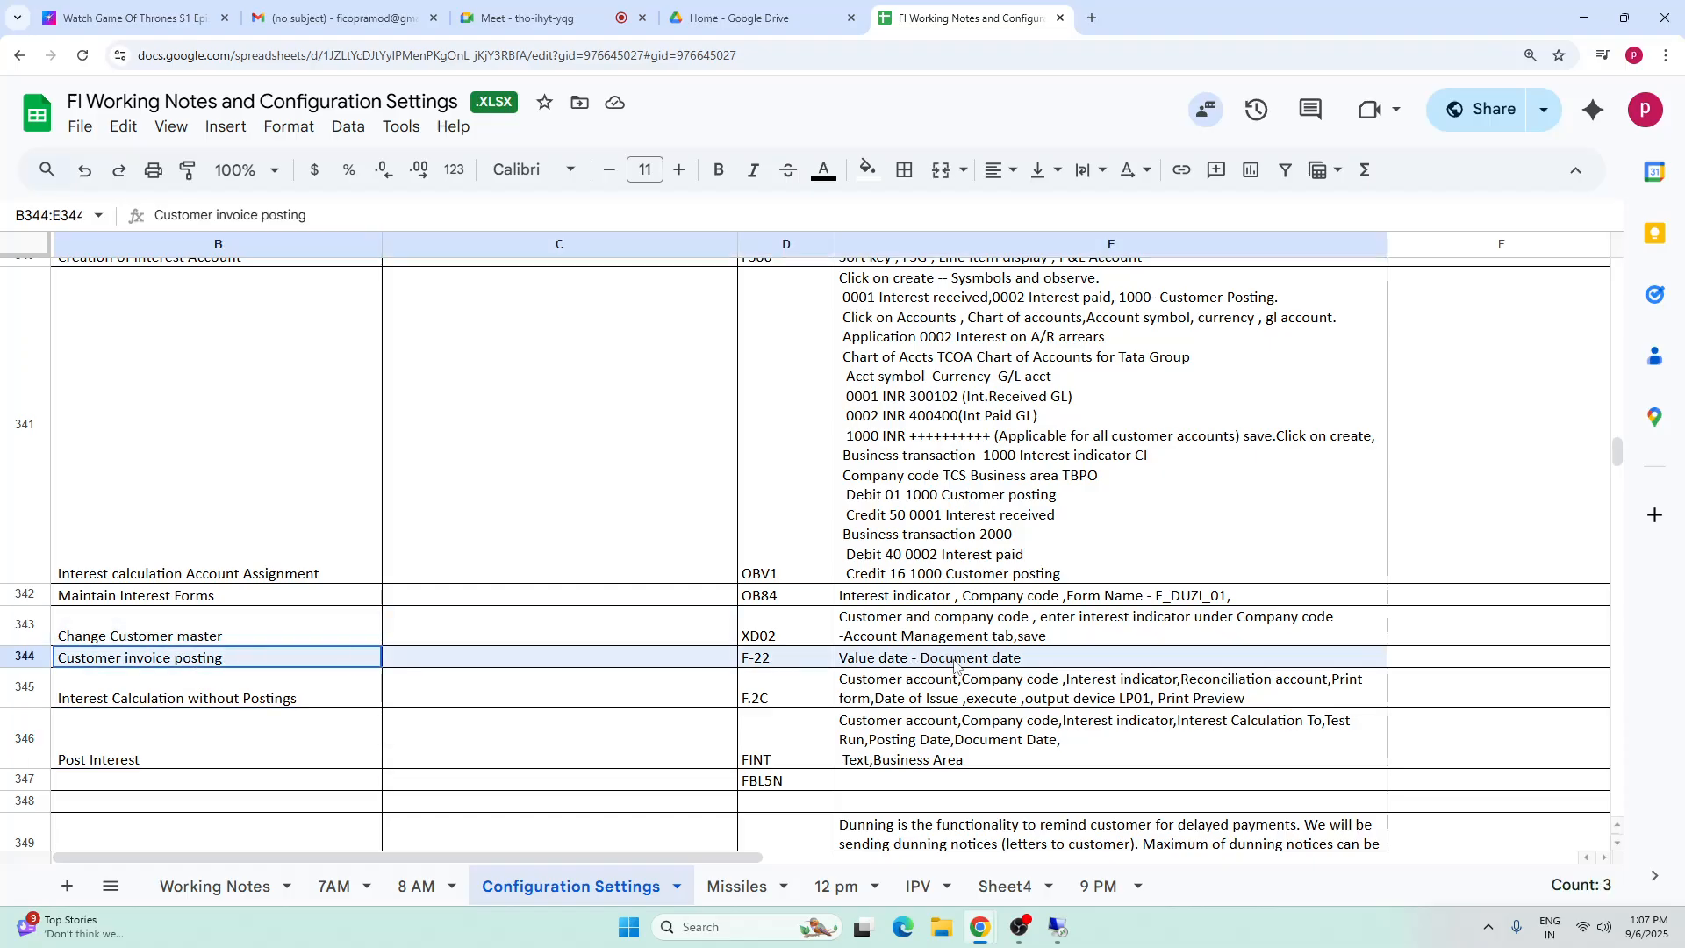
left_click(182, 700)
left_click(182, 741)
left_click_drag(186, 658, 983, 644)
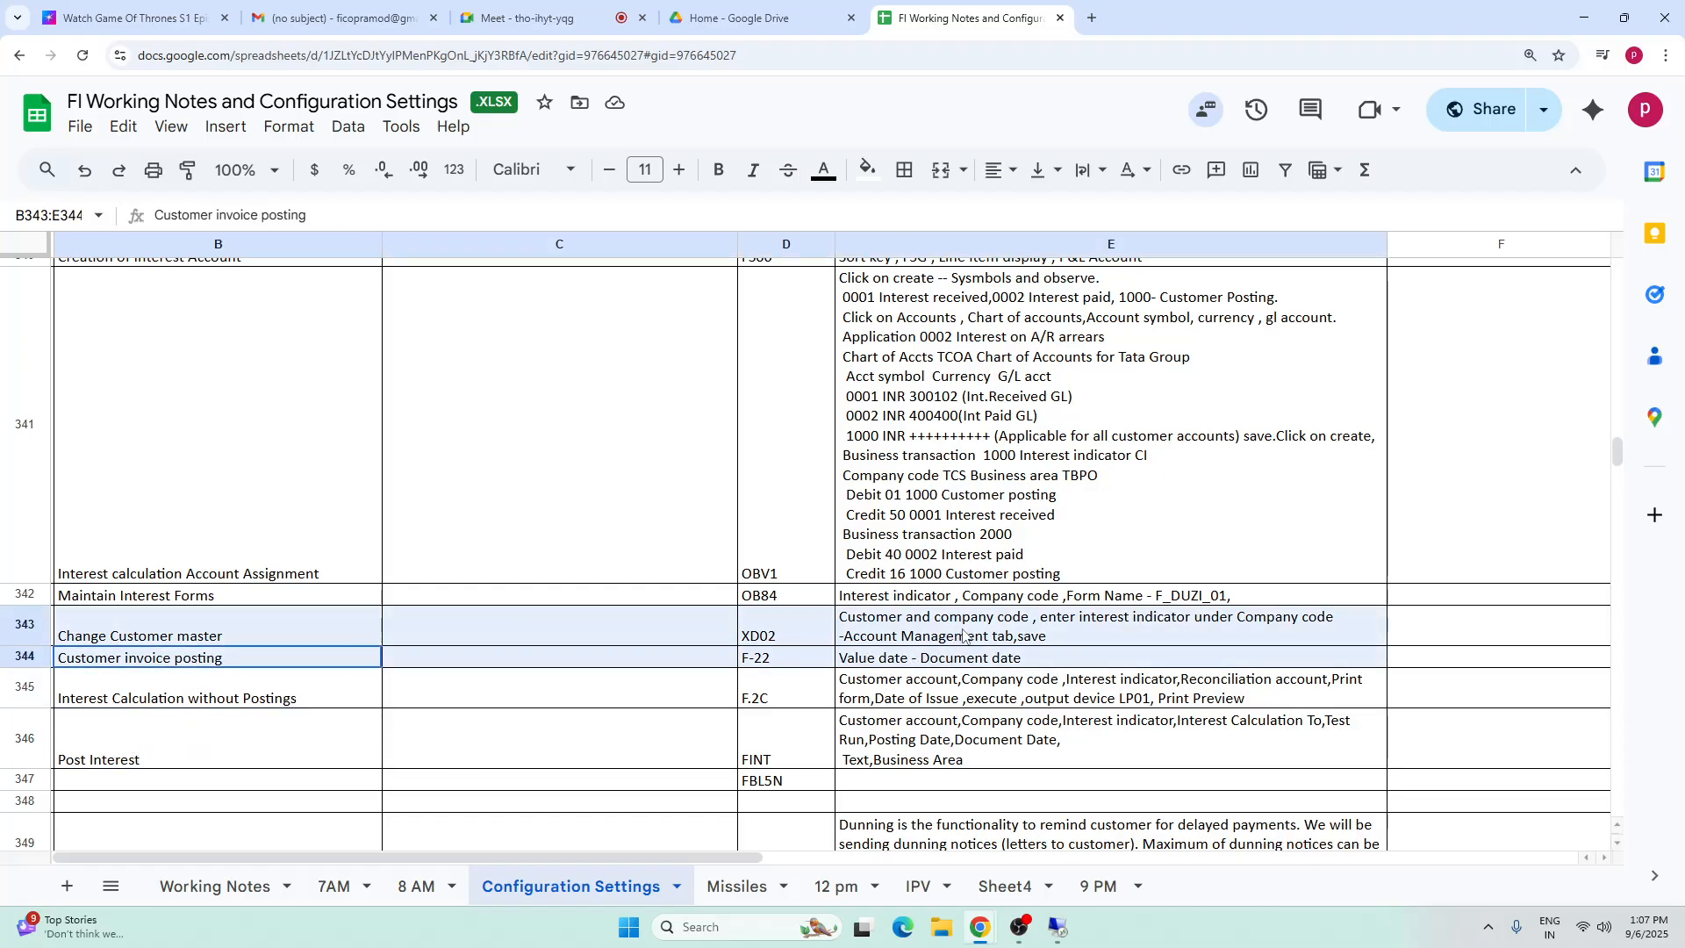
- Return to SAP, run FBL5N in a new session for all HCL Tech items in TA98, and check the account balance
left_click(1057, 934)
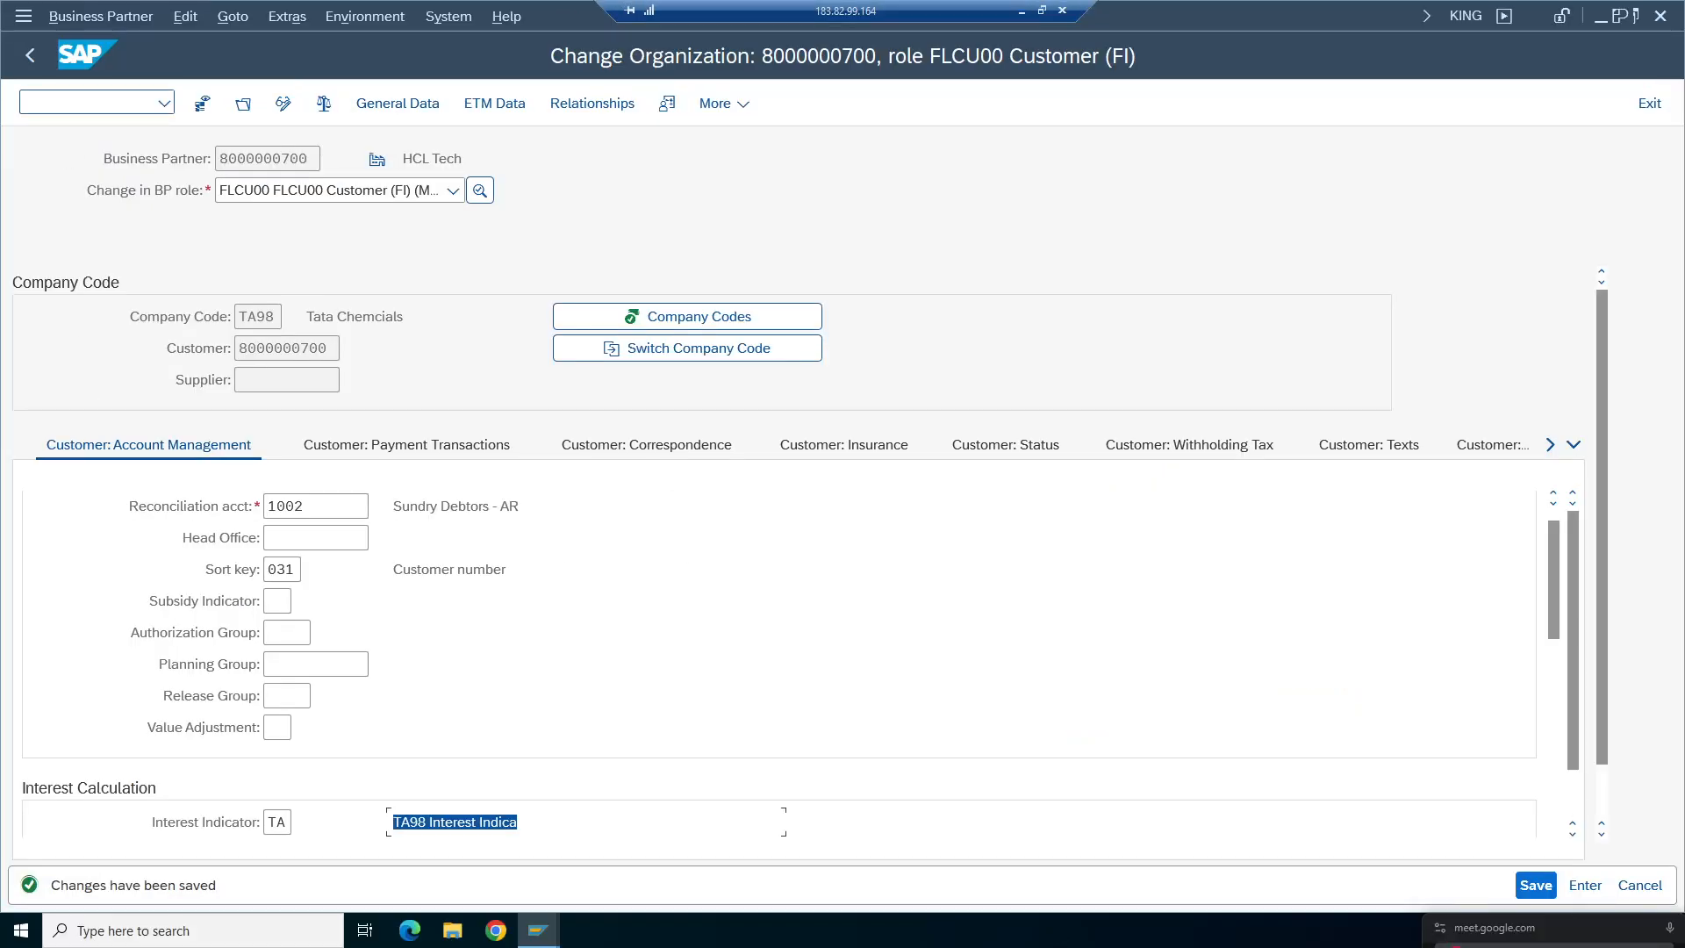
left_click(77, 102)
type("/ofbl5n")
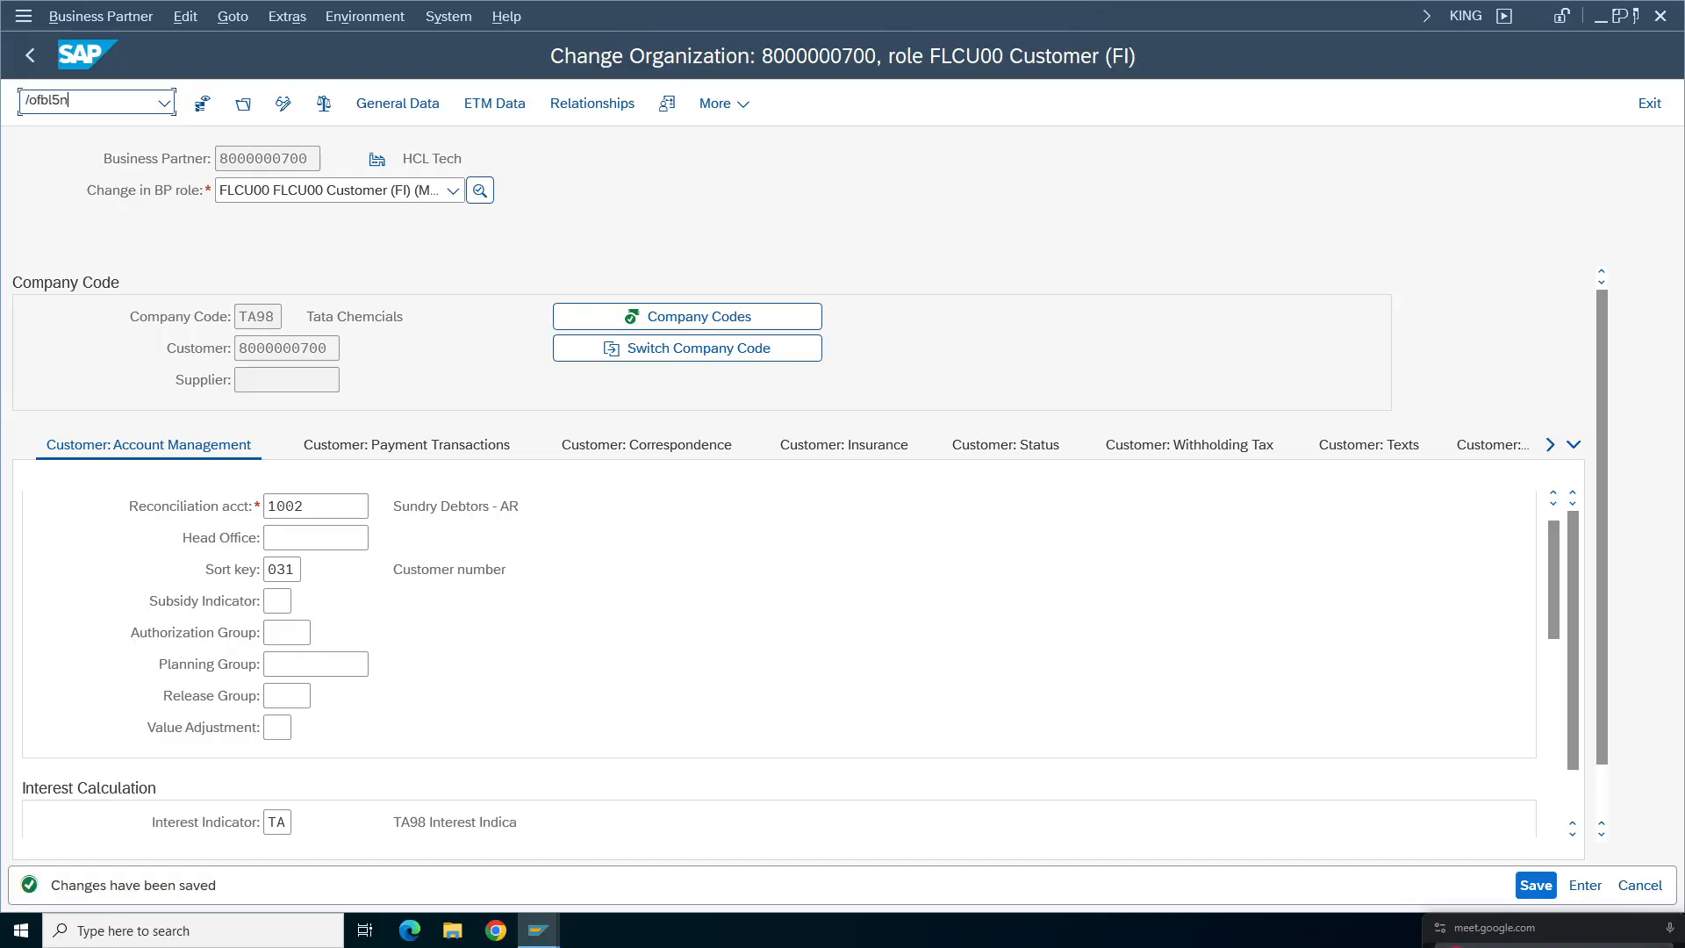
key("Return")
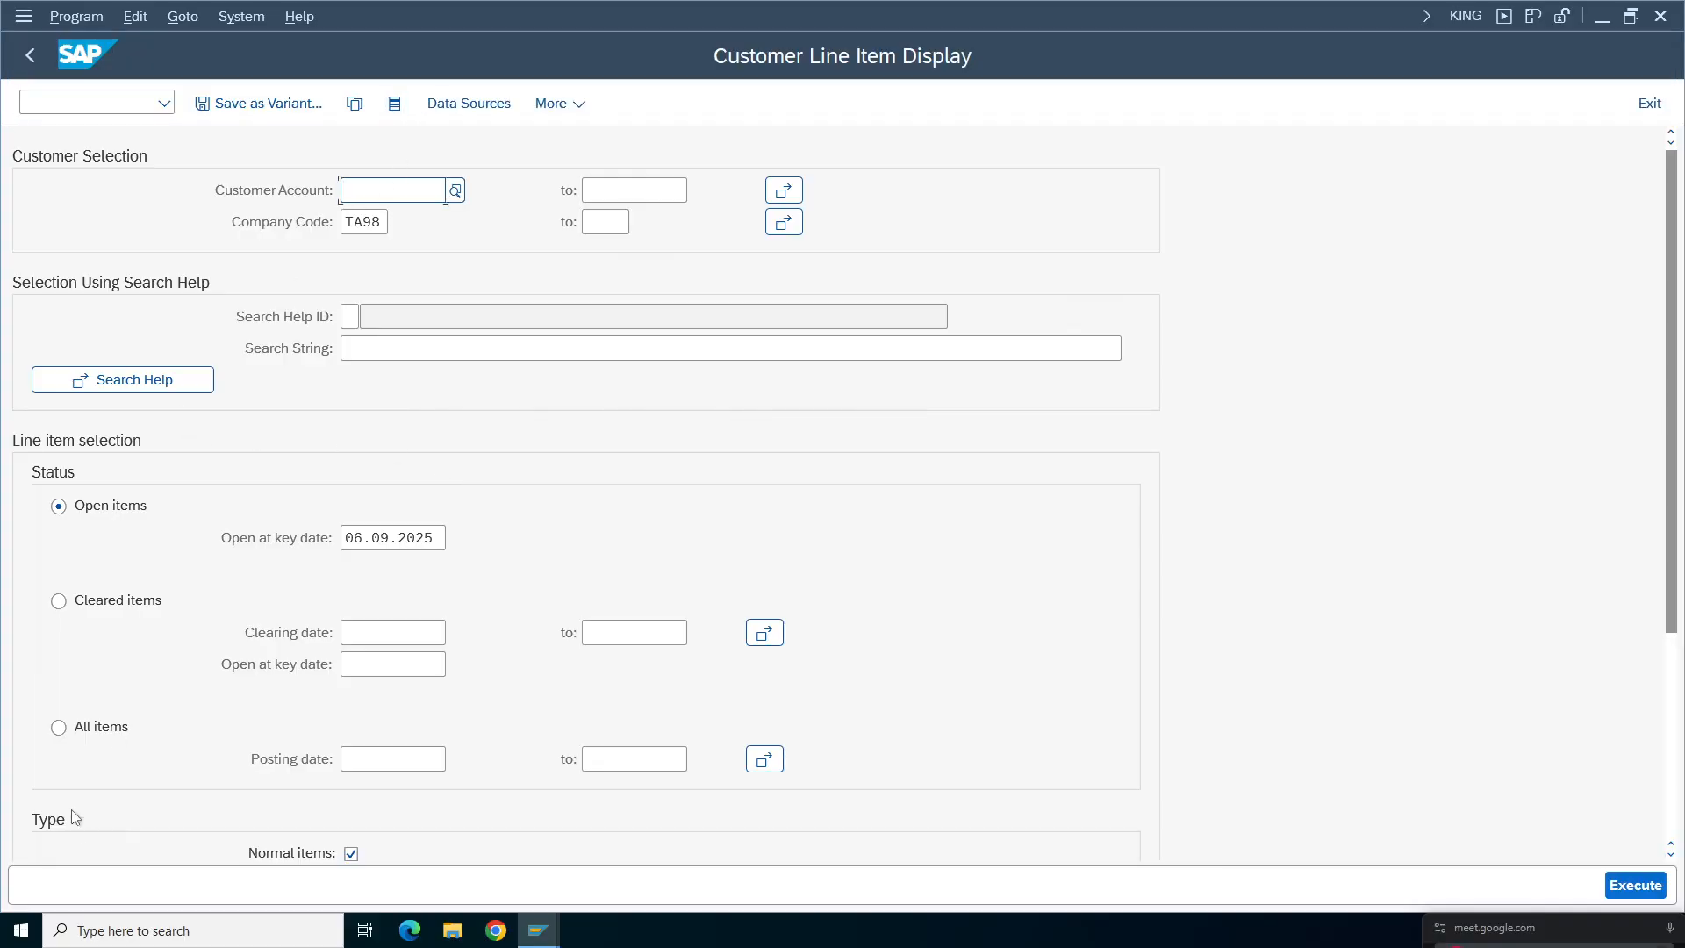
left_click(59, 727)
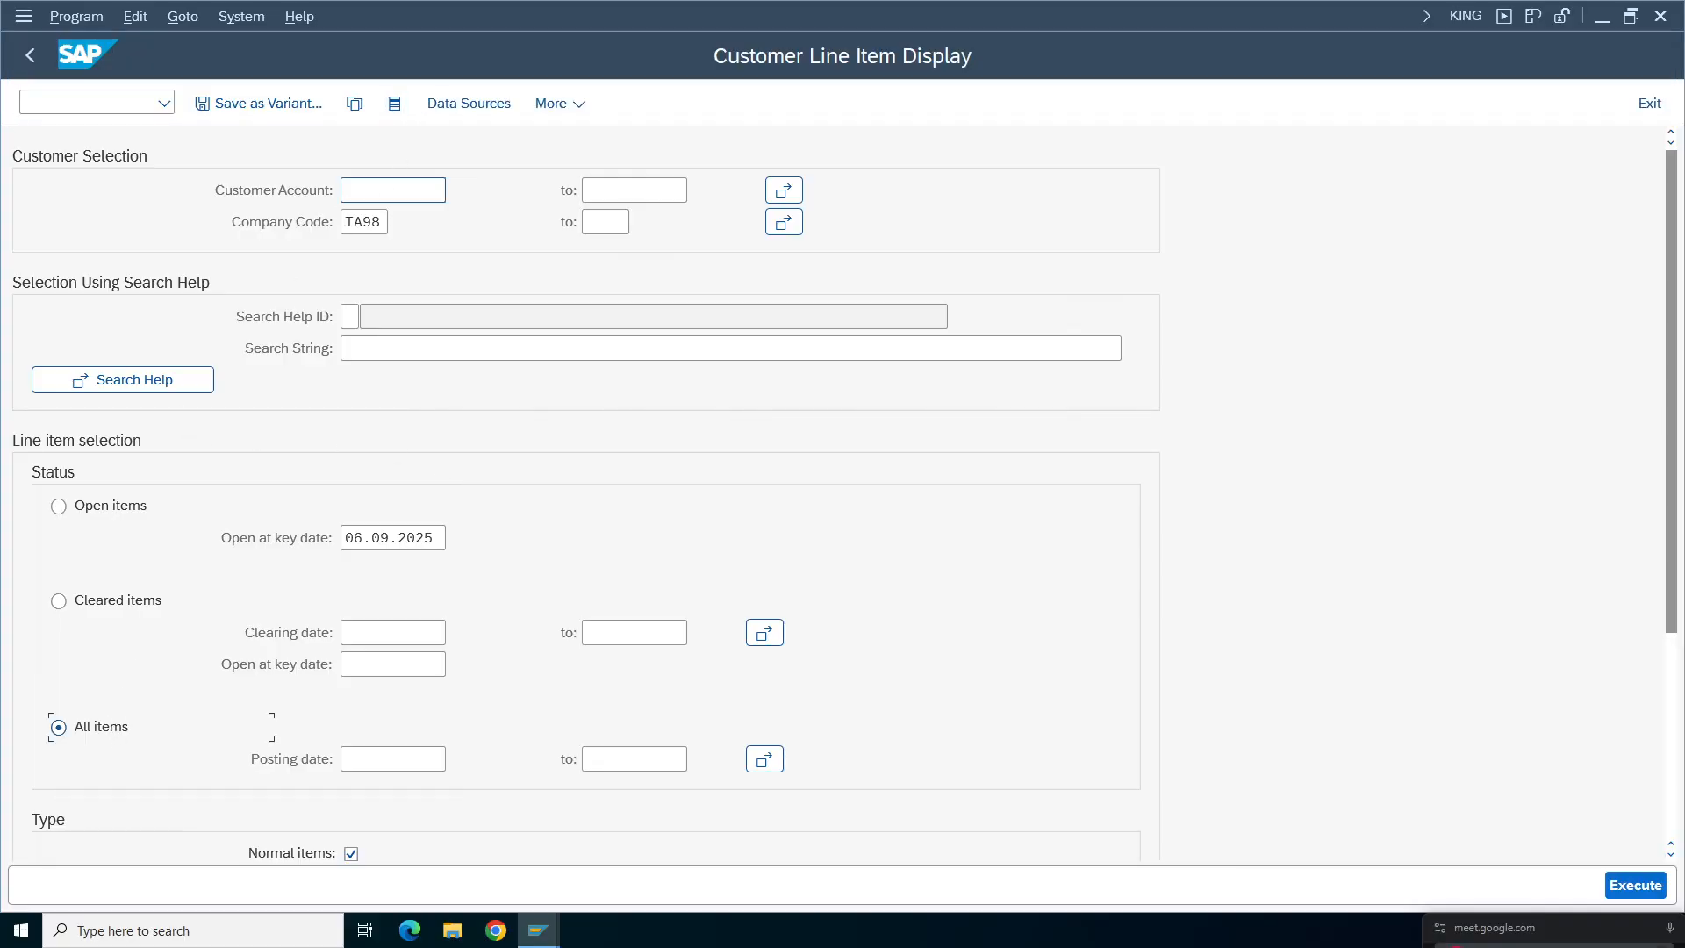
left_click(1634, 887)
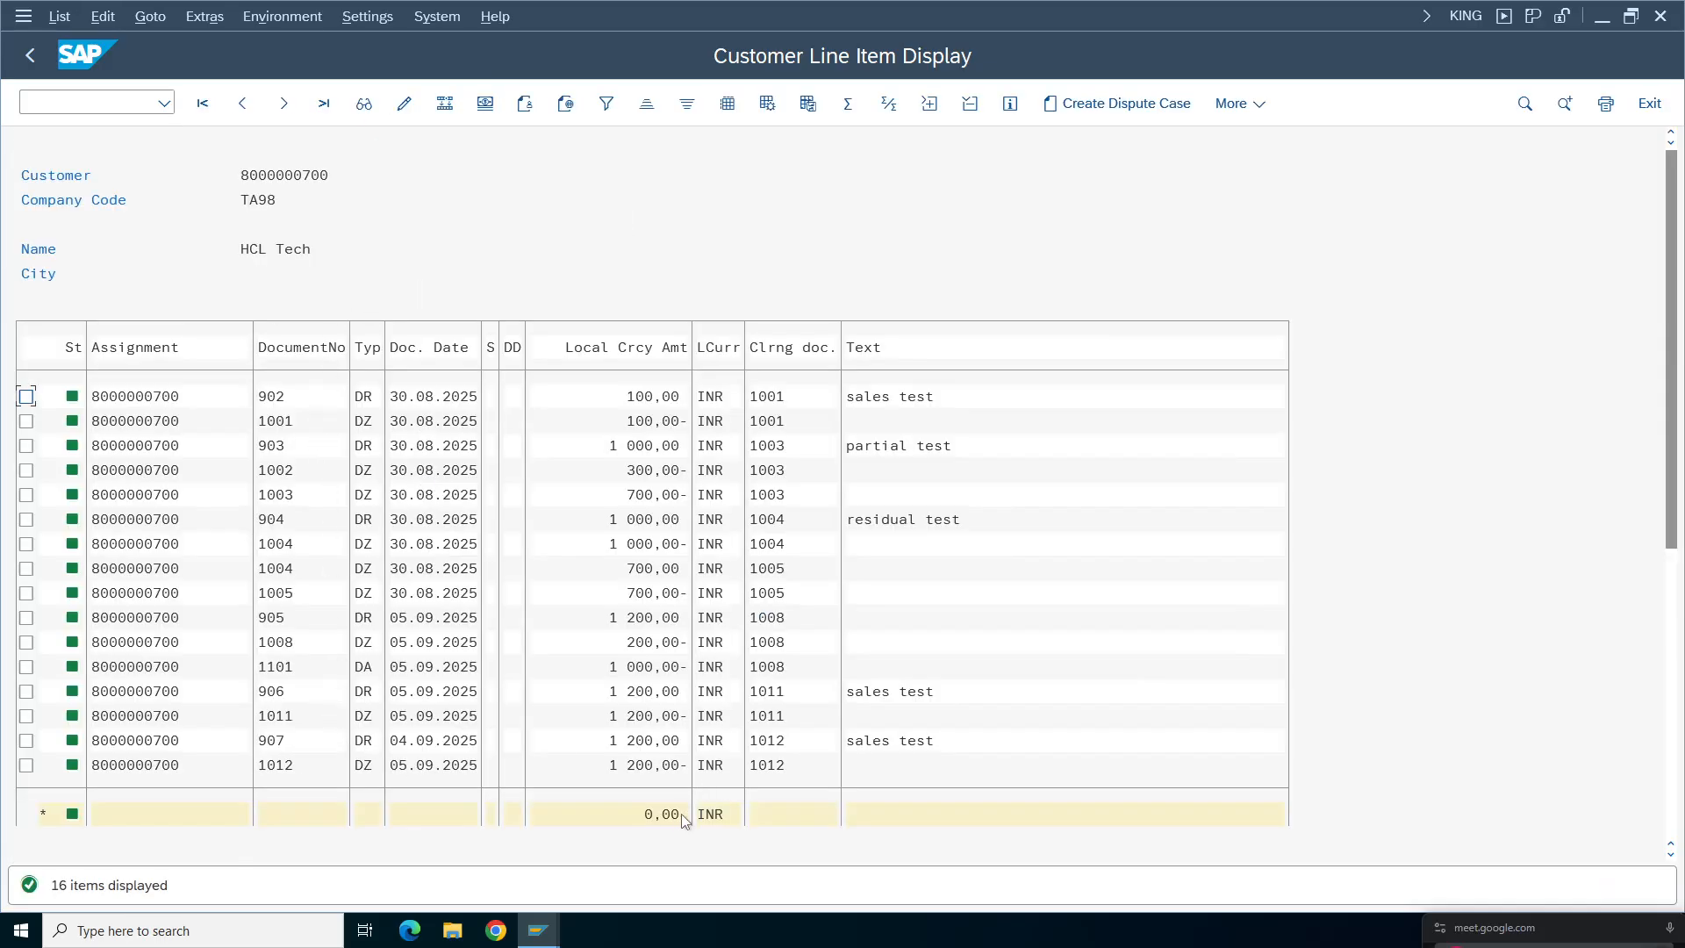
left_click(681, 815)
left_click_drag(1671, 466, 1671, 578)
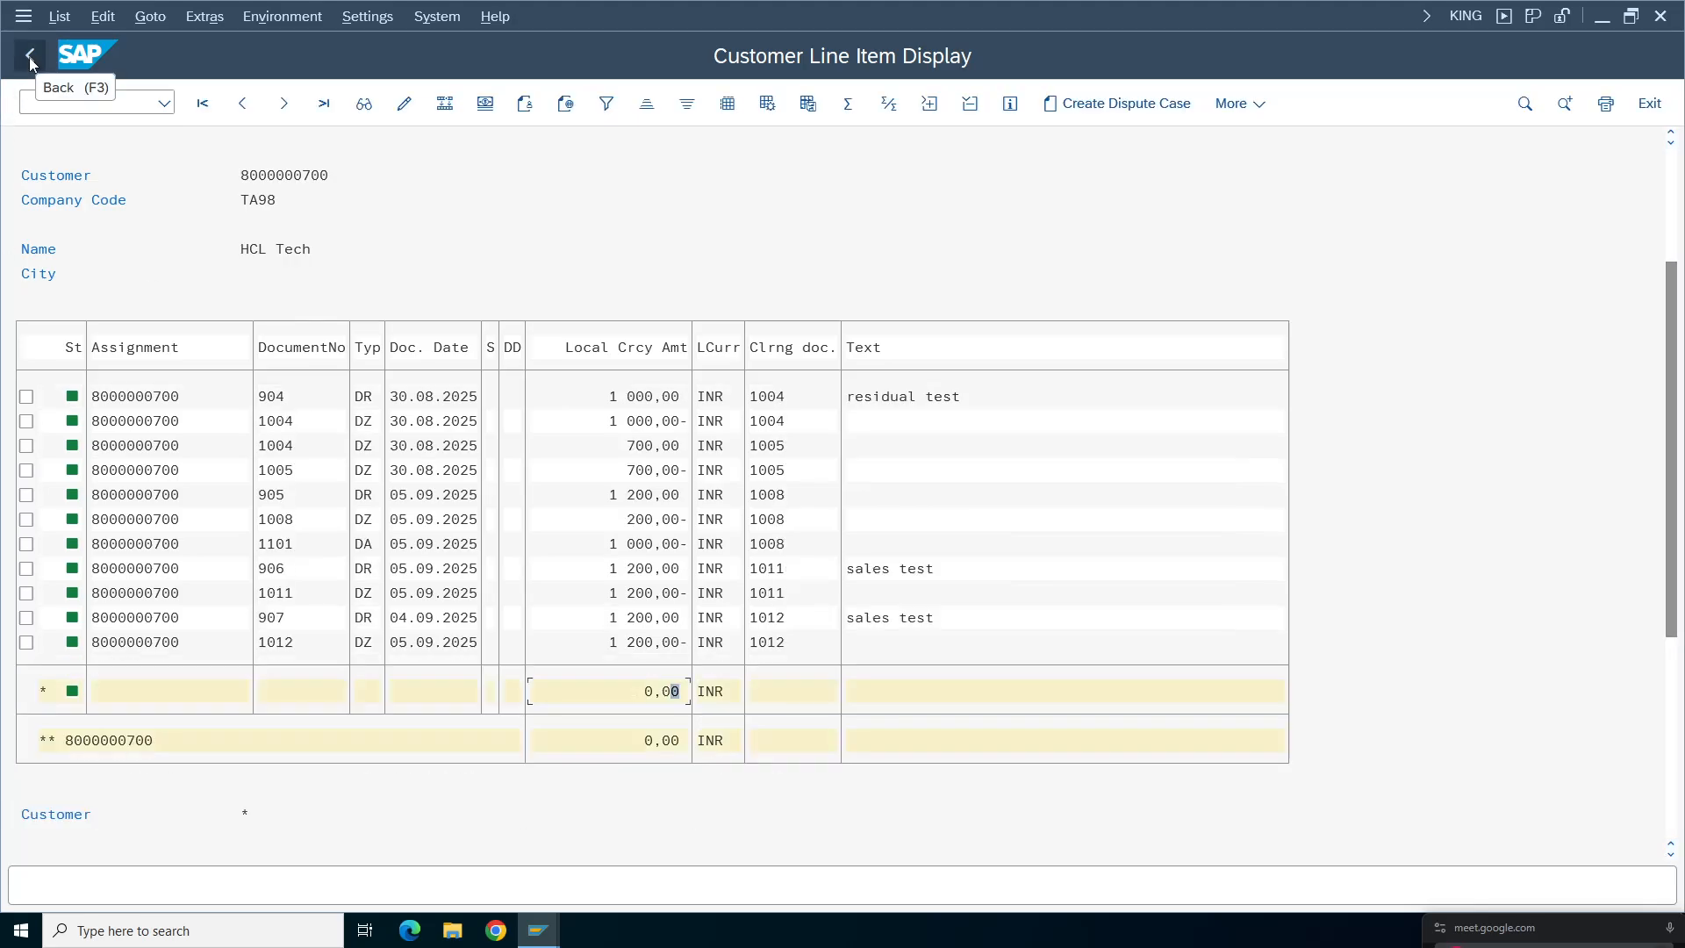
- Start customer invoice entry (FB70) in a new session and enter customer HCL Tech with invoice date 0.04.2025
left_click(58, 103)
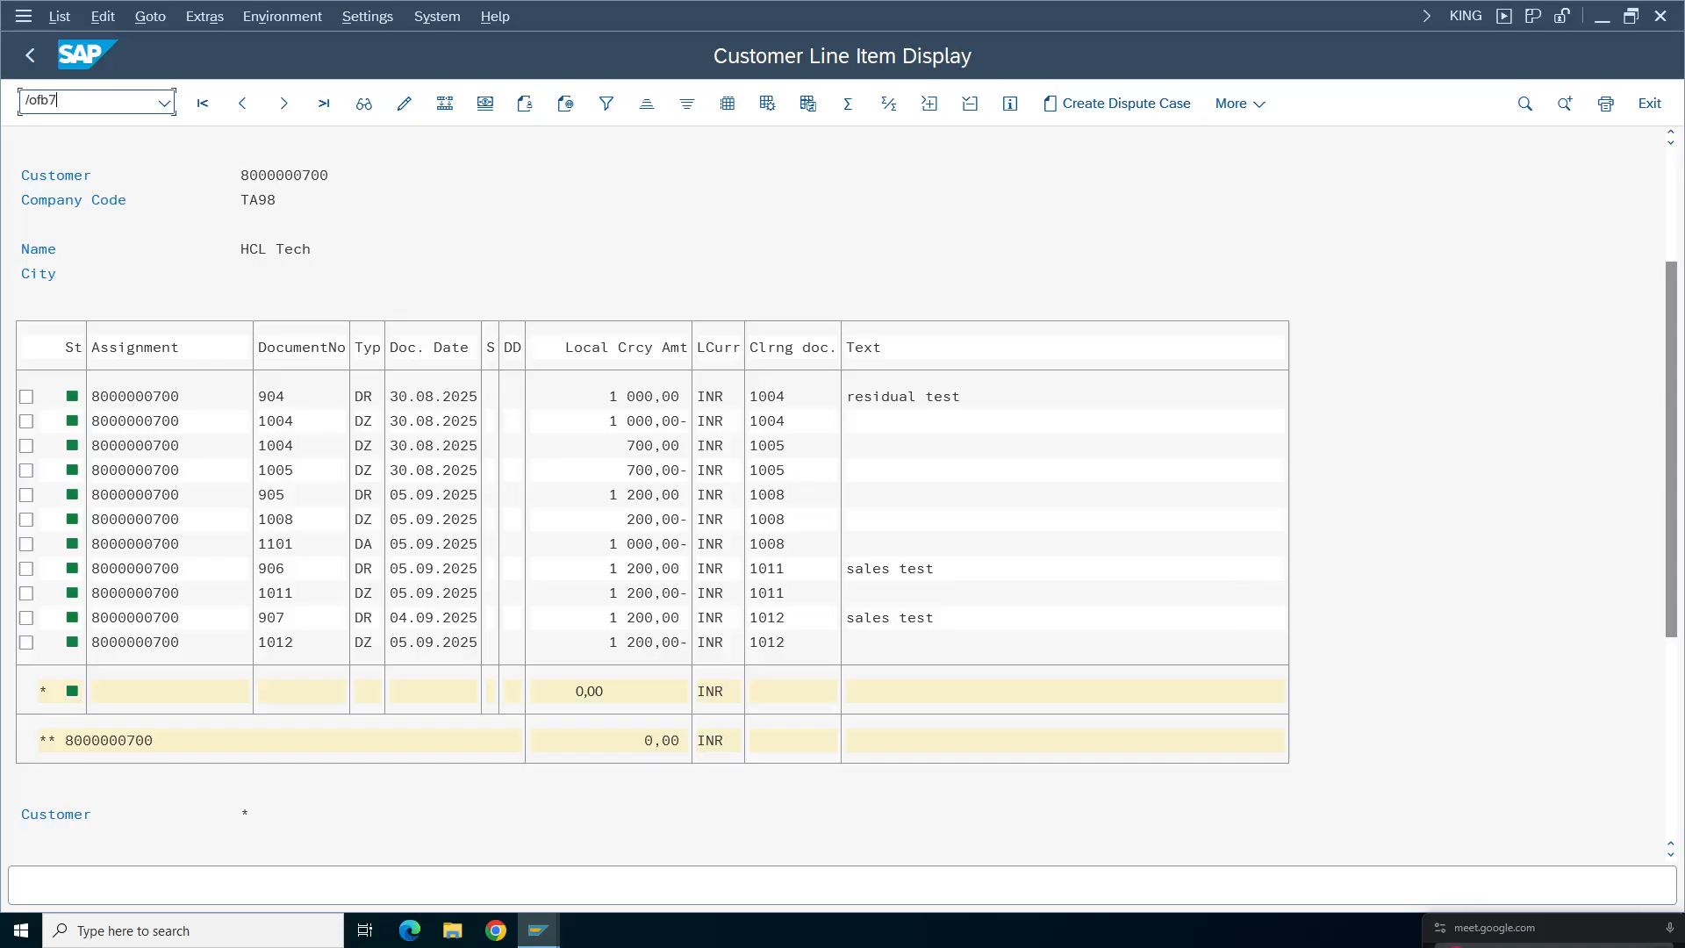
key("Return")
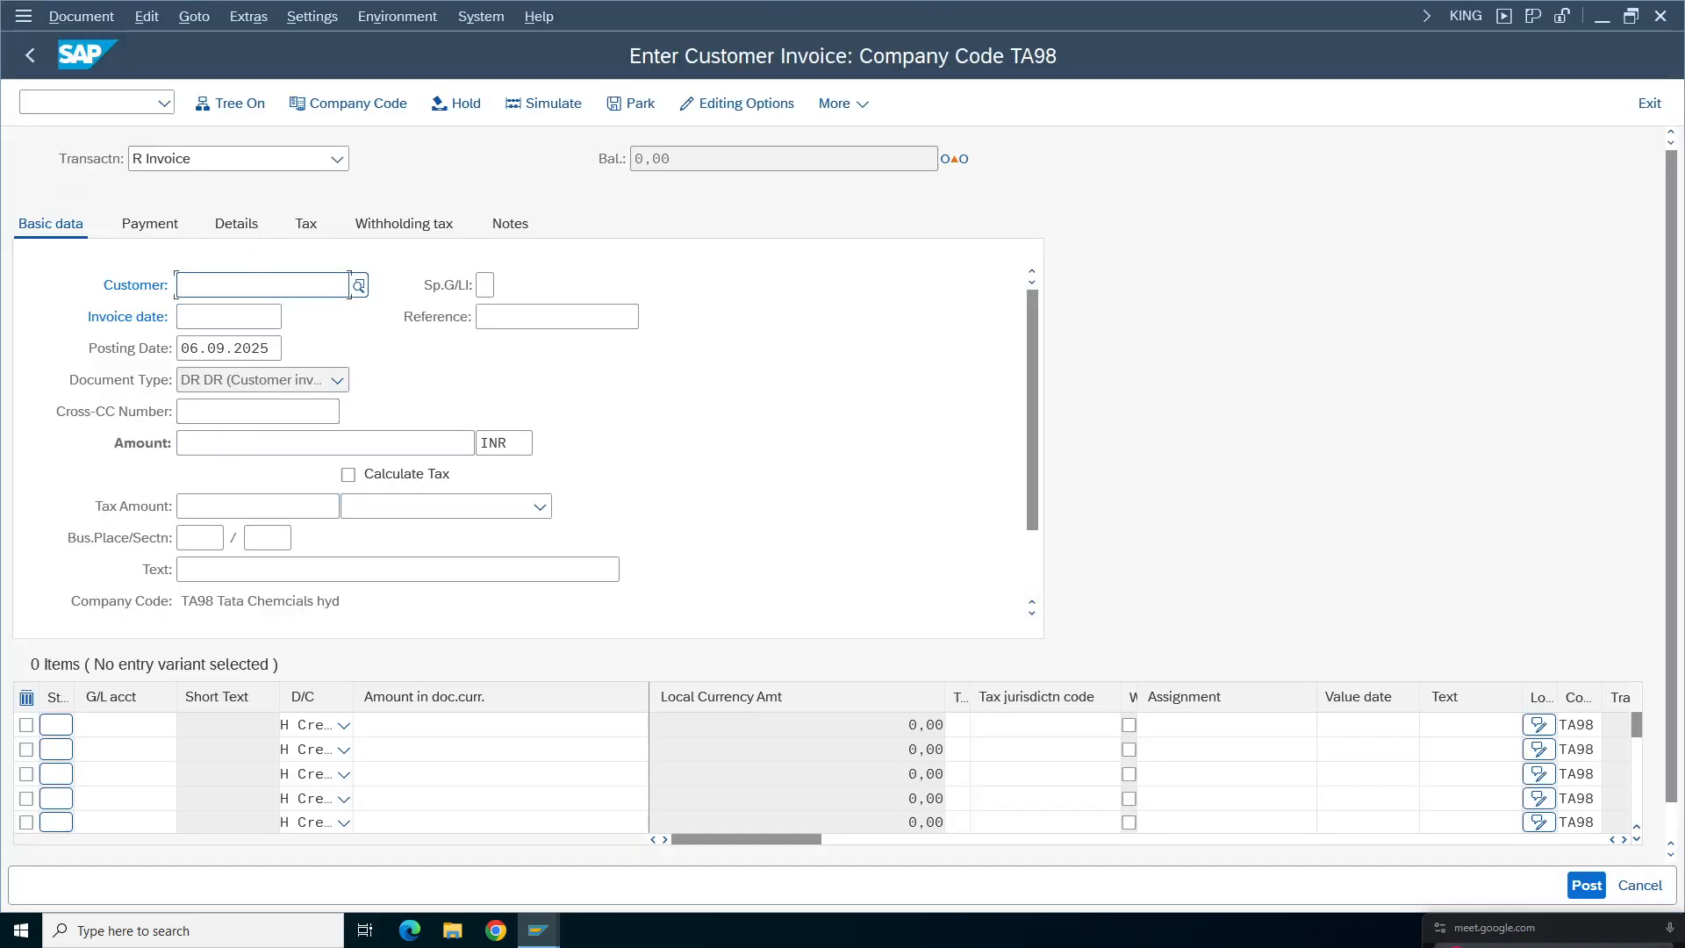
left_click(264, 286)
left_click(230, 315)
left_click(197, 313)
type("0.04.2025")
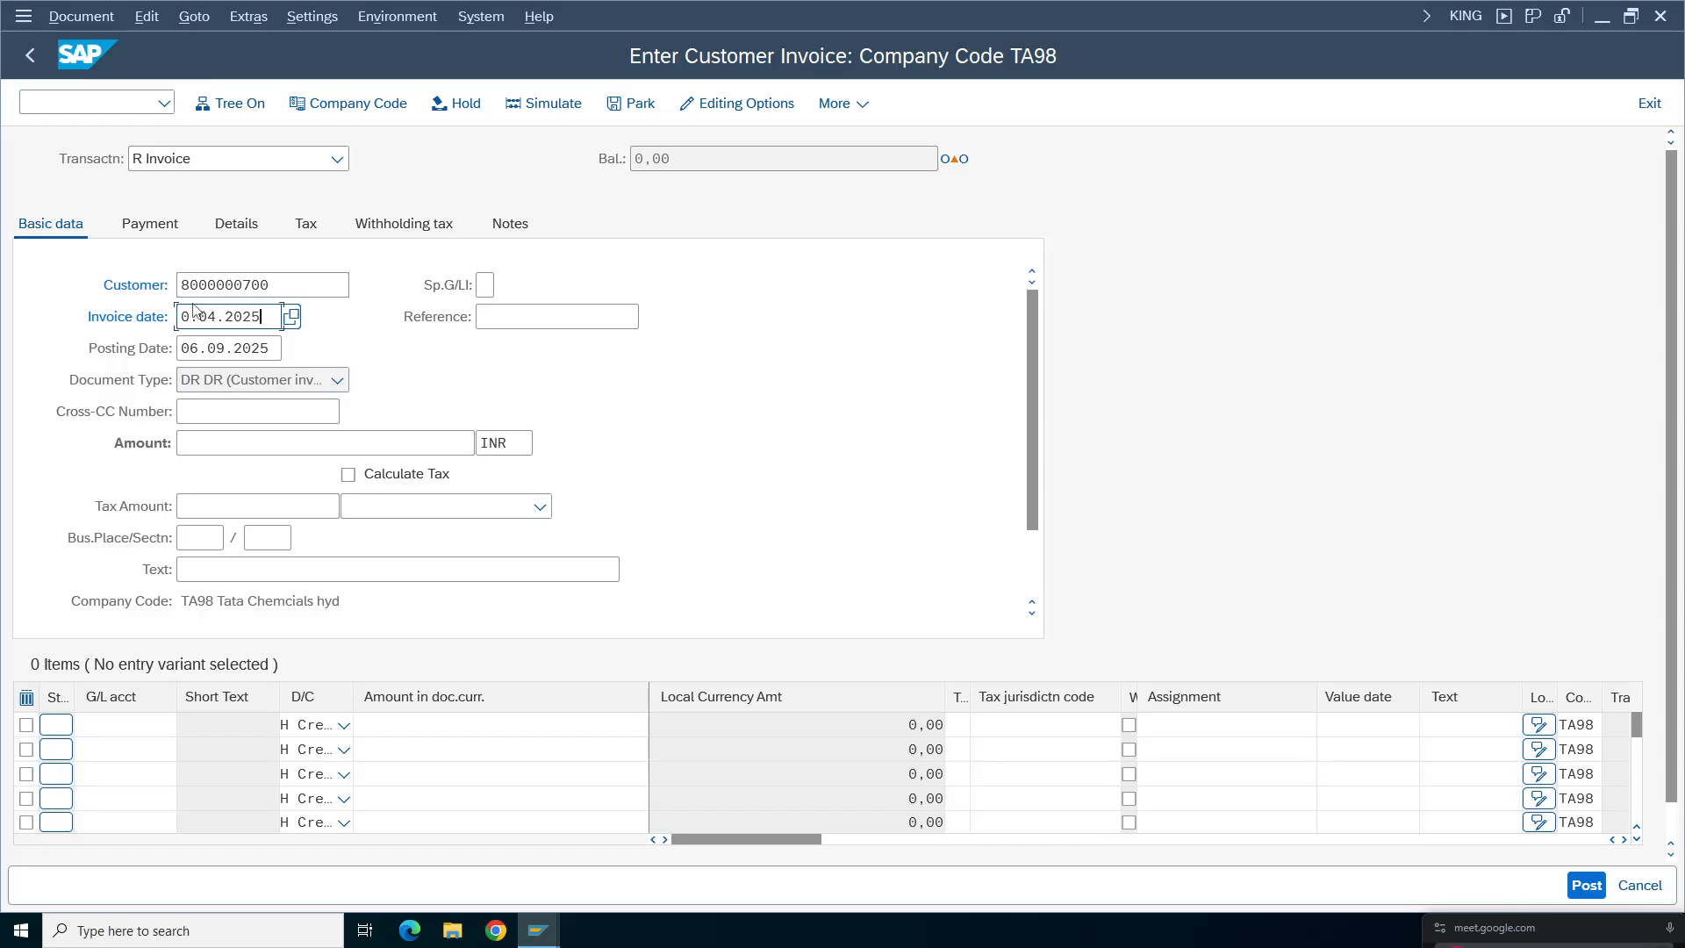
- Clear the default posting date and correct the invoice date to 01.04.2025
key("Tab")
key("Tab")
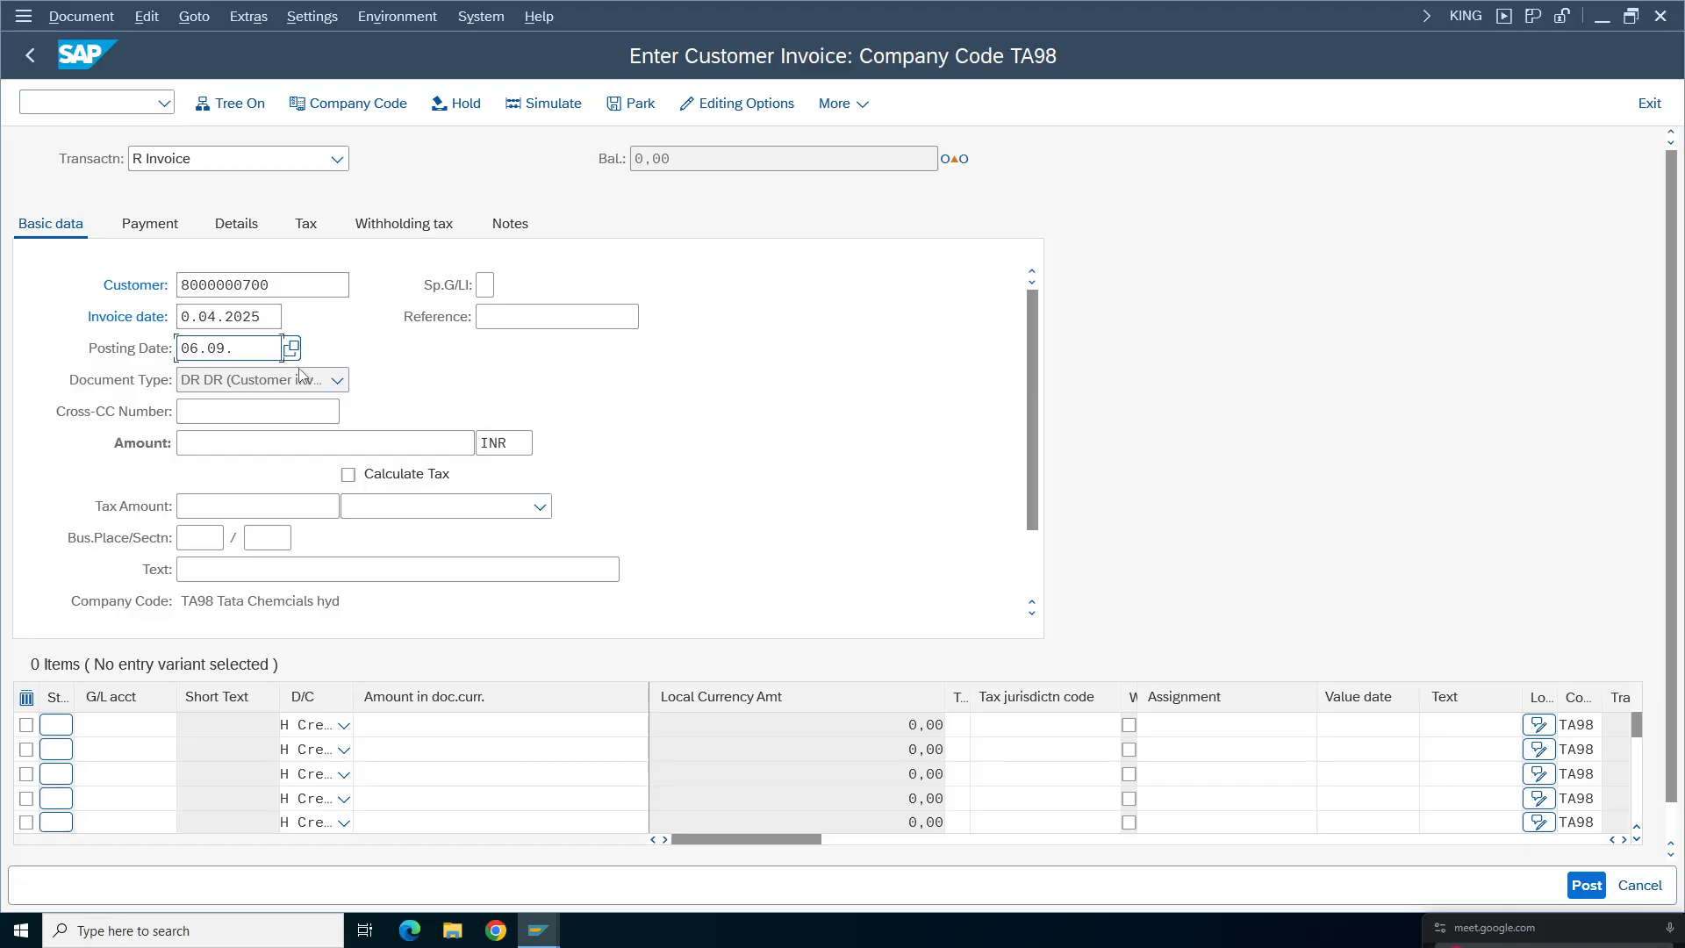
key("BackSpace")
key("BackSpace")
key("BackSpace")
key("BackSpace")
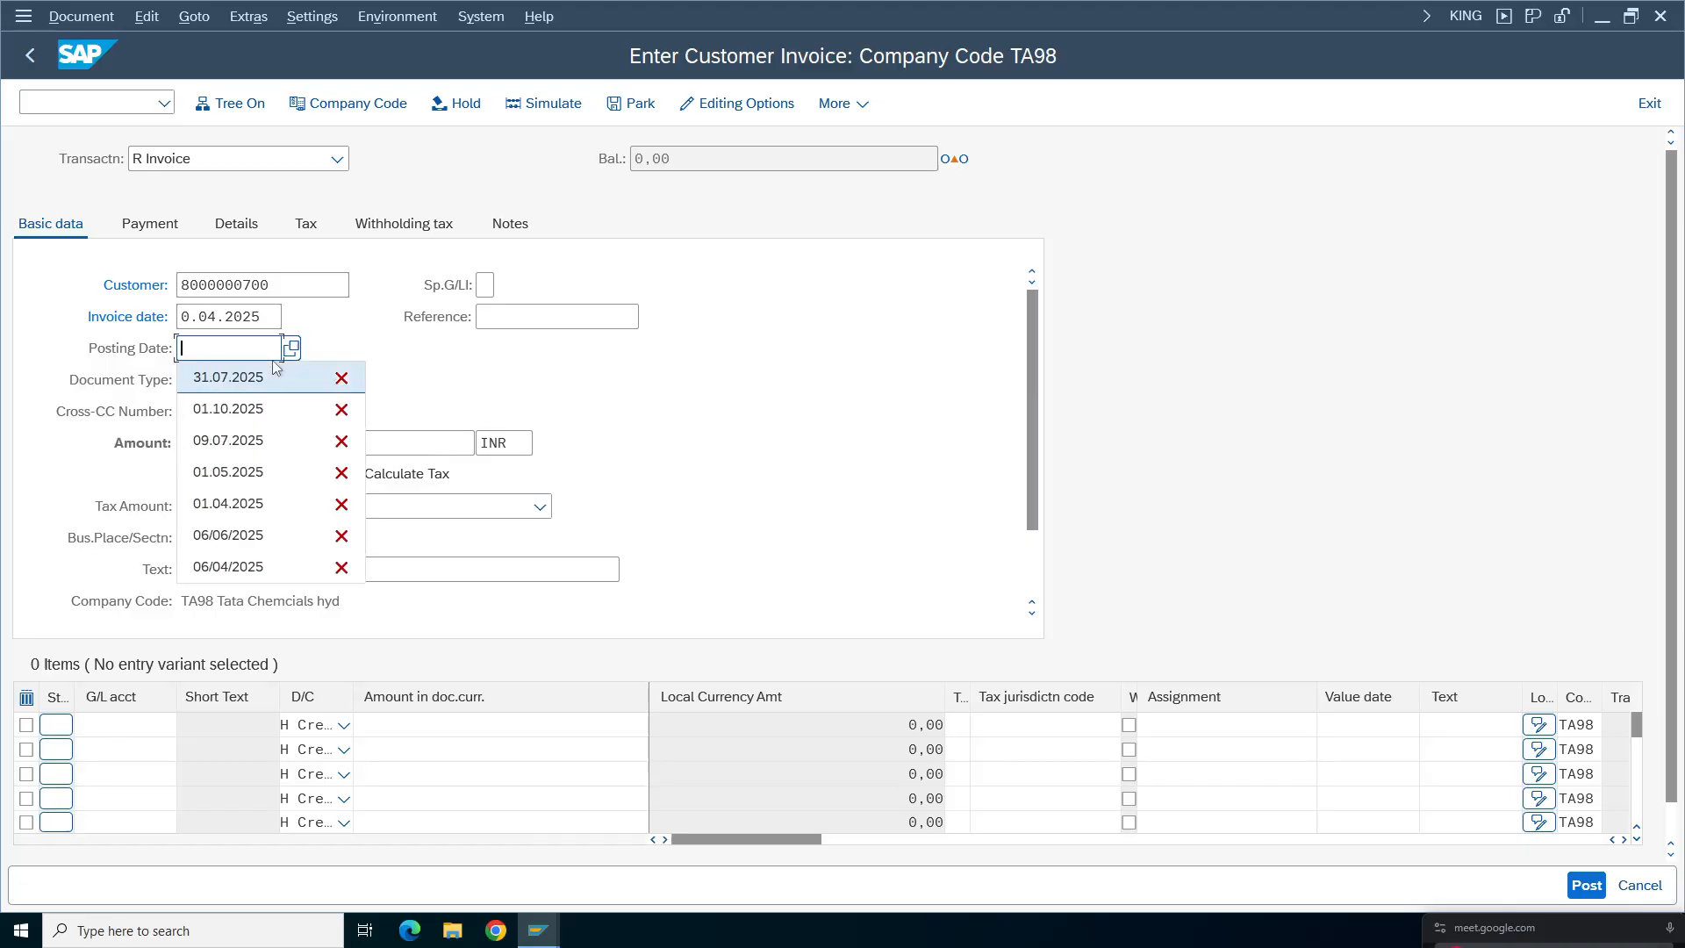
left_click(280, 316)
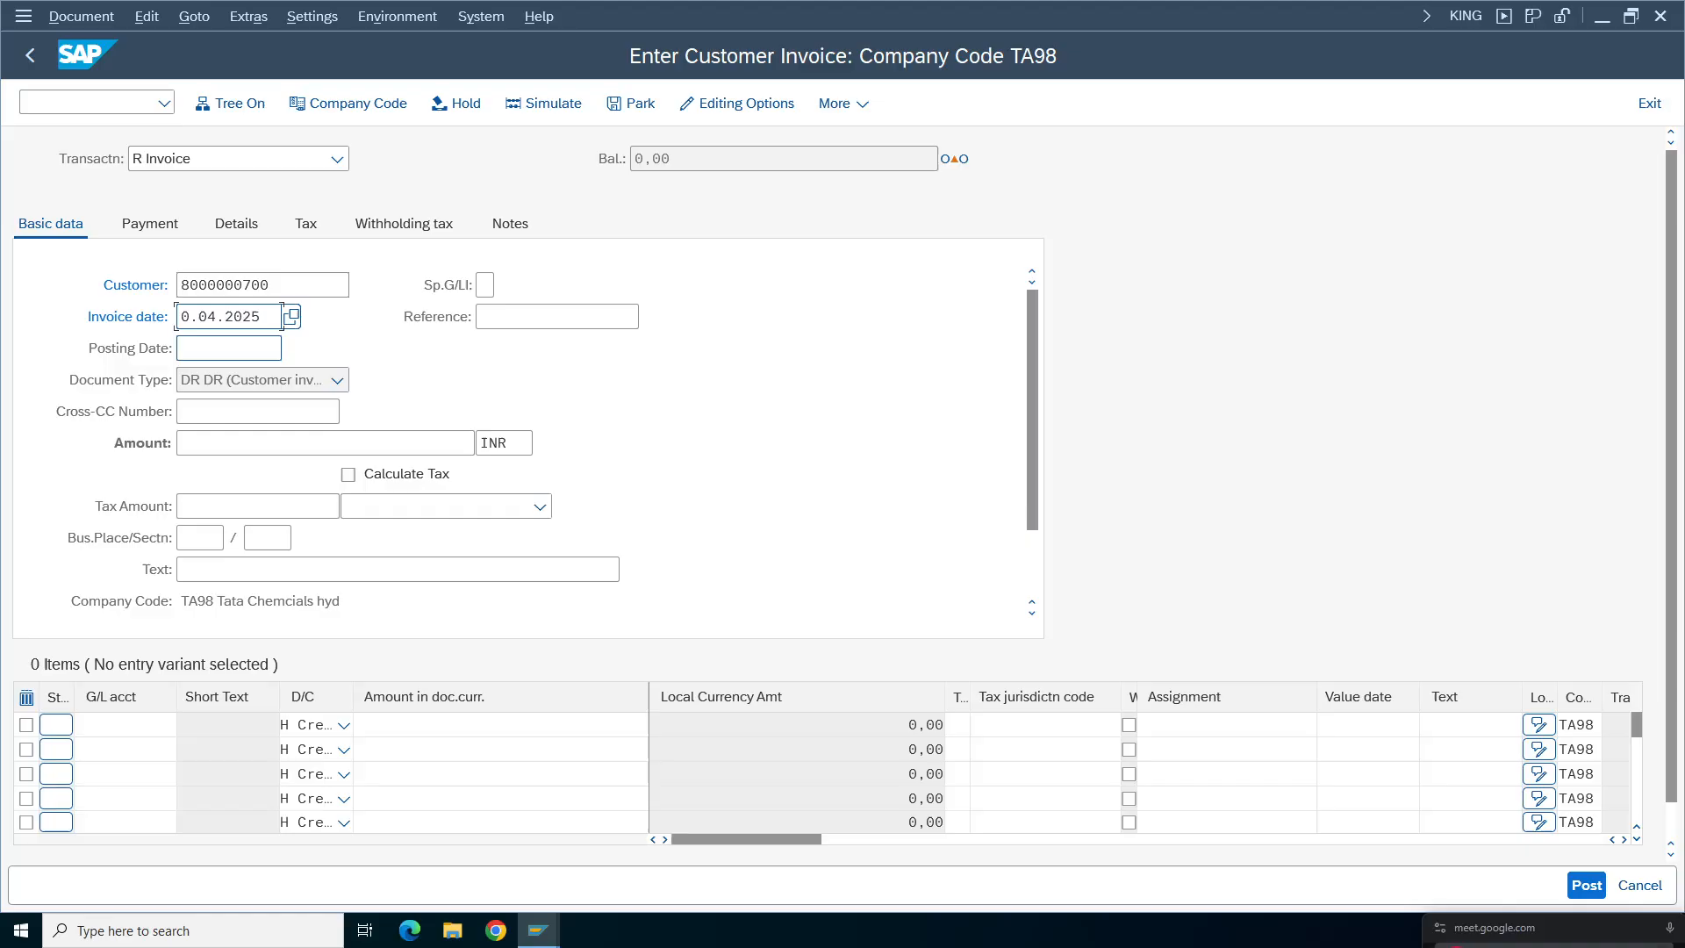
type("01")
left_click_drag(270, 317, 180, 317)
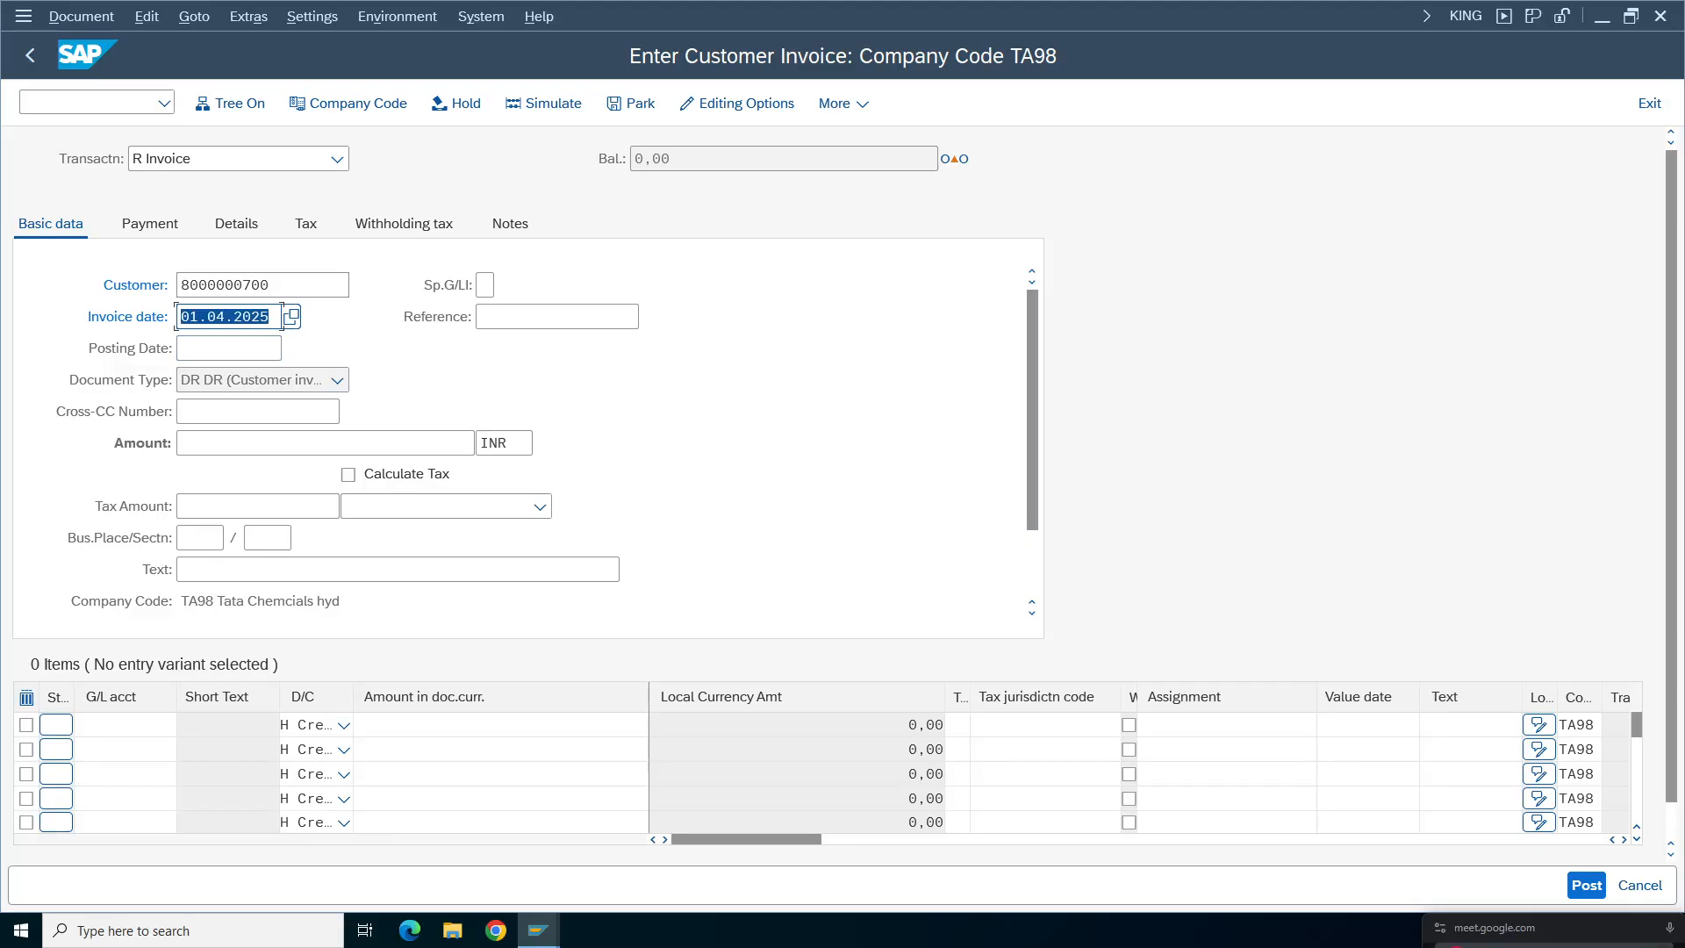
- Set the posting date to 01.04.2025 as well and enter the reference Int cal test
key("ctrl+c")
left_click(562, 316)
key("ctrl+v")
left_click(272, 348)
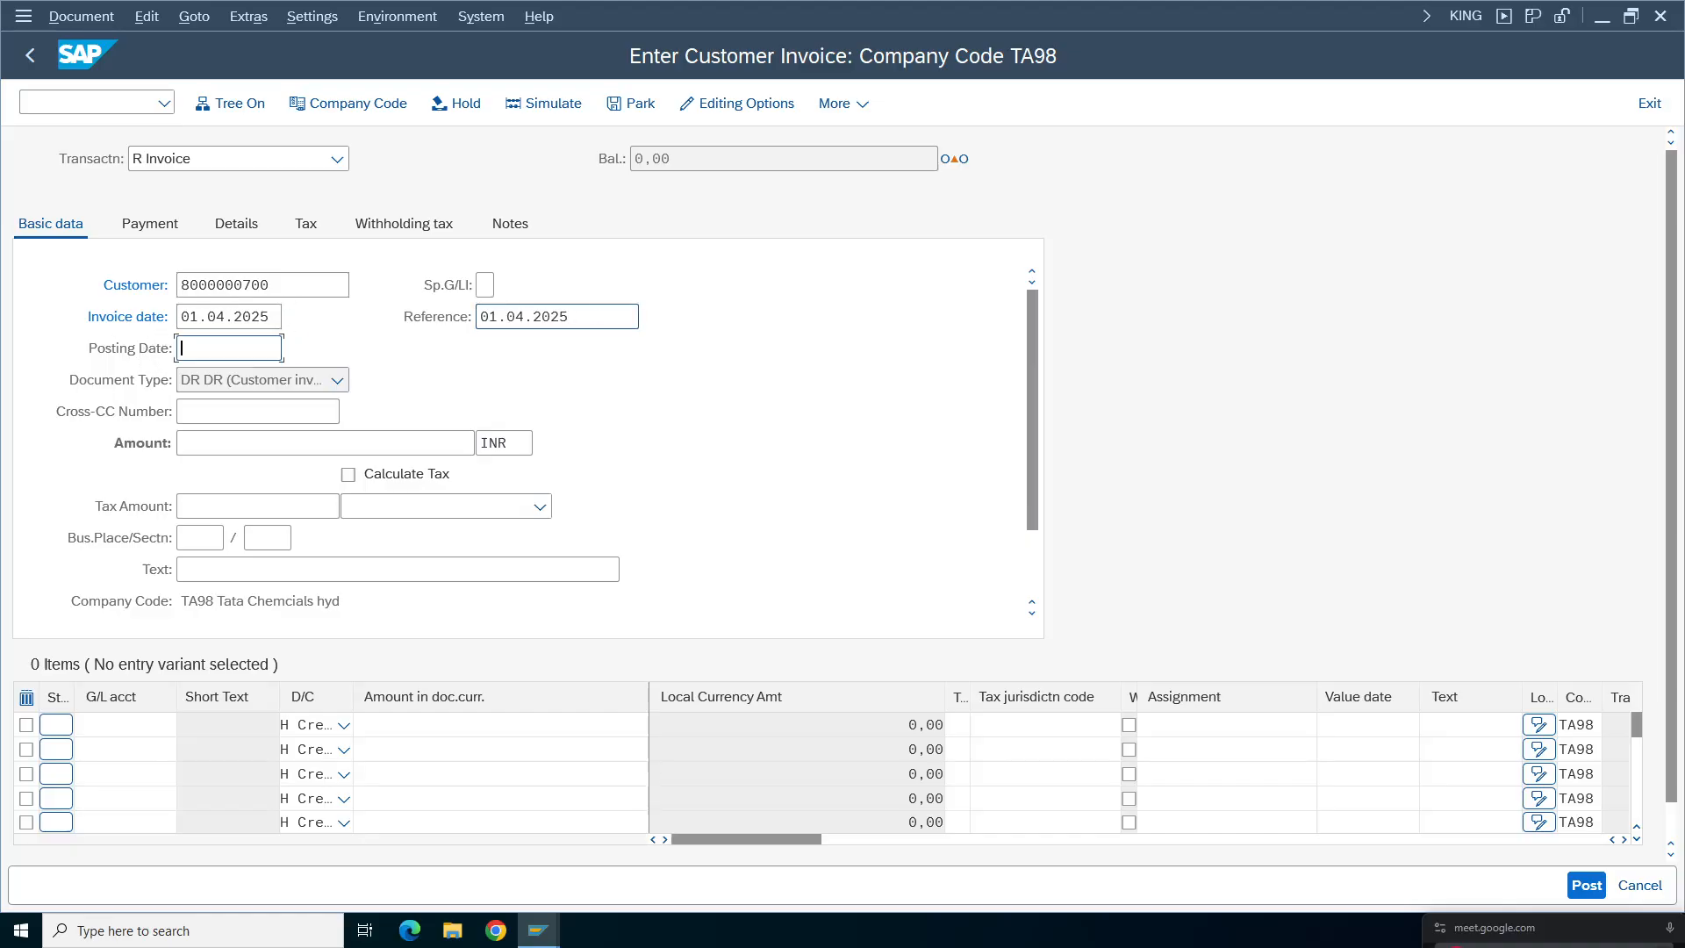
key("ctrl+v")
left_click(614, 316)
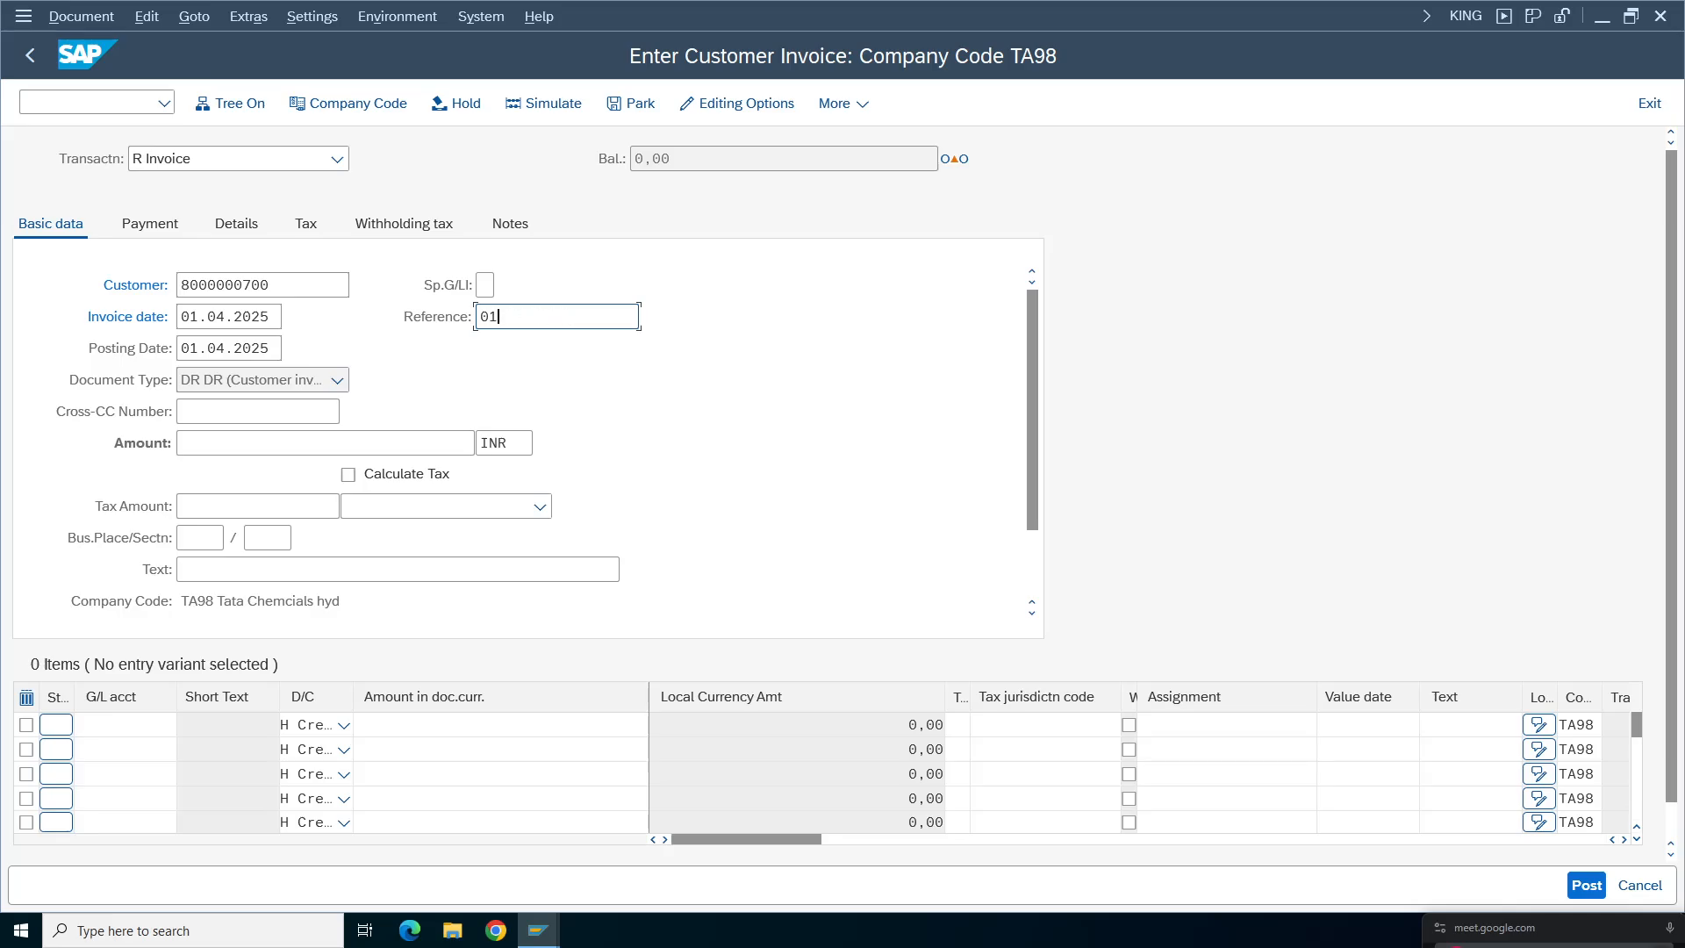
key("BackSpace")
key("BackSpace")
type("I")
- Enter an invoice amount of 10000 INR and the header text "cutomer inv"
left_click(197, 443)
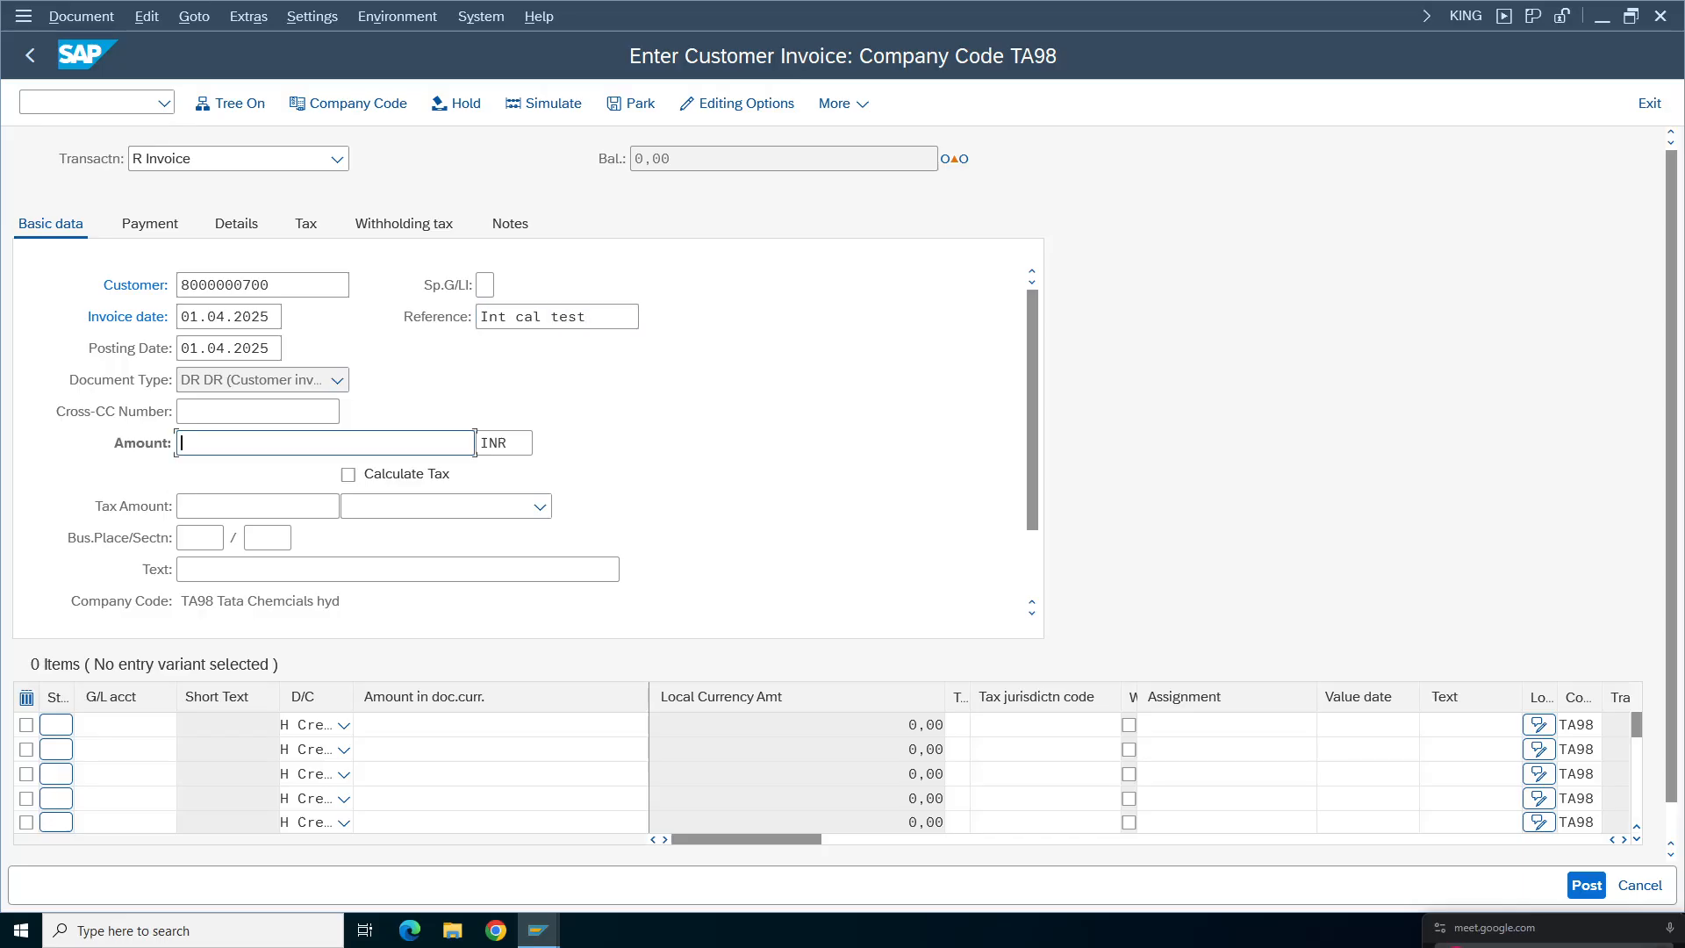
type("10000")
left_click(182, 568)
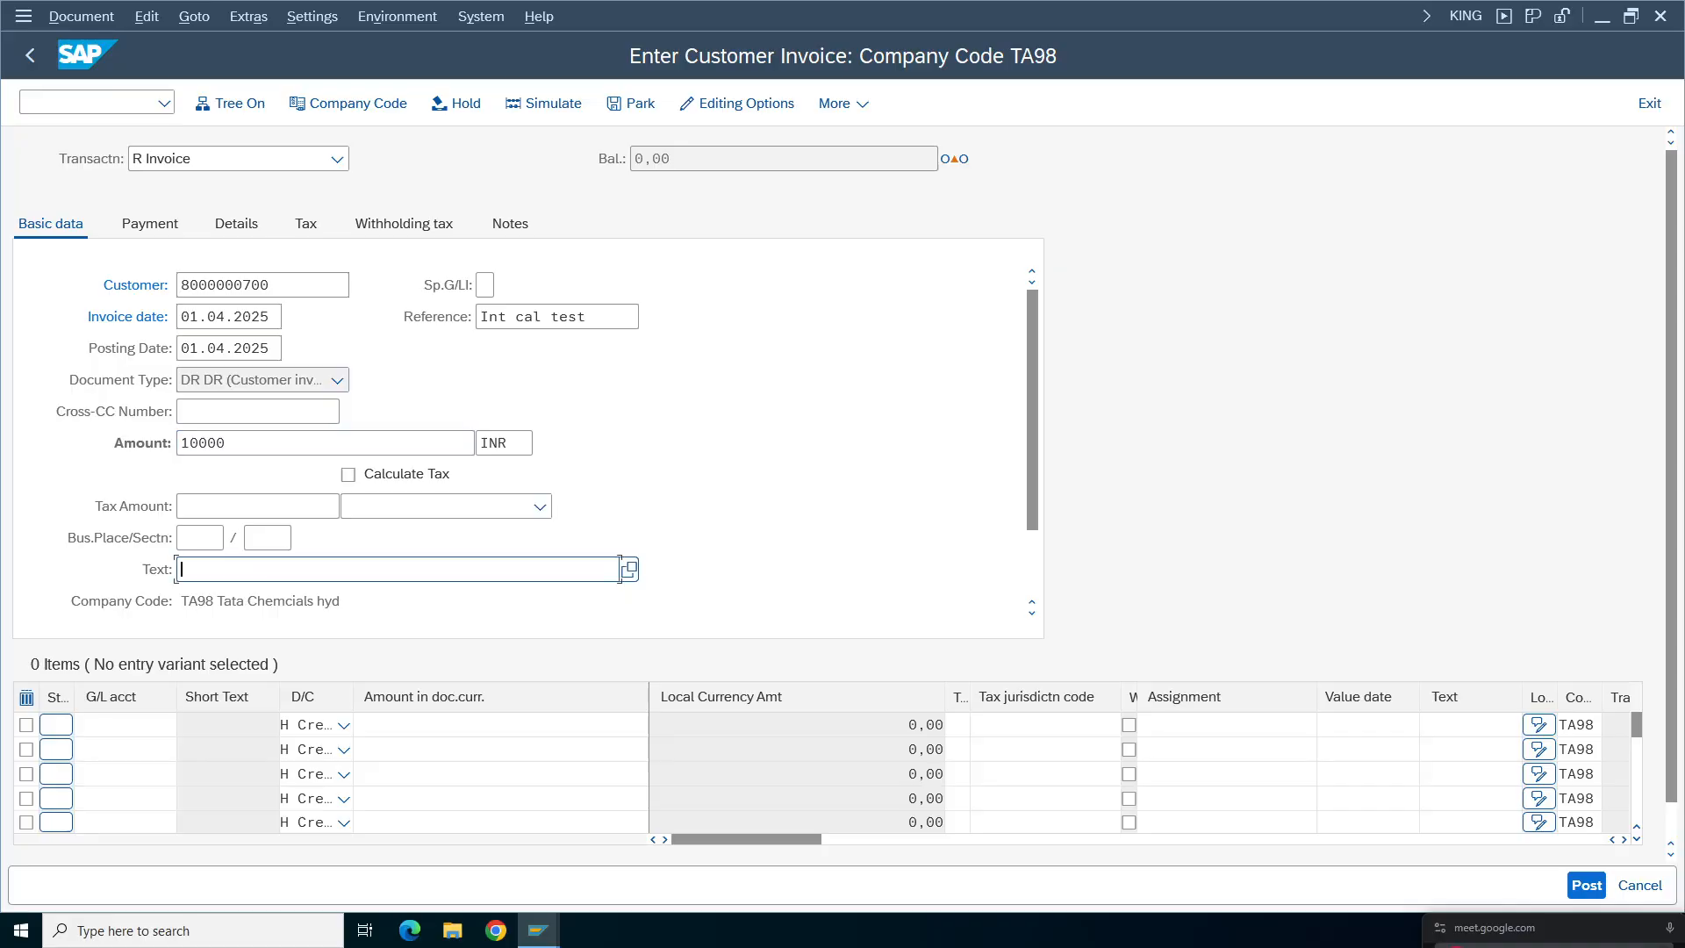
type("cu in")
key("BackSpace")
key("BackSpace")
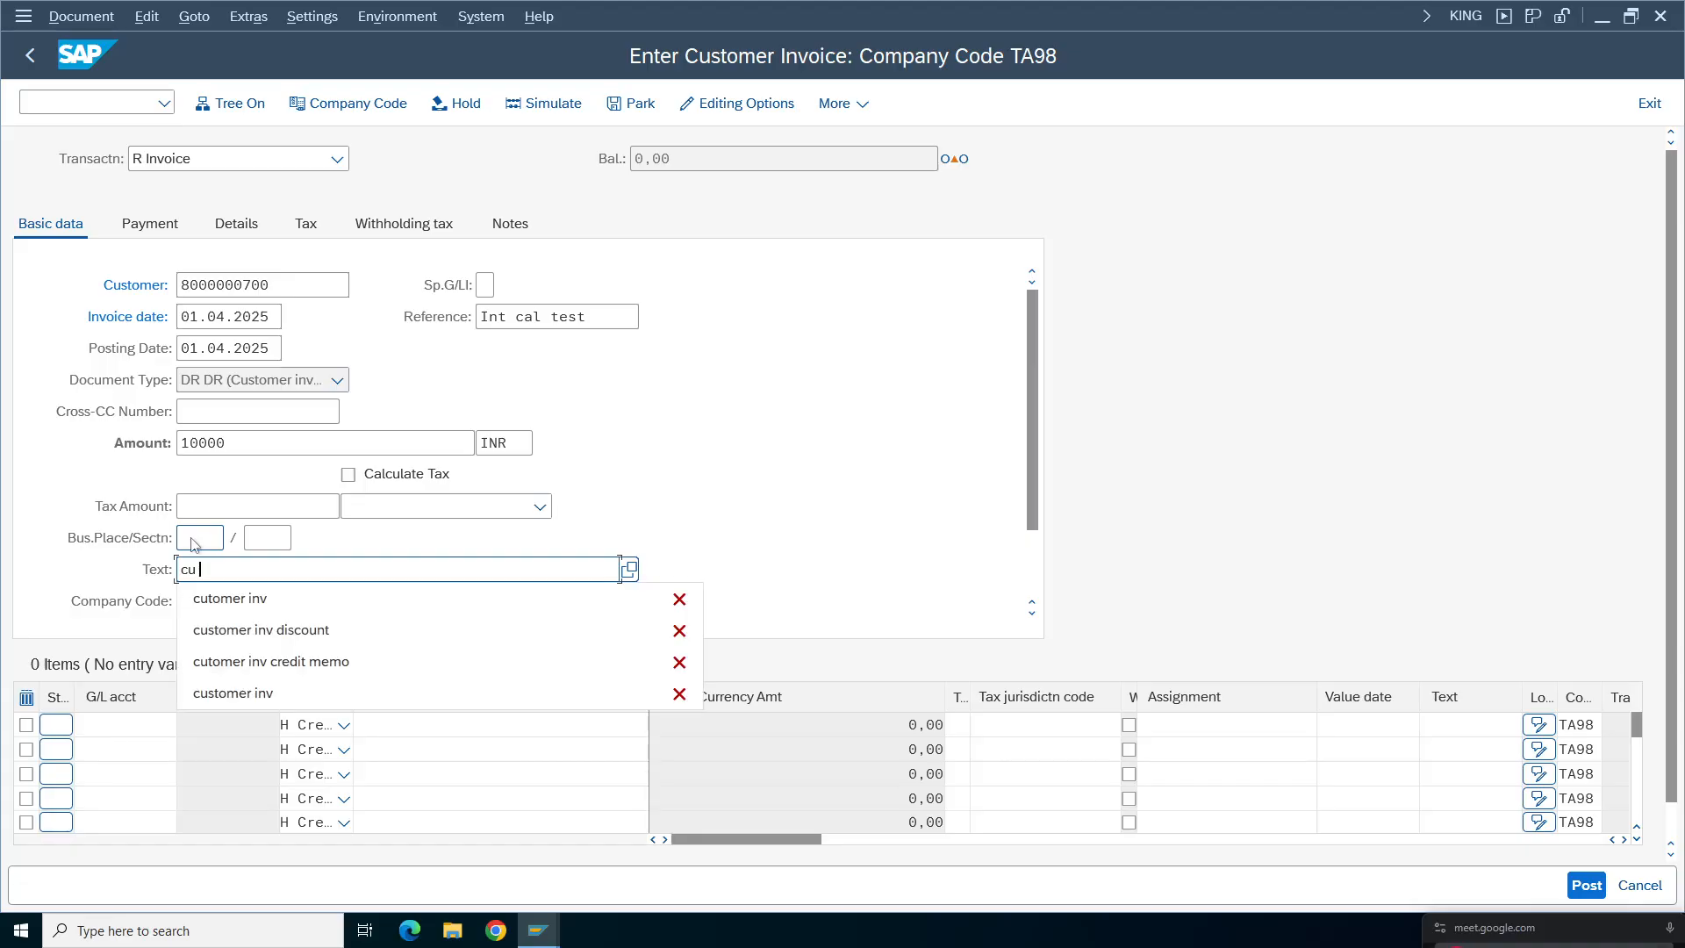
left_click(209, 598)
- Fill the first line item with G/L account 4001 and a document currency amount of 10000
left_click(88, 727)
left_click(107, 379)
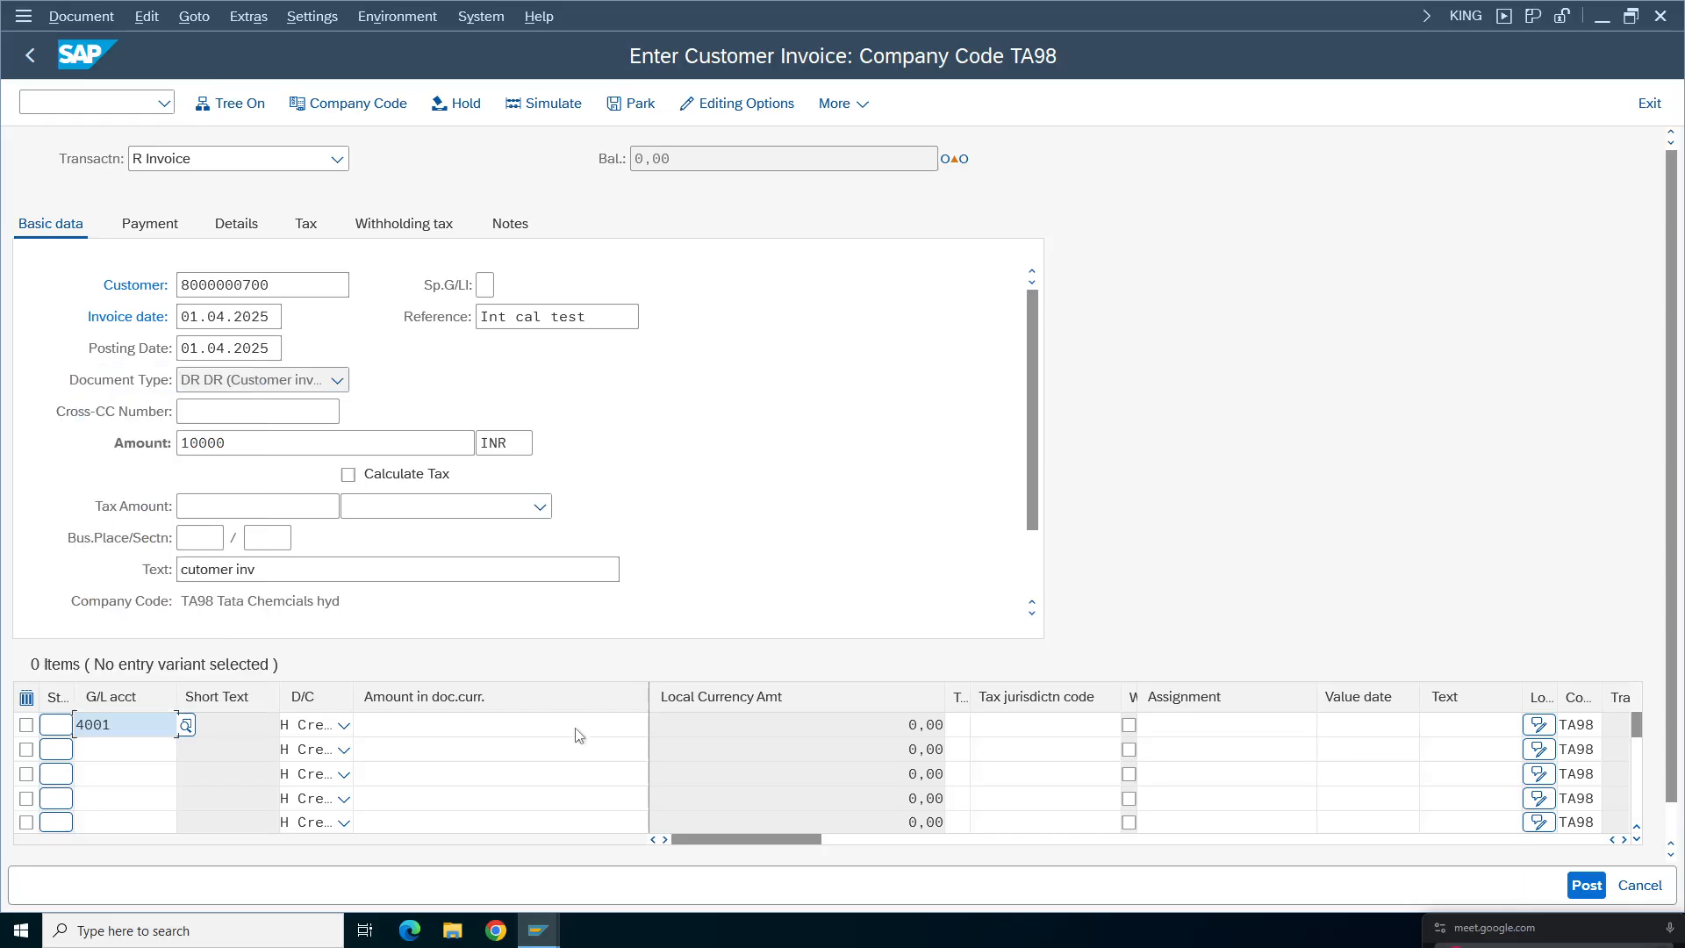
left_click(439, 726)
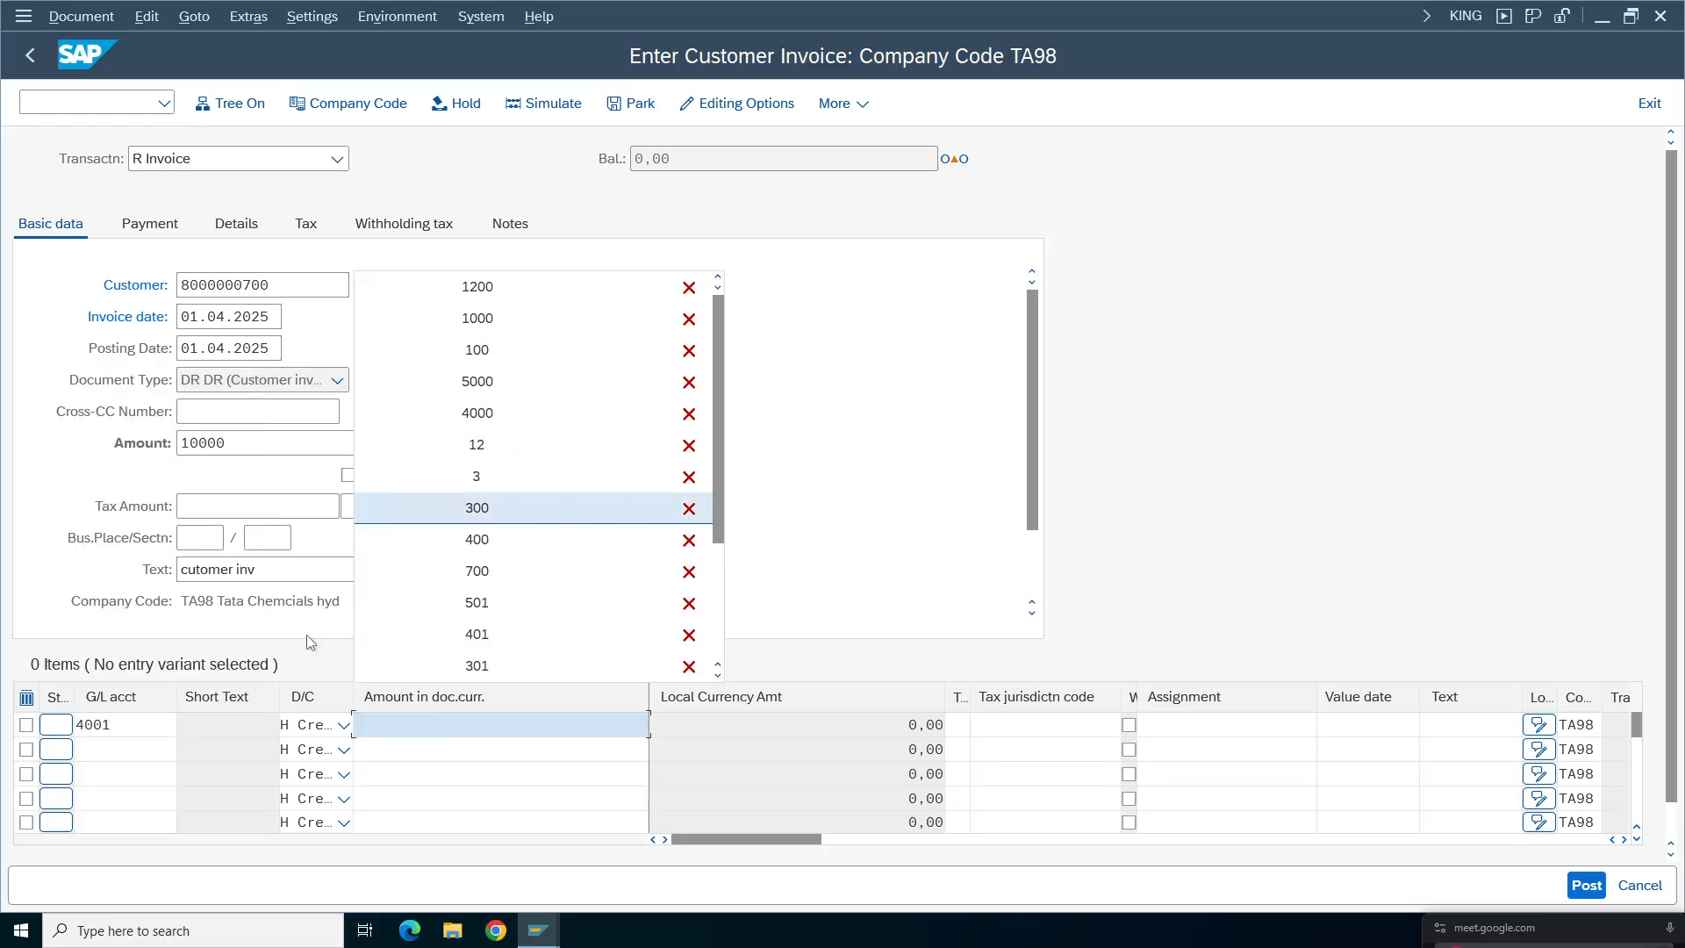
left_click(476, 726)
type("100")
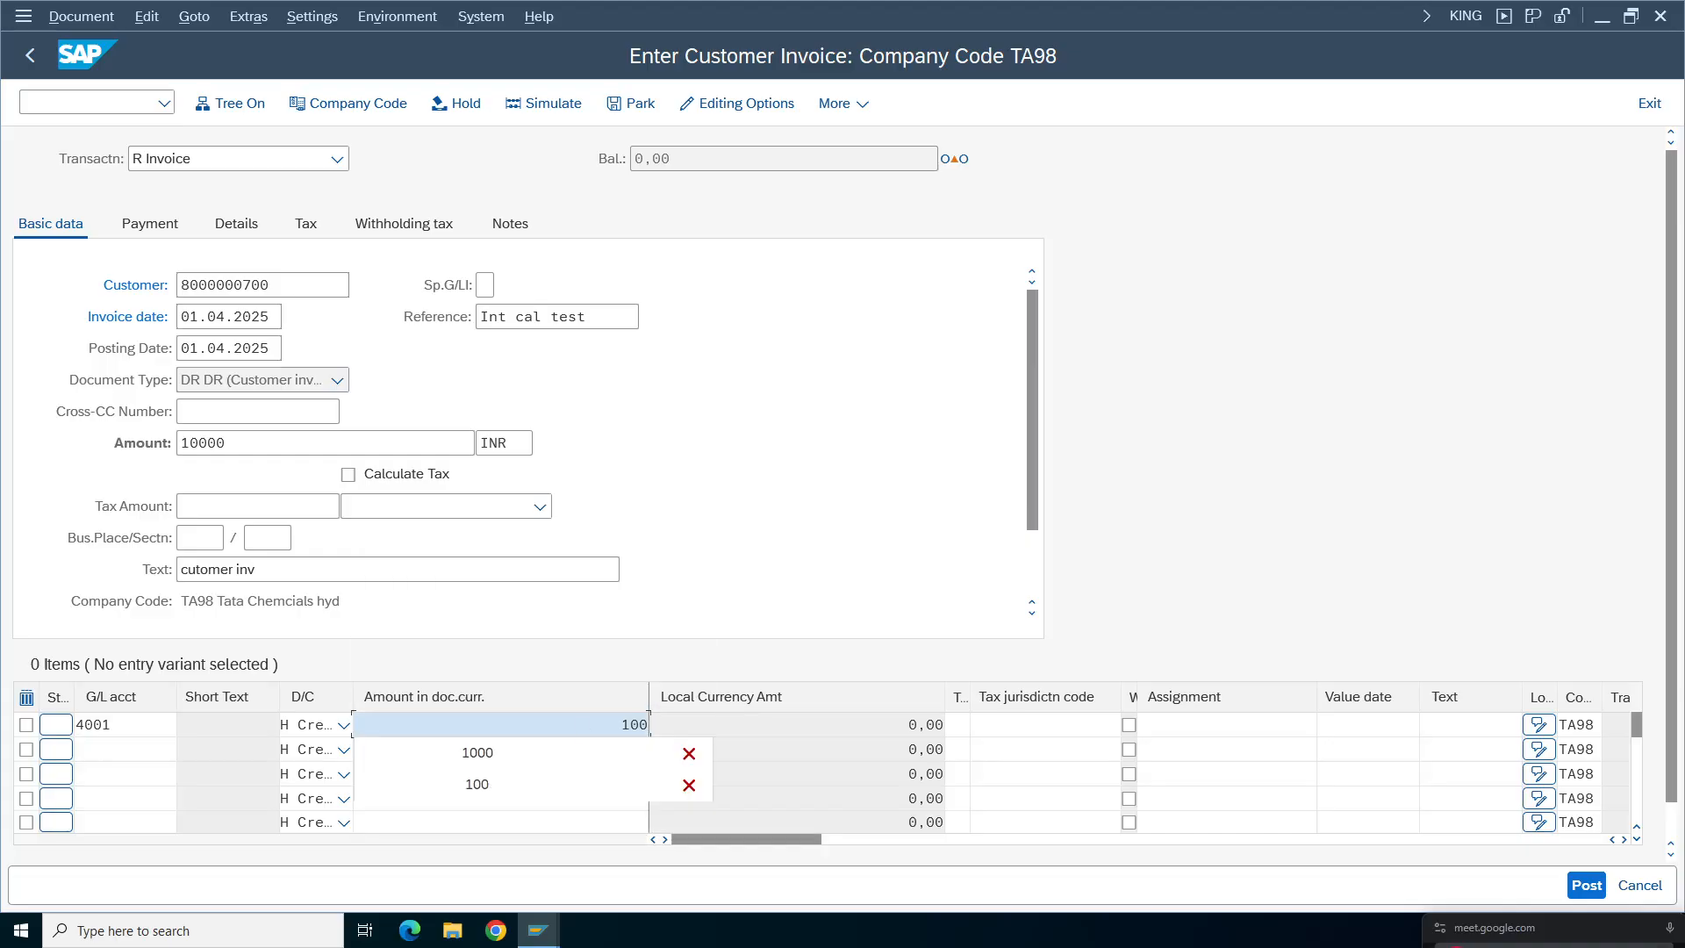
type("00")
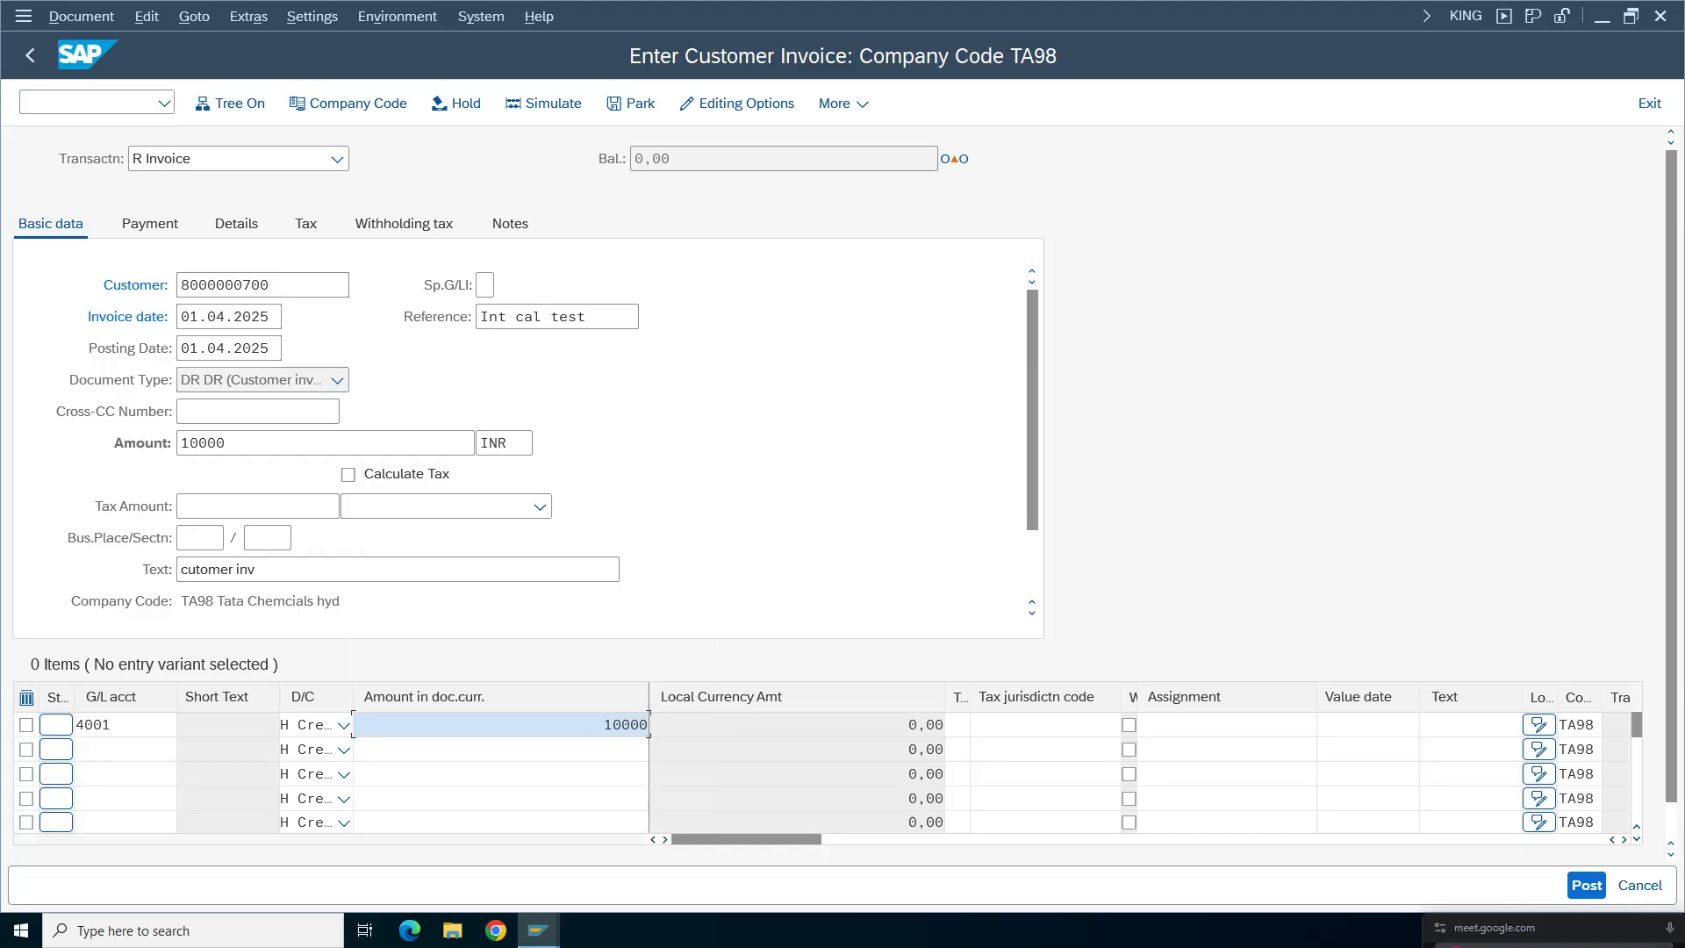
- Give the G/L line item the text "sales" and assign it to cost center 100100
left_click(1470, 725)
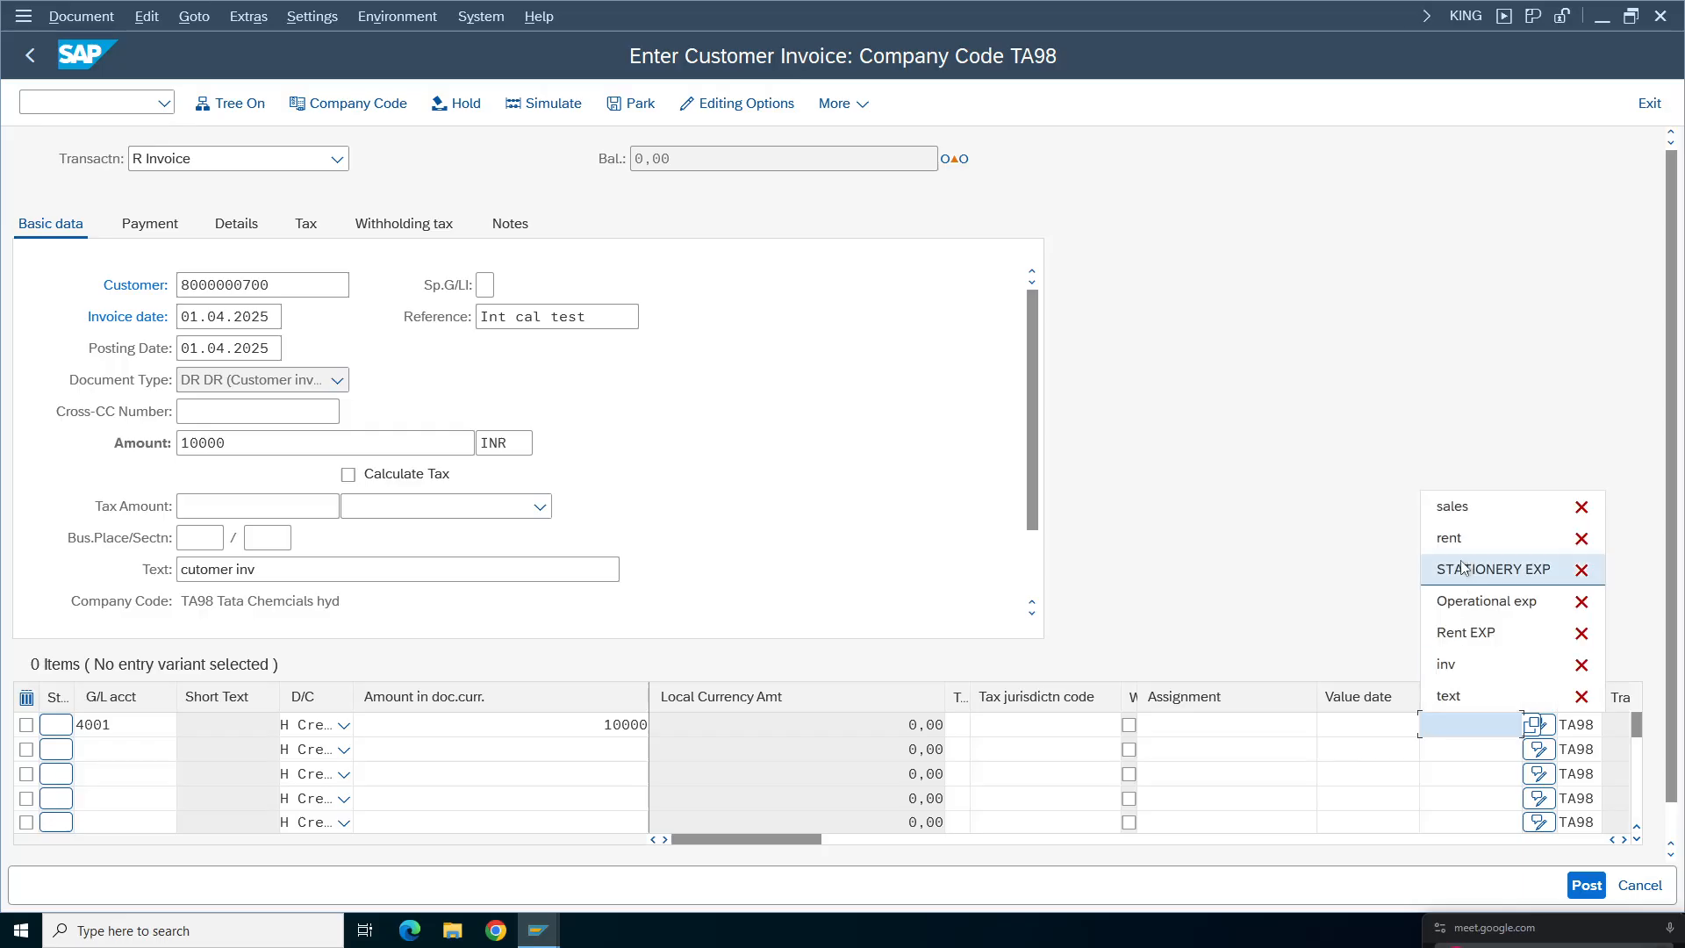
left_click(1457, 506)
left_click(1625, 839)
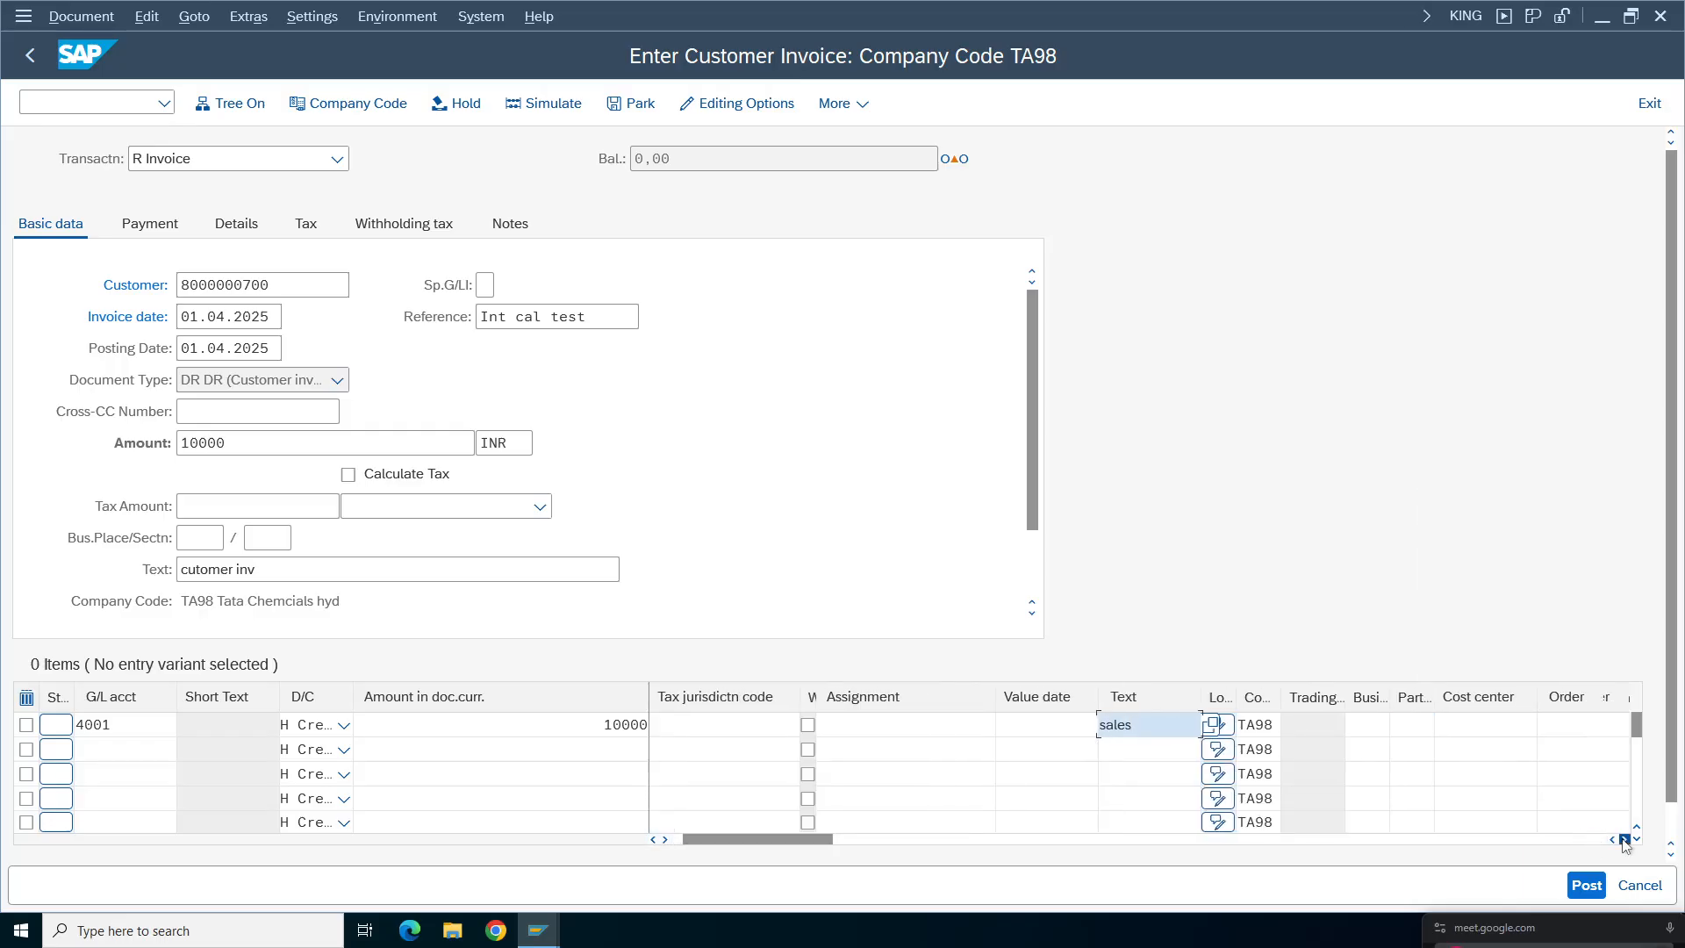
left_click(1624, 839)
left_click(1333, 725)
left_click(1307, 756)
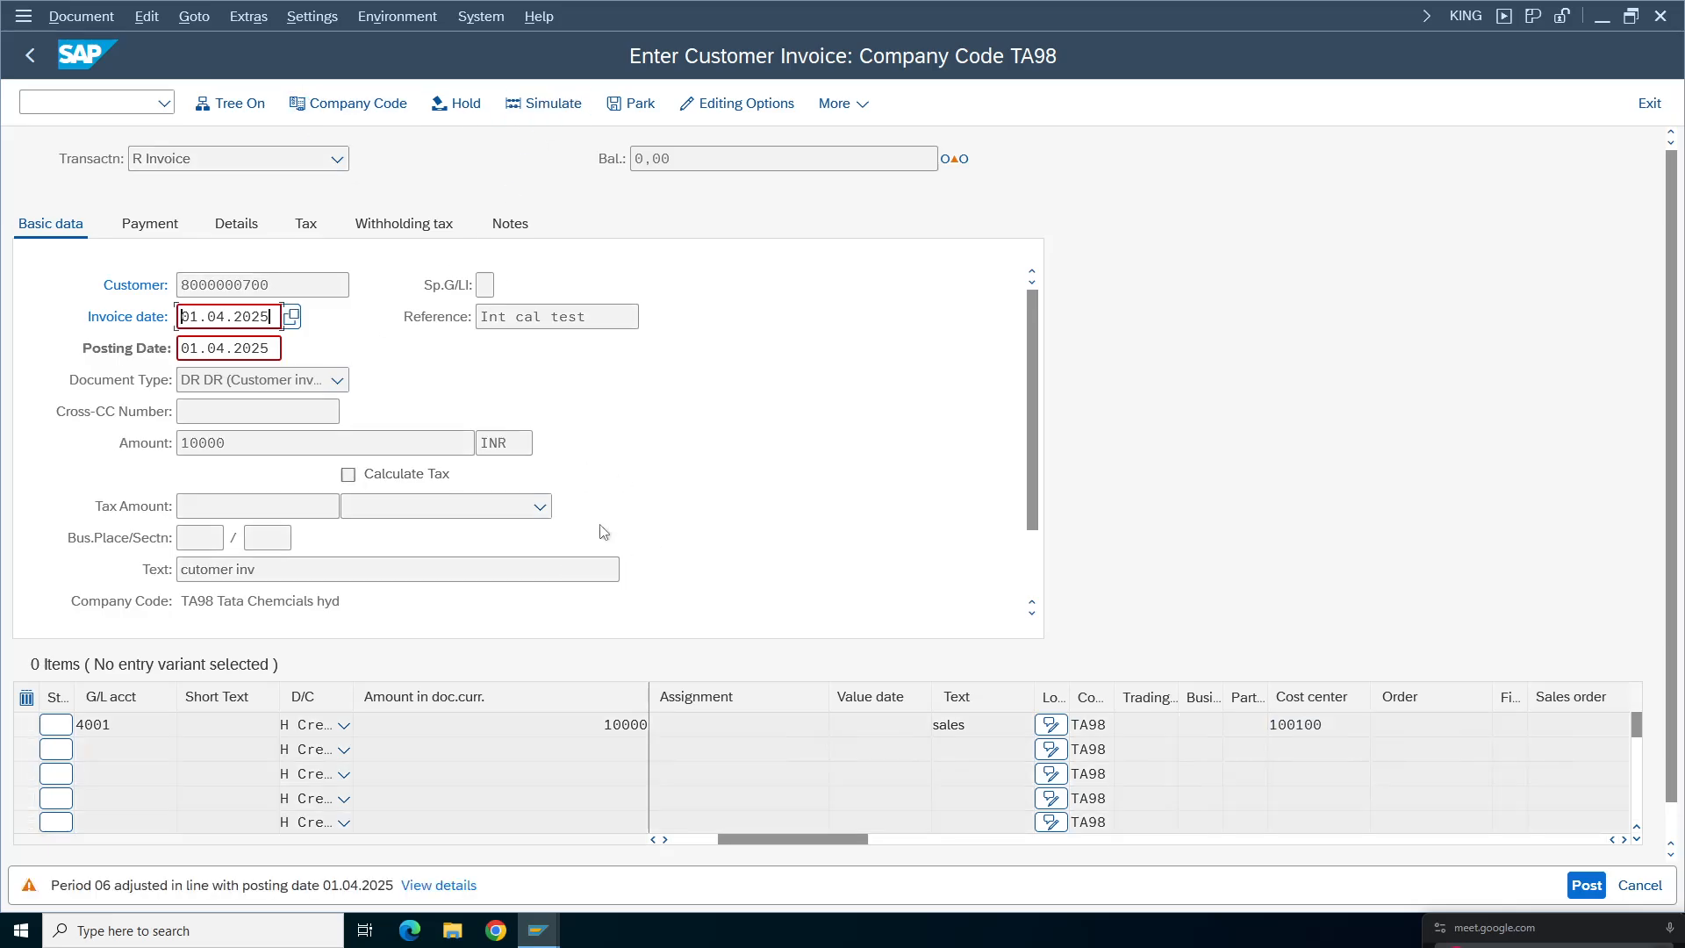
- Accept the date warnings, check the document overview and the payment terms, and post the customer invoice
key("Return")
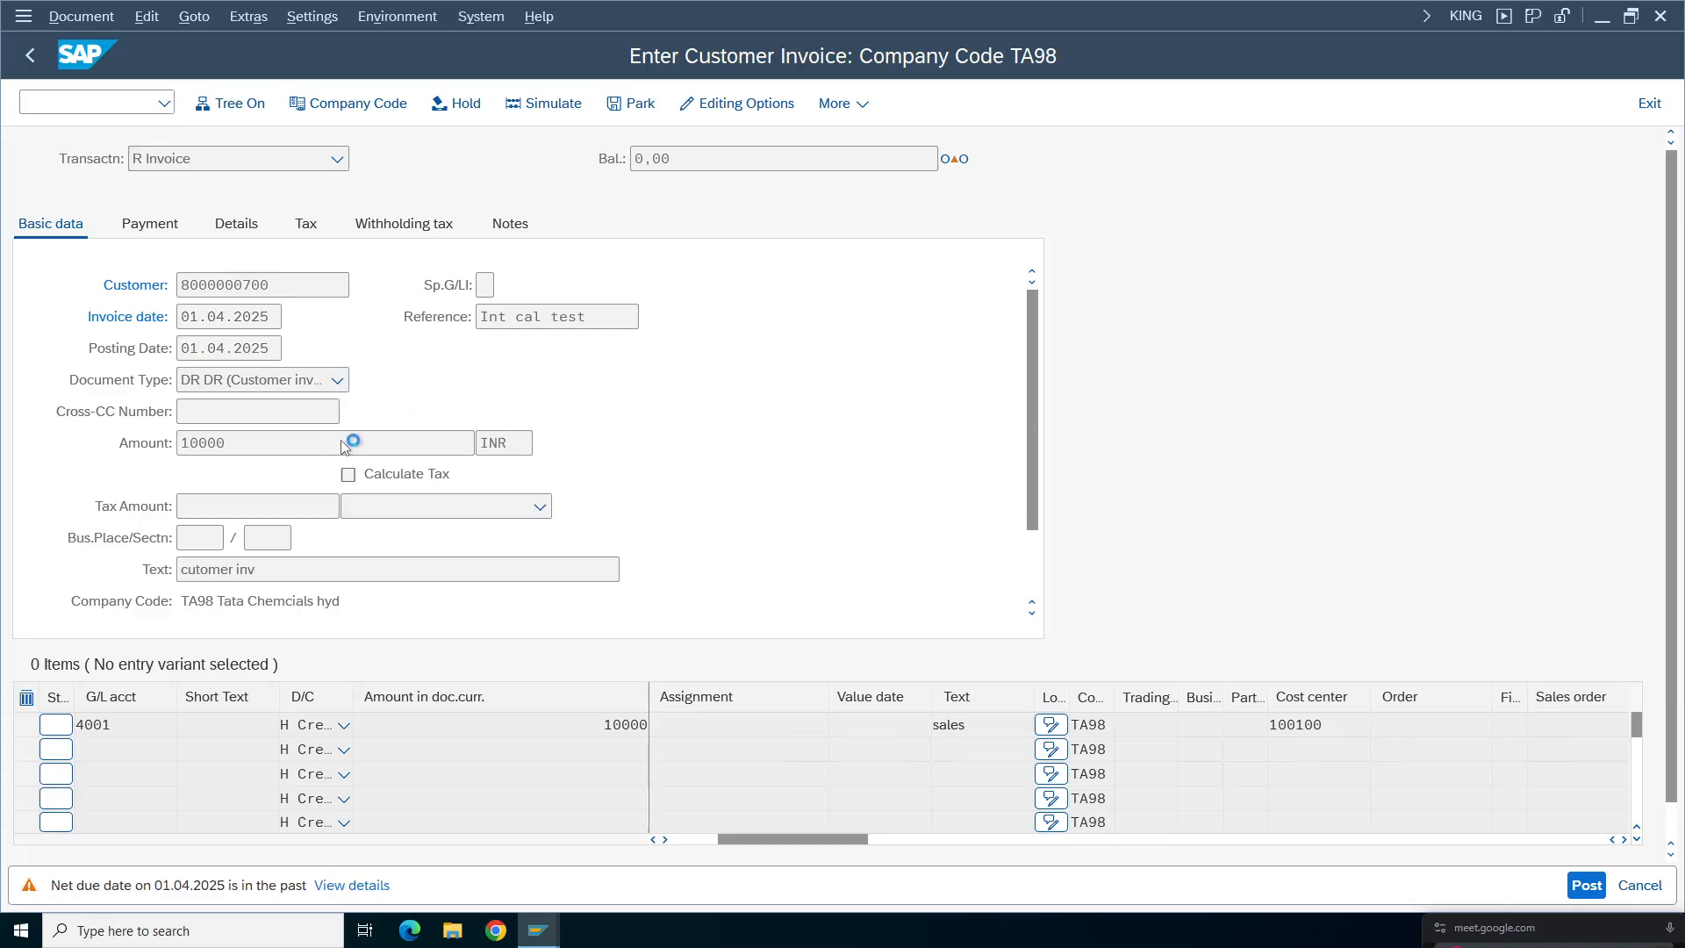
left_click(32, 58)
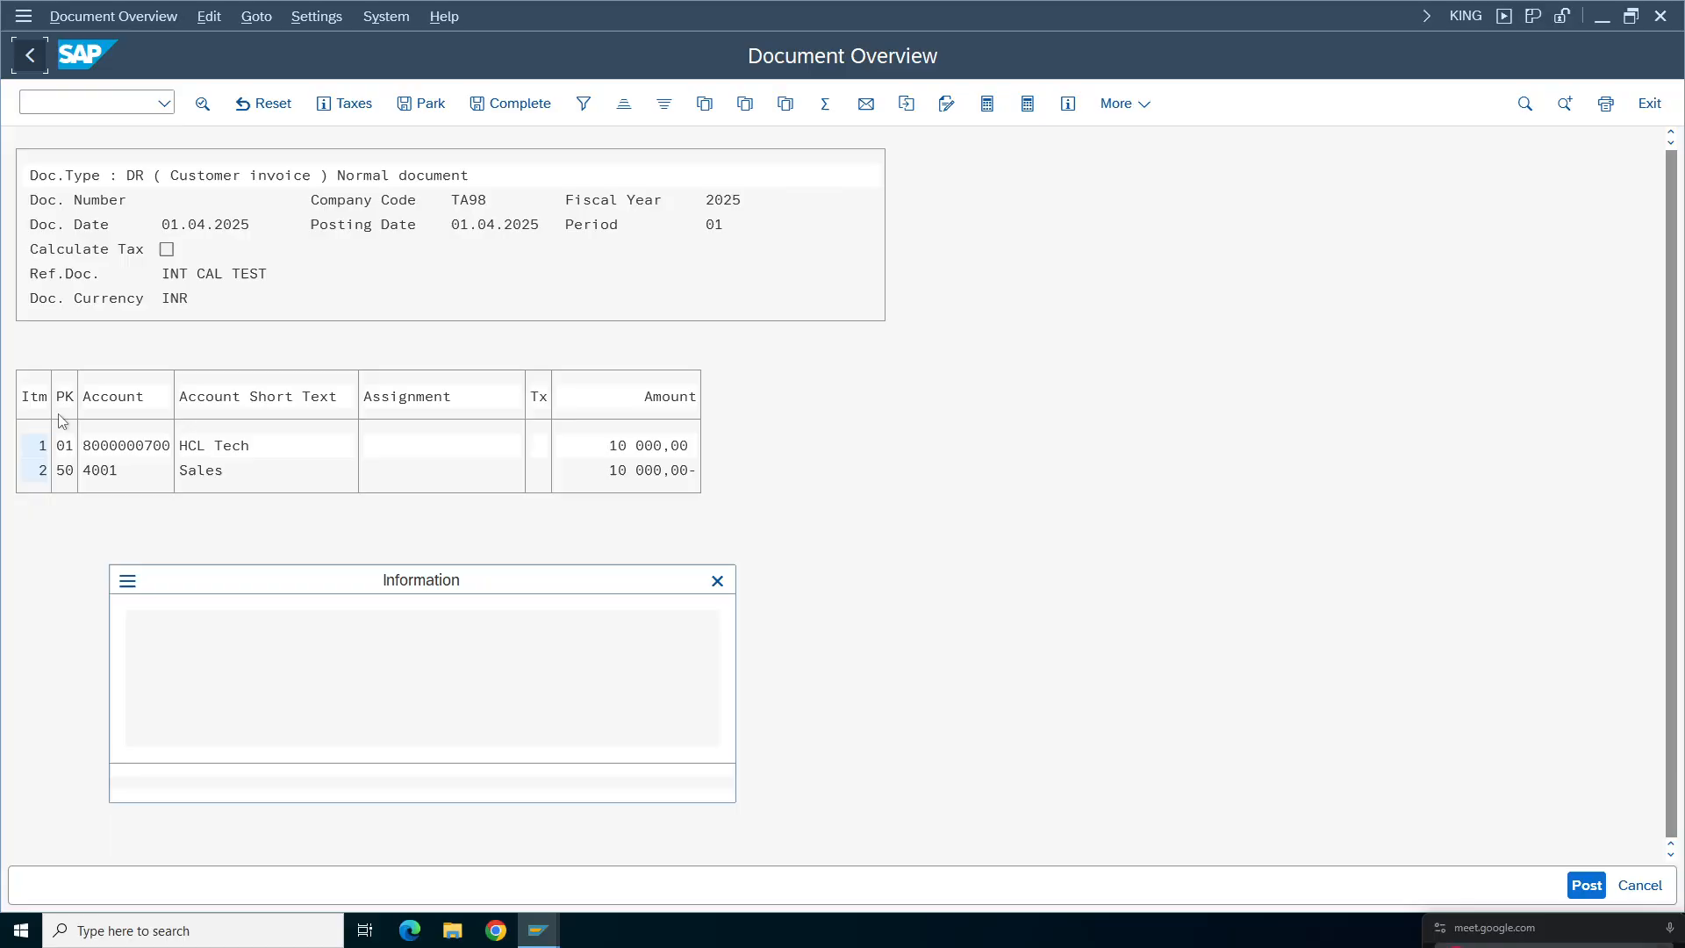
key("Return")
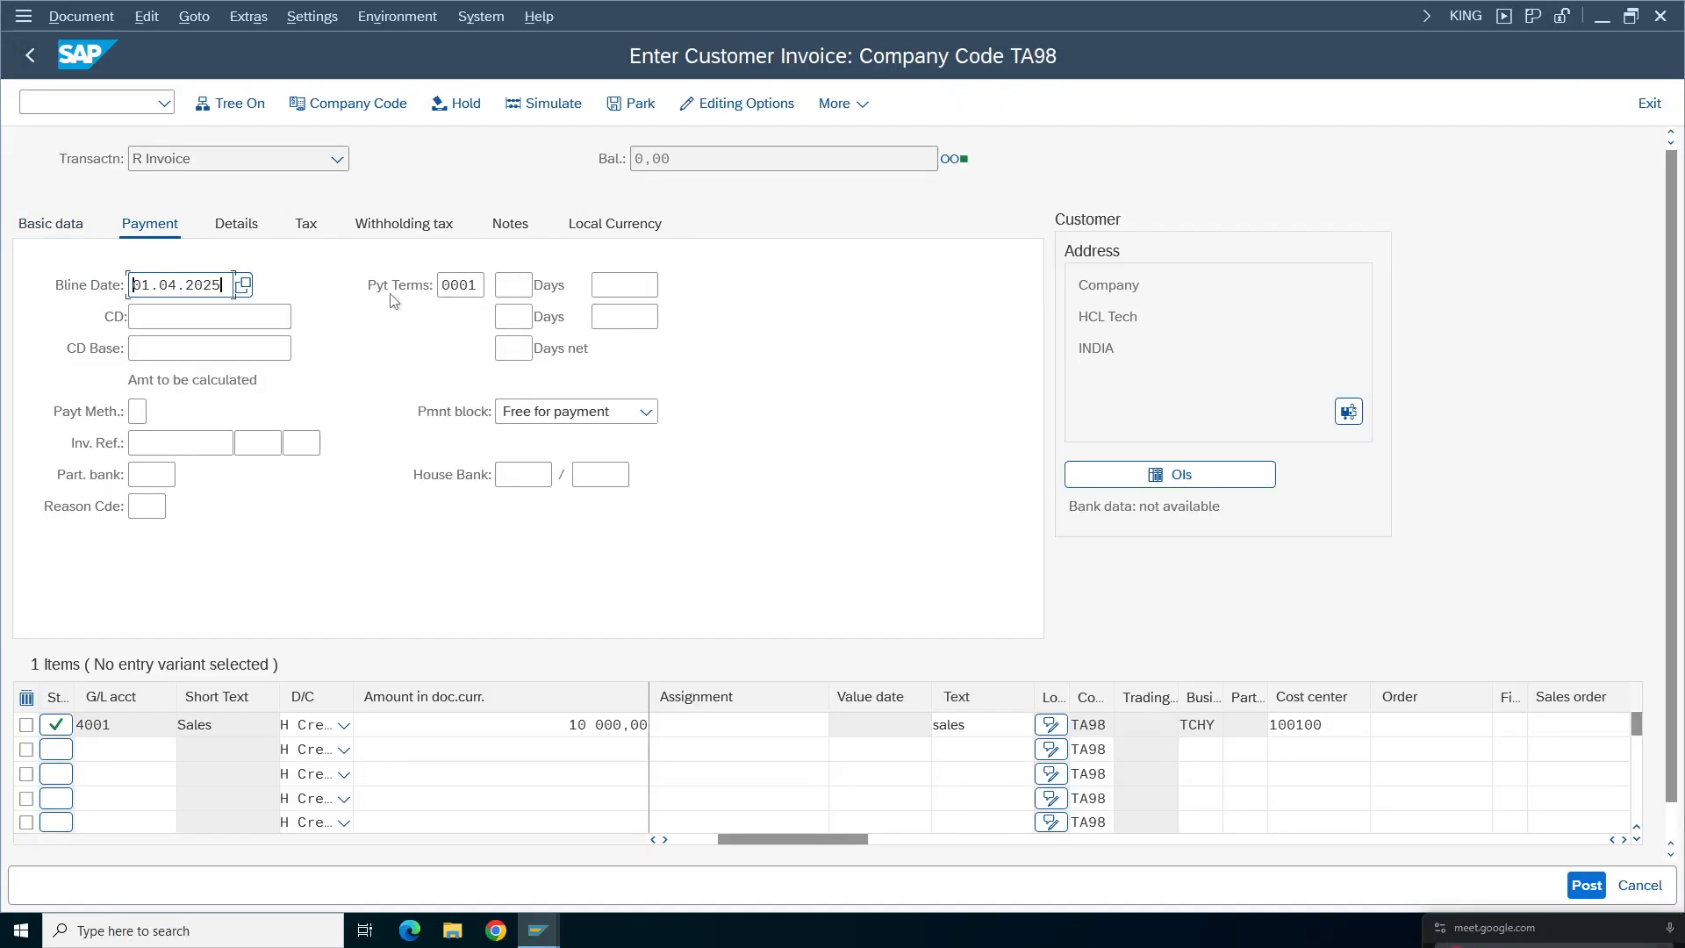
left_click(465, 284)
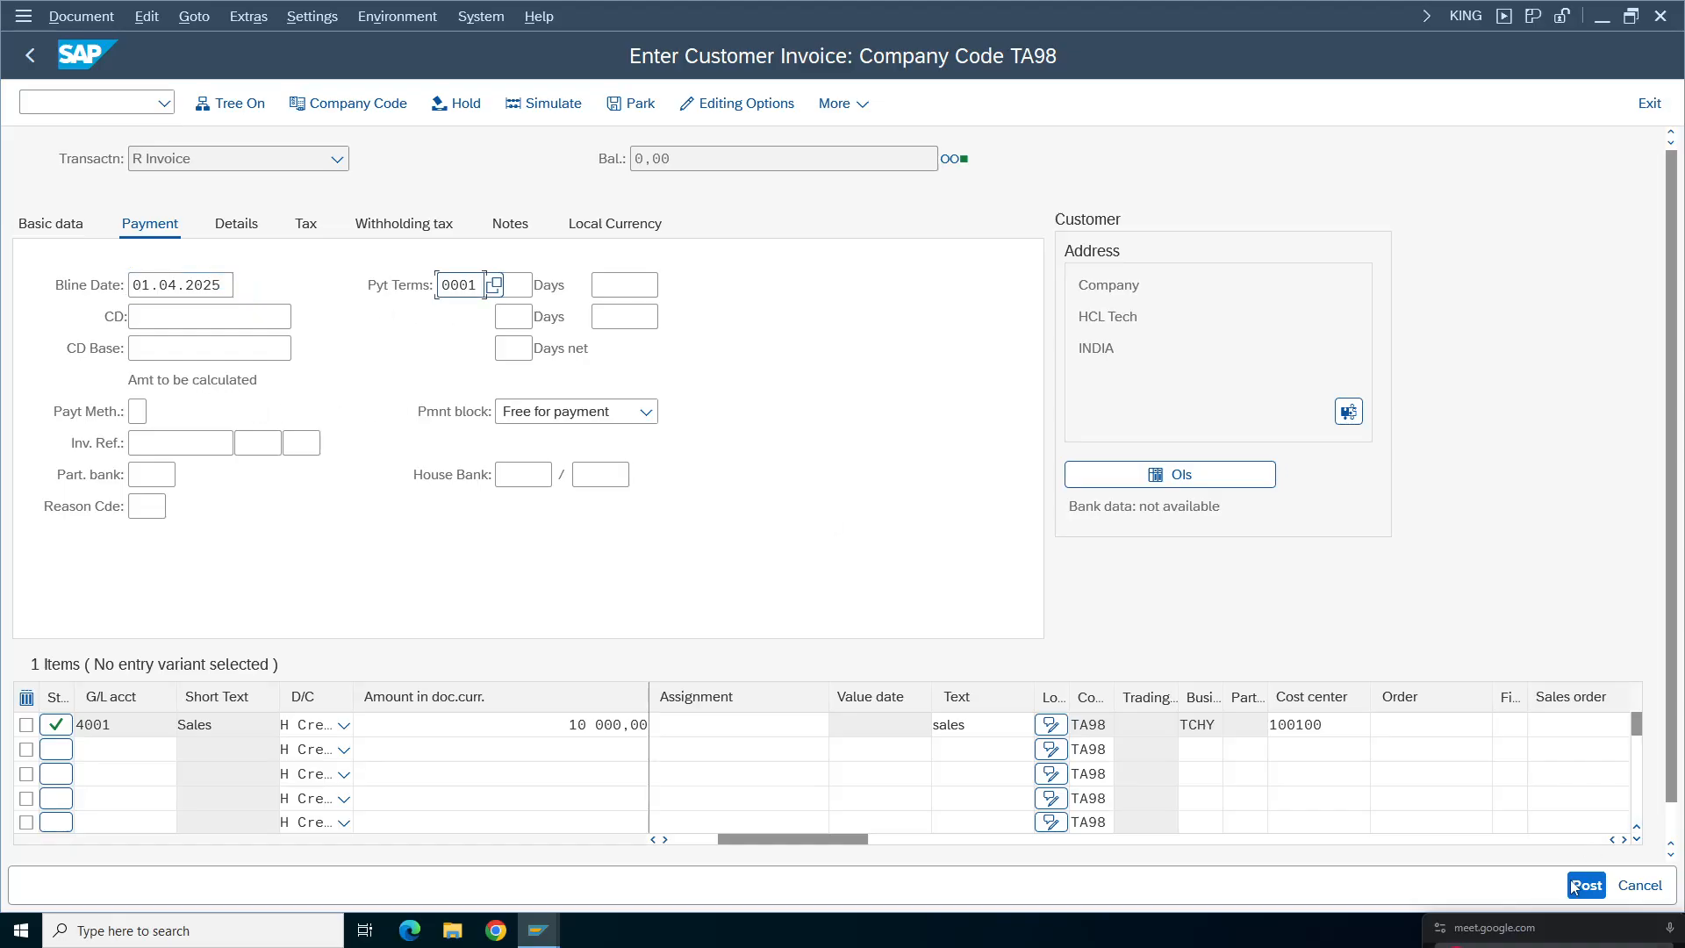
left_click(839, 724)
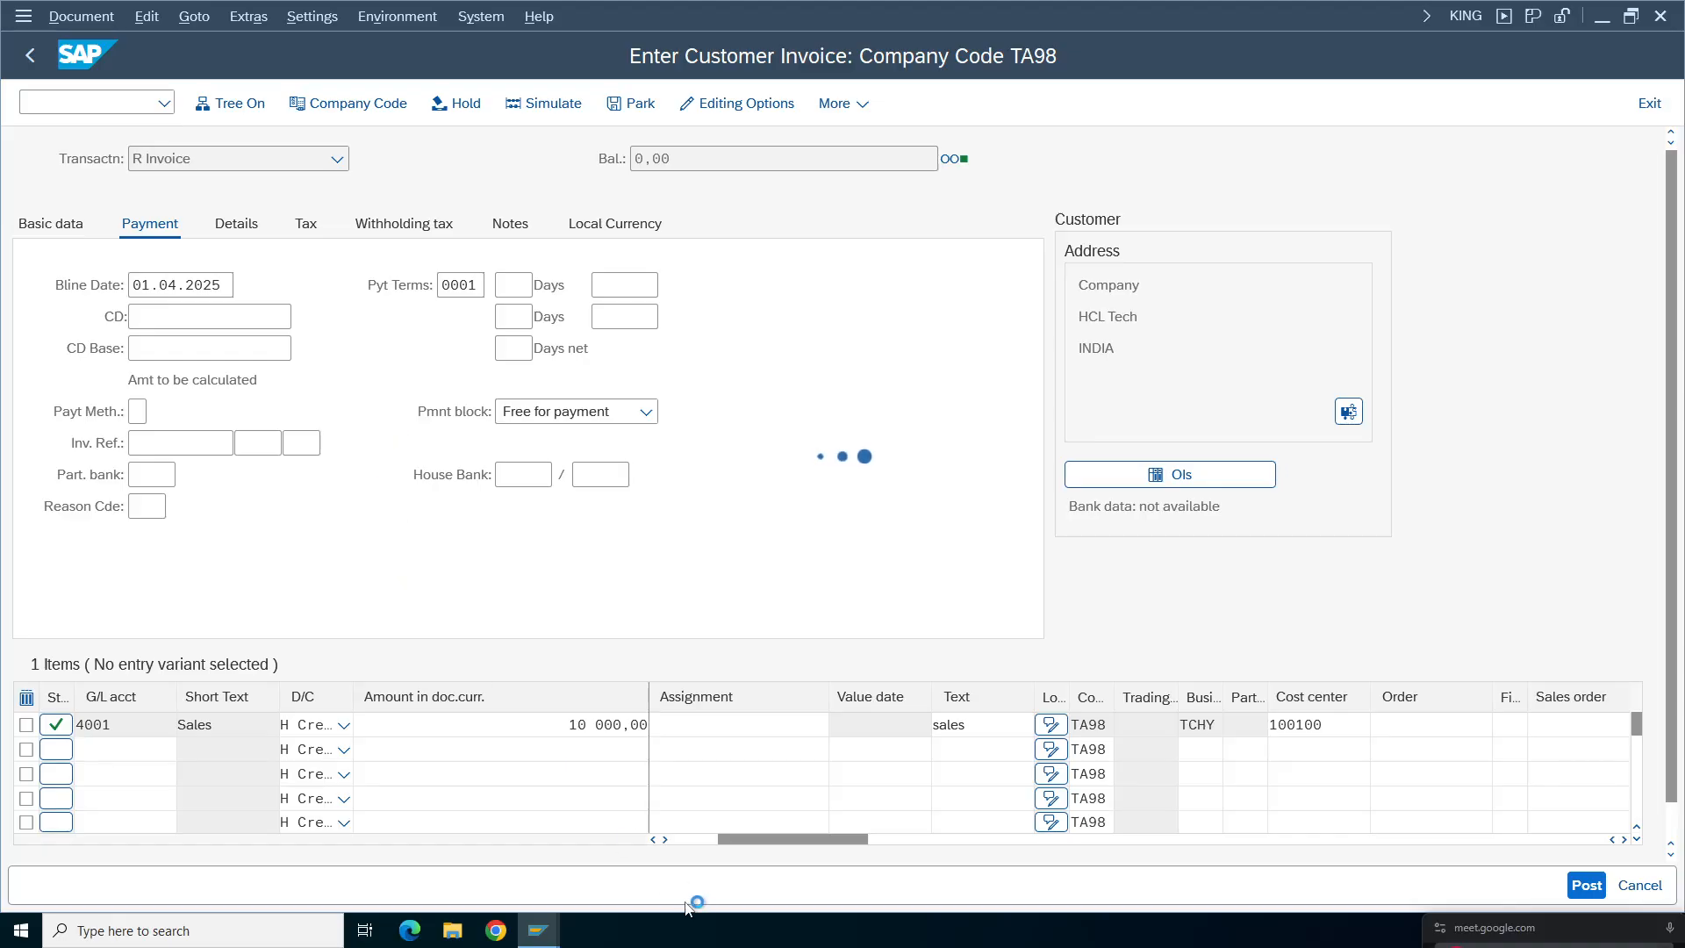
- Switch to the Customer Line Item Display session, refresh the list, and check the new invoice's amount and document date
mouse_move(555, 936)
left_click(754, 896)
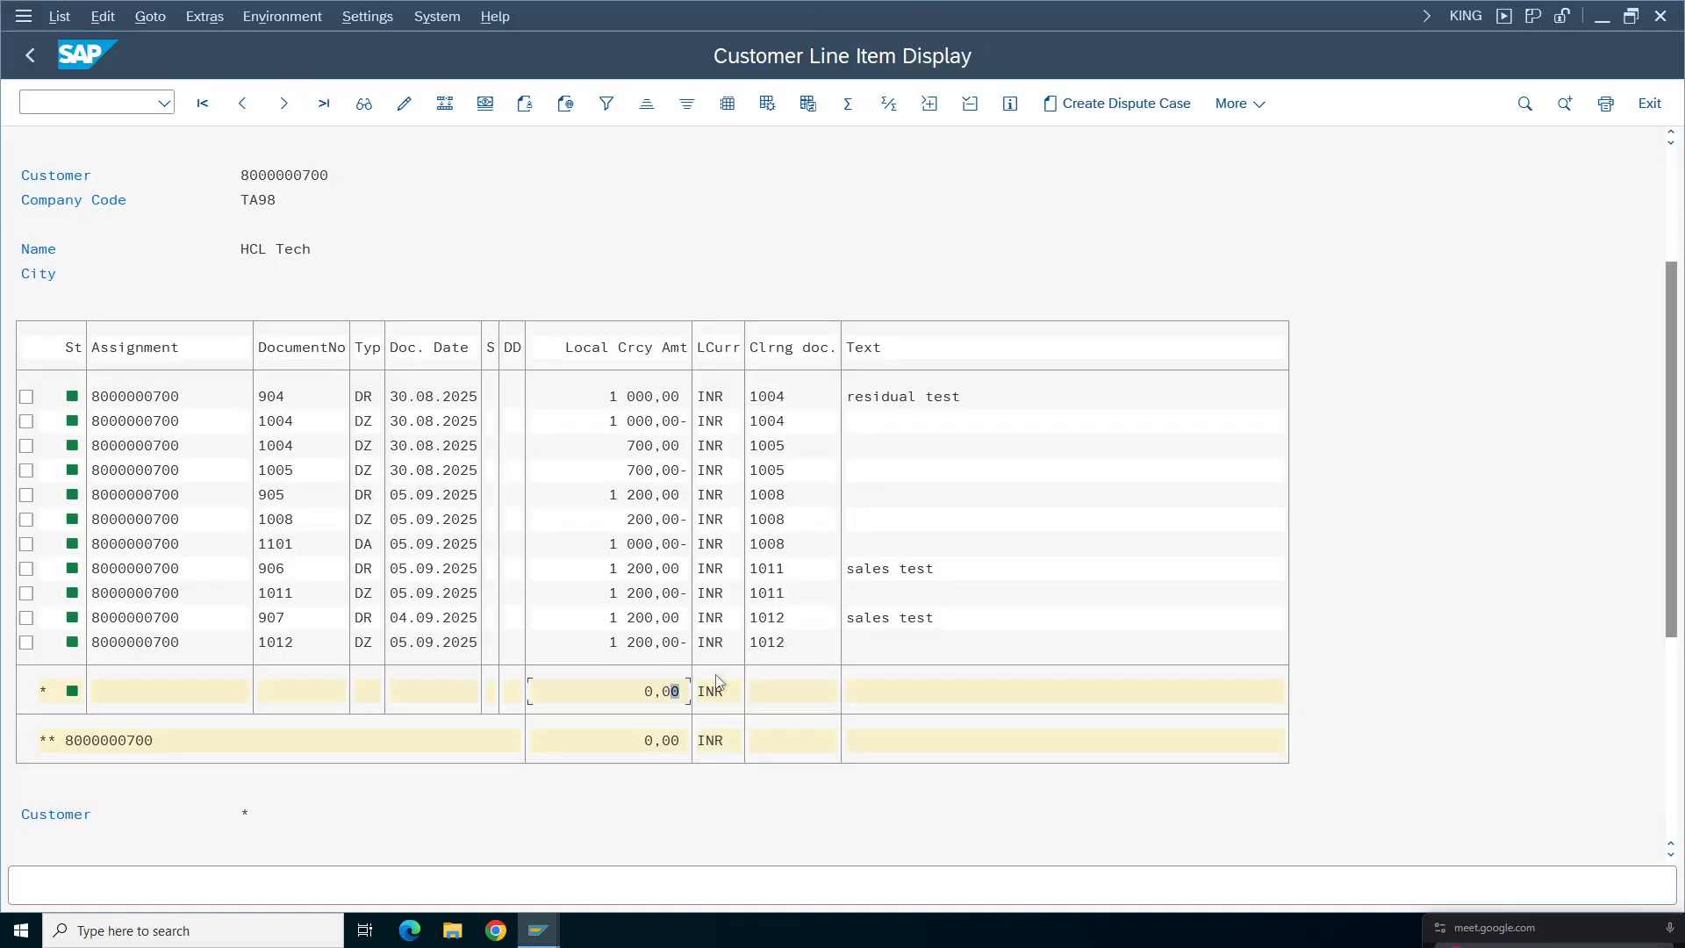
left_click(48, 20)
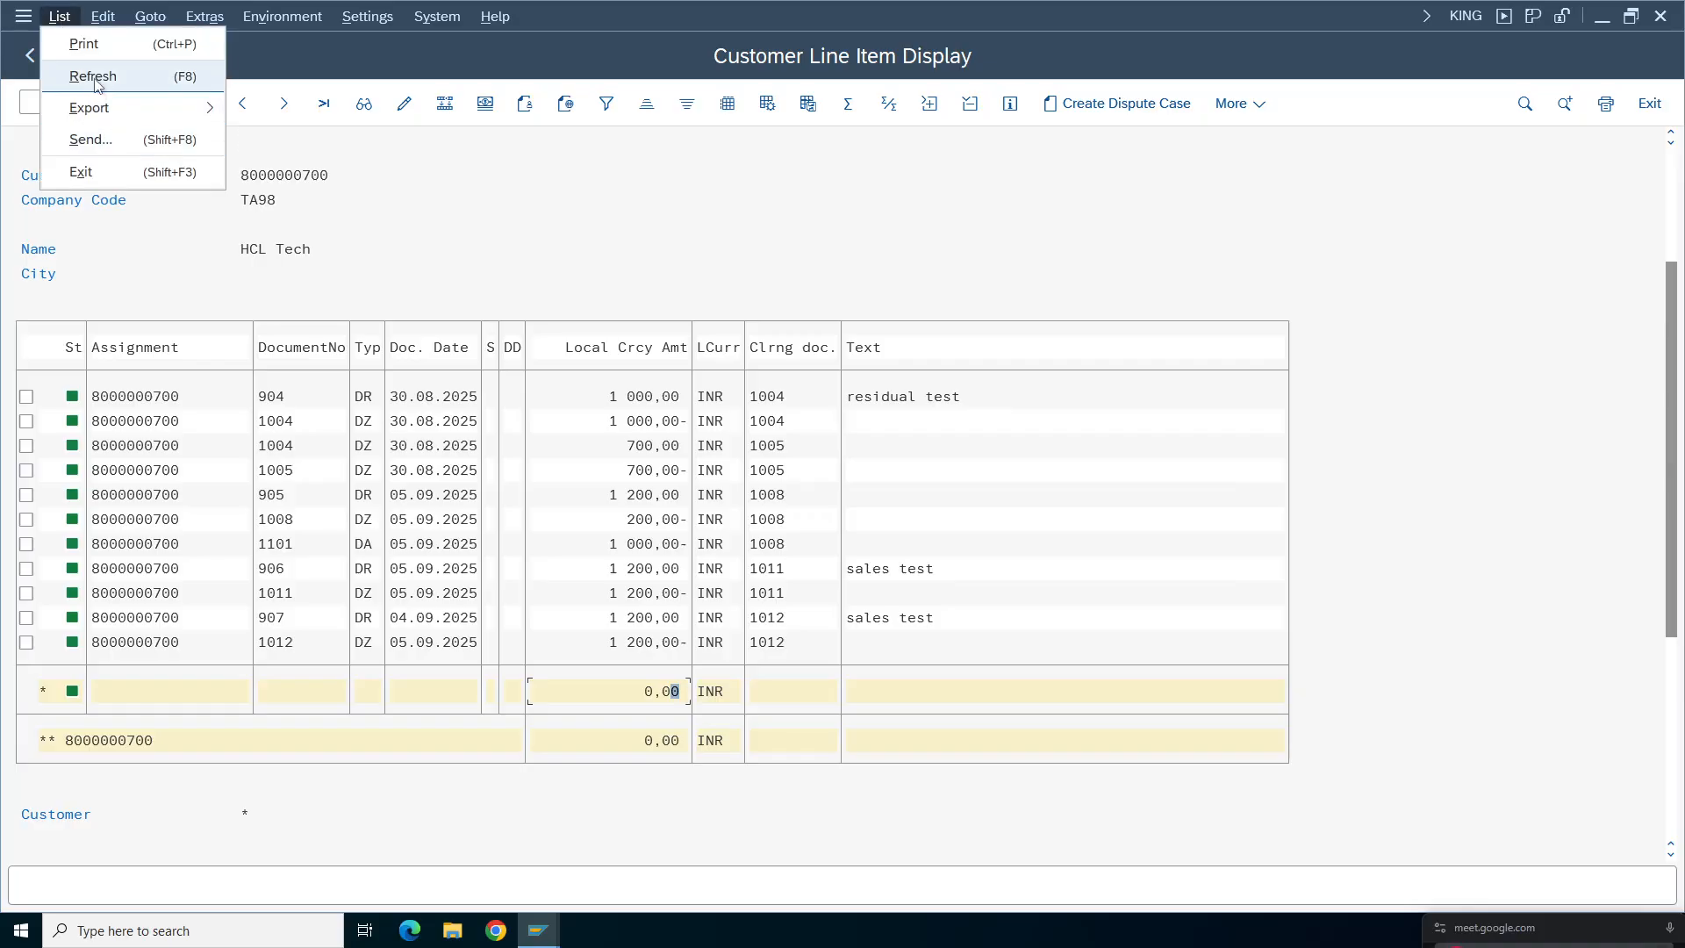
left_click(79, 72)
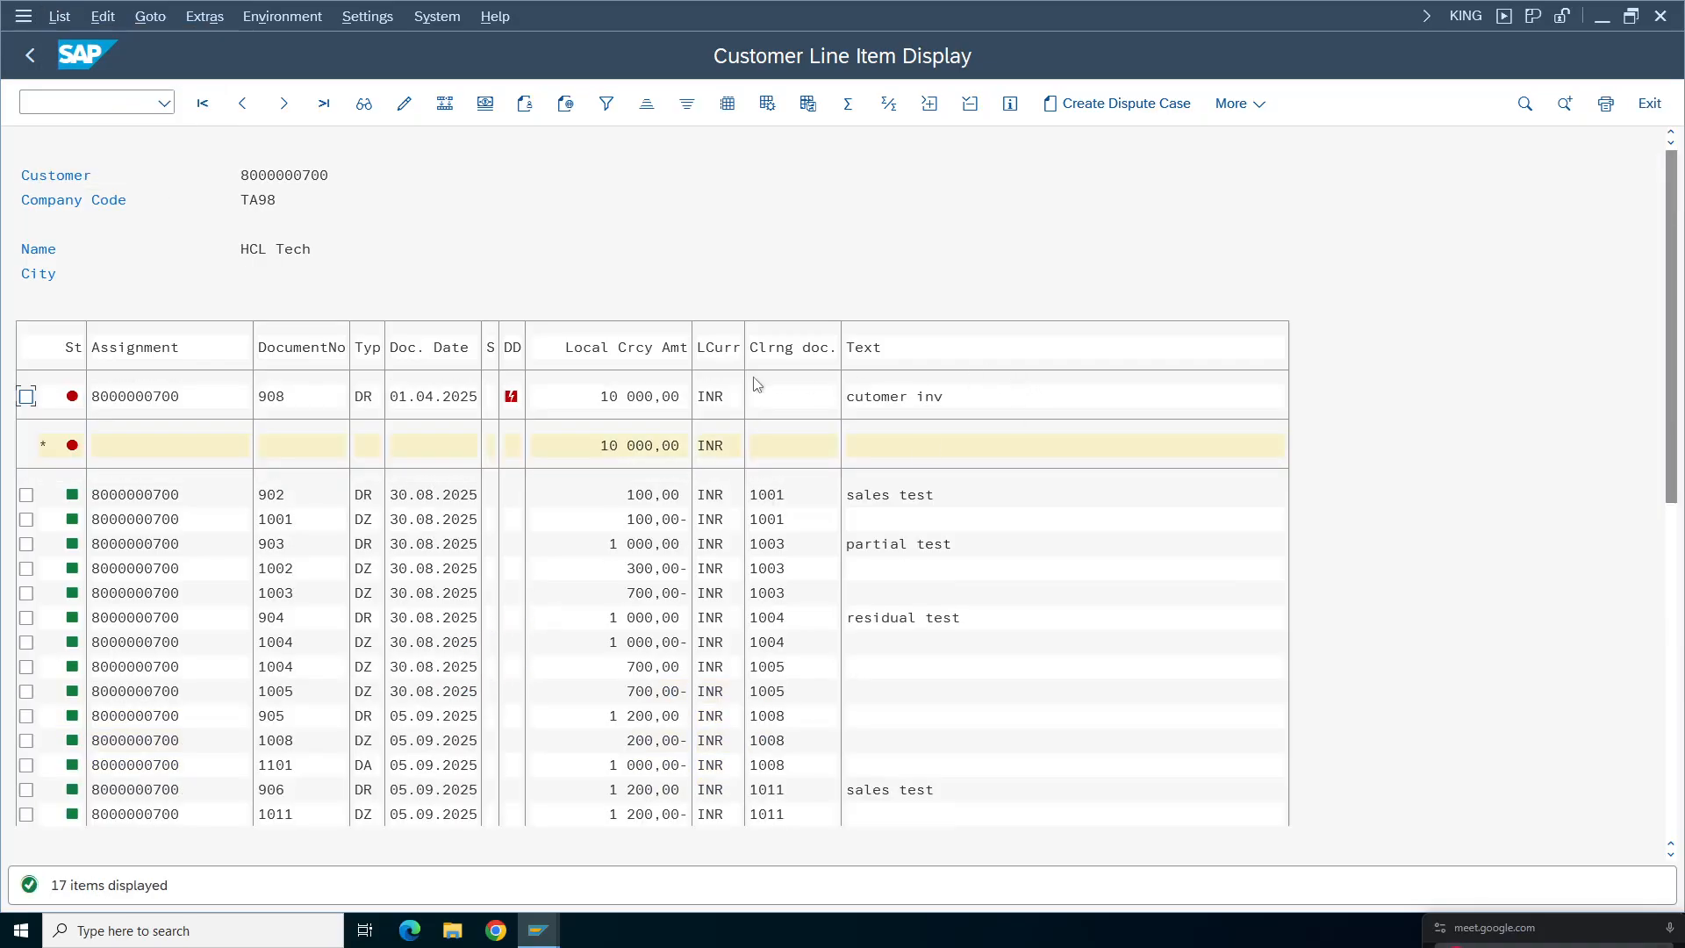
left_click(658, 396)
left_click(641, 443)
left_click(421, 397)
- Apply layout AM01 to the line item list and check the new invoice's net due date and arrears days
left_click(767, 103)
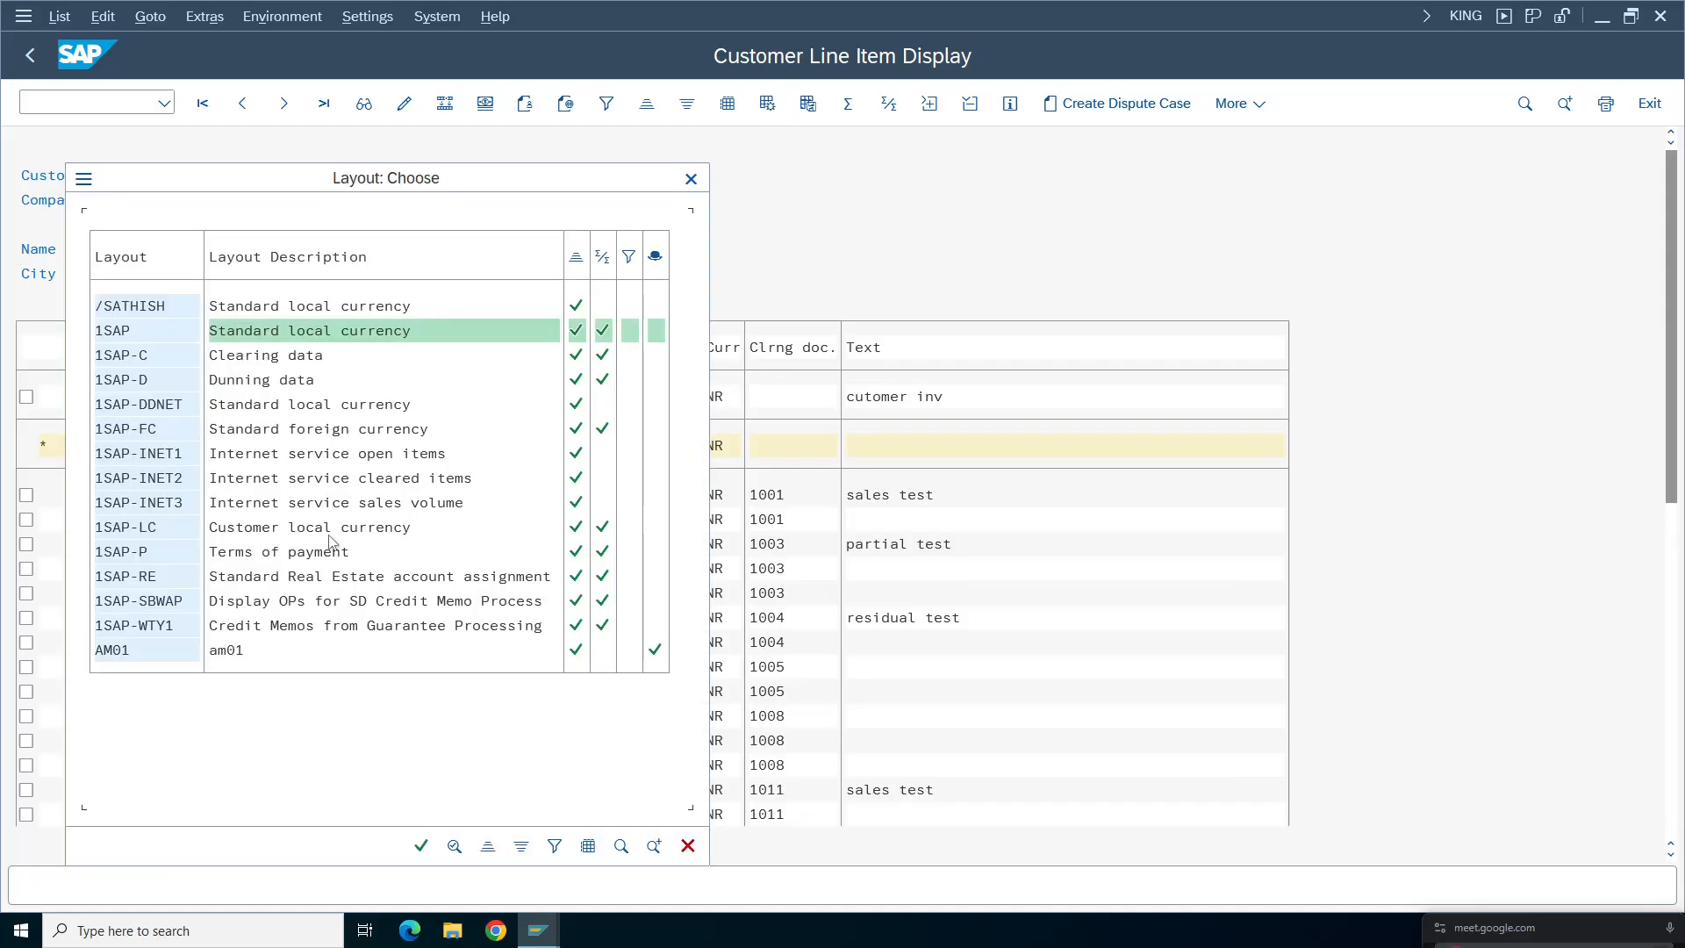
double_click(232, 654)
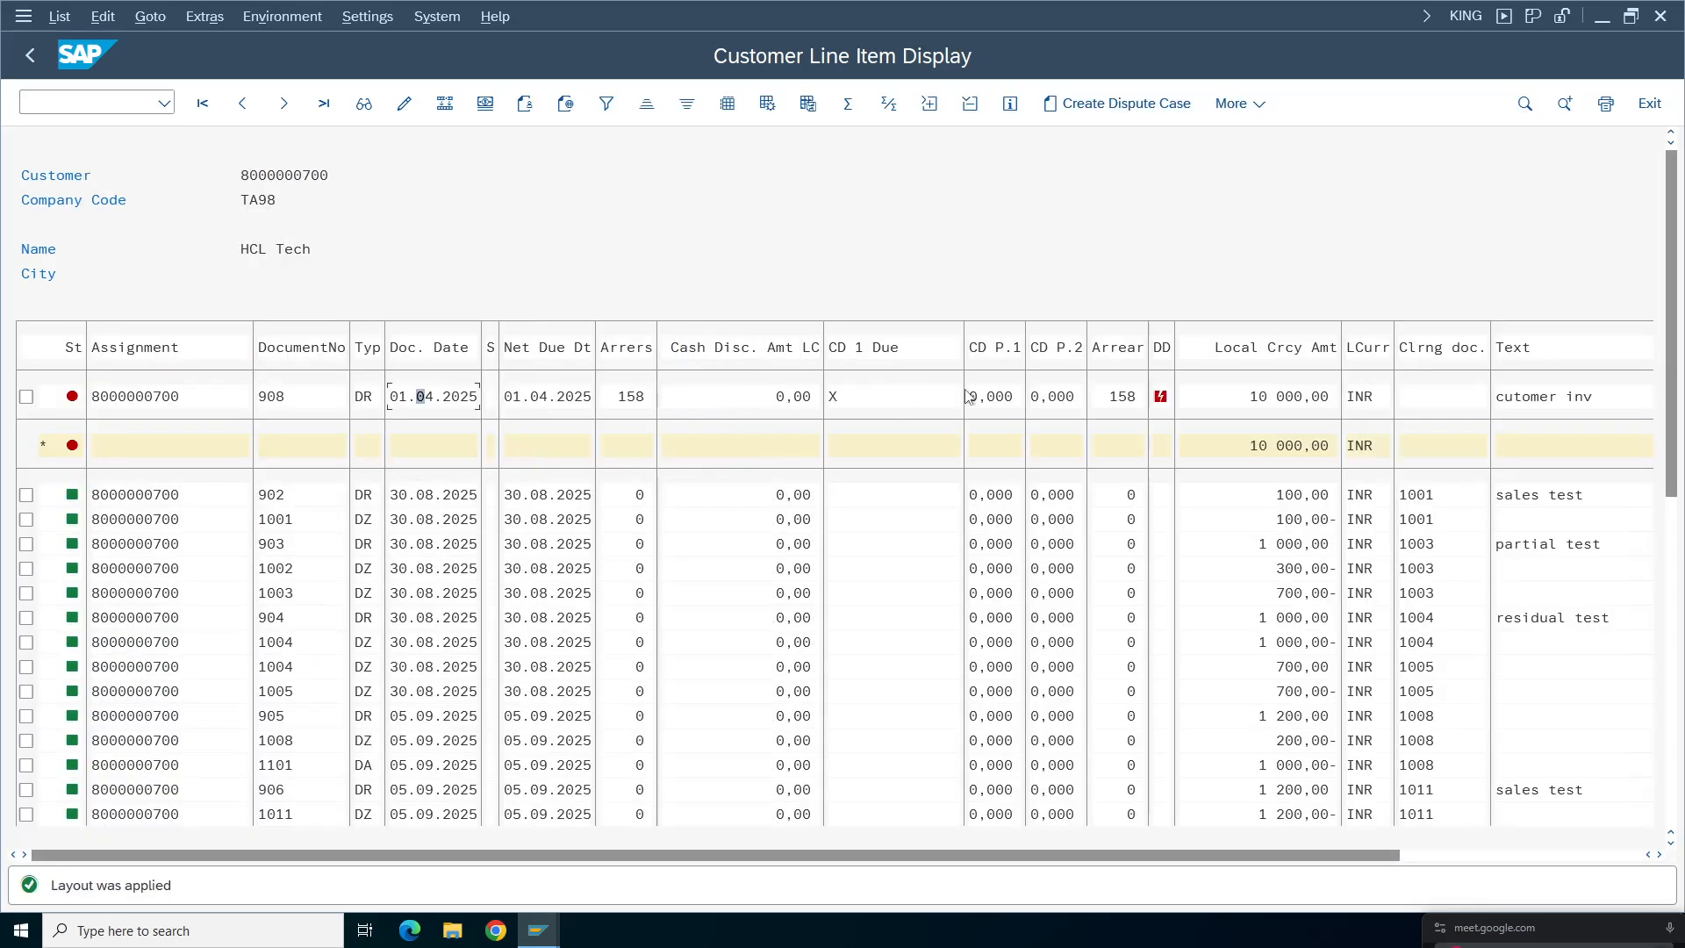
left_click(576, 399)
left_click(423, 402)
left_click(517, 403)
left_click(628, 402)
- Switch to the Google Sheets notes and review the transaction code and required fields for interest calculation without postings
left_click(538, 930)
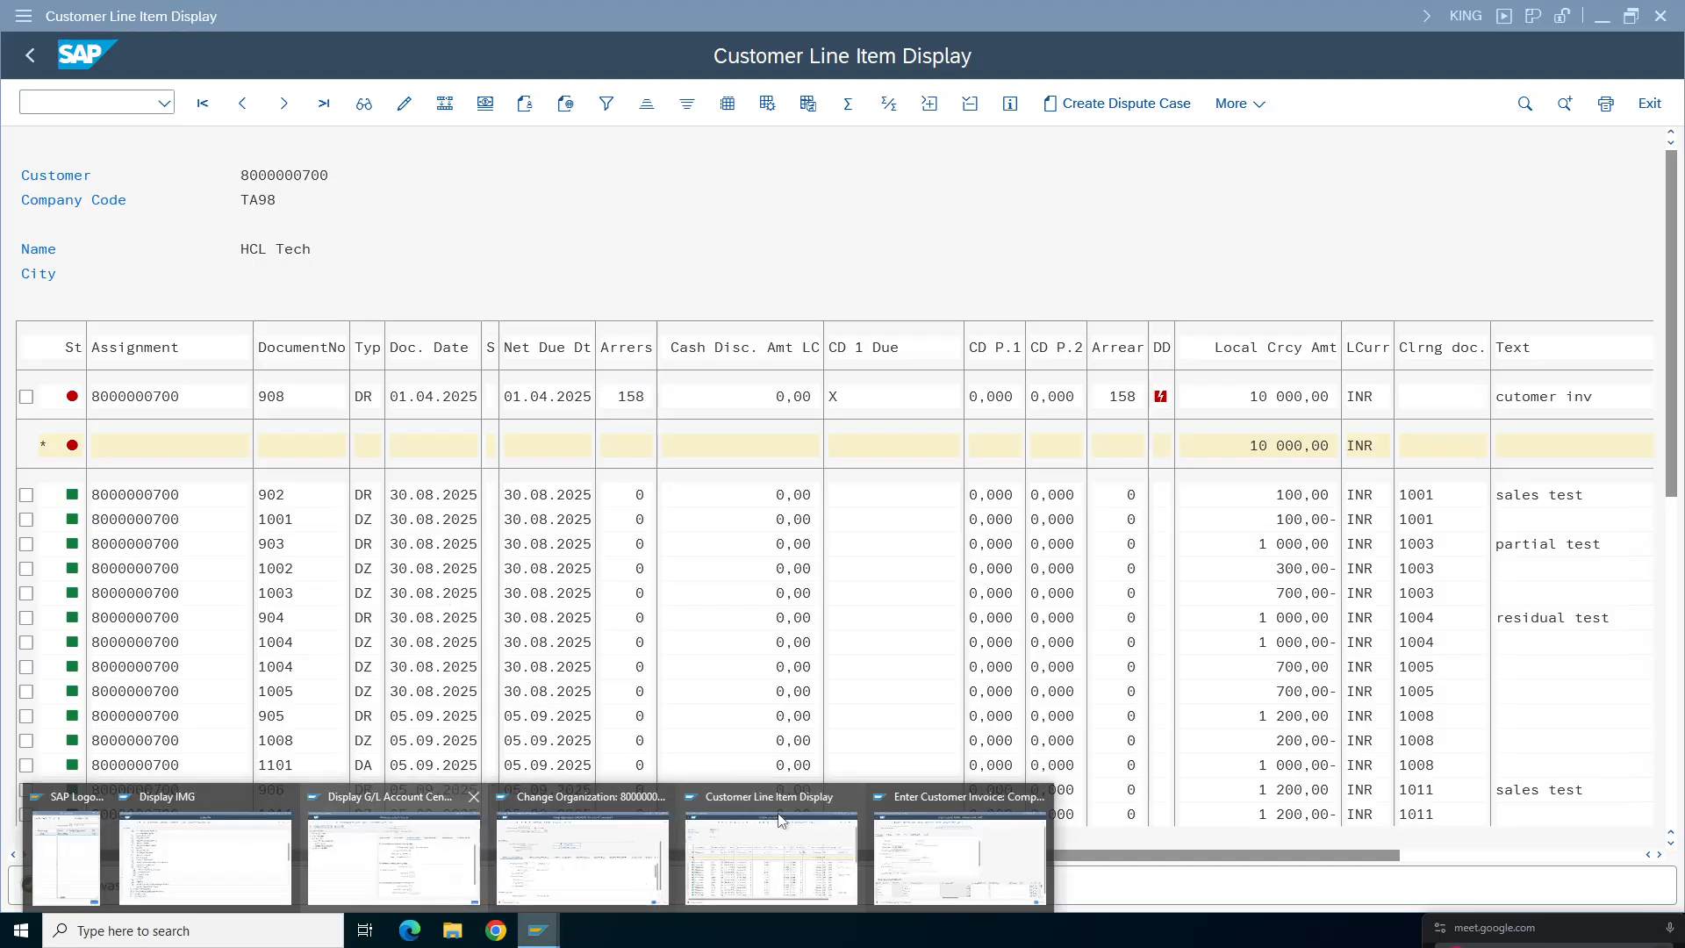
mouse_move(916, 866)
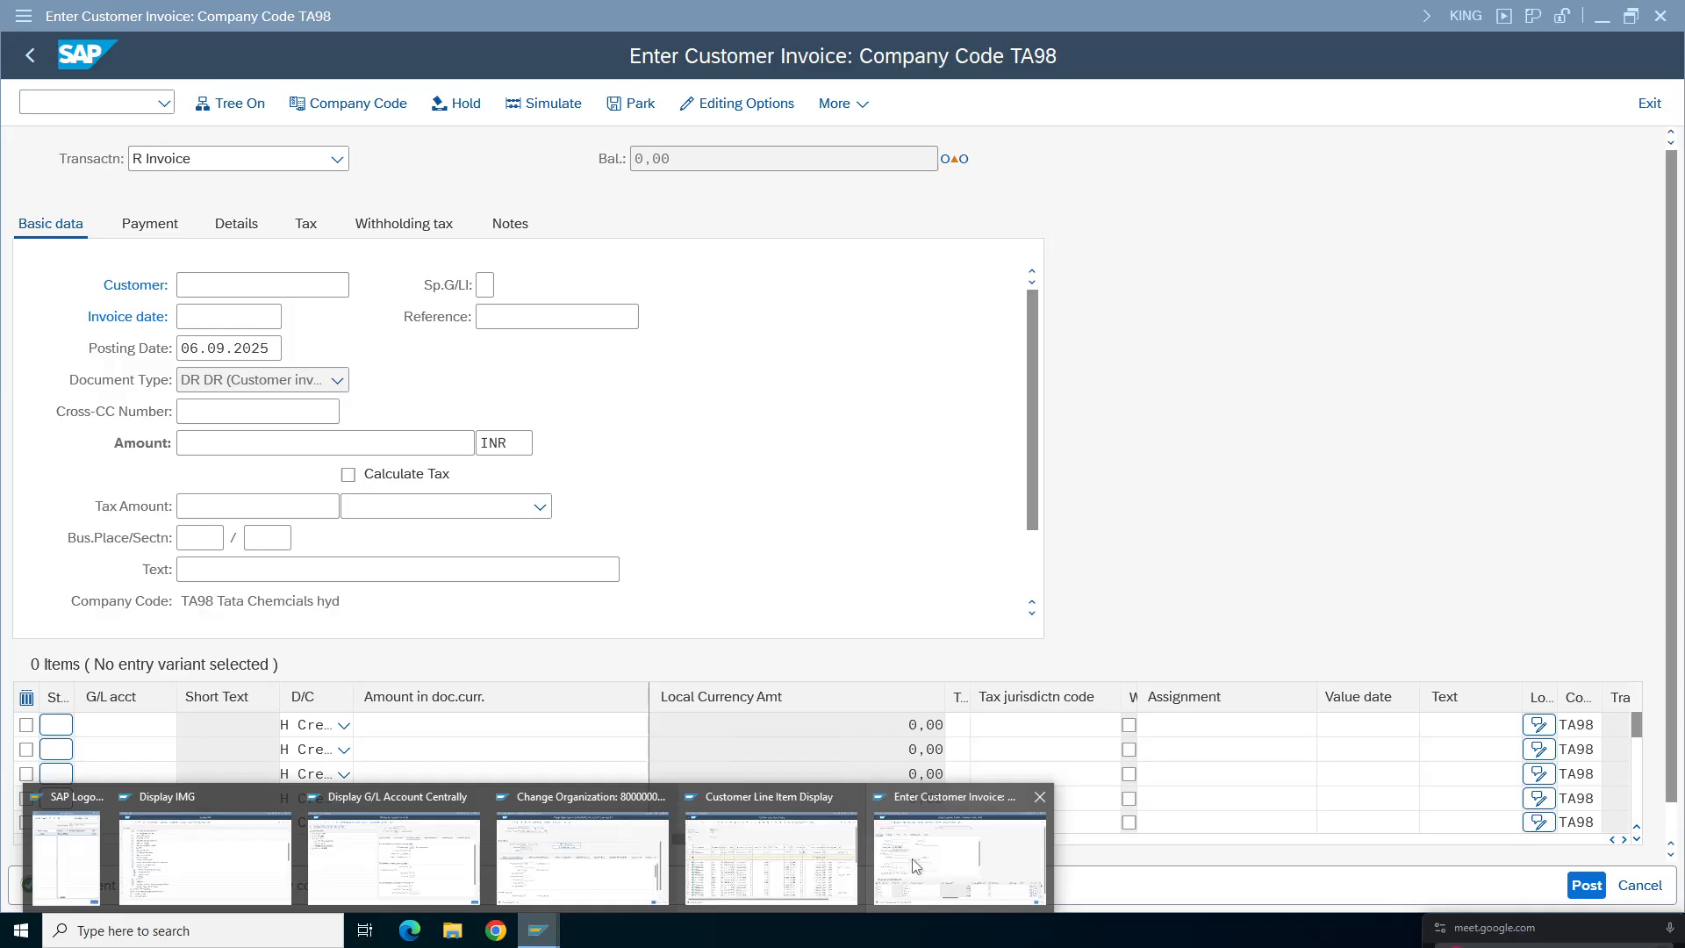
left_click(1032, 9)
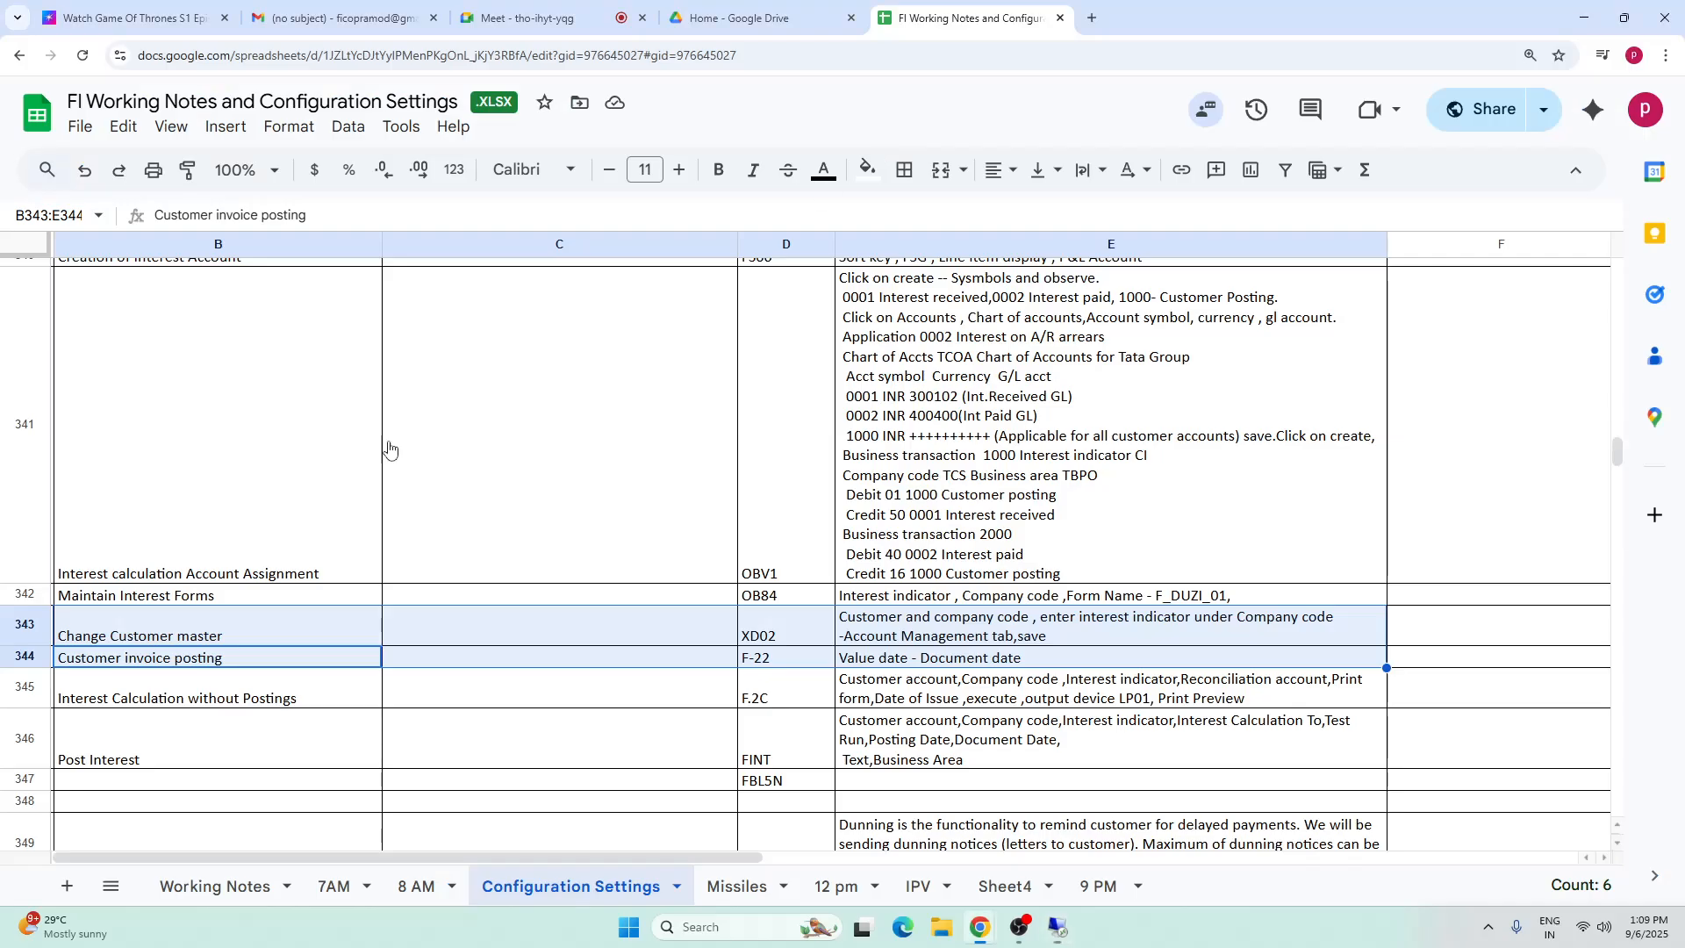
left_click(181, 702)
key("Right")
key("Right")
key("Right")
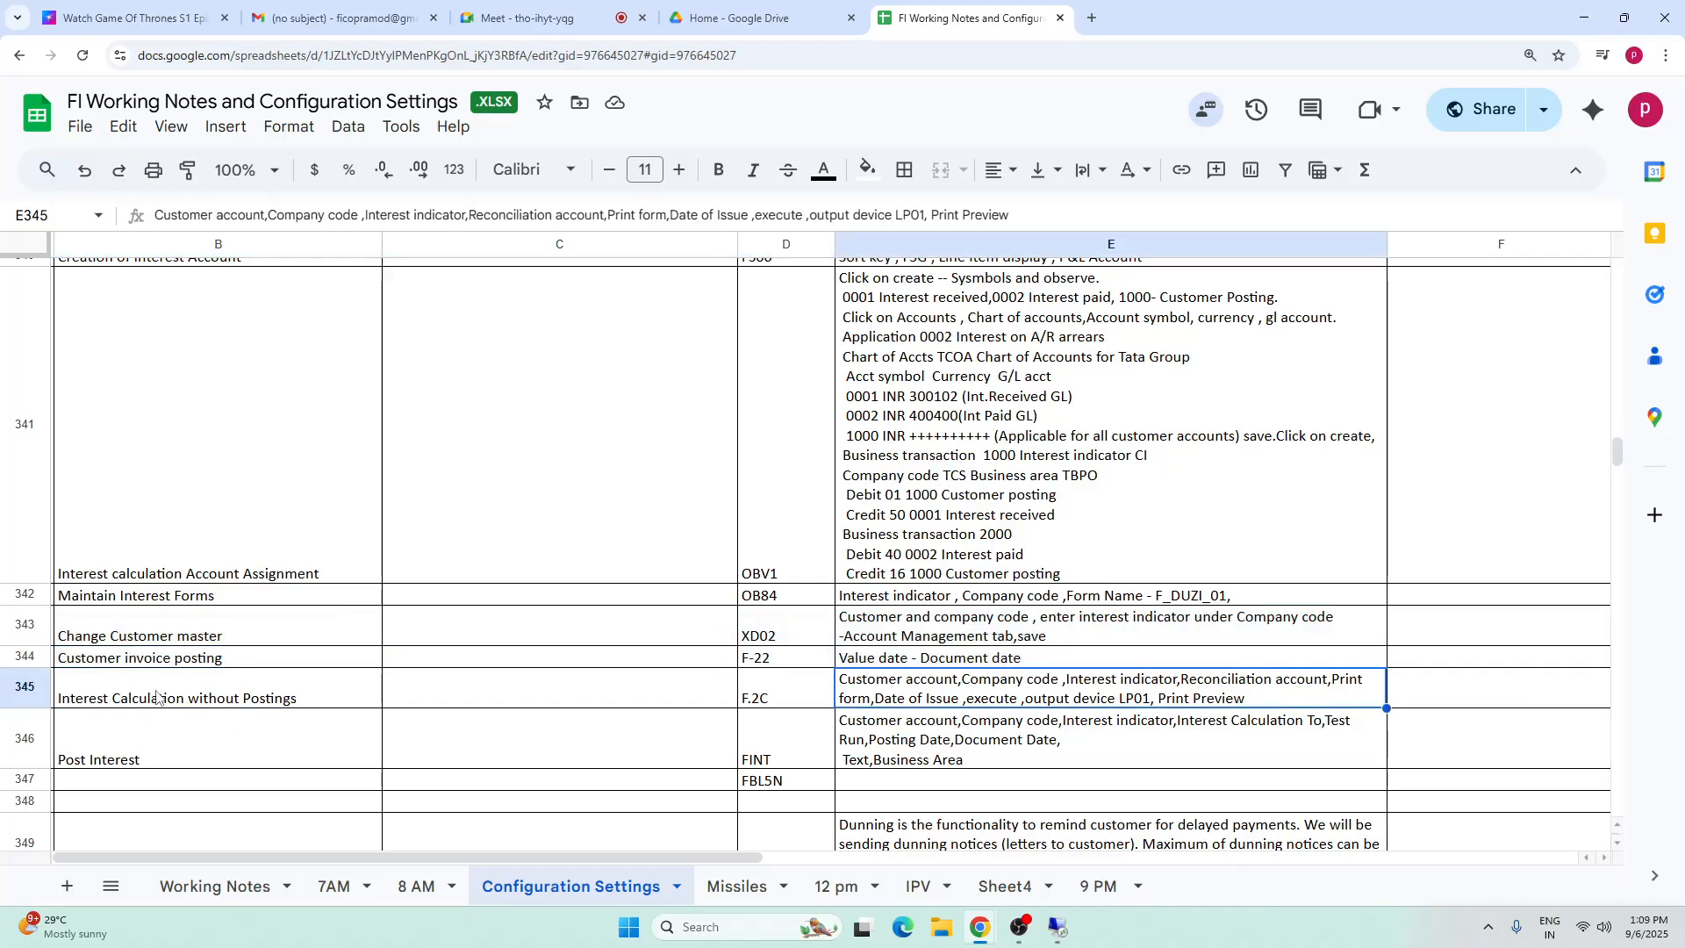
left_click(156, 698)
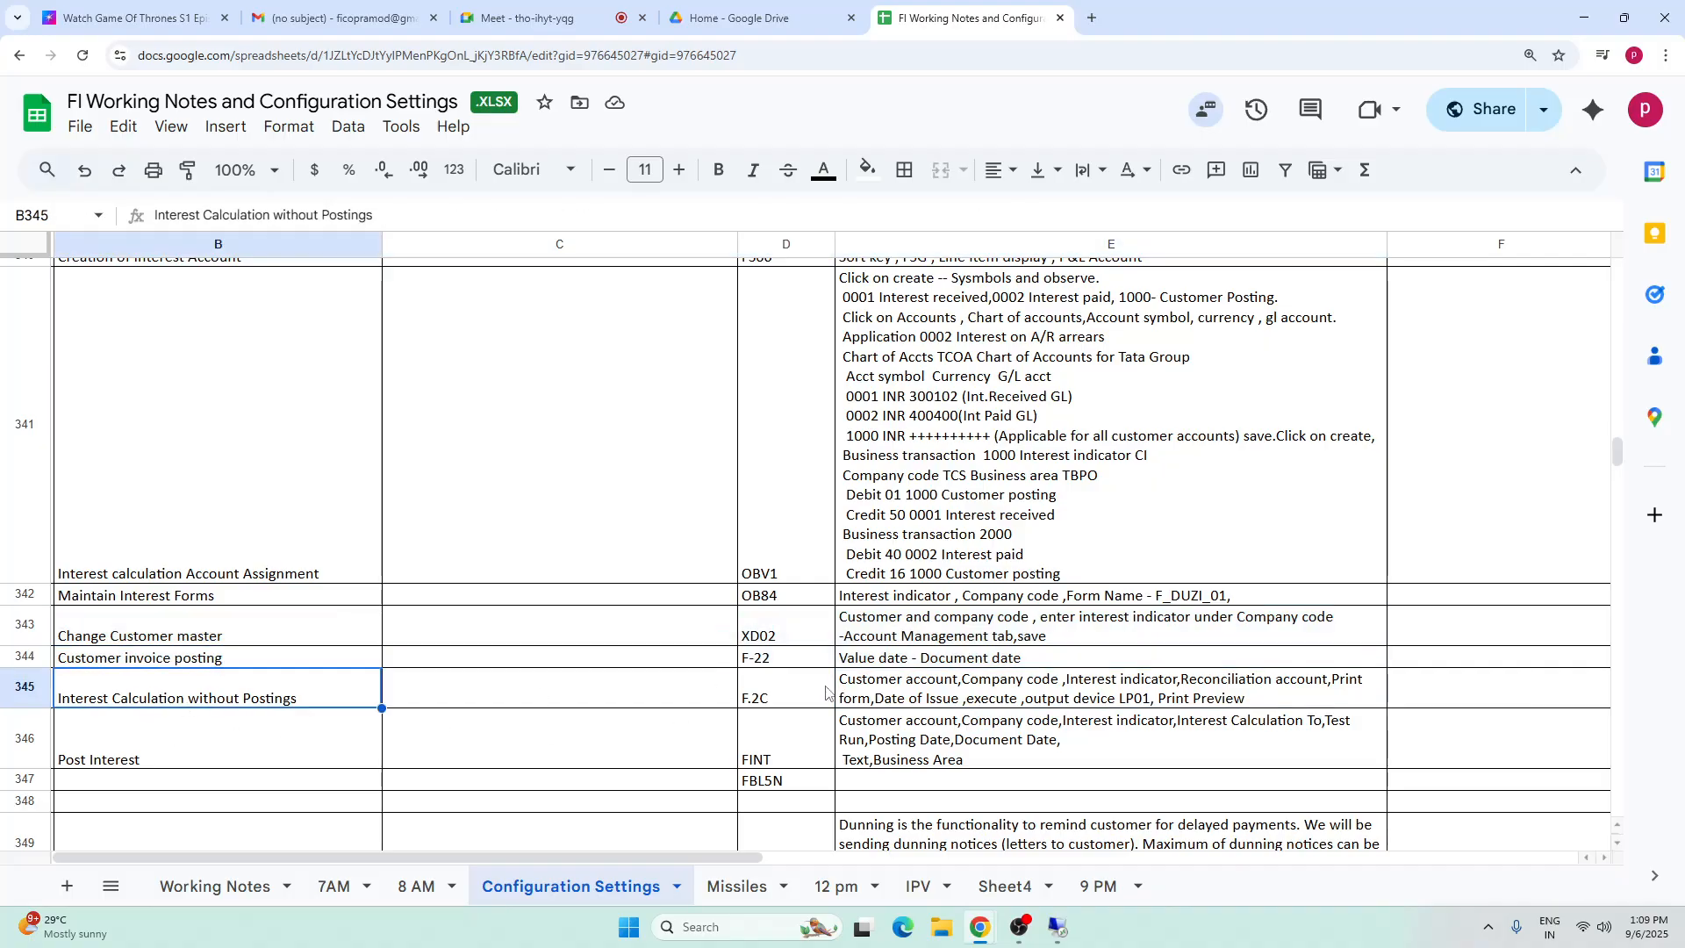
left_click(772, 696)
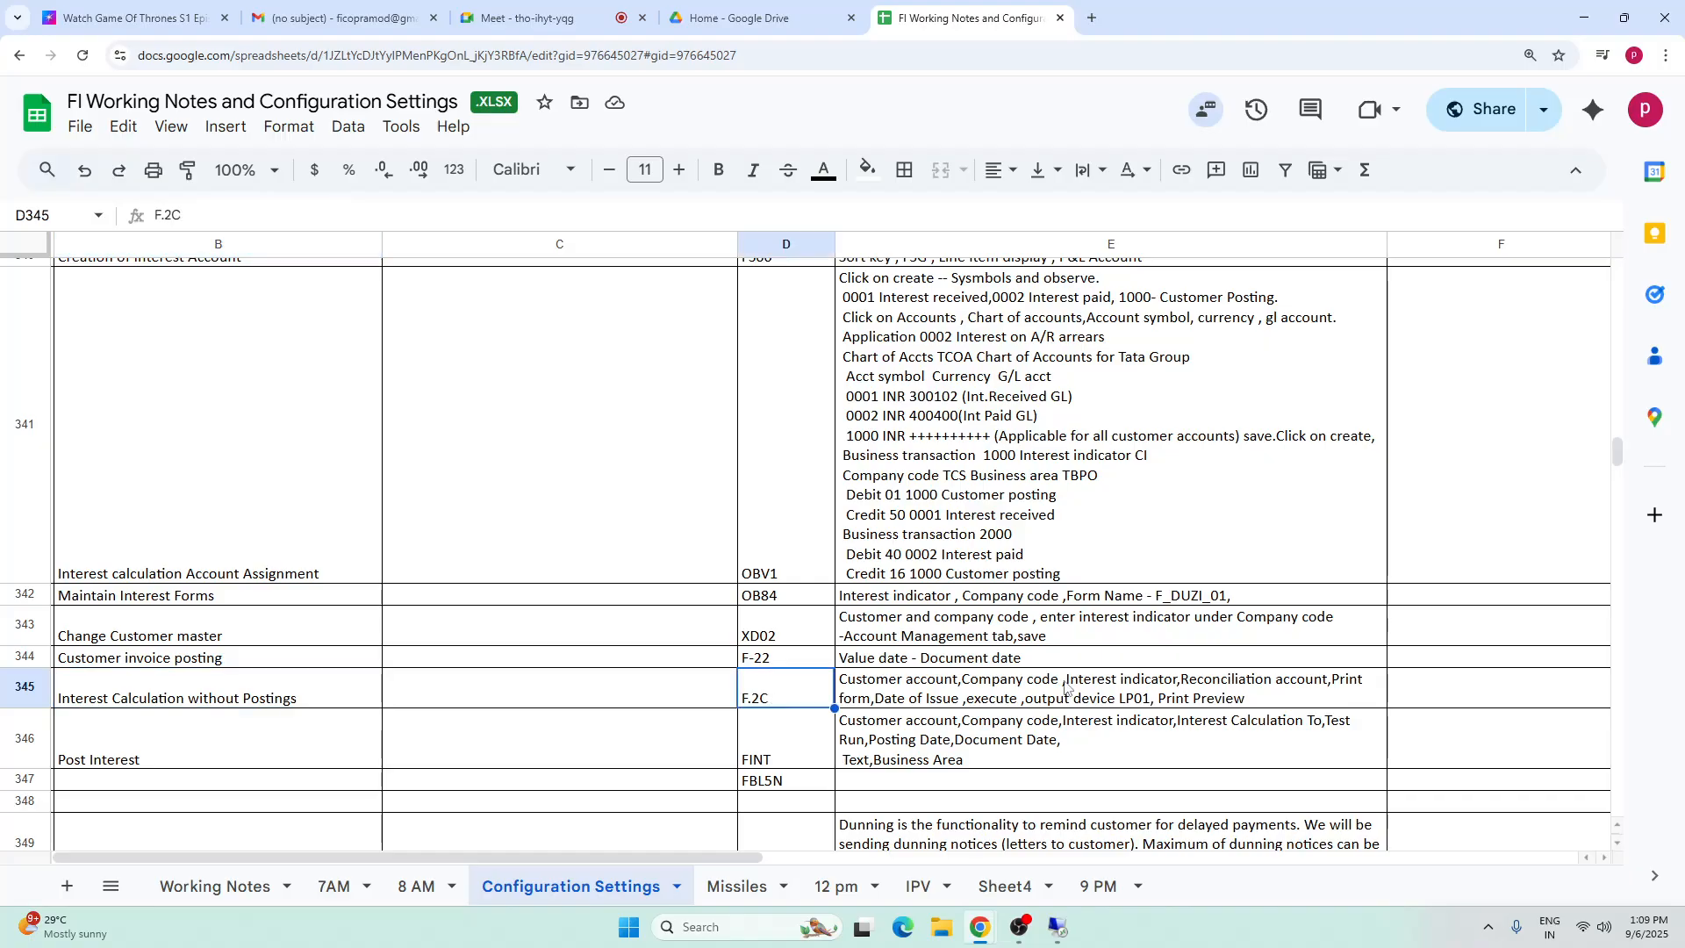
left_click(1069, 689)
left_click(783, 698)
- Return to SAP and open a new session at the SAP Easy Access screen
left_click(1056, 929)
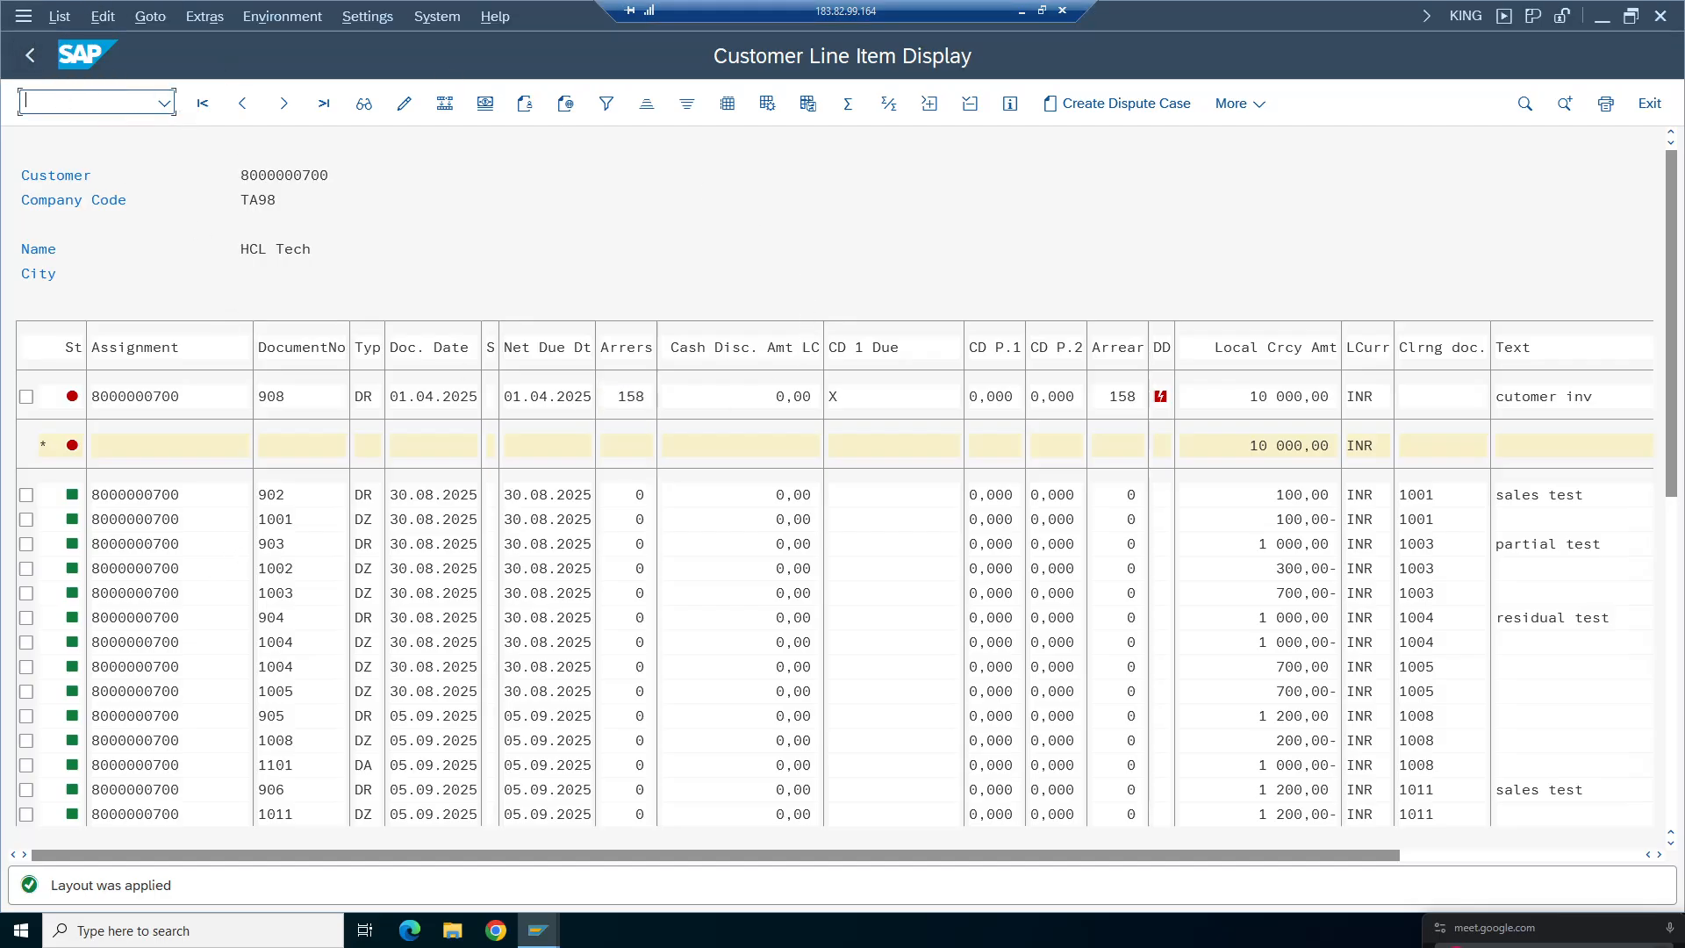
type("/o")
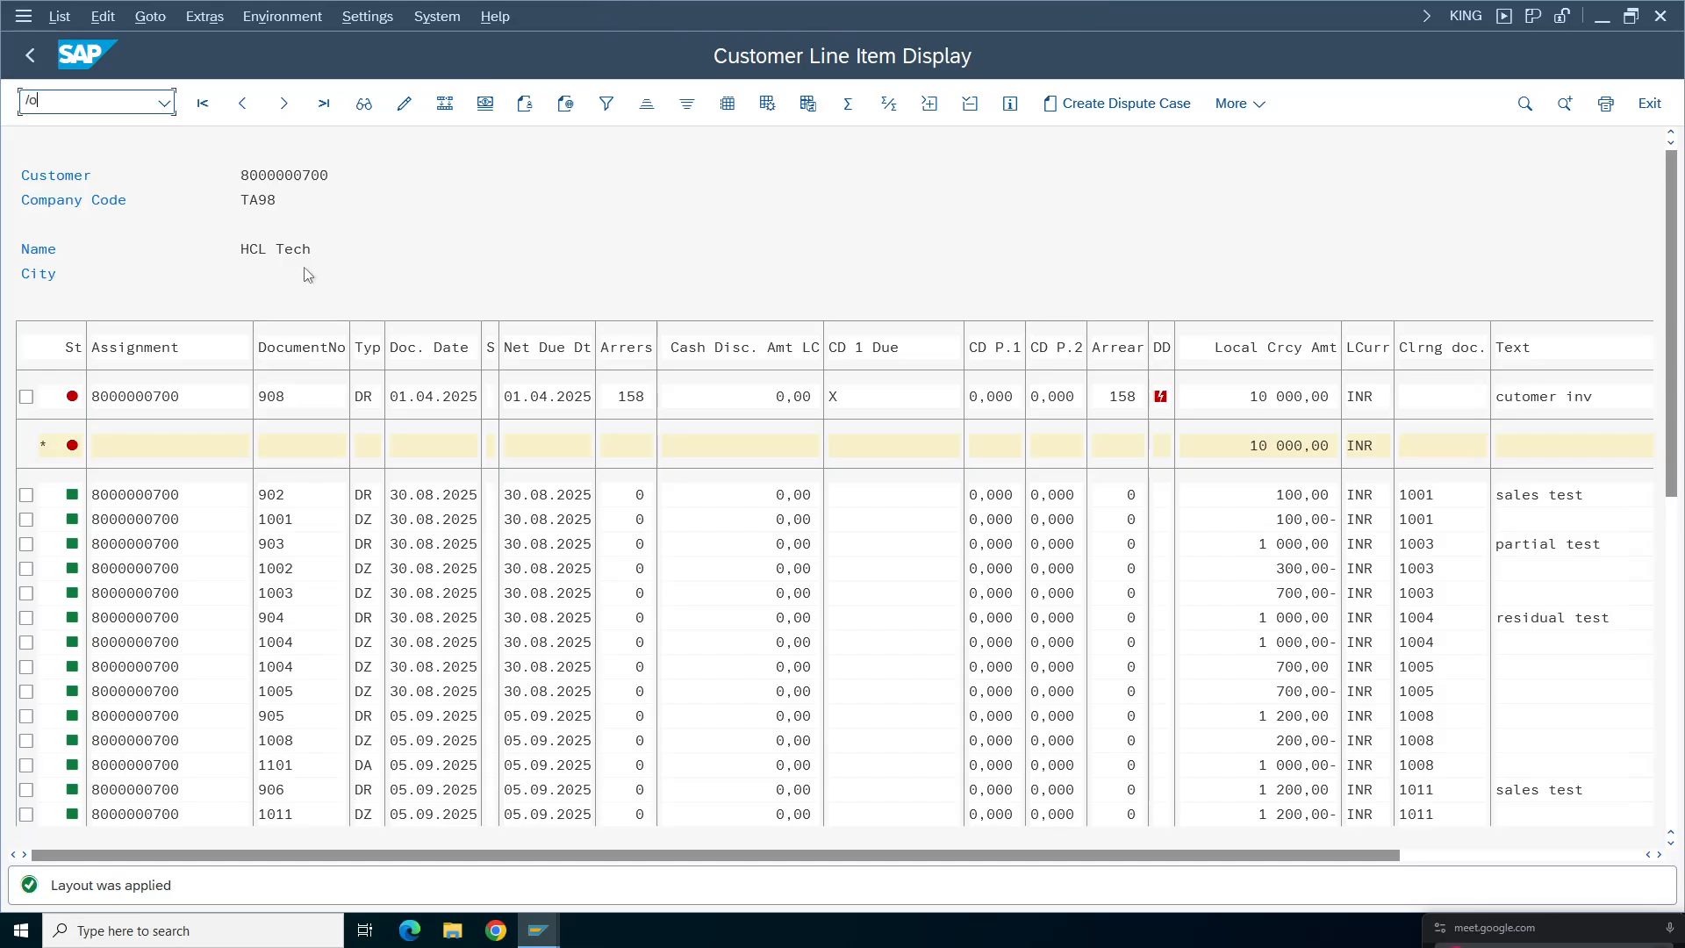
key("Return")
left_click(481, 647)
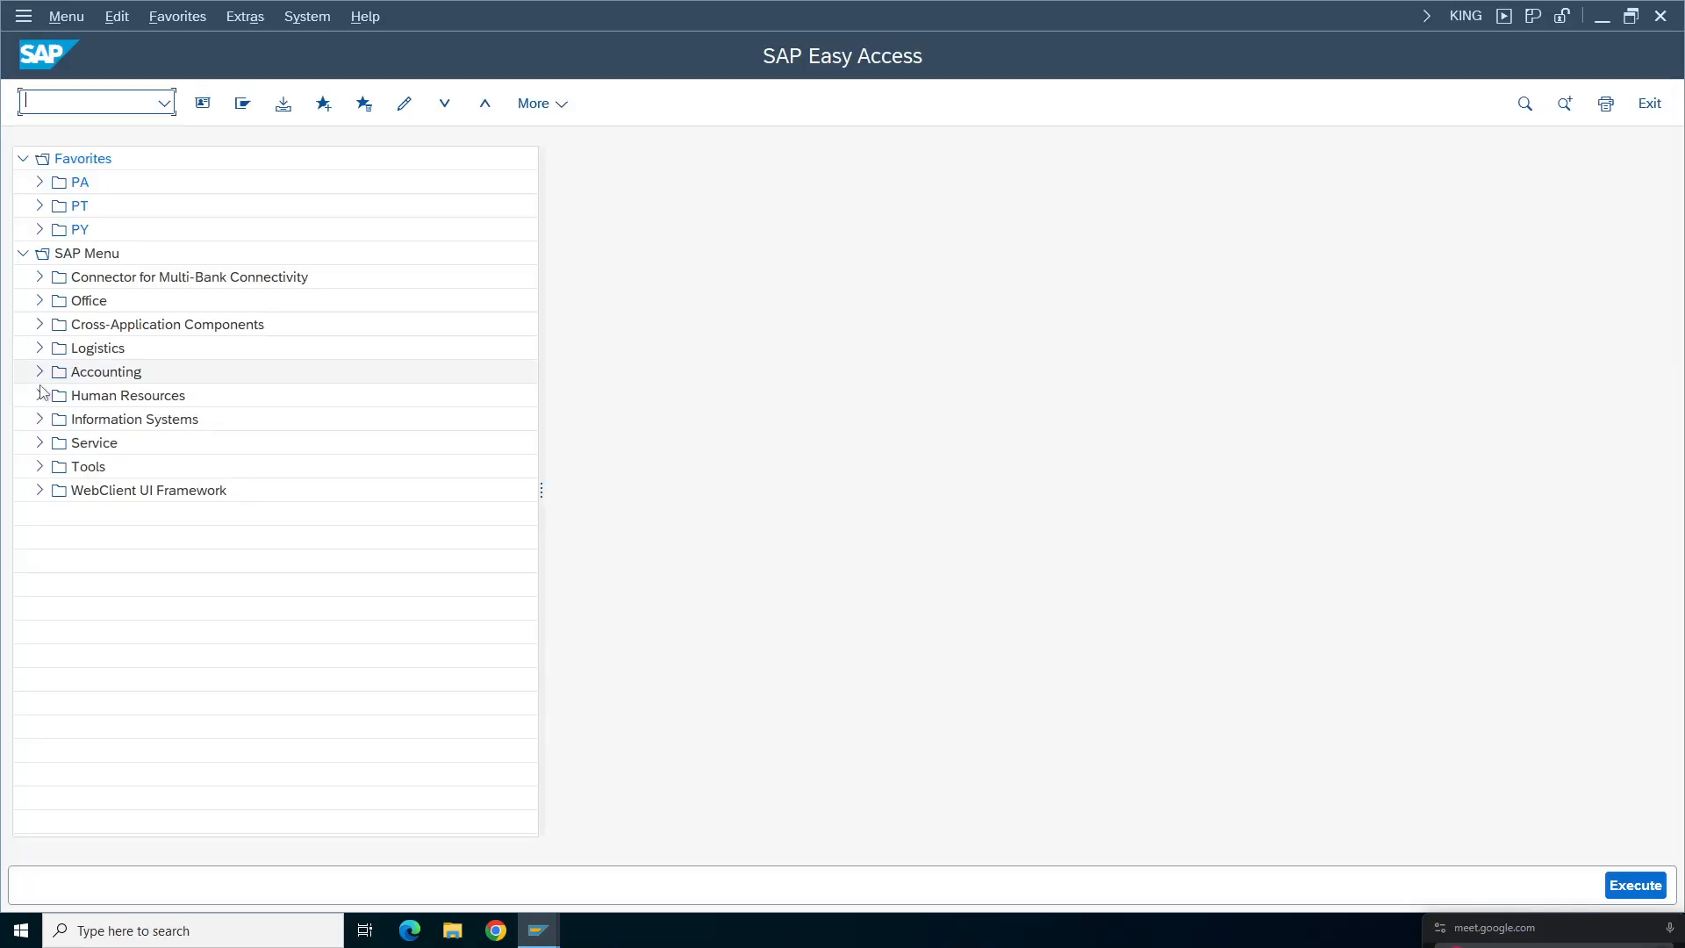
- Open FINT - Item Interest Calculation from the Accounts Receivable periodic processing functions in the SAP Easy Access tree
left_click(39, 372)
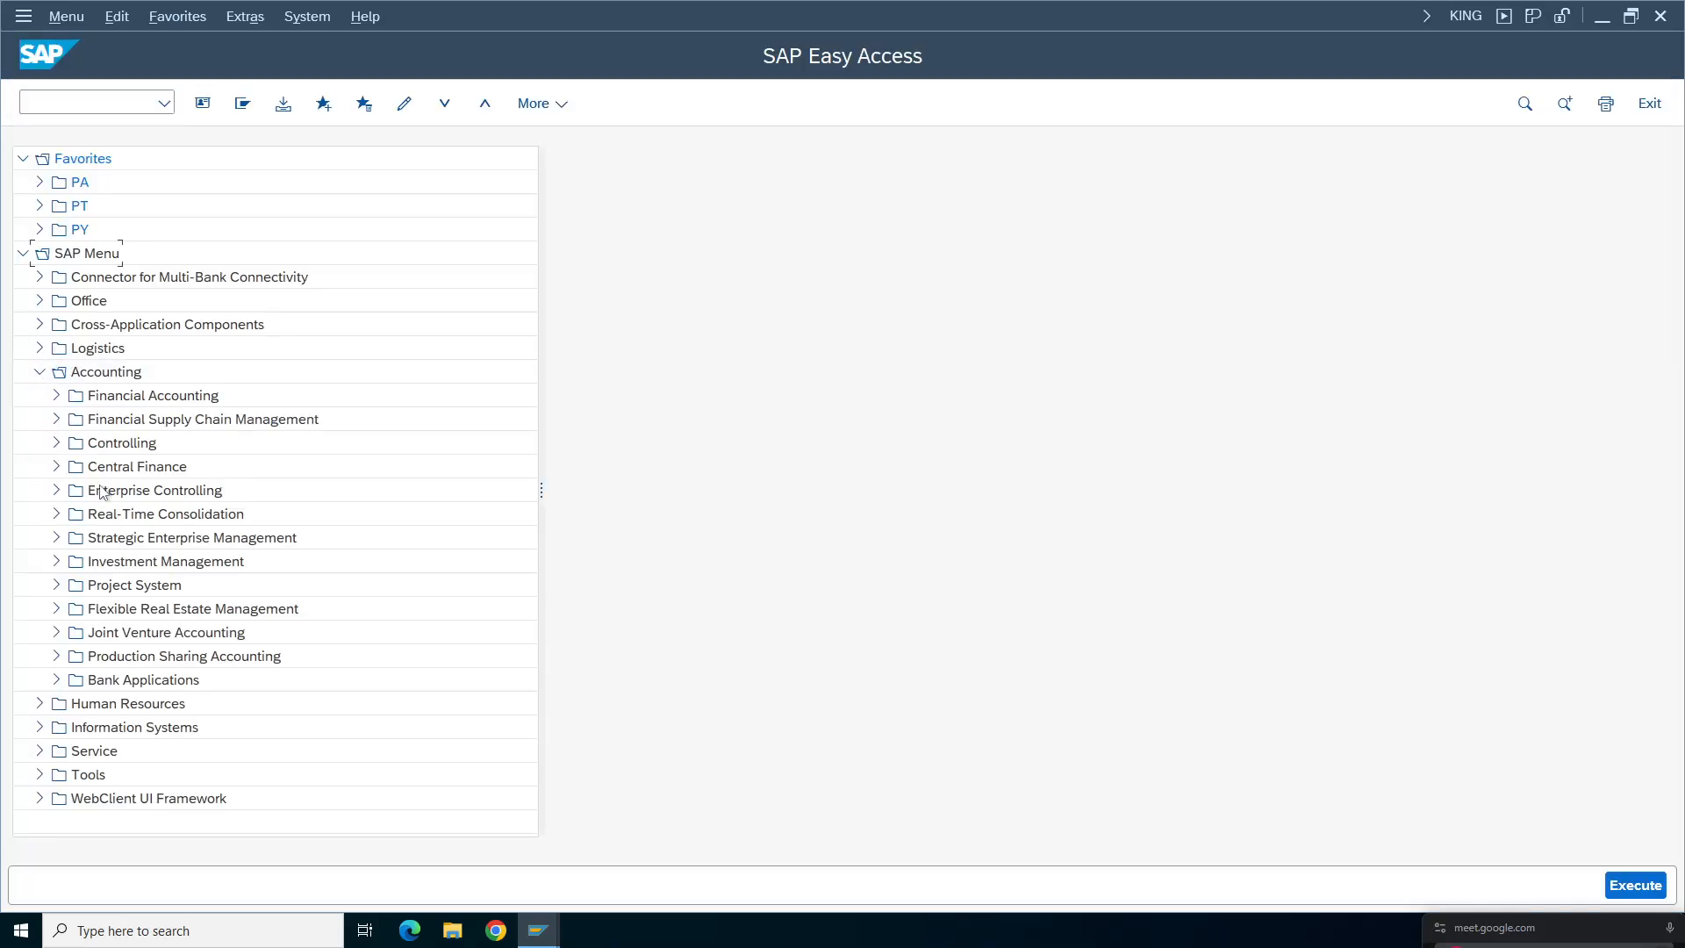
left_click(56, 395)
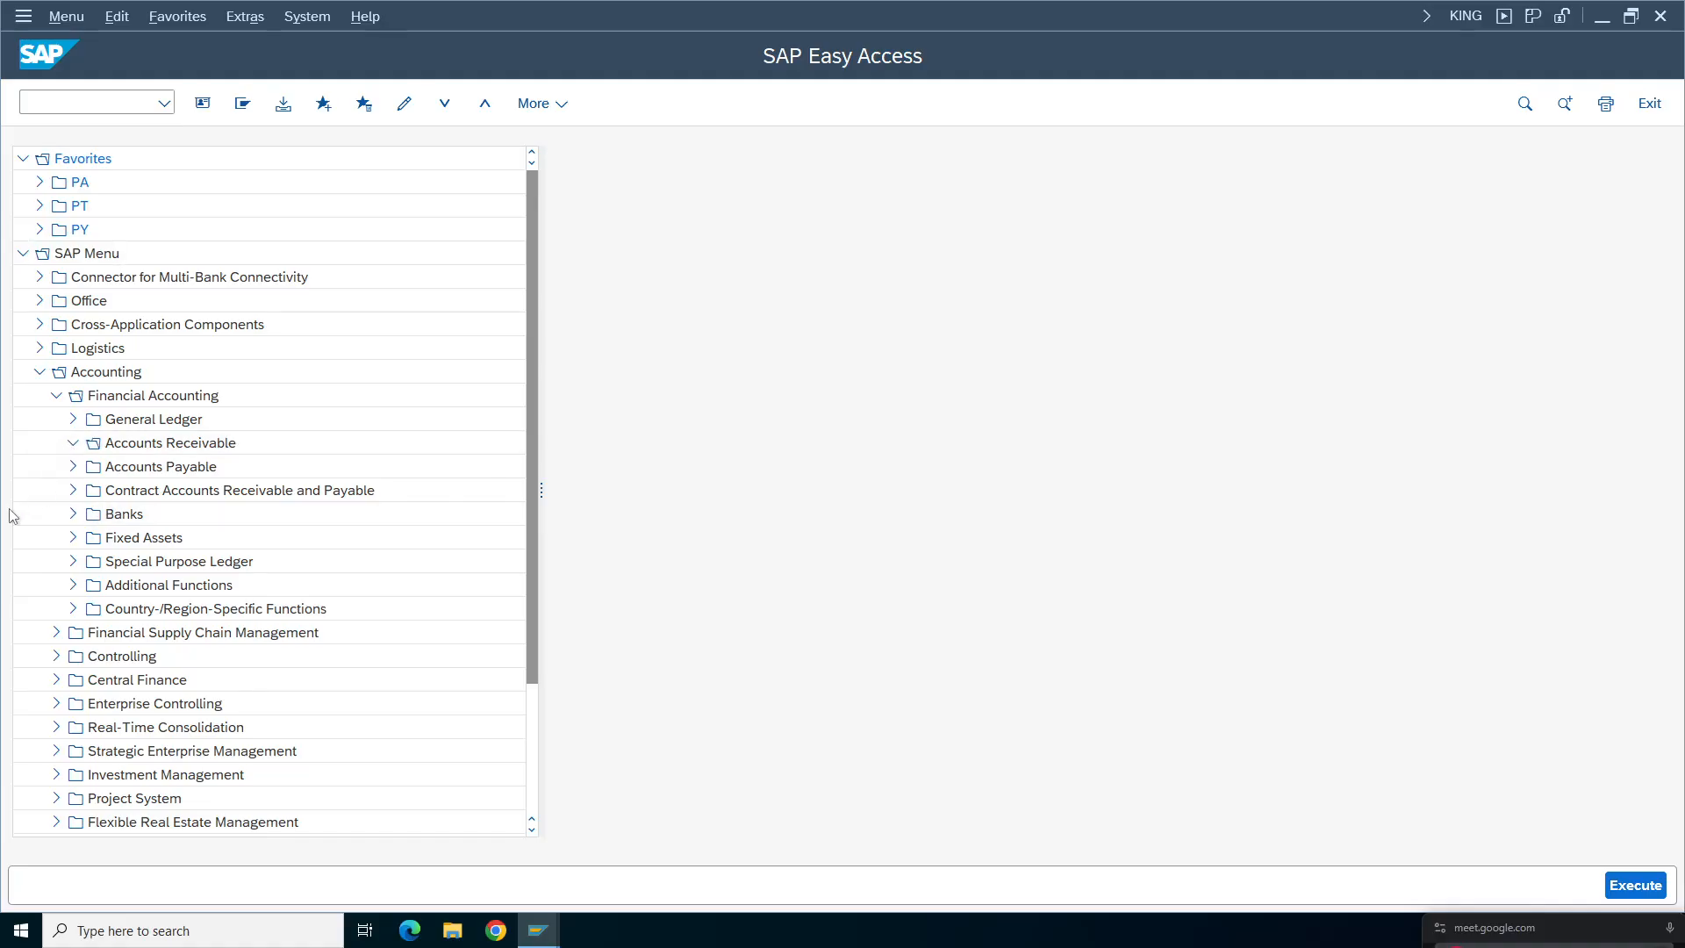
left_click(73, 443)
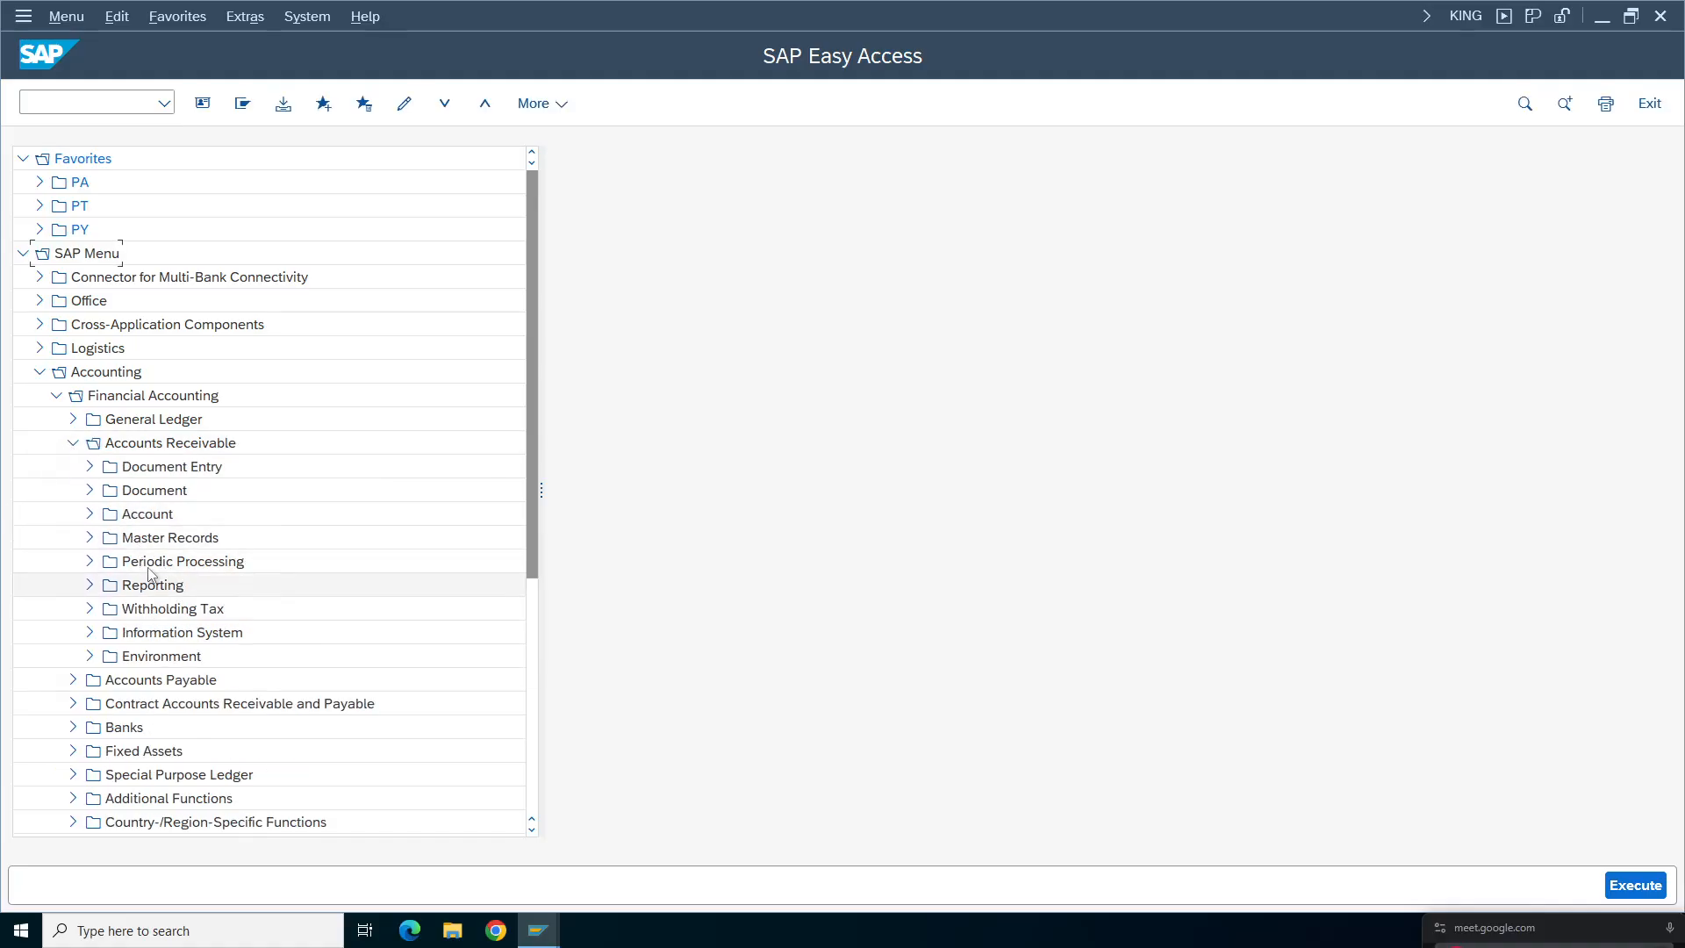
left_click(149, 564)
left_click(89, 561)
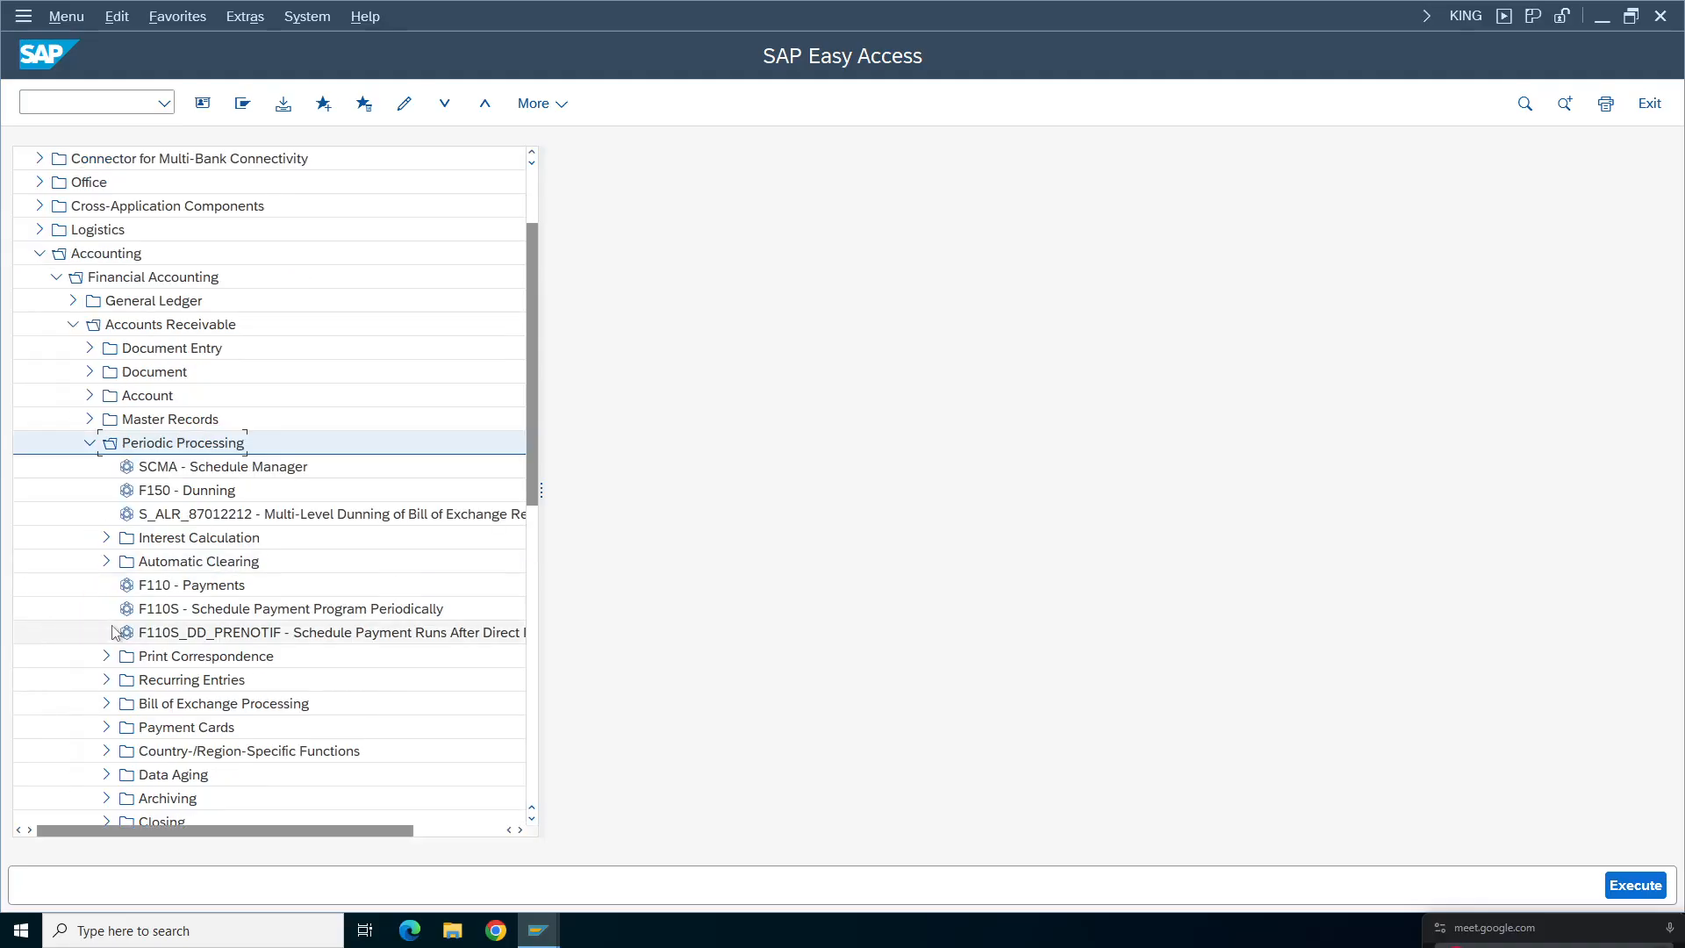
left_click(106, 537)
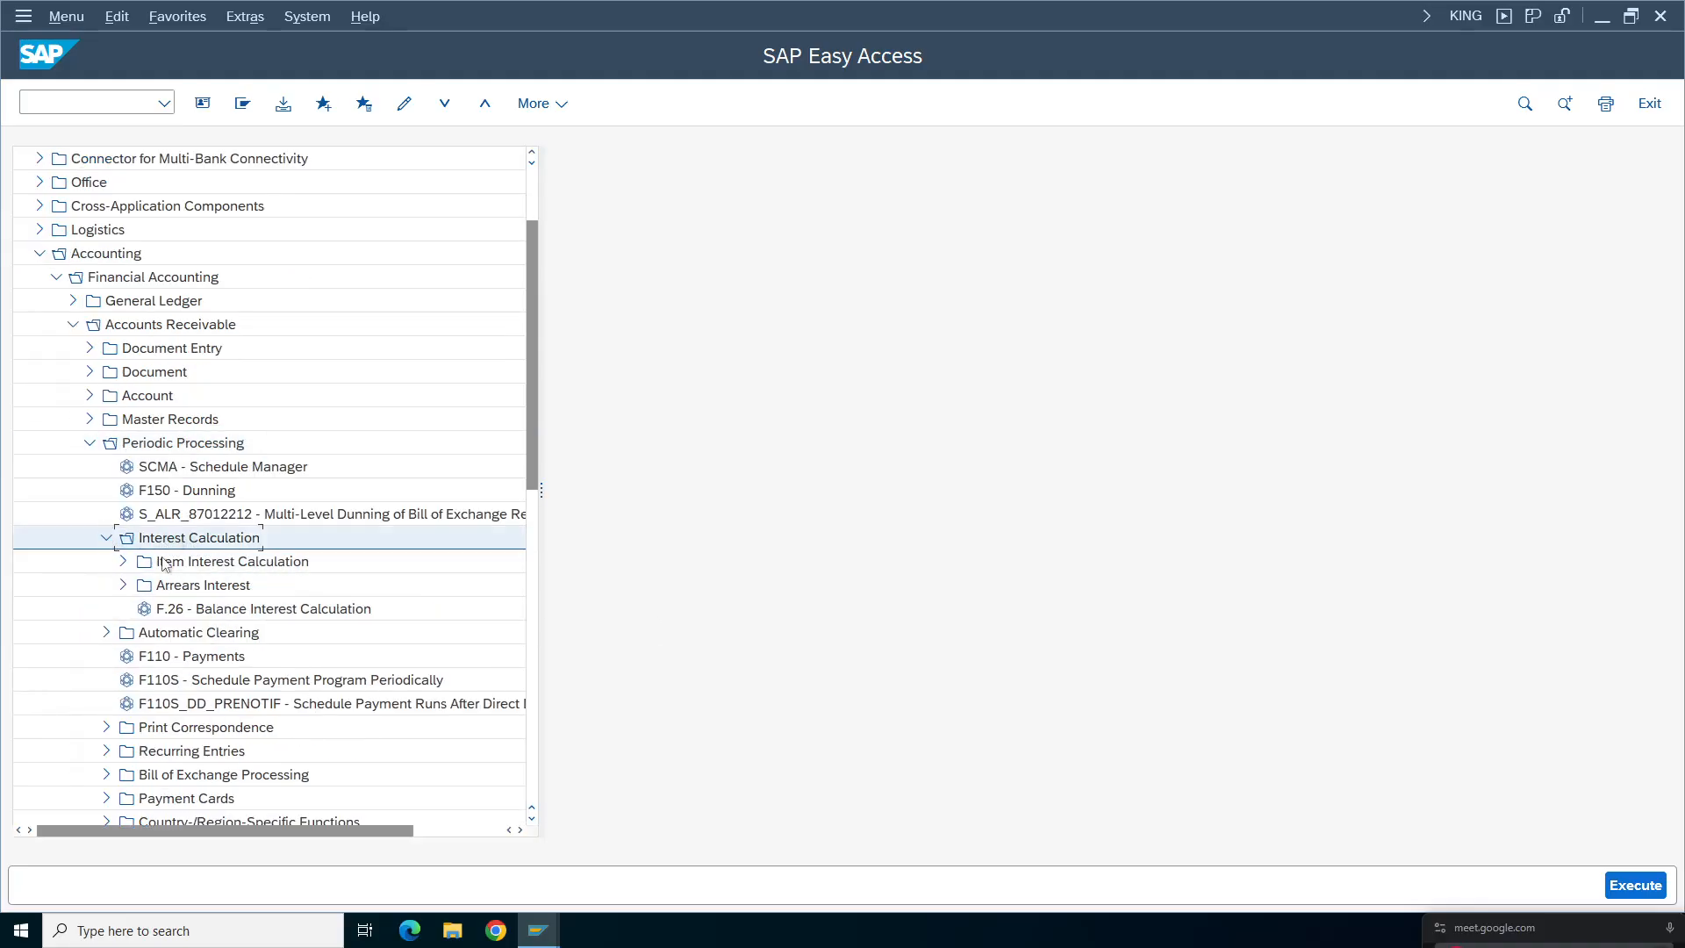
left_click(190, 569)
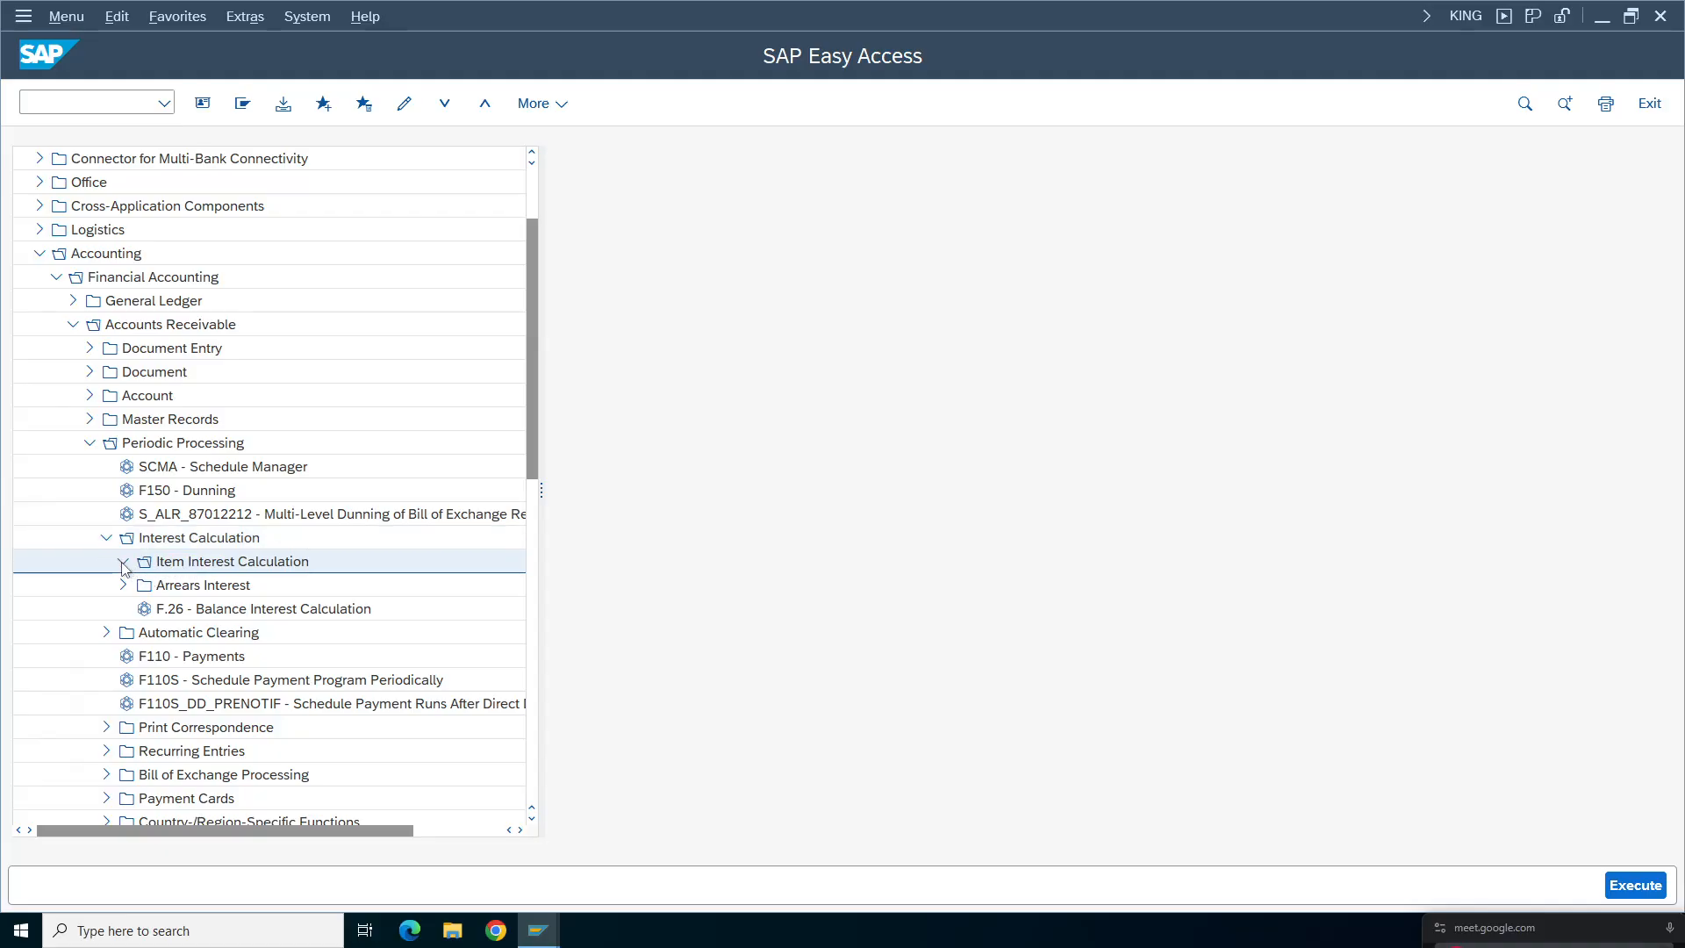
left_click(123, 561)
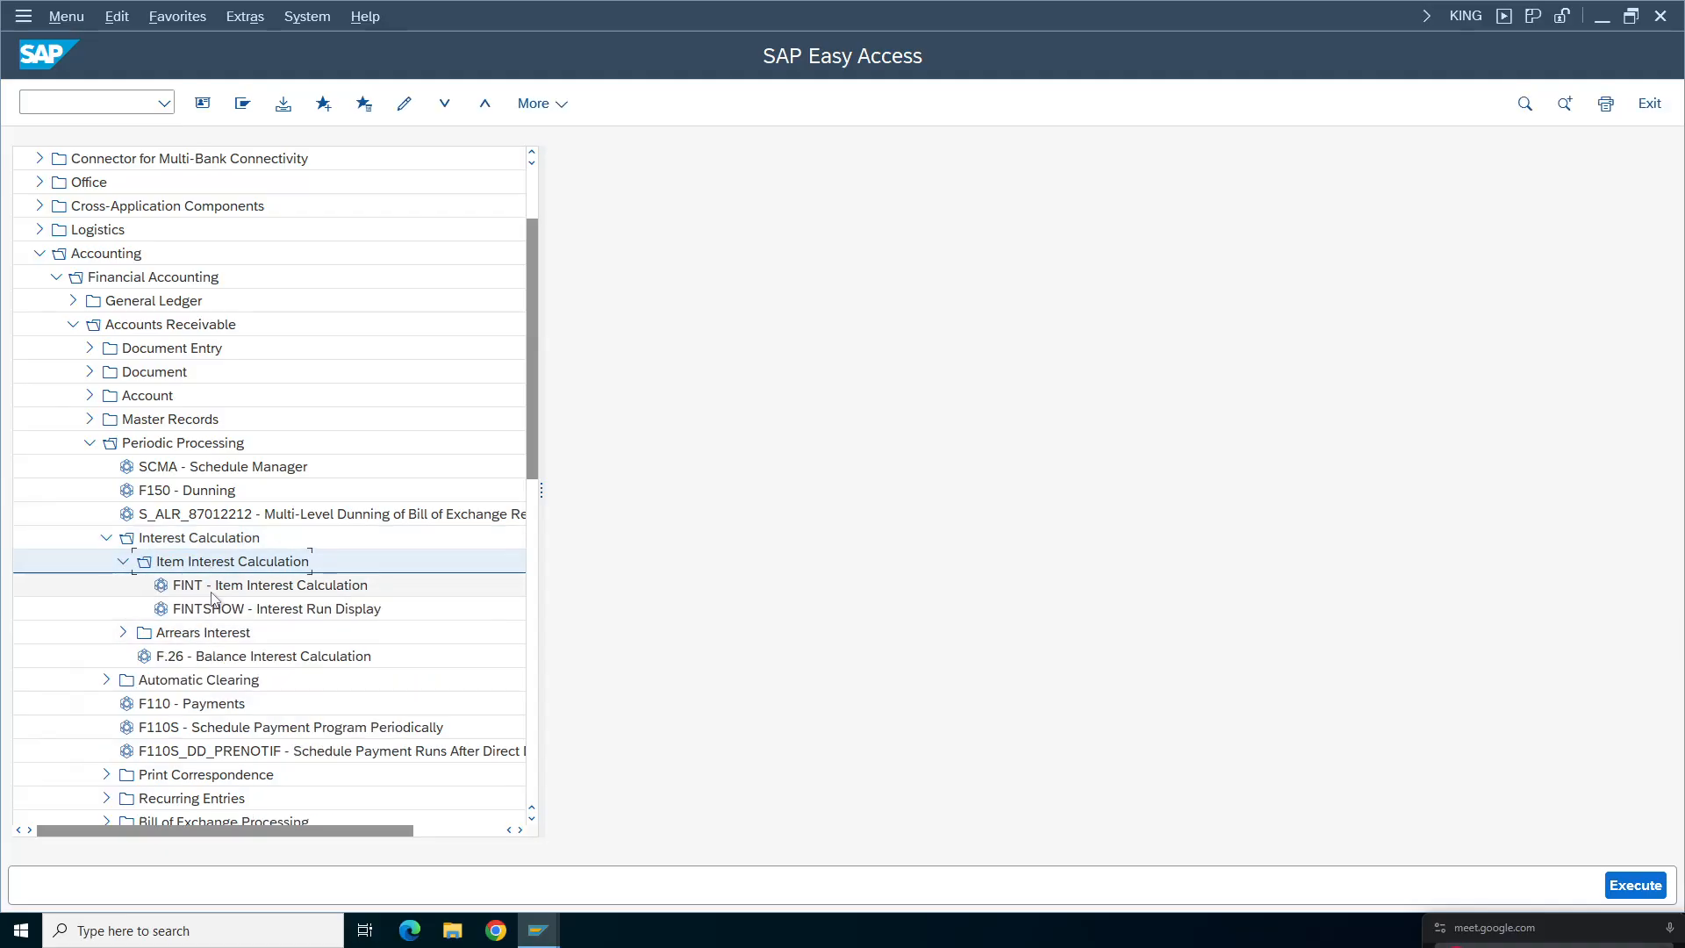
left_click(244, 592)
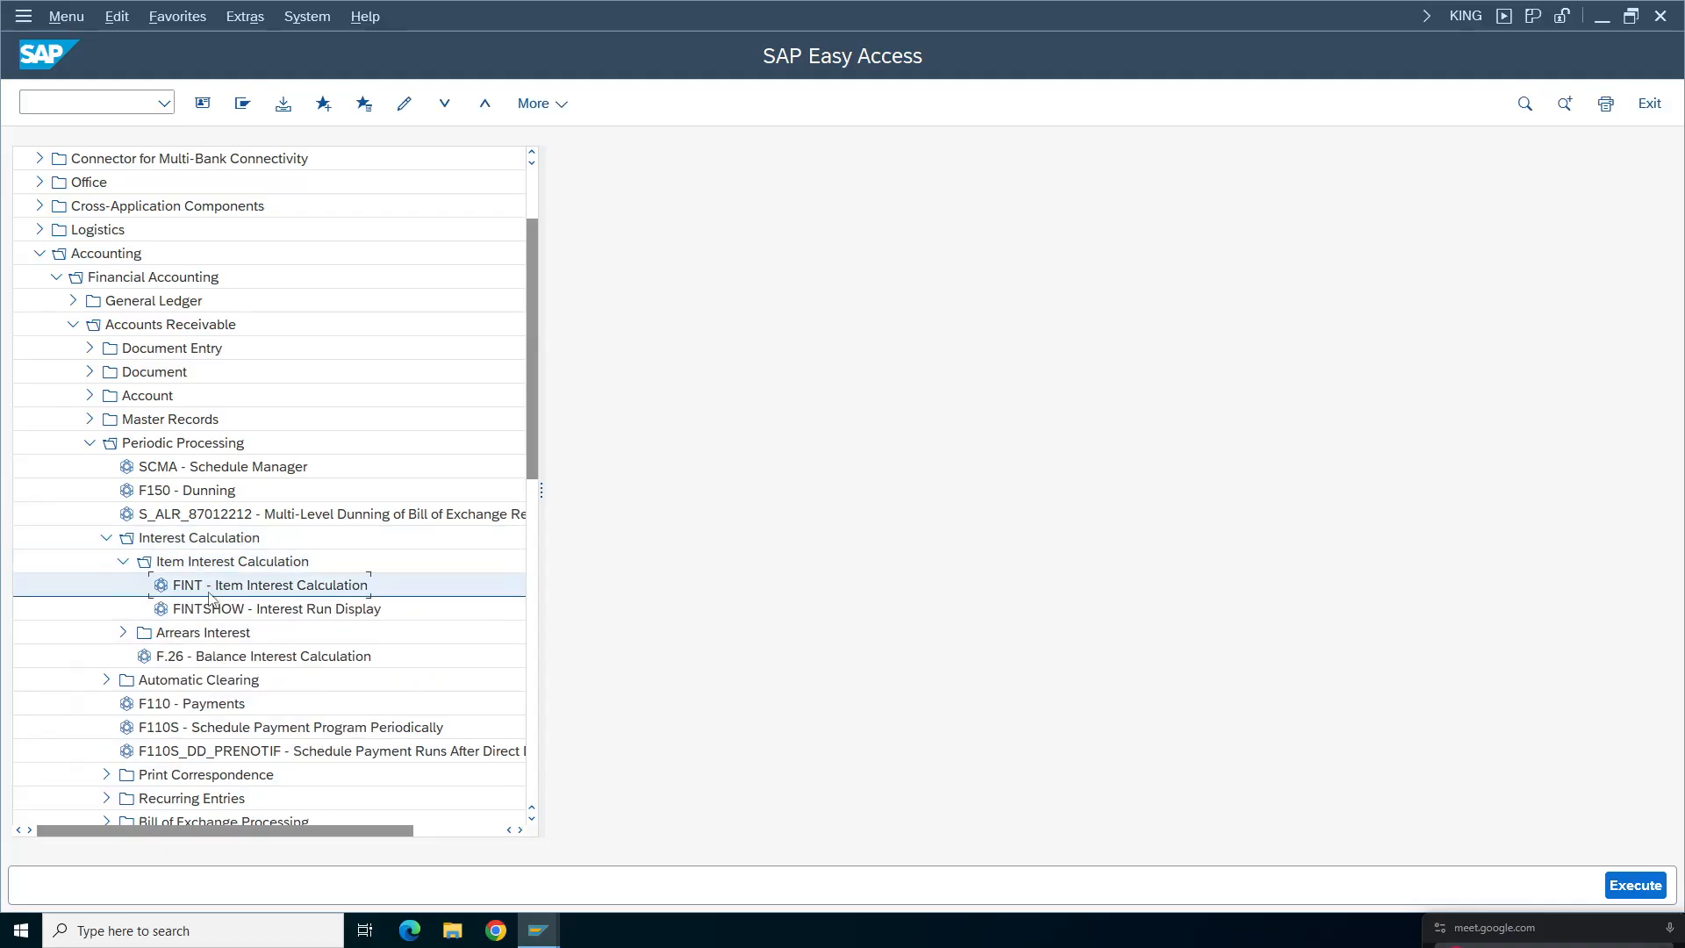
double_click(268, 586)
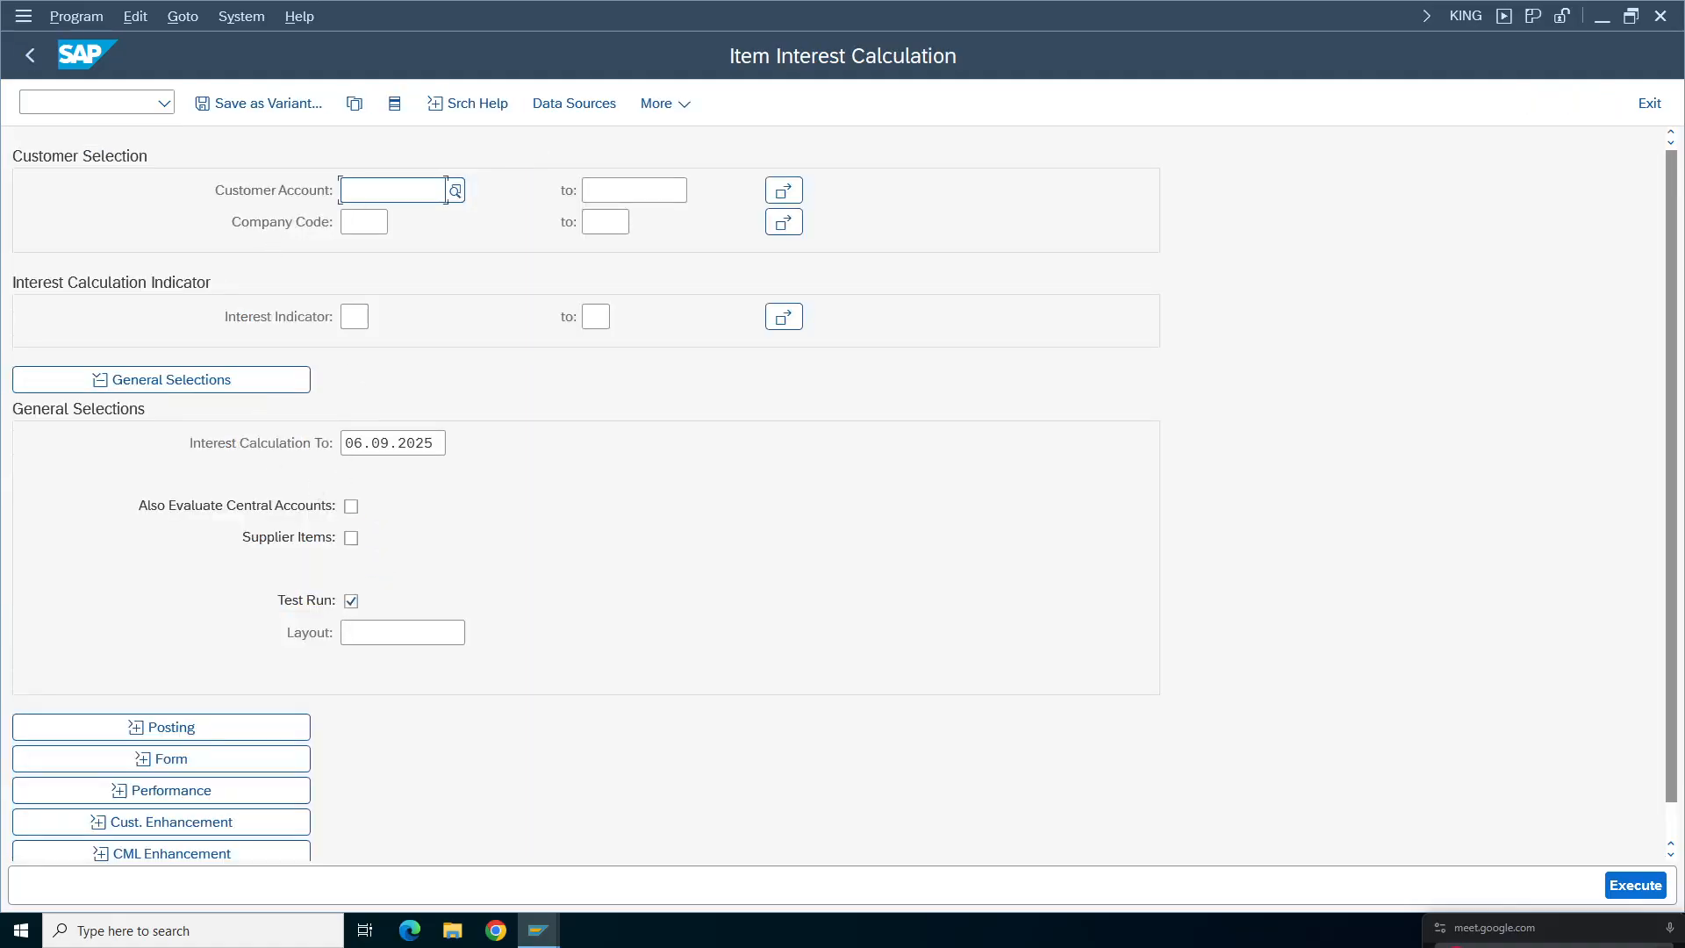
- Set the company code to TA98 and the interest indicator to TA
left_click(363, 221)
key("Escape")
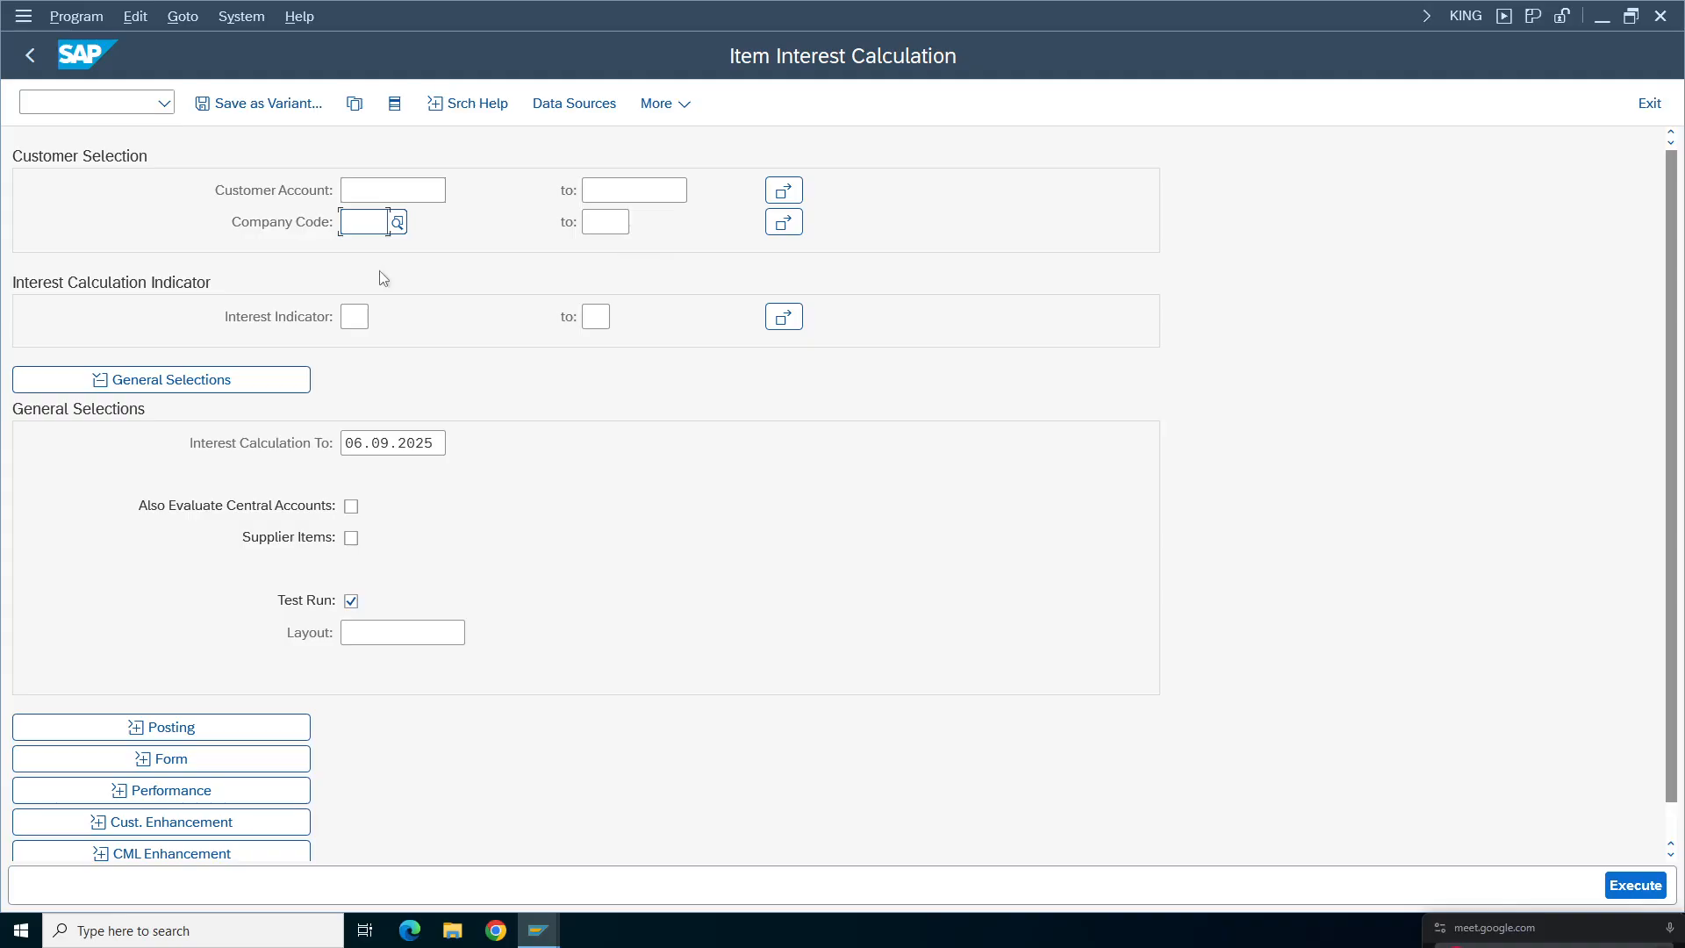
type("ta98")
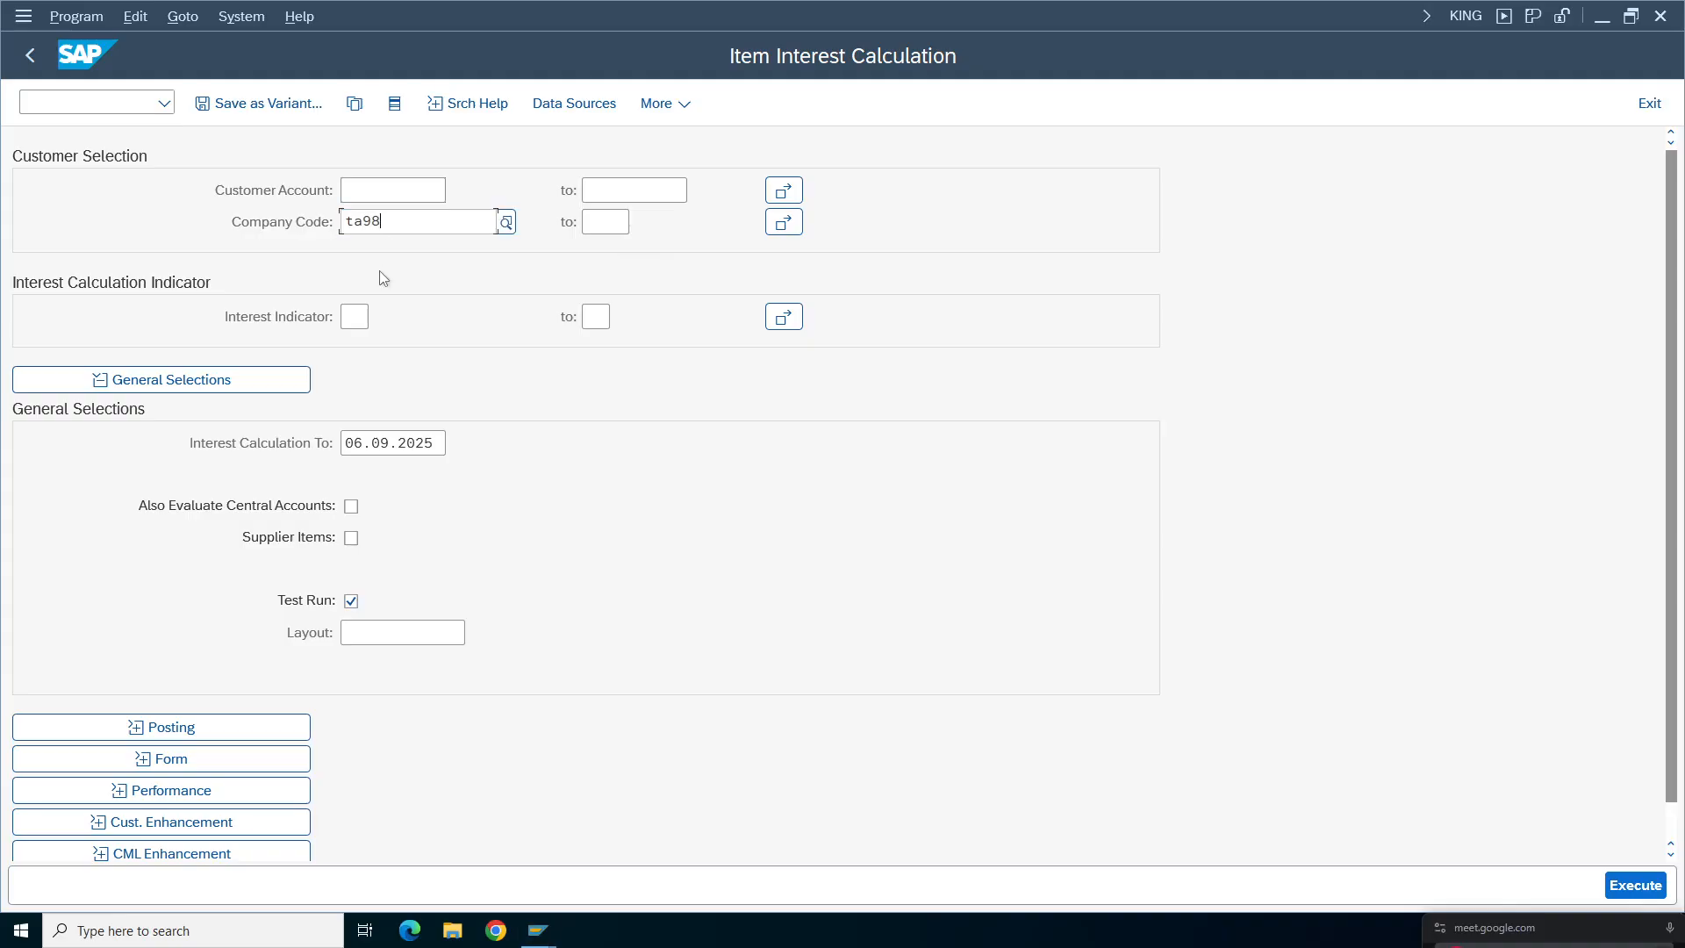
left_click(360, 318)
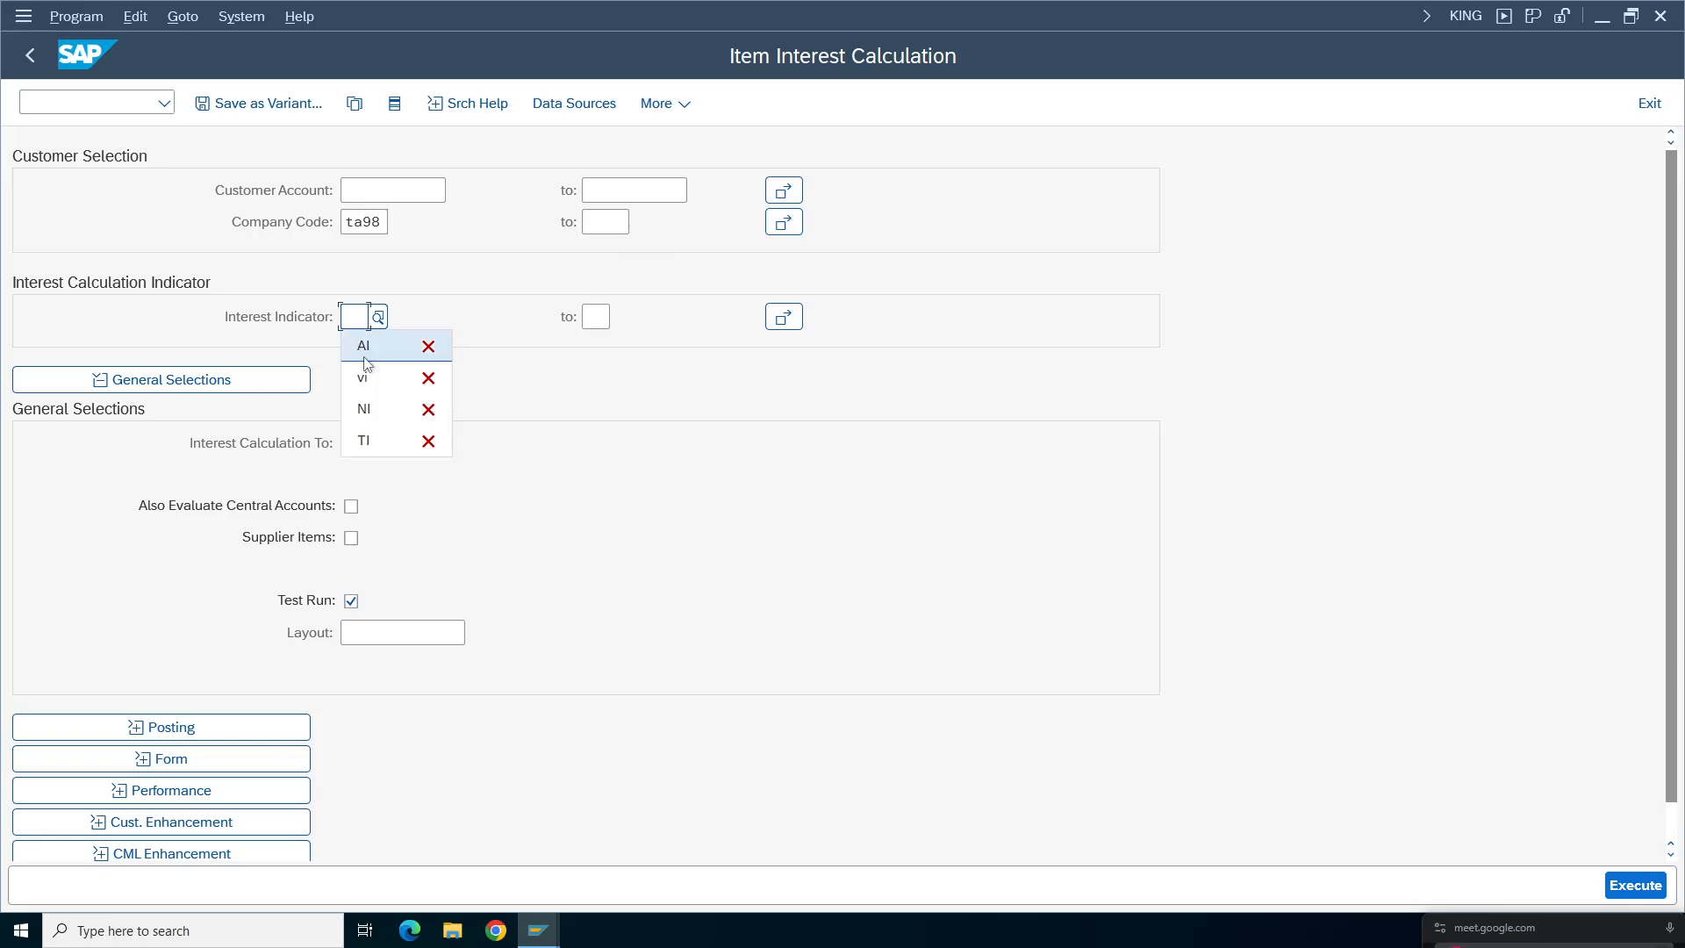
left_click(377, 318)
type("ta")
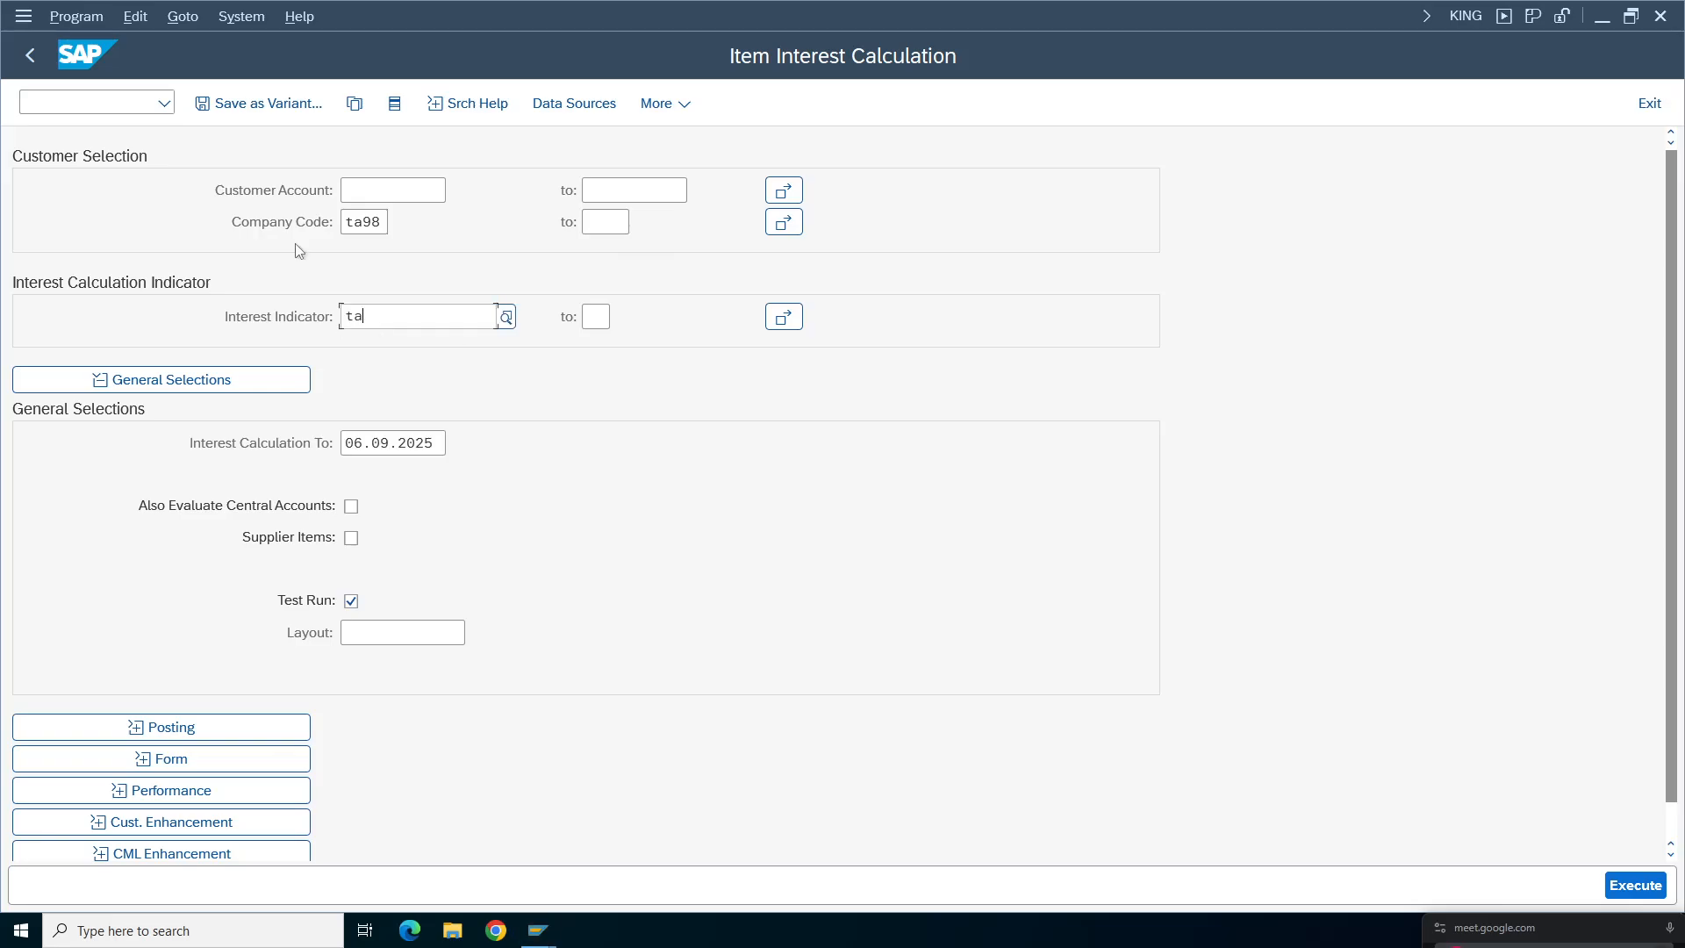
left_click(446, 405)
- Look up customers by company code and choose HCL TECH as the customer account for the interest calculation
left_click(439, 190)
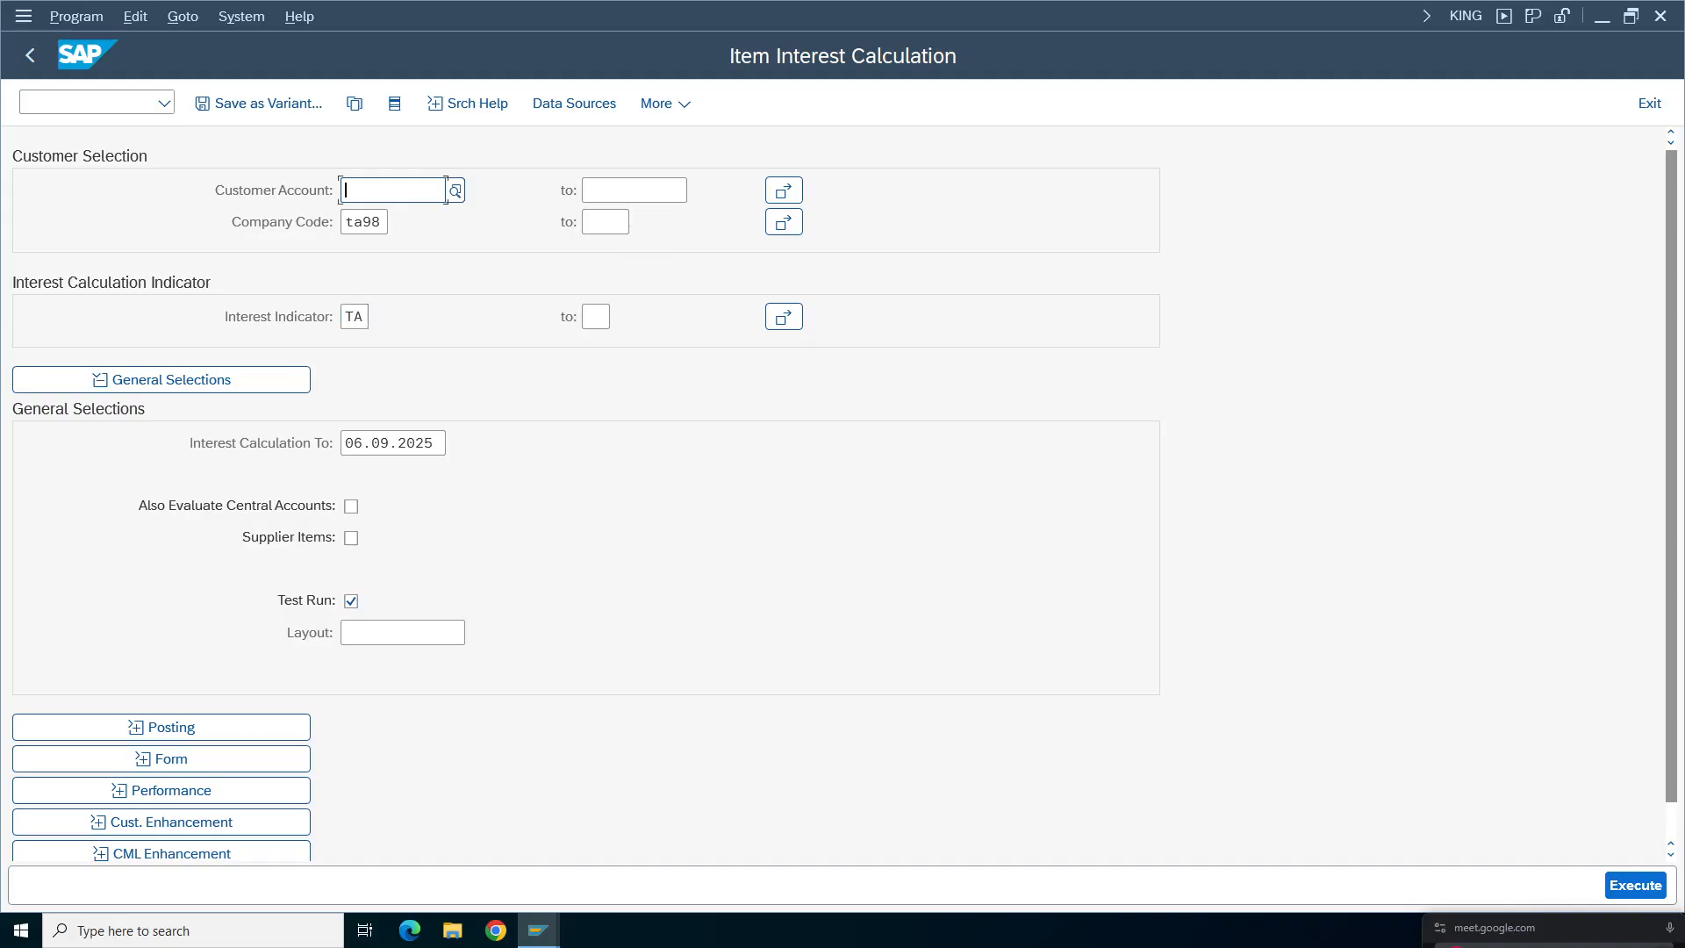
left_click(457, 191)
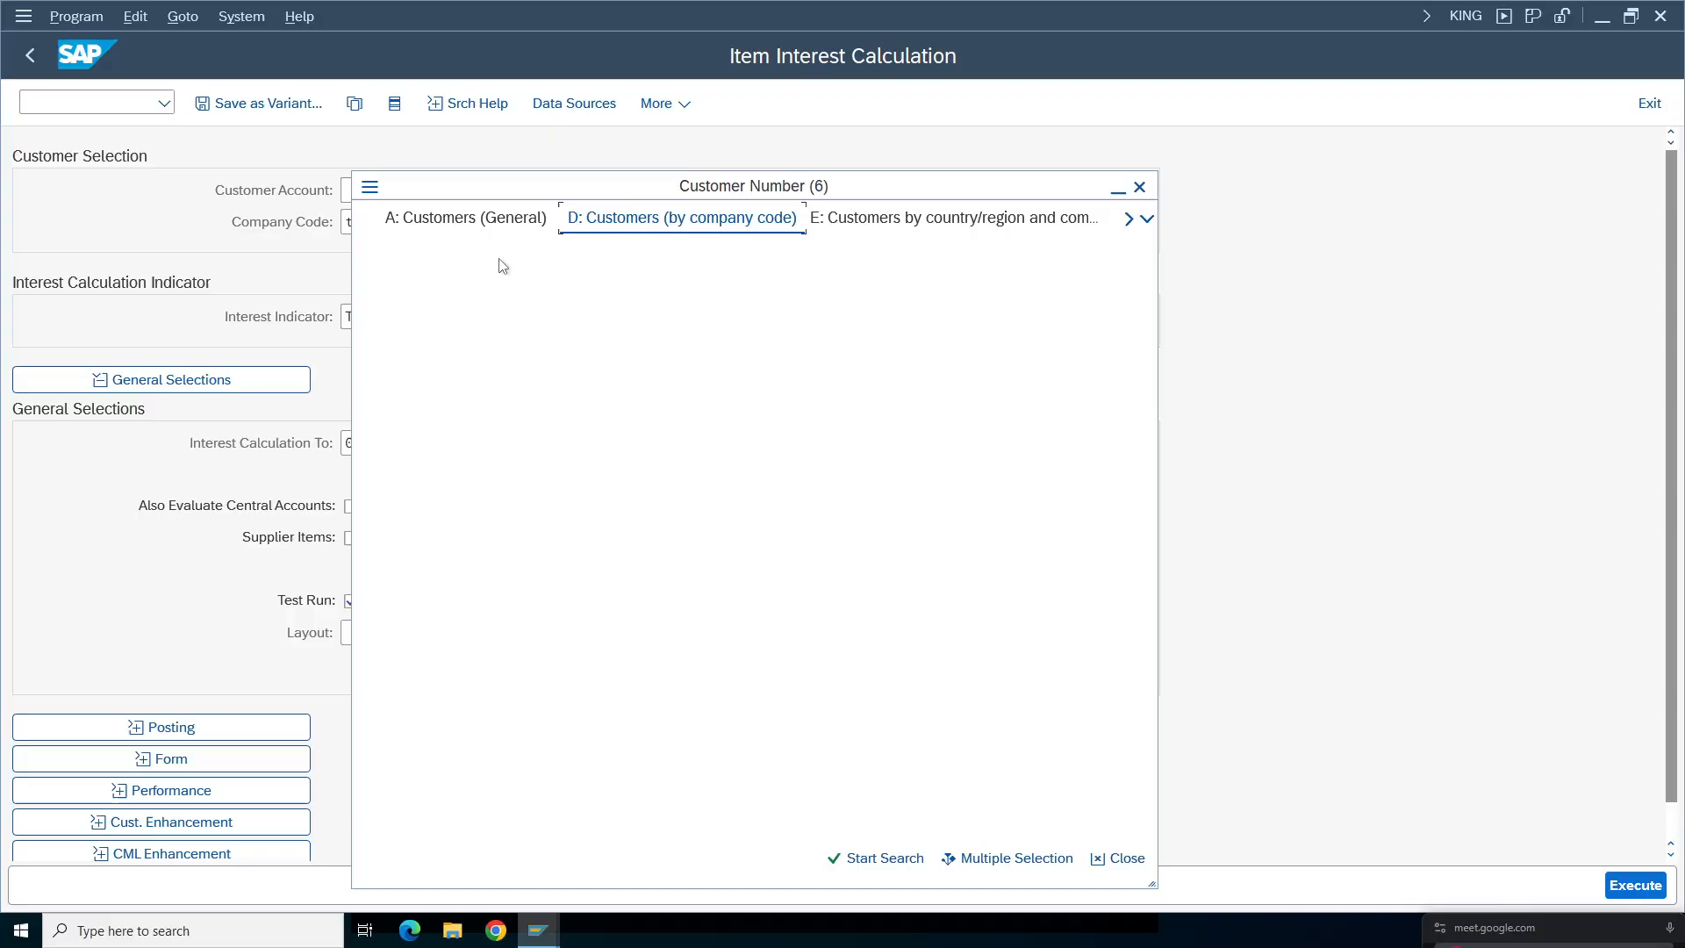
key("Return")
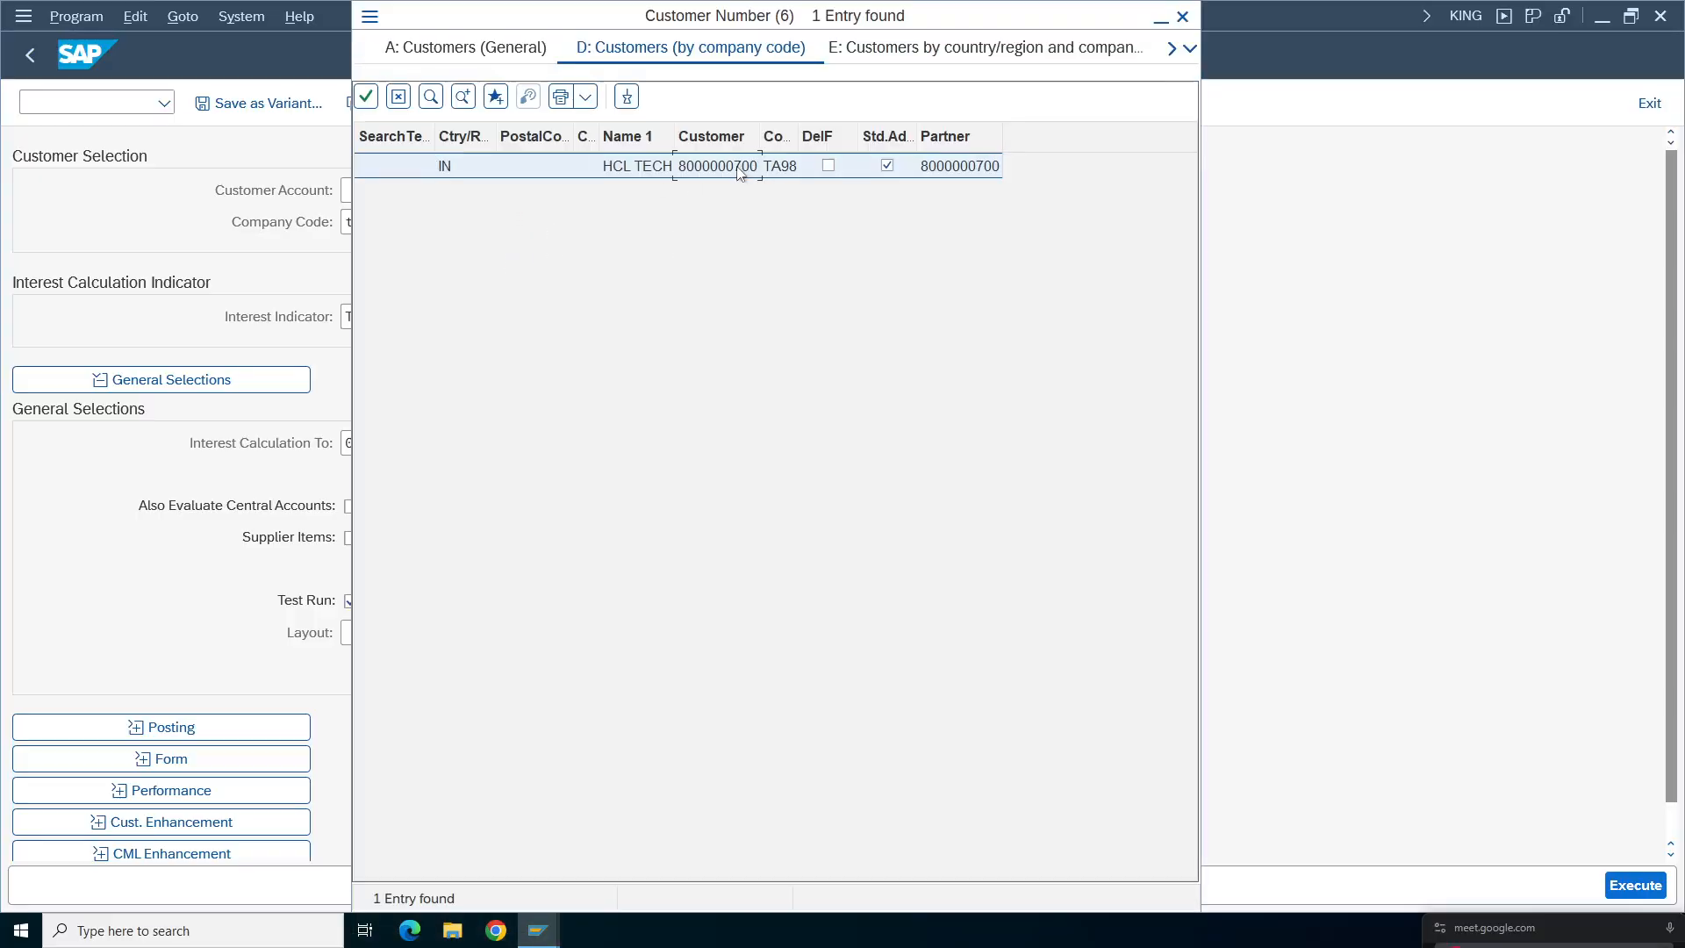
double_click(739, 172)
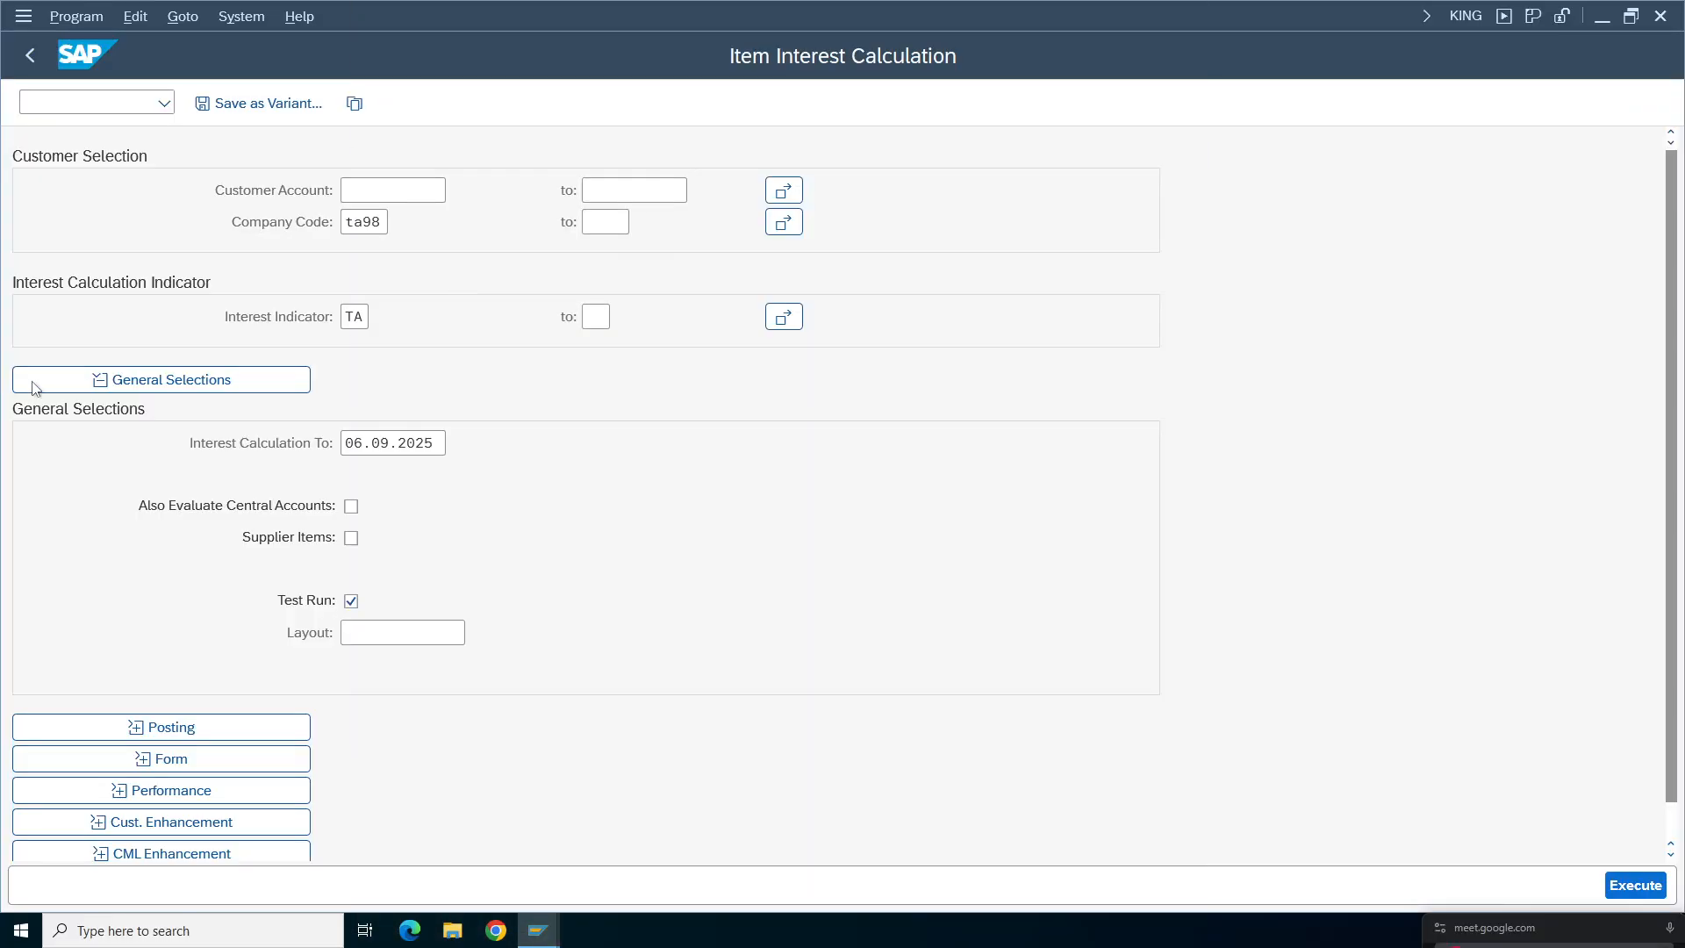
- Set the Interest Calculation To date to 30.04.2025 in the general selections
left_click(347, 443)
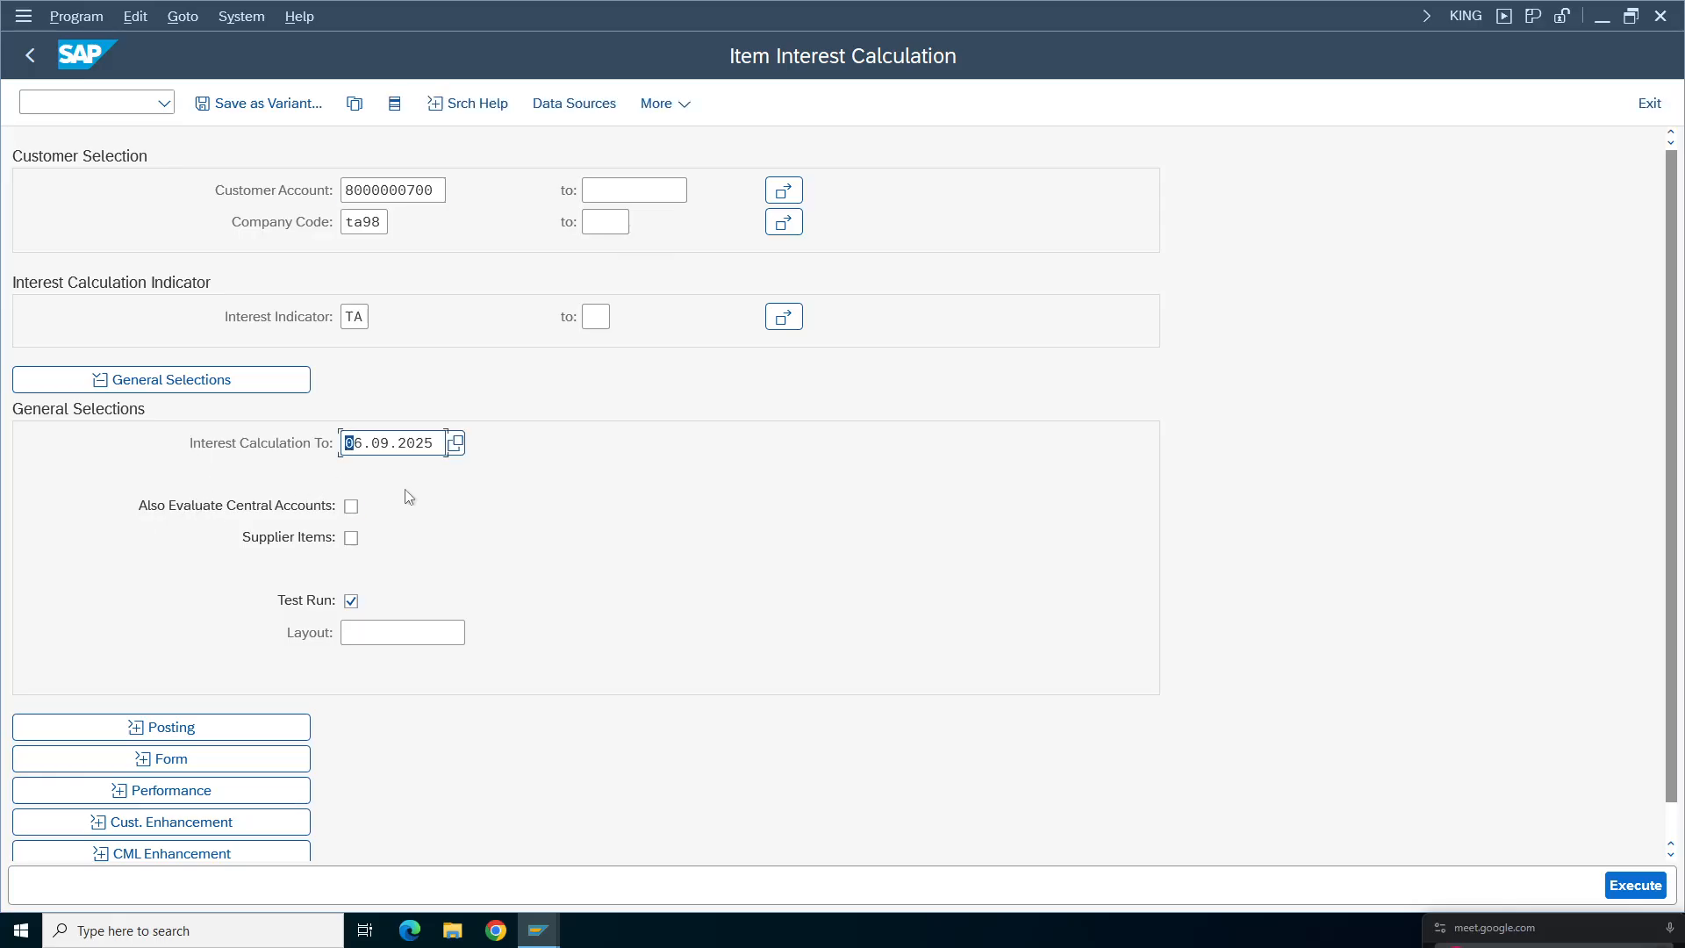
key("Delete")
key("Delete")
key("Delete")
key("Delete")
key("Delete")
key("Delete")
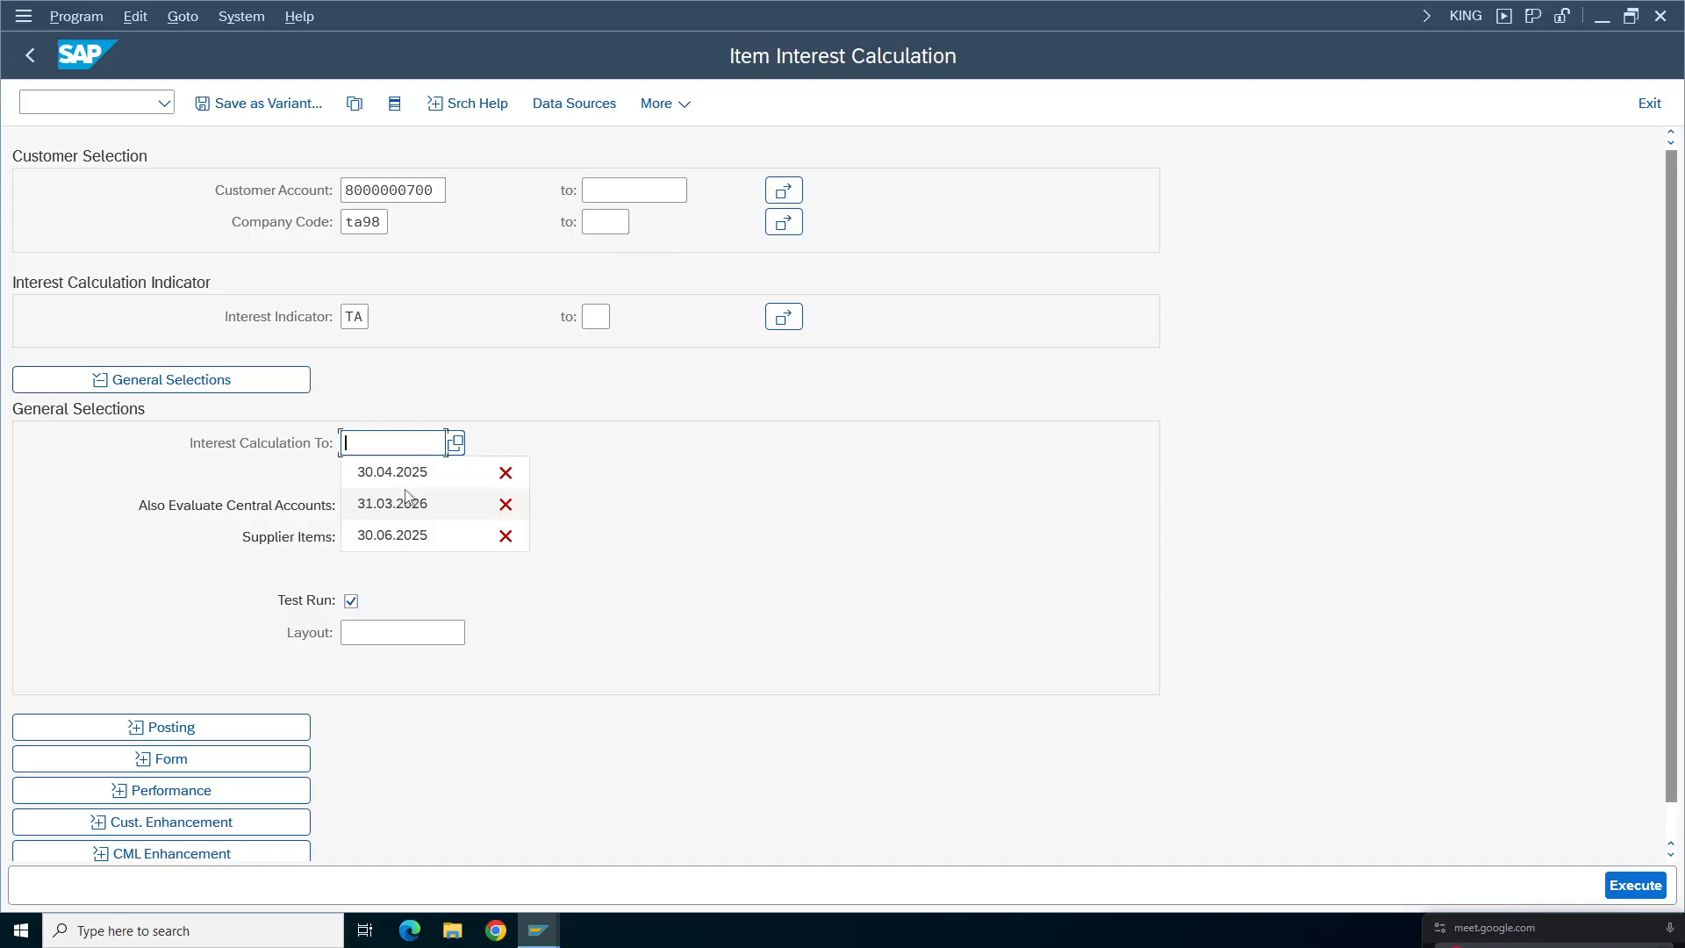
type("30.0")
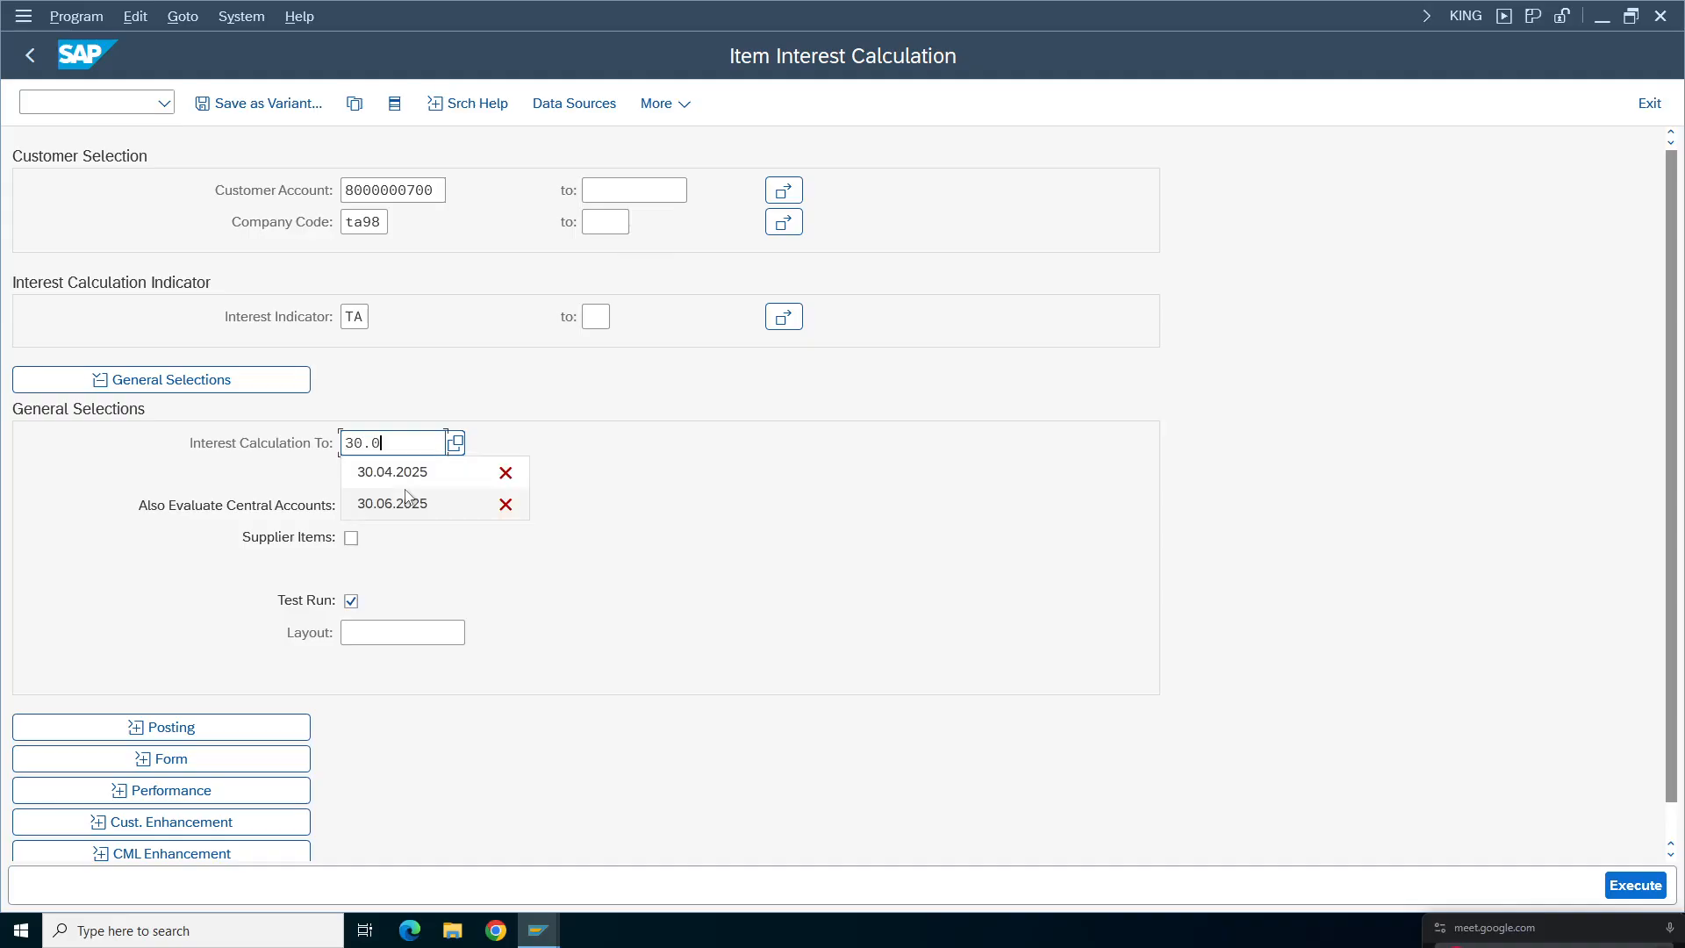
type("4.2025")
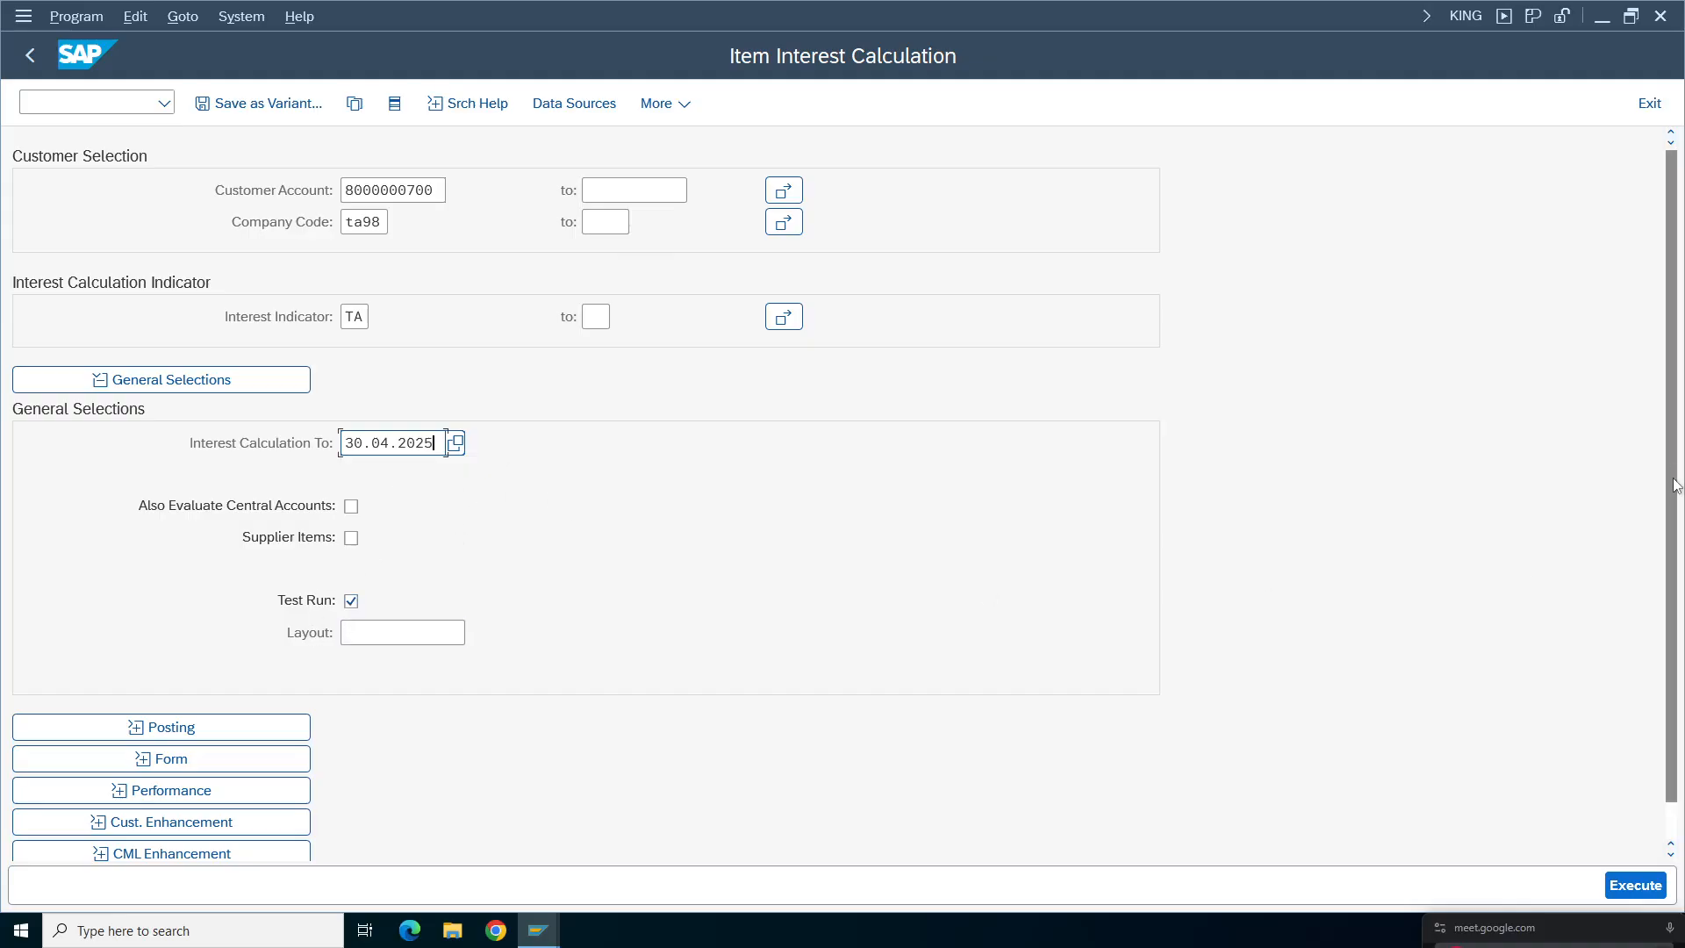
- Expand the Posting section, check its posting and document dates, and enter "interest received" as the posting text
scroll(1678, 590, "down", 1)
left_click(166, 689)
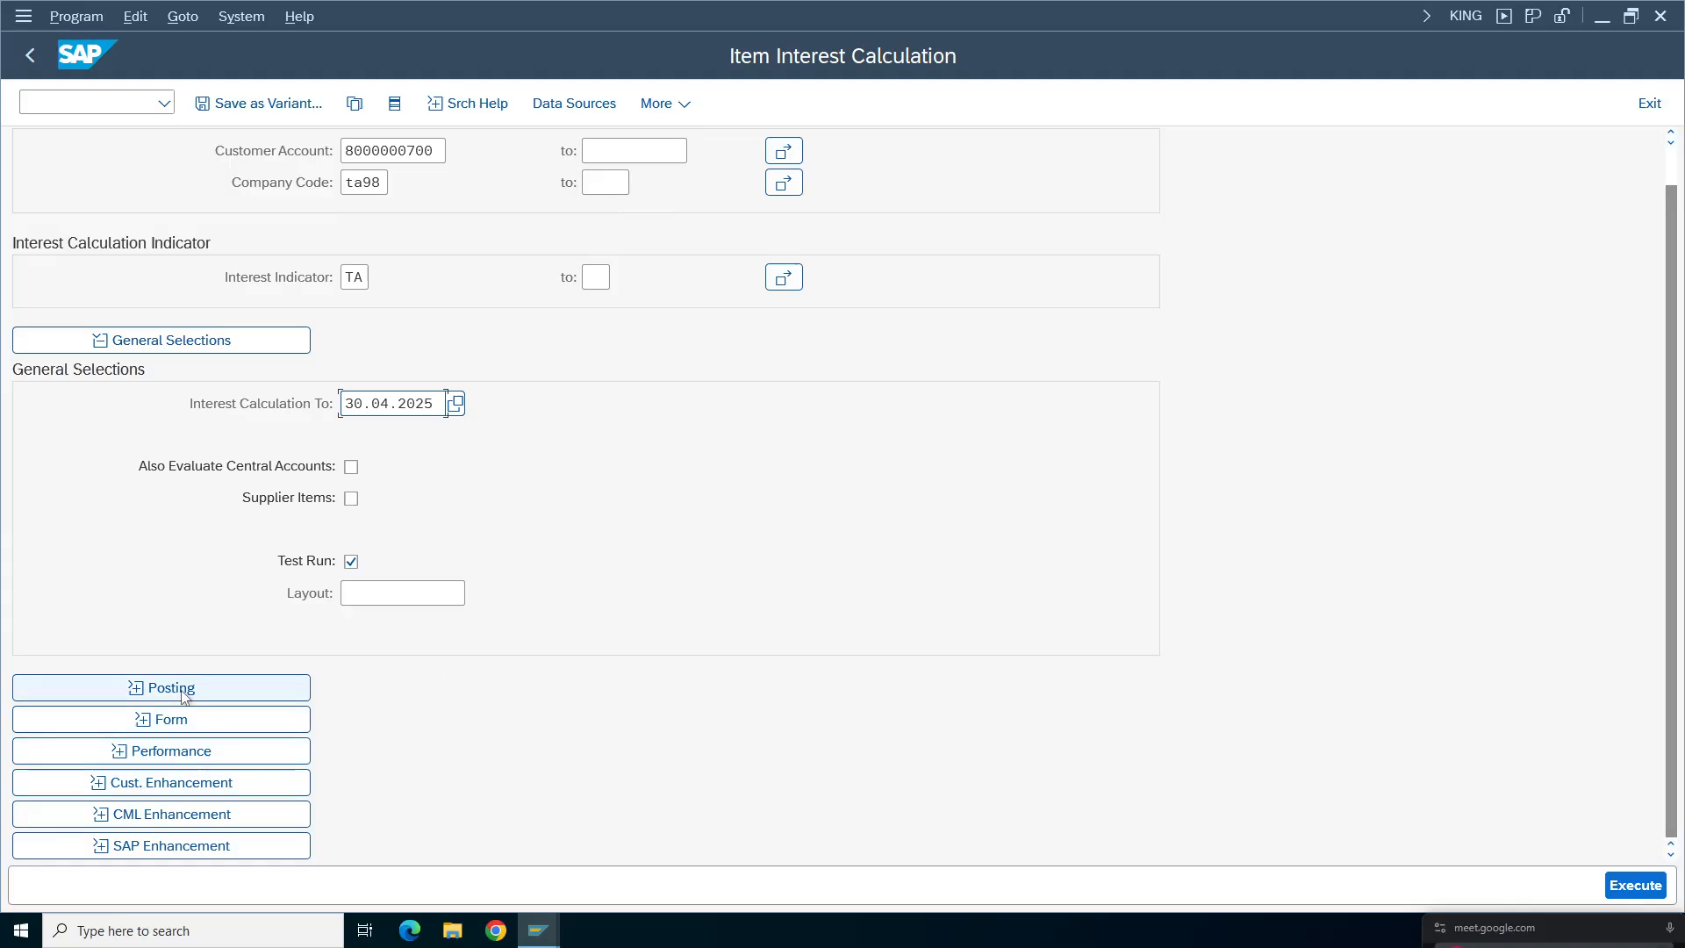
left_click_drag(1675, 416, 1678, 563)
left_click(380, 513)
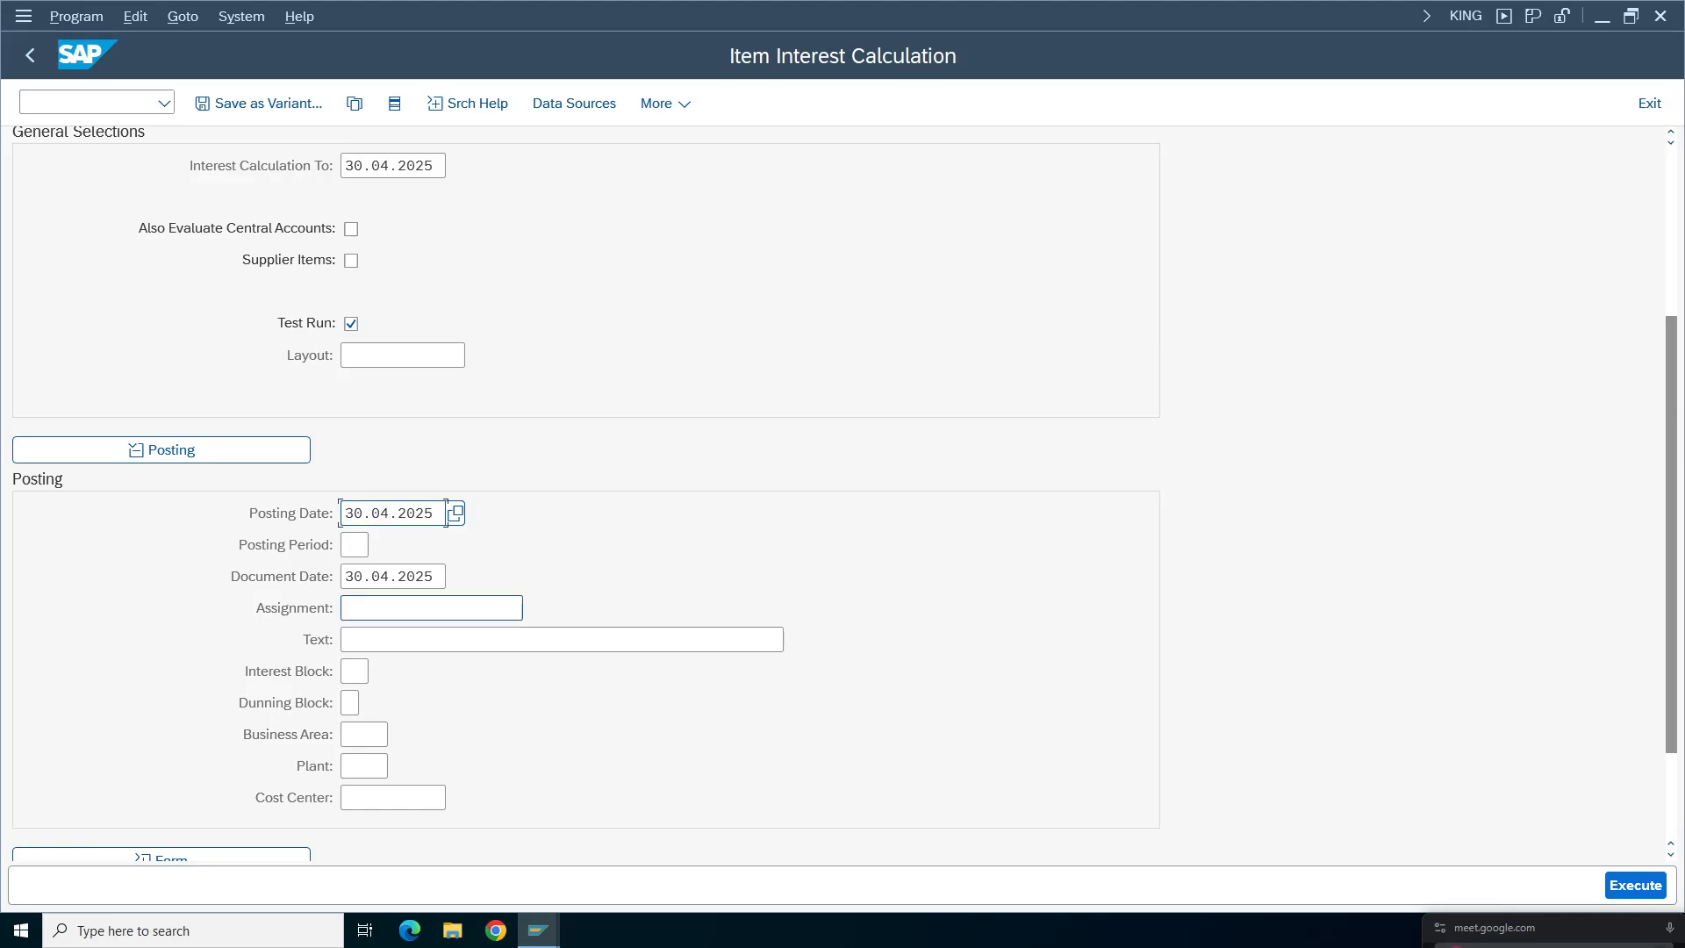
left_click(379, 576)
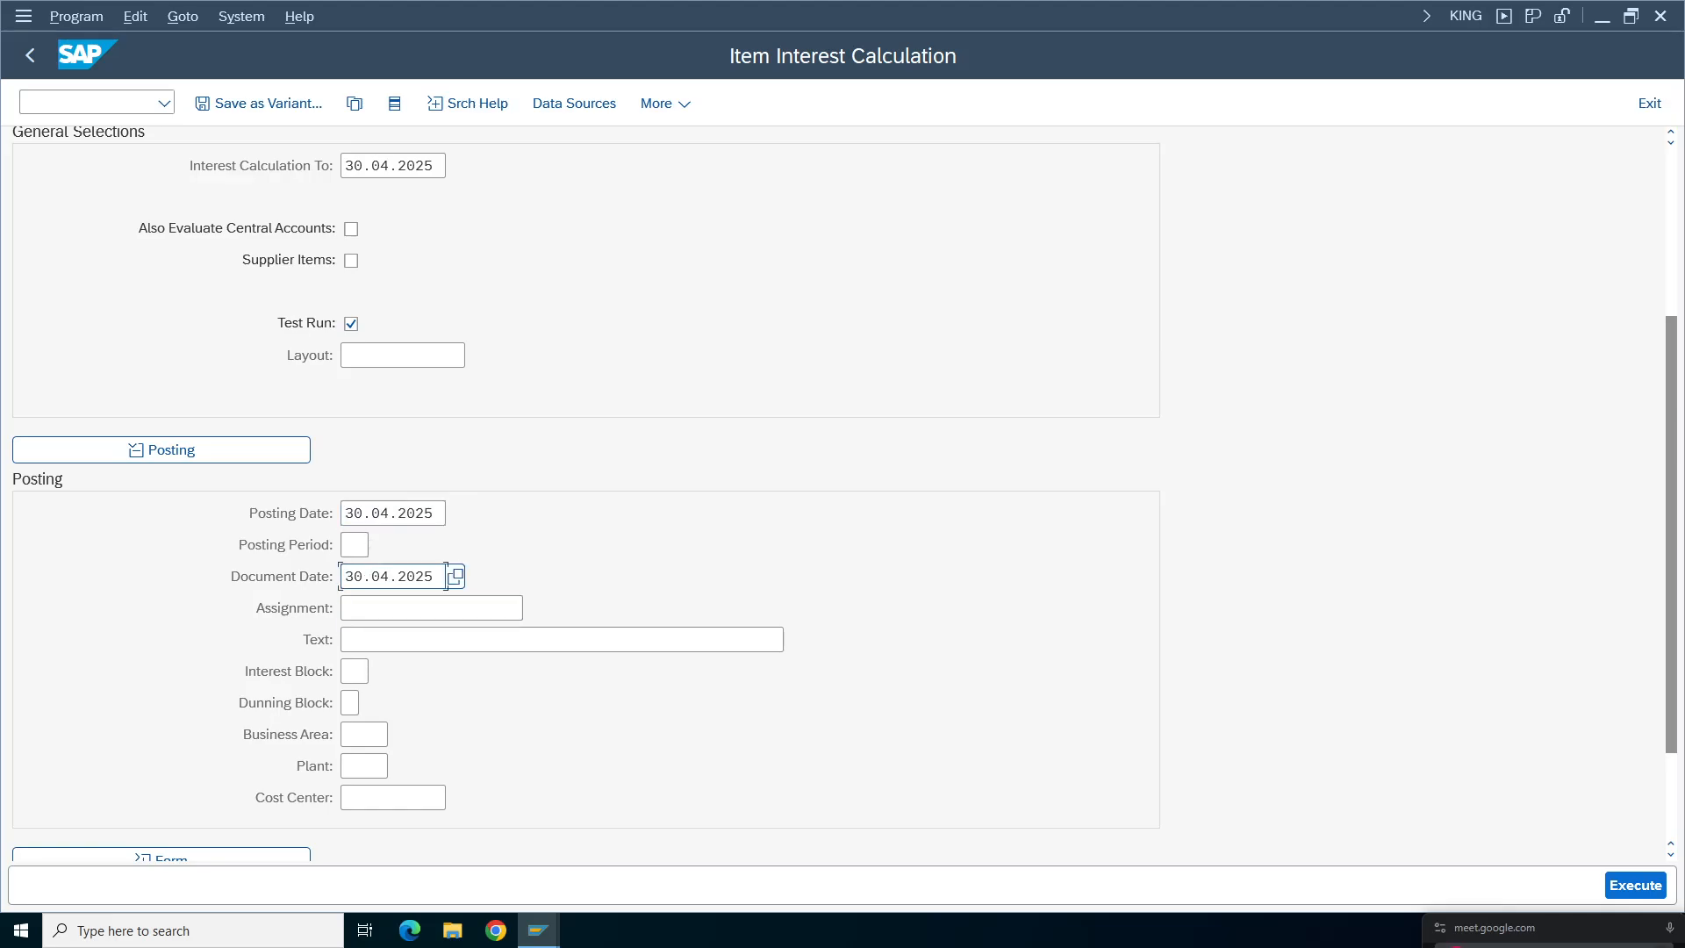
left_click(353, 639)
type("in")
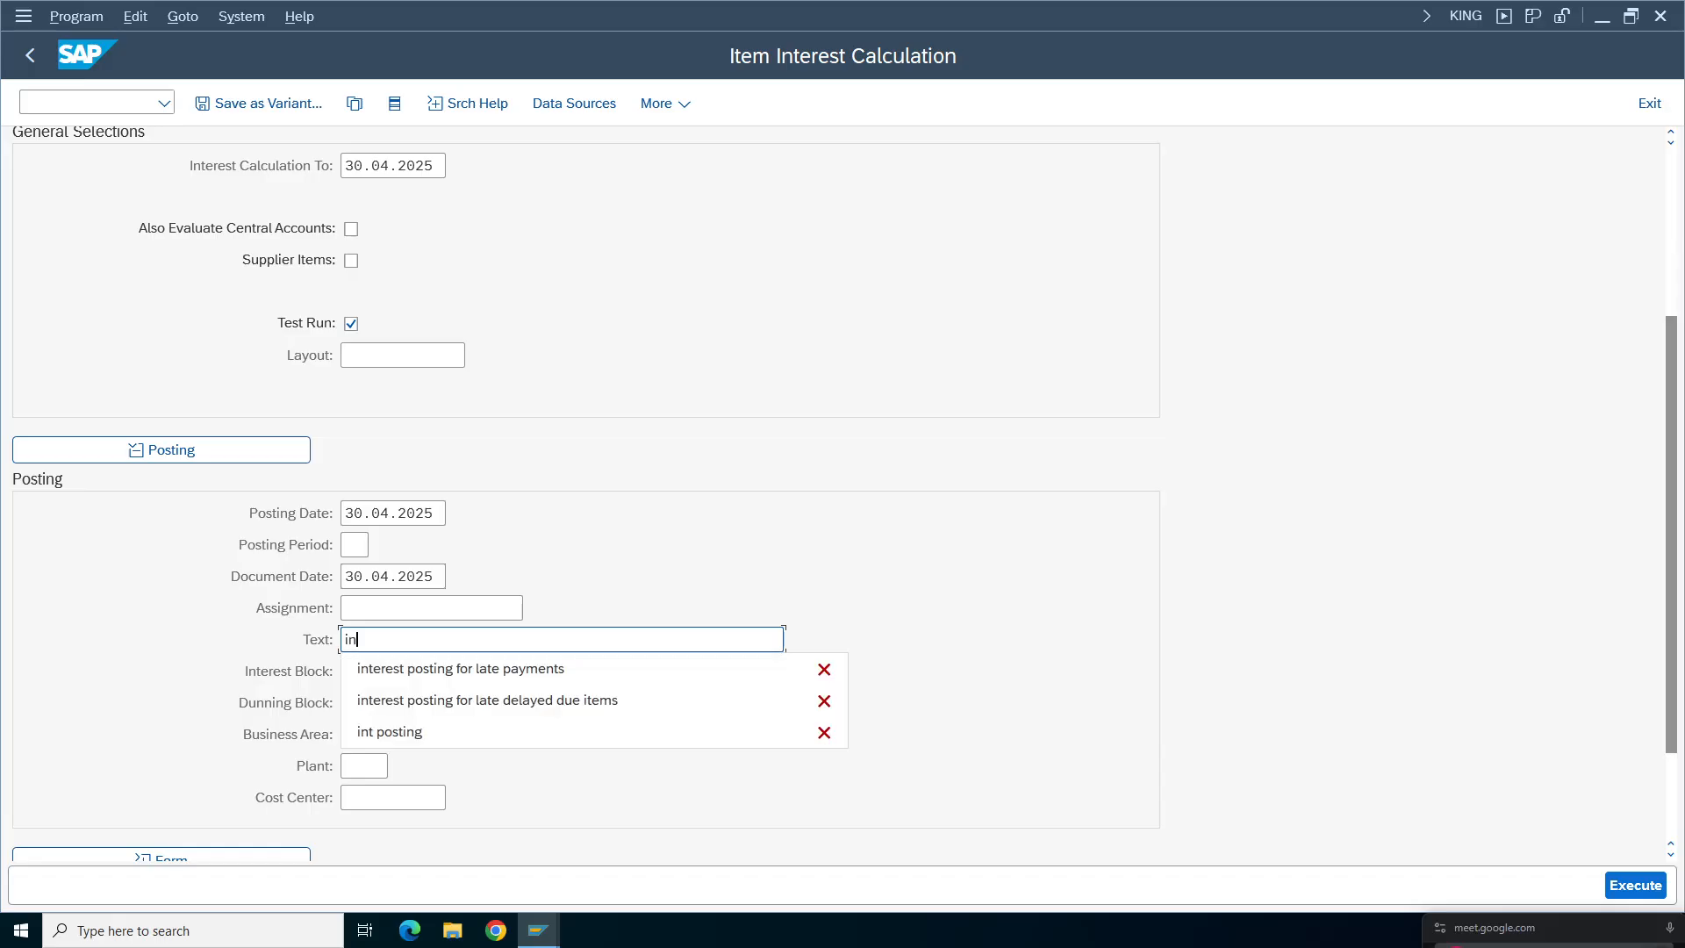
type("teresr")
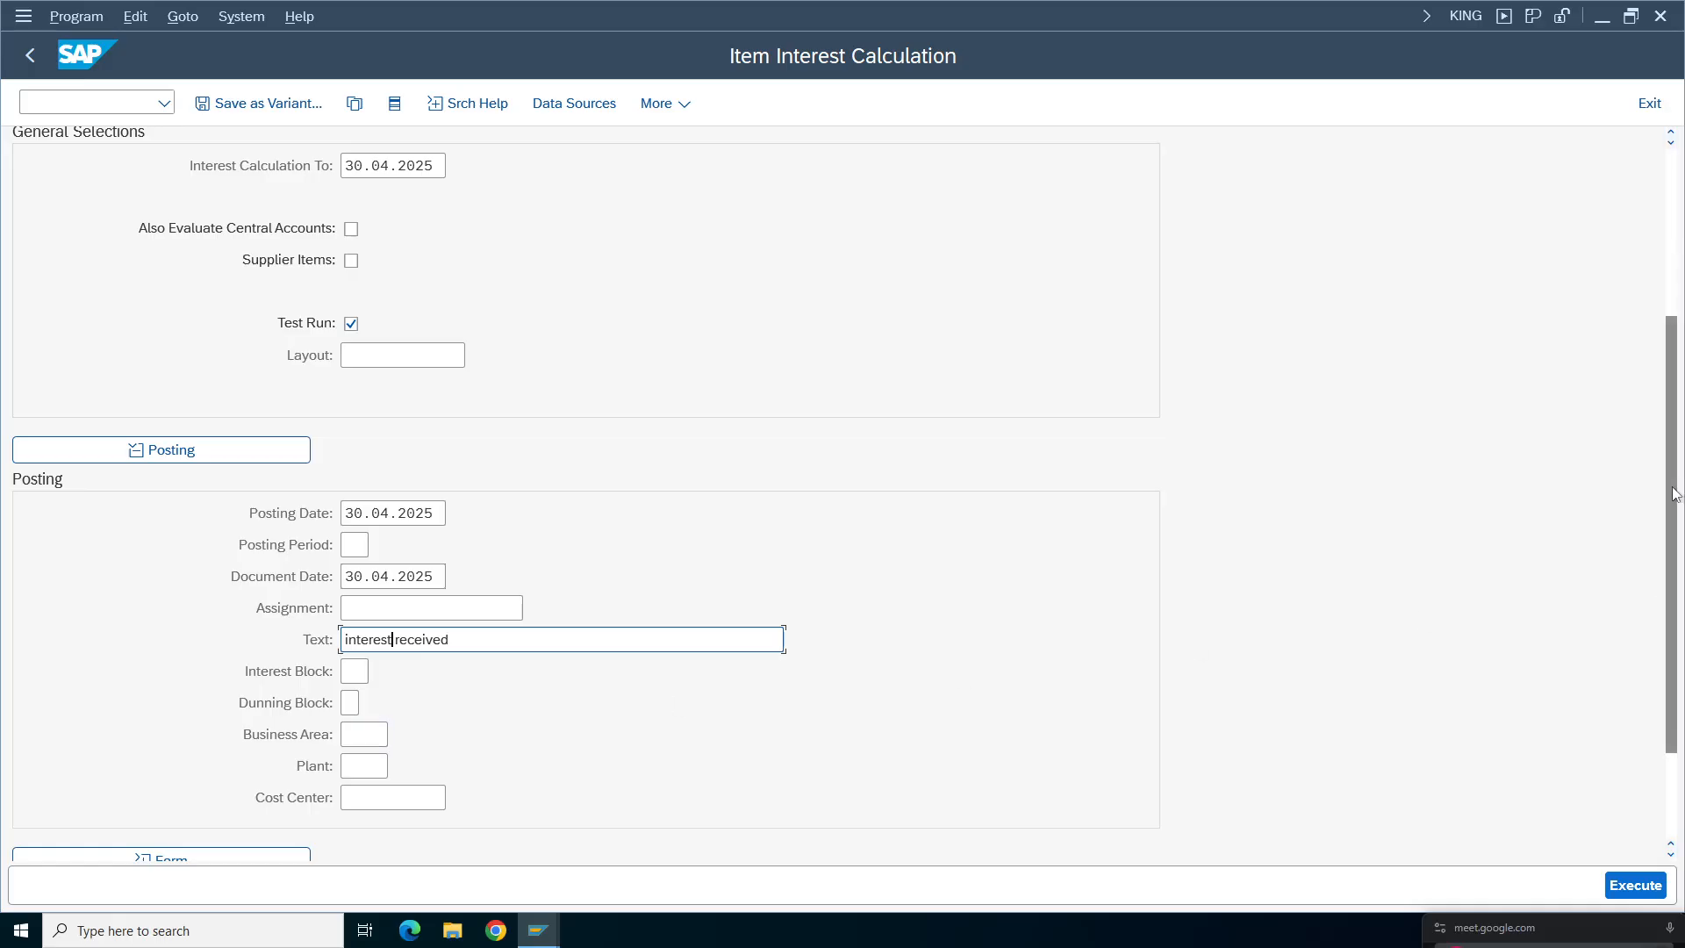
- Expand the Form section and set the form printer to lp01
scroll(1674, 494, "down", 3)
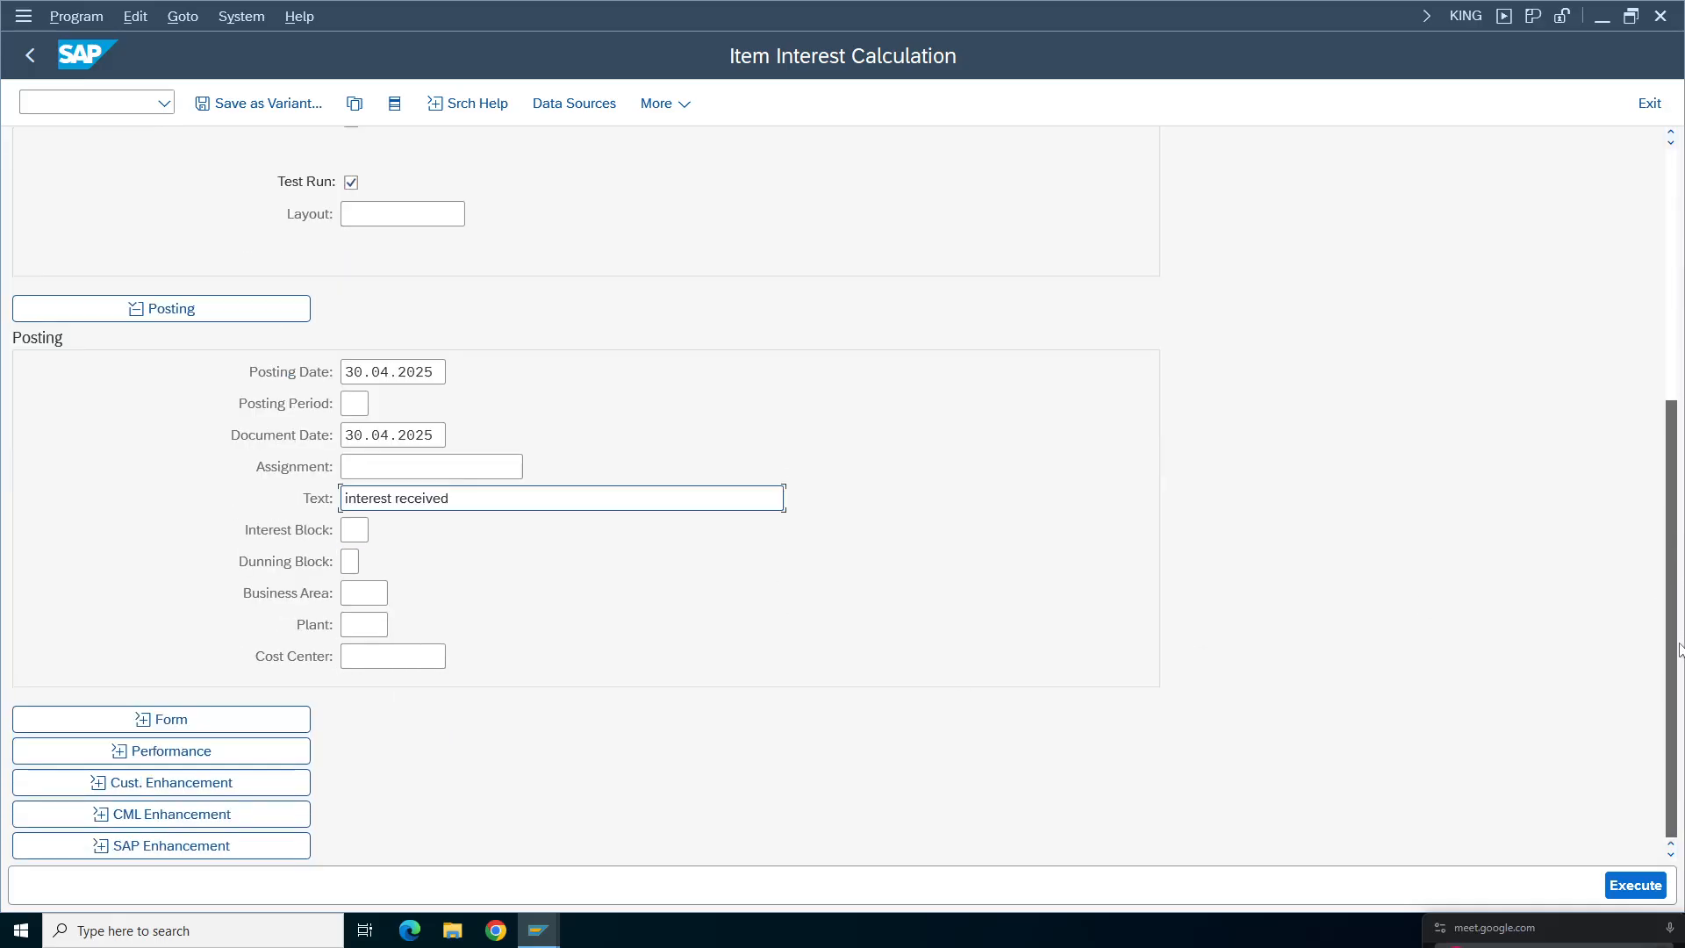
left_click(168, 722)
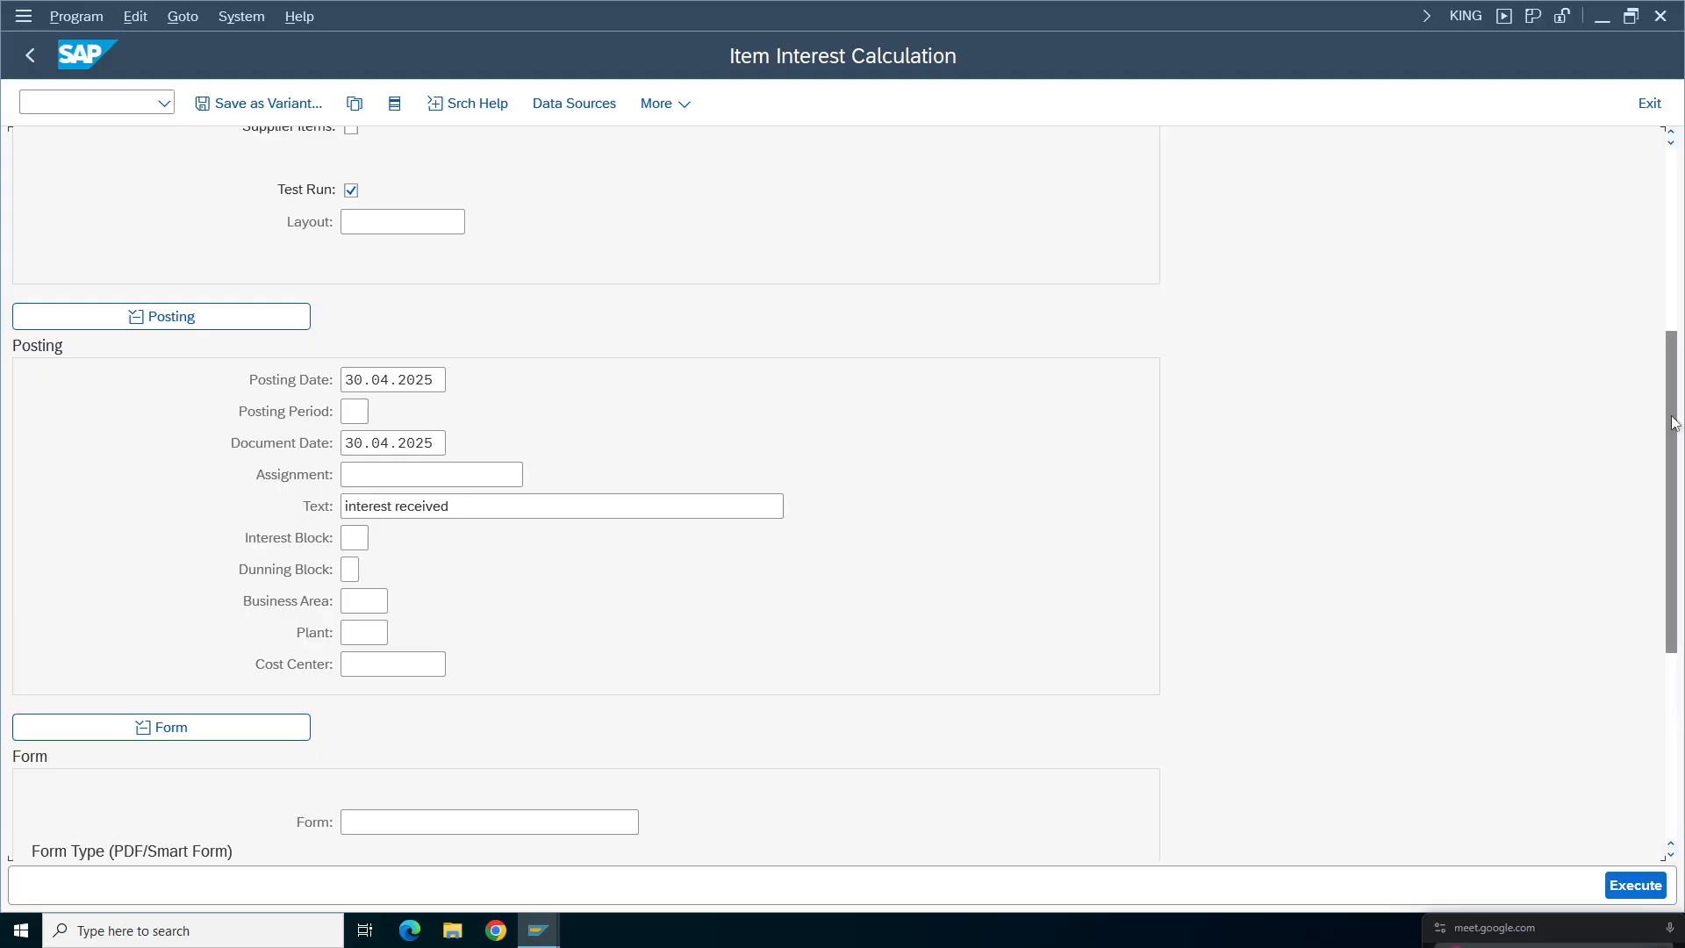
scroll(1675, 423, "down", 10)
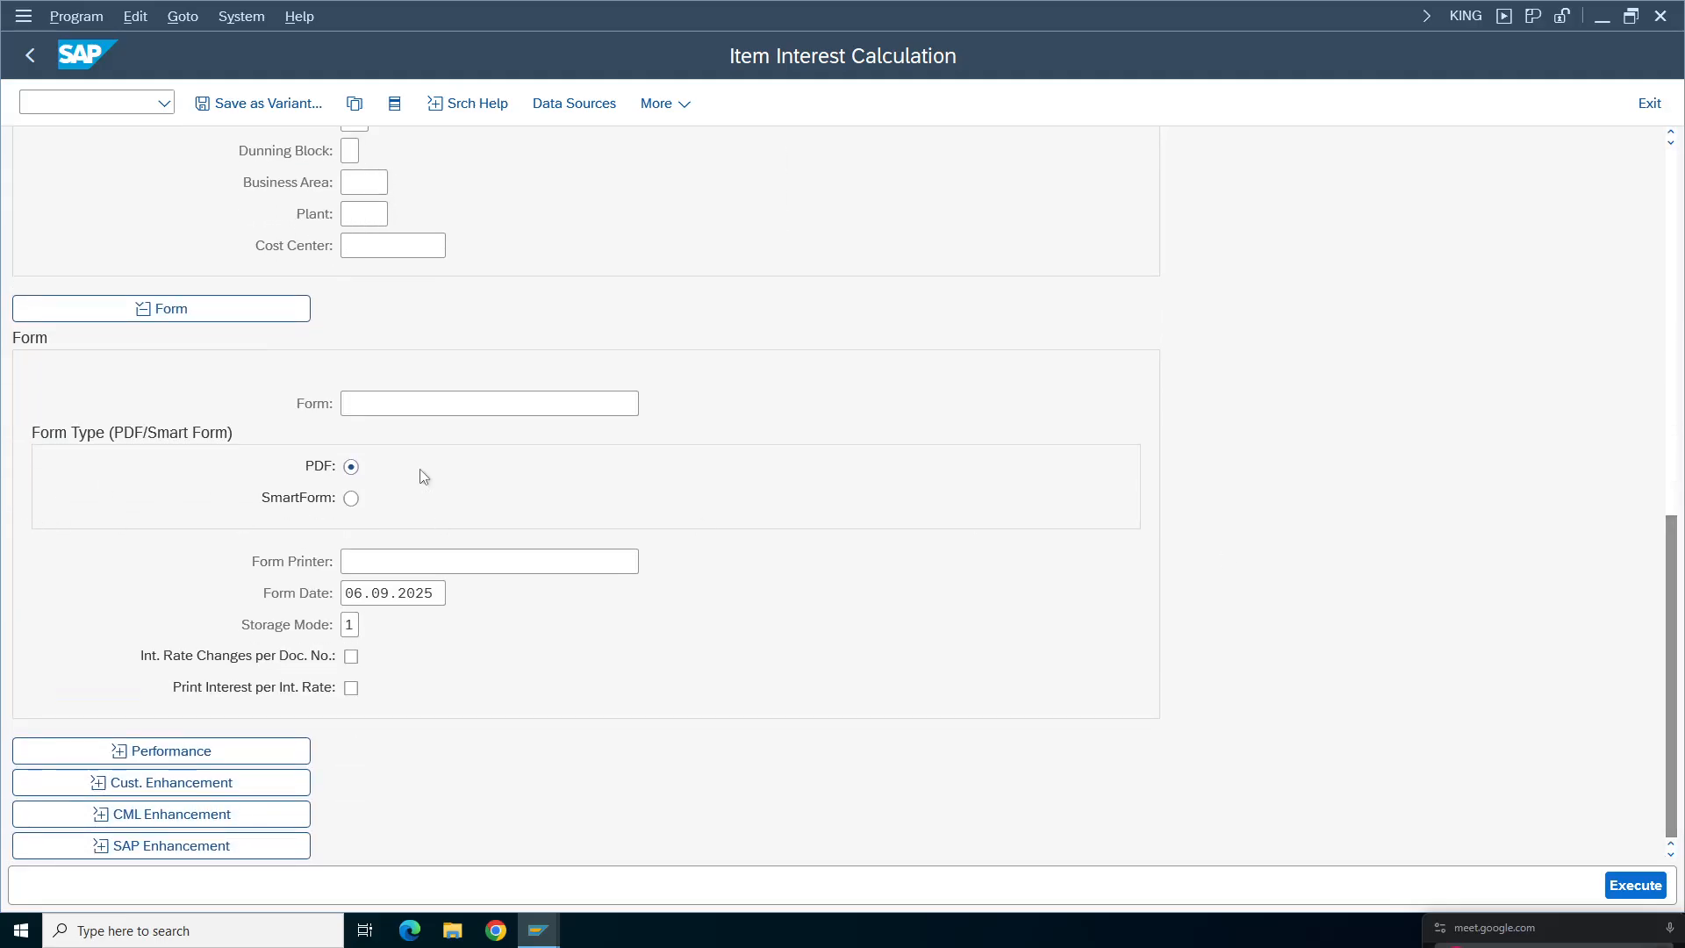
left_click(360, 404)
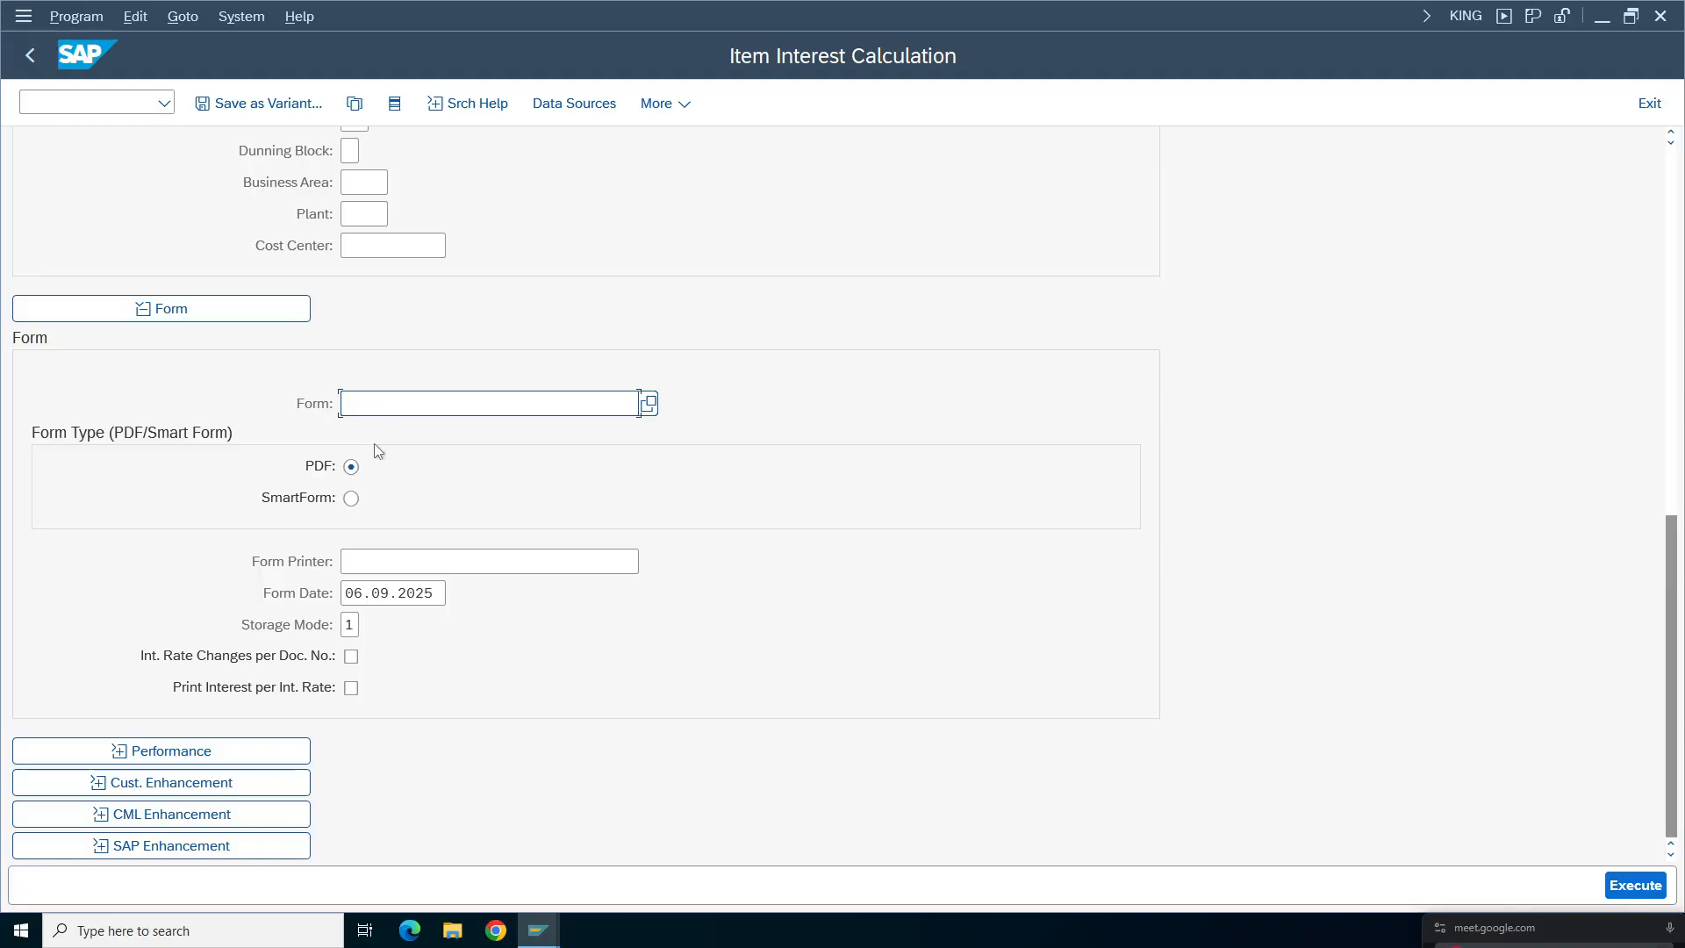
left_click(393, 561)
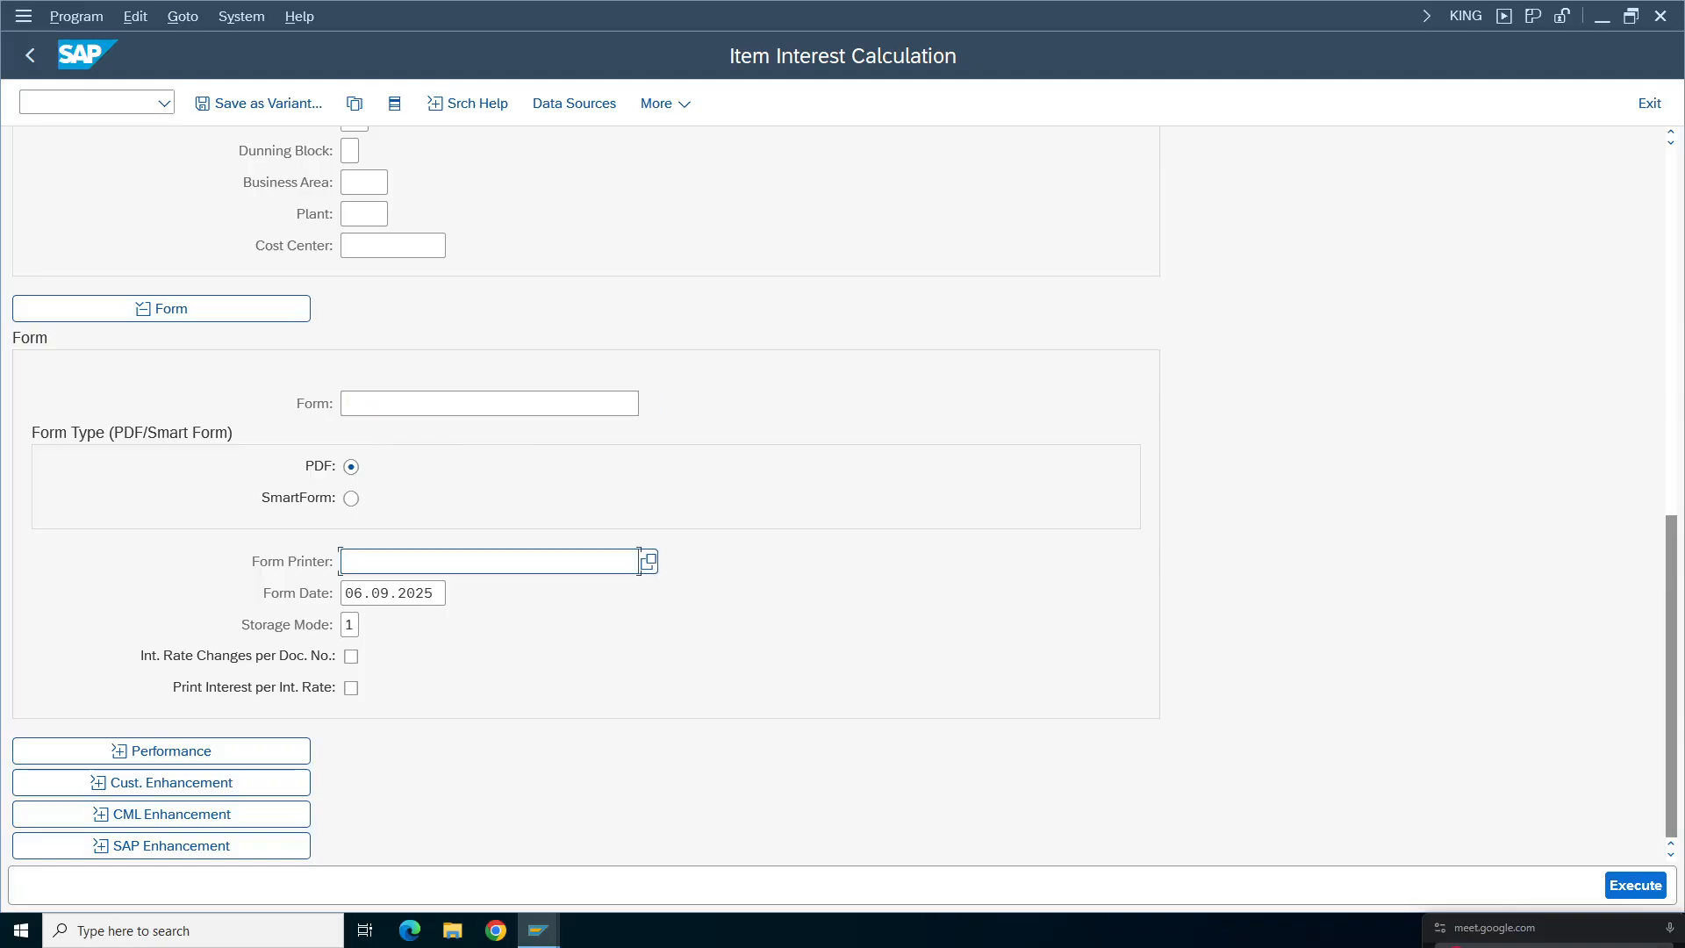
type("lp")
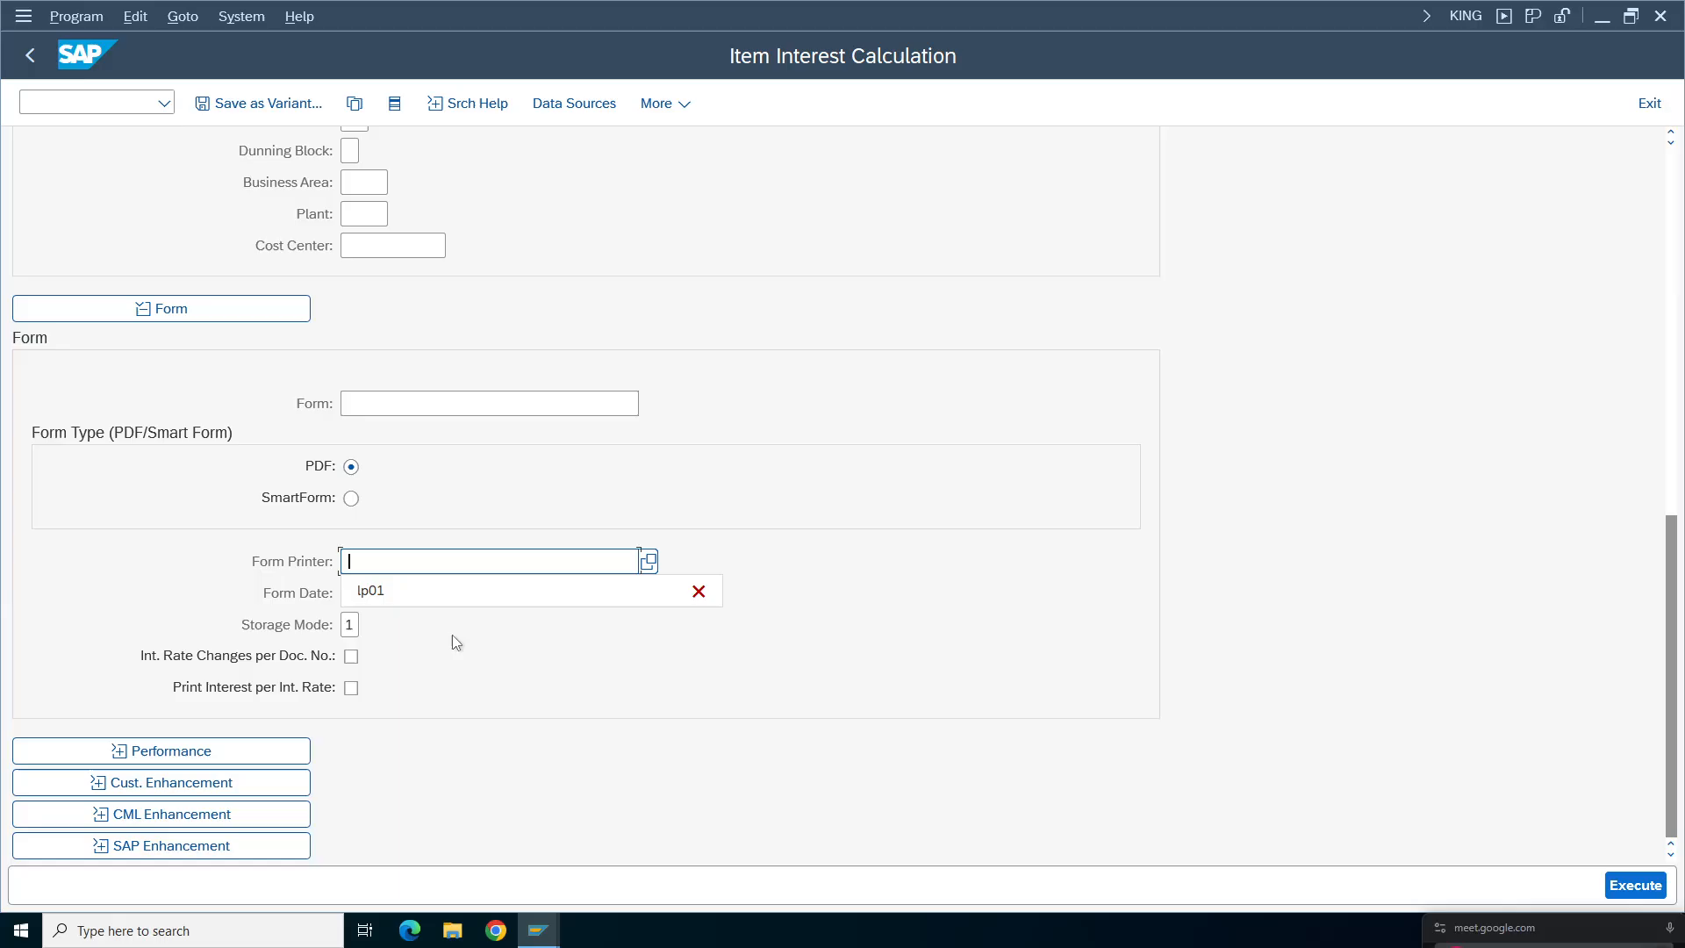
key("Down")
key("Return")
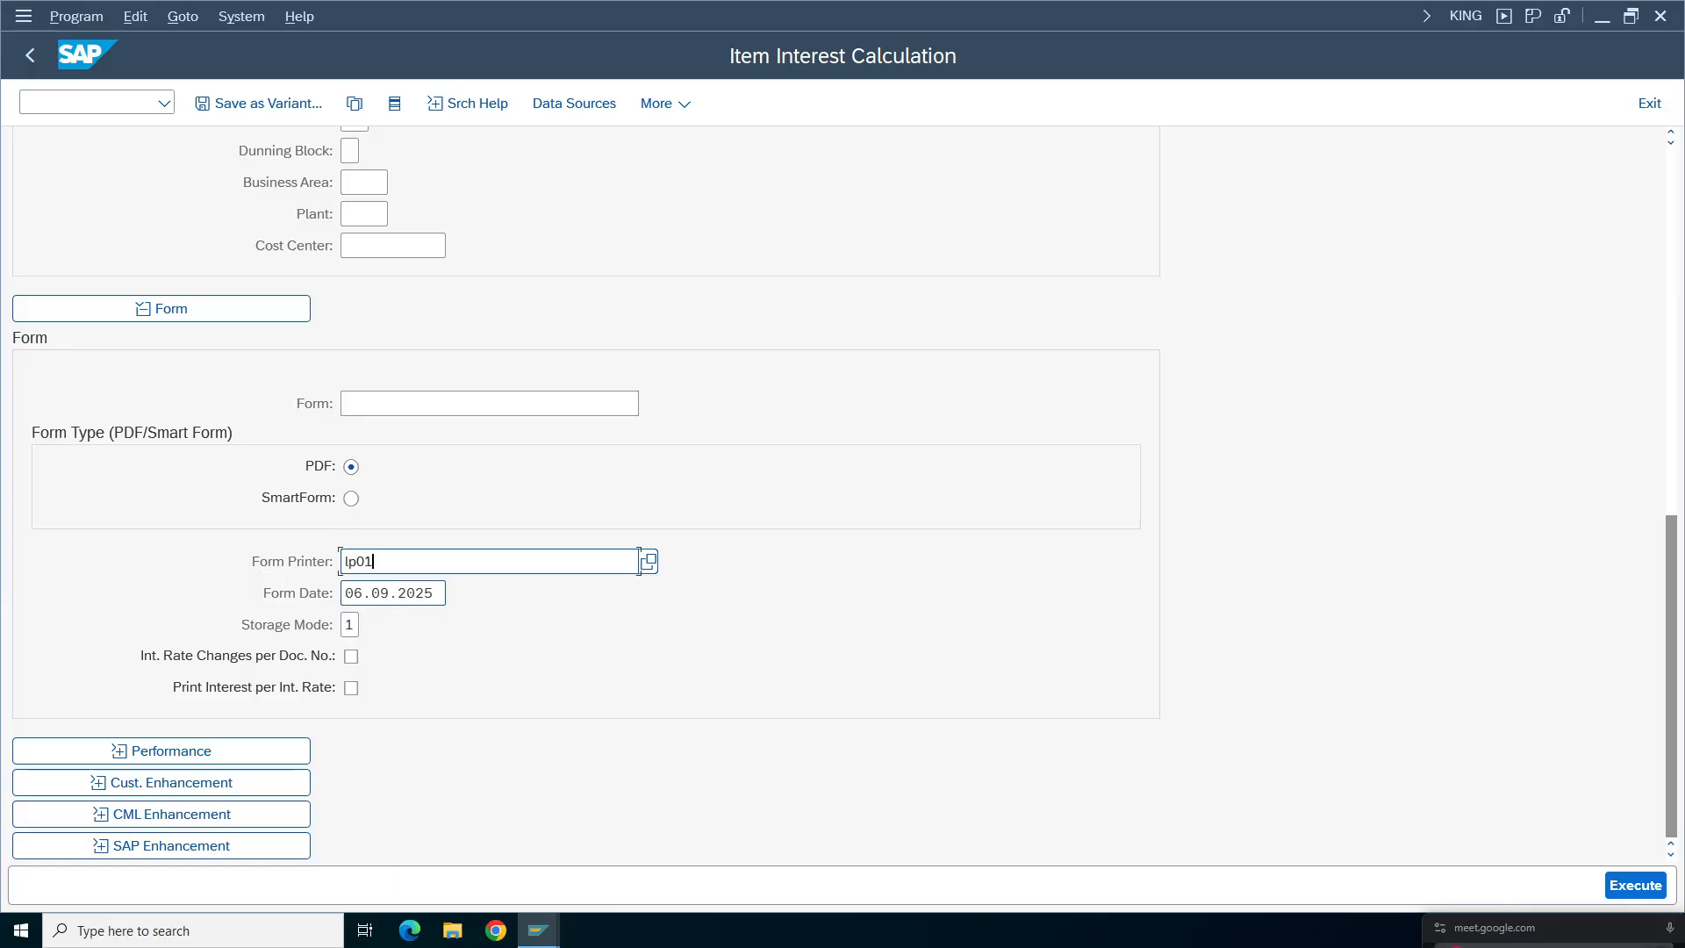
left_click(417, 594)
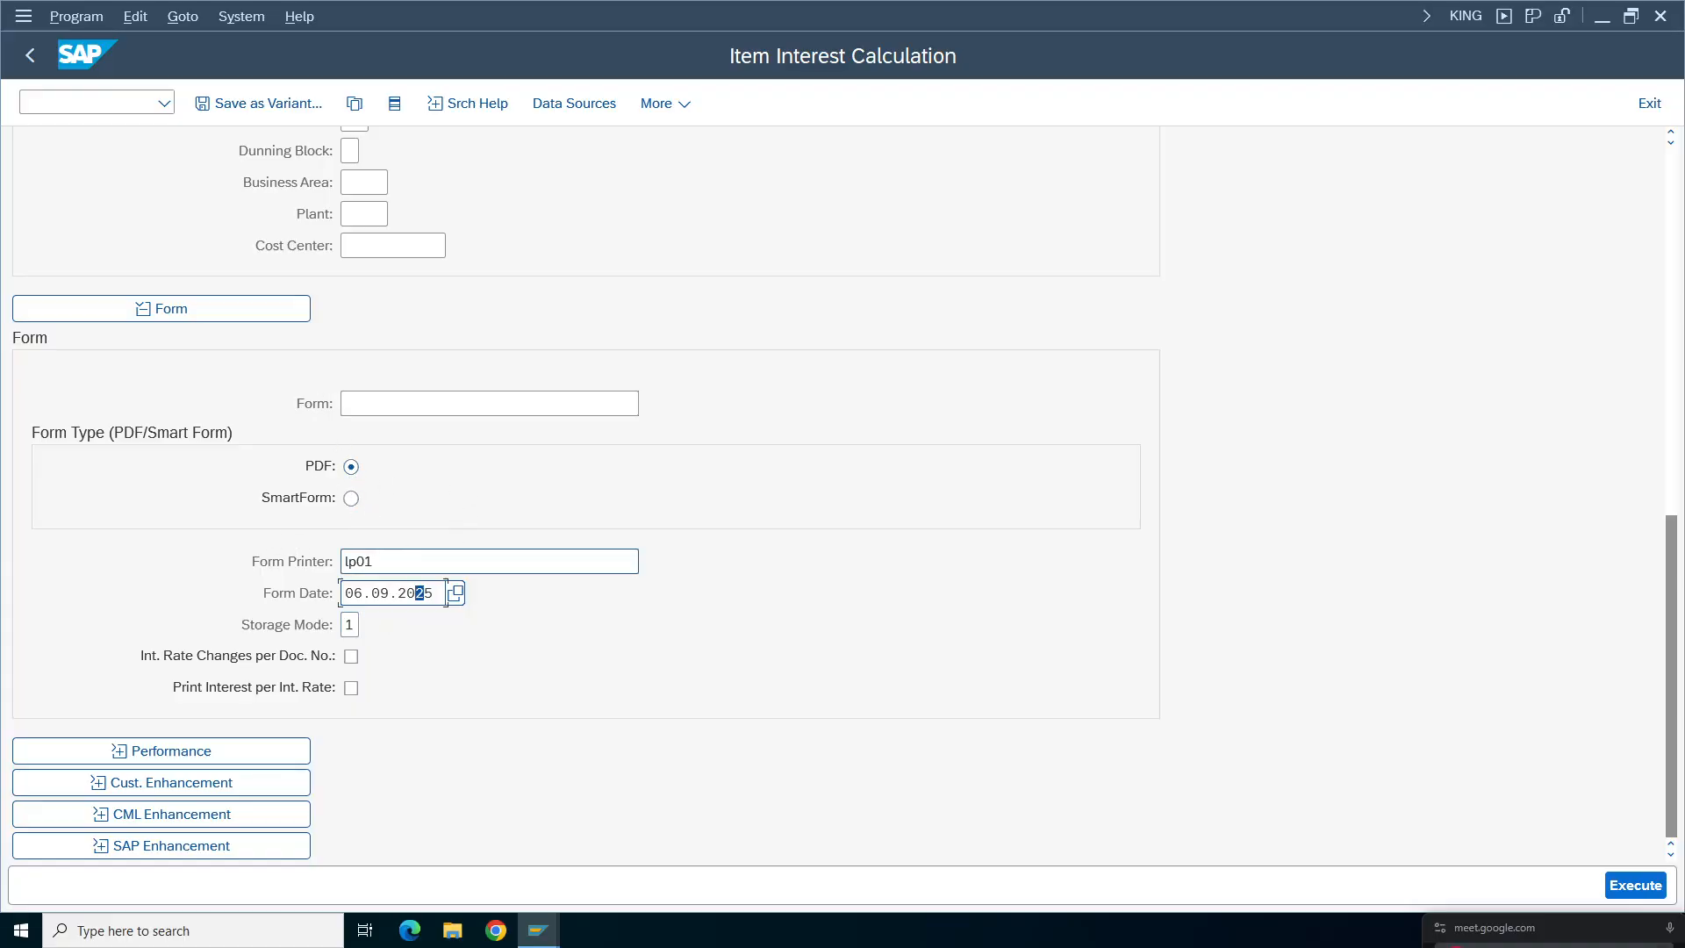
key("shift+Tab")
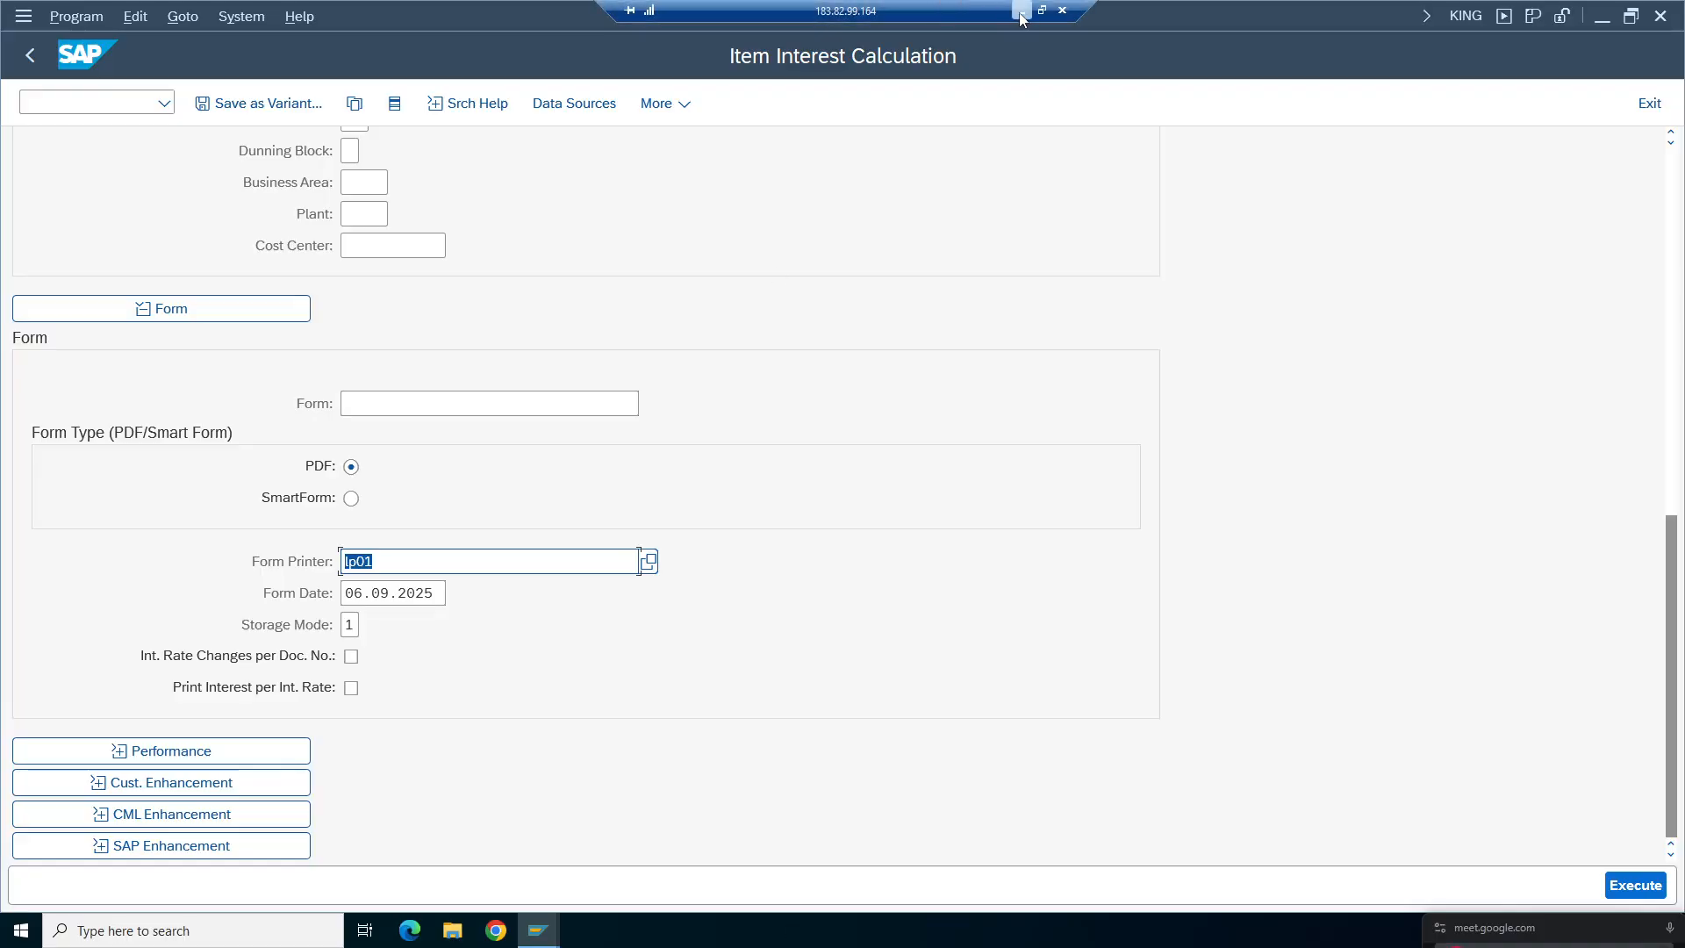
- Switch to the configuration notes spreadsheet and review the fields listed for the FINT Post Interest entry
left_click(1018, 12)
left_click(1022, 746)
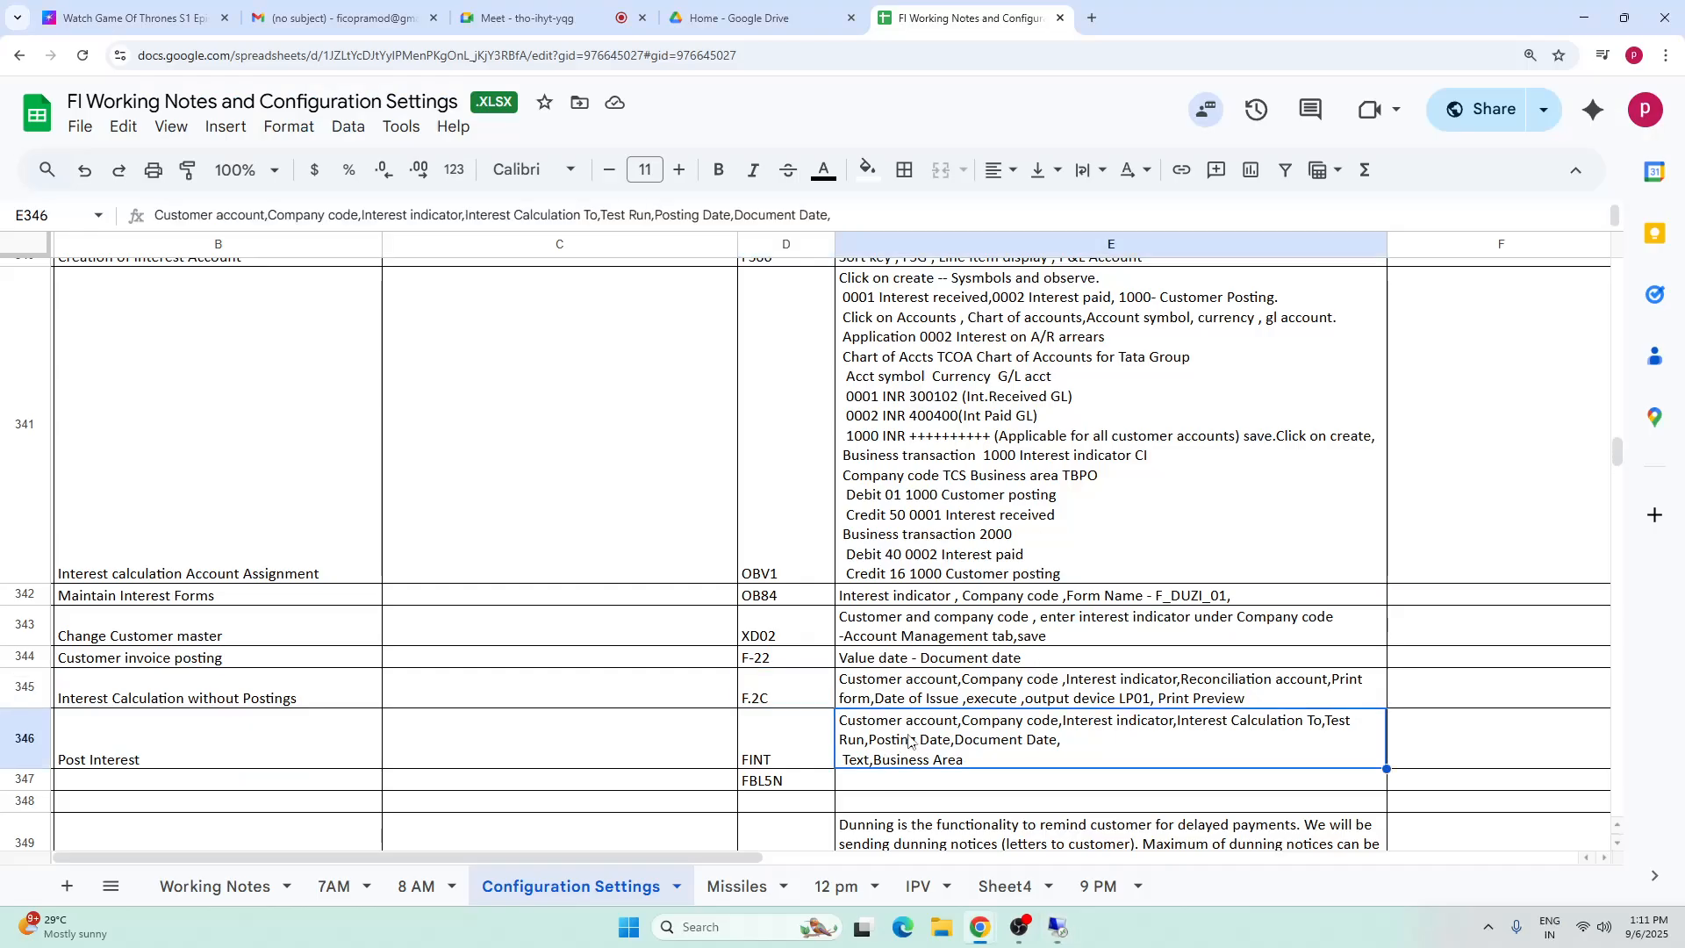
double_click(946, 716)
left_click_drag(965, 722, 1585, 736)
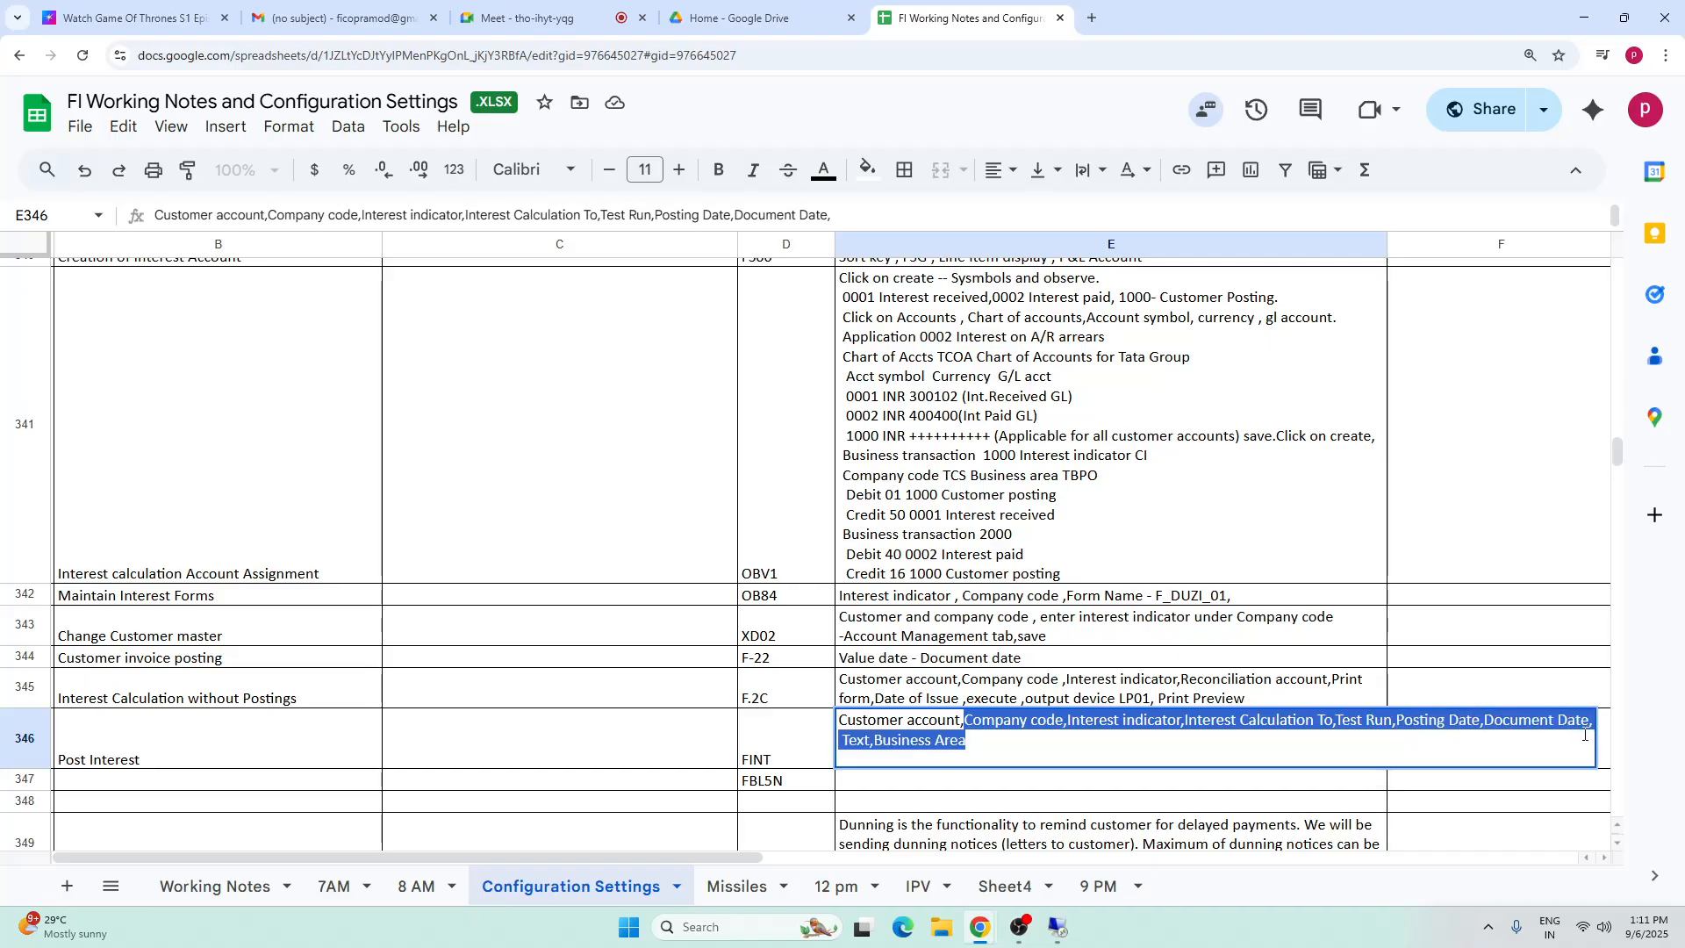
left_click(694, 774)
left_click(925, 746)
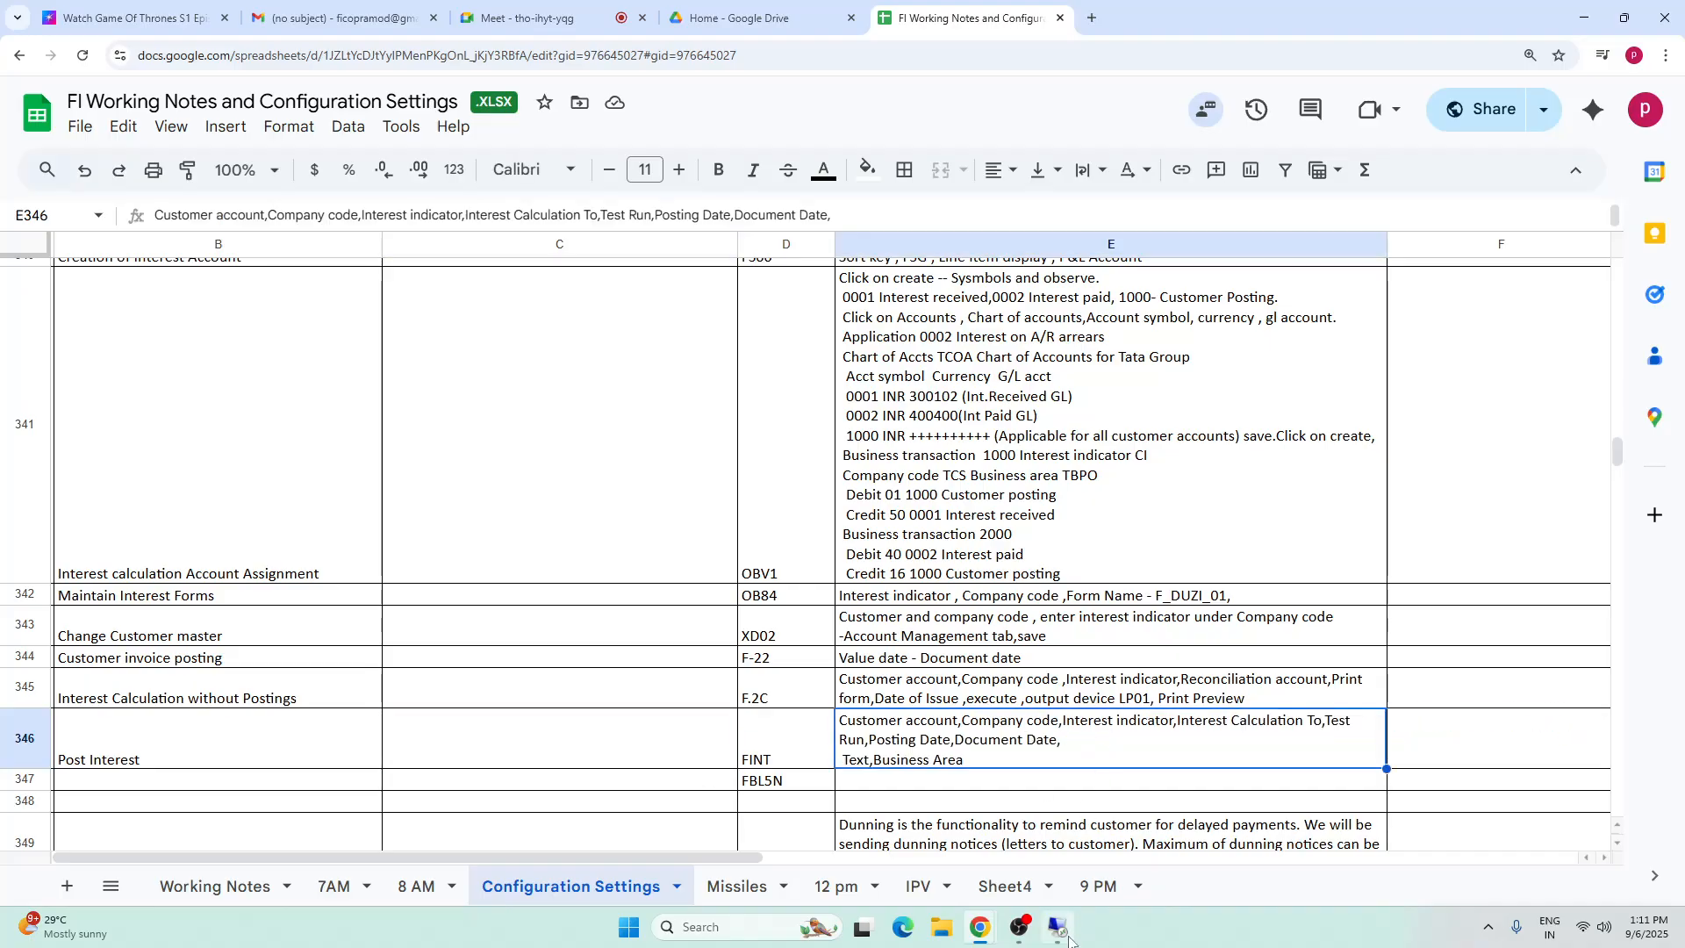
- Return to SAP, search business areas for tch*, choose TCHY for the posting, and execute the item interest calculation
left_click(1058, 928)
left_click_drag(1672, 616, 1672, 572)
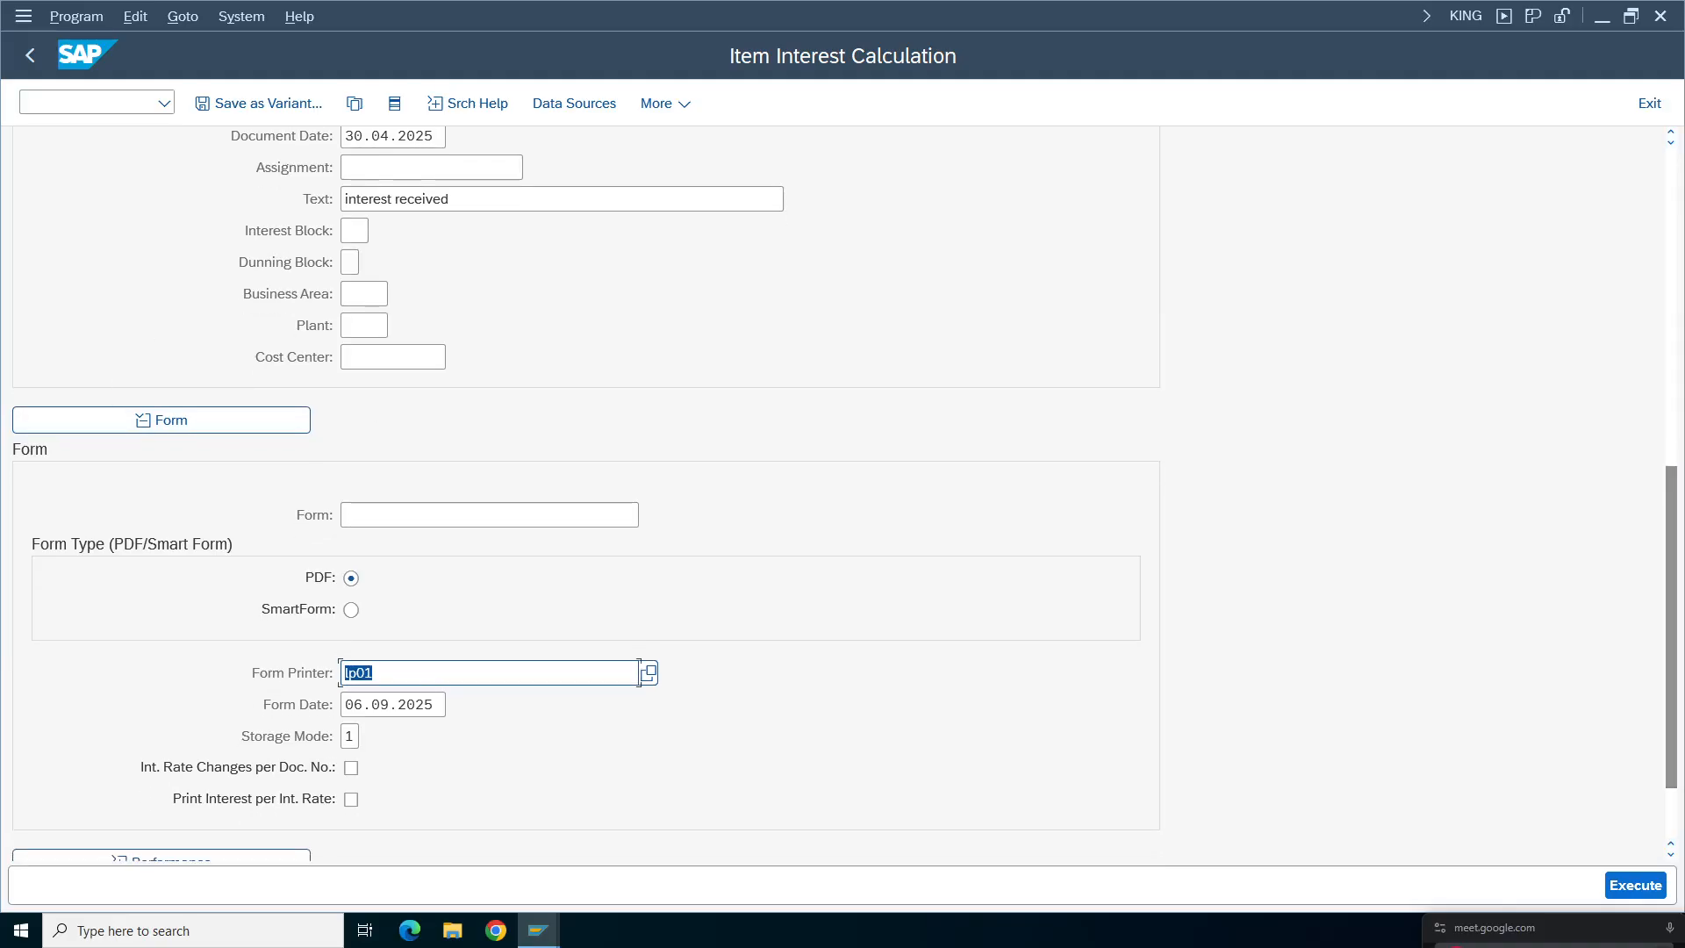
left_click(363, 294)
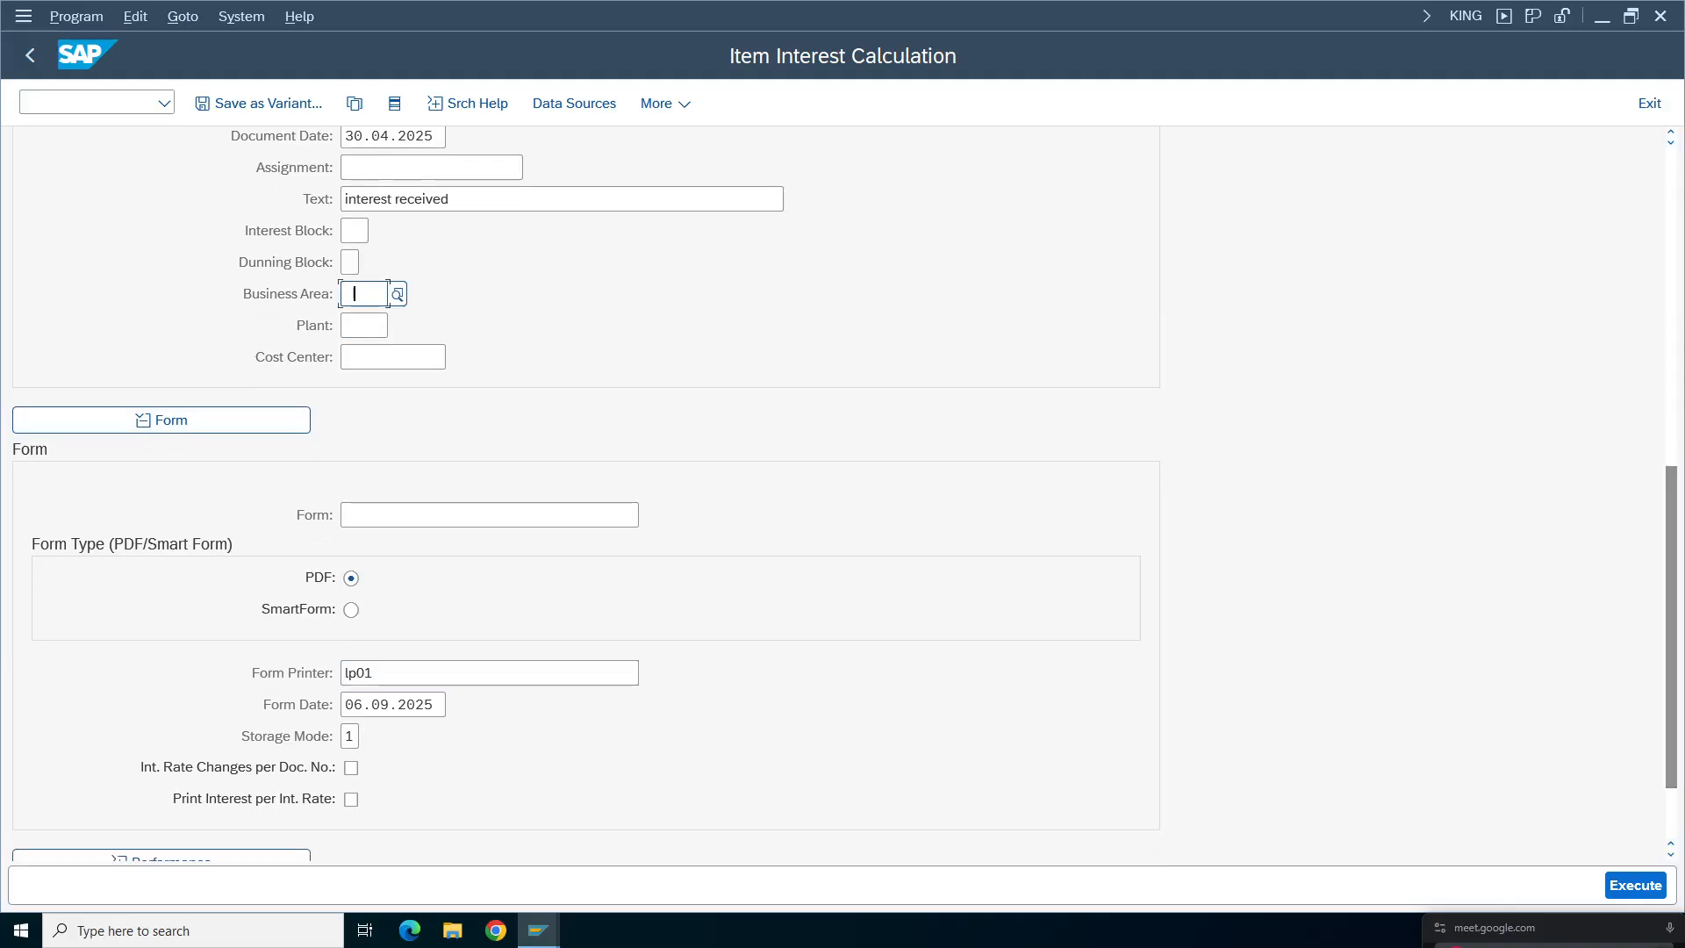
left_click(399, 296)
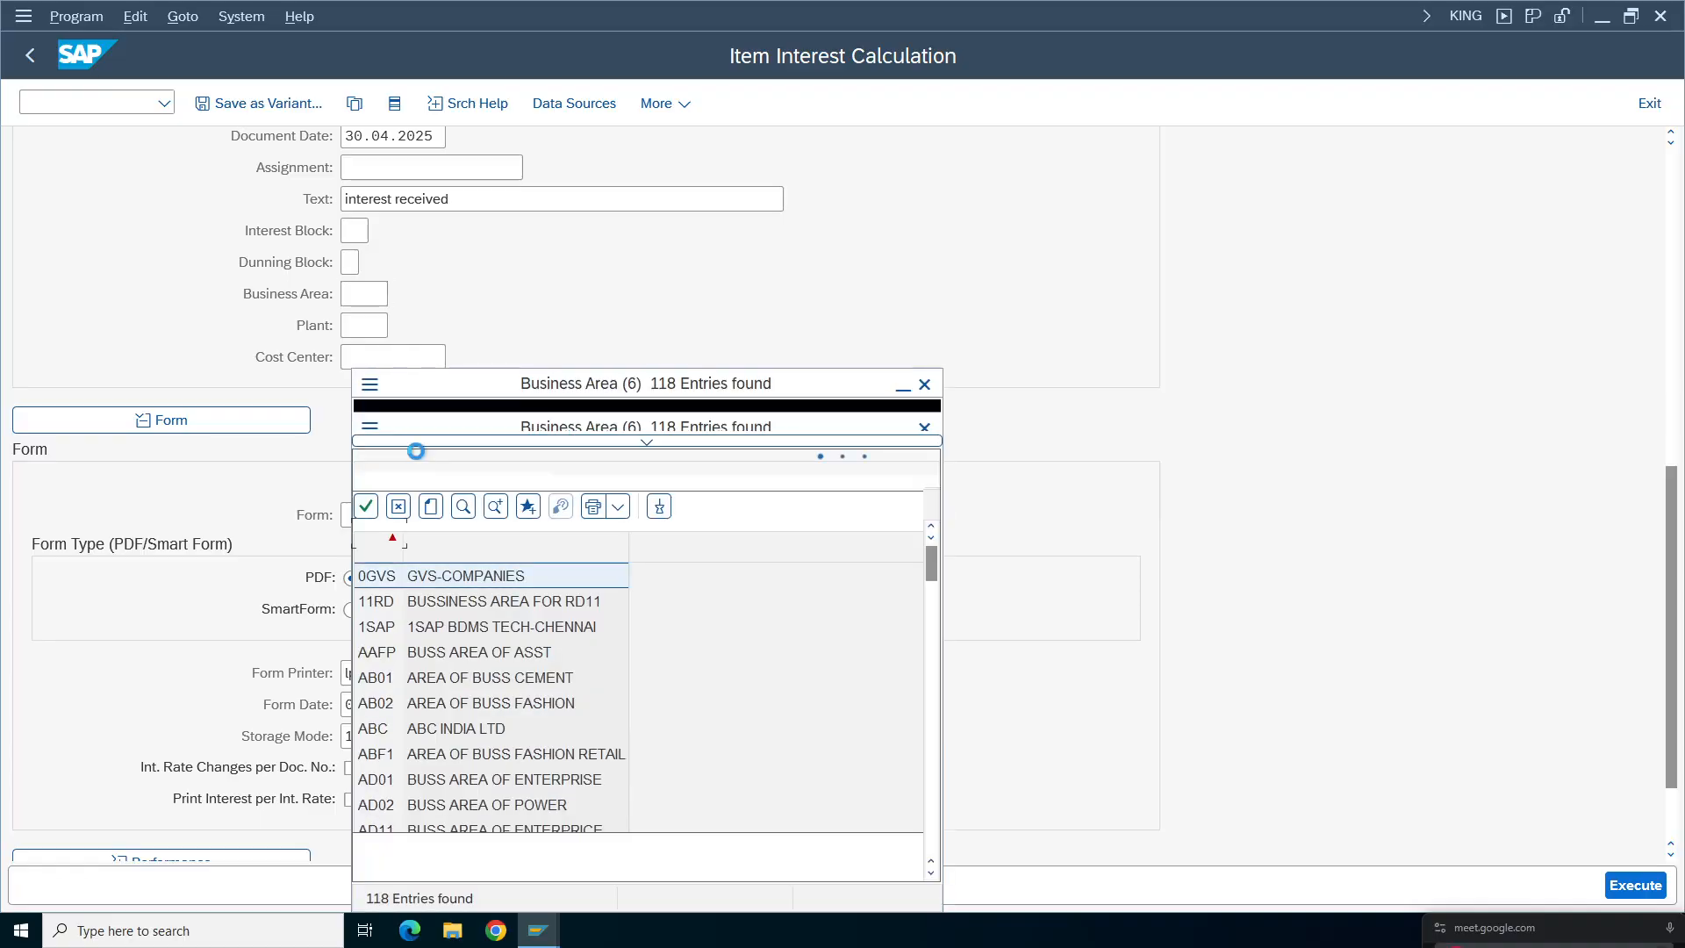
left_click(646, 441)
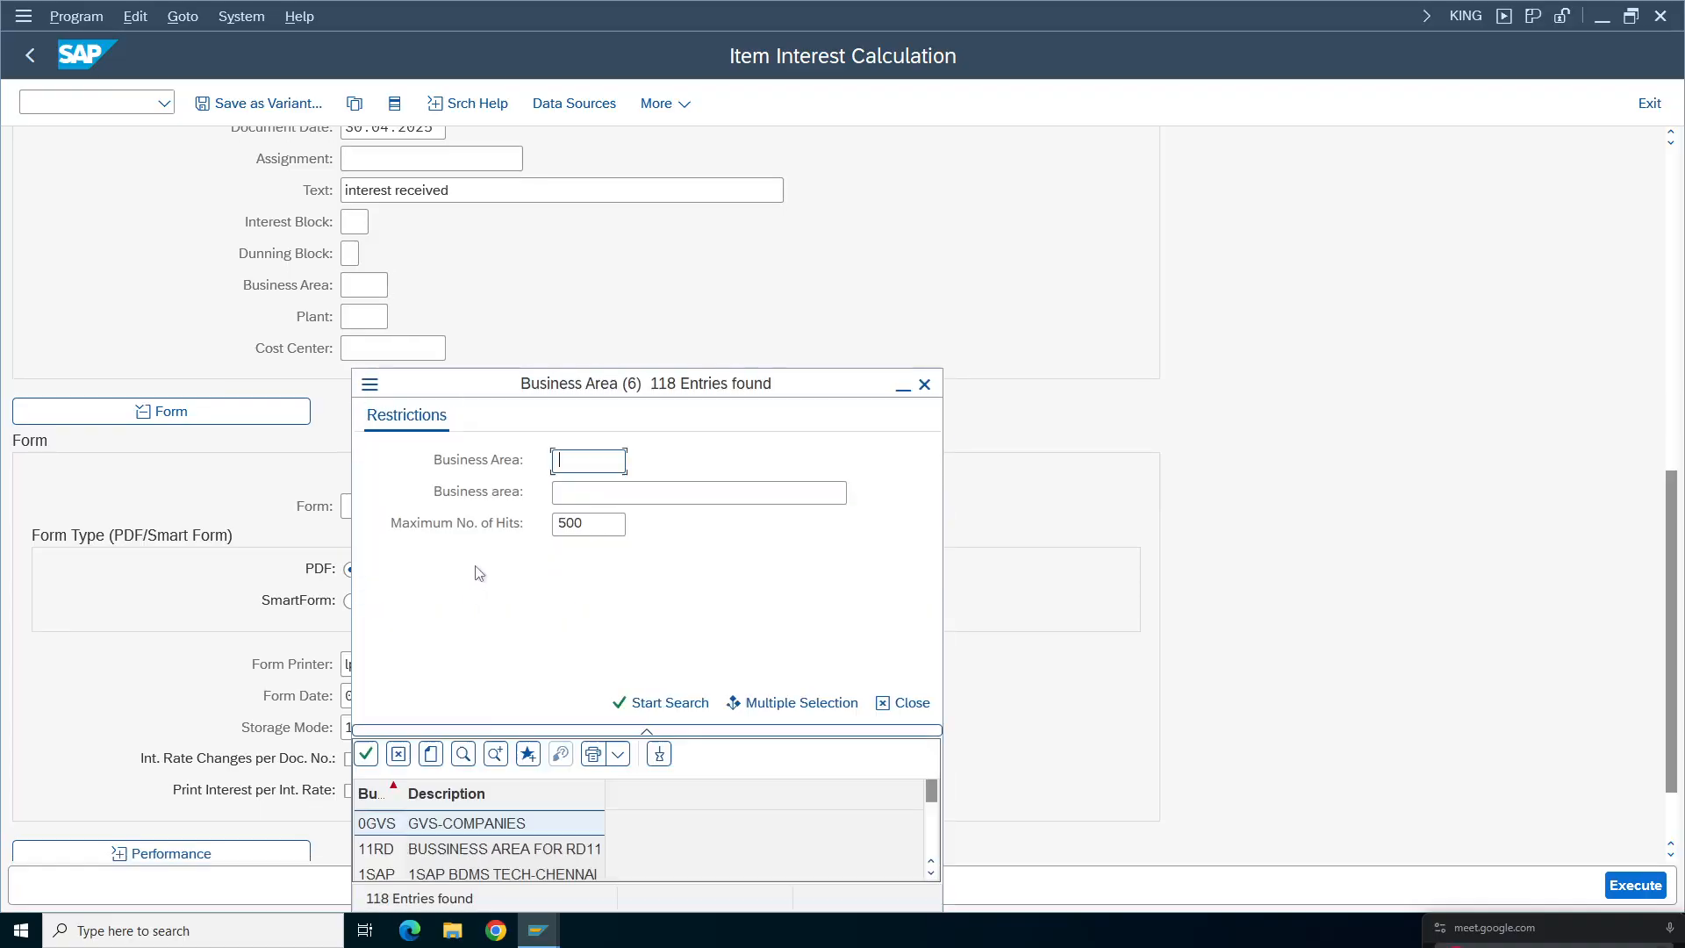
type("tch*")
key("Return")
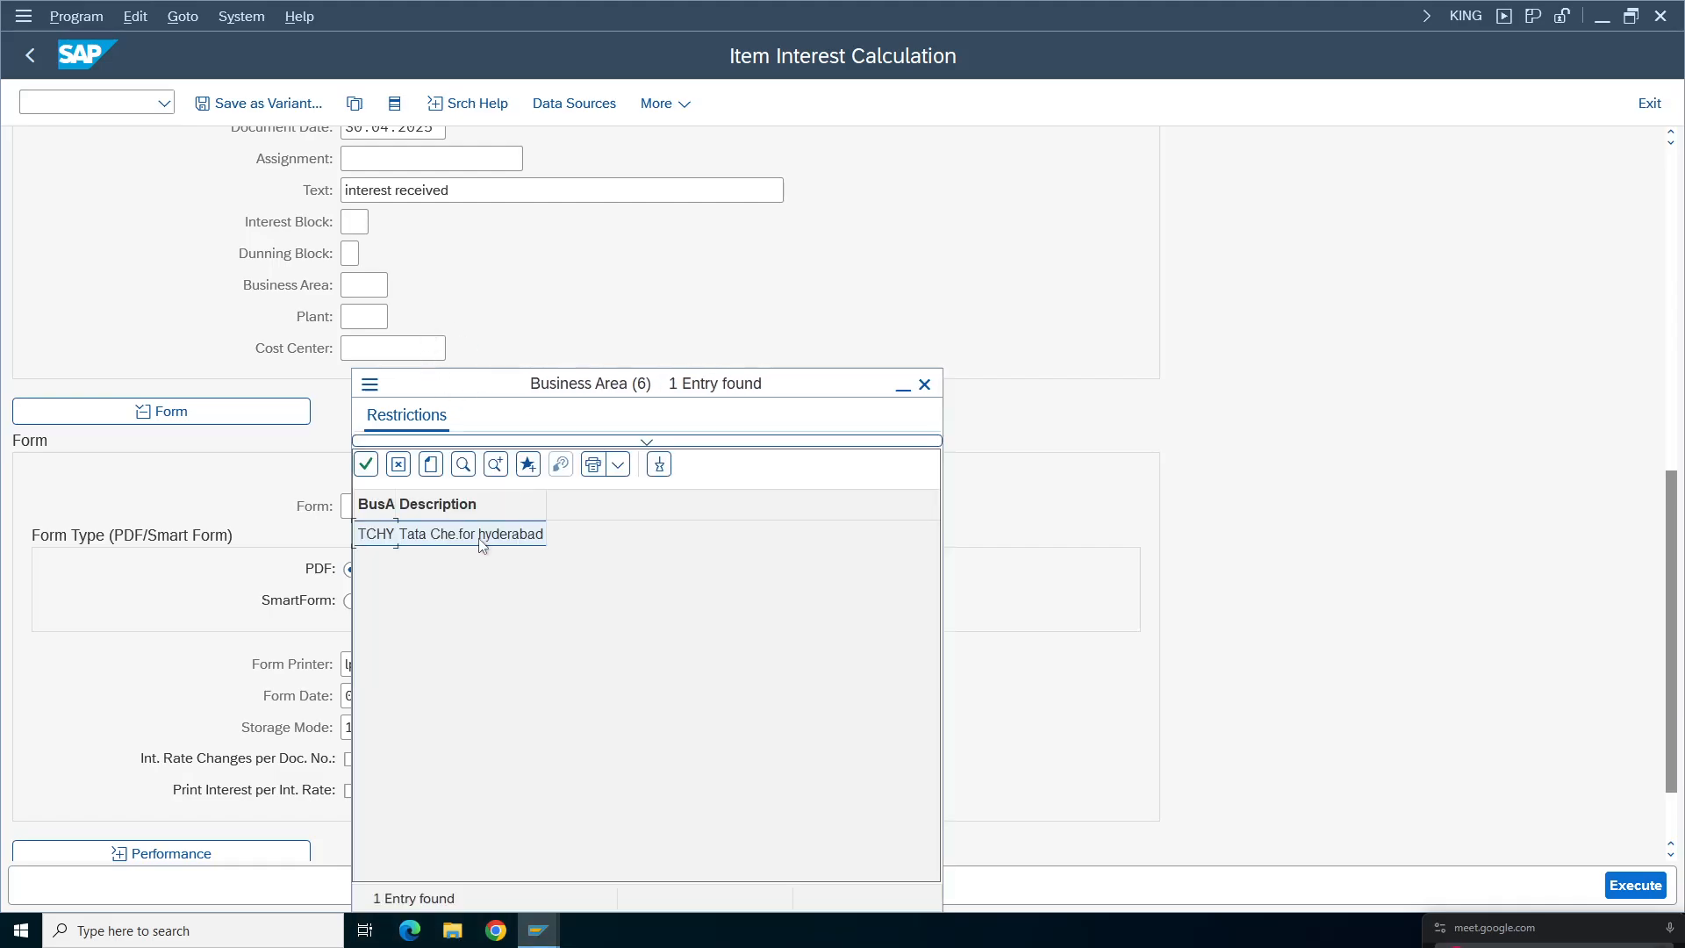
double_click(481, 534)
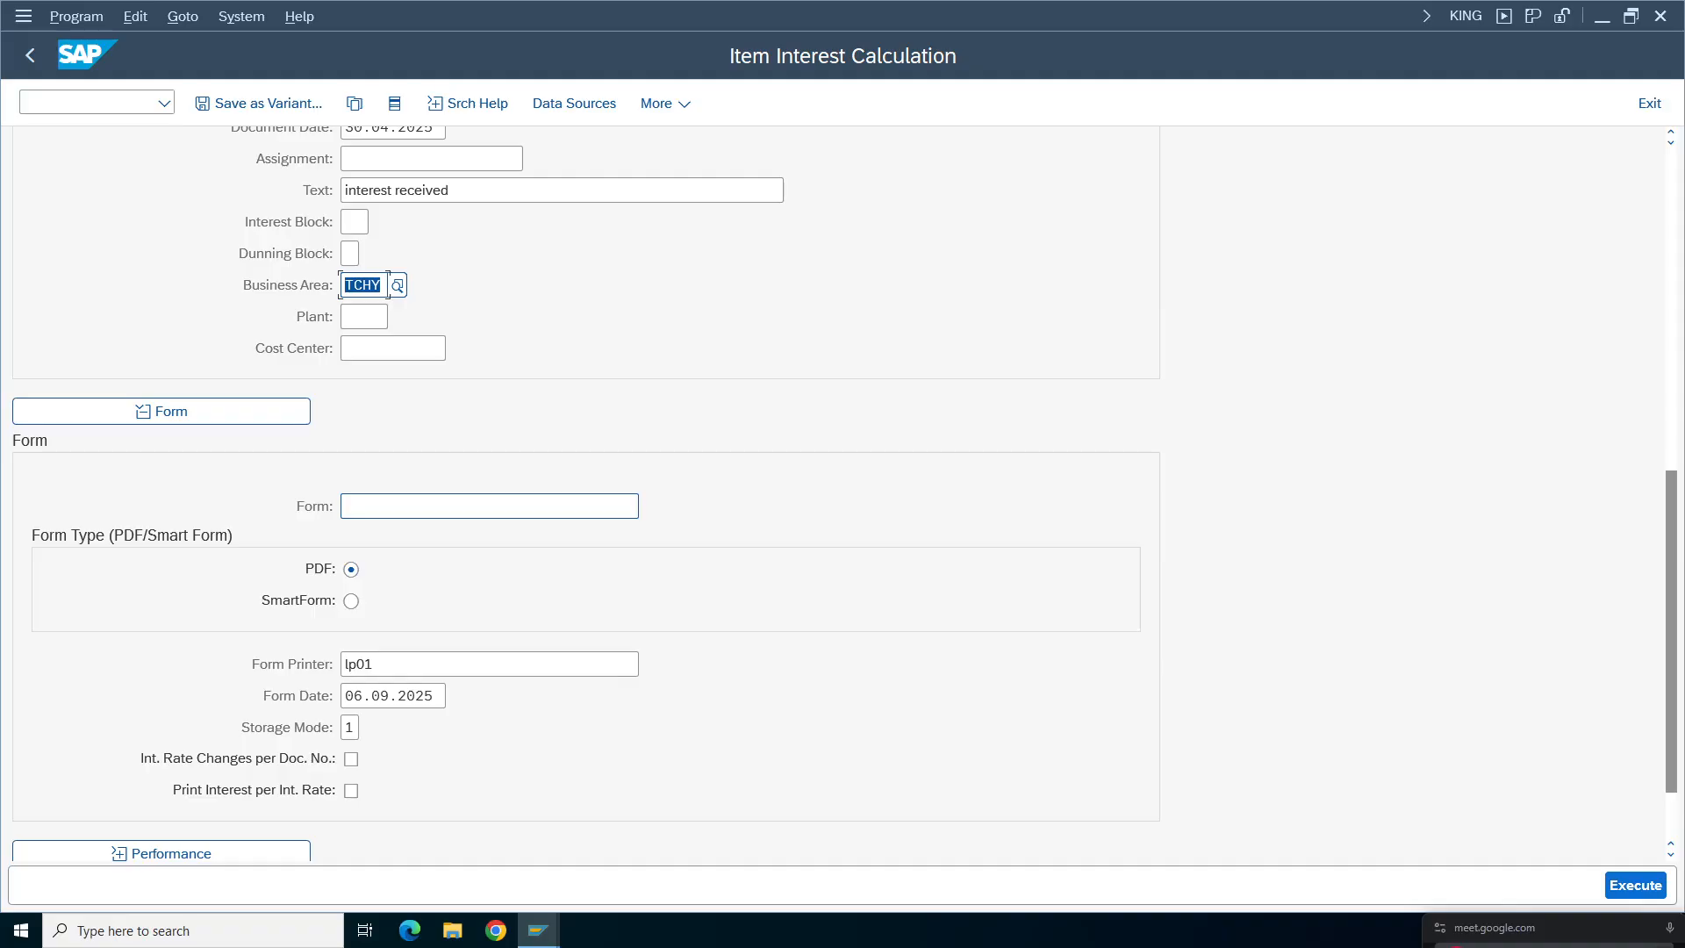
scroll(1674, 577, "up", 1)
left_click_drag(1674, 576, 1664, 209)
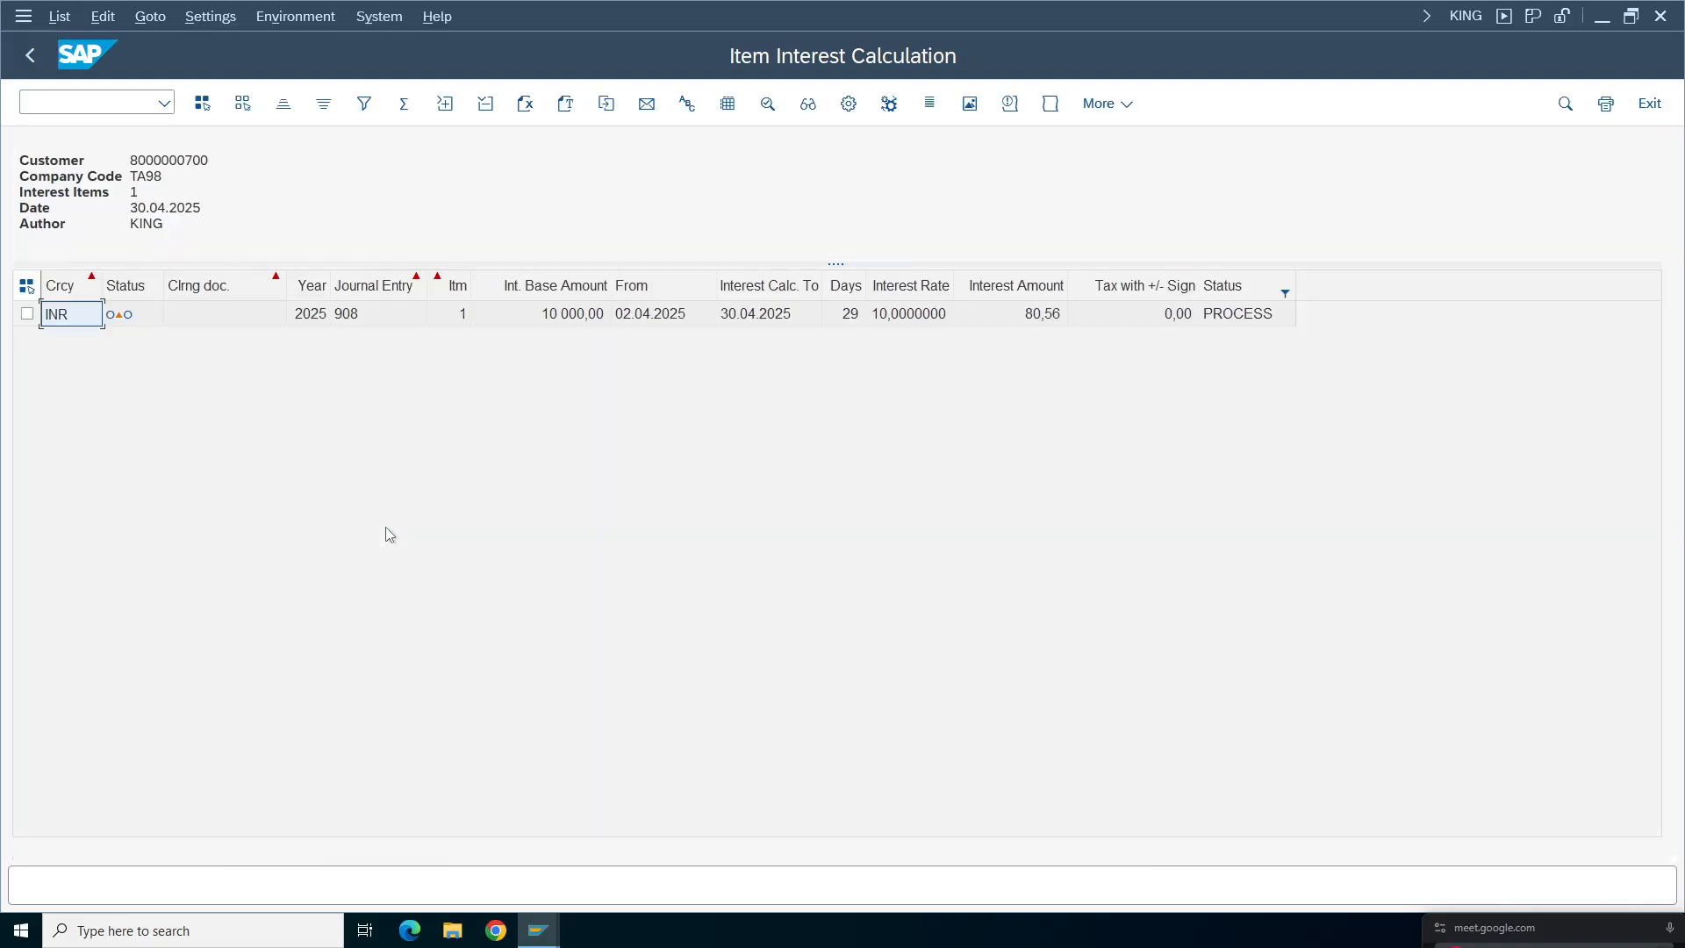
- Examine the interest report's header details and the item's currency, status and clearing document
mouse_move(128, 324)
left_click_drag(219, 161, 69, 162)
left_click_drag(170, 181, 89, 192)
left_click_drag(229, 225, 121, 229)
left_click(180, 225)
left_click(215, 215)
left_click(69, 318)
mouse_move(119, 323)
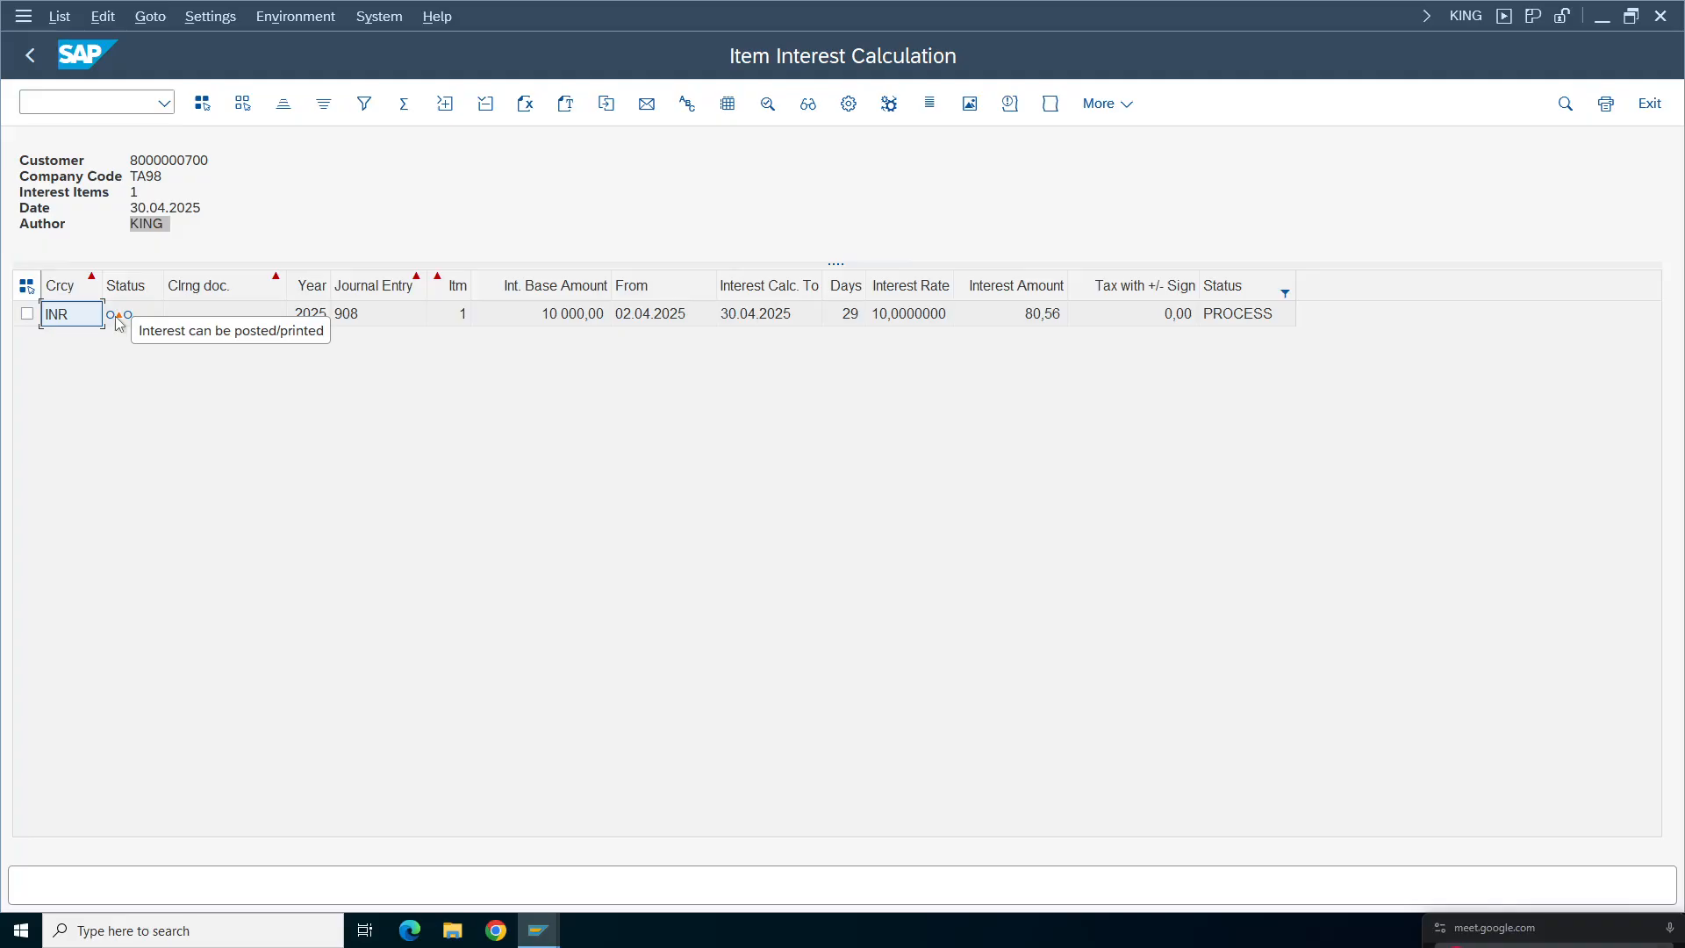
left_click(206, 318)
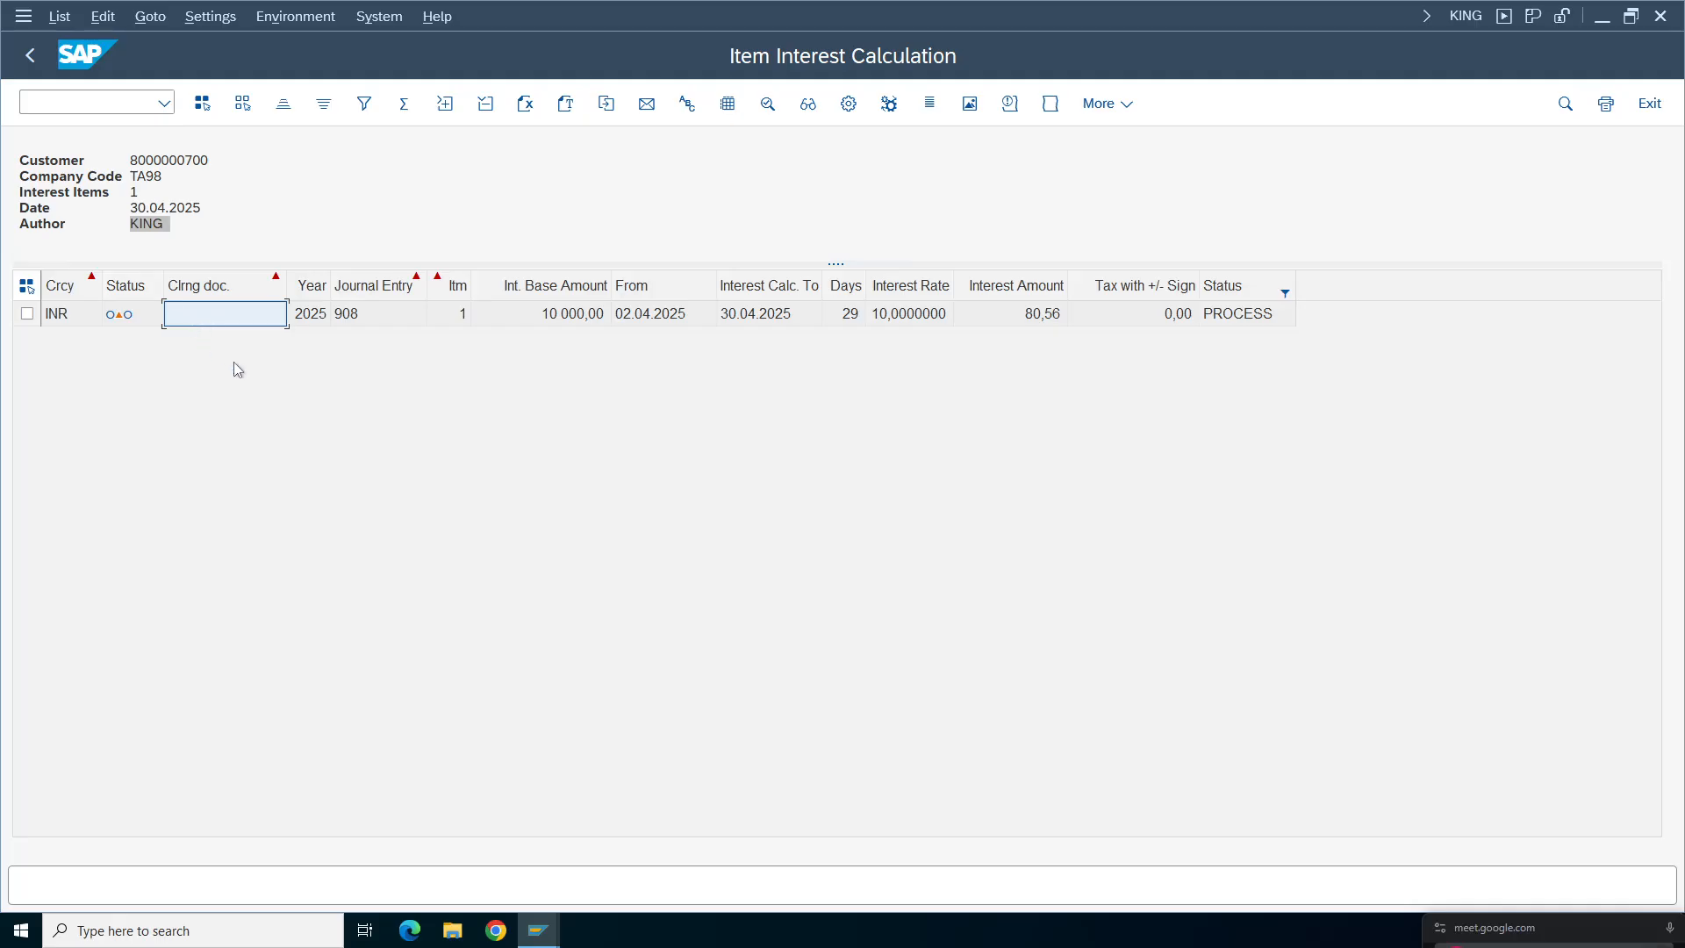
- Check the interest item's year, journal entry, line item and interest base amount
left_click(310, 323)
left_click(368, 323)
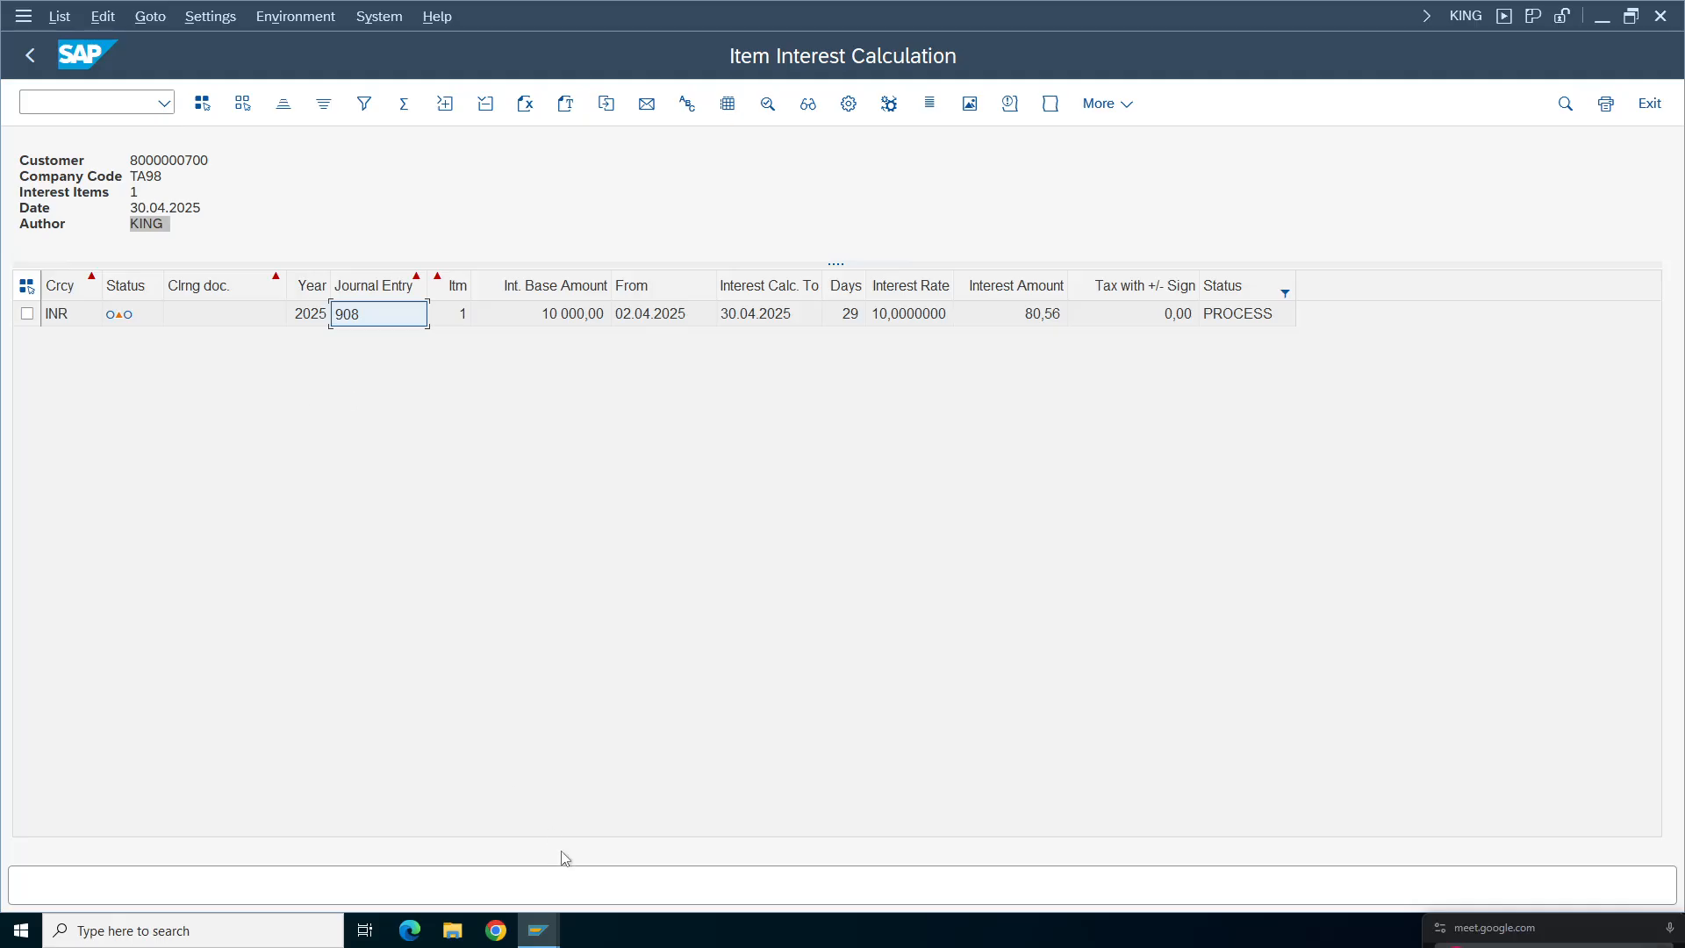
double_click(380, 322)
left_click(1393, 121)
left_click(456, 320)
left_click(560, 320)
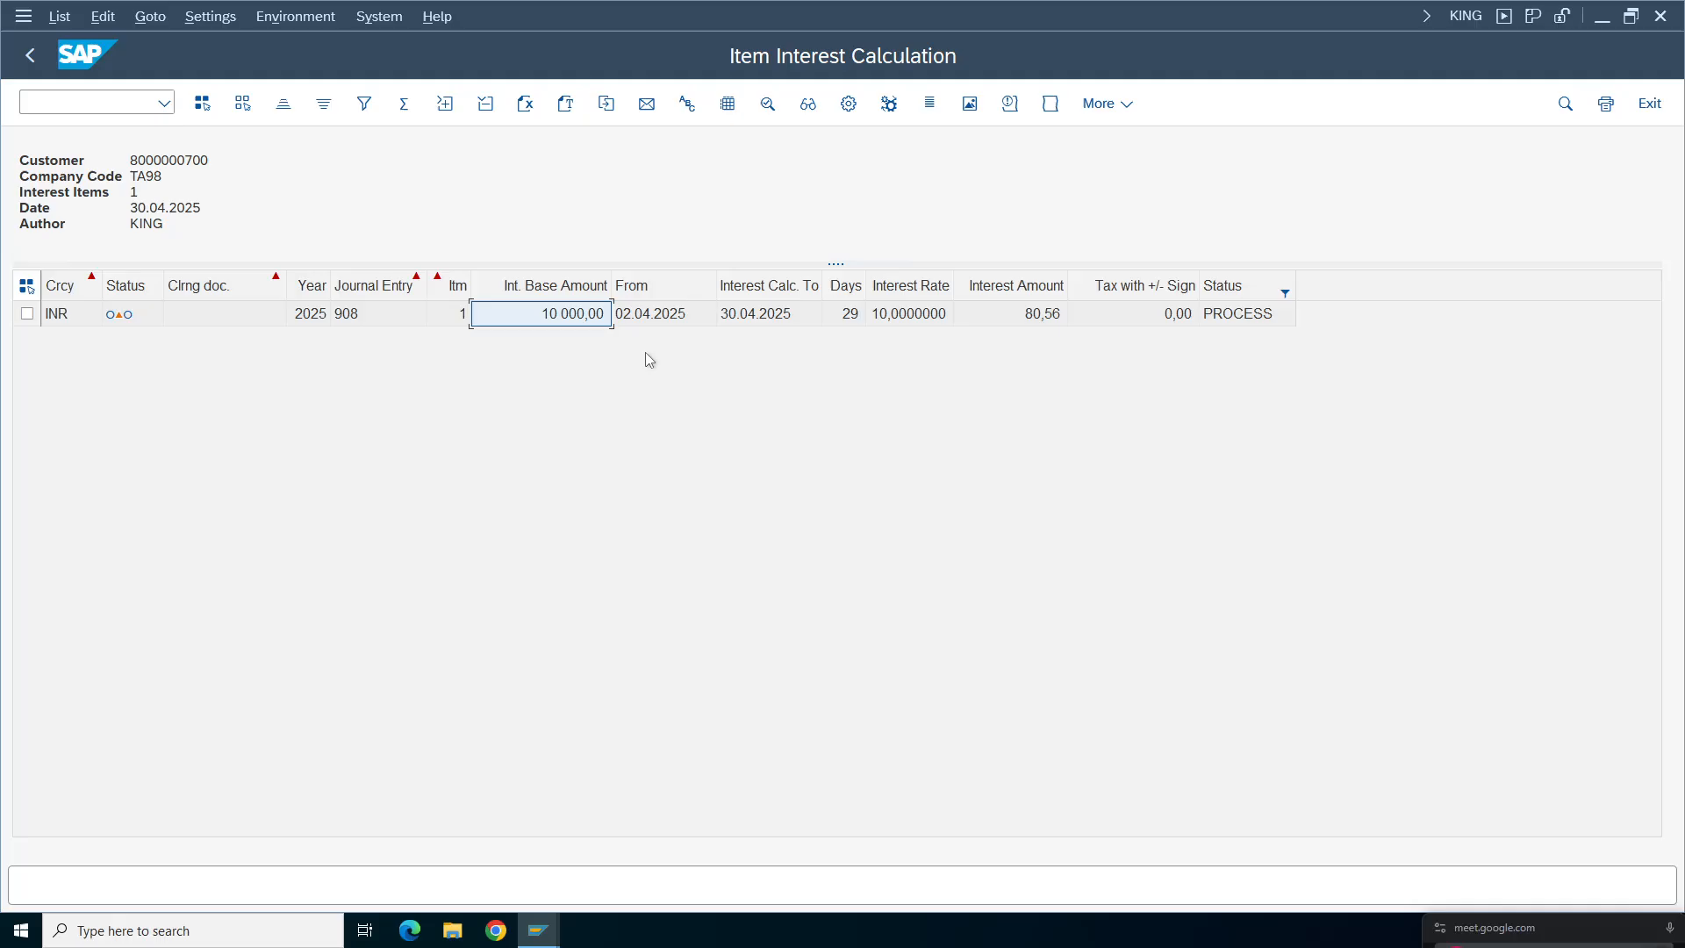
- Check the item's interest calculation from and to dates, number of days and interest rate against the base amount
left_click(658, 319)
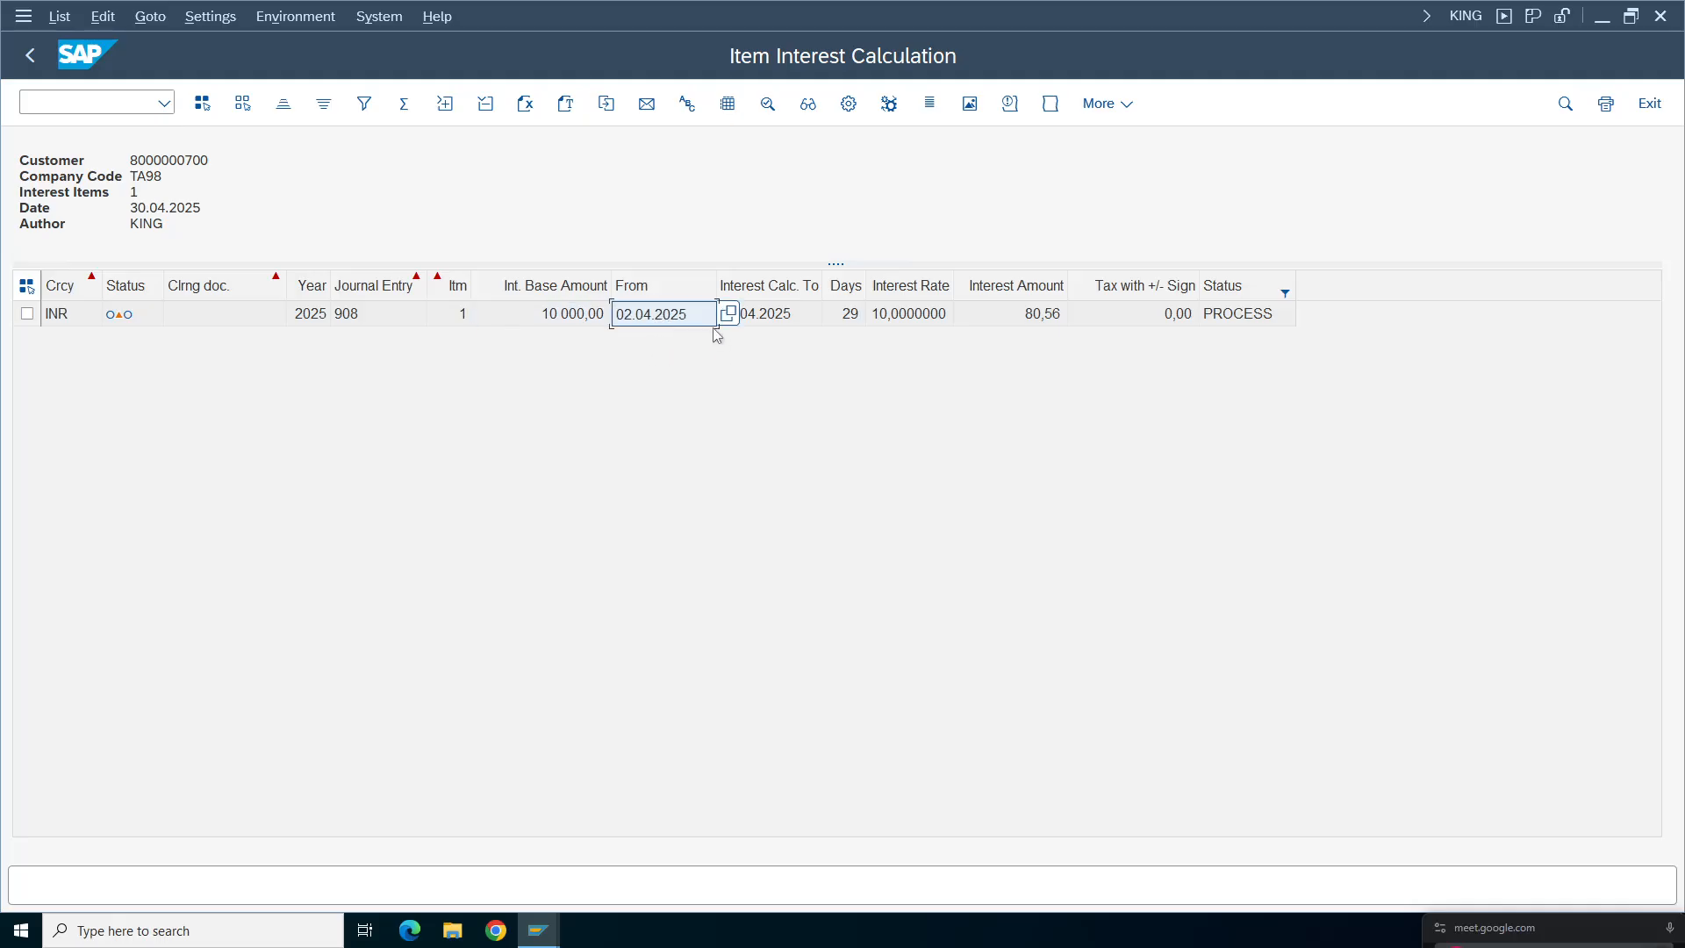
left_click(784, 314)
left_click(654, 315)
left_click(772, 318)
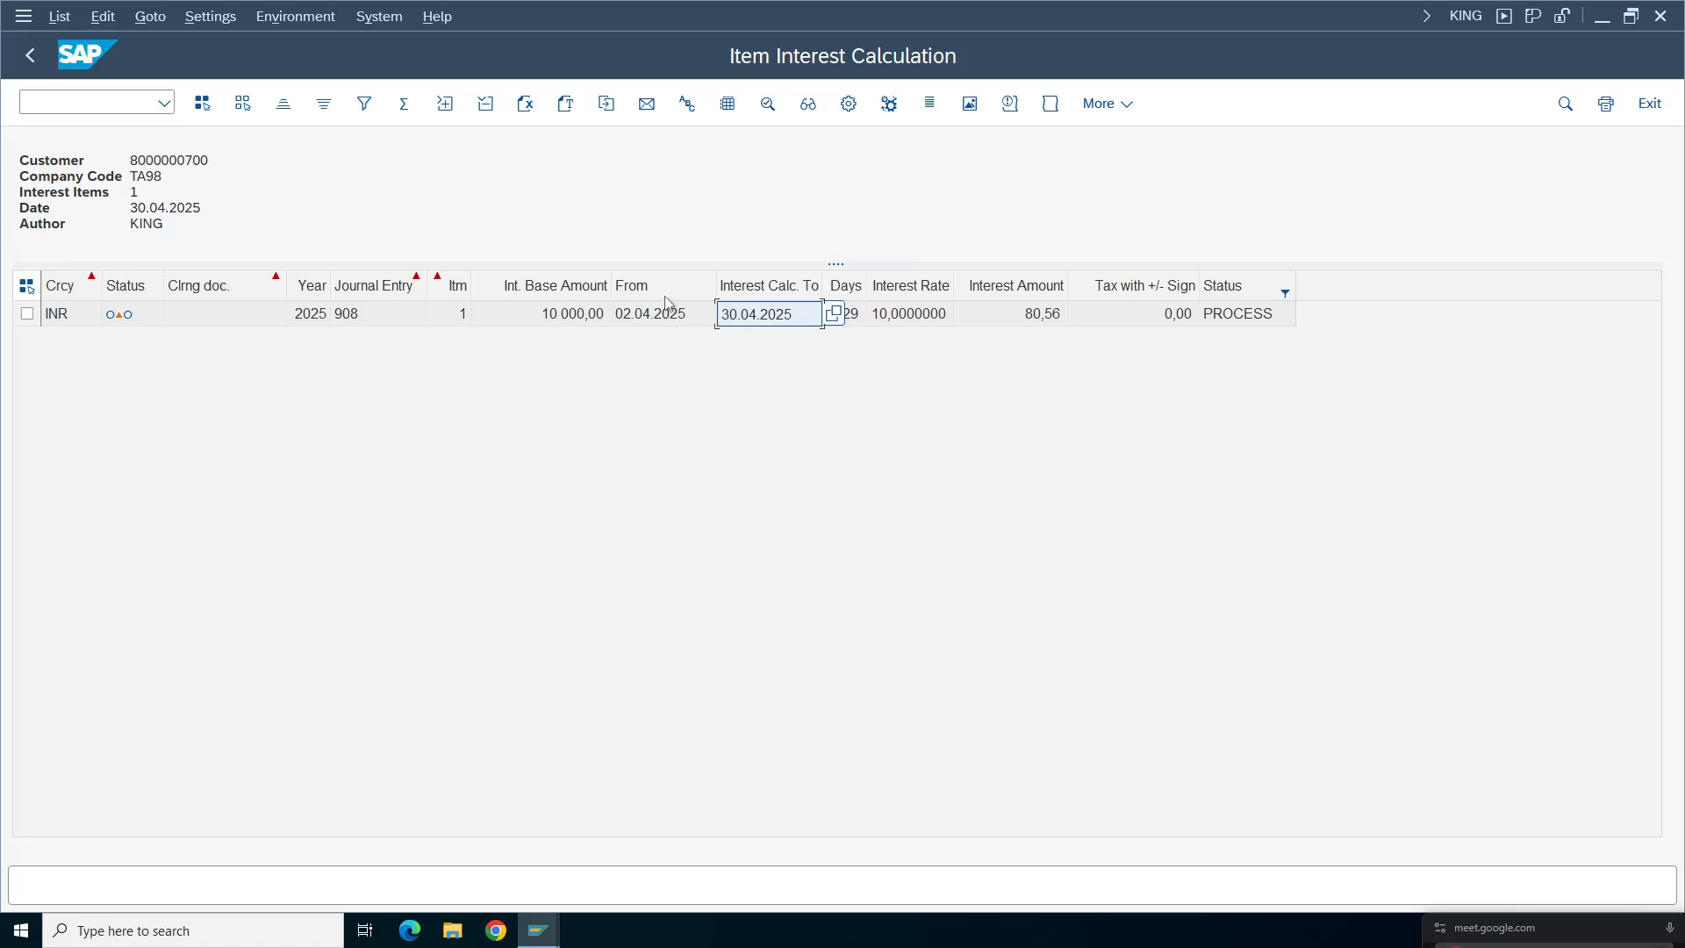
left_click(849, 316)
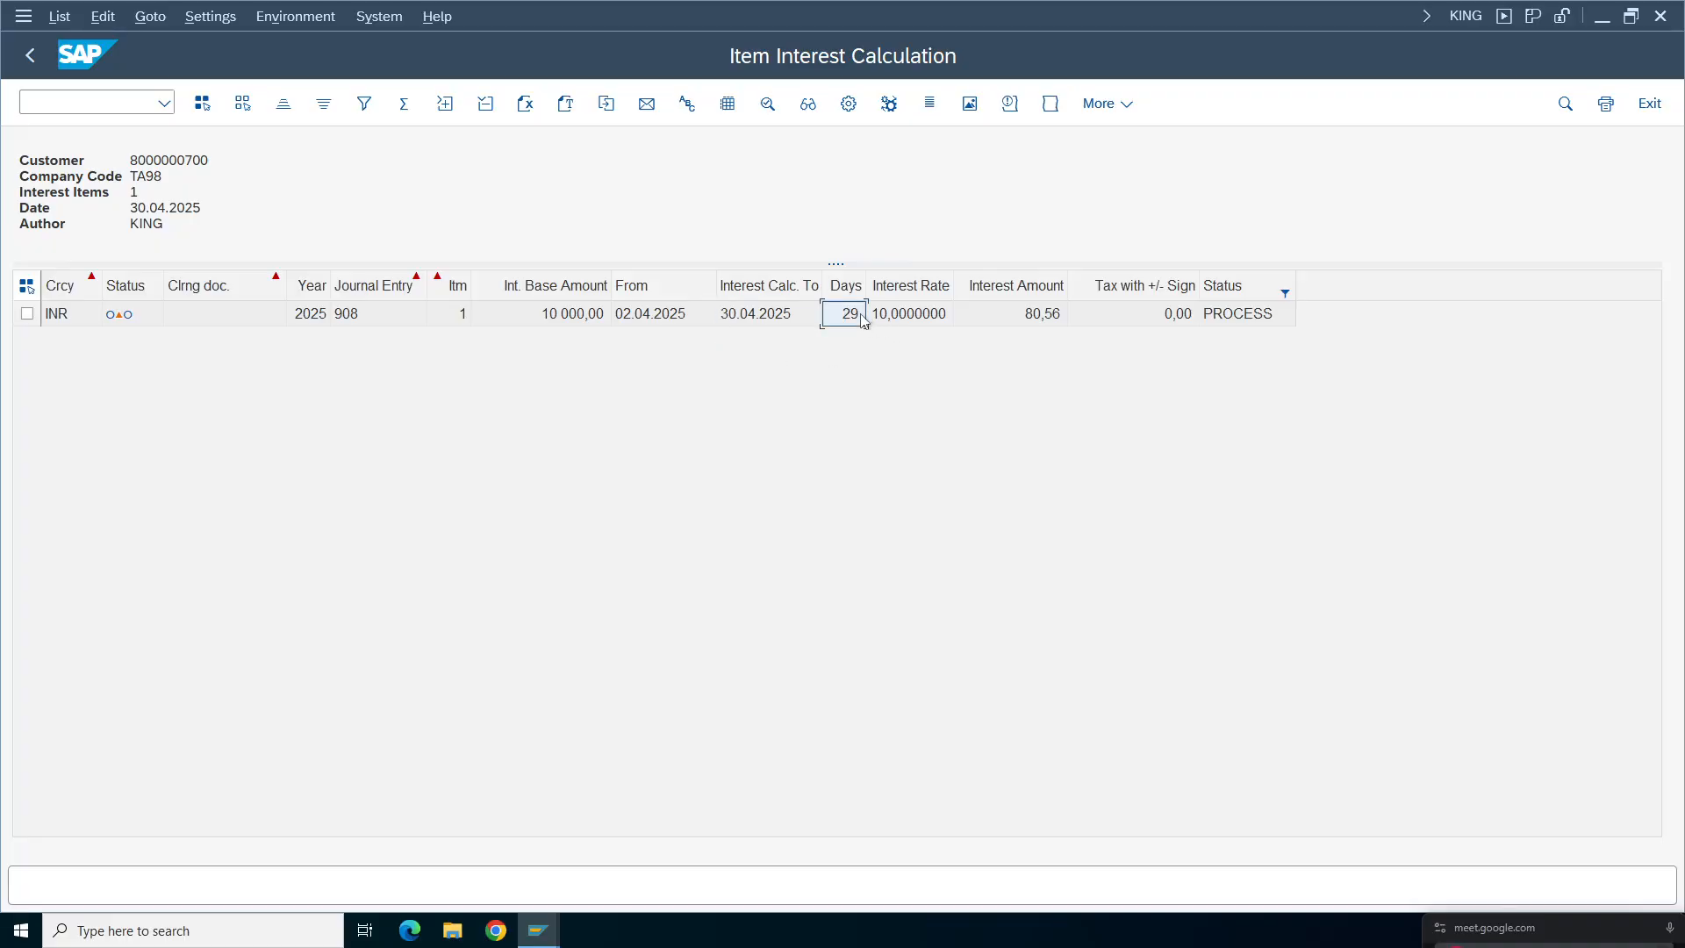
left_click(898, 312)
left_click(564, 317)
left_click(908, 316)
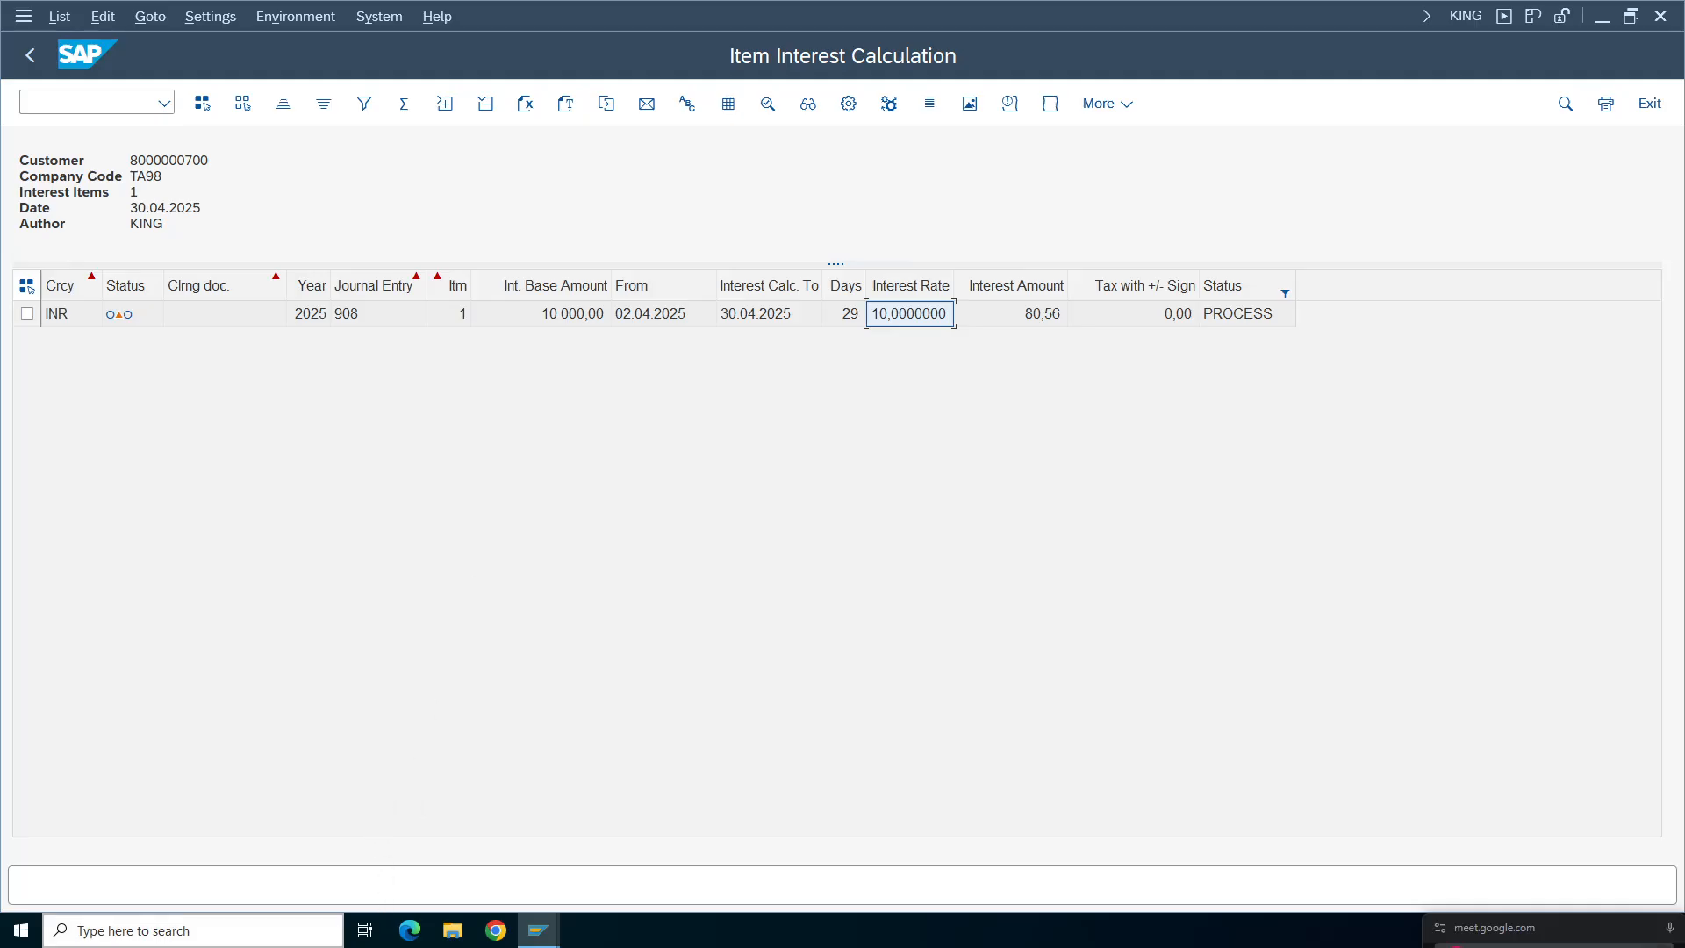
- Search Windows for calc and open the Calculator
left_click(200, 933)
type("calc")
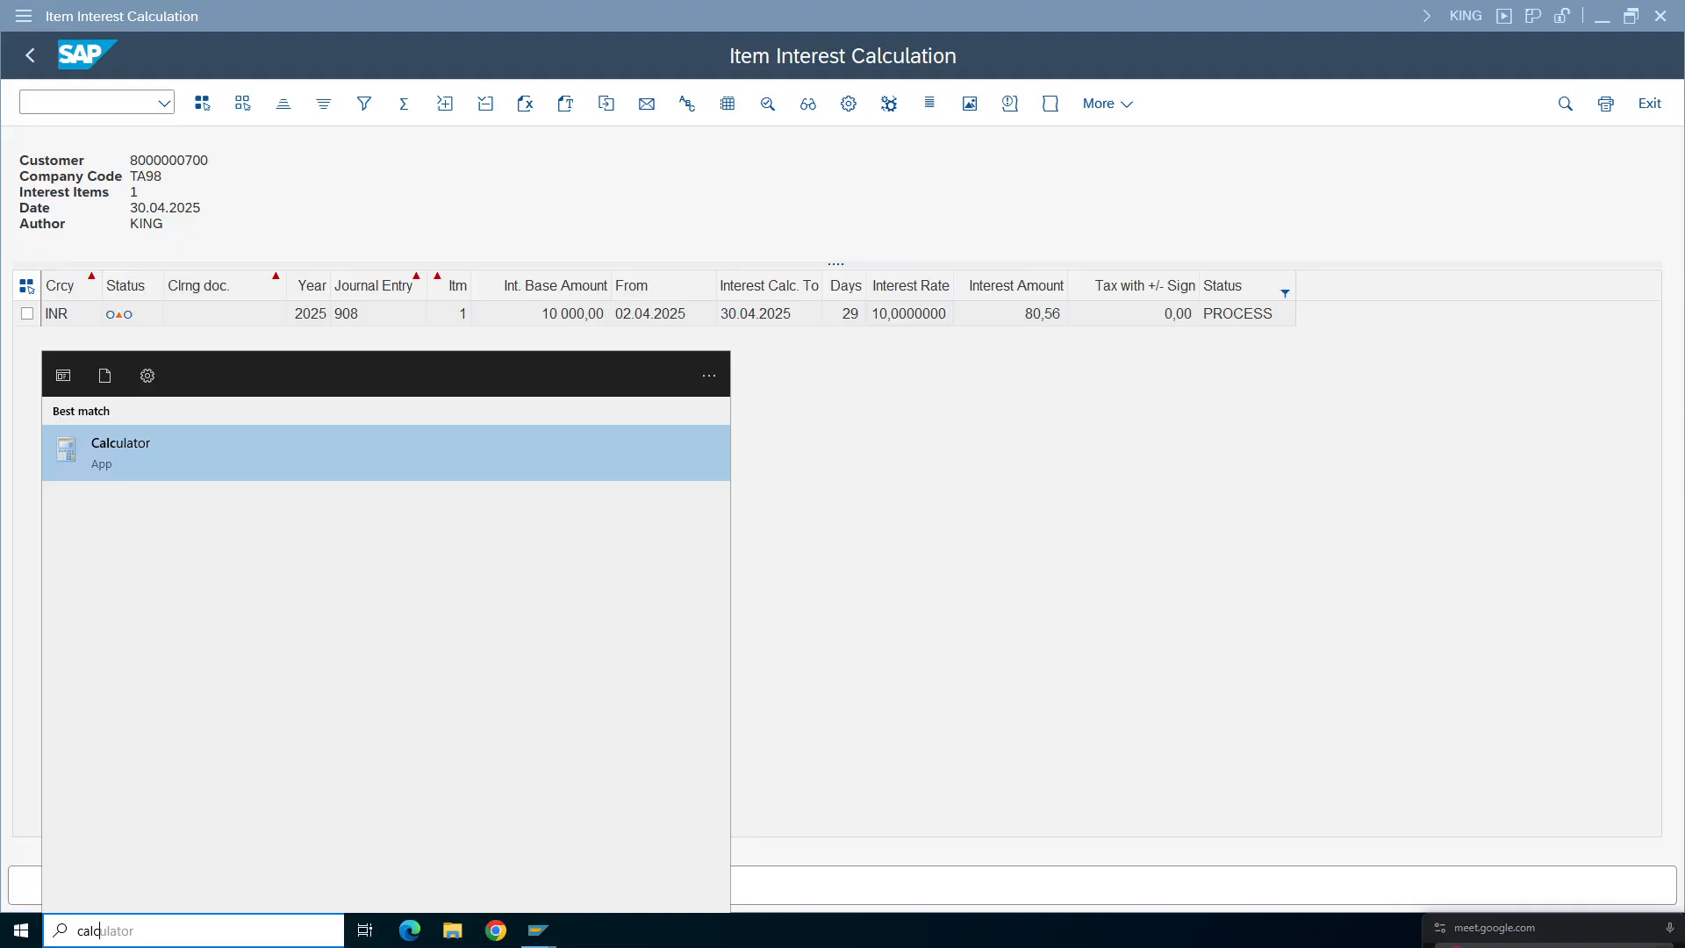
key("Return")
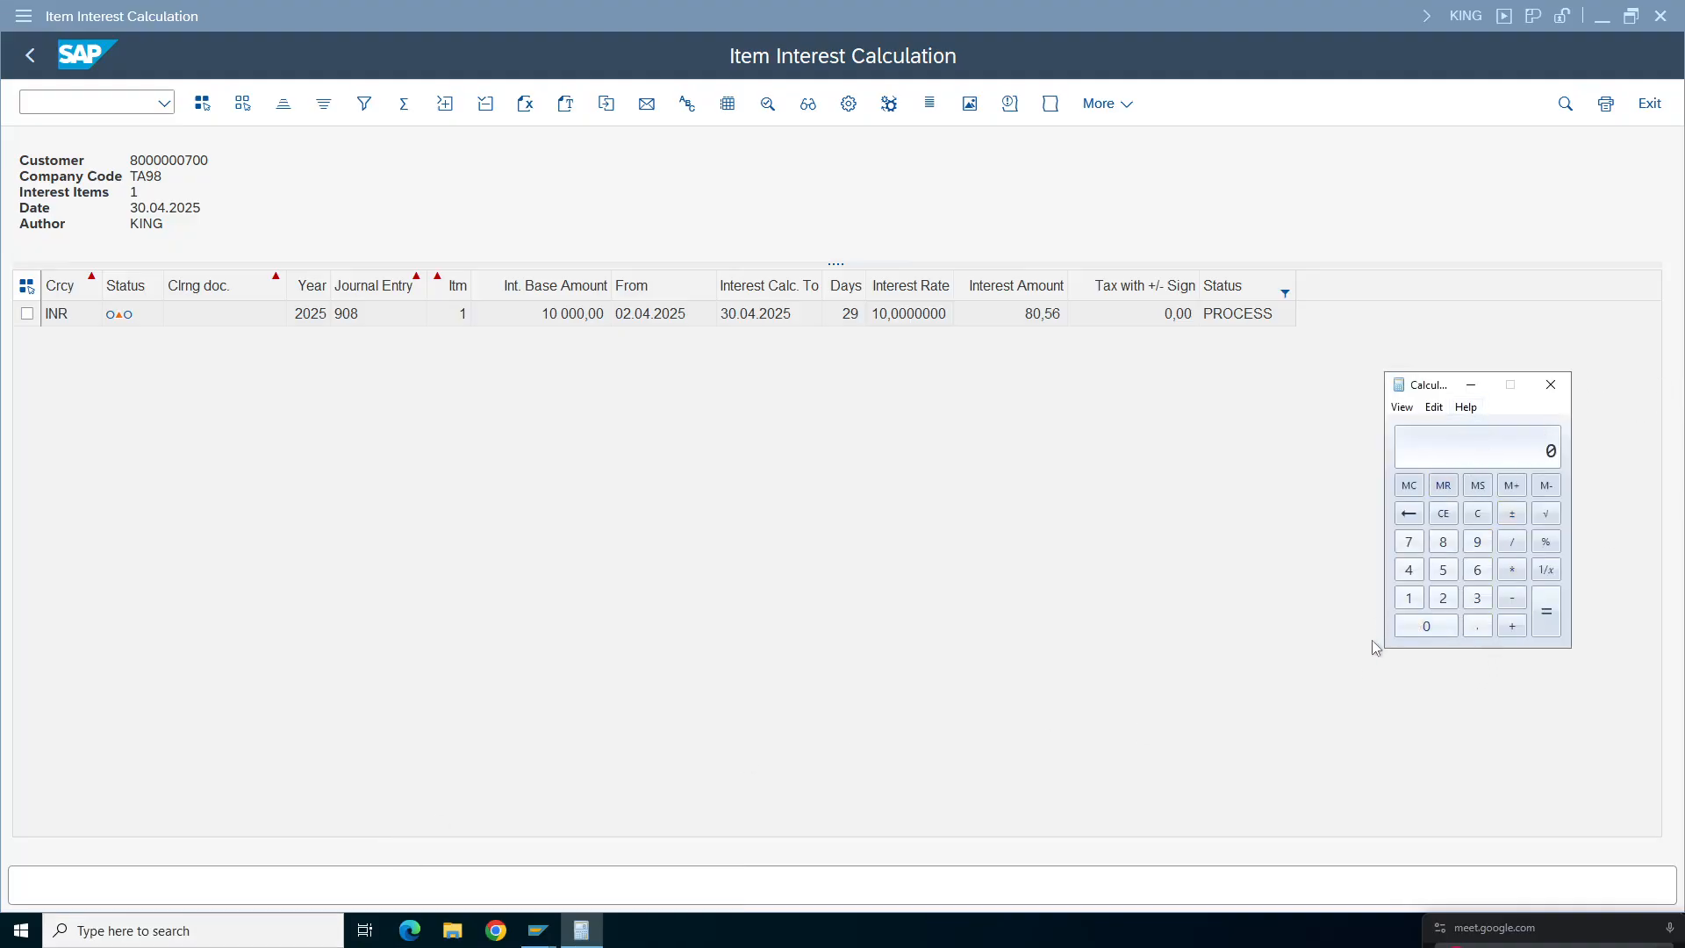
- Try to verify the interest amount by calculating 10000 × 1000 × 29 / 360
left_click(1430, 625)
left_click(1431, 625)
left_click(1430, 625)
left_click(1430, 625)
left_click(1511, 569)
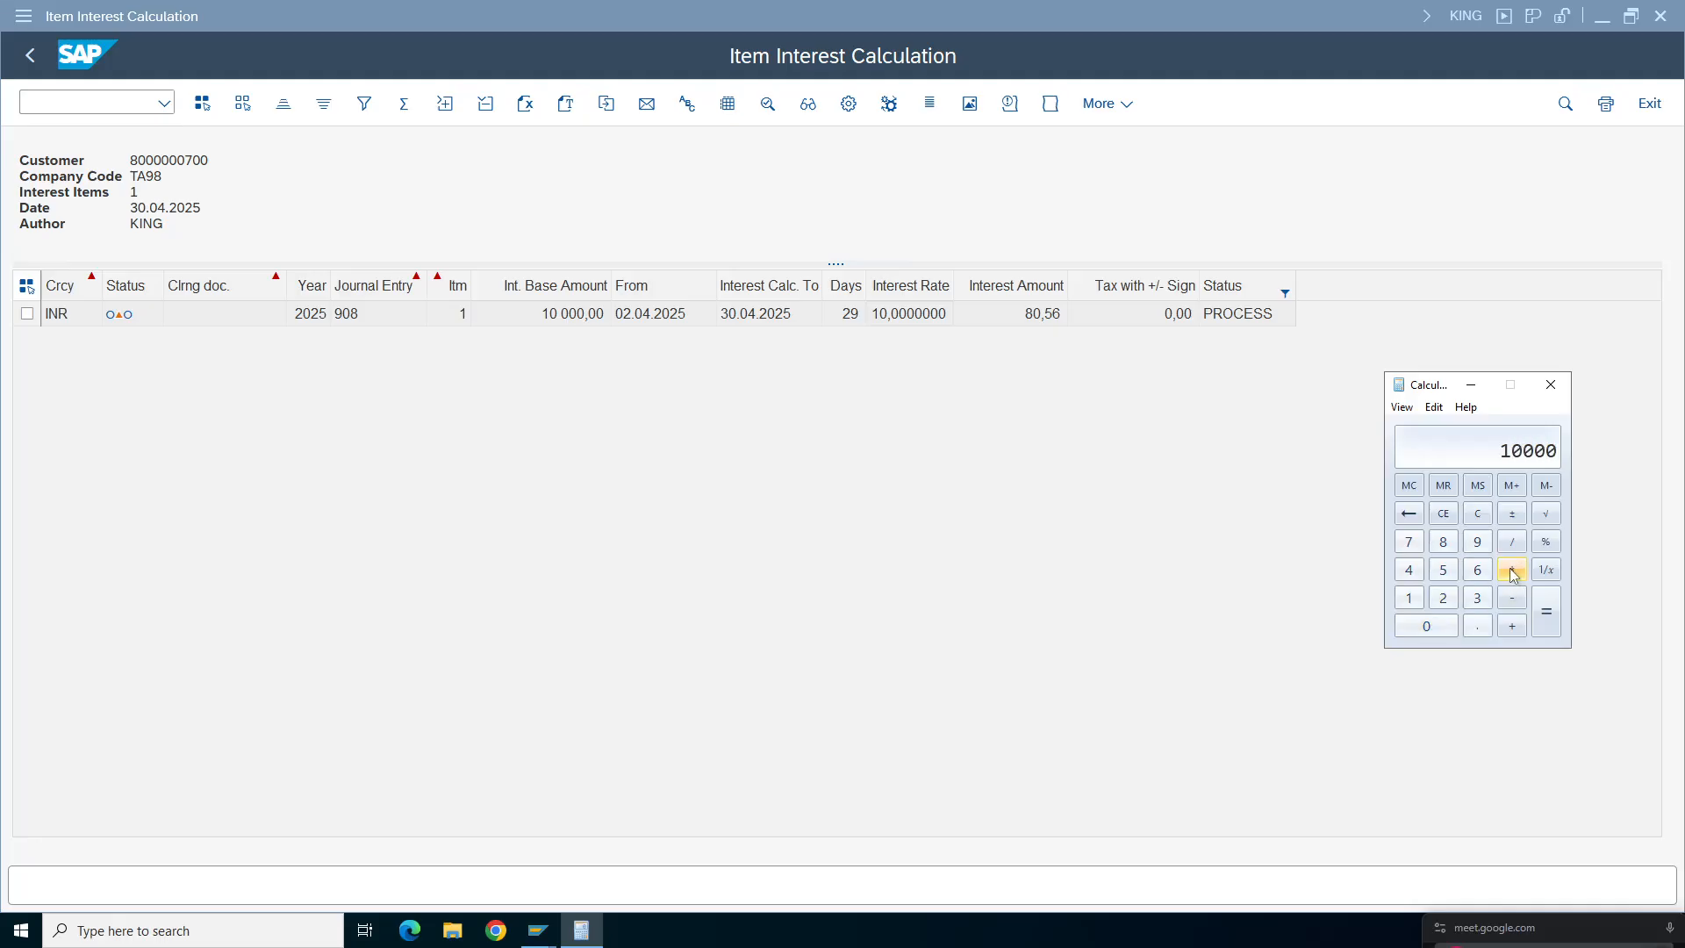
left_click(1408, 598)
left_click(1430, 621)
type("00")
left_click(1511, 570)
left_click(1443, 598)
left_click(1478, 544)
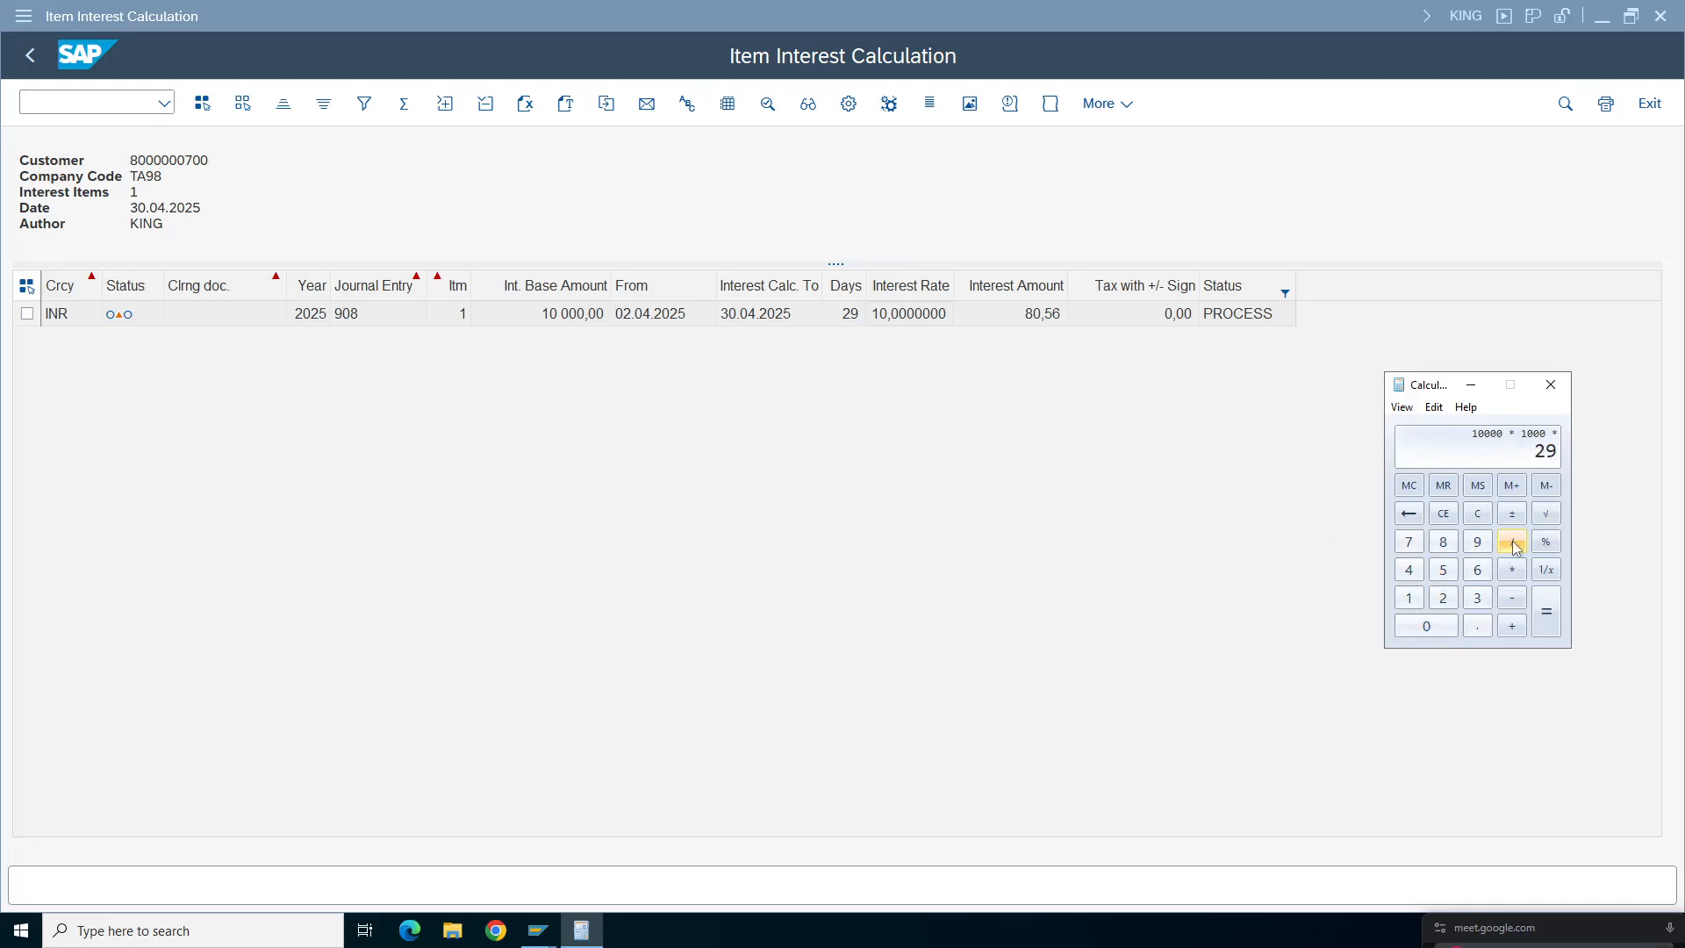
left_click(1512, 544)
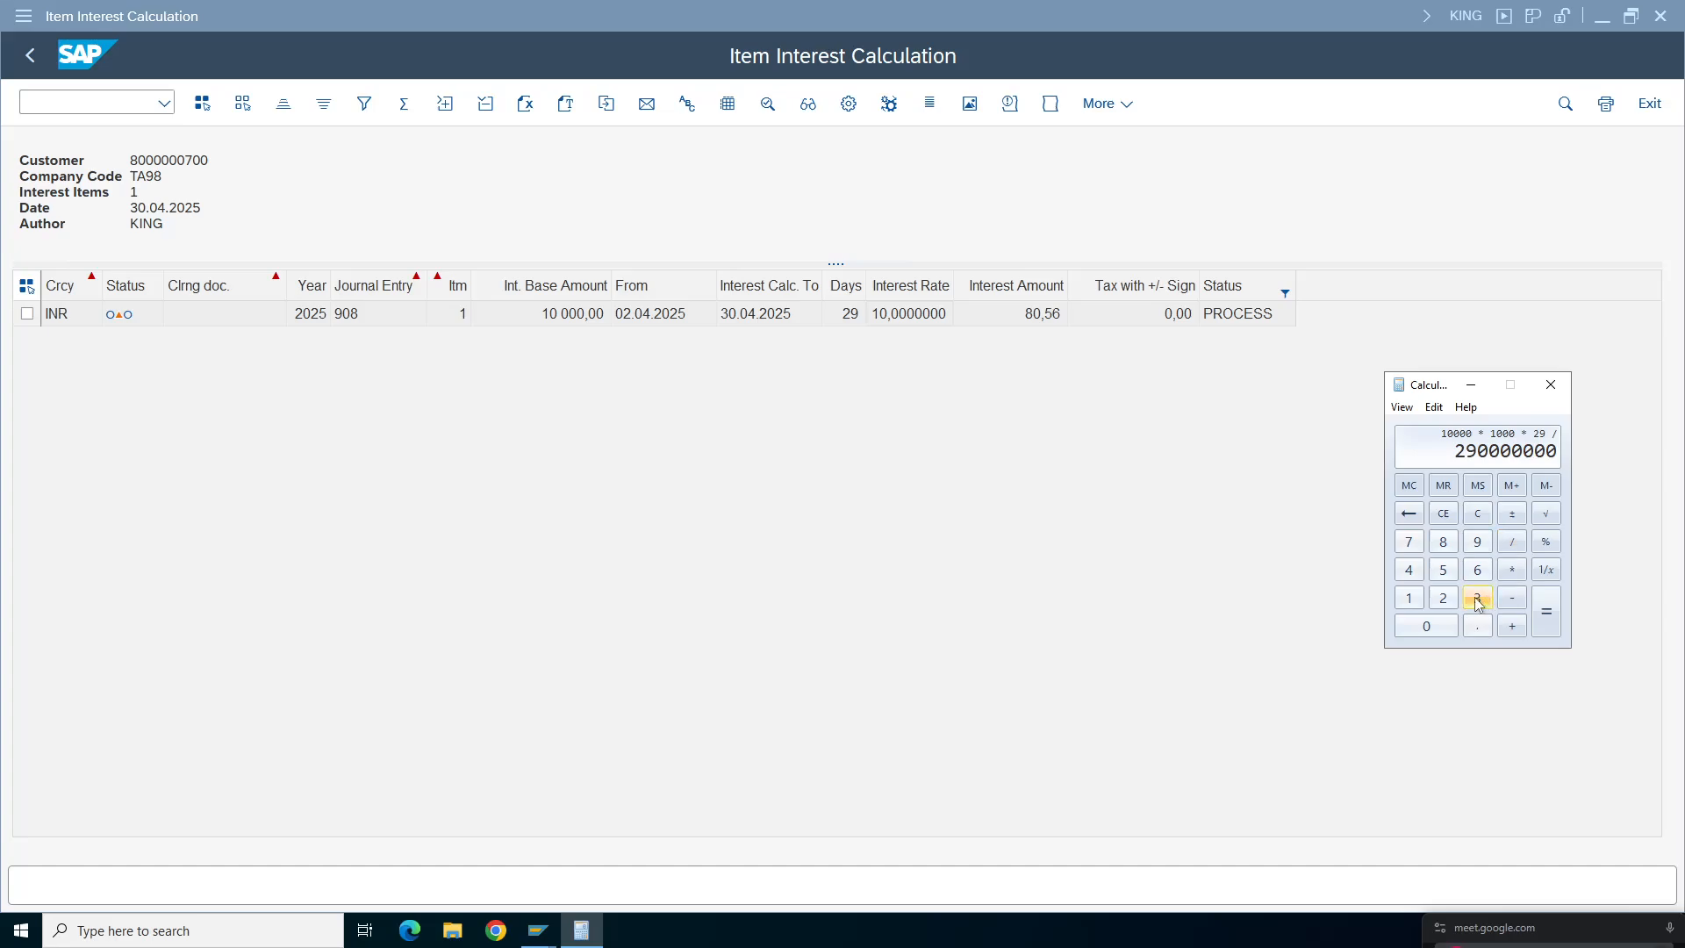
left_click(1478, 599)
left_click(1477, 573)
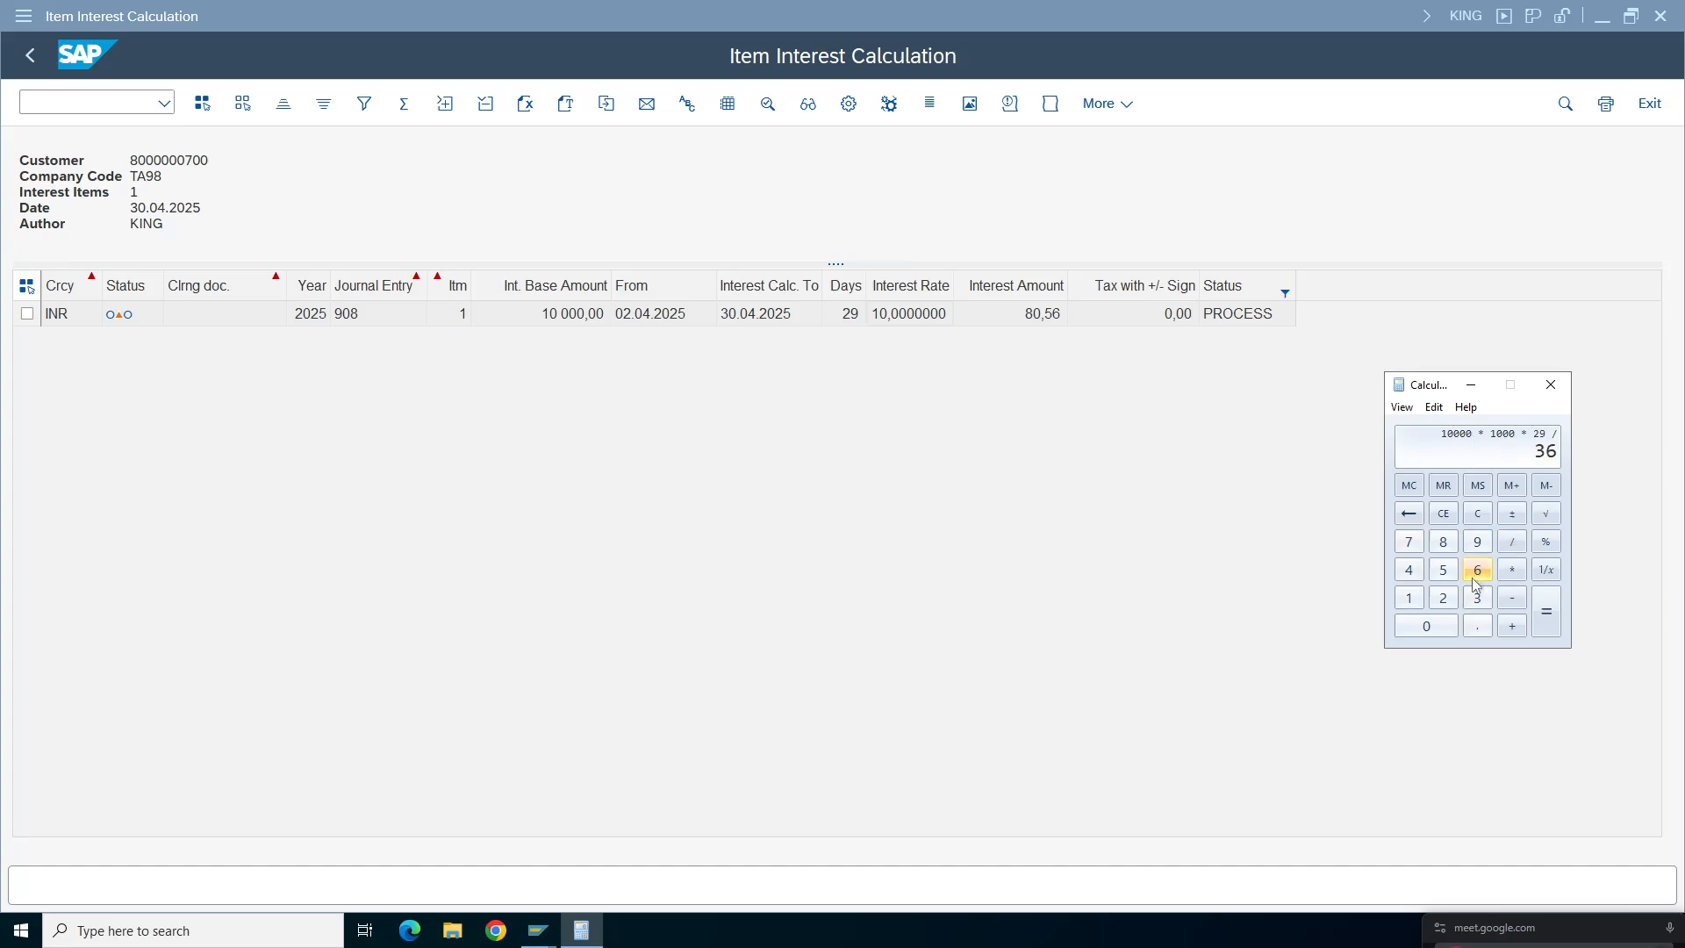
left_click(1434, 623)
left_click(1546, 612)
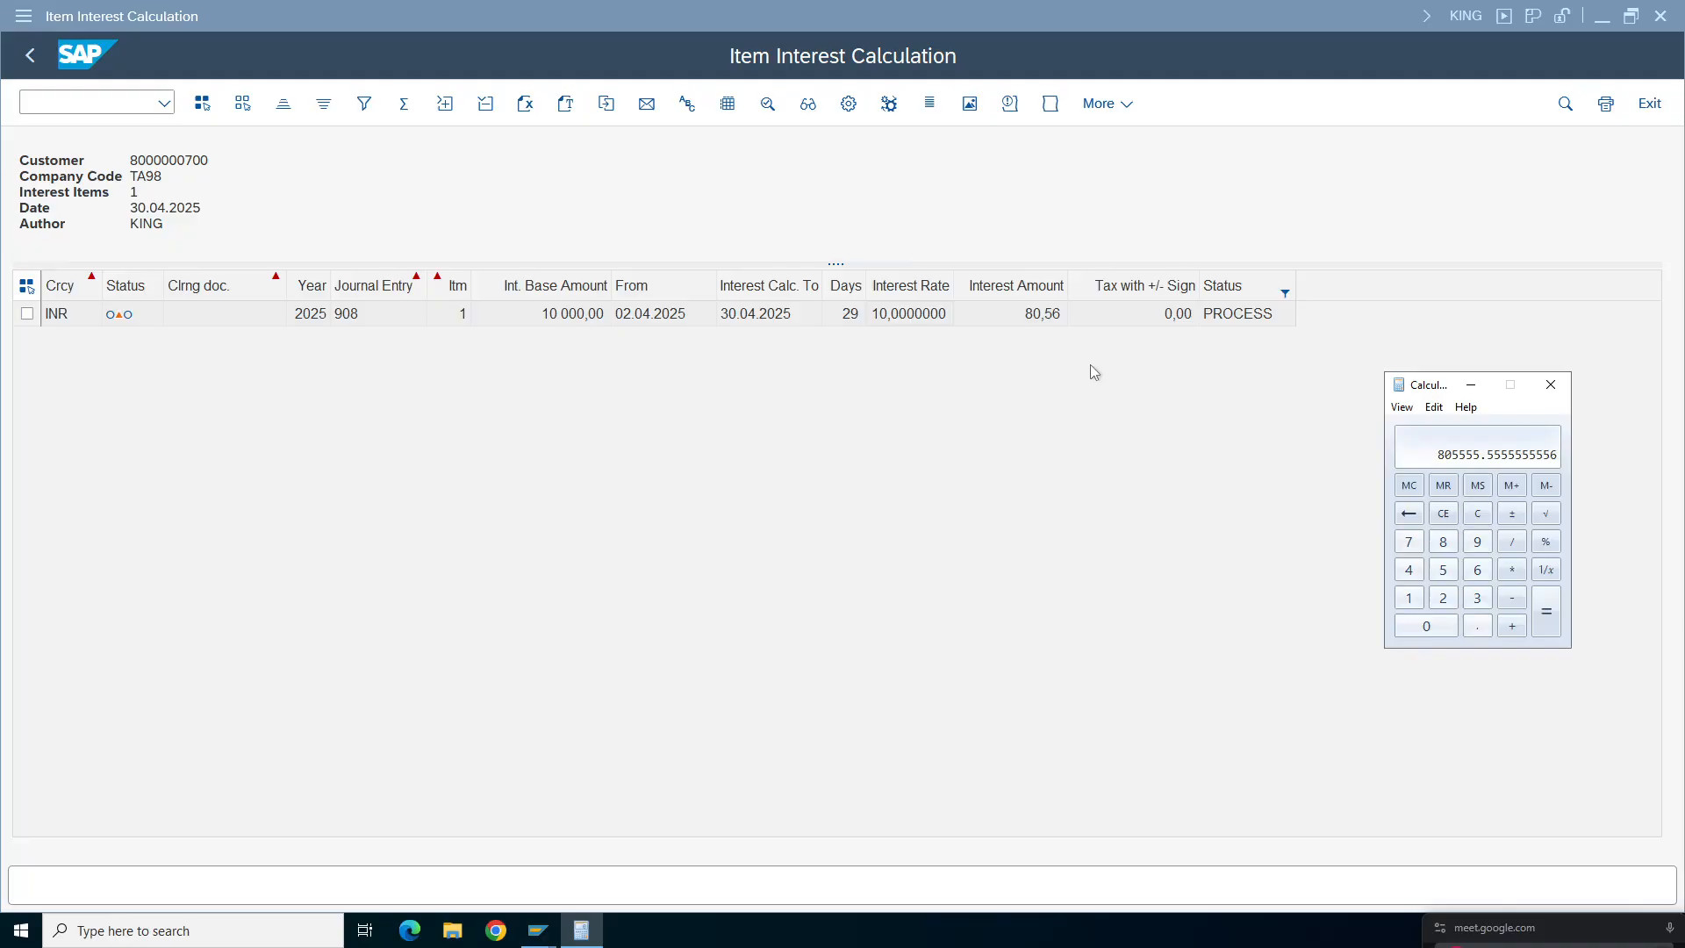
- Clear the calculation and multiply the base amount 10000 by 10
left_click(1478, 513)
left_click(1409, 598)
triple_click(1426, 625)
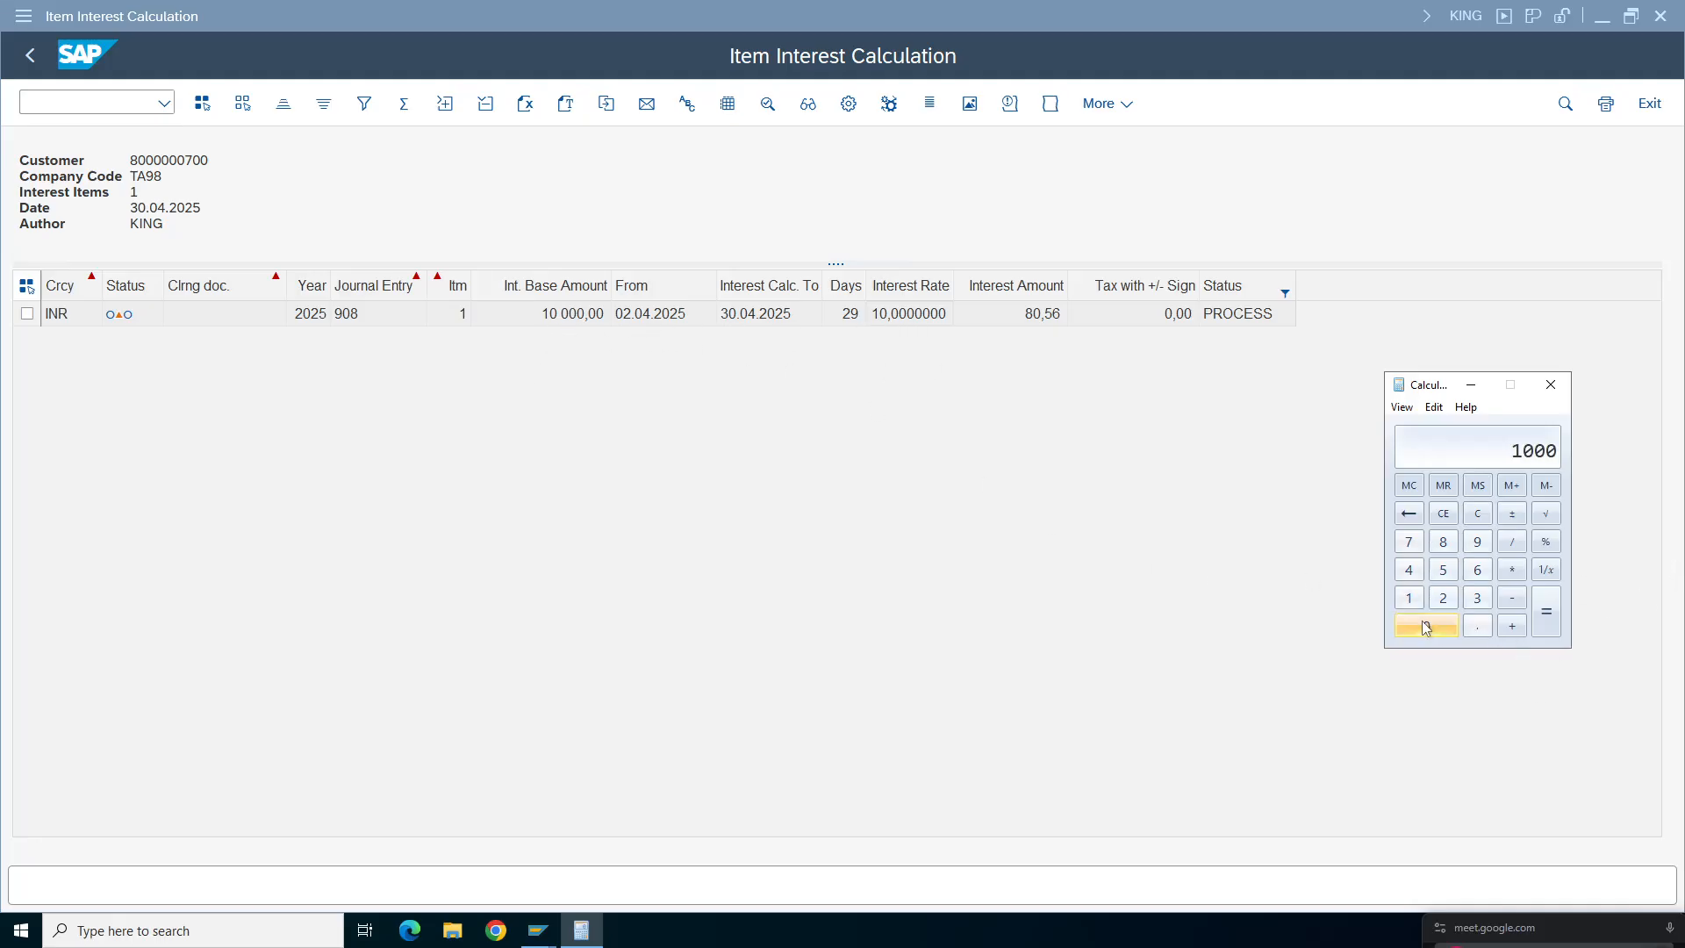
left_click(1426, 626)
left_click(1512, 570)
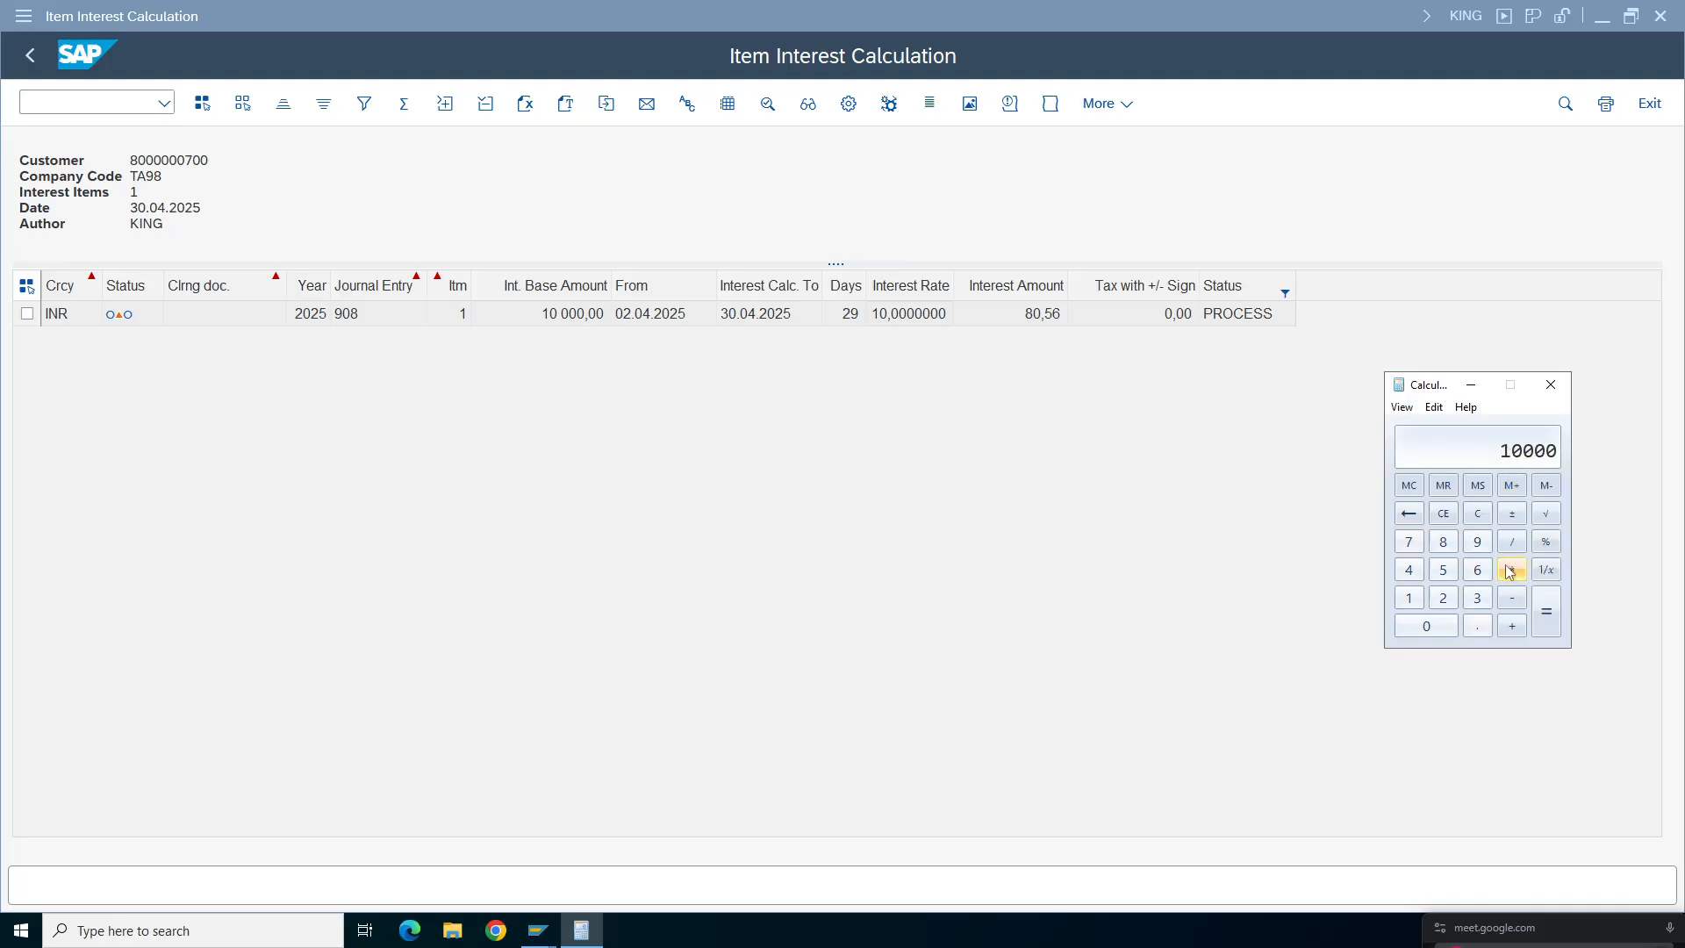
left_click(1409, 599)
left_click(1426, 625)
left_click(1546, 616)
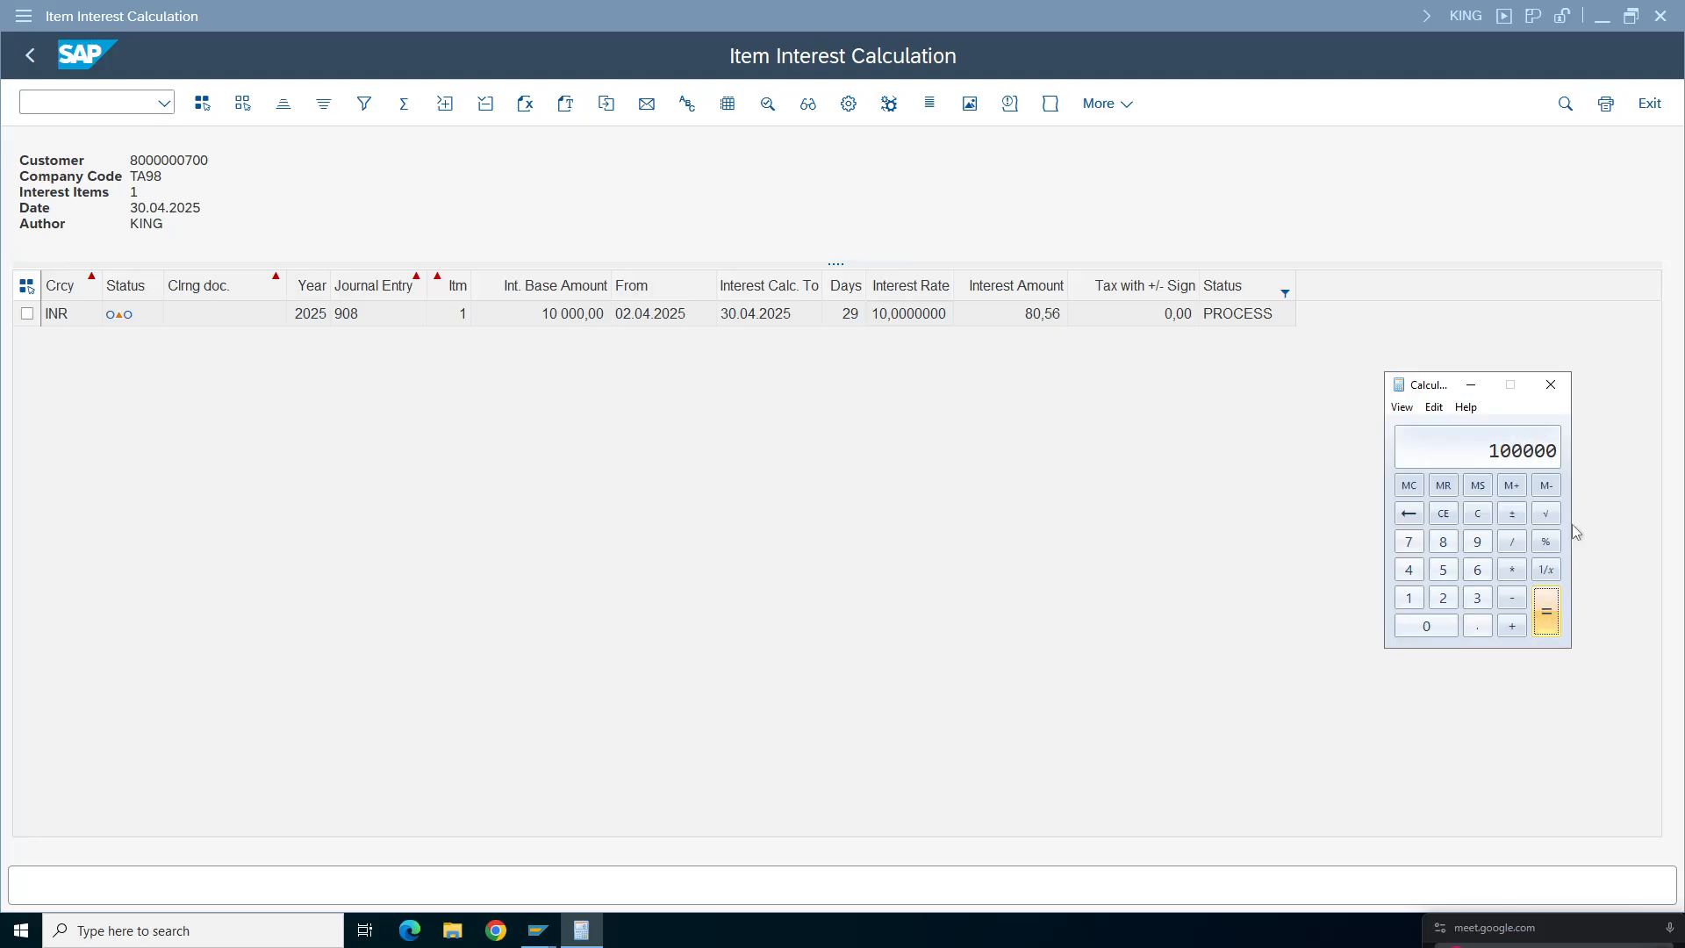
- Clear the calculator and try to compute 10 percent of the 10000 base amount
left_click(1477, 513)
left_click(1409, 598)
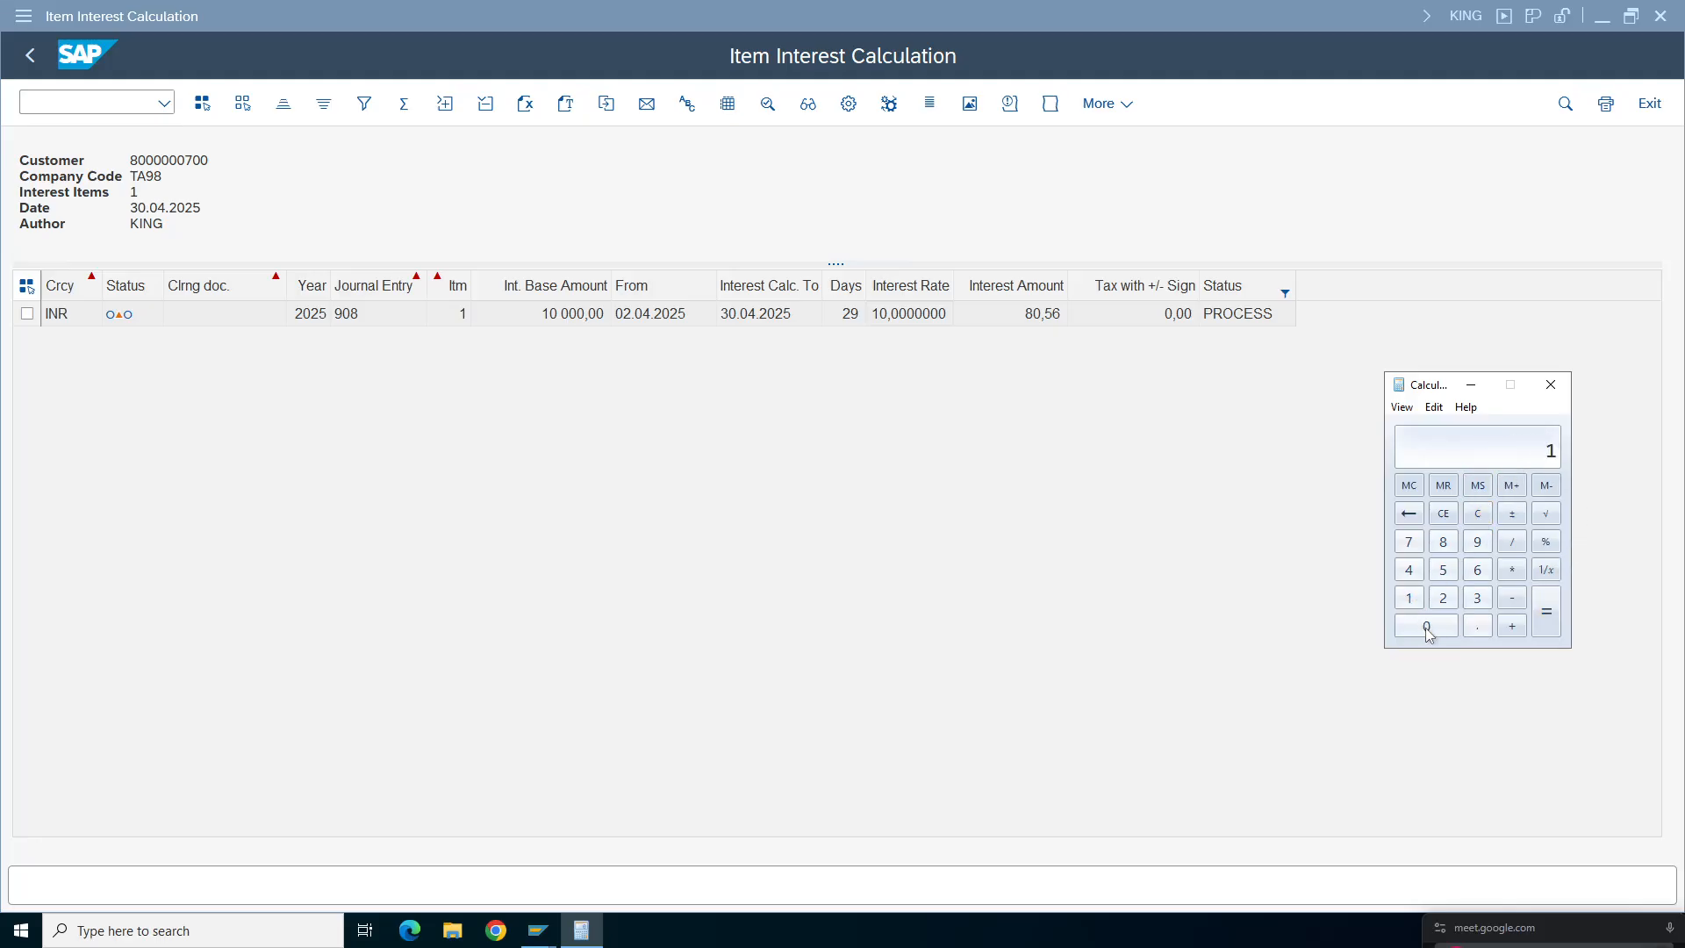
double_click(1425, 626)
double_click(1425, 626)
left_click(1511, 569)
left_click(1408, 600)
left_click(1428, 625)
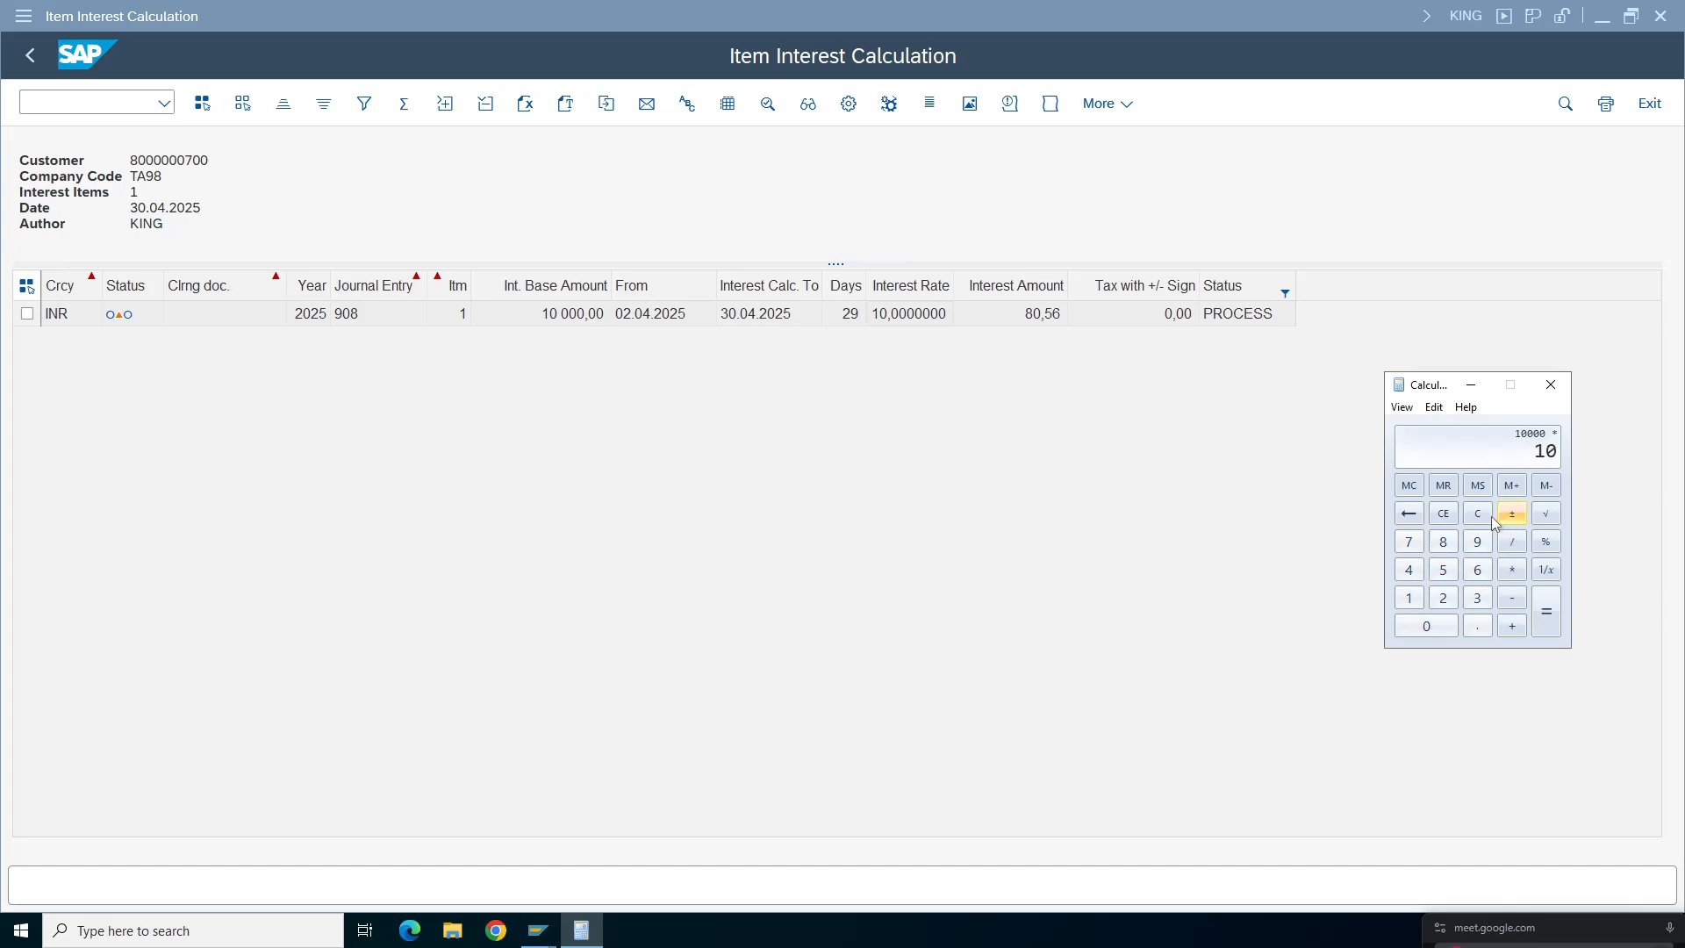
left_click(1547, 551)
left_click(1545, 612)
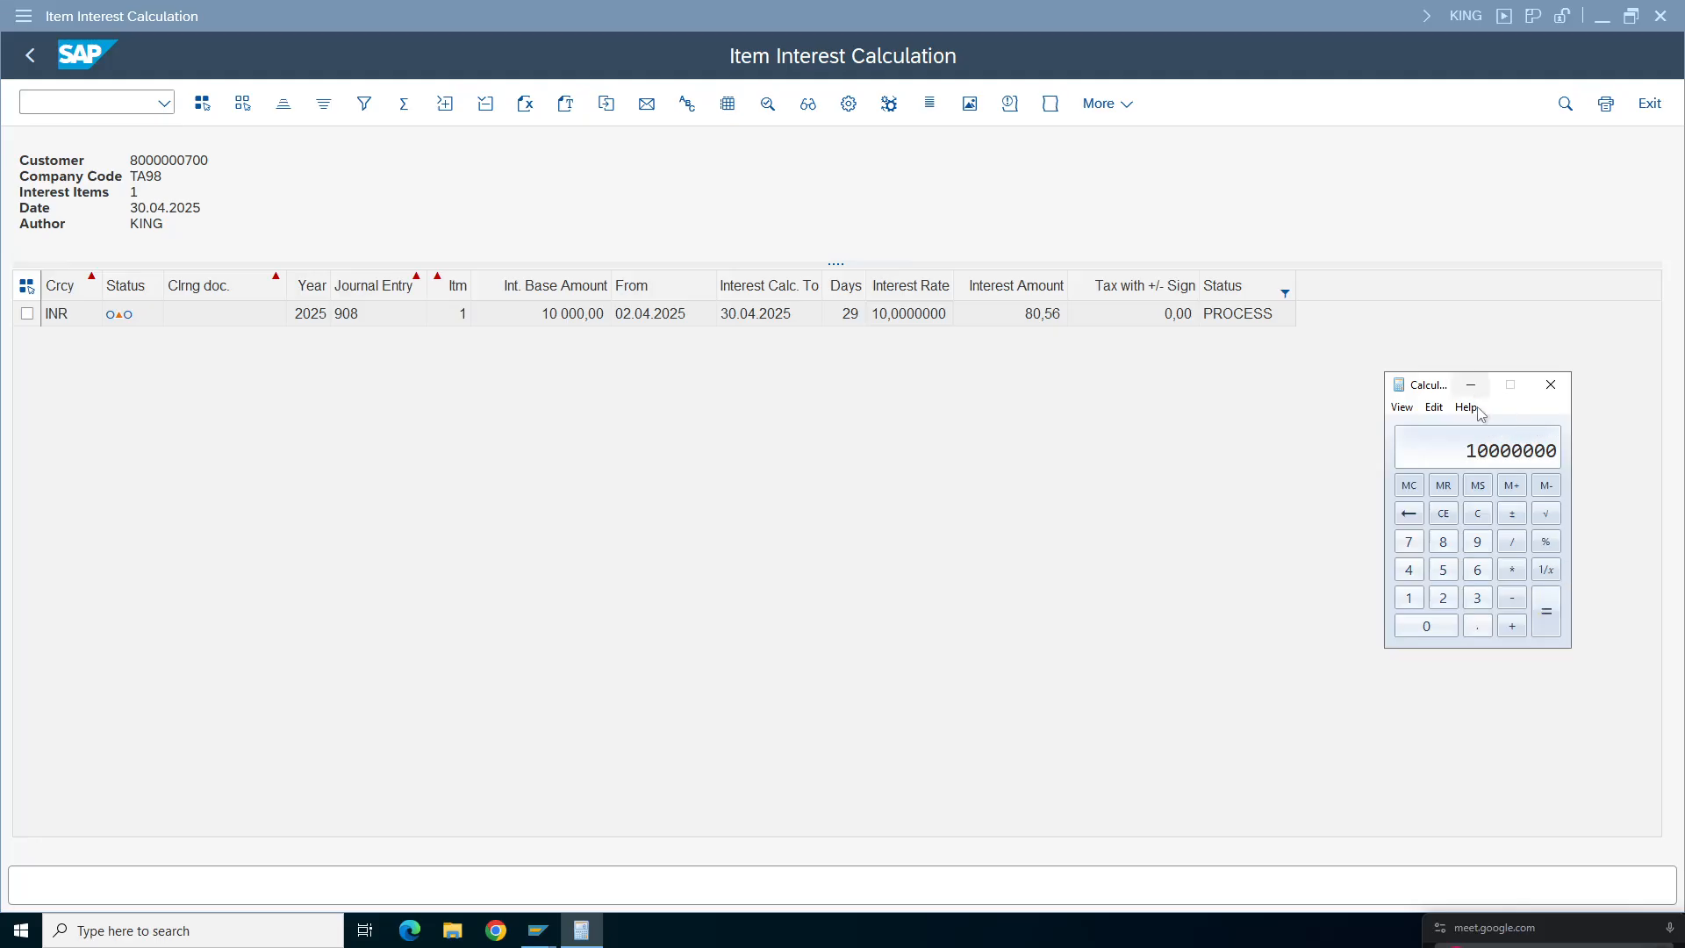
- Clear the calculator and begin re-entering the base amount for the interest check
left_click(1477, 513)
left_click(1409, 597)
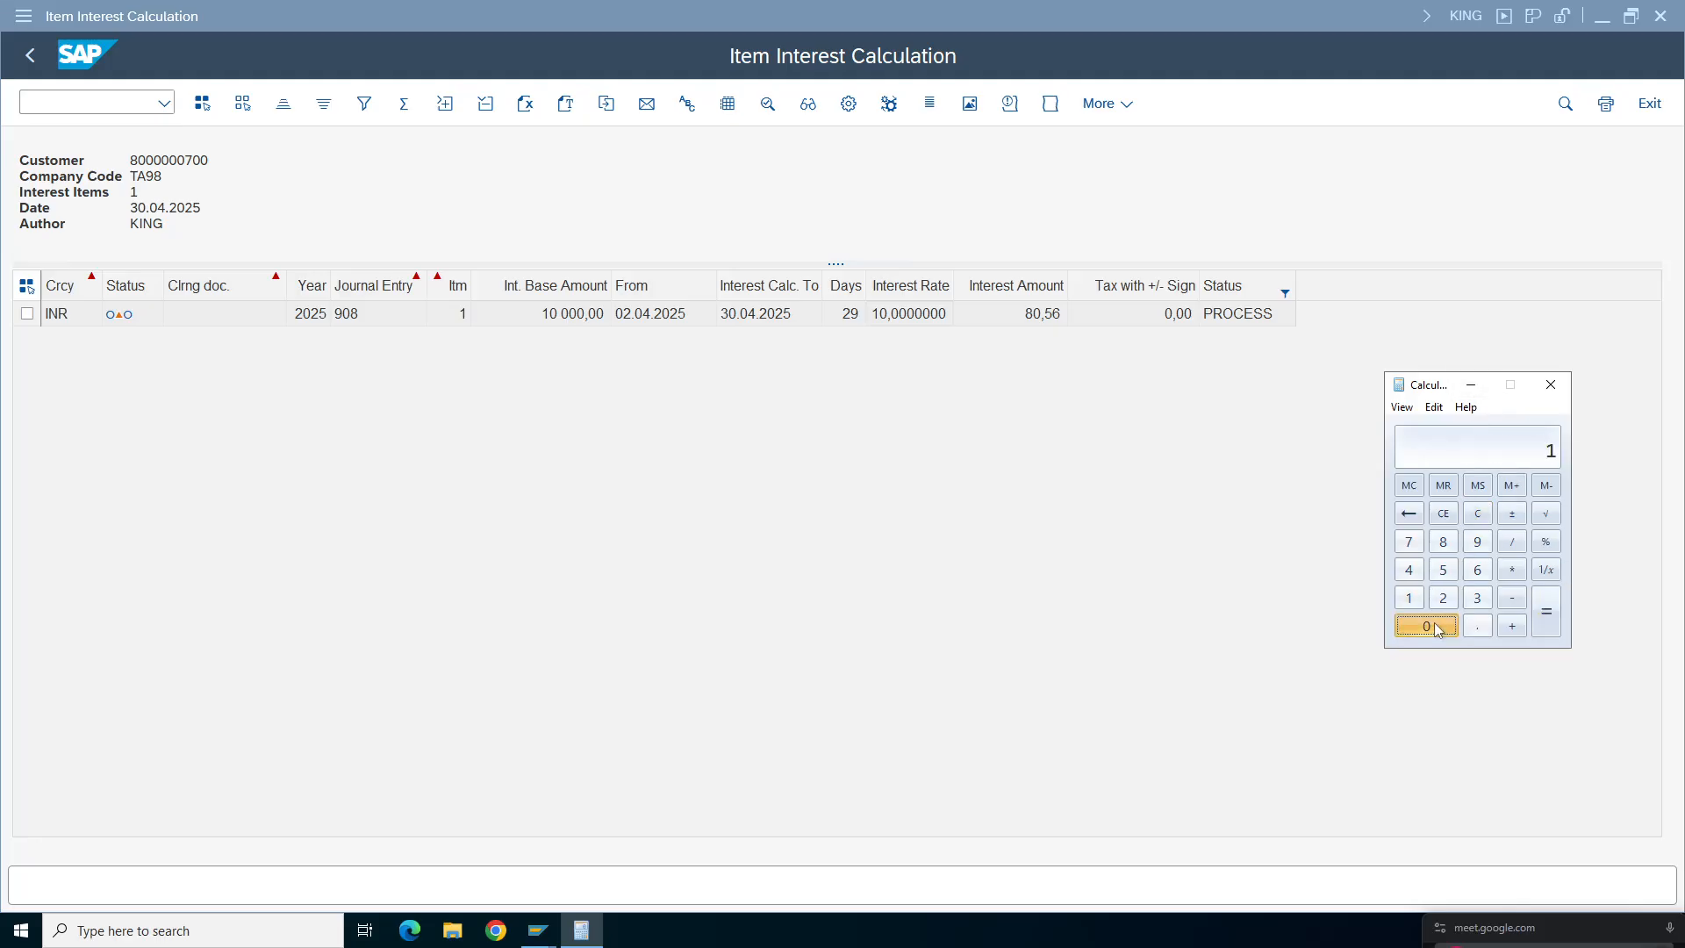
- Calculate 1000 × 29 ÷ 360 in the calculator to check the interest amount, and close the calculator
left_click(1434, 623)
left_click(1434, 623)
left_click(1434, 623)
left_click(1434, 623)
left_click(1409, 515)
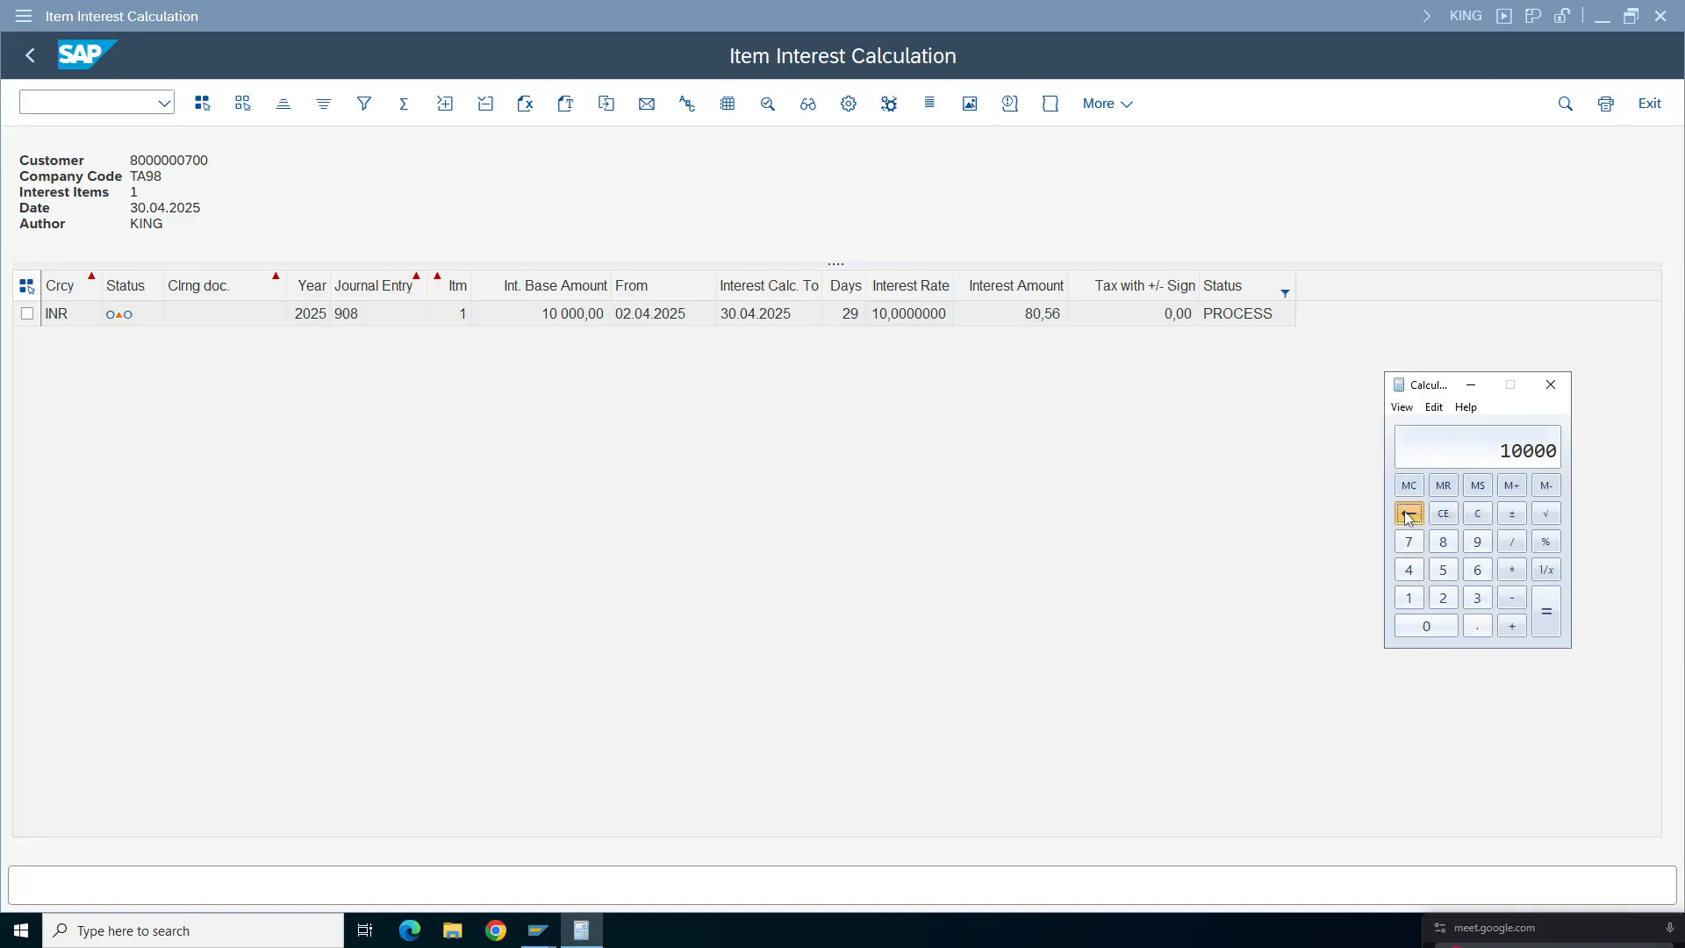
left_click(1511, 571)
left_click(1444, 600)
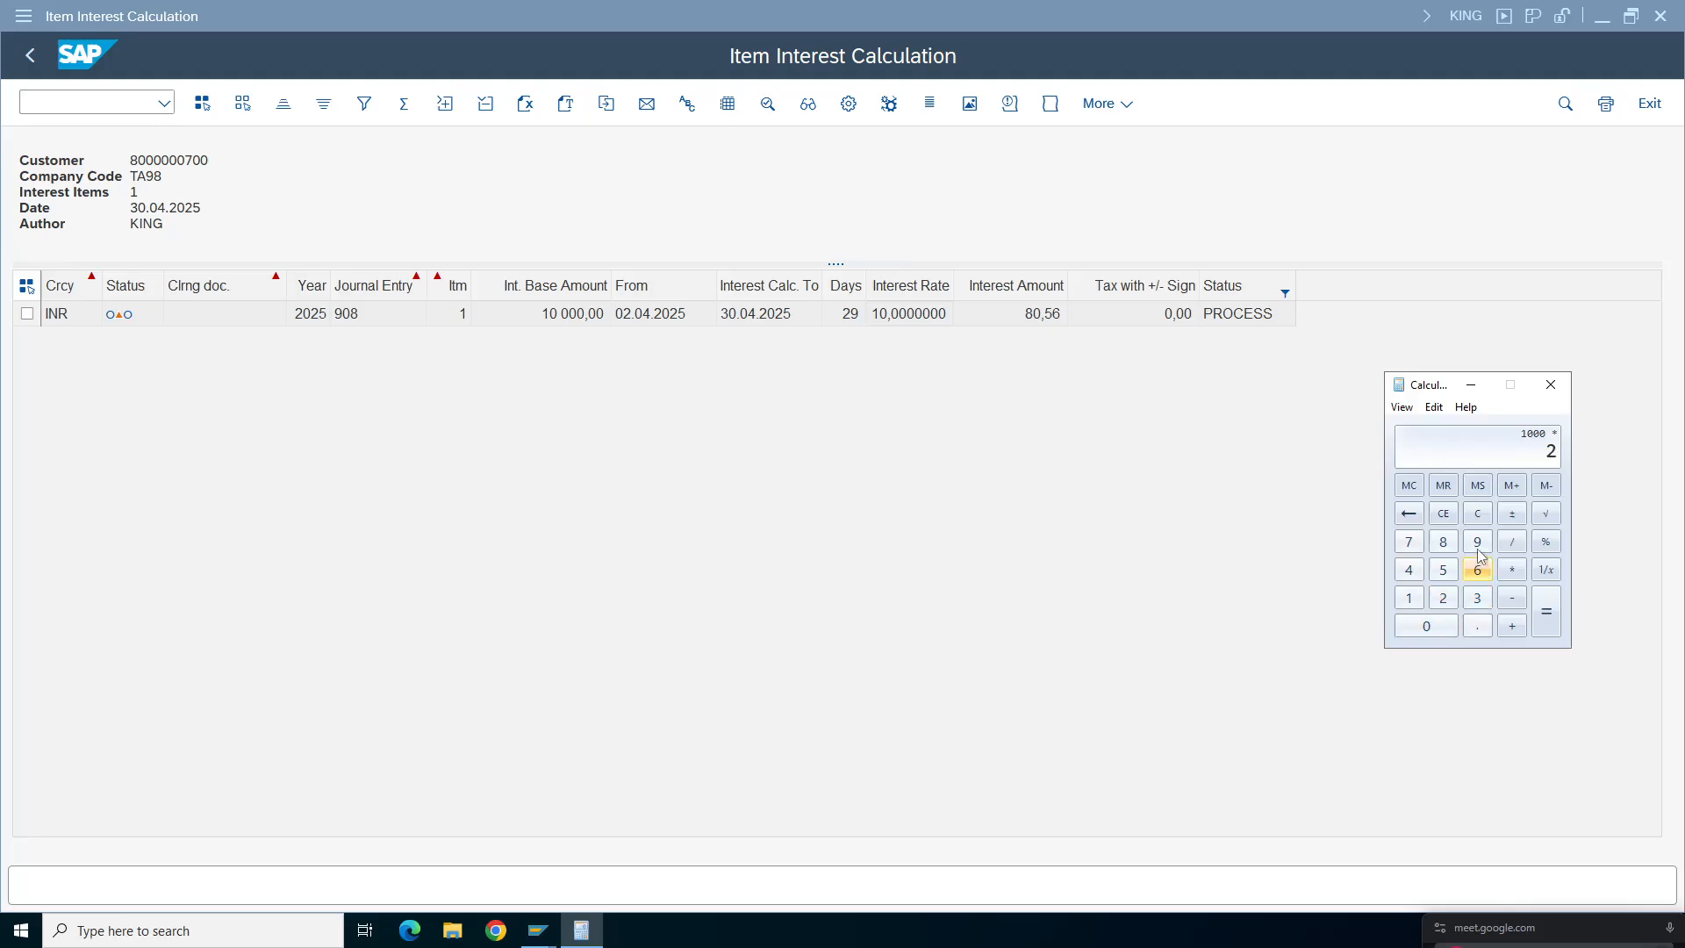
left_click(1478, 541)
left_click(1512, 541)
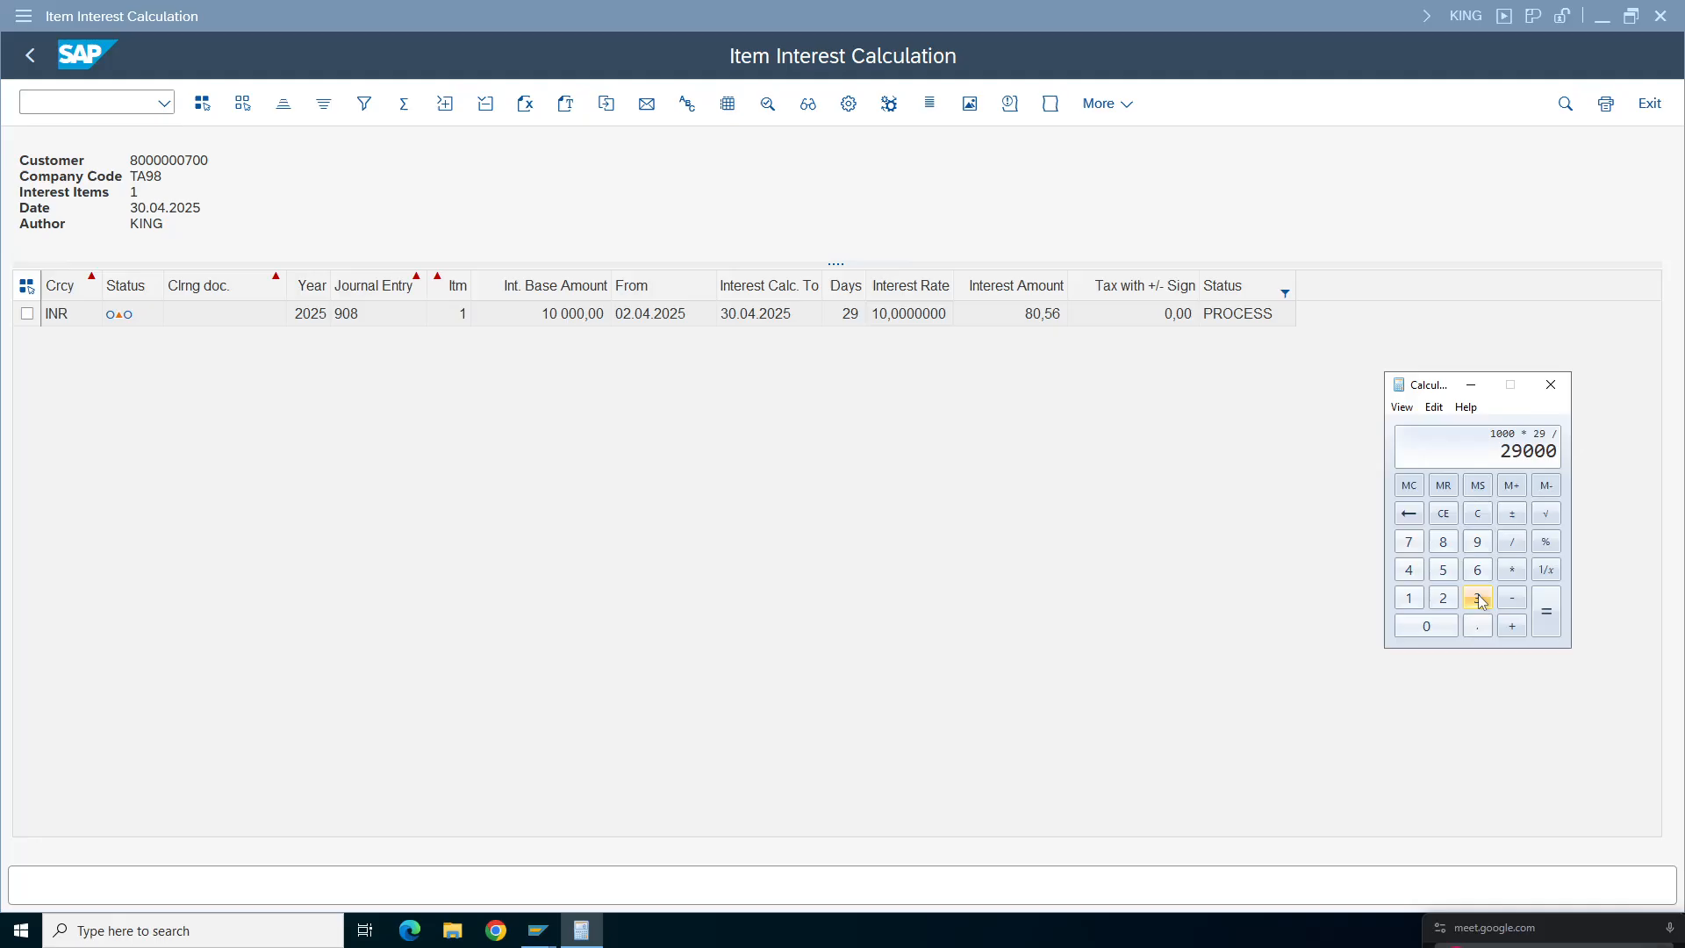
left_click(1478, 598)
left_click(1478, 570)
left_click(1426, 625)
left_click(1547, 619)
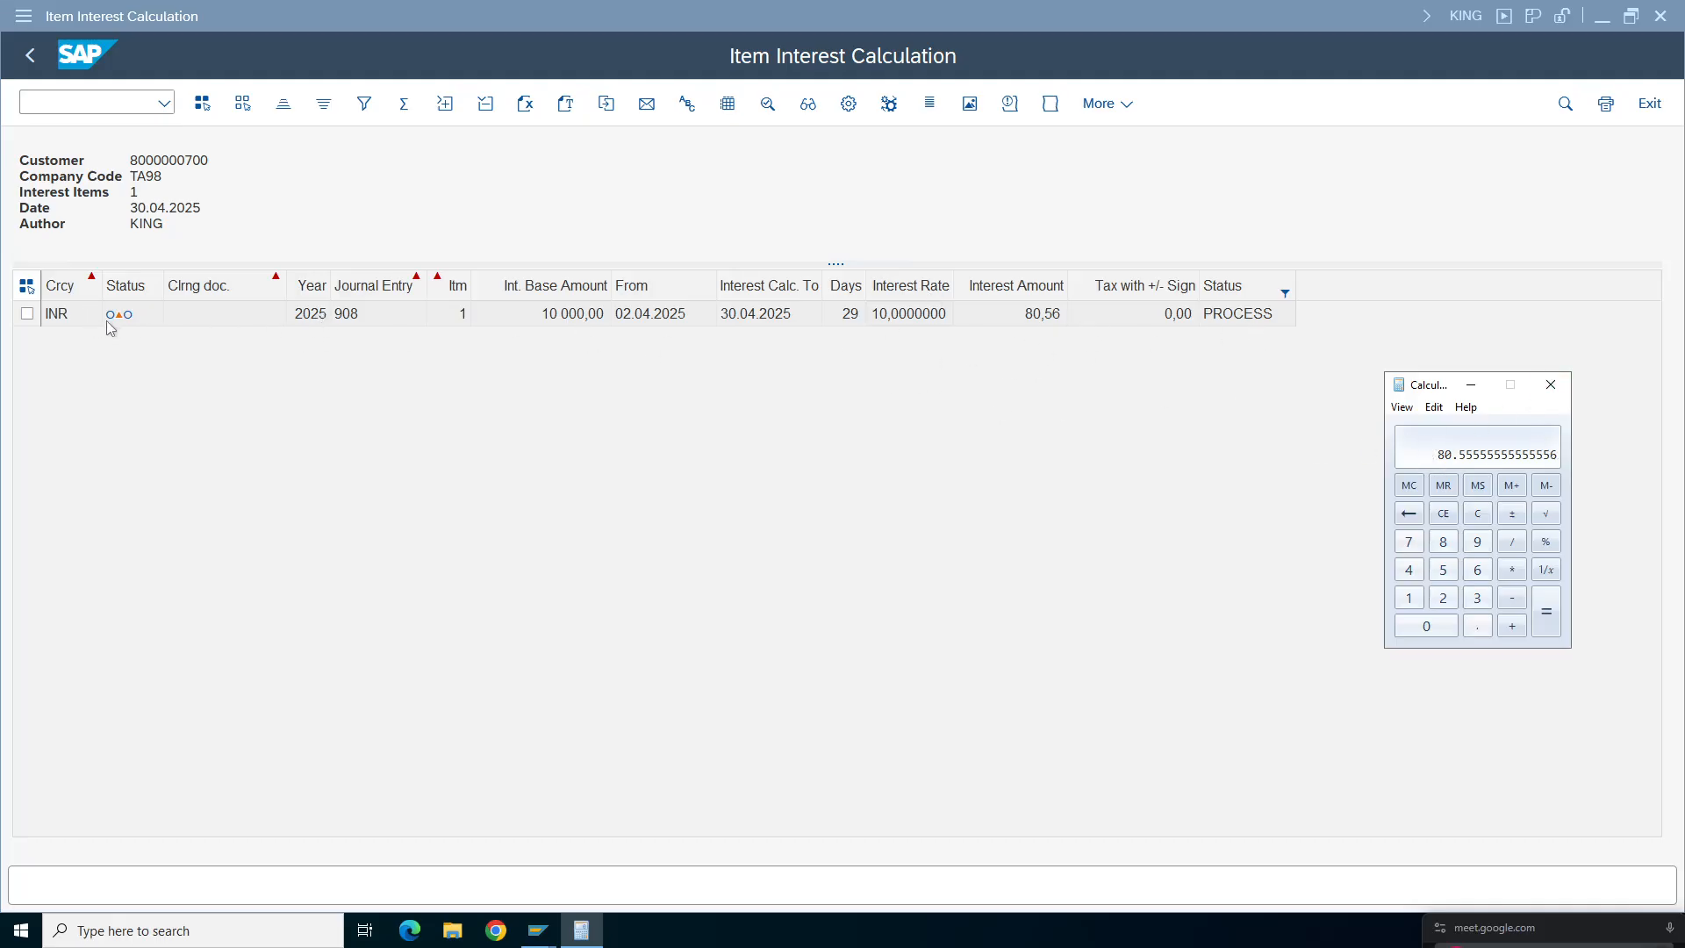
mouse_move(117, 320)
left_click(1550, 388)
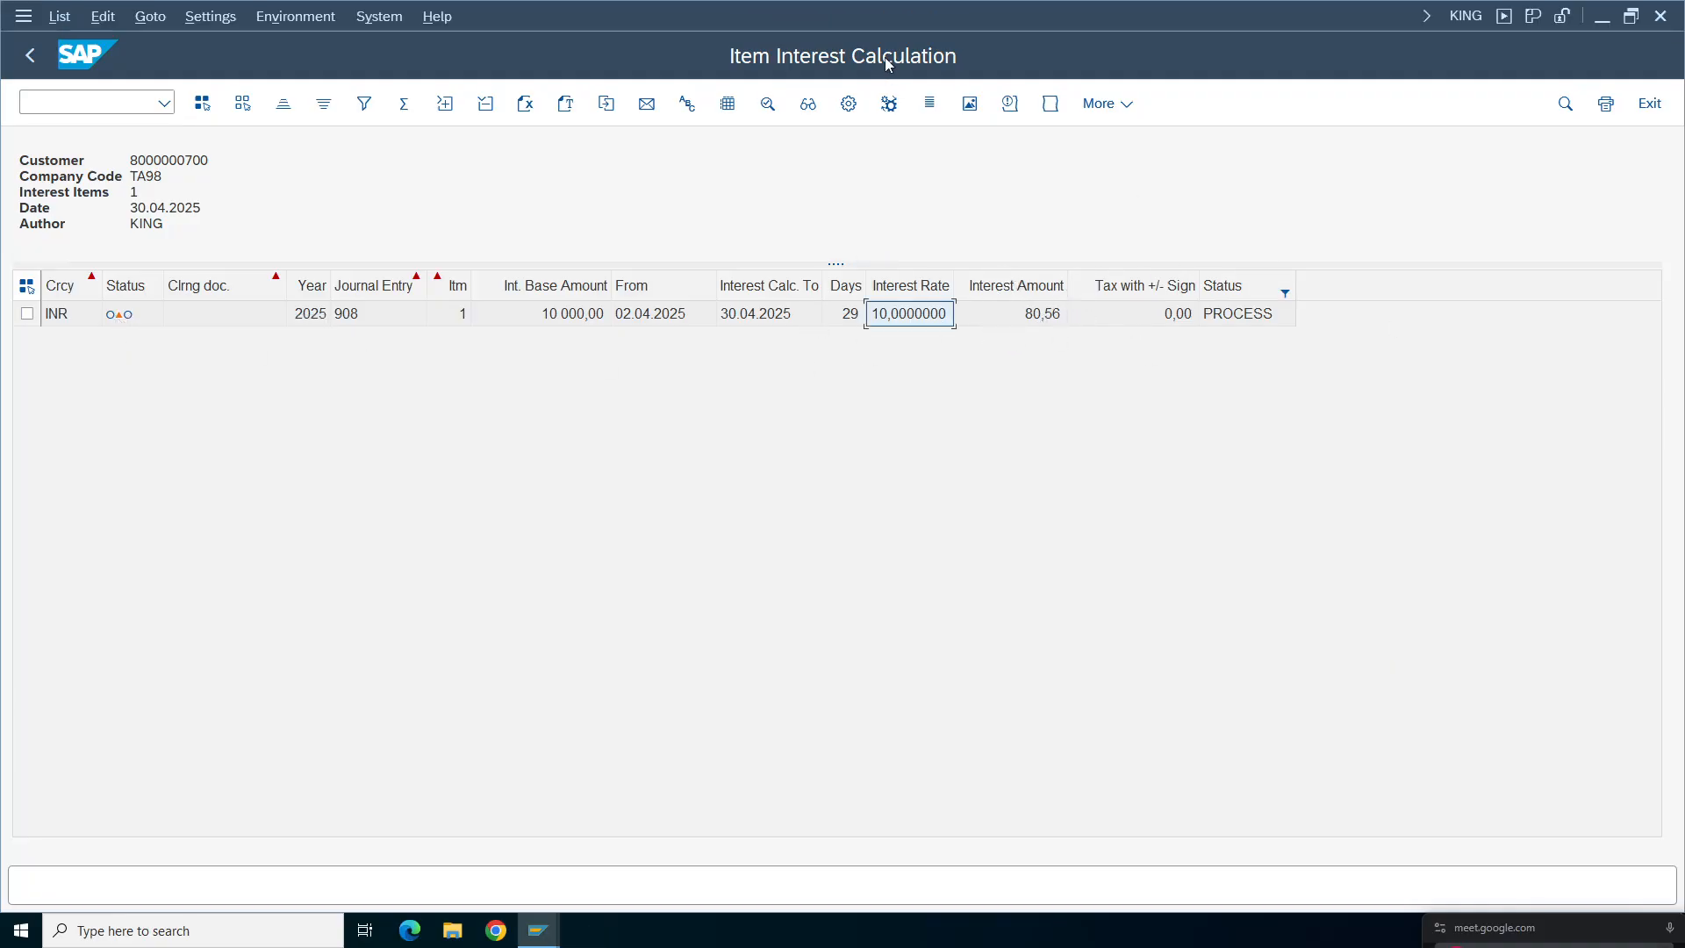
- Switch to the FI Working Notes spreadsheet in Google Sheets and select the Customer Item Interest Calculation section, B334:E346
left_click(1013, 11)
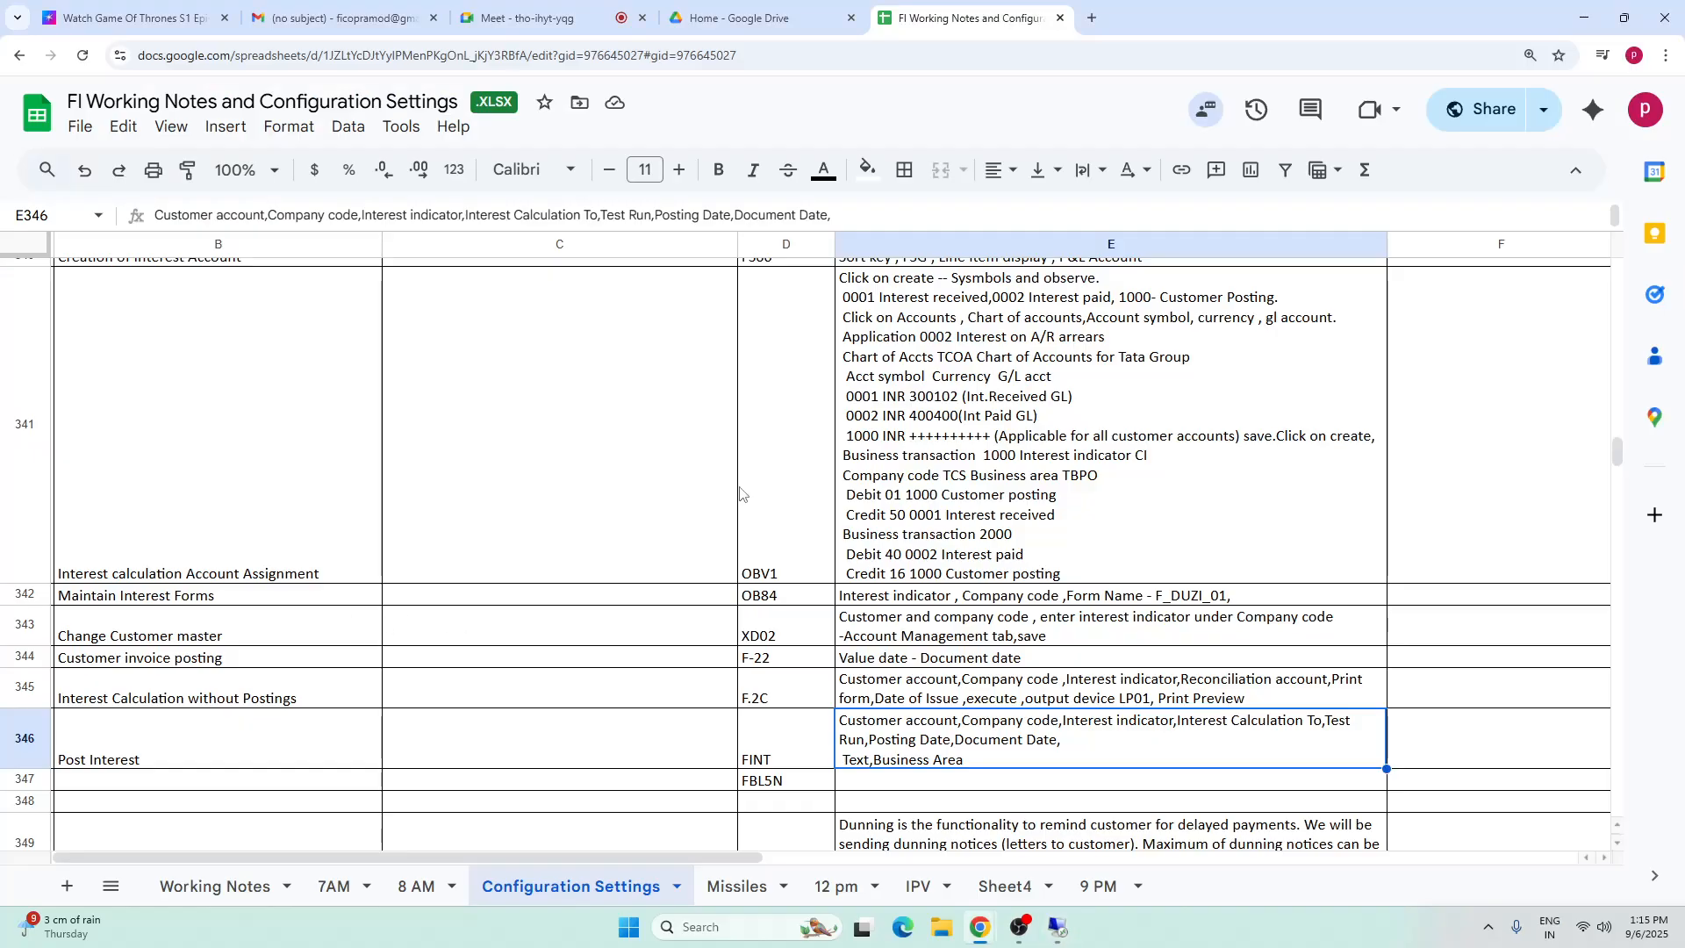
left_click(250, 513)
left_click(1130, 416)
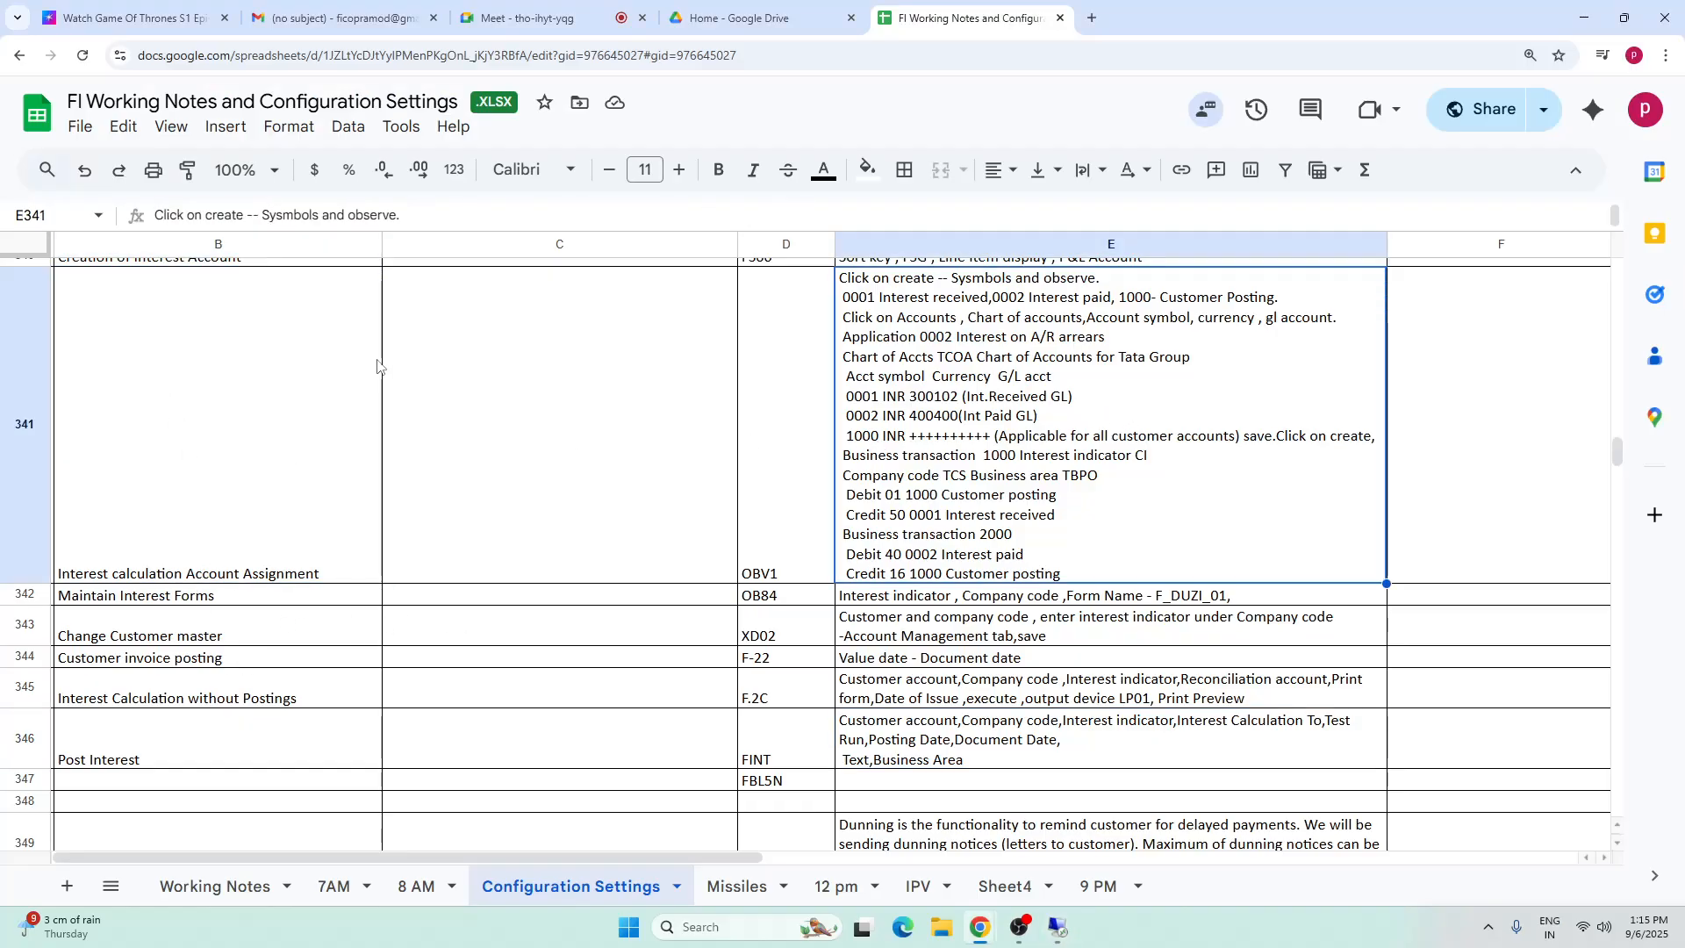
key("Up")
key("Up")
key("Up")
key("Up")
key("Up")
key("Up")
key("Up")
key("Up")
key("Up")
key("Up")
key("Up")
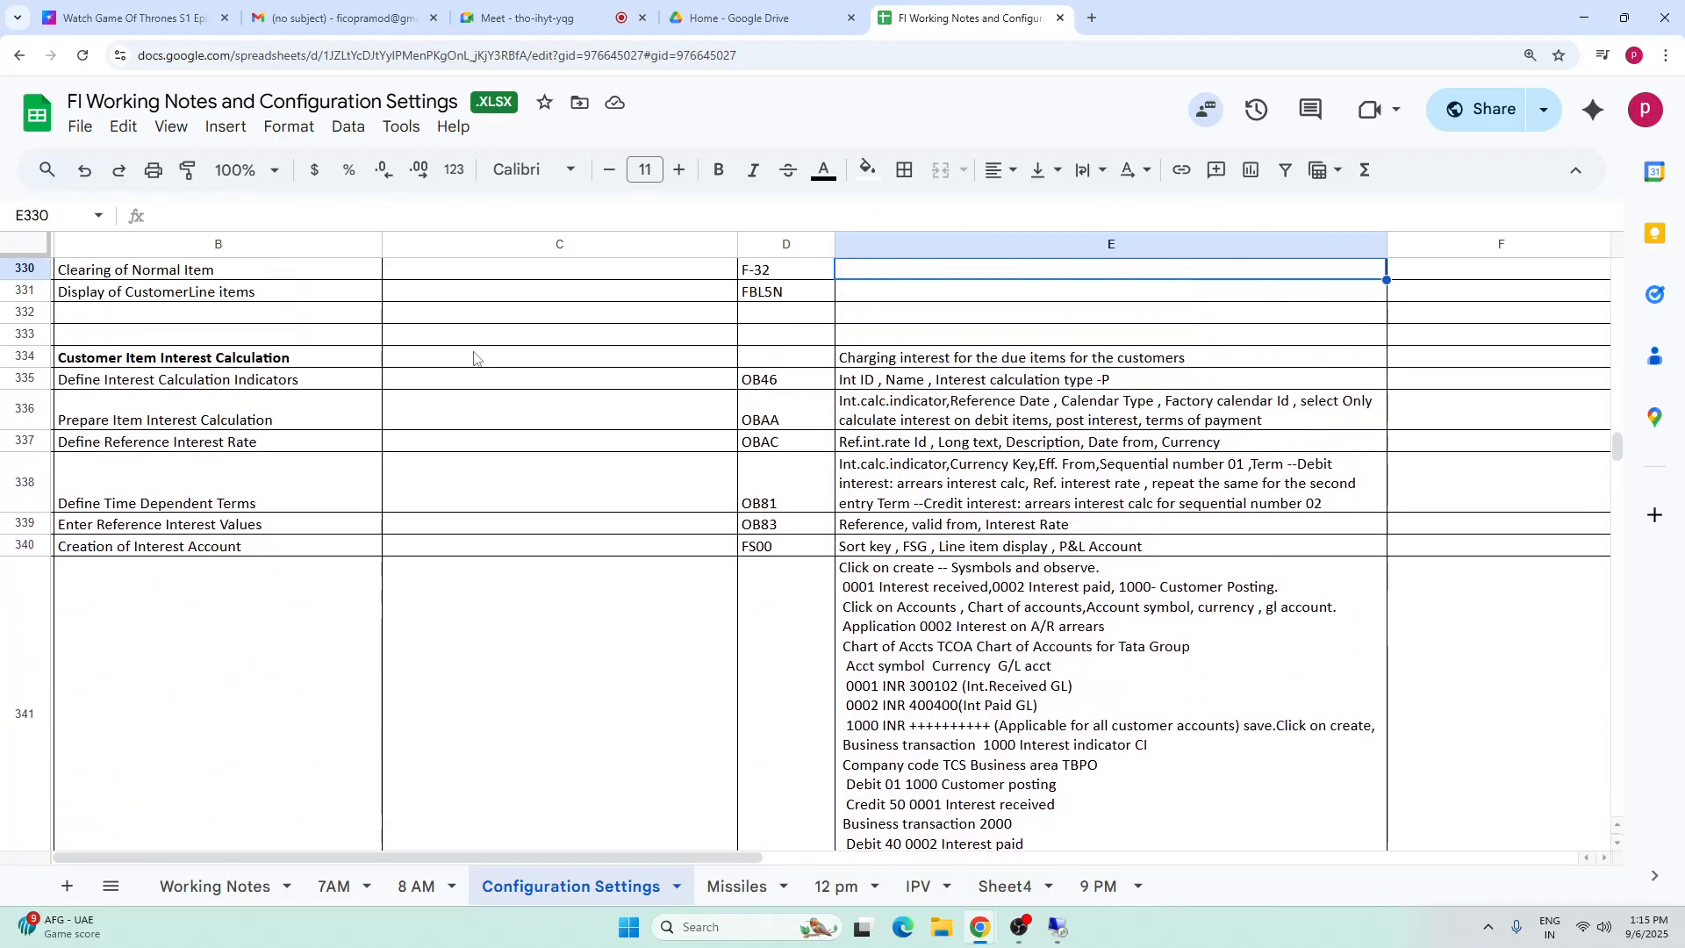
left_click_drag(264, 355, 991, 491)
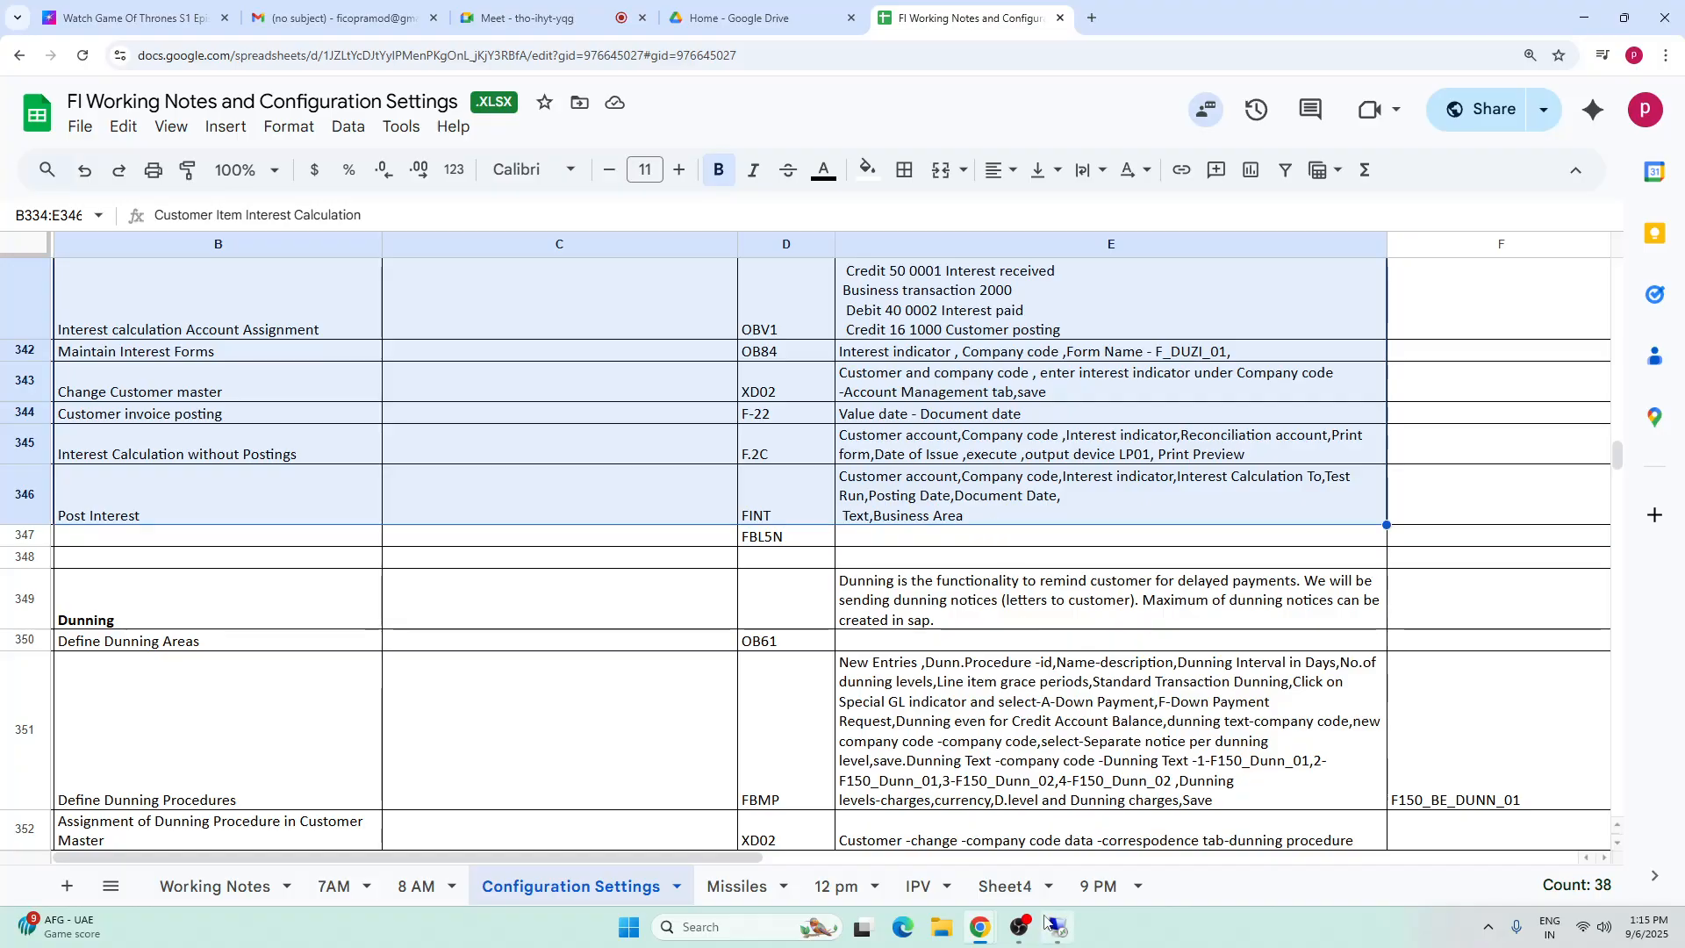
- Return to the SAP Item Interest Calculation session and view the detail log for journal entry 908
left_click(1057, 927)
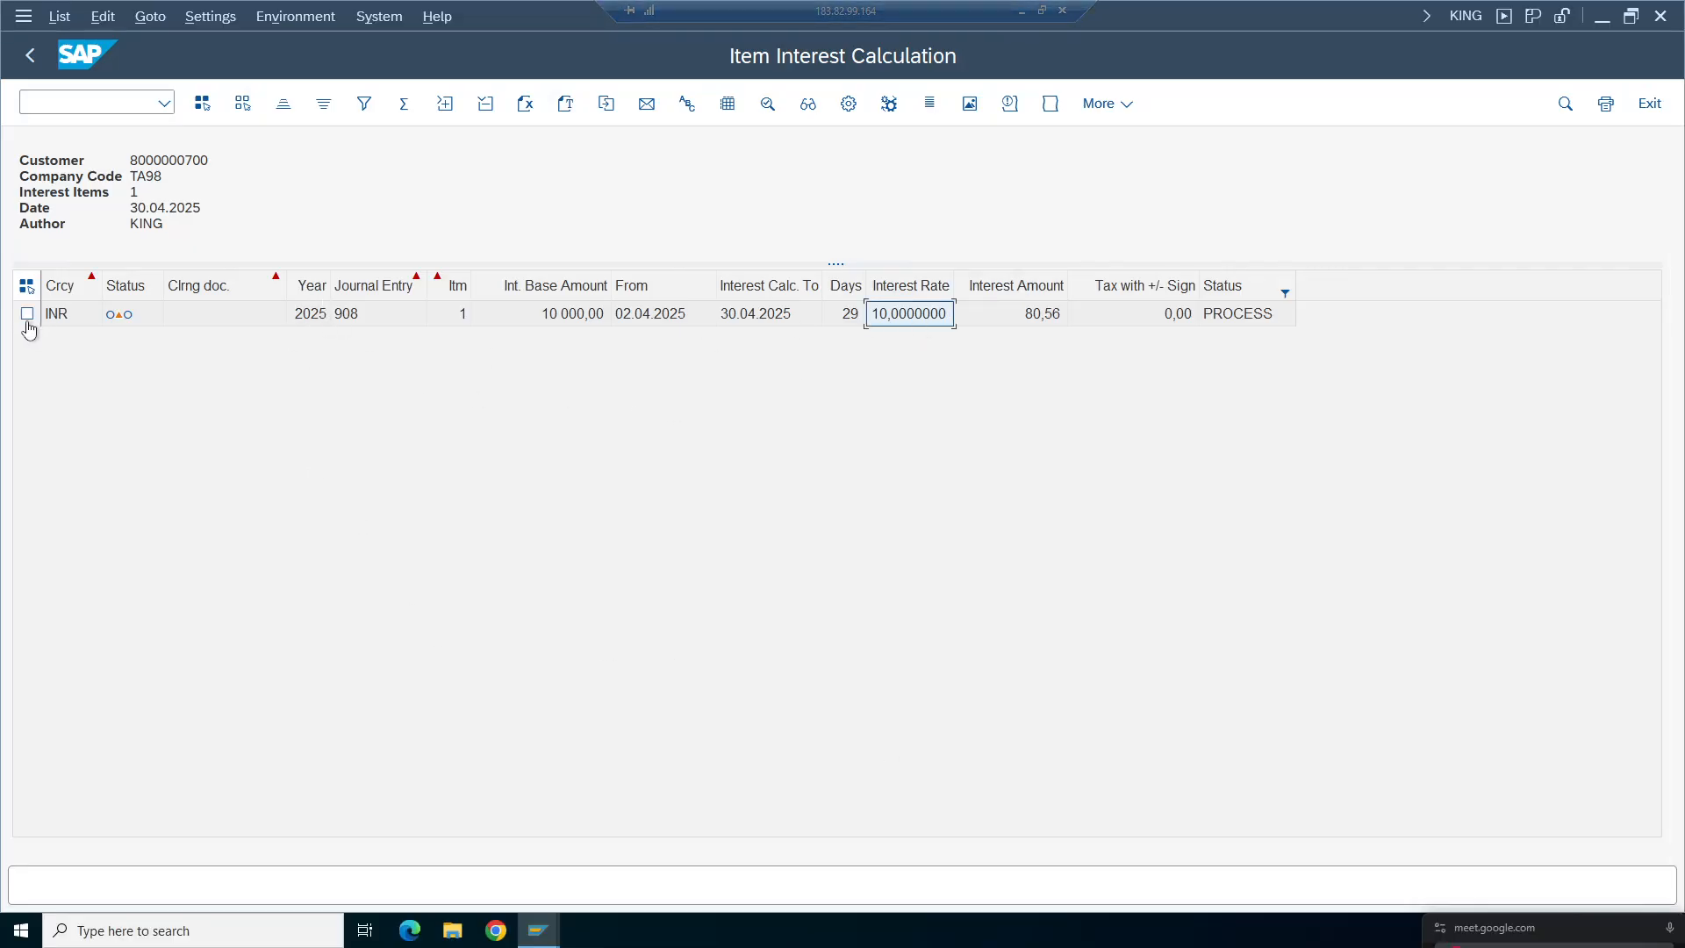
double_click(380, 316)
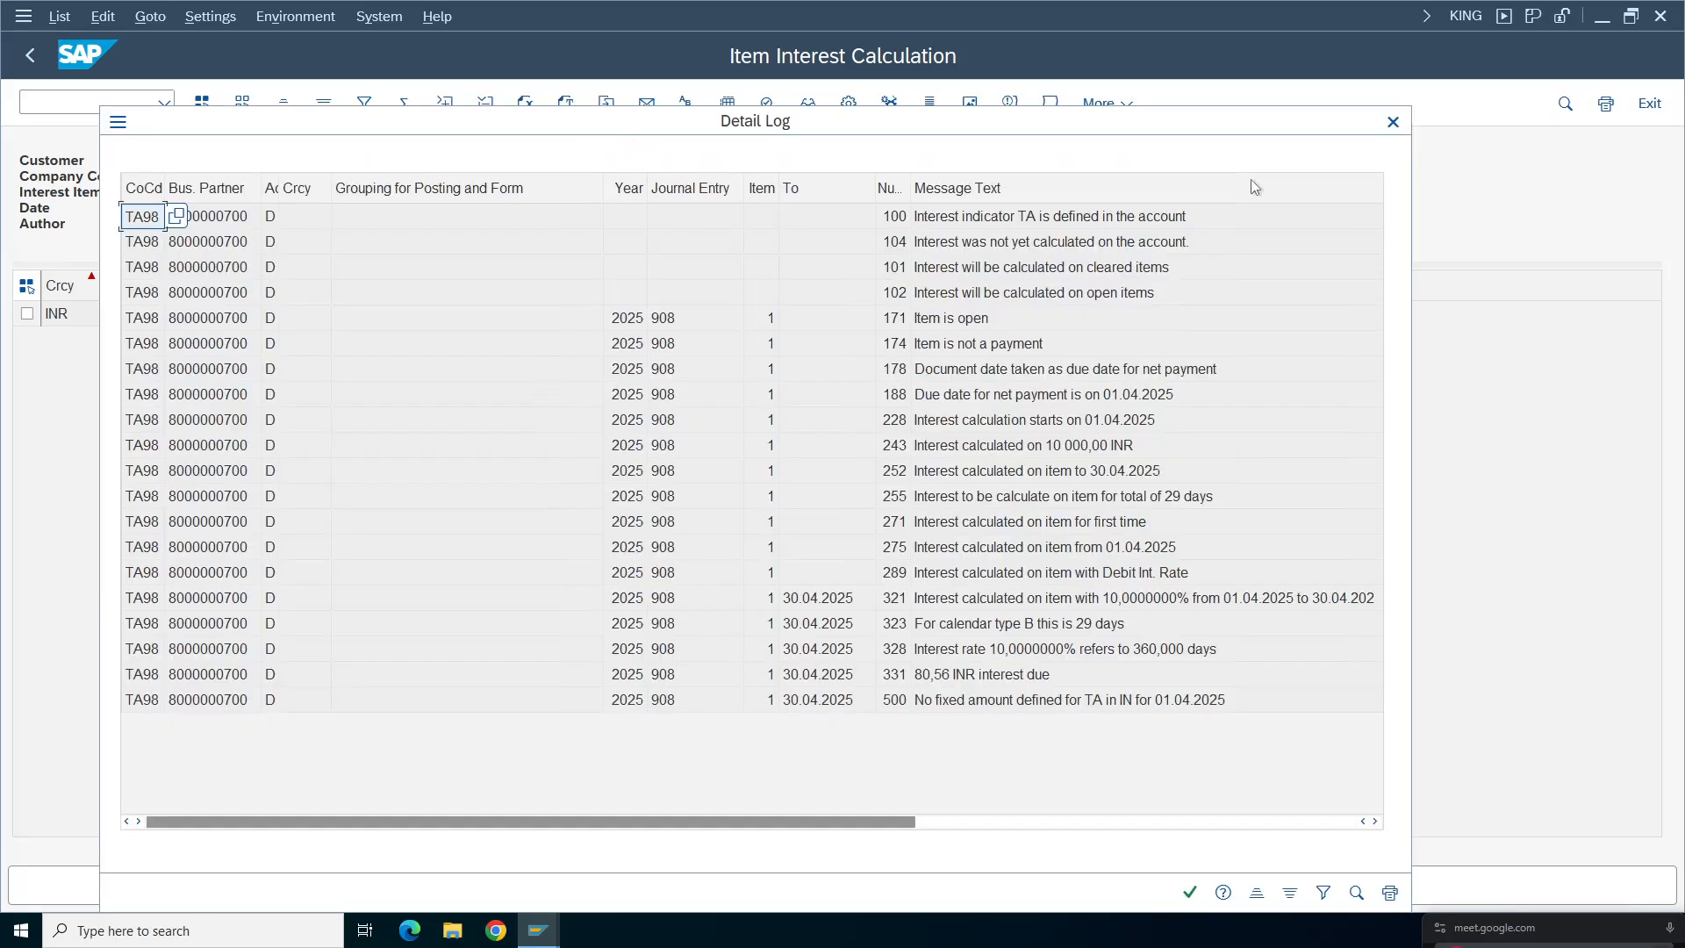
left_click(1393, 121)
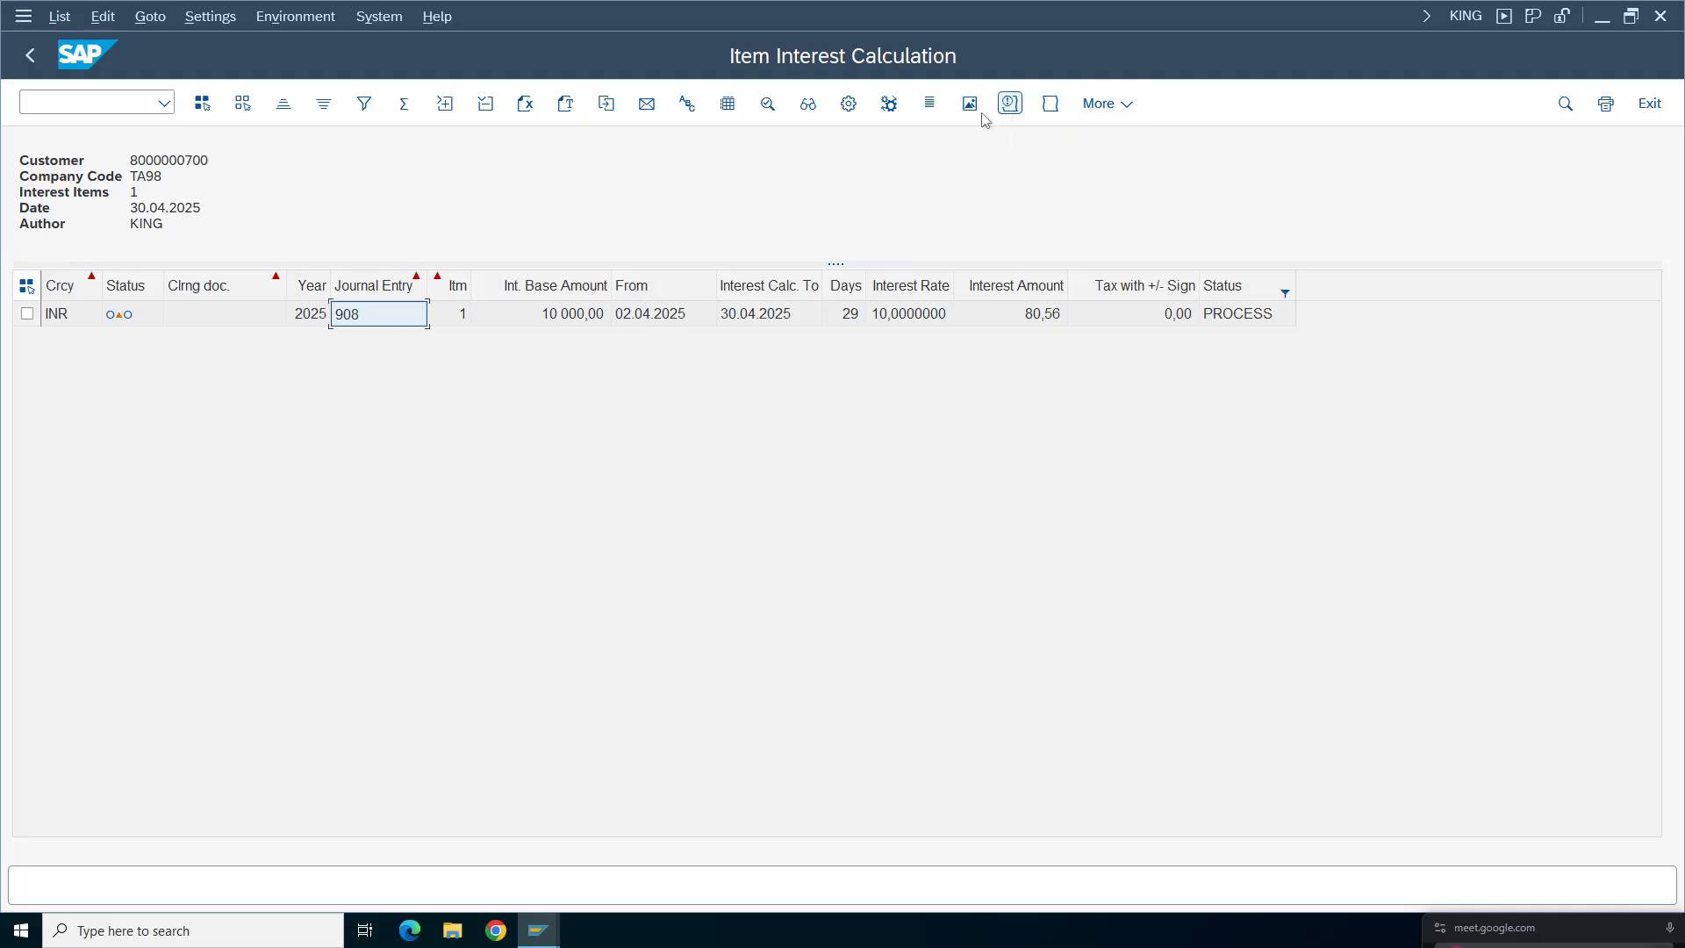
left_click(1010, 104)
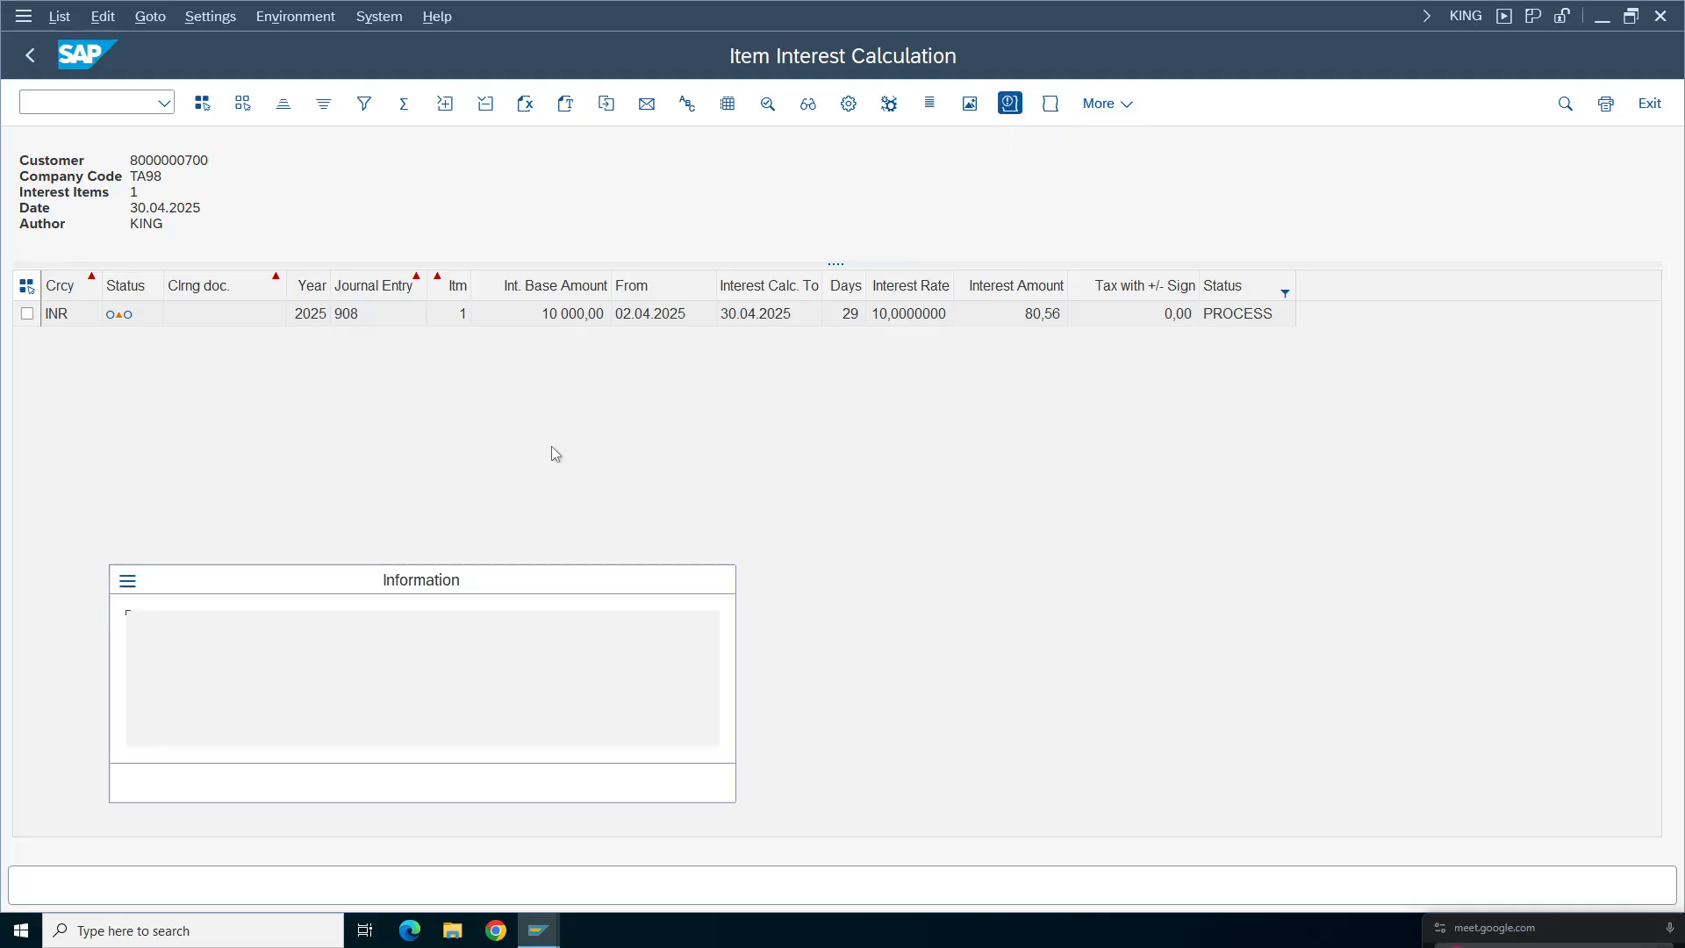
left_click(717, 581)
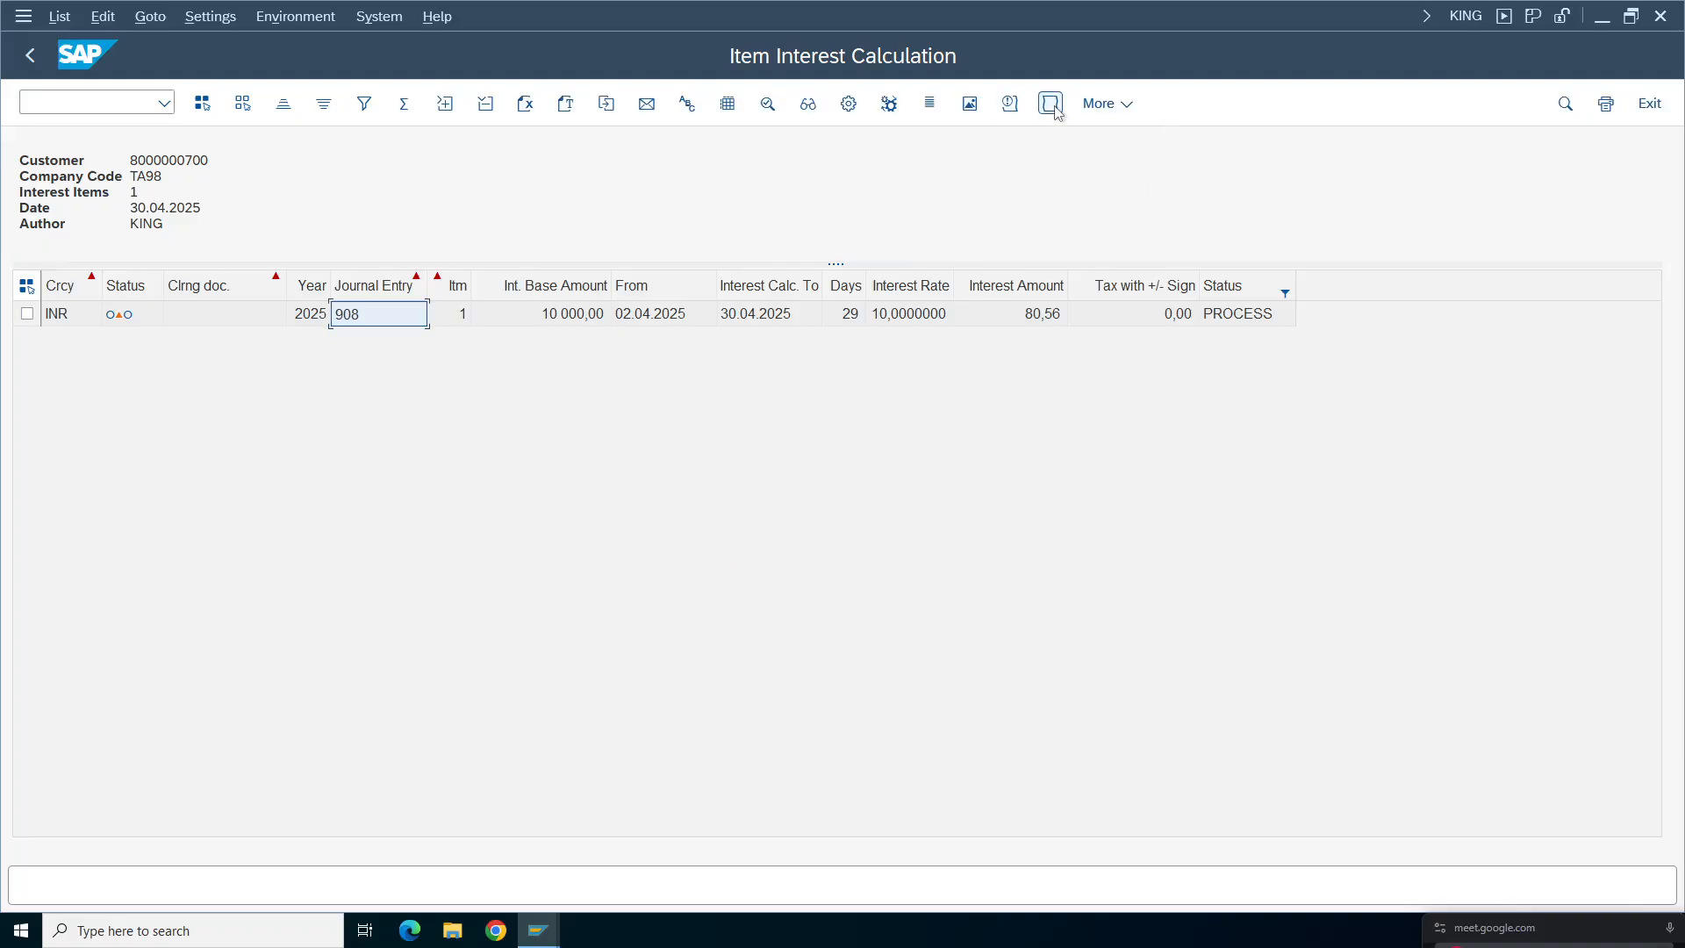
- Open the detail log for the whole interest run and examine the general messages and those for journal entry 902
left_click(1051, 104)
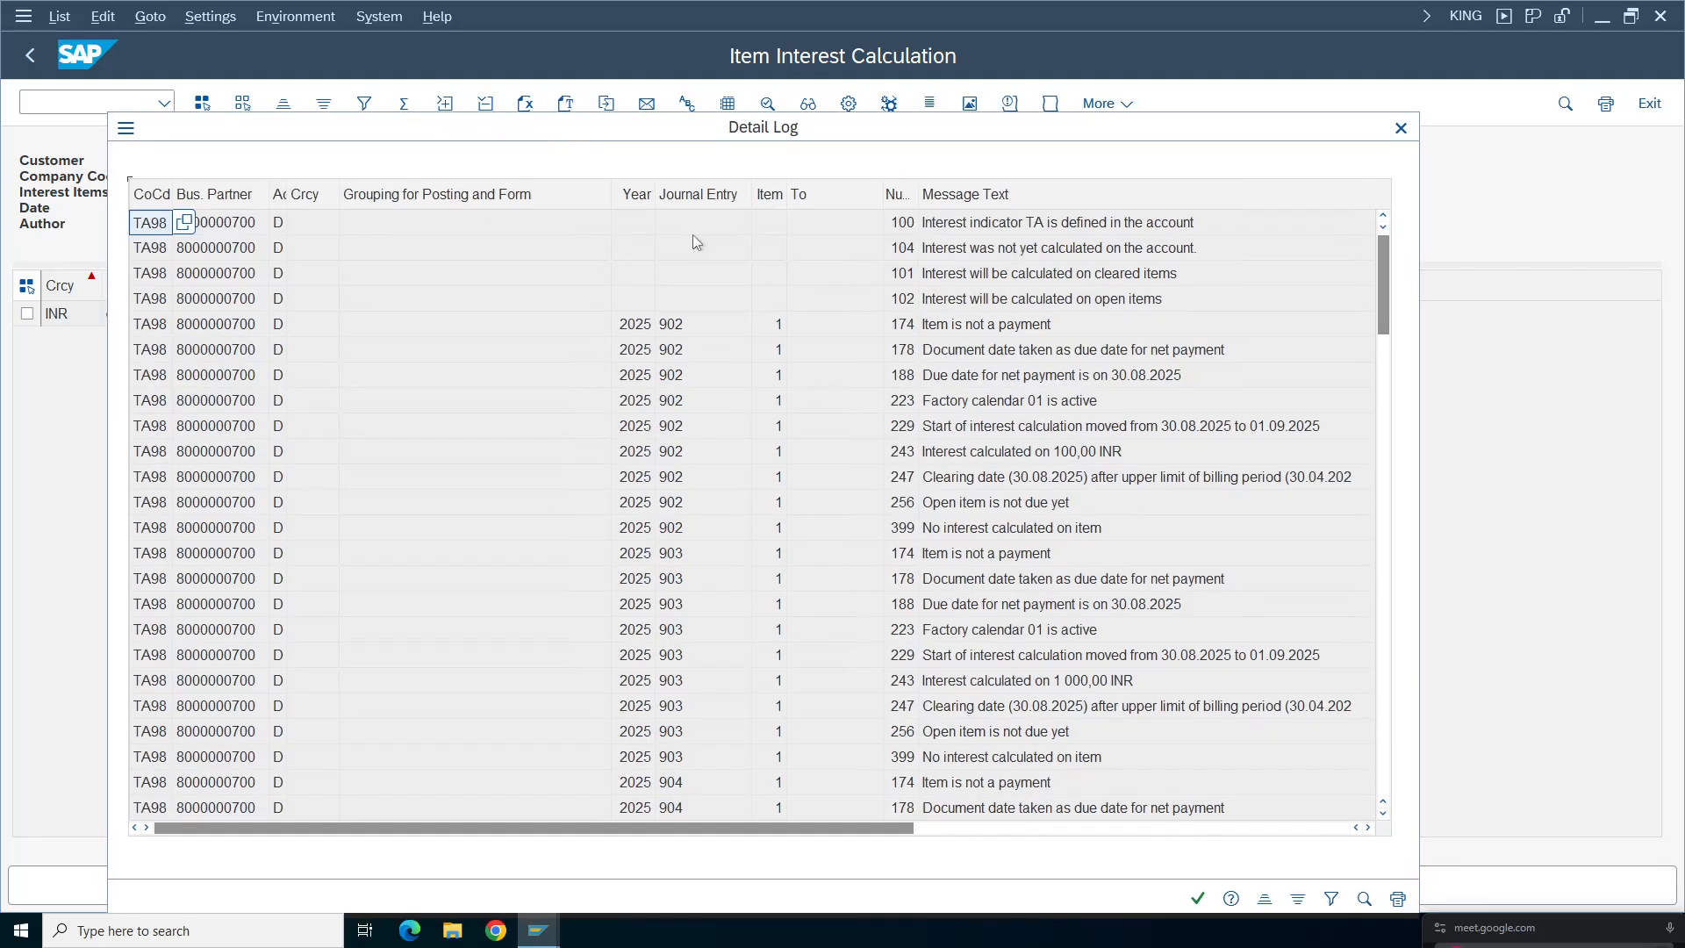
left_click(997, 224)
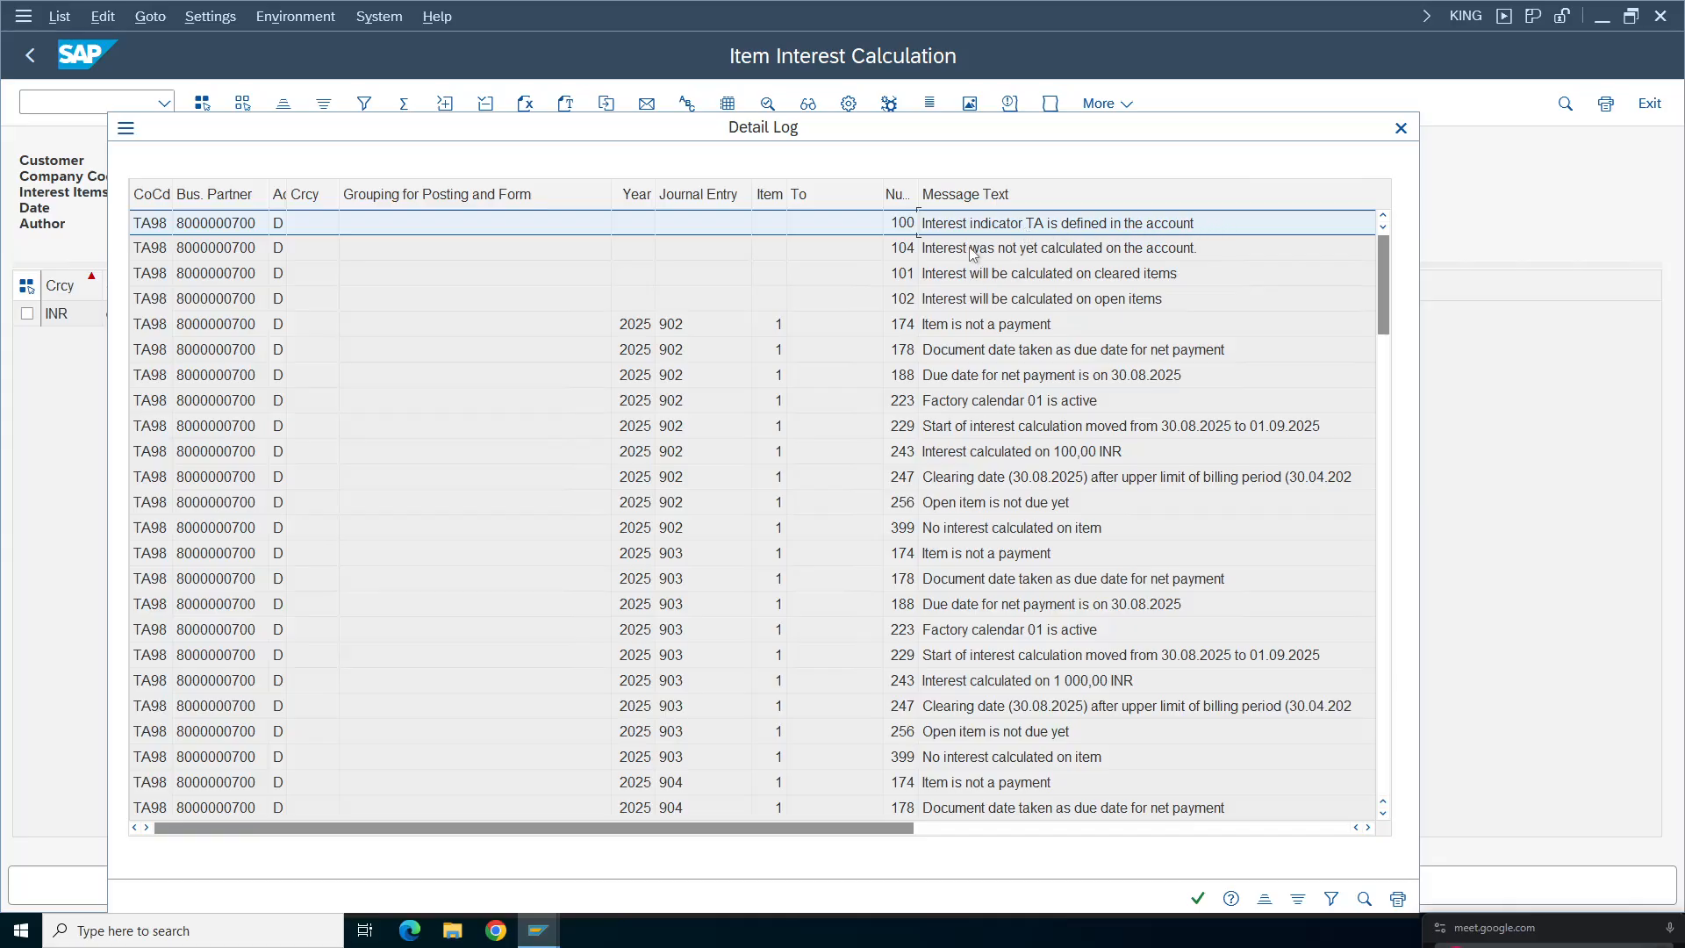
left_click(1086, 256)
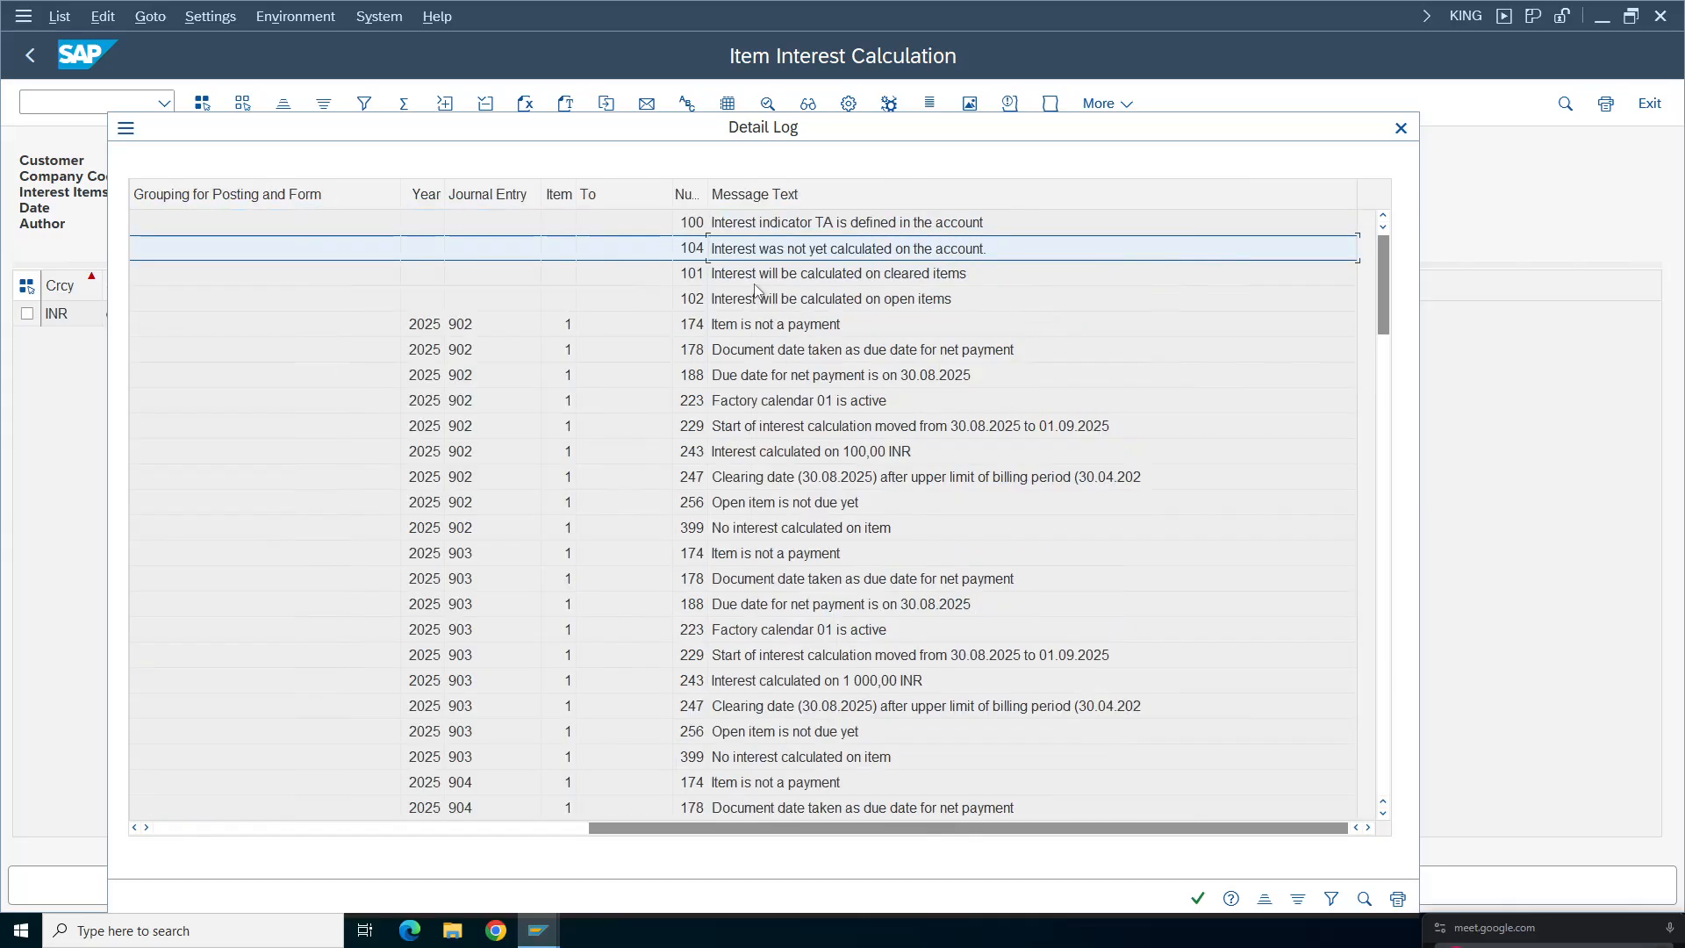
left_click(748, 277)
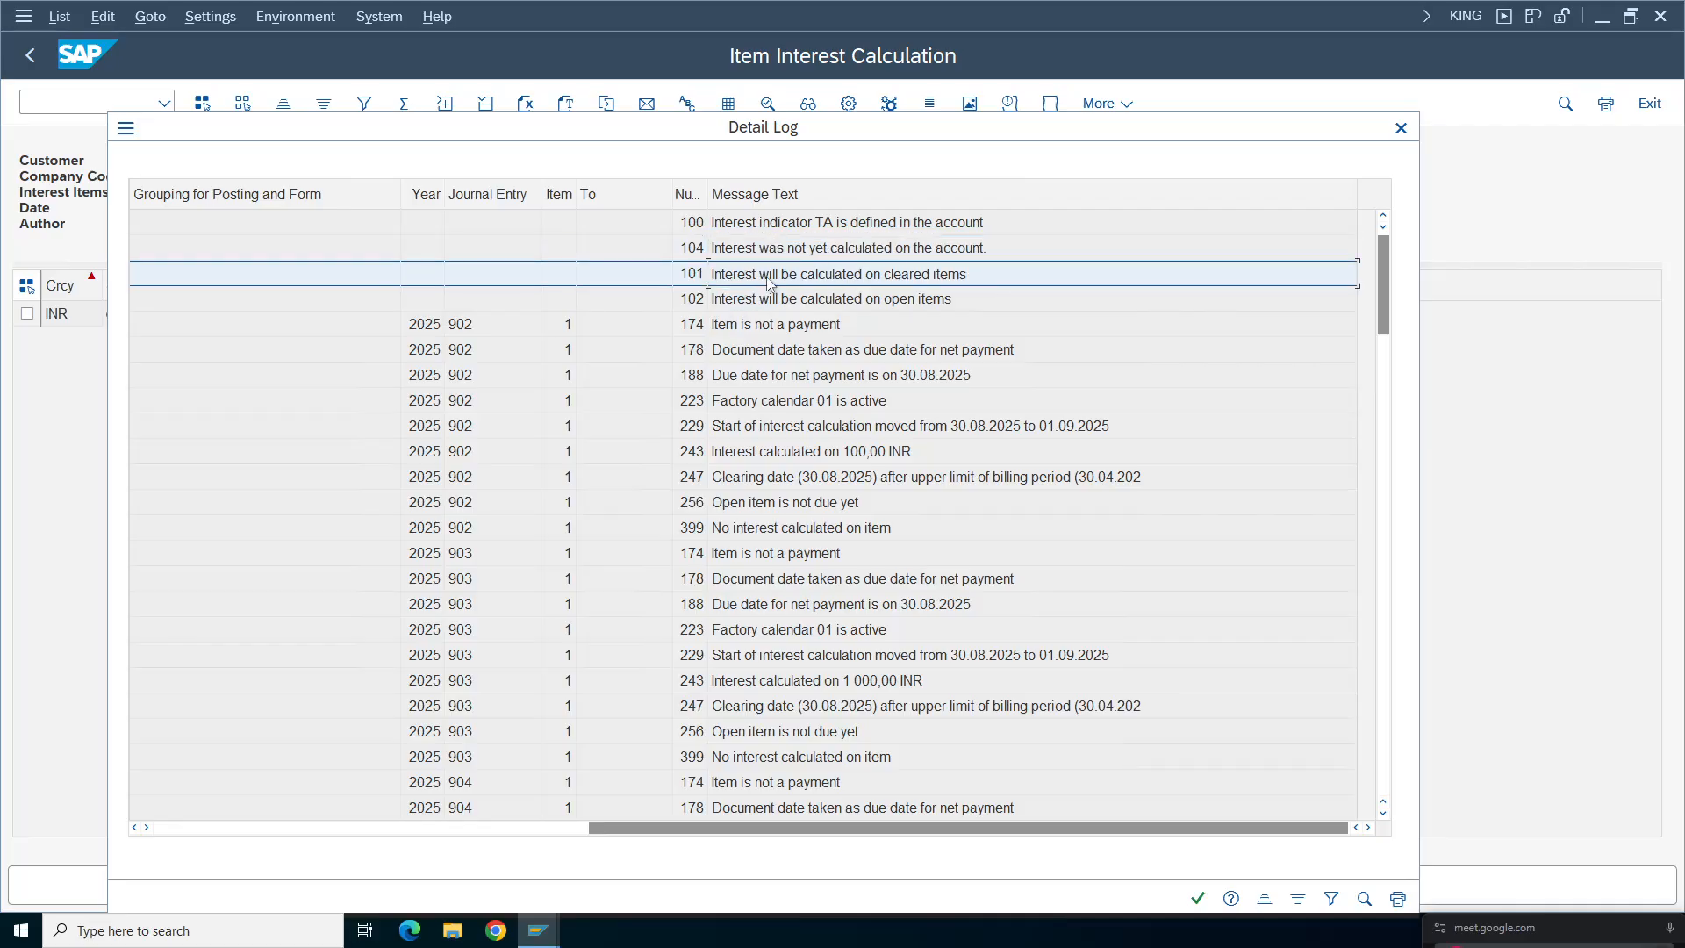
left_click(820, 302)
left_click(776, 332)
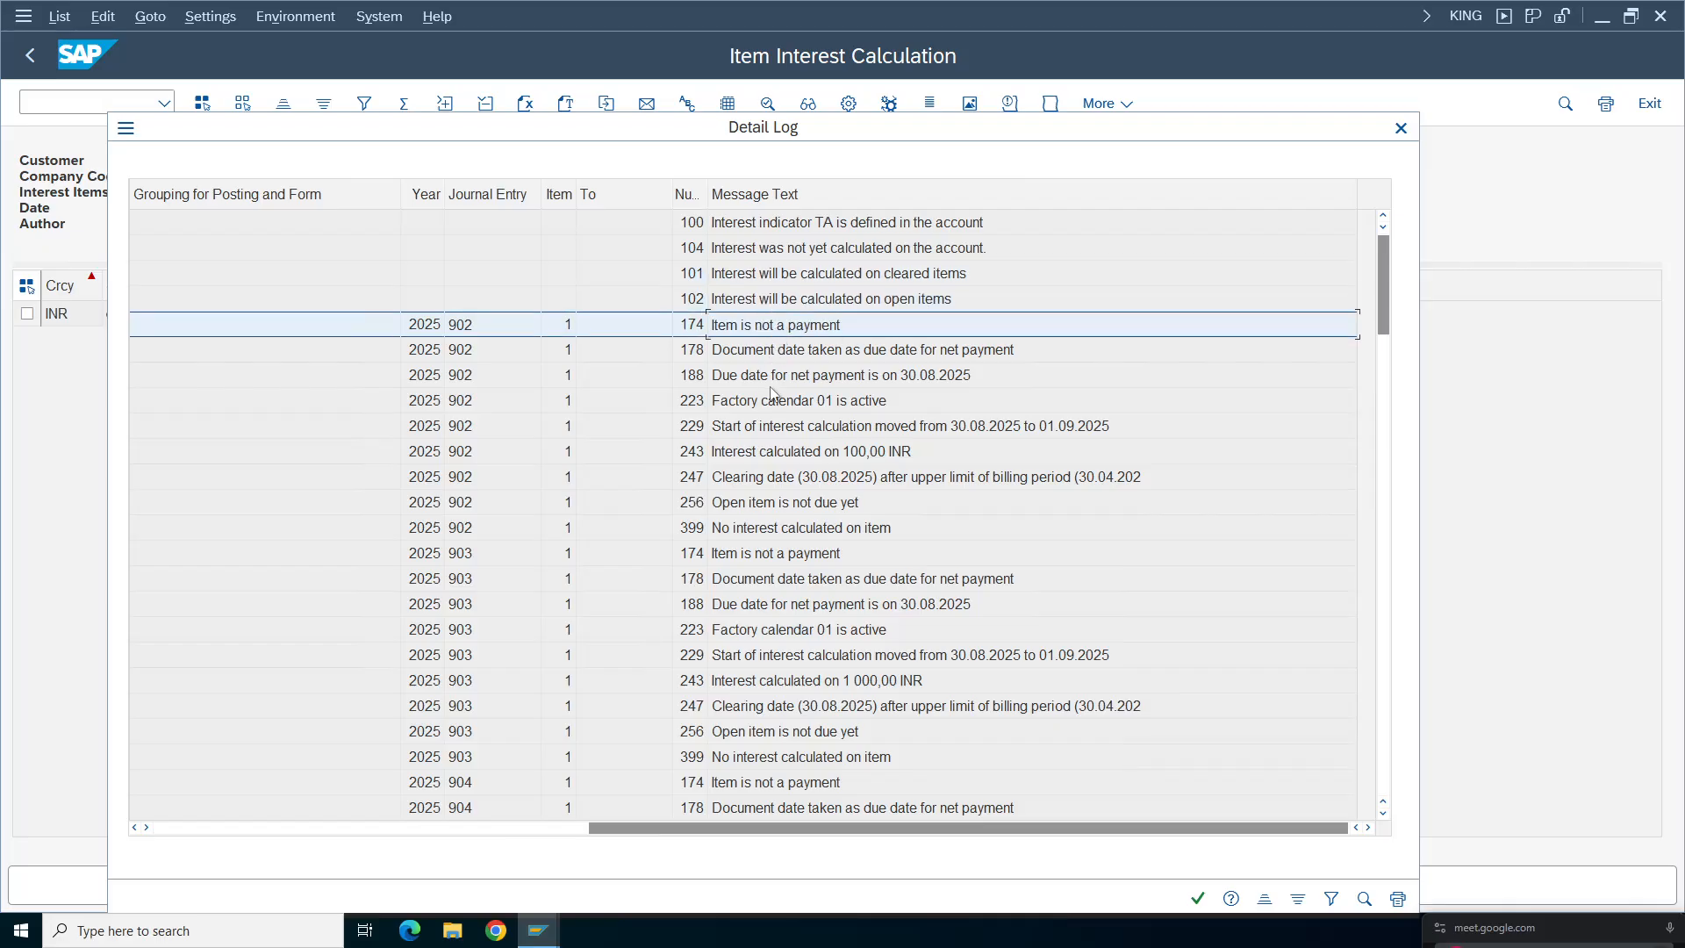
left_click(785, 355)
left_click(894, 377)
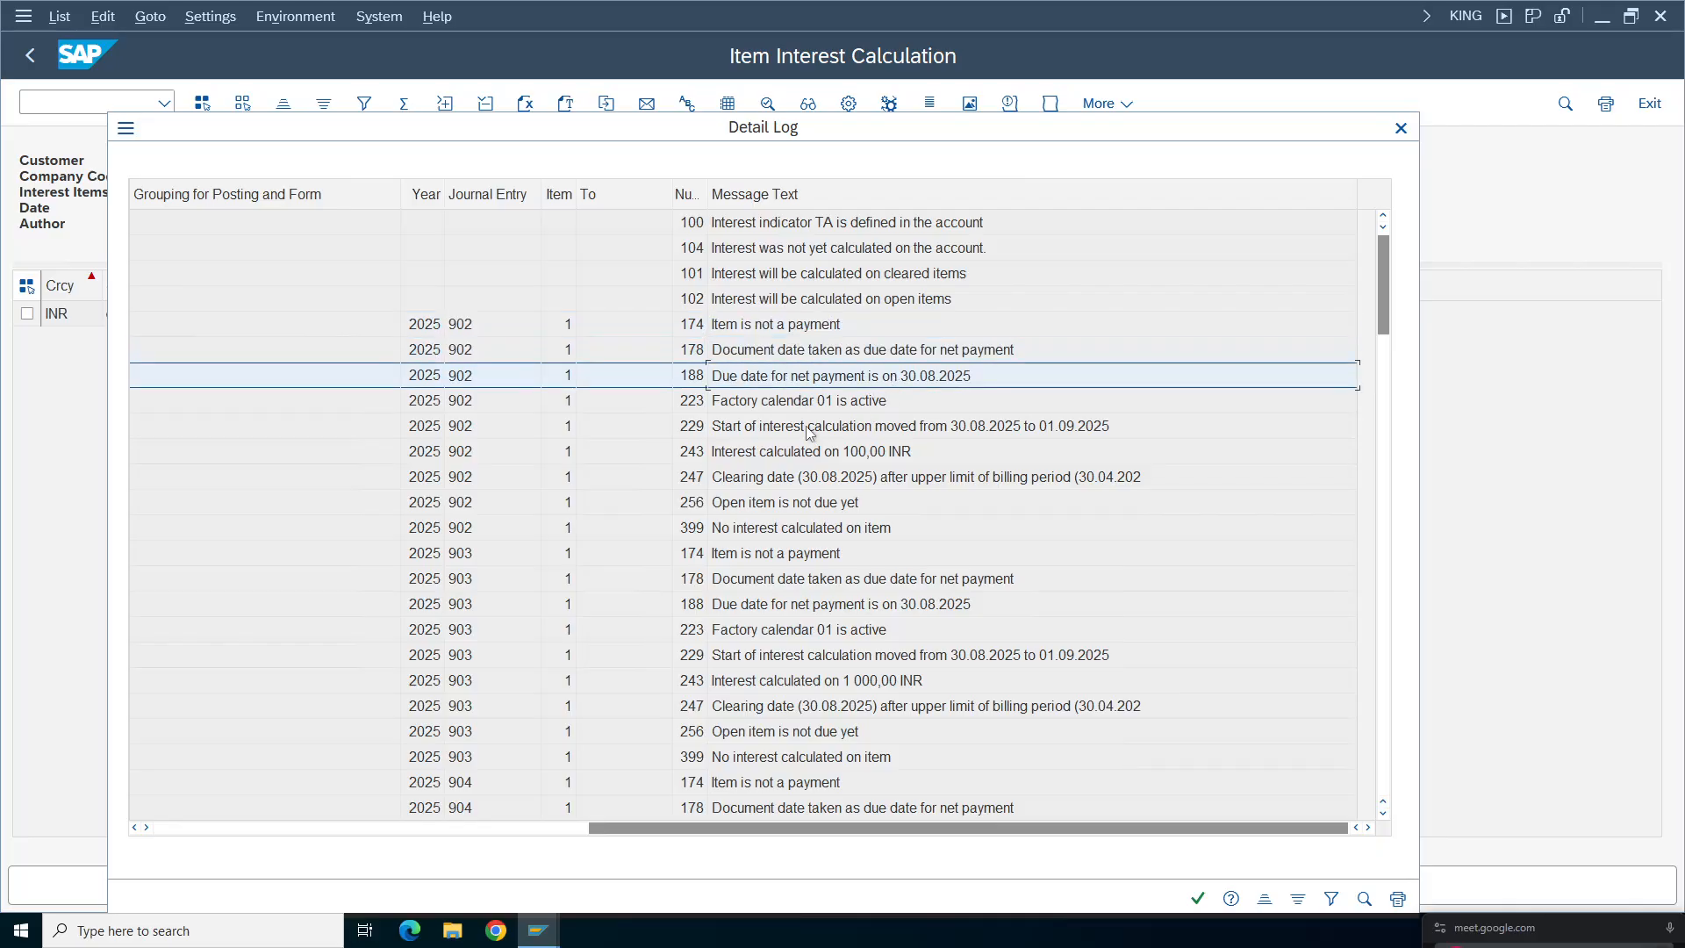
left_click(809, 406)
left_click(830, 430)
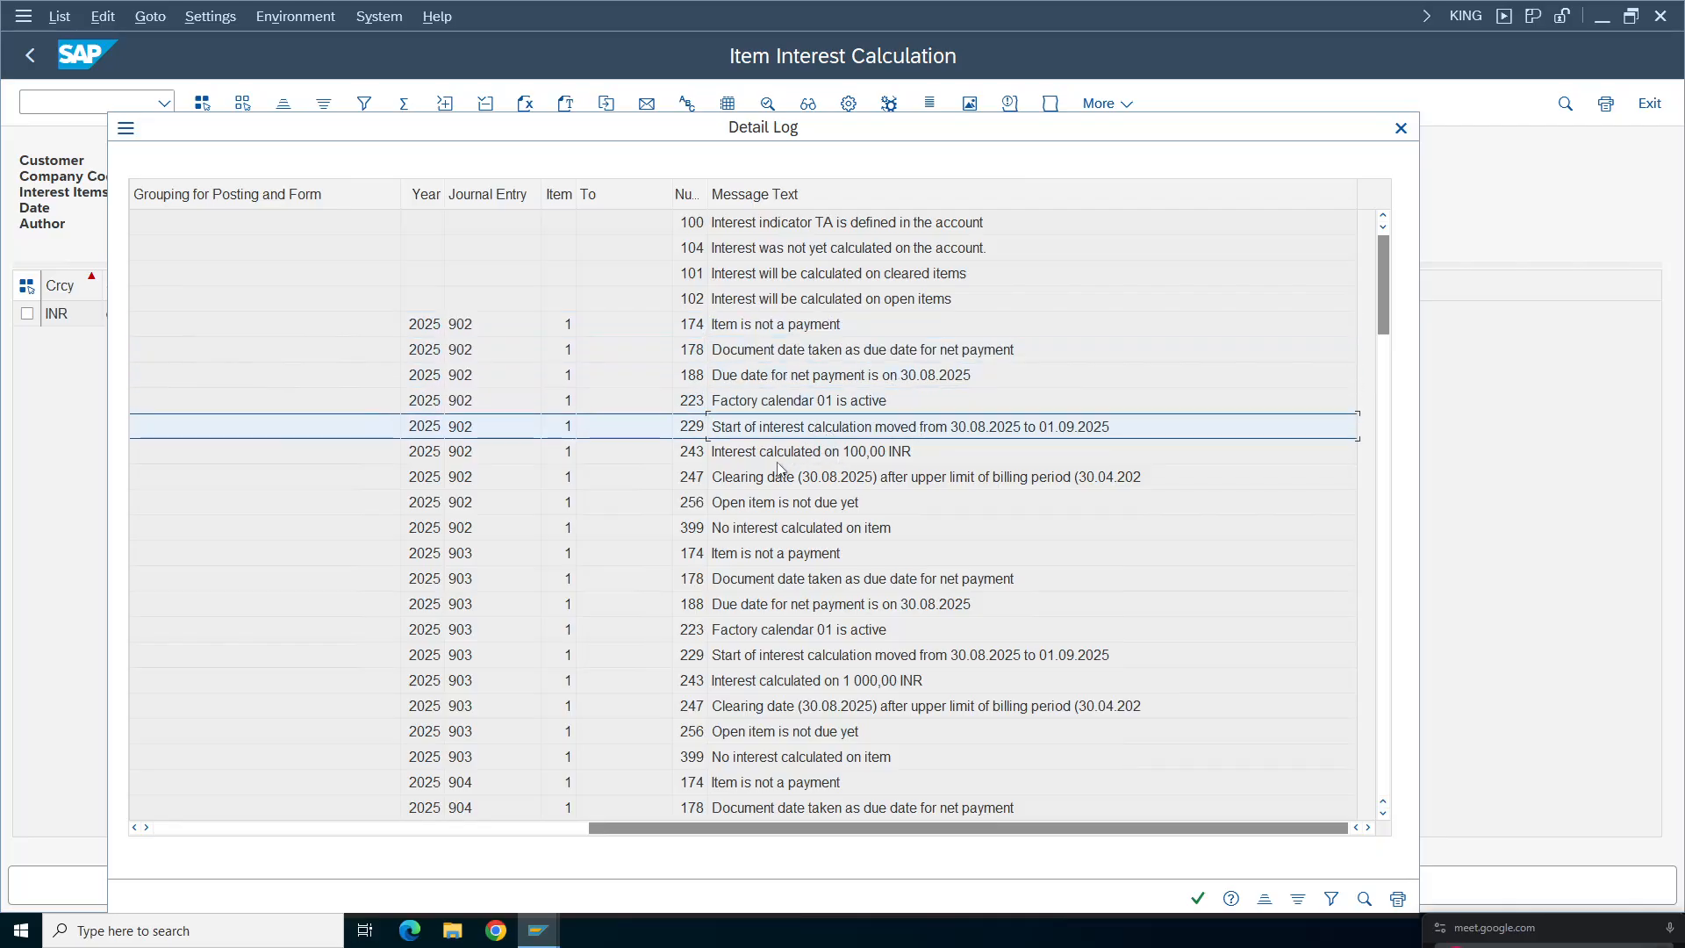
left_click(817, 457)
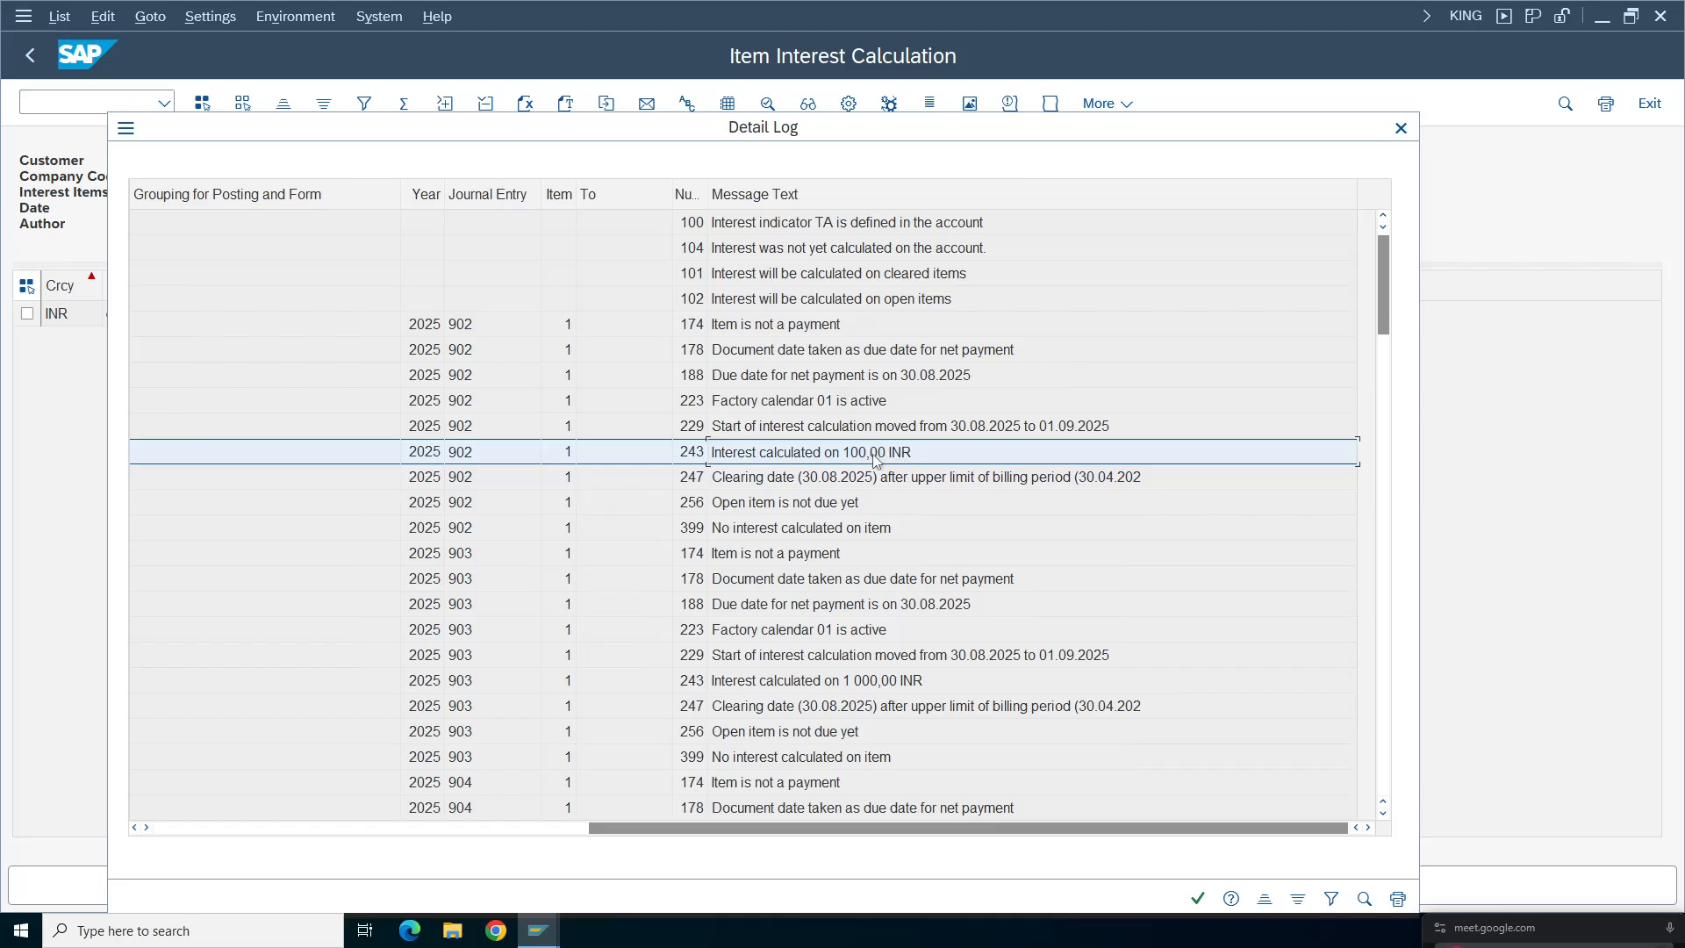
left_click(853, 481)
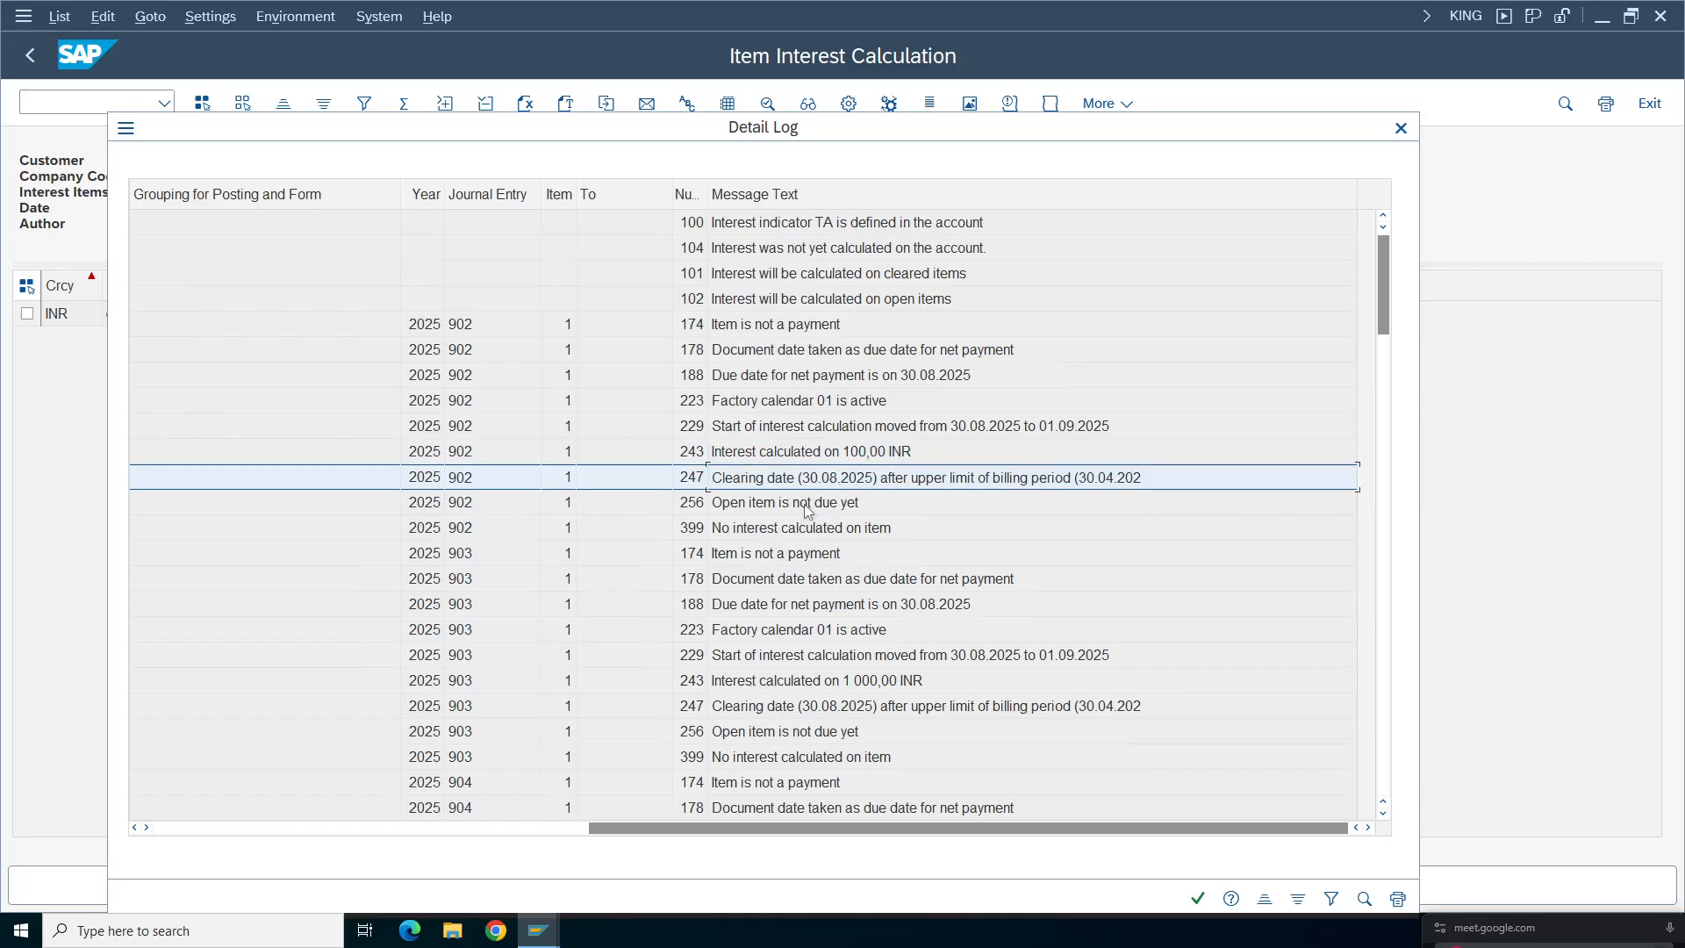
left_click(808, 508)
left_click(805, 533)
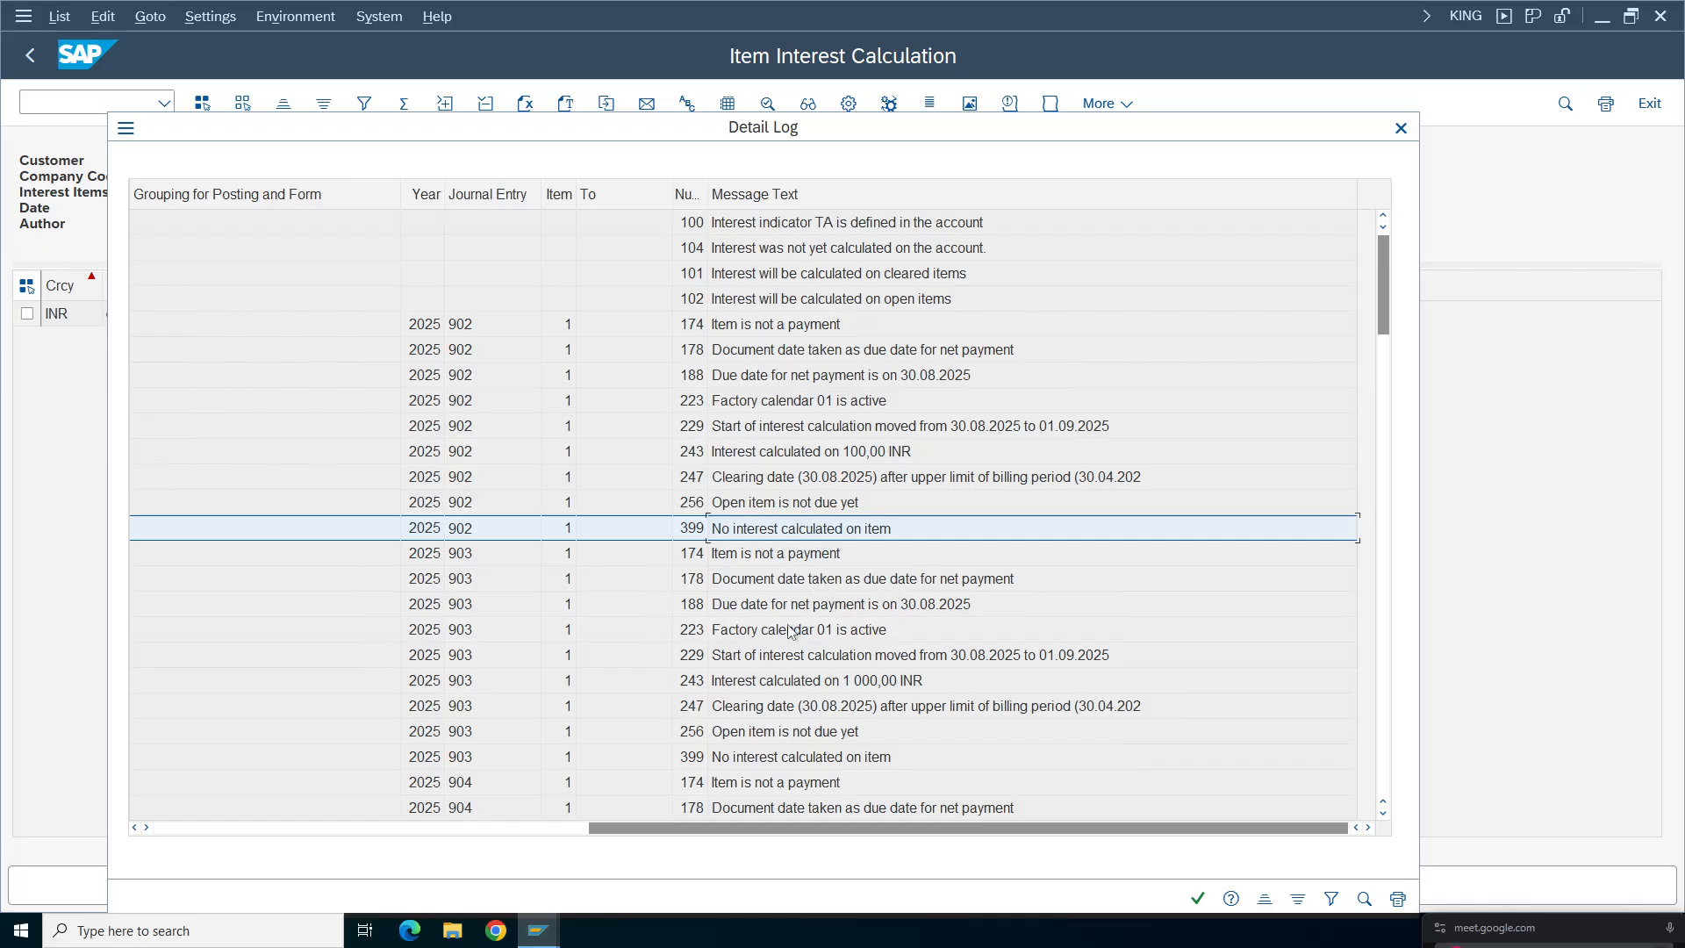
- Review the log's remaining messages through journal entry 1101 and compare them with the documents in the Customer Line Item Display session
left_click_drag(1383, 315, 1383, 504)
left_click_drag(1378, 504, 1376, 565)
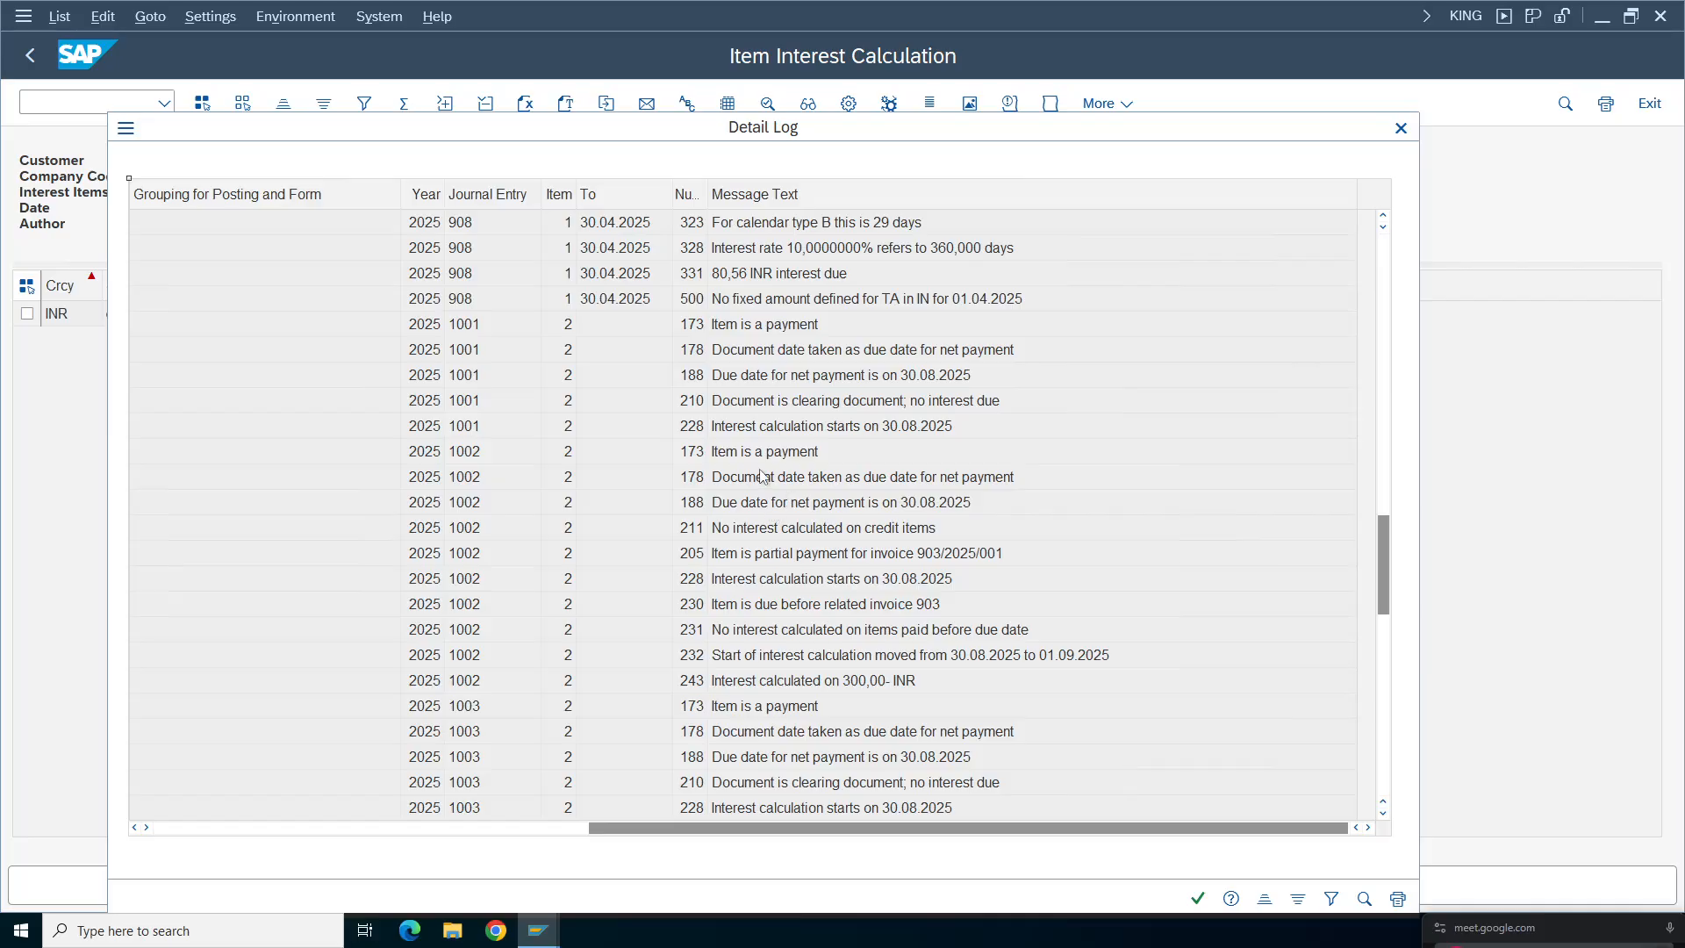
left_click_drag(1388, 553, 1380, 729)
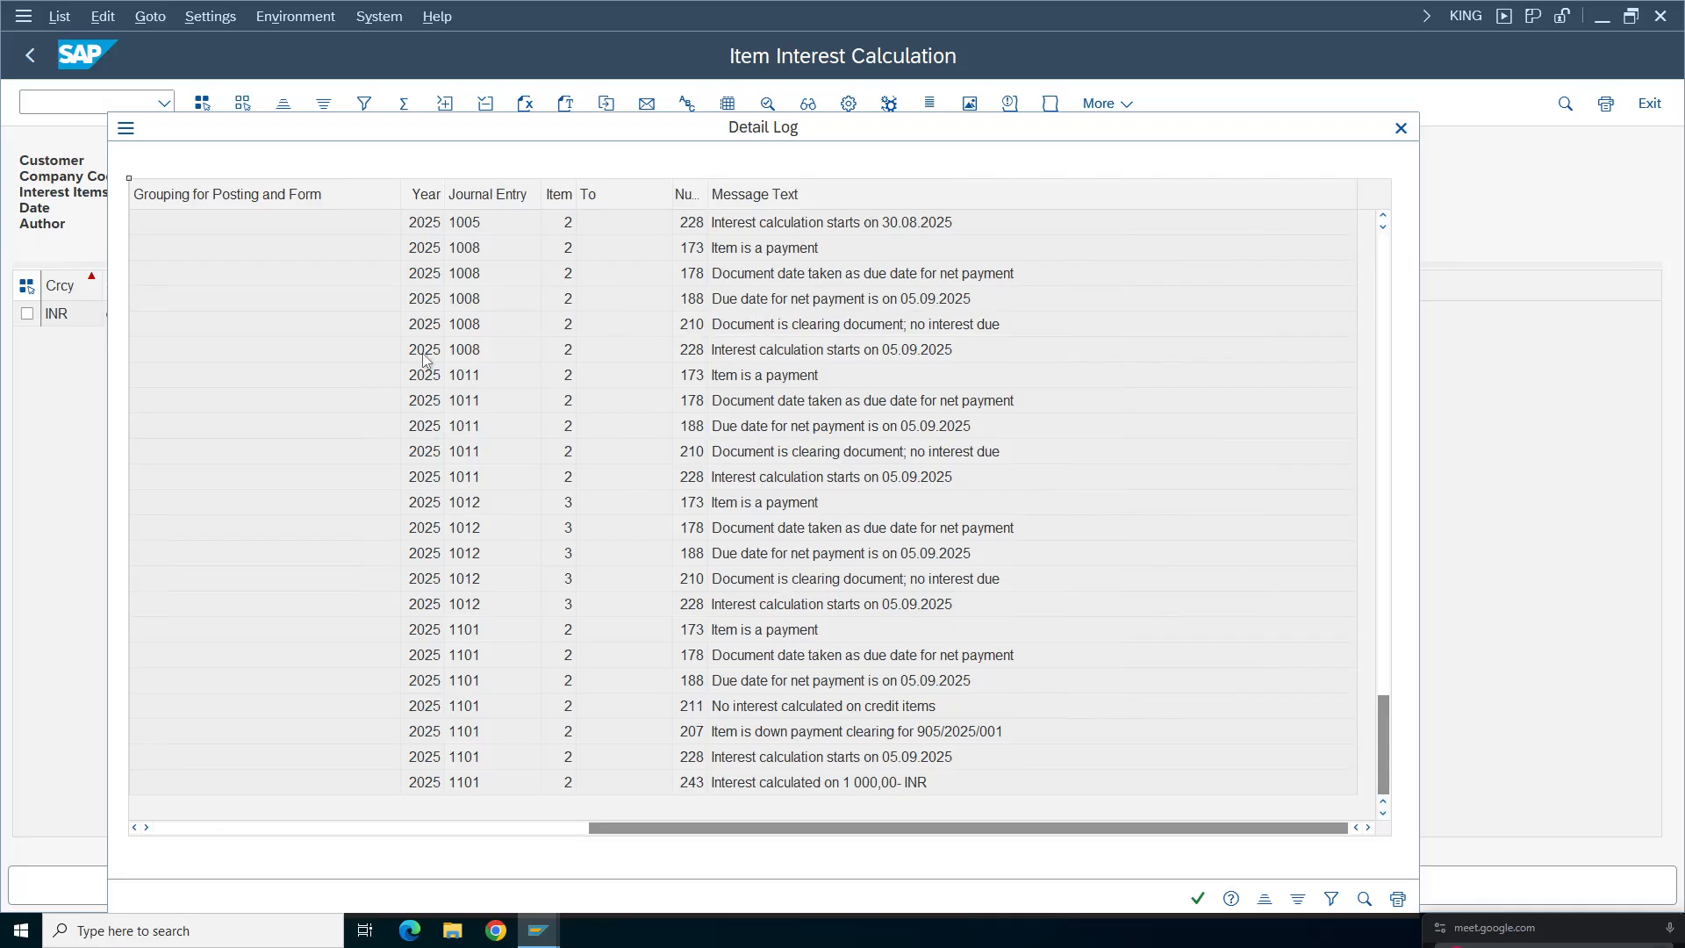
mouse_move(538, 931)
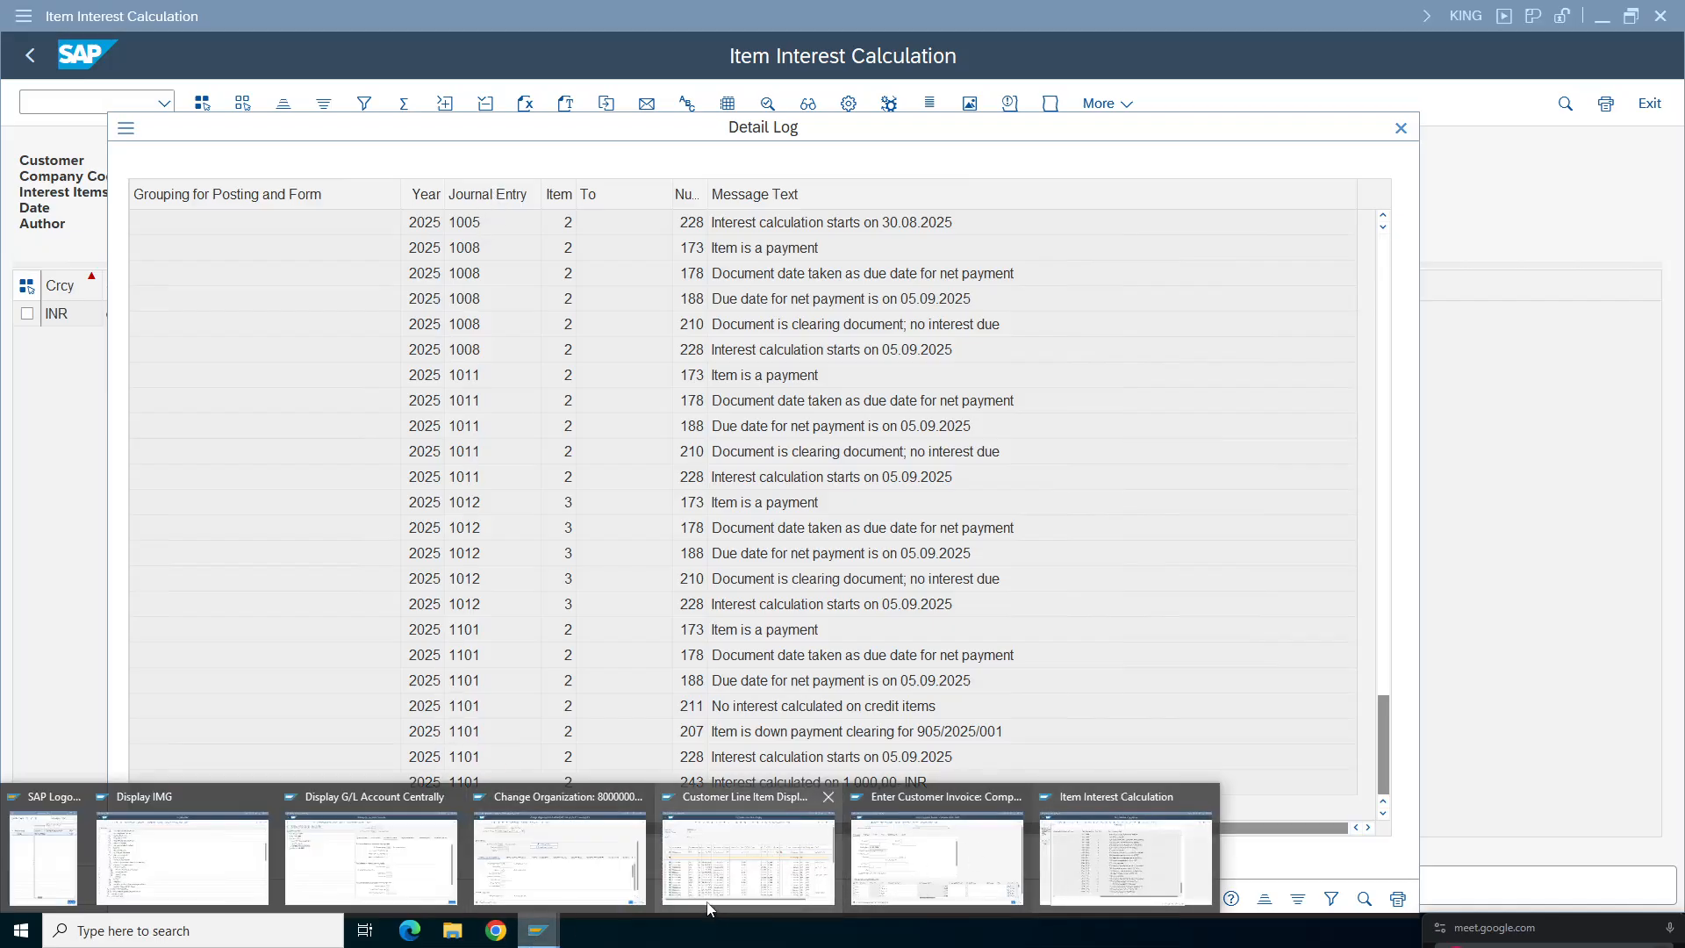
left_click(768, 873)
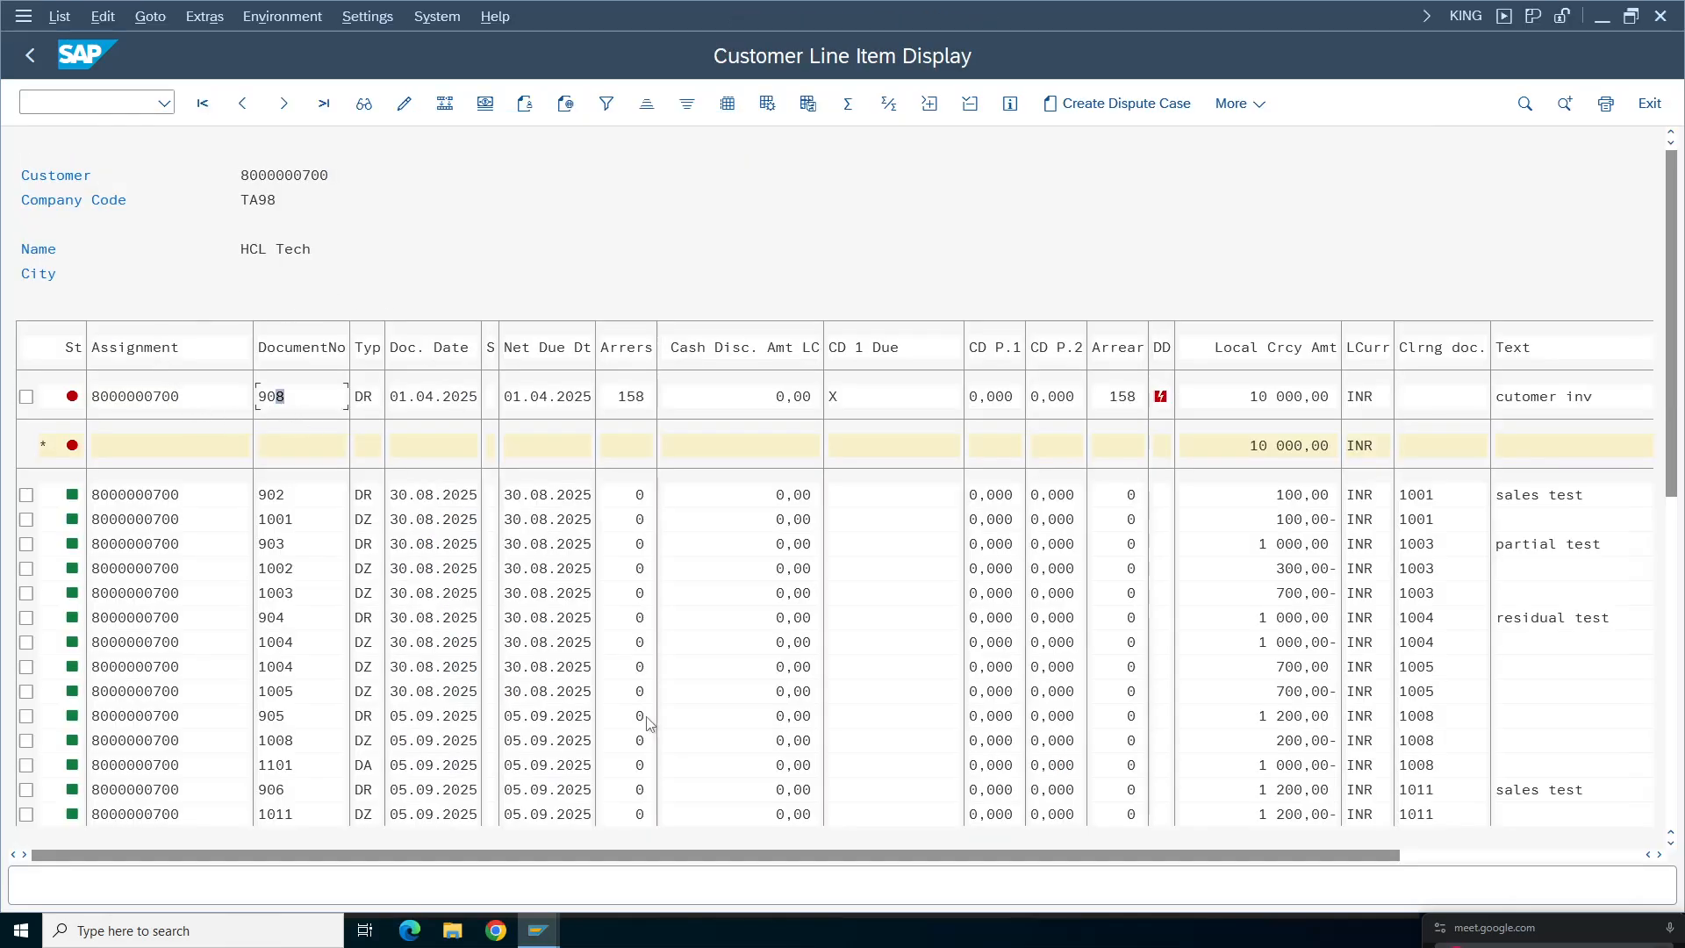
mouse_move(560, 938)
left_click(1107, 871)
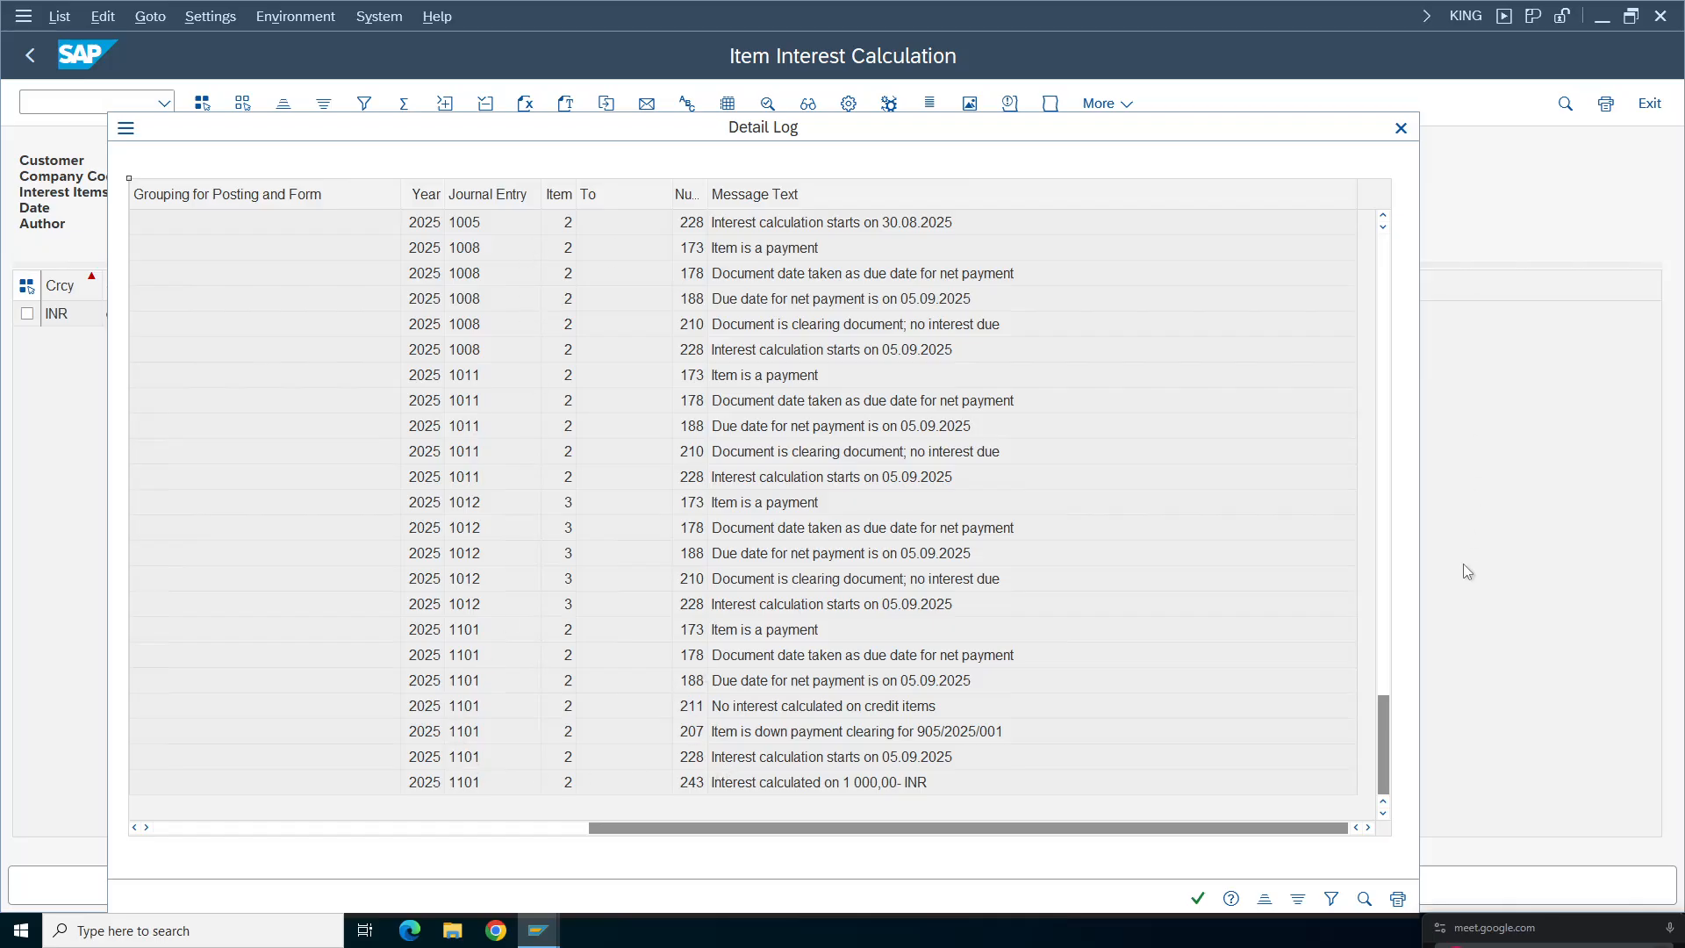
- Return to the beginning of the detail log and review the messages for journal entries 902, 903 and 904
left_click_drag(1379, 744, 1382, 285)
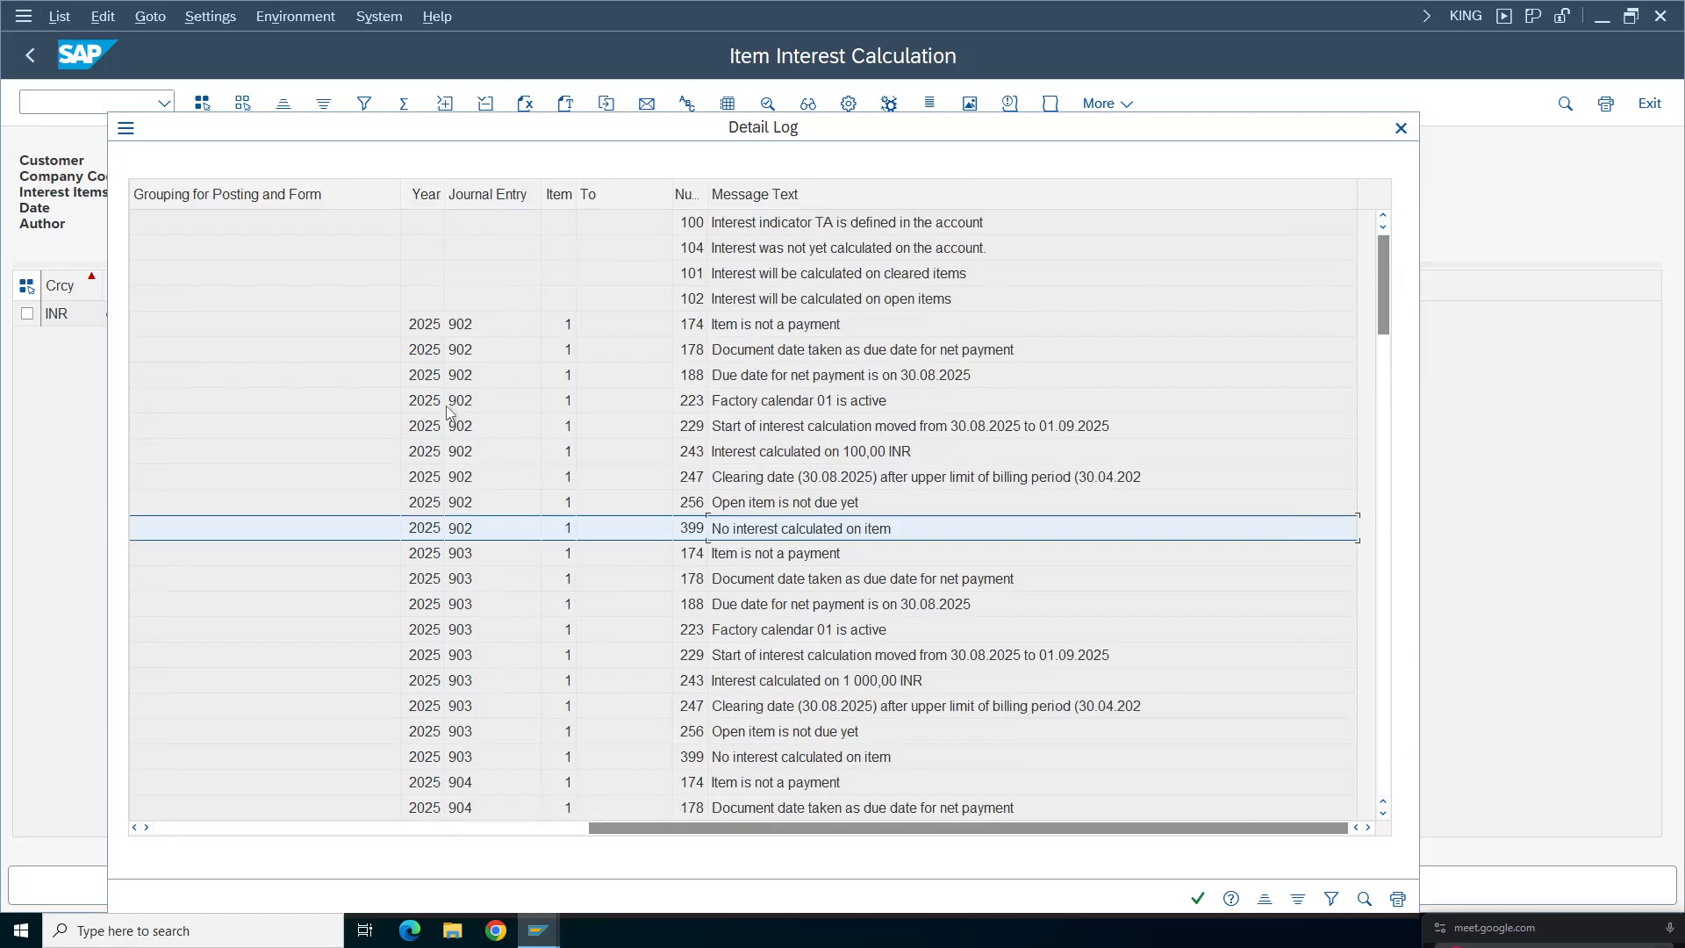
left_click(468, 755)
left_click(471, 783)
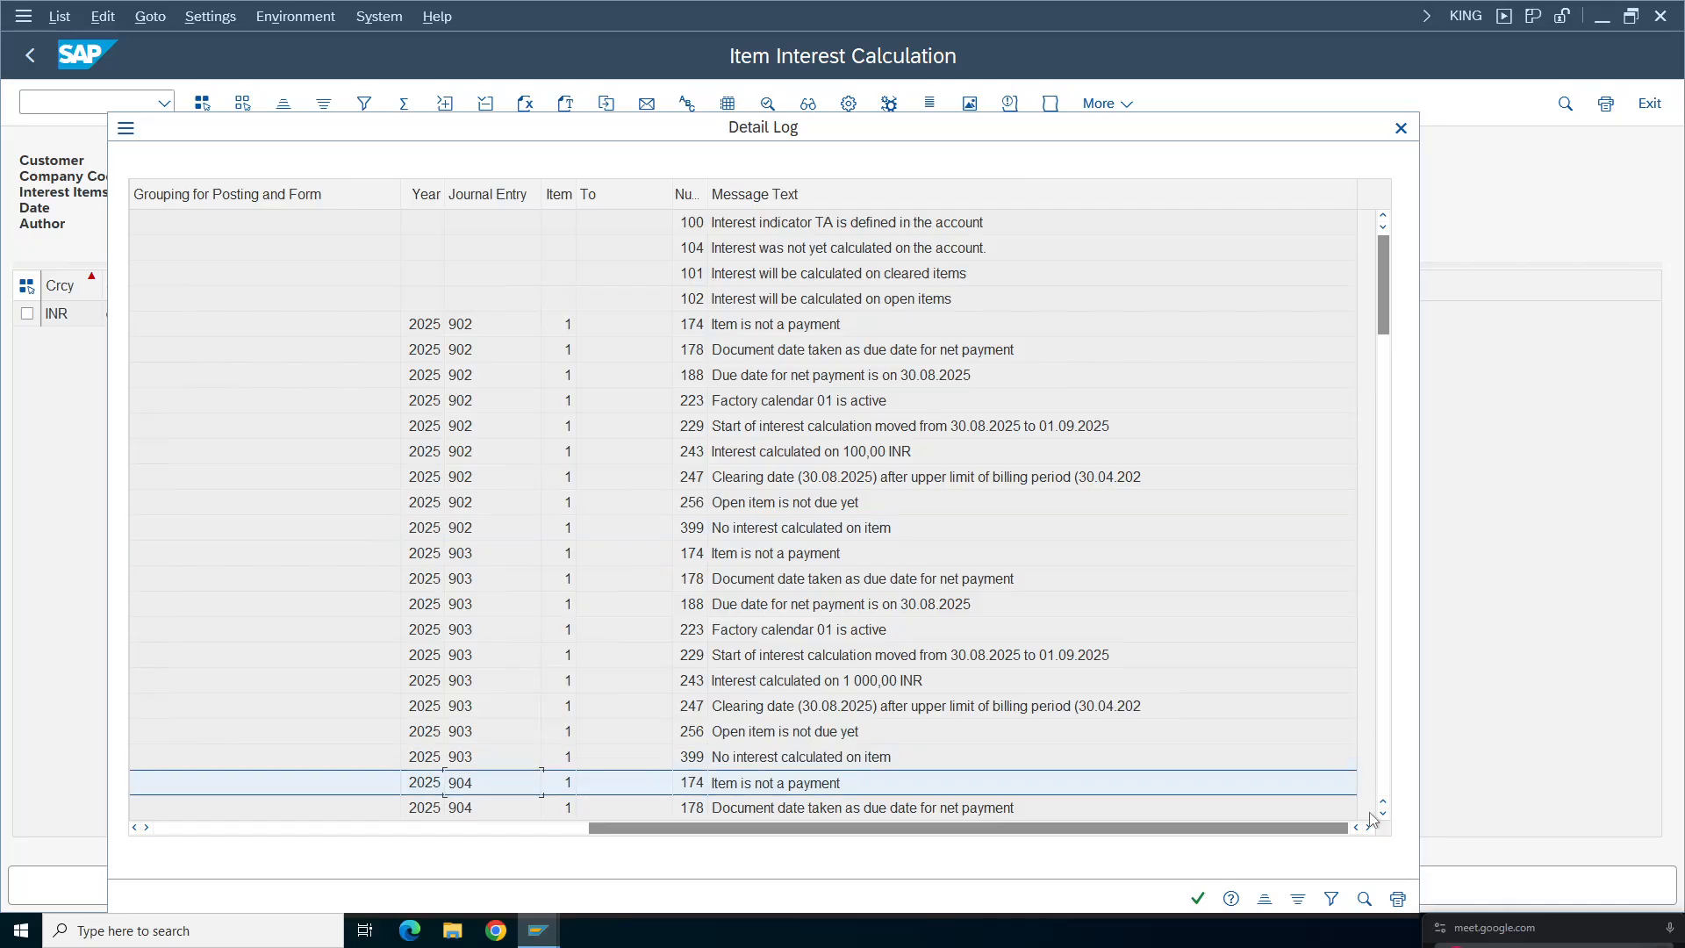
left_click(1383, 814)
triple_click(1383, 814)
triple_click(1383, 814)
double_click(1383, 815)
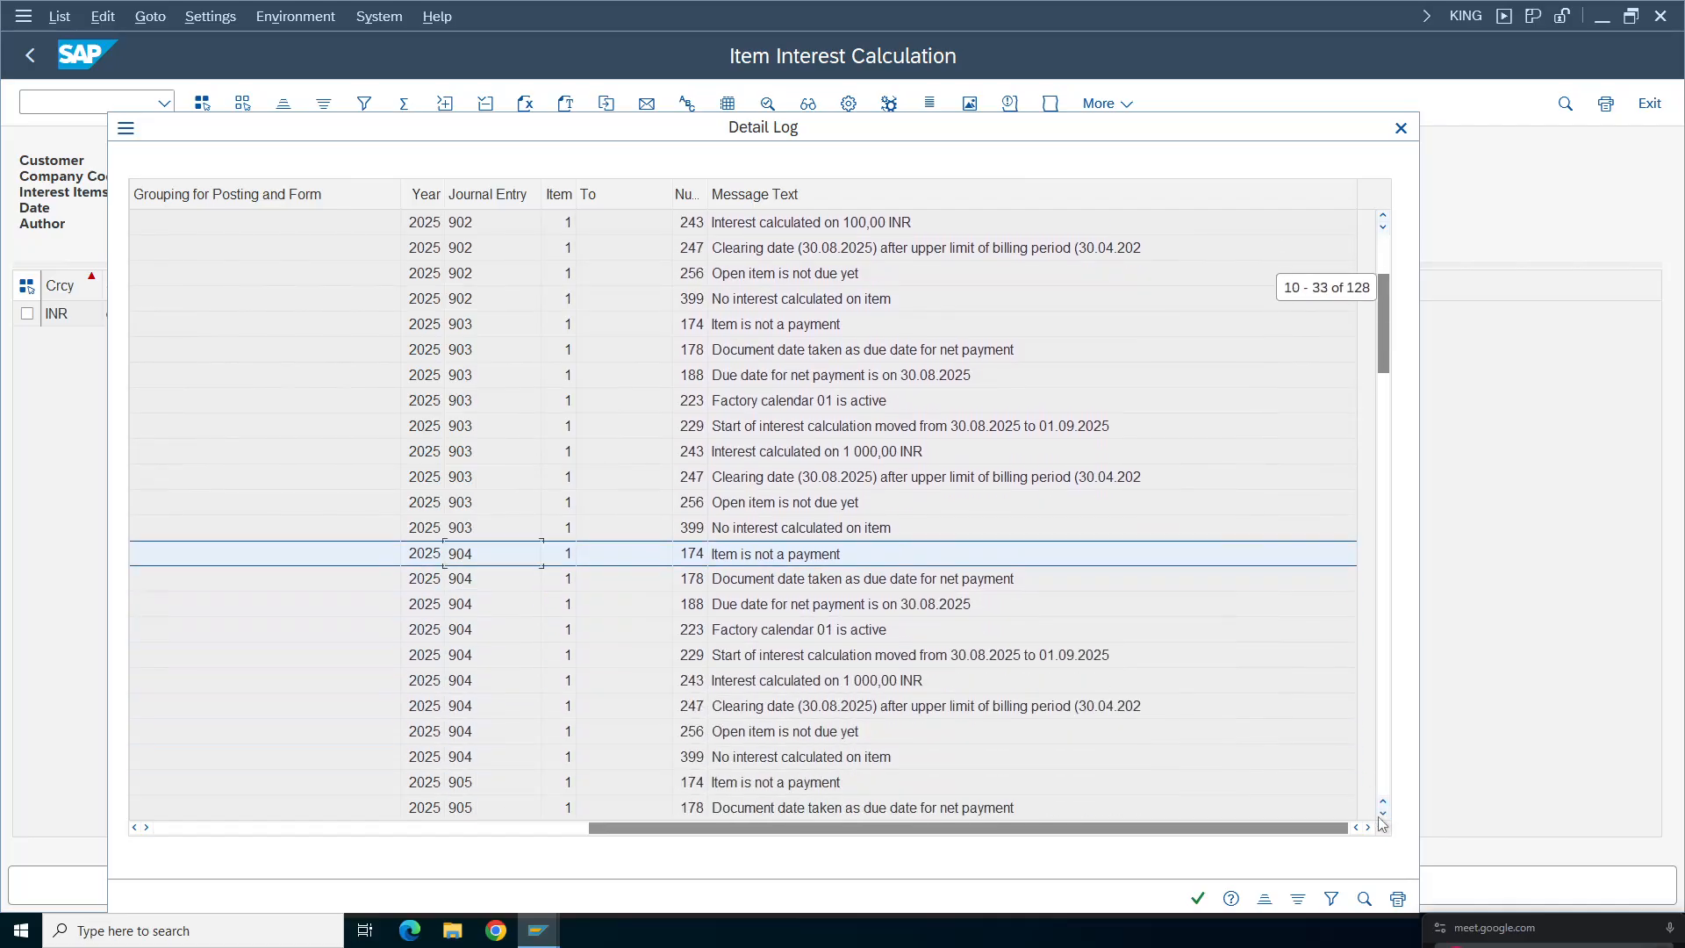
left_click(1384, 814)
double_click(1383, 815)
triple_click(1383, 815)
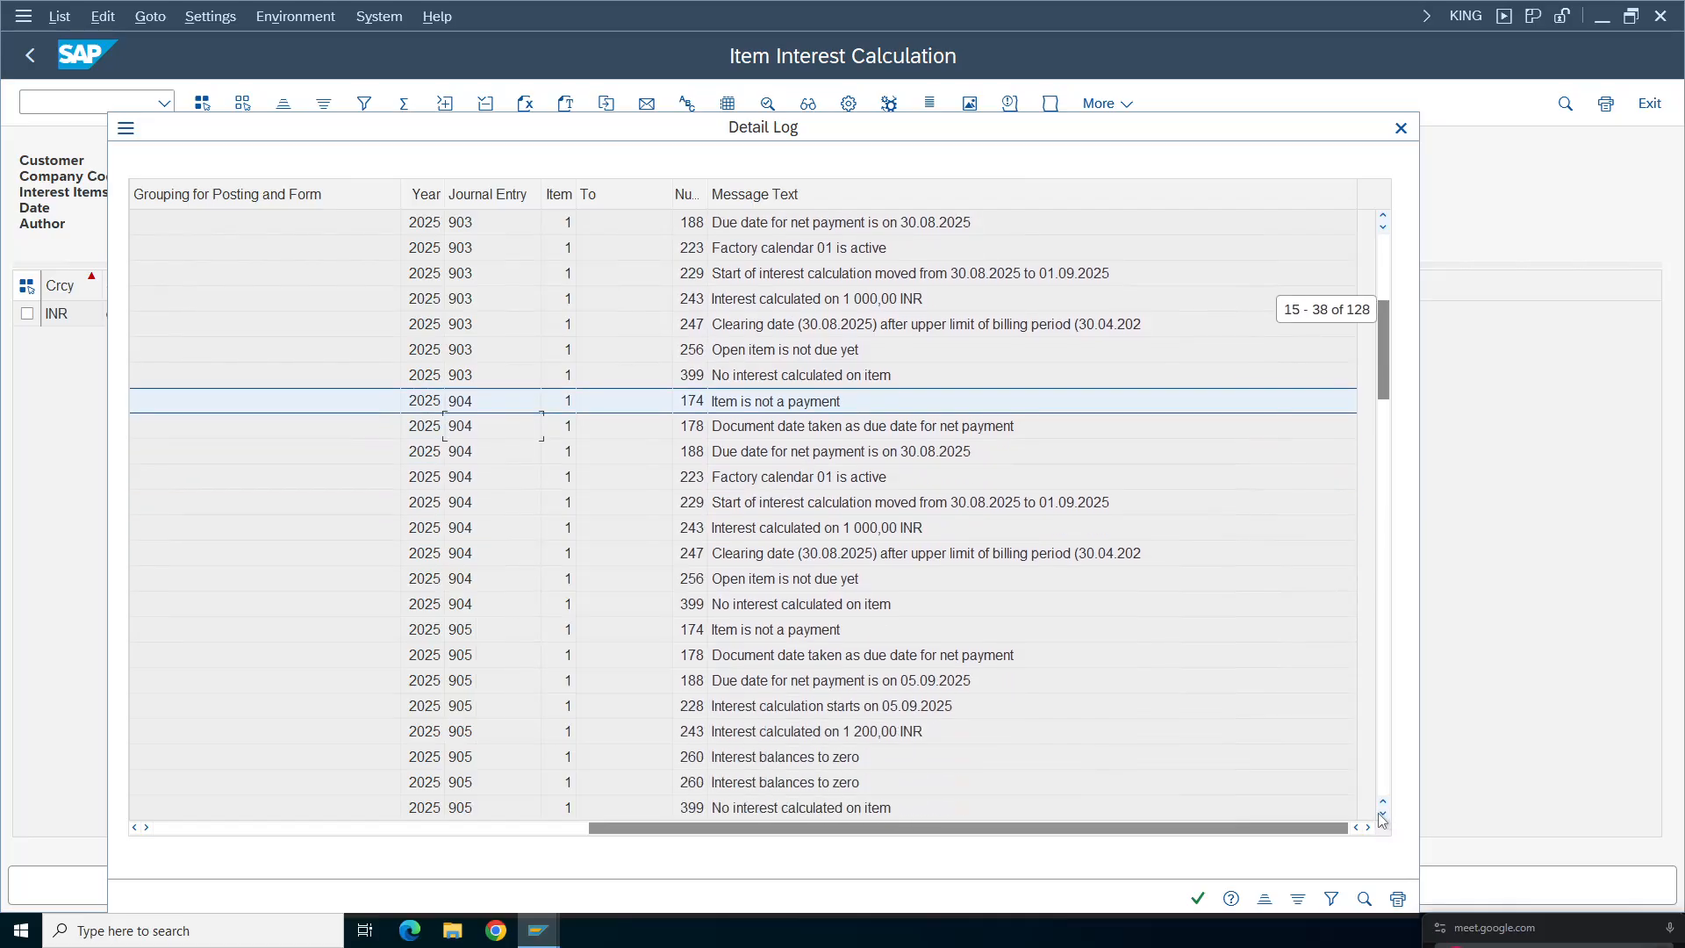
double_click(1383, 815)
double_click(1383, 814)
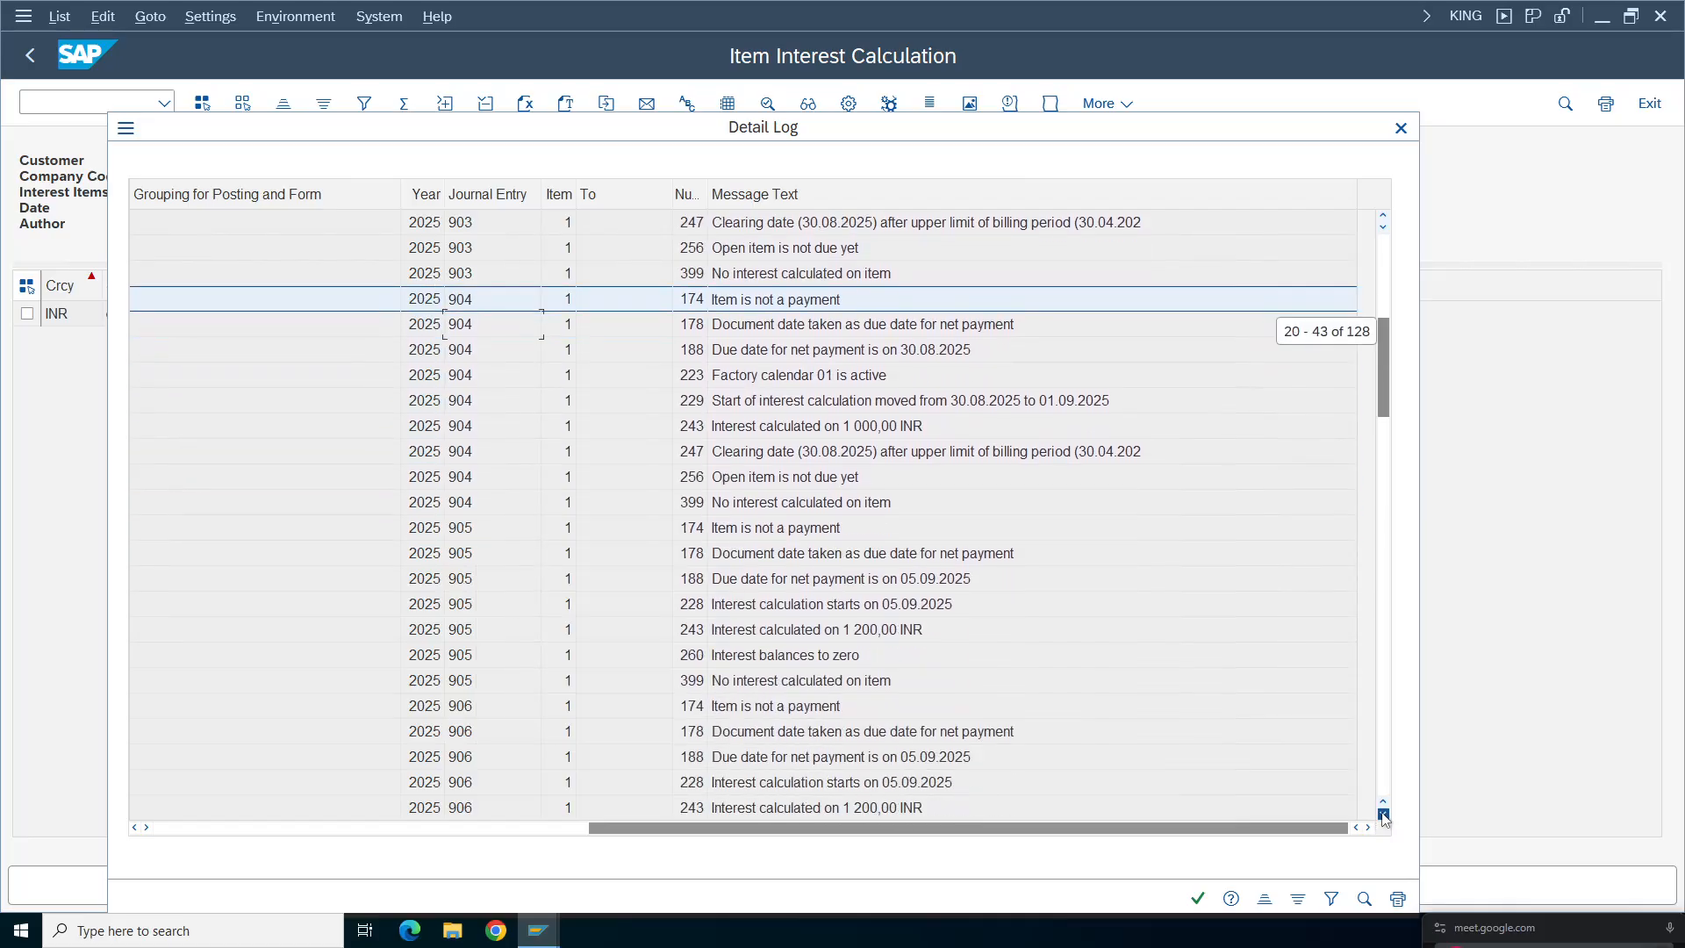
- Review the detail log messages for journal entries 905, 906 and 907
double_click(1383, 814)
double_click(1383, 815)
double_click(1384, 814)
double_click(1383, 815)
left_click(1383, 815)
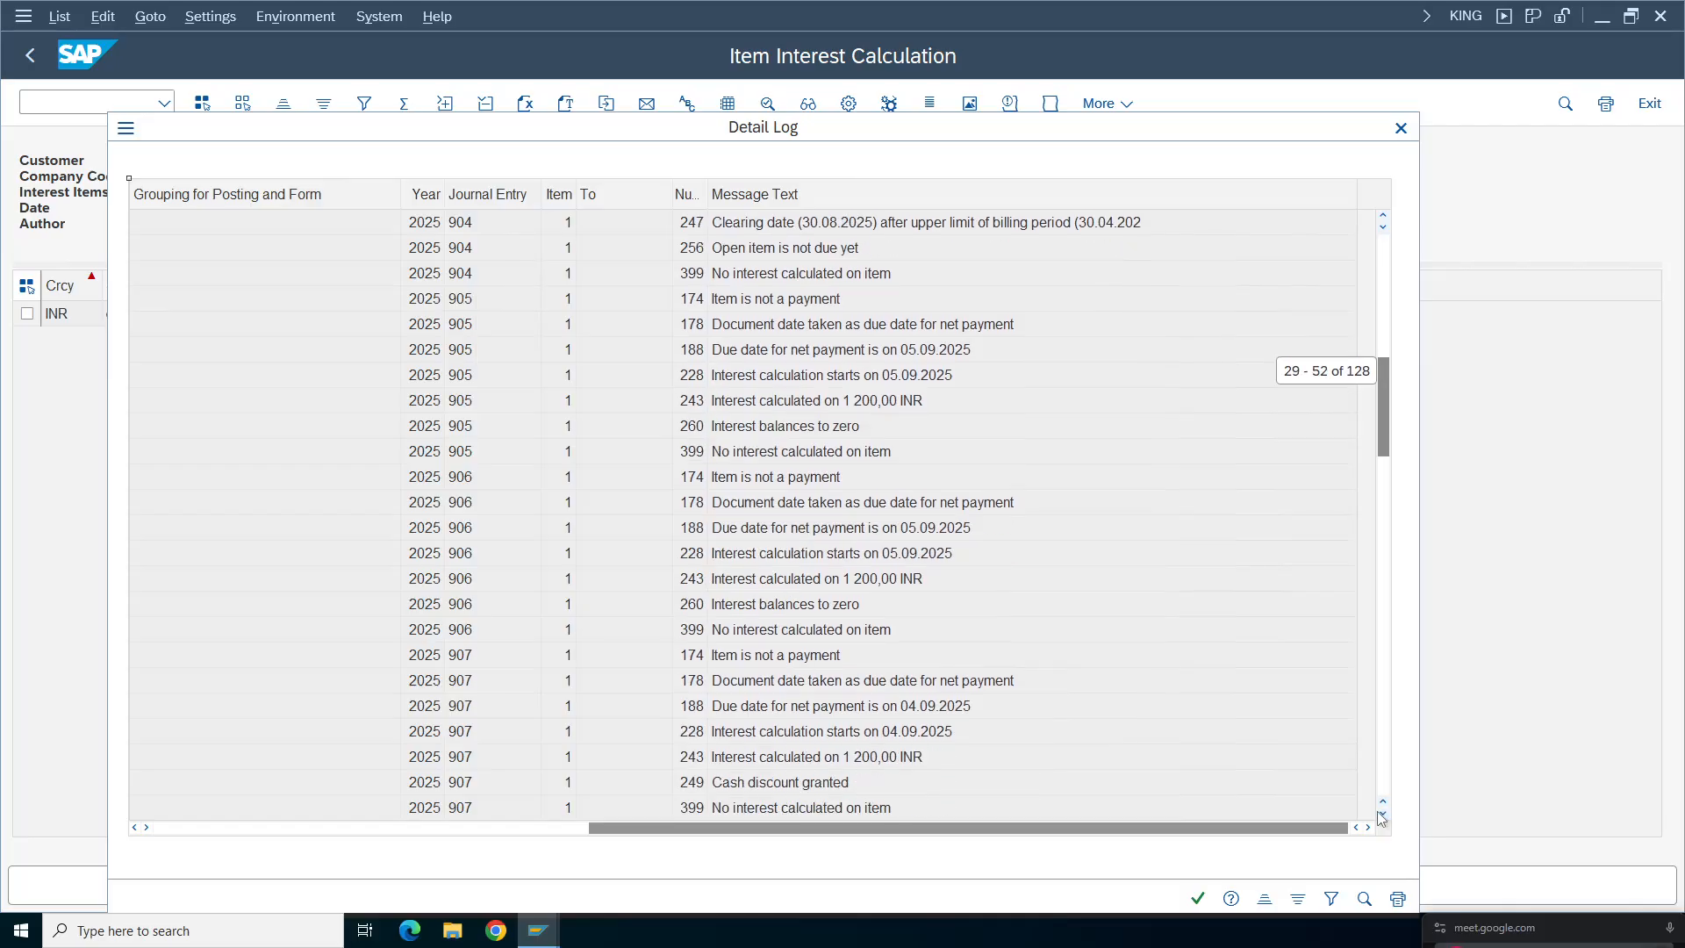
left_click(1384, 814)
double_click(1383, 814)
triple_click(1383, 814)
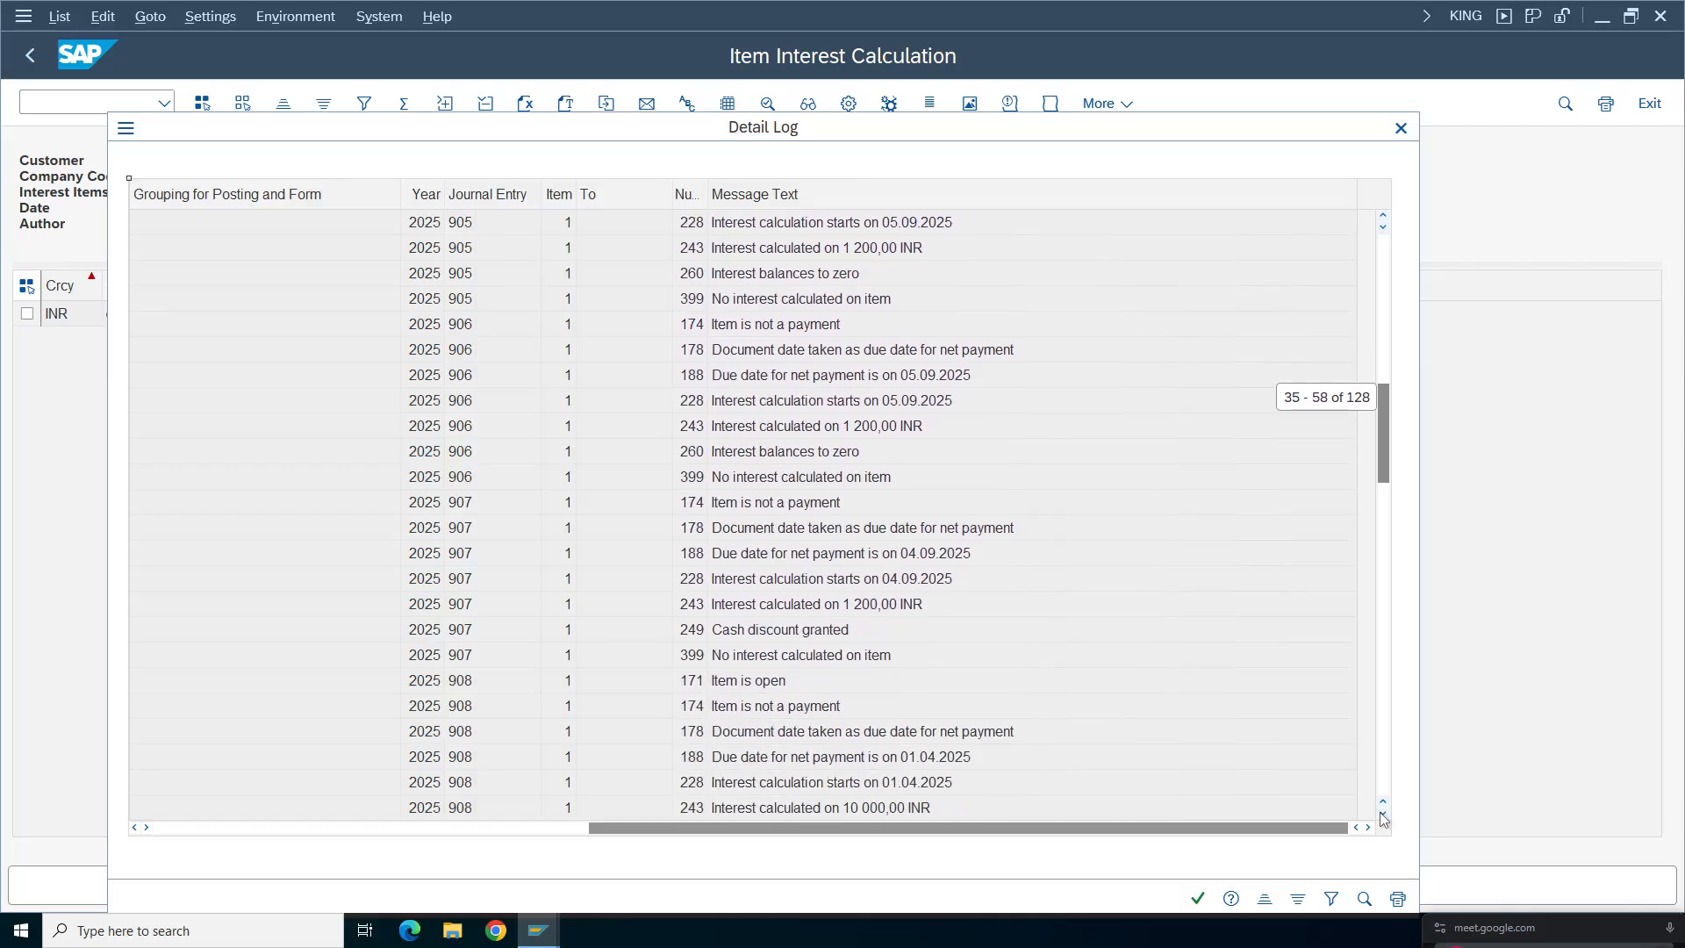
double_click(1383, 814)
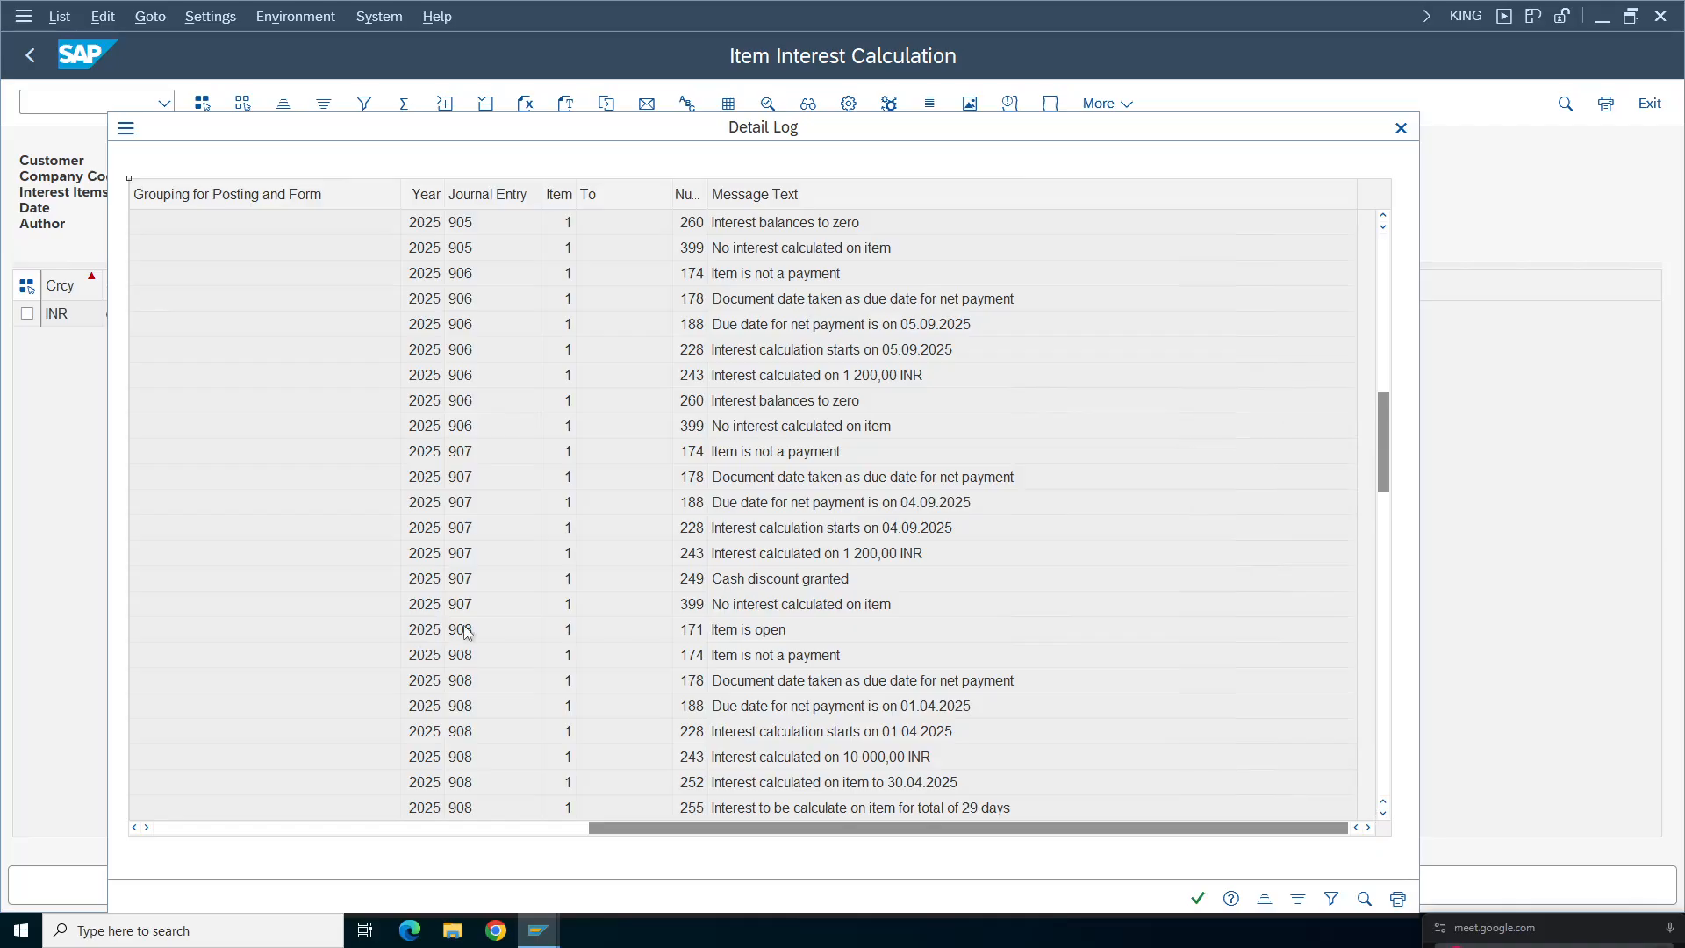
- Bring all messages of journal entry 908 into view and examine its open-item and payment status
left_click(769, 632)
left_click(1383, 814)
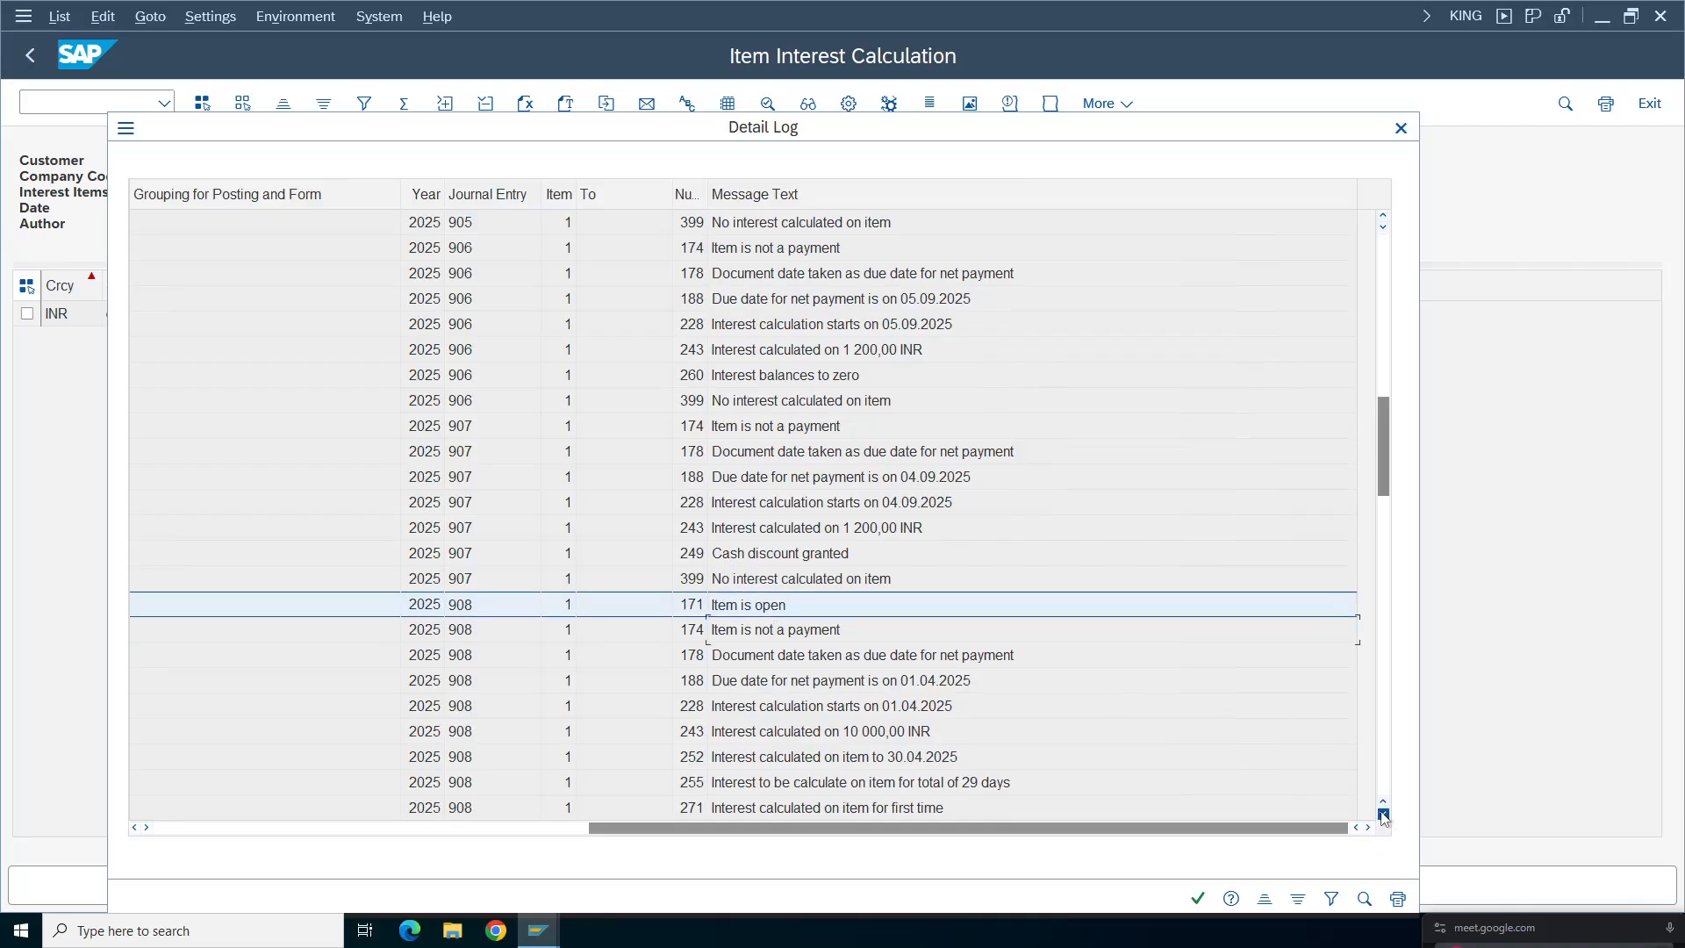
triple_click(1383, 814)
triple_click(1383, 814)
left_click(1383, 815)
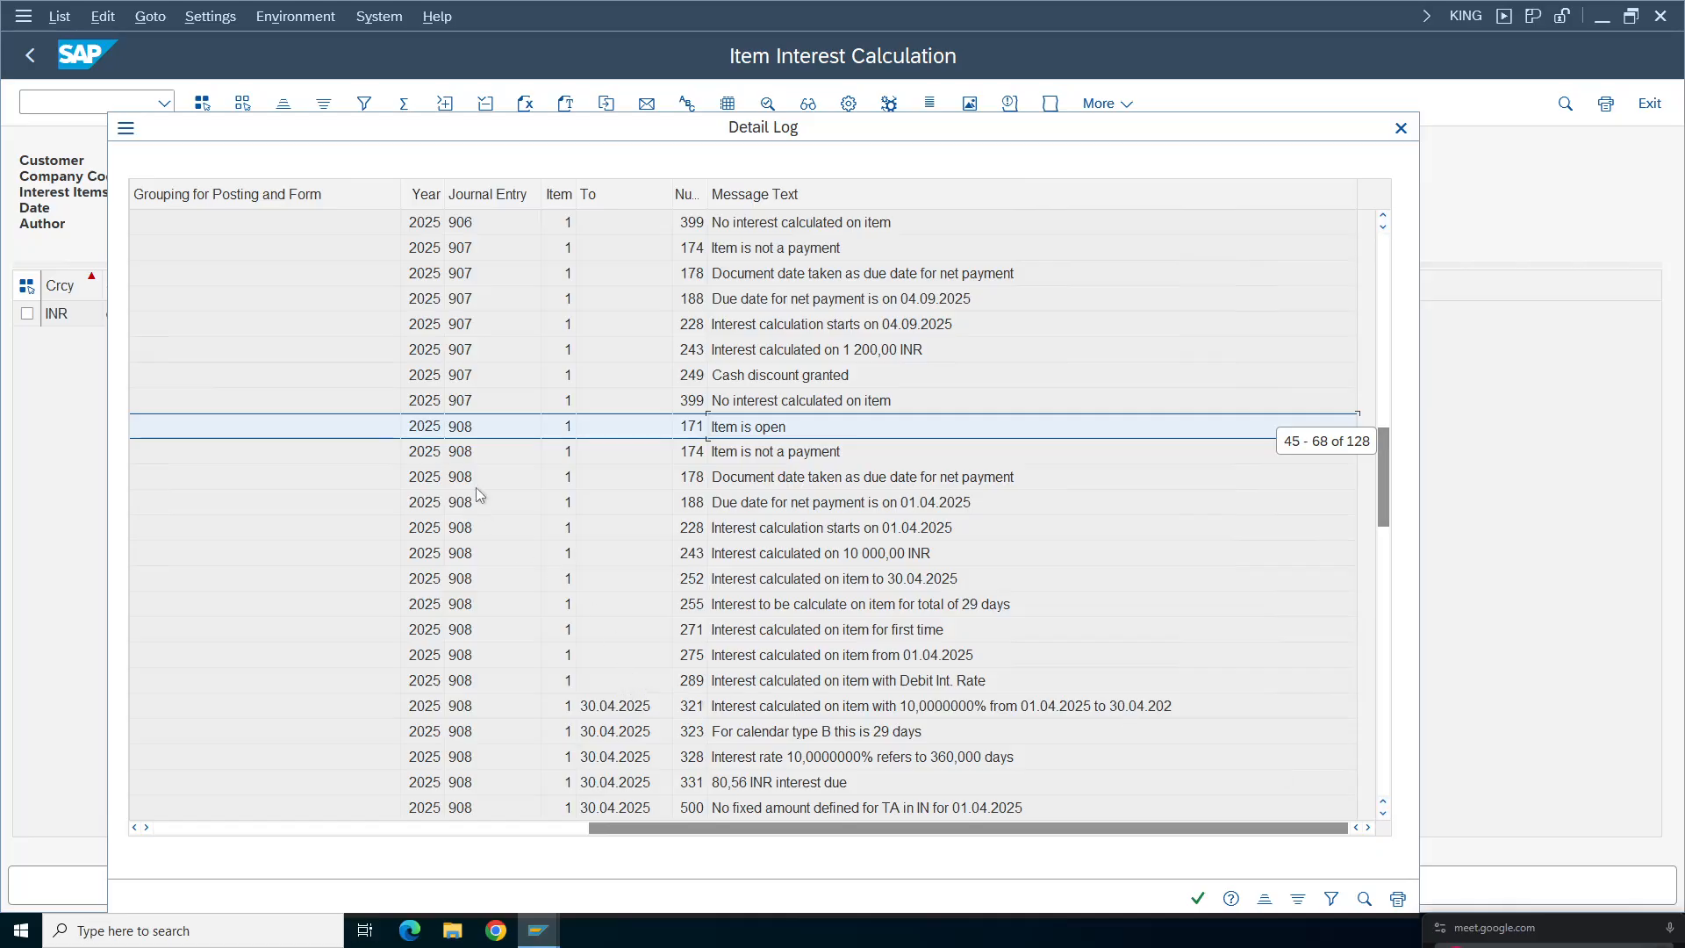
left_click(478, 427)
triple_click(1383, 816)
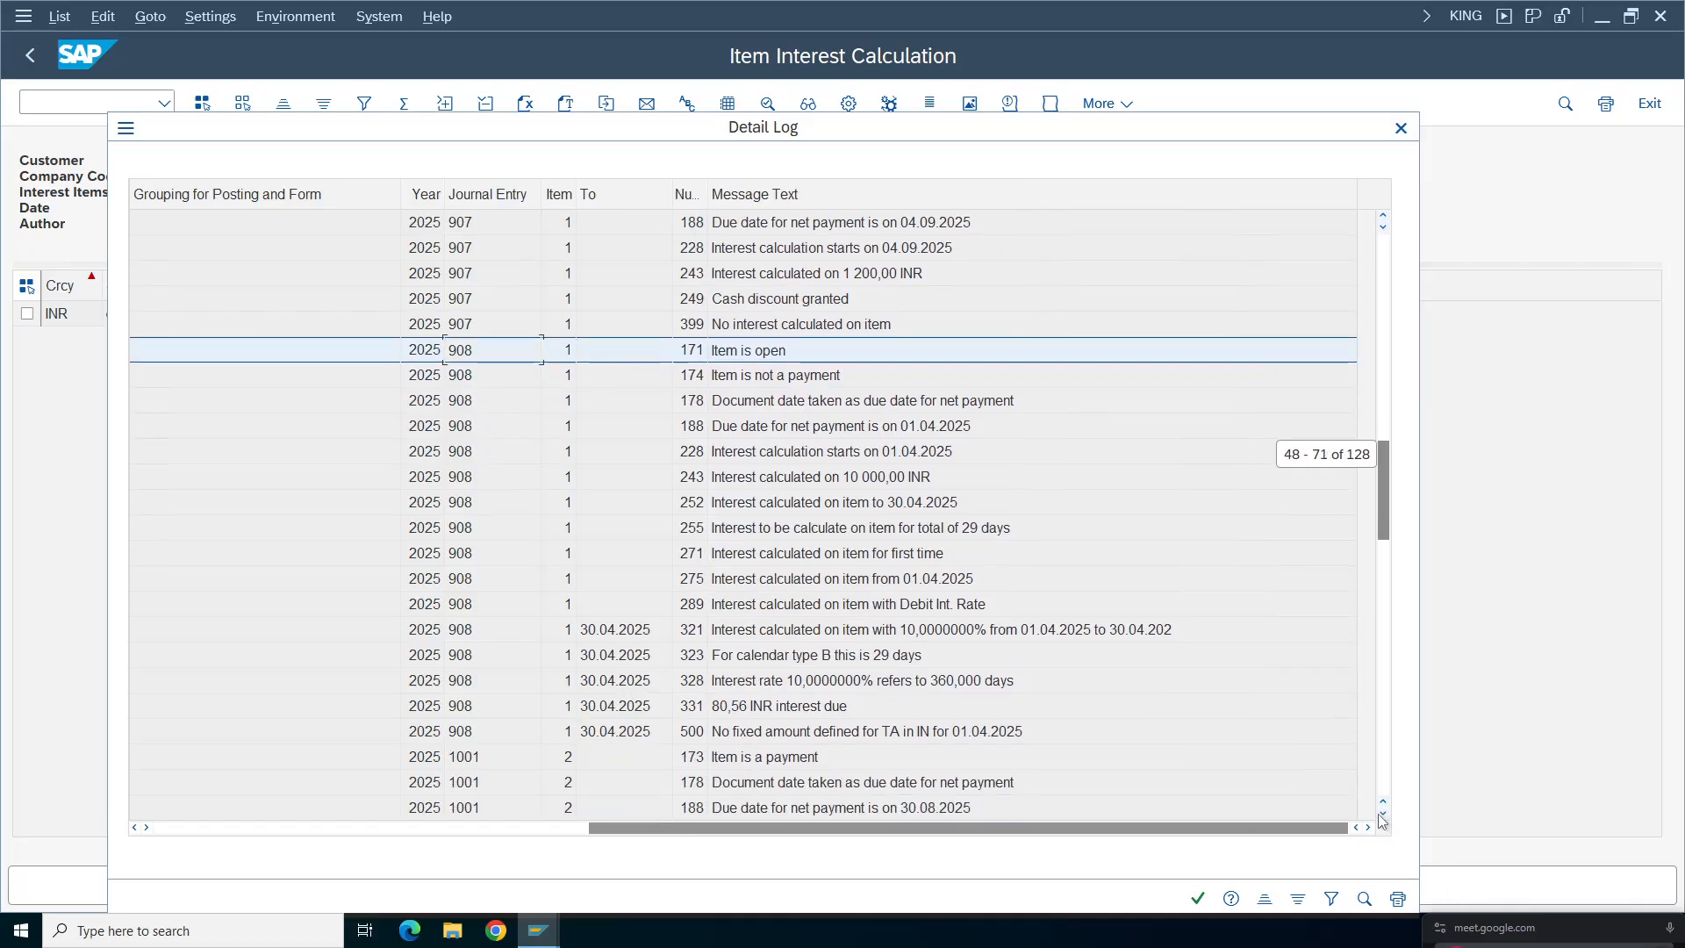
left_click(741, 377)
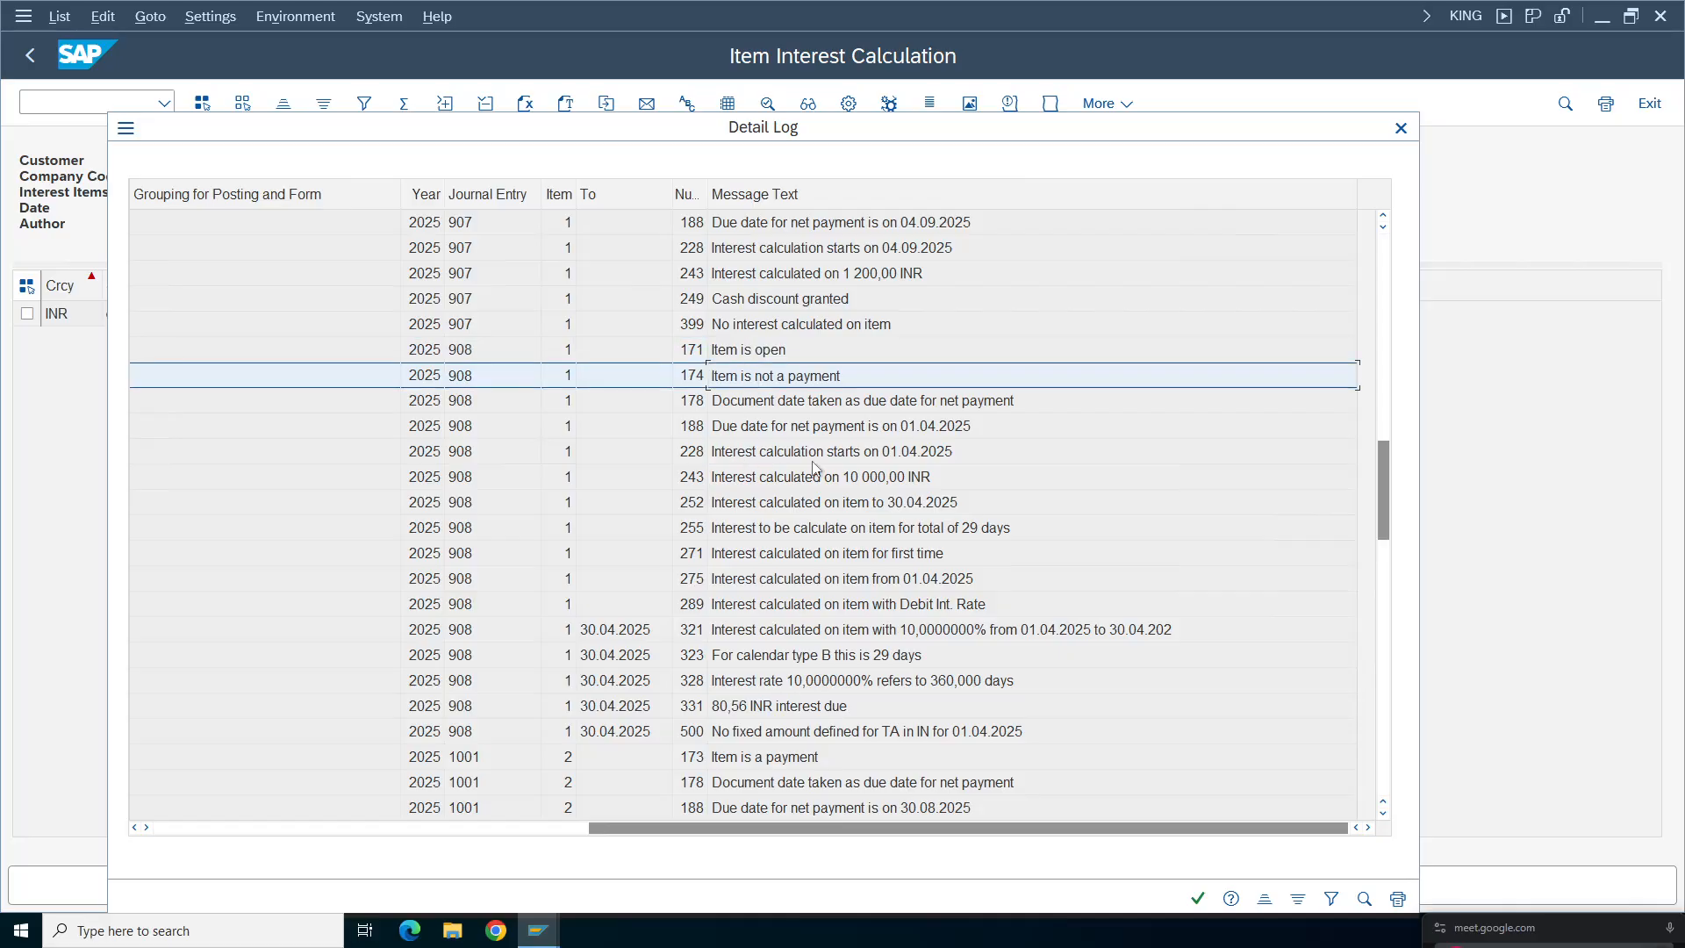
- Examine journal entry 908's messages on base amount, start date, number of days, interest rate, calendar type and interest due
left_click(845, 478)
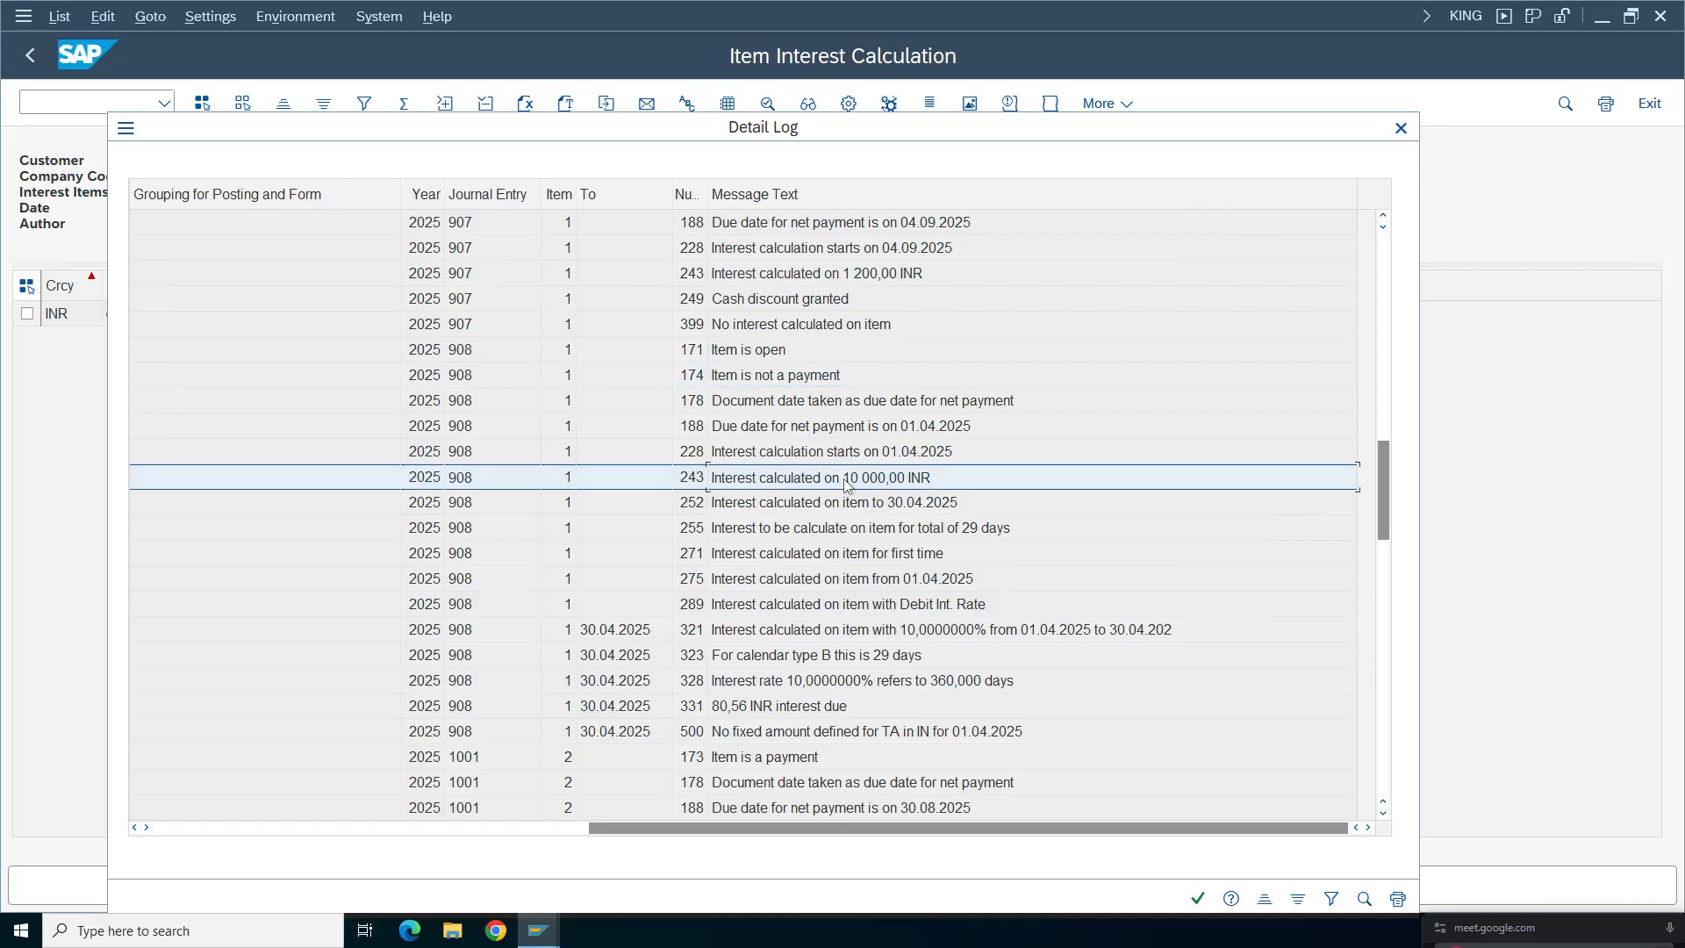
left_click(947, 535)
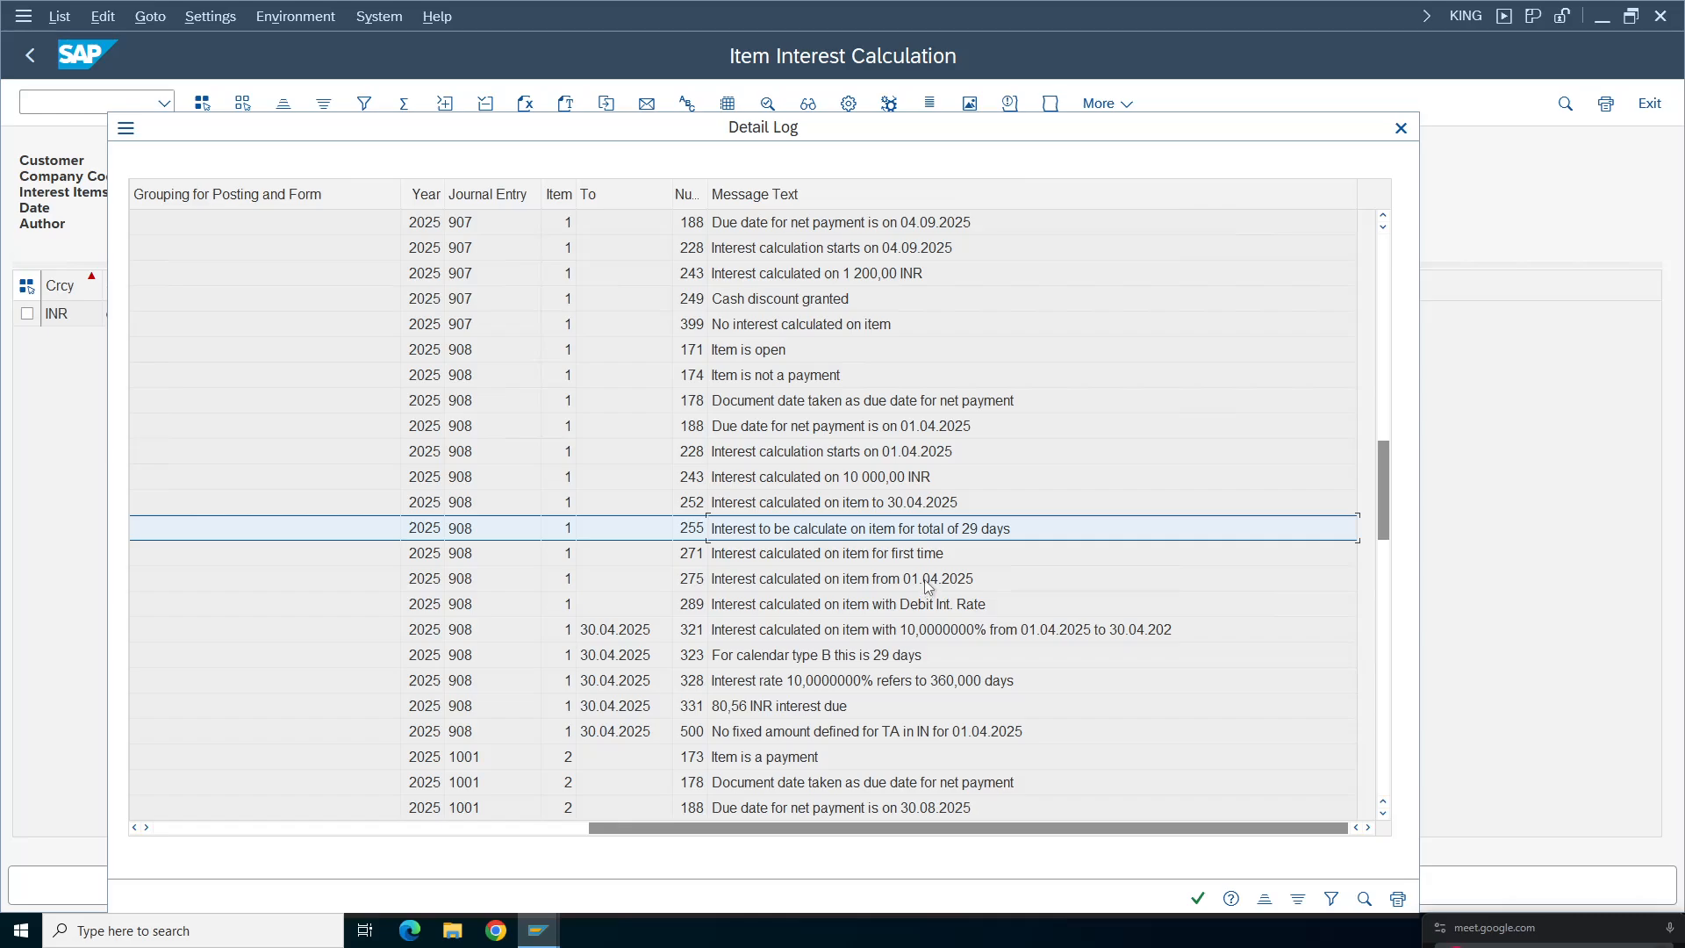
left_click(927, 583)
left_click(947, 609)
left_click(1084, 641)
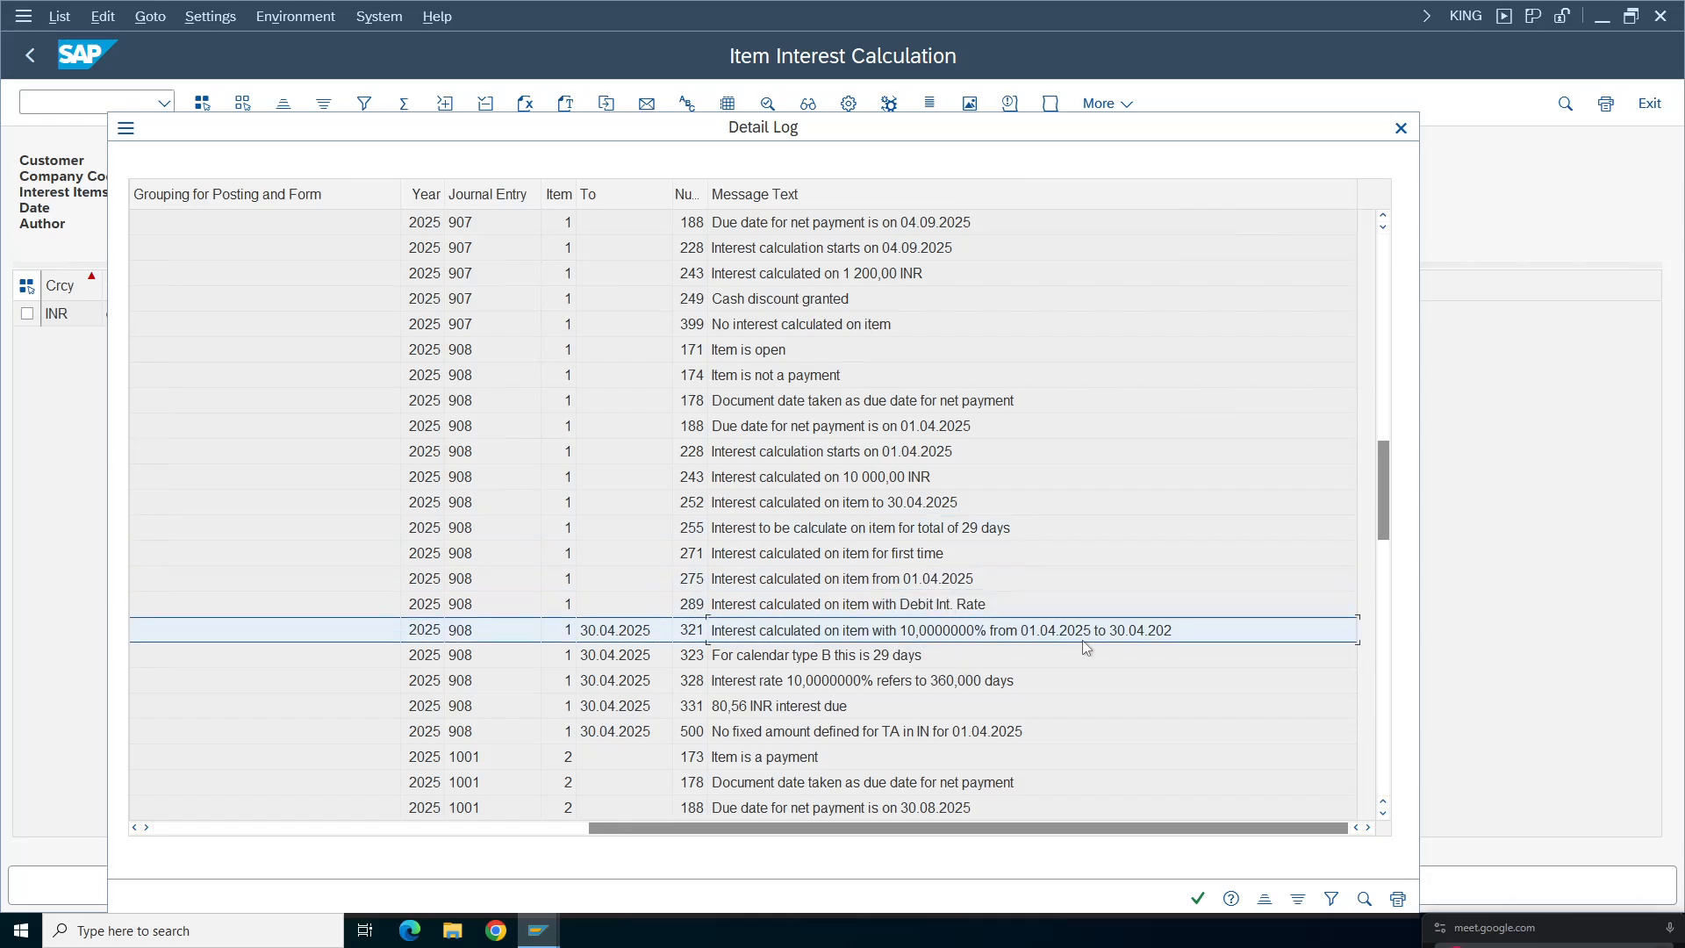
left_click(884, 658)
left_click(869, 684)
left_click(730, 708)
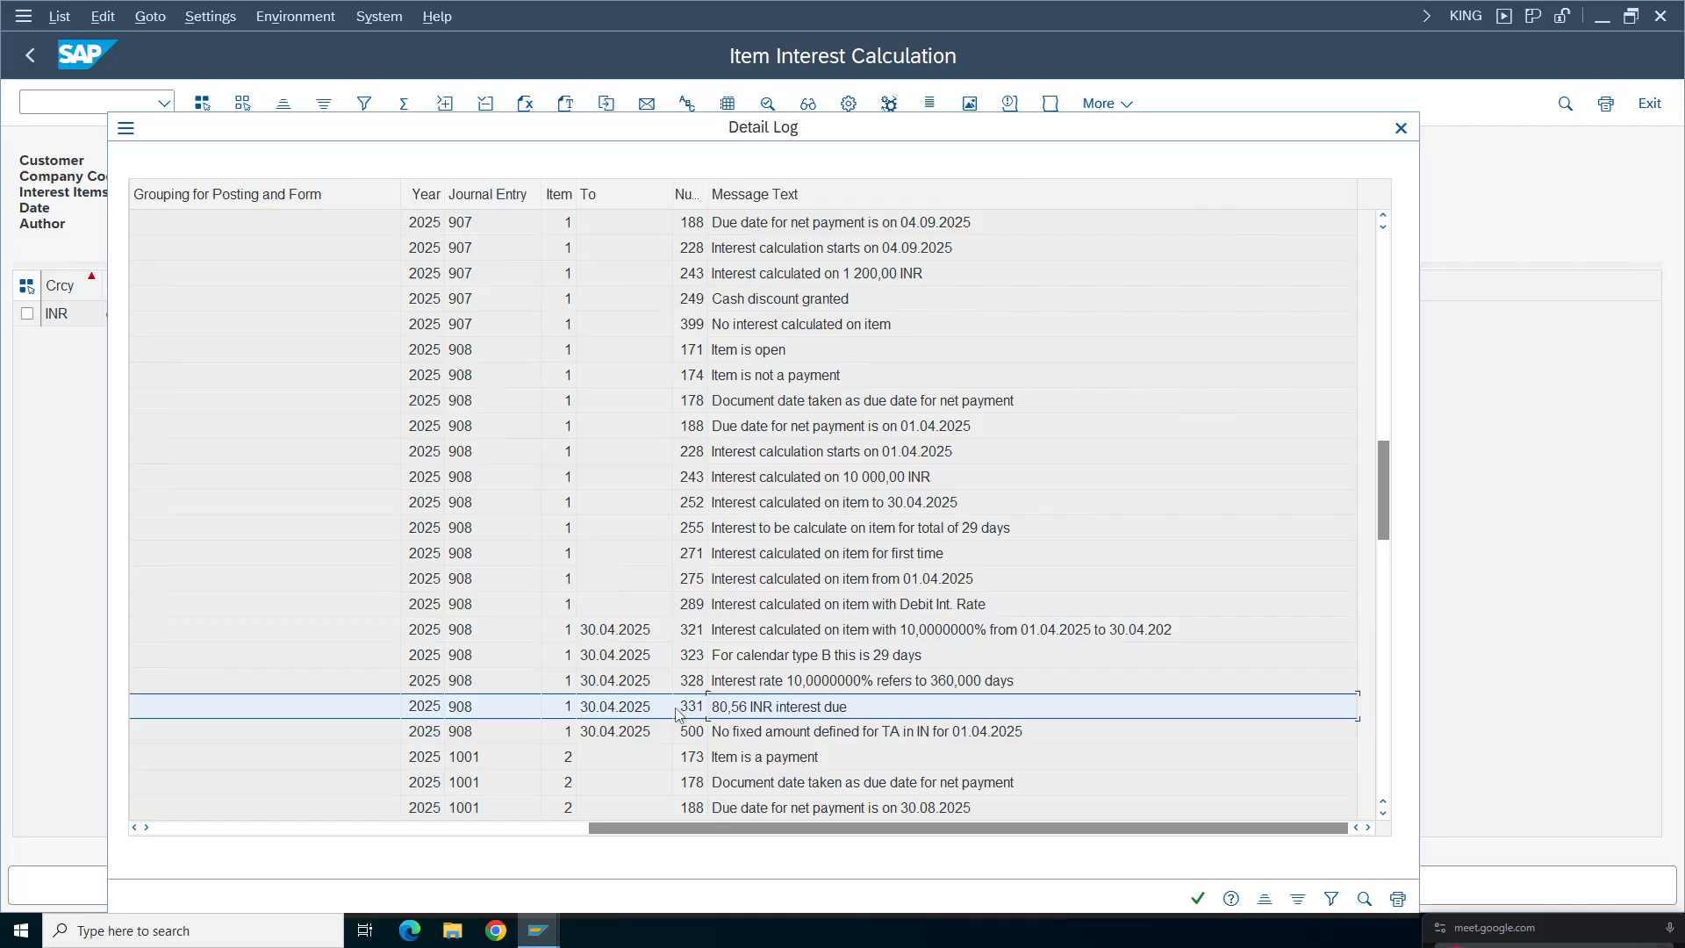
left_click(463, 708)
left_click(488, 360)
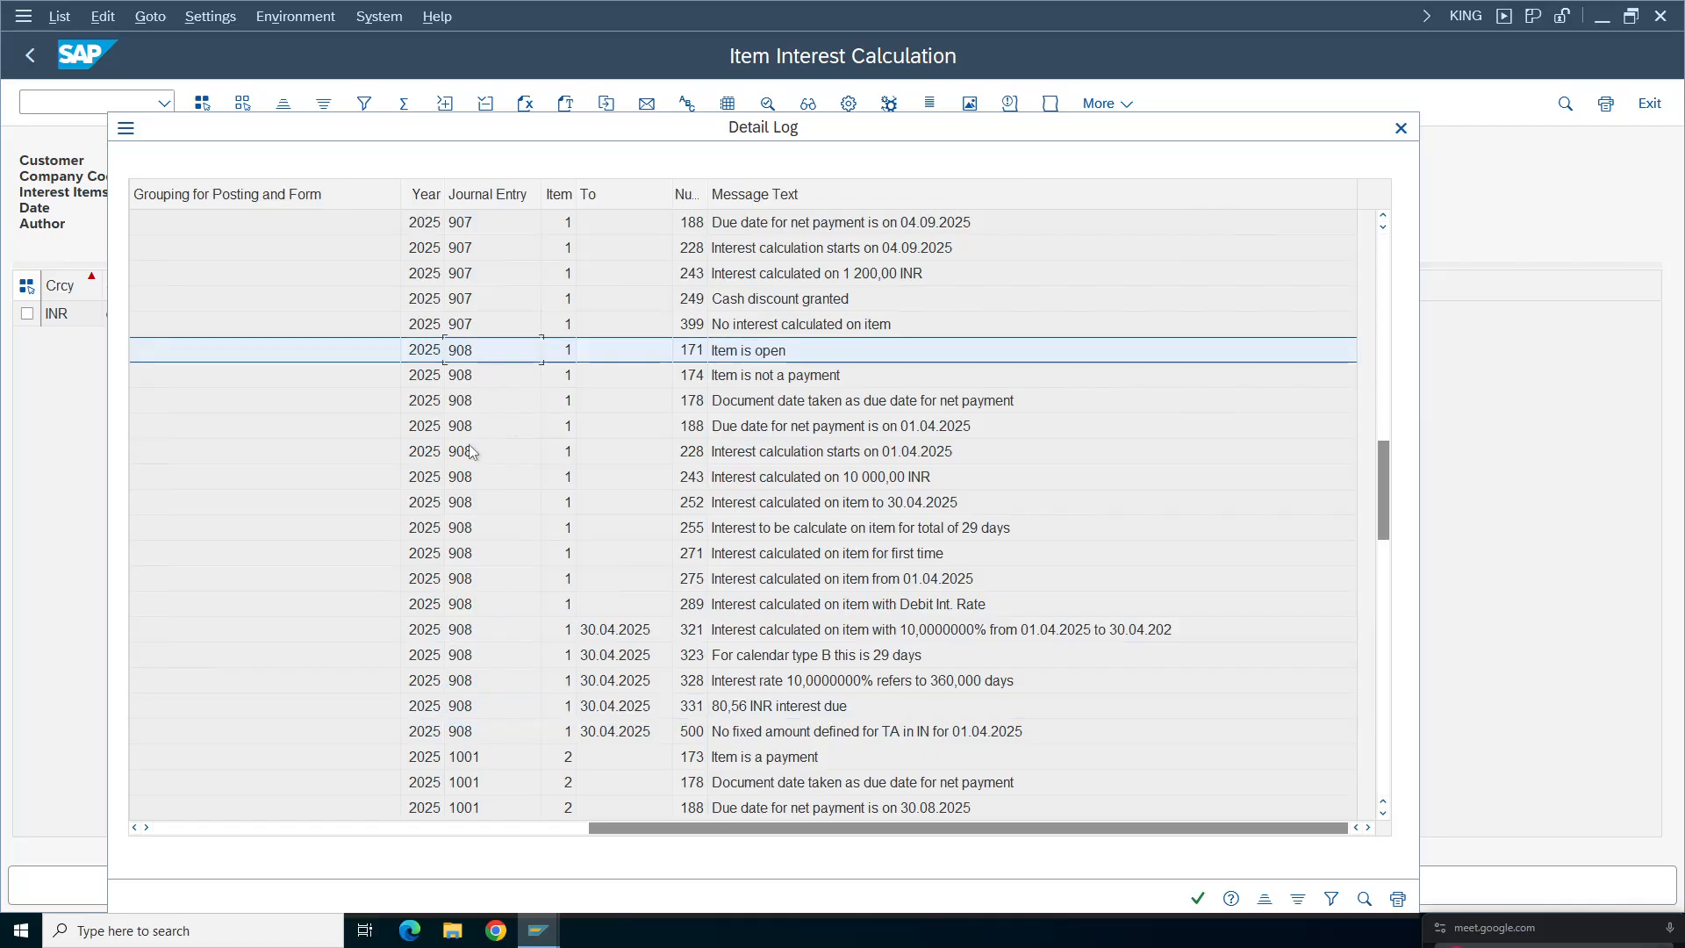
left_click(942, 453)
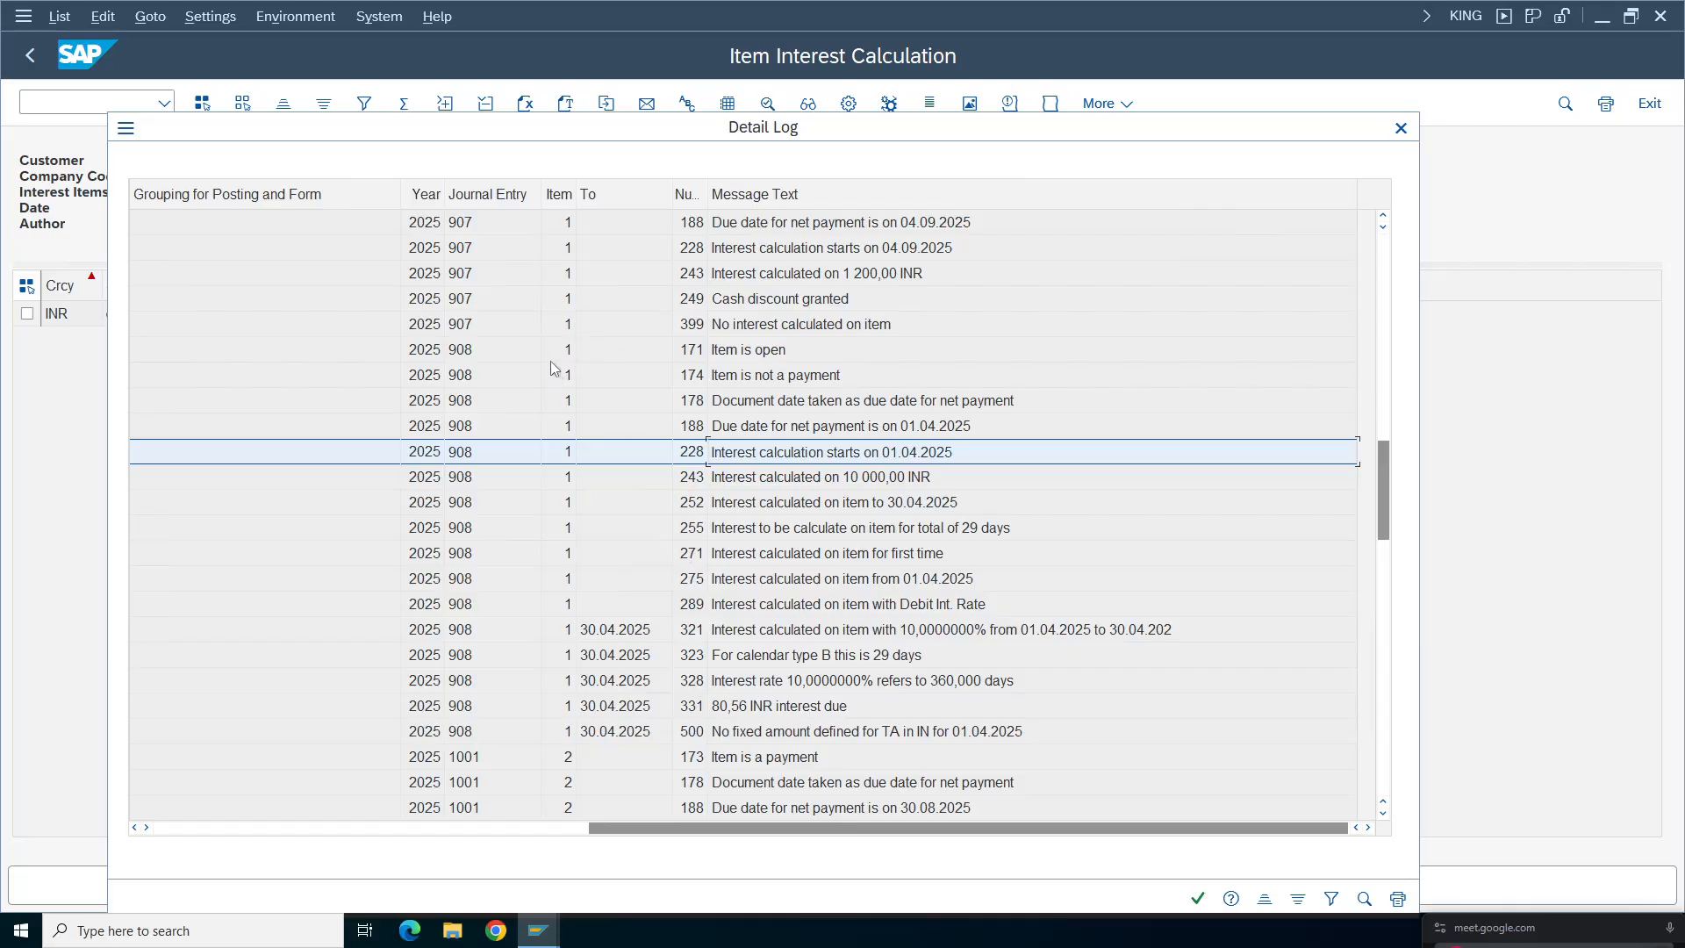
- Check journal entry 1001 in the log, and look through all line items in the Customer Line Item Display session
left_click(516, 805)
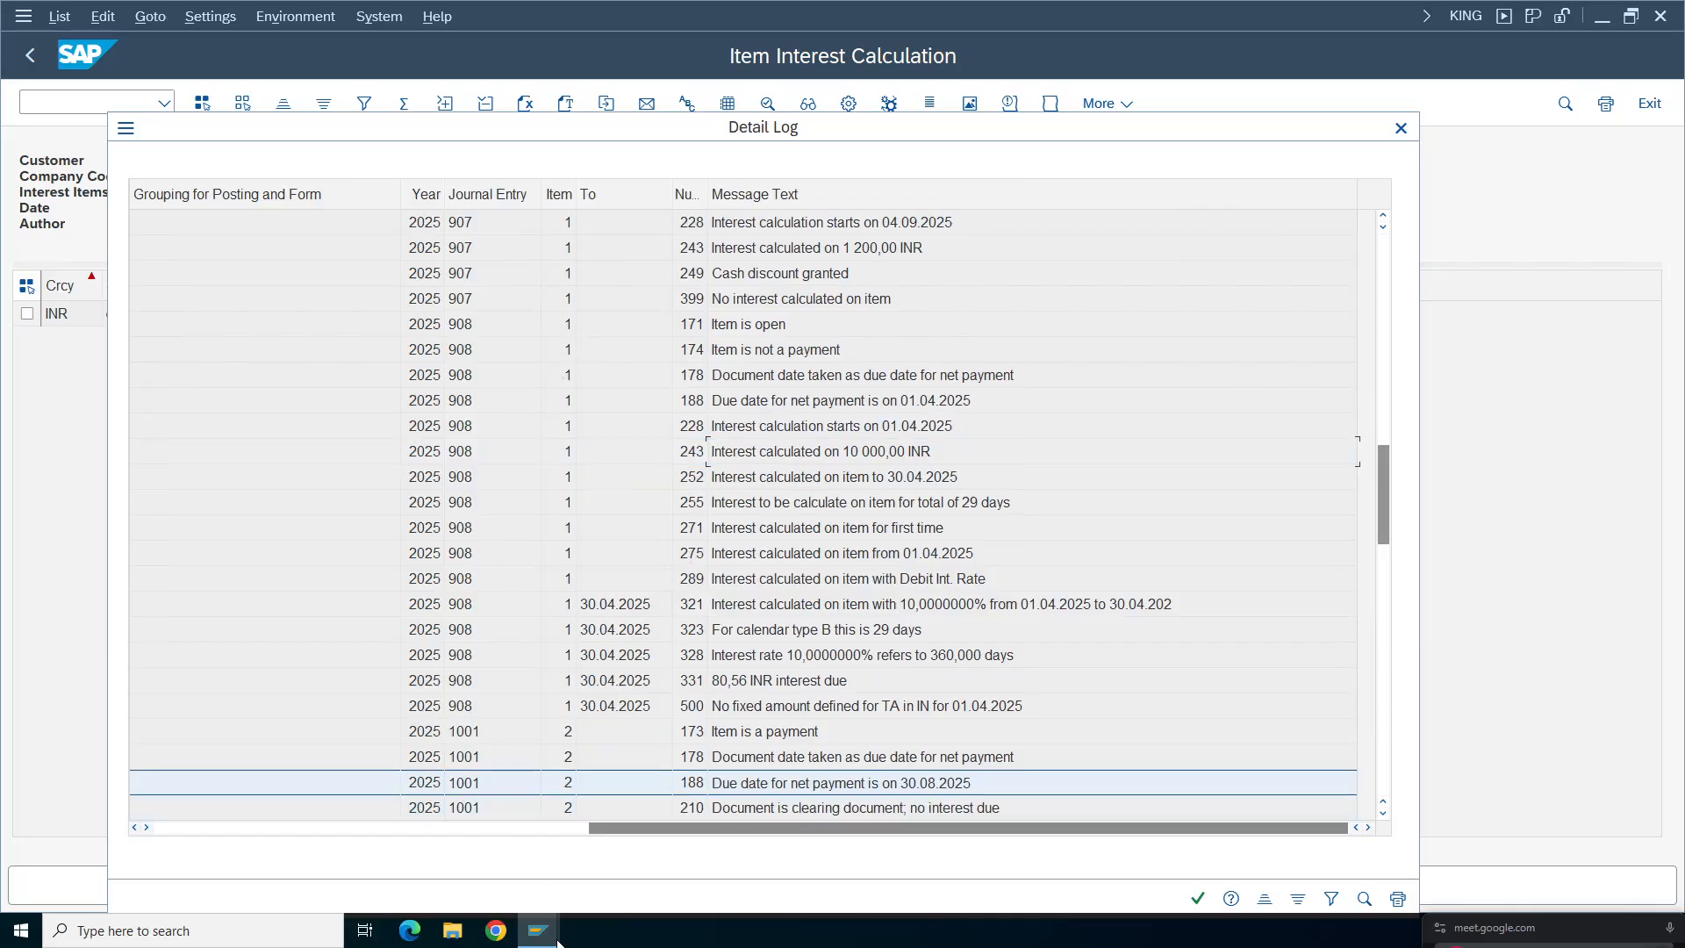
mouse_move(558, 928)
left_click(790, 868)
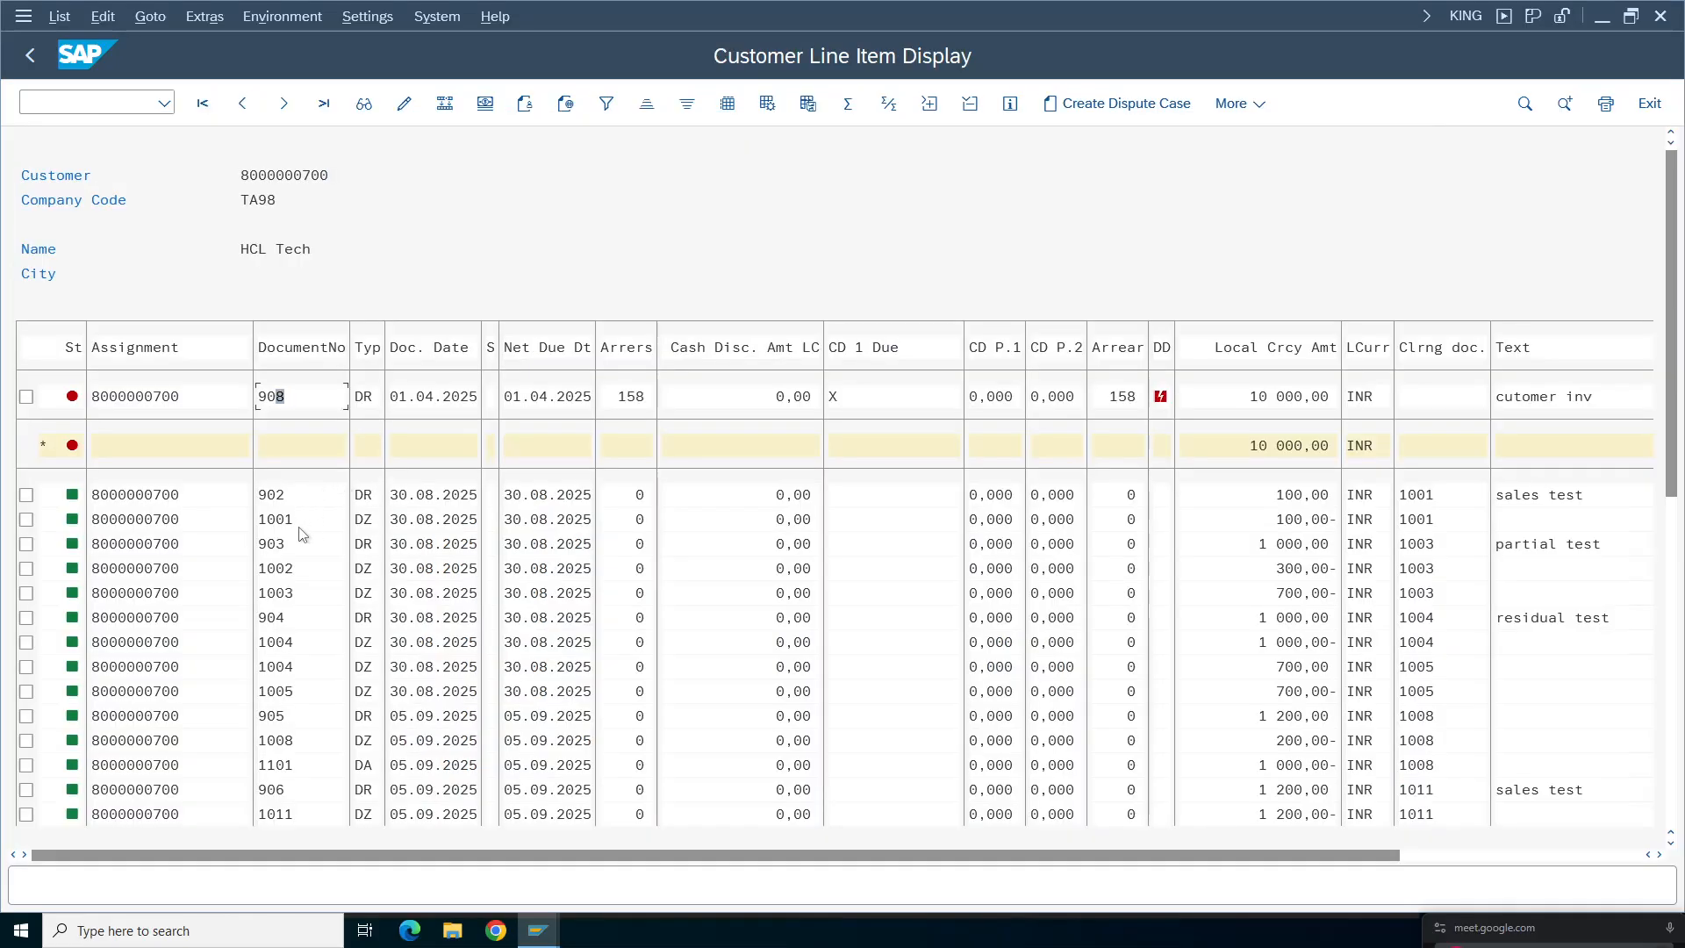
left_click(537, 929)
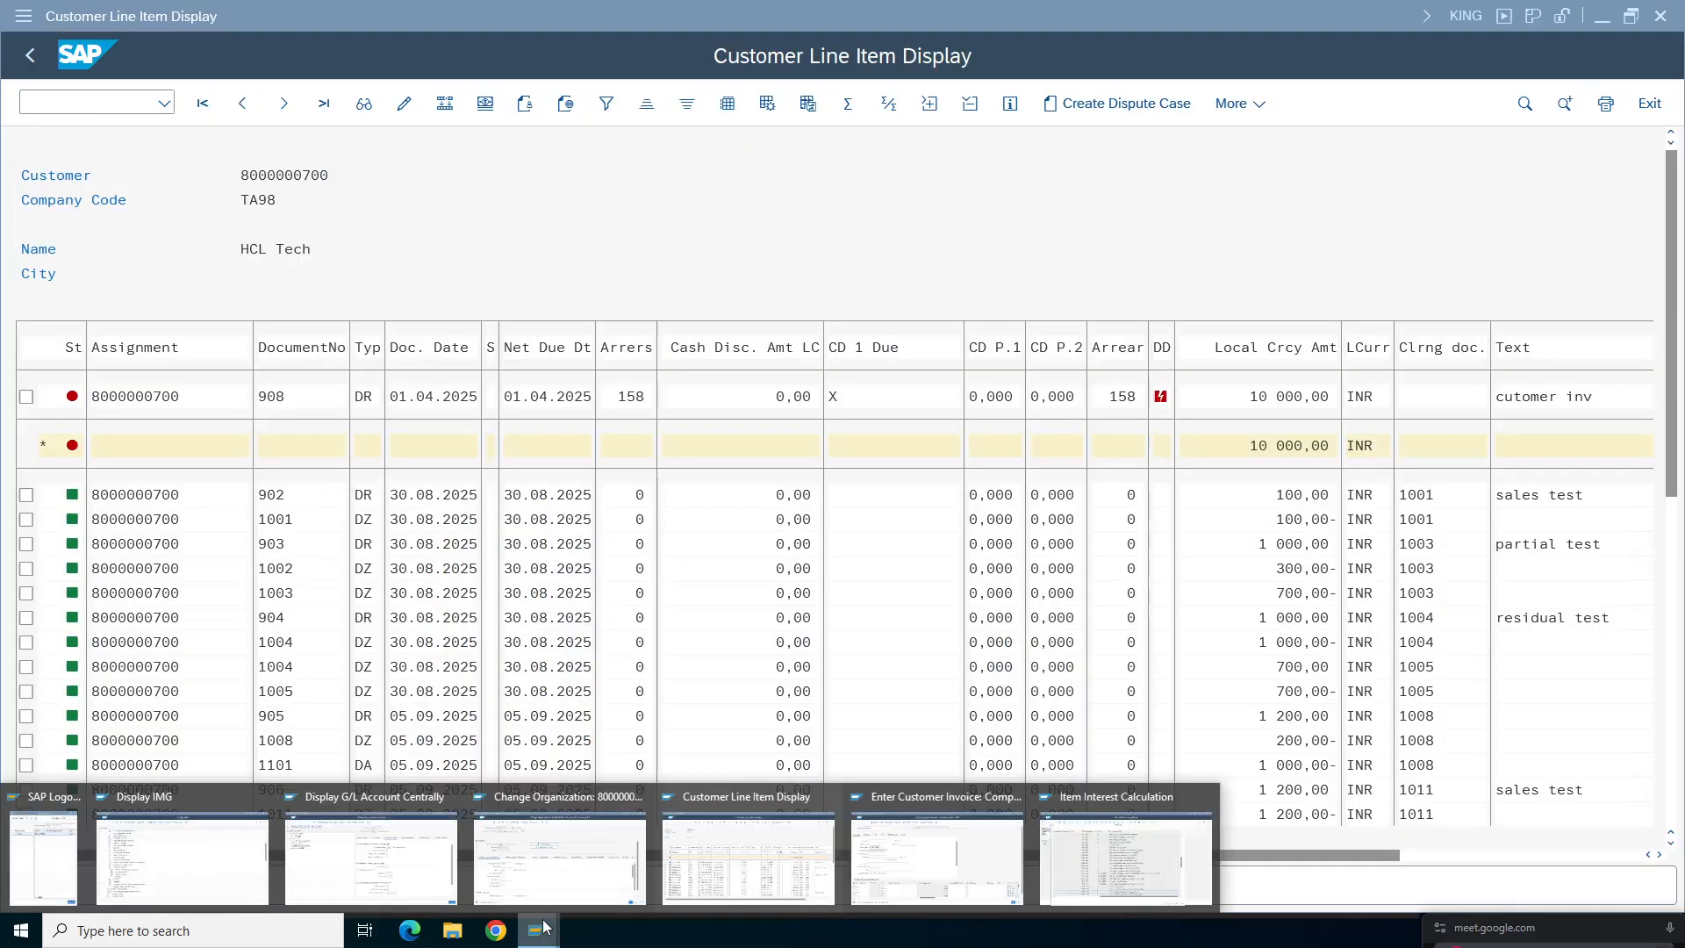
left_click(437, 738)
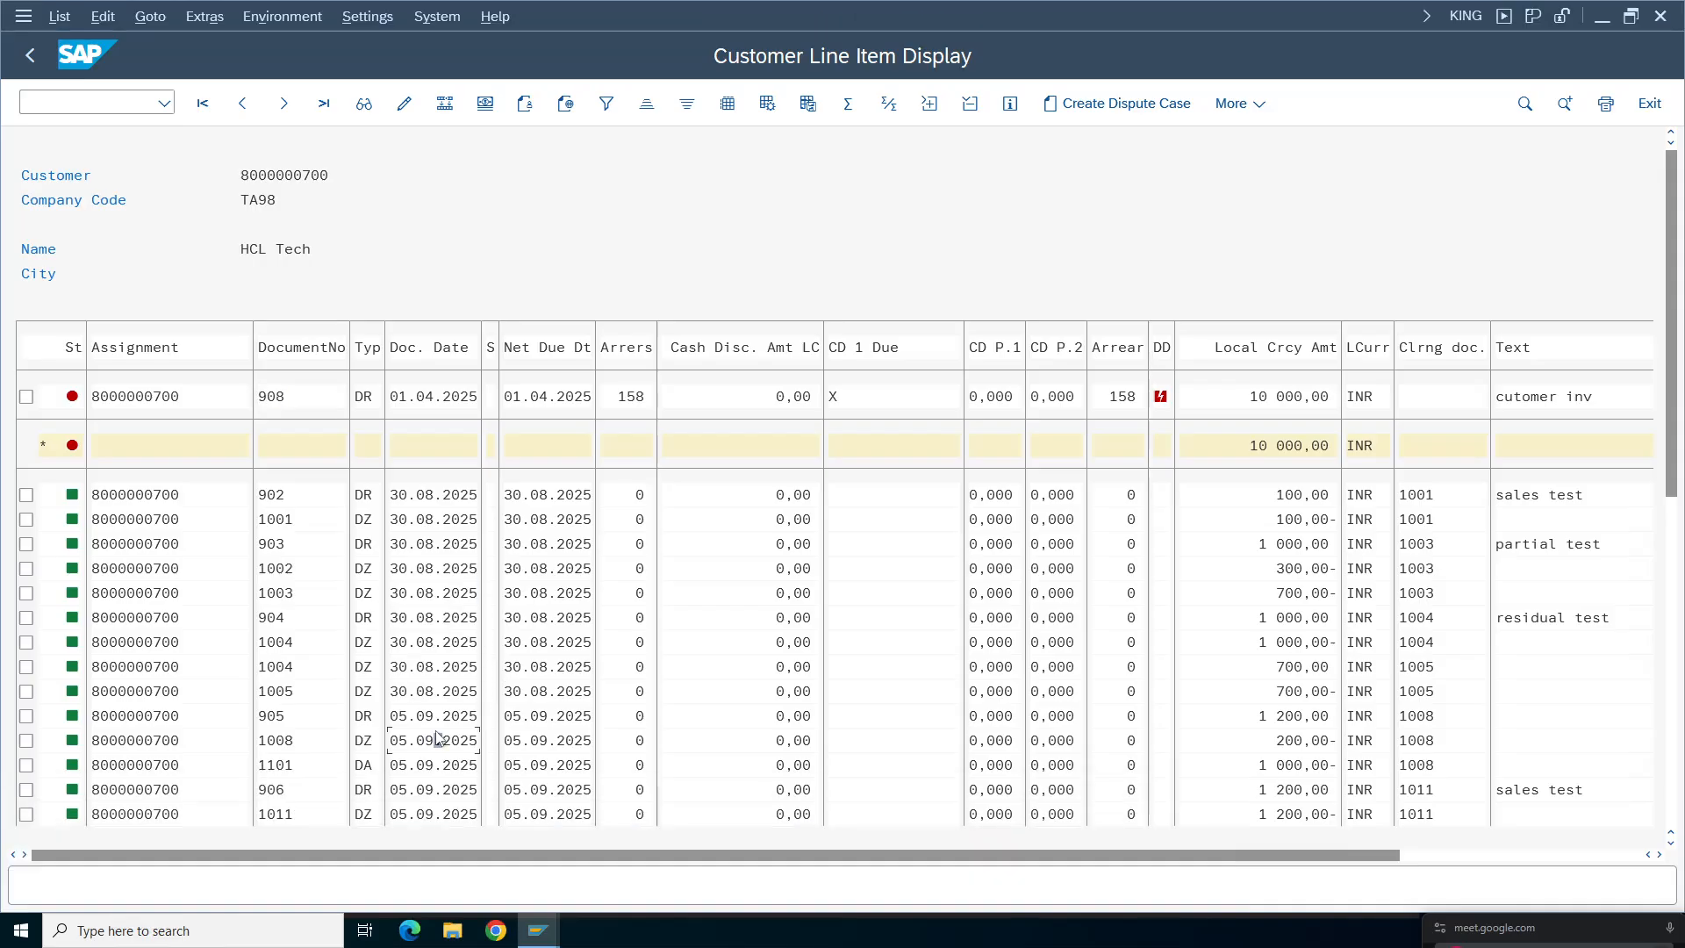
scroll(437, 738, "down", 10)
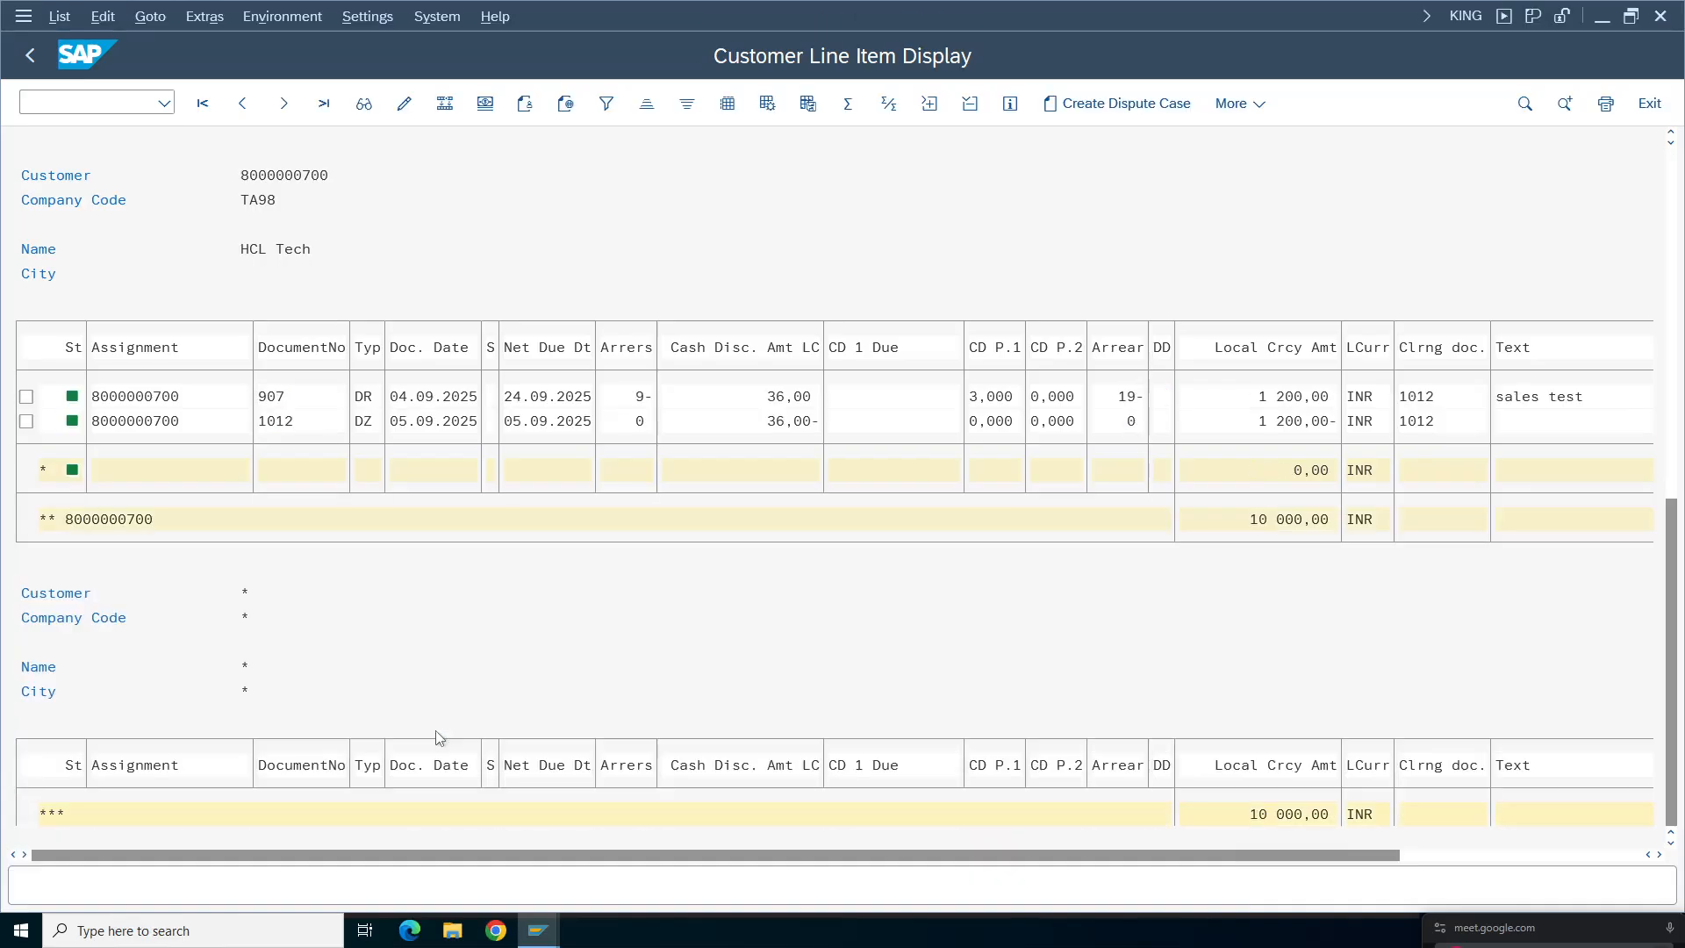
scroll(439, 737, "up", 10)
scroll(437, 738, "down", 10)
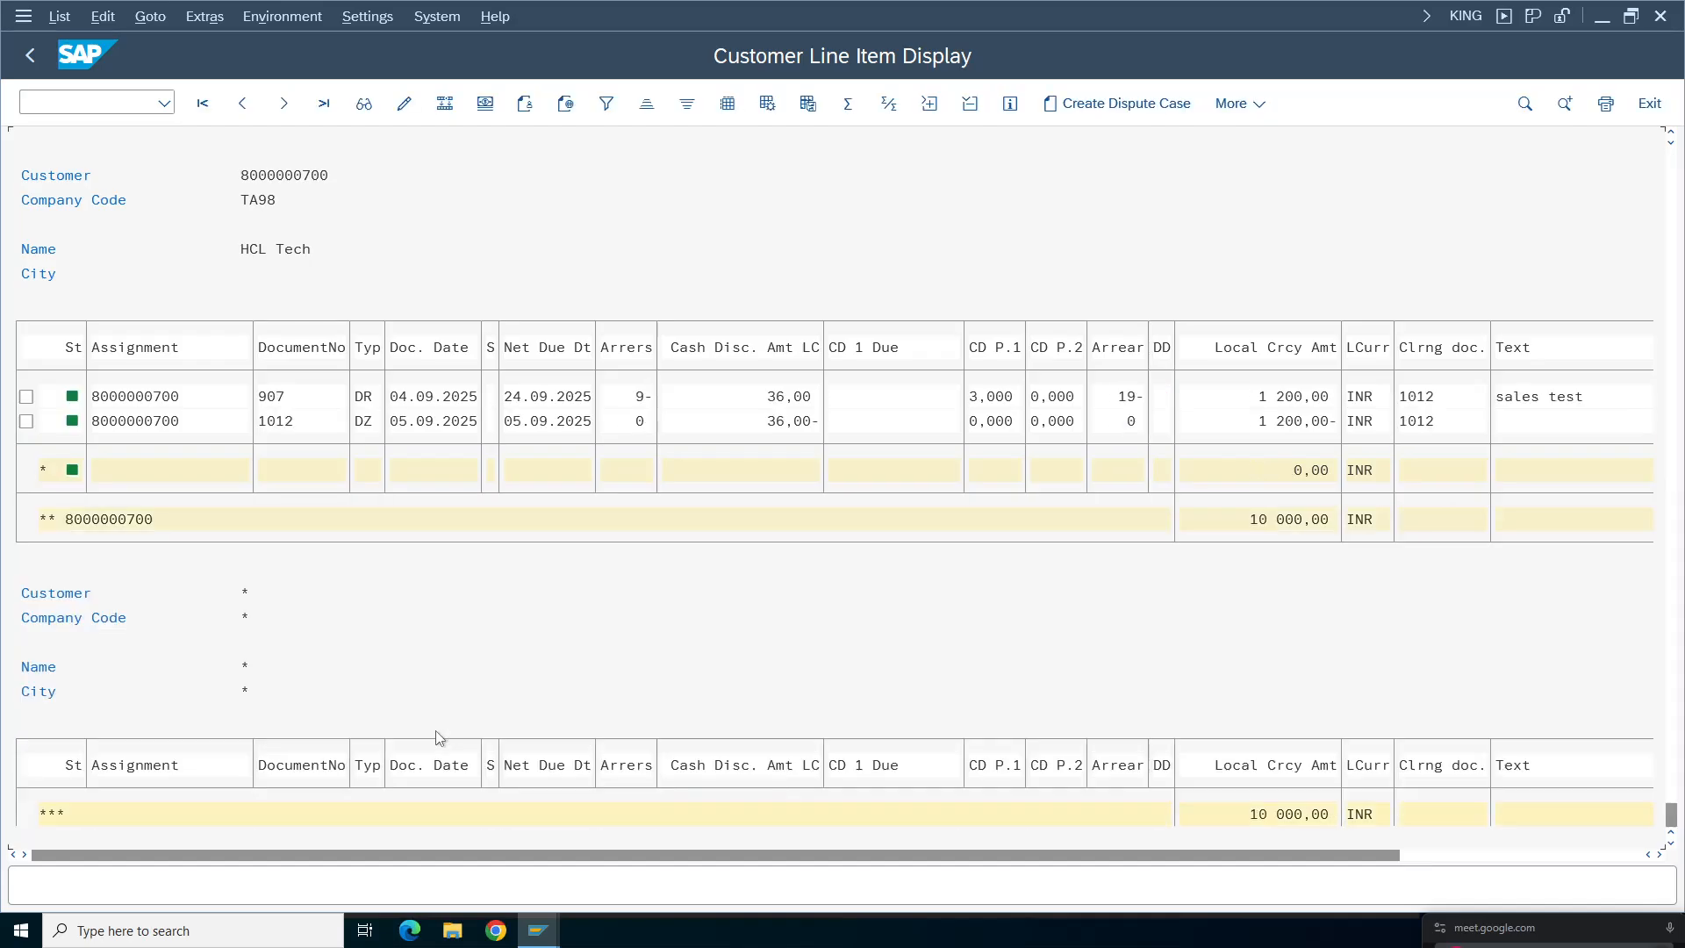
scroll(434, 739, "up", 10)
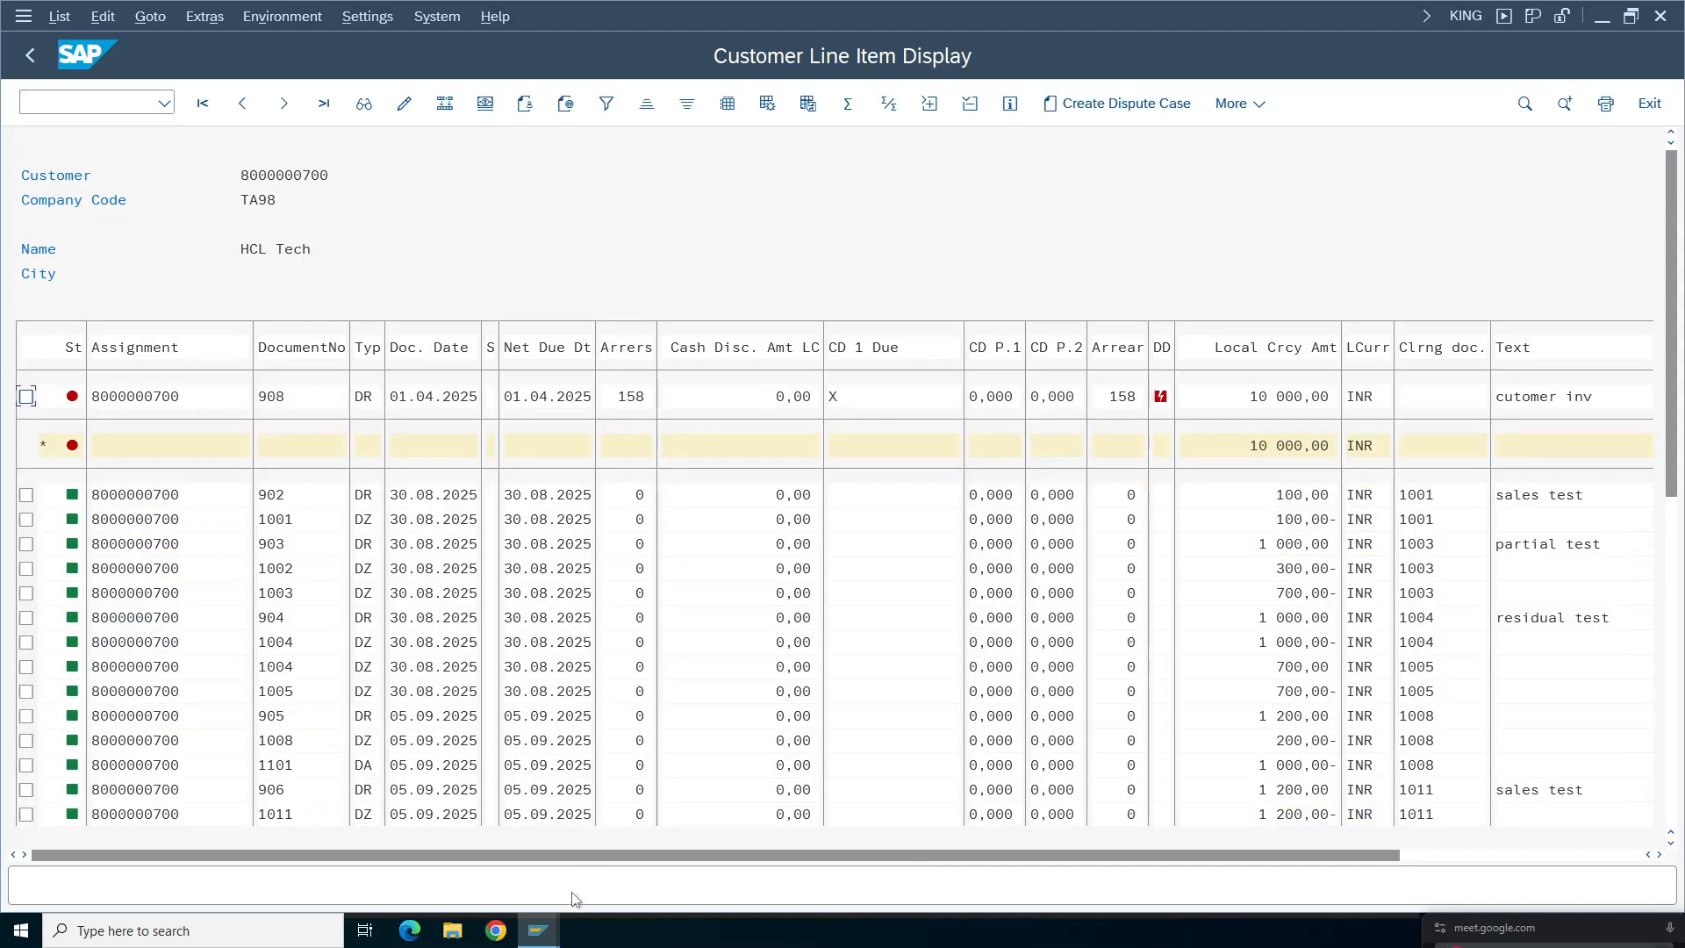
- Return to the Item Interest Calculation session and review the detail log's final messages through journal entry 1101
mouse_move(538, 929)
left_click(1073, 852)
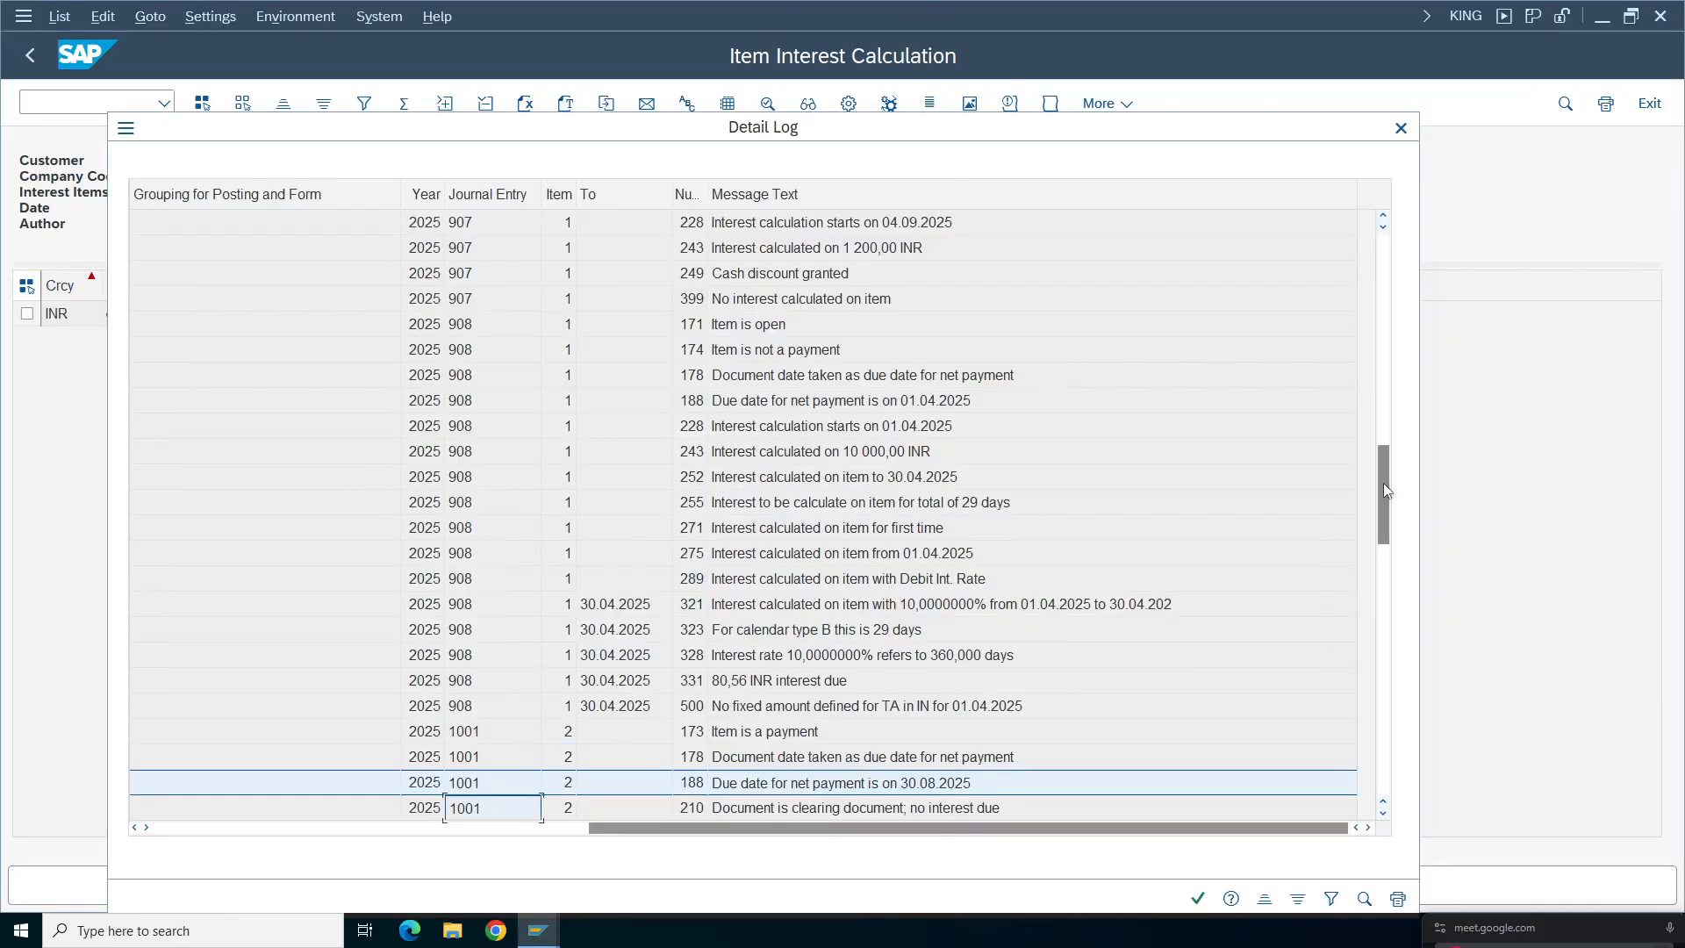
left_click_drag(1384, 490, 1385, 776)
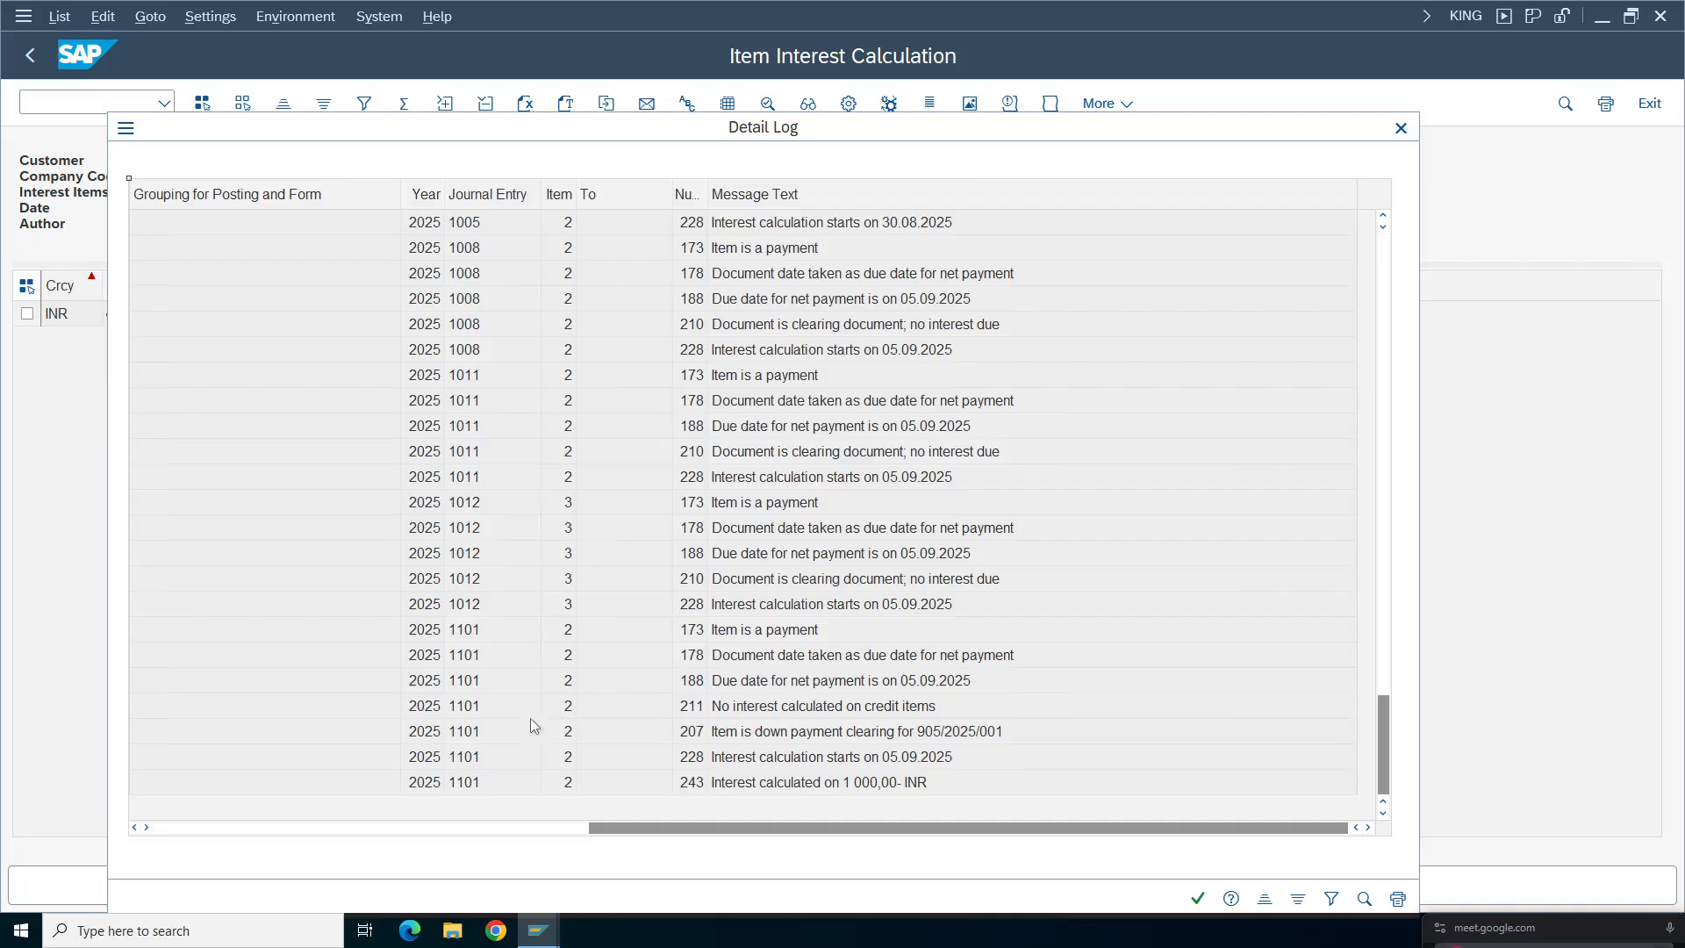
- Switch to the Customer Line Item Display session and compare the open and cleared document numbers and dates with the log
left_click(538, 930)
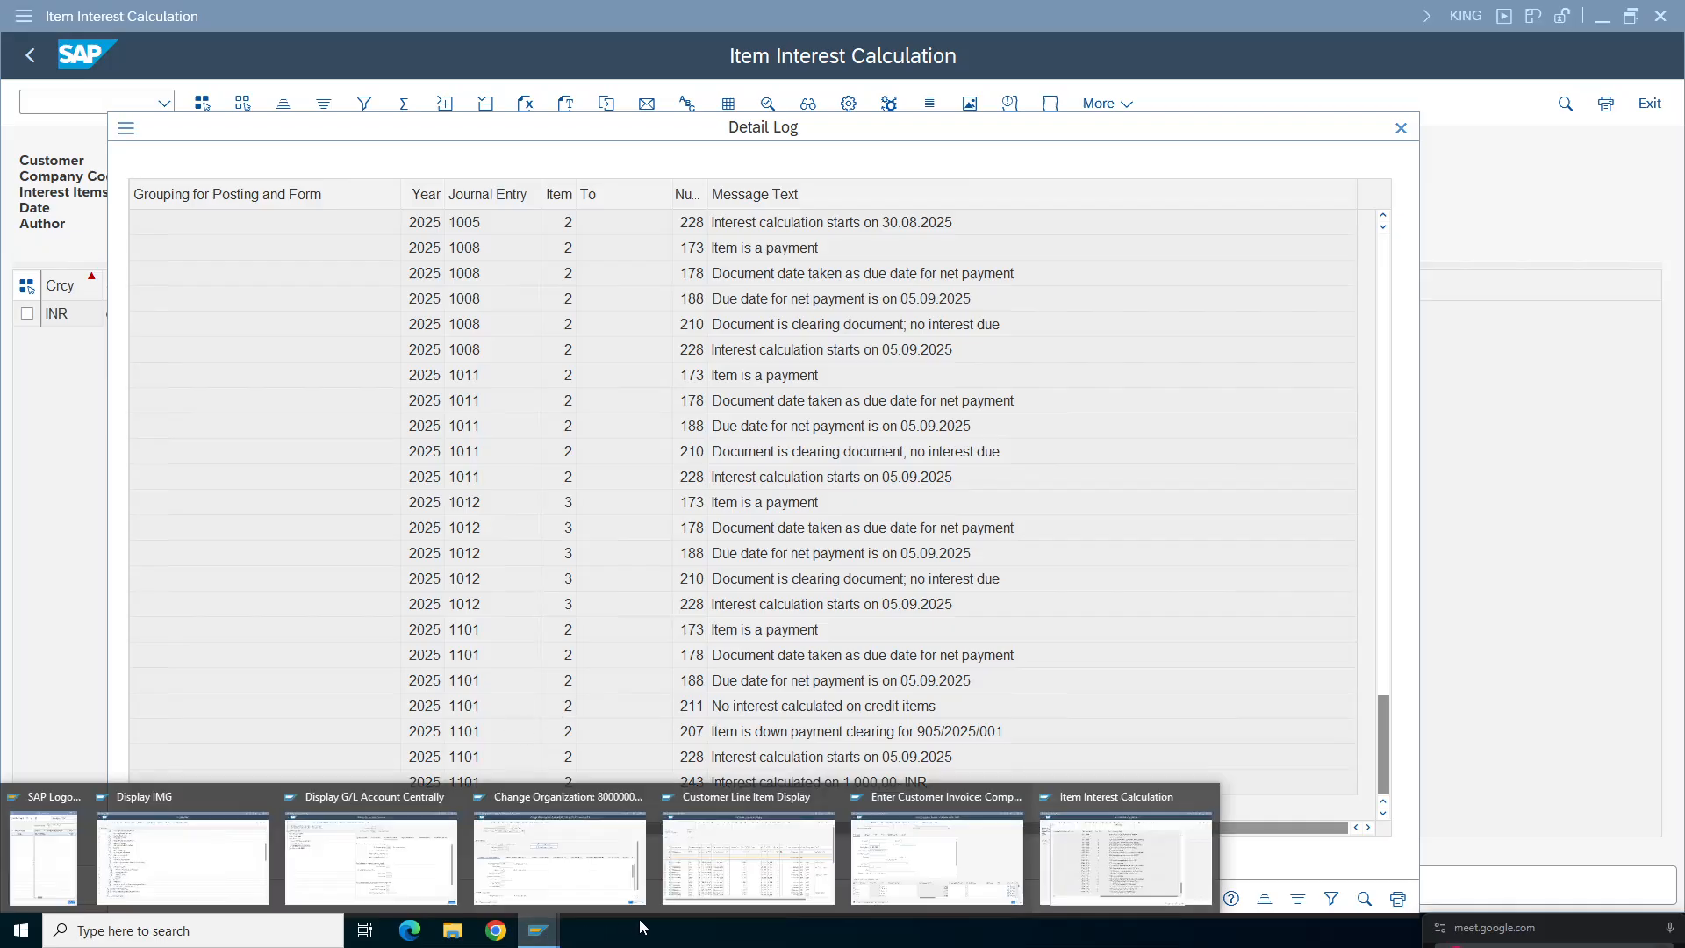
left_click(794, 877)
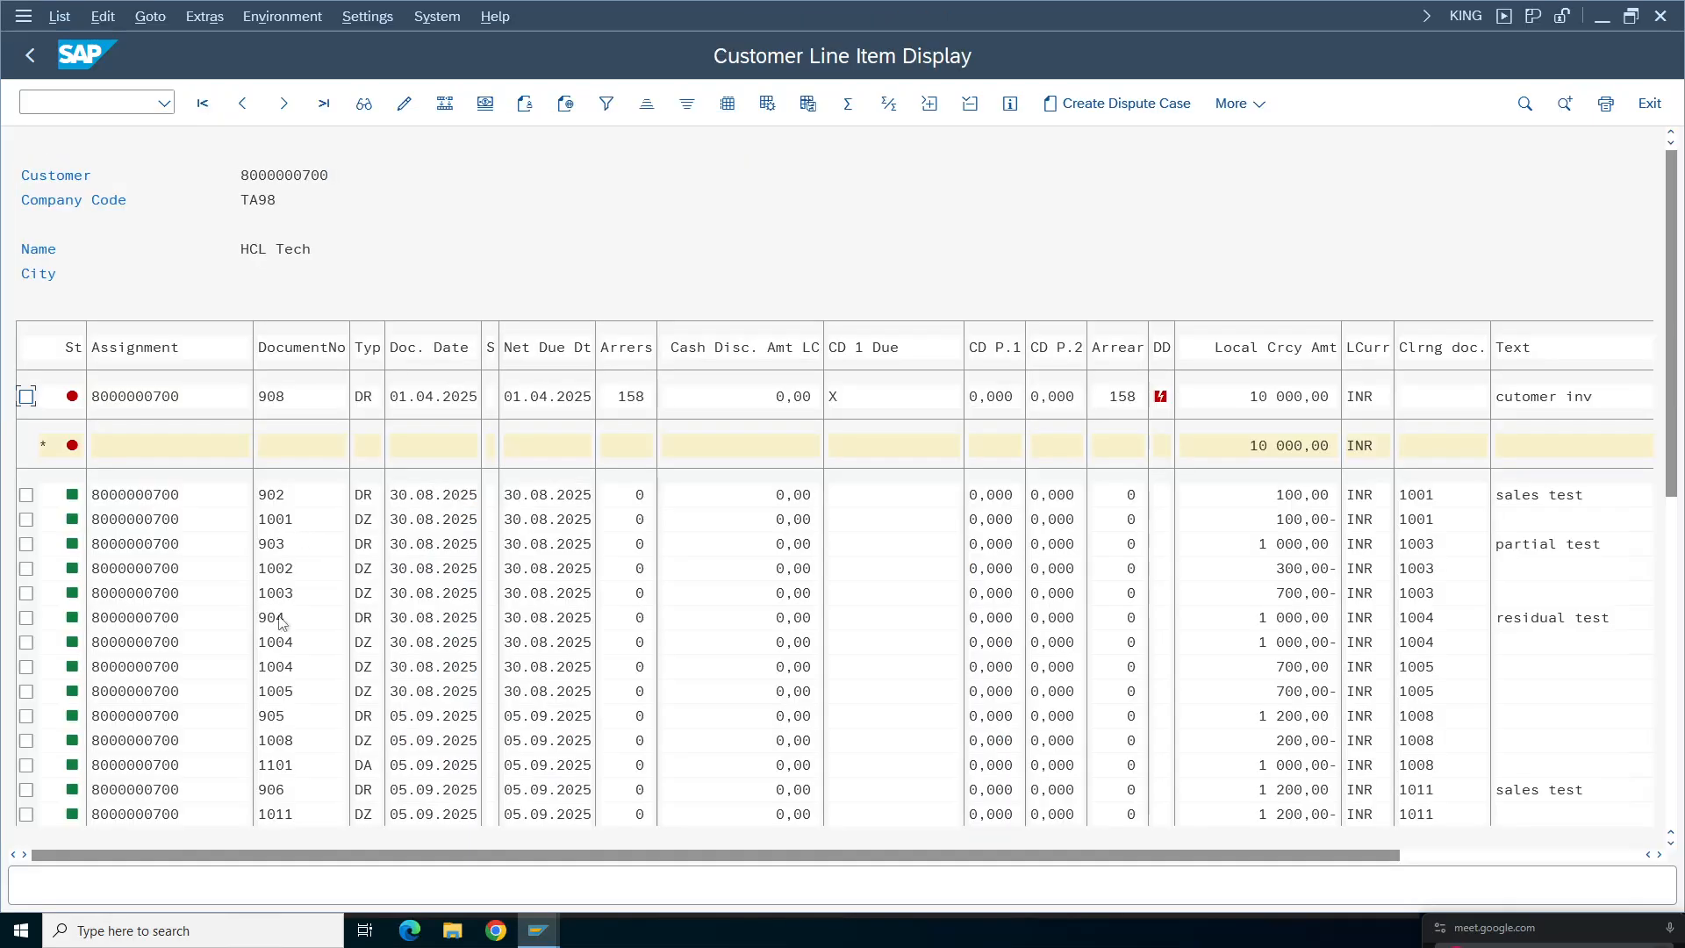
left_click(428, 739)
left_click(420, 396)
left_click(242, 175)
left_click(290, 397)
left_click(279, 495)
left_click(278, 642)
left_click(279, 795)
- Return to the Item Interest Calculation session, recheck the log's opening messages and close the detail log
mouse_move(538, 930)
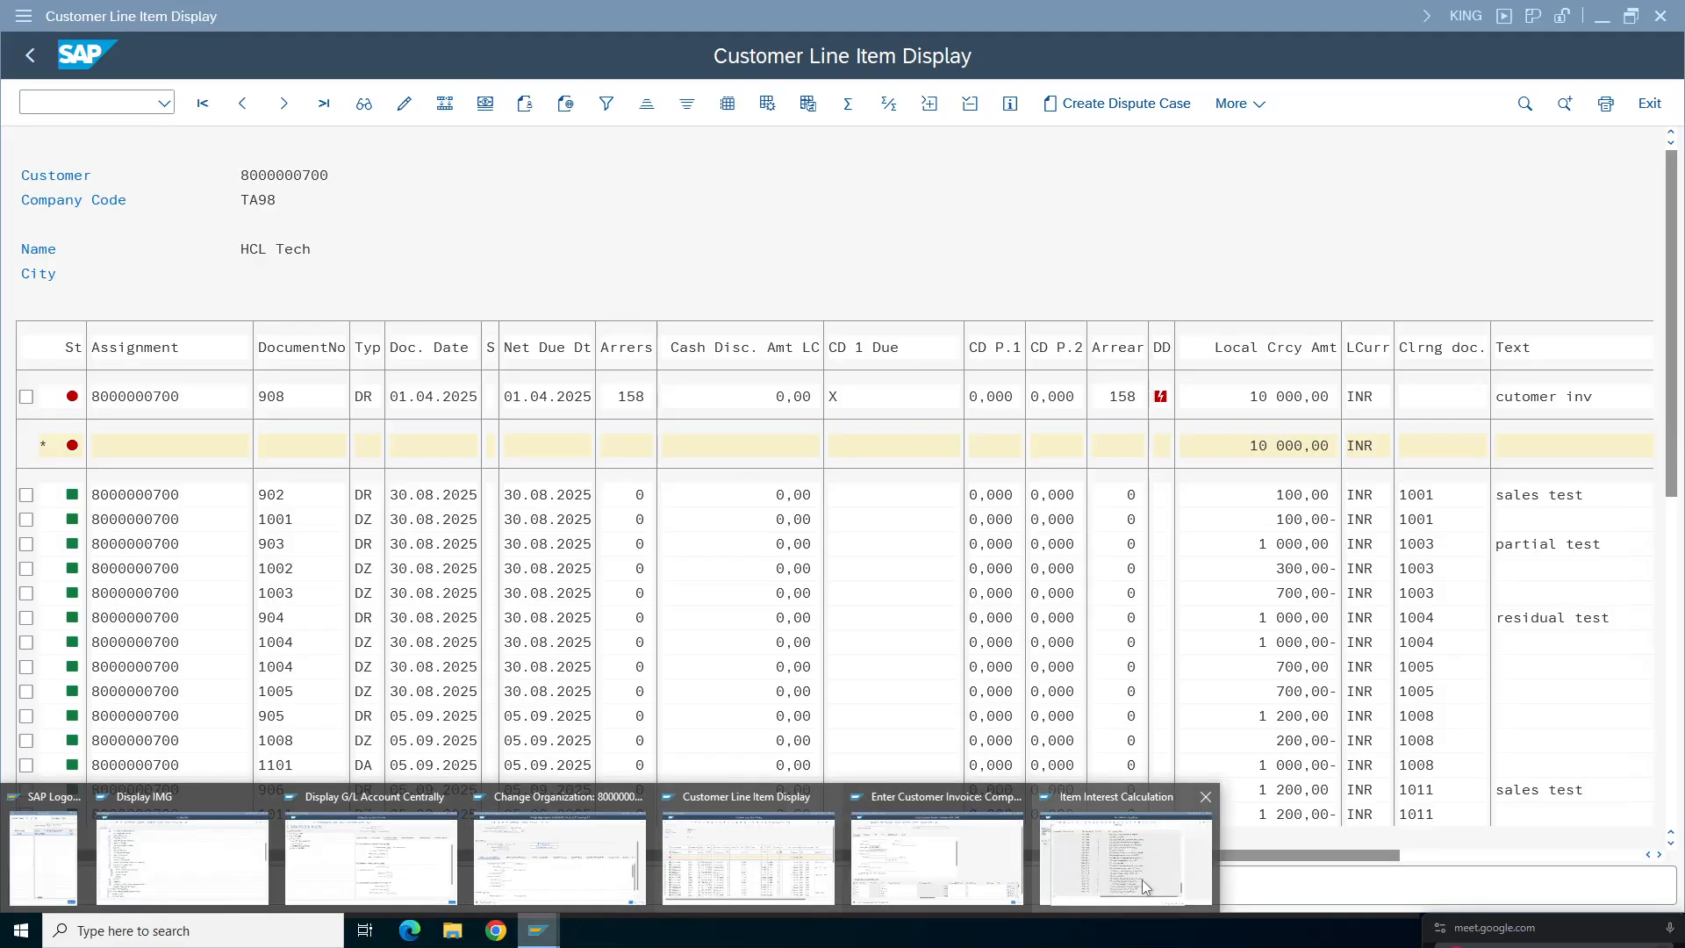
left_click(1134, 838)
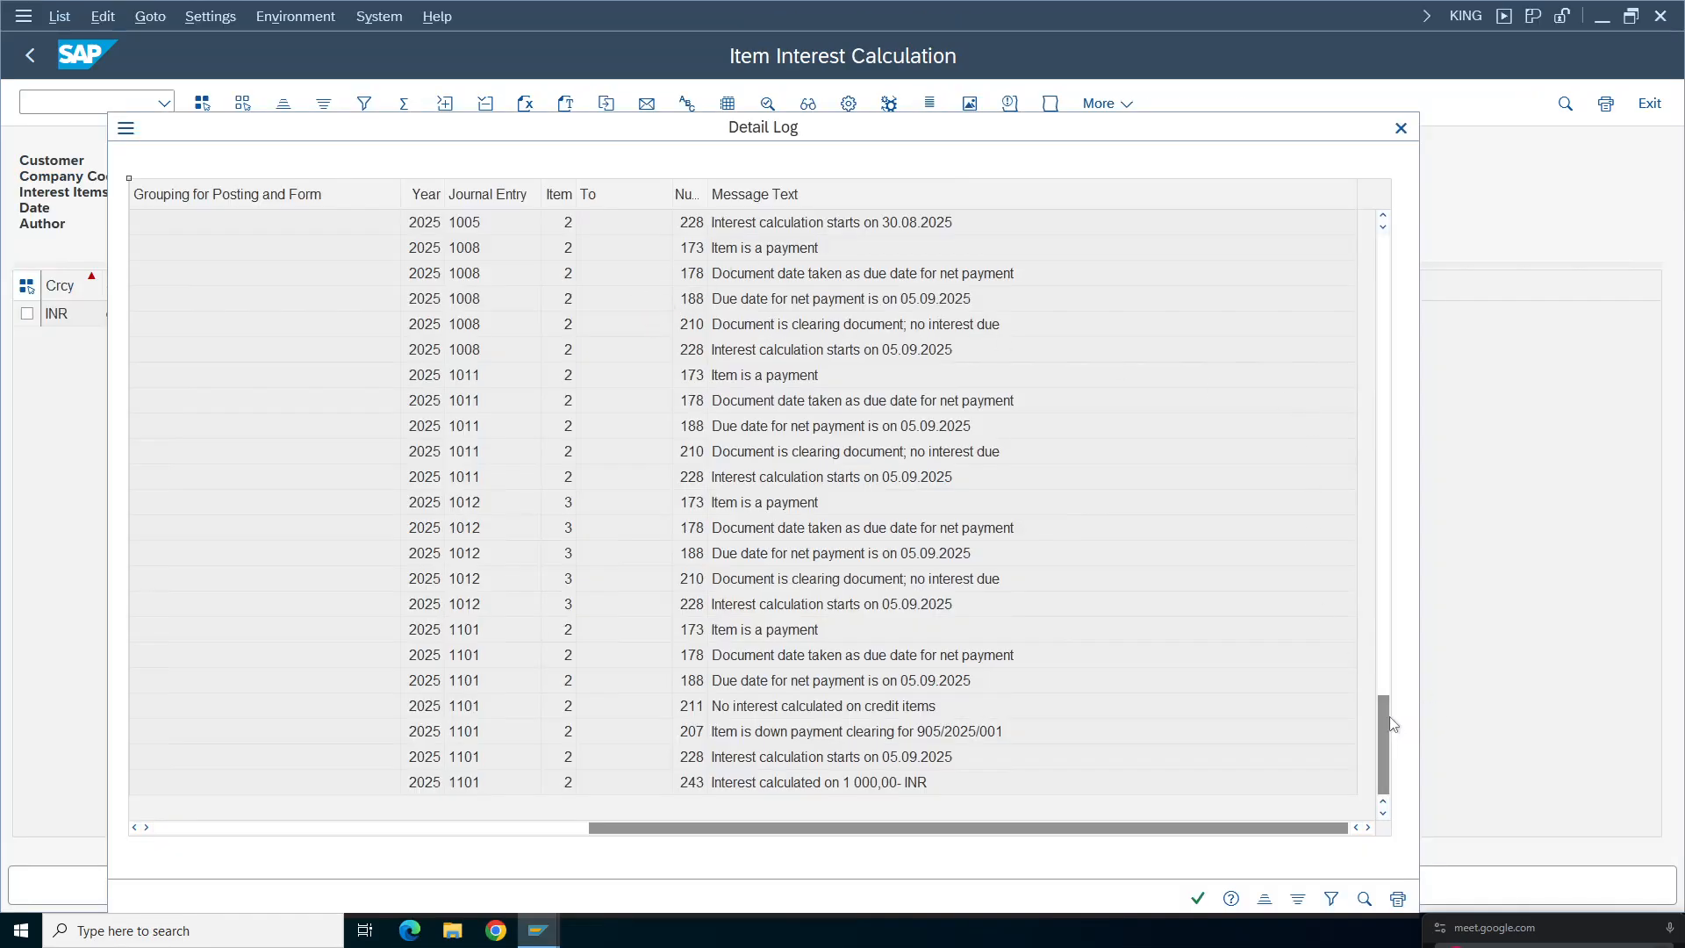
left_click(1384, 251)
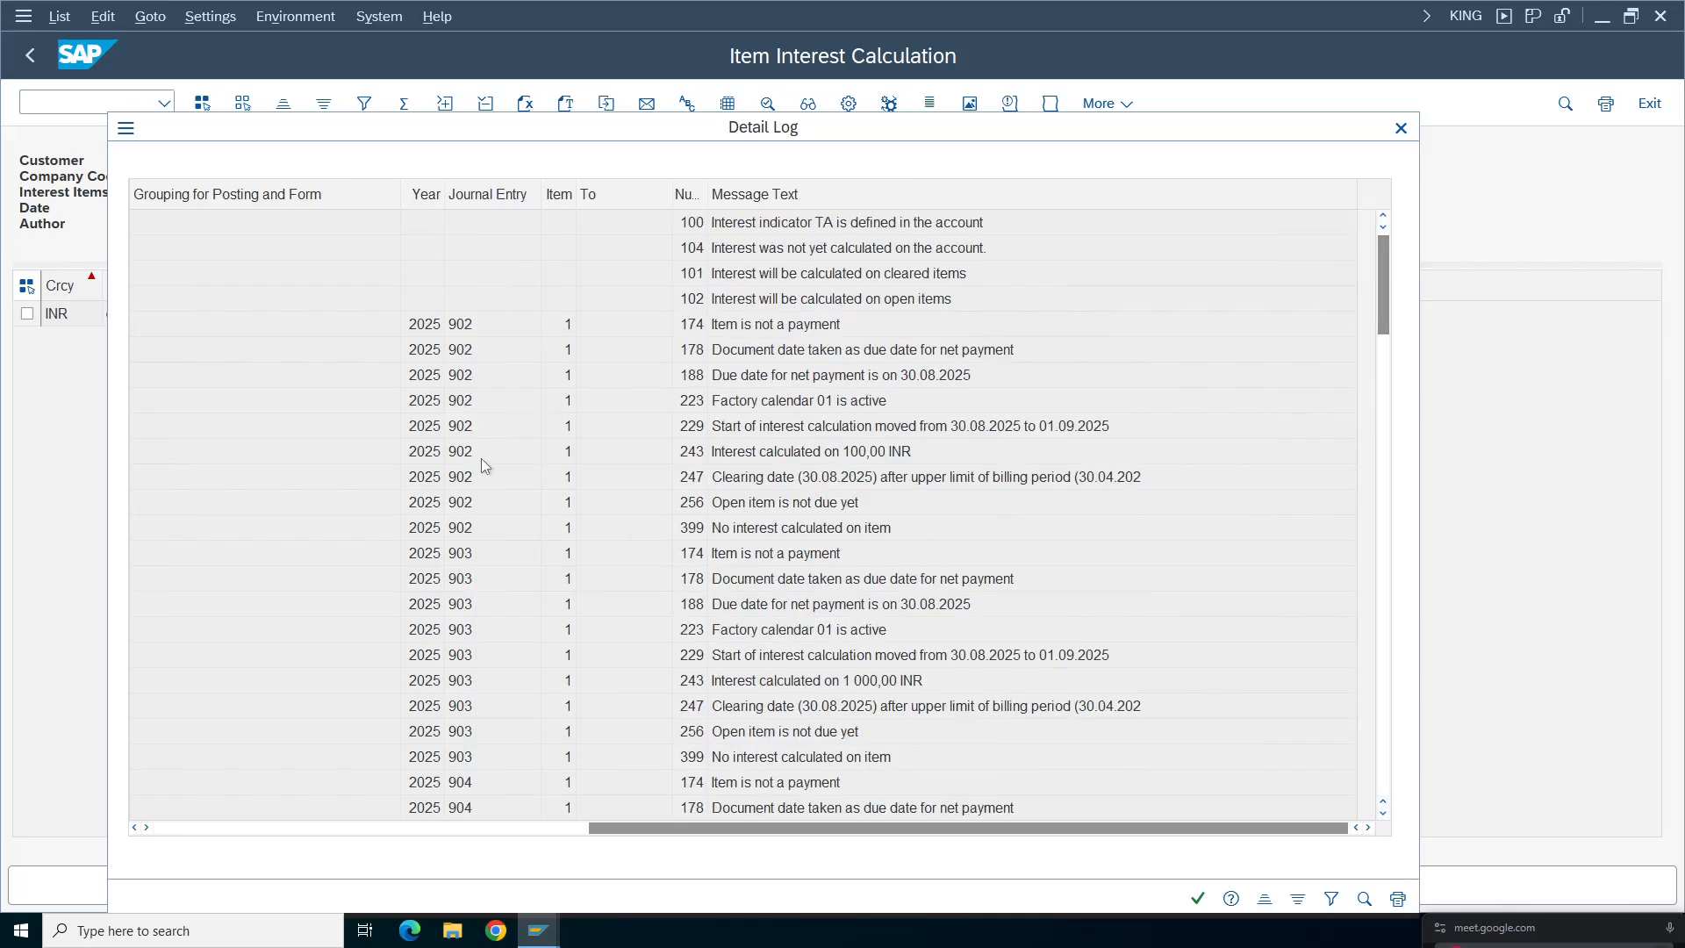
left_click(1400, 130)
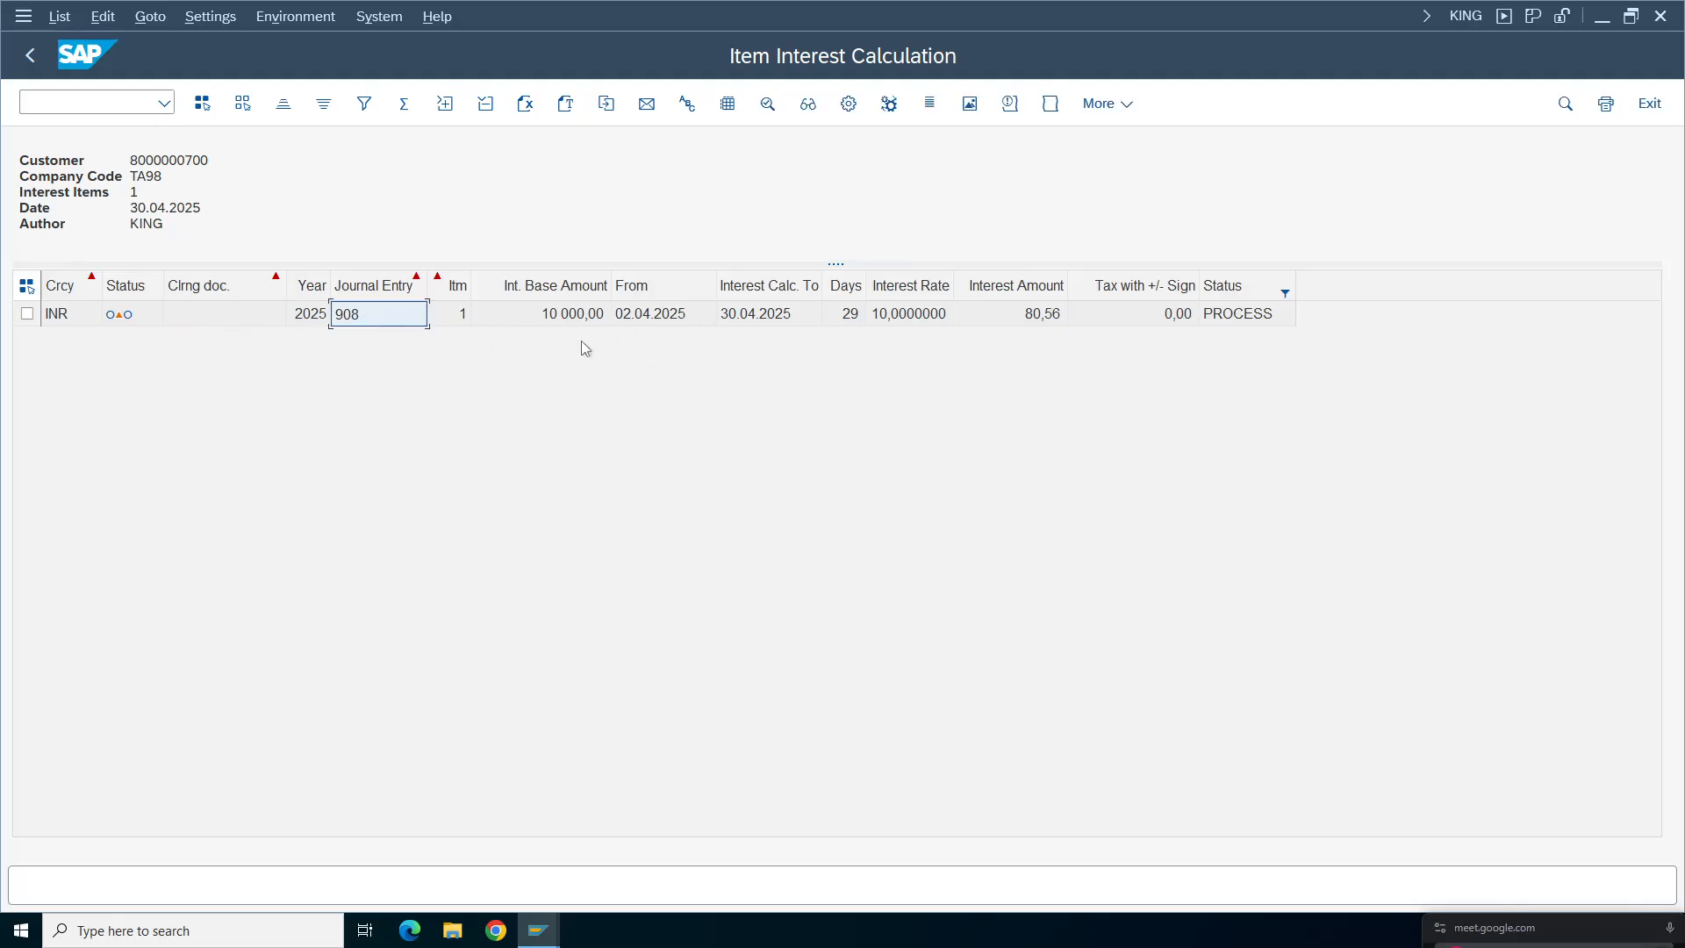
- Check journal entry 908's base amount, days, interest rate and interest amount, and display the error log
left_click(554, 319)
left_click(841, 321)
left_click(926, 322)
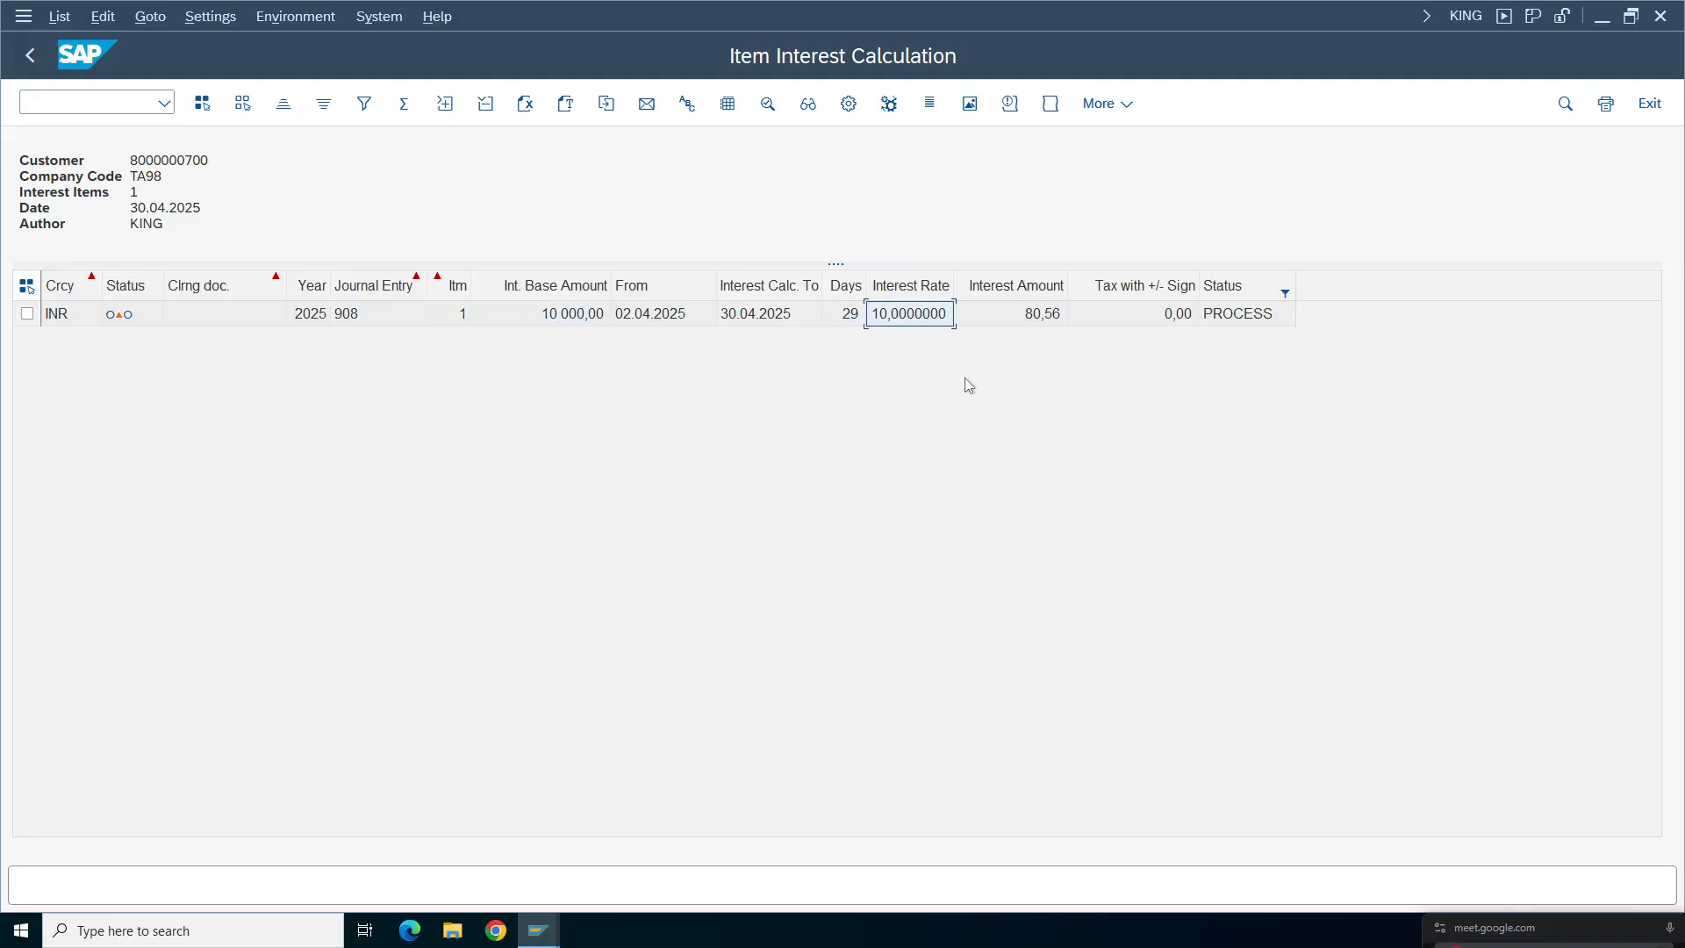
left_click(1039, 324)
left_click(1010, 106)
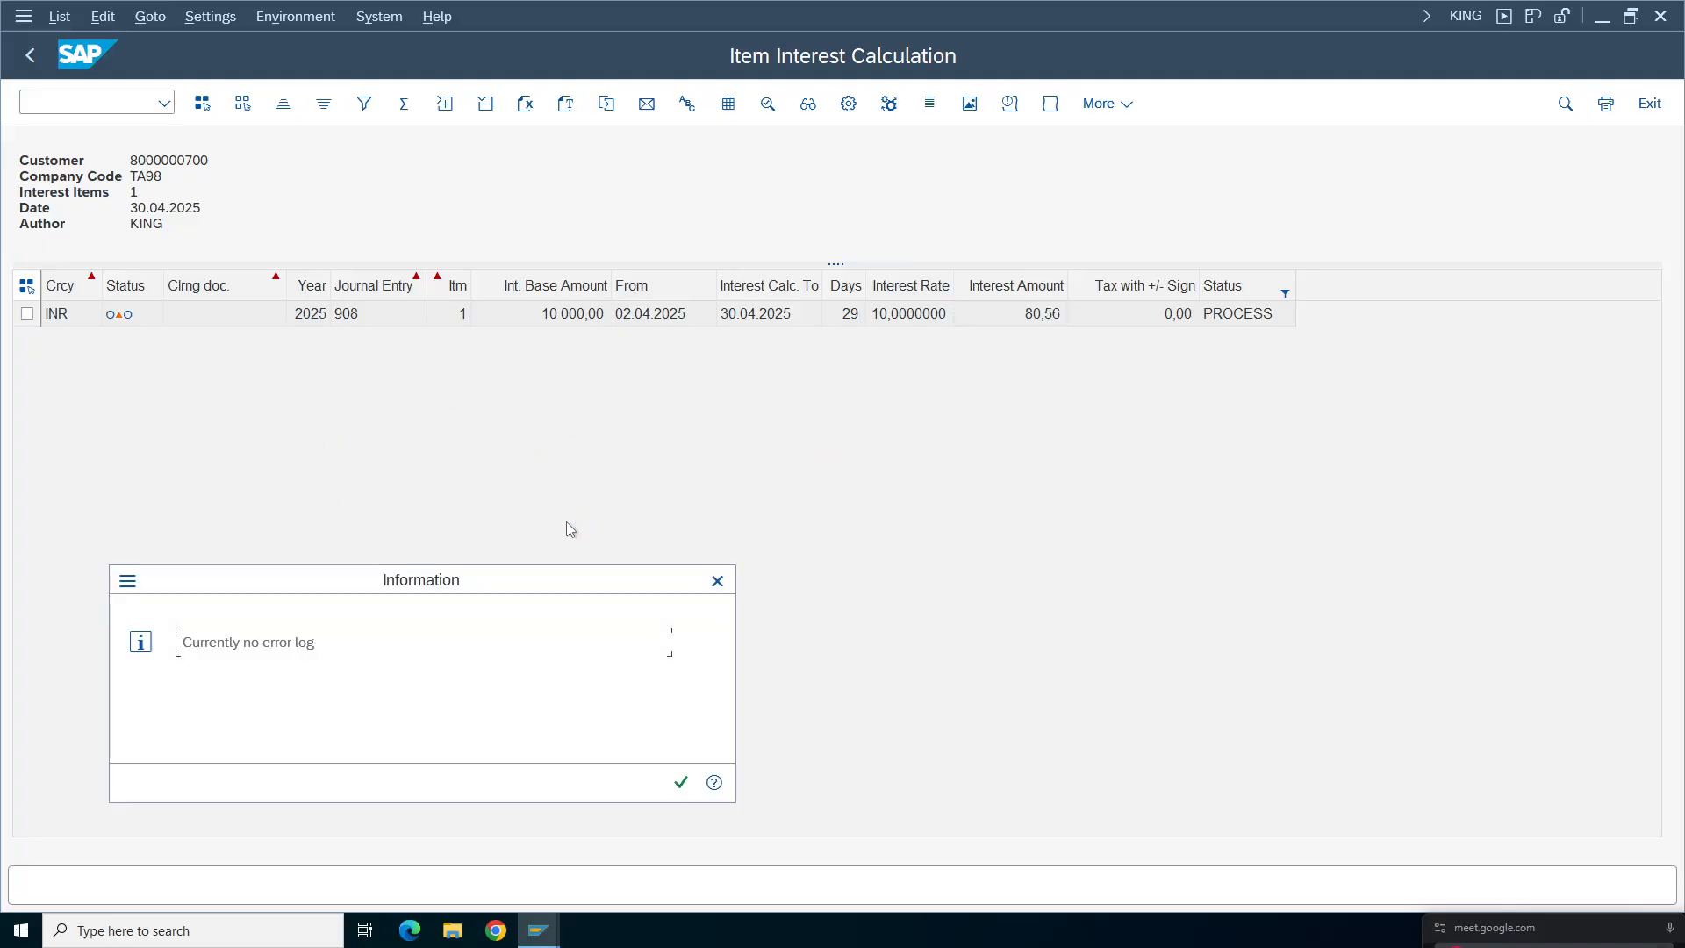
- Close the error log notice, return to the selection screen and execute the interest calculation with Test Run turned off
left_click(681, 782)
left_click(30, 56)
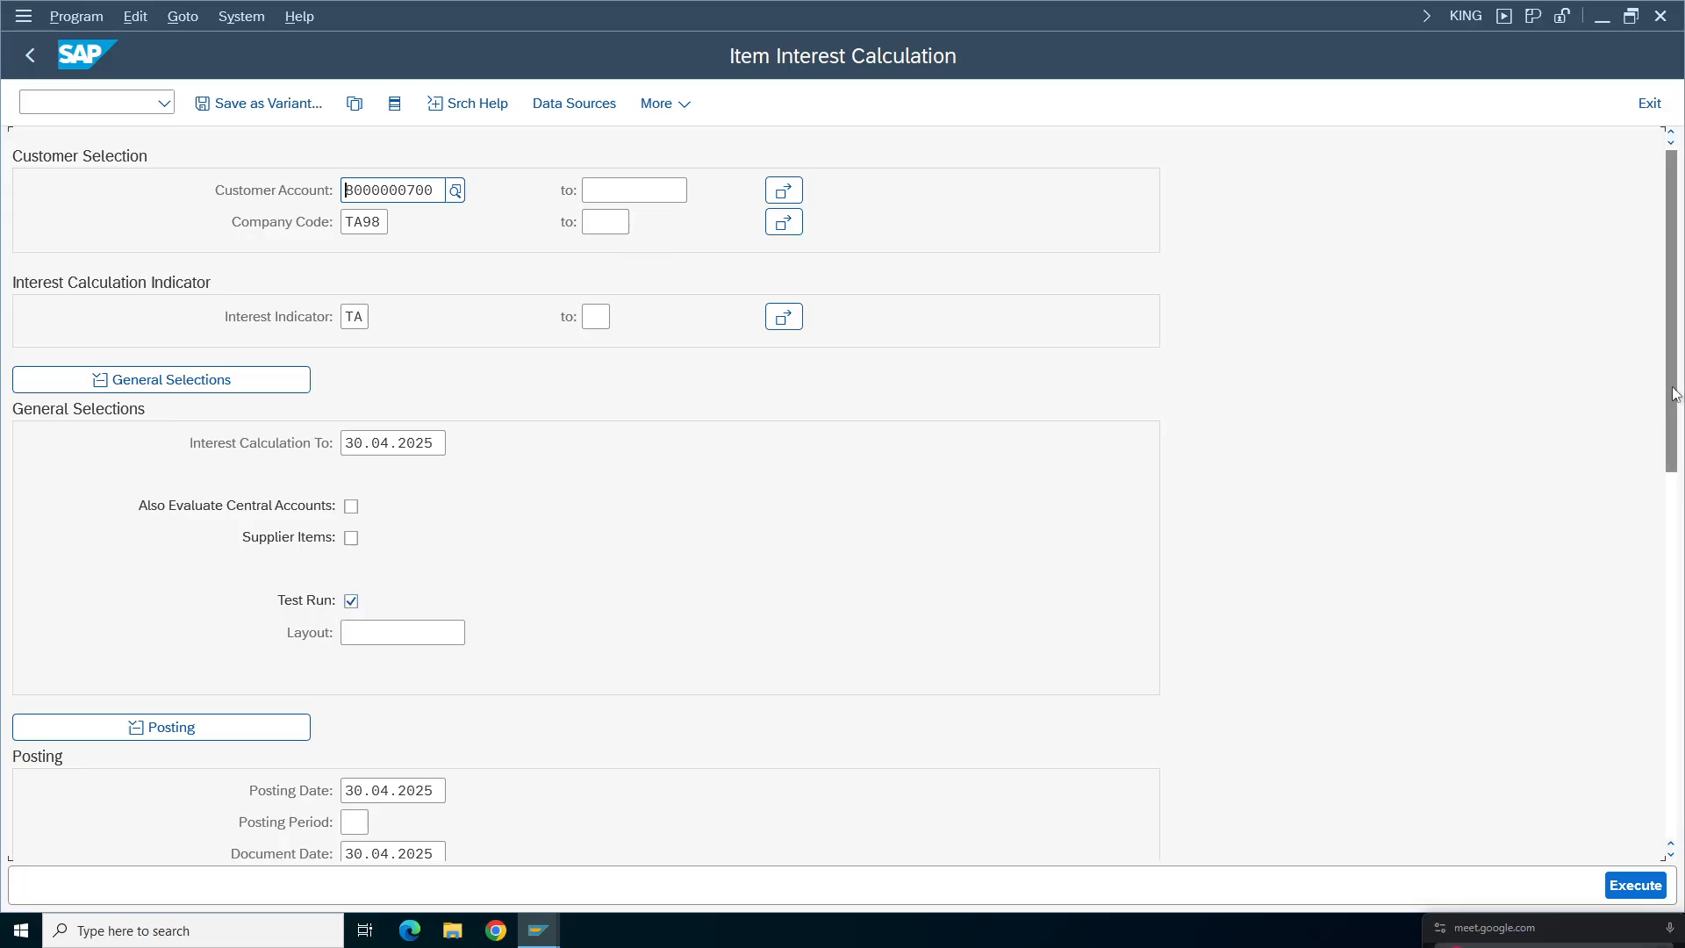
left_click(351, 601)
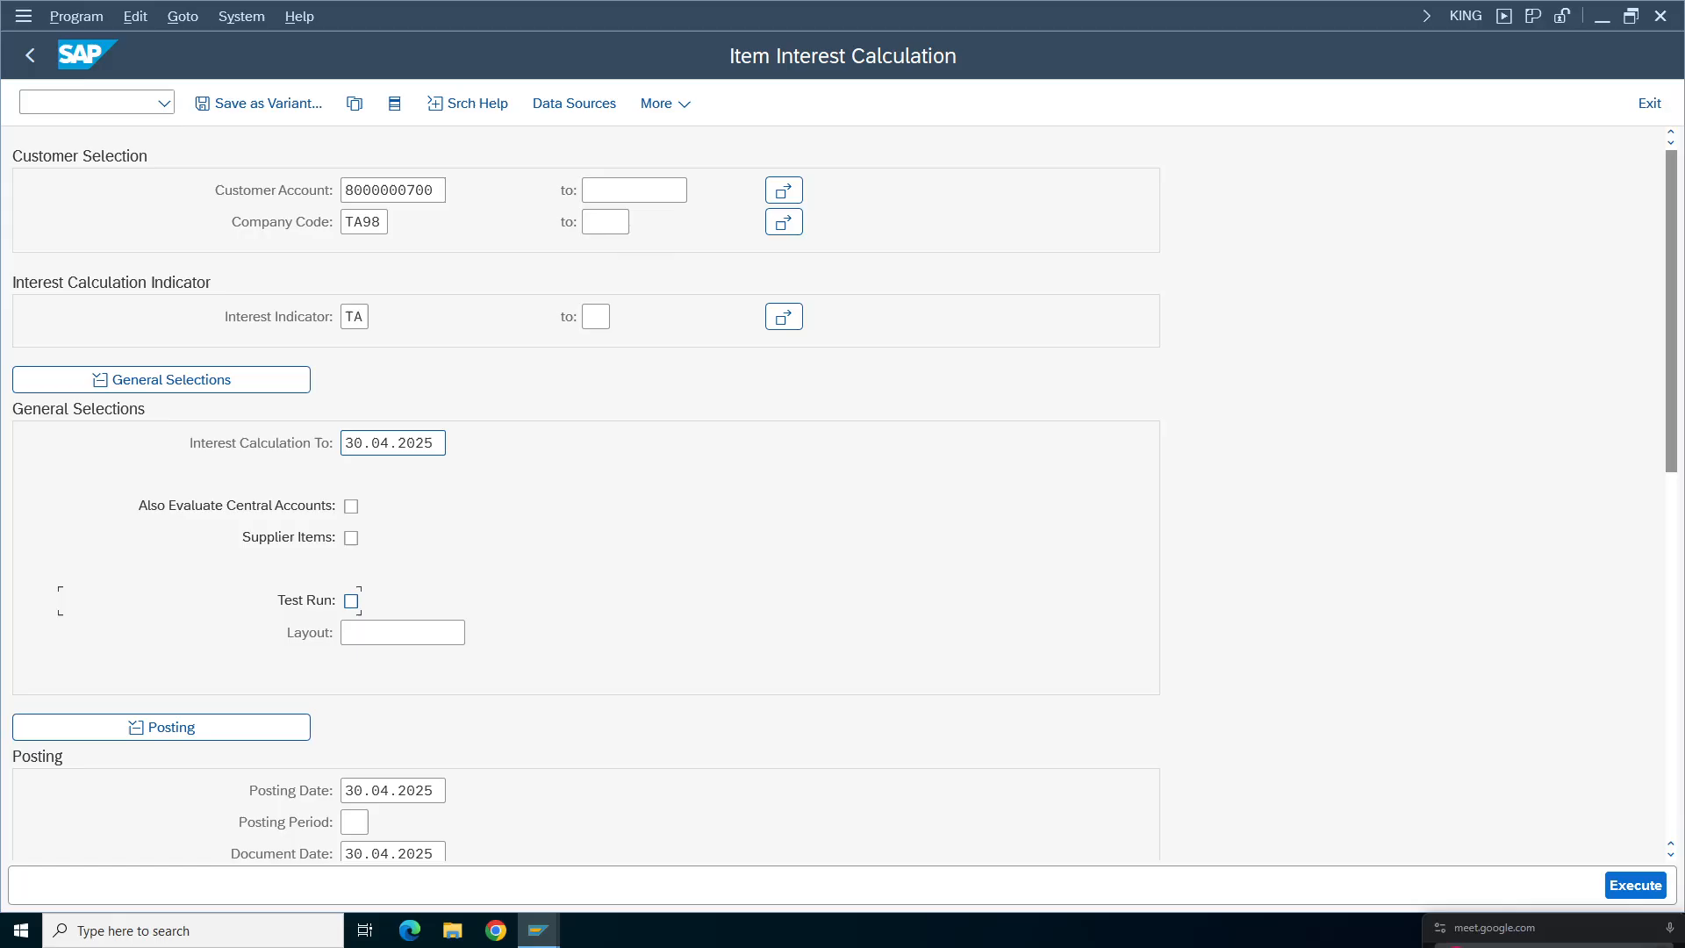
left_click_drag(1671, 465, 1682, 812)
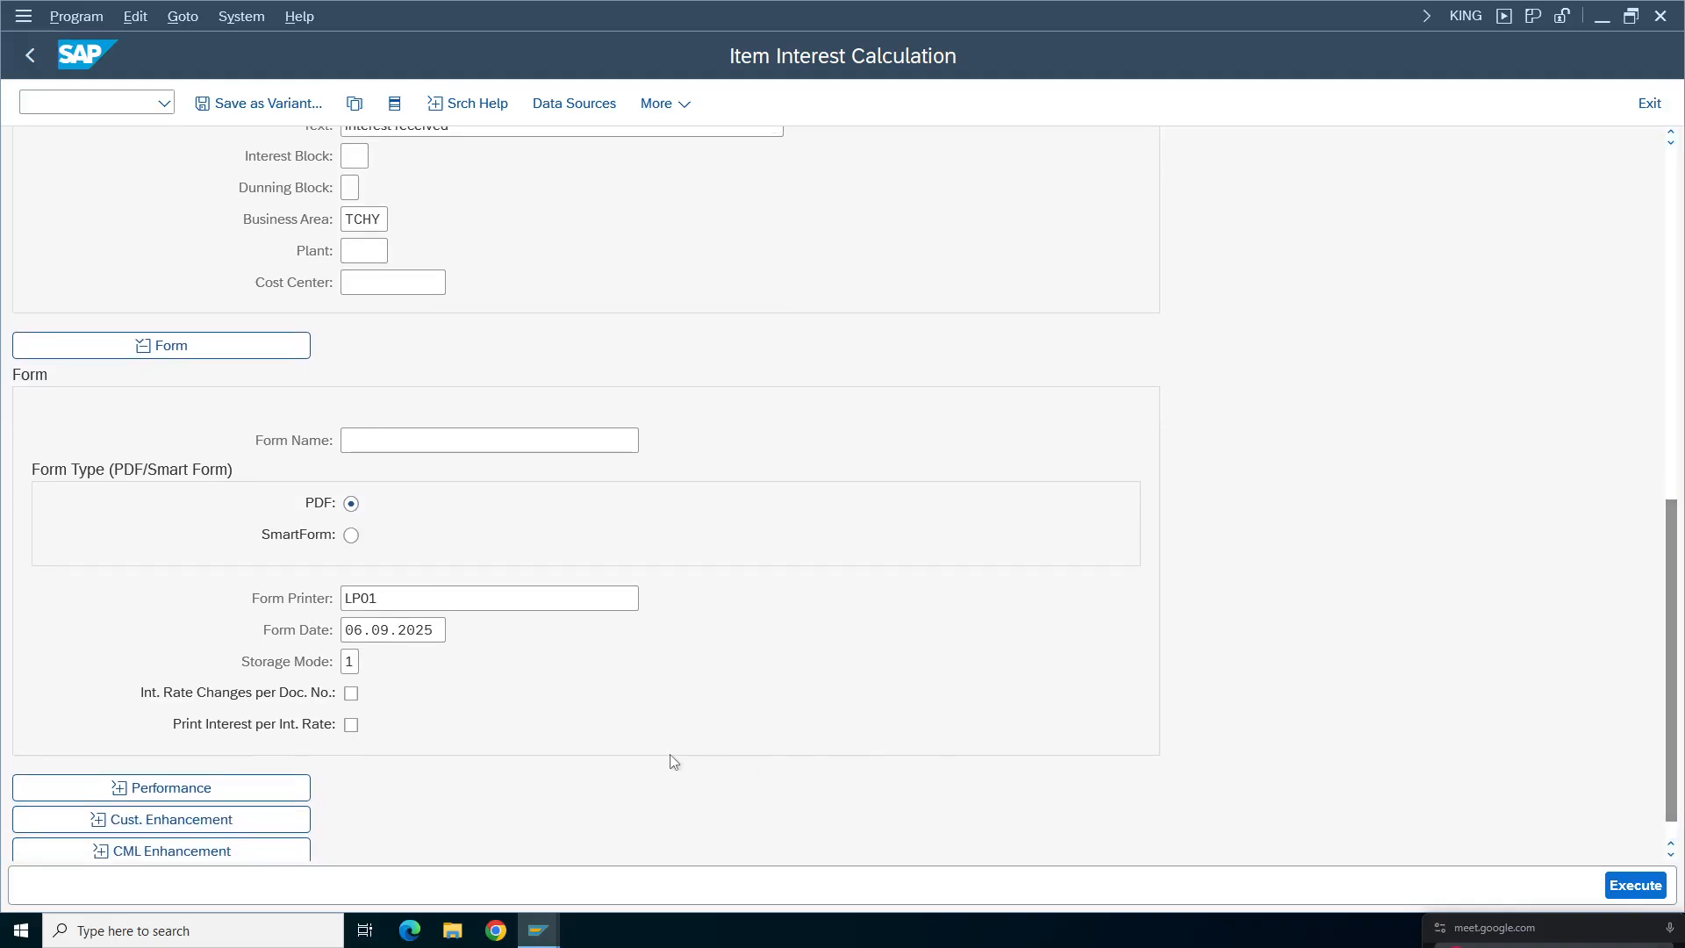
left_click(1617, 890)
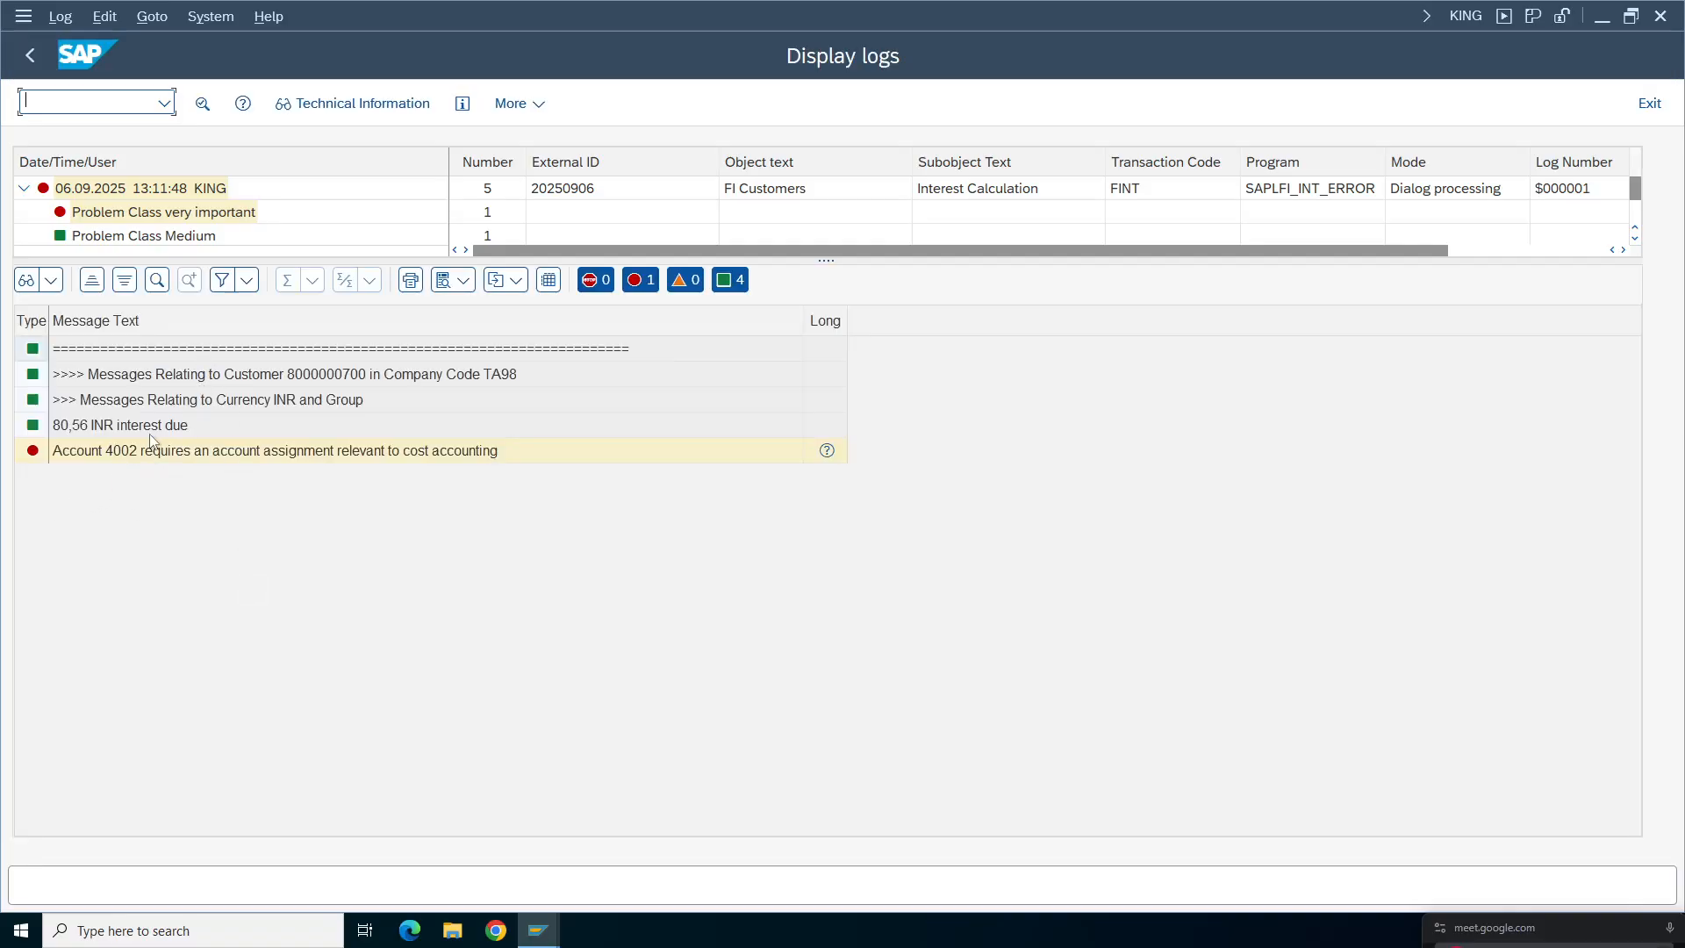
- Review the log's messages on the currency group, the interest due and the account assignment for account 4002
left_click(294, 404)
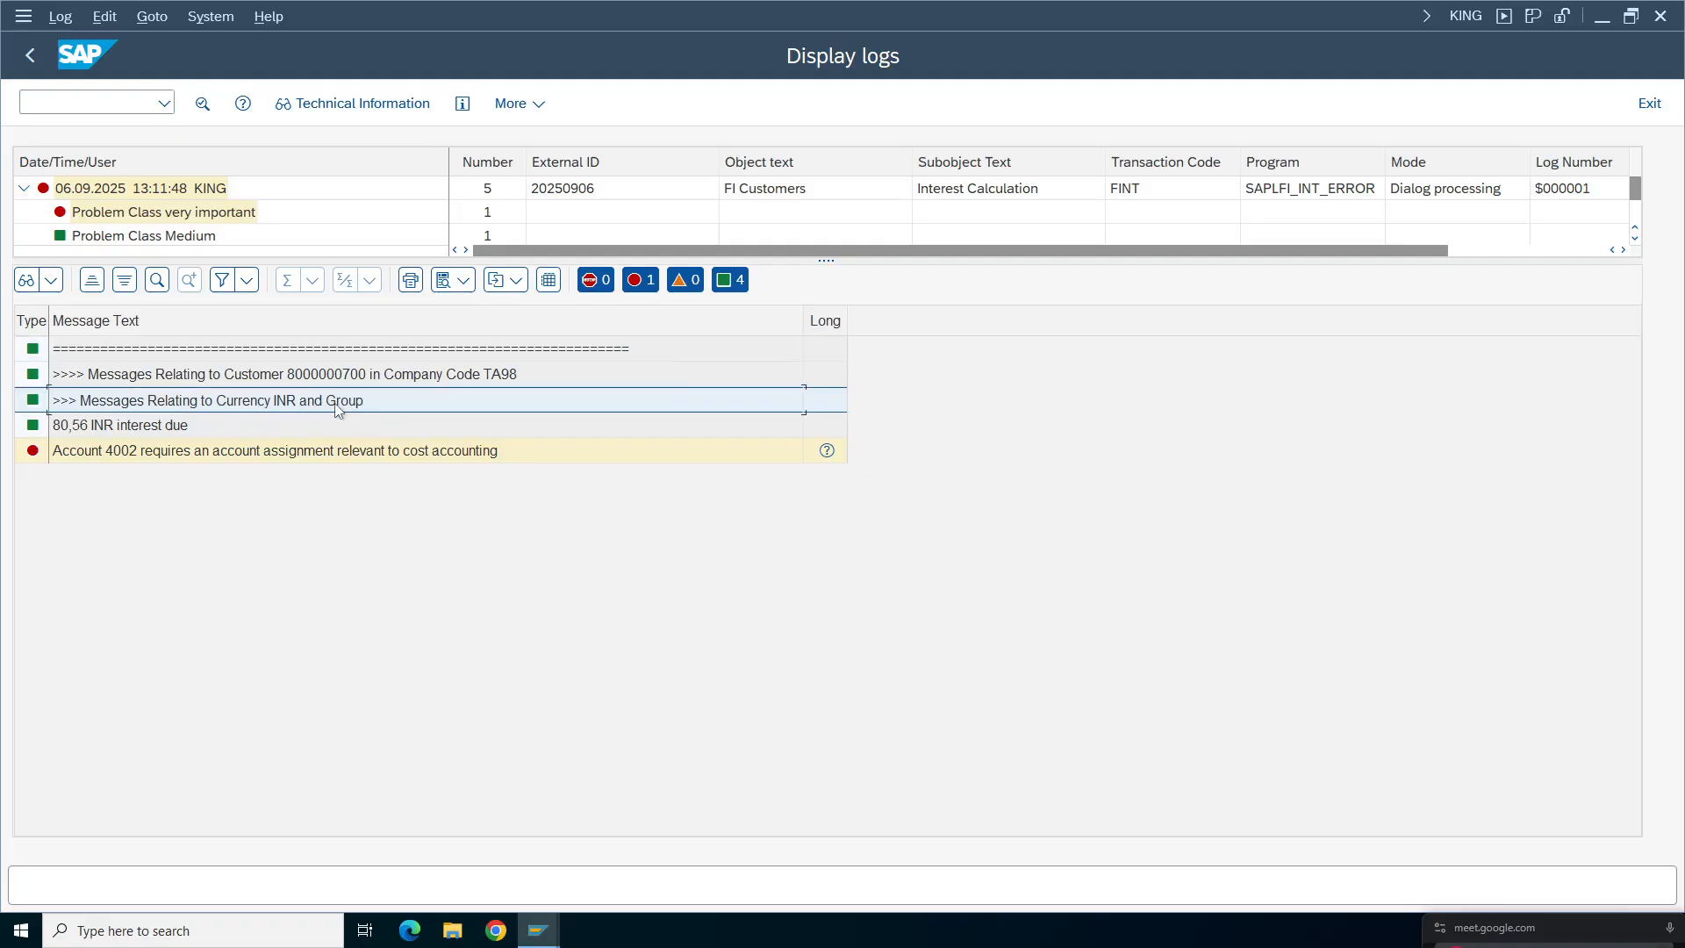
left_click(132, 430)
left_click(251, 453)
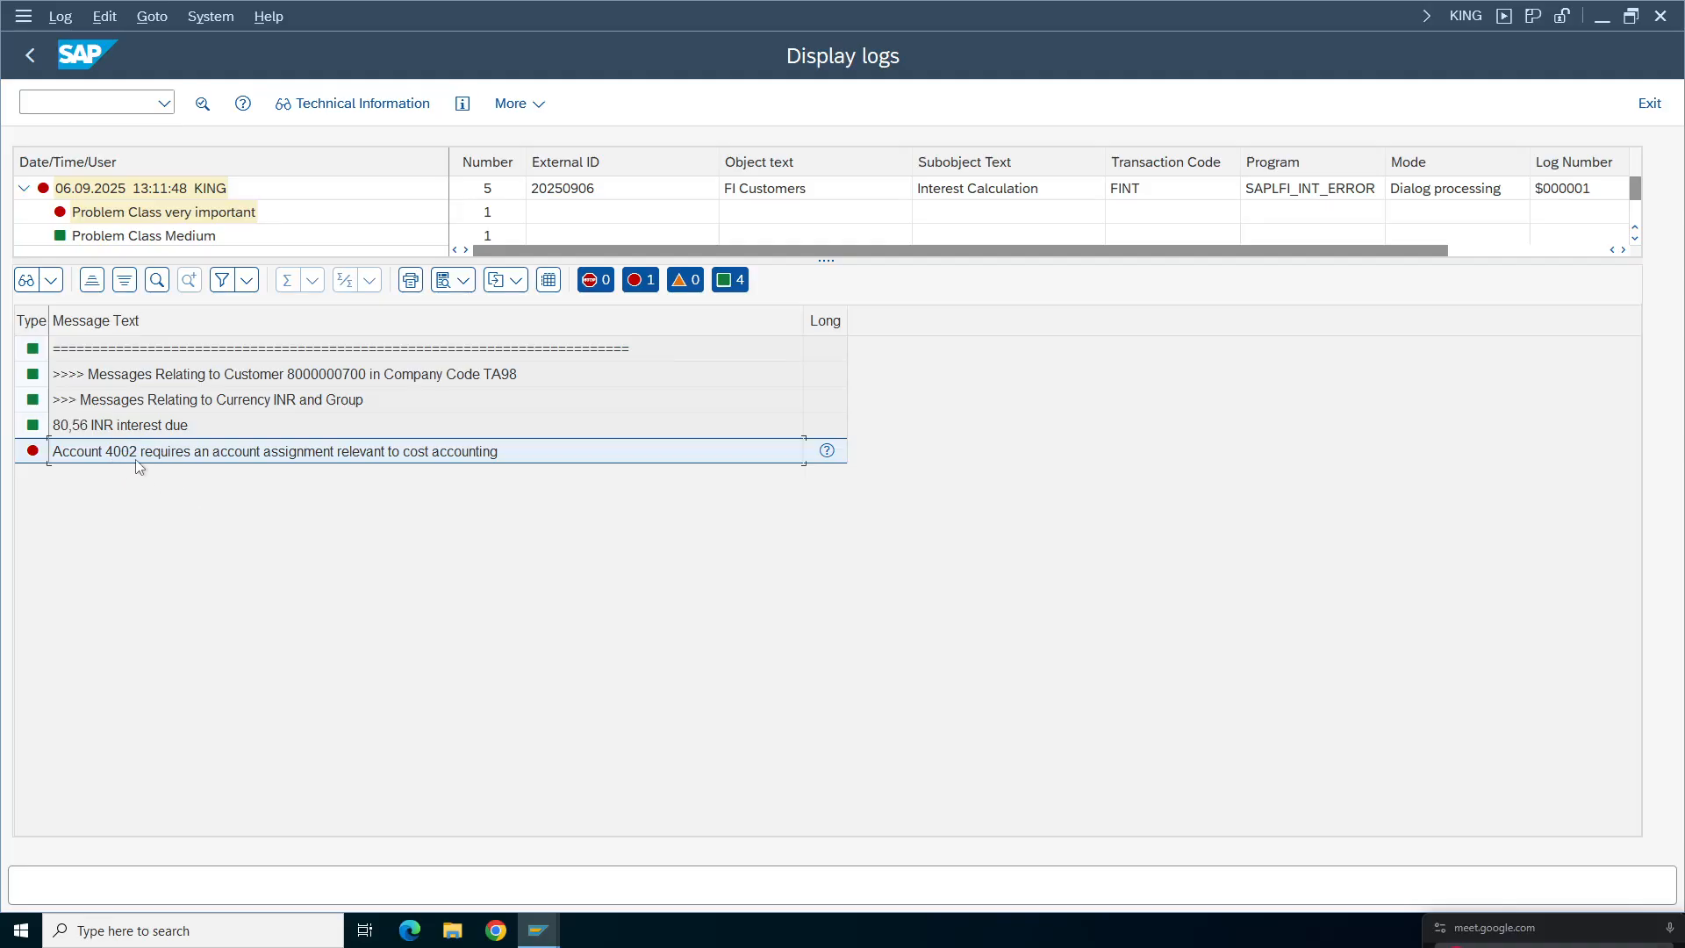
- Switch to the Display G/L Account Centrally session and check account 4002's cost element category in its control data
left_click(538, 930)
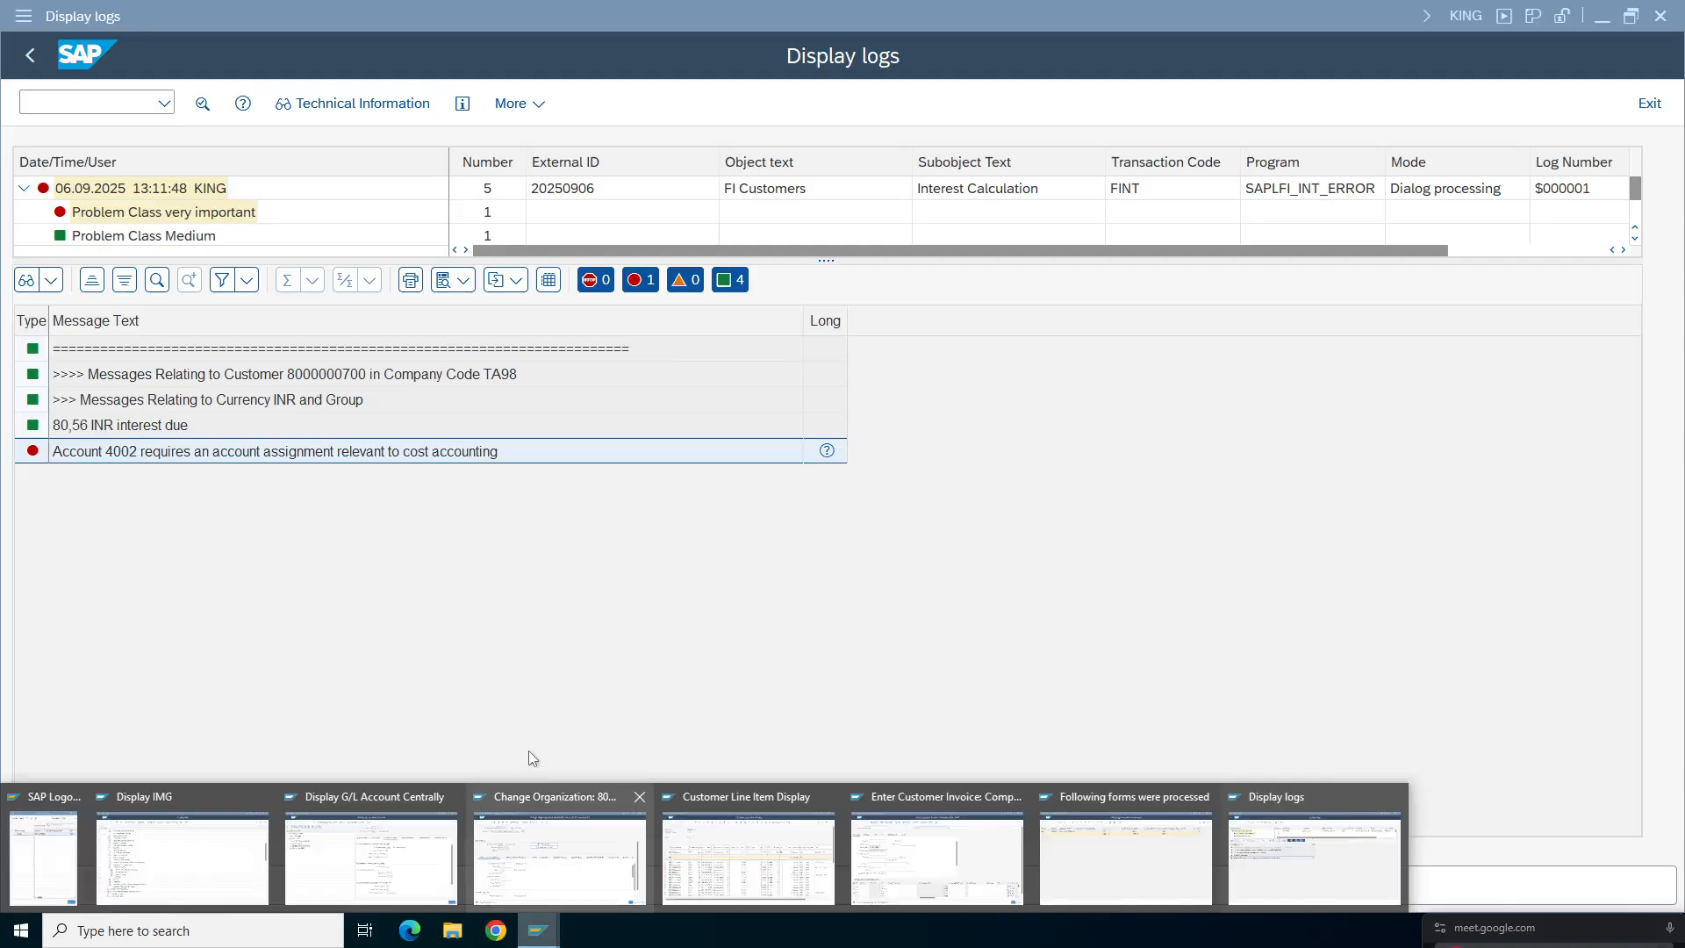
left_click(400, 878)
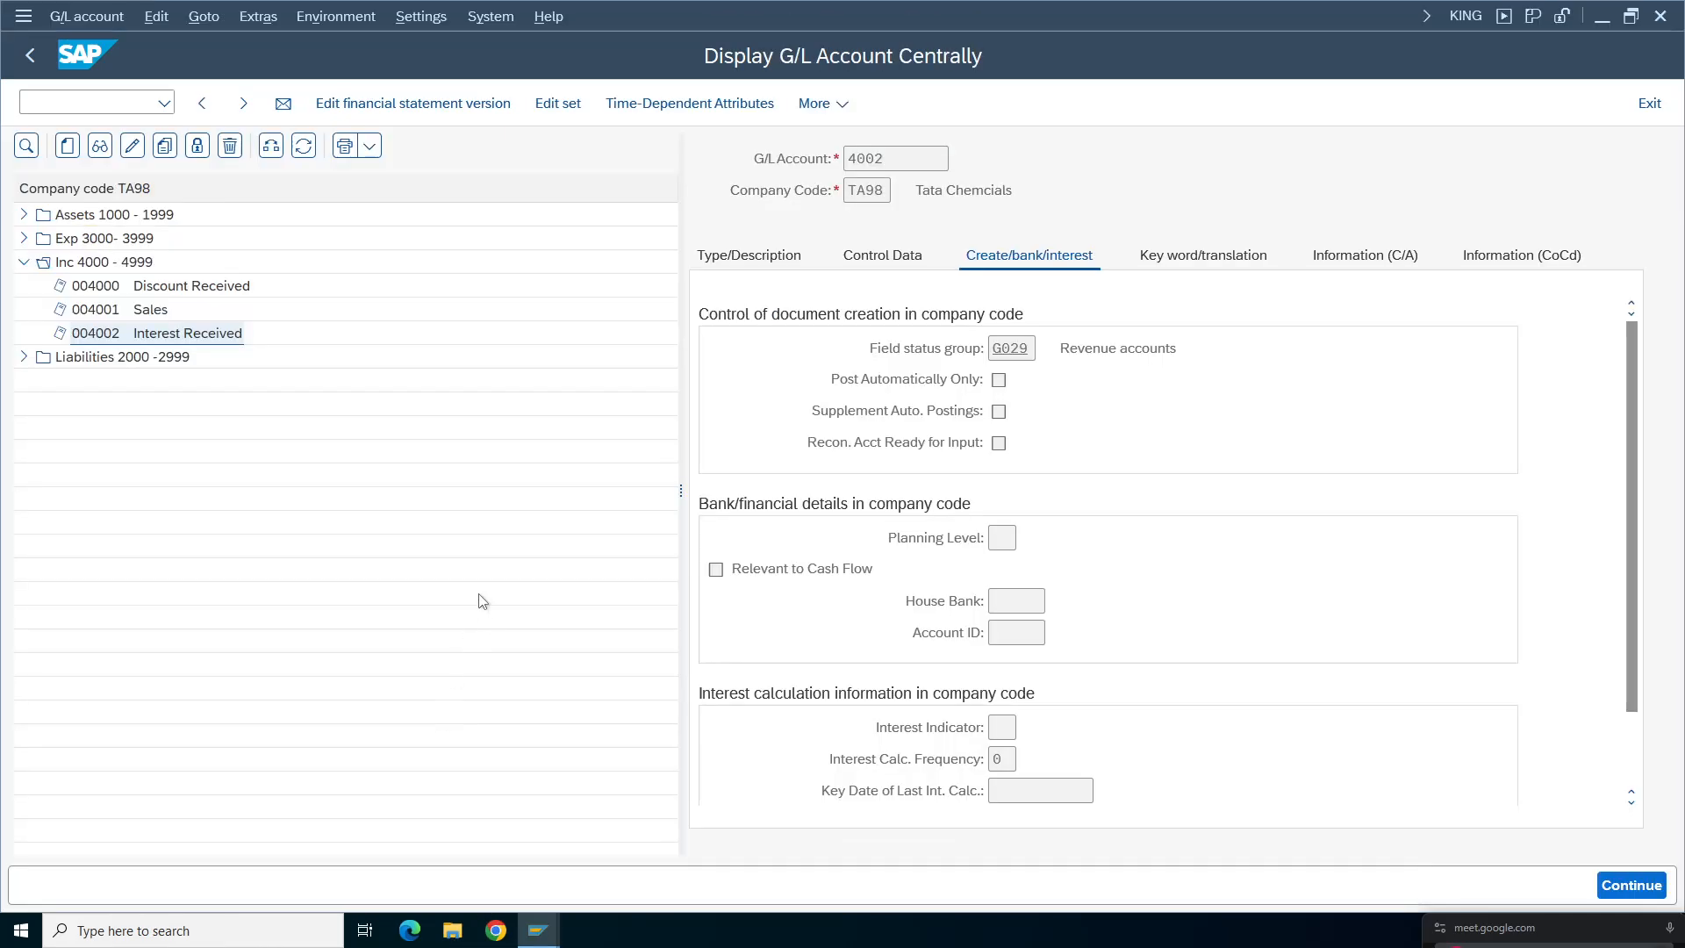
left_click(886, 259)
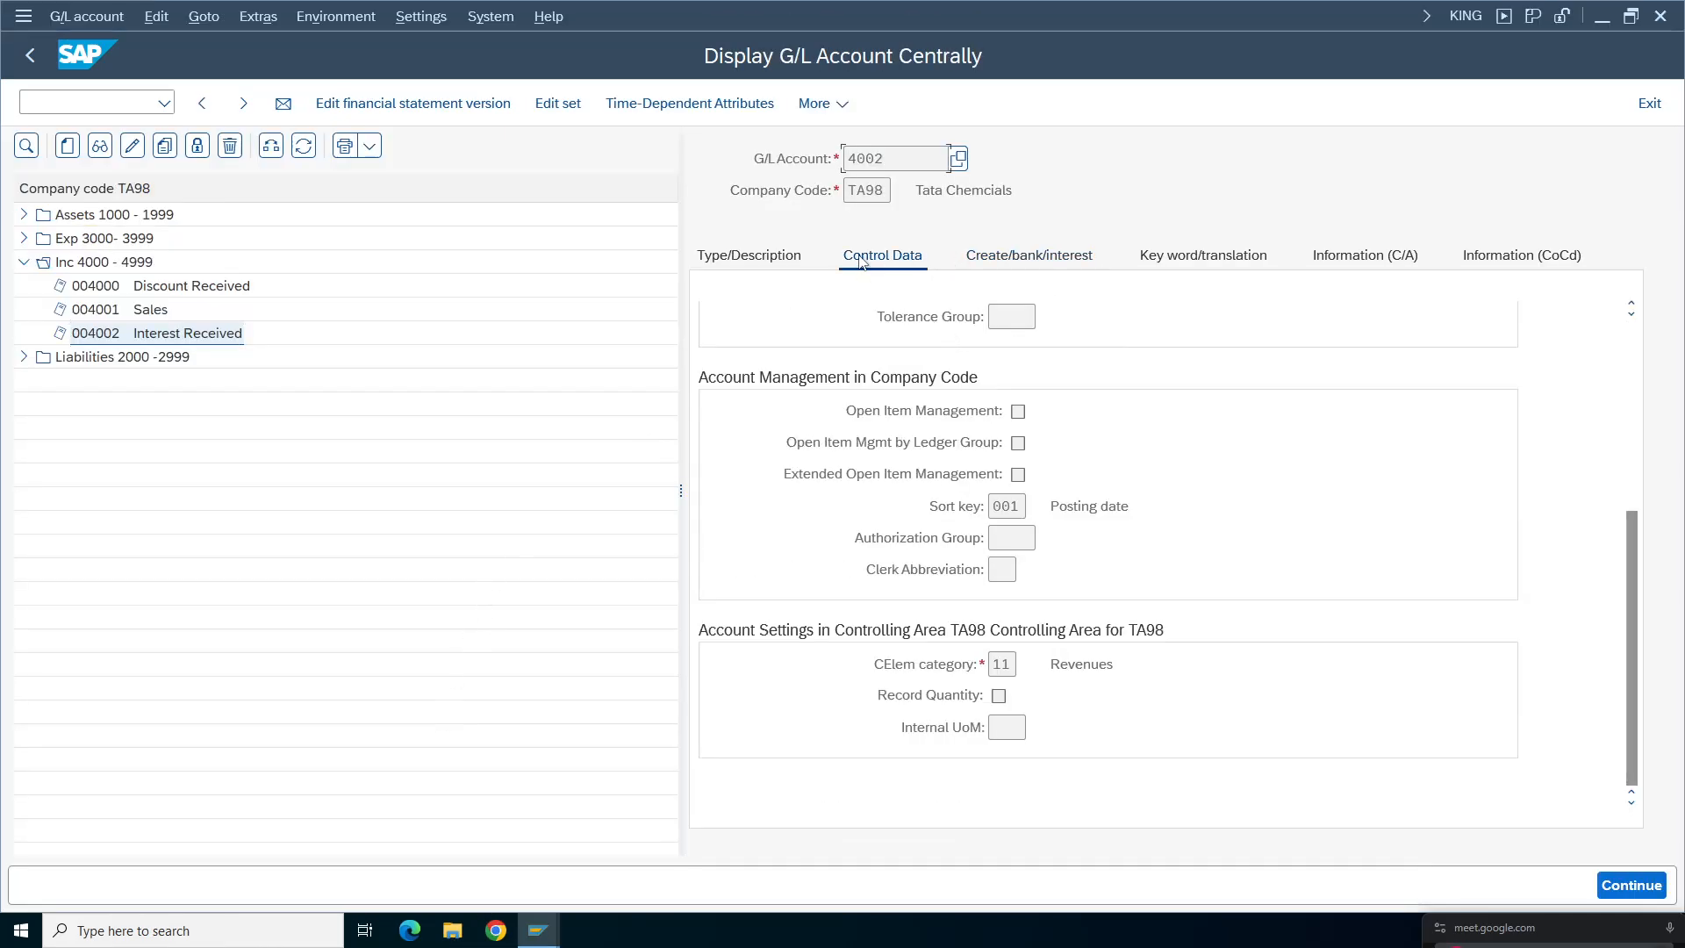
left_click_drag(1127, 665, 1047, 666)
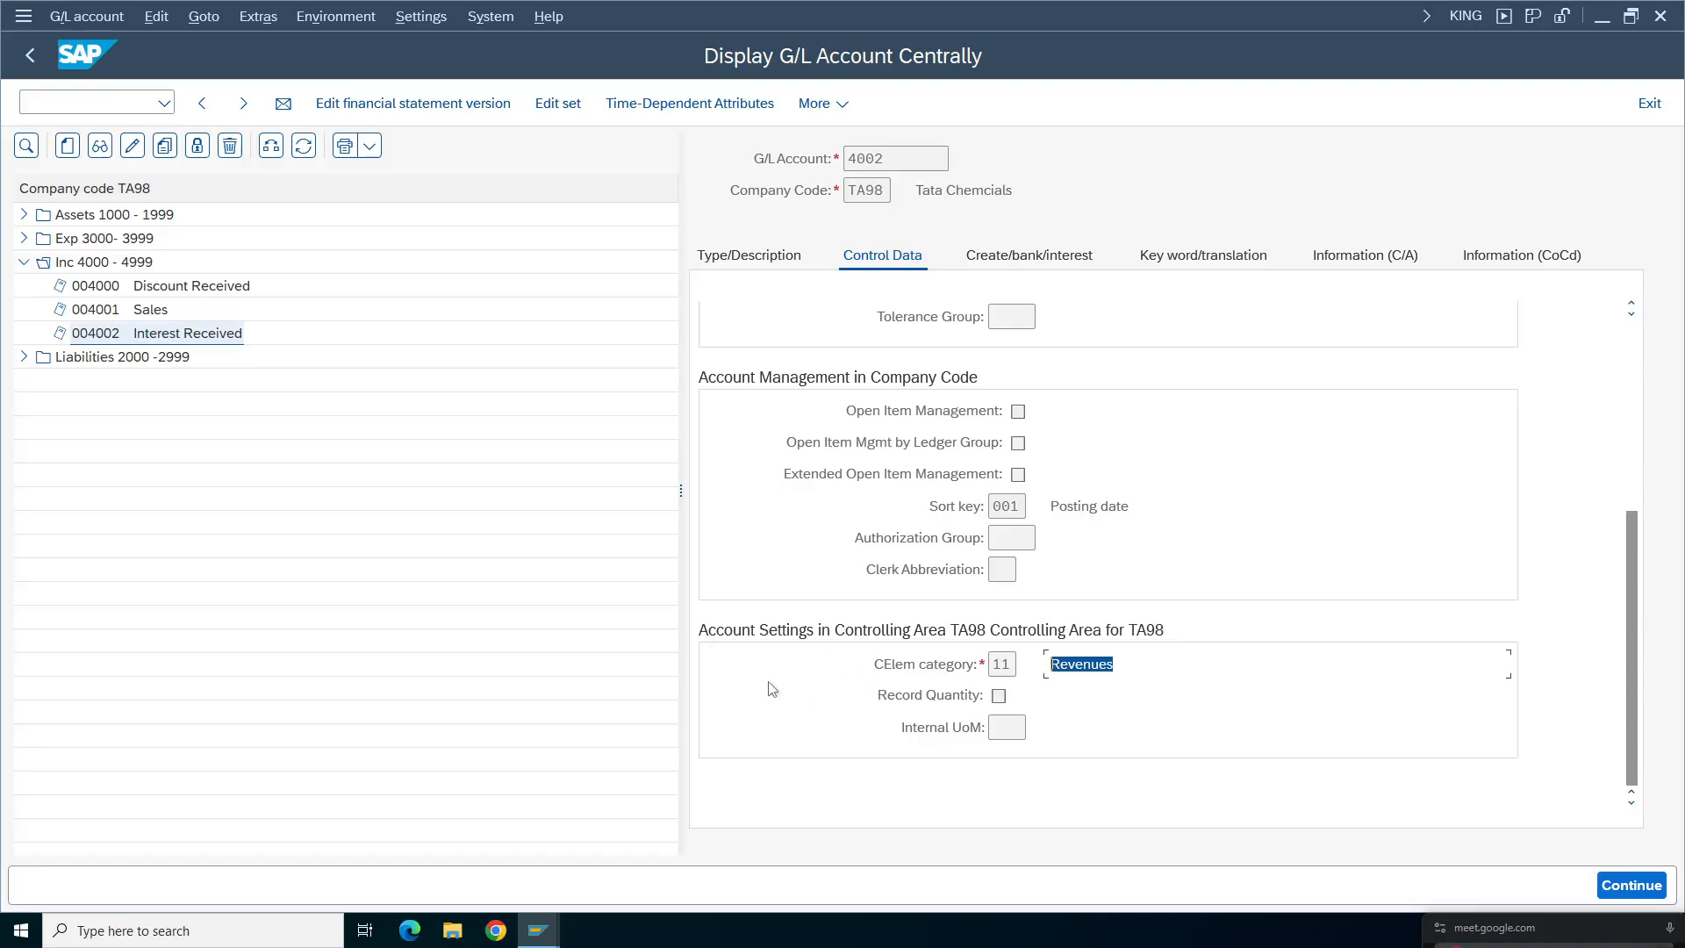
- In OKB9 in a new session, add and save a default account assignment for company code TA98, cost element 4002, cost center 100100, accepting the proposed request
left_click(47, 102)
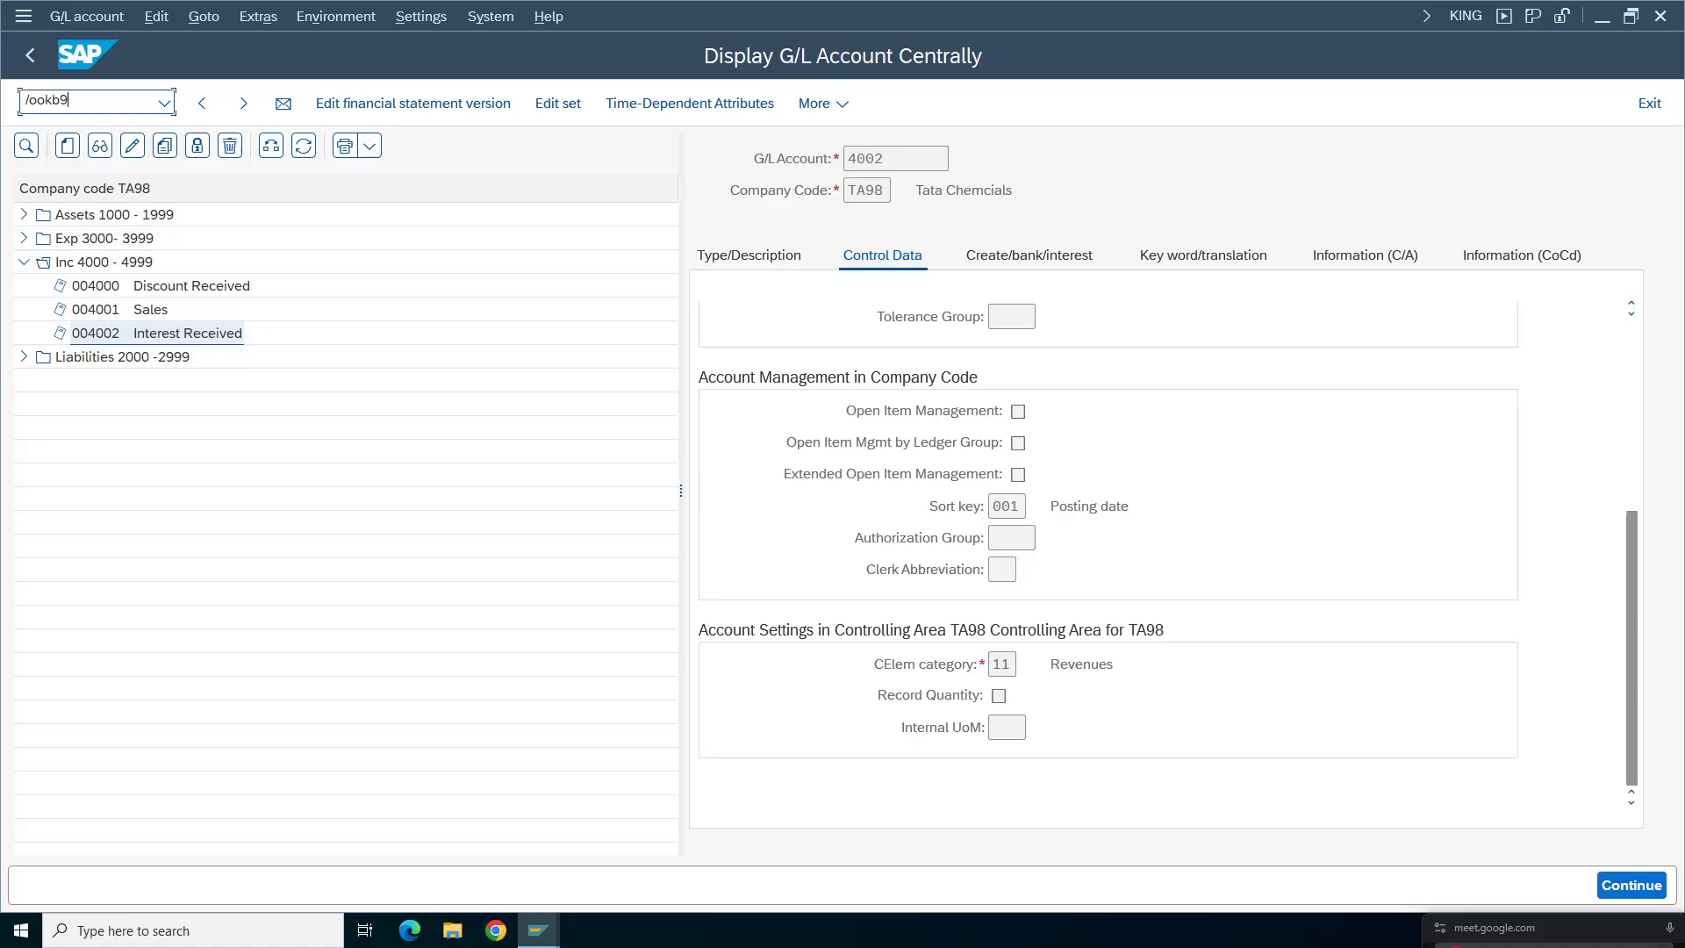
key("Return")
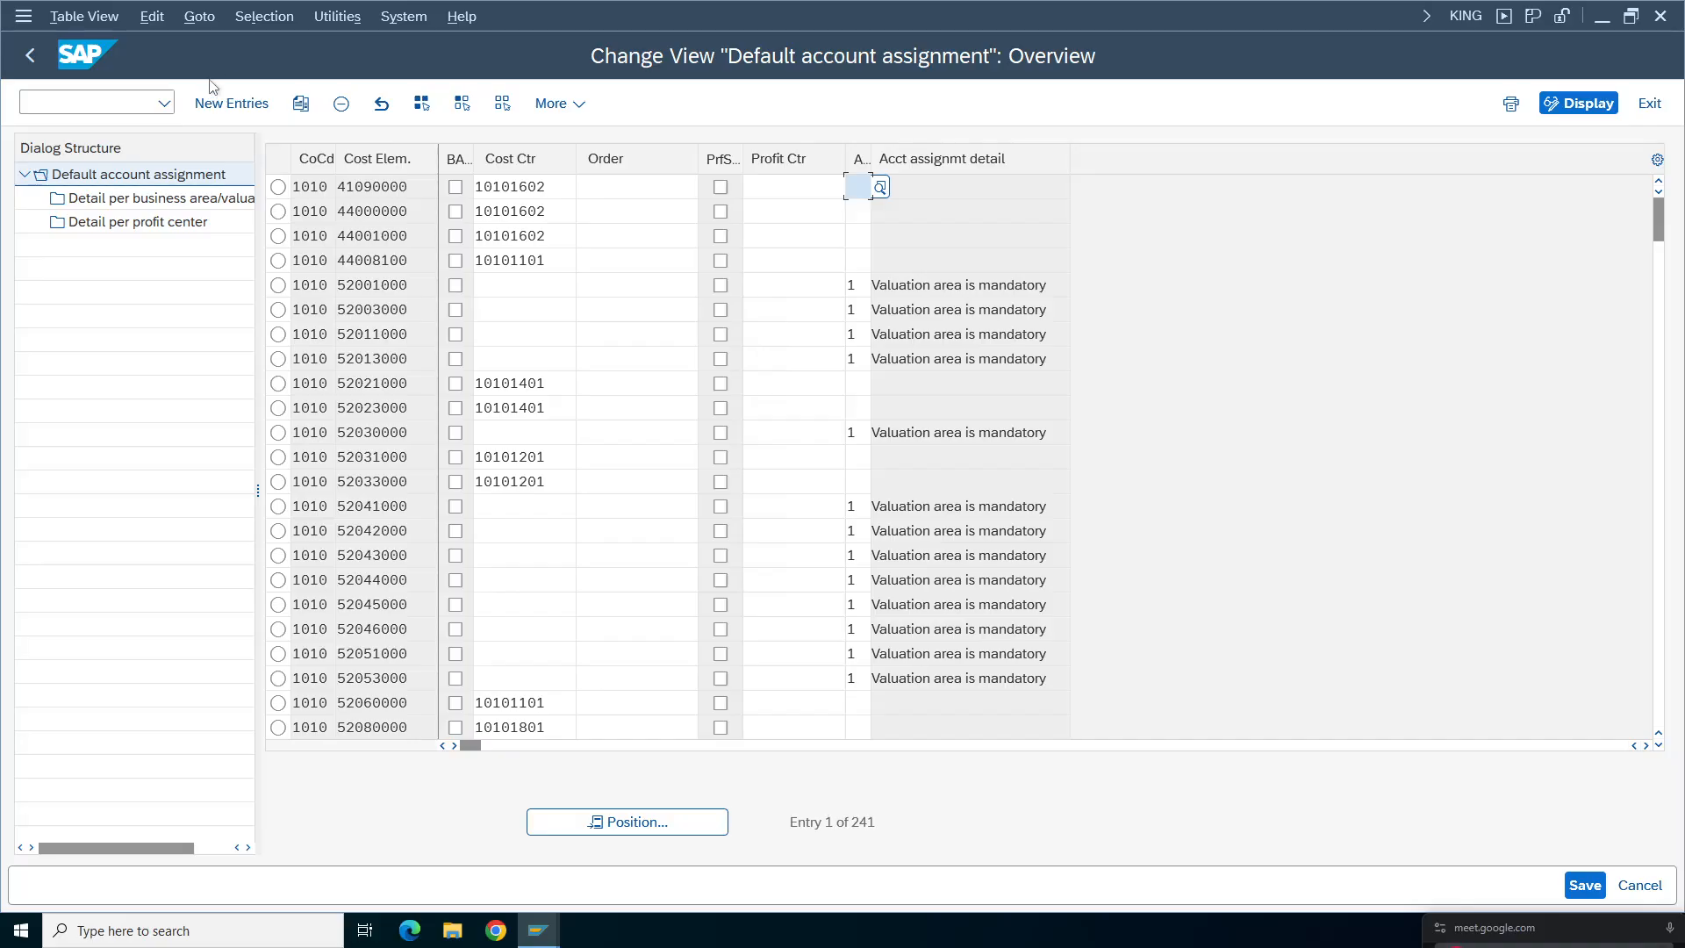
left_click(232, 104)
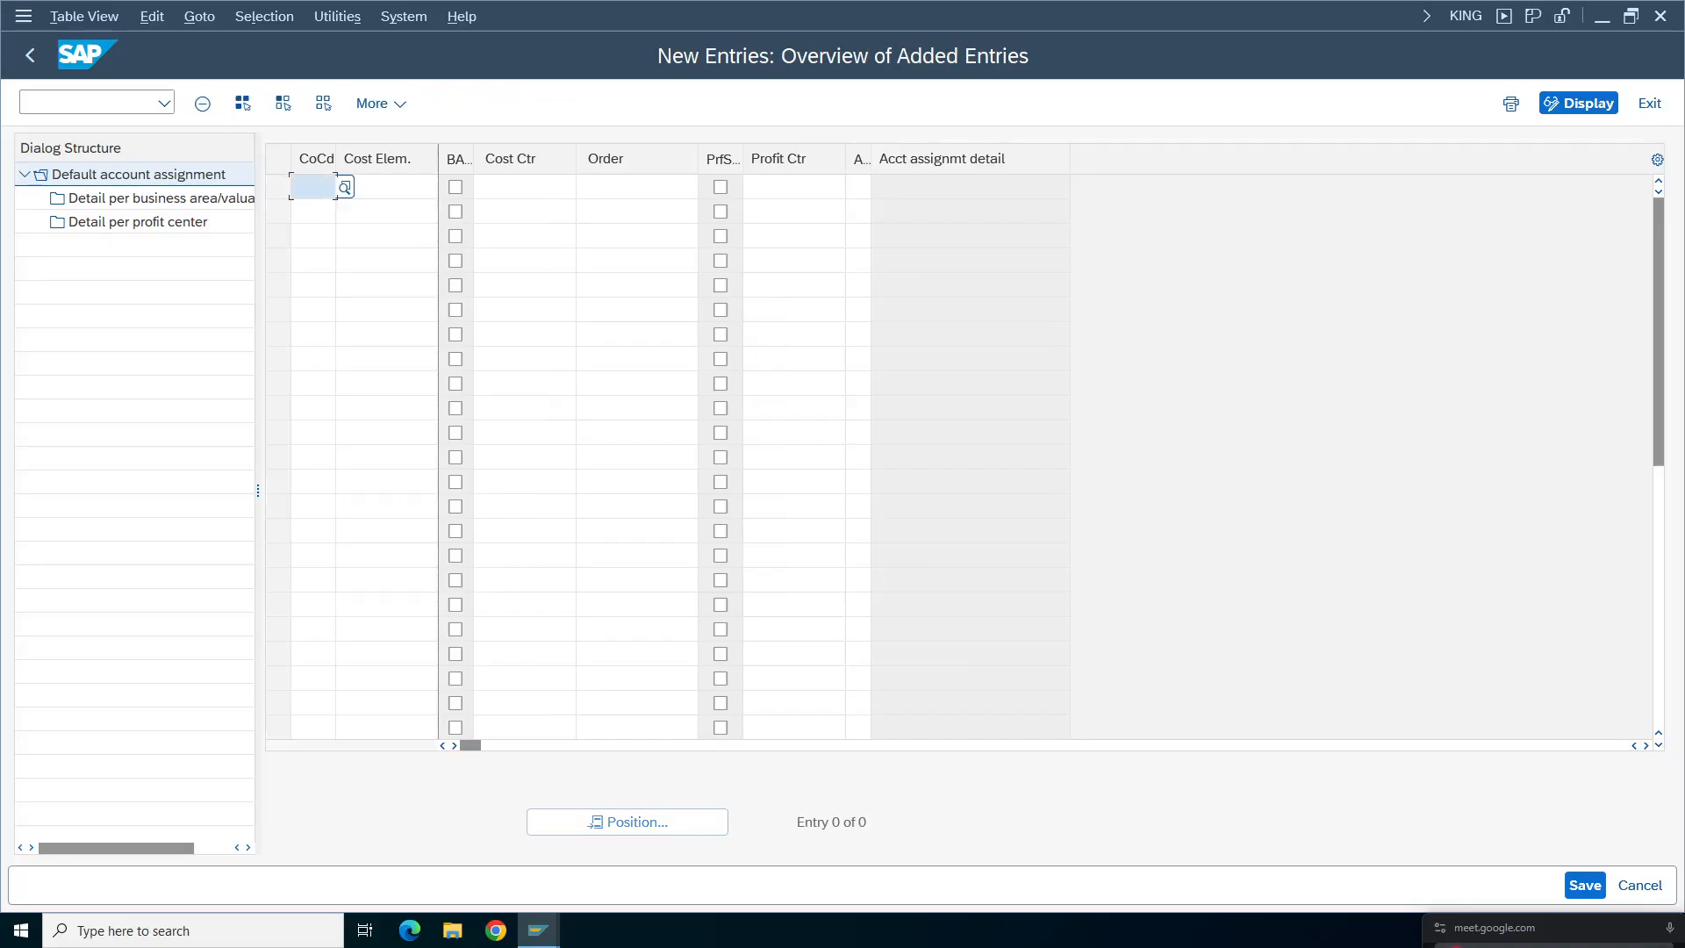
type("ta98")
key("Tab")
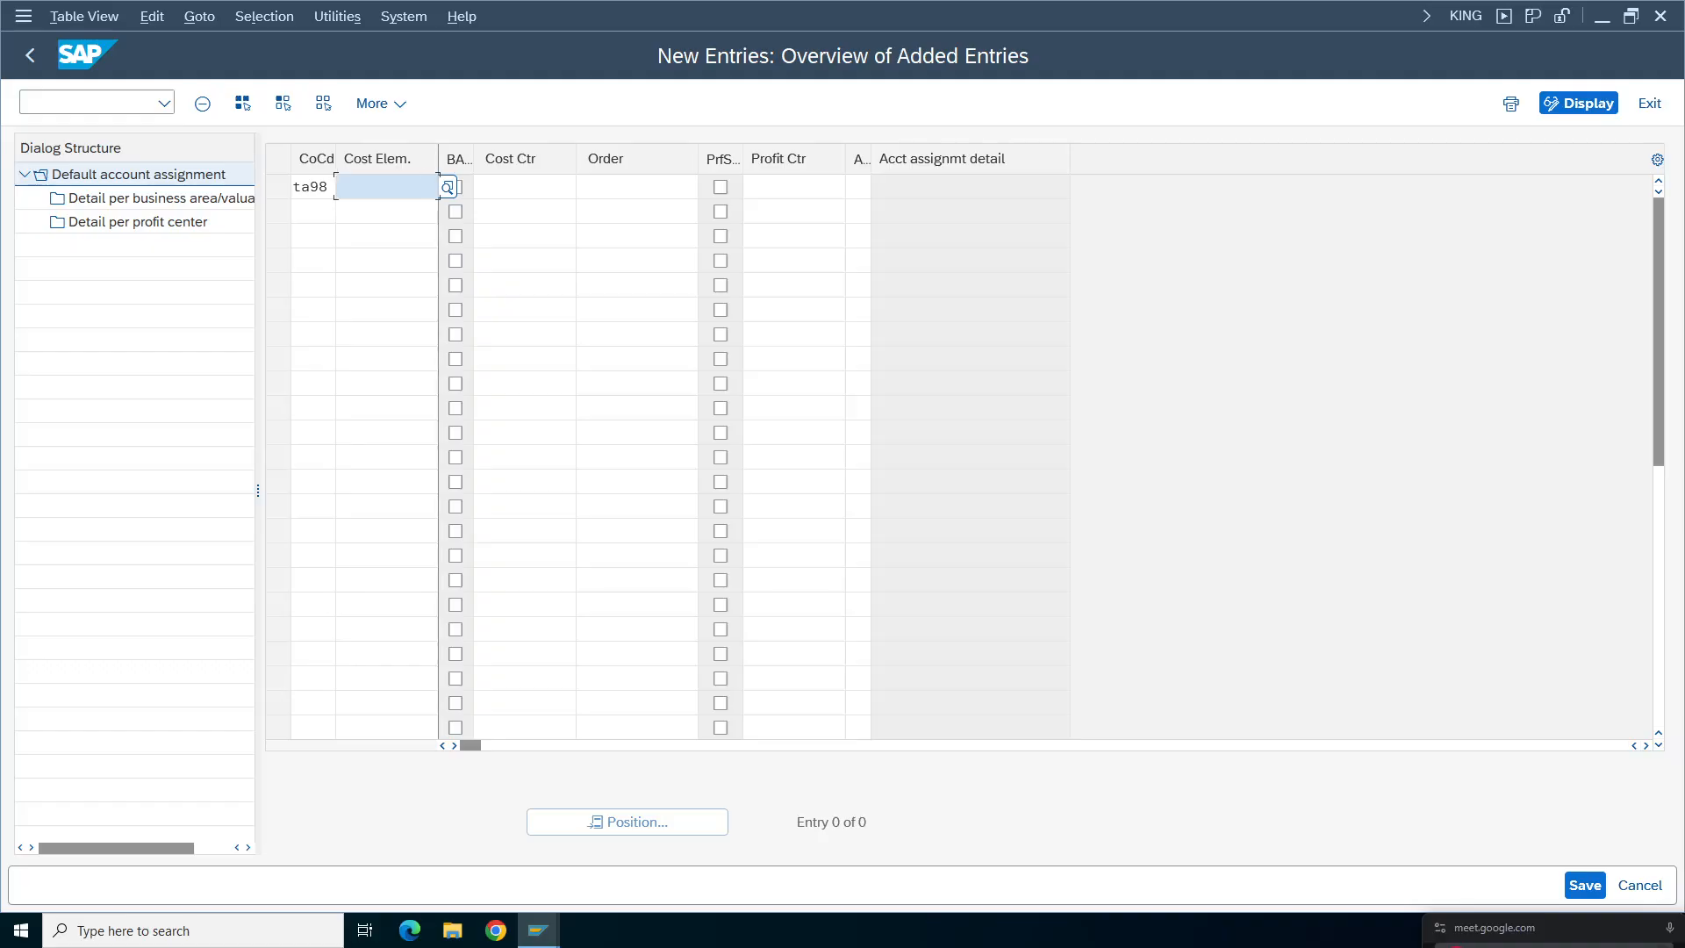
type("40")
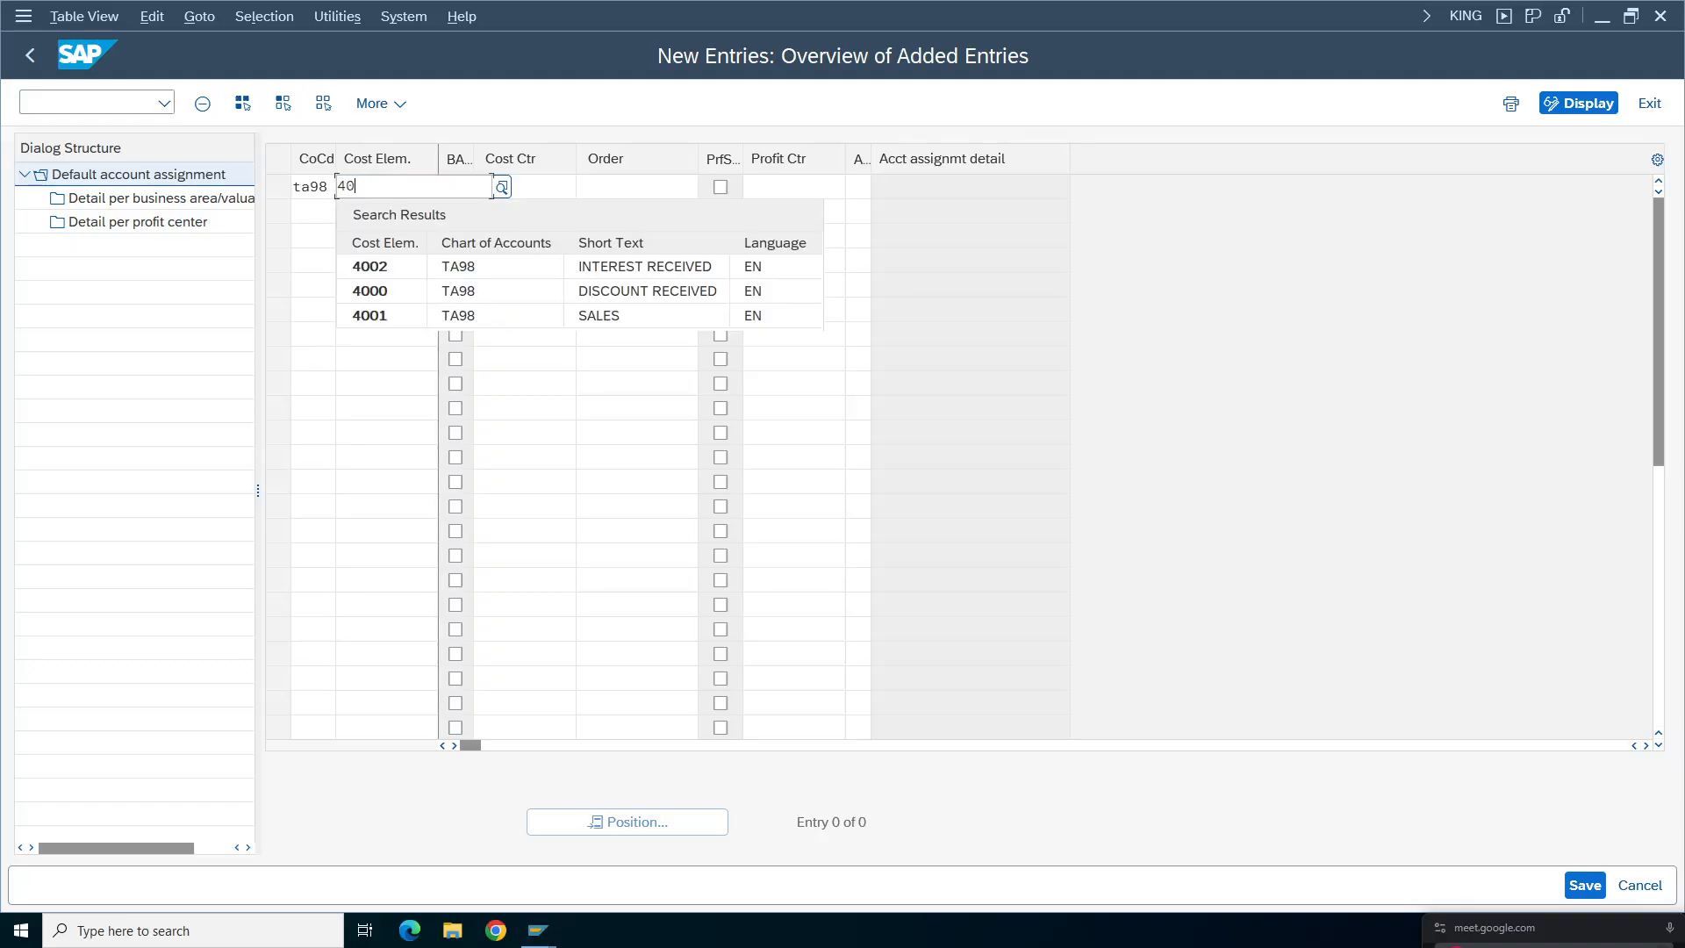
left_click(635, 268)
left_click(525, 187)
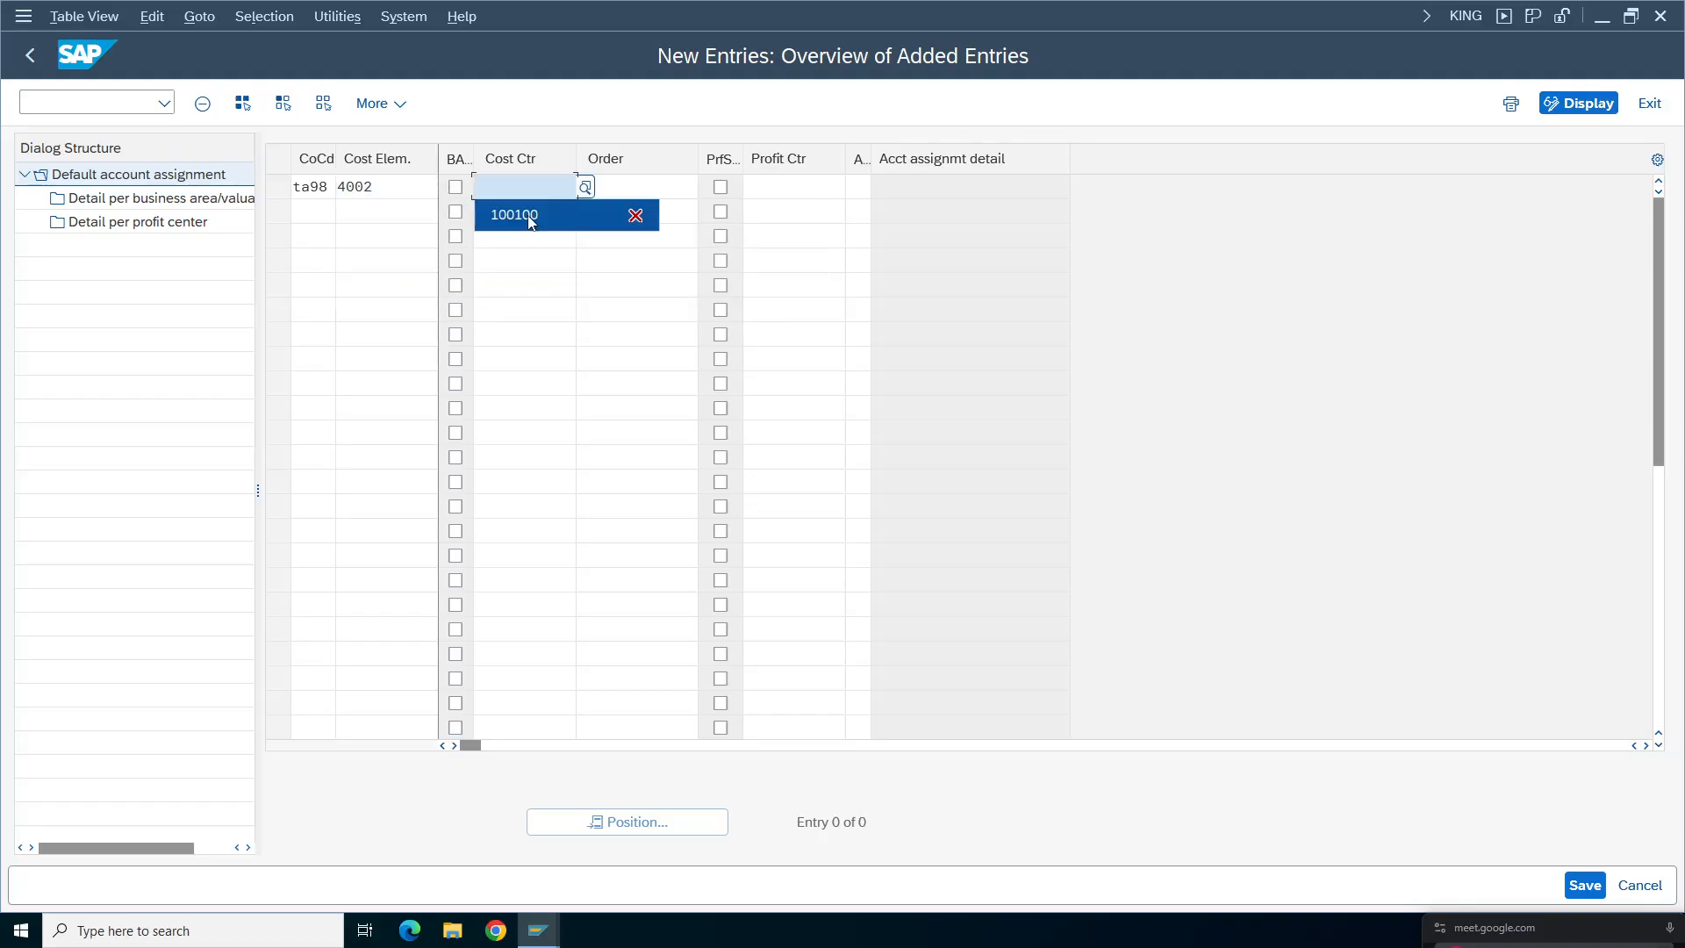
left_click(530, 219)
left_click(1585, 886)
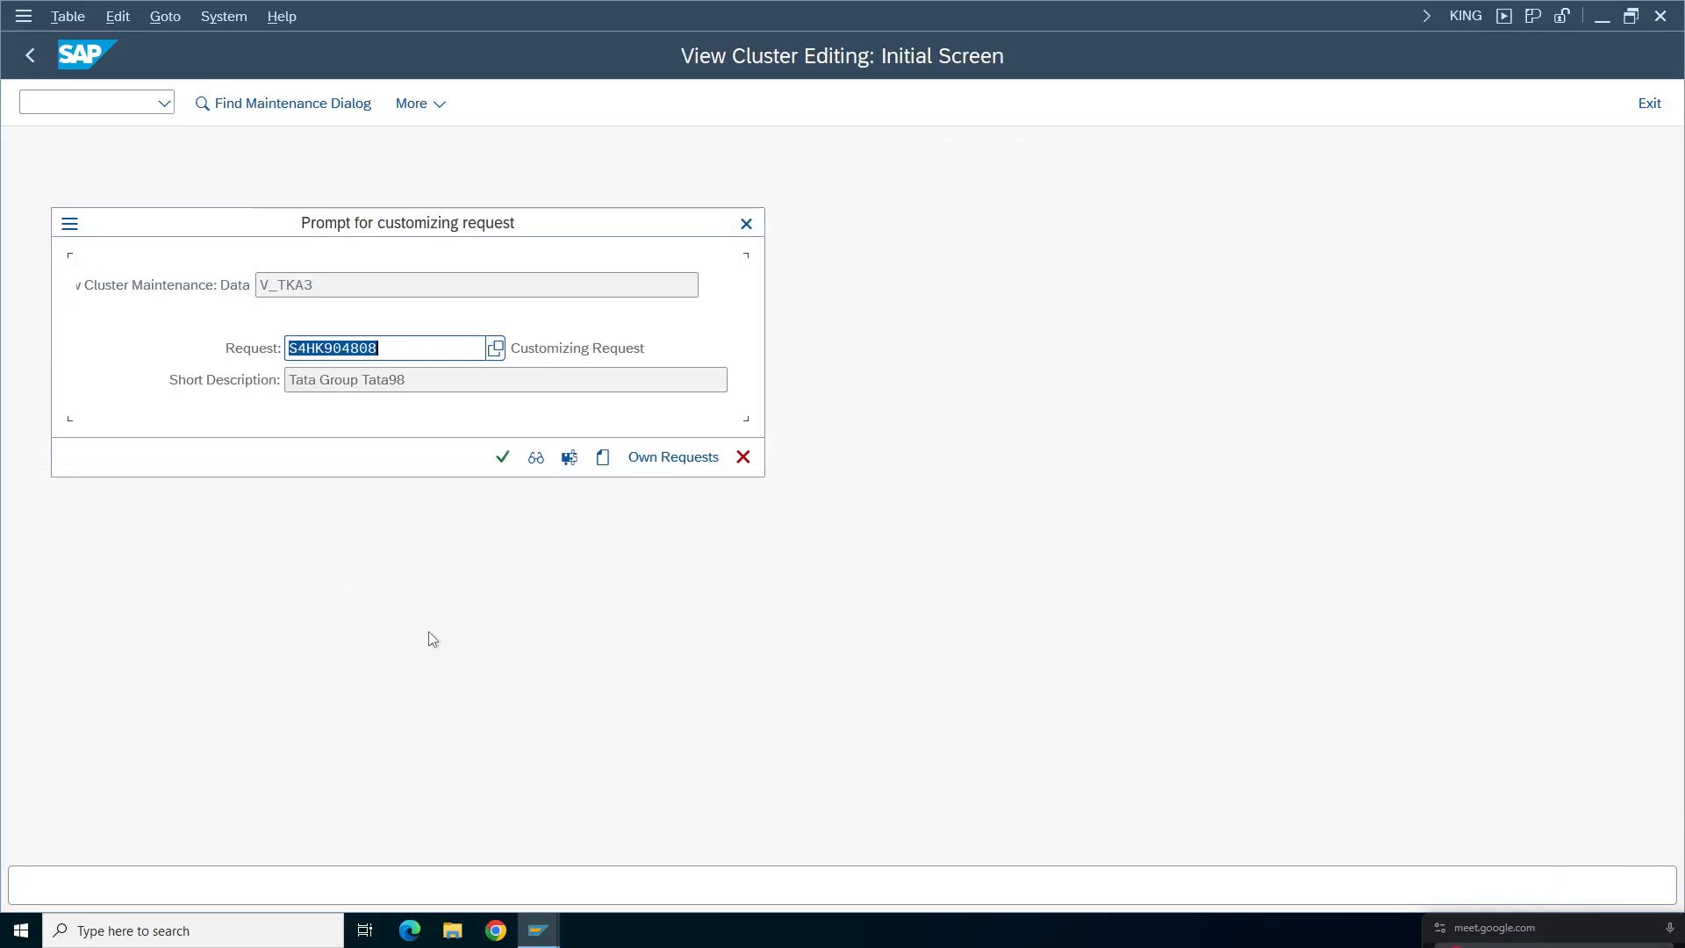
key("Return")
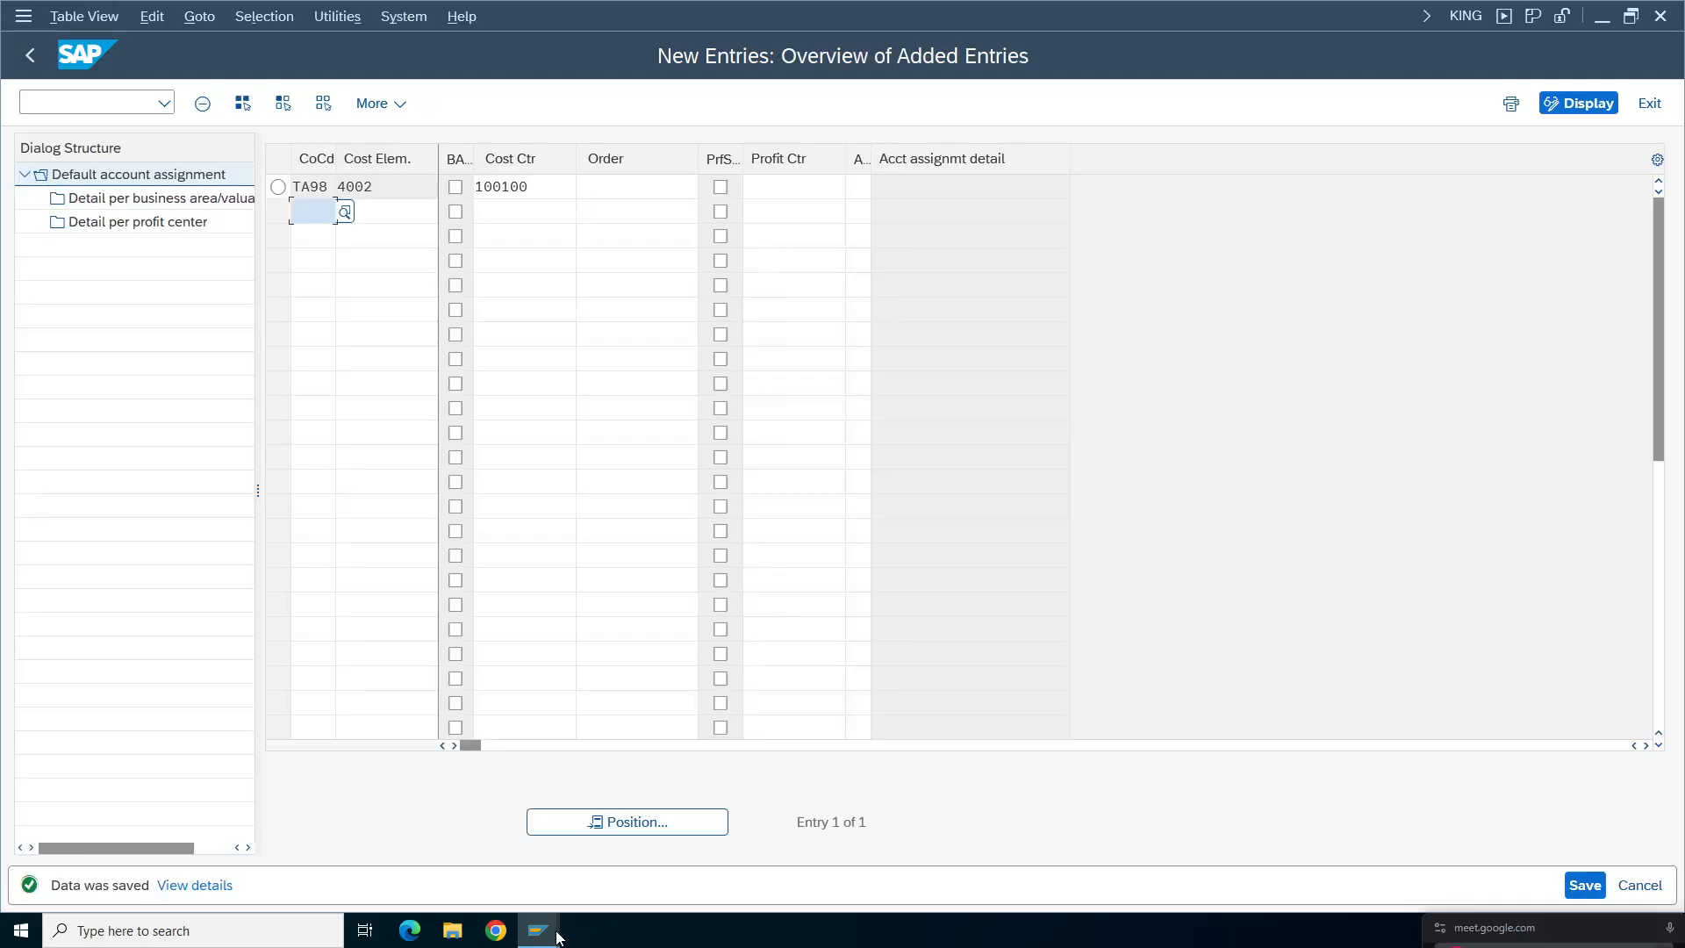
- Leave the processed forms list, close the old log session and return to the Item Interest Calculation selection screen
mouse_move(538, 930)
left_click(1126, 856)
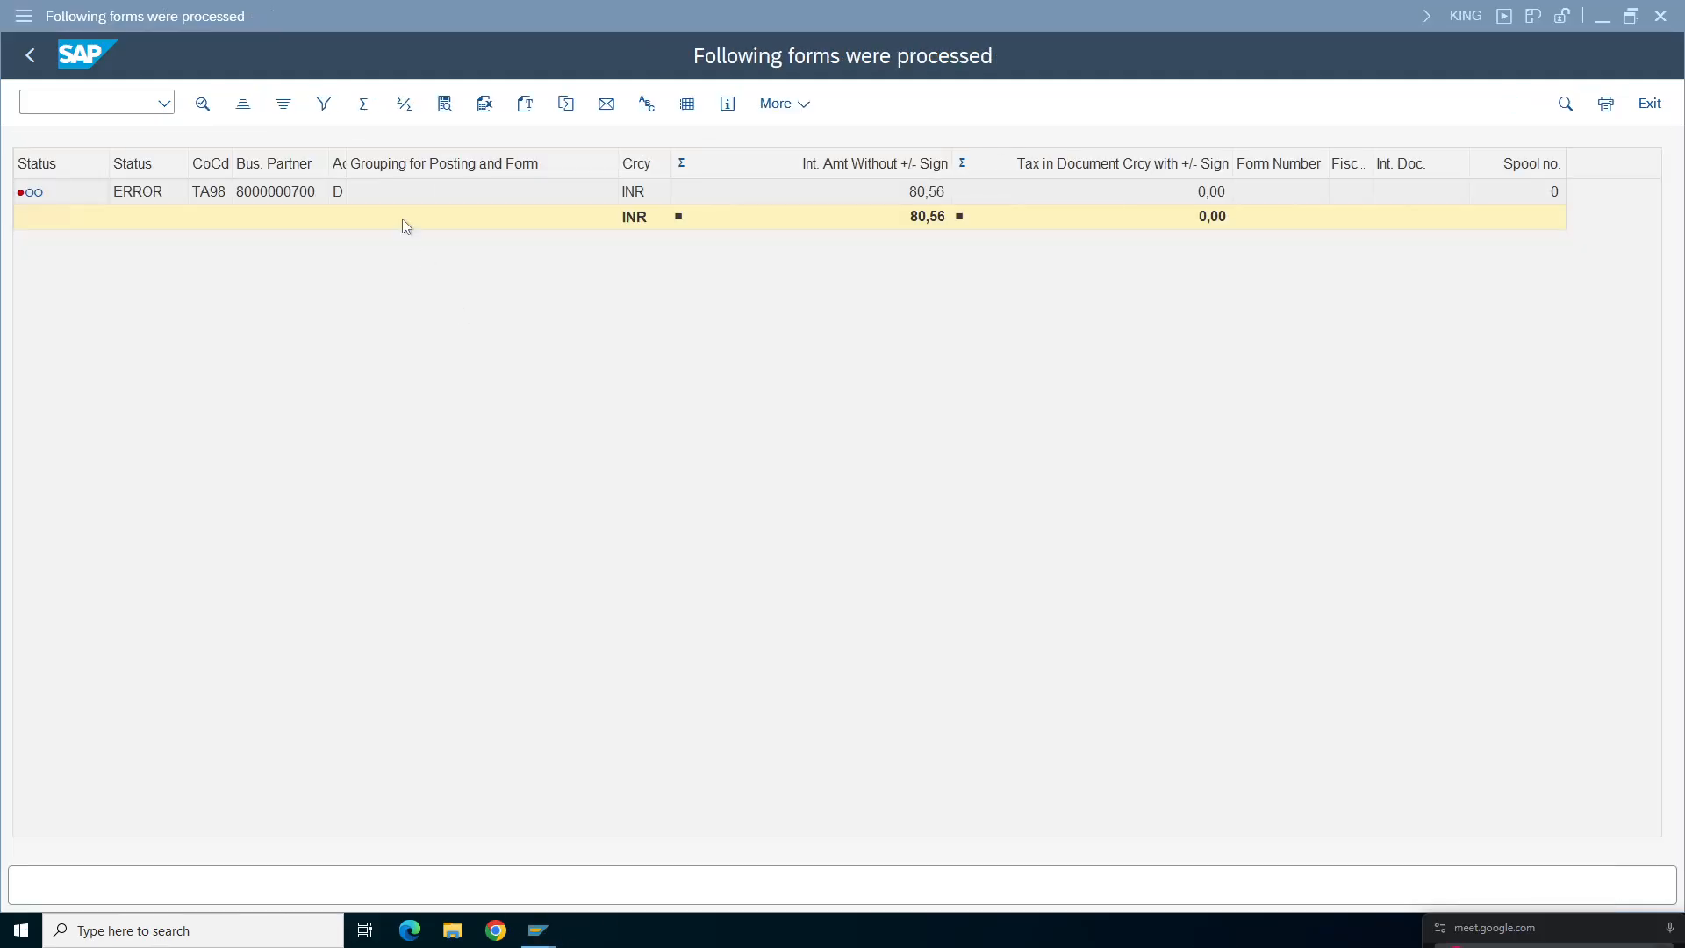
left_click(165, 191)
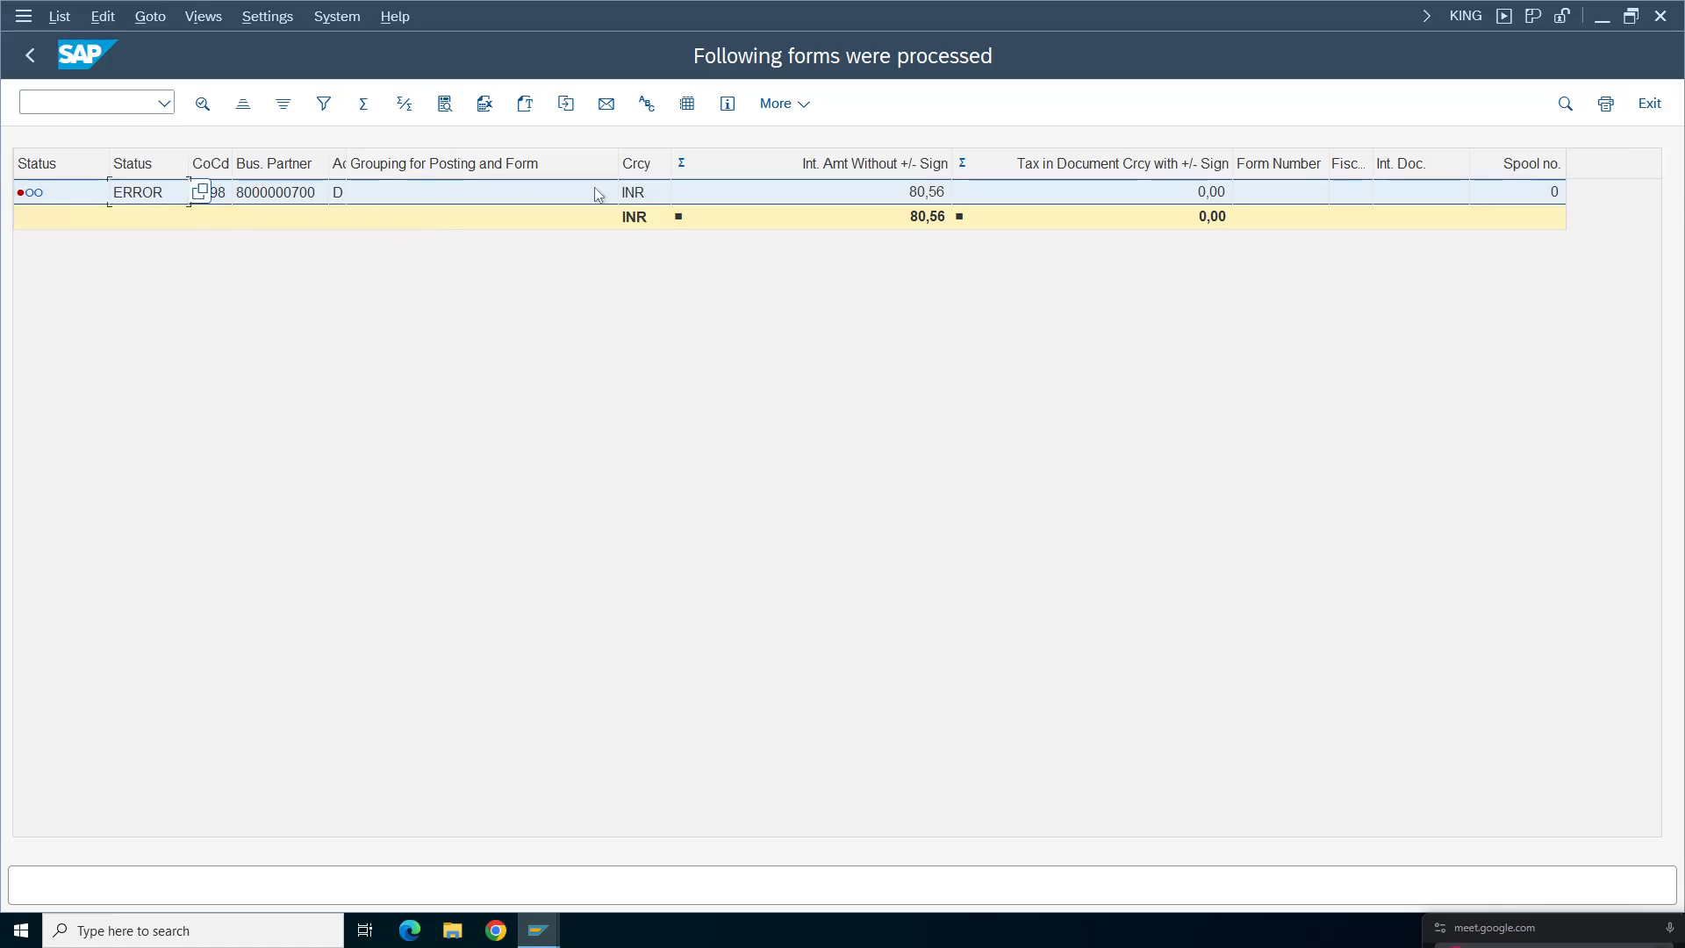
left_click(30, 54)
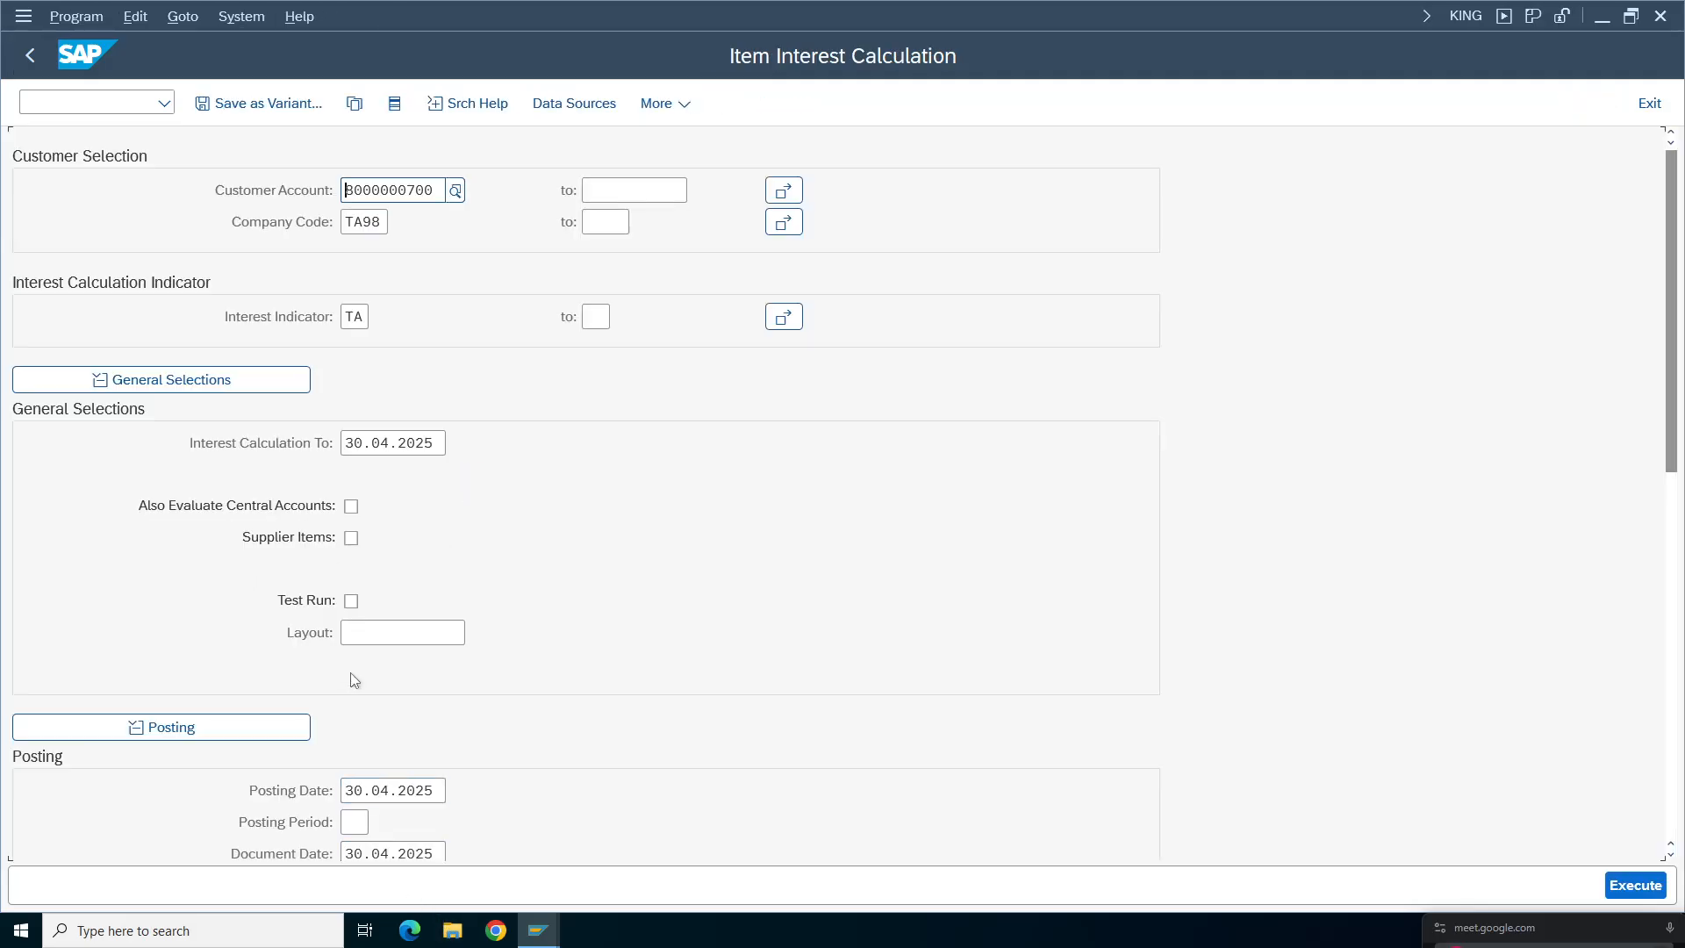
left_click(544, 929)
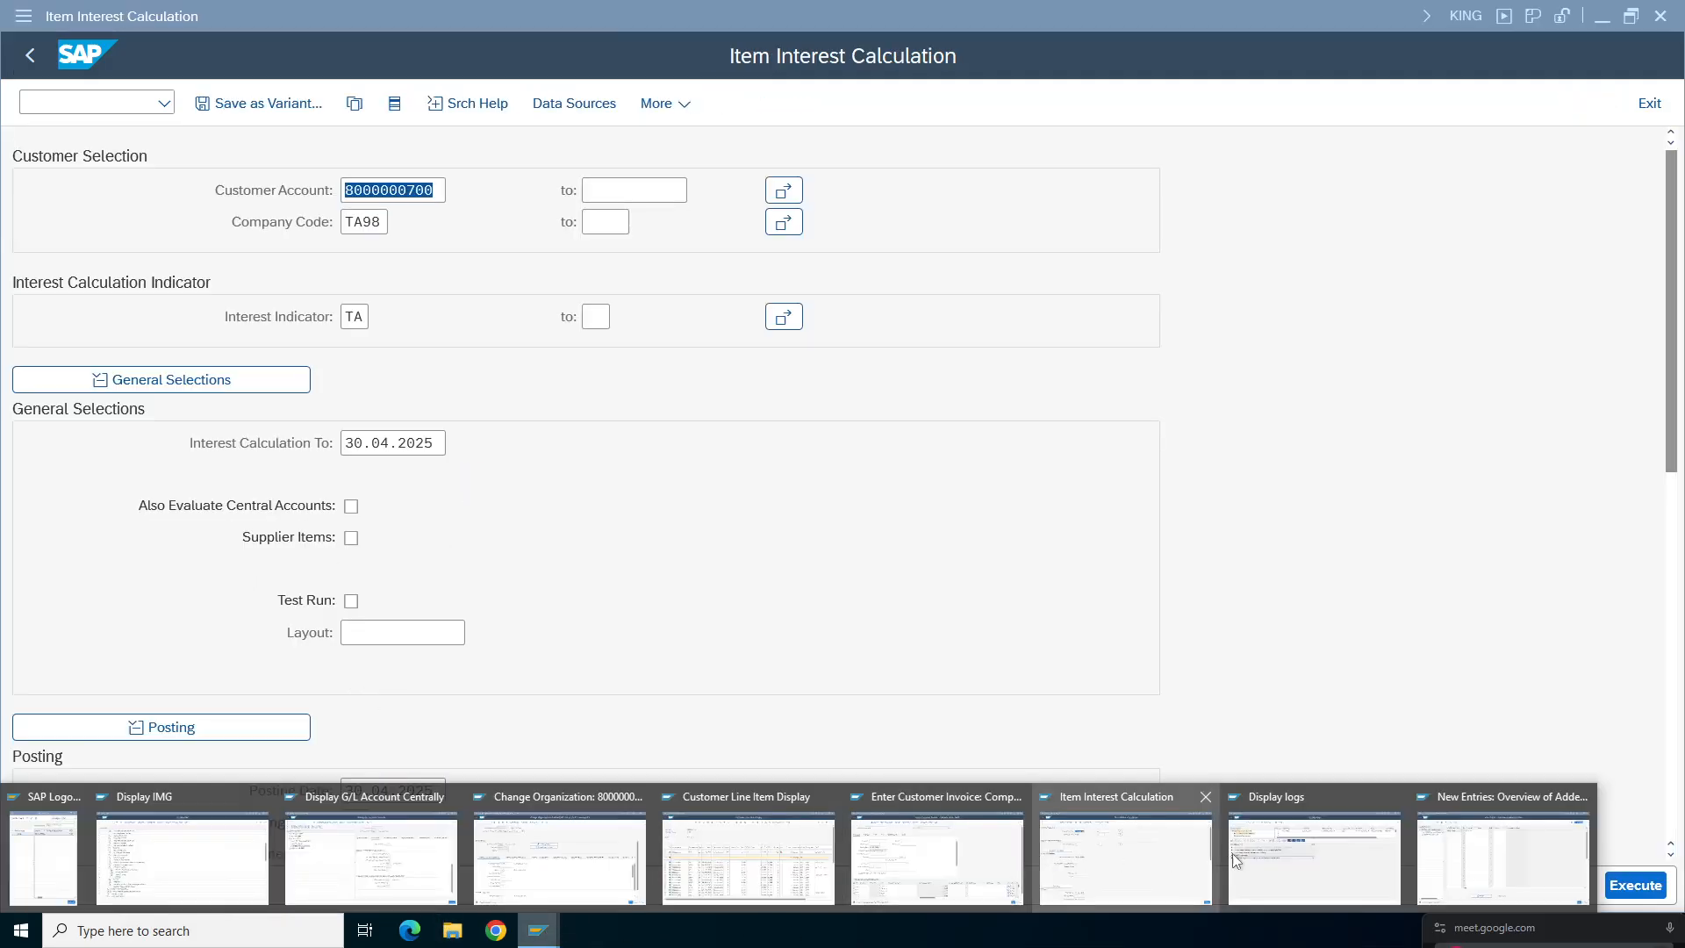
left_click(1281, 867)
left_click(27, 53)
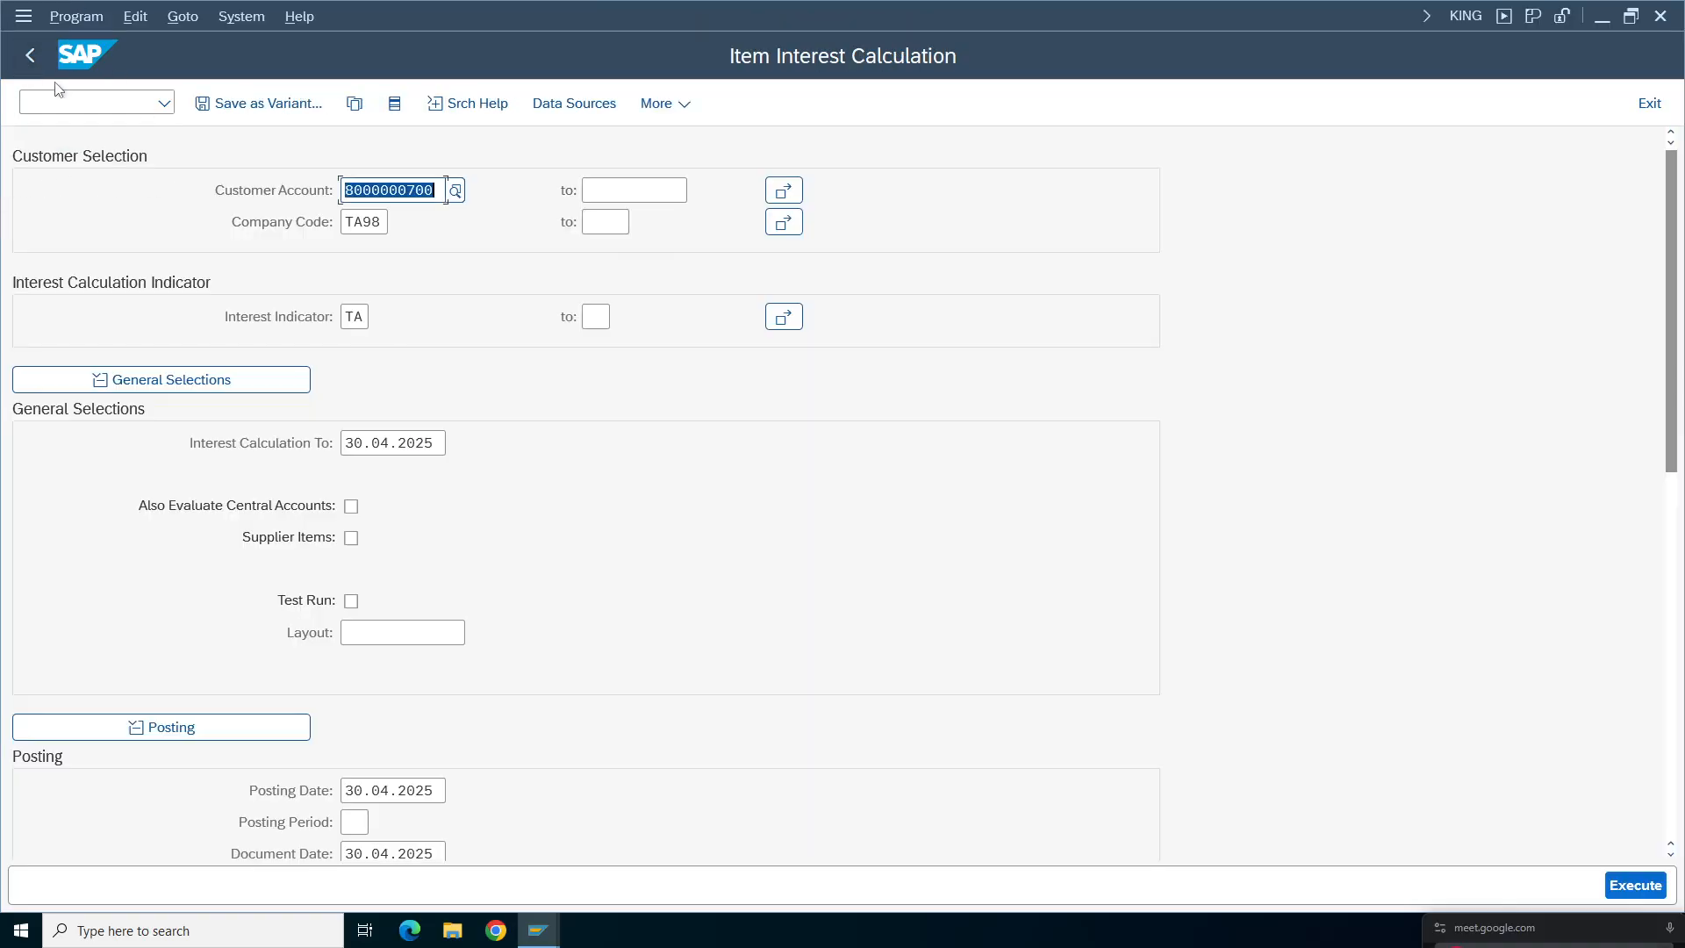
left_click(538, 928)
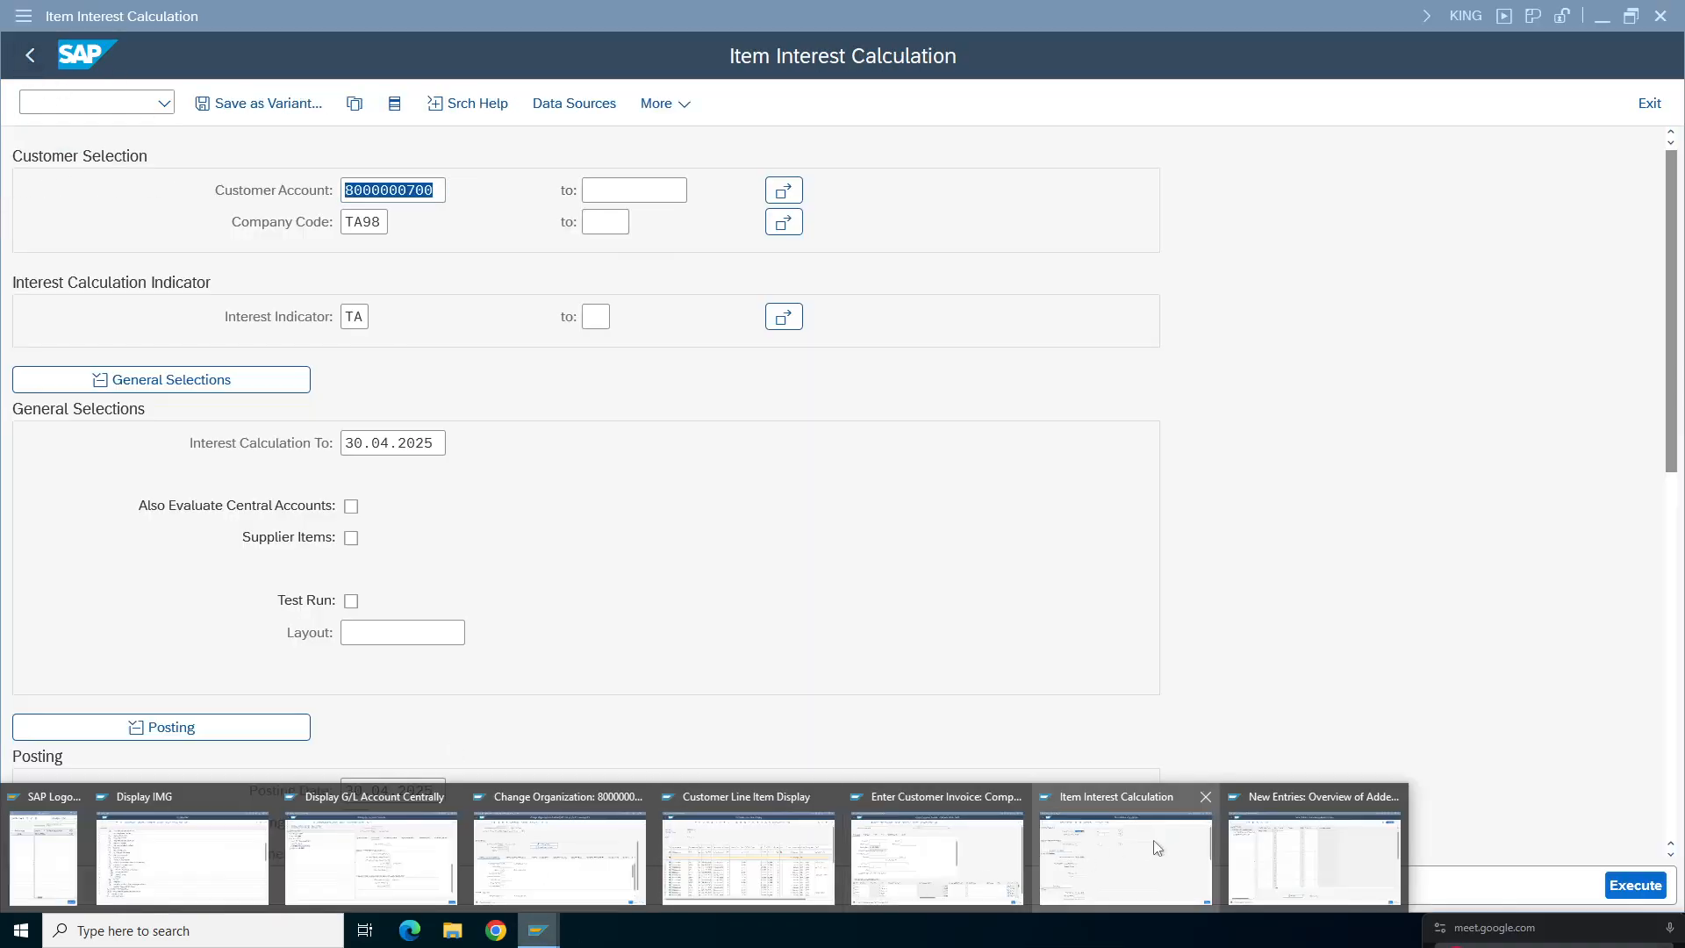
left_click(1080, 875)
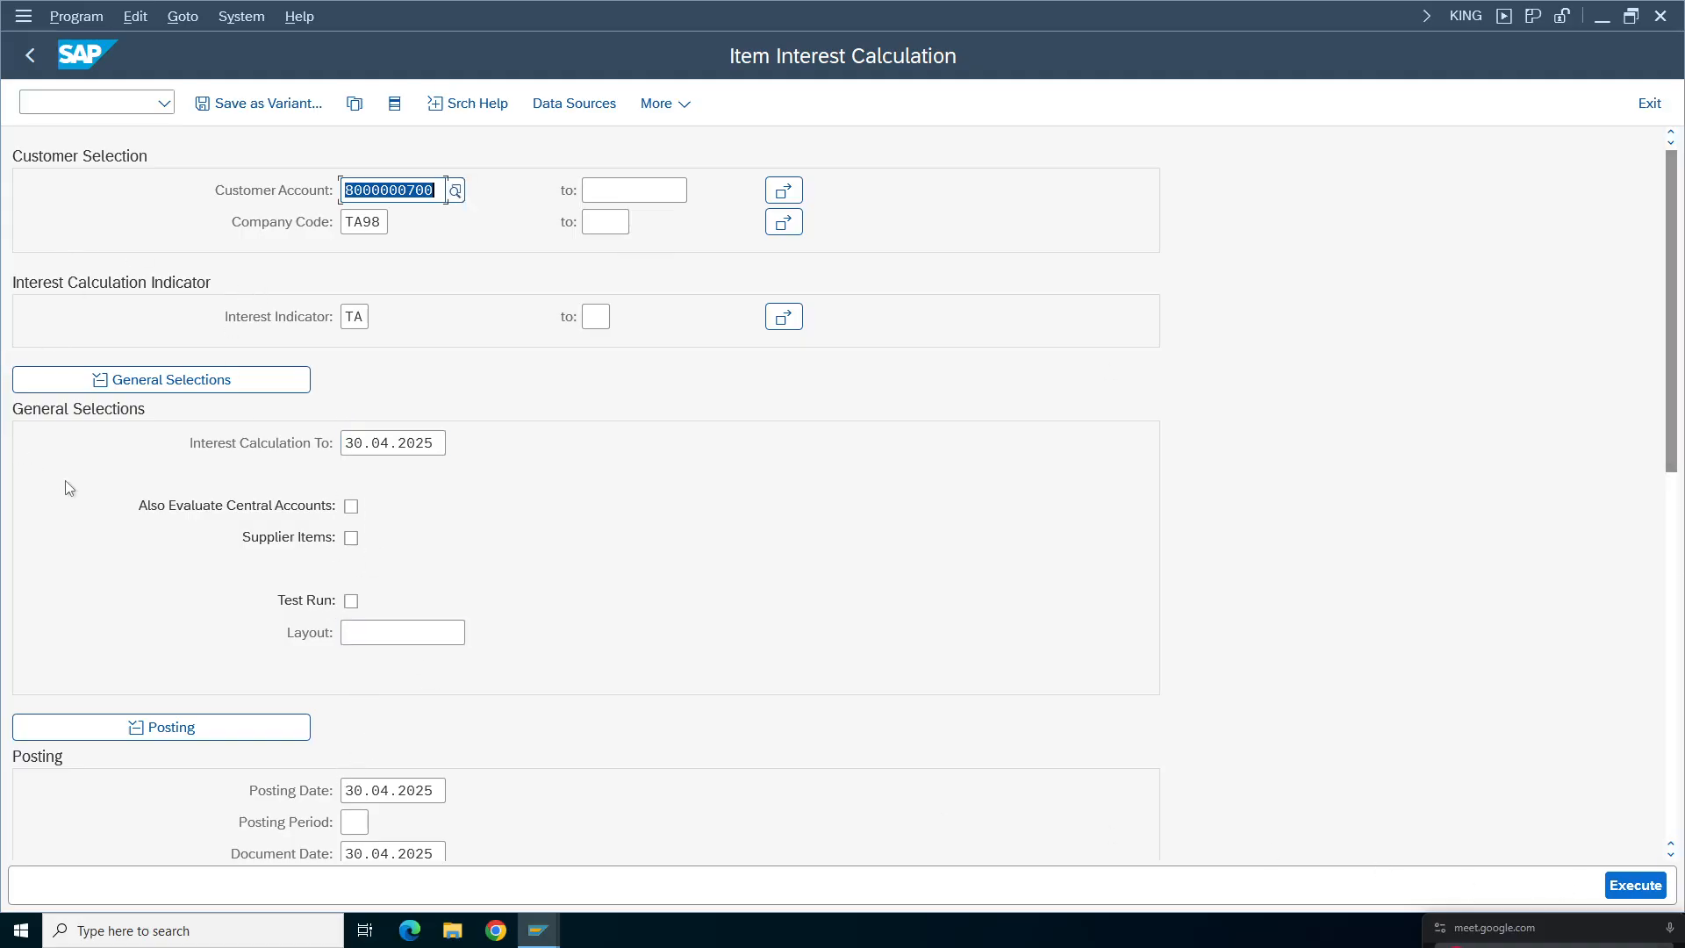
- Execute the item interest calculation as a test run and return to the selection screen
left_click(351, 600)
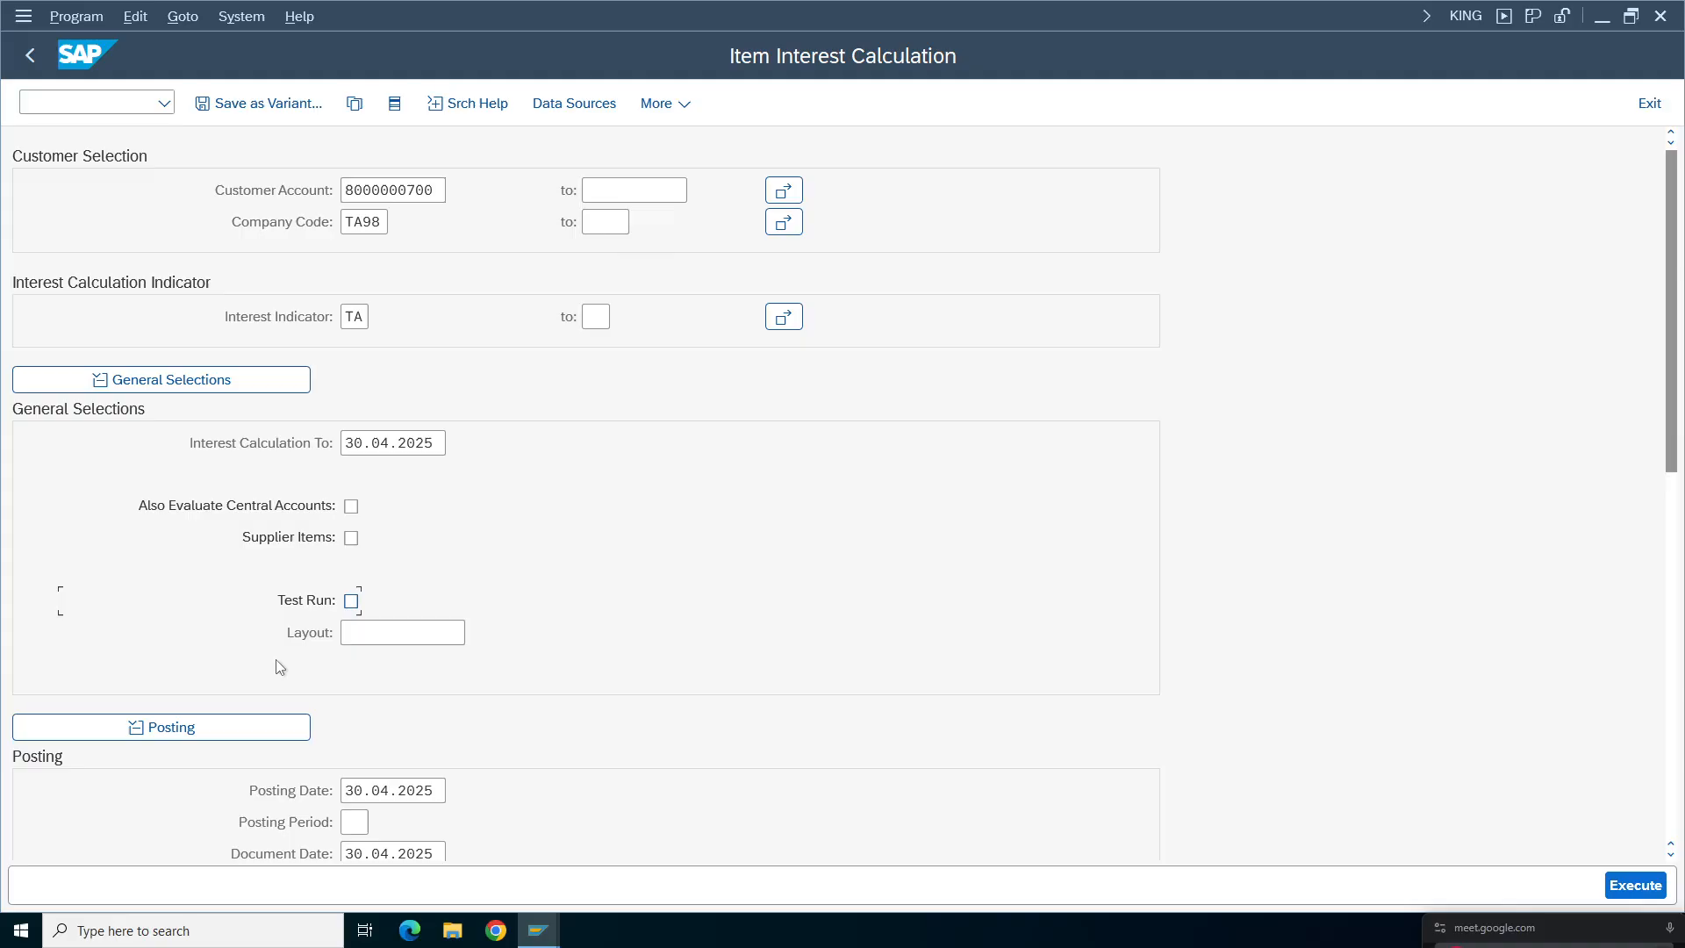
left_click(1625, 891)
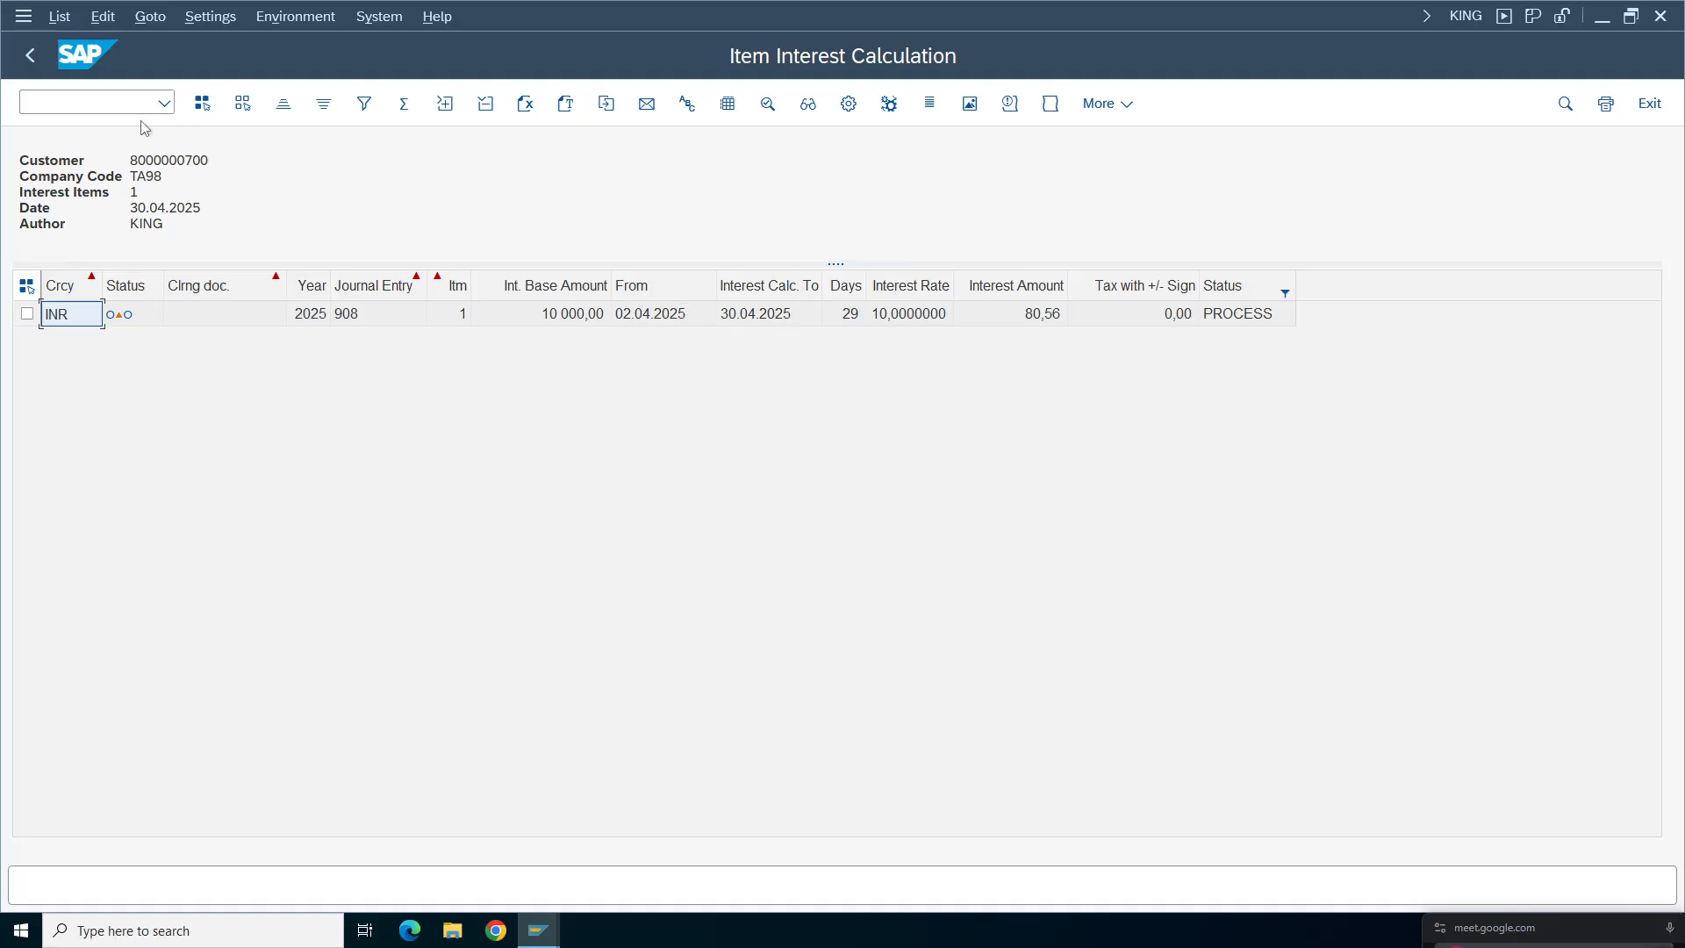
left_click(30, 54)
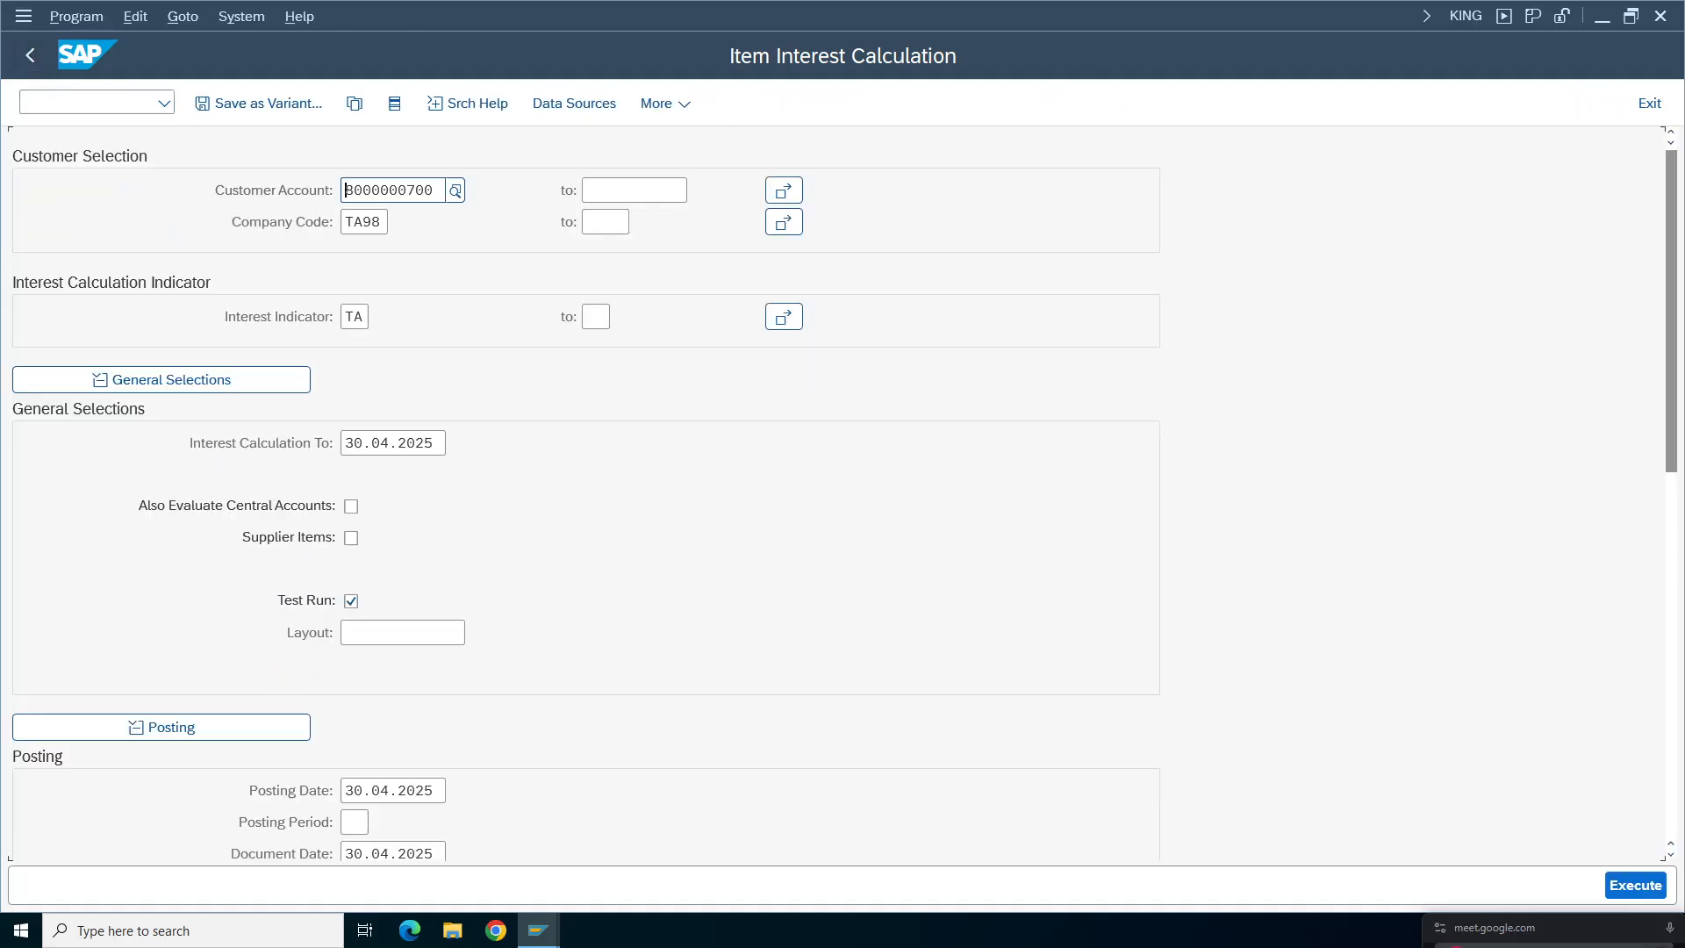
- Execute the interest calculation with Test Run turned off, accept output device LP01 for printing, and check the log's document posting message
left_click(351, 601)
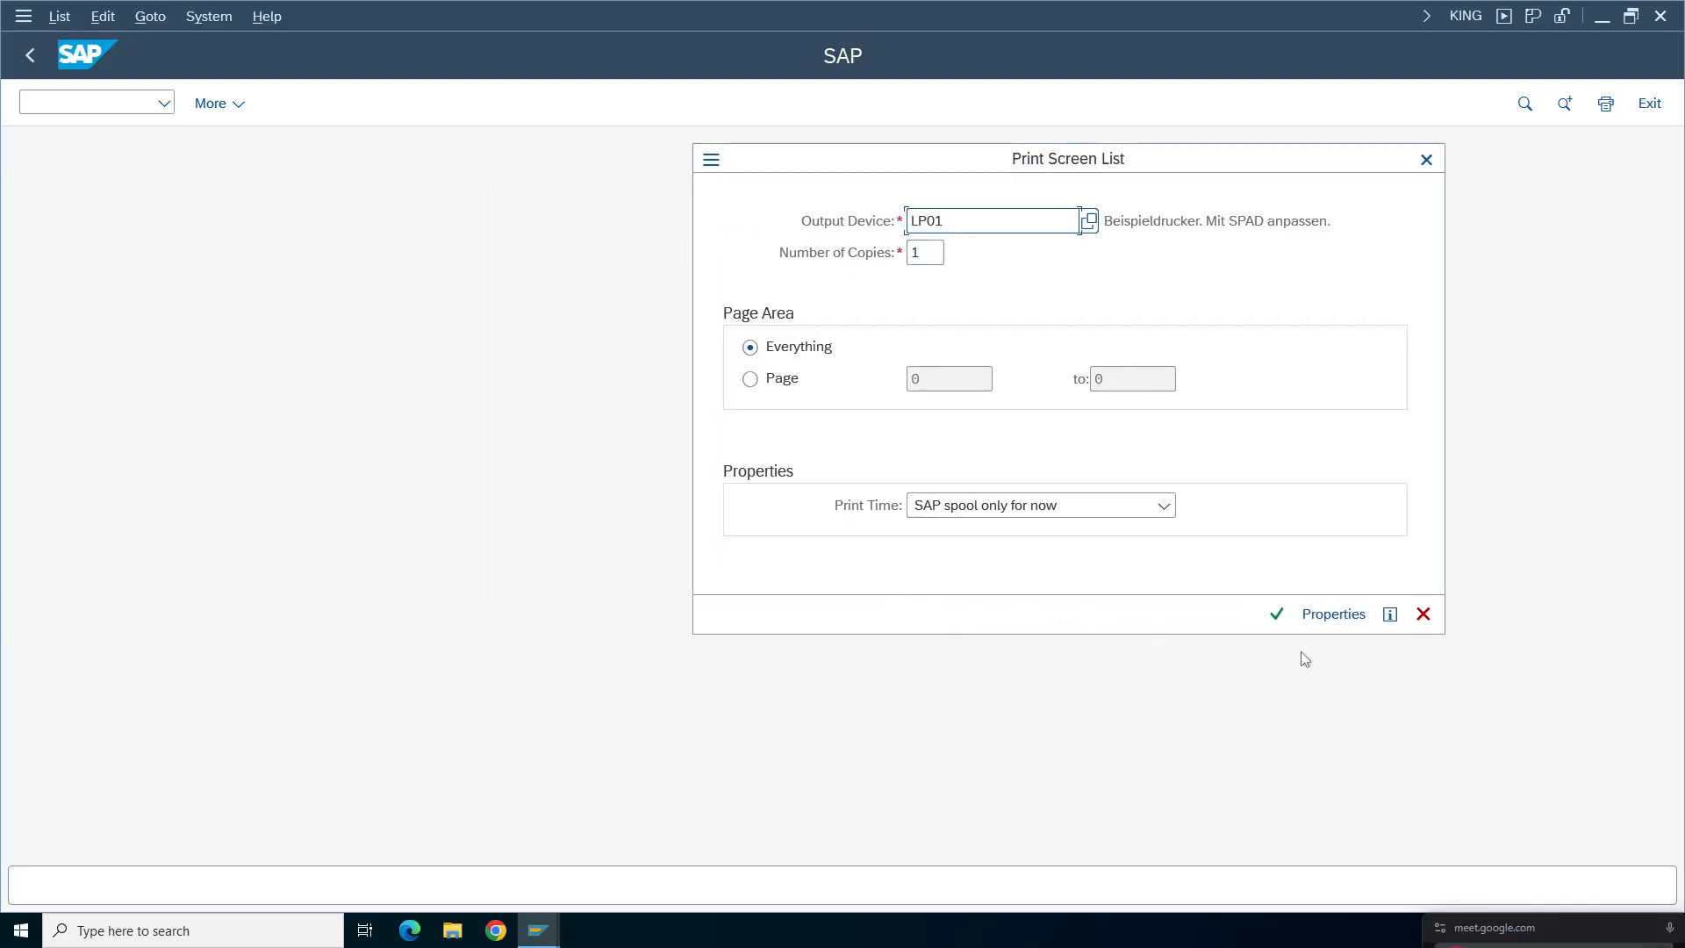
left_click(1277, 614)
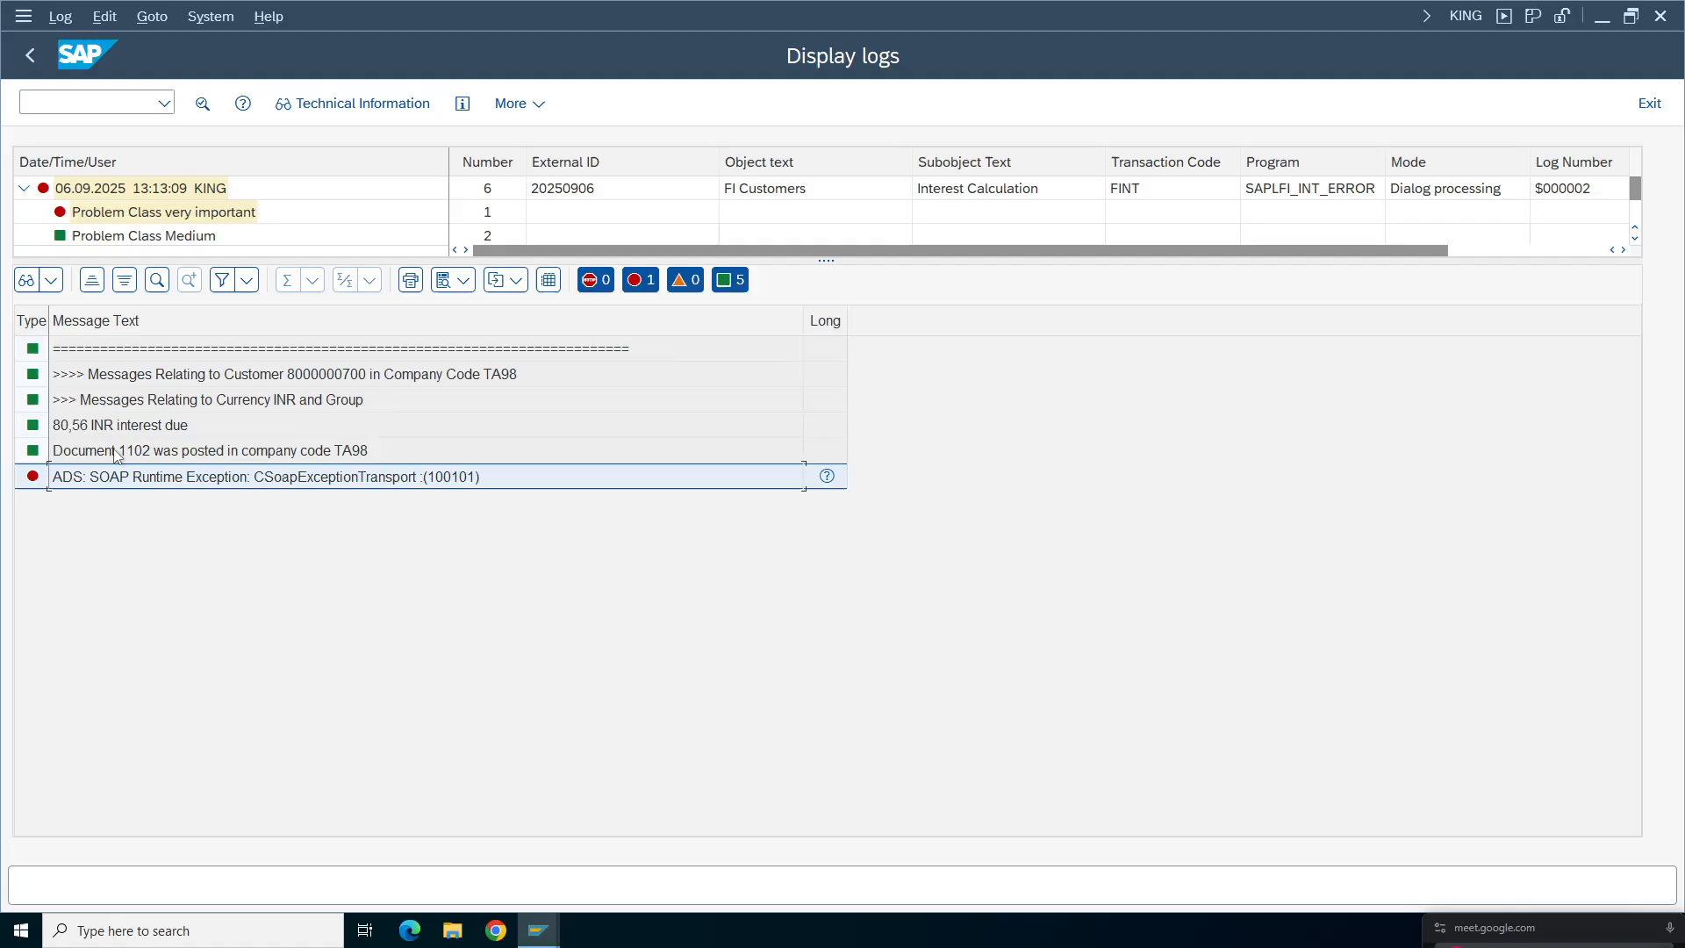
left_click(145, 456)
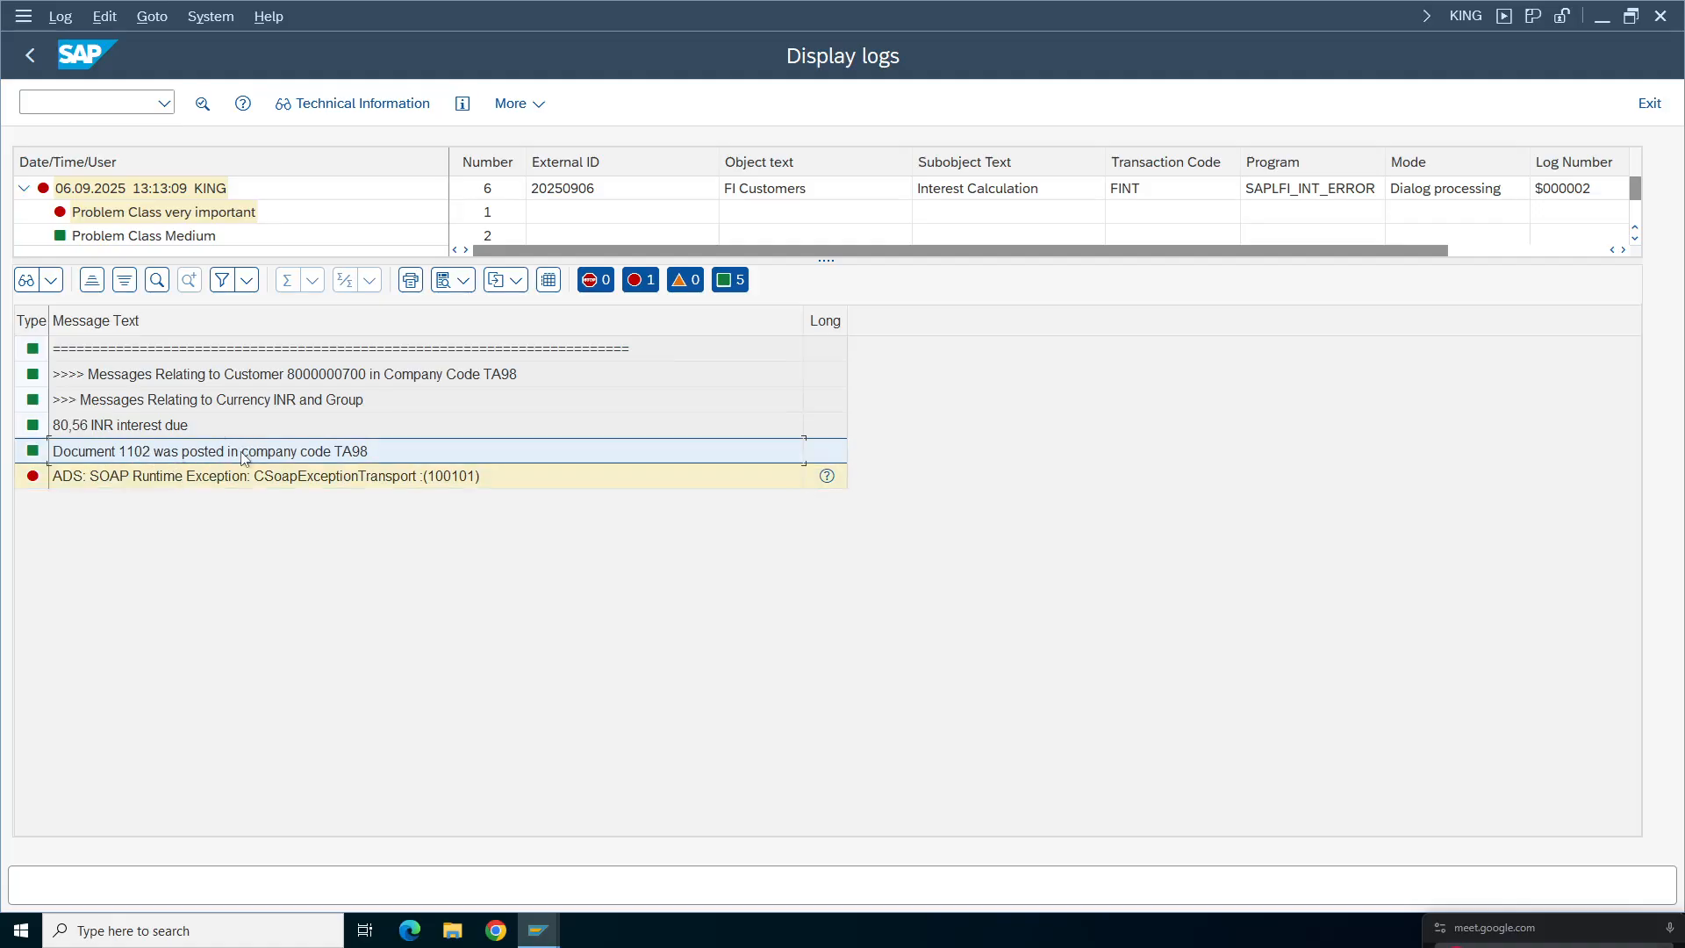
- Return to the interest calculation log session and open transaction FB03 in a new session
left_click(538, 931)
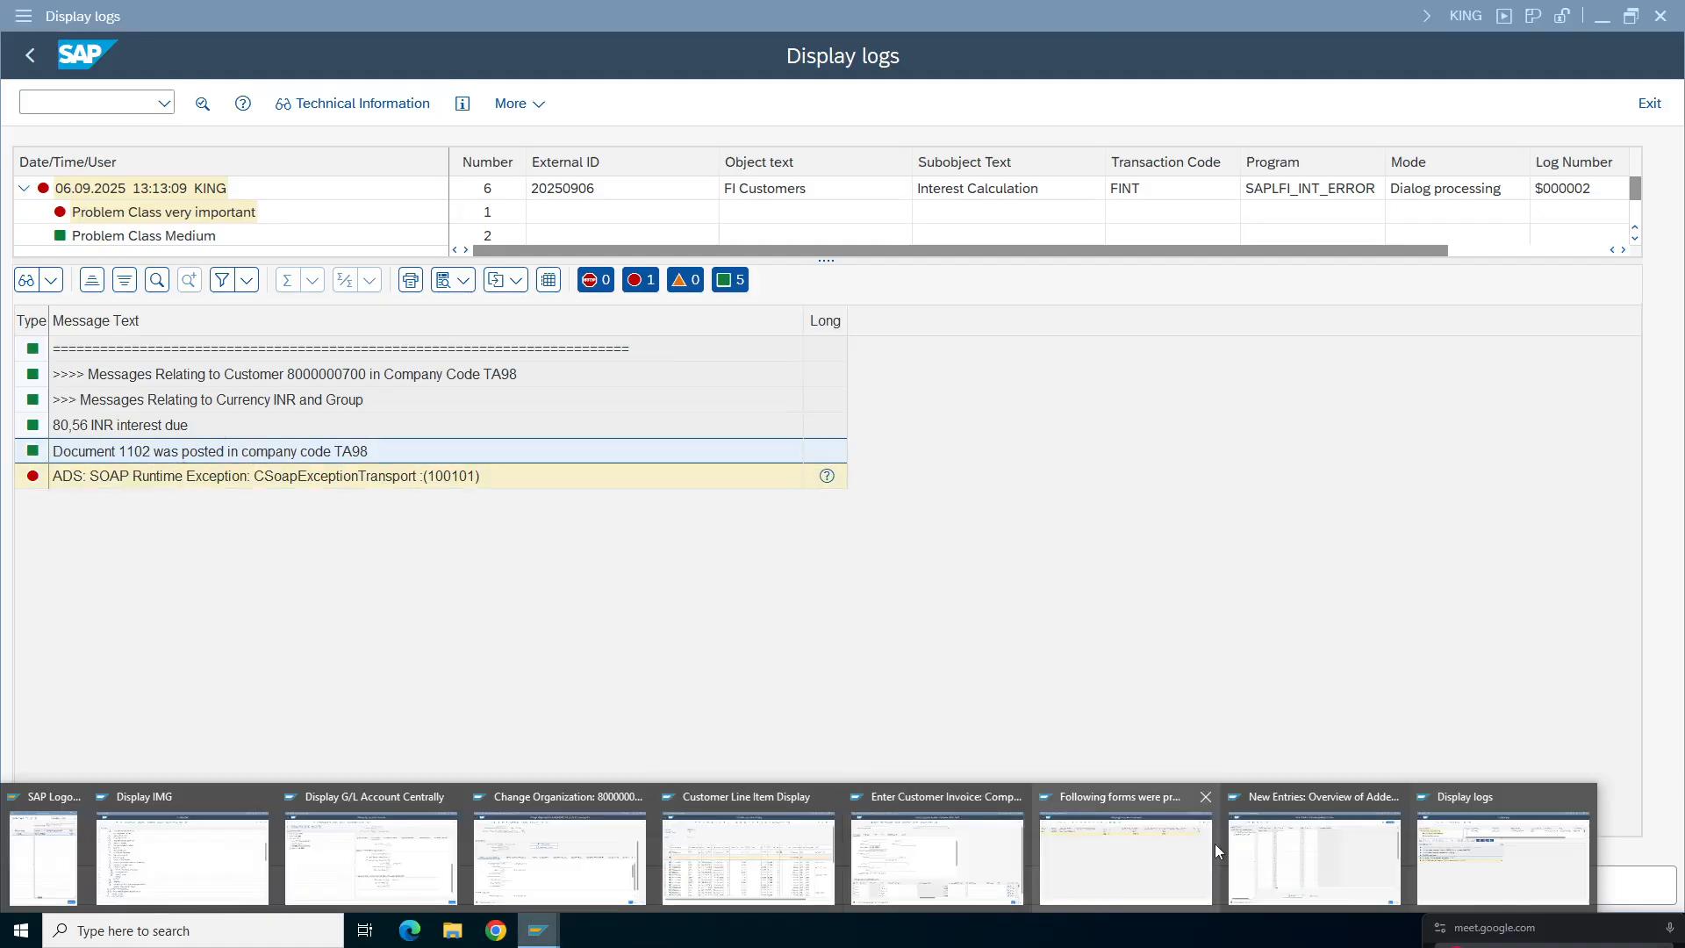
left_click(1448, 865)
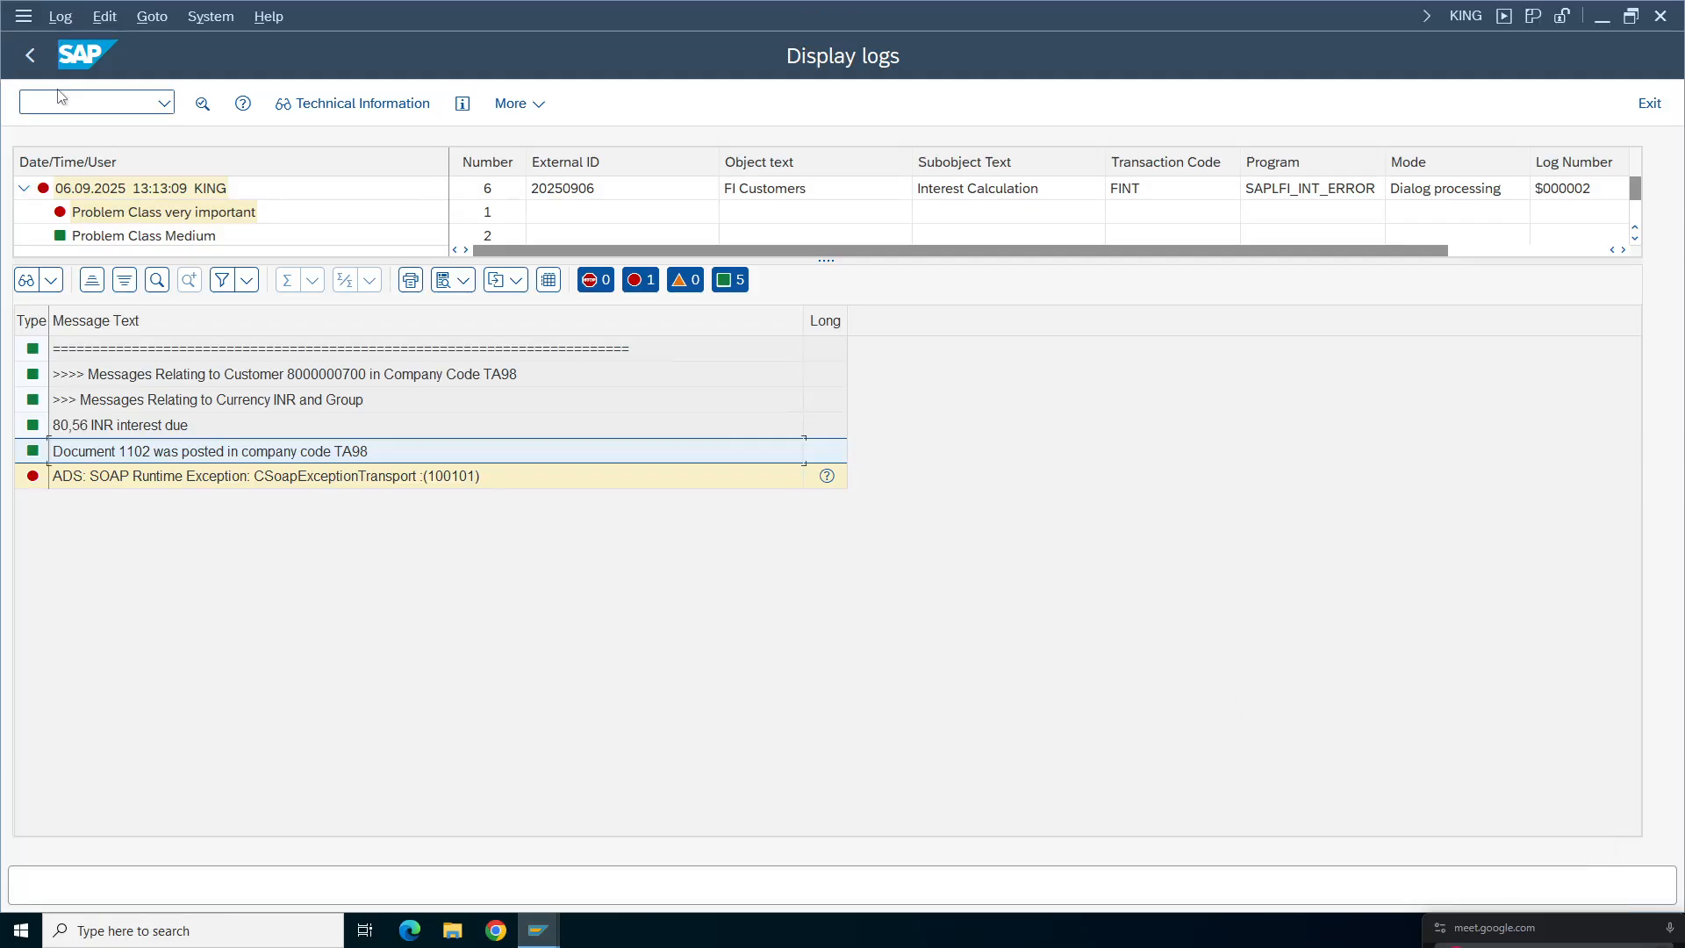
type("/ofb03")
key("Return")
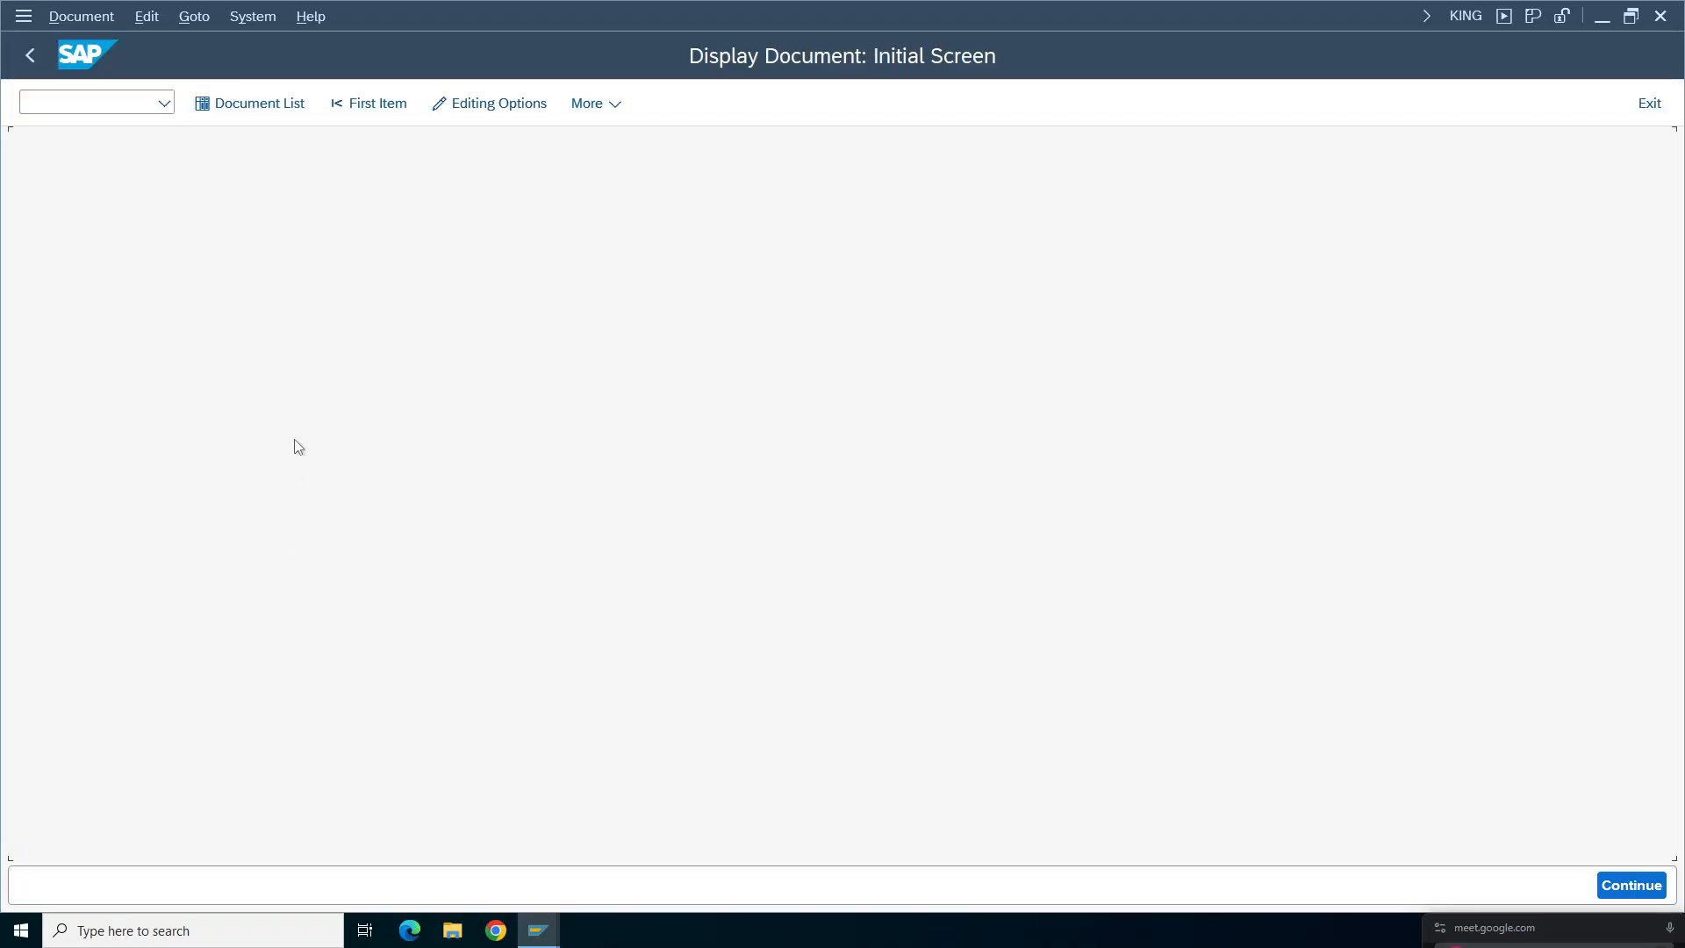
- Display document 1102 for company code TA98 and fiscal year 2025
type("11")
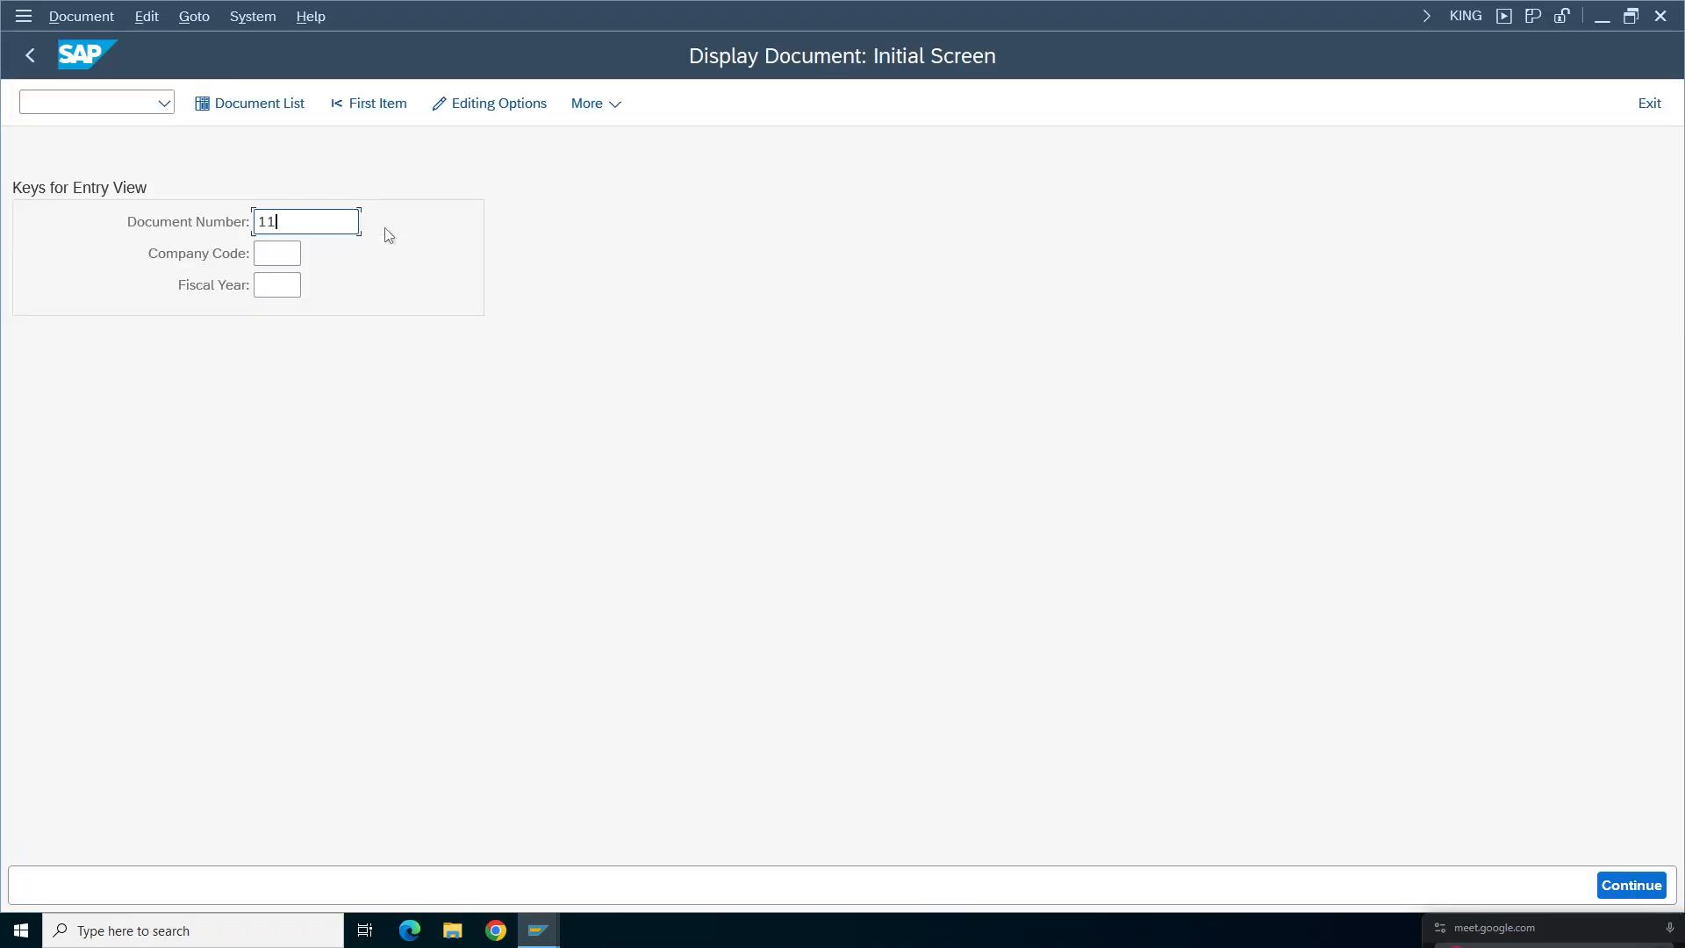
type("02")
key("Tab")
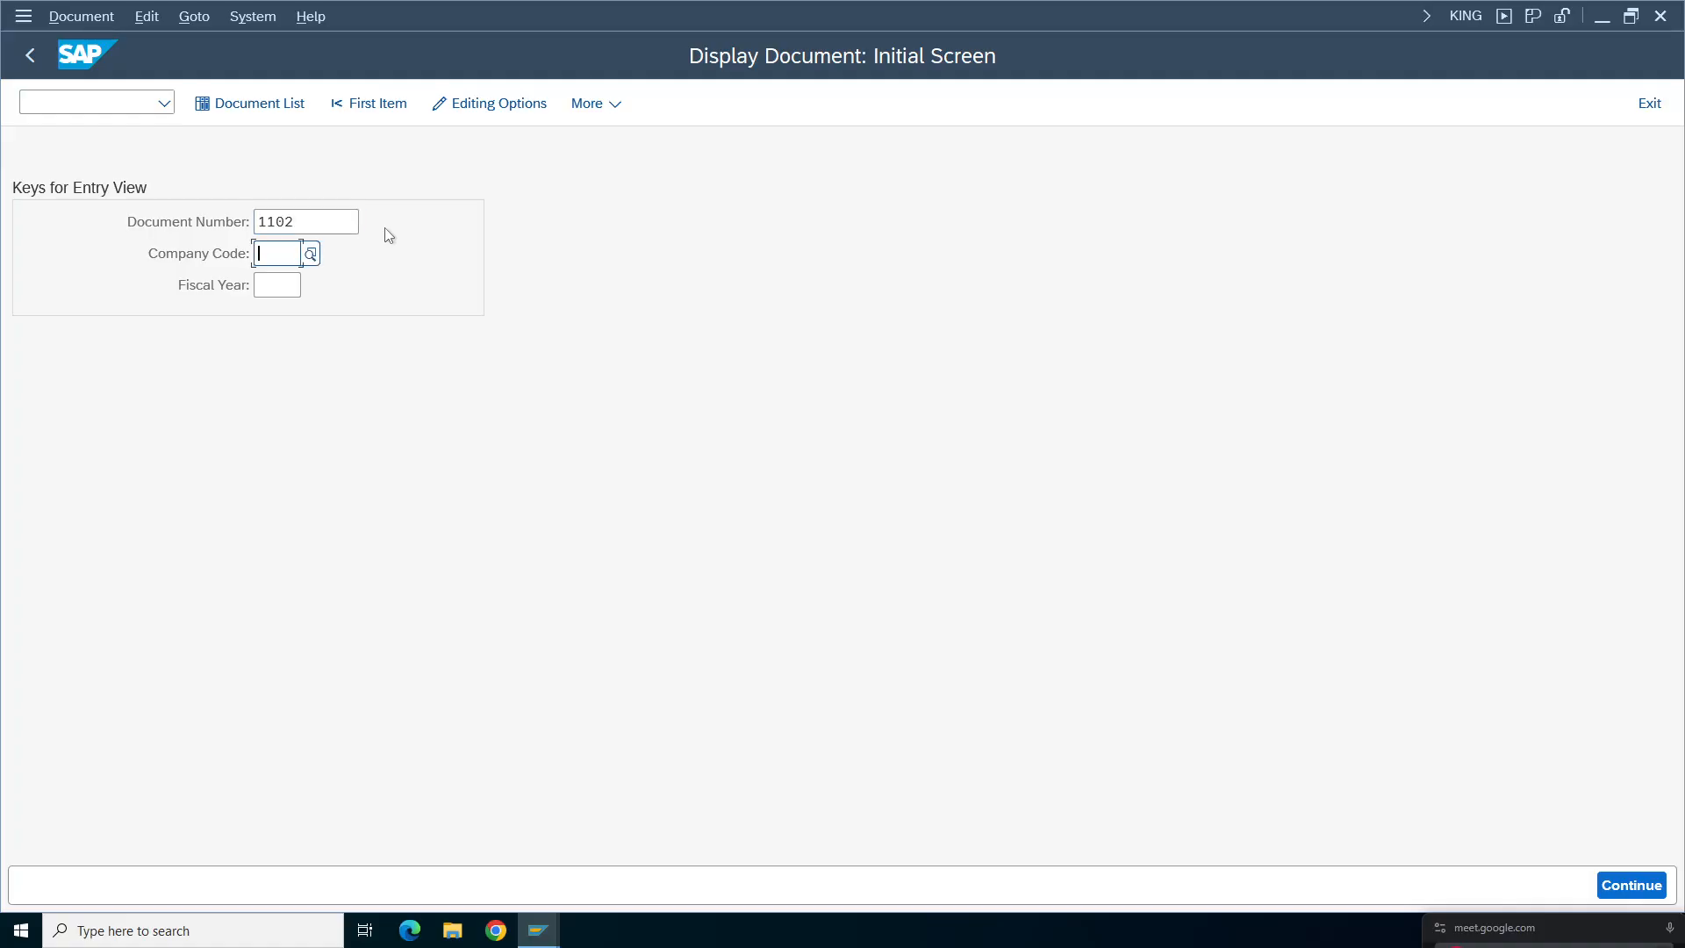
type("1000")
key("Tab")
type("2025")
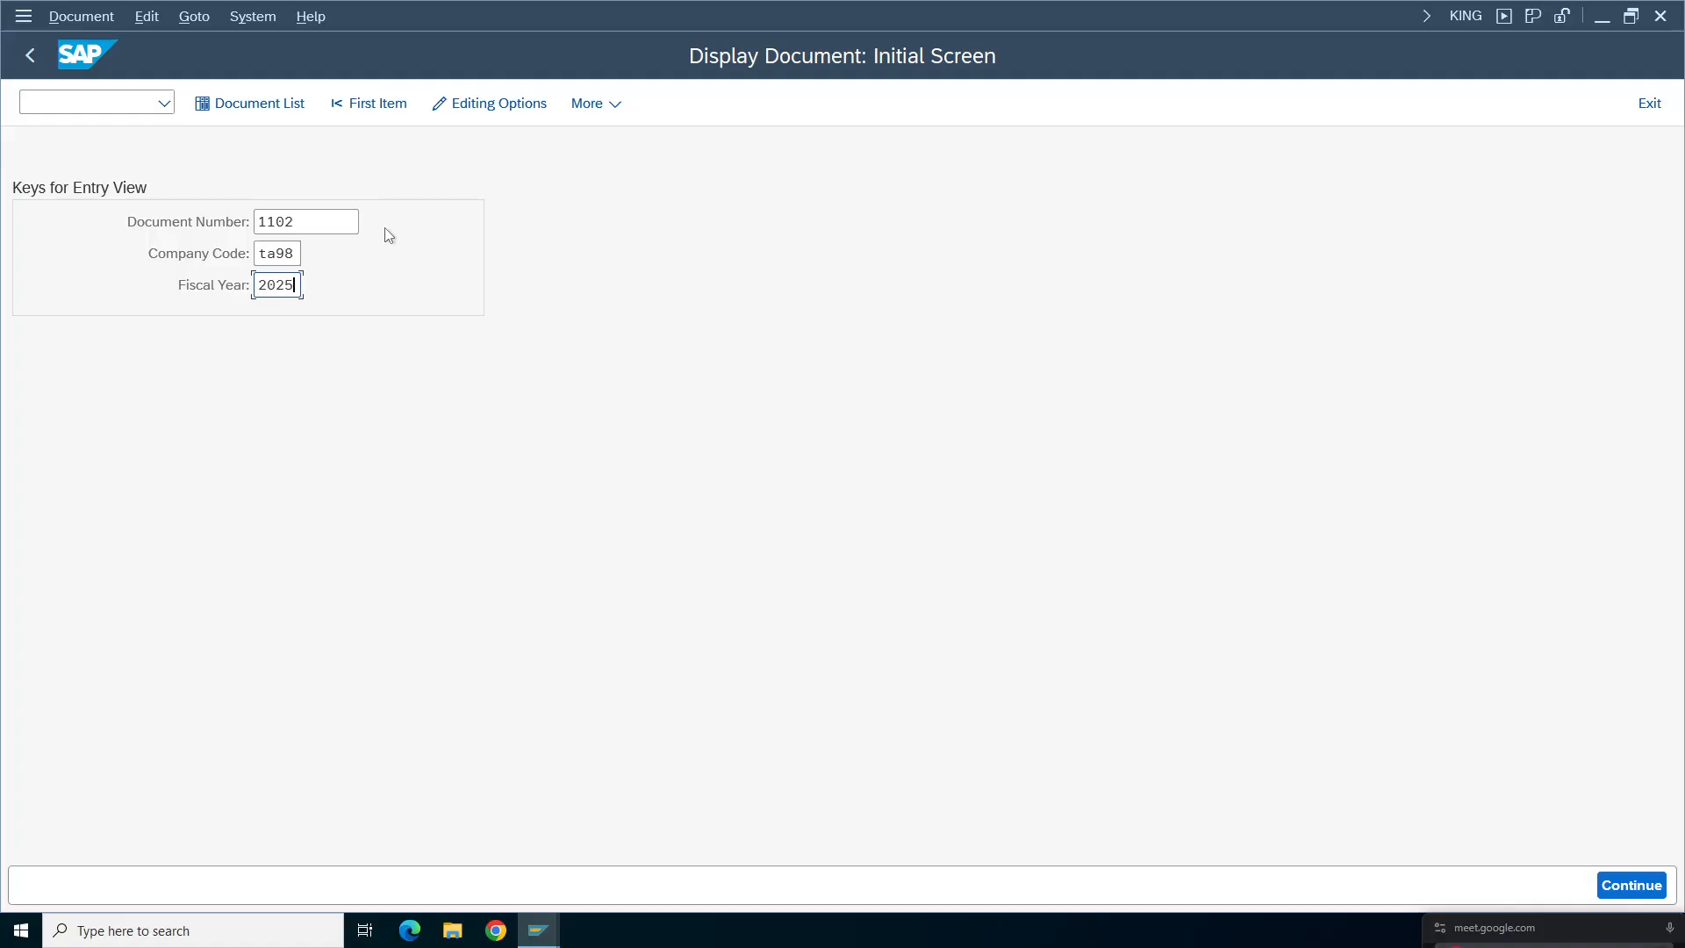
key("Return")
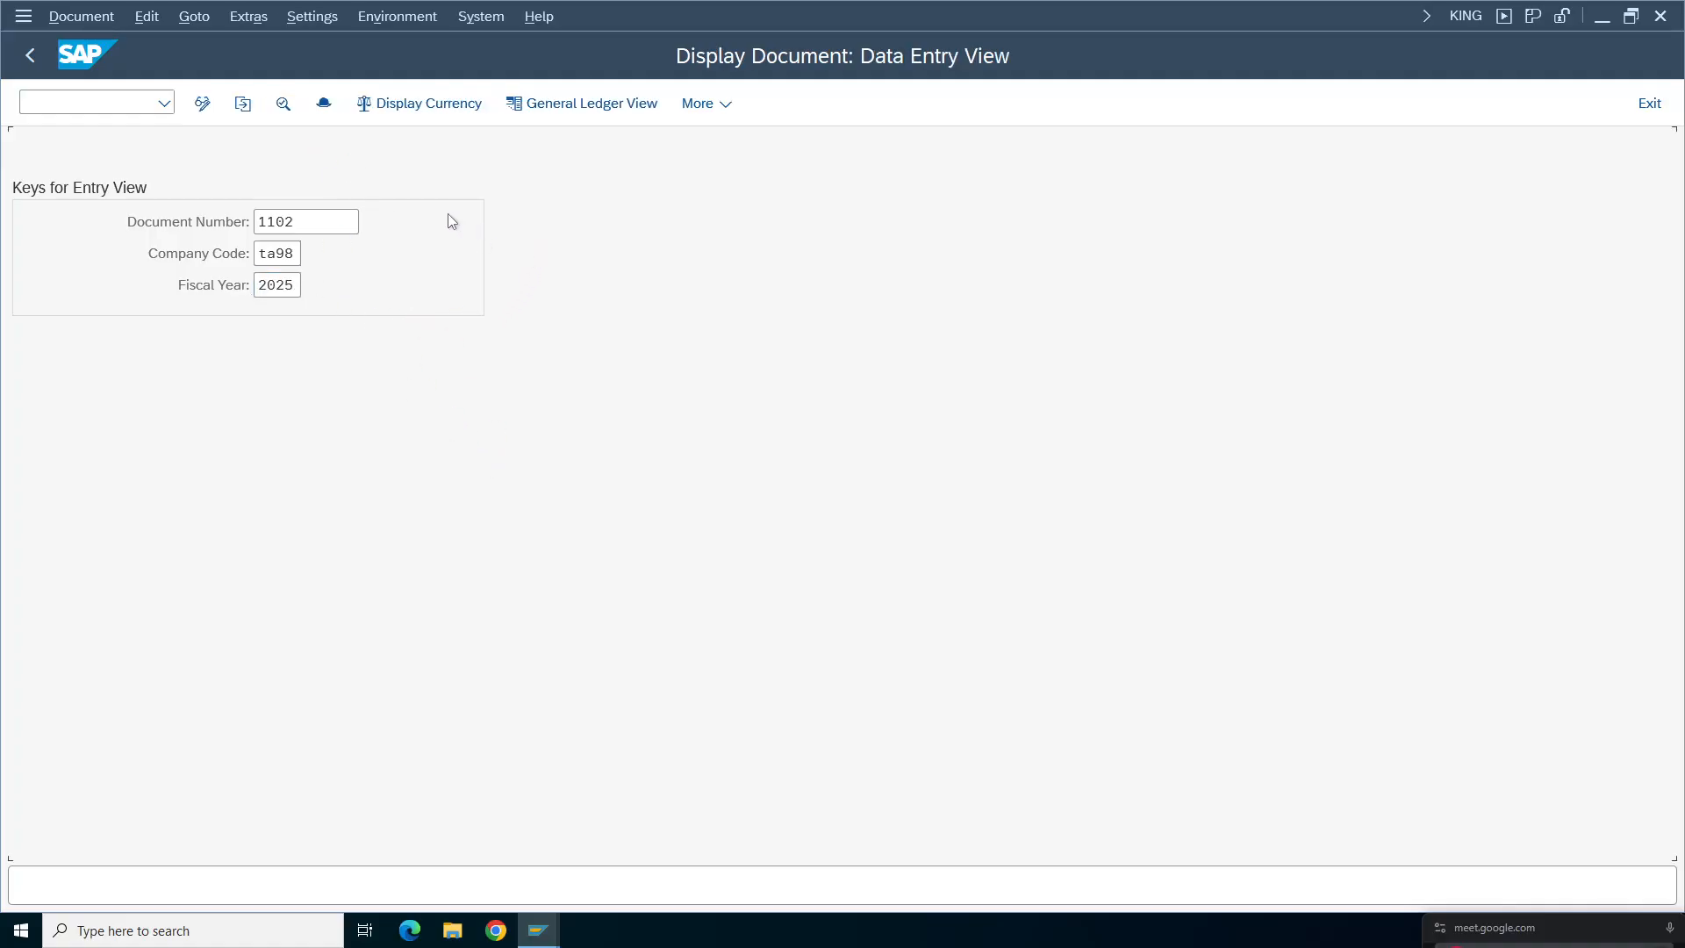
- Check the document's posting date and, in its header, the document type, header text and transaction code, and close the header
left_click_drag(591, 223, 497, 223)
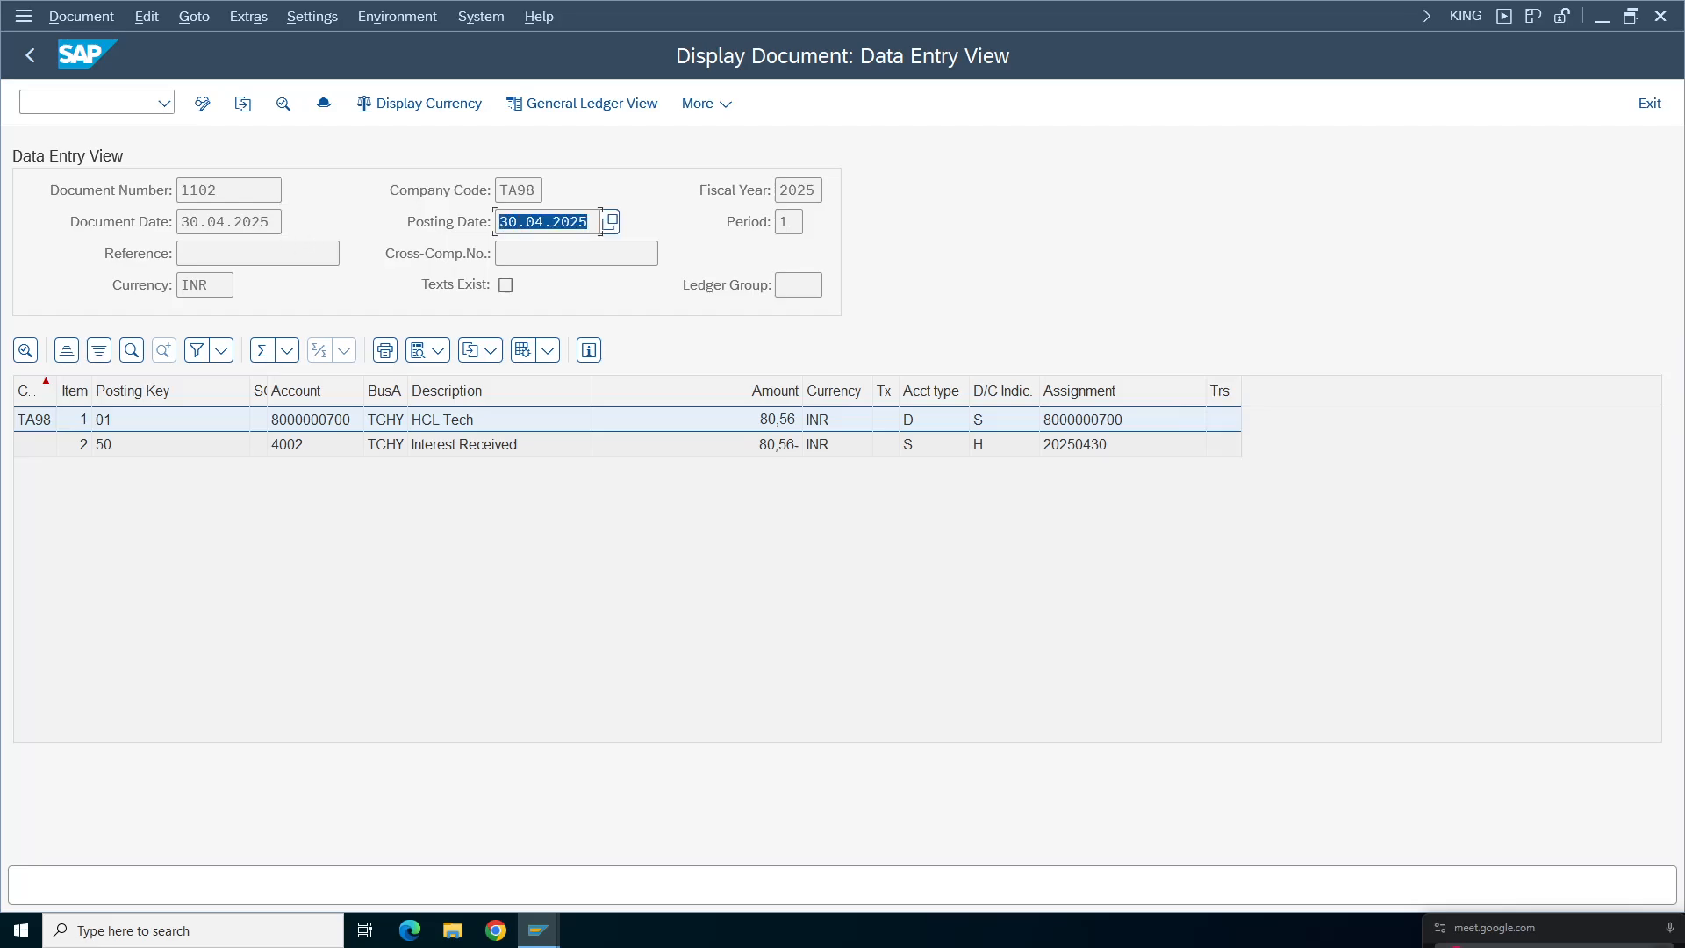
left_click(324, 106)
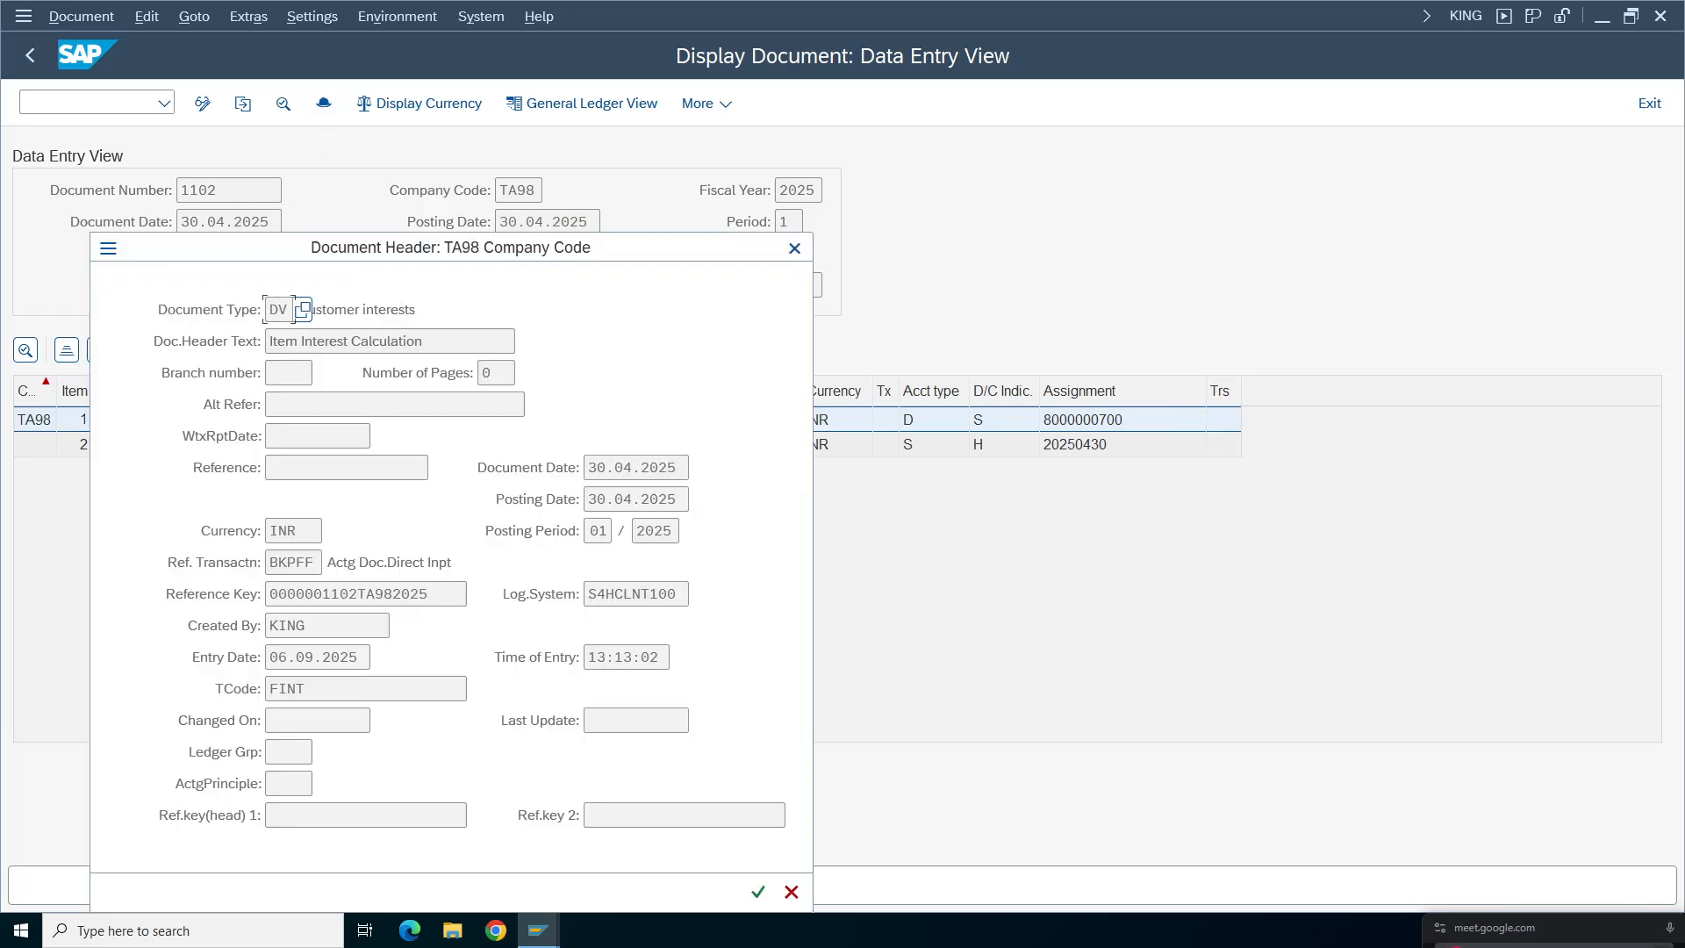
left_click_drag(417, 310, 297, 311)
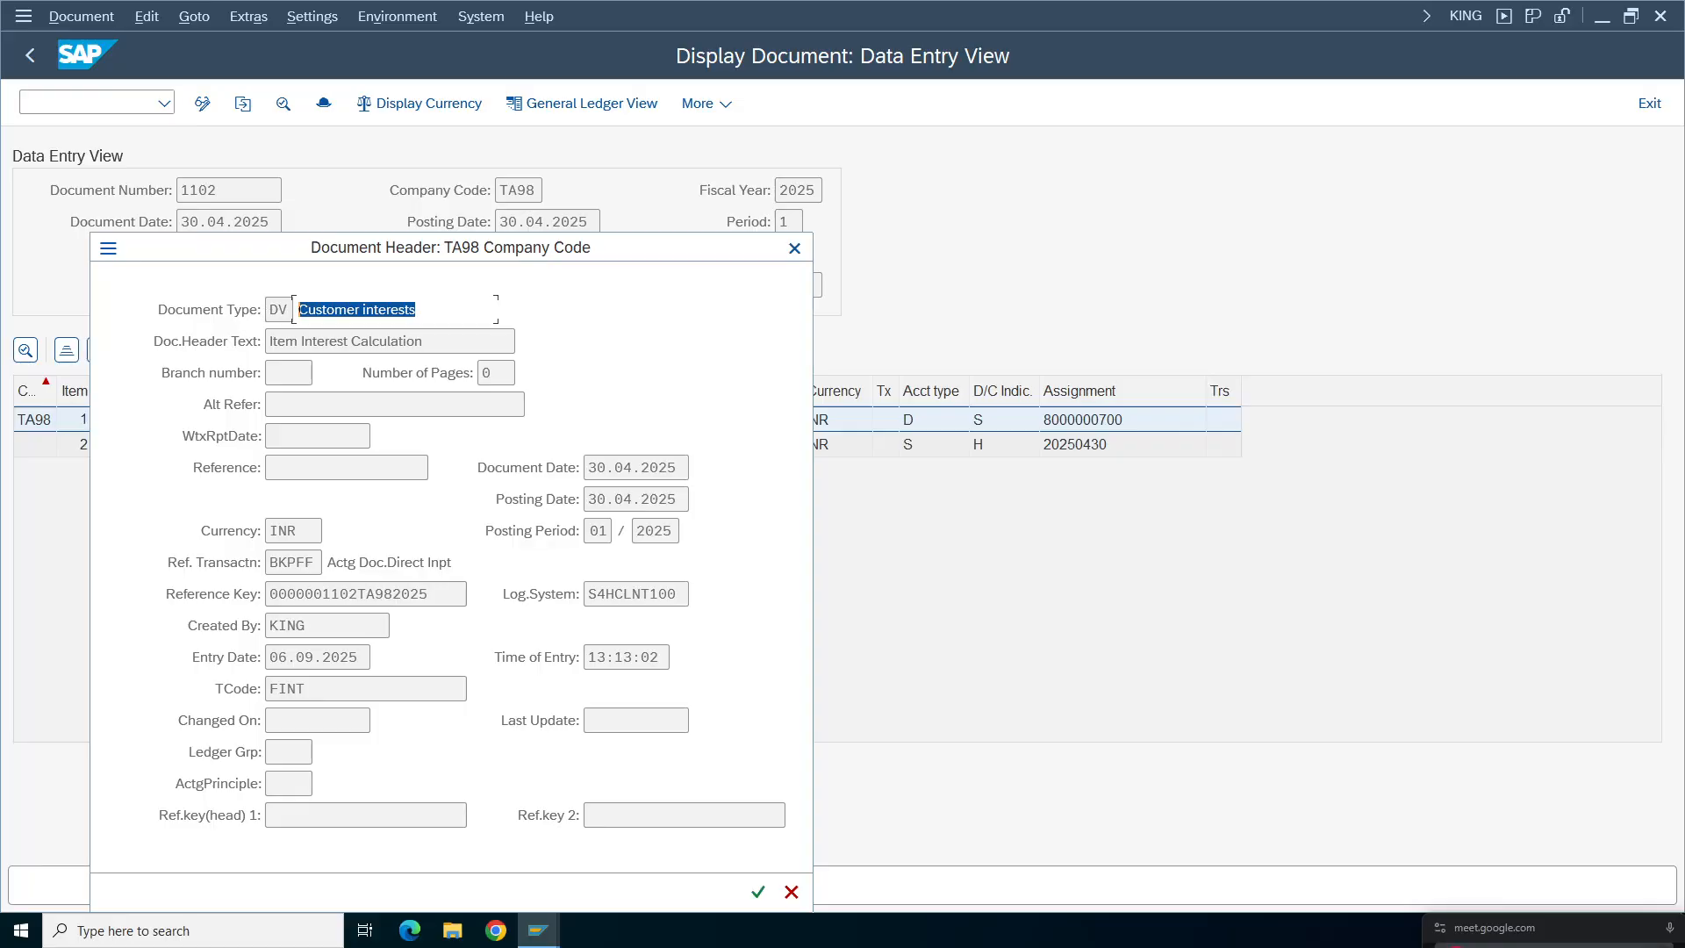
key("Tab")
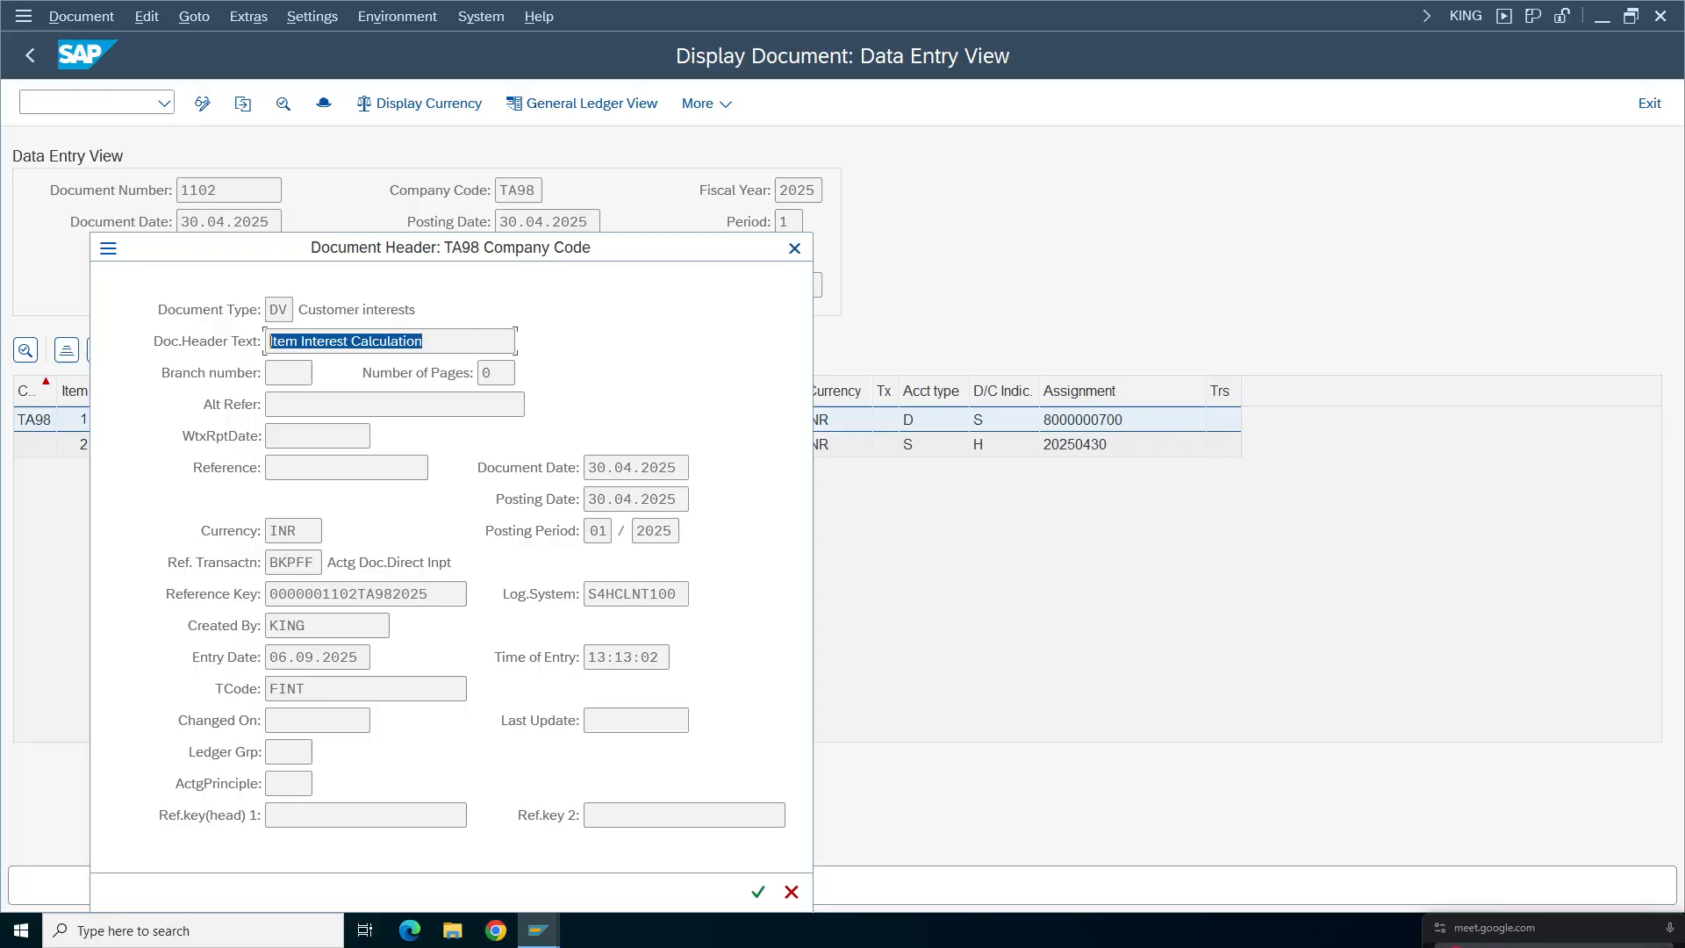
left_click_drag(308, 689, 267, 689)
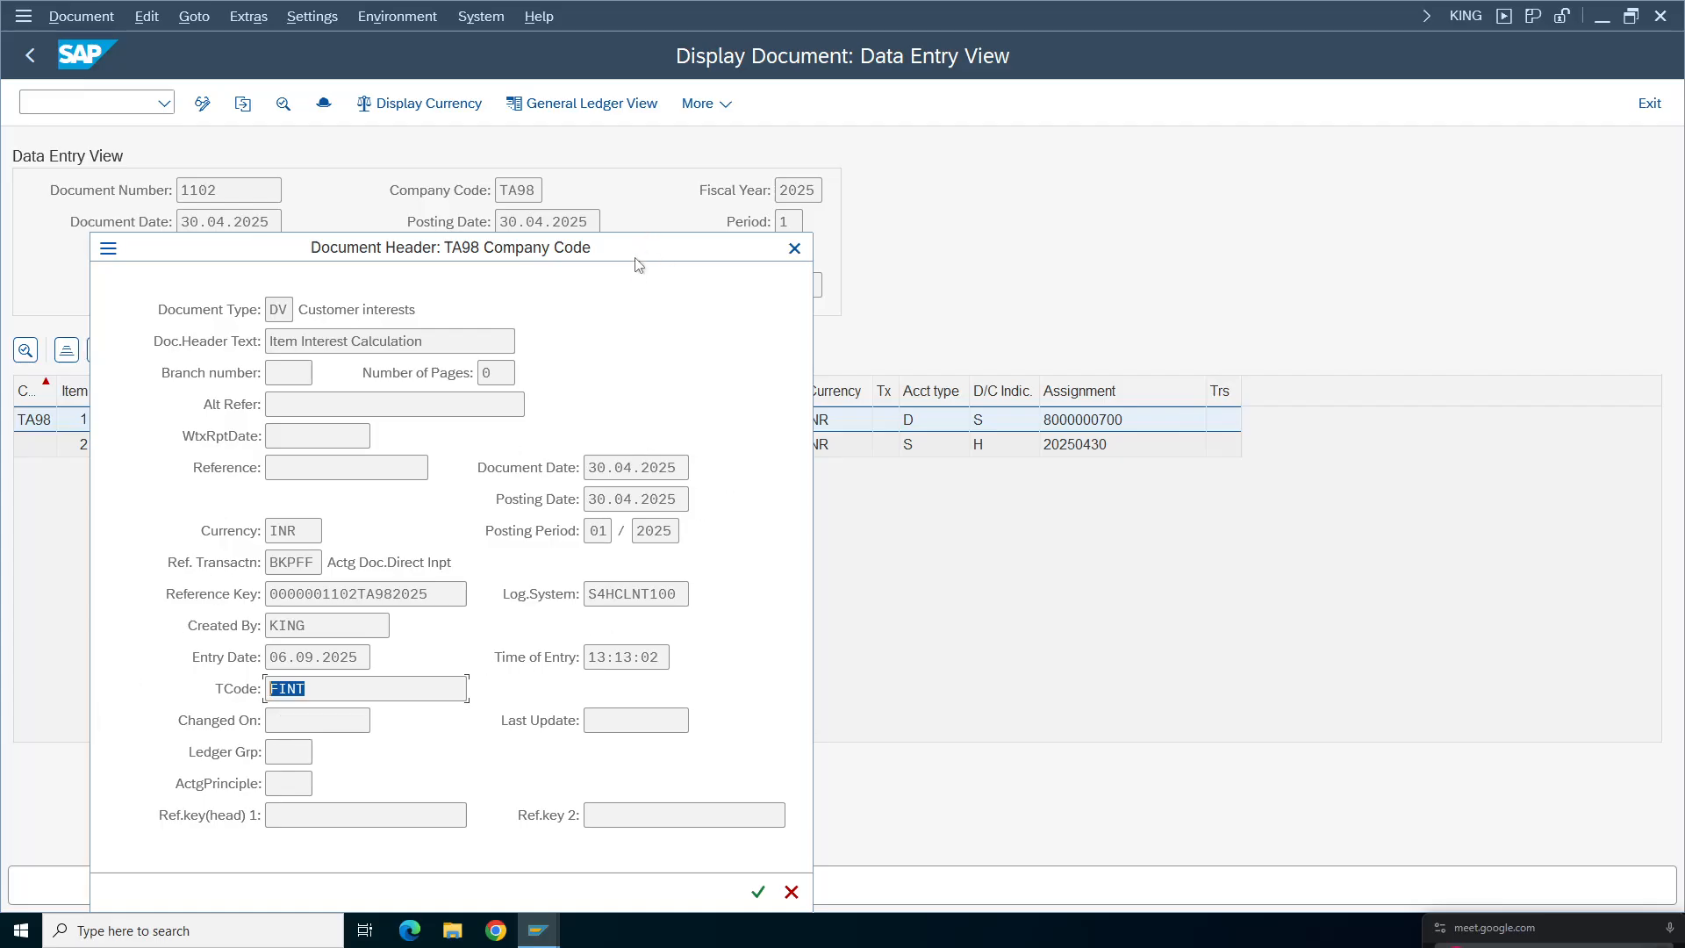
left_click_drag(632, 257, 1501, 98)
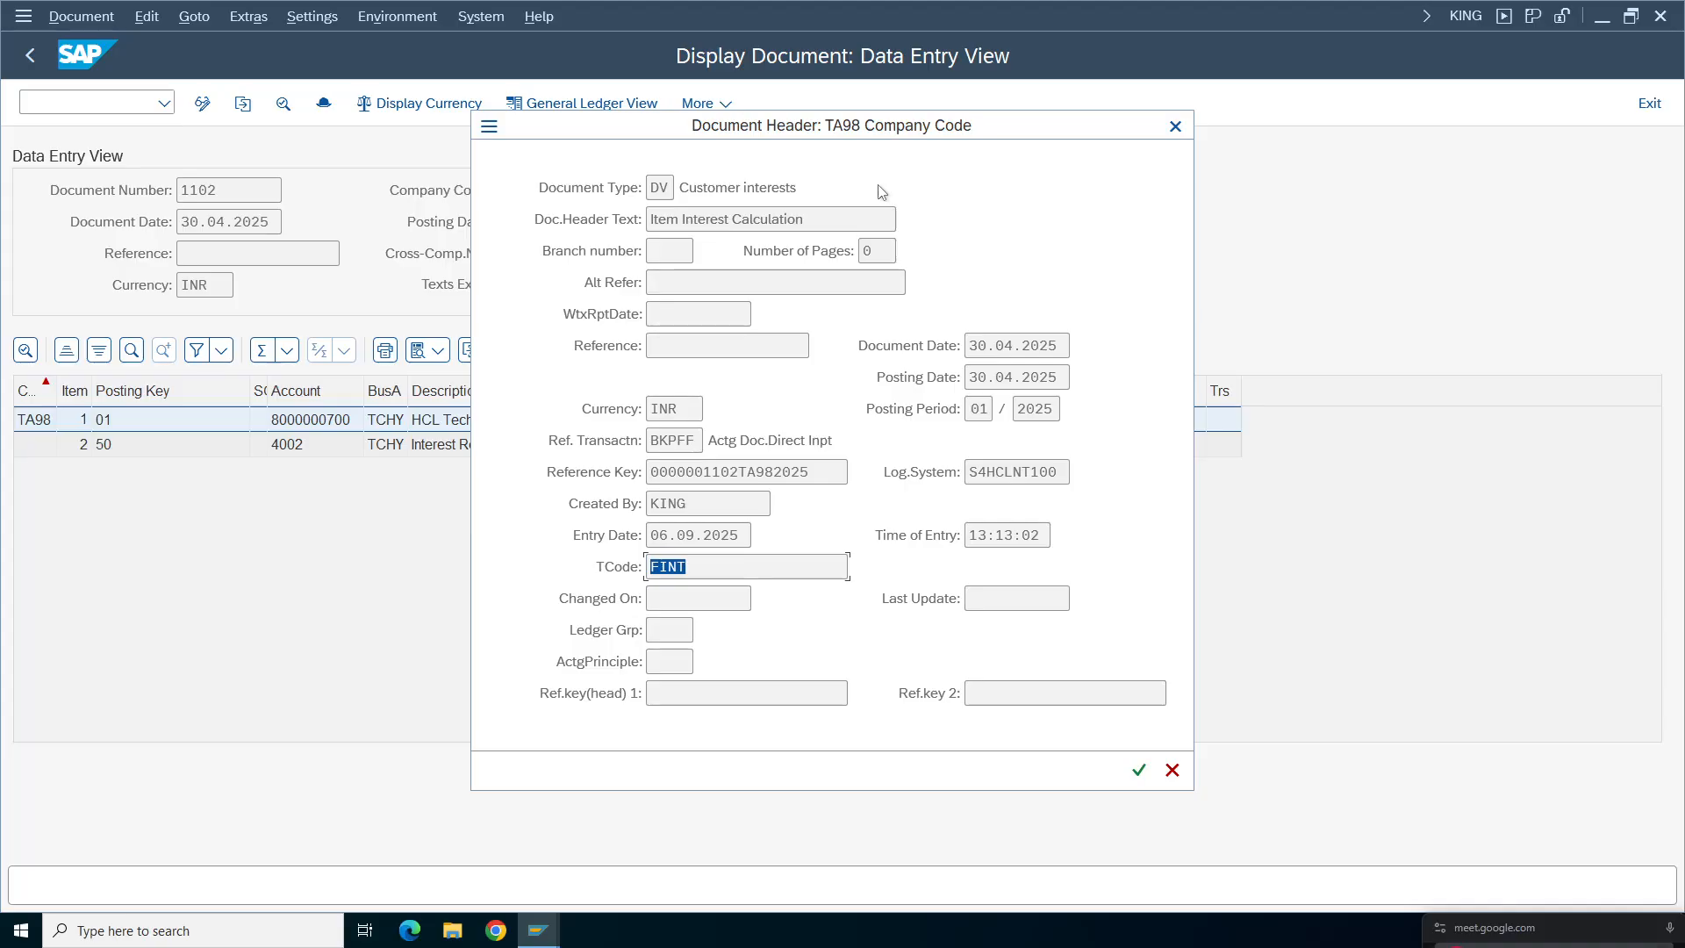
left_click_drag(917, 131, 1380, 97)
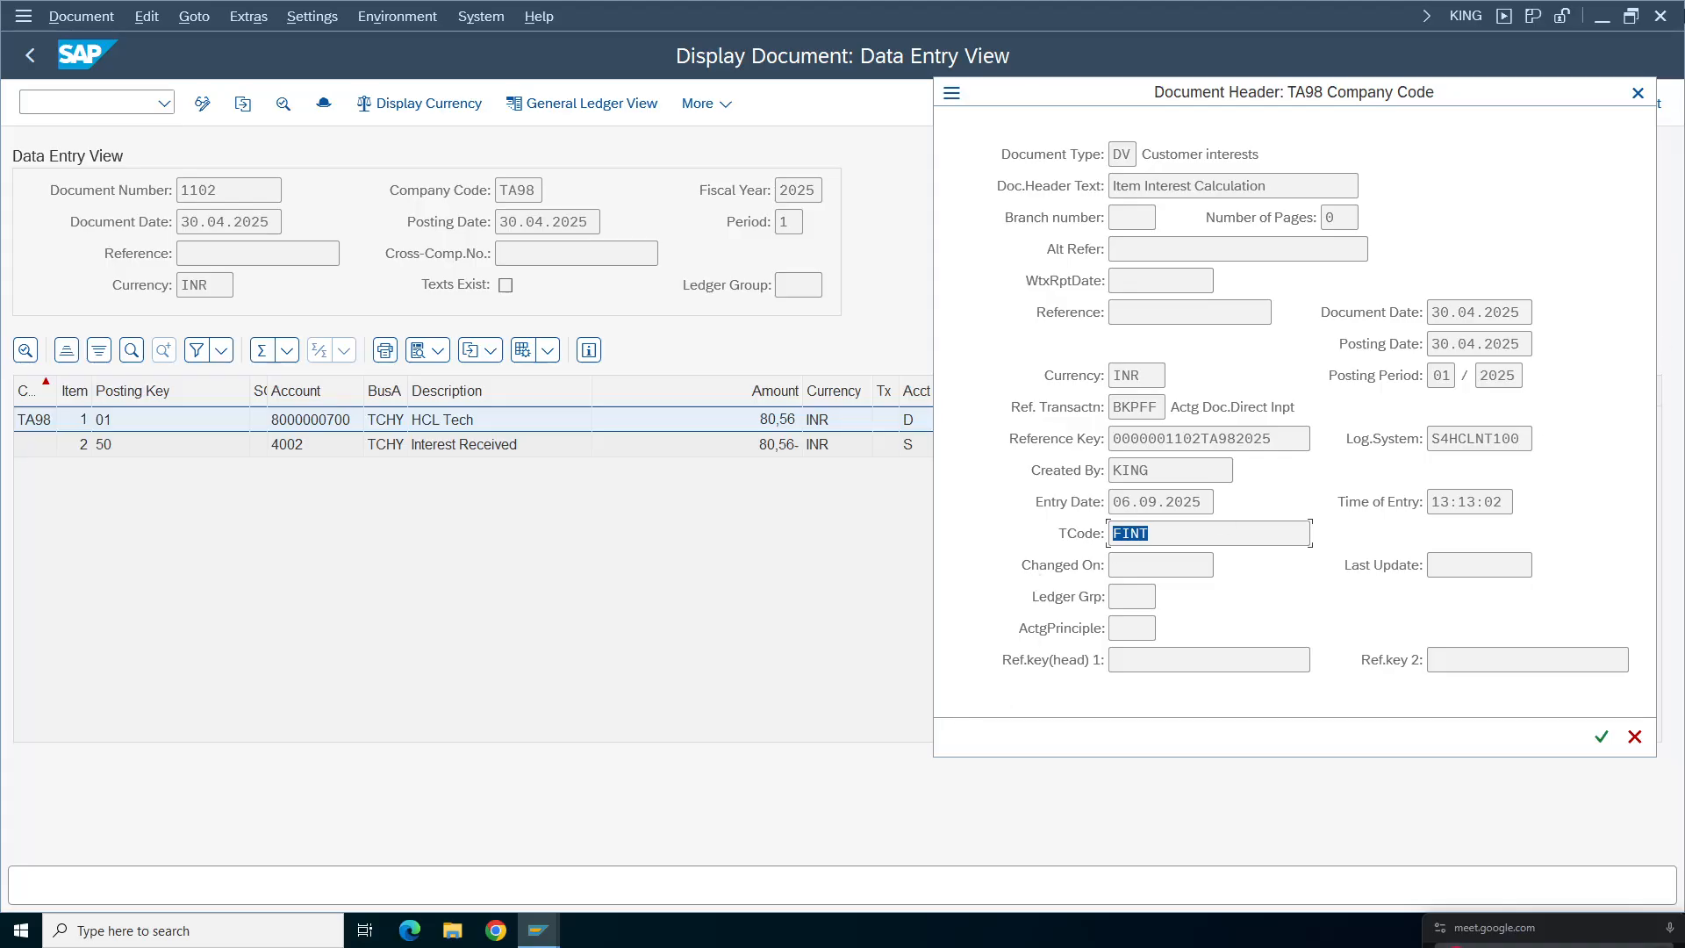
left_click_drag(1534, 99, 1297, 136)
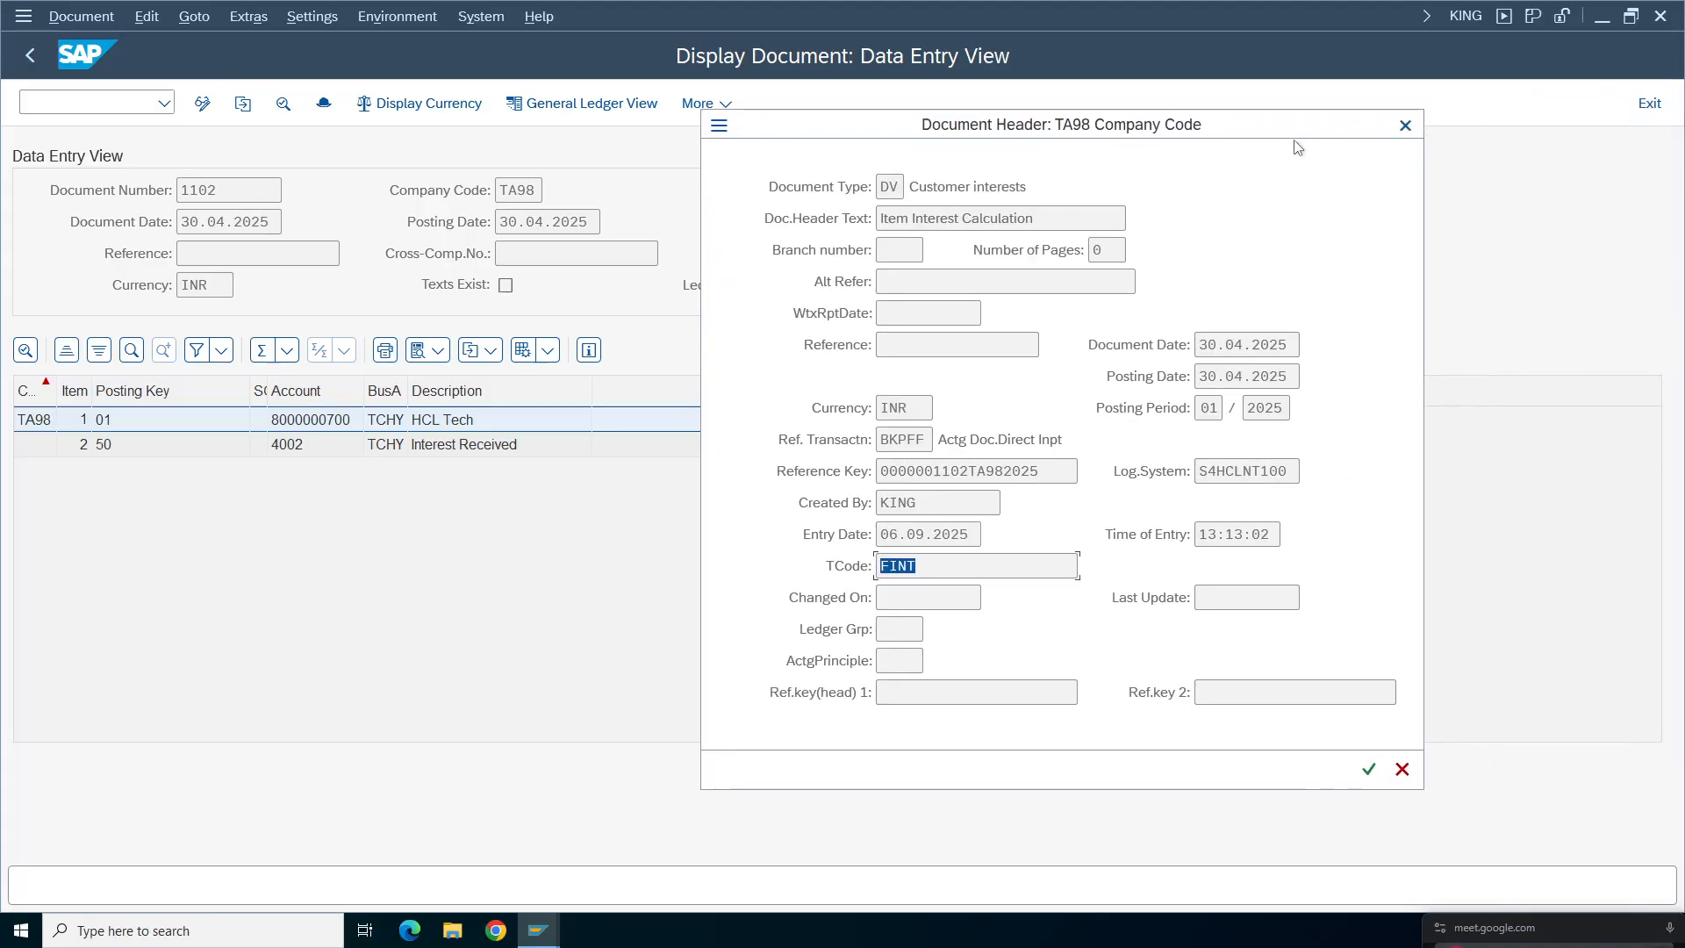
left_click(1404, 126)
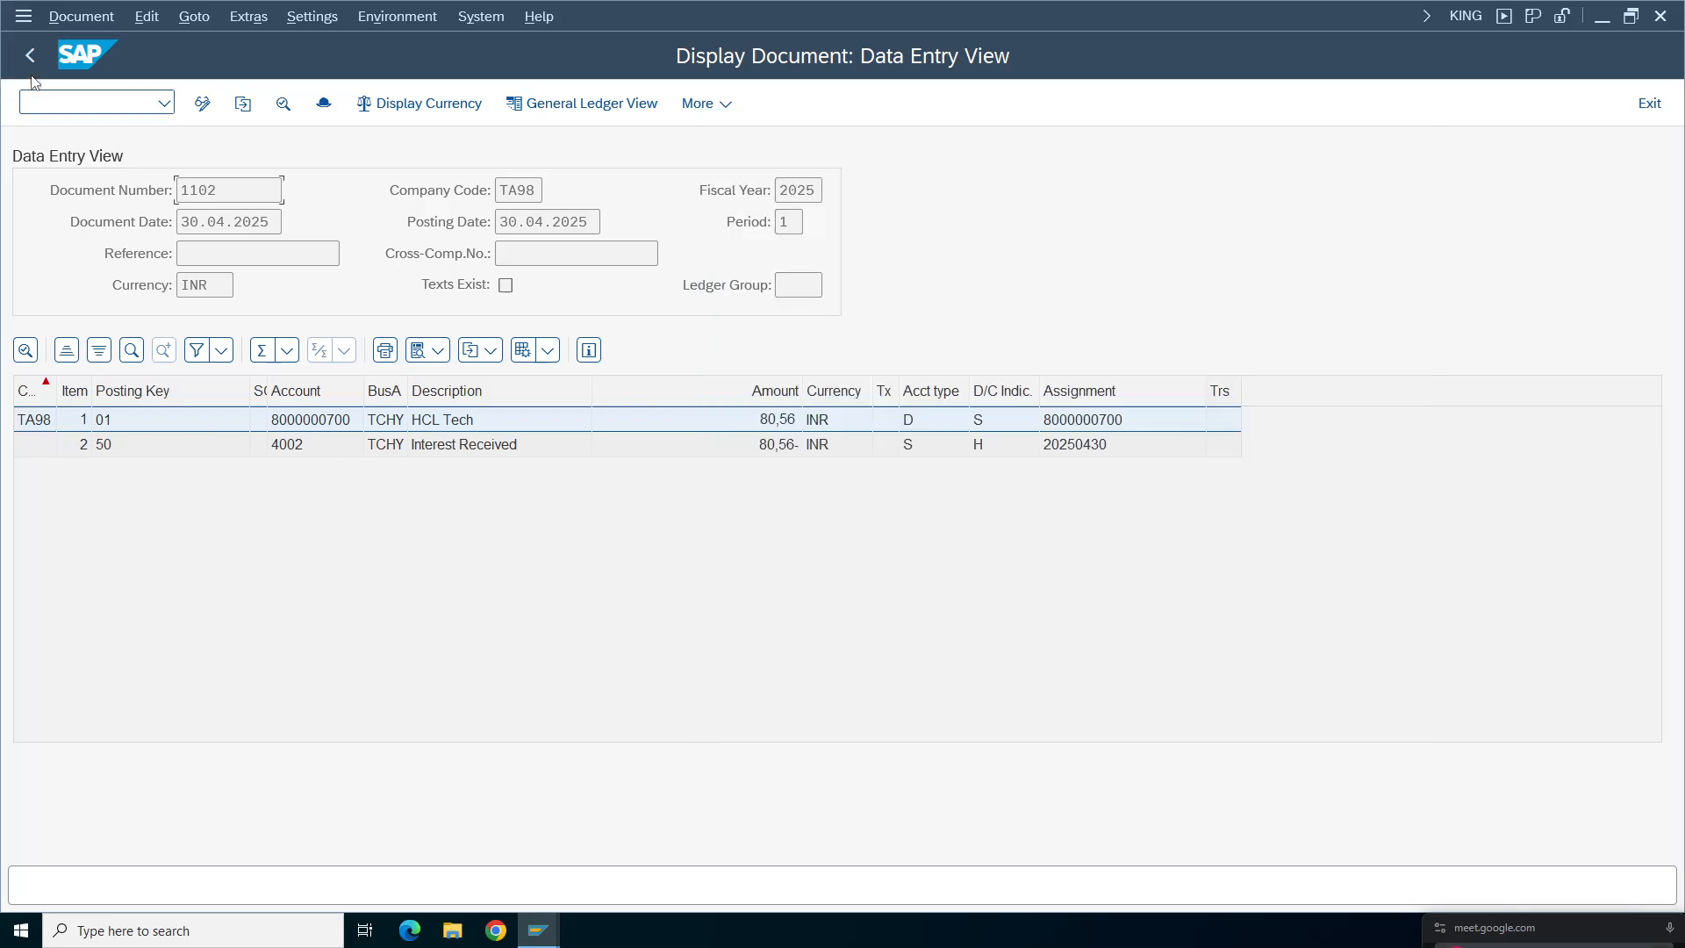
- Leave the document display and refresh the customer line item list in its open session
left_click(30, 54)
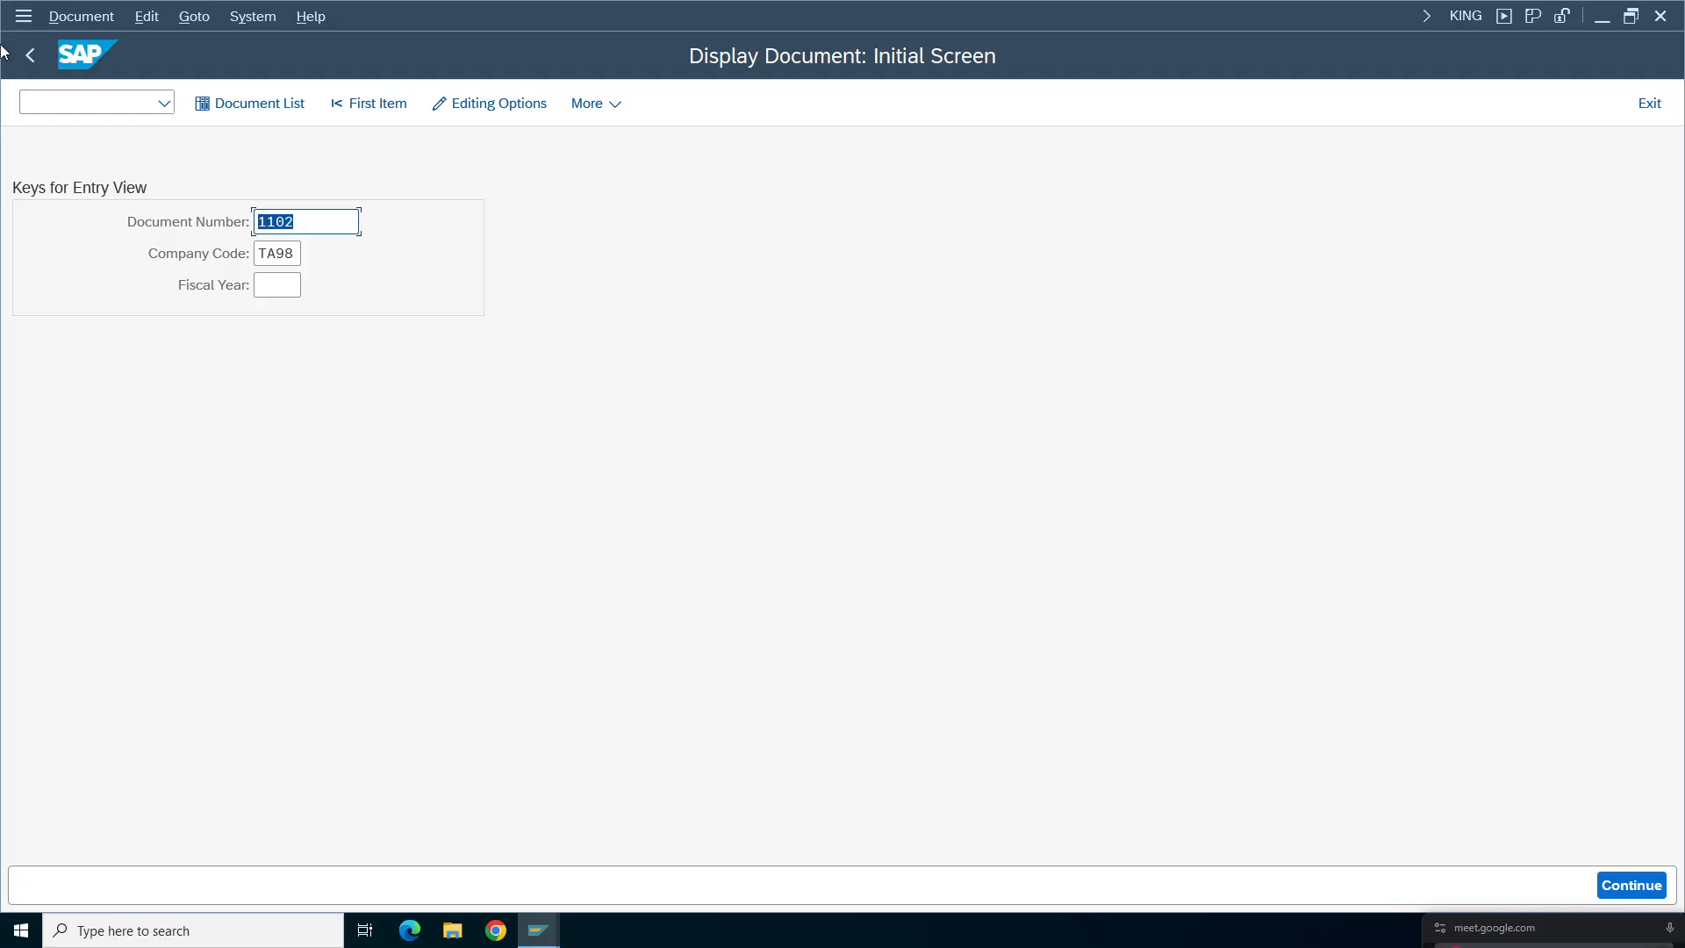
left_click(32, 57)
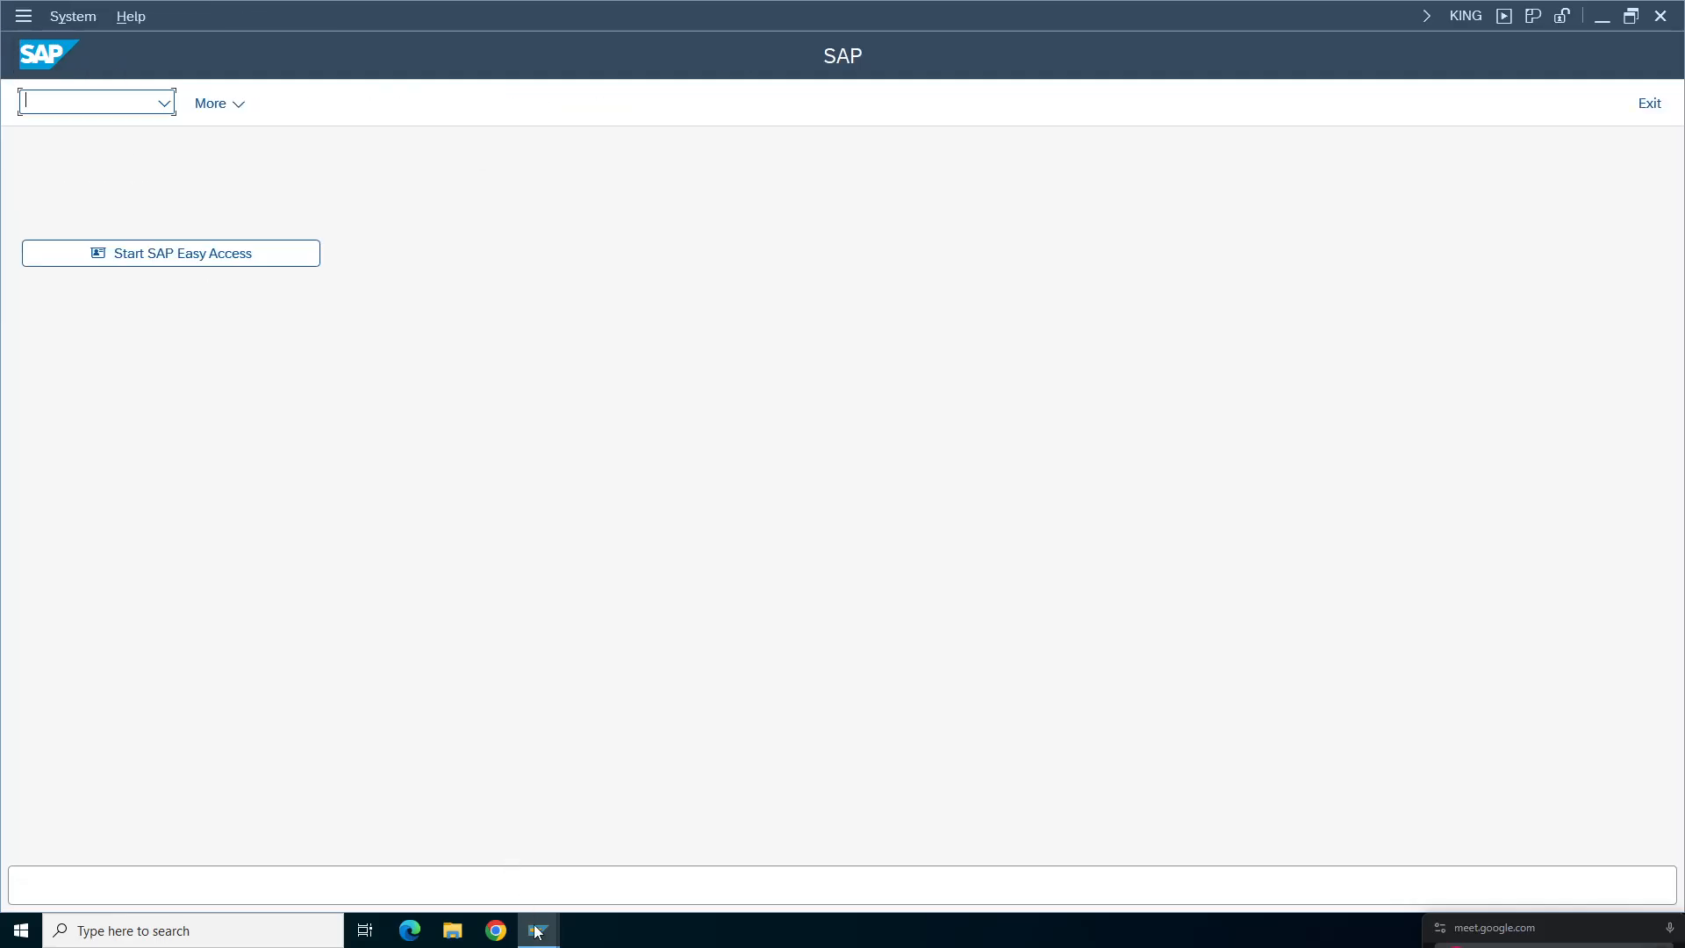
mouse_move(538, 930)
left_click(715, 877)
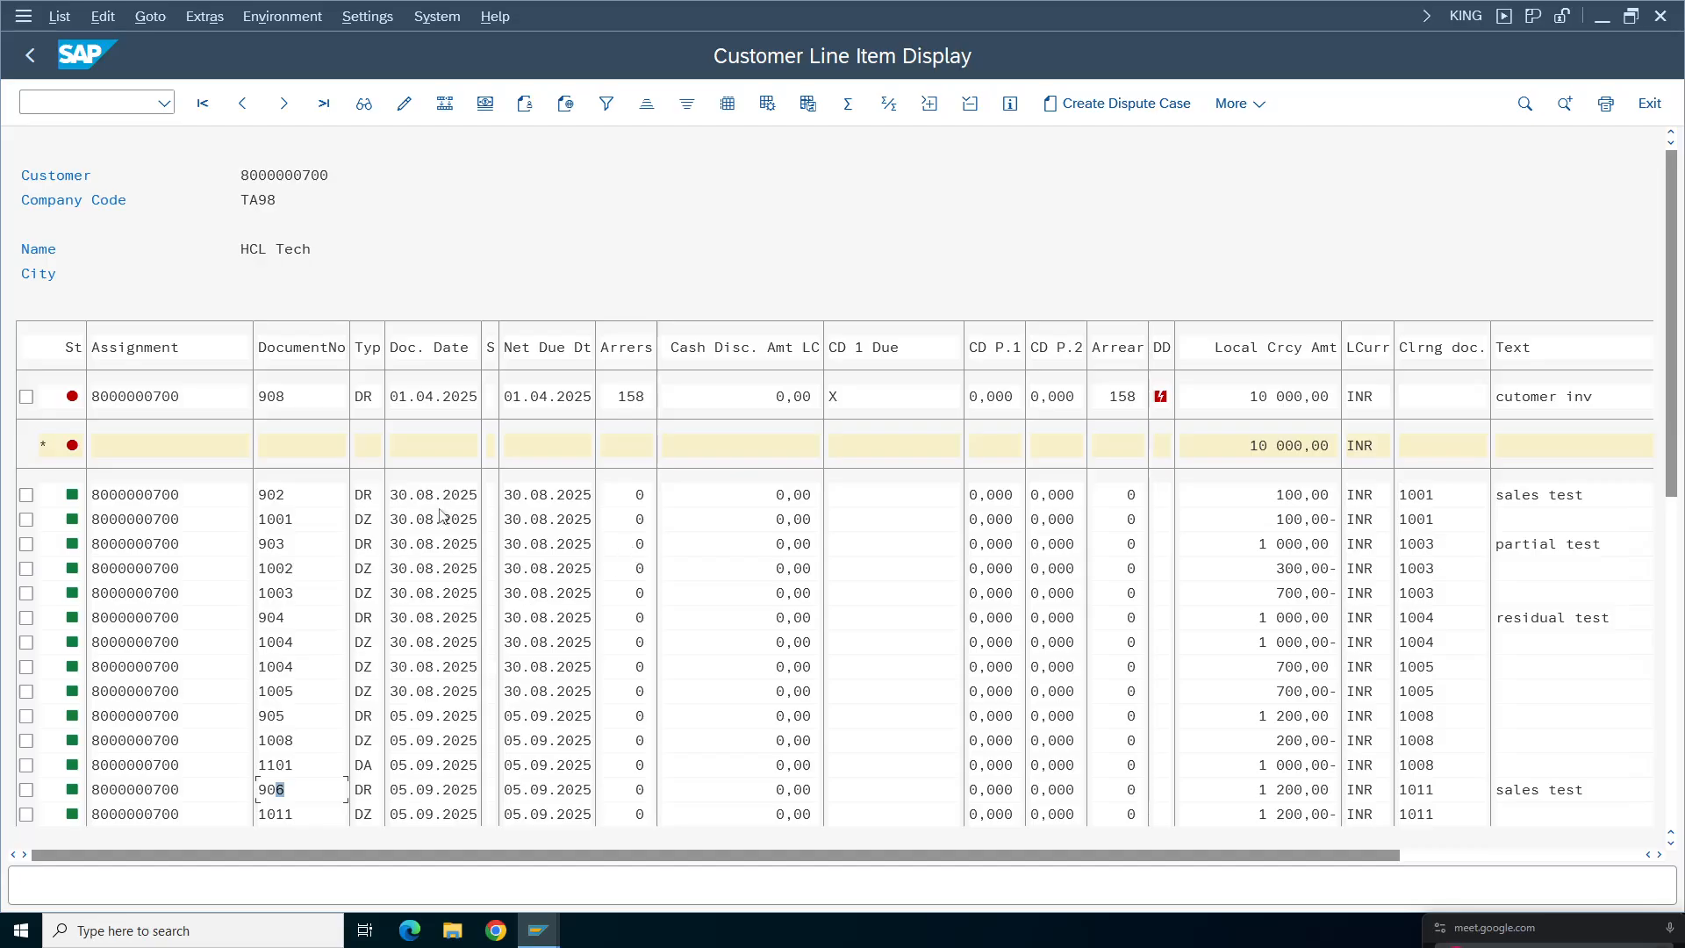
left_click(174, 397)
left_click(60, 17)
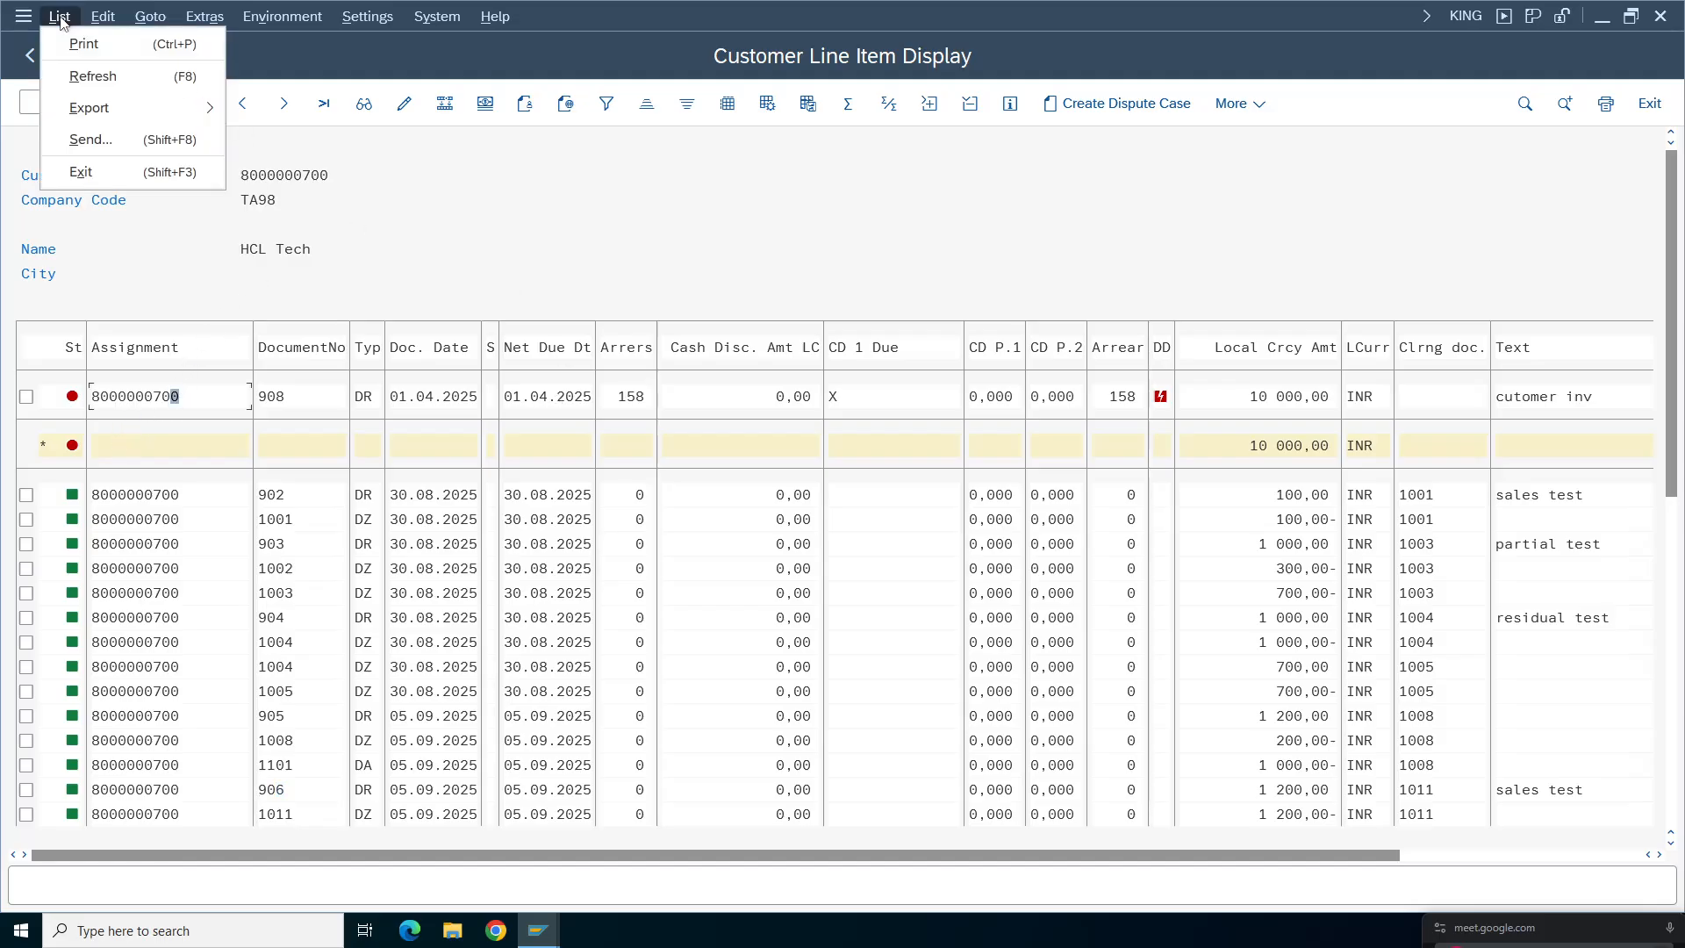
left_click(98, 77)
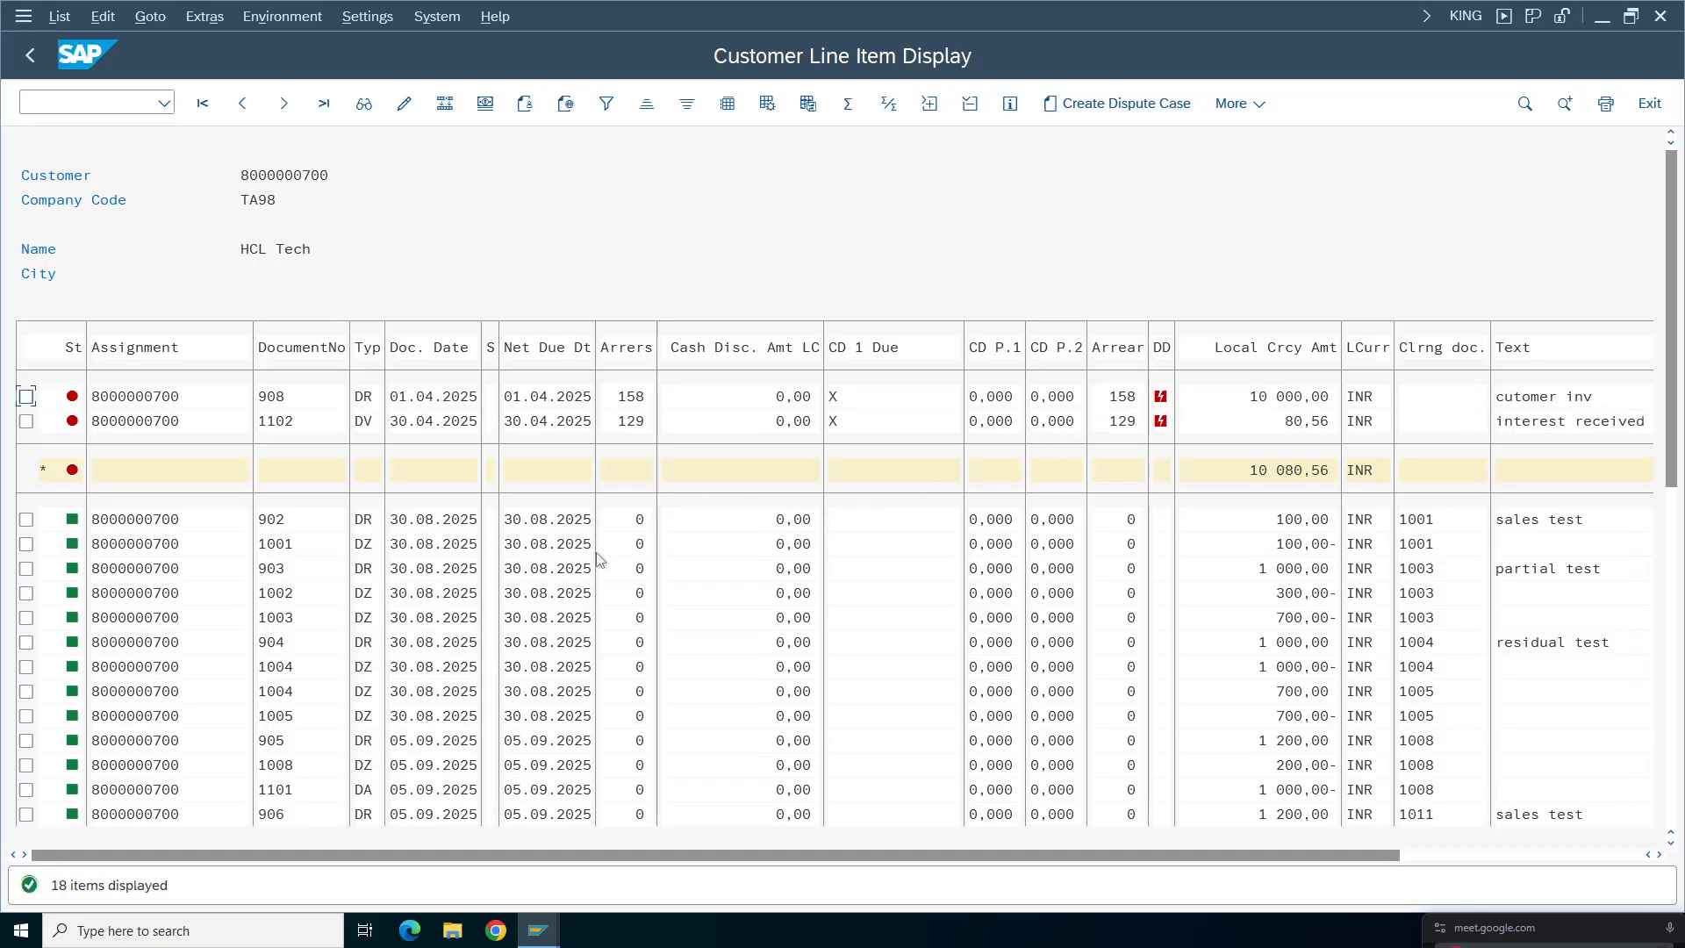
- Examine the status and amount of interest document 1102 in the customer line item list
left_click(1316, 422)
left_click(75, 426)
left_click(271, 150)
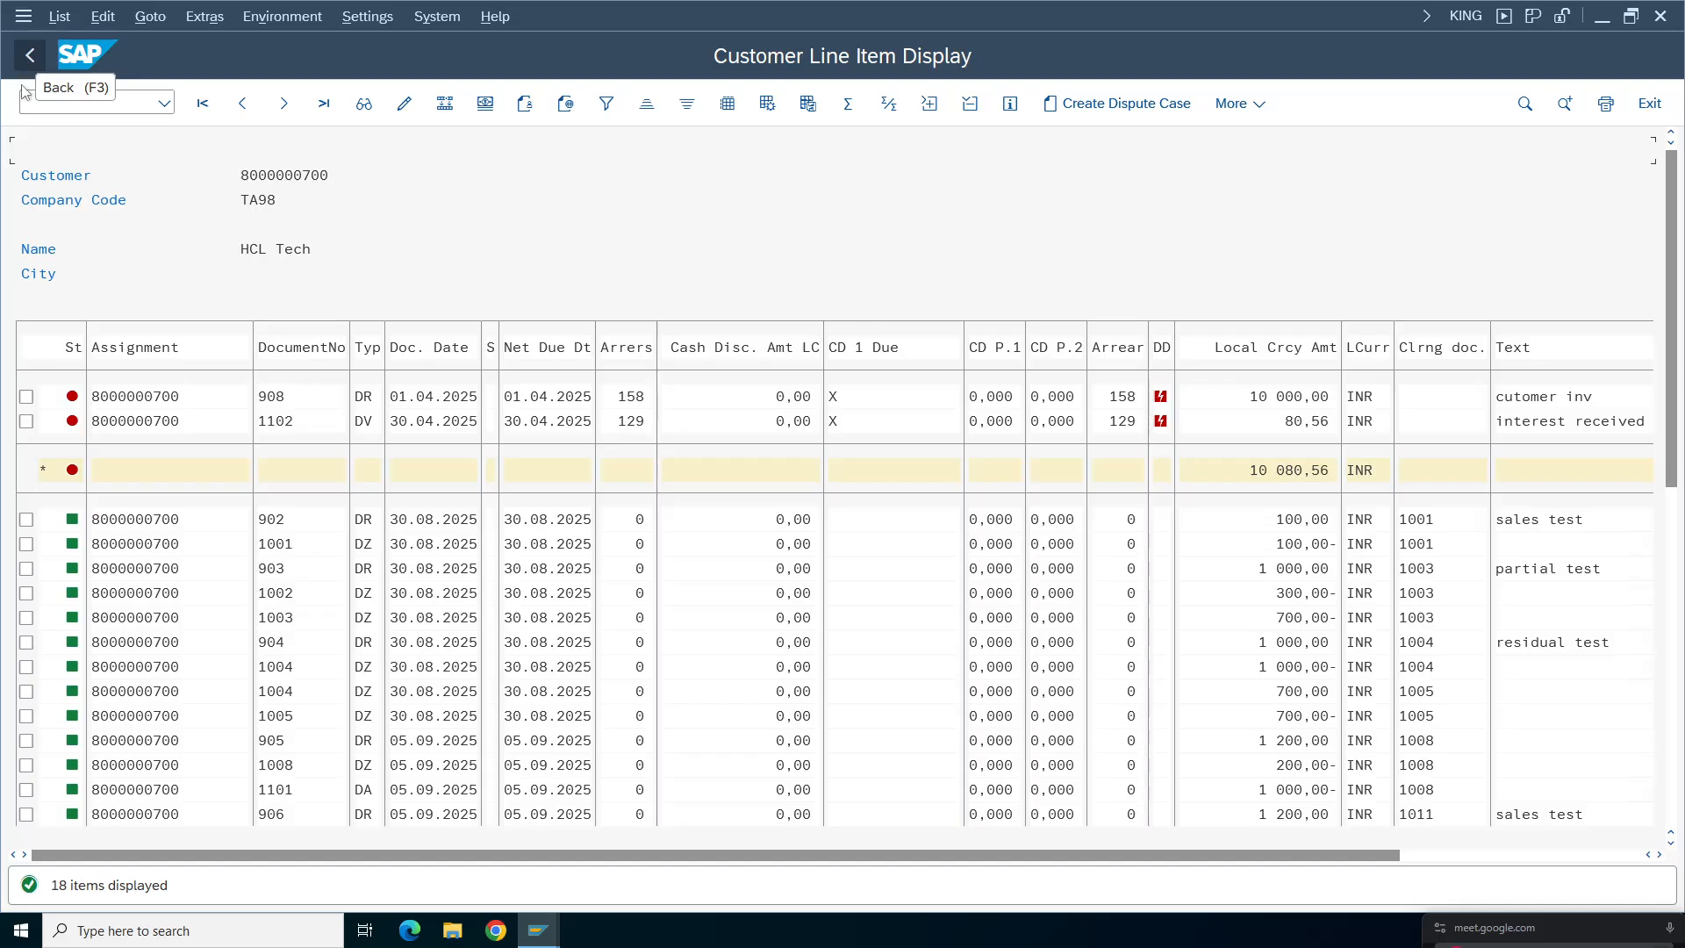
left_click(1203, 415)
- Return to the interest calculation log, check the ADS runtime exception message and leave the log
left_click(538, 930)
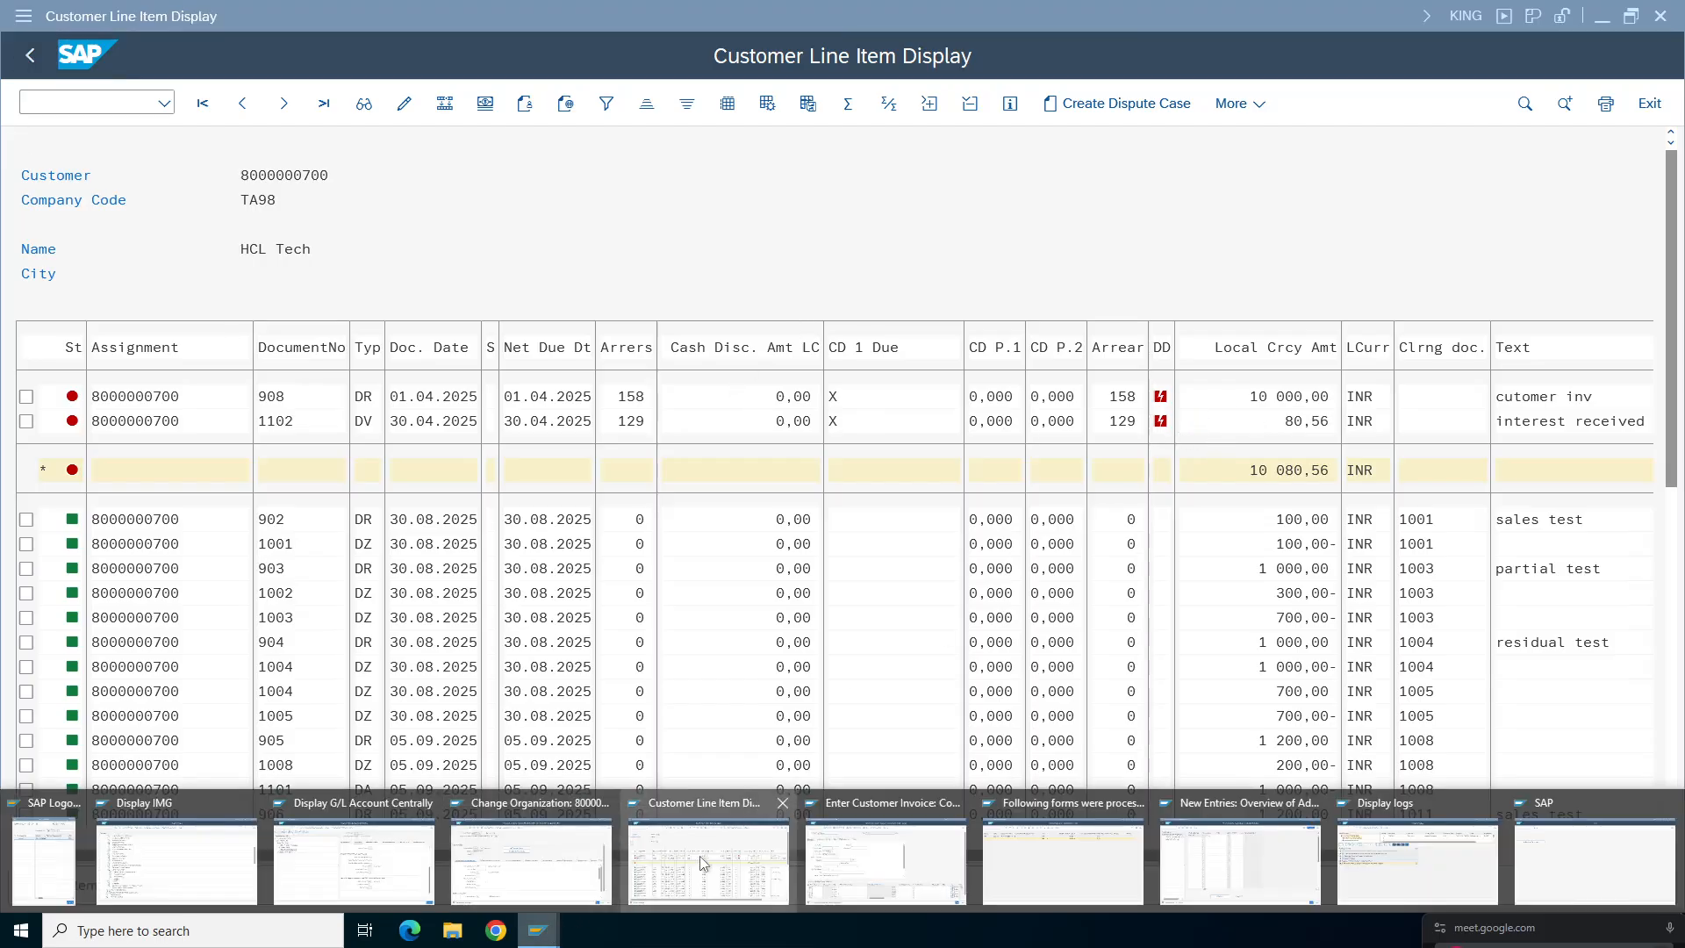
left_click(1373, 882)
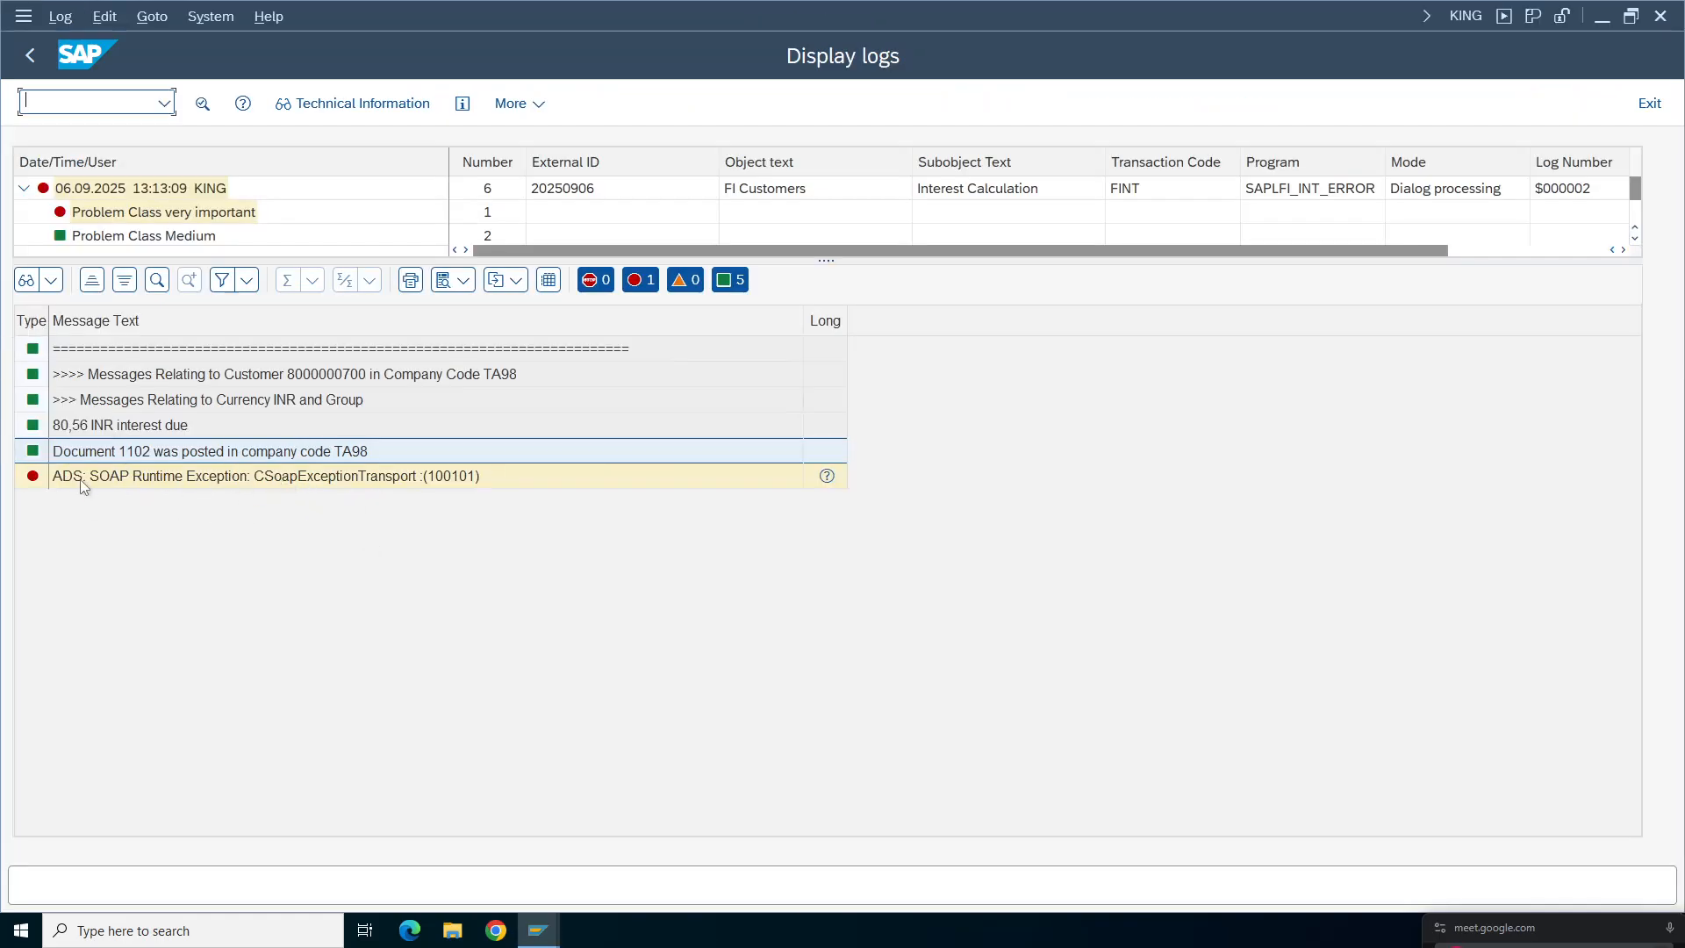
left_click(138, 481)
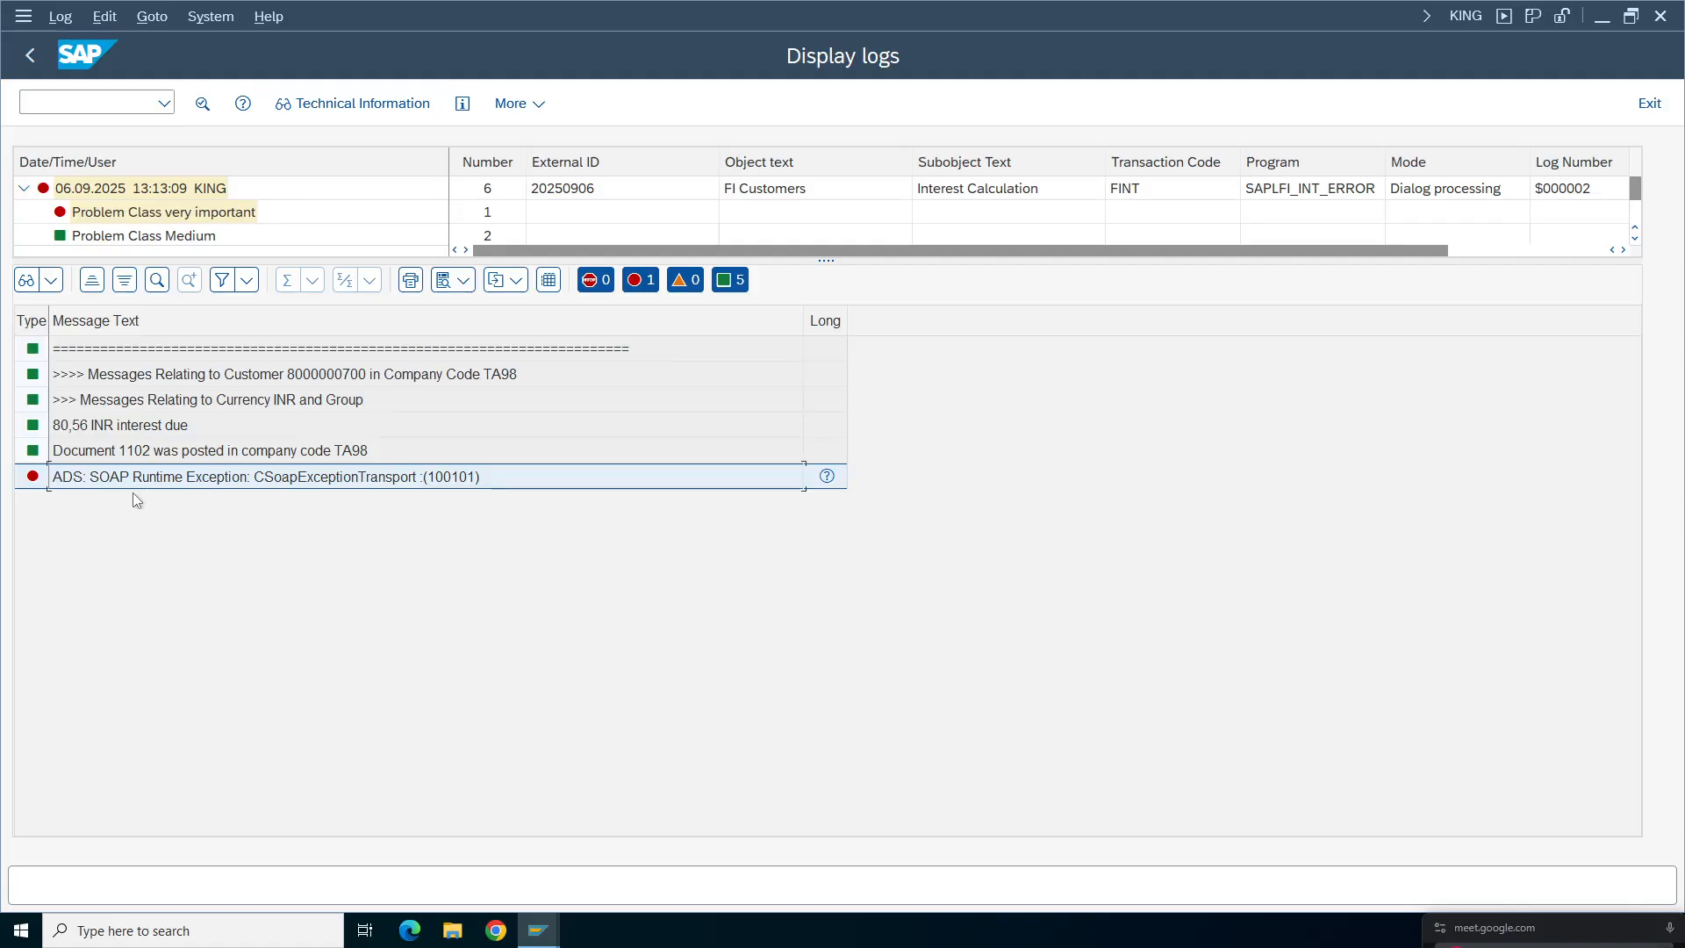
left_click(35, 56)
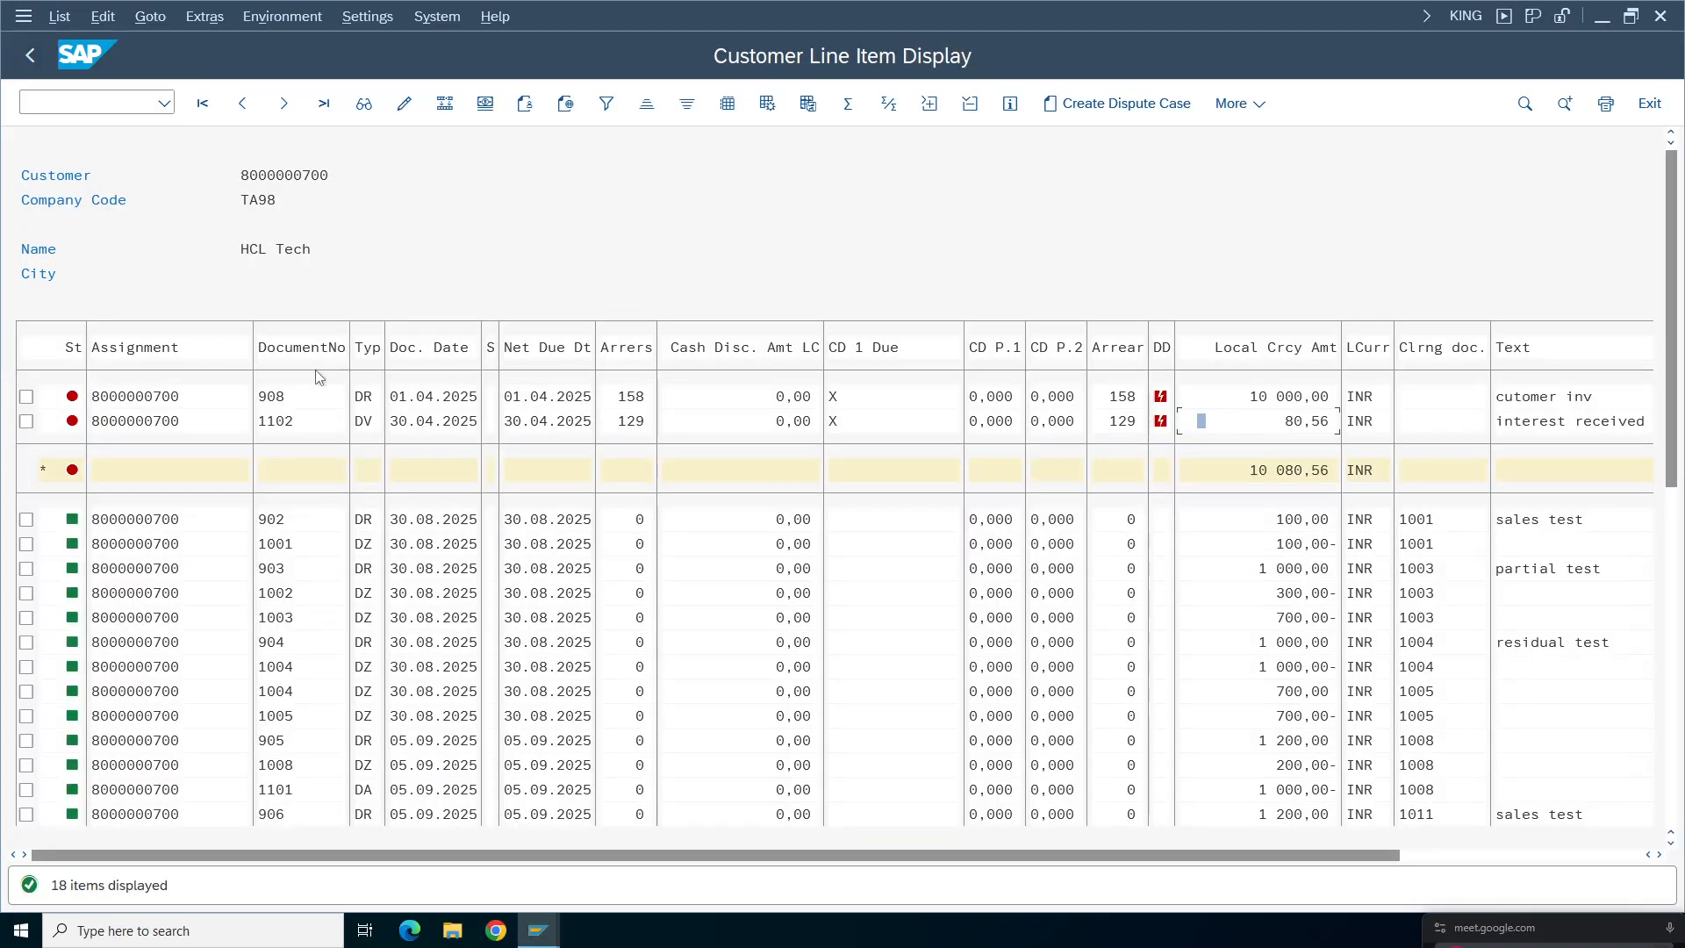
- Switch to the processed forms list, select the TA98 entry and return to the Item Interest Calculation selection screen
left_click(538, 930)
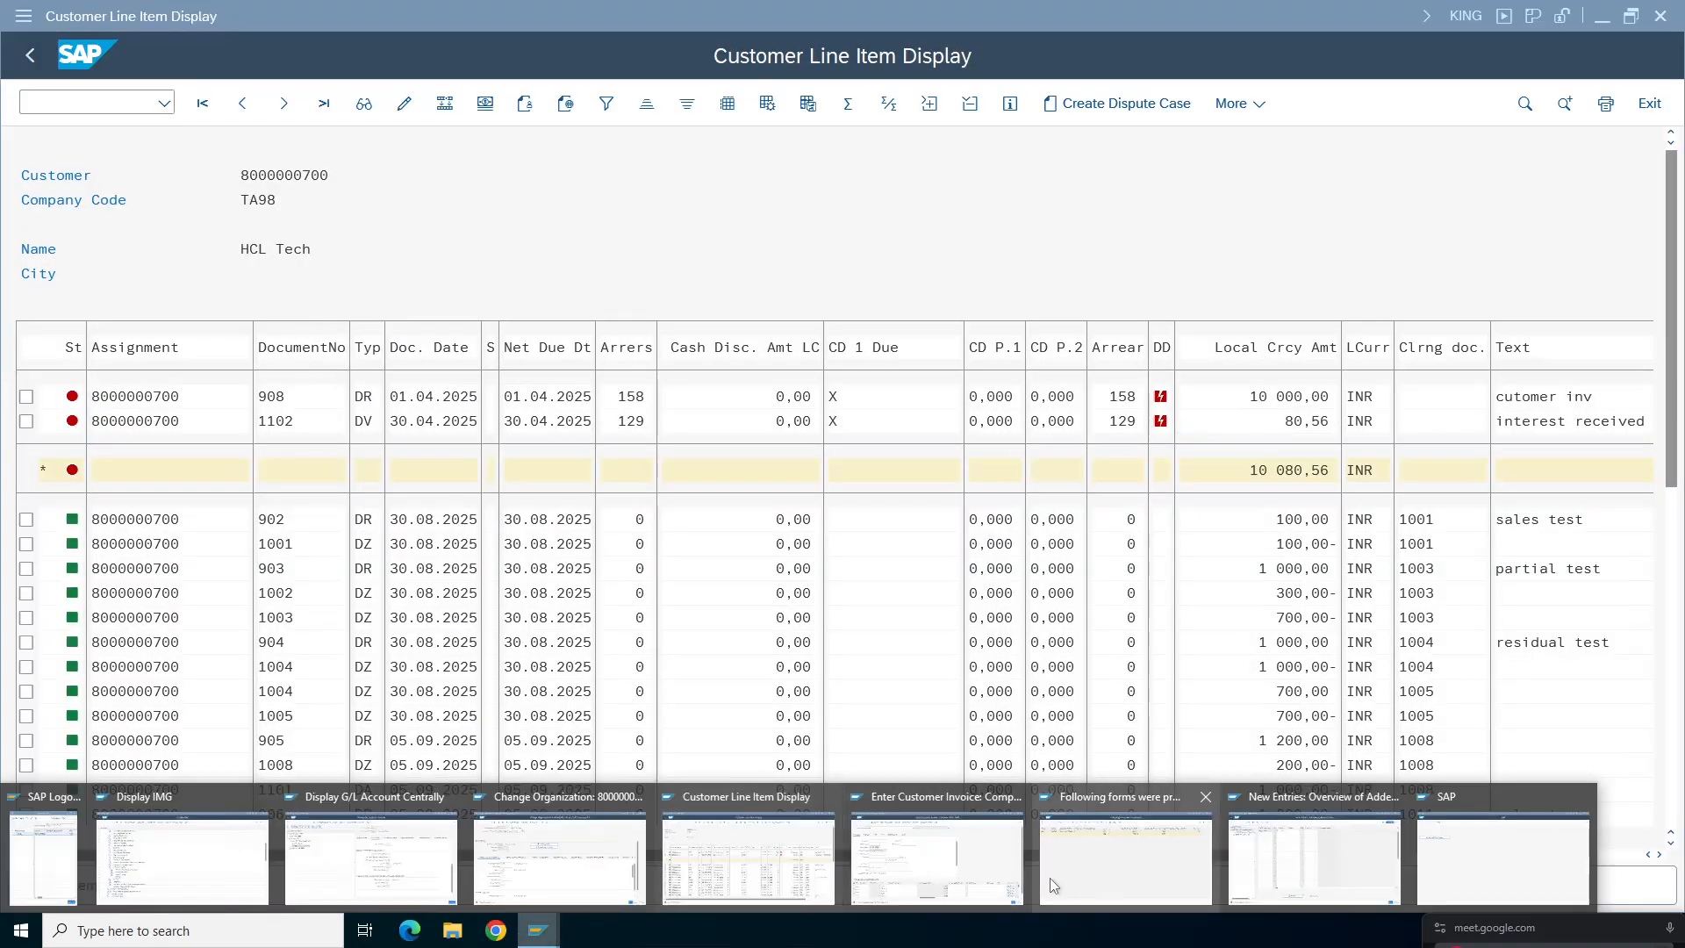
left_click(1125, 876)
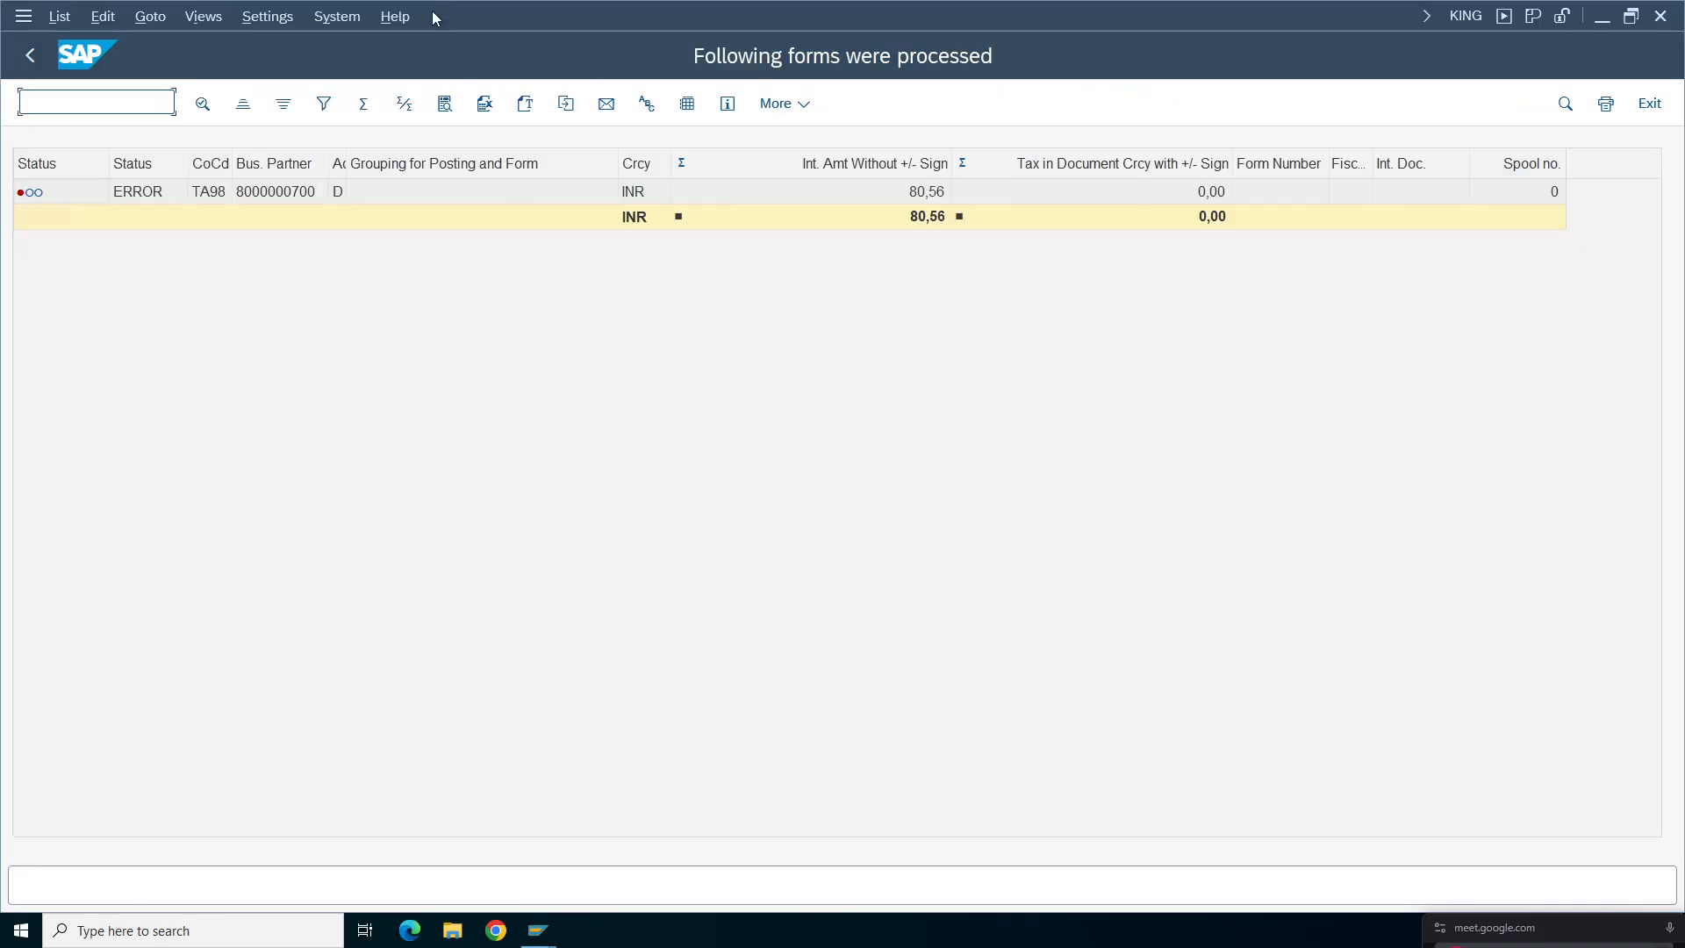
left_click(39, 195)
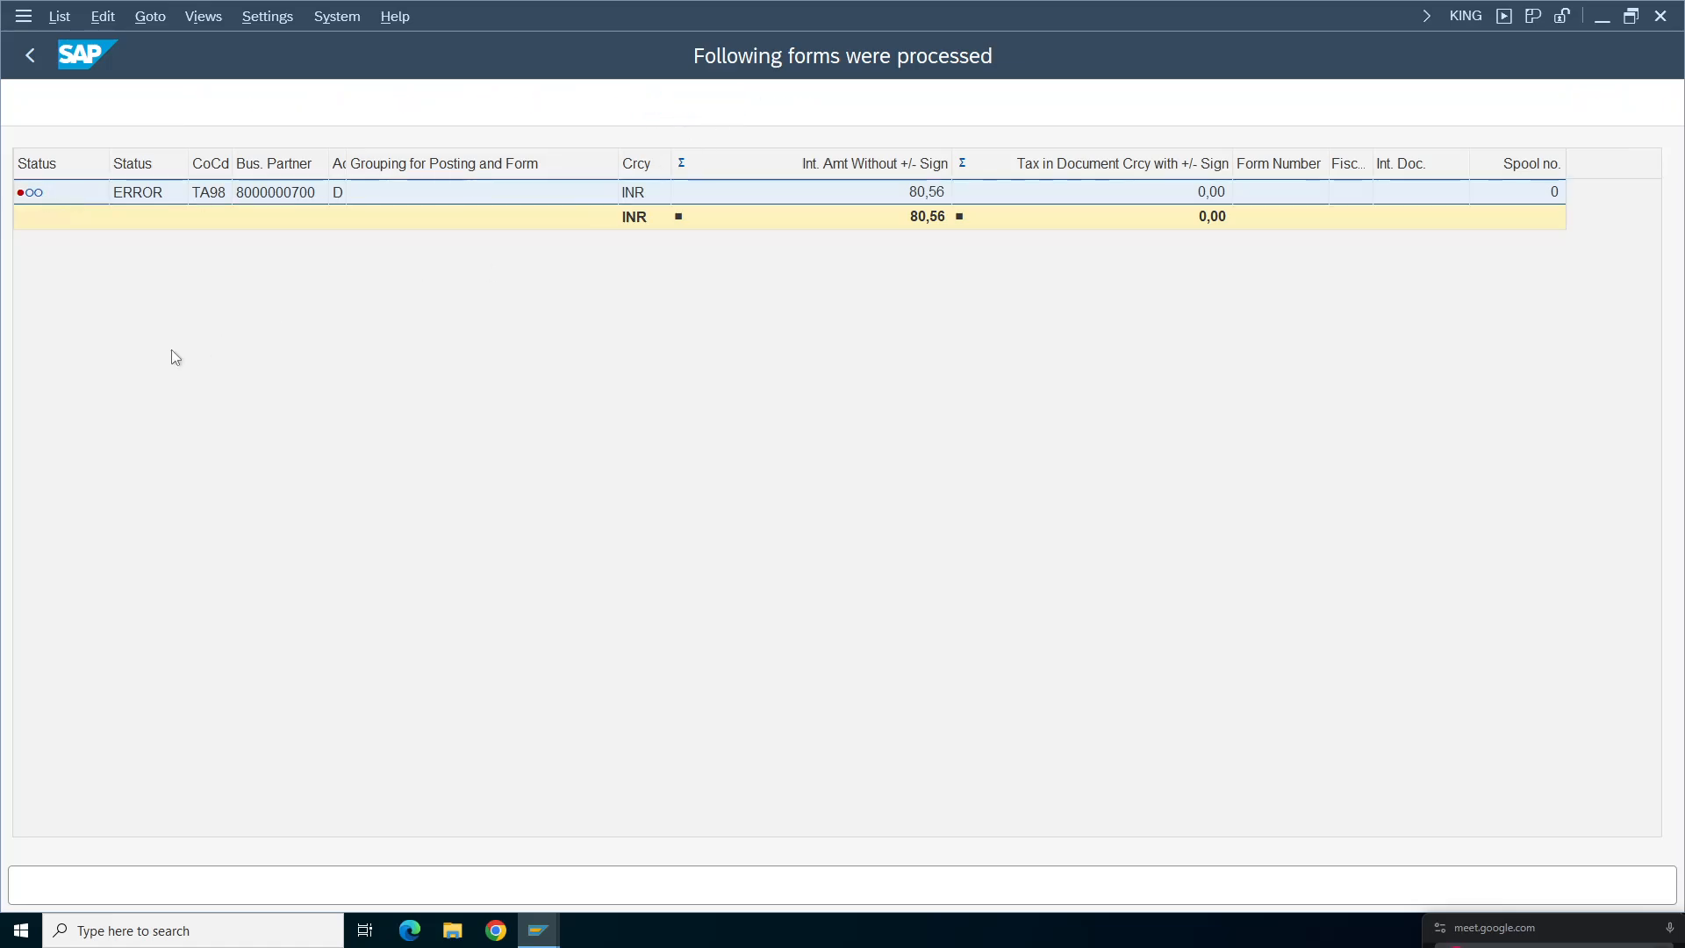
left_click(726, 104)
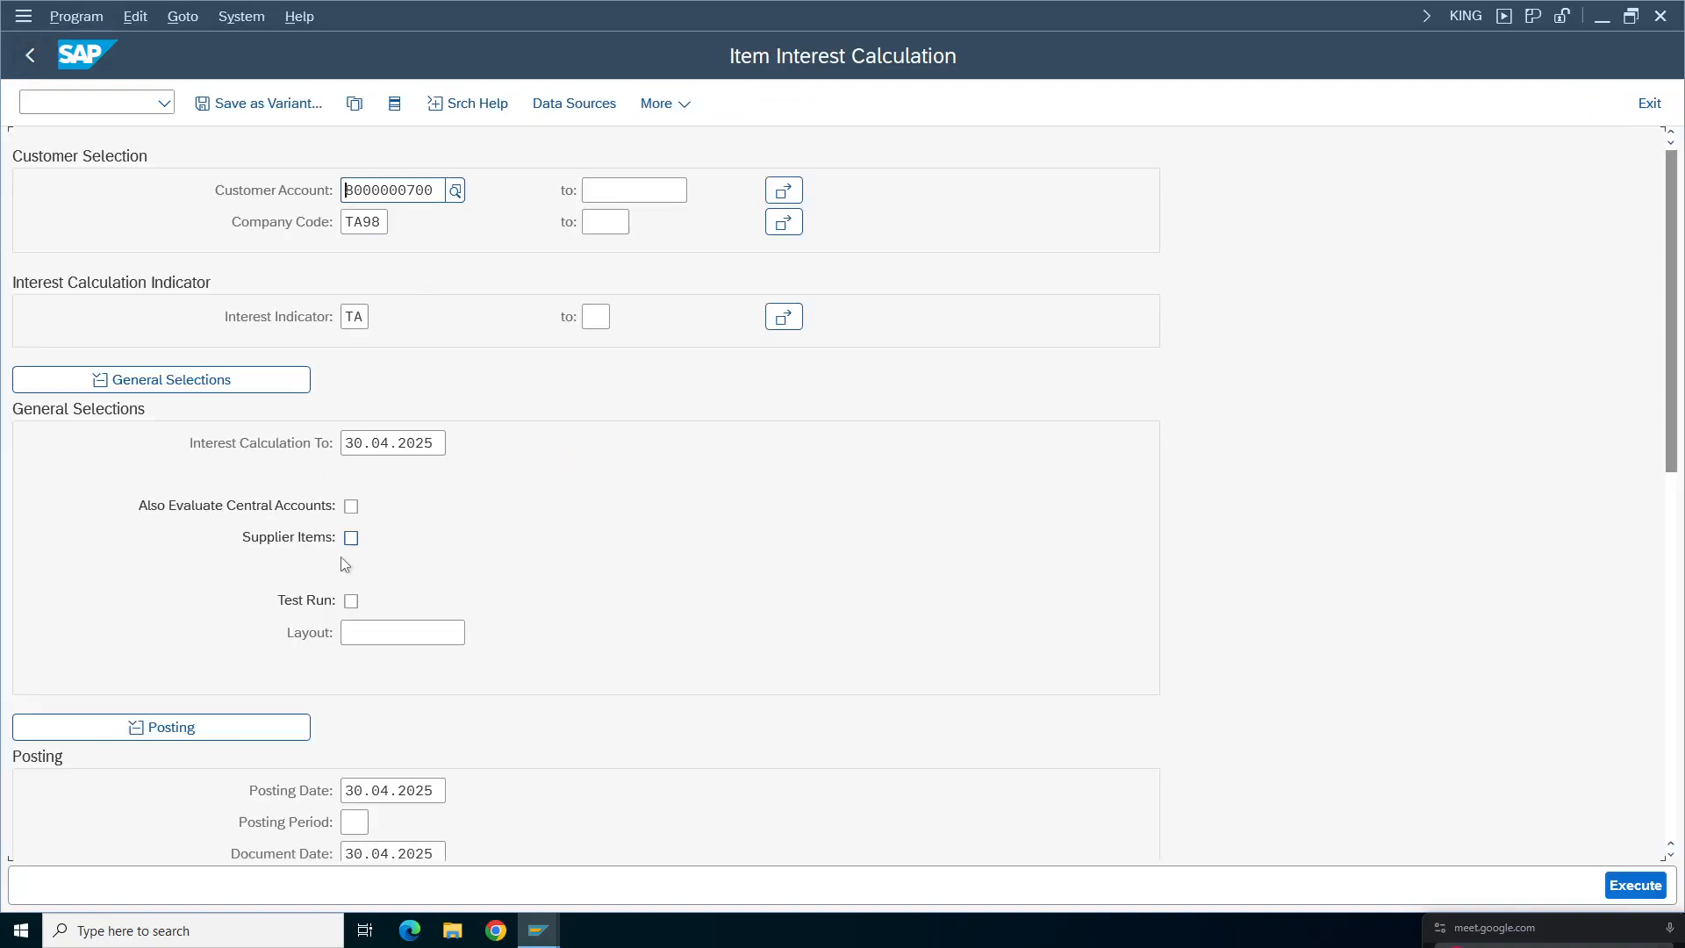
left_click(421, 446)
key("BackSpace")
key("BackSpace")
key("BackSpace")
key("BackSpace")
key("BackSpace")
key("BackSpace")
key("BackSpace")
key("BackSpace")
key("BackSpace")
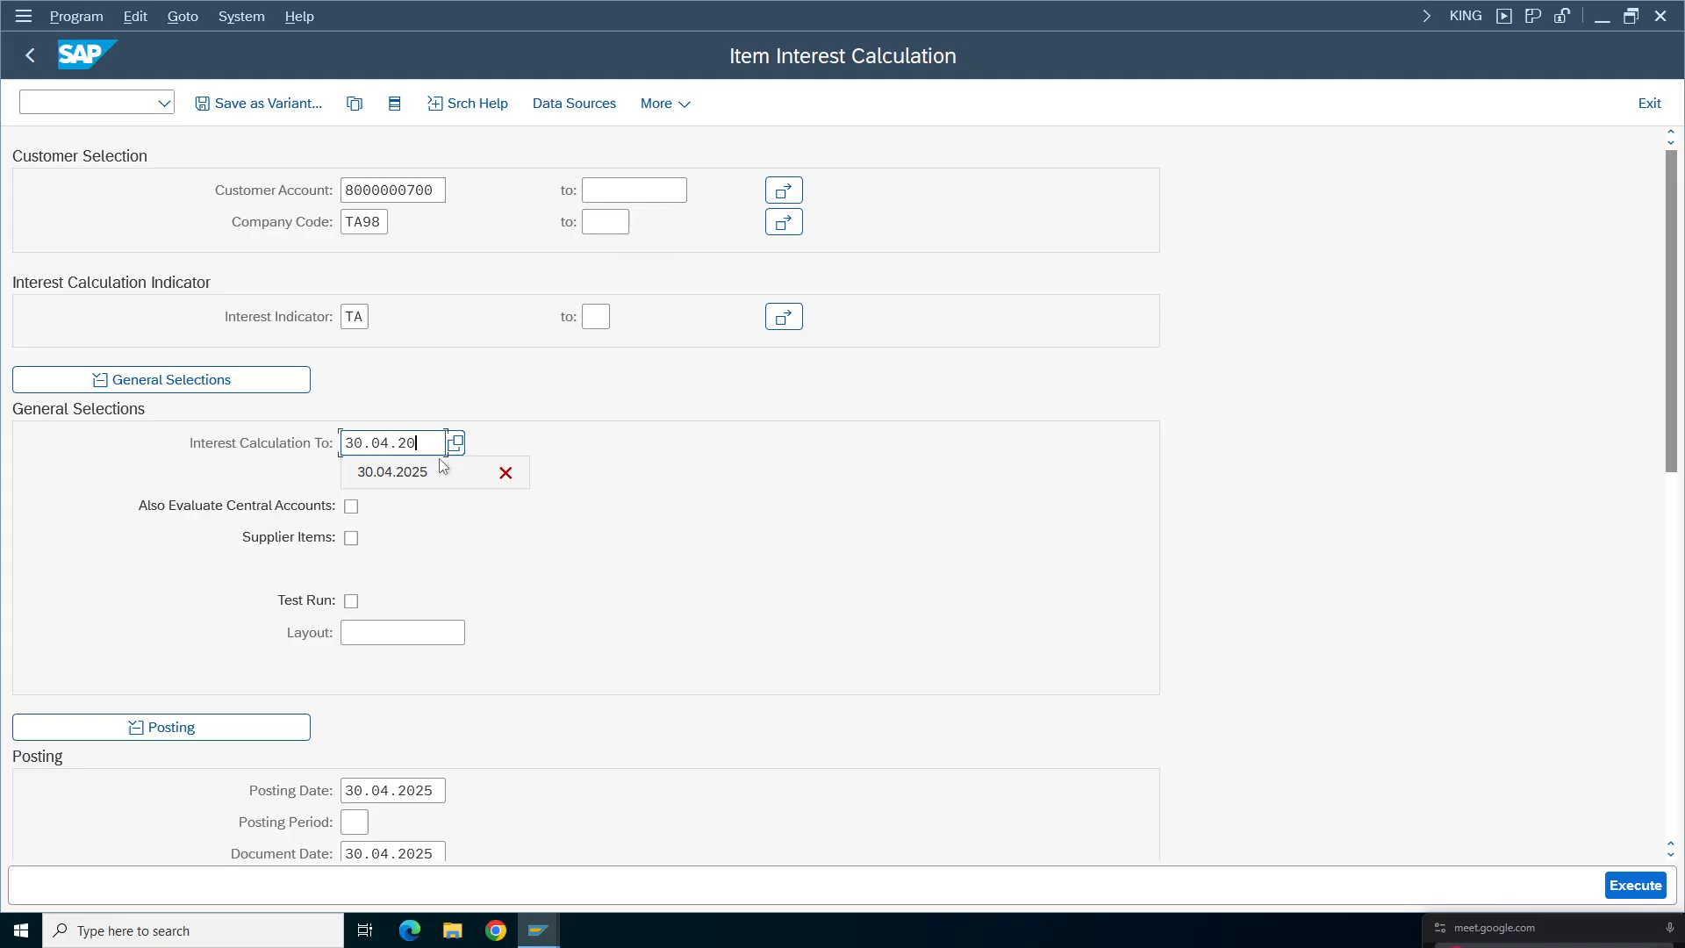
left_click(373, 472)
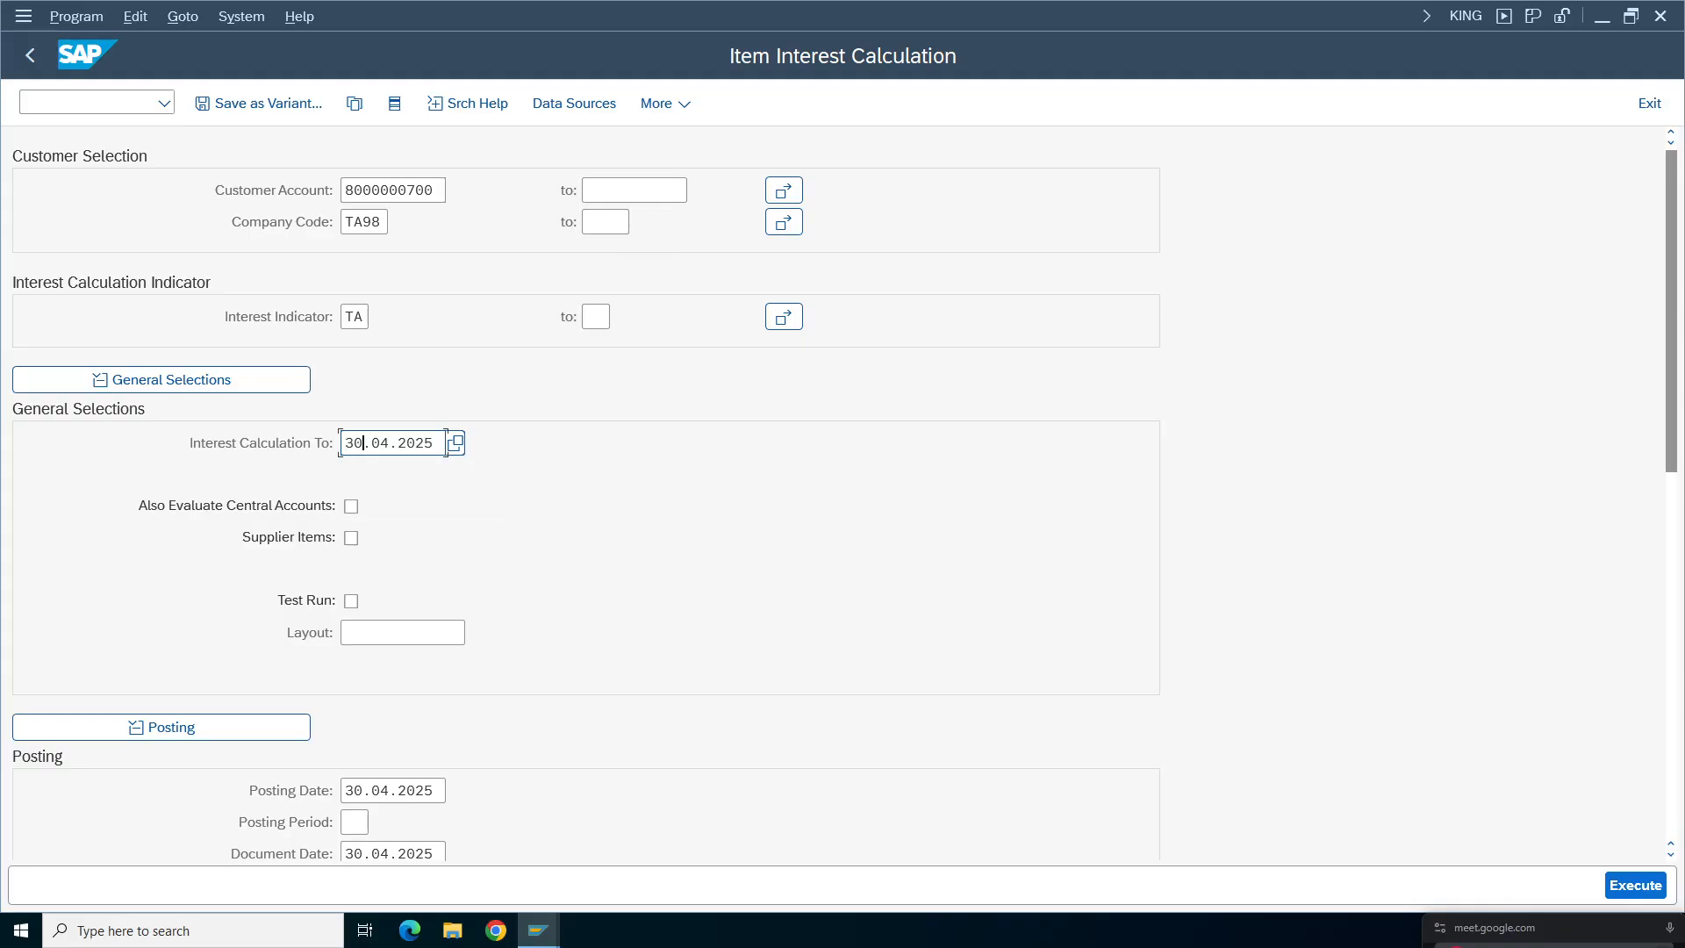
- Set the Interest Calculation To date to 31.05.2025
key("BackSpace")
type("1")
key("Right")
key("Right")
key("Right")
key("BackSpace")
type("5")
- Set both the Posting Date and the Document Date to 31.05.2025
left_click(393, 790)
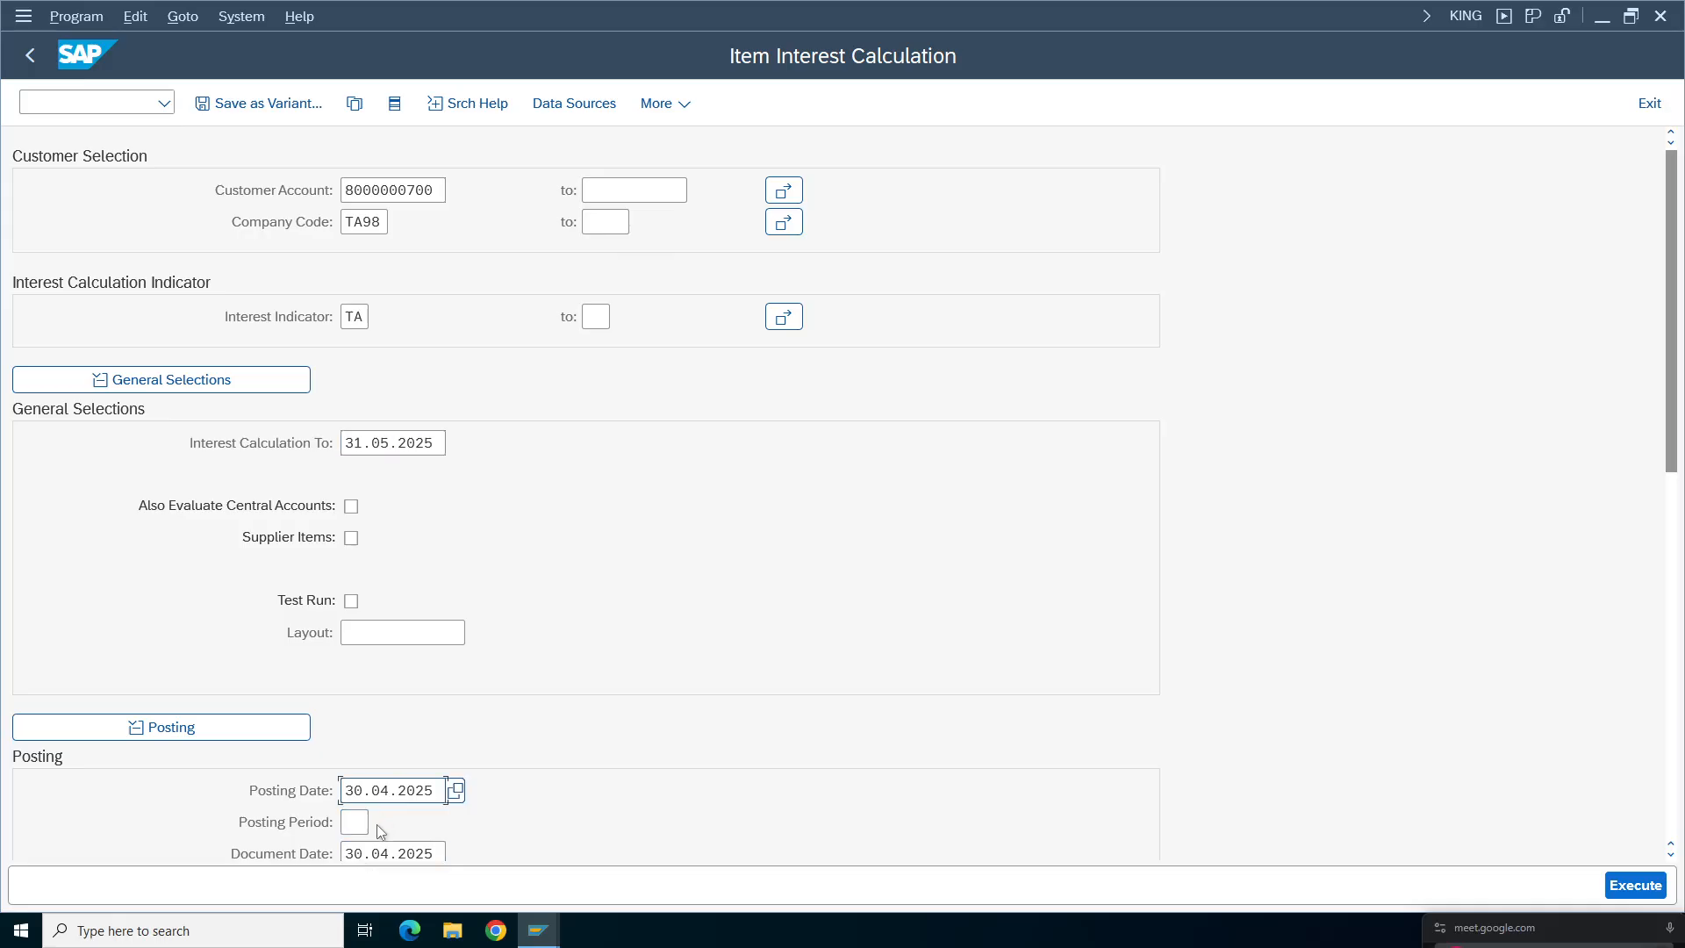
key("BackSpace")
type("1")
key("Down")
key("Down")
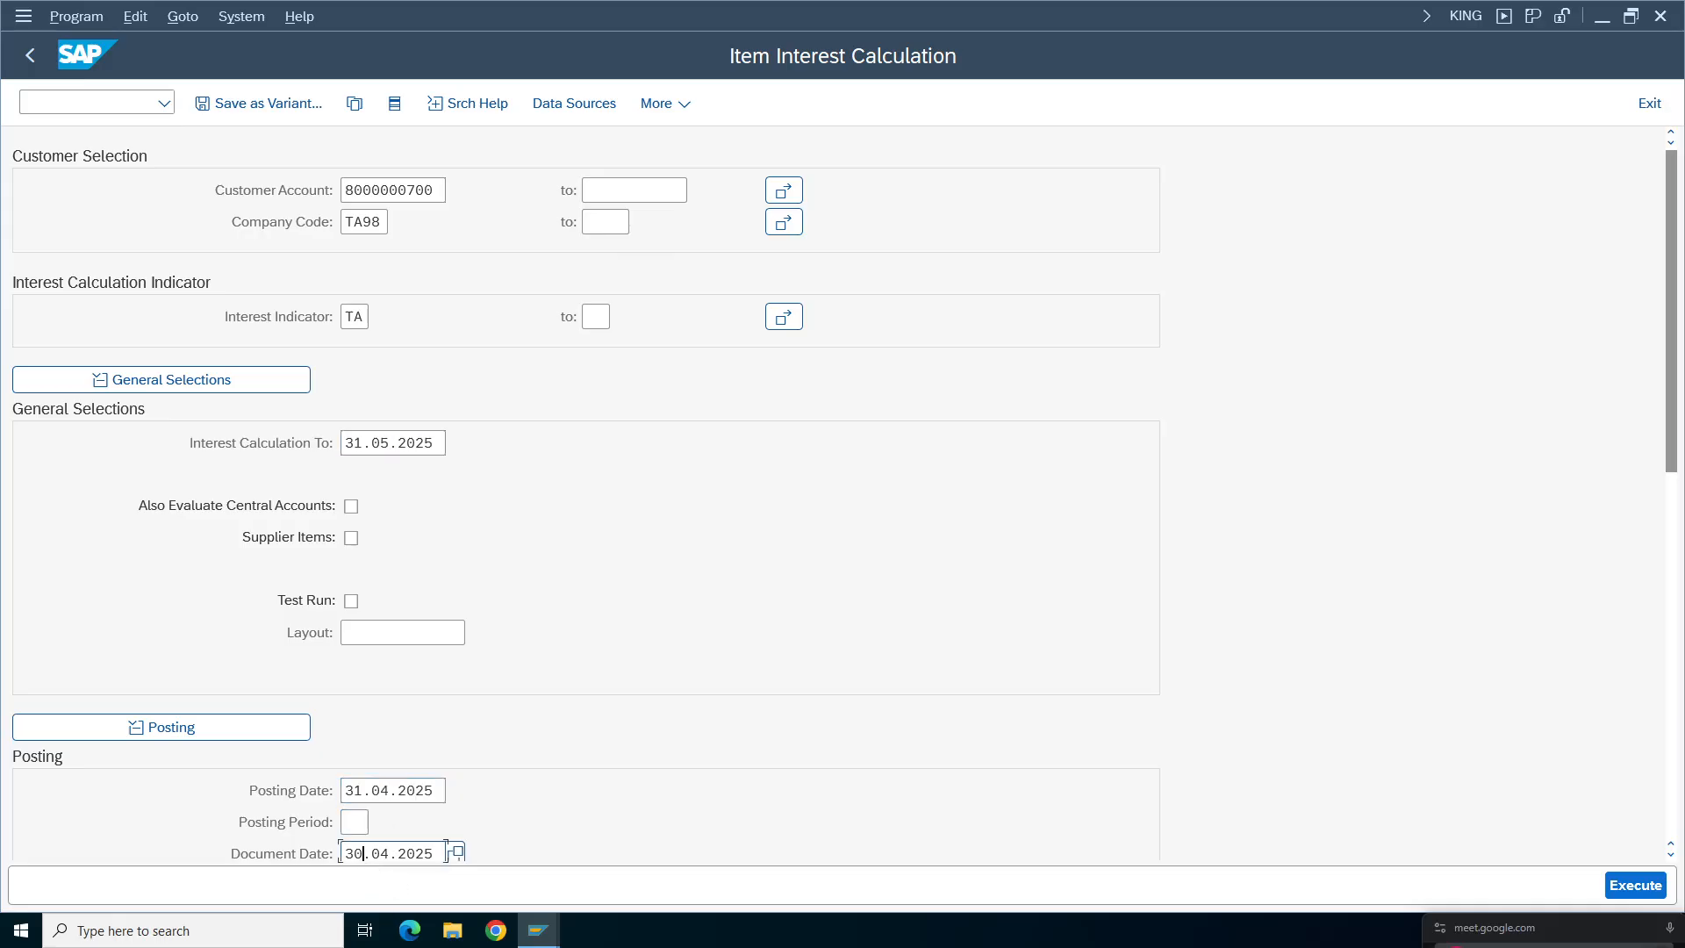
key("Right")
key("Right")
key("Right")
key("Up")
key("Up")
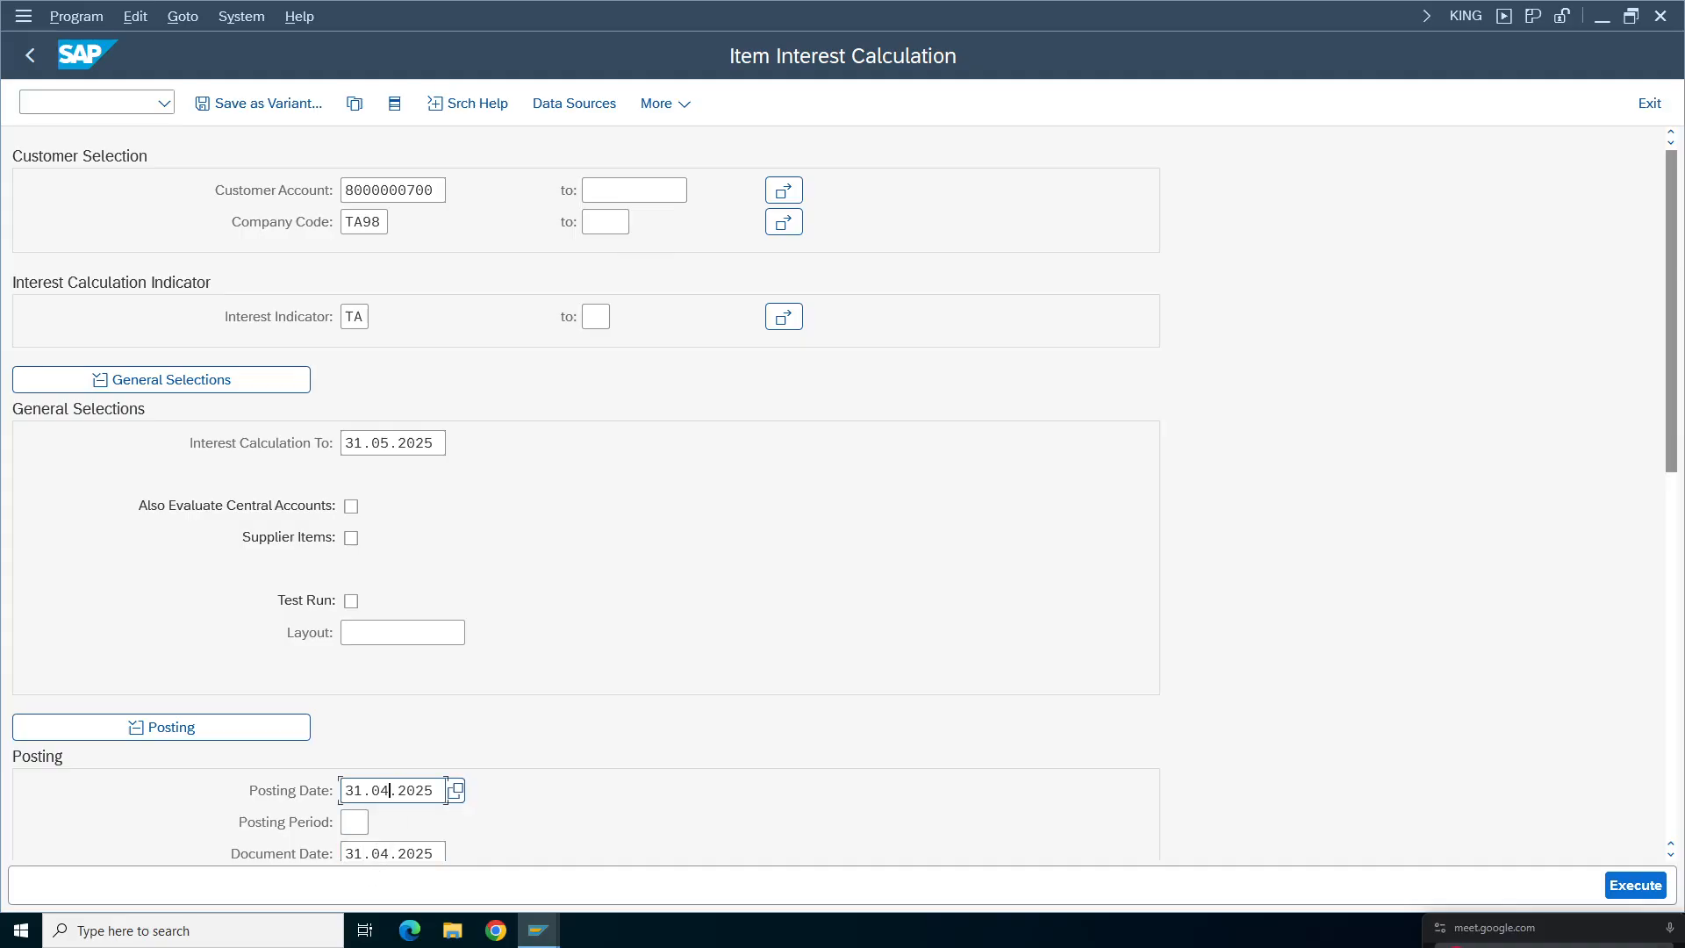
key("BackSpace")
type("5")
left_click(389, 863)
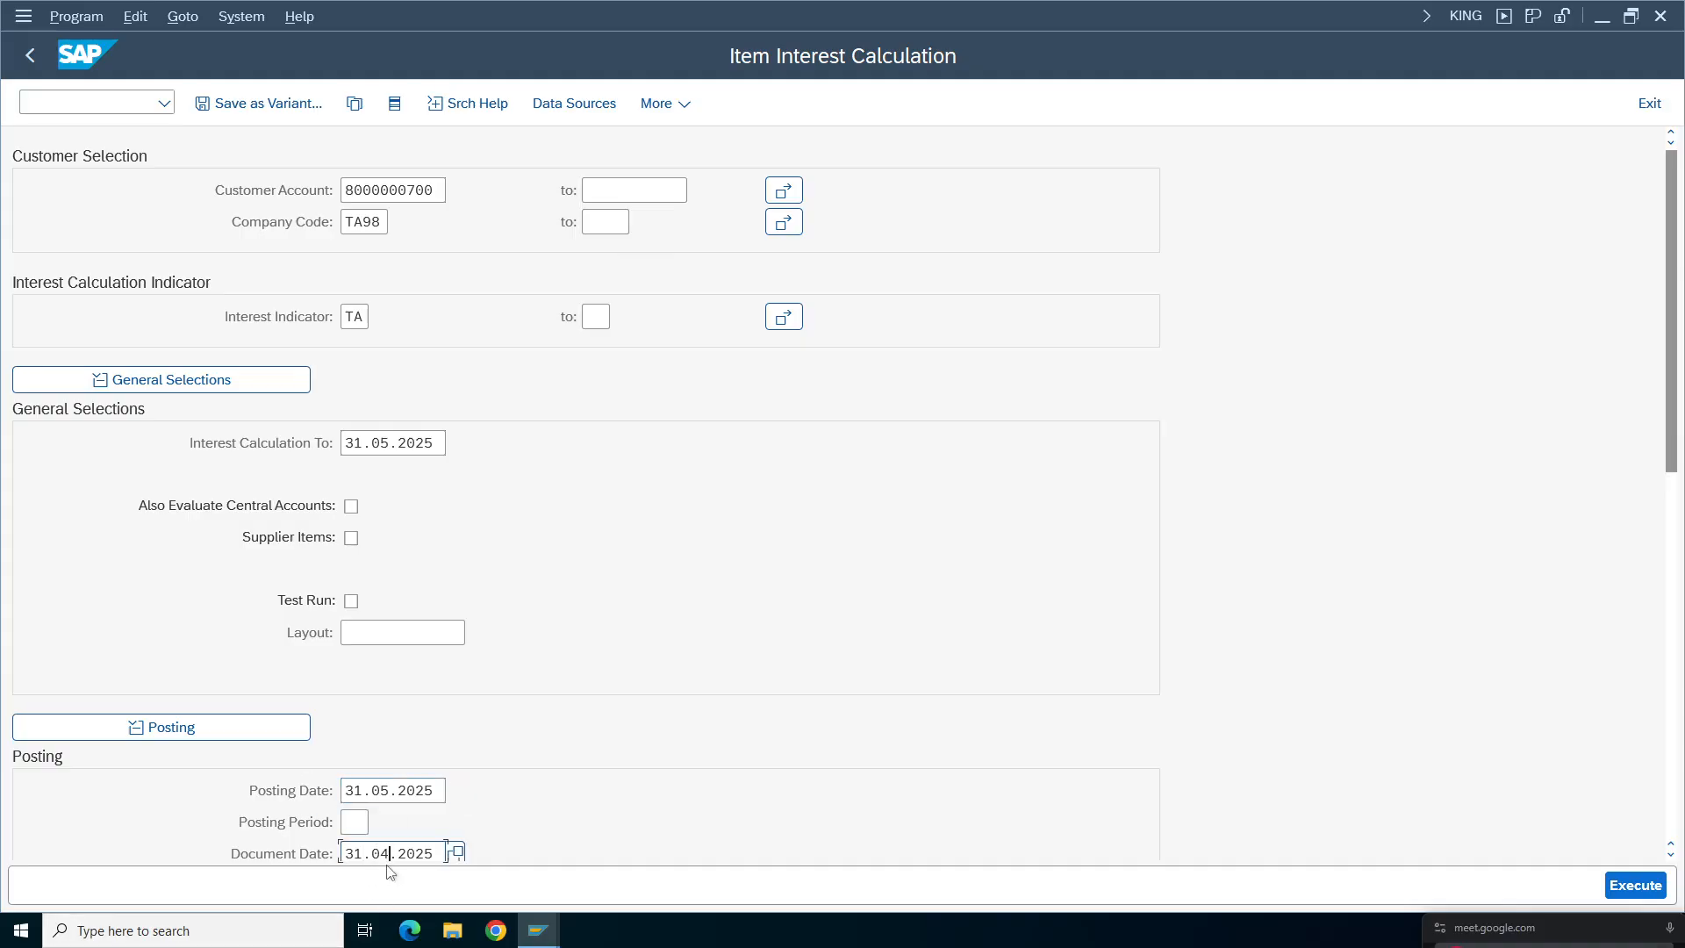
key("BackSpace")
type("5")
- Choose SmartForm as the form type for the interest run
left_click_drag(1678, 428, 1679, 700)
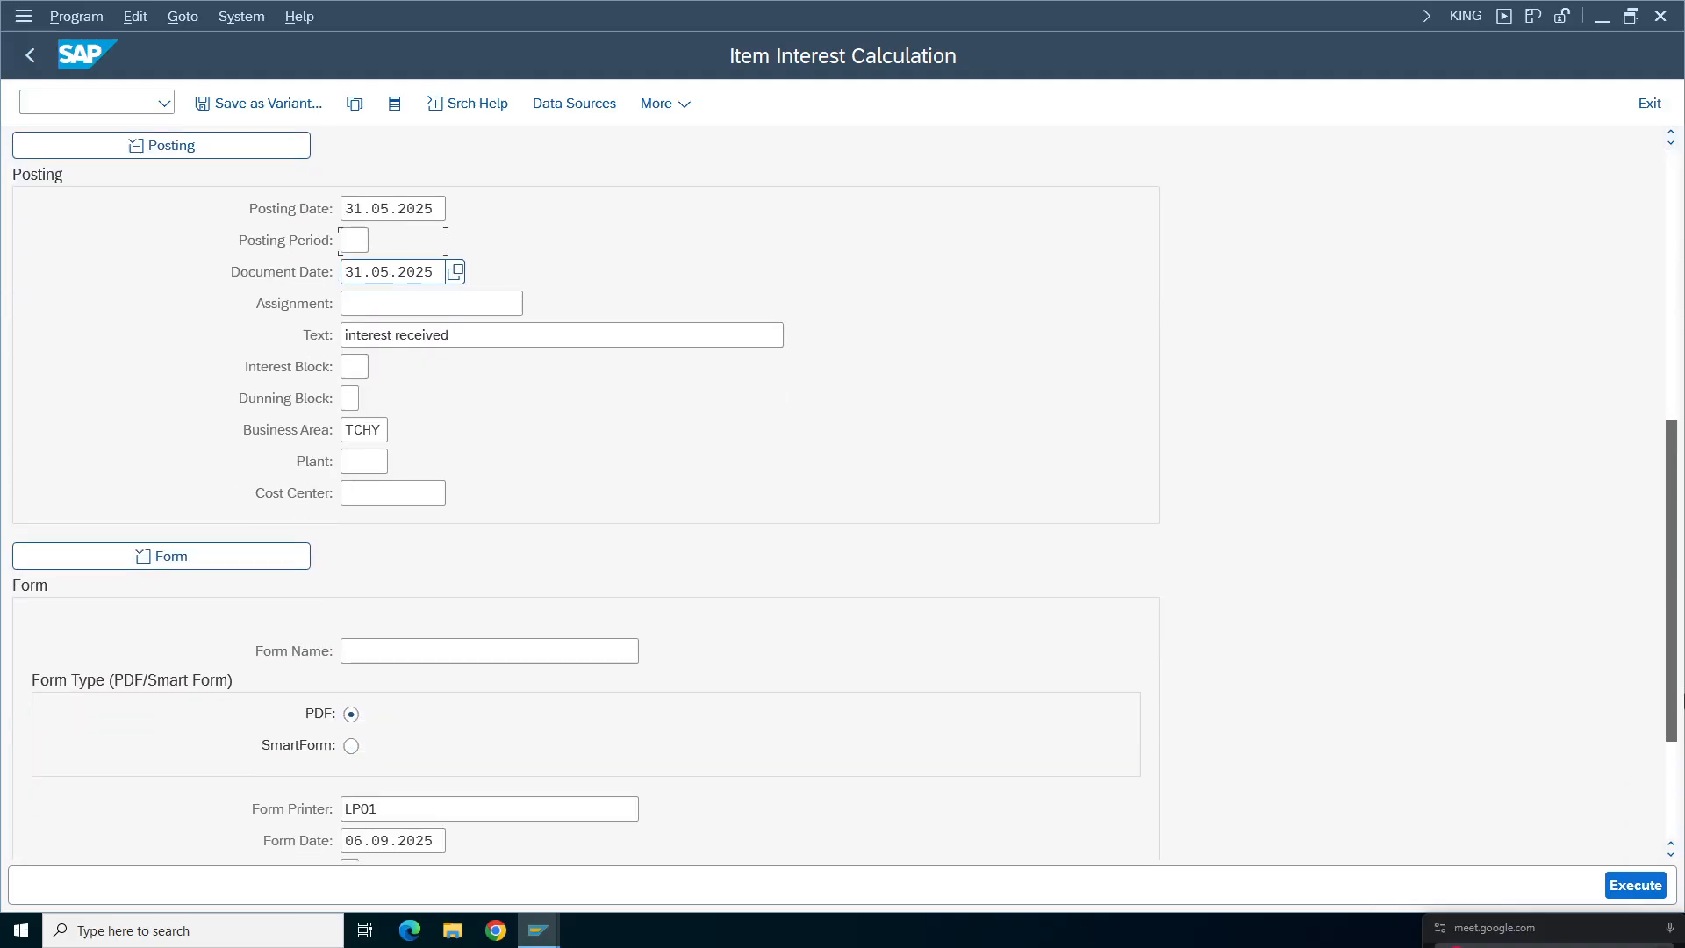
scroll(1682, 700, "down", 2)
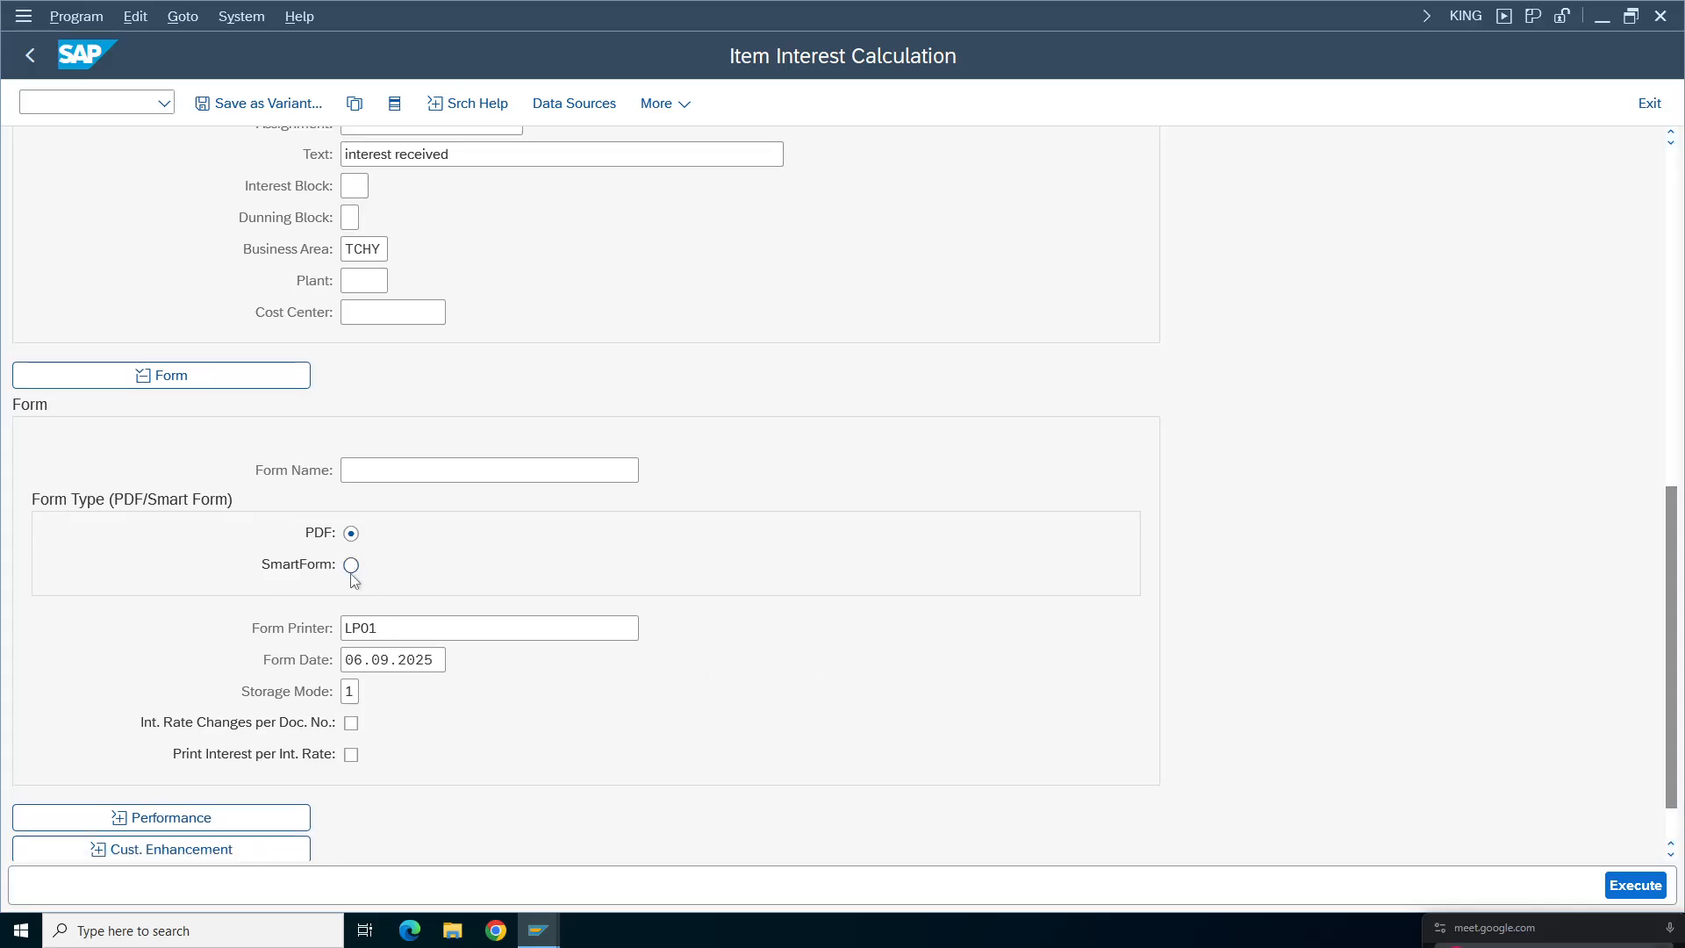
left_click(353, 569)
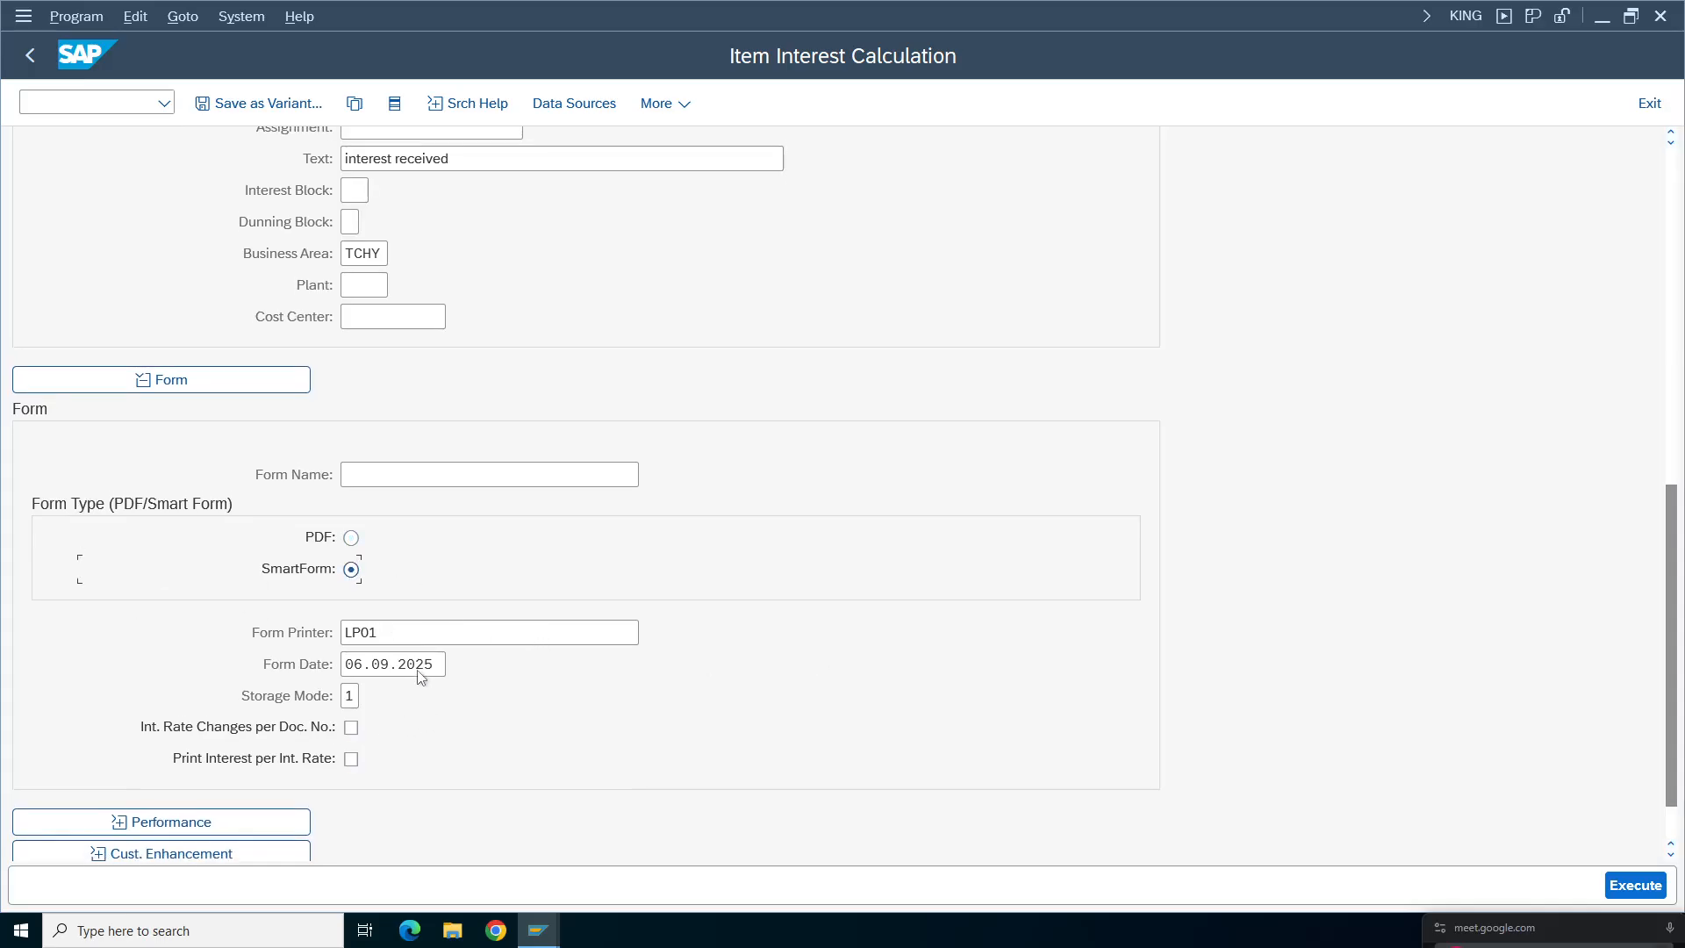
- Enable Test Run in the general selections and execute the item interest calculation
left_click_drag(1679, 586, 450, 389)
scroll(1669, 529, "up", 3)
left_click_drag(1675, 491, 1435, 349)
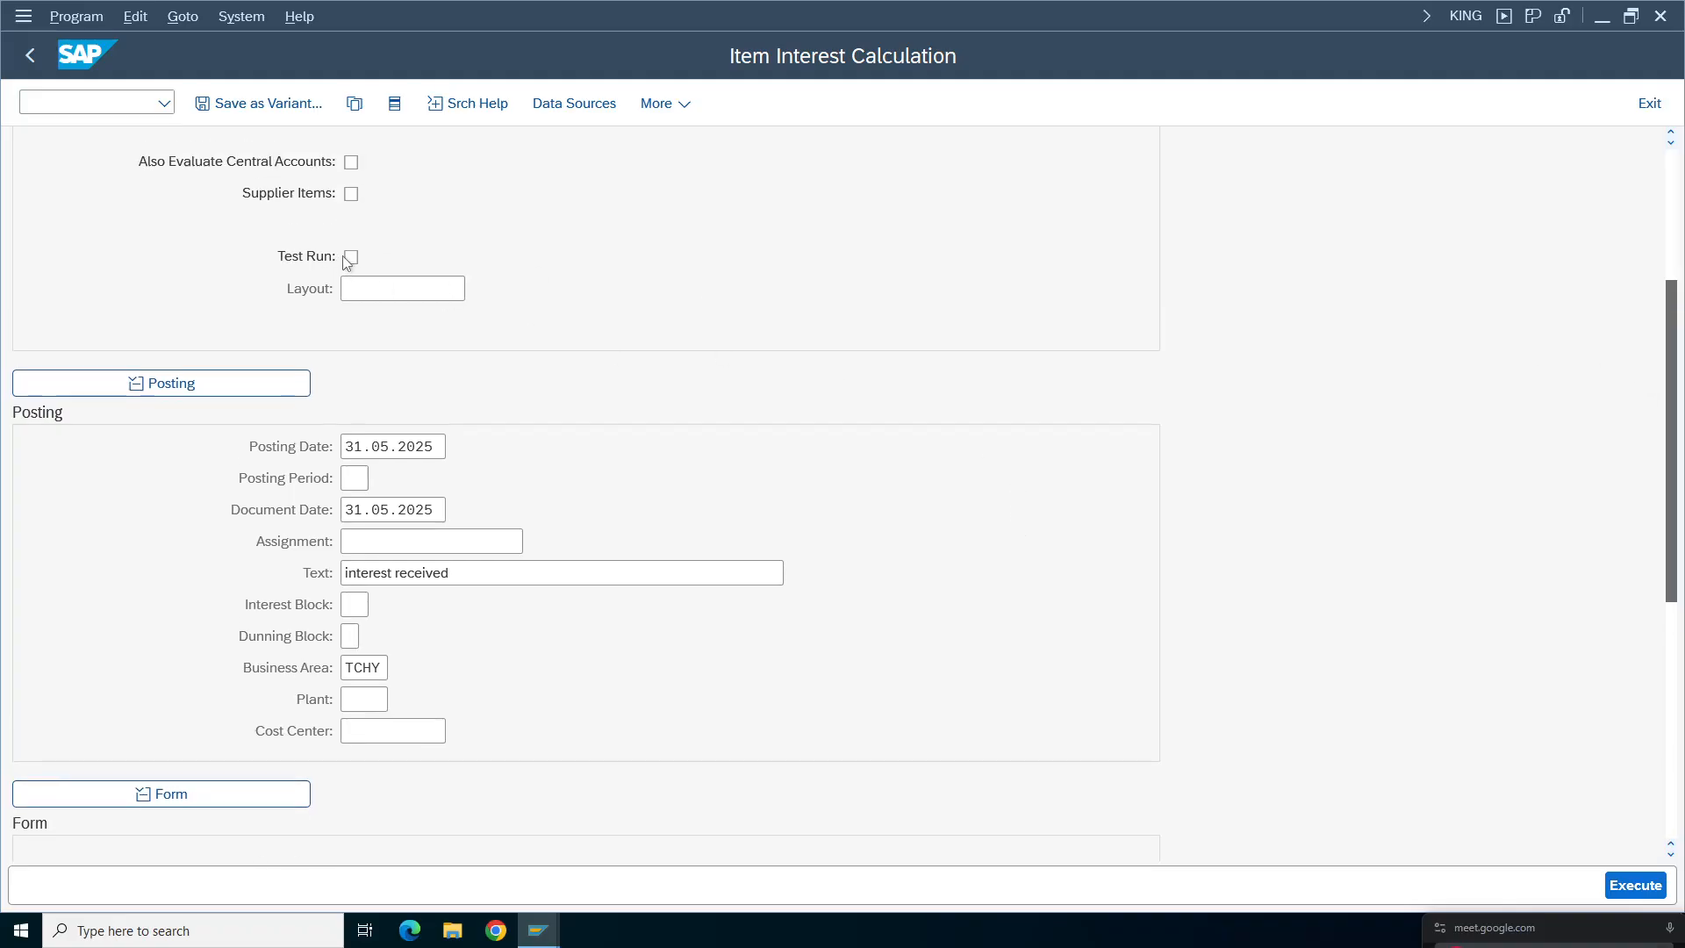
scroll(350, 255, "up", 1)
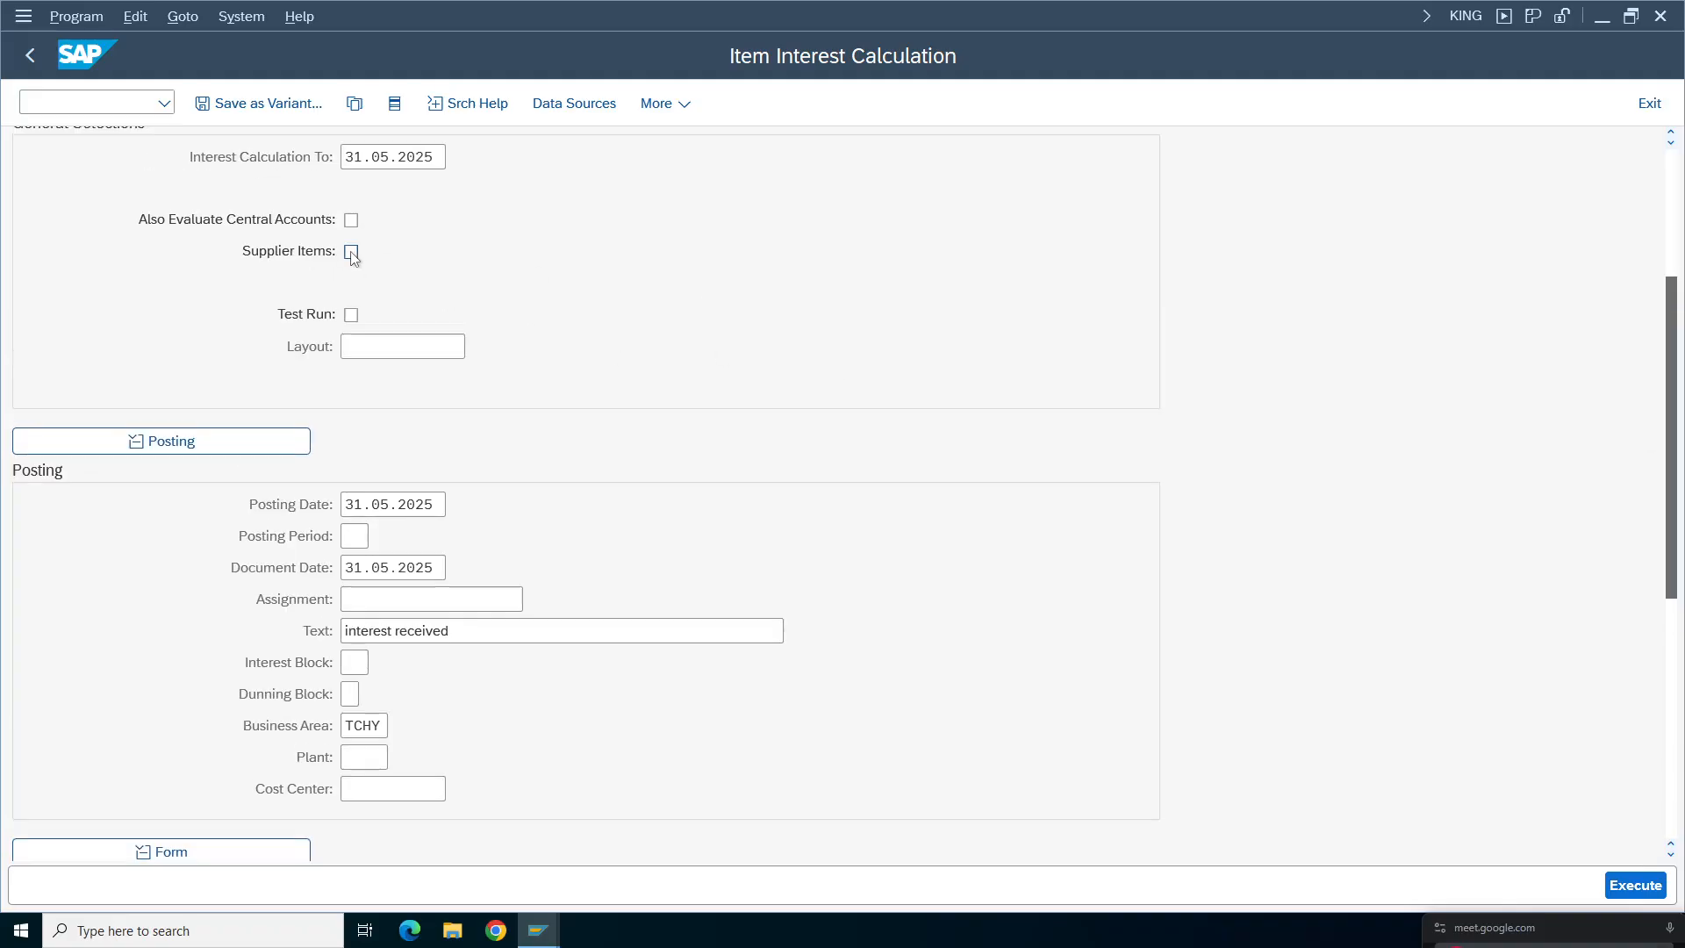
left_click(351, 316)
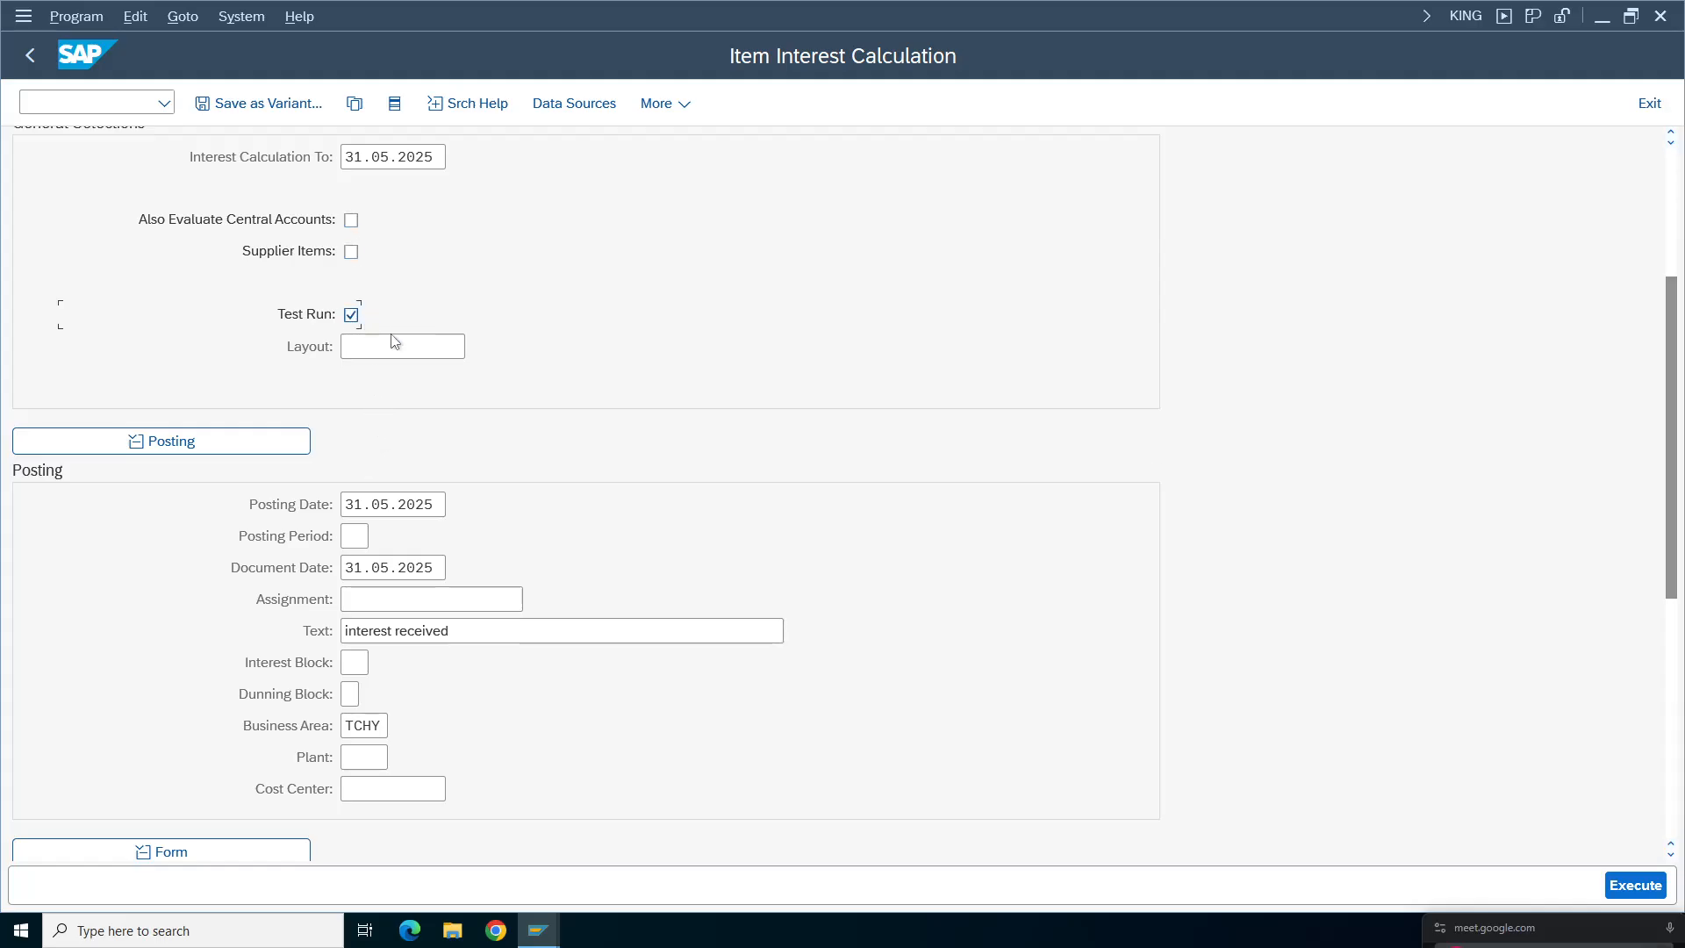
left_click(1639, 885)
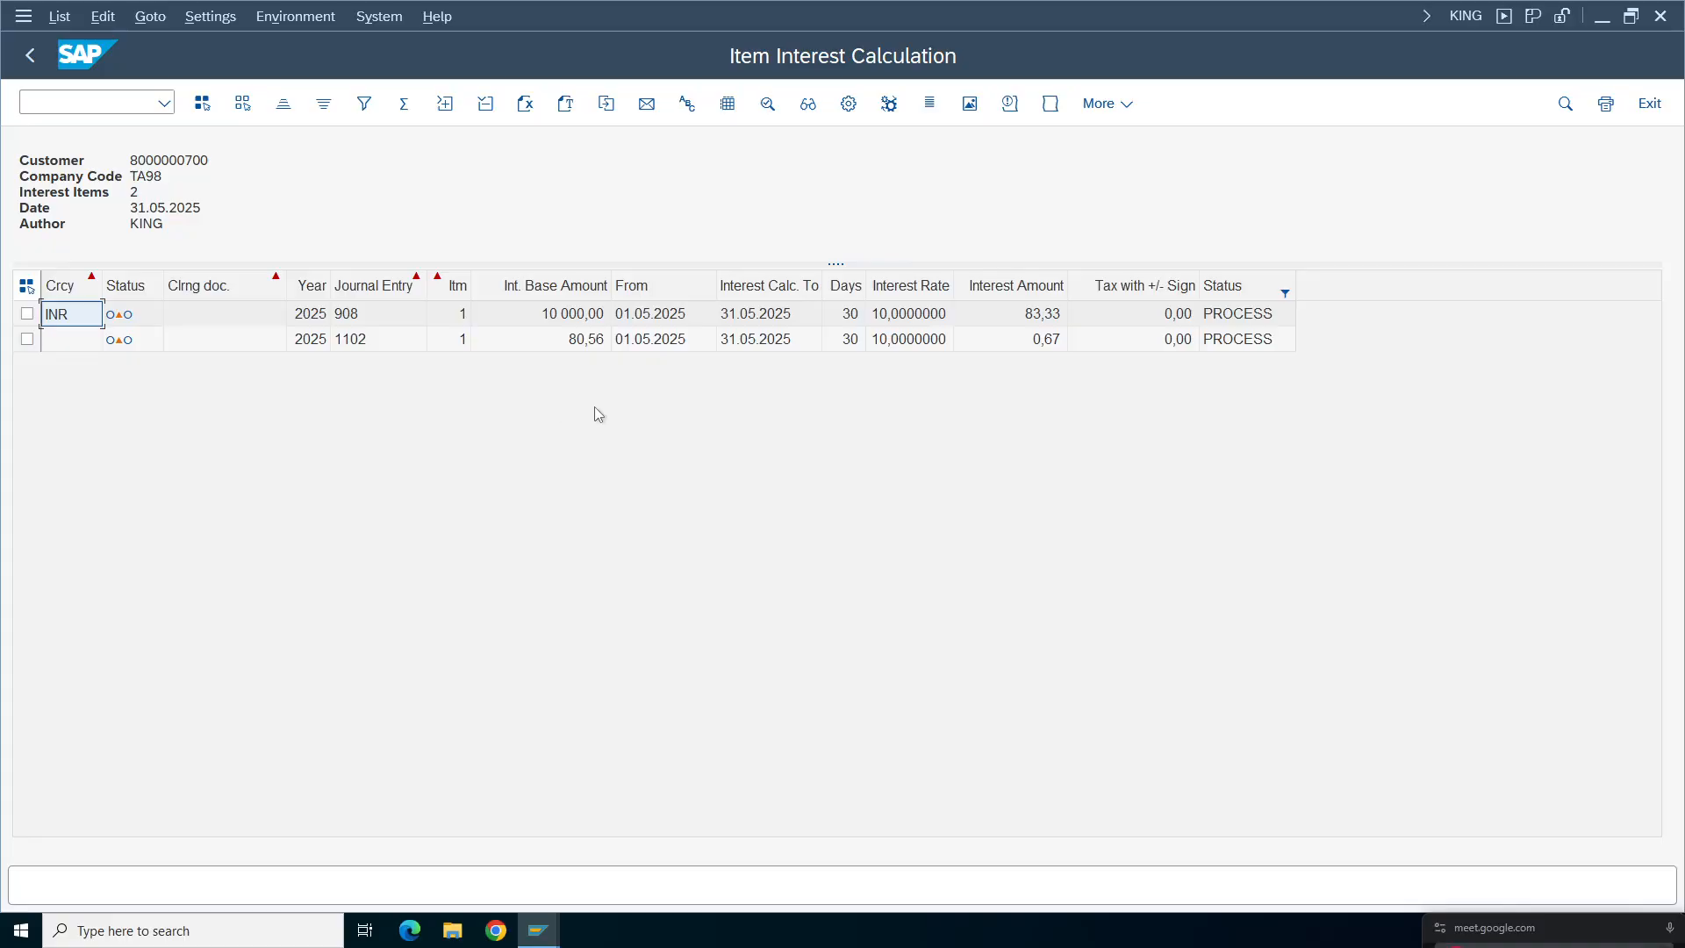
- Review the base amounts of both interest items, check the error log and detail log, and return to the selection screen
left_click(553, 314)
left_click(579, 340)
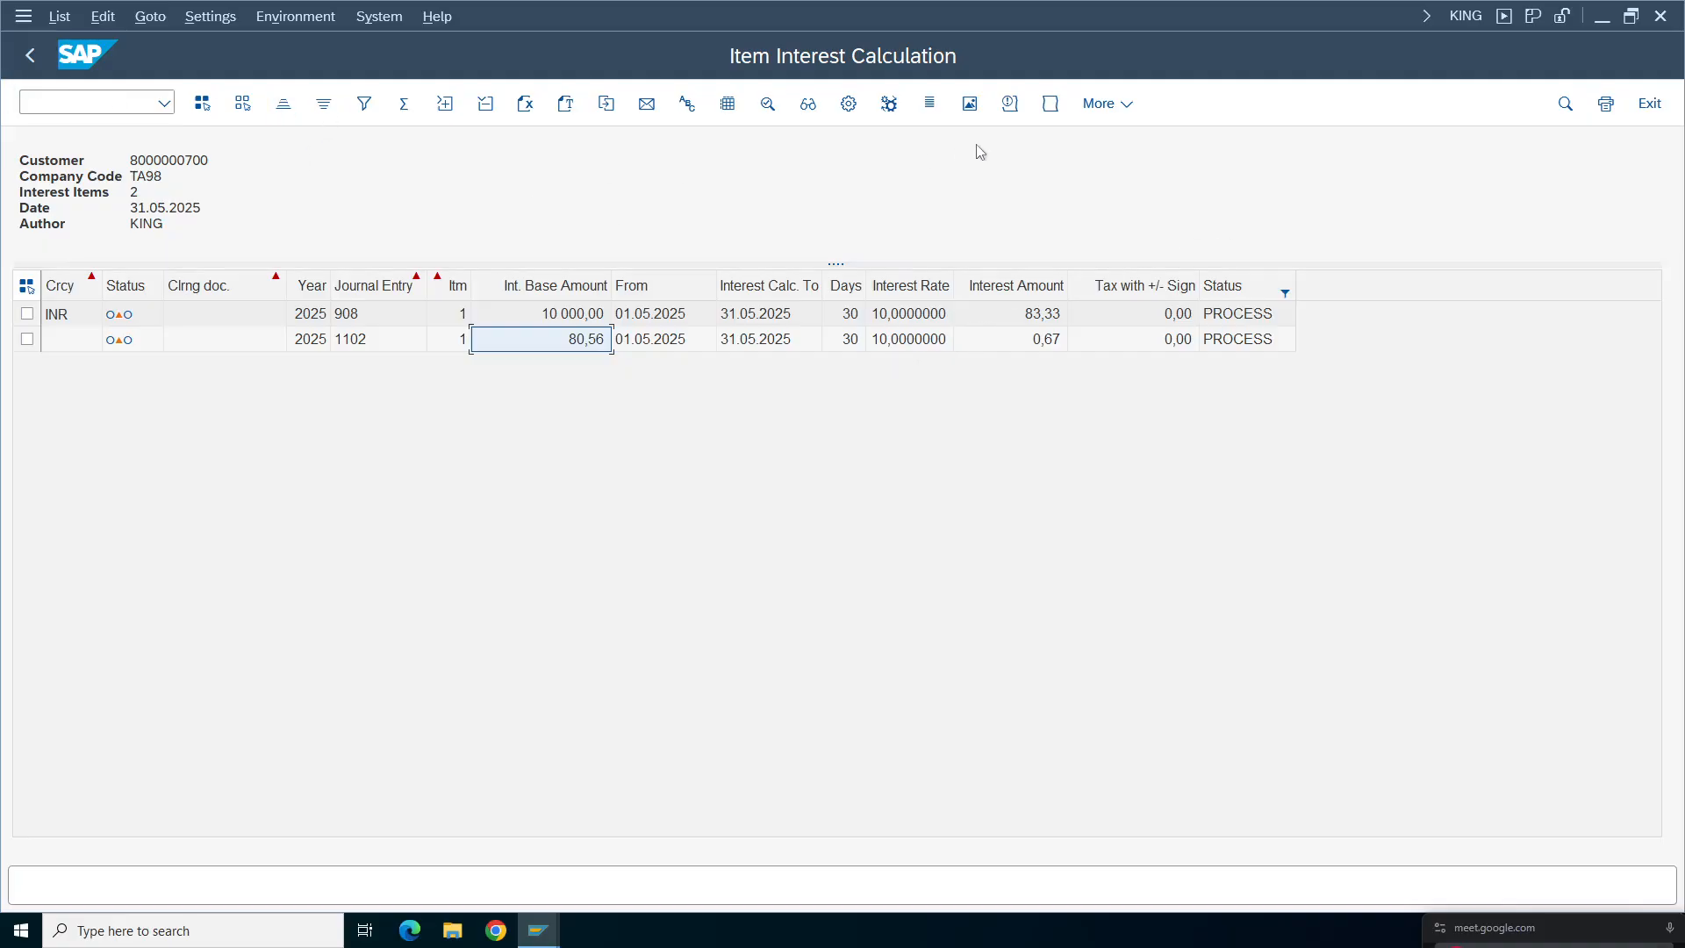
left_click(1010, 107)
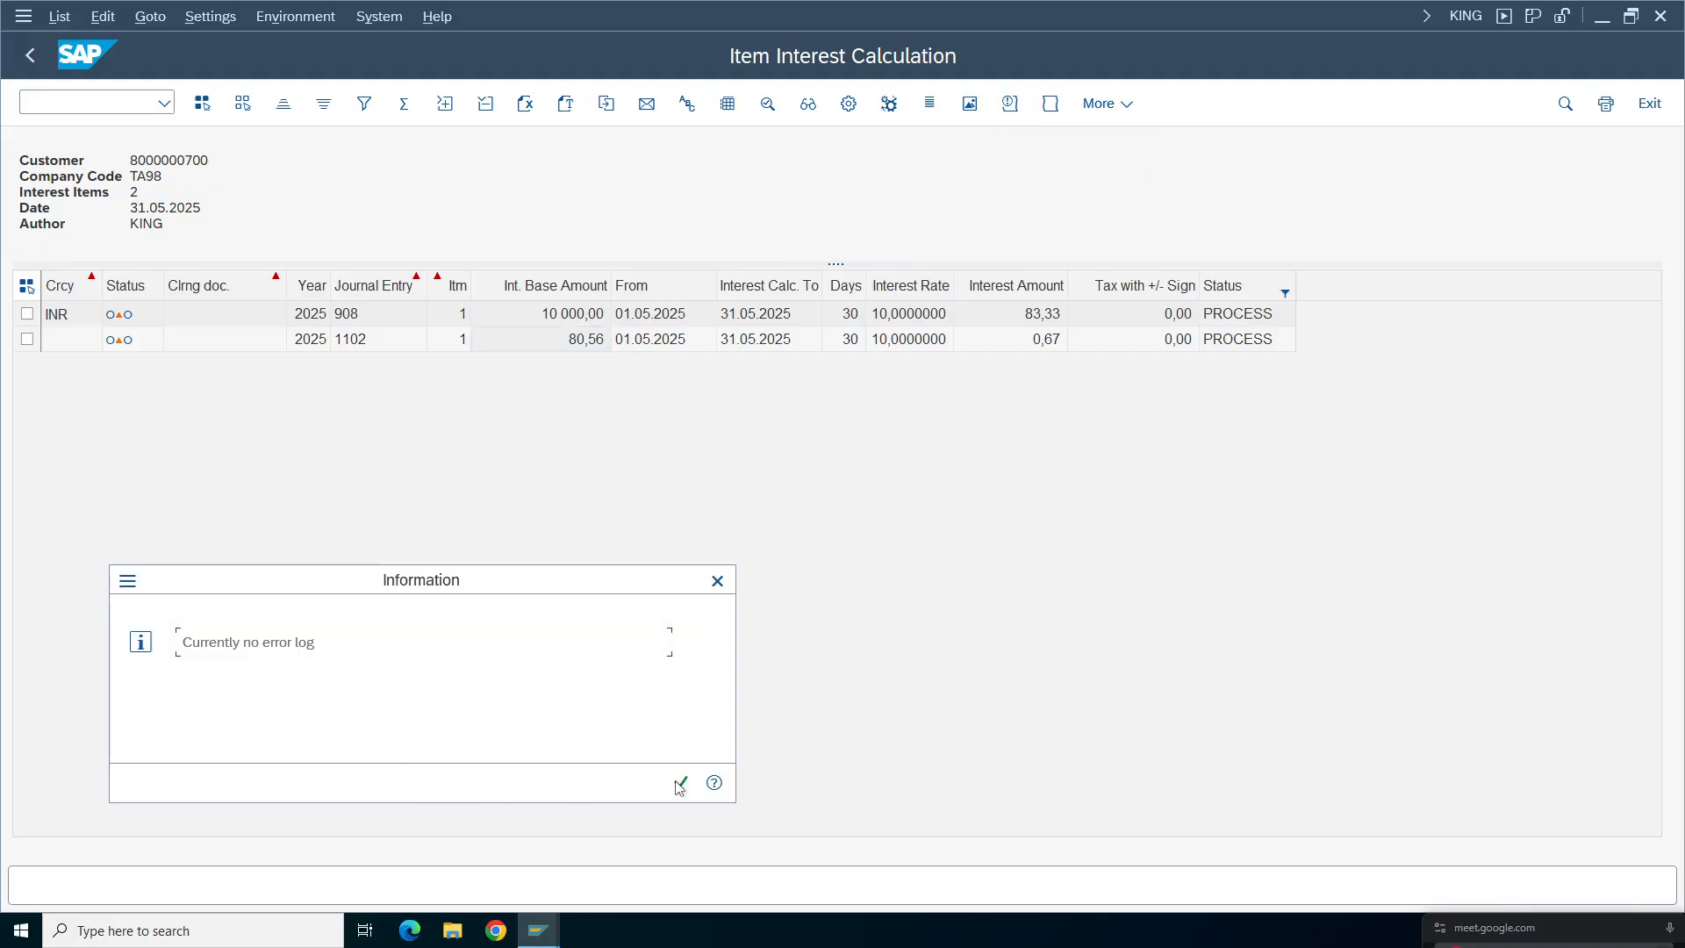
left_click(681, 782)
left_click(1053, 97)
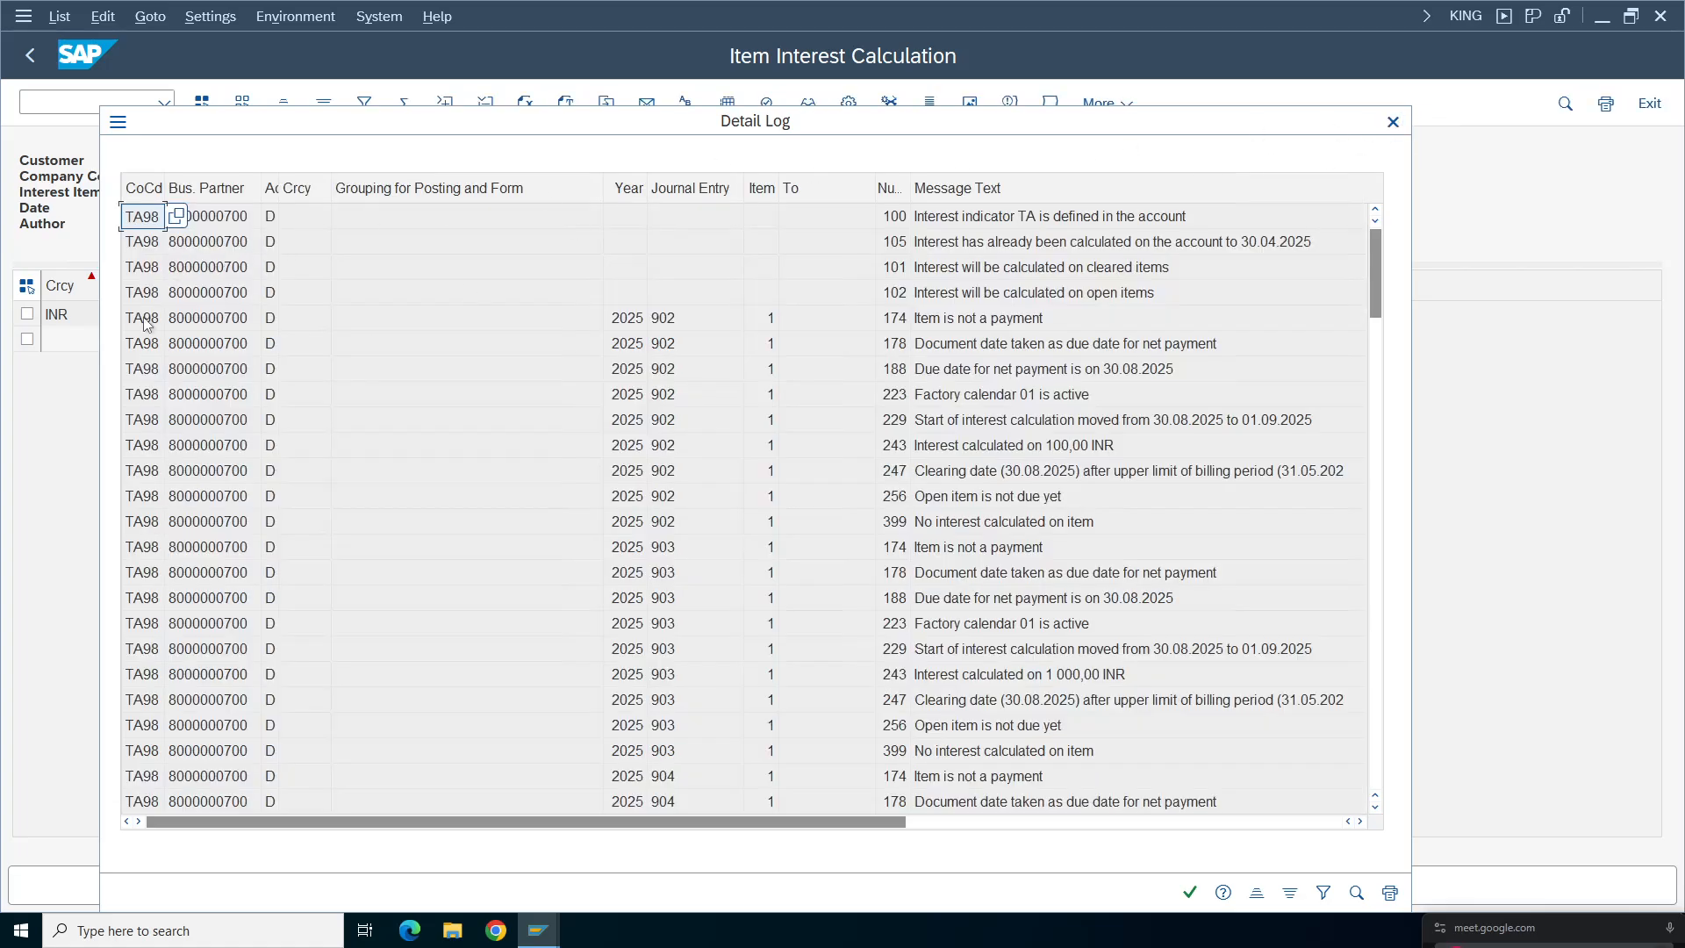
left_click(1395, 124)
left_click(31, 56)
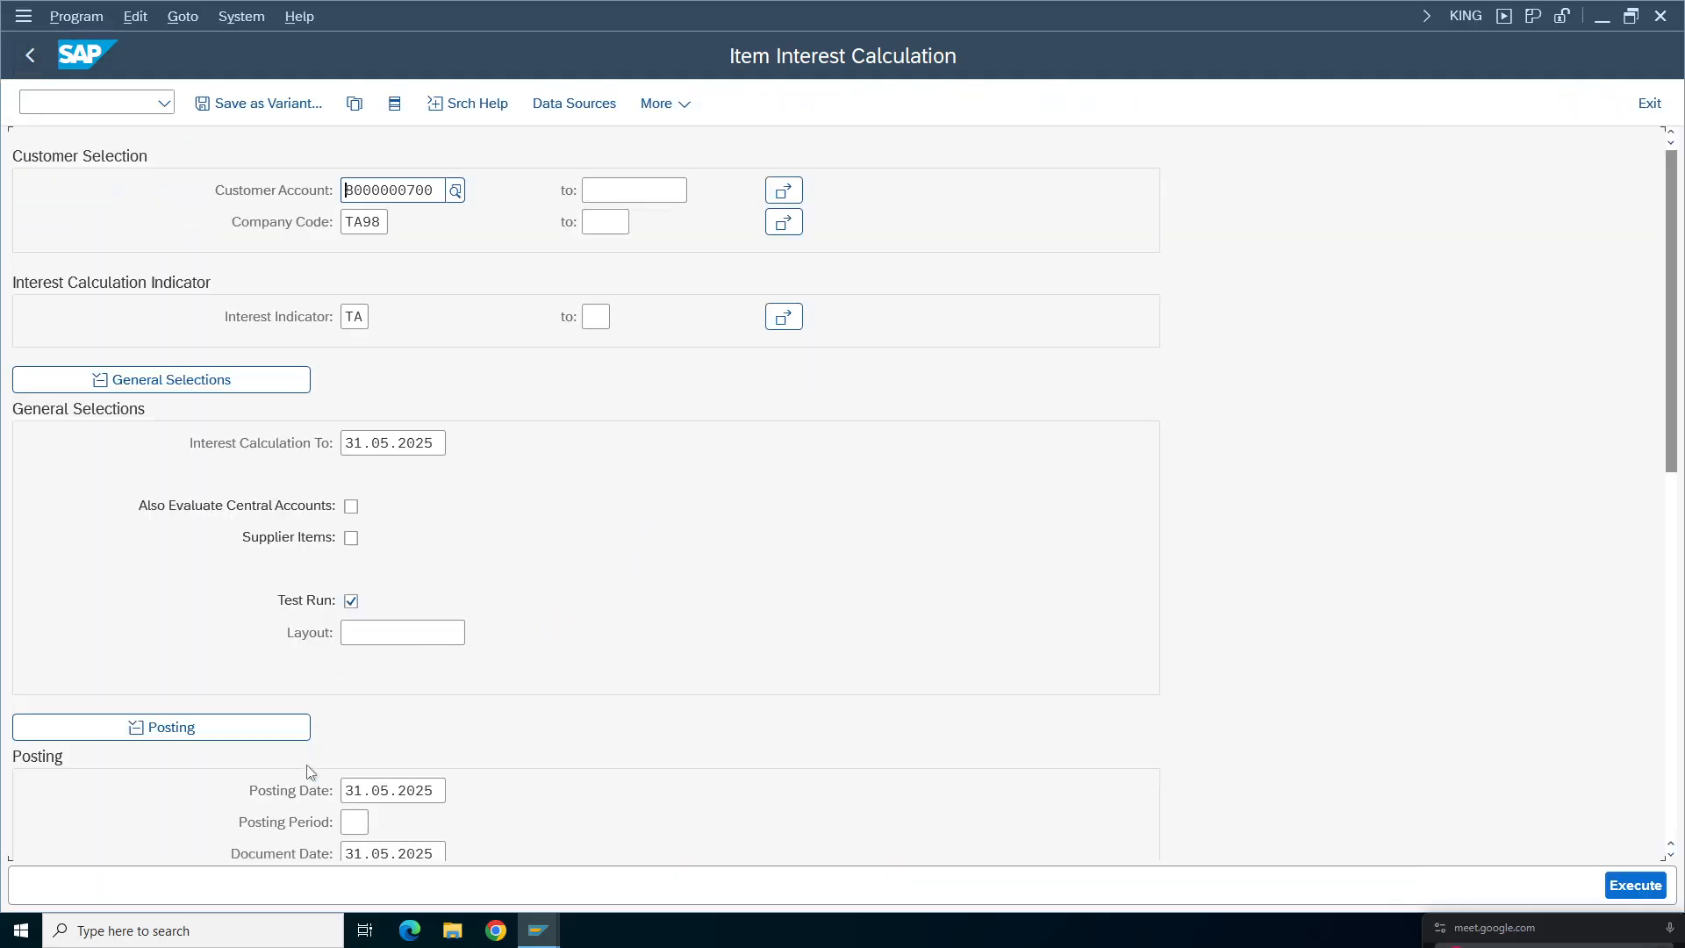
- Enter LP01 as the Form Name and execute the test run again
left_click_drag(1675, 417, 1675, 607)
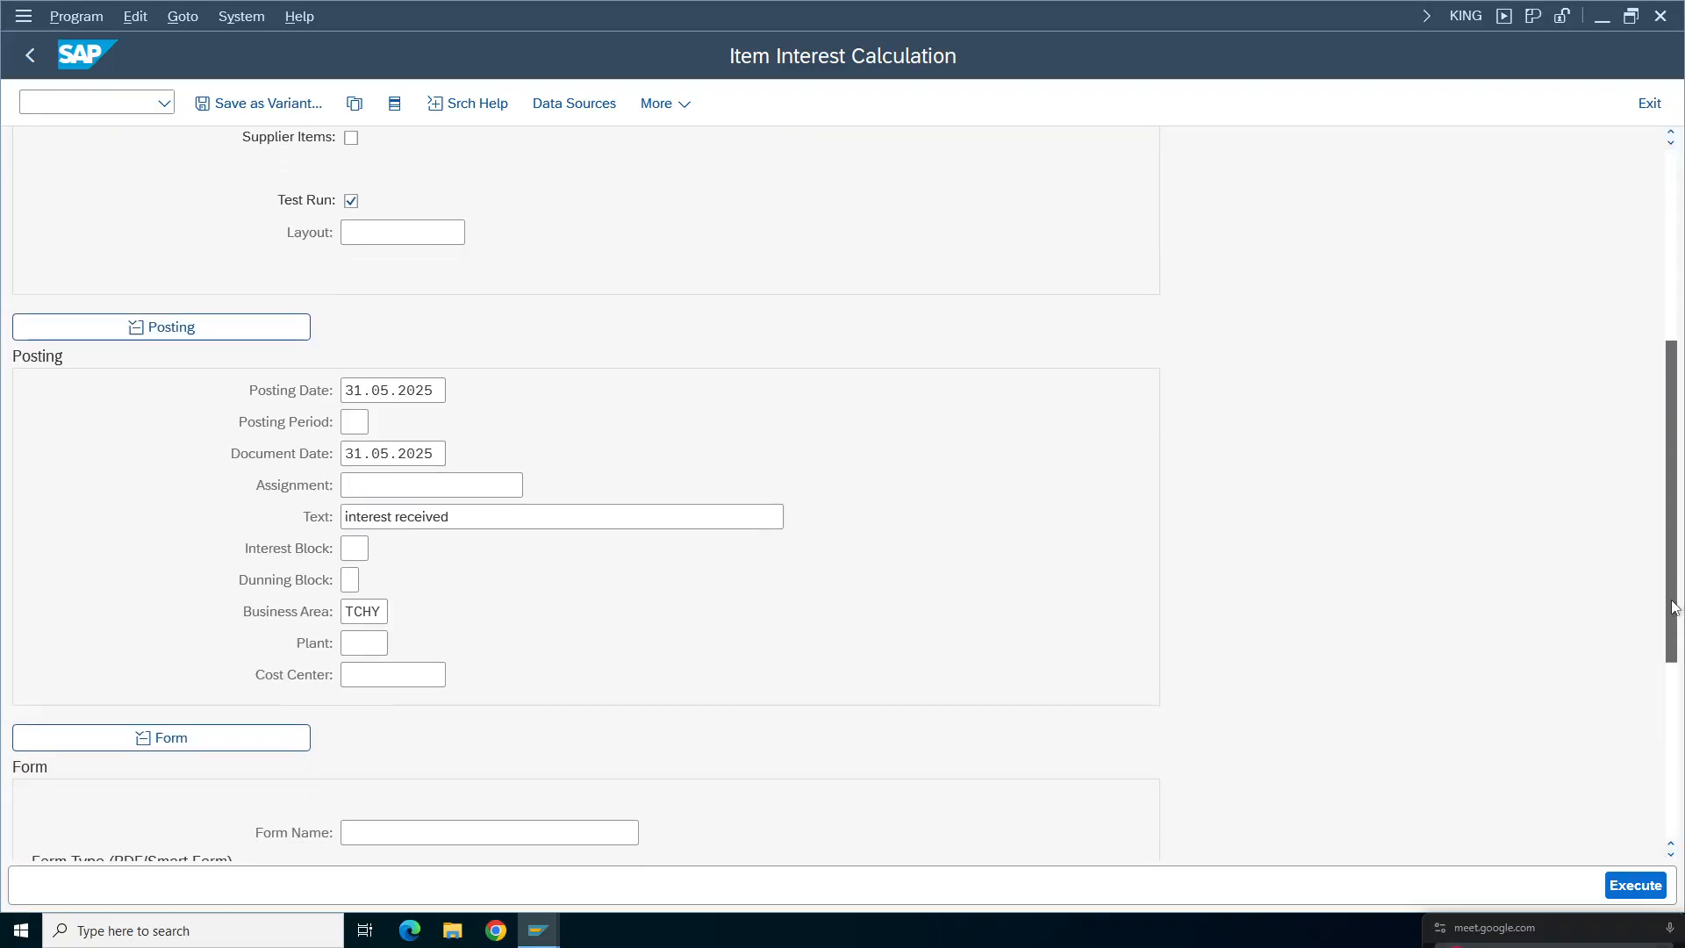
scroll(480, 593, "down", 4)
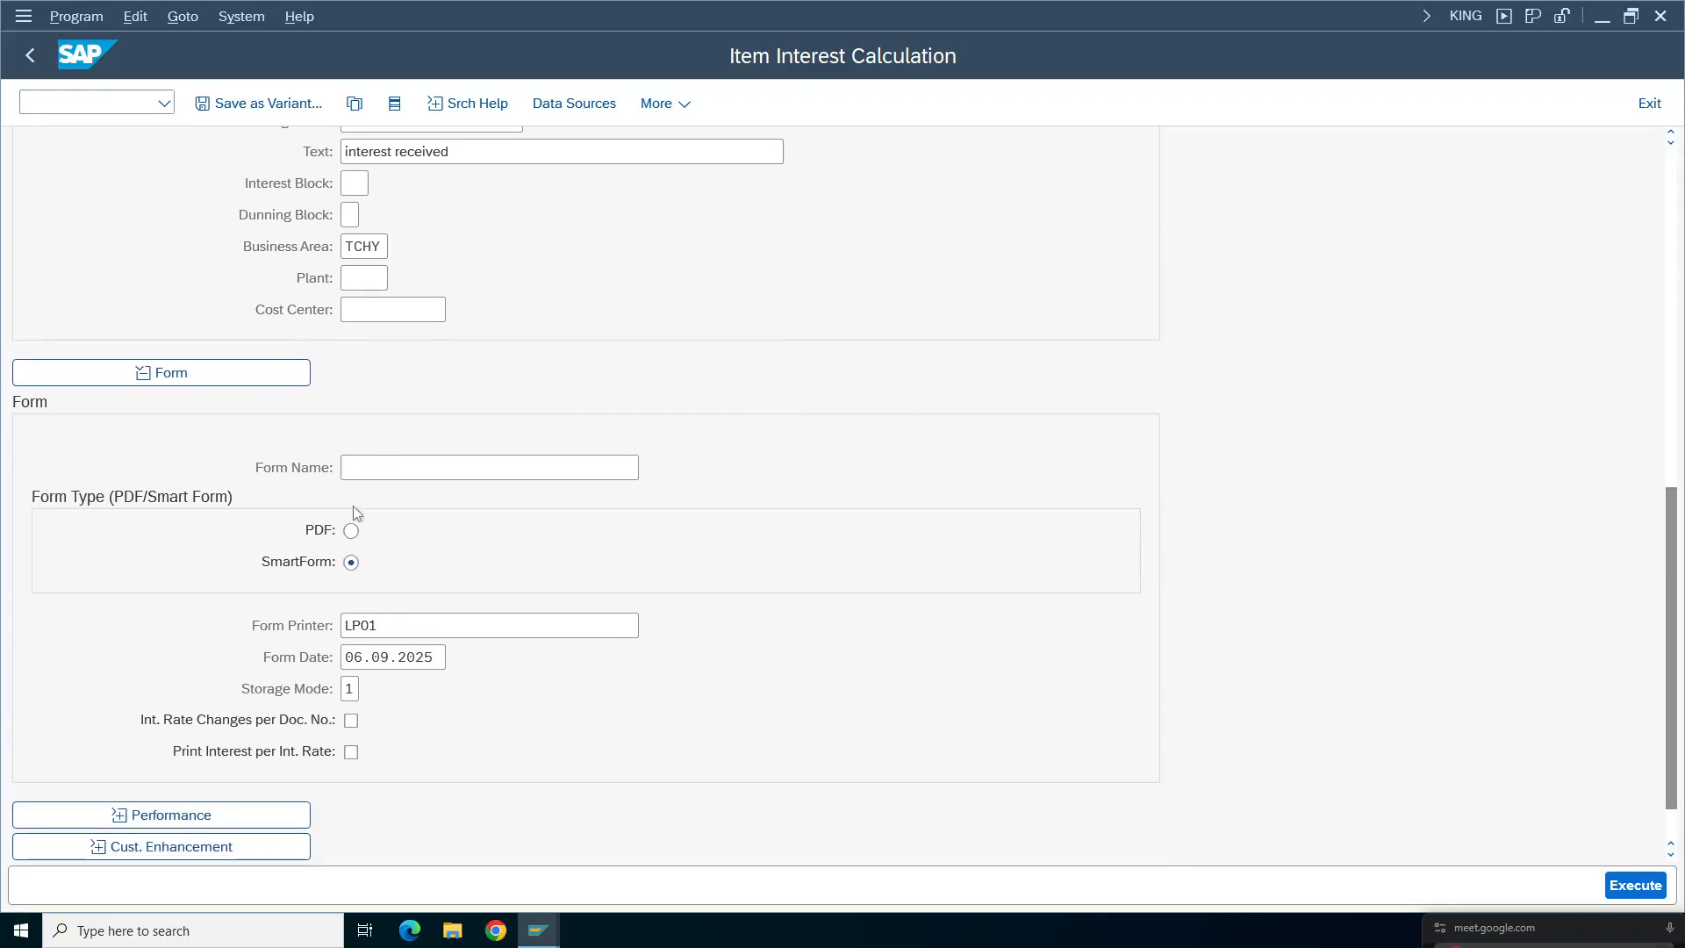
left_click(342, 467)
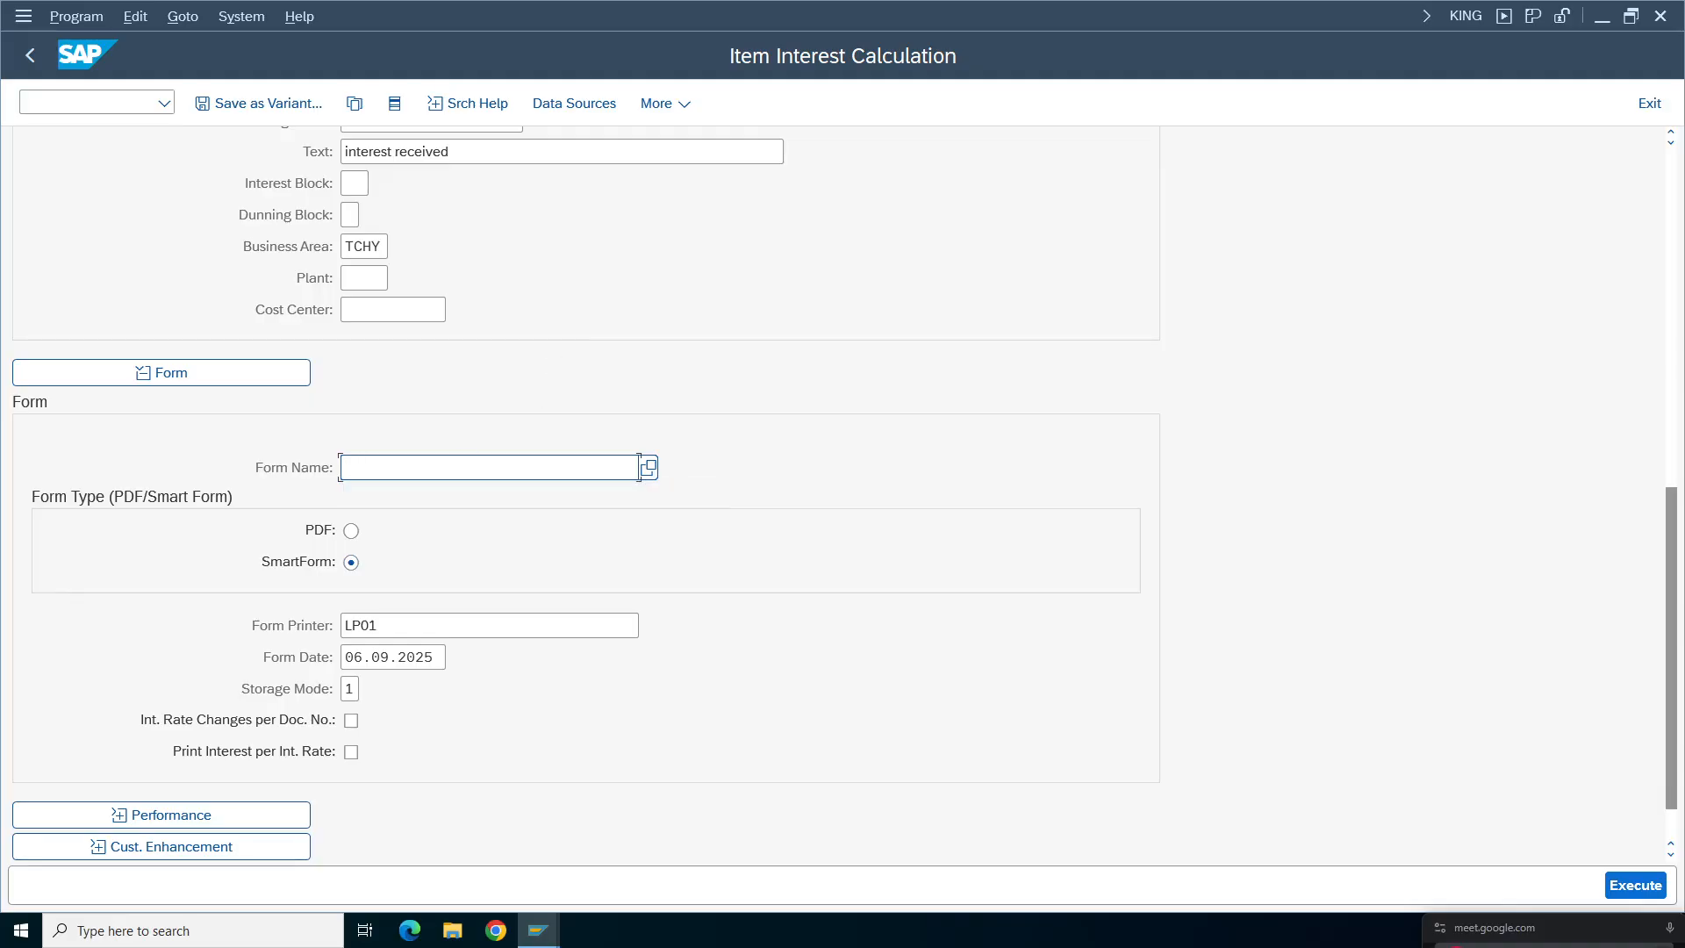
type("Lp01")
left_click(1622, 889)
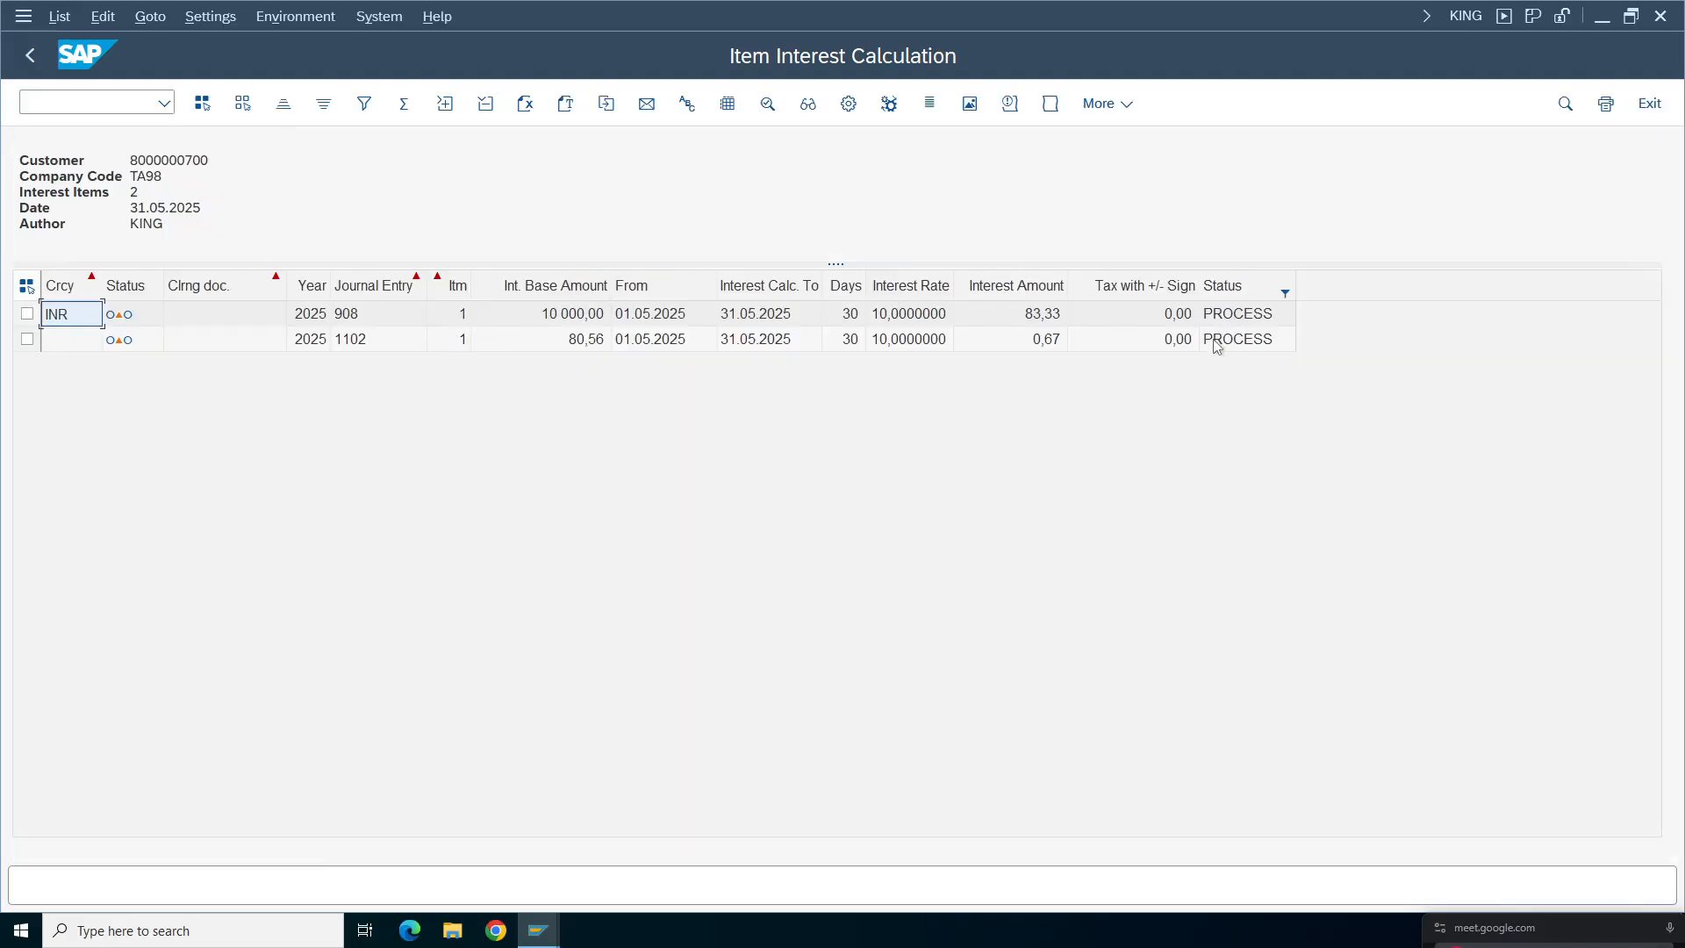
- Display the processed forms list, inspect the TA98 entry's status and return to the selection screen
left_click(969, 103)
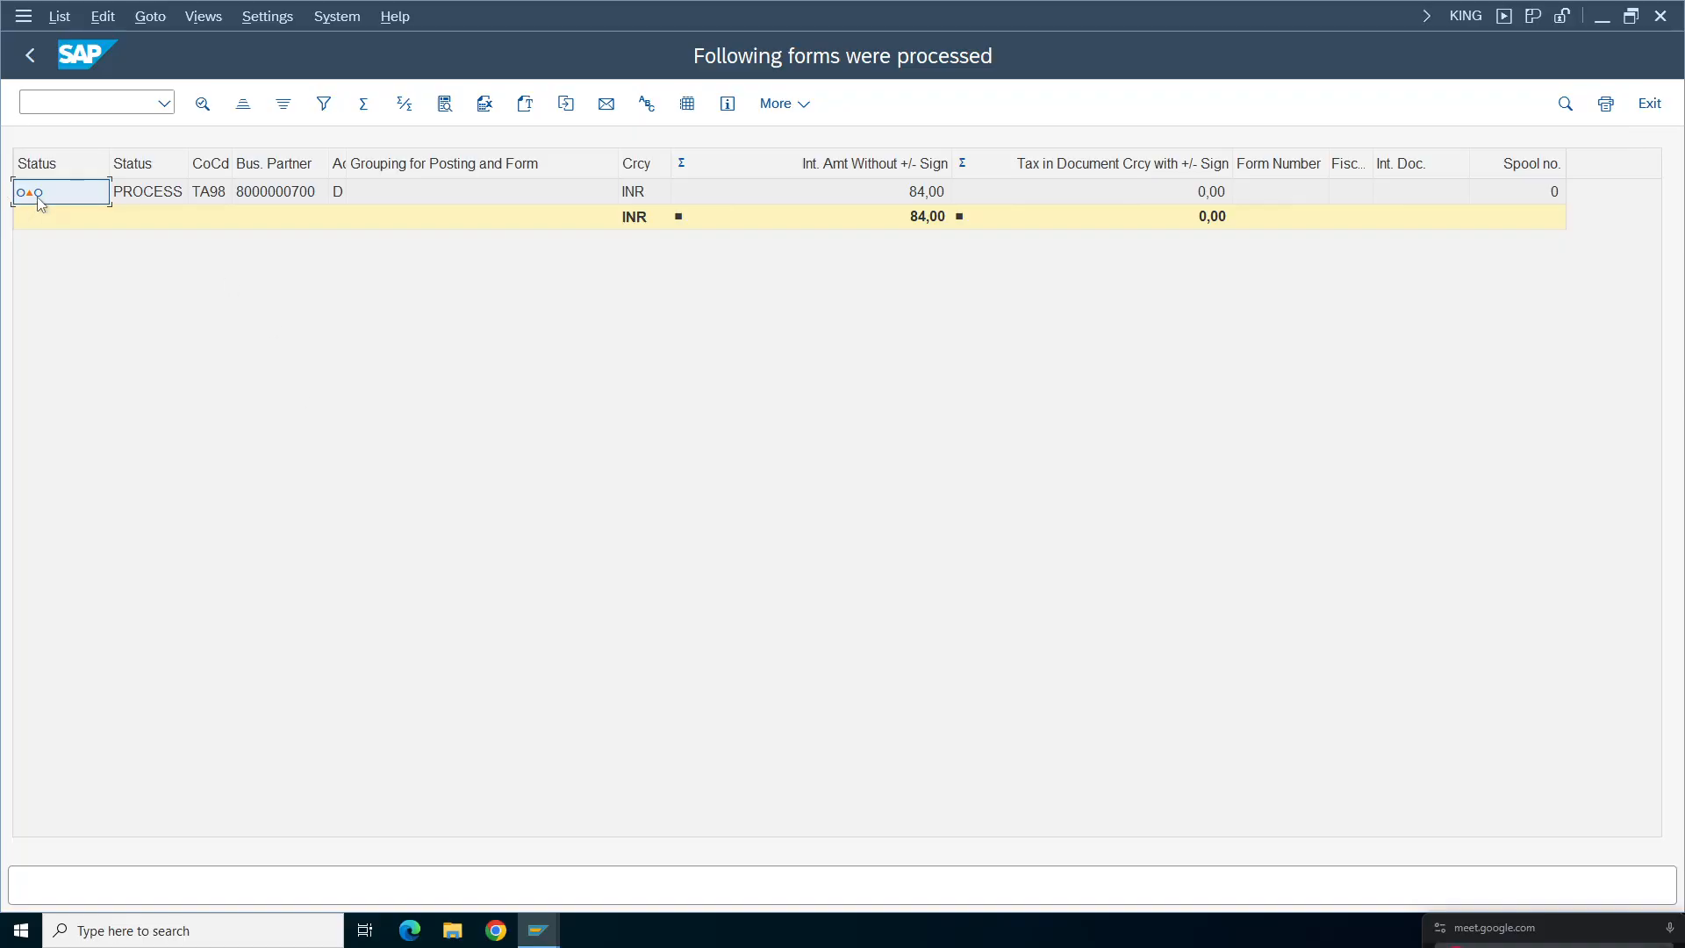
left_click(141, 193)
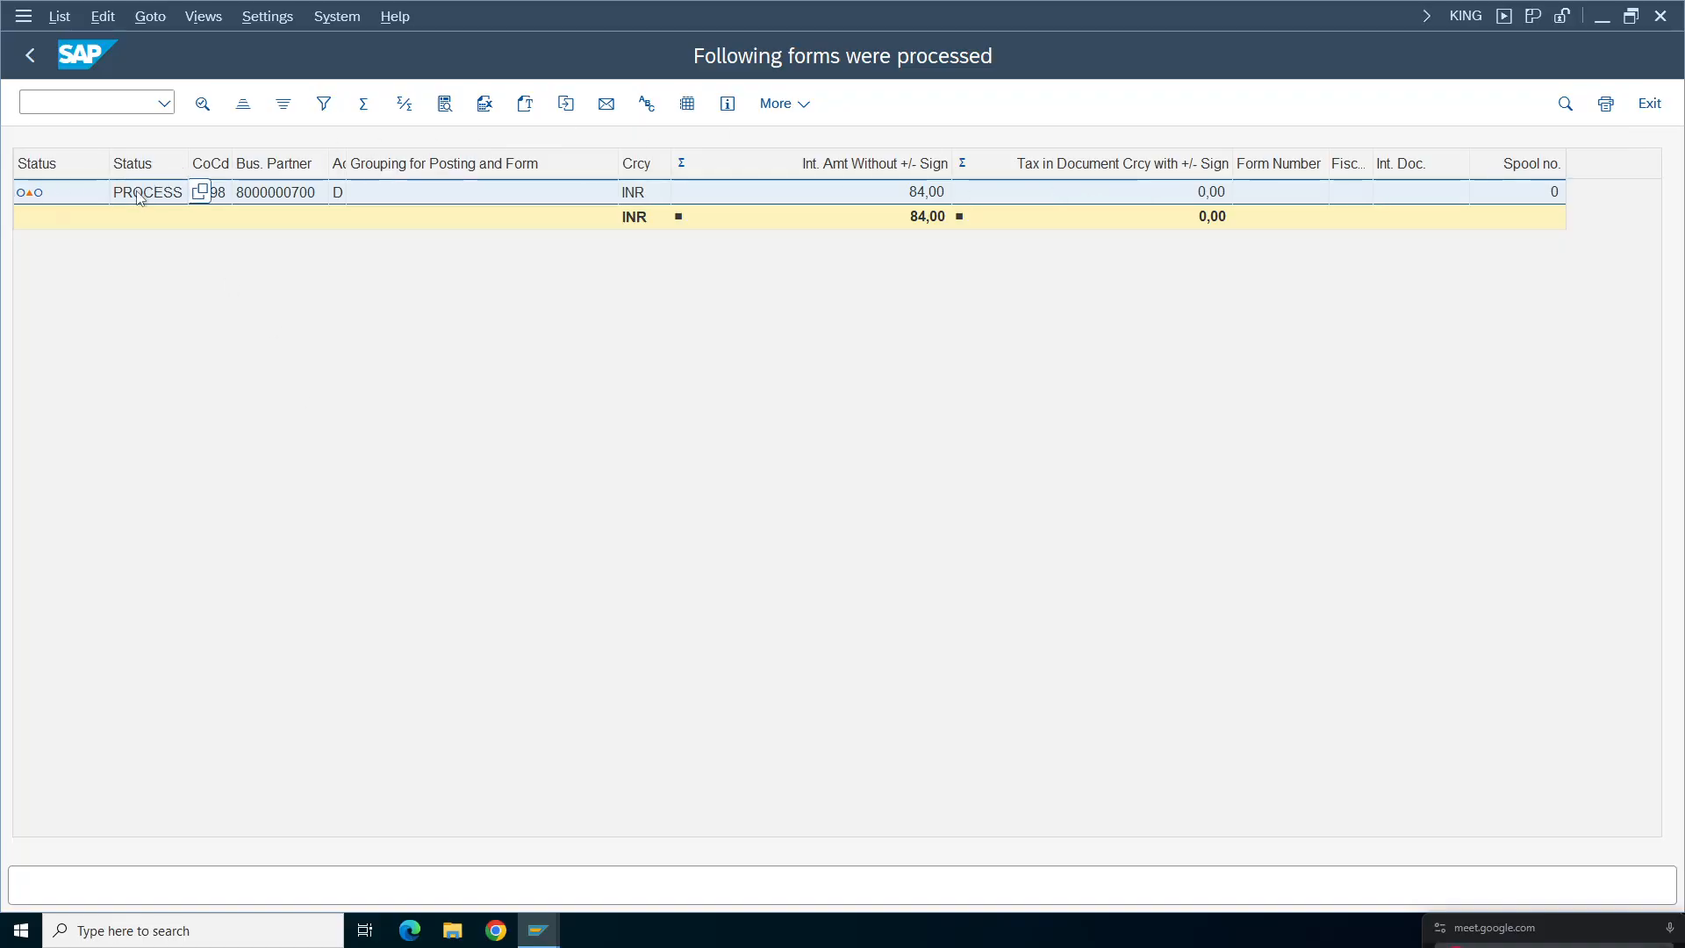
left_click(29, 193)
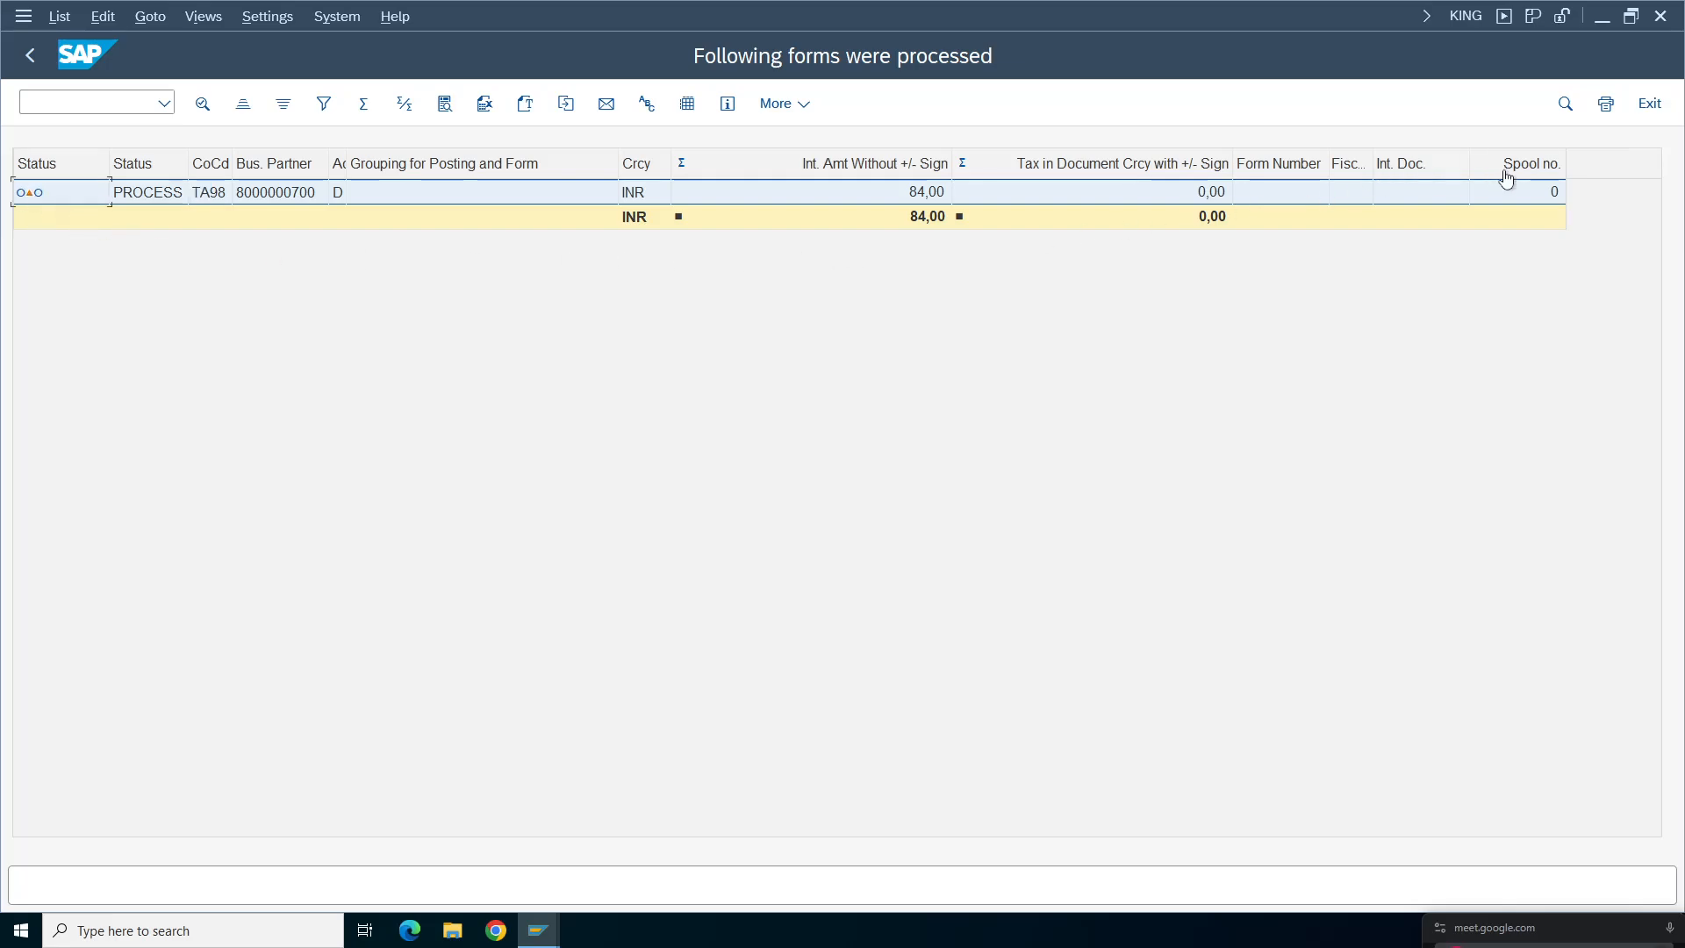
left_click(30, 54)
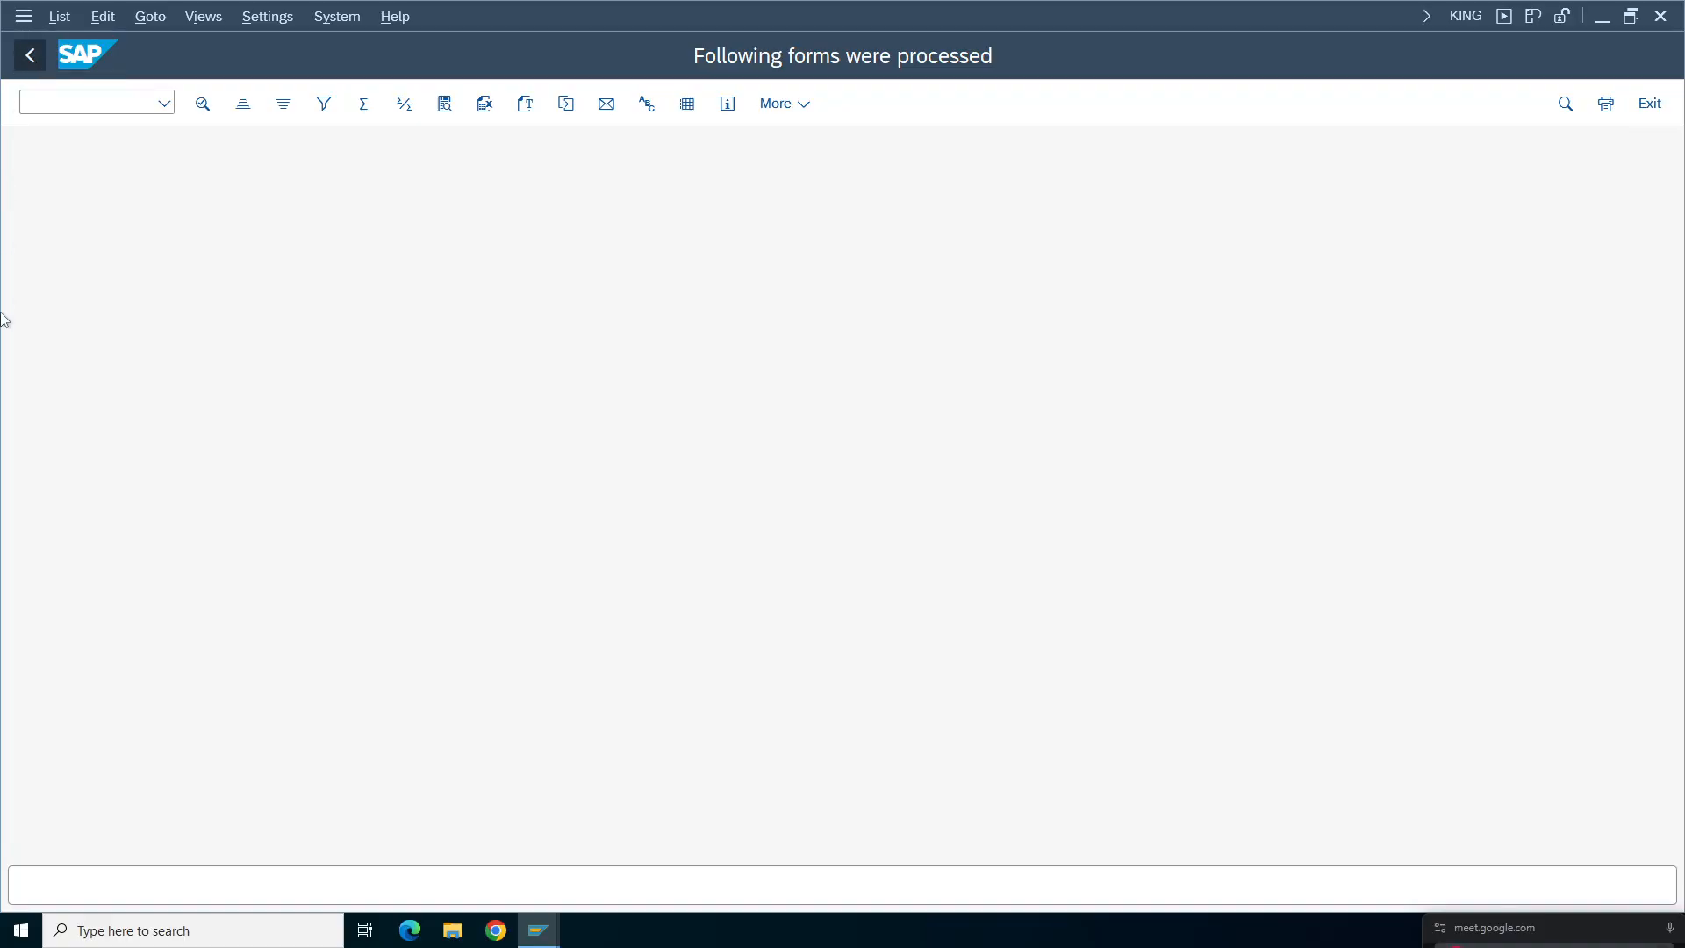
left_click(28, 56)
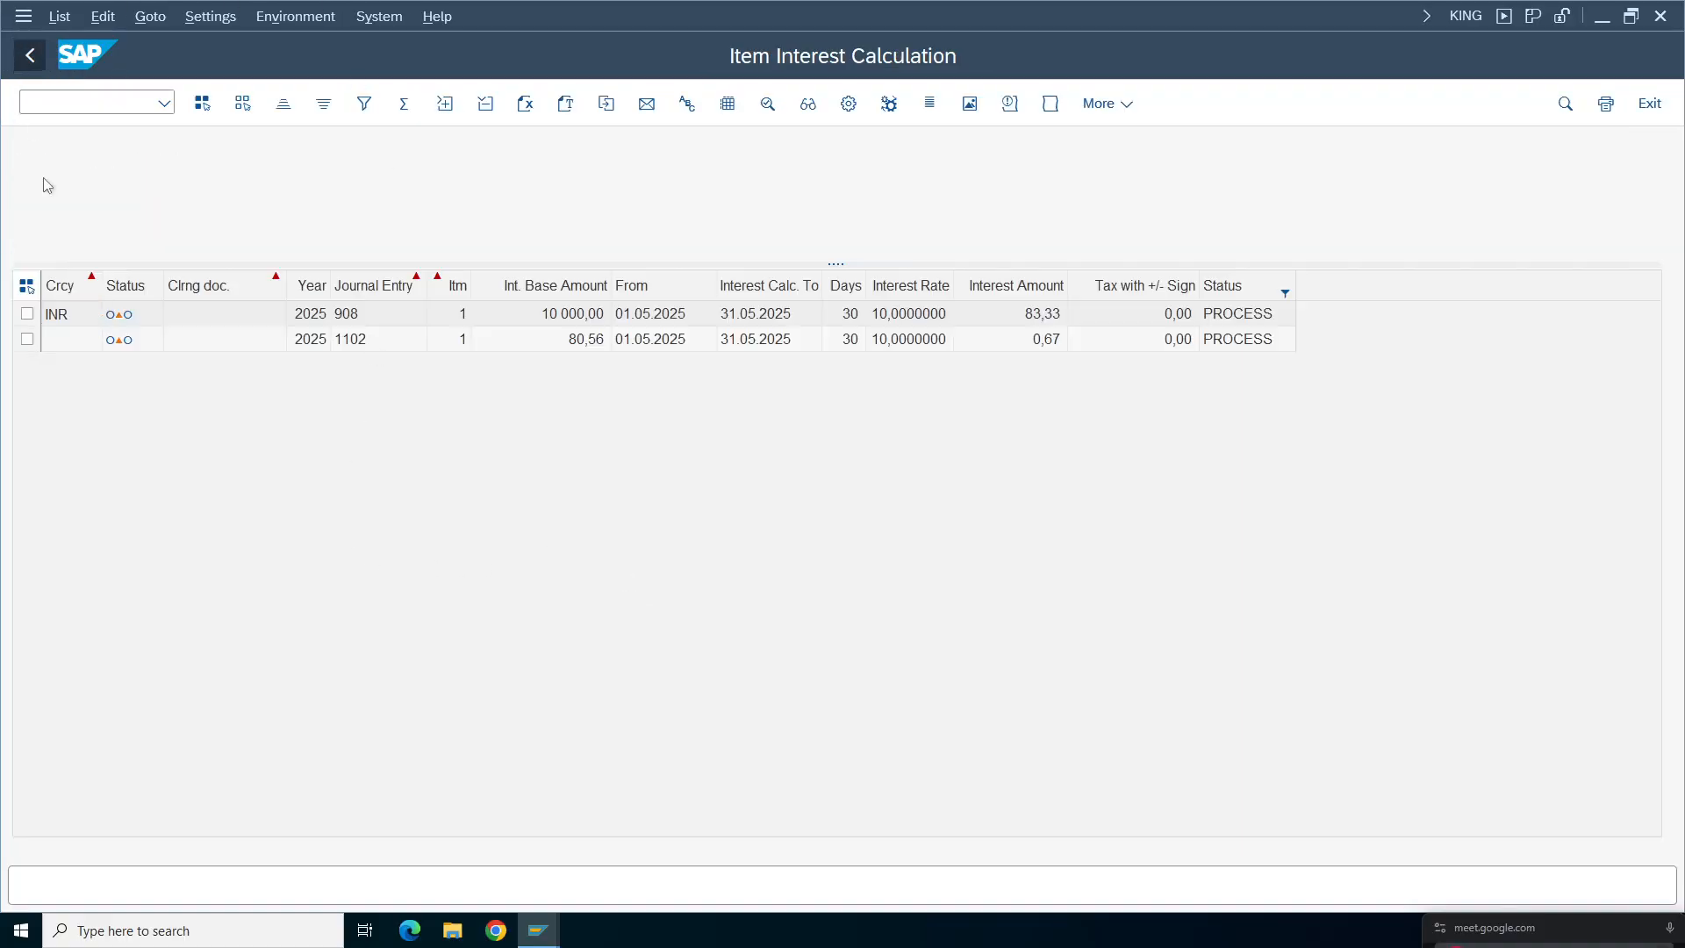
- Disable Test Run, execute the interest calculation and confirm printing to output device LP01
left_click(351, 602)
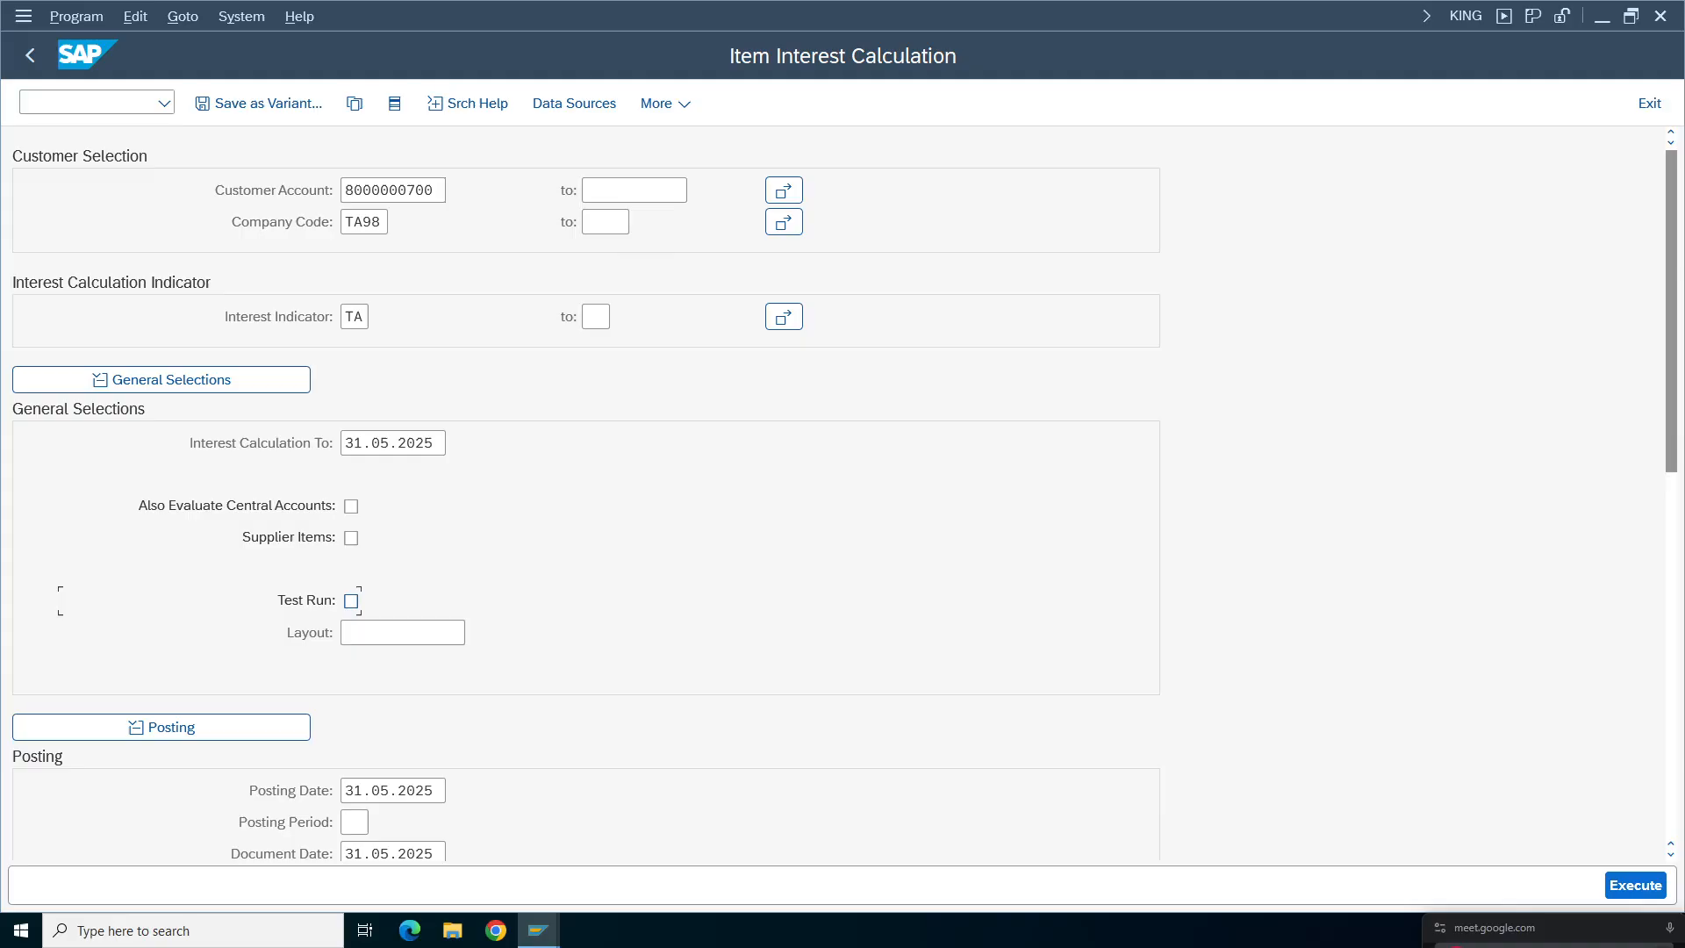
left_click_drag(1680, 445, 1674, 755)
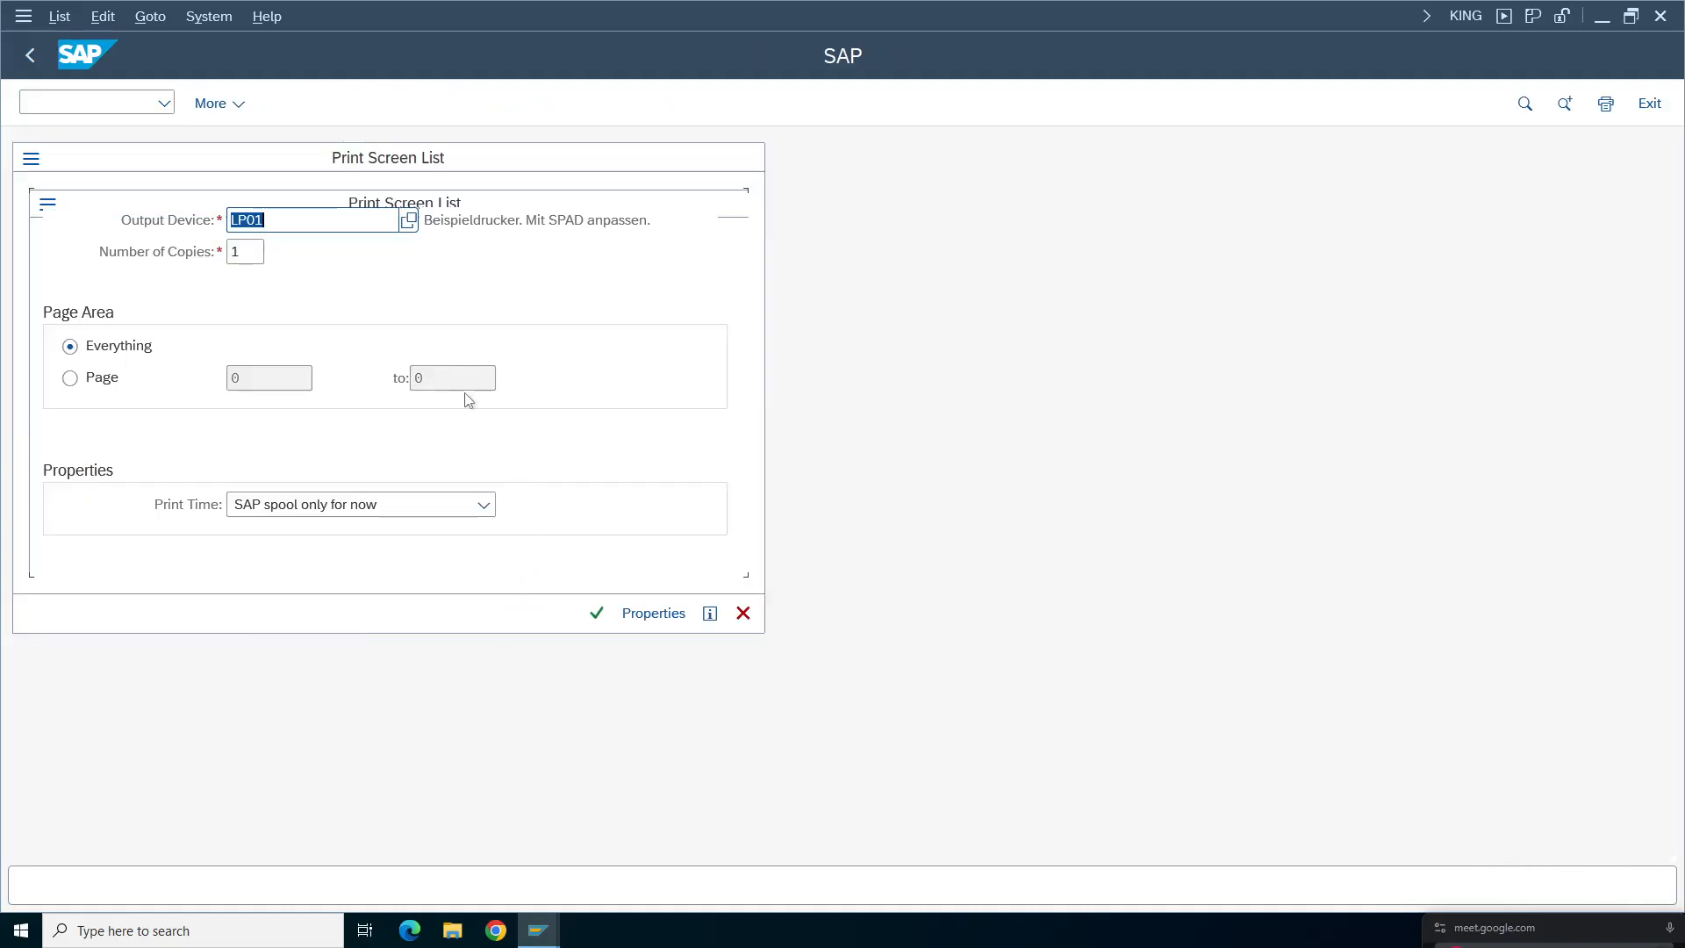
left_click(597, 613)
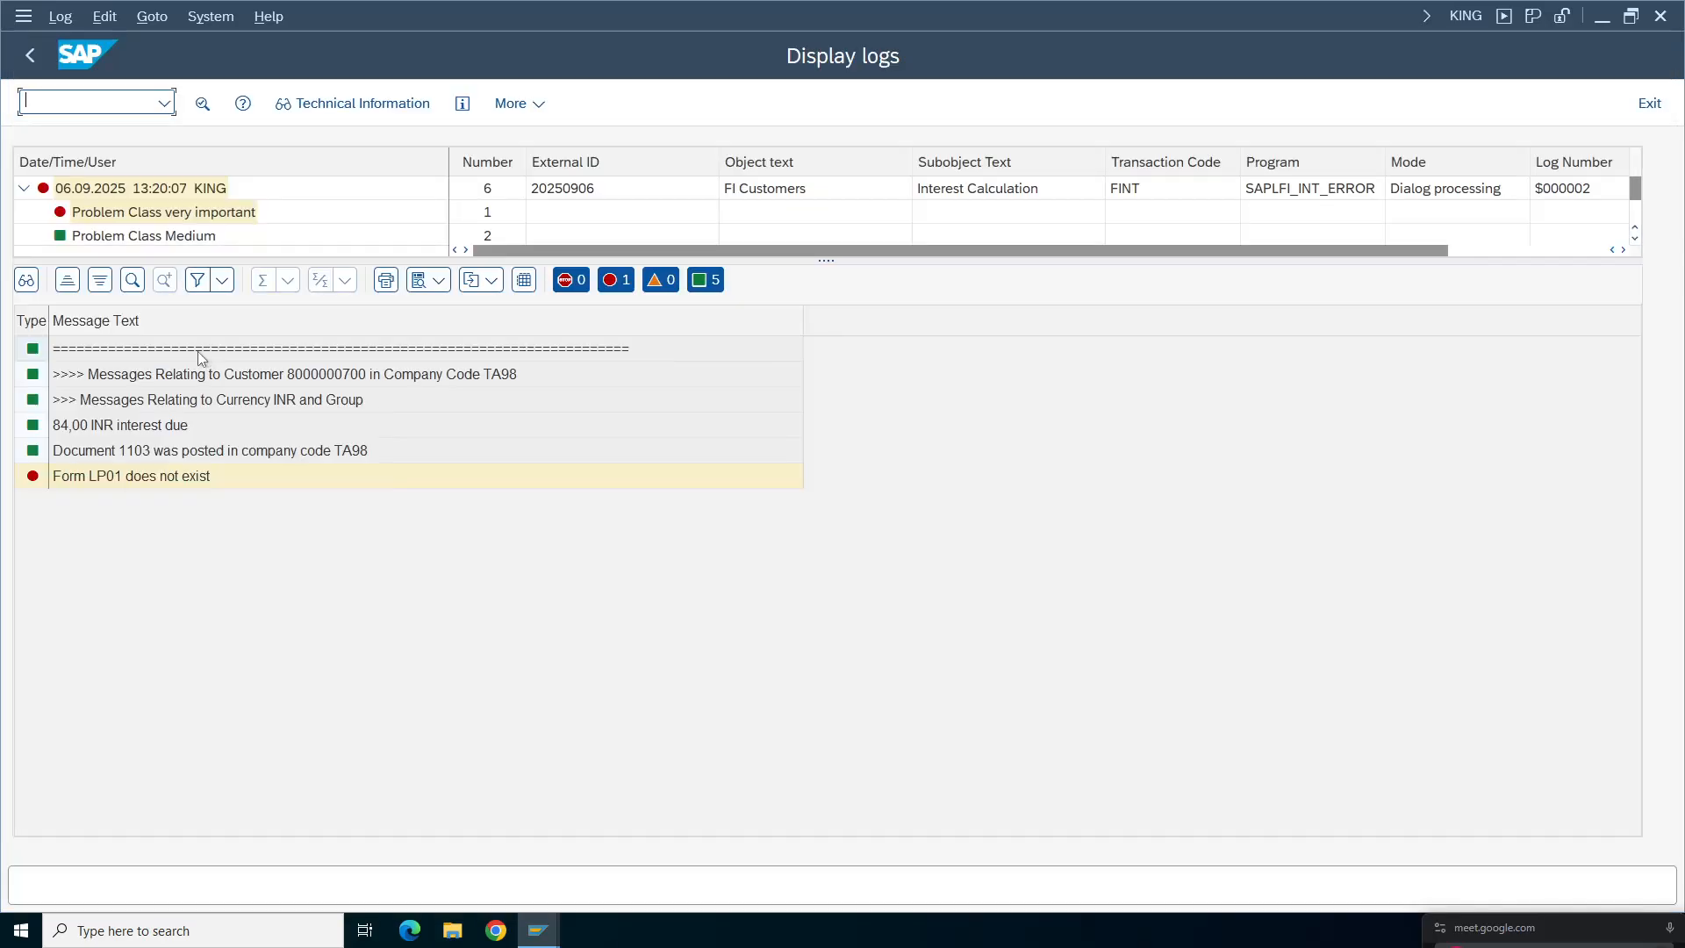
- Check the form and document posting messages in the log, then return to the selection screen
left_click(124, 479)
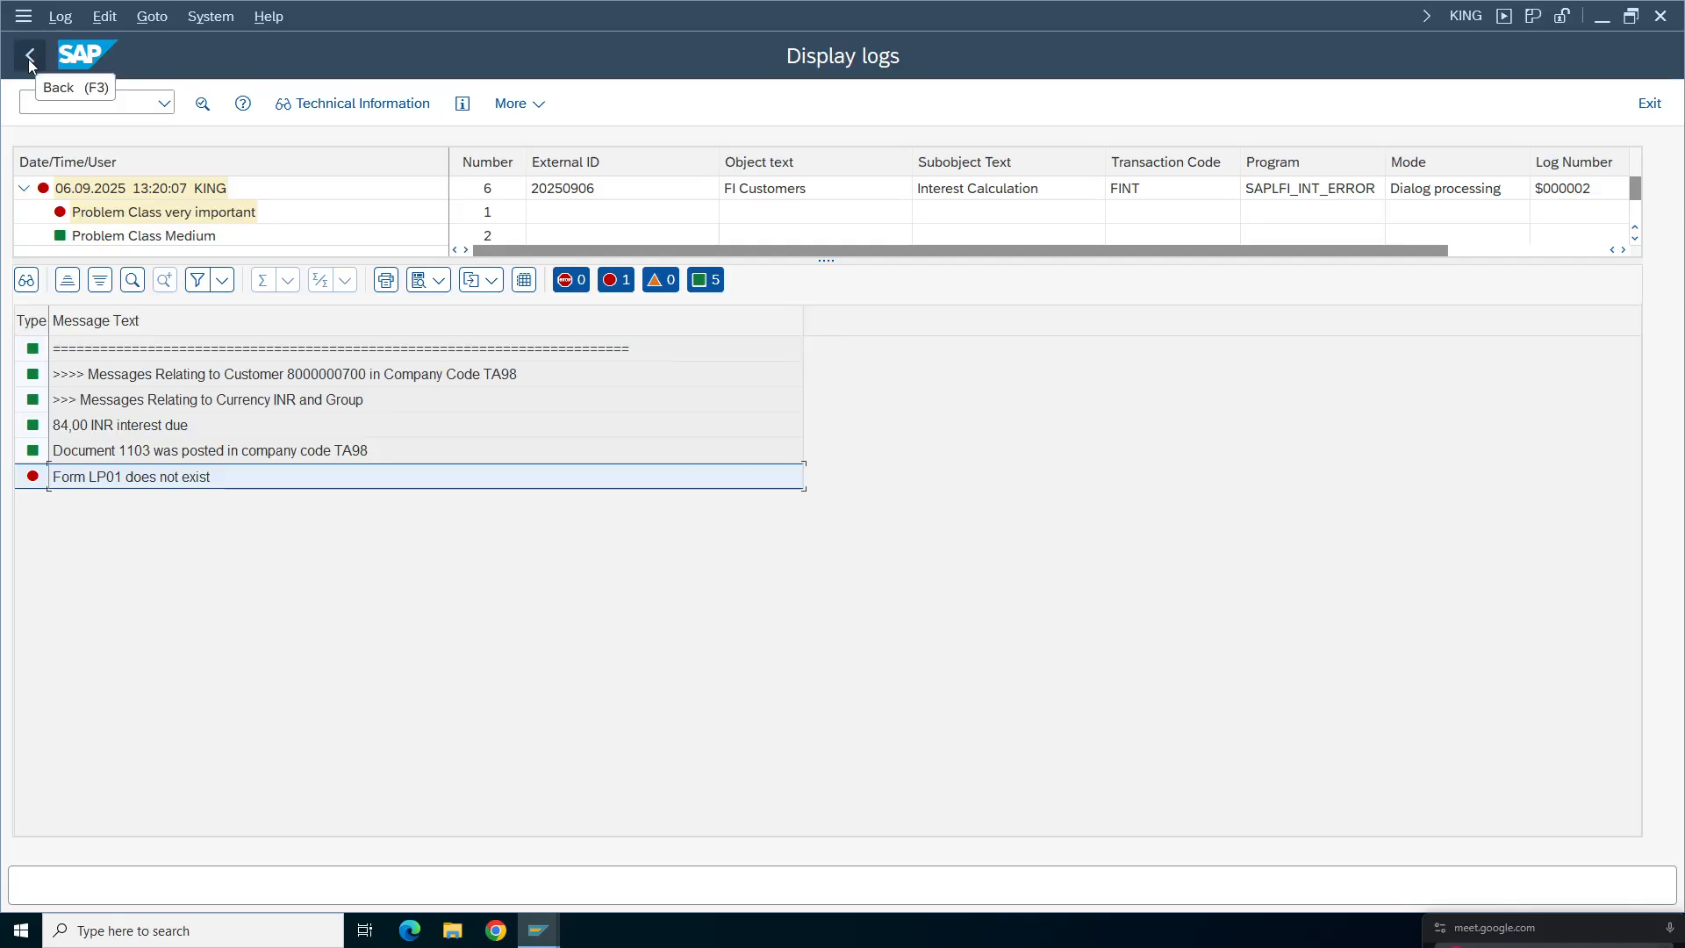
key("Up")
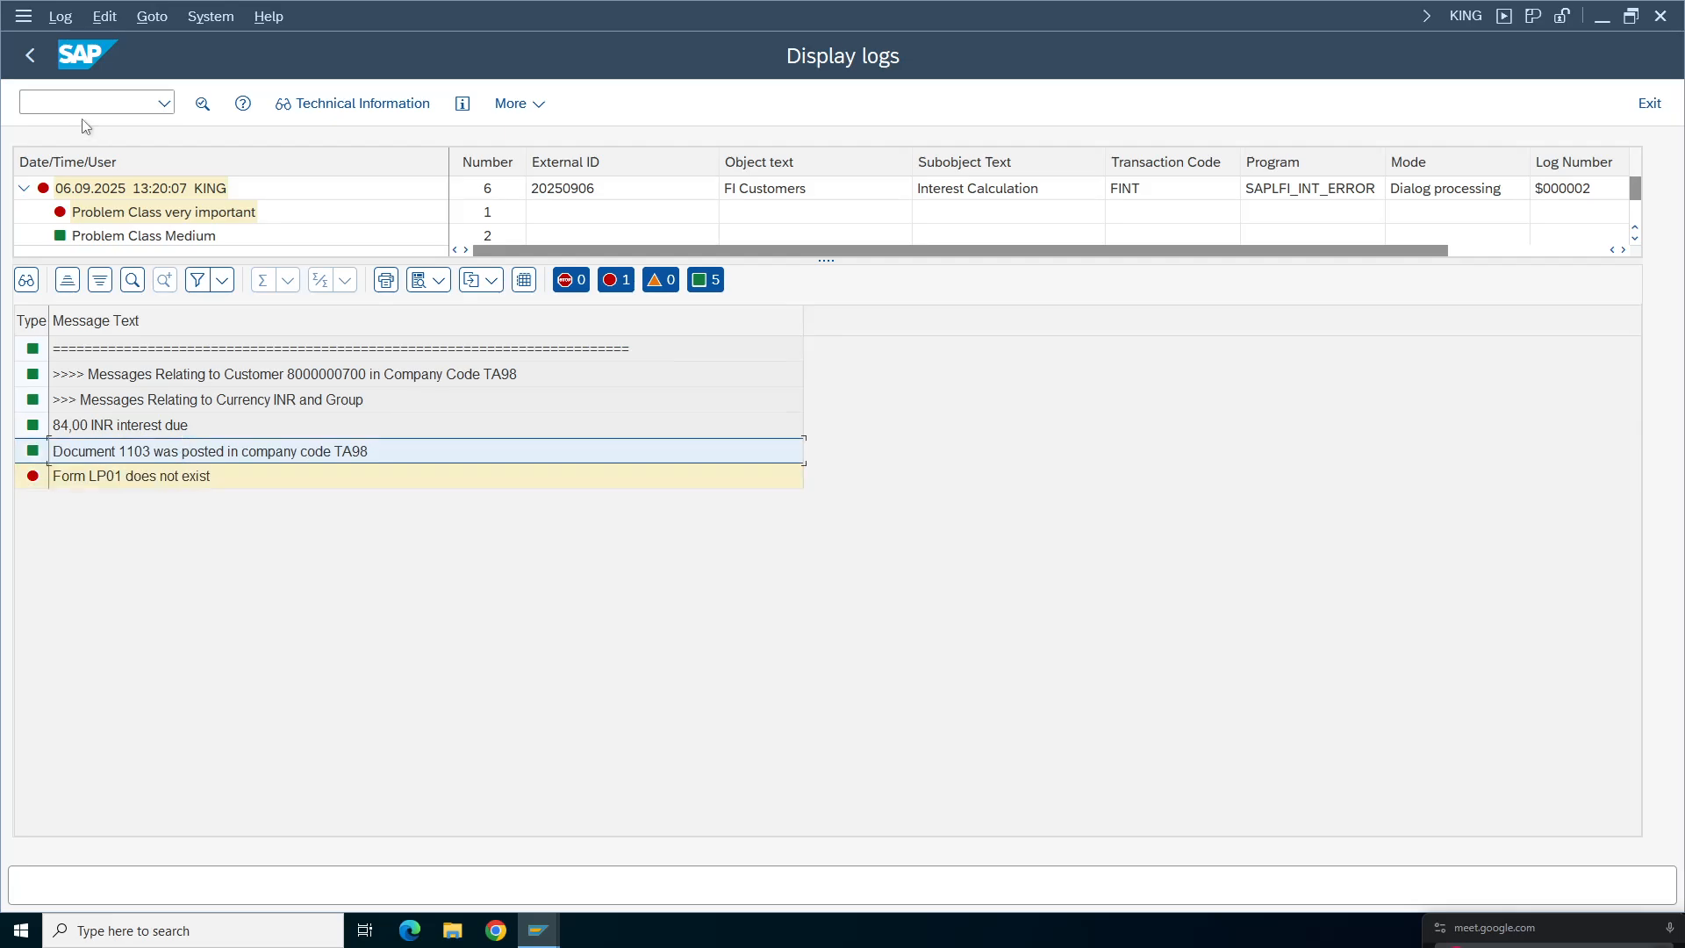
left_click(29, 58)
left_click(29, 54)
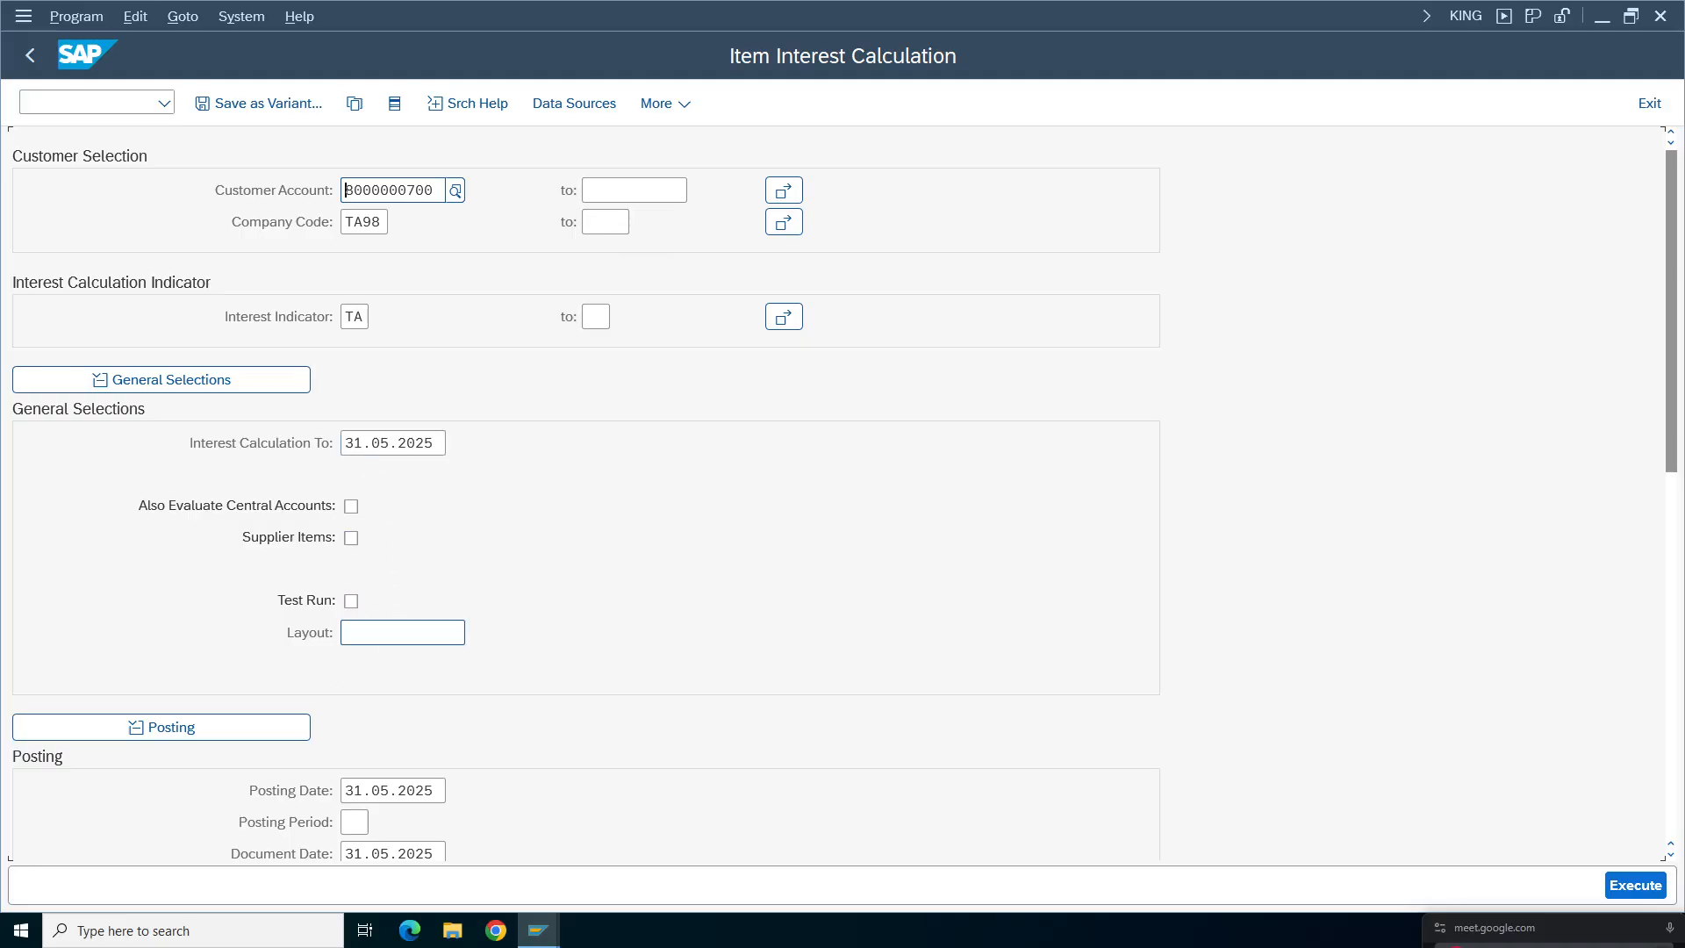
- Clear the Form Name in the form settings, remove its stored Lp01 suggestion and check the printer and date fields
left_click(399, 632)
left_click_drag(1675, 423, 1681, 731)
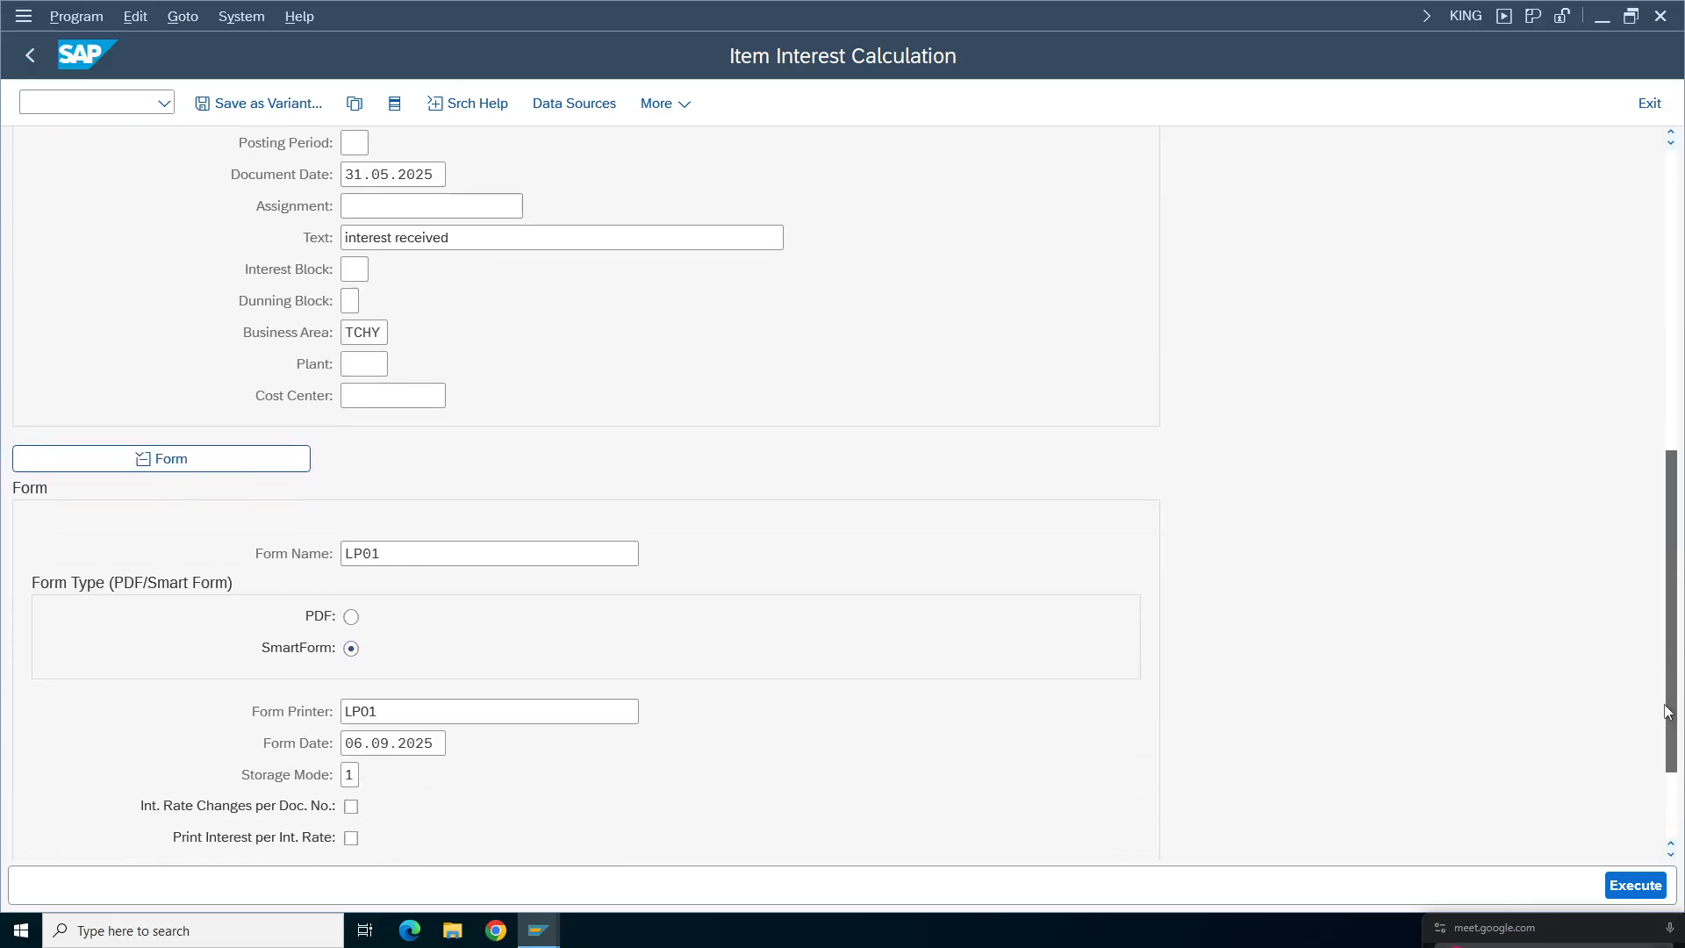
left_click(399, 551)
double_click(364, 552)
key("BackSpace")
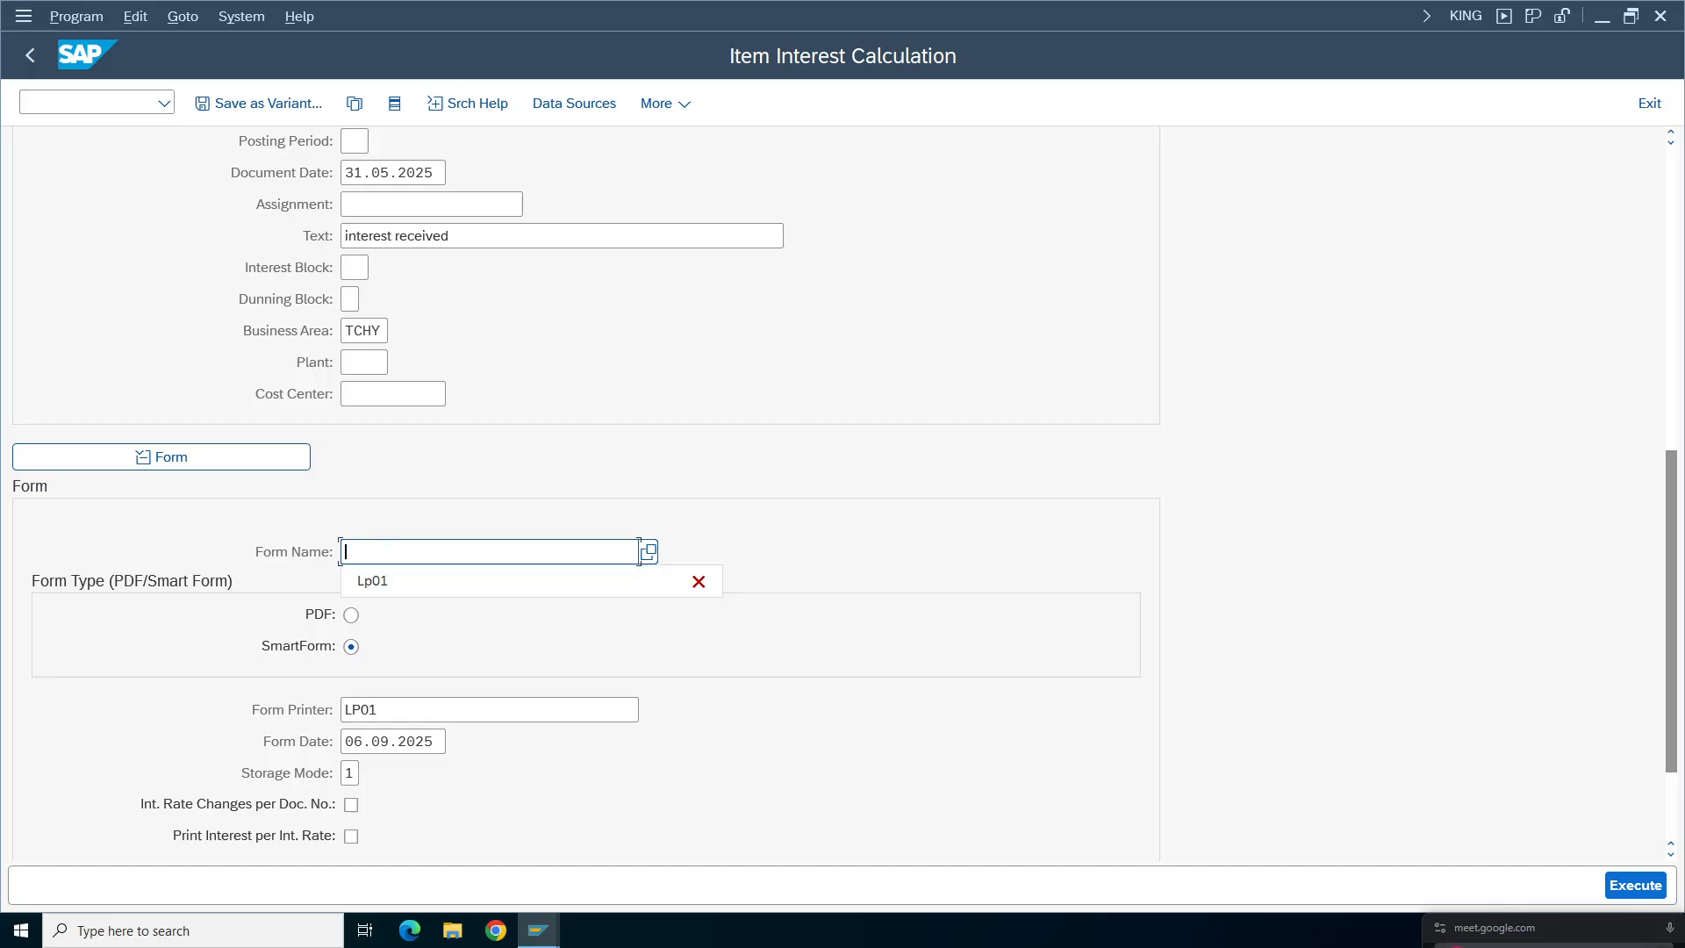
left_click(698, 581)
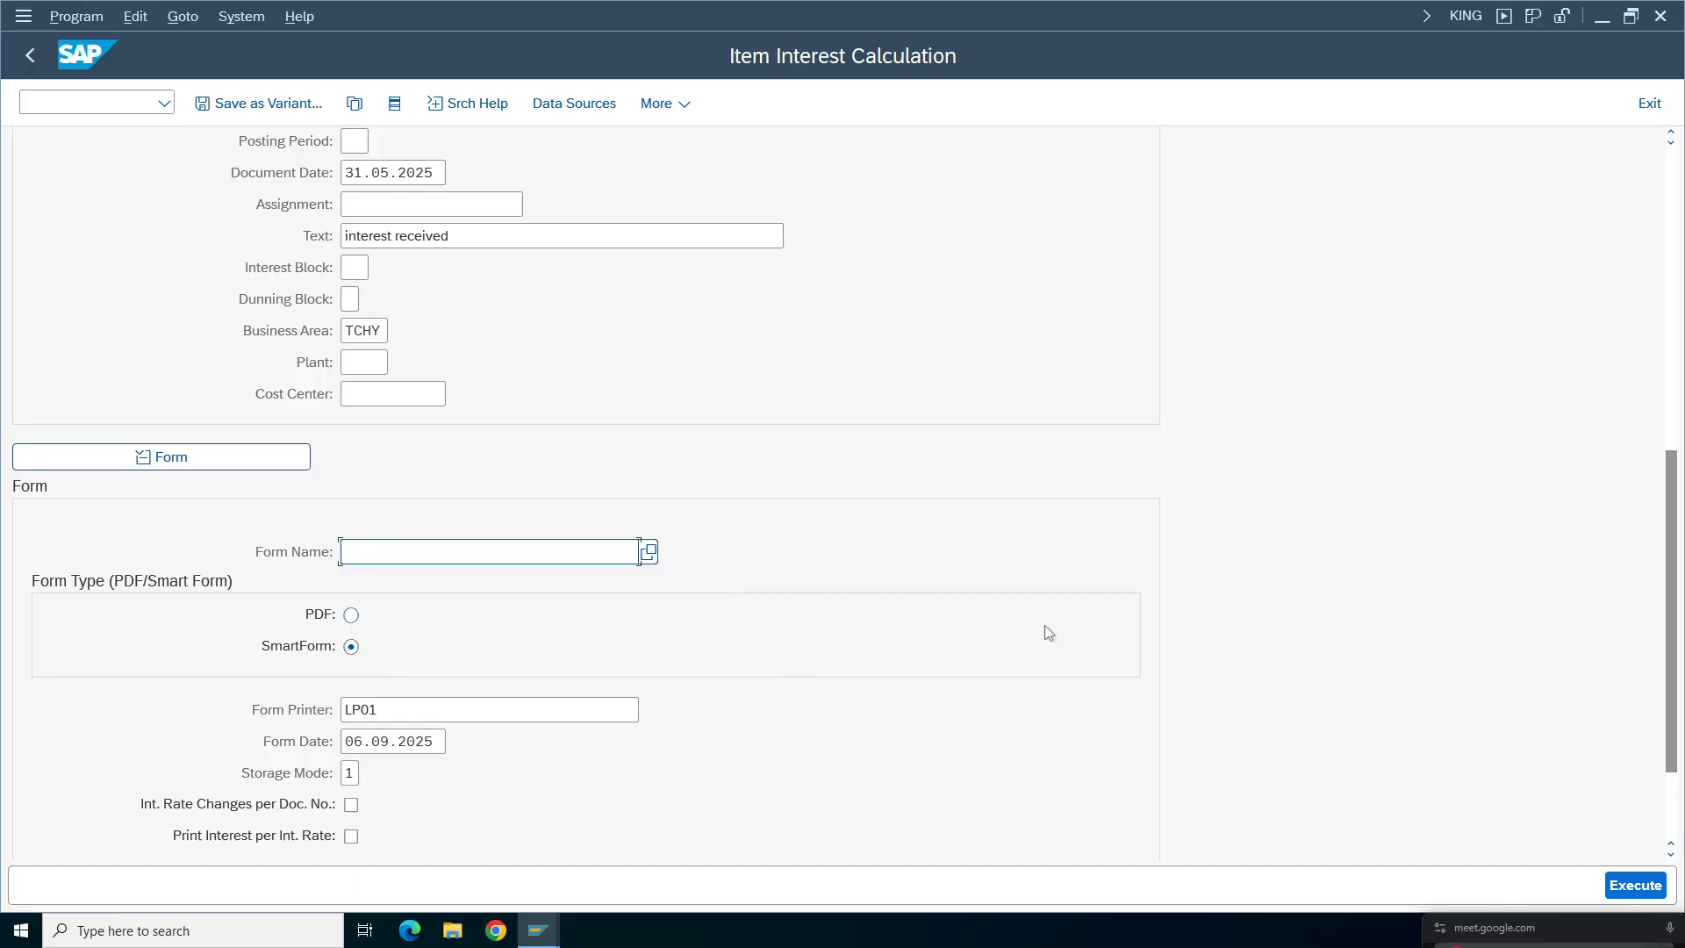
scroll(1672, 632, "down", 3)
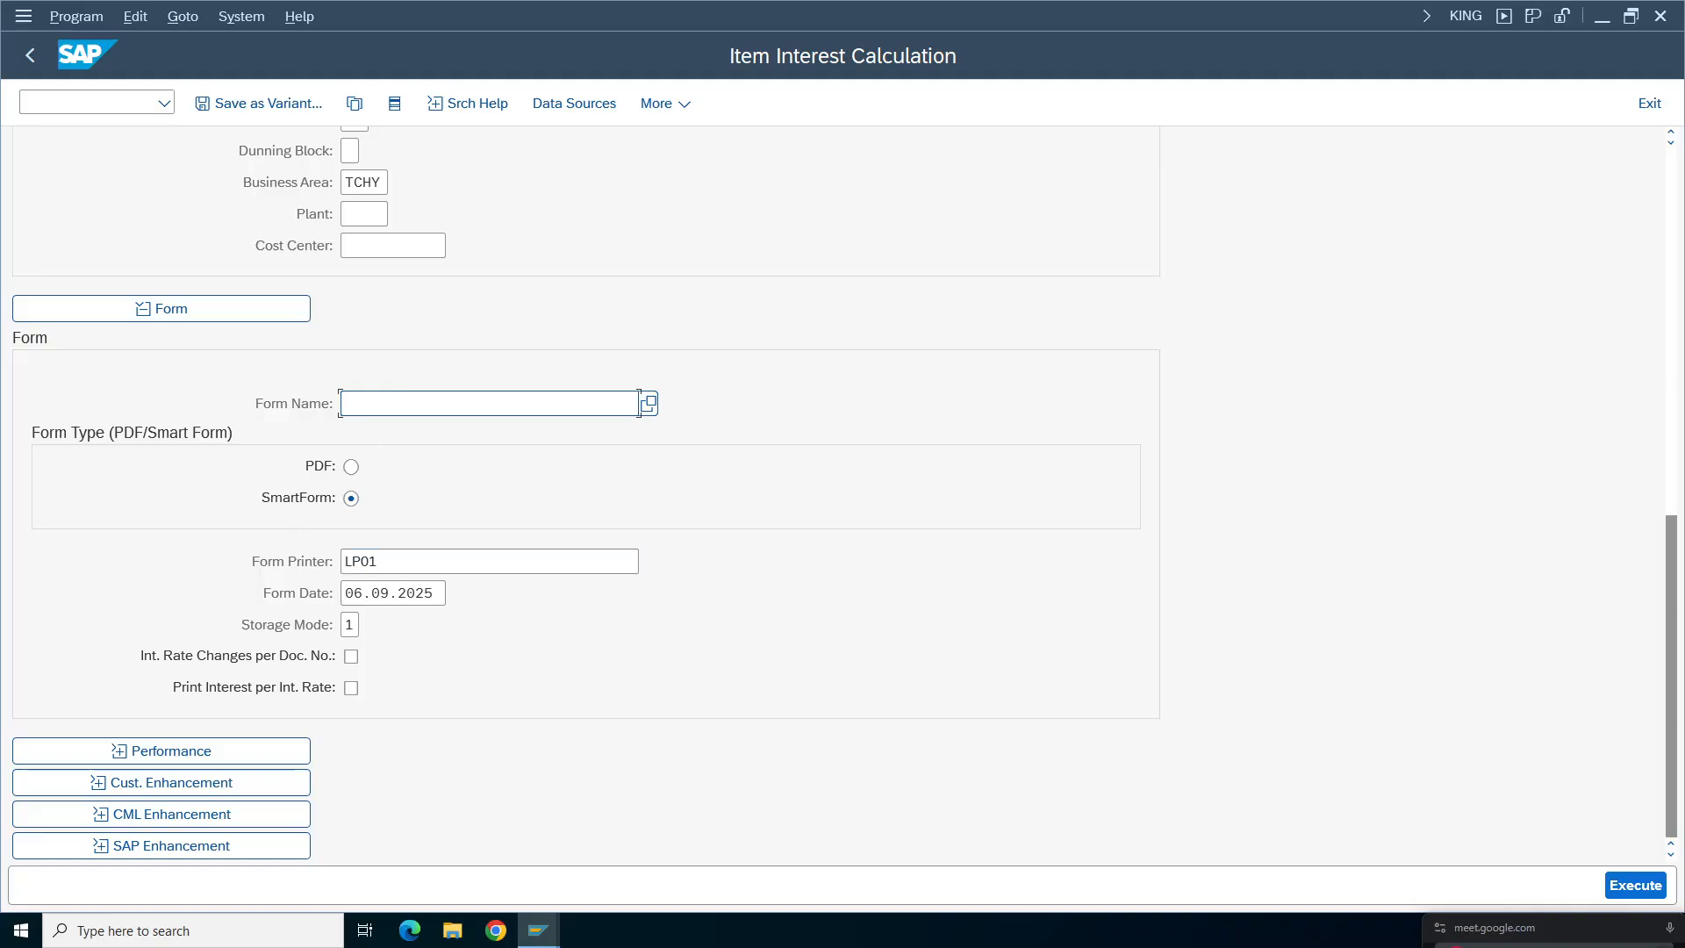
left_click(639, 404)
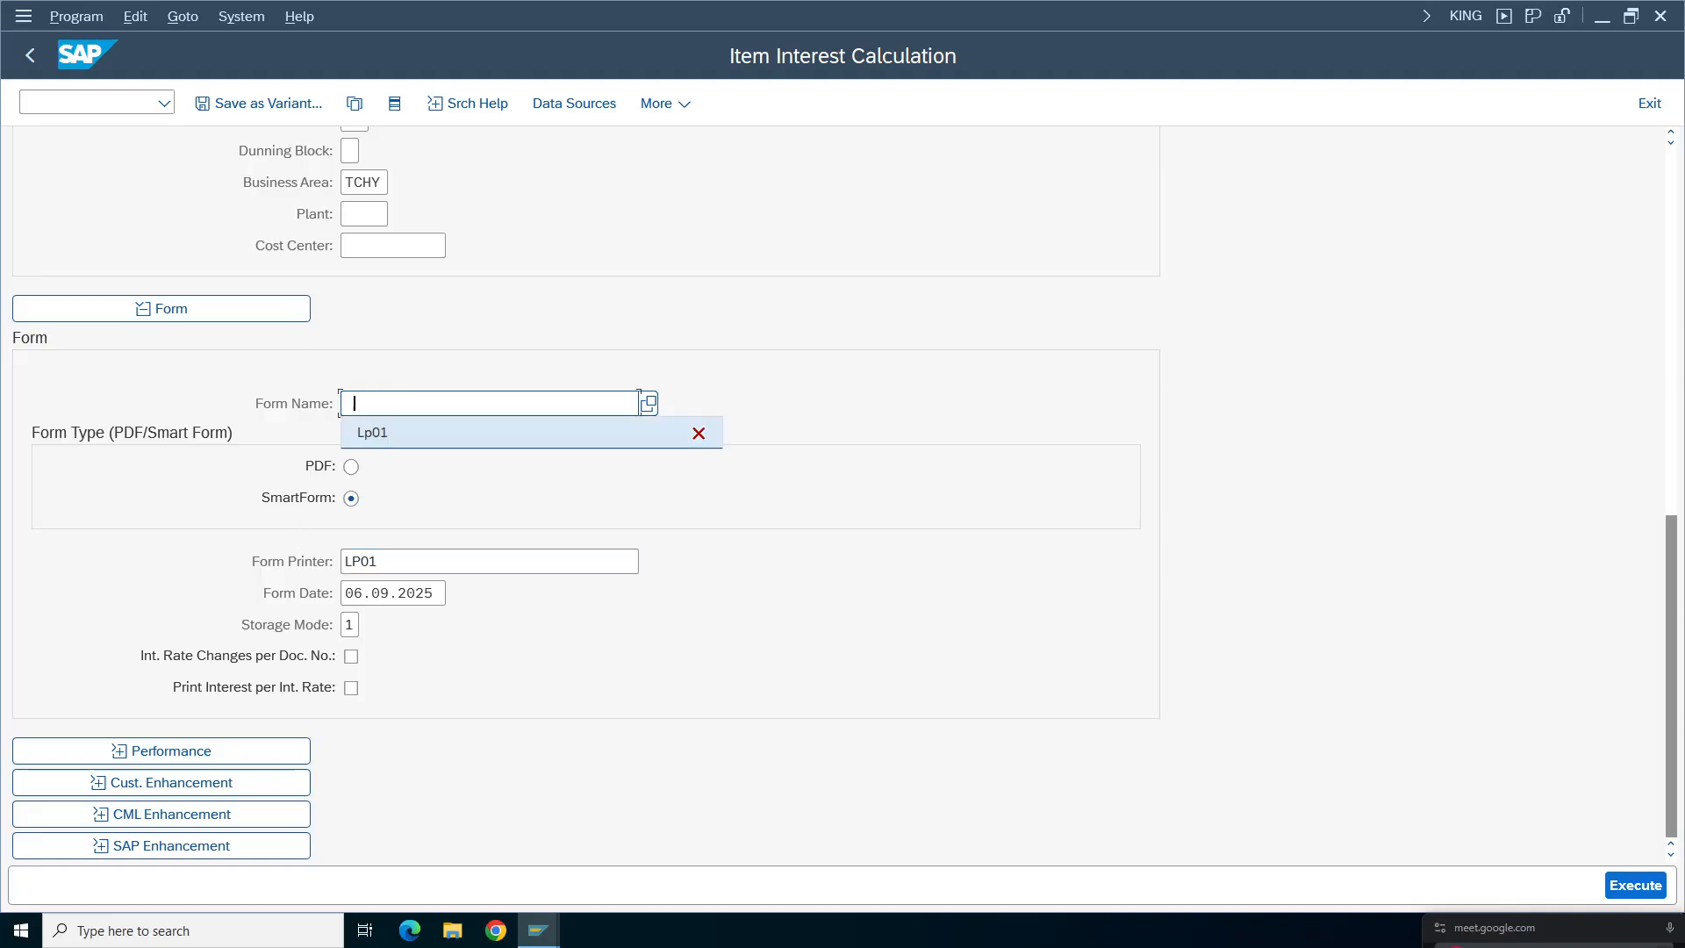
left_click(638, 562)
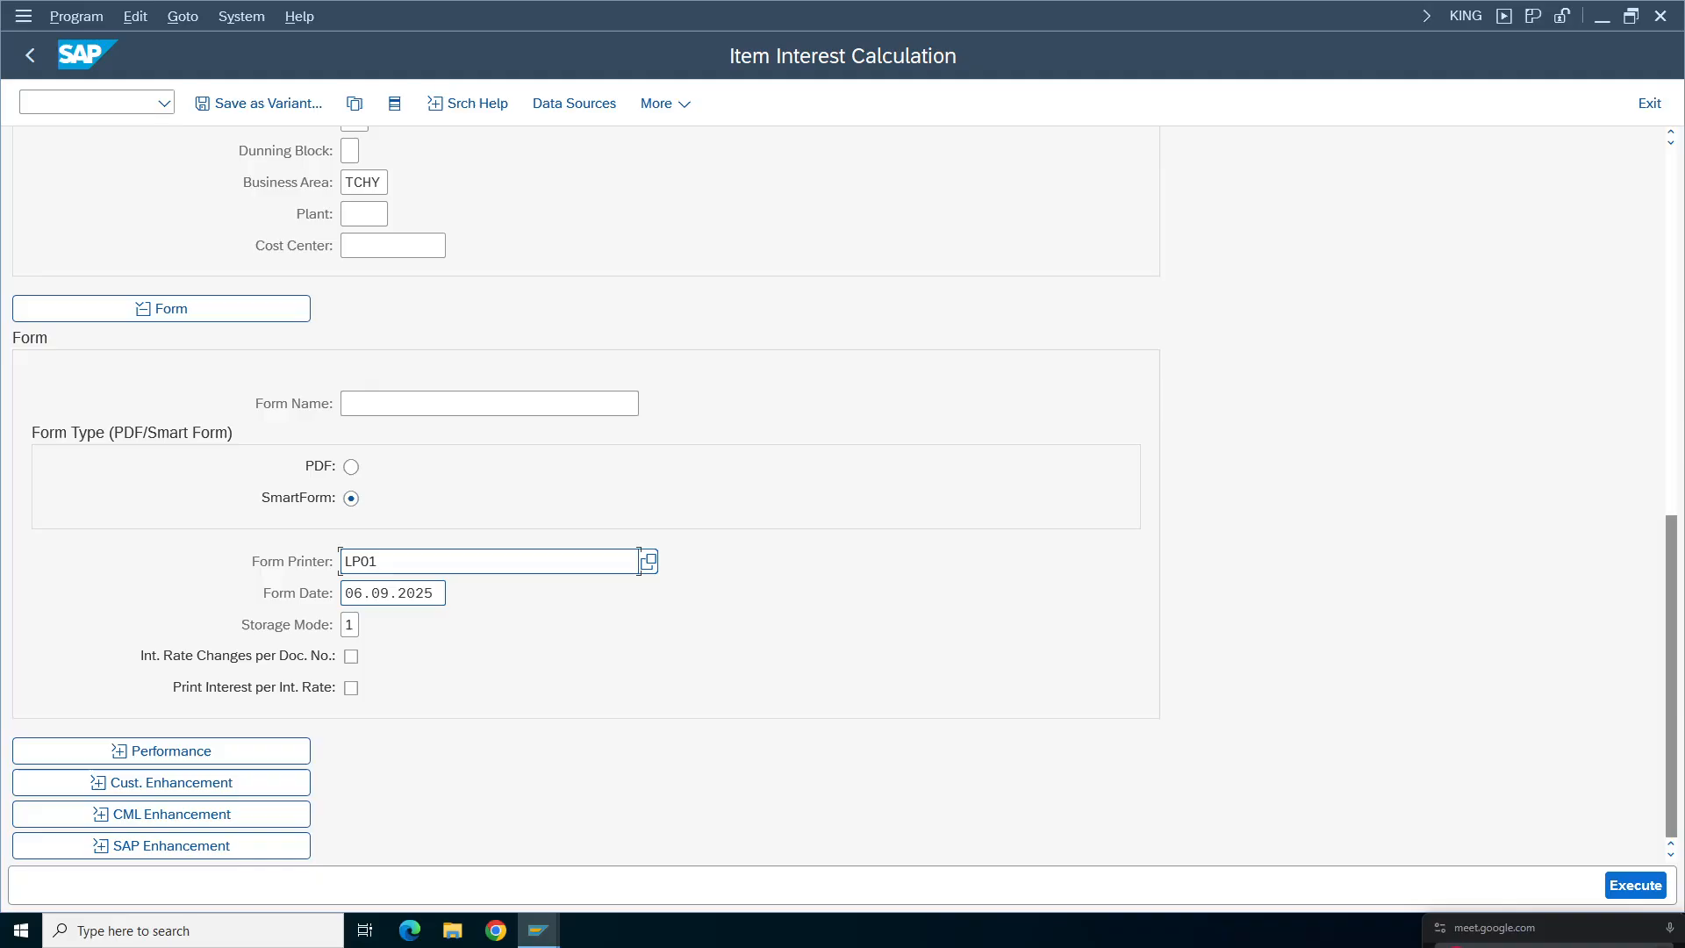
left_click(364, 593)
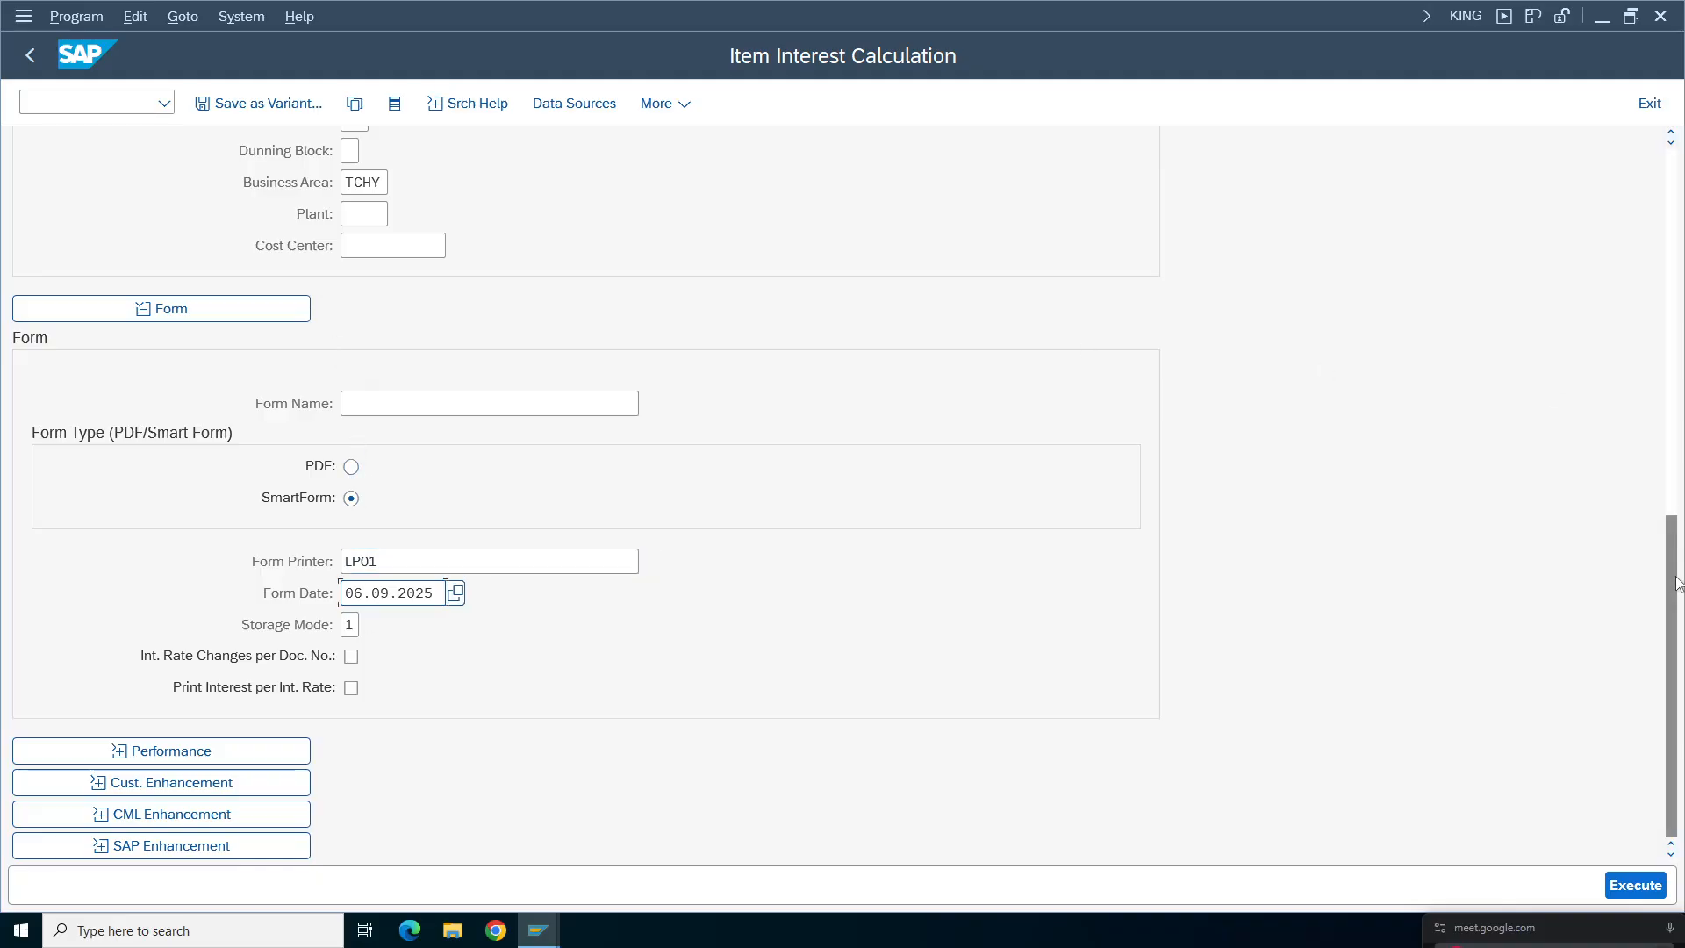
- Set Interest Calculation To to 30.06.2025, enable Test Run and execute the interest calculation
left_click_drag(1674, 576, 1625, 371)
left_click_drag(1671, 581, 1543, 412)
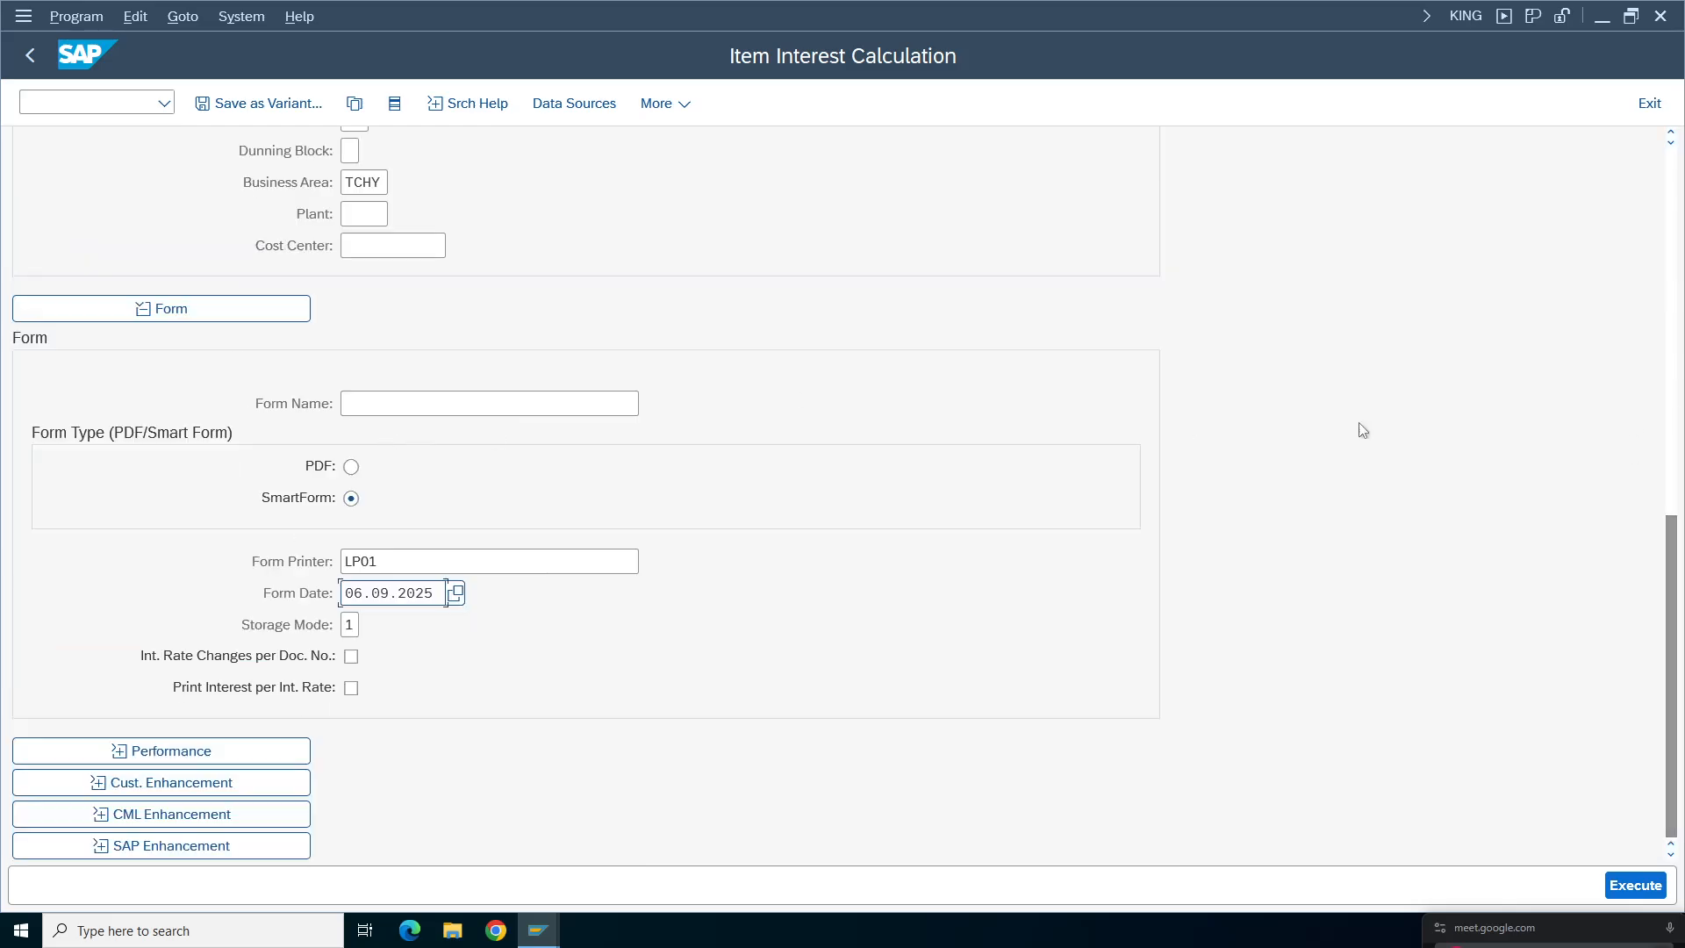
left_click(1673, 379)
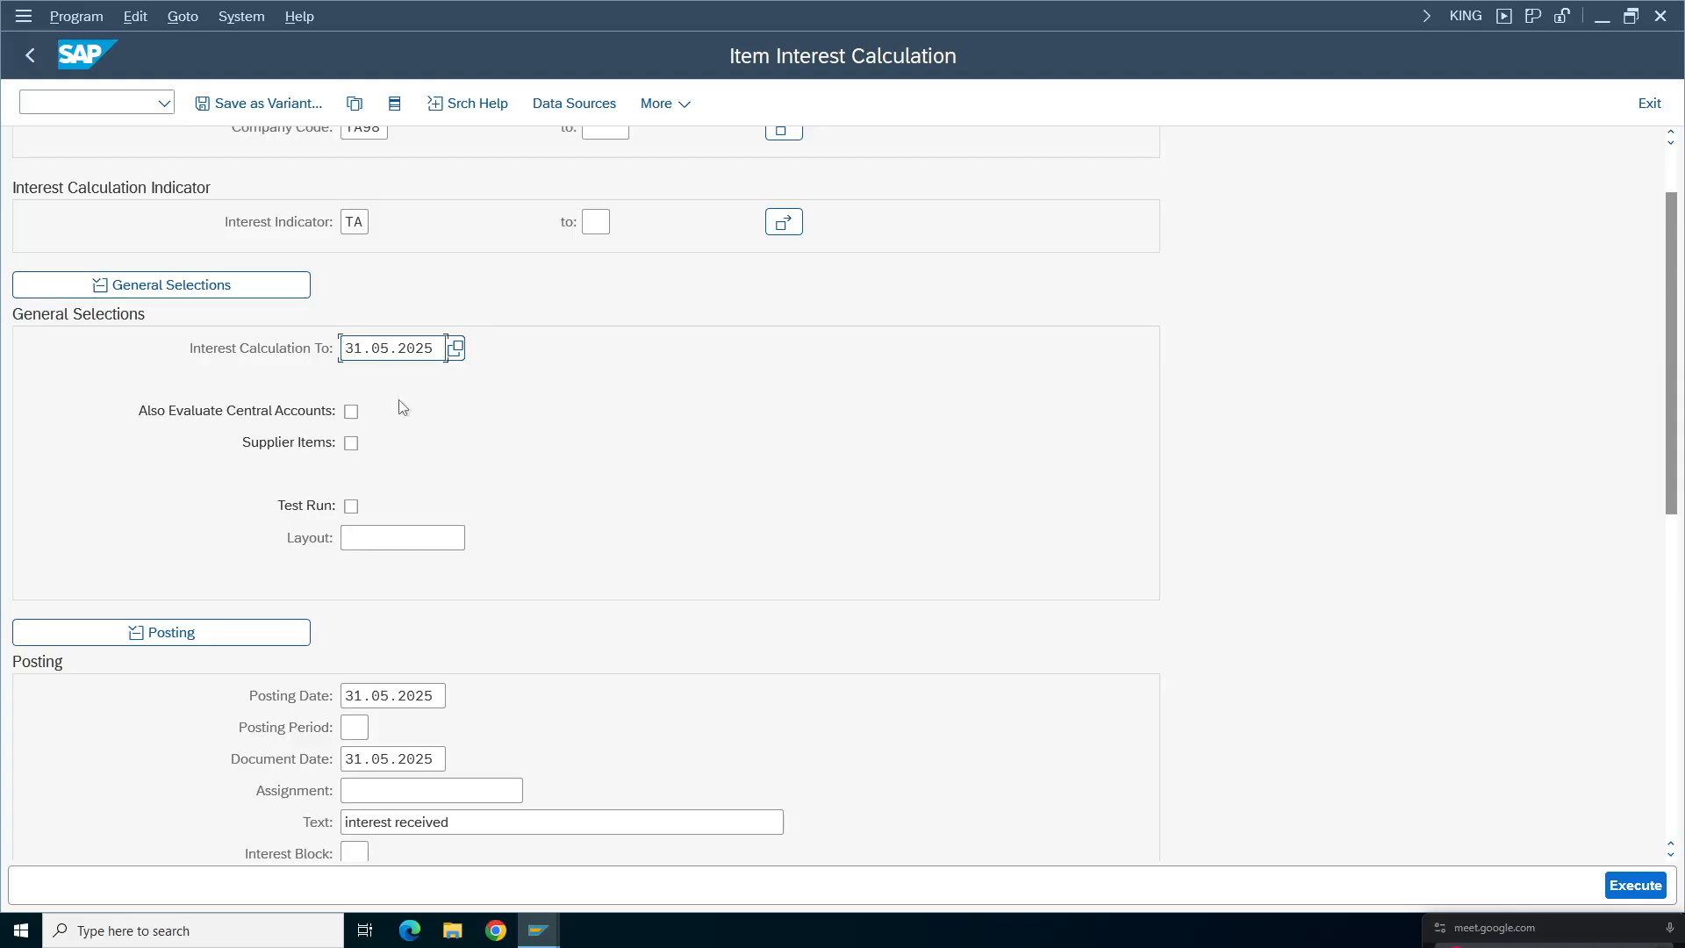
key("BackSpace")
type("6")
key("Left")
key("Left")
key("Left")
key("BackSpace")
type("0")
left_click(351, 507)
left_click(351, 518)
left_click(1635, 885)
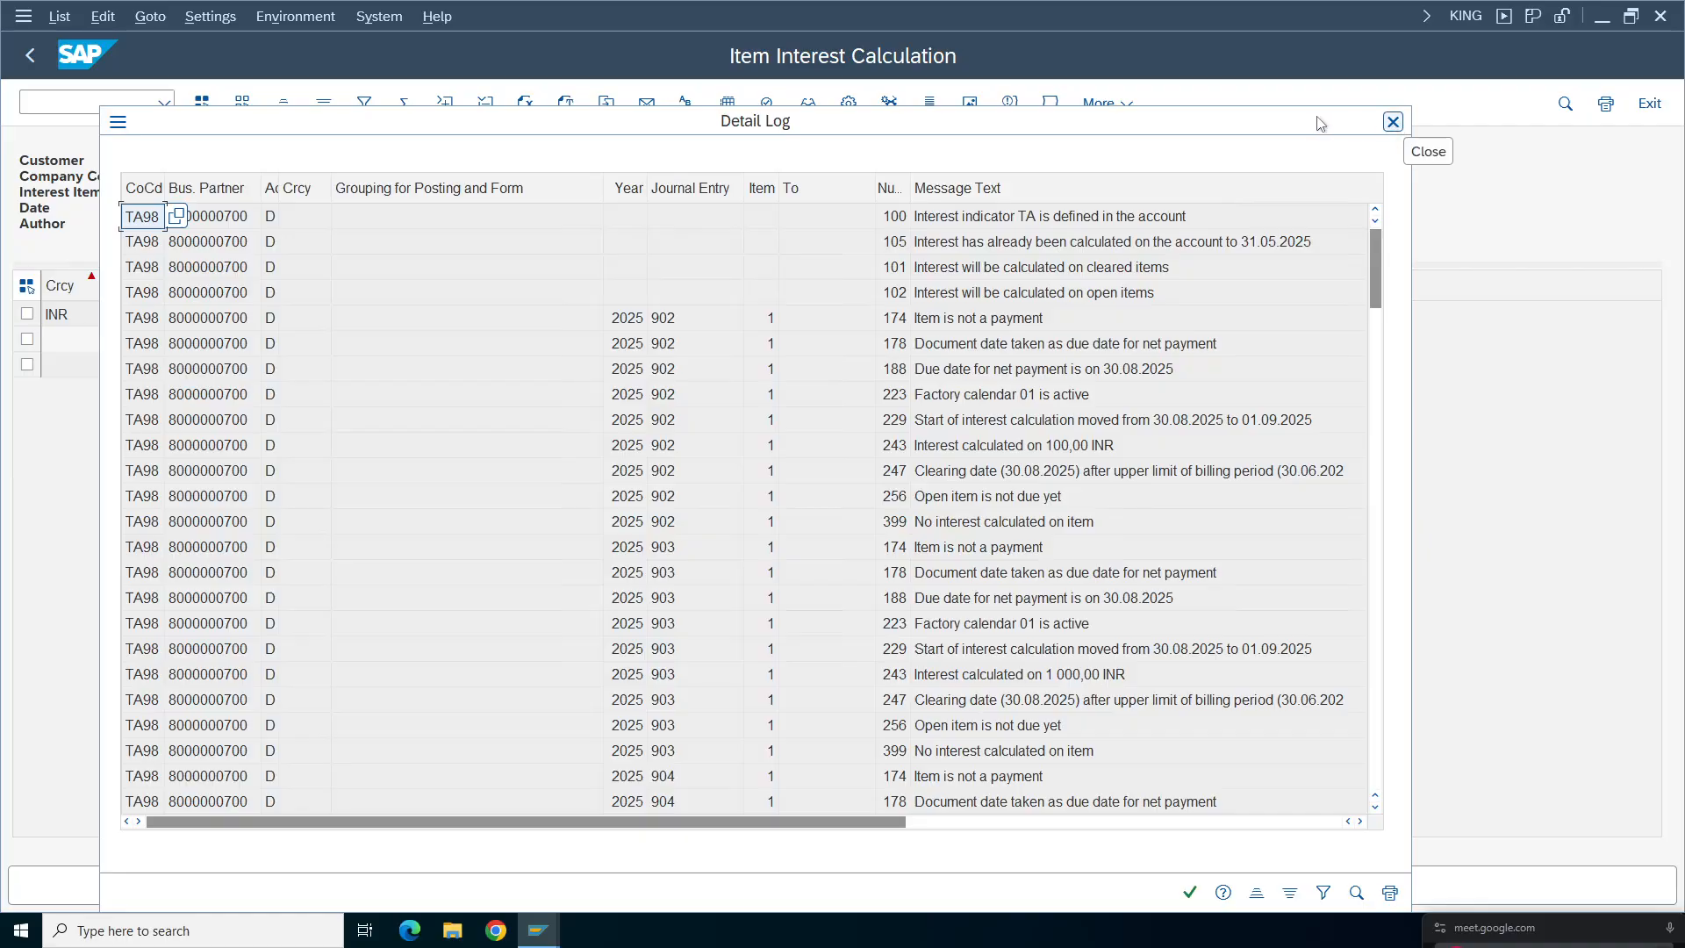
- Close the detail log, check the calculated interest items and return to the selection screen
left_click(1393, 121)
left_click(1010, 103)
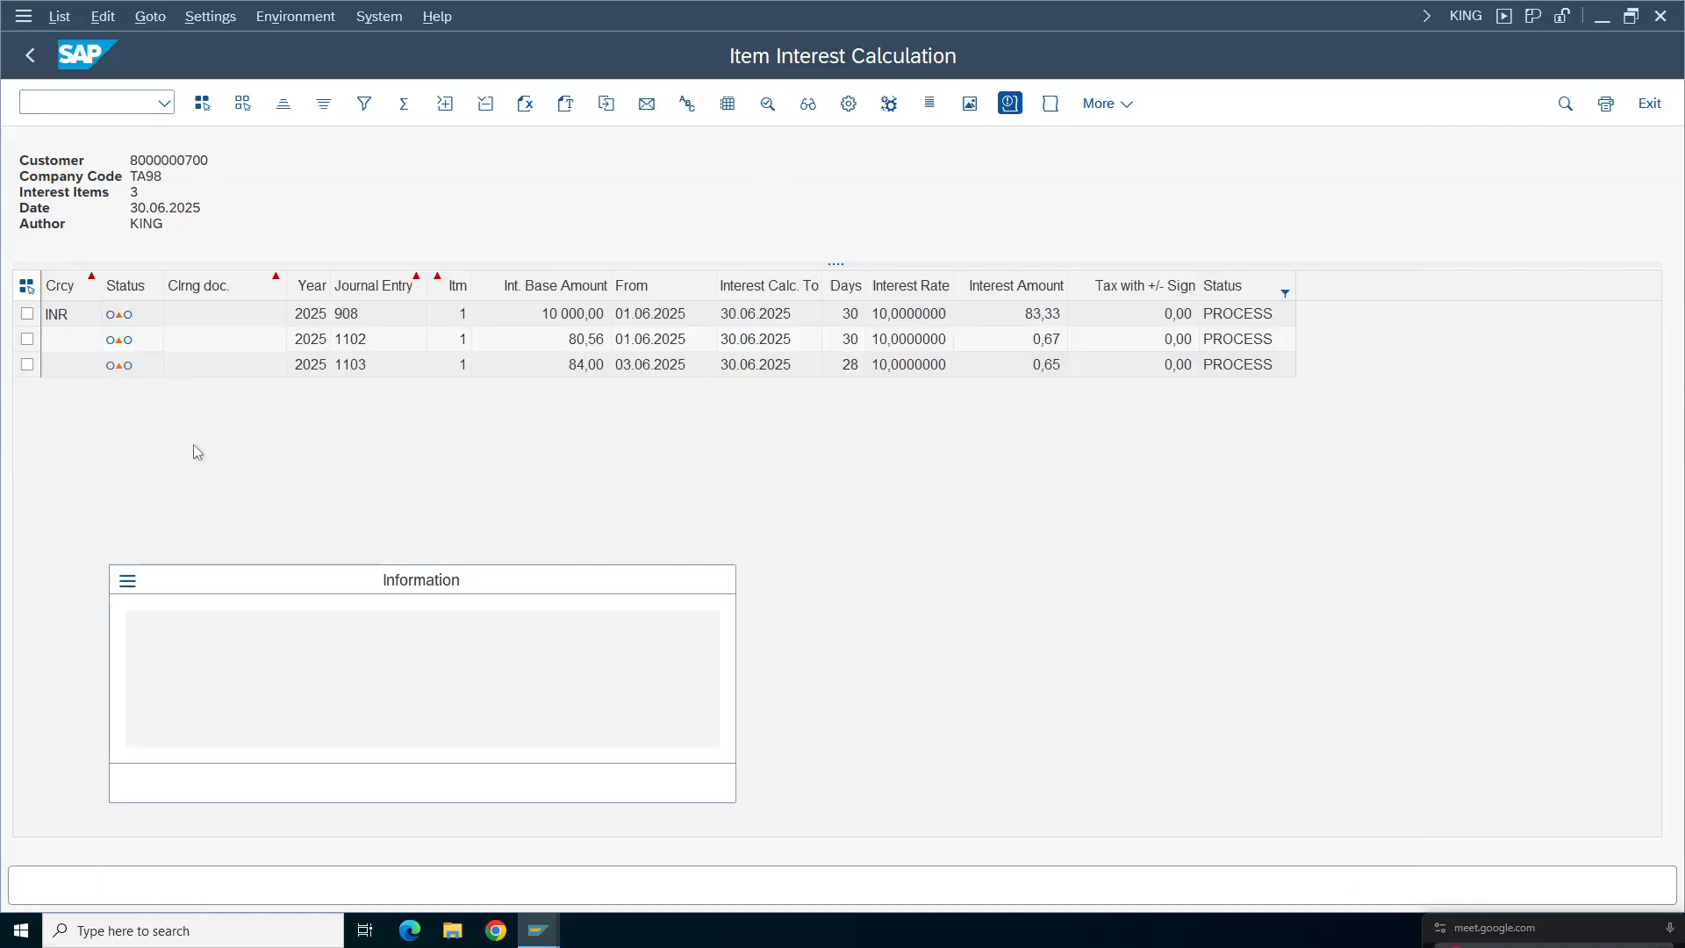
key("Return")
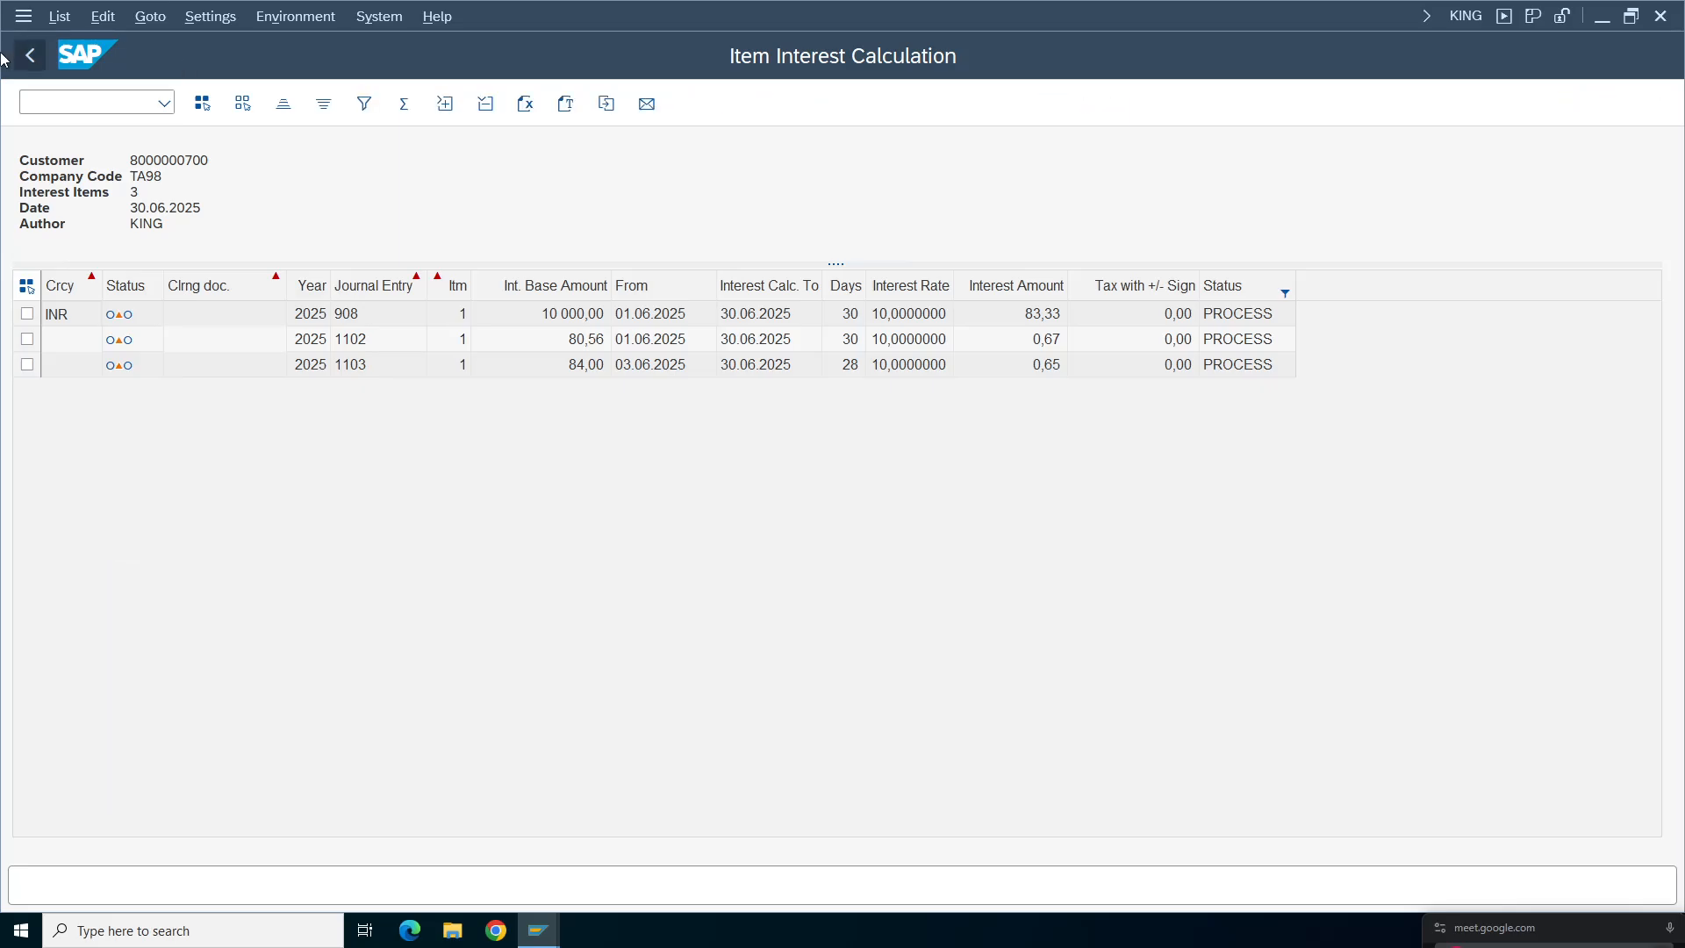
left_click(30, 54)
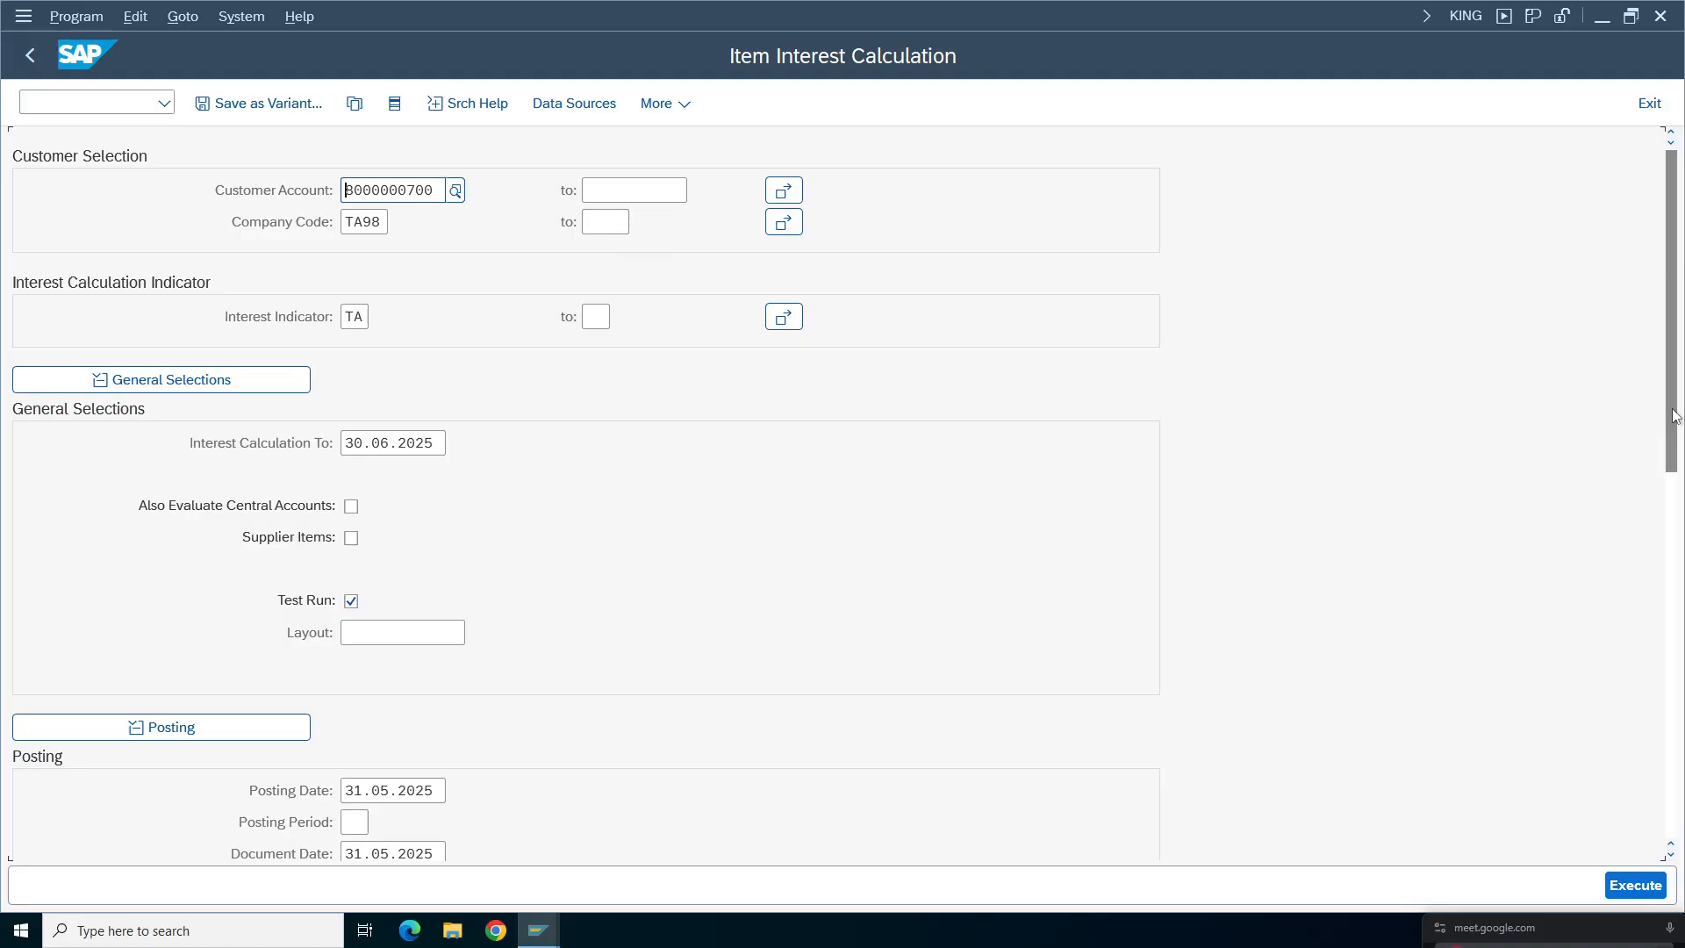
- Expand the Performance section and examine the form print options on the selection screen
scroll(1681, 478, "down", 5)
scroll(1681, 610, "down", 5)
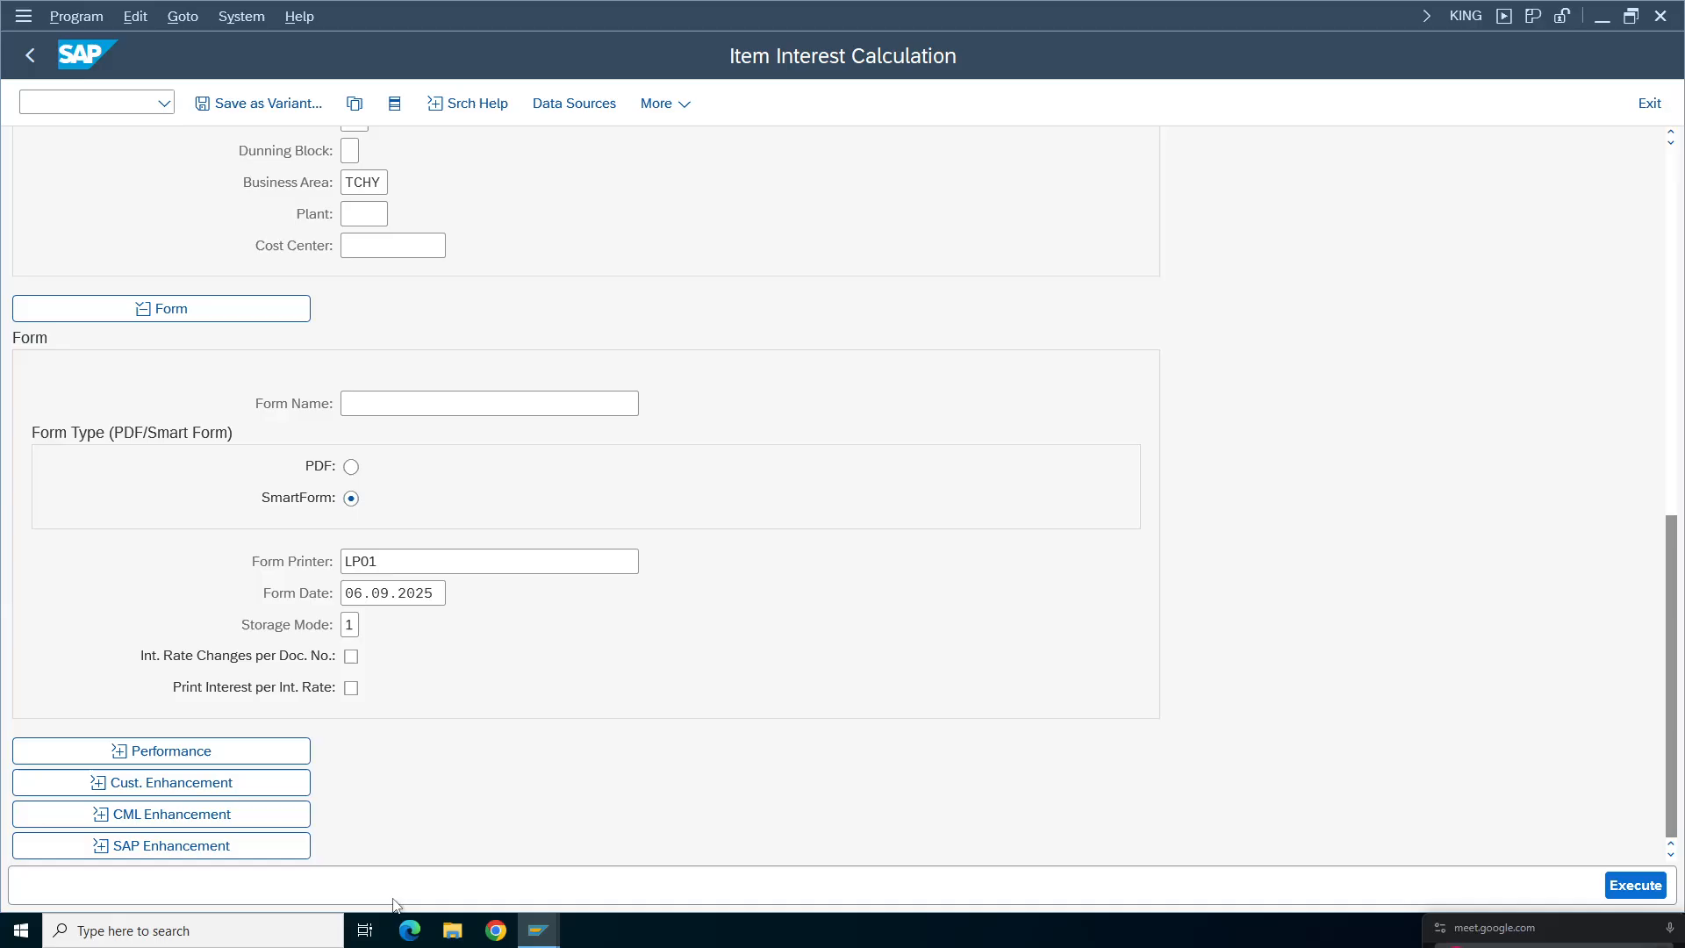
left_click(197, 753)
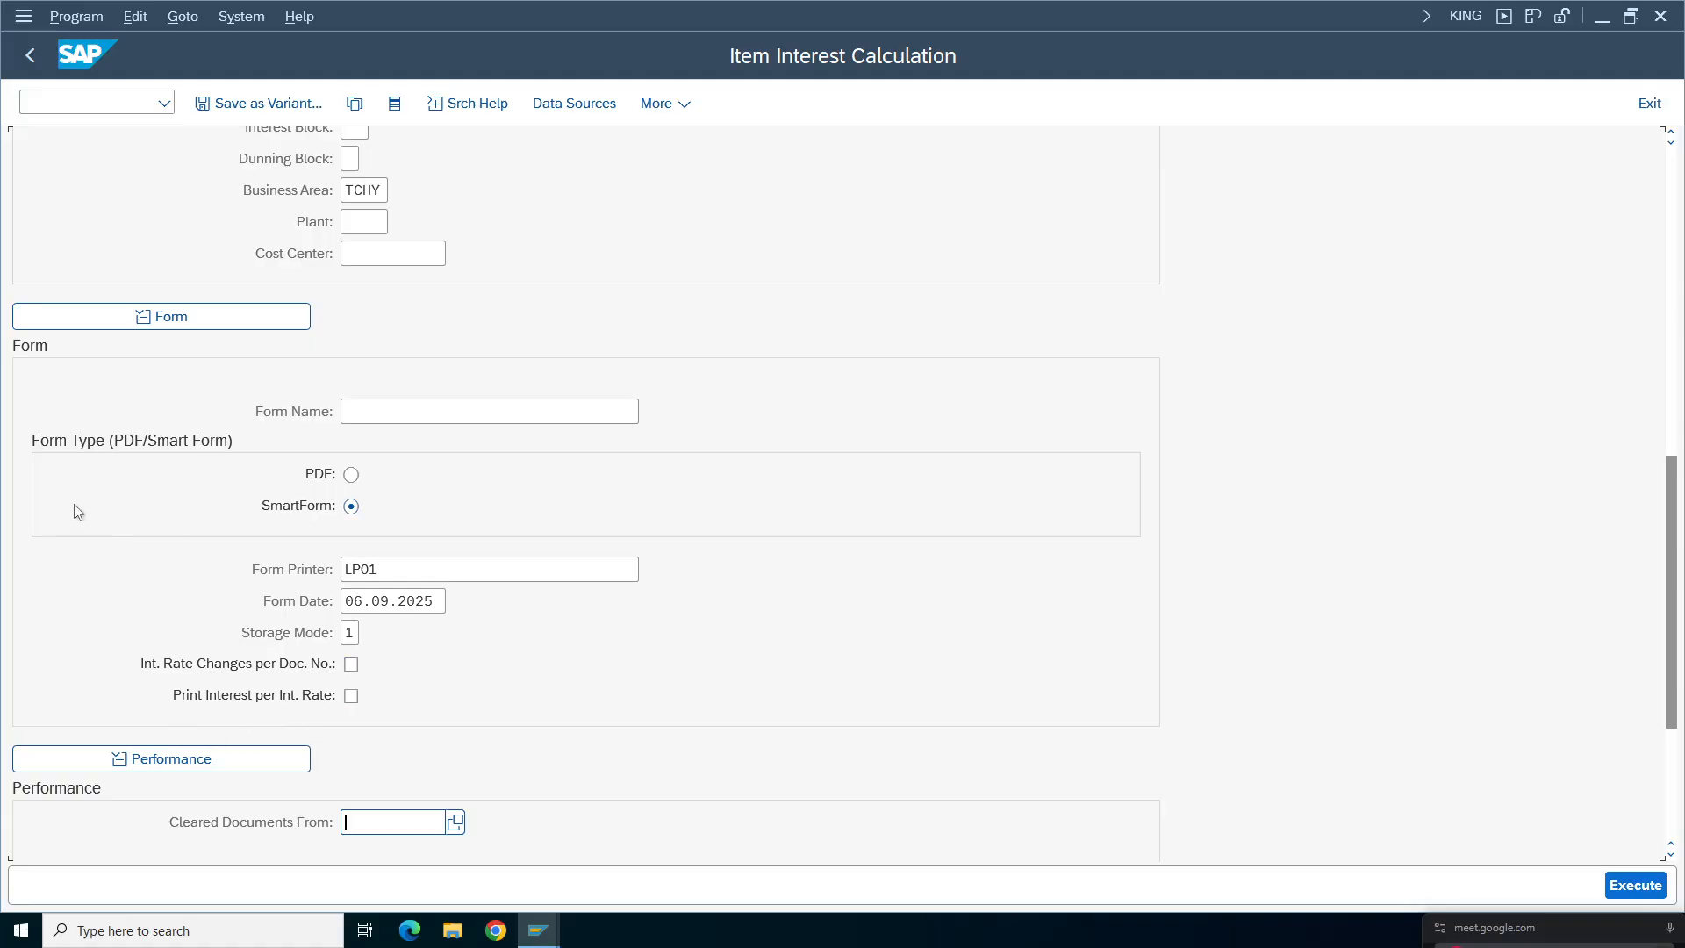
left_click(352, 696)
left_click_drag(1670, 576, 19, 111)
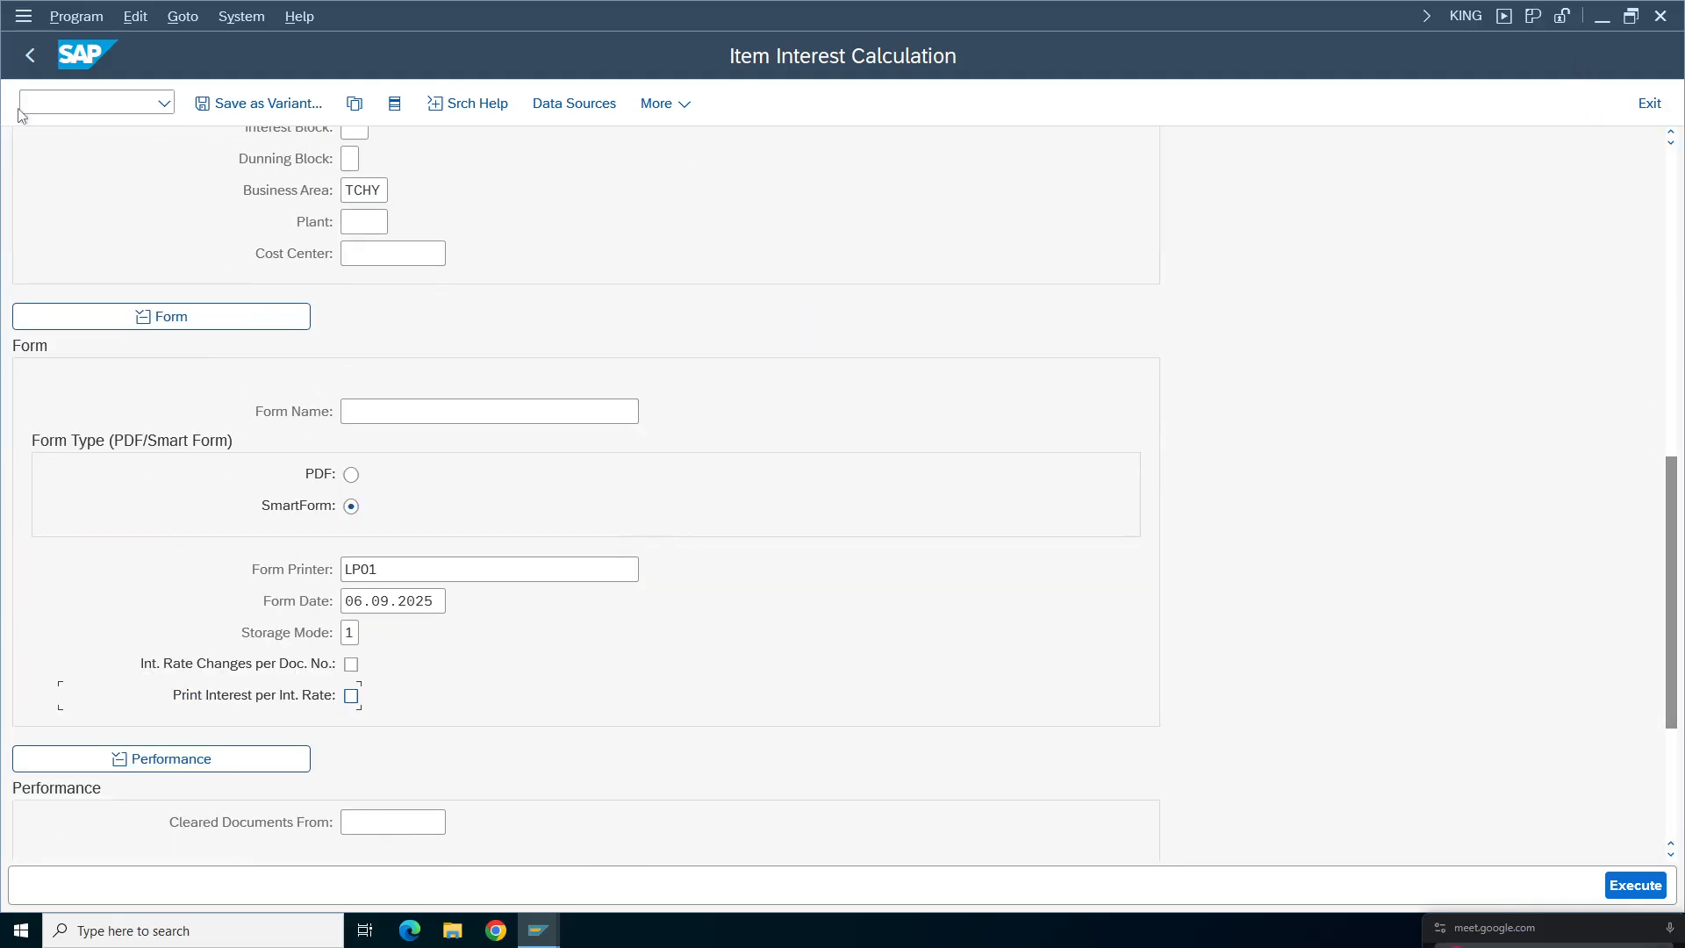
- Load the saved variant TELU INT and review its general, posting and form selections
left_click(183, 16)
mouse_move(439, 43)
left_click(565, 43)
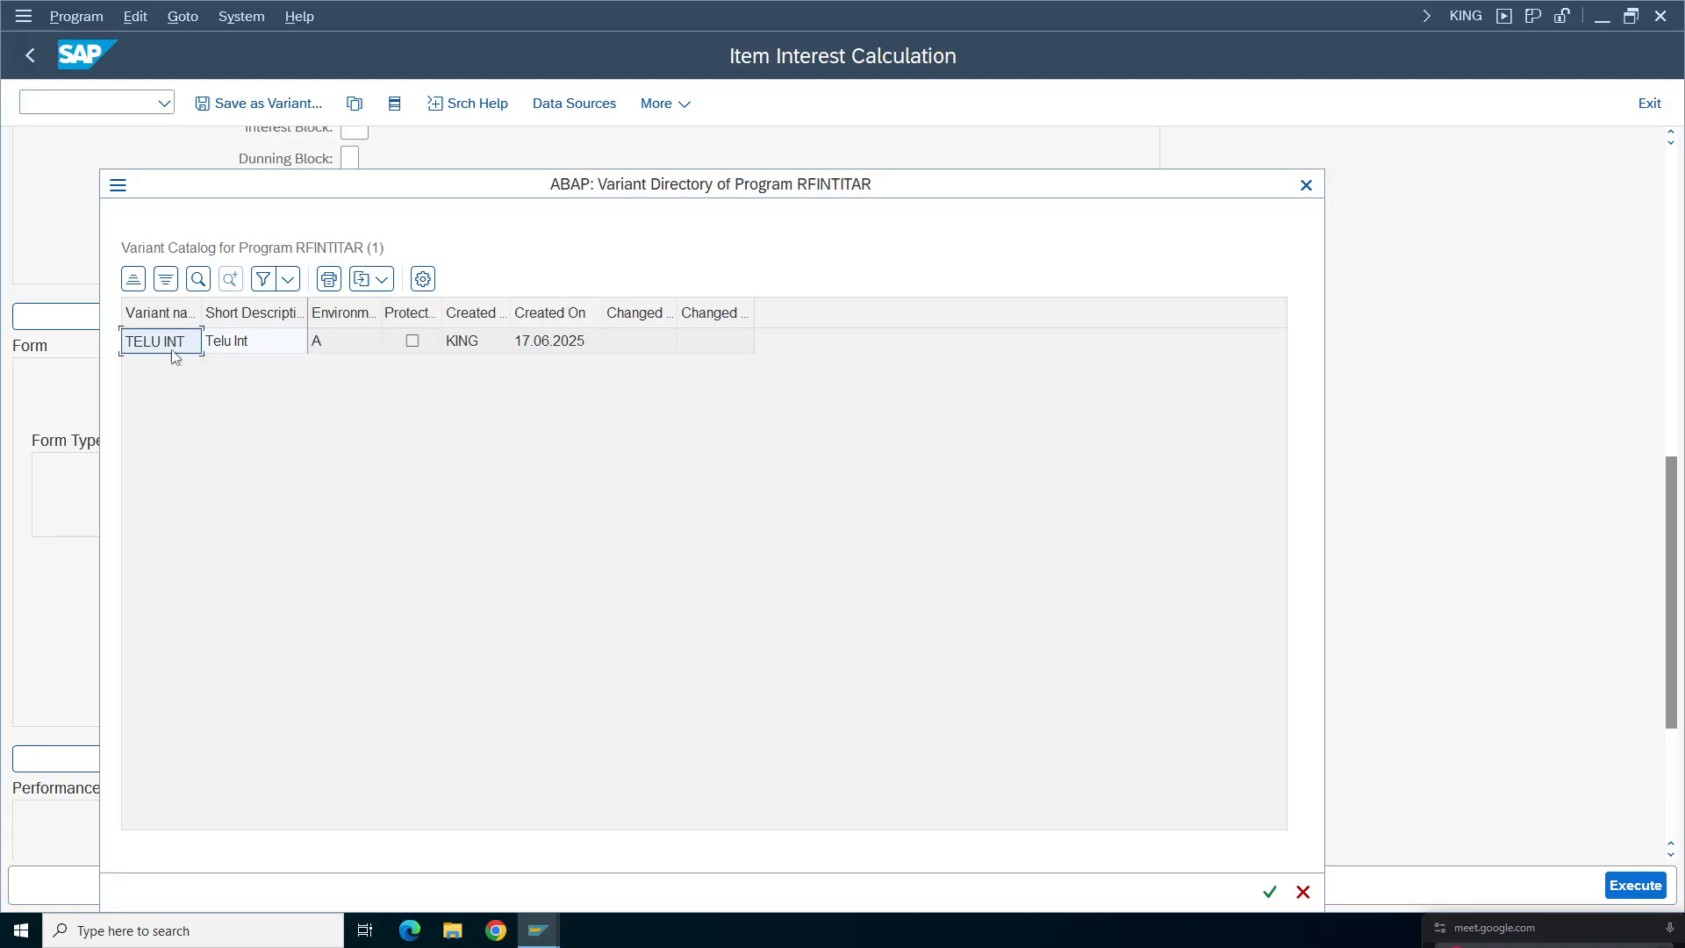
double_click(172, 350)
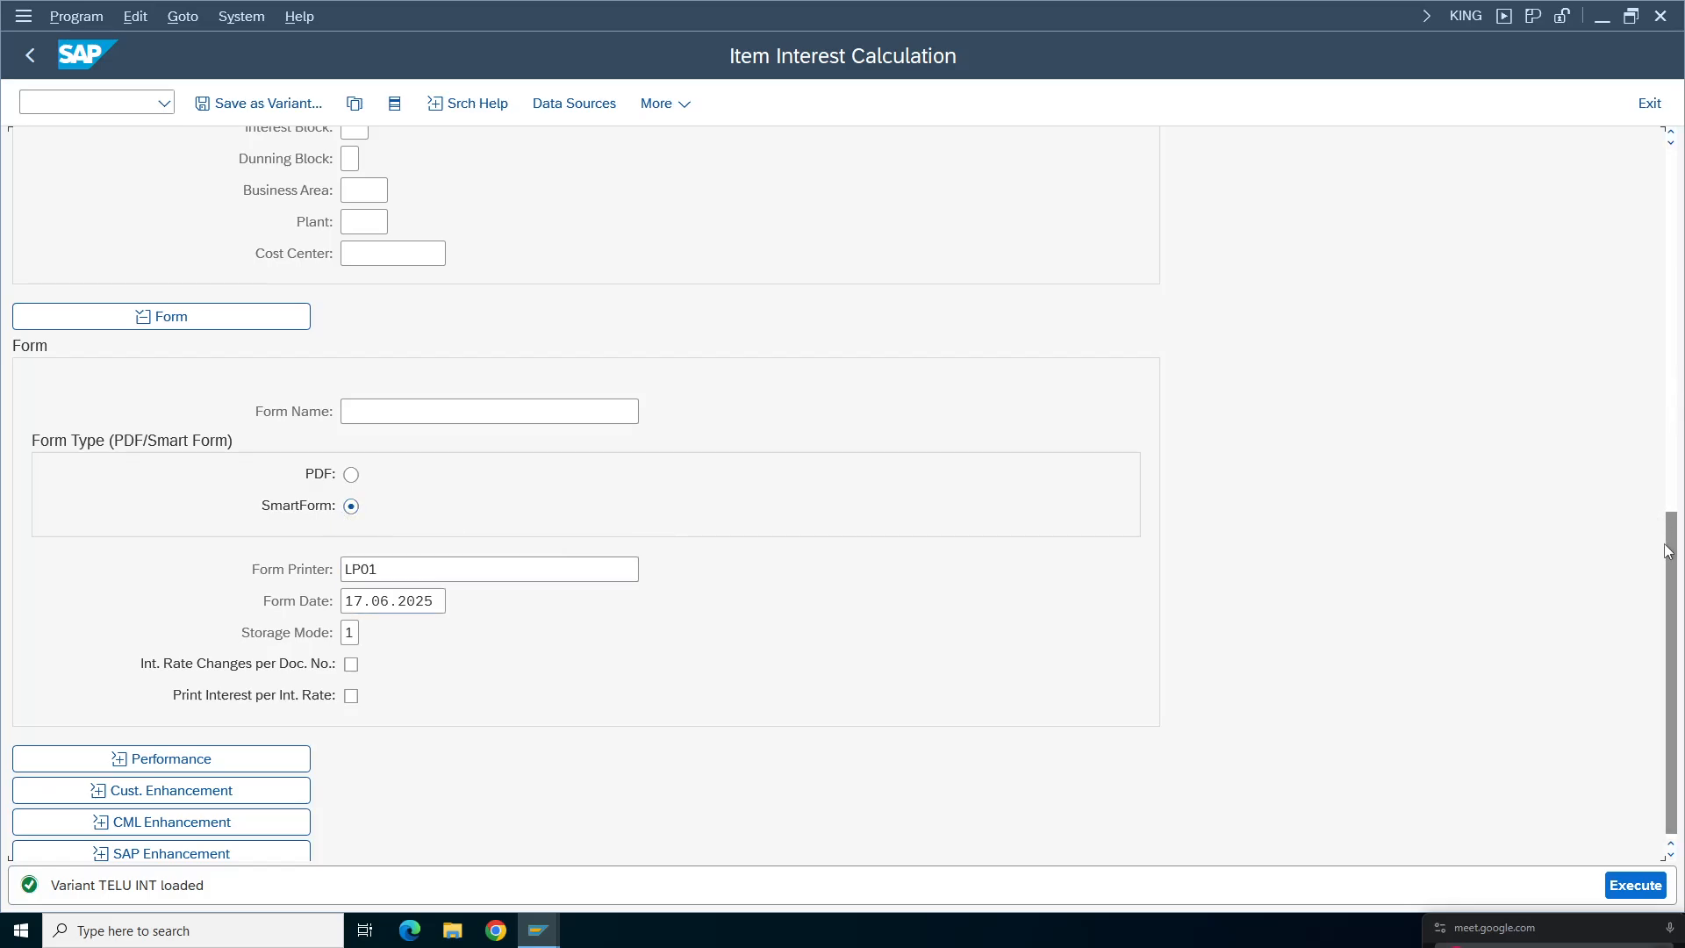
left_click_drag(1676, 583, 1634, 395)
scroll(1632, 390, "down", 5)
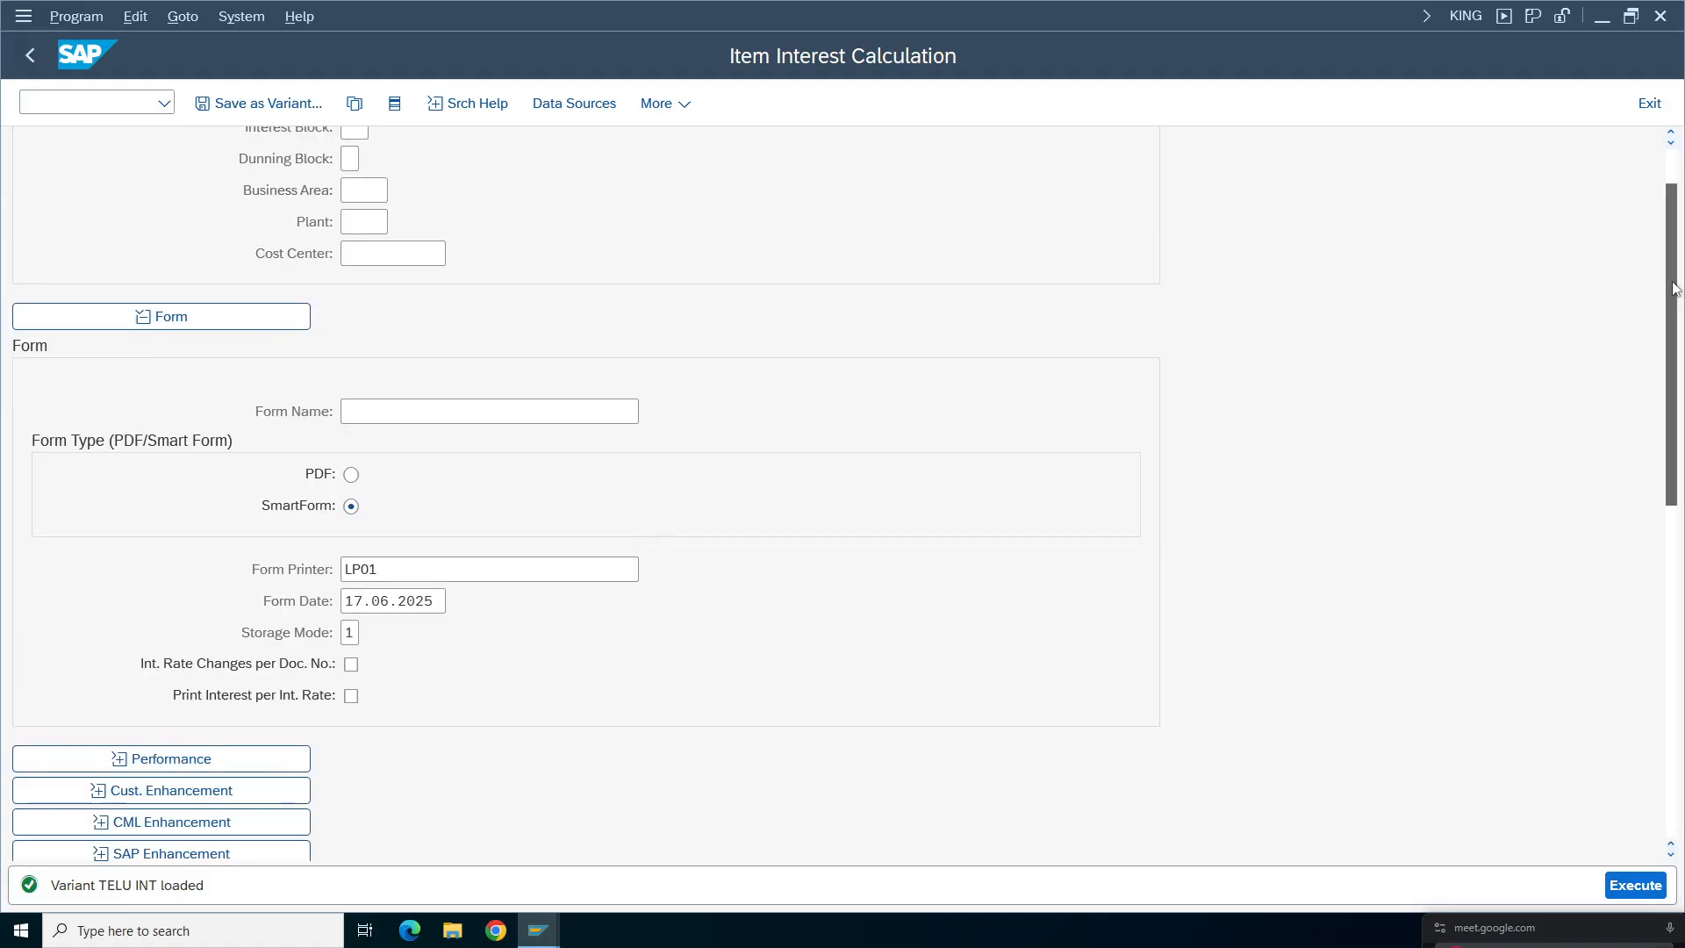
left_click_drag(1672, 581, 1681, 330)
scroll(1680, 379, "down", 4)
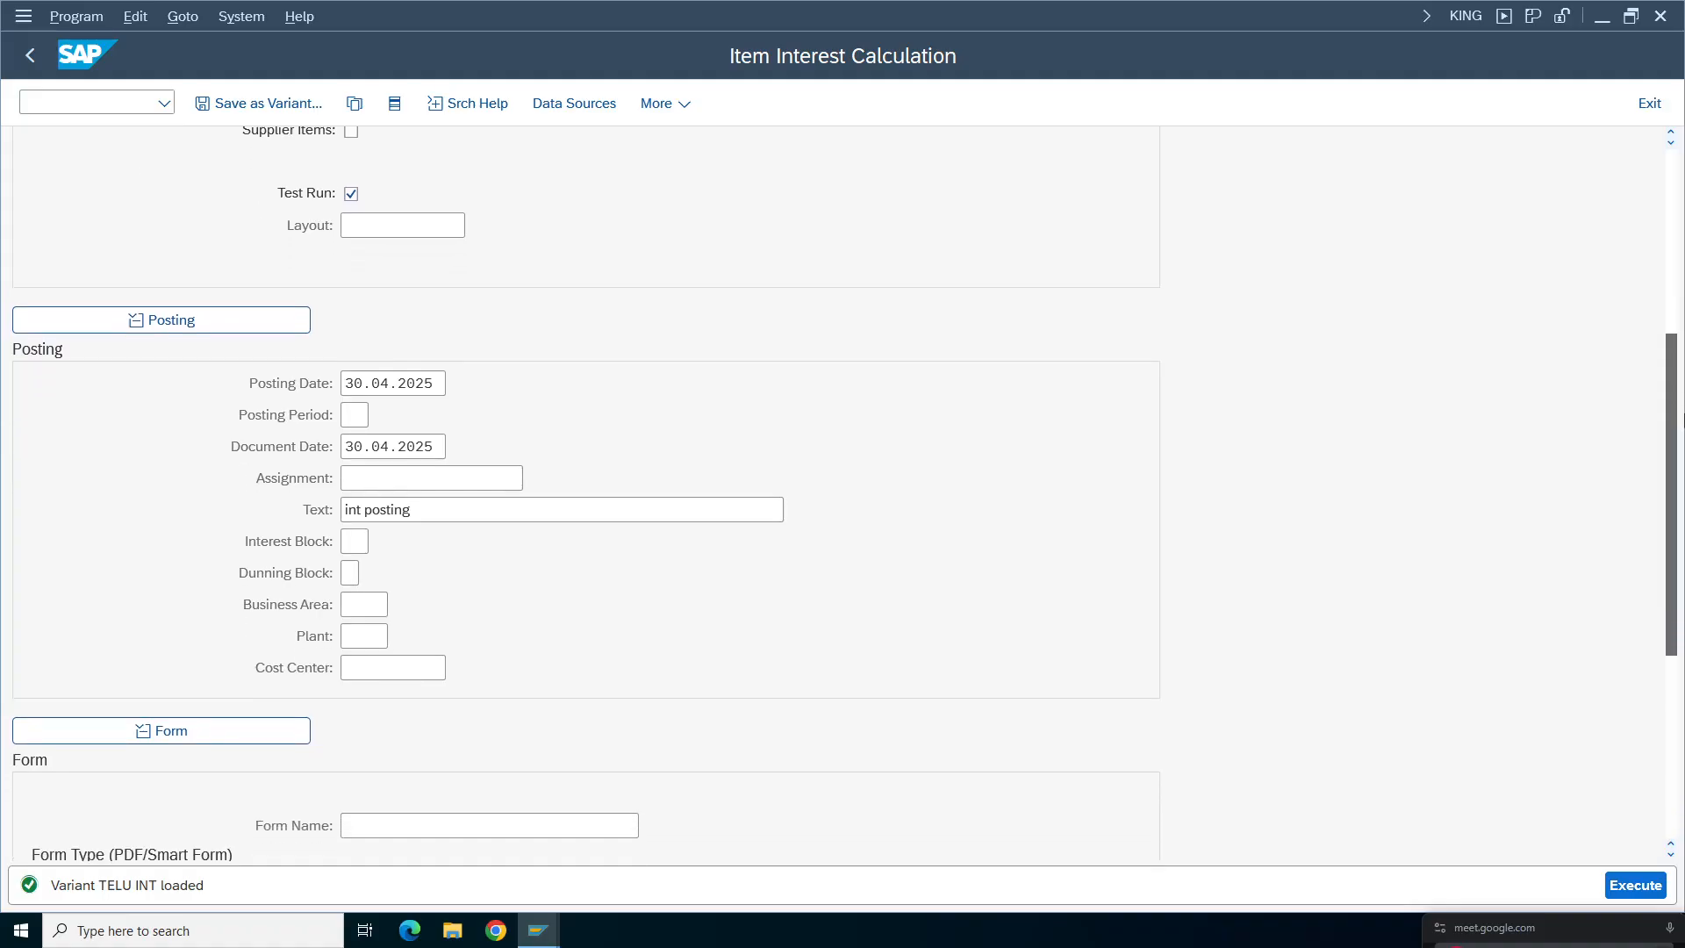
scroll(1680, 355, "up", 4)
scroll(1681, 354, "up", 3)
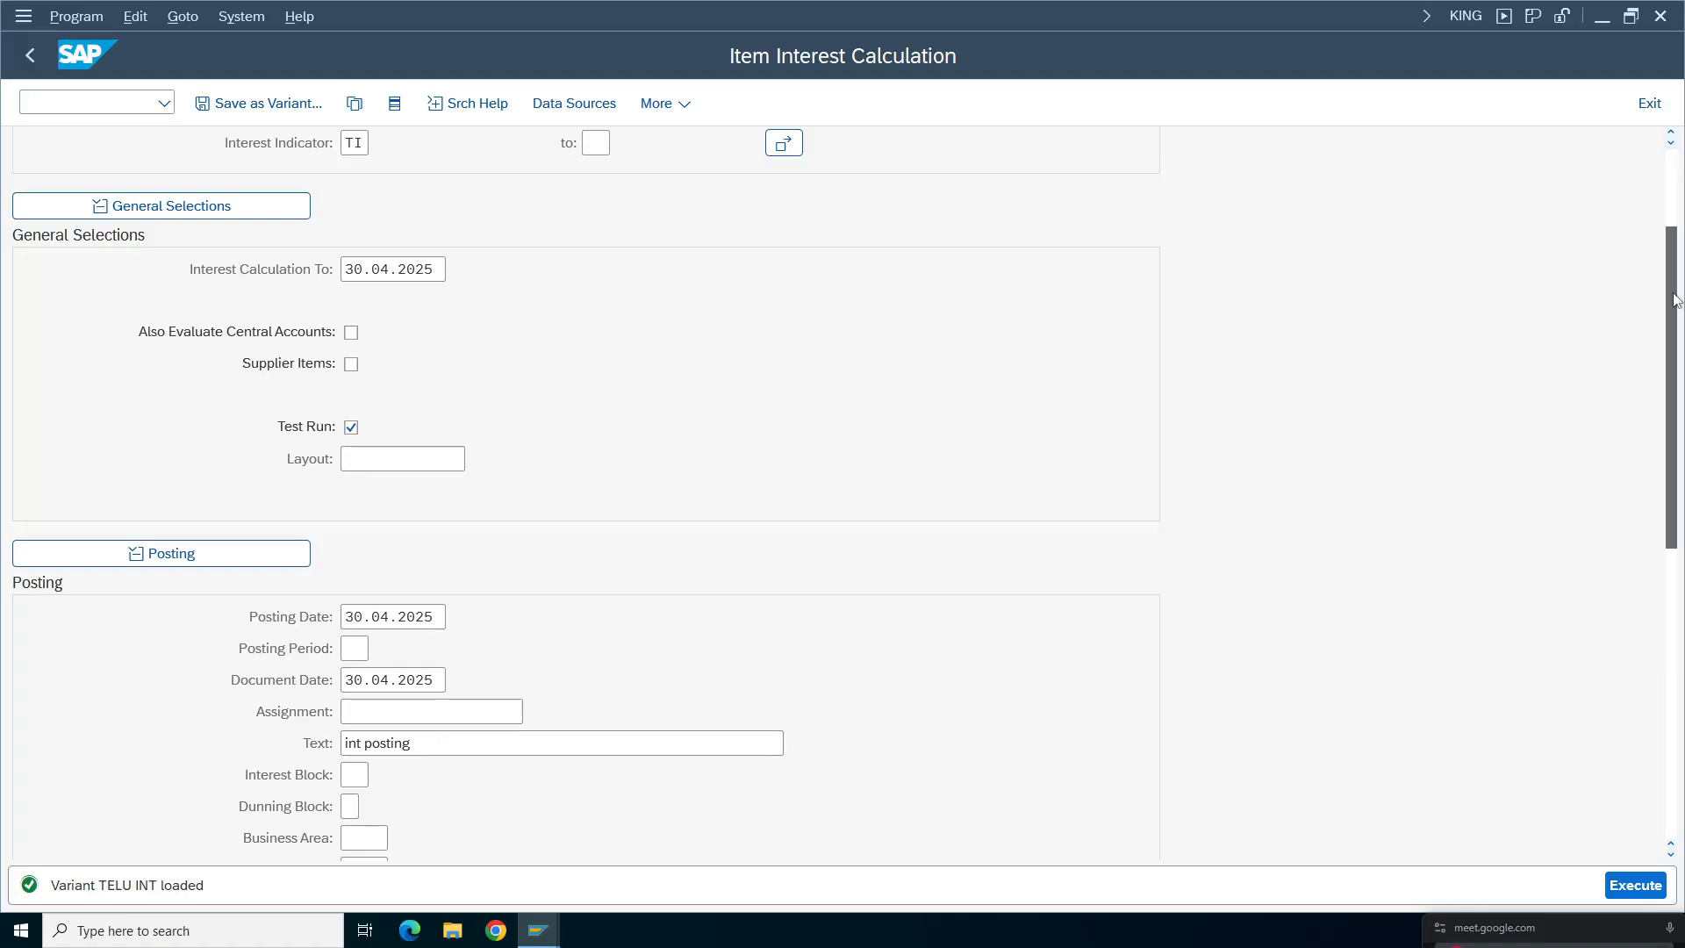
- Set both the Posting Date and the Document Date to 31.05.2025 in the posting section
left_click_drag(1673, 290, 1672, 287)
left_click(415, 625)
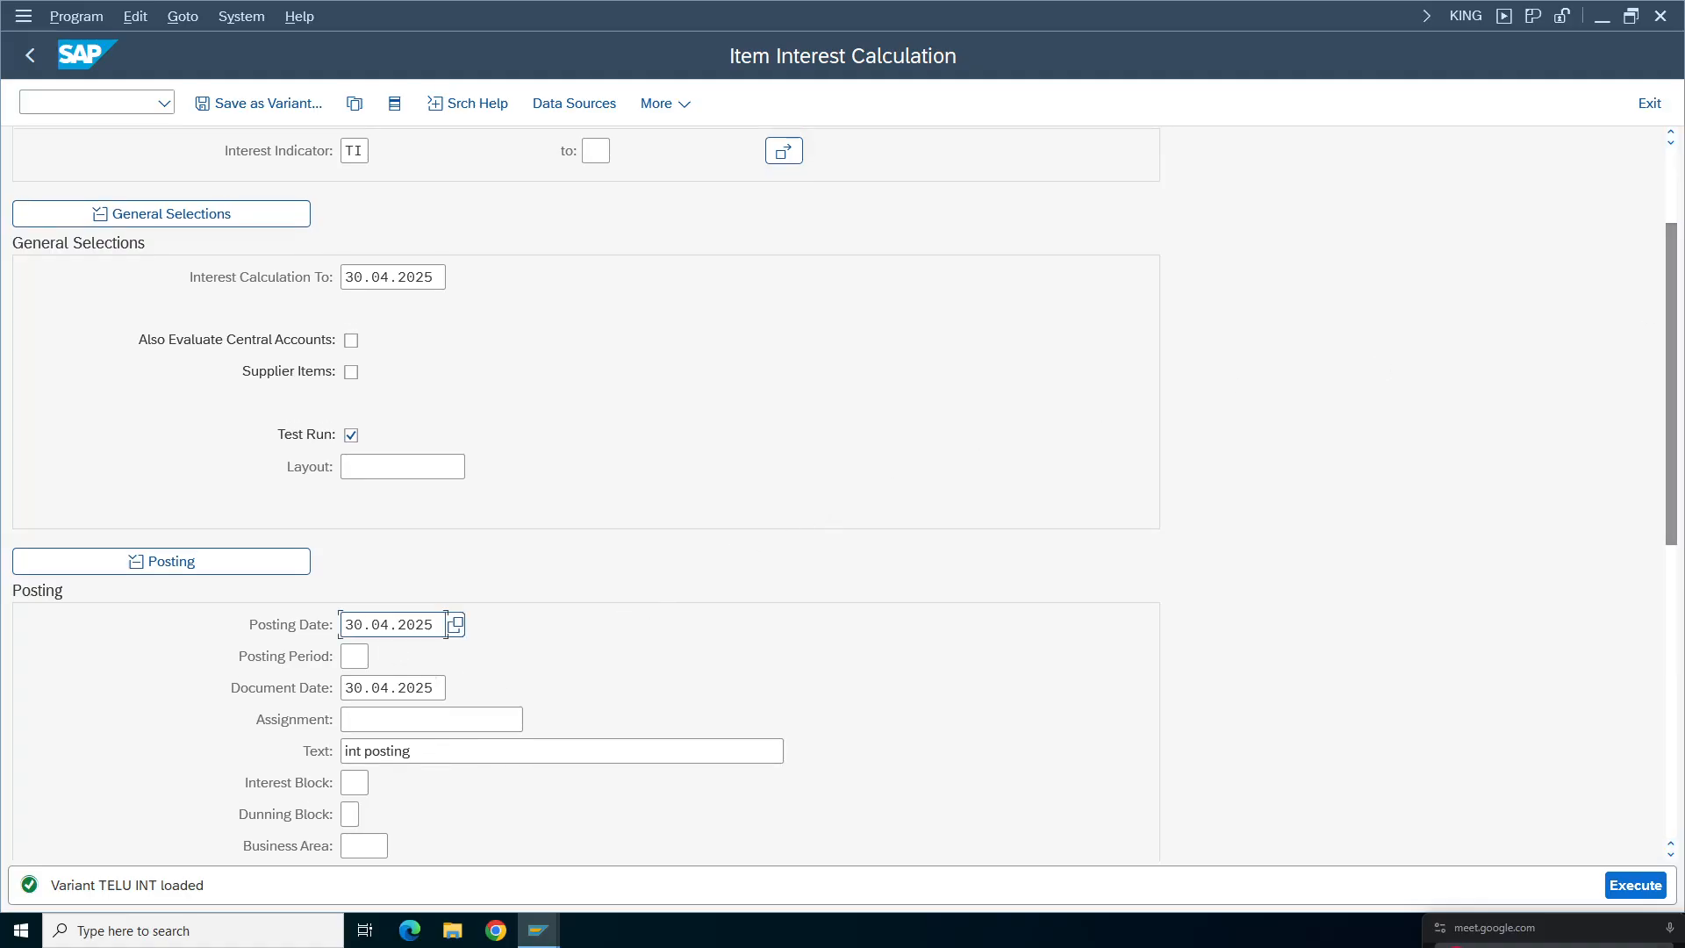
key("BackSpace")
type("1")
key("BackSpace")
type("5")
left_click(392, 688)
key("BackSpace")
type("5")
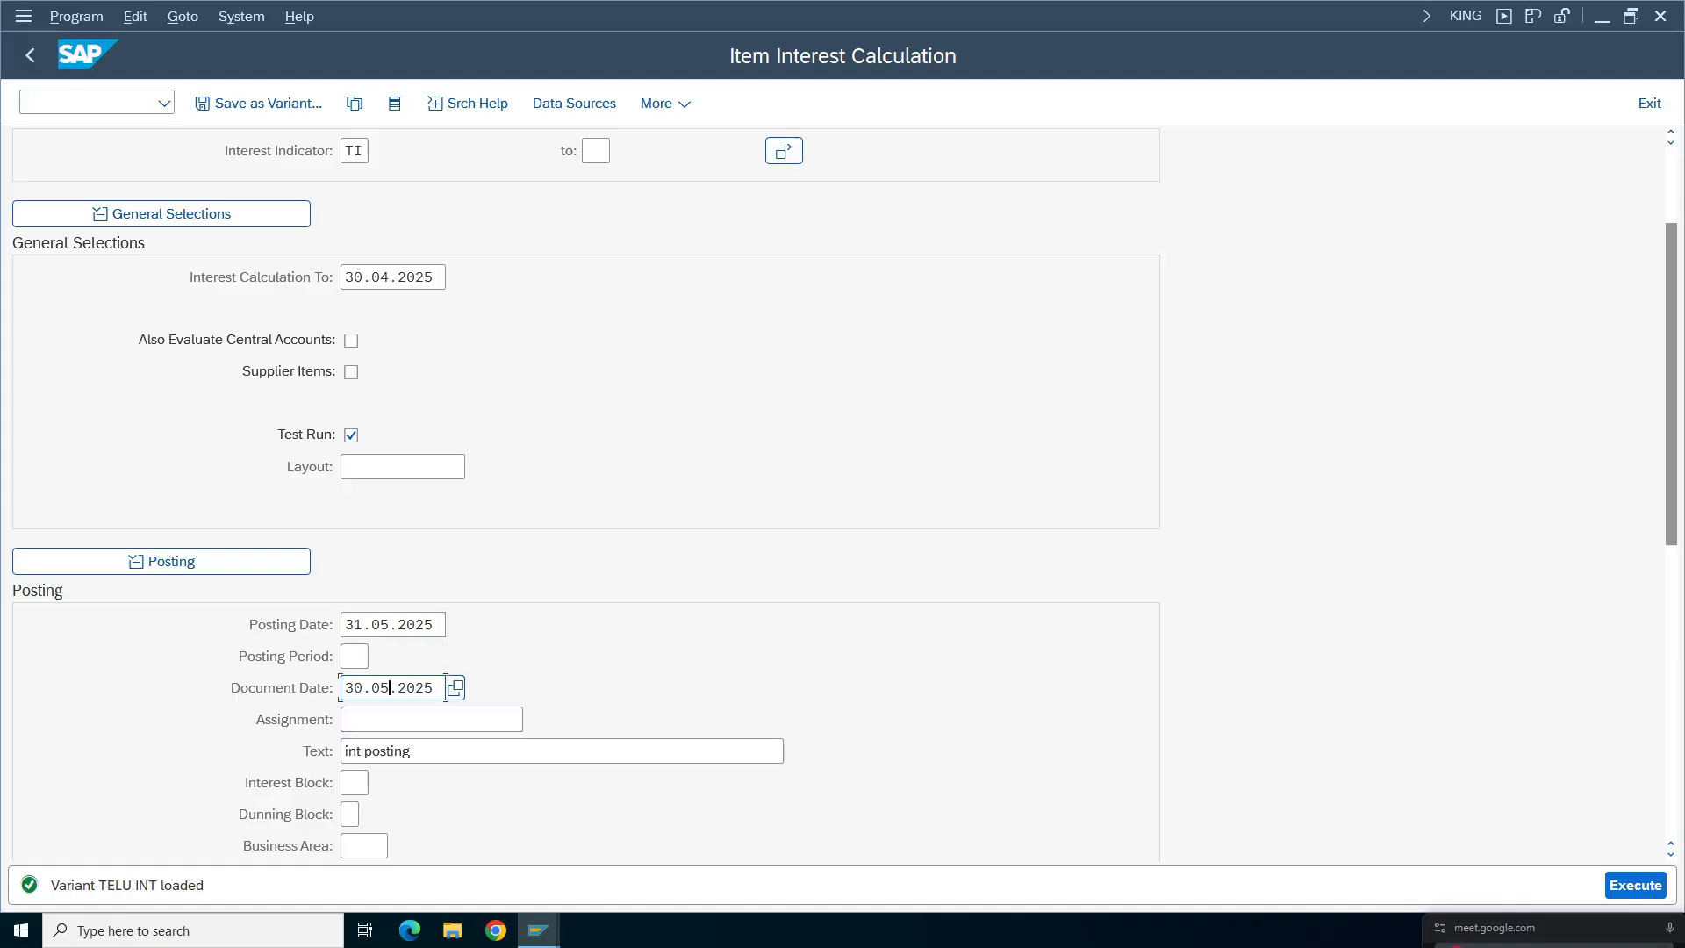
key("Left")
key("Left")
key("Left")
key("BackSpace")
type("1")
- Execute the test run with the loaded variant, check the log message and return to the selection screen
scroll(1678, 465, "down", 3)
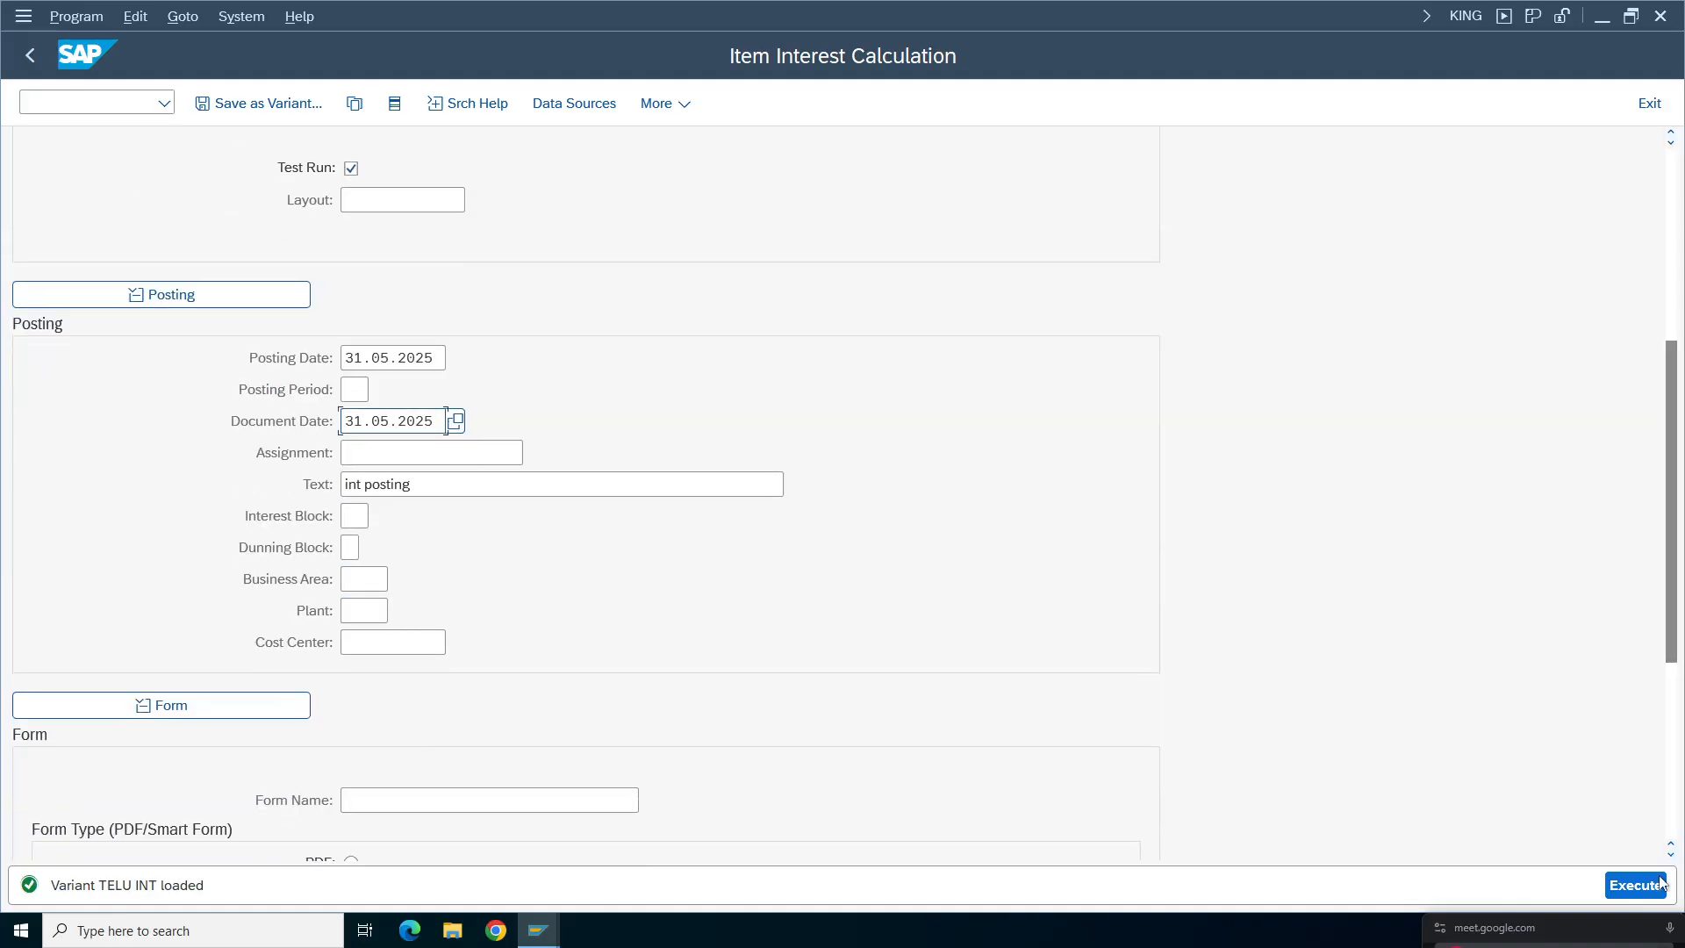
key("Return")
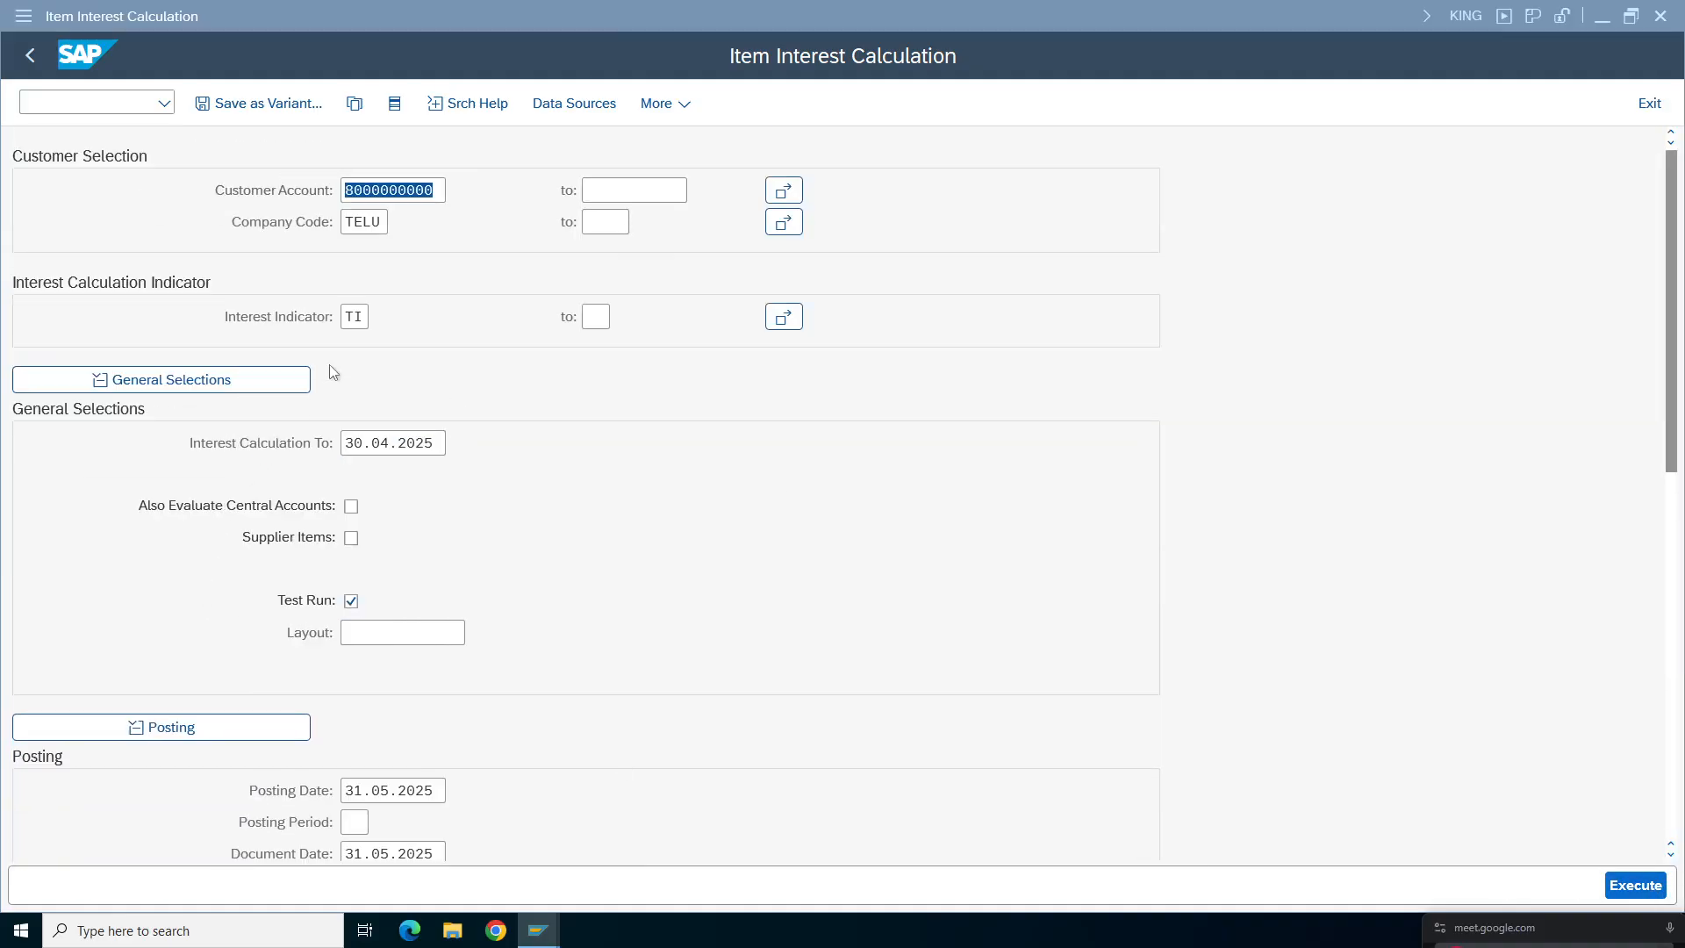
key("F8")
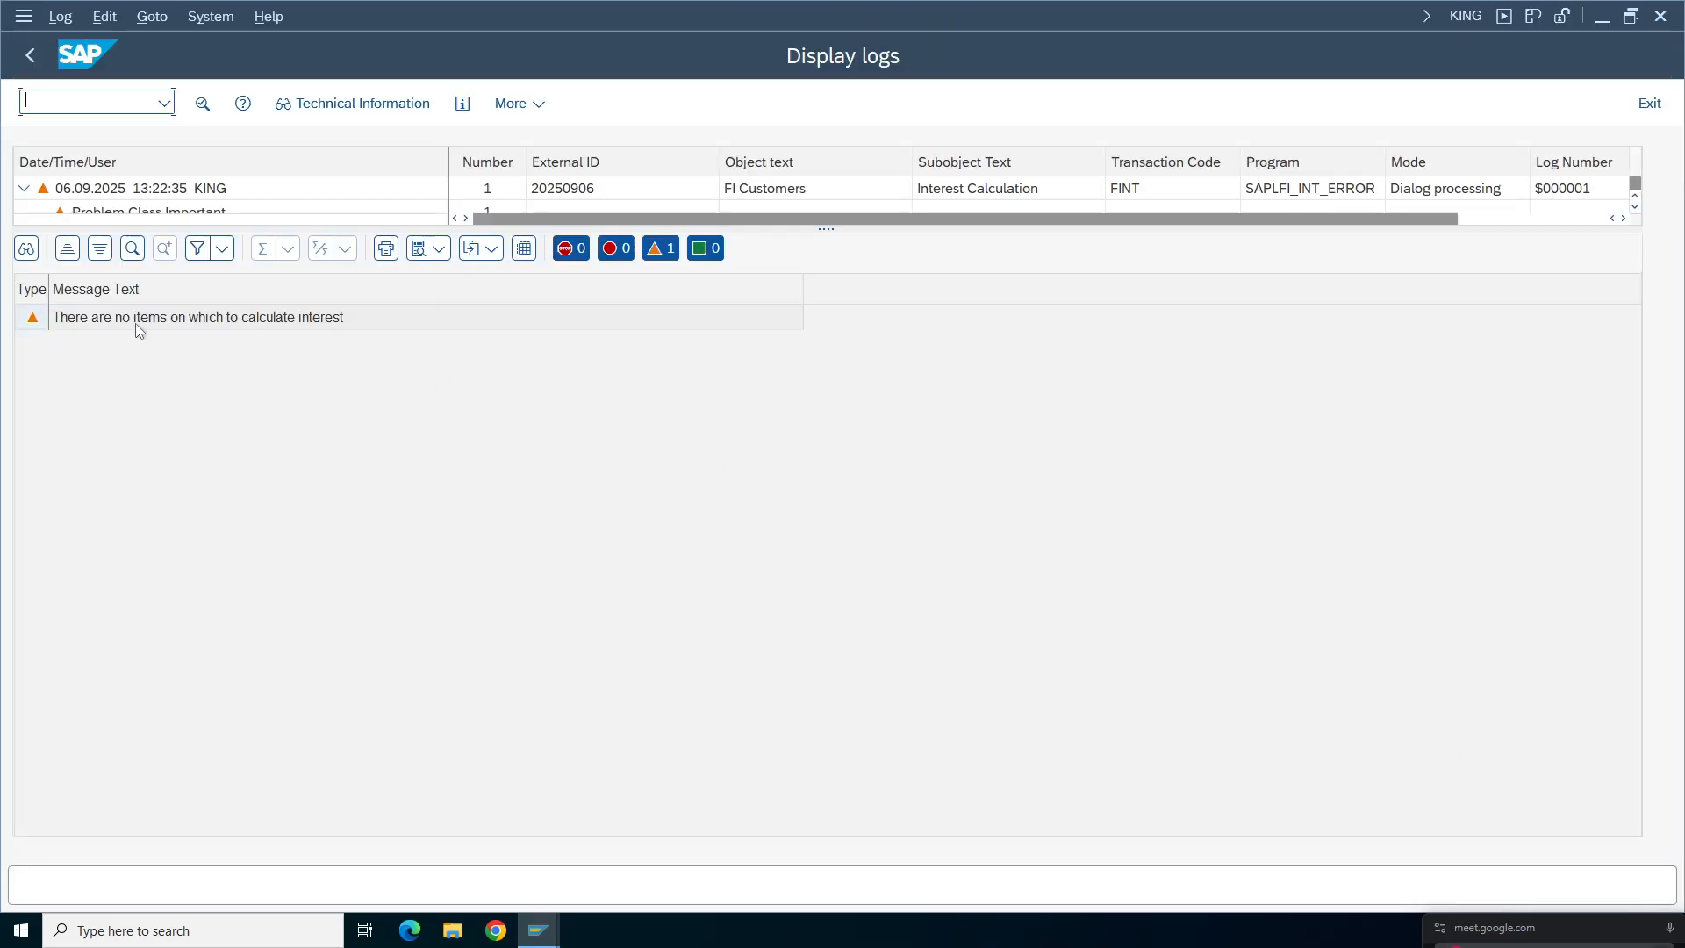
left_click(29, 54)
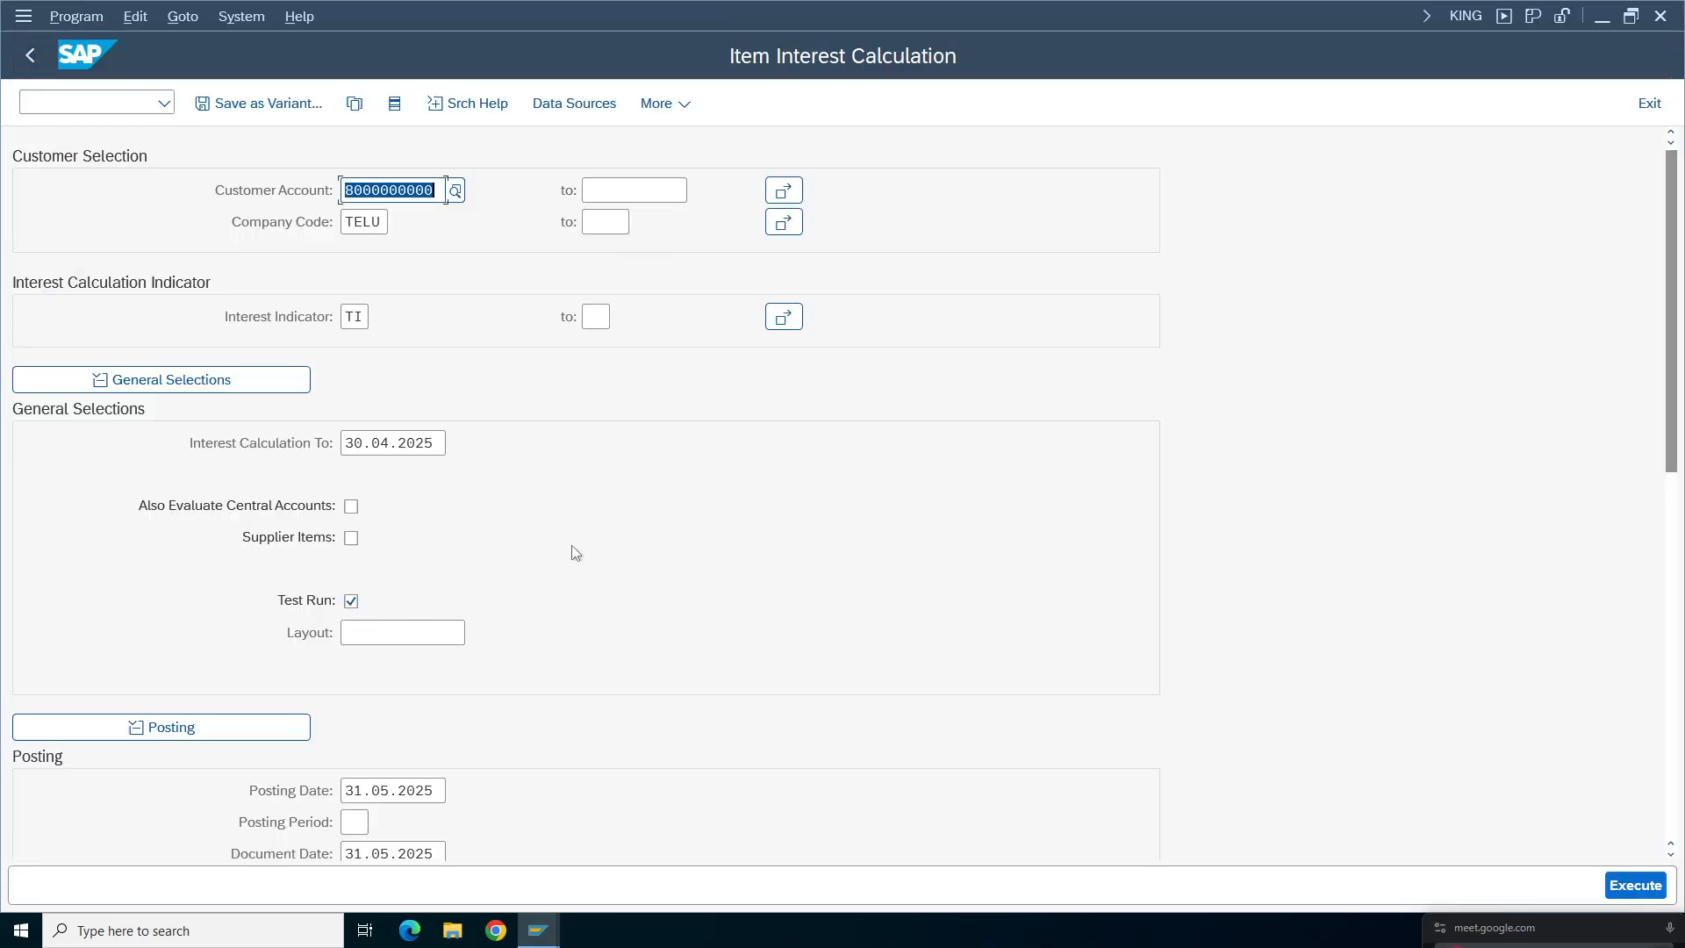
- Set the Company Code to AM01, clear the Customer Account, execute the test run and return from the log
left_click_drag(1671, 444, 1682, 334)
left_click(379, 221)
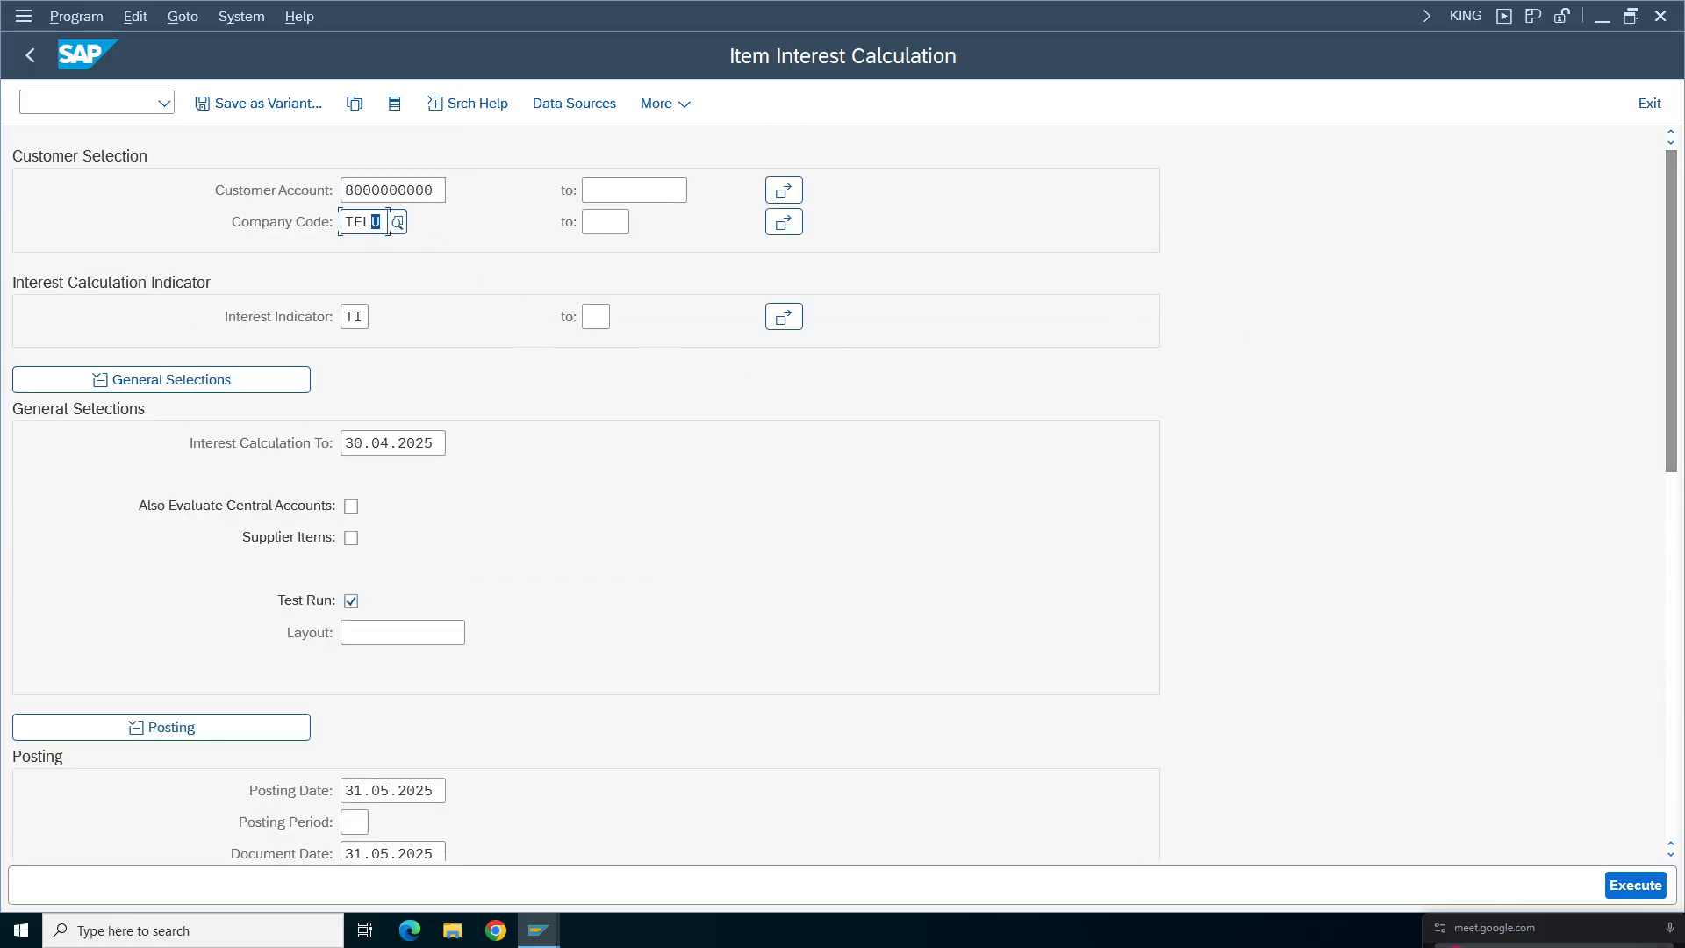
key("BackSpace")
key("BackSpace")
key("BackSpace")
key("BackSpace")
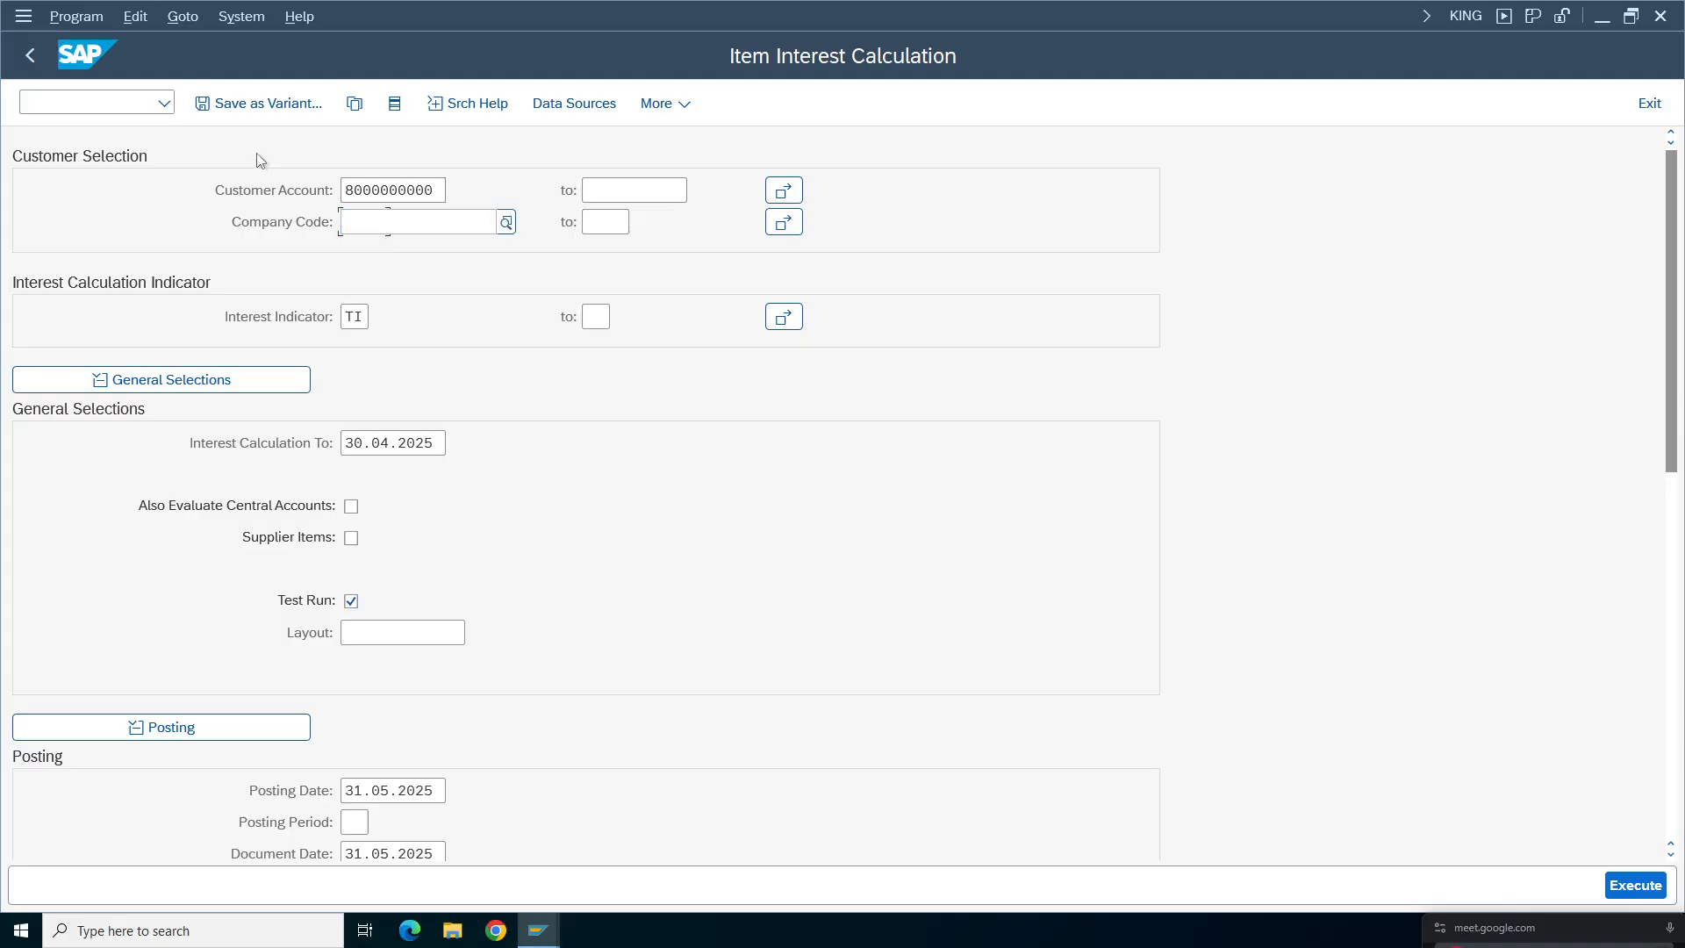
type("am01")
left_click(437, 190)
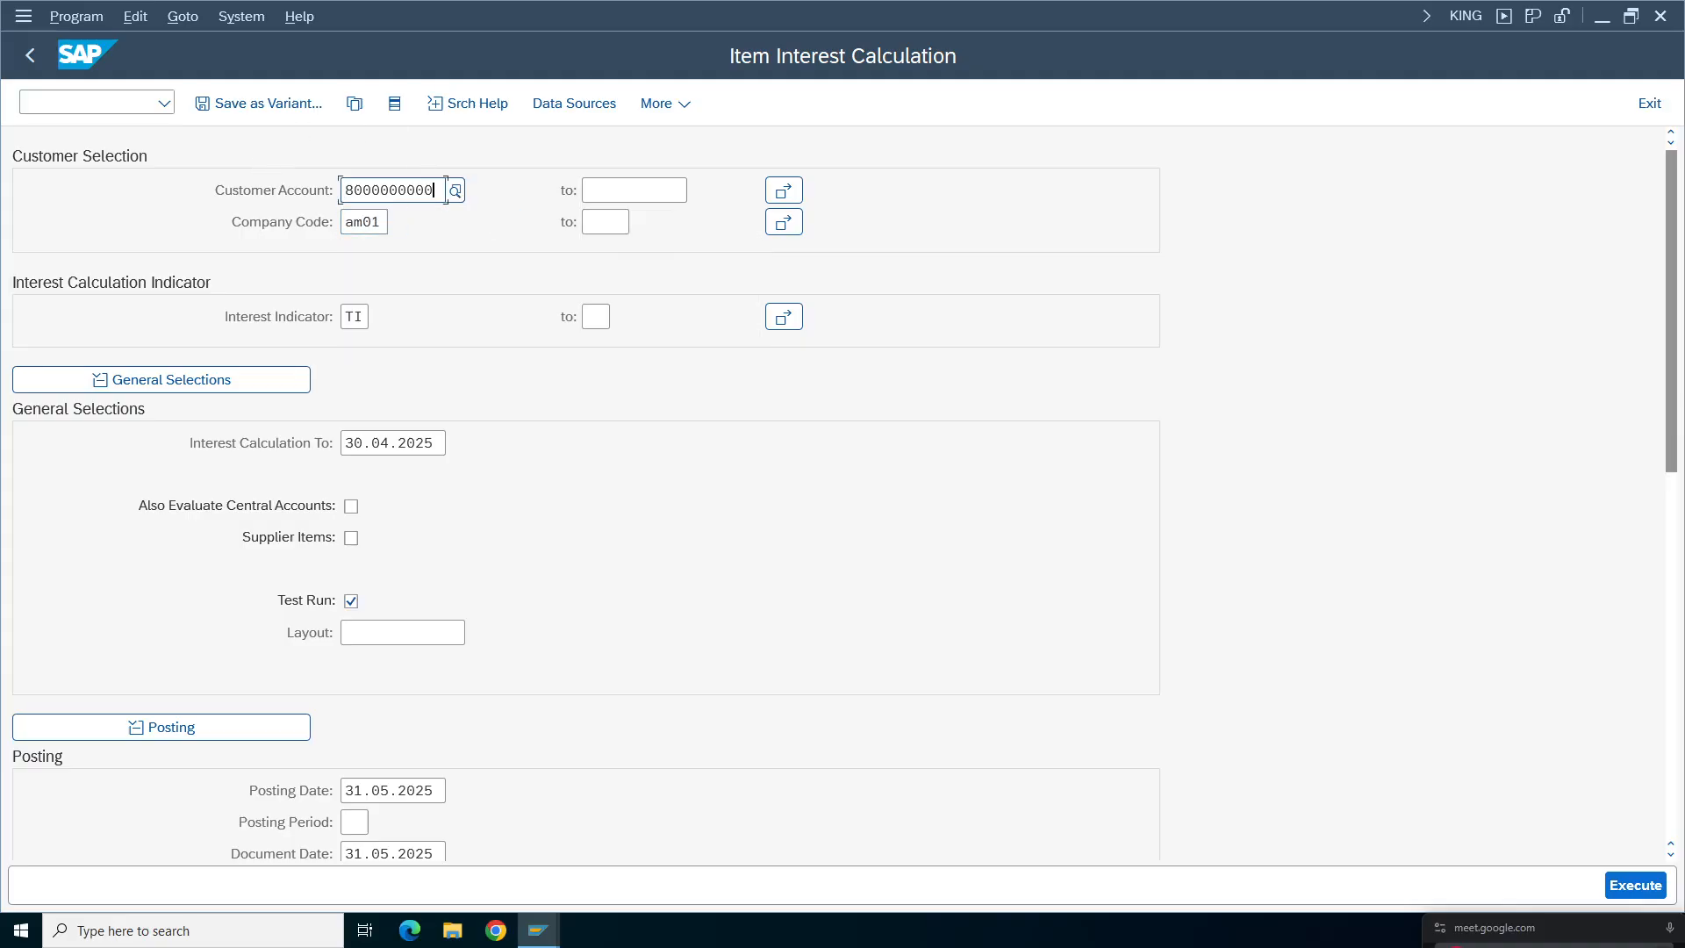
key("BackSpace")
key("BackSpace")
key("BackSpace")
left_click(1184, 822)
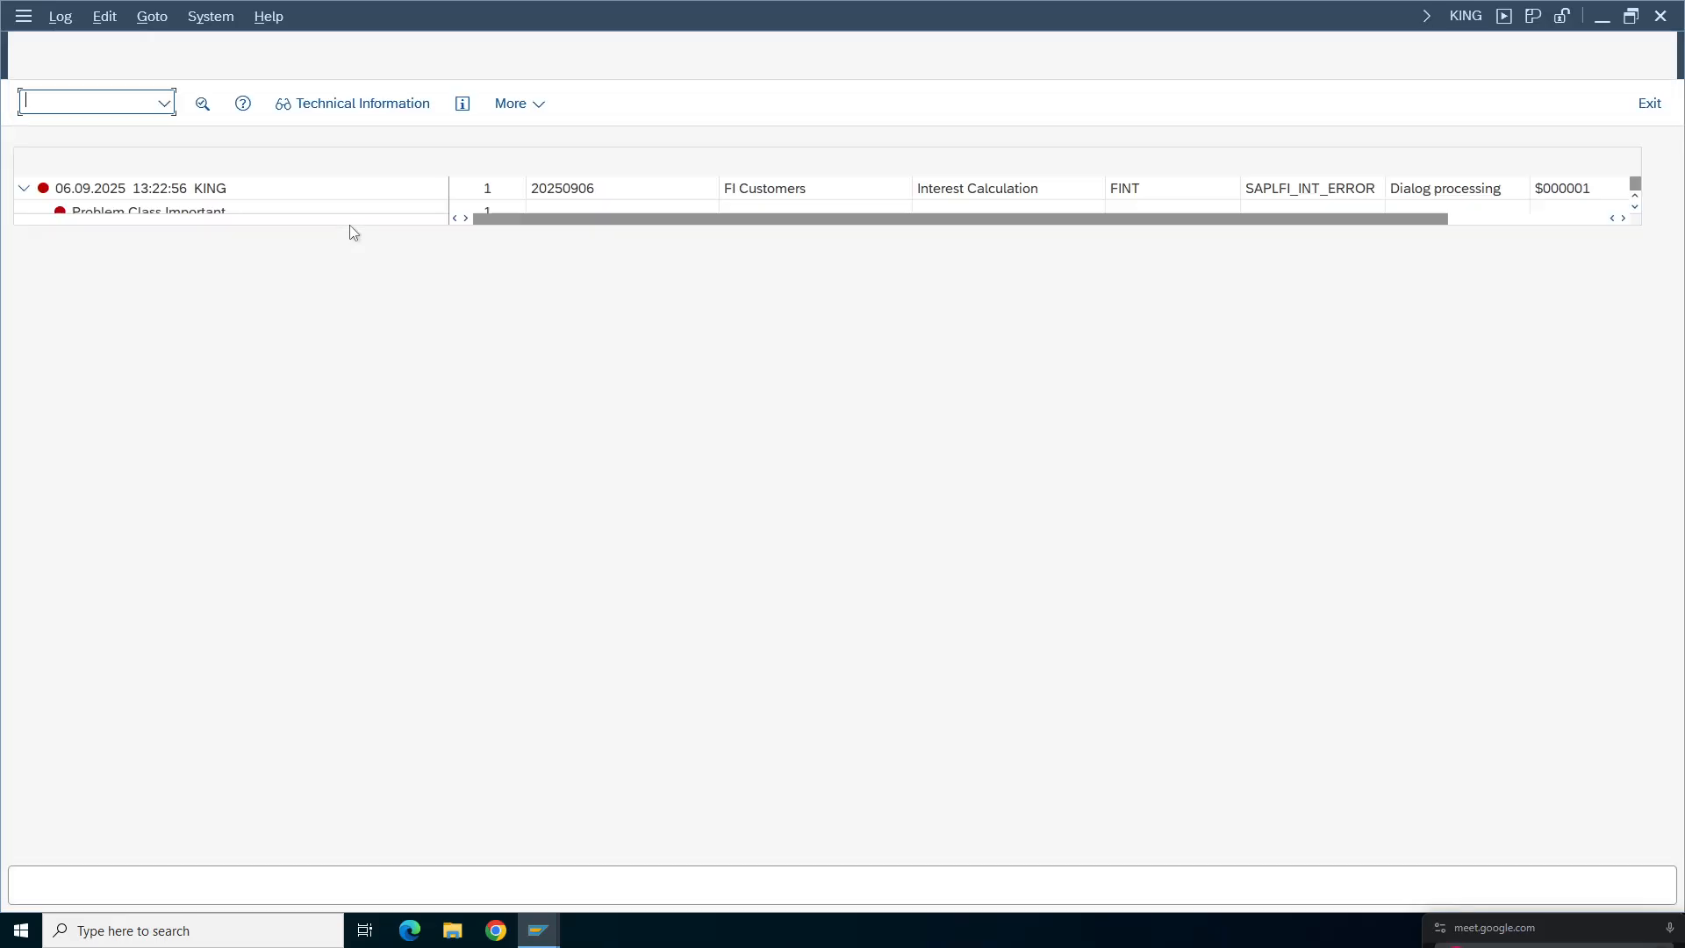
left_click(32, 55)
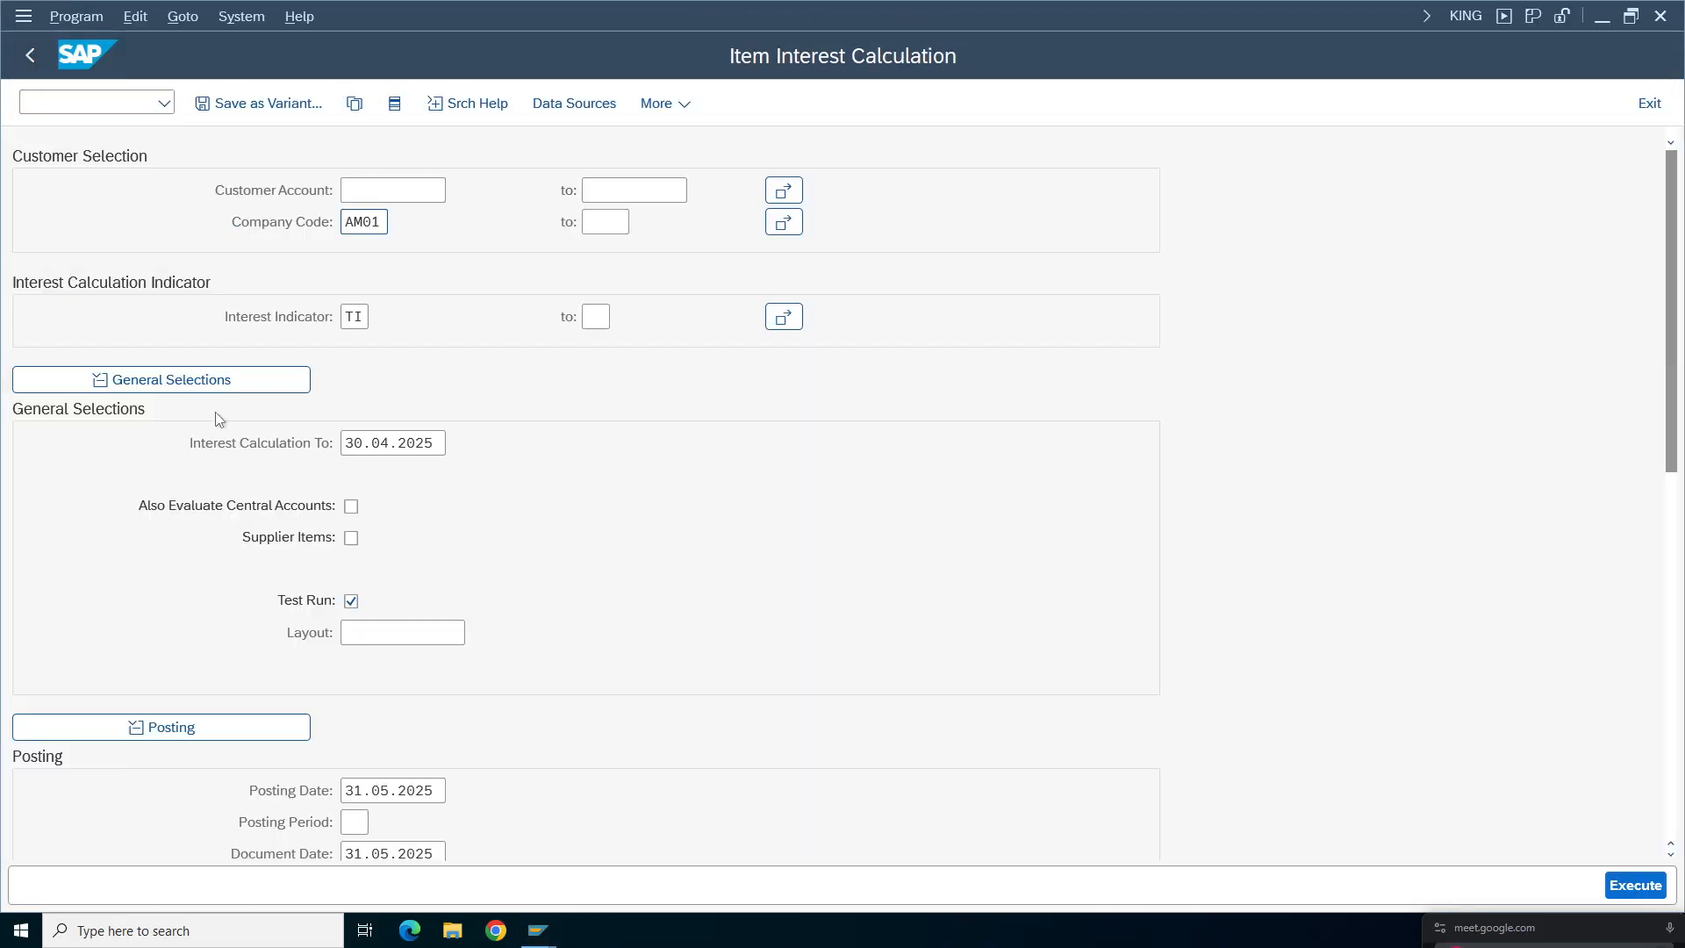
- Change the Interest Indicator to AI and execute the test run again
left_click(358, 317)
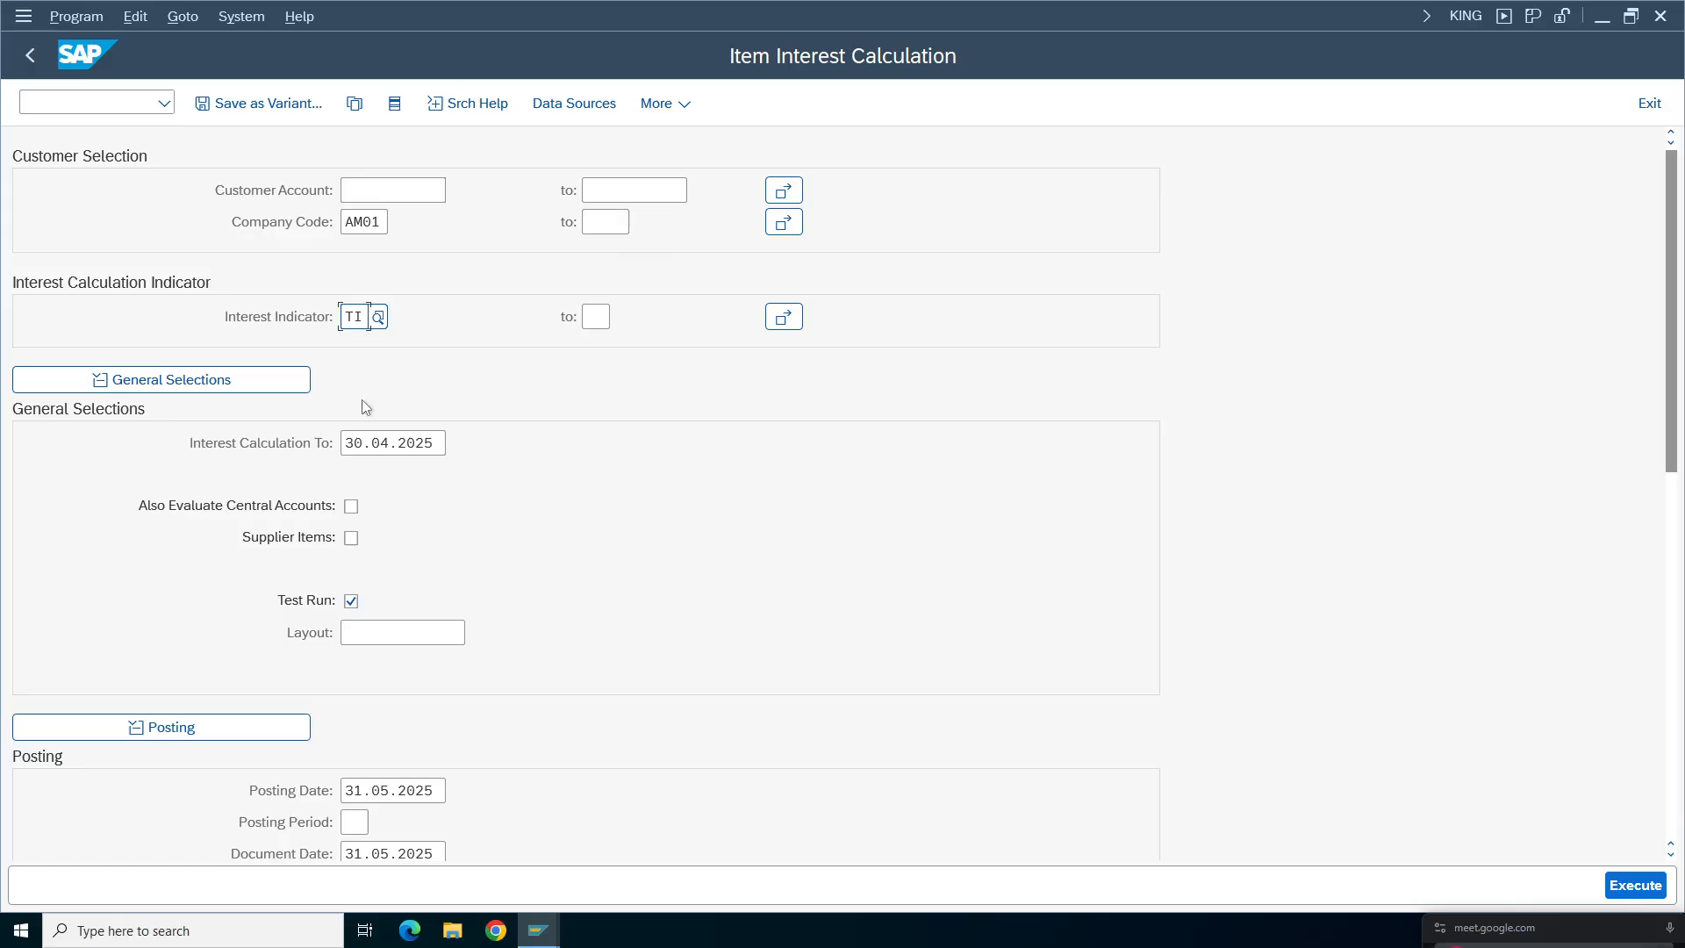
key("BackSpace")
key("BackSpace")
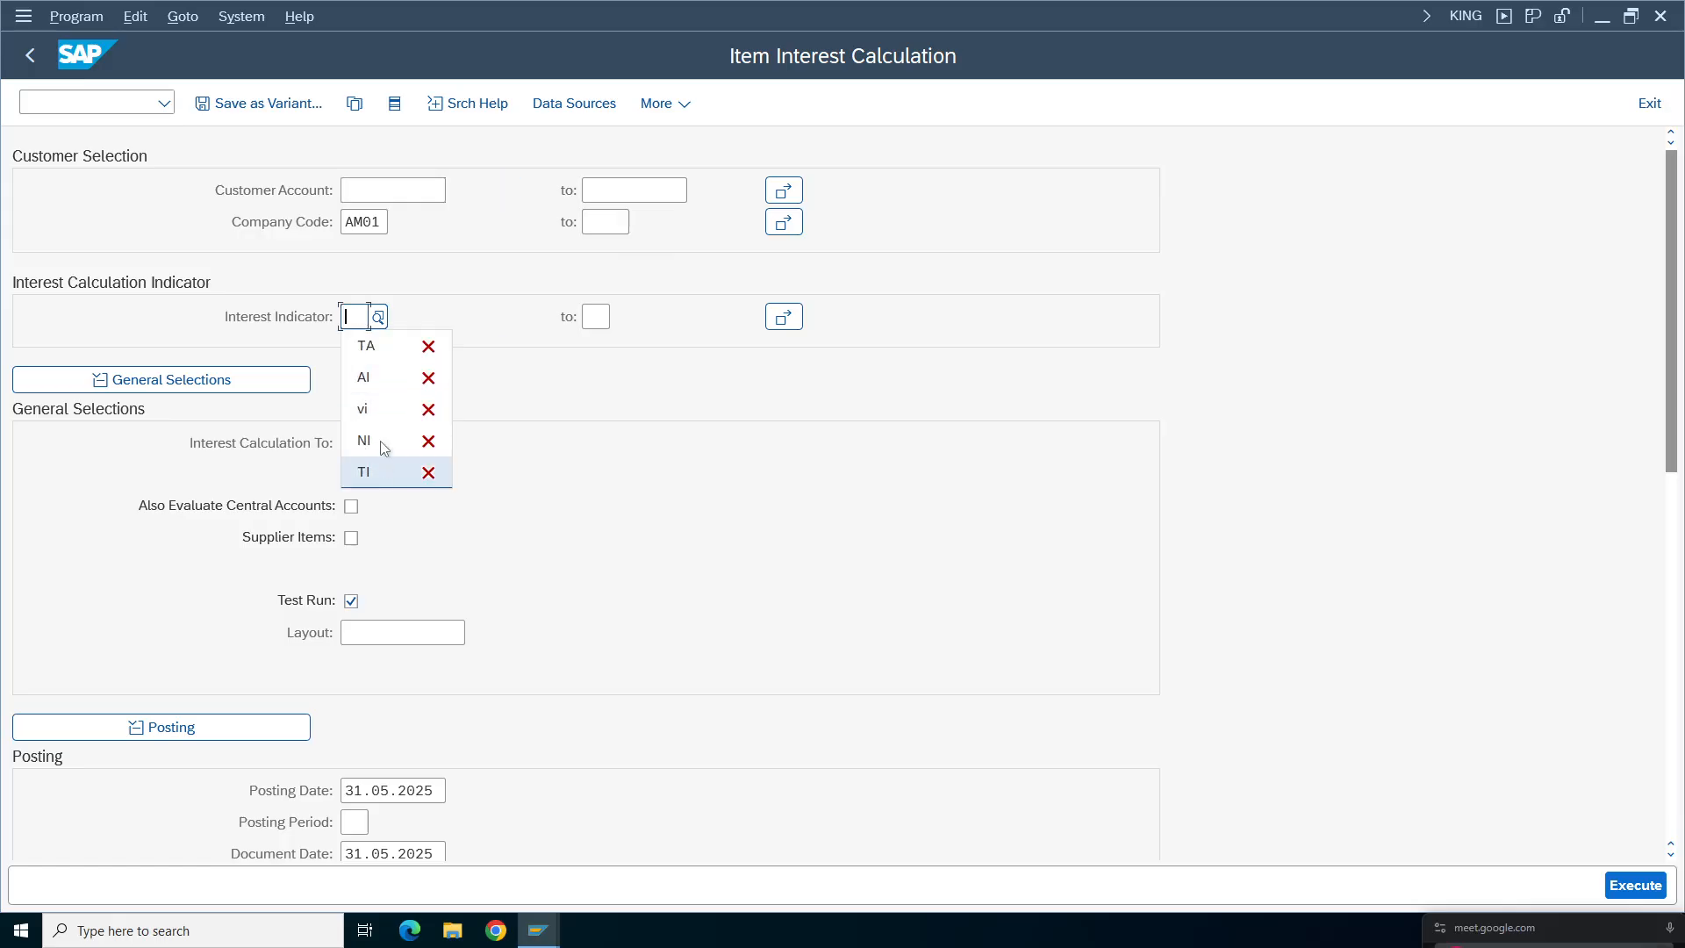
left_click(369, 378)
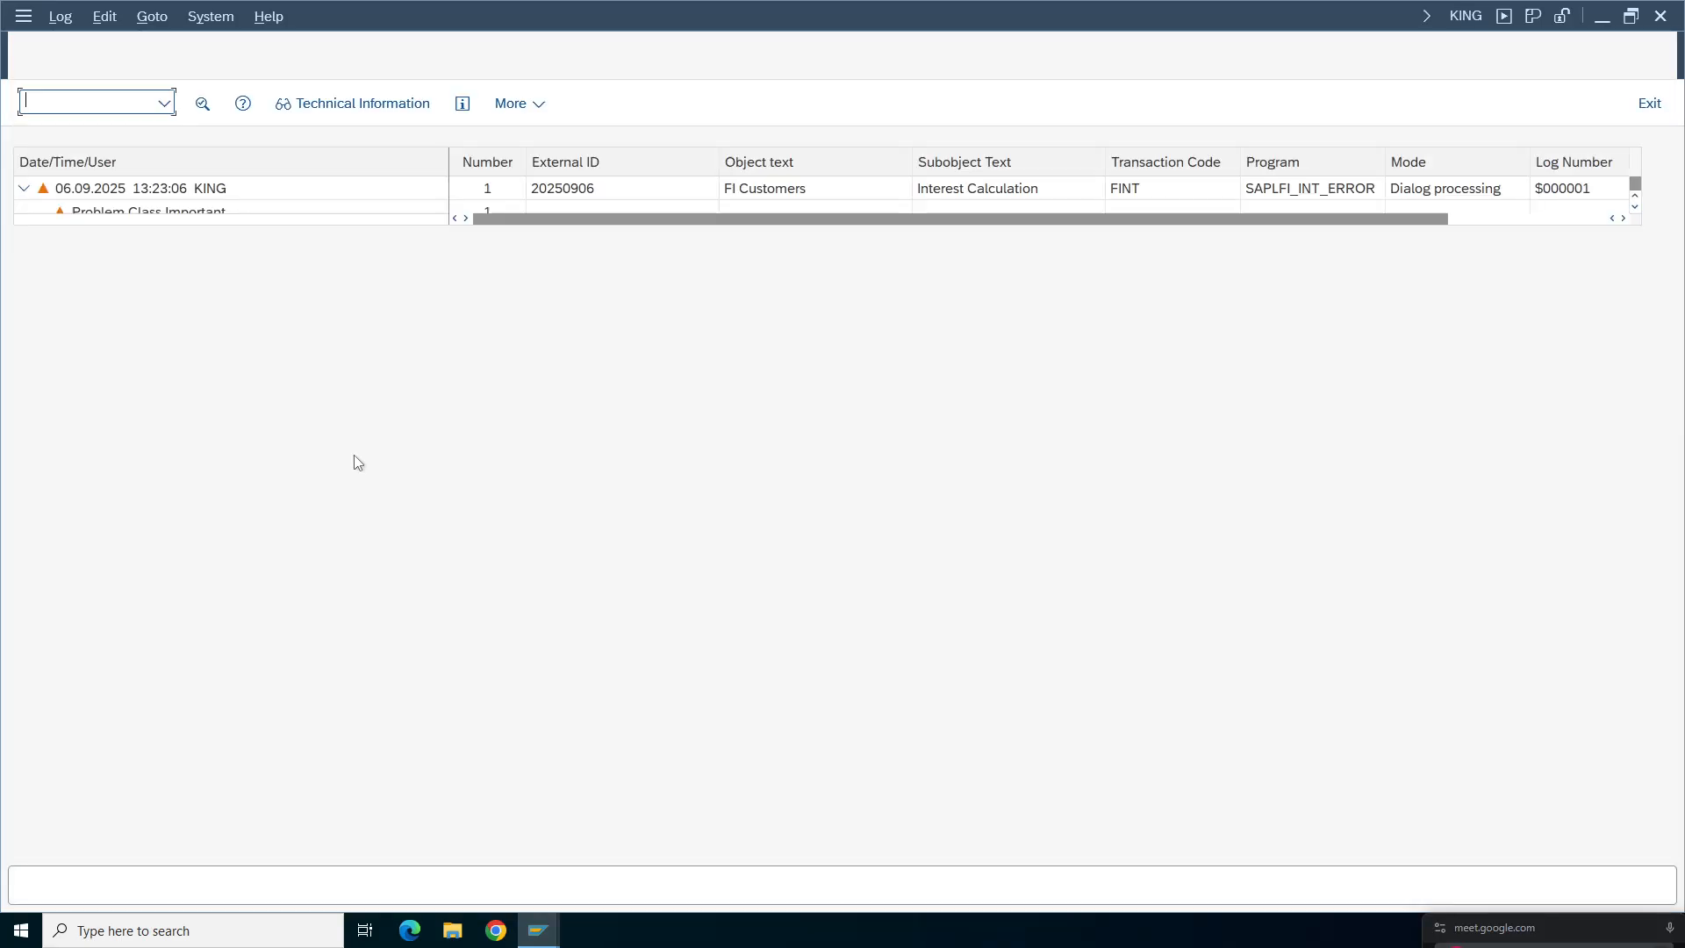
- Return to the selection screen, set Interest Calculation To to 31.05.2025 and execute the test run
left_click(30, 54)
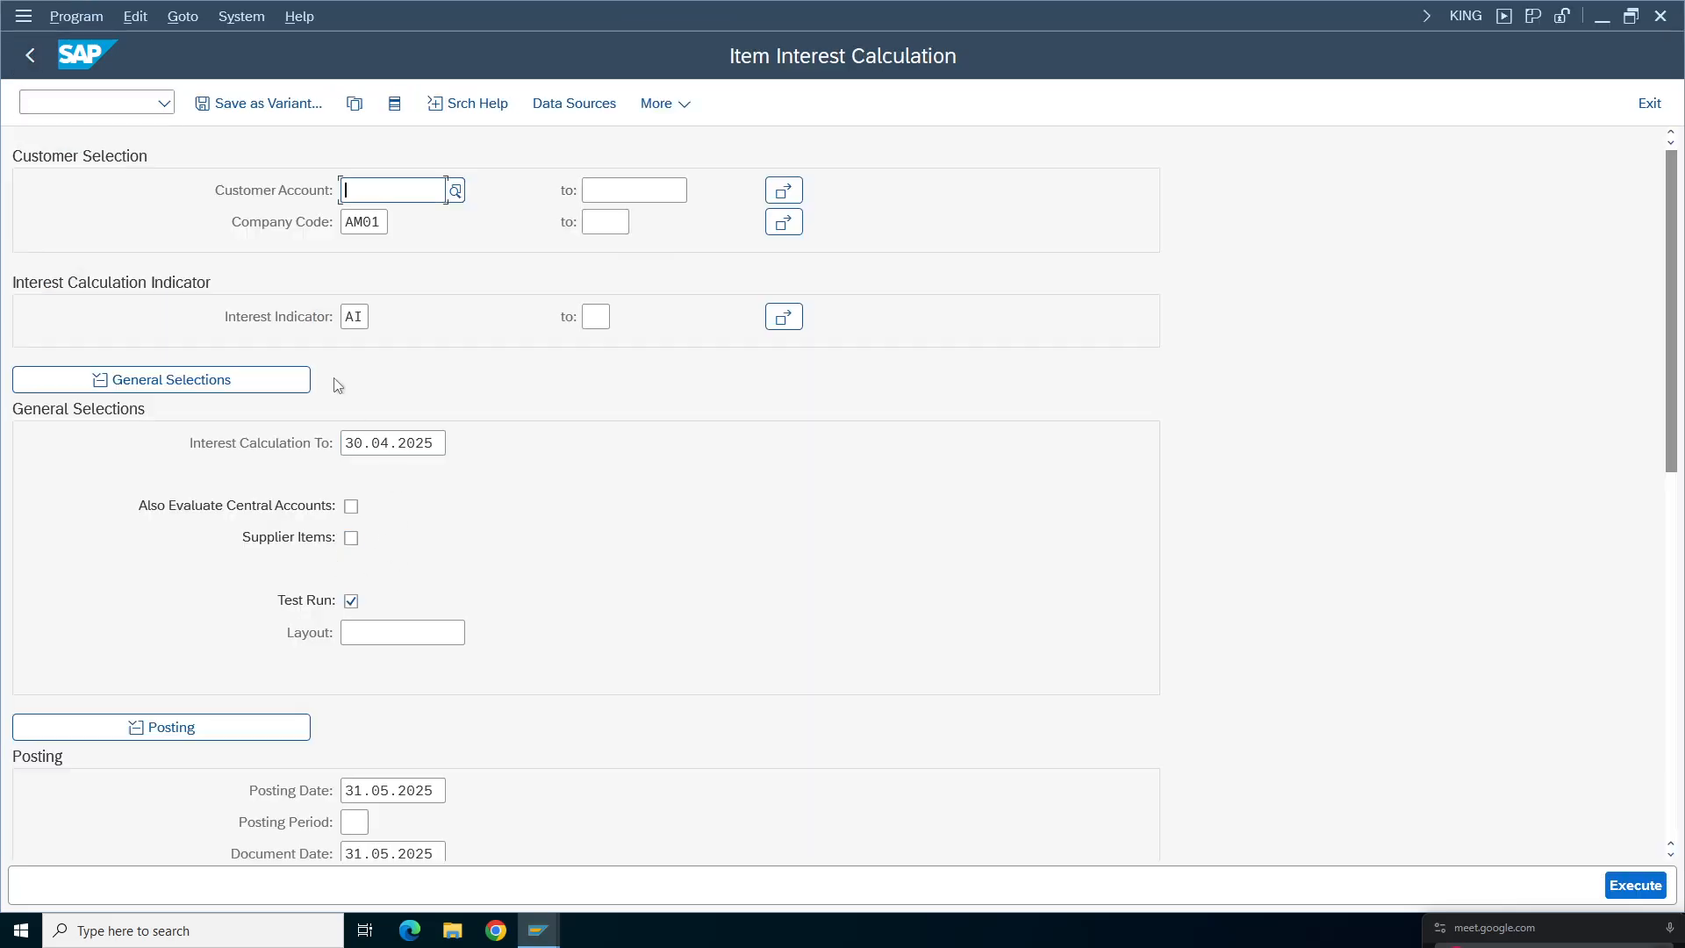
left_click(383, 446)
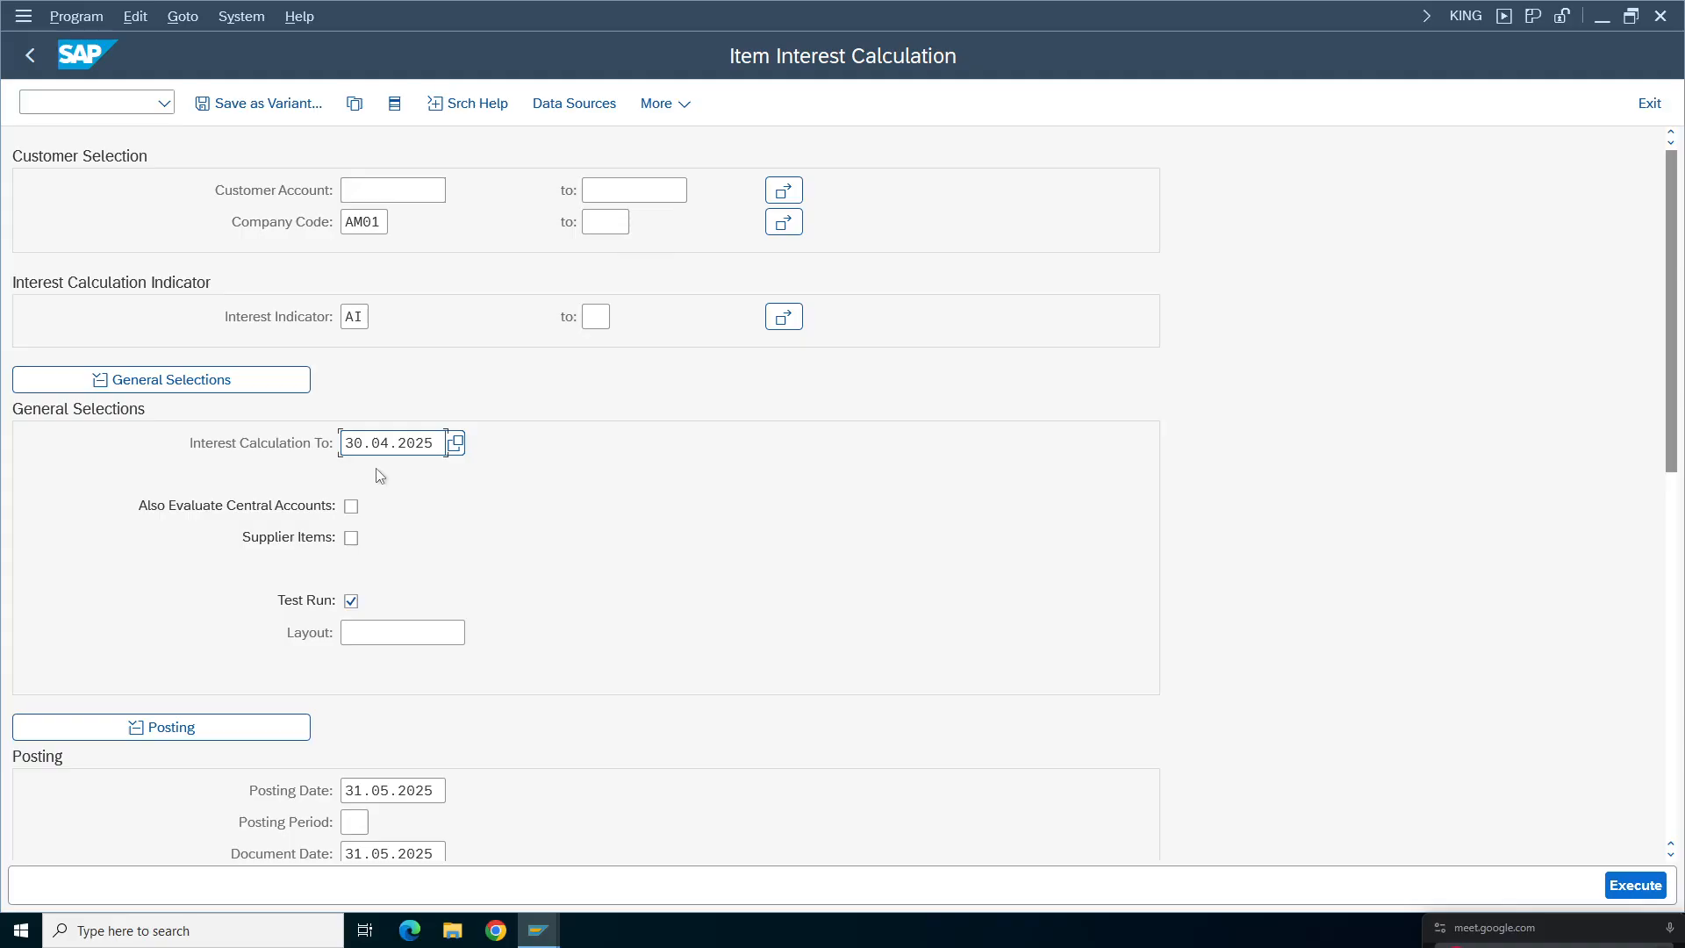
key("Home")
type("31")
key("Right")
key("Right")
key("Right")
key("BackSpace")
type("5")
left_click(1634, 887)
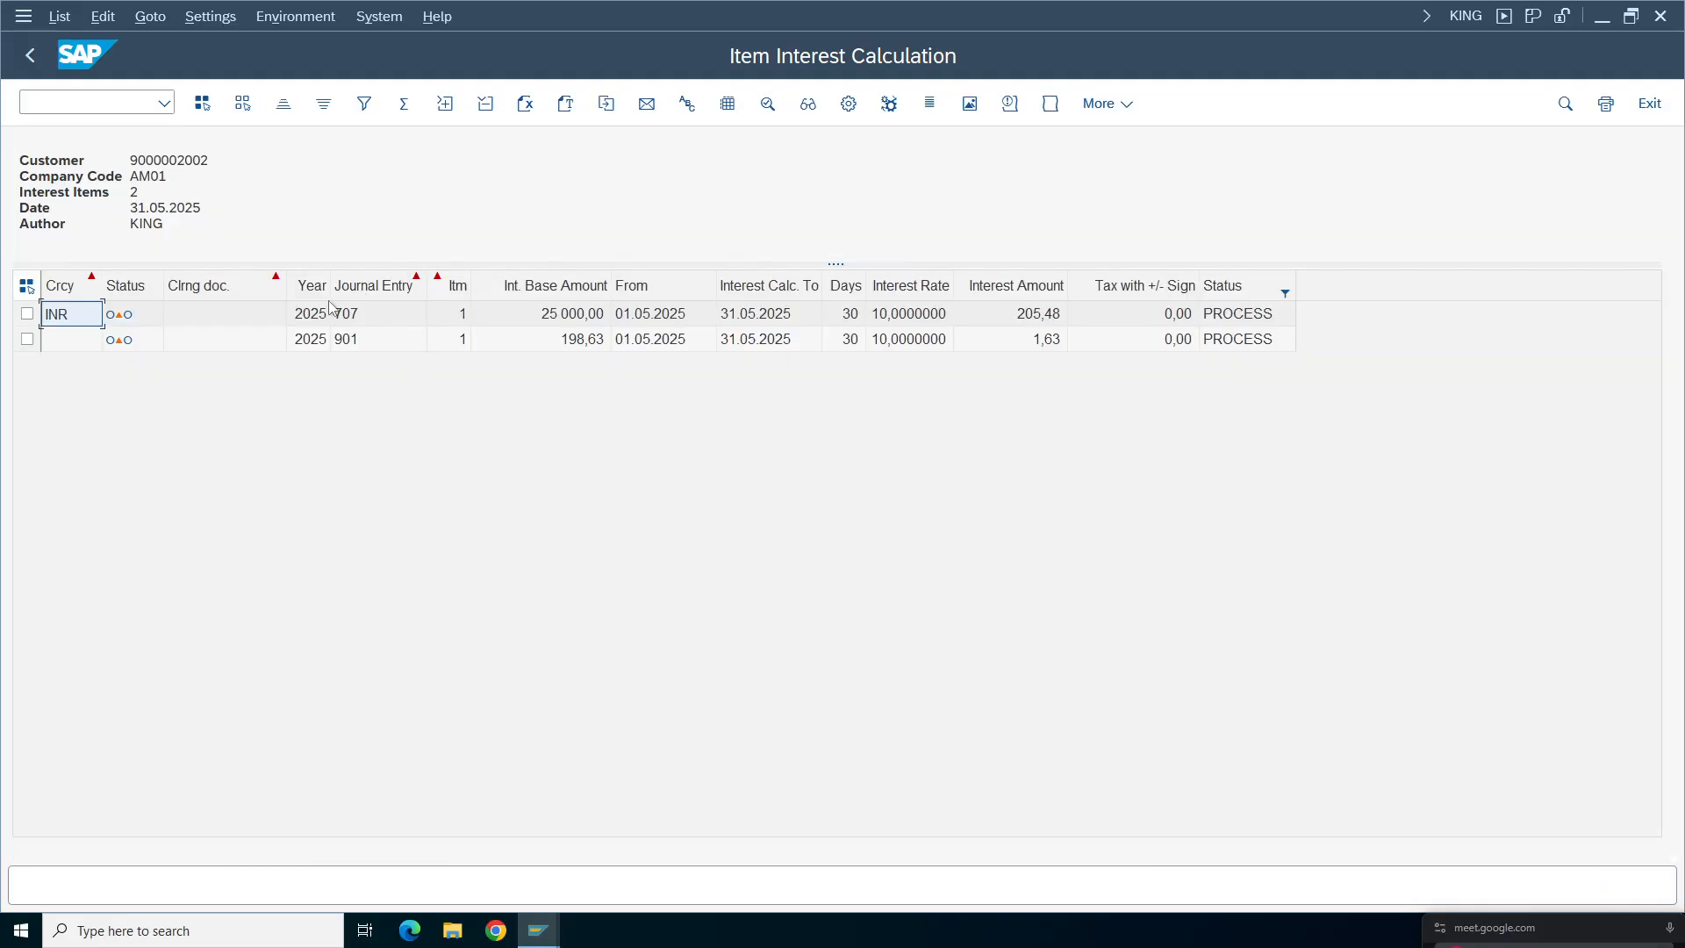
- Examine the calculated interest items and their processing status, and return to the selection screen
left_click(1010, 104)
left_click(717, 580)
left_click(1233, 338)
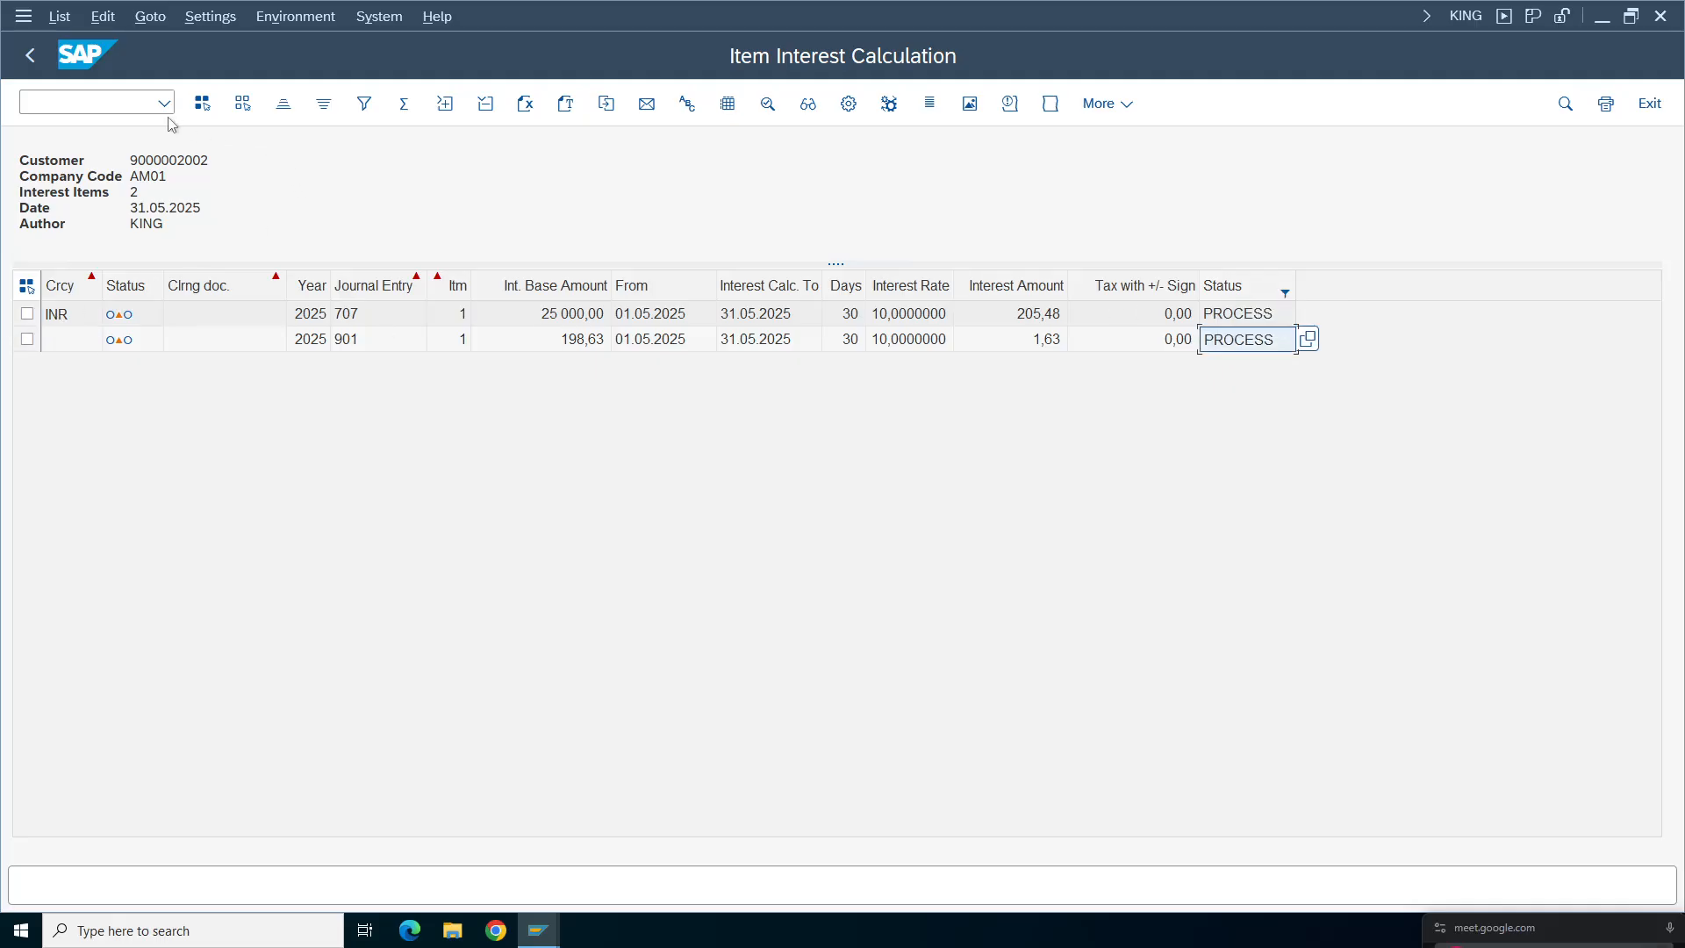
key("F3")
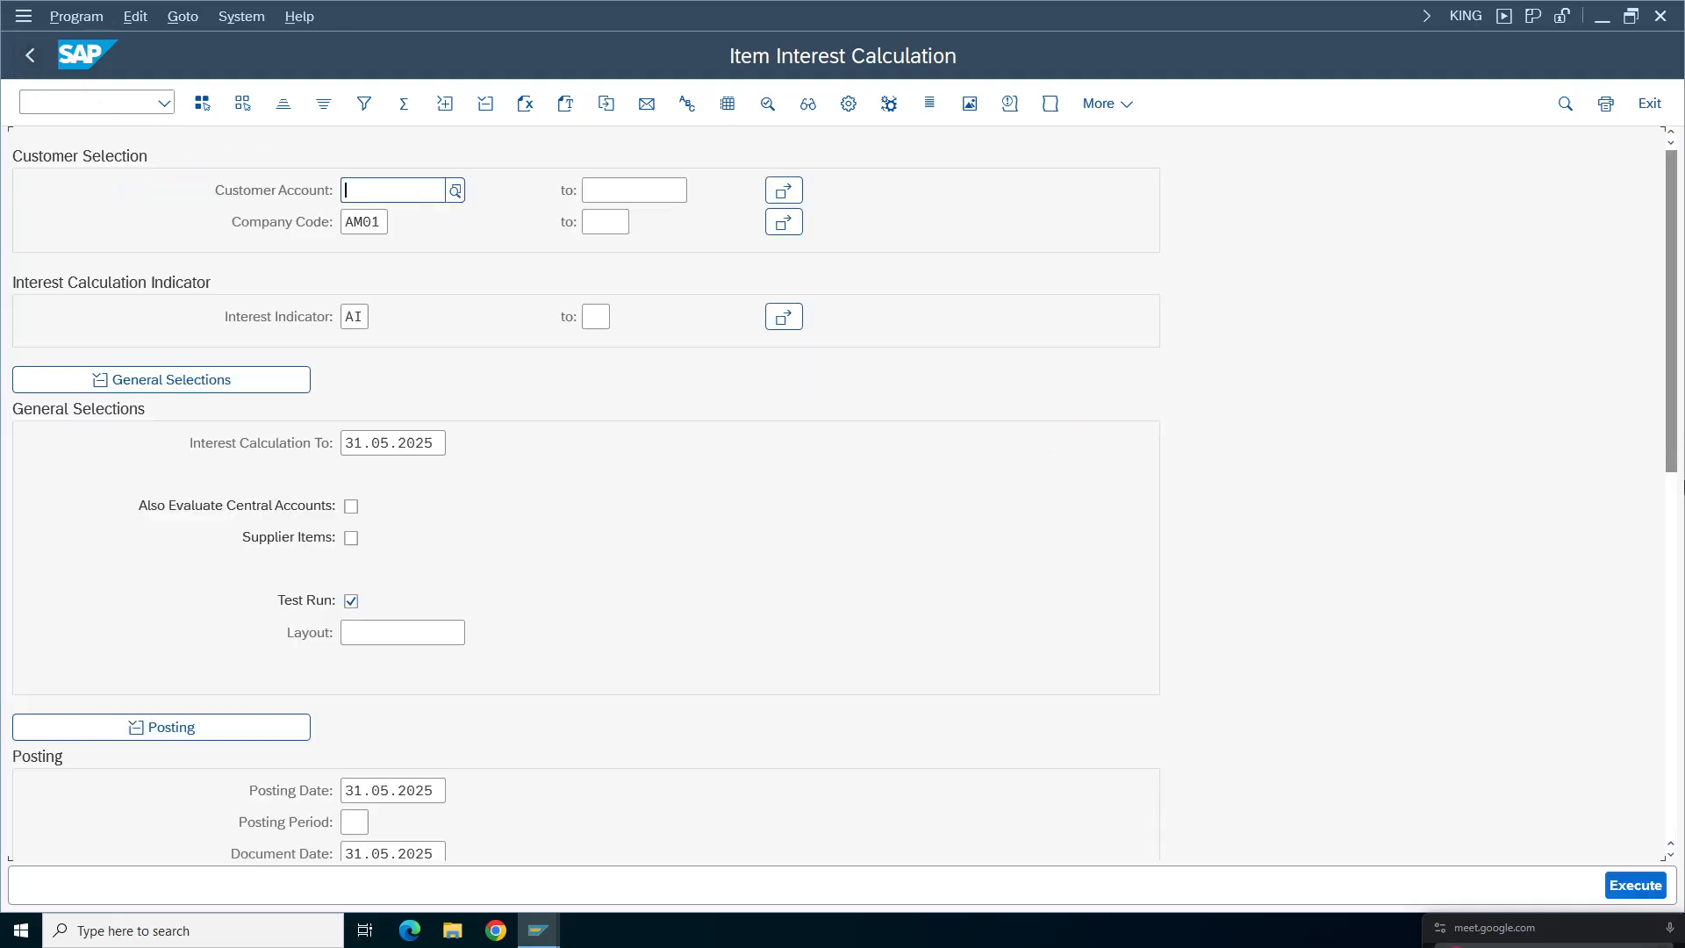
- Turn off Test Run, execute the interest calculation as a live run, and select the posting period message in its log
left_click_drag(1675, 455, 1681, 766)
scroll(436, 420, "up", 10)
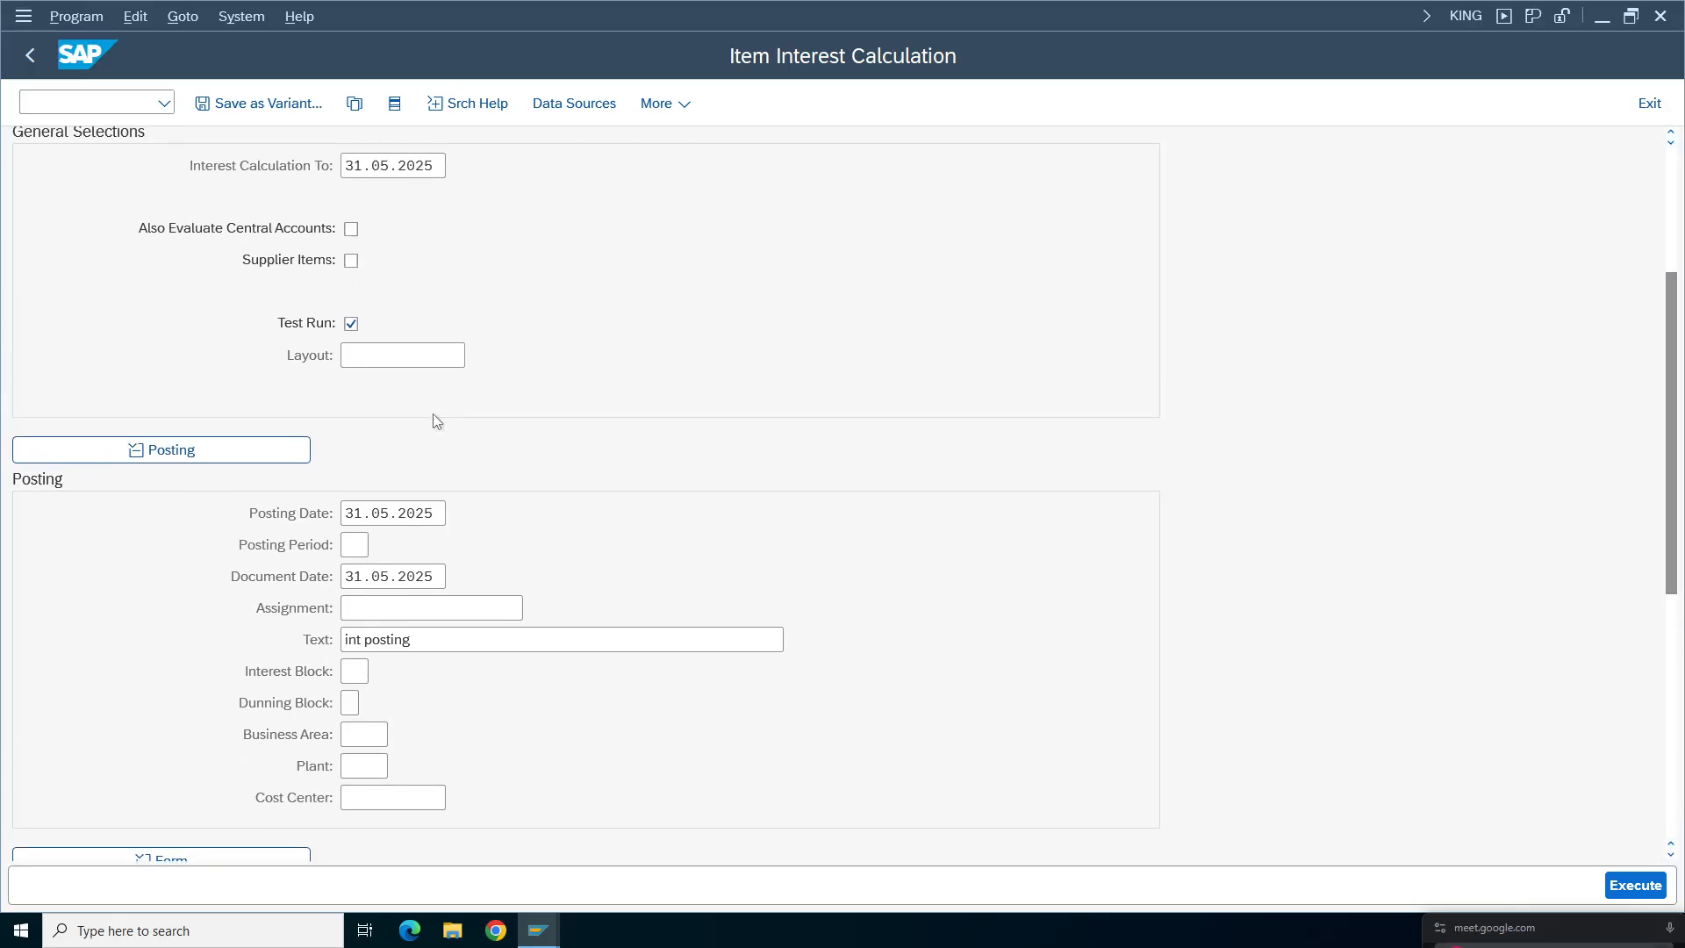
left_click(352, 323)
left_click(1645, 894)
key("F3")
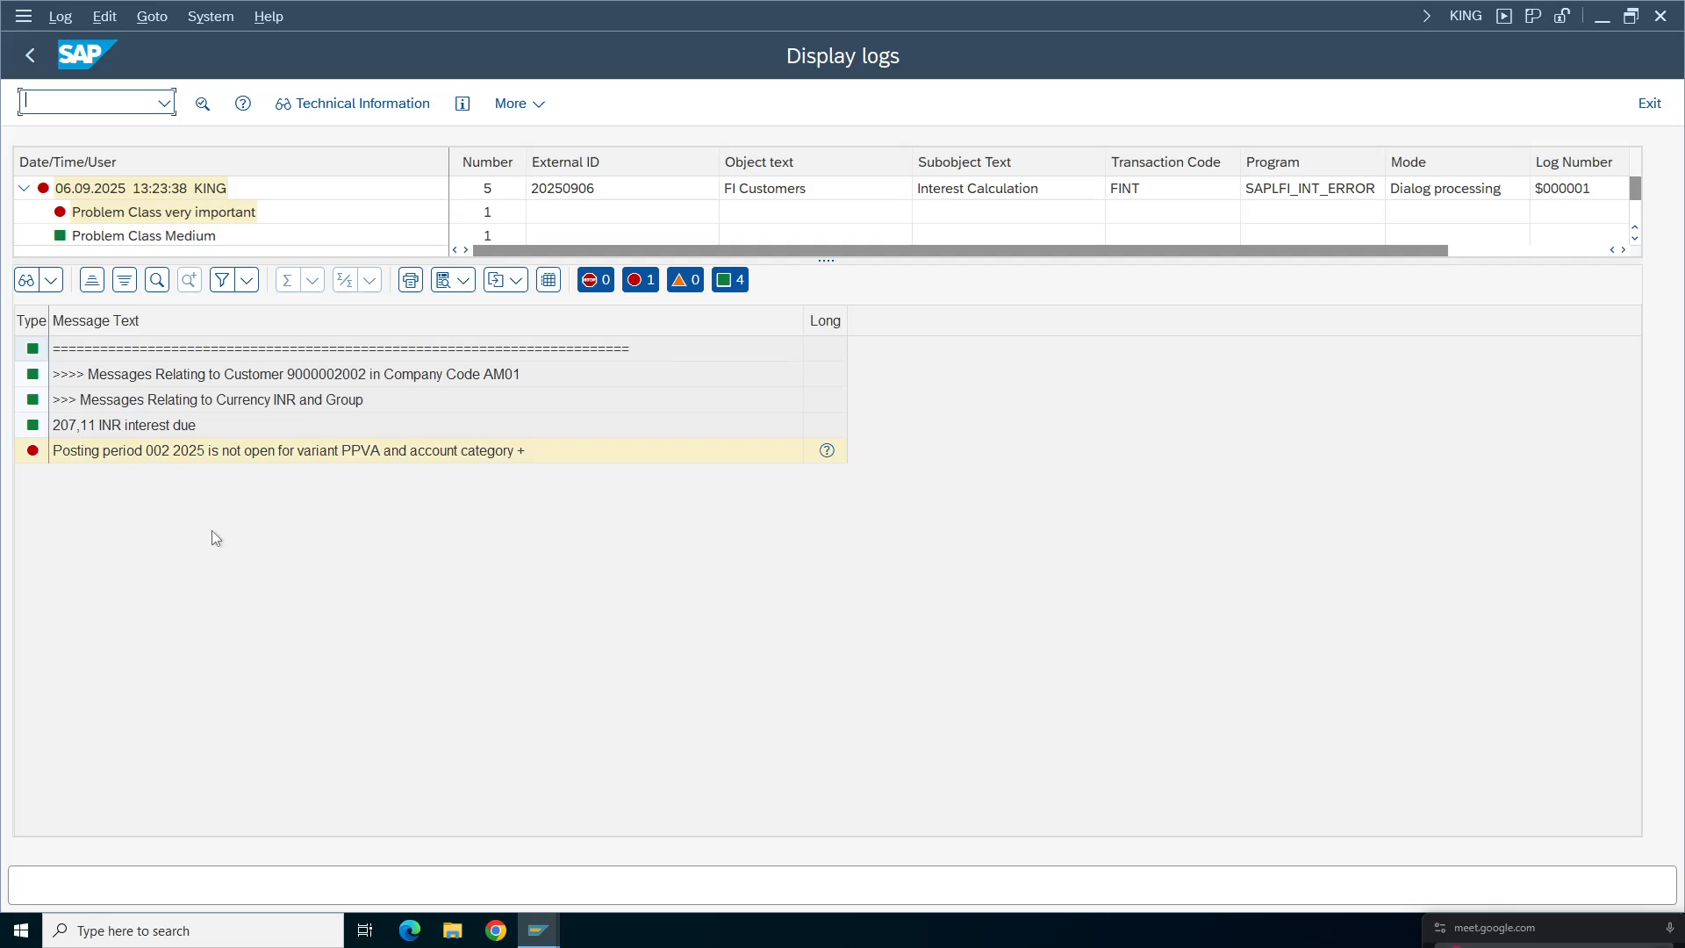
left_click(186, 450)
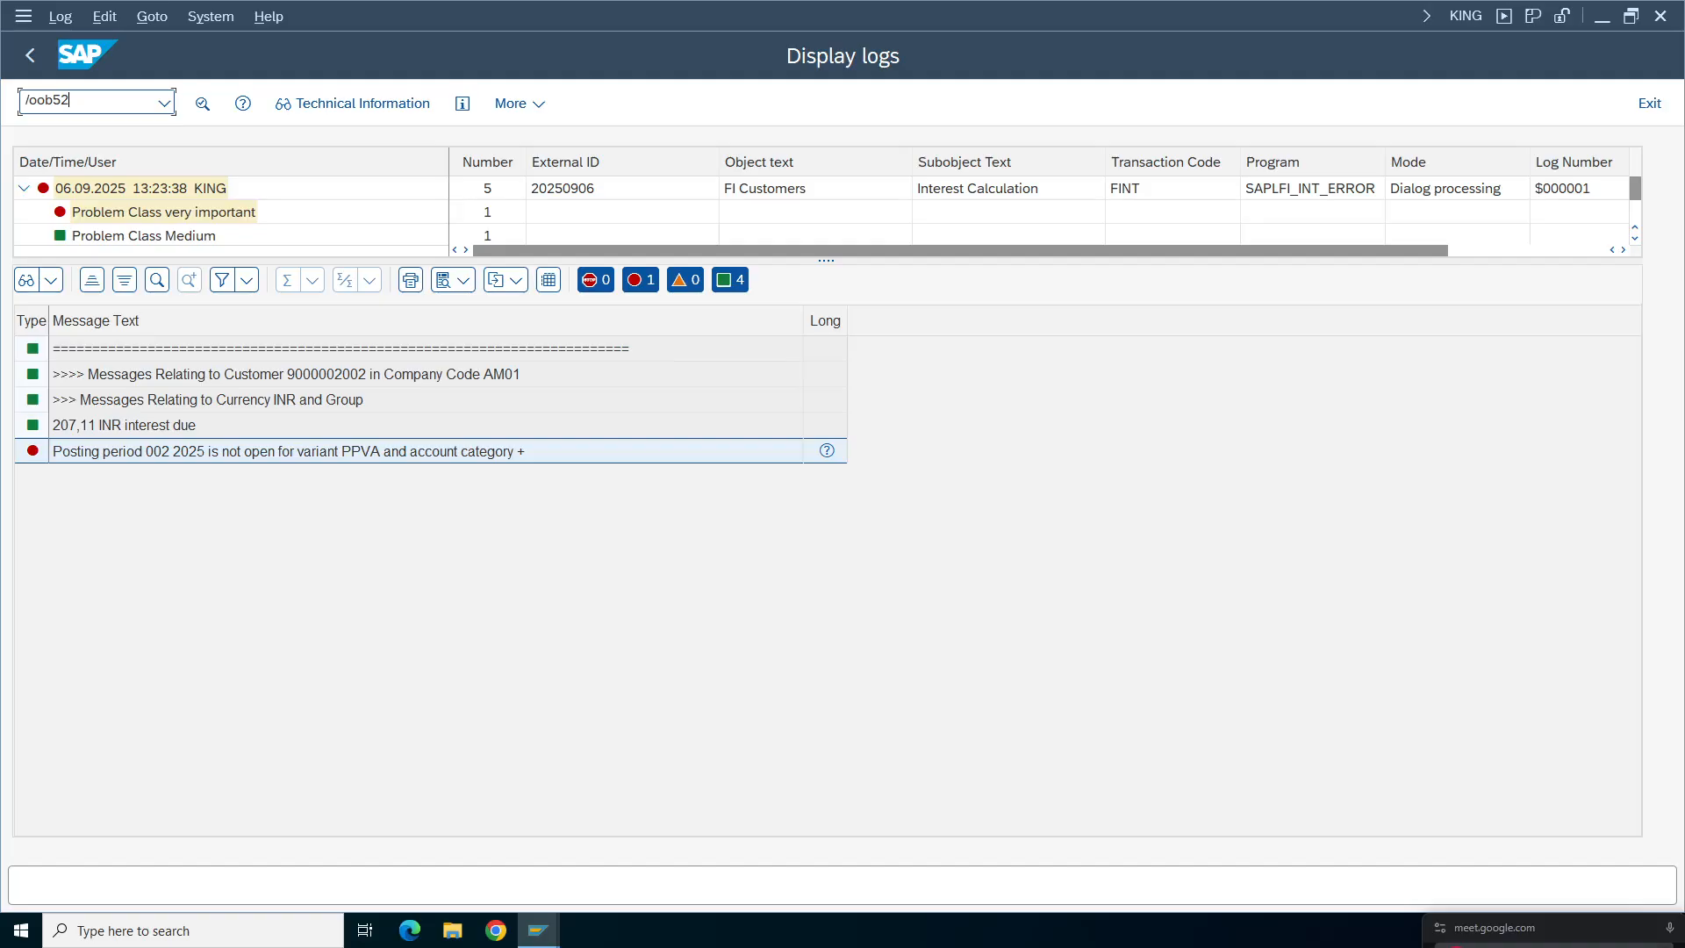
- Open posting period maintenance (OB52) in a new session for posting period variant PPVA
key("Return")
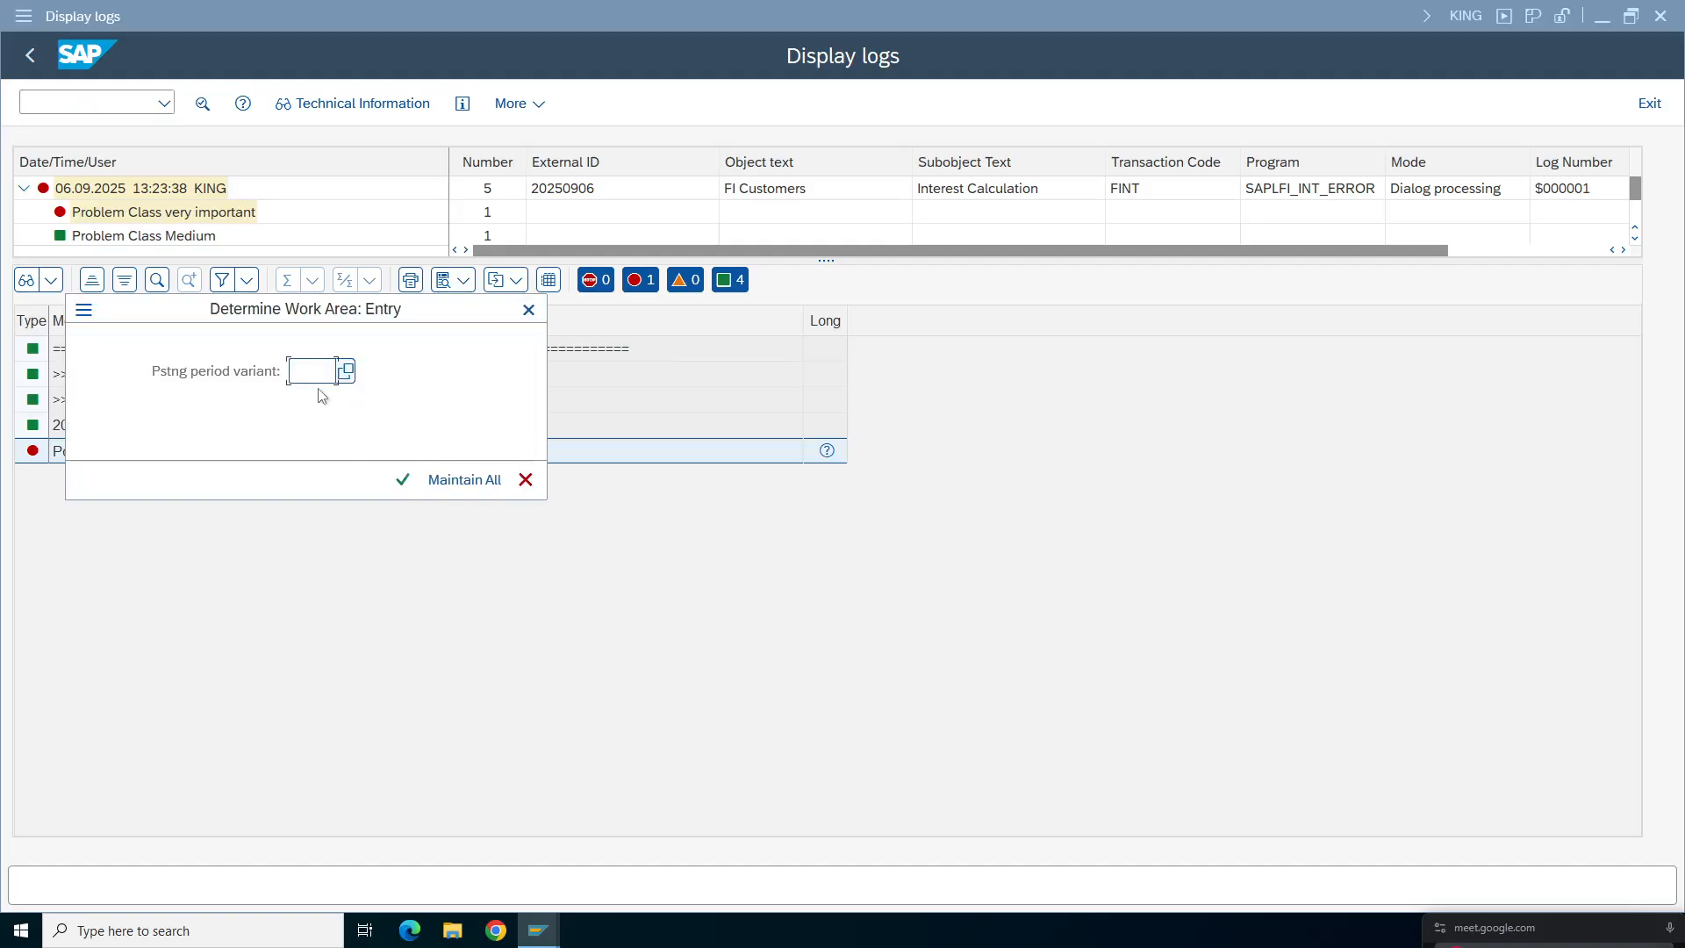
type("ppva")
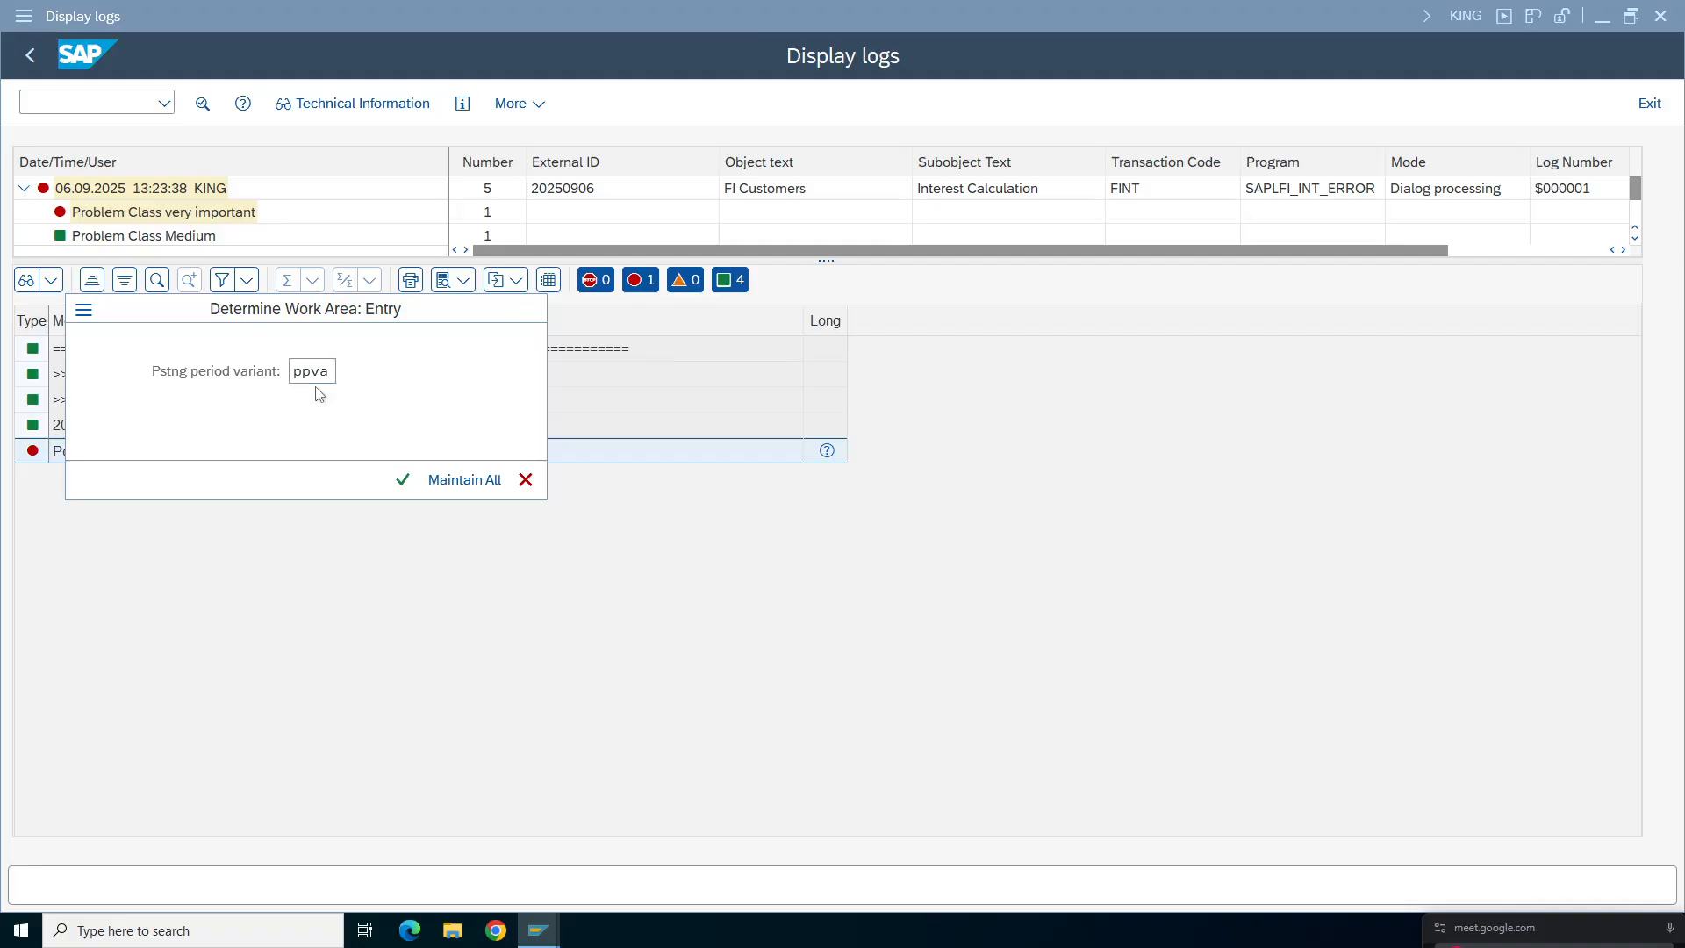
key("Return")
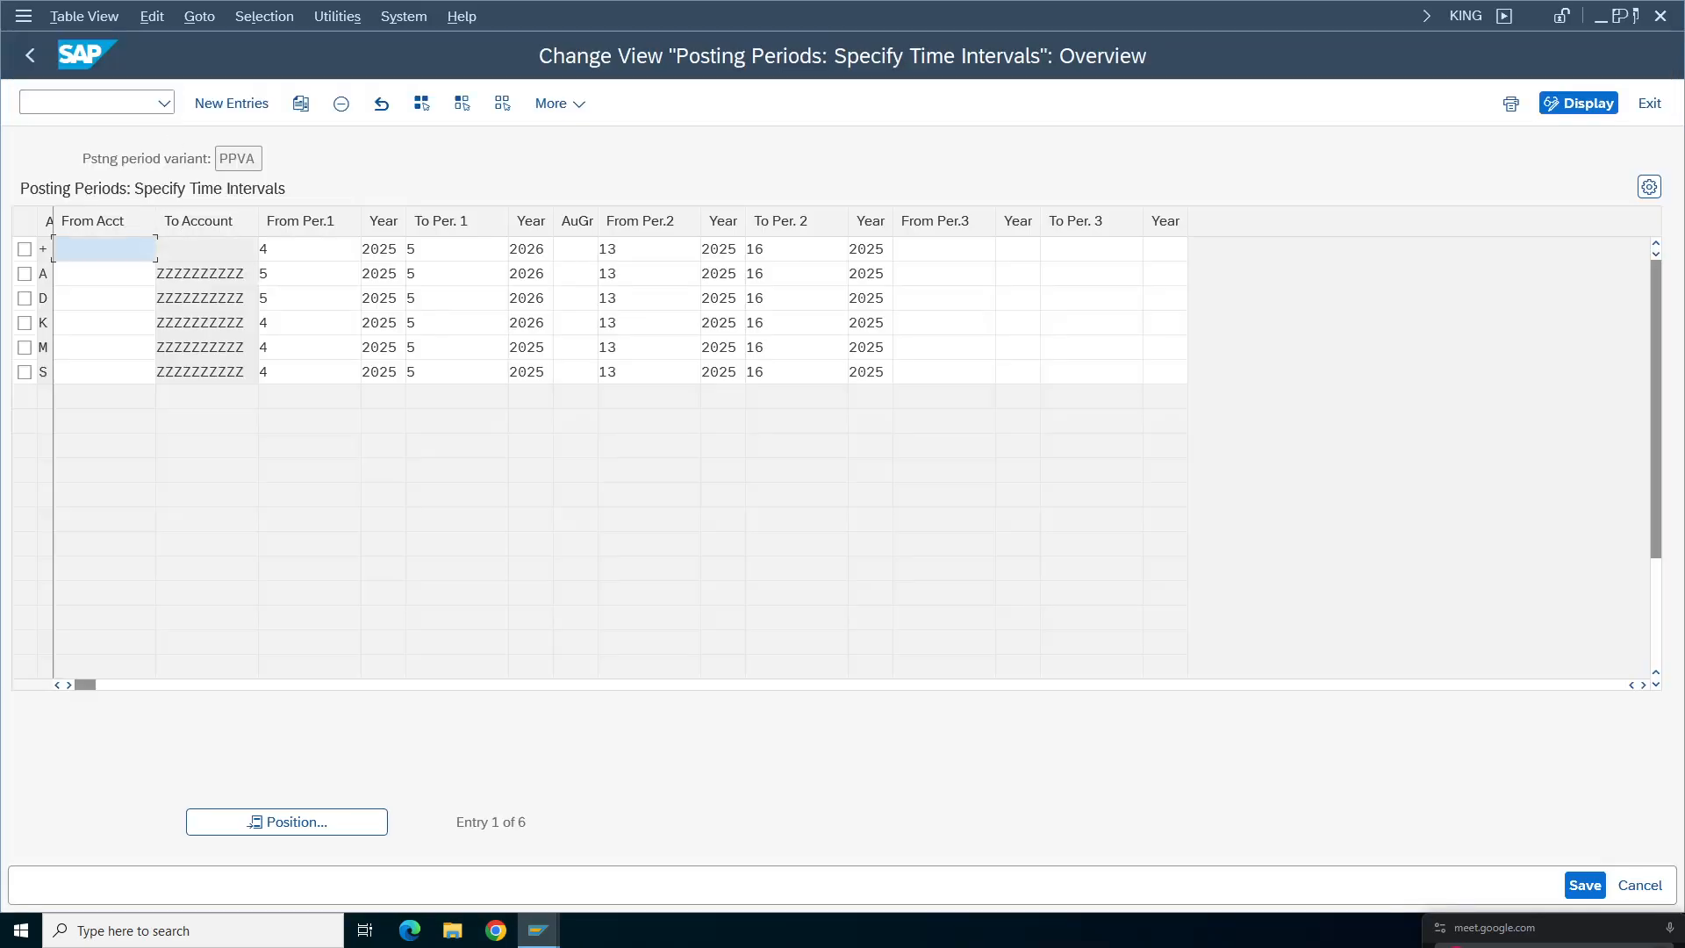
- Set From Per.1 to 2 for account types D and S, and save with the proposed customizing request
left_click(24, 372)
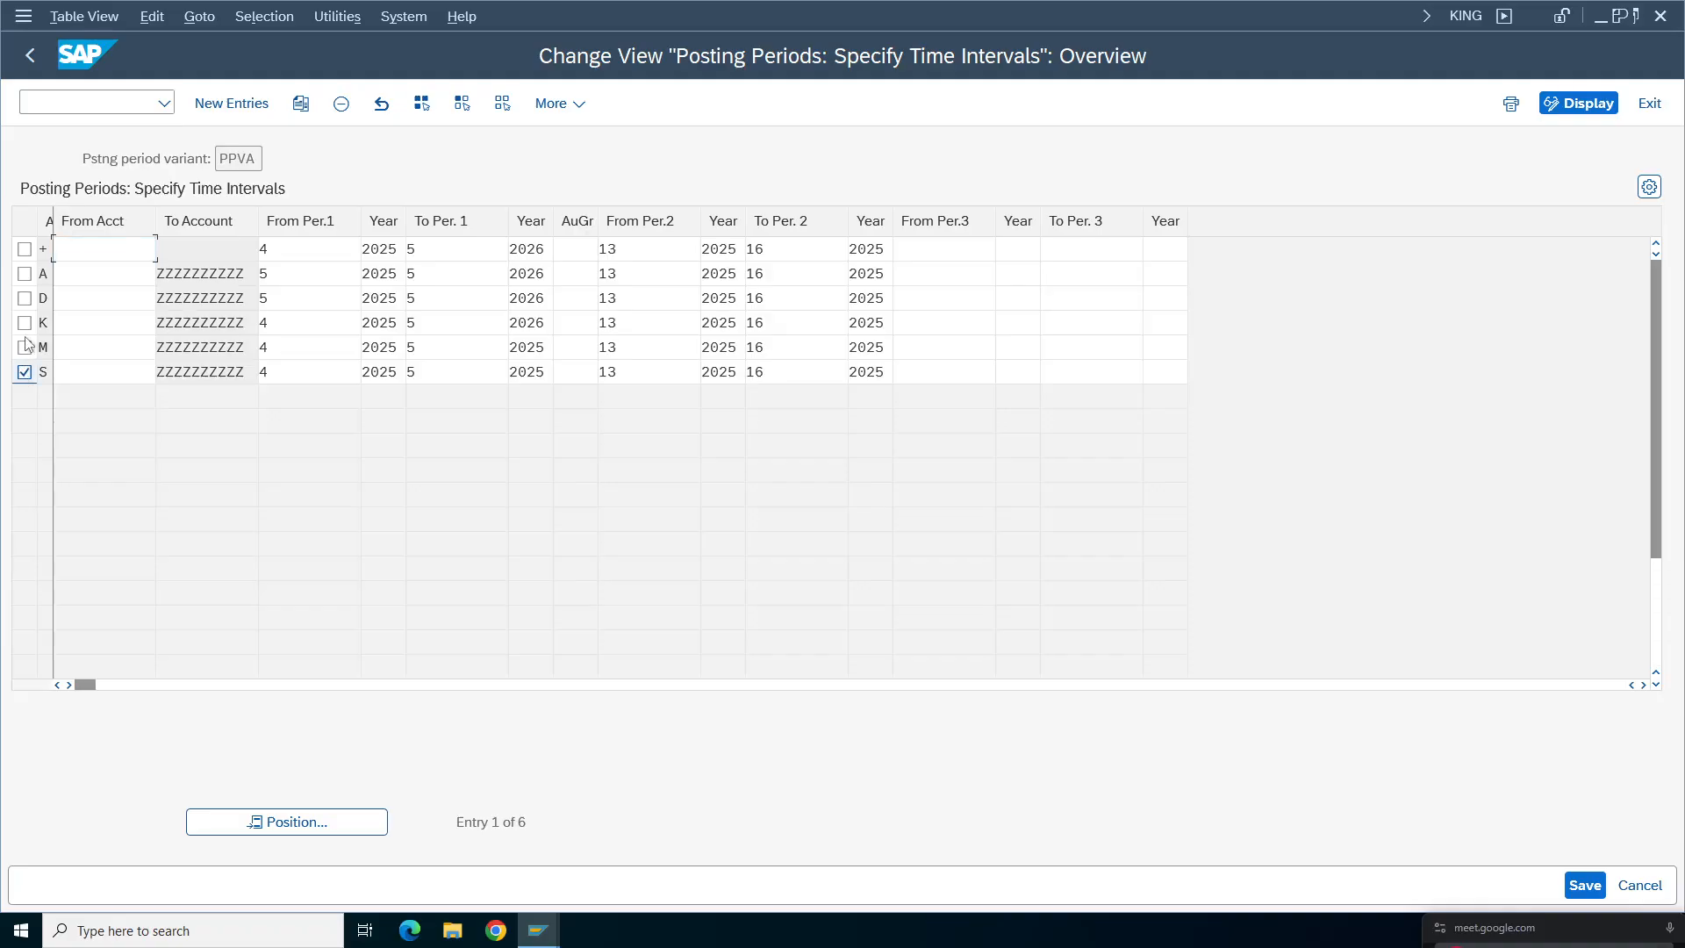
left_click(25, 299)
key("Tab")
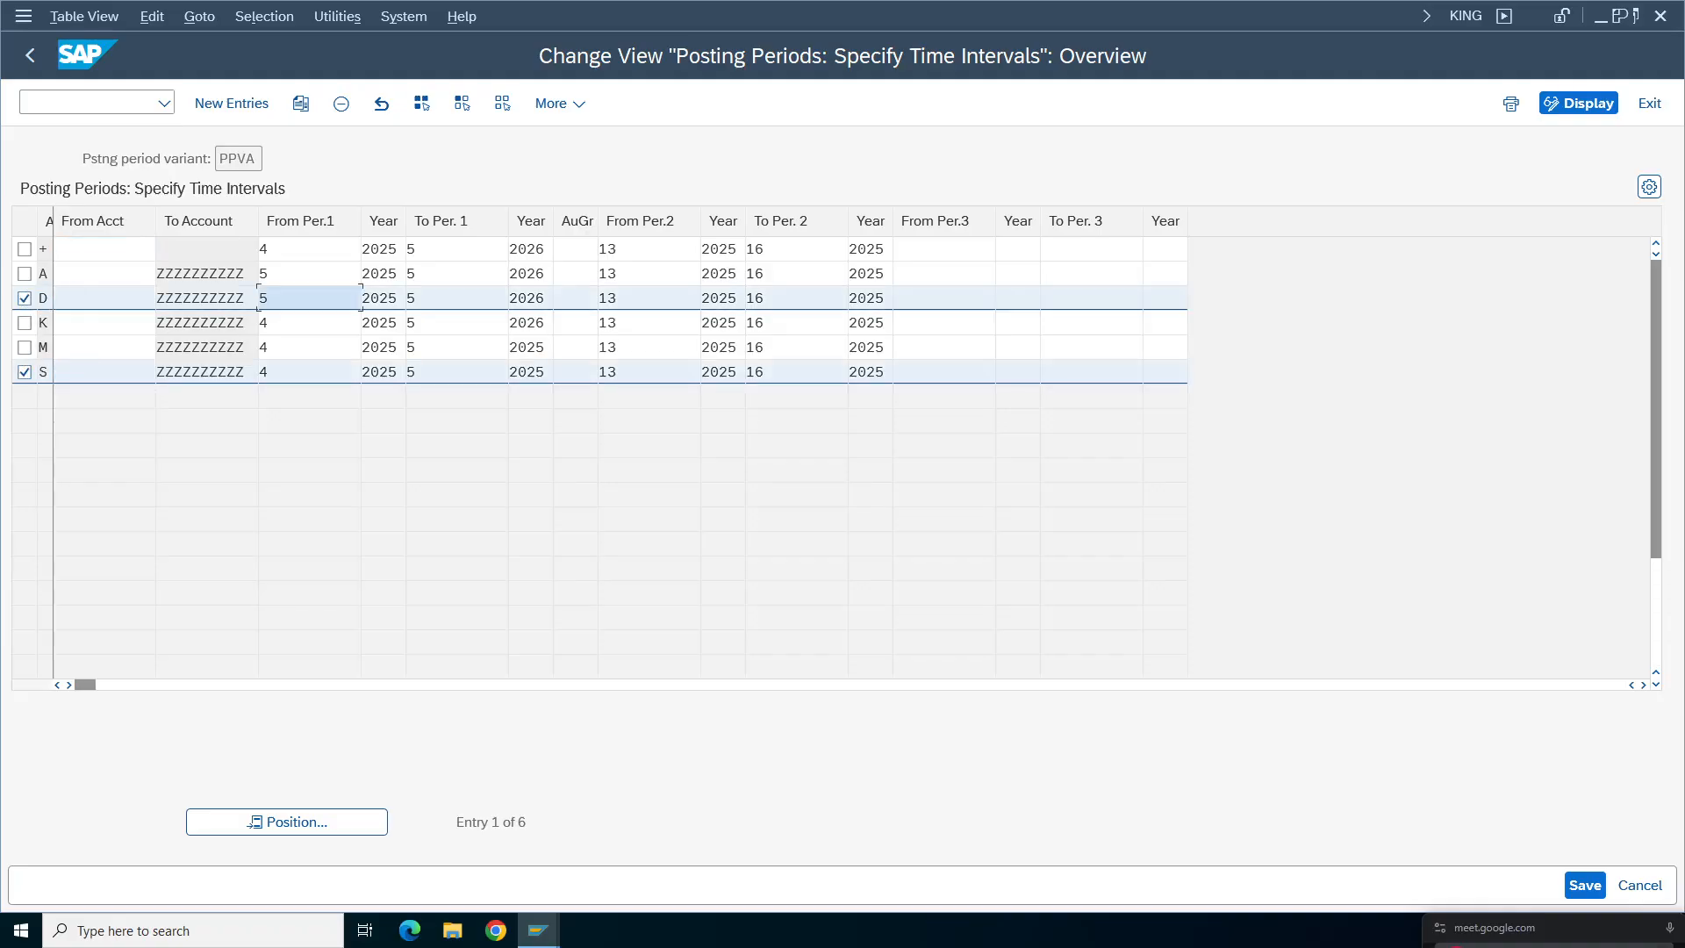
key("BackSpace")
type("2")
left_click(323, 376)
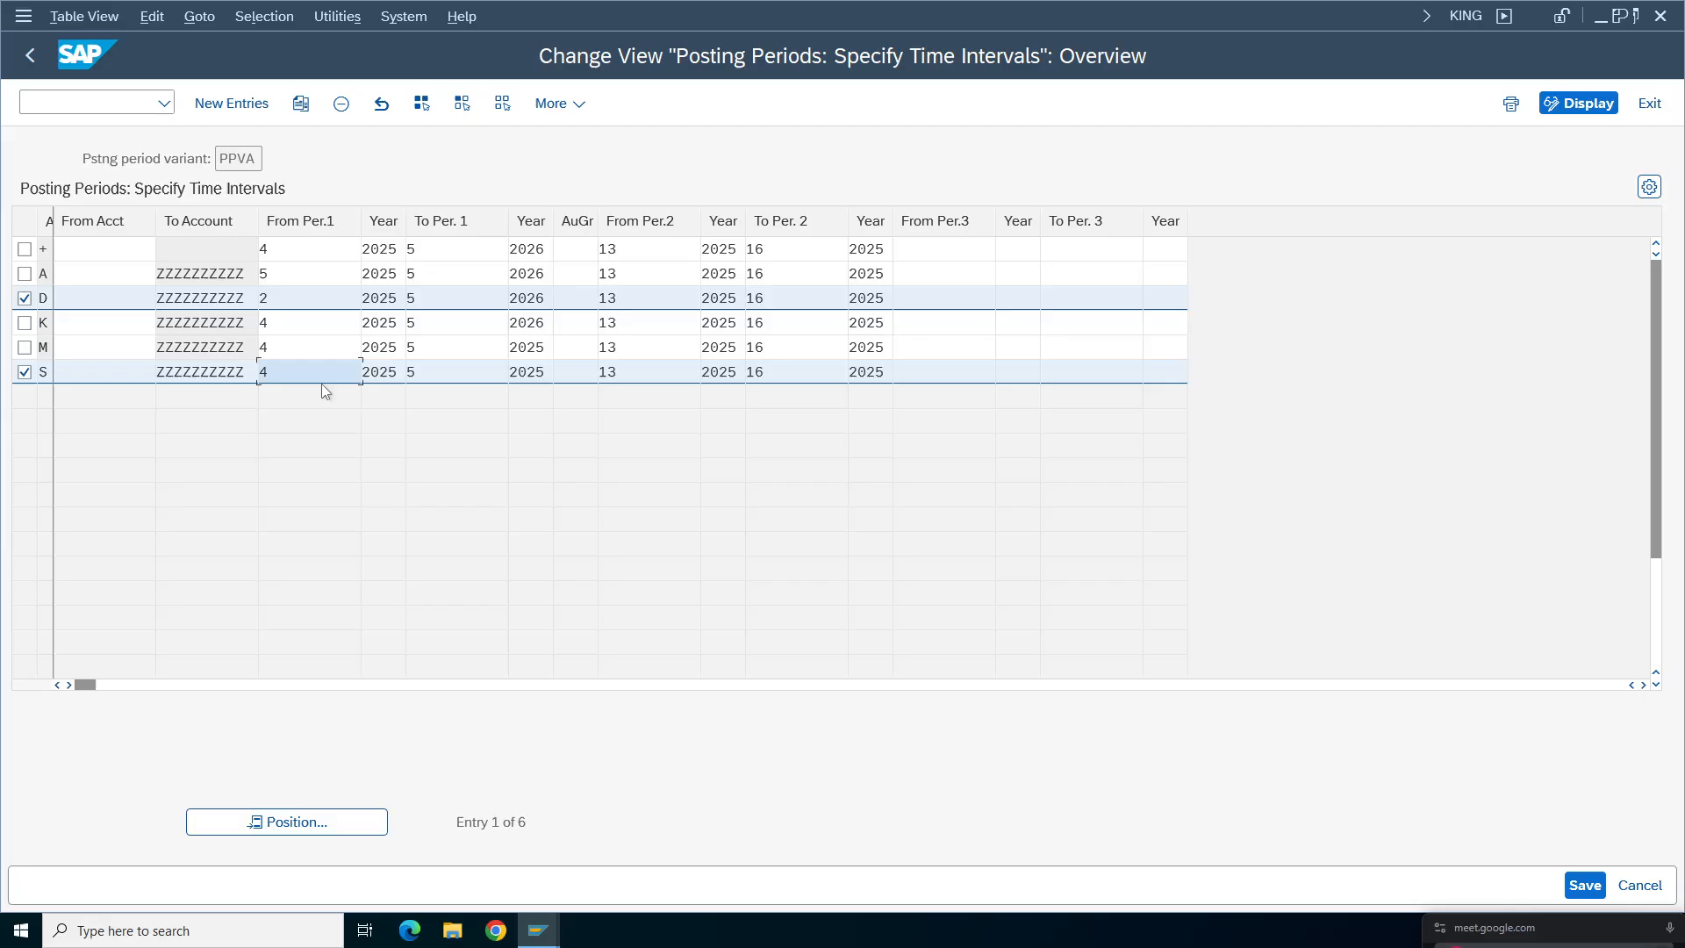
key("BackSpace")
type("2")
left_click(1595, 886)
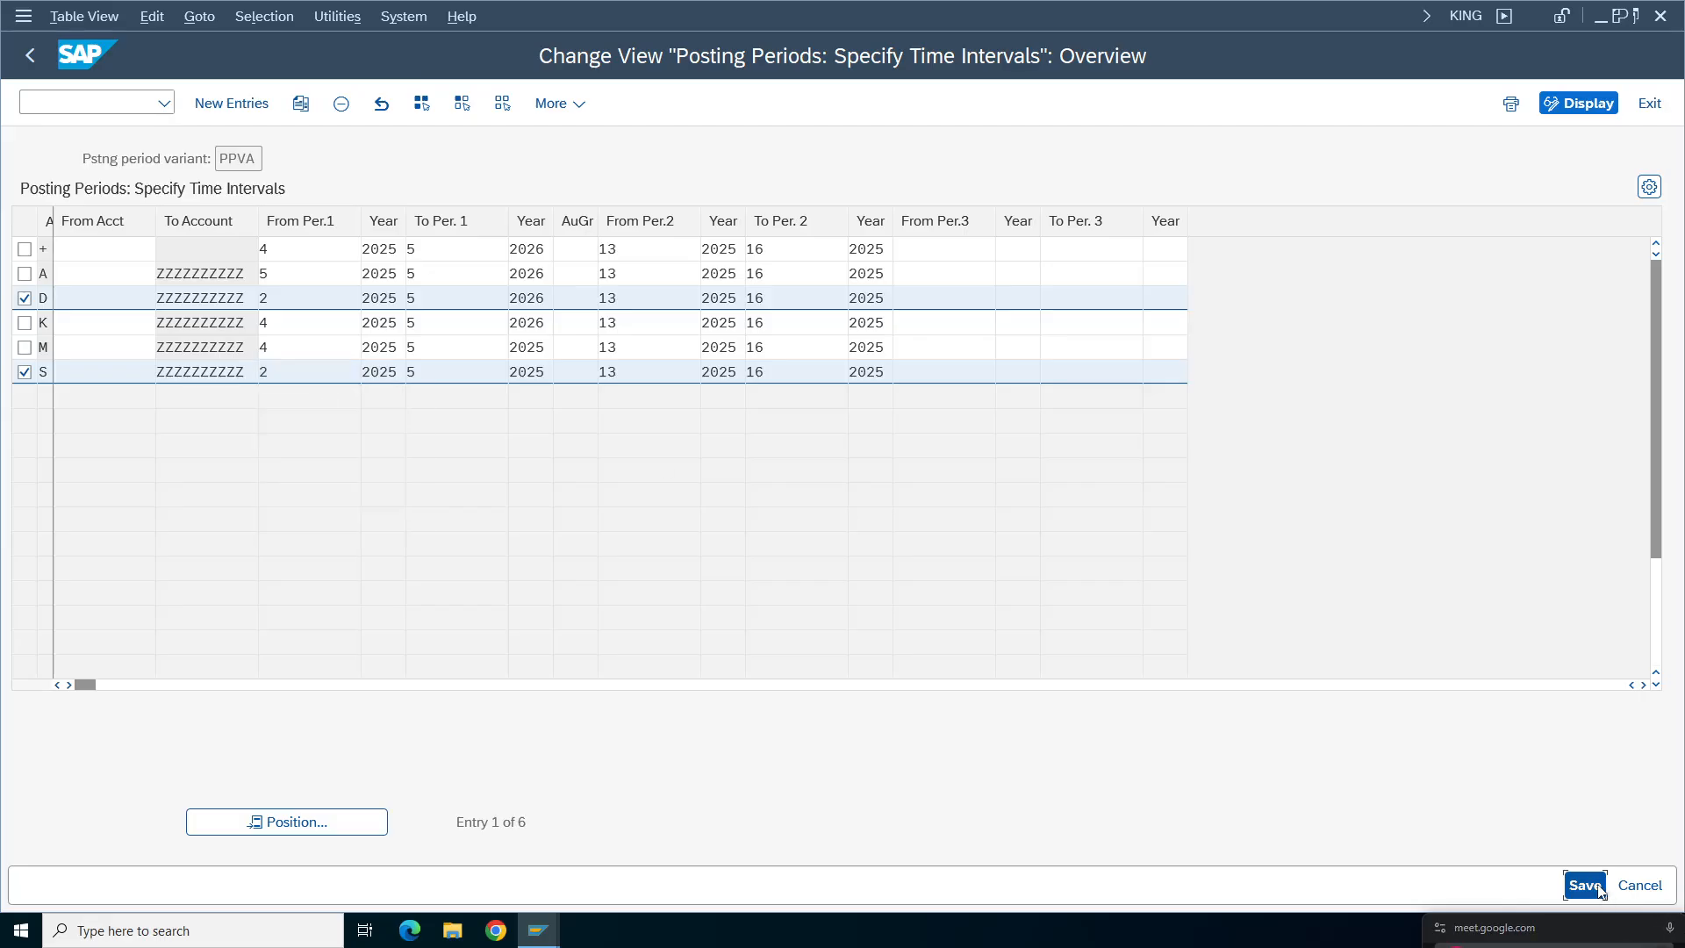
left_click(498, 460)
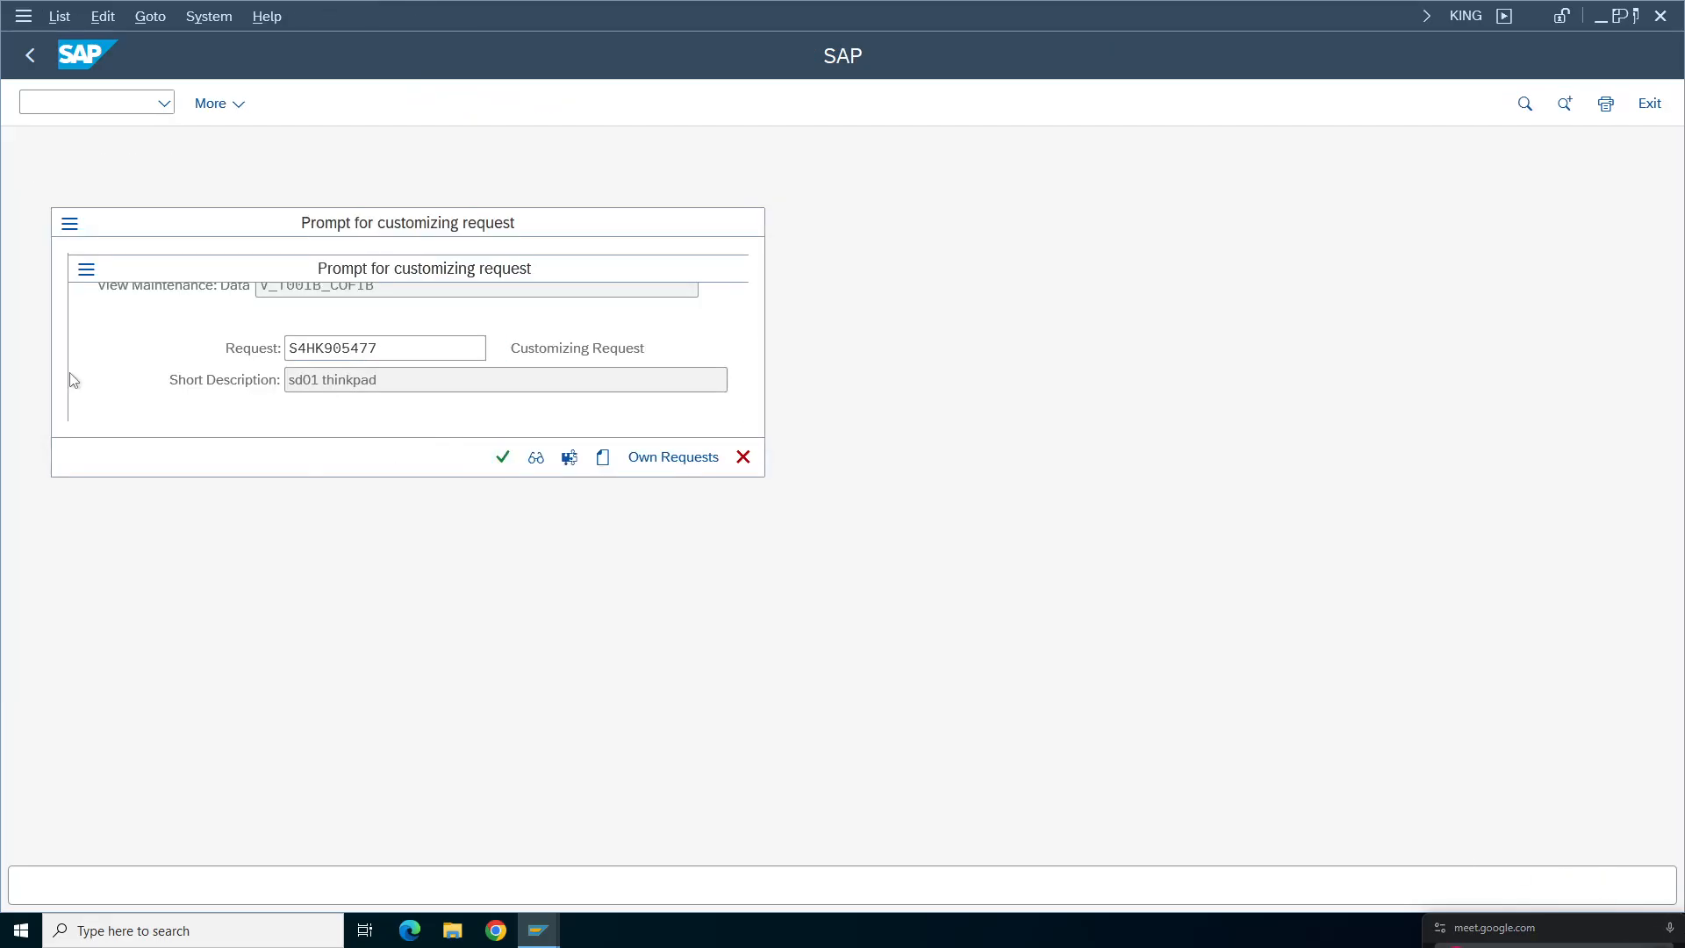
- Leave posting period maintenance, go back from the log, and start SAP Easy Access in the extra session
key("F3")
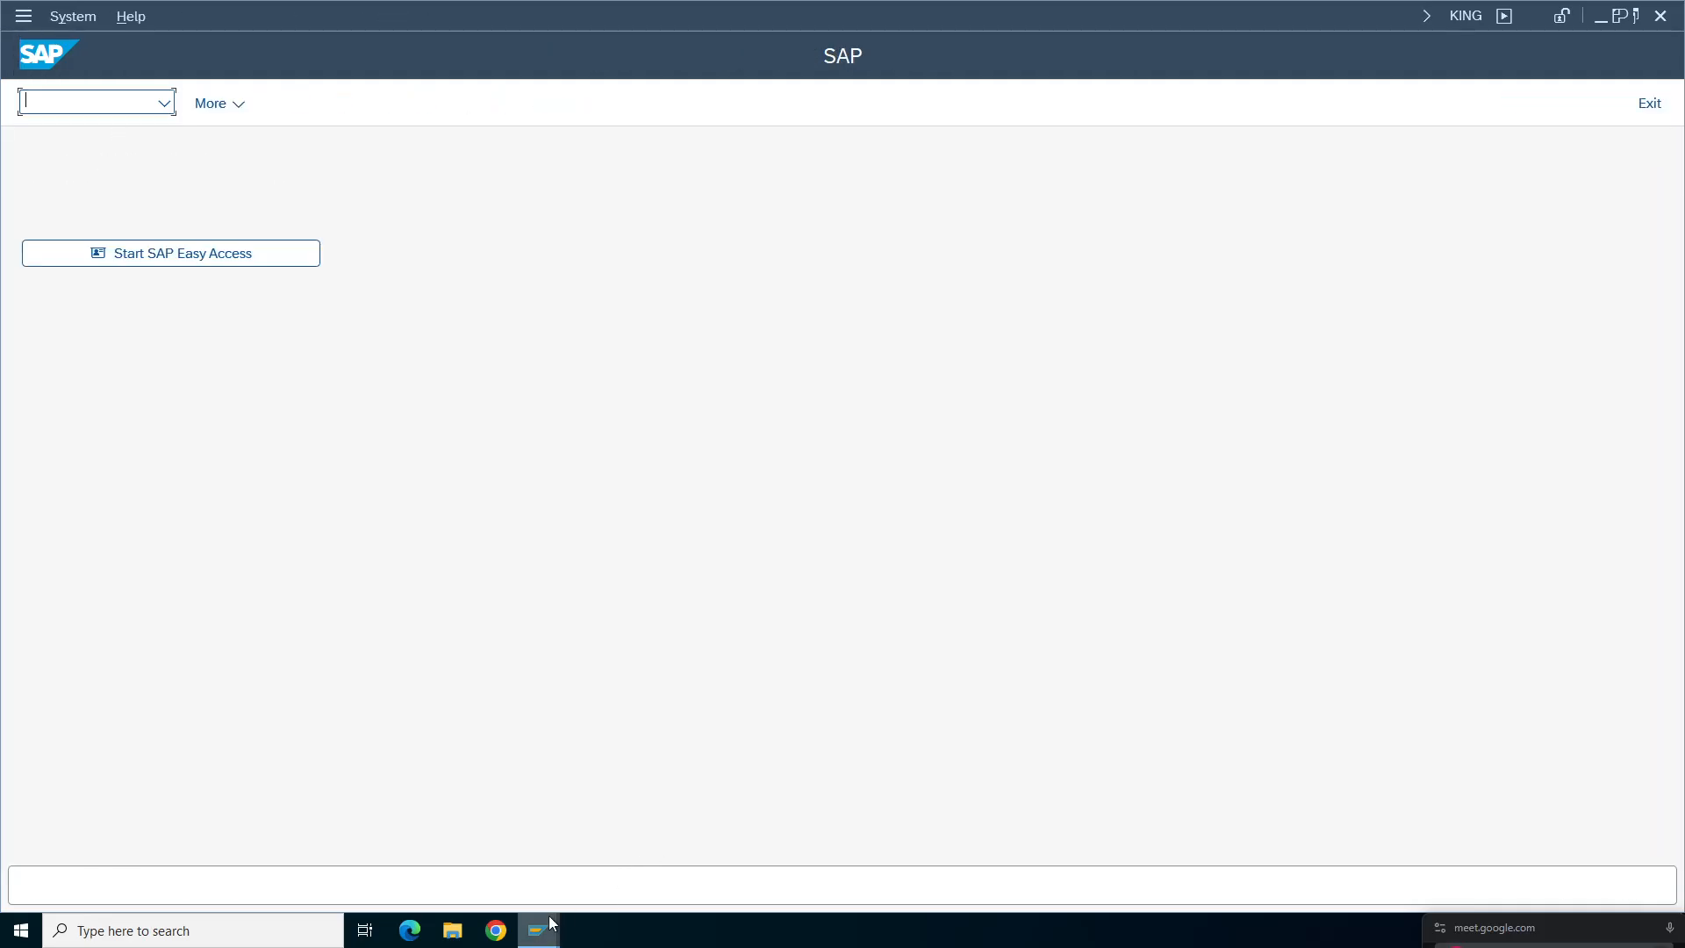
left_click(538, 934)
left_click(1440, 879)
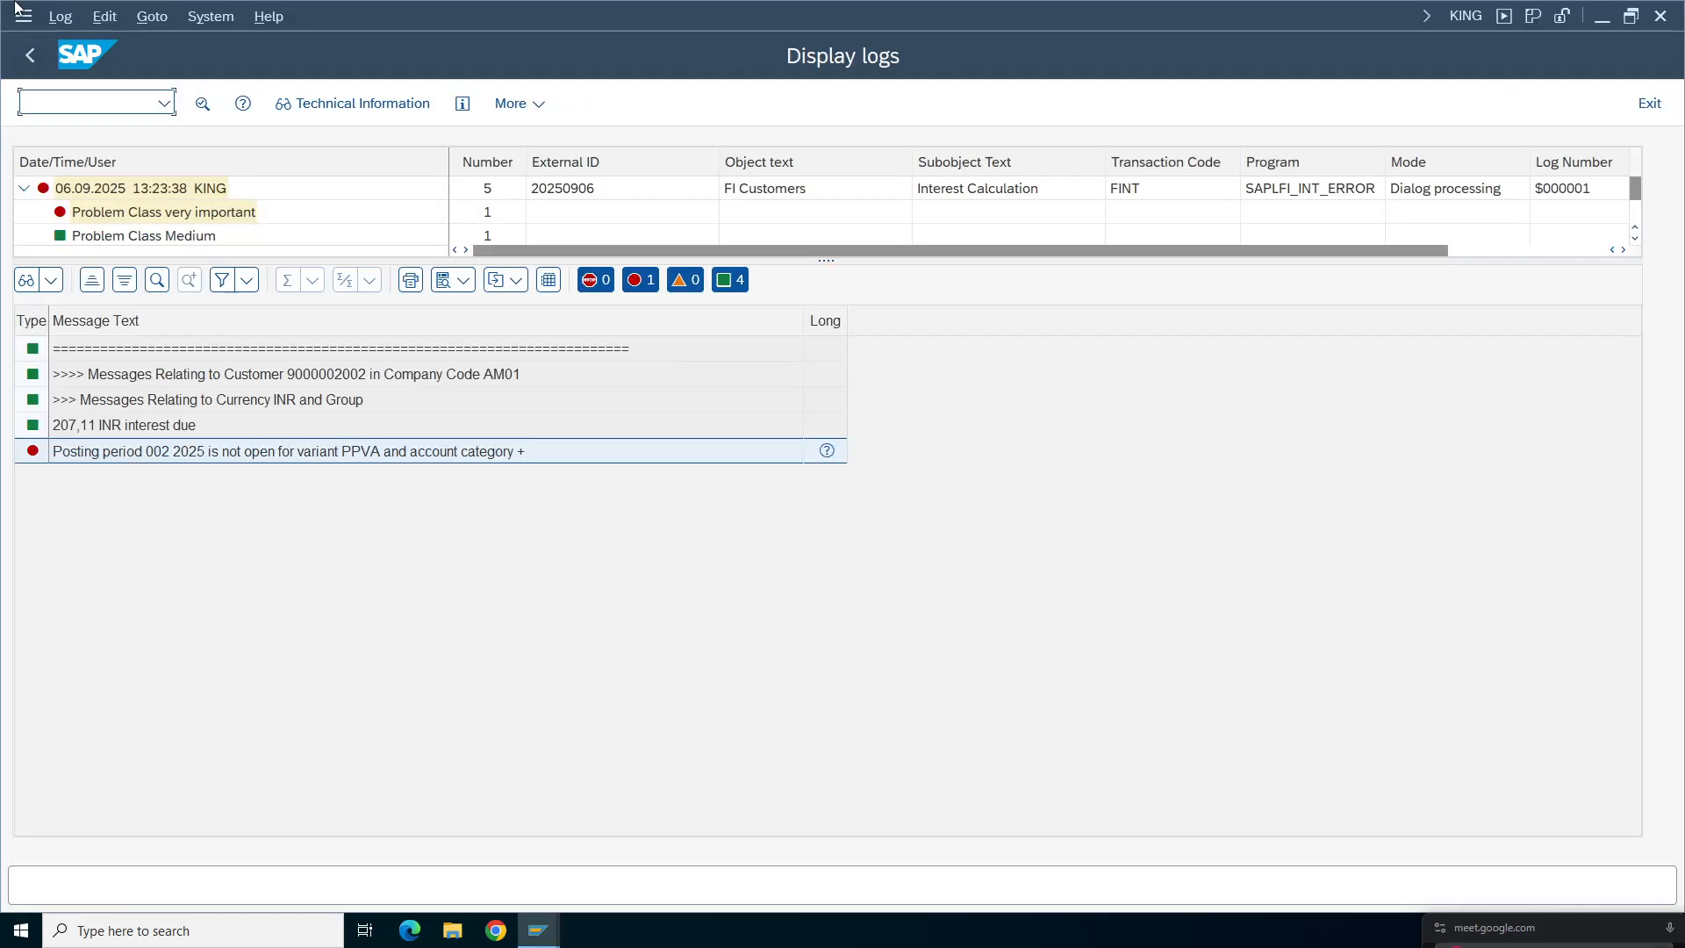
left_click(31, 57)
left_click(200, 254)
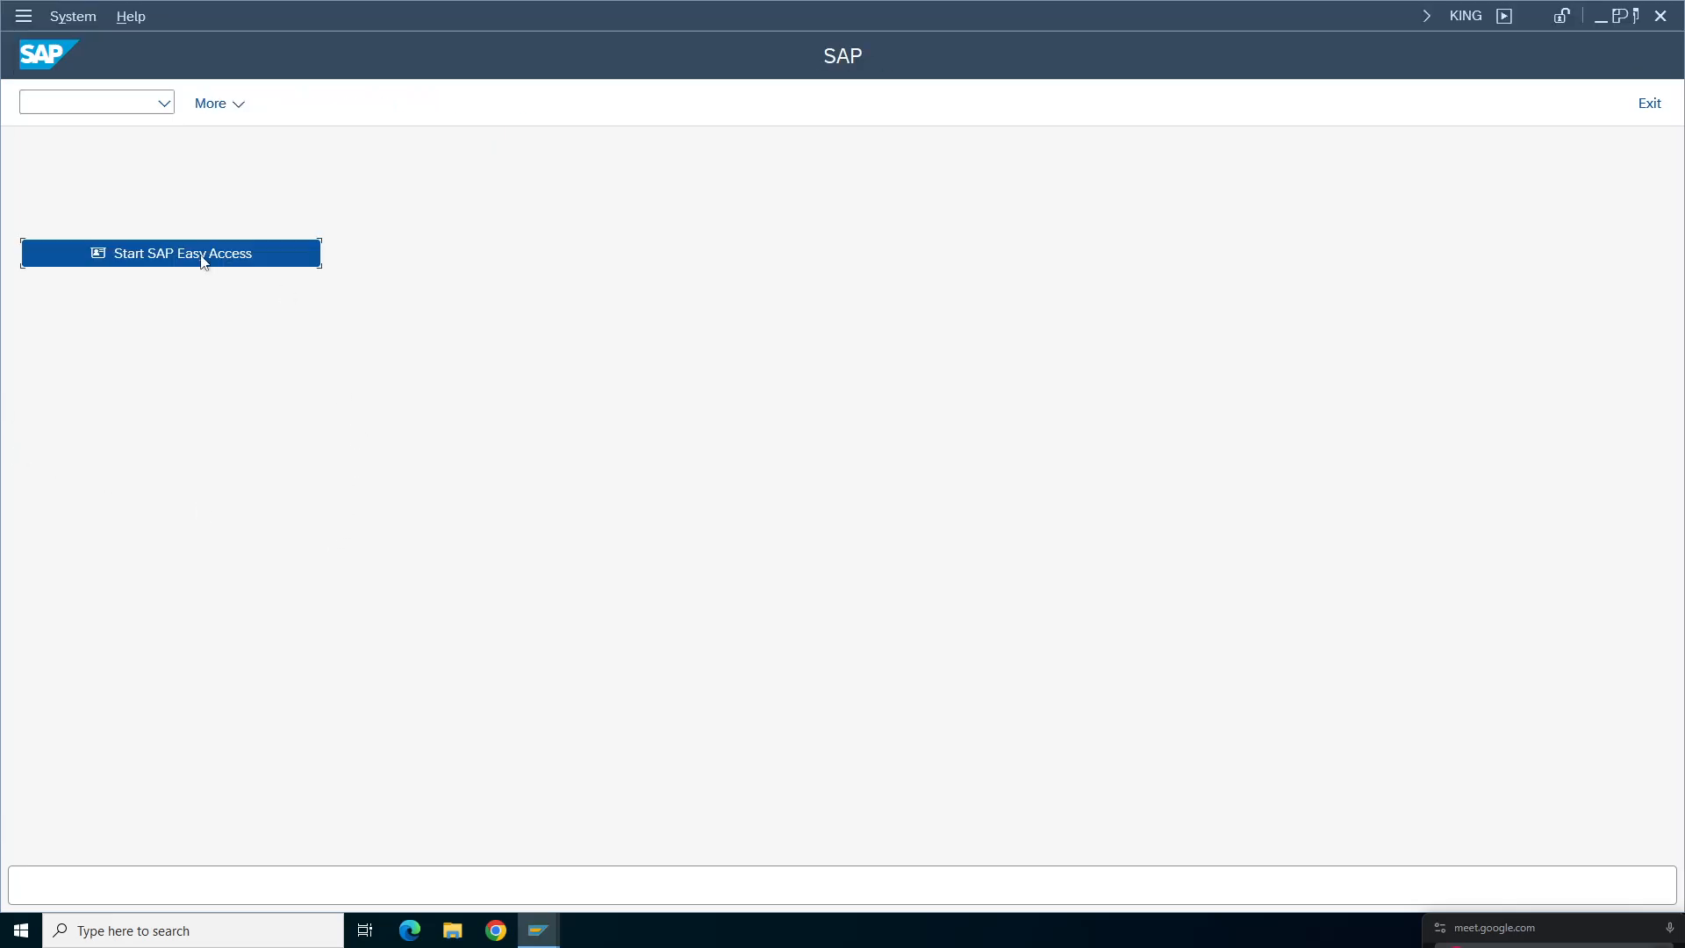
- Switch back to the interest calculation session, execute the live run again and check the log of the processed form
mouse_move(554, 941)
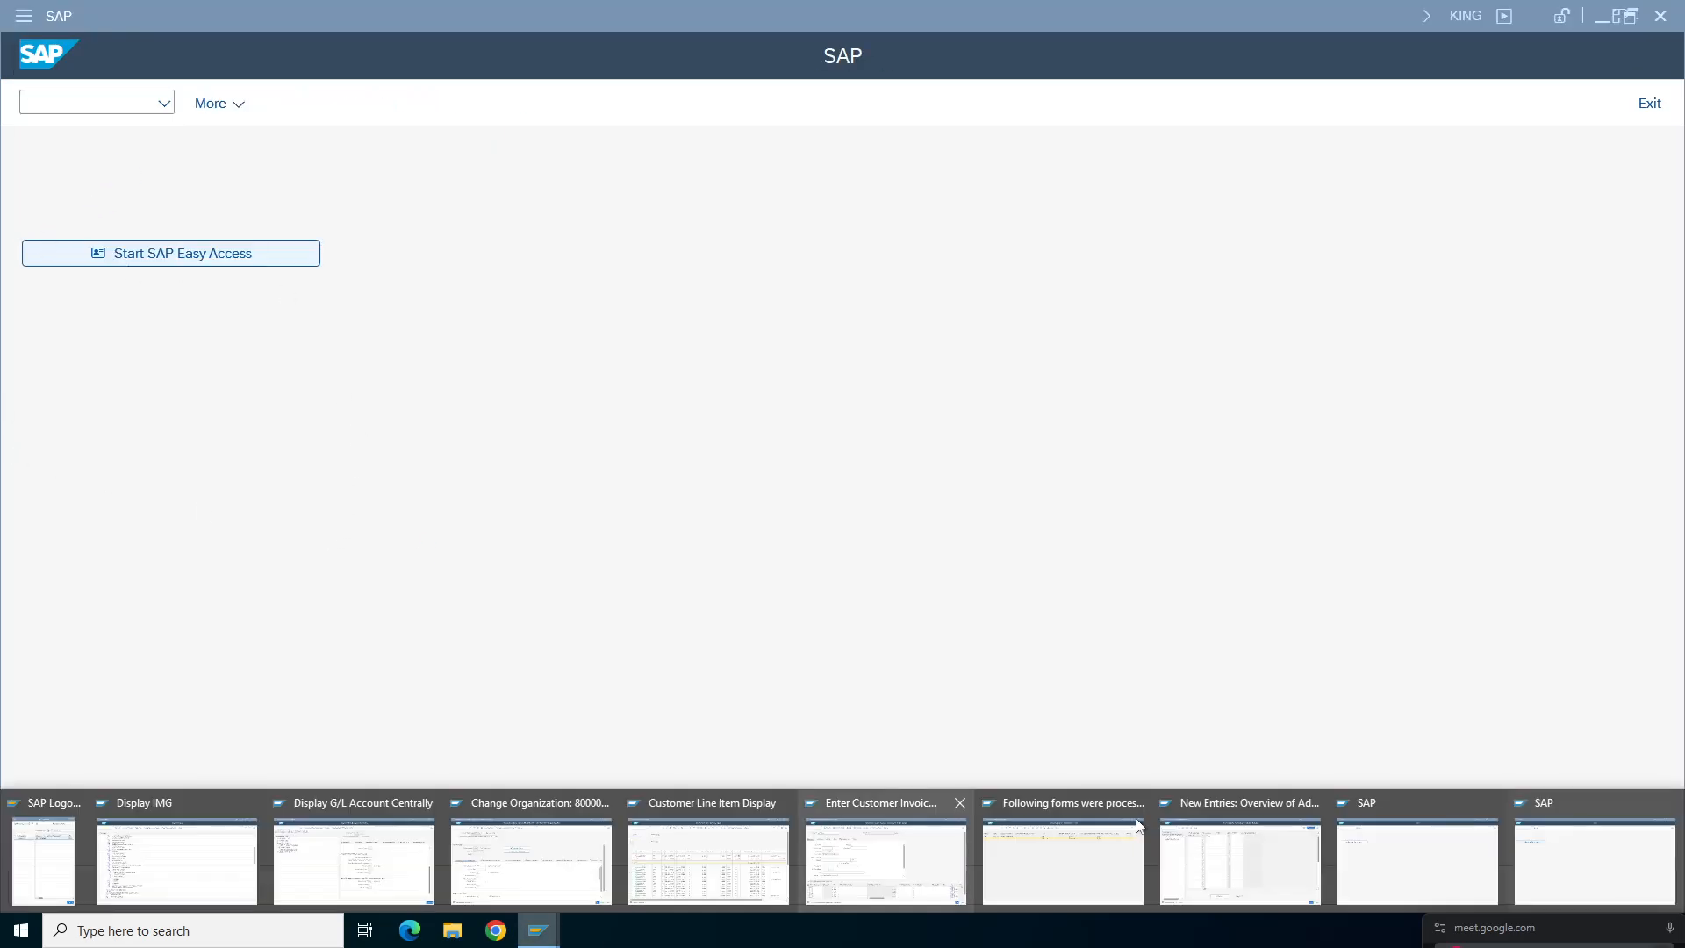
left_click(1066, 864)
left_click(30, 55)
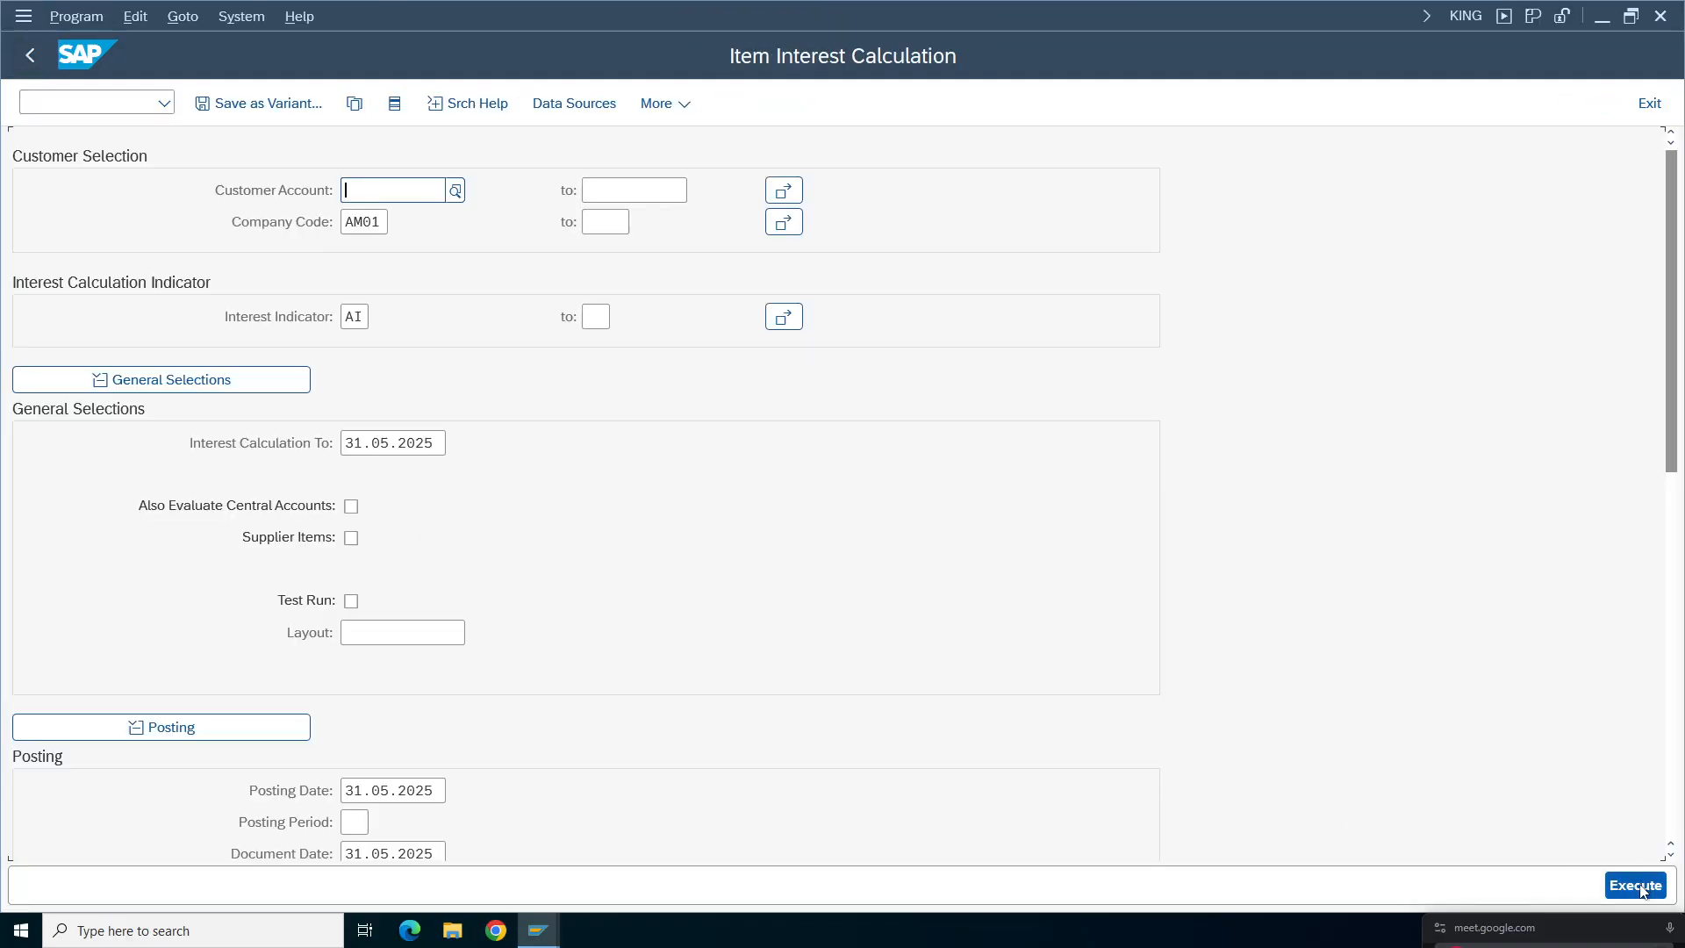
left_click(1638, 886)
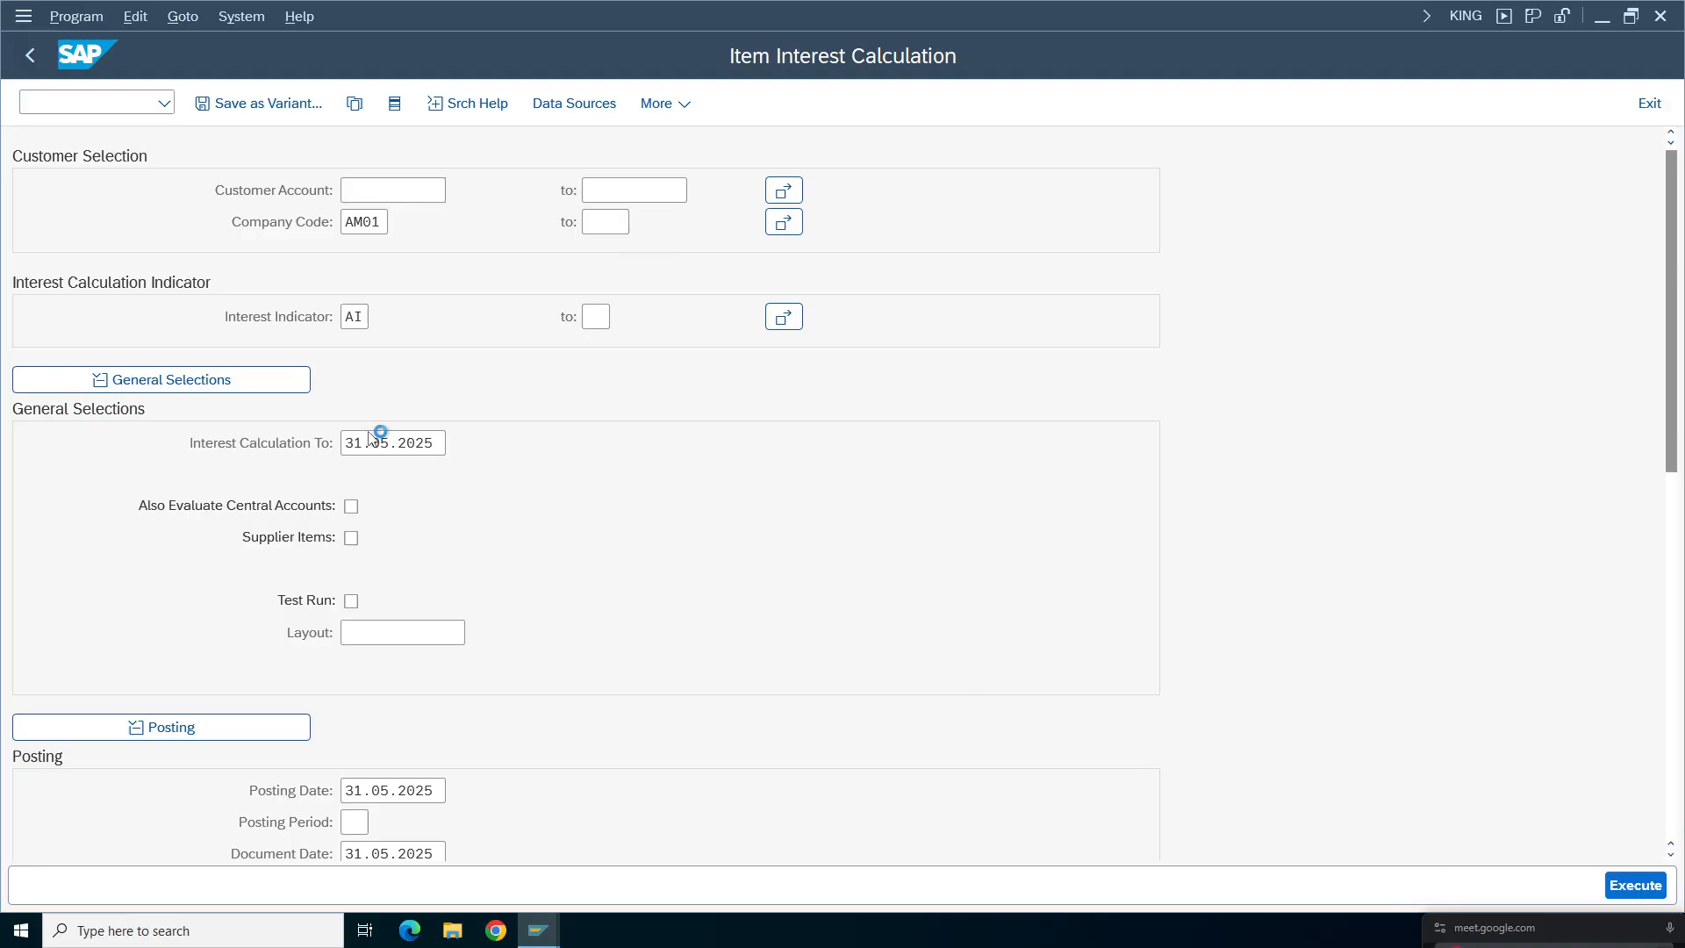
double_click(120, 193)
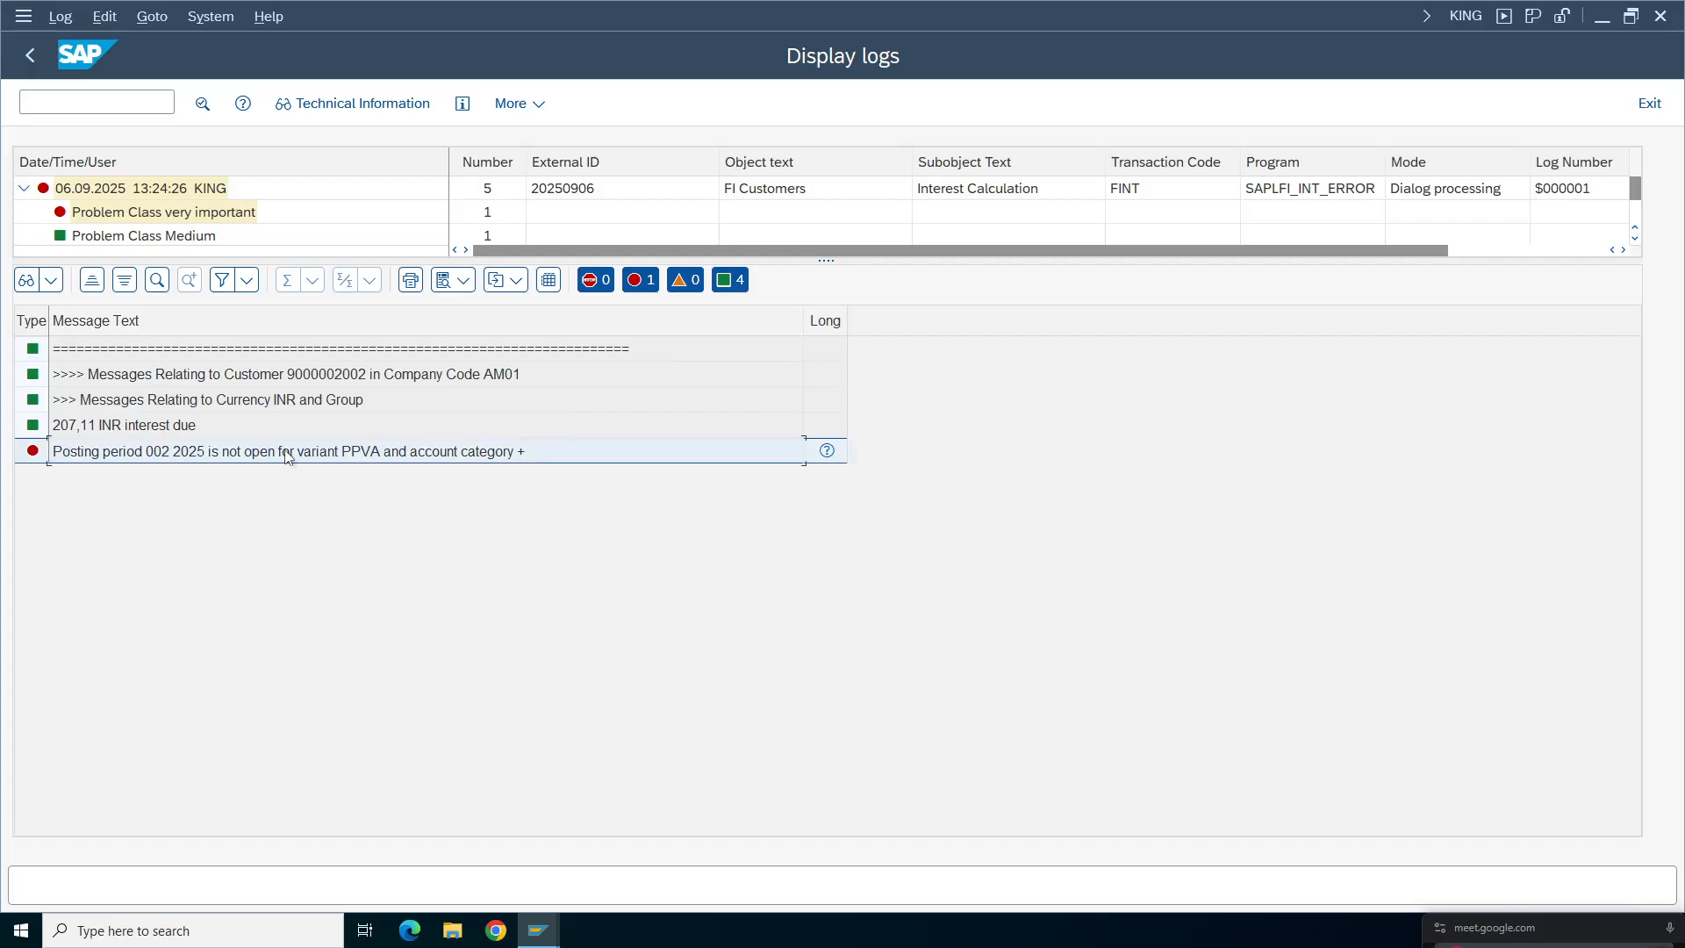
left_click(31, 57)
- Exit the default account assignment entries and close the surplus sessions, including the IMG, G/L account, customer invoice and processed forms windows
left_click(537, 938)
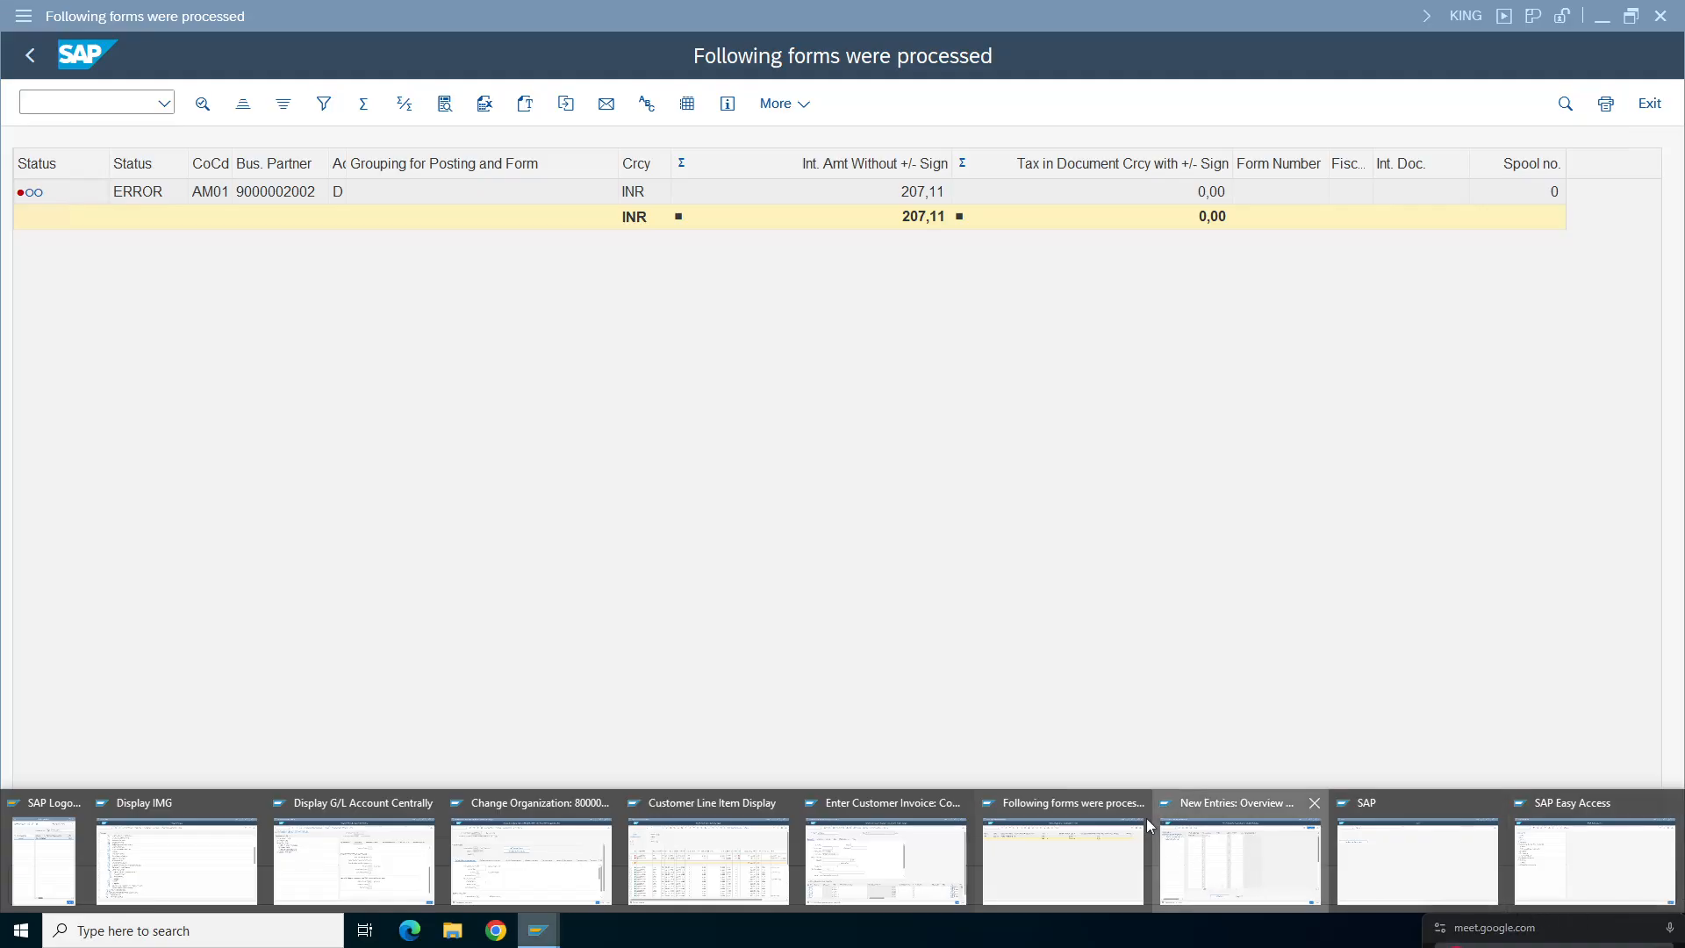
left_click(1233, 865)
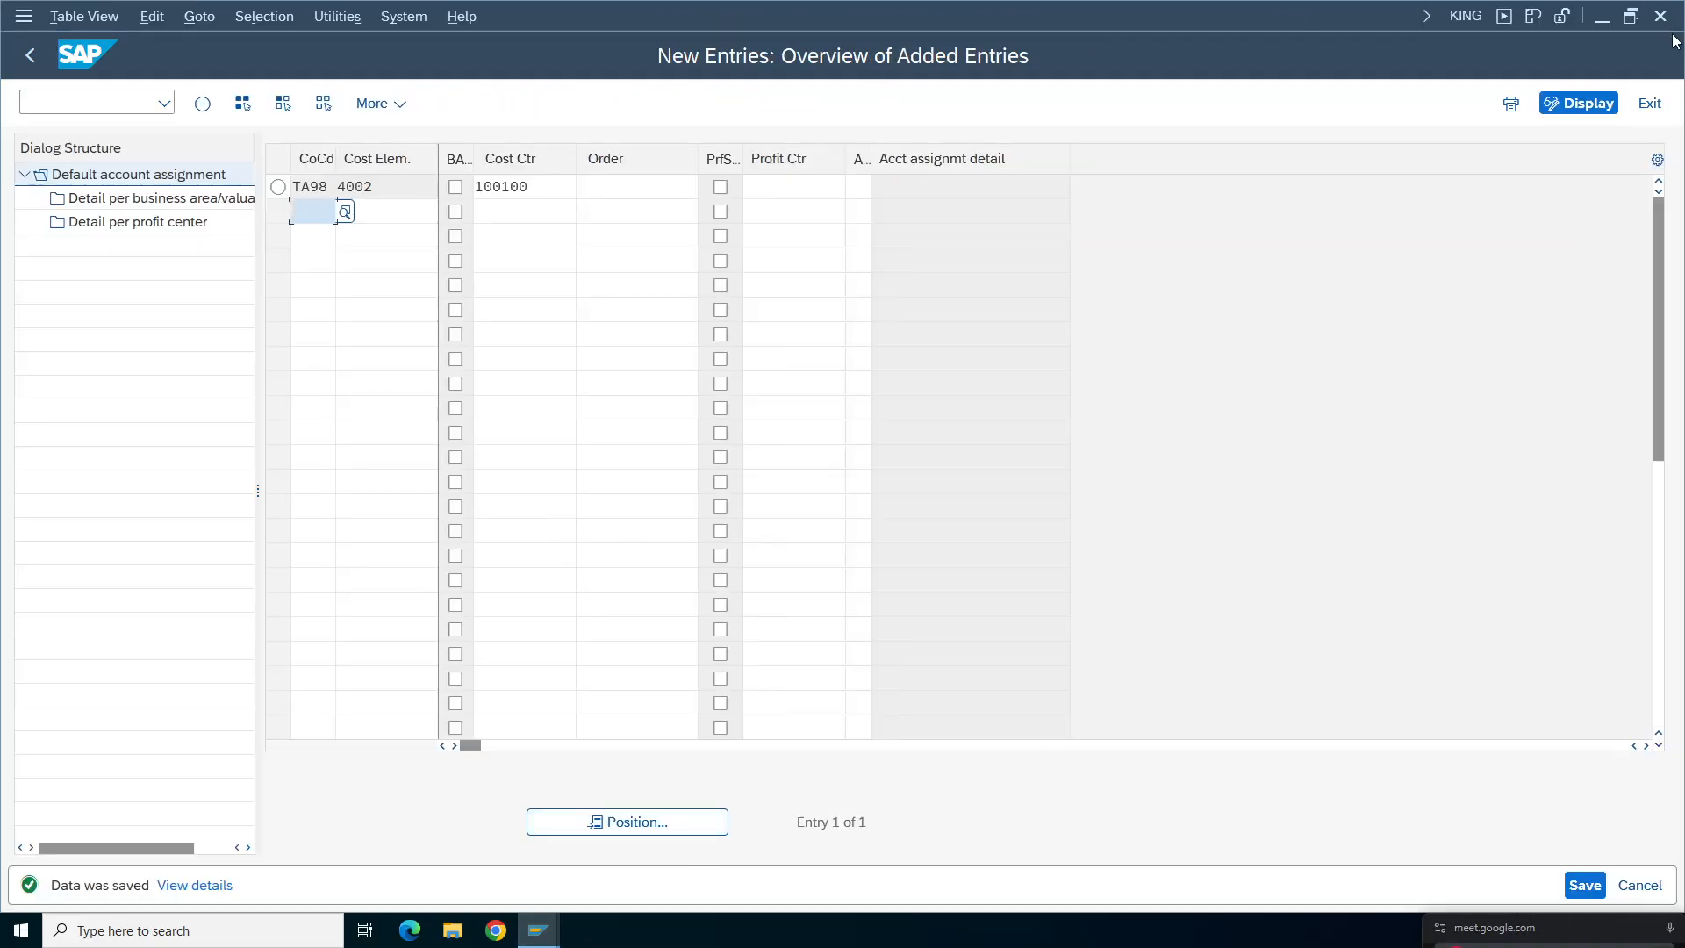
left_click(1650, 103)
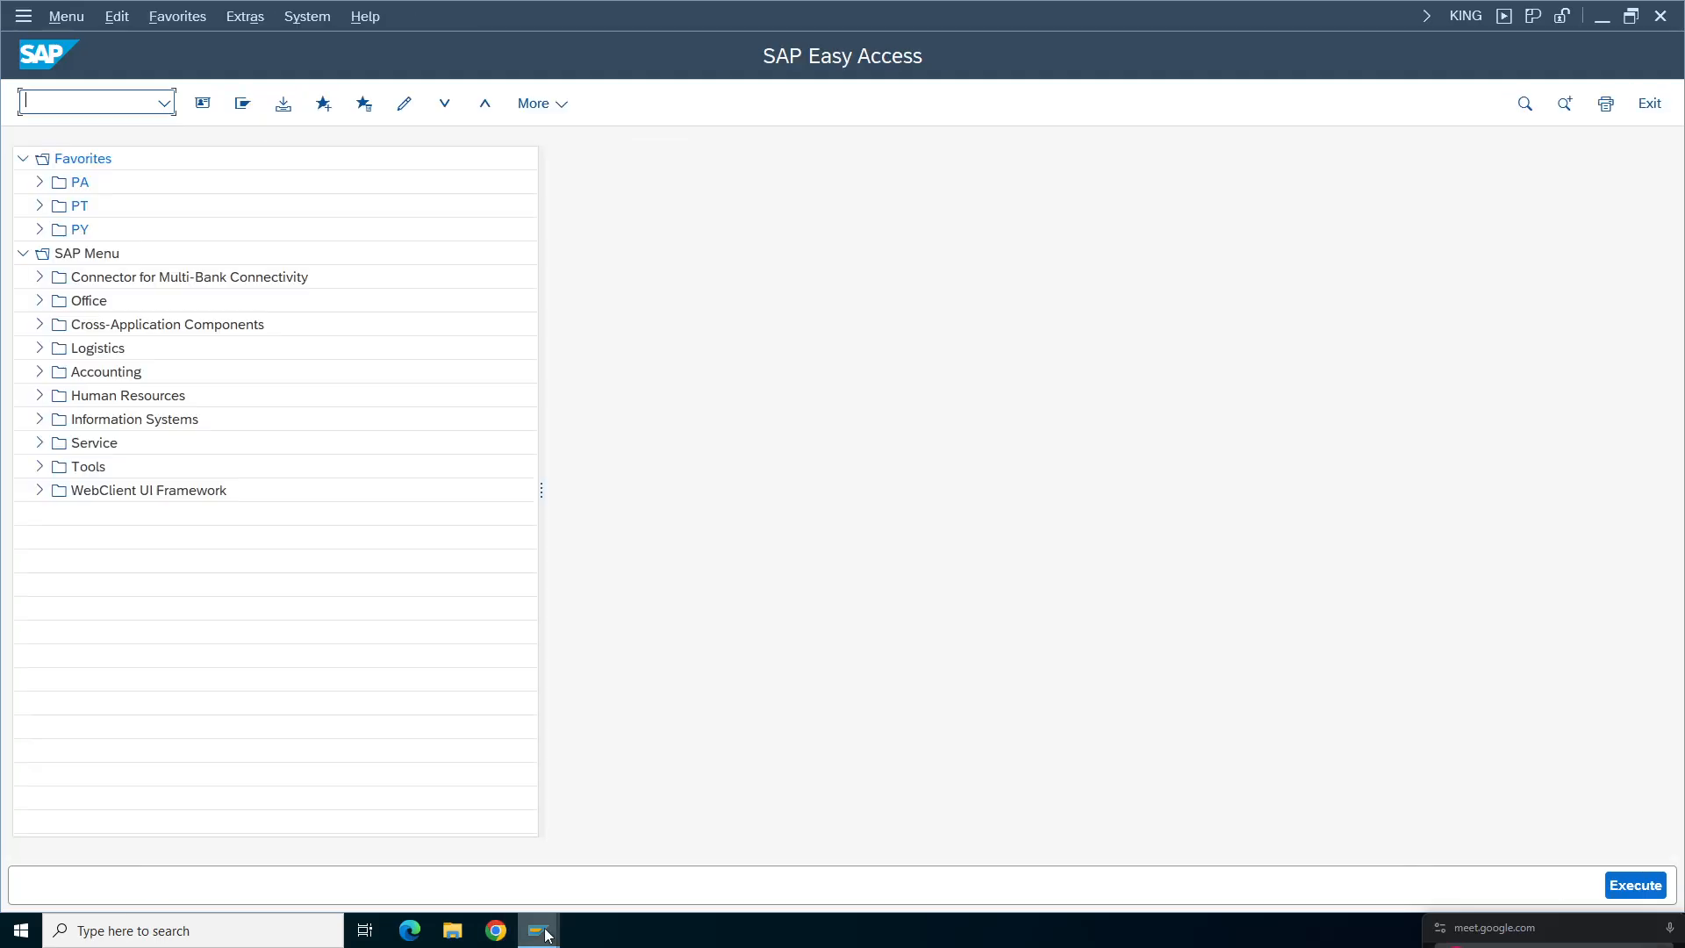
left_click(545, 935)
left_click(251, 805)
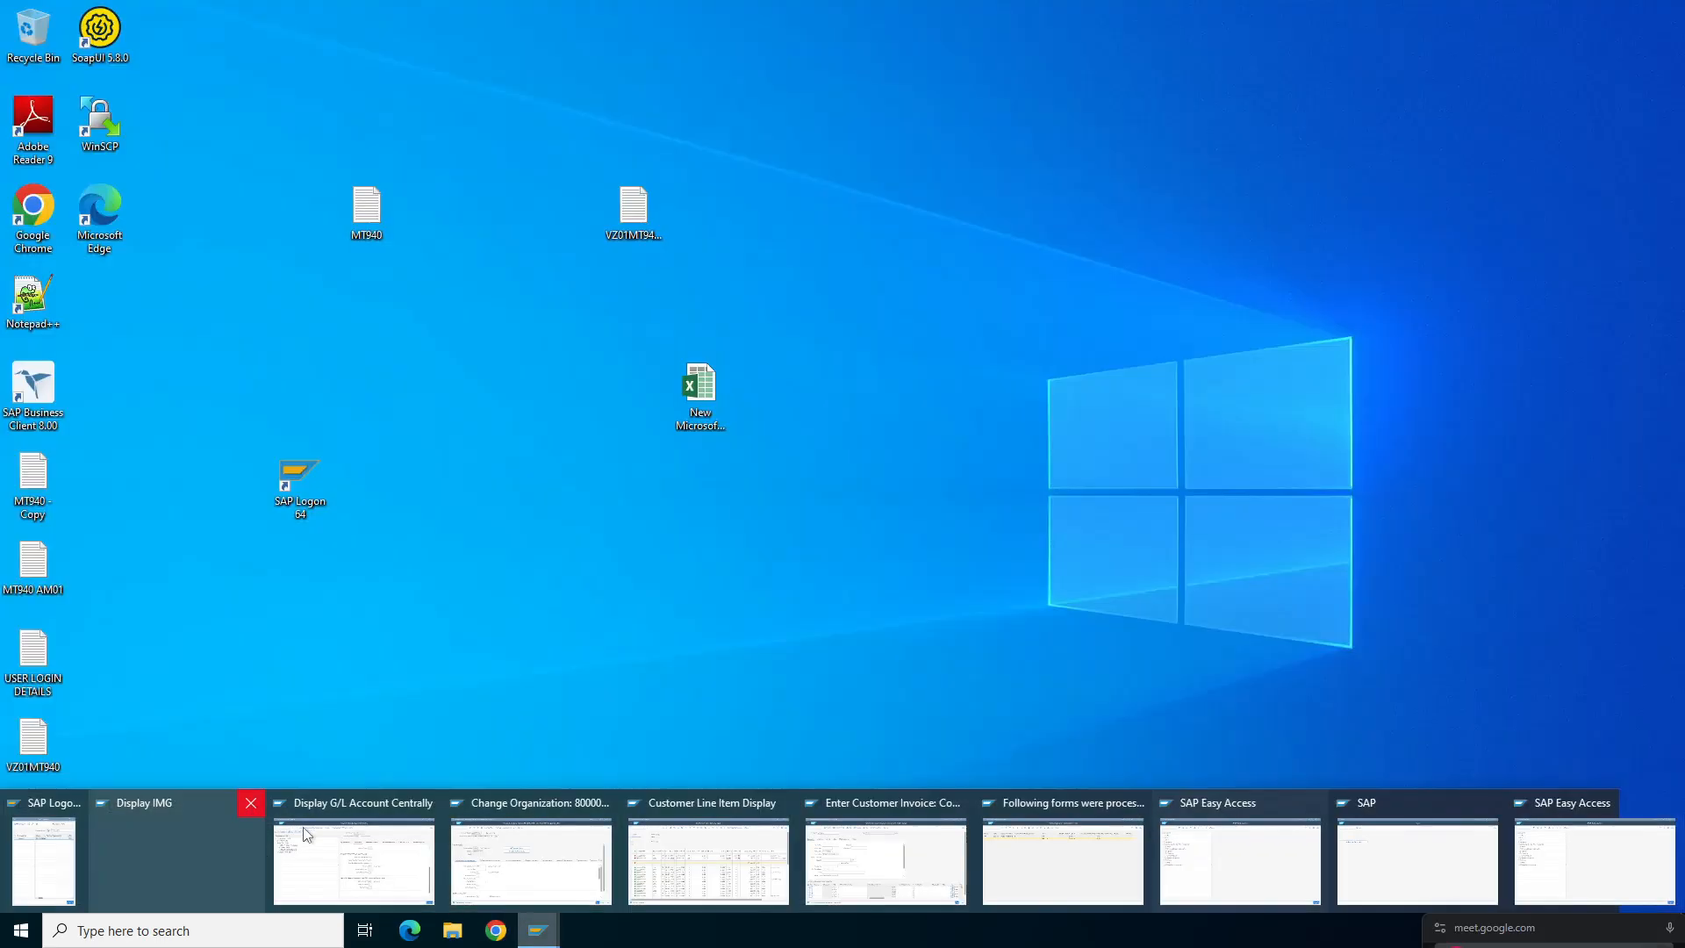
left_click(263, 799)
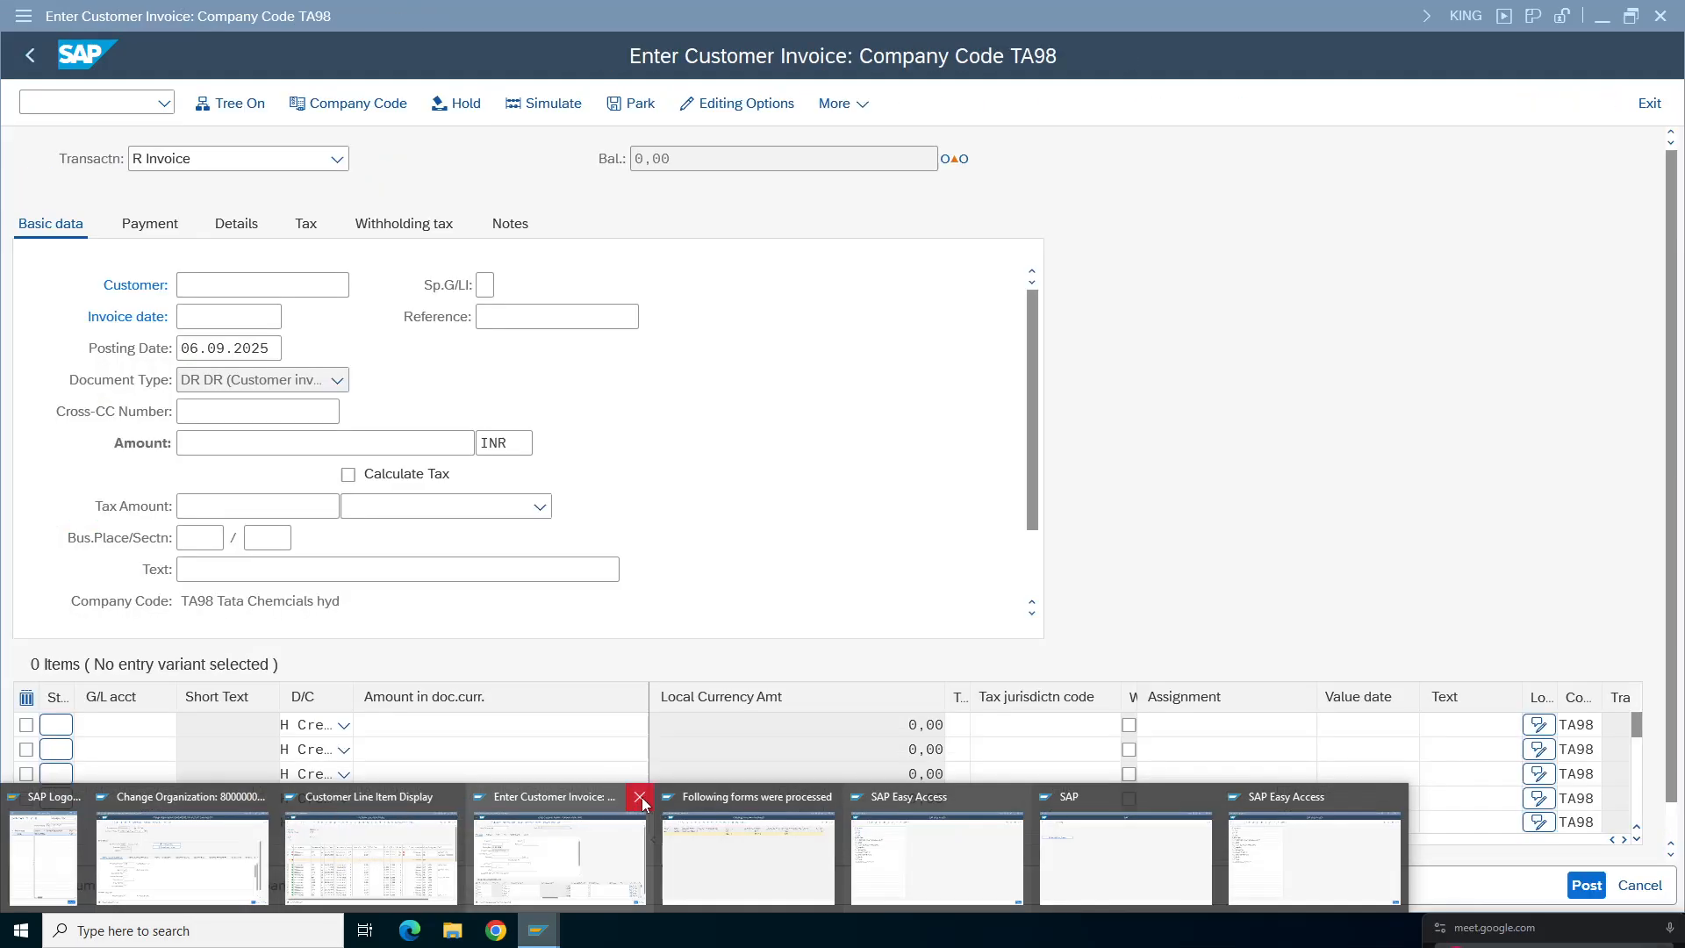
left_click(641, 797)
left_click(643, 800)
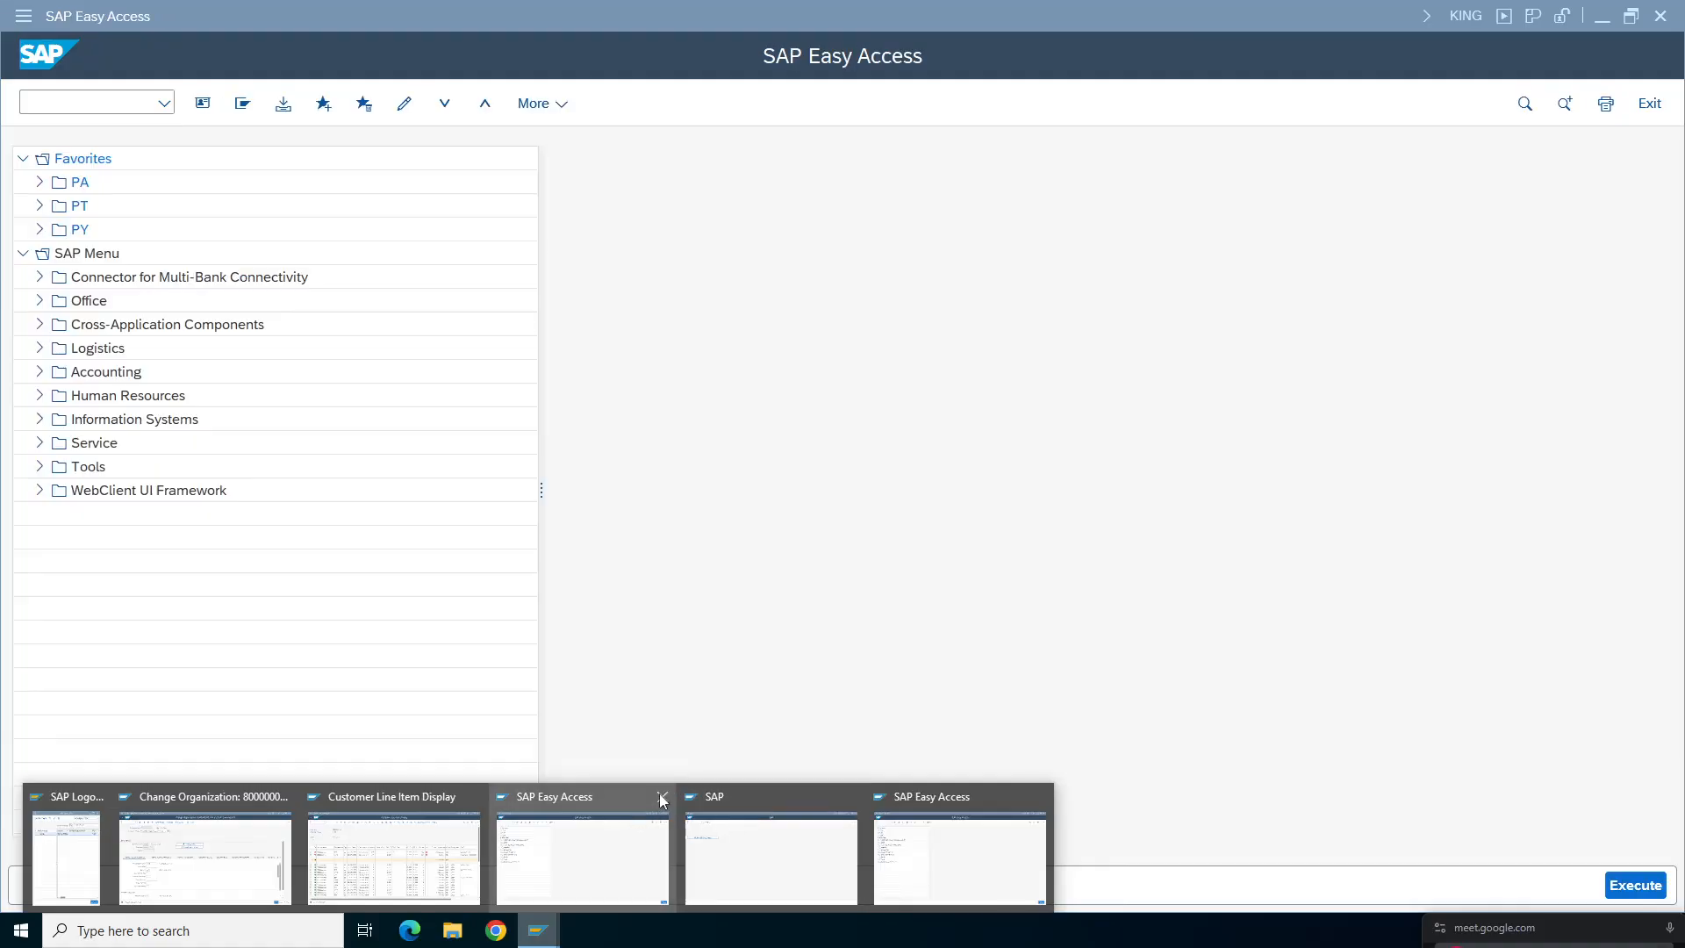
left_click(661, 796)
left_click(757, 797)
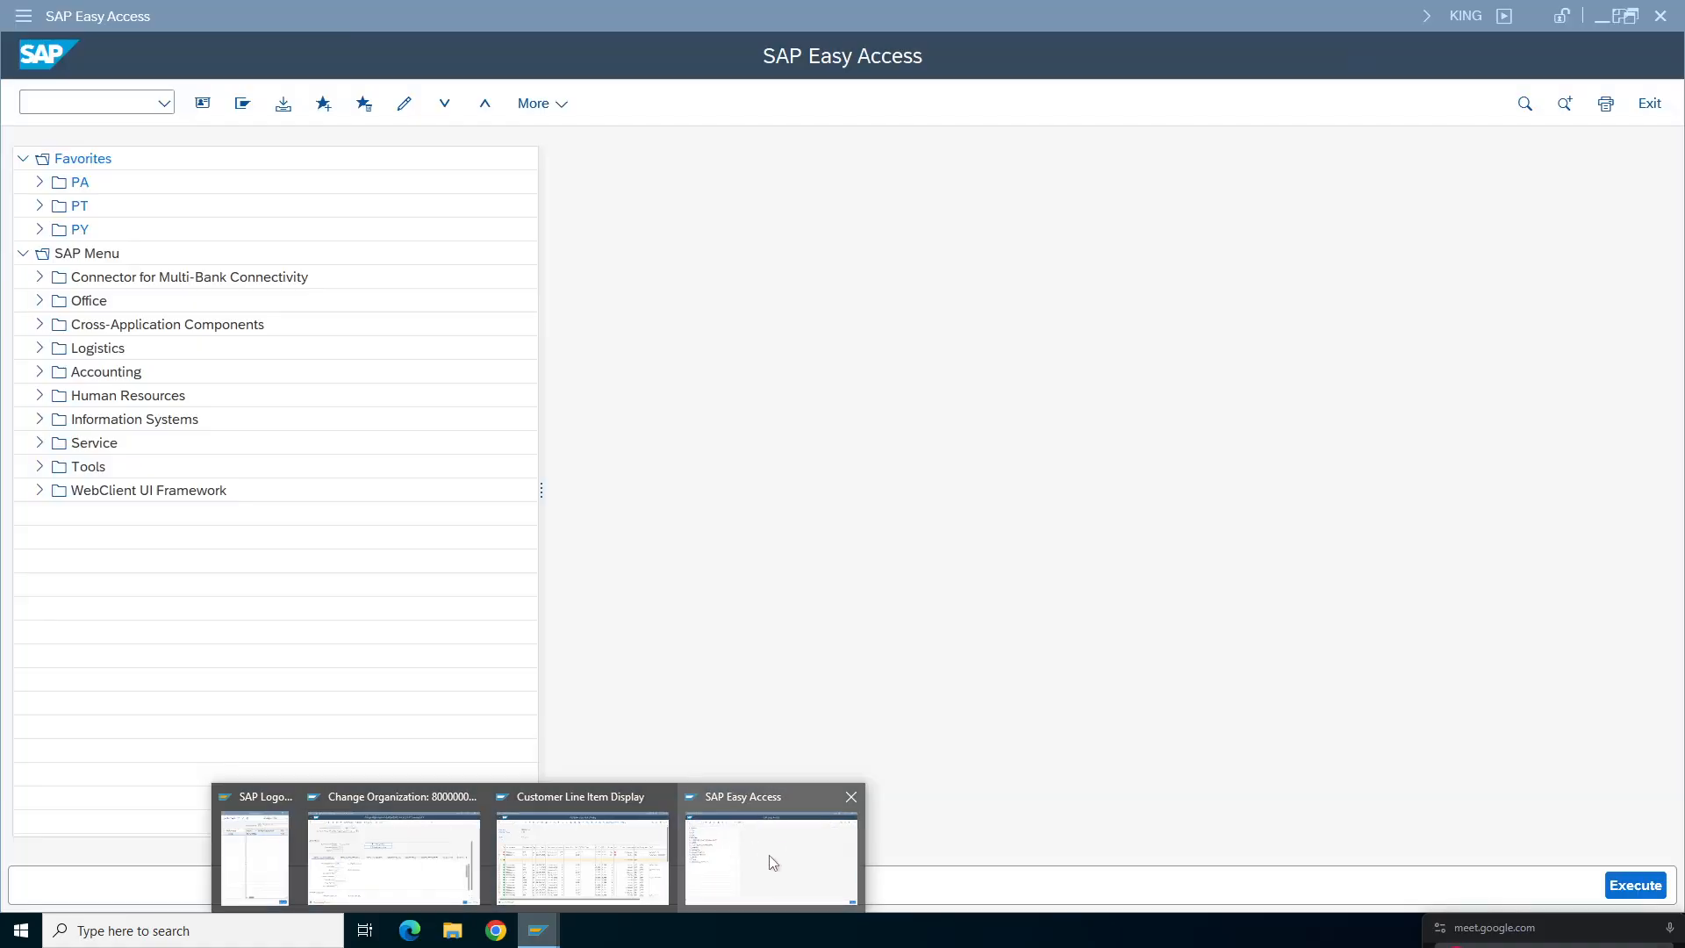
- Start transaction FINT from the remaining SAP Easy Access session
left_click(772, 862)
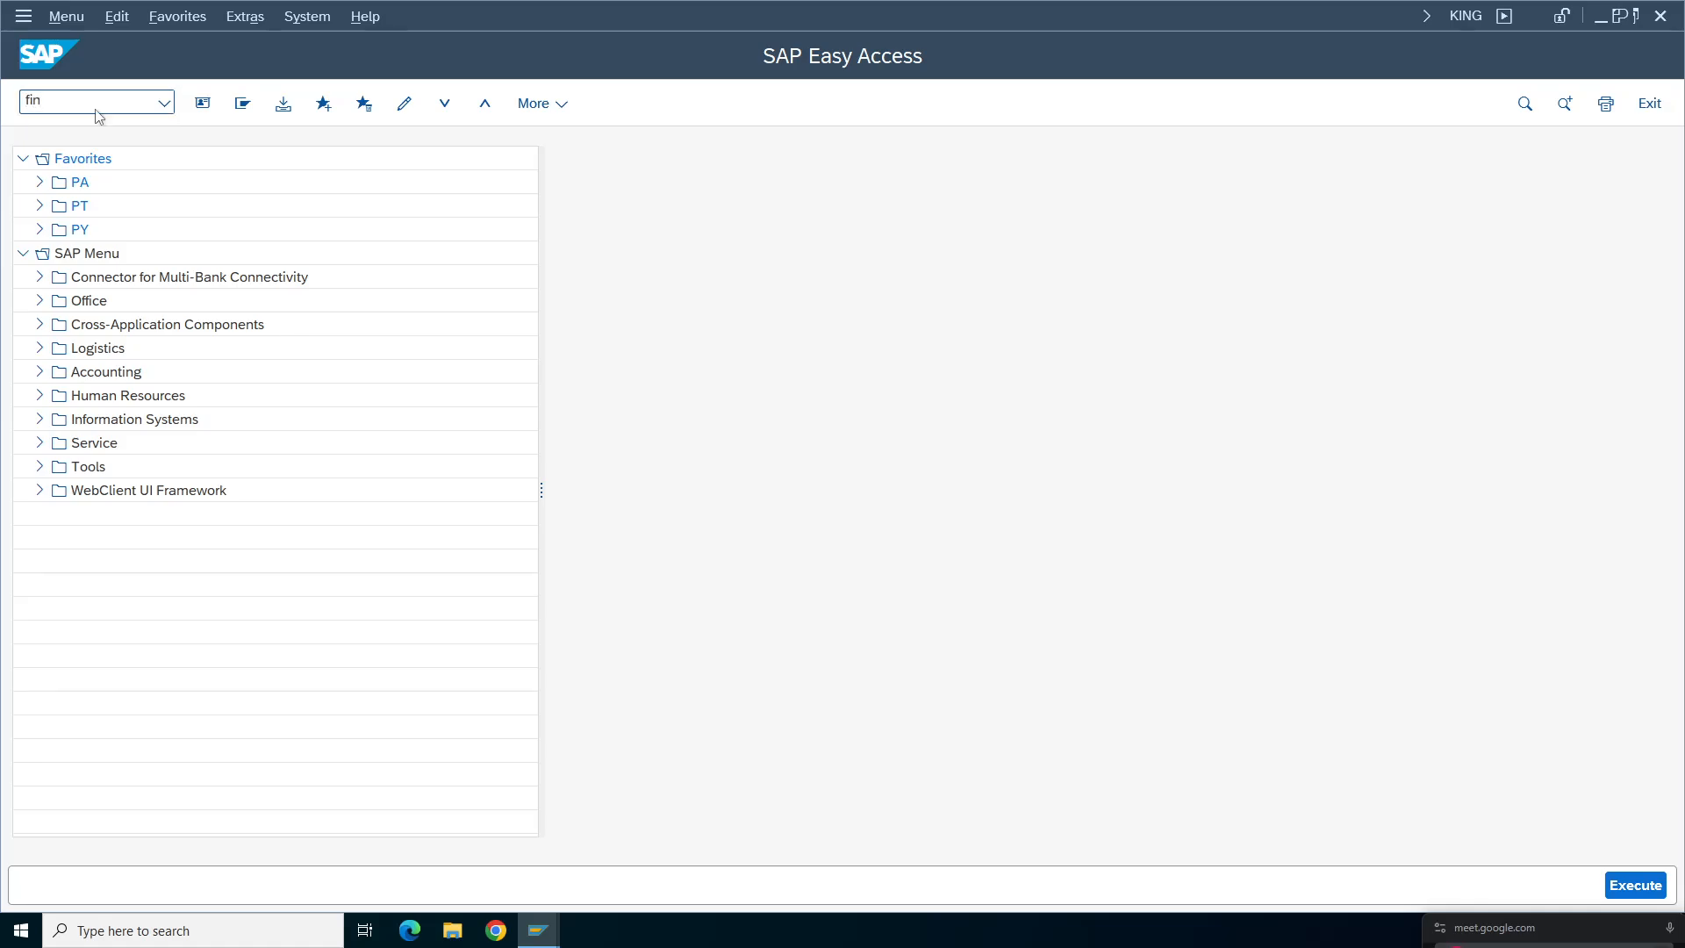
key("Return")
type("fint")
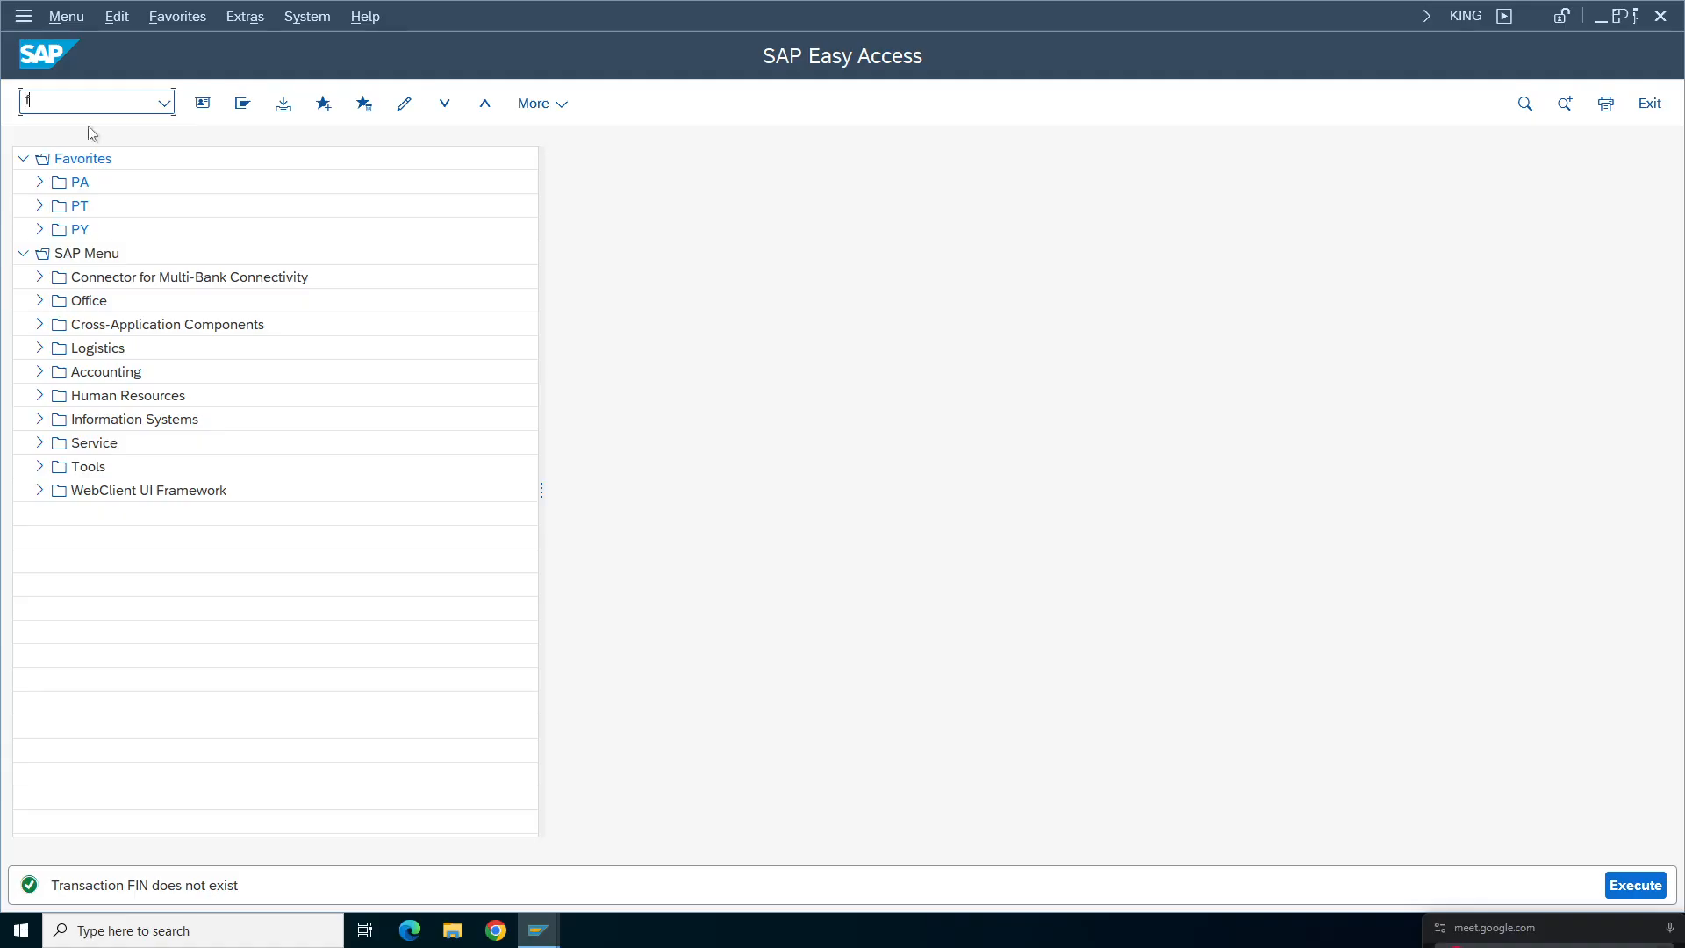
key("Return")
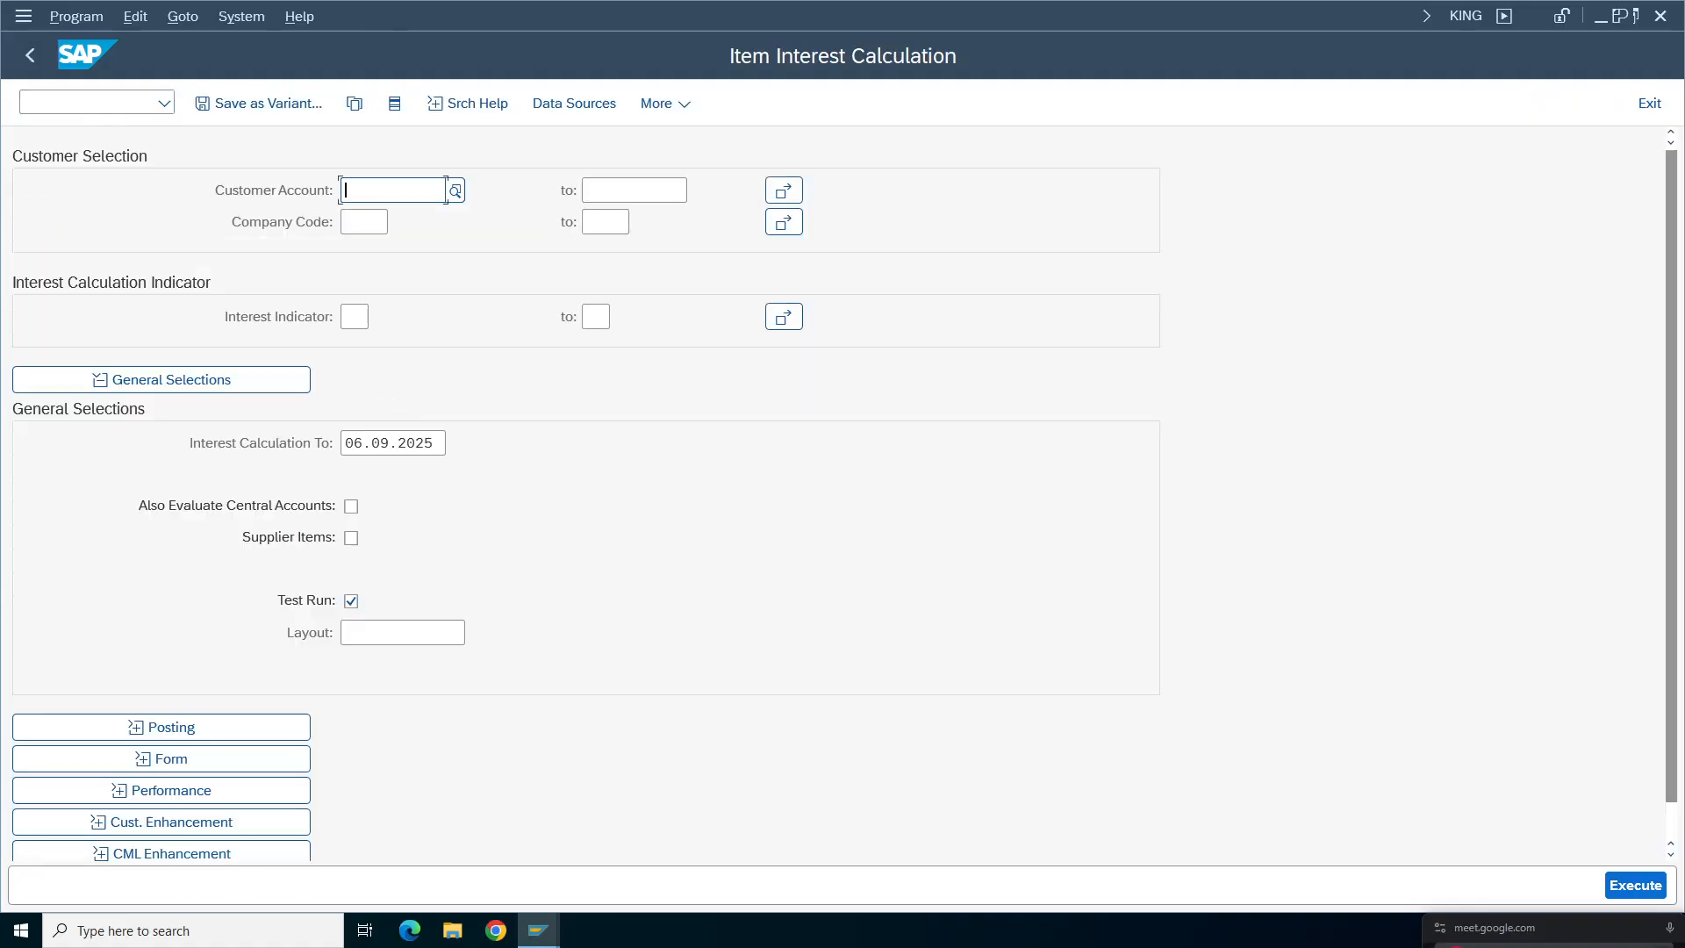
- Enter Company Code AM01 and Interest Indicator AI for the item interest calculation
left_click(364, 222)
left_click(375, 248)
left_click(355, 317)
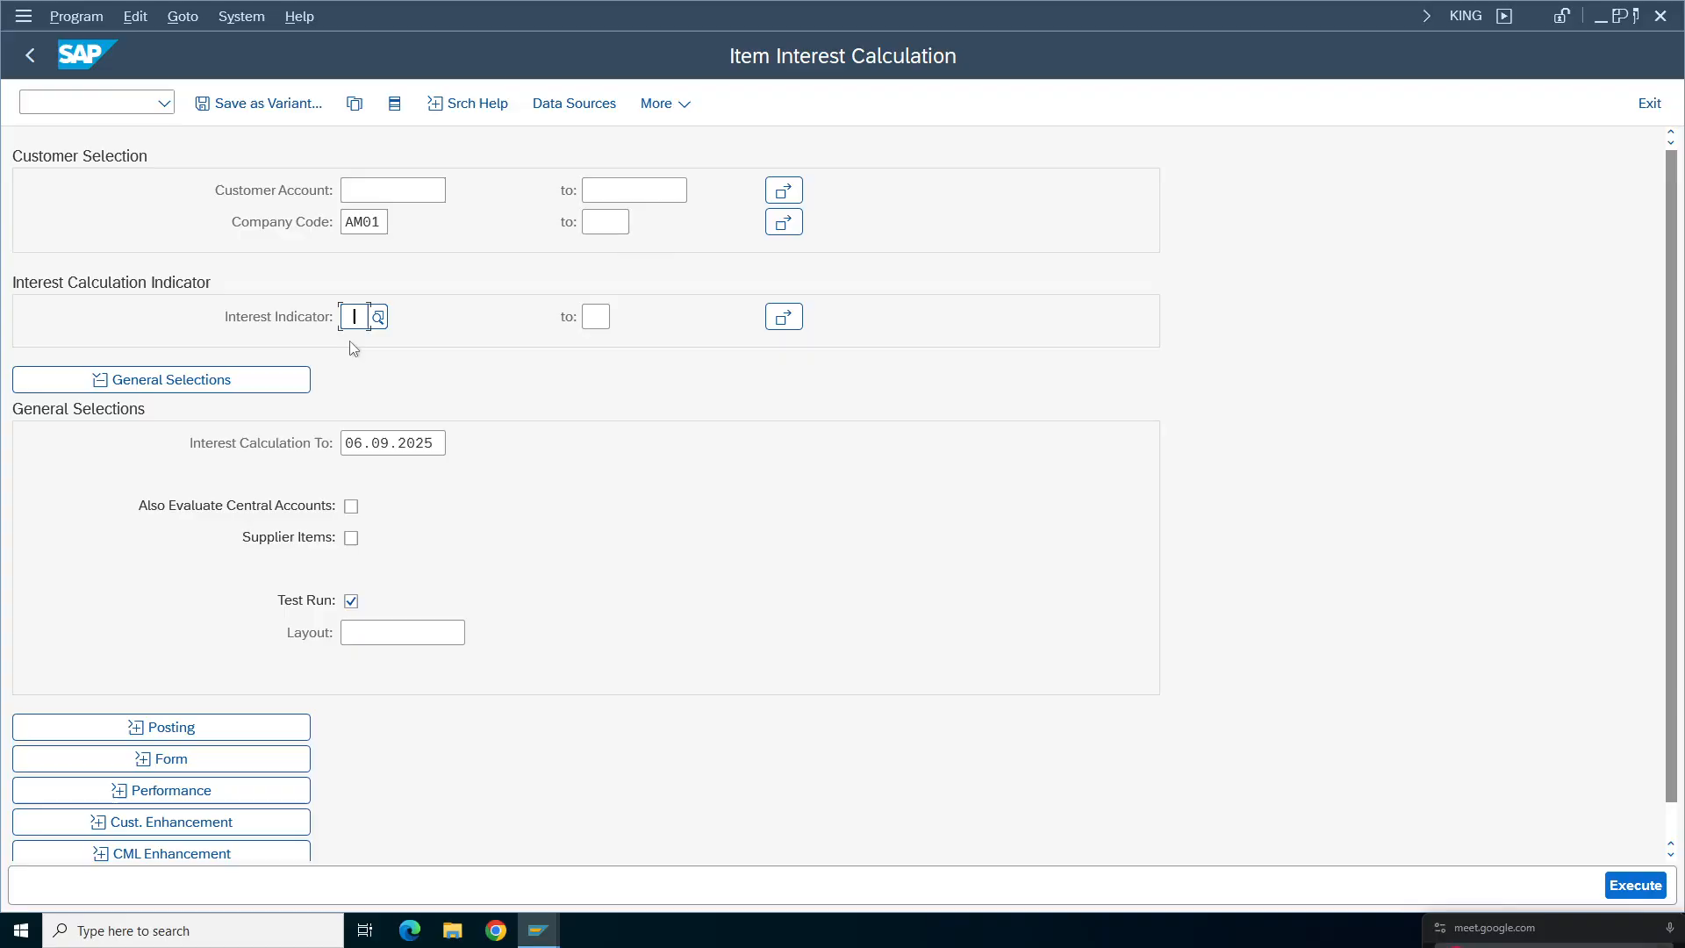
type("AI")
left_click(353, 632)
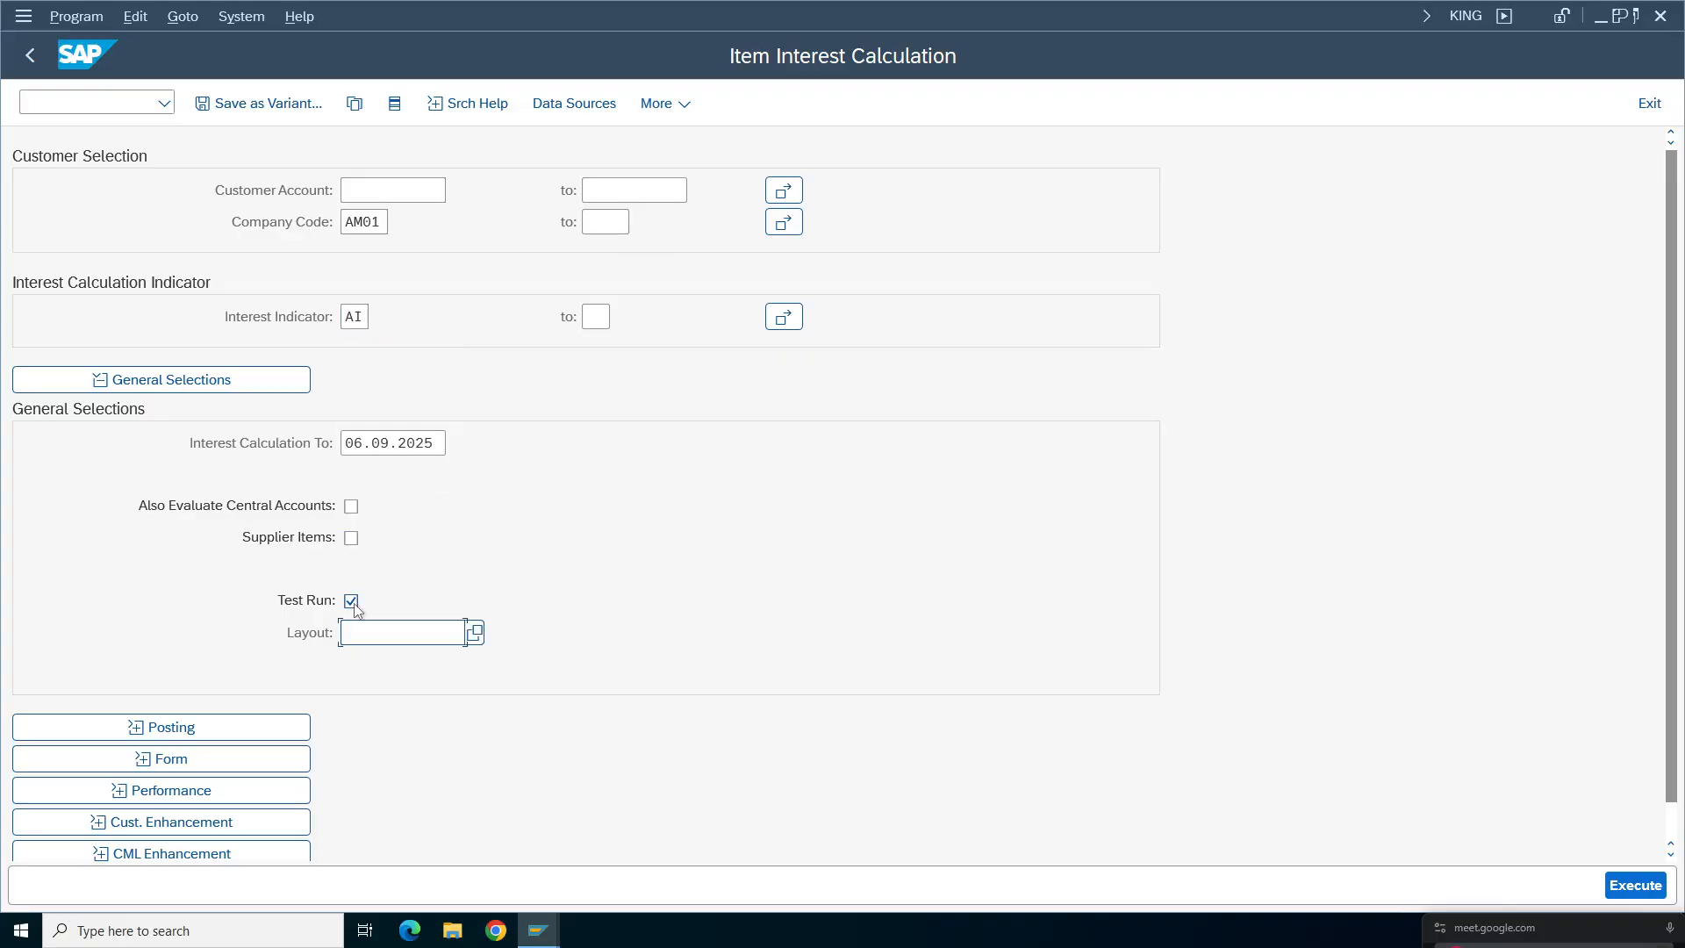
- Set the Interest Calculation To date, the Posting Date and the Document Date to 31.05.2025
left_click(208, 726)
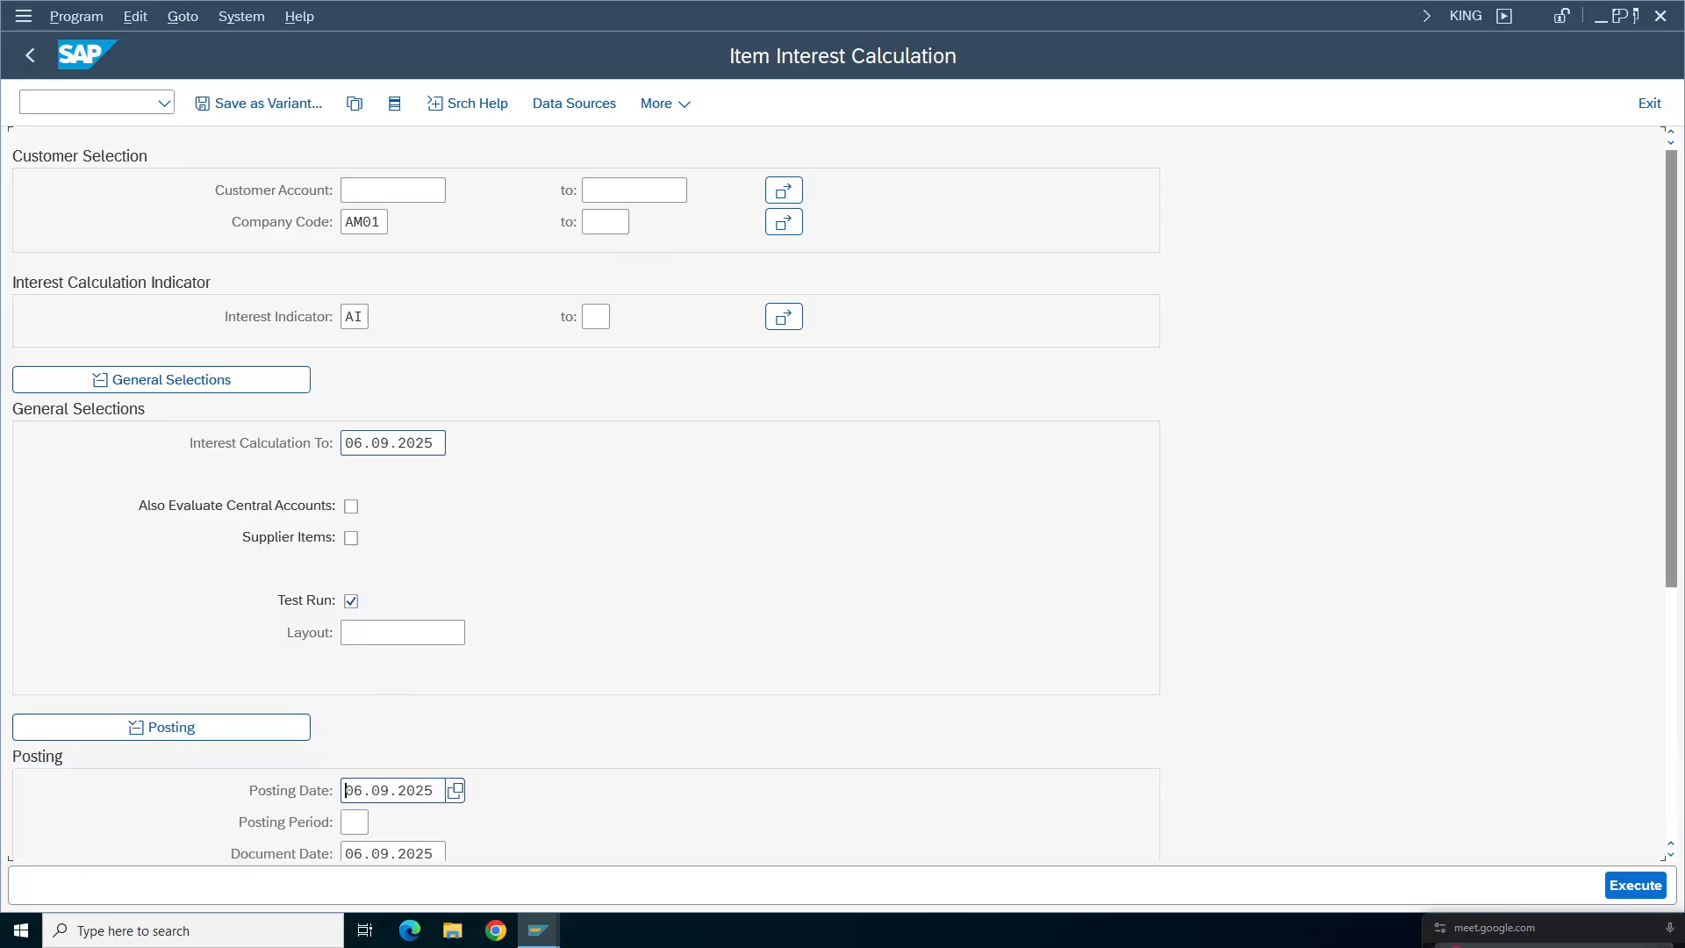
left_click_drag(439, 442, 344, 442)
key("BackSpace")
left_click(367, 474)
left_click_drag(1674, 445, 1682, 610)
left_click_drag(439, 513, 344, 513)
key("BackSpace")
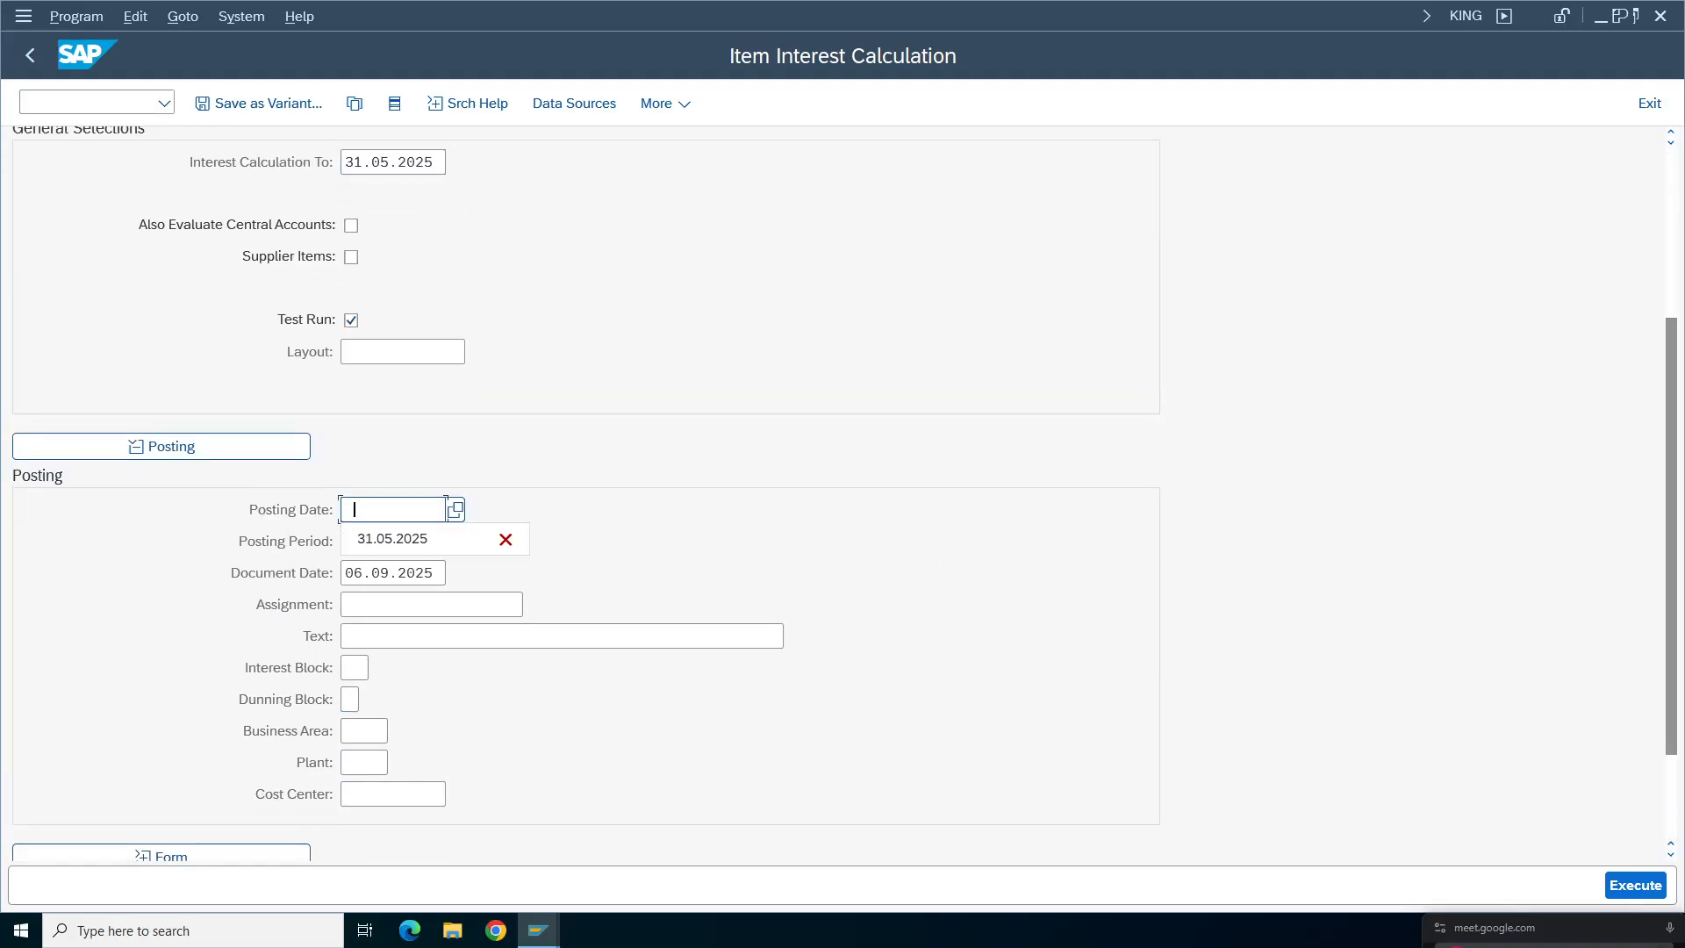
left_click(392, 538)
left_click_drag(439, 573, 344, 572)
key("BackSpace")
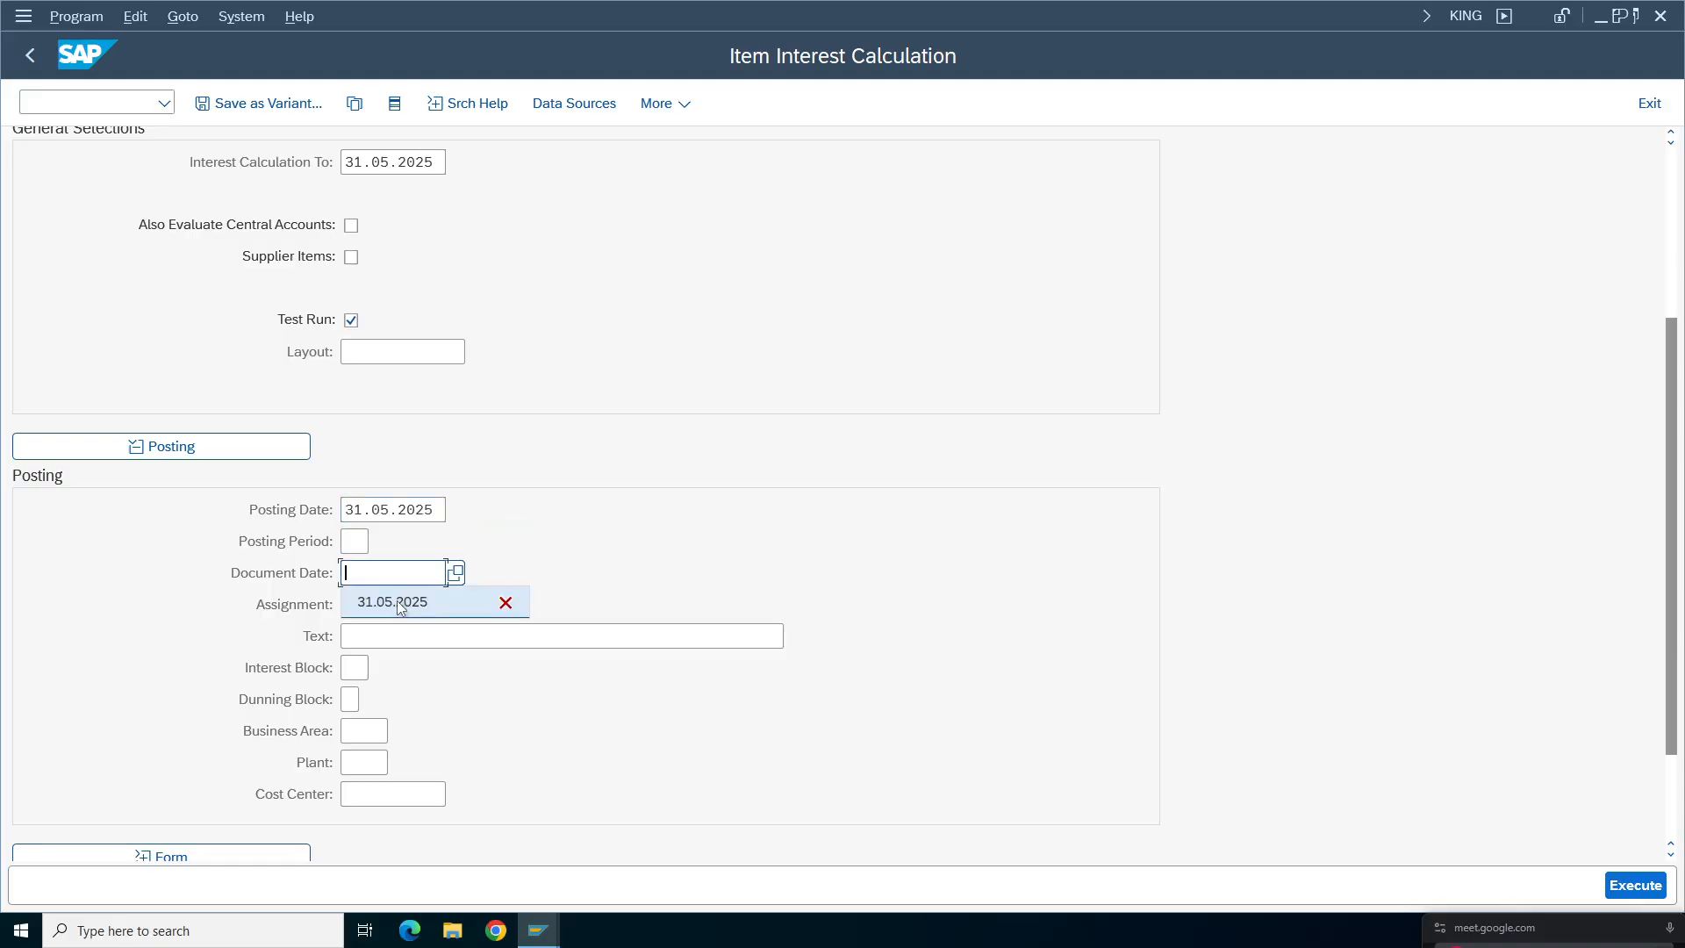
left_click(397, 600)
- Choose SmartForm as the form type, enter LP01 as the form printer, and execute the test run
left_click(202, 851)
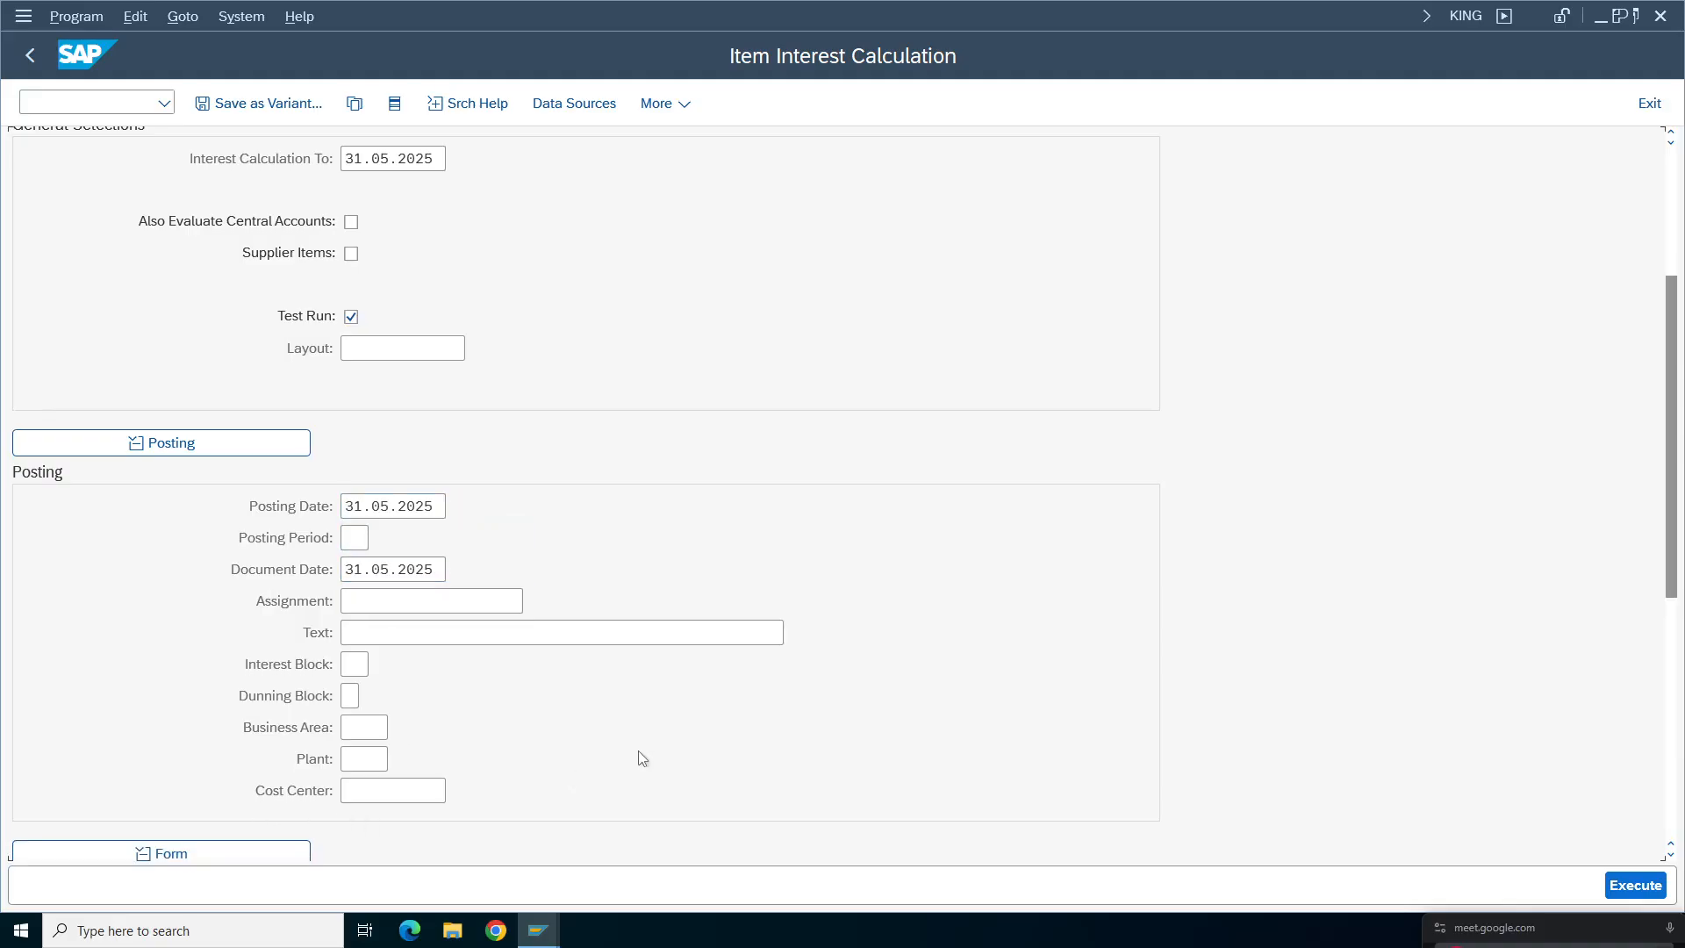
left_click_drag(1678, 501, 1679, 655)
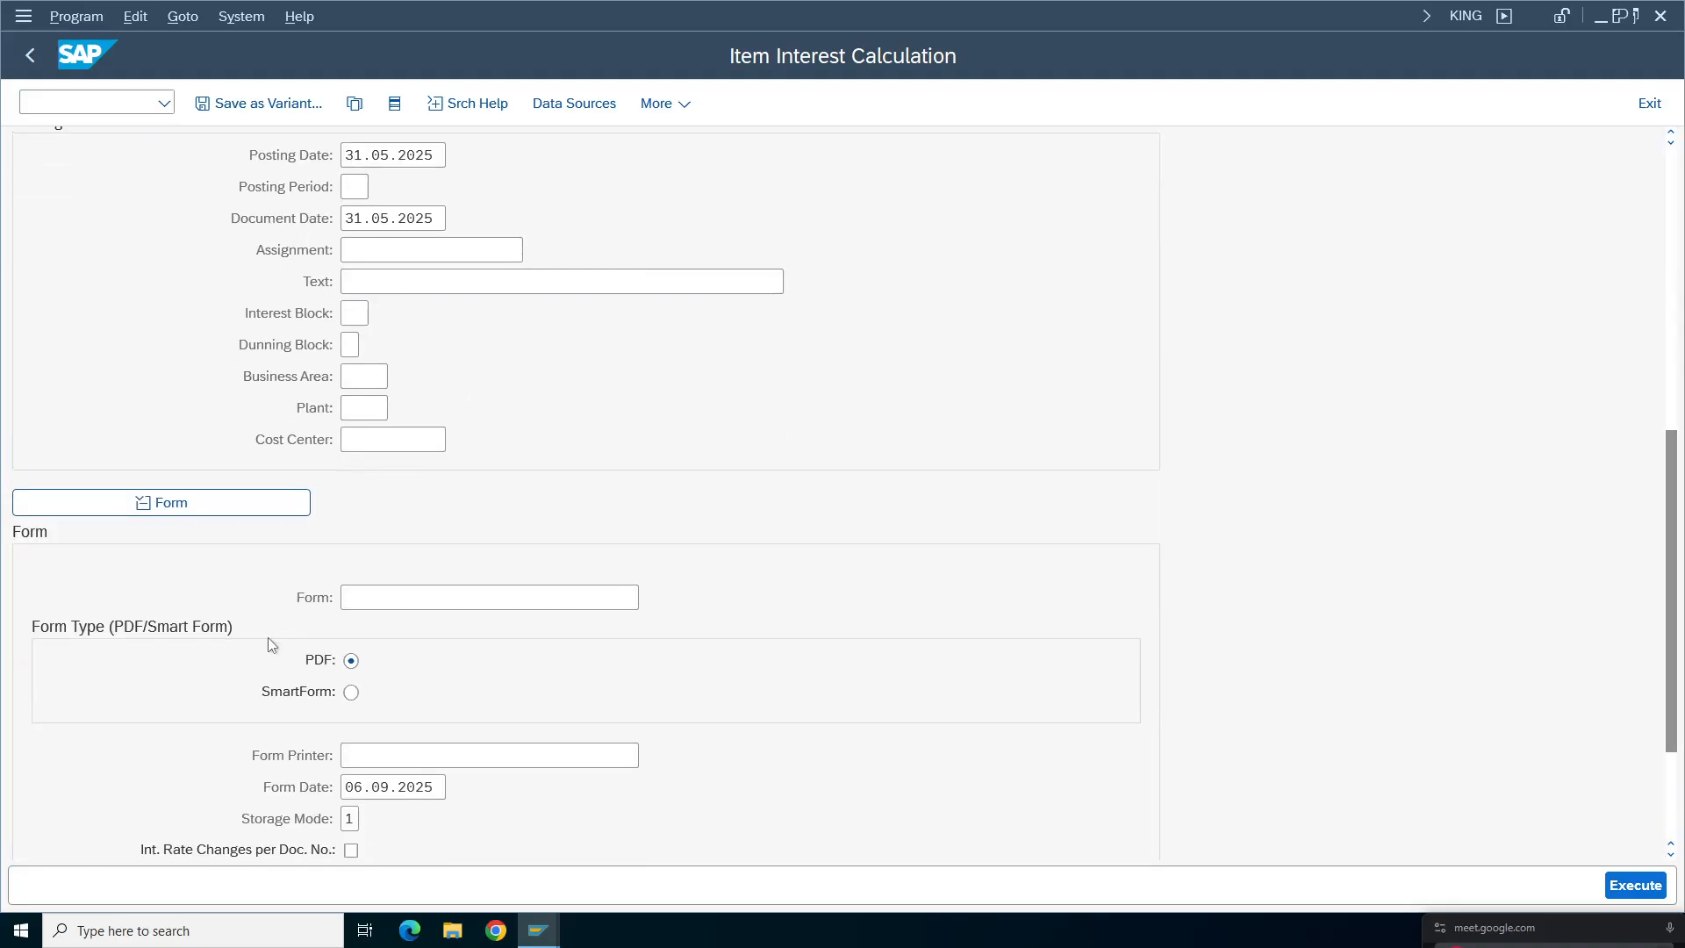
left_click(351, 693)
left_click(637, 758)
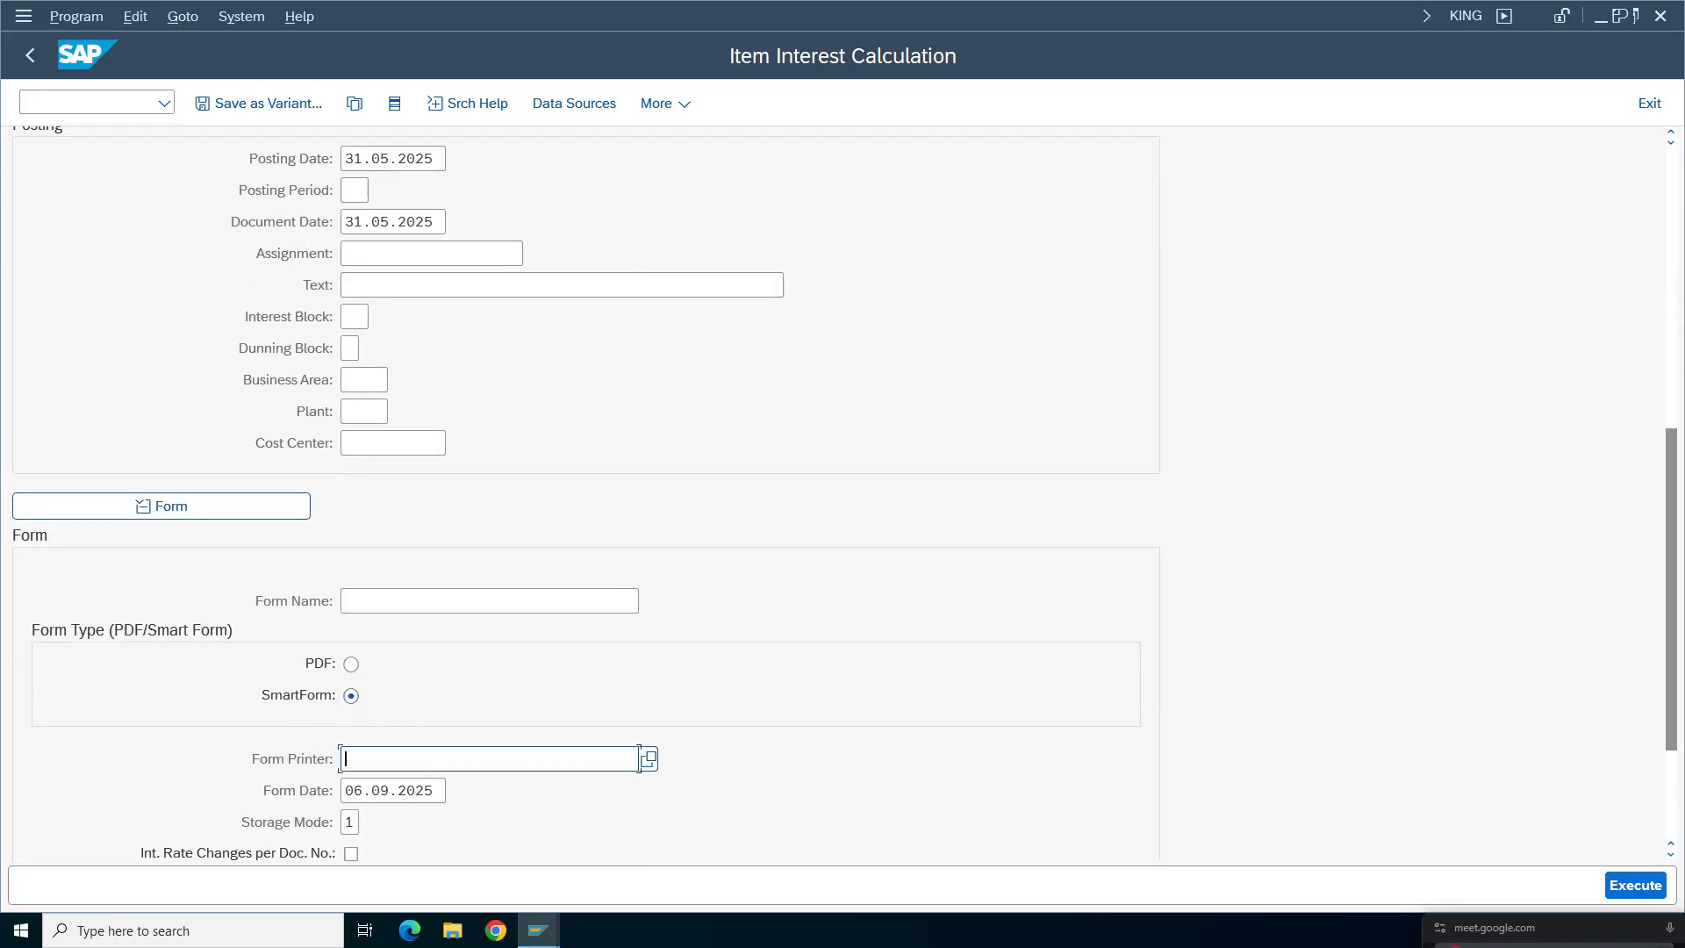
type("lp01")
left_click(1620, 887)
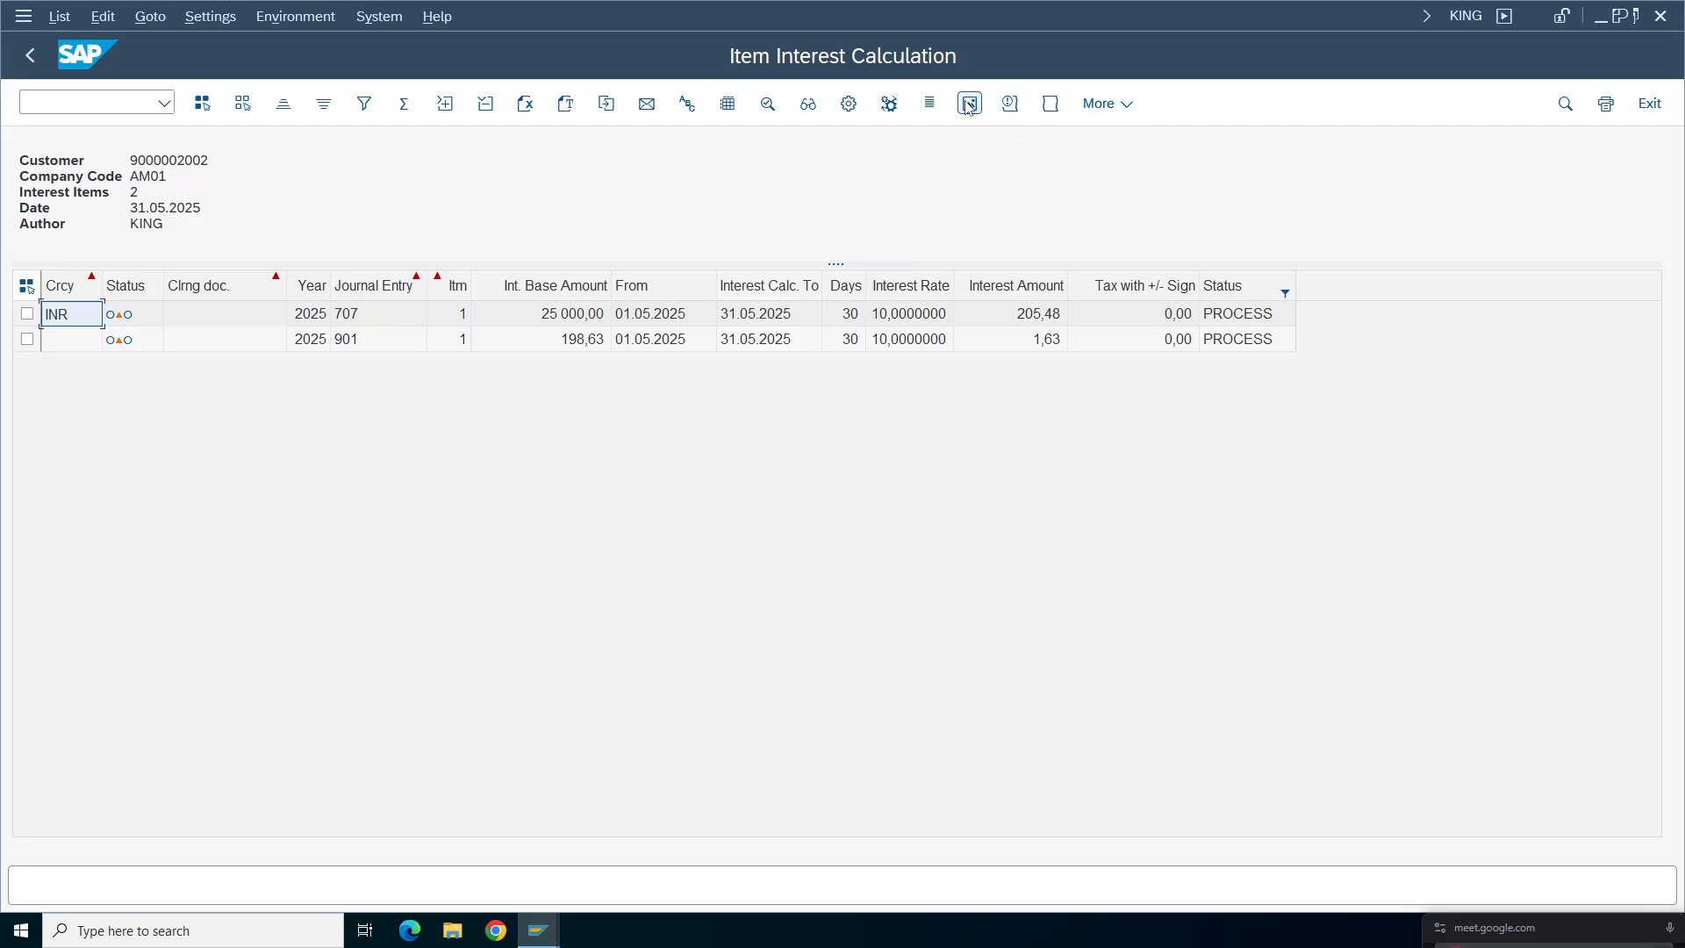
- Look over the list of processed forms for company code AM01 and return to the interest item list
left_click(968, 105)
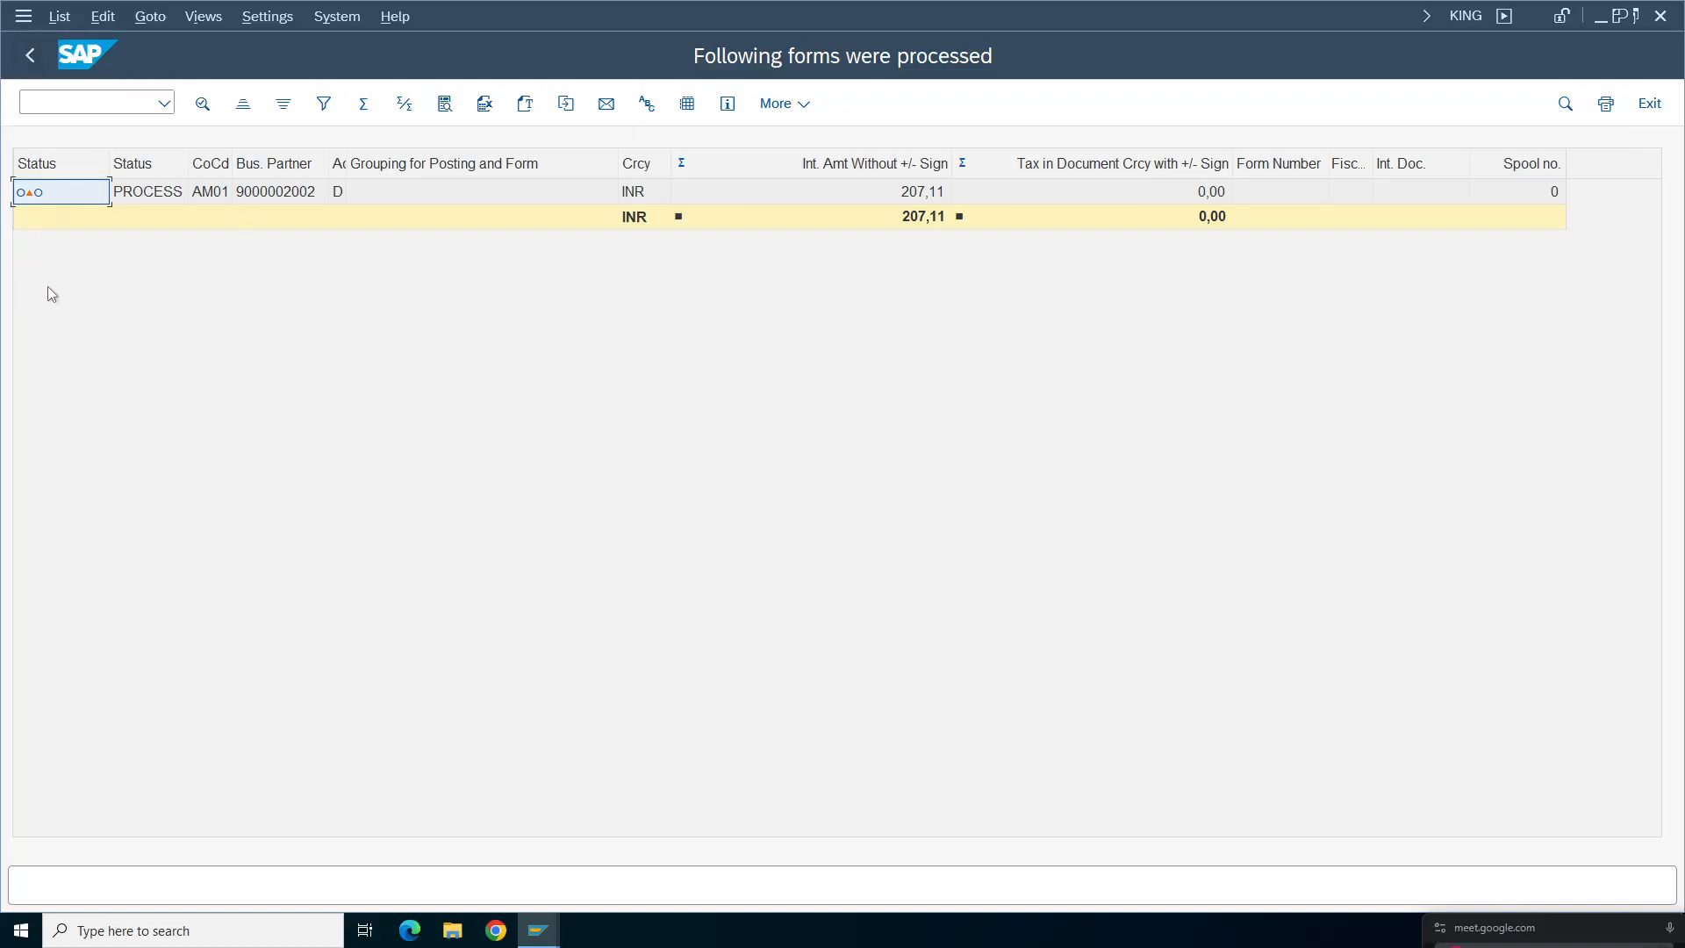
left_click(307, 193)
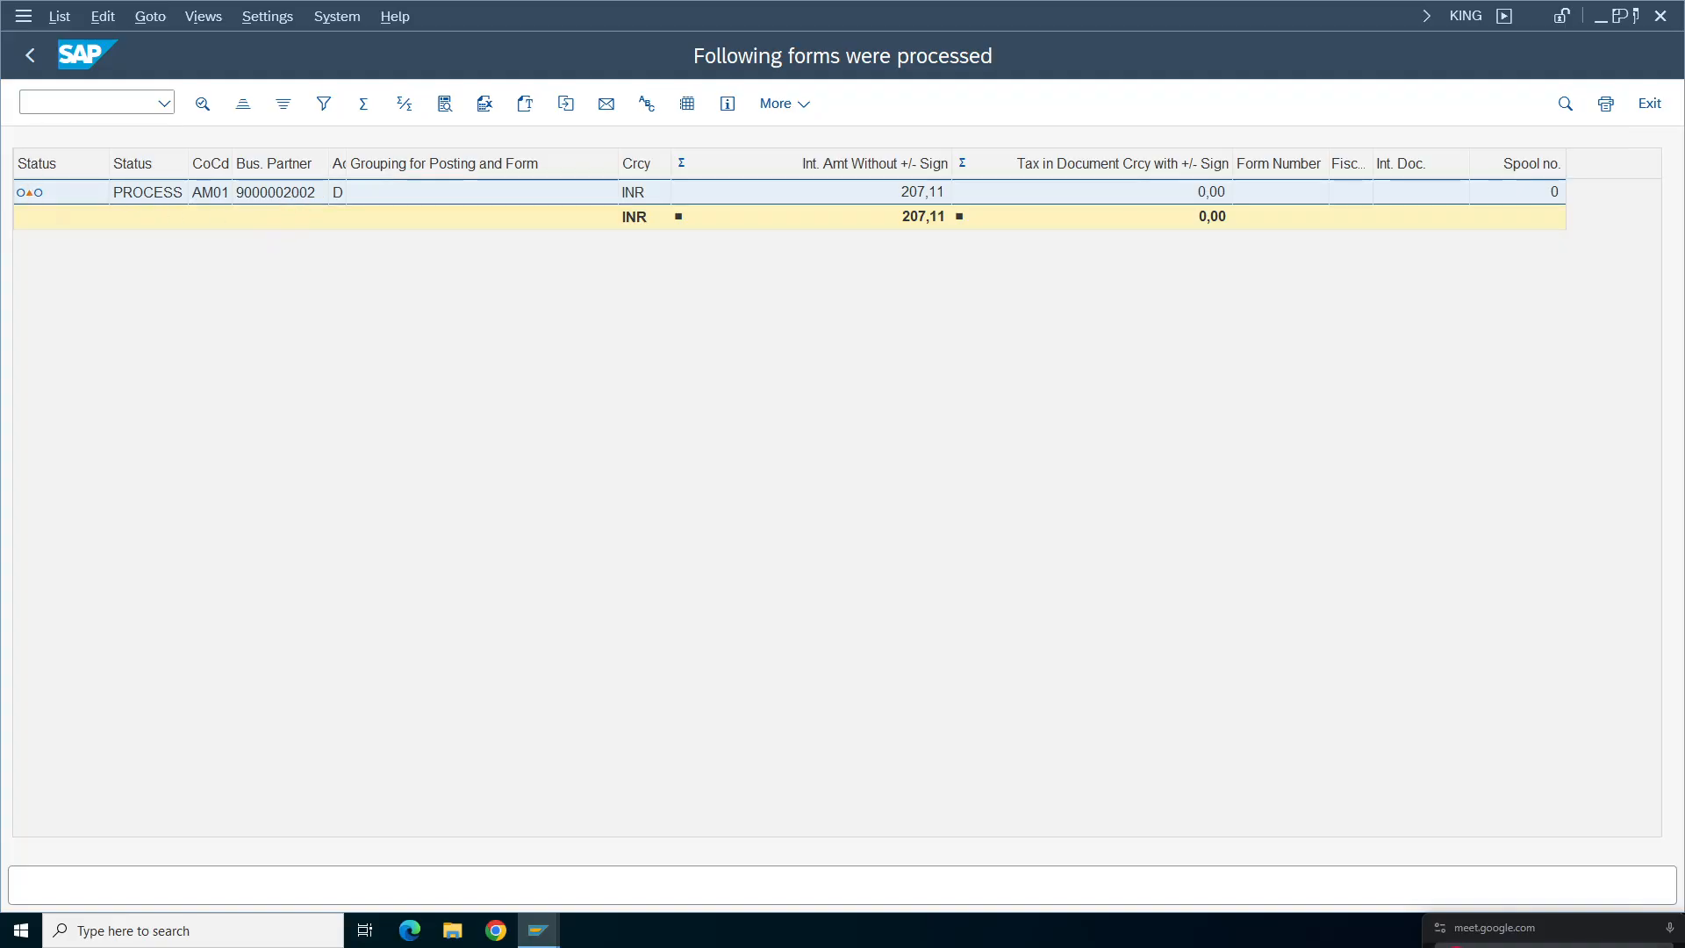
left_click(29, 54)
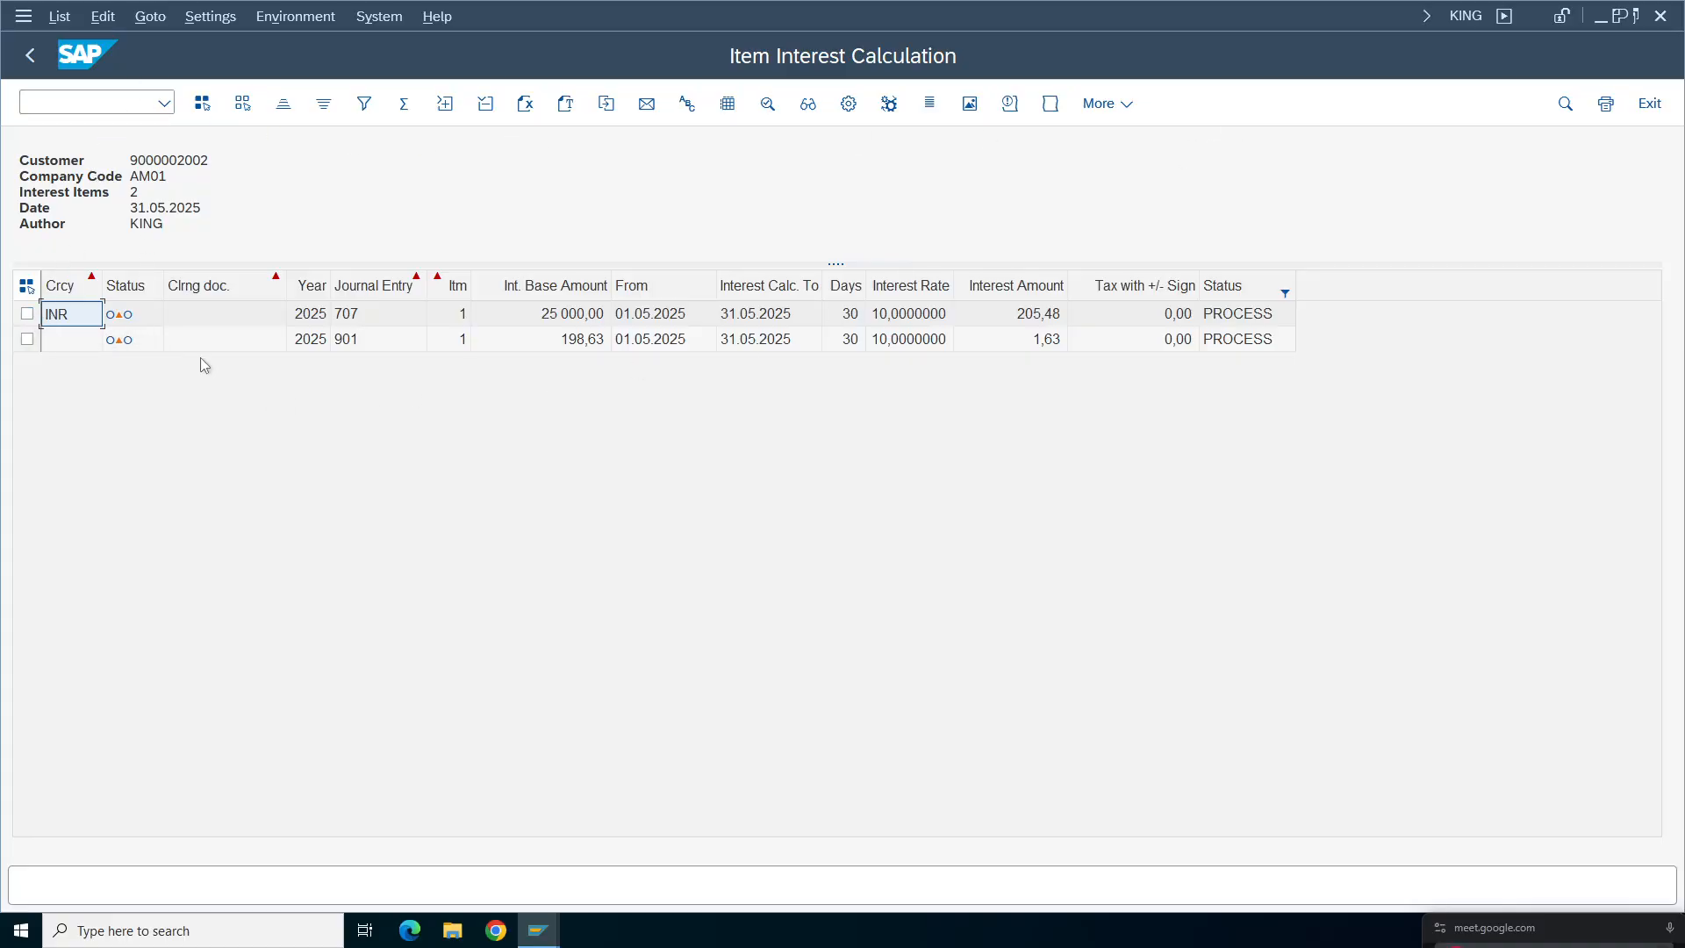
- Read the detail log of the first interest item and the full calculation log, closing each one
double_click(72, 323)
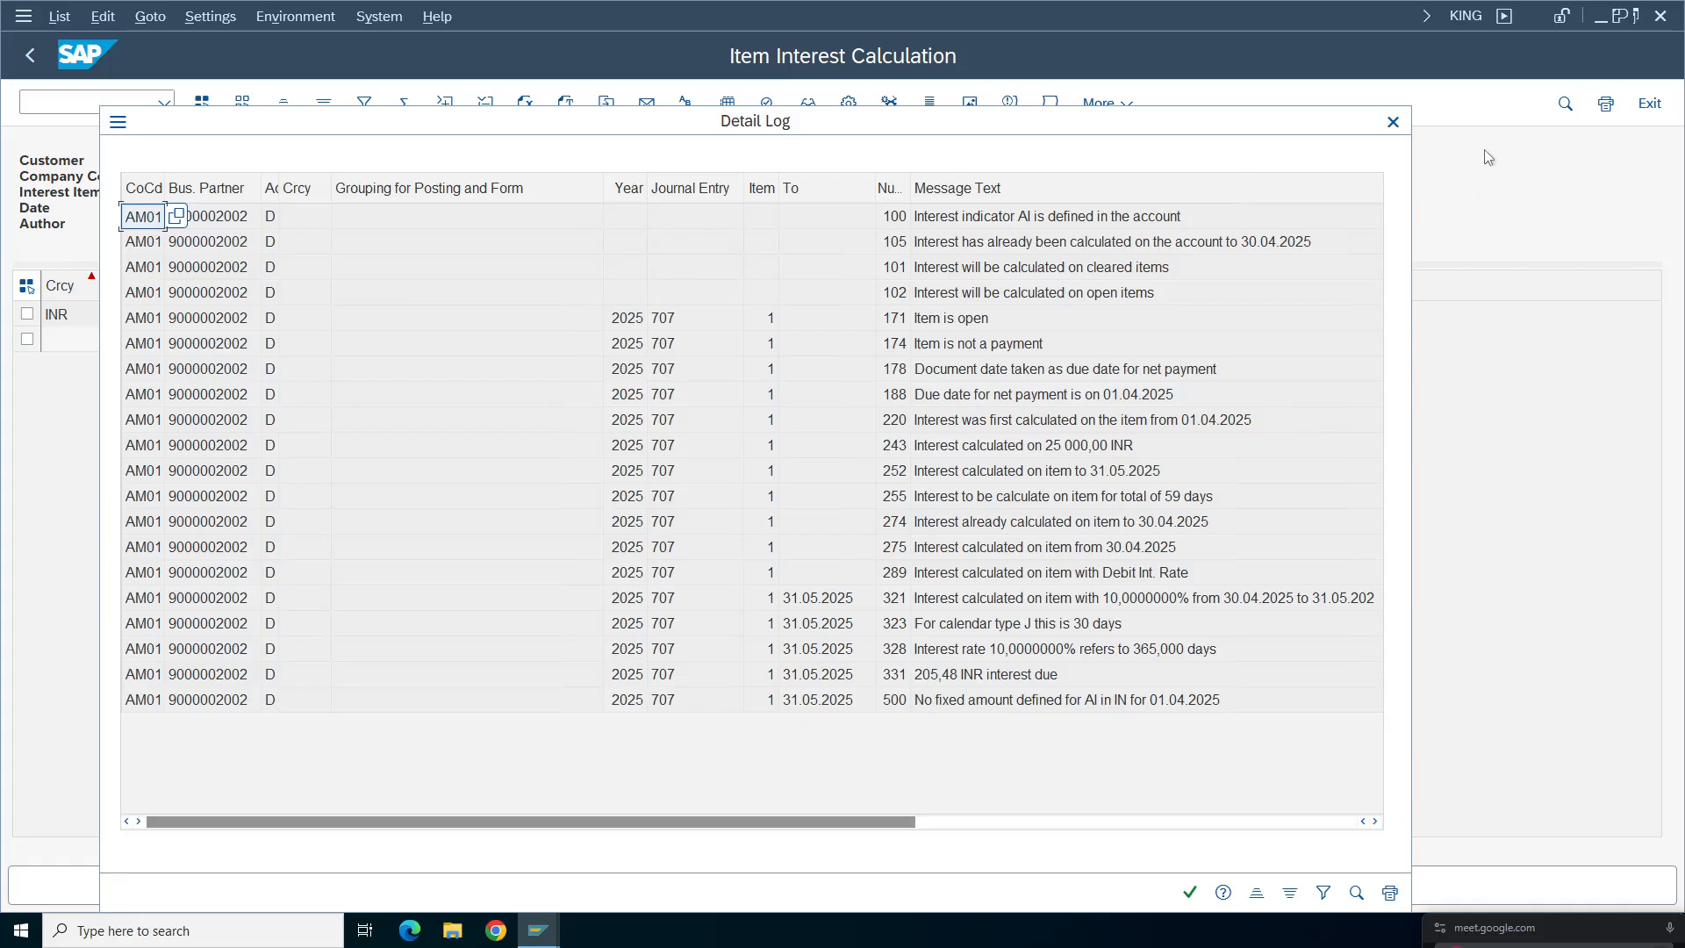
left_click(1393, 123)
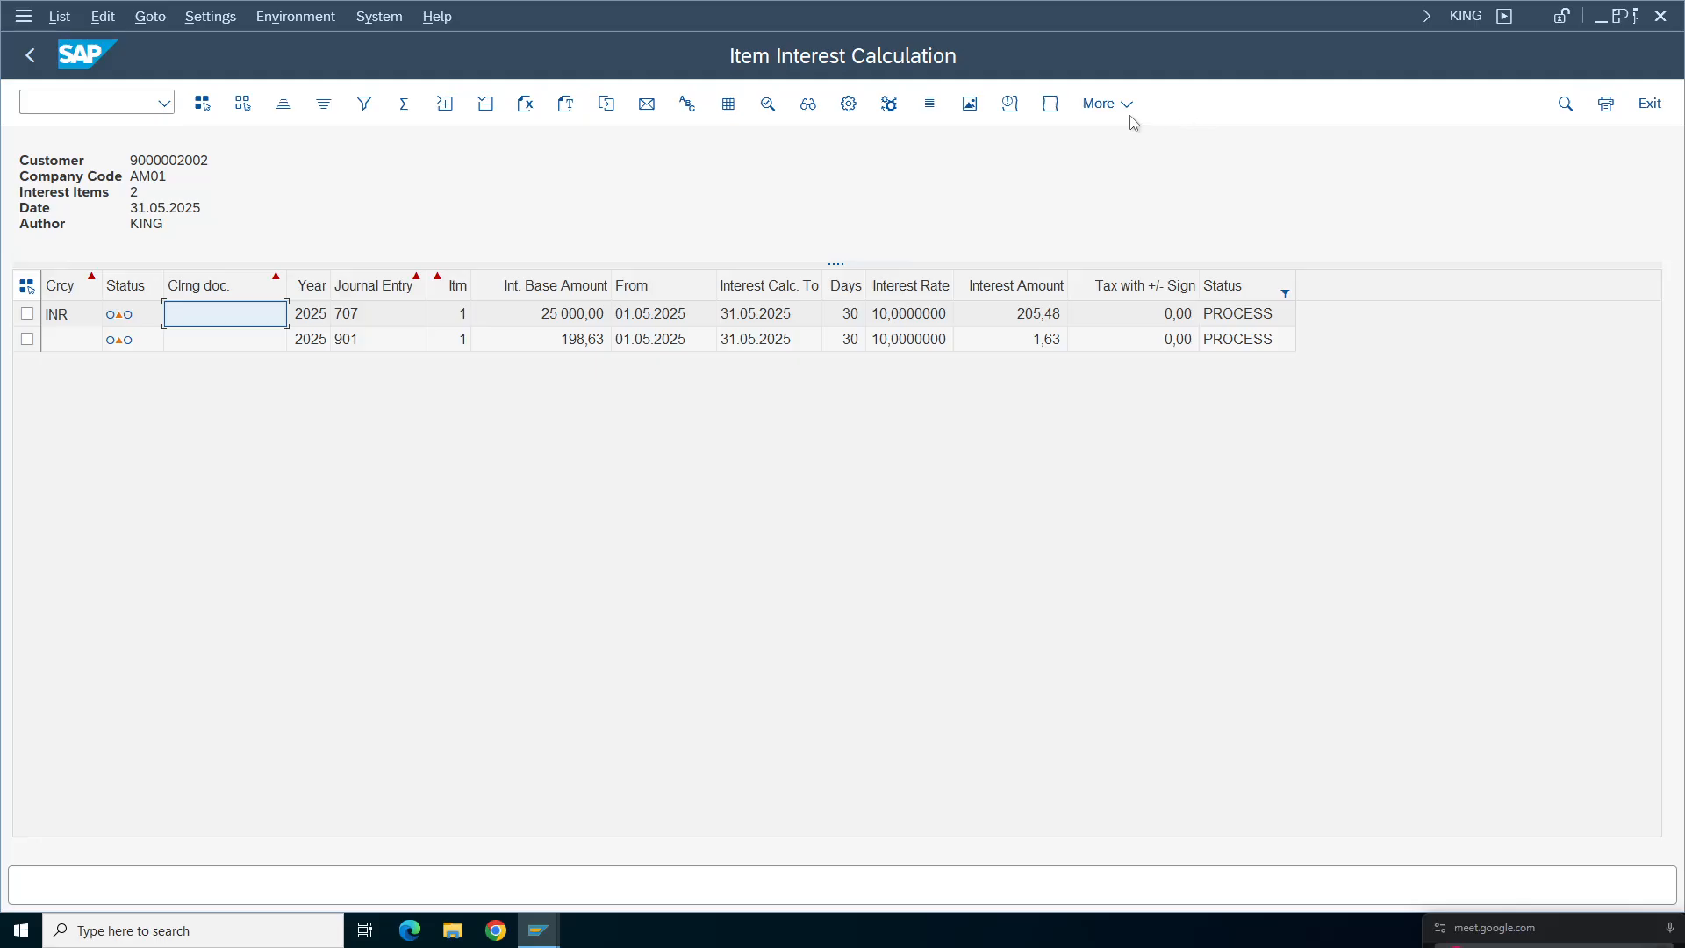
left_click(1051, 103)
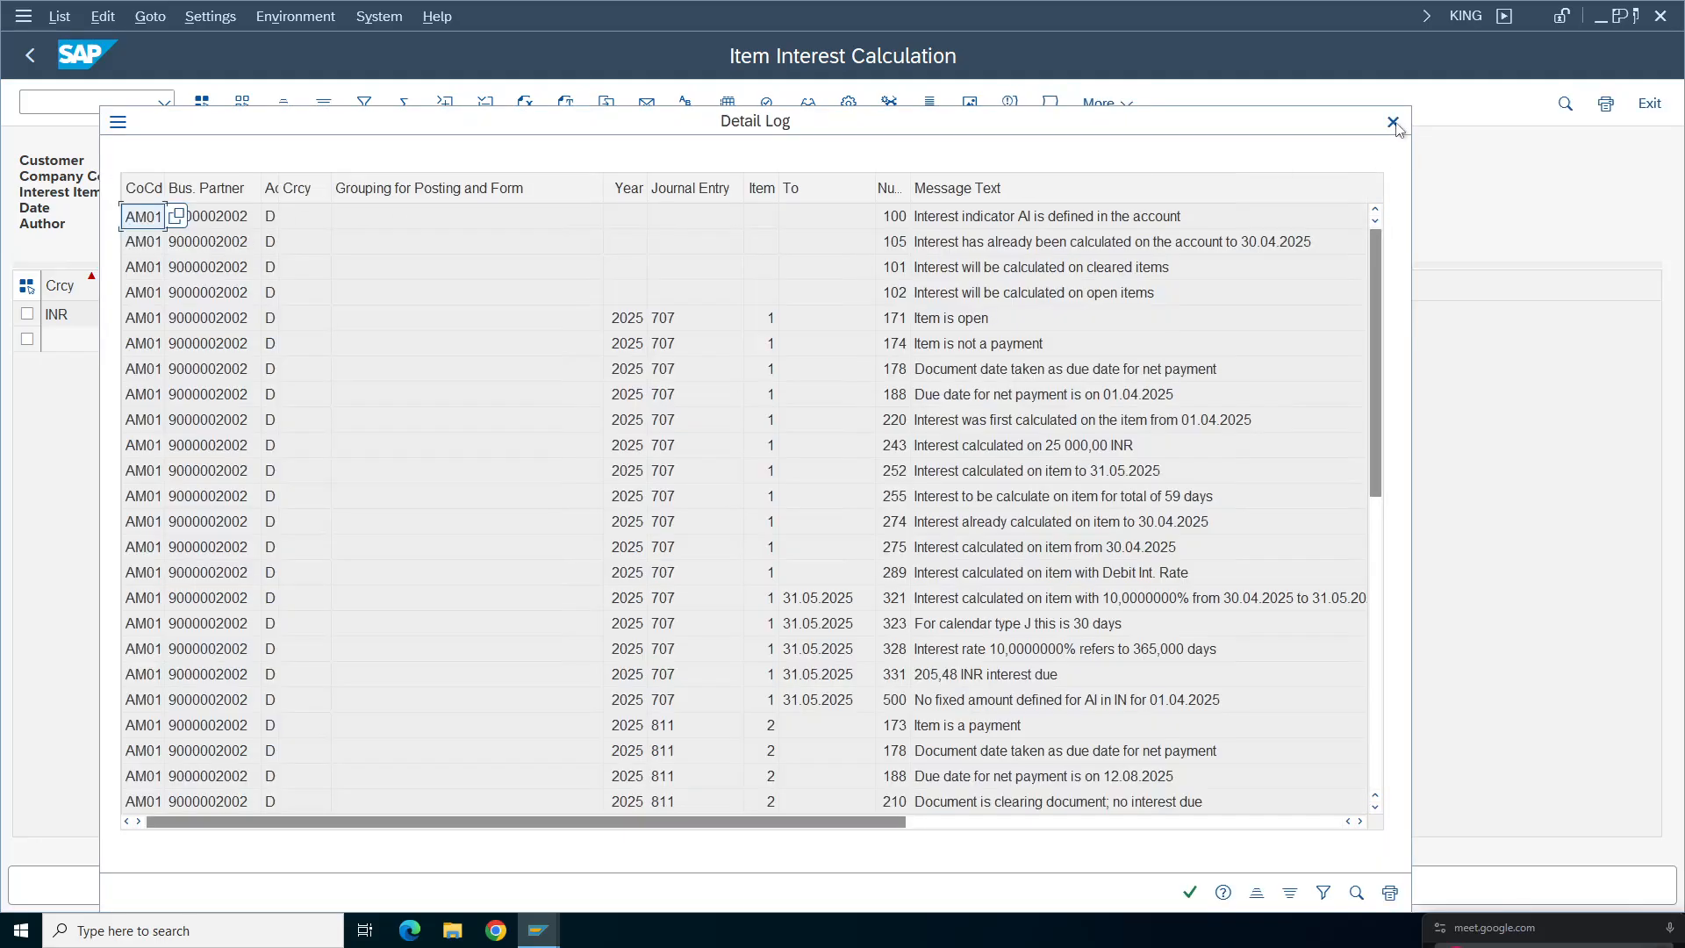
left_click(1393, 122)
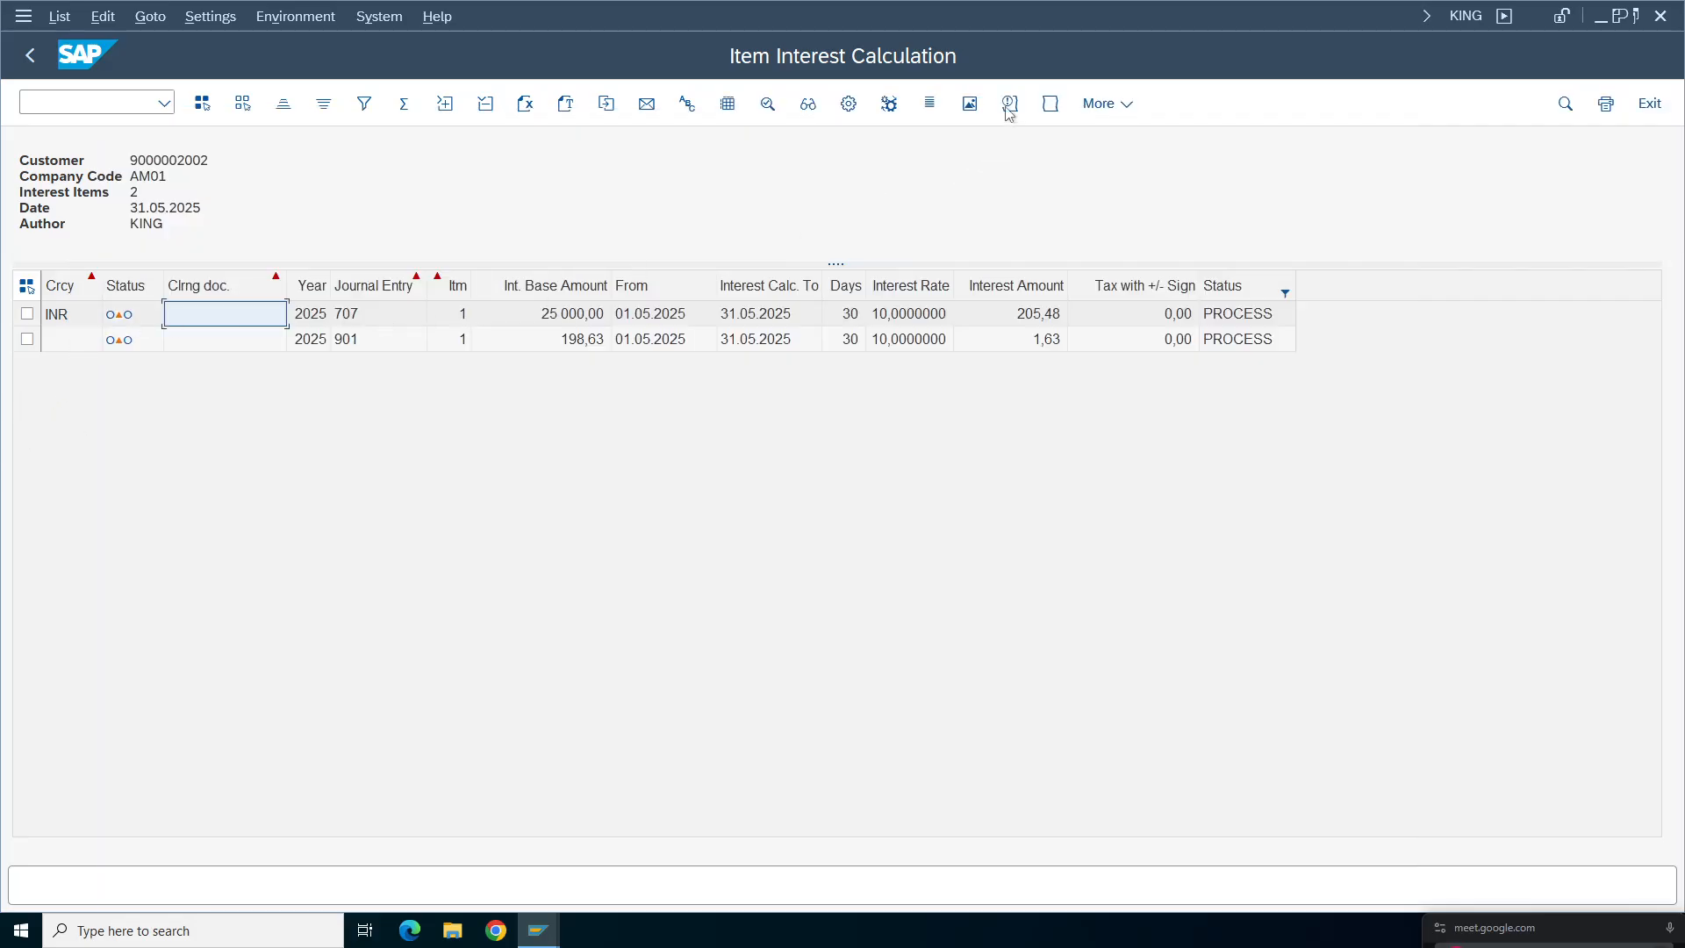
- Preview the arrears interest form on output device LP01 and return to the item list
left_click(929, 104)
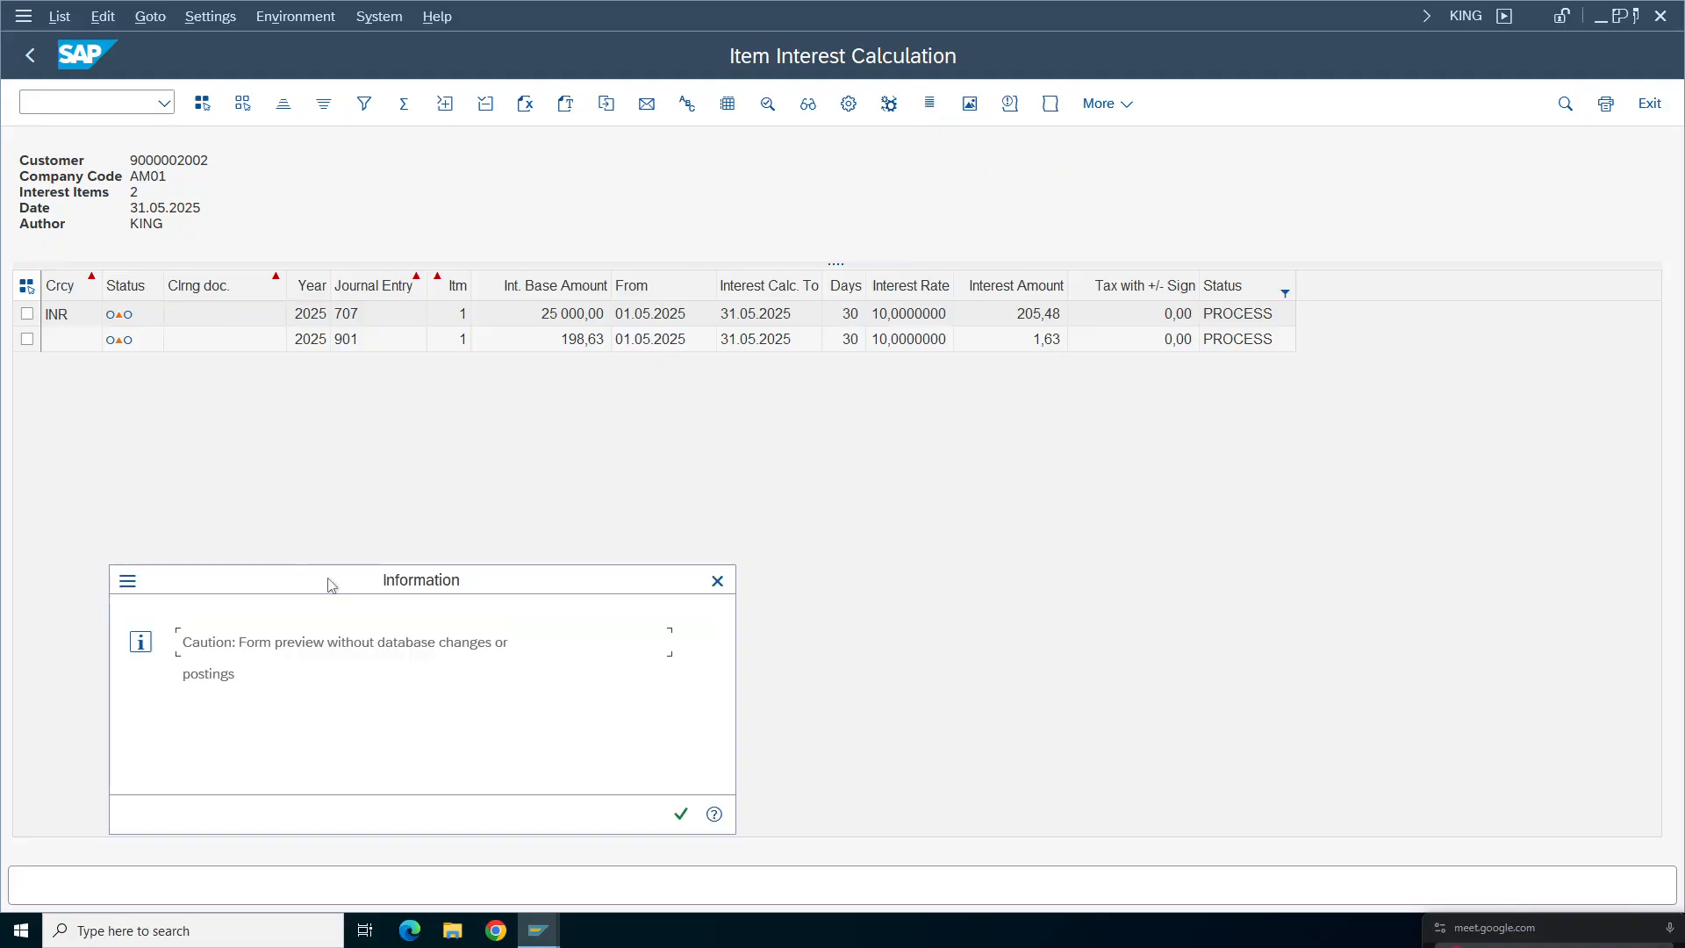
left_click(682, 814)
left_click(681, 814)
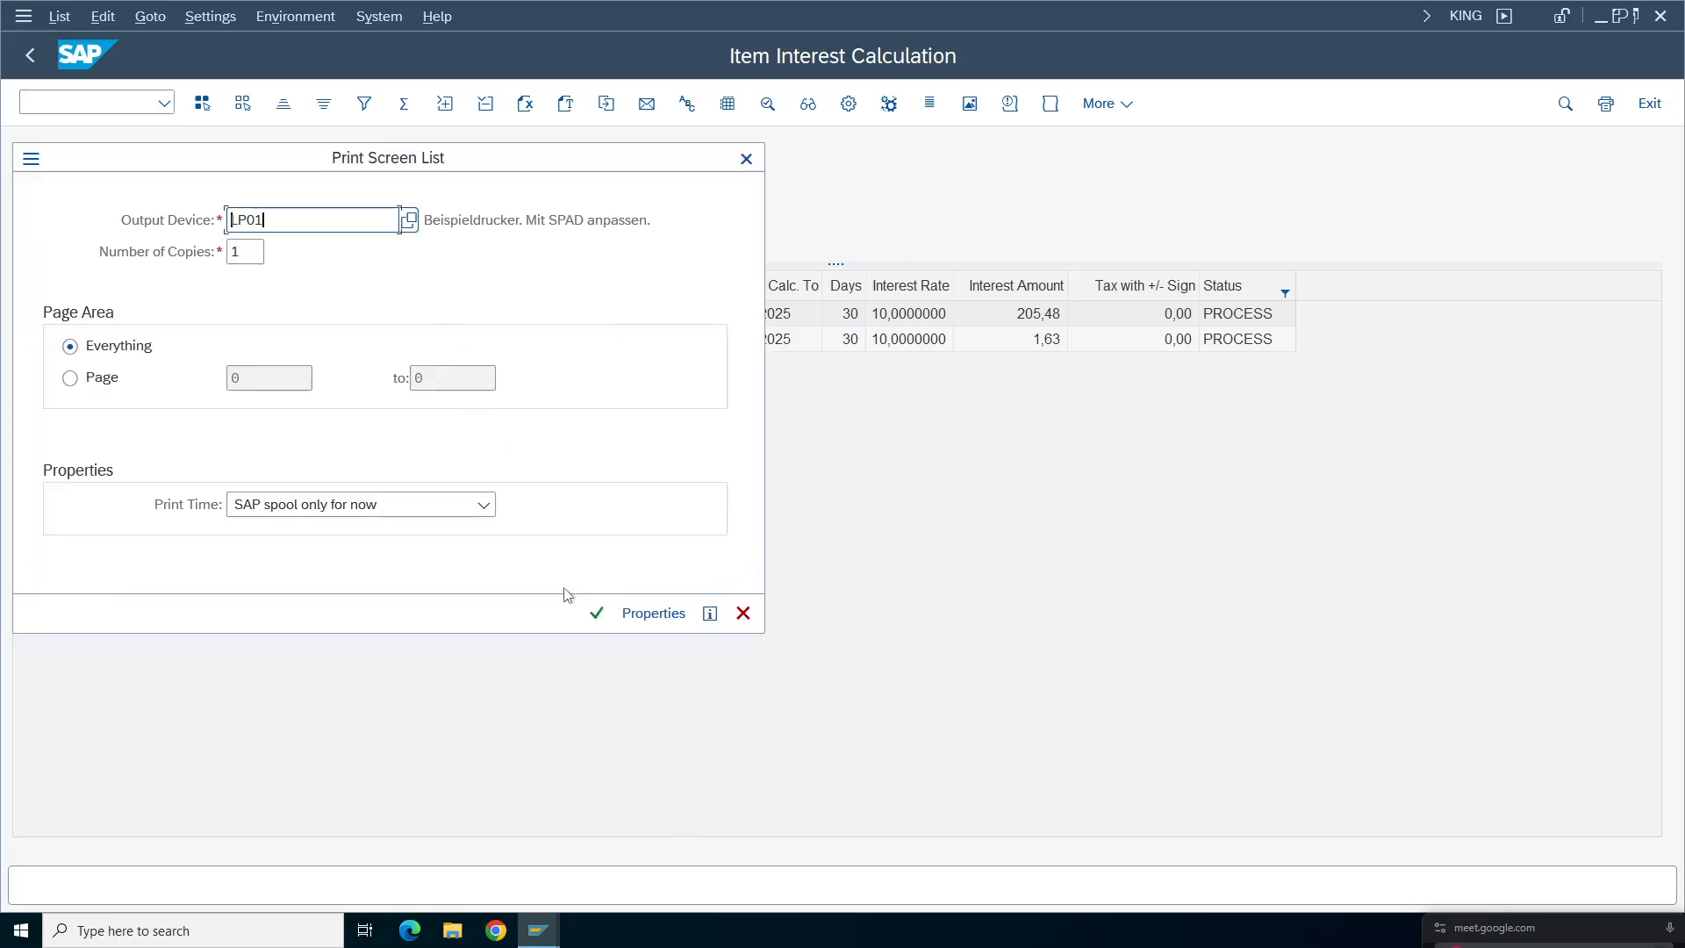
left_click(596, 612)
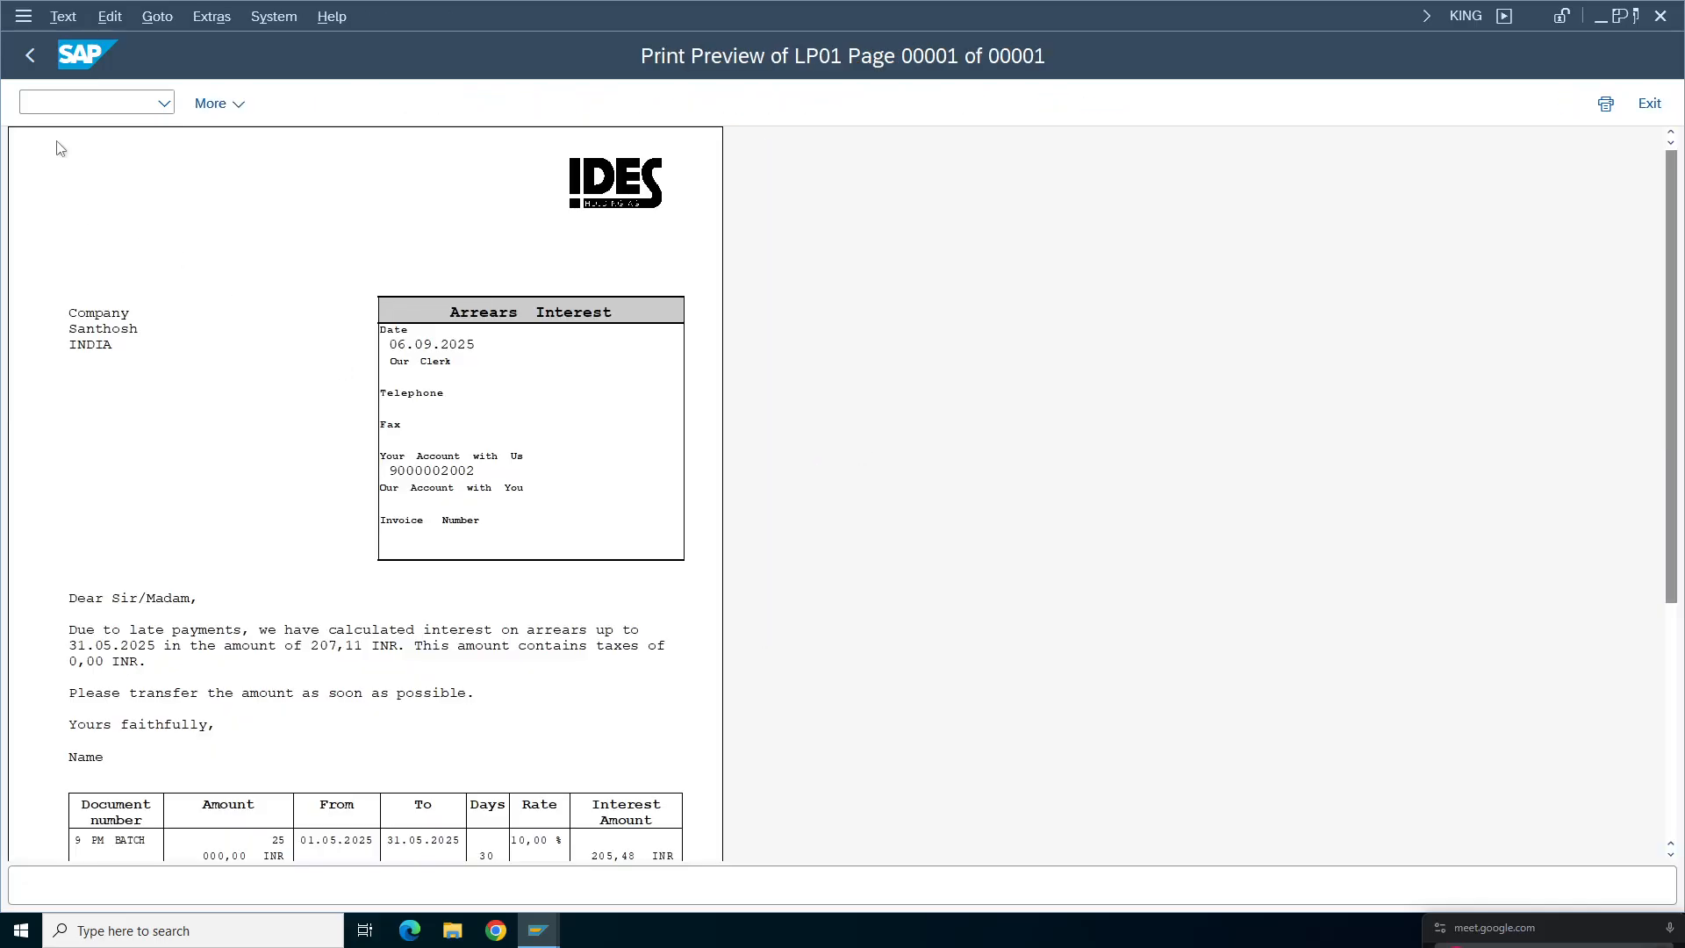
left_click(30, 55)
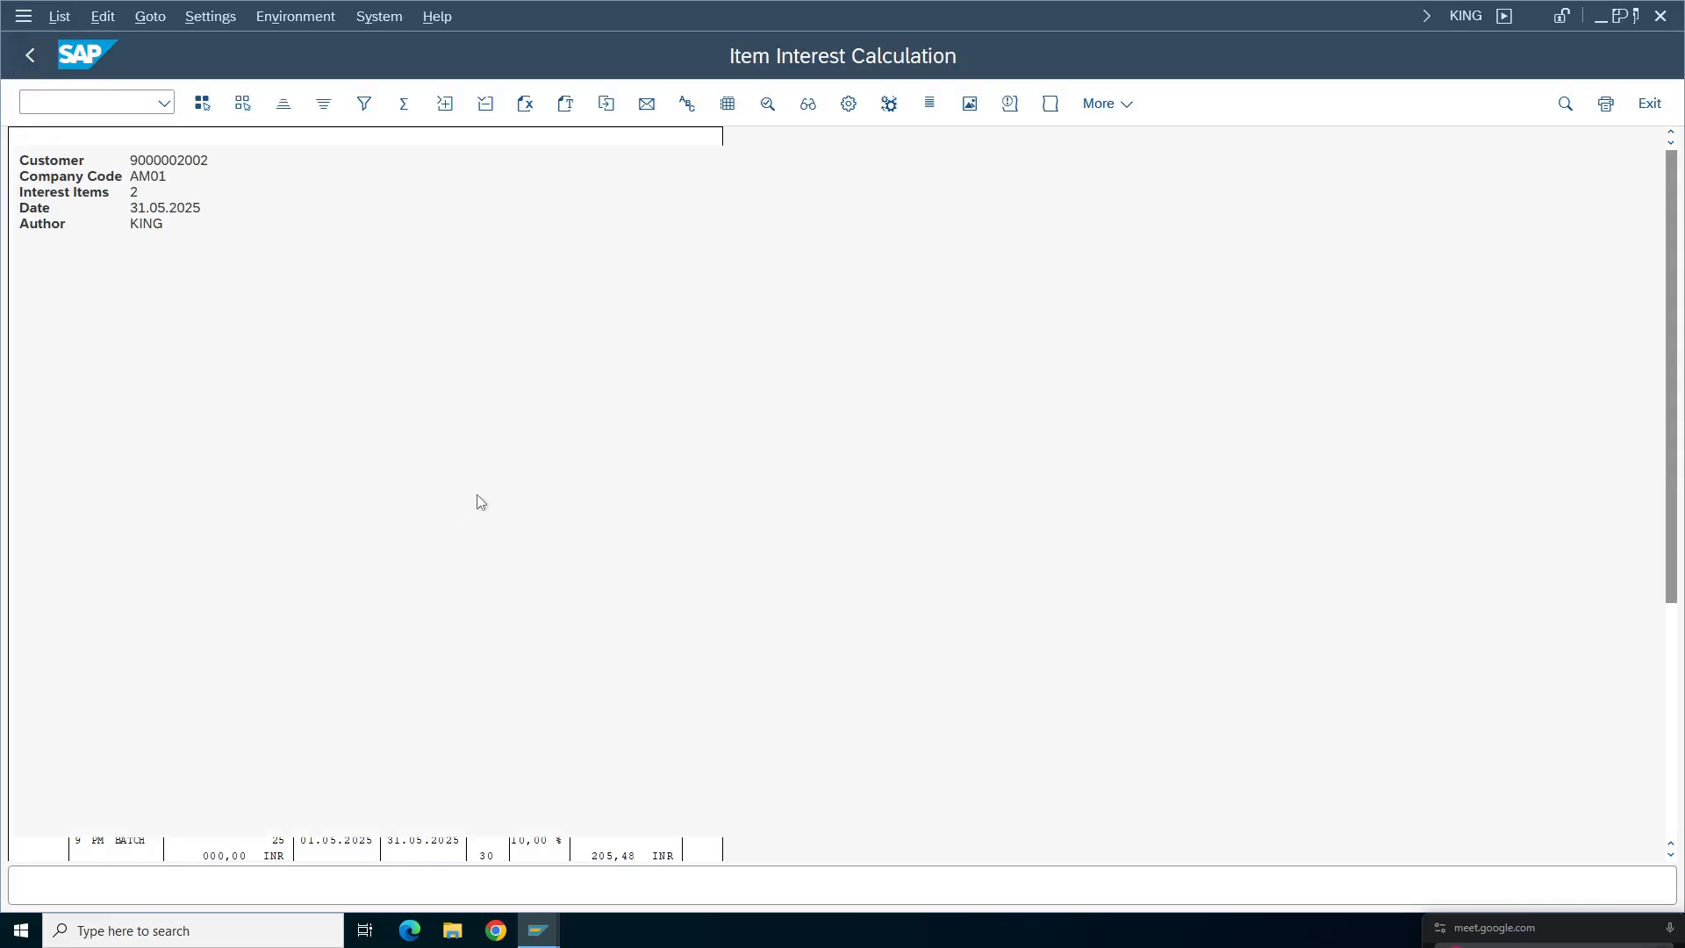
- Preview the arrears interest letter once more and go back to the interest items
left_click(929, 102)
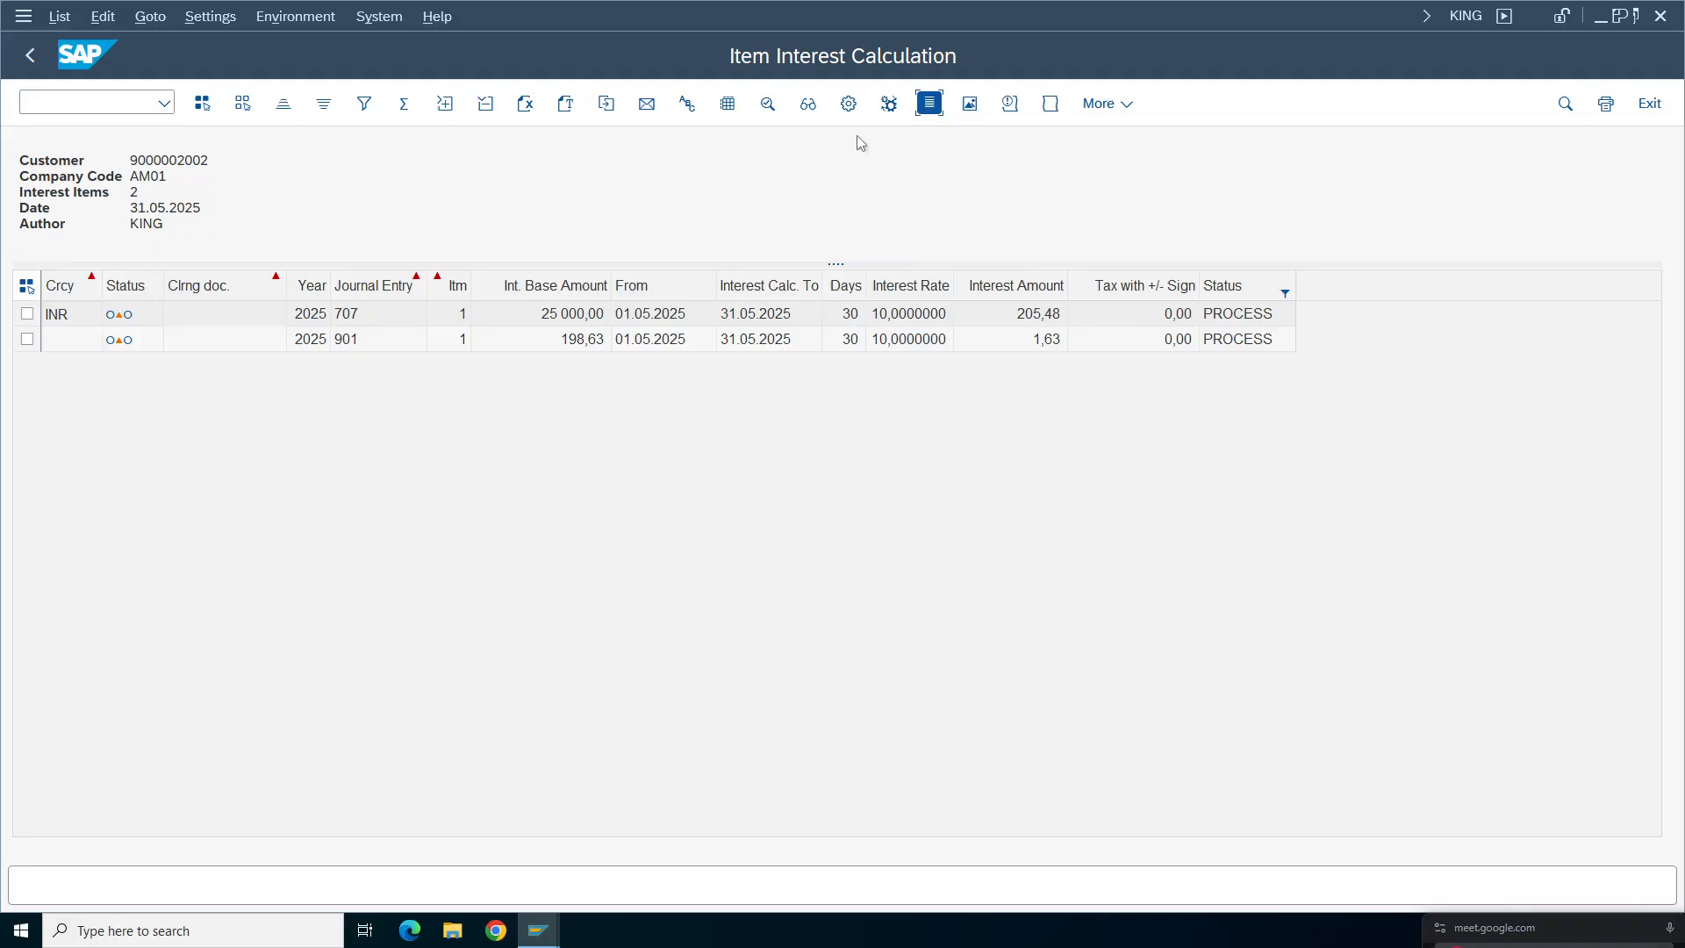
left_click(681, 814)
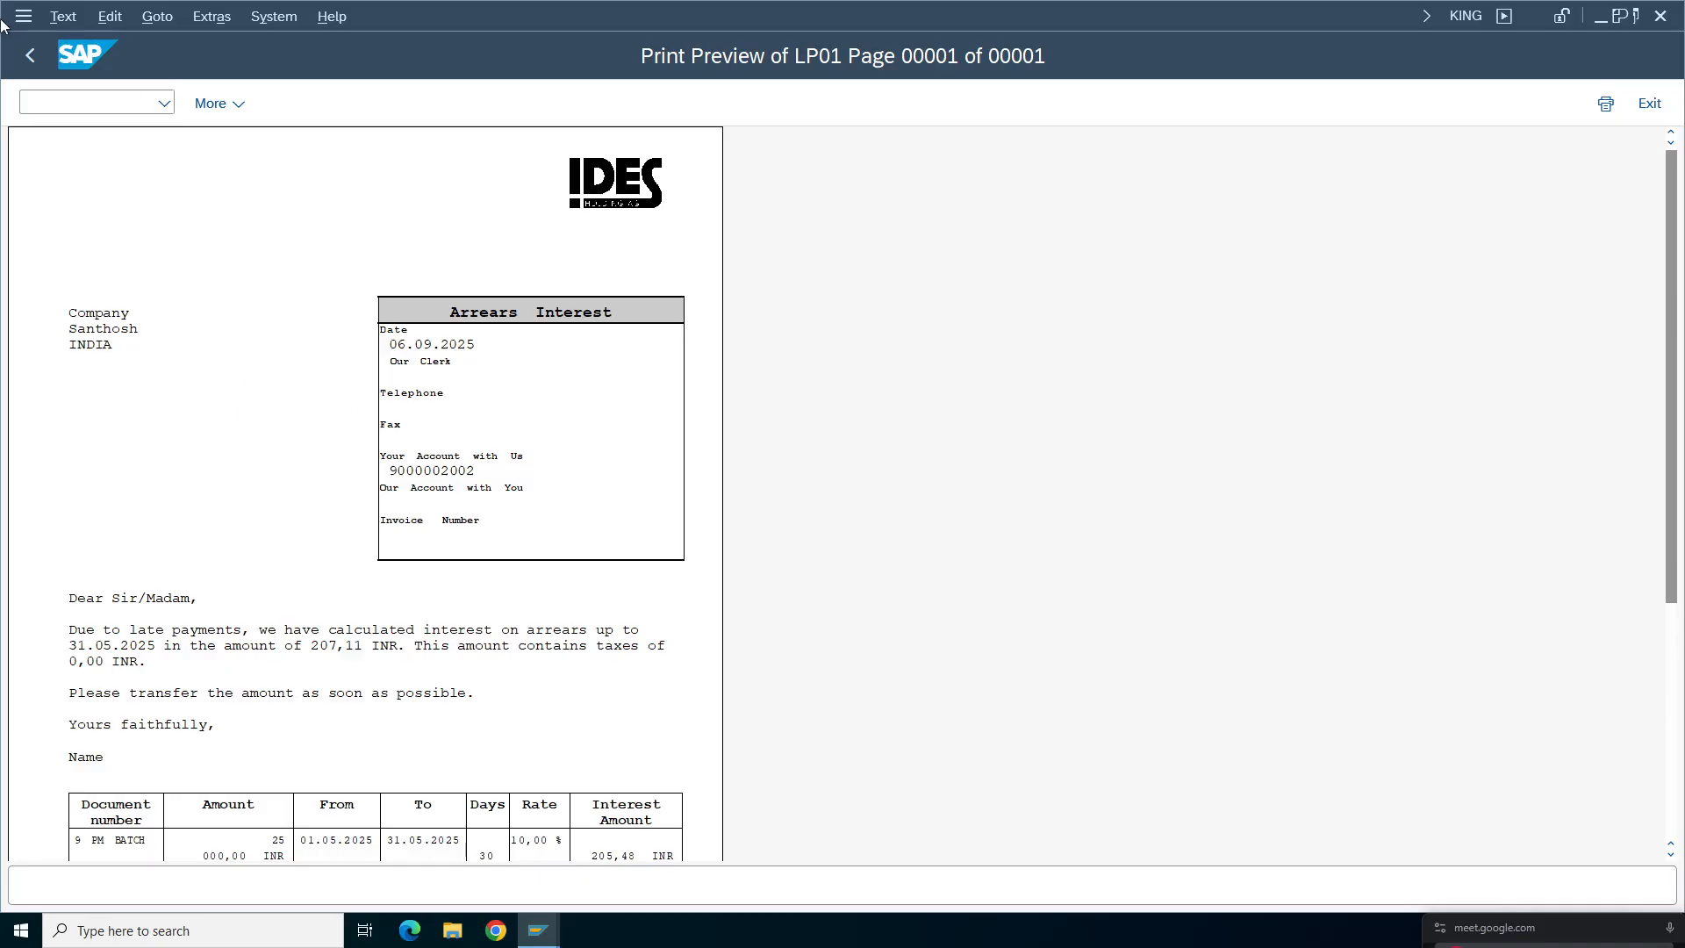
left_click(30, 55)
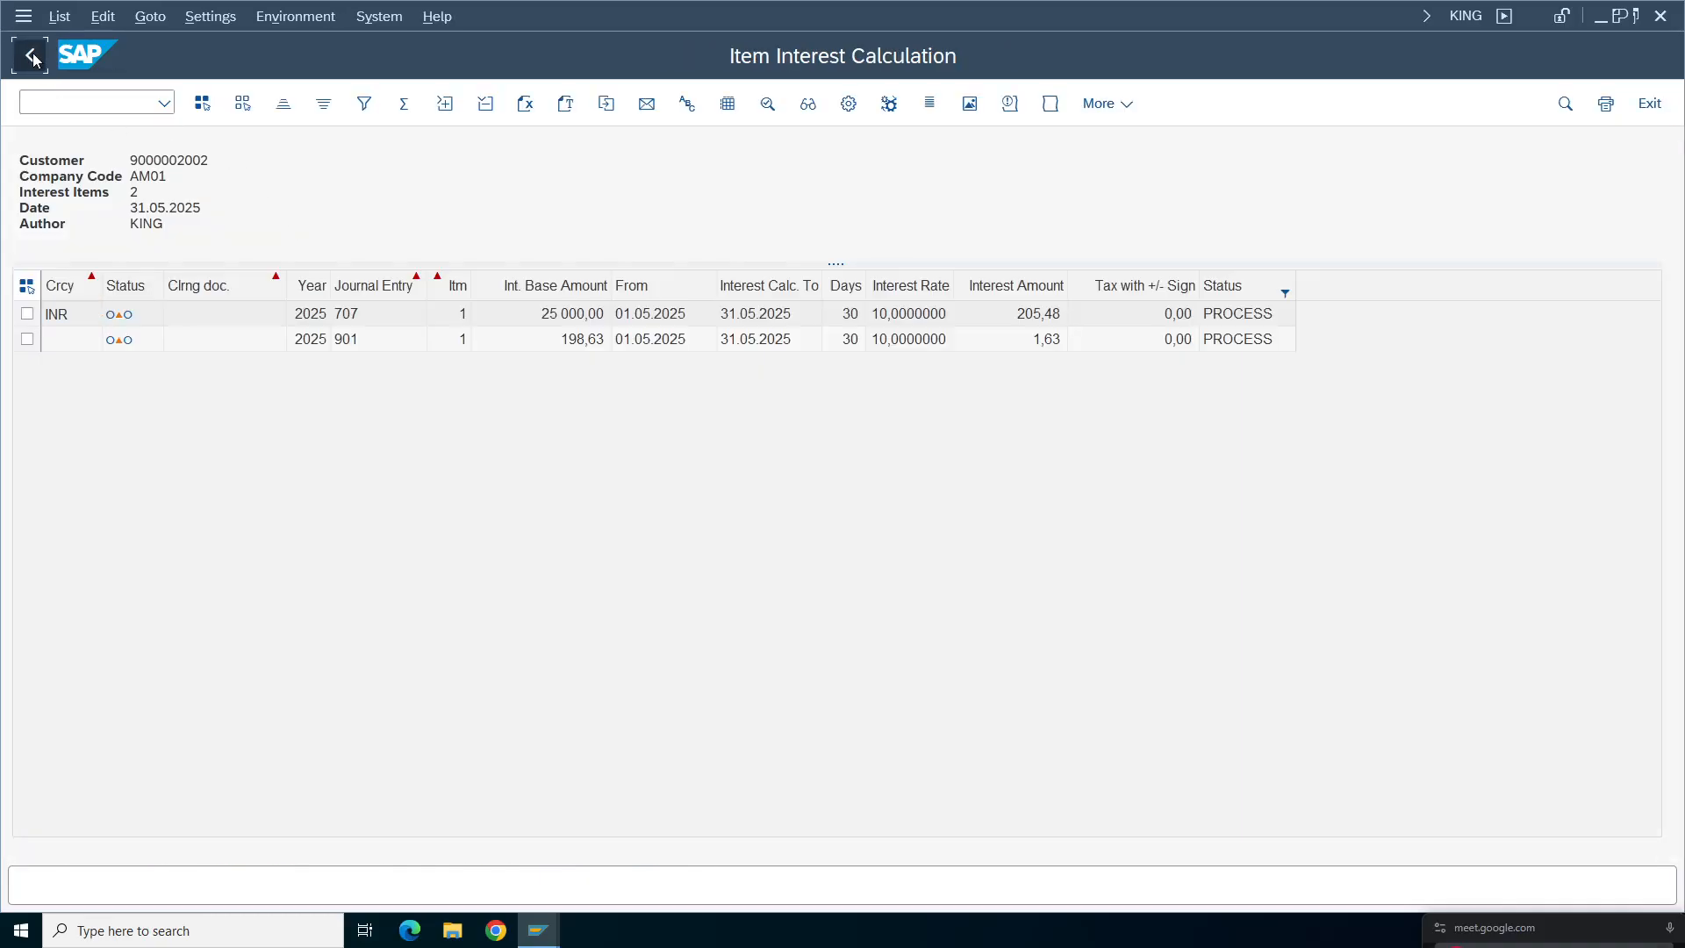
- Return to the selection screen and save its entries as variant AM01
left_click(30, 55)
left_click(268, 102)
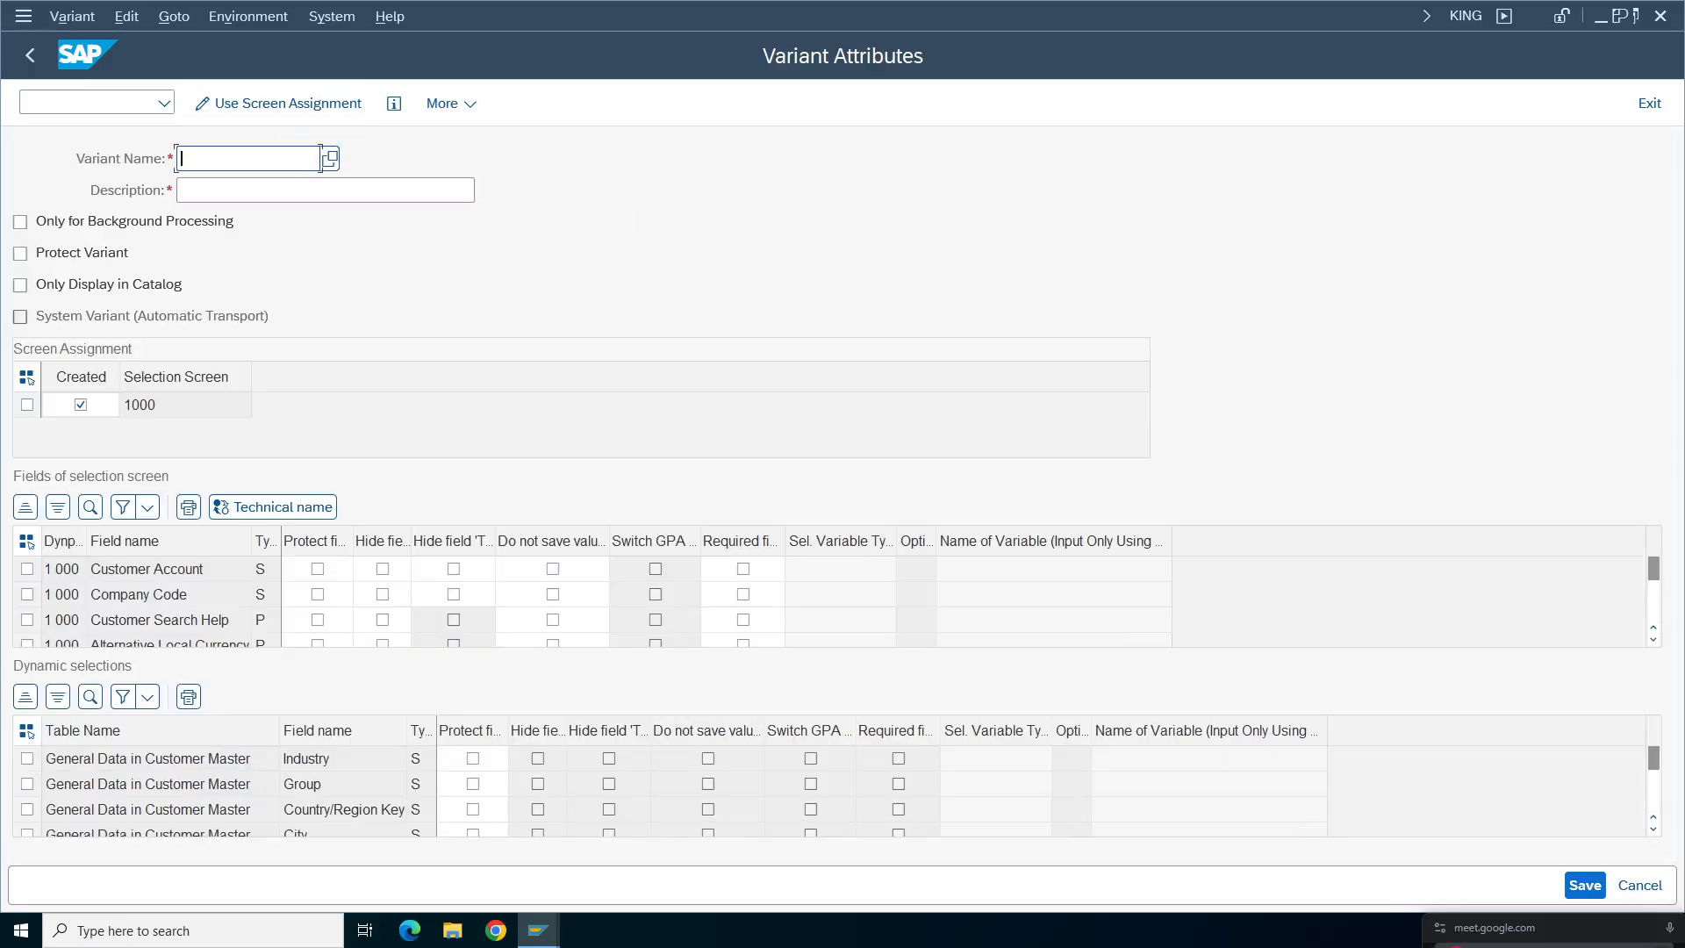
type("am01")
left_click(475, 190)
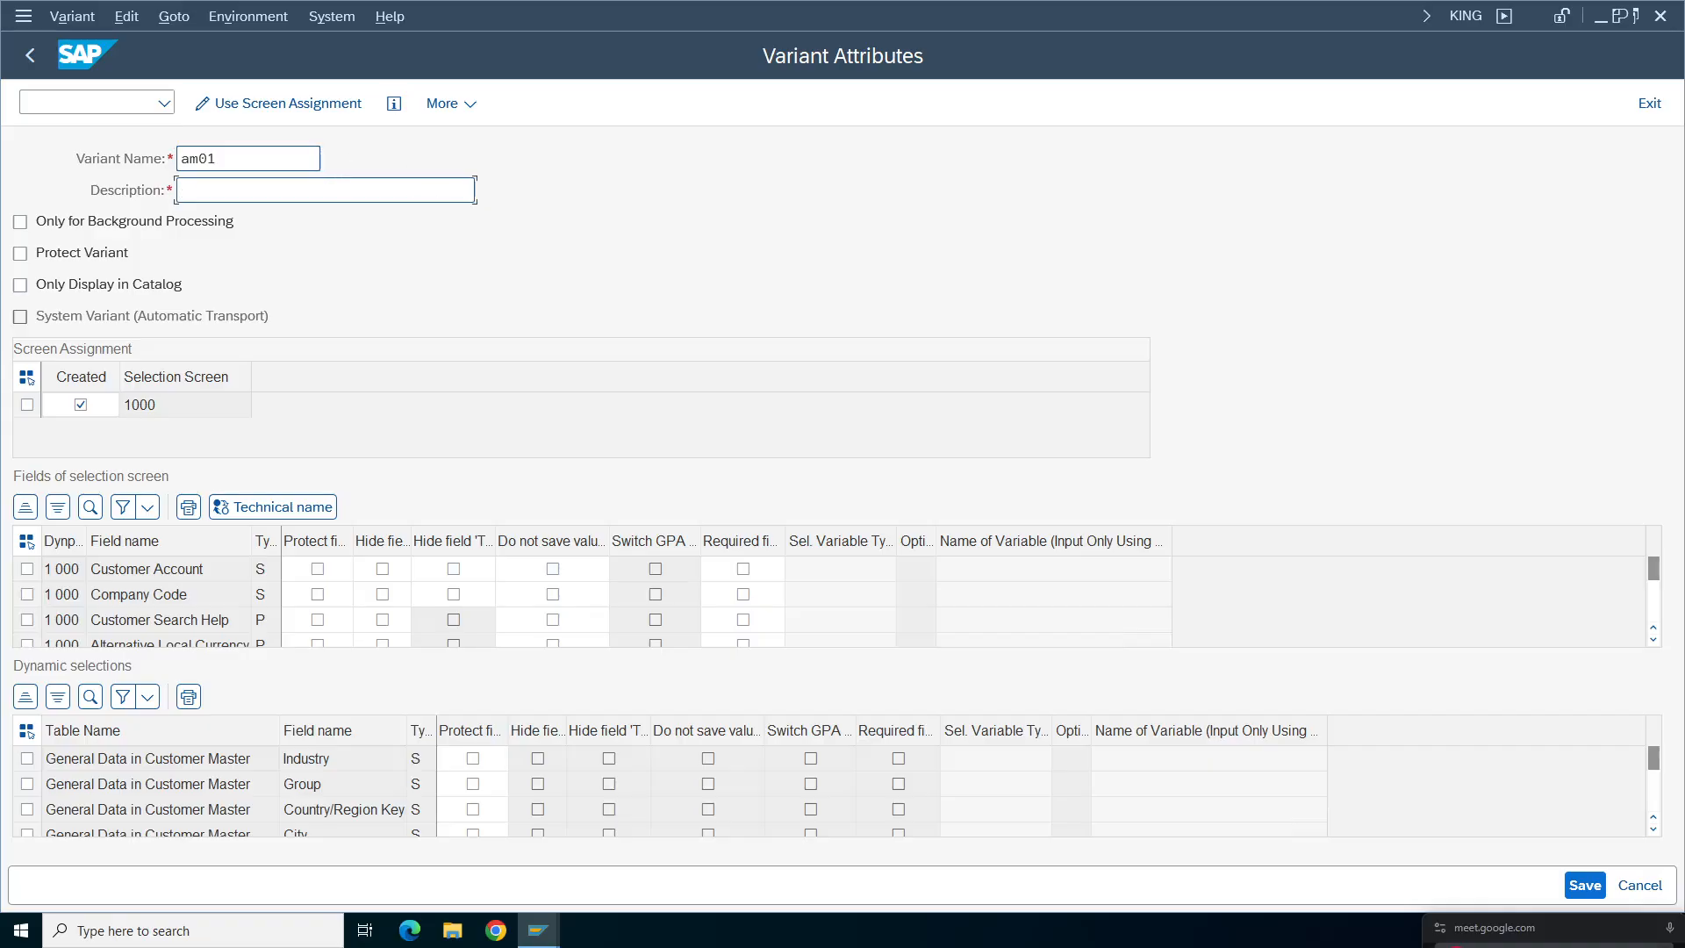
left_click(1585, 893)
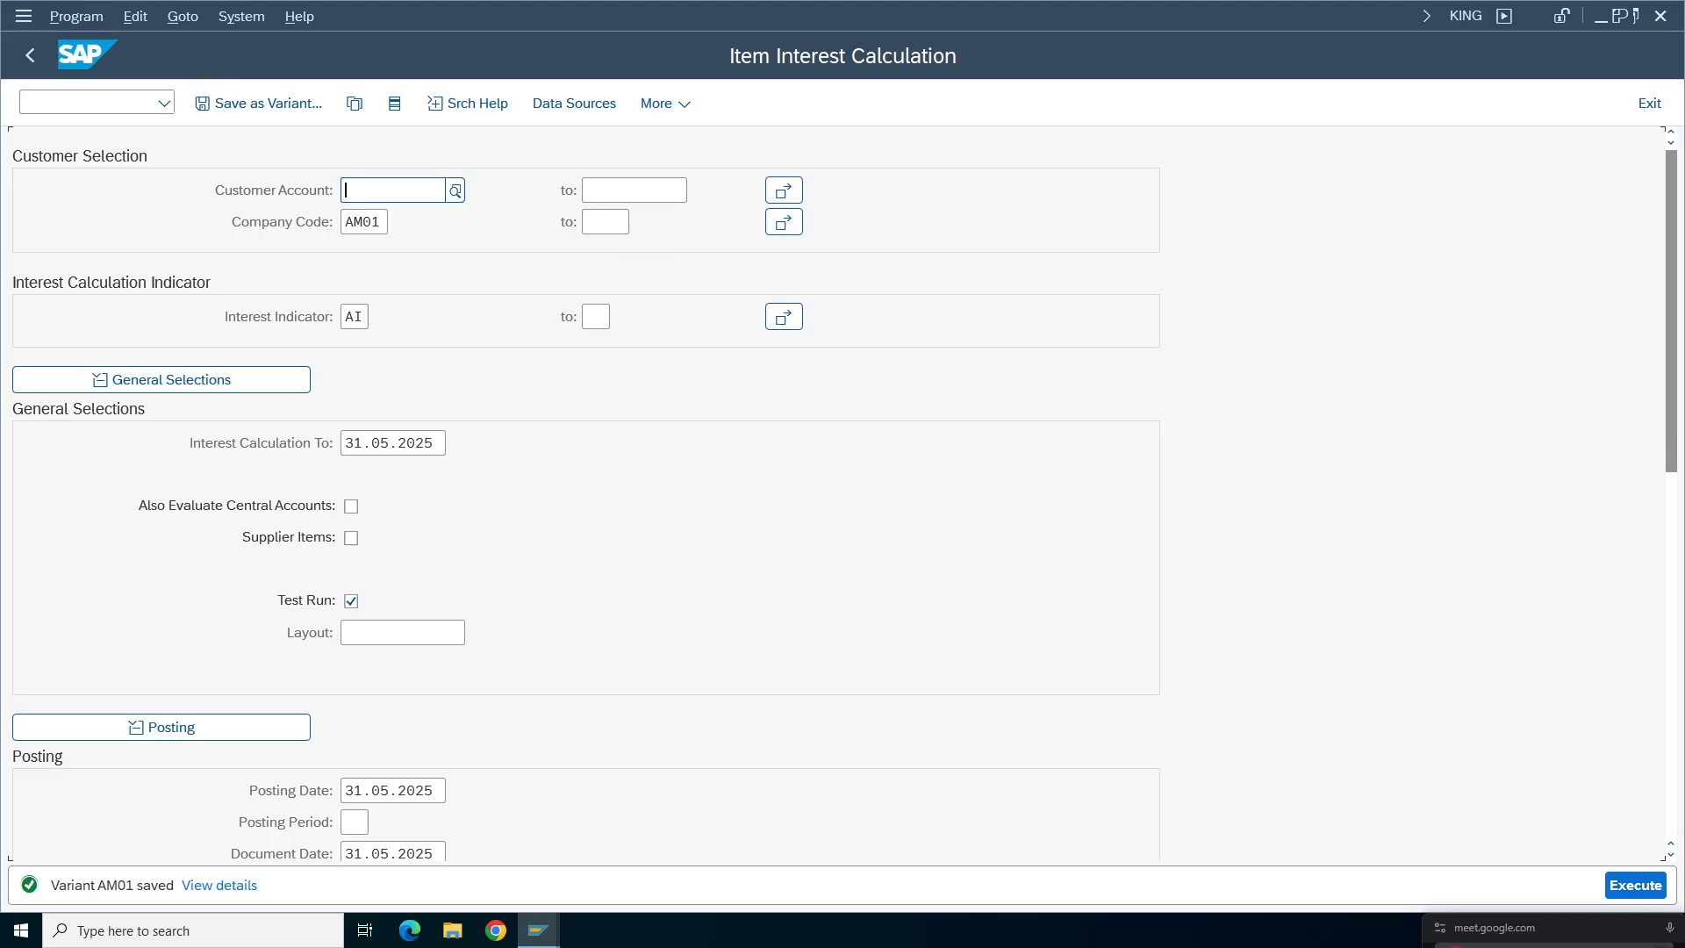
- Change the Company Code to TA98 and the Interest Indicator to TA
double_click(364, 222)
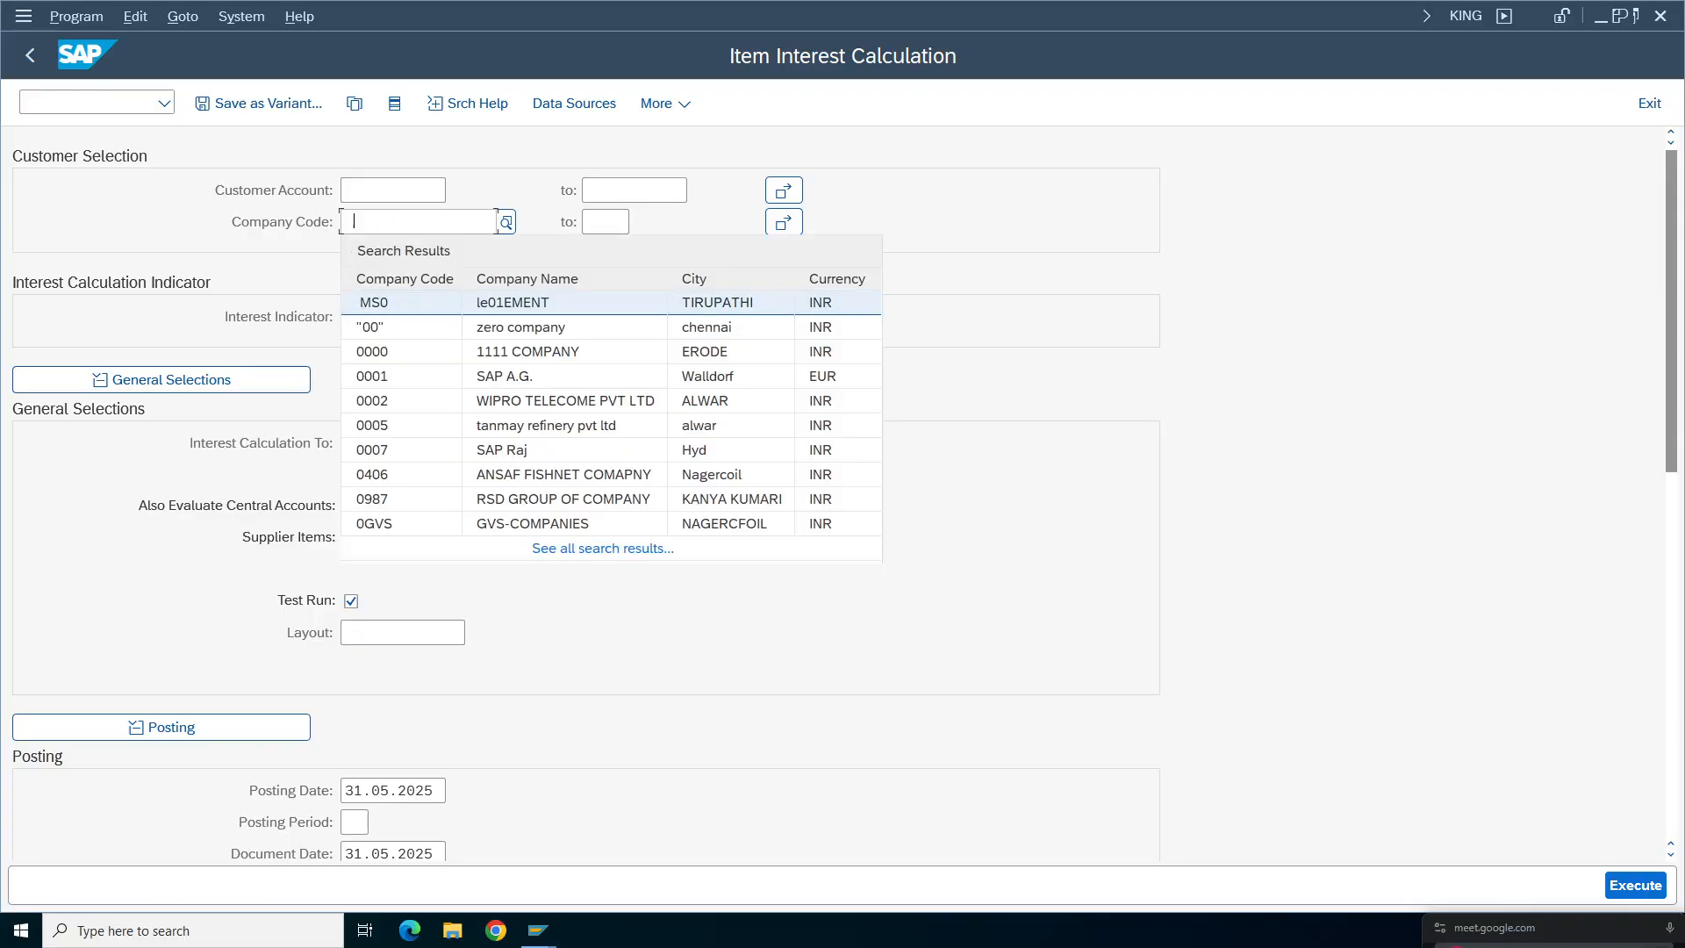
type("ta98")
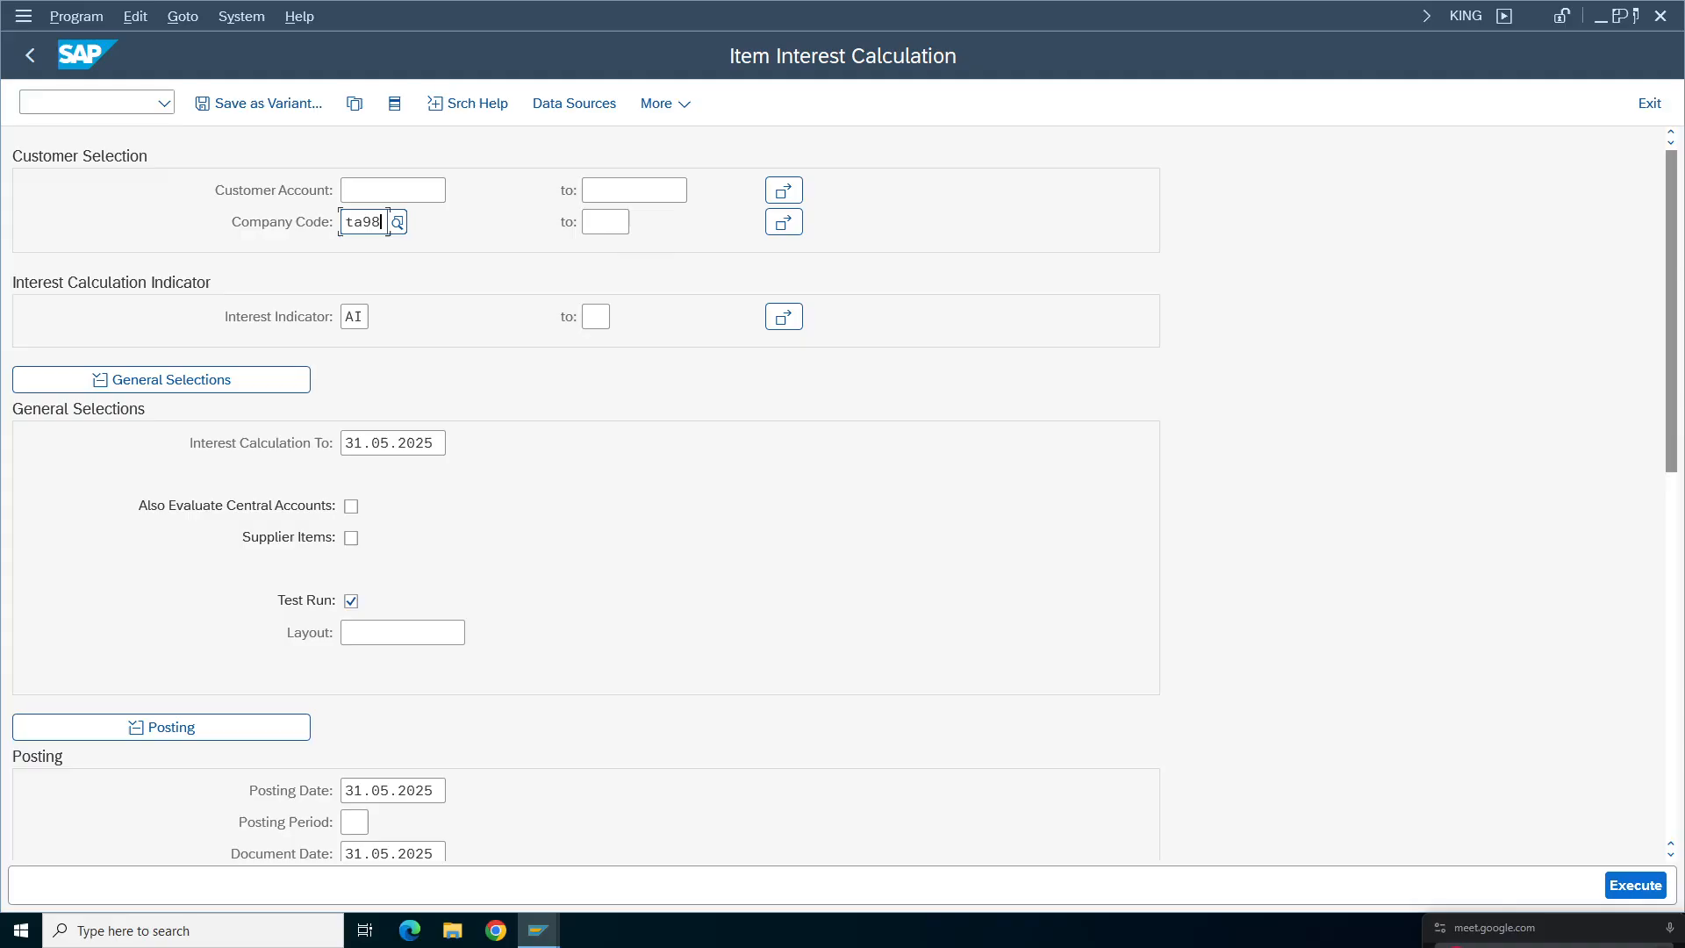
left_click(355, 316)
key("BackSpace")
key("BackSpace")
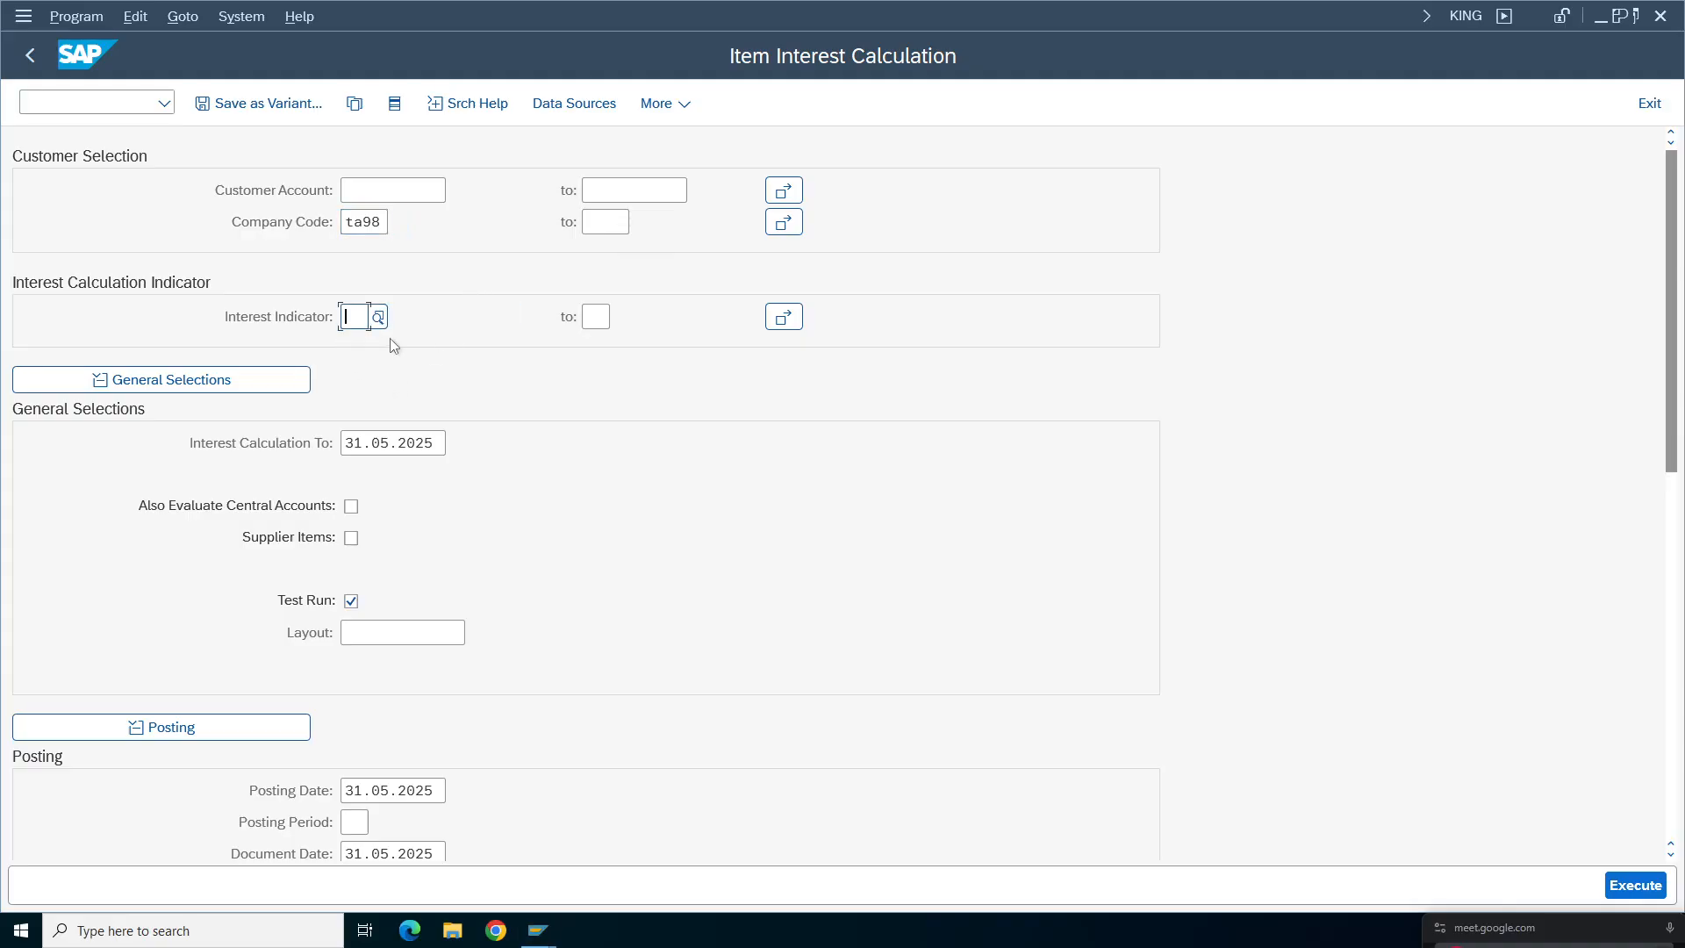
type("ta")
- Set Interest Calculation To to 30.06.2025, review the posting and form settings, and execute the test run
left_click(436, 442)
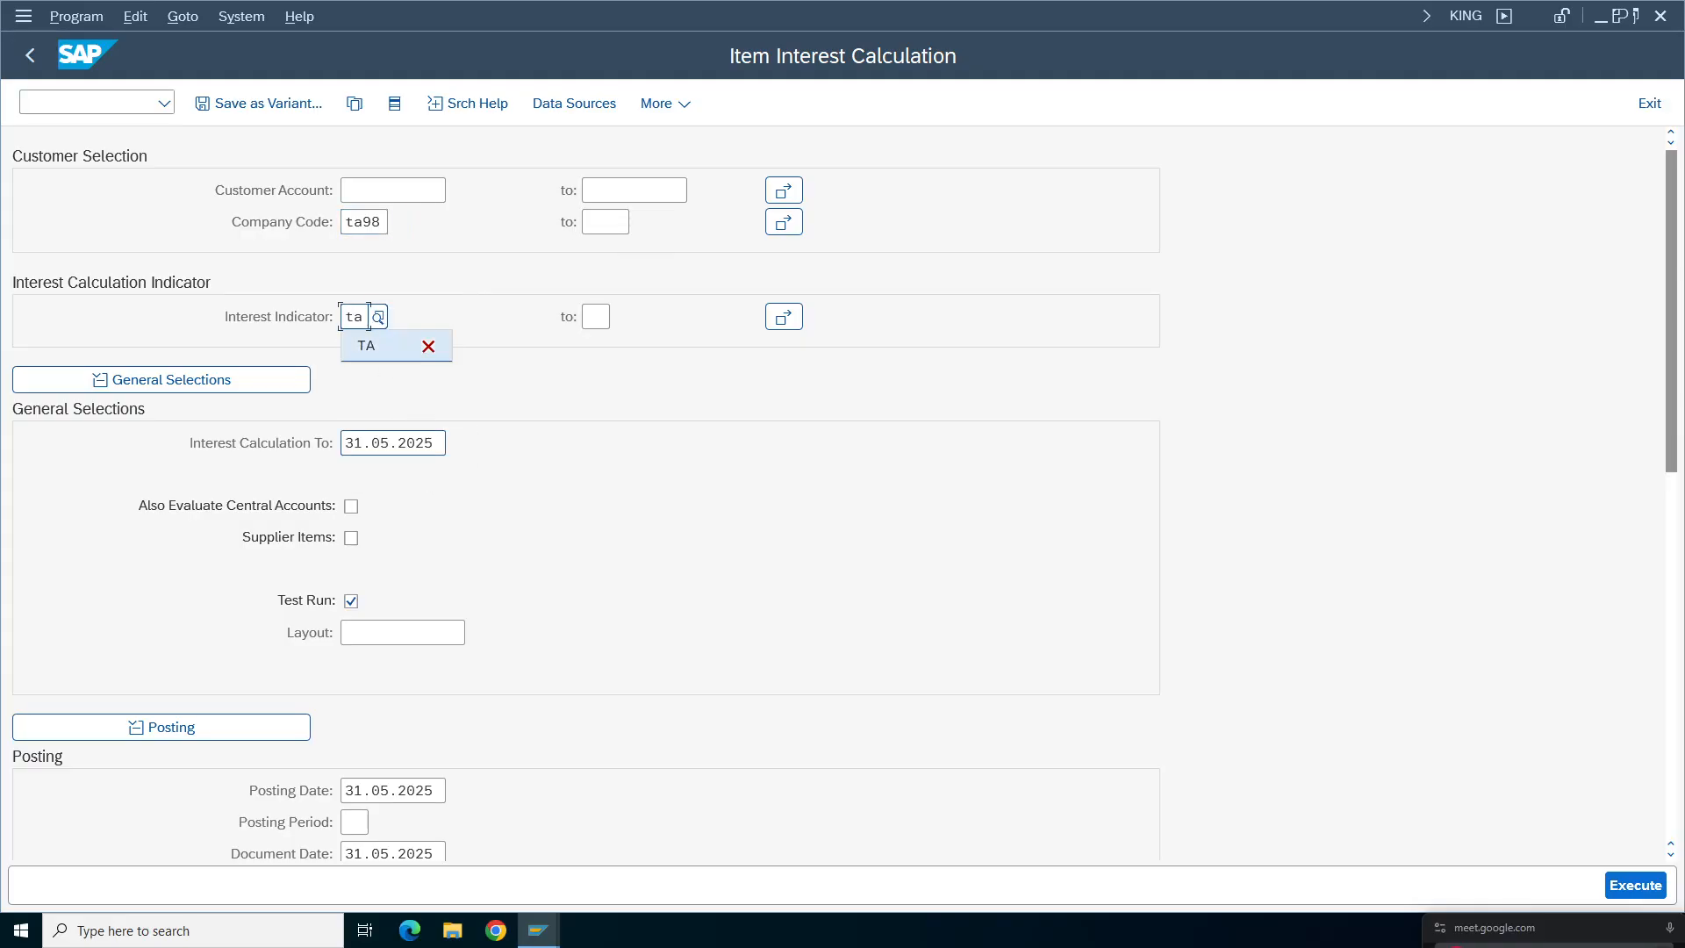
left_click_drag(436, 442, 340, 443)
key("BackSpace")
left_click(392, 503)
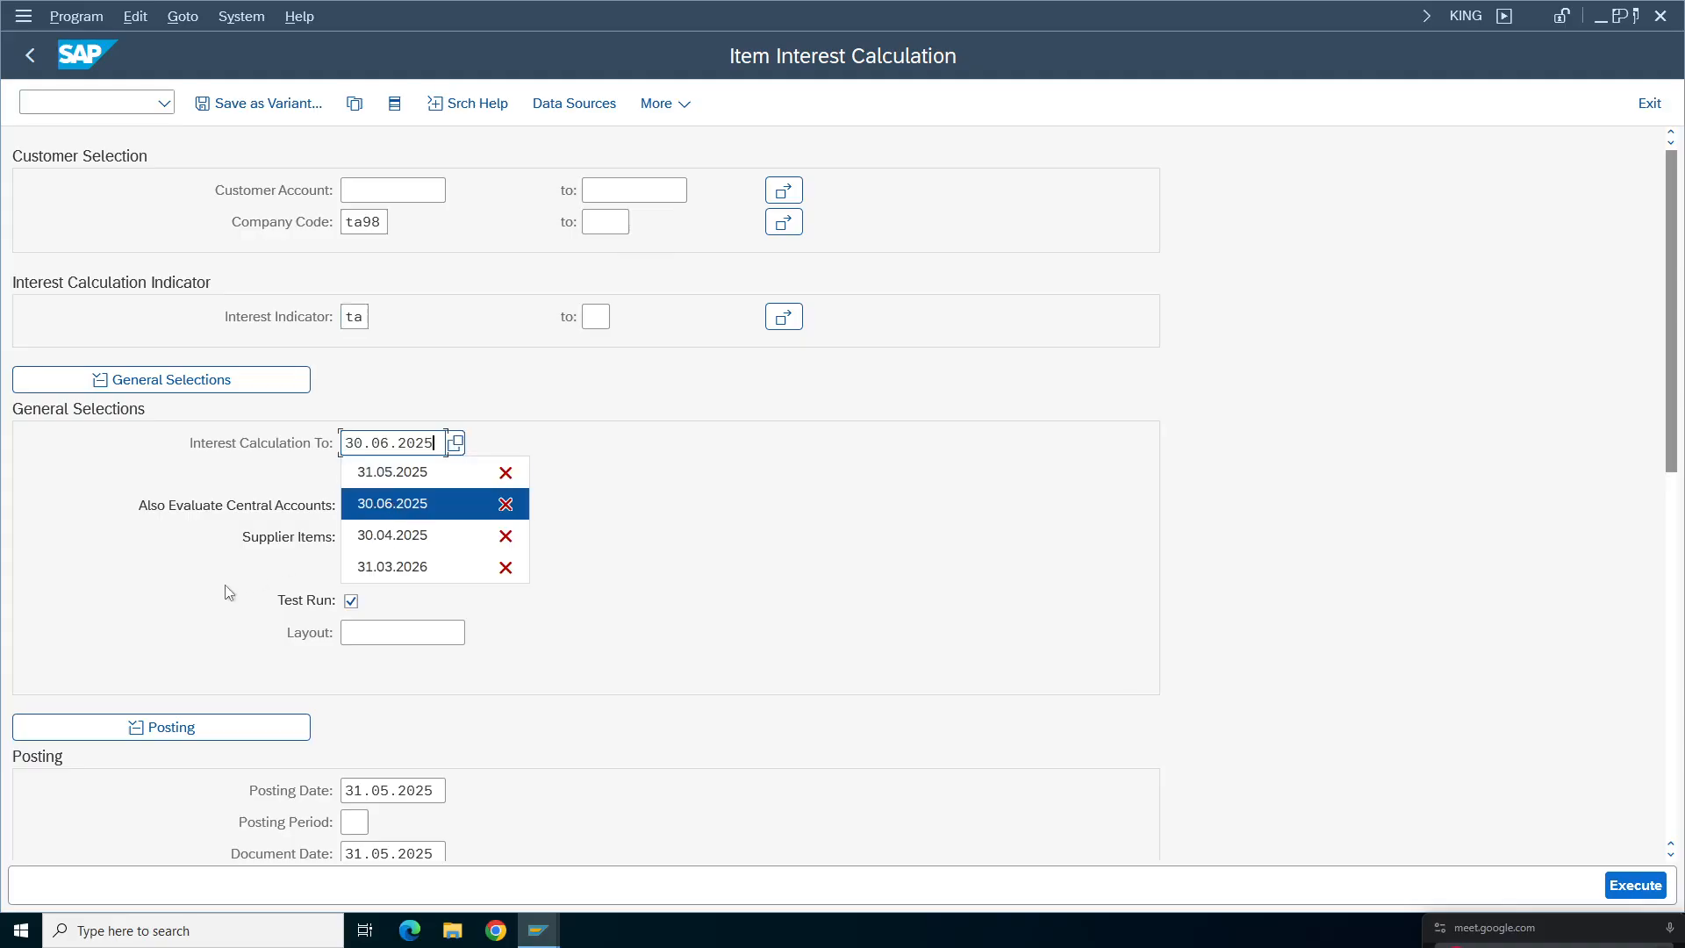
scroll(443, 458, "down", 3)
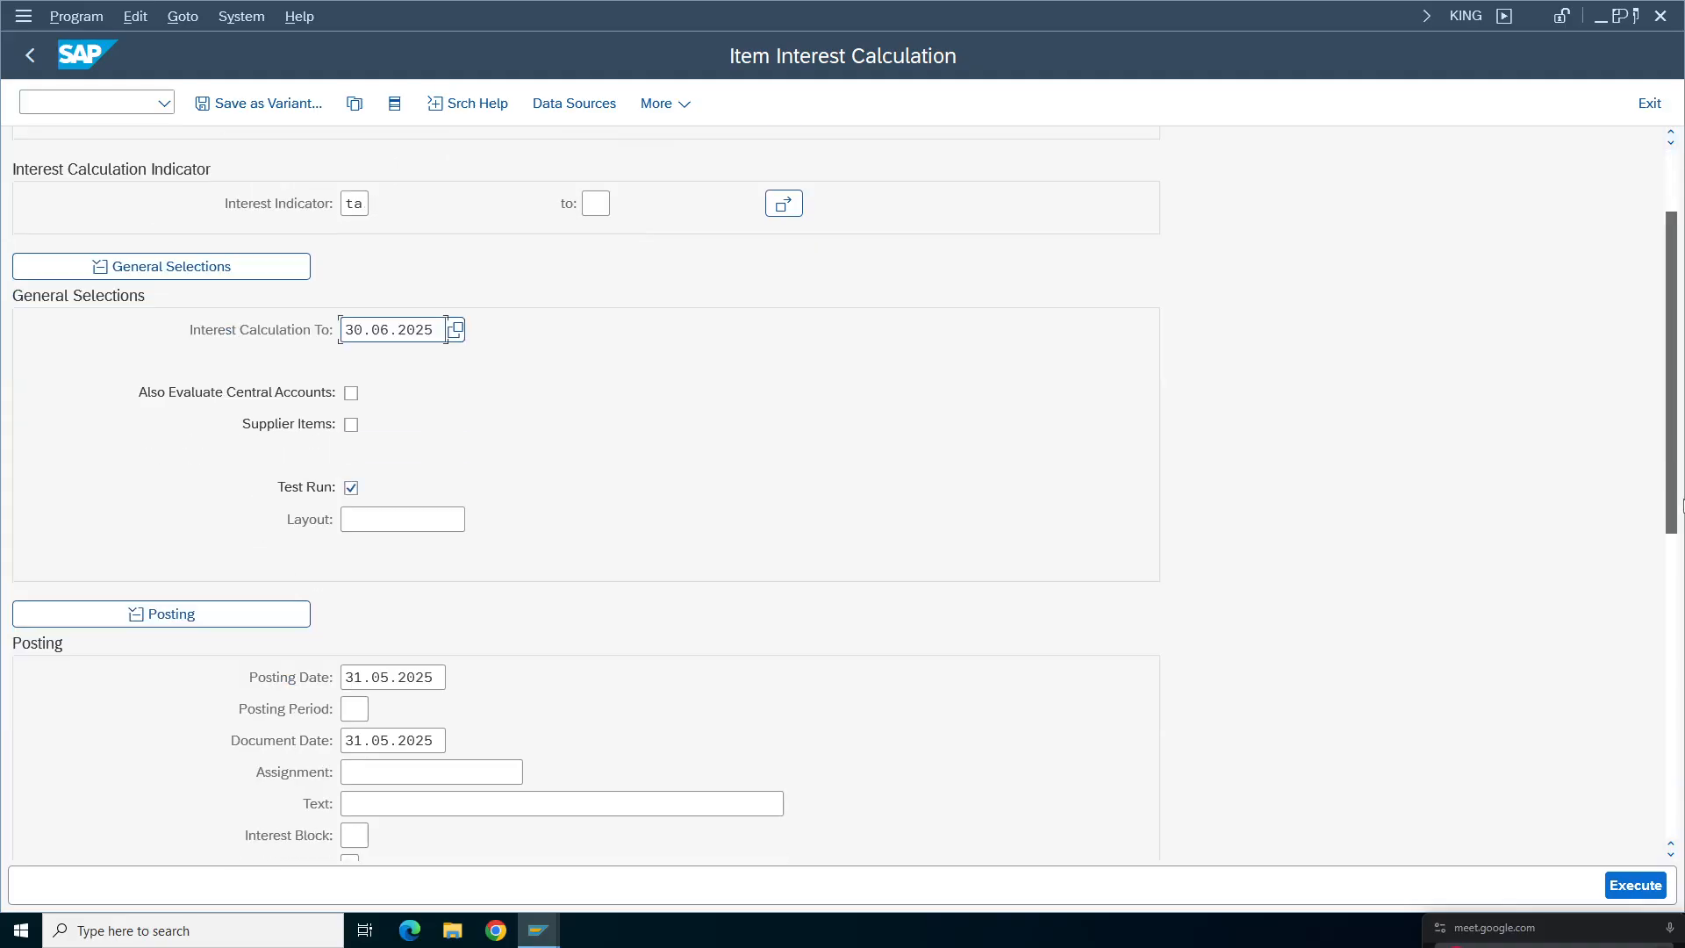
left_click_drag(435, 643, 344, 644)
left_click_drag(1678, 528, 1678, 763)
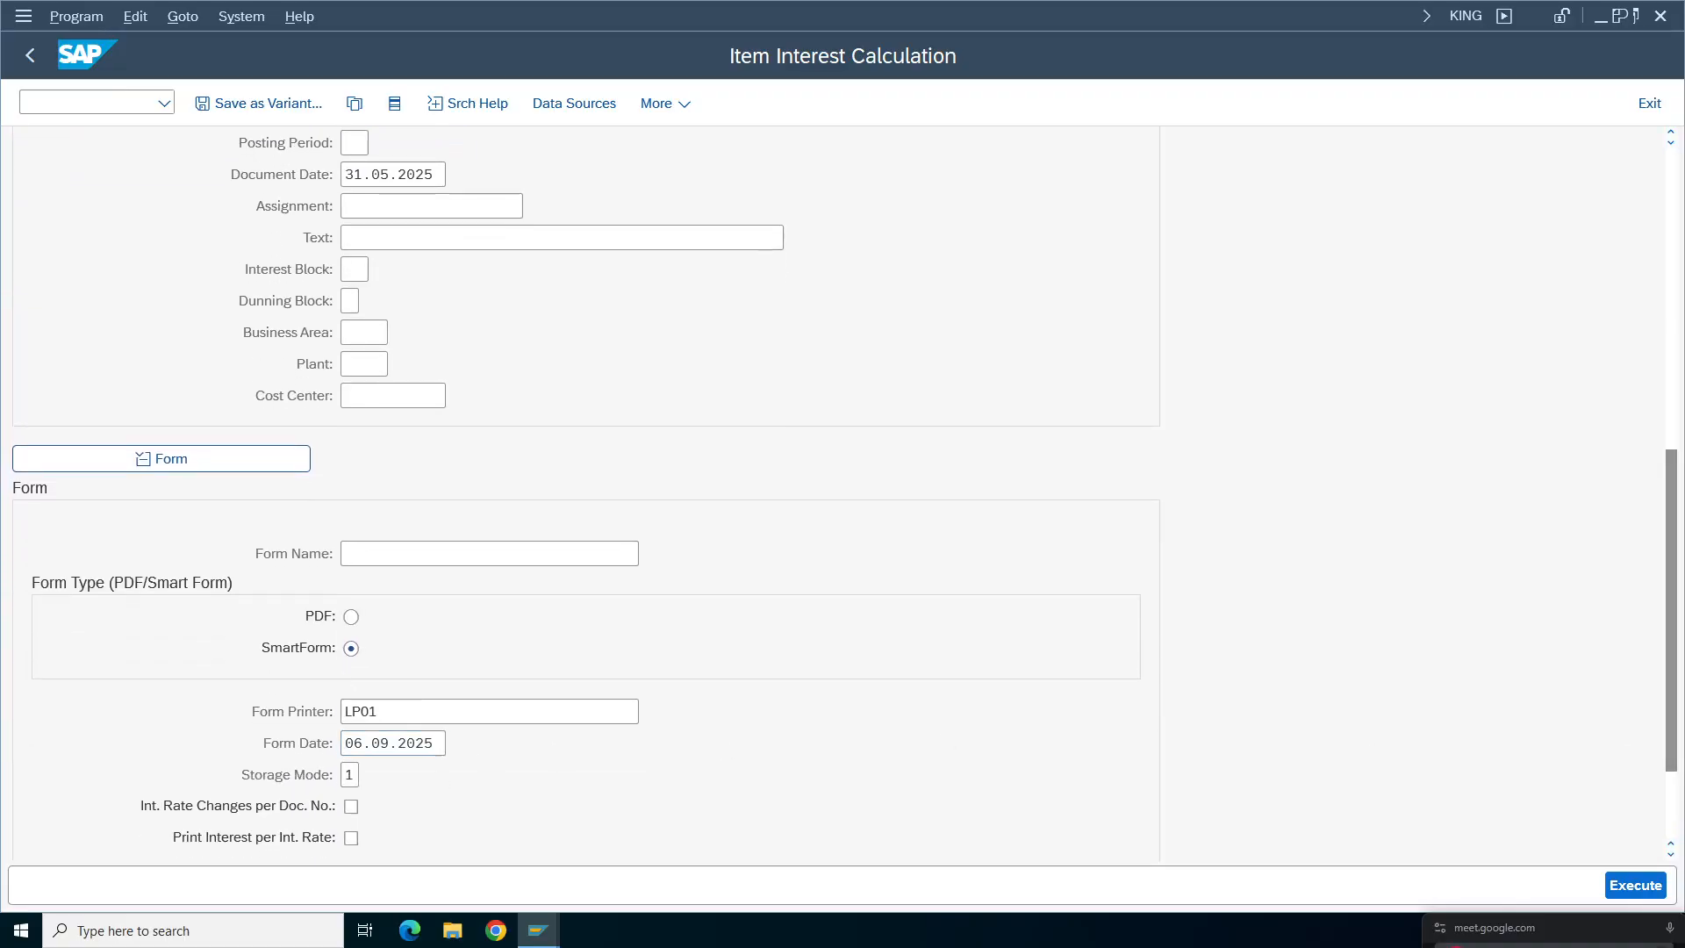
left_click_drag(1674, 653, 1648, 172)
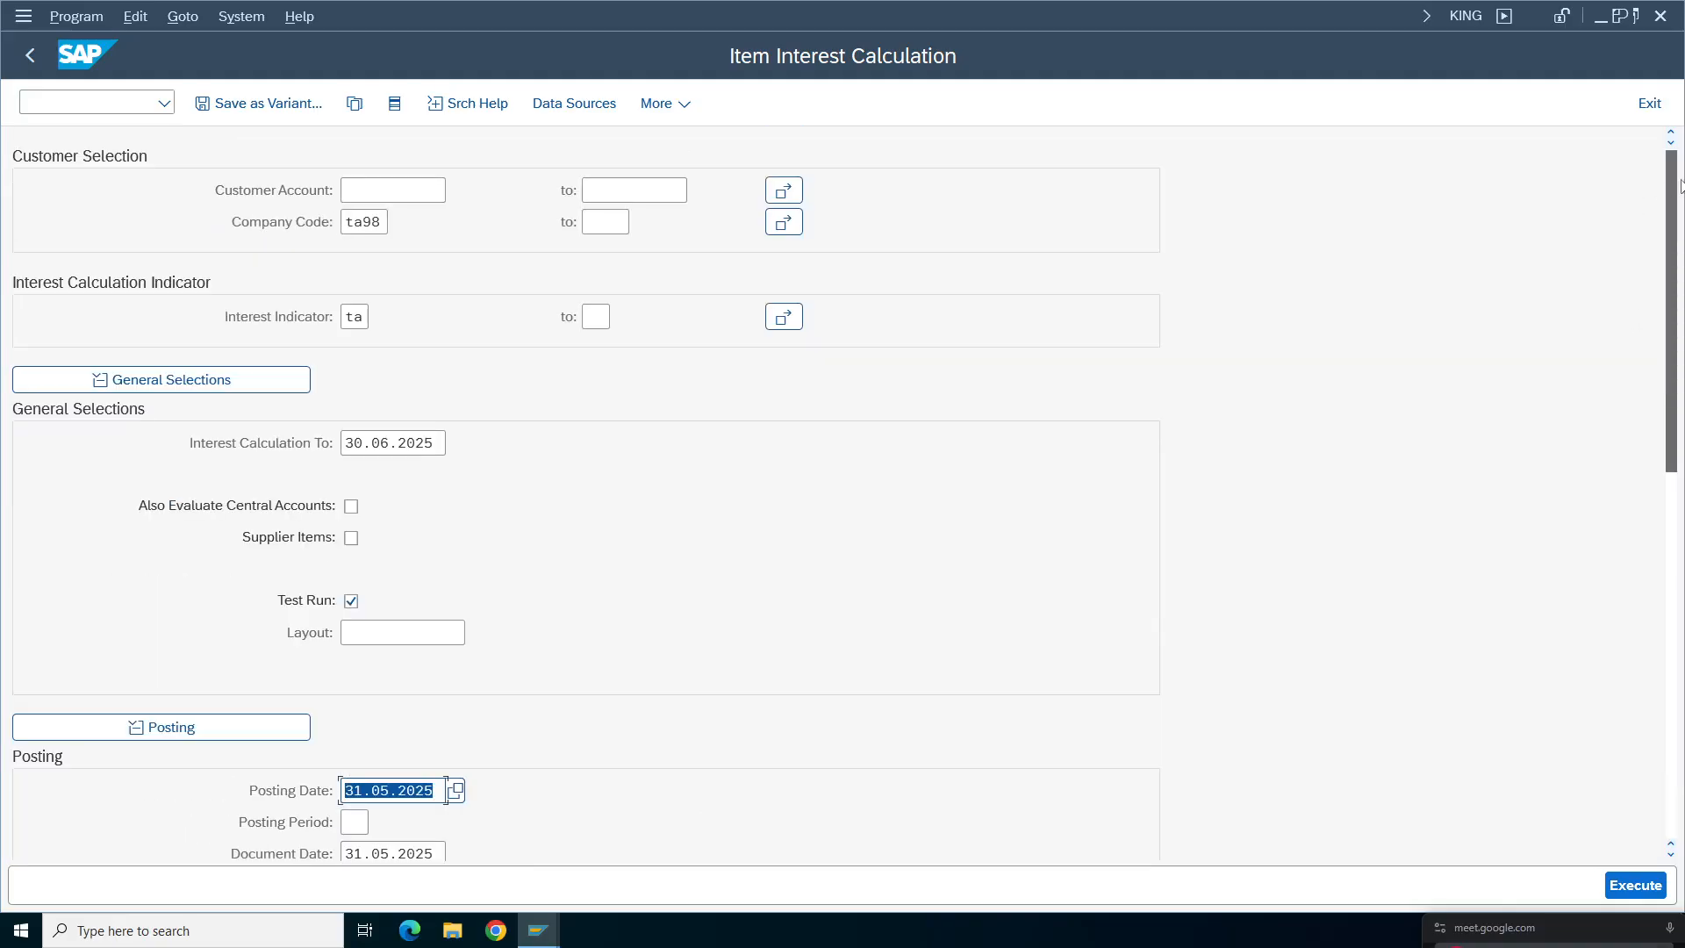
left_click(1638, 889)
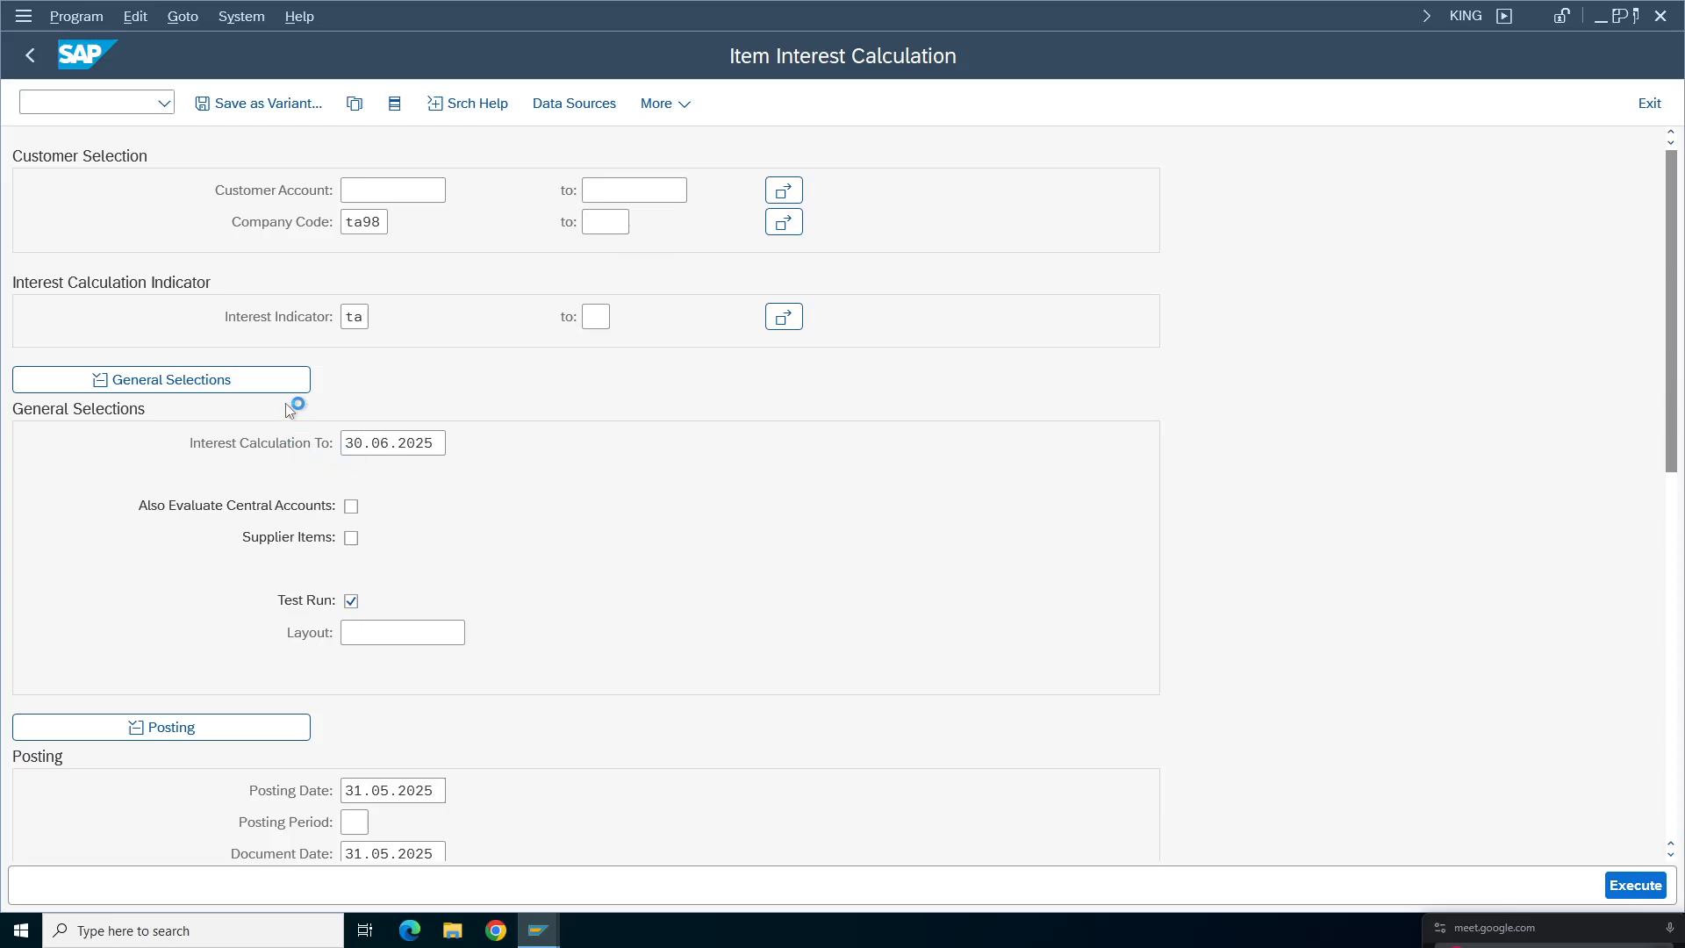
- Preview the arrears interest letter for company code TA98 and review its interest text and item table
left_click(654, 367)
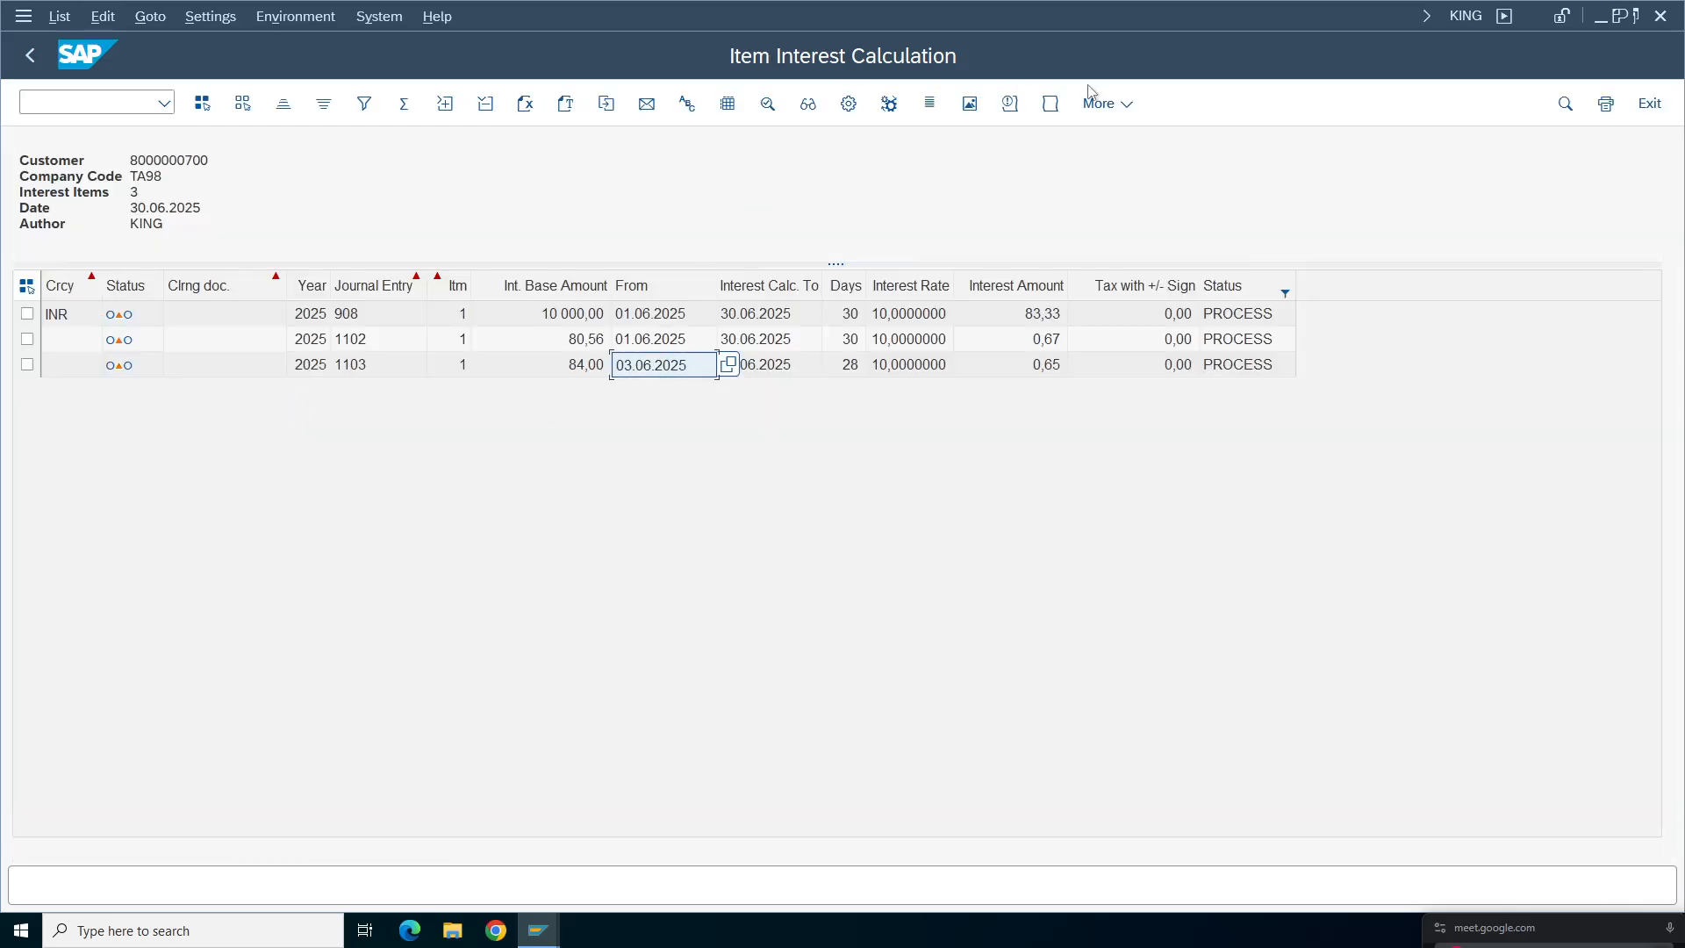
left_click(932, 105)
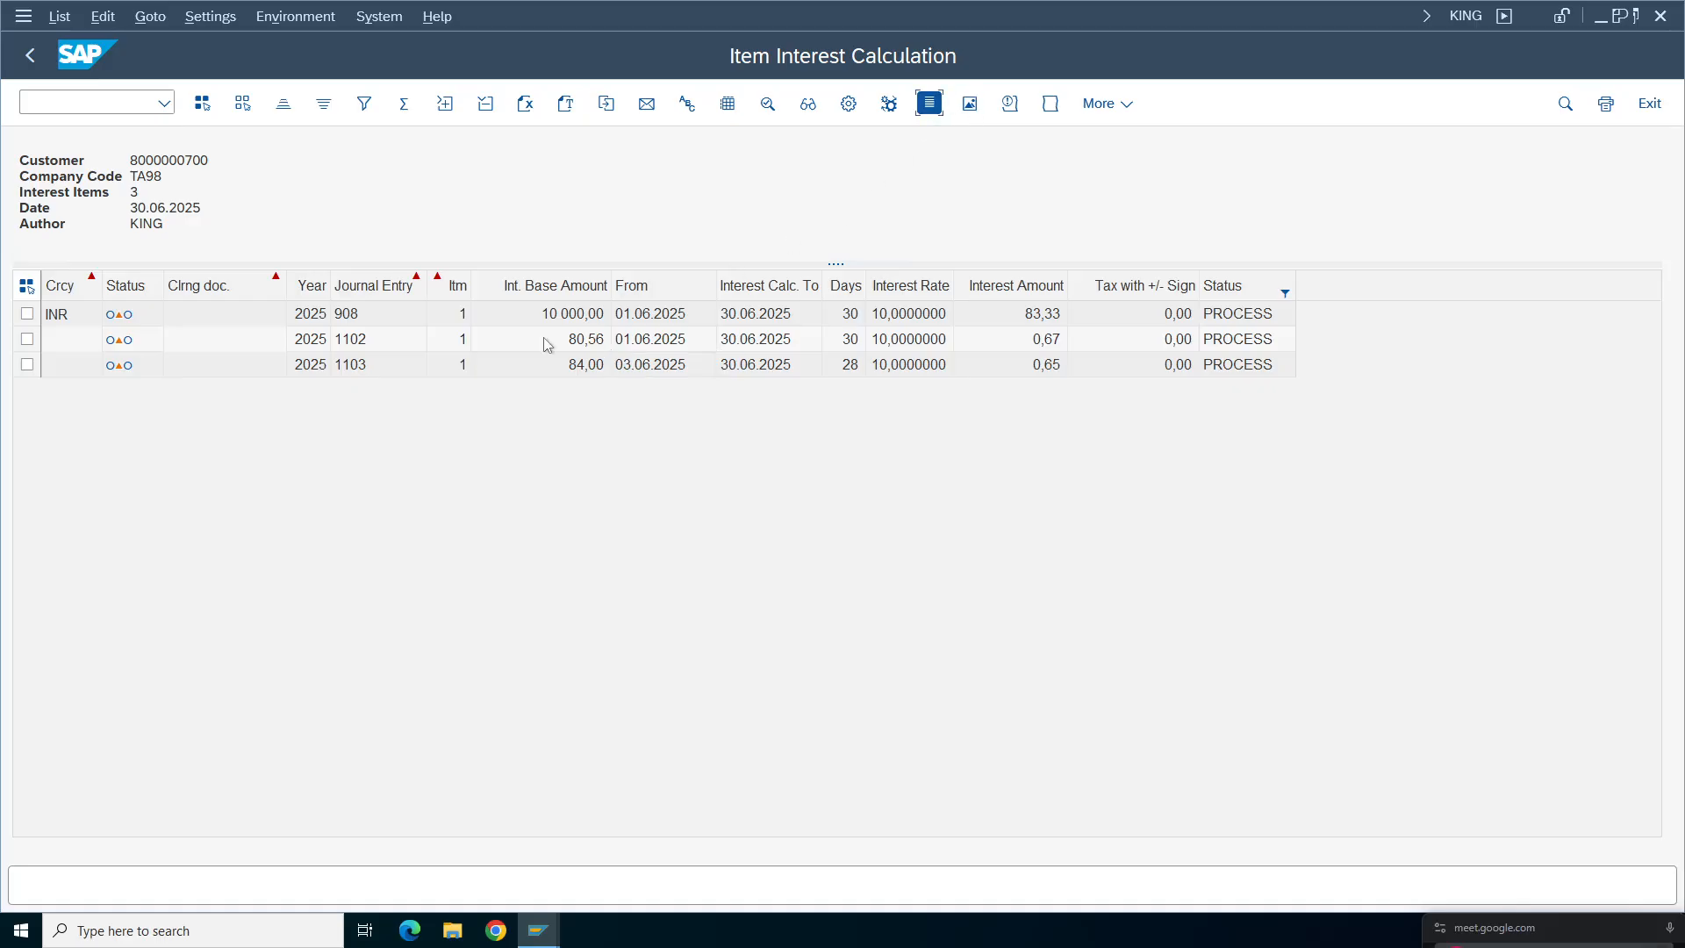
left_click(681, 814)
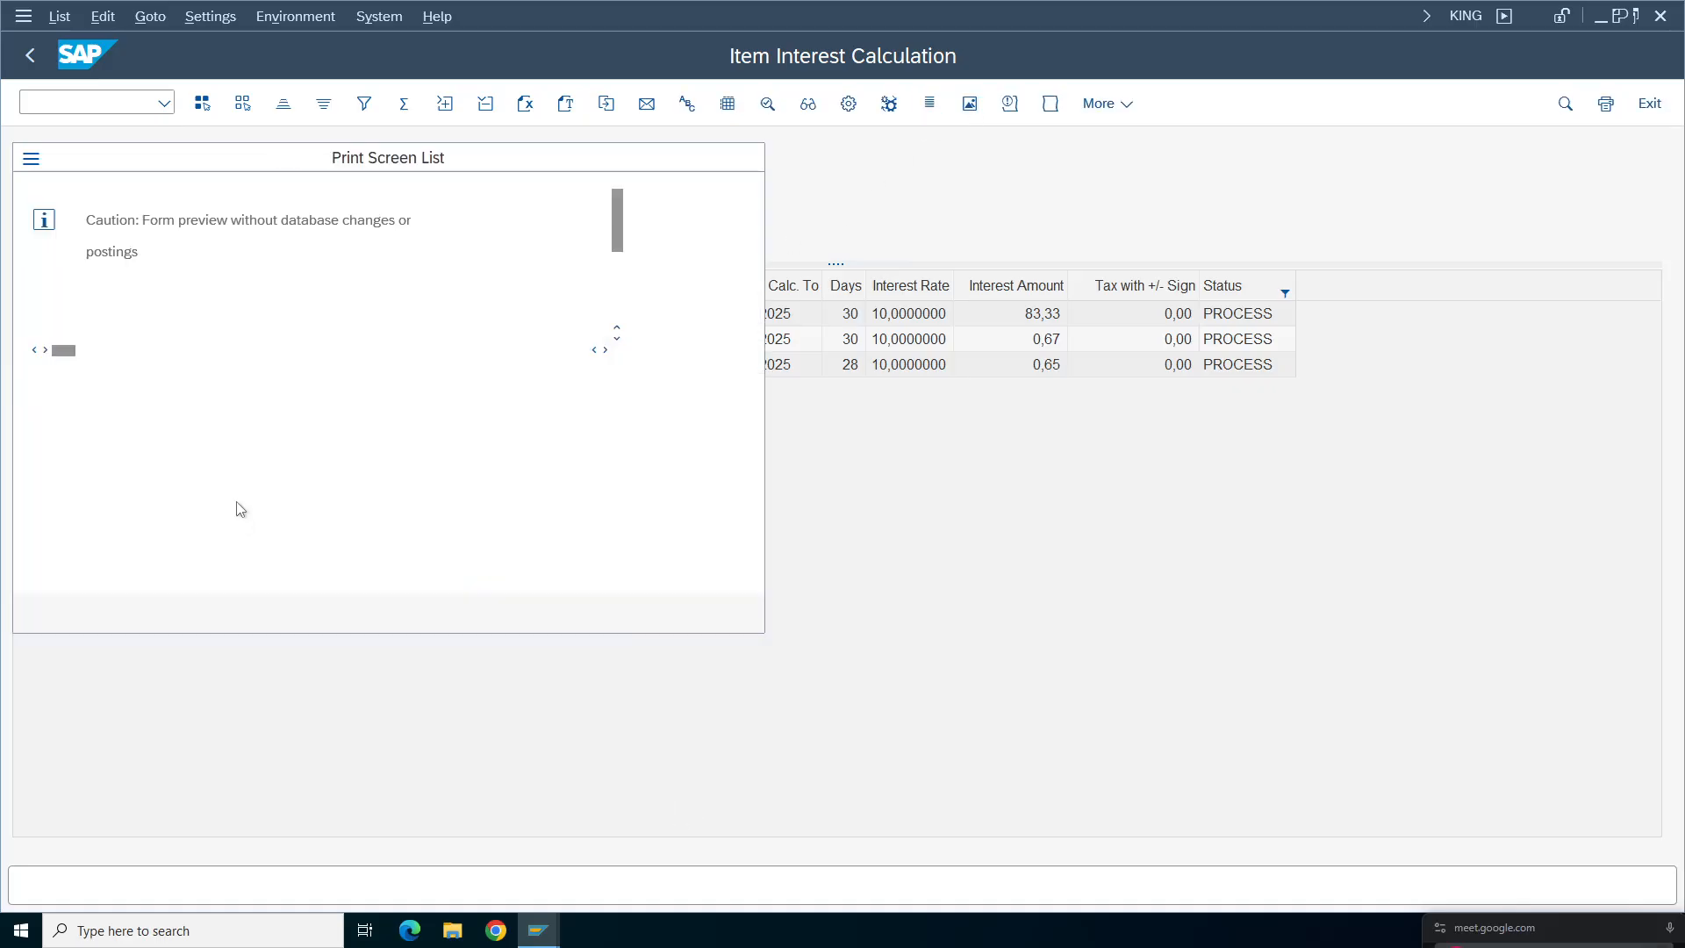
key("Return")
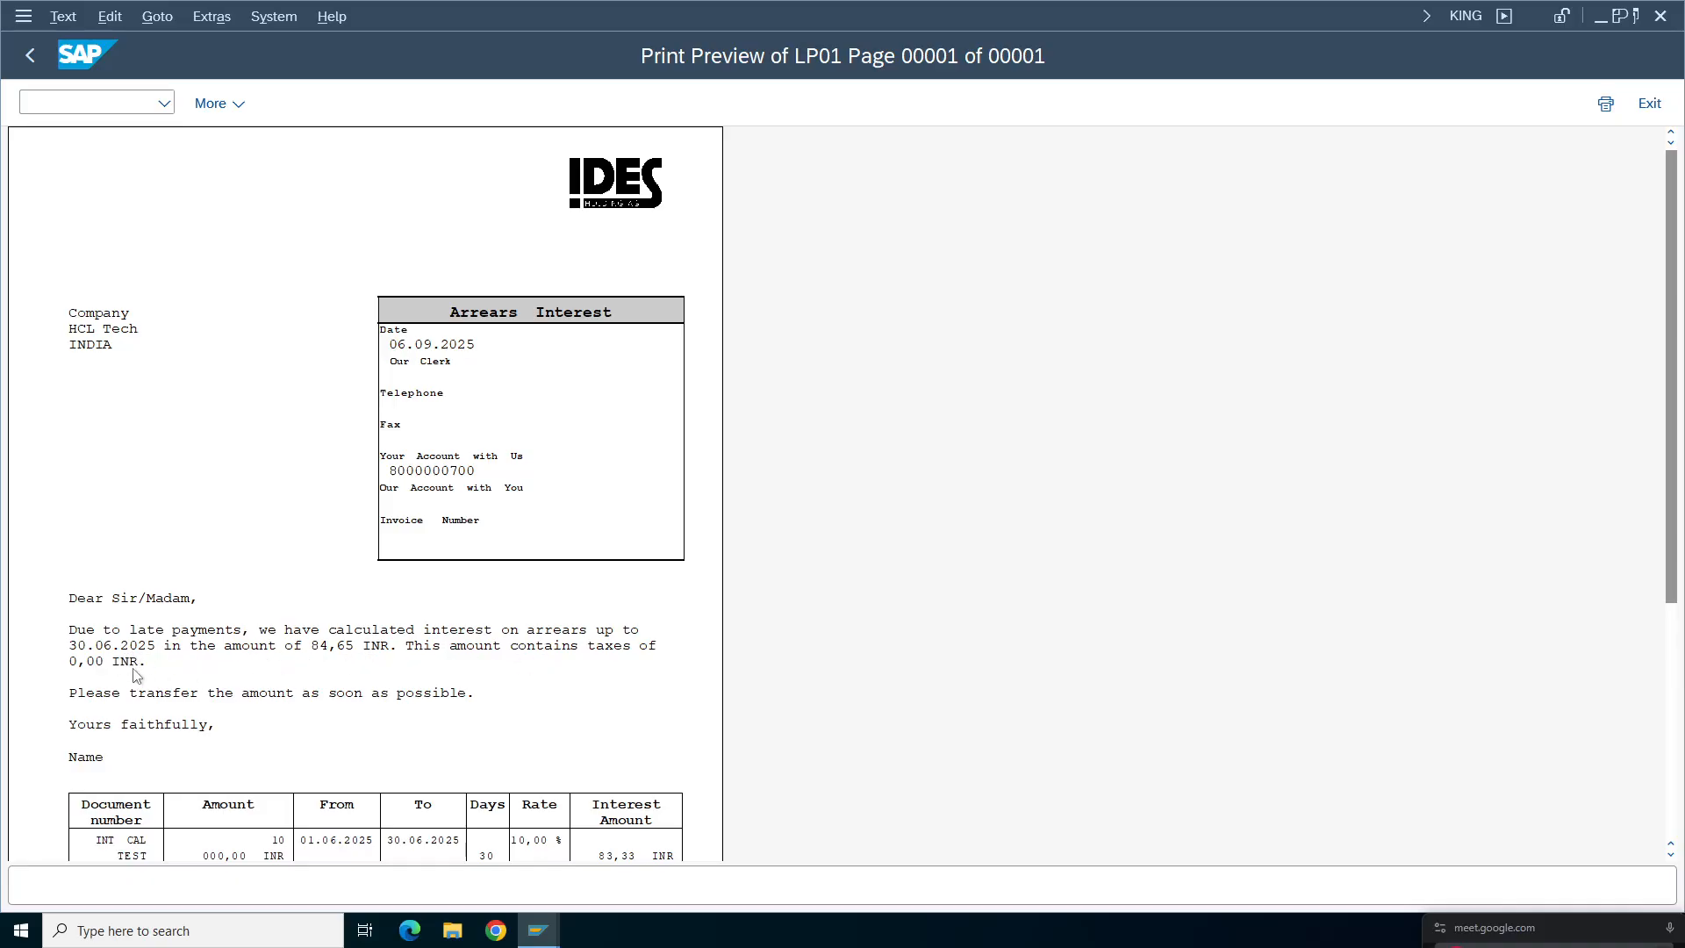
left_click_drag(1671, 298, 1672, 401)
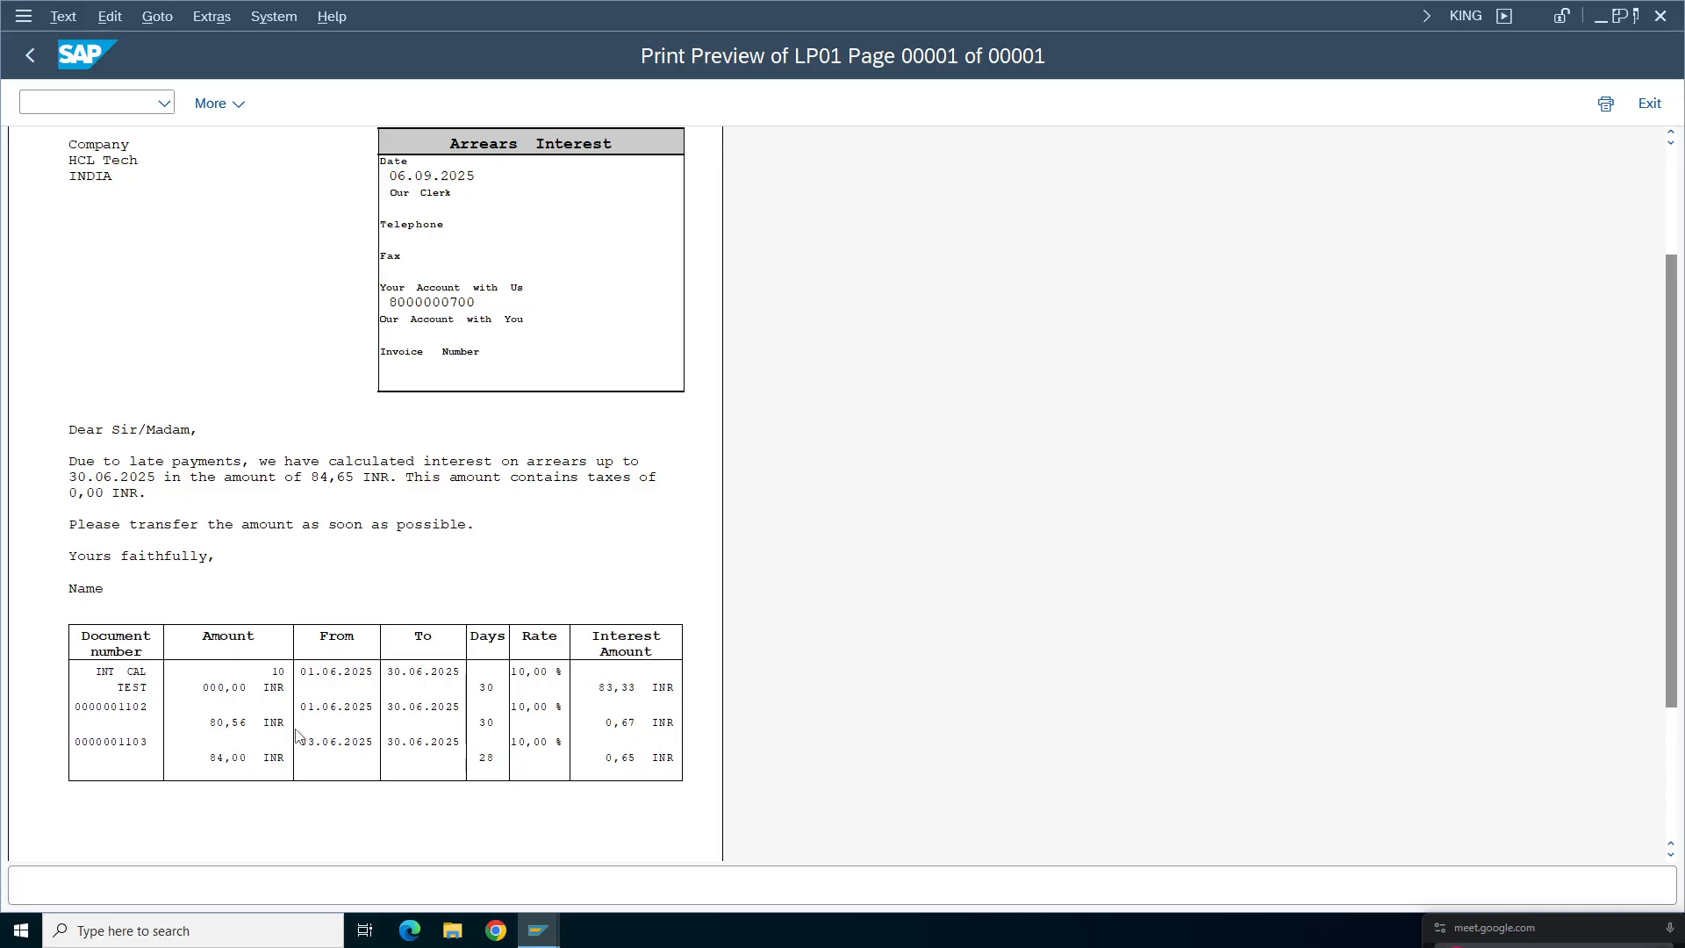
left_click_drag(1670, 415, 1670, 310)
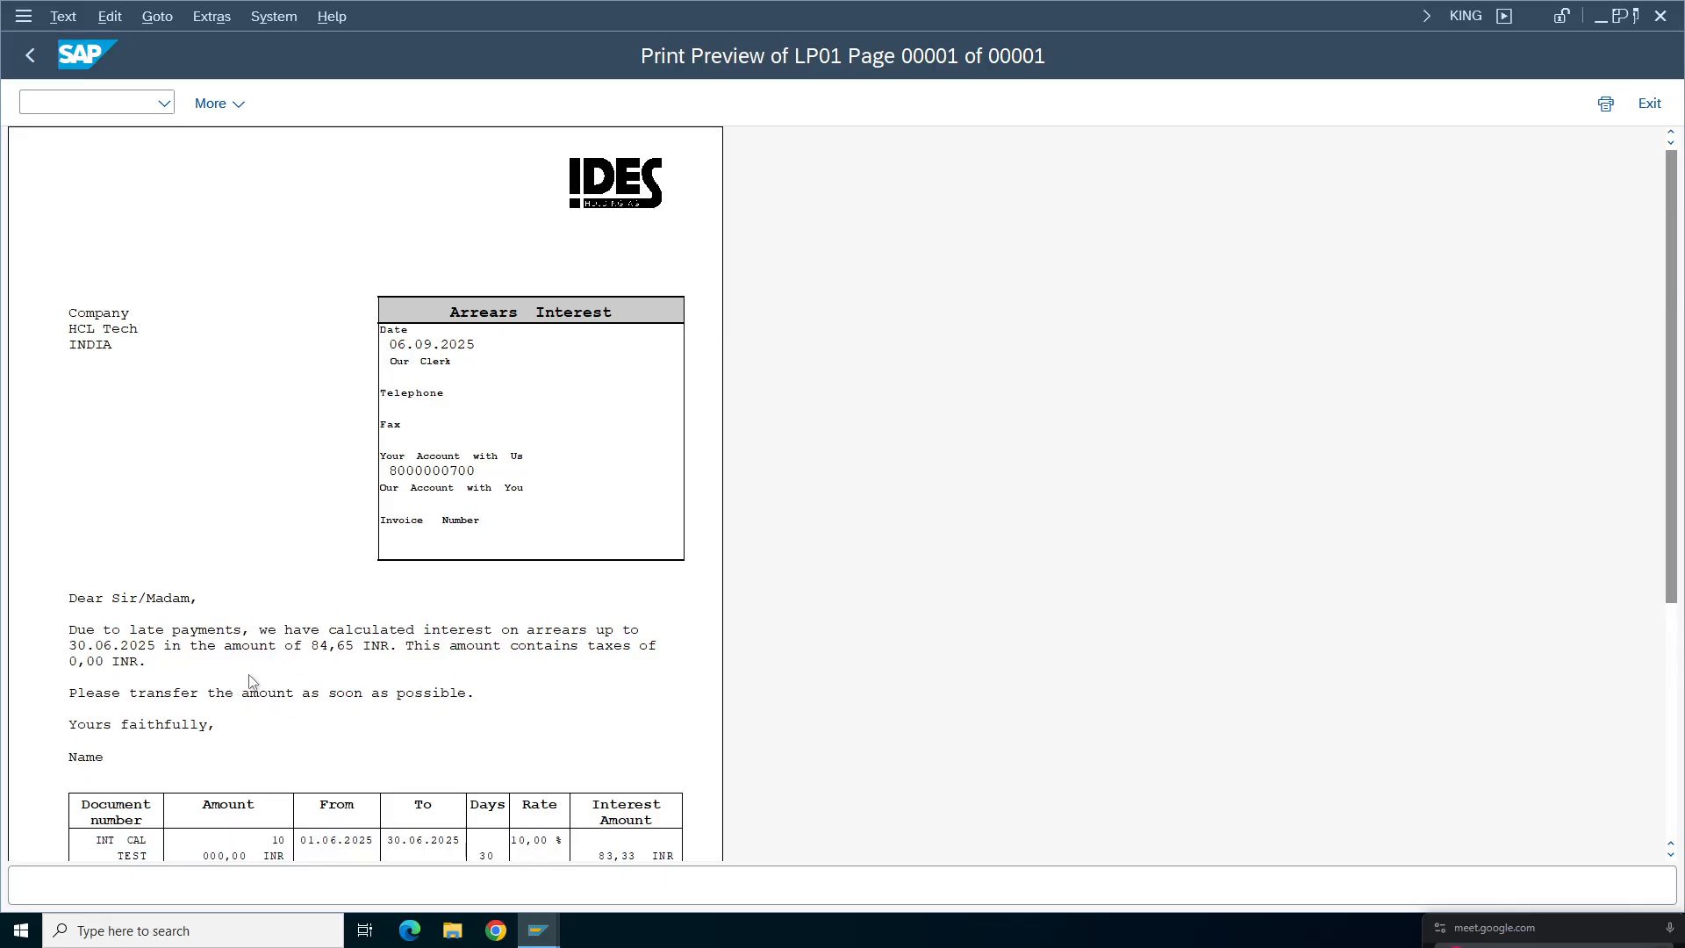
scroll(1361, 504, "down", 3)
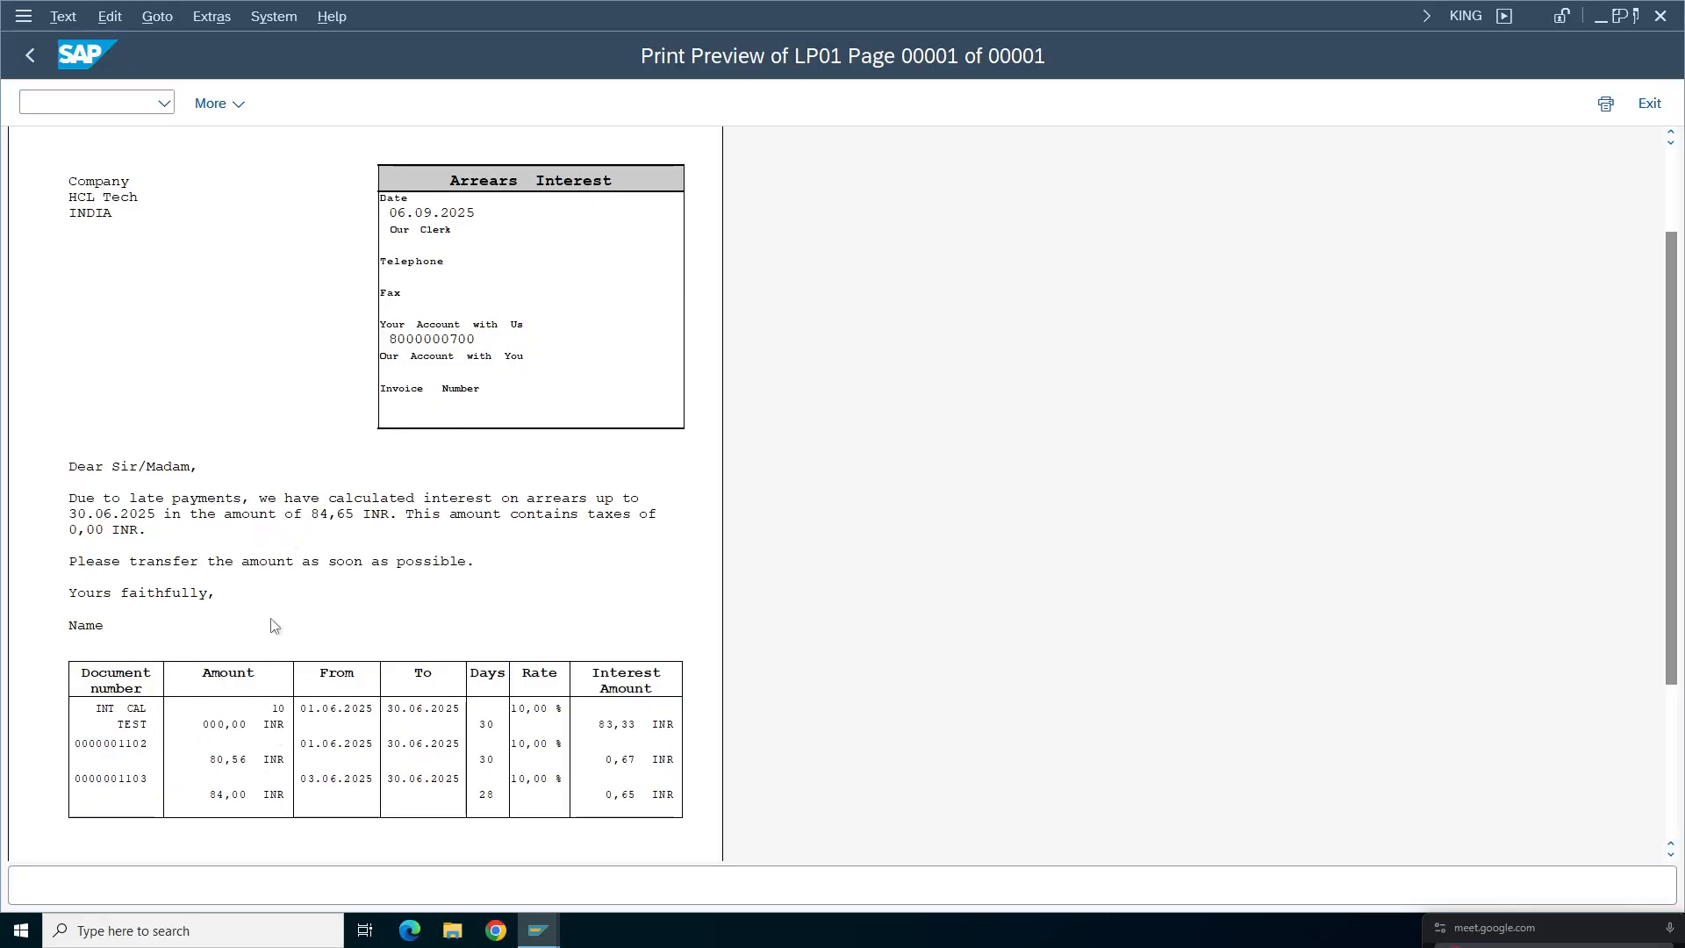
scroll(1675, 328, "up", 3)
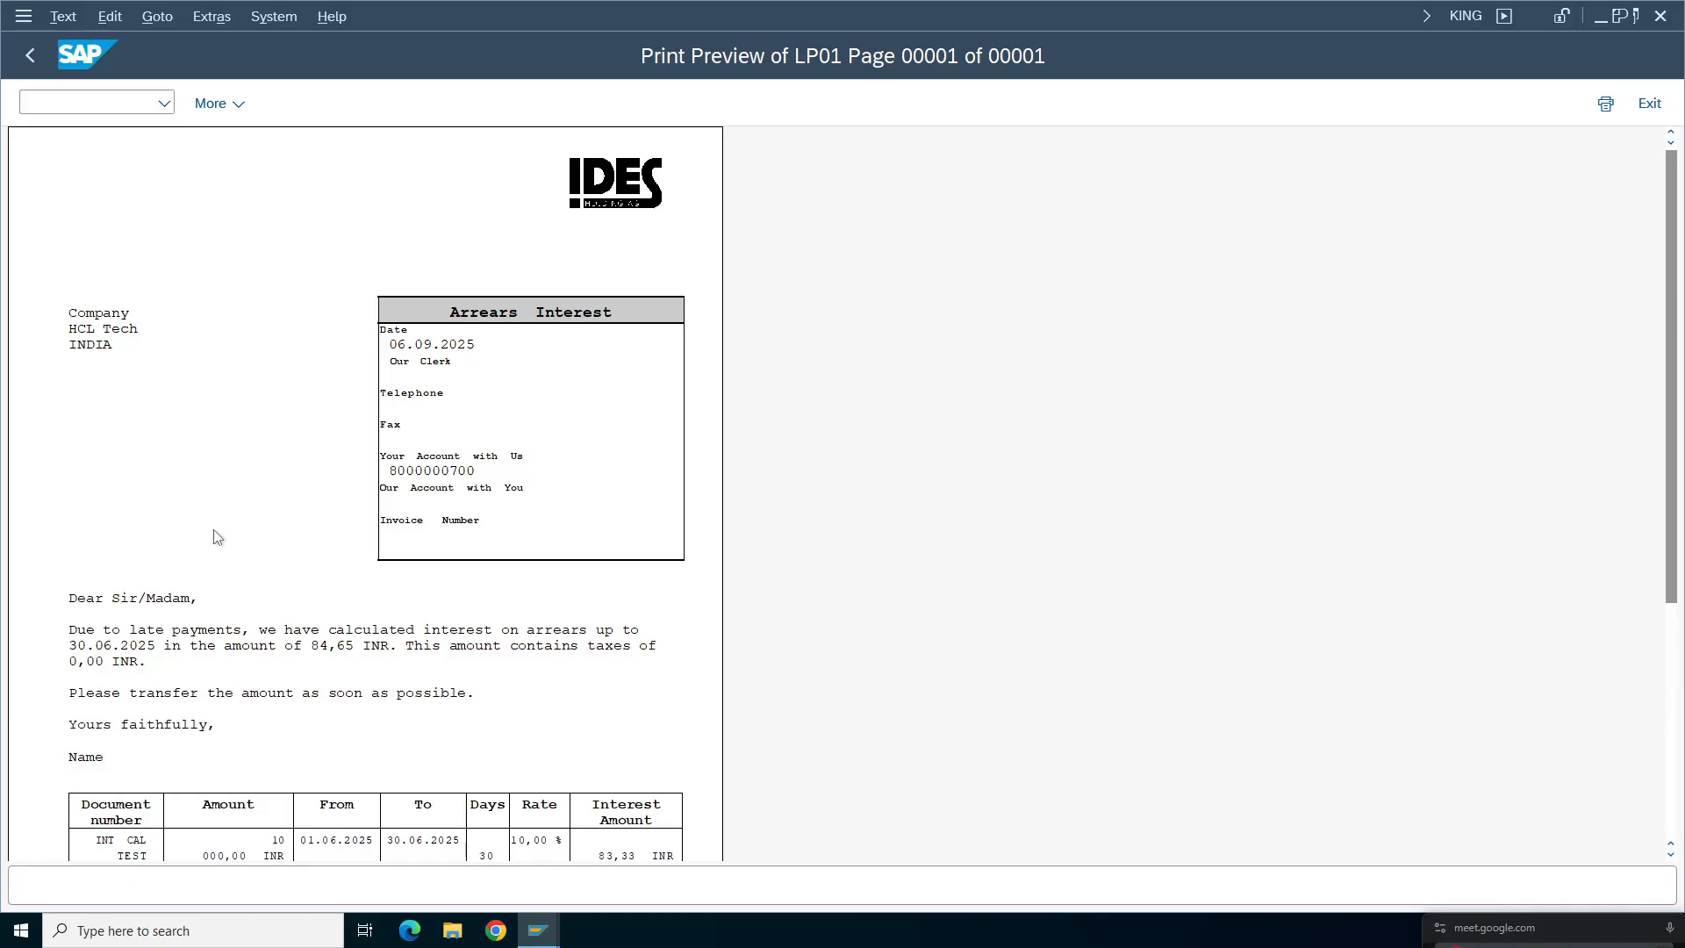
scroll(1676, 401, "down", 2)
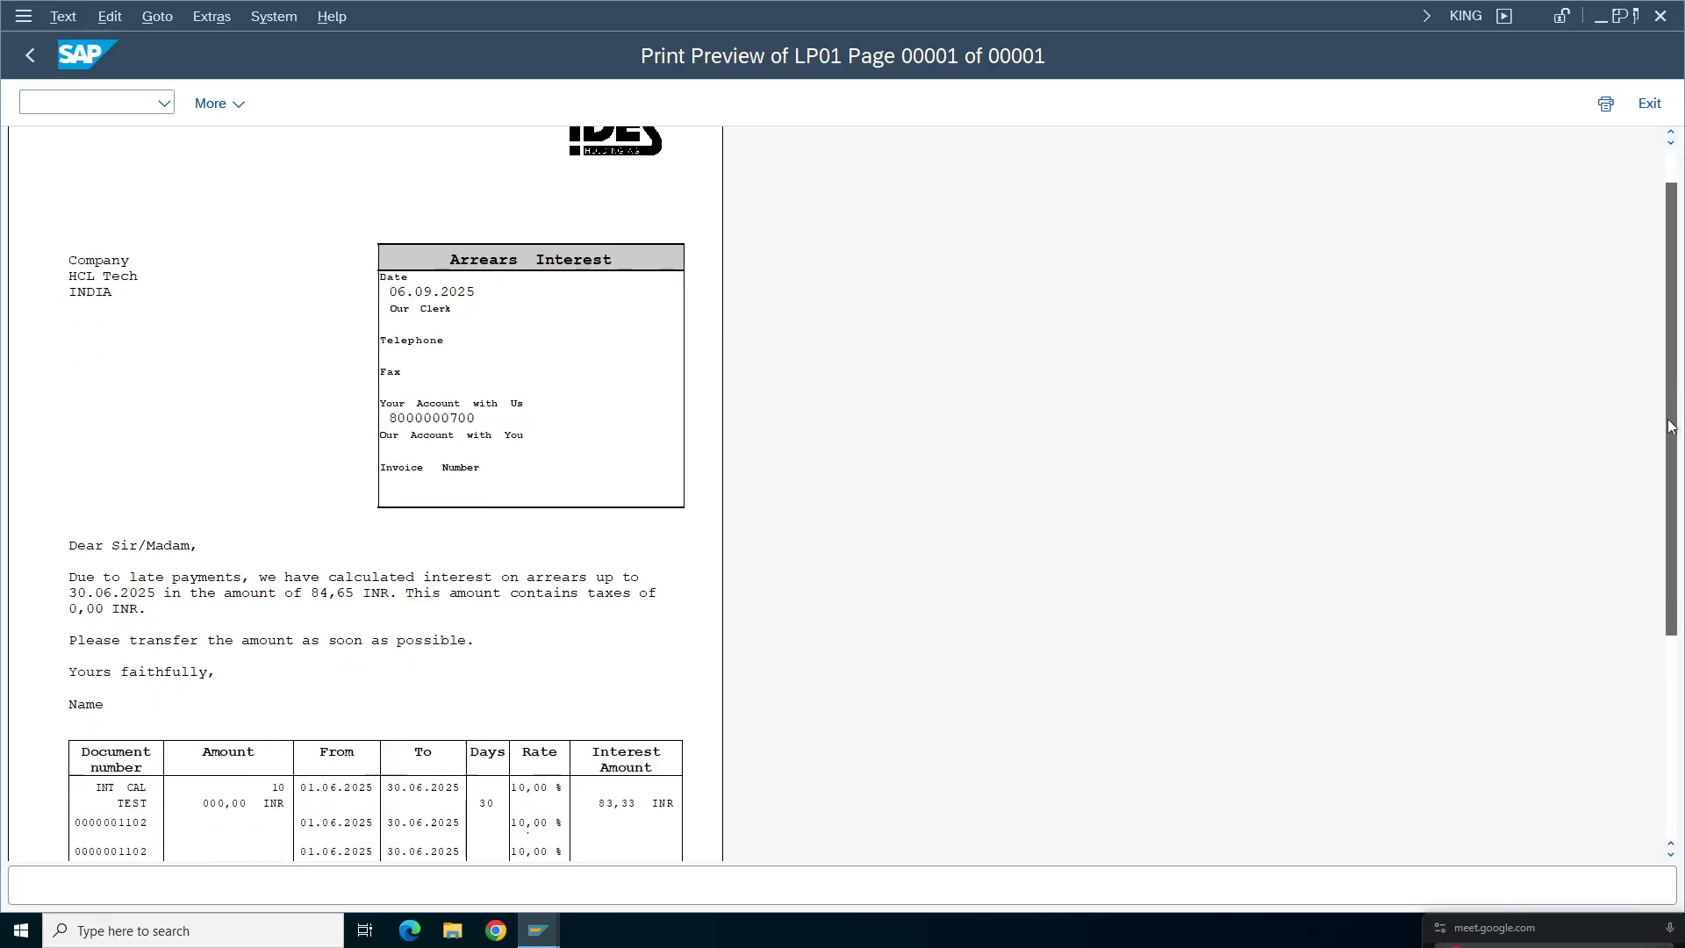
- Minimize the remote desktop session, switch to the Google Meet call in the browser, and bring up the OBS window
mouse_move(923, 7)
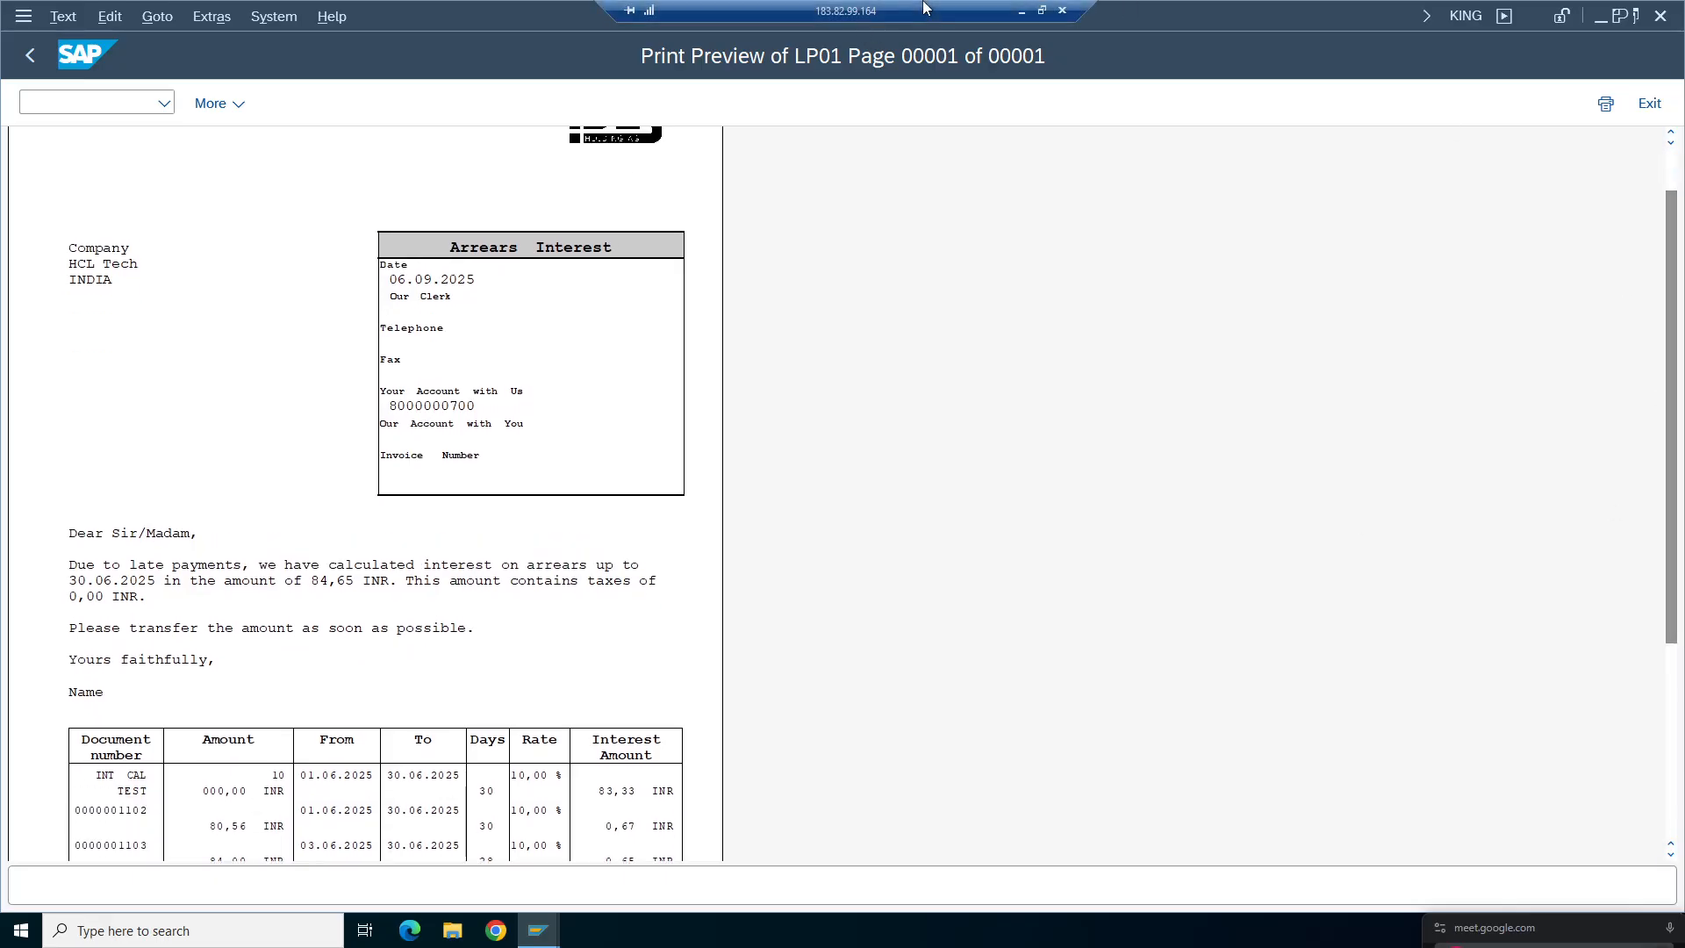
left_click(1022, 10)
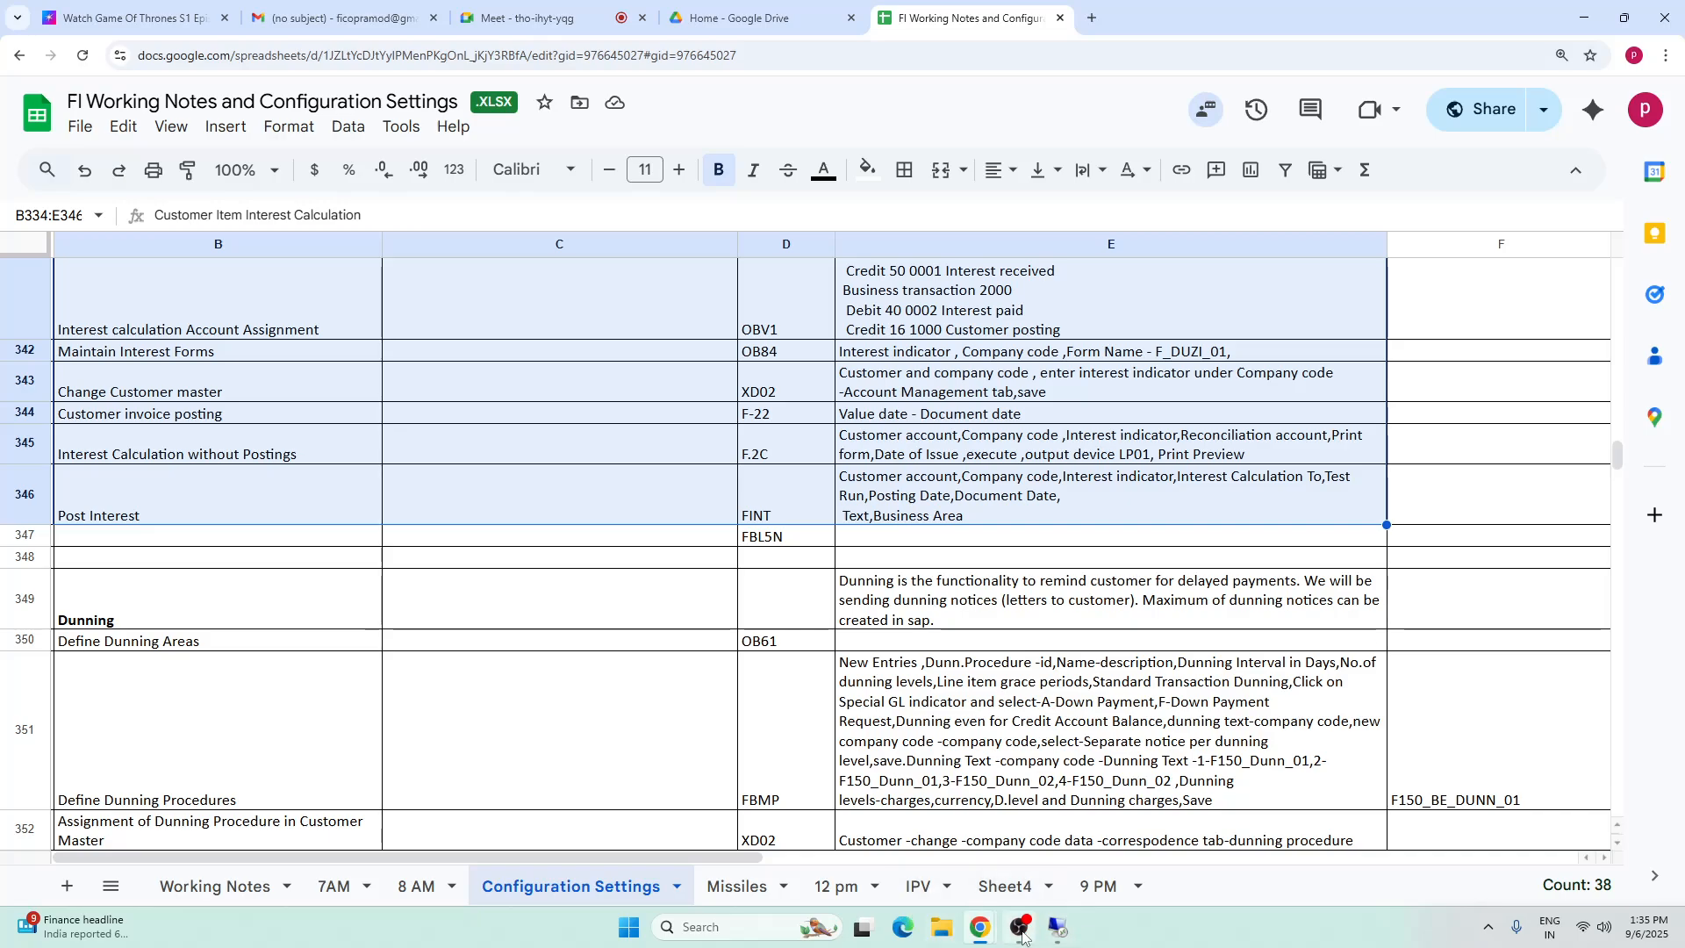
left_click(544, 17)
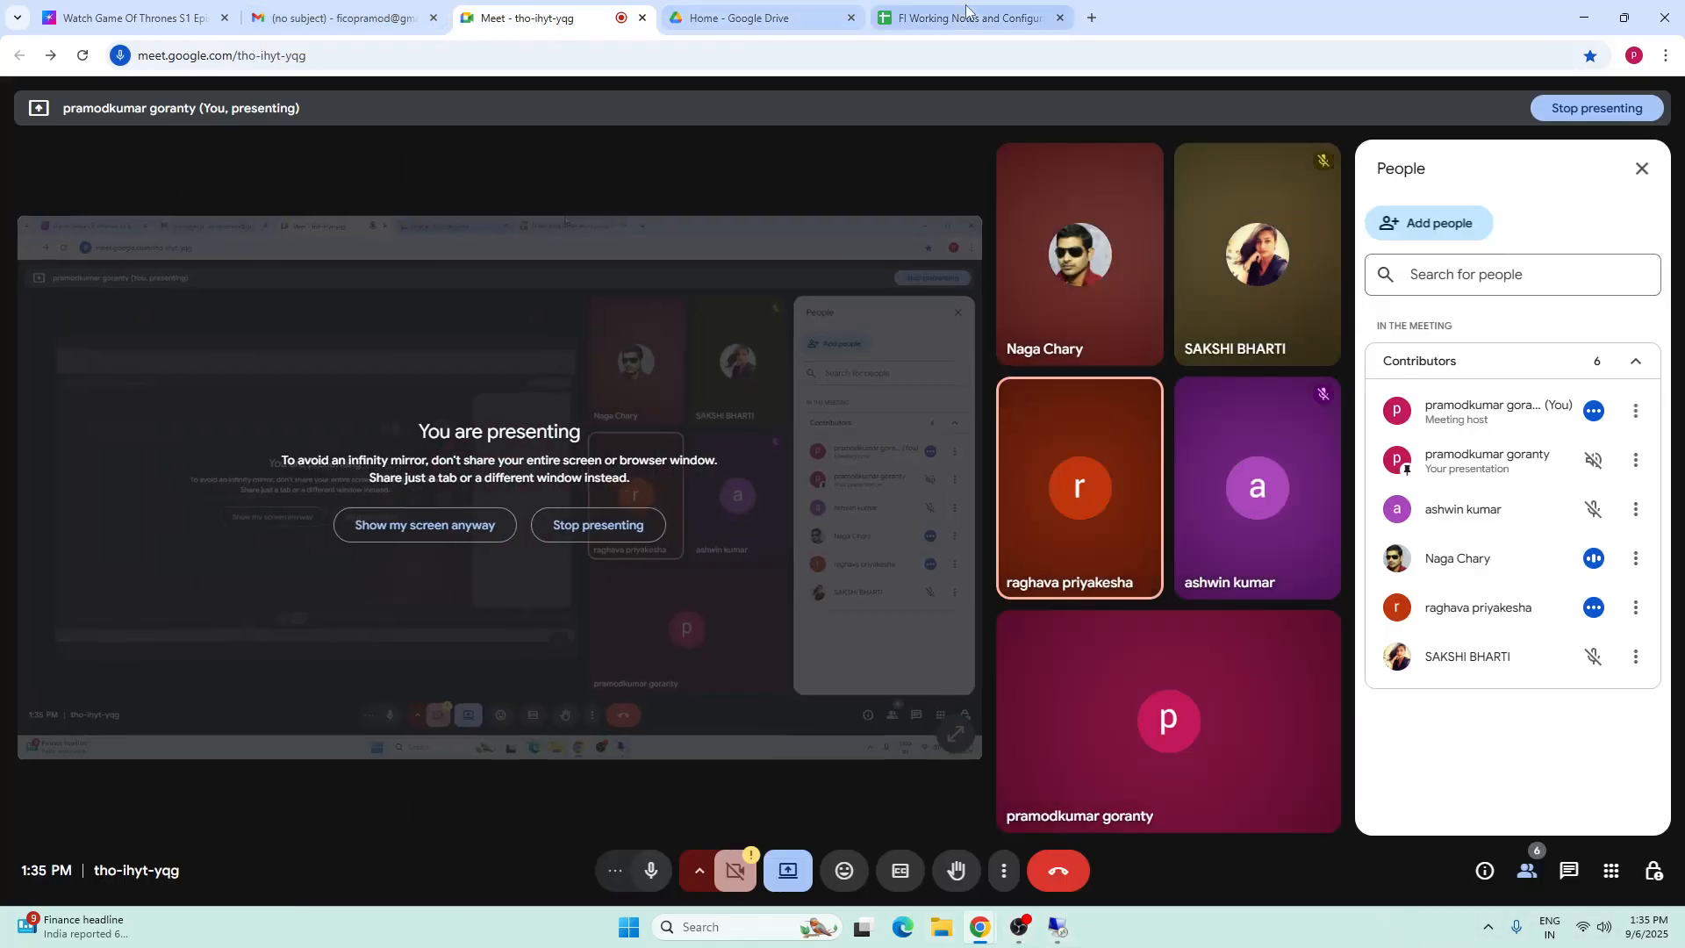
left_click(1019, 927)
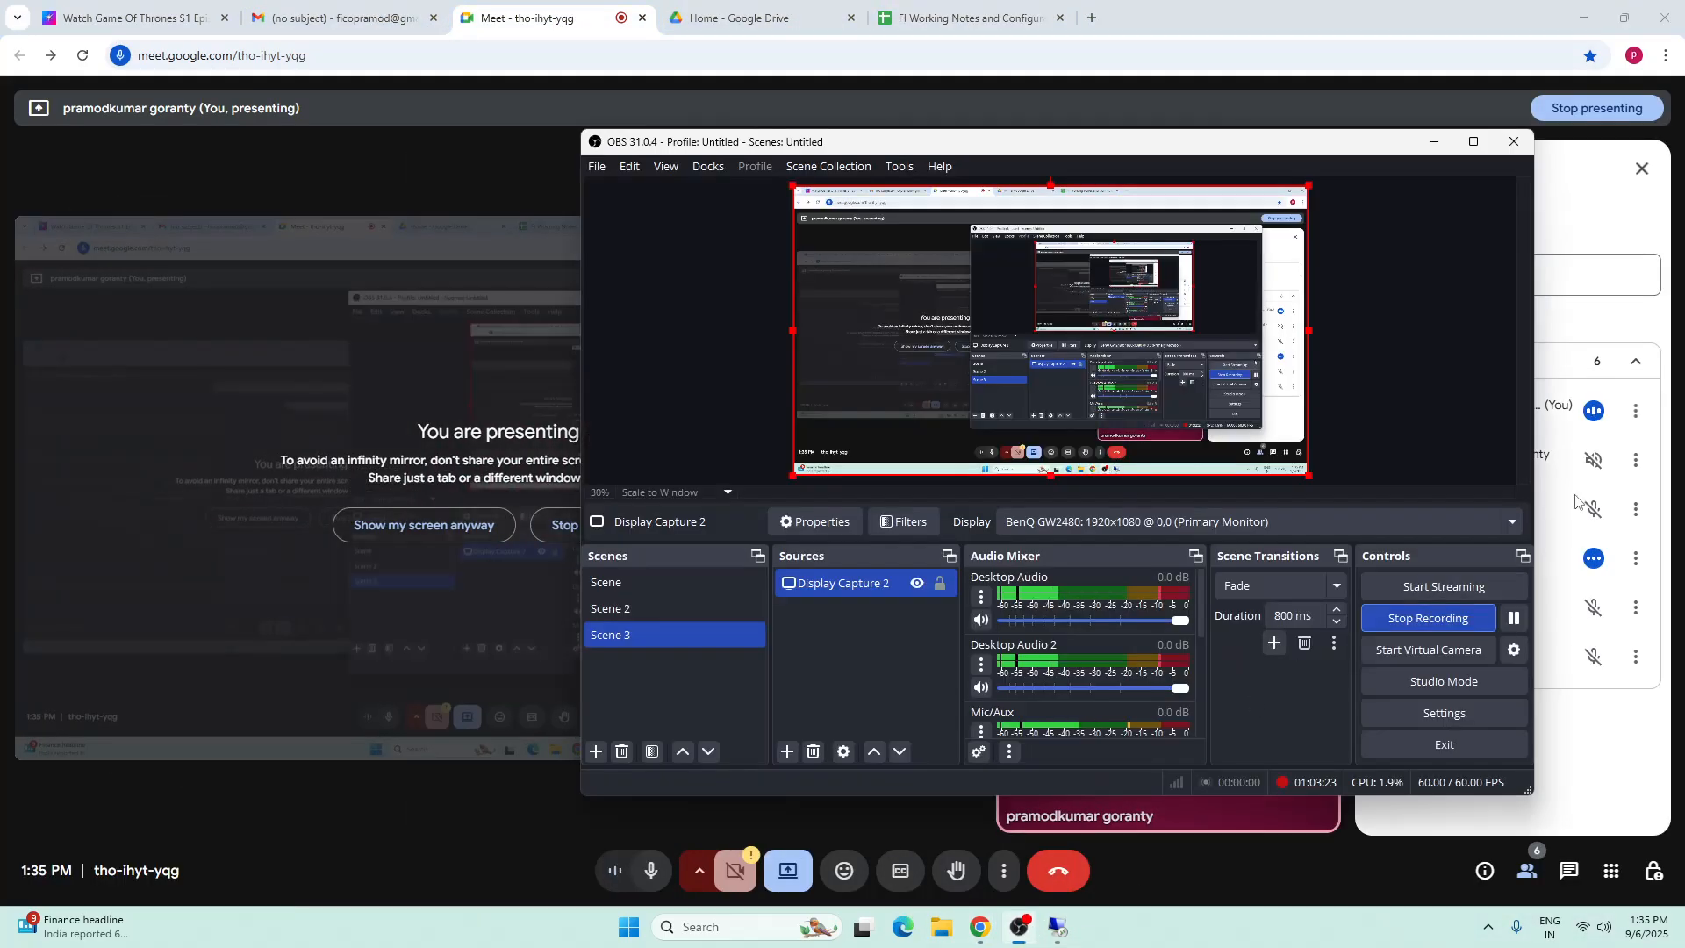